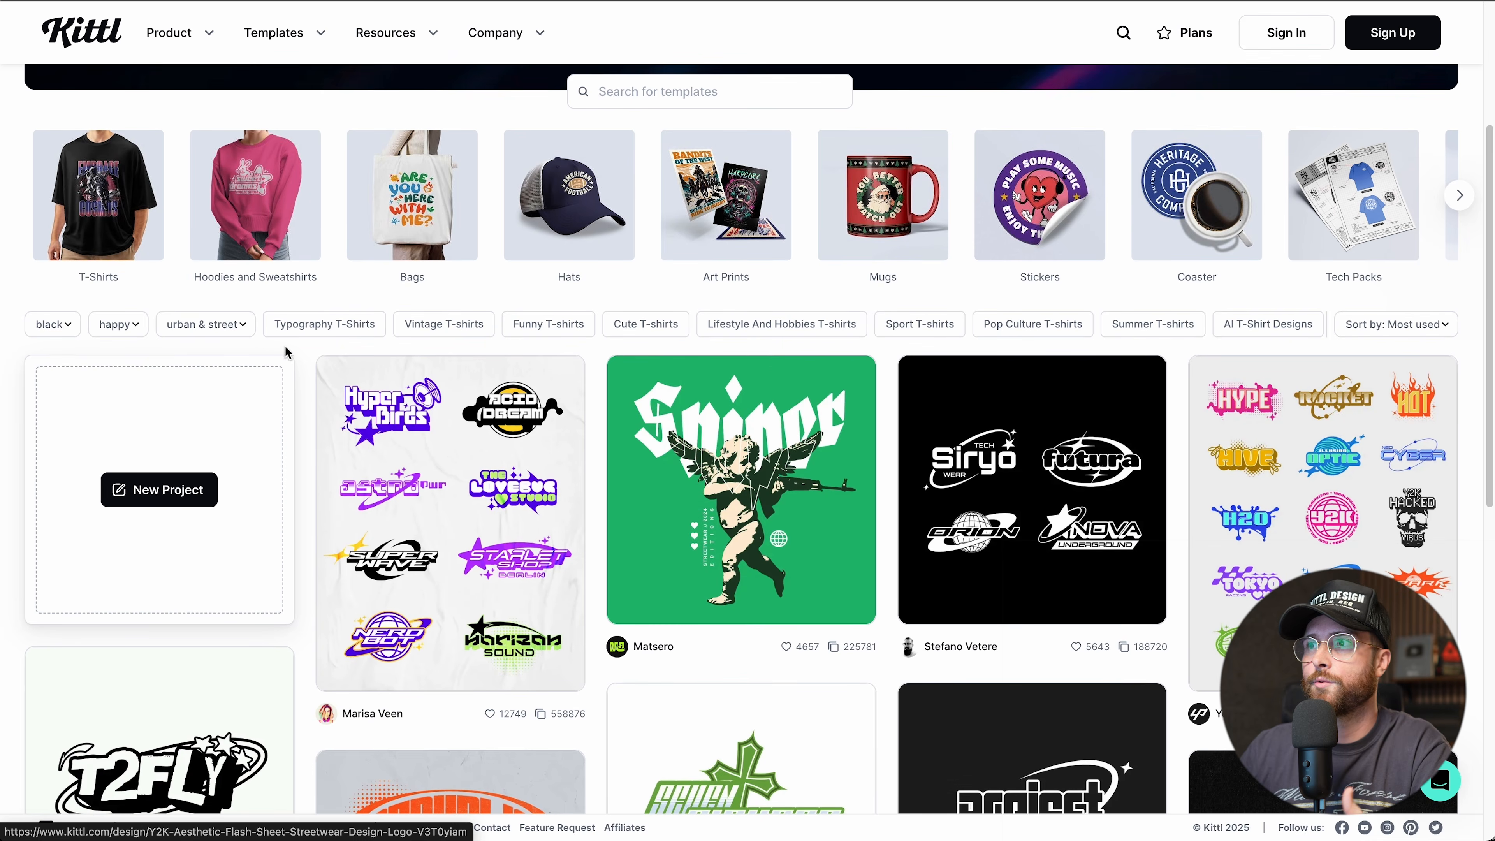
# Return to the Kittl home page and open the pricing plans page.
pyautogui.scroll(-6, 873, 420)
pyautogui.scroll(-5, 872, 425)
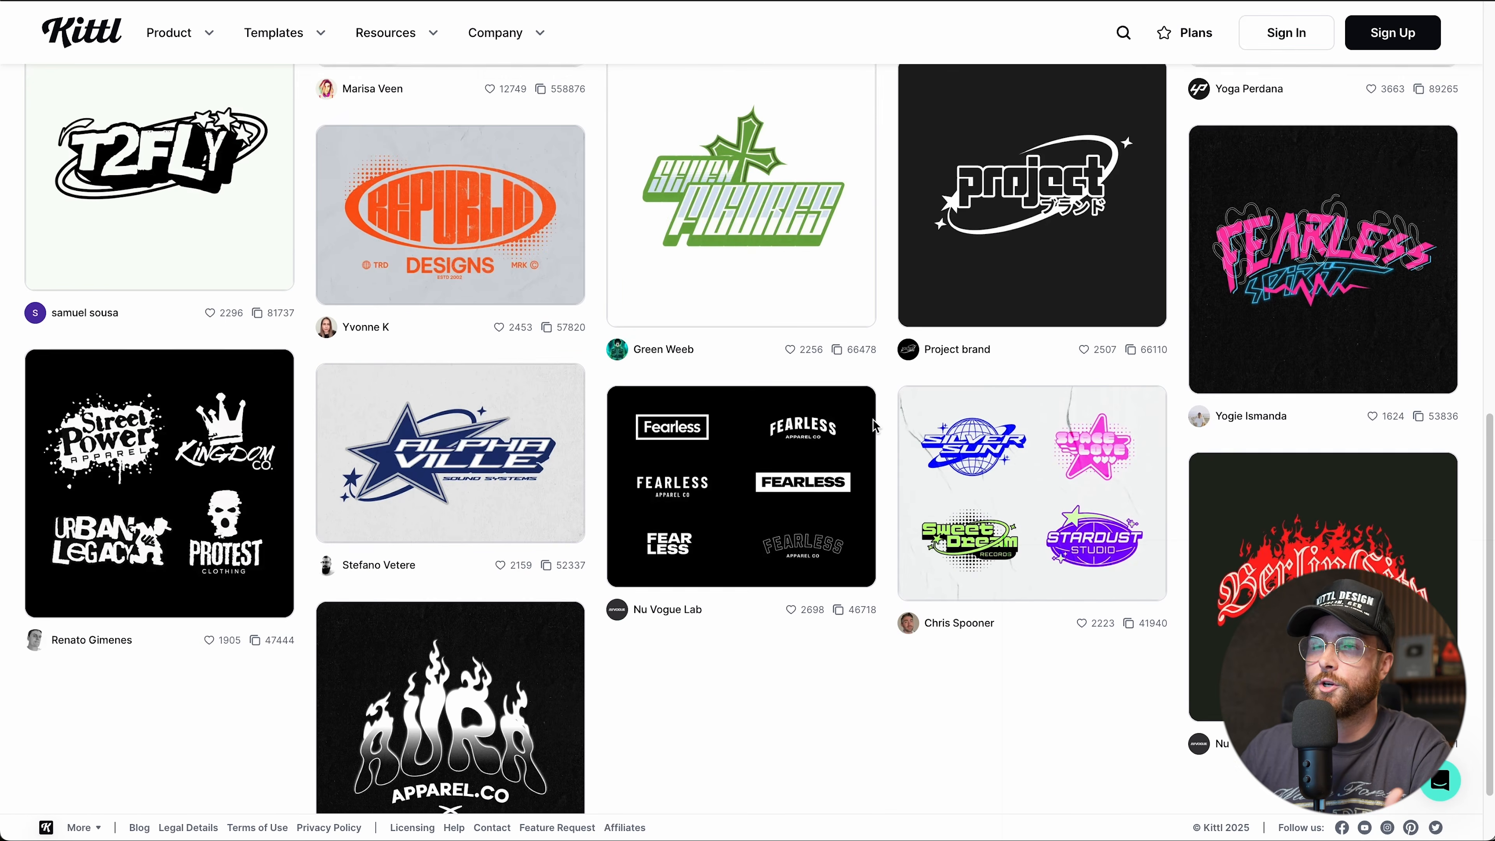
pyautogui.scroll(15, 873, 419)
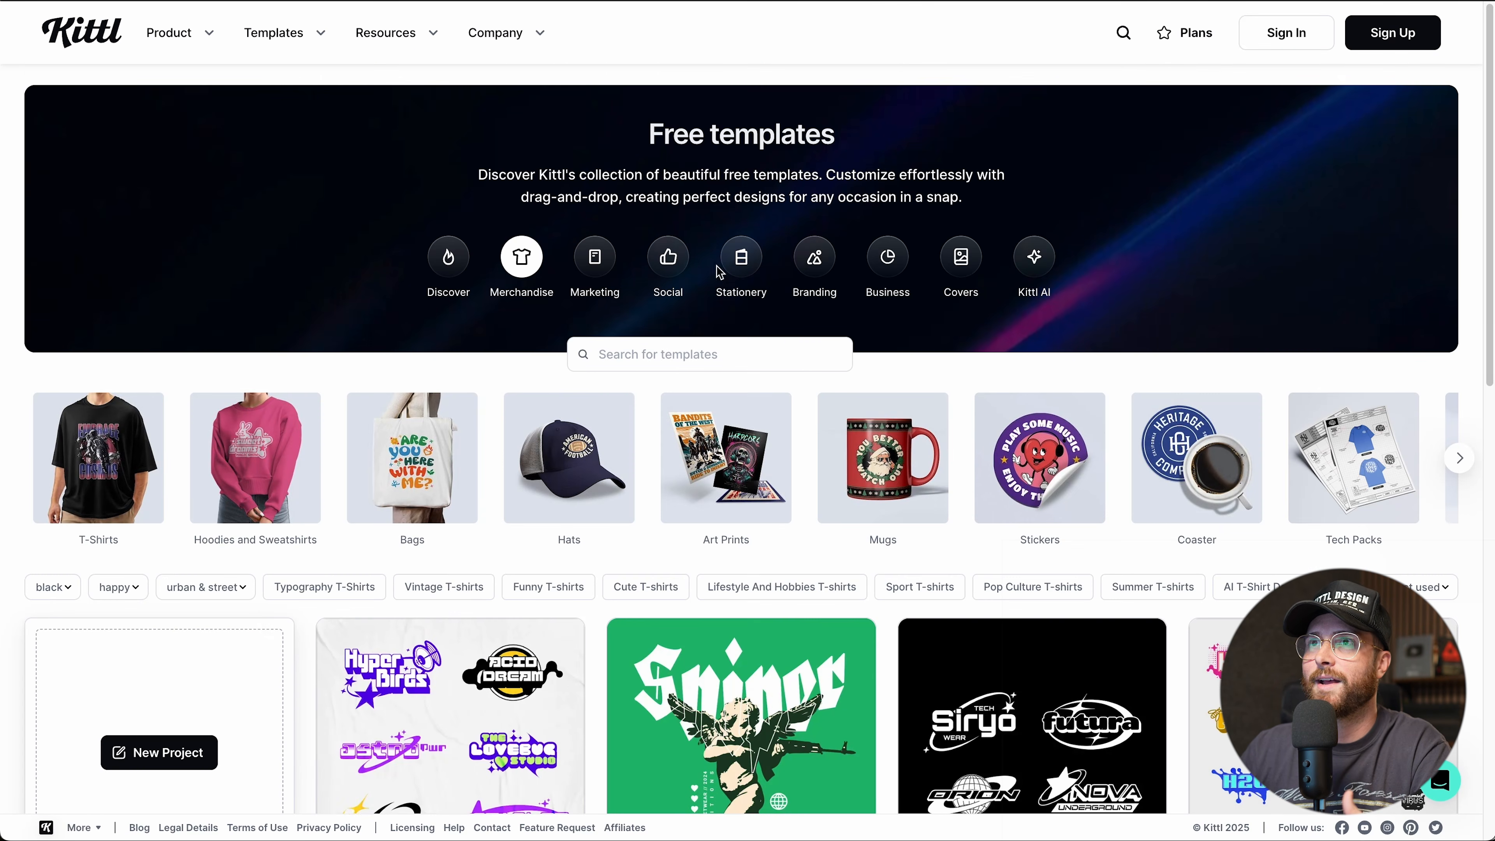
pyautogui.click(103, 36)
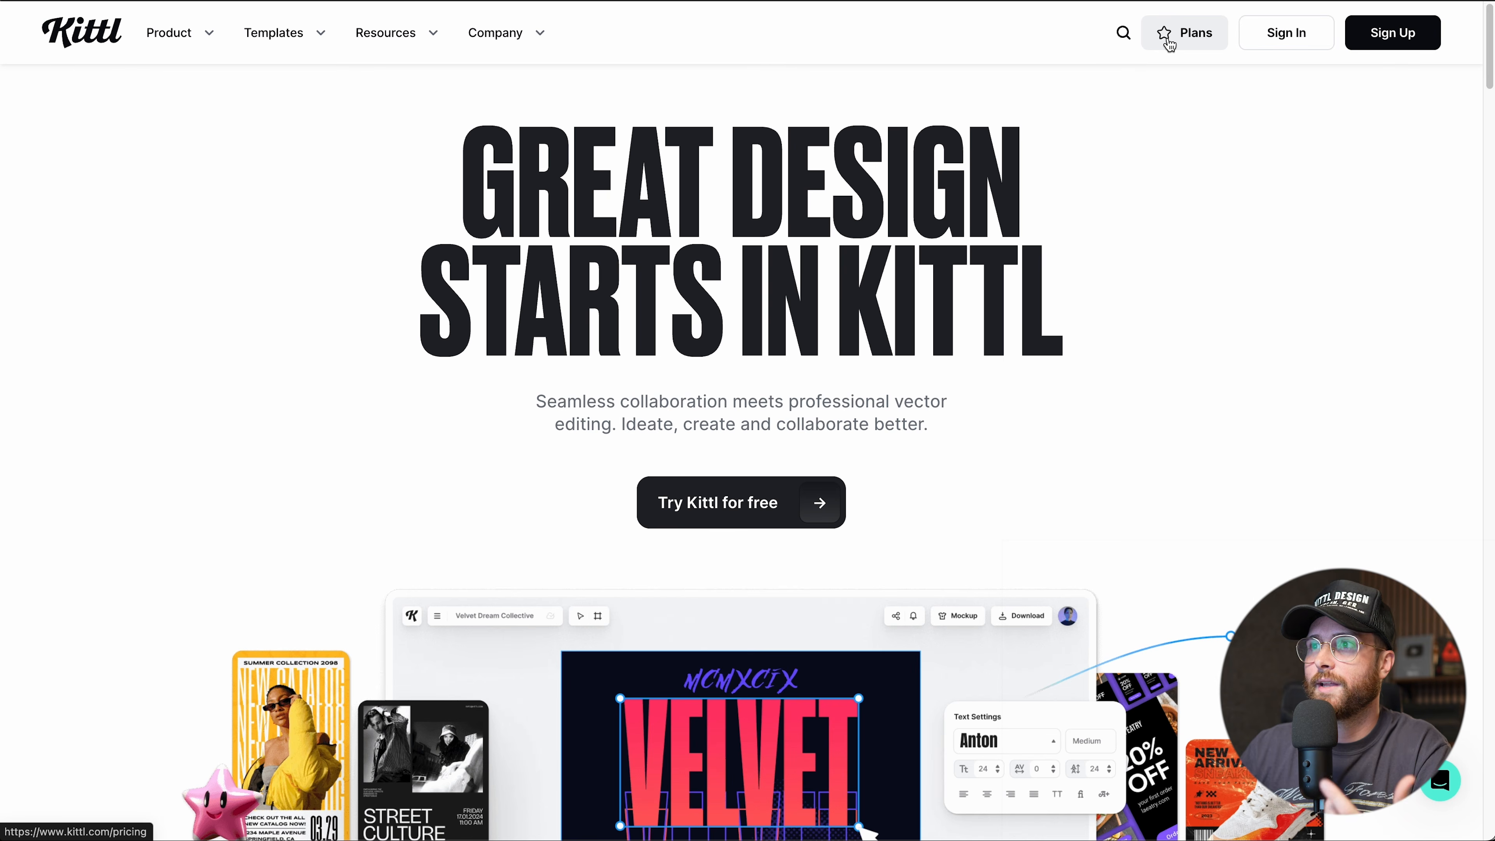
pyautogui.click(1169, 45)
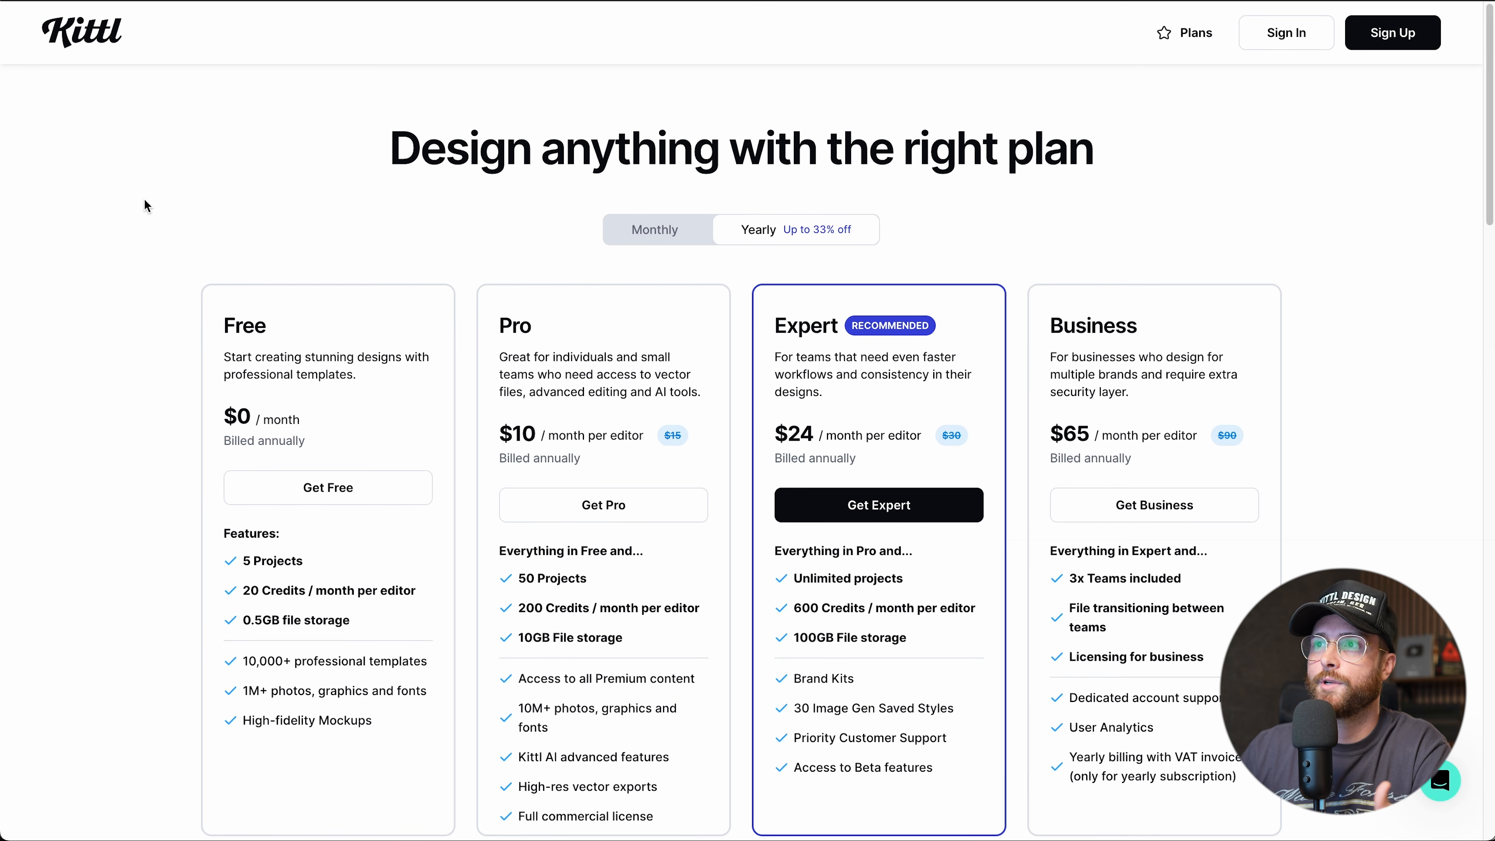
# Compare monthly and yearly prices, then expand the full Free, Pro and Expert comparison table.
pyautogui.scroll(-1, 146, 205)
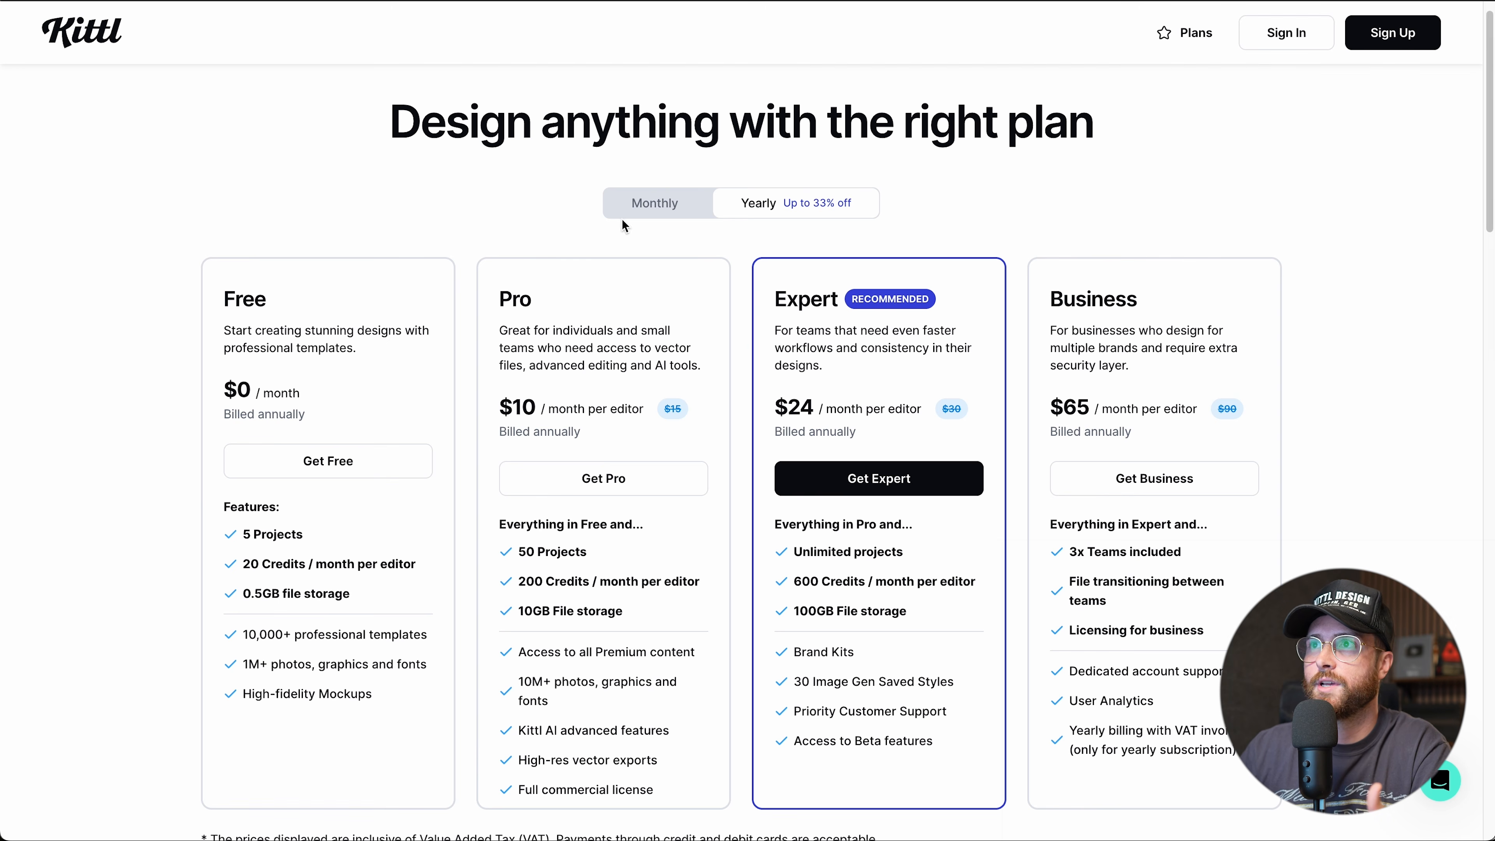
pyautogui.click(656, 206)
pyautogui.click(737, 212)
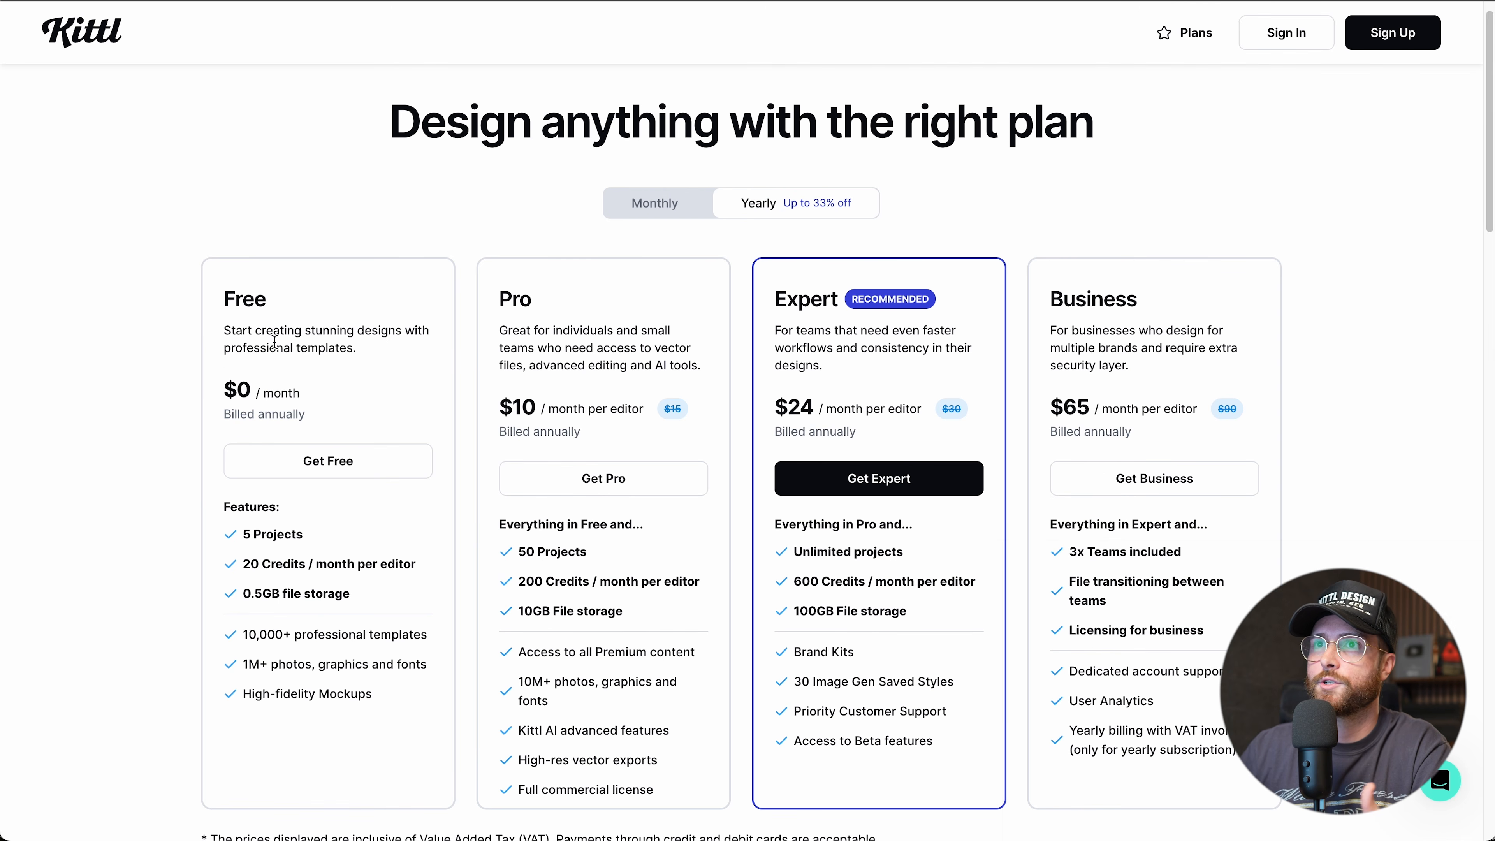
pyautogui.scroll(-8, 1122, 463)
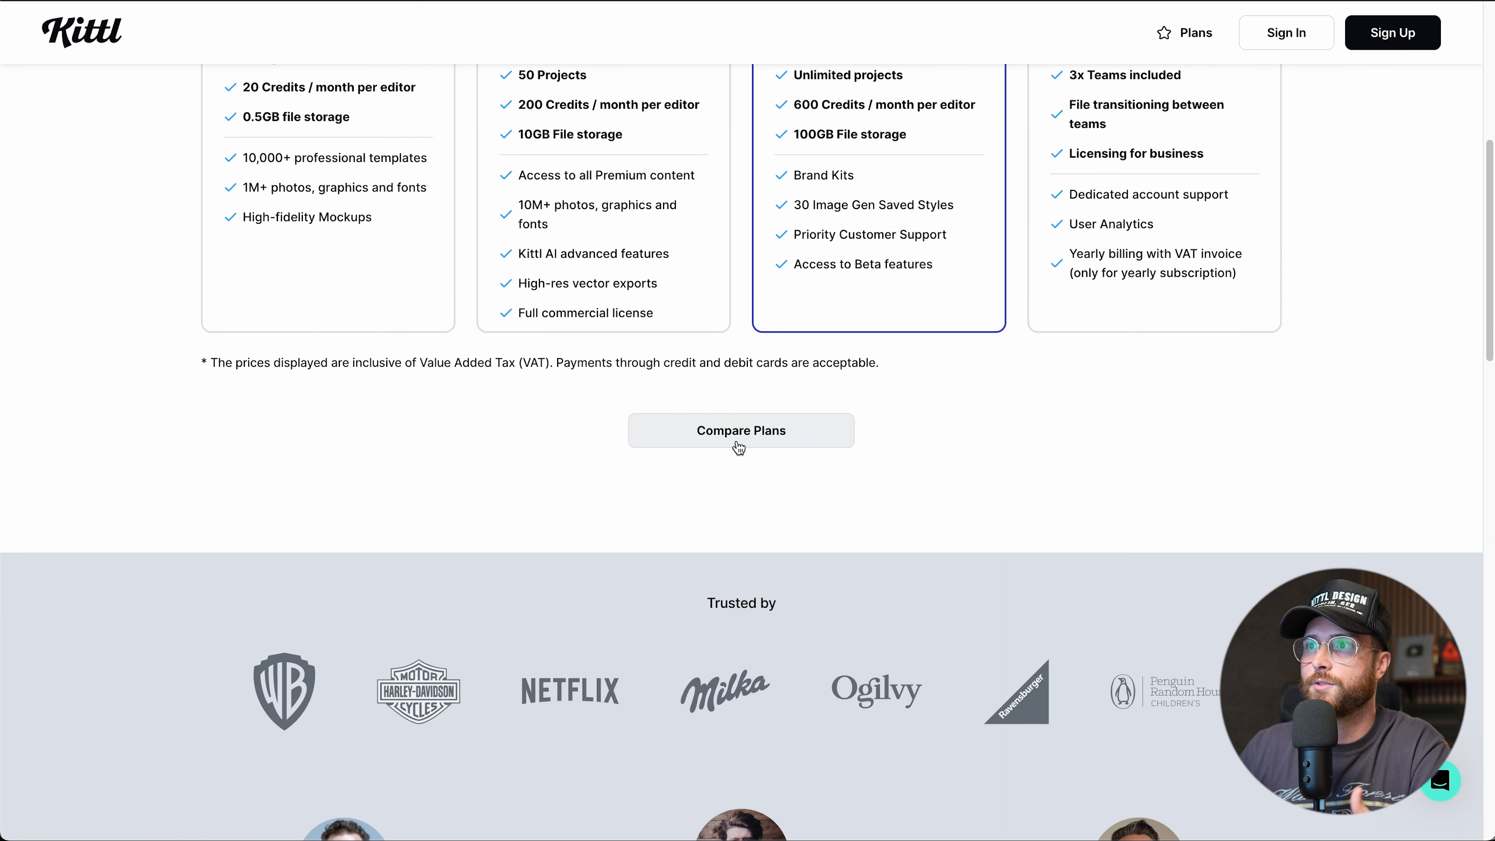
pyautogui.click(739, 445)
pyautogui.scroll(-5, 1041, 494)
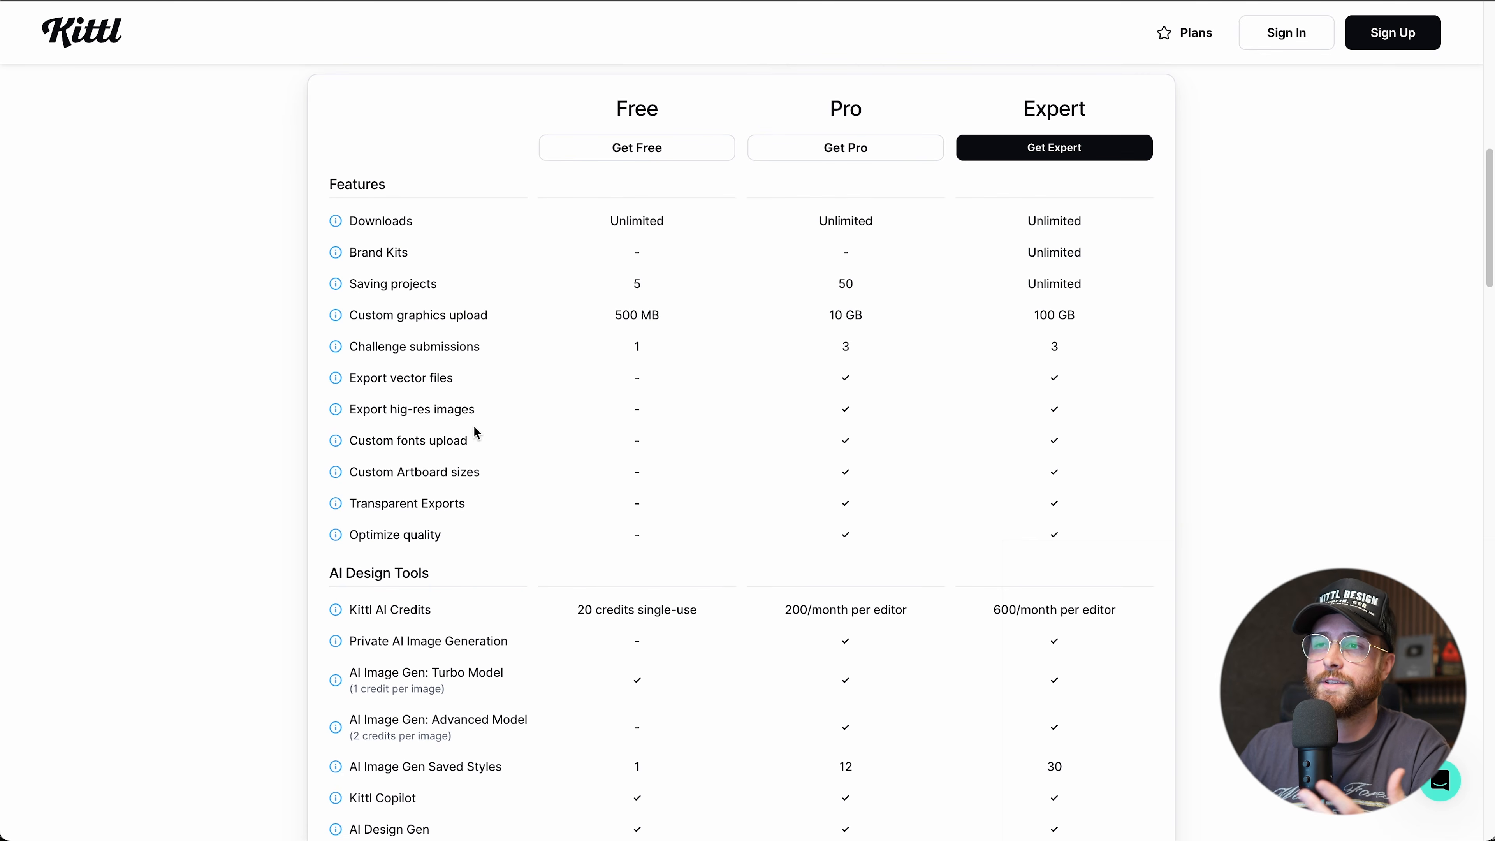
pyautogui.scroll(-6, 472, 417)
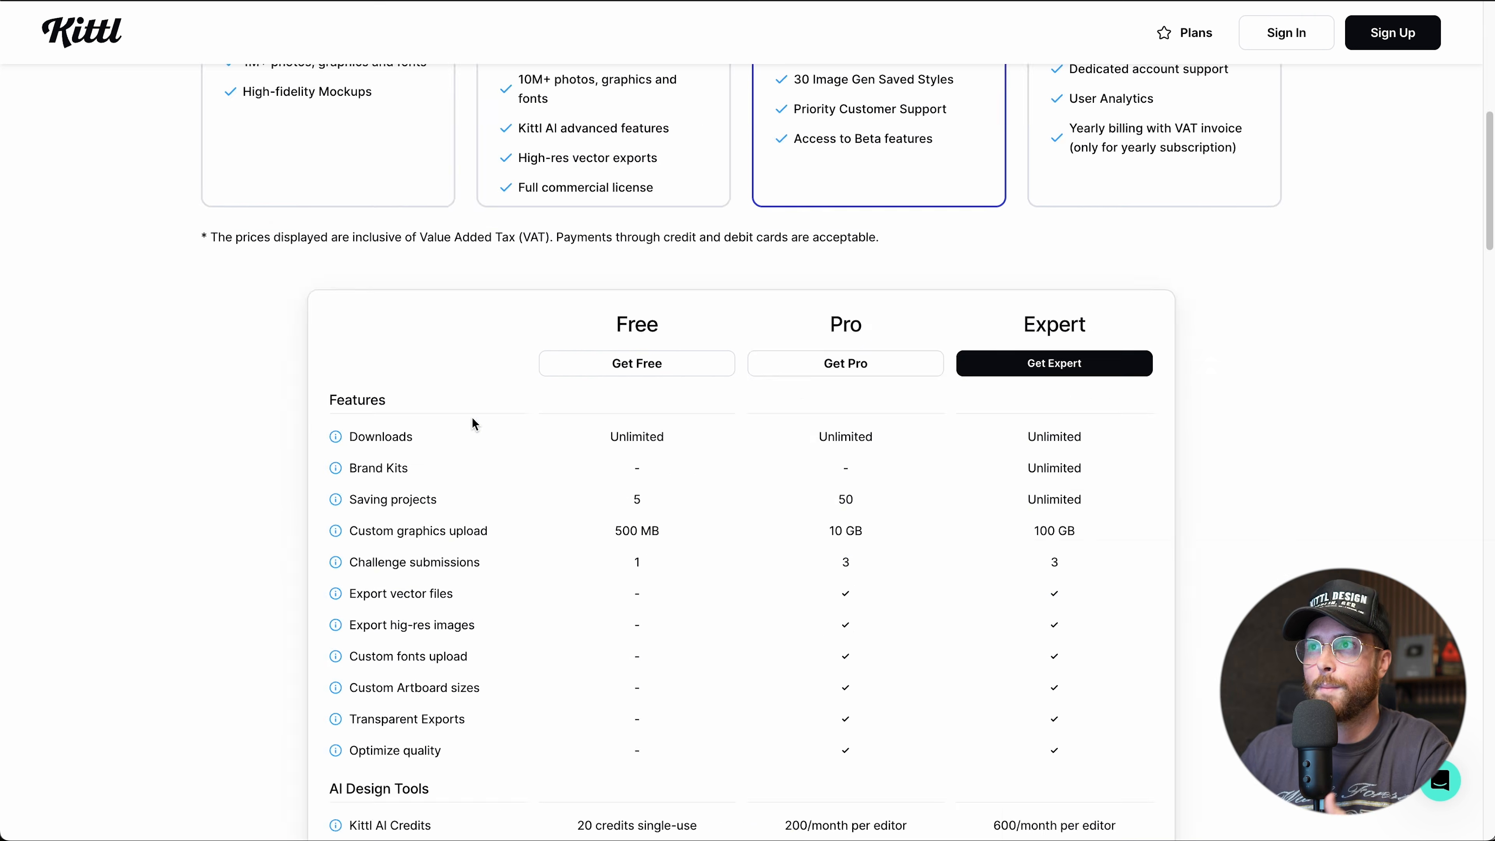
# Scroll back up the Home dashboard to Recent Projects, Shared Projects and For You templates.
pyautogui.scroll(10, 472, 422)
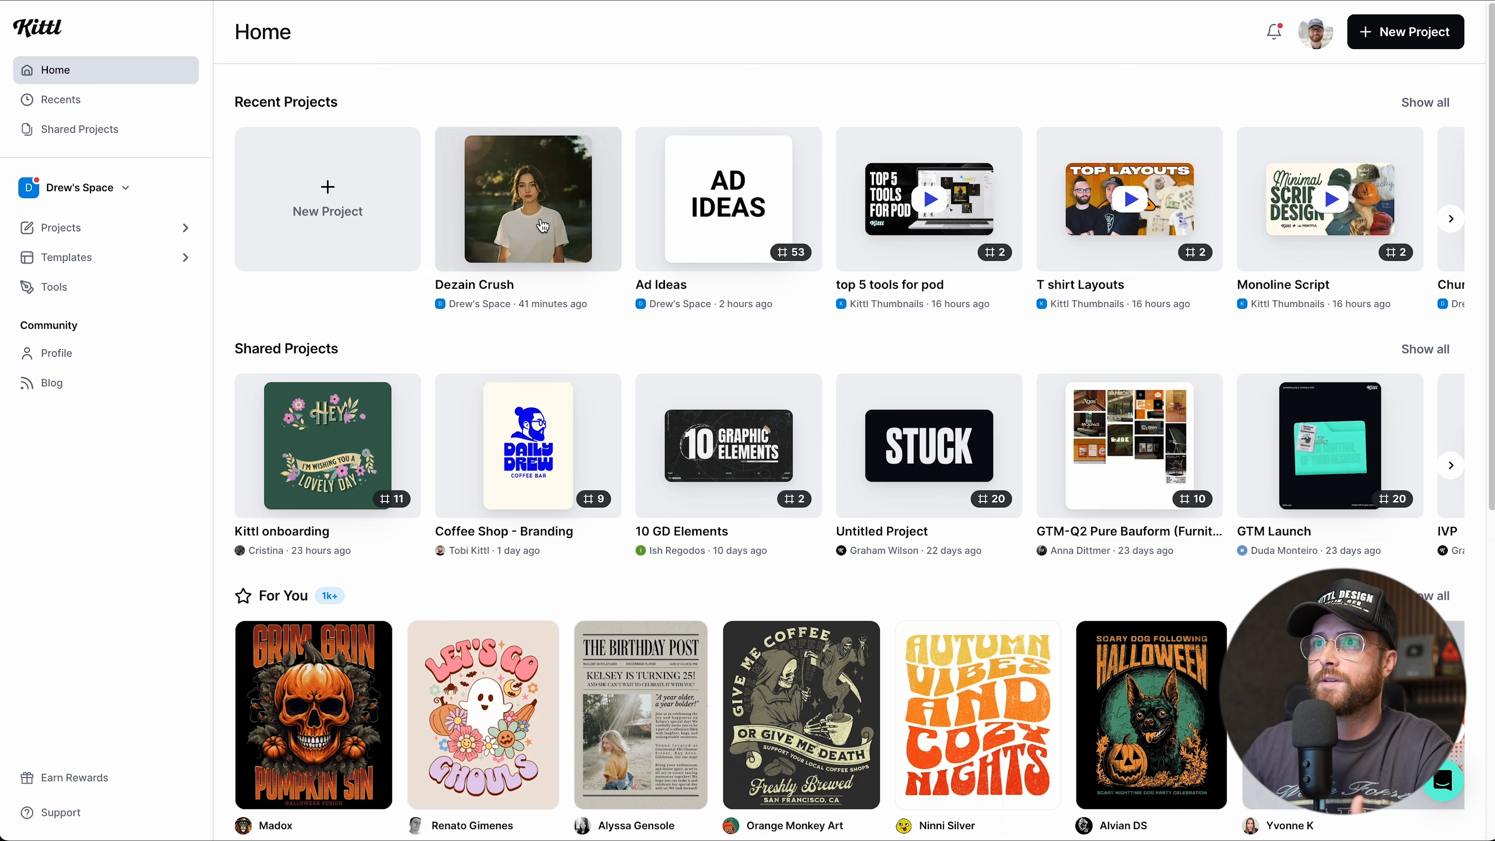
pyautogui.hscroll(5, 782, 235)
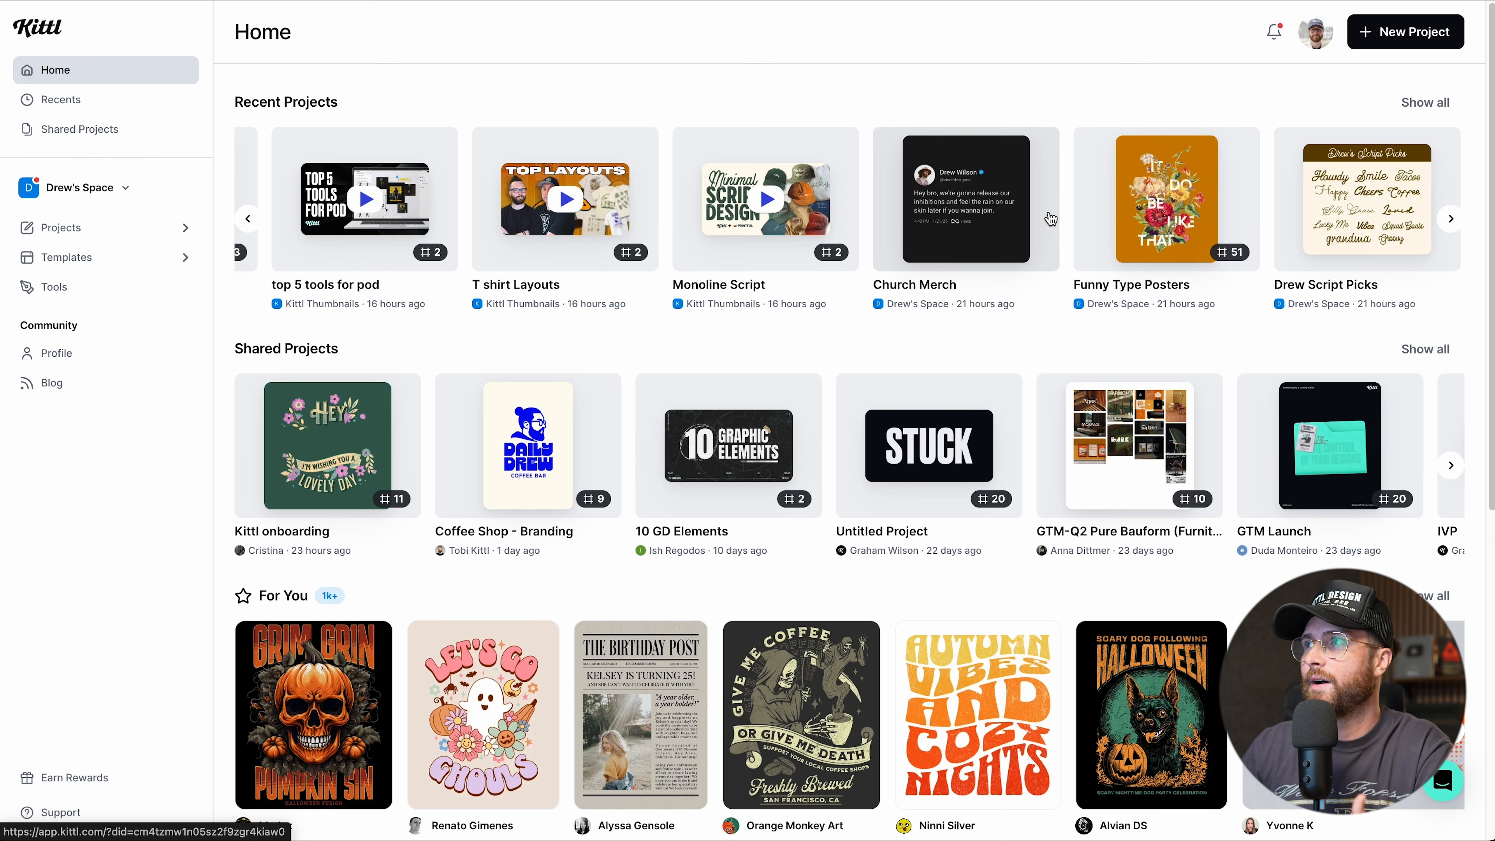
pyautogui.hscroll(-3, 993, 215)
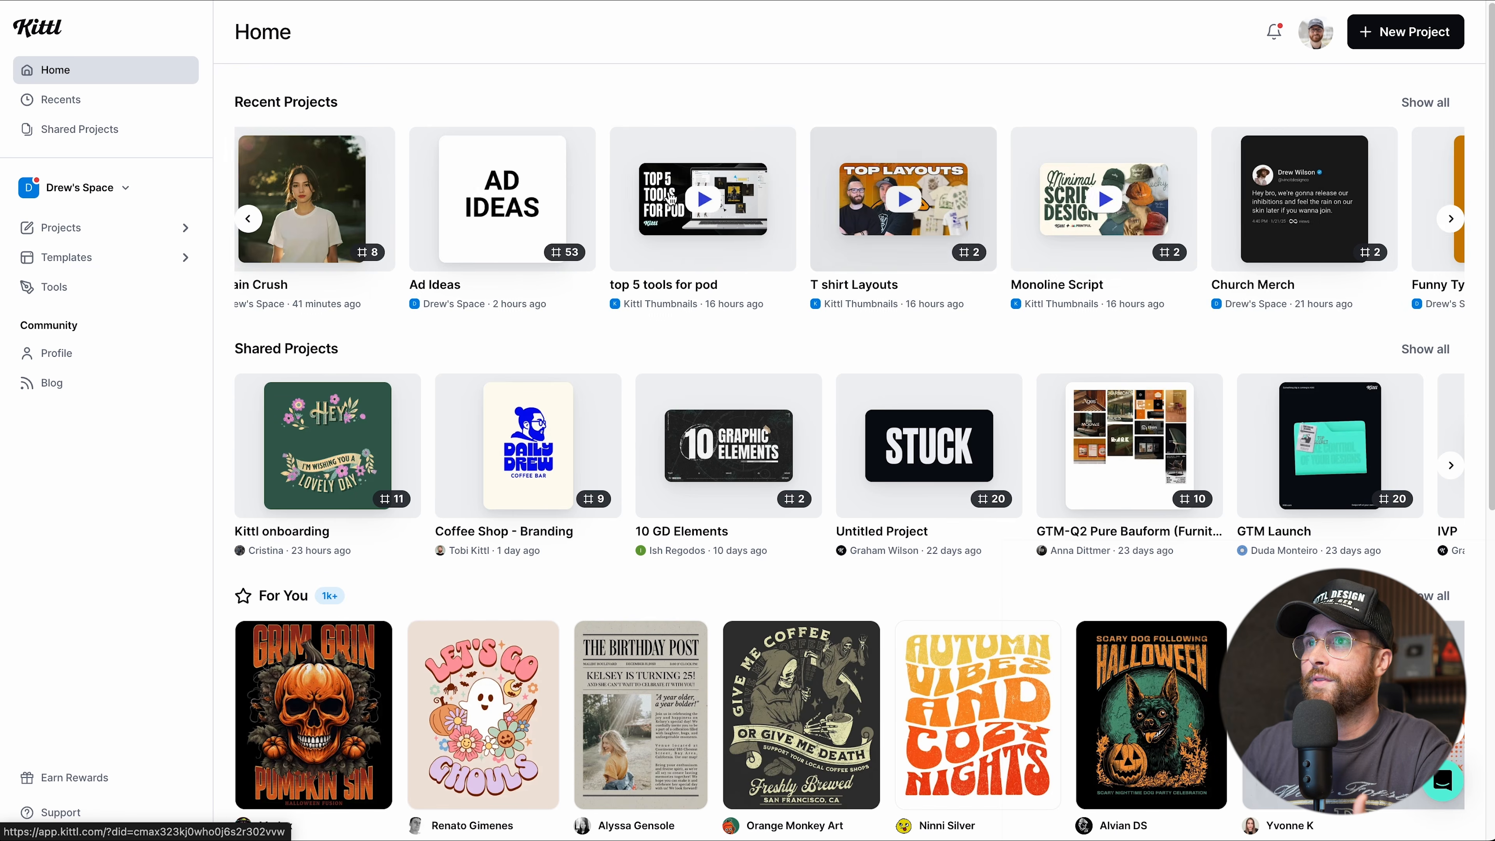
pyautogui.hscroll(6, 829, 213)
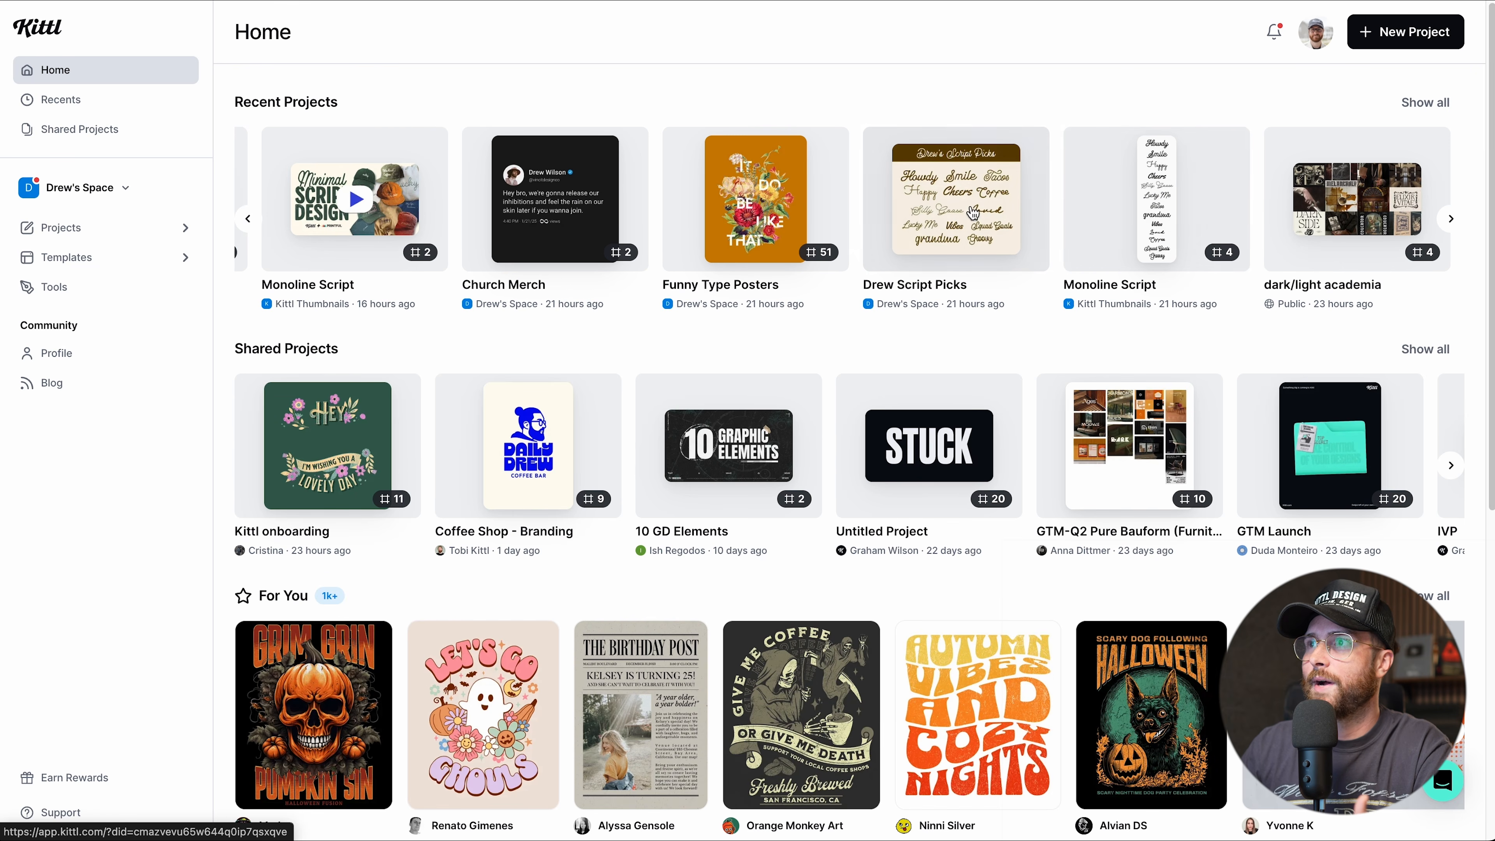
pyautogui.hscroll(-3, 896, 222)
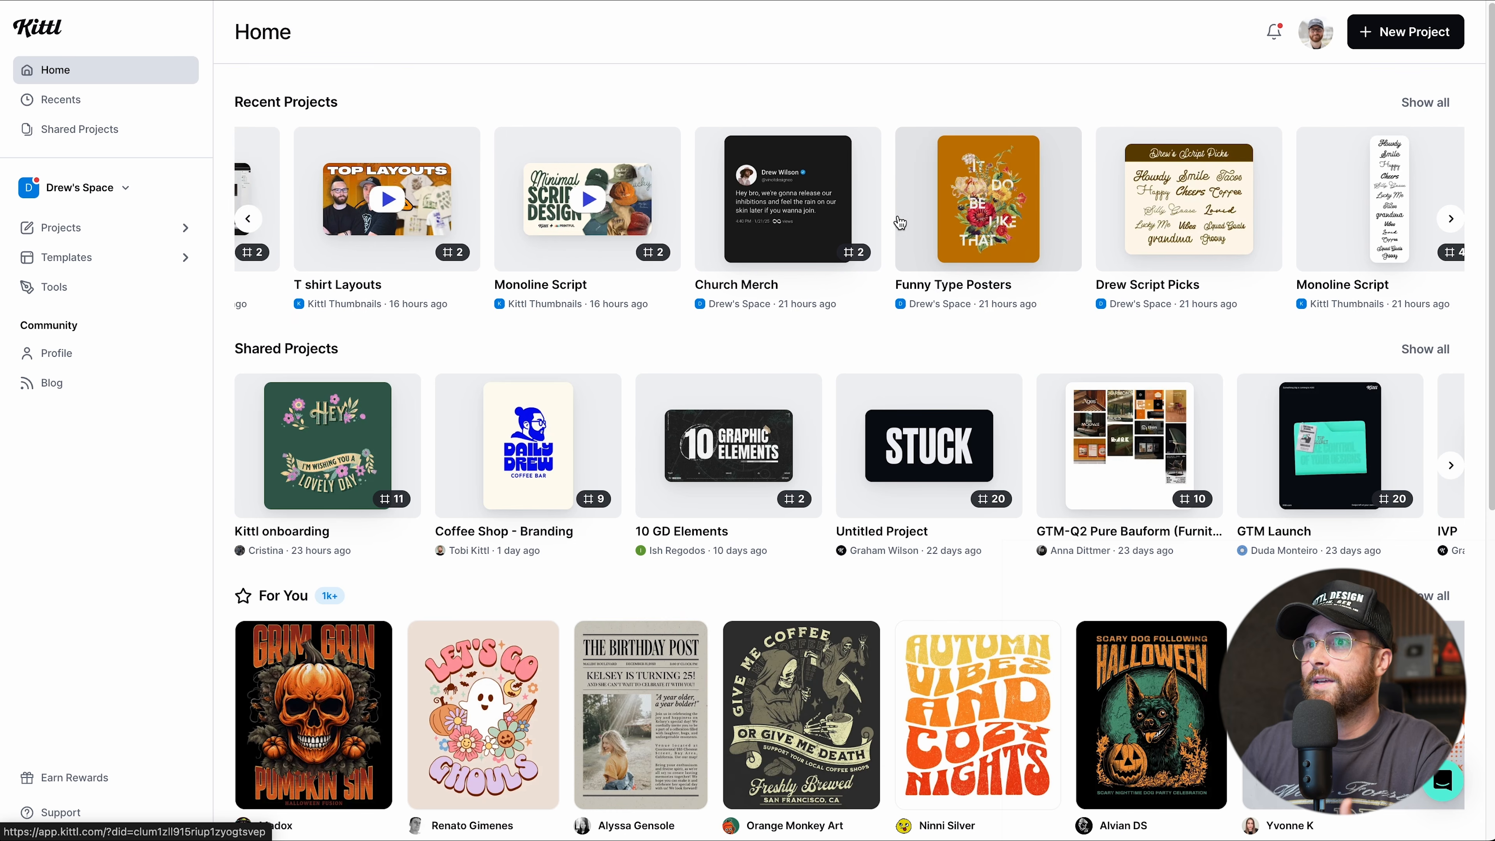
pyautogui.hscroll(-5, 899, 222)
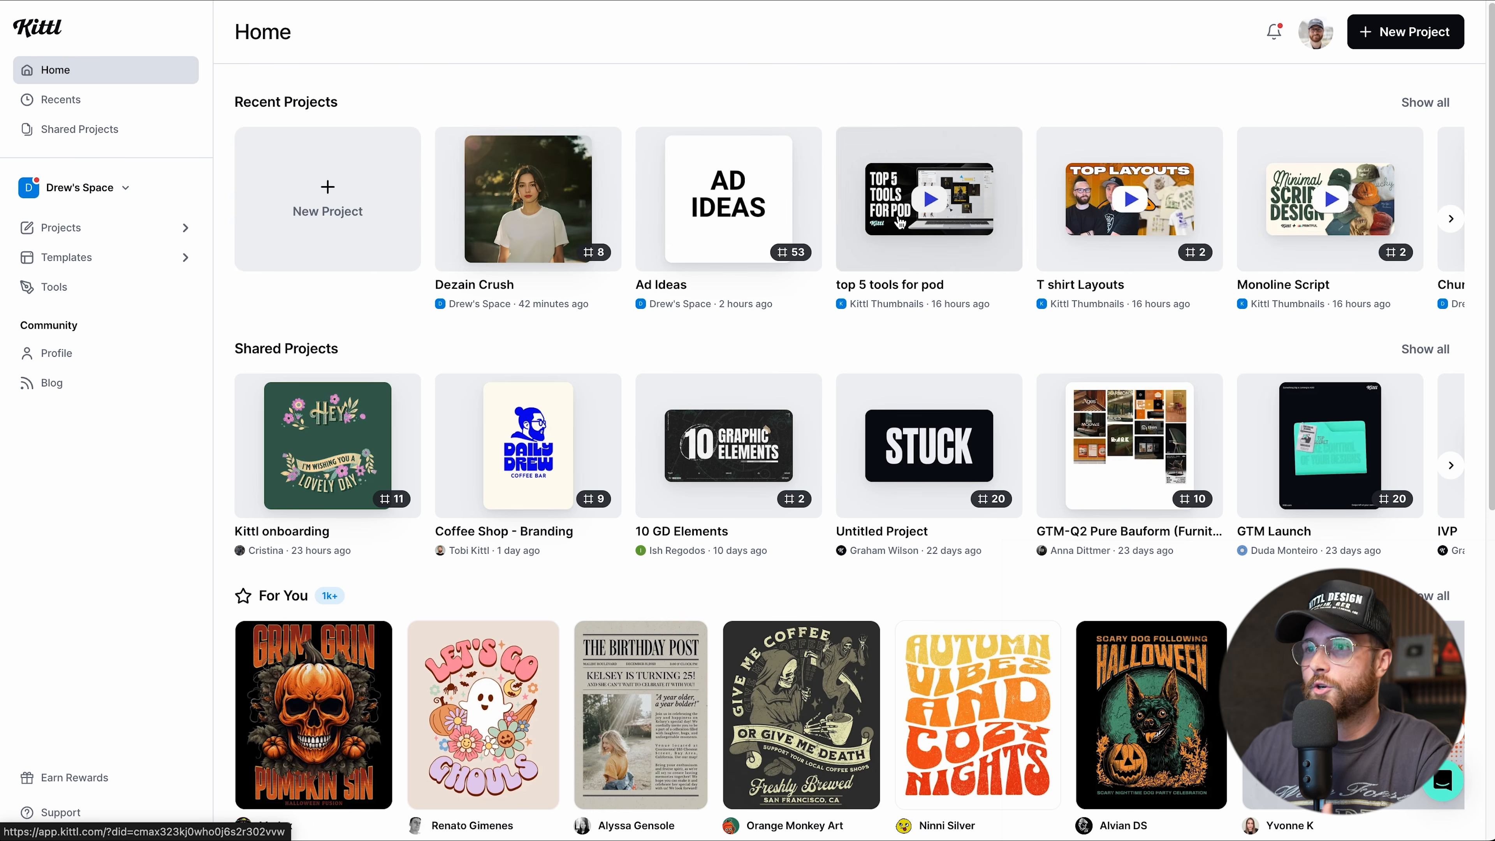
pyautogui.scroll(-3, 624, 353)
pyautogui.hscroll(5, 950, 578)
pyautogui.scroll(-7, 950, 578)
pyautogui.scroll(10, 800, 534)
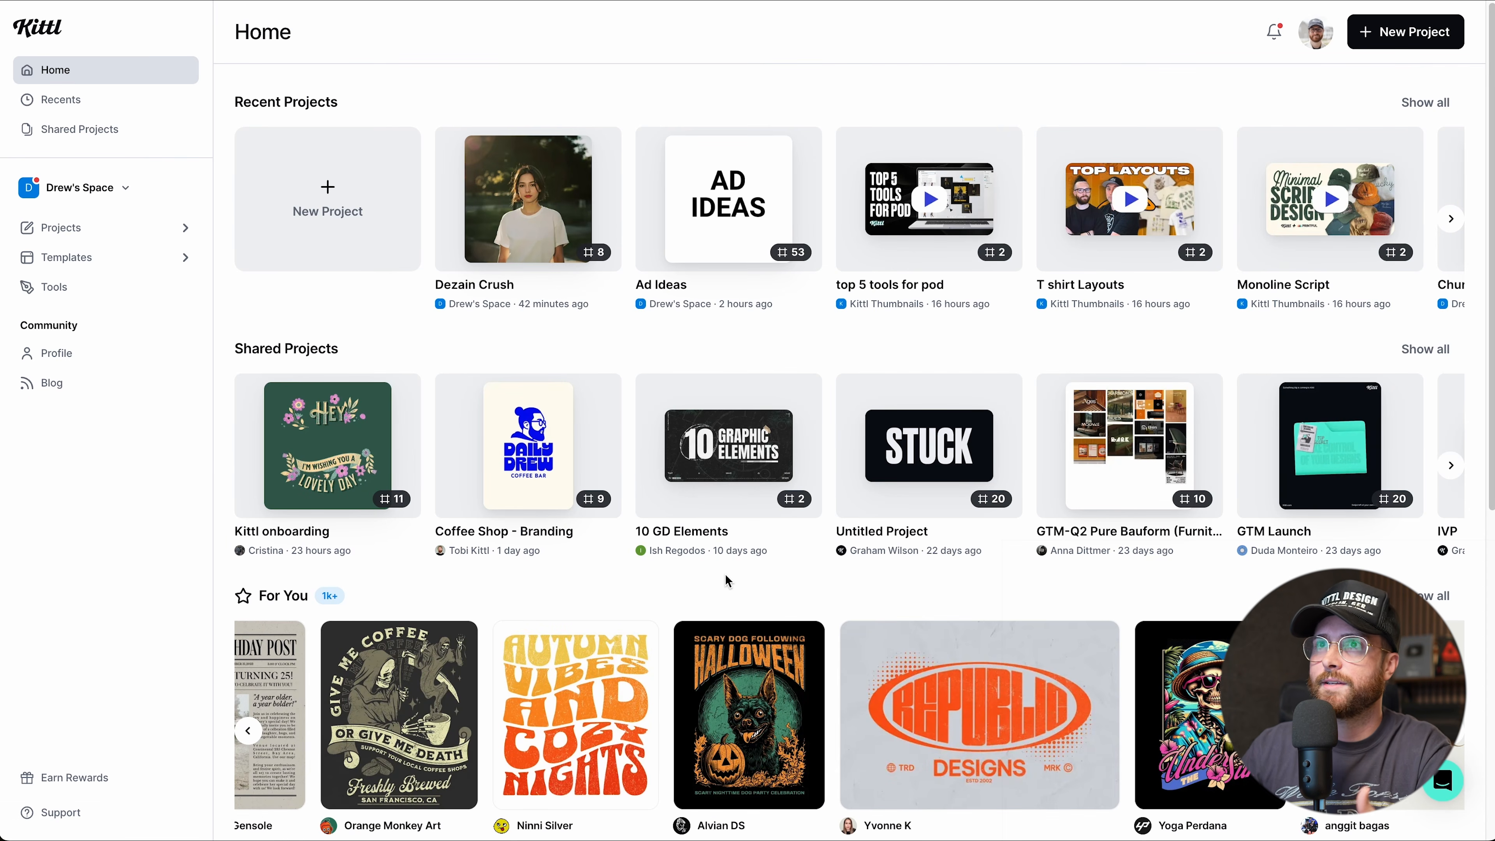
pyautogui.scroll(-2, 709, 521)
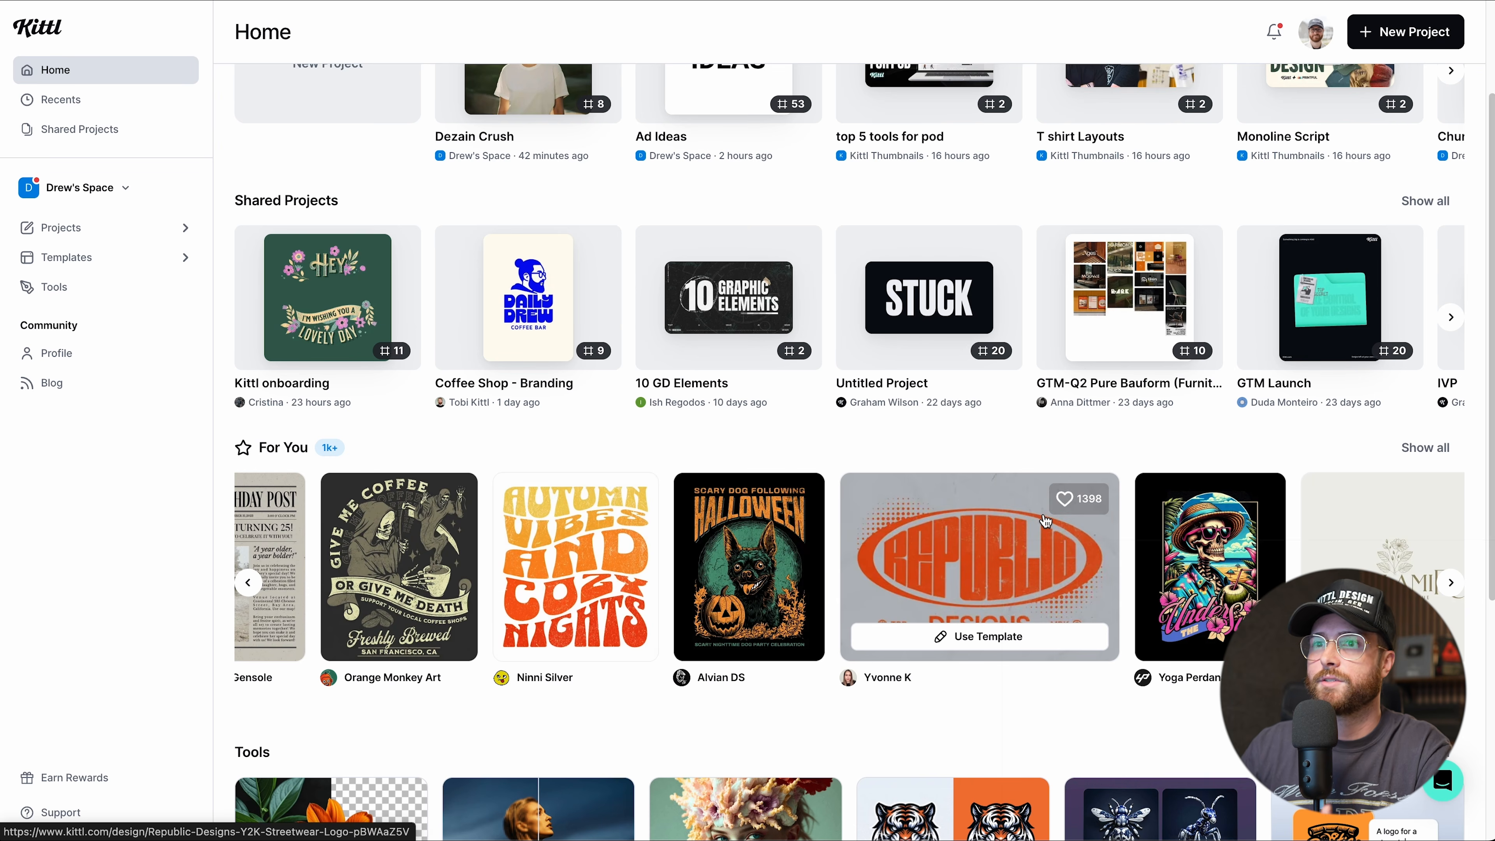
pyautogui.scroll(-2, 1045, 521)
pyautogui.scroll(4, 1044, 520)
pyautogui.scroll(-8, 1041, 520)
pyautogui.scroll(5, 730, 527)
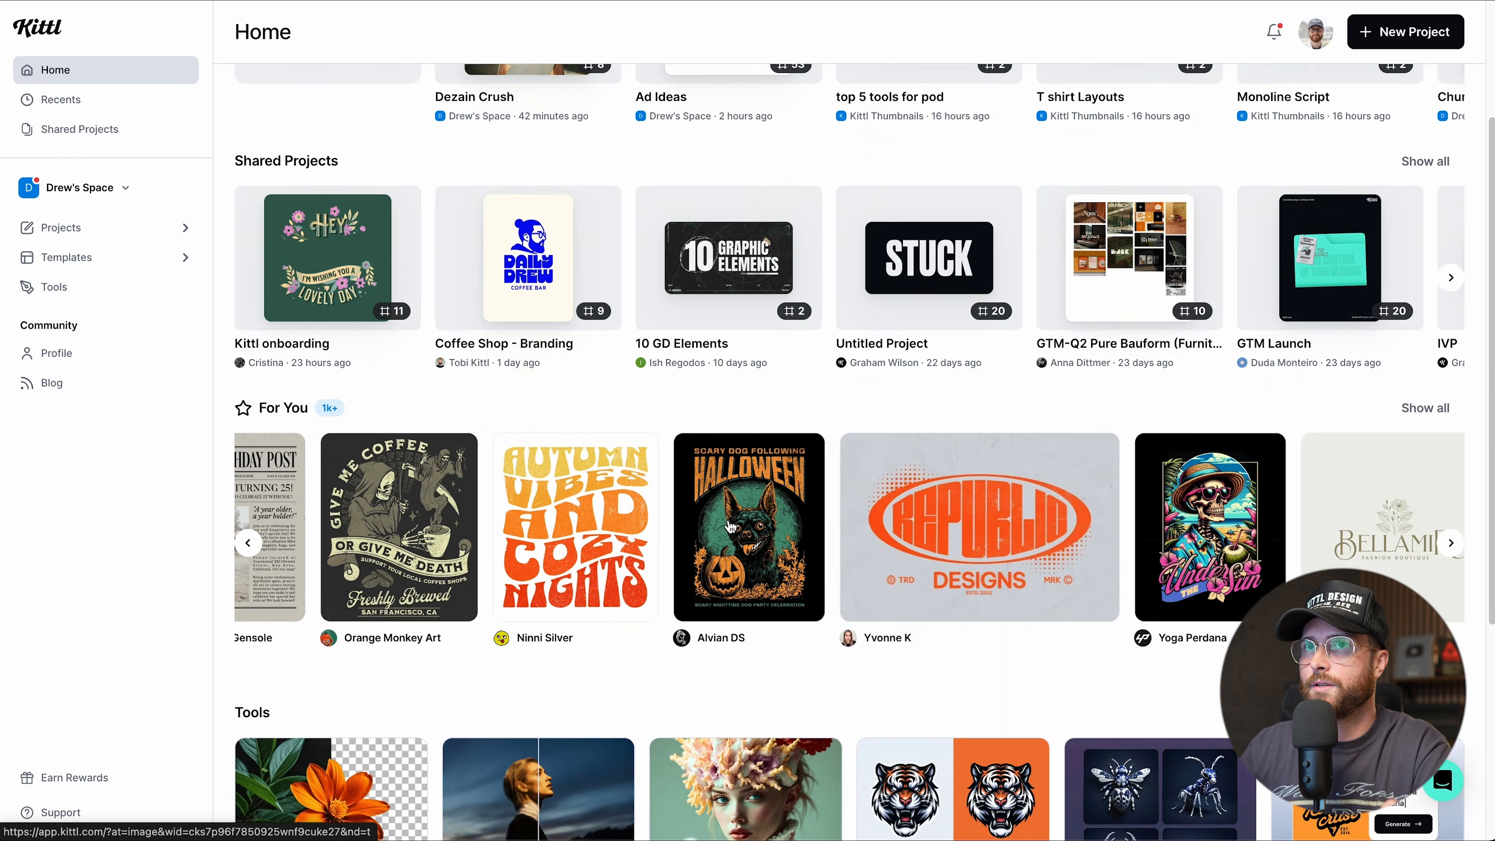
pyautogui.scroll(3, 730, 527)
pyautogui.scroll(-8, 731, 526)
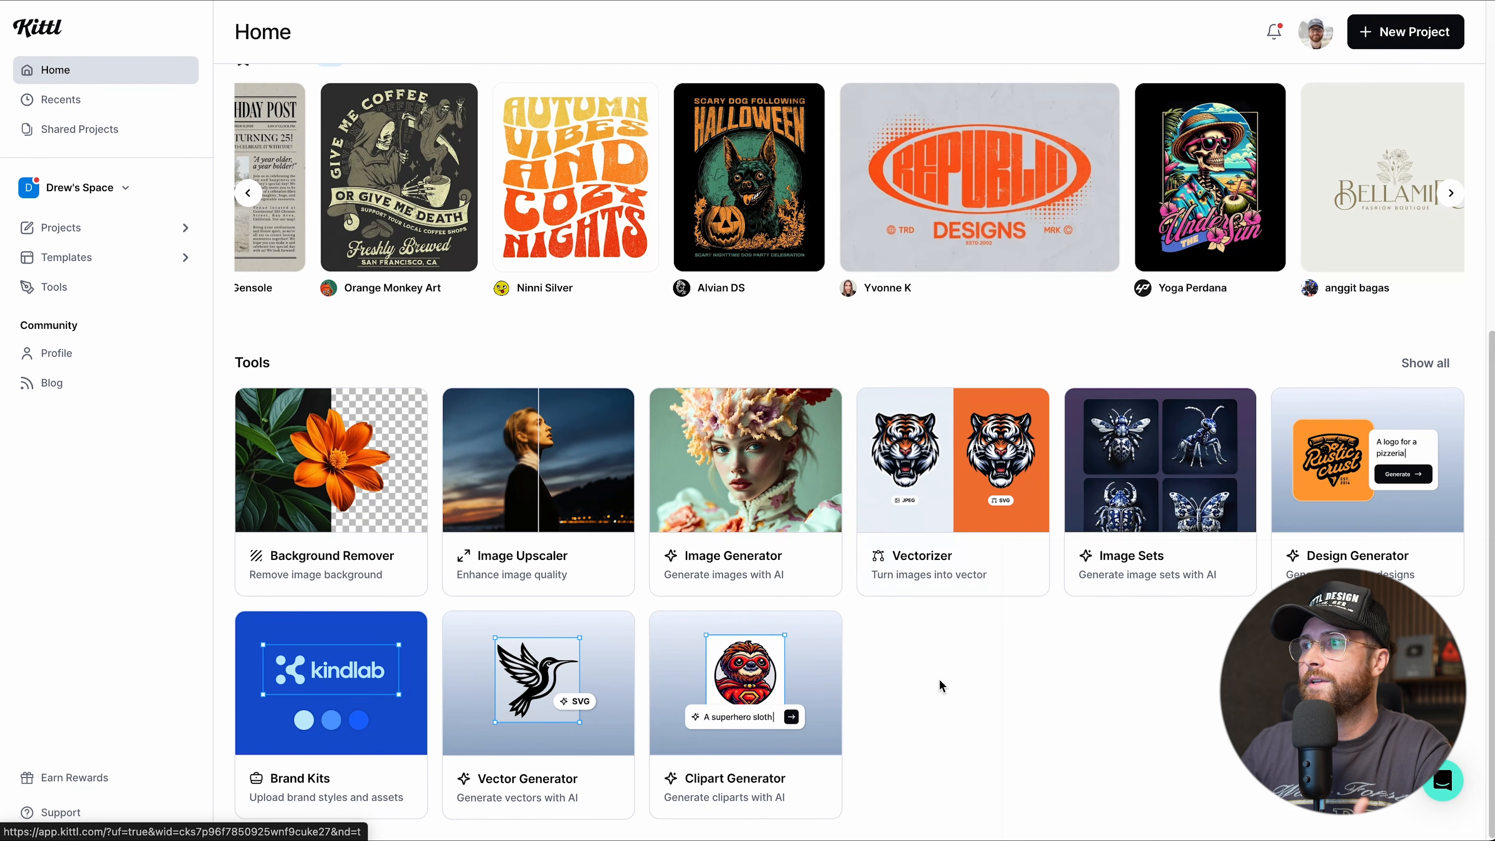
pyautogui.scroll(6, 940, 684)
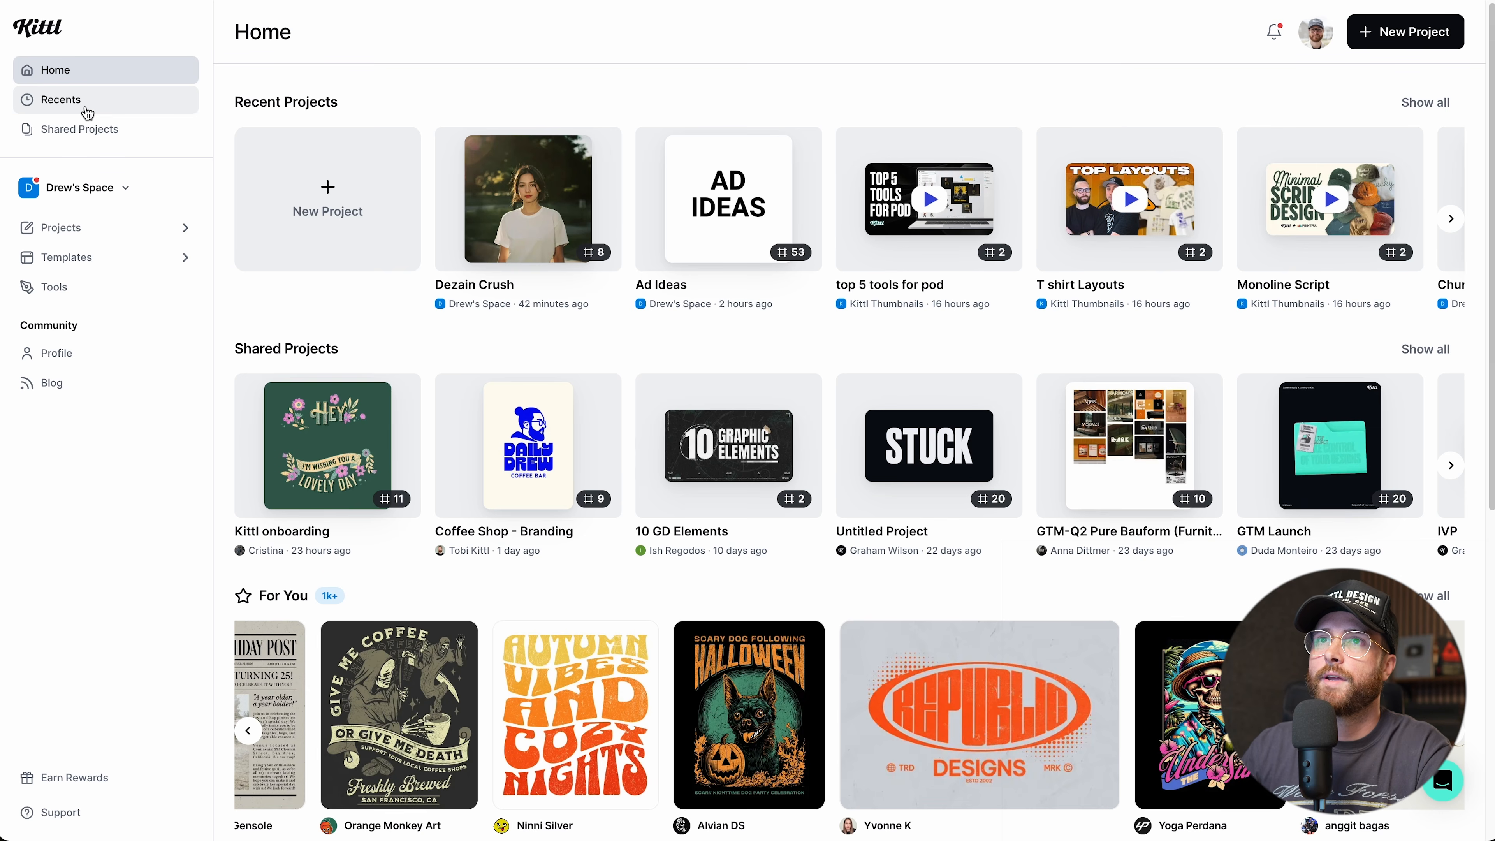
# Open Recents to list recent projects from your space, shared teams and public files.
pyautogui.click(87, 113)
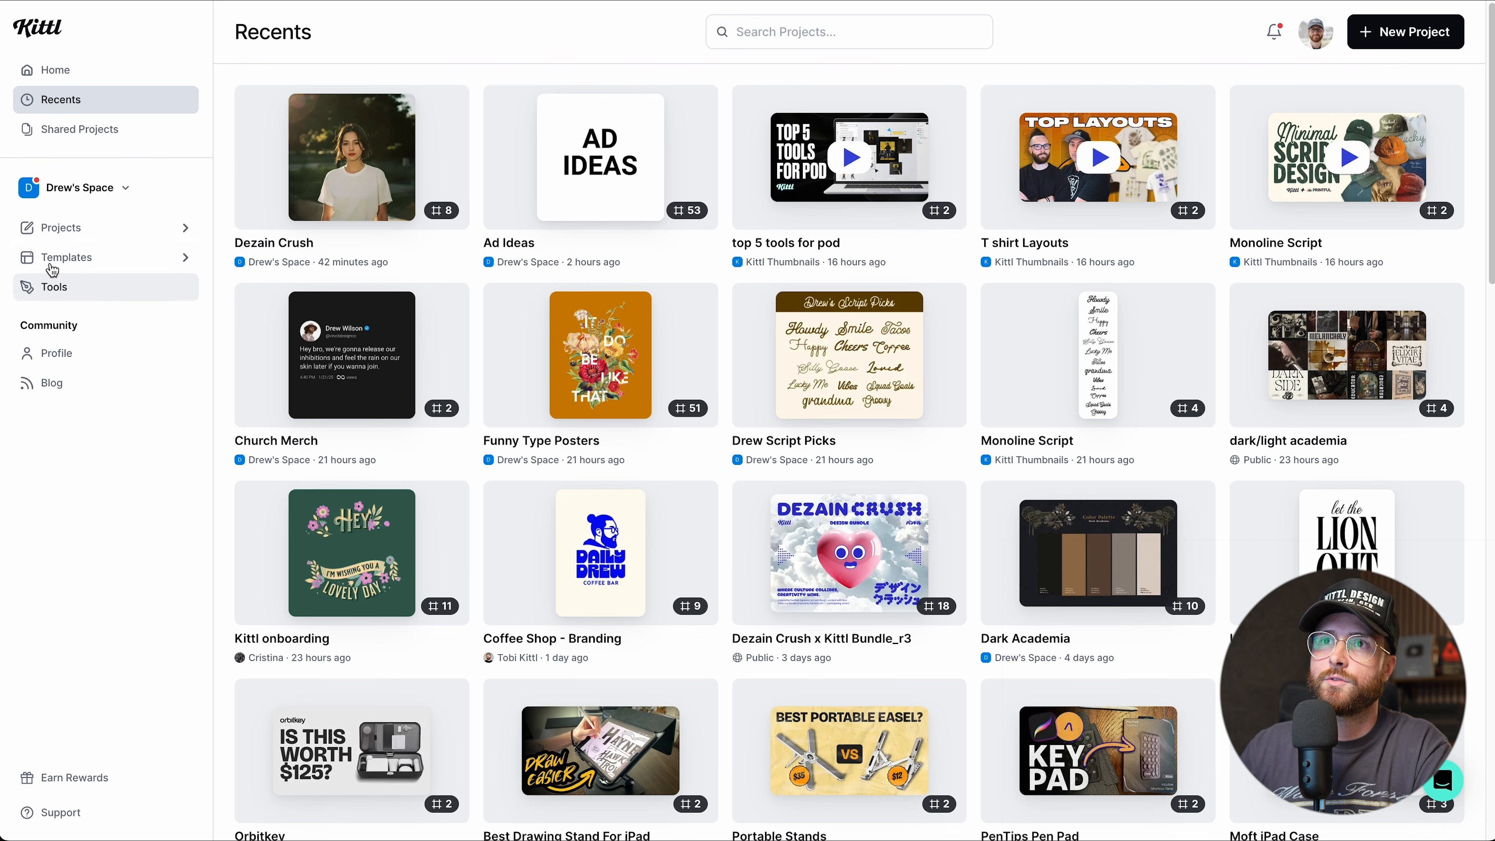
# Open the Projects page and browse folders like Vincit Thumbnails and HC Branding above the project grid.
pyautogui.click(62, 235)
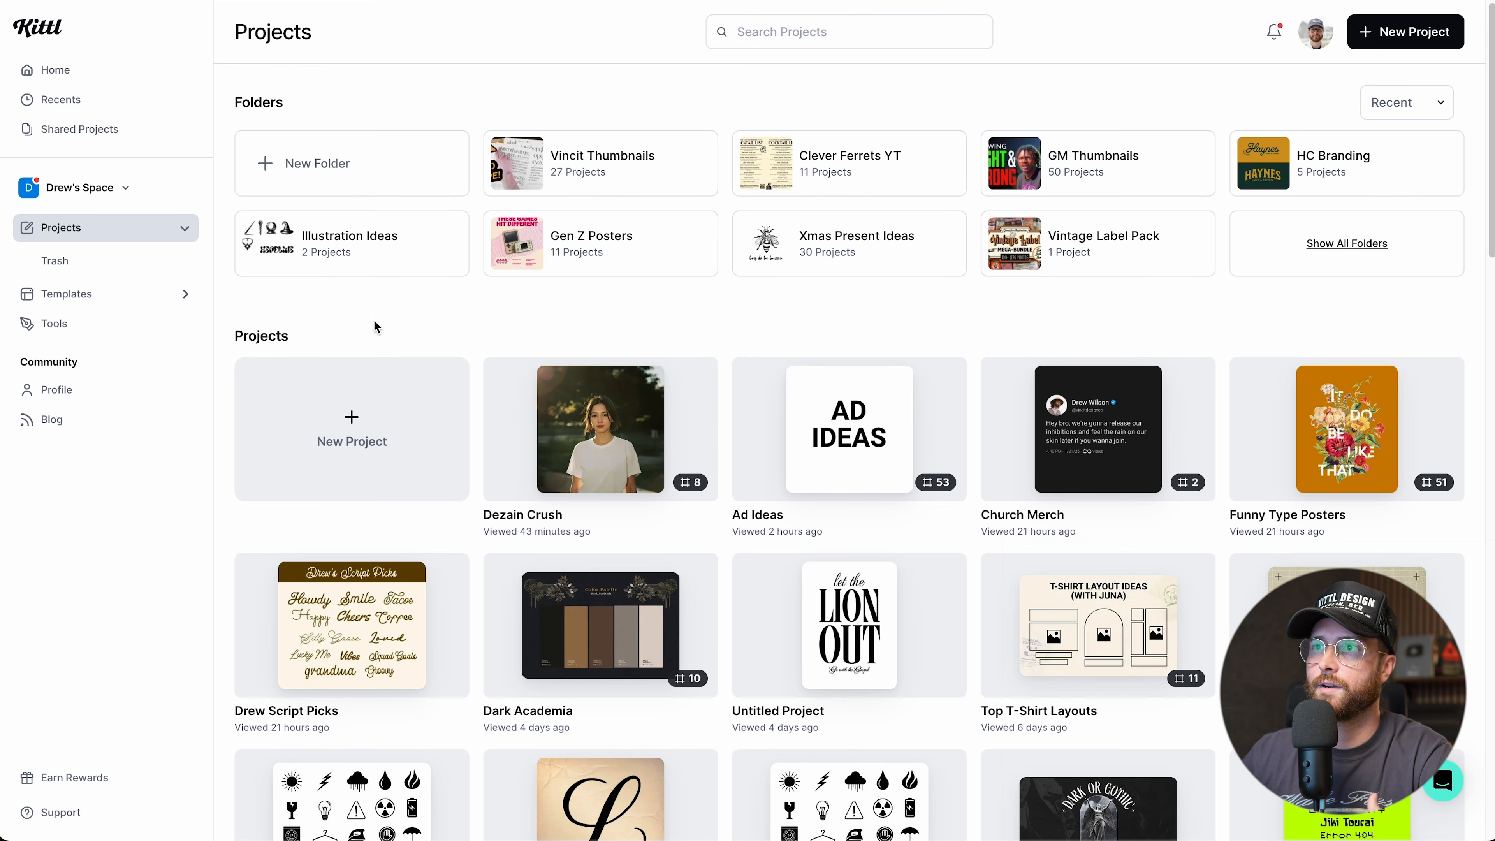
pyautogui.scroll(-1, 374, 327)
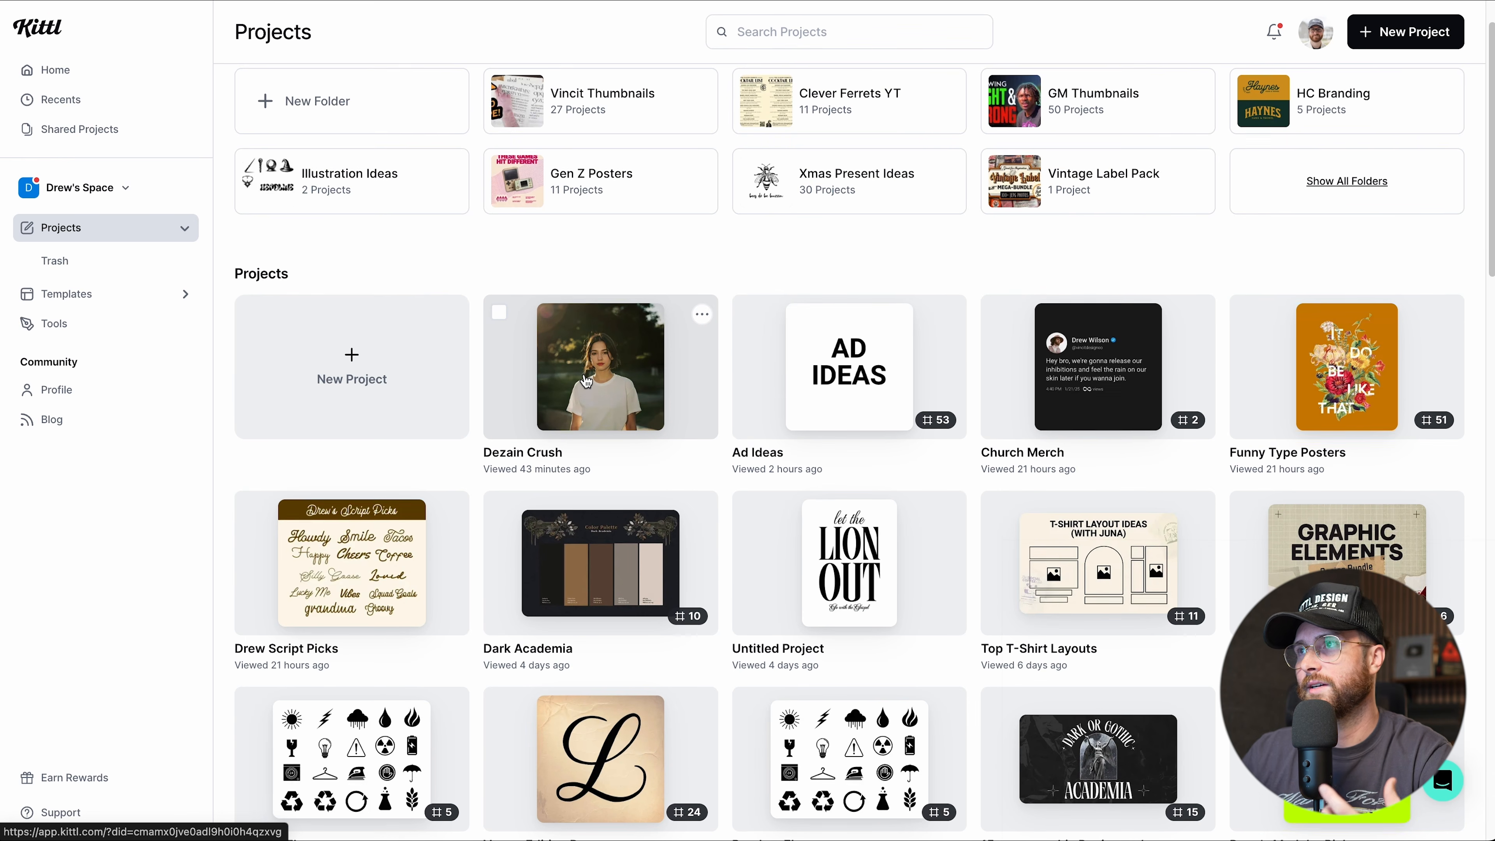
pyautogui.scroll(1, 585, 381)
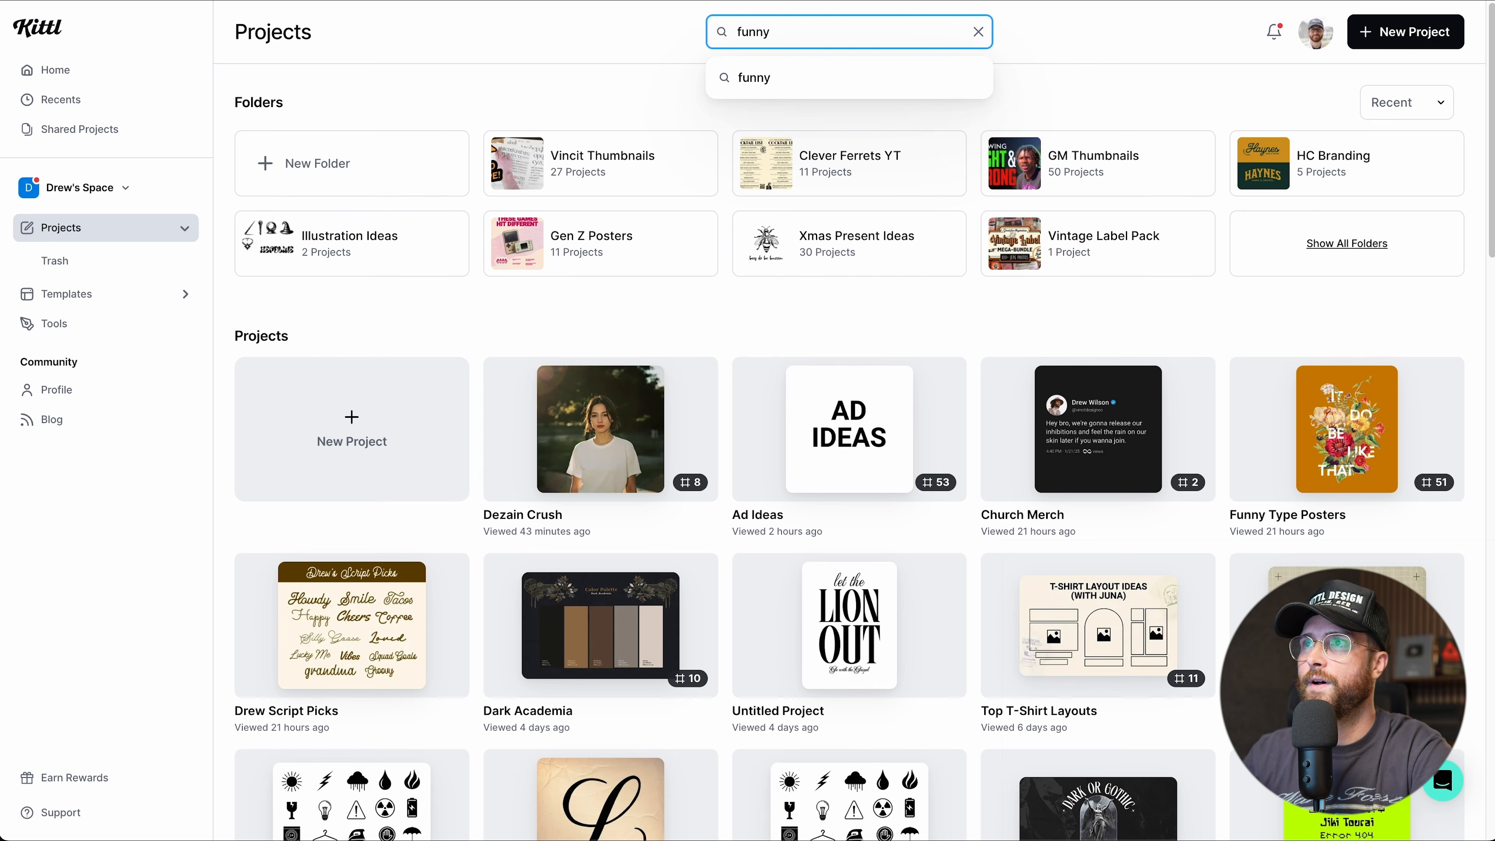
pyautogui.press('Return')
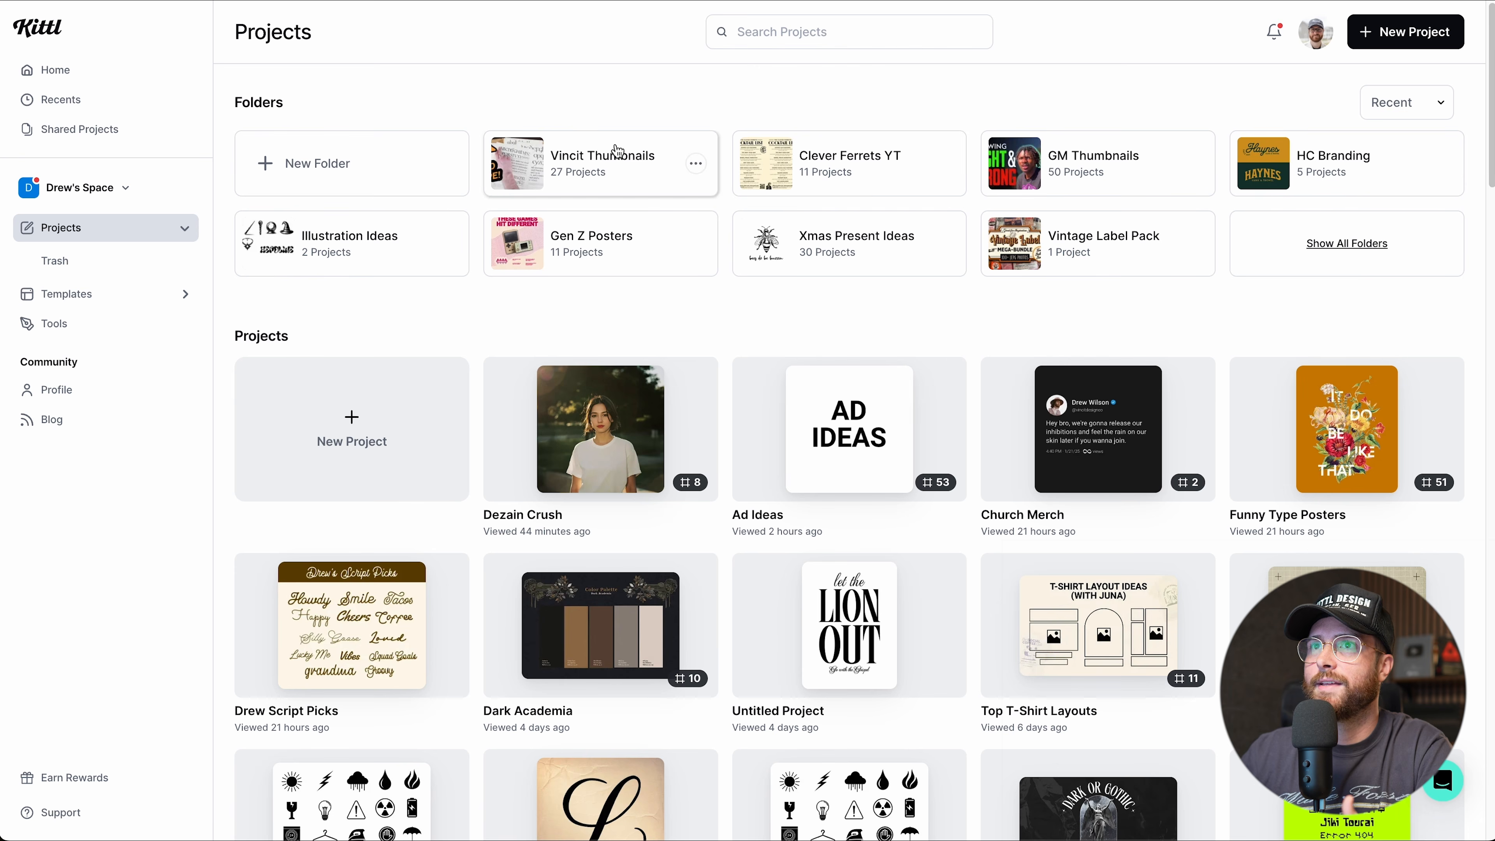
# Look inside the Clever Ferrets YT folder, then return to all projects.
pyautogui.click(825, 156)
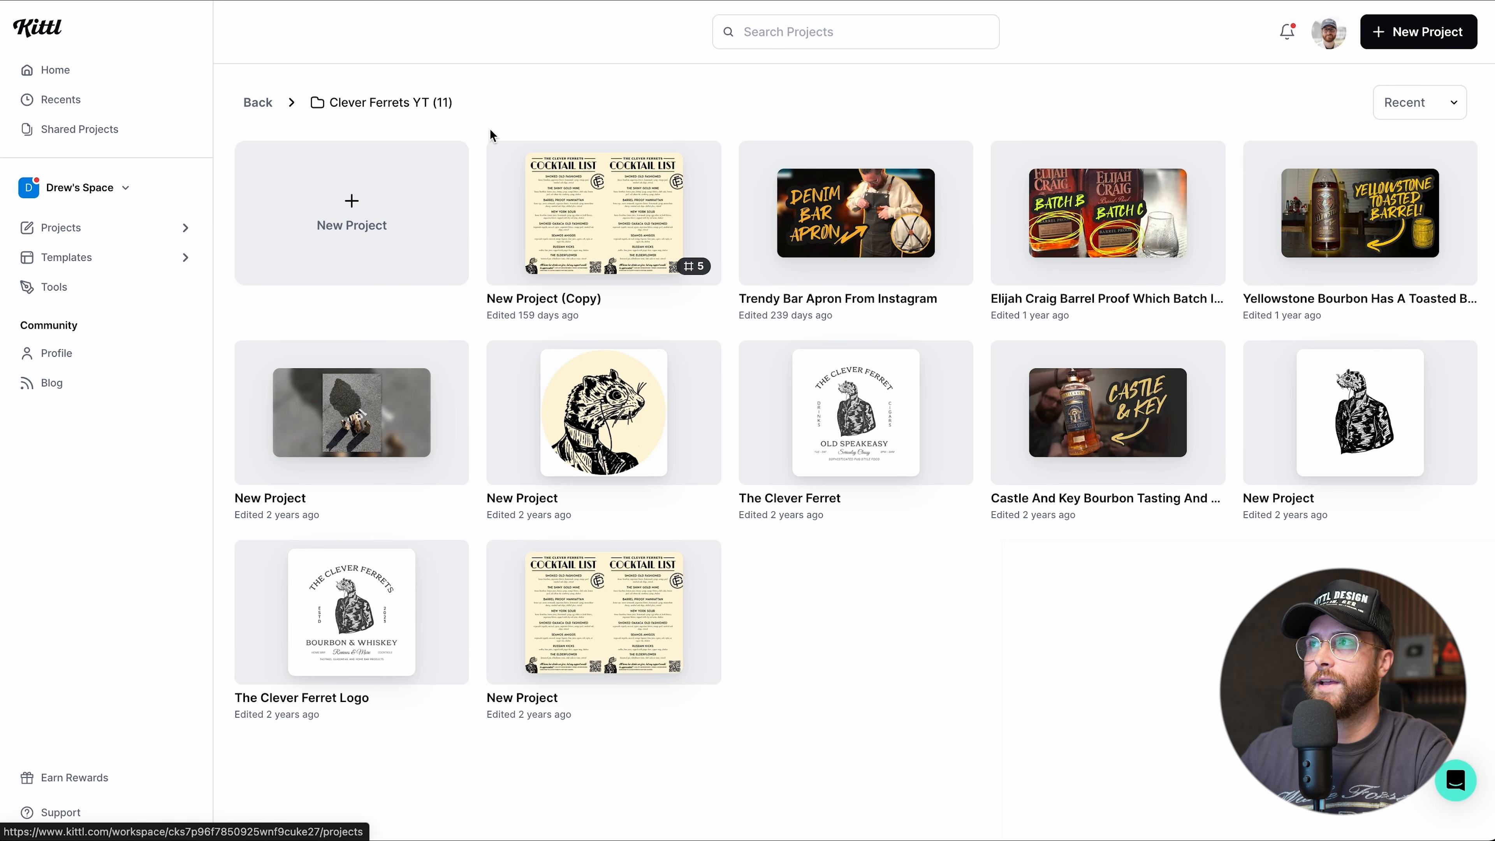
pyautogui.click(275, 115)
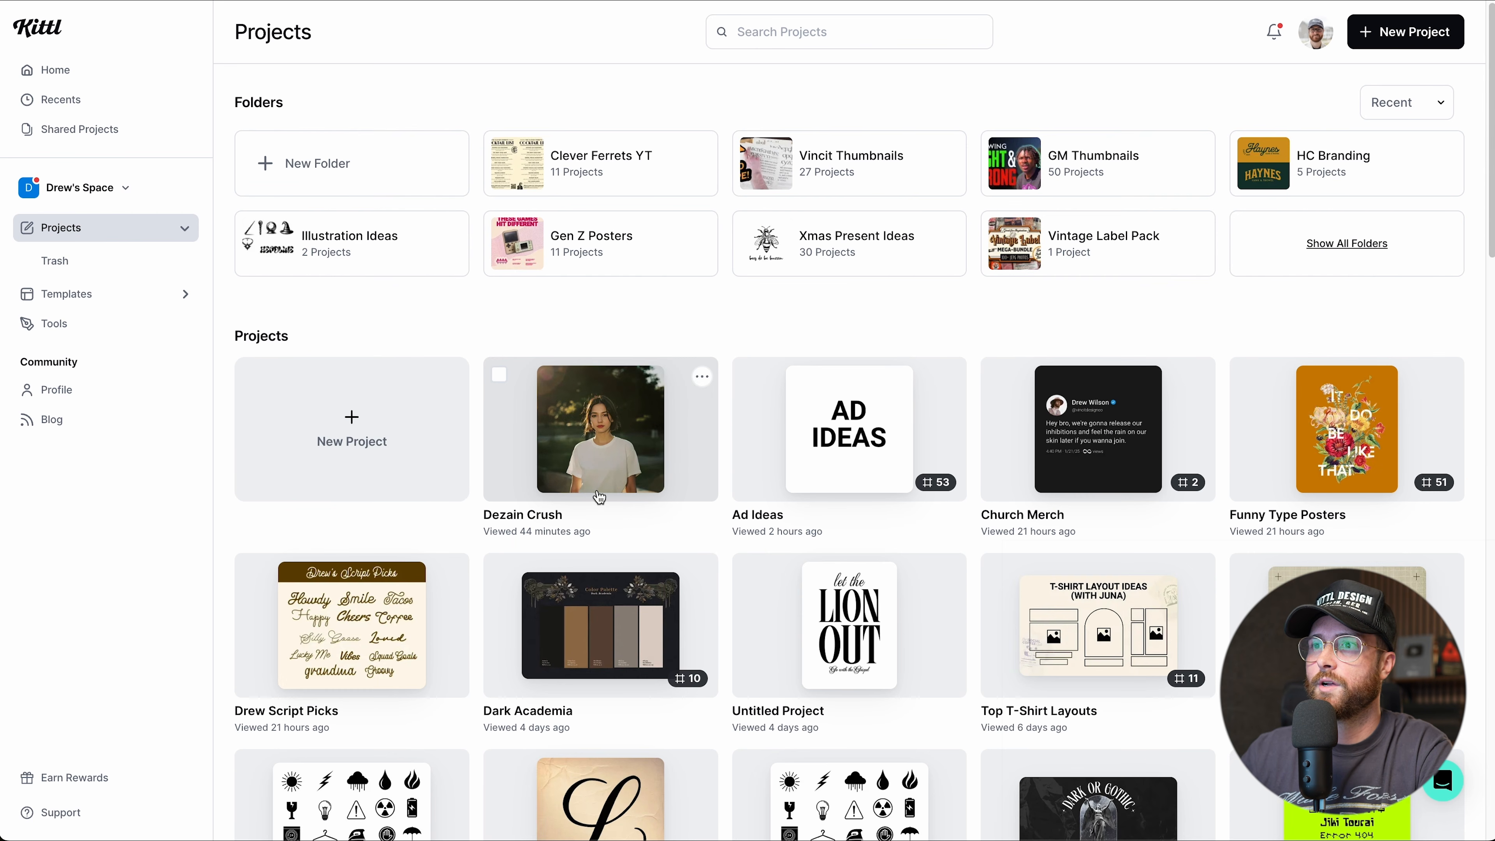
pyautogui.scroll(-1, 414, 648)
pyautogui.scroll(-1, 406, 636)
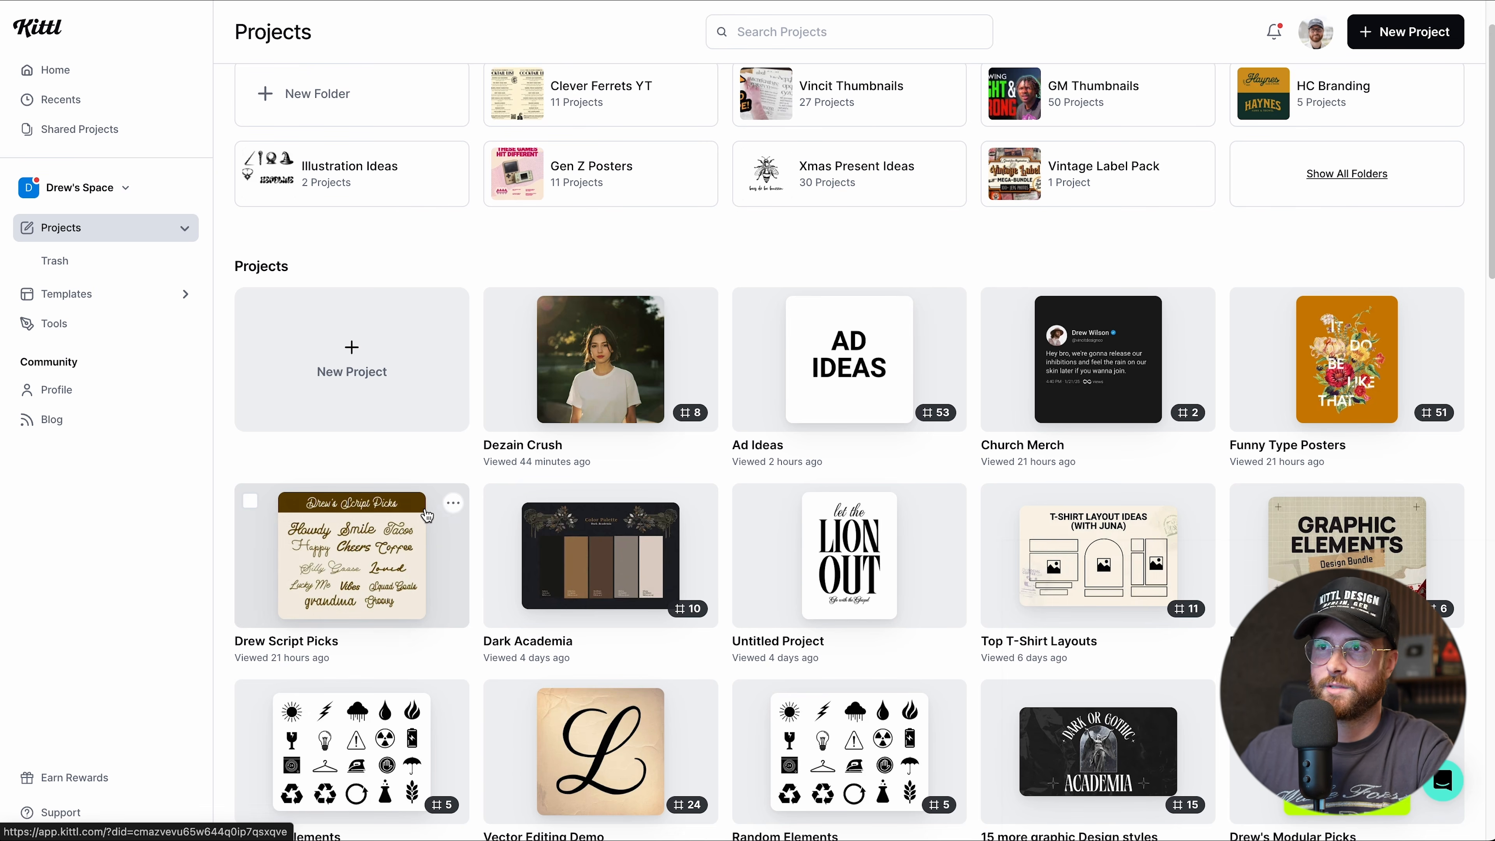
# Move the Drew Script Picks project into the Clever Ferrets YT folder.
pyautogui.click(452, 505)
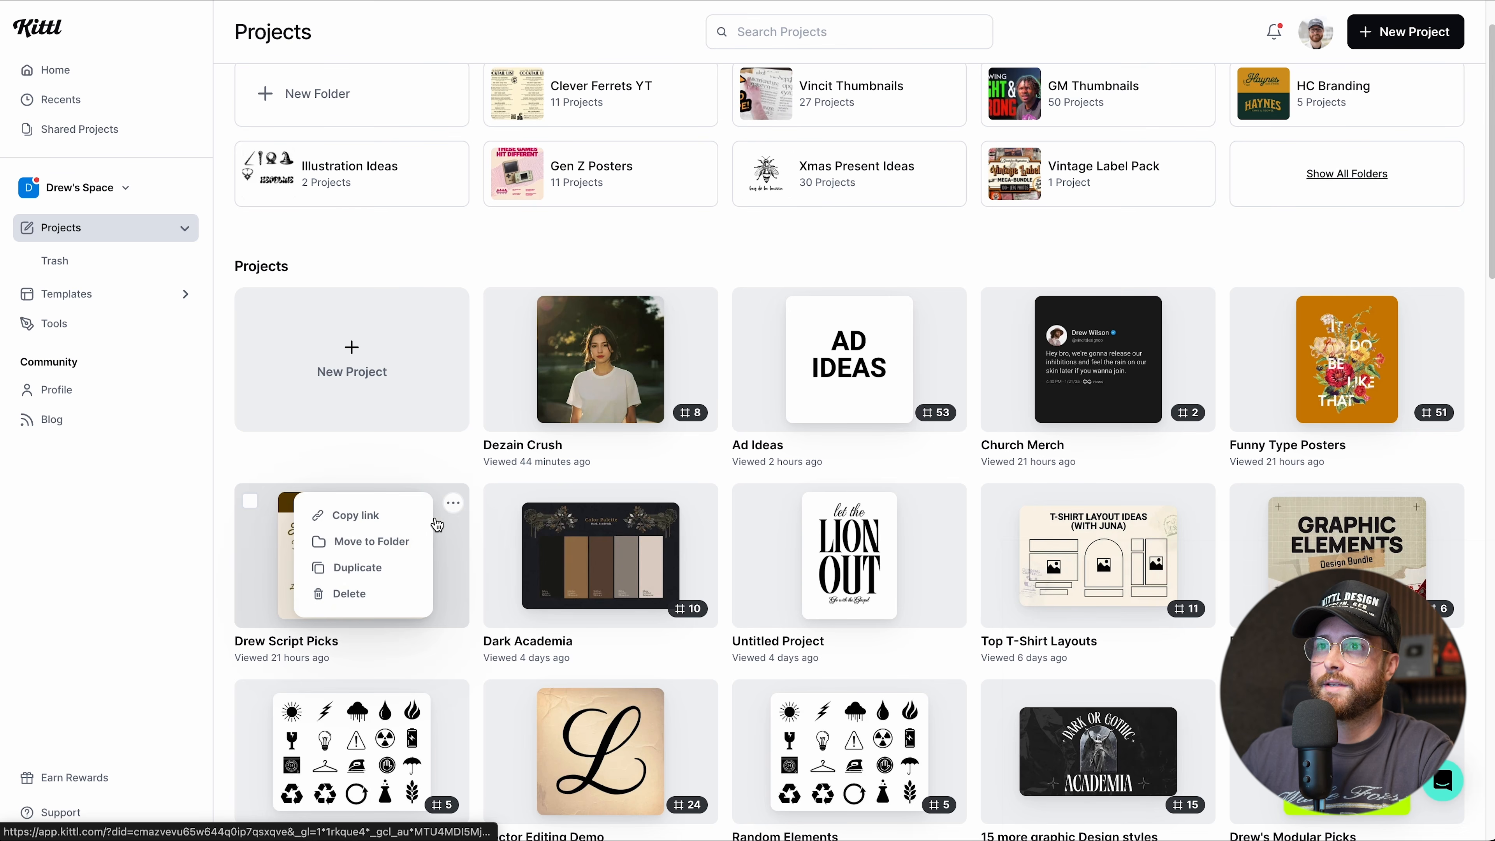
pyautogui.click(447, 501)
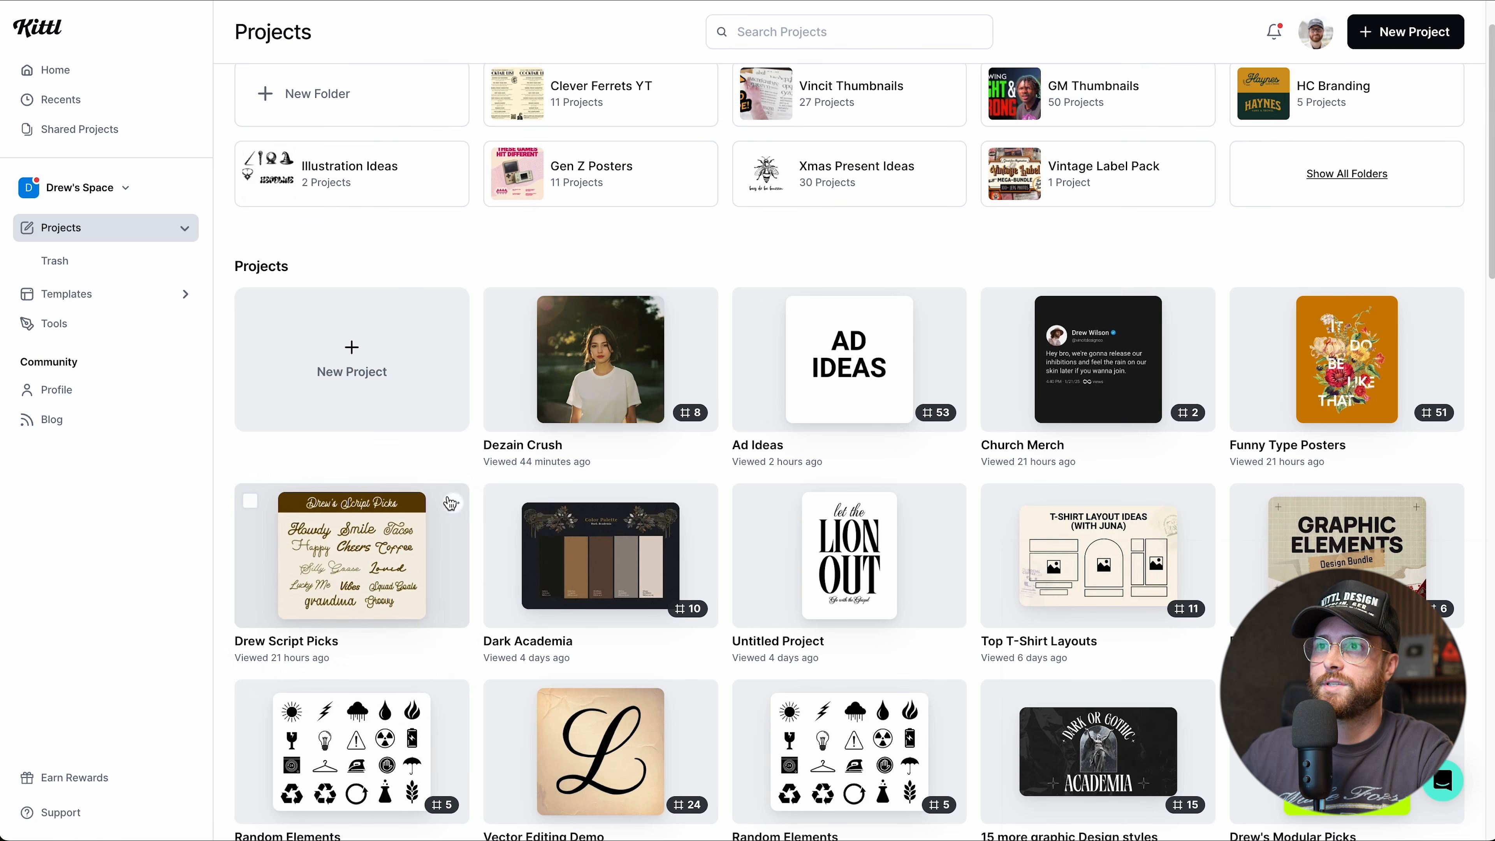
pyautogui.click(453, 506)
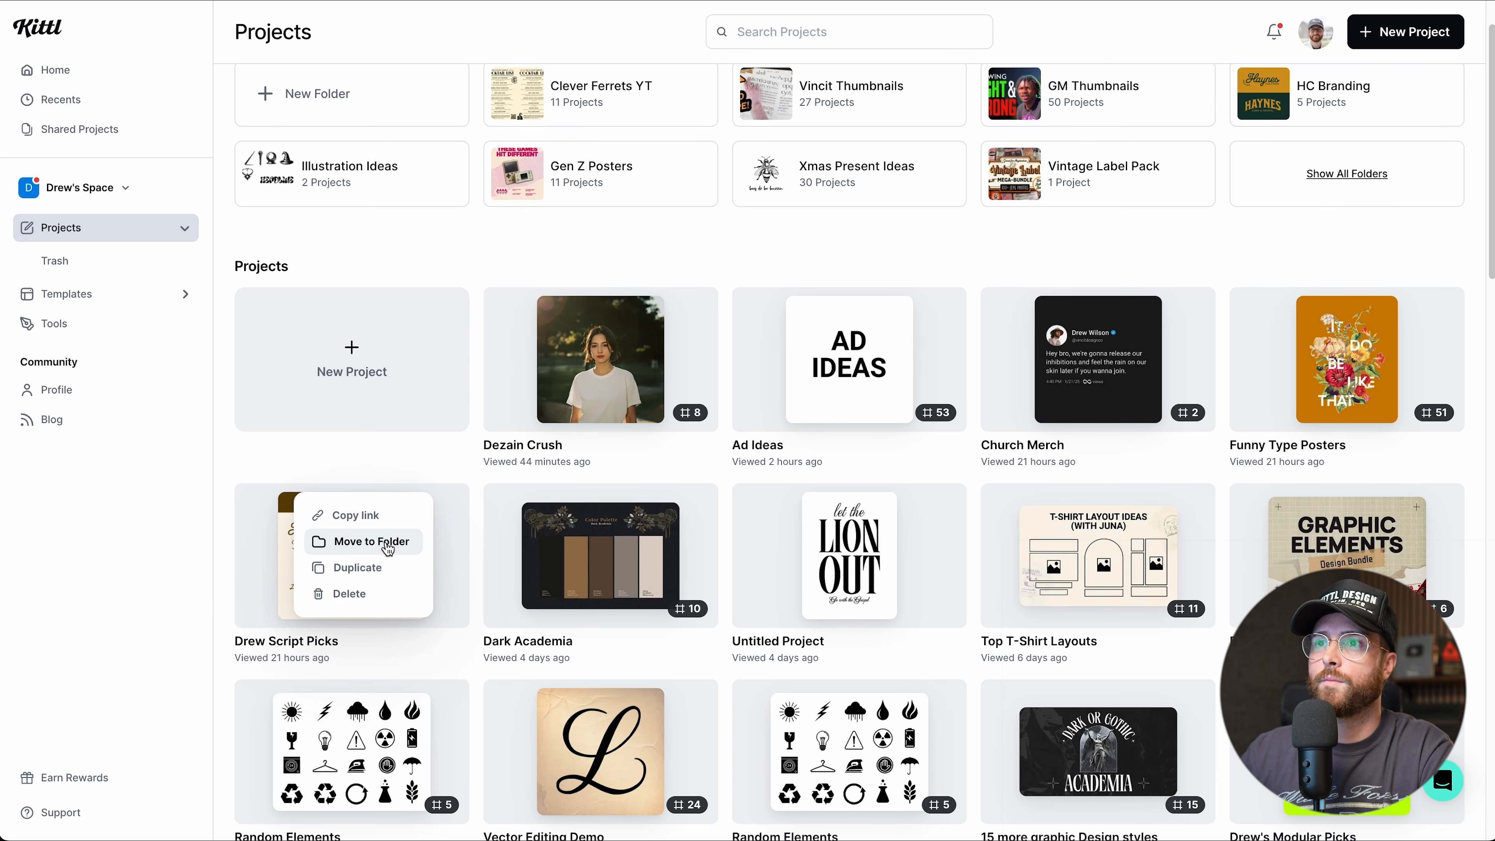
pyautogui.click(383, 542)
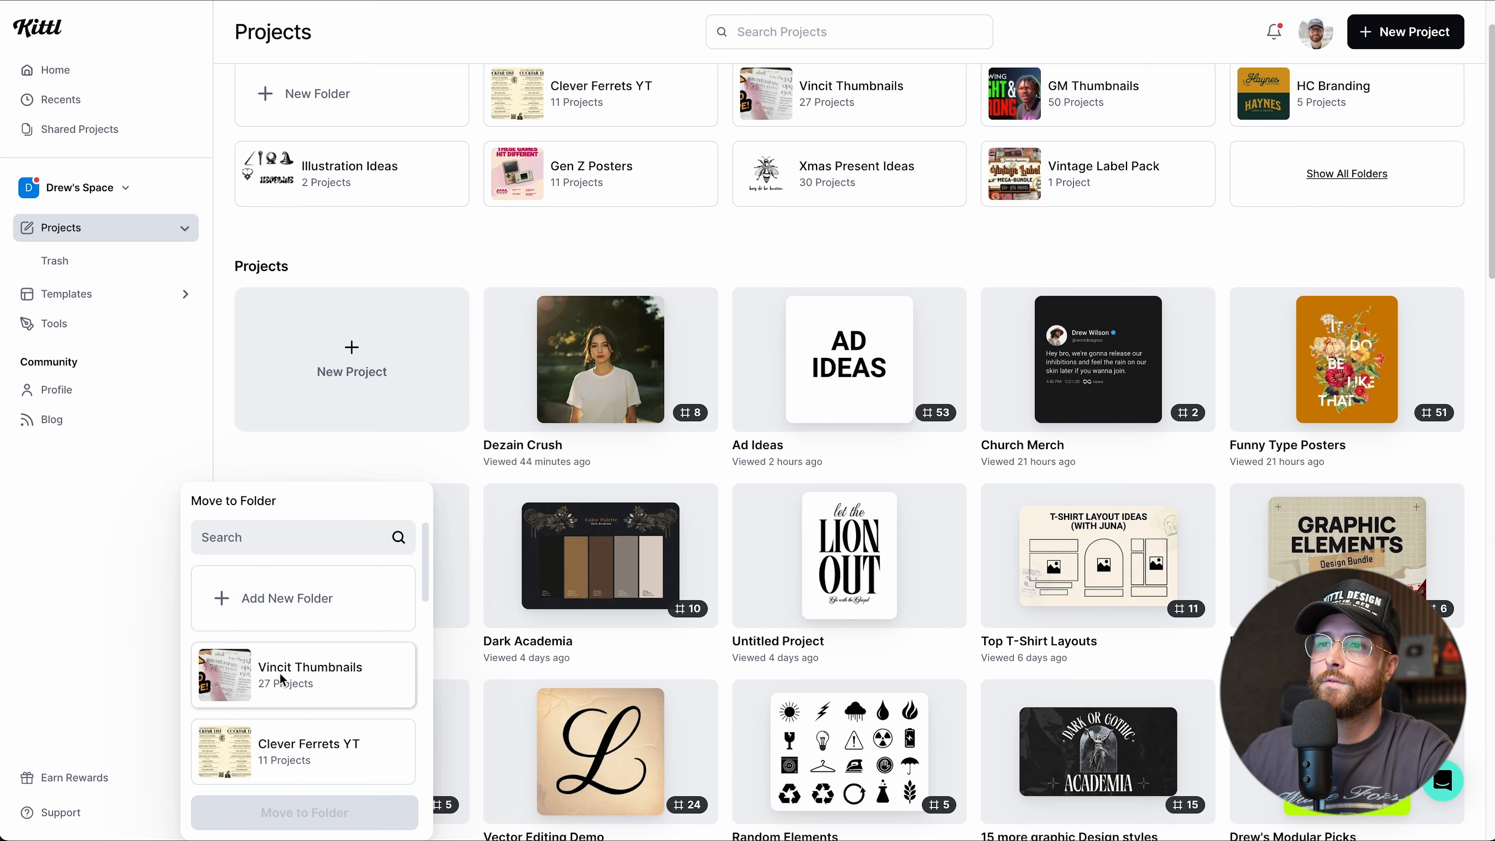
pyautogui.scroll(-1, 289, 676)
pyautogui.click(282, 696)
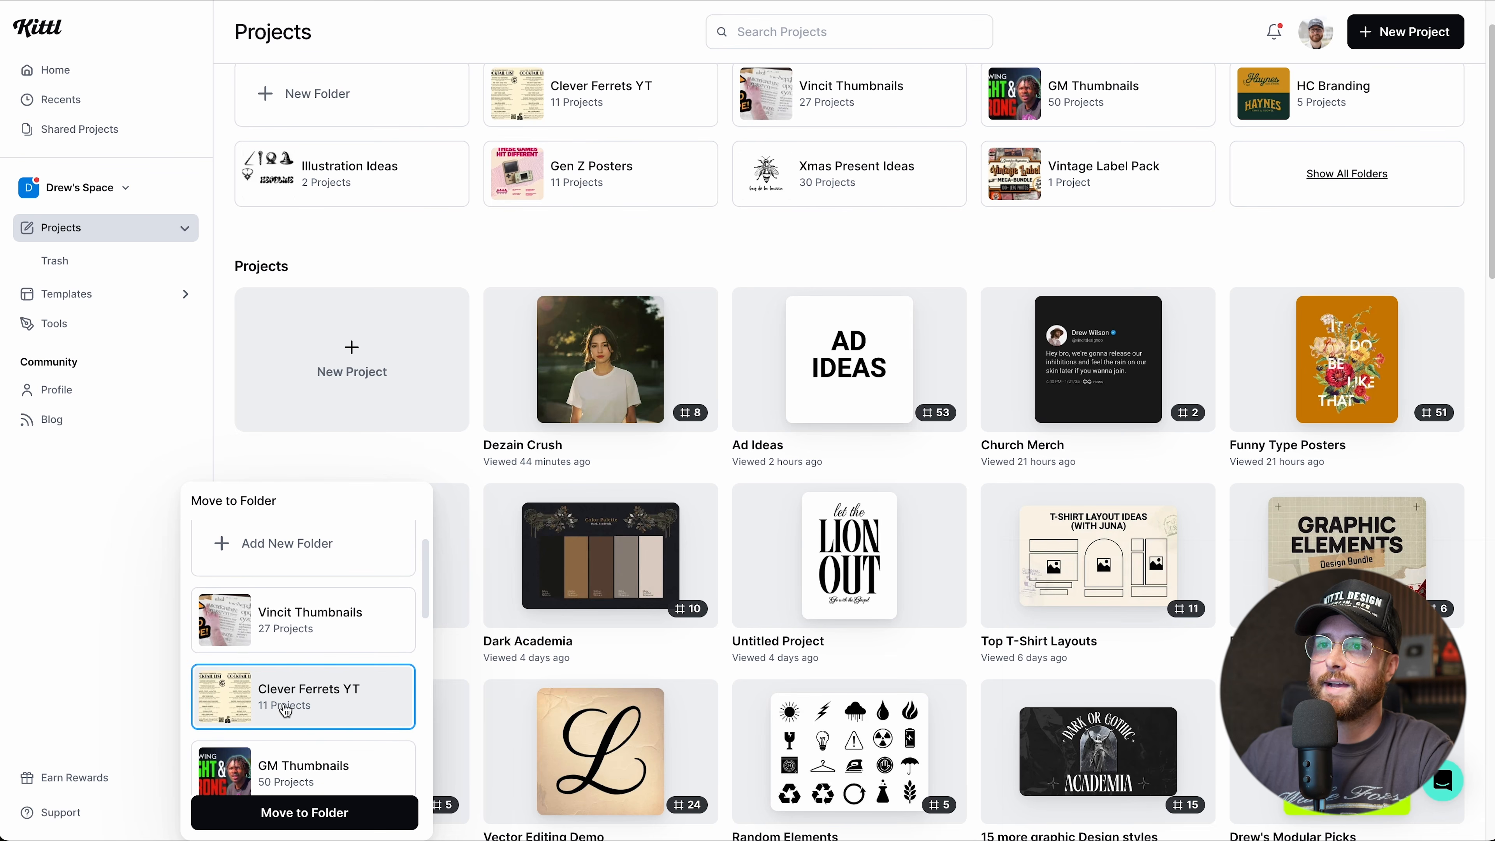
pyautogui.click(285, 816)
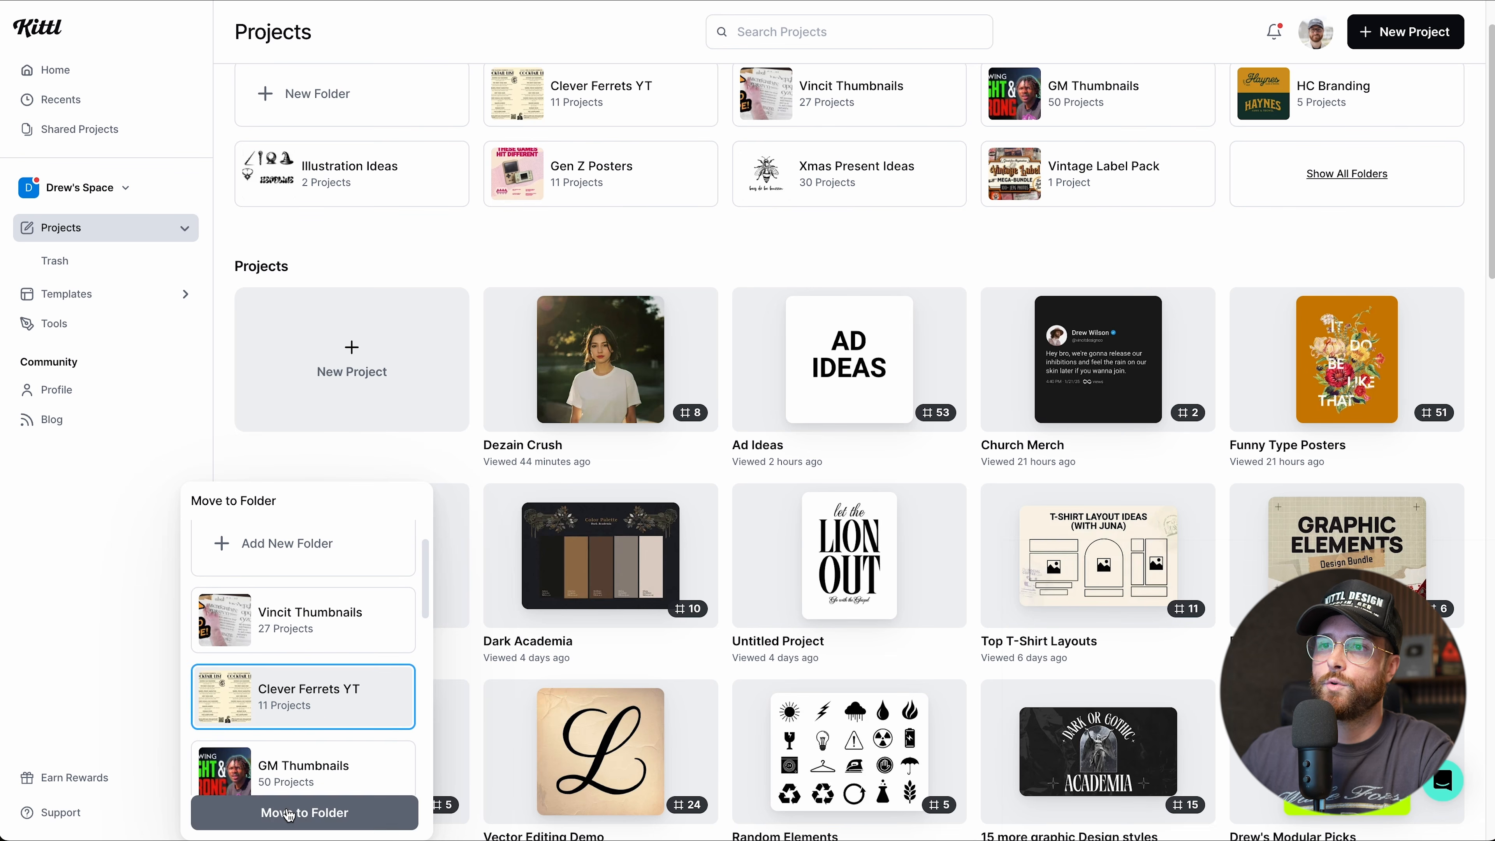
pyautogui.scroll(1, 291, 583)
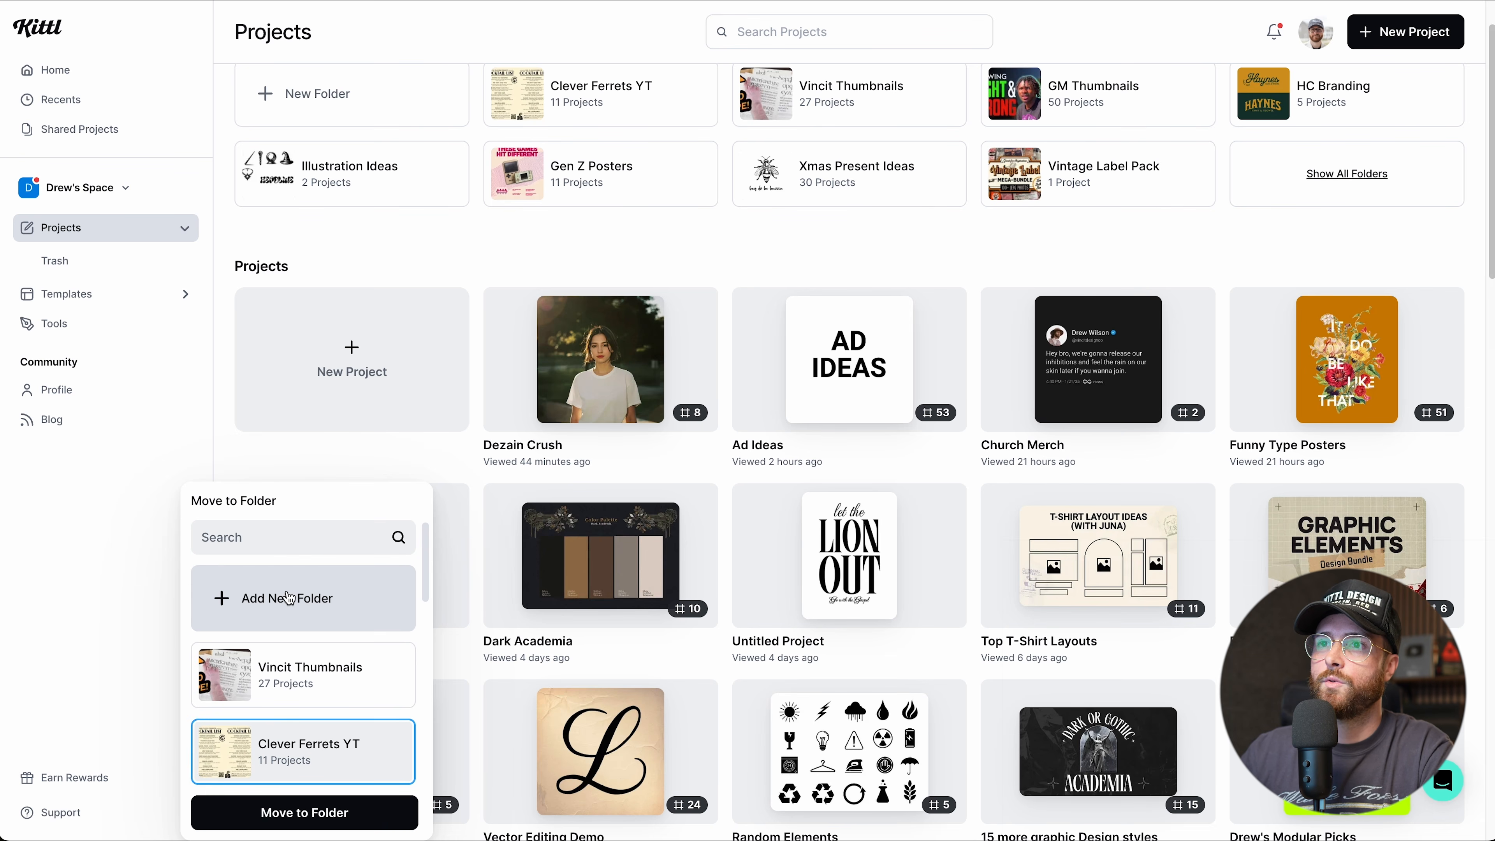
# Create a new empty folder and rename it to Font Favorites.
pyautogui.click(653, 269)
pyautogui.scroll(1, 661, 265)
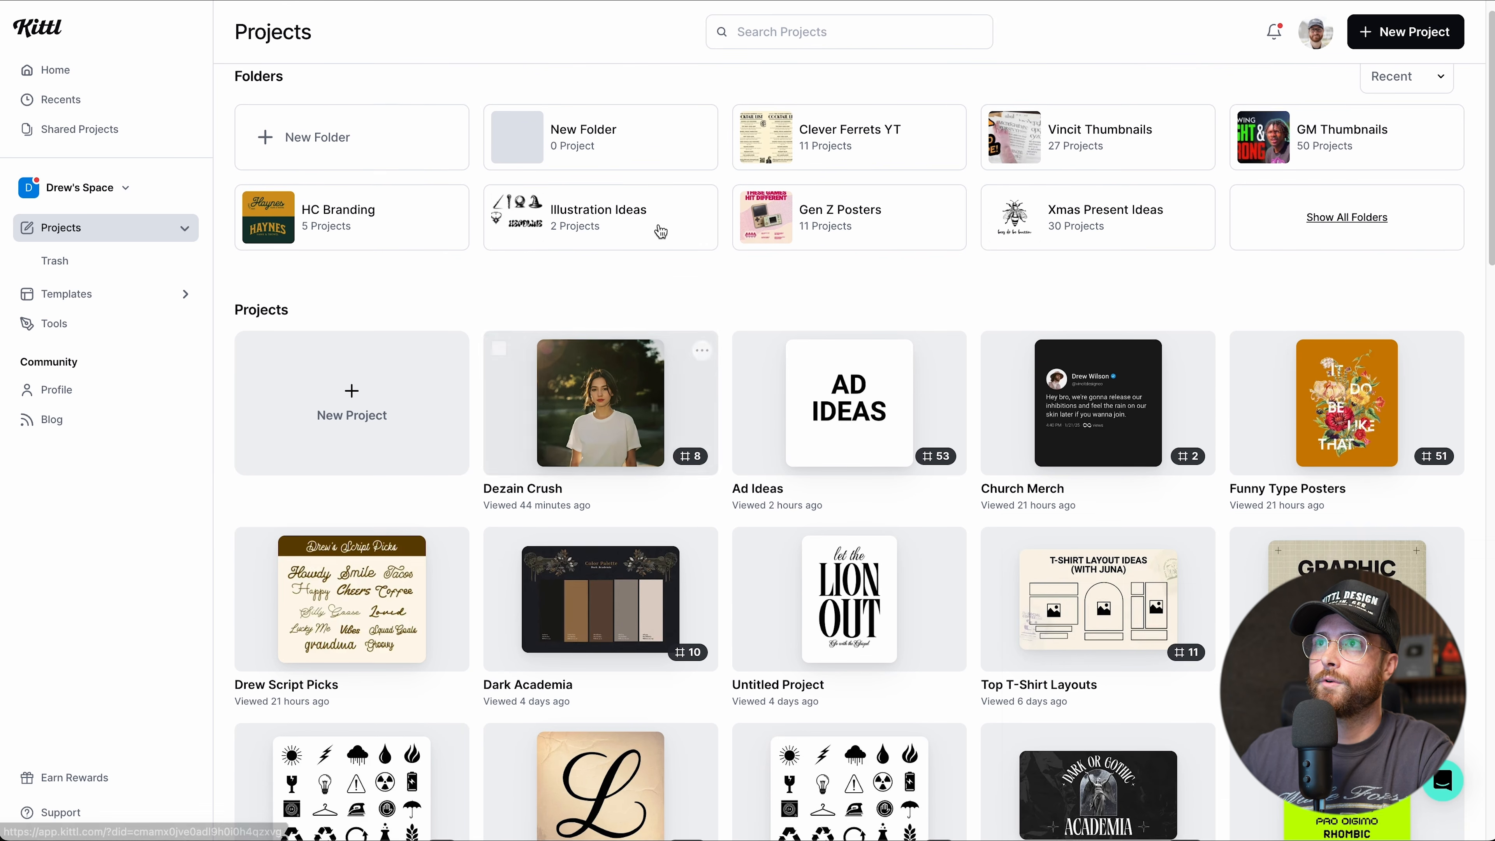
pyautogui.scroll(-1, 677, 159)
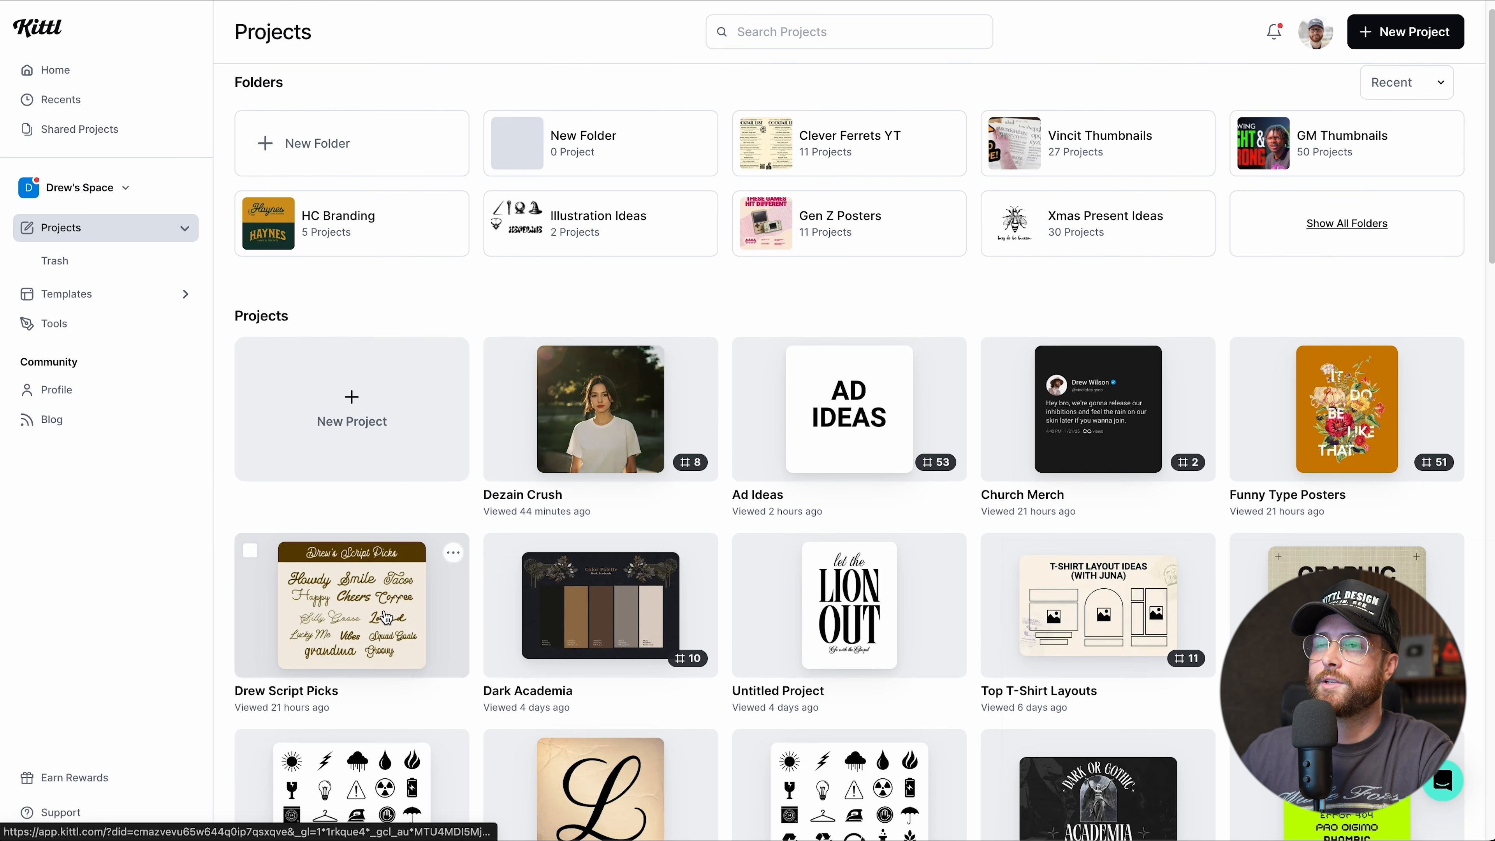
pyautogui.click(695, 147)
pyautogui.click(662, 189)
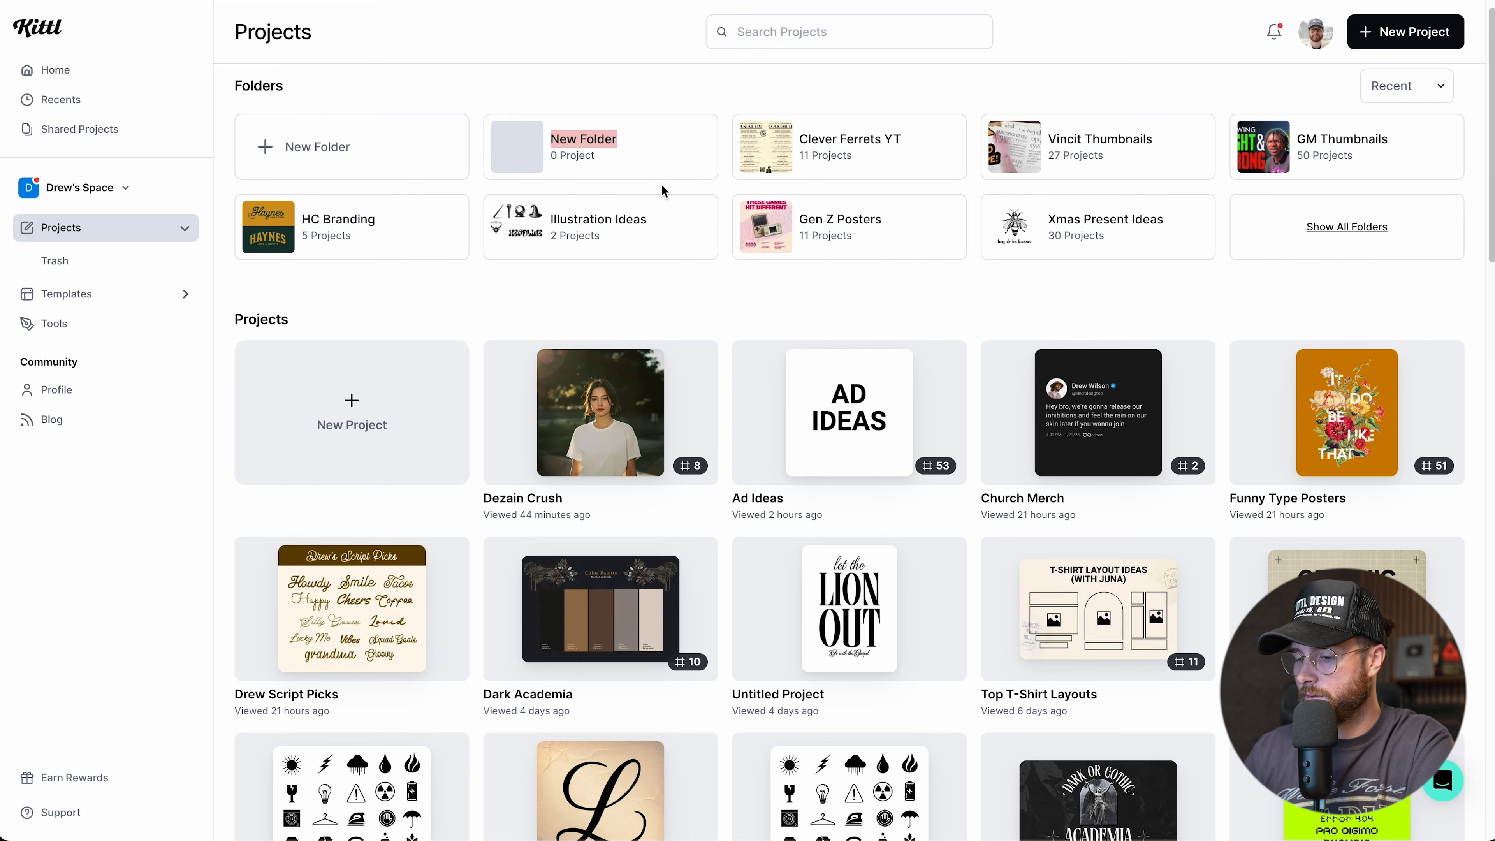
pyautogui.write('Font Favorites')
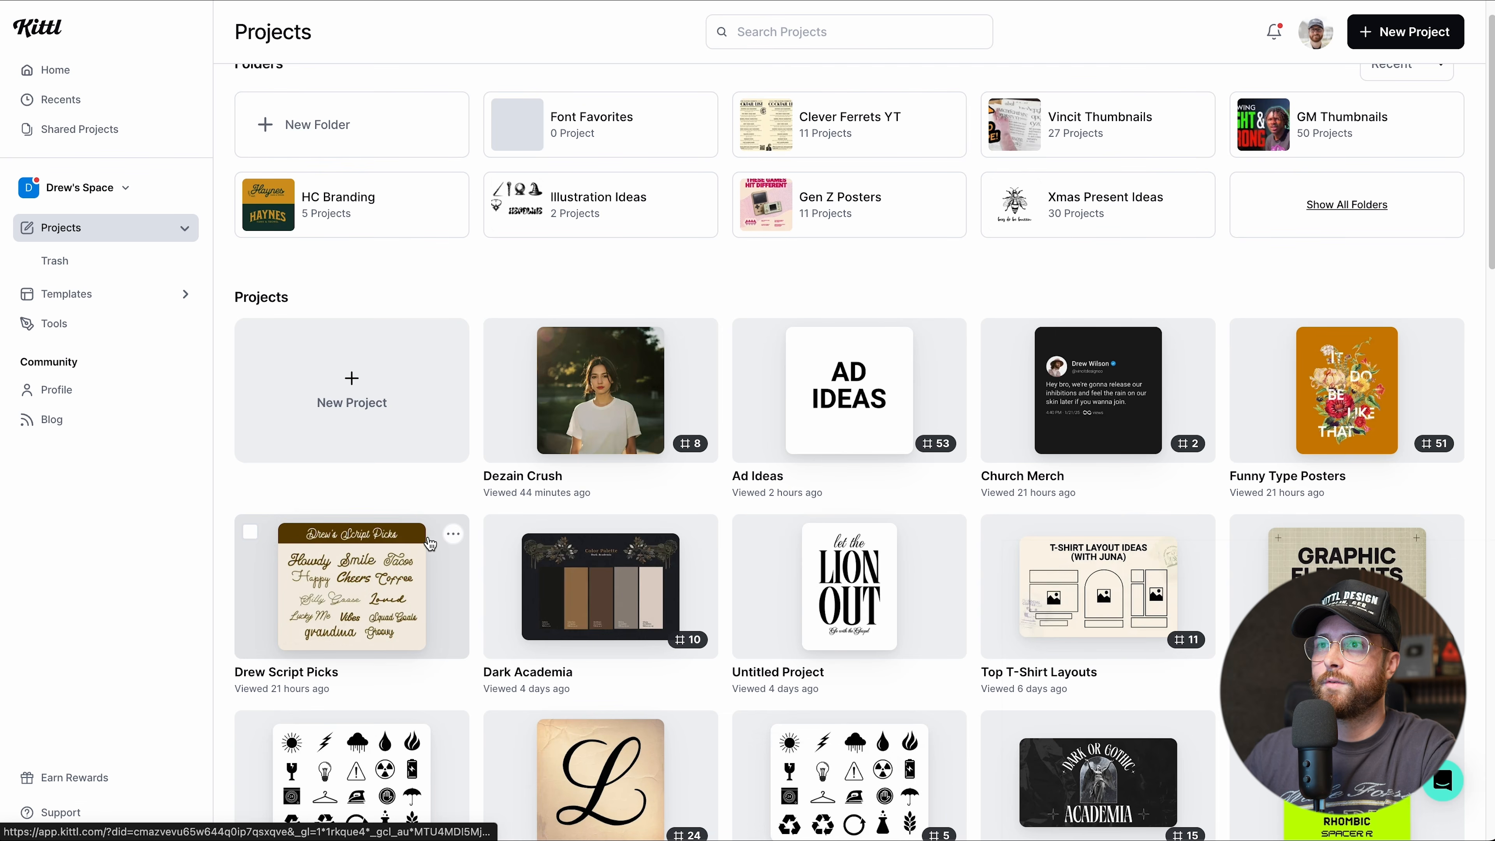
# Select Drew Script Picks and move it into the Font Favorites folder from the selection bar.
pyautogui.click(251, 533)
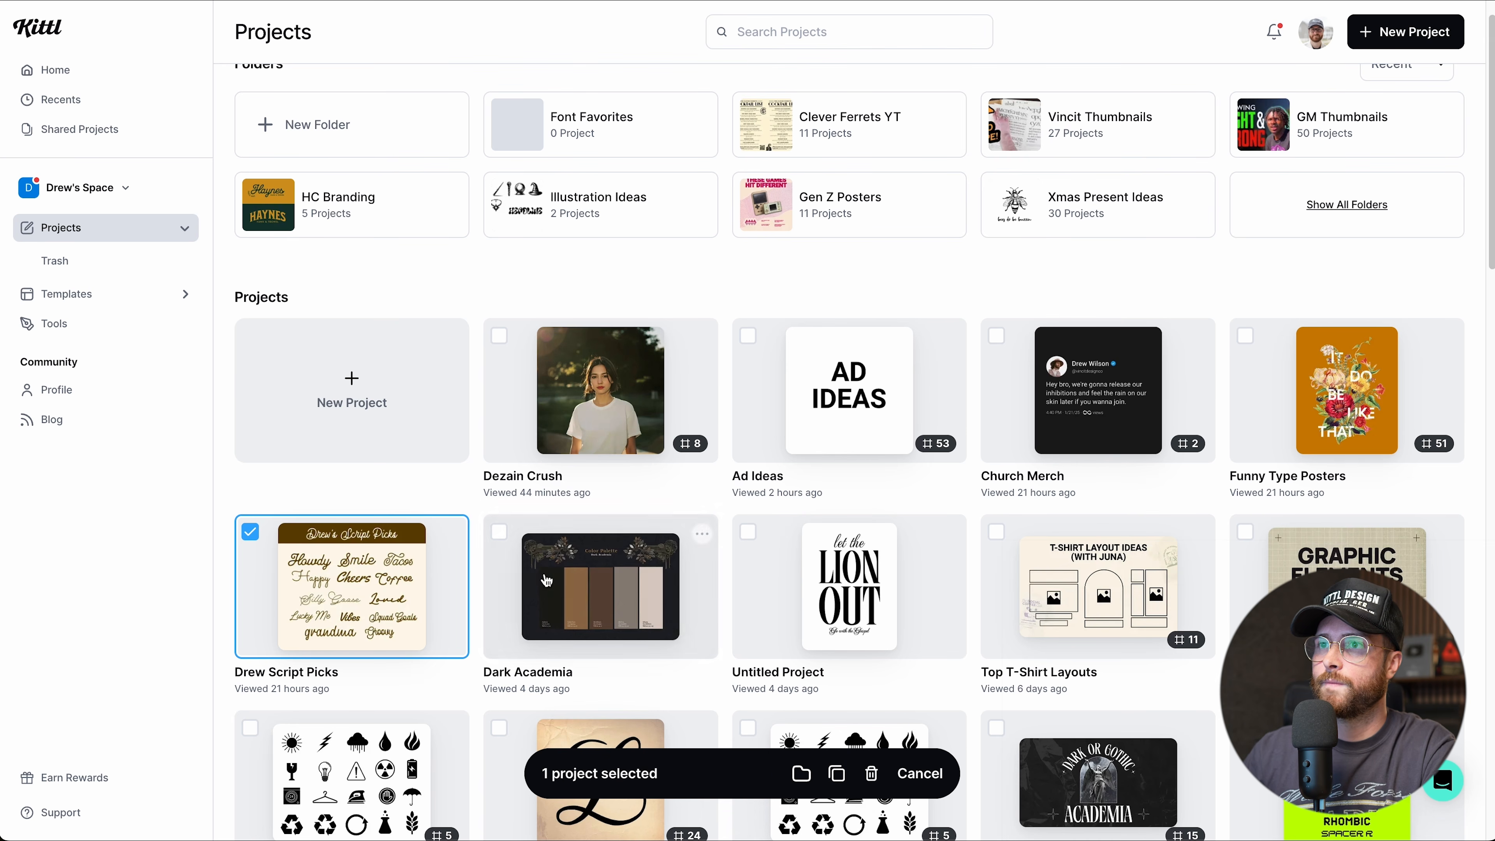
pyautogui.click(246, 533)
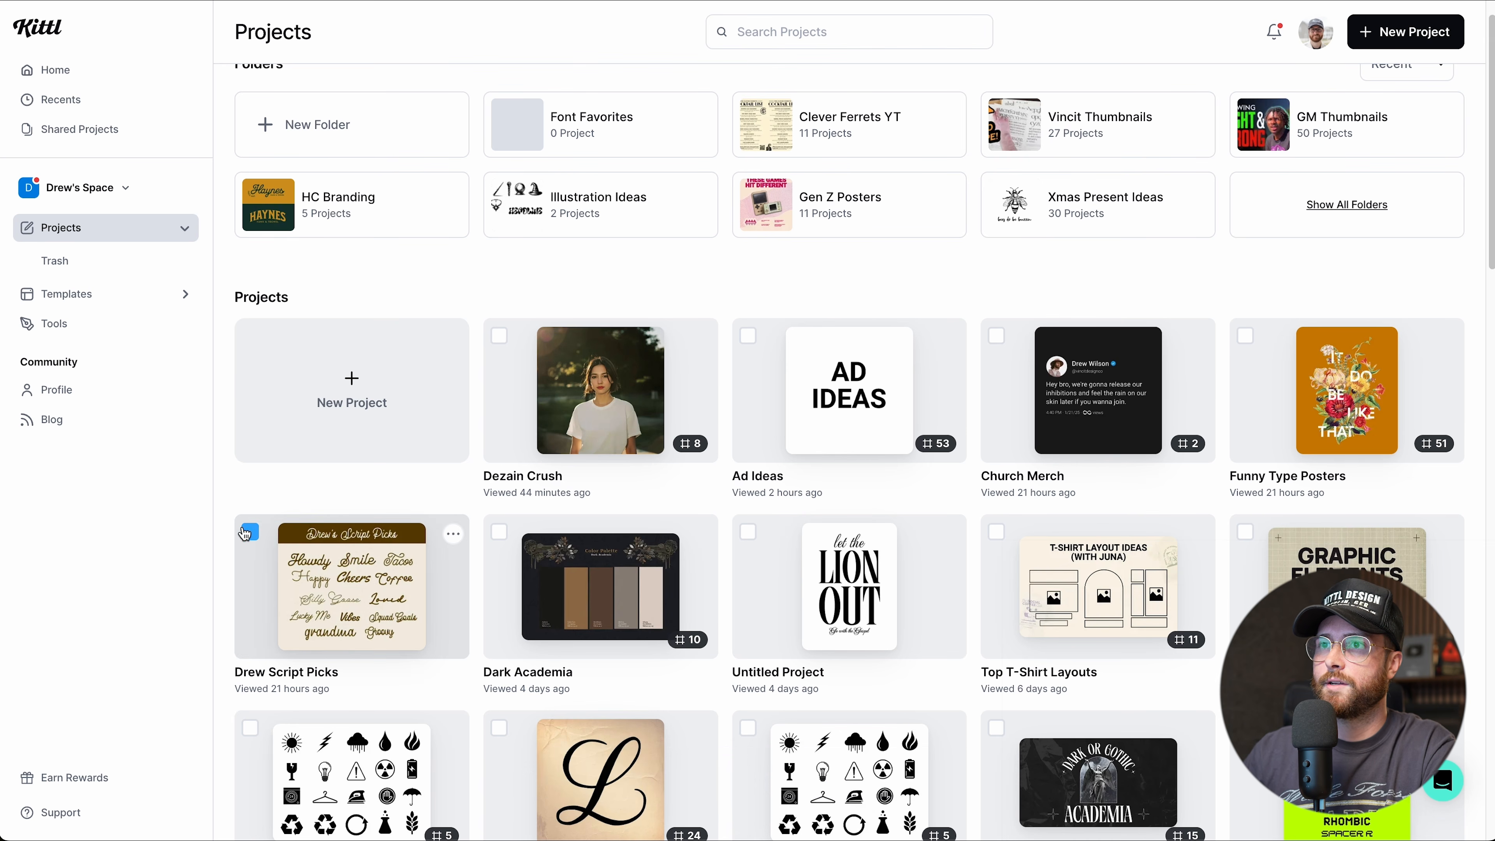
pyautogui.click(453, 534)
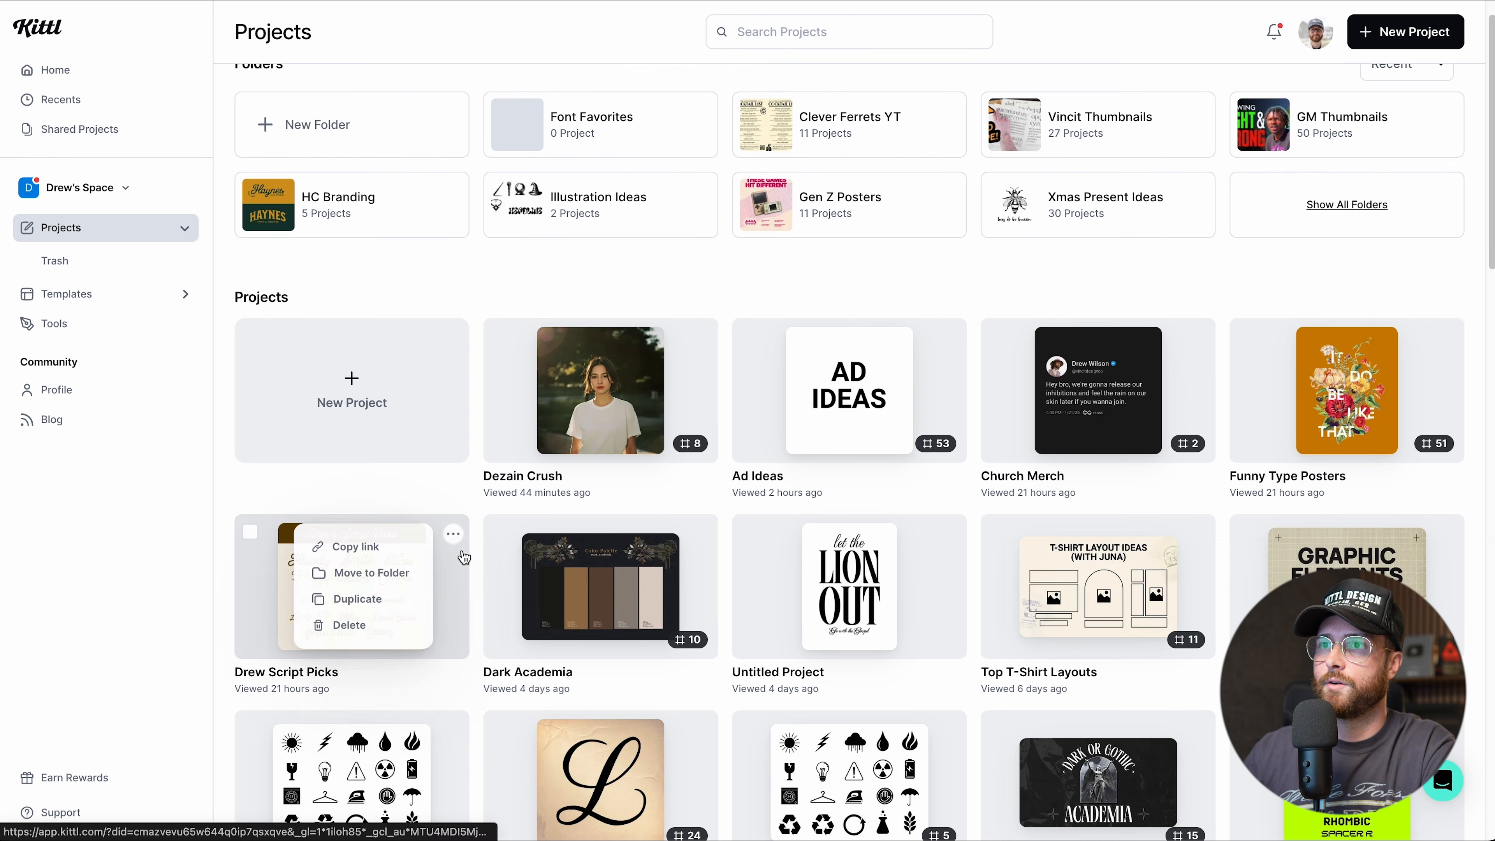
pyautogui.click(251, 533)
pyautogui.click(800, 773)
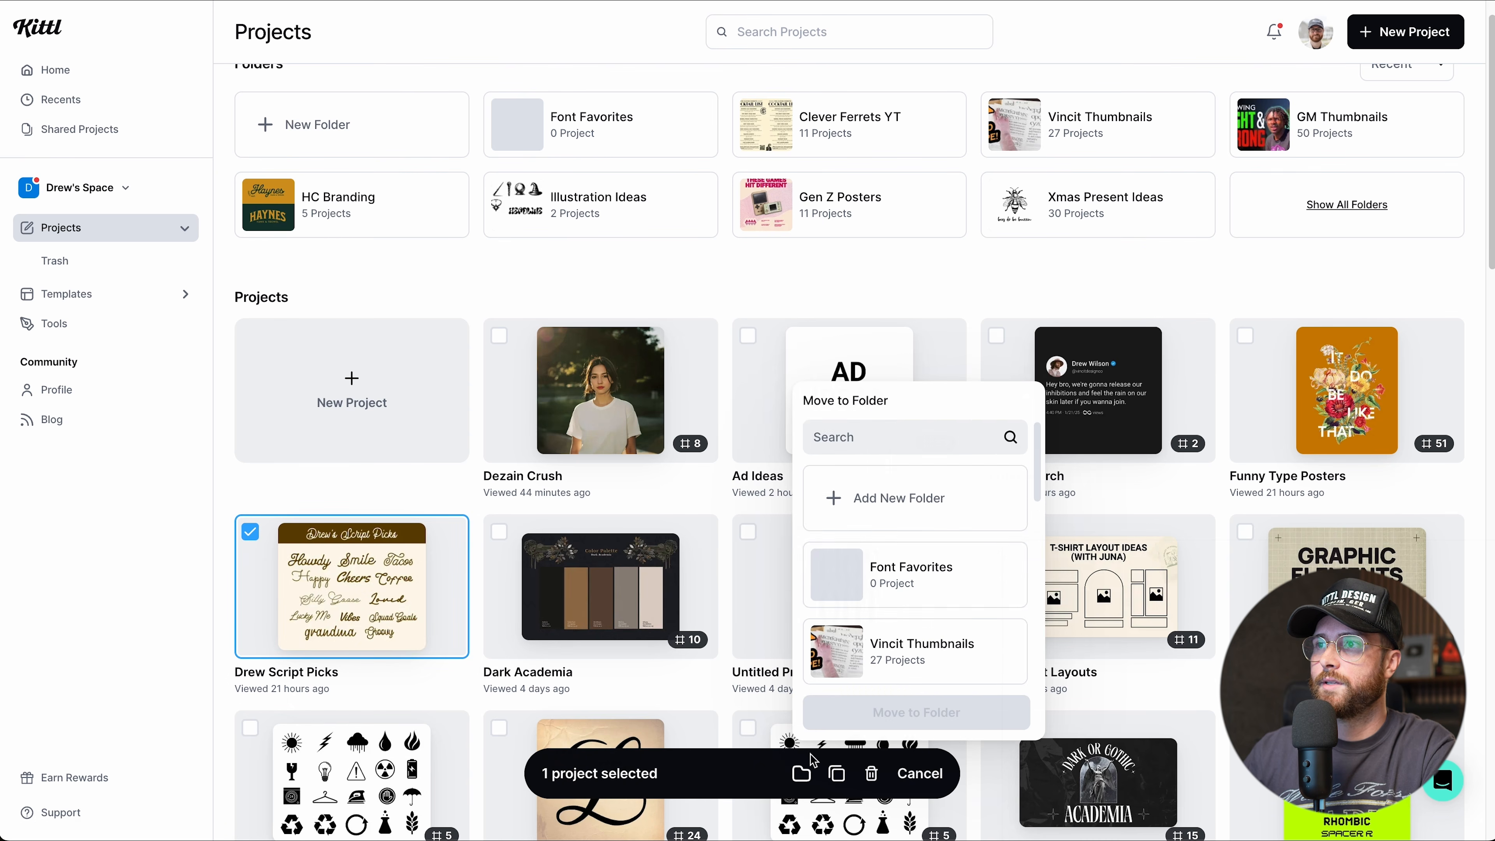
pyautogui.scroll(-1, 902, 518)
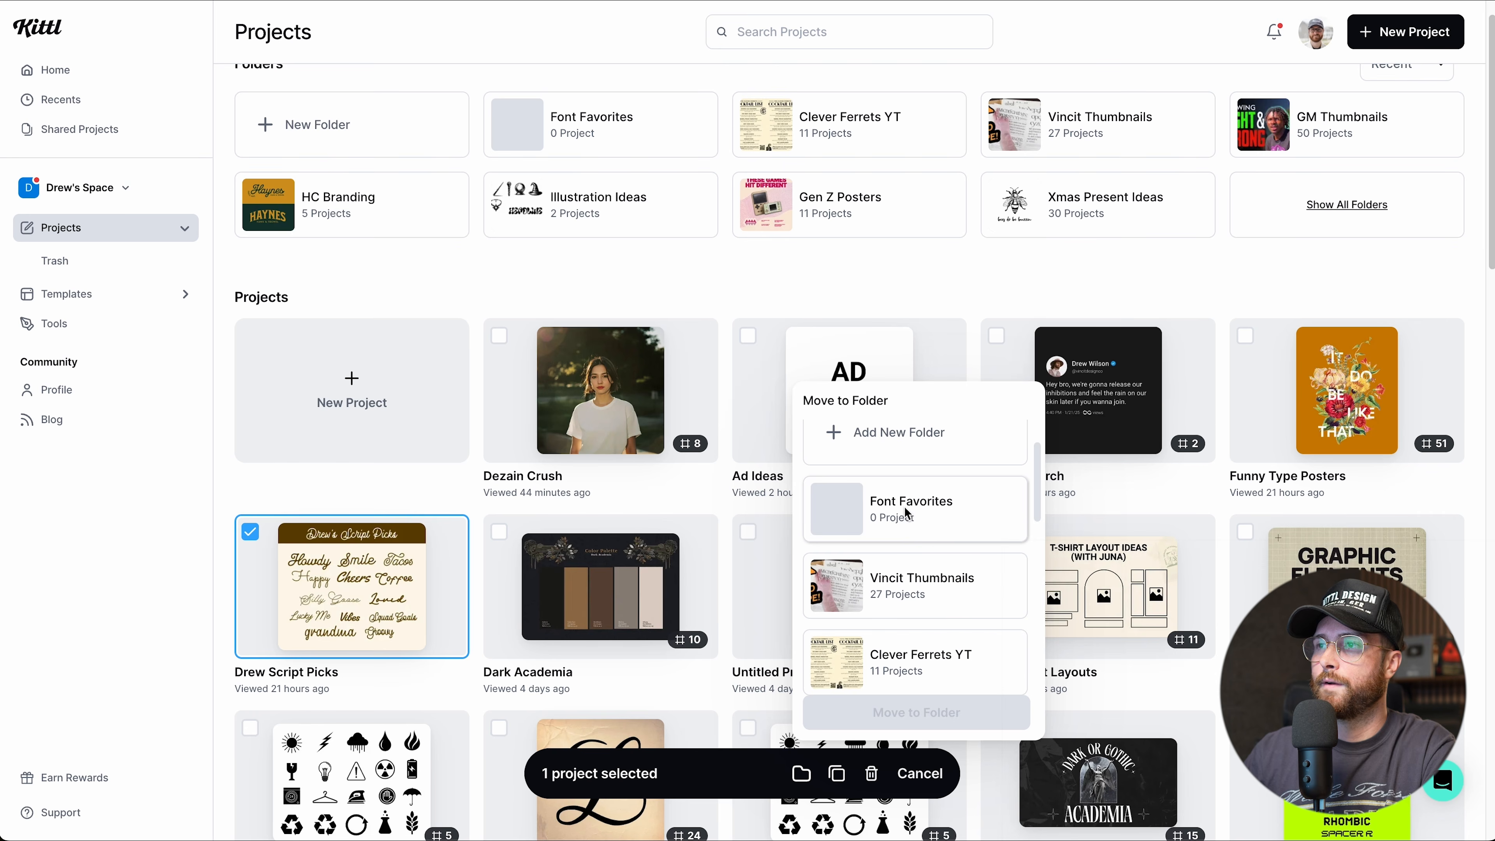
pyautogui.click(907, 510)
pyautogui.click(903, 713)
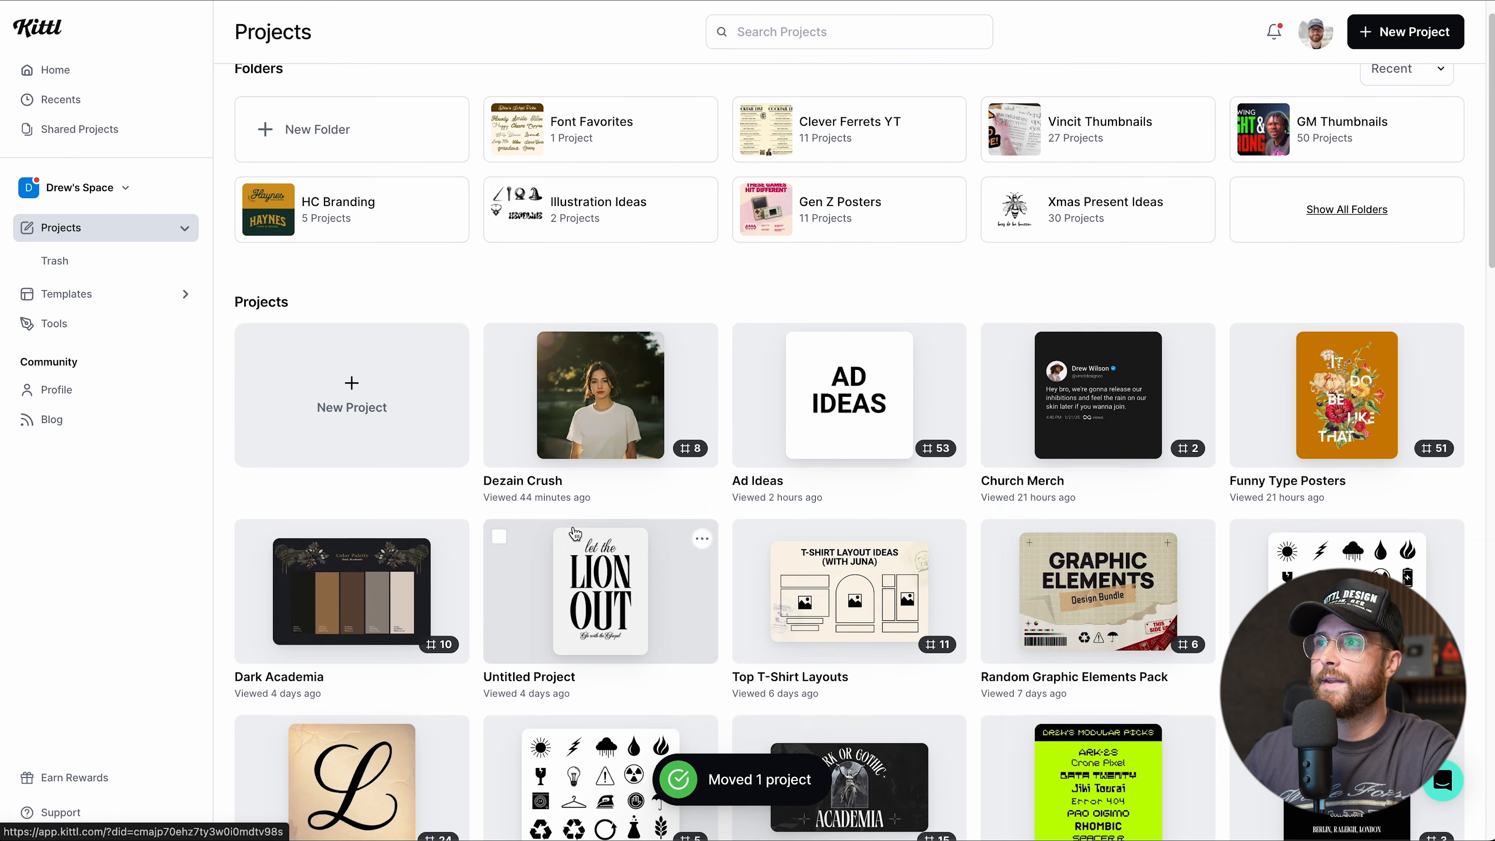
pyautogui.scroll(1, 575, 533)
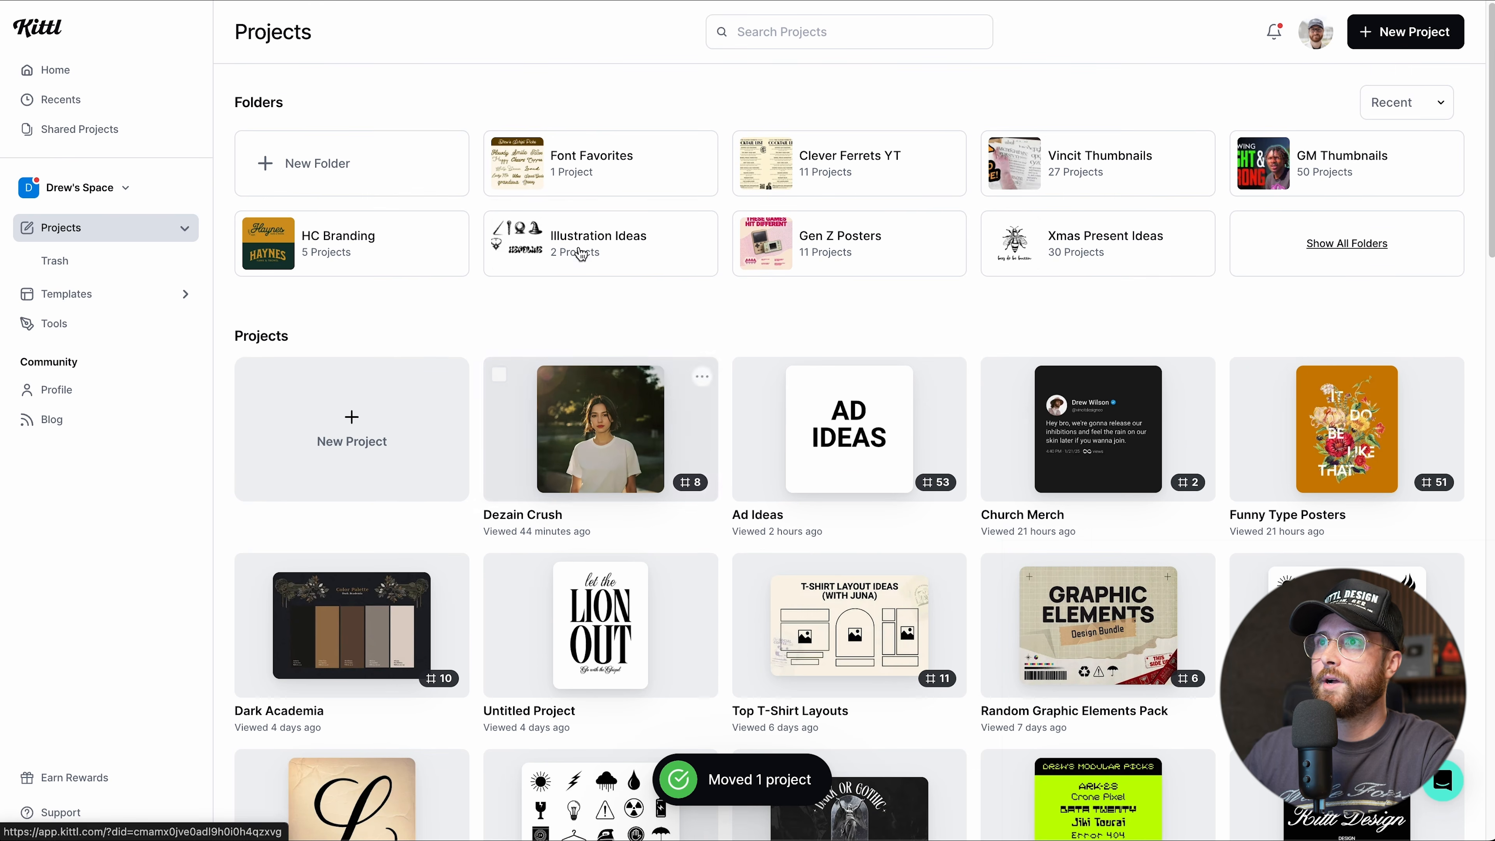
# Open Font Favorites, remove Drew Script Picks from the folder, and return to Projects.
pyautogui.click(581, 151)
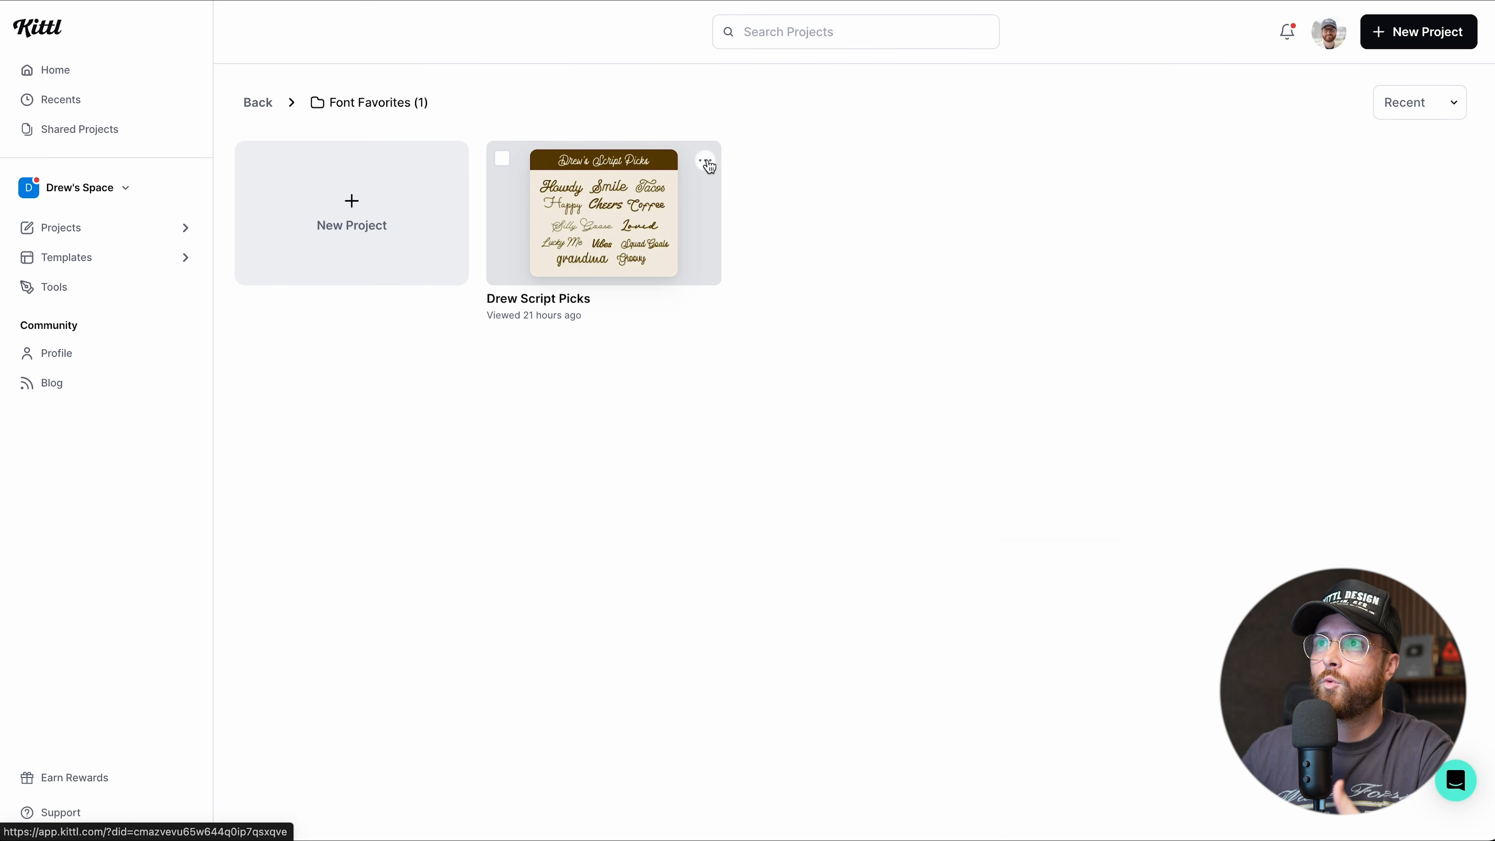
pyautogui.click(707, 164)
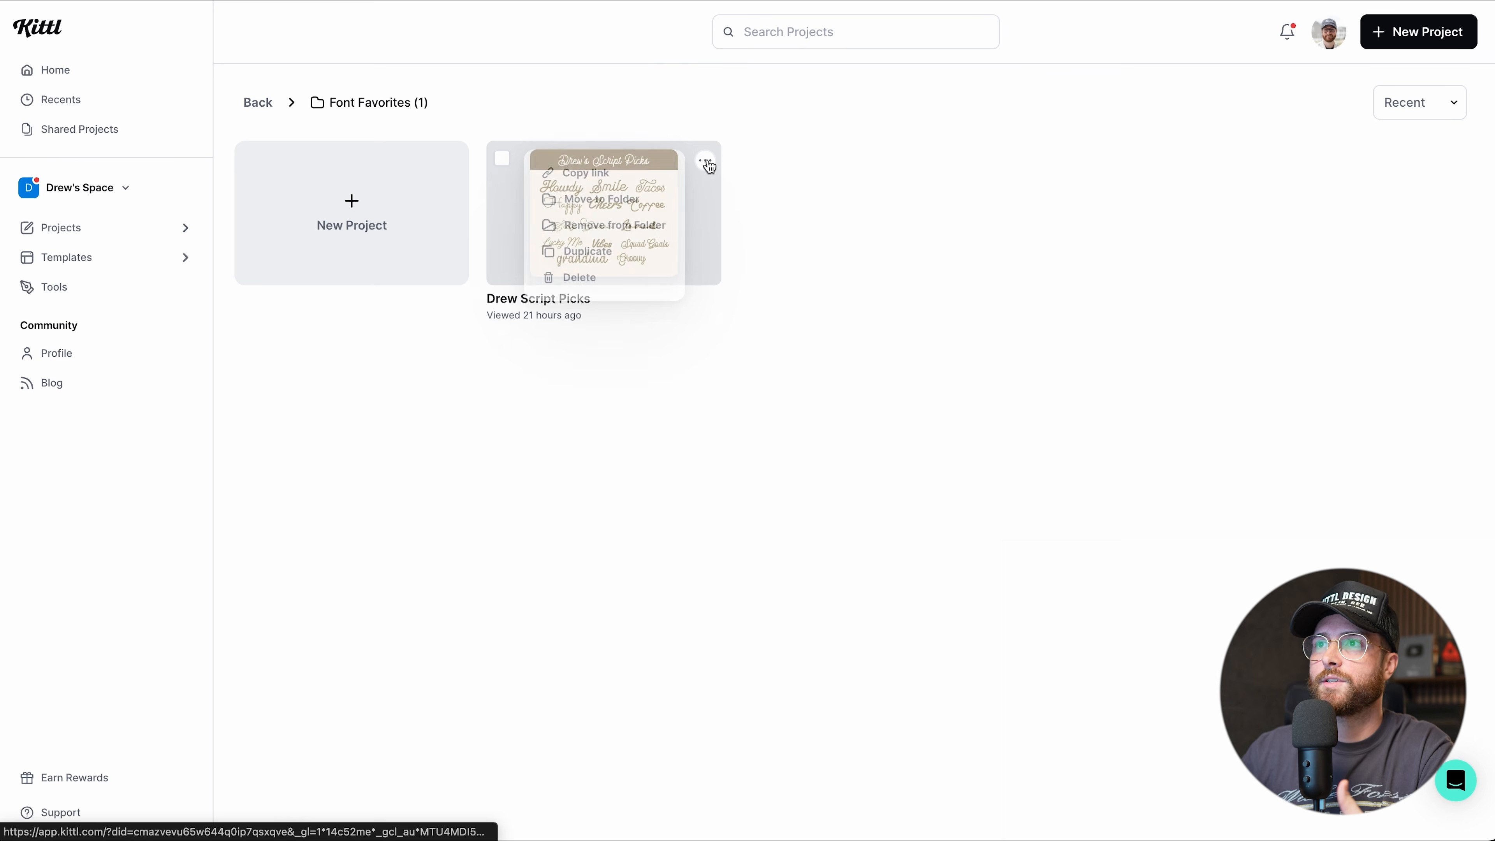
pyautogui.click(595, 235)
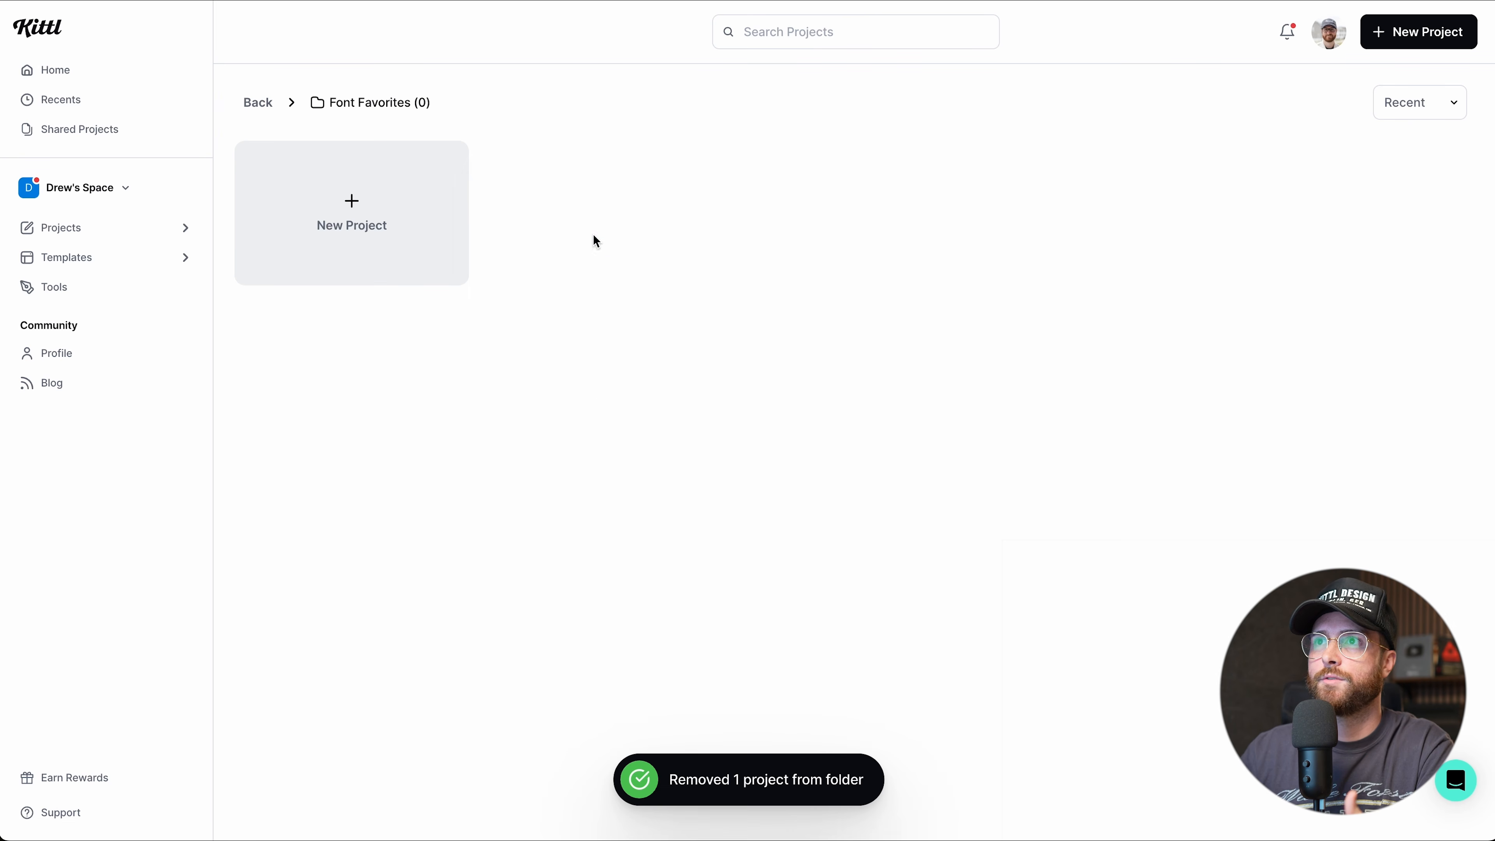
pyautogui.click(258, 102)
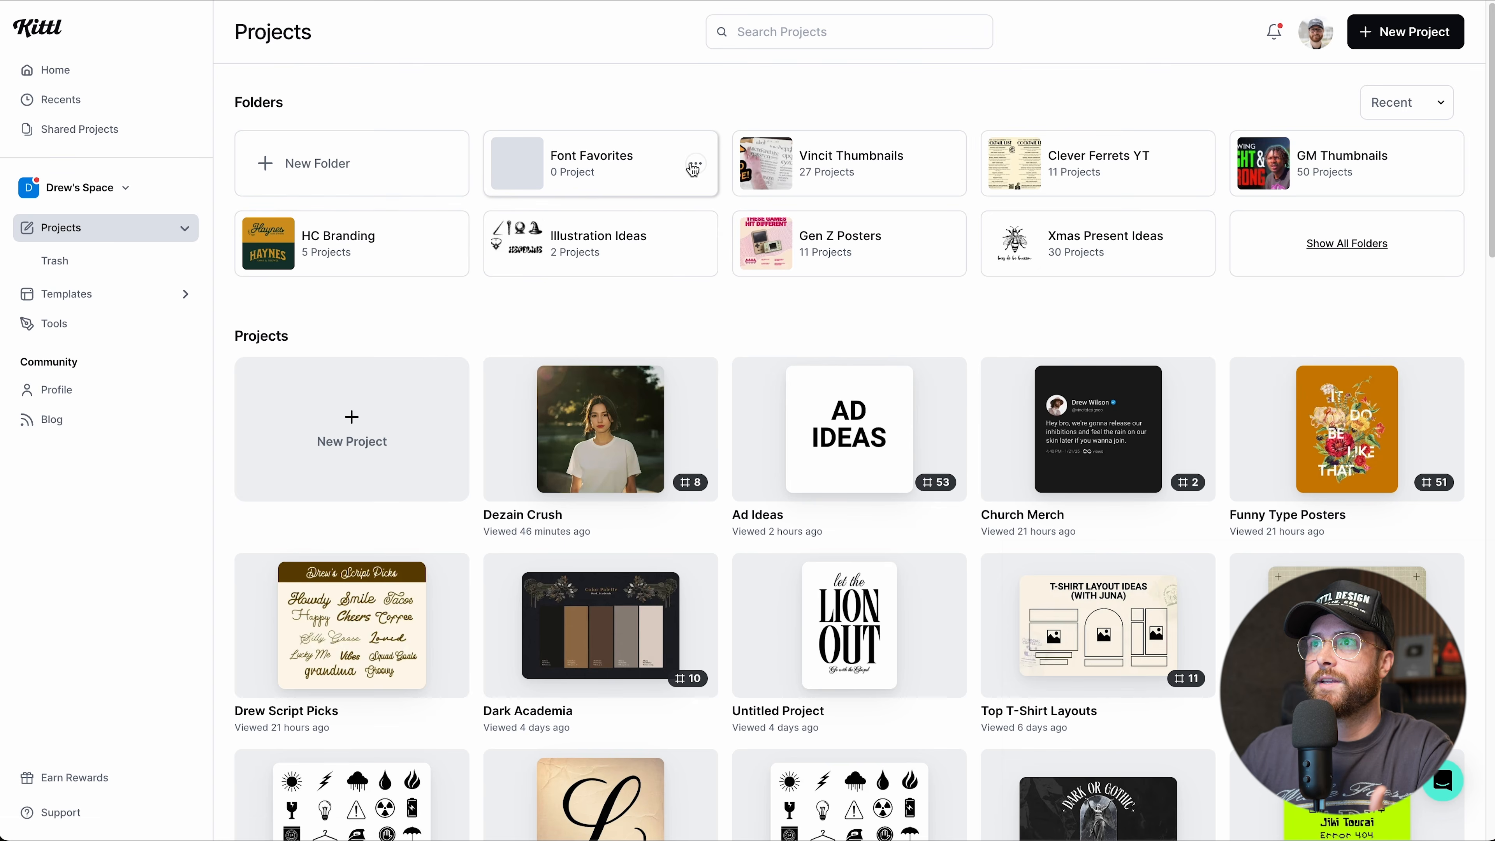
# Delete the Font Favorites folder and confirm the deletion.
pyautogui.click(693, 169)
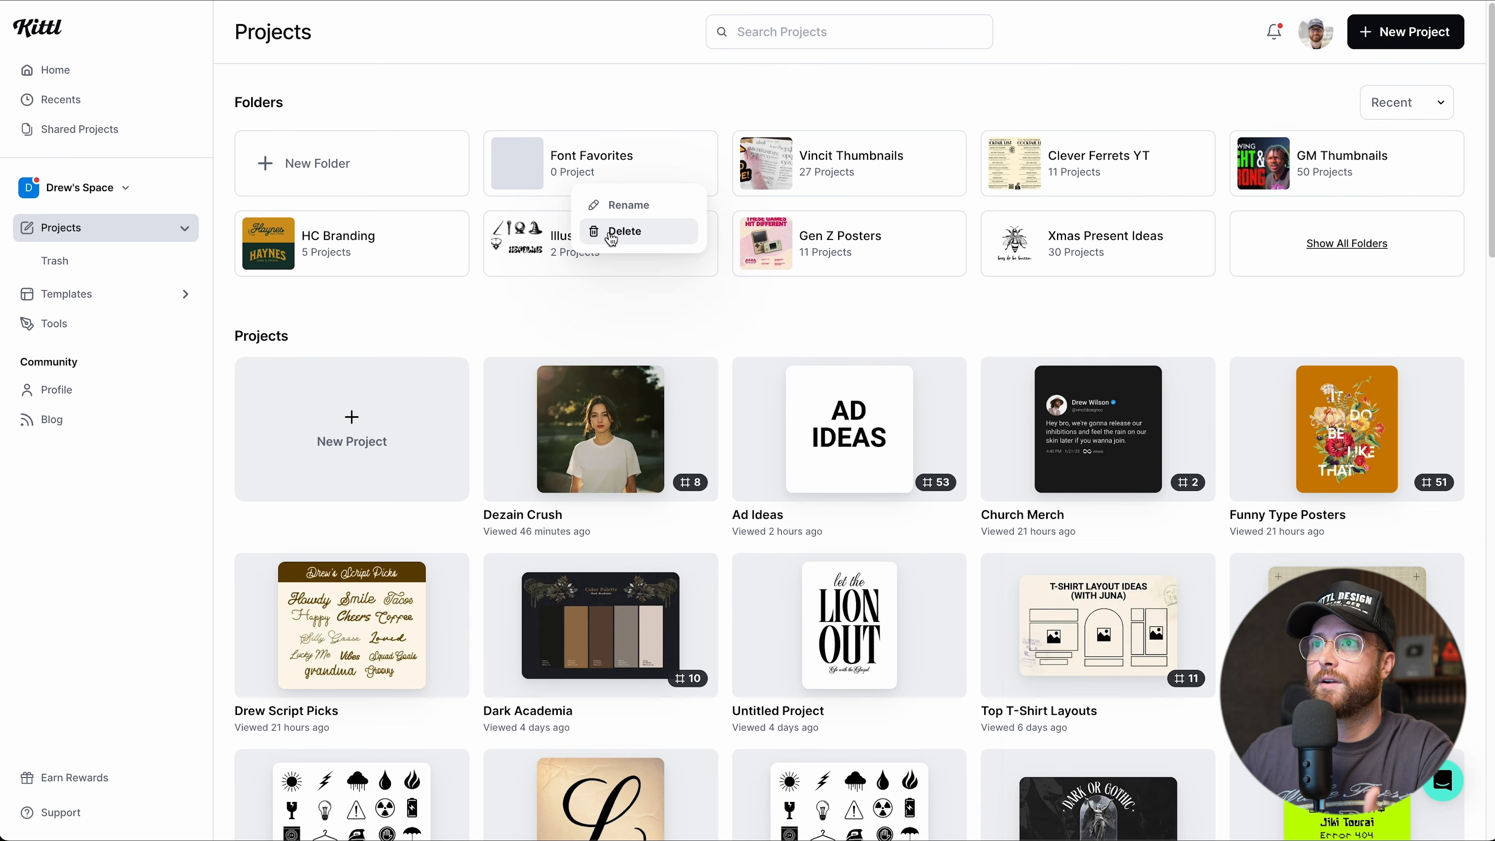
pyautogui.click(609, 231)
pyautogui.click(801, 471)
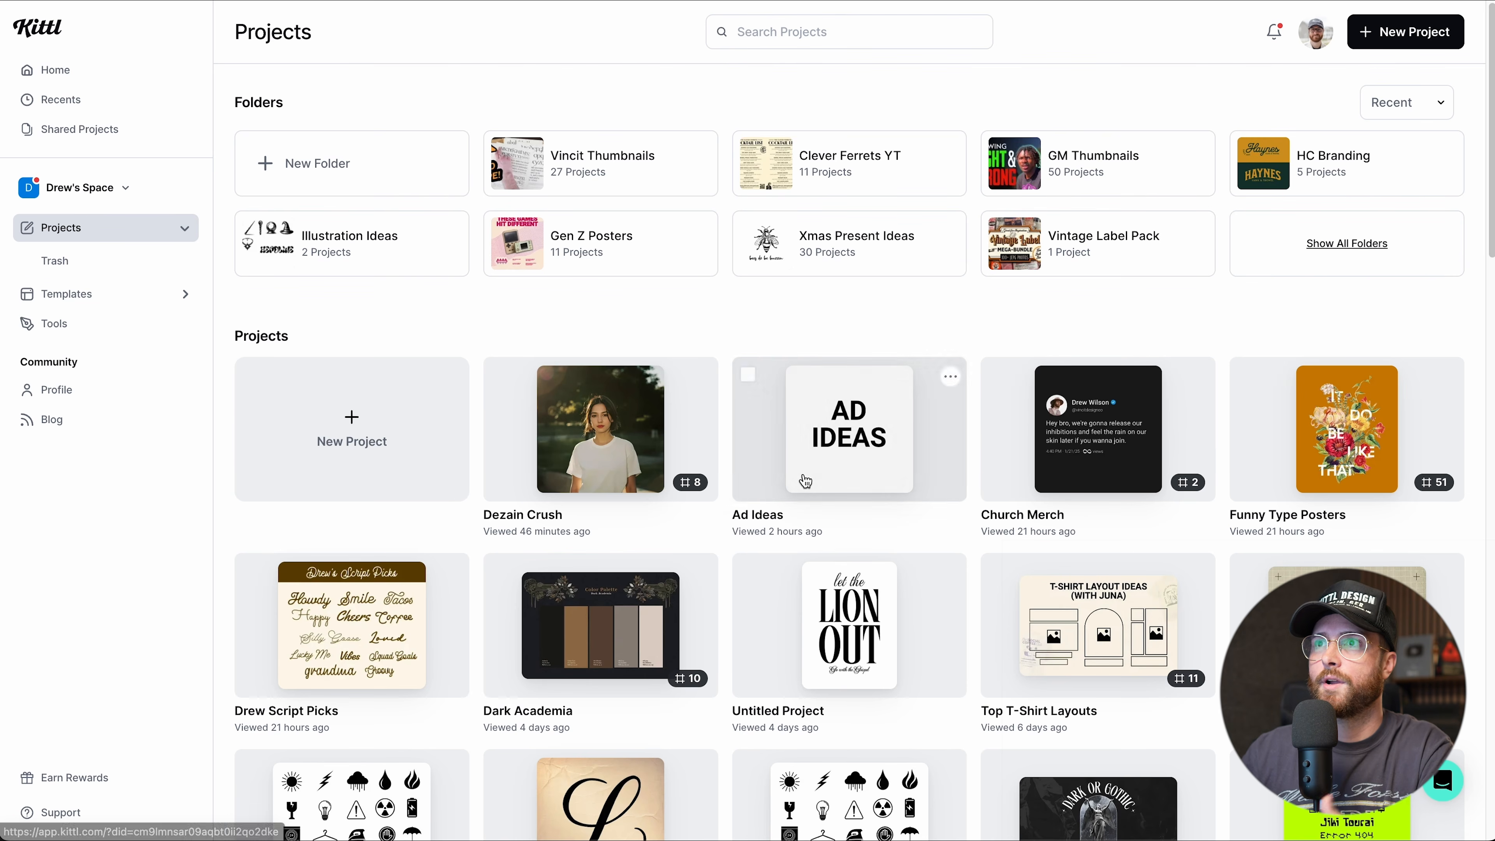
# Copy the Dezain Crush project's link from its options menu.
pyautogui.click(701, 377)
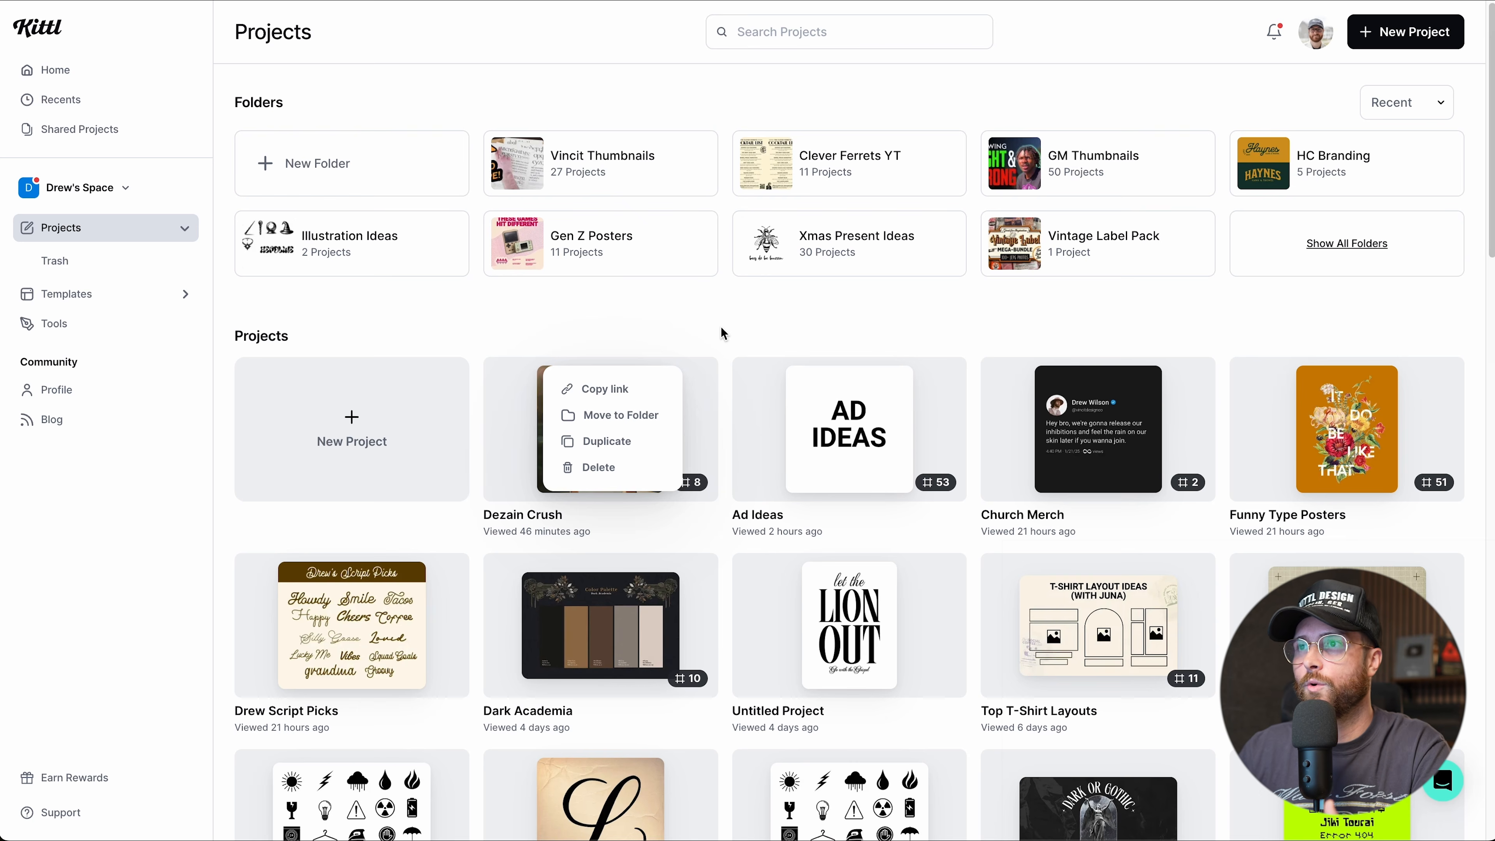
pyautogui.click(605, 389)
pyautogui.click(702, 377)
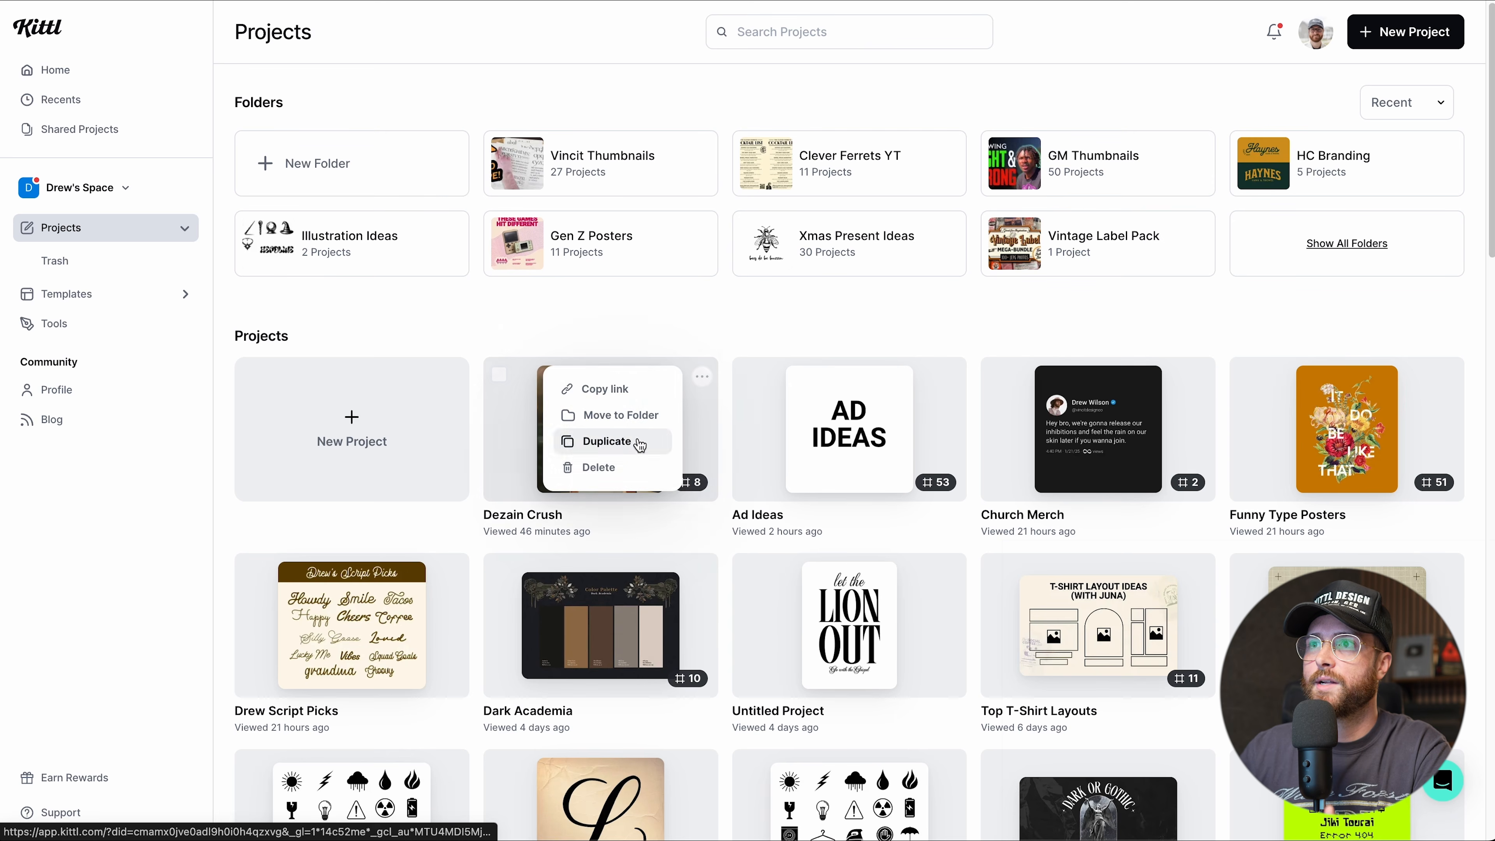
pyautogui.click(679, 320)
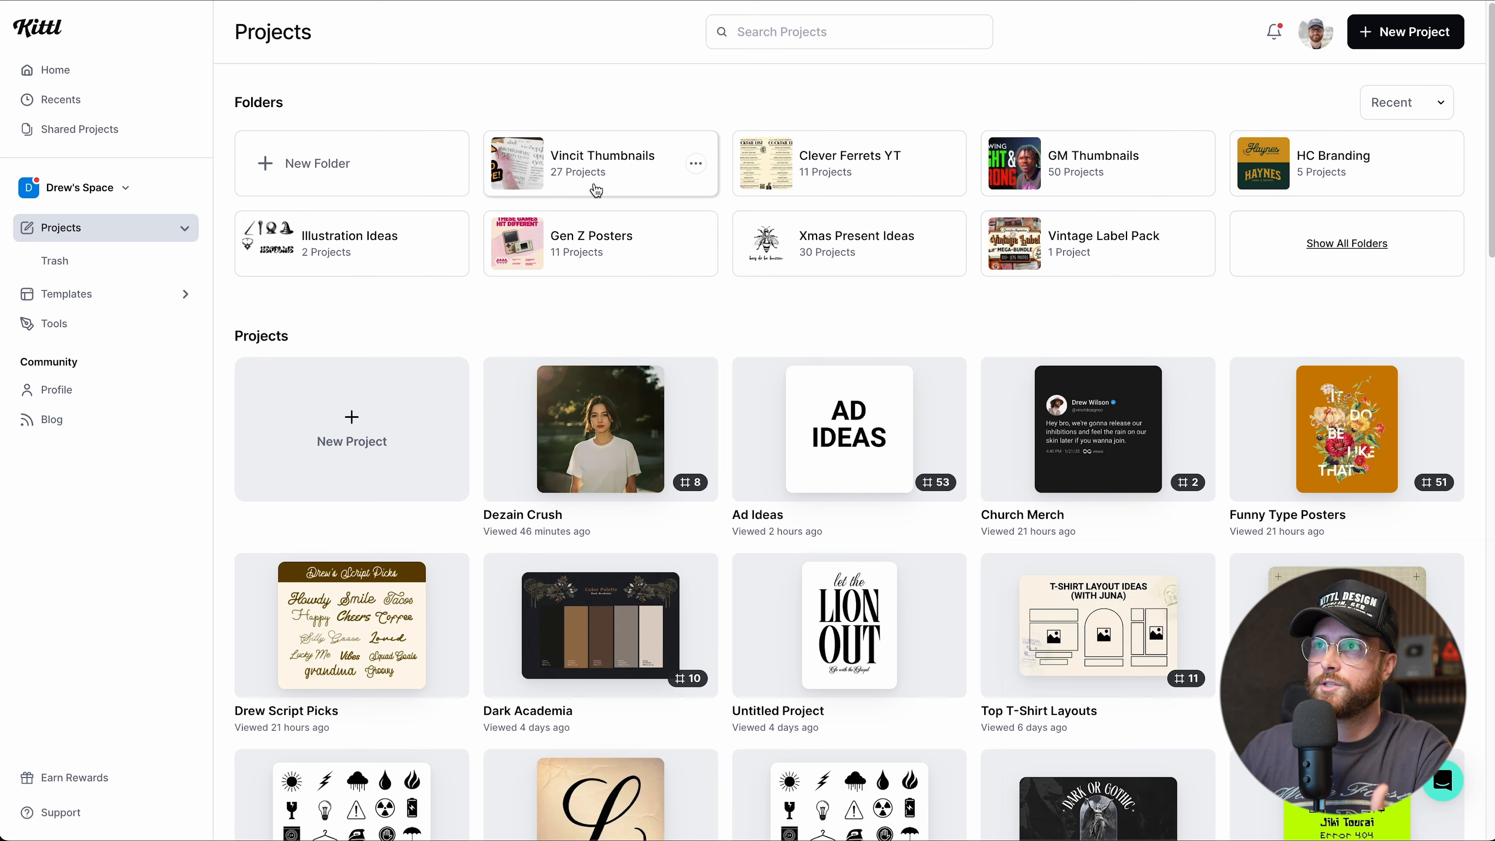
pyautogui.click(695, 166)
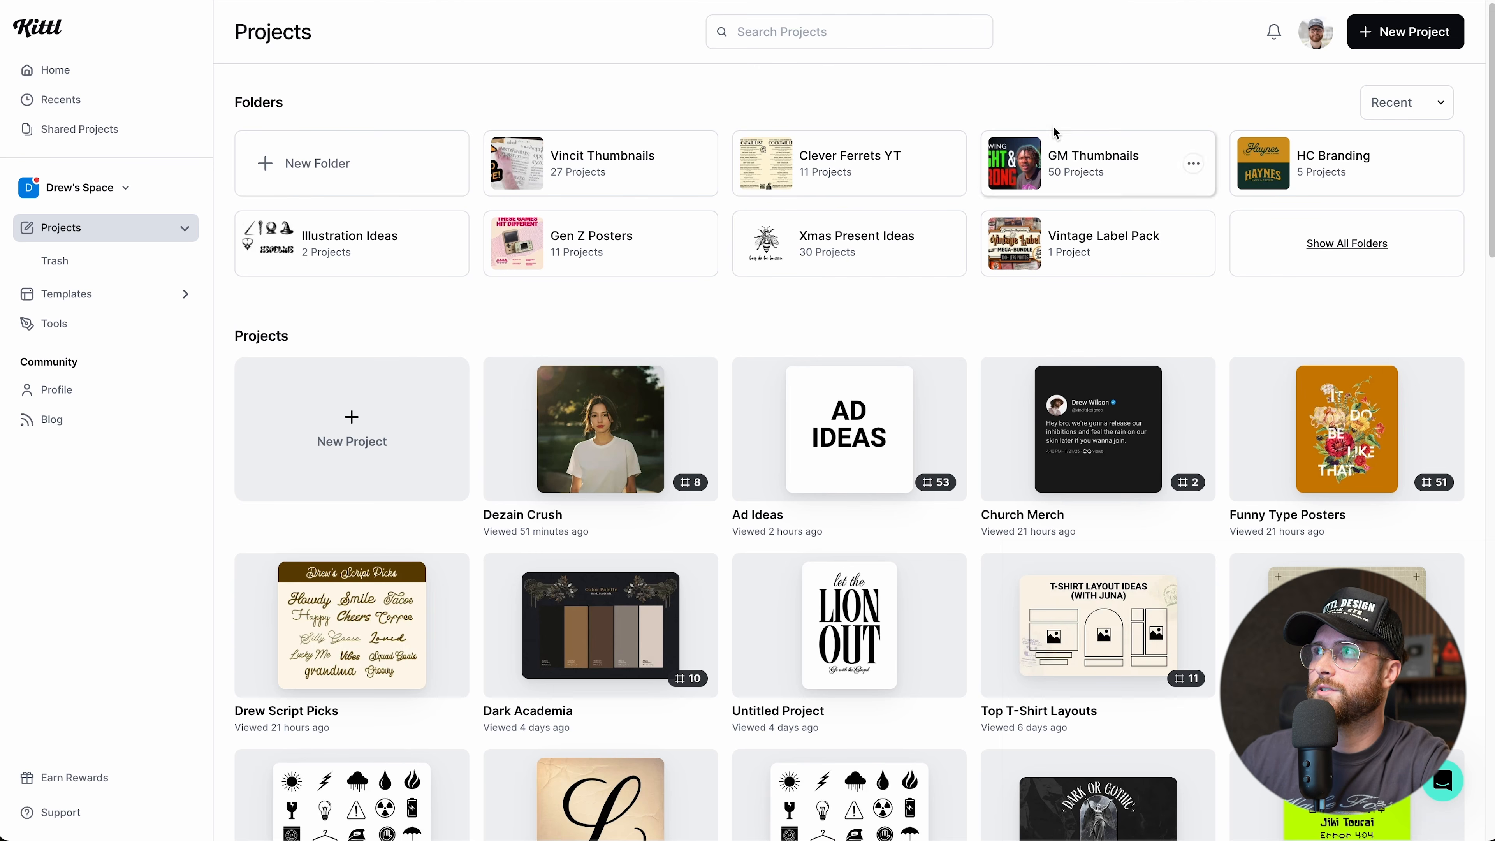
# Look through the notifications list, then turn on Dark Mode from the account menu.
pyautogui.click(1274, 40)
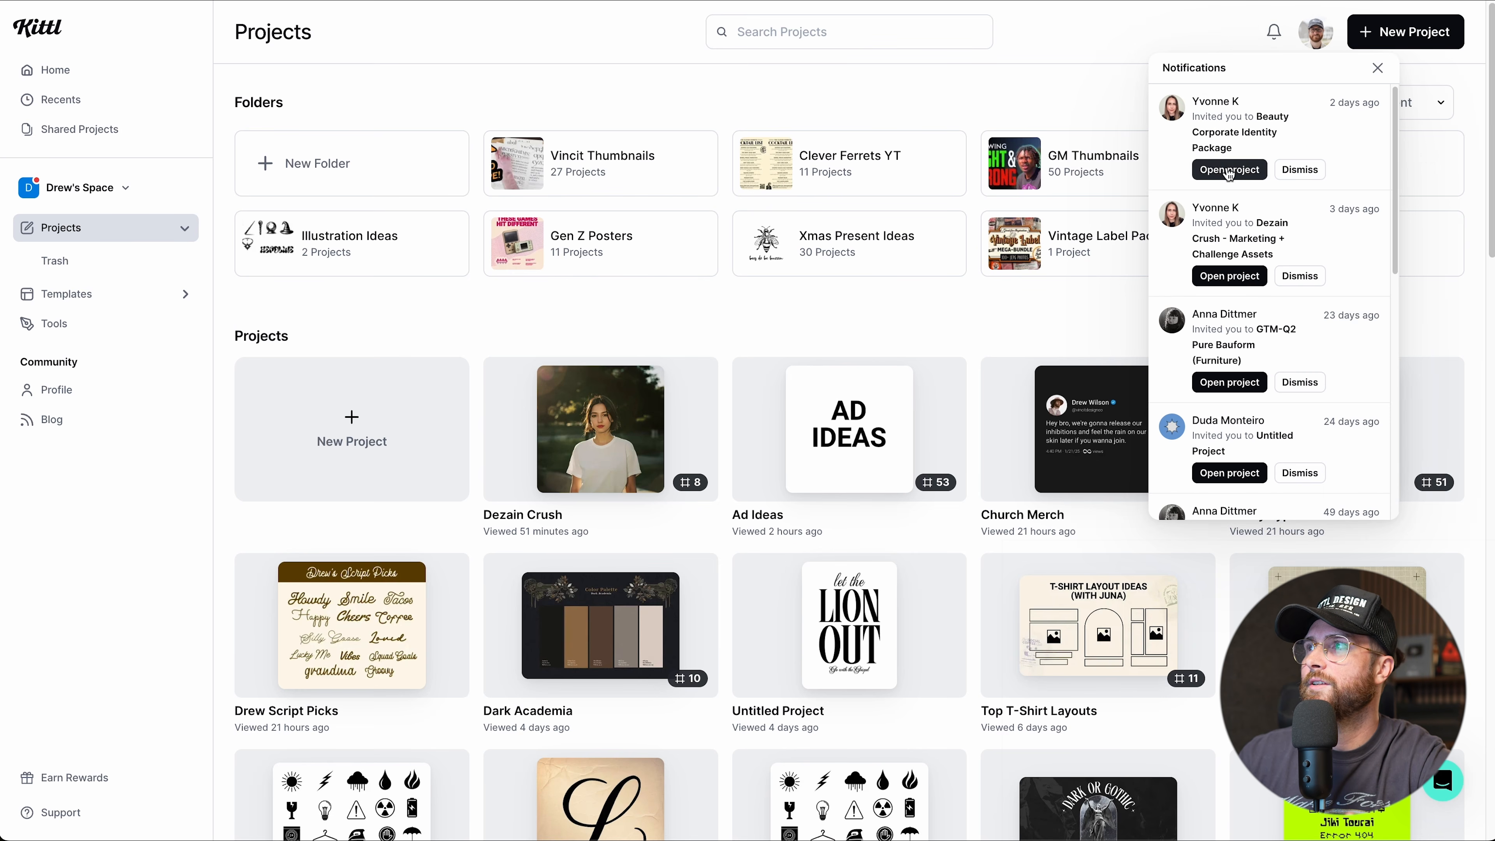
pyautogui.scroll(-5, 1259, 273)
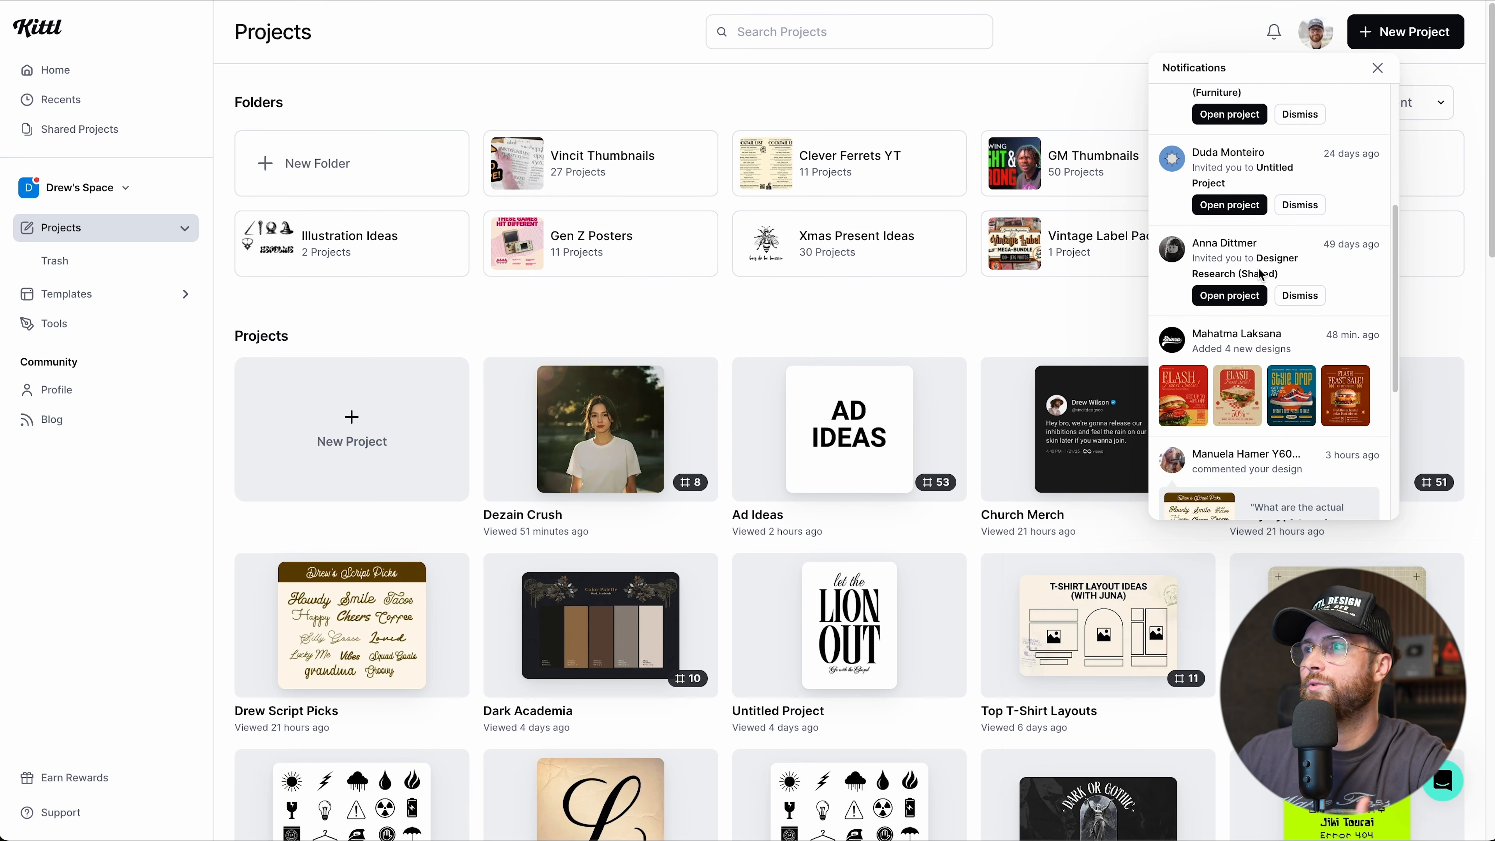
pyautogui.scroll(-3, 1259, 272)
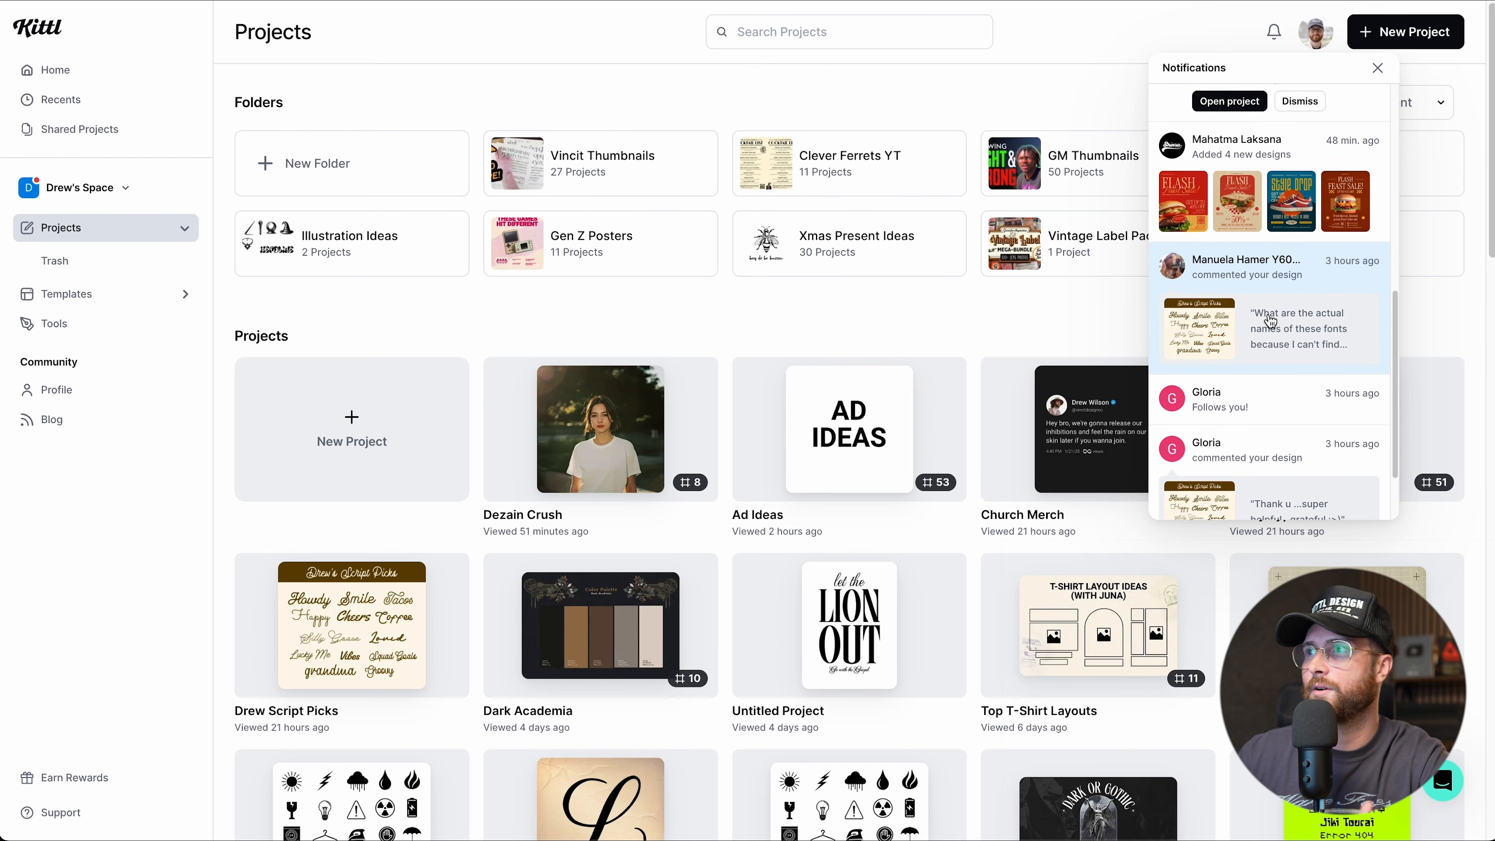
pyautogui.scroll(-2, 1270, 321)
pyautogui.scroll(-10, 1272, 347)
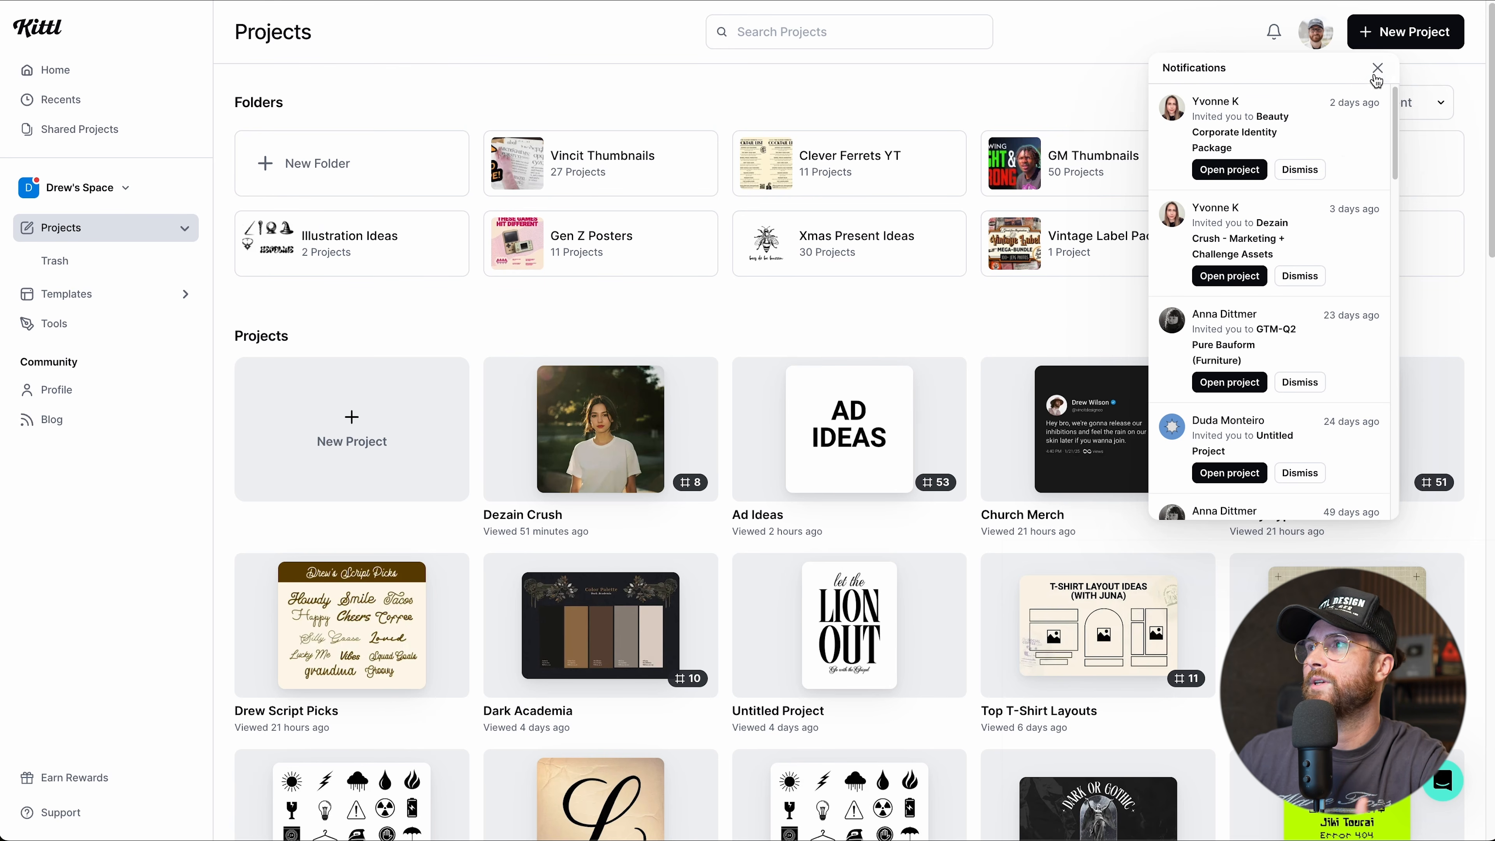
pyautogui.click(1376, 71)
pyautogui.click(1316, 40)
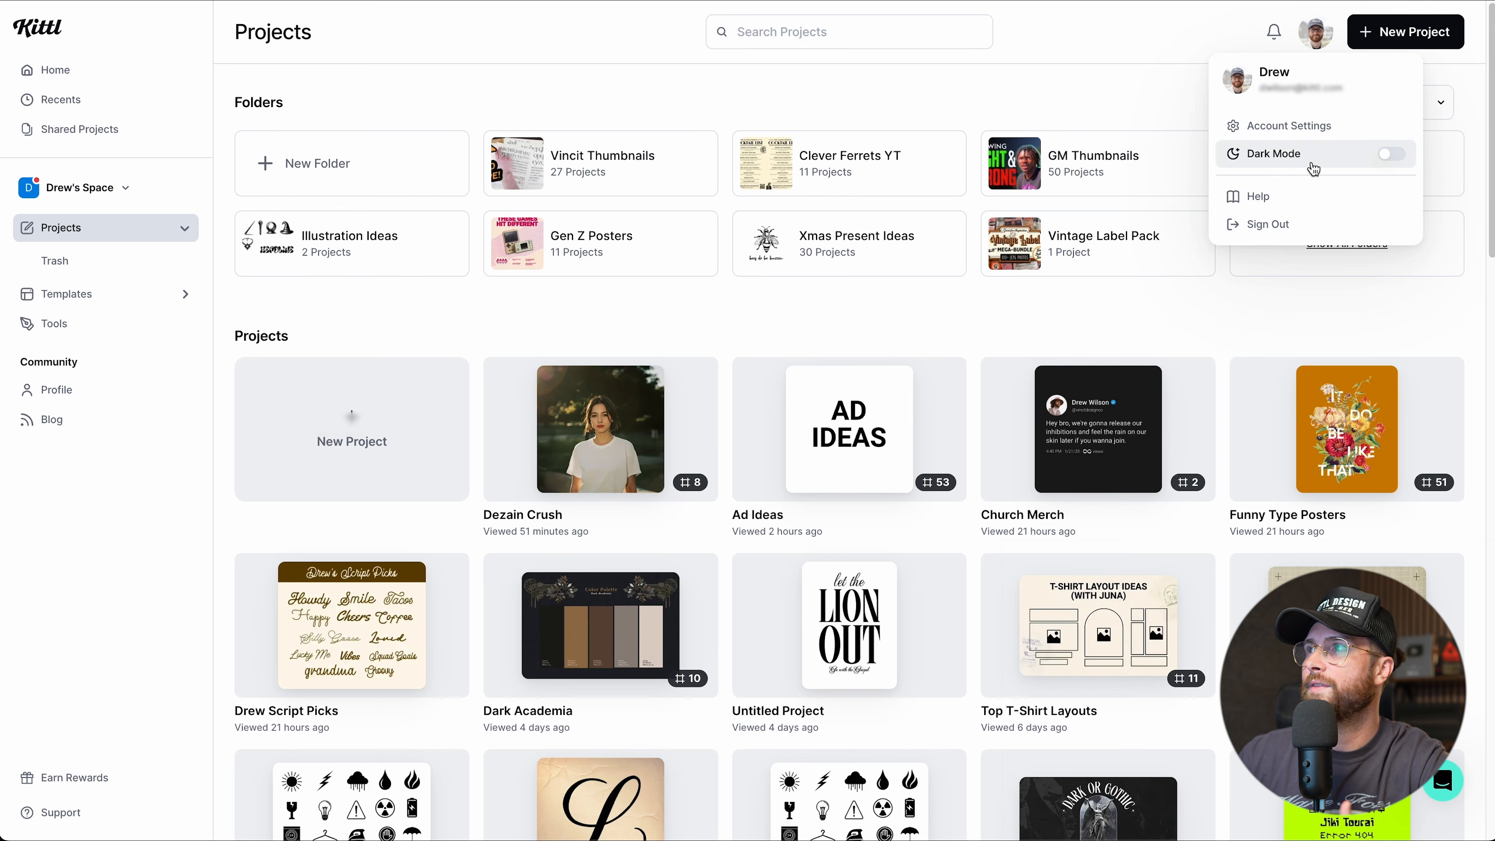
pyautogui.click(1387, 157)
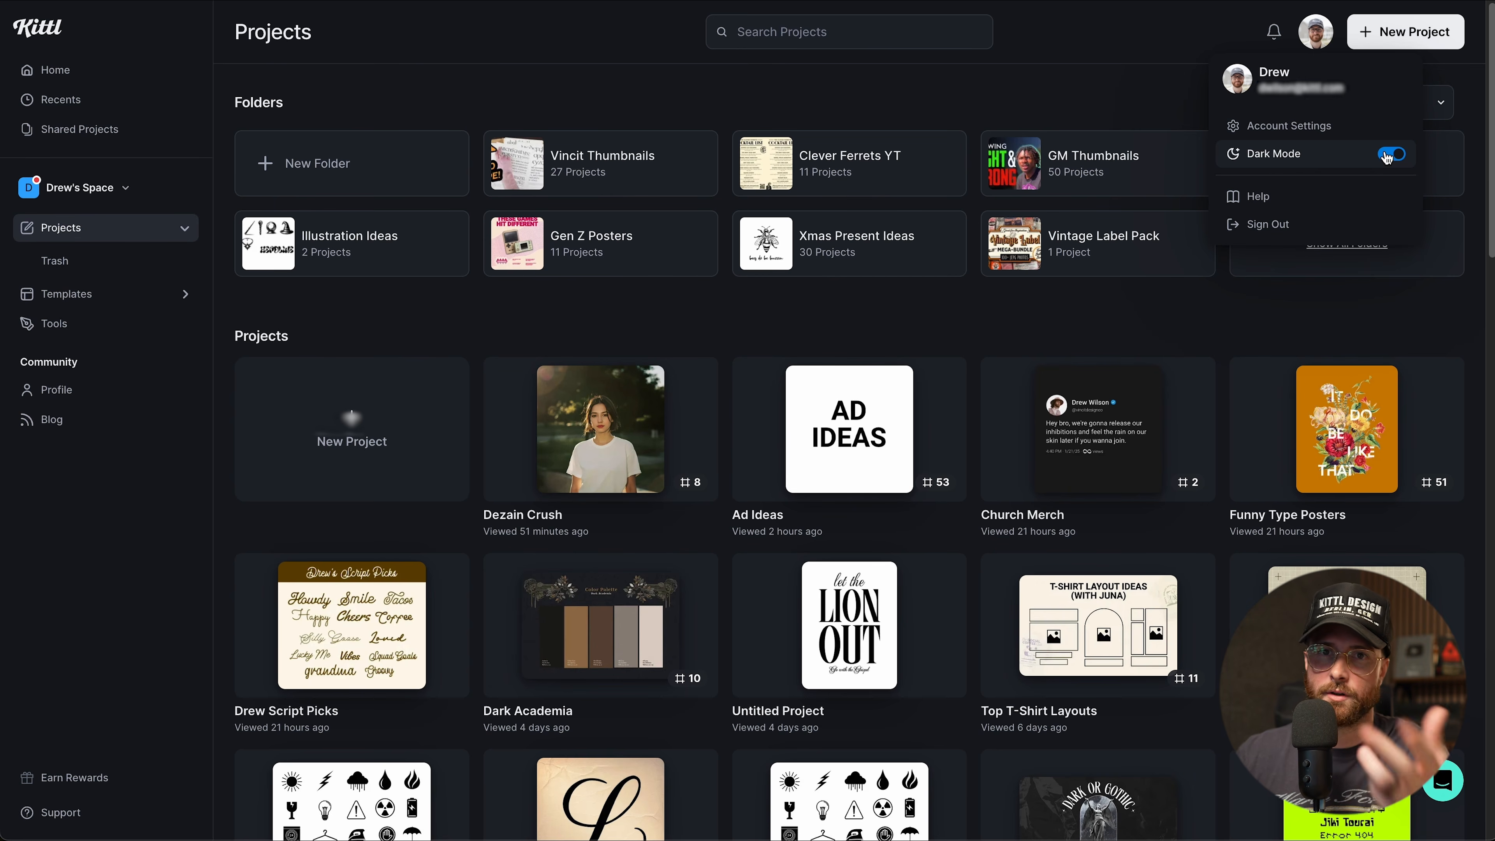
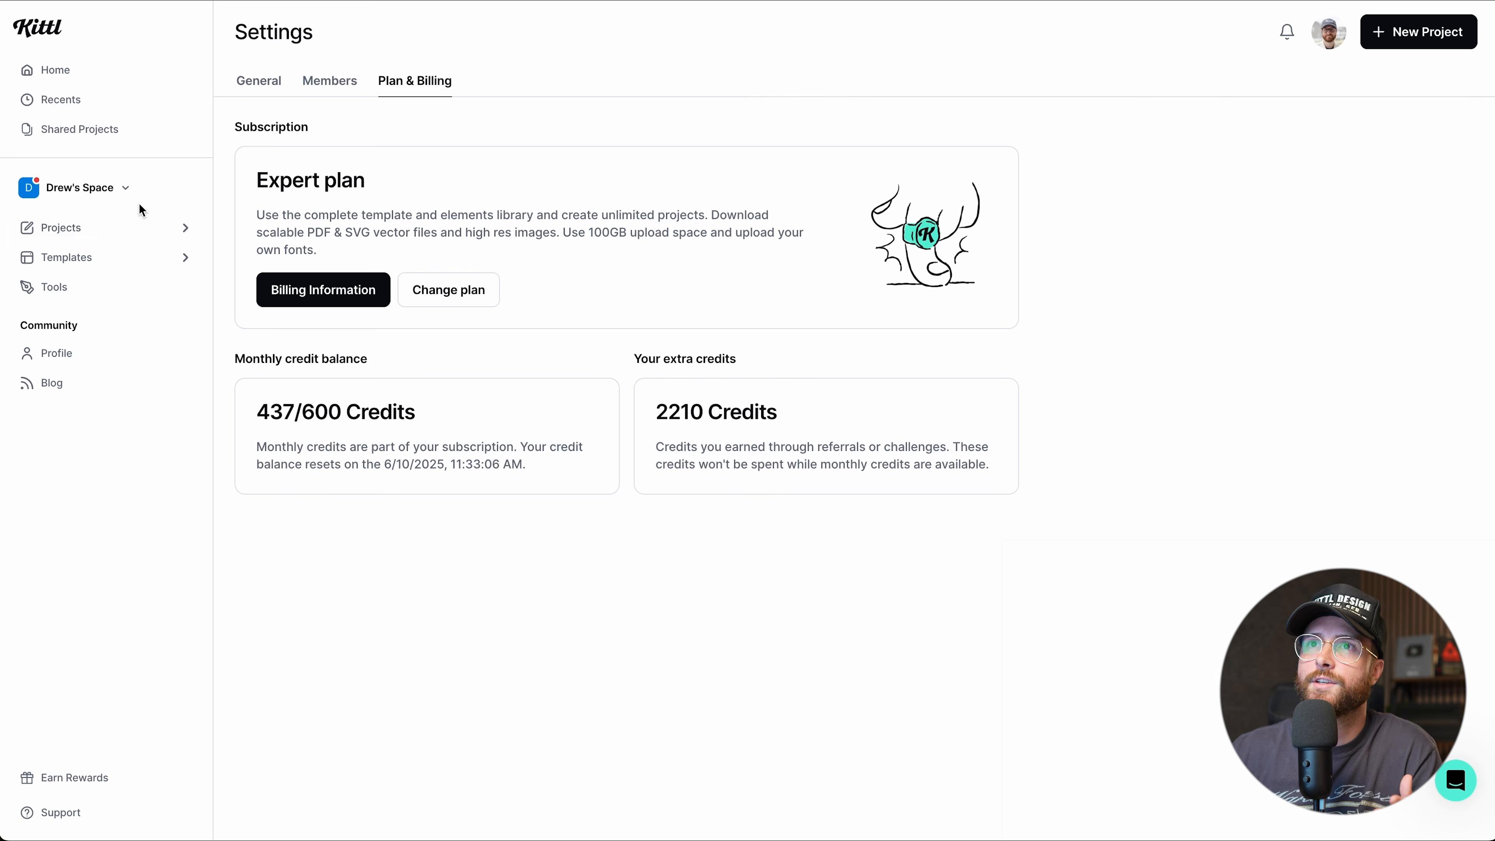
# Open the workspace dropdown in the sidebar to list the available teams and spaces.
pyautogui.click(121, 205)
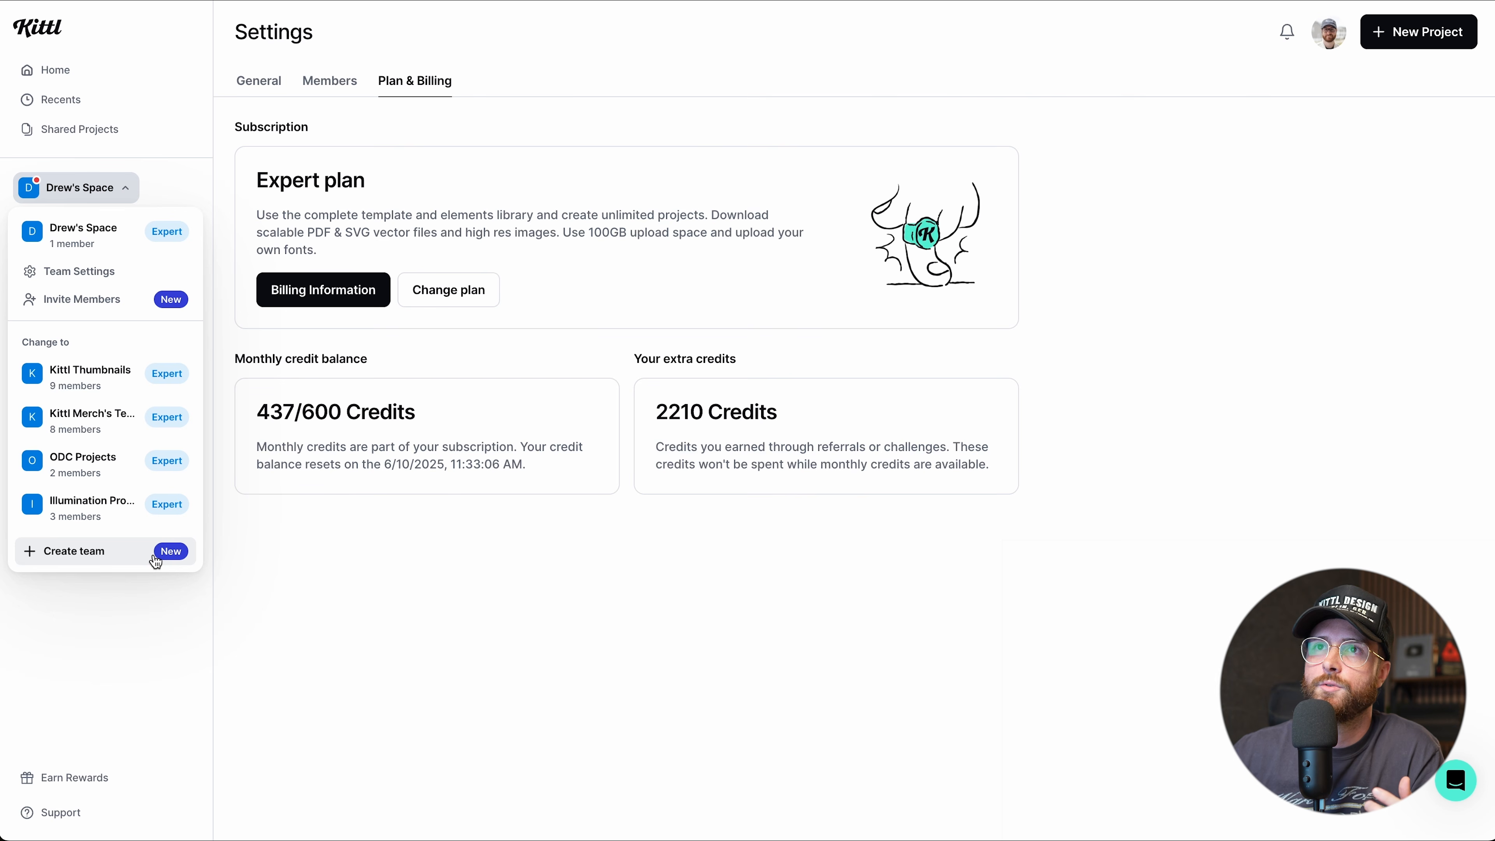
# Close the spaces and teams dropdown.
pyautogui.click(123, 189)
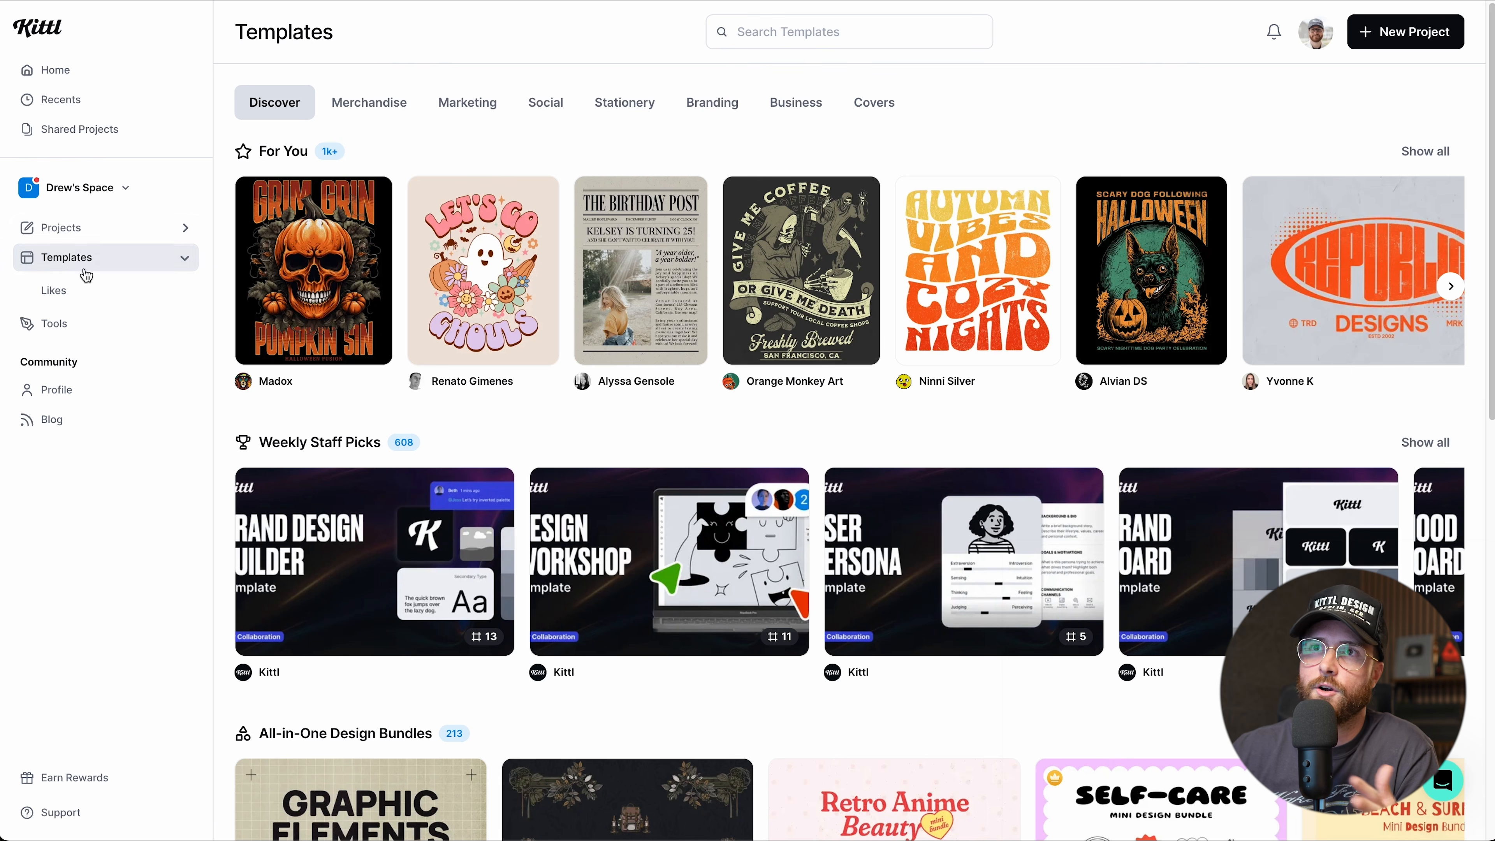
pyautogui.click(73, 302)
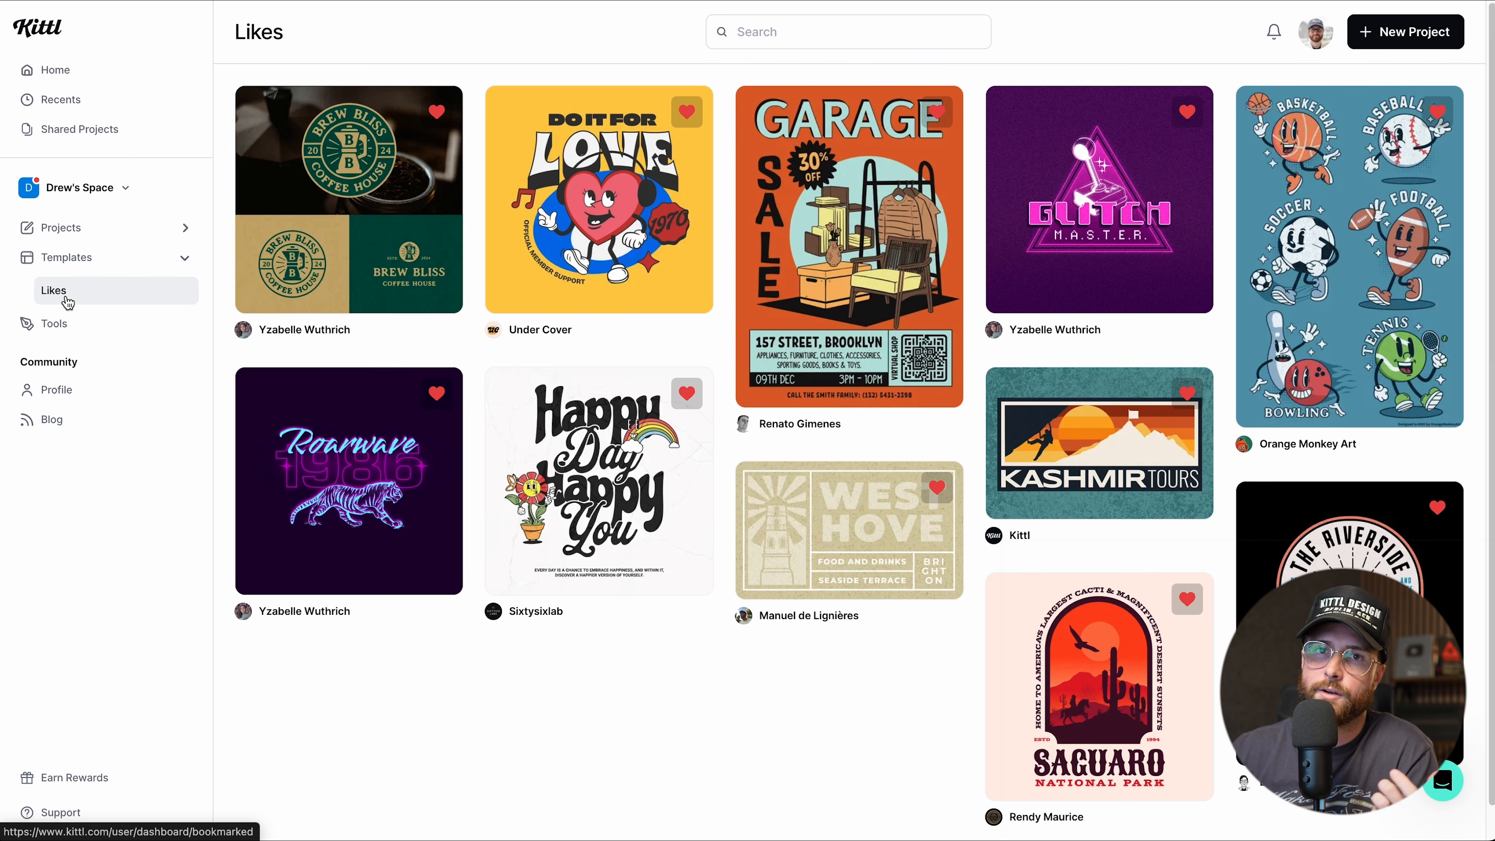
pyautogui.click(71, 268)
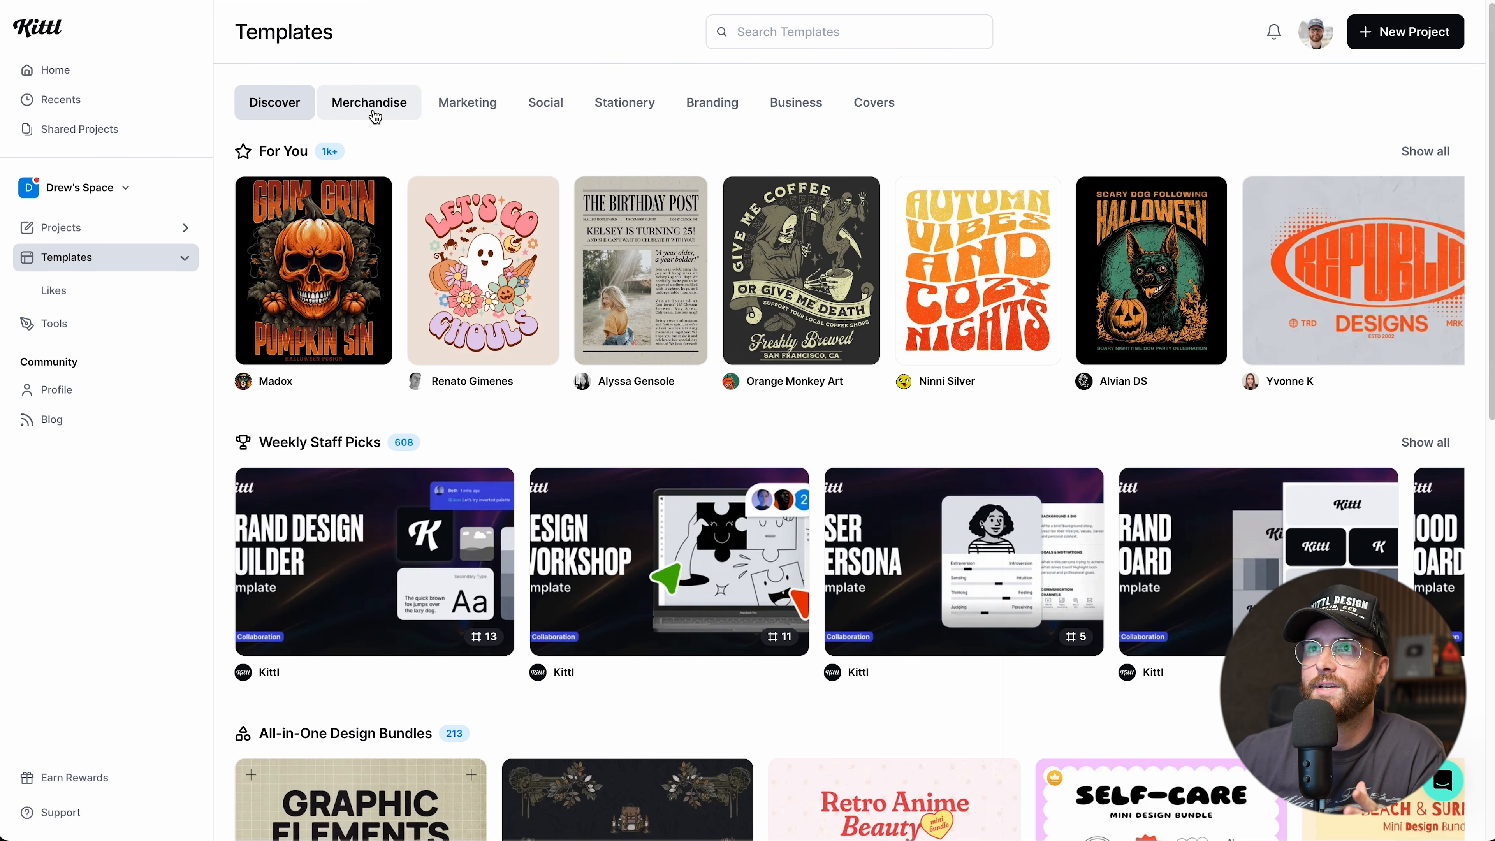
pyautogui.scroll(-2, 588, 501)
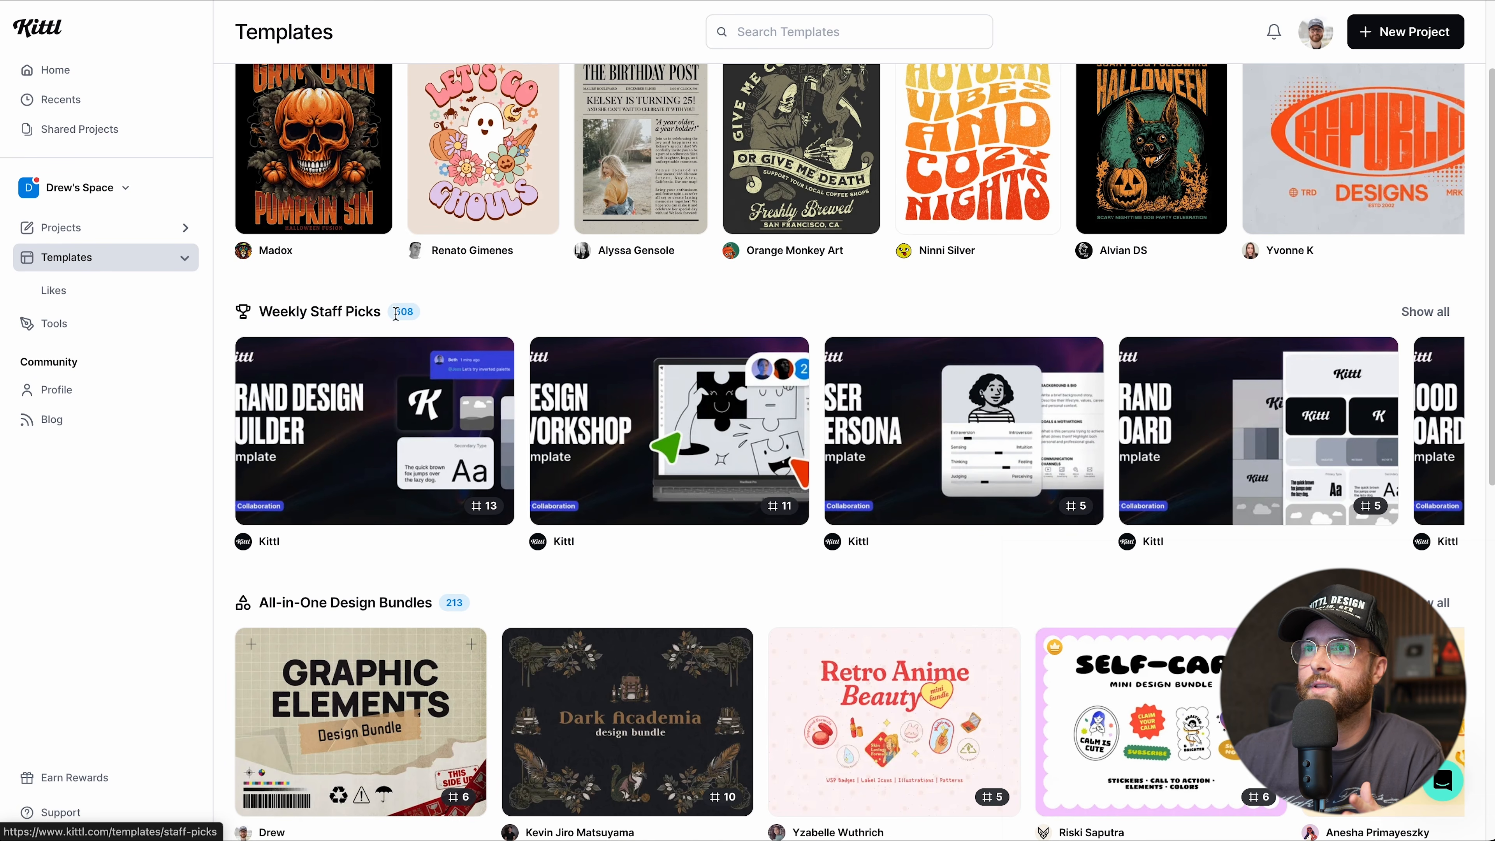
pyautogui.moveTo(608, 443)
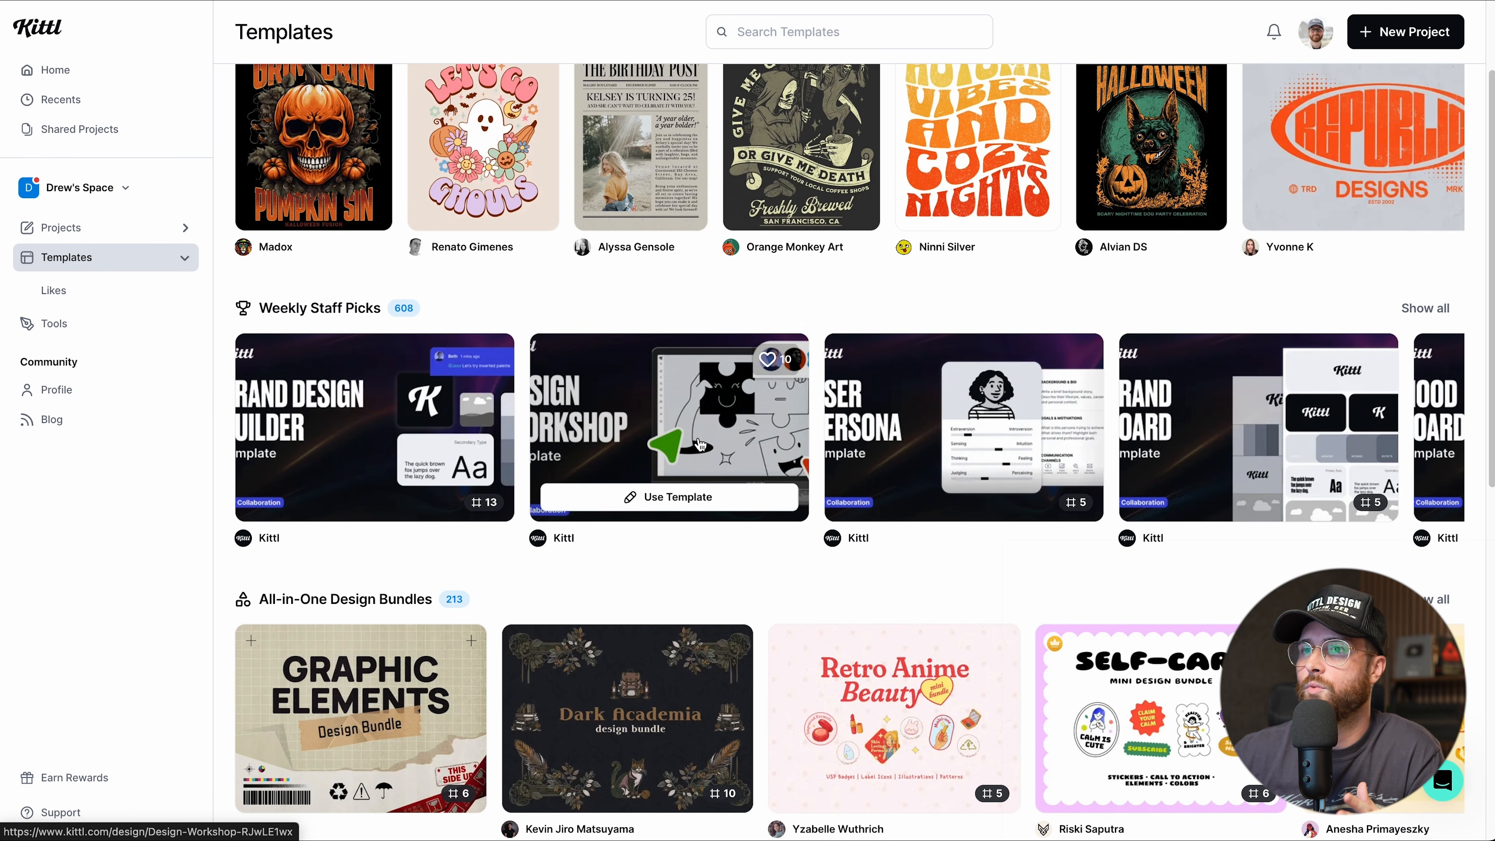
pyautogui.scroll(-4, 647, 441)
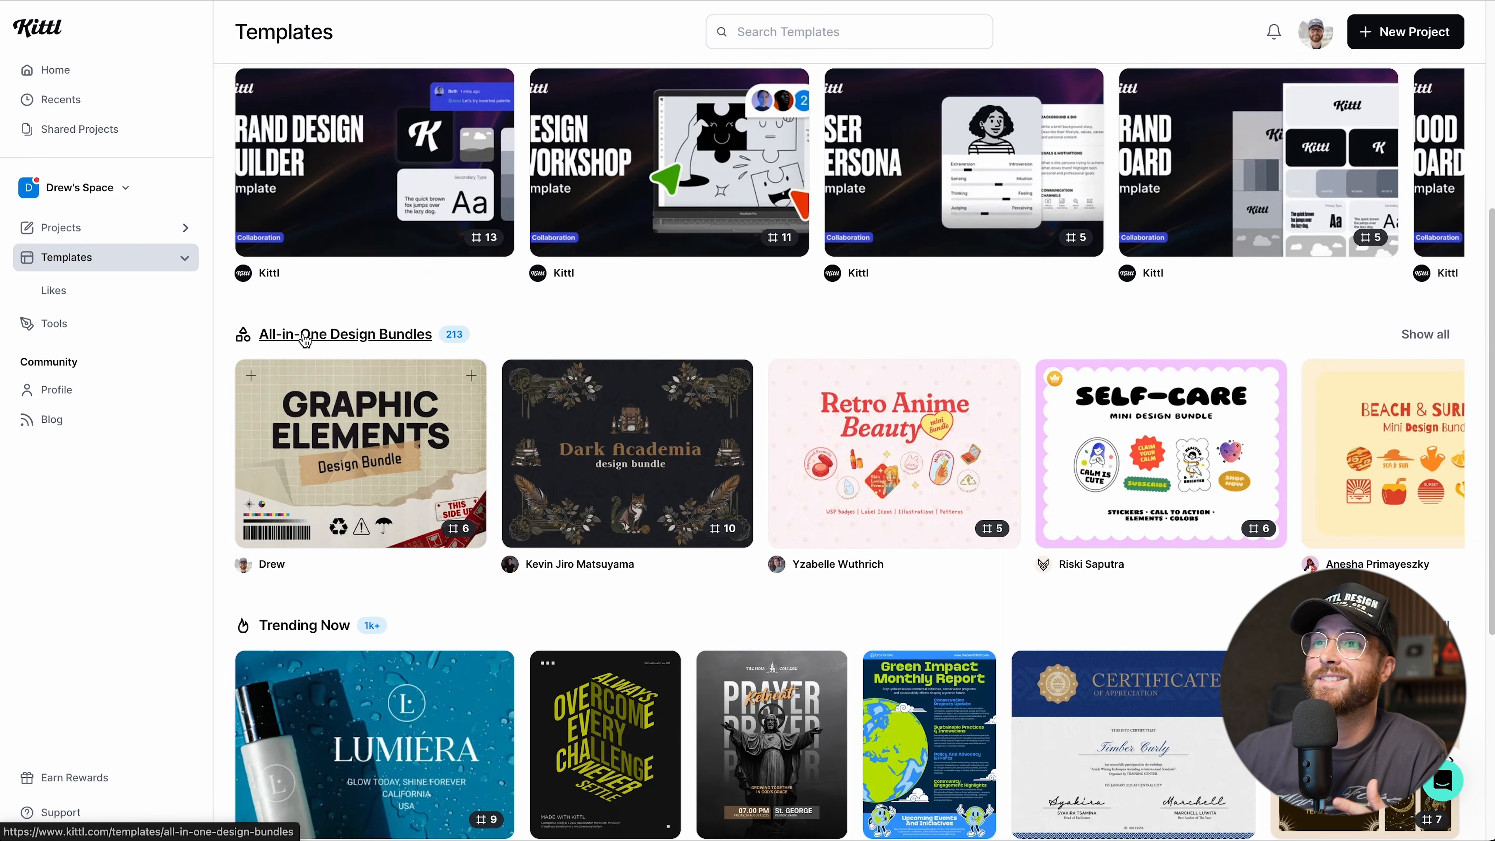
pyautogui.moveTo(385, 452)
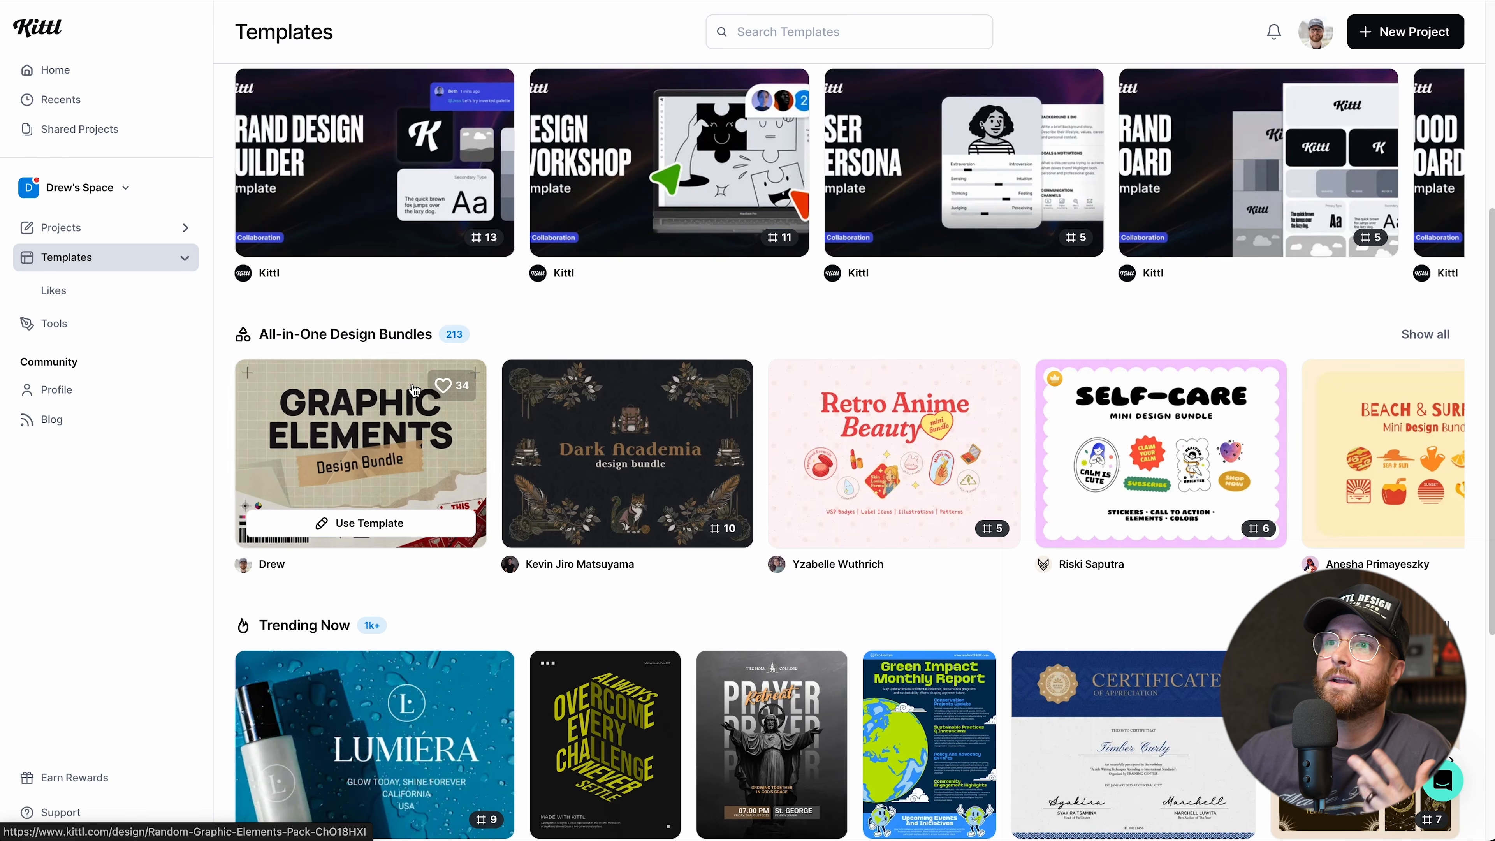
pyautogui.click(621, 460)
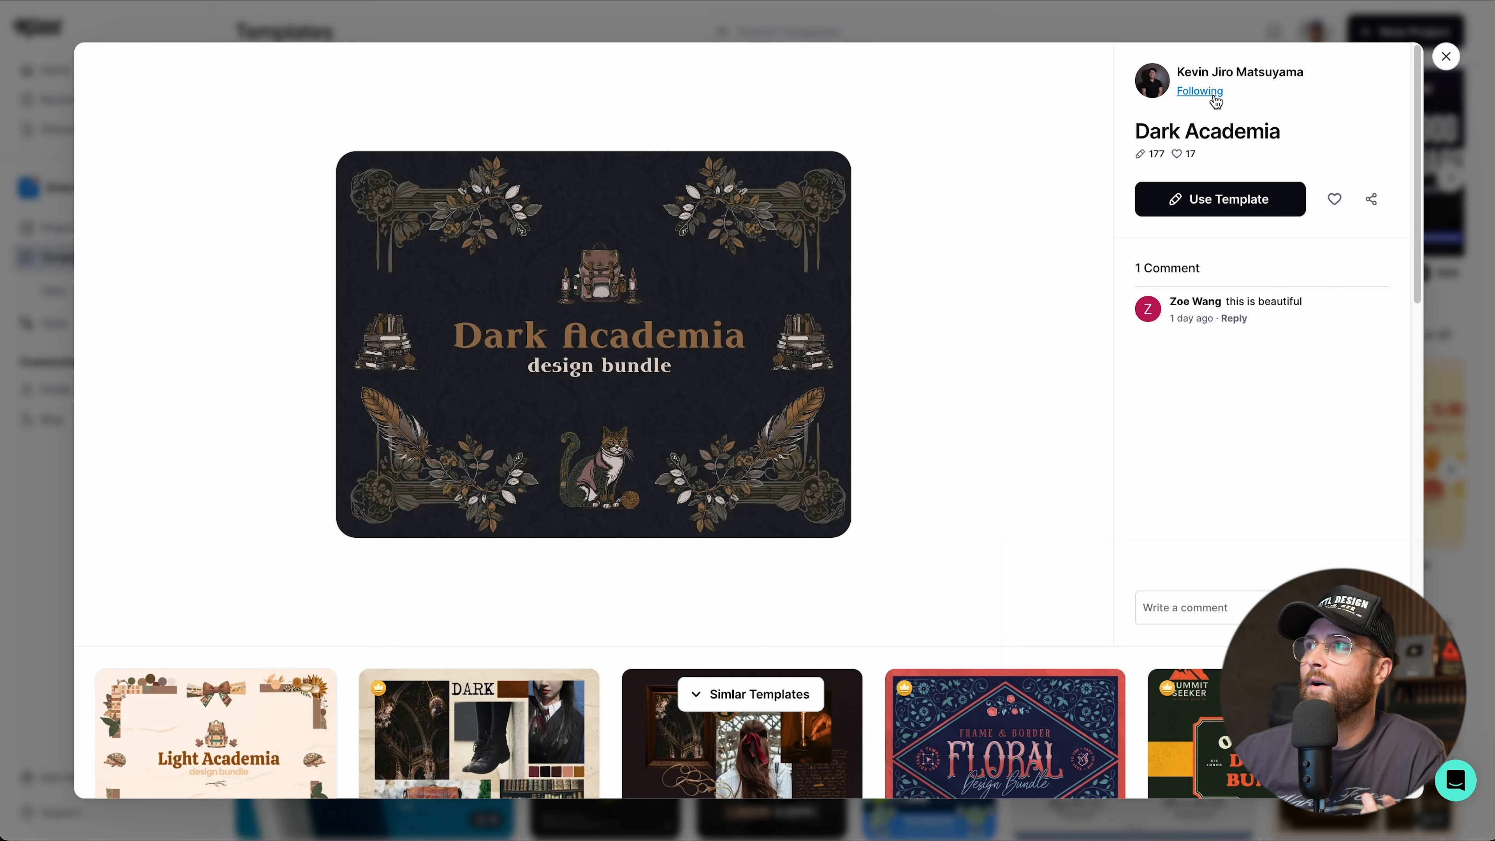
pyautogui.click(1447, 57)
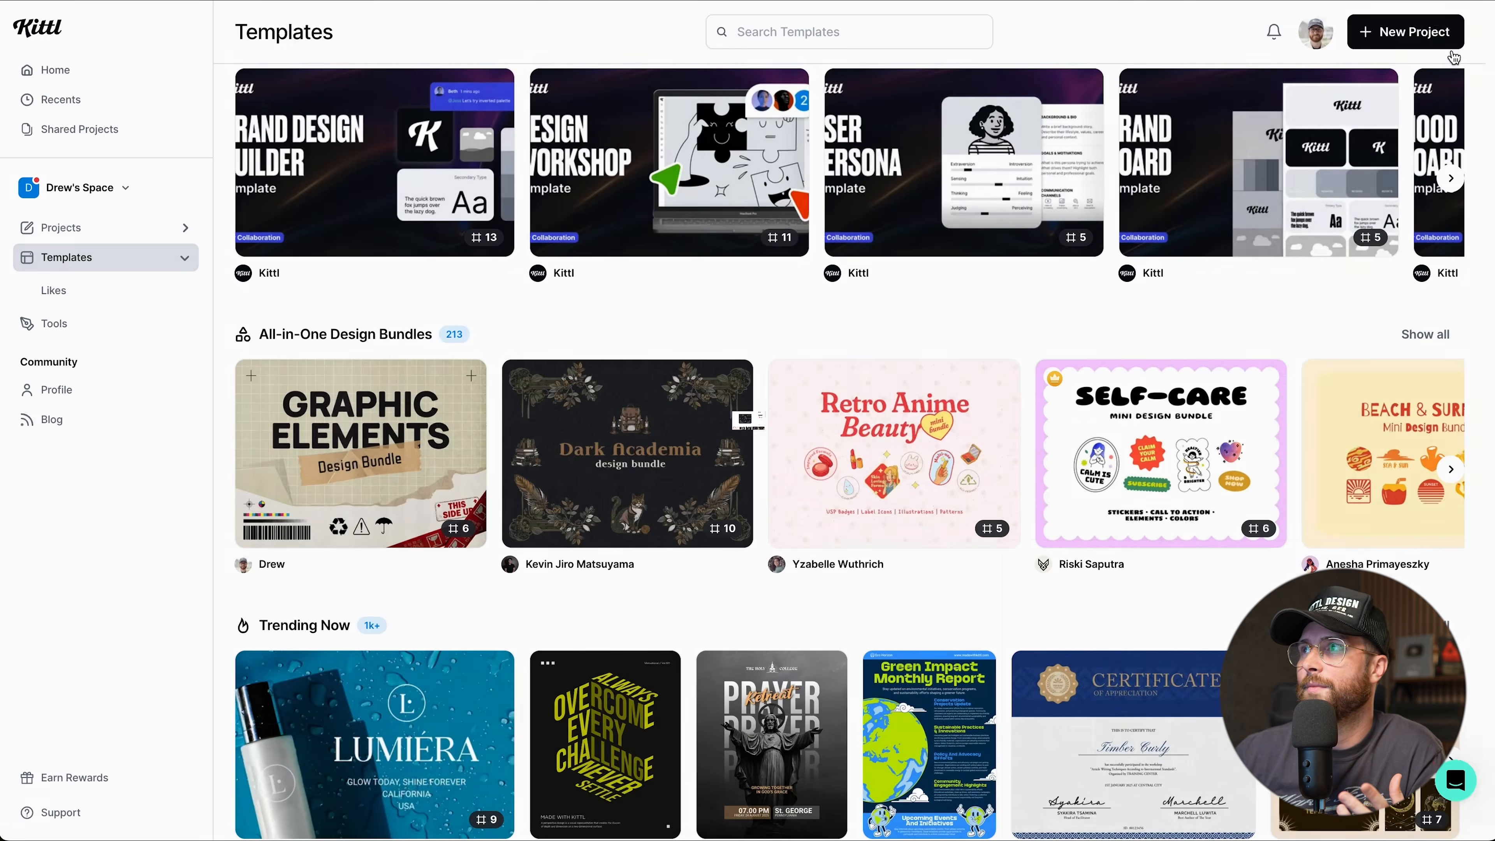
pyautogui.click(1274, 33)
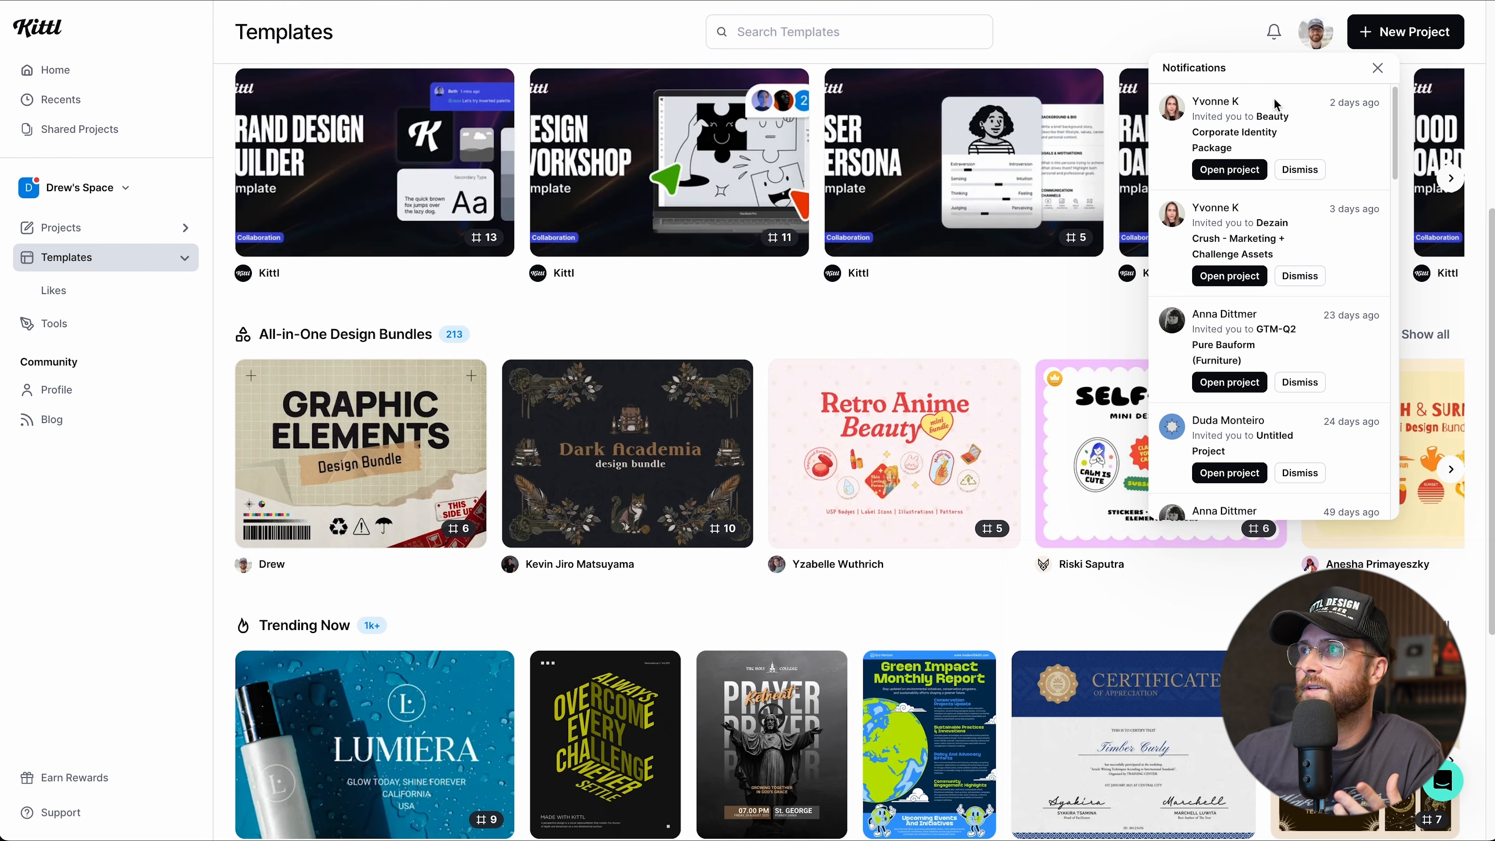
pyautogui.click(1386, 71)
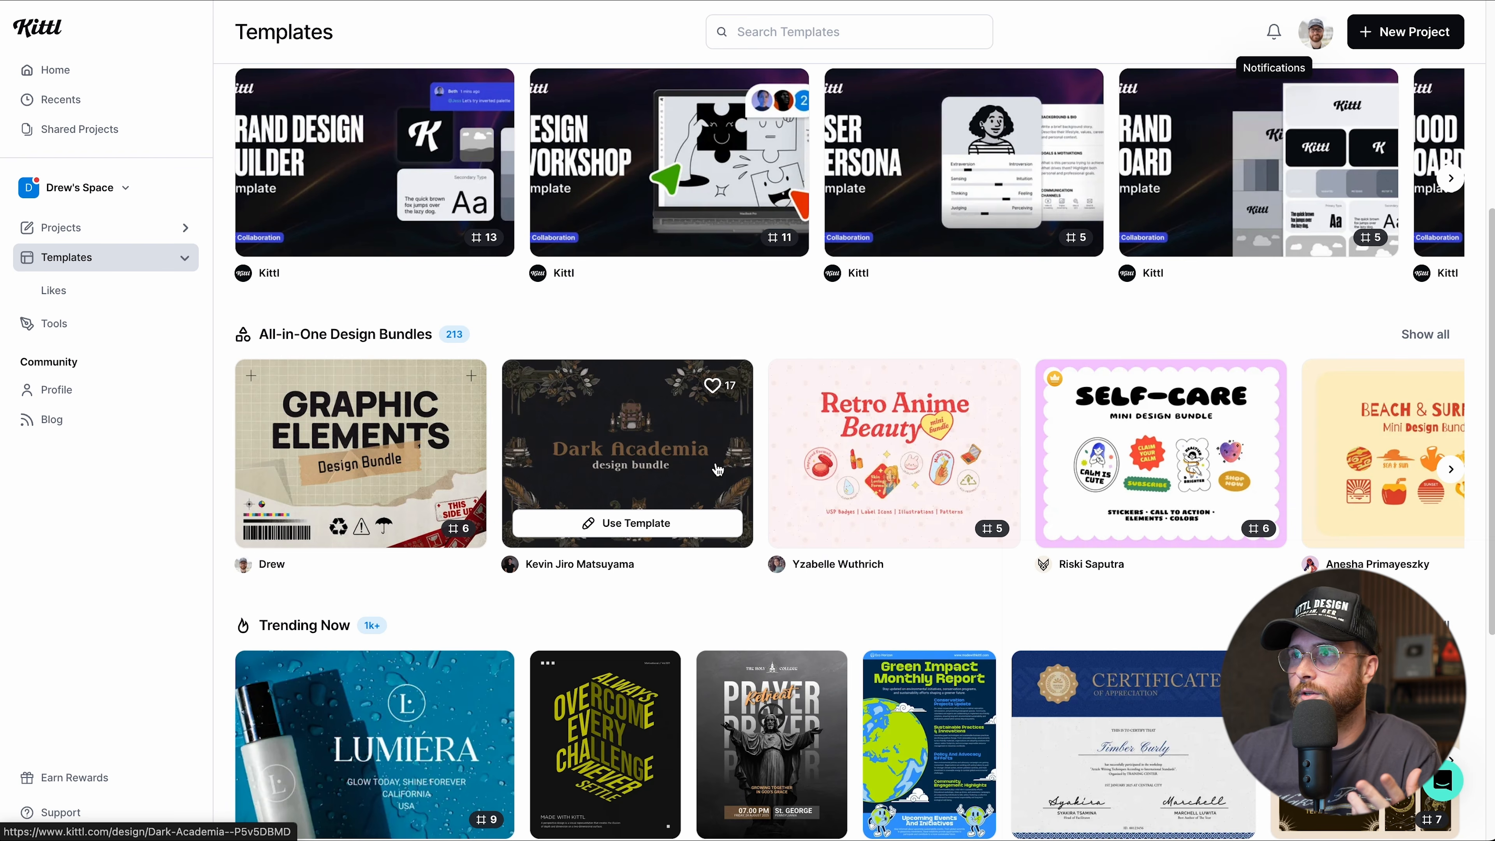
pyautogui.scroll(-6, 718, 469)
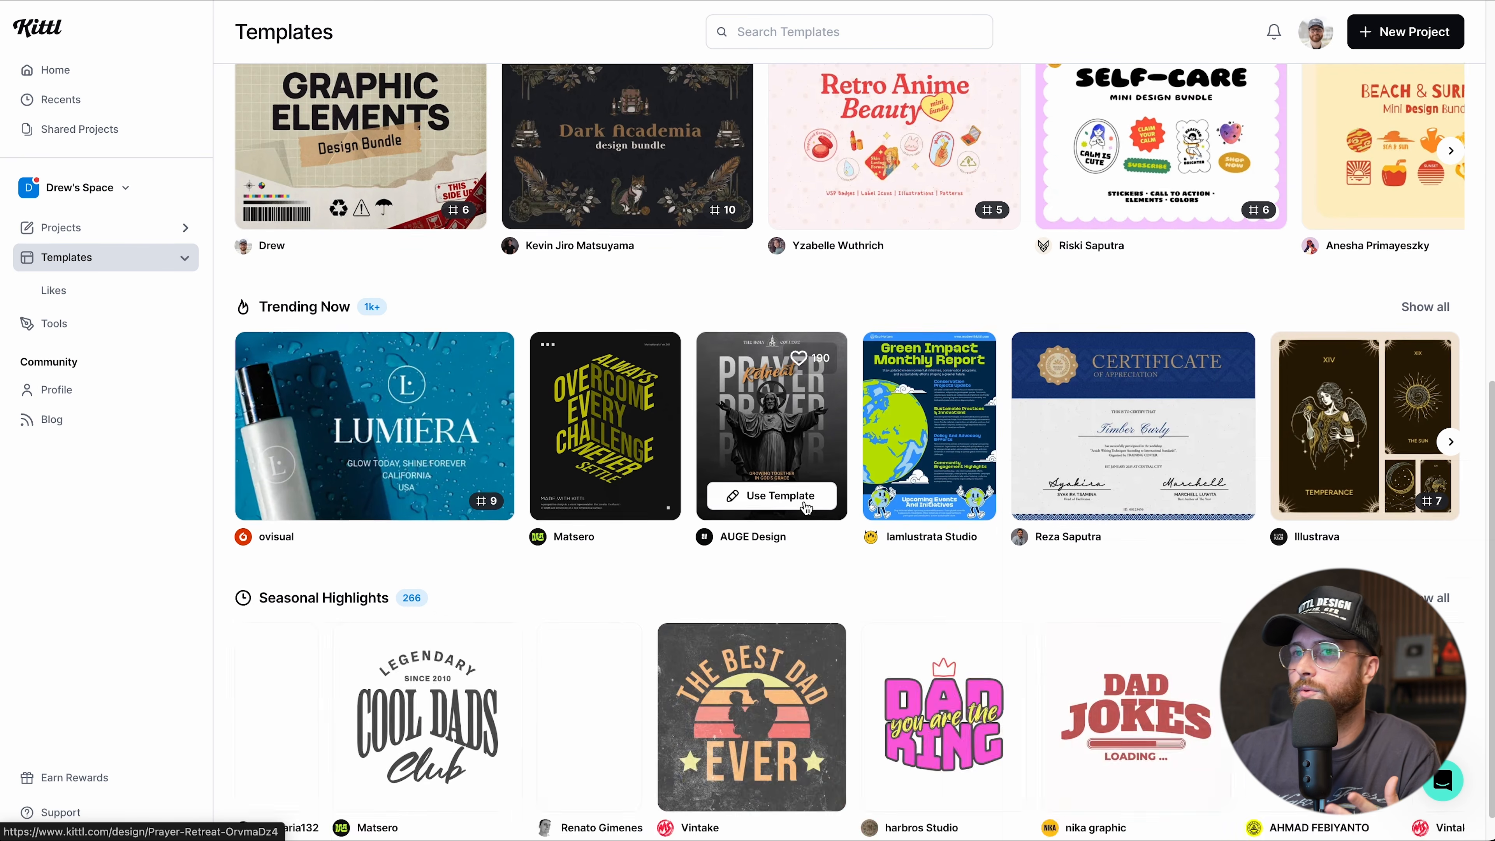
pyautogui.scroll(11, 731, 559)
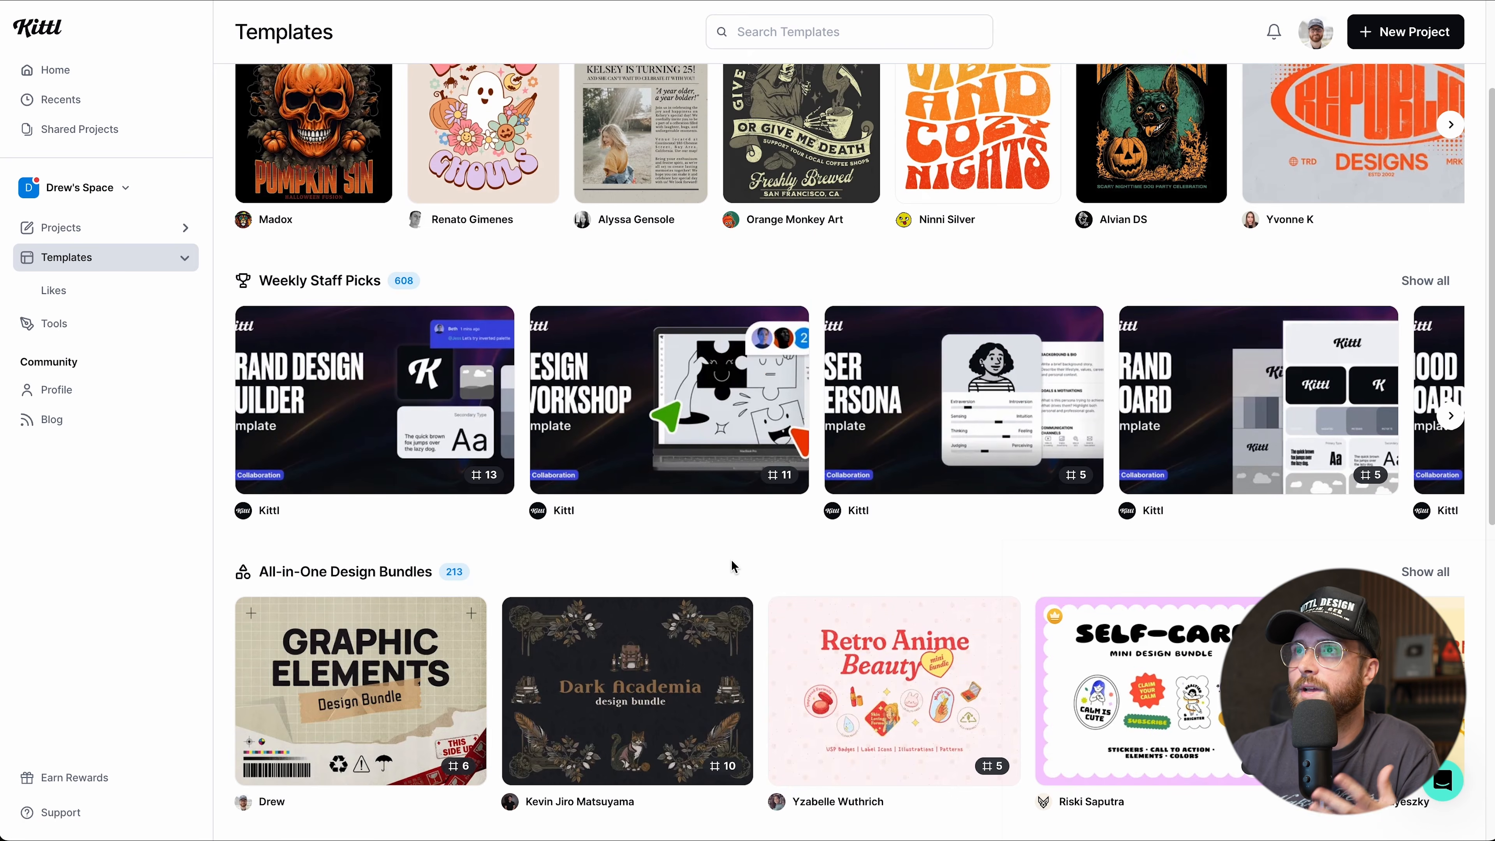
pyautogui.scroll(1, 731, 560)
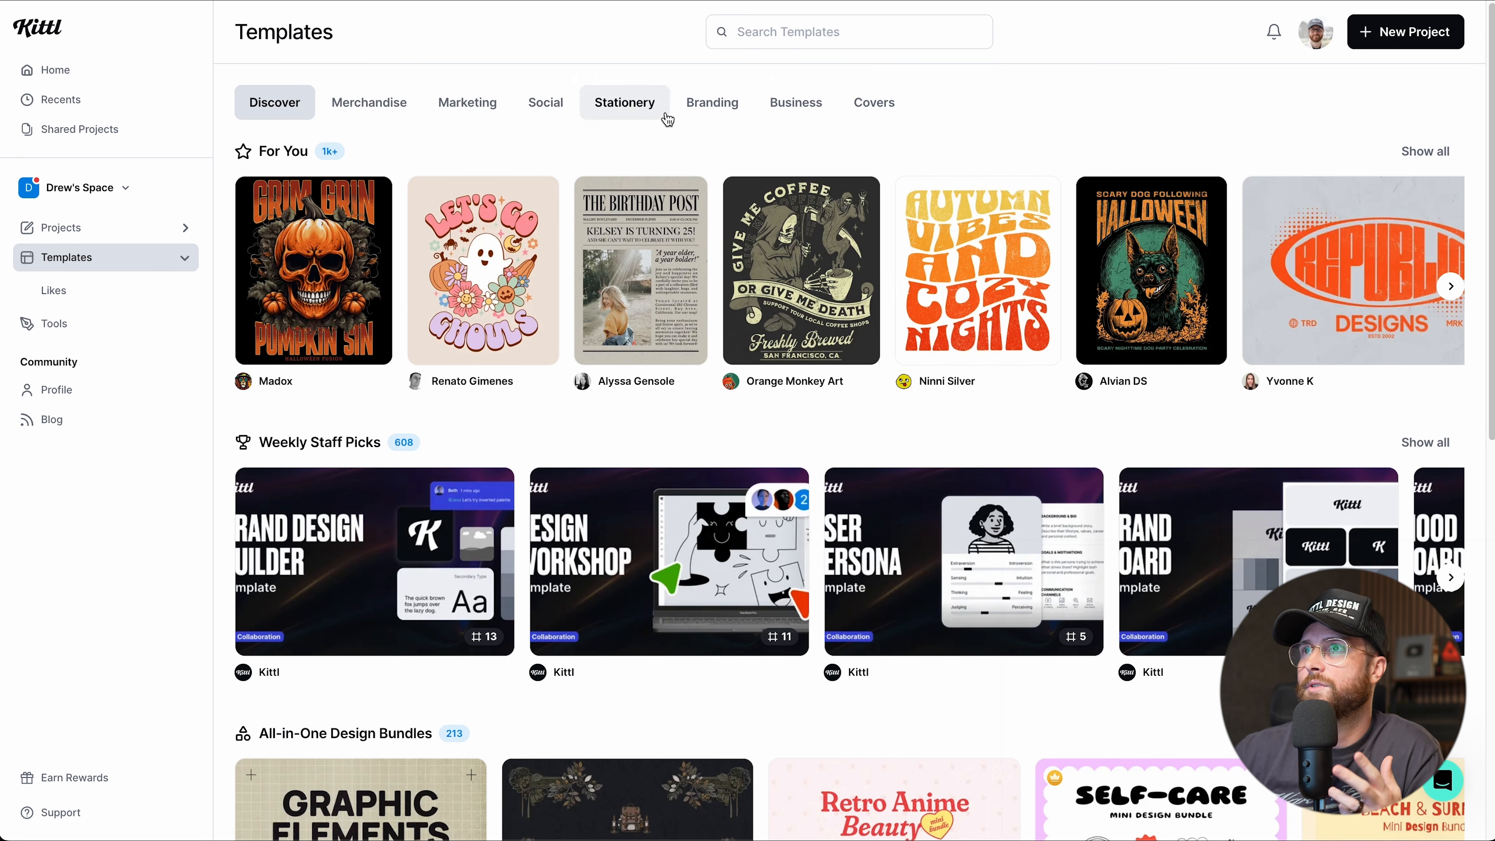
# Browse the Merchandise, Marketing, Social, Stationery, Branding and Business template categories.
pyautogui.click(381, 104)
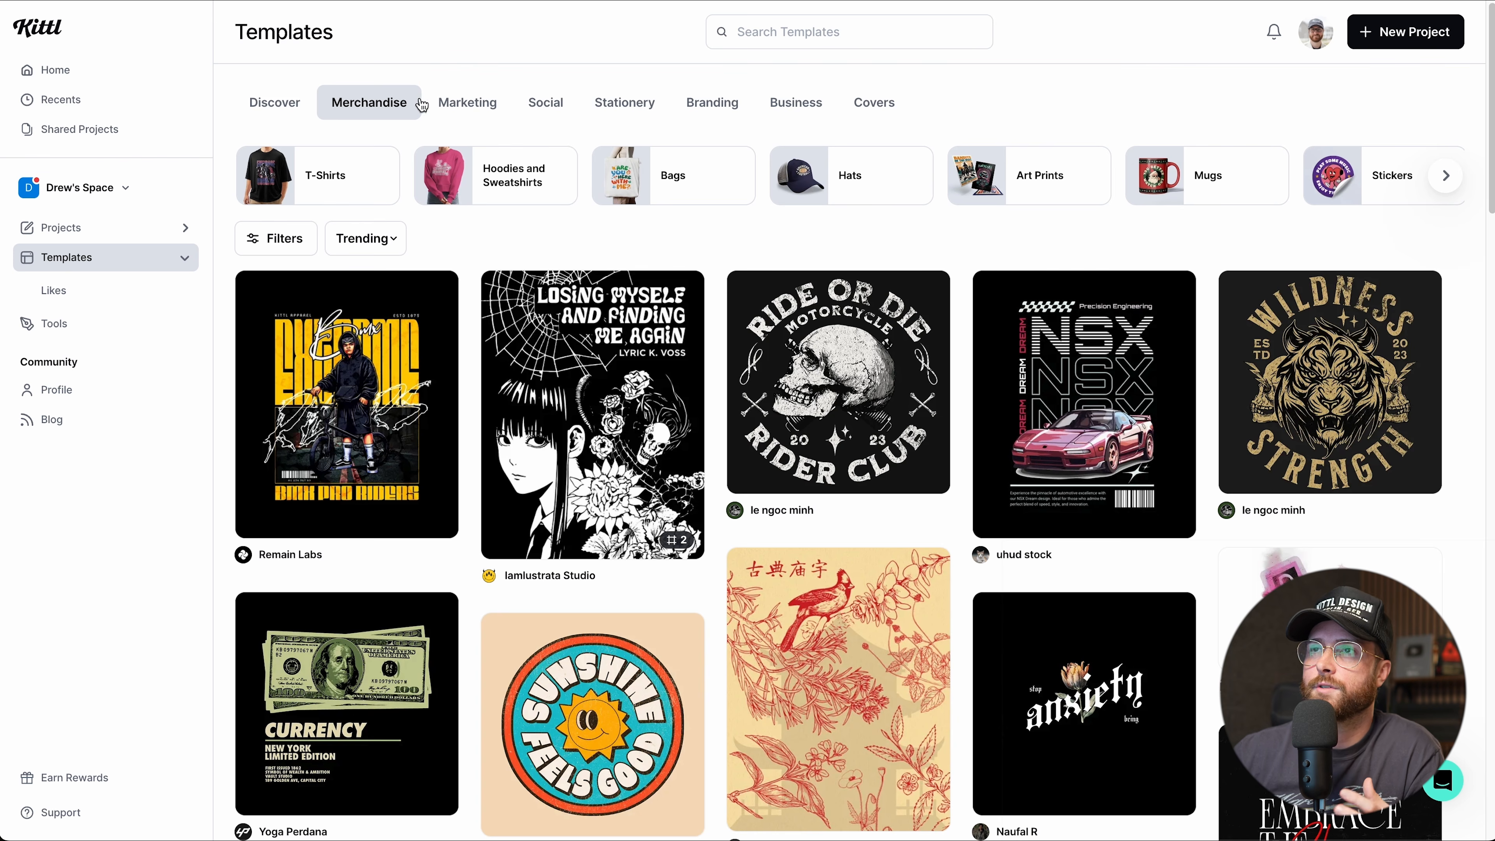
pyautogui.click(452, 104)
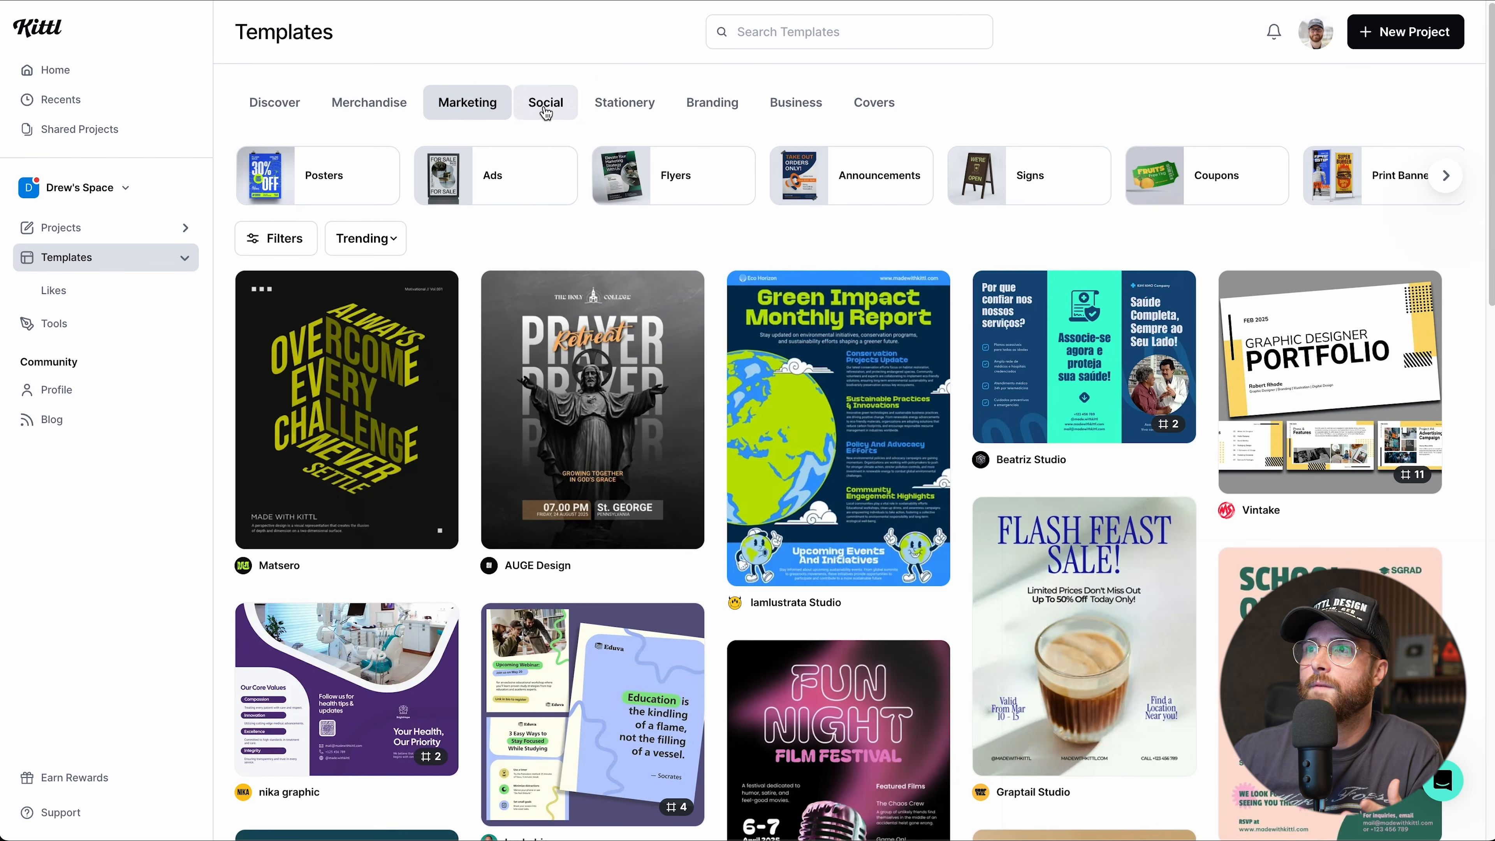
pyautogui.click(546, 109)
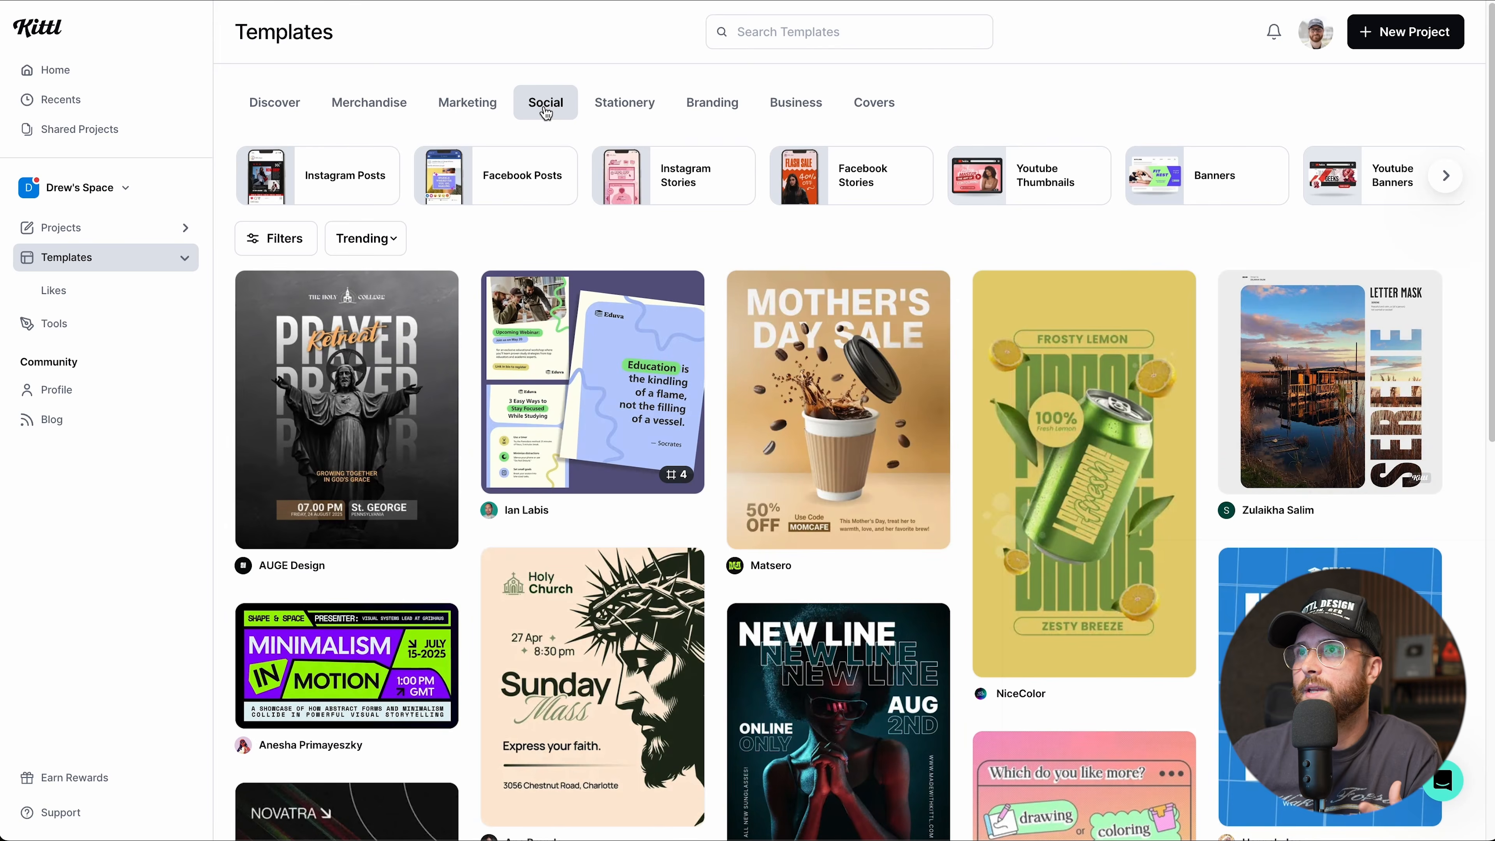
pyautogui.click(617, 115)
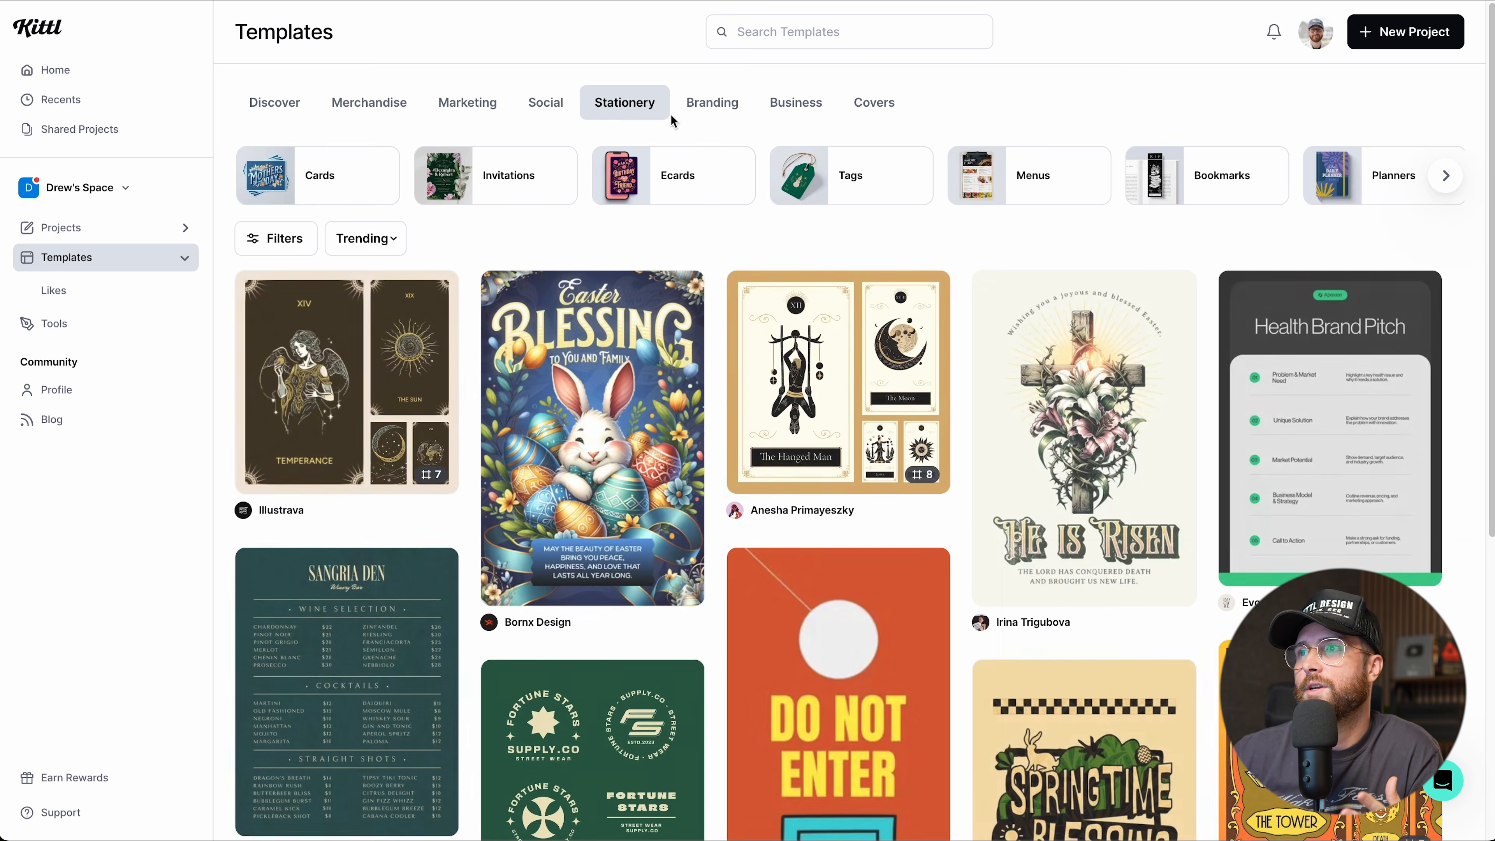
pyautogui.click(711, 110)
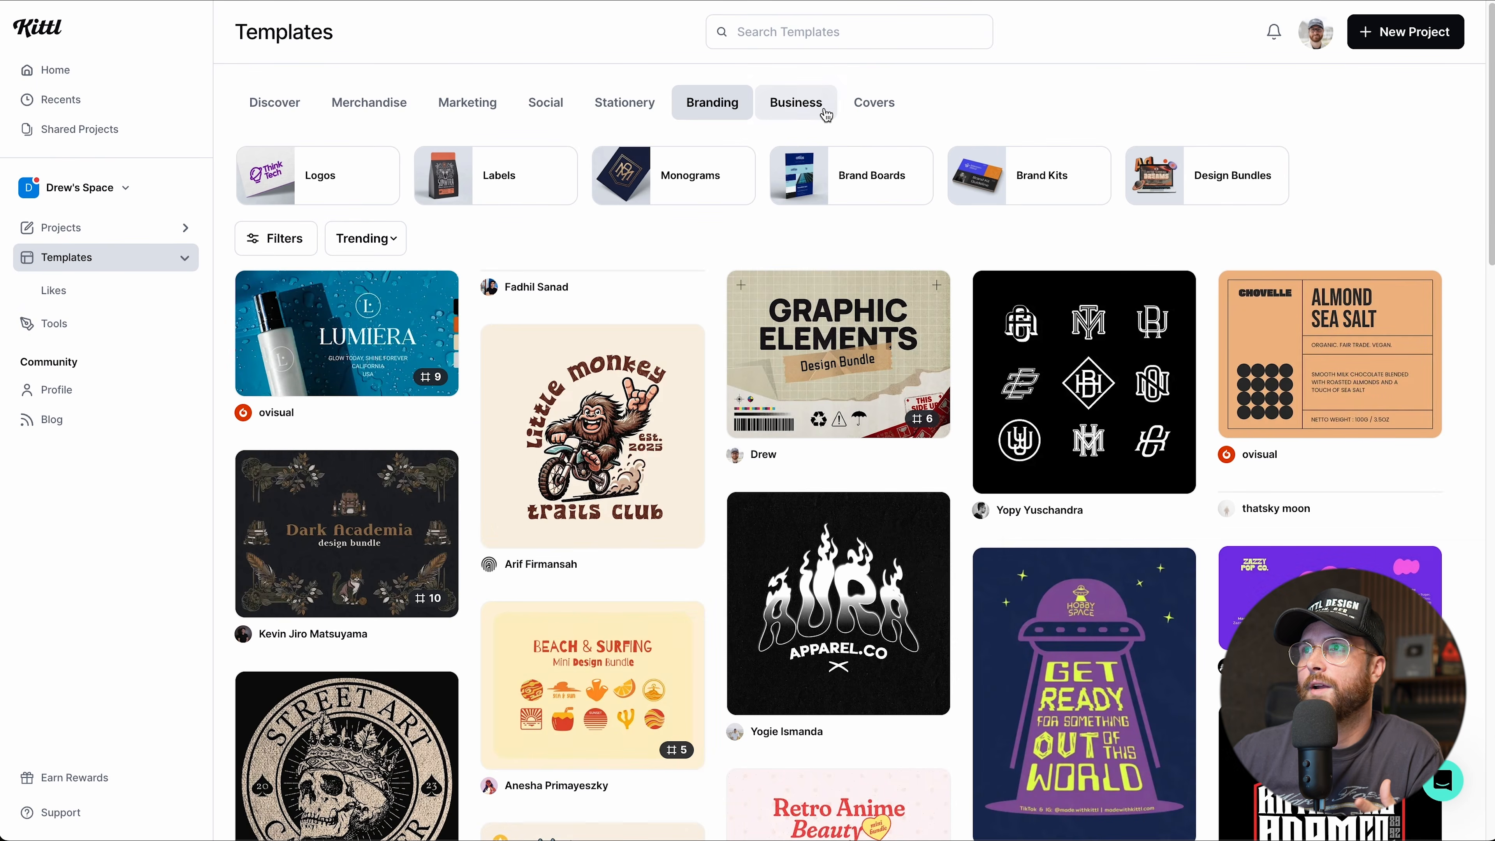
pyautogui.click(824, 112)
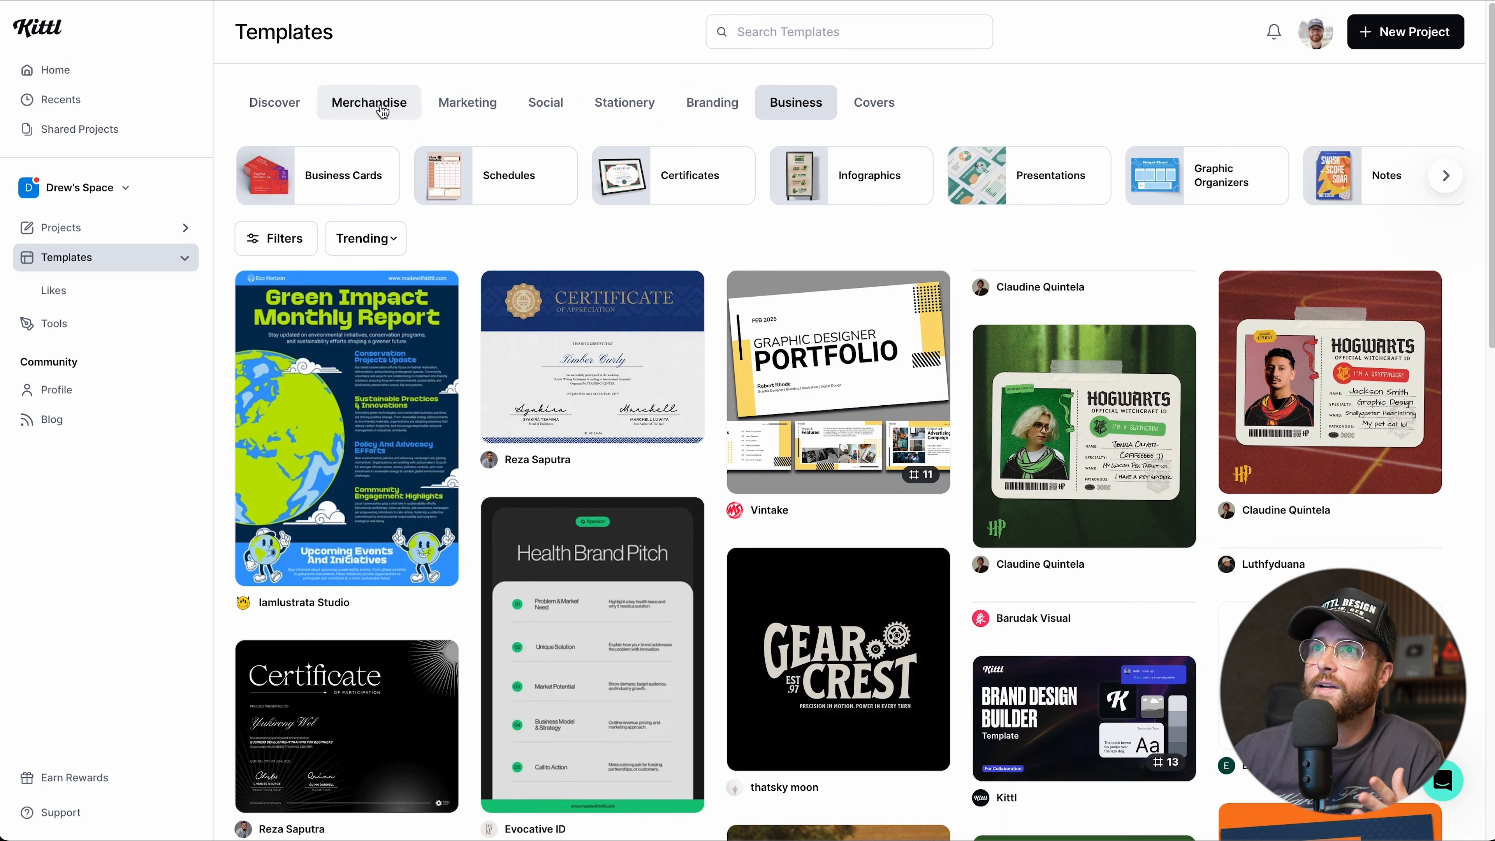
# Return to Merchandise templates and show only the Bags category.
pyautogui.click(383, 111)
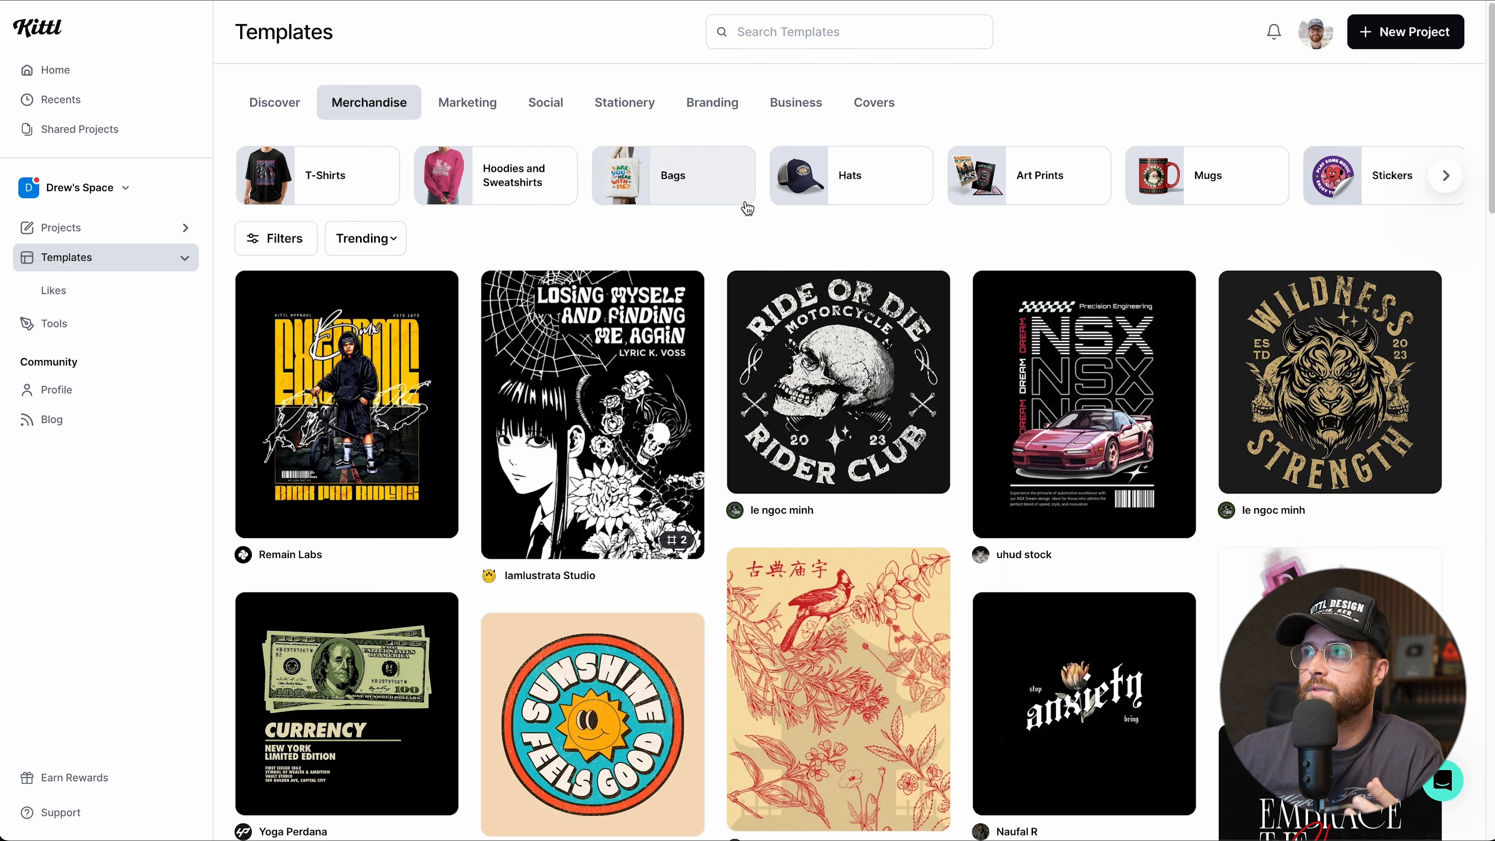
pyautogui.hscroll(2, 744, 206)
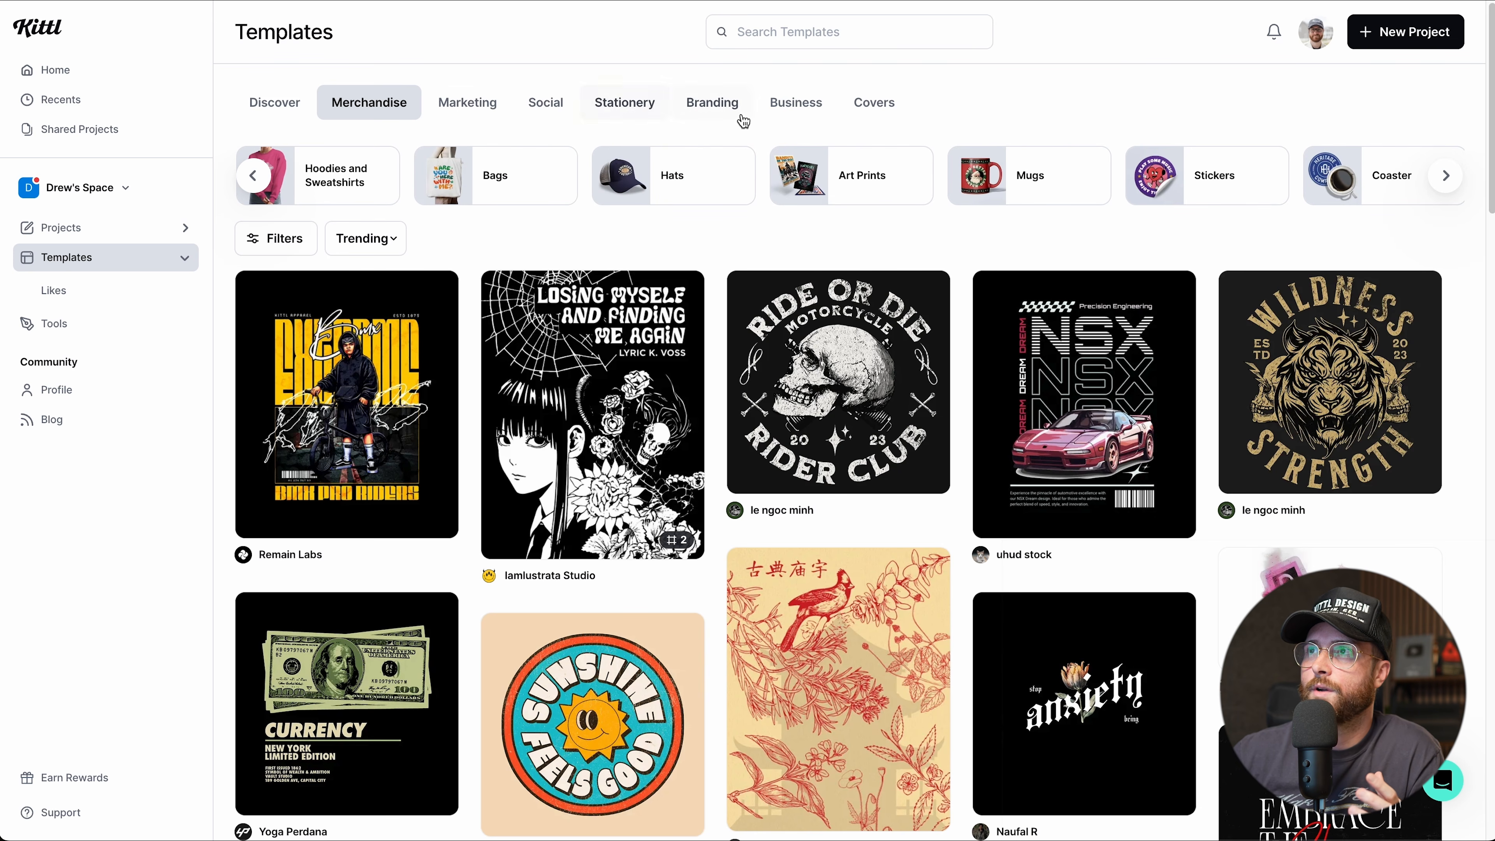
pyautogui.hscroll(-2, 366, 160)
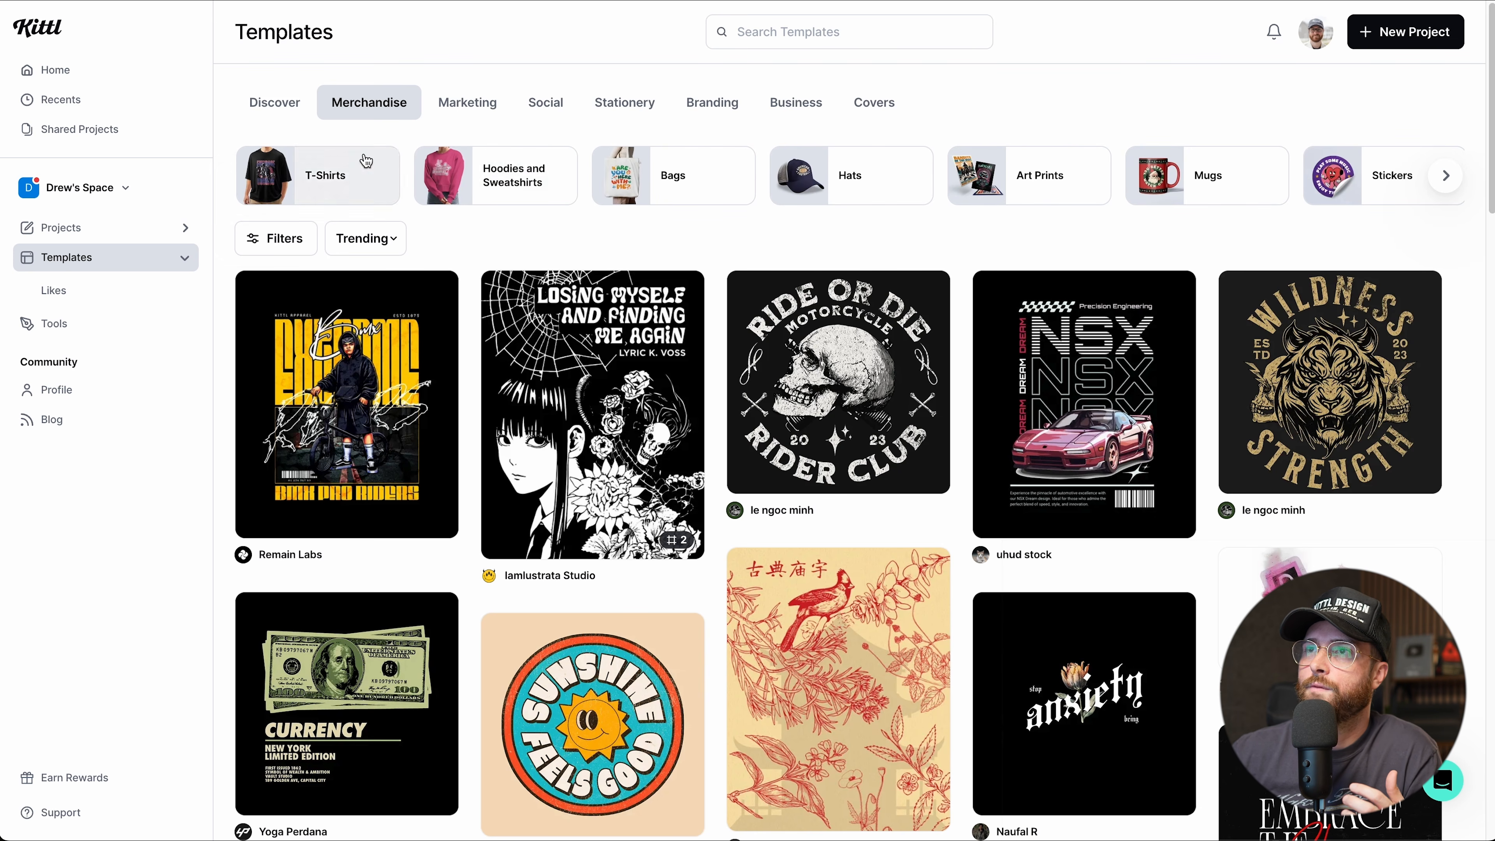
pyautogui.click(646, 179)
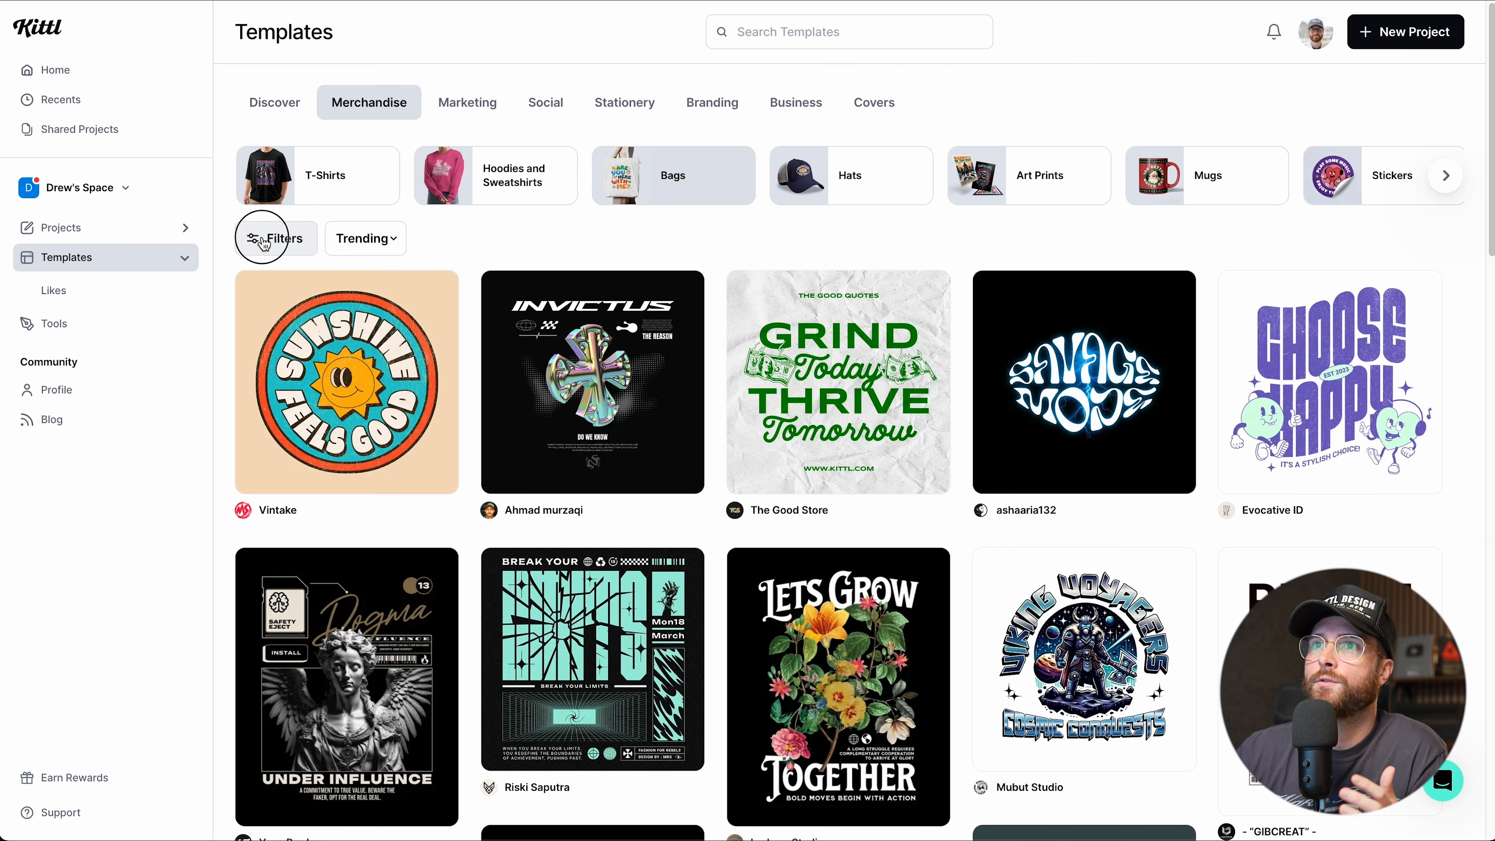
# Open the template filters and filter to the travel theme.
pyautogui.click(263, 240)
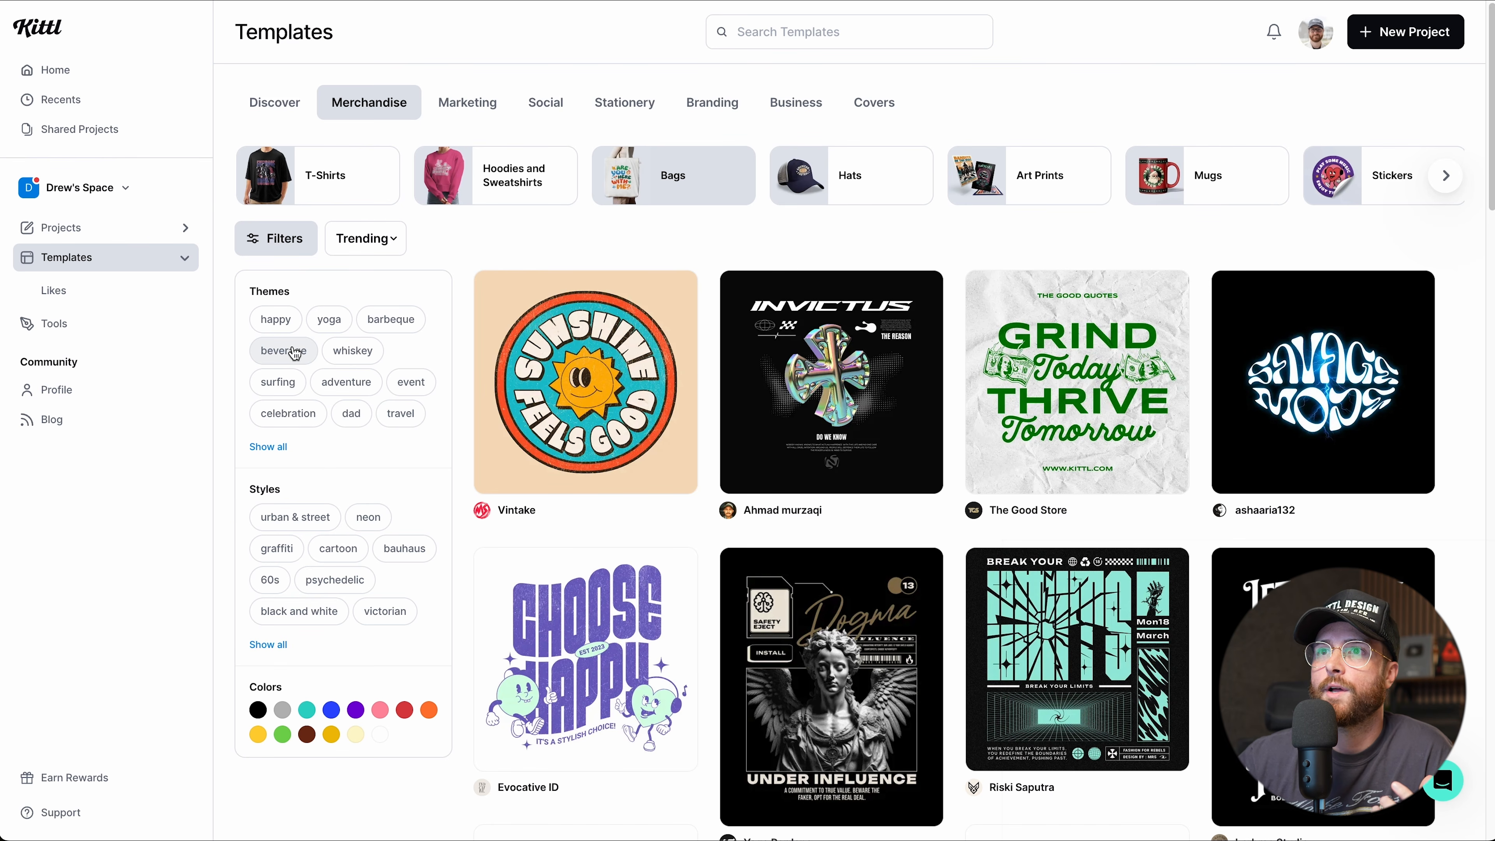
pyautogui.click(268, 447)
pyautogui.scroll(-3, 336, 380)
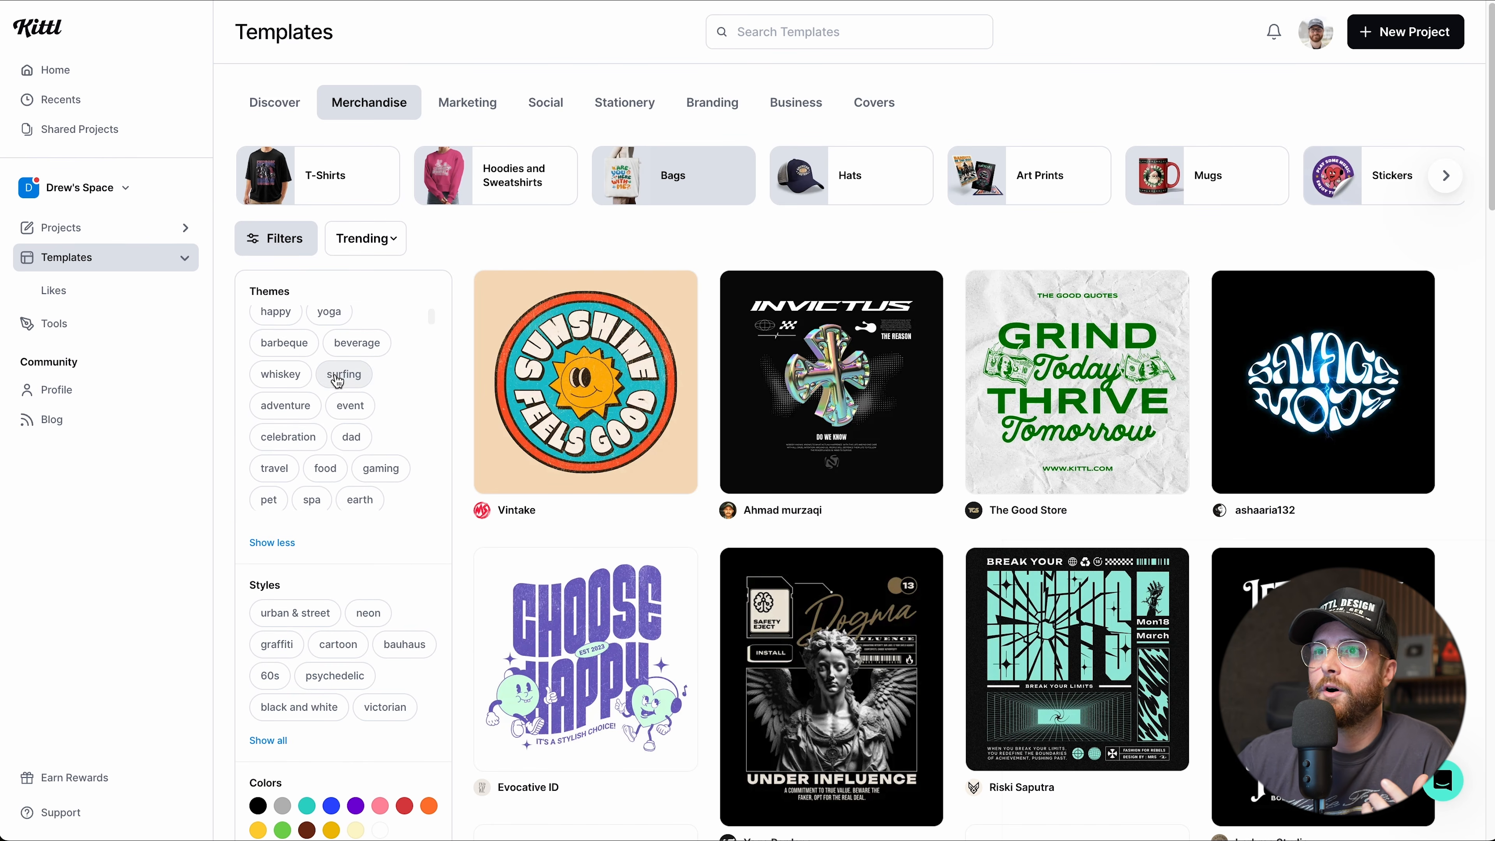
pyautogui.scroll(1, 333, 380)
pyautogui.click(273, 388)
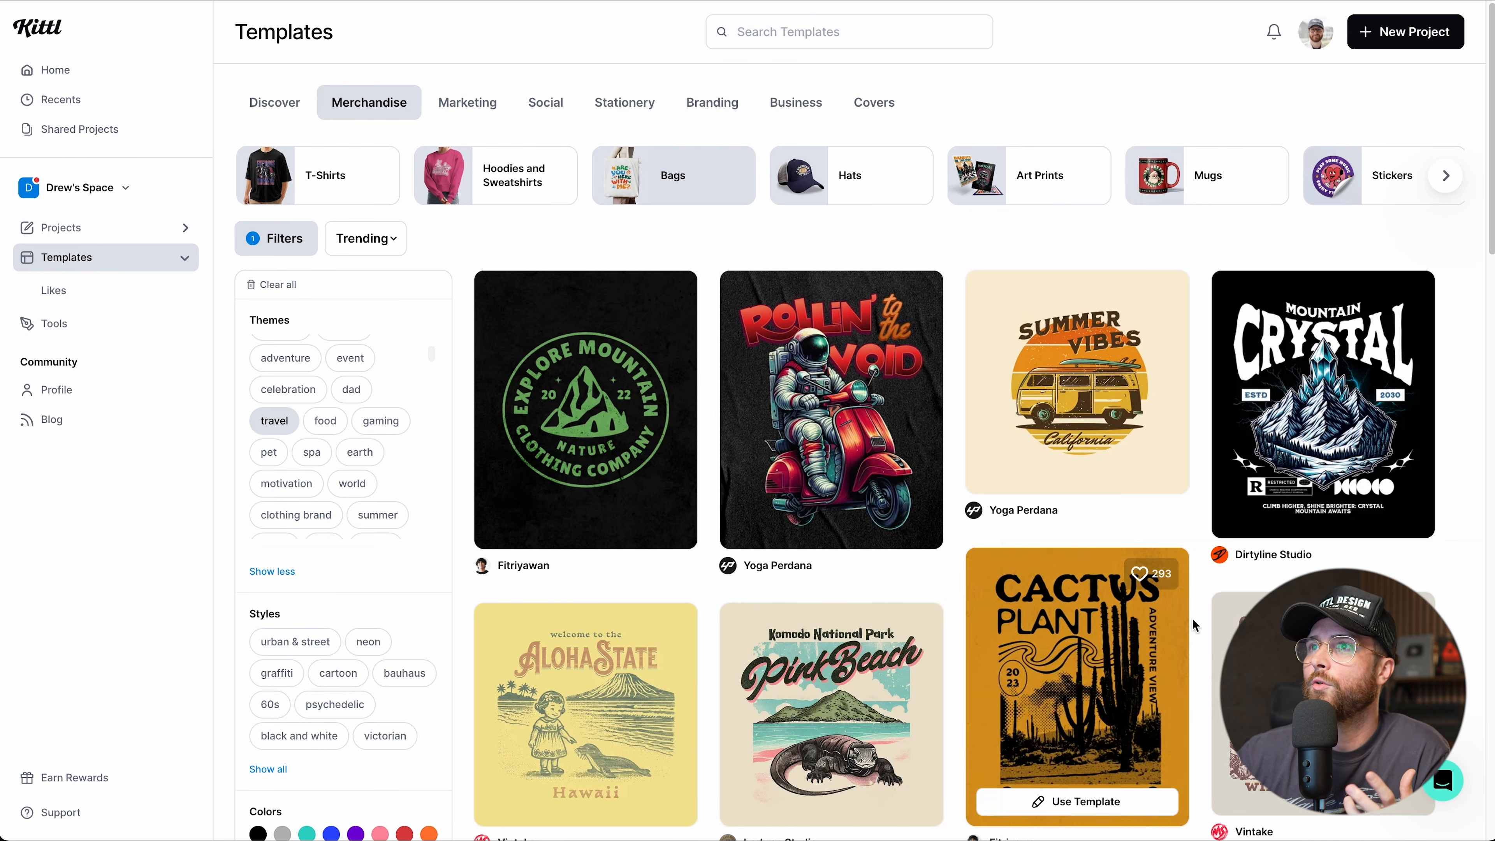
pyautogui.scroll(-3, 1077, 412)
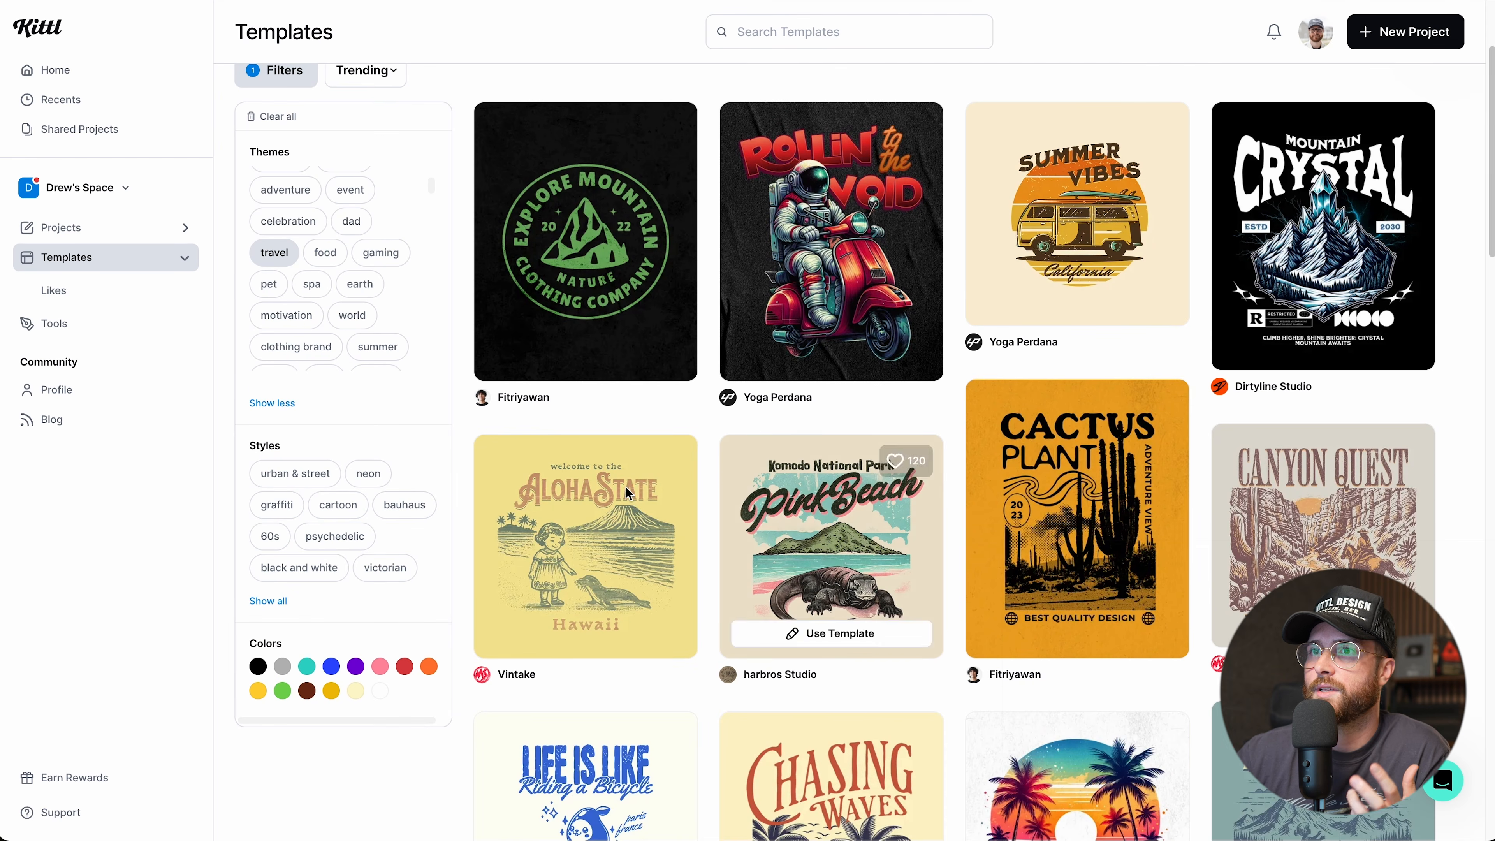
# Add the vintage style and brown colour filters to the templates.
pyautogui.click(271, 602)
pyautogui.scroll(-3, 311, 495)
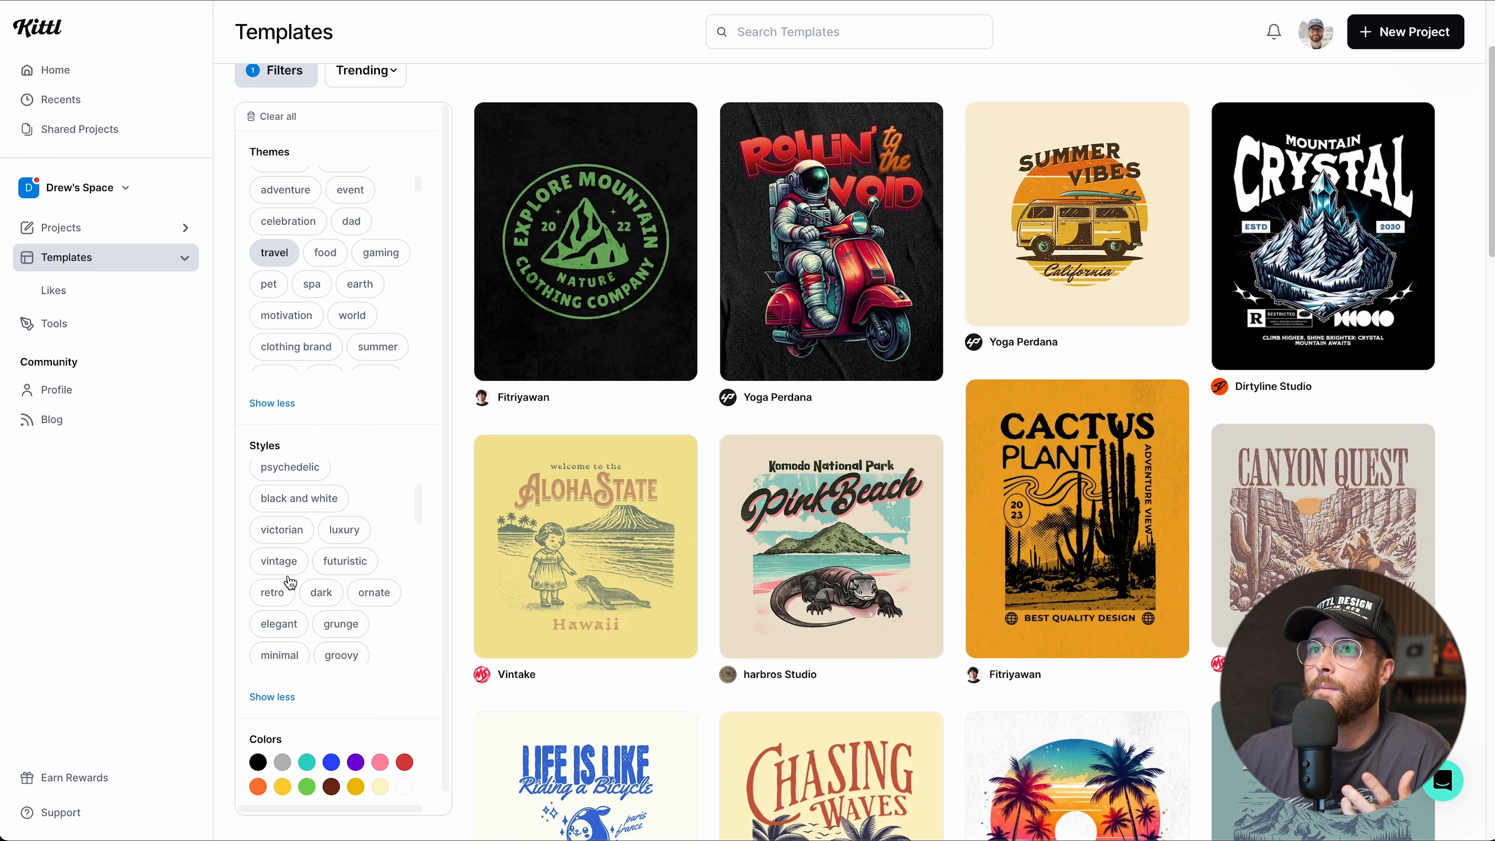
pyautogui.click(276, 561)
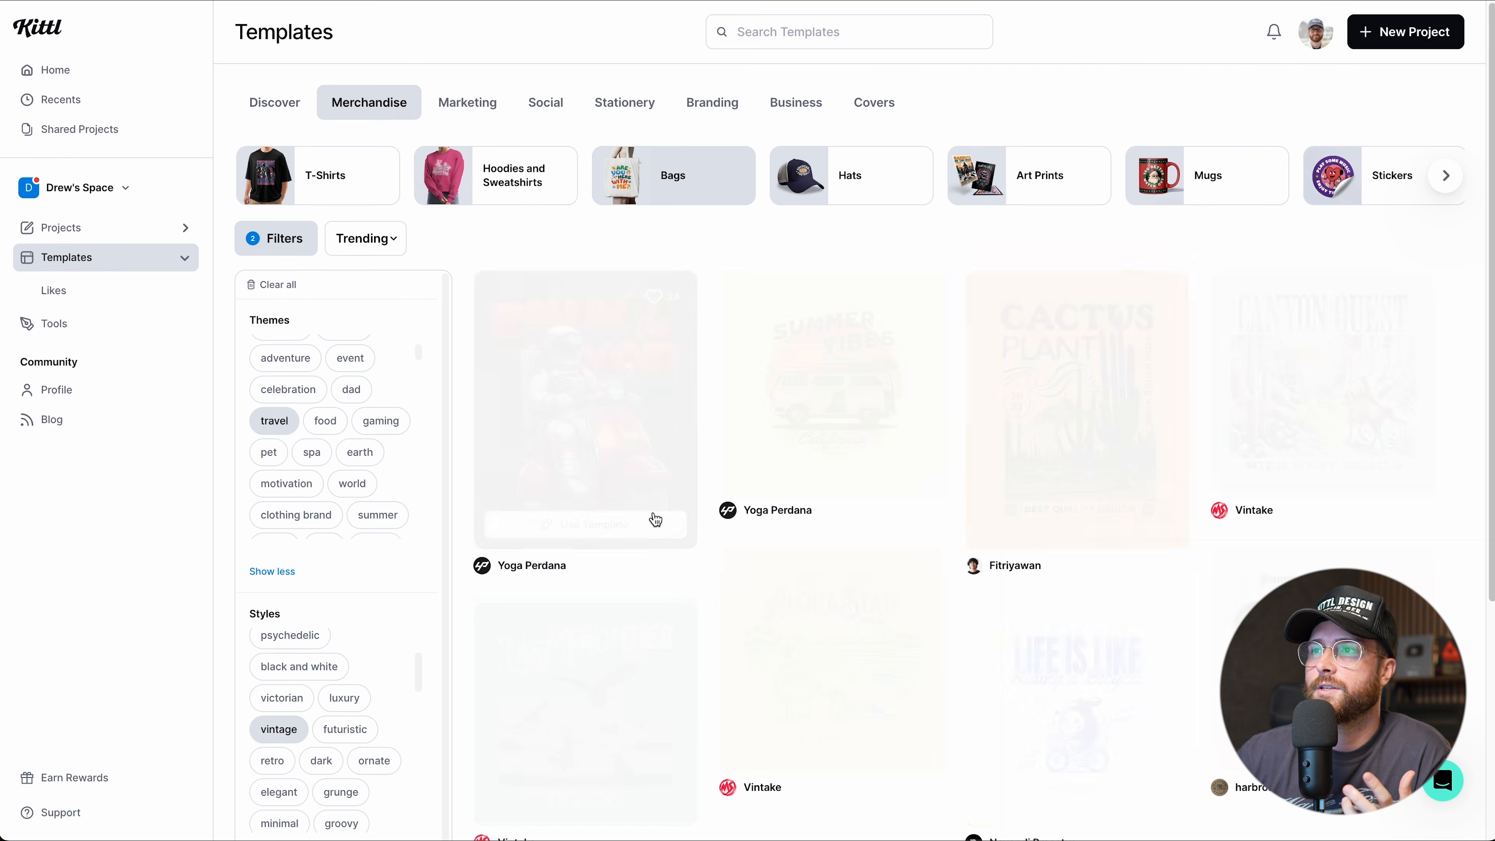
pyautogui.scroll(-1, 725, 493)
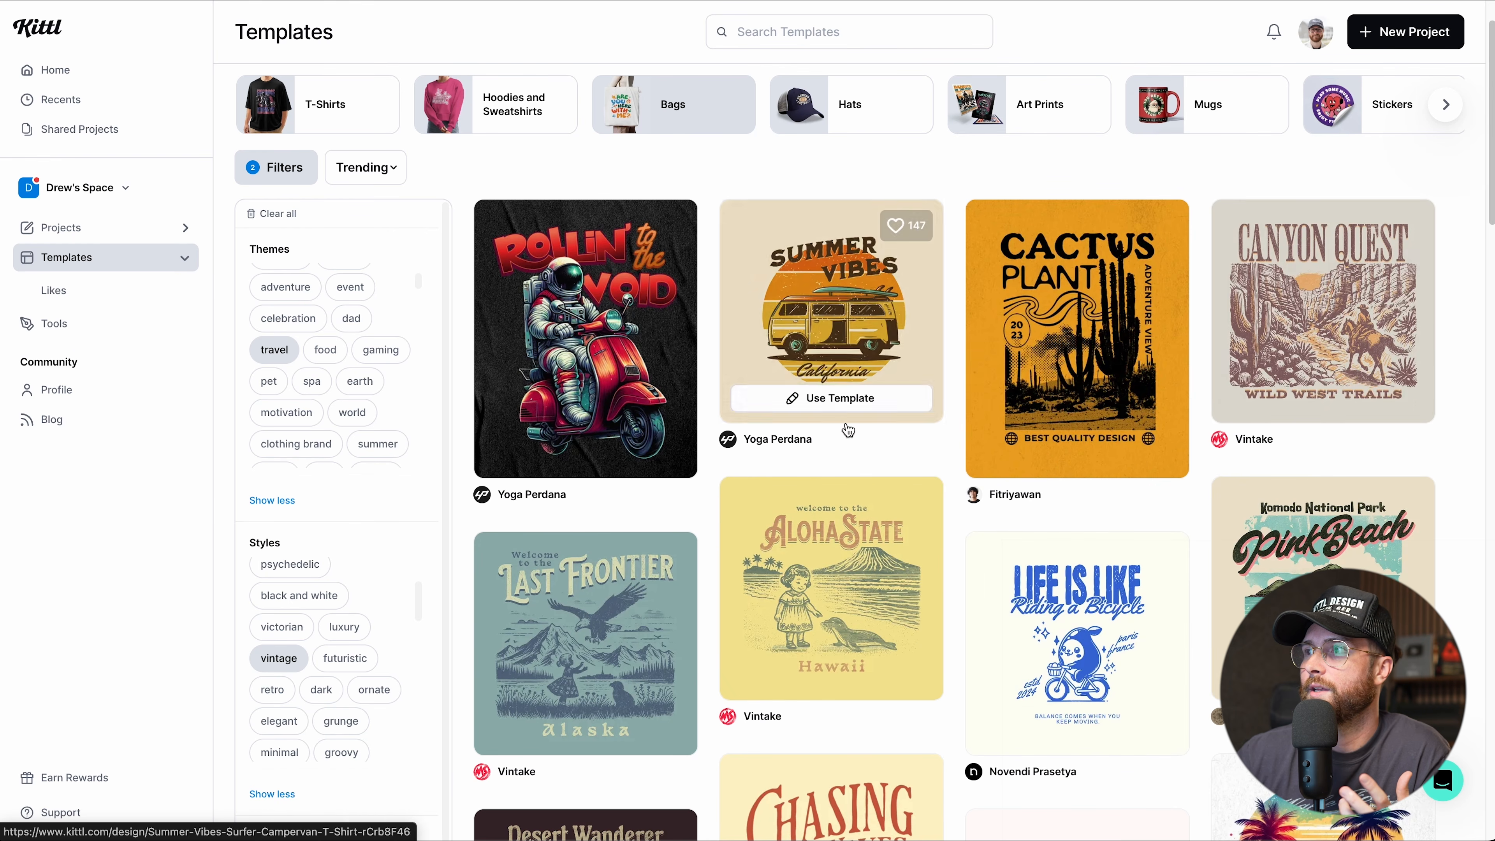
pyautogui.scroll(-1, 1166, 523)
pyautogui.scroll(-7, 1167, 523)
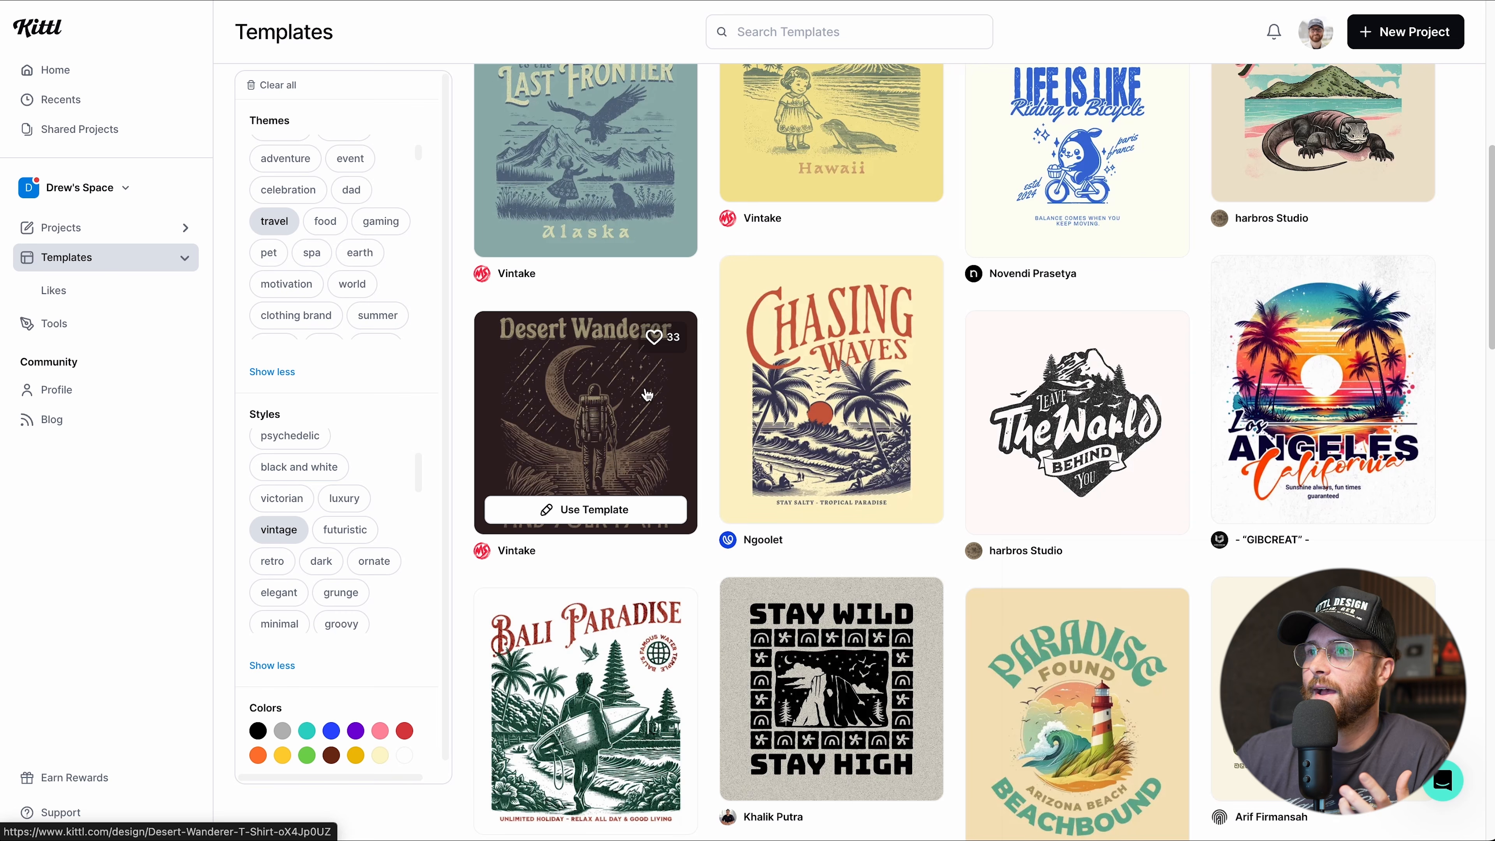
pyautogui.scroll(1, 608, 733)
pyautogui.scroll(-1, 273, 567)
pyautogui.scroll(-1, 273, 567)
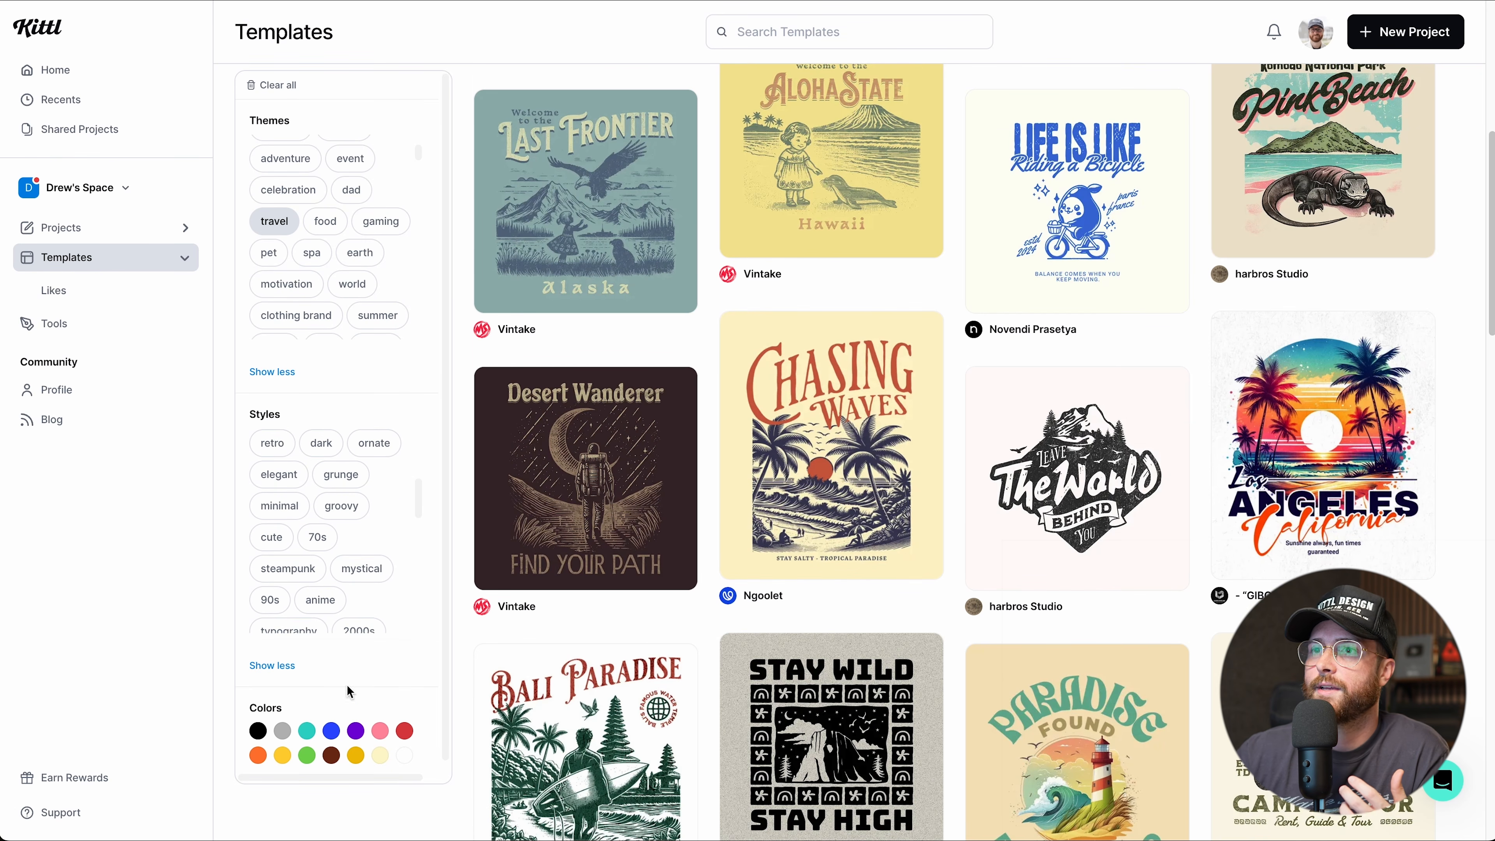
pyautogui.hscroll(1, 310, 769)
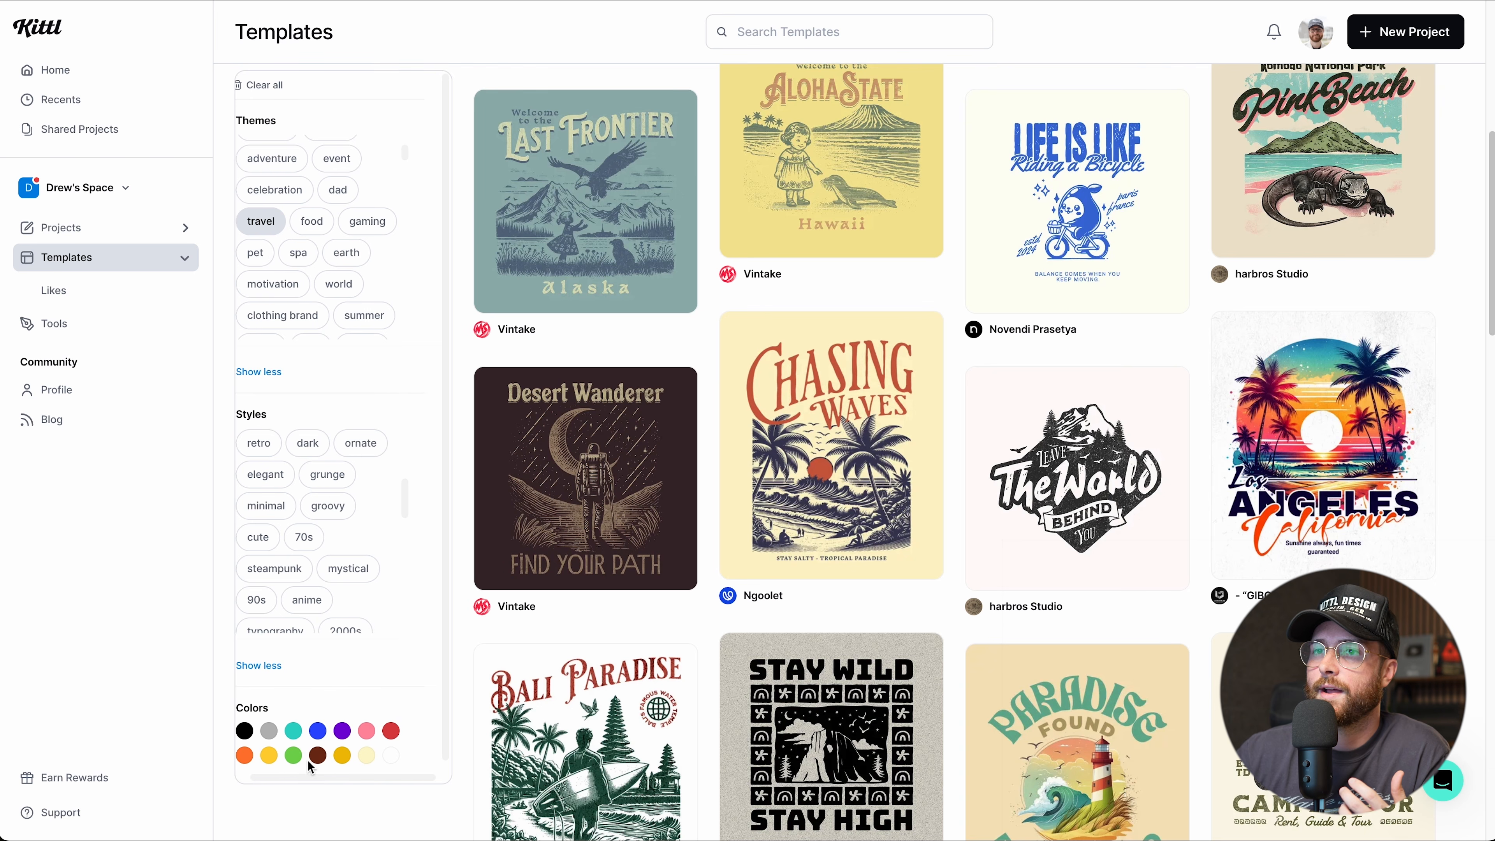
pyautogui.hscroll(-1, 311, 767)
pyautogui.click(332, 759)
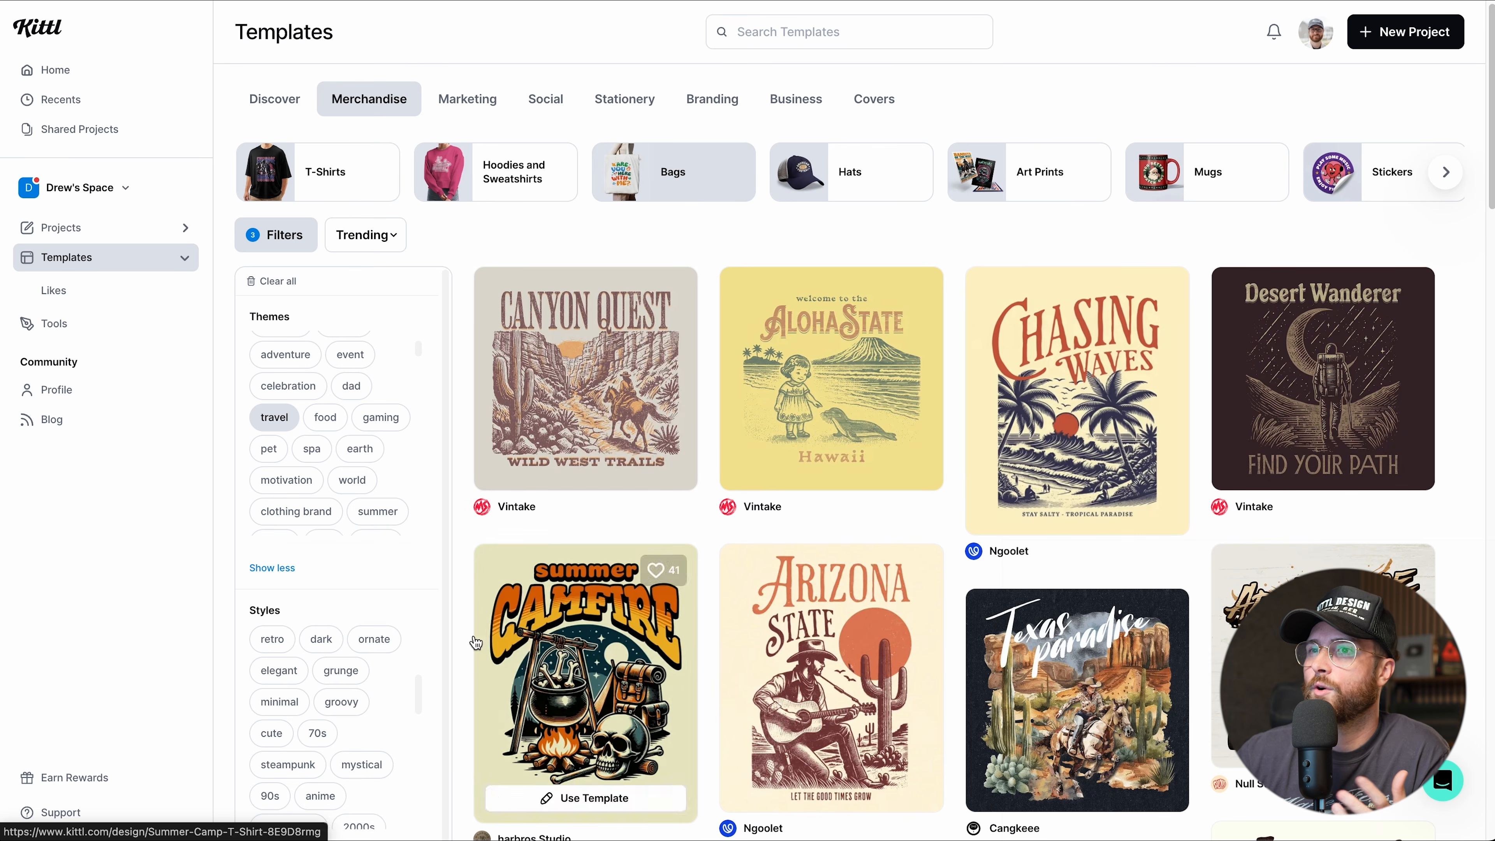
# Clear all template filters and hide the Filters panel.
pyautogui.scroll(-3, 277, 655)
pyautogui.scroll(-3, 277, 654)
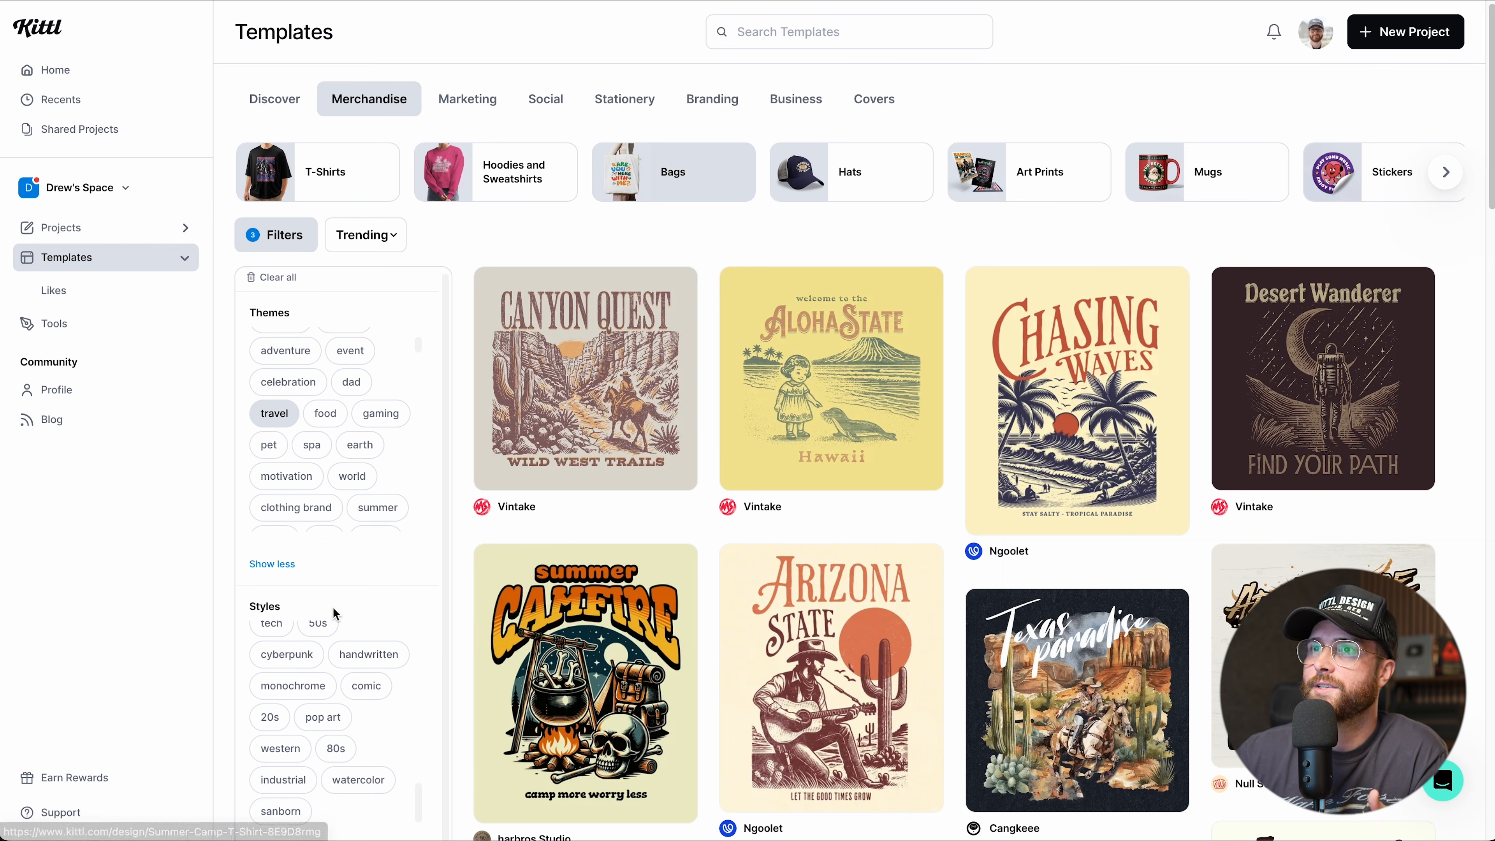
pyautogui.scroll(1, 370, 607)
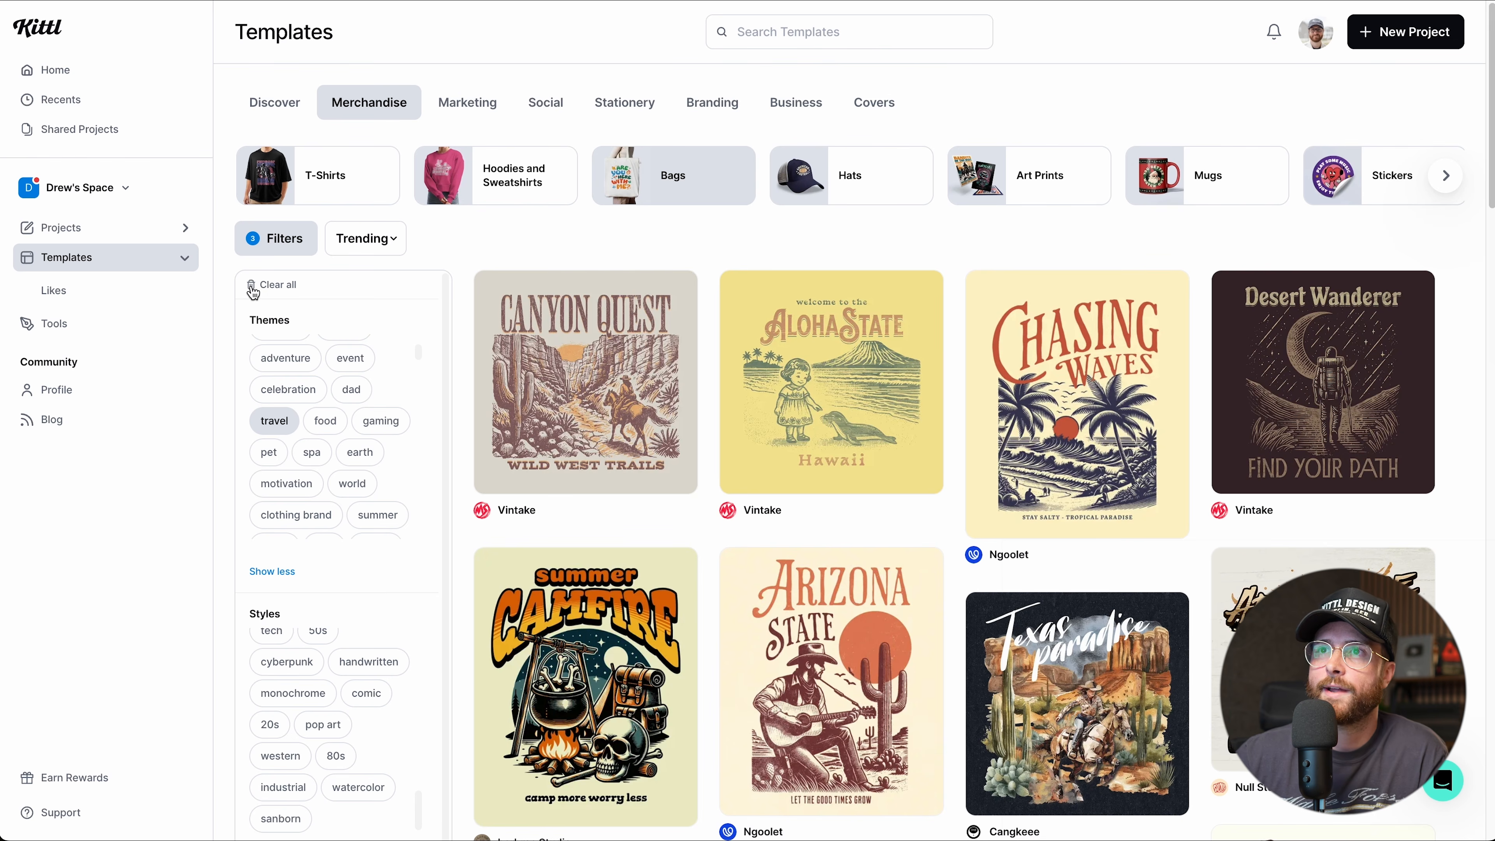
pyautogui.click(271, 285)
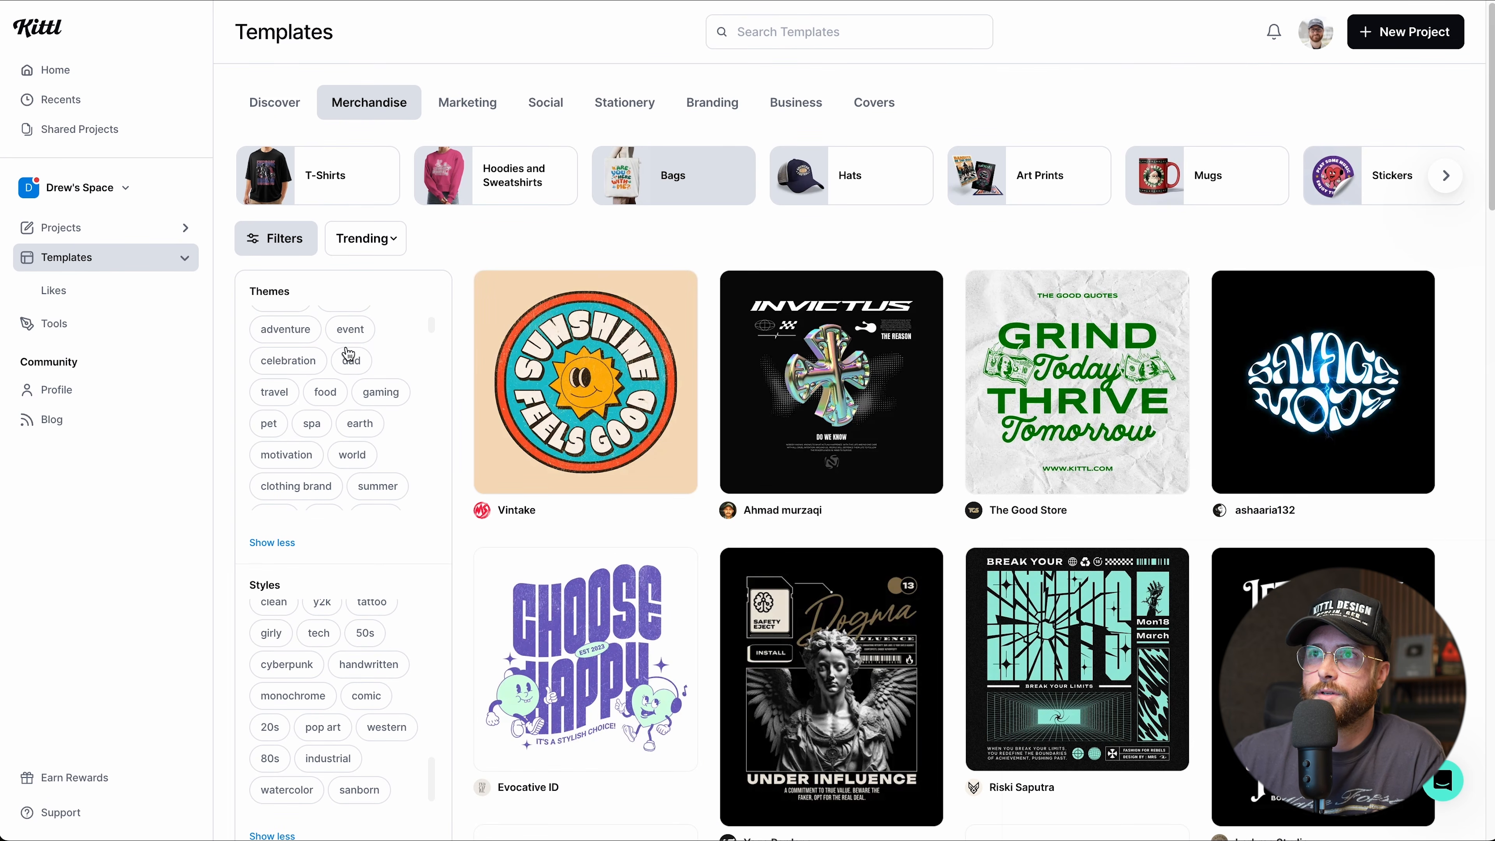
pyautogui.scroll(3, 348, 353)
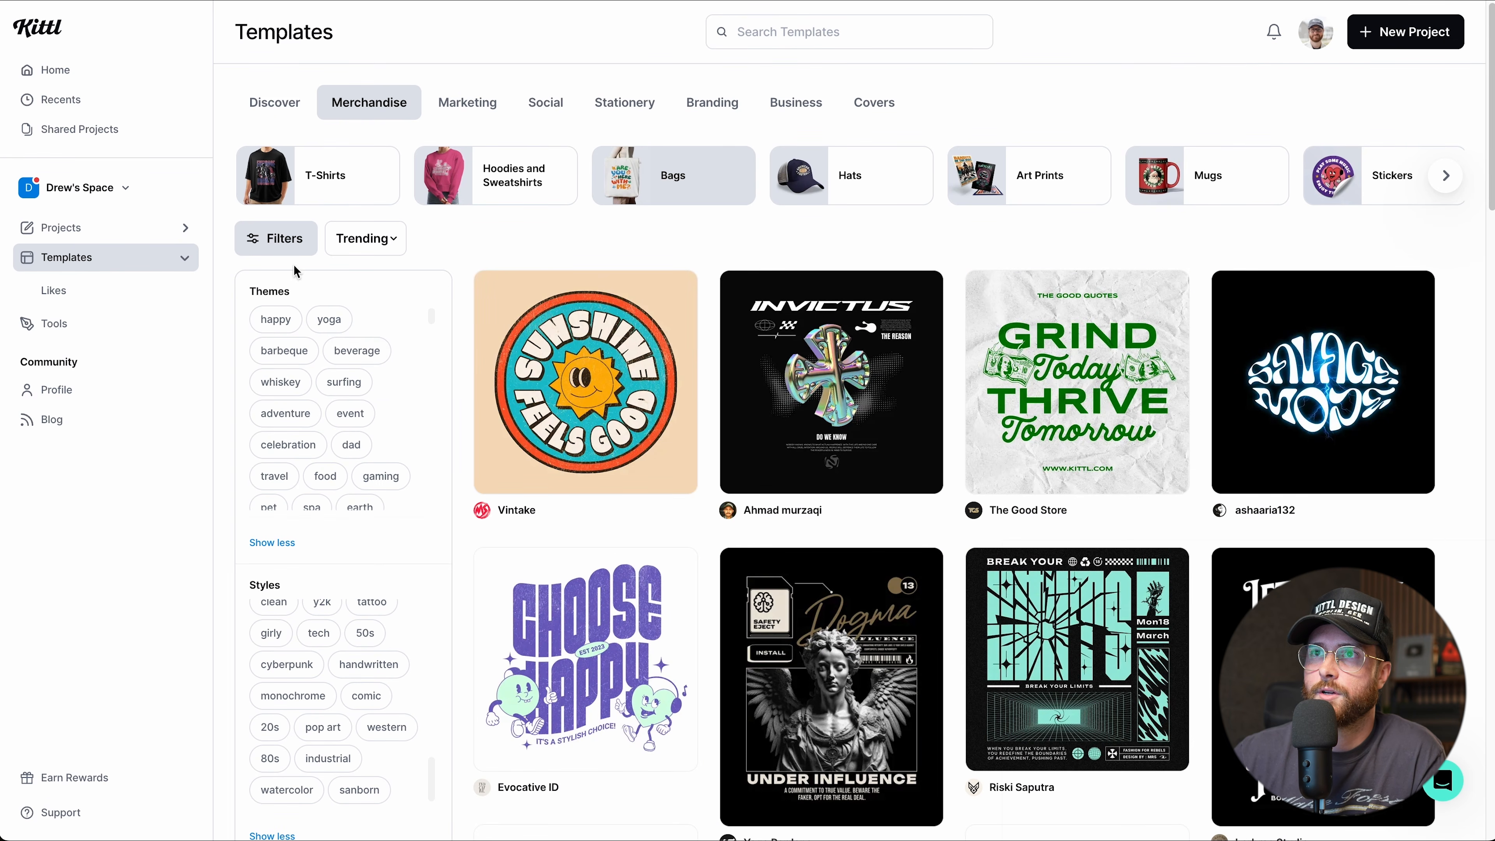
pyautogui.click(270, 241)
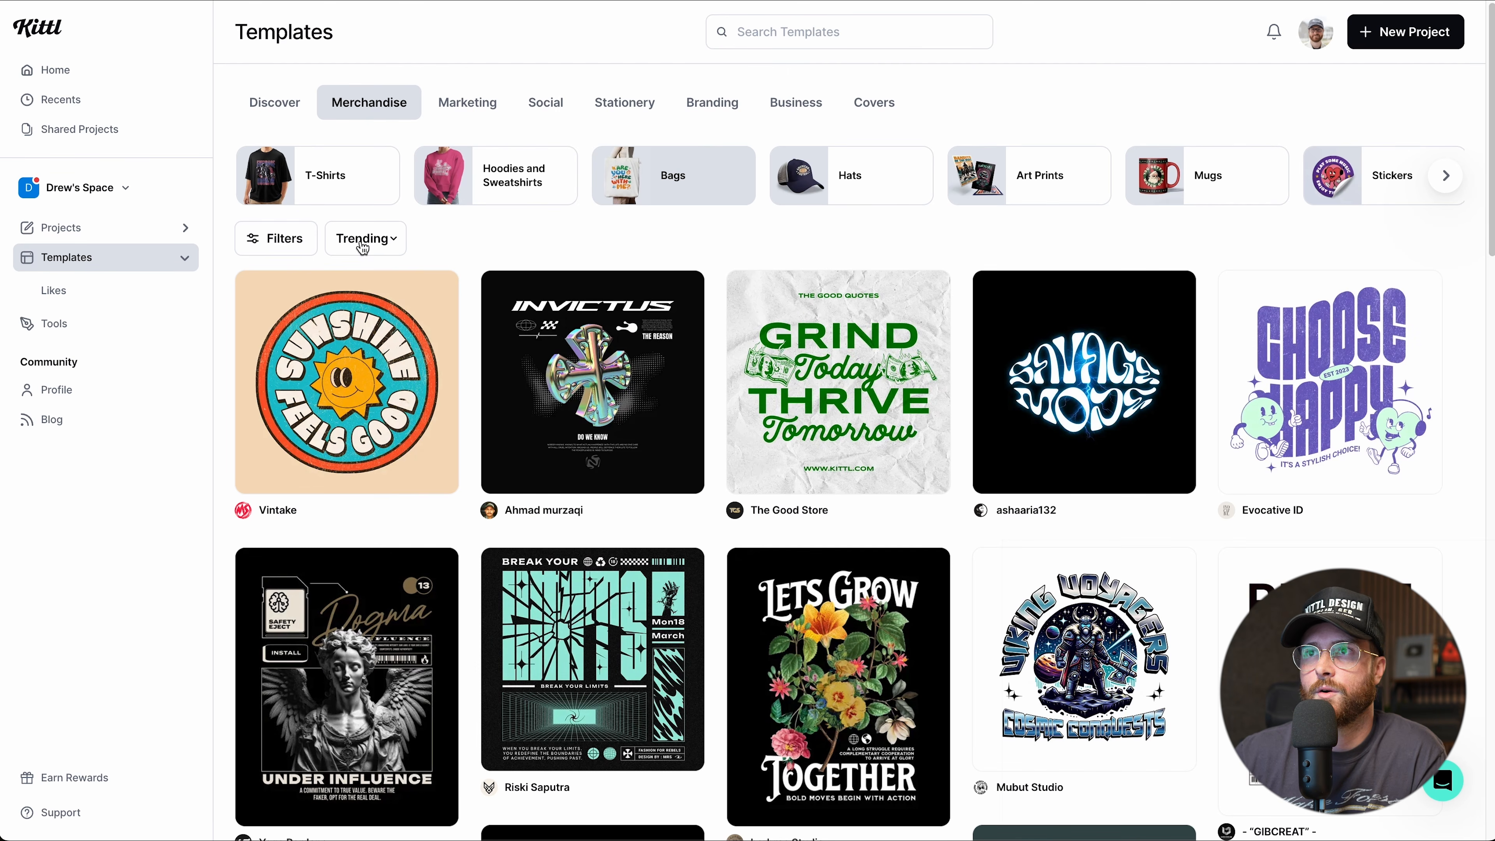
# Sort the Merchandise templates by Most used and browse the reordered grid.
pyautogui.click(362, 246)
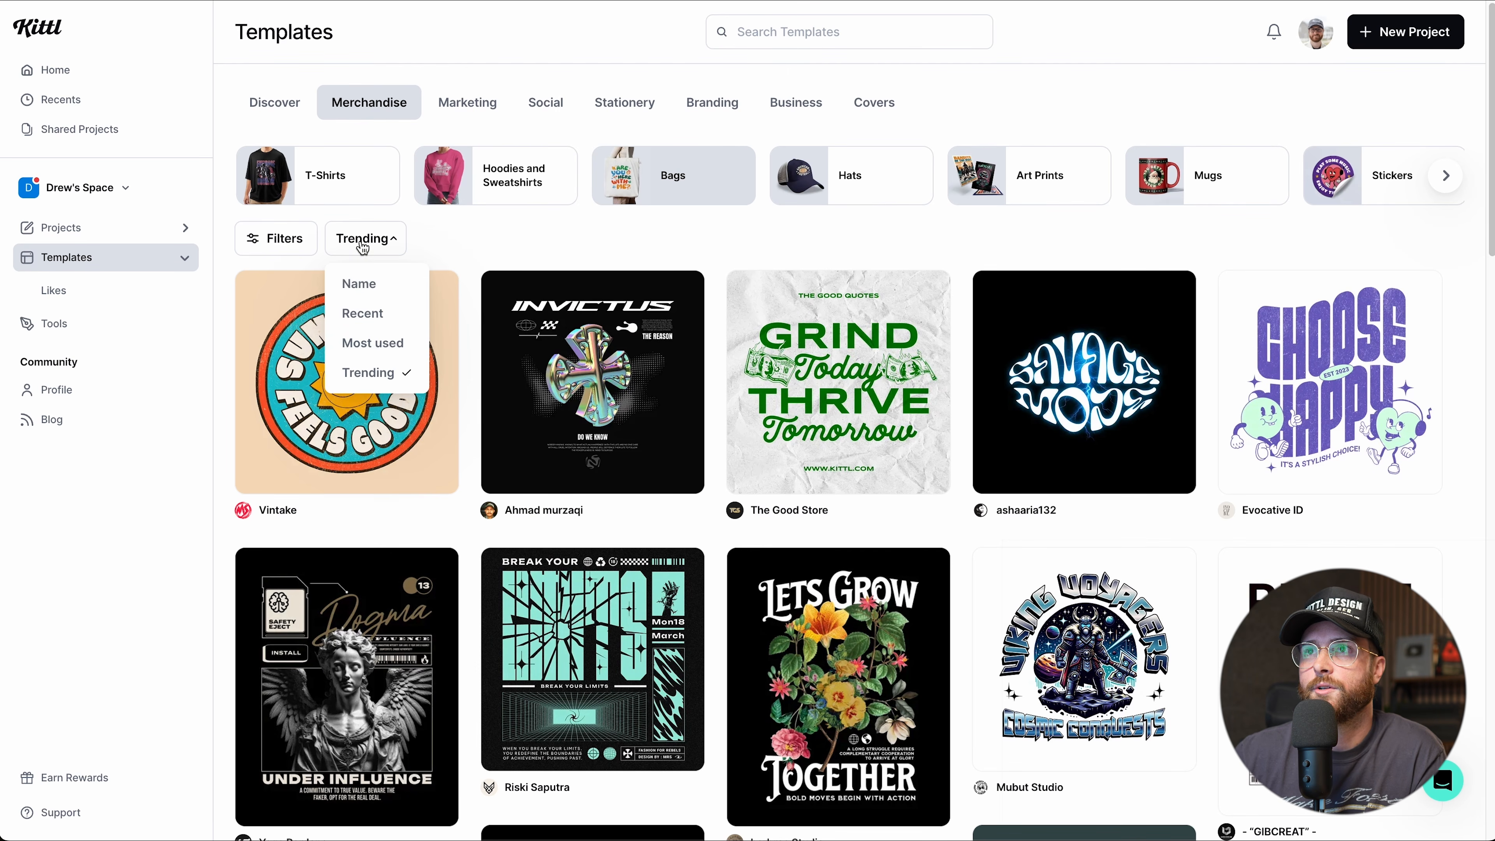
pyautogui.click(369, 344)
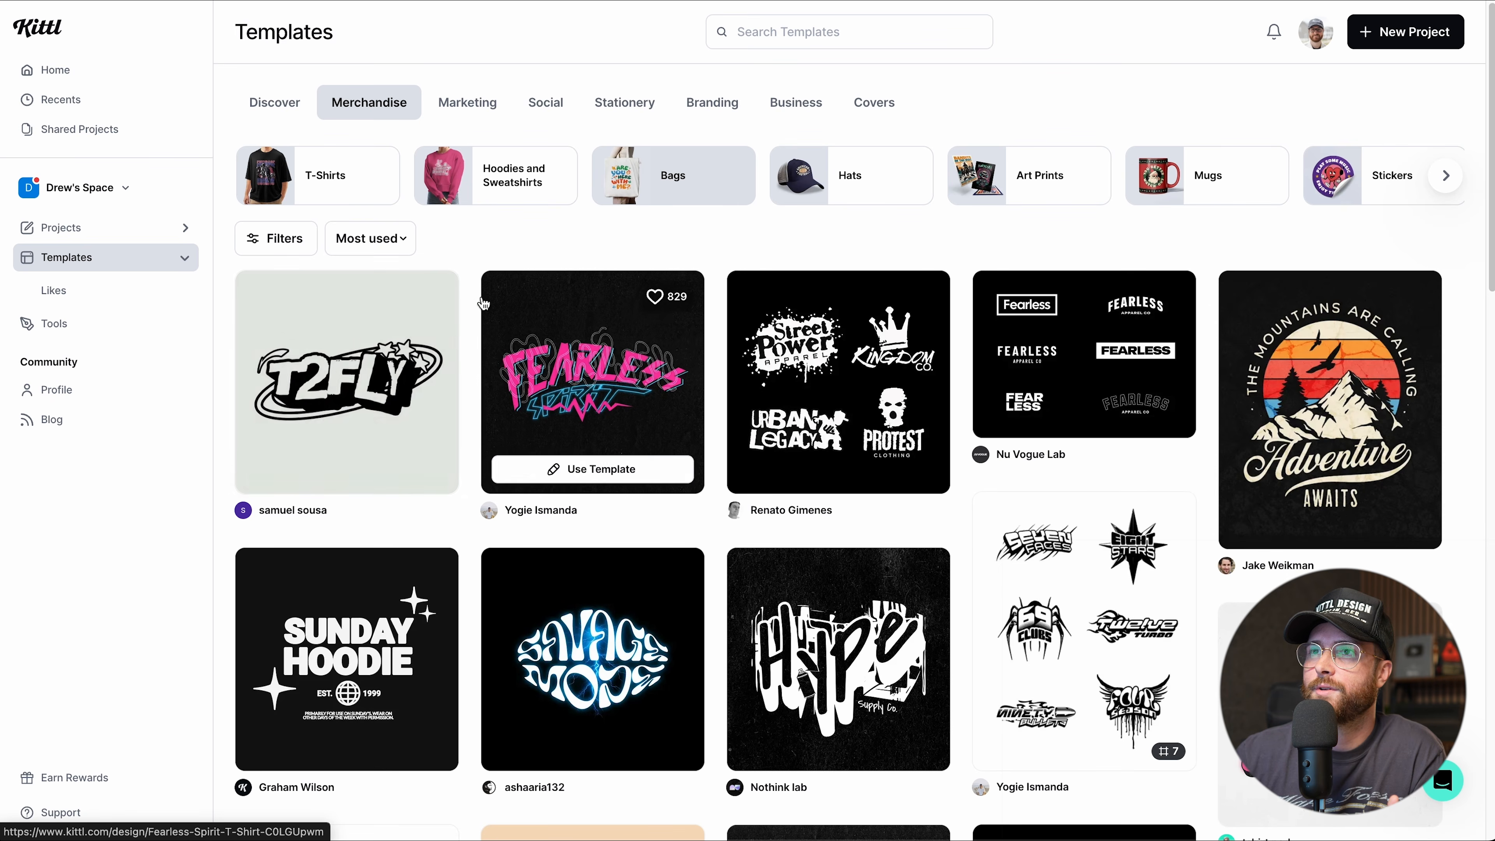
pyautogui.scroll(-1, 425, 249)
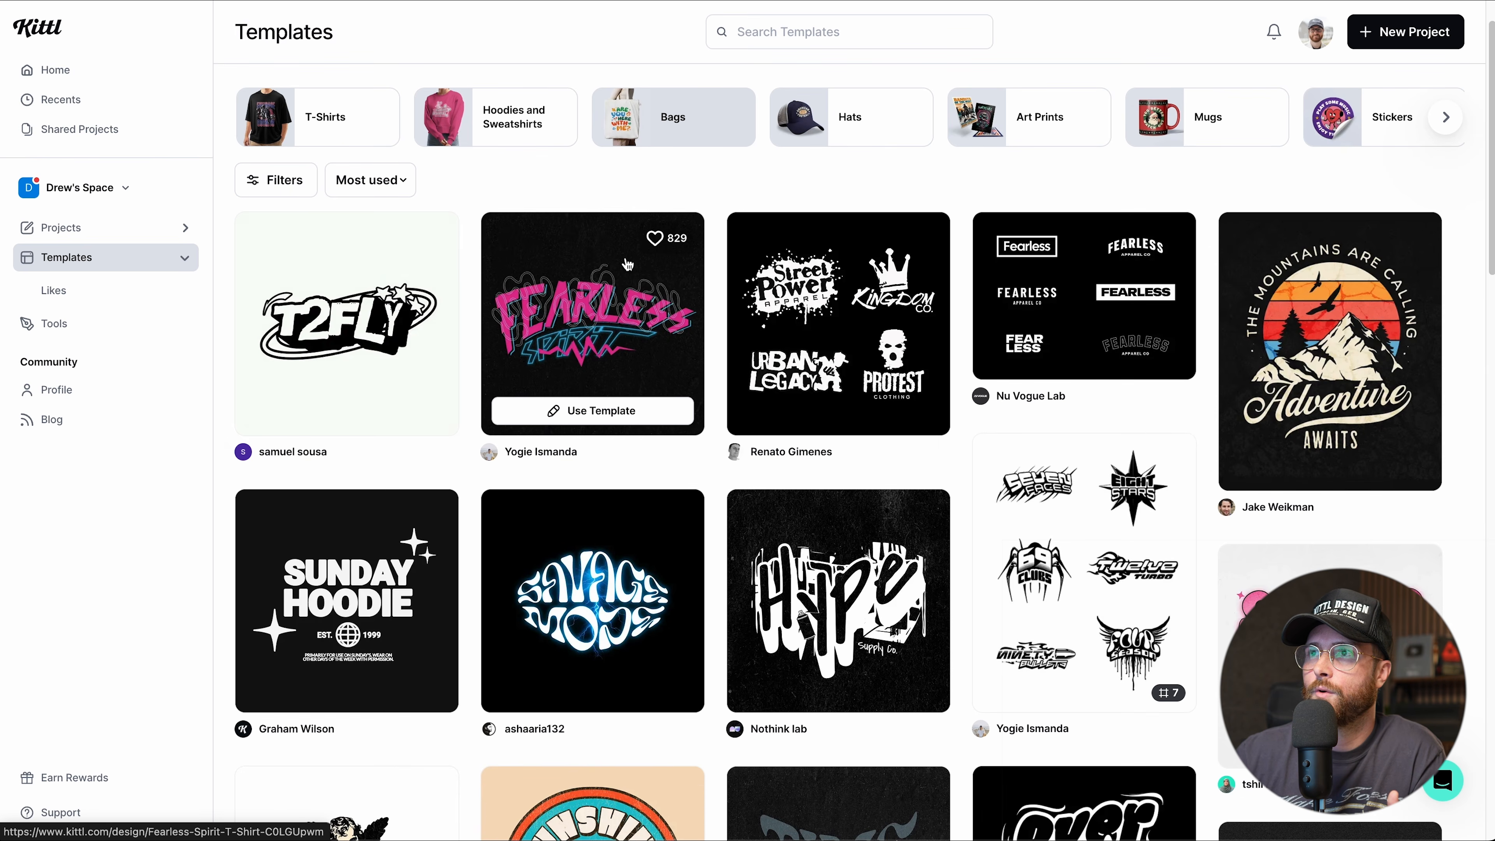
pyautogui.scroll(-10, 797, 468)
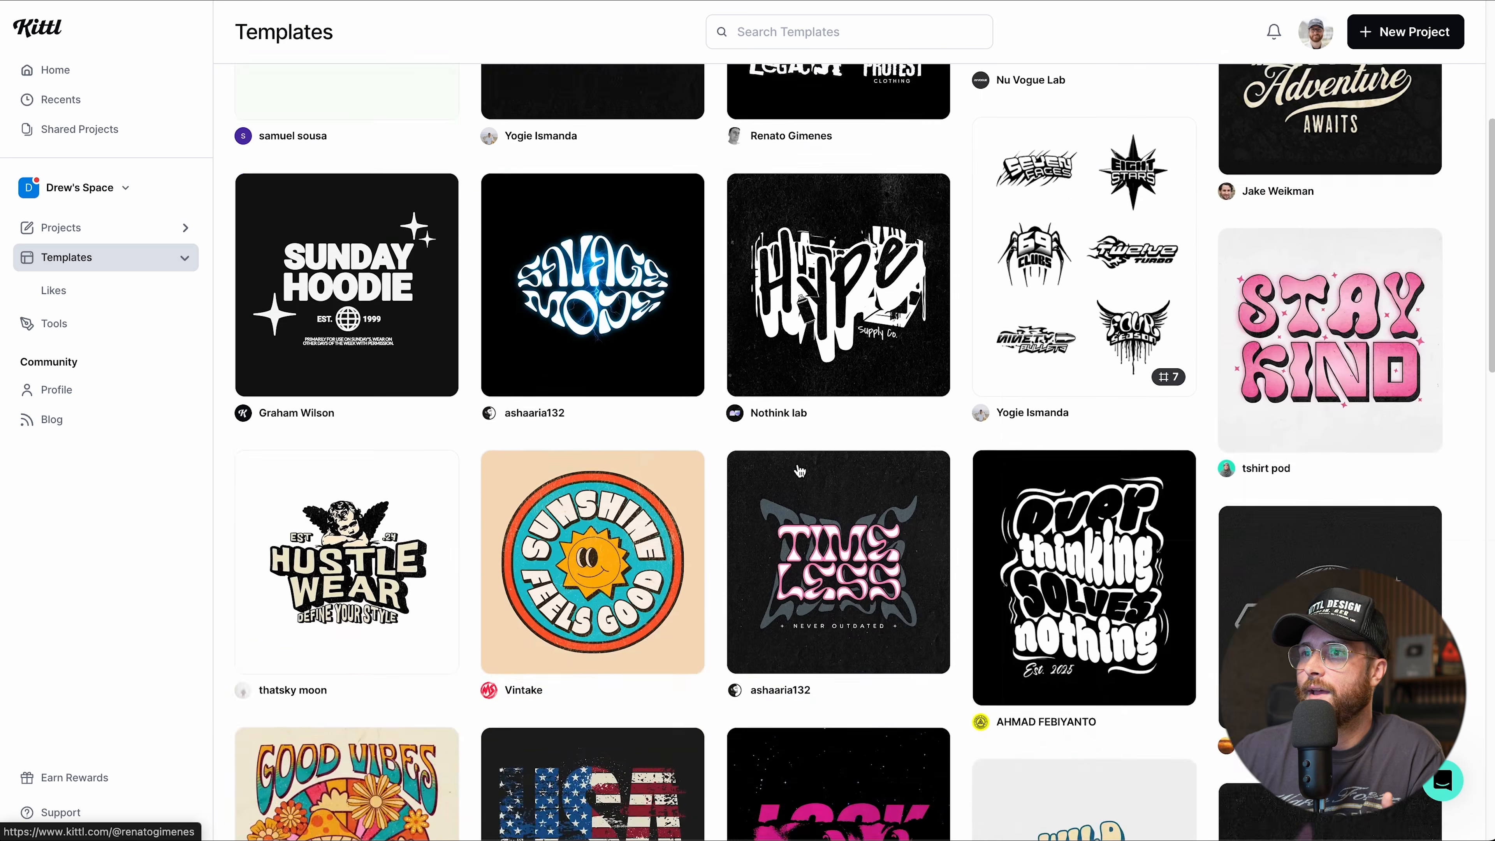
pyautogui.scroll(-10, 797, 468)
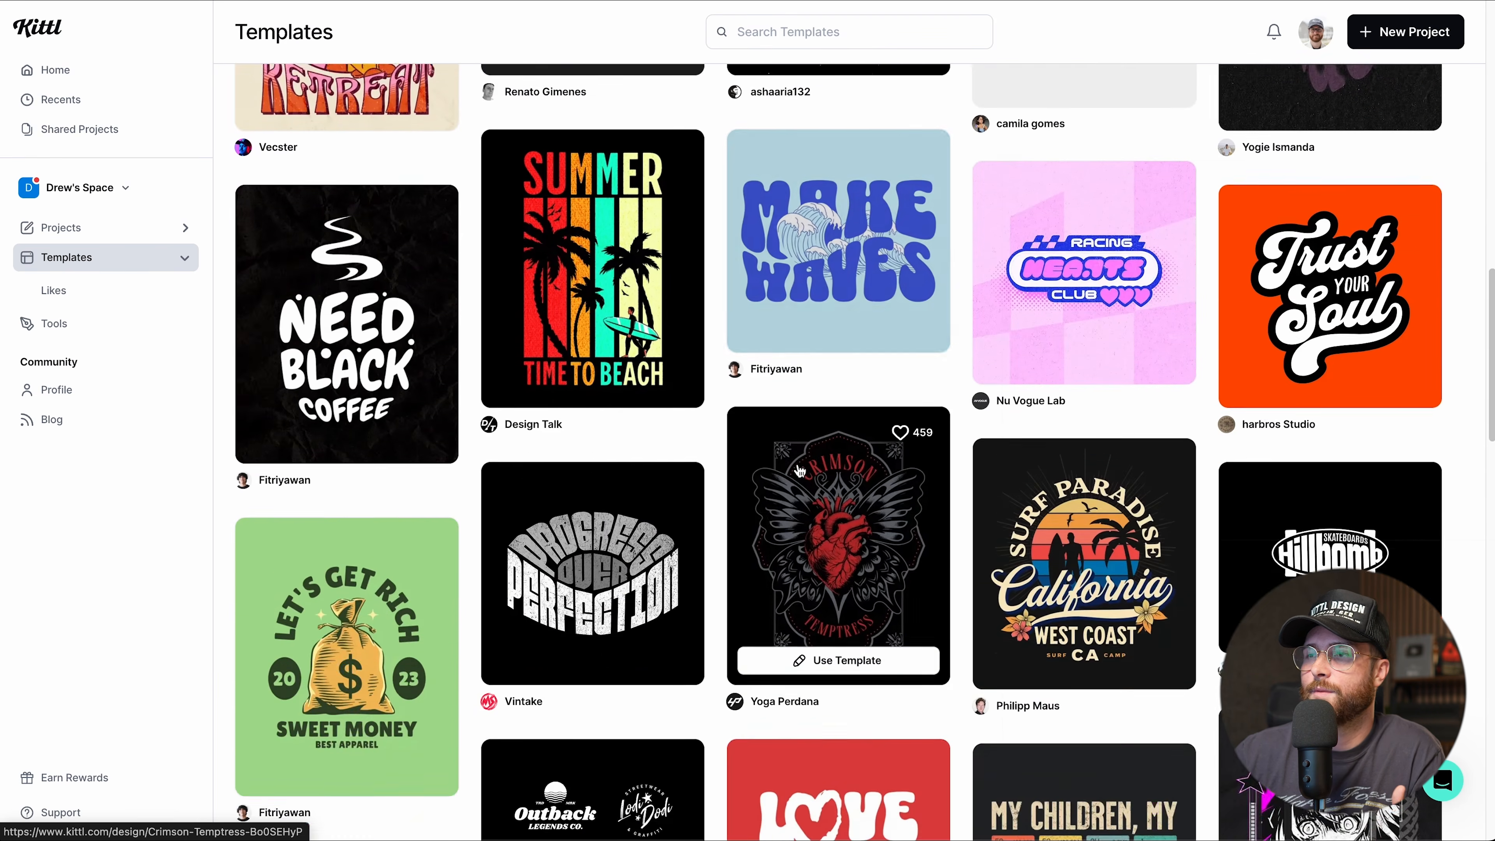
pyautogui.scroll(20, 799, 470)
pyautogui.scroll(3, 799, 469)
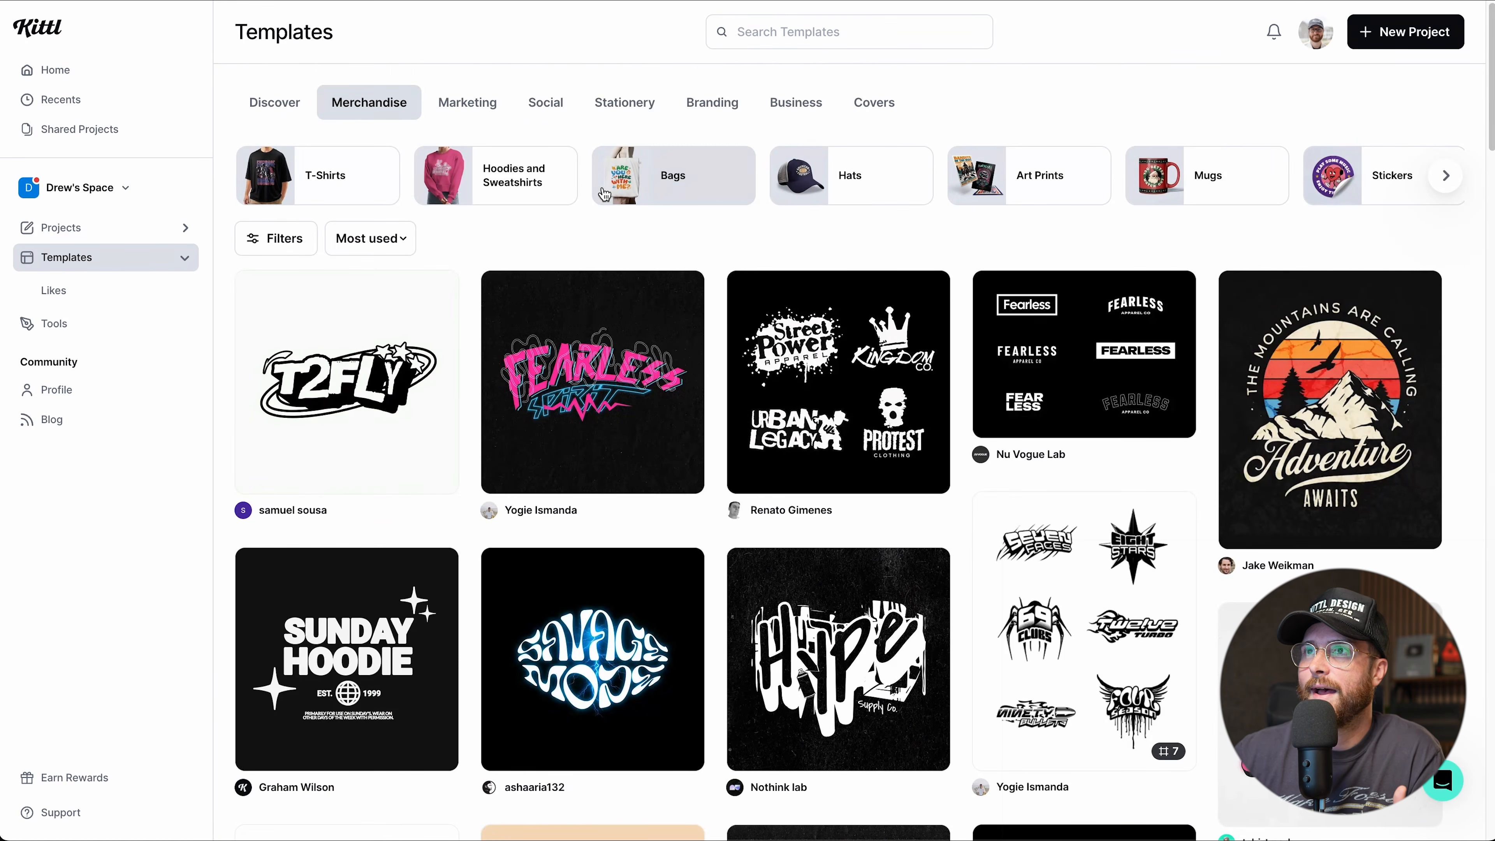
# View the Hoodies and Sweatshirts templates, keeping the Most used sort.
pyautogui.click(526, 179)
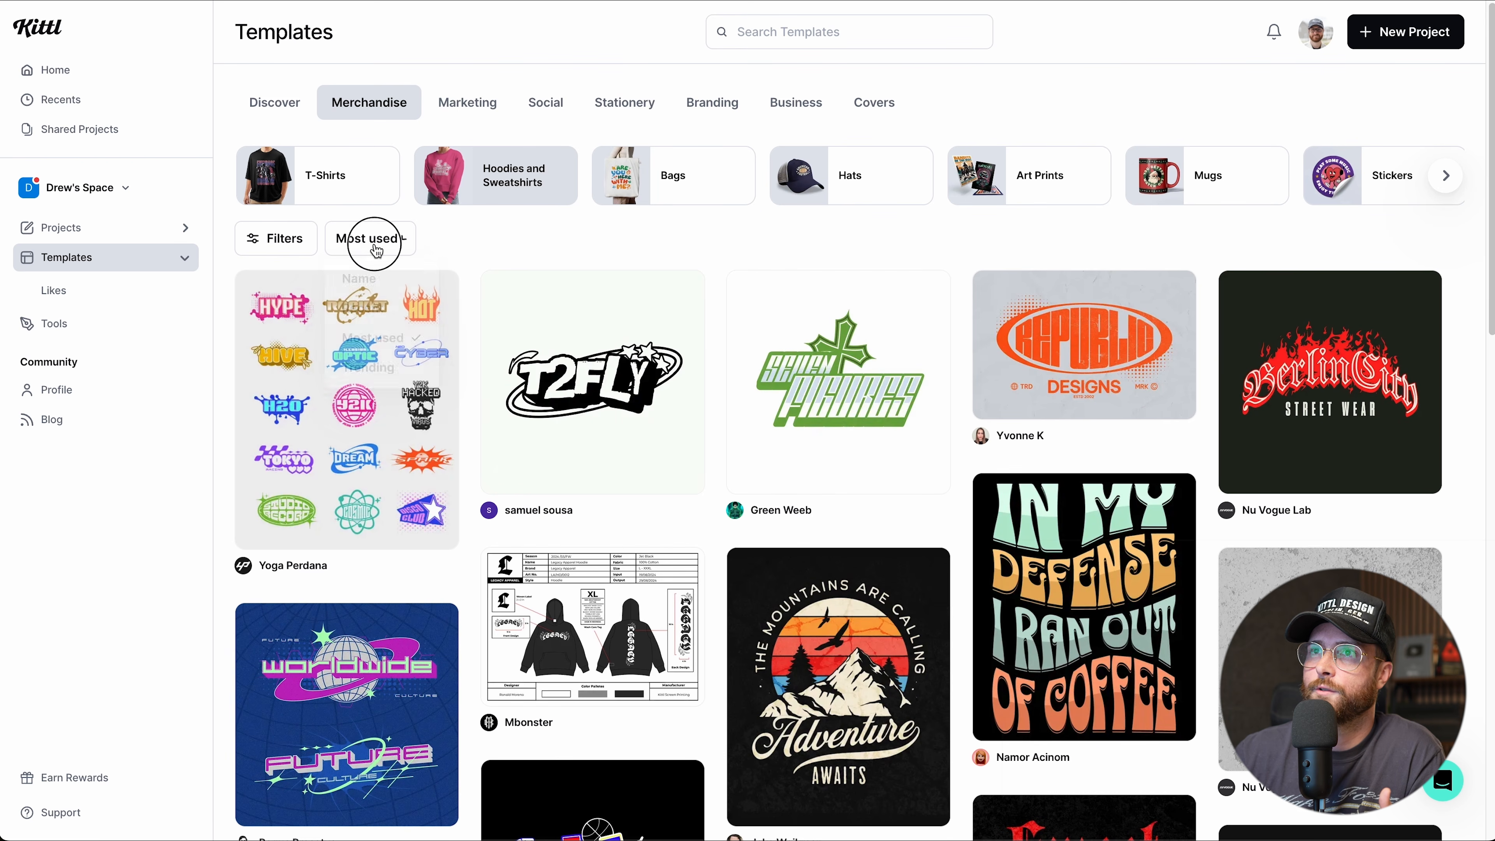
pyautogui.click(376, 245)
pyautogui.click(386, 246)
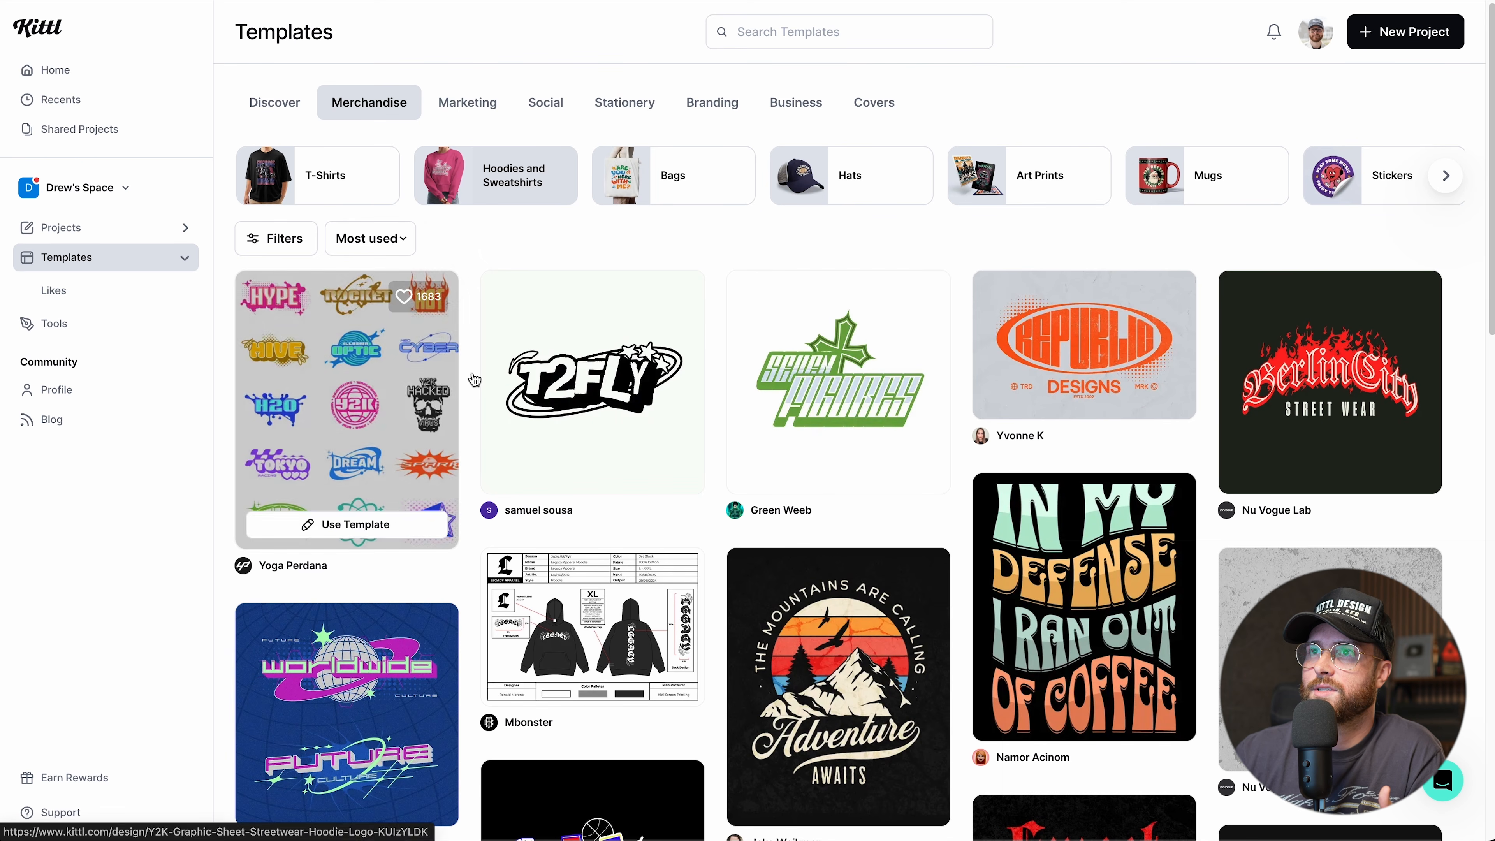
pyautogui.scroll(-5, 836, 436)
pyautogui.scroll(-2, 891, 477)
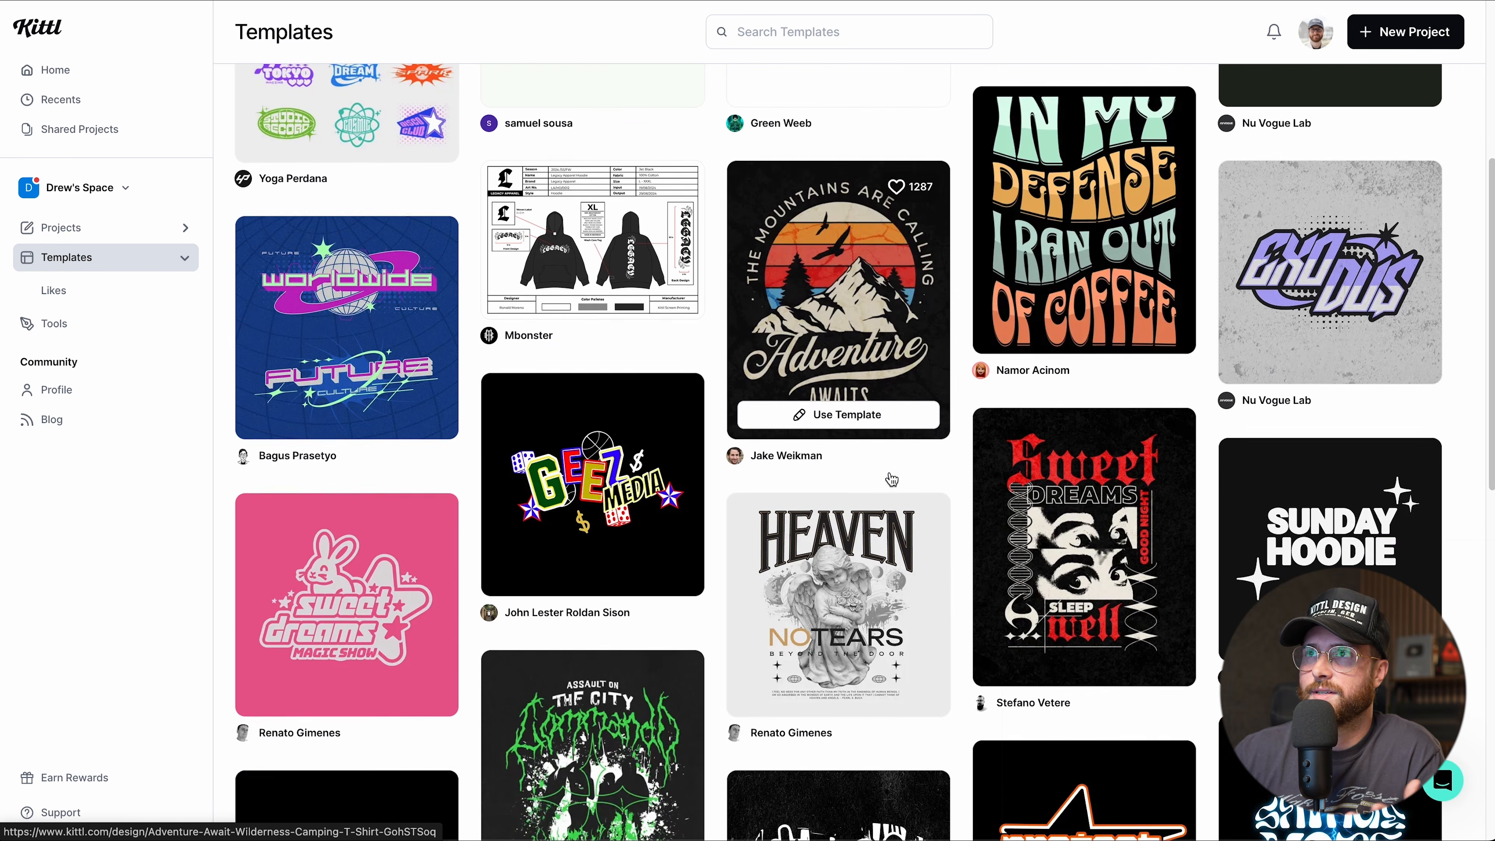
pyautogui.scroll(8, 706, 383)
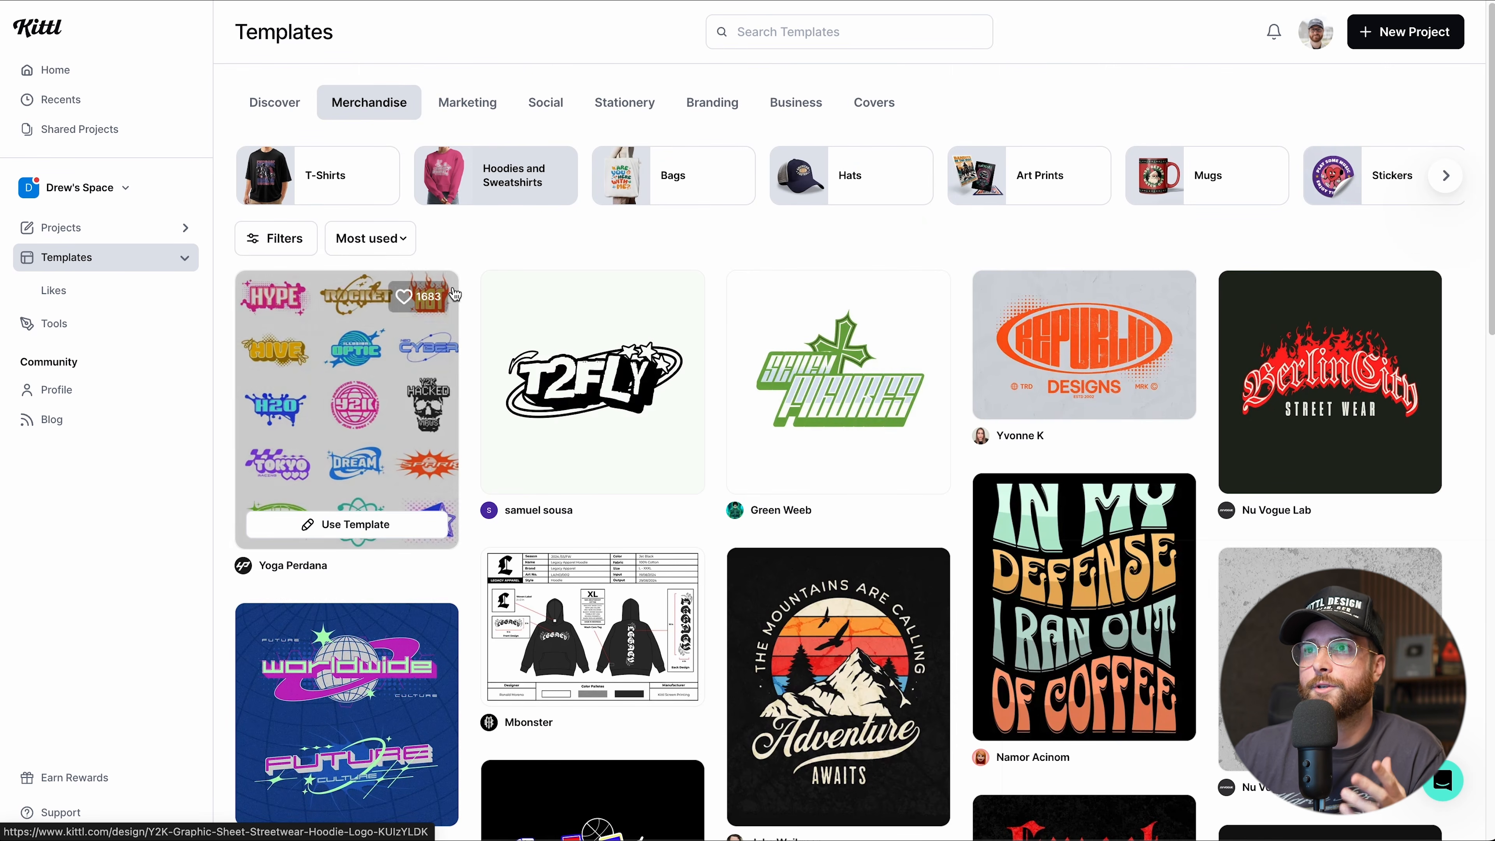
pyautogui.click(392, 241)
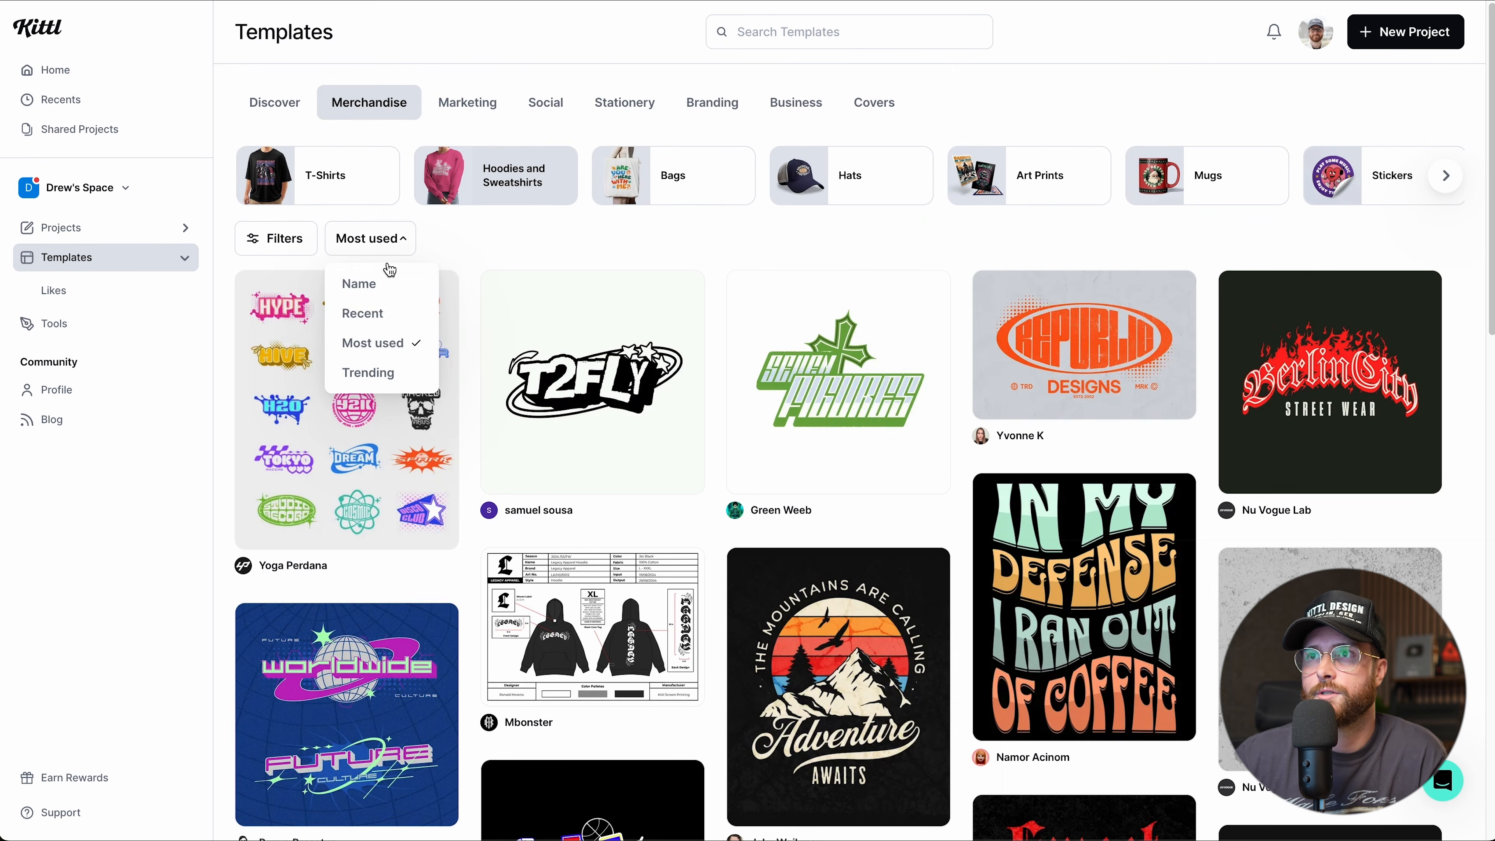
pyautogui.click(378, 244)
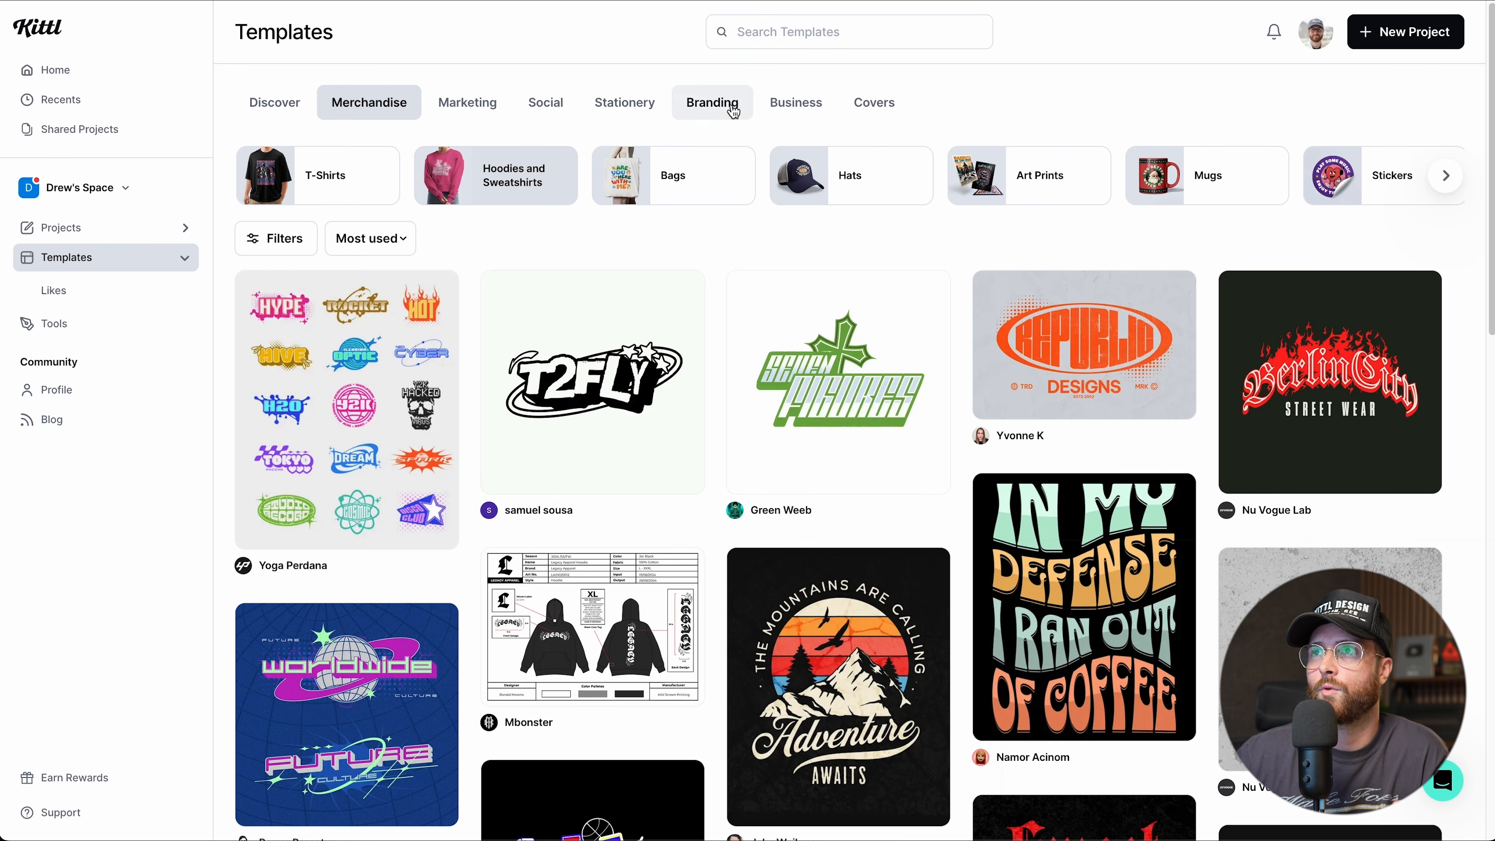
# Show Branding templates sorted by Recent, glancing at the theme and style filters.
pyautogui.click(710, 108)
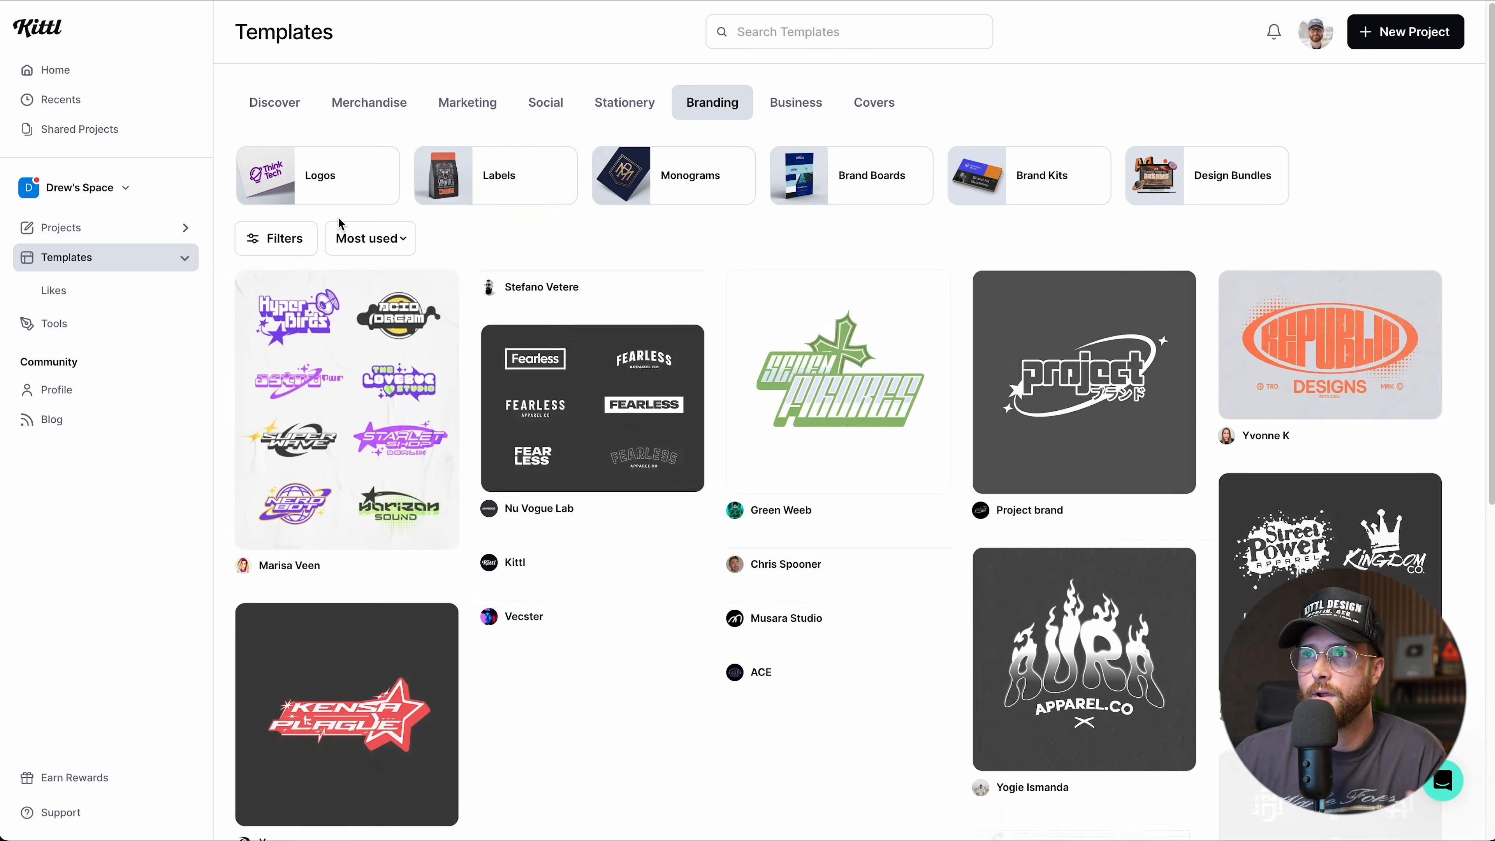
pyautogui.click(370, 239)
pyautogui.click(370, 307)
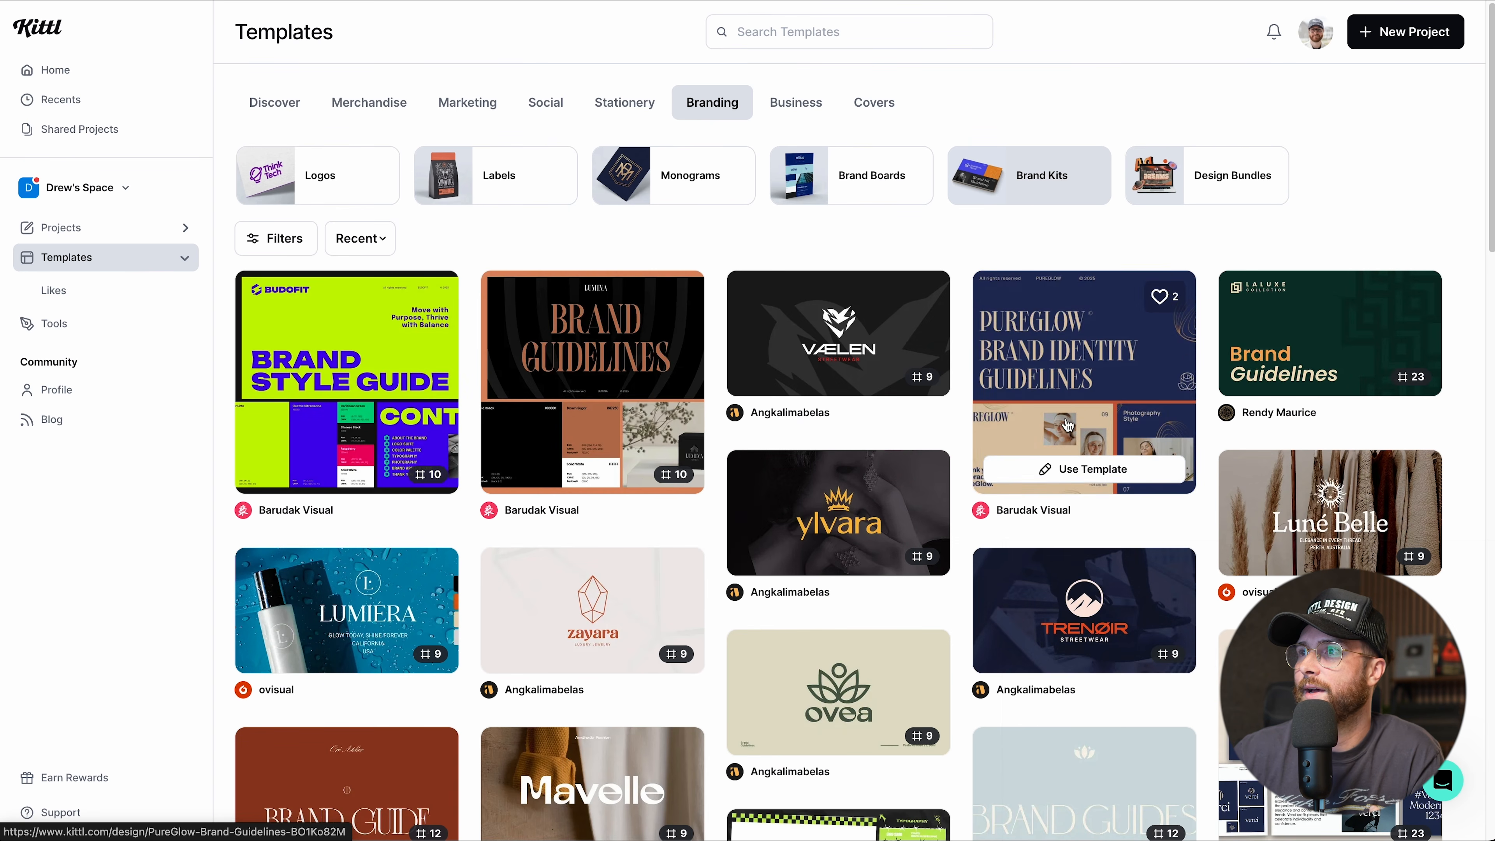
pyautogui.click(293, 251)
pyautogui.scroll(-3, 300, 412)
pyautogui.scroll(3, 300, 413)
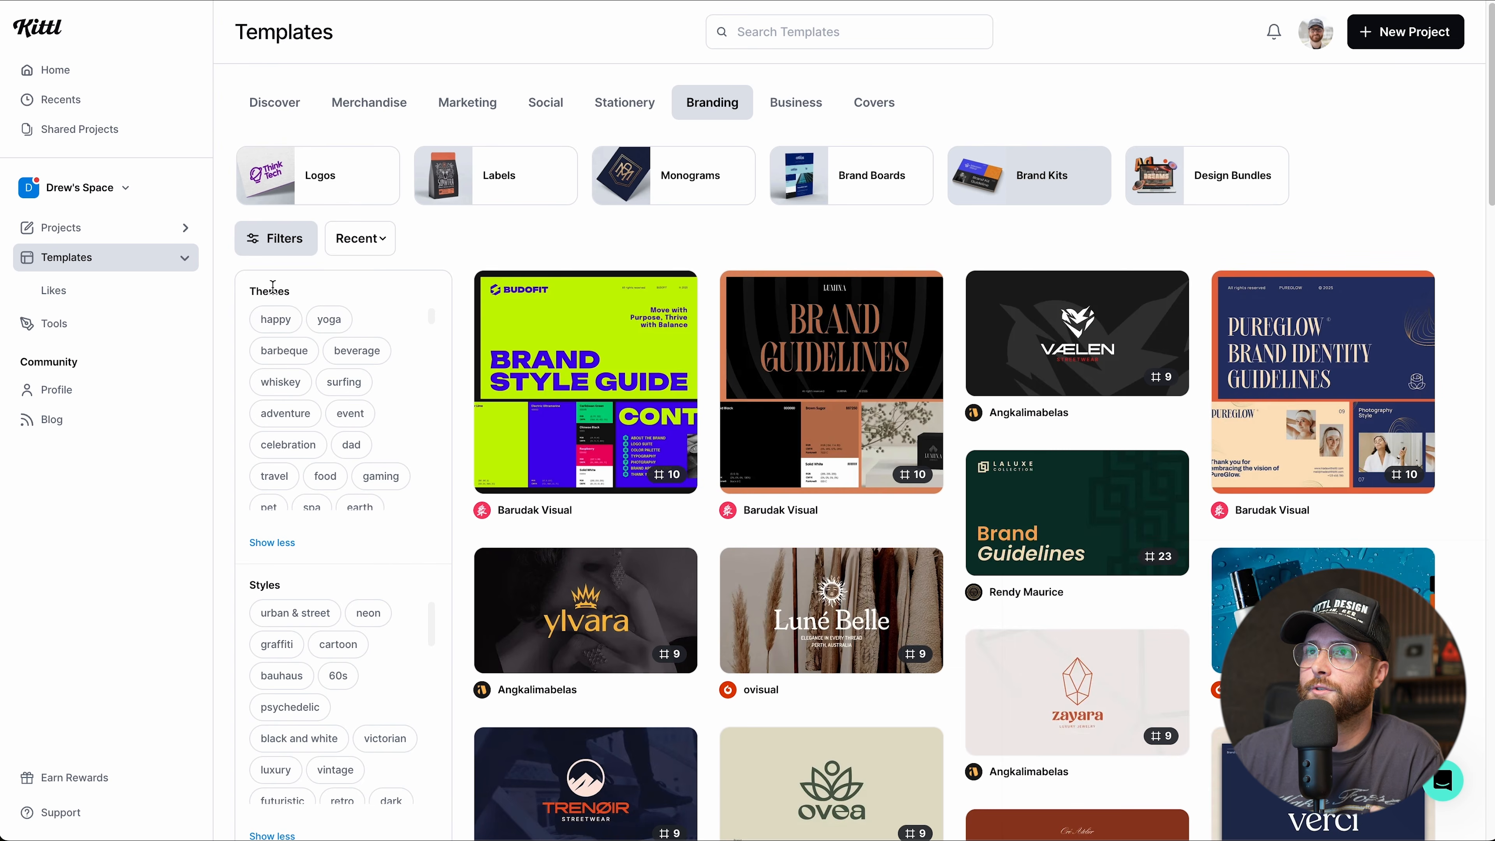
pyautogui.click(314, 250)
pyautogui.click(359, 238)
pyautogui.click(633, 235)
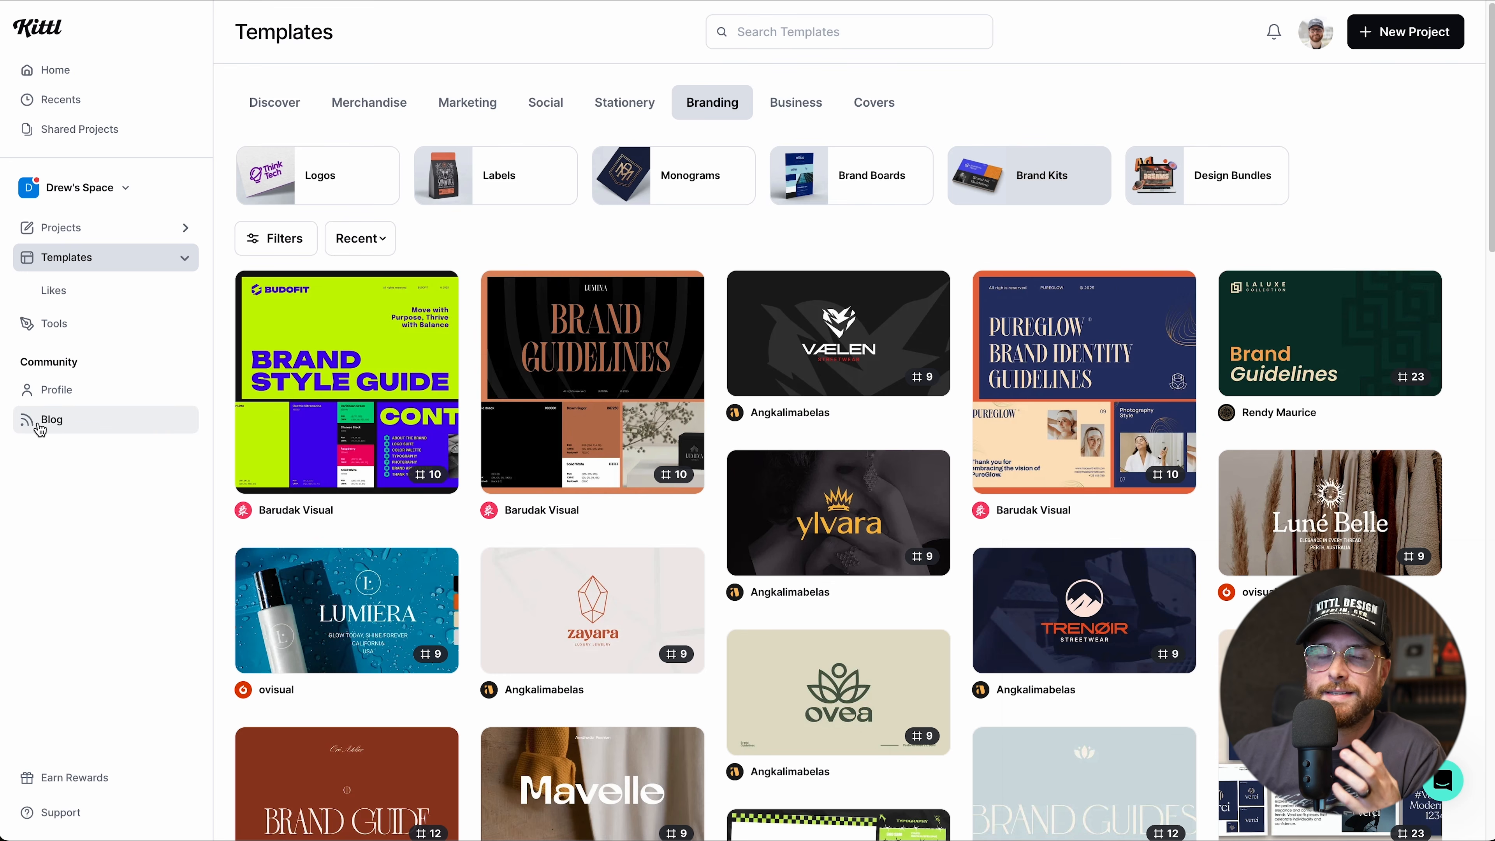
pyautogui.click(56, 390)
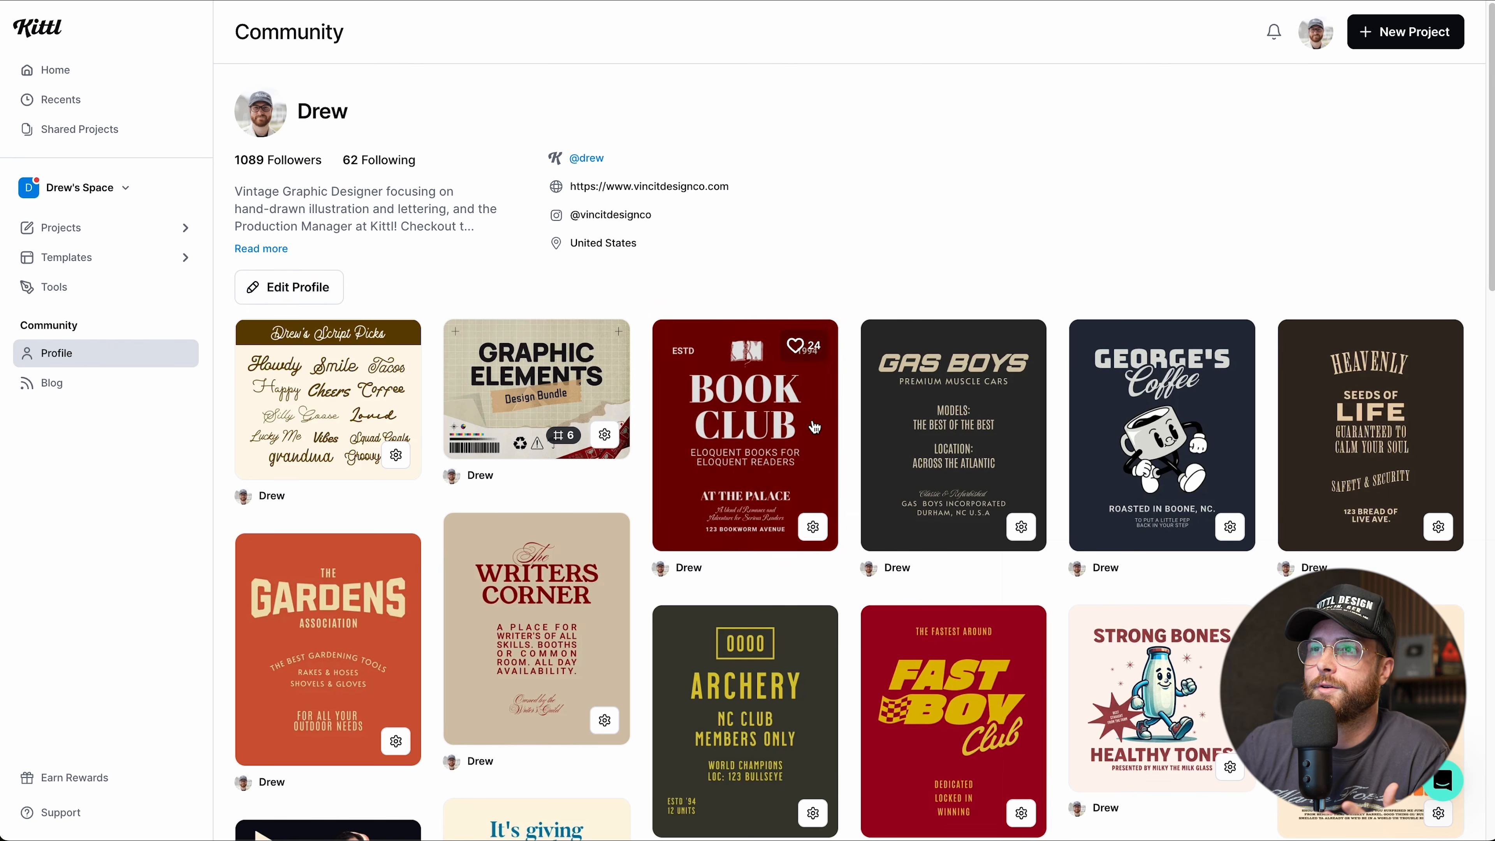
pyautogui.scroll(-4, 764, 471)
pyautogui.scroll(-5, 815, 428)
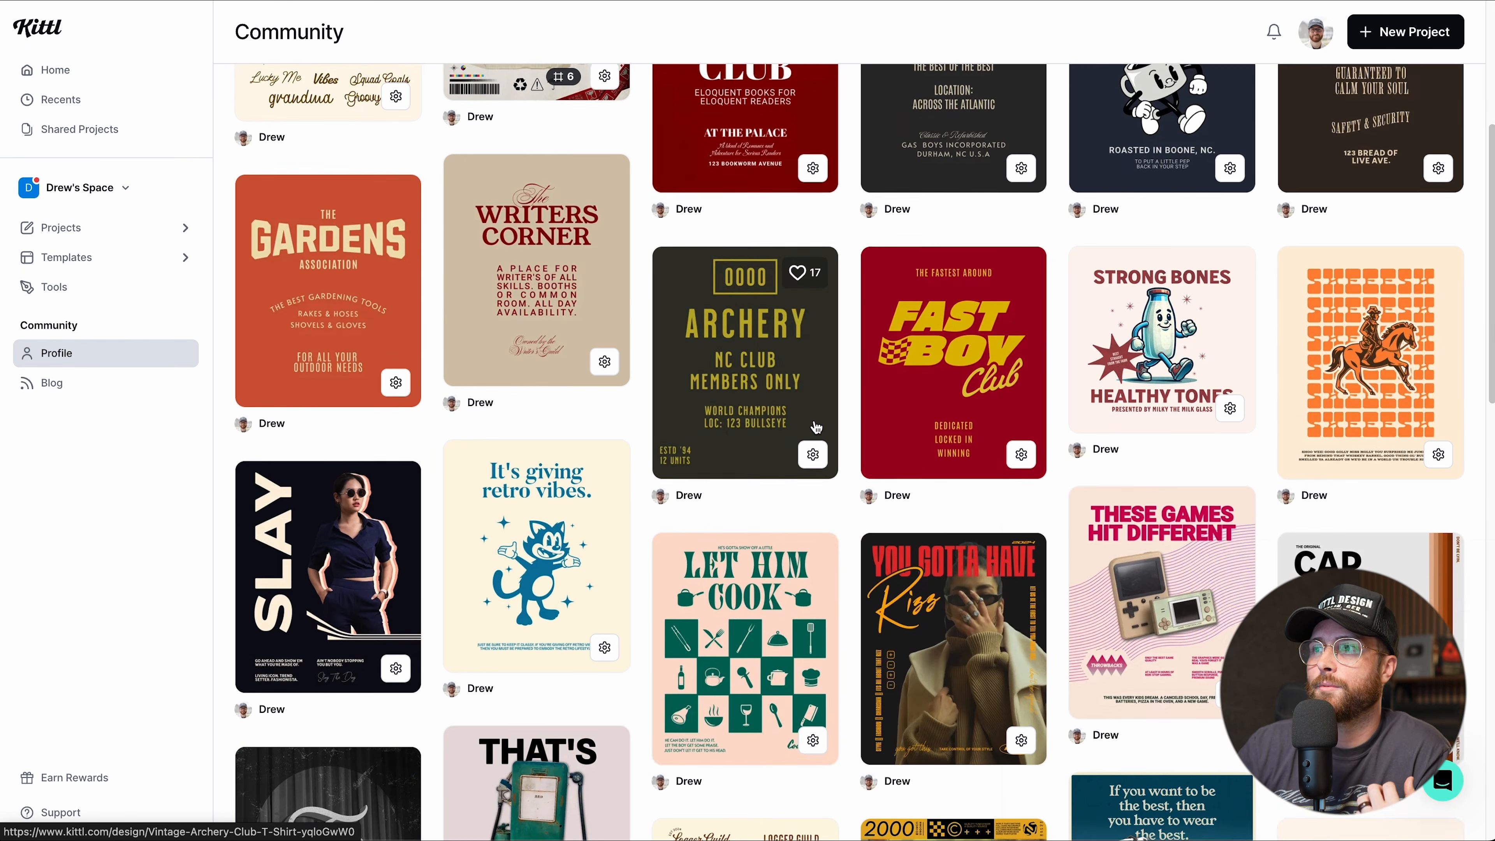
pyautogui.scroll(-6, 834, 493)
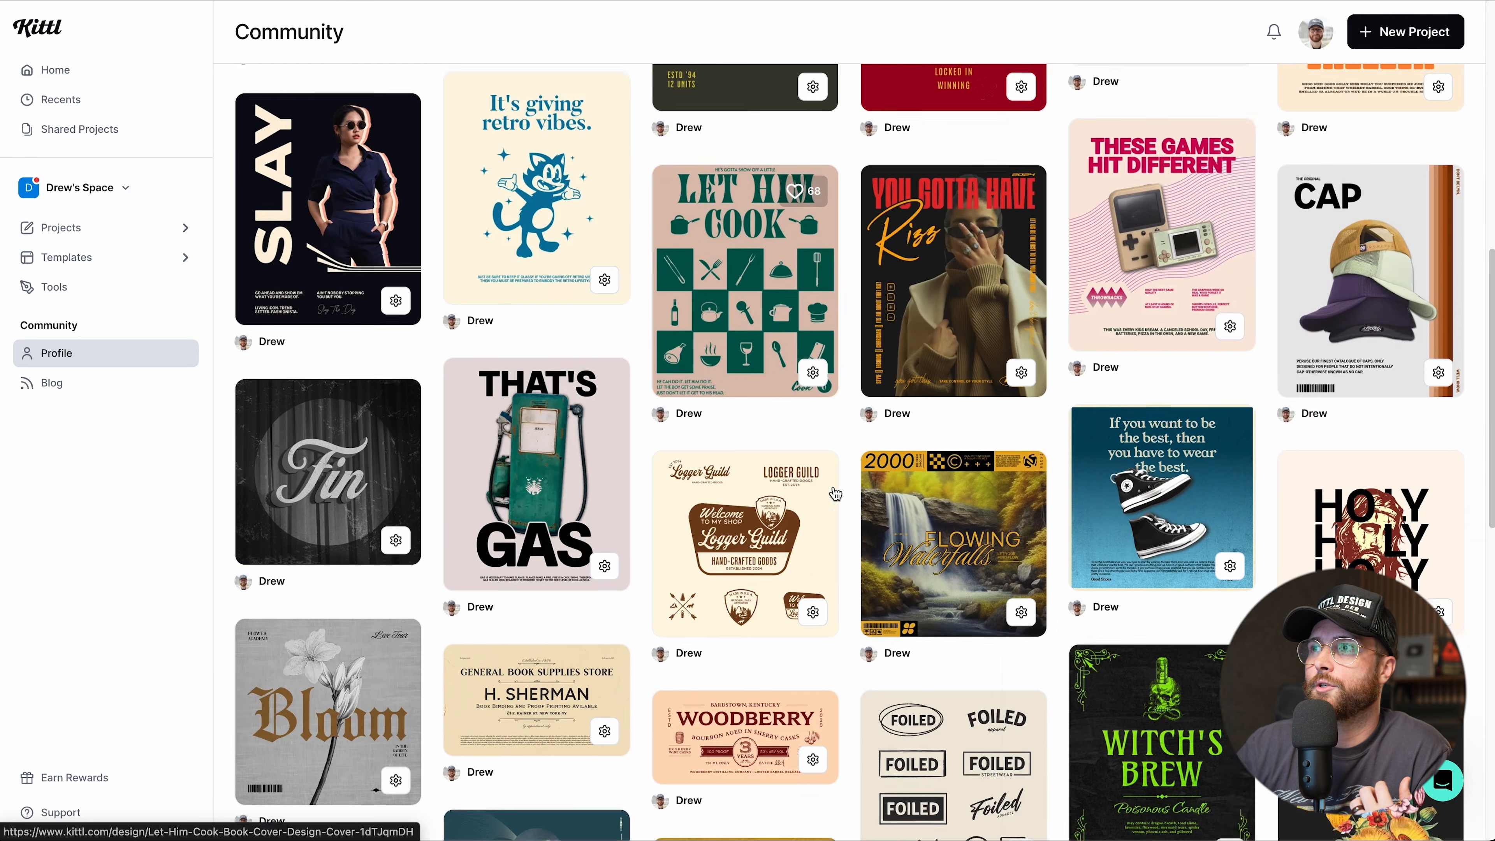
pyautogui.scroll(-5, 827, 512)
pyautogui.scroll(-5, 827, 514)
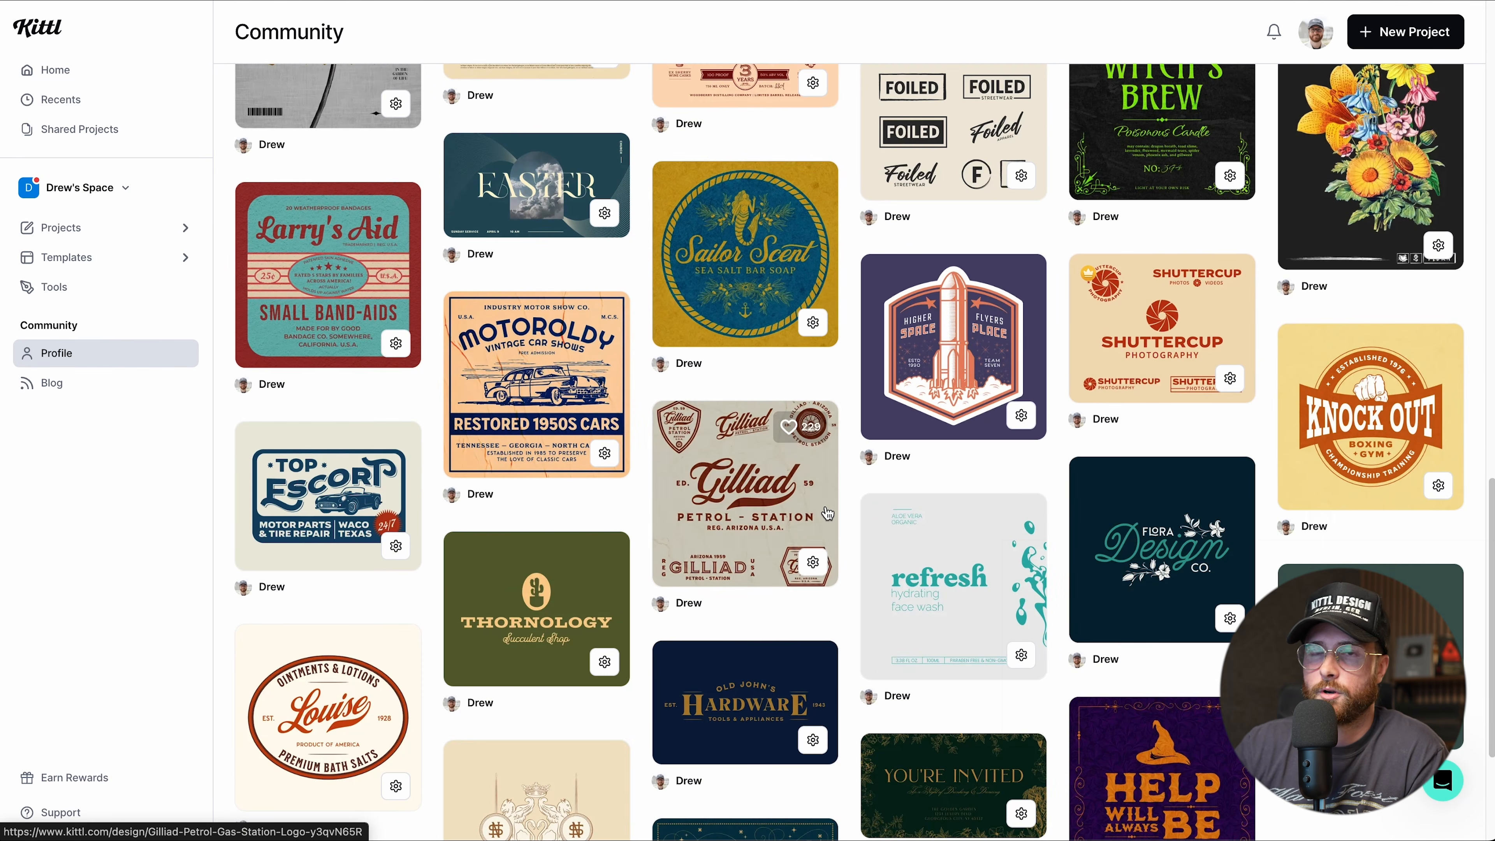
pyautogui.scroll(-4, 827, 514)
pyautogui.scroll(8, 826, 513)
pyautogui.scroll(9, 546, 475)
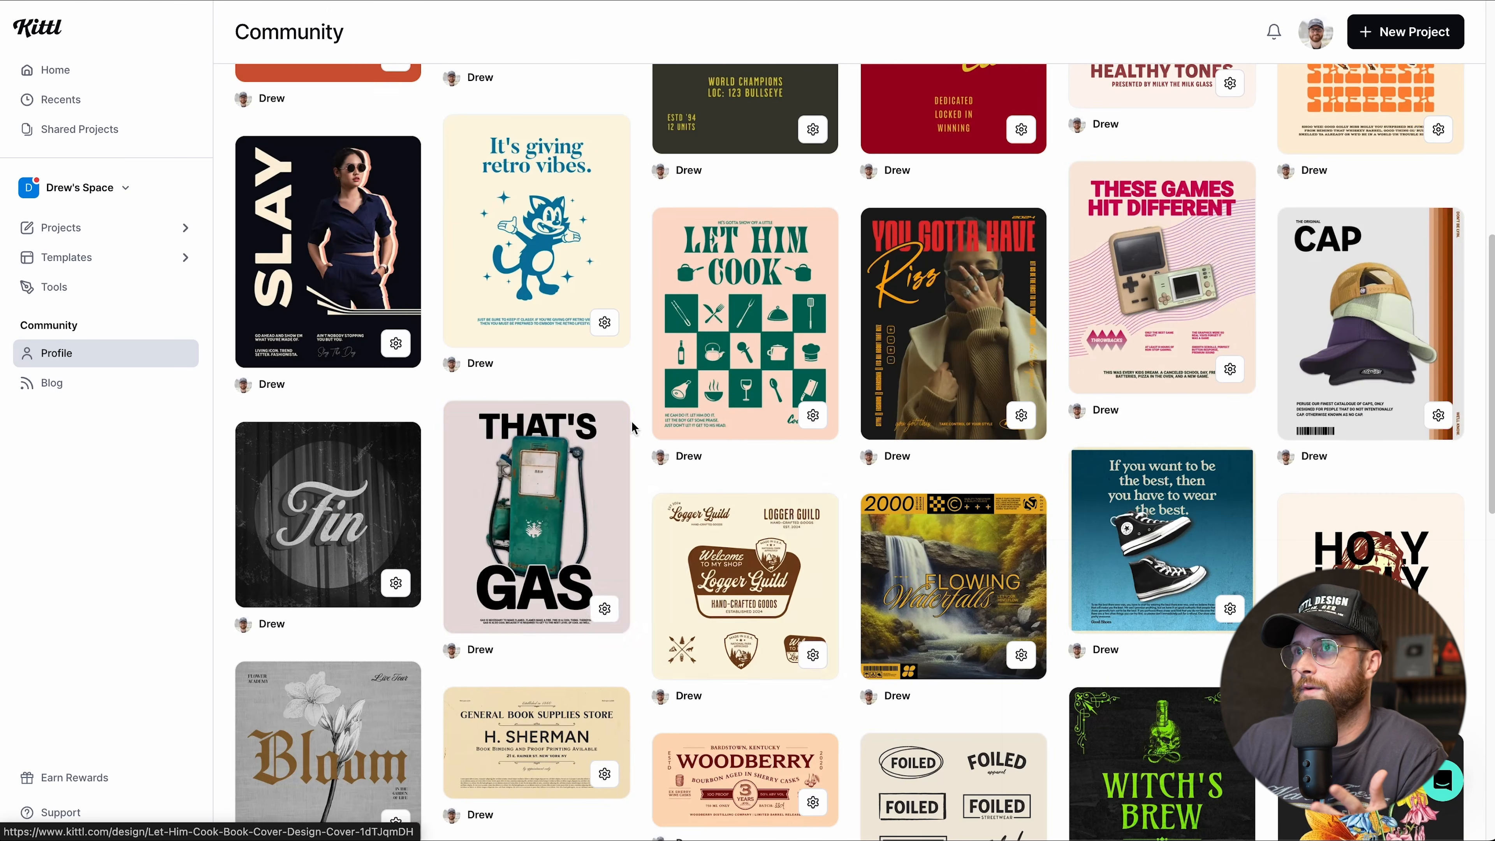
pyautogui.scroll(10, 547, 474)
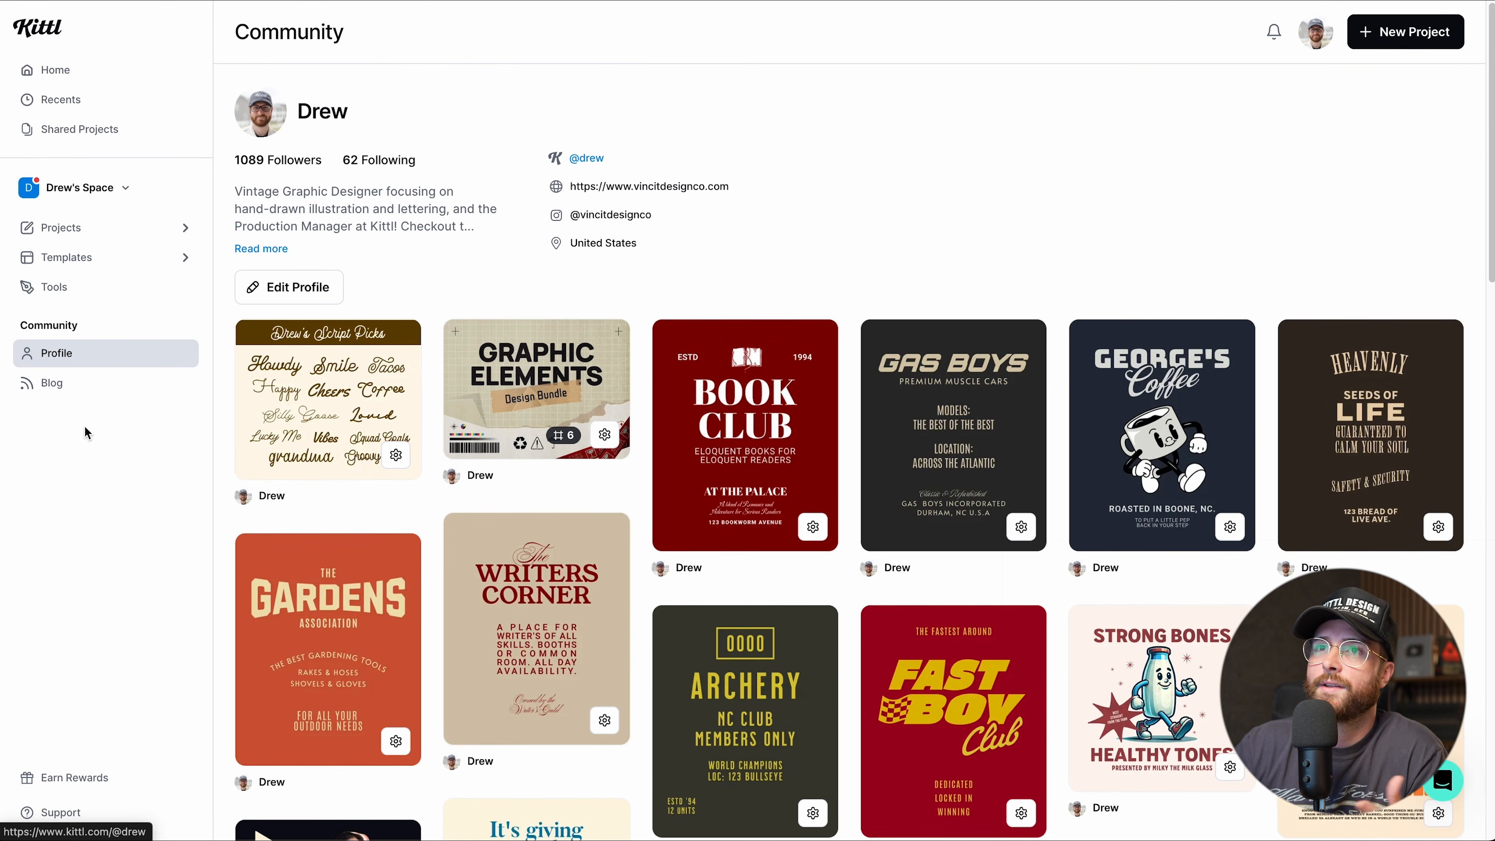
# Open the Kittl blog and scroll through its articles.
pyautogui.click(50, 382)
pyautogui.scroll(-1, 488, 435)
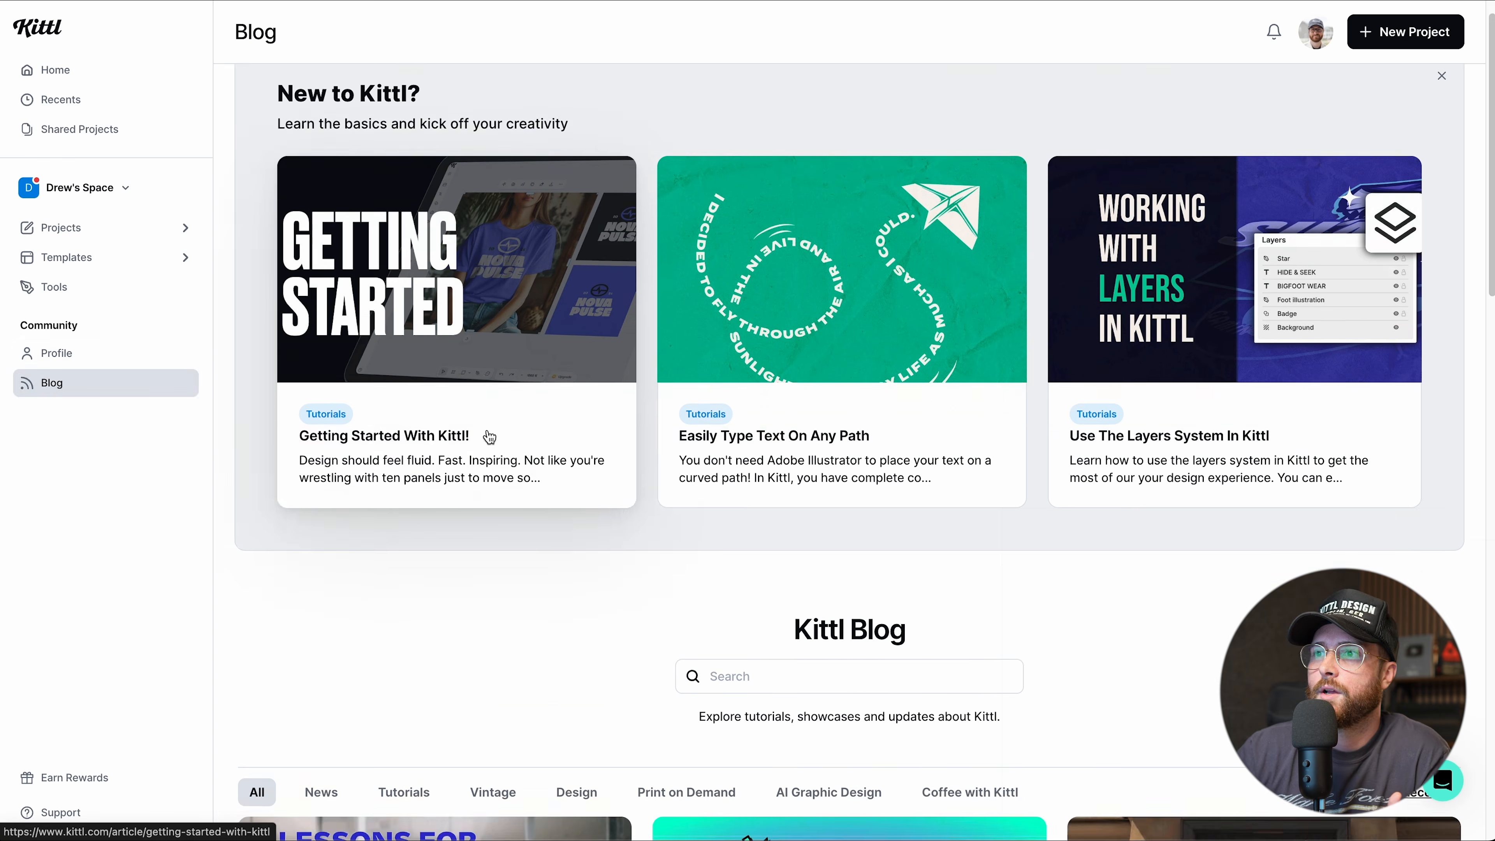
pyautogui.scroll(-8, 489, 436)
pyautogui.scroll(-2, 489, 435)
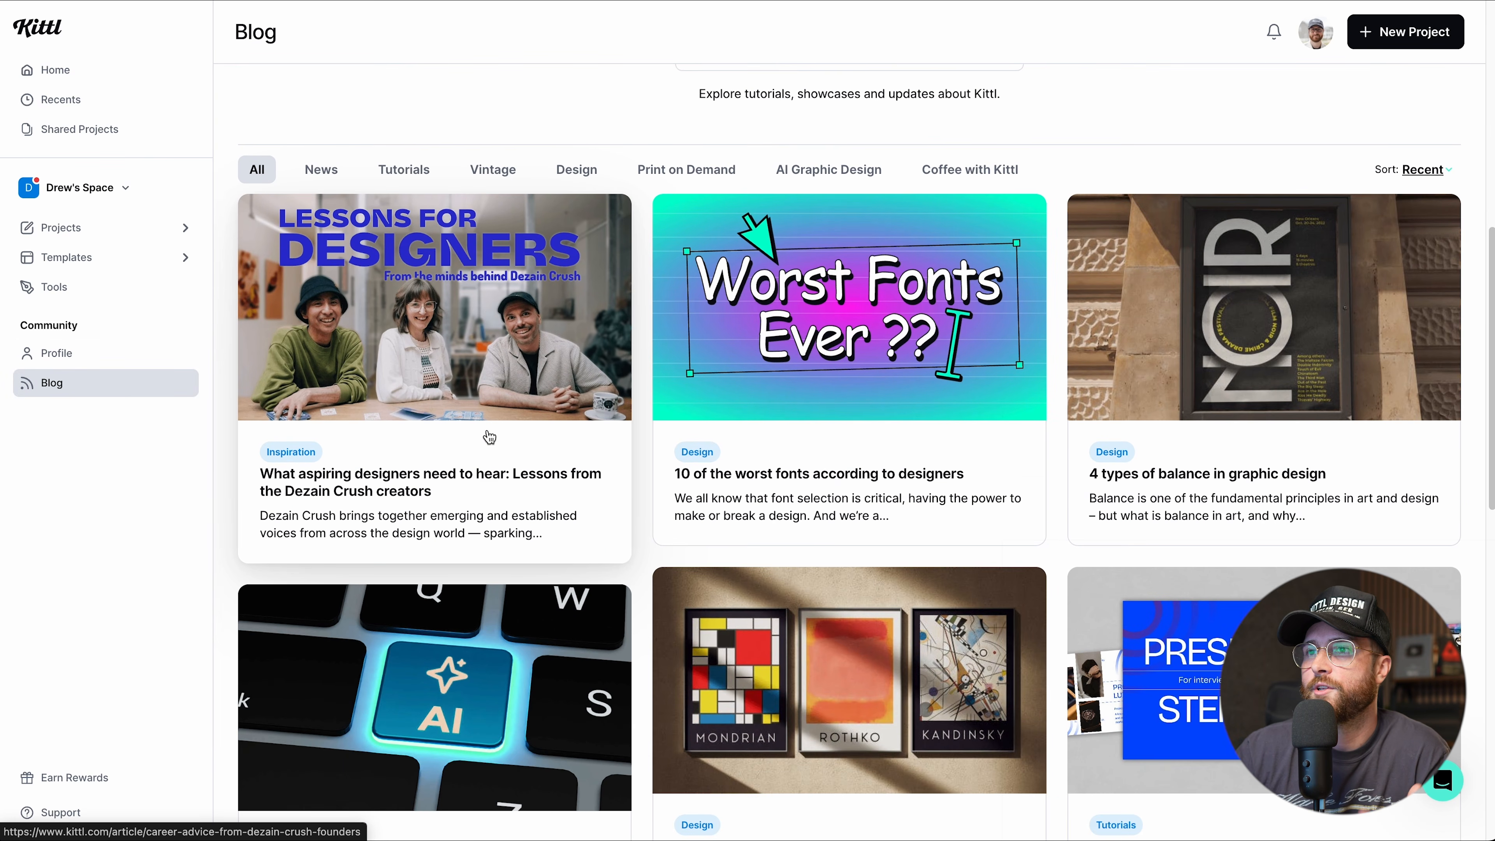
pyautogui.scroll(-6, 488, 436)
pyautogui.scroll(-12, 488, 435)
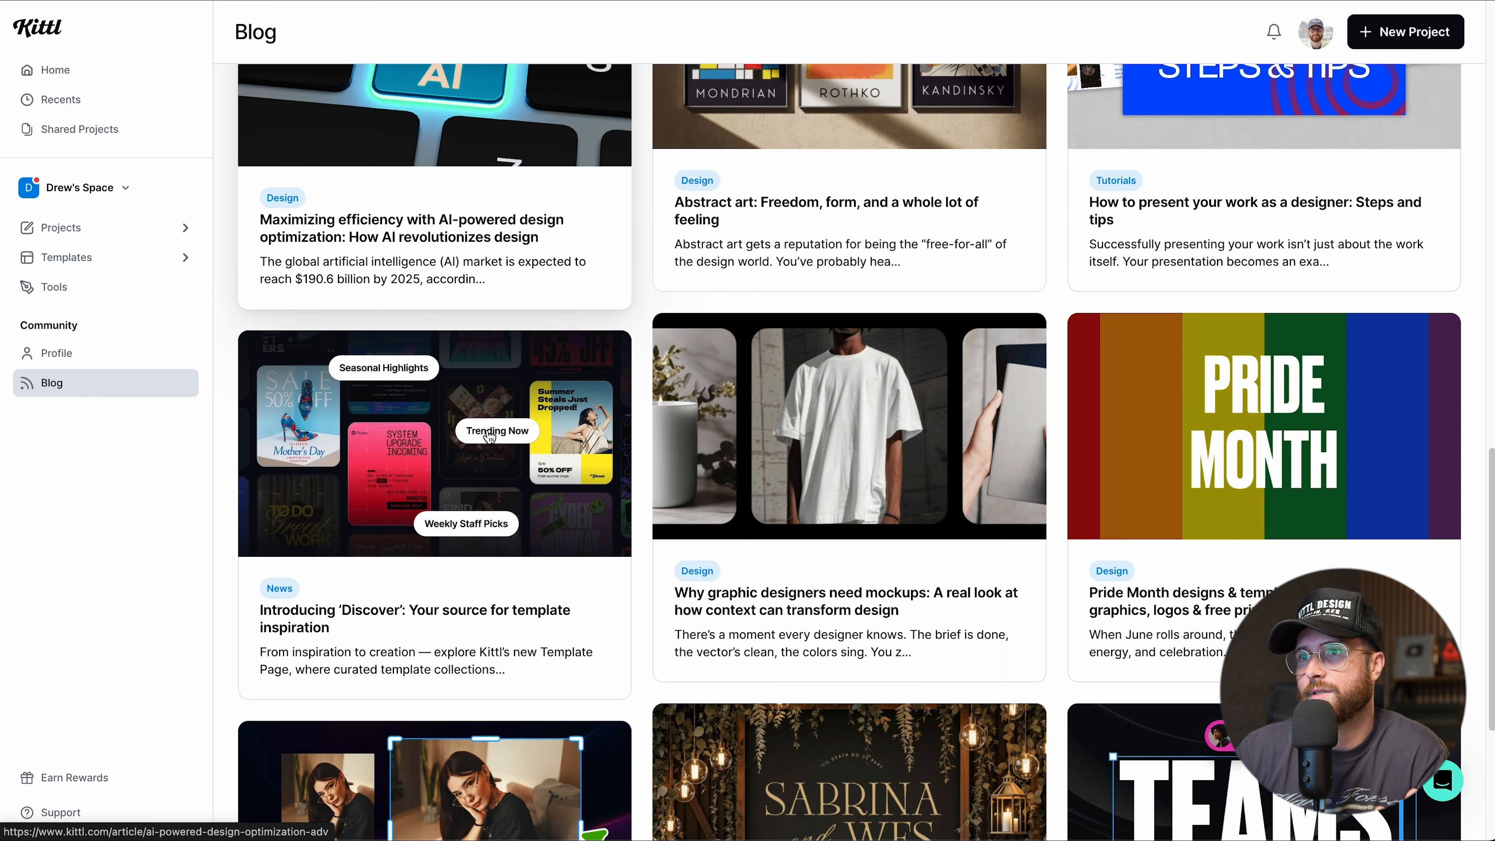
pyautogui.scroll(20, 488, 435)
pyautogui.scroll(-5, 386, 487)
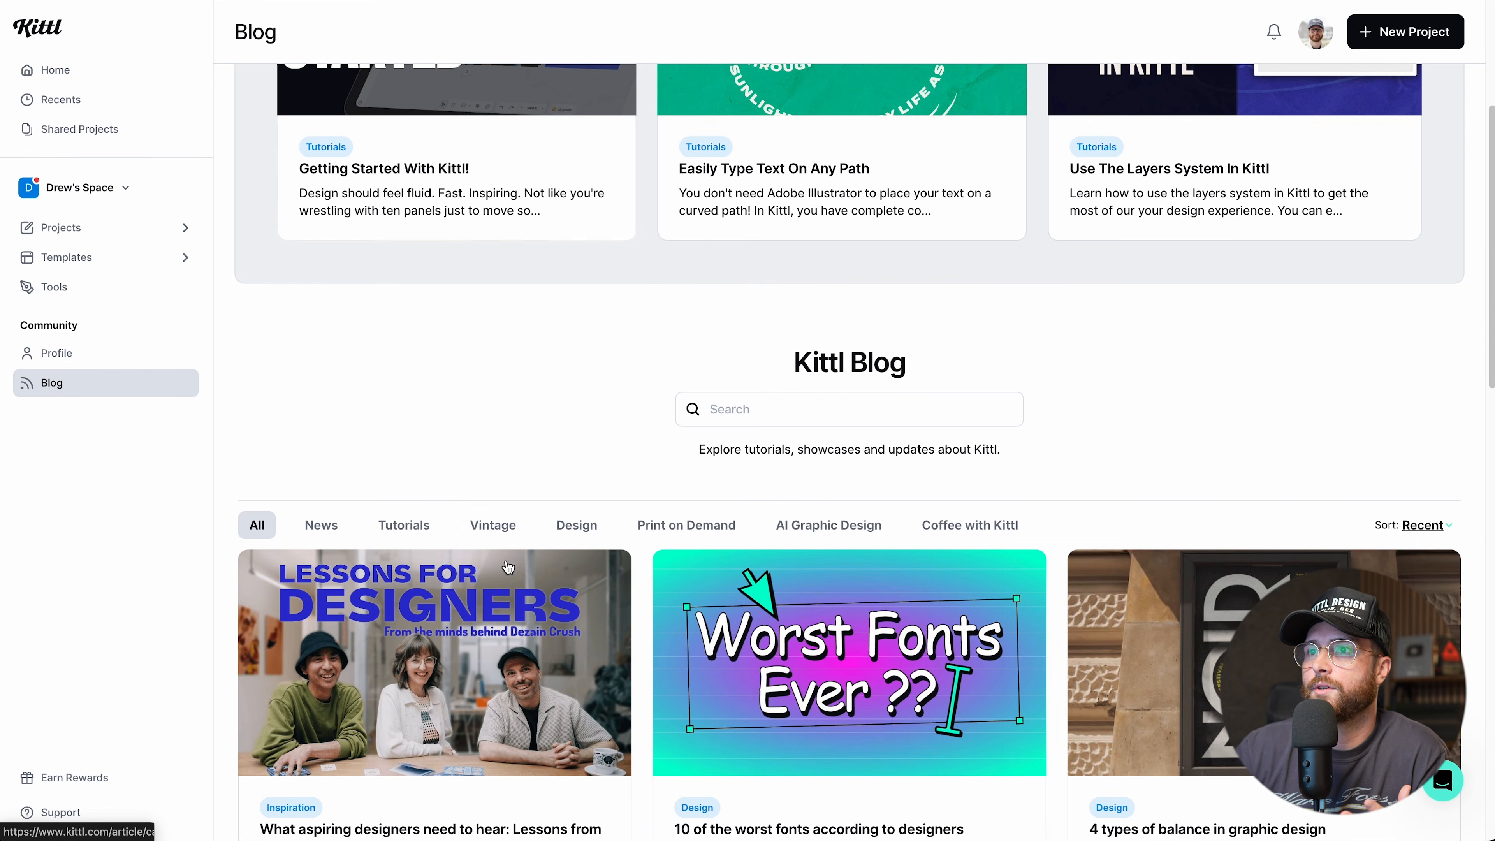
# Filter the blog to Vintage articles and browse them.
pyautogui.click(499, 532)
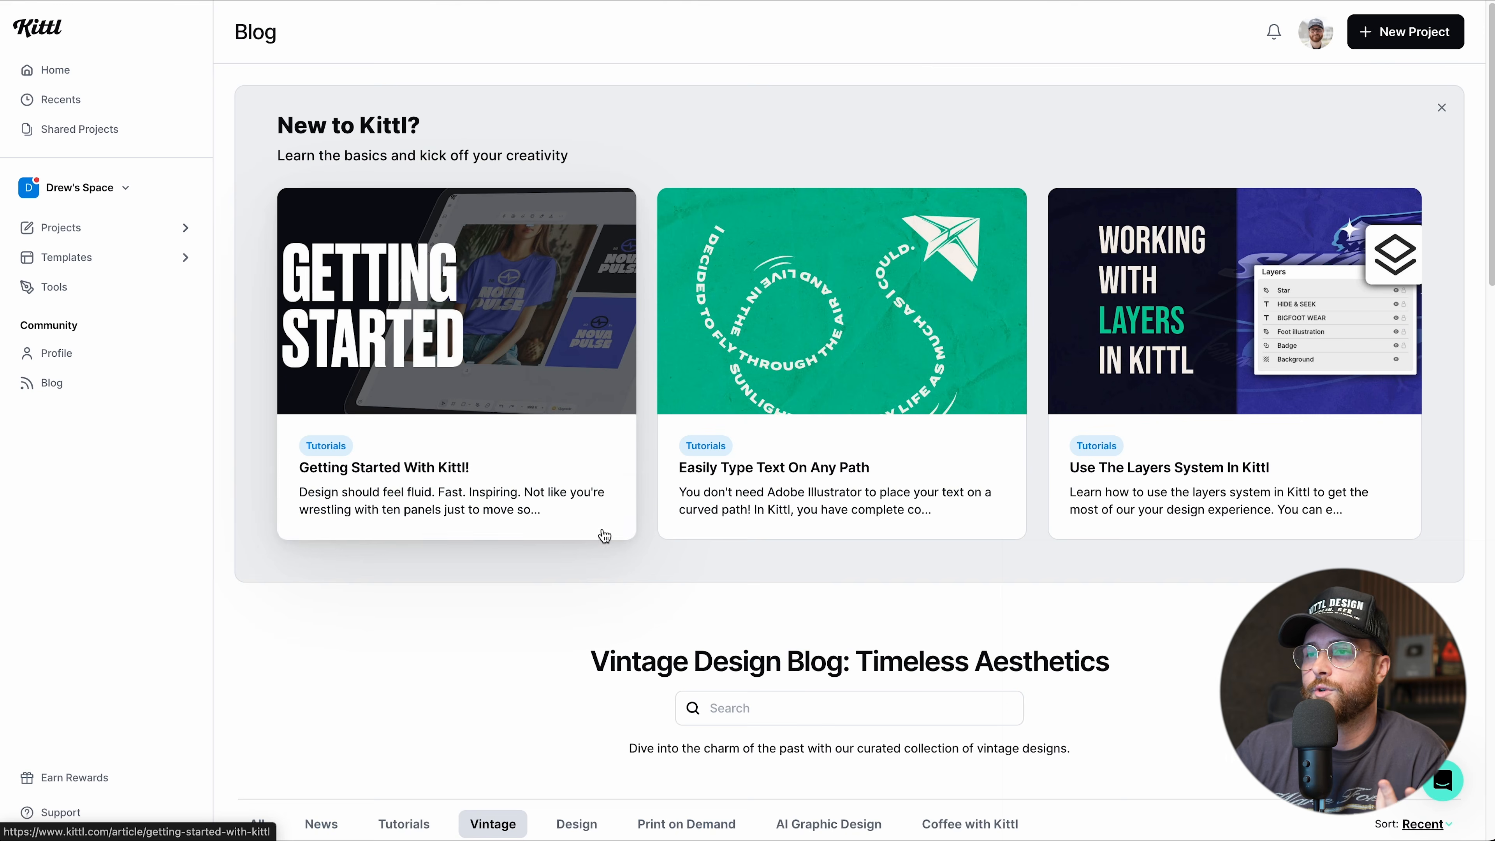
pyautogui.scroll(-10, 601, 528)
pyautogui.scroll(-2, 824, 538)
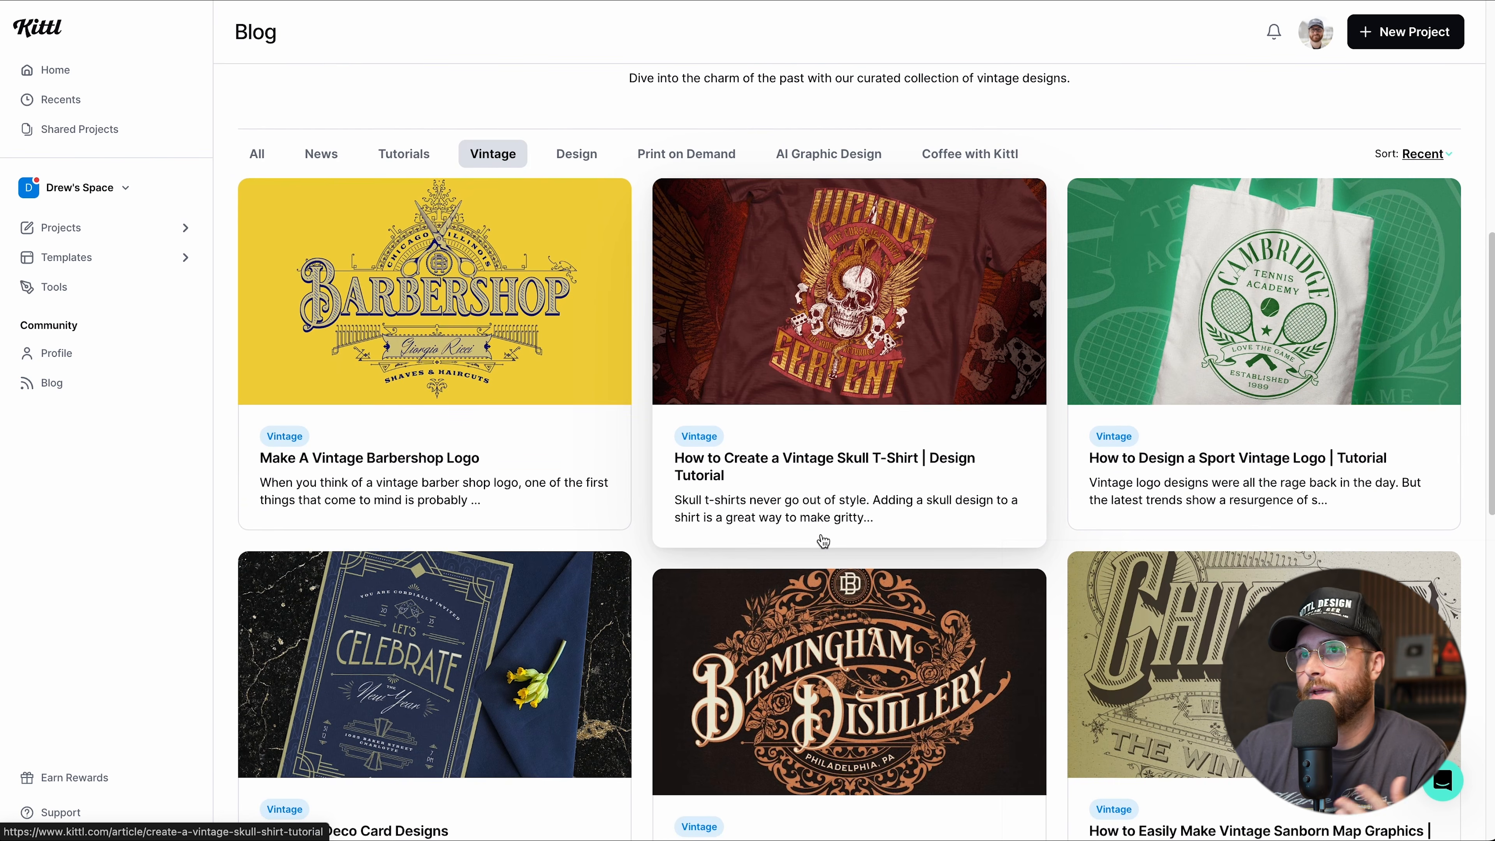
pyautogui.scroll(-1, 823, 540)
pyautogui.scroll(5, 823, 538)
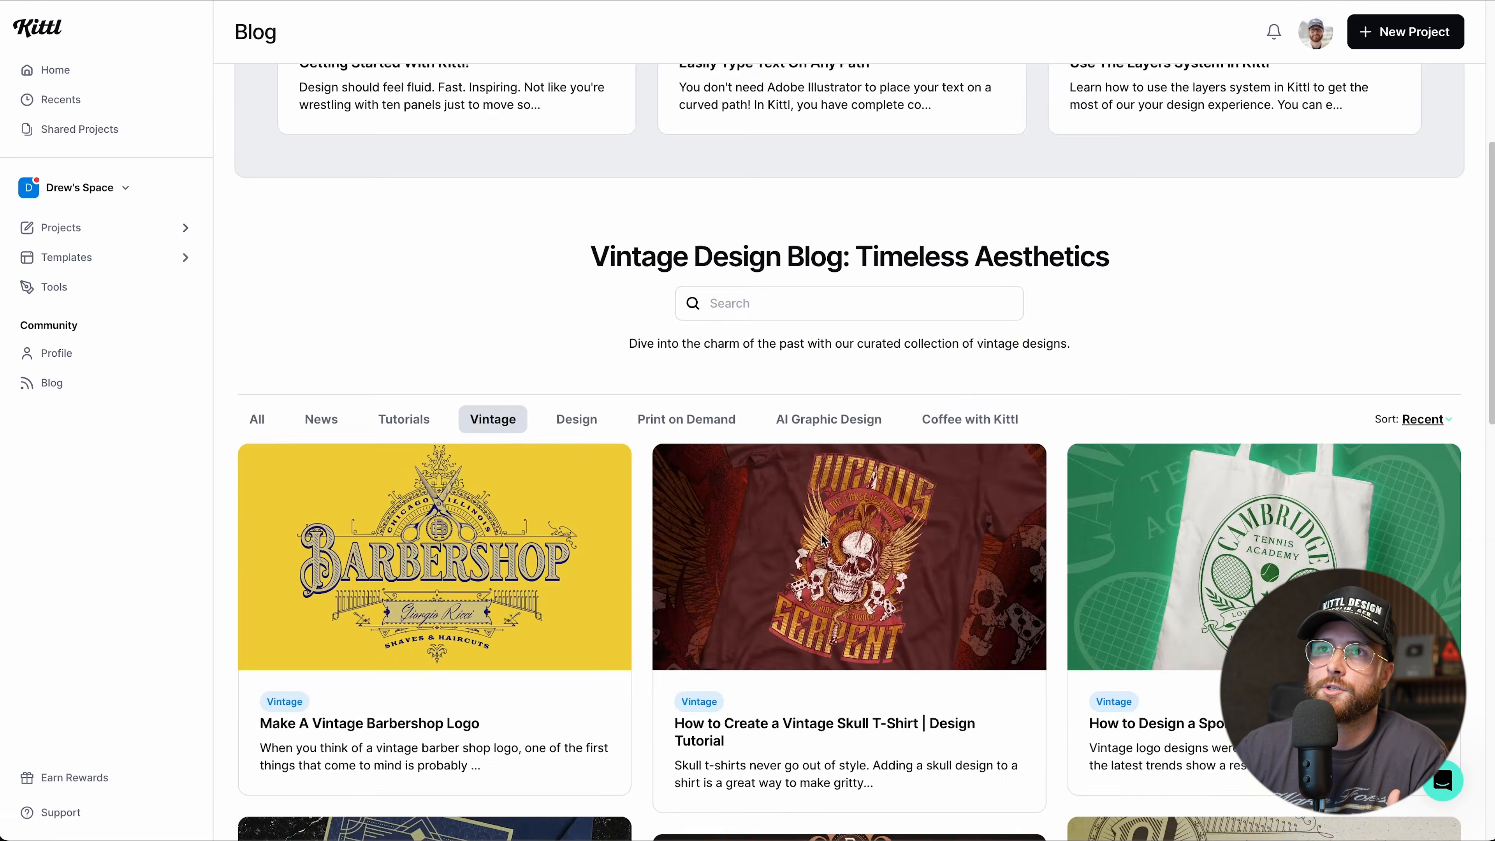
pyautogui.scroll(6, 823, 539)
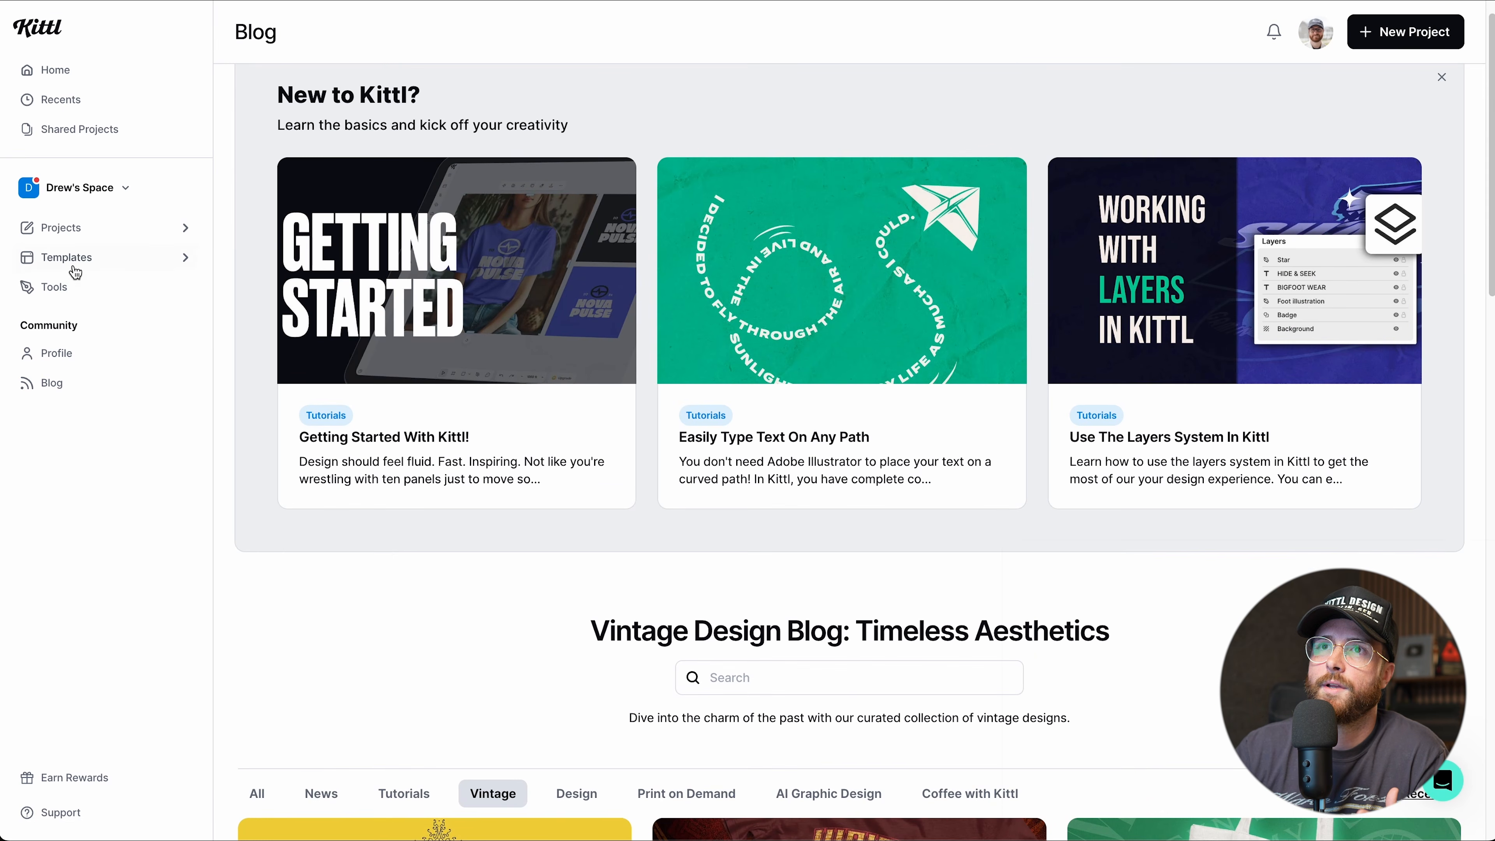
# Return to the template library and switch to the Branding tab, sorted by Trending.
pyautogui.click(74, 265)
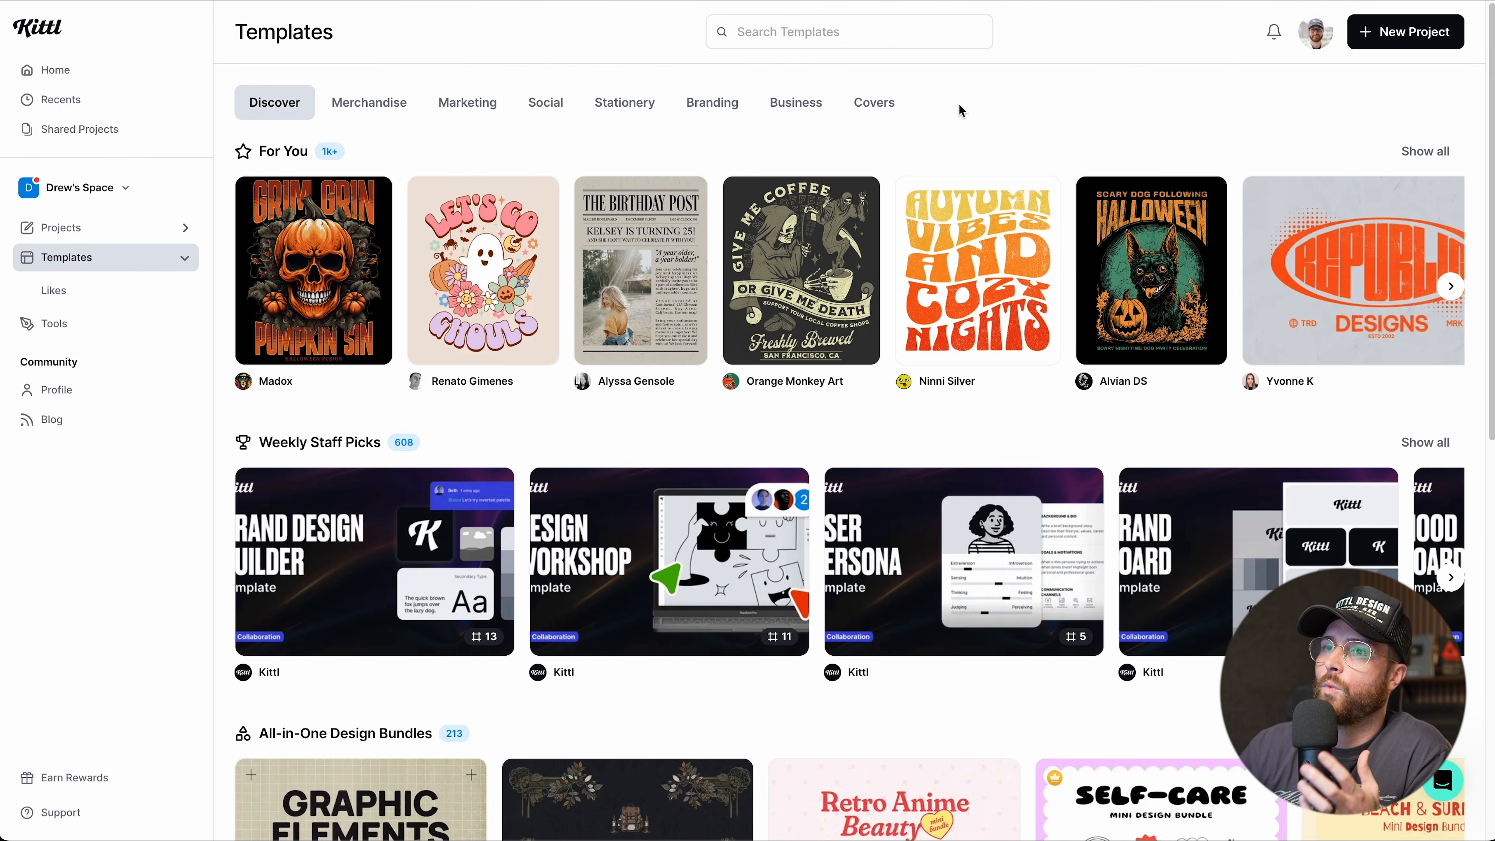
pyautogui.scroll(-9, 888, 337)
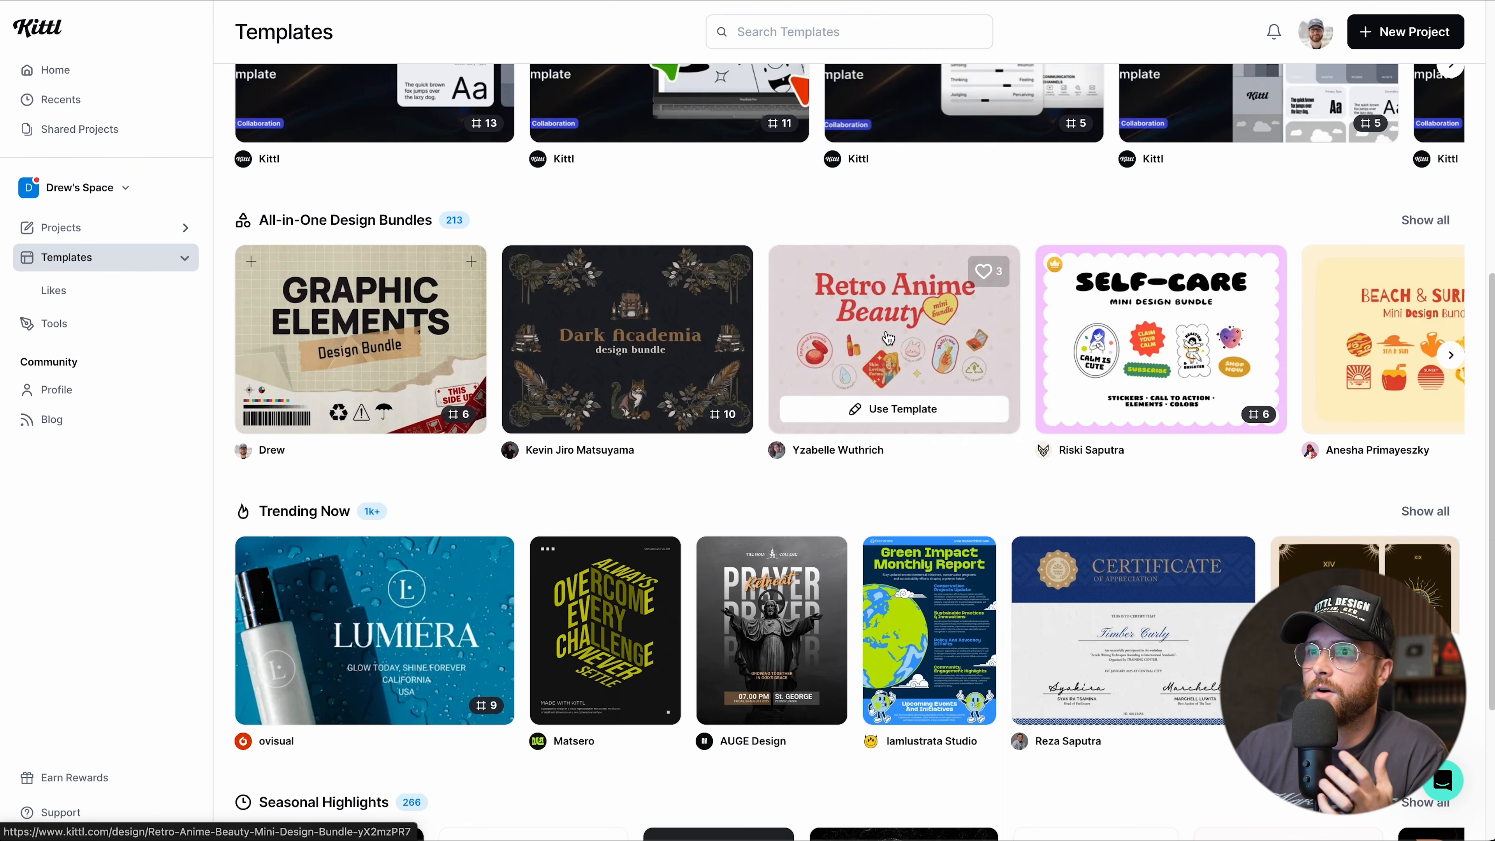
pyautogui.scroll(-1, 888, 338)
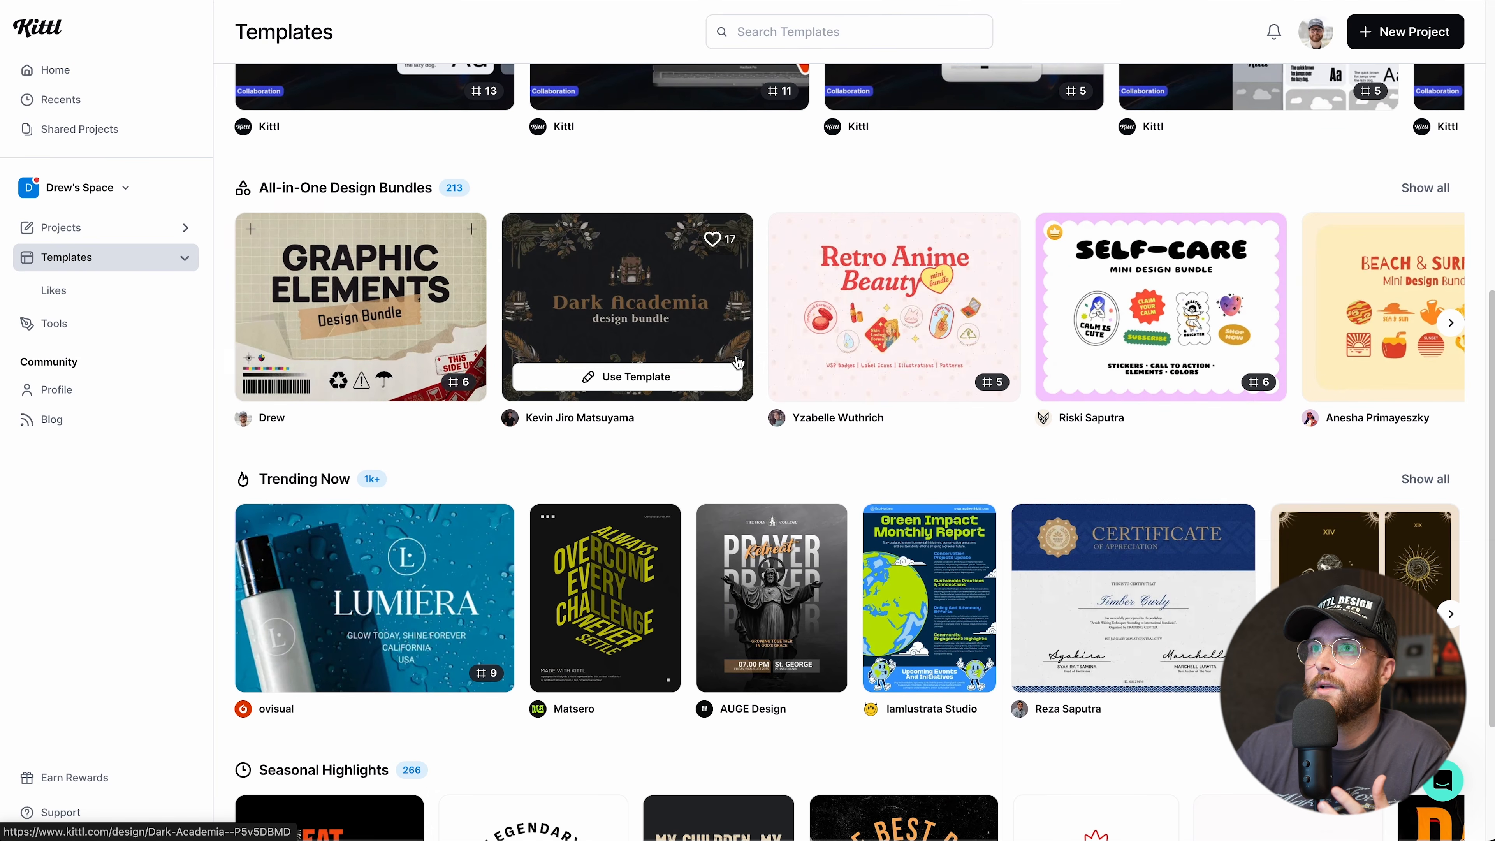
pyautogui.scroll(10, 737, 362)
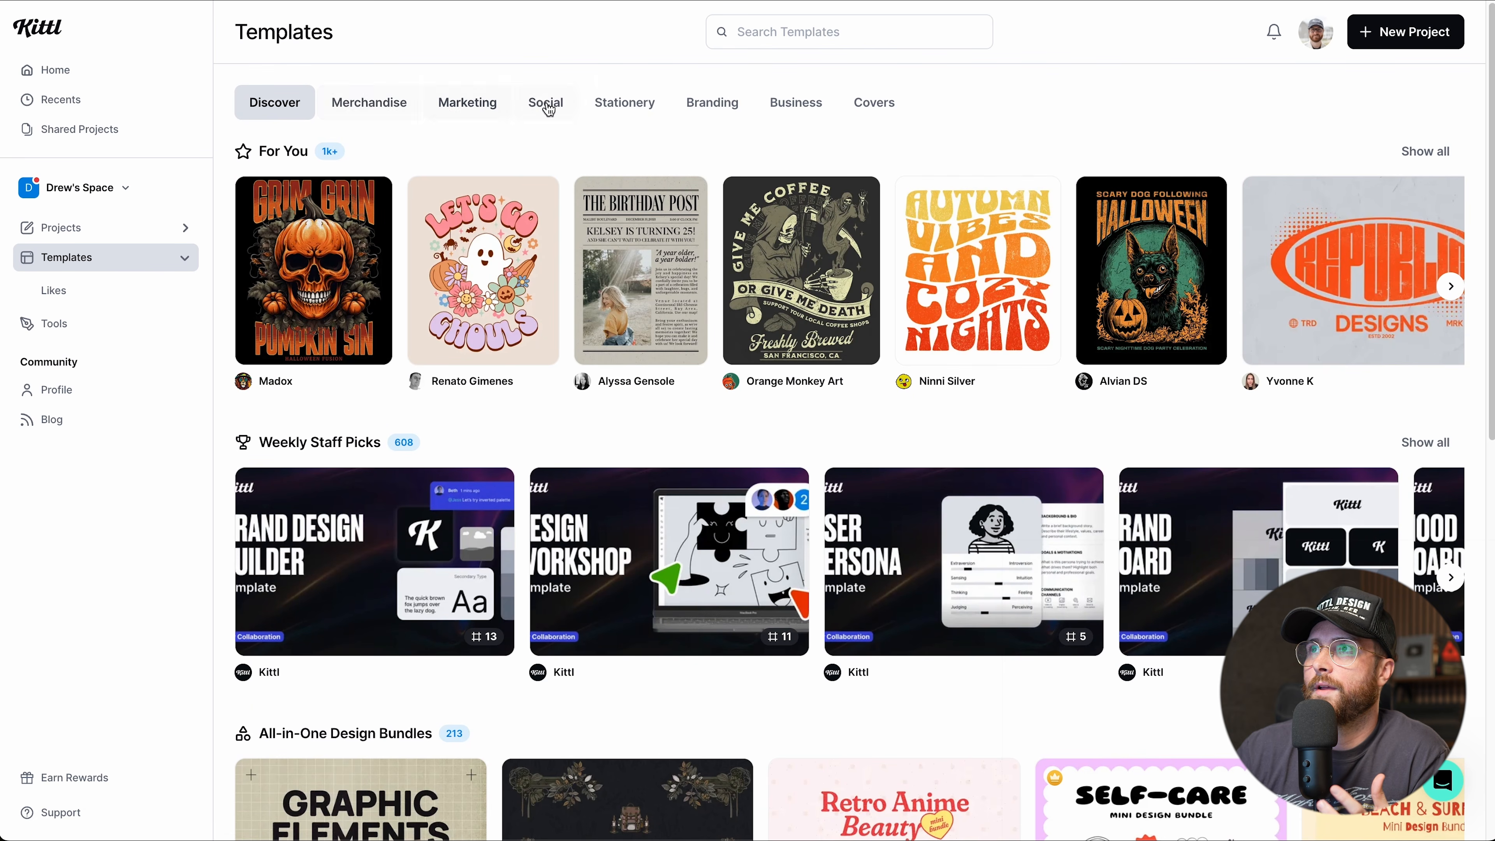
pyautogui.click(692, 109)
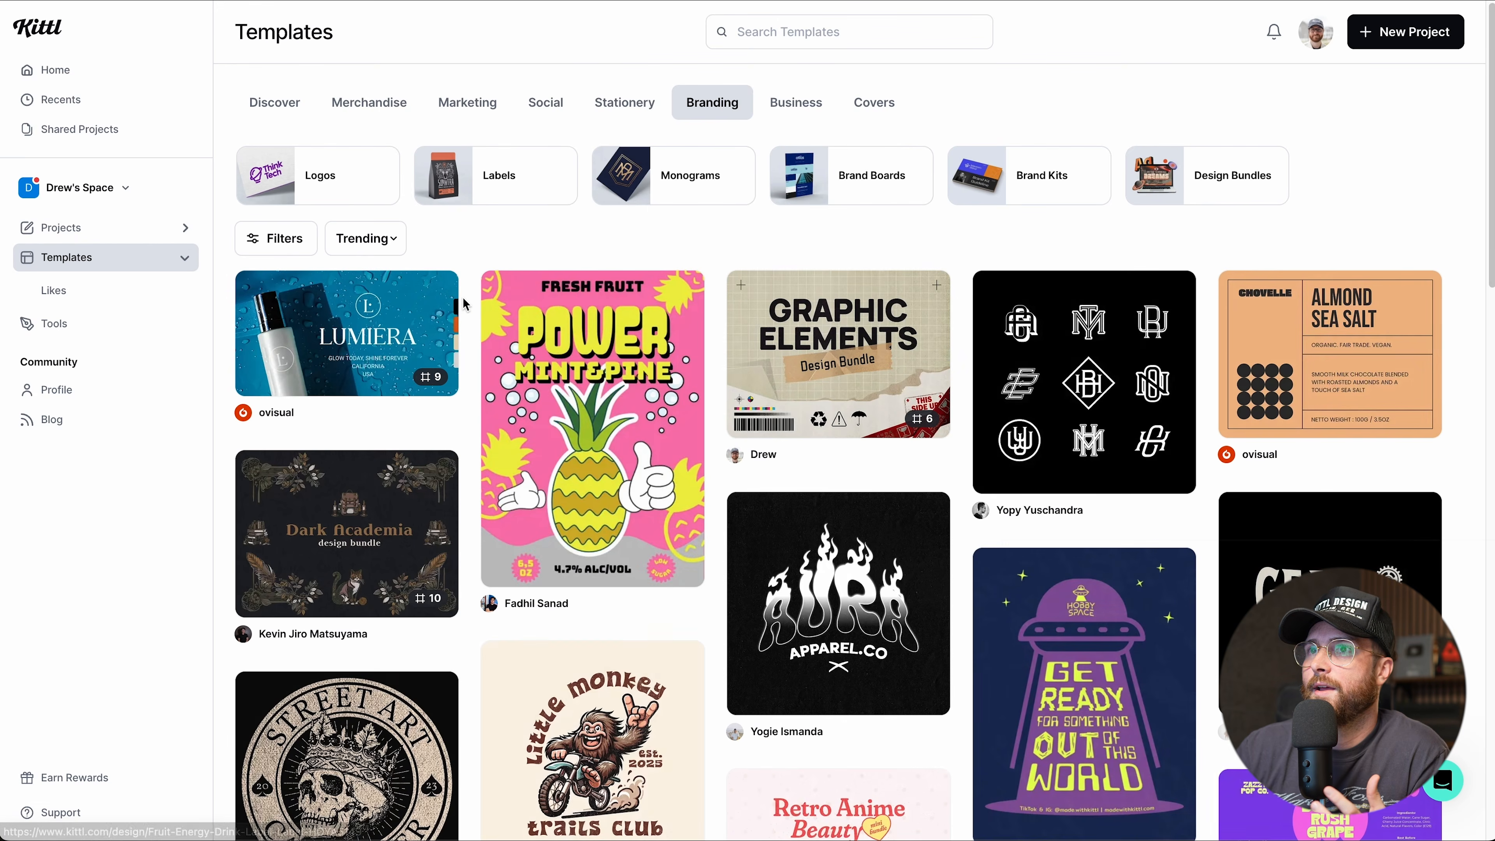
pyautogui.moveTo(377, 353)
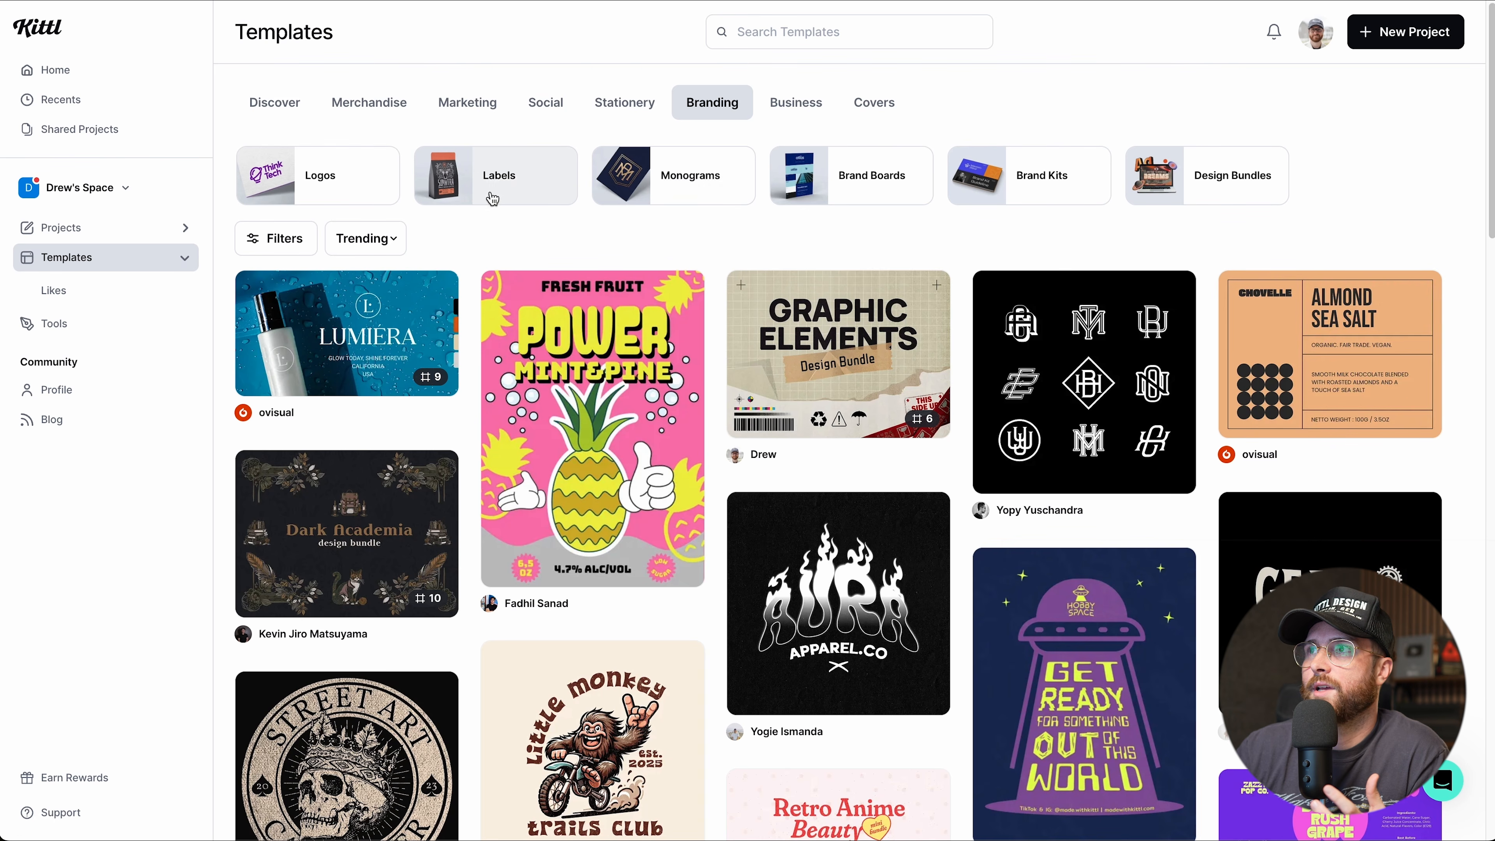
# Narrow the Branding templates to the Labels subcategory.
pyautogui.click(497, 180)
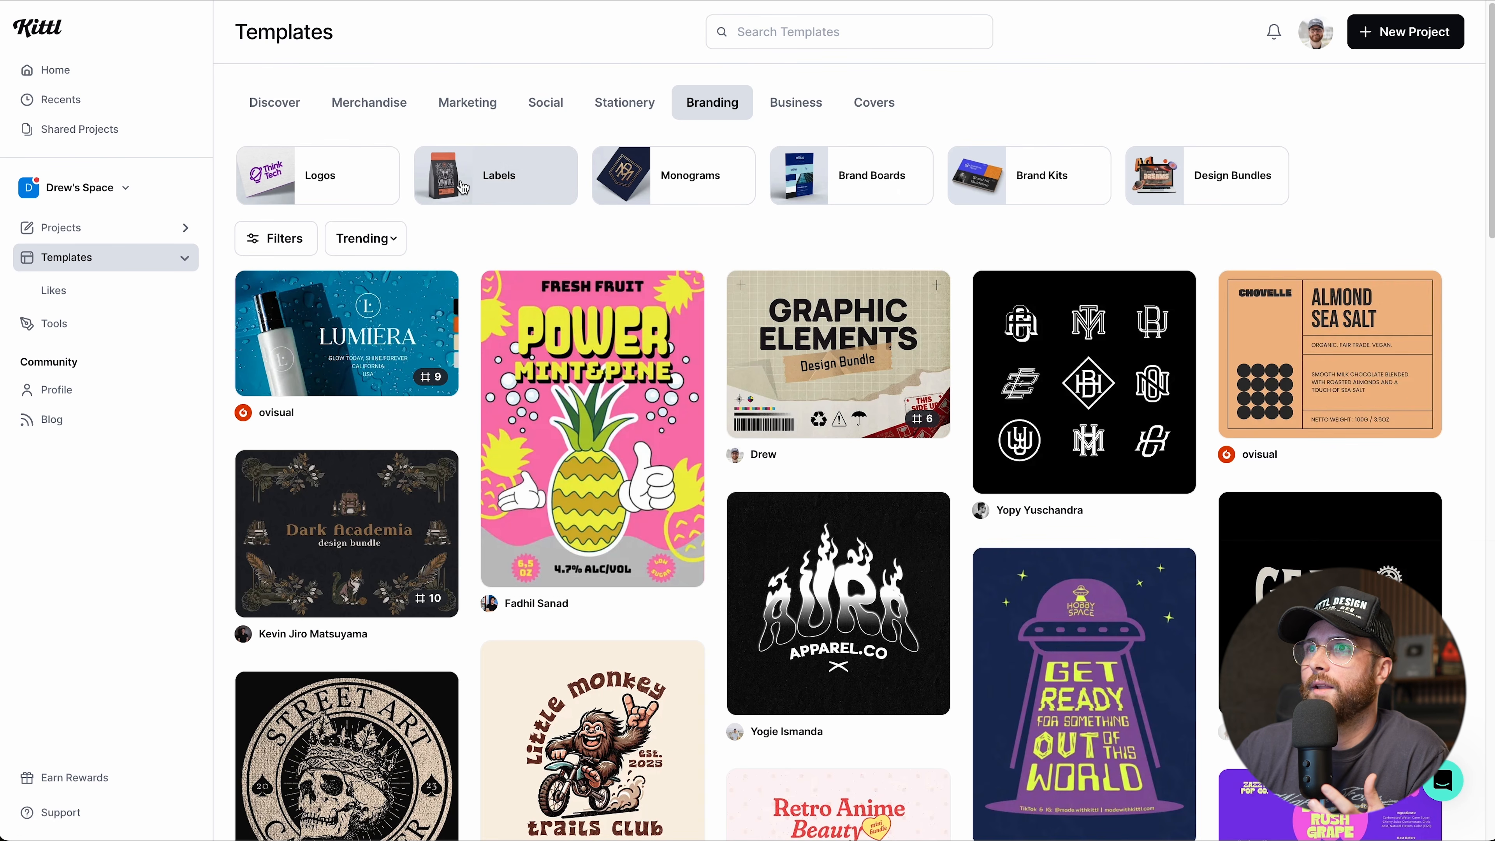
pyautogui.moveTo(1068, 441)
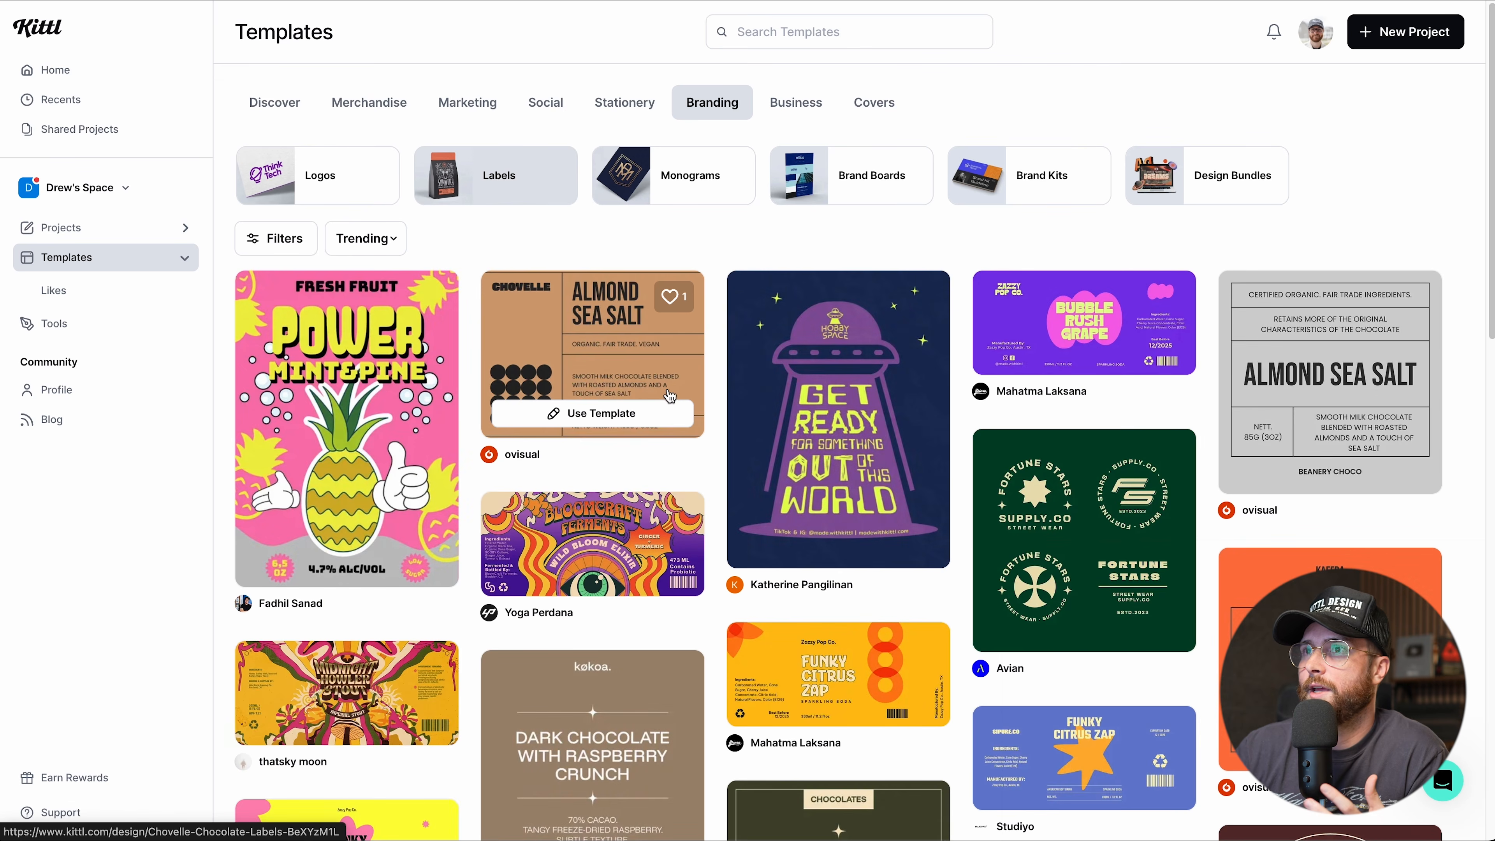
pyautogui.scroll(-10, 1062, 527)
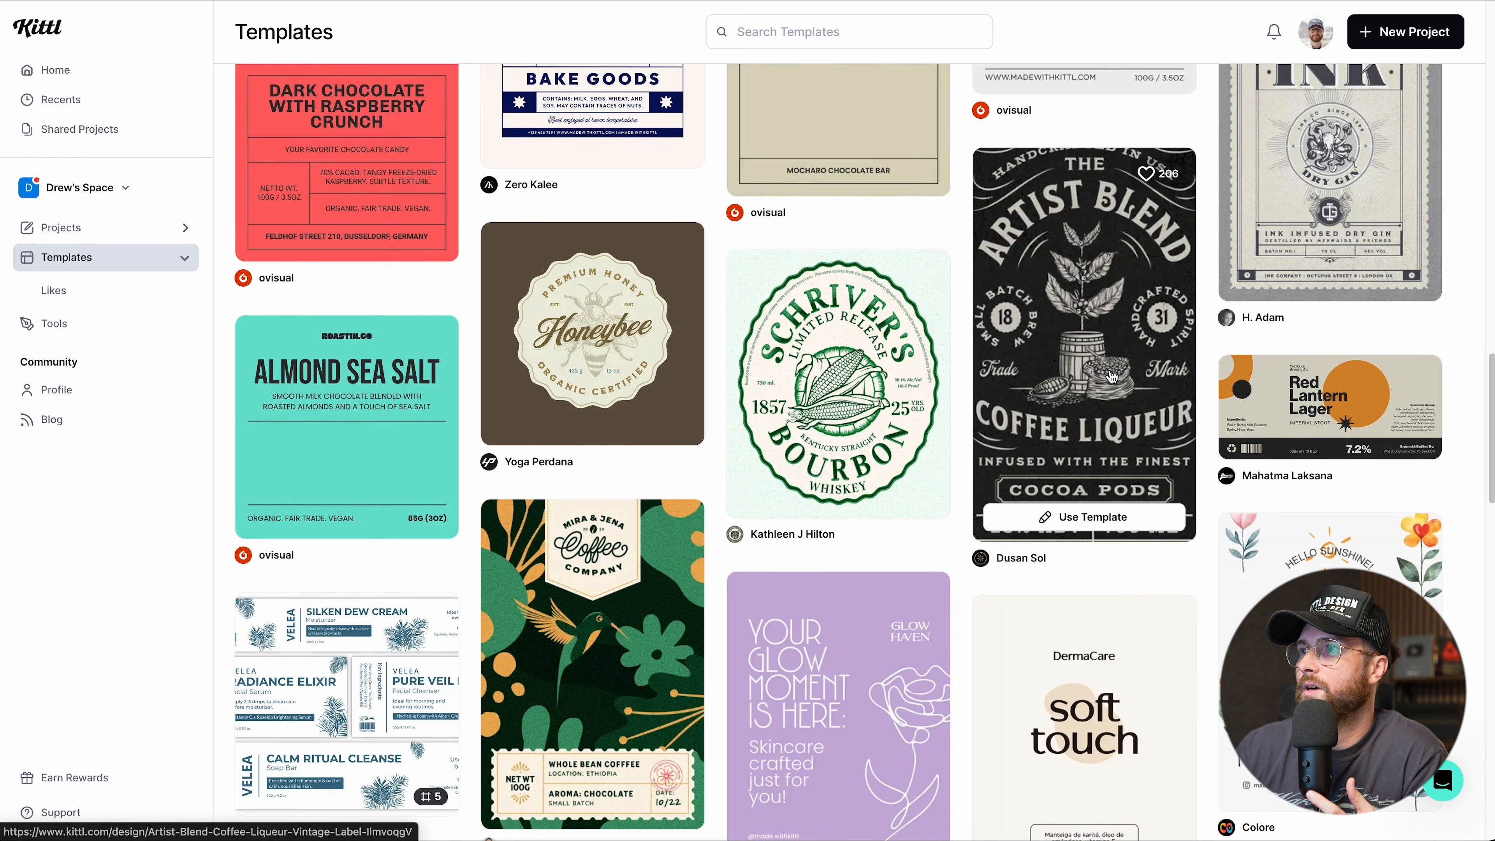
pyautogui.scroll(1, 1107, 406)
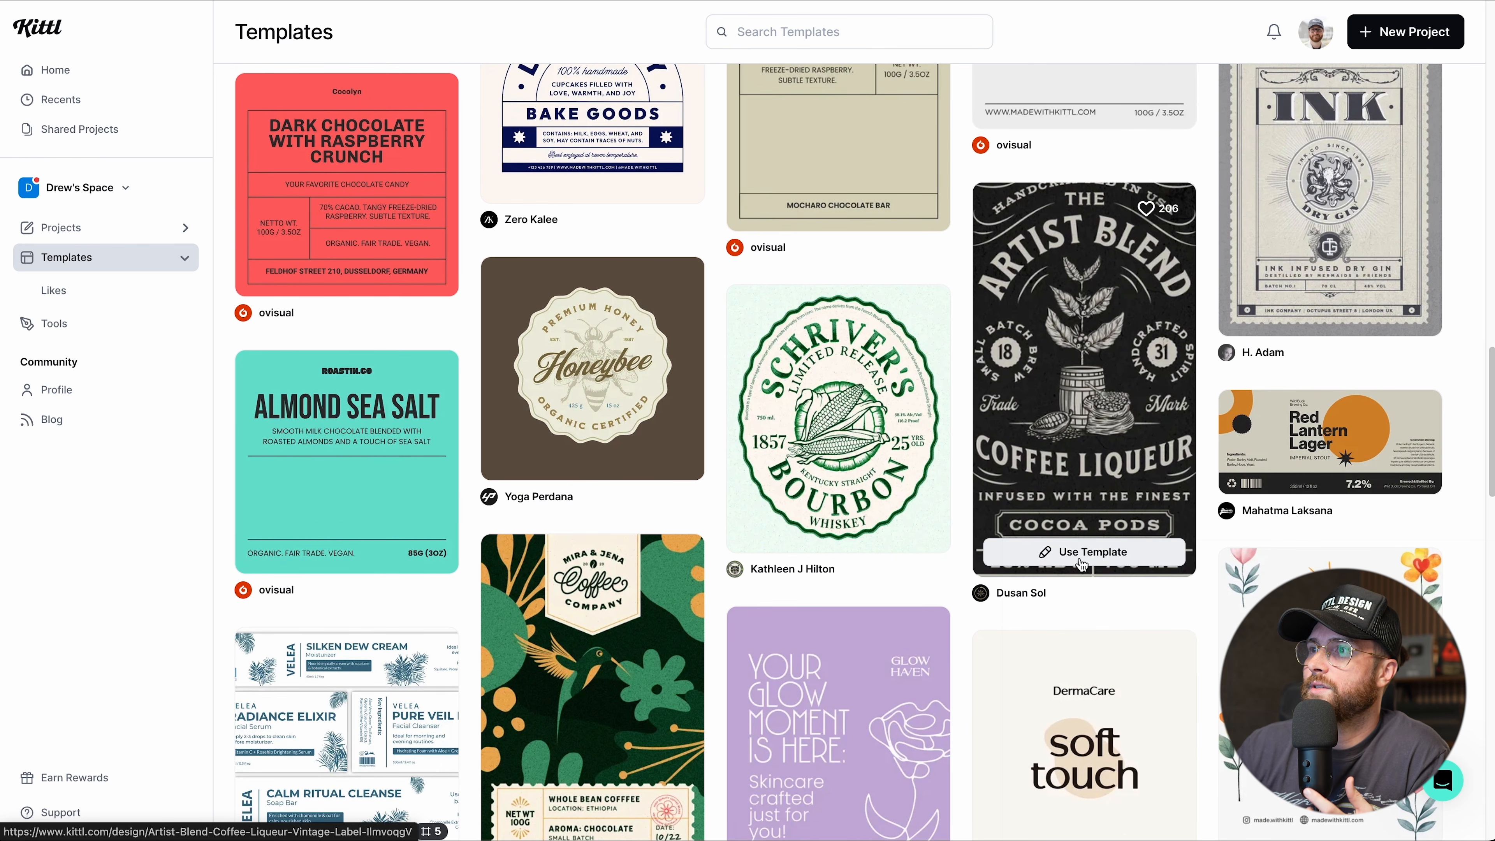
# Like the Artist Blend Coffee Liqueur template, preview it, then close the preview.
pyautogui.click(1148, 209)
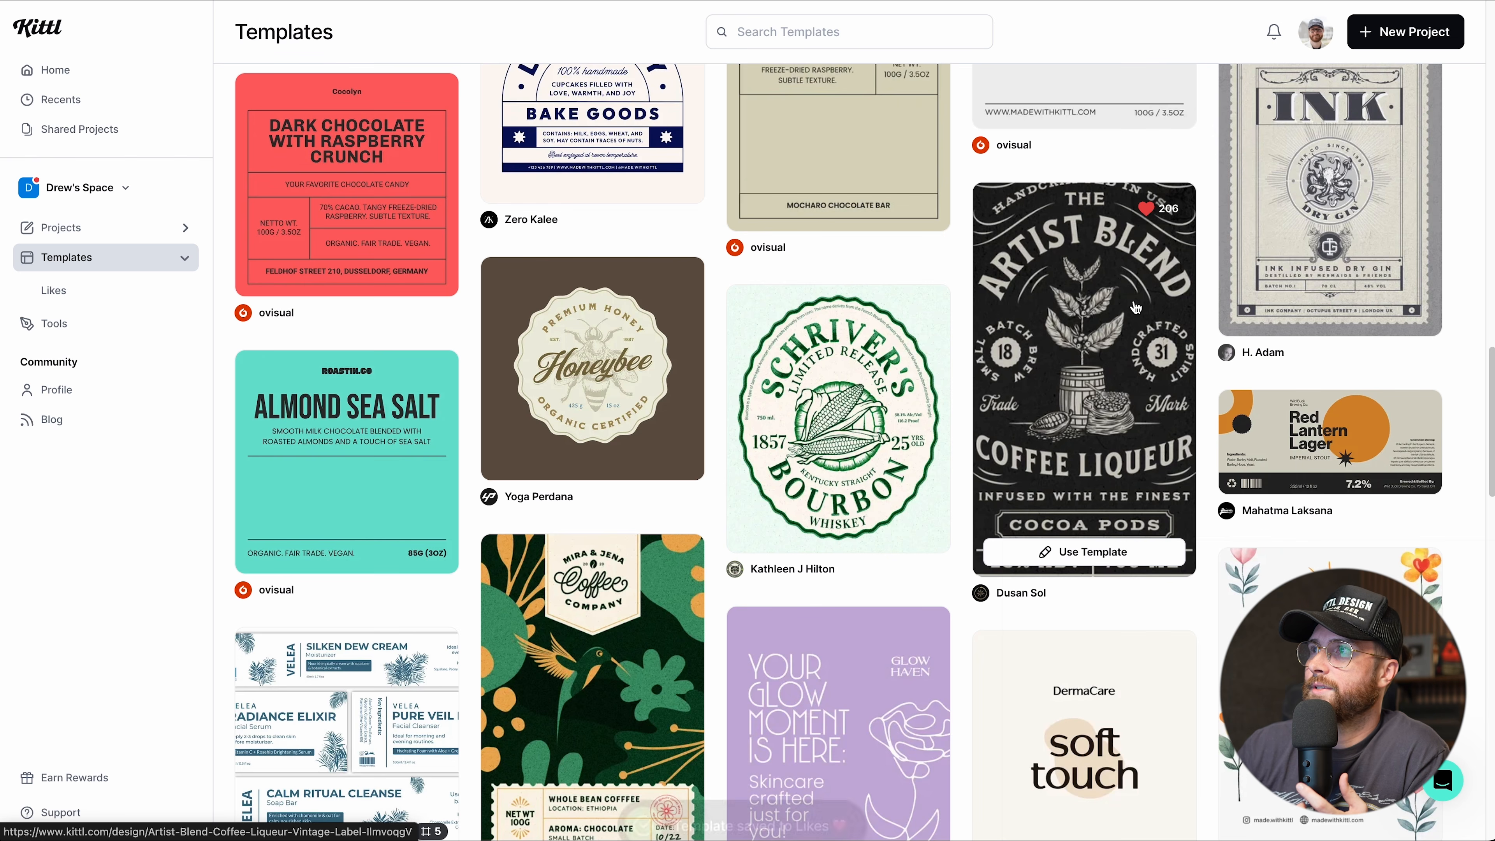
pyautogui.click(1082, 354)
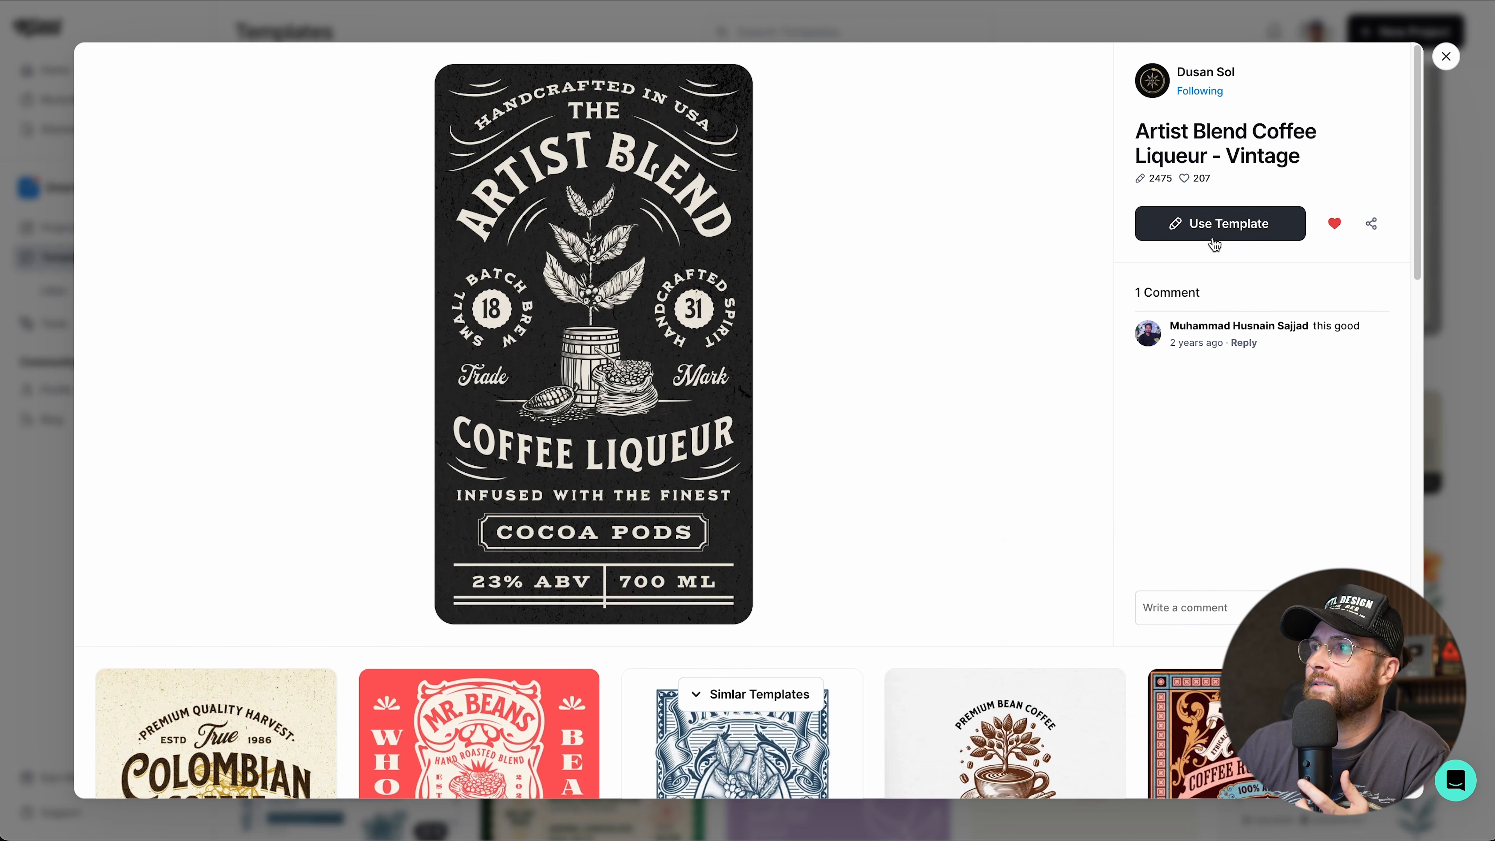
pyautogui.click(1445, 57)
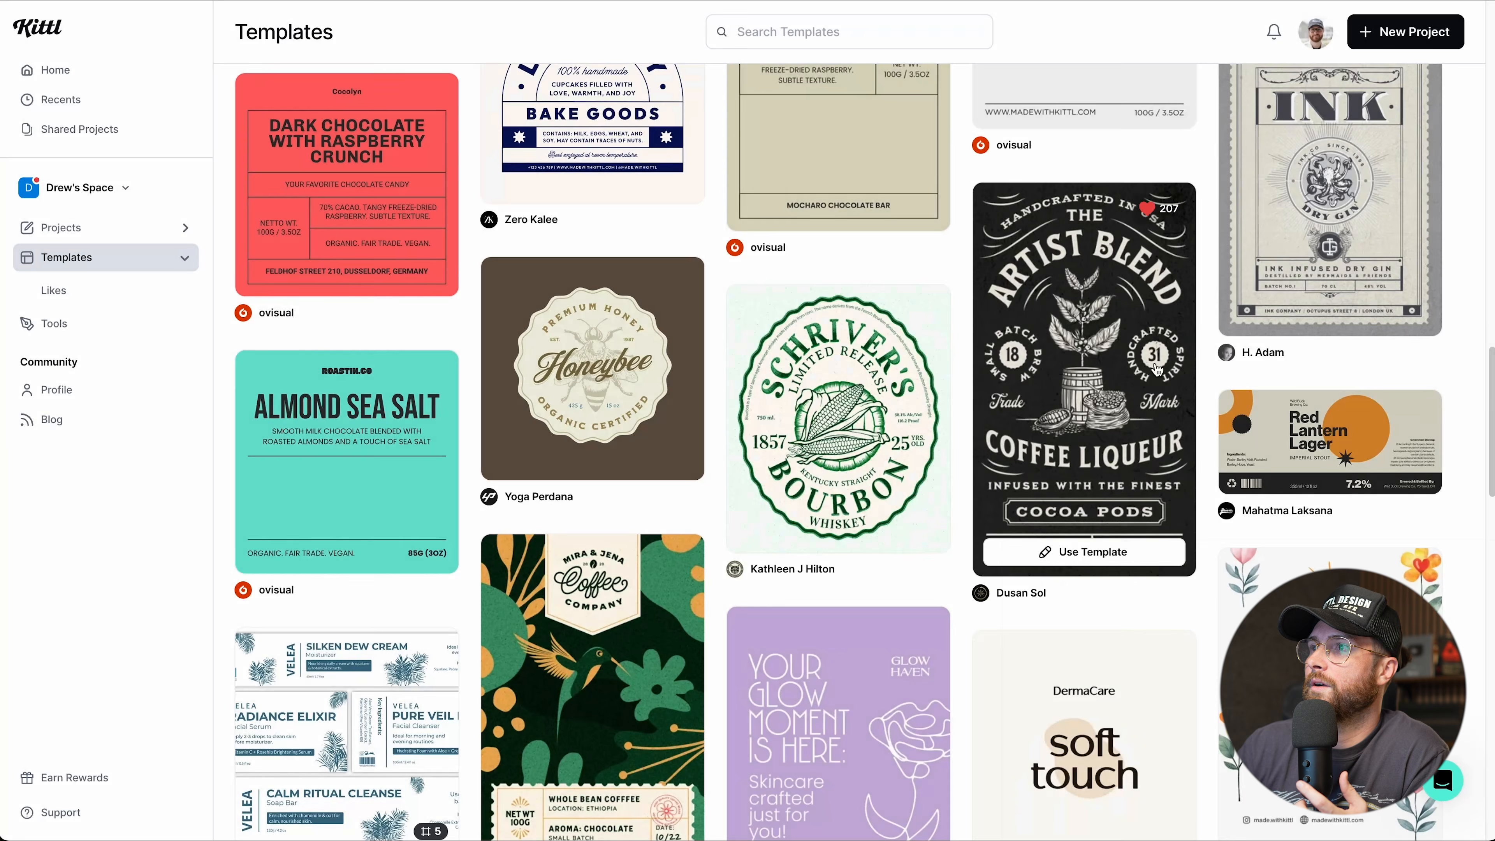
# Open the Artist Blend Coffee Liqueur – Vintage template as a new editor project.
pyautogui.click(1070, 551)
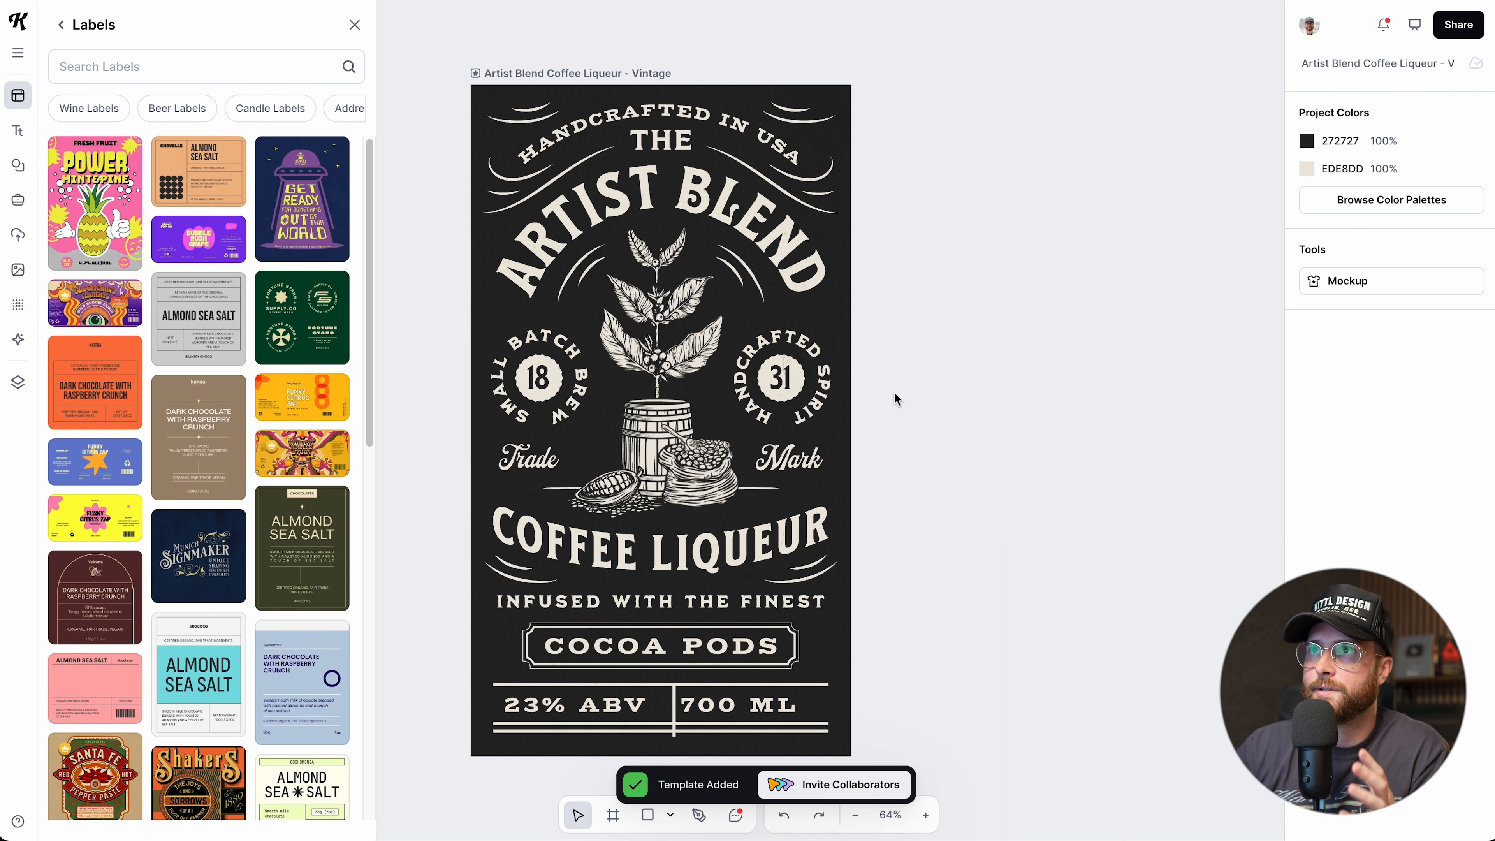
pyautogui.scroll(-1, 893, 391)
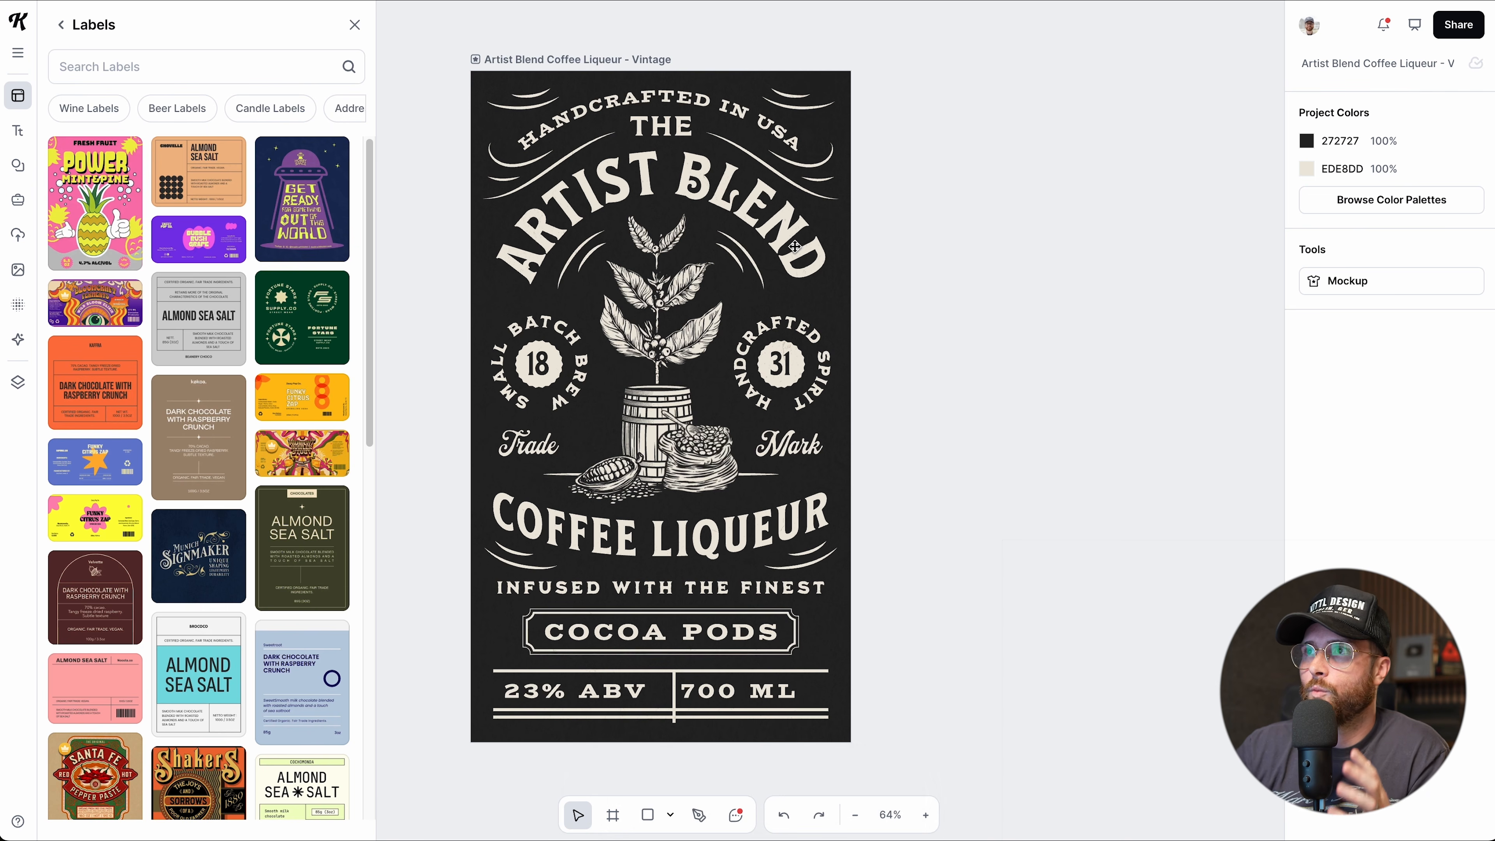
# Change the arched ARTIST BLEND headline to read 'KITTL DEMO'.
pyautogui.click(779, 228)
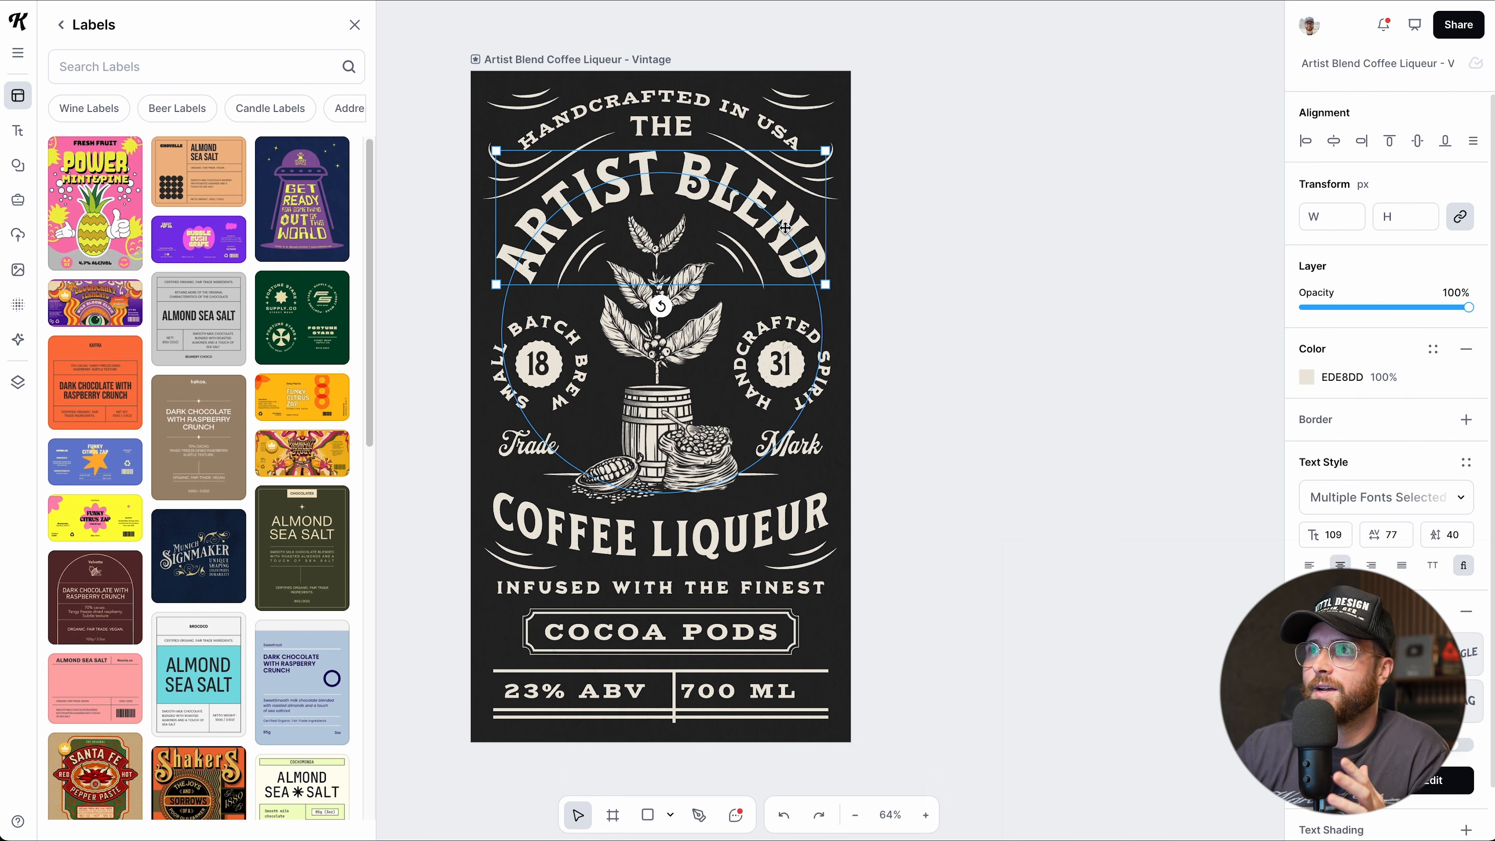
pyautogui.click(781, 144)
pyautogui.doubleClick(757, 214)
pyautogui.hotkey('ctrl', 'a')
pyautogui.write('KITTL DEMO')
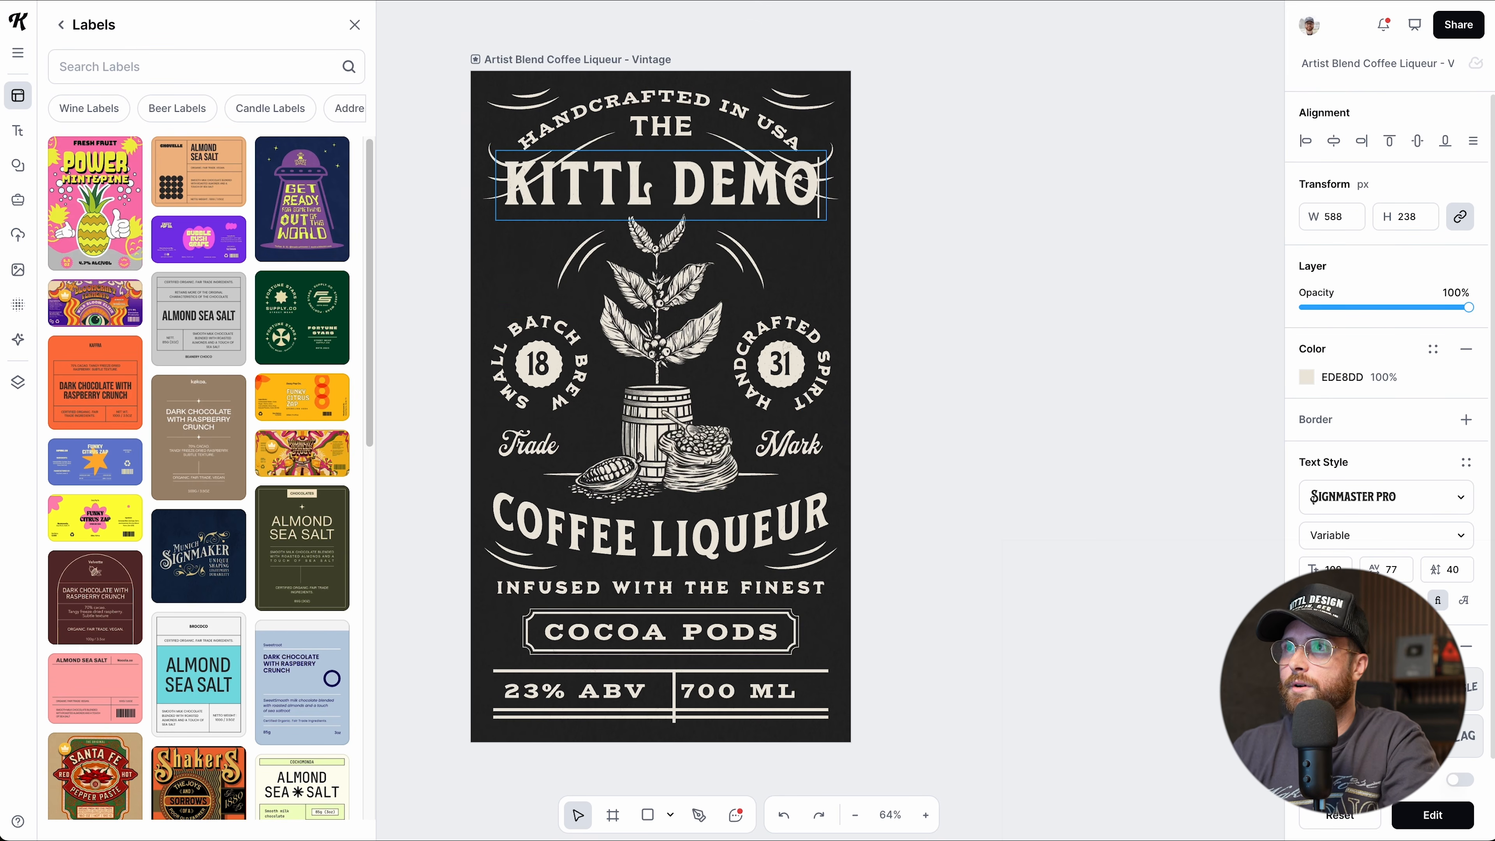
pyautogui.click(939, 267)
pyautogui.click(964, 292)
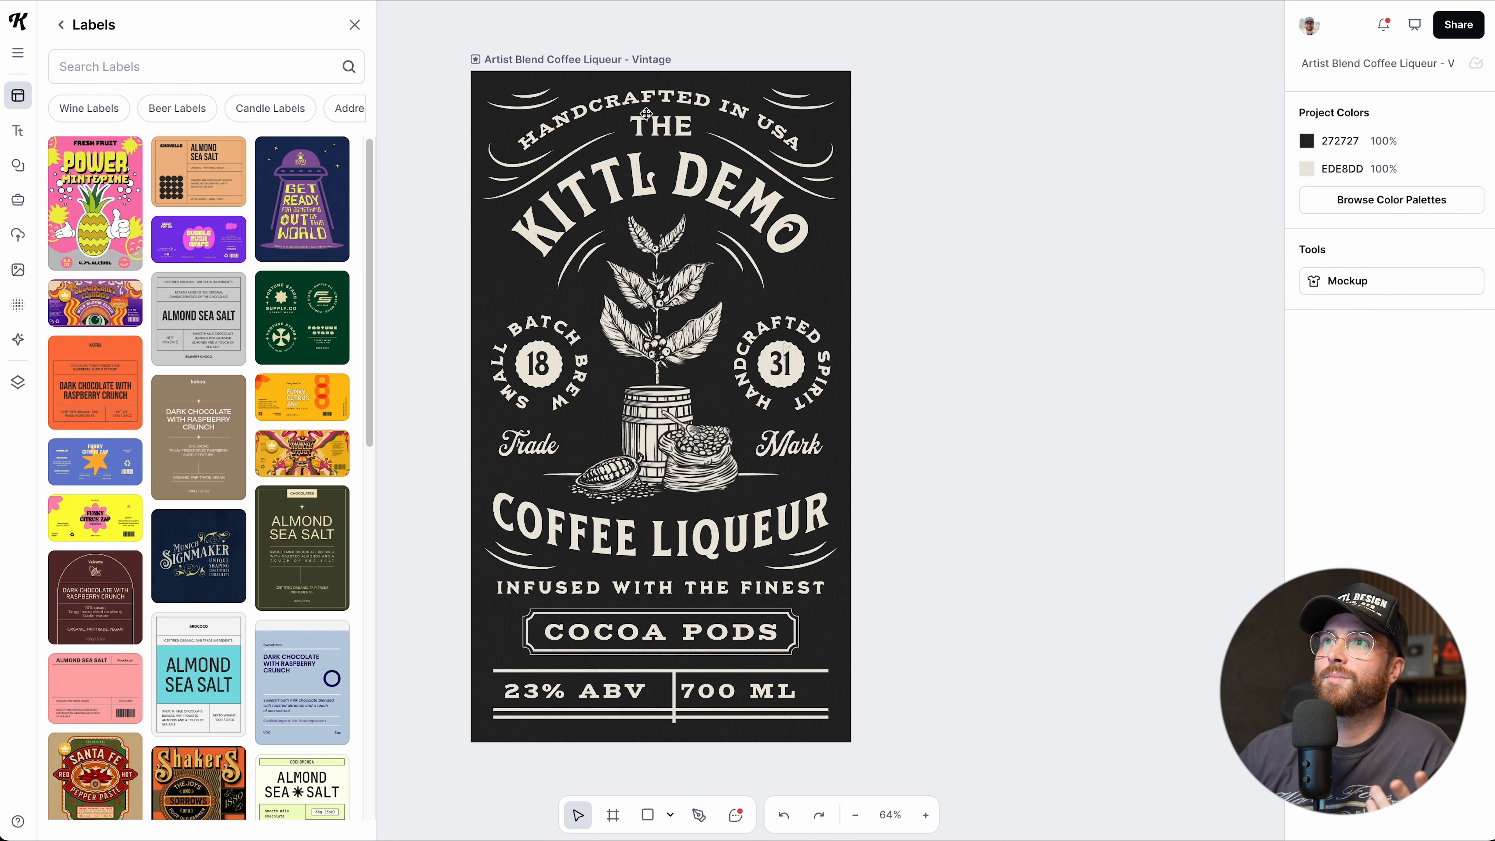
pyautogui.click(614, 61)
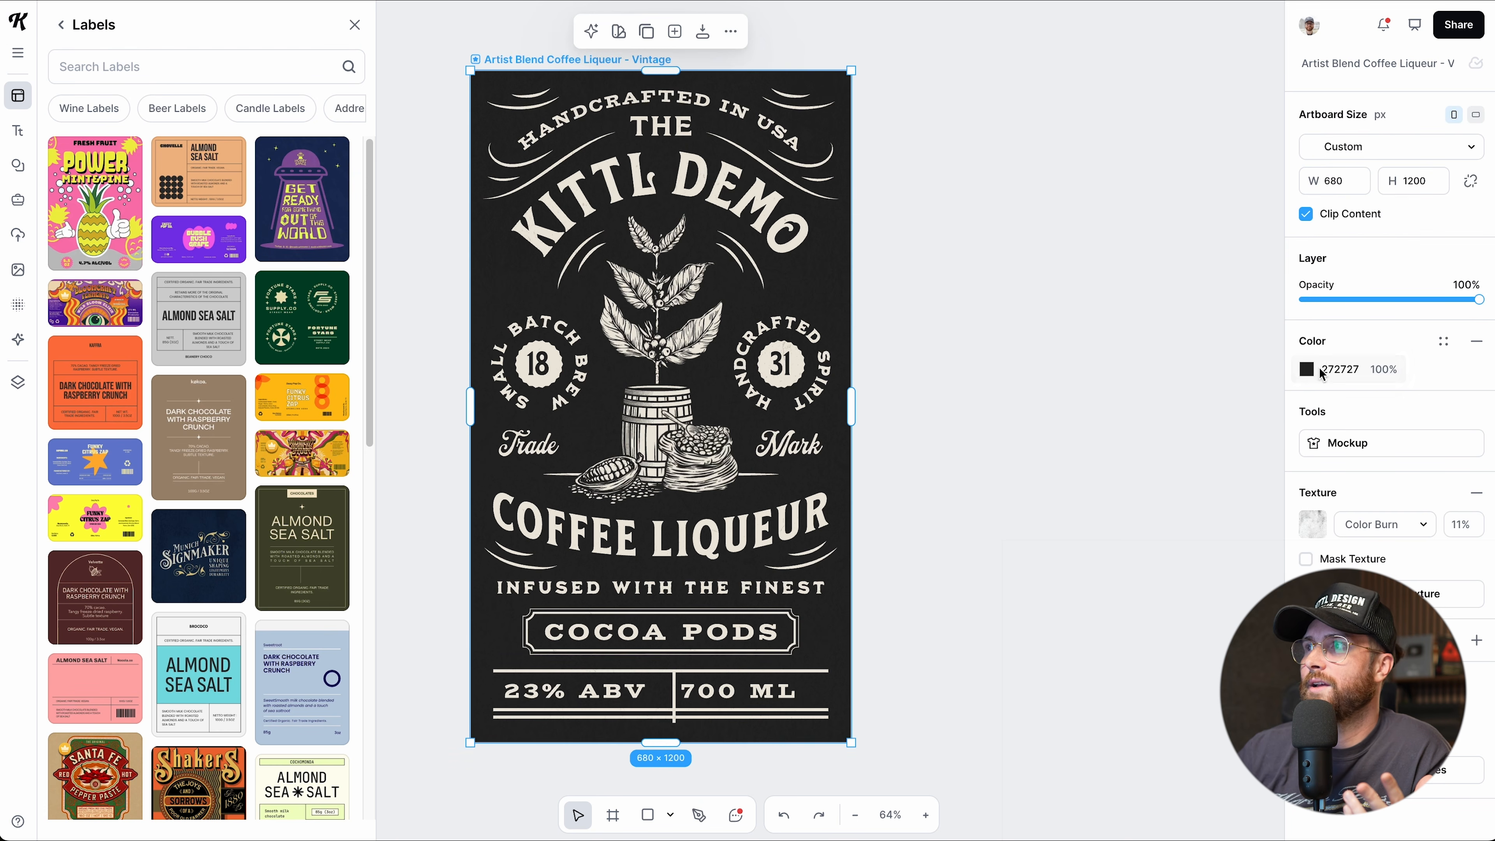
# Recolour the label's background to dark brown 402E03.
pyautogui.click(1306, 370)
pyautogui.moveTo(1160, 426); pyautogui.dragTo(1122, 548)
pyautogui.moveTo(1059, 599); pyautogui.dragTo(1083, 599)
pyautogui.click(1227, 546)
pyautogui.moveTo(1229, 547); pyautogui.dragTo(1271, 538)
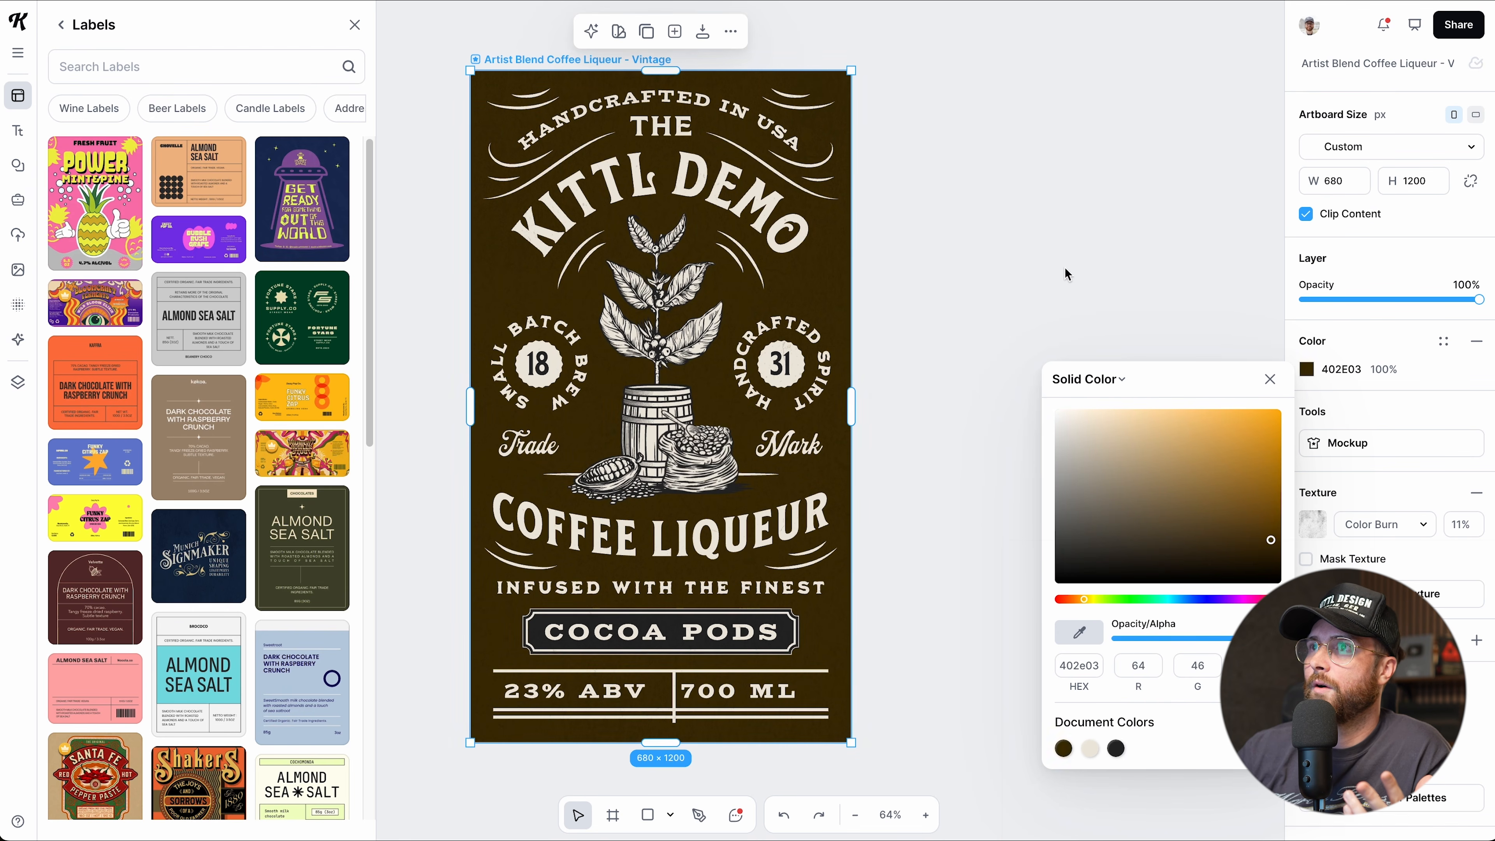
pyautogui.click(1058, 289)
pyautogui.click(850, 513)
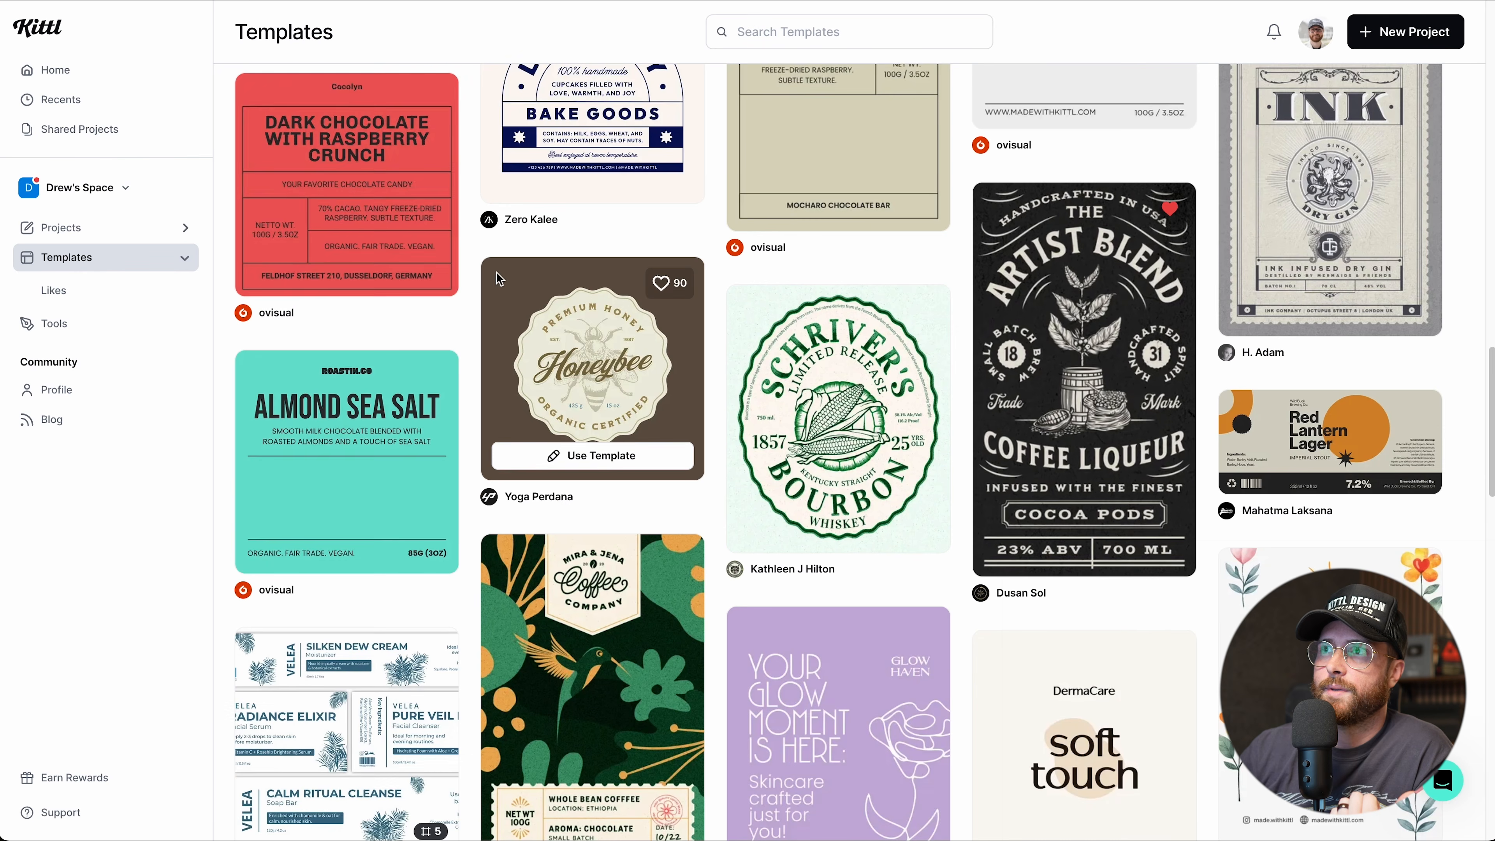
# Scroll through label templates such as Almond Sea Salt and Funky Citrus Zap.
pyautogui.scroll(3, 503, 282)
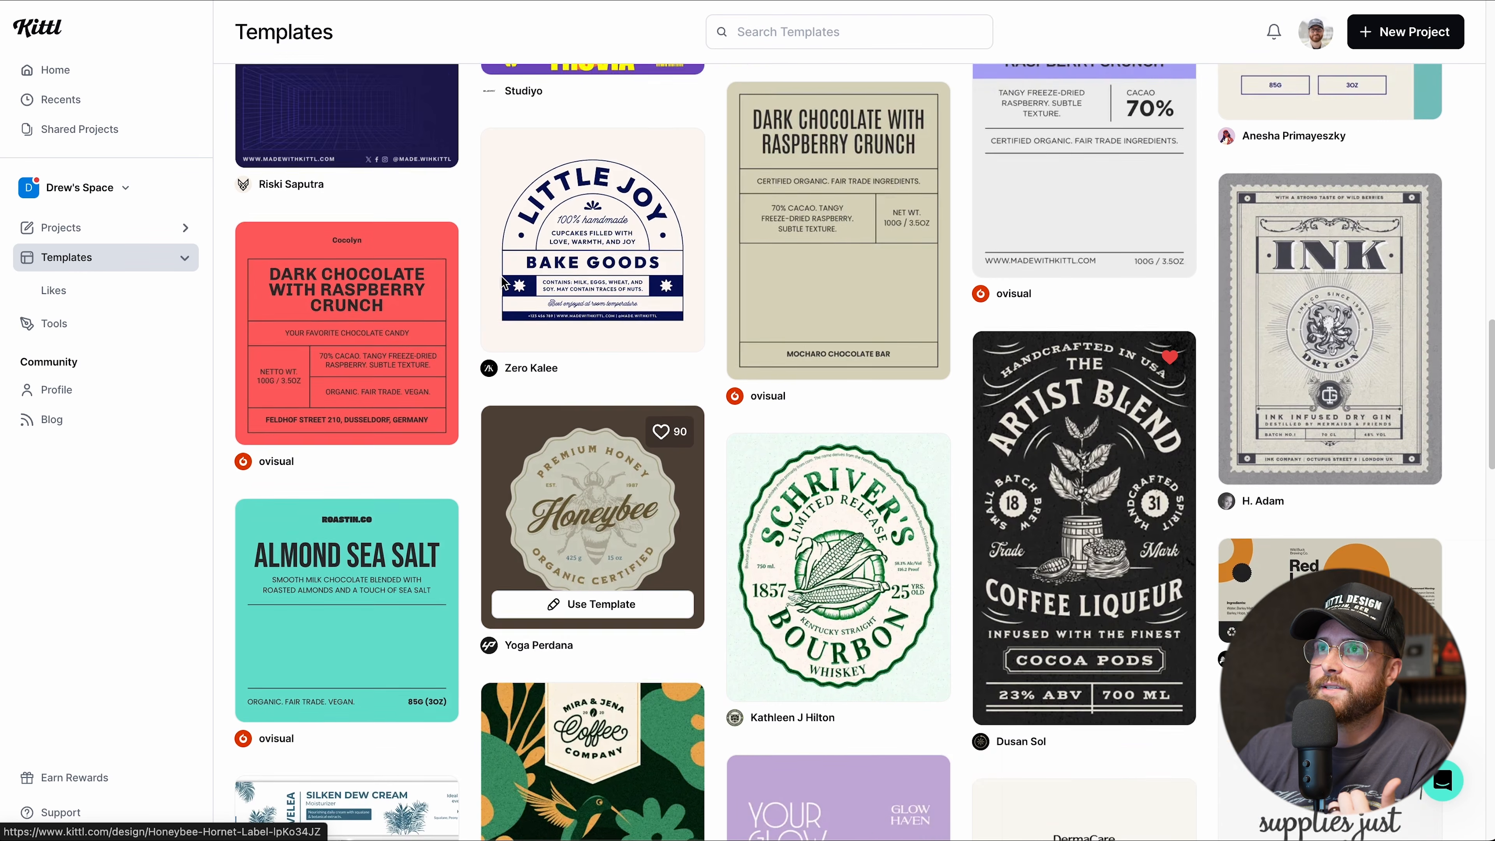
pyautogui.scroll(3, 504, 281)
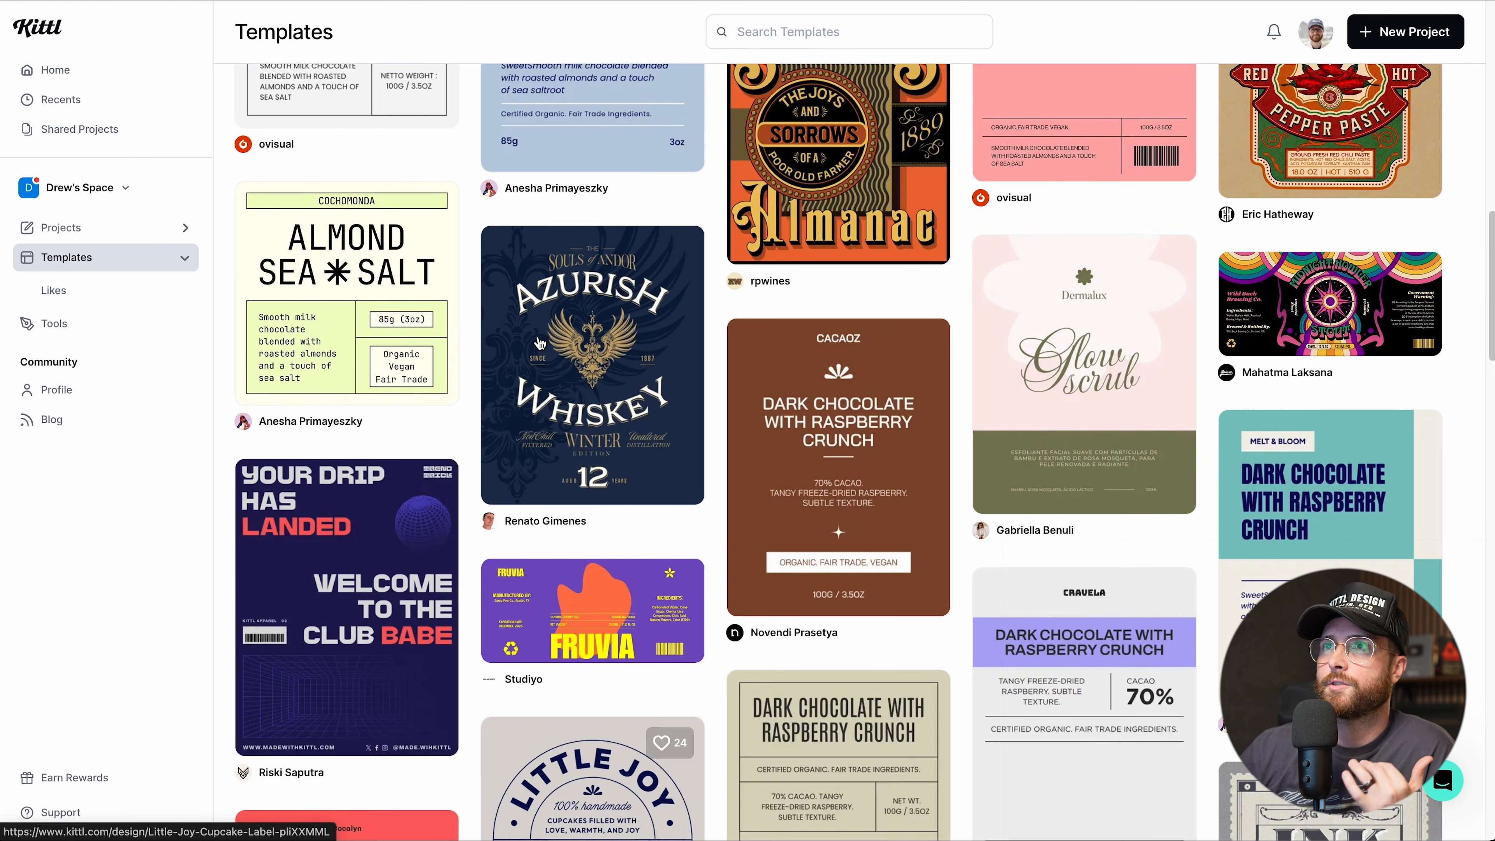
pyautogui.scroll(15, 539, 343)
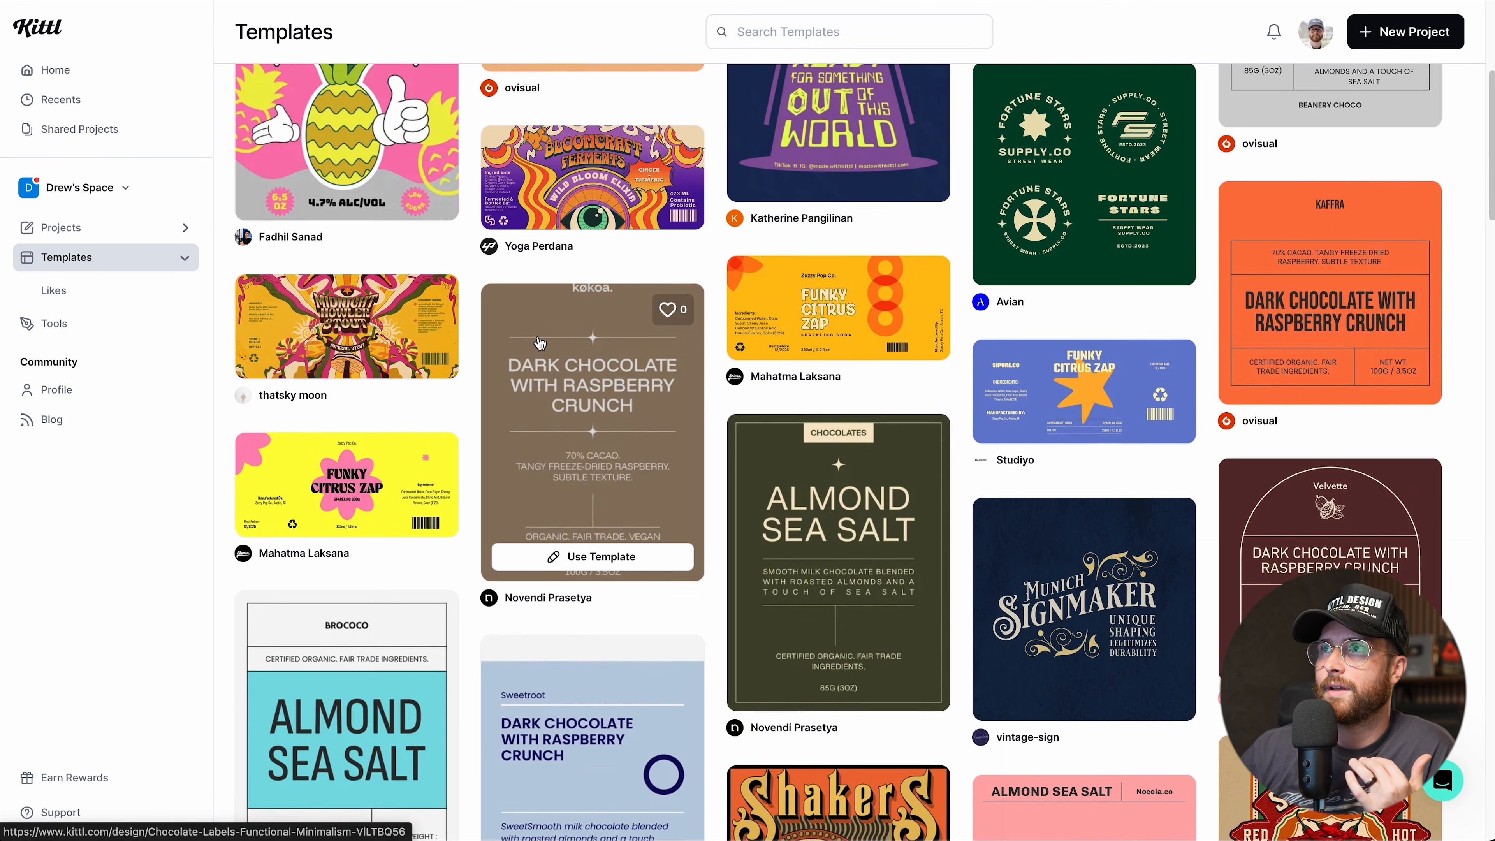
pyautogui.scroll(1, 539, 343)
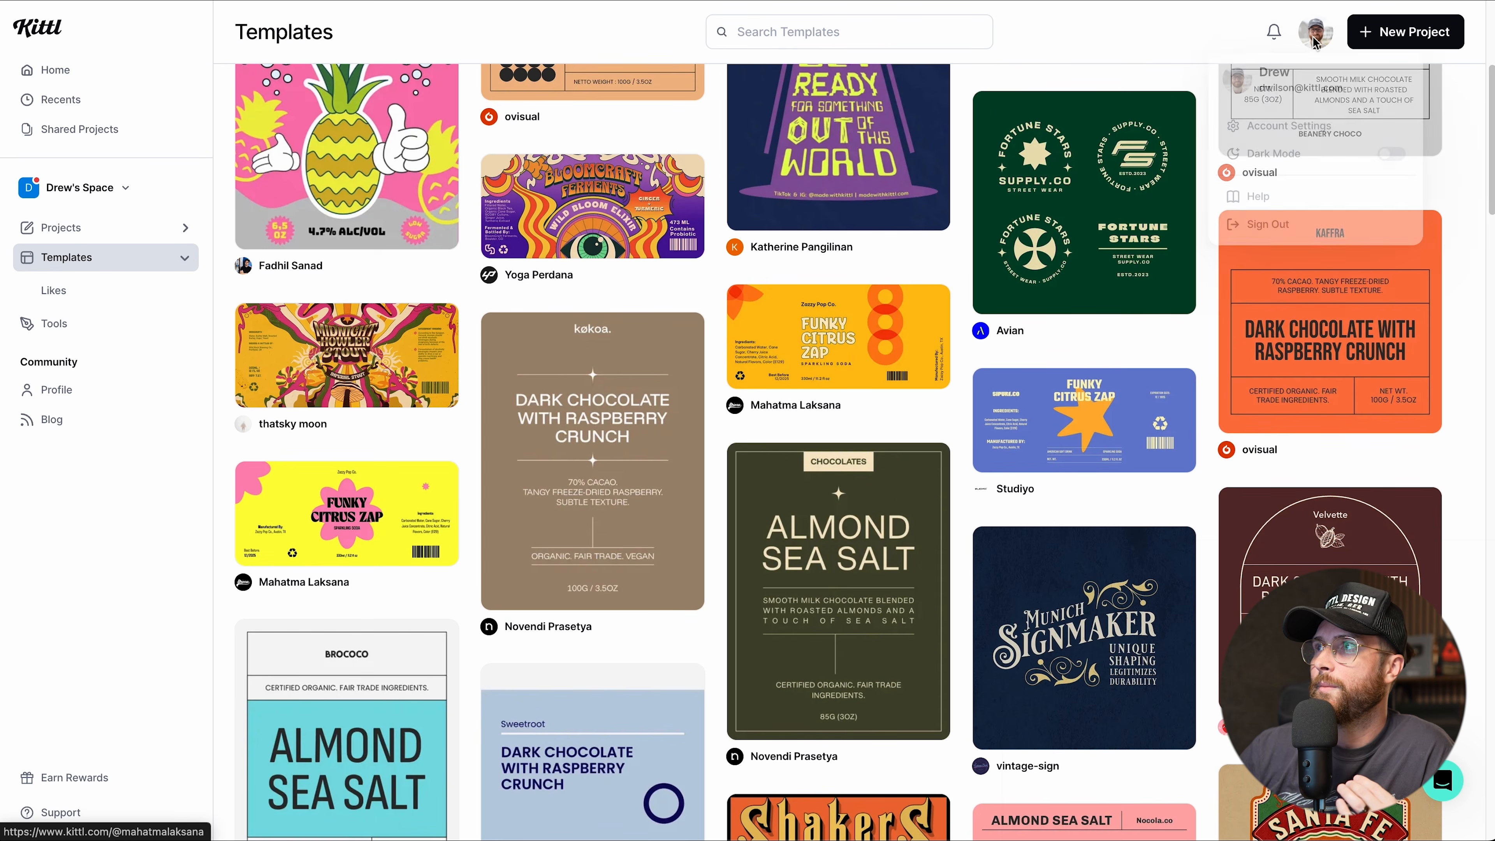
# Start a new project, trying a custom 2000 px width in pixels at 72 DPI without margin.
pyautogui.click(1429, 39)
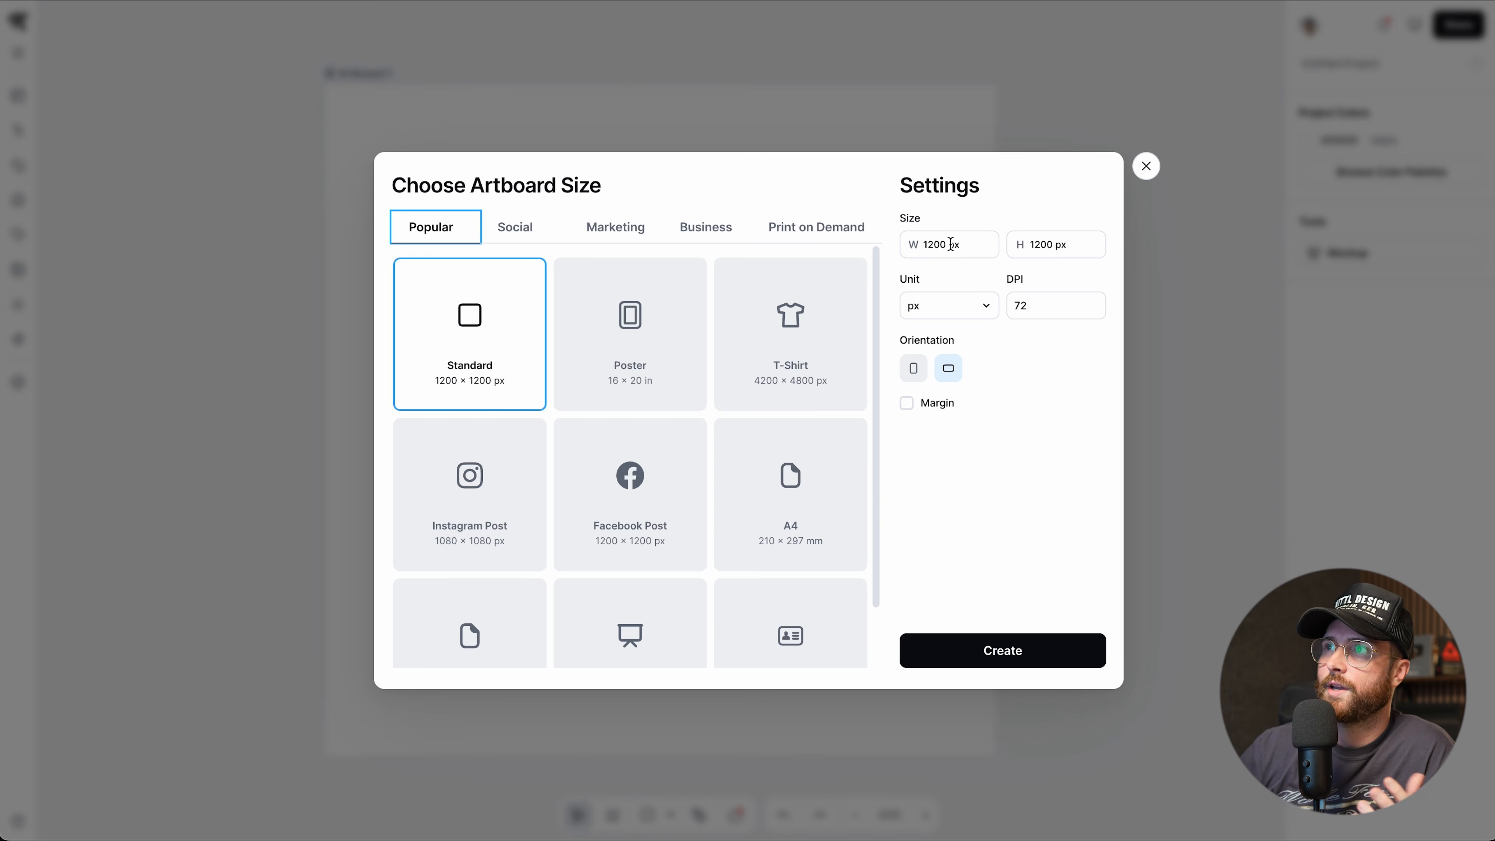
pyautogui.click(940, 244)
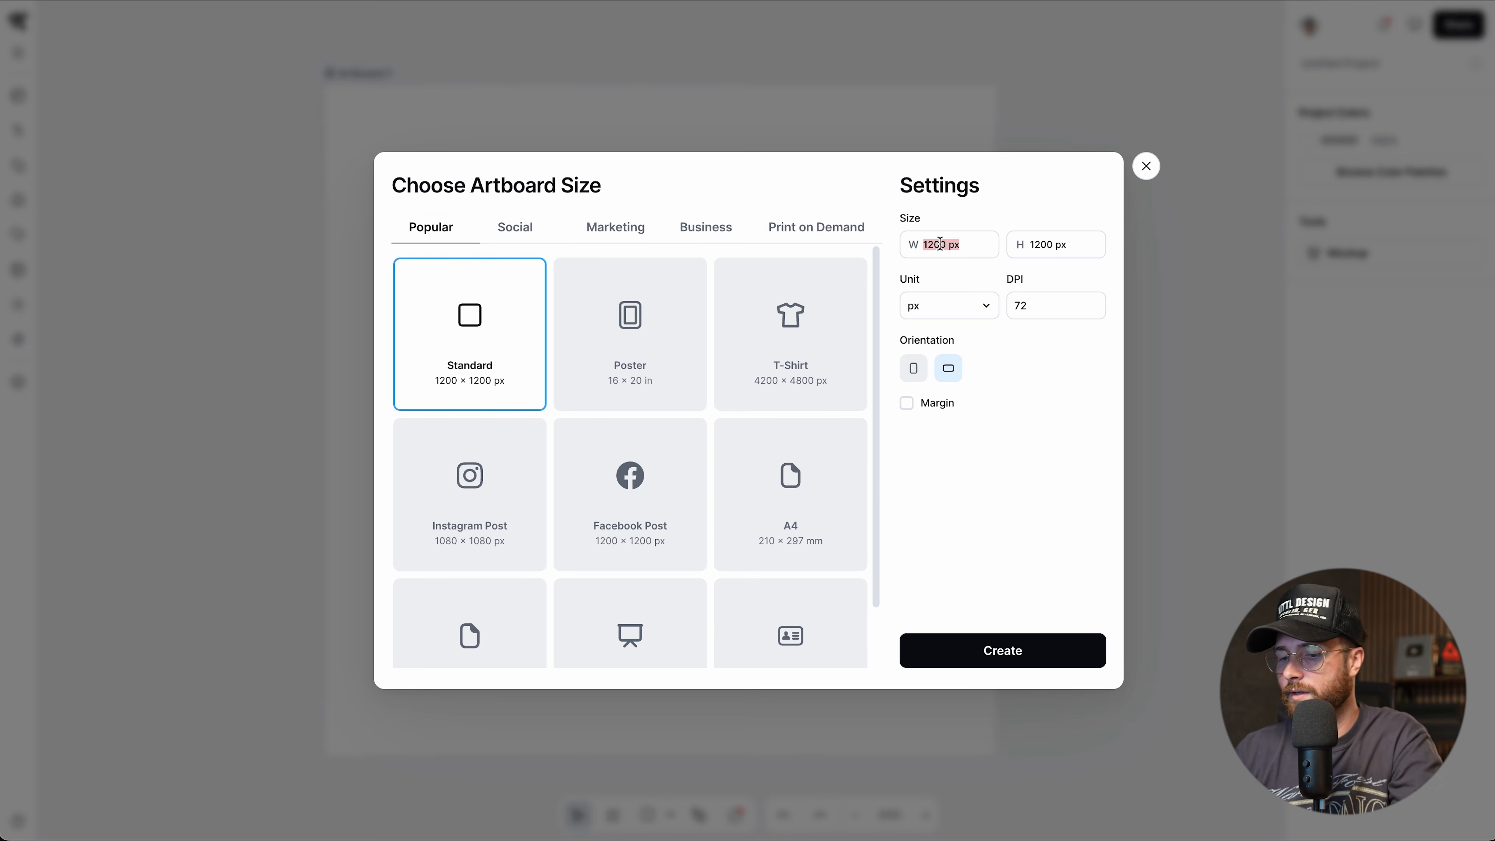
pyautogui.write('2000')
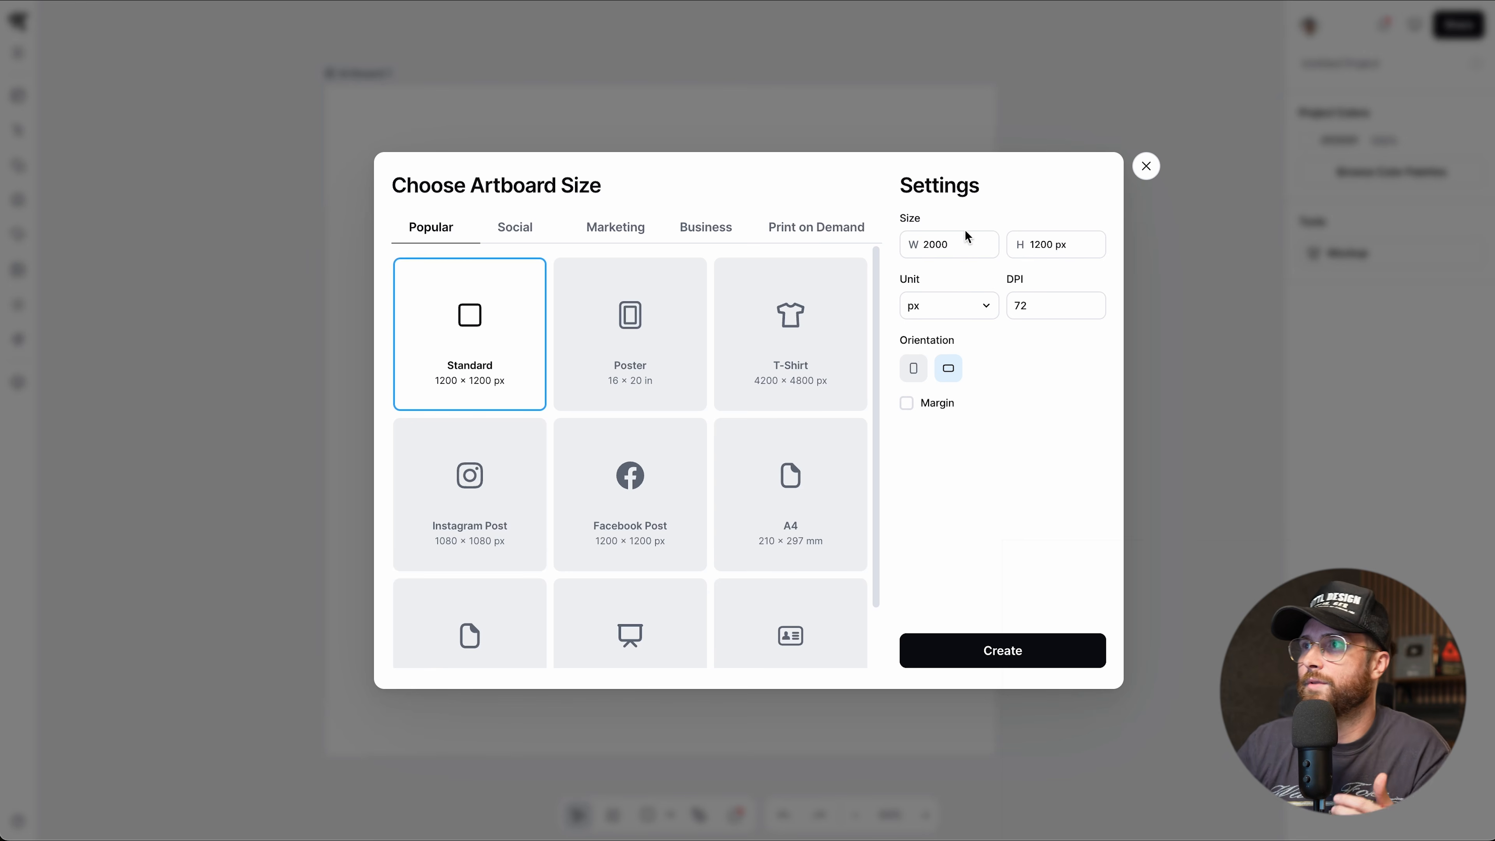
pyautogui.click(988, 198)
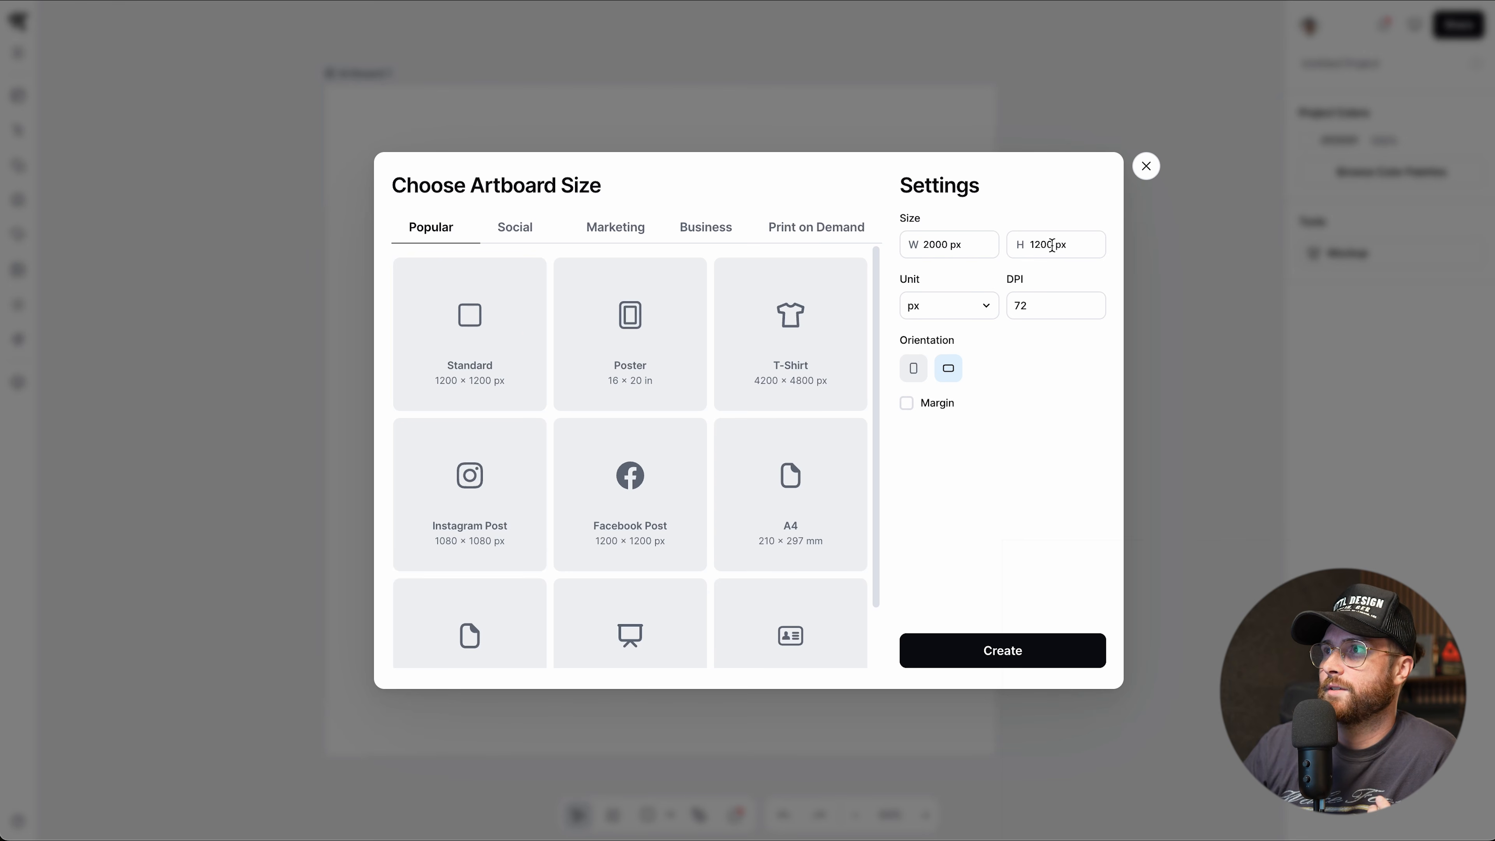
pyautogui.click(979, 318)
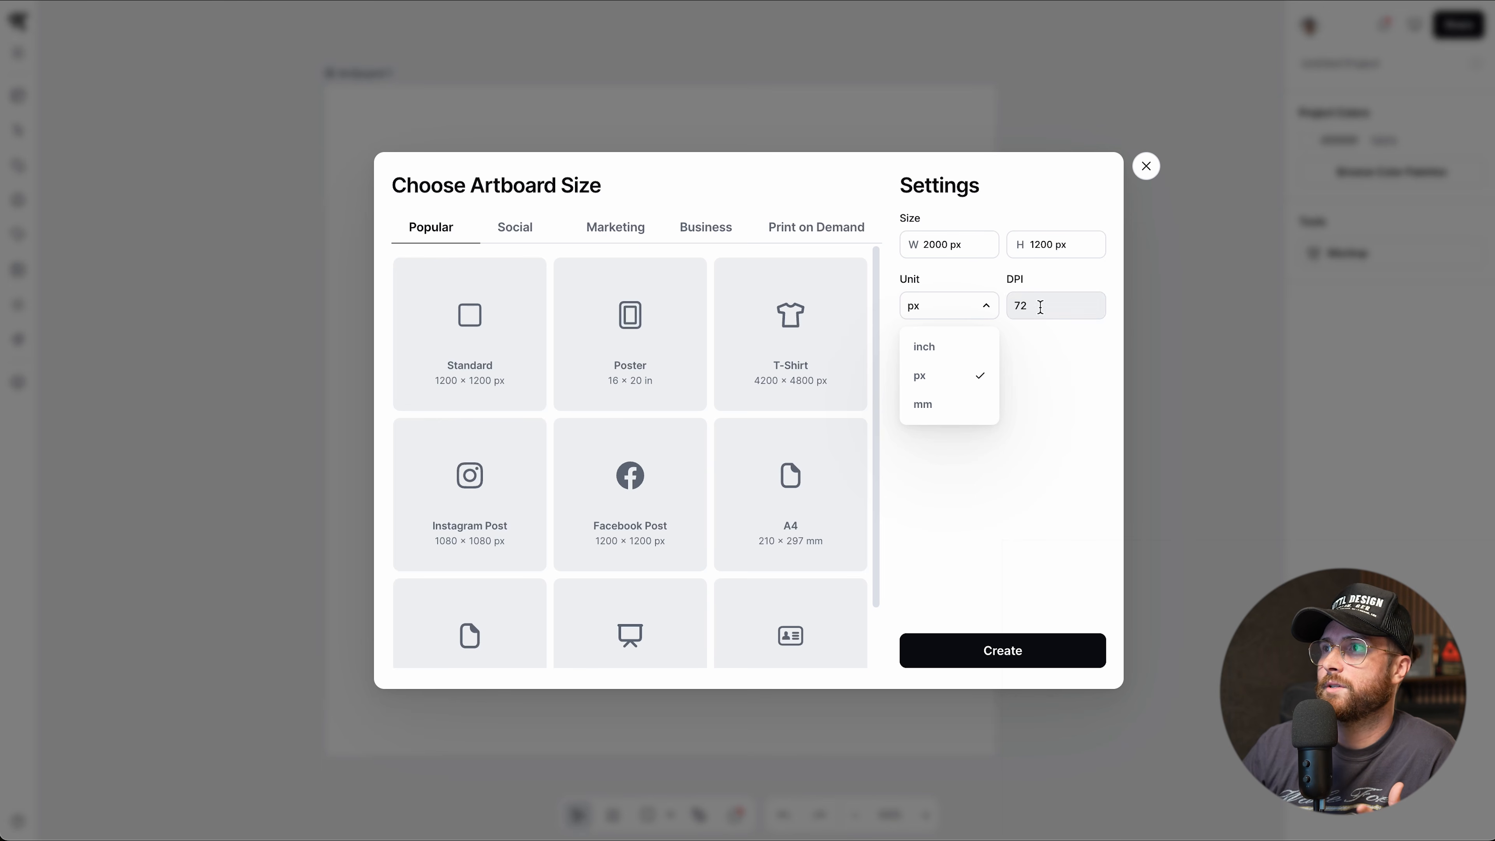
pyautogui.doubleClick(1040, 306)
pyautogui.click(1029, 427)
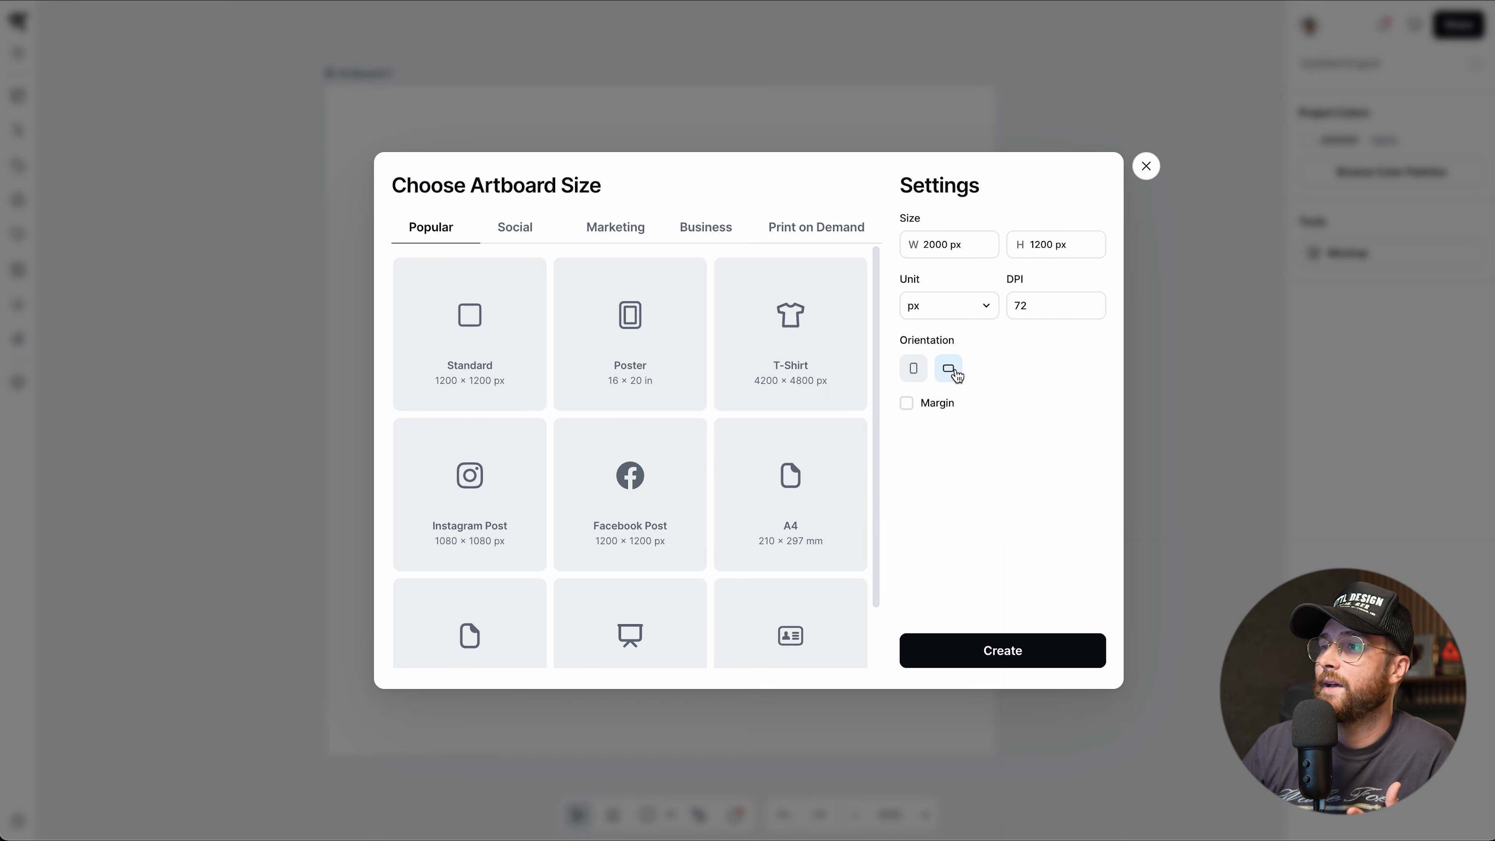
pyautogui.click(909, 409)
pyautogui.click(906, 404)
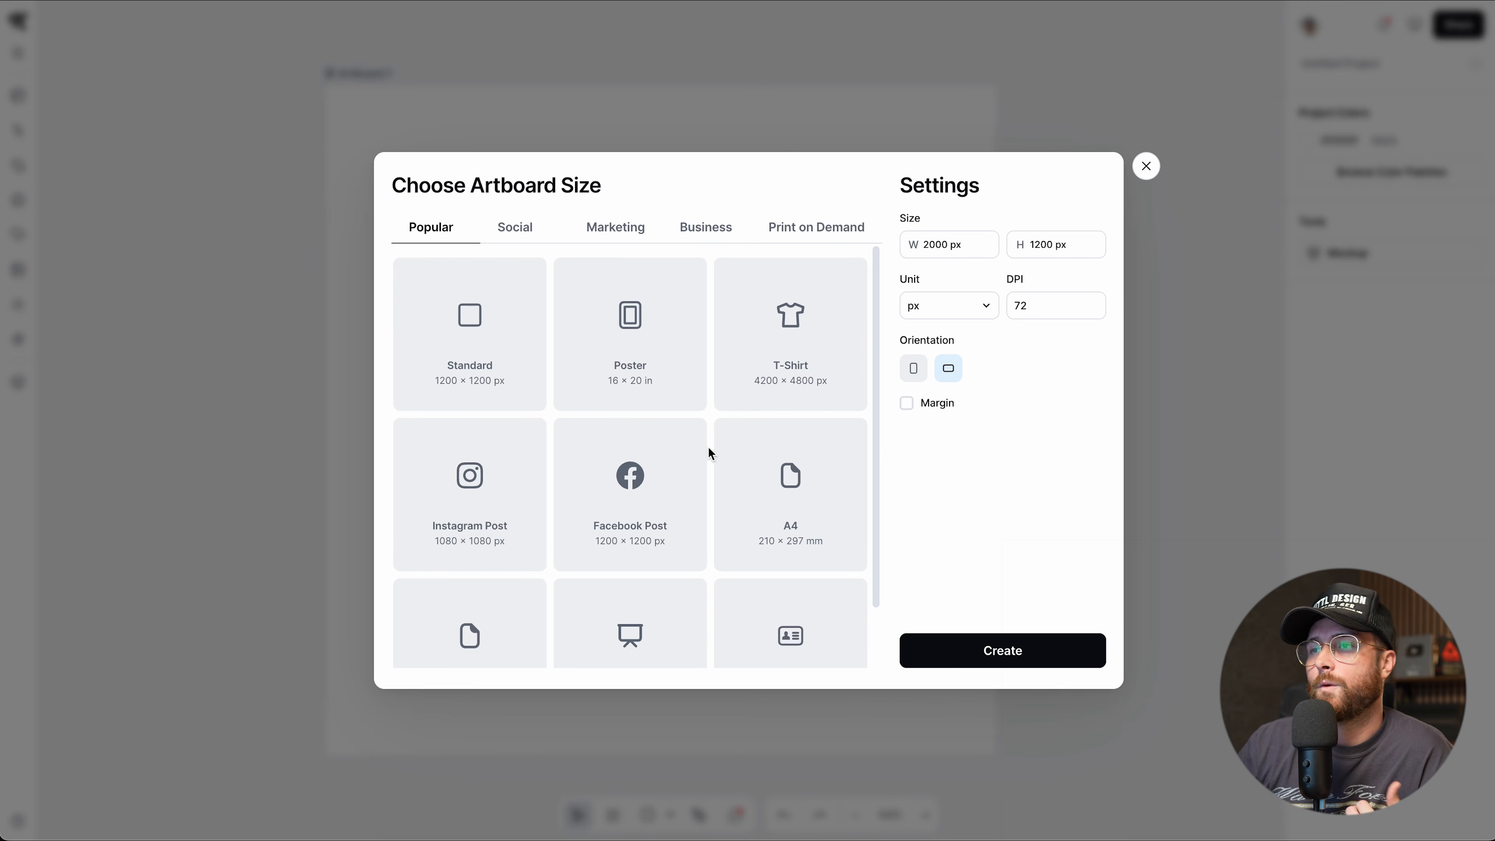
pyautogui.scroll(-2, 708, 452)
pyautogui.scroll(2, 708, 452)
# Create a Printful T-Shirt artboard (3600 × 4800 px, 300 DPI) from the print-on-demand presets.
pyautogui.click(516, 238)
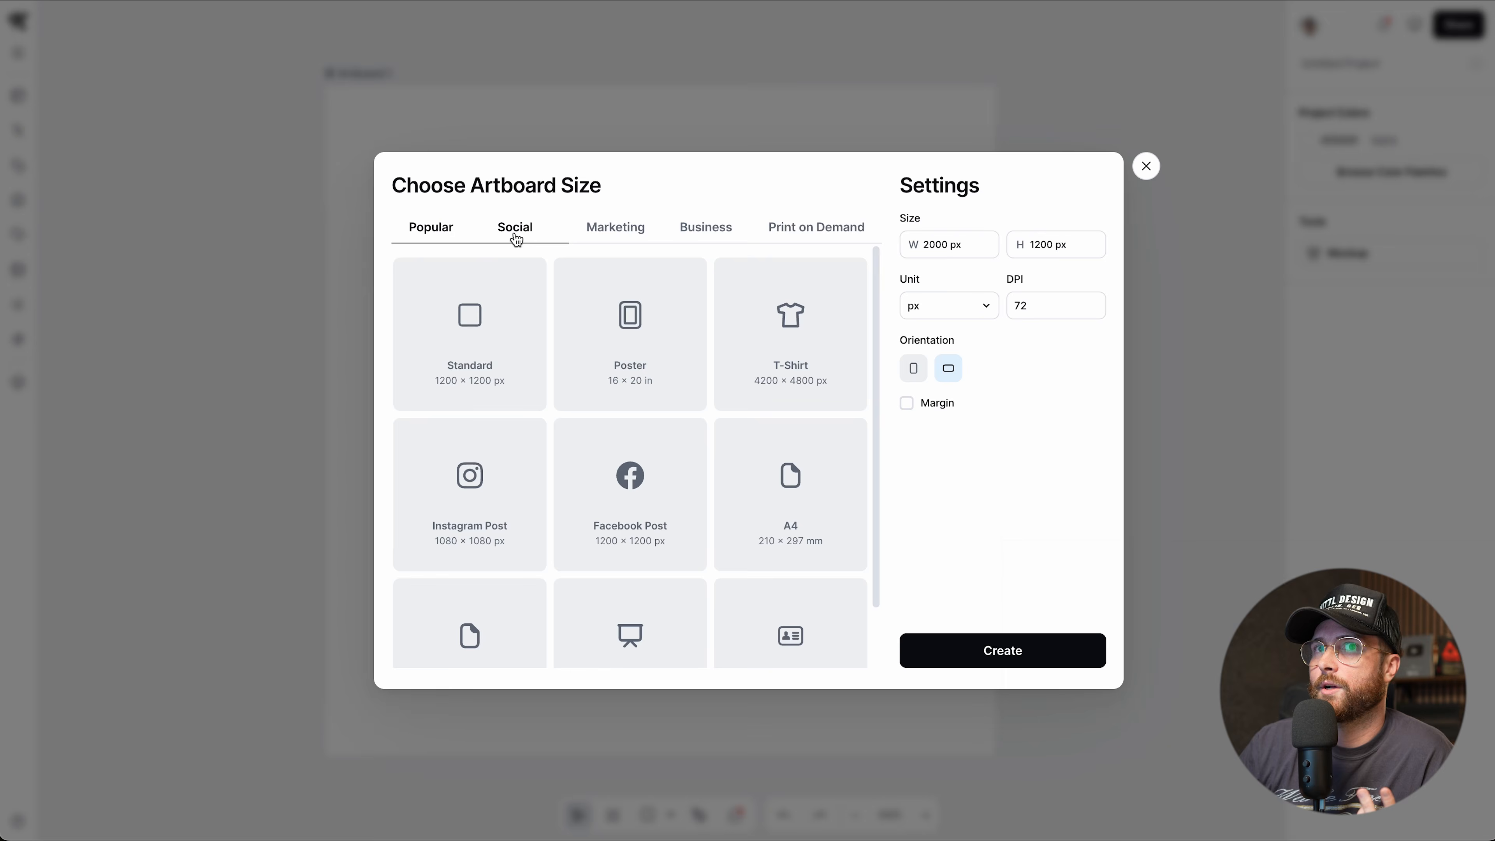
pyautogui.click(614, 237)
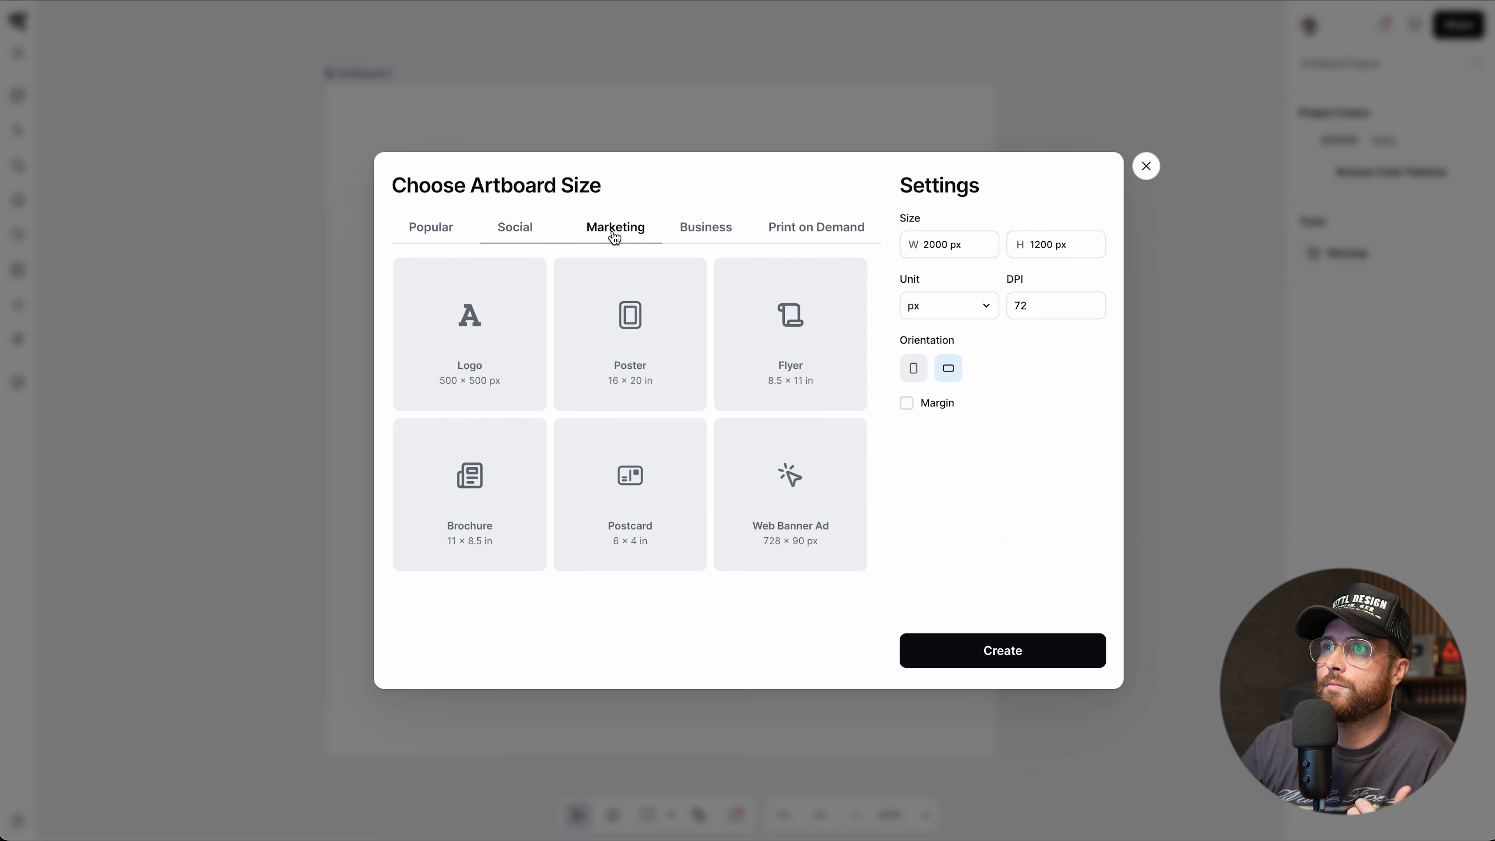
pyautogui.click(788, 238)
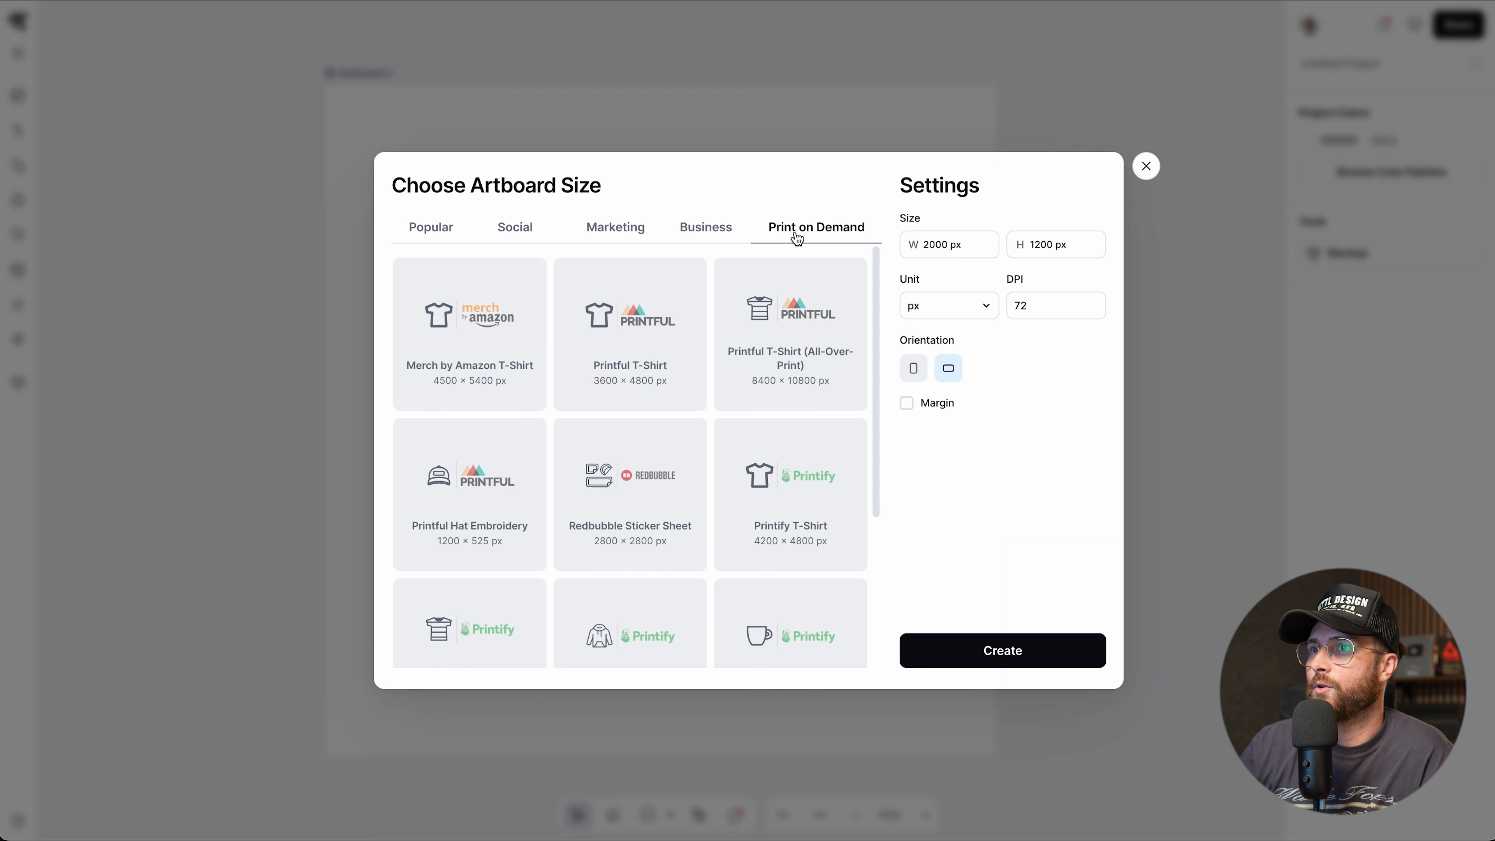
pyautogui.click(619, 342)
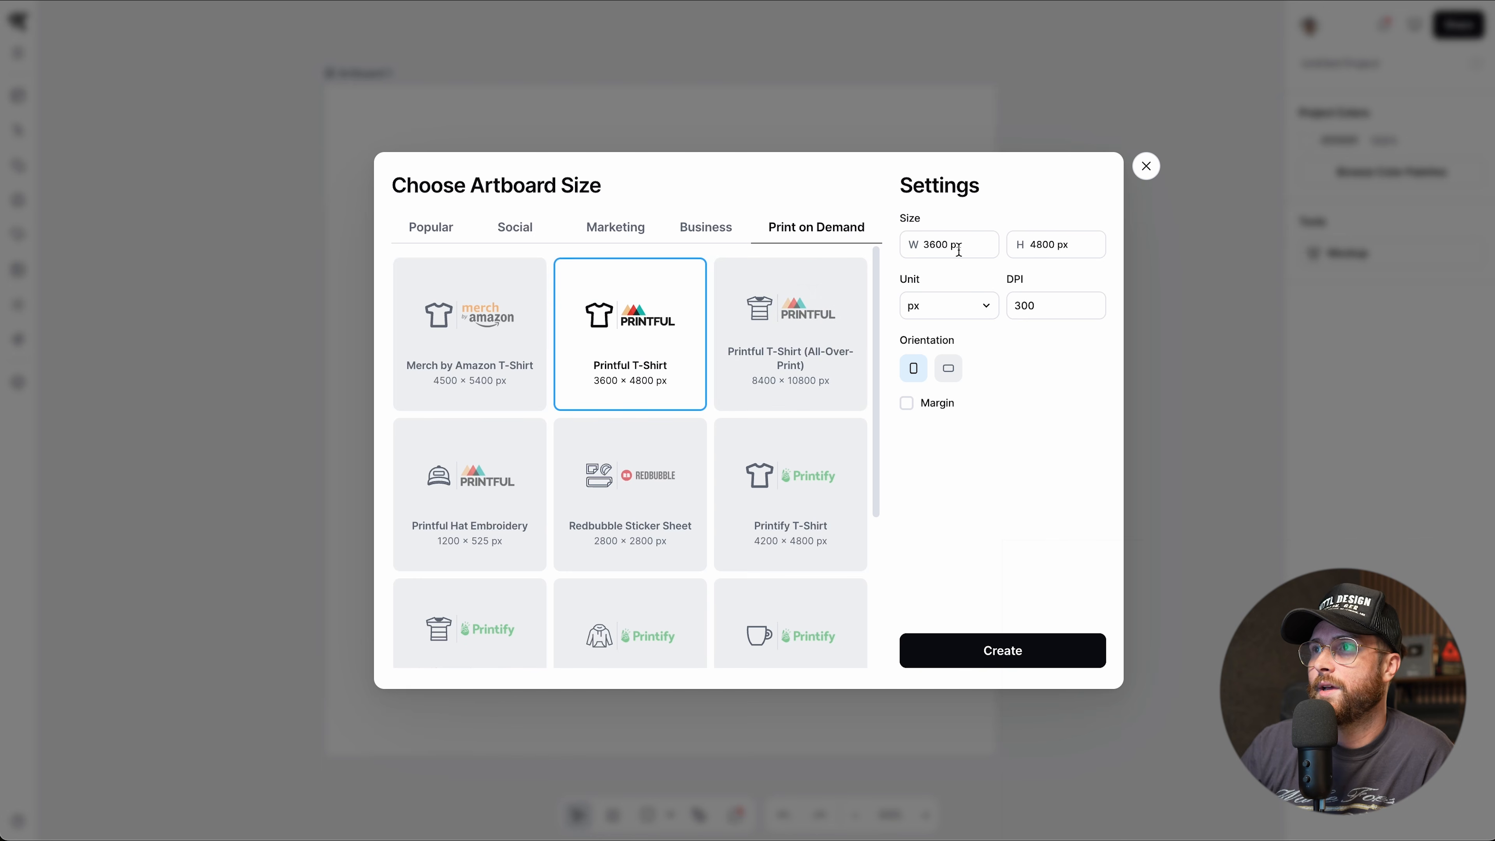
pyautogui.click(991, 653)
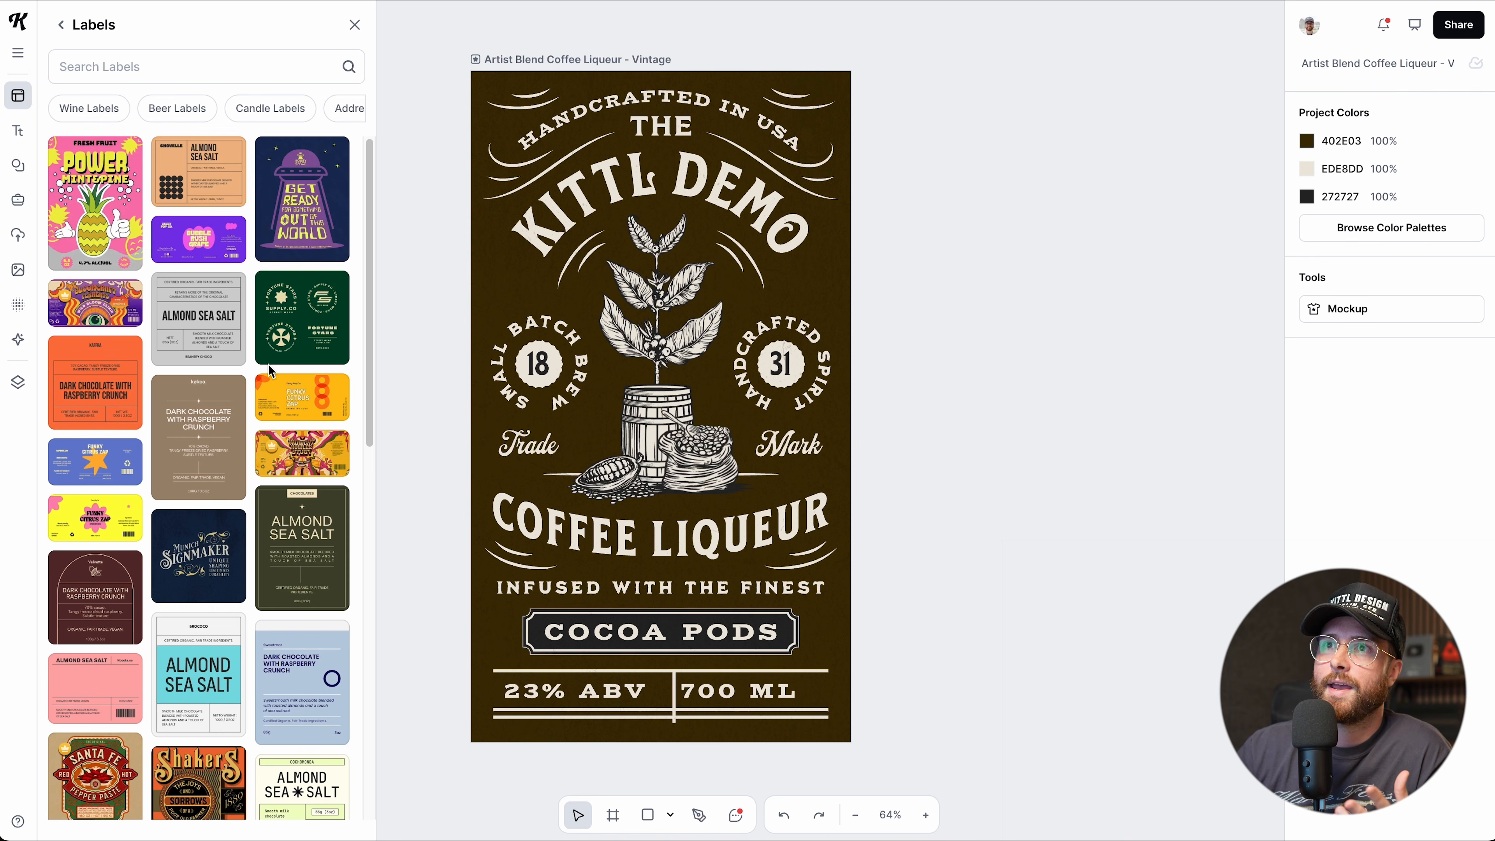
# Scroll down the Labels templates and add Azurish Whiskey to the canvas.
pyautogui.scroll(-2, 271, 371)
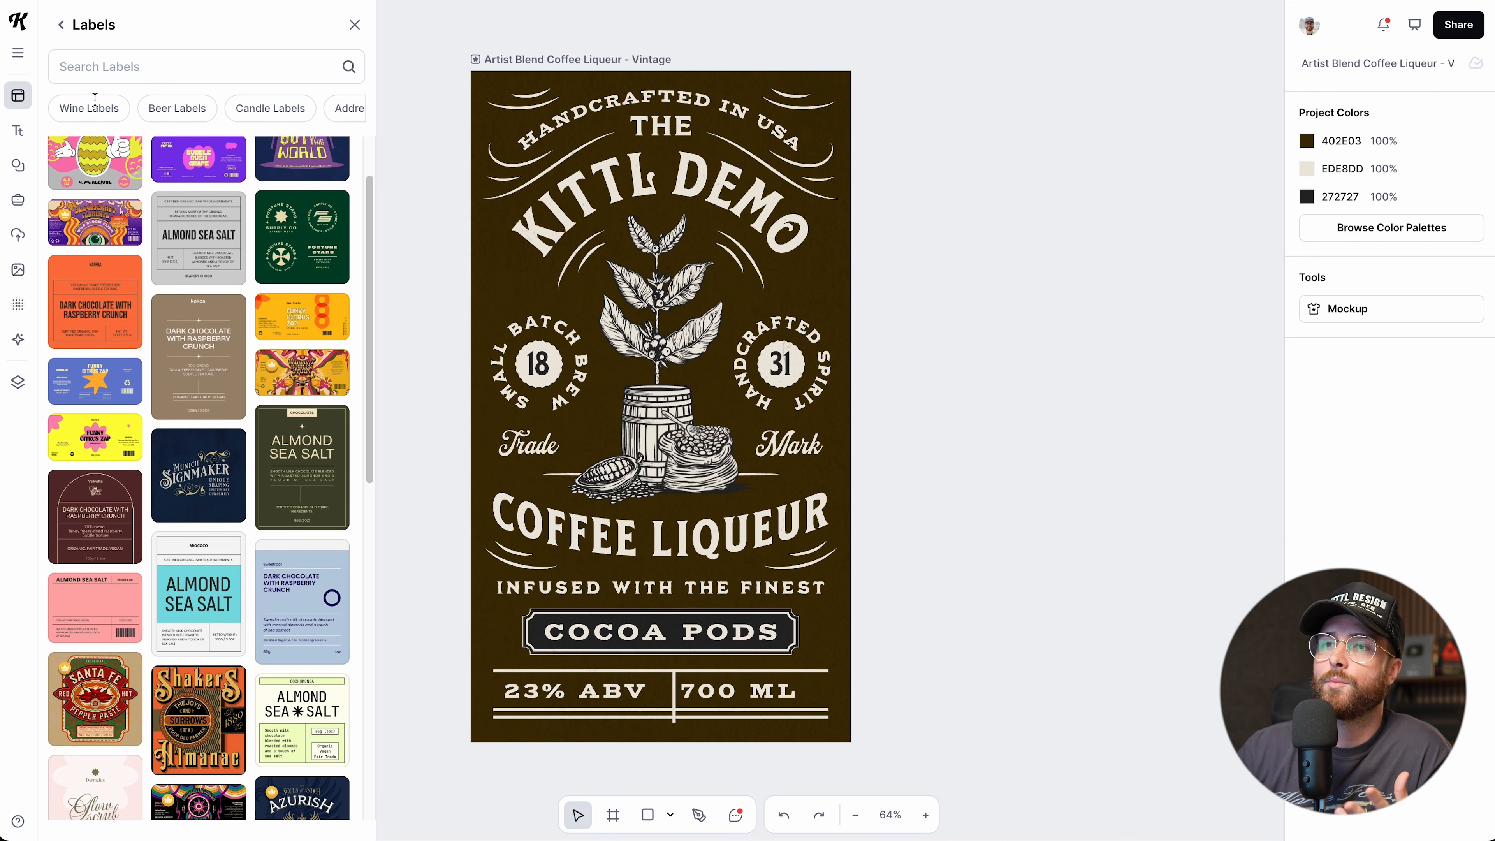
pyautogui.scroll(-1, 192, 431)
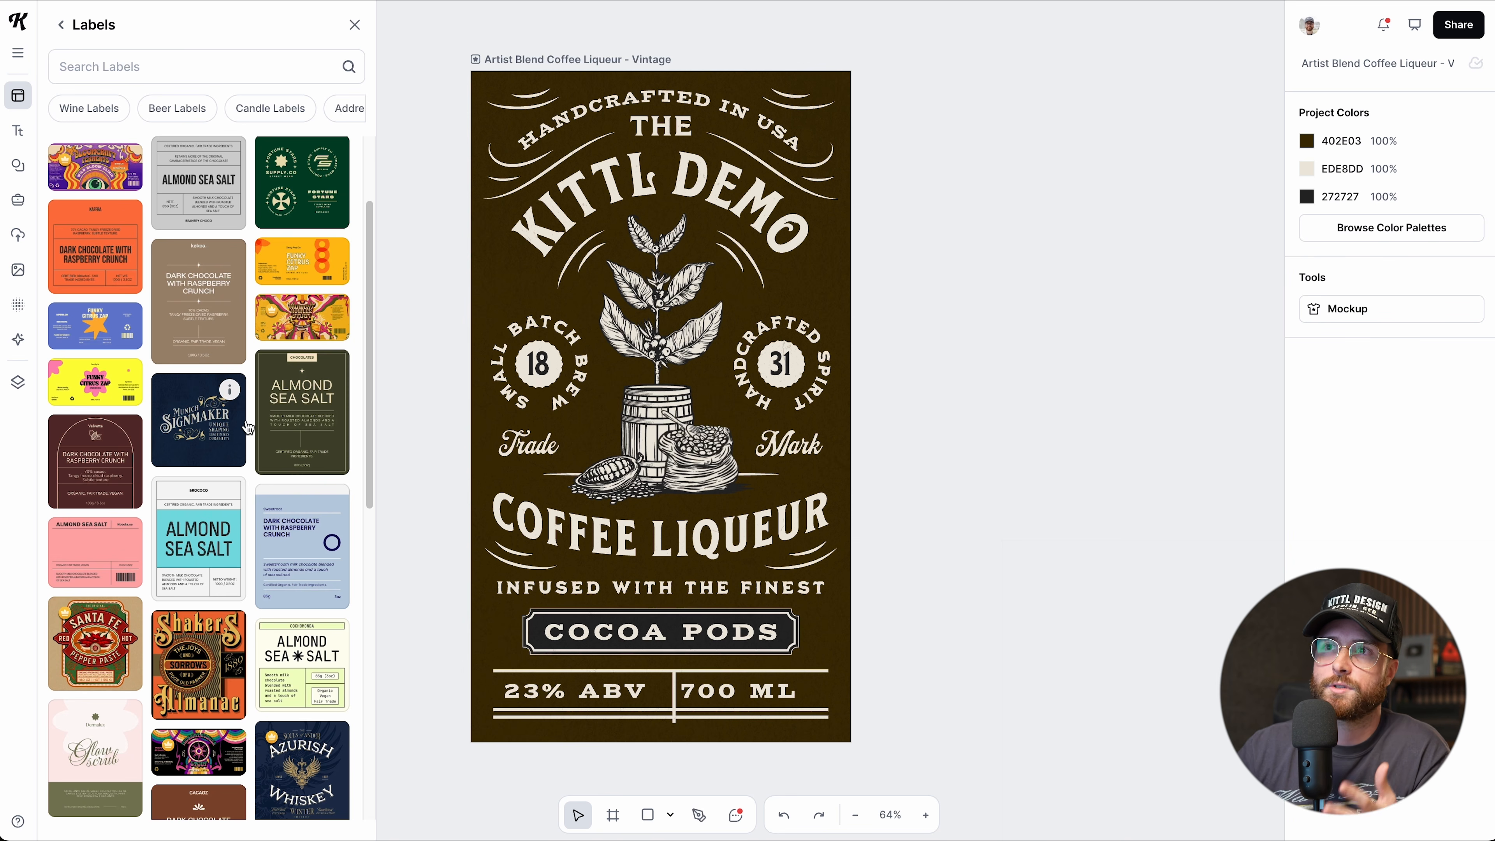
pyautogui.scroll(-1, 247, 428)
pyautogui.scroll(-5, 247, 428)
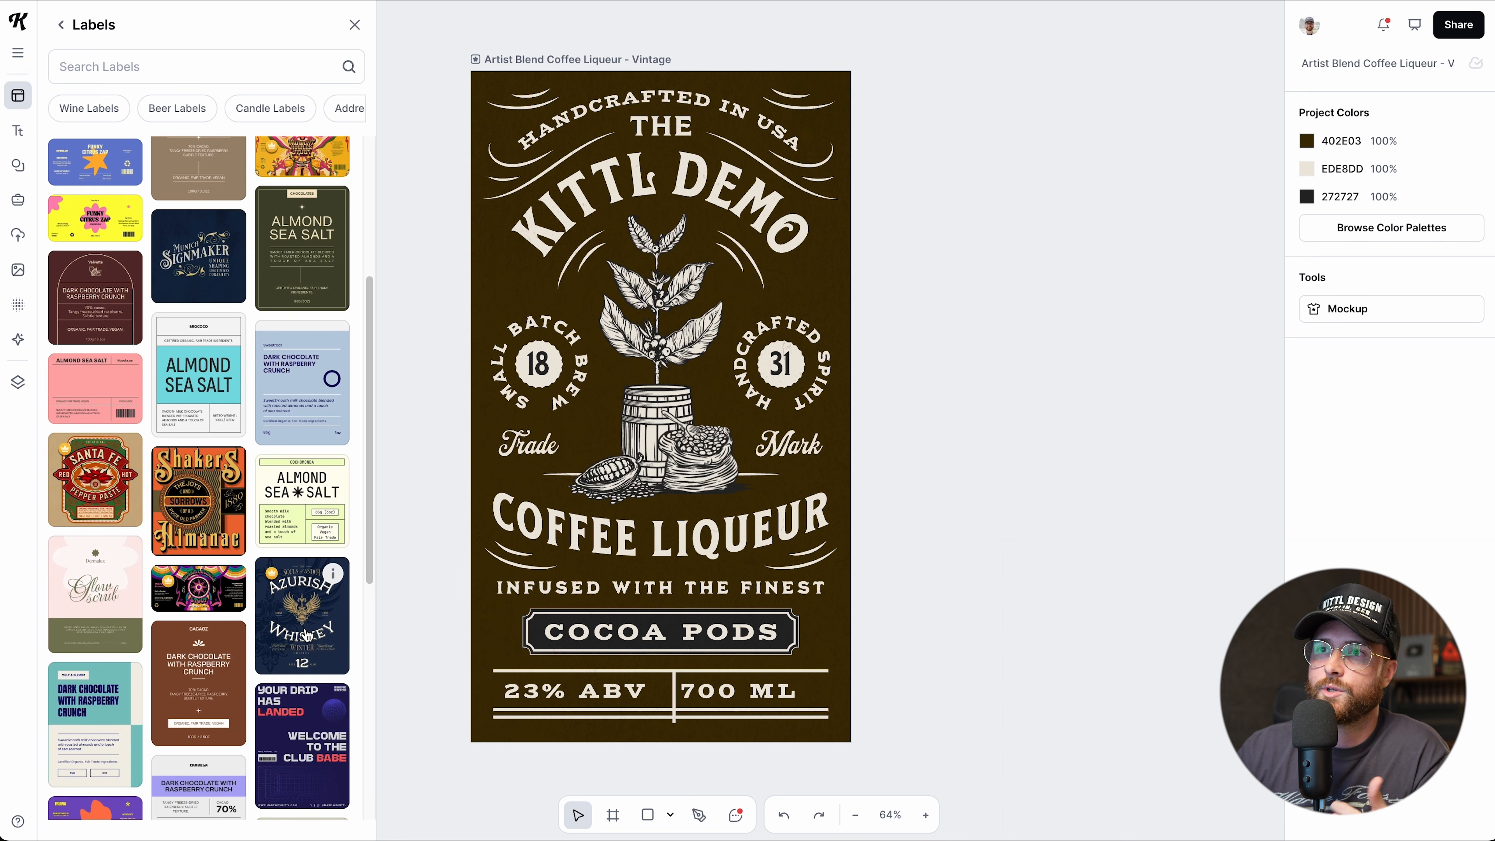
pyautogui.click(306, 635)
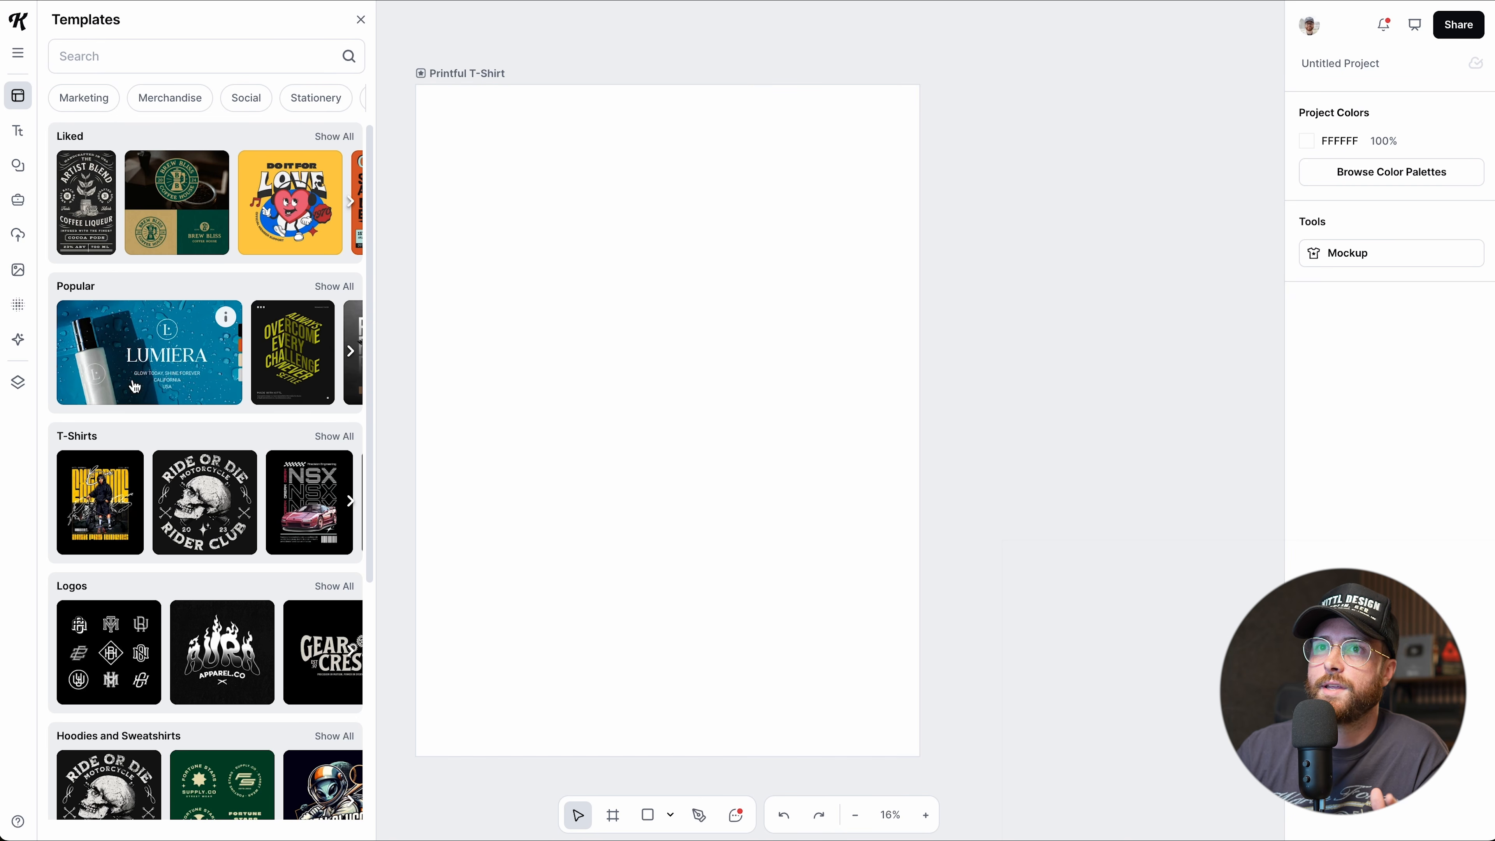
# Add the Sunshine Feels Good template, then search Social templates for 'minimal'.
pyautogui.scroll(-6, 134, 386)
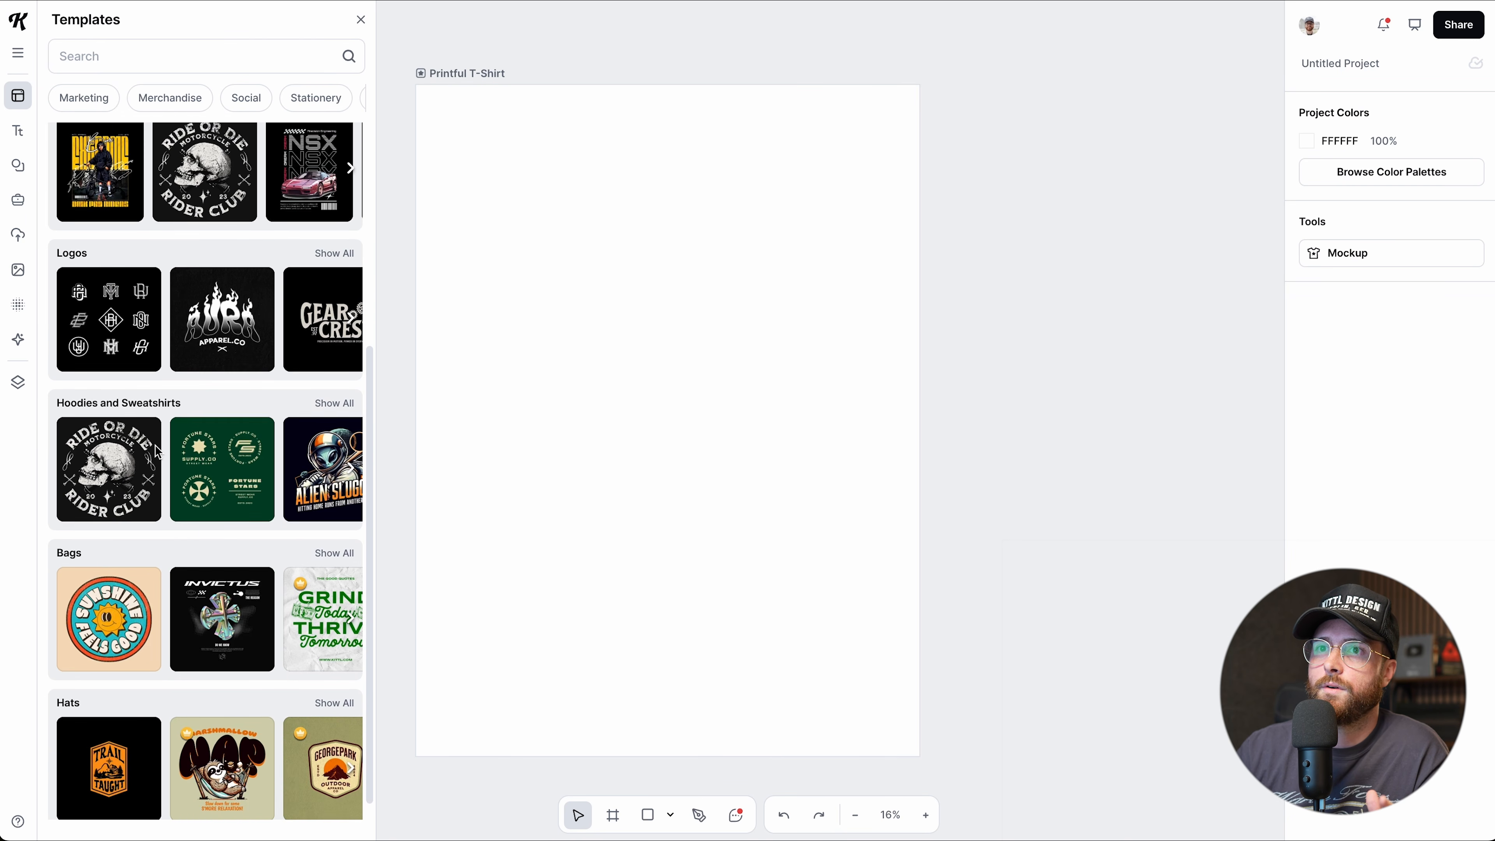
pyautogui.click(113, 609)
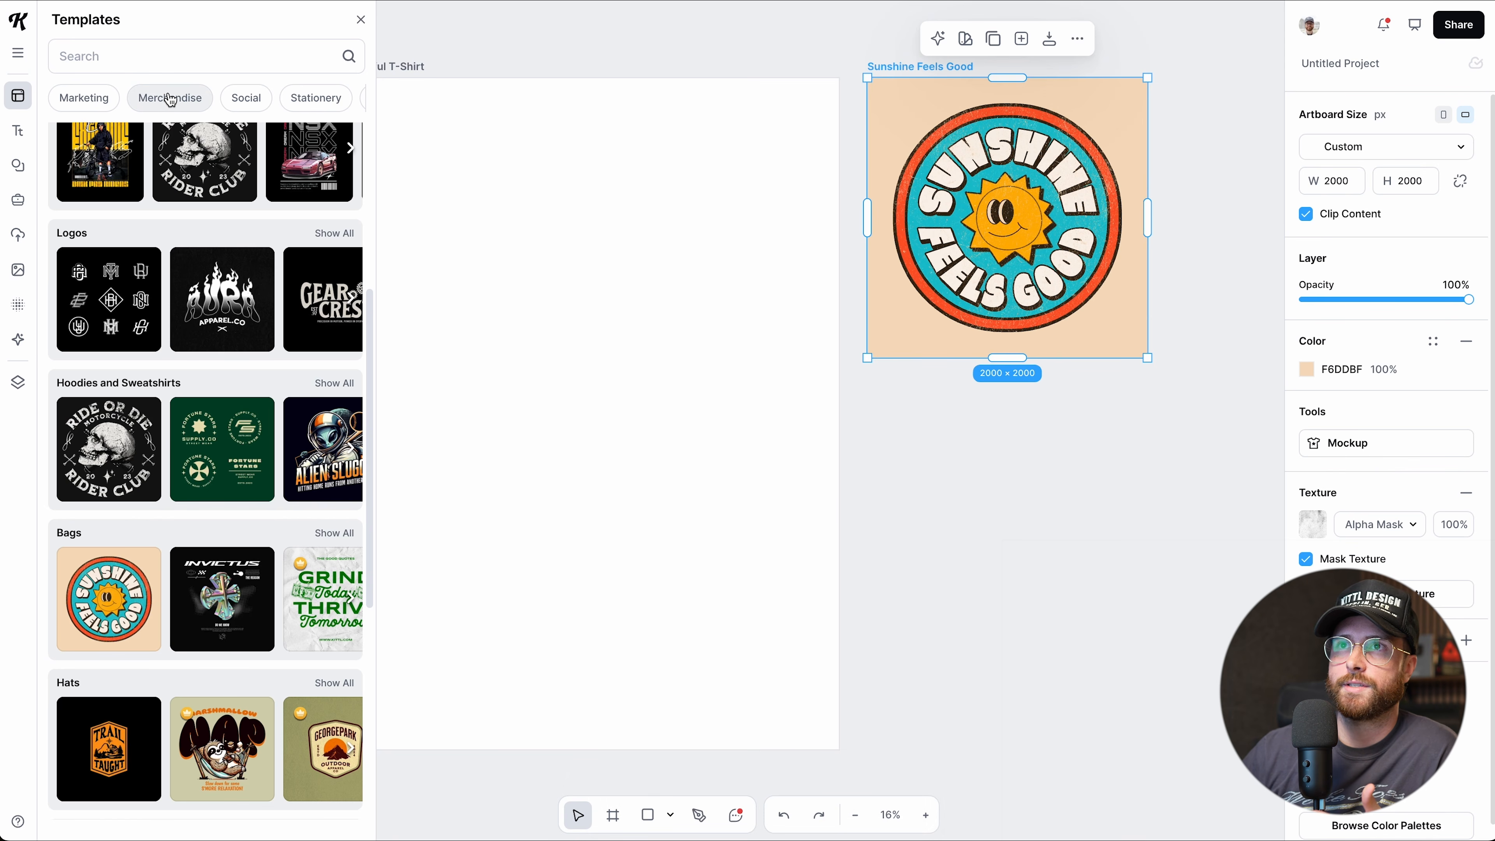
pyautogui.click(244, 98)
pyautogui.scroll(6, 174, 290)
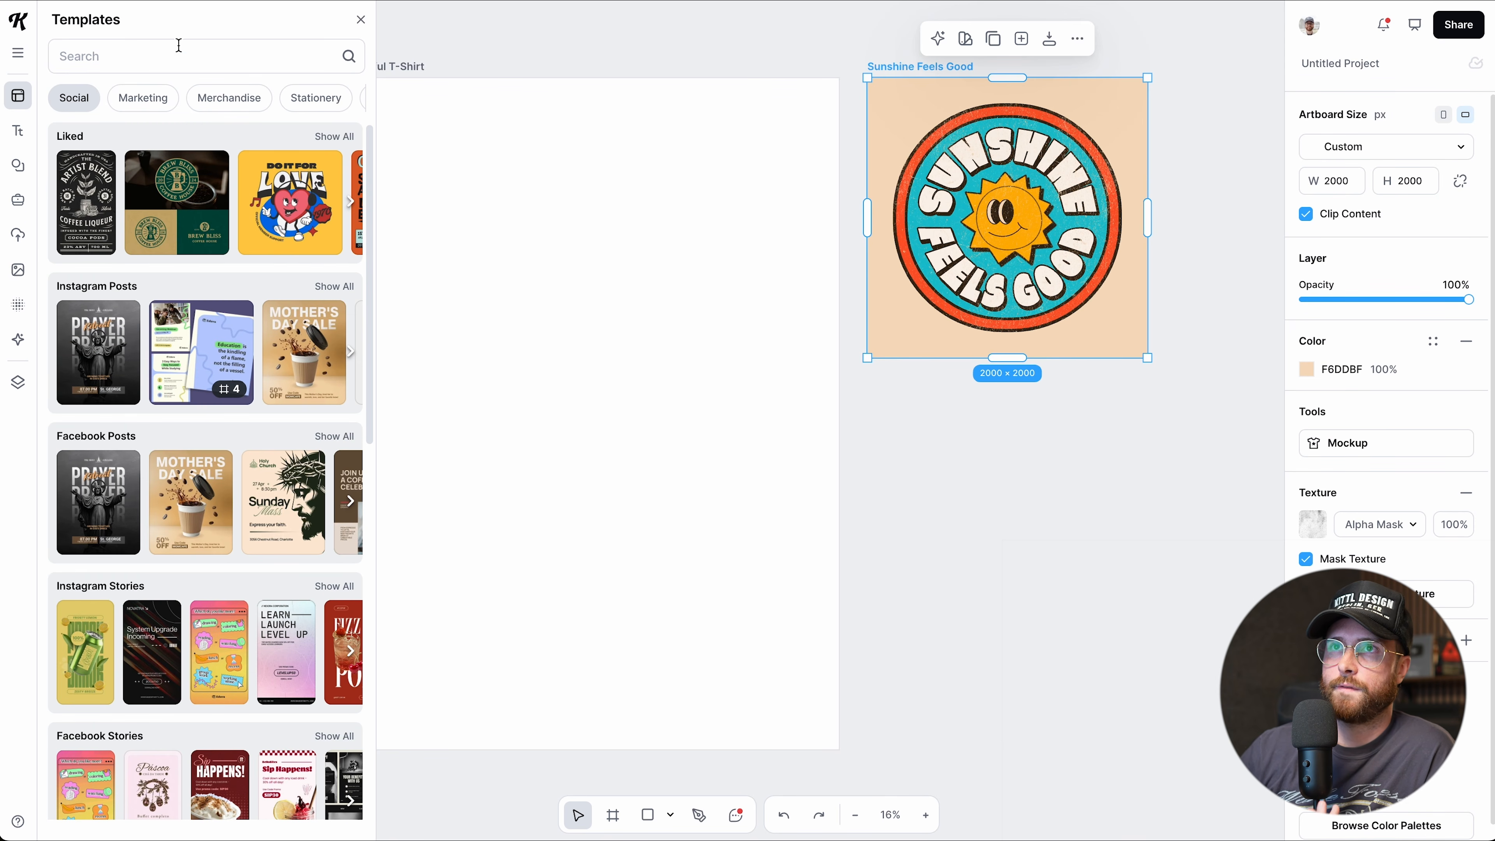
pyautogui.click(163, 59)
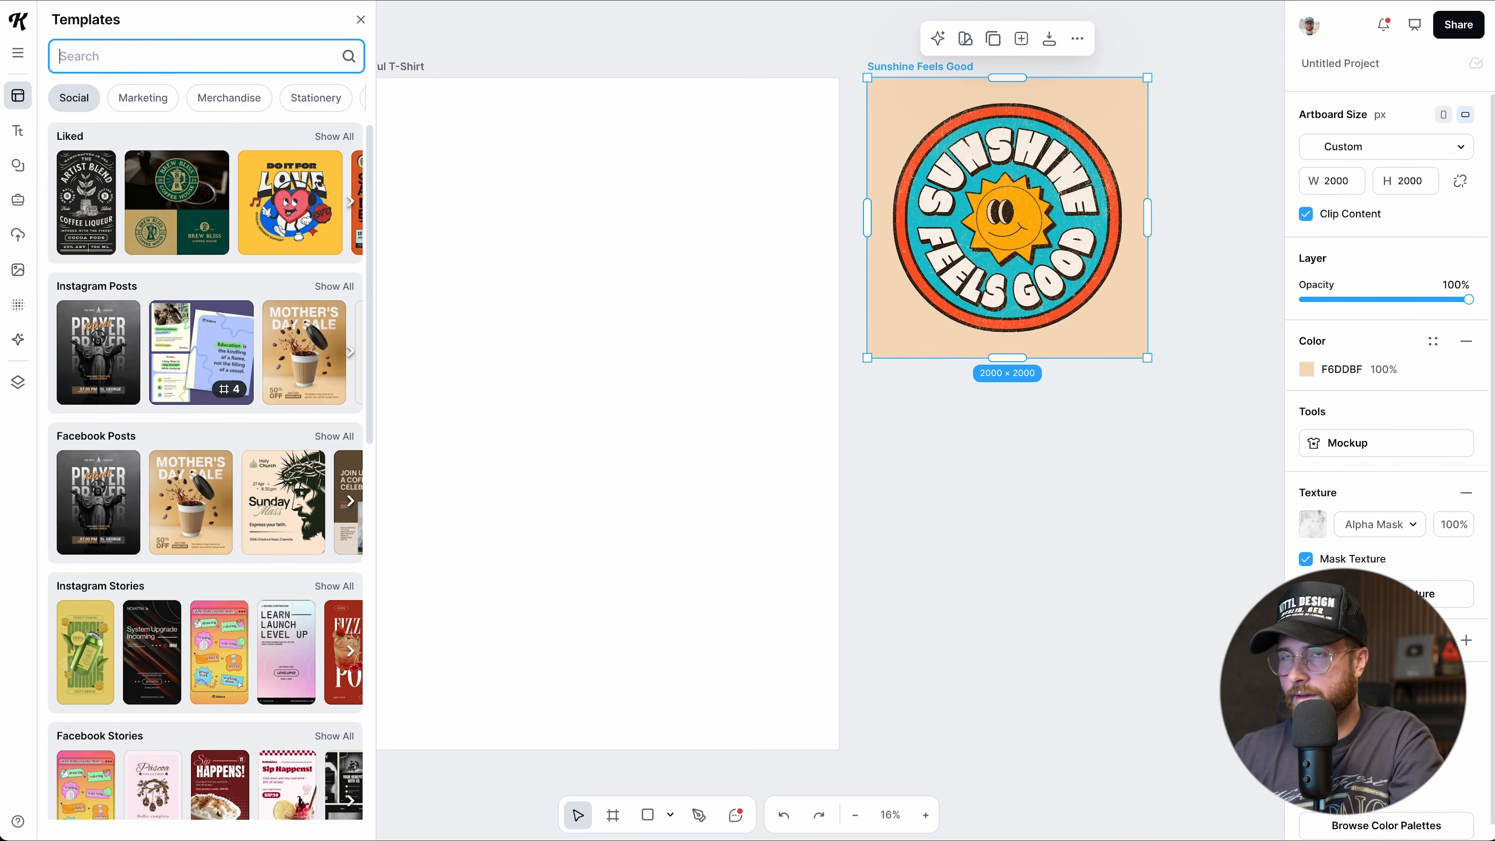
pyautogui.write('minimal')
pyautogui.press('Return')
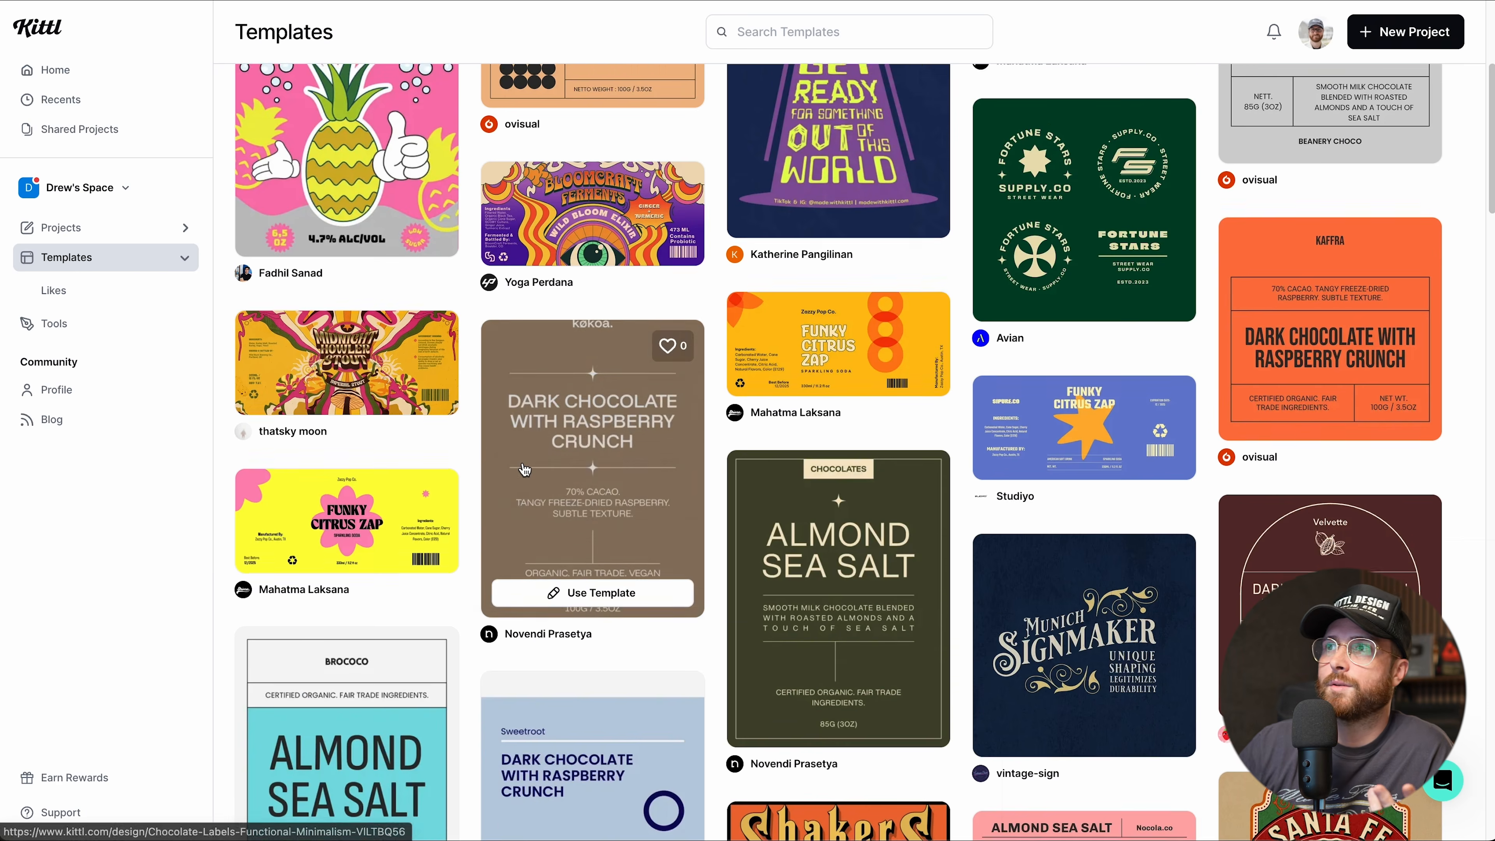
pyautogui.scroll(6, 525, 470)
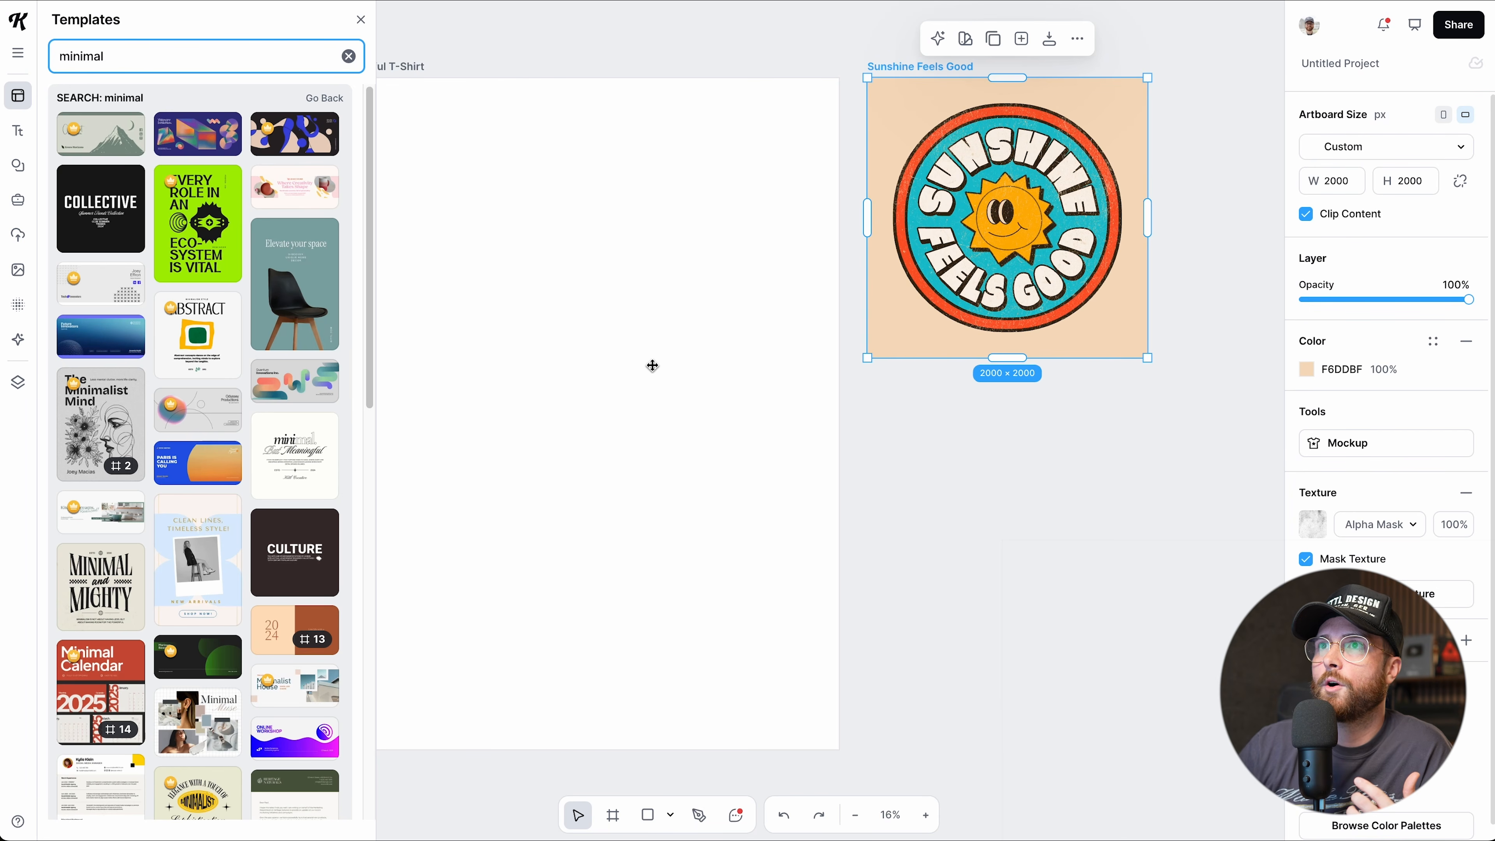
pyautogui.hscroll(-1, 654, 366)
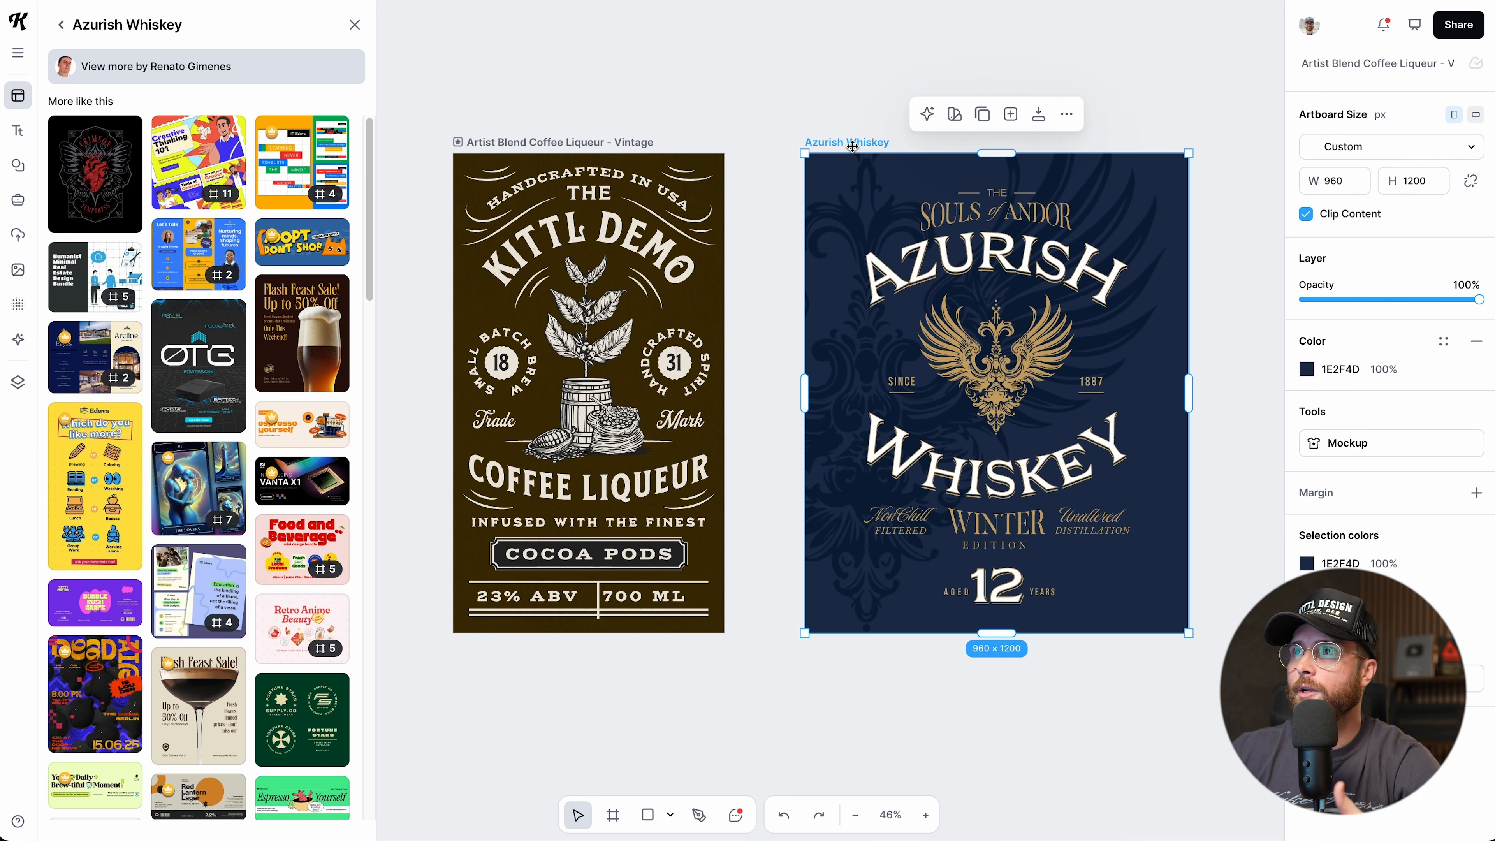
# Delete the Azurish Whiskey artboard, fit the view to the coffee label, and close the template browser.
pyautogui.moveTo(852, 147); pyautogui.dragTo(858, 145)
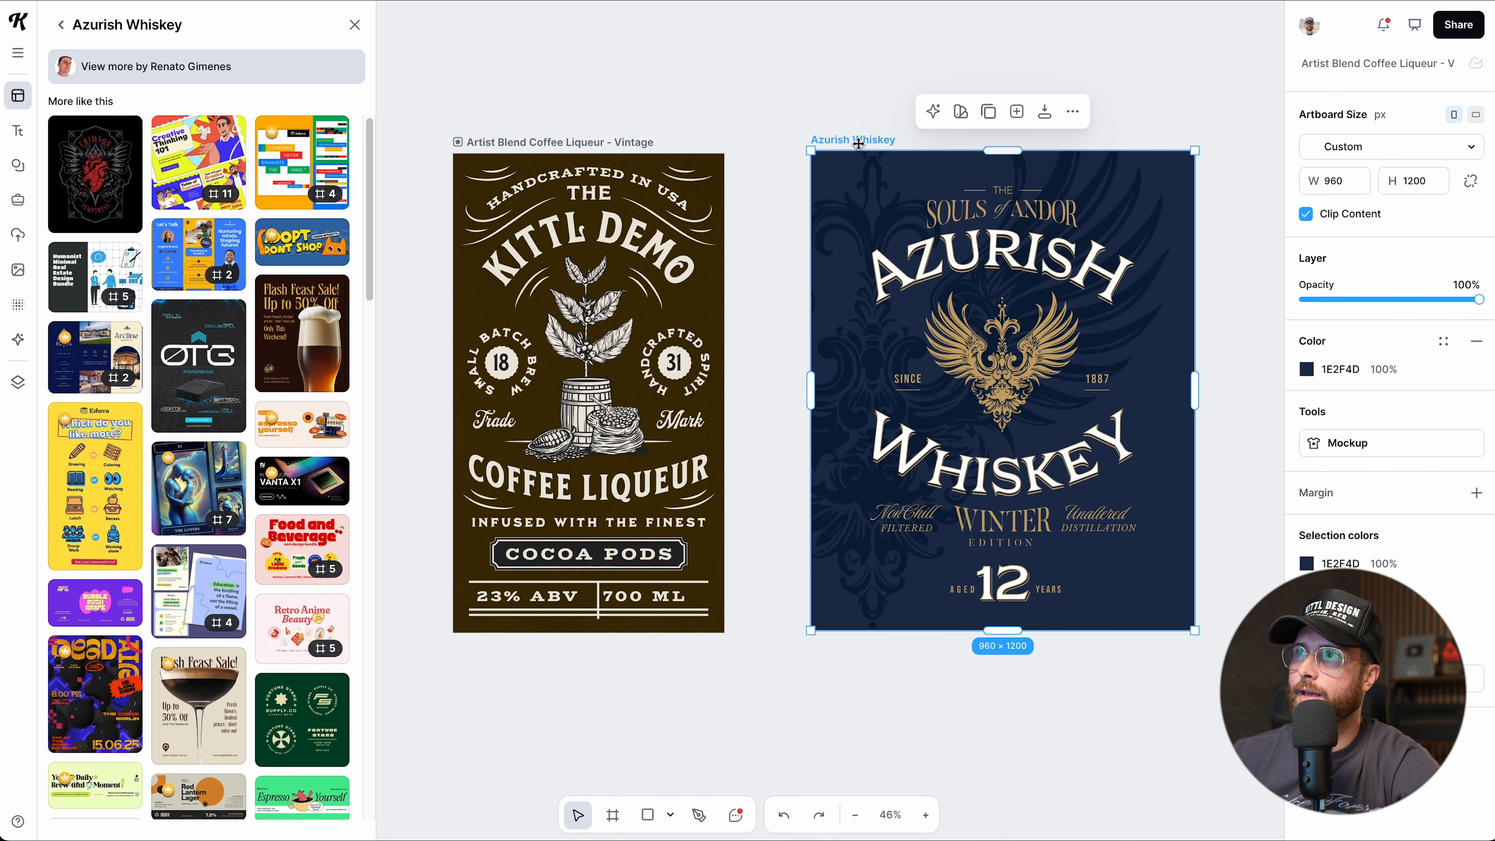
pyautogui.moveTo(858, 144); pyautogui.dragTo(832, 133)
pyautogui.click(597, 141)
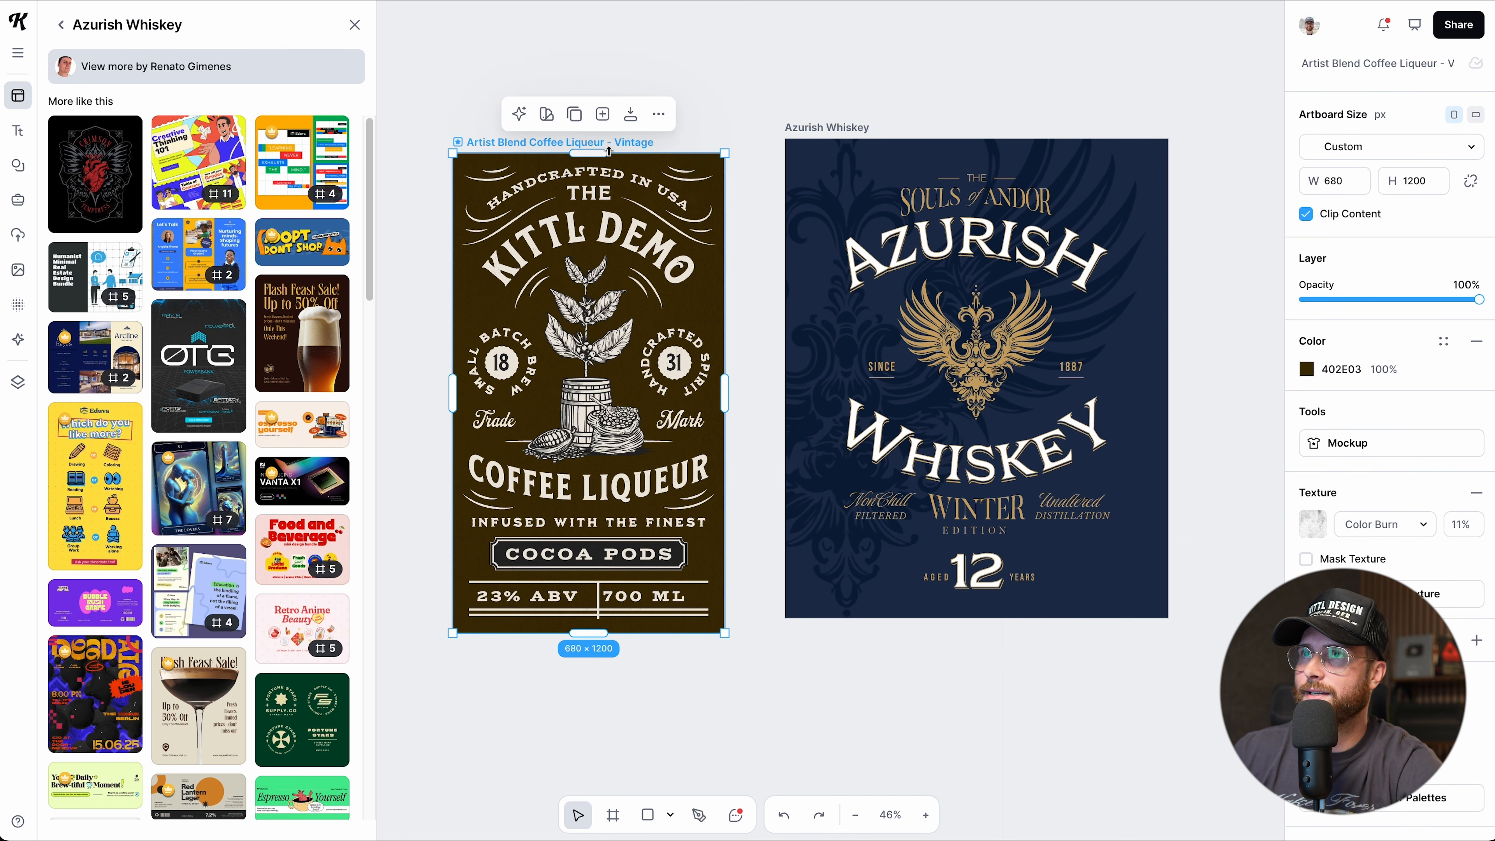
pyautogui.moveTo(807, 133); pyautogui.dragTo(815, 126)
pyautogui.press('Delete')
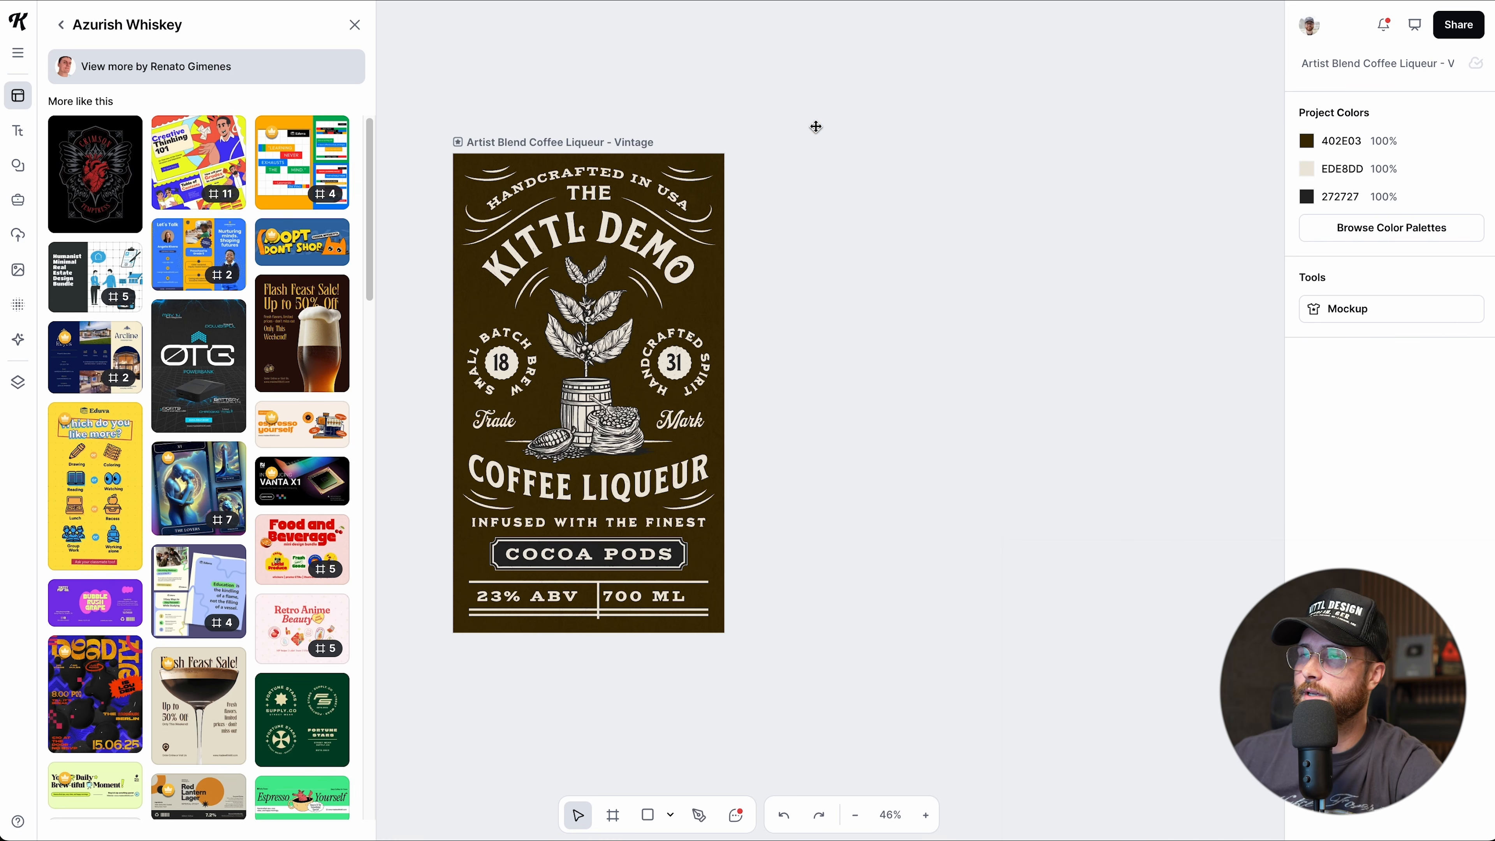
pyautogui.hotkey('shift', '1')
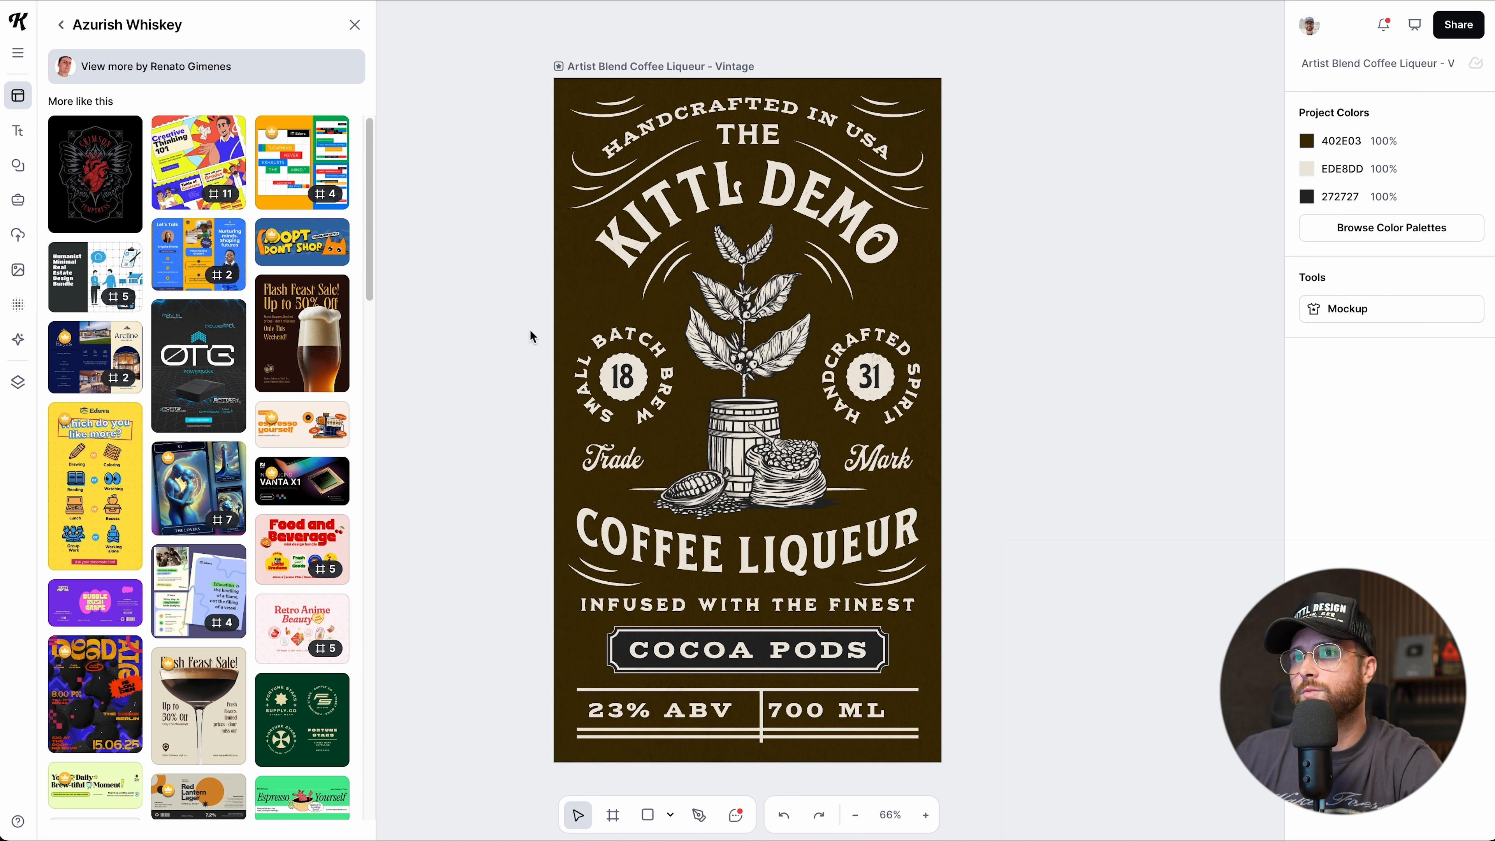
pyautogui.click(355, 26)
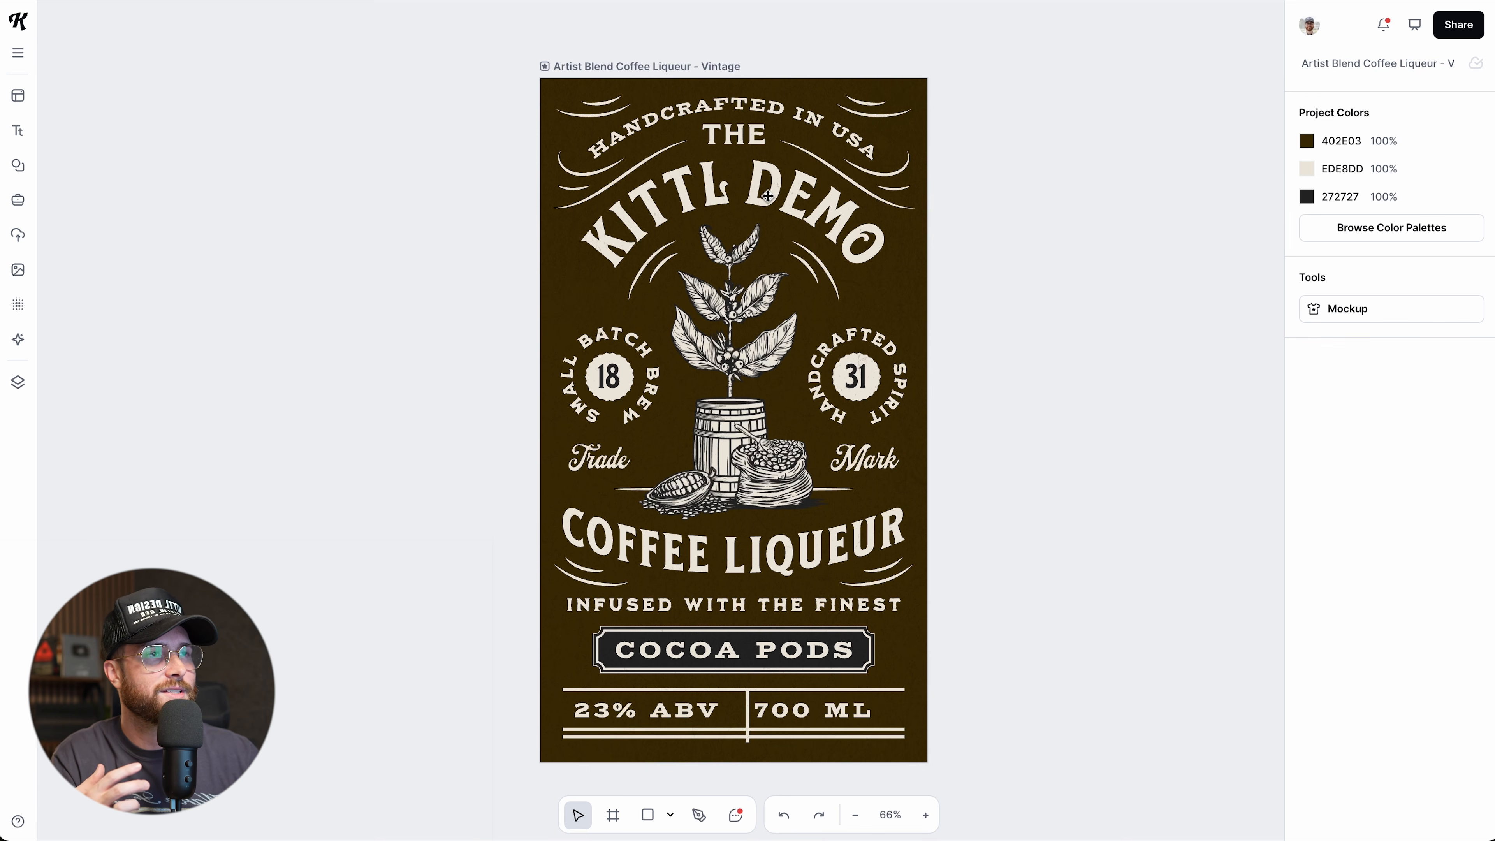
# Check the KITTL DEMO headline's typeface, then move the 680 × 1200 label artboard slightly up-left.
pyautogui.click(767, 196)
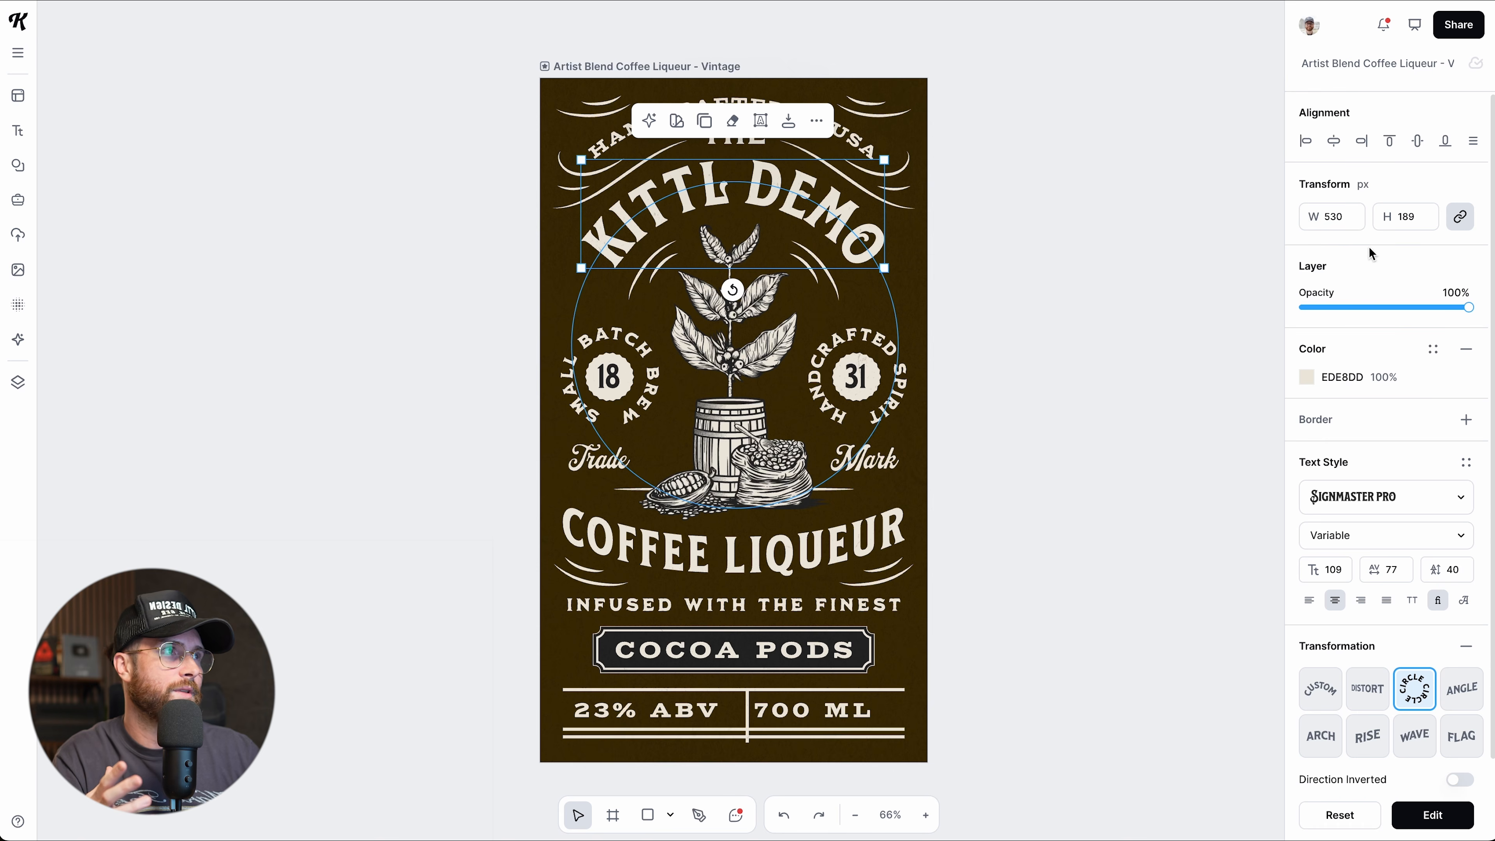
pyautogui.scroll(-1, 1379, 382)
pyautogui.scroll(-2, 1379, 381)
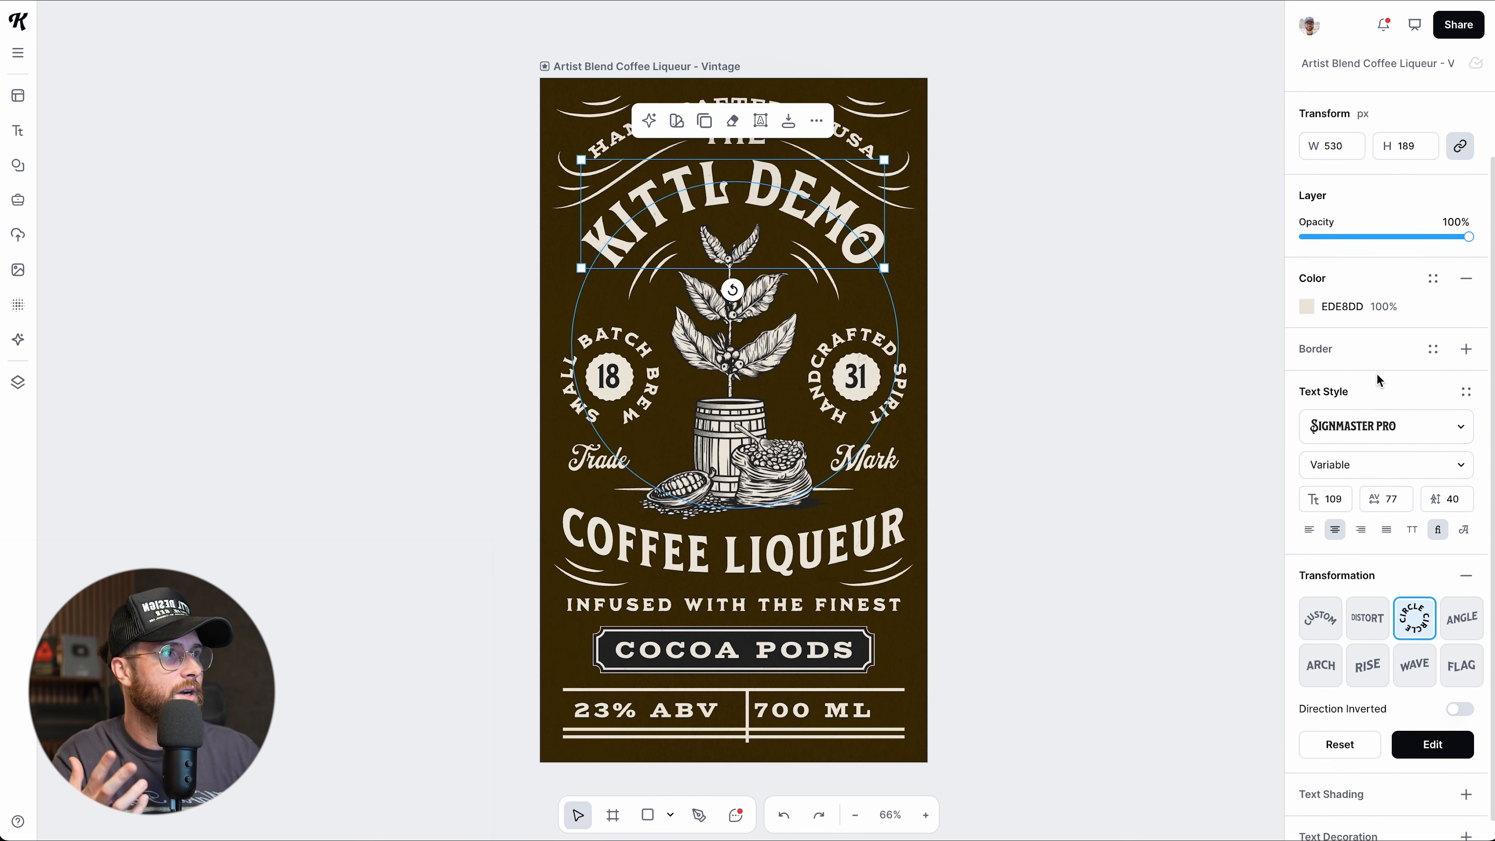
pyautogui.click(1370, 411)
pyautogui.click(1370, 411)
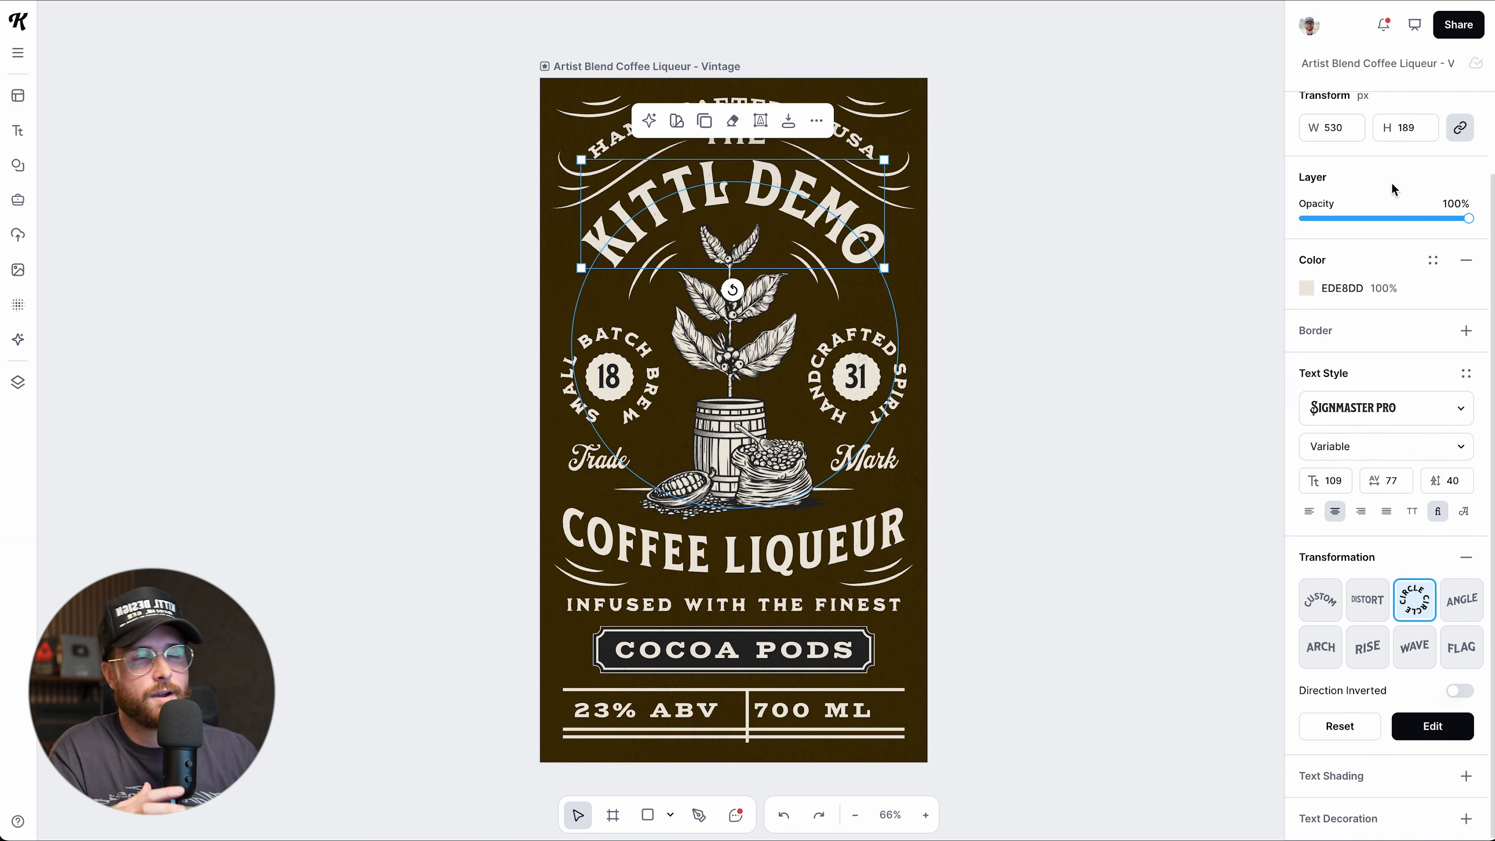
pyautogui.click(1049, 341)
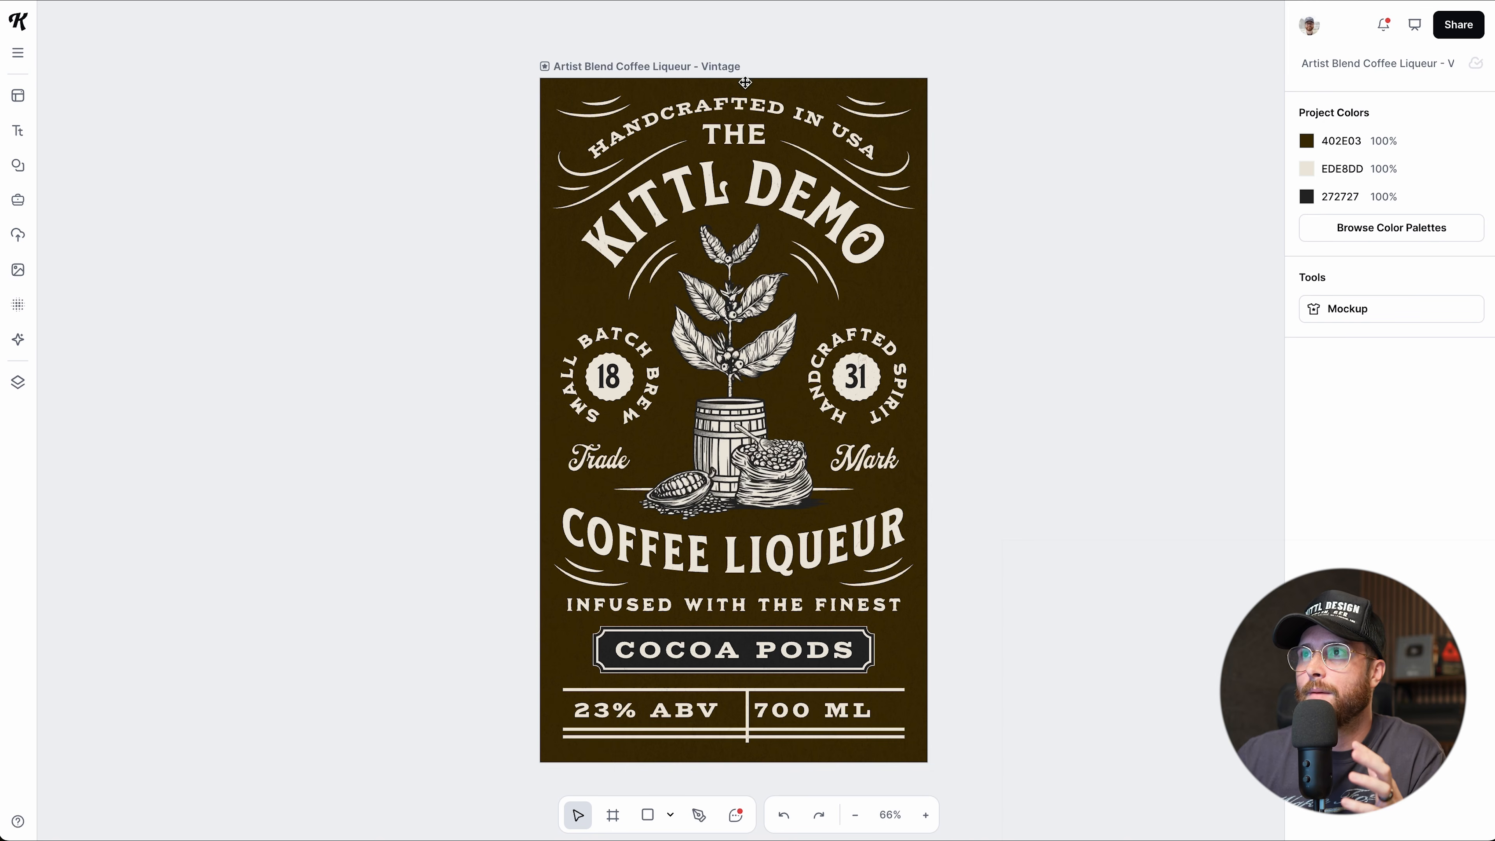
pyautogui.moveTo(723, 70); pyautogui.dragTo(714, 54)
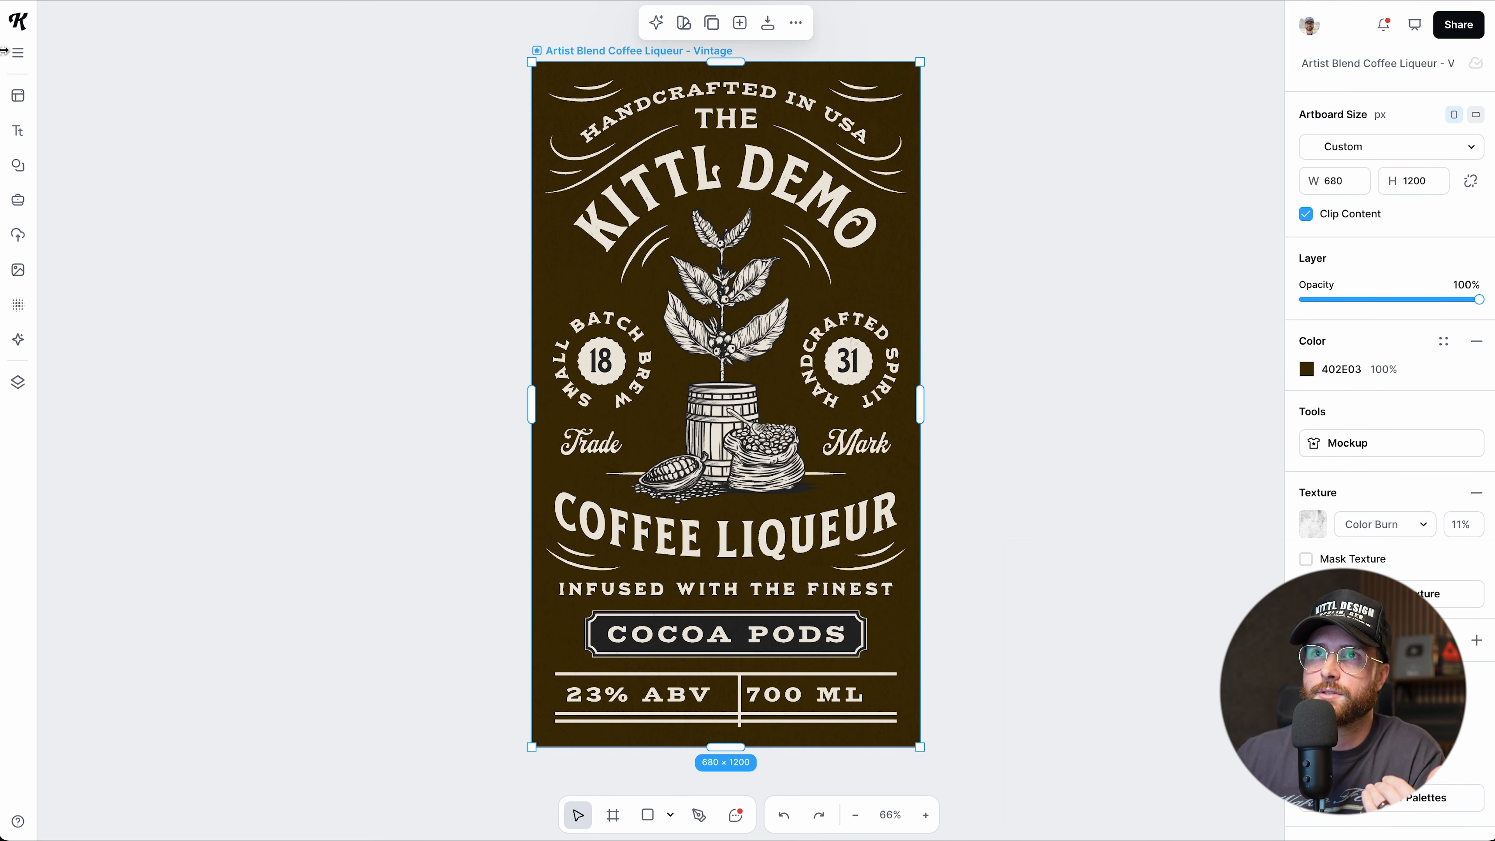
# Show the canvas grid, set its size to 50, then switch it back off.
pyautogui.click(18, 58)
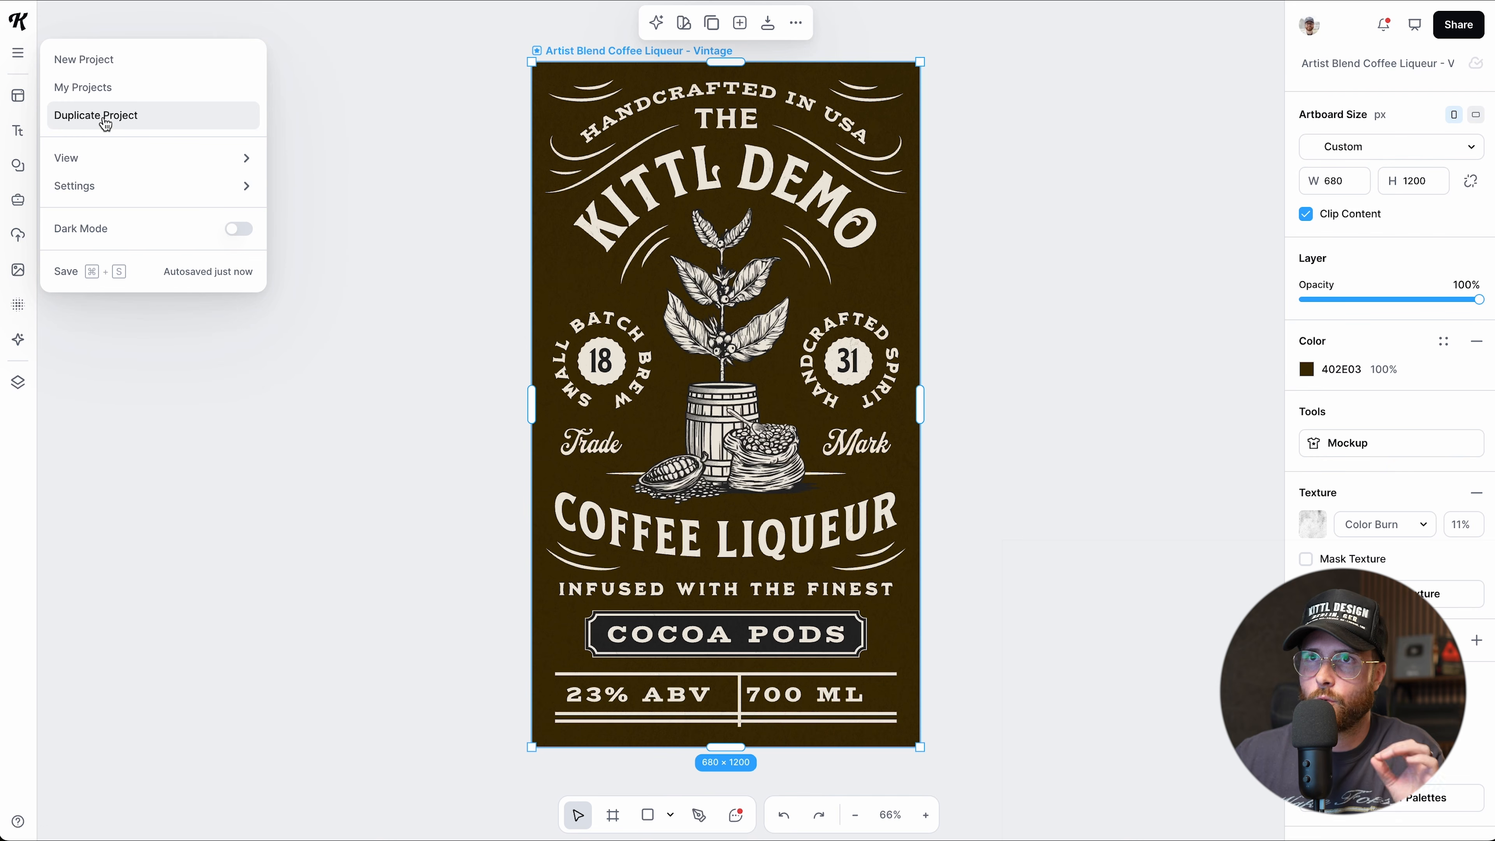
pyautogui.moveTo(98, 158)
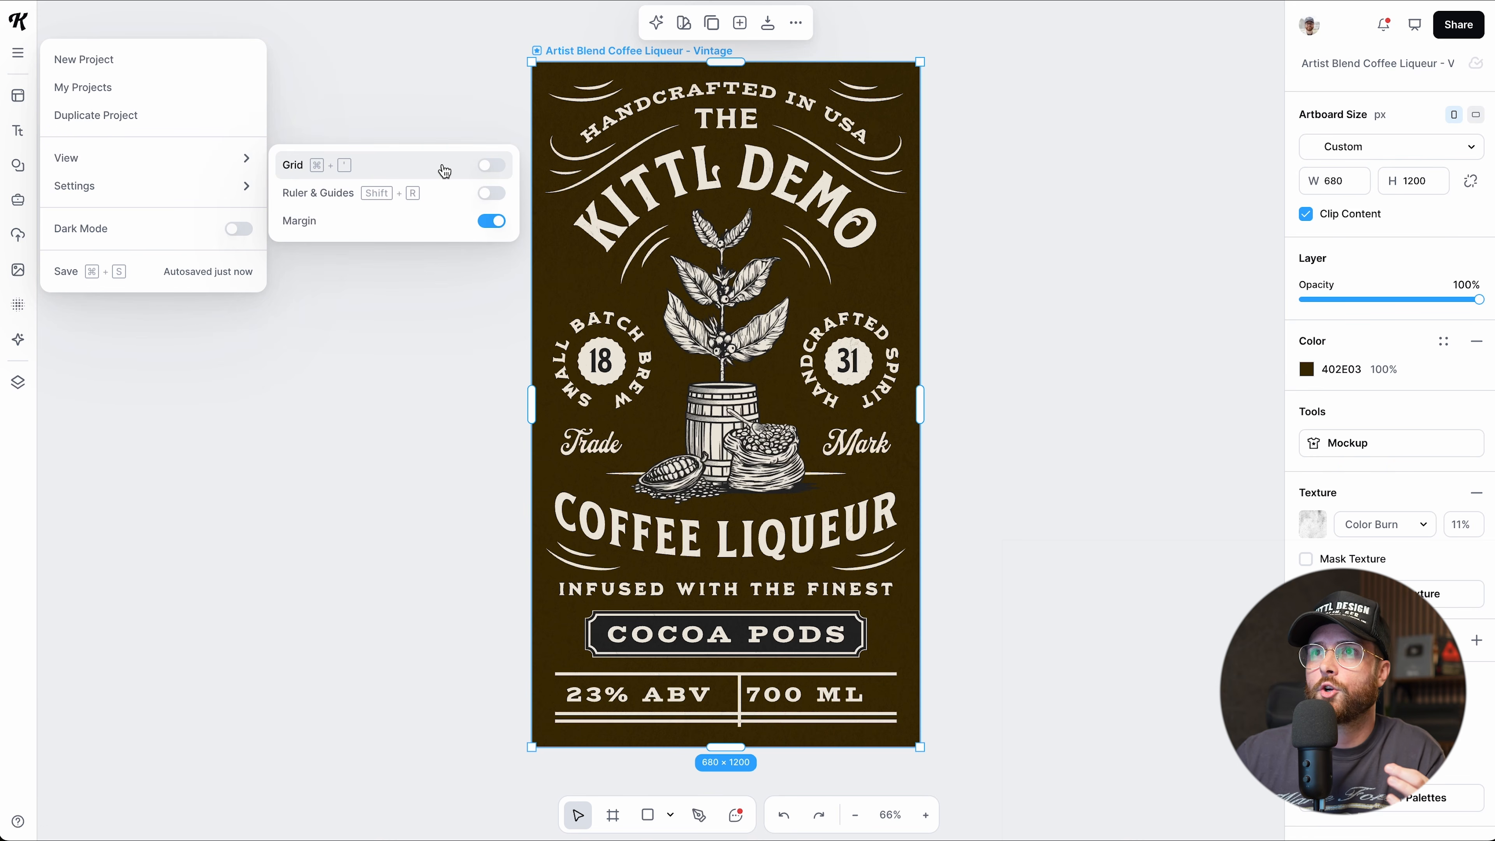
pyautogui.click(489, 170)
pyautogui.moveTo(434, 209); pyautogui.dragTo(392, 209)
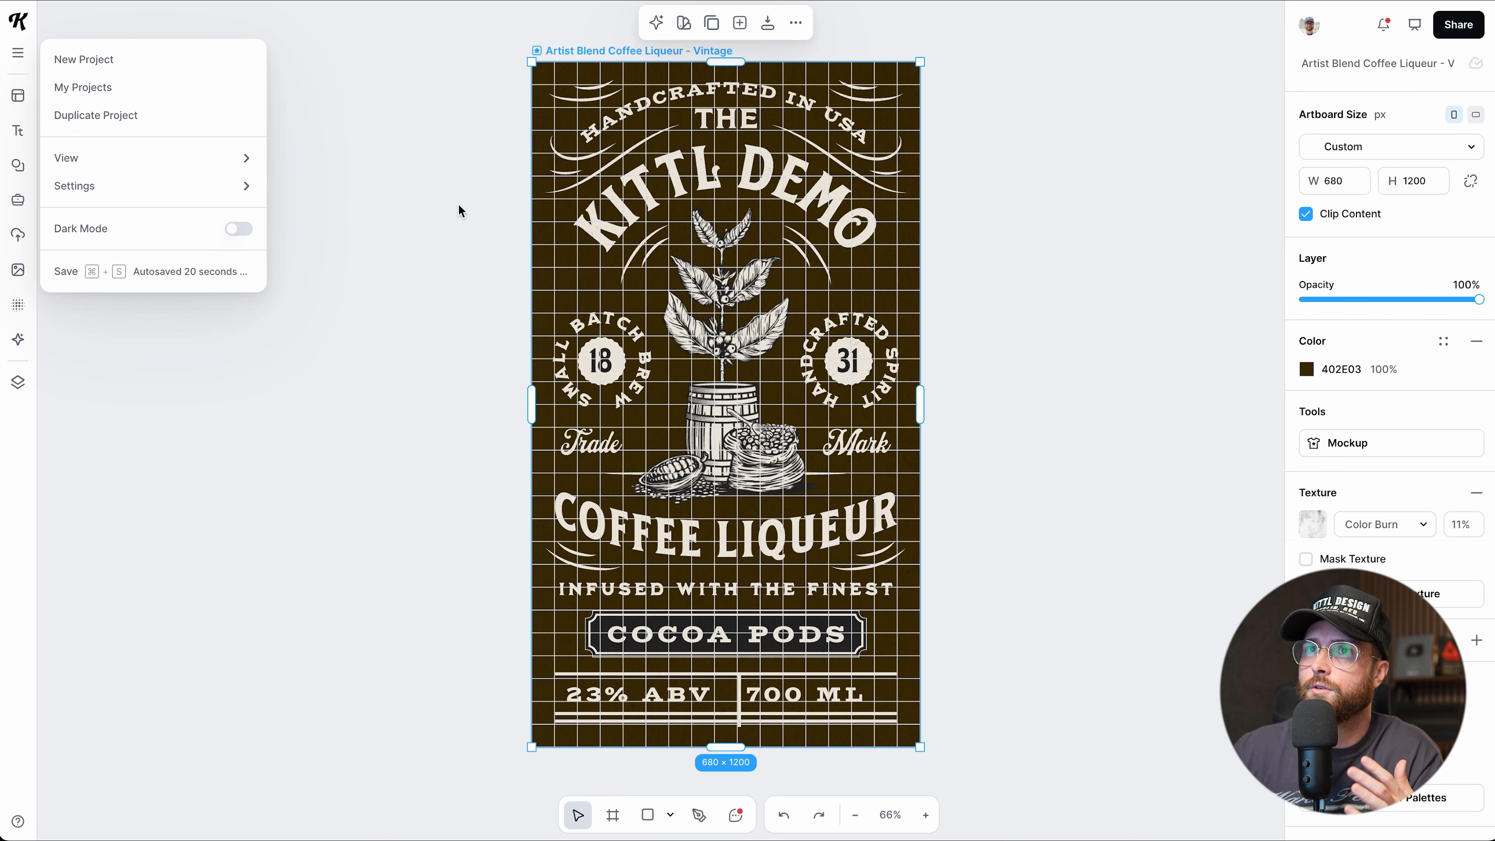
pyautogui.moveTo(190, 158)
pyautogui.click(492, 165)
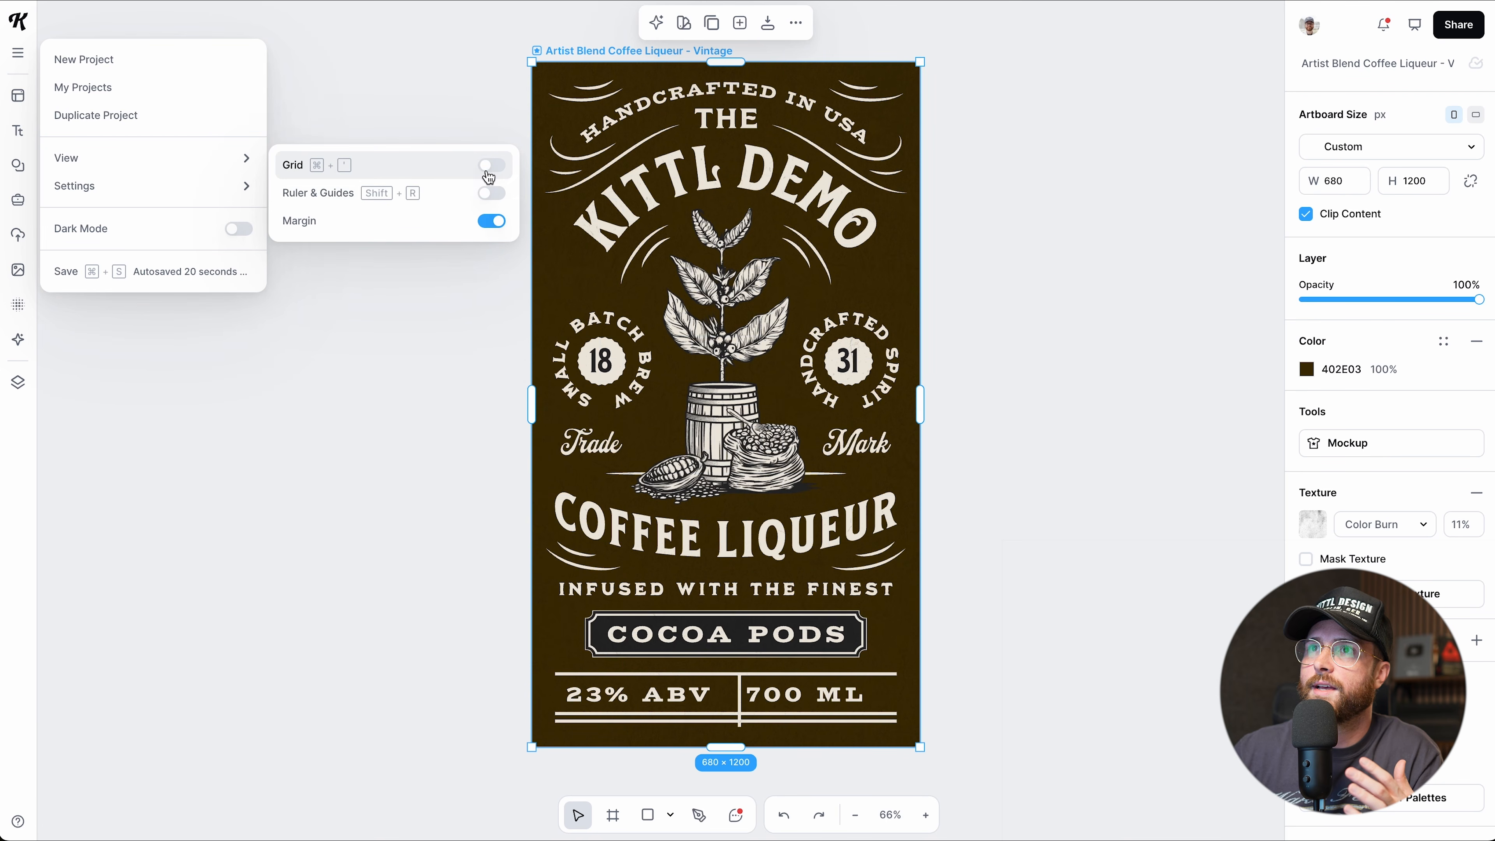
# Enable rulers and guides, adding a horizontal guide at 54 px and a vertical guide near 59 px.
pyautogui.click(492, 194)
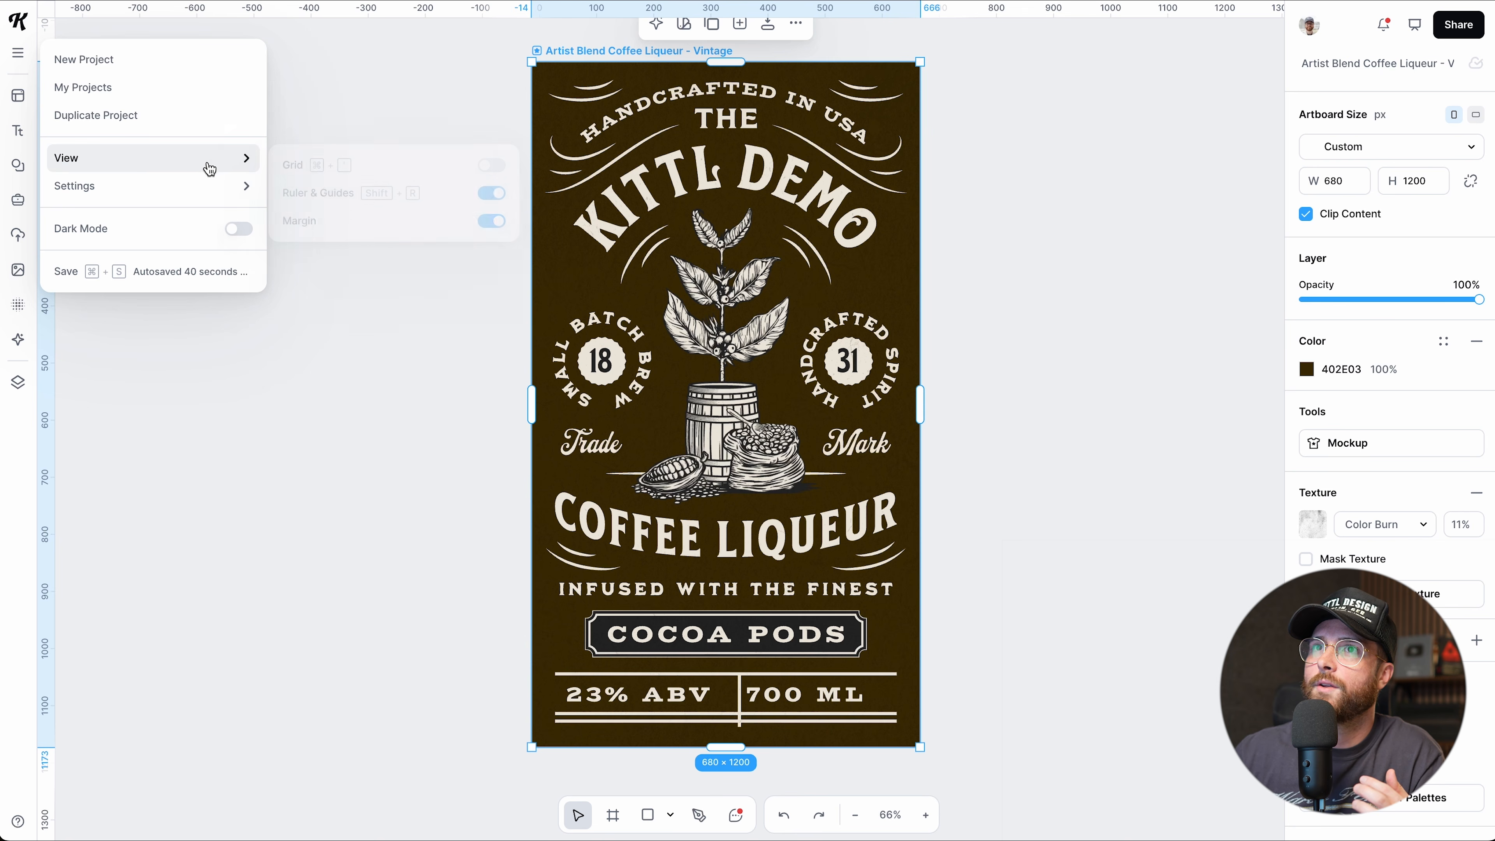
pyautogui.moveTo(206, 170)
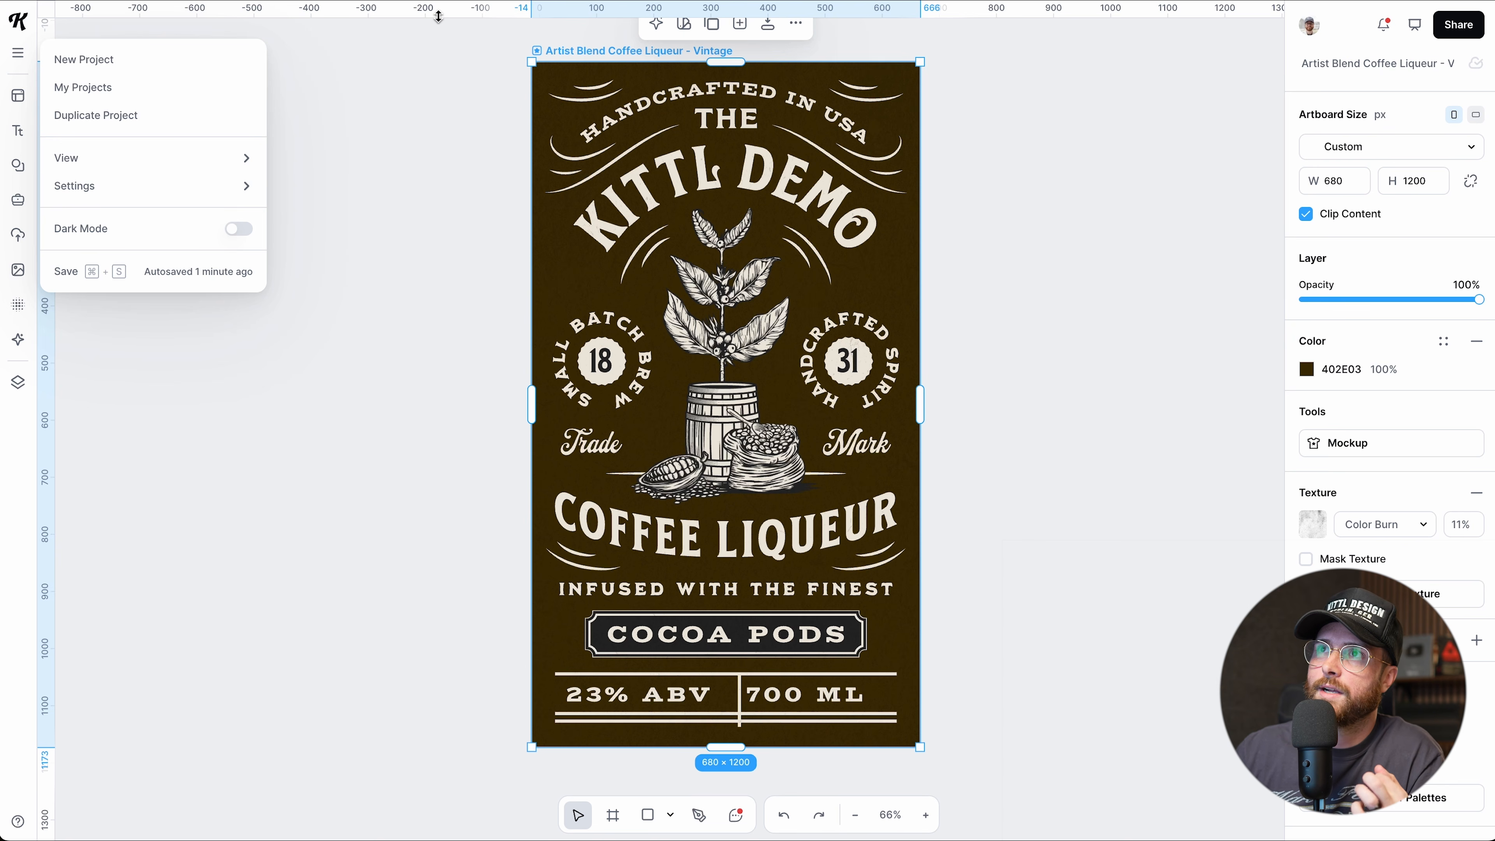
pyautogui.moveTo(439, 16); pyautogui.dragTo(421, 110)
pyautogui.moveTo(54, 205); pyautogui.dragTo(574, 266)
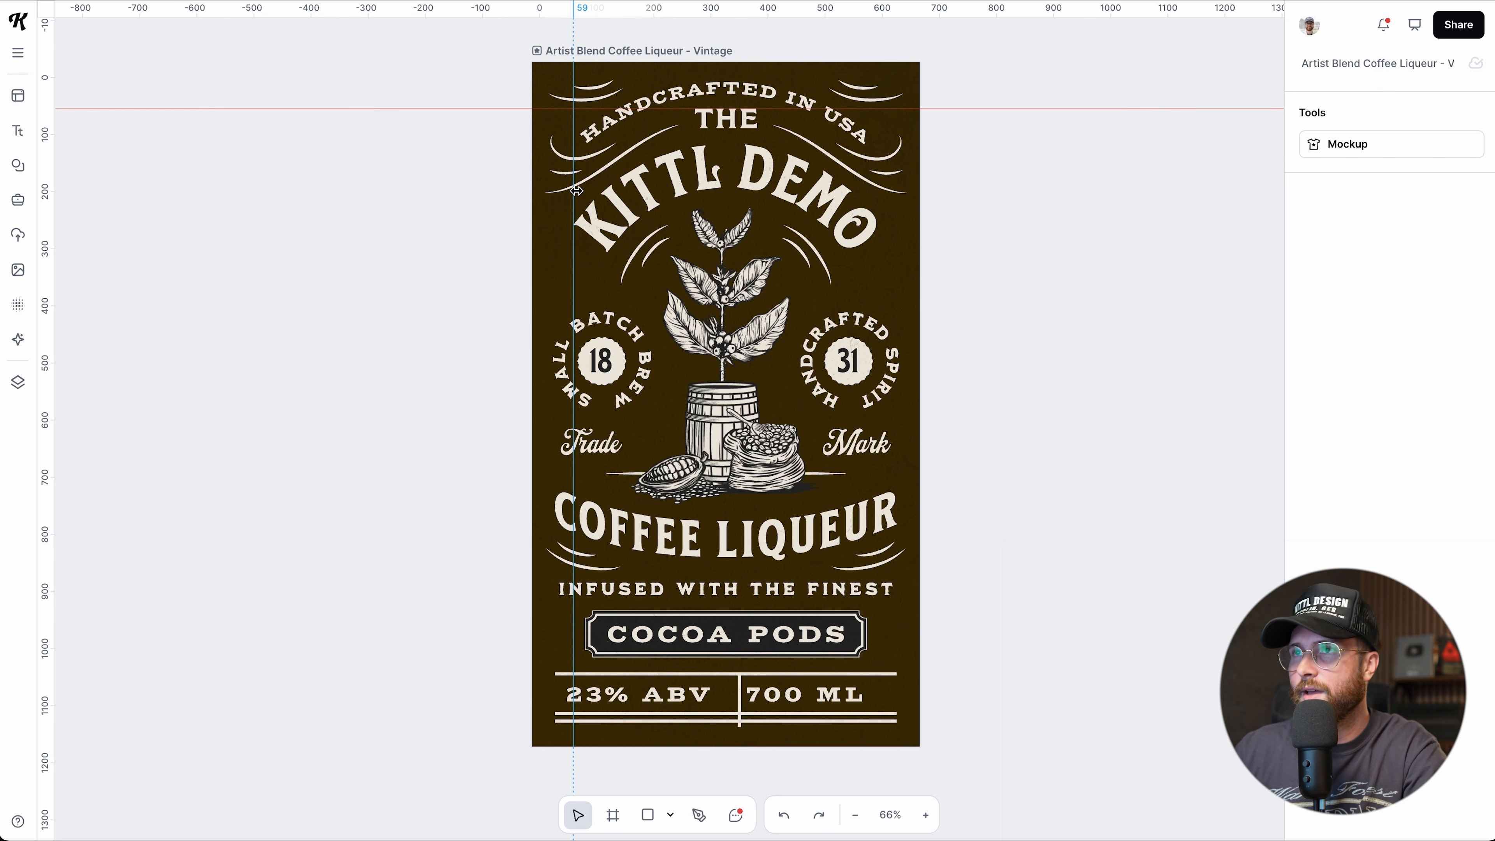
# Nudge the KITTL DEMO headline into line with the vertical guide.
pyautogui.scroll(10, 576, 190)
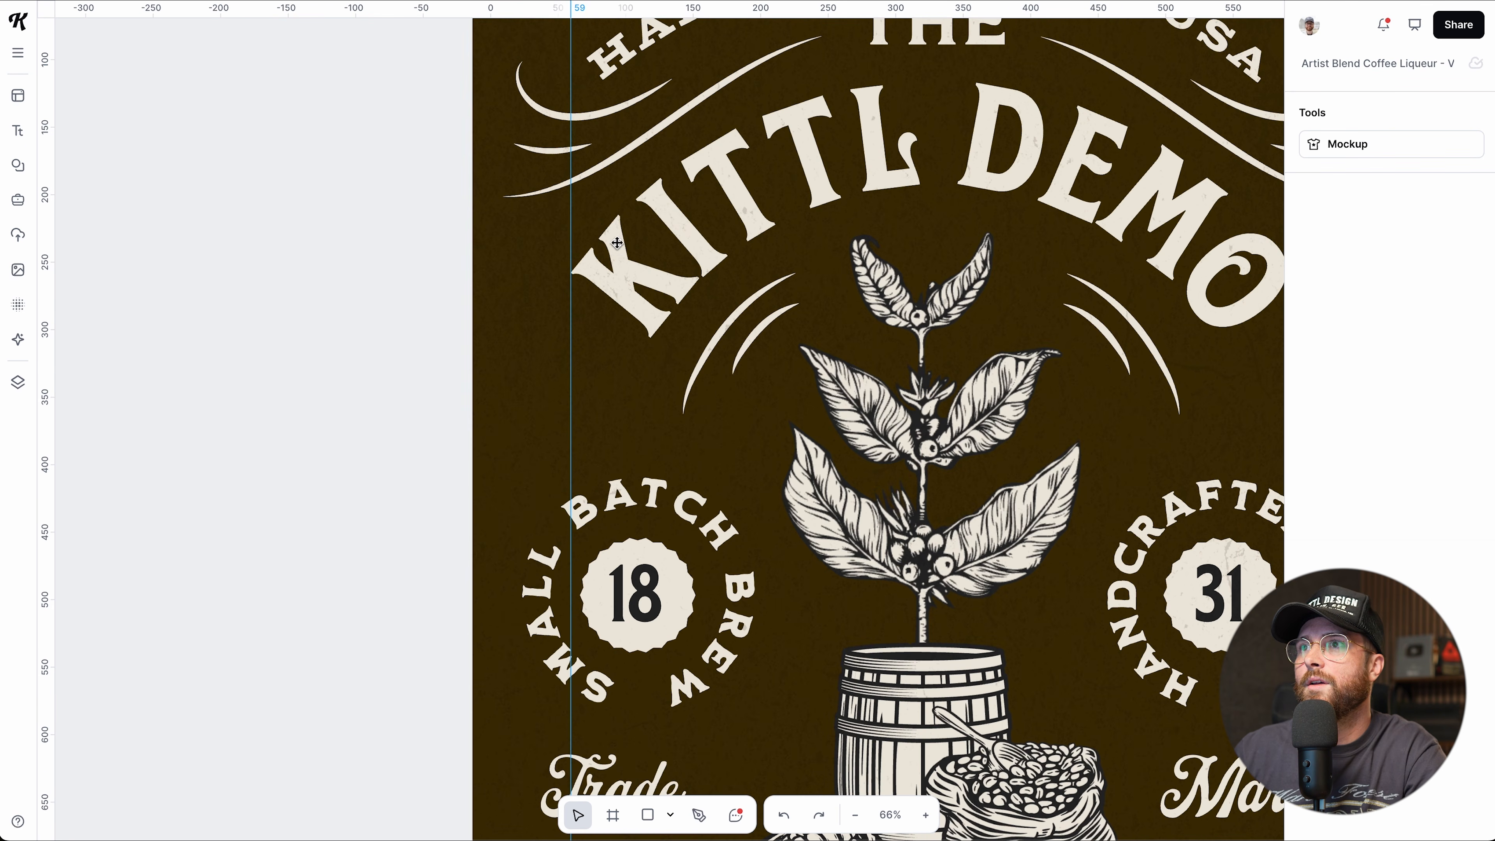
pyautogui.moveTo(616, 242); pyautogui.dragTo(622, 245)
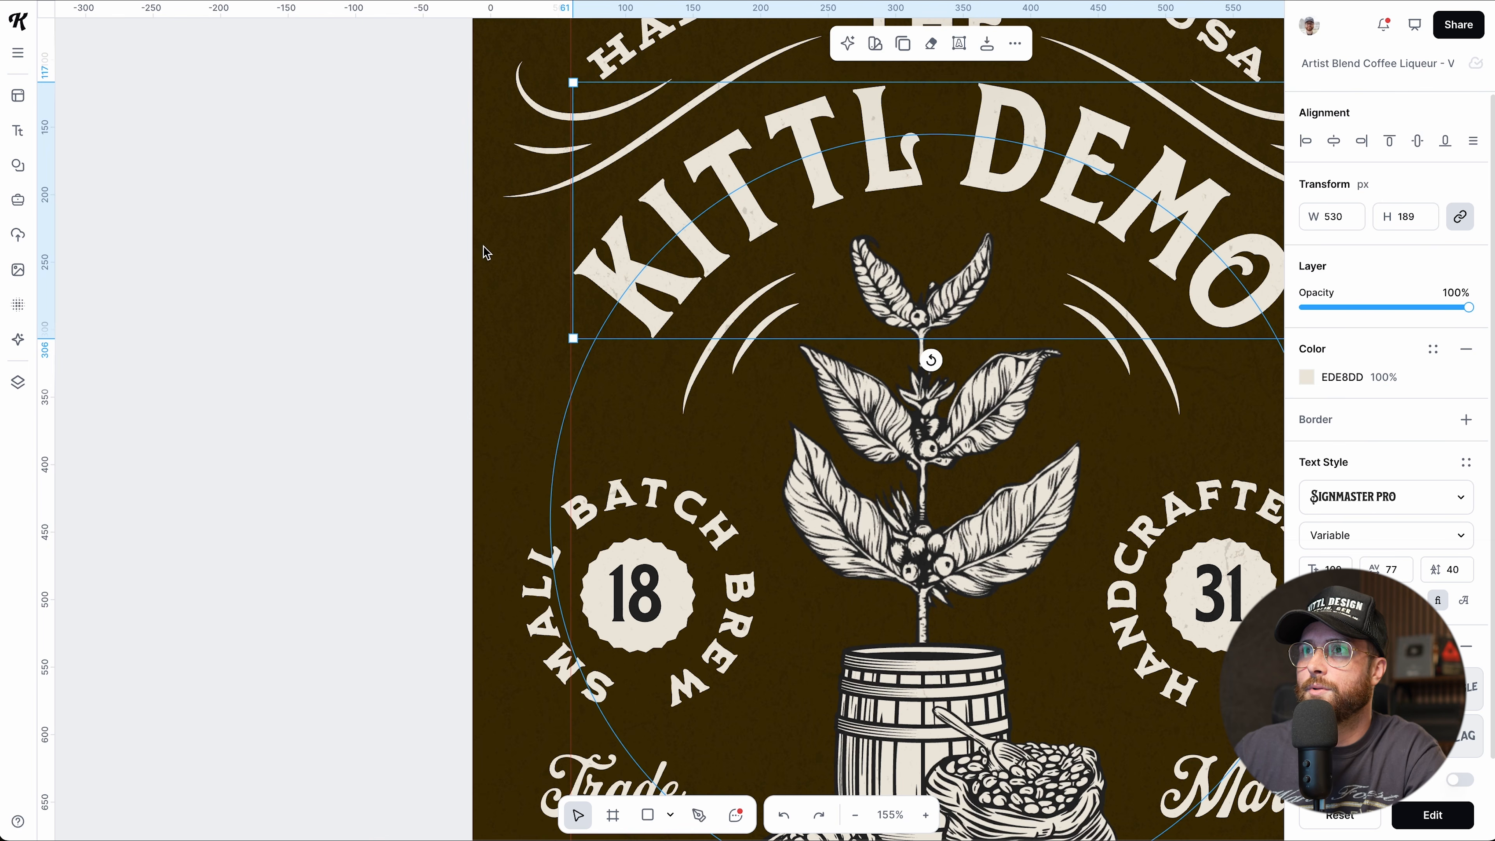
pyautogui.click(428, 261)
pyautogui.moveTo(601, 287); pyautogui.dragTo(600, 286)
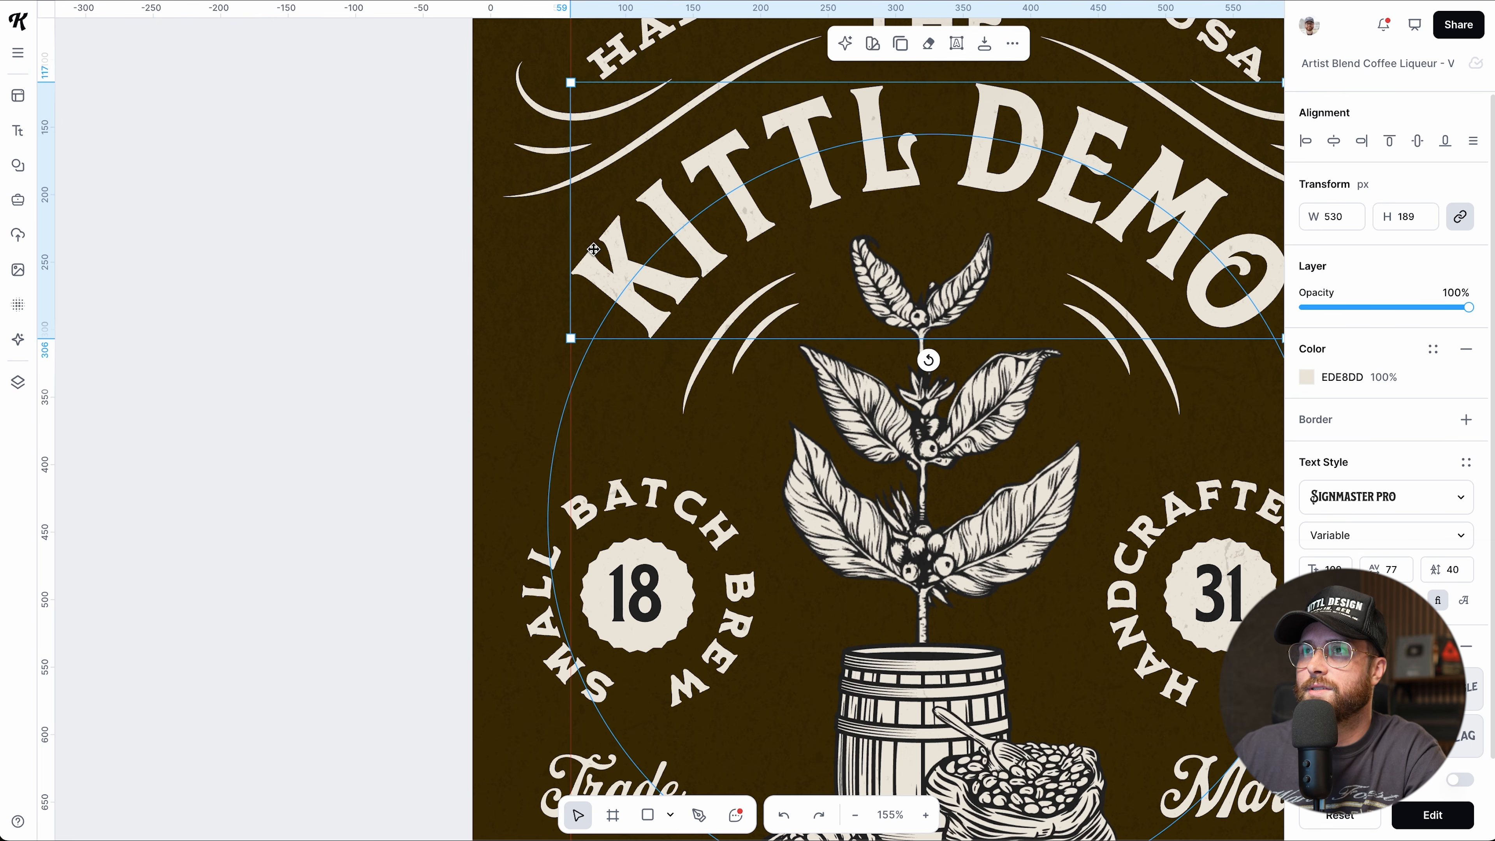
pyautogui.click(417, 245)
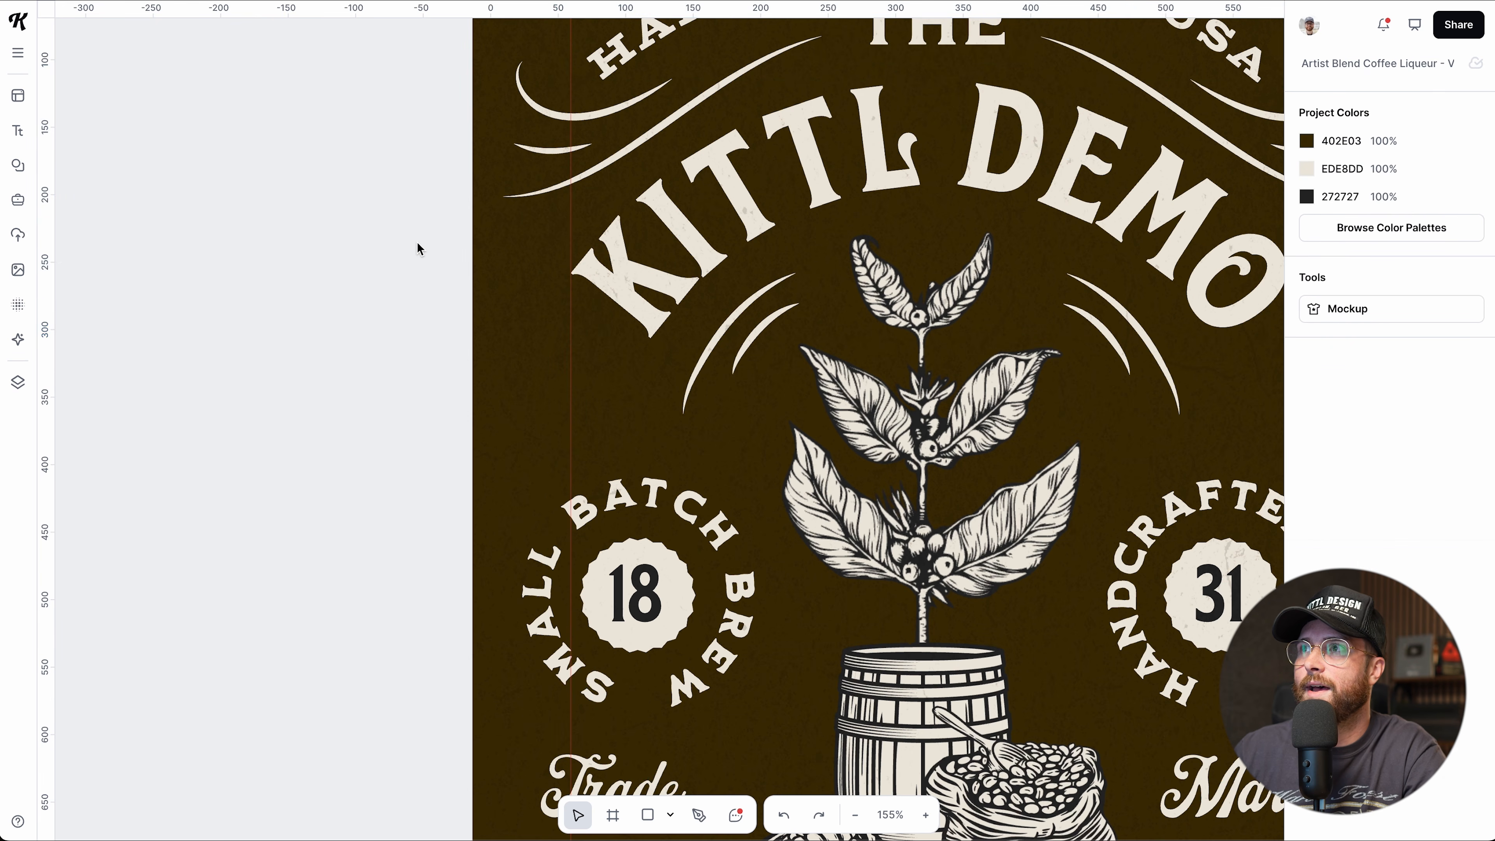
# Delete the horizontal guide and the vertical guide at 59.
pyautogui.scroll(-3, 417, 245)
pyautogui.scroll(-2, 447, 176)
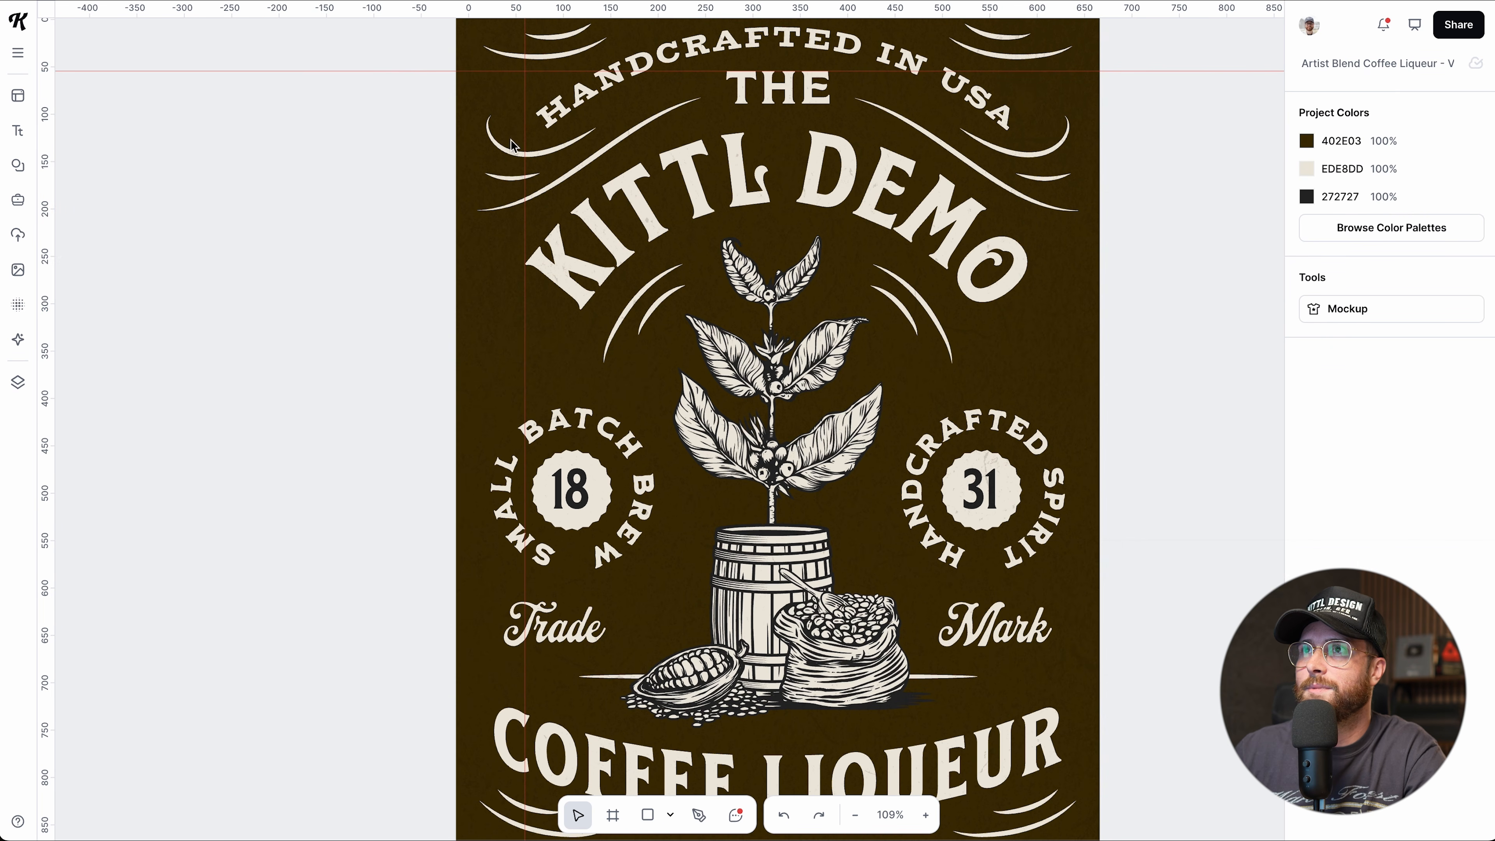
pyautogui.scroll(-2, 527, 184)
pyautogui.scroll(-1, 527, 184)
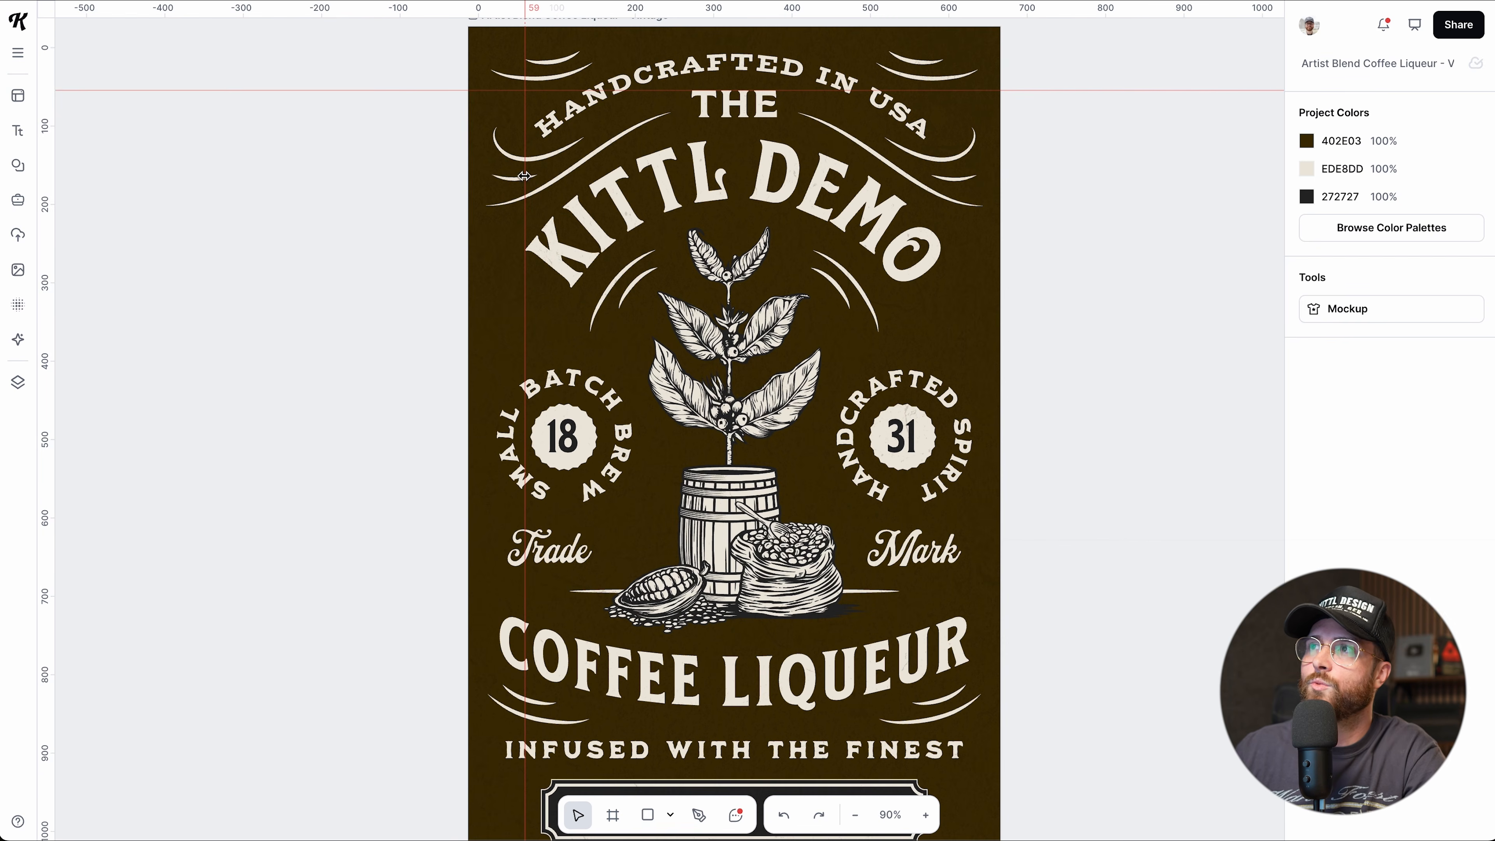
pyautogui.scroll(-2, 526, 184)
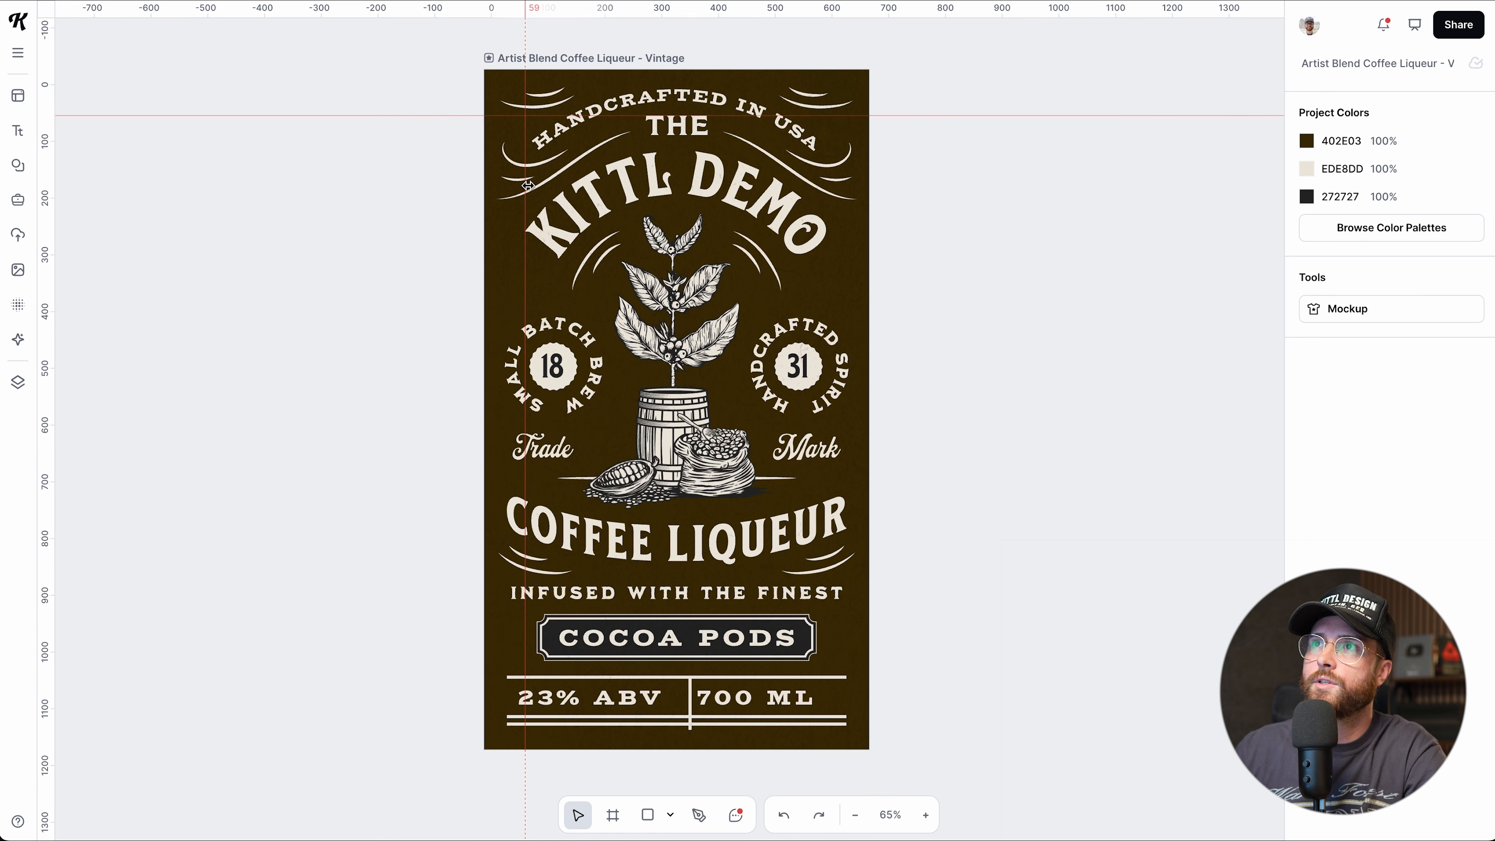
pyautogui.click(420, 117)
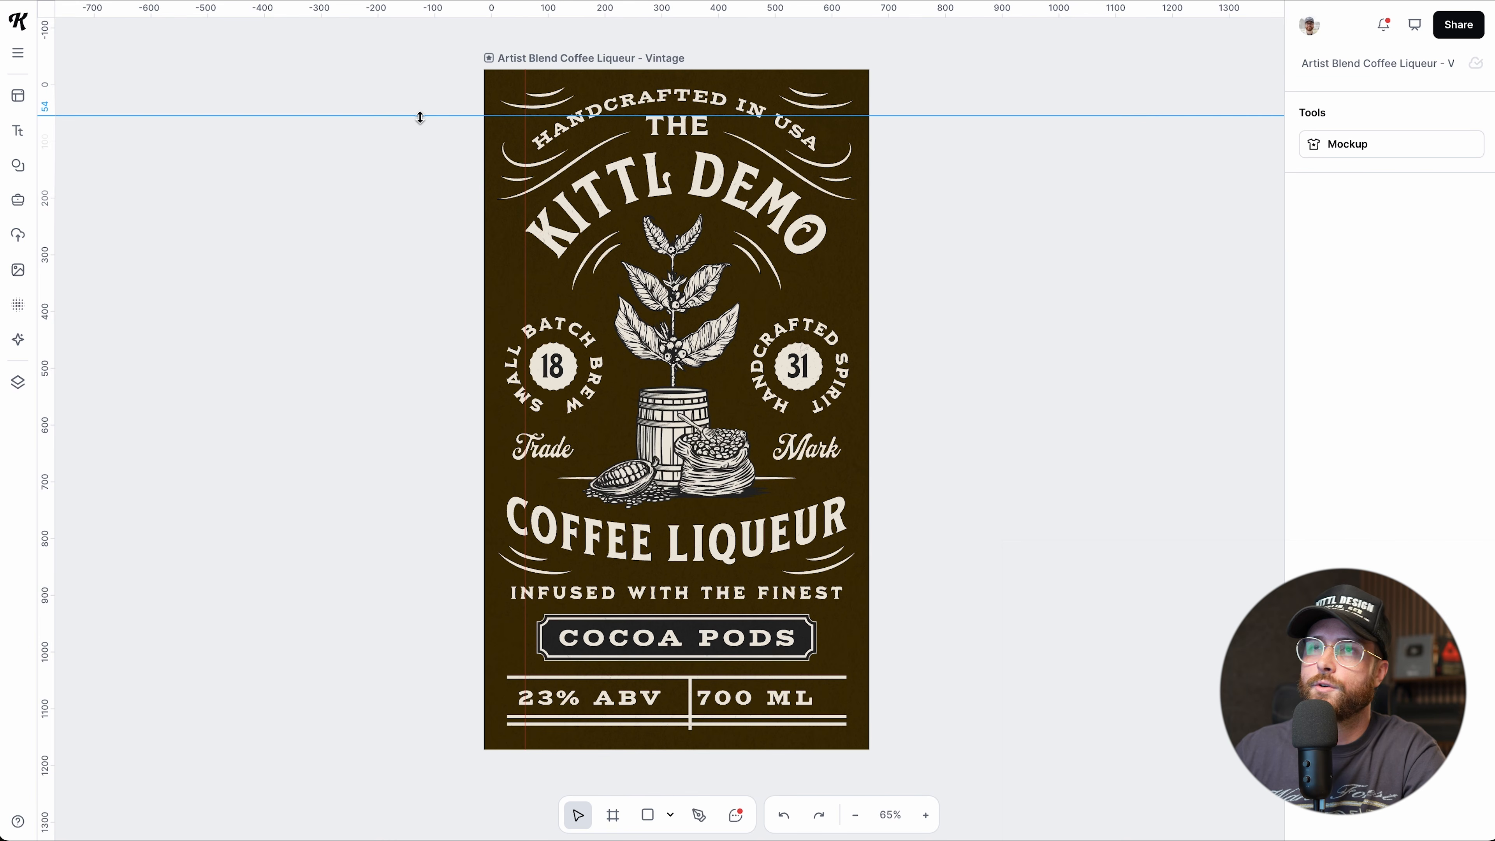
pyautogui.press('Delete')
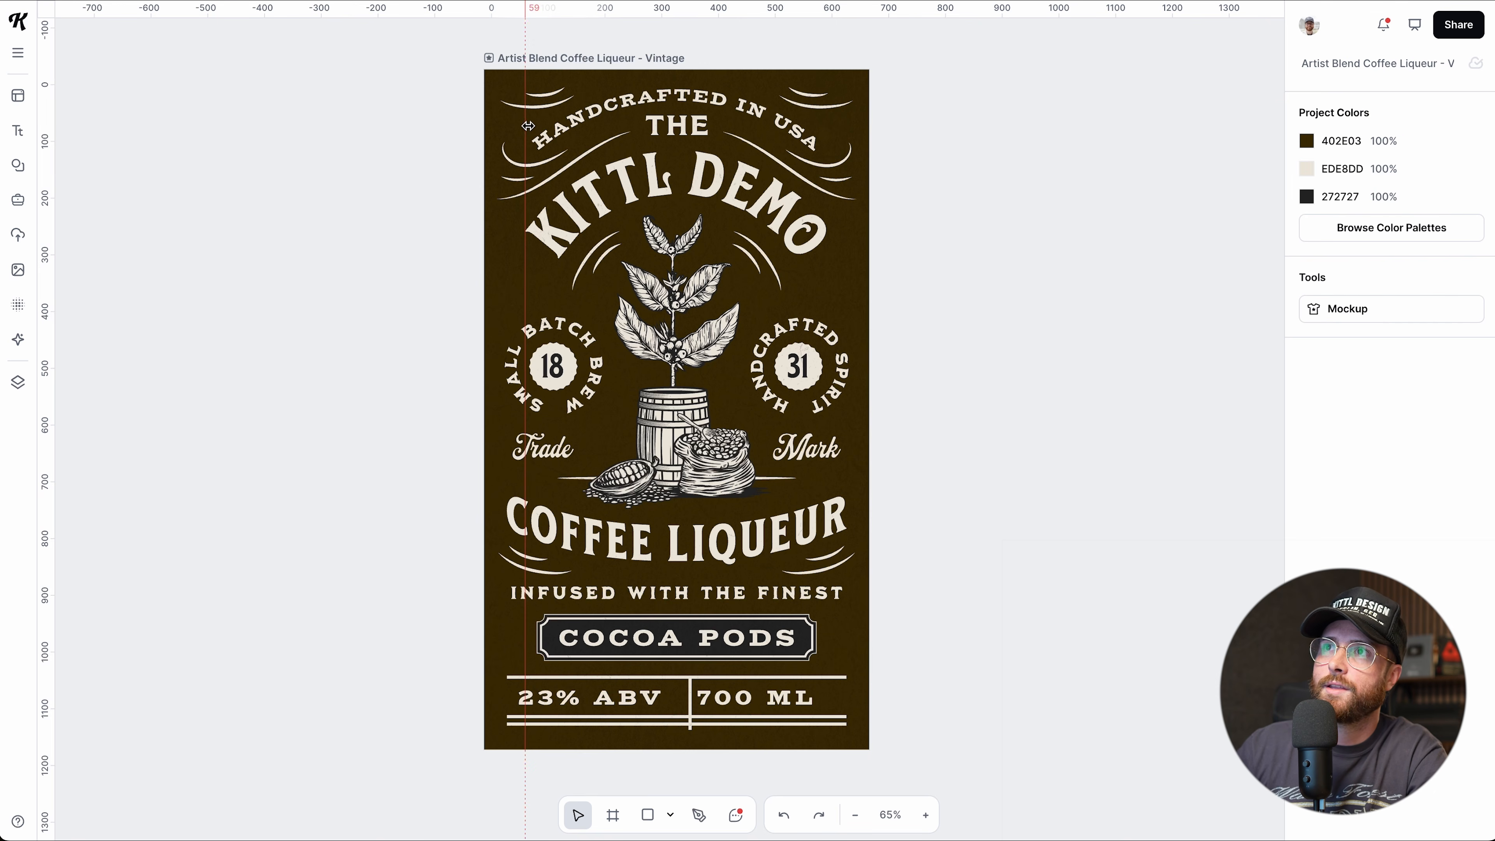
pyautogui.click(525, 125)
pyautogui.press('Delete')
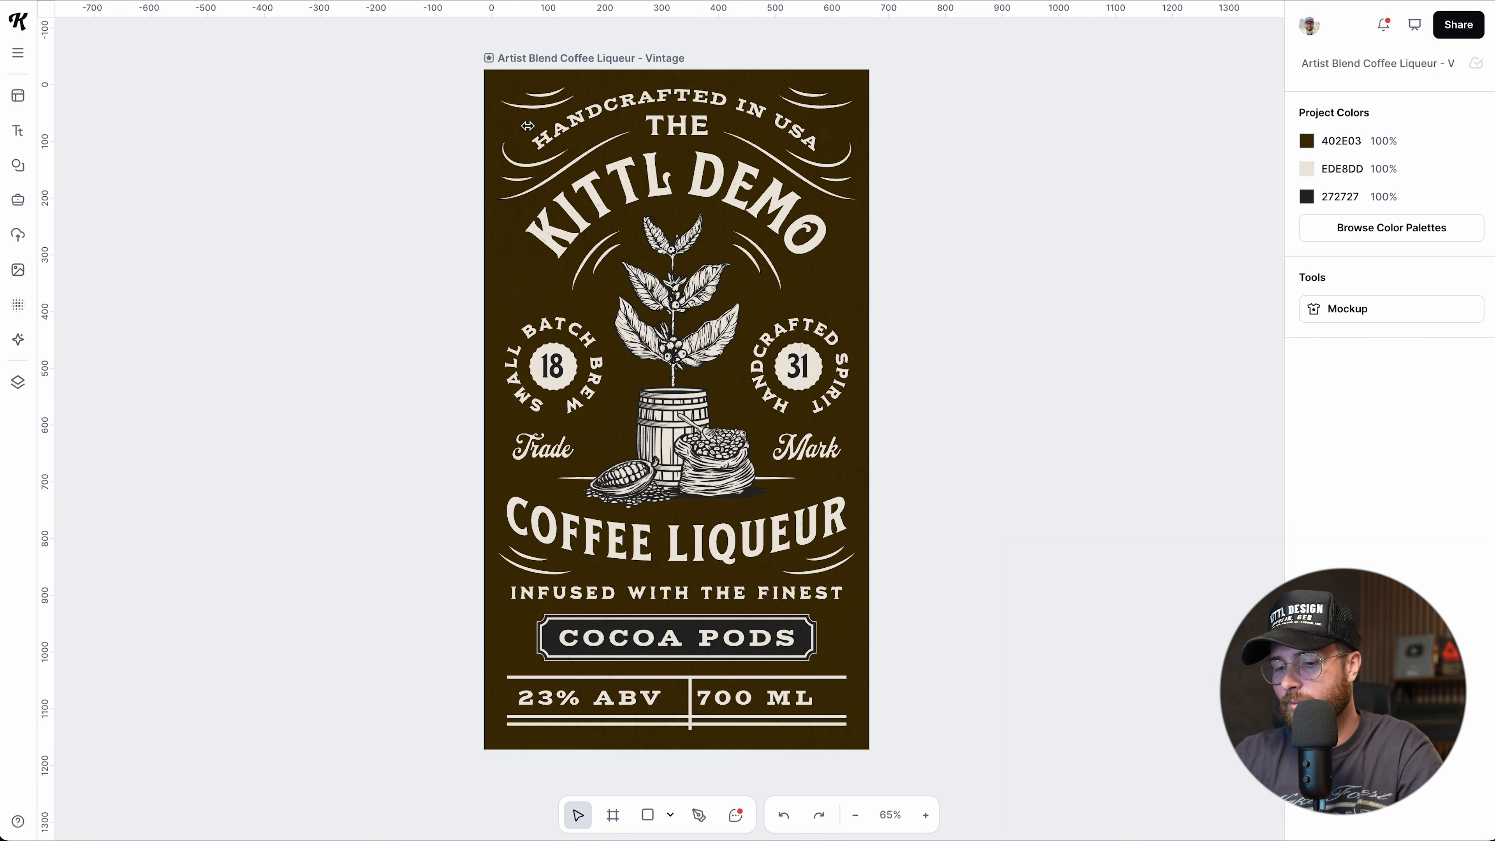
# Toggle the rulers with Shift+R, adding a horizontal guide at y=180 along the way.
pyautogui.hotkey('shift', 'r')
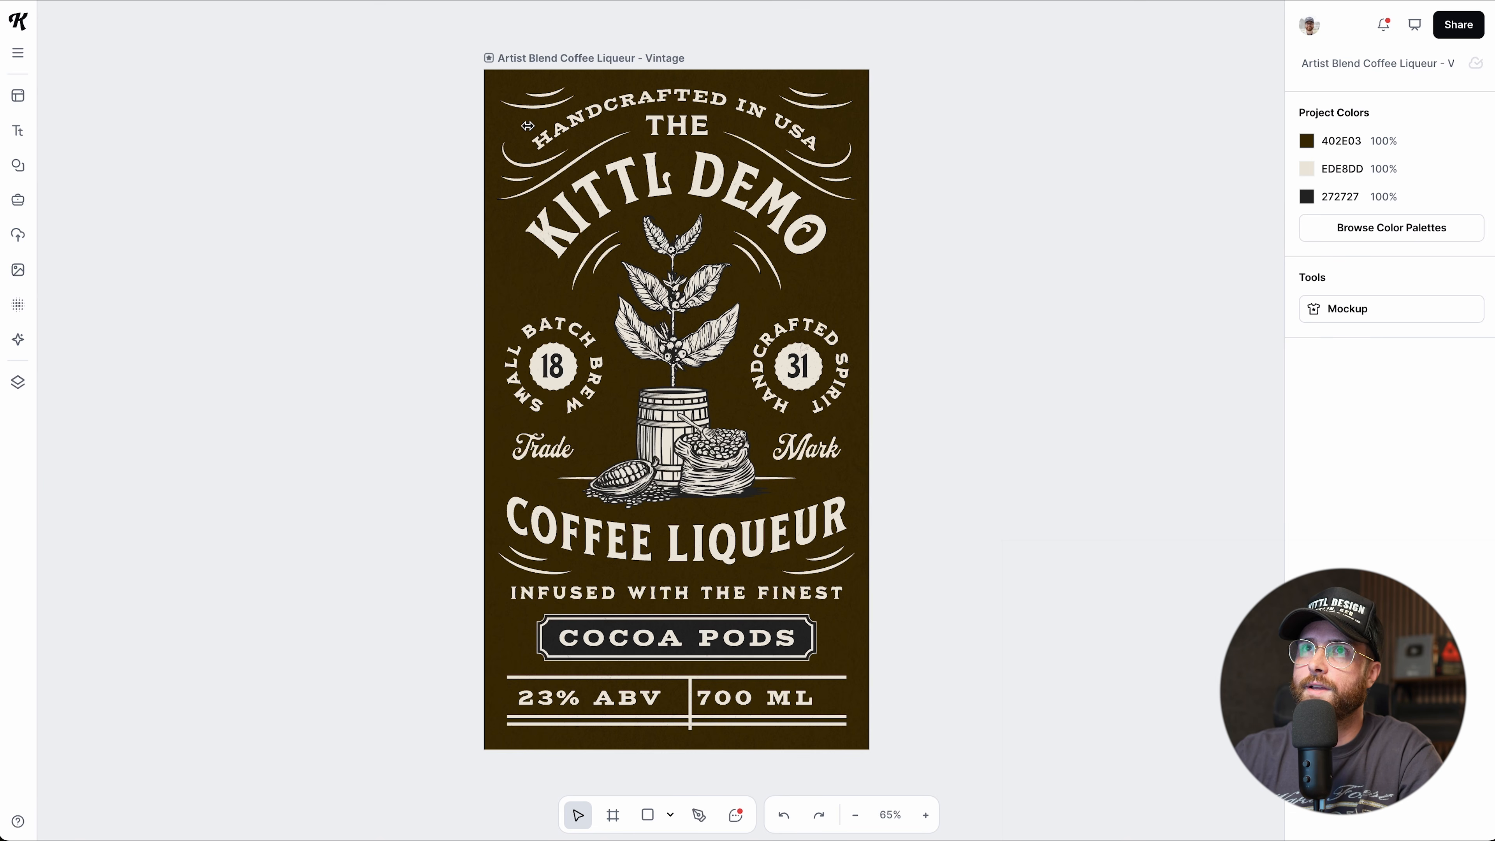
pyautogui.hotkey('shift', 'r')
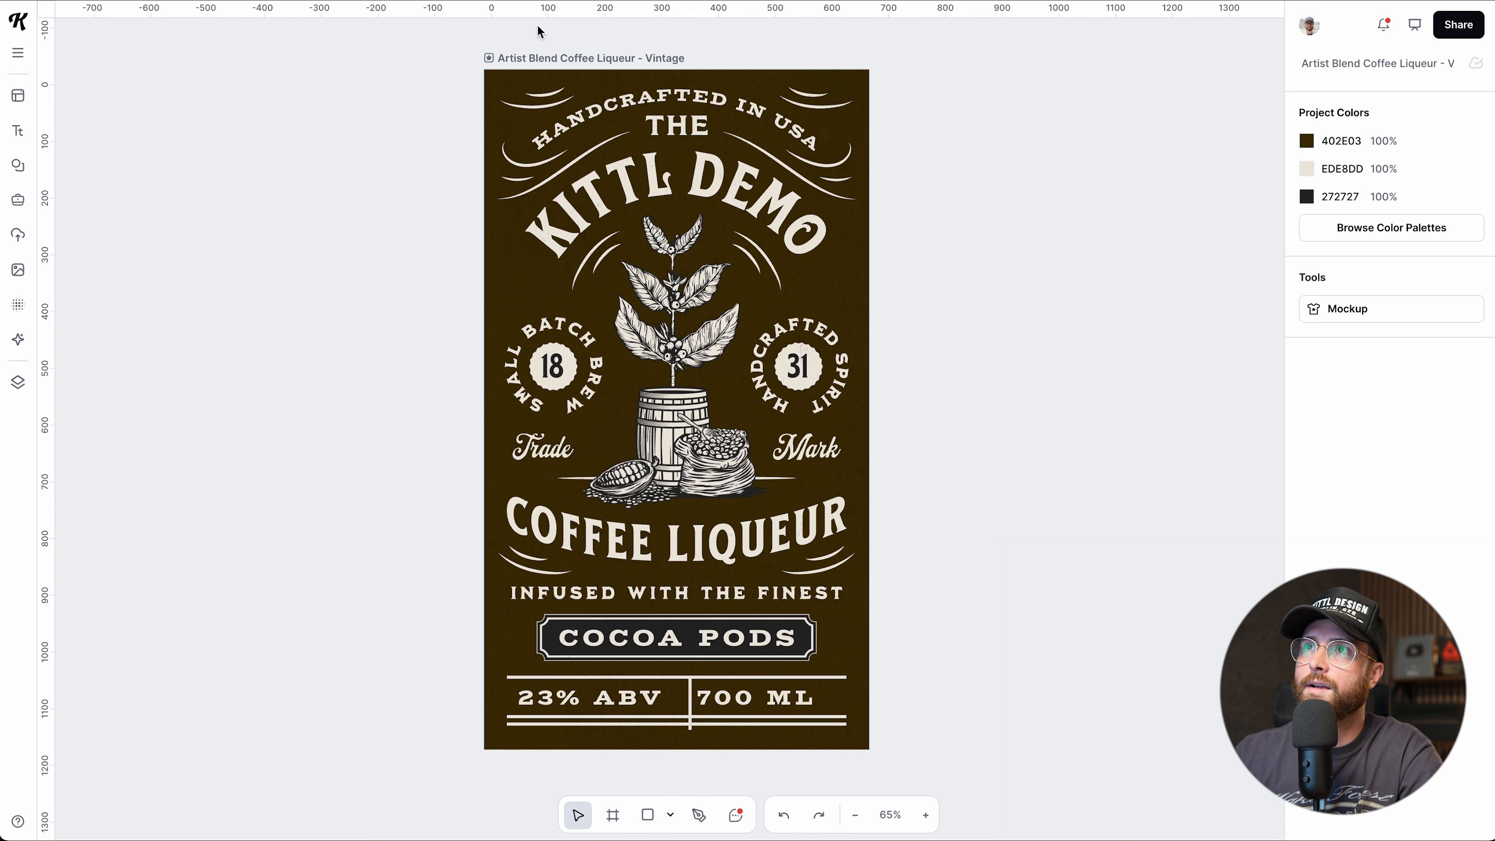
pyautogui.moveTo(536, 16); pyautogui.dragTo(541, 105)
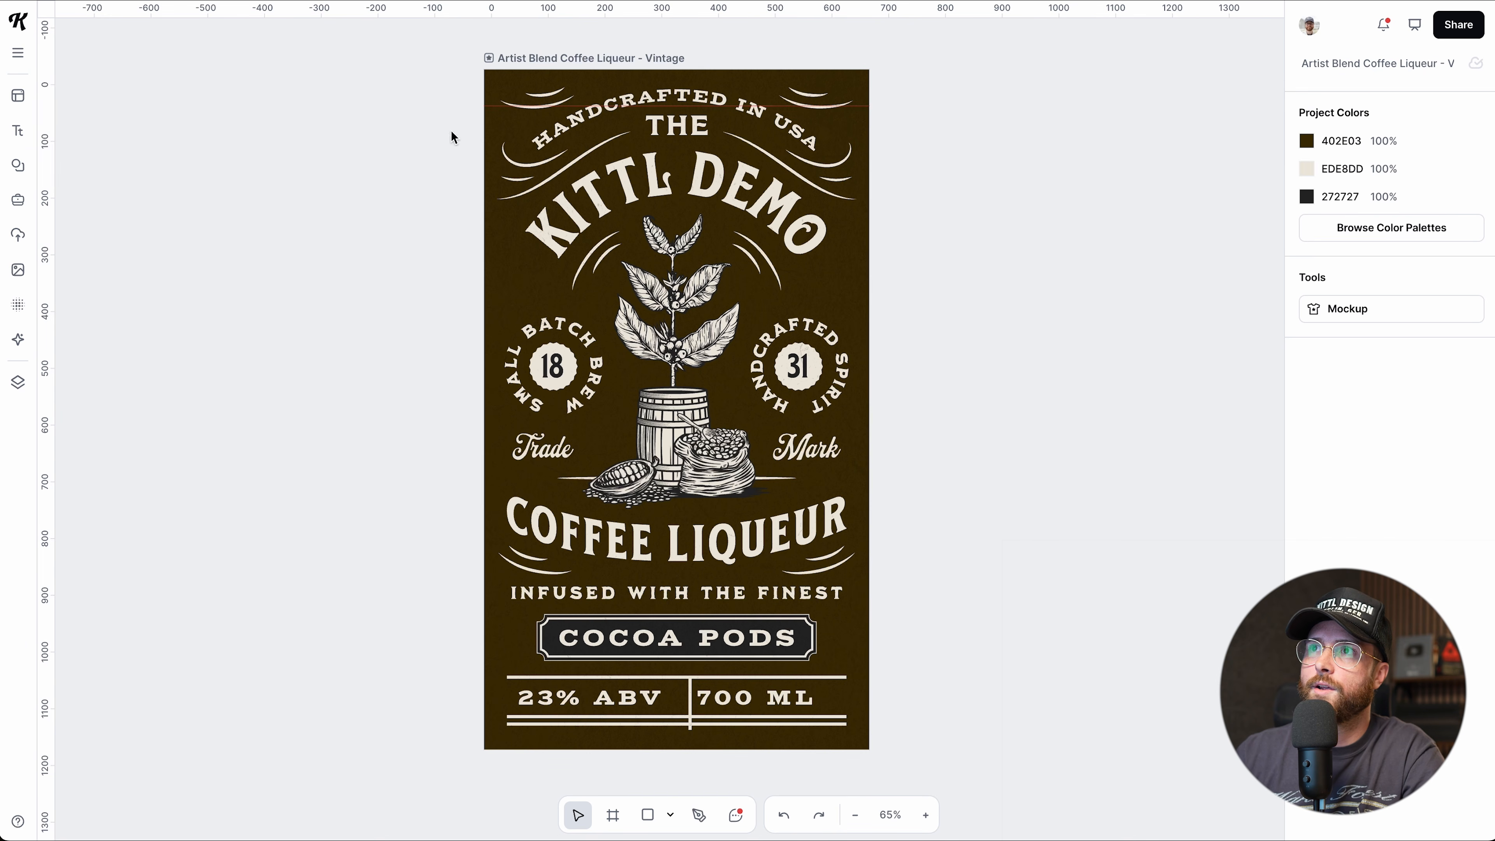
pyautogui.hotkey('shift', 'r')
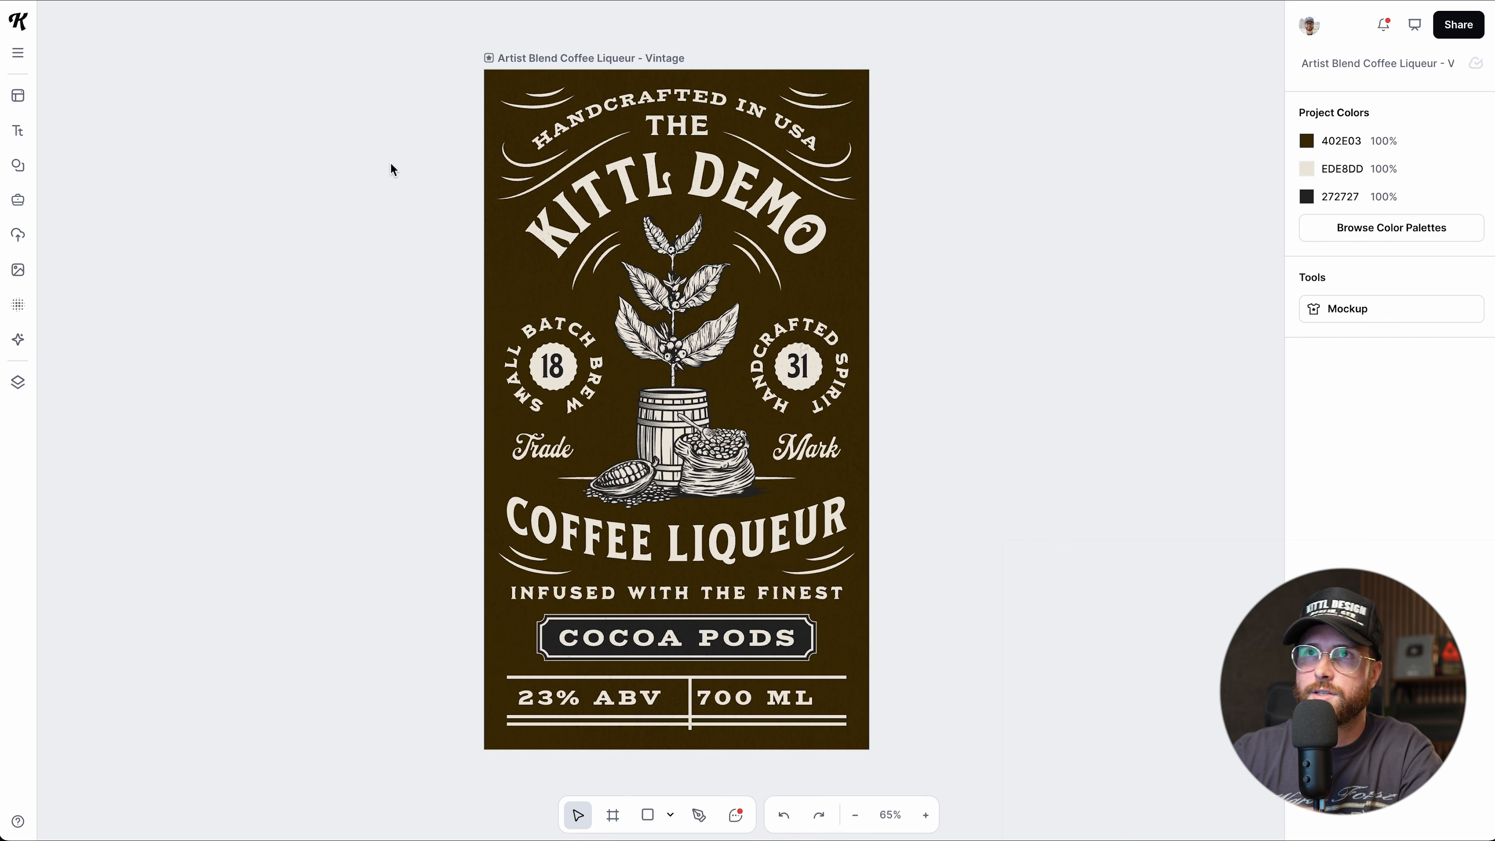
pyautogui.hotkey('shift', 'r')
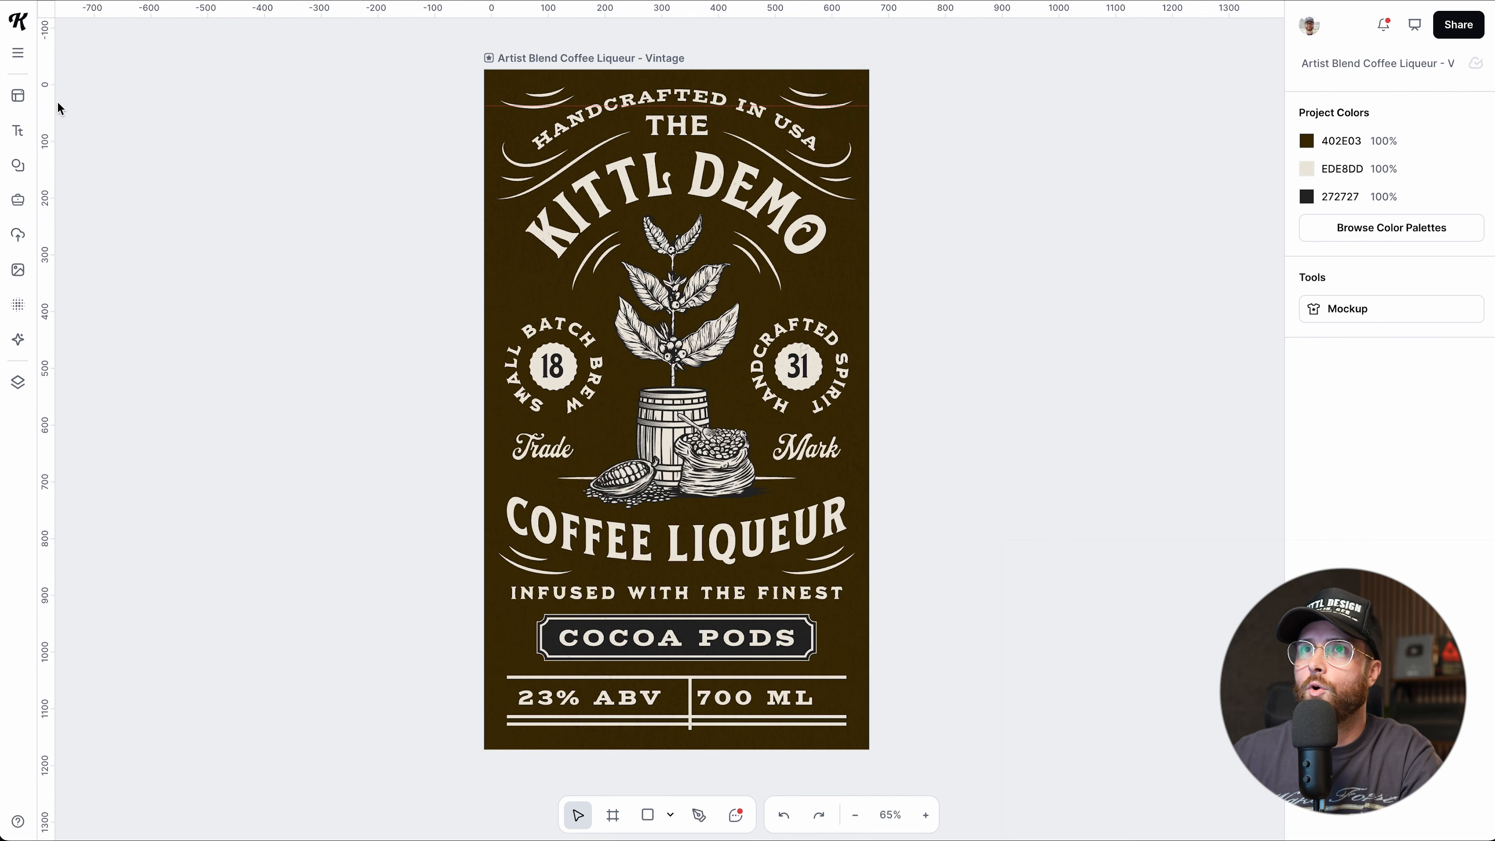
# Switch rulers and guides off, then select the label artboard to show its 680 × 1200 properties.
pyautogui.click(18, 53)
pyautogui.moveTo(120, 186)
pyautogui.moveTo(150, 158)
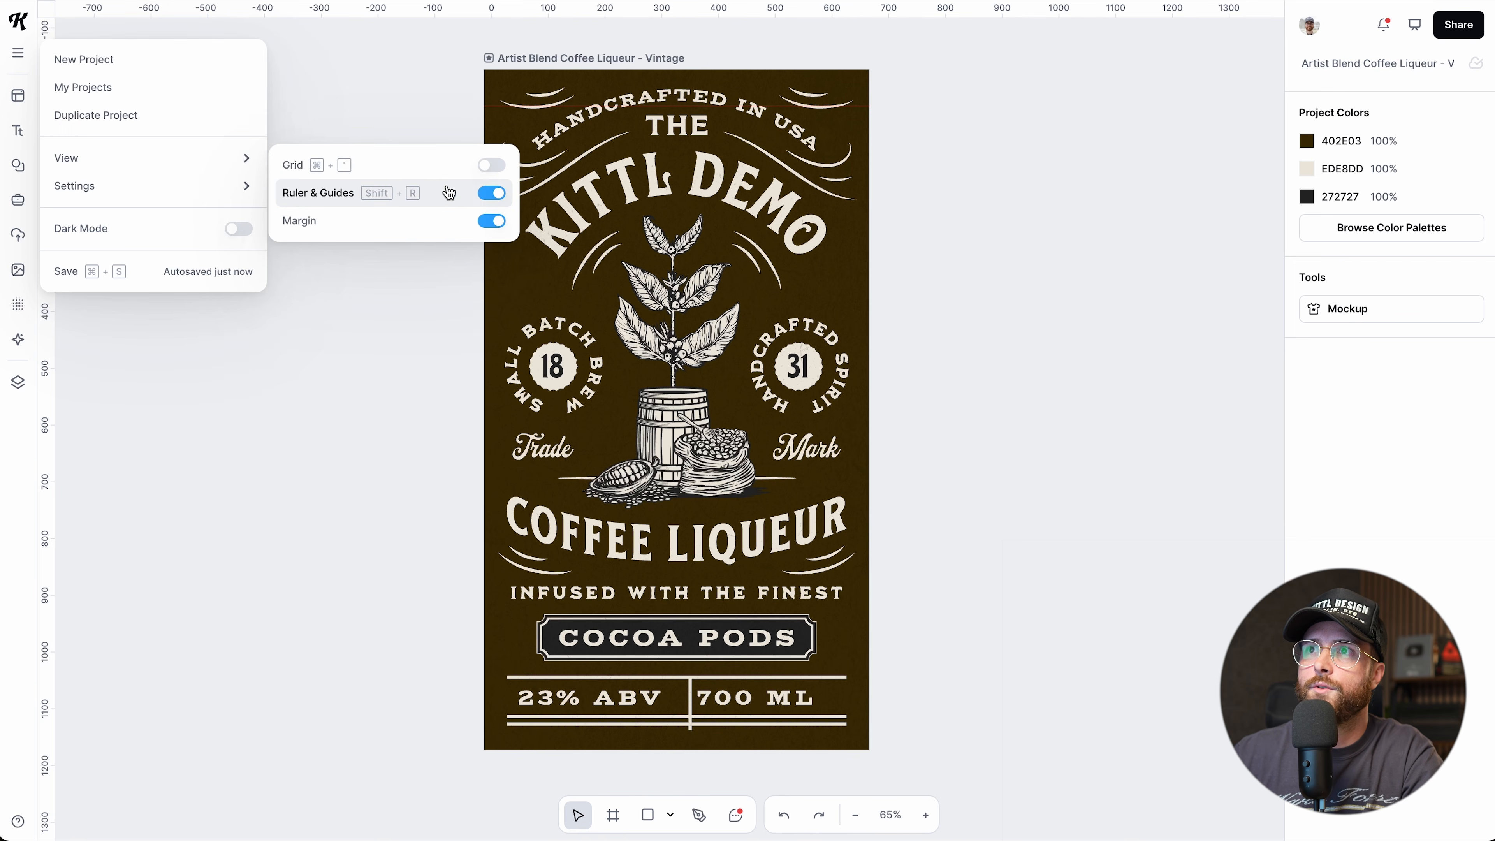
pyautogui.click(382, 203)
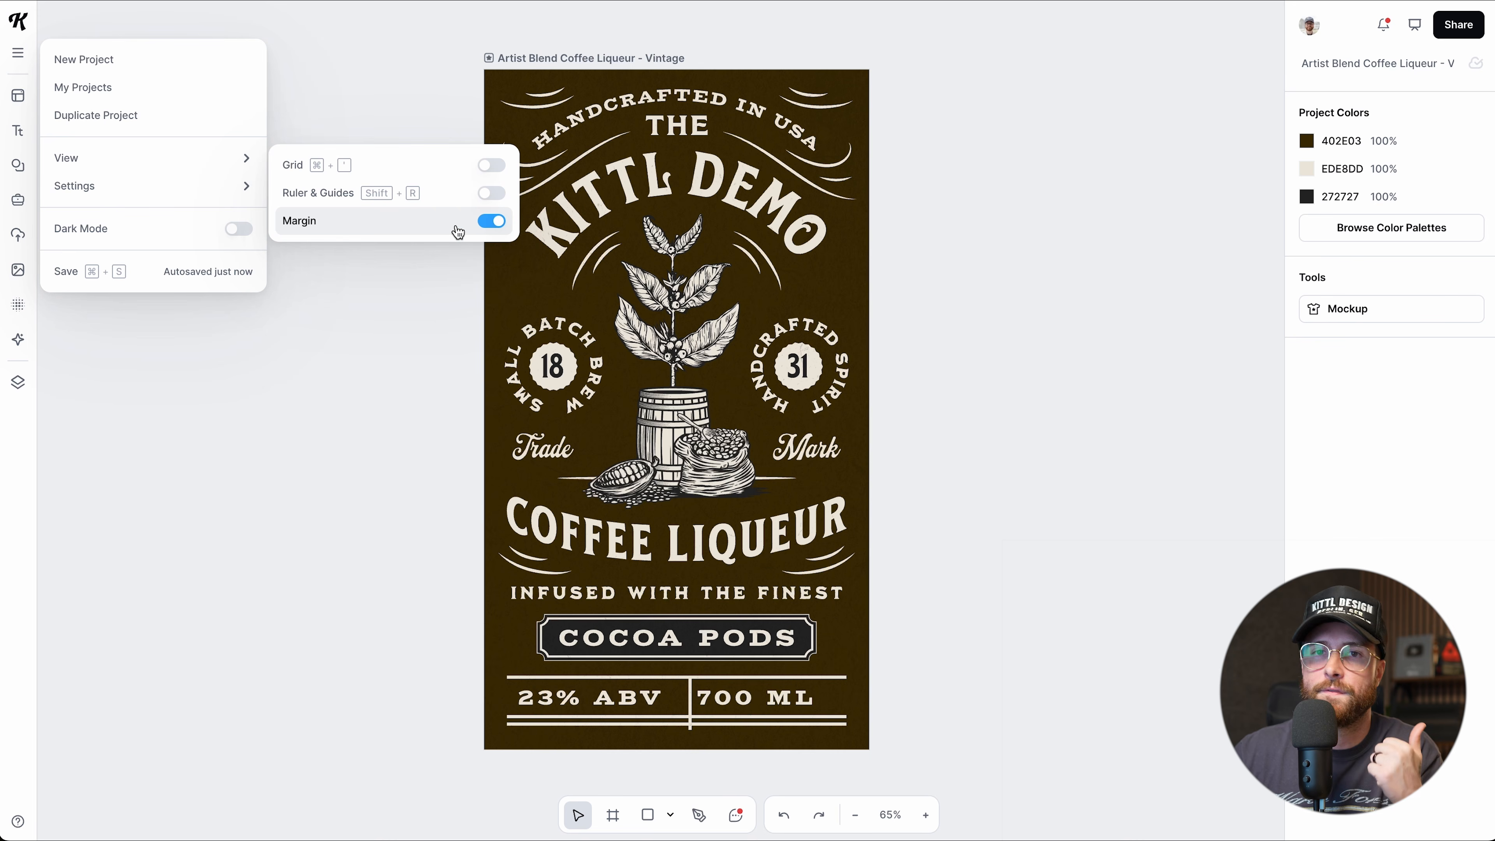
pyautogui.click(572, 59)
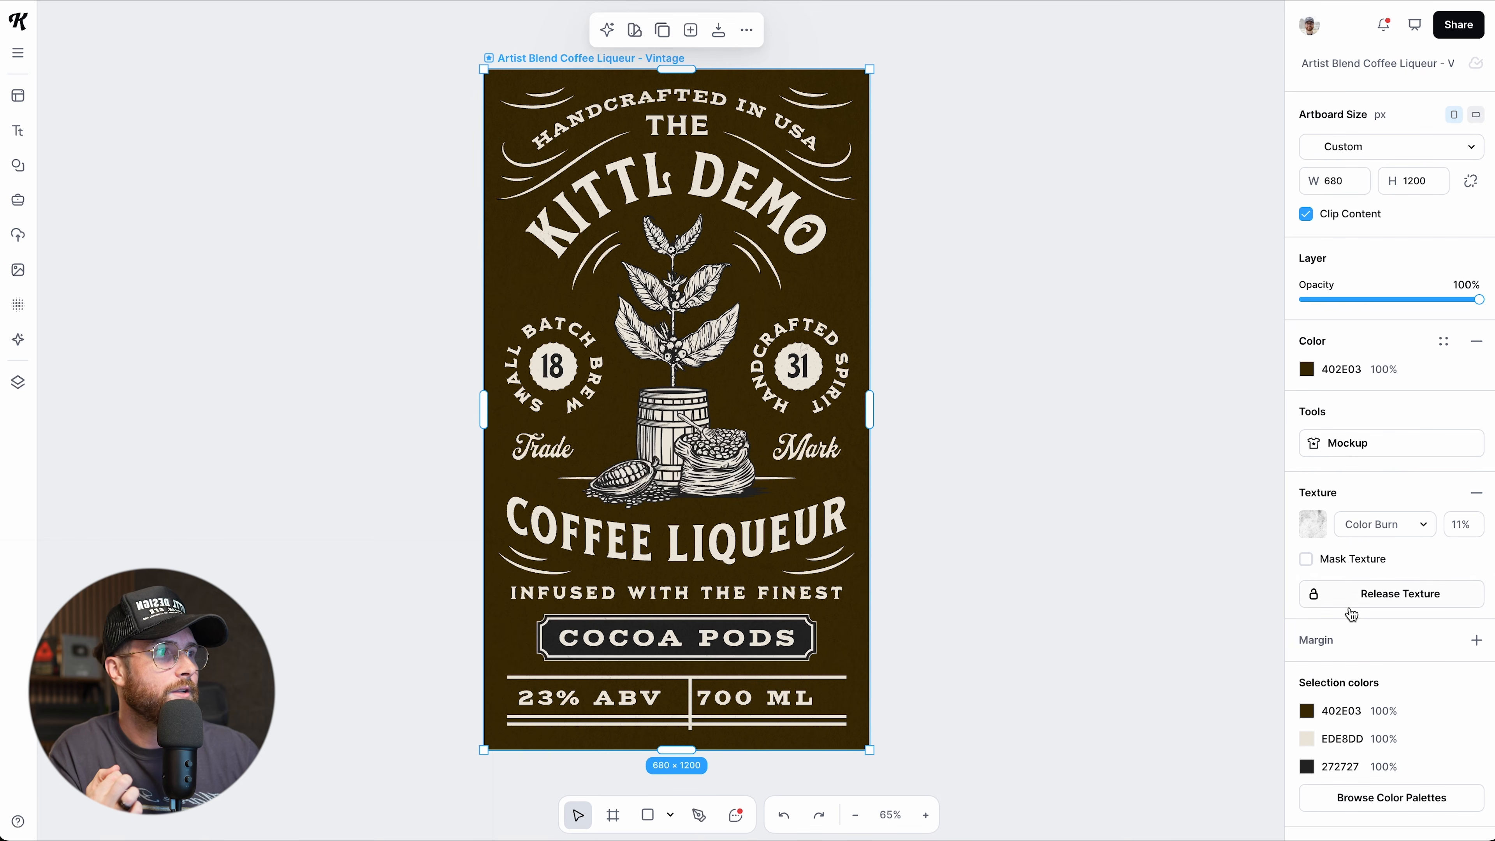
# Add an artboard margin, unlink the sides and set the left margin to 80 px.
pyautogui.click(1476, 642)
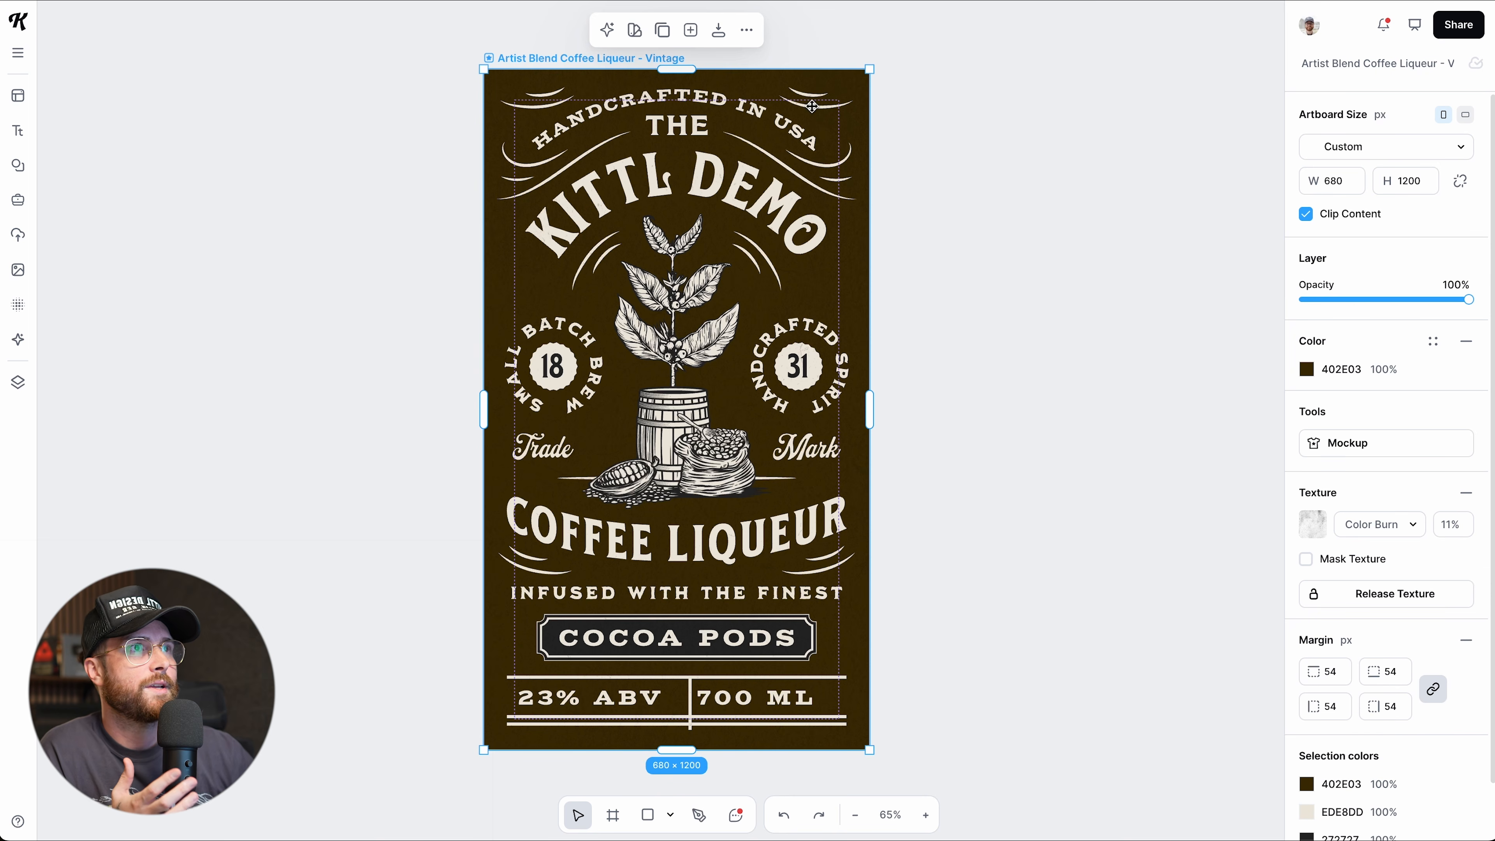
pyautogui.scroll(5, 510, 269)
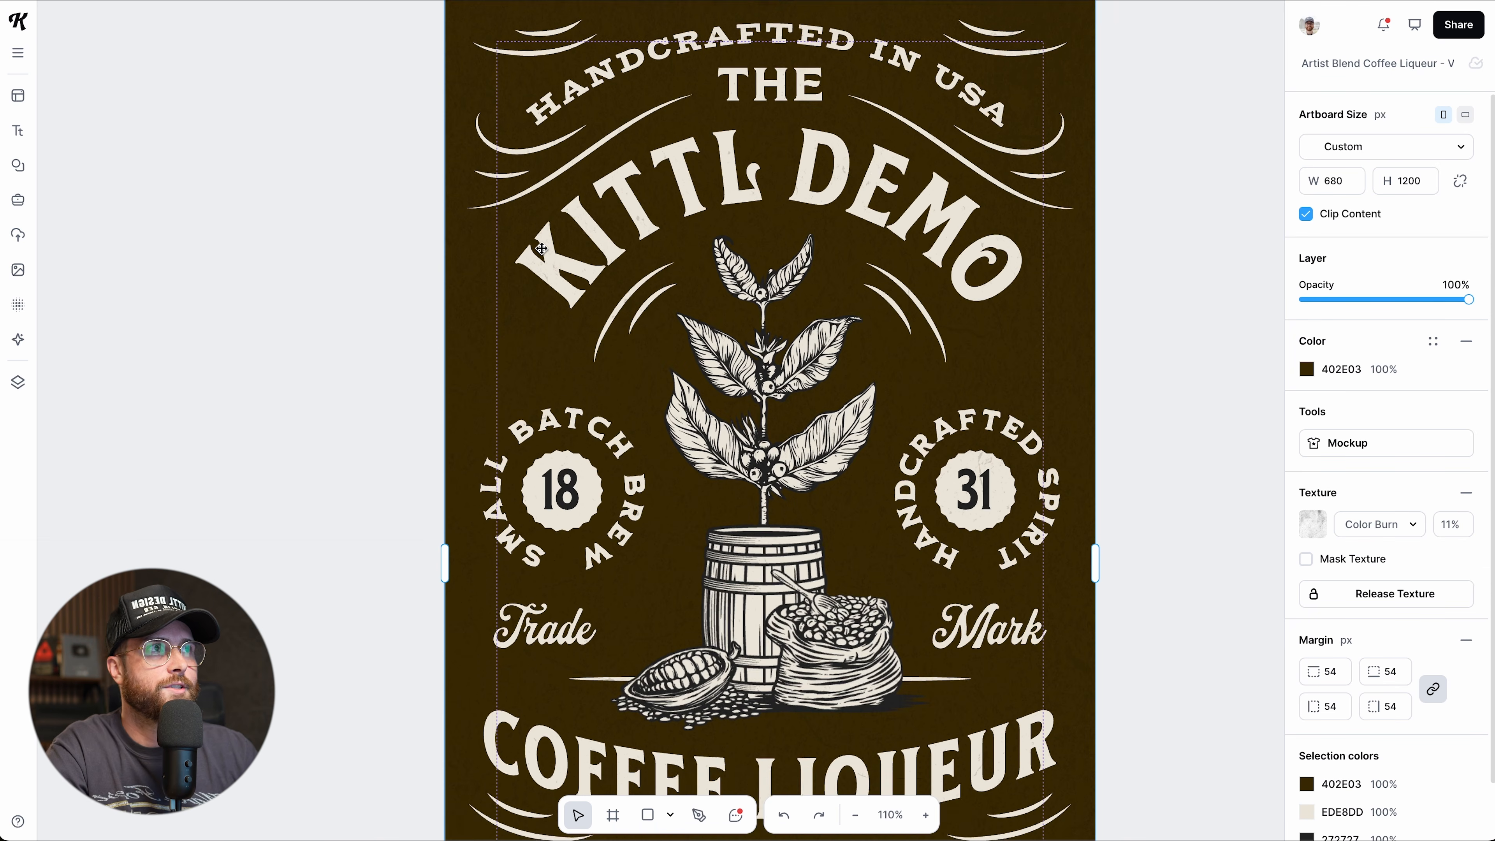
pyautogui.scroll(1, 515, 140)
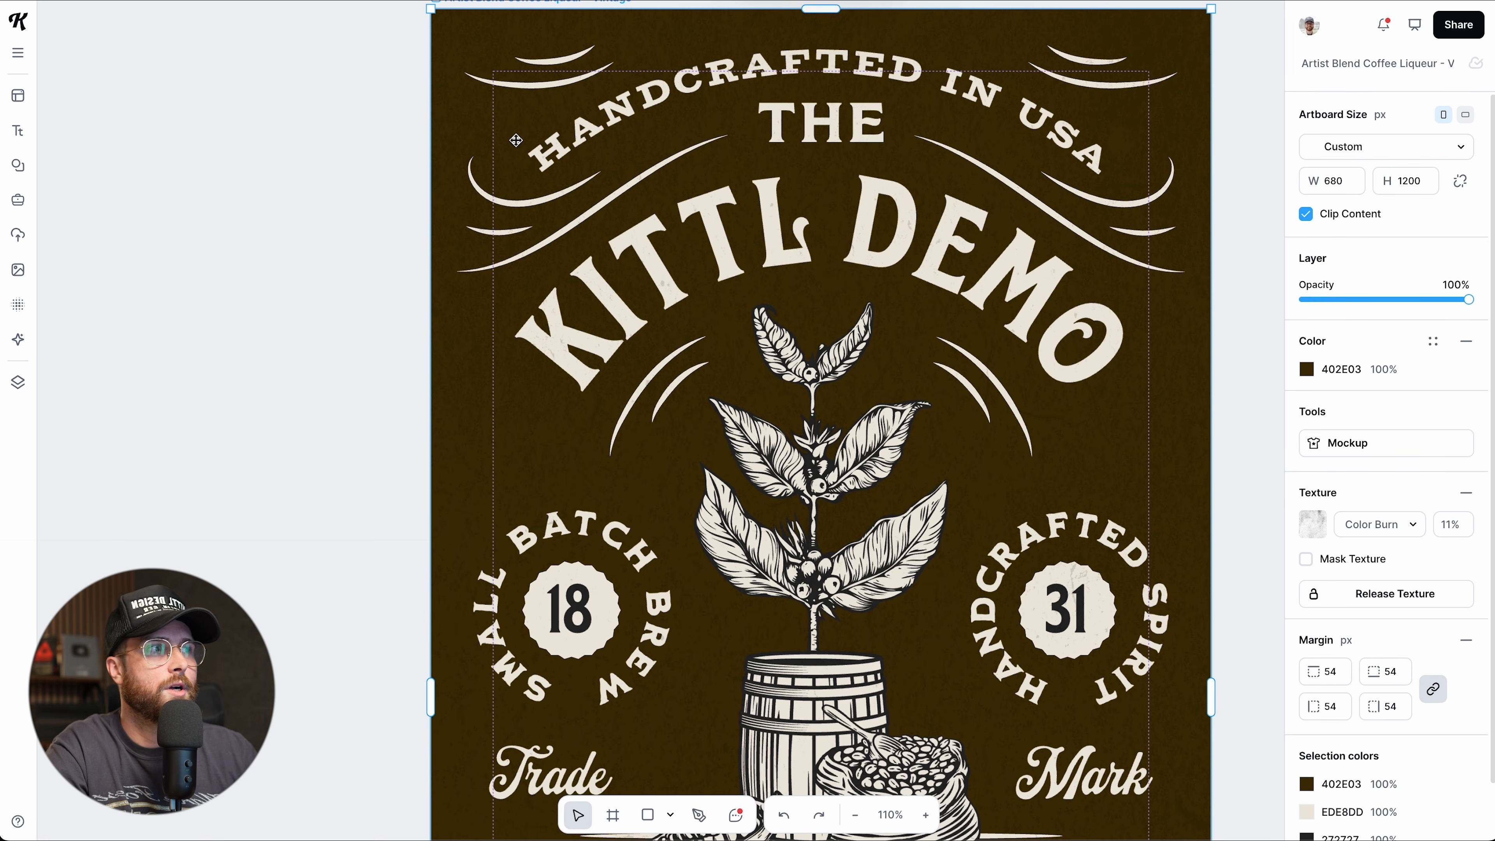
pyautogui.scroll(-1, 1383, 672)
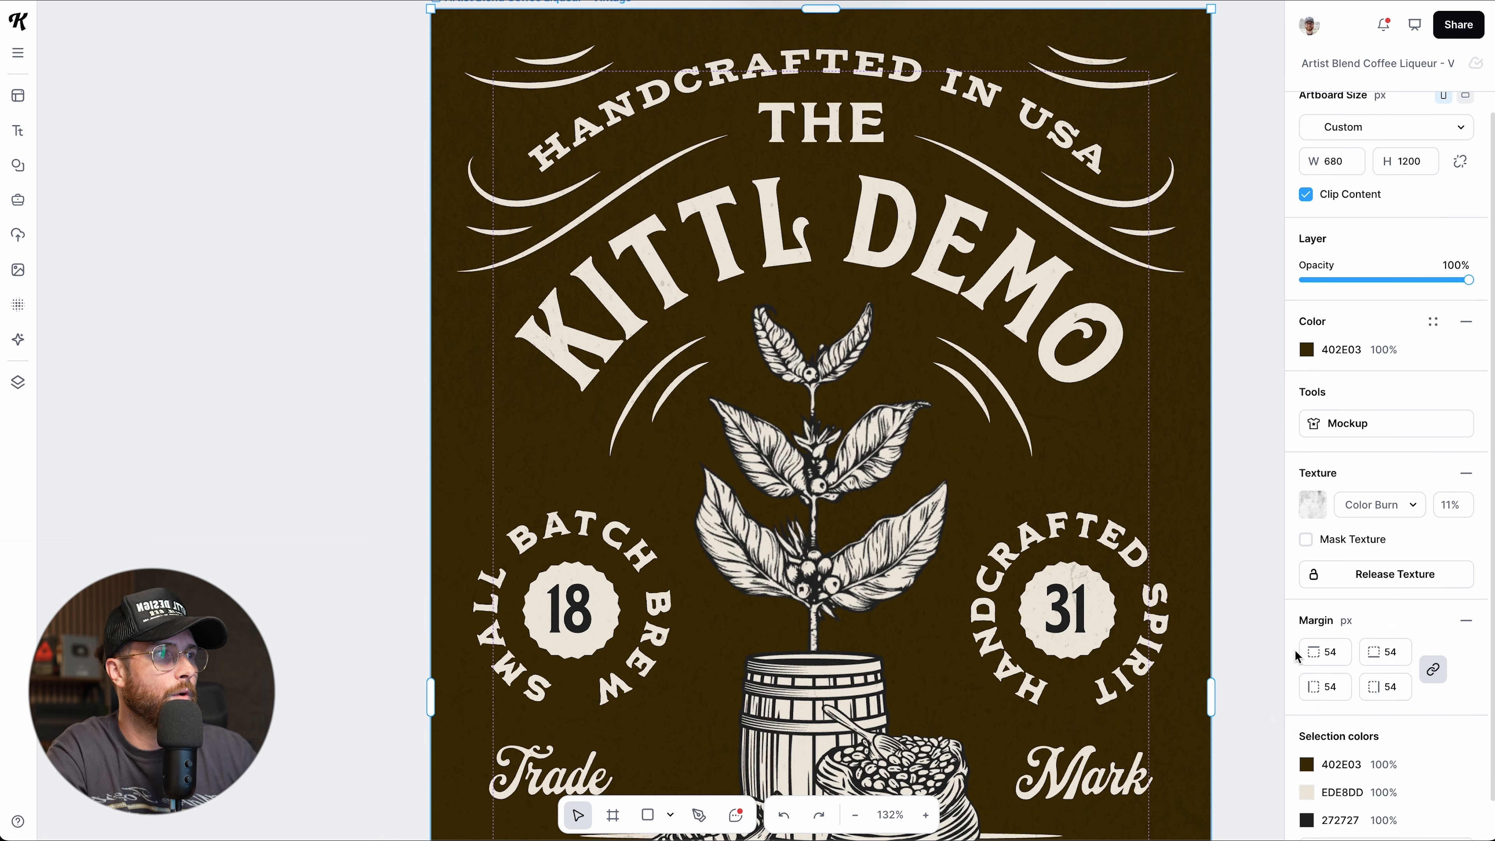
pyautogui.click(1434, 670)
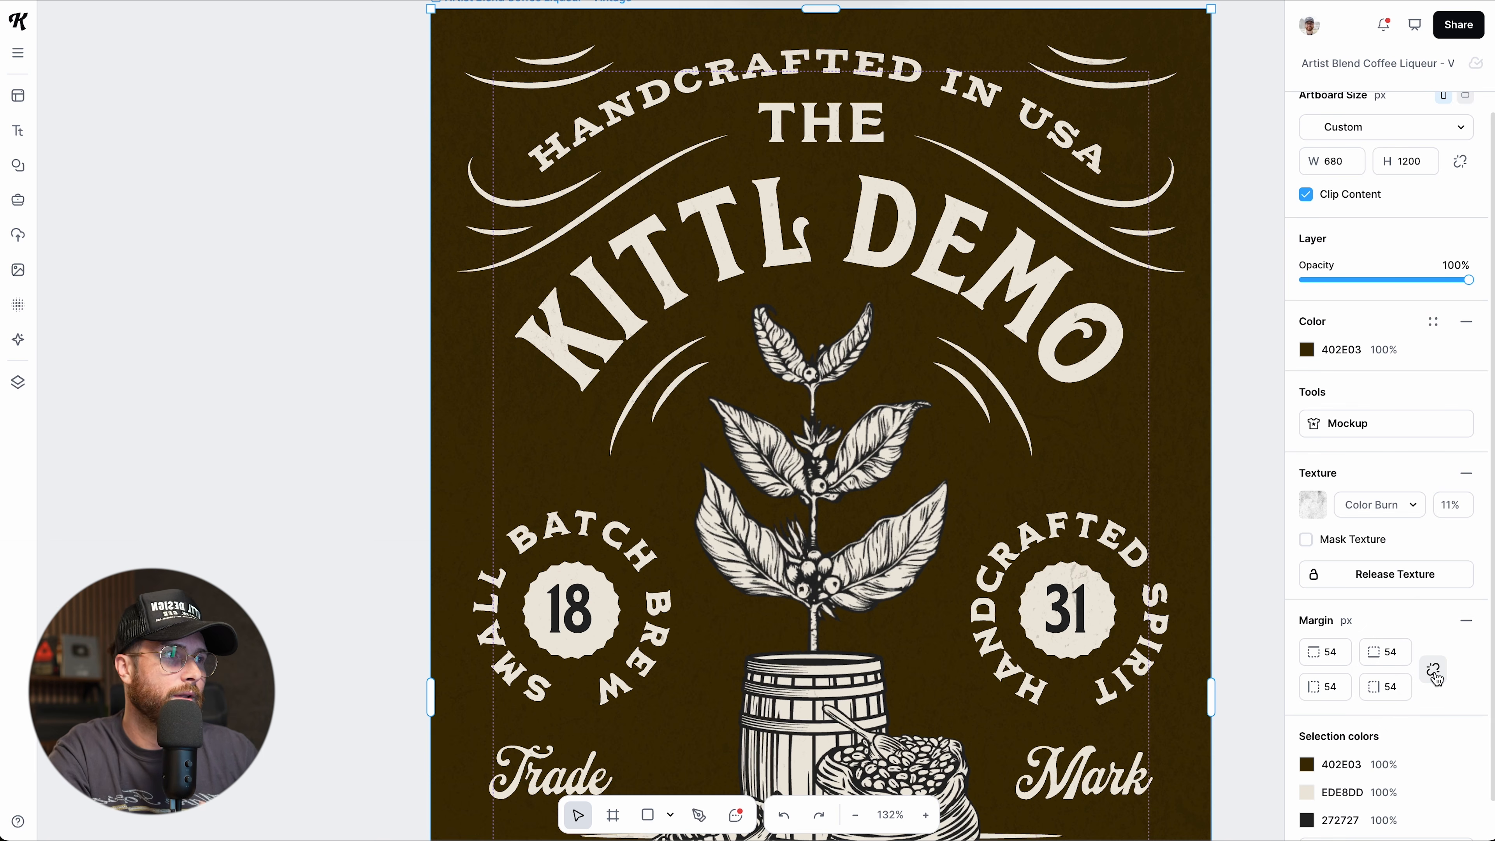
pyautogui.click(1340, 690)
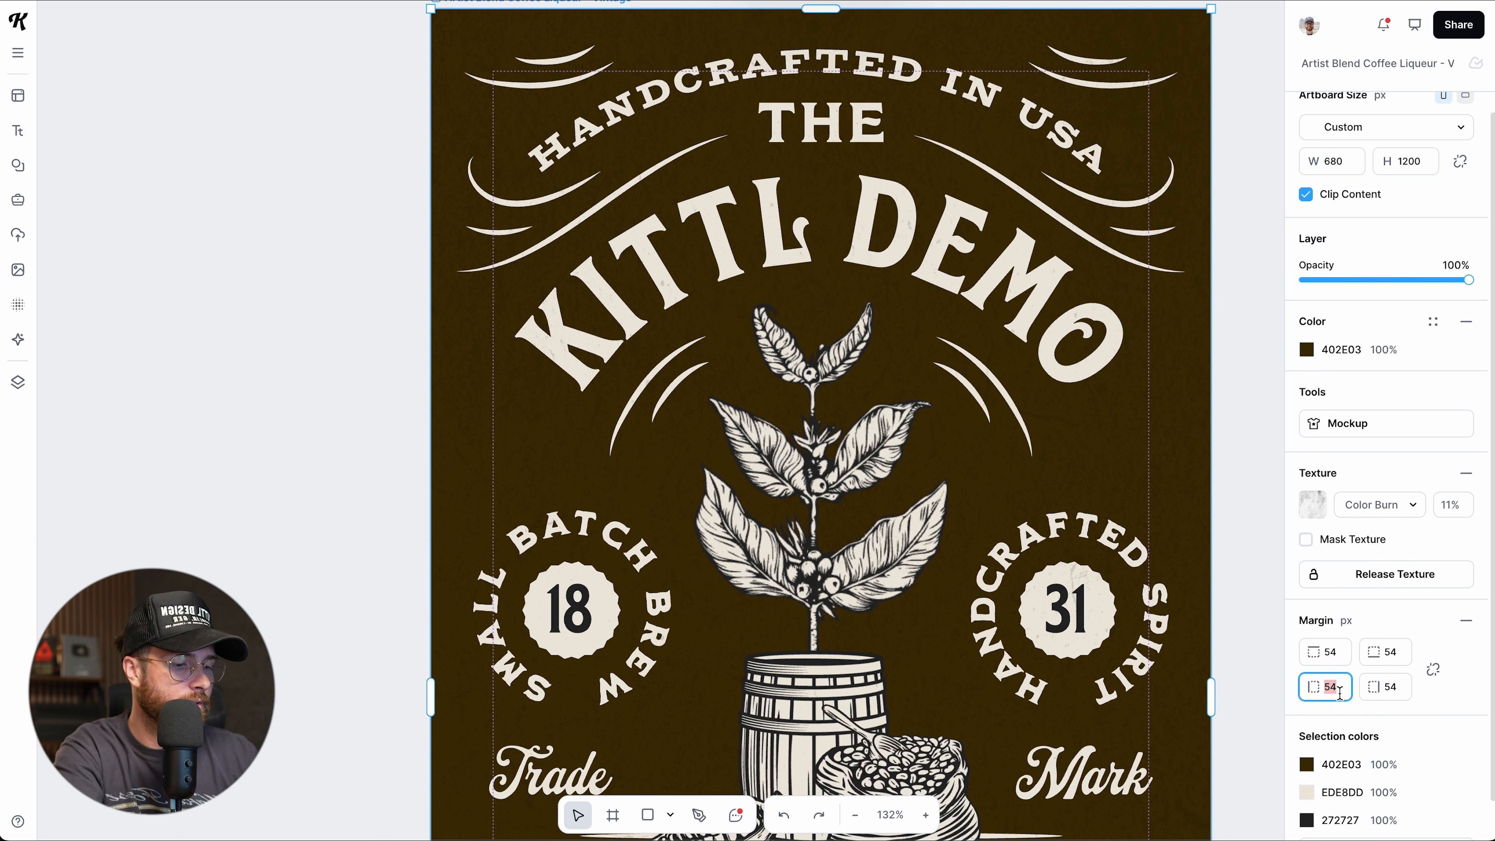
pyautogui.press('Return')
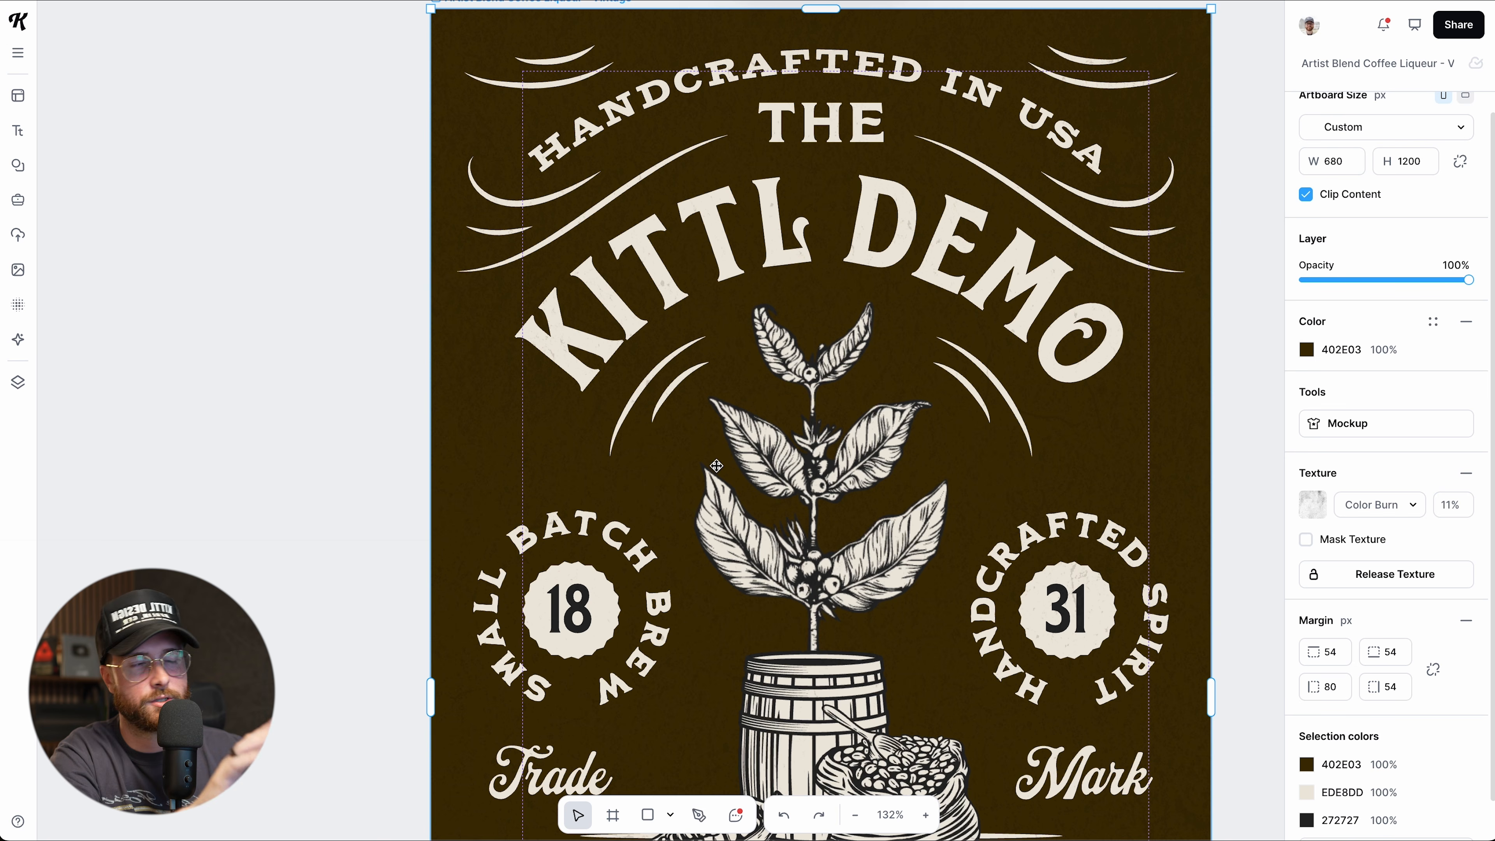
# Relink the margins and set all four sides to 25 px.
pyautogui.click(1434, 672)
pyautogui.click(1329, 650)
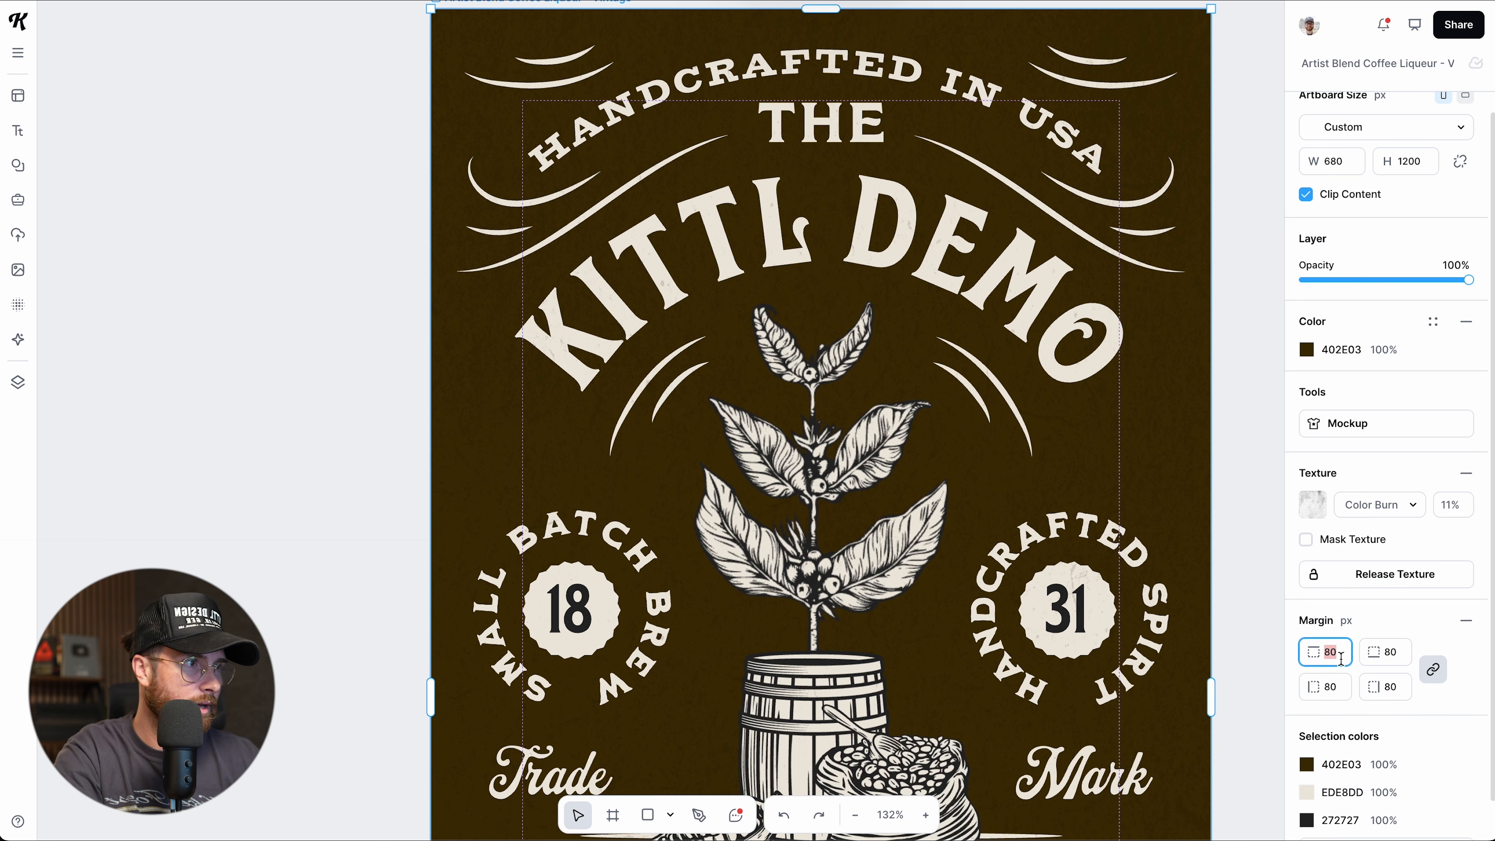
pyautogui.press('Return')
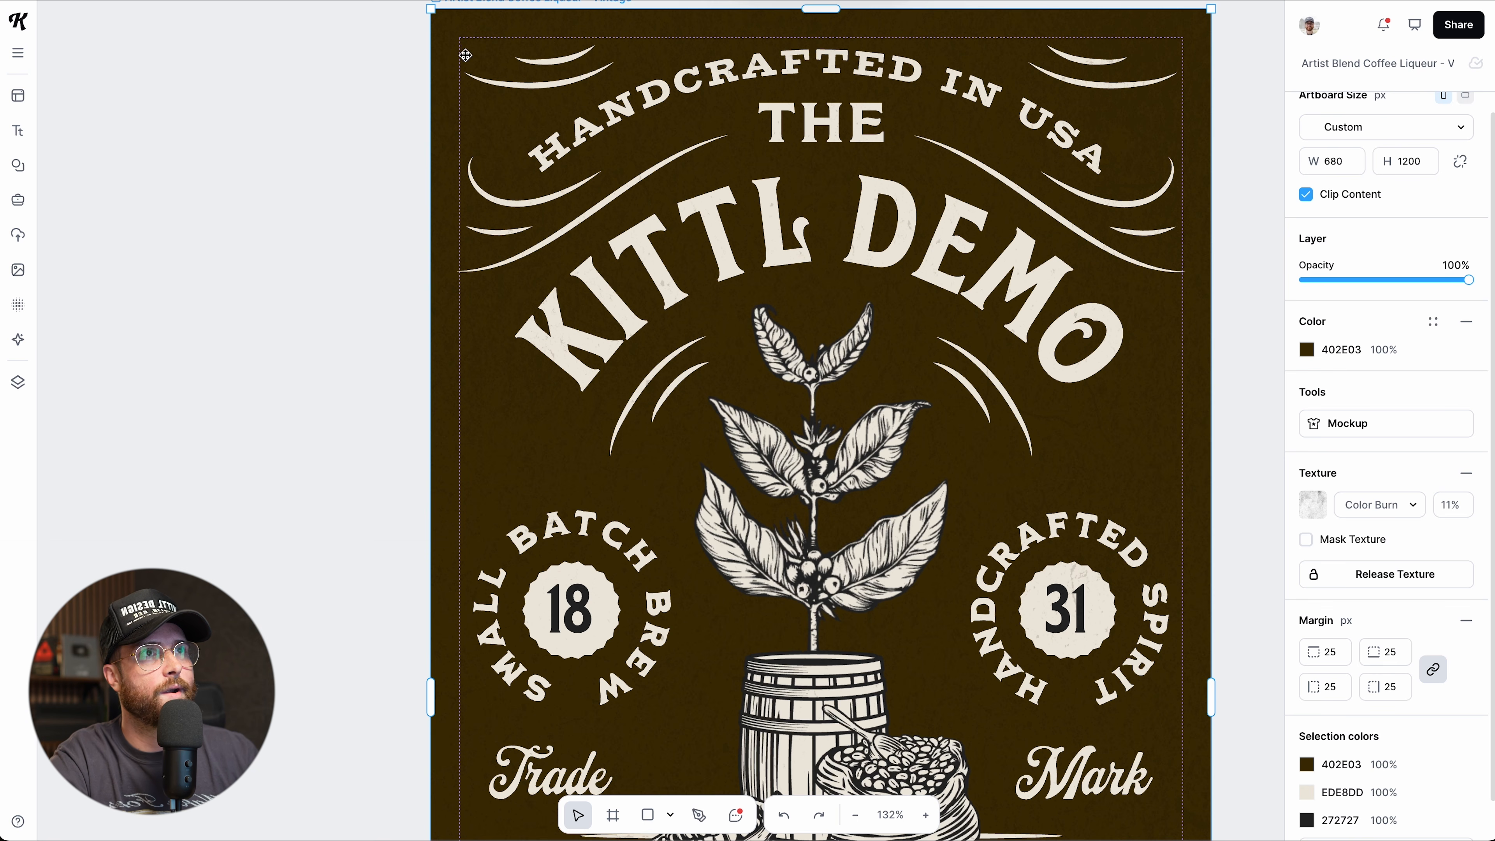
pyautogui.scroll(-5, 470, 320)
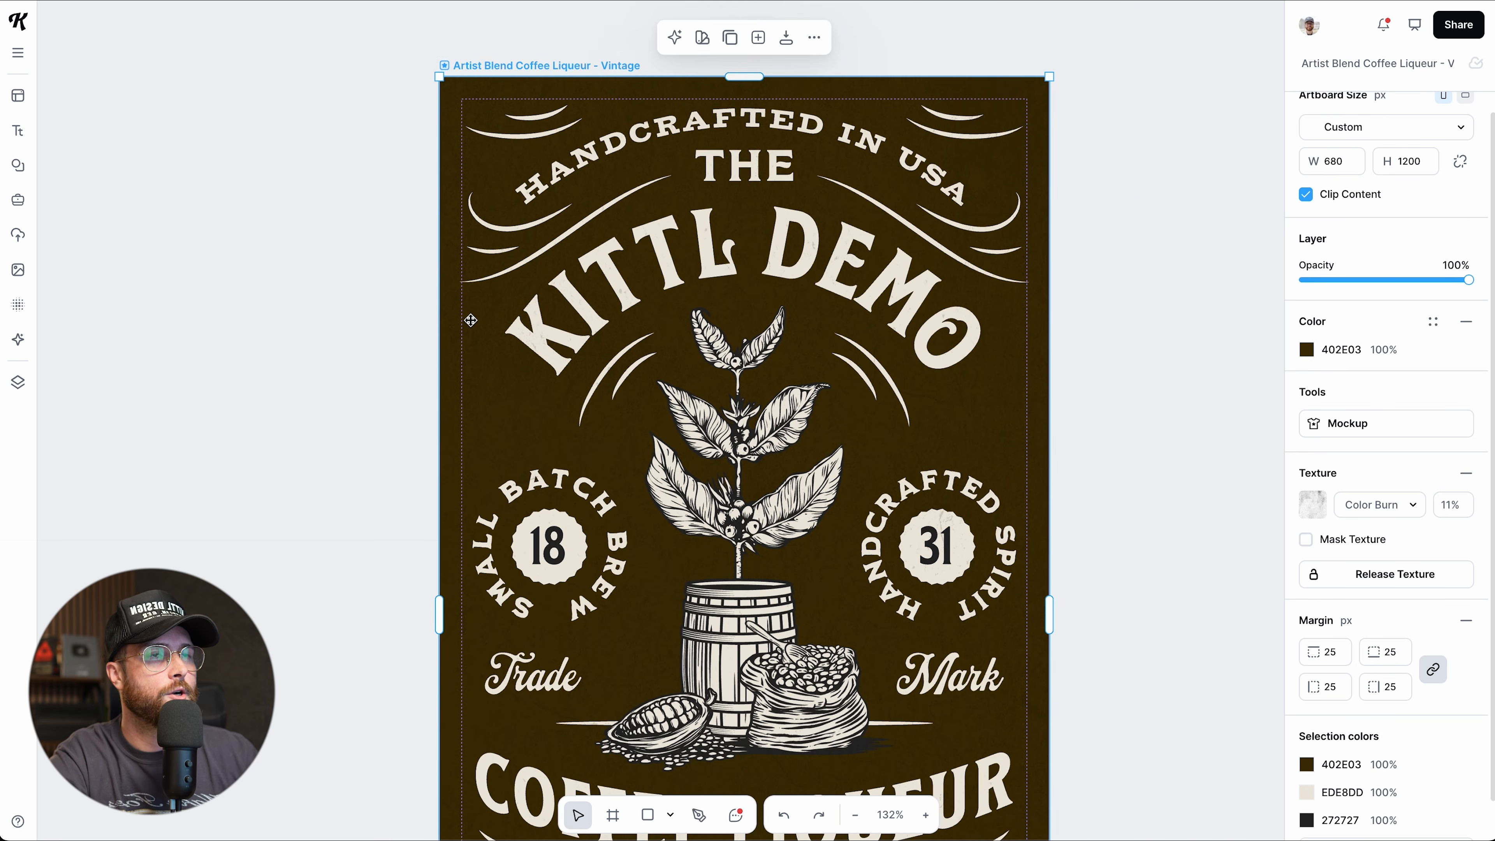
pyautogui.scroll(-5, 470, 321)
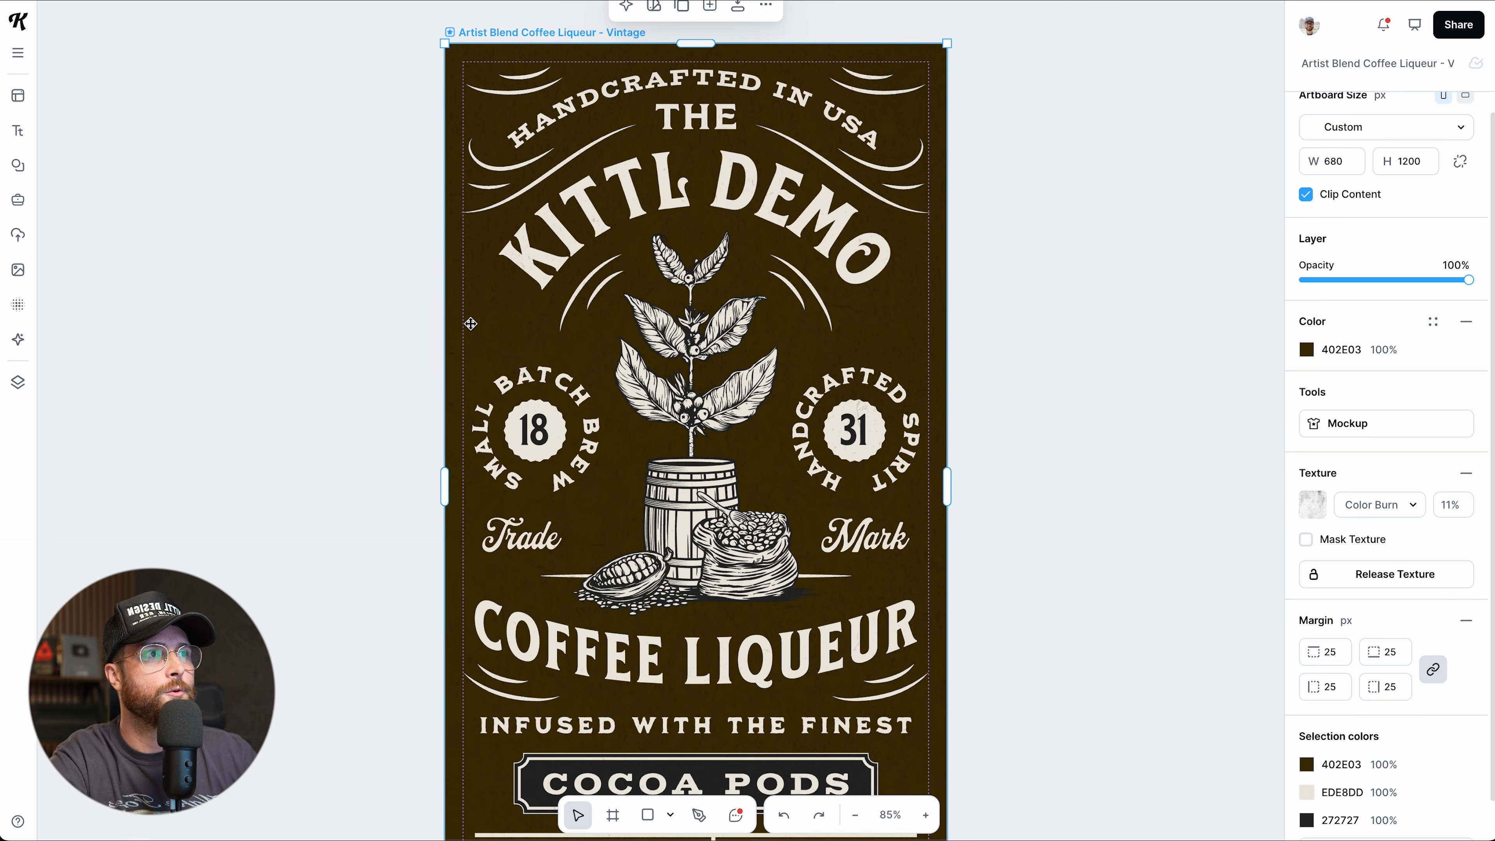
pyautogui.scroll(-3, 471, 323)
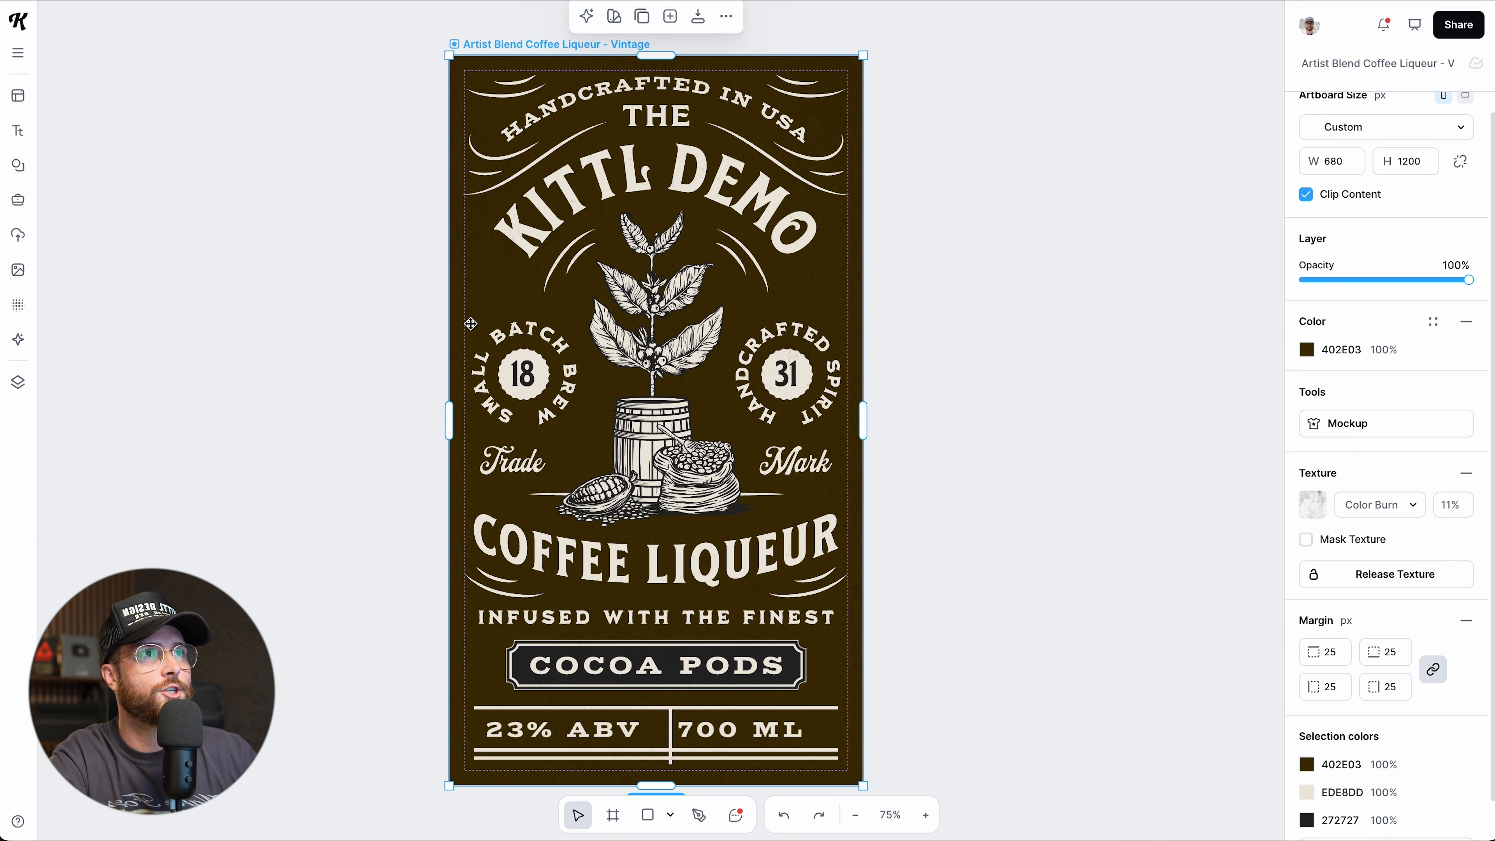
pyautogui.scroll(-1, 1019, 607)
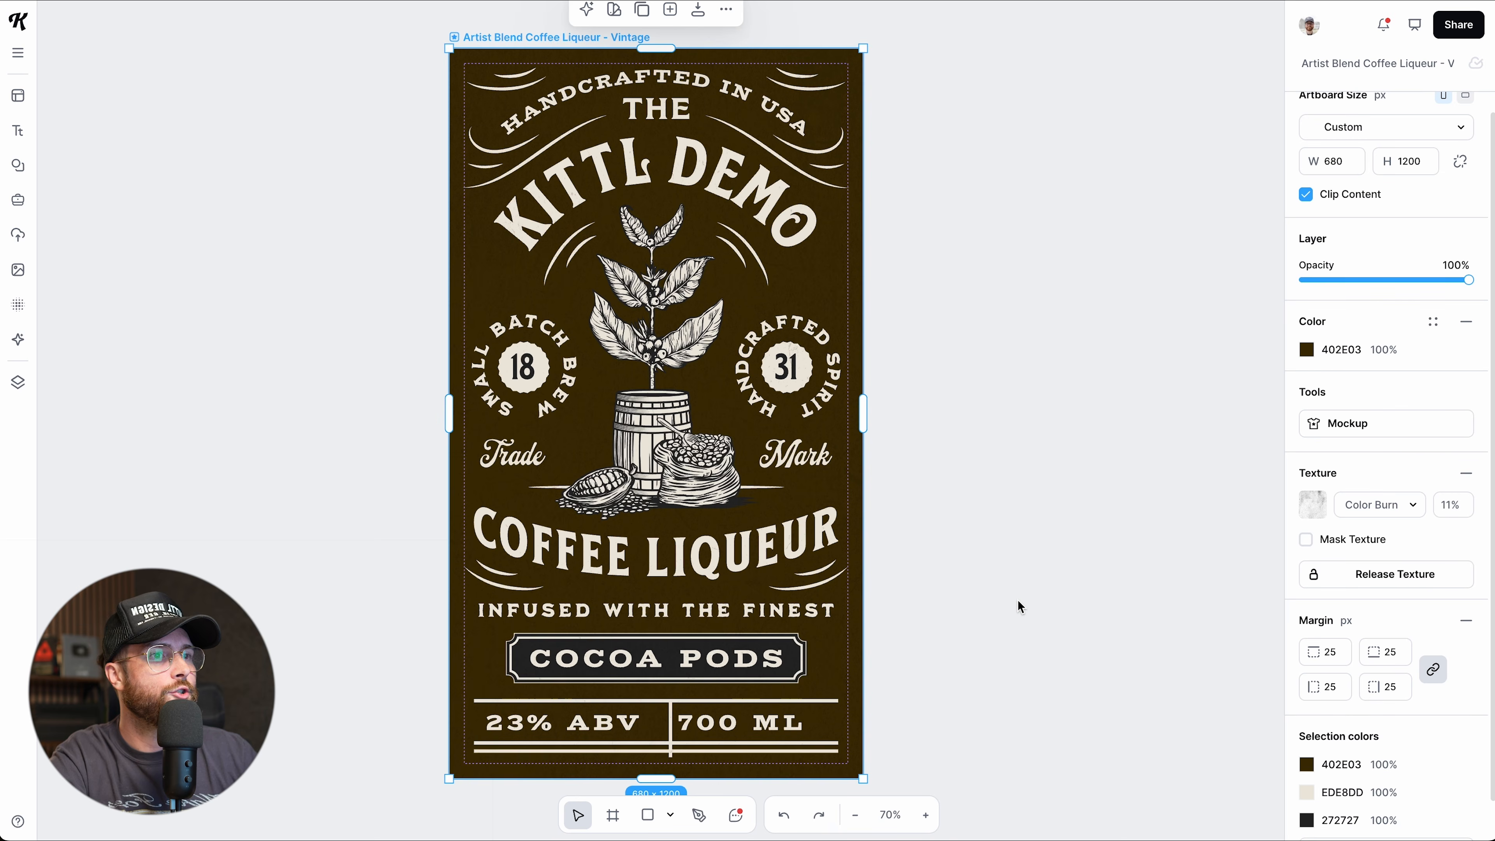
pyautogui.scroll(1, 1021, 607)
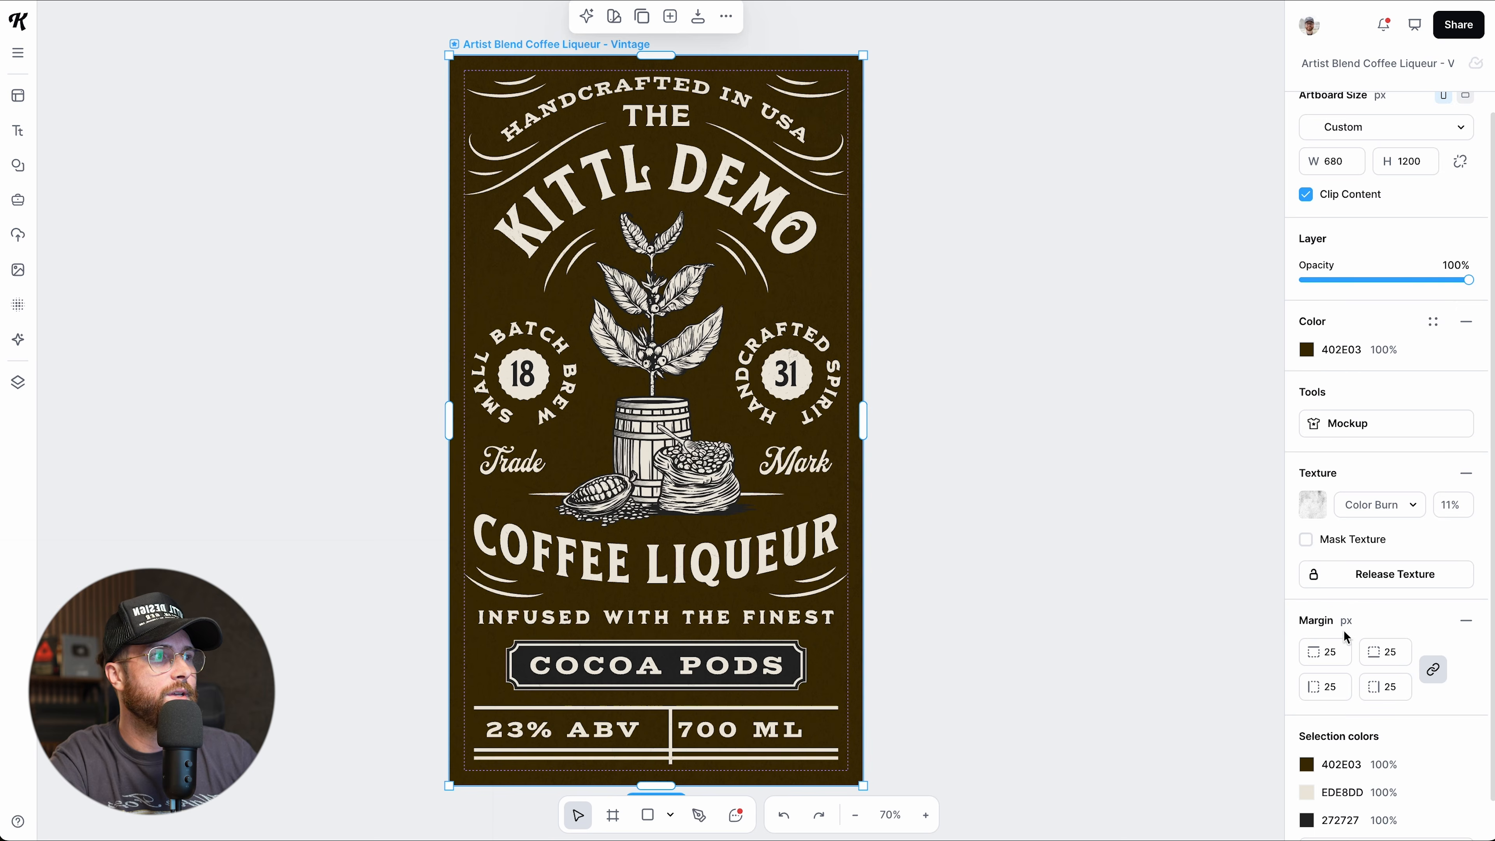
# Remove the artboard margin and toggle View > Margin off and back on.
pyautogui.click(1465, 621)
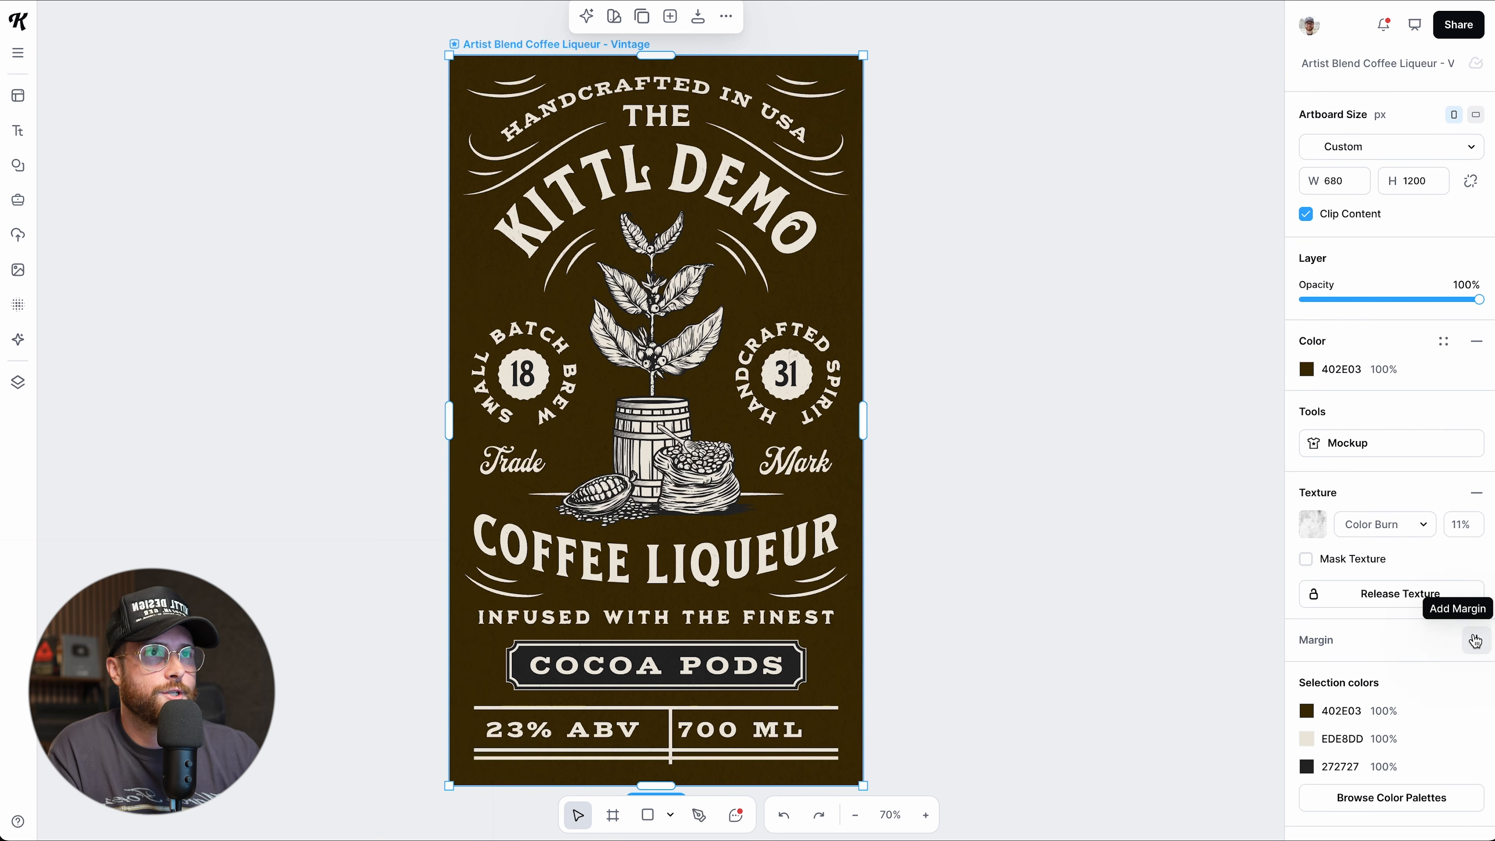
pyautogui.click(17, 53)
pyautogui.moveTo(124, 178)
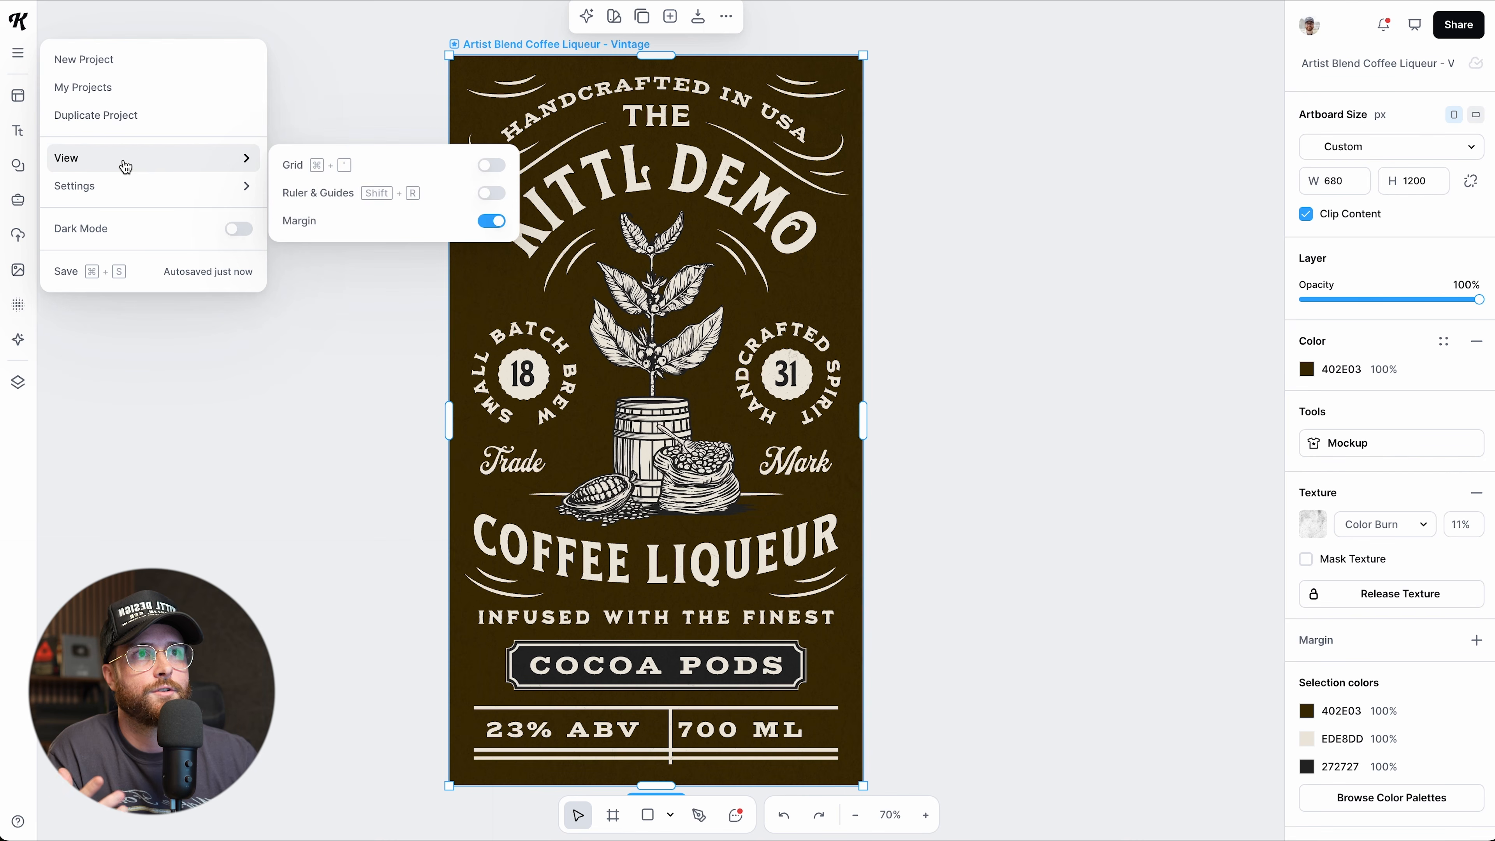
pyautogui.click(488, 226)
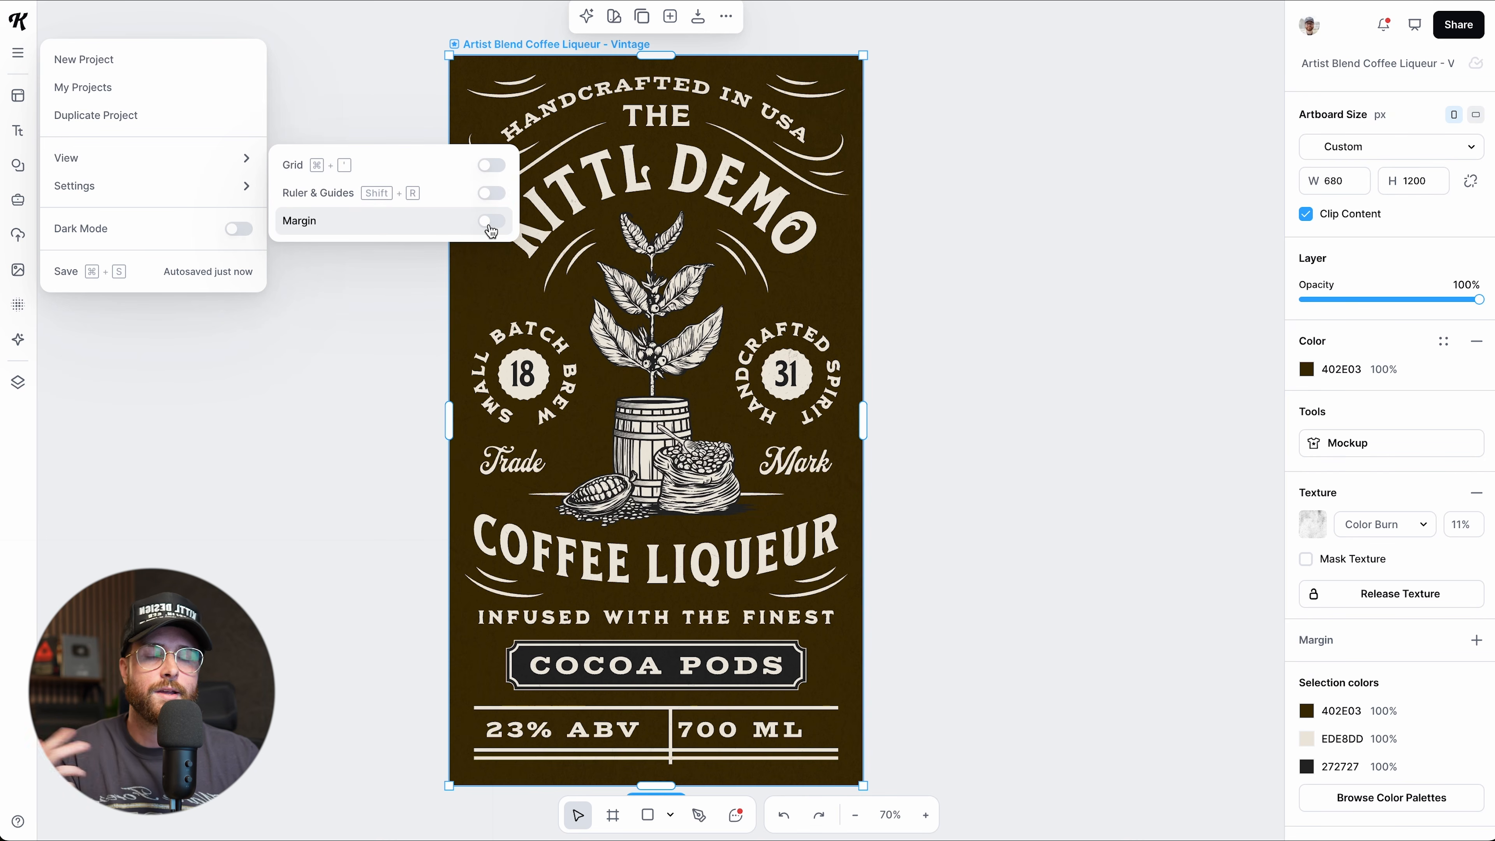
pyautogui.click(490, 224)
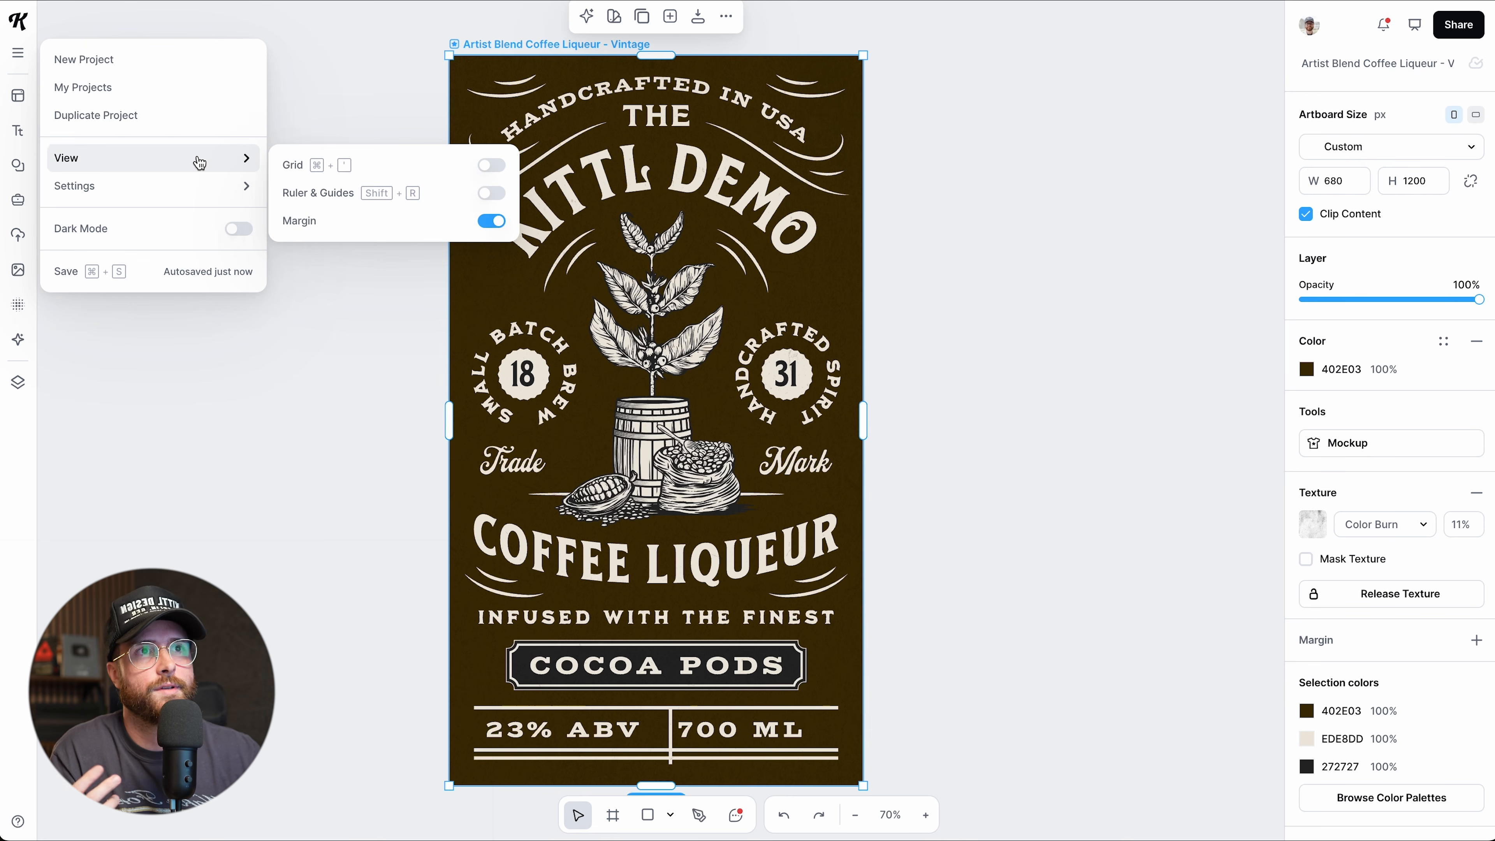
# Toggle Dark Mode on and back off, then save the project.
pyautogui.moveTo(203, 182)
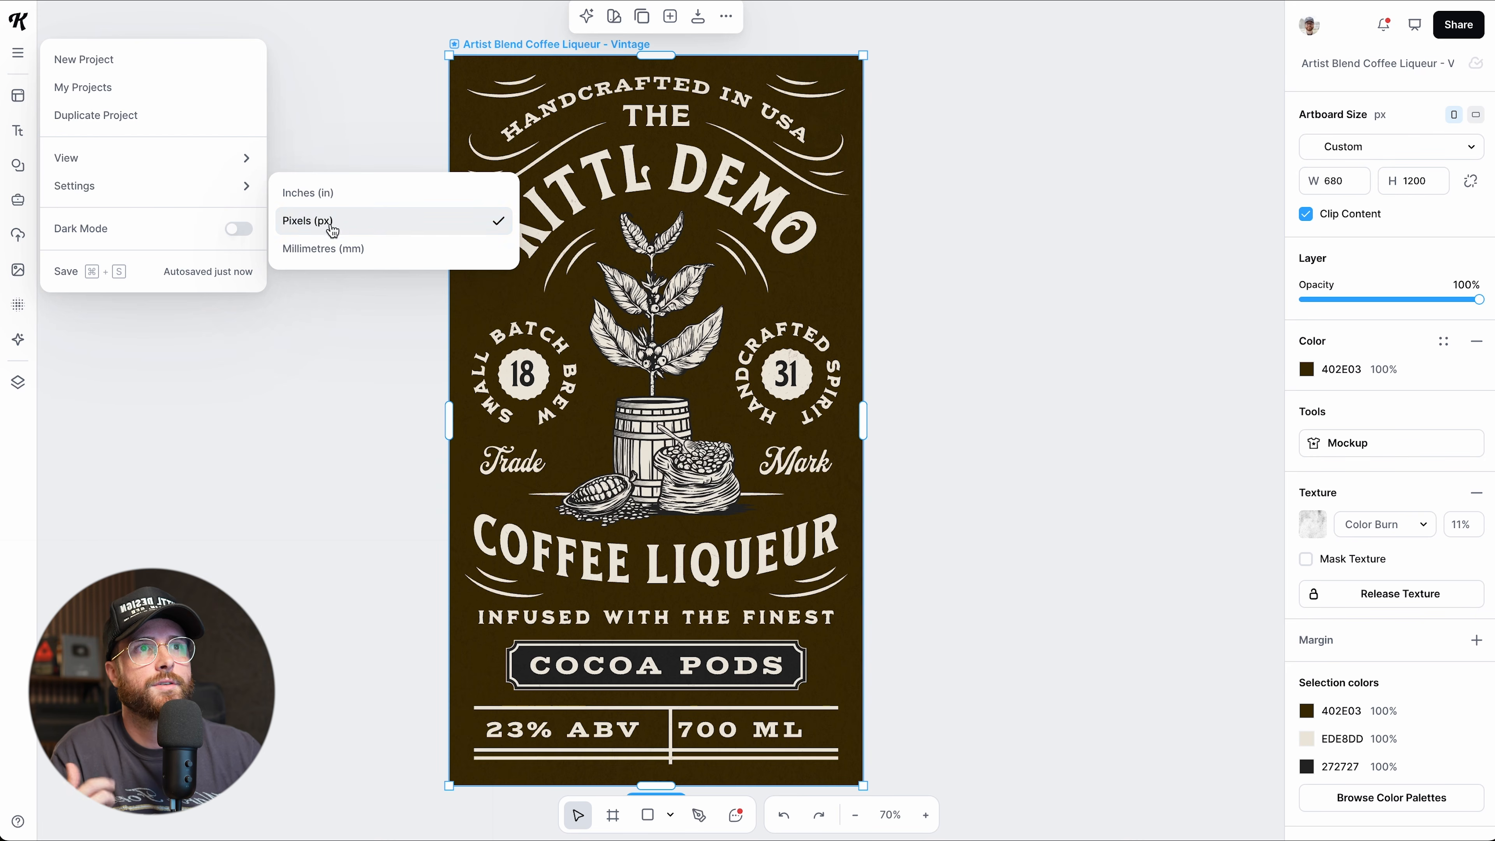
pyautogui.click(238, 229)
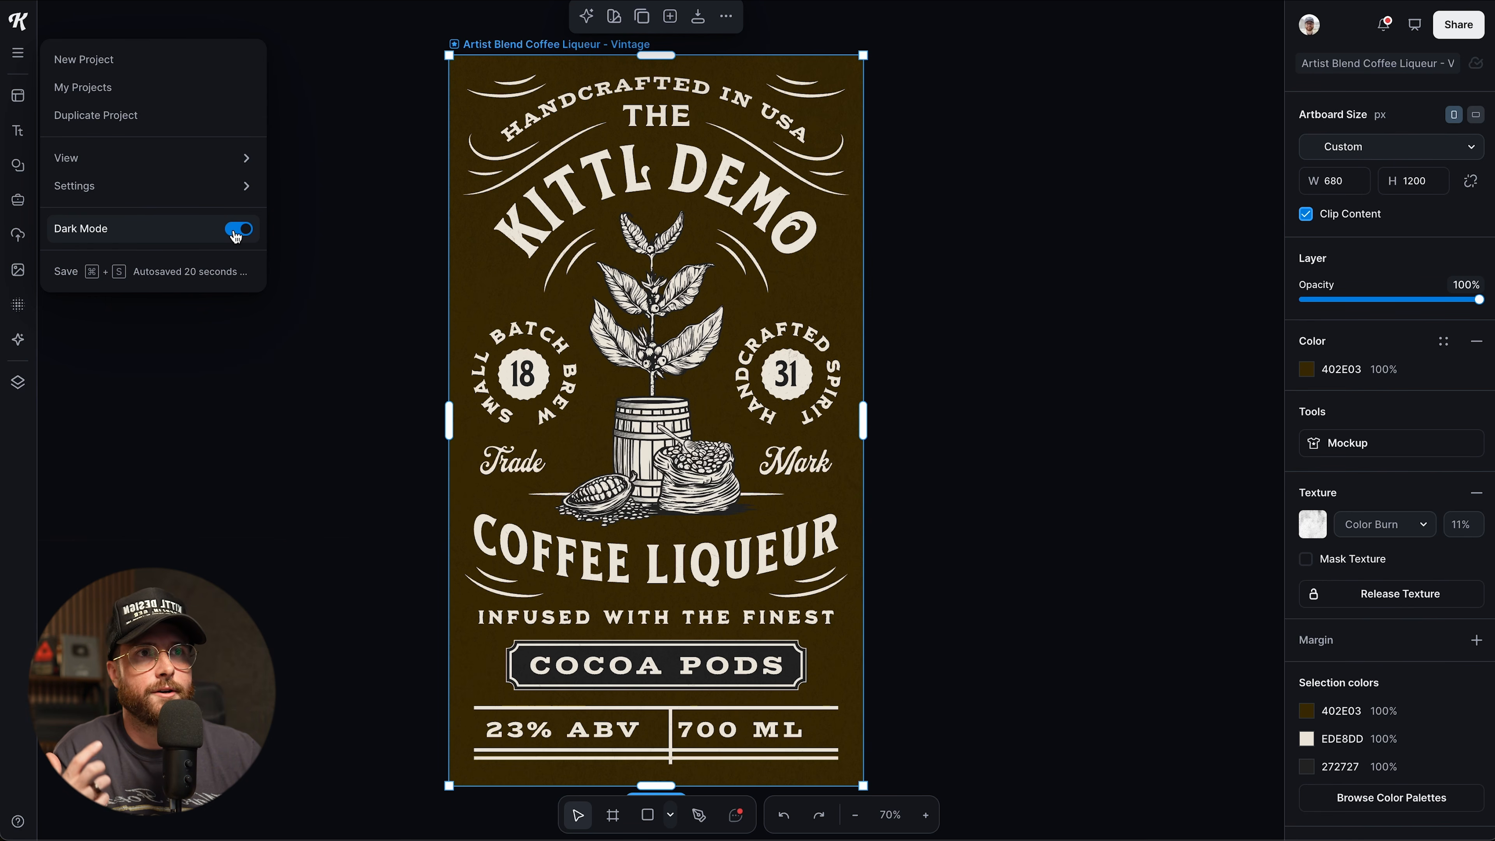
pyautogui.click(237, 229)
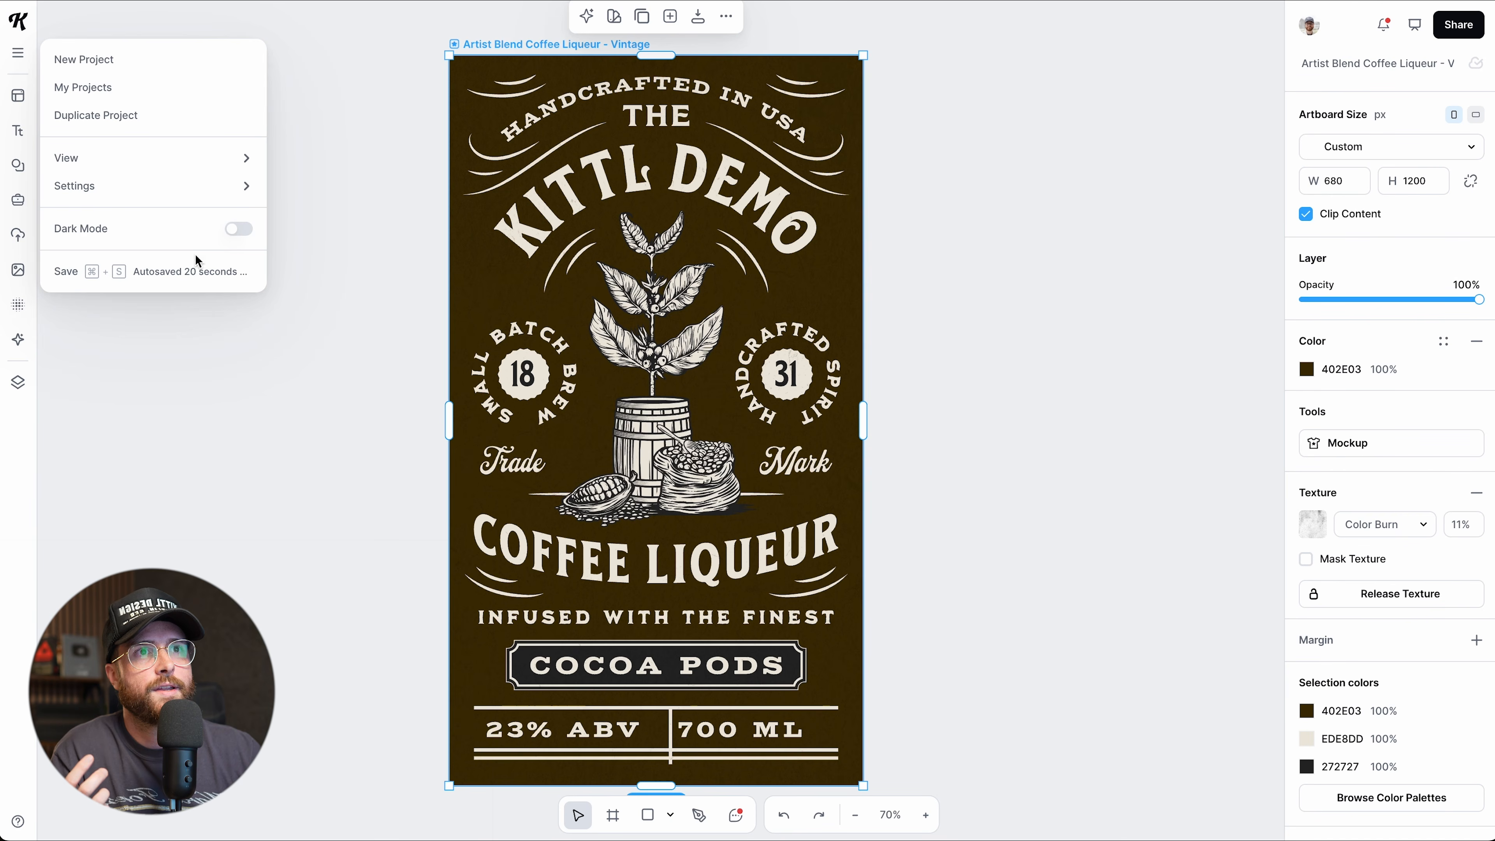
pyautogui.click(66, 271)
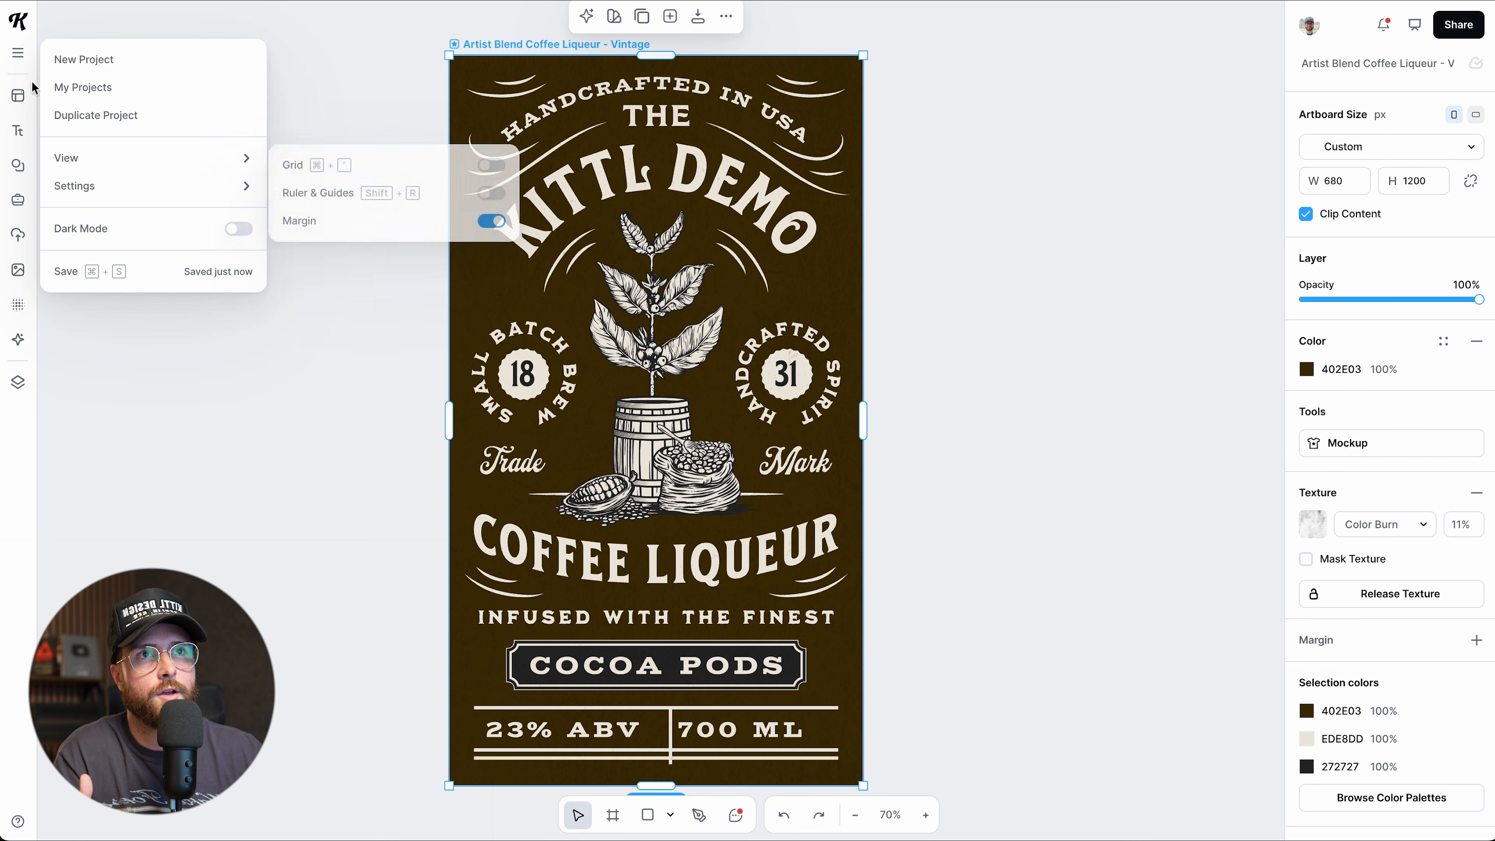
pyautogui.click(96, 37)
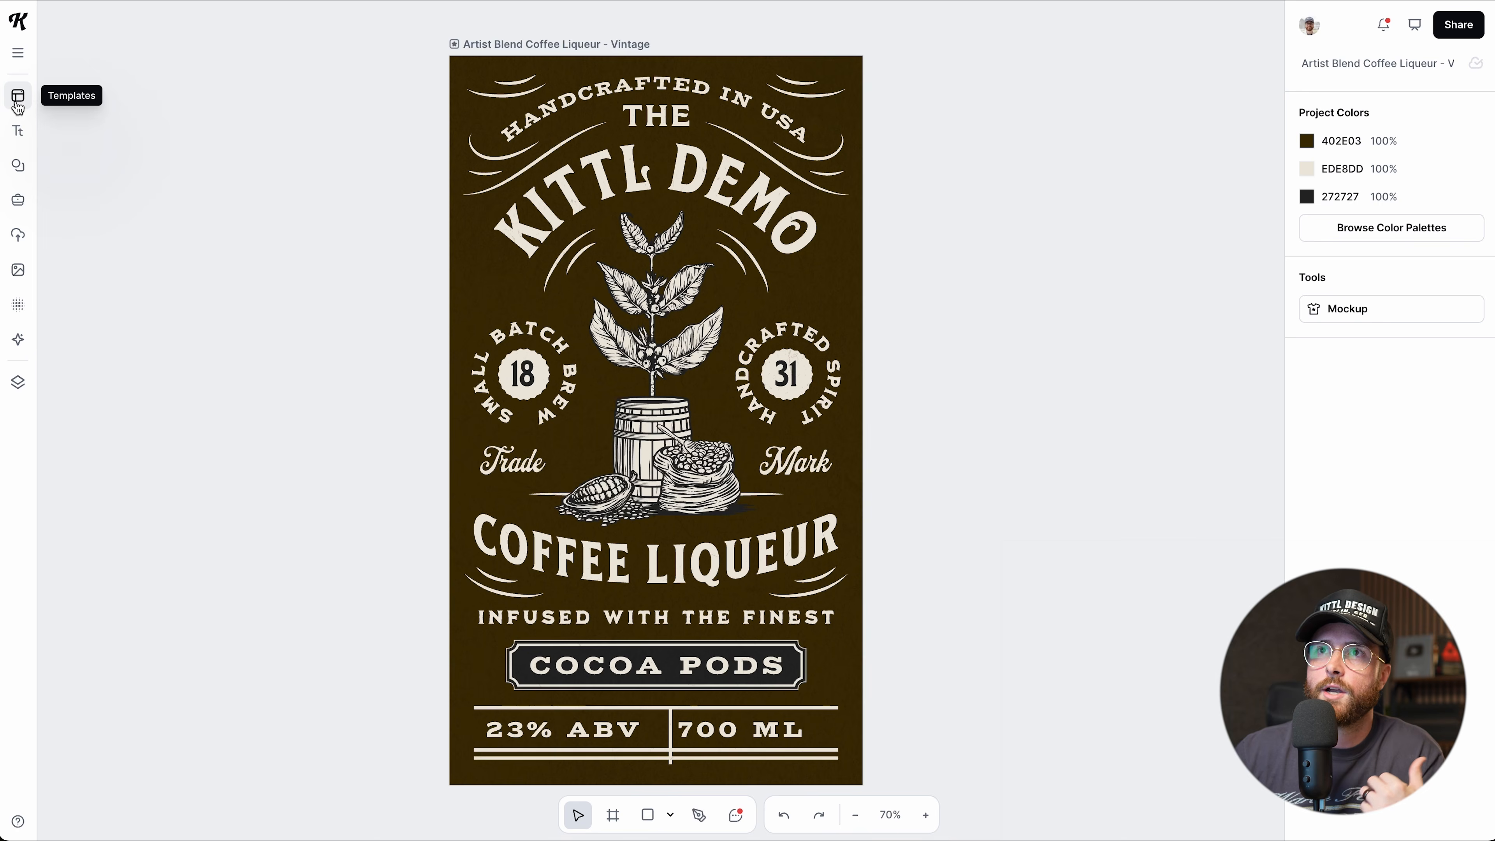
# Browse templates to the Brew Bliss Coffee House template and its coffee beans tag results.
pyautogui.click(17, 103)
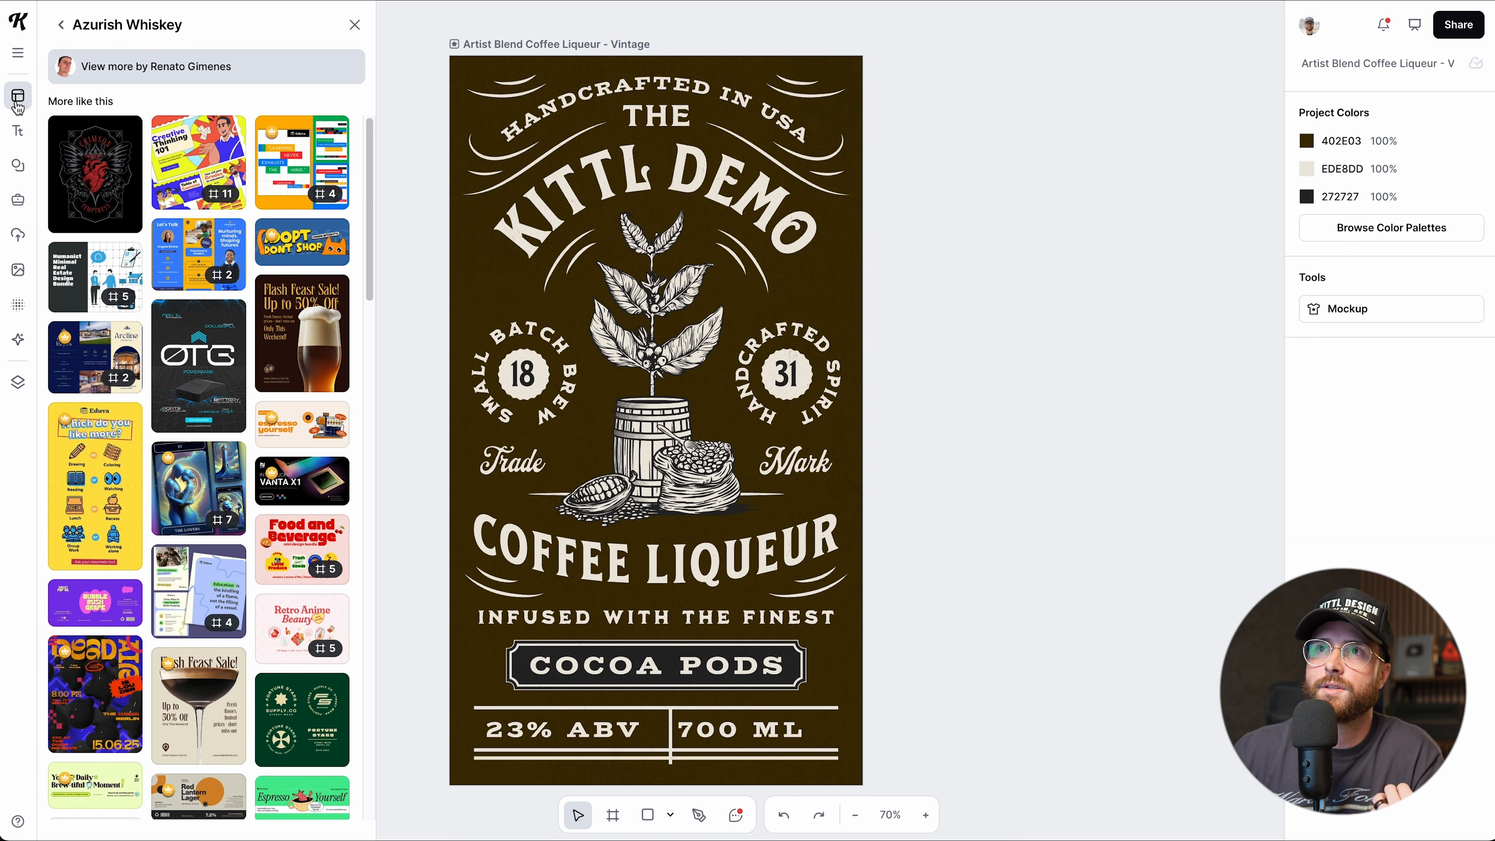
pyautogui.click(62, 25)
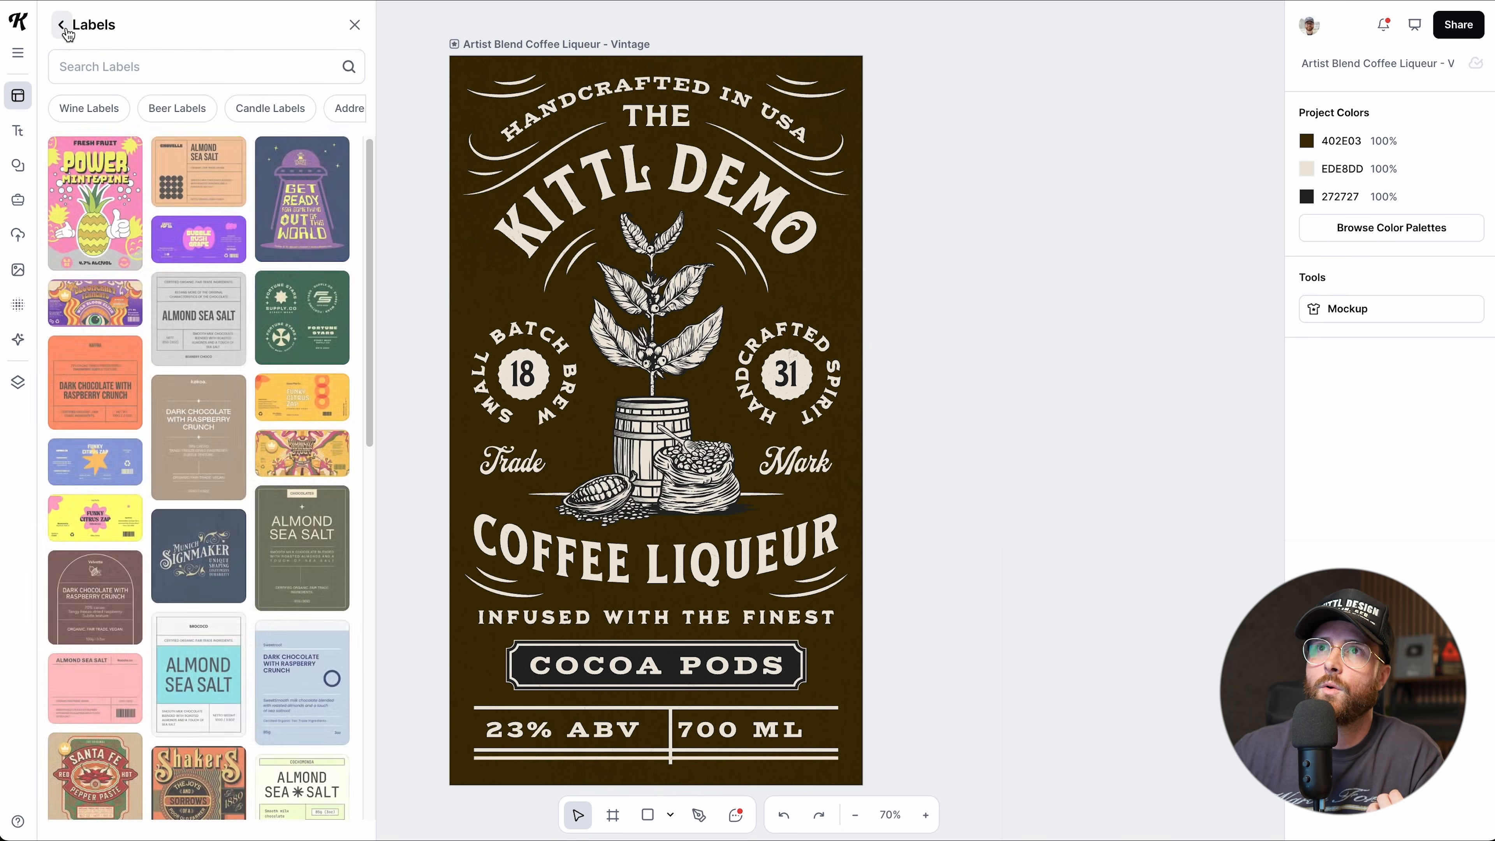
pyautogui.click(63, 26)
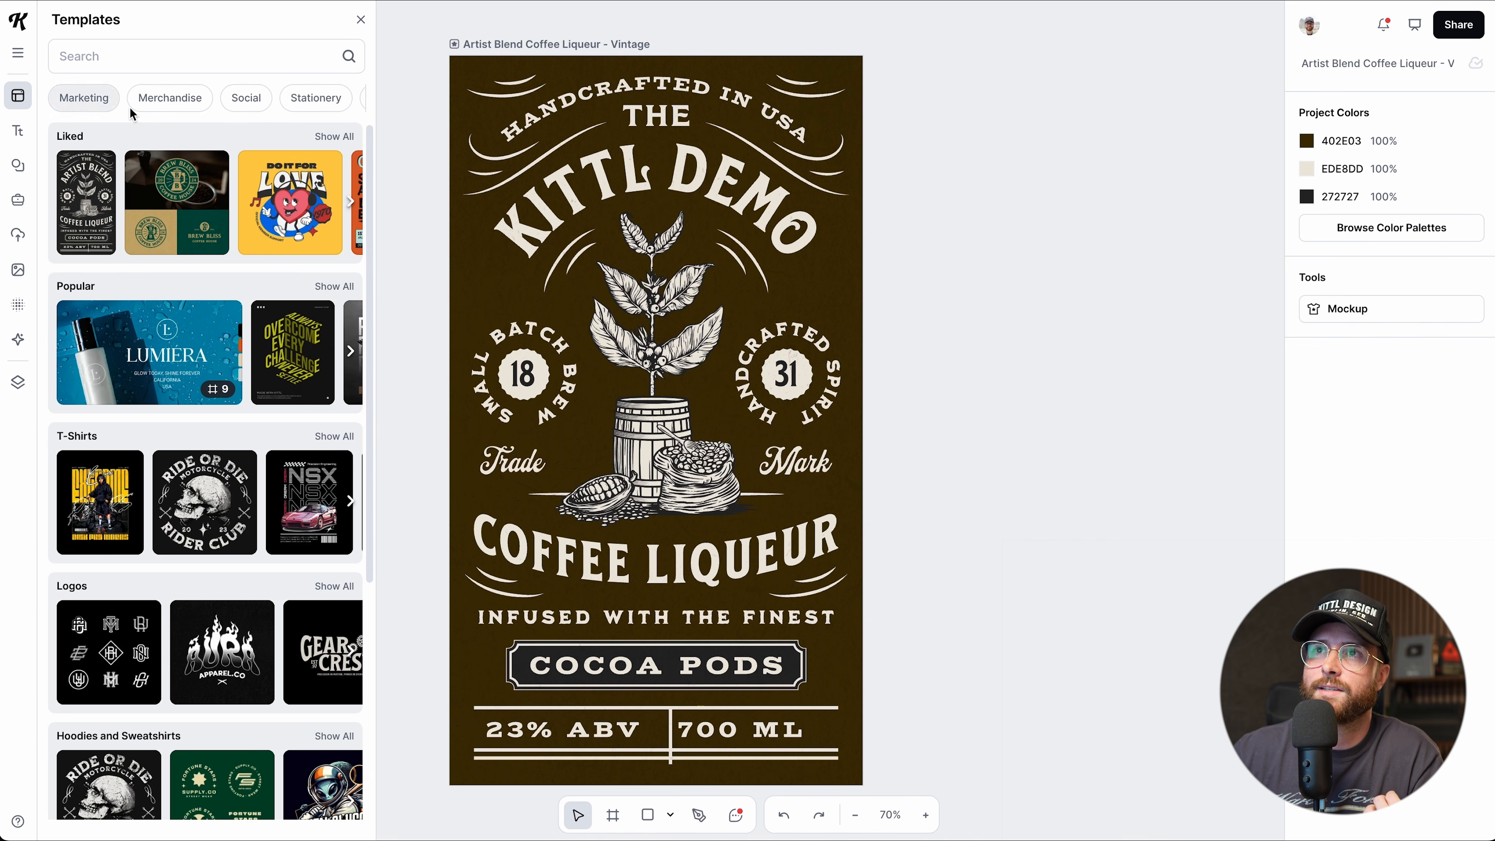
pyautogui.hscroll(2, 318, 98)
pyautogui.click(141, 56)
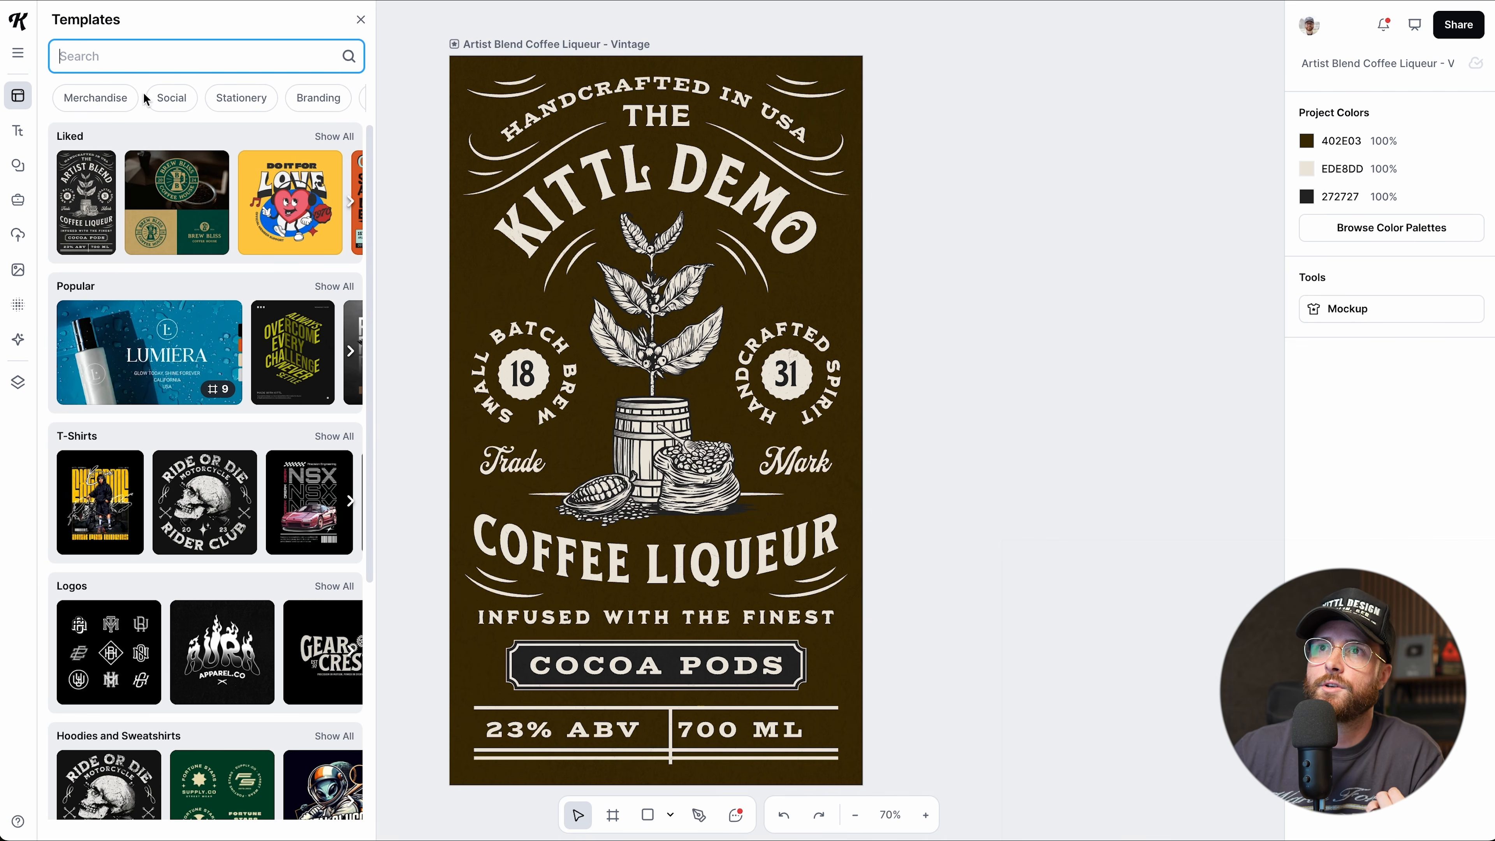
pyautogui.click(212, 176)
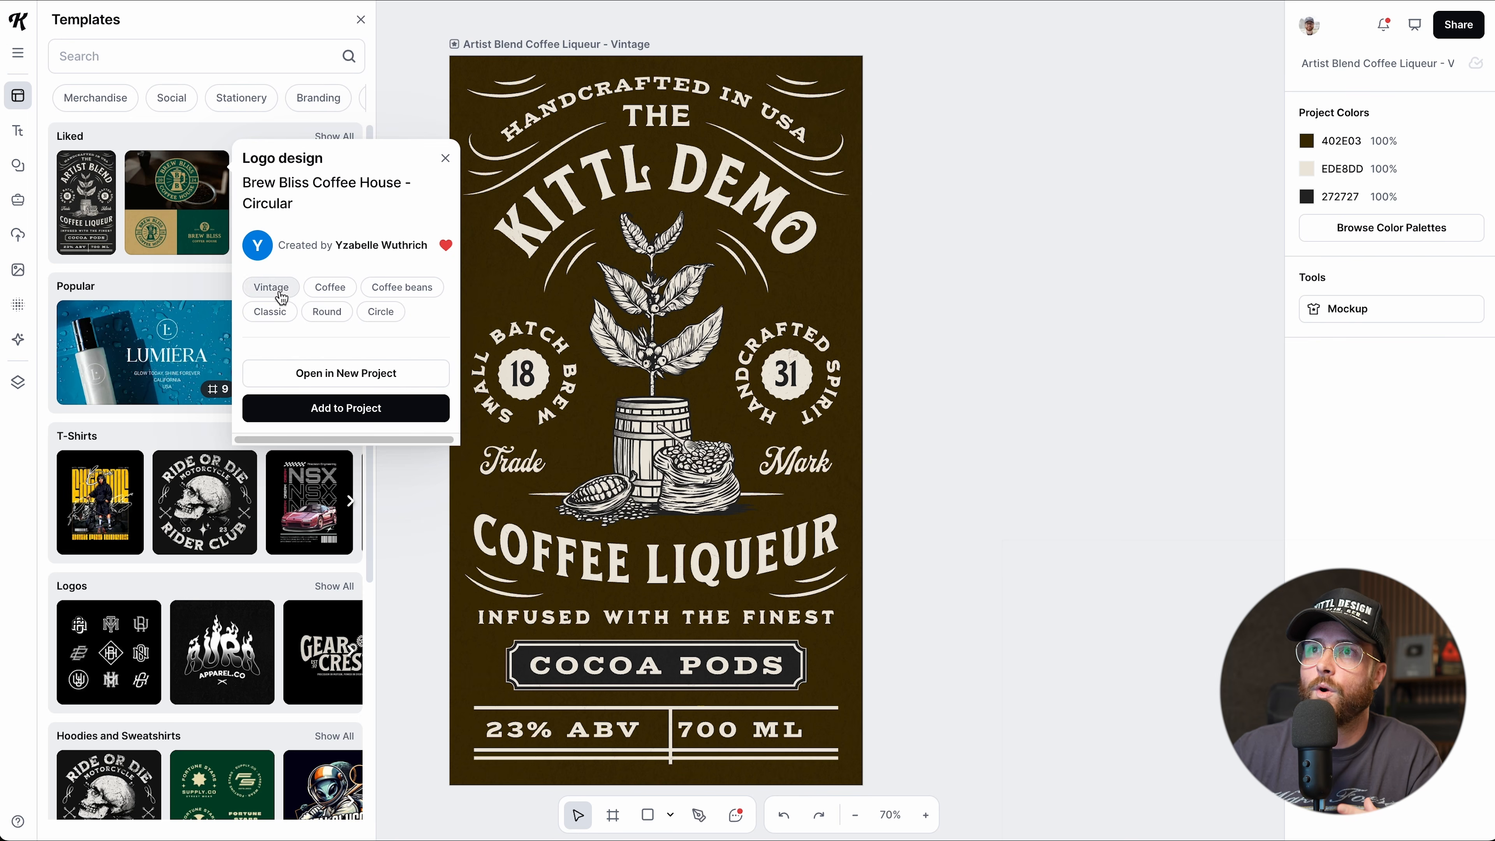
pyautogui.click(376, 301)
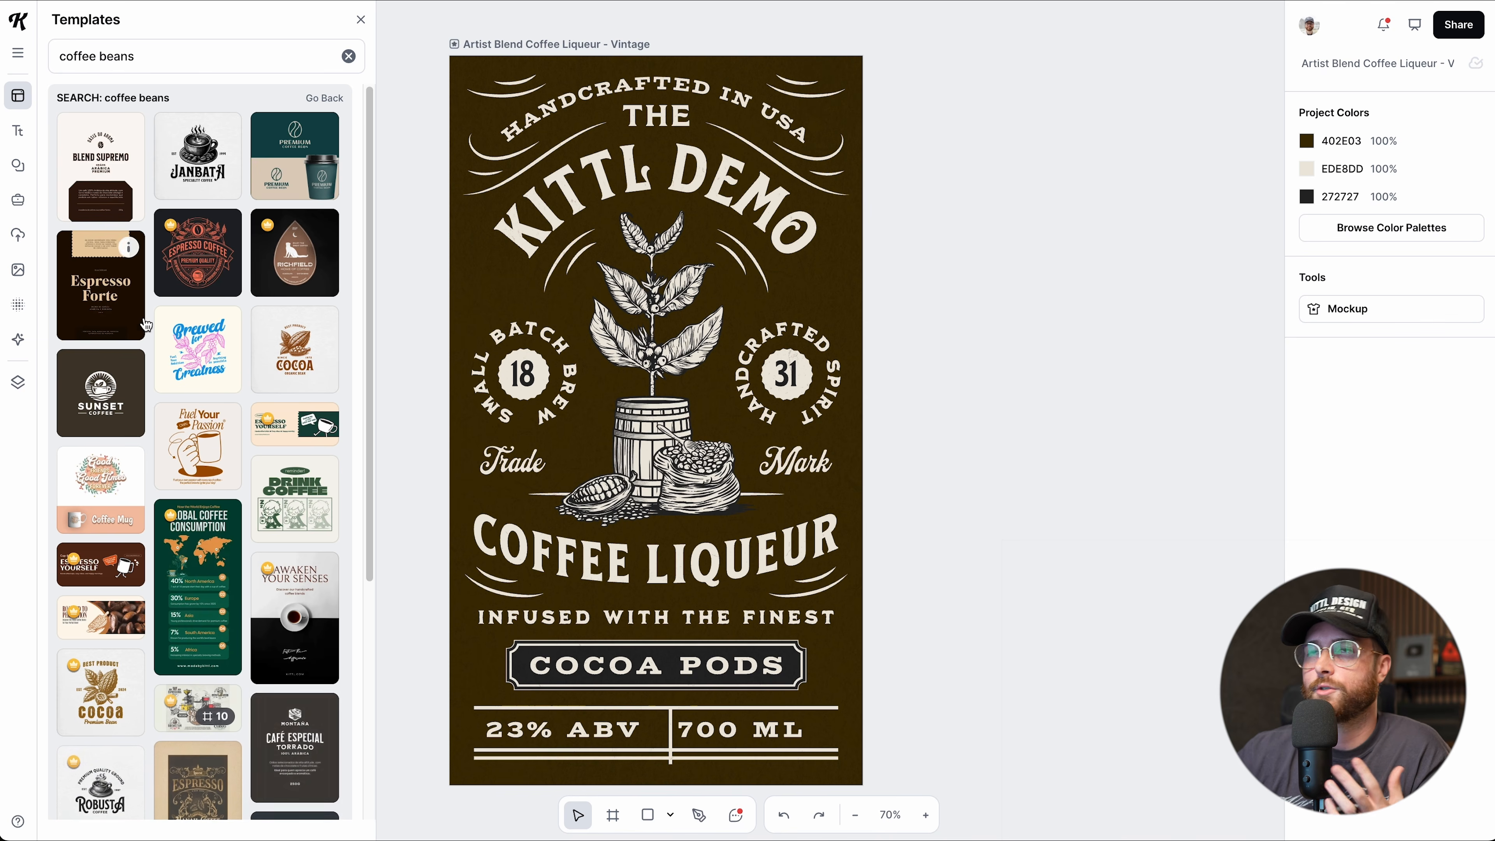
# Bring up the Text library with its Vintage, Titles and Badges presets.
pyautogui.scroll(-3, 157, 340)
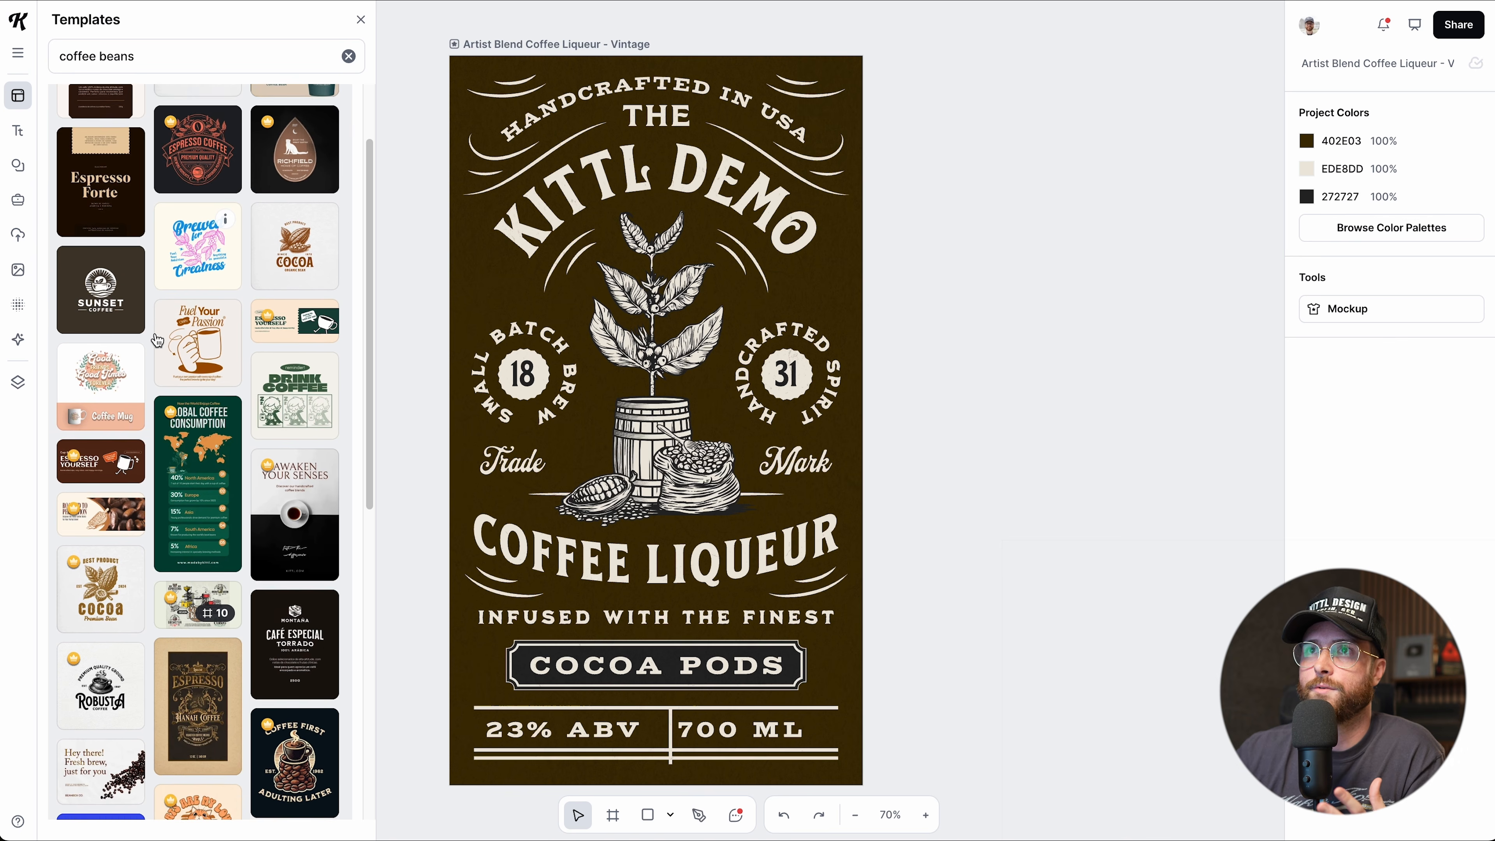
pyautogui.scroll(3, 157, 247)
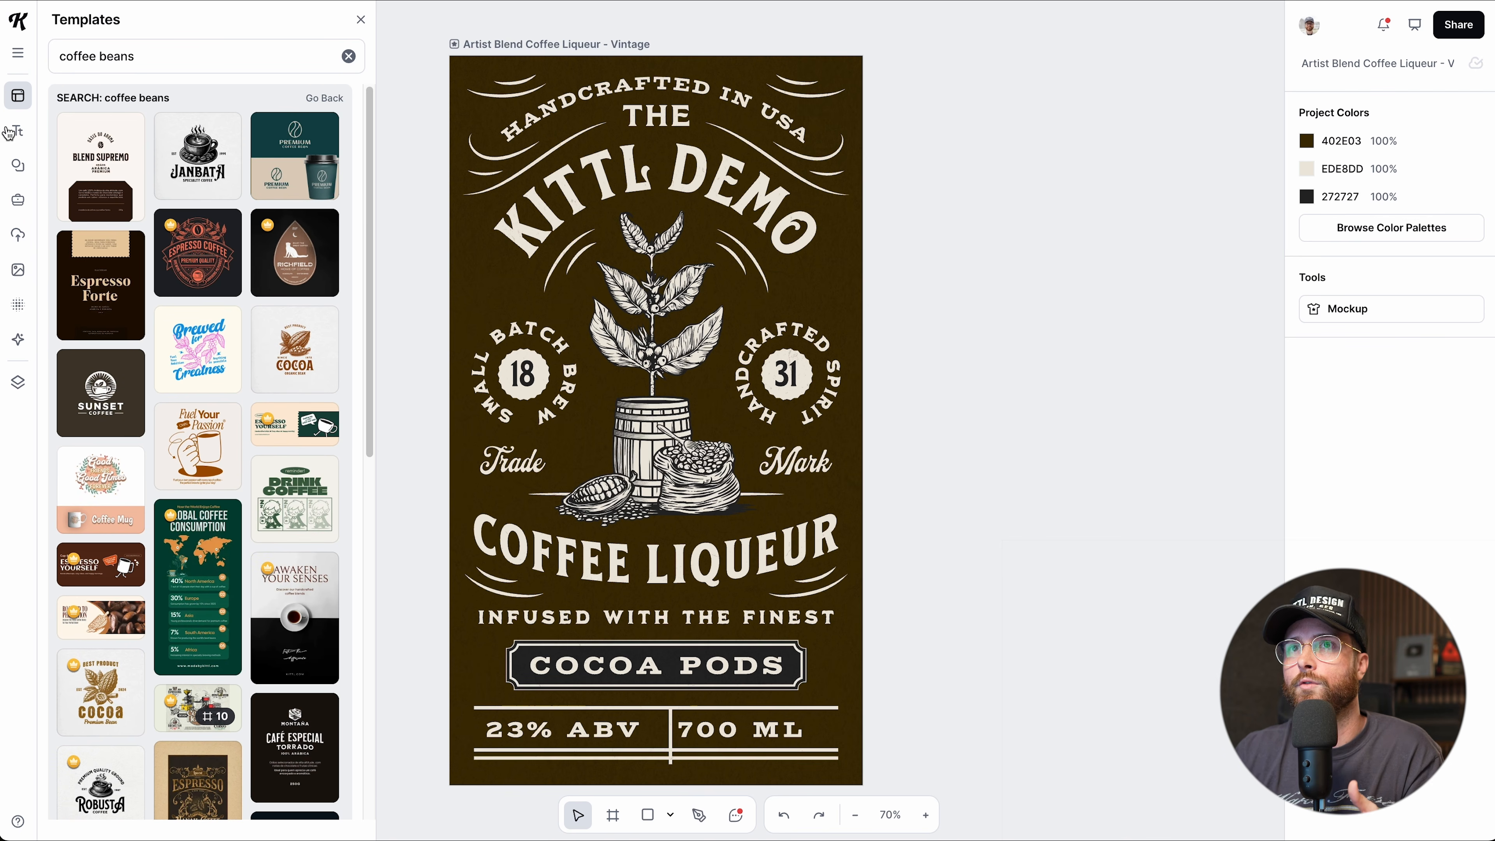
pyautogui.click(25, 139)
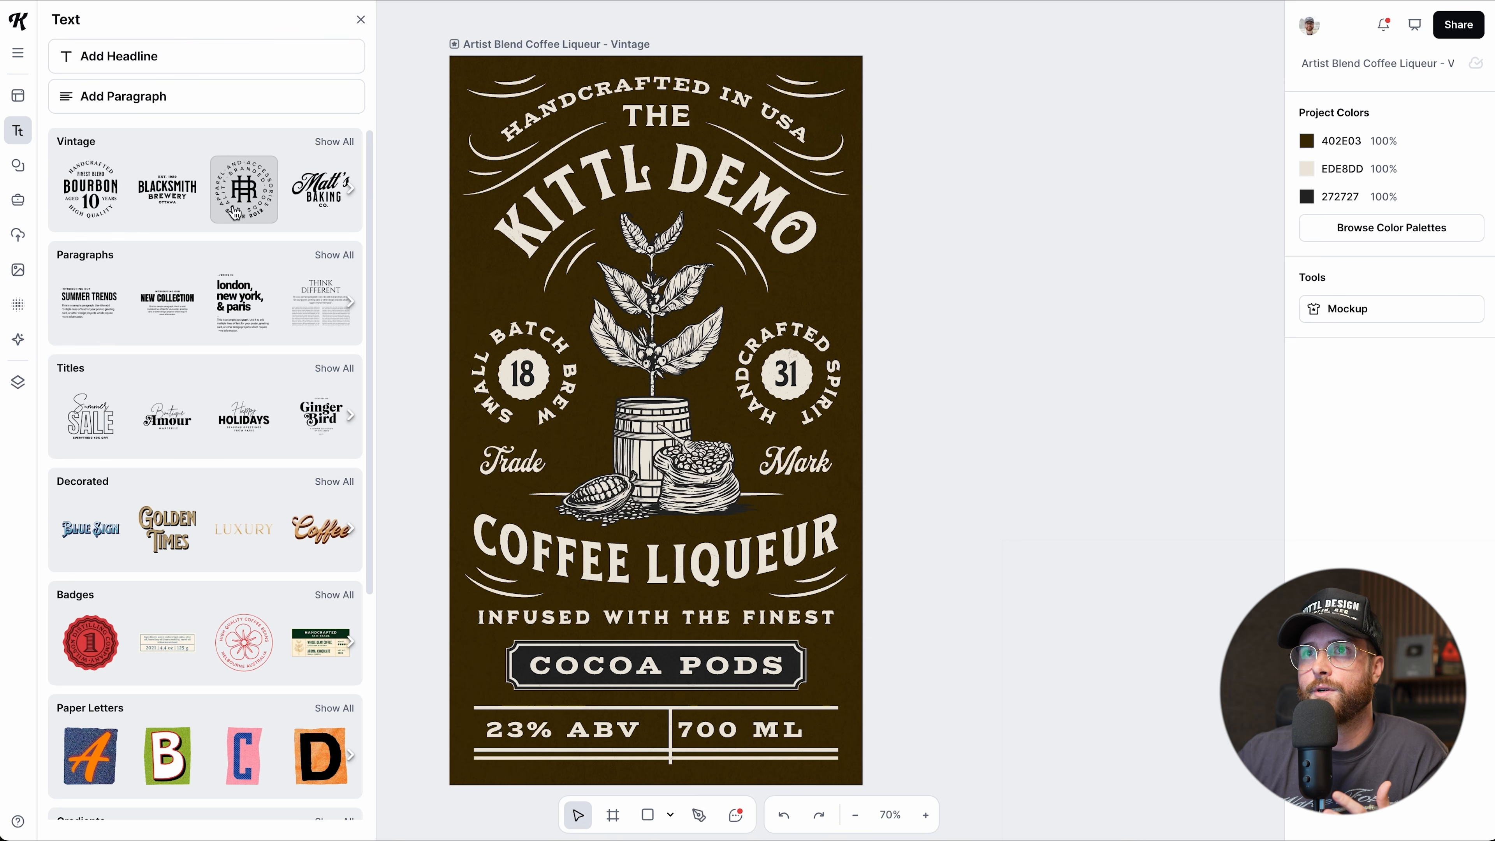
pyautogui.click(246, 205)
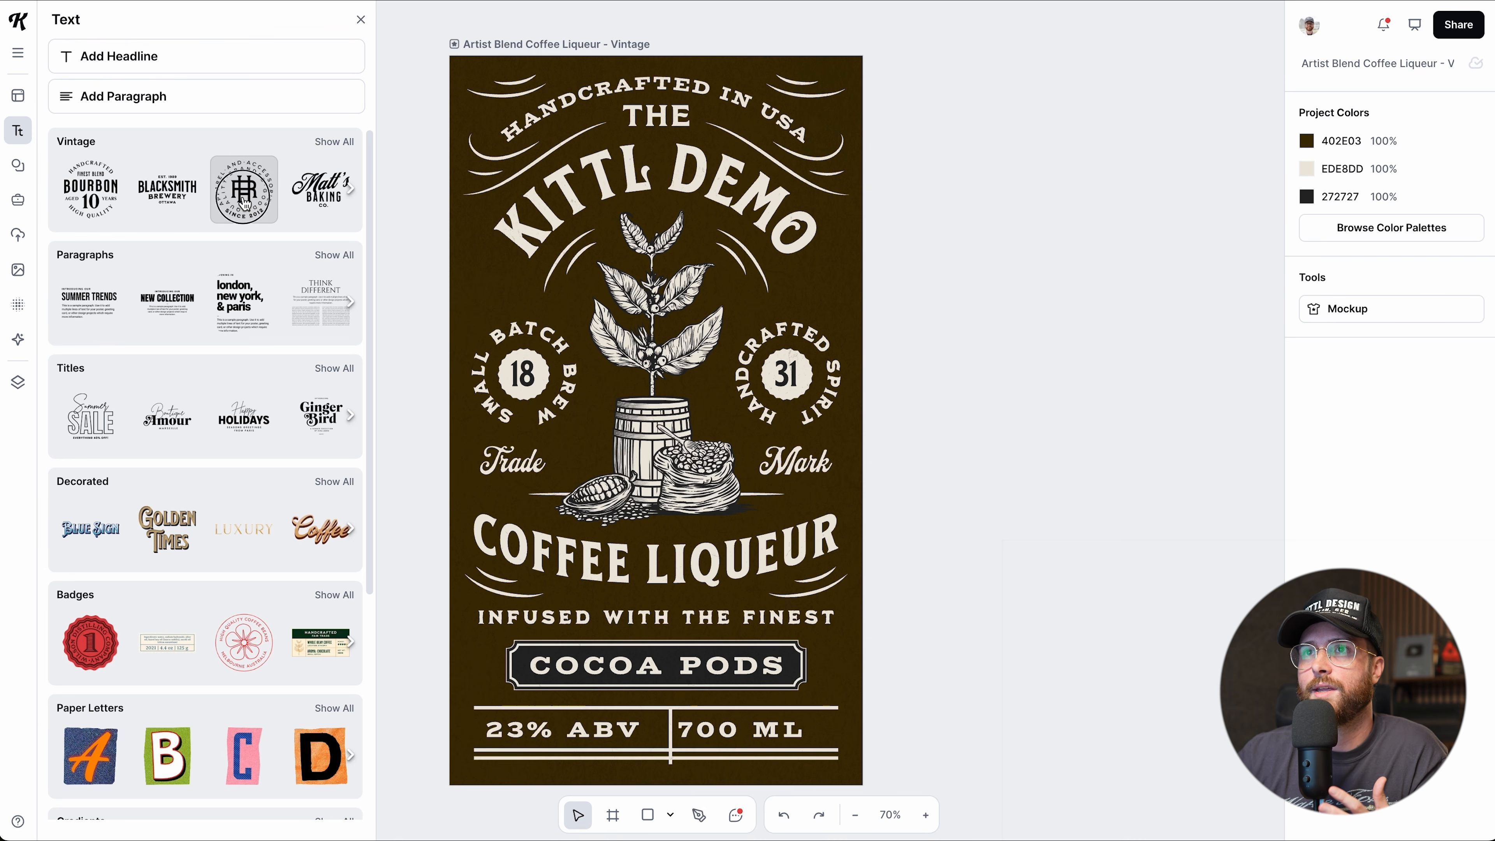
pyautogui.moveTo(700, 394); pyautogui.dragTo(1050, 314)
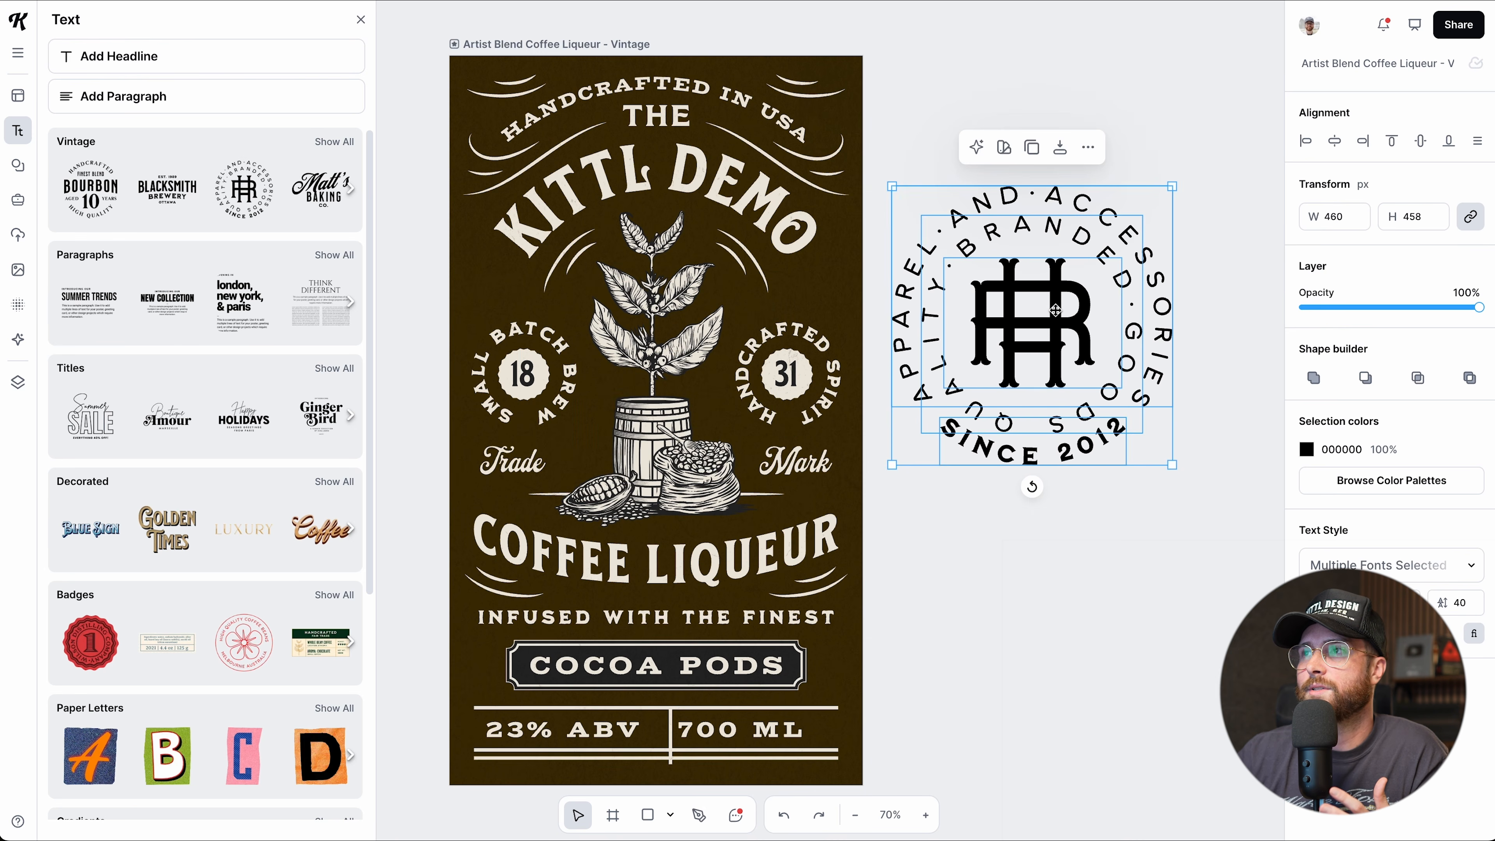
pyautogui.hscroll(5, 999, 336)
pyautogui.moveTo(905, 329); pyautogui.dragTo(913, 320)
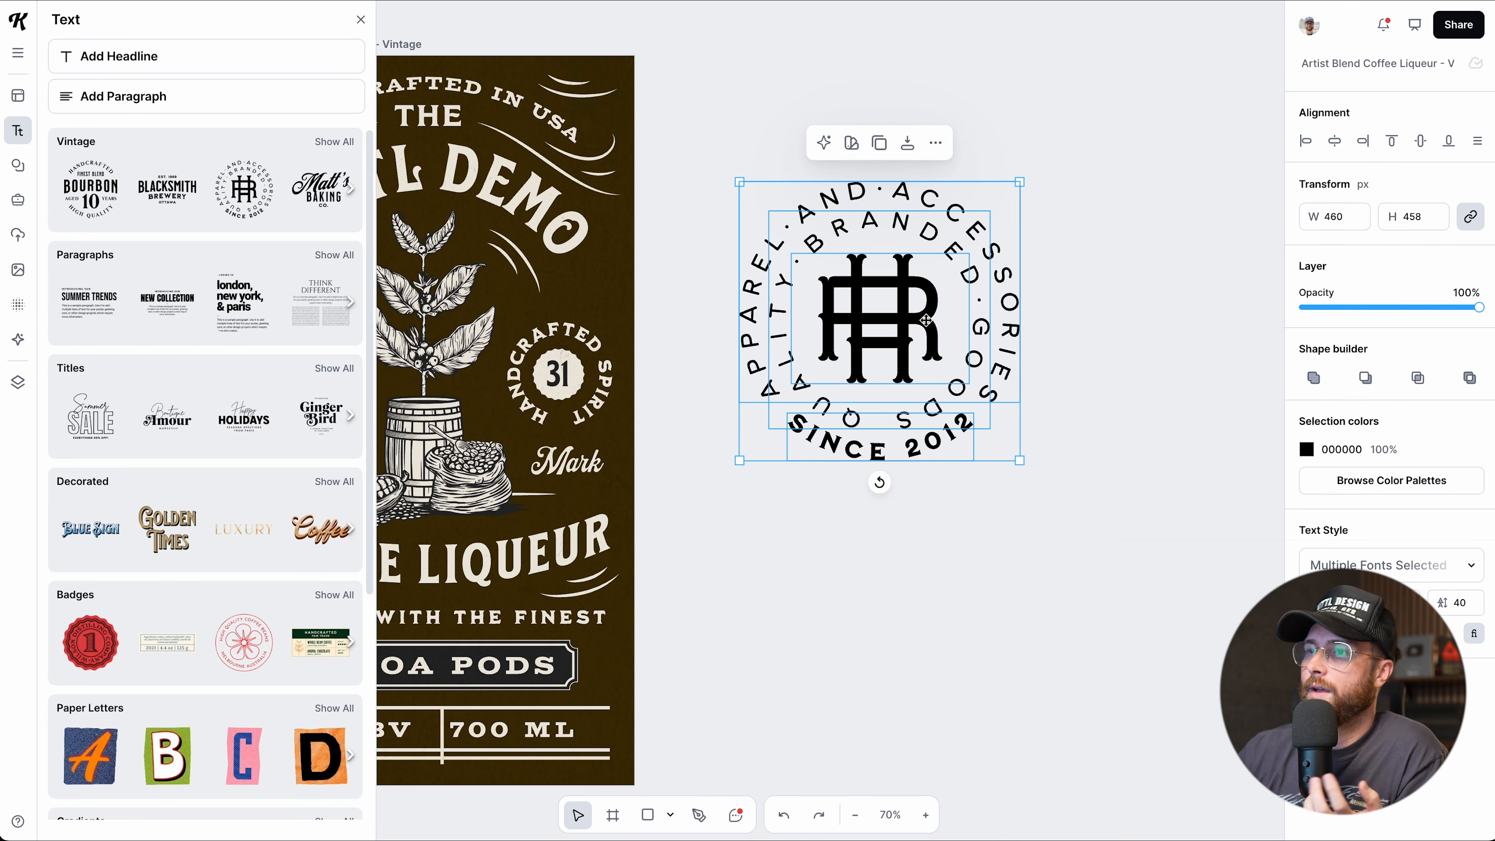
pyautogui.doubleClick(913, 345)
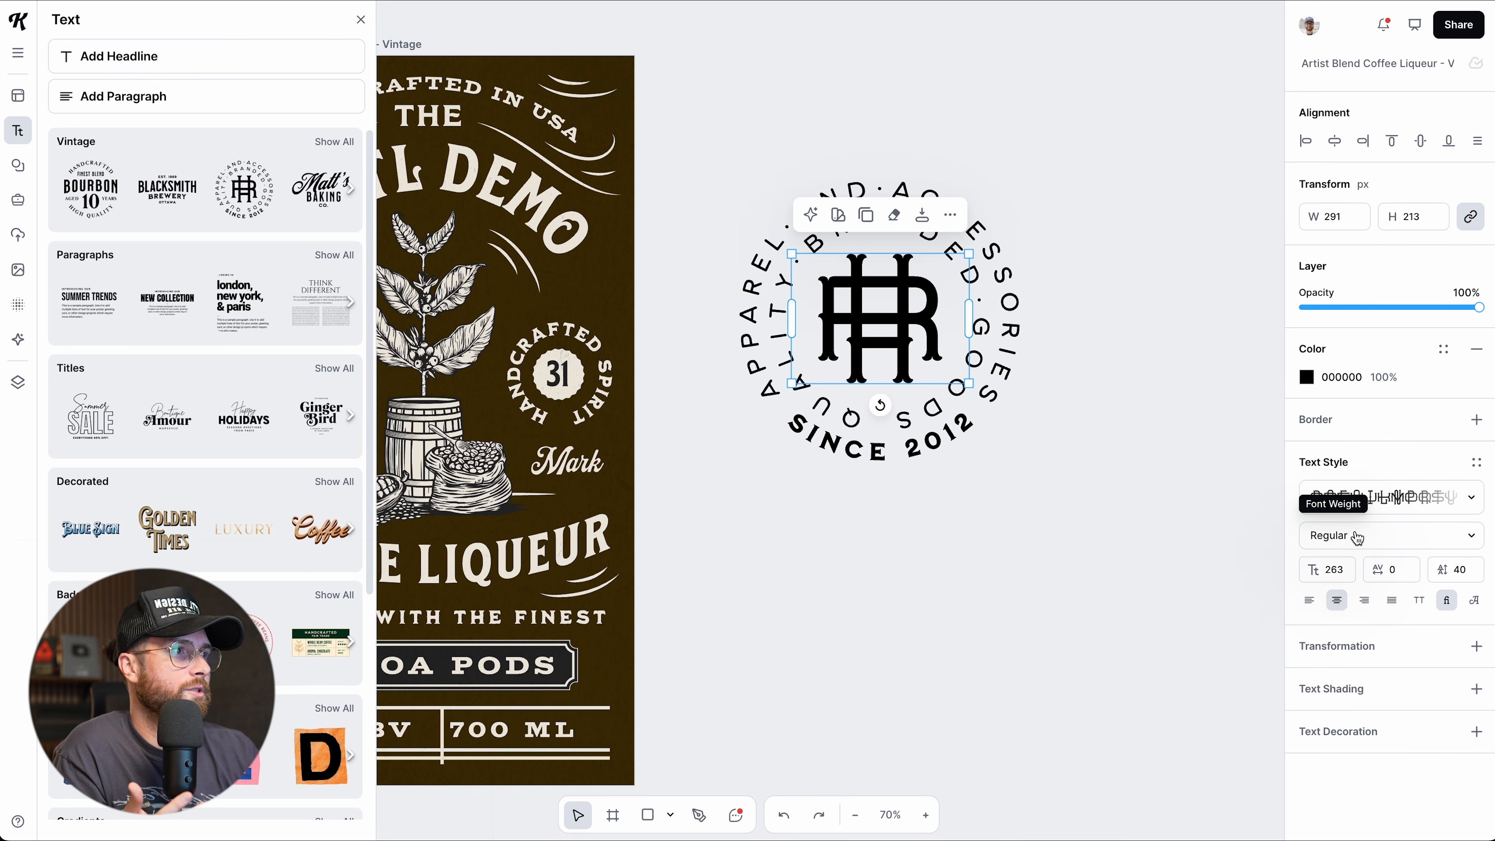
pyautogui.doubleClick(928, 325)
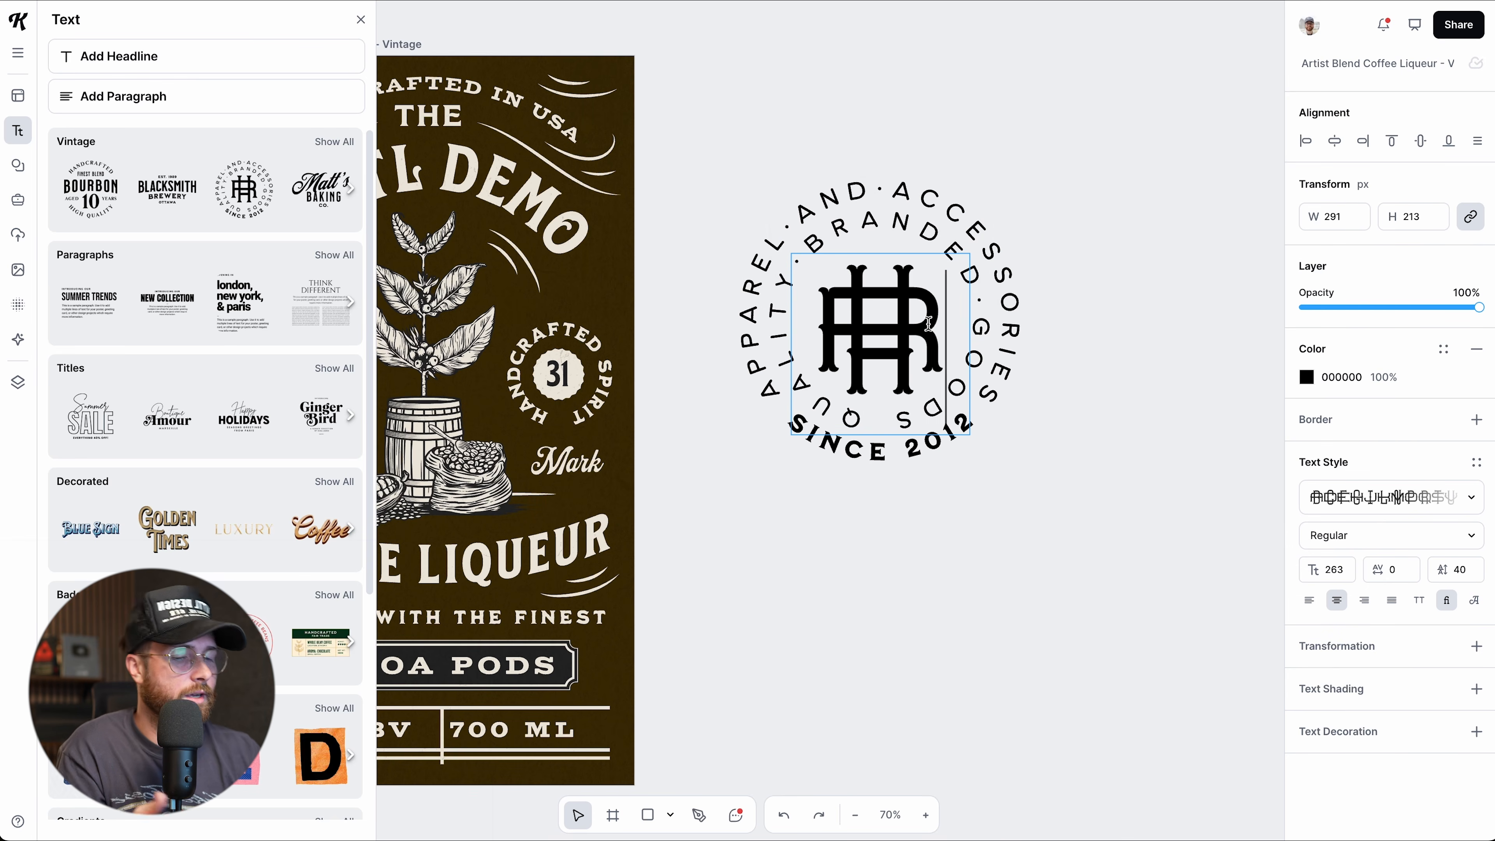
pyautogui.hotkey('ctrl', 'a')
pyautogui.write('HD')
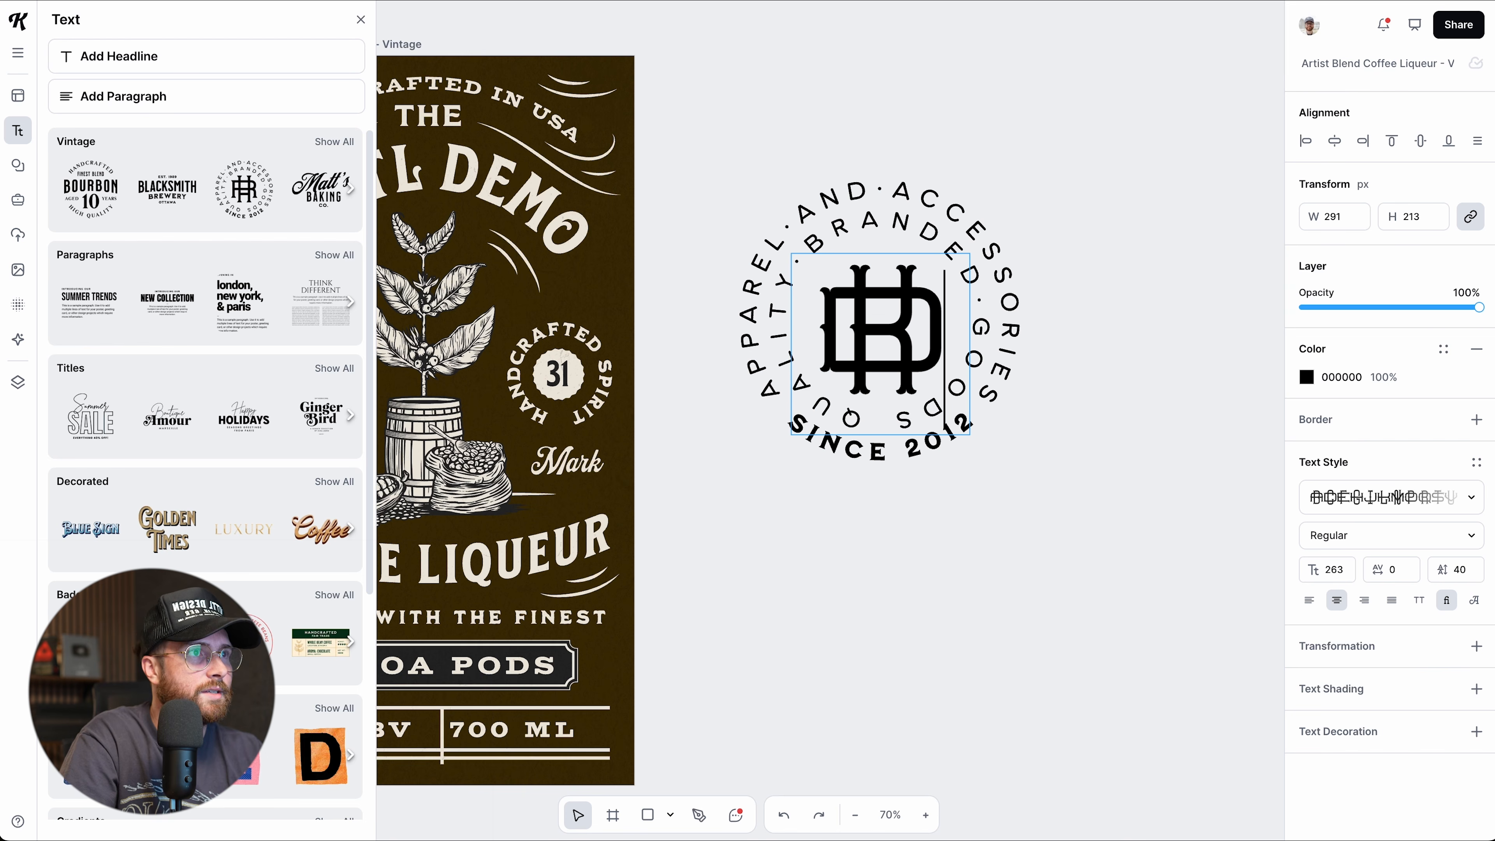
pyautogui.press('Escape')
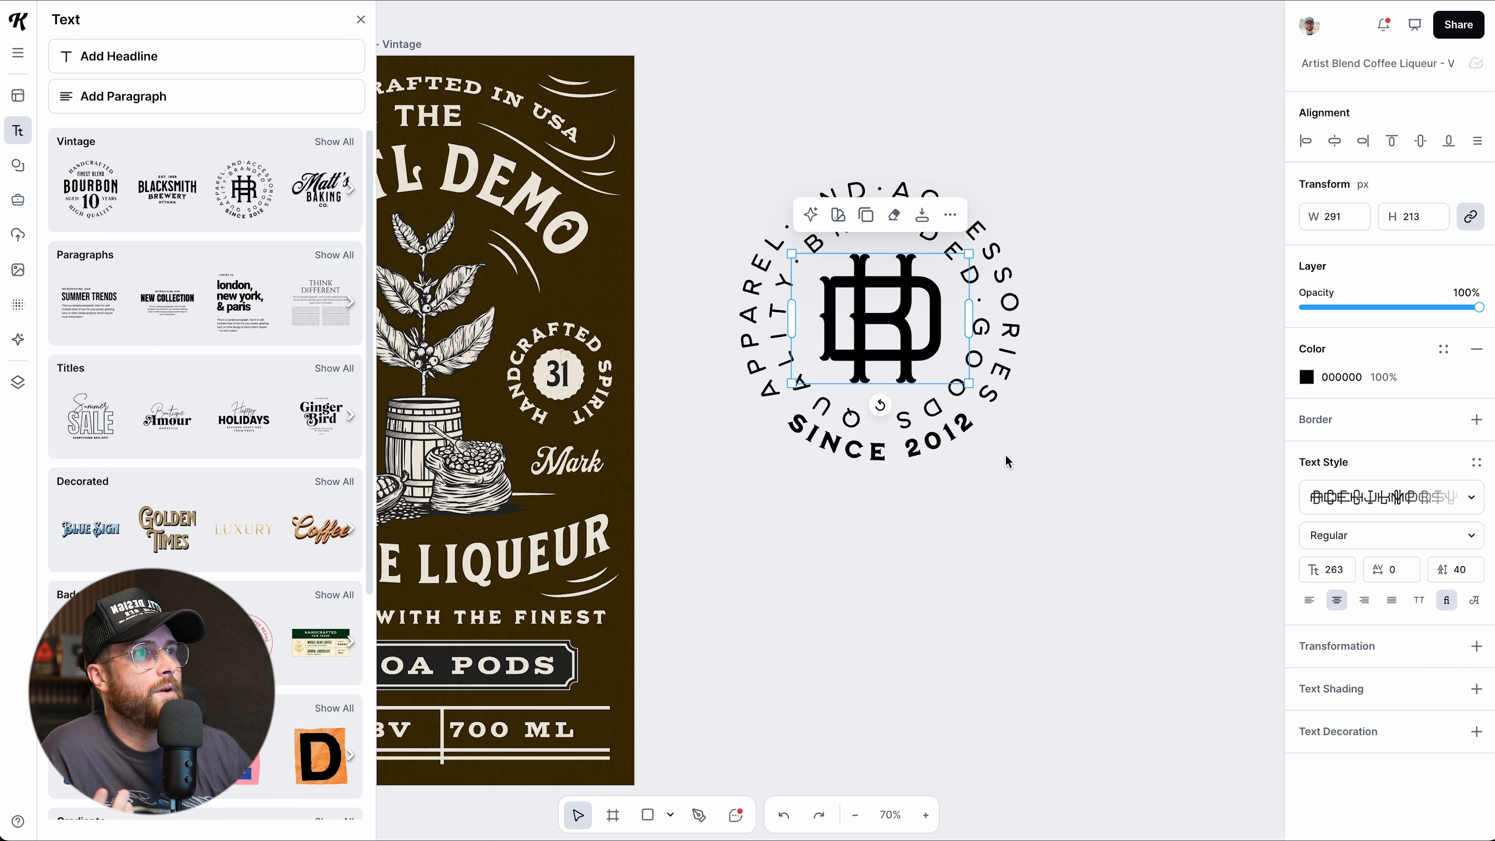
pyautogui.click(991, 246)
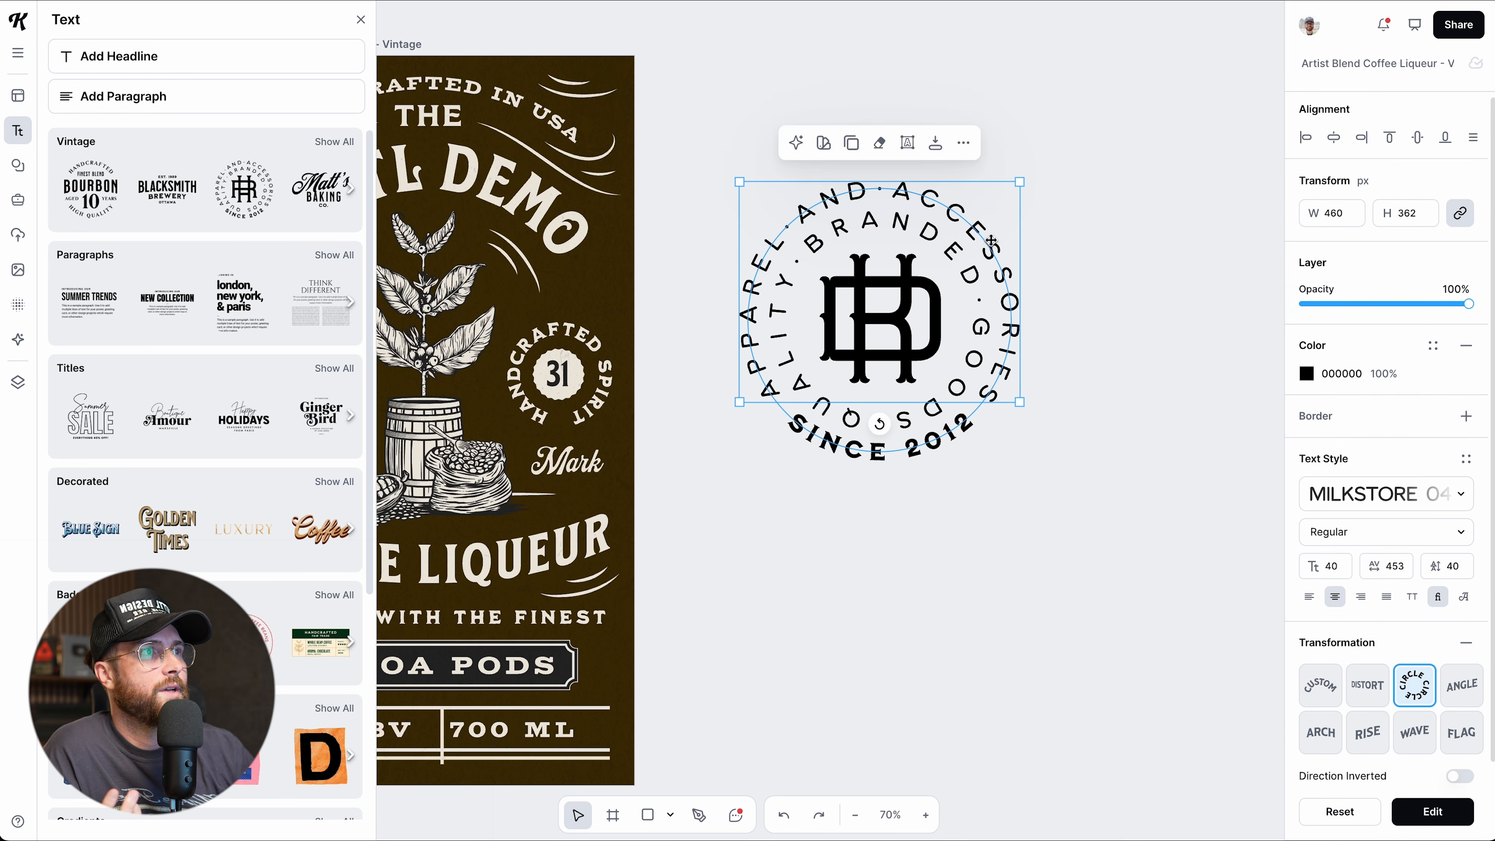
pyautogui.doubleClick(990, 234)
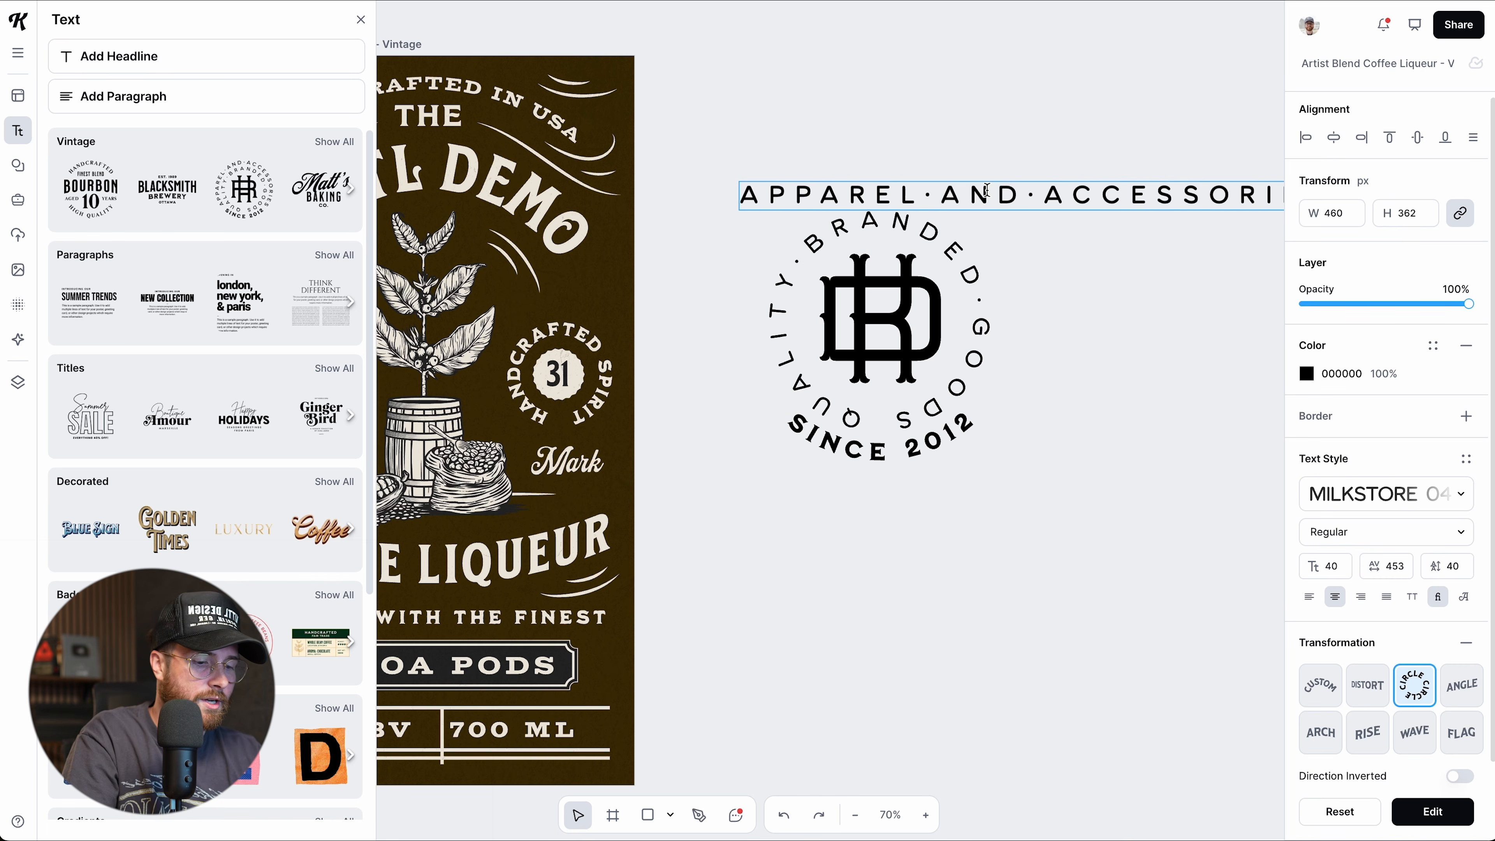
pyautogui.hotkey('ctrl', 'a')
pyautogui.write('EVERYTHING YOU')
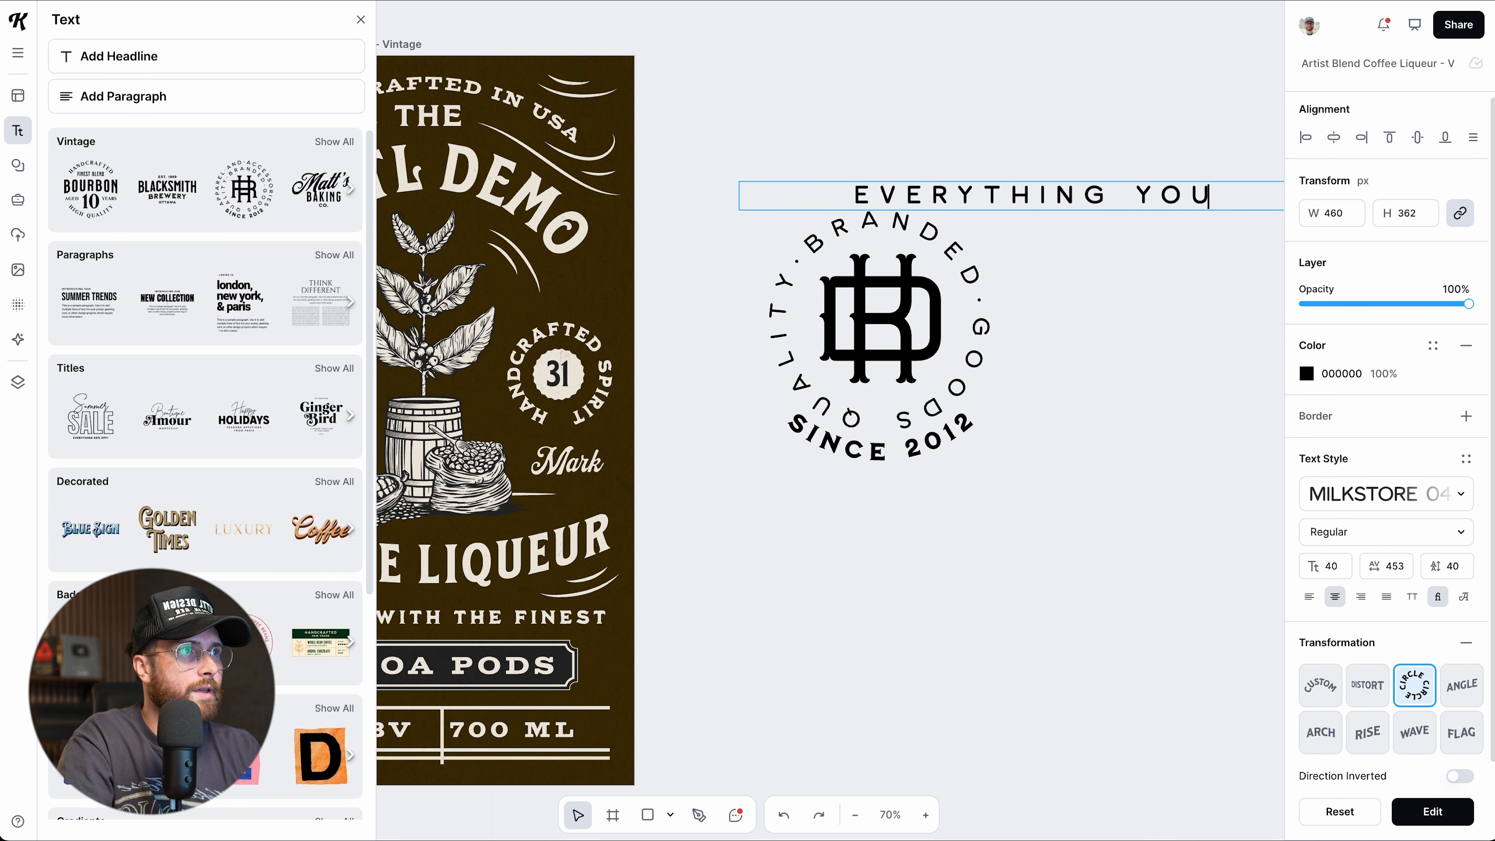
pyautogui.write(' NEED TO KNOW')
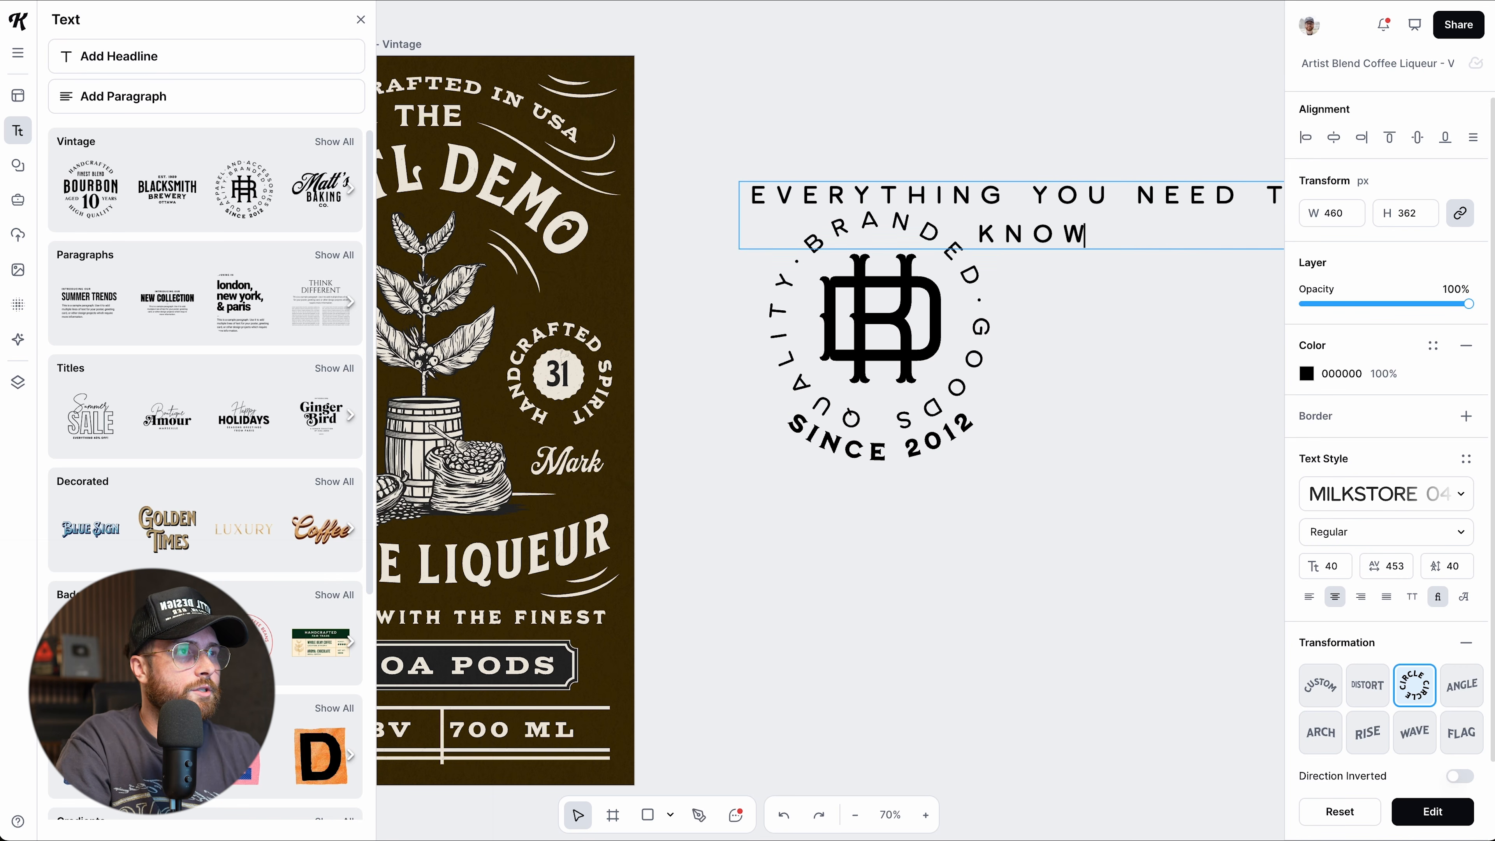
pyautogui.press('Escape')
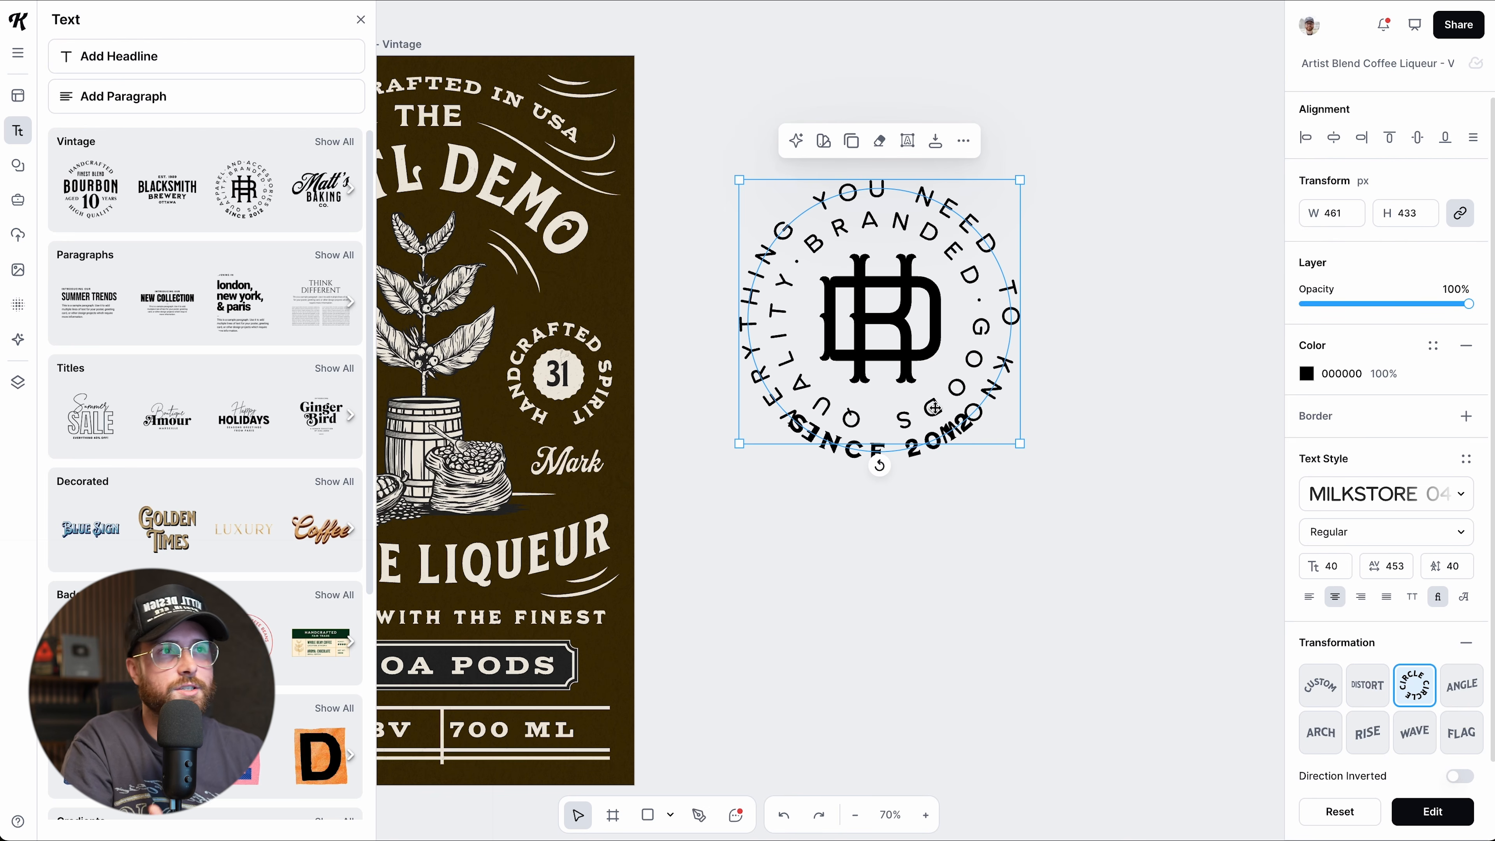
pyautogui.moveTo(686, 125); pyautogui.dragTo(997, 482)
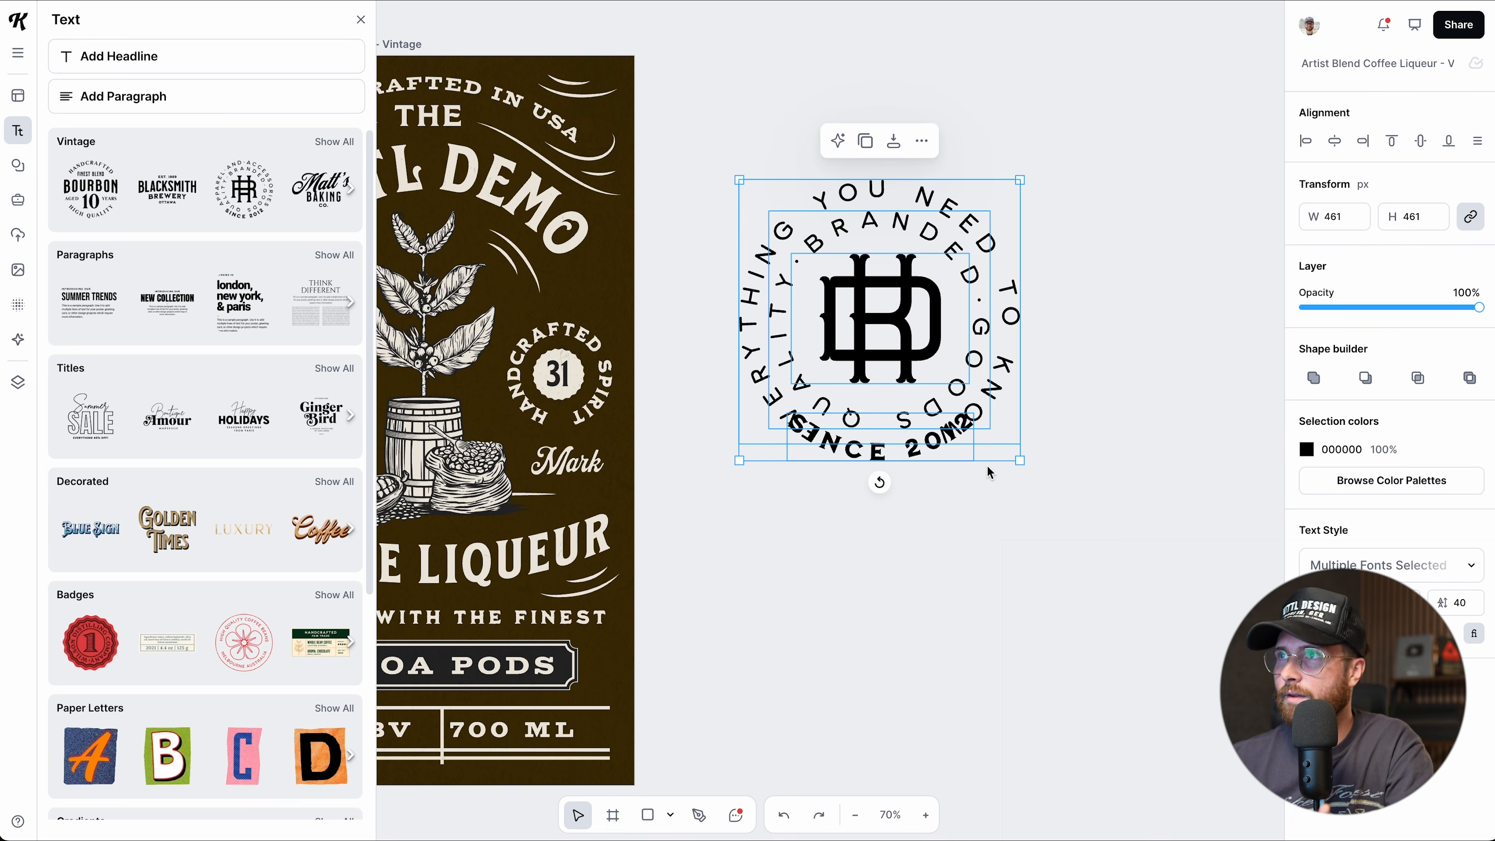
pyautogui.press('Delete')
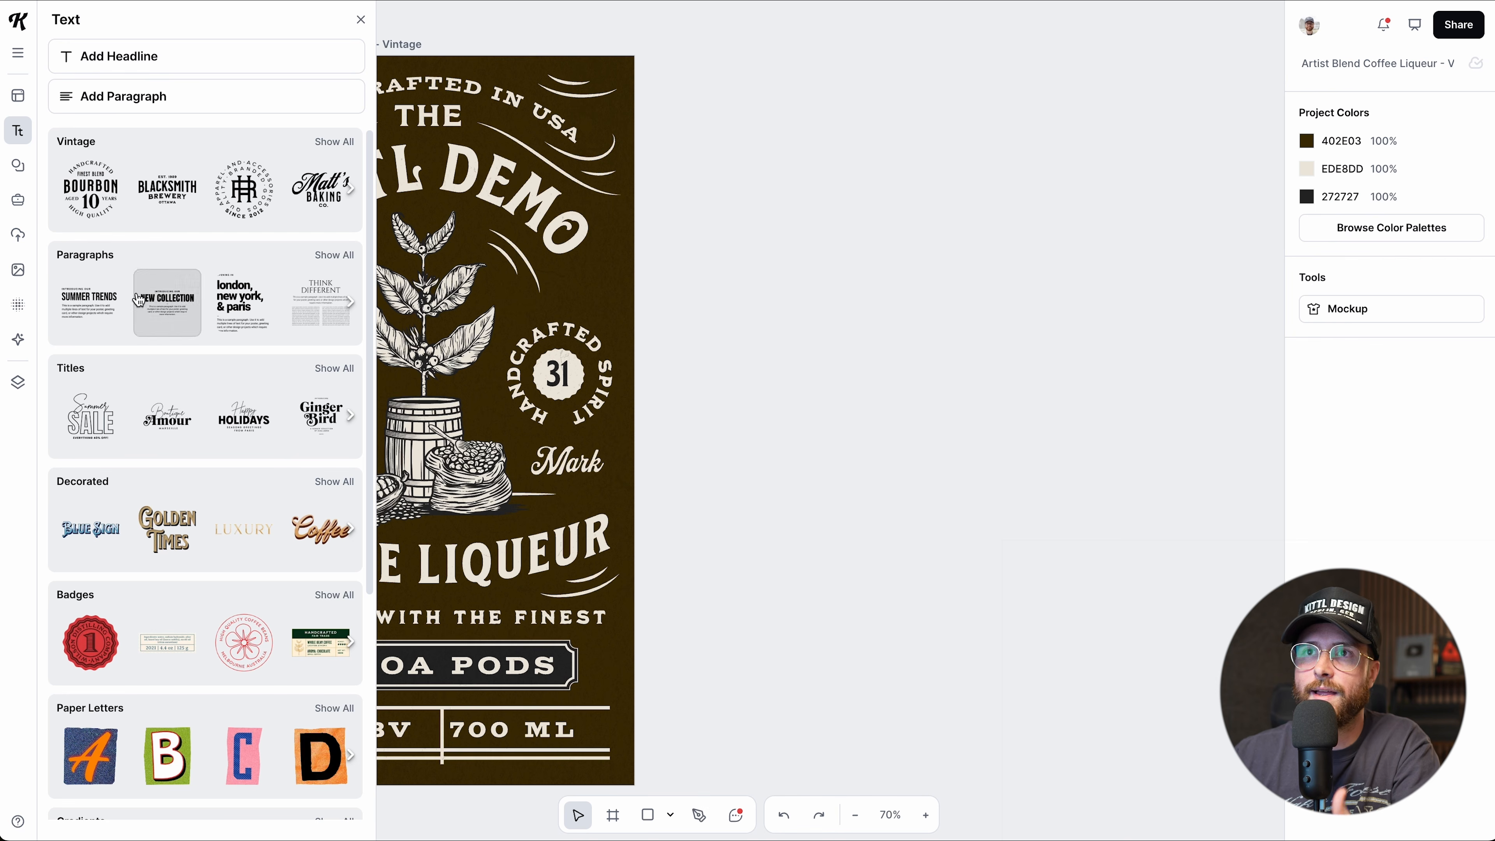
pyautogui.scroll(-4, 173, 459)
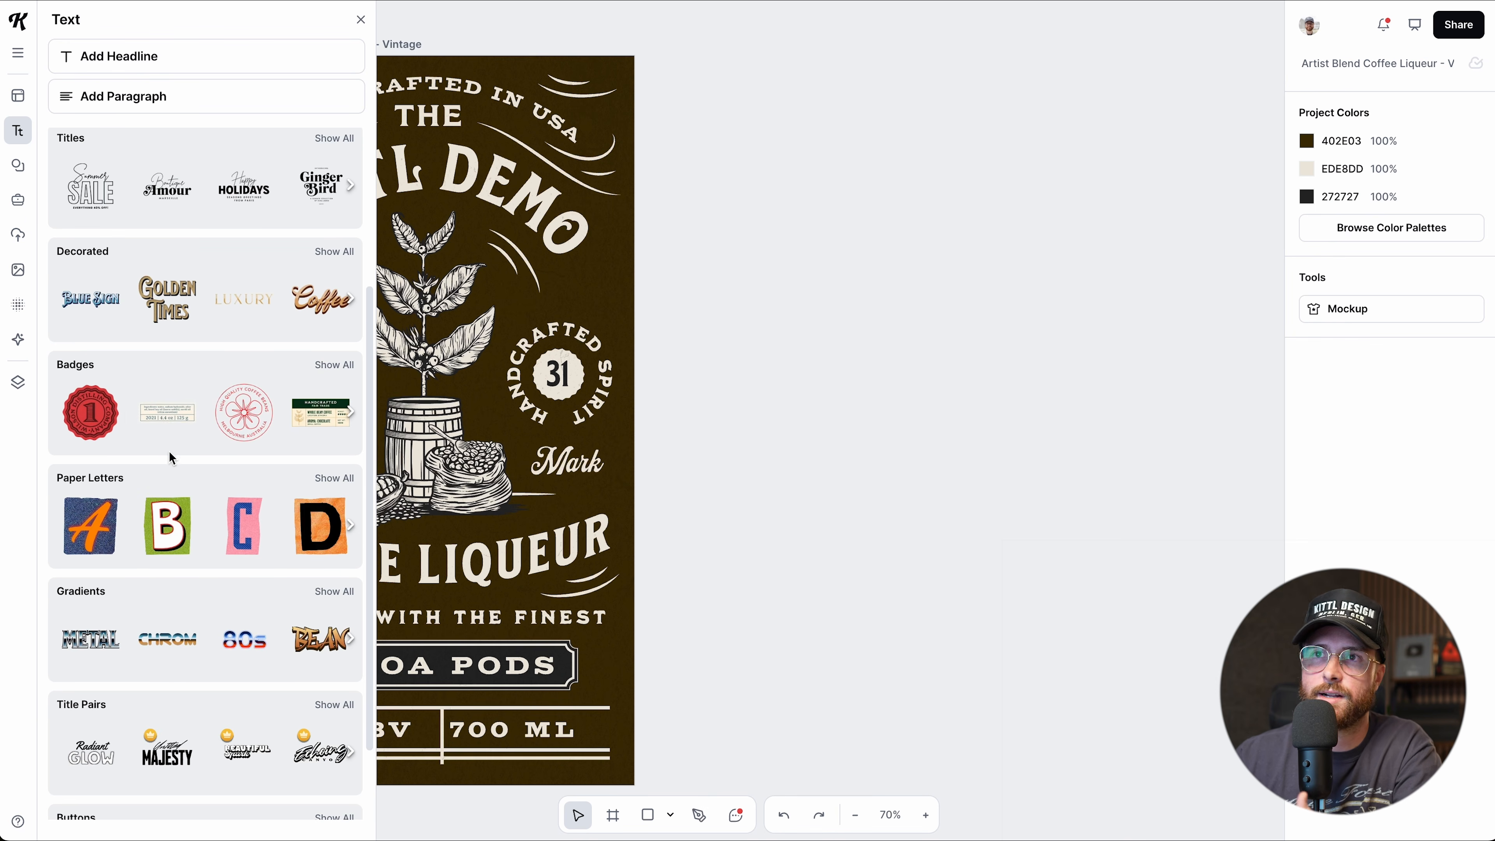
pyautogui.scroll(-2, 170, 412)
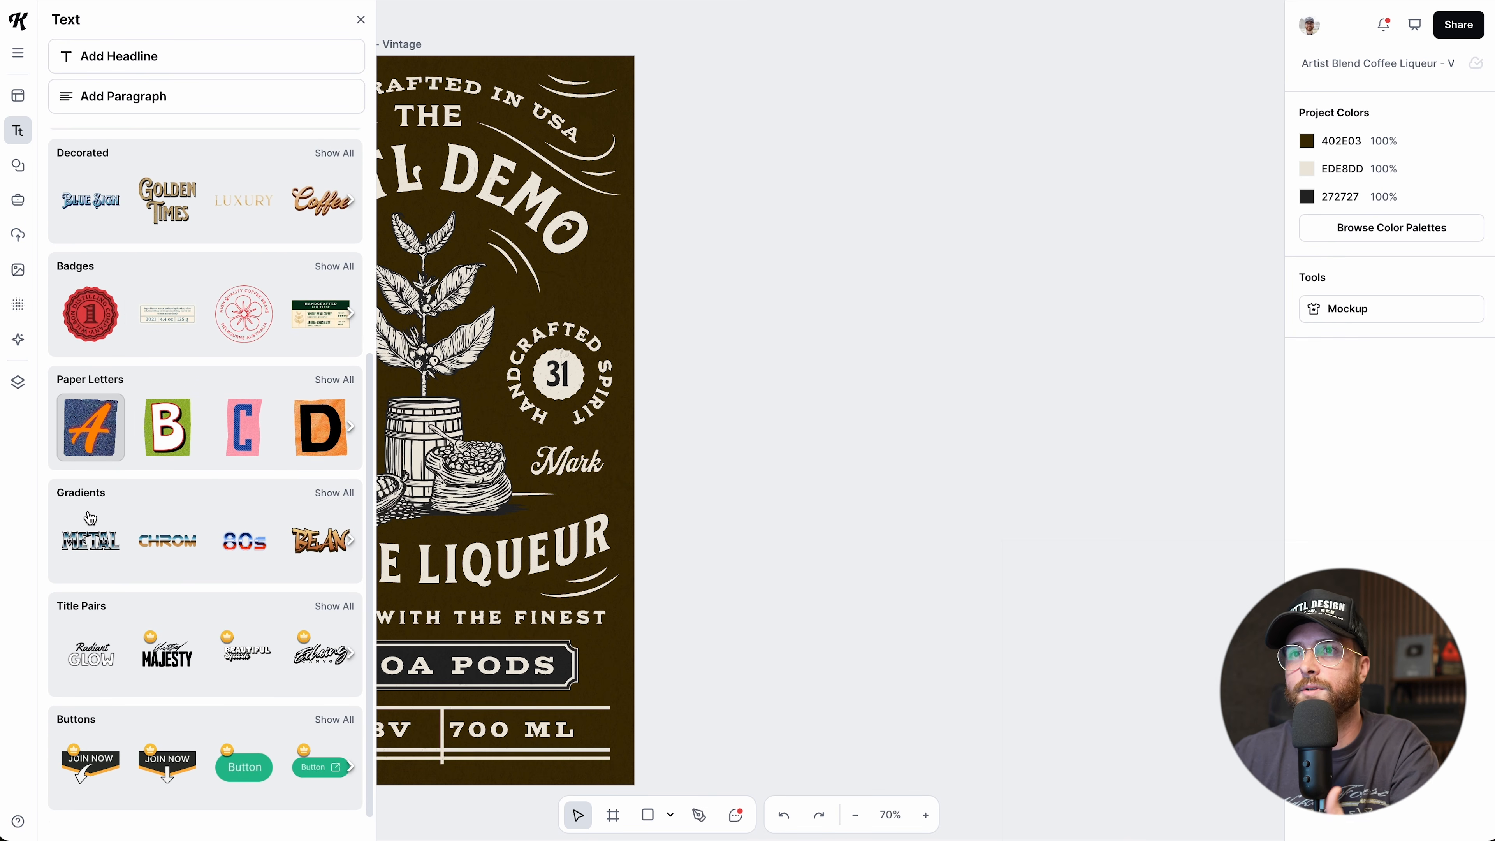
pyautogui.click(99, 540)
pyautogui.moveTo(684, 444); pyautogui.dragTo(920, 317)
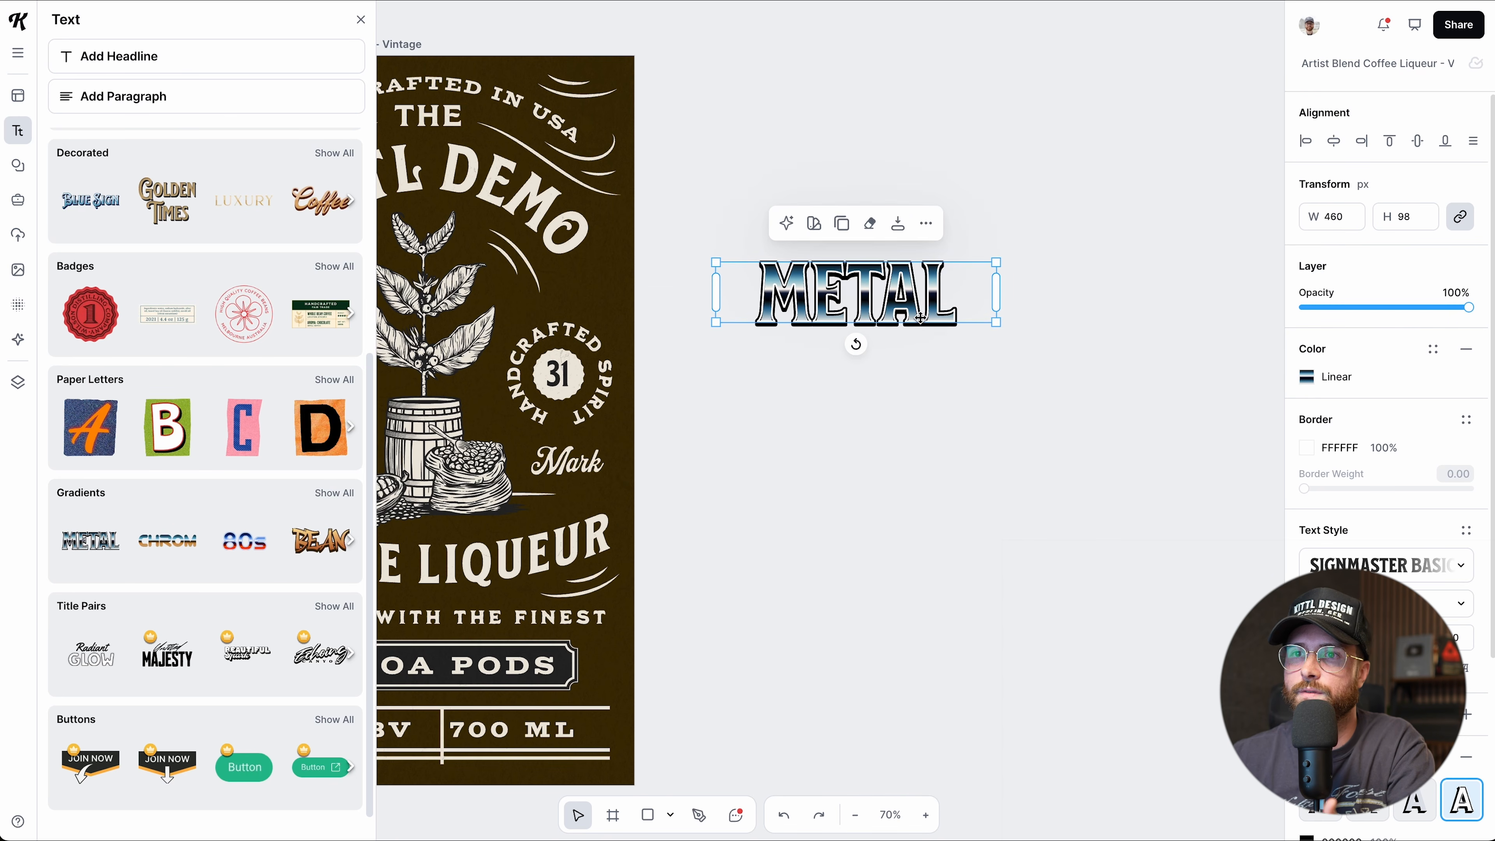
pyautogui.press('Delete')
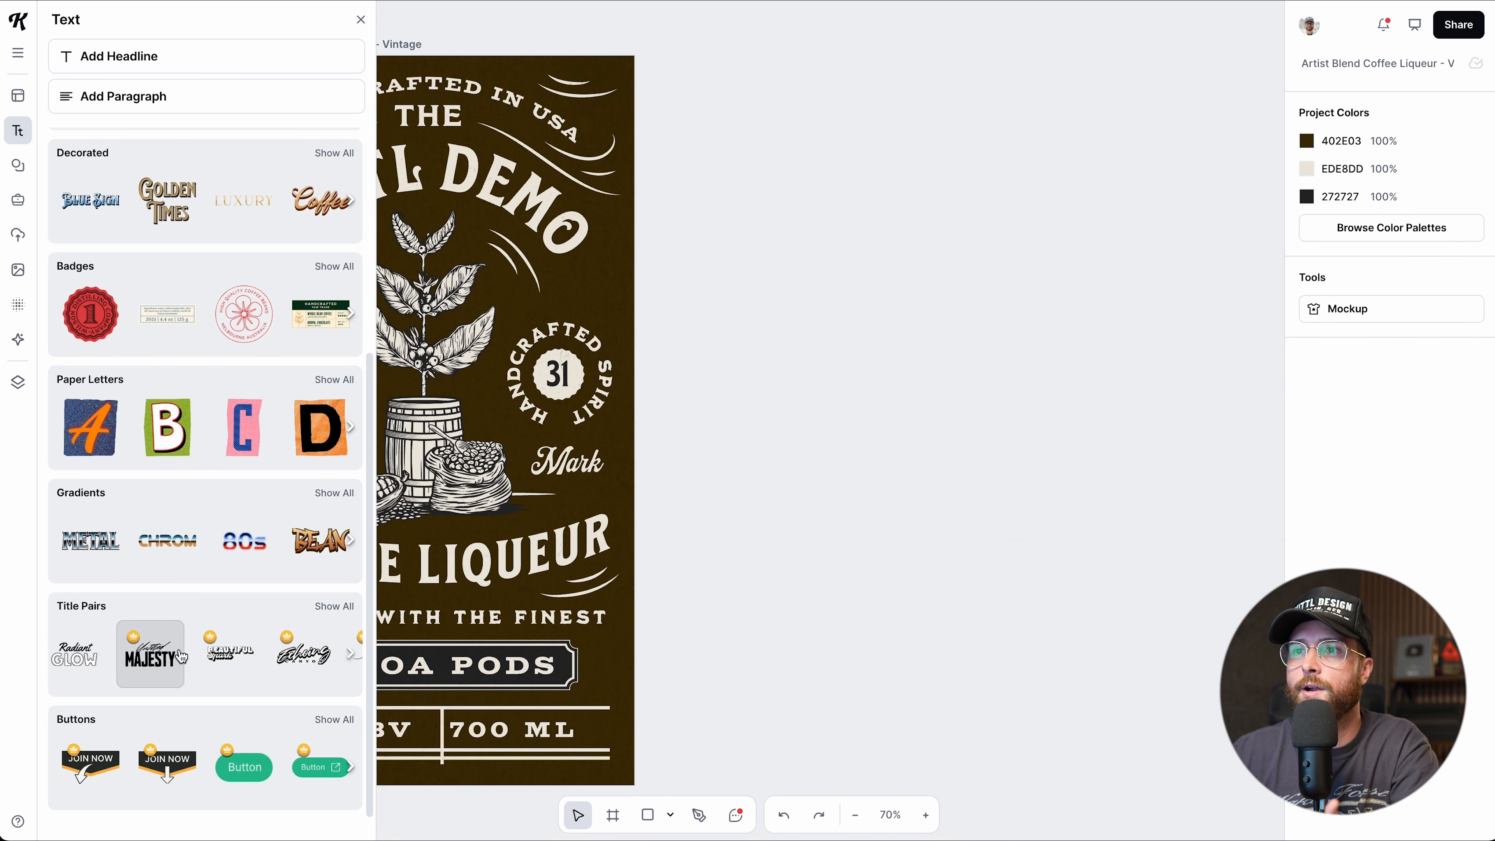
pyautogui.hscroll(5, 189, 657)
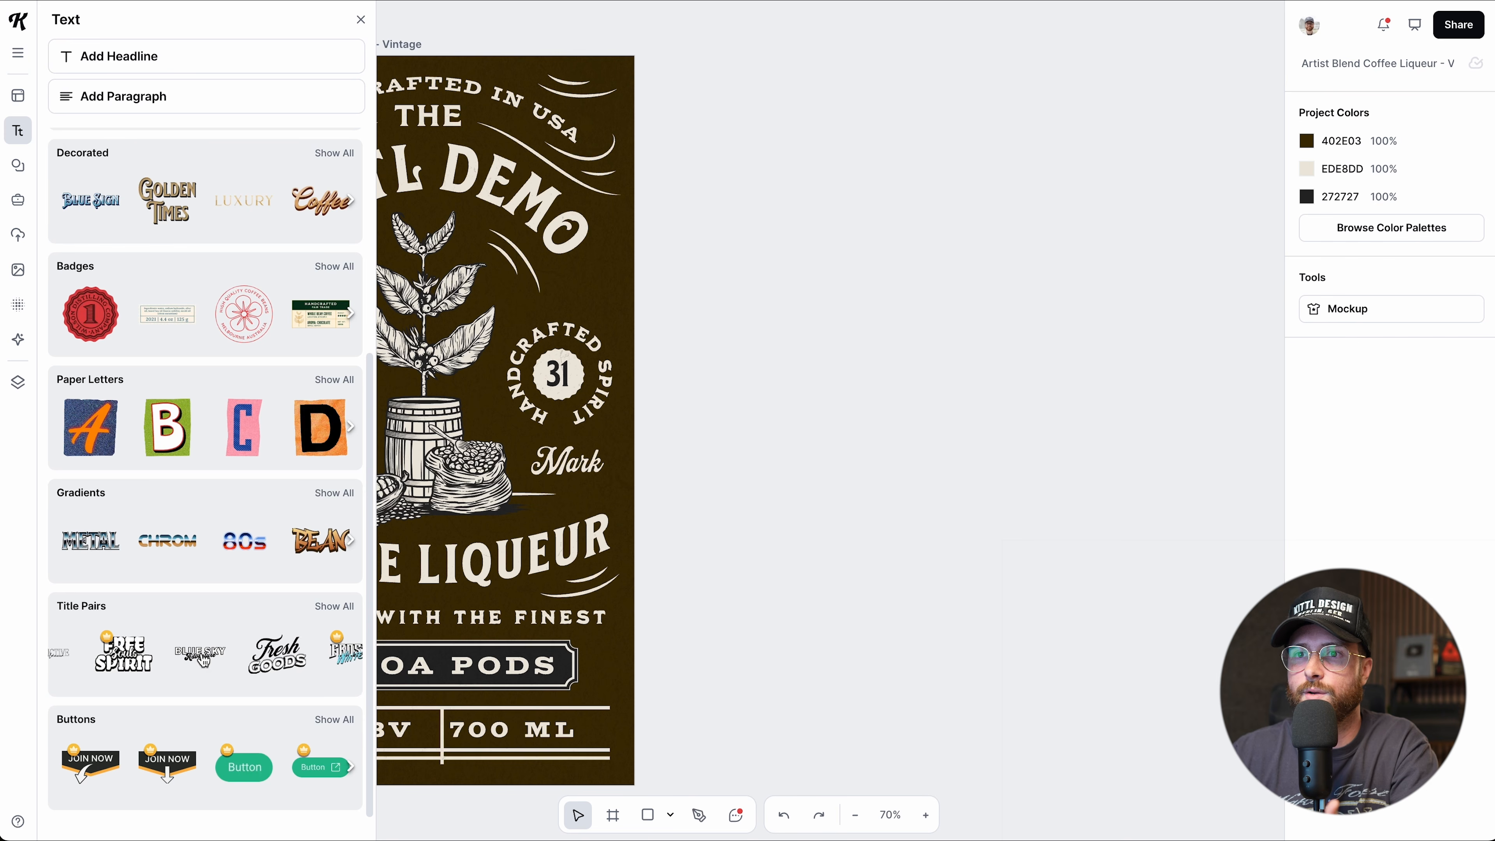
pyautogui.hscroll(2, 203, 660)
pyautogui.hscroll(4, 189, 776)
pyautogui.hscroll(3, 193, 771)
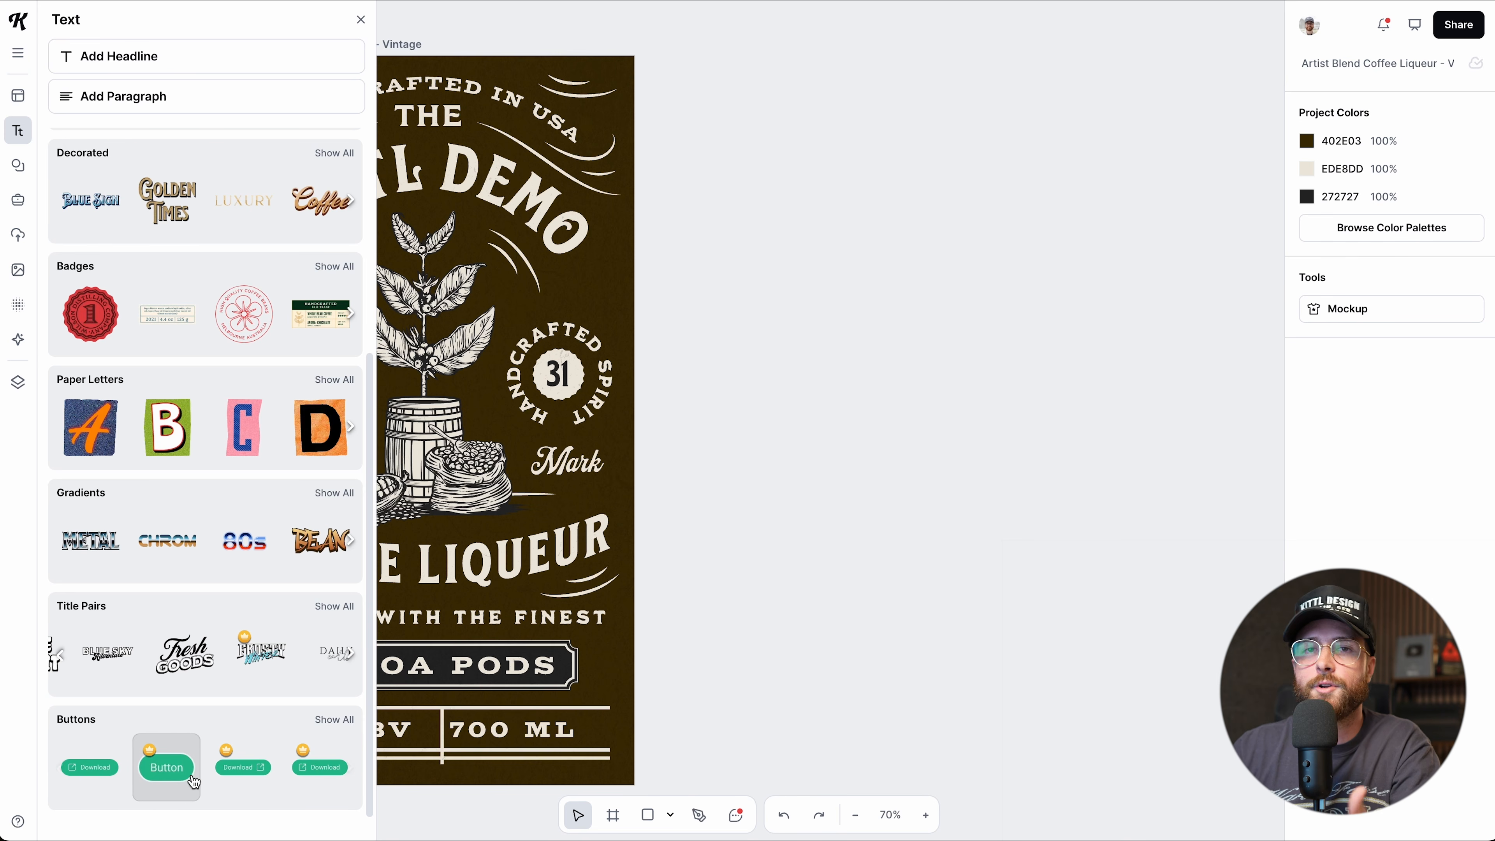
pyautogui.hscroll(3, 194, 774)
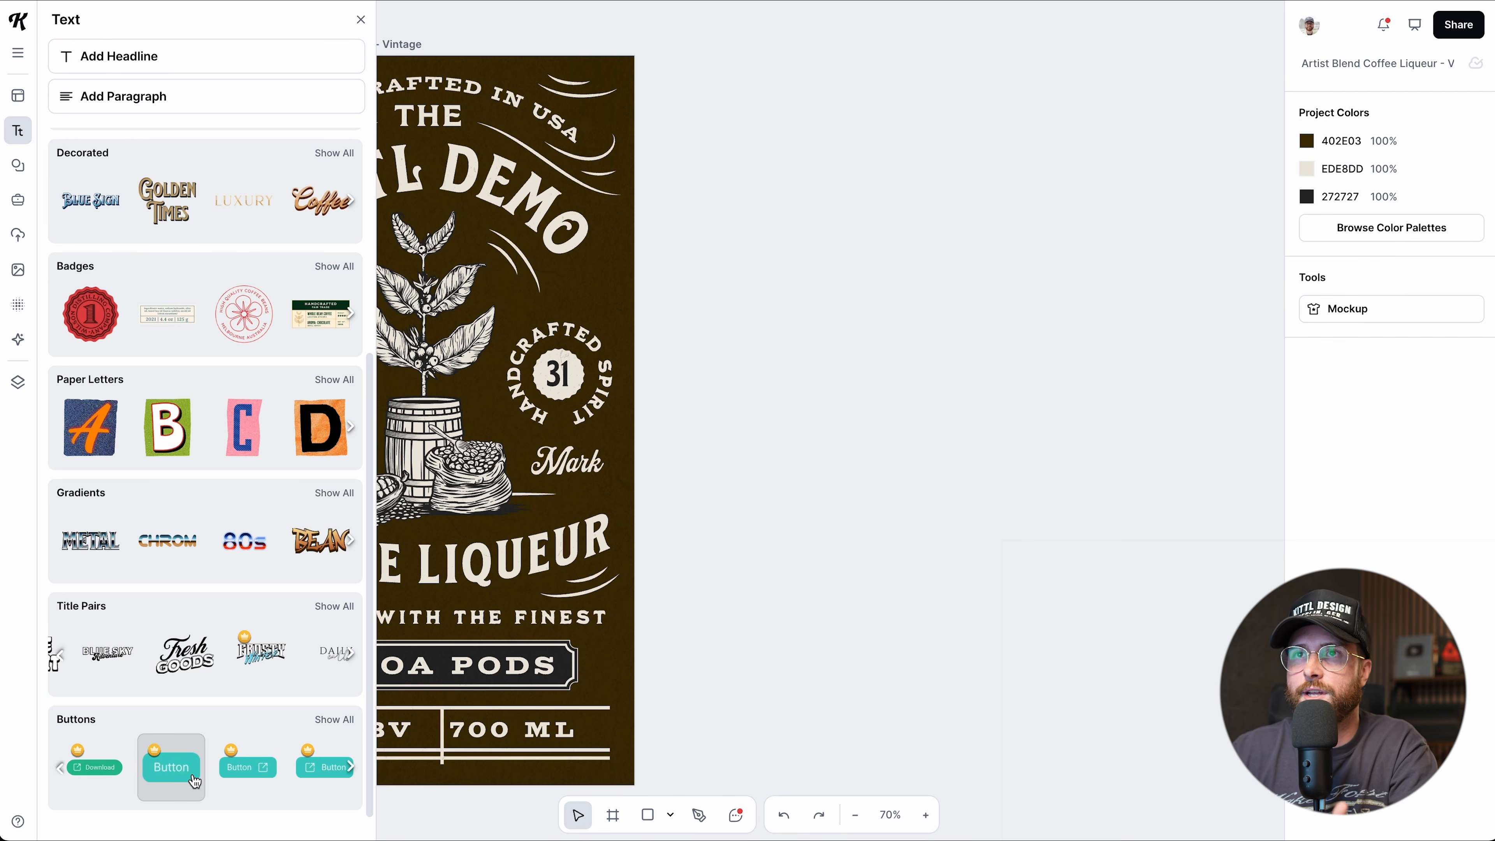
pyautogui.scroll(5, 215, 553)
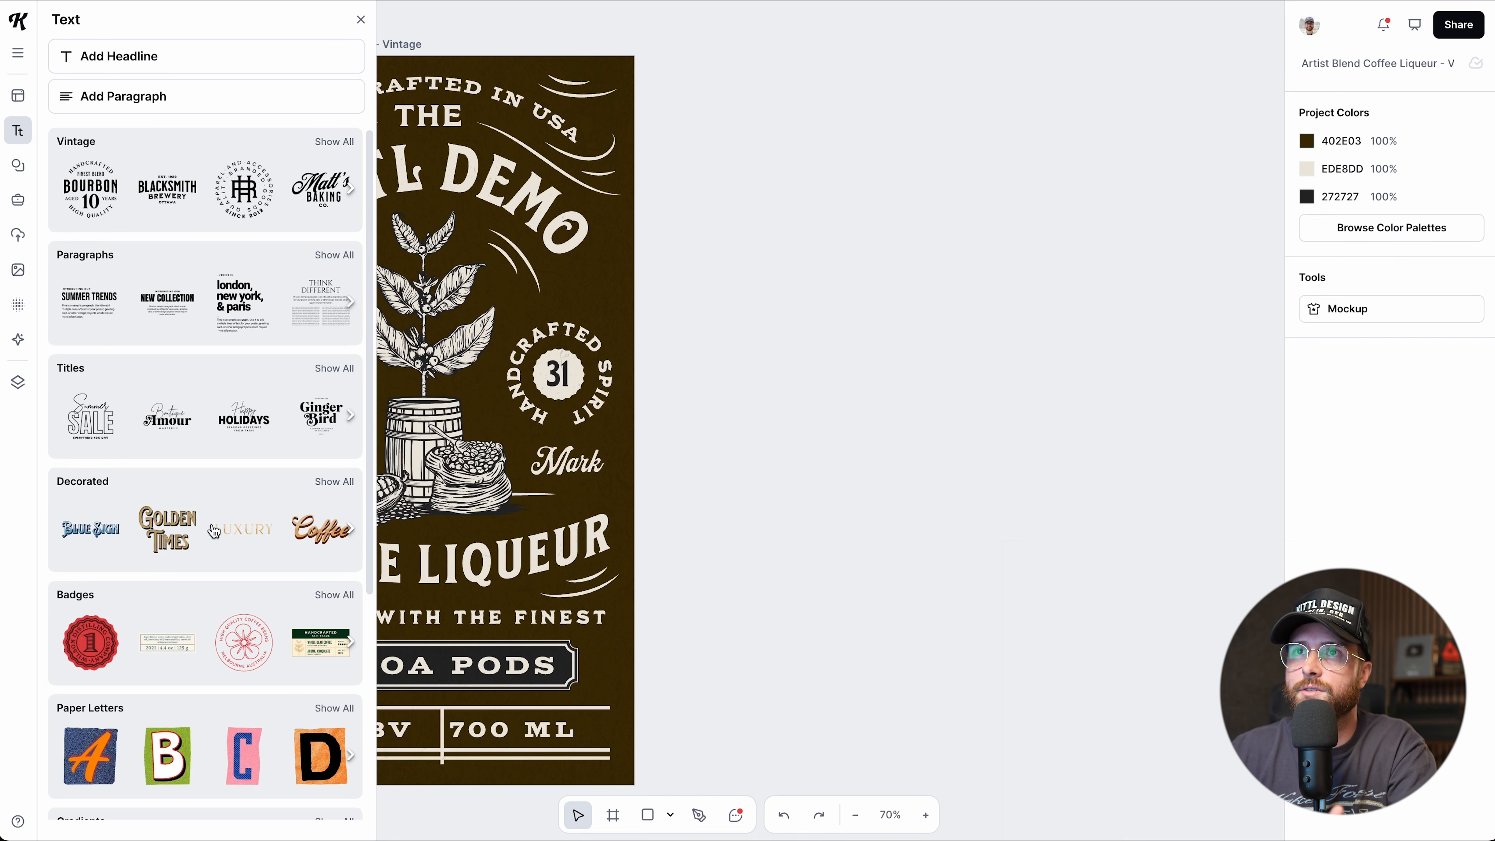
# Add a sample headline and paragraph beside the label.
pyautogui.click(151, 70)
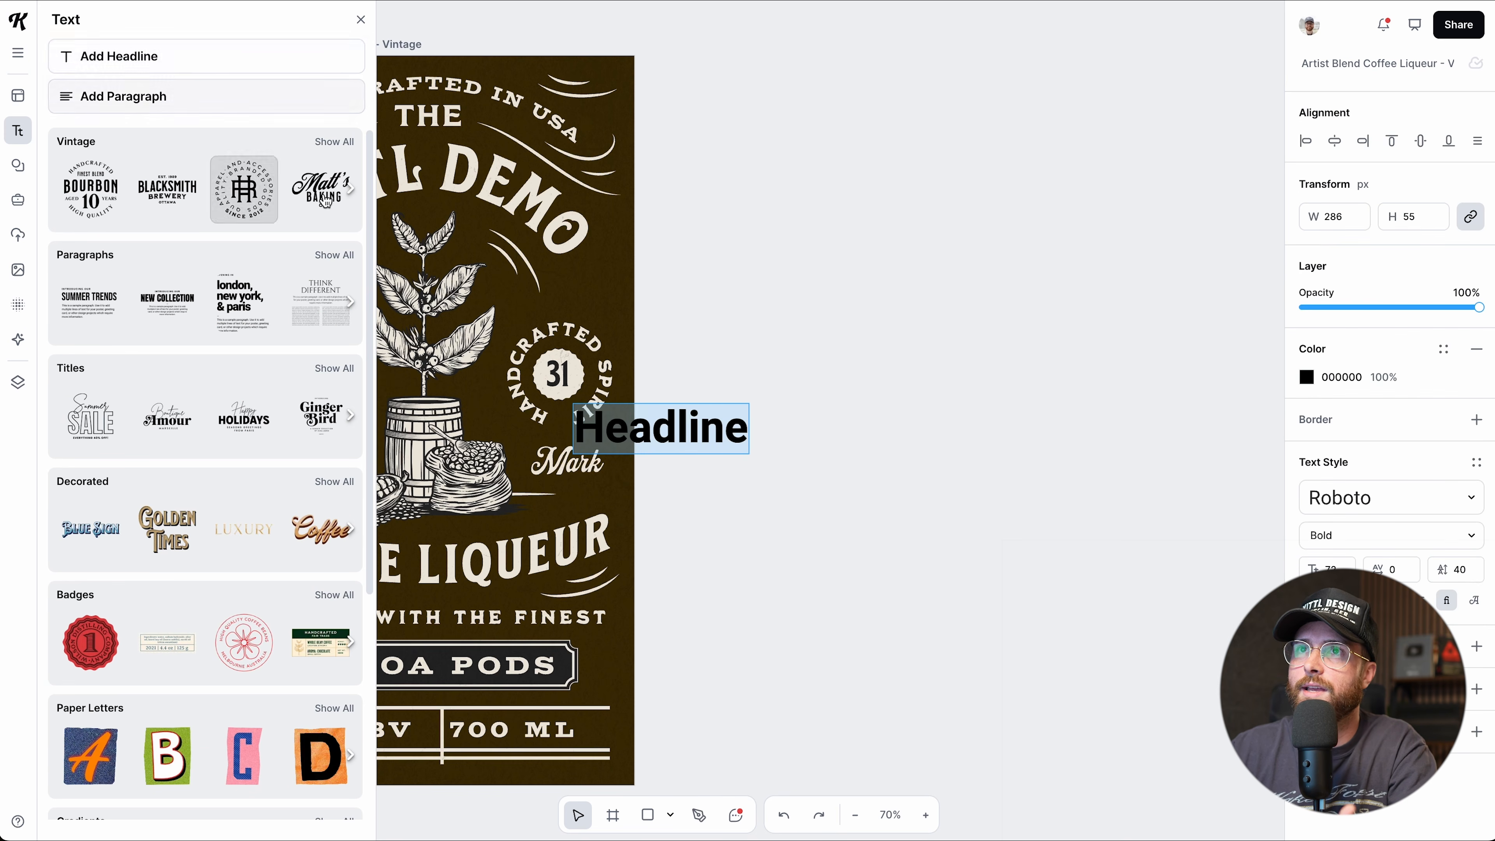
pyautogui.moveTo(675, 436); pyautogui.dragTo(866, 348)
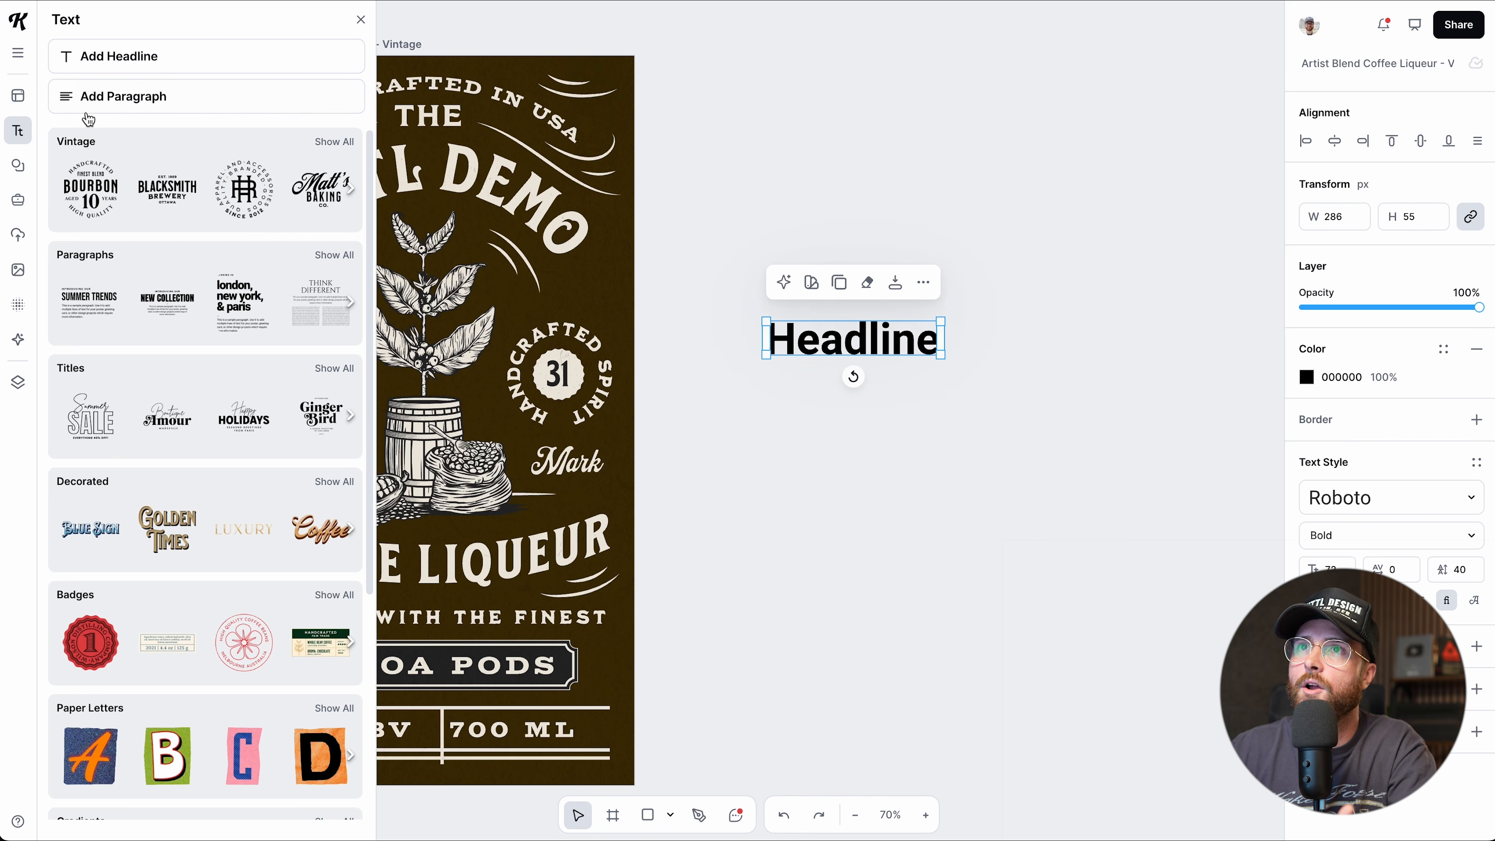
pyautogui.click(113, 111)
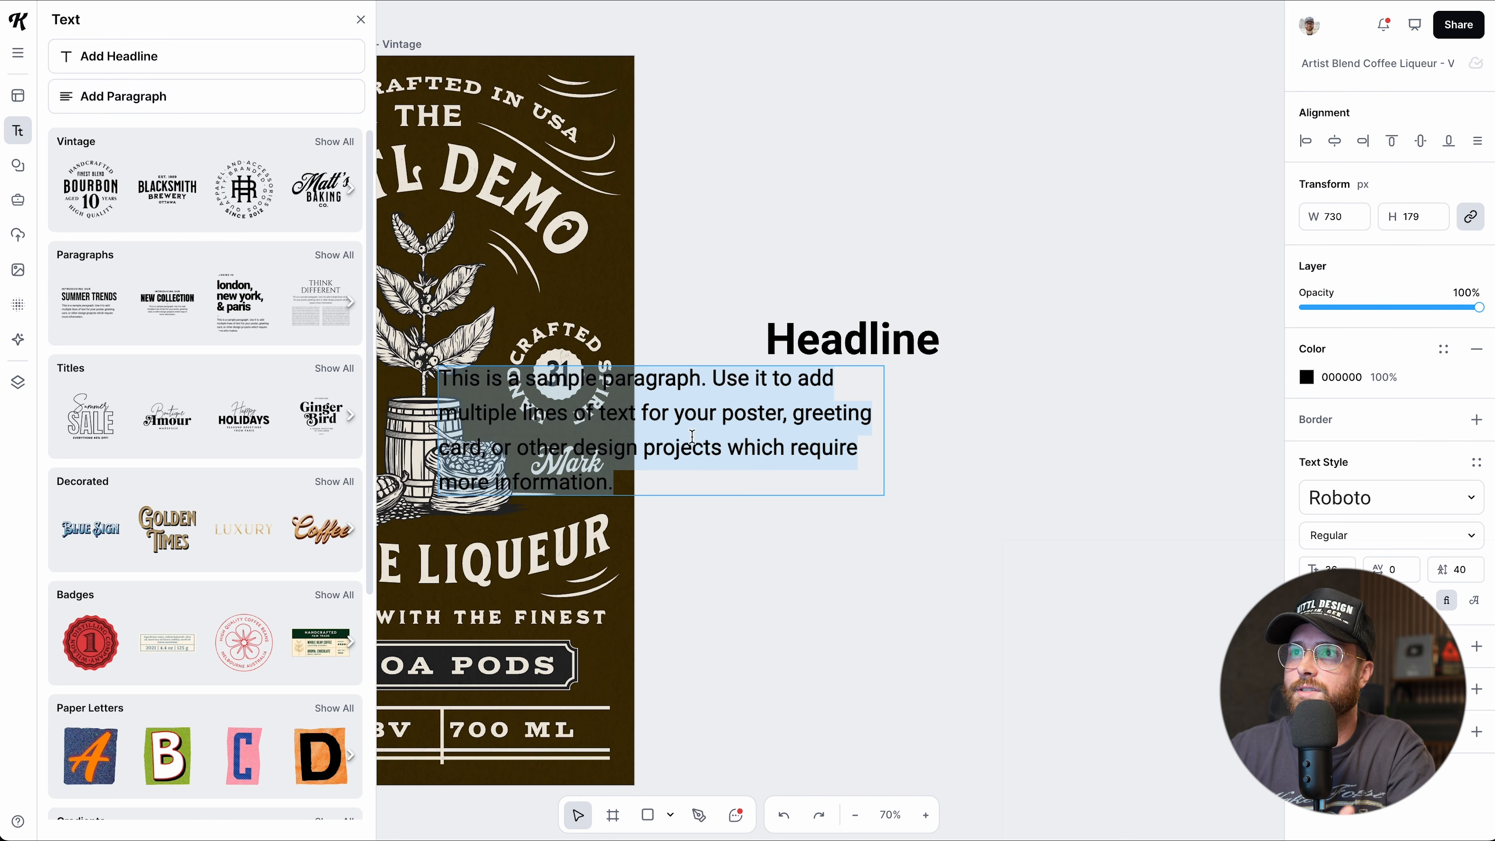
pyautogui.moveTo(590, 381); pyautogui.dragTo(899, 390)
pyautogui.click(718, 651)
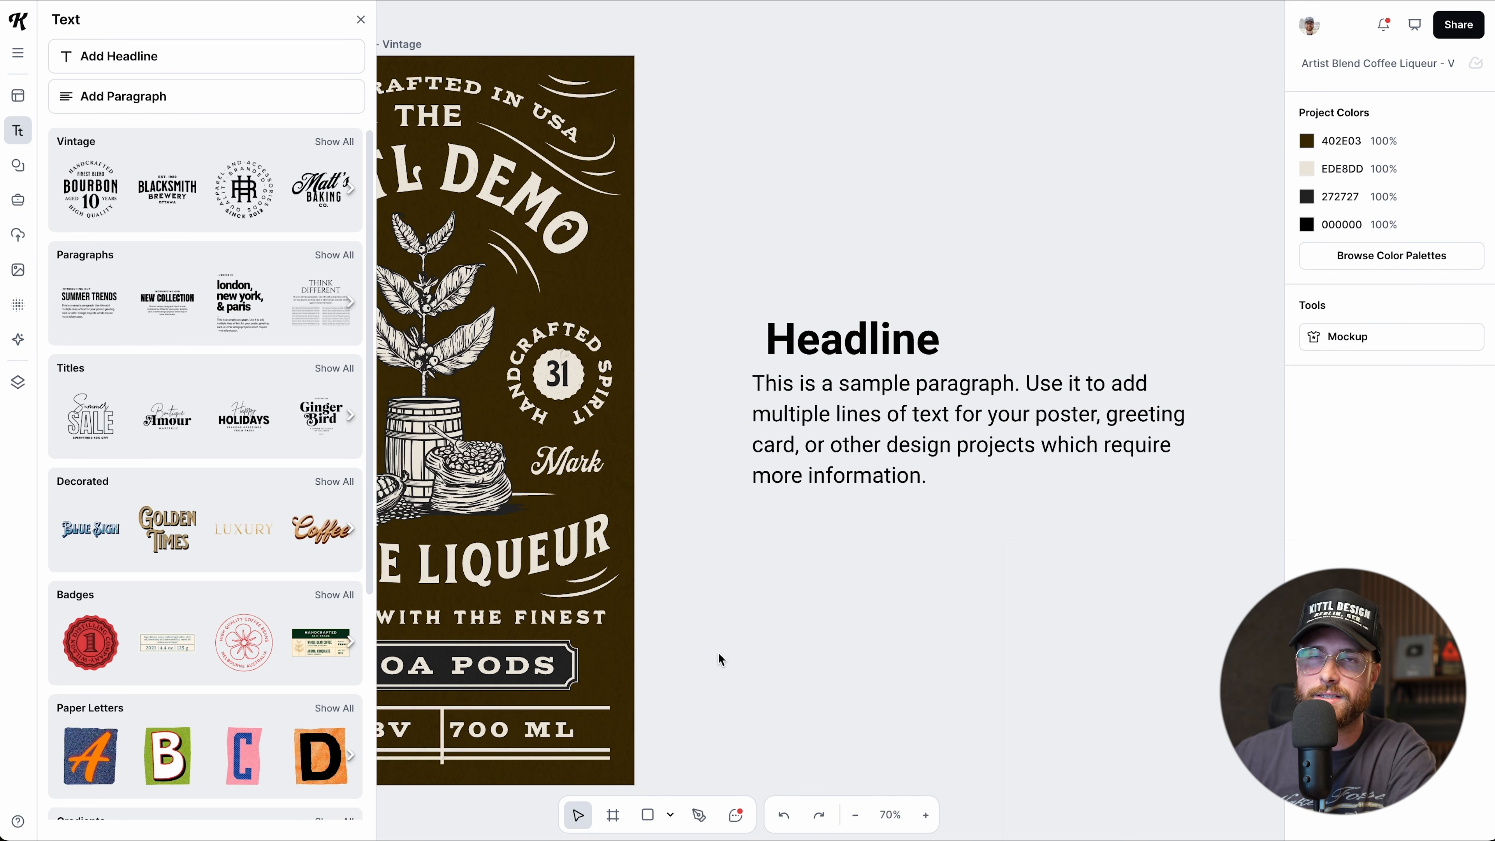
# Copy the headline, move it up, then delete both headlines and the paragraph.
pyautogui.press('t')
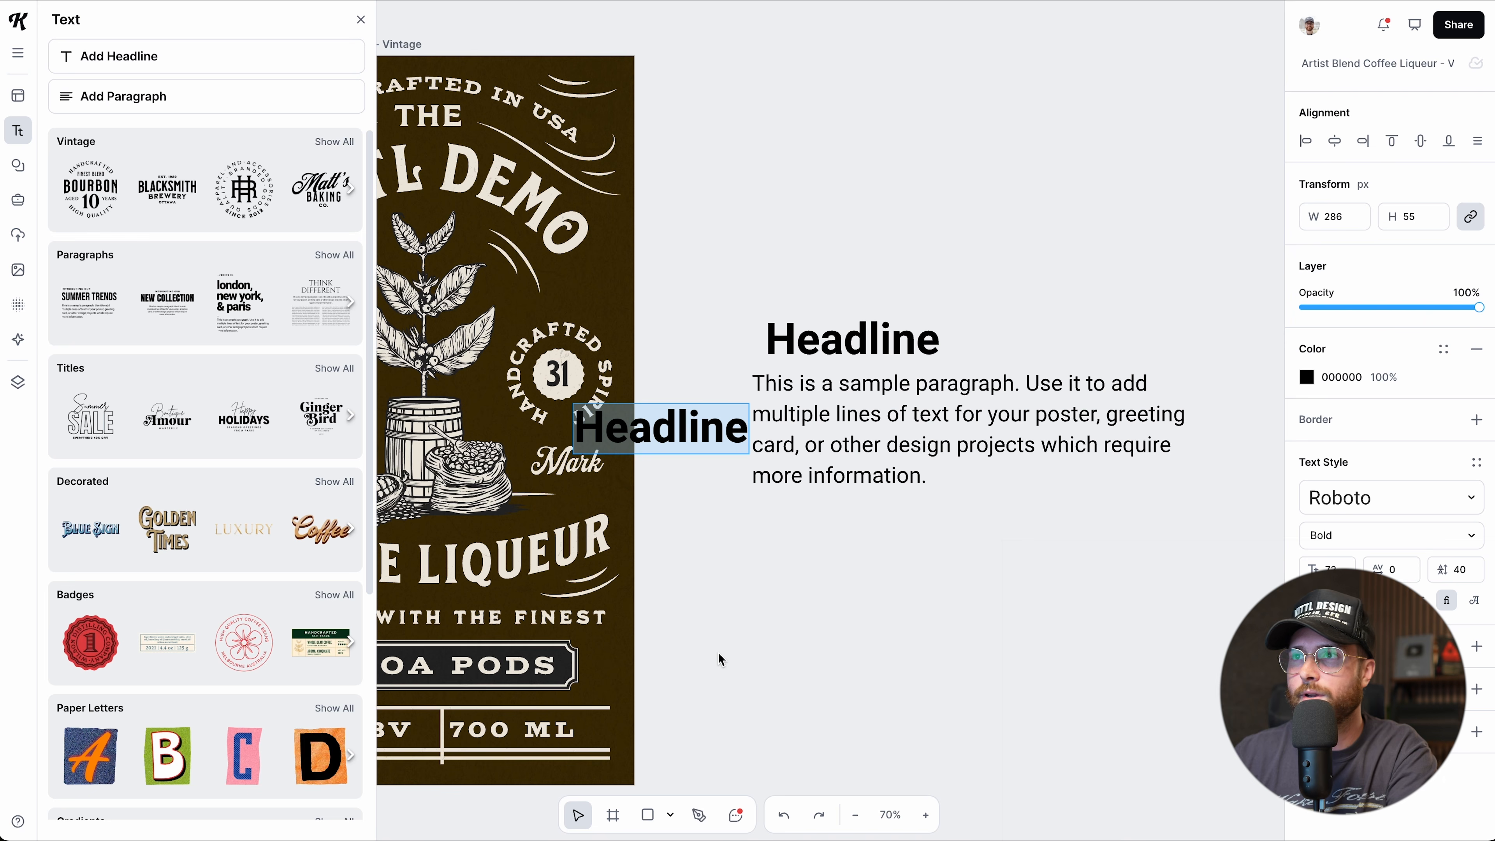
pyautogui.press('Escape')
pyautogui.moveTo(688, 424); pyautogui.dragTo(835, 248)
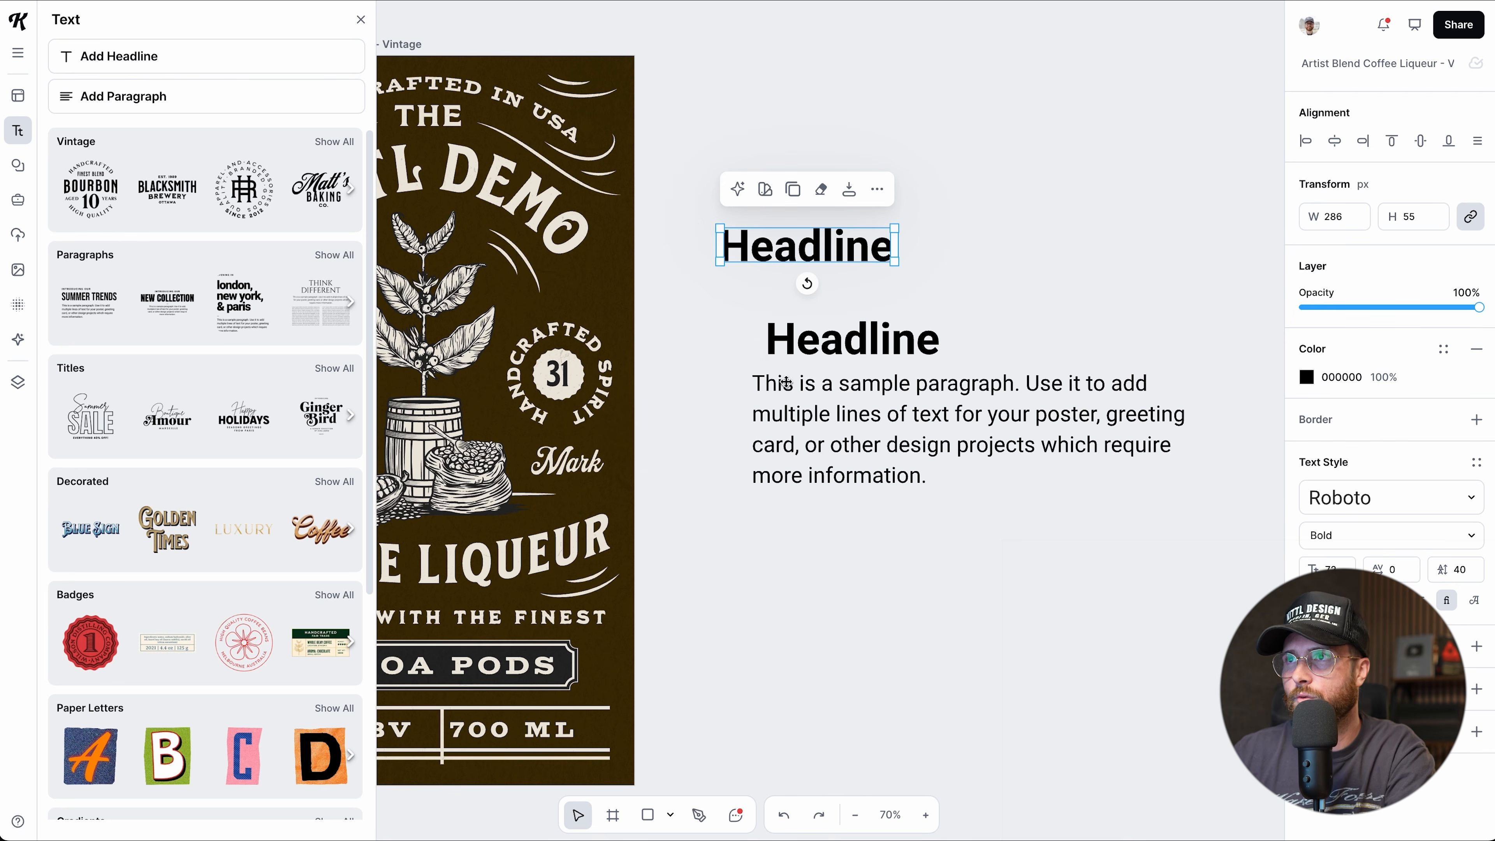
pyautogui.moveTo(690, 222); pyautogui.dragTo(936, 494)
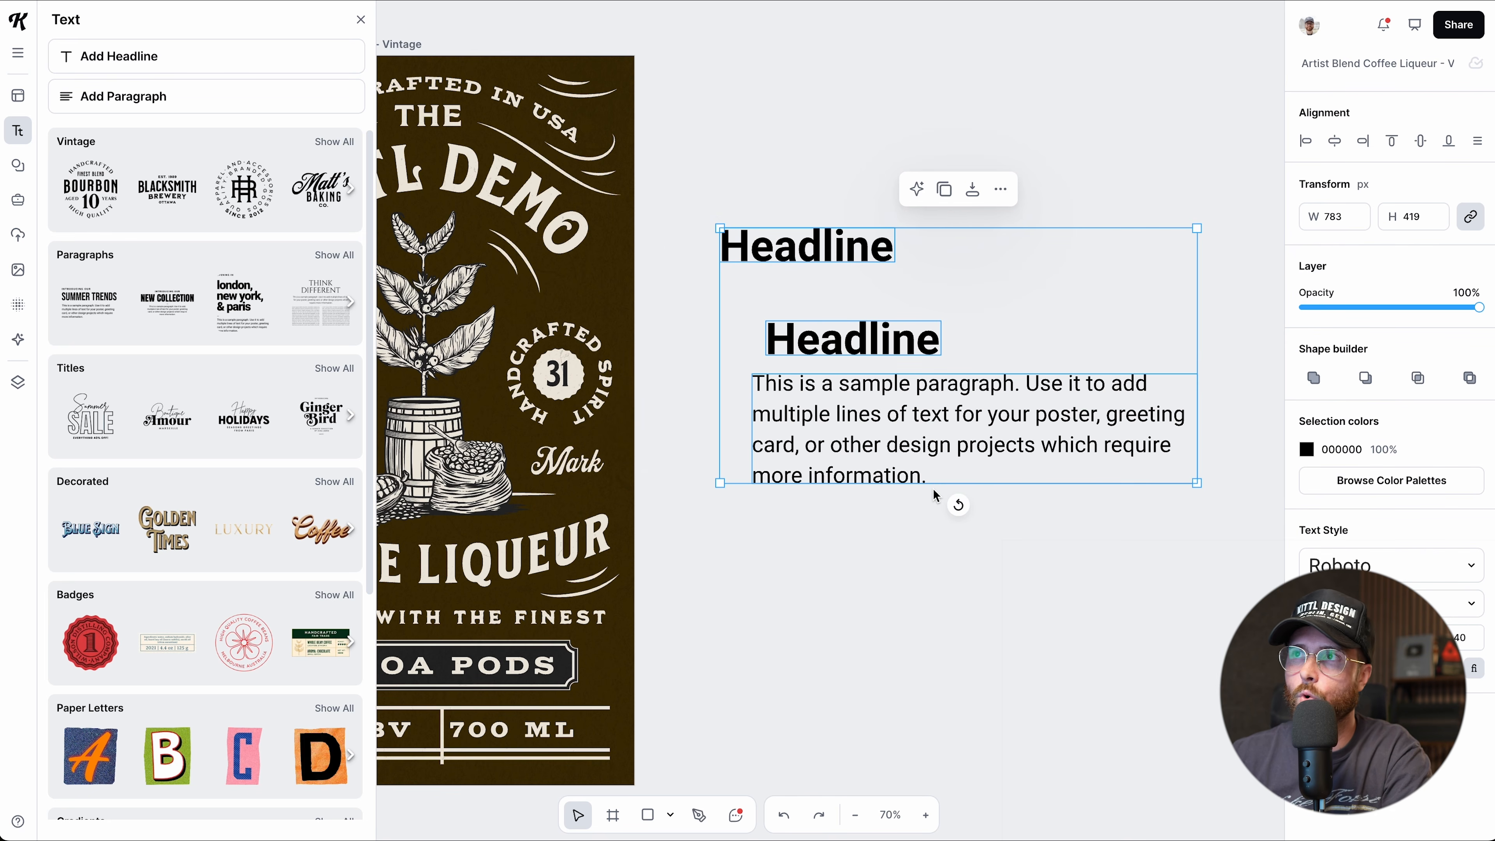
pyautogui.press('Delete')
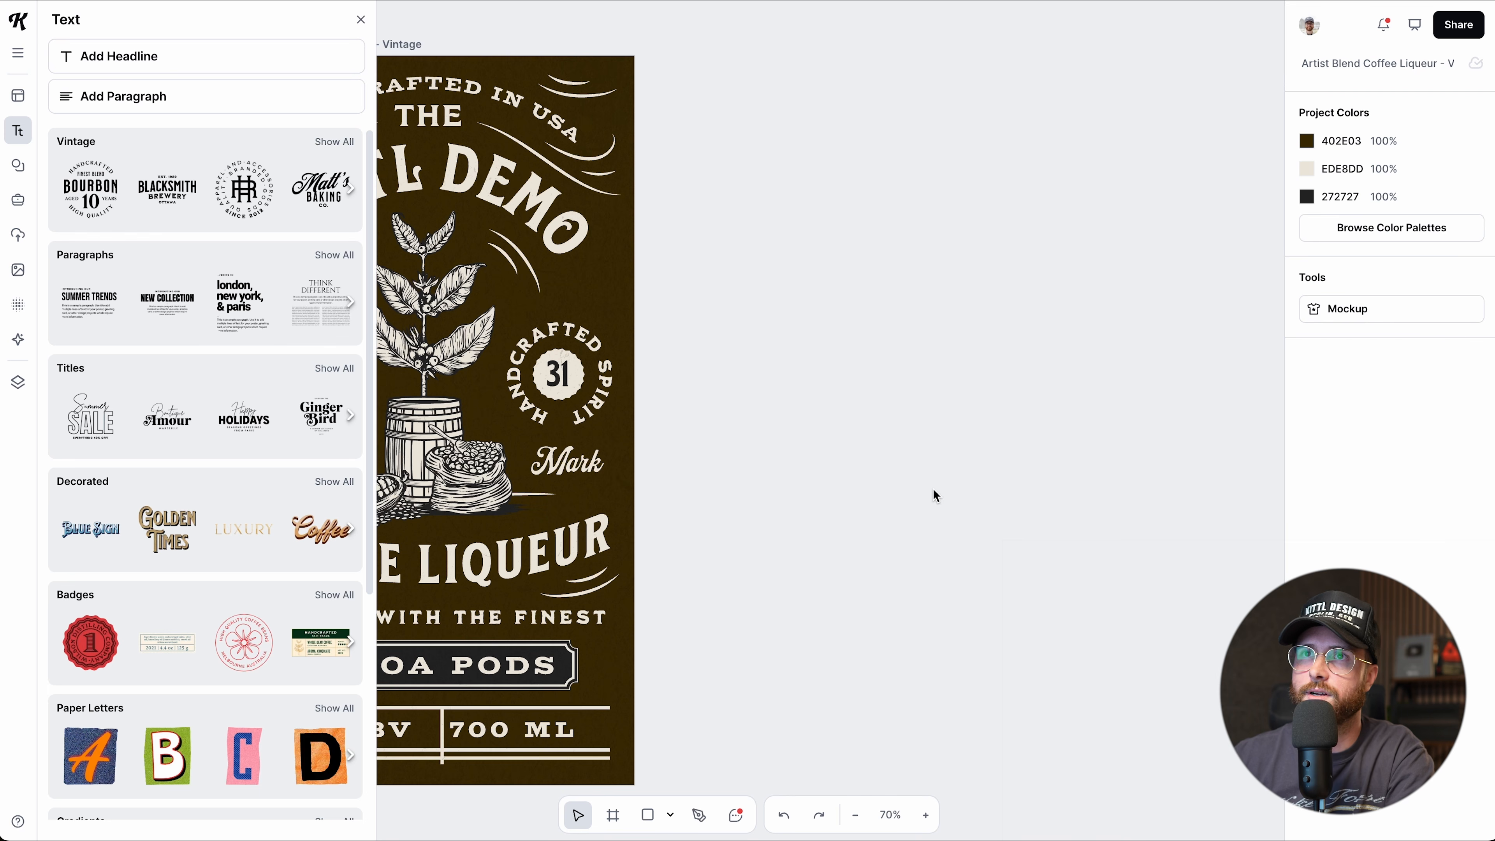
# Open the Elements library and select the coffee-plant and barrel illustration.
pyautogui.click(28, 175)
pyautogui.hscroll(-7, 781, 340)
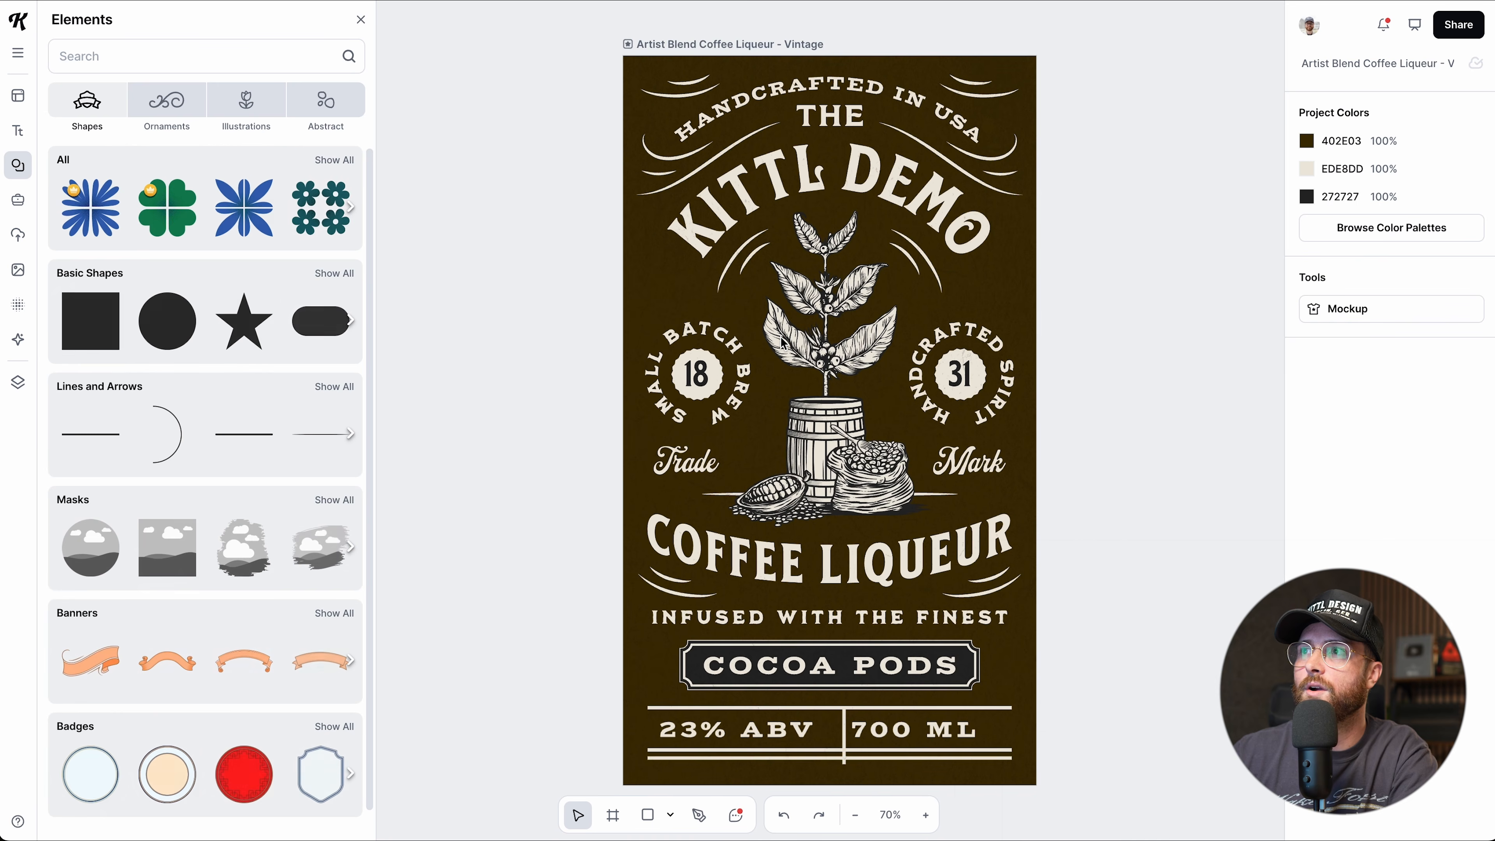
pyautogui.hscroll(2, 782, 343)
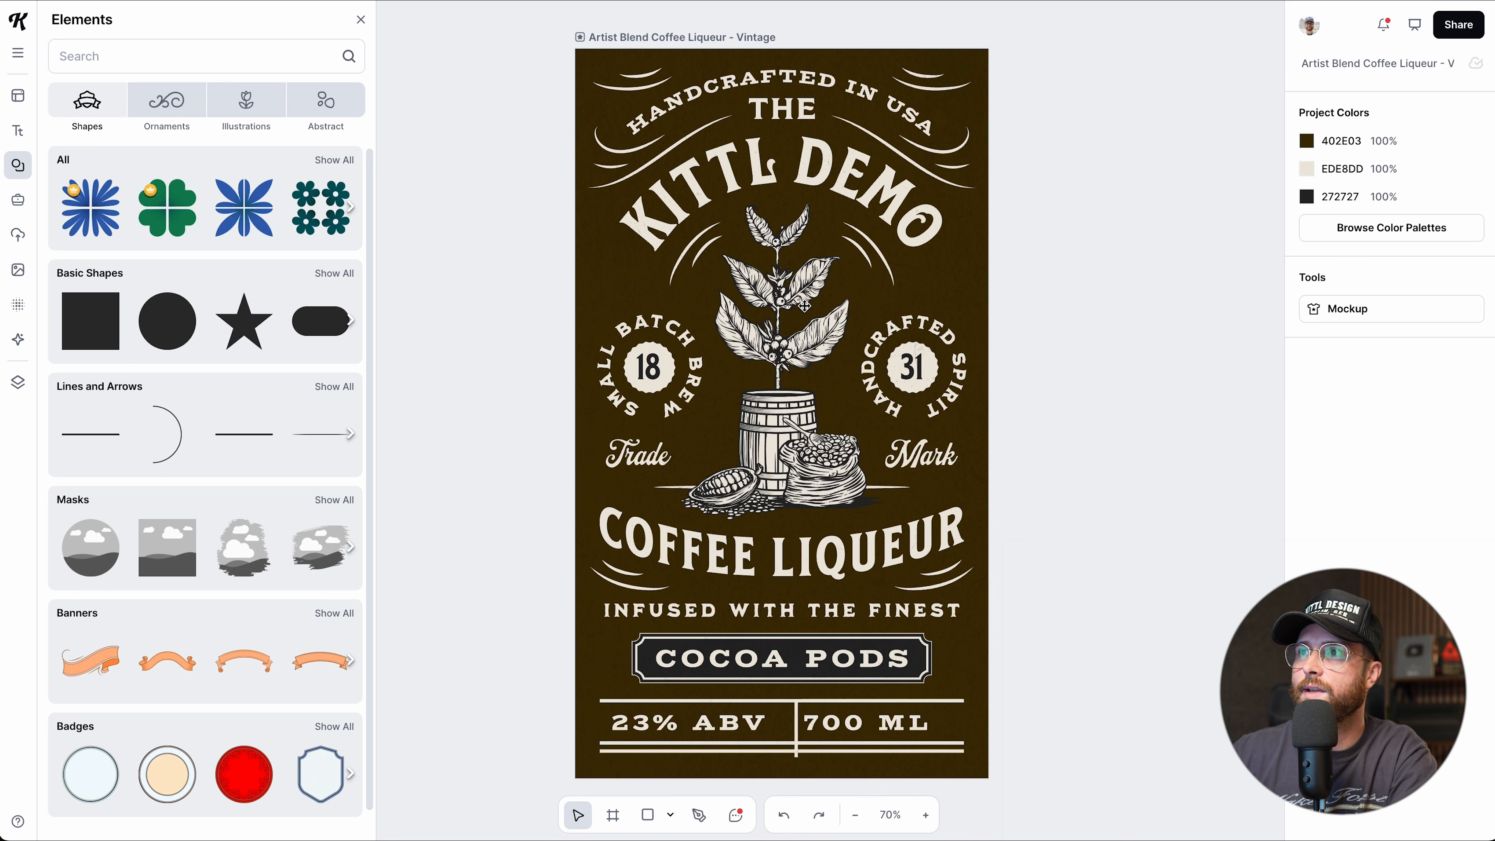
pyautogui.click(799, 366)
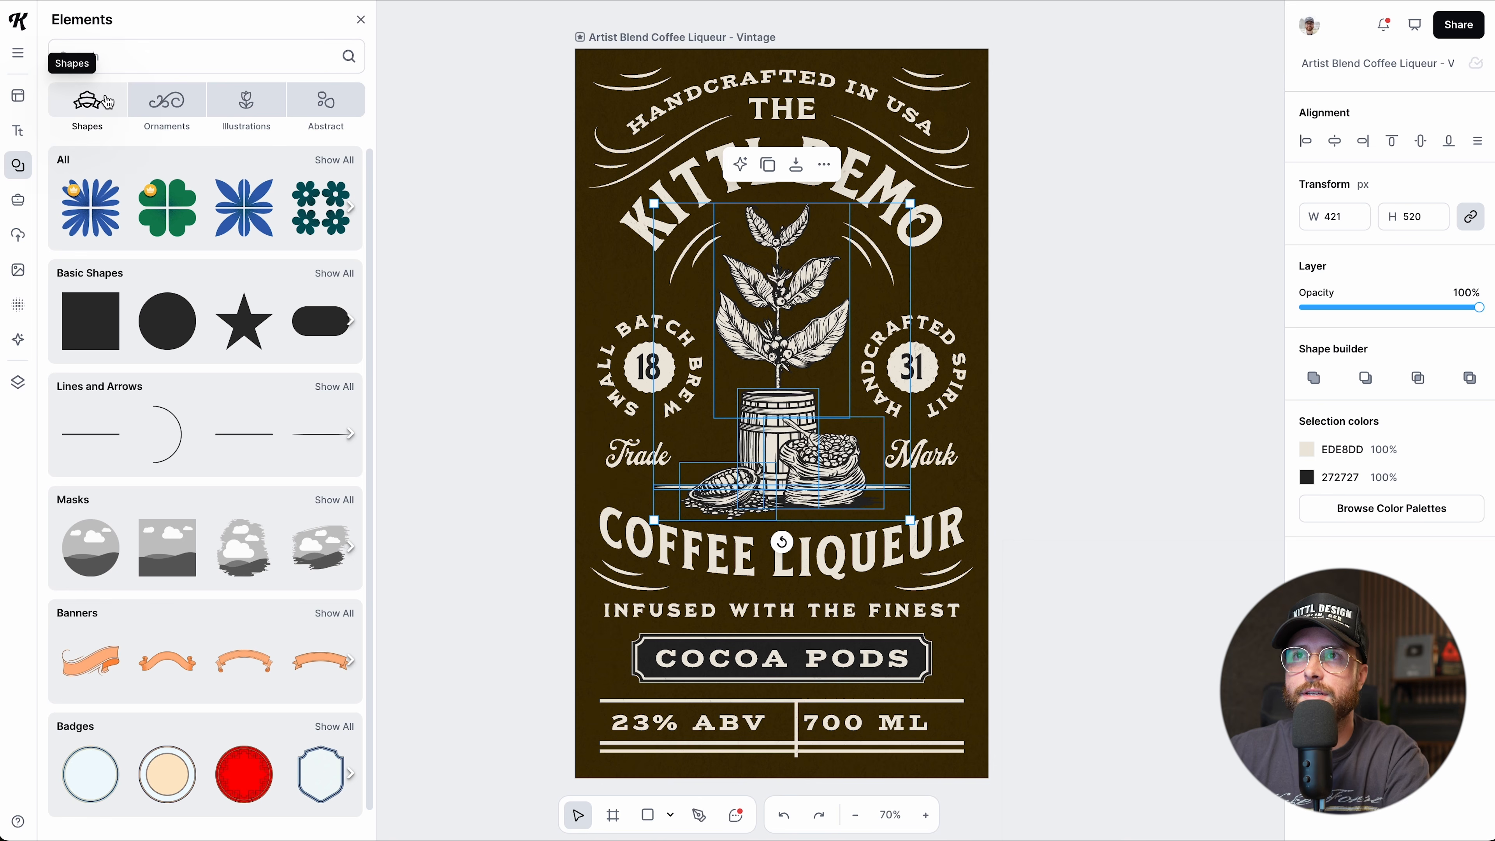
# Browse the Ornaments and Shapes element categories.
pyautogui.click(183, 114)
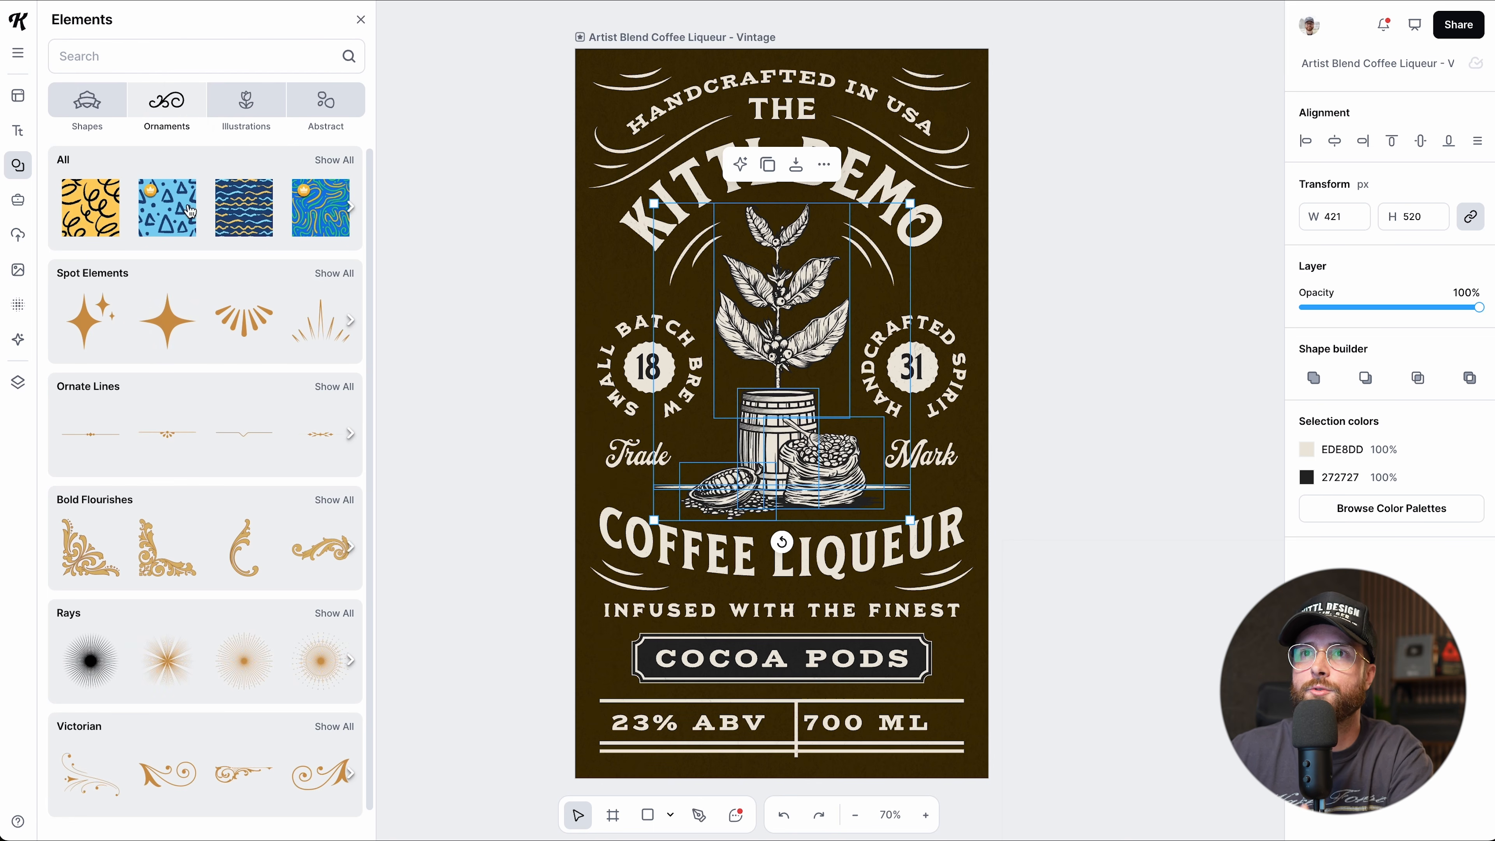
pyautogui.moveTo(196, 320)
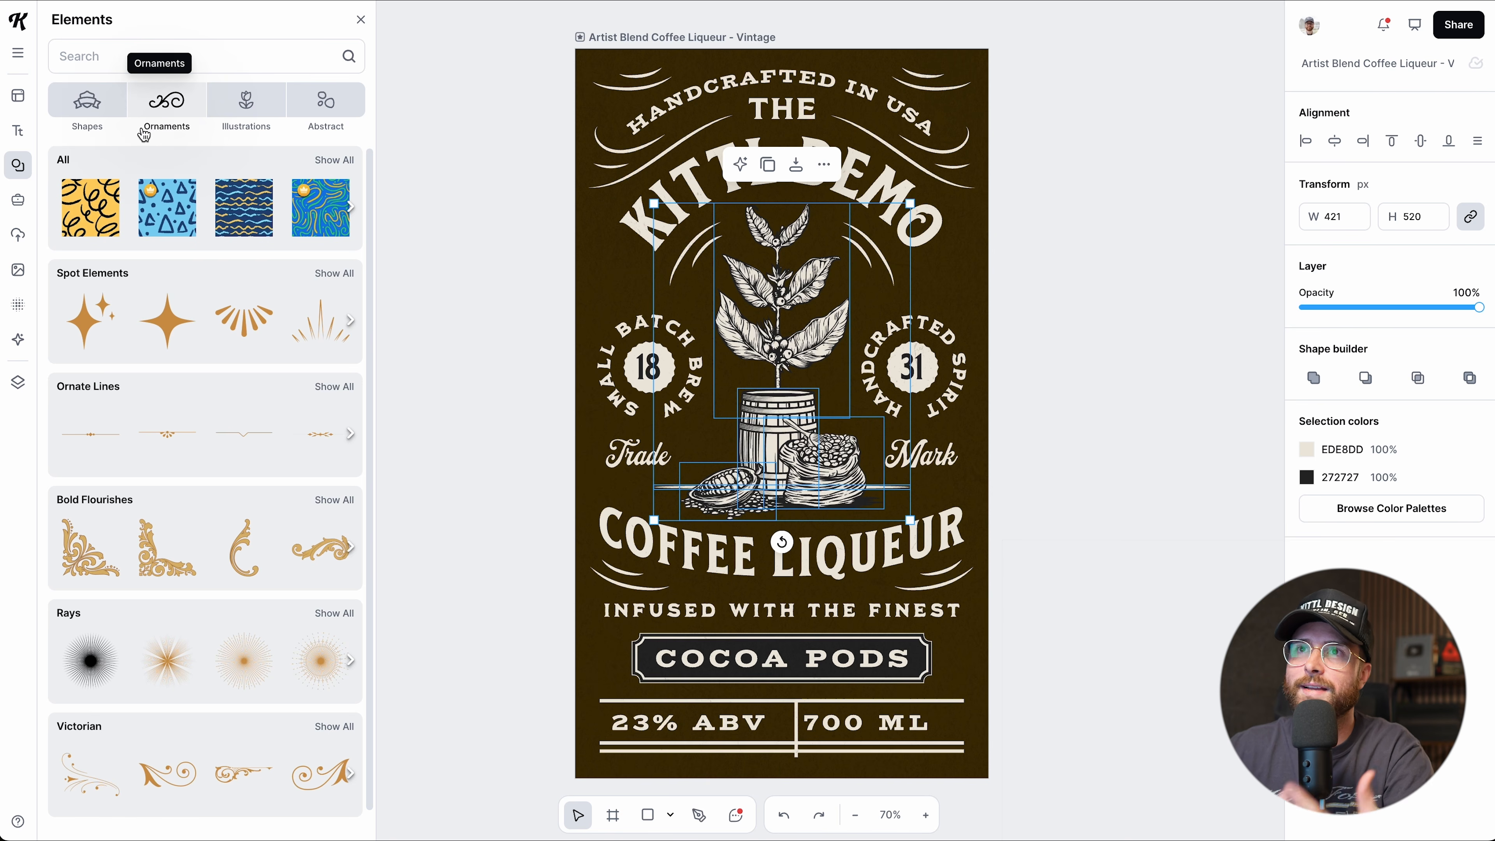
pyautogui.click(76, 99)
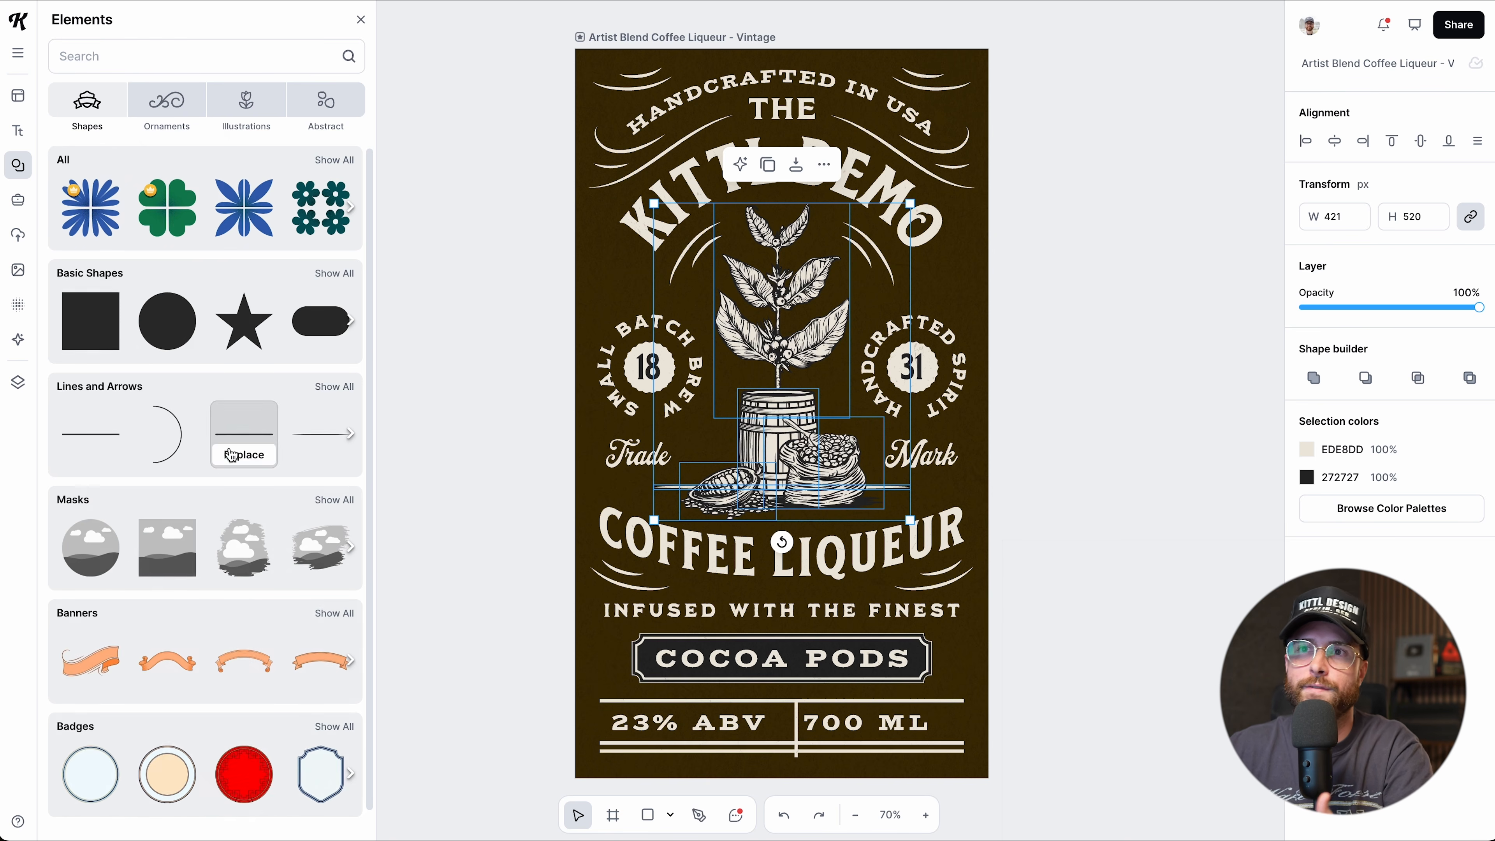
pyautogui.scroll(-5, 176, 535)
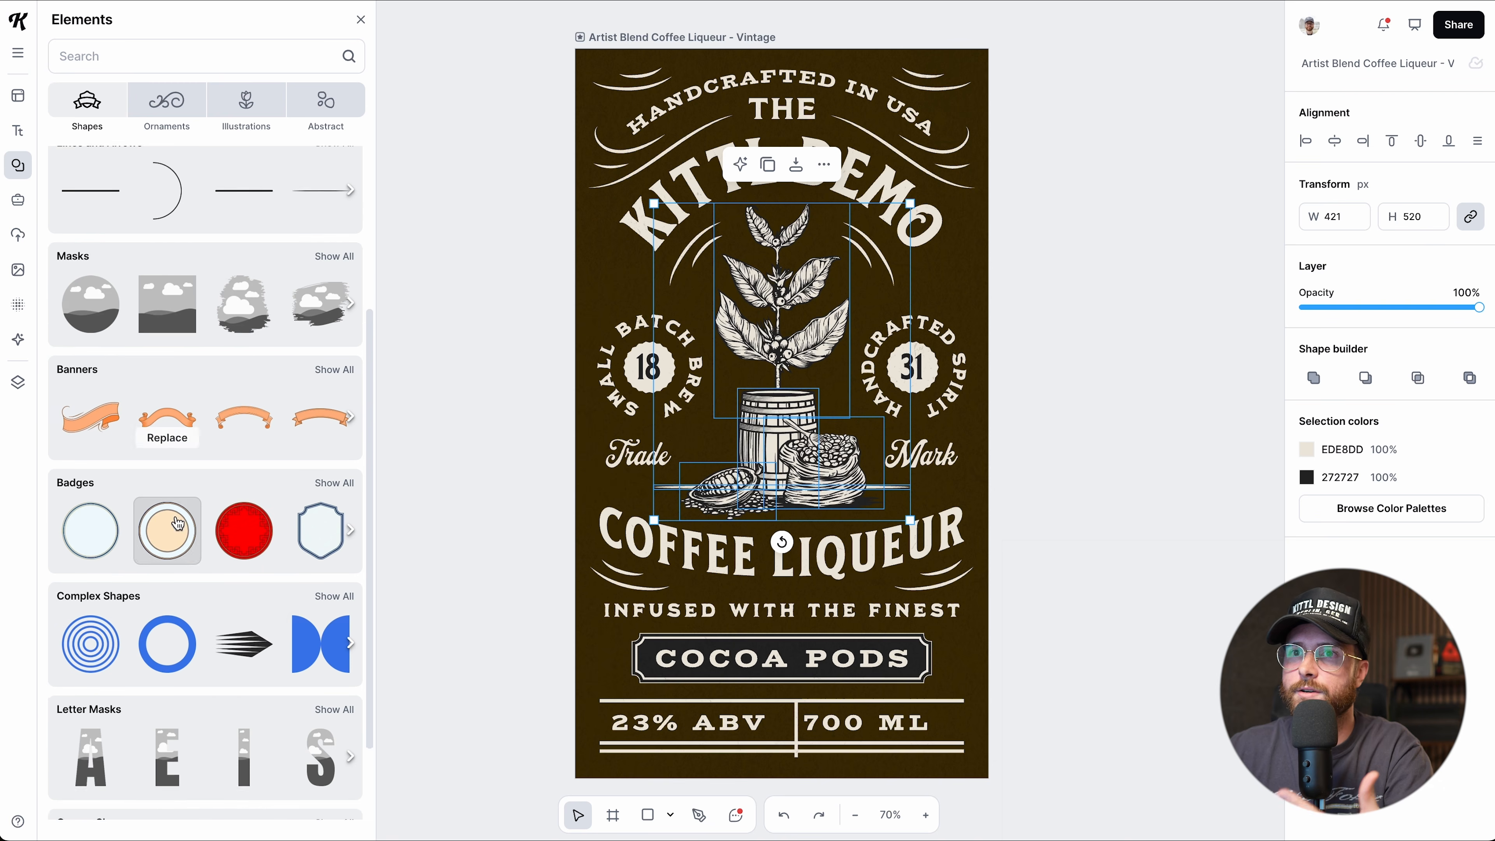
pyautogui.scroll(-1, 191, 541)
pyautogui.scroll(6, 188, 353)
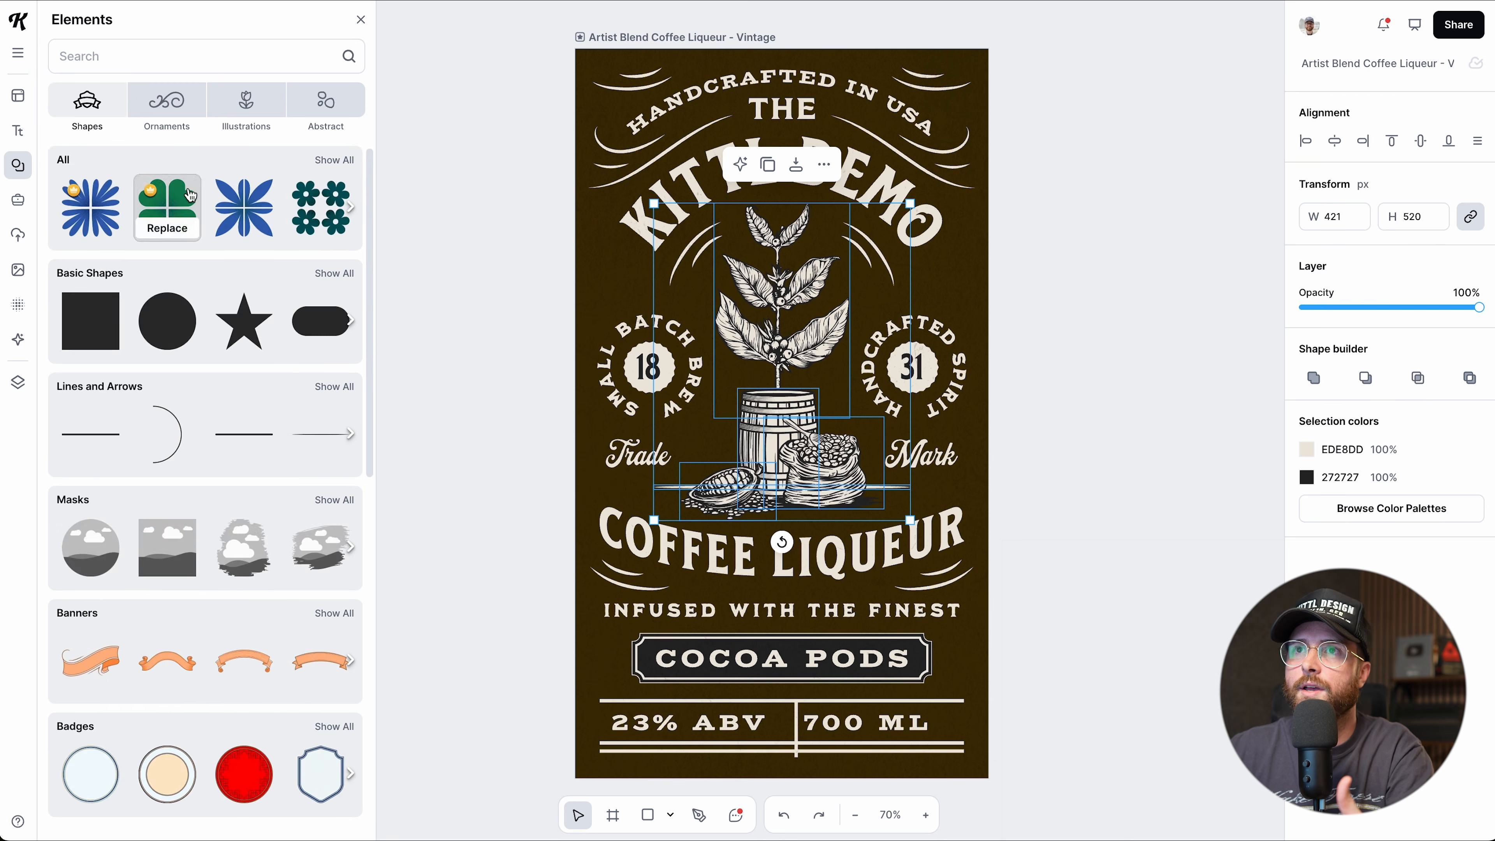
pyautogui.click(167, 106)
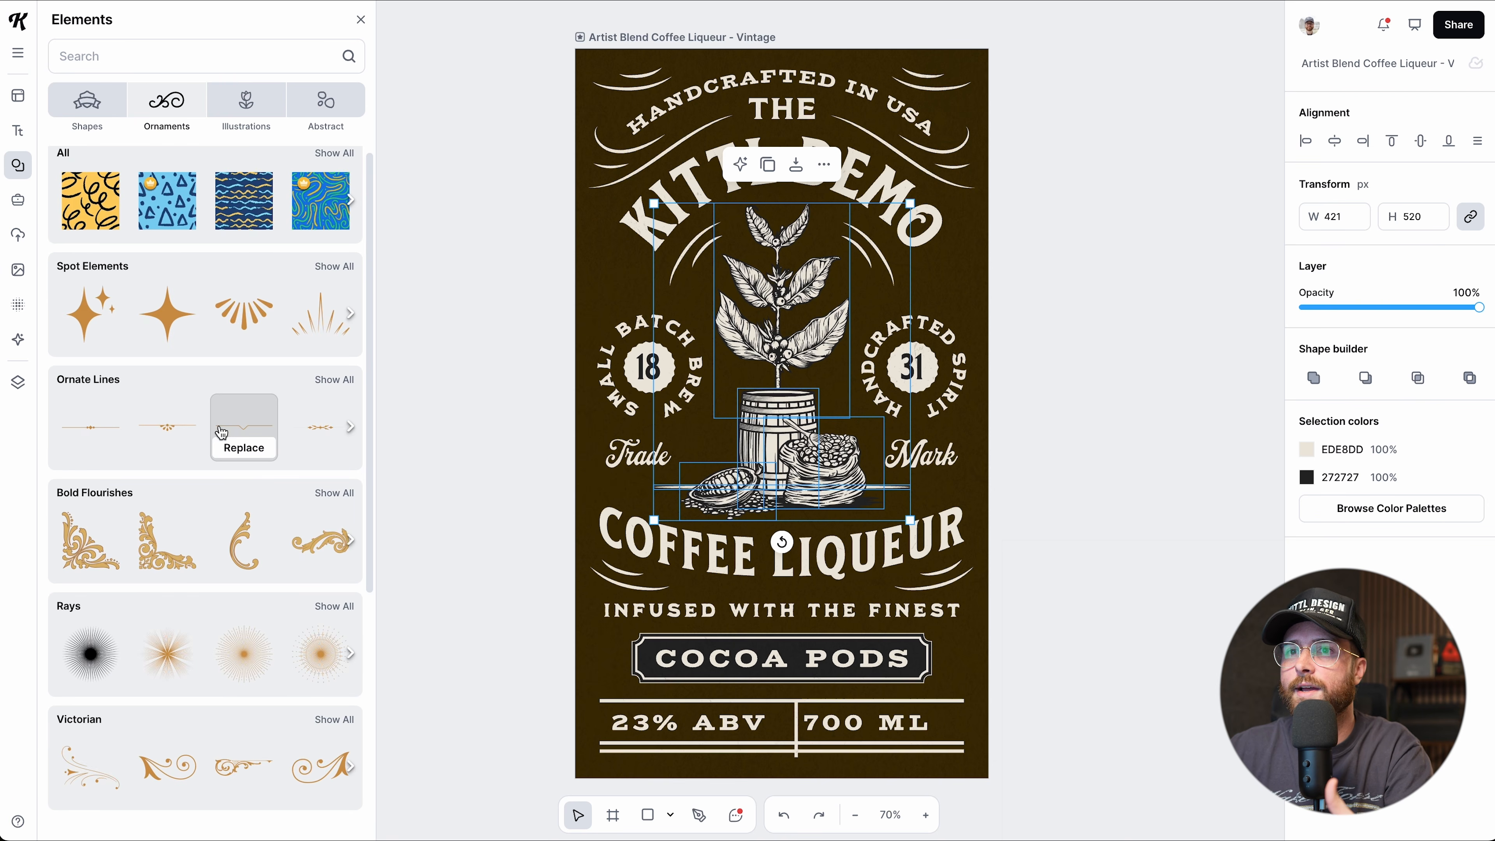
pyautogui.scroll(-5, 207, 589)
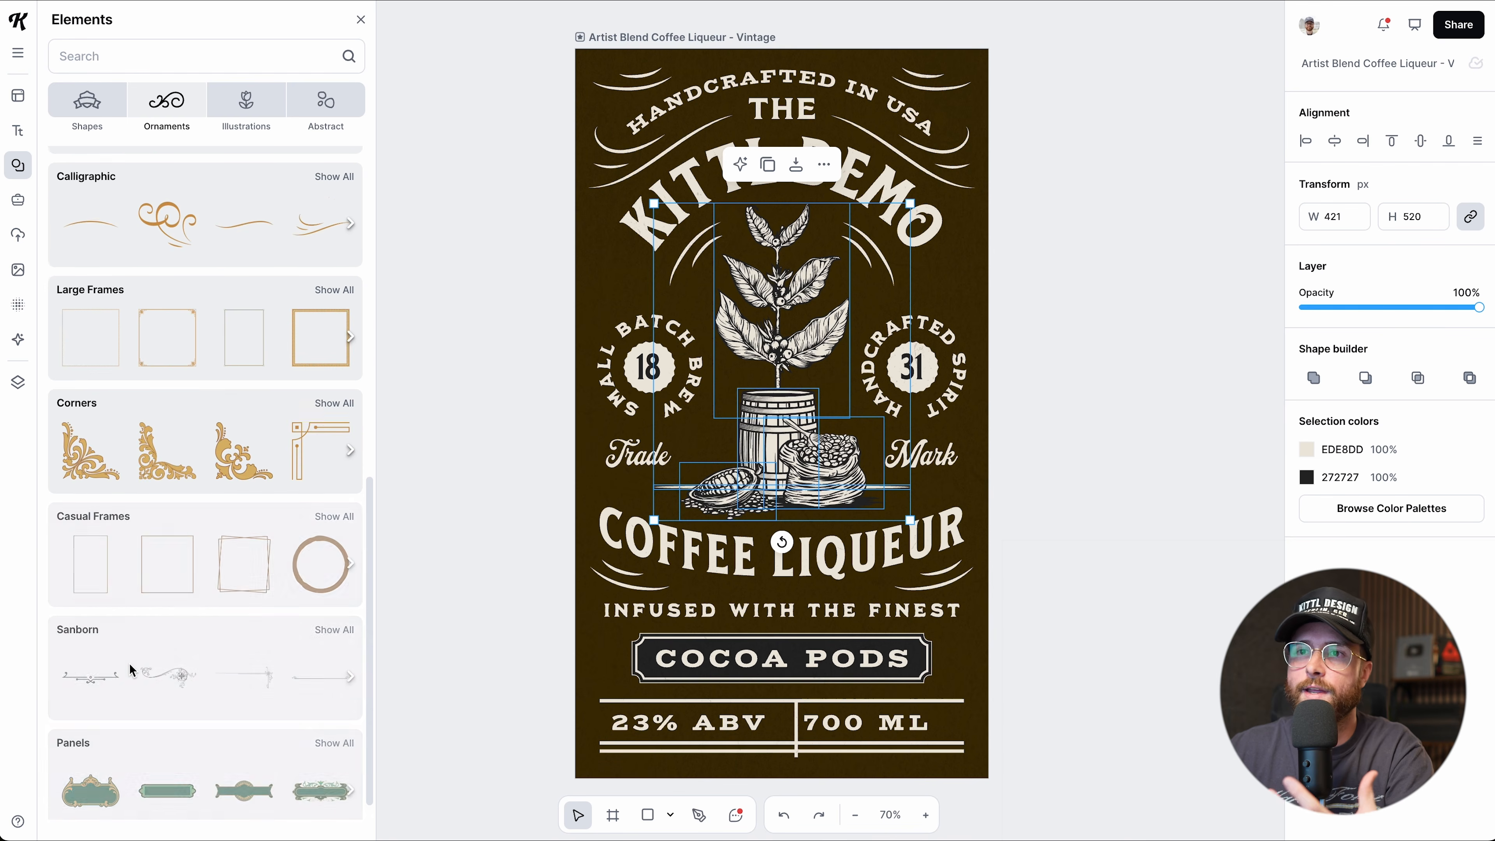
# Browse the Illustrations and Abstract element categories.
pyautogui.click(228, 124)
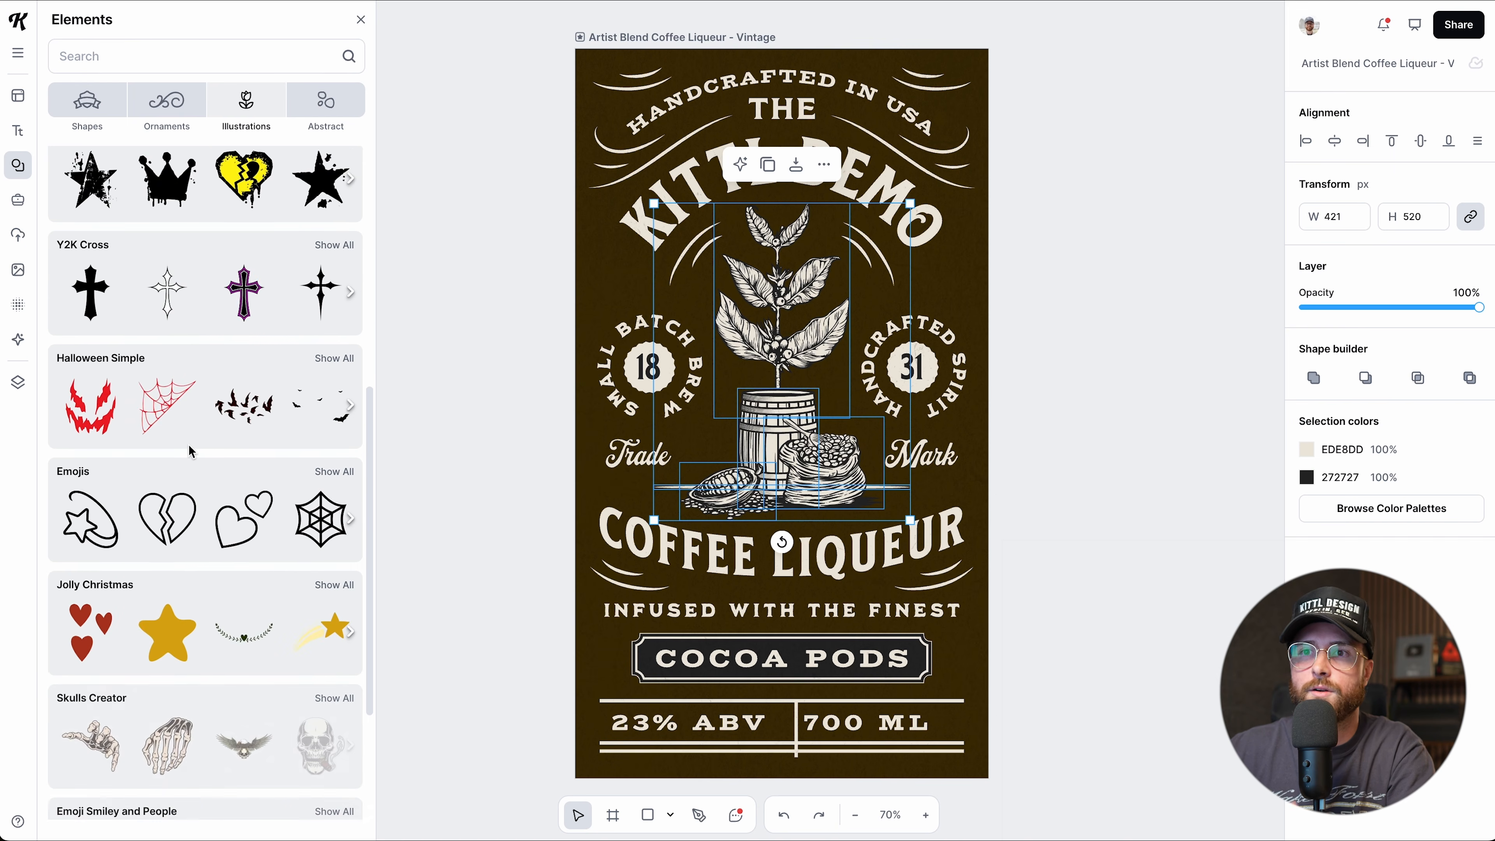
pyautogui.scroll(-5, 190, 453)
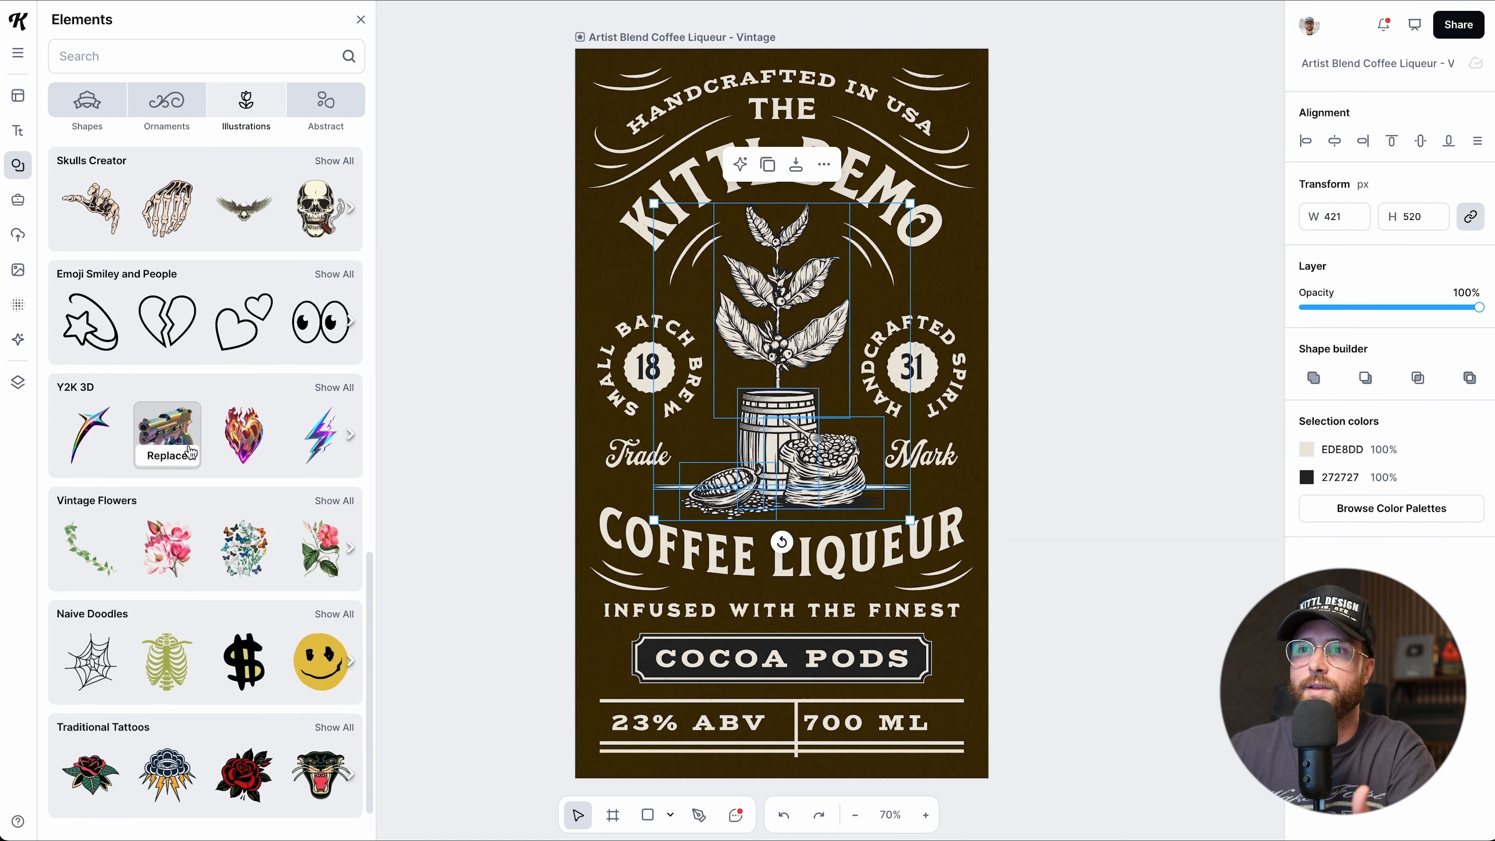
pyautogui.click(322, 120)
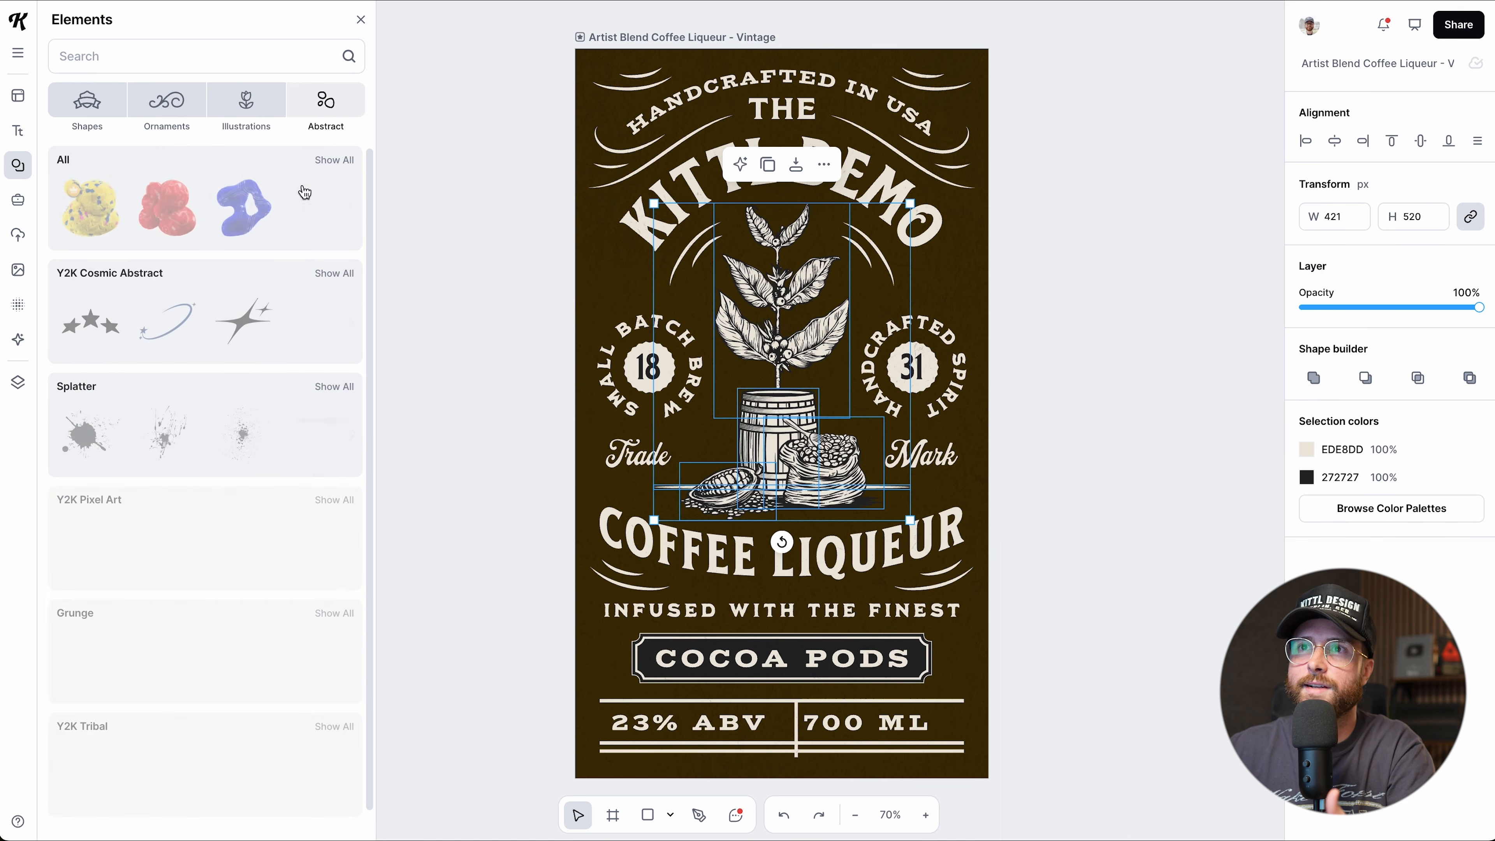
pyautogui.scroll(-9, 257, 569)
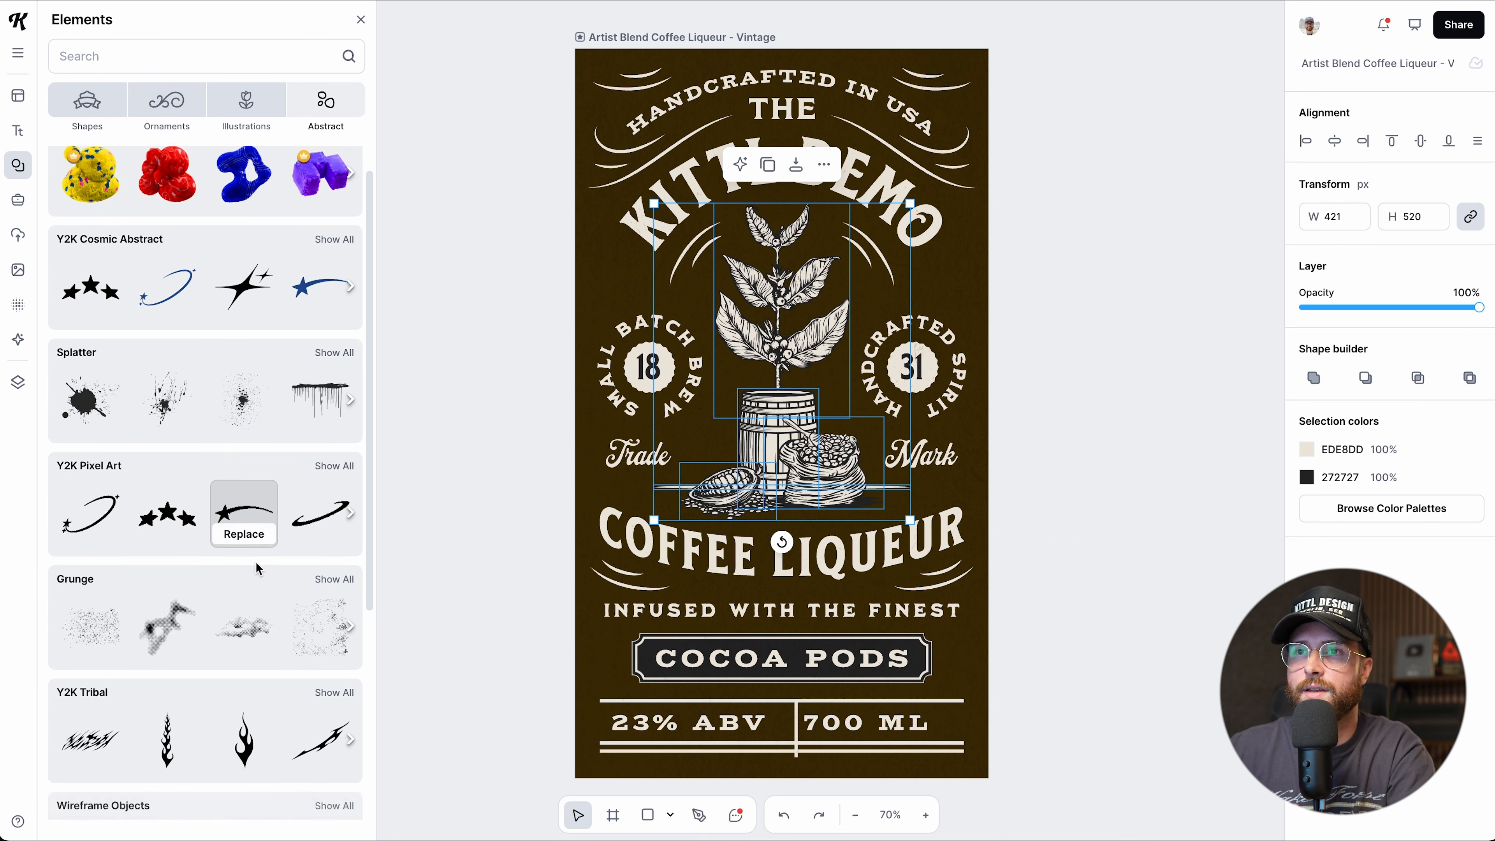
pyautogui.scroll(-5, 258, 568)
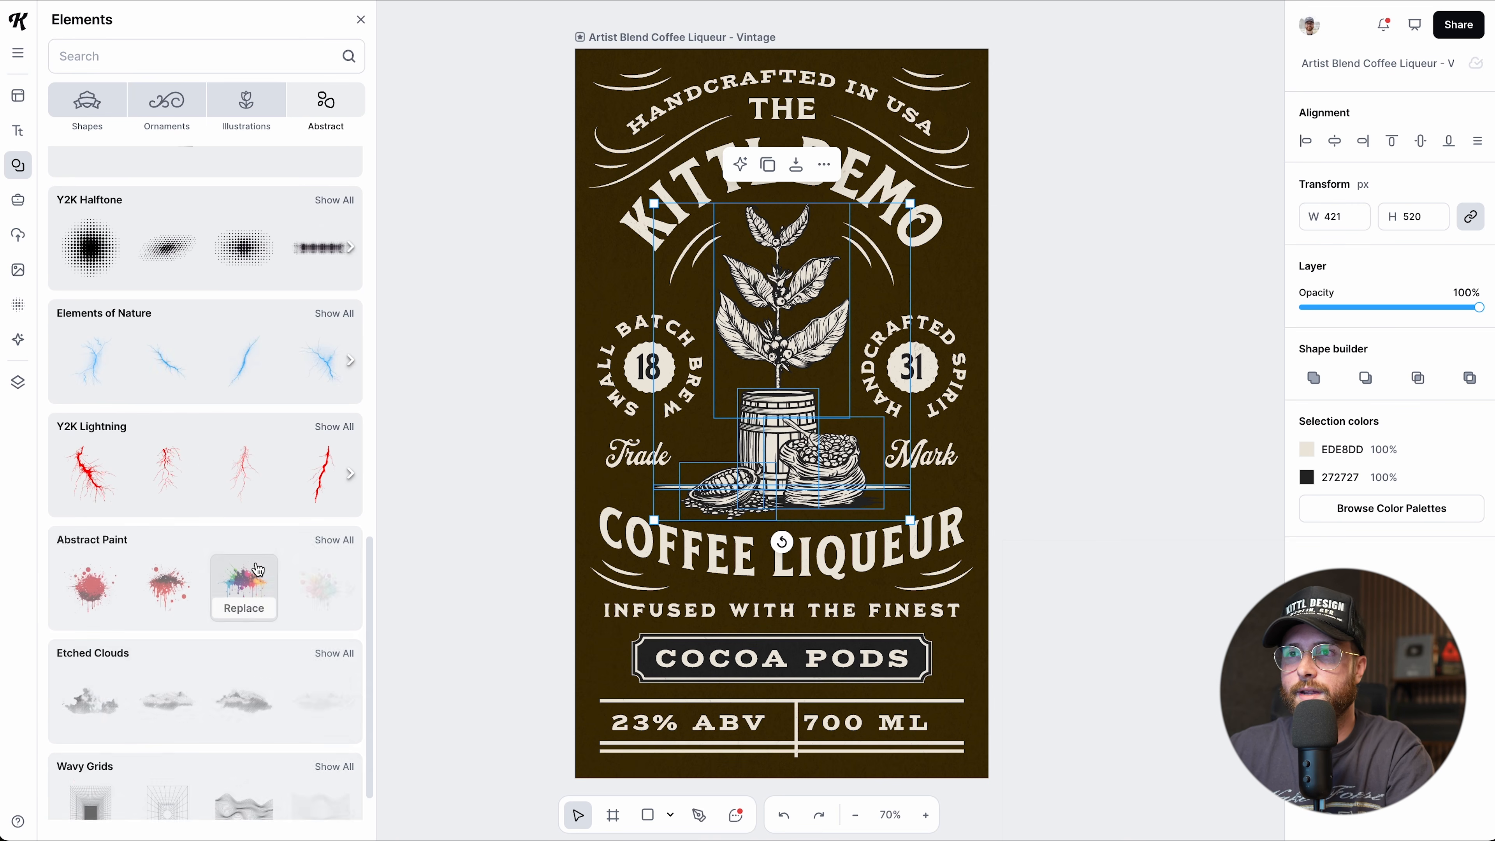
pyautogui.scroll(-2, 257, 569)
pyautogui.scroll(15, 258, 568)
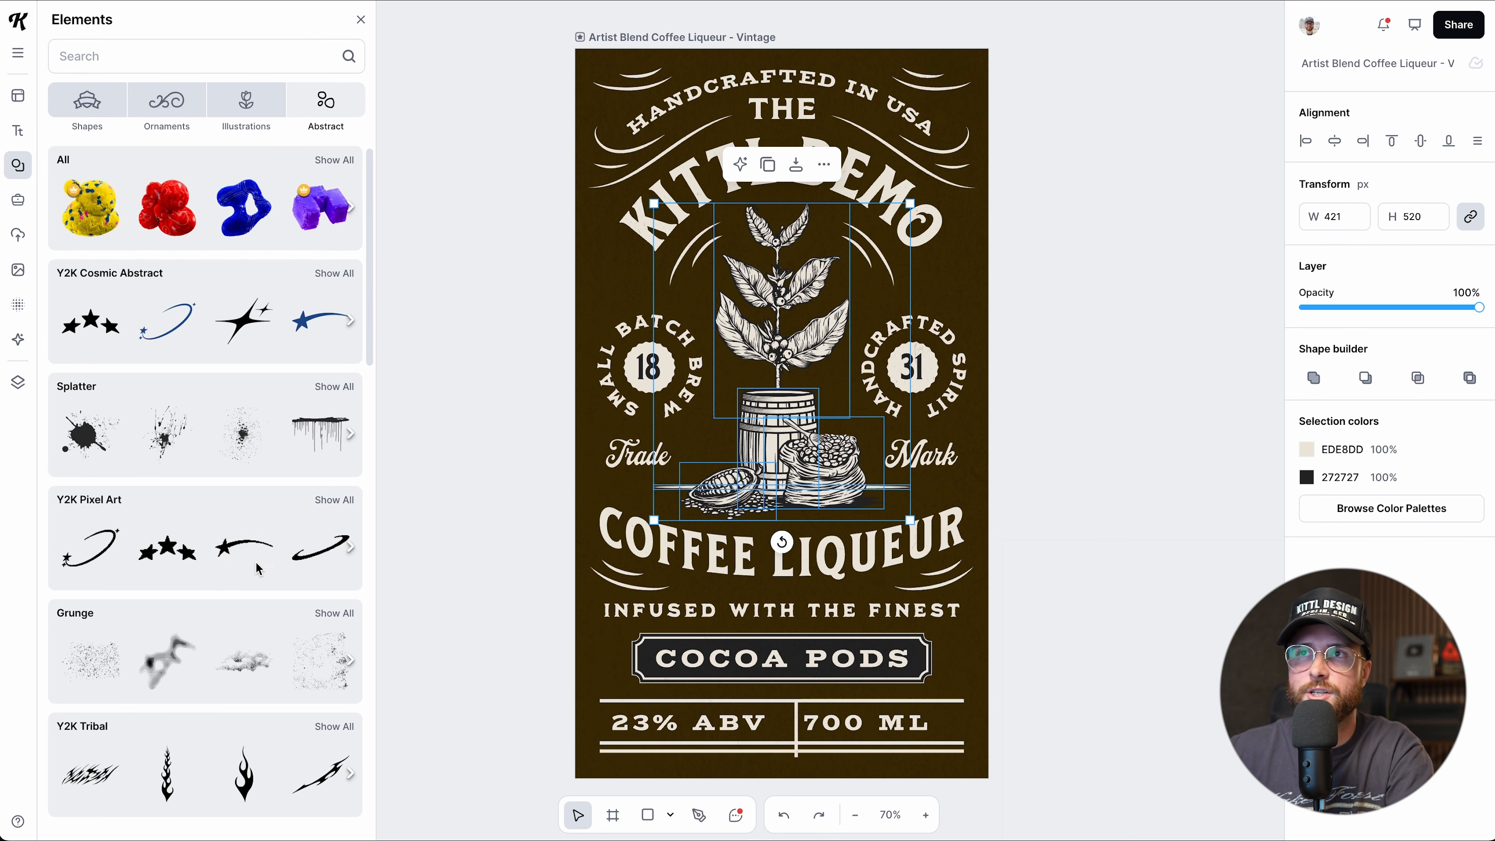
pyautogui.click(193, 49)
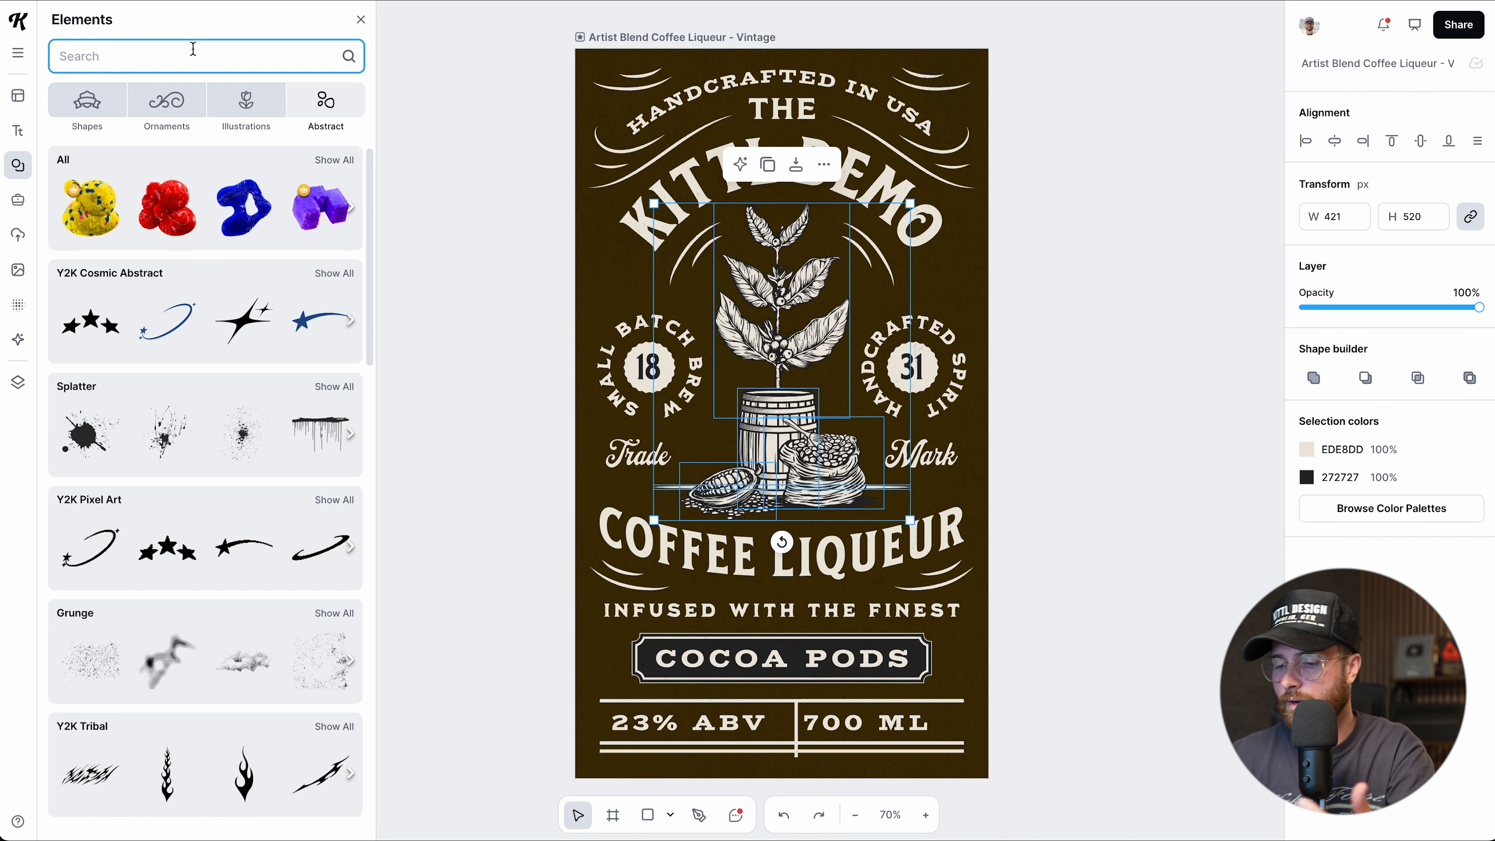
pyautogui.write('y')
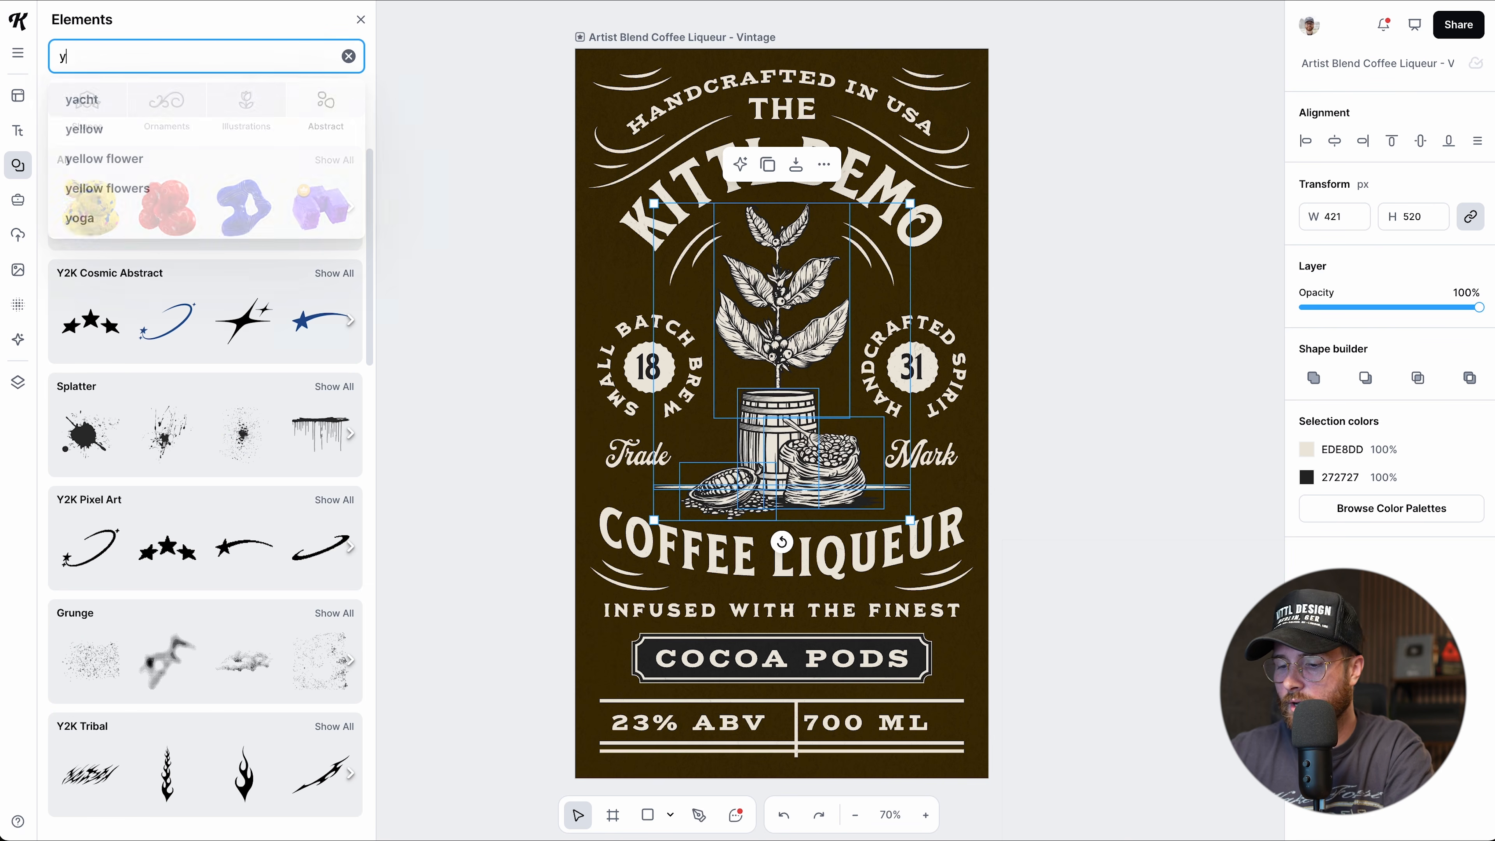
pyautogui.write('2k')
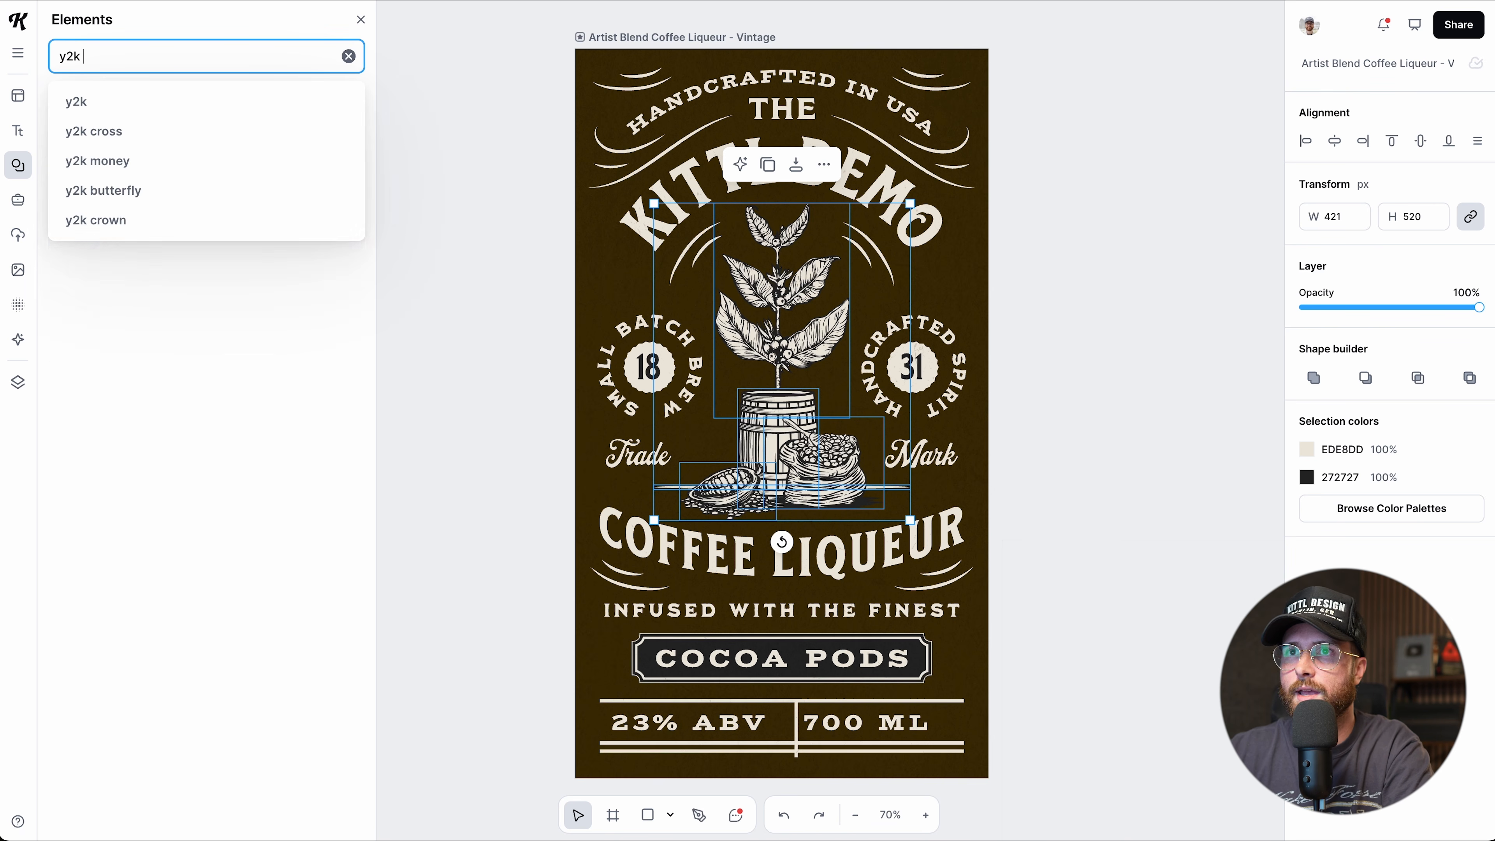
pyautogui.write(' butterfly')
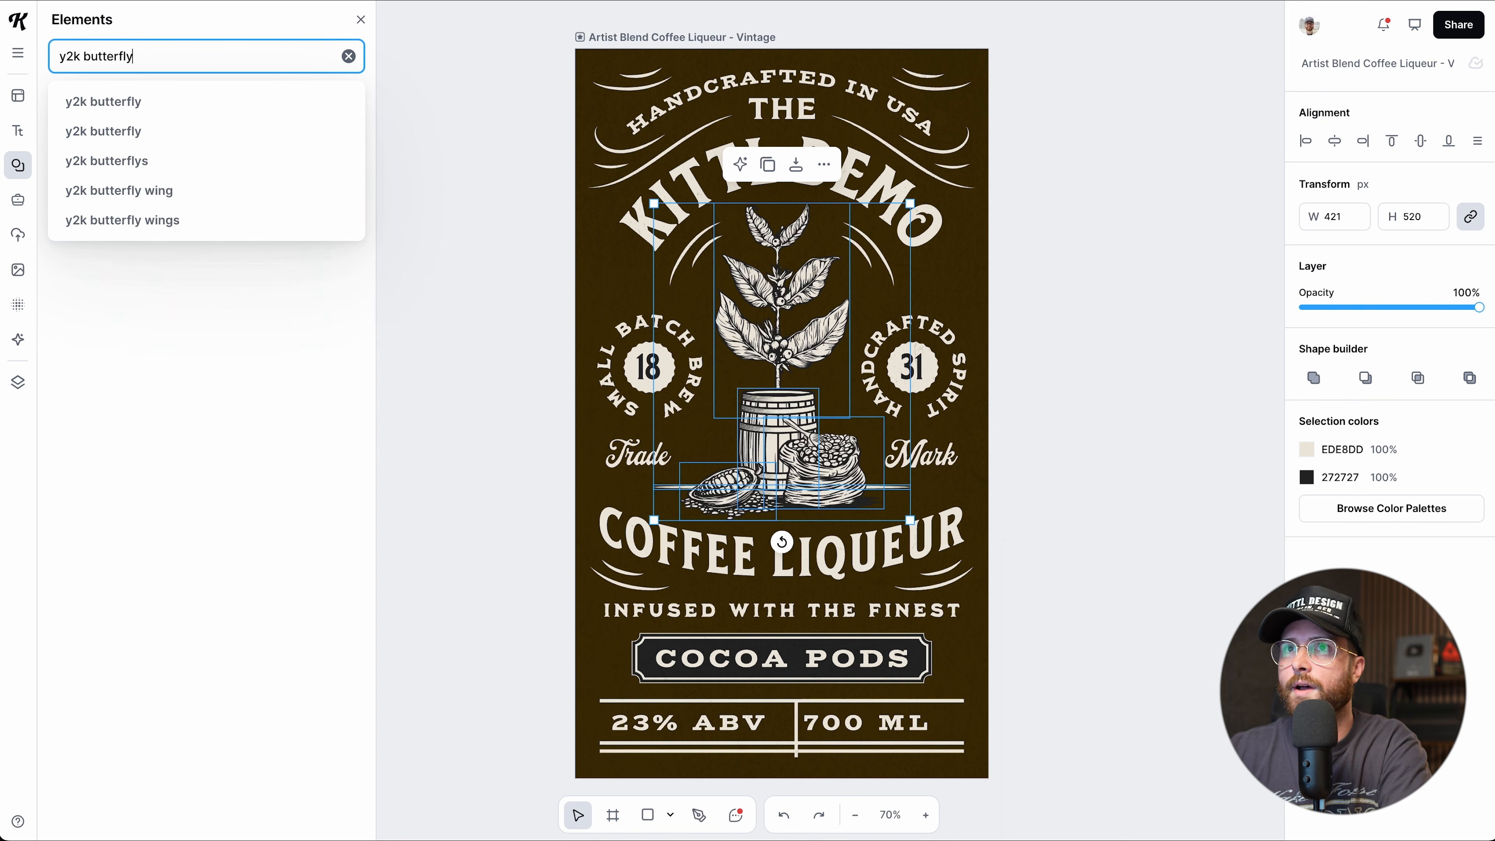
pyautogui.press('Return')
pyautogui.scroll(-6, 212, 300)
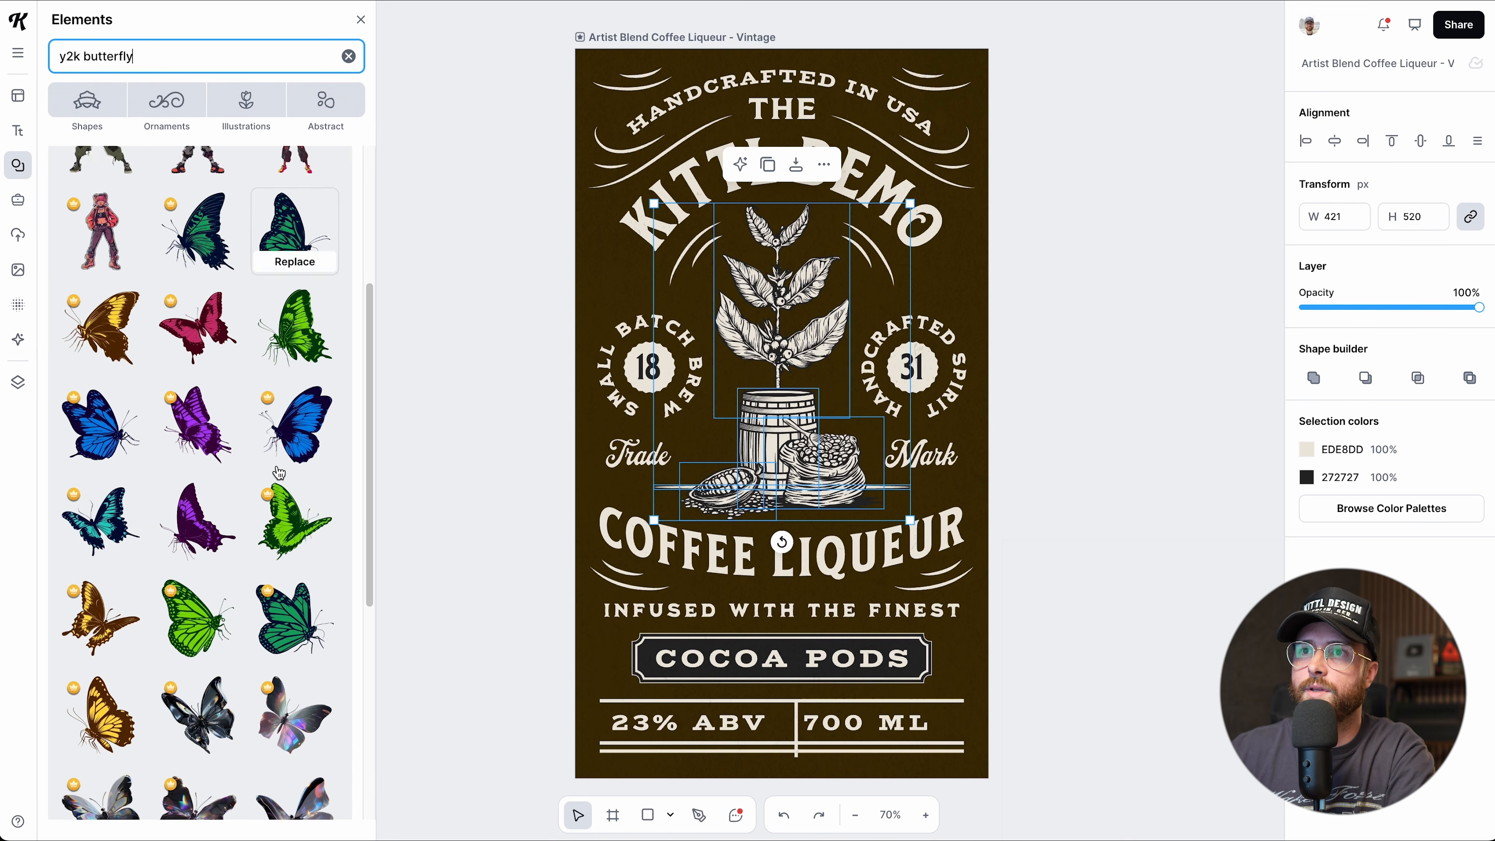
pyautogui.scroll(-5, 245, 587)
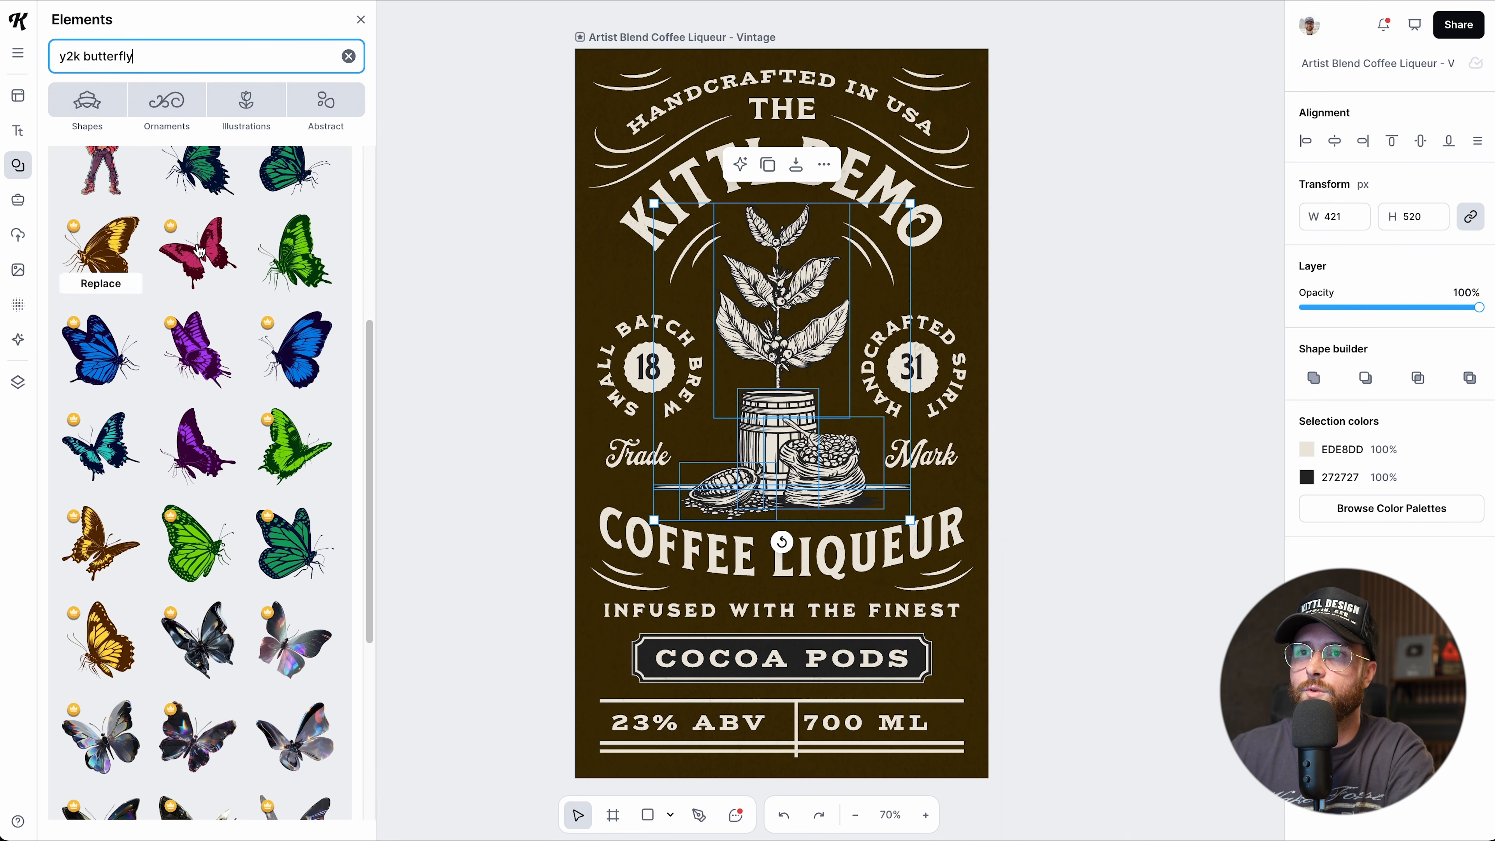
pyautogui.scroll(-2, 259, 580)
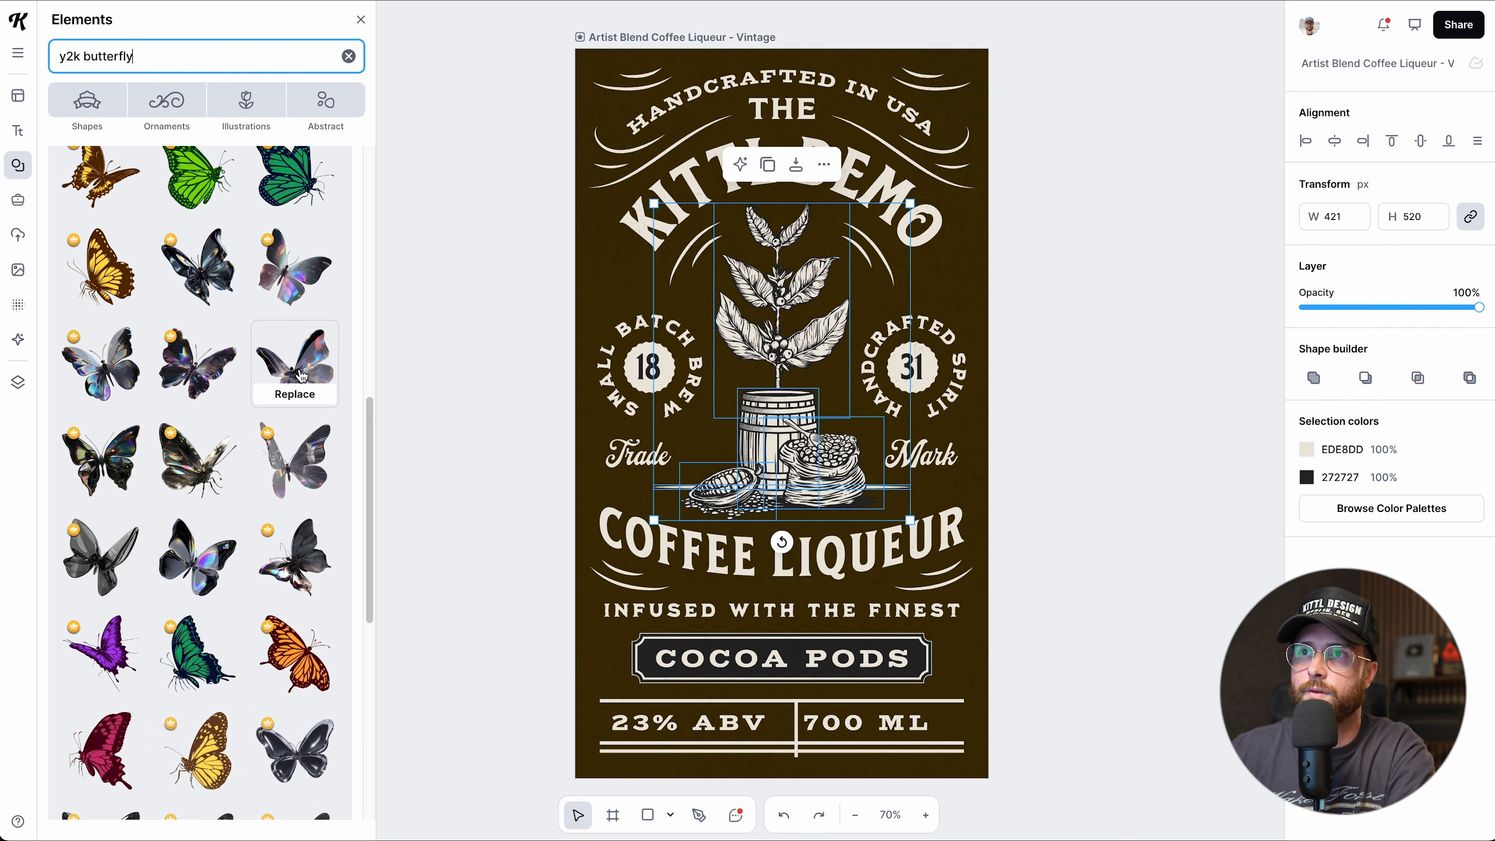
pyautogui.click(300, 366)
pyautogui.moveTo(657, 399); pyautogui.dragTo(463, 344)
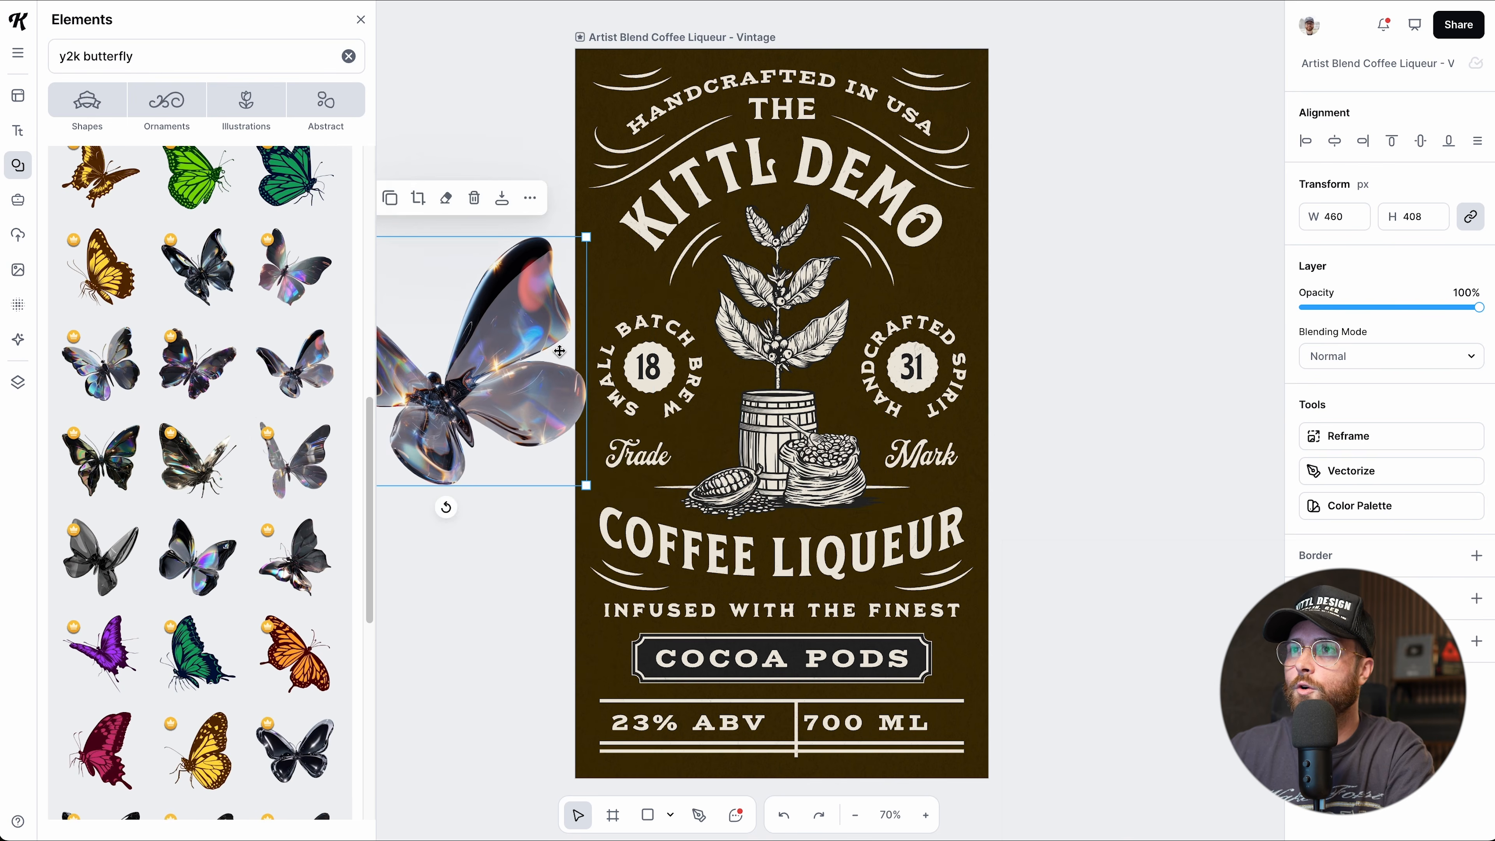
pyautogui.hscroll(-1, 559, 352)
pyautogui.moveTo(579, 333); pyautogui.dragTo(542, 313)
pyautogui.press('Delete')
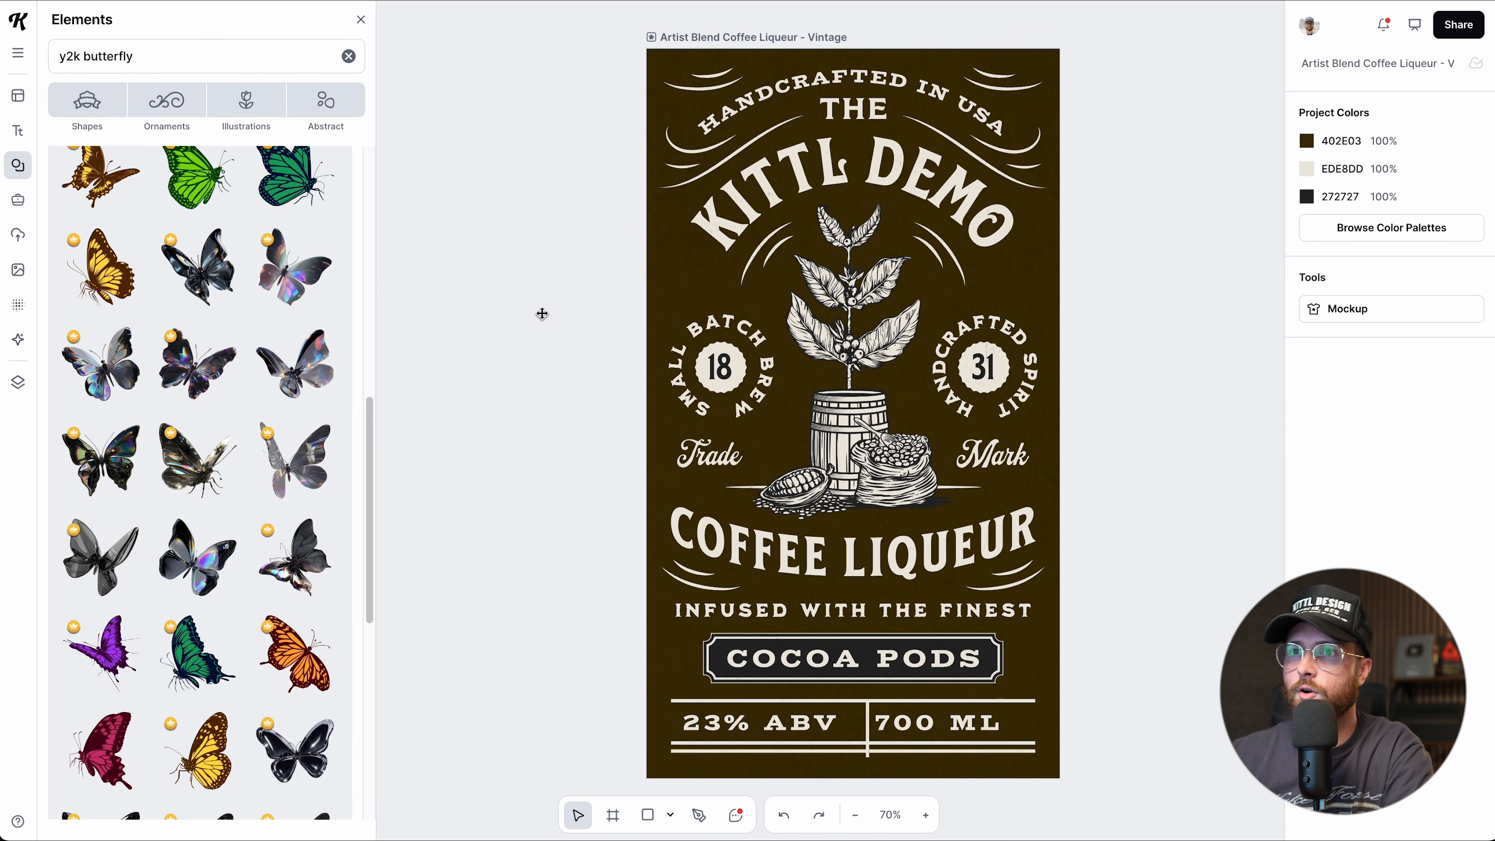
pyautogui.scroll(-6, 241, 502)
pyautogui.scroll(-10, 241, 502)
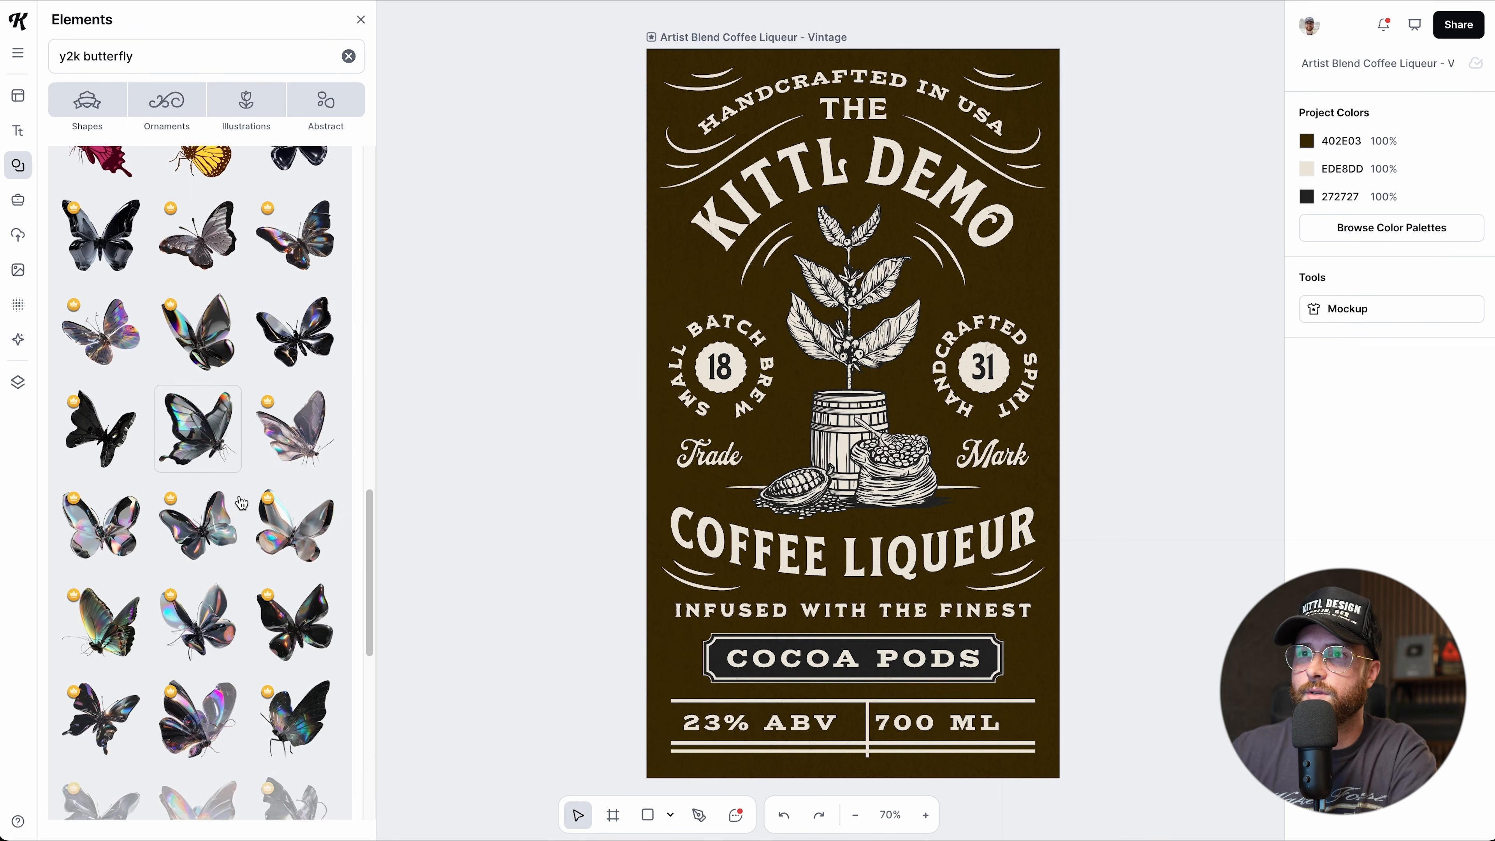
pyautogui.scroll(-5, 241, 502)
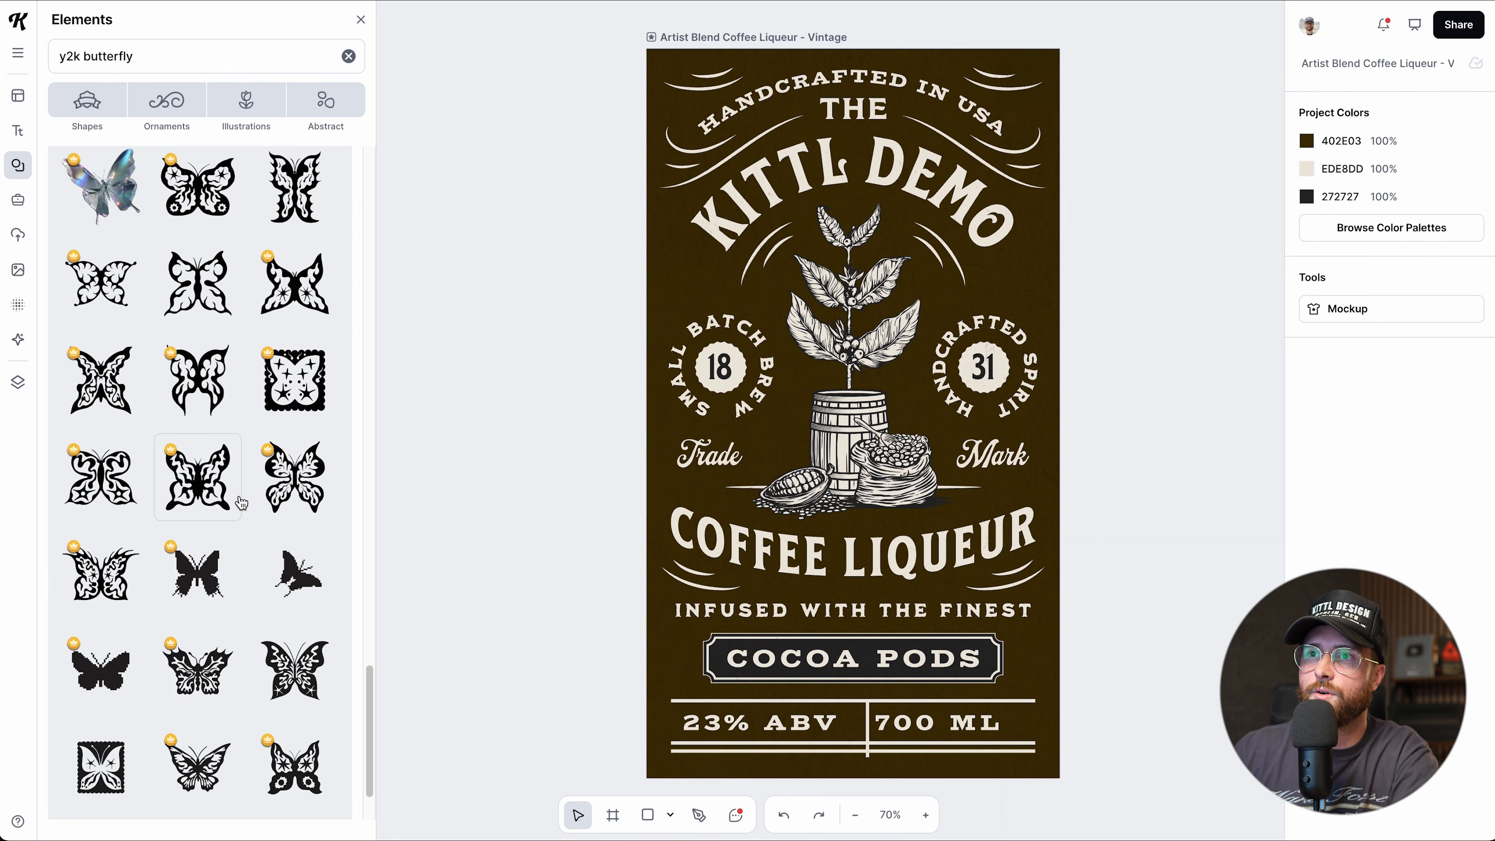
pyautogui.scroll(-5, 235, 488)
pyautogui.click(121, 408)
pyautogui.moveTo(634, 390); pyautogui.dragTo(420, 305)
pyautogui.moveTo(500, 401); pyautogui.dragTo(510, 406)
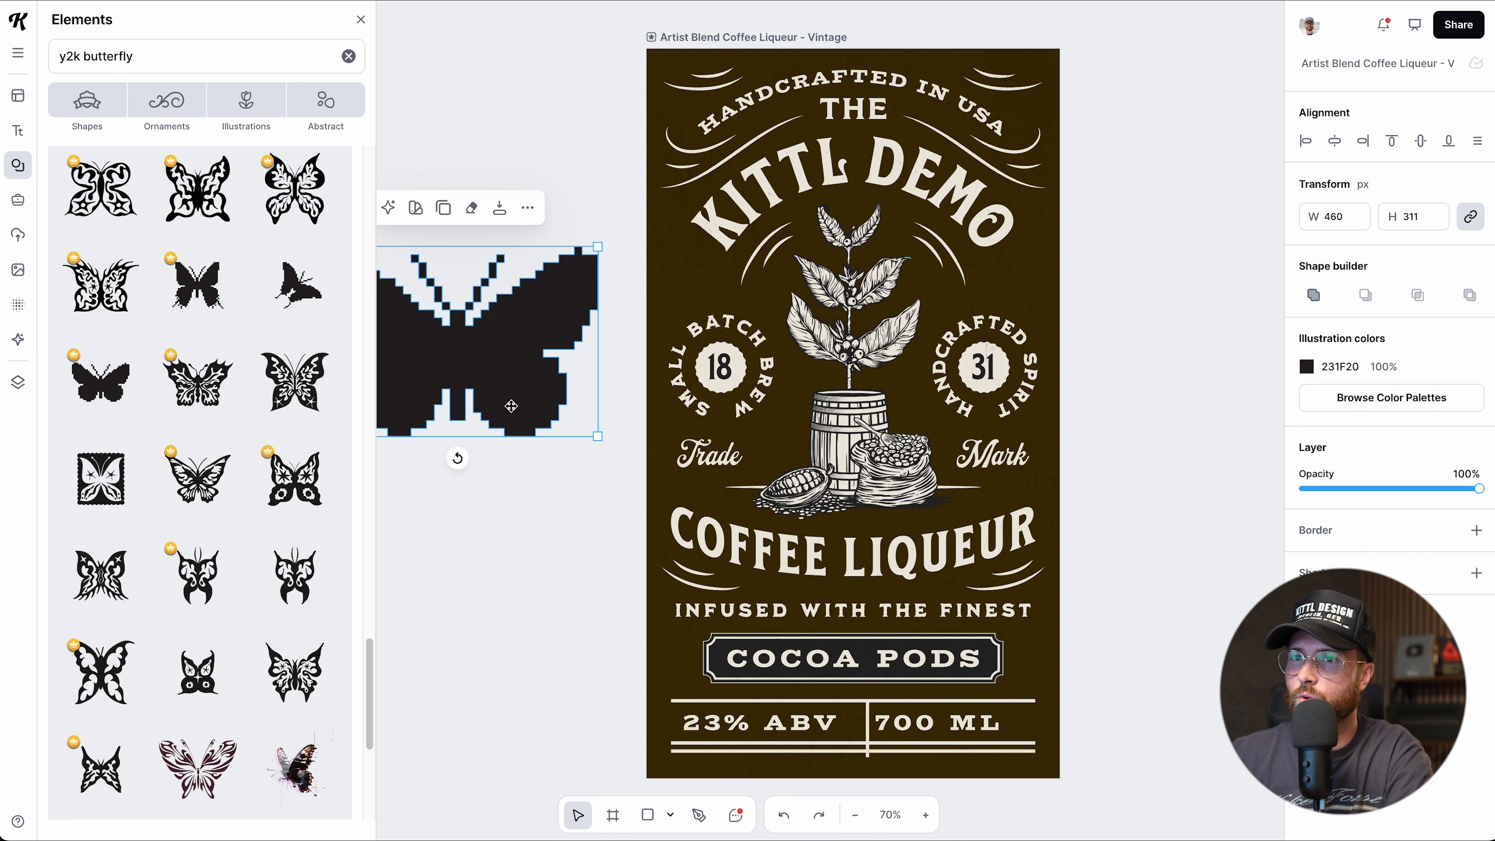
pyautogui.press('Delete')
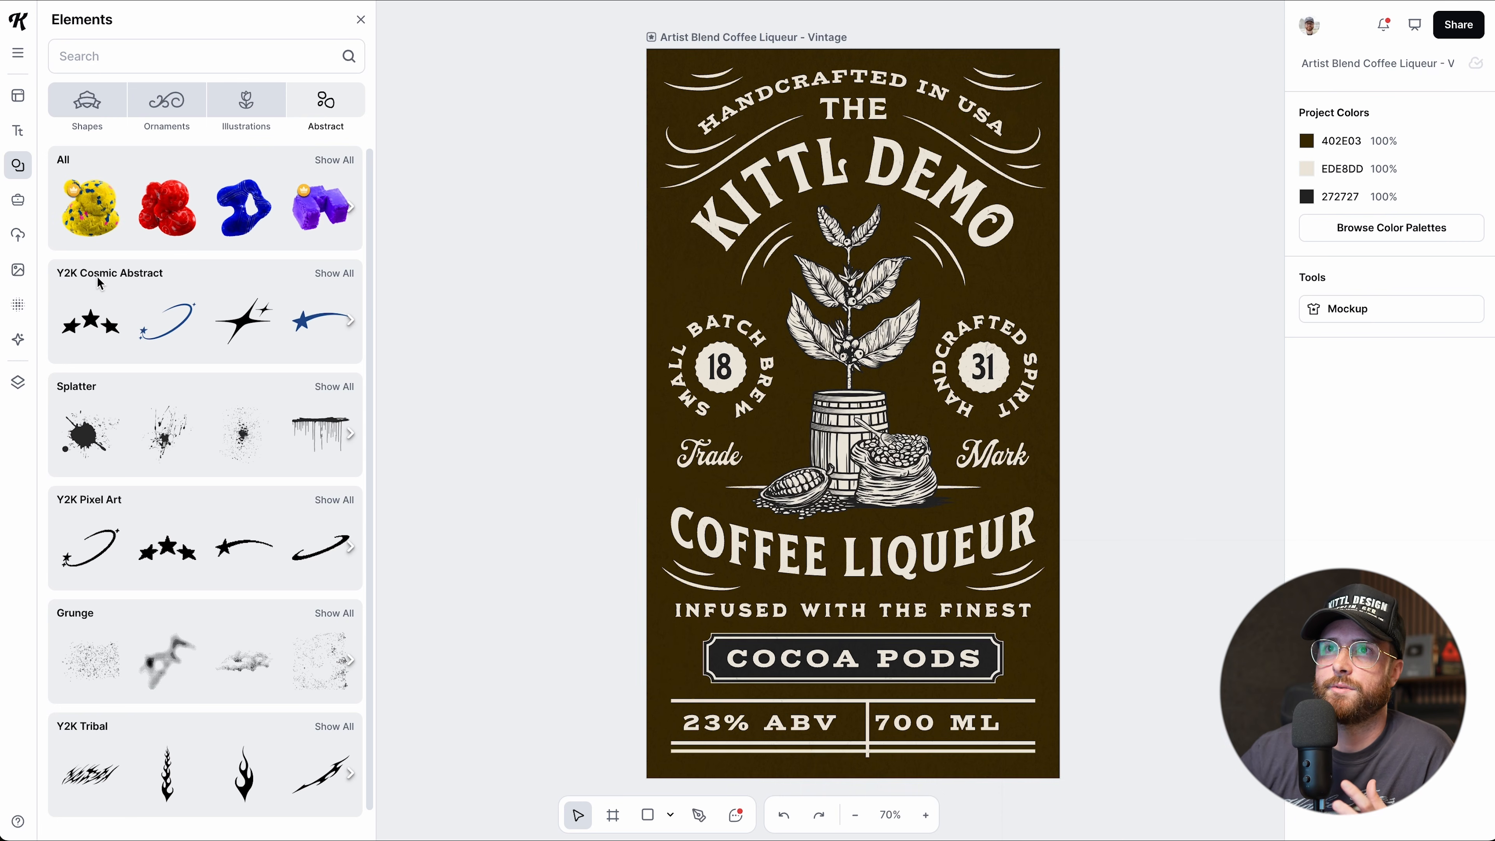
# Look through the Y2K Cosmic Abstract and Ornate Lines collections.
pyautogui.click(330, 278)
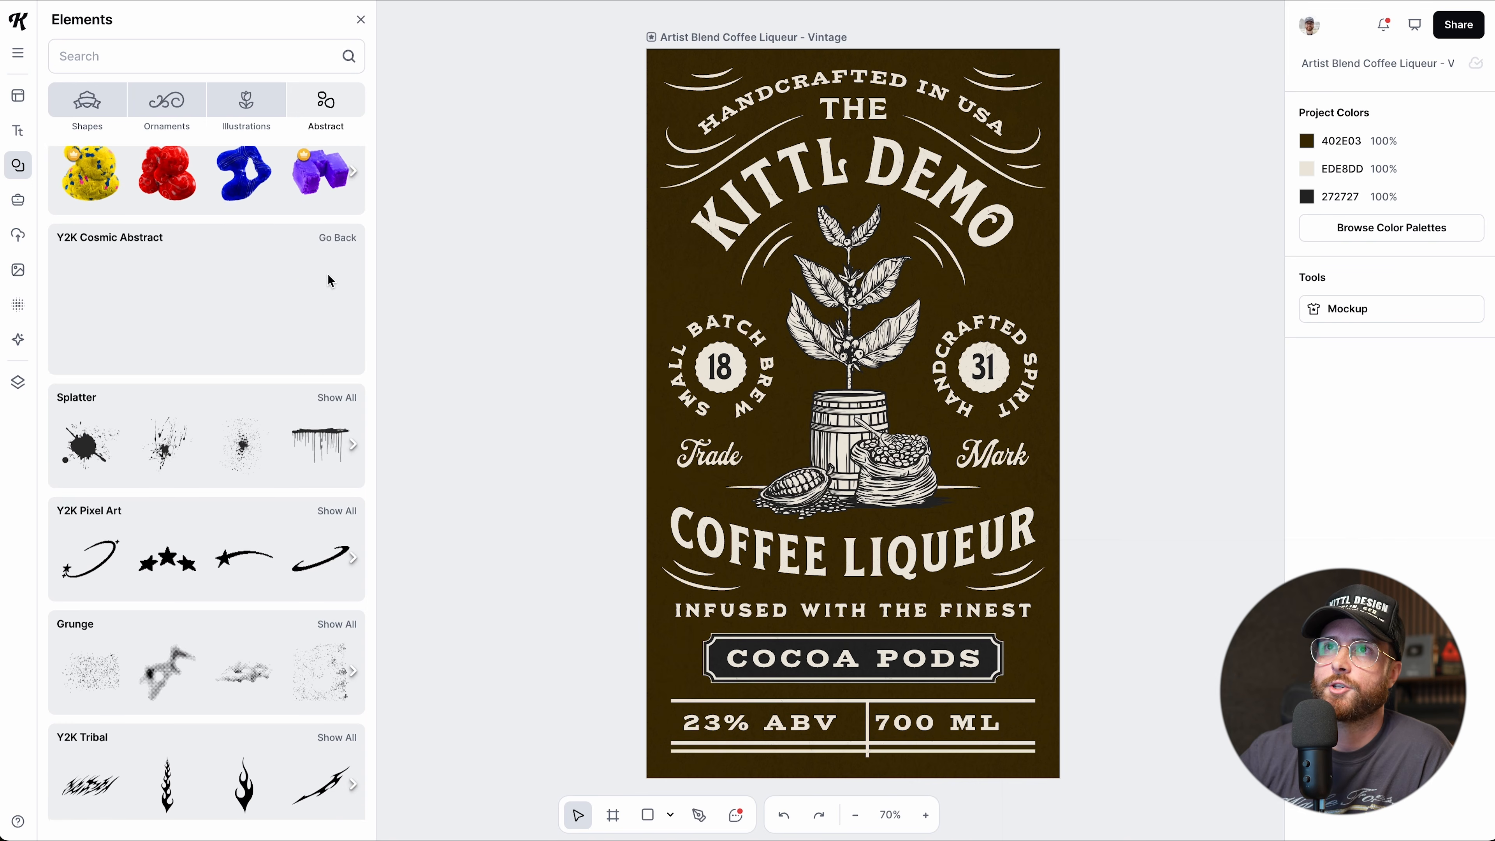
pyautogui.scroll(-15, 233, 380)
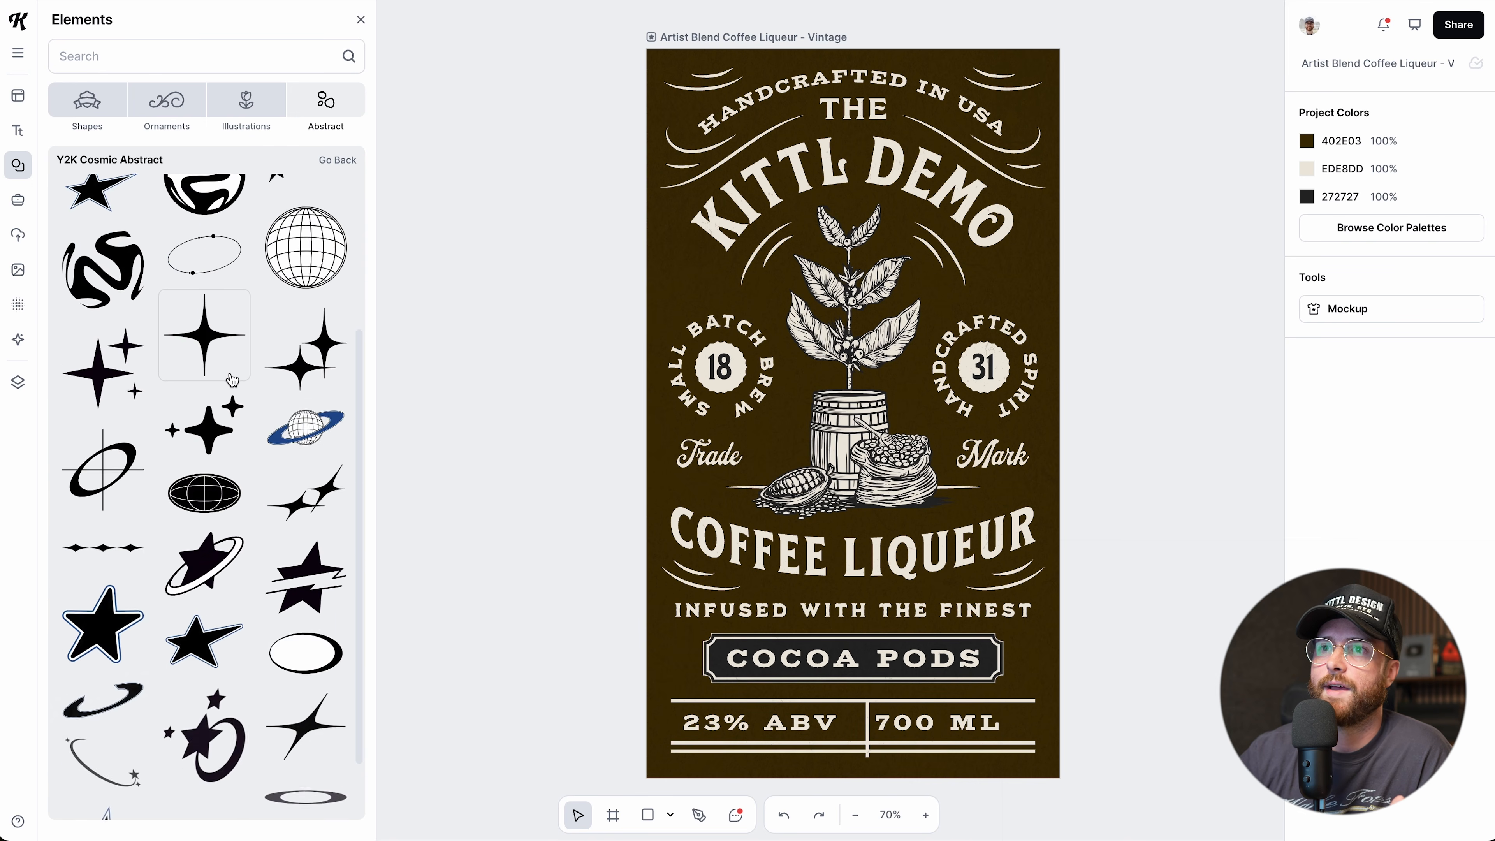
pyautogui.scroll(-5, 233, 380)
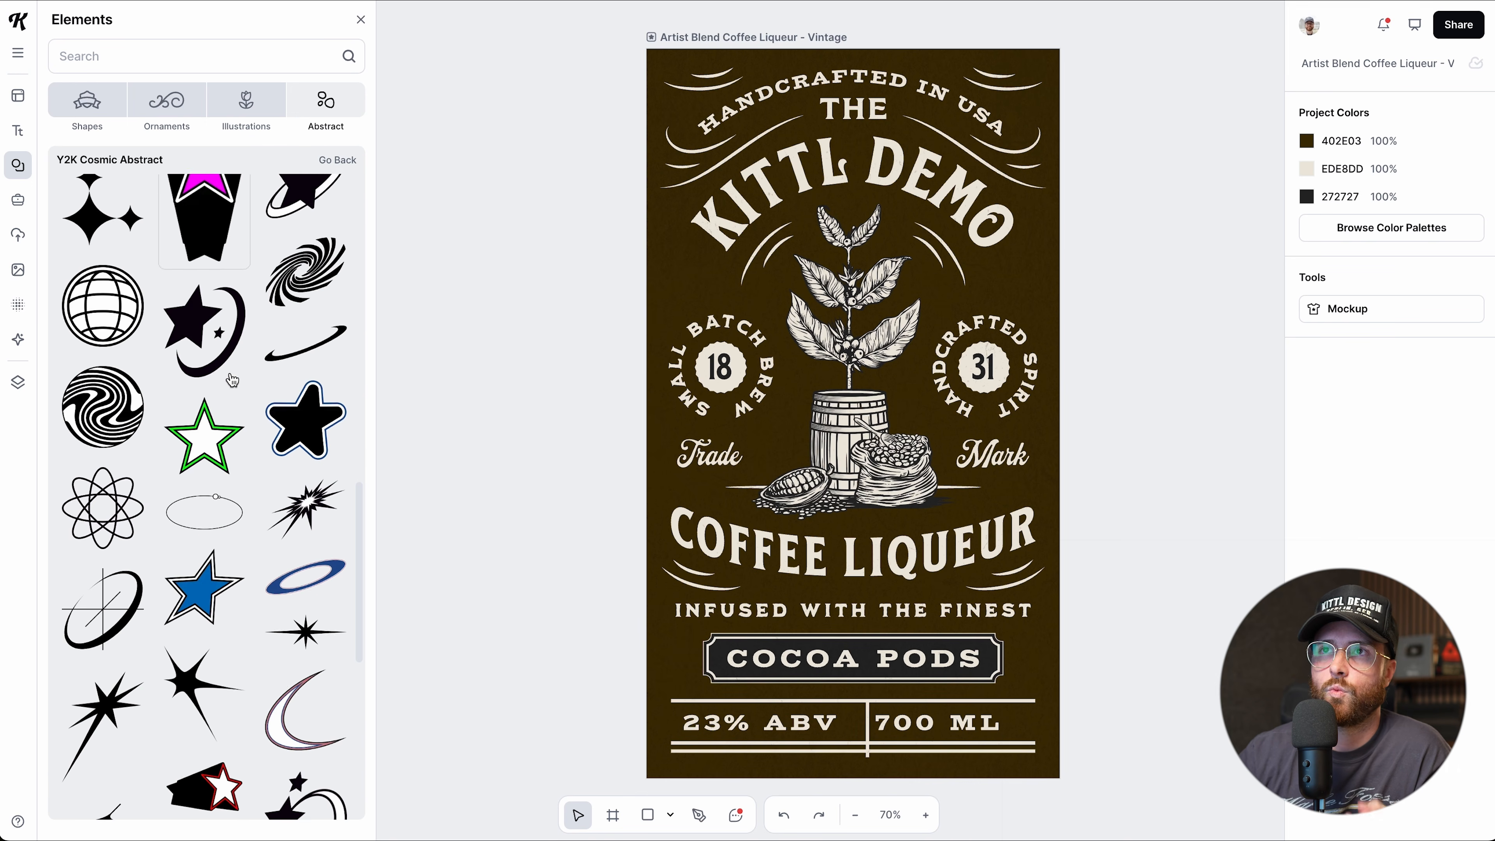
pyautogui.click(185, 119)
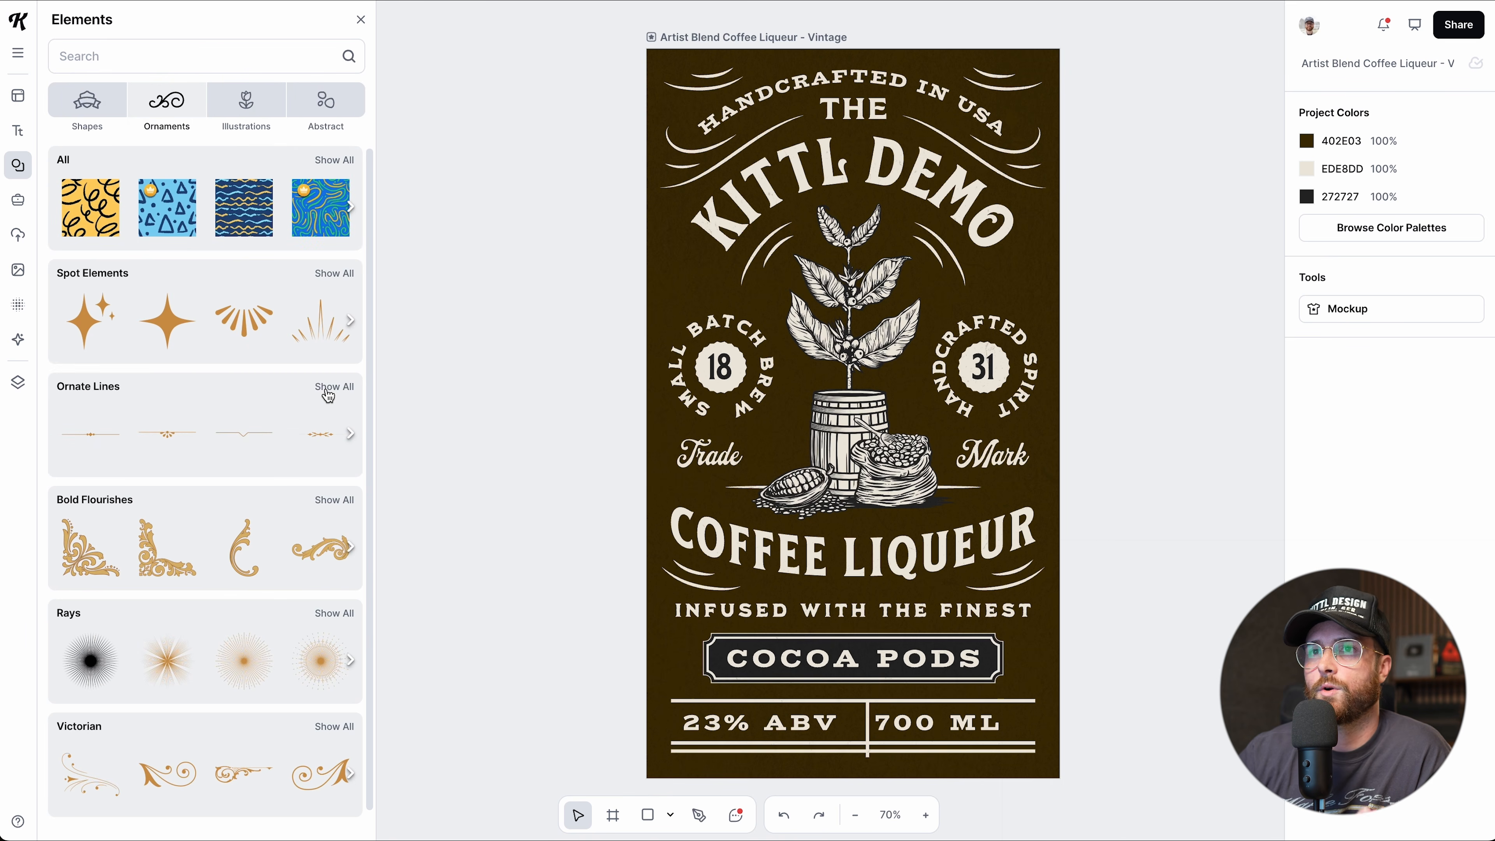
pyautogui.click(332, 387)
pyautogui.scroll(-6, 198, 439)
pyautogui.scroll(15, 199, 439)
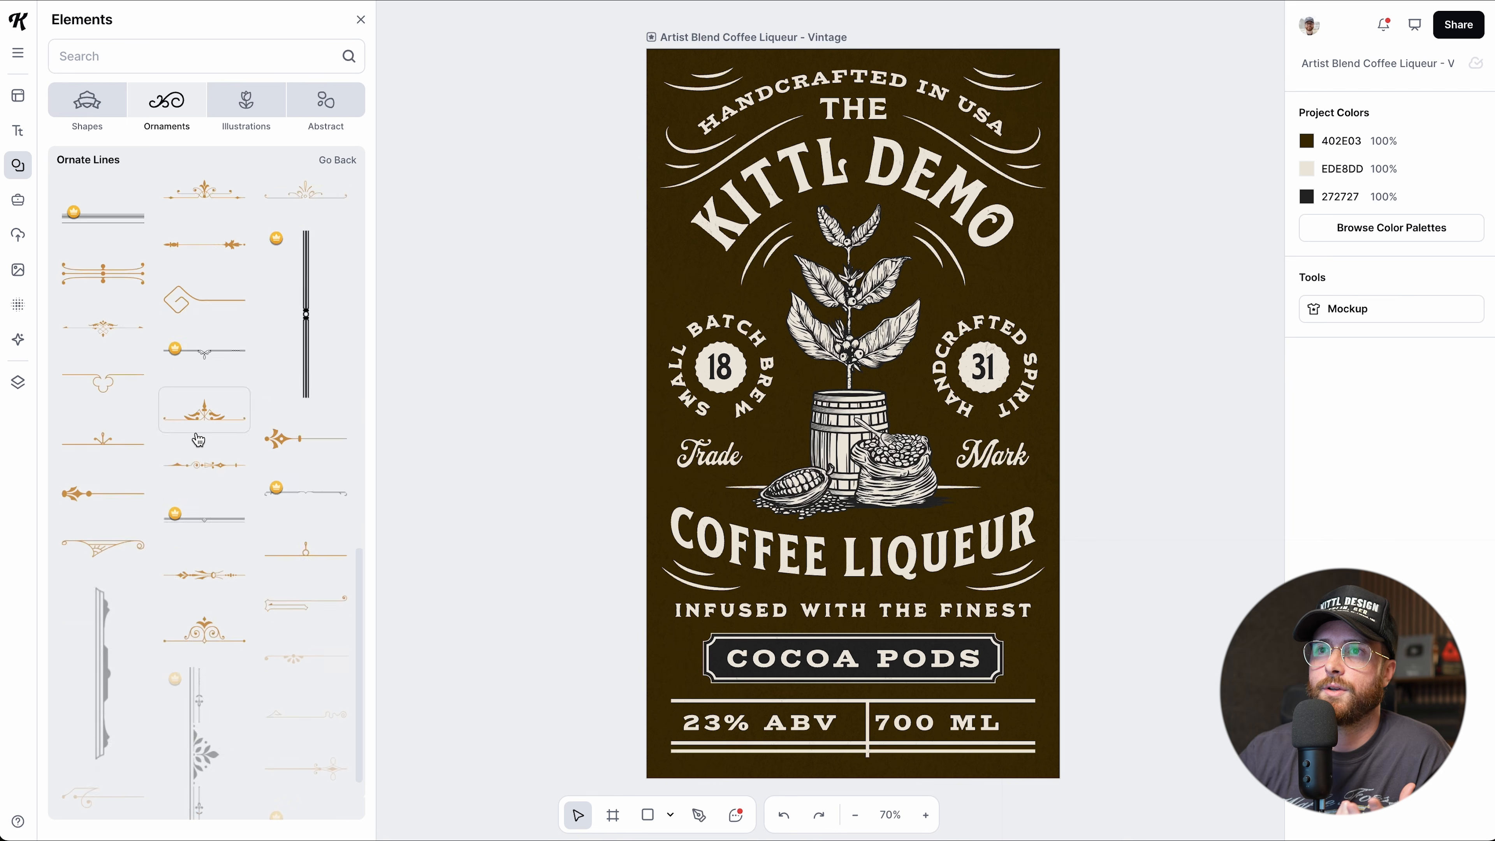
# Scroll through the Shapes elements.
pyautogui.click(83, 113)
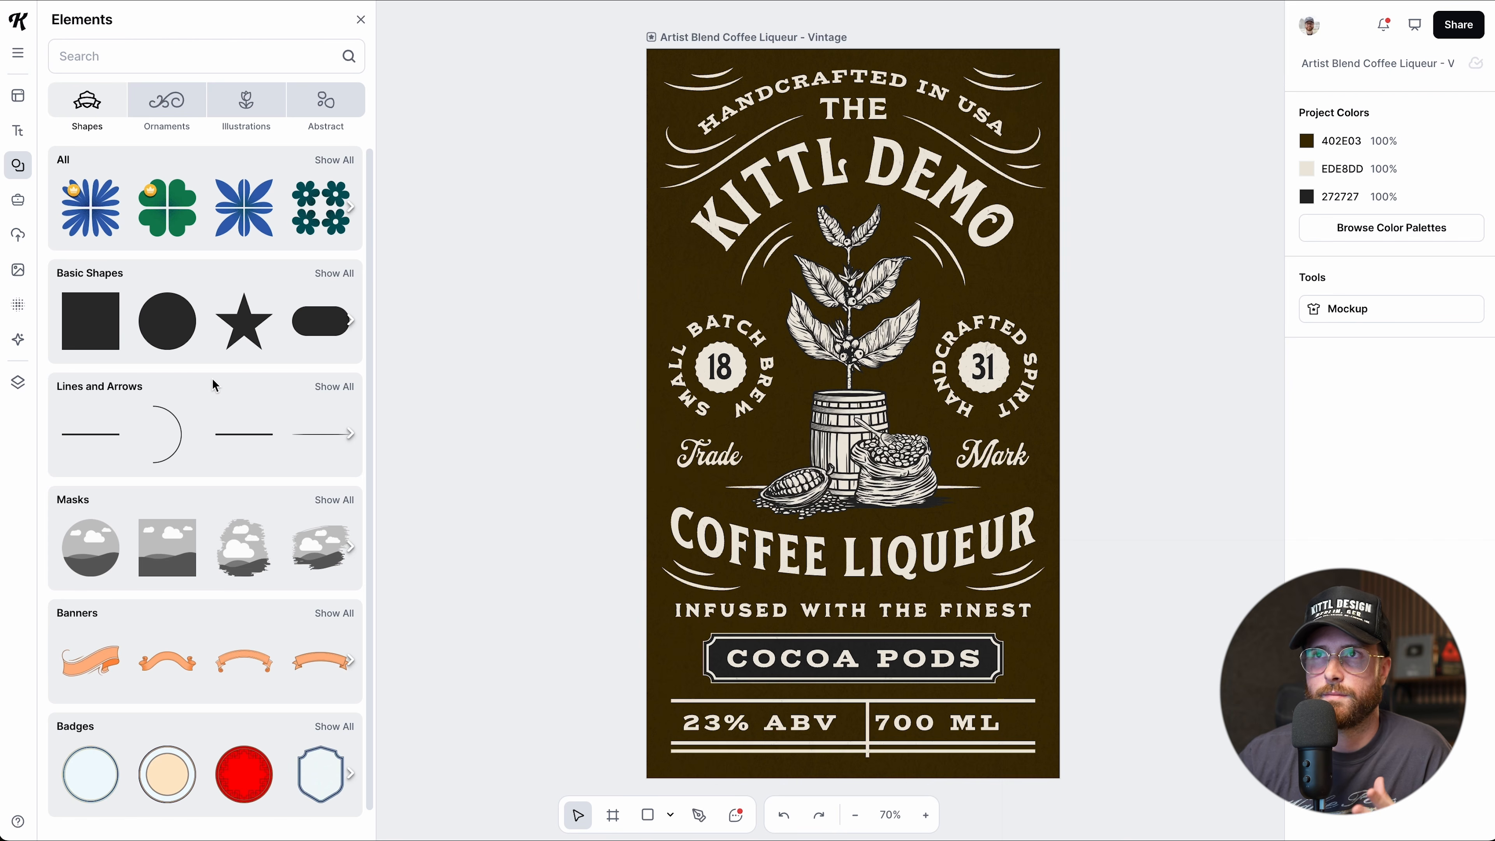
pyautogui.scroll(-2, 230, 547)
pyautogui.scroll(-10, 230, 548)
pyautogui.scroll(-5, 230, 546)
pyautogui.scroll(15, 229, 547)
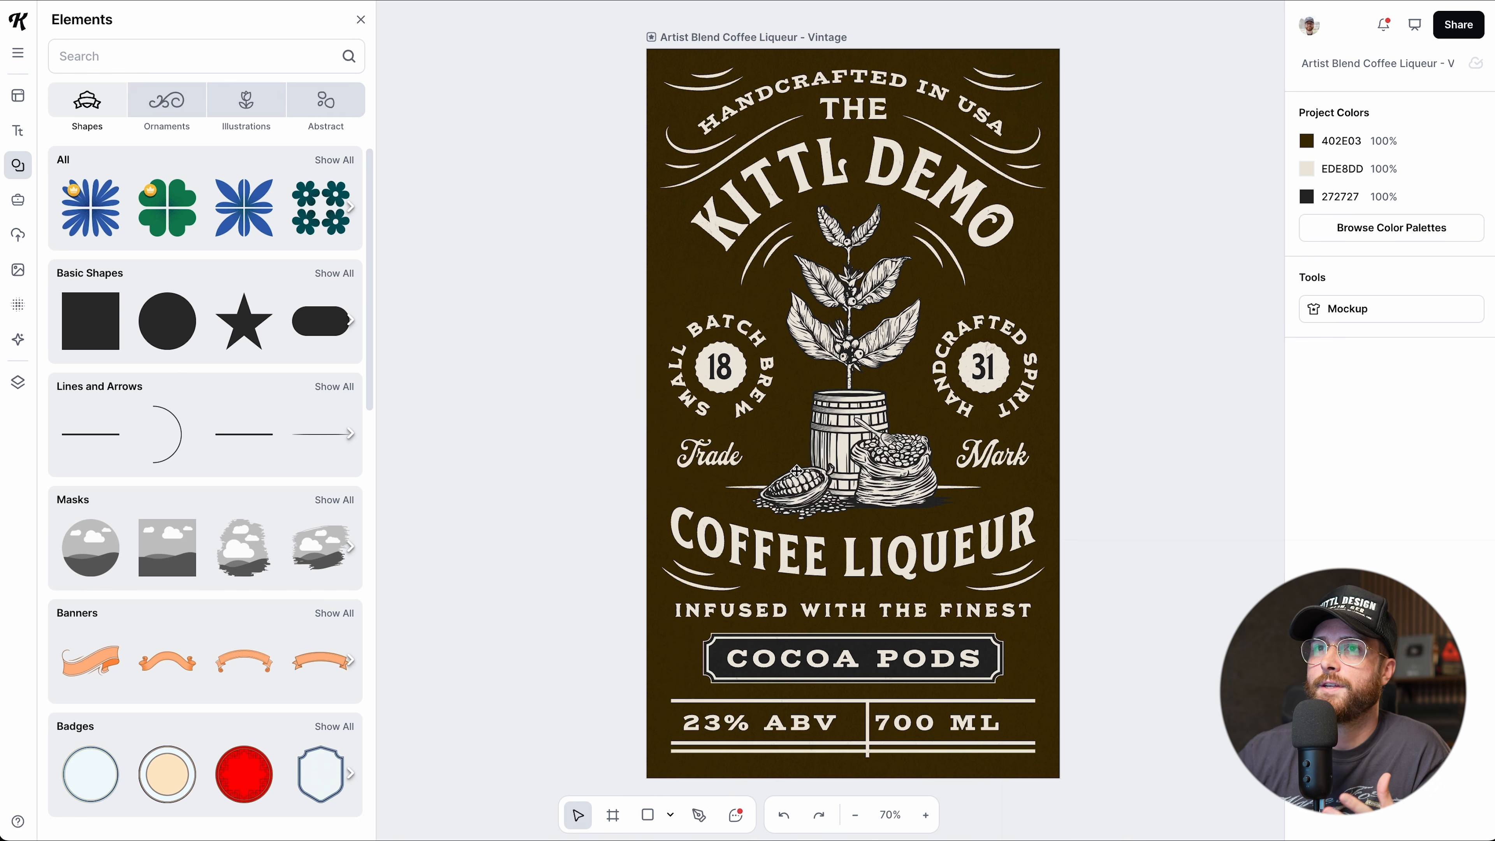
# Search the elements for 'vintage coffee'.
pyautogui.click(253, 60)
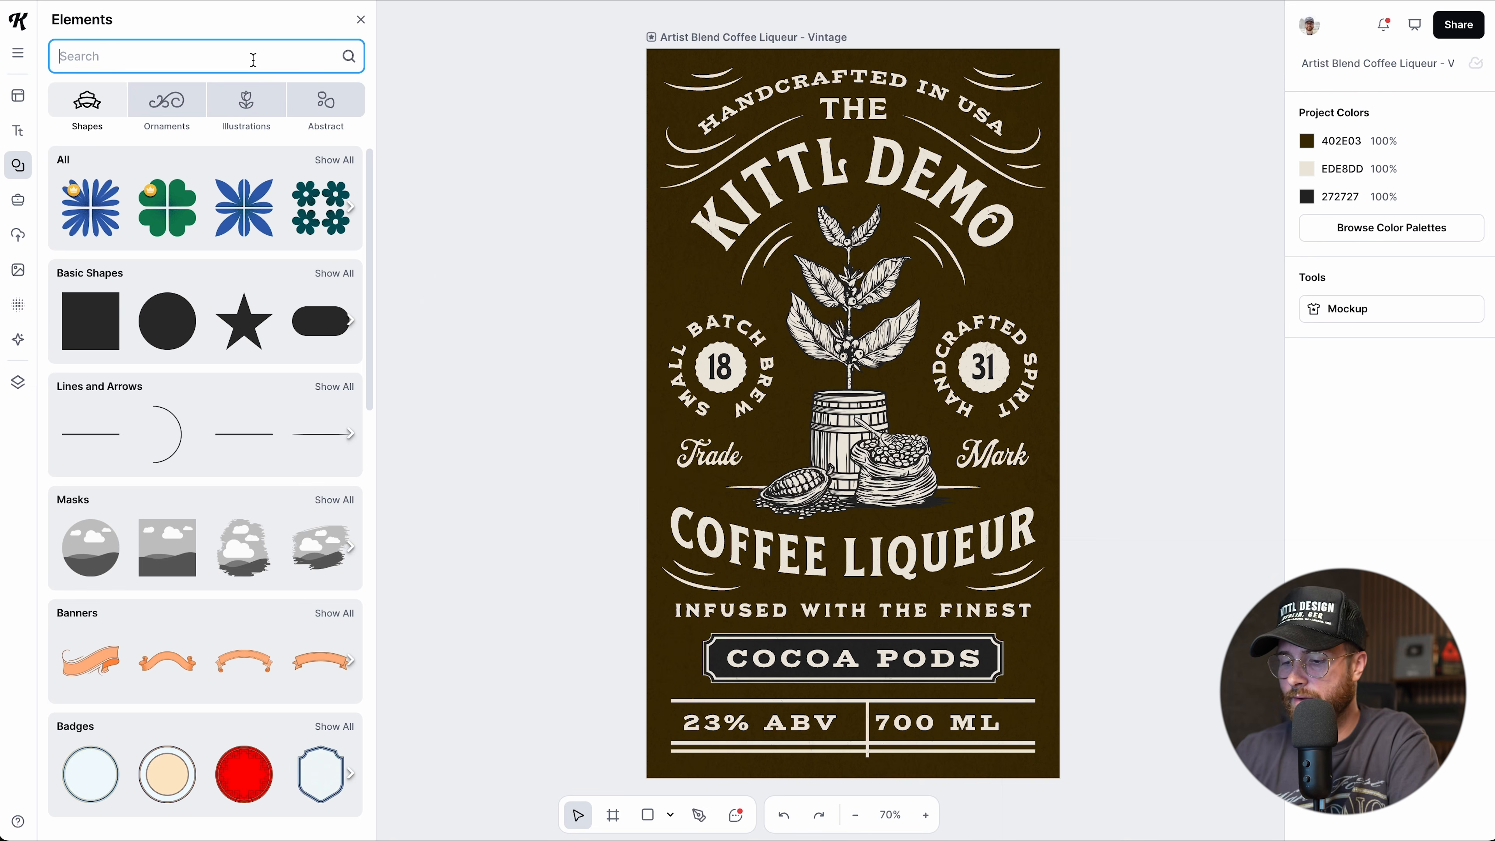
pyautogui.write('vintage coffee')
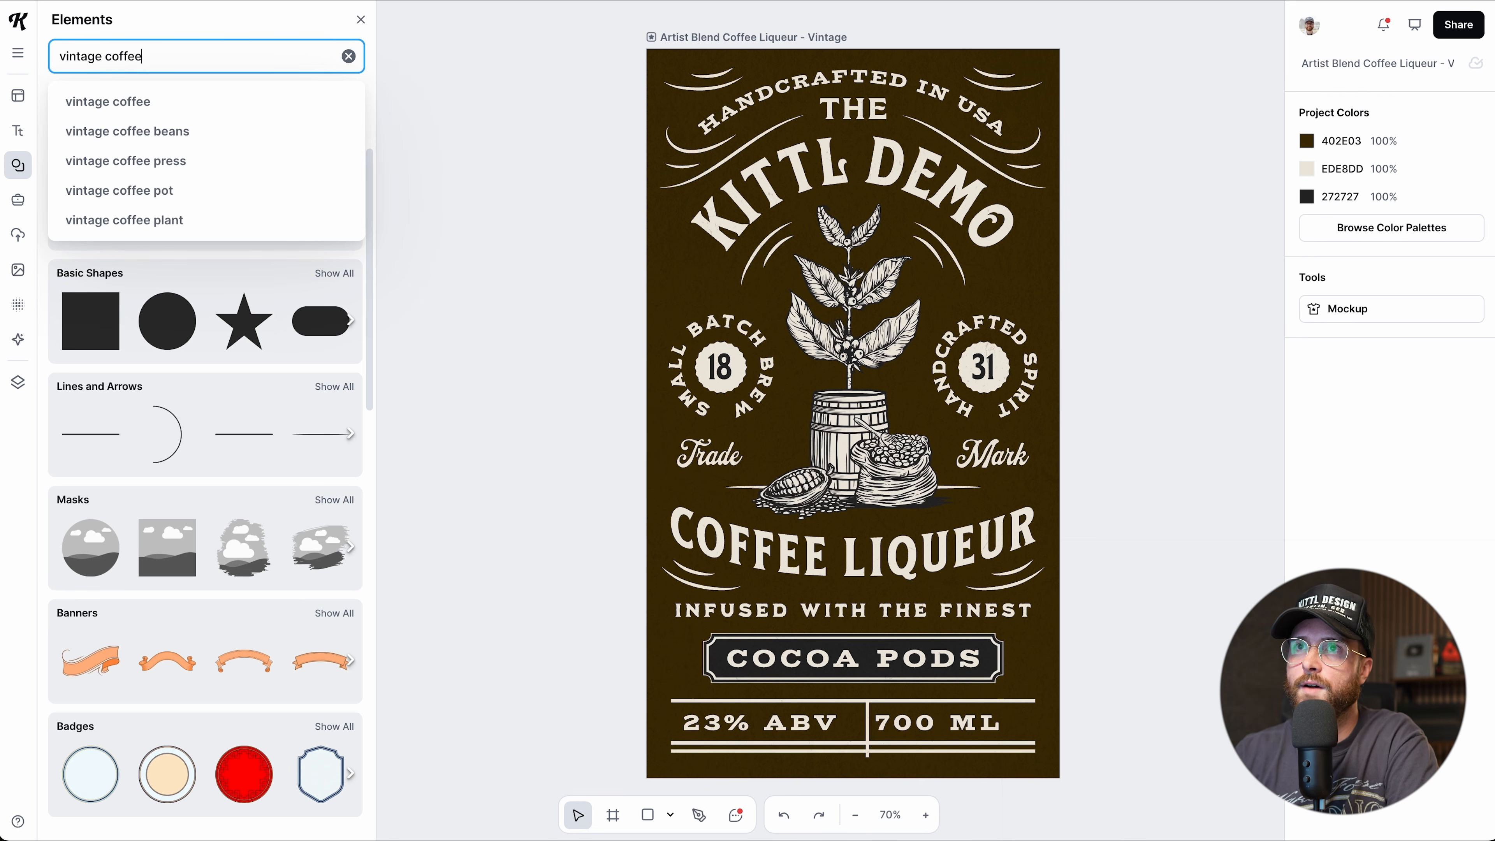
pyautogui.press('Return')
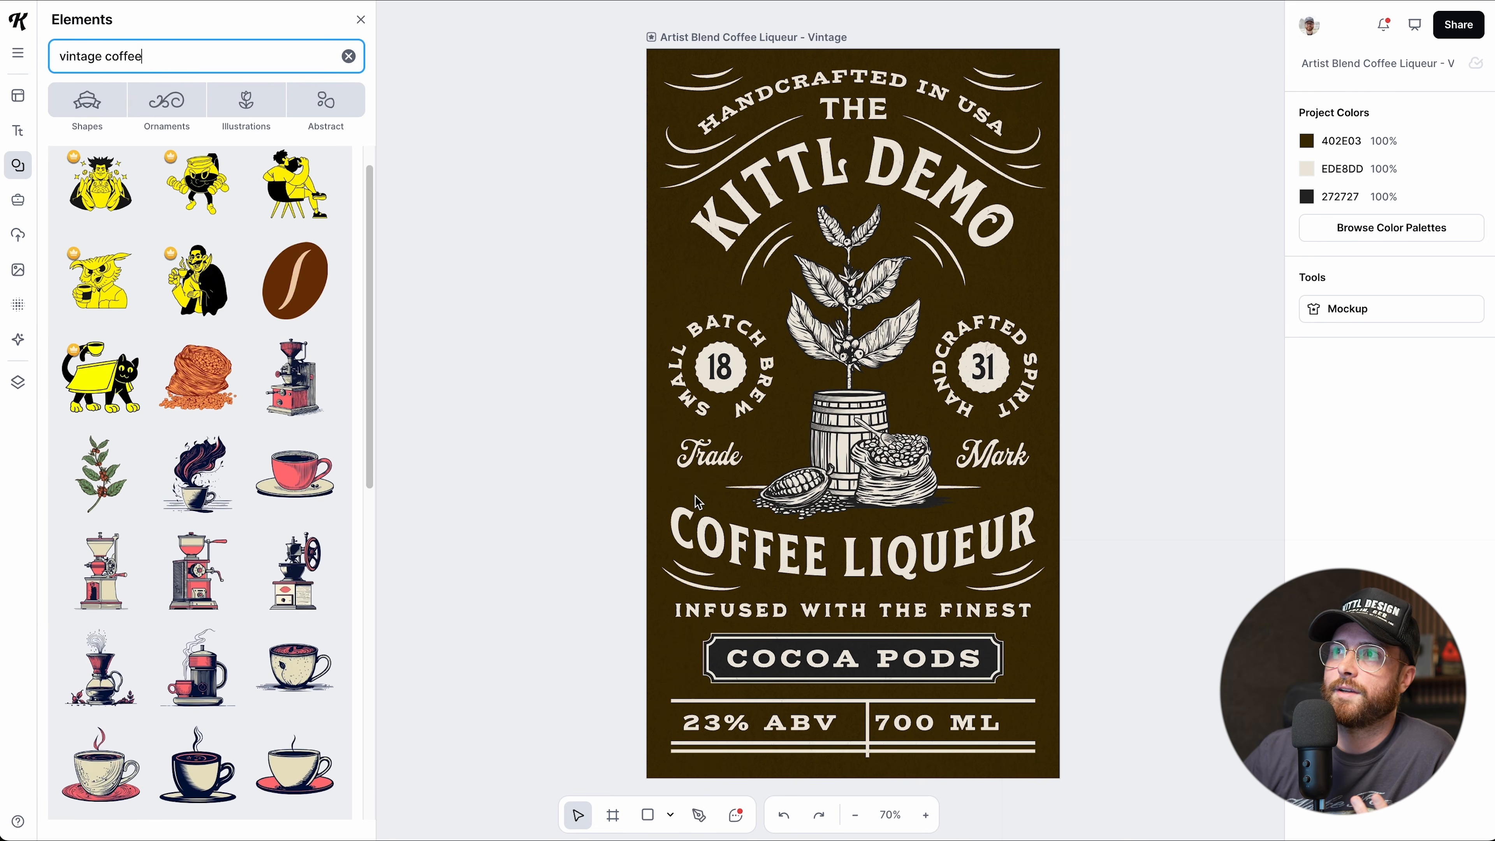
# Ungroup the central plant, barrel and cocoa illustration and select the cocoa pod alone.
pyautogui.scroll(-5, 225, 473)
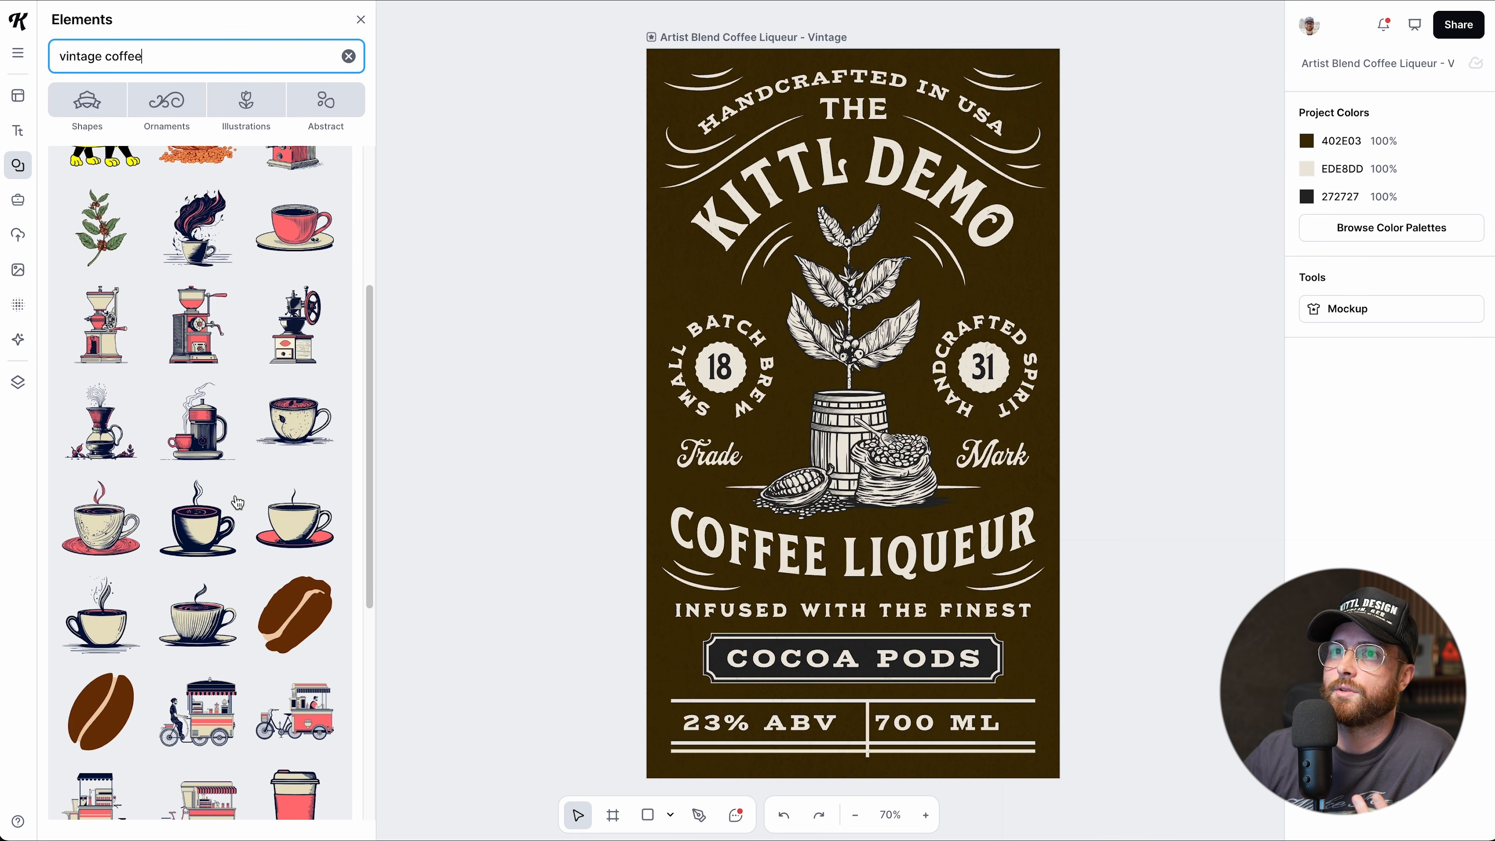
pyautogui.click(859, 460)
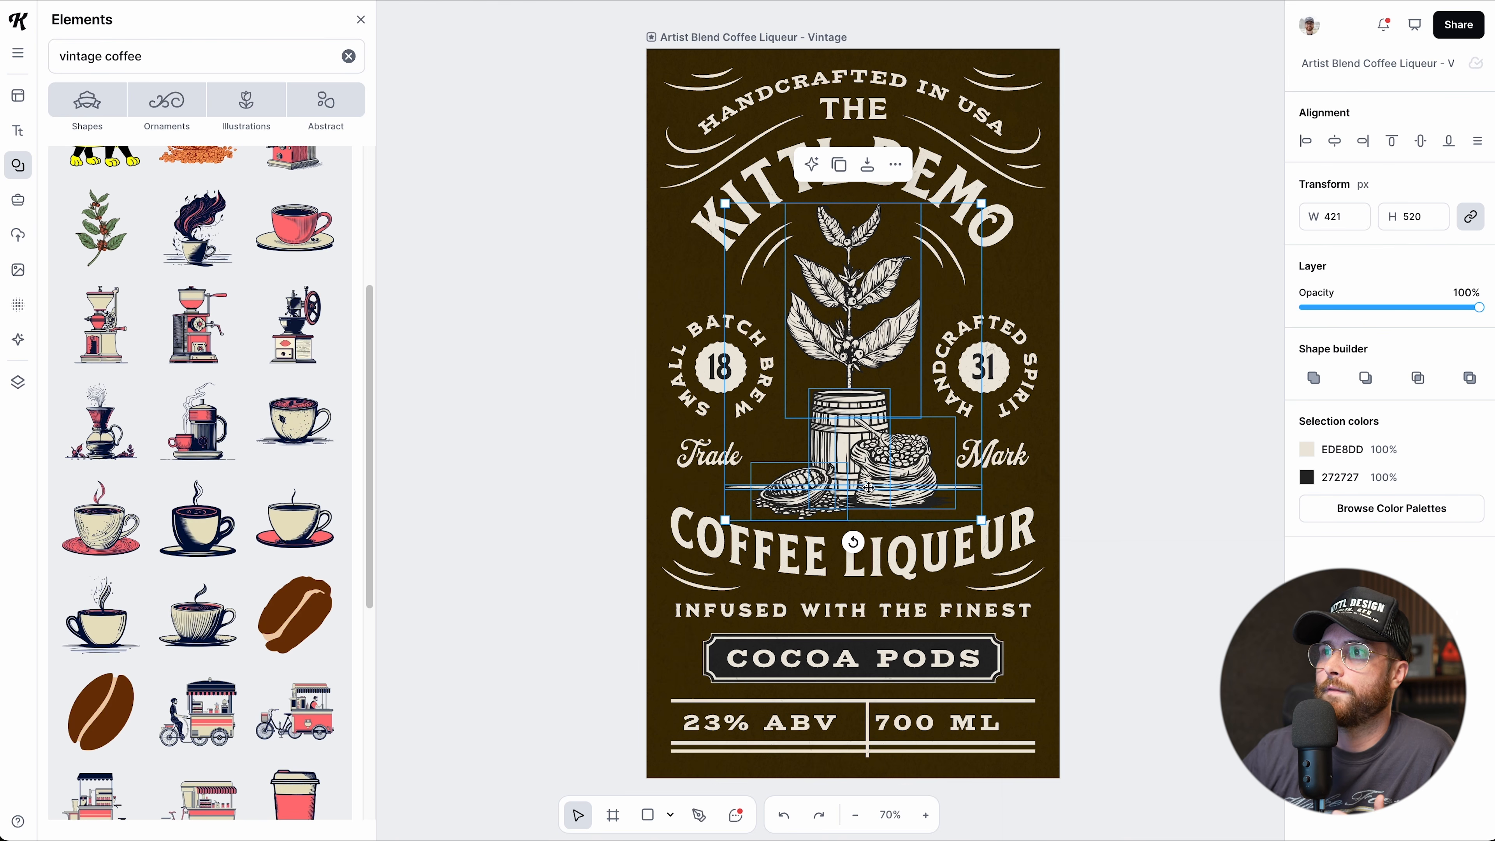
pyautogui.click(895, 164)
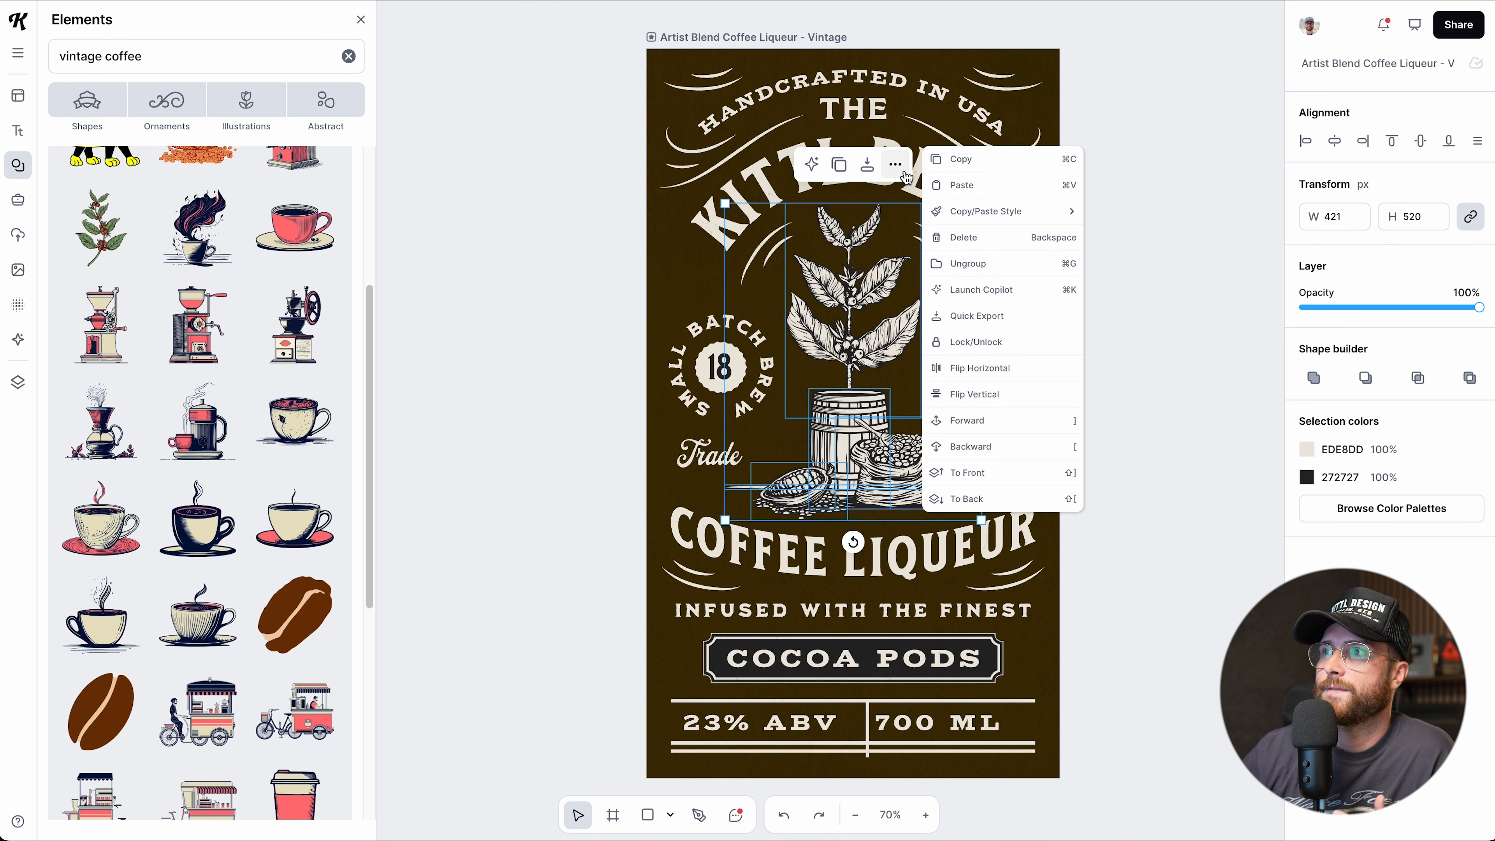
pyautogui.click(973, 273)
pyautogui.click(791, 490)
pyautogui.click(659, 504)
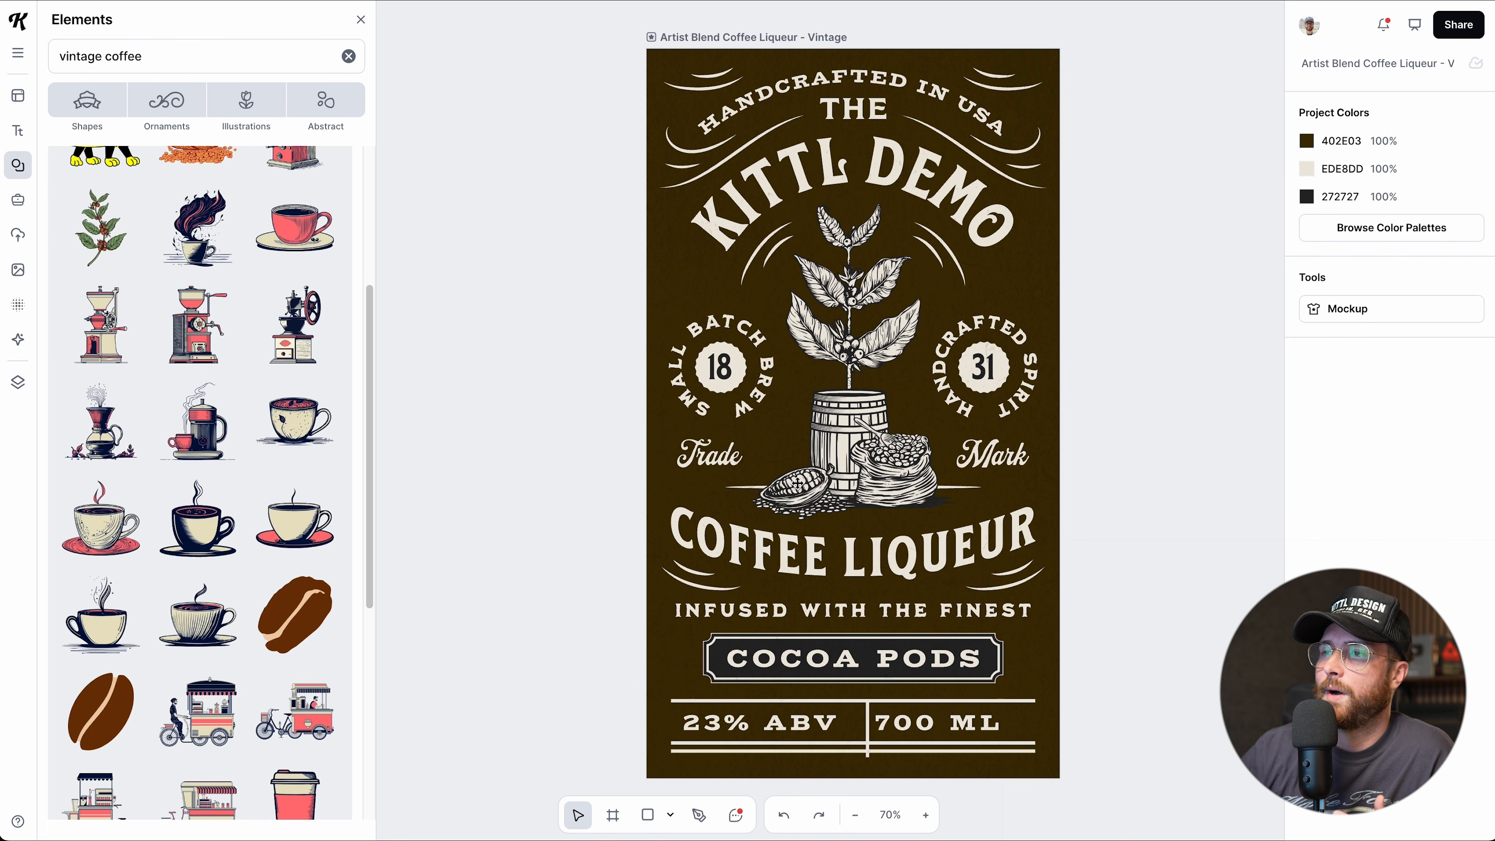
pyautogui.click(806, 487)
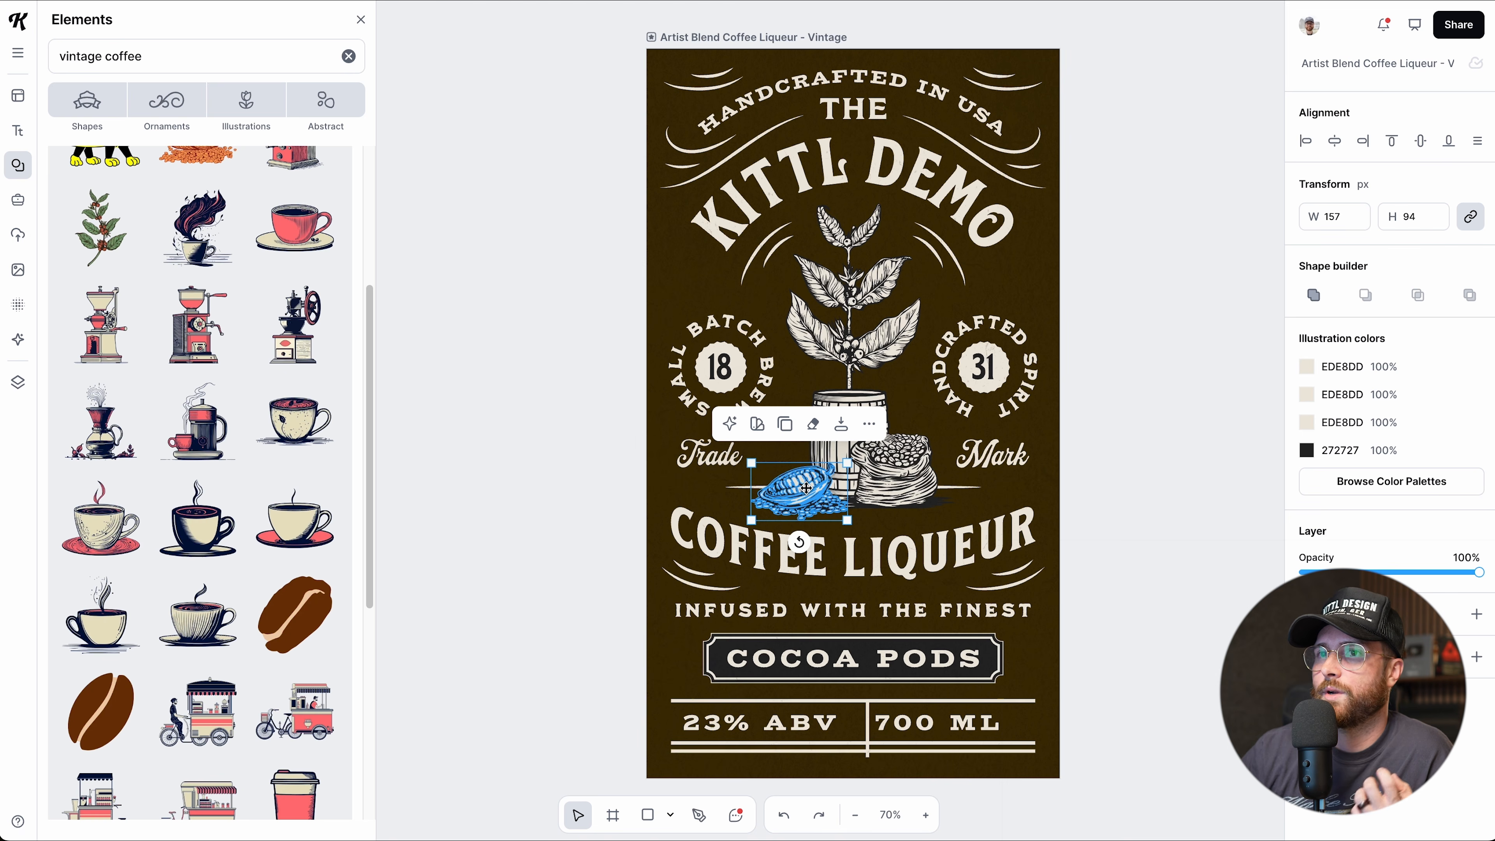
# Replace the cocoa pod with a coffee cup illustration and nudge it up.
pyautogui.moveTo(178, 389)
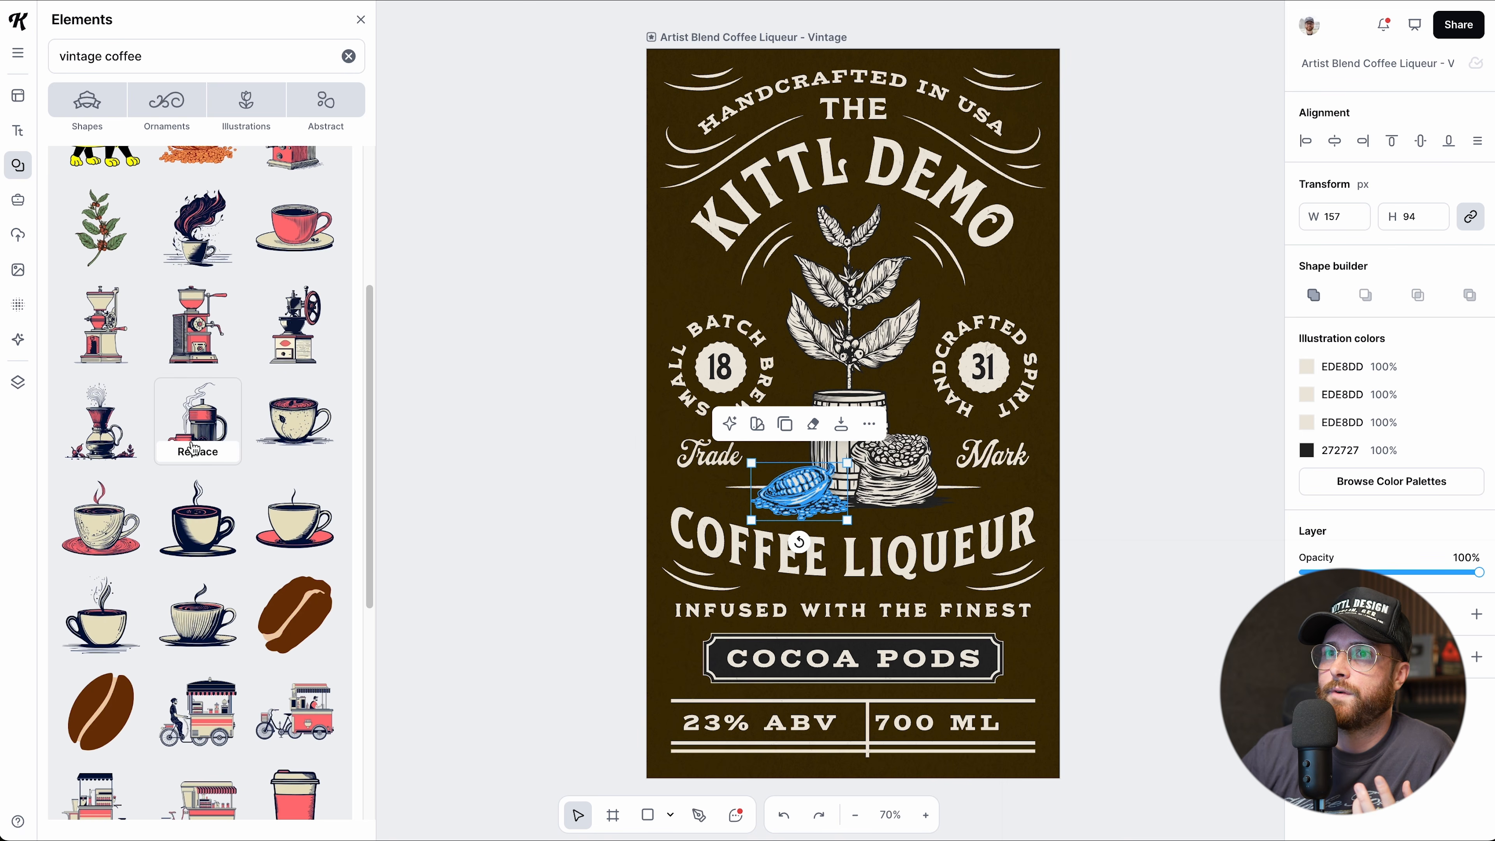
pyautogui.scroll(-1, 197, 518)
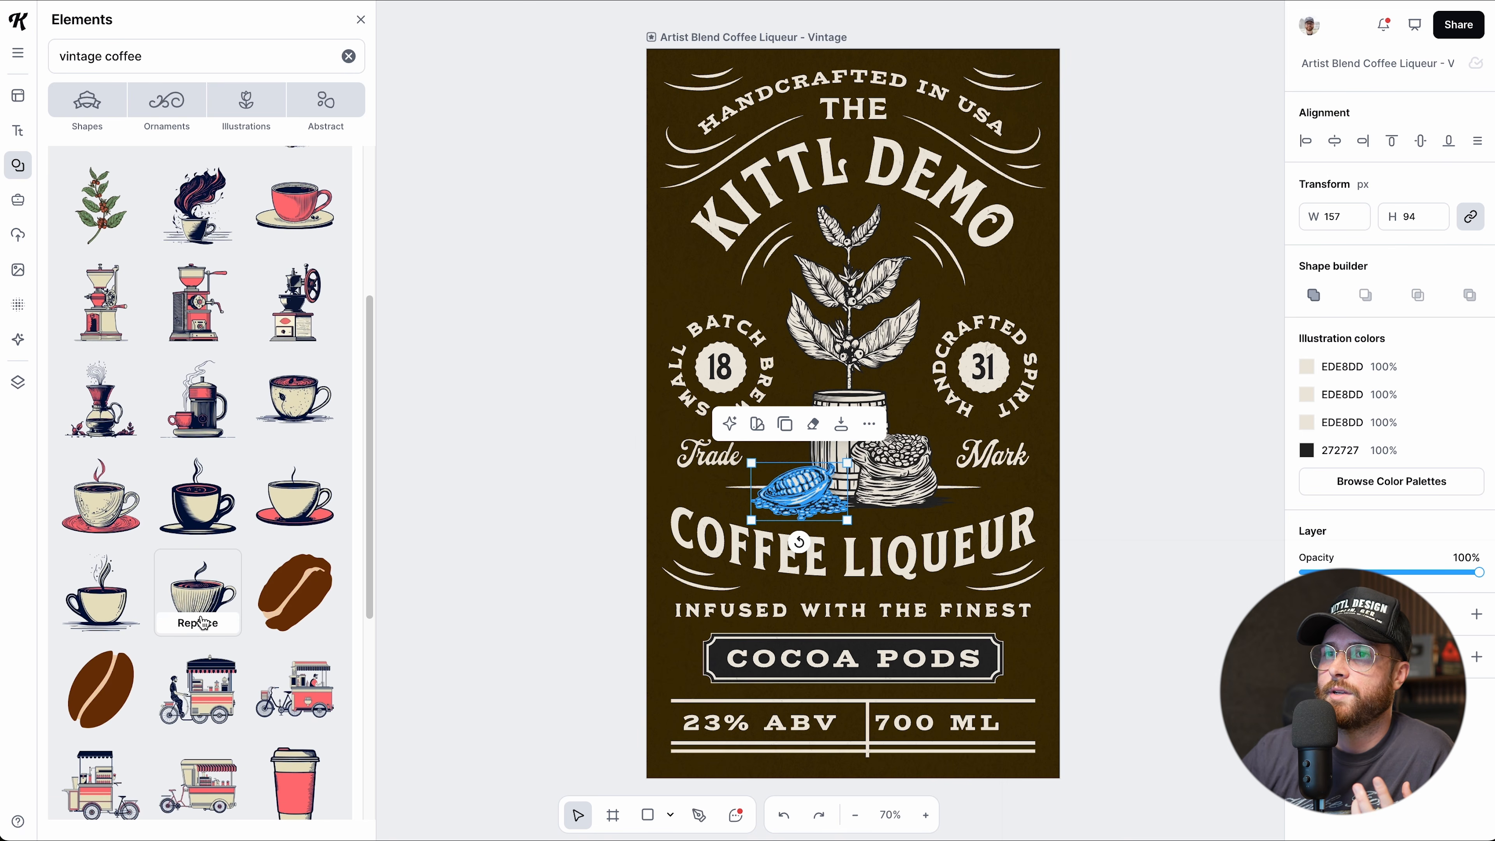
pyautogui.click(186, 634)
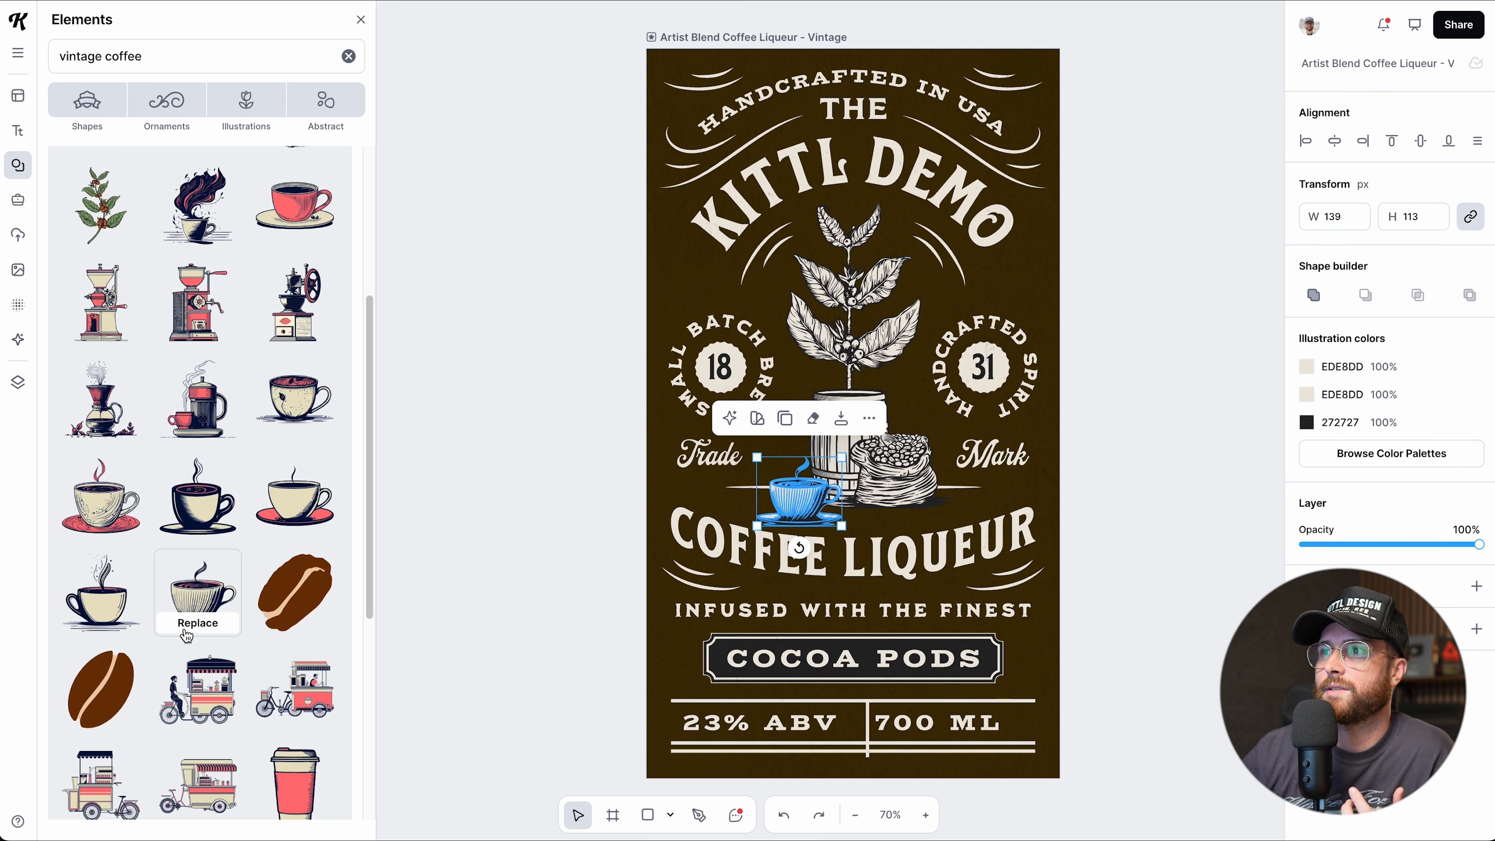
pyautogui.moveTo(785, 516); pyautogui.dragTo(785, 508)
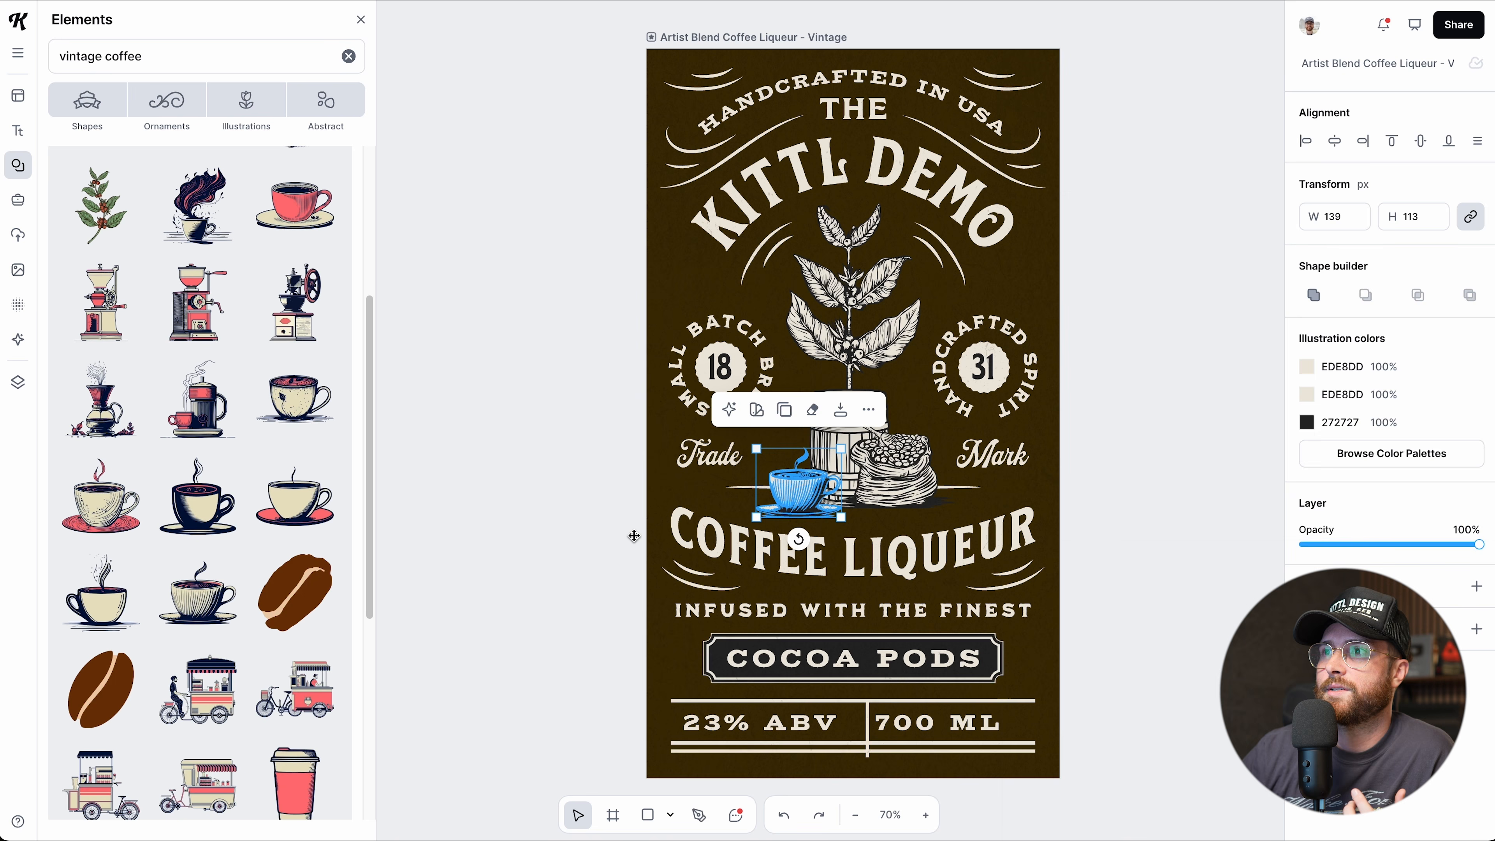
pyautogui.click(633, 567)
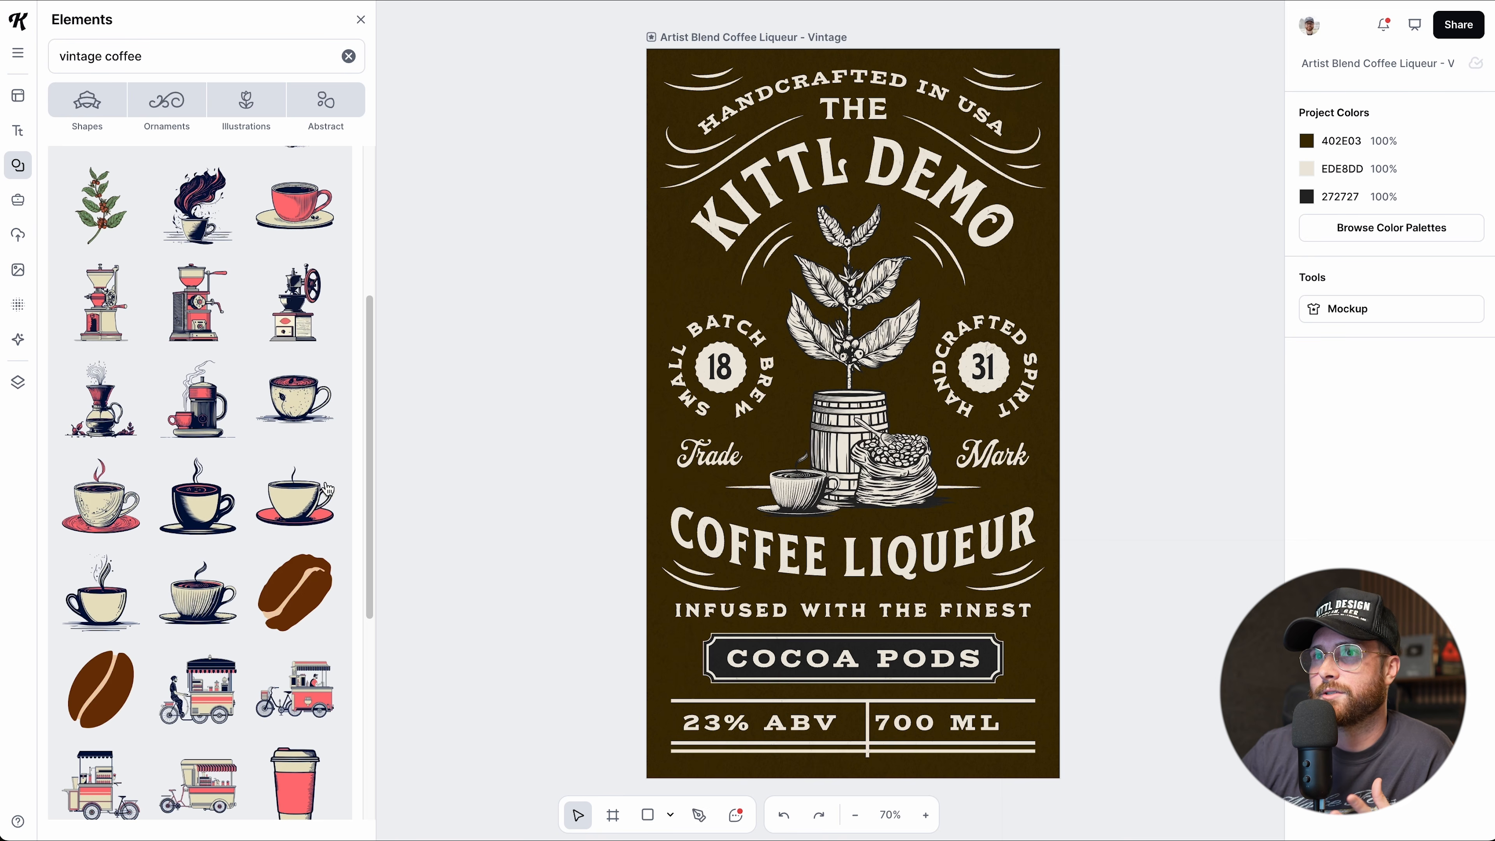
# Place and shrink an extra dark coffee cup on the label, then delete it.
pyautogui.moveTo(213, 484); pyautogui.dragTo(963, 370)
pyautogui.moveTo(984, 264); pyautogui.dragTo(801, 412)
pyautogui.moveTo(755, 465); pyautogui.dragTo(471, 440)
pyautogui.press('Delete')
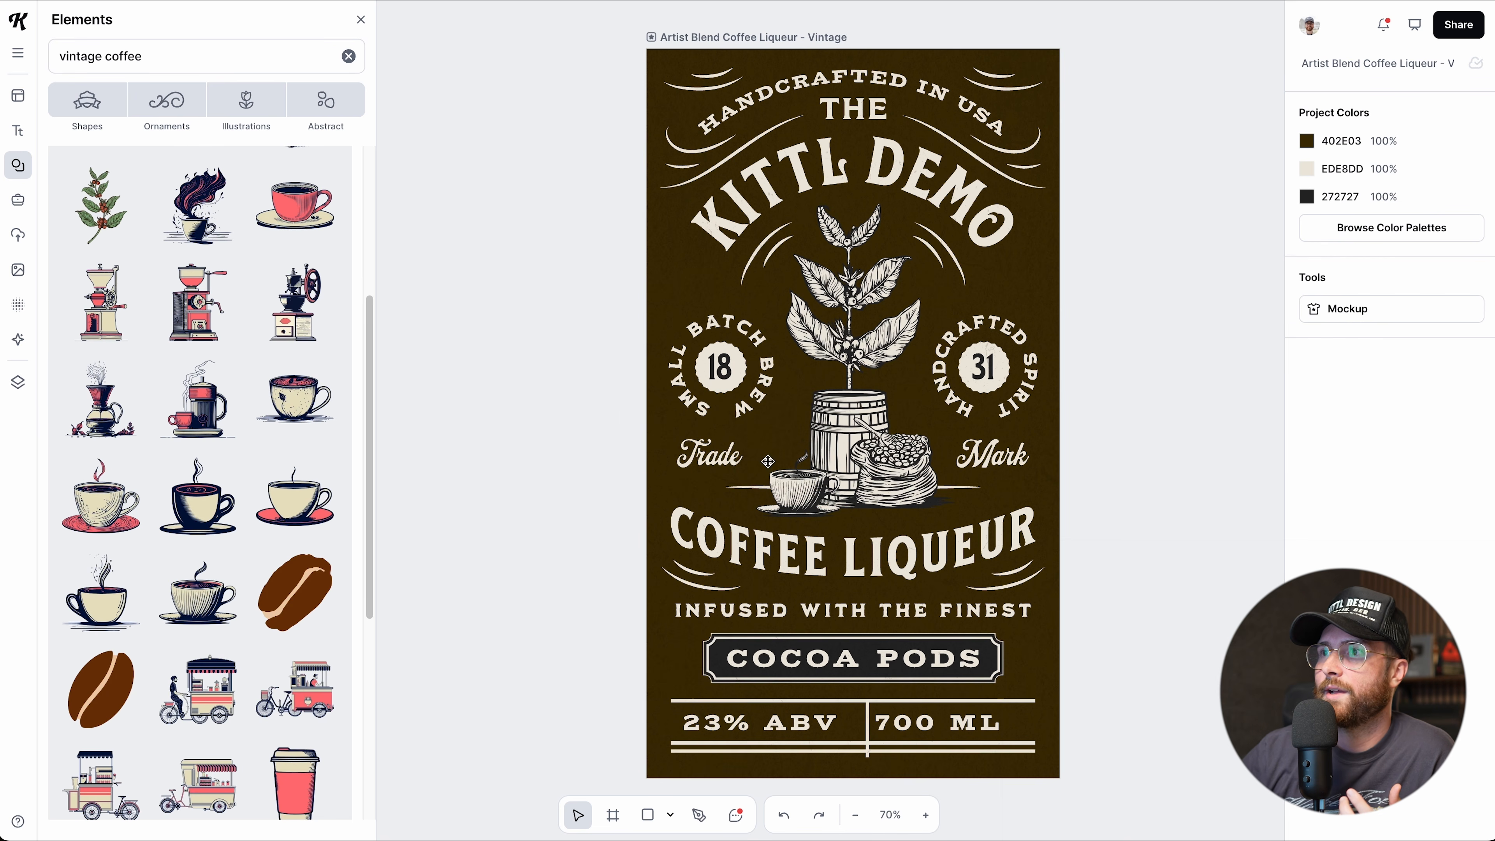
# Swap the cup for the steaming-cup illustration.
pyautogui.click(792, 495)
pyautogui.scroll(-2, 245, 423)
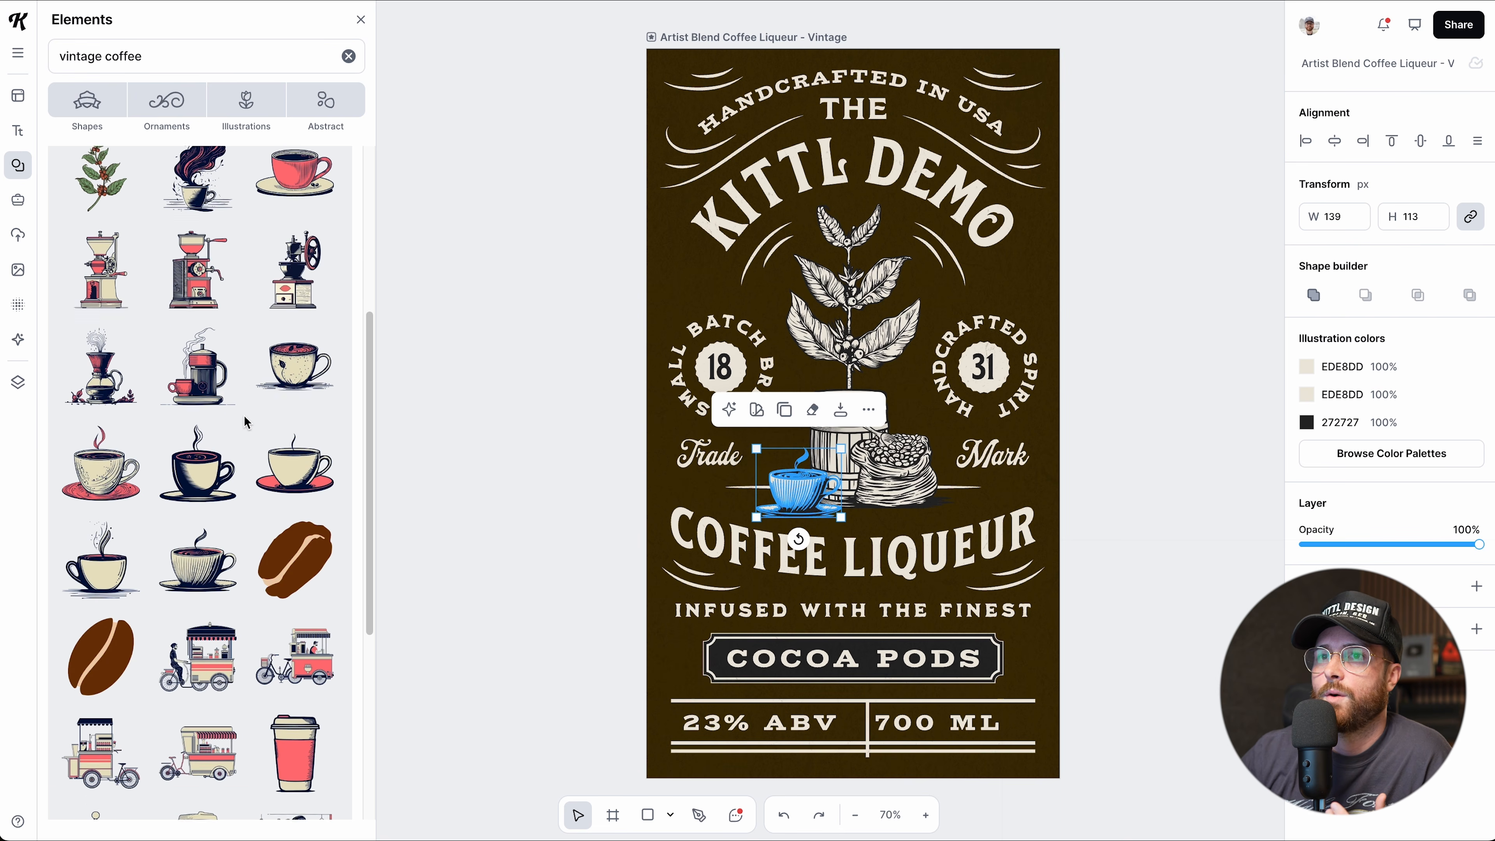
pyautogui.moveTo(115, 496)
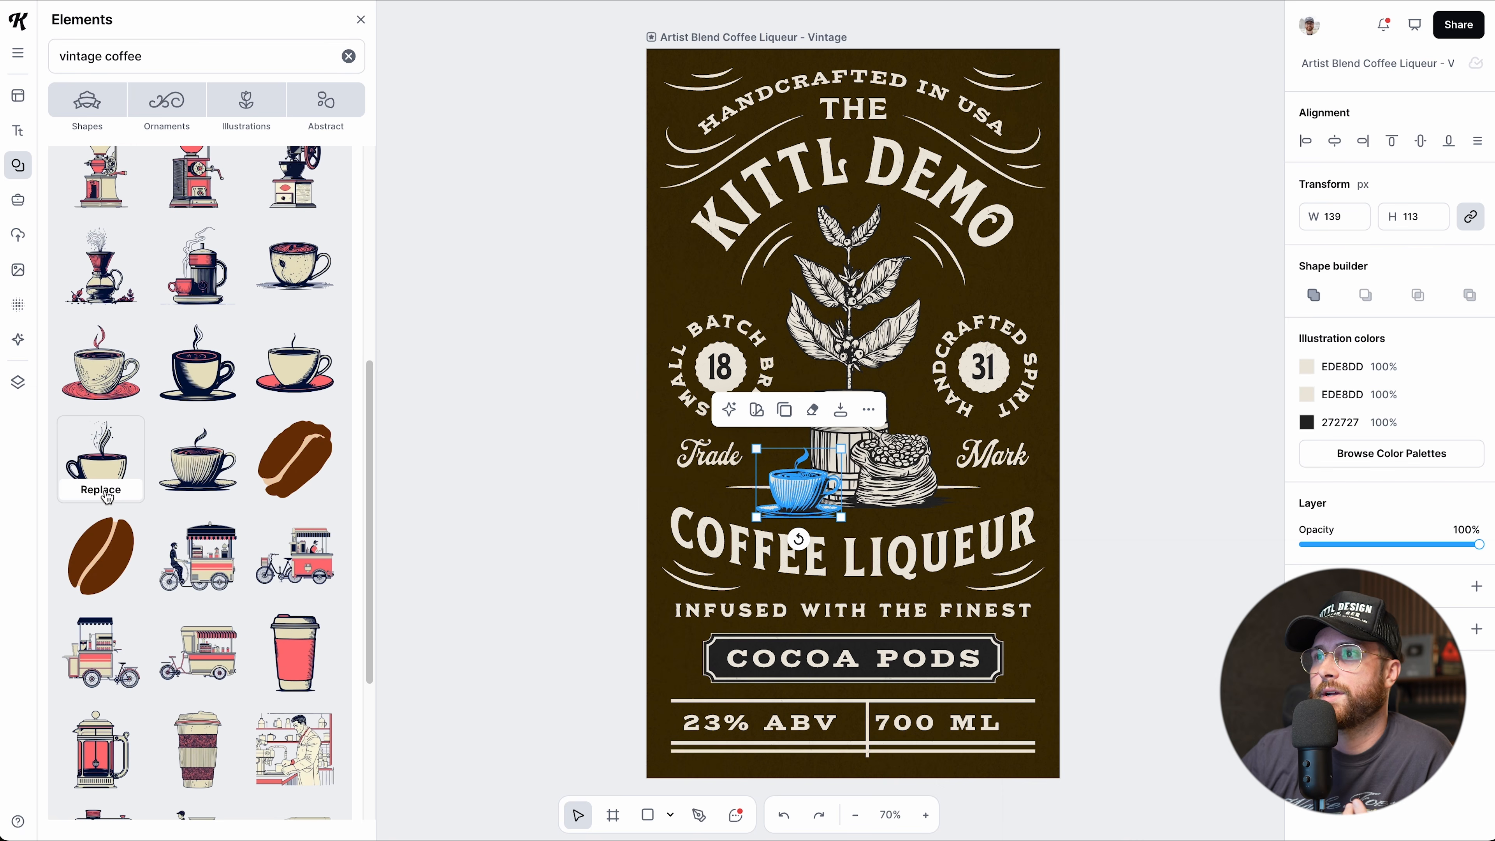
pyautogui.click(101, 490)
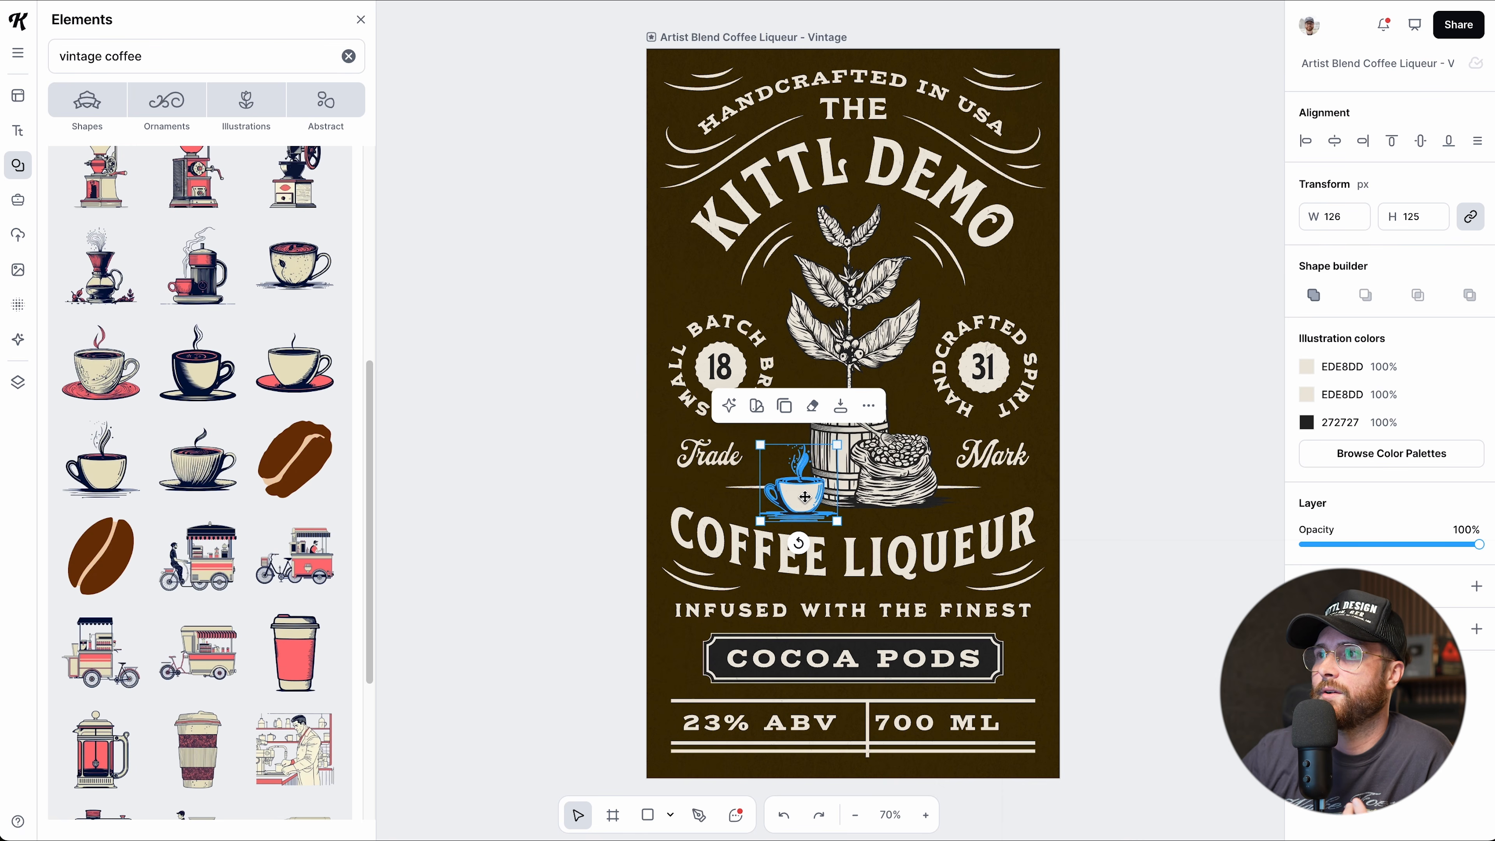
pyautogui.click(560, 527)
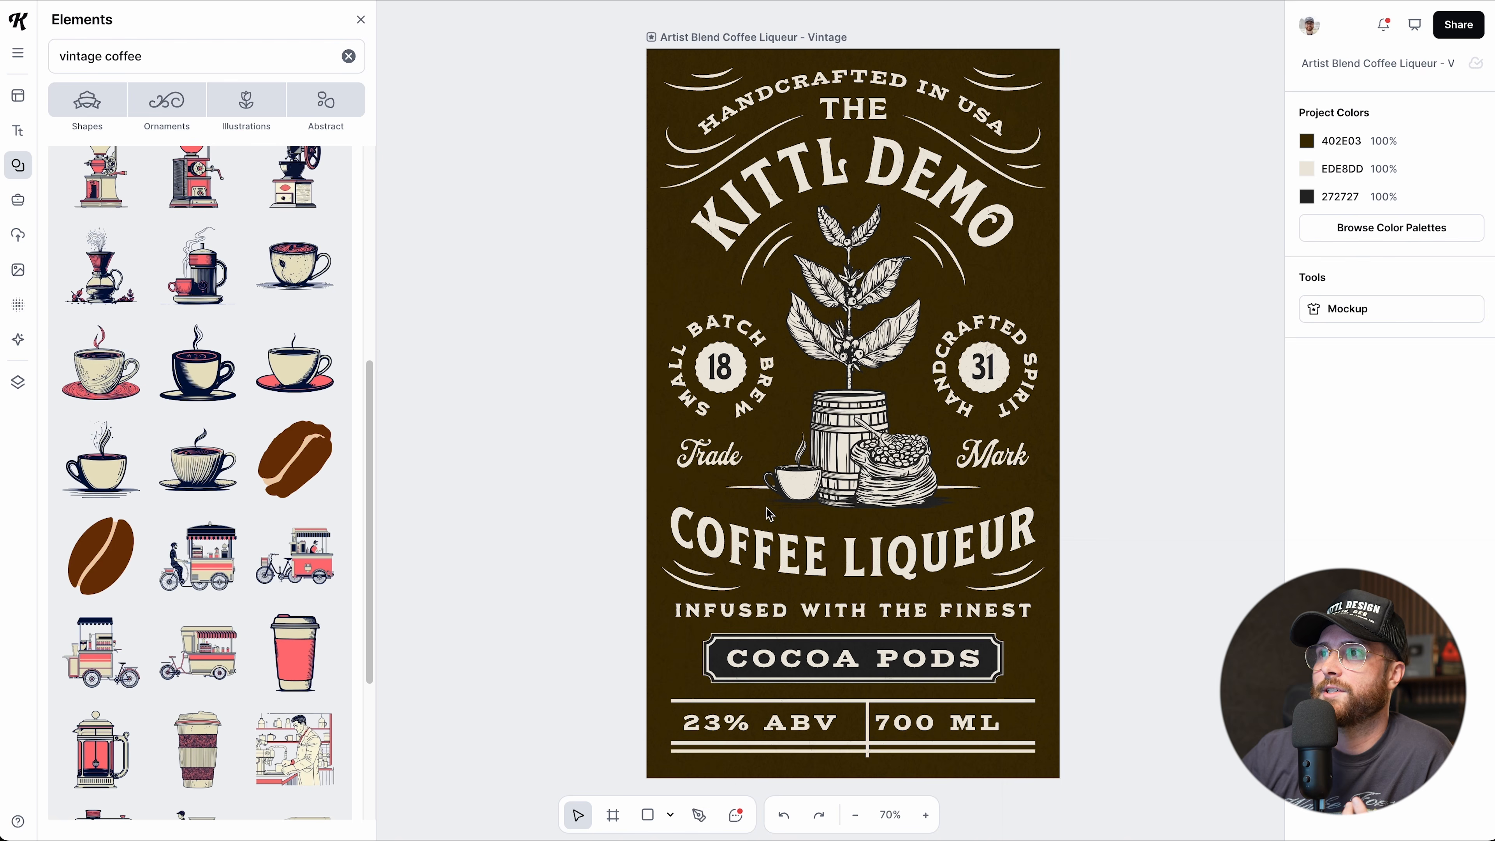
# Replace the cup with the coffee-dripper illustration and nudge it slightly right.
pyautogui.click(791, 483)
pyautogui.scroll(1, 210, 478)
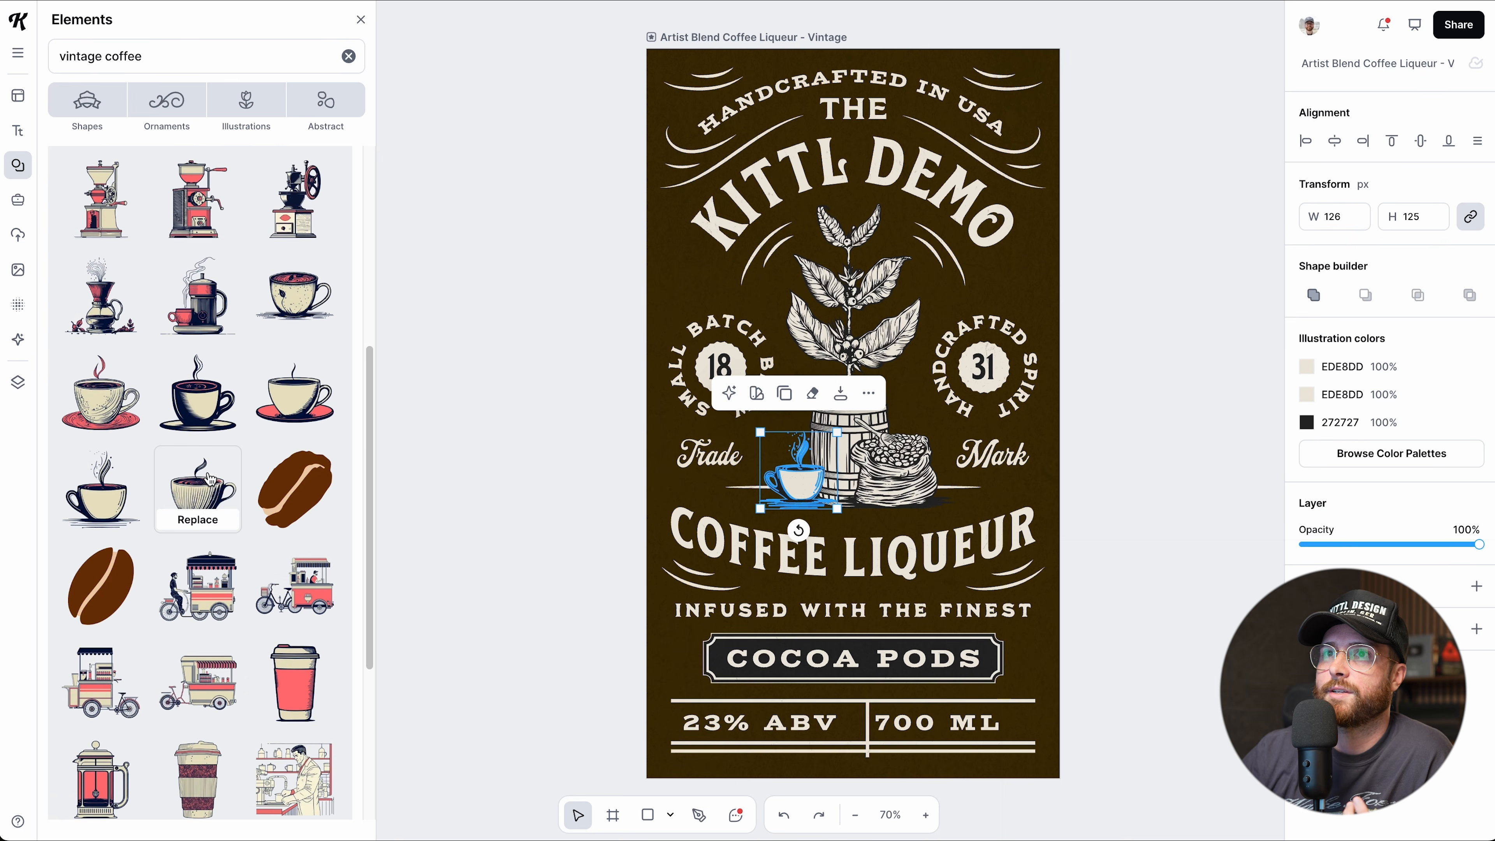
pyautogui.scroll(-5, 221, 465)
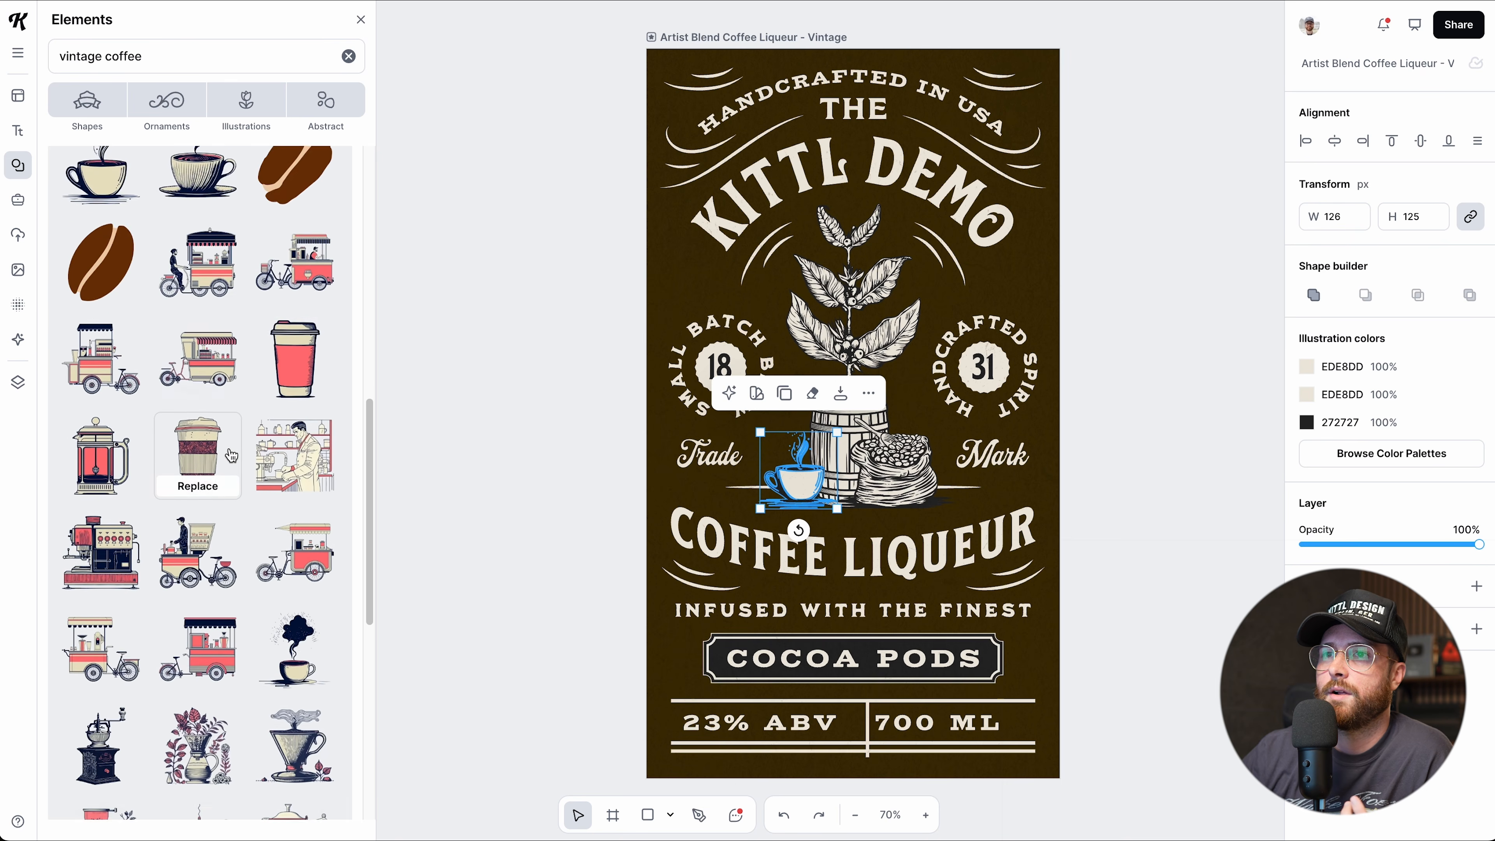
pyautogui.scroll(-4, 231, 454)
pyautogui.moveTo(324, 512)
pyautogui.click(295, 512)
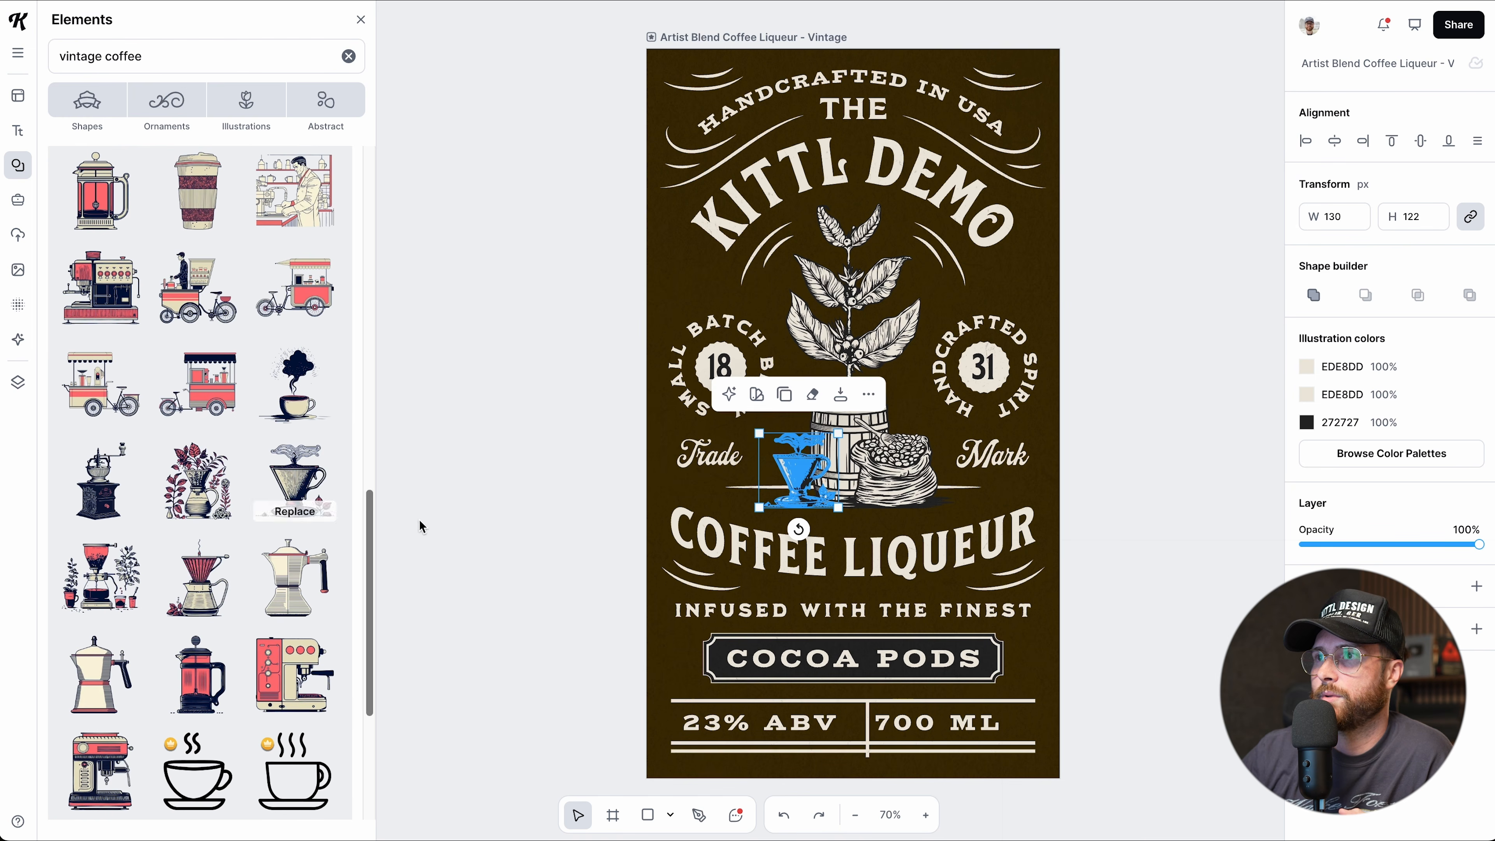
pyautogui.click(518, 575)
pyautogui.moveTo(788, 492); pyautogui.dragTo(792, 494)
pyautogui.click(543, 539)
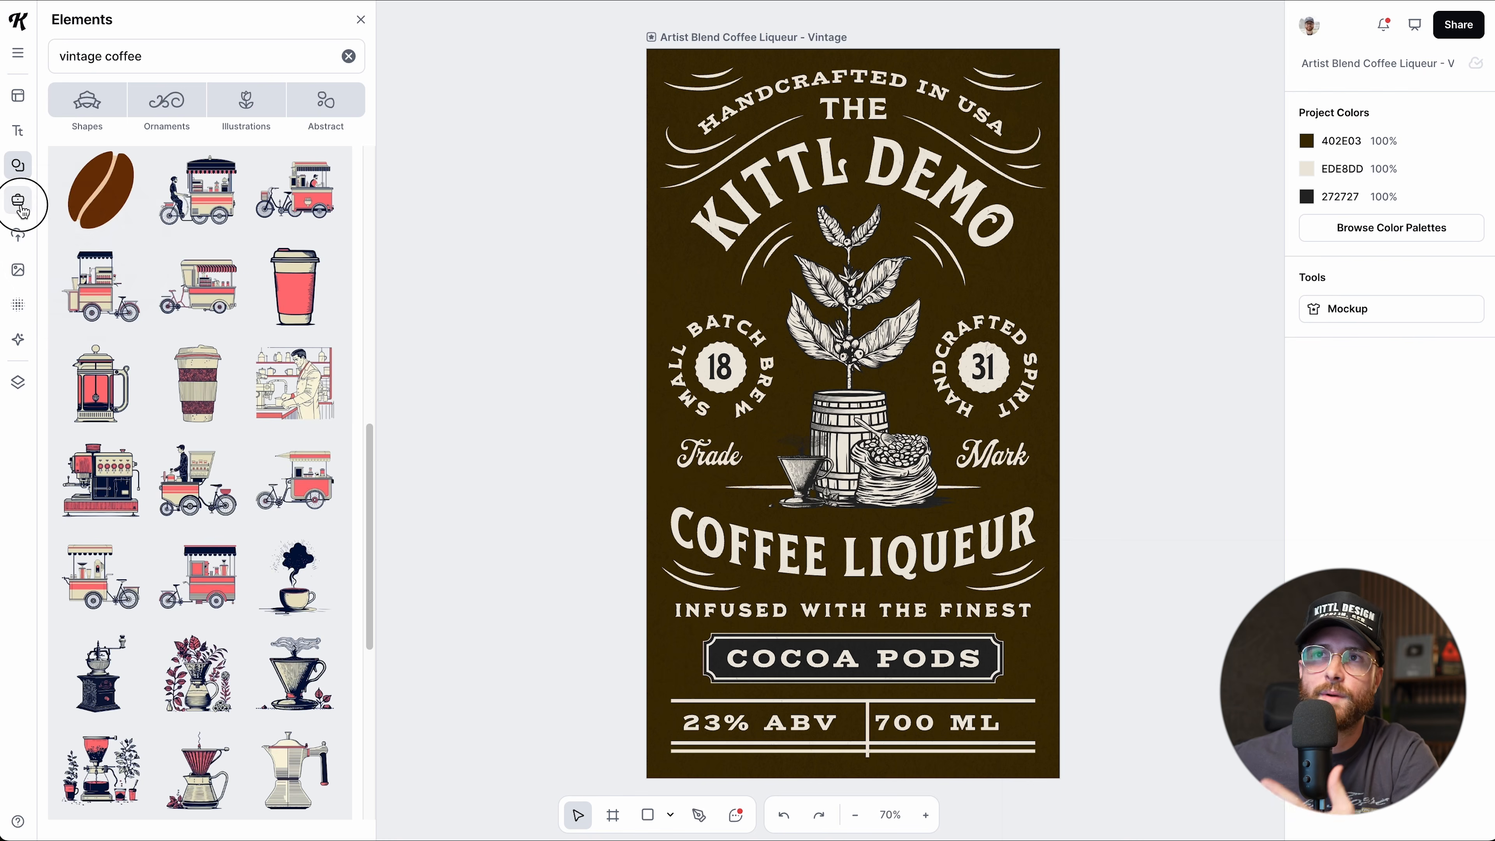
# Open the Brand Kits panel from the left sidebar in place of the elements library.
pyautogui.click(19, 202)
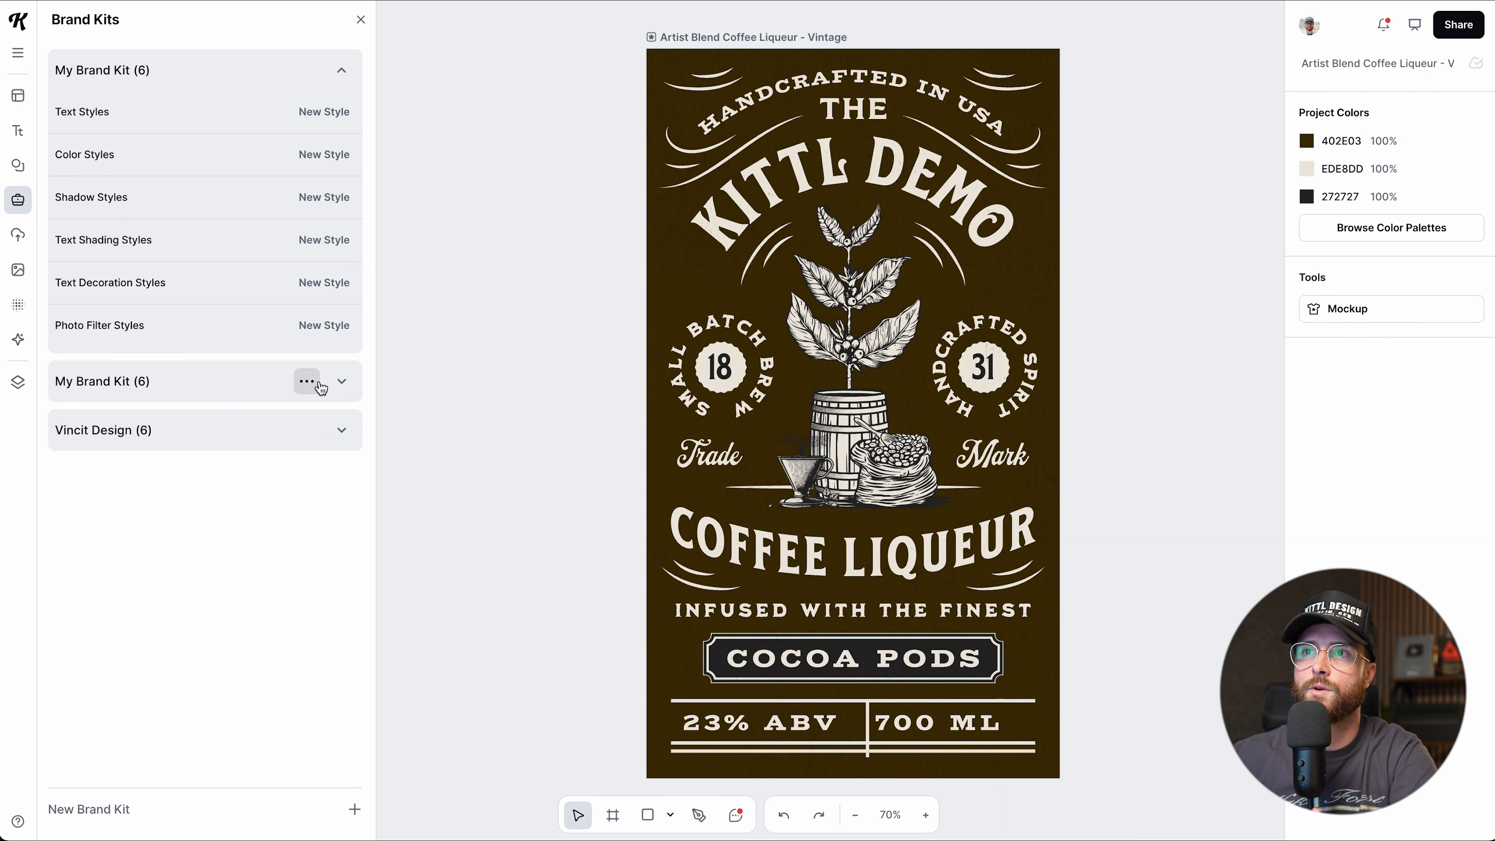
# Expand Vincit Design and drag its Headline text style beside the label.
pyautogui.click(341, 383)
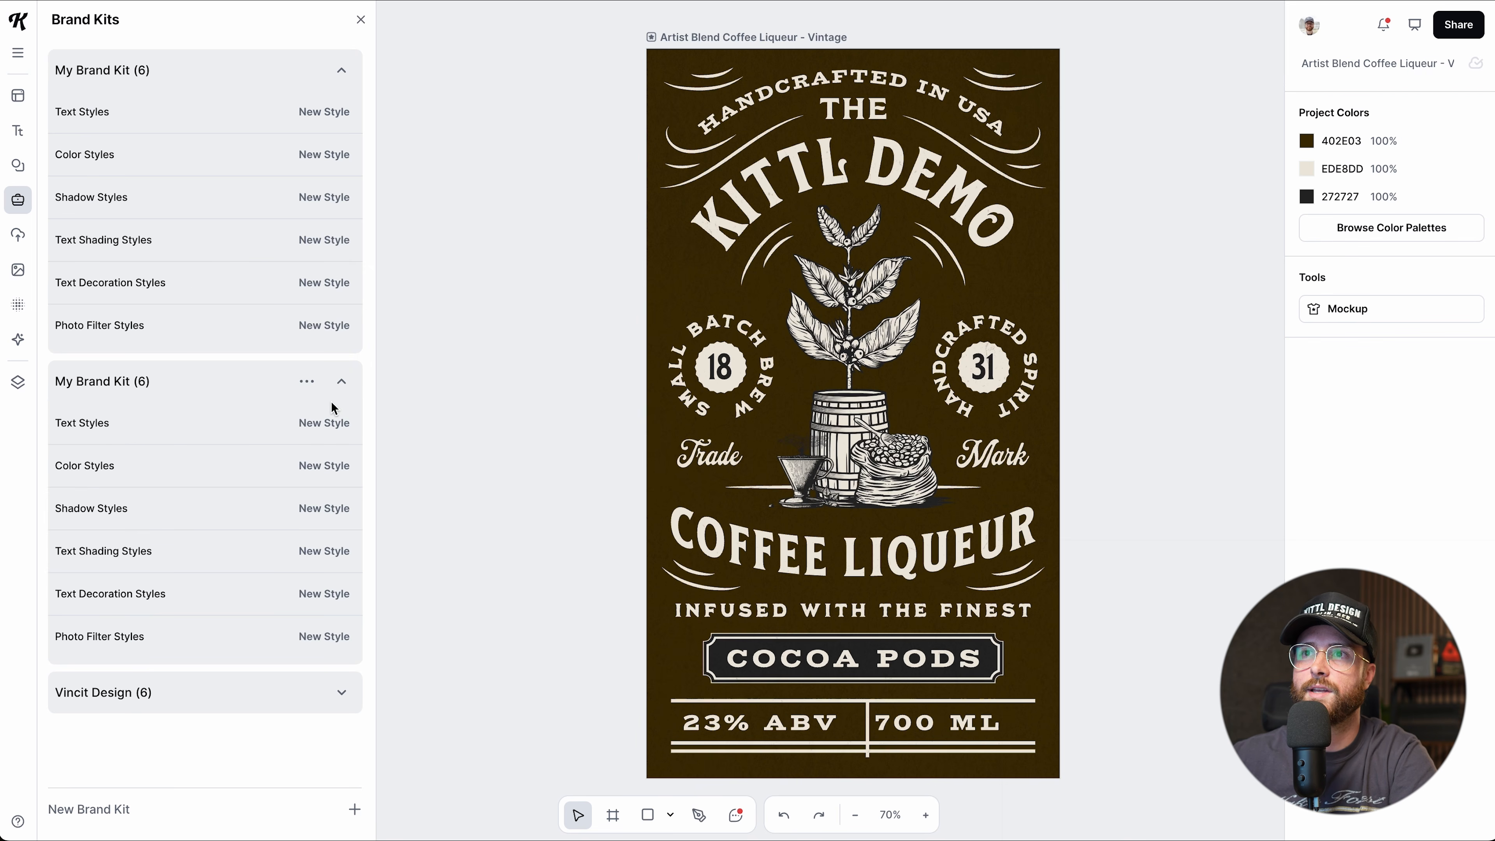
pyautogui.click(342, 383)
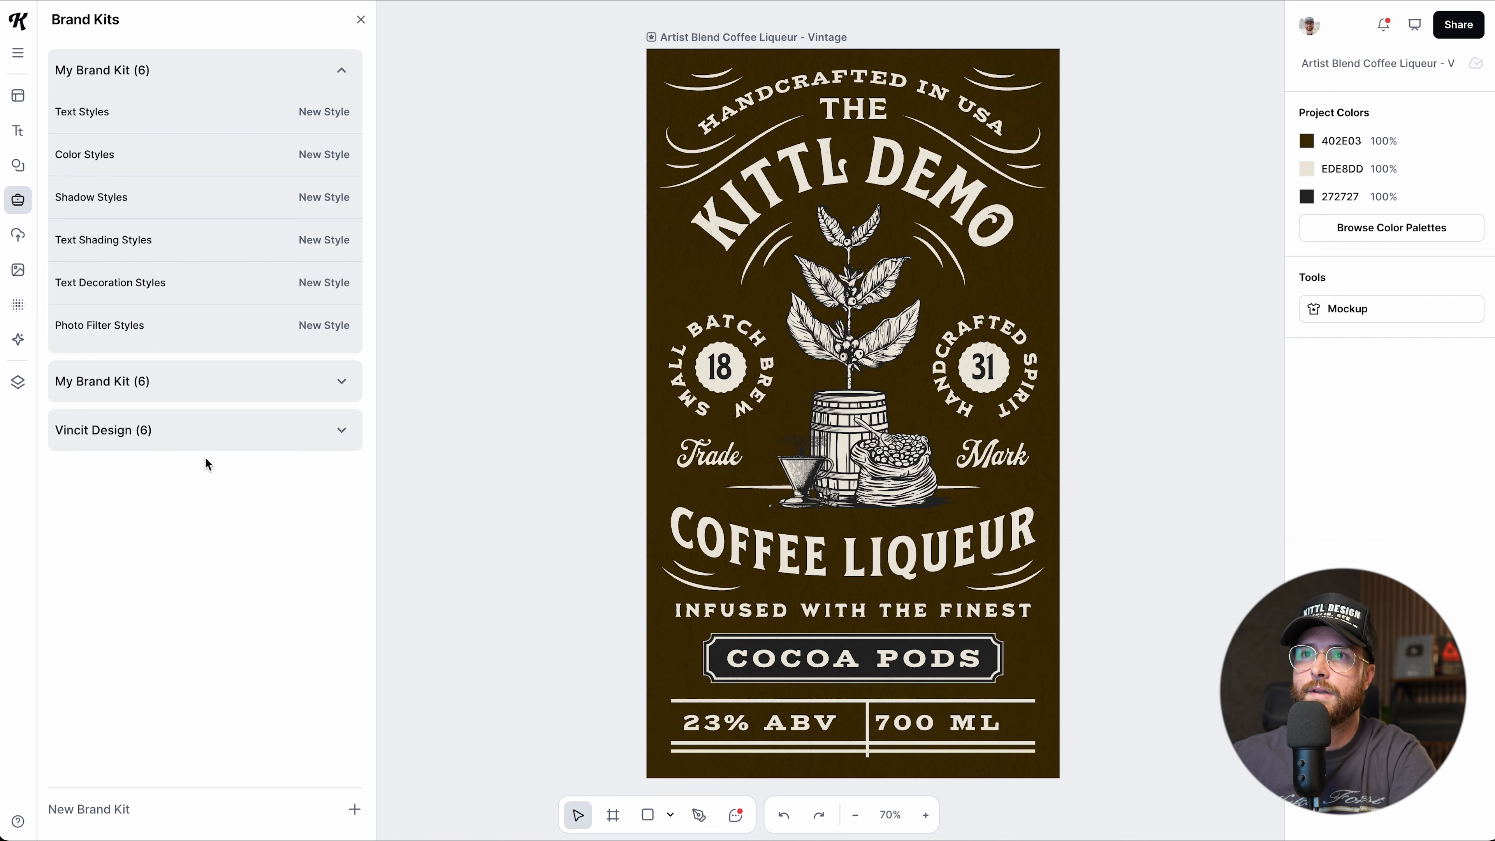
pyautogui.click(341, 429)
pyautogui.scroll(-2, 271, 486)
pyautogui.scroll(-3, 269, 488)
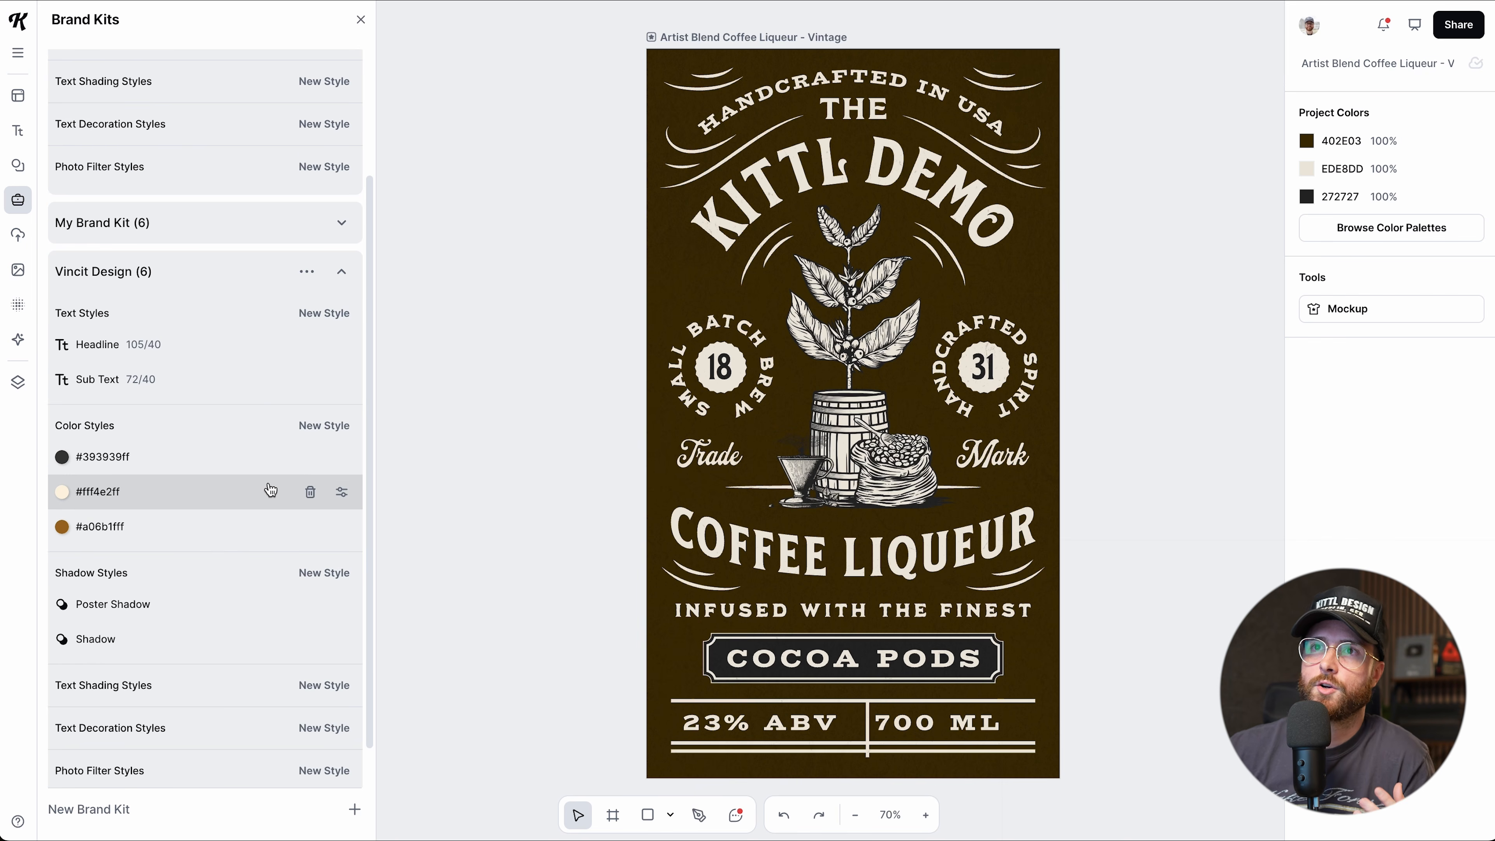
pyautogui.moveTo(122, 361); pyautogui.dragTo(450, 398)
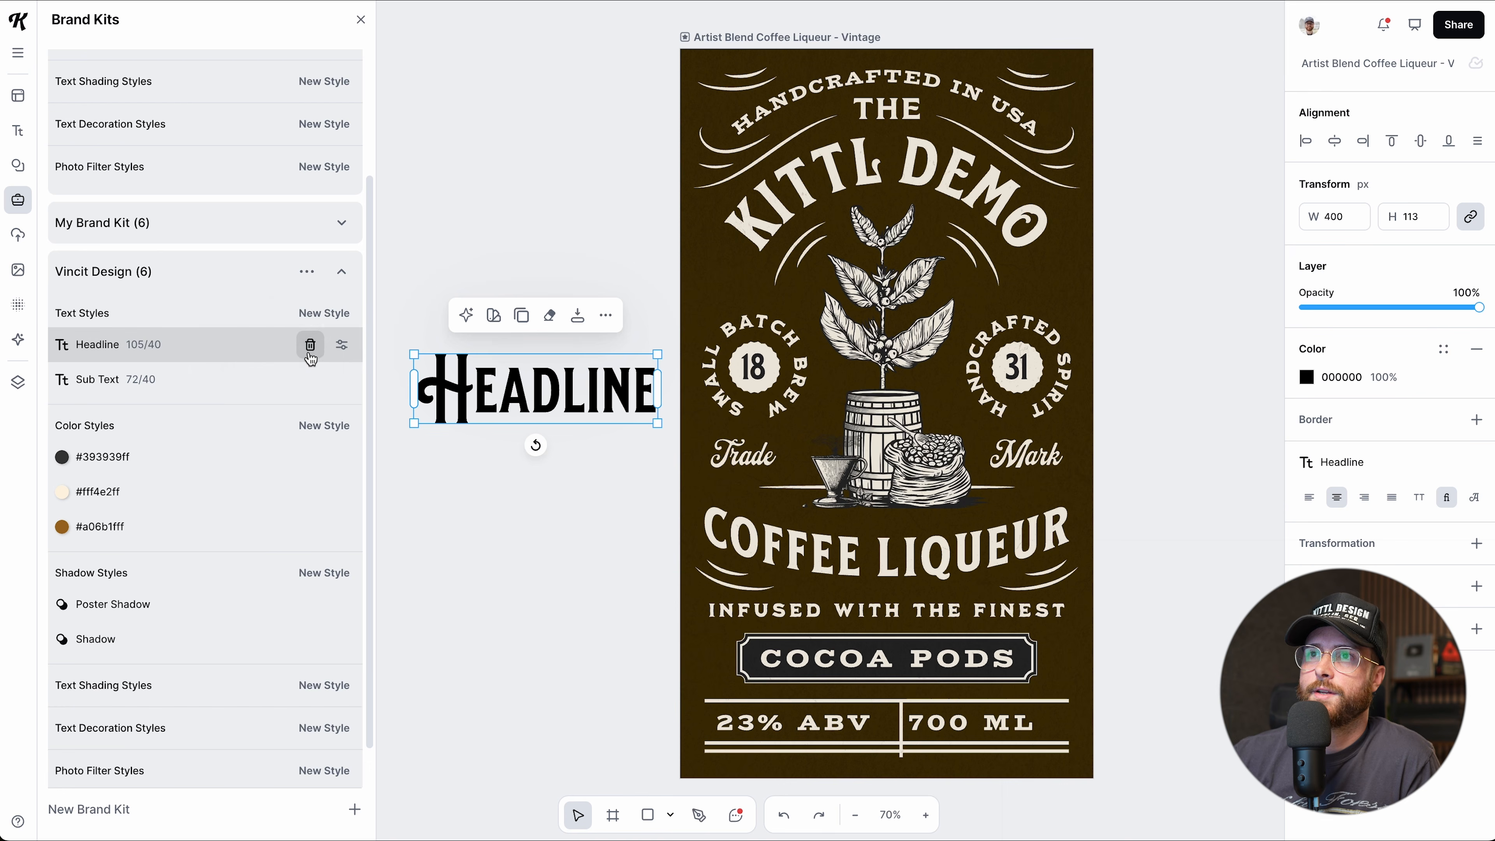
# Switch the Headline style's font to SIGNMASTER BASIC, publish it, and widen HEADLINE to 546 px.
pyautogui.click(340, 347)
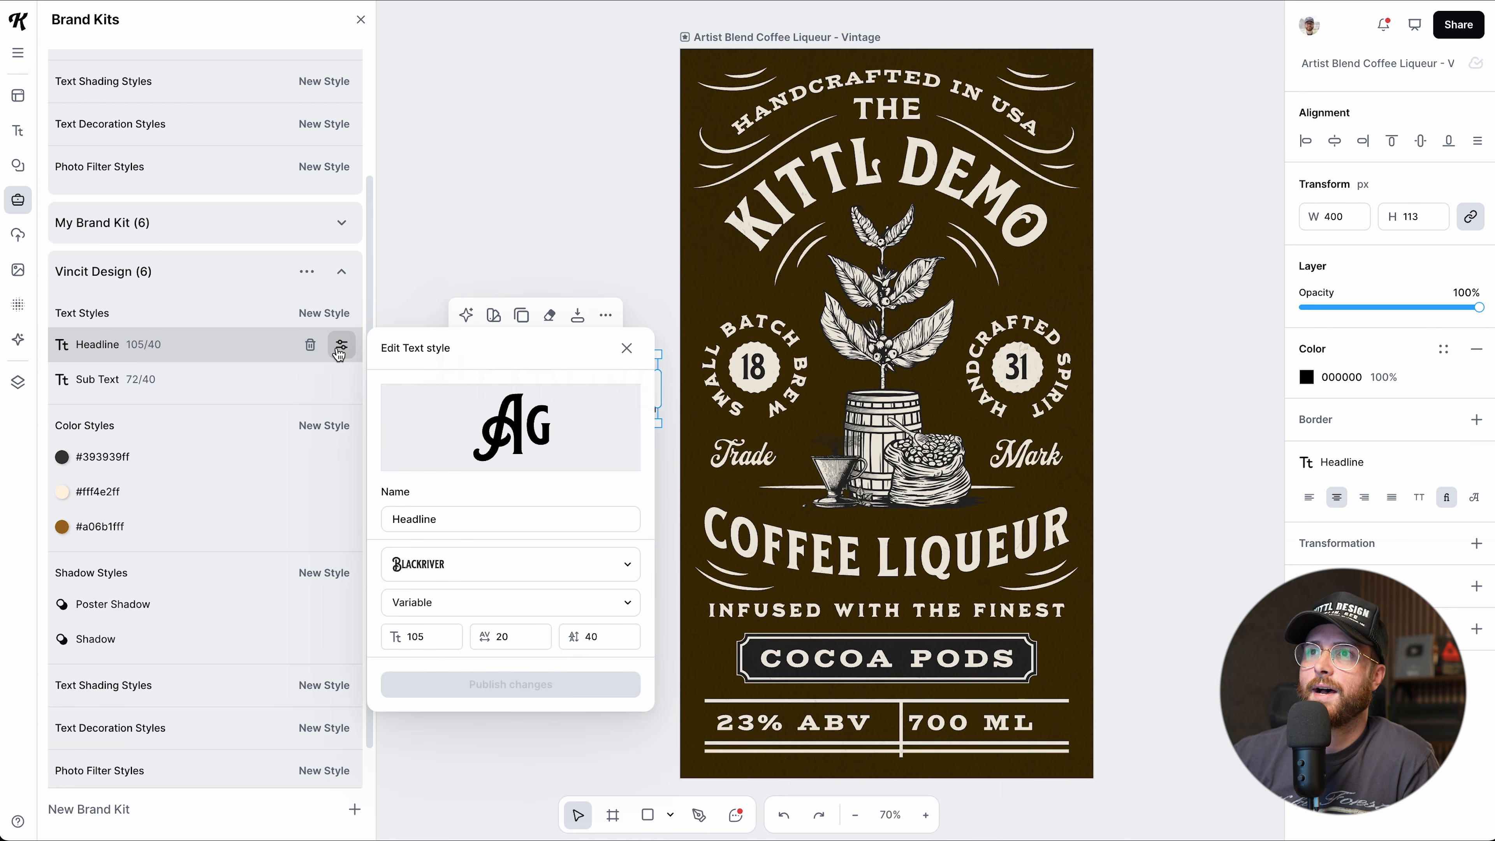
pyautogui.click(412, 564)
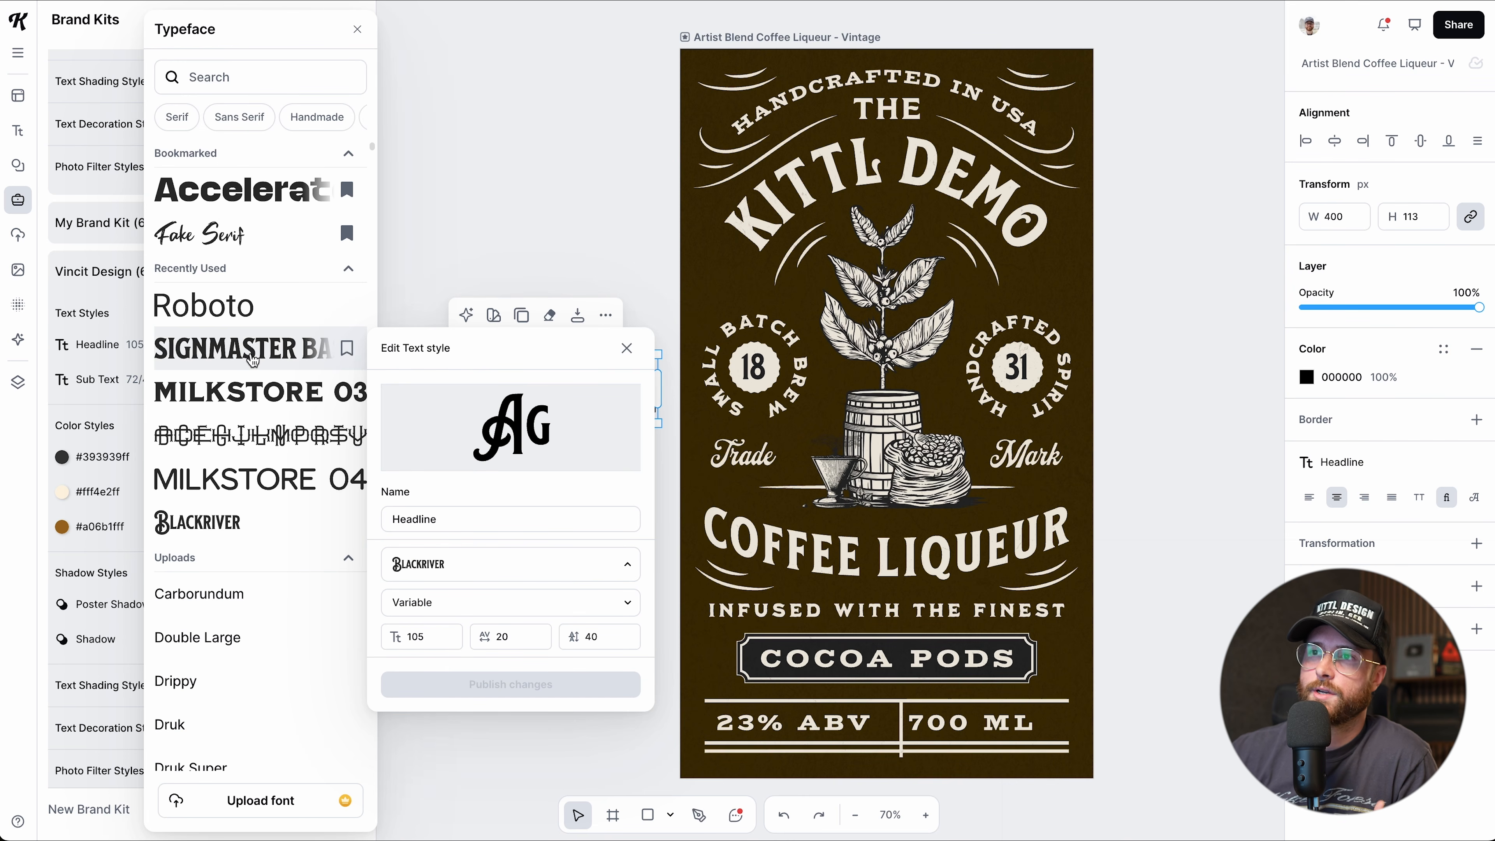
pyautogui.click(251, 359)
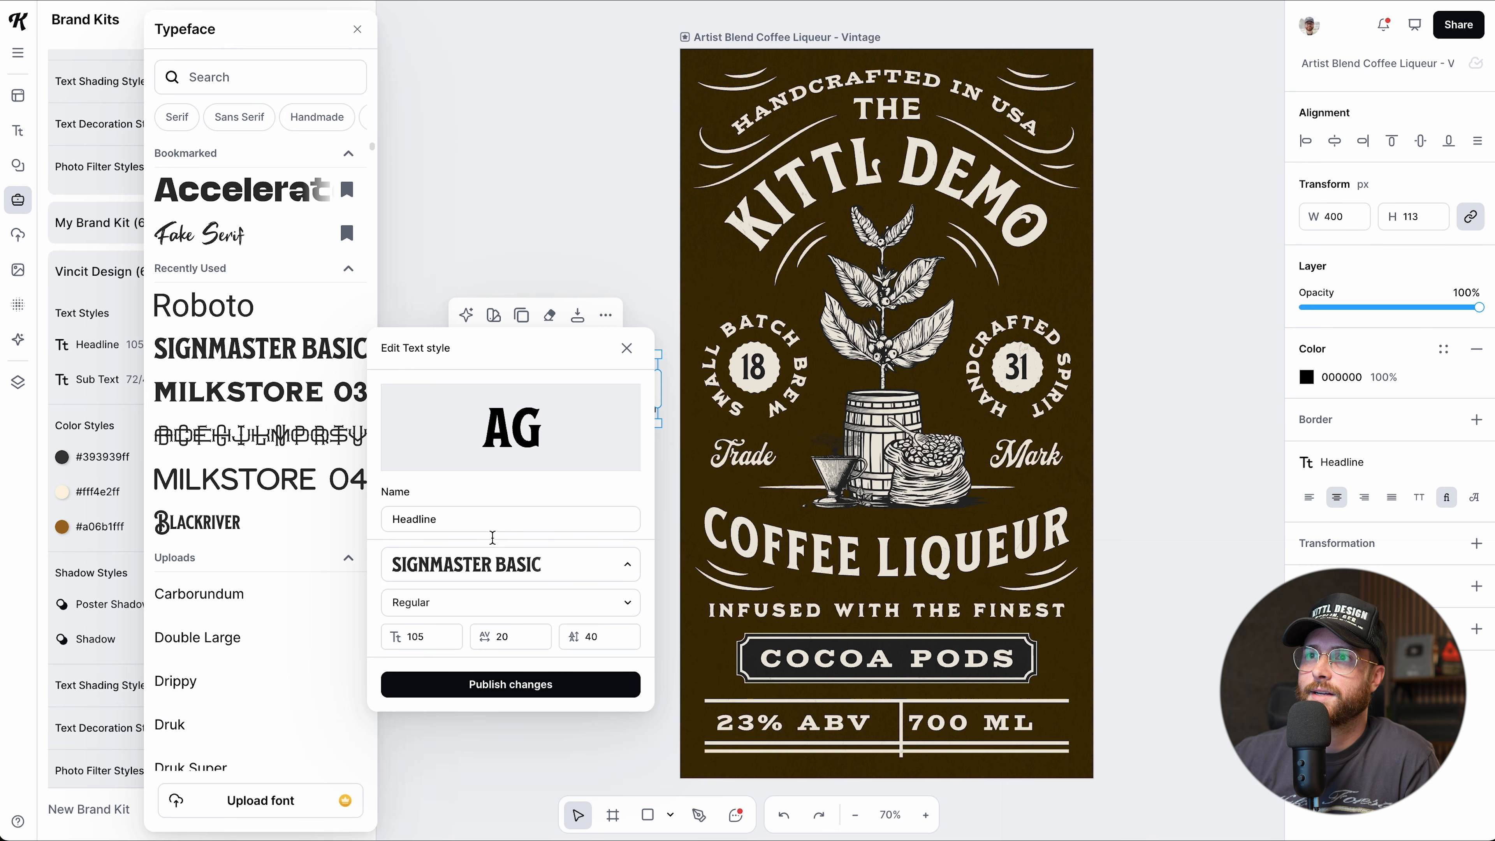
pyautogui.click(484, 684)
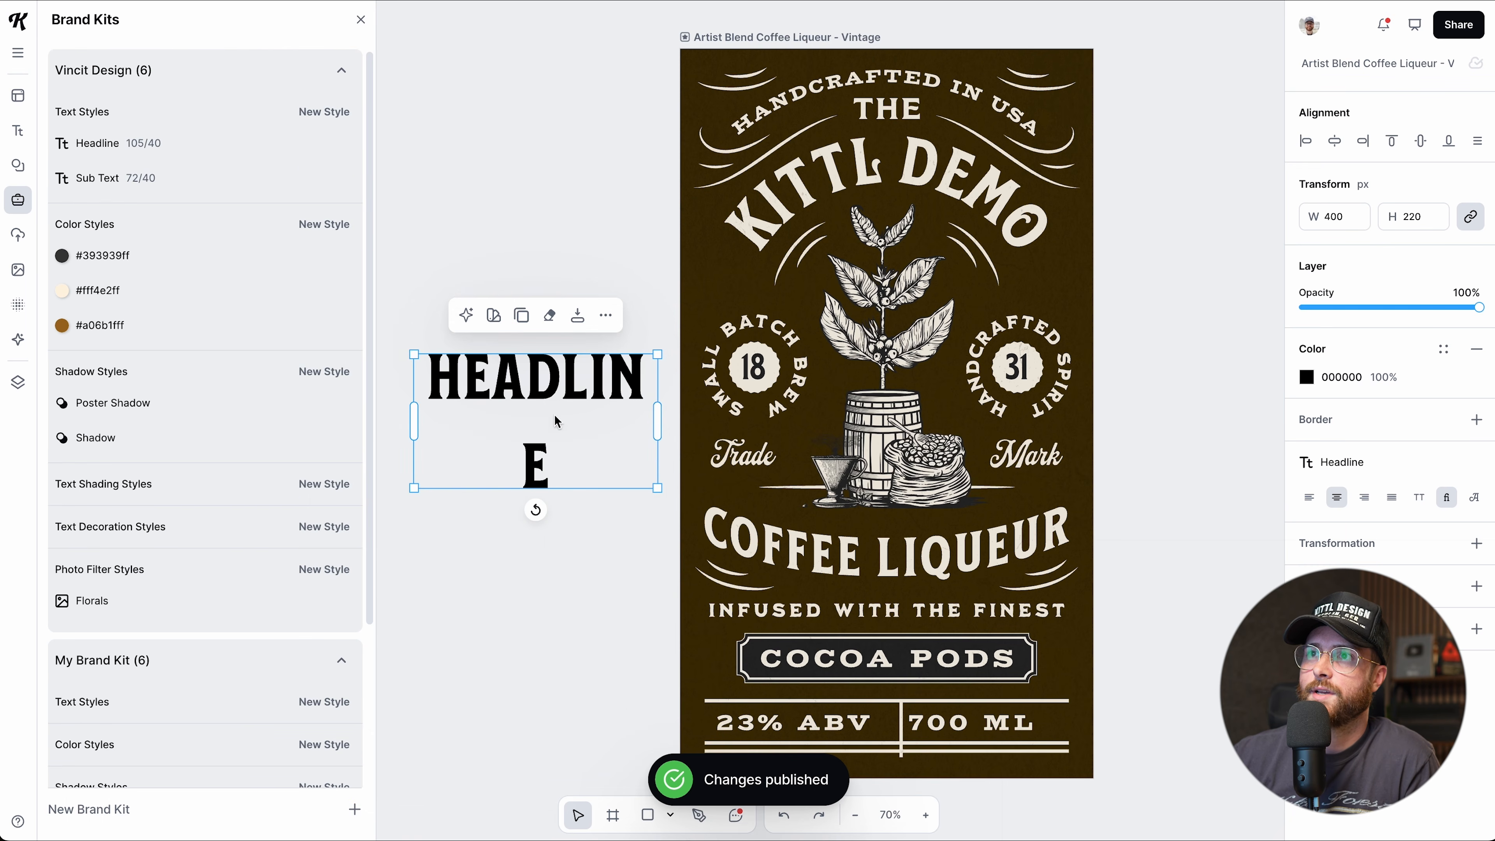
pyautogui.moveTo(657, 422); pyautogui.dragTo(710, 368)
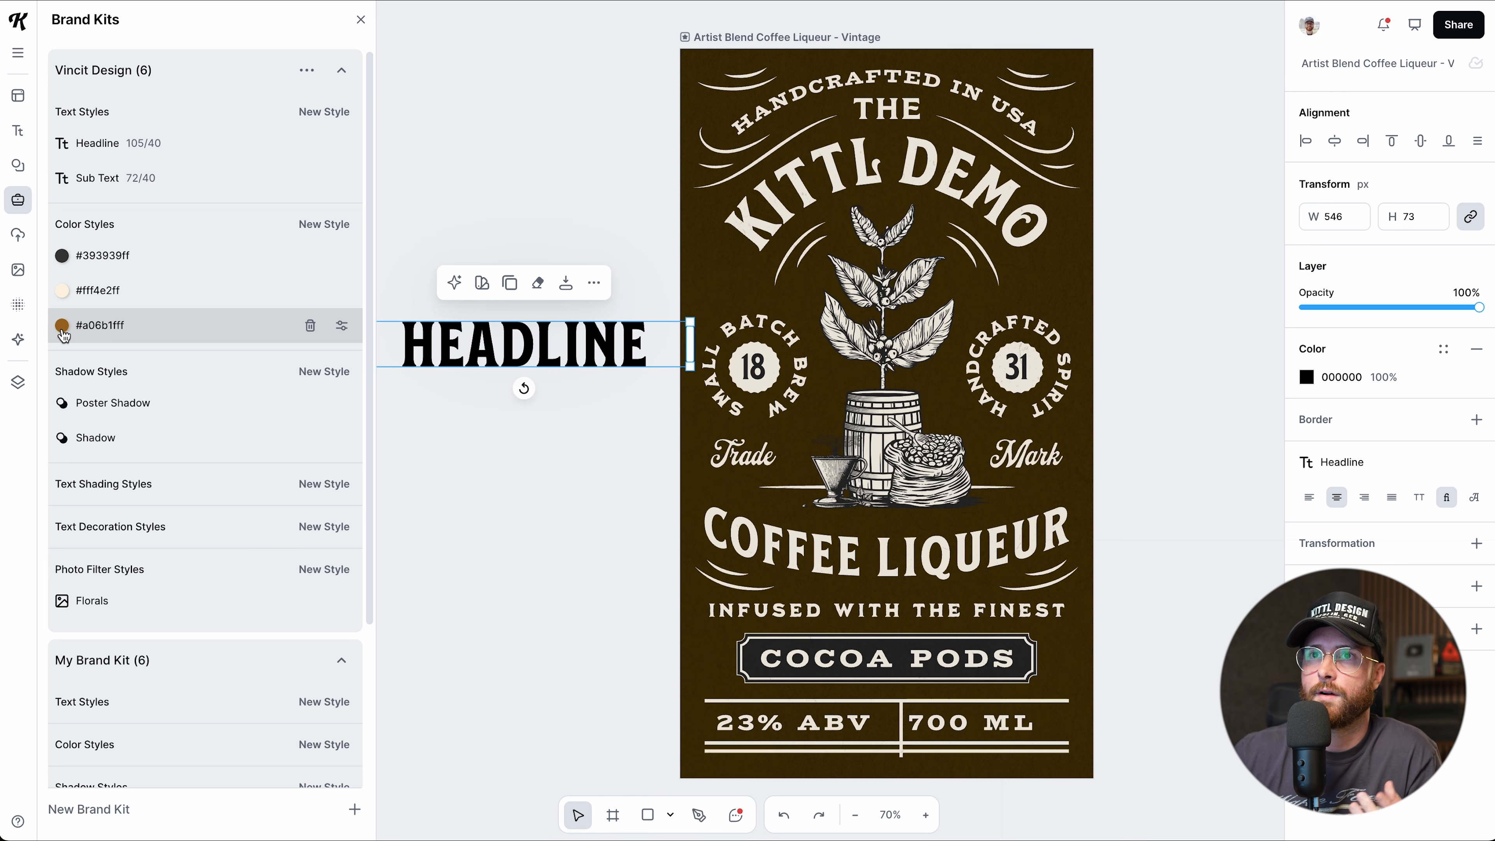
# Fill HEADLINE with the brand brown #a06b1fff and nudge it up and left.
pyautogui.click(109, 335)
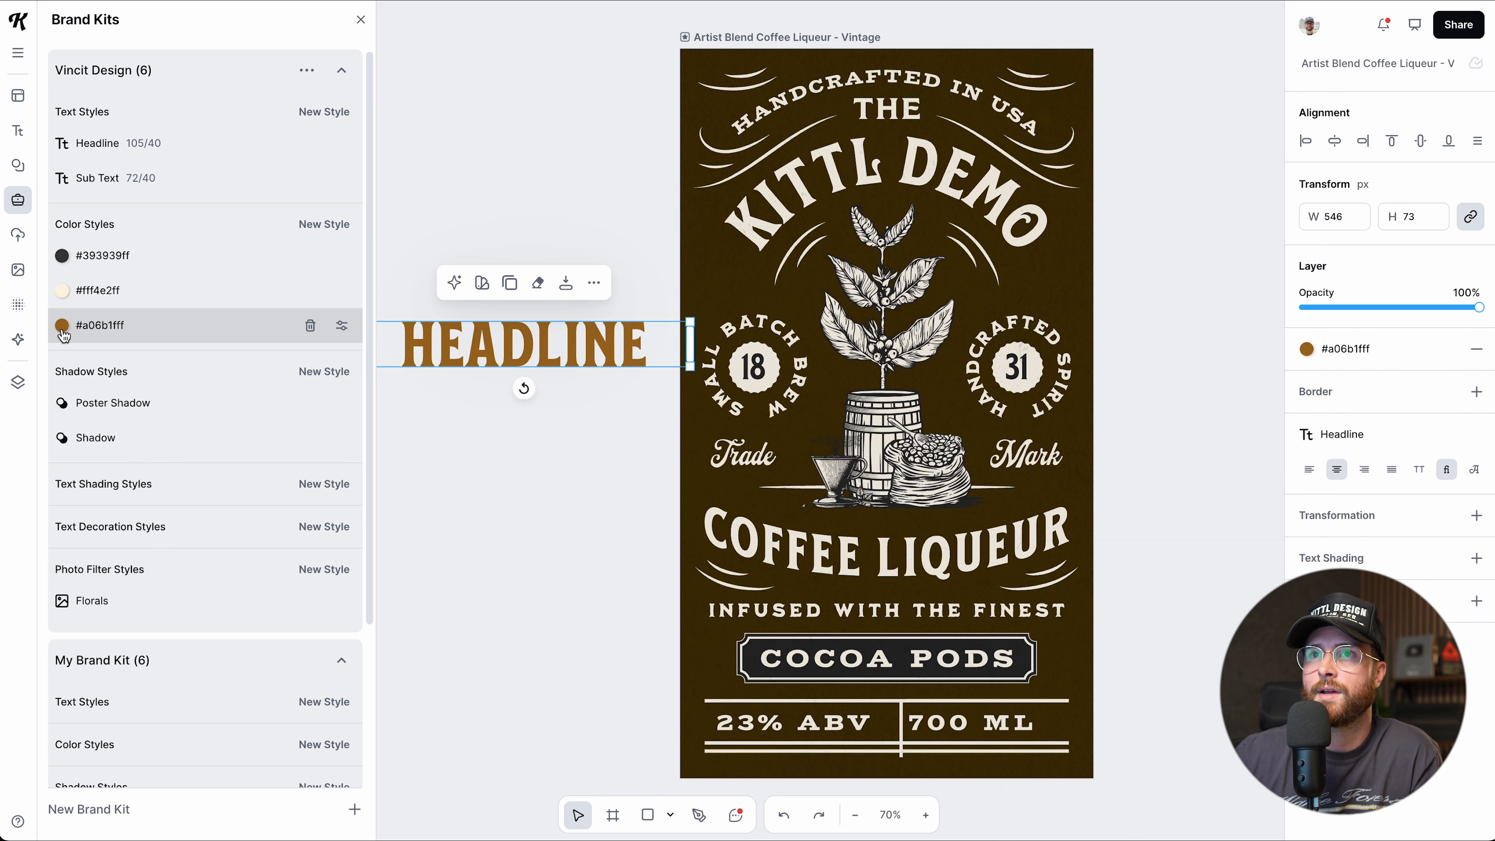
pyautogui.hscroll(-2, 517, 388)
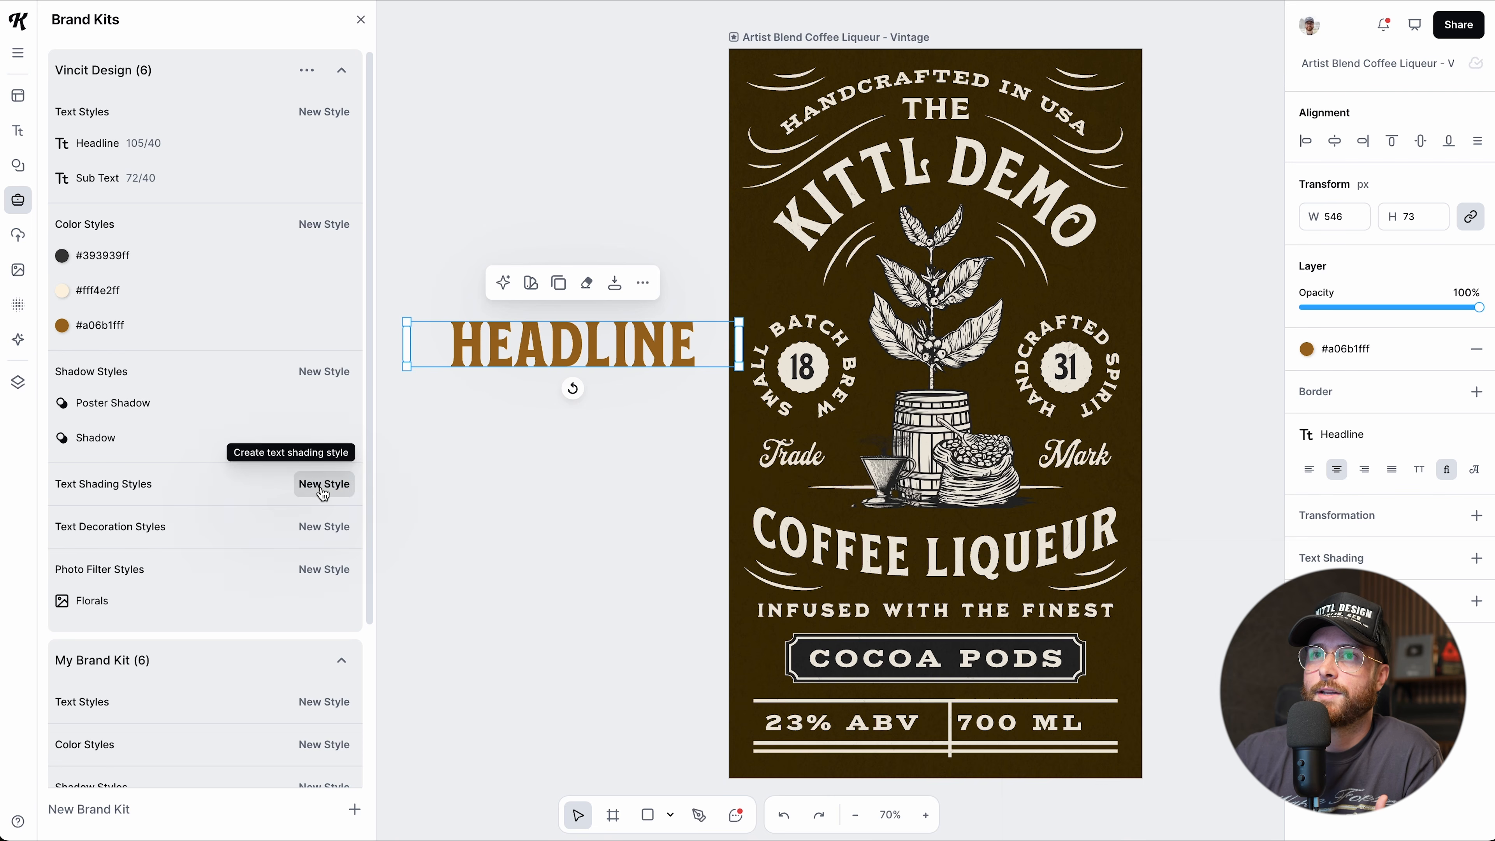
pyautogui.moveTo(540, 368); pyautogui.dragTo(512, 357)
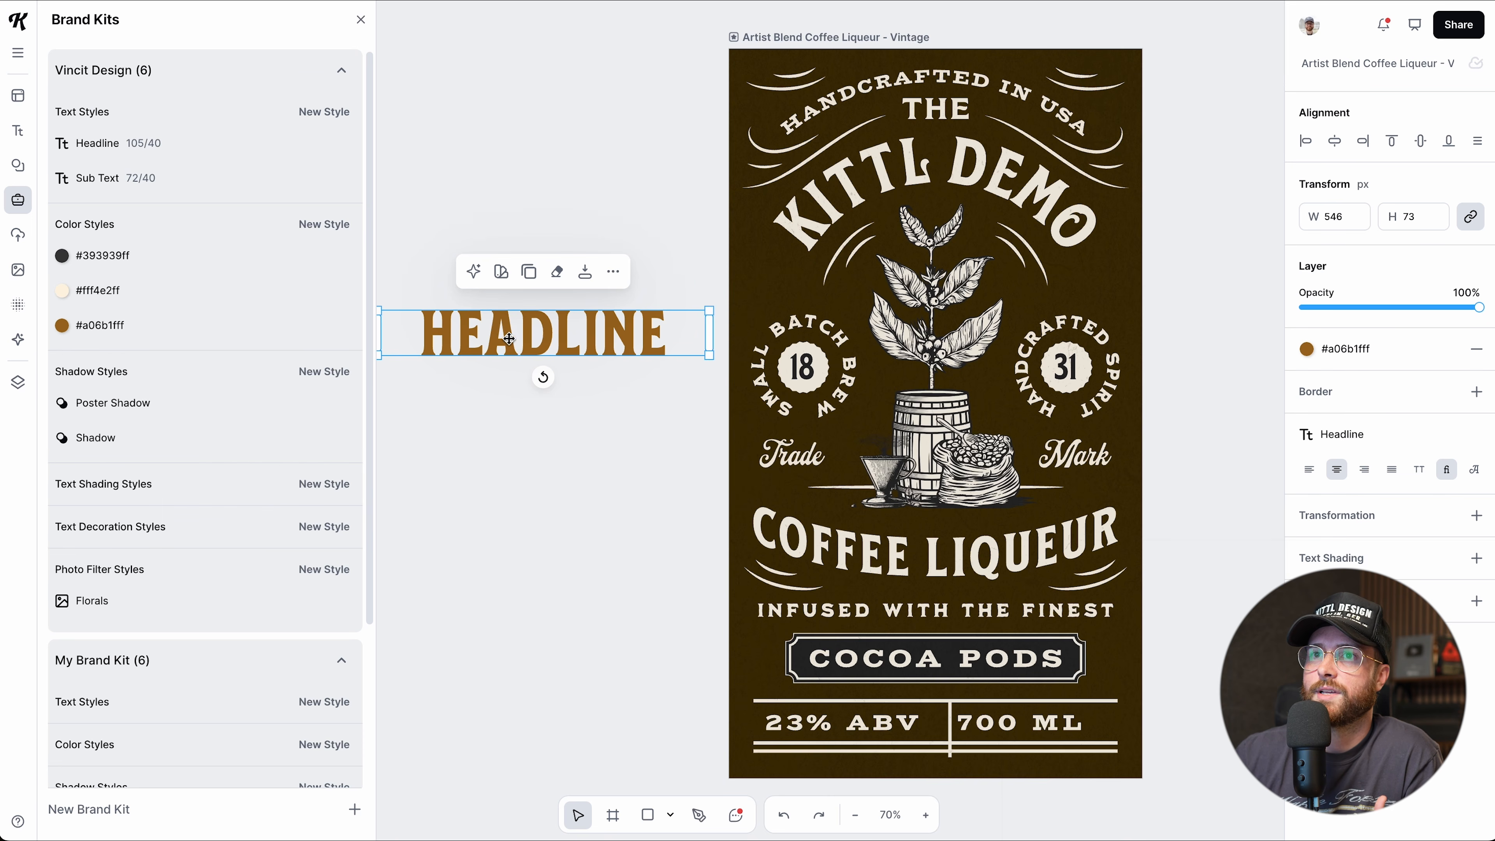
pyautogui.scroll(-1, 141, 582)
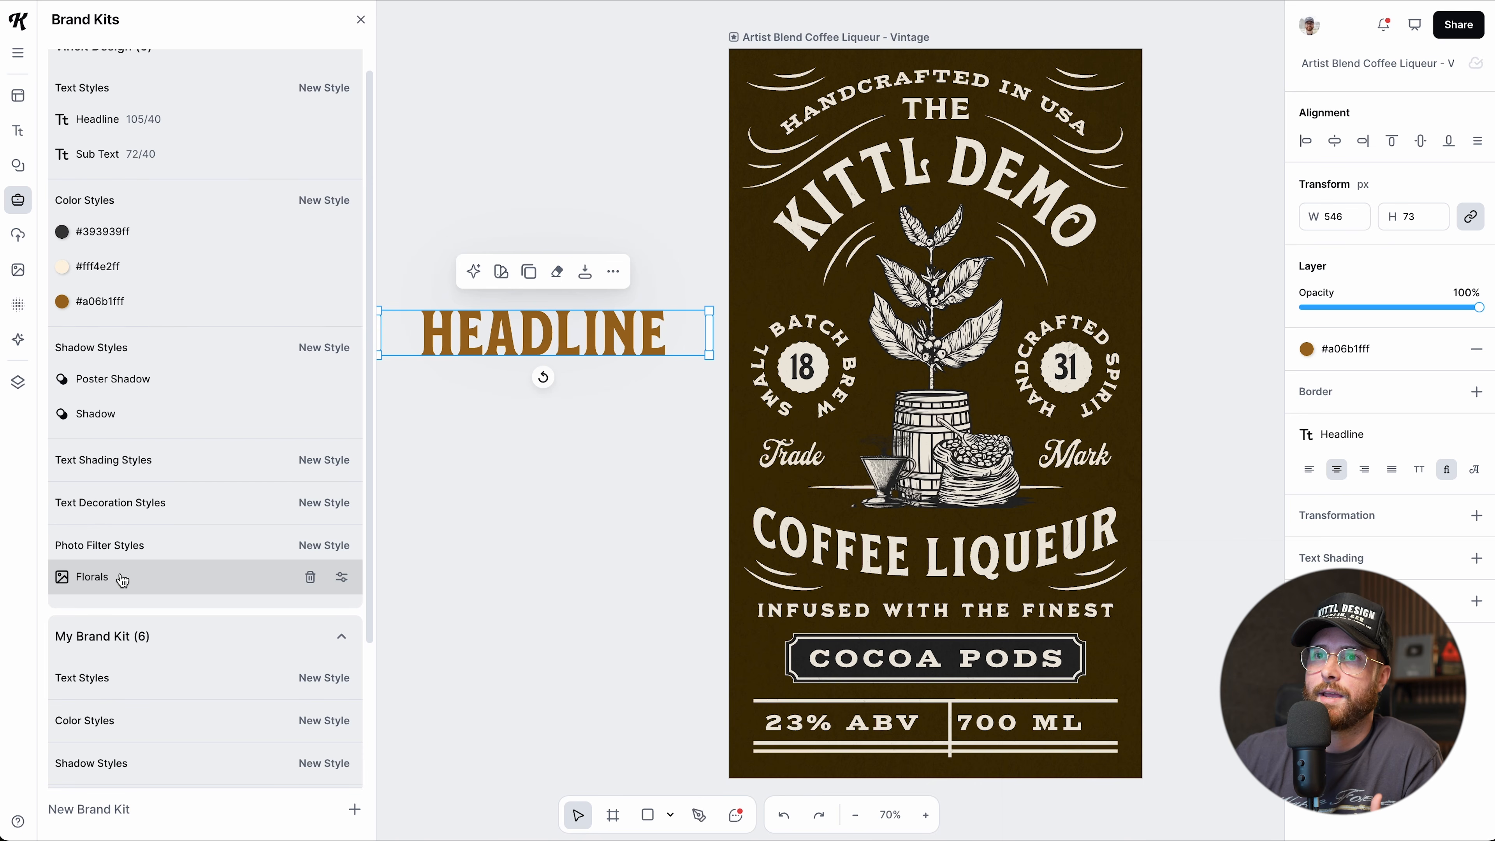
pyautogui.scroll(1, 135, 565)
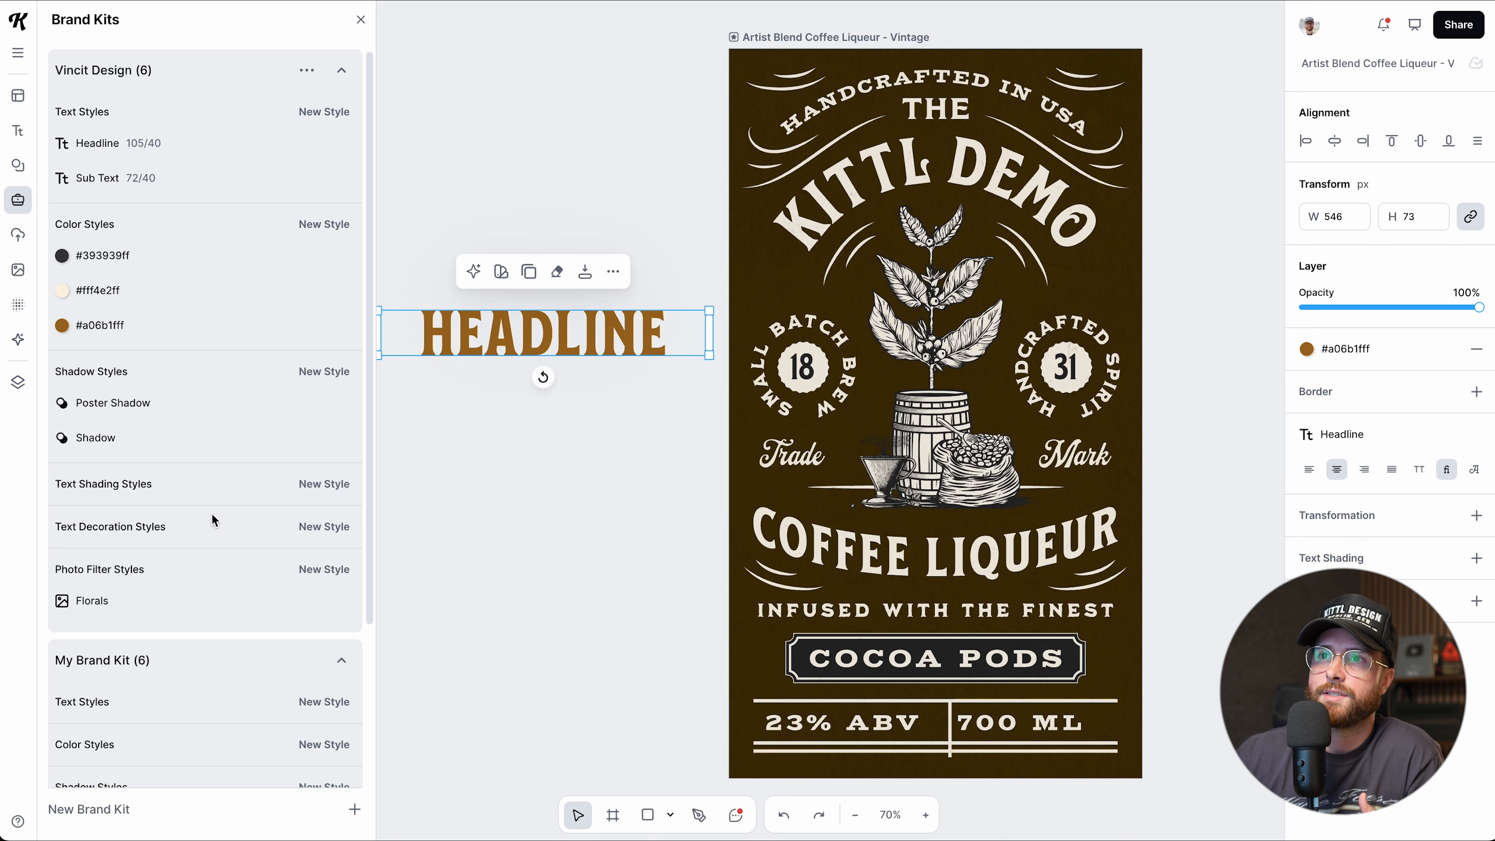
# Add a black Text Shading style (offset 60, blur 15) to the kit, test it on HEADLINE, then remove it.
pyautogui.click(316, 492)
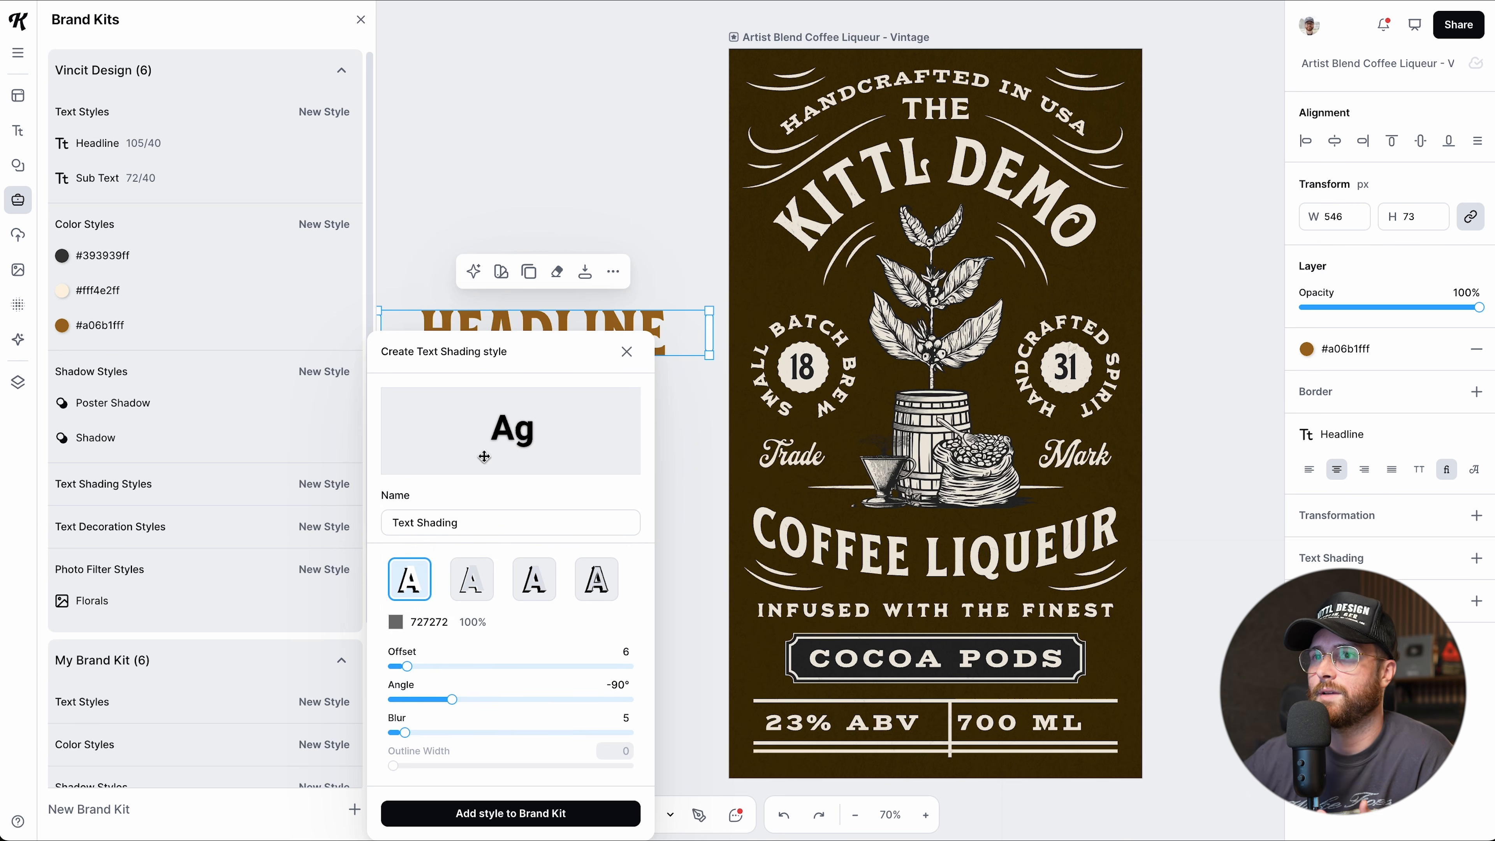
pyautogui.click(398, 624)
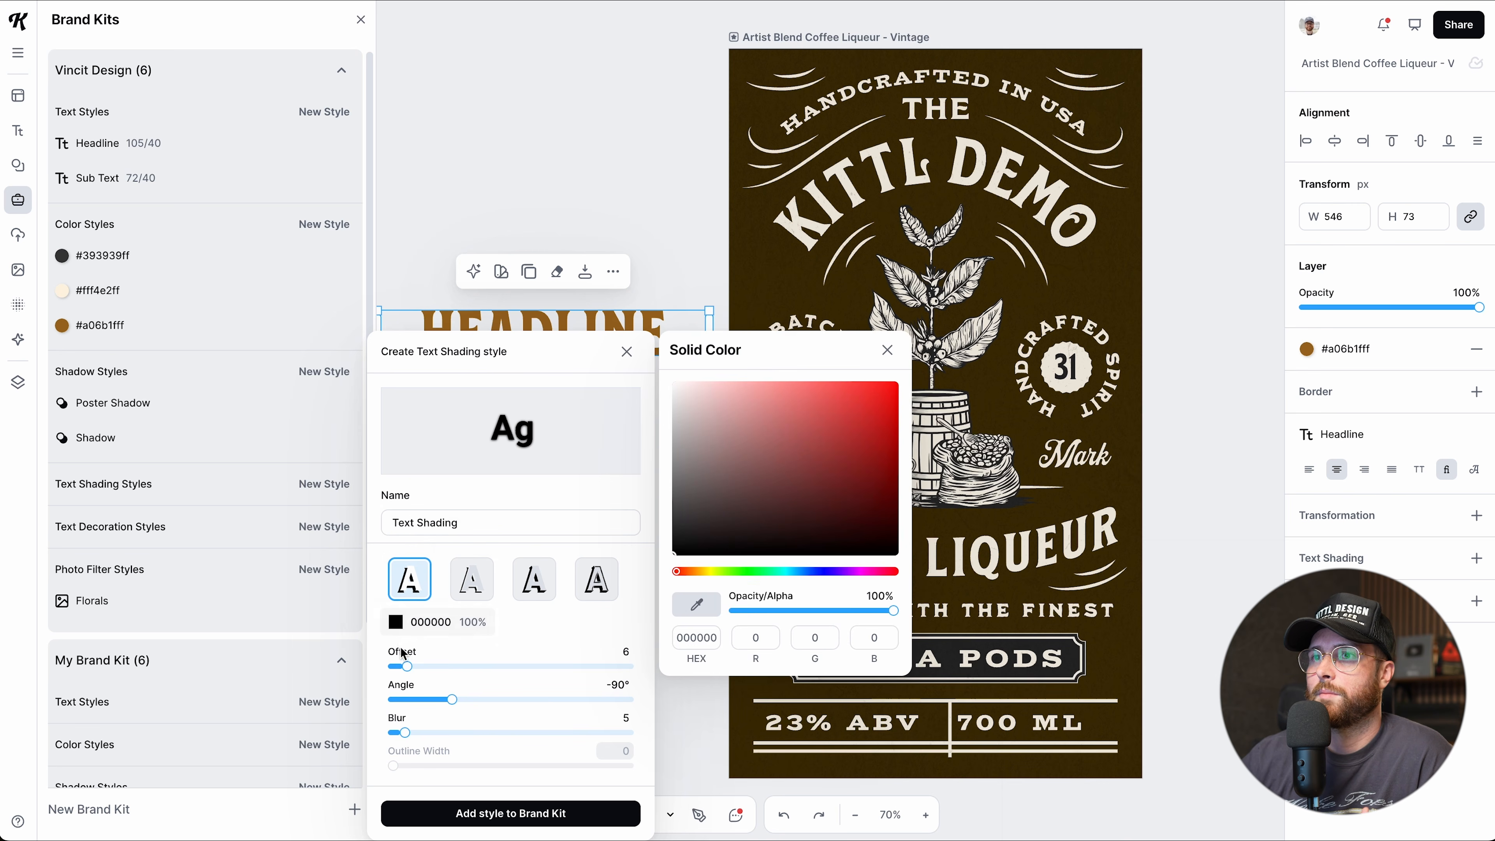
pyautogui.moveTo(406, 663); pyautogui.dragTo(419, 665)
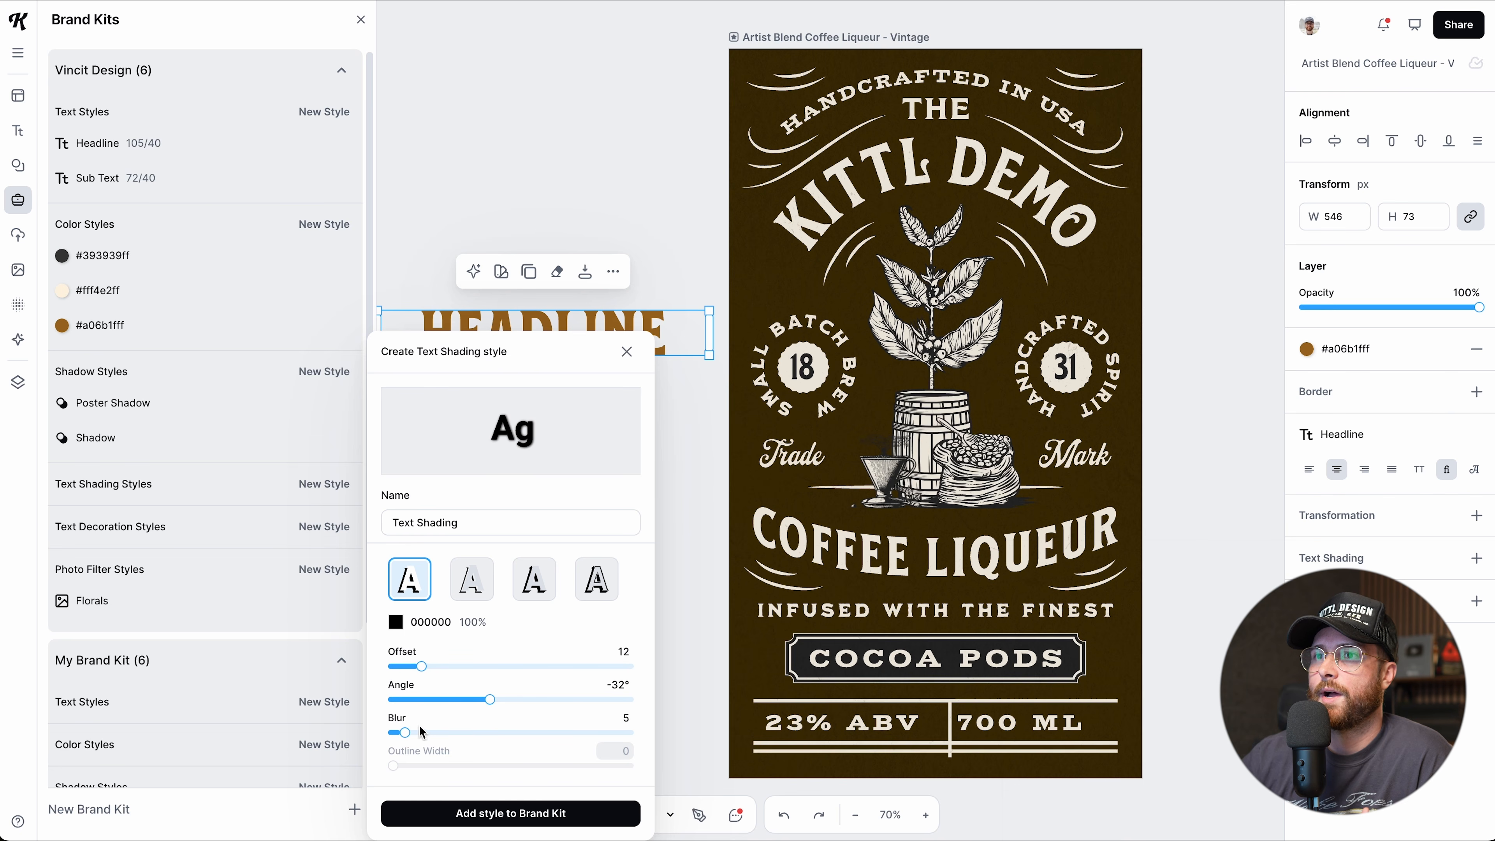
pyautogui.moveTo(409, 732)
pyautogui.mouseDown()
pyautogui.moveTo(550, 733)
pyautogui.moveTo(413, 732)
pyautogui.mouseUp()
pyautogui.moveTo(422, 666); pyautogui.dragTo(551, 671)
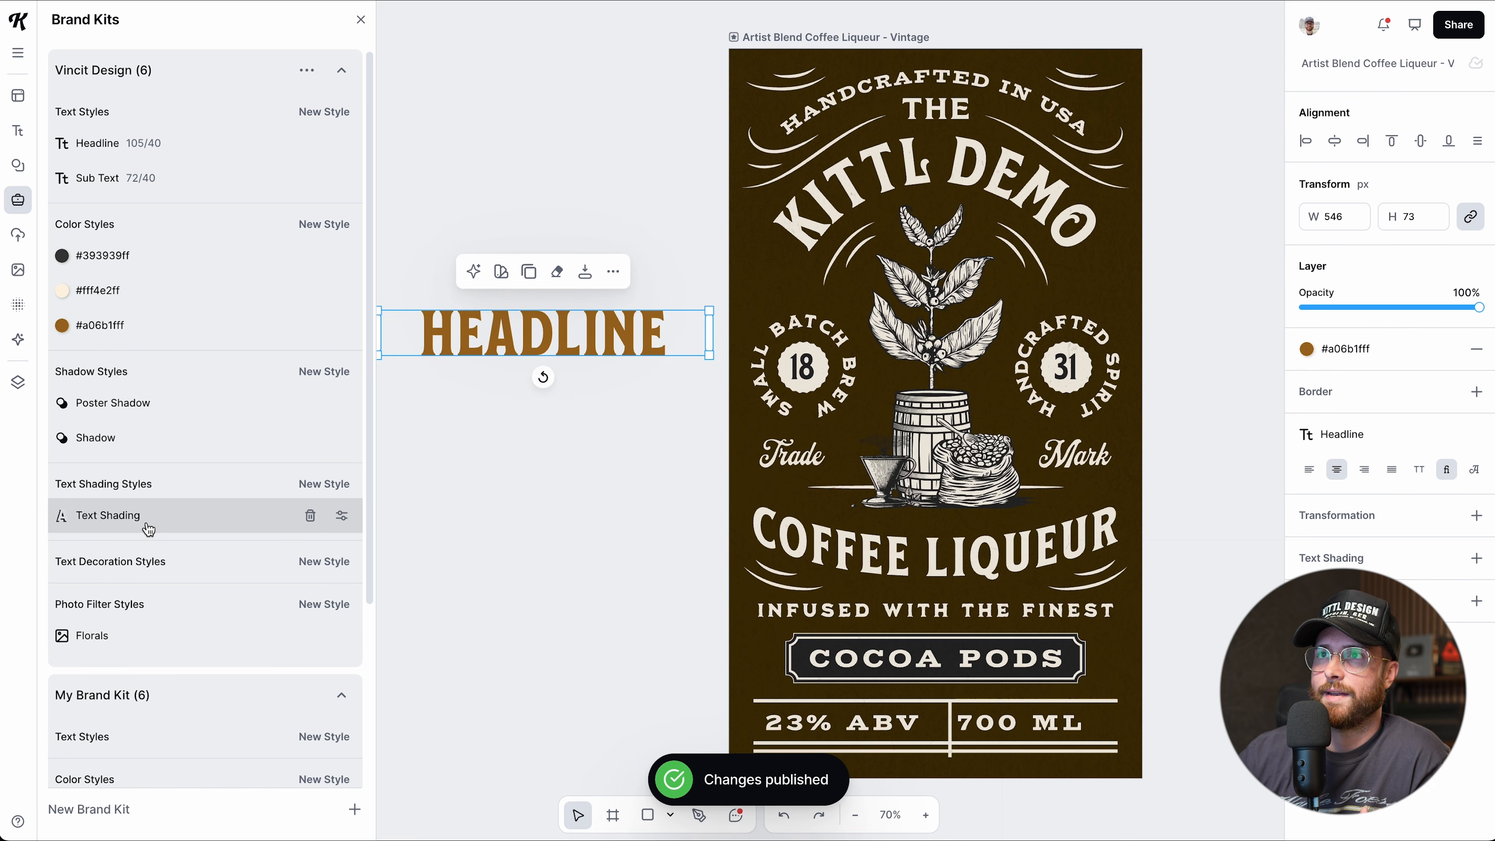
pyautogui.click(117, 526)
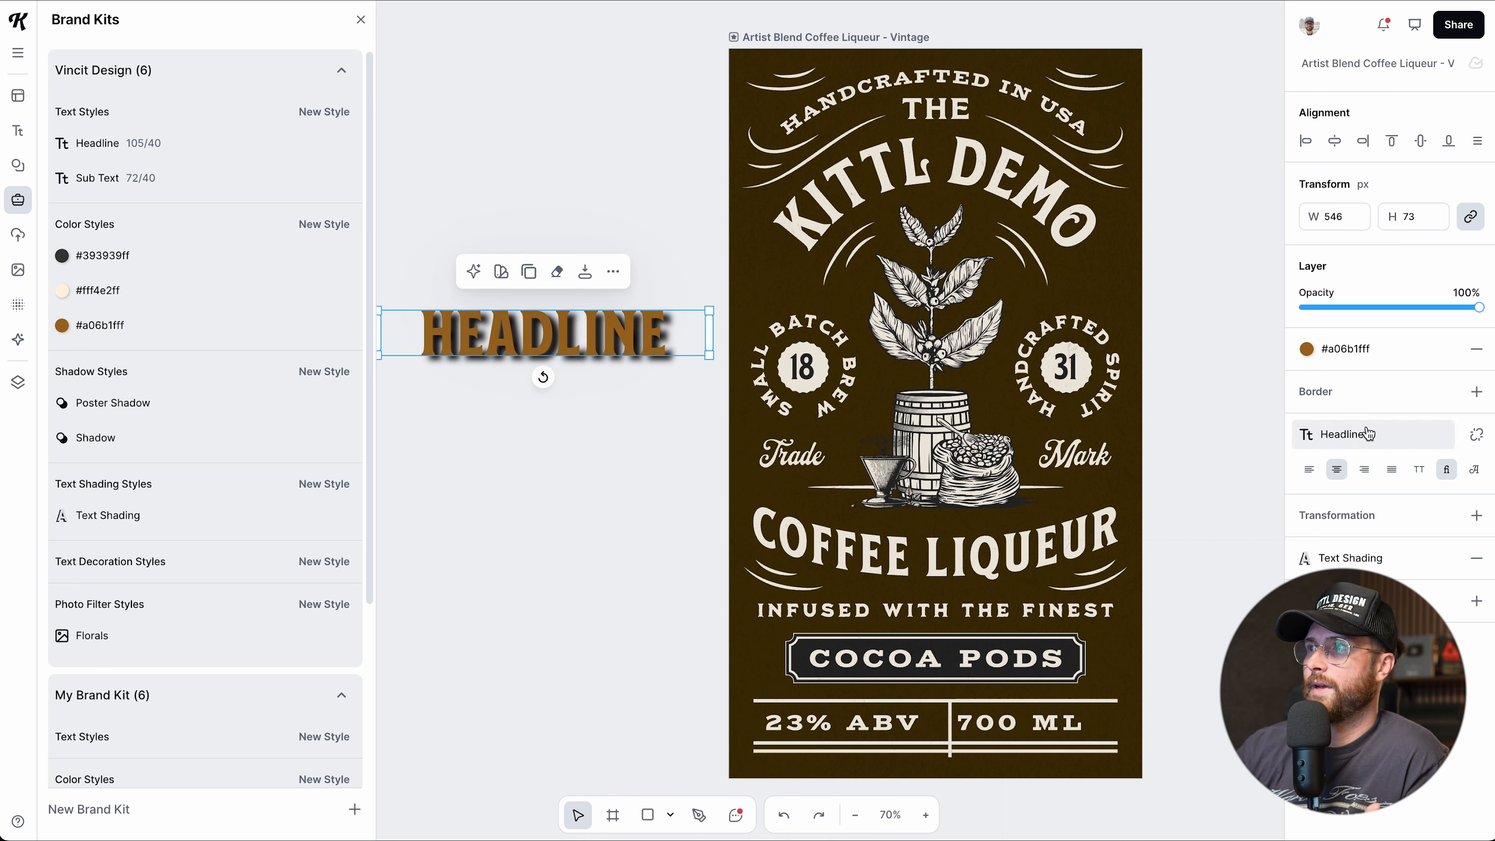
pyautogui.click(1474, 563)
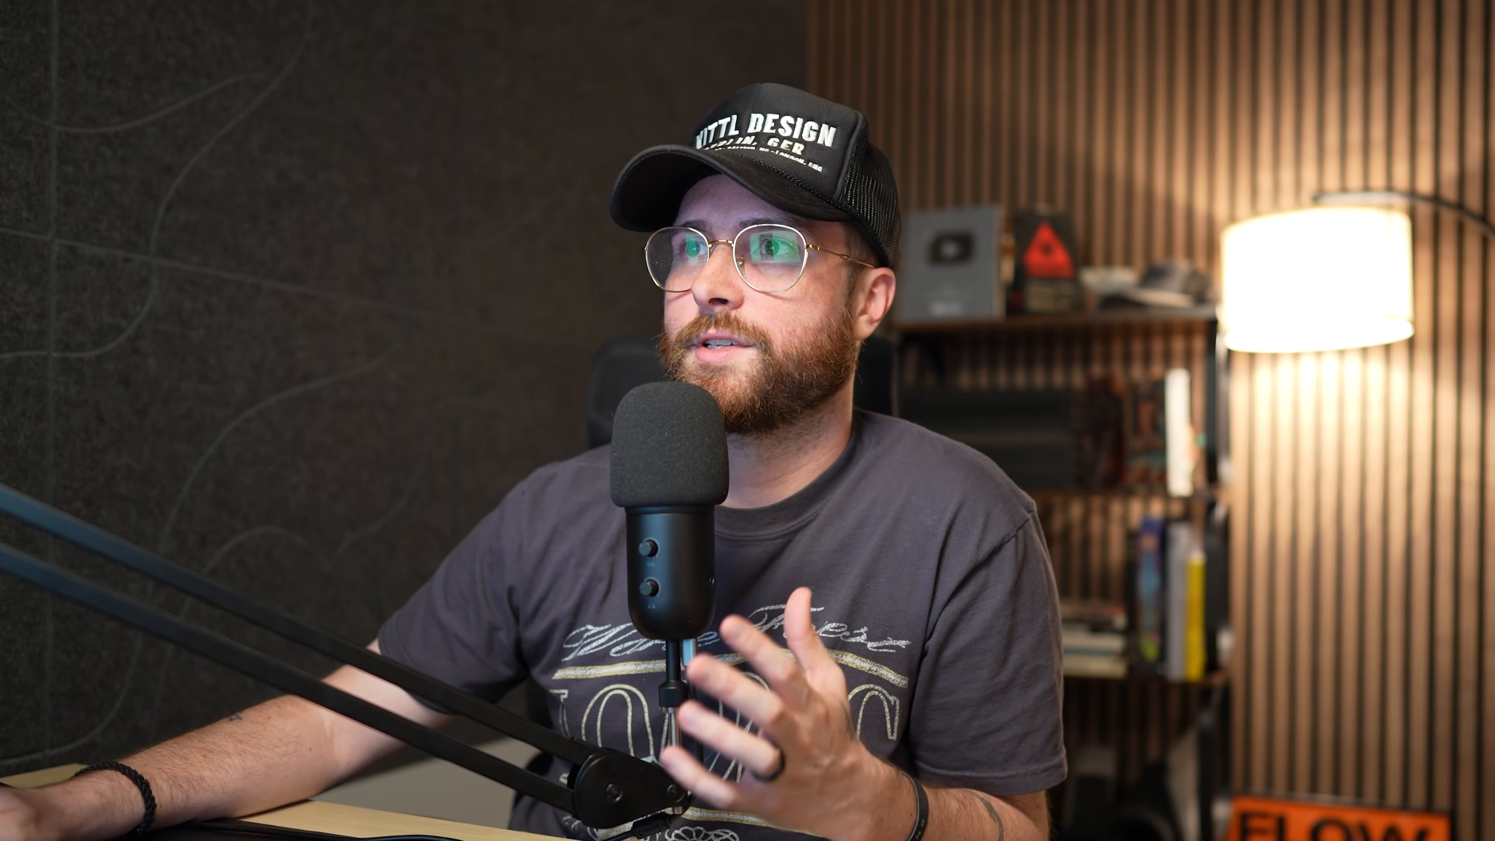
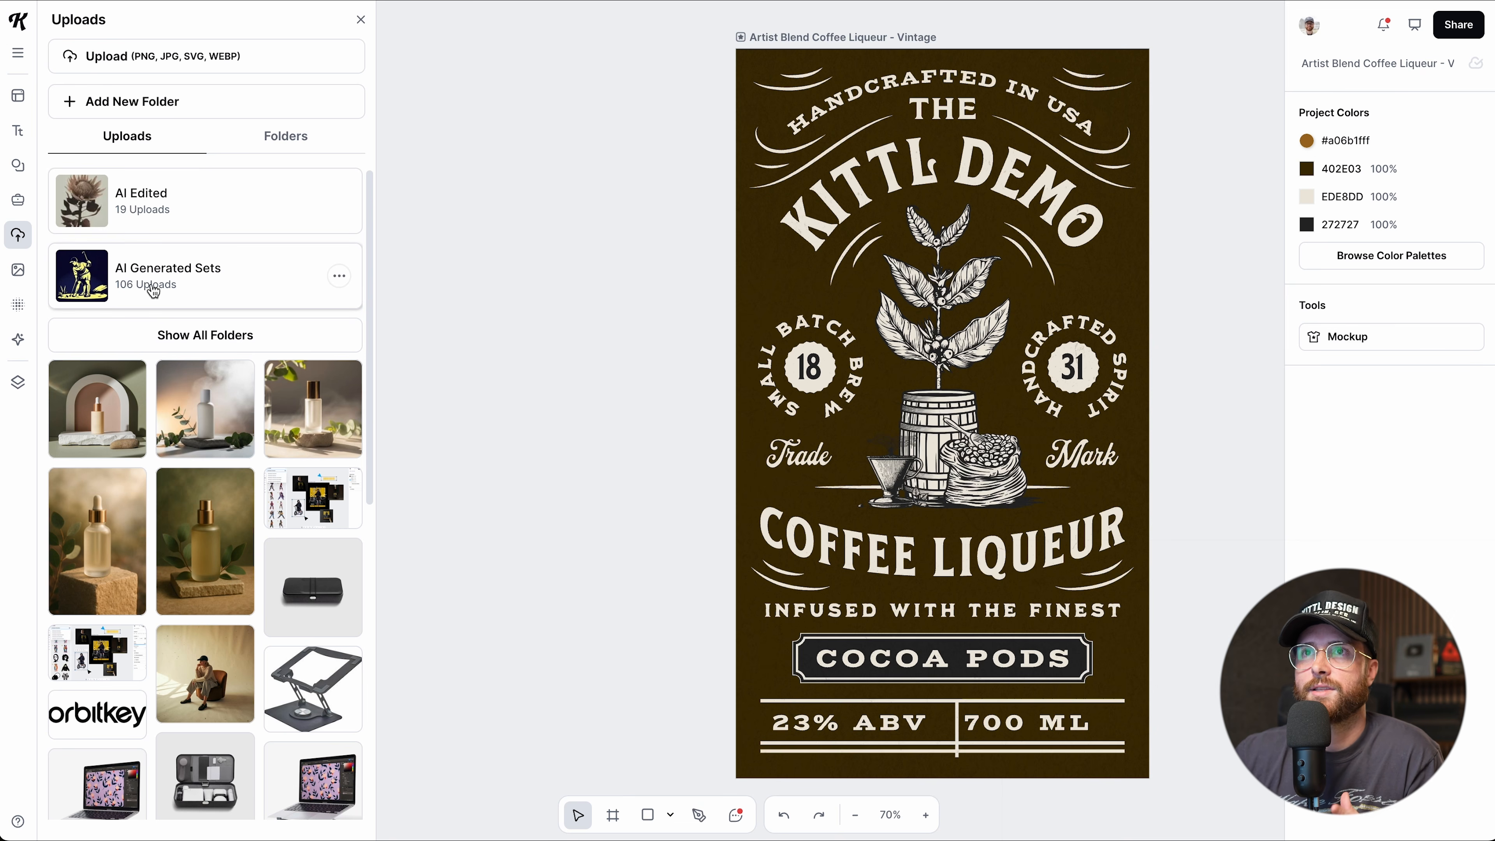
# Check the first uploaded image's options, then open the Mockups upload folder.
pyautogui.scroll(-3, 244, 469)
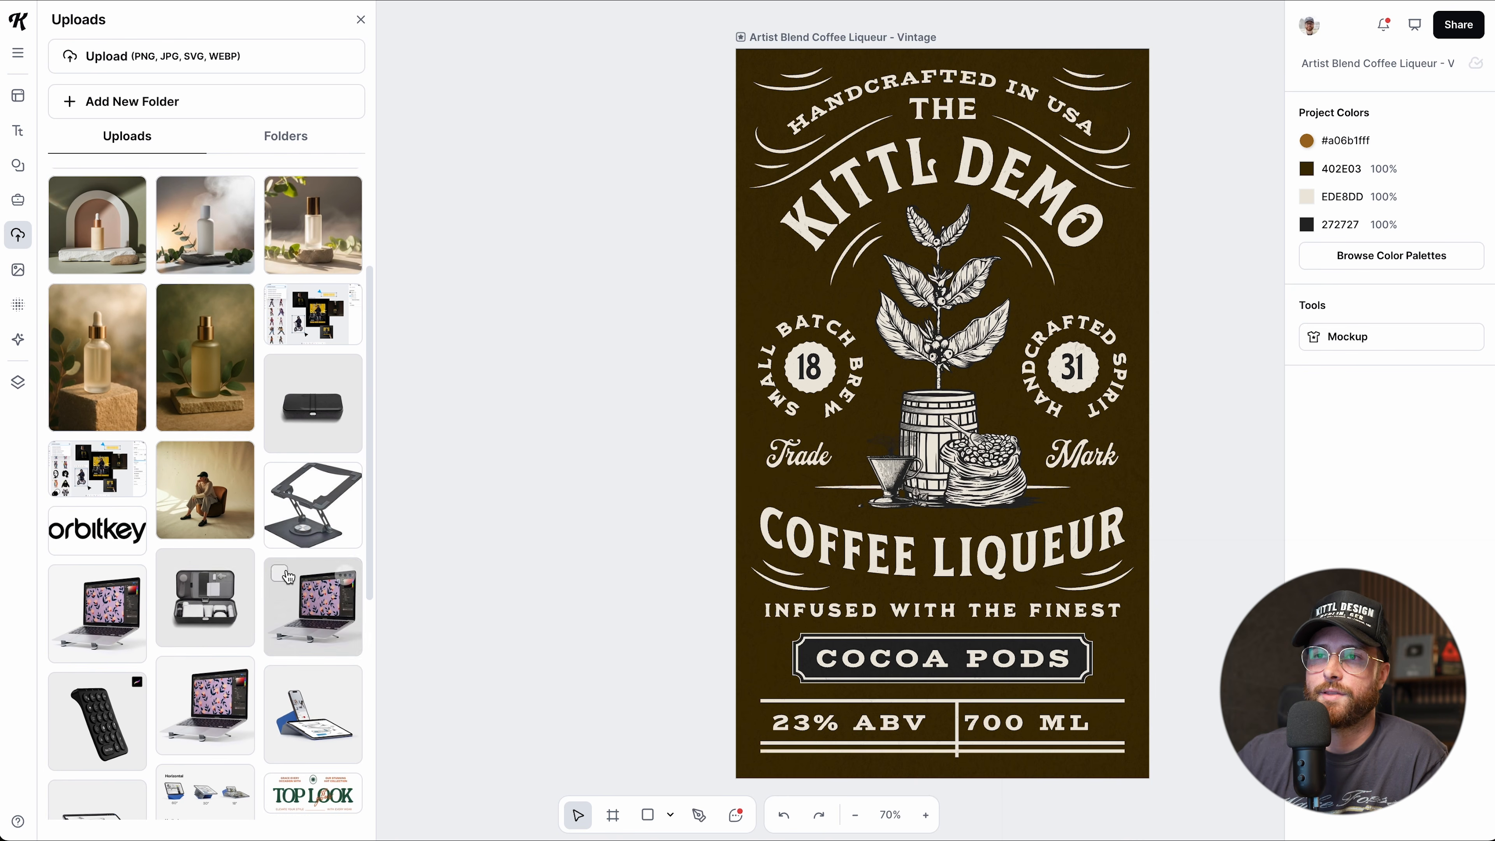
pyautogui.scroll(3, 284, 577)
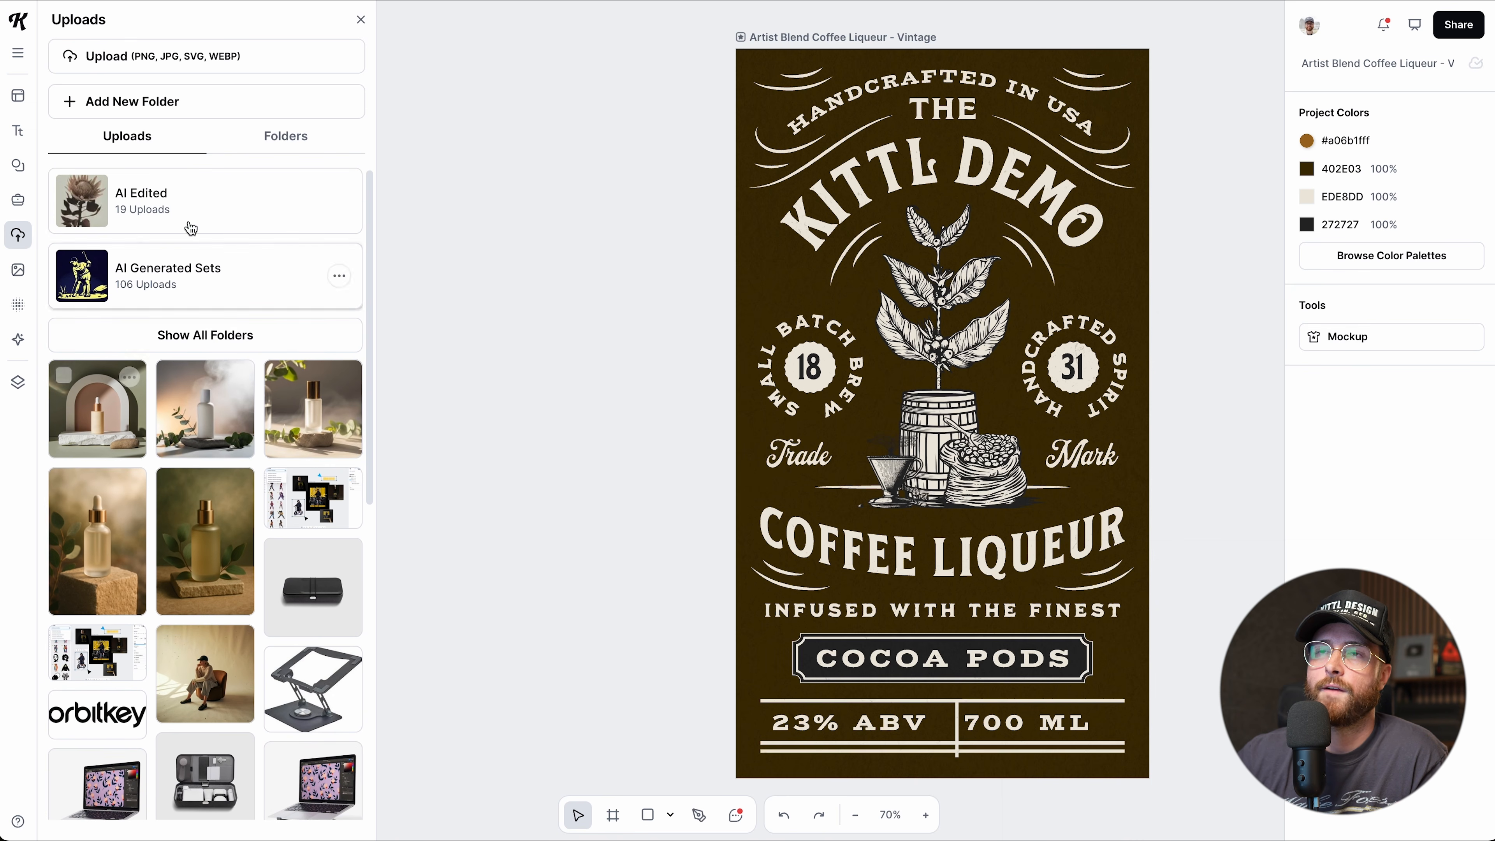
pyautogui.click(130, 381)
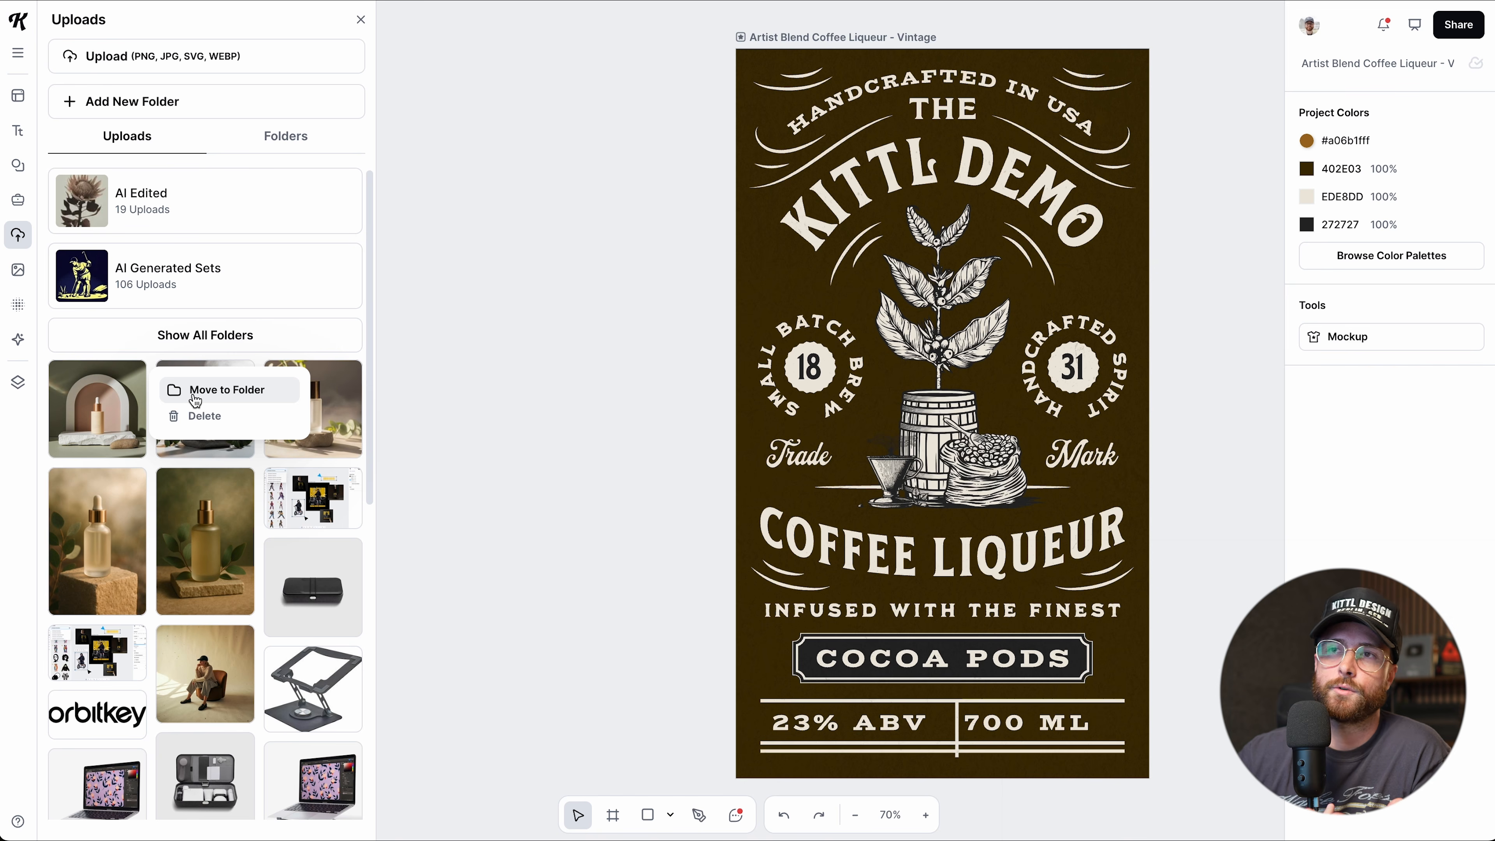
pyautogui.click(126, 381)
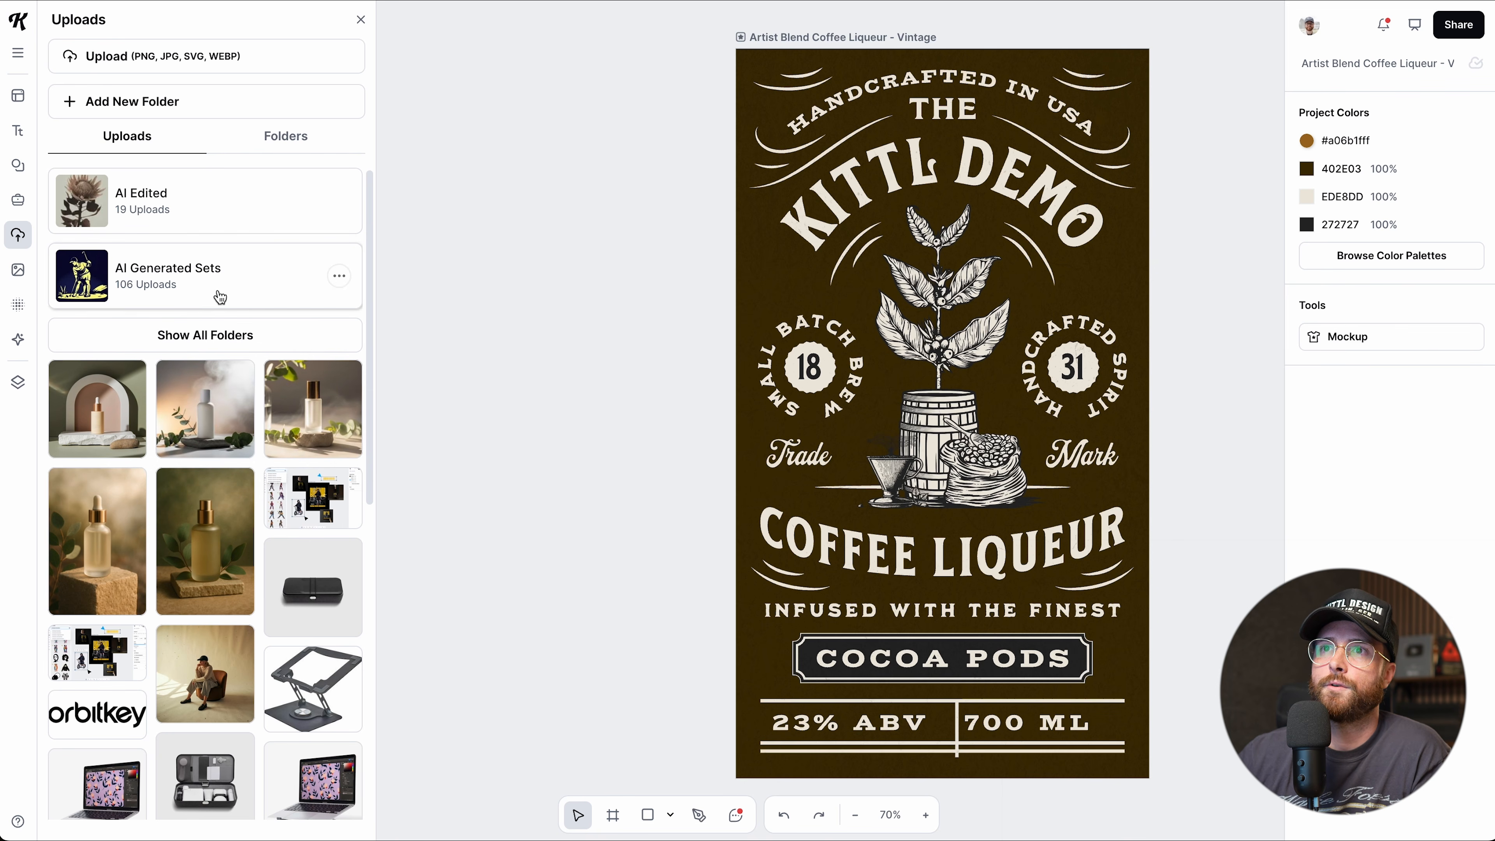
pyautogui.click(194, 333)
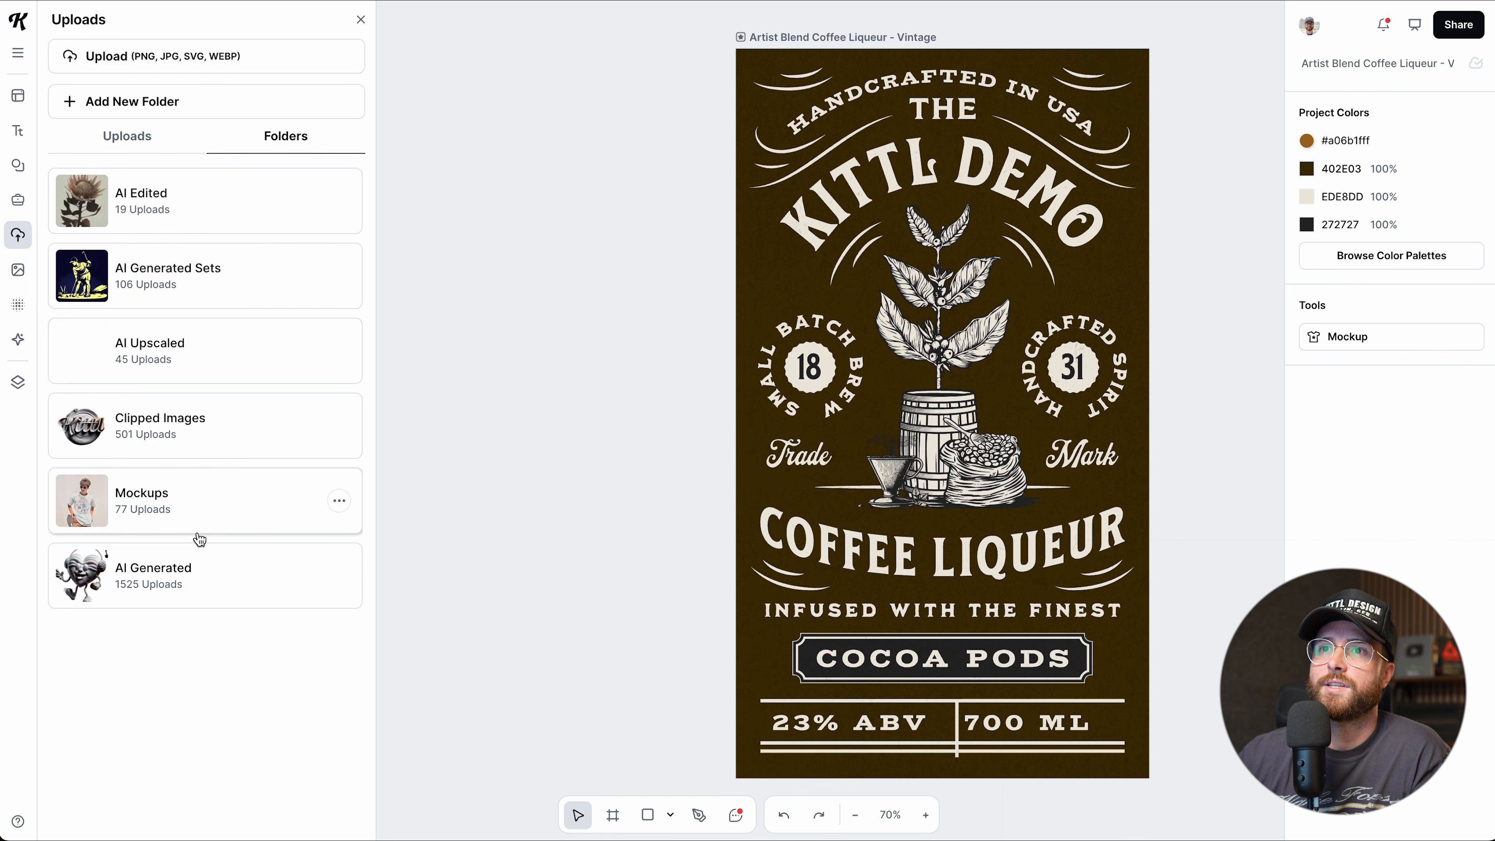
pyautogui.click(134, 503)
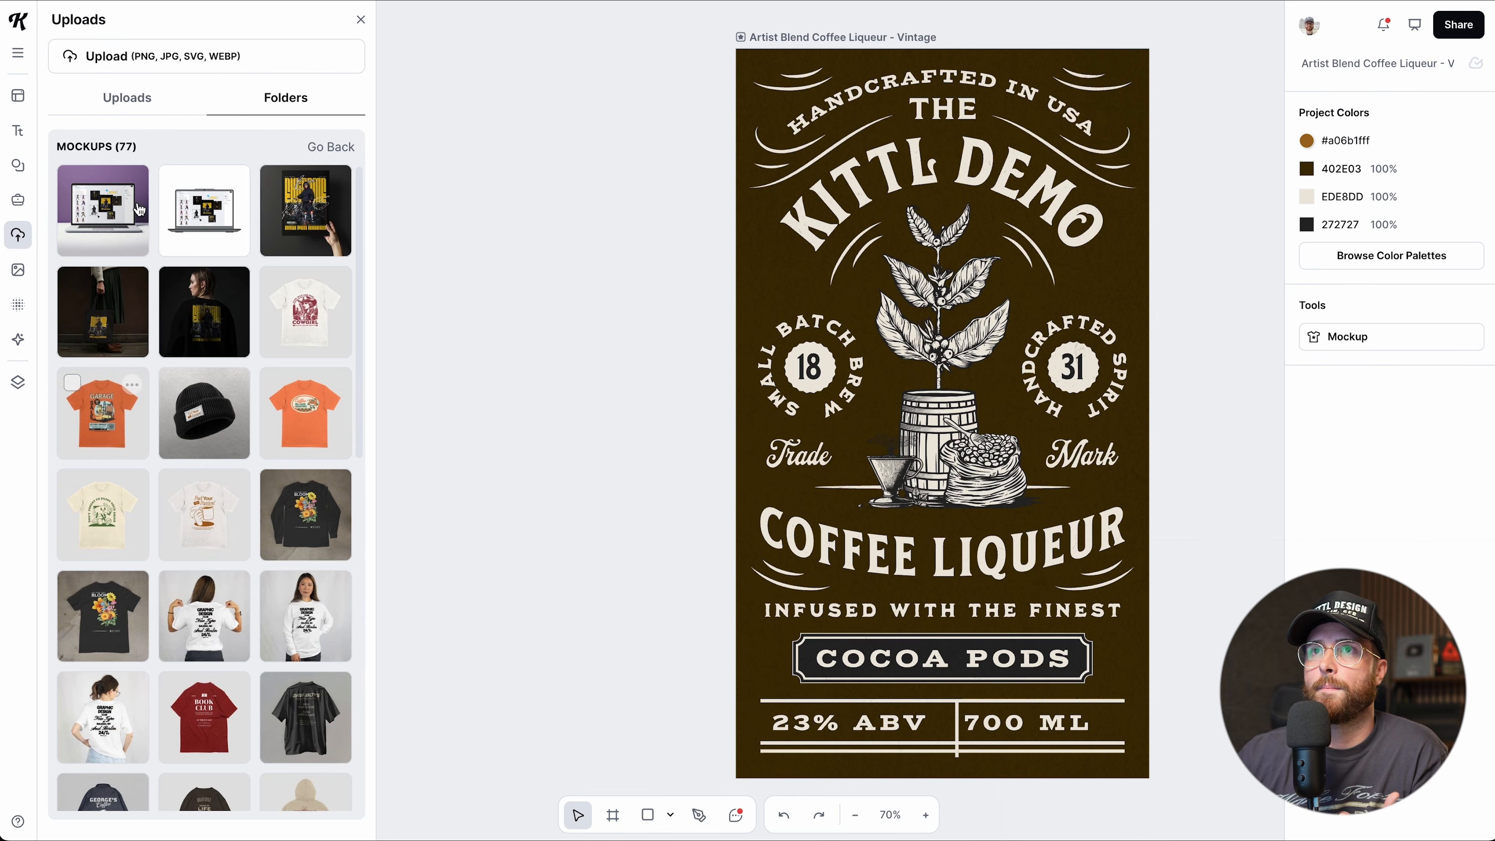
# Look through the AI Generated Sets folder and return to the main uploads view.
pyautogui.click(333, 150)
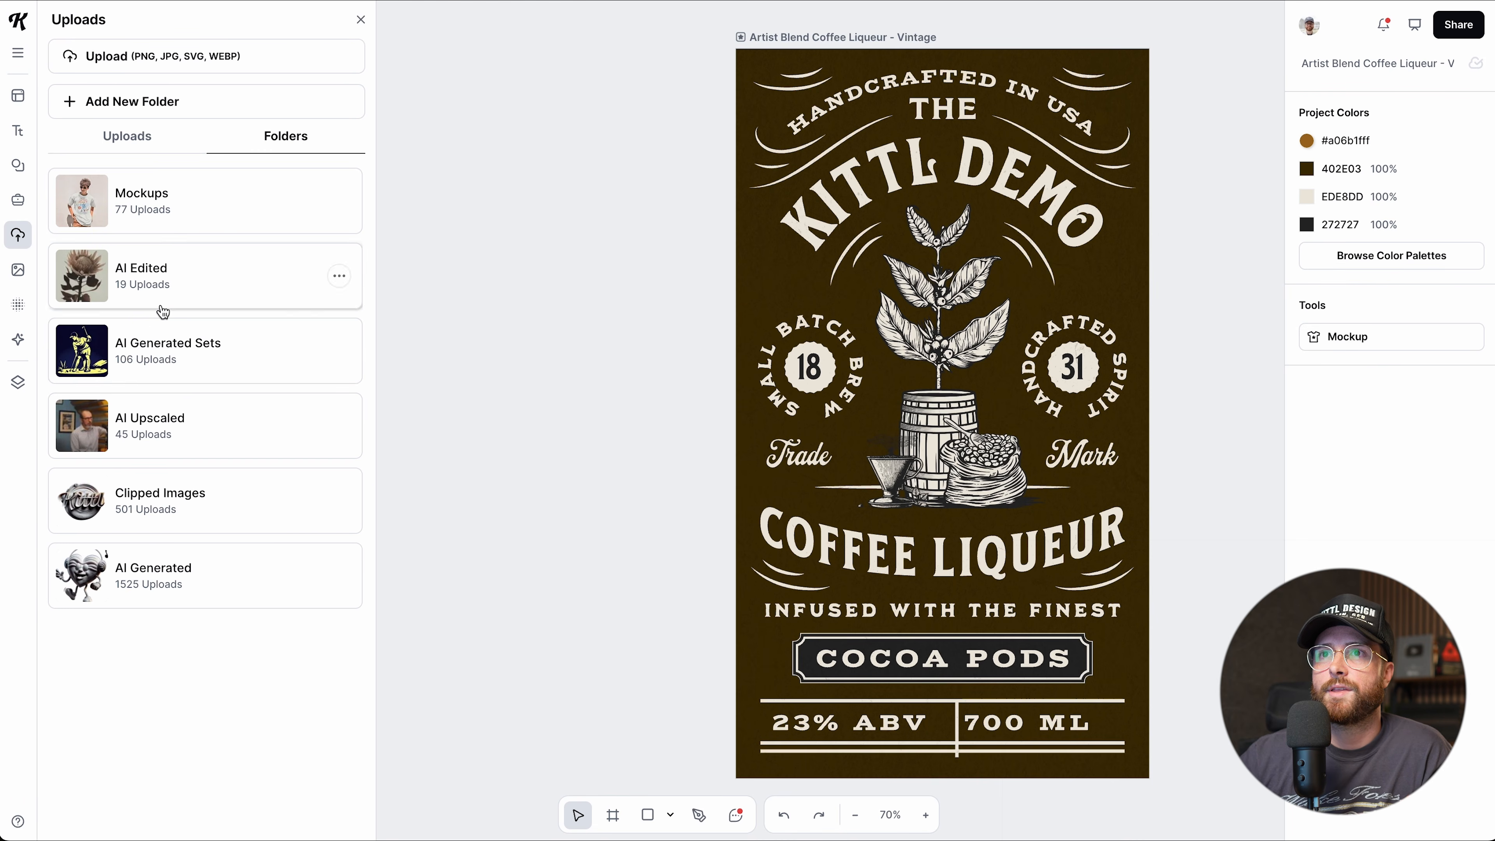
pyautogui.click(164, 358)
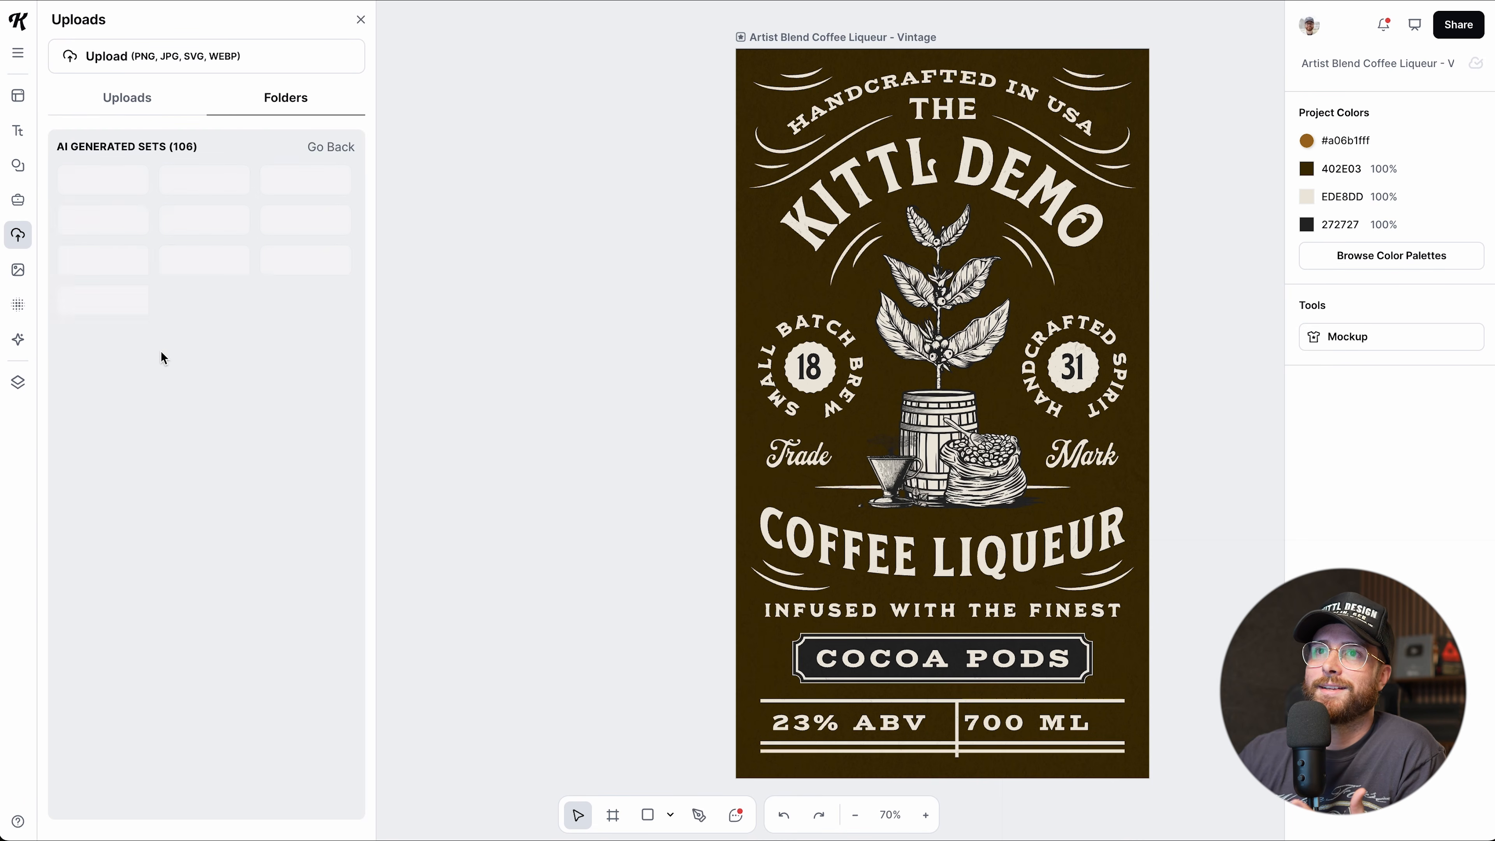
pyautogui.scroll(-5, 207, 569)
pyautogui.scroll(5, 208, 571)
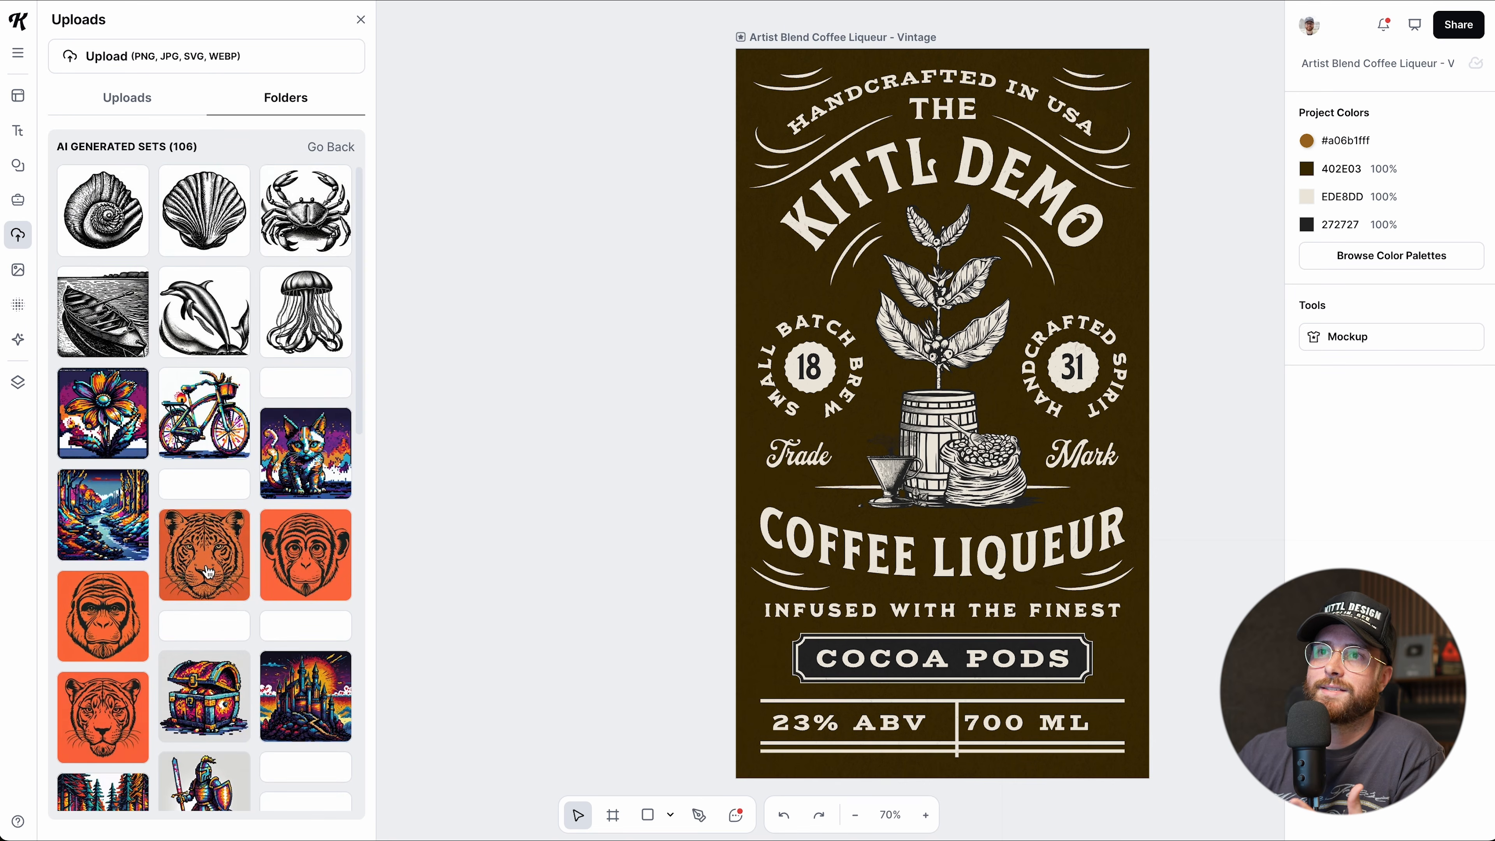
pyautogui.click(320, 147)
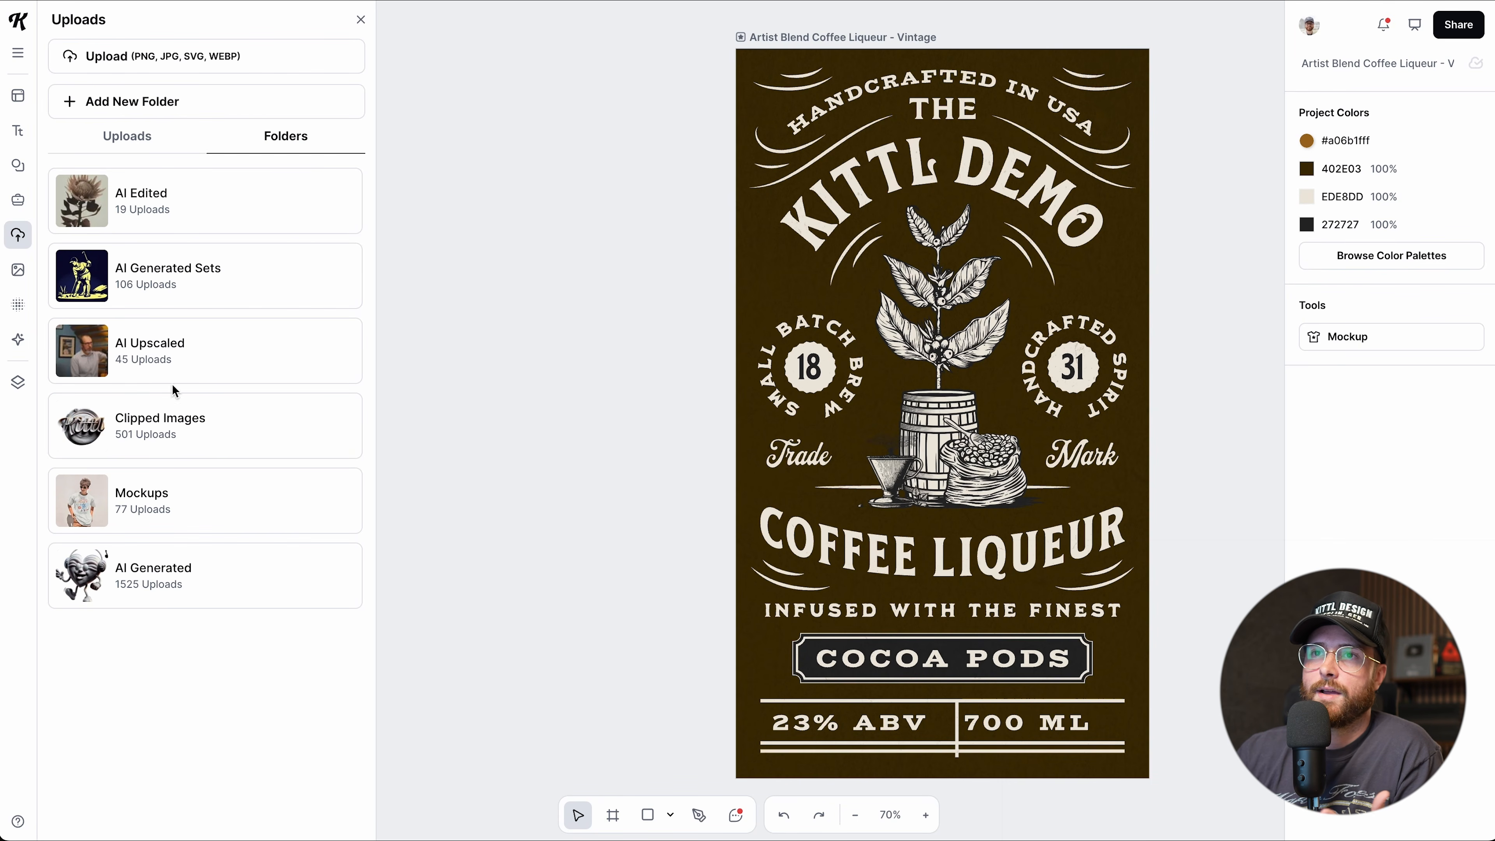
pyautogui.click(159, 144)
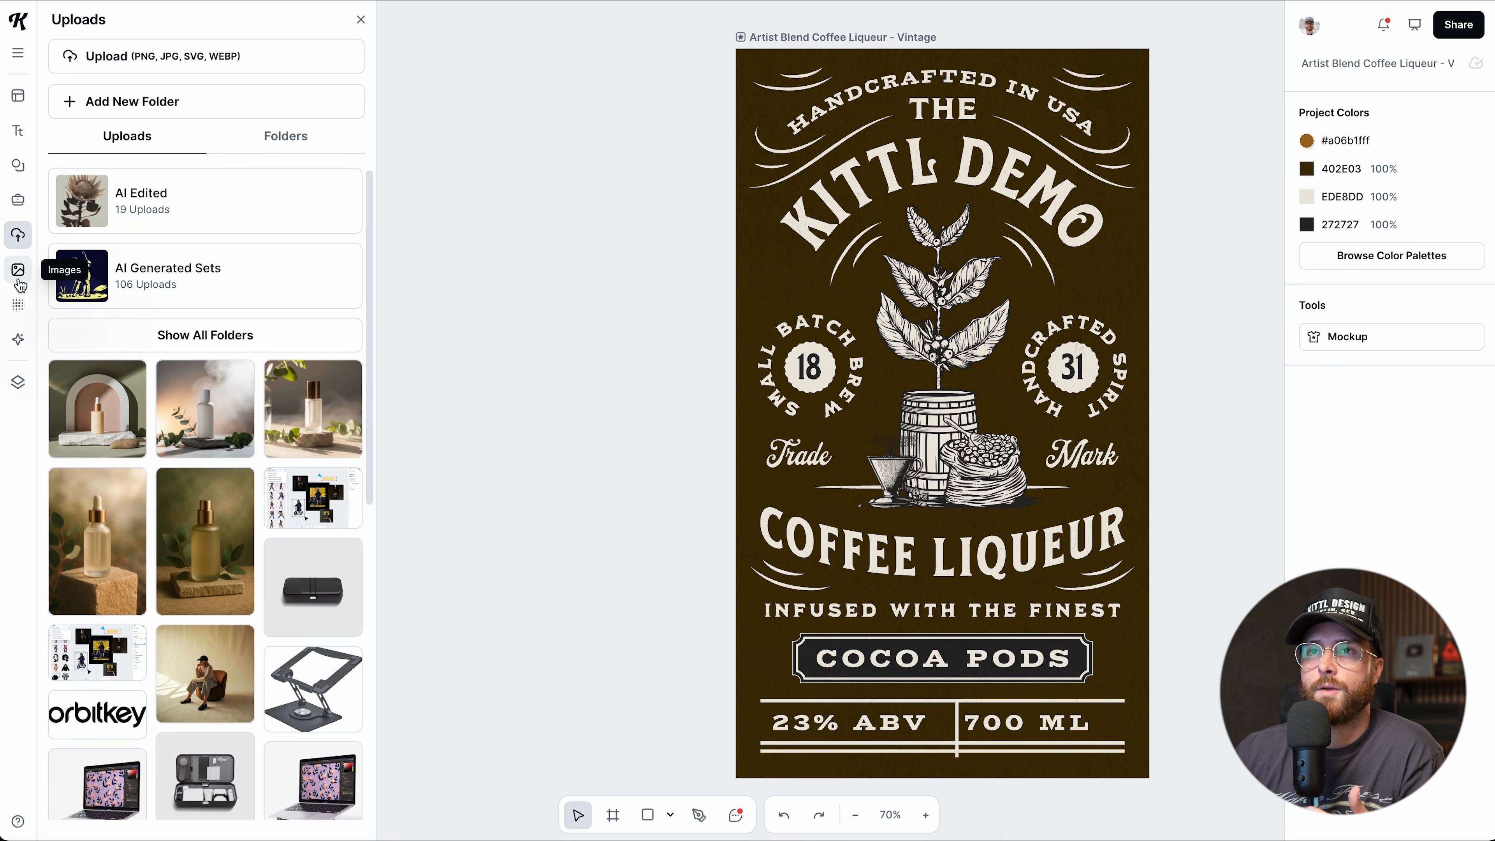
# Search the image library's photos for 'portrait', then switch to Kittl AI Images.
pyautogui.click(18, 272)
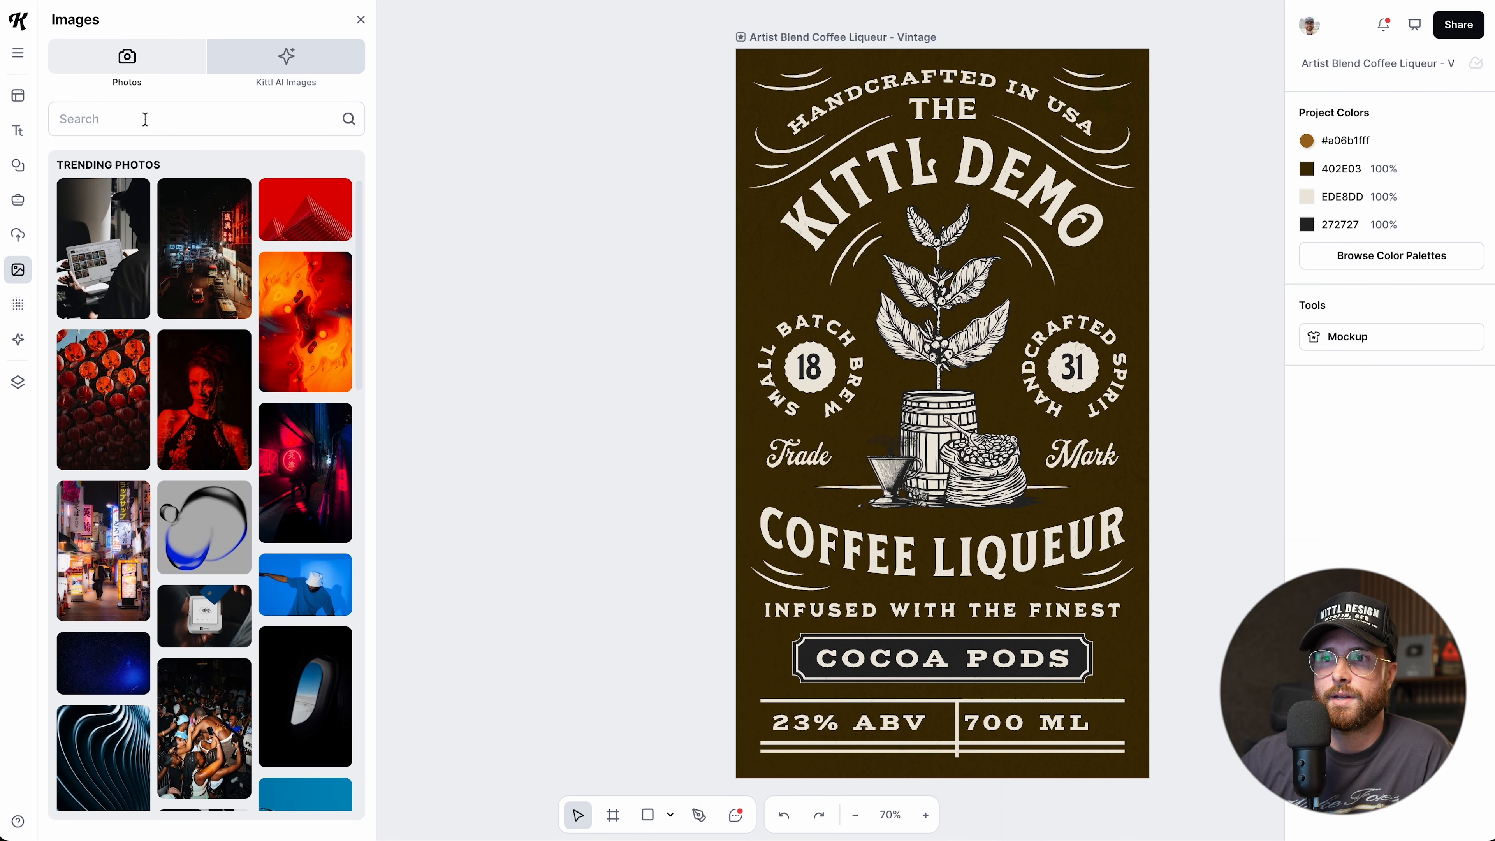
pyautogui.click(145, 119)
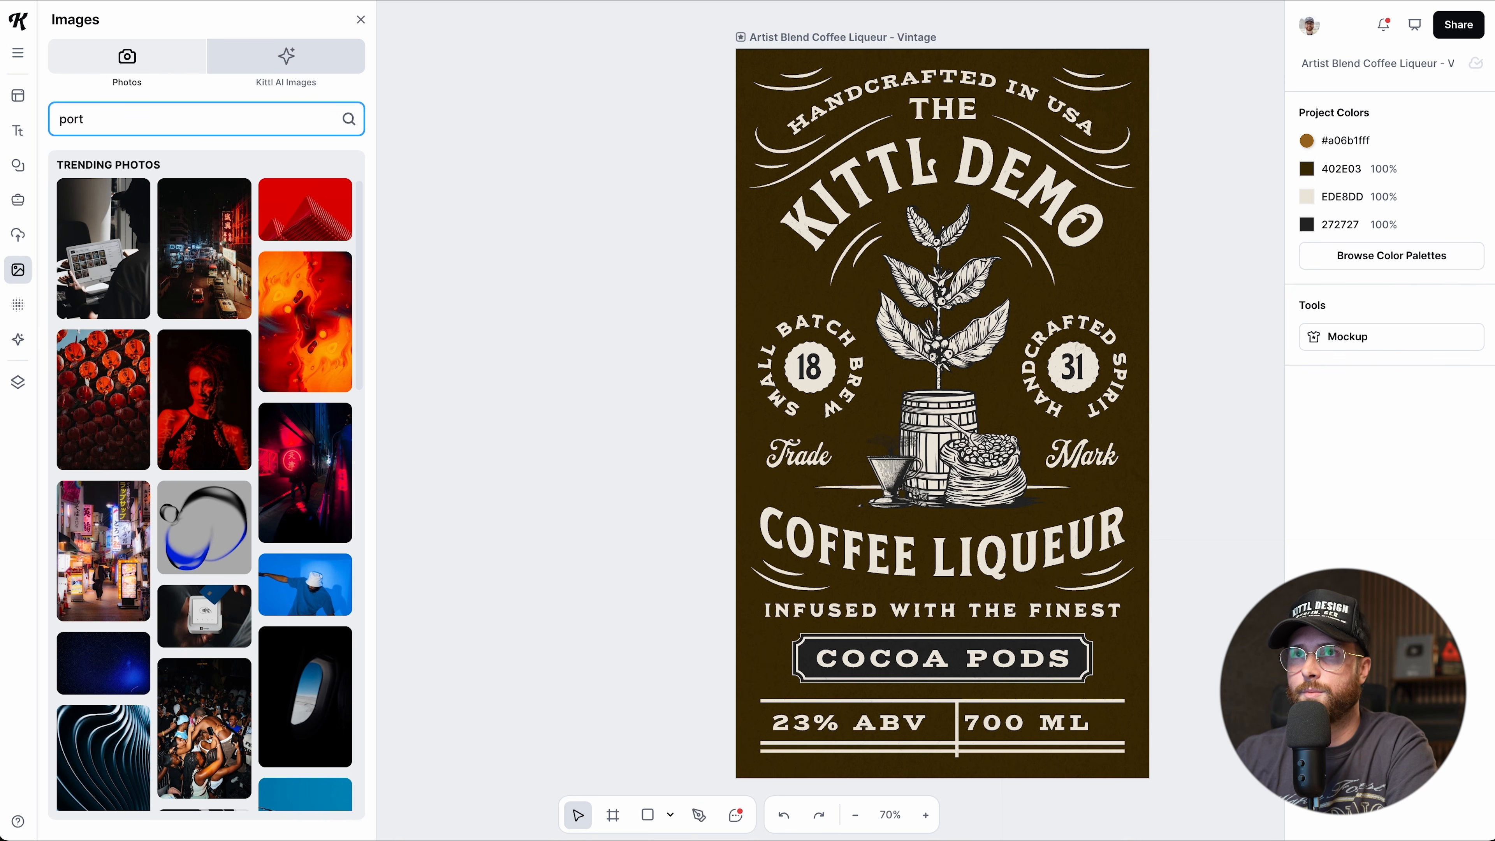
pyautogui.write('portrait')
pyautogui.press('Return')
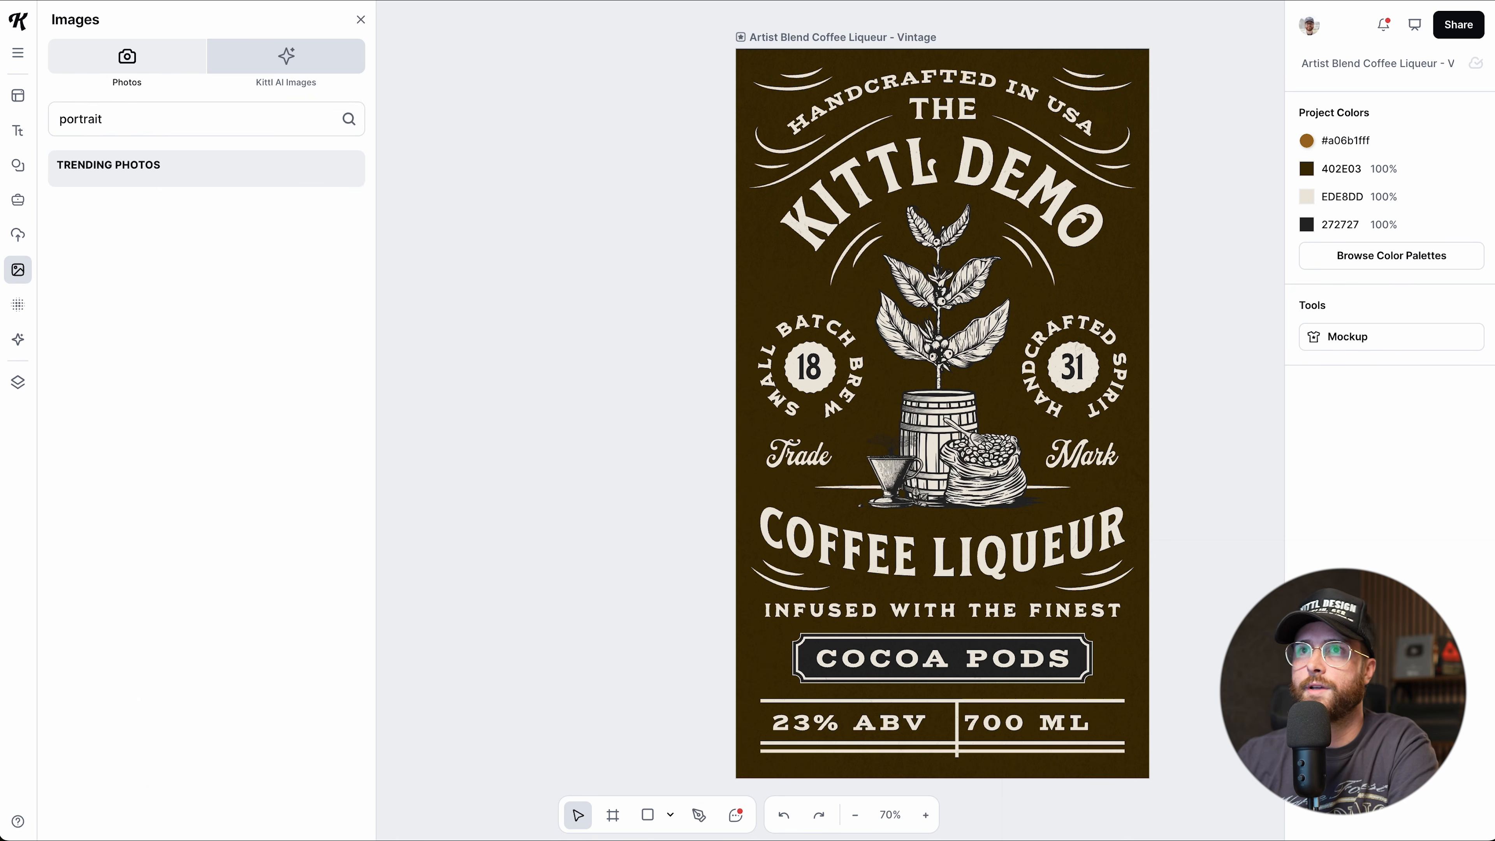
pyautogui.scroll(-3, 225, 510)
pyautogui.scroll(4, 225, 510)
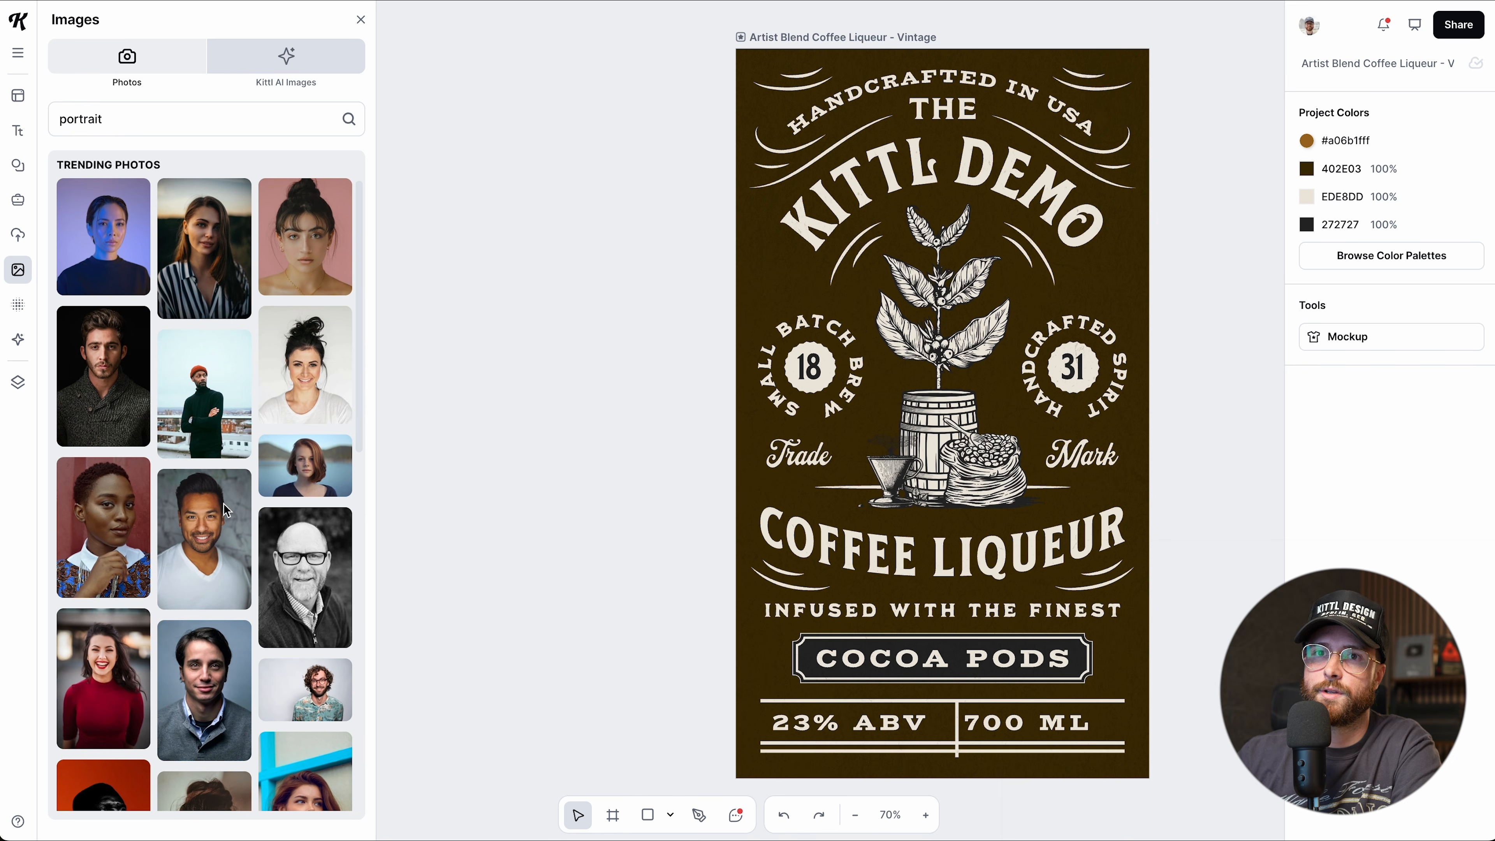
pyautogui.click(271, 72)
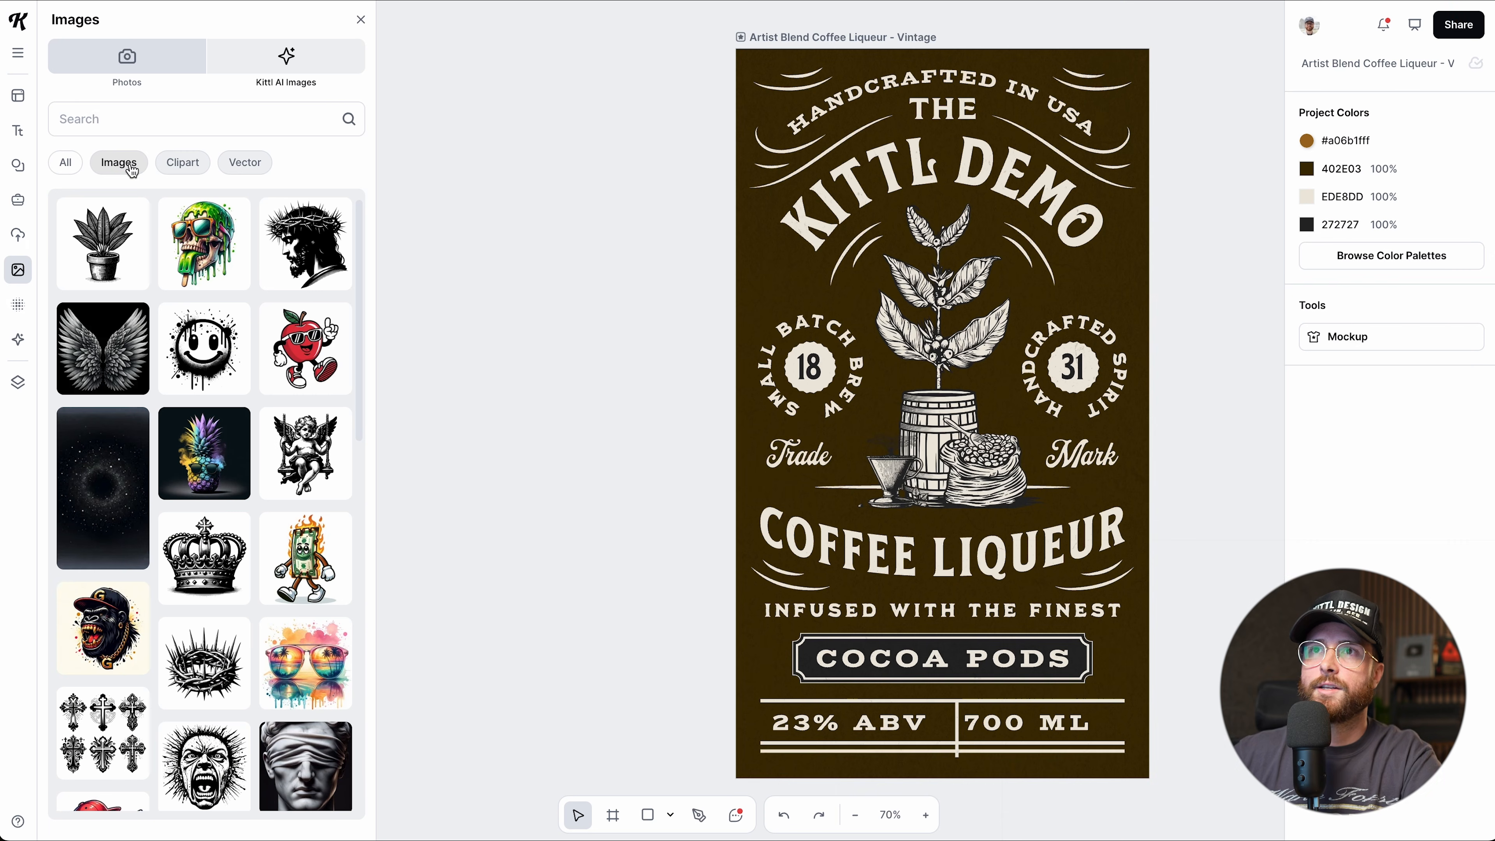
# Search the Kittl AI images for 'kawaii'.
pyautogui.click(182, 122)
pyautogui.write('kaw')
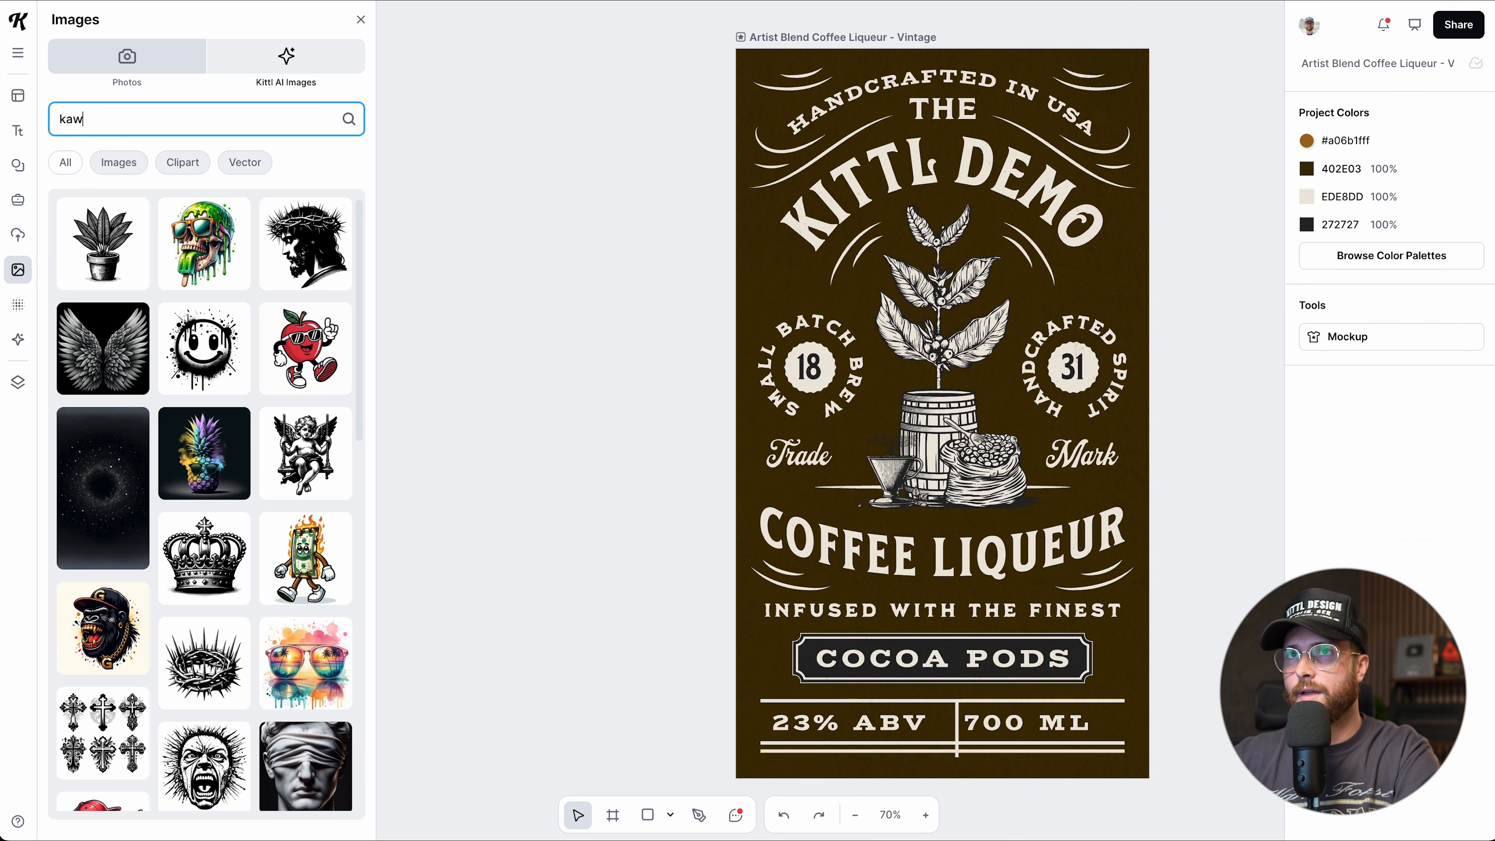
pyautogui.write('aii')
pyautogui.press('Return')
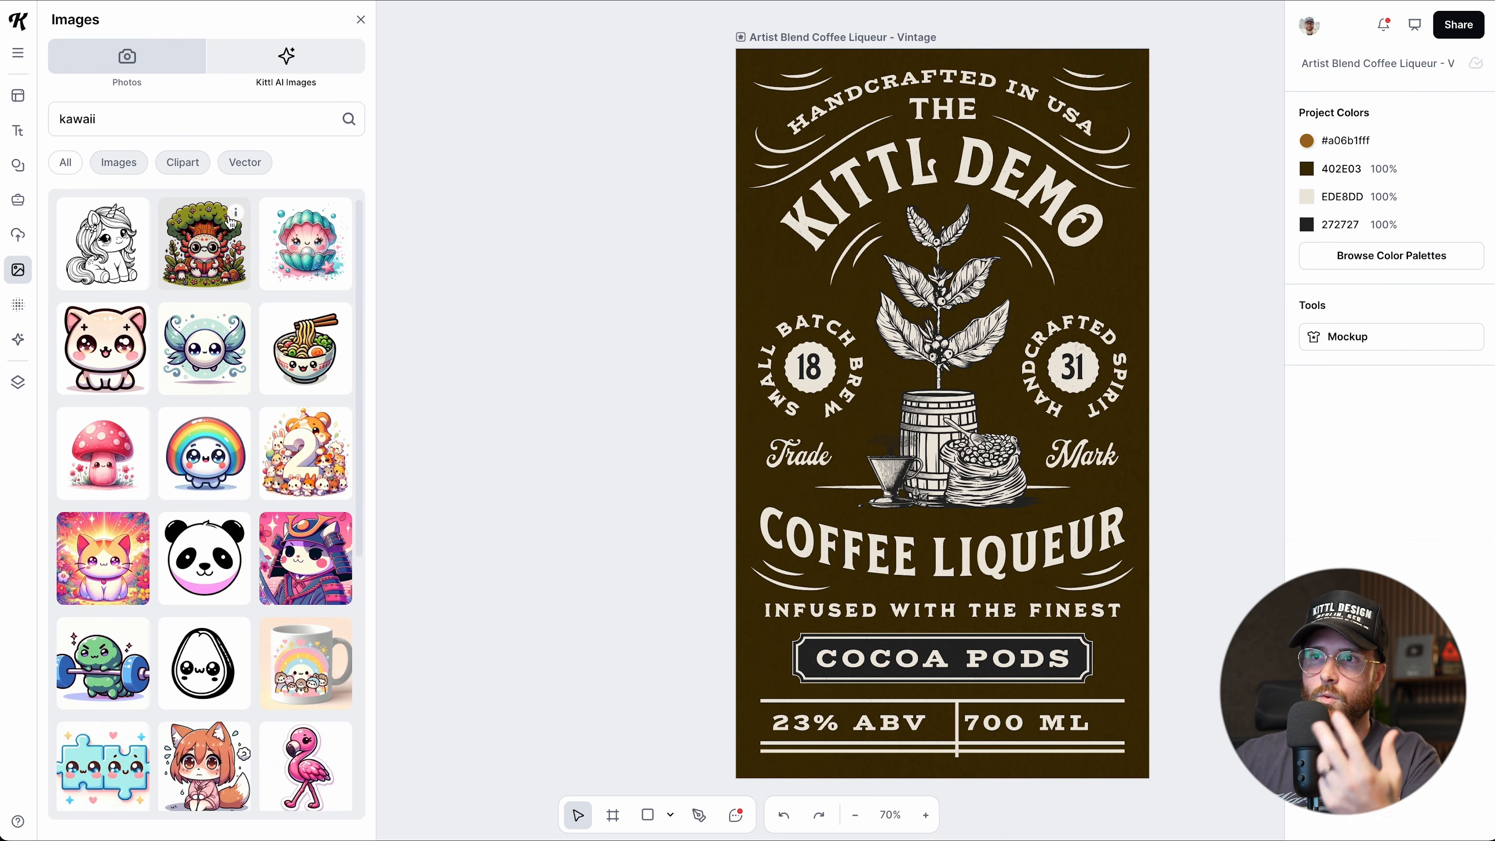
pyautogui.scroll(-5, 264, 430)
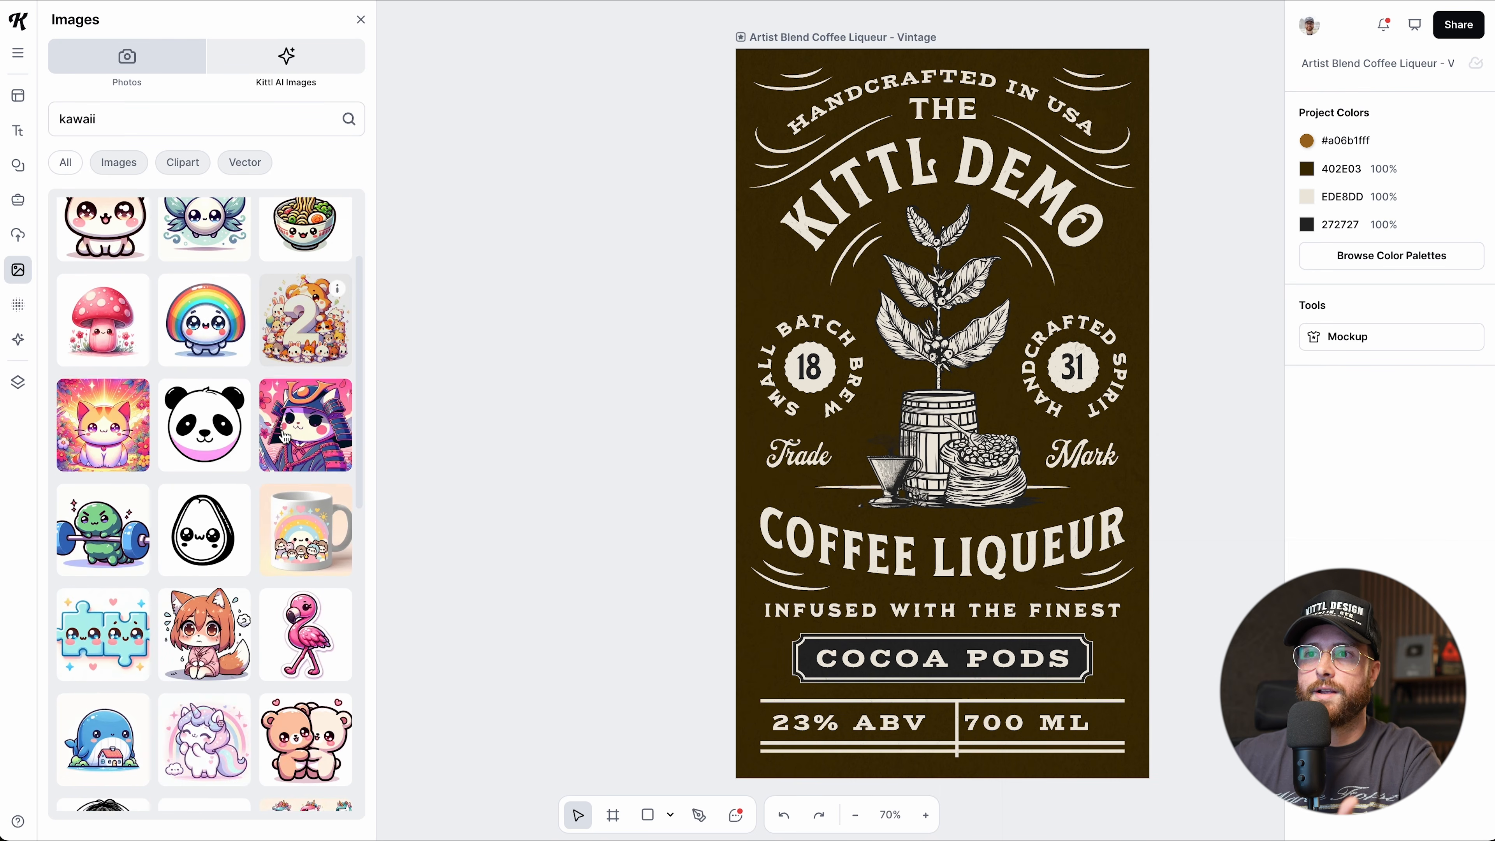
pyautogui.scroll(5, 285, 437)
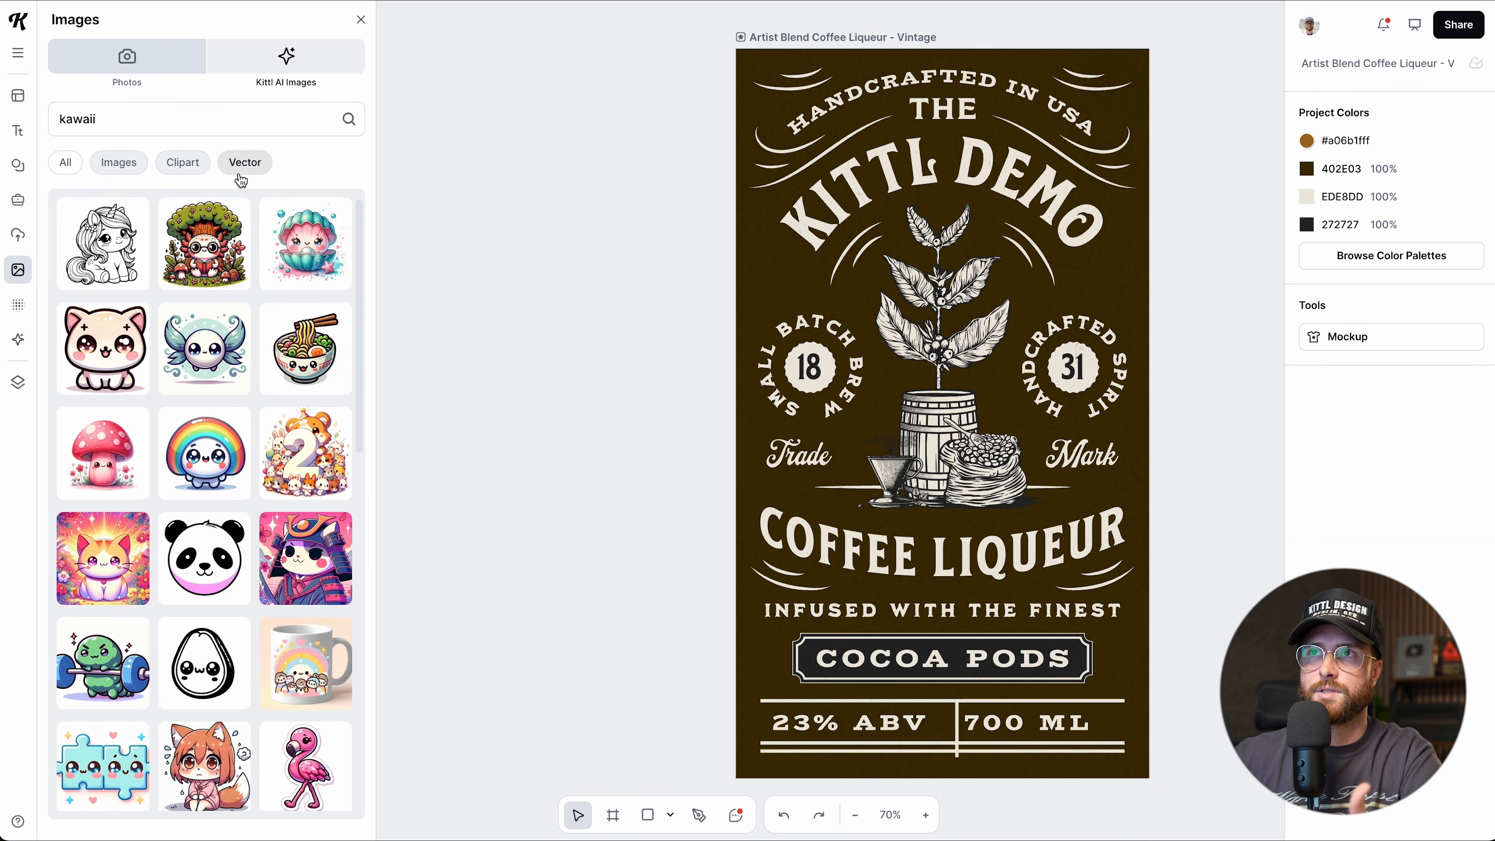
# Add a kawaii unicorn left of the label, make its outlines red, and enlarge it.
pyautogui.click(114, 256)
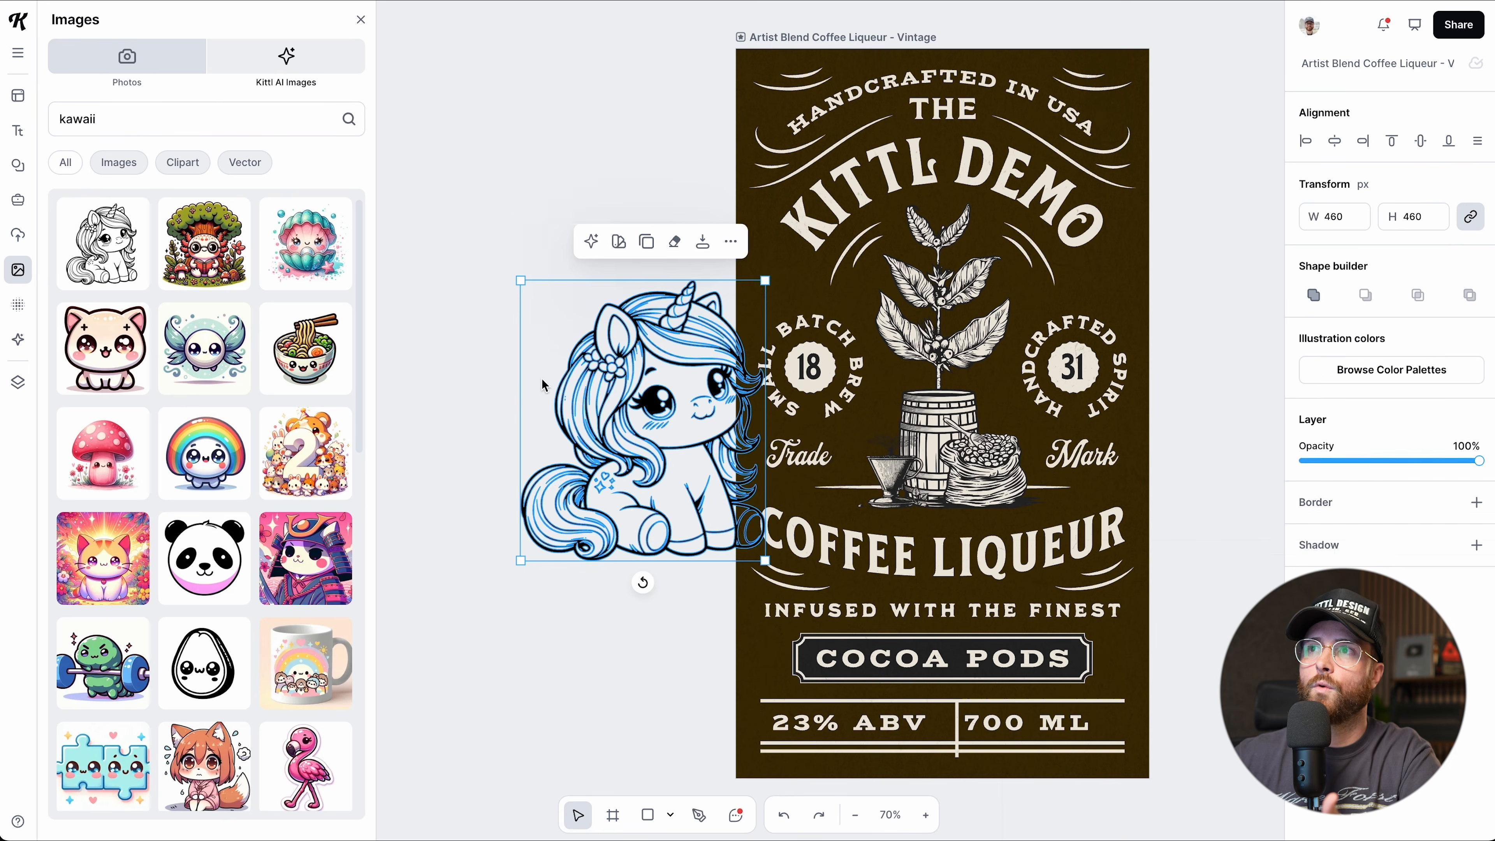
pyautogui.moveTo(666, 439); pyautogui.dragTo(564, 360)
pyautogui.moveTo(665, 514); pyautogui.dragTo(543, 435)
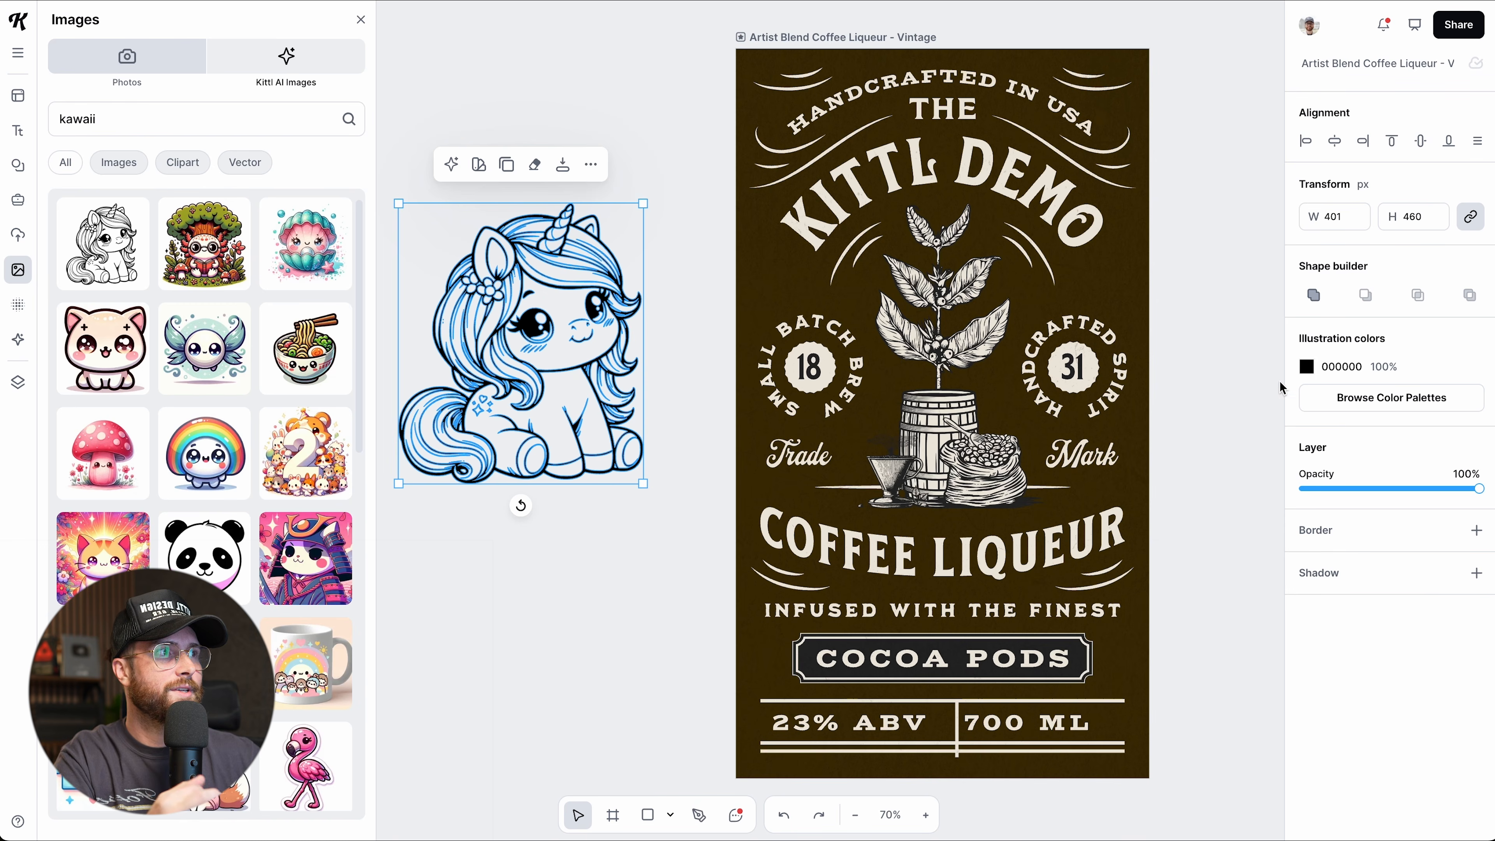
pyautogui.click(1306, 367)
pyautogui.moveTo(1242, 469); pyautogui.dragTo(1207, 428)
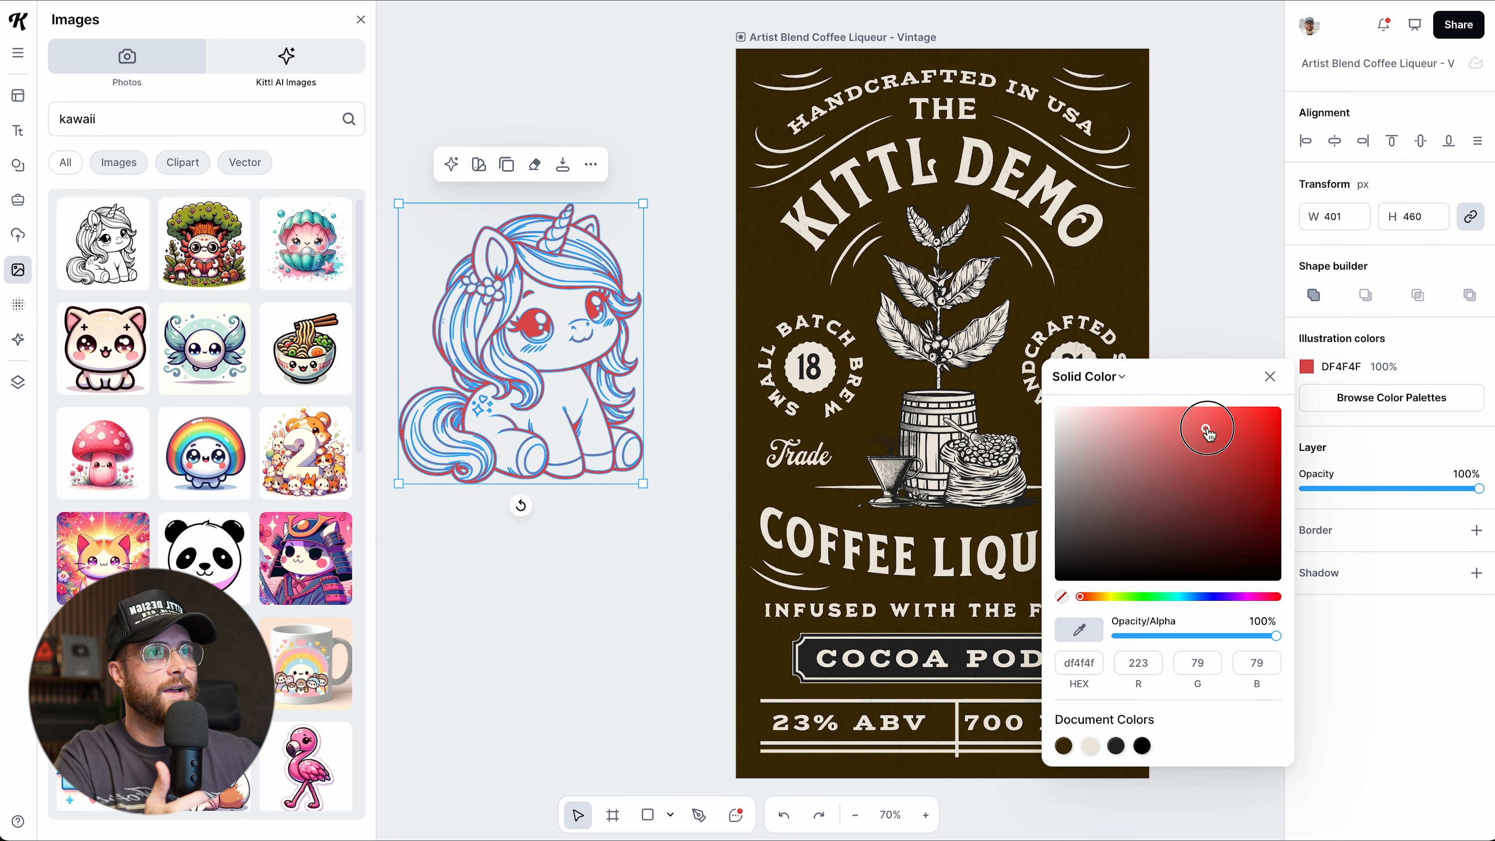
pyautogui.click(1270, 378)
pyautogui.moveTo(642, 488); pyautogui.dragTo(689, 537)
# Filter results to Vector, add a kawaii snake, then delete both snake and unicorn.
pyautogui.click(245, 162)
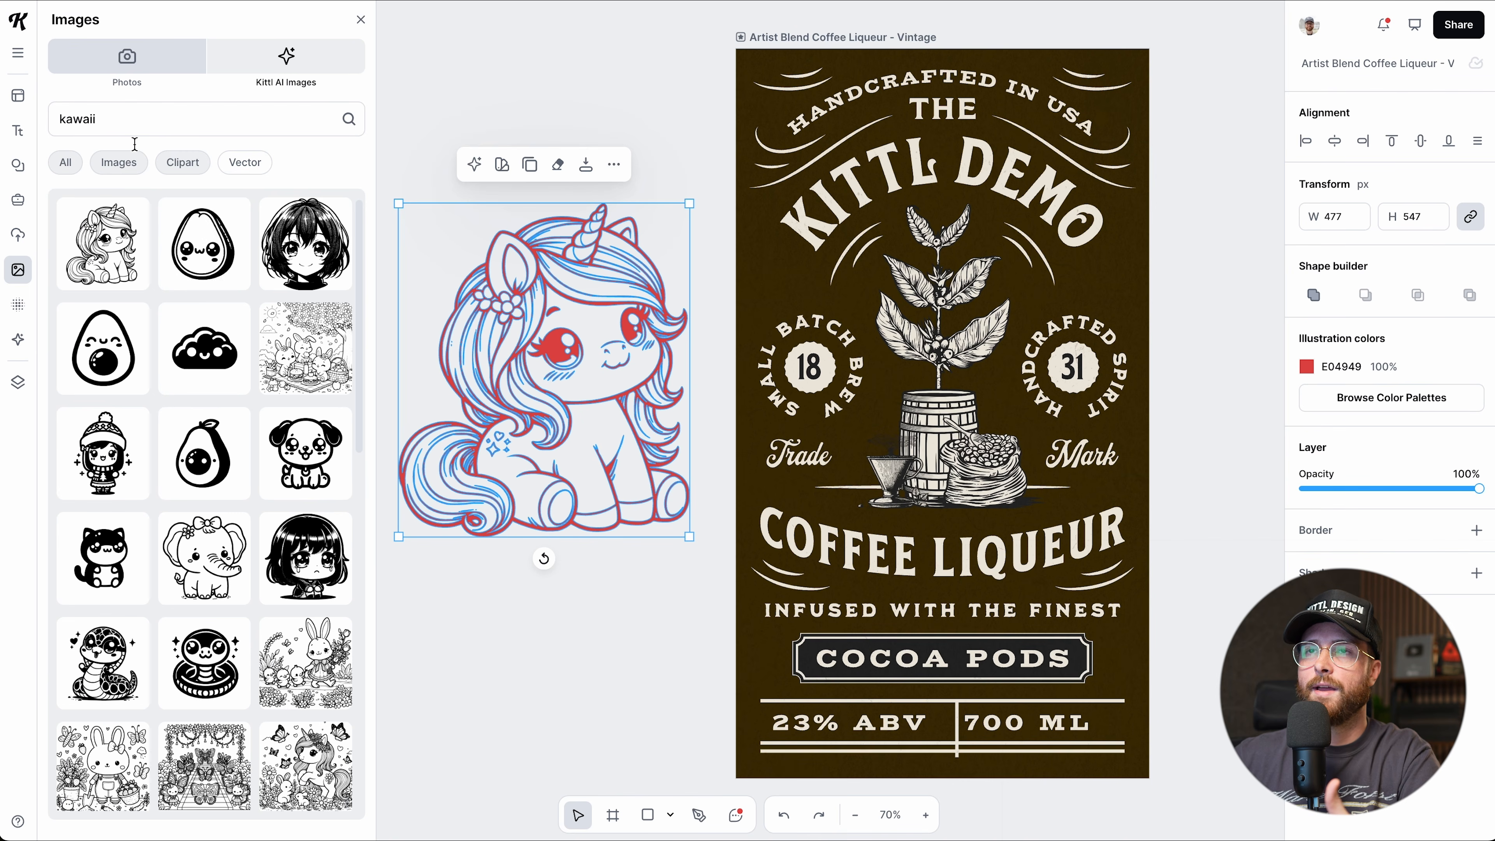
pyautogui.click(204, 663)
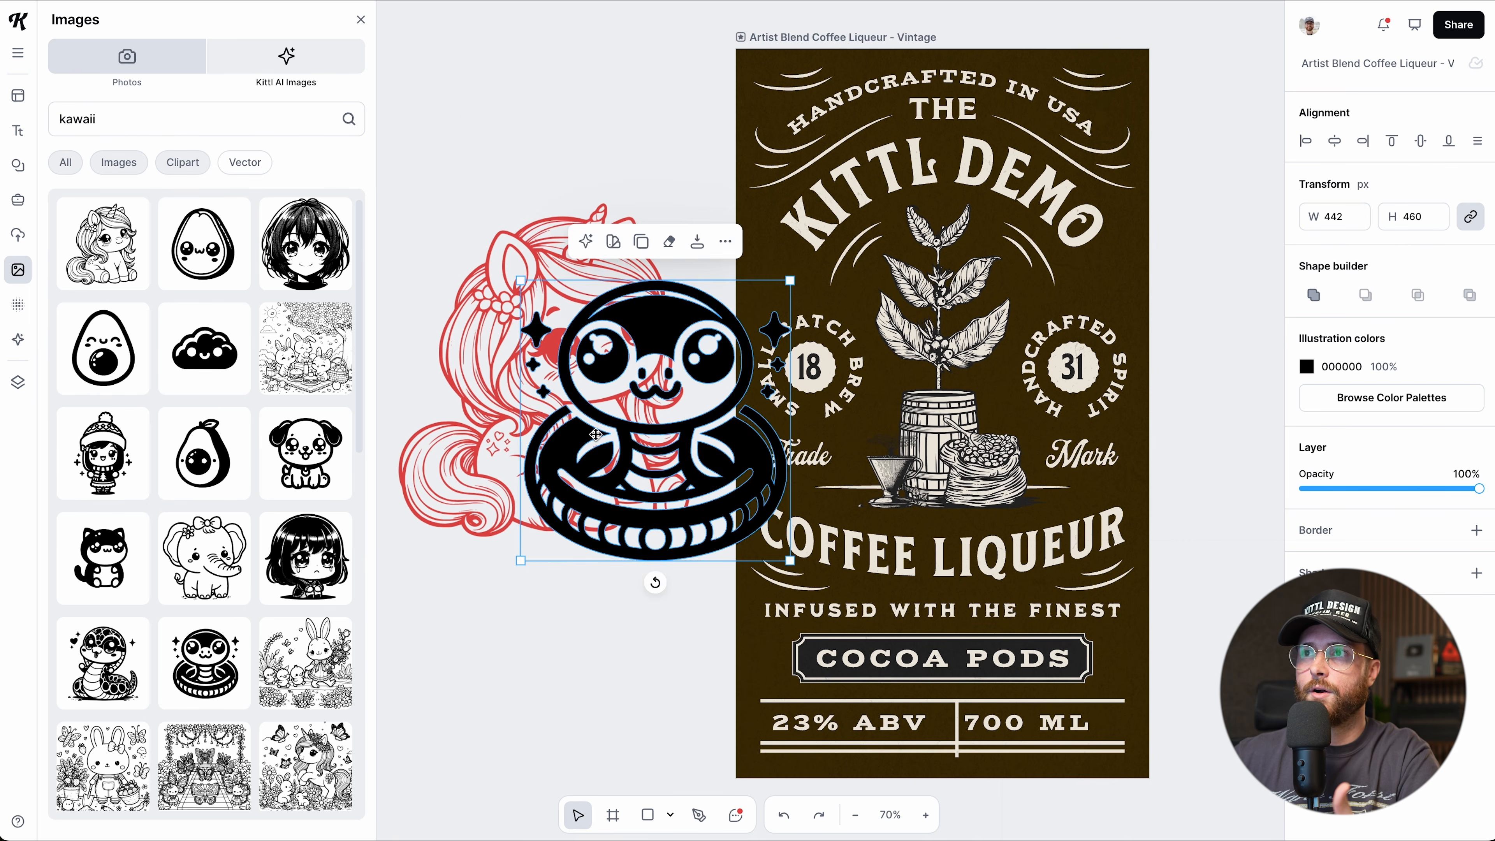
pyautogui.moveTo(632, 307); pyautogui.dragTo(522, 604)
pyautogui.moveTo(518, 165); pyautogui.dragTo(548, 733)
pyautogui.press('Delete')
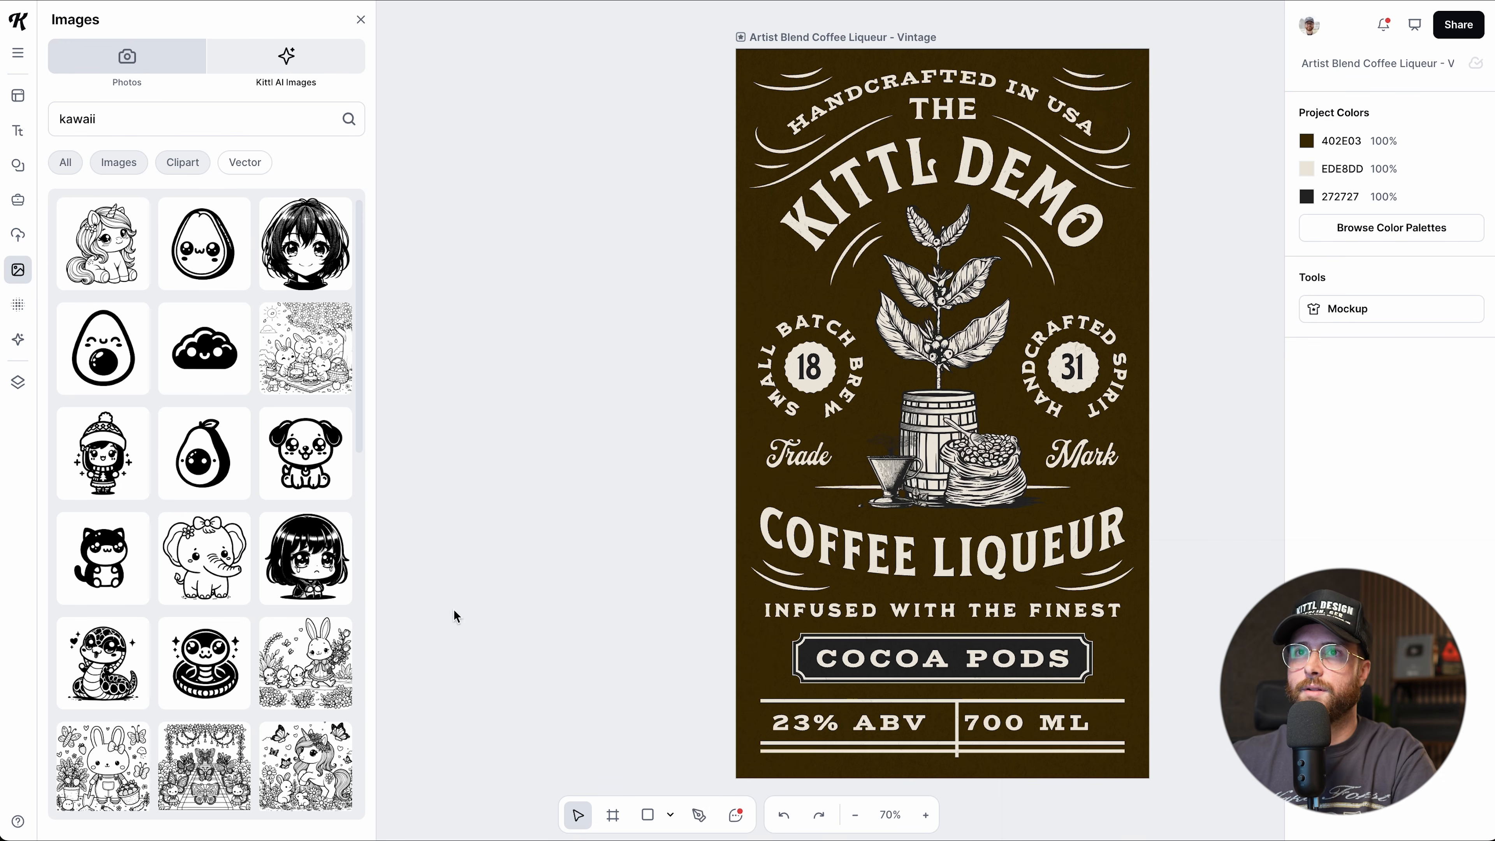
# Browse the Textures library and its background images, then select the label artboard.
pyautogui.click(18, 304)
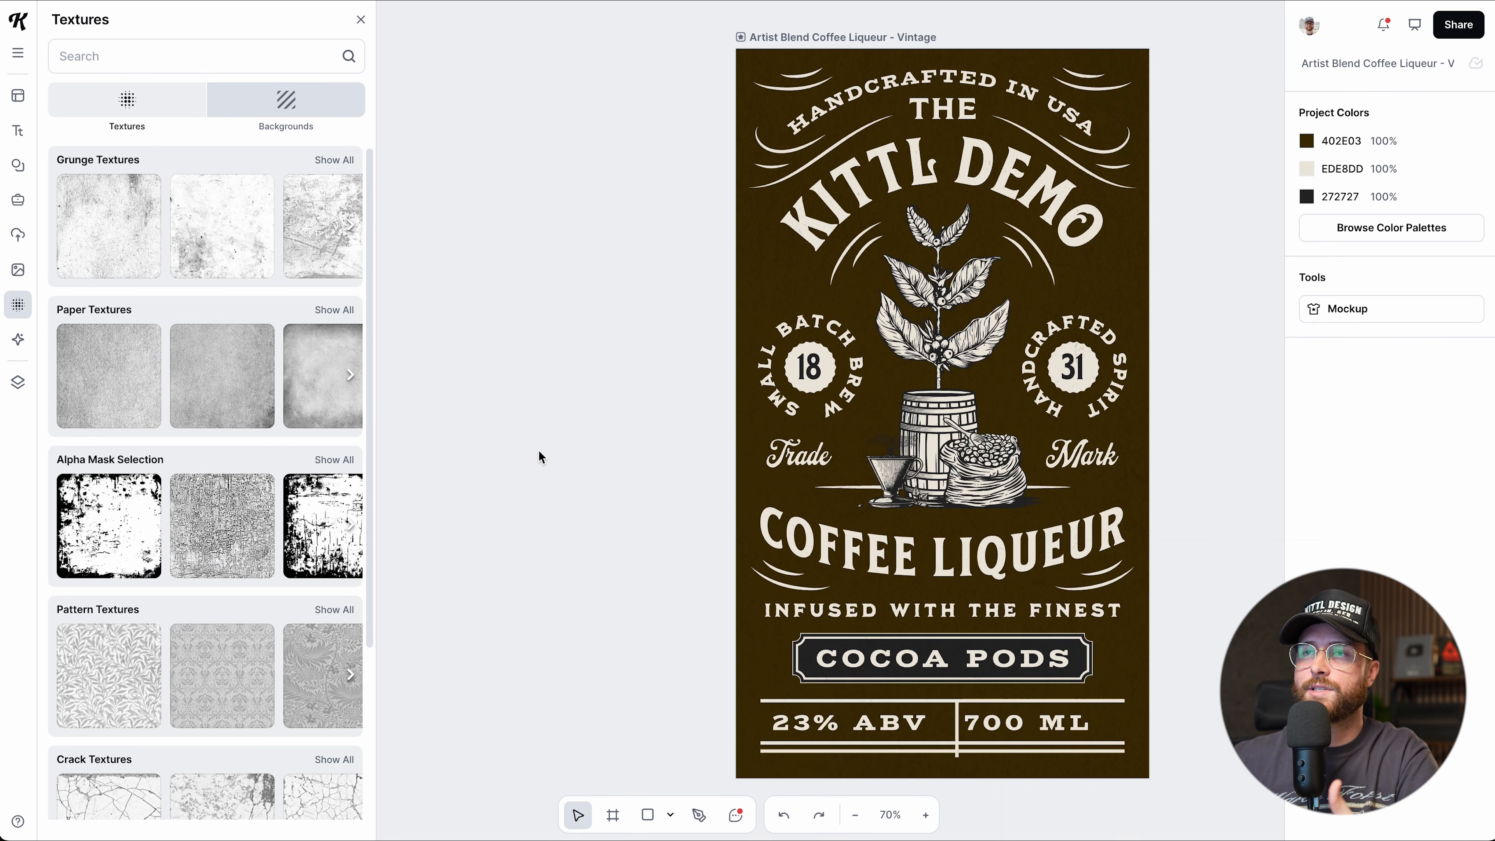
pyautogui.hscroll(1, 539, 452)
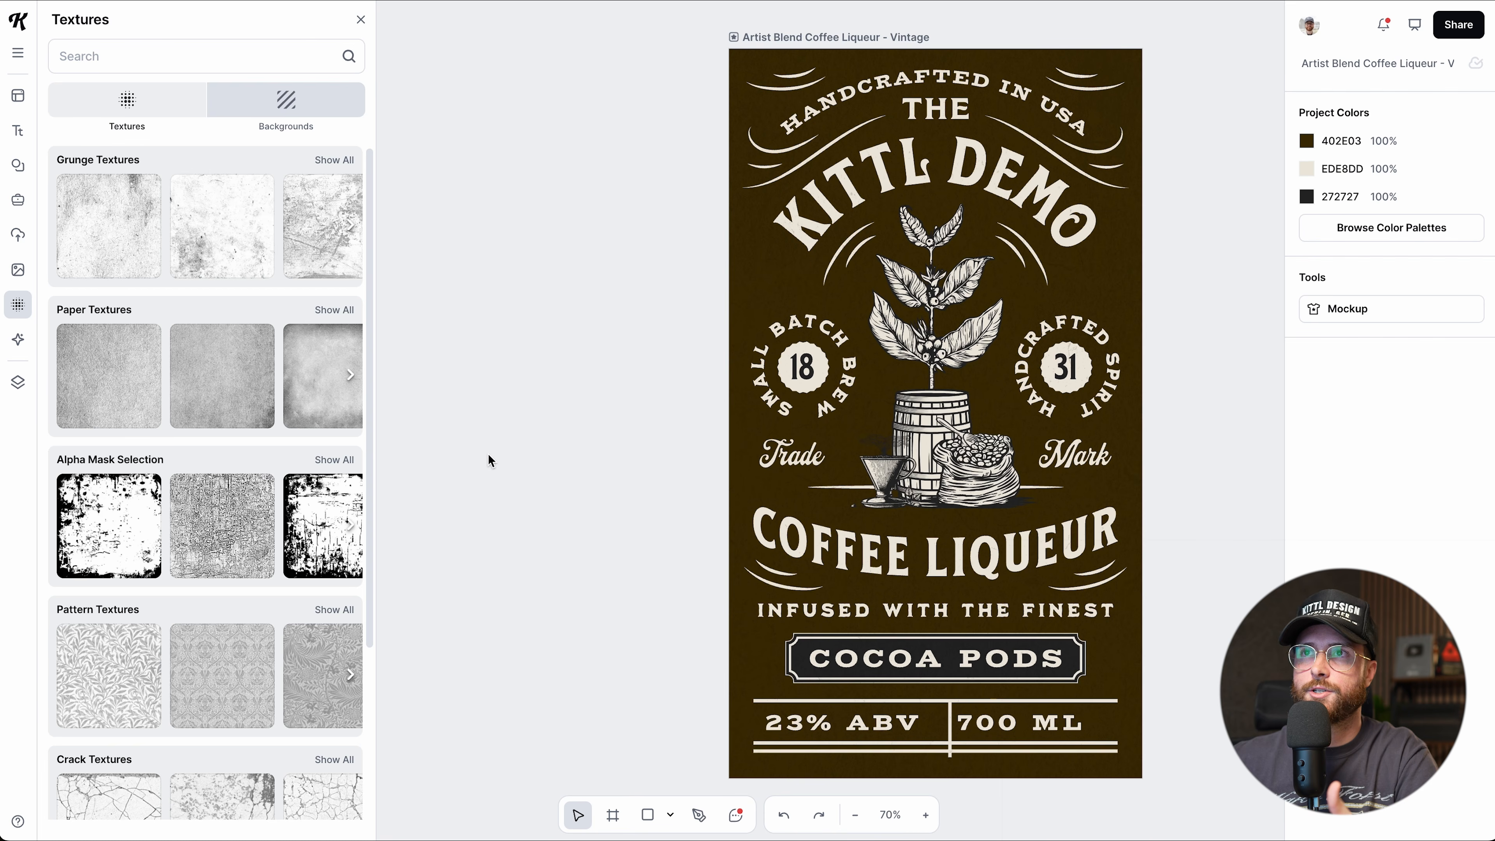
pyautogui.click(283, 122)
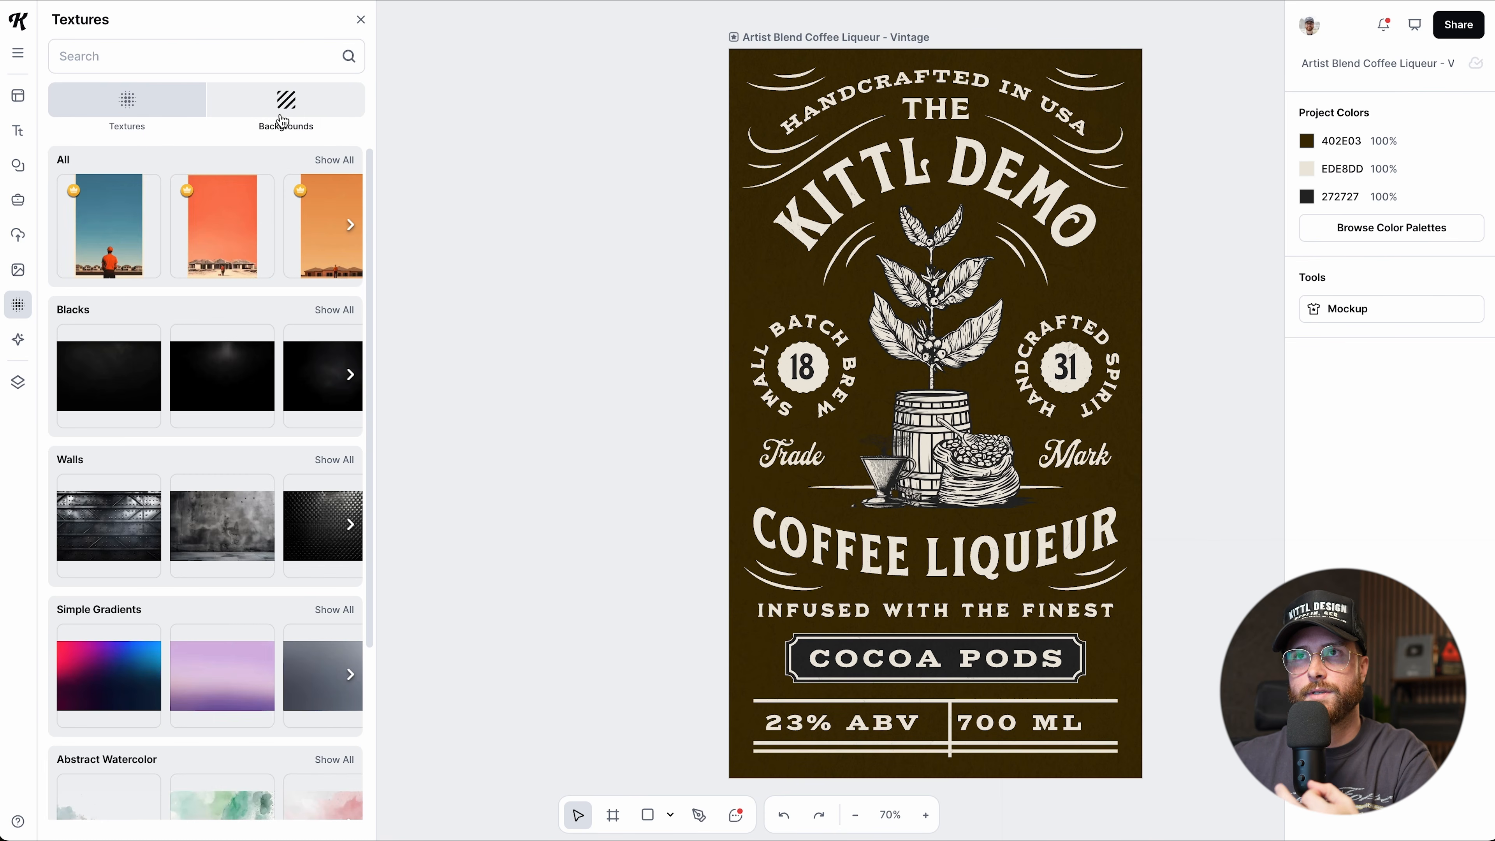
pyautogui.click(127, 103)
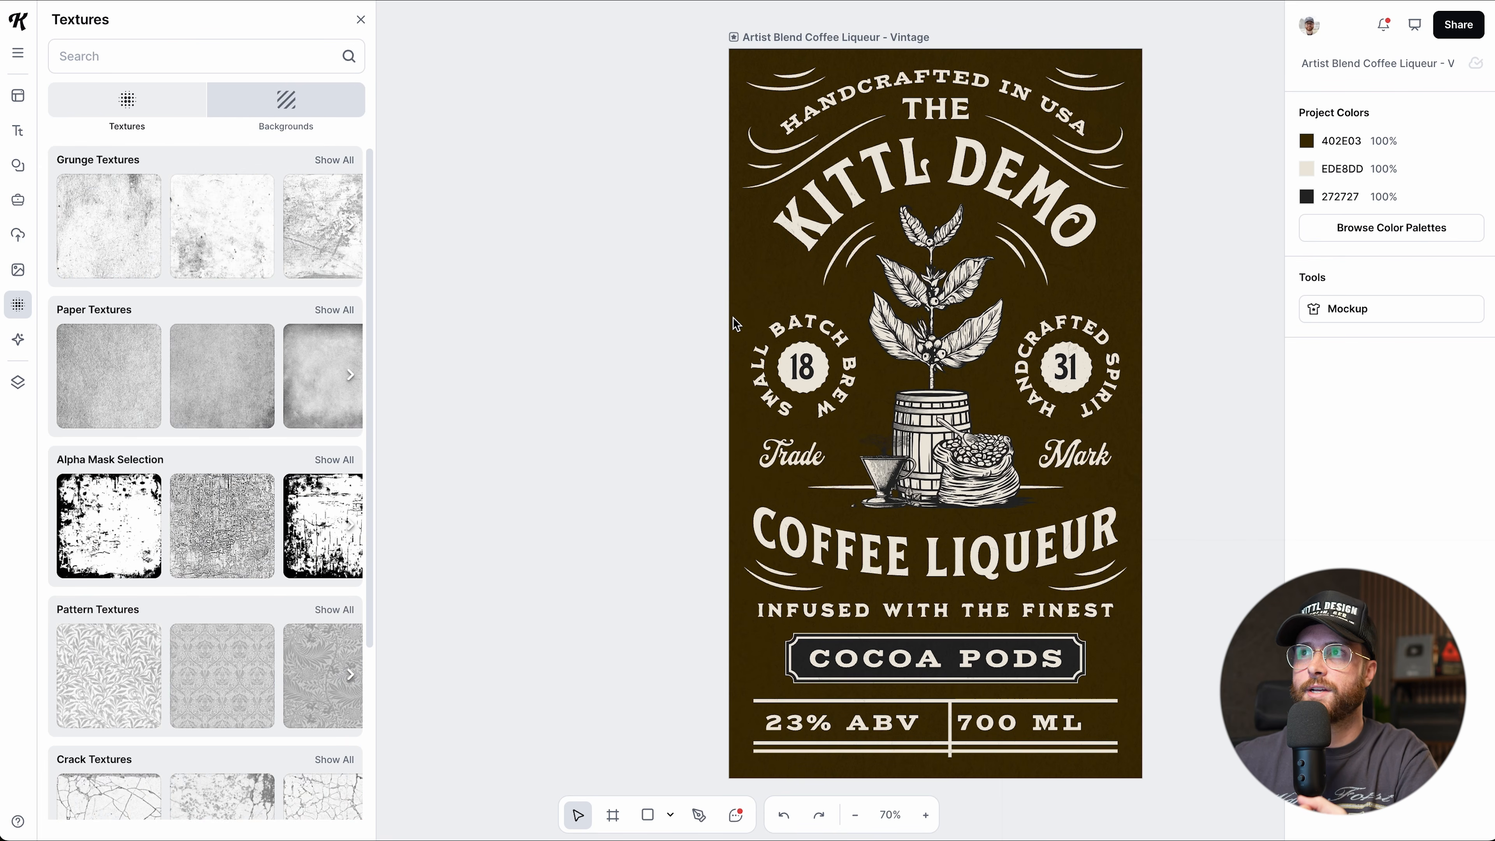
pyautogui.hscroll(5, 736, 324)
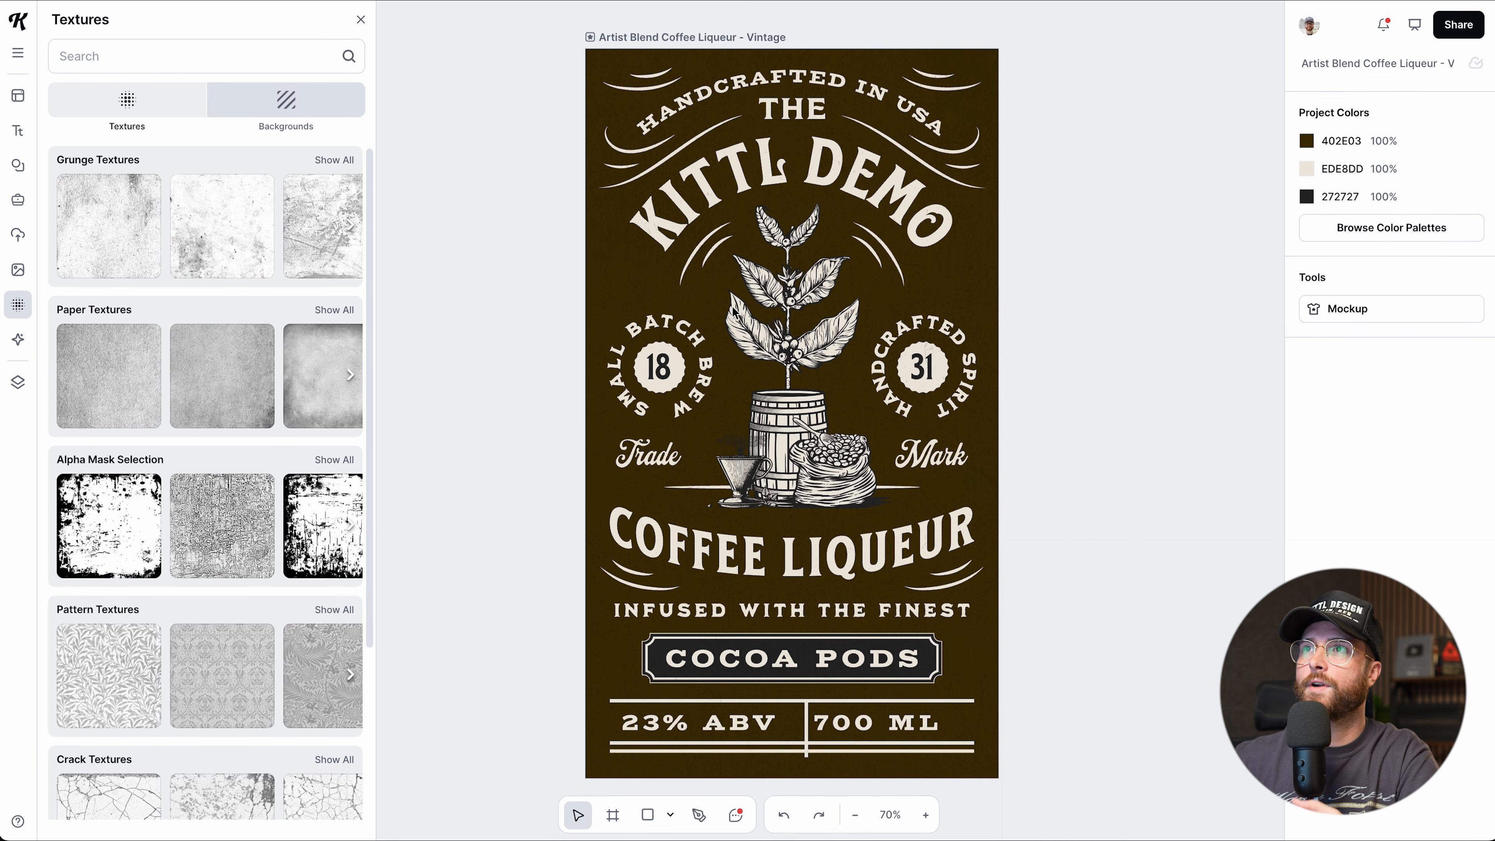
pyautogui.click(658, 40)
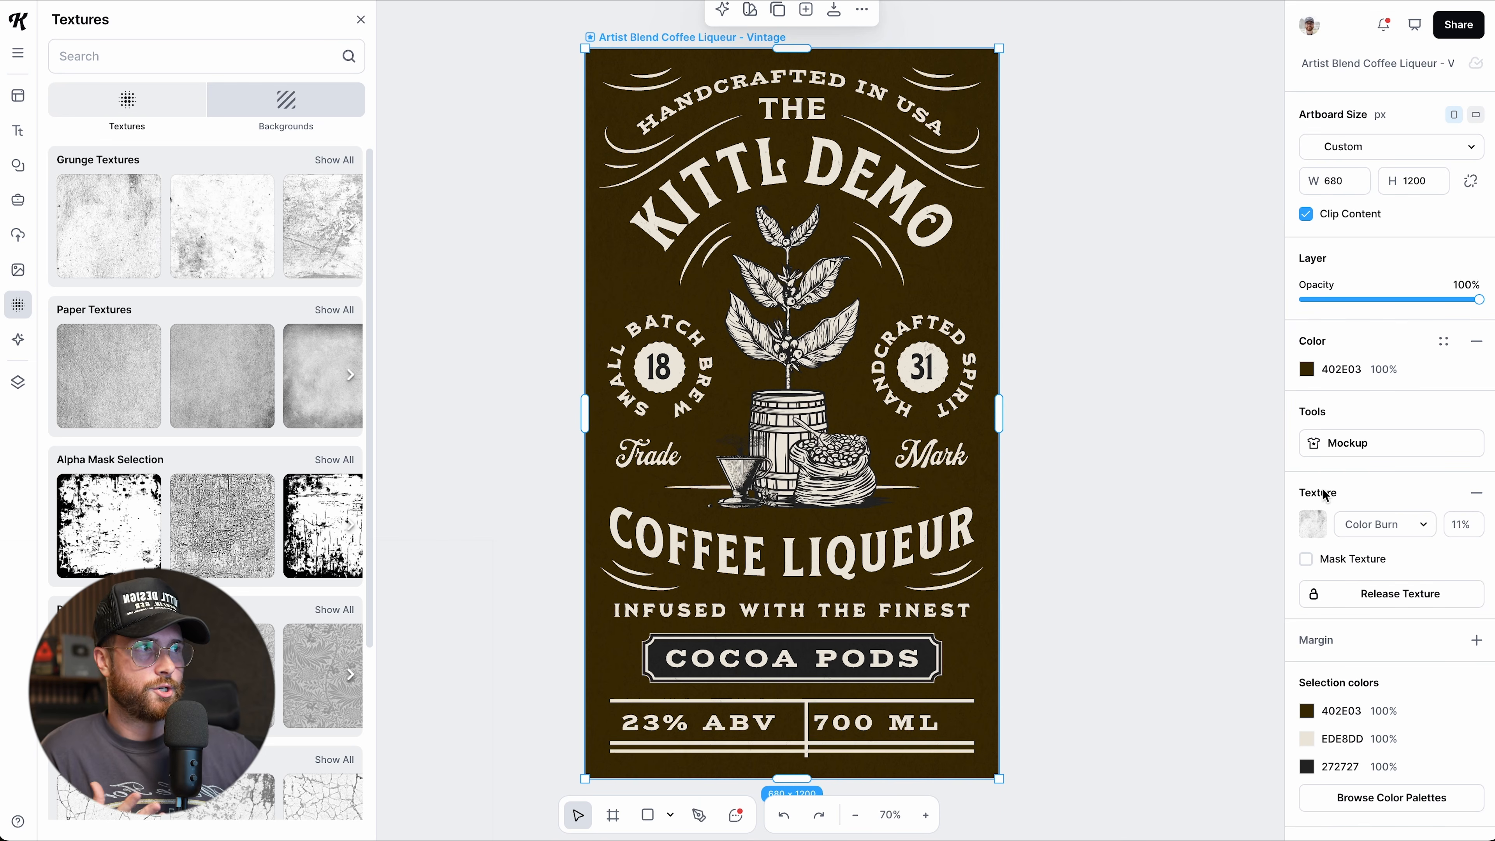
# Remove the label's existing texture and apply a texture from Grain Textures.
pyautogui.click(1476, 493)
pyautogui.hscroll(2, 1111, 484)
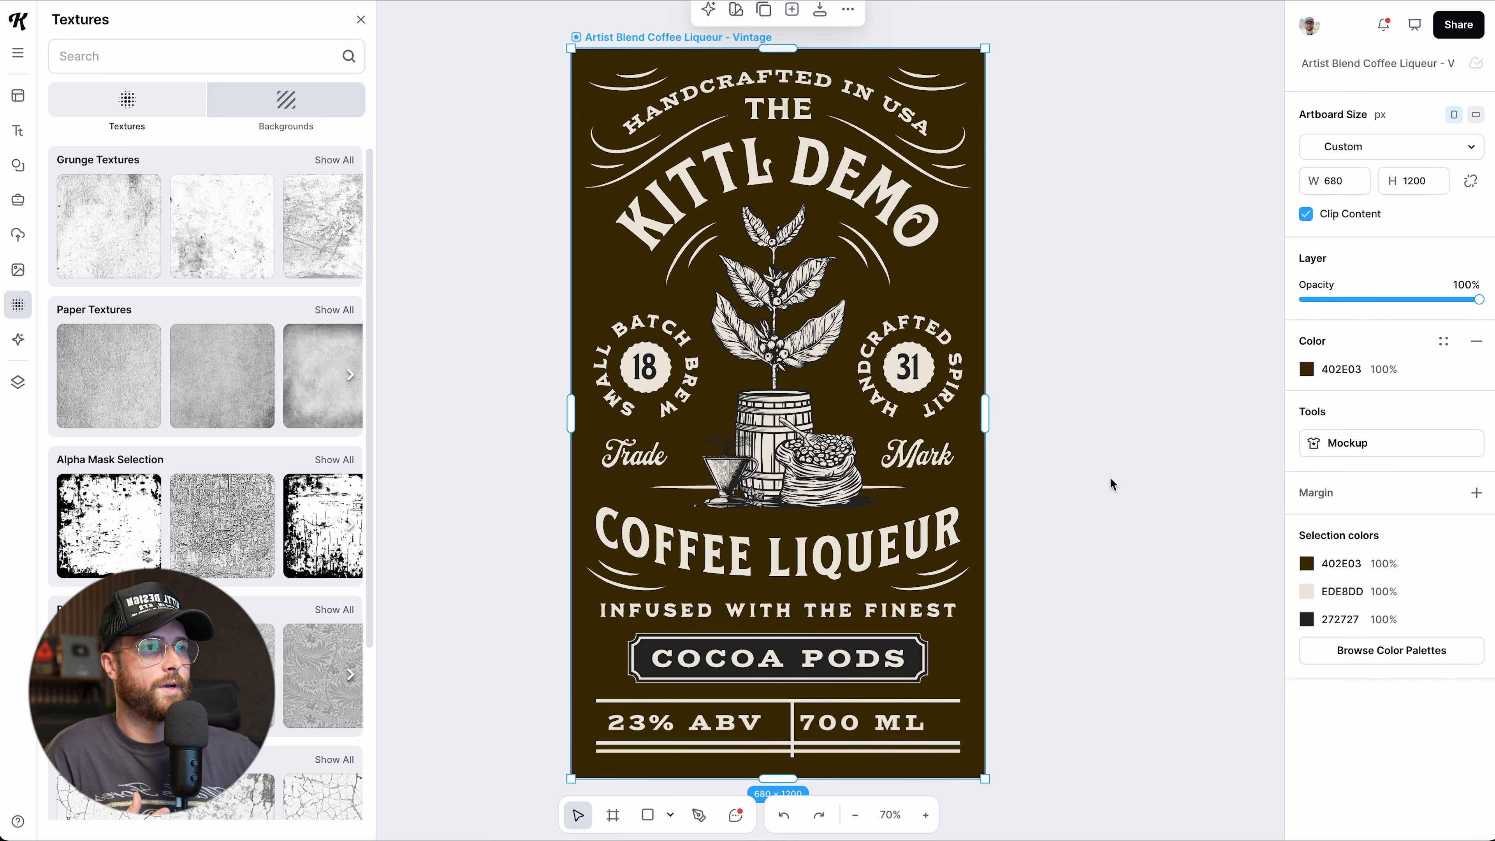
pyautogui.hscroll(1, 1111, 483)
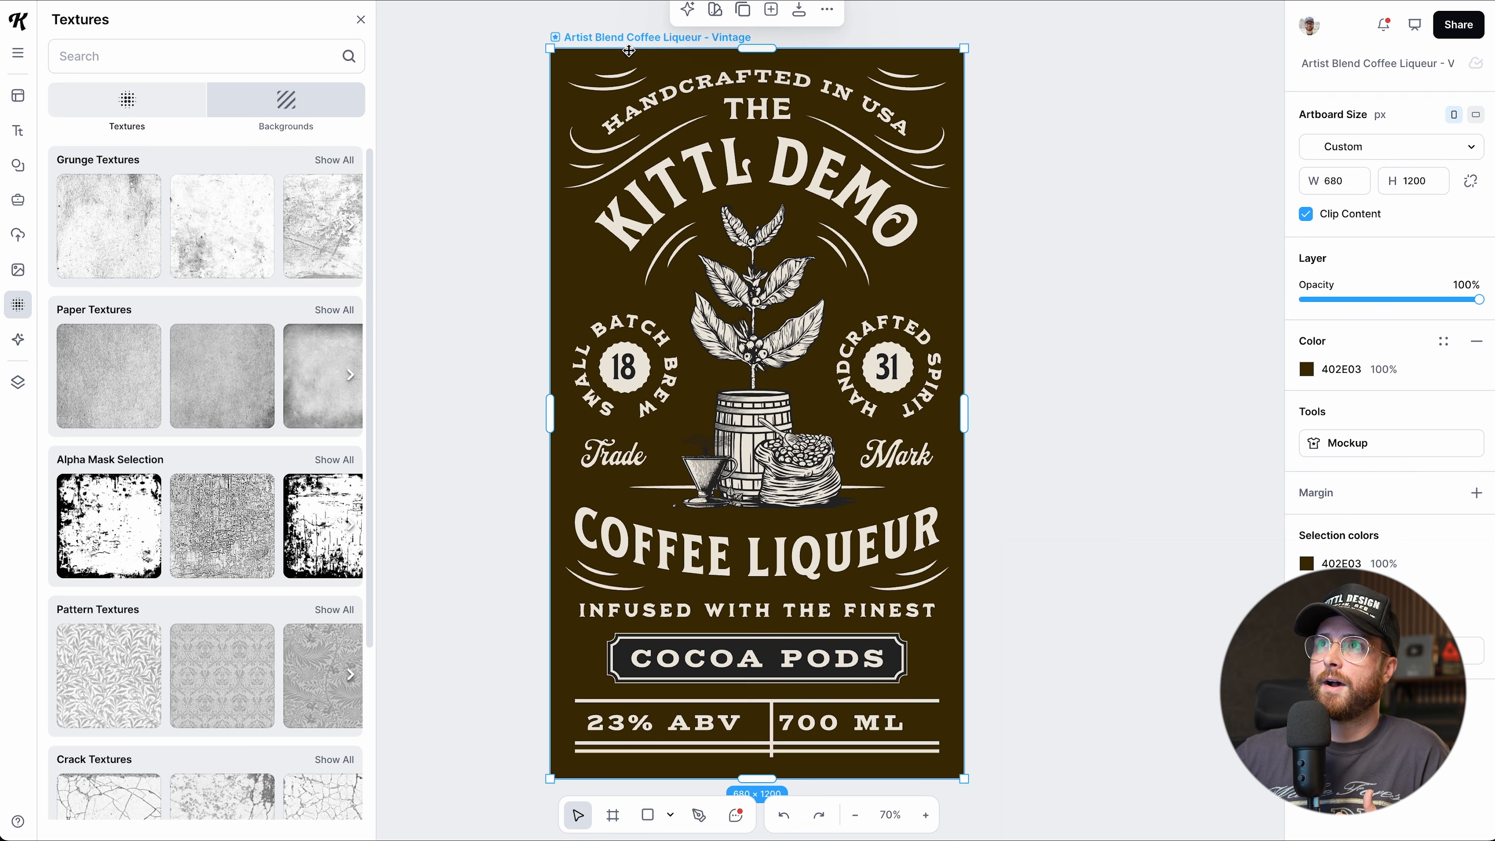
pyautogui.scroll(-8, 159, 438)
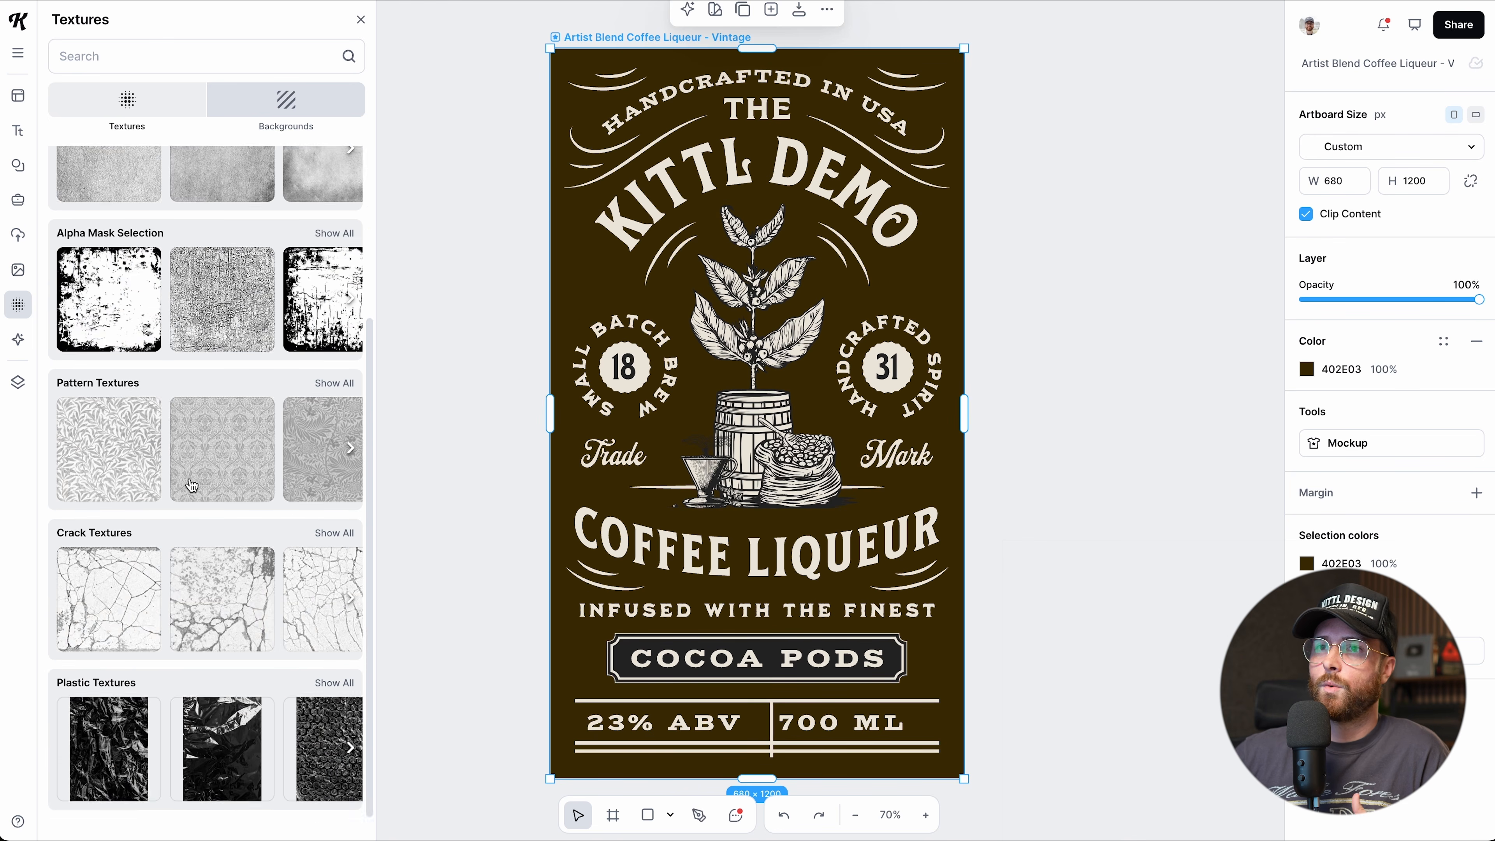
pyautogui.scroll(-4, 192, 485)
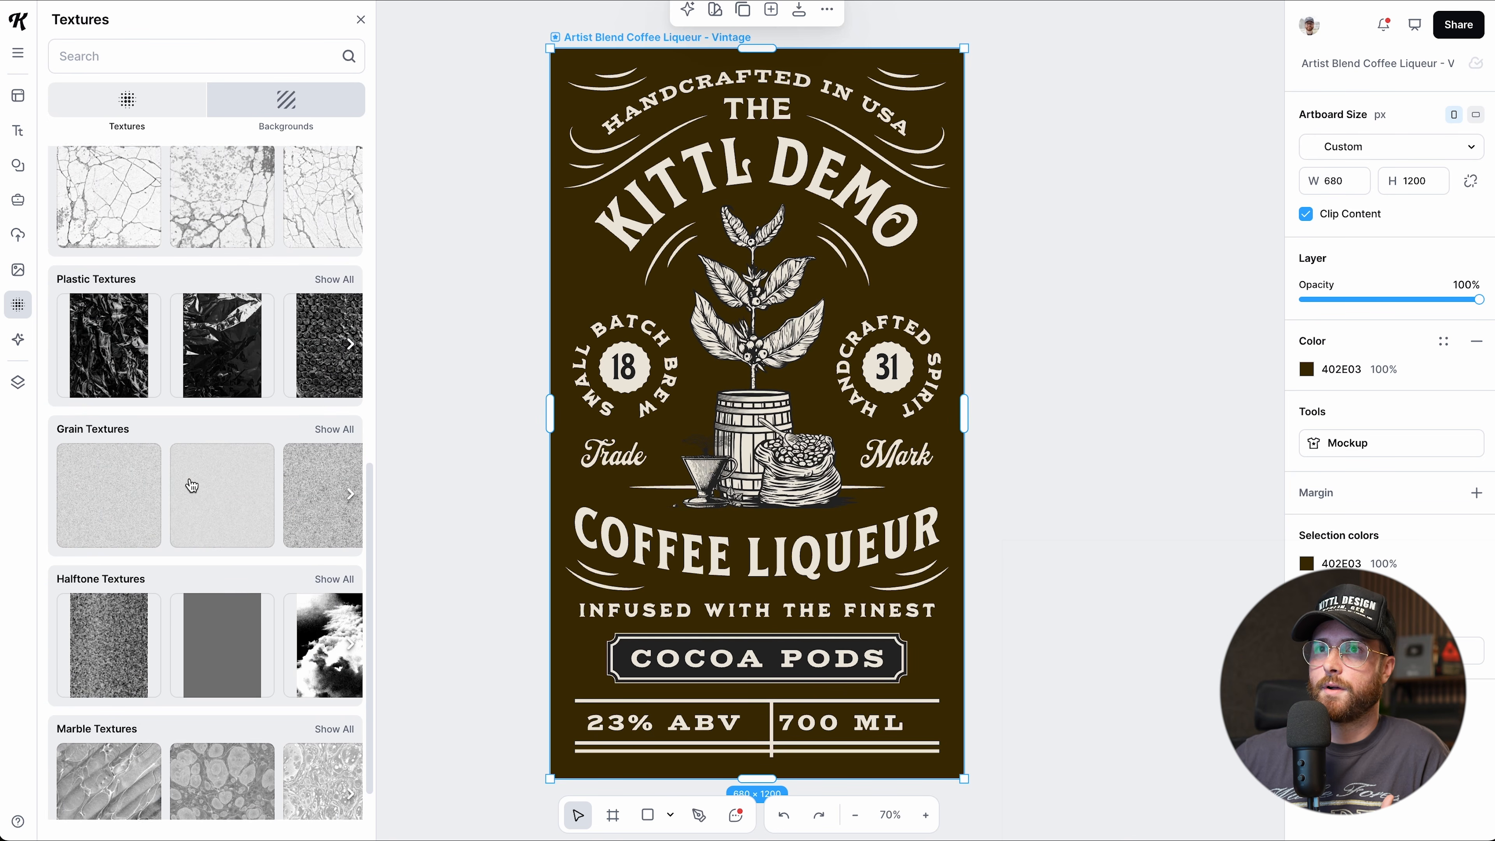
pyautogui.click(334, 427)
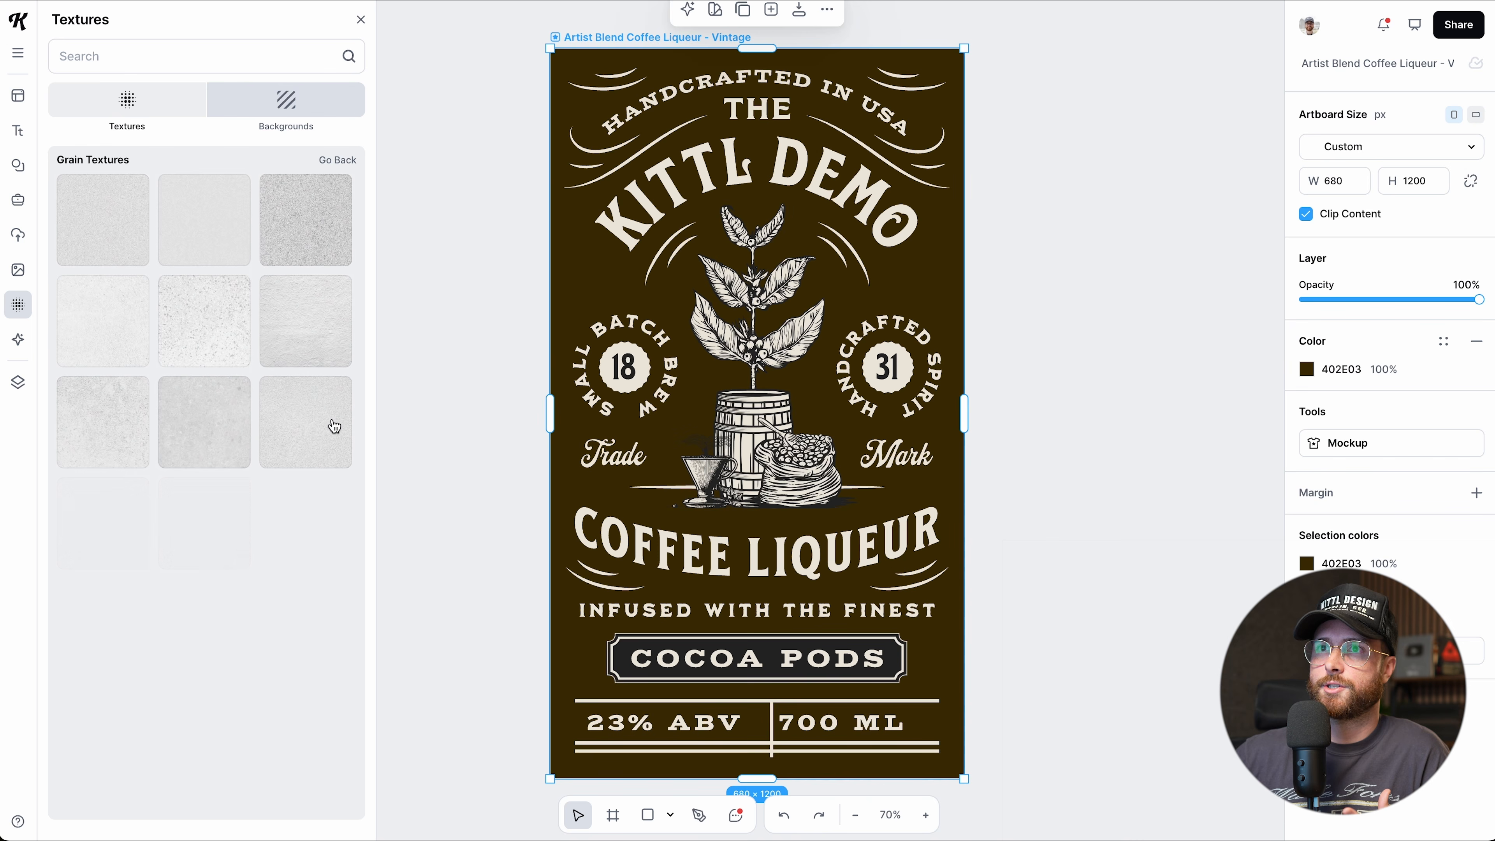
pyautogui.click(306, 337)
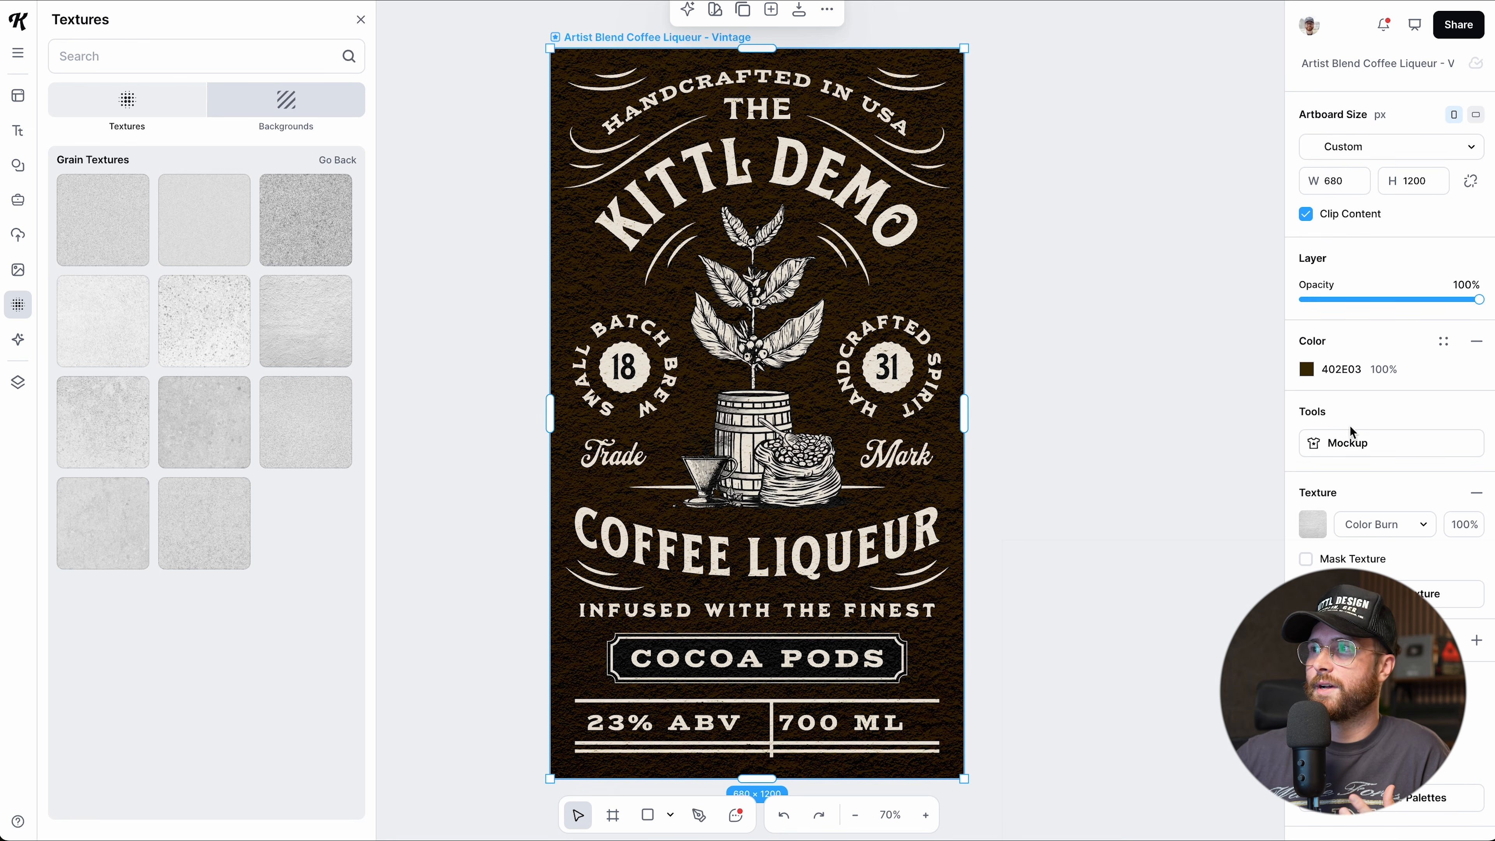
# Keep the grain texture on Color Burn and set its intensity to 90.
pyautogui.click(1395, 530)
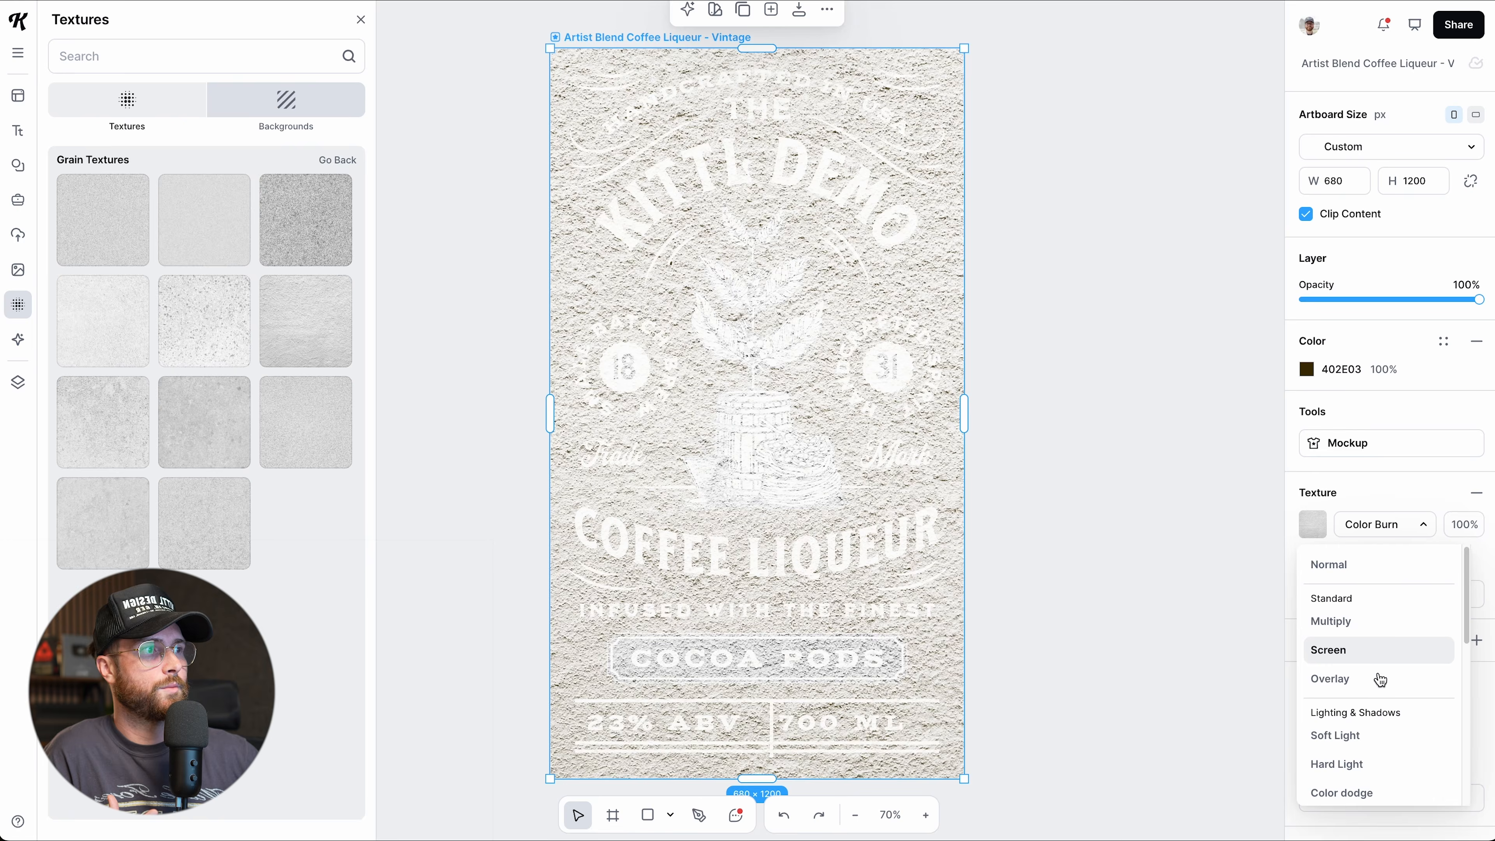
pyautogui.scroll(-1, 1371, 712)
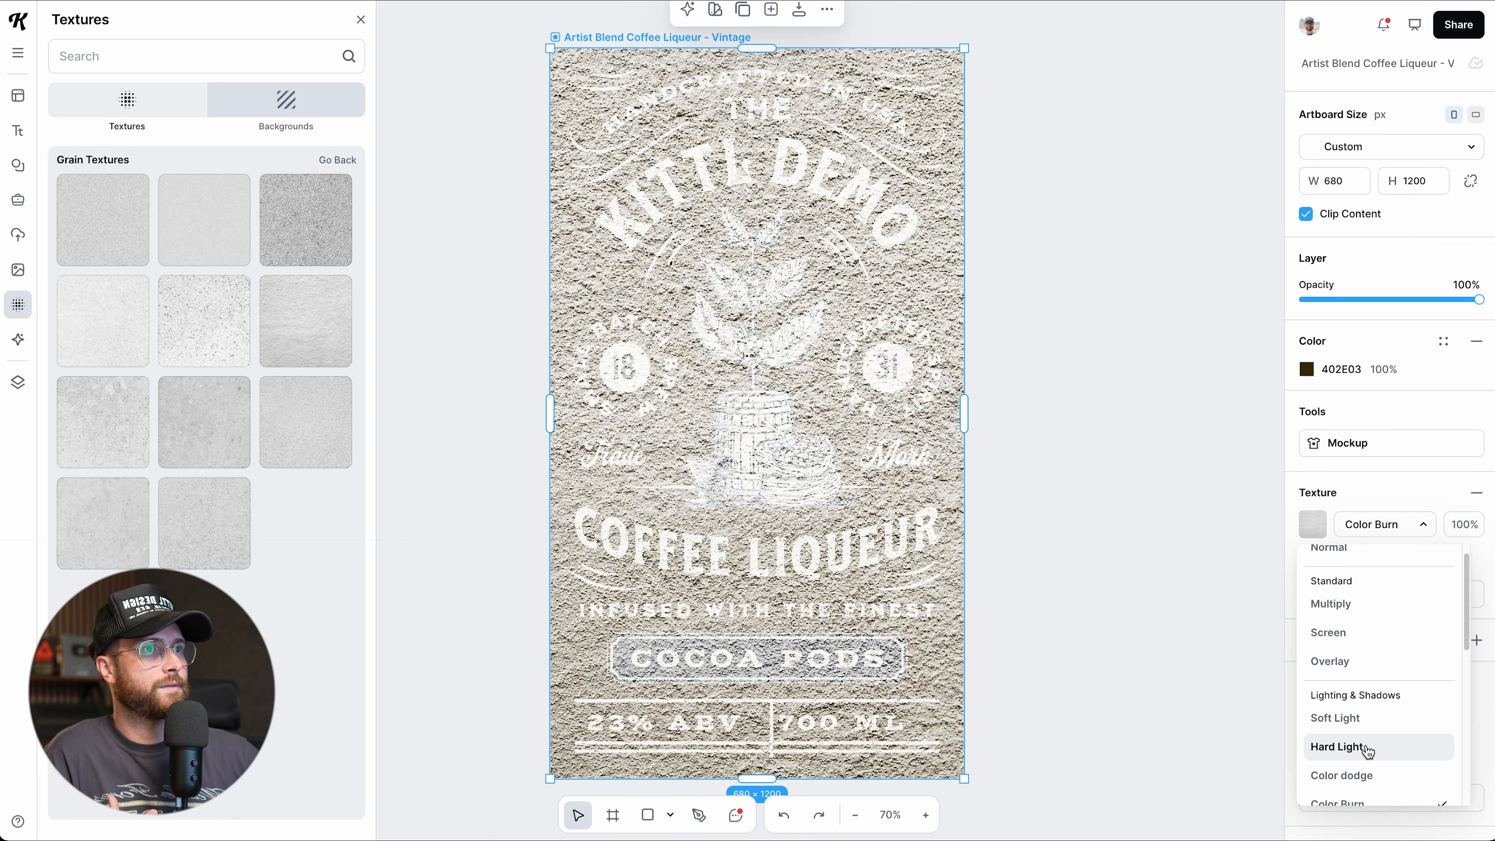
pyautogui.scroll(-5, 1369, 753)
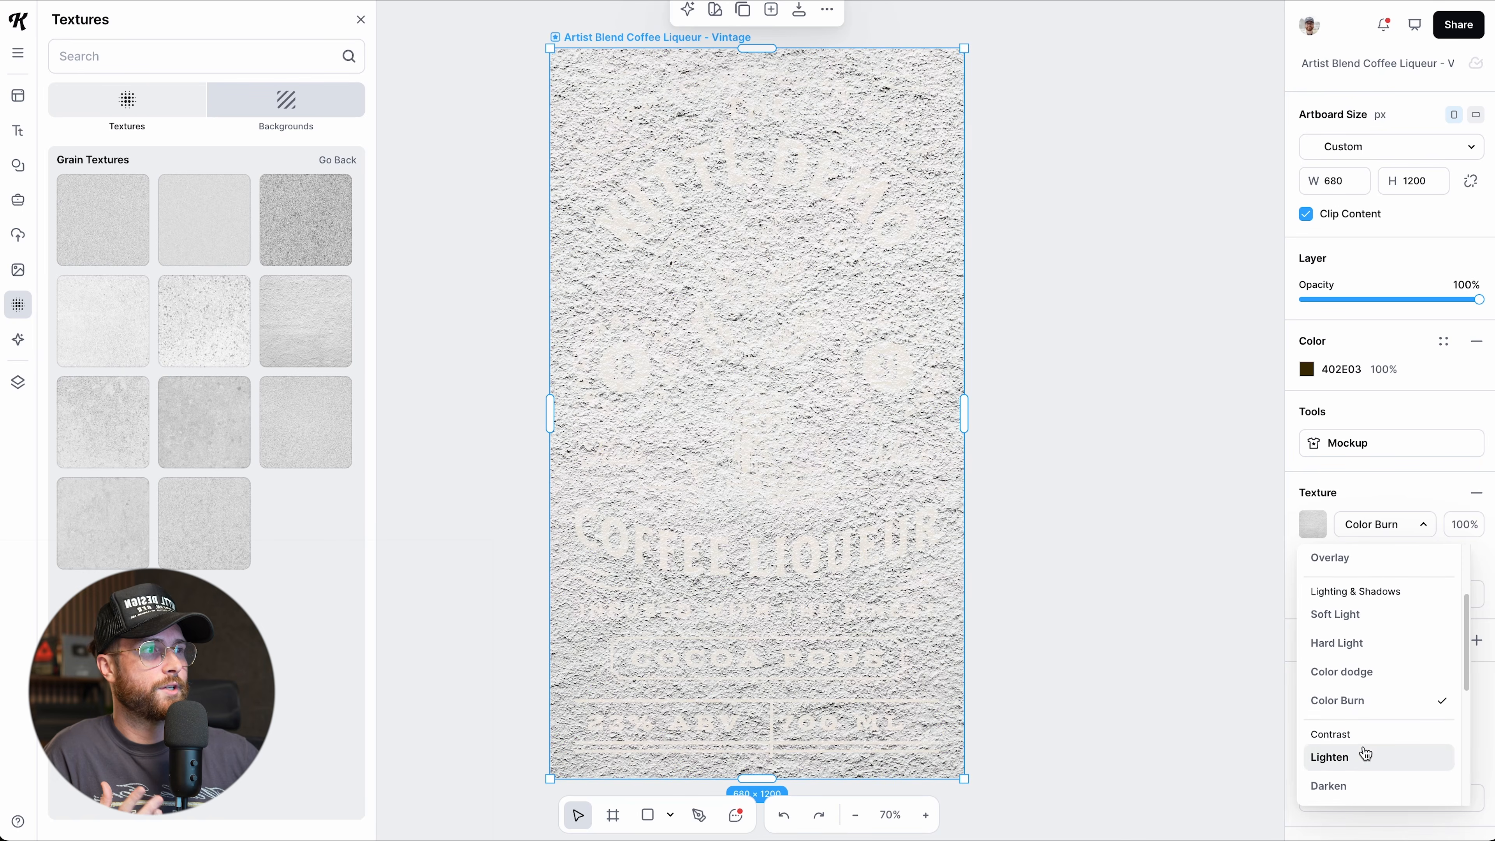
pyautogui.scroll(-2, 1363, 754)
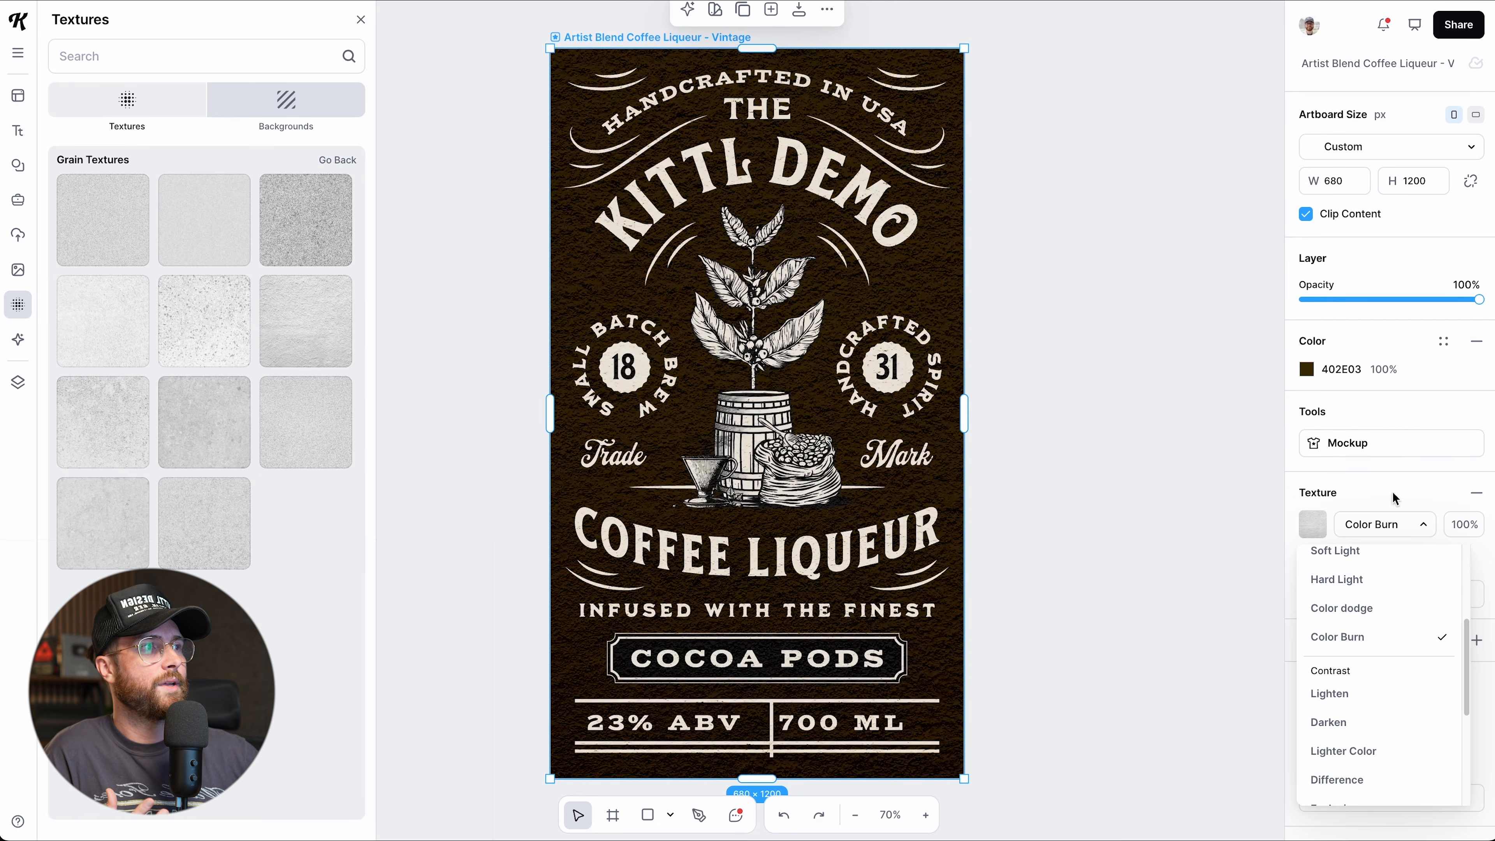
pyautogui.click(1391, 490)
pyautogui.click(1459, 530)
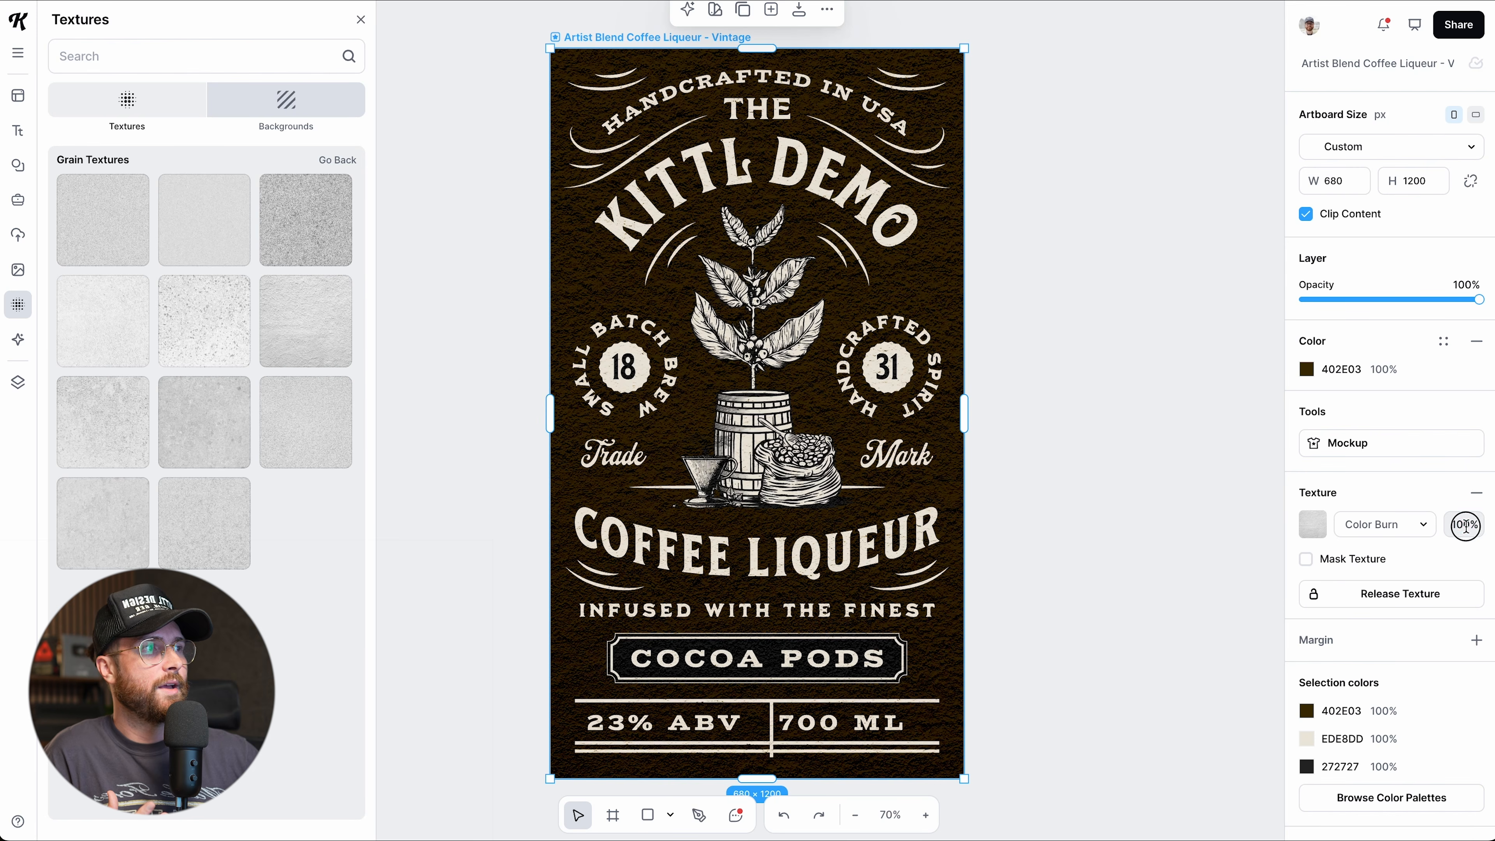
pyautogui.write('90')
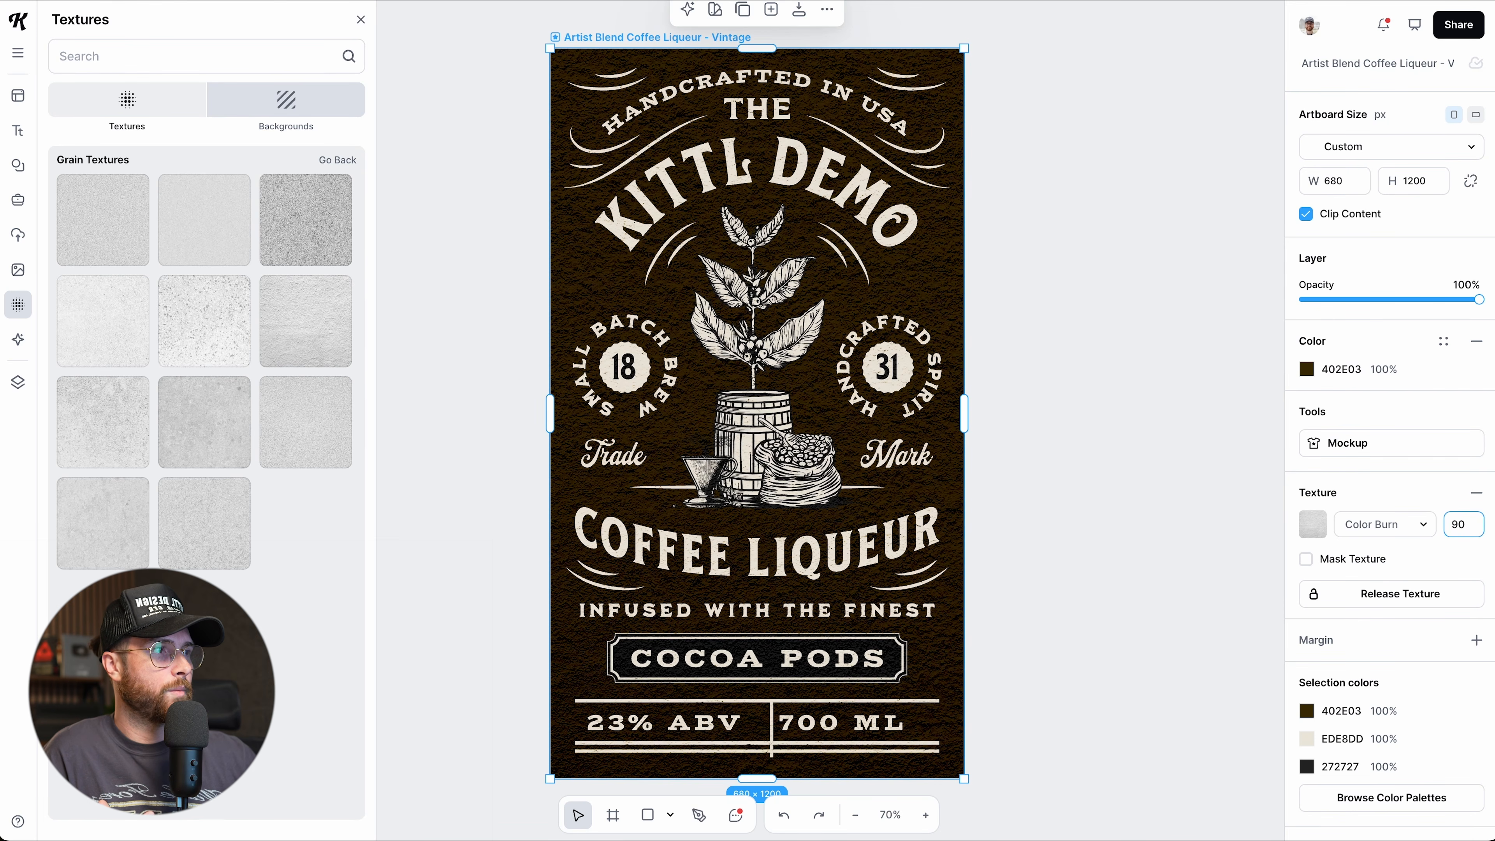
pyautogui.press('Return')
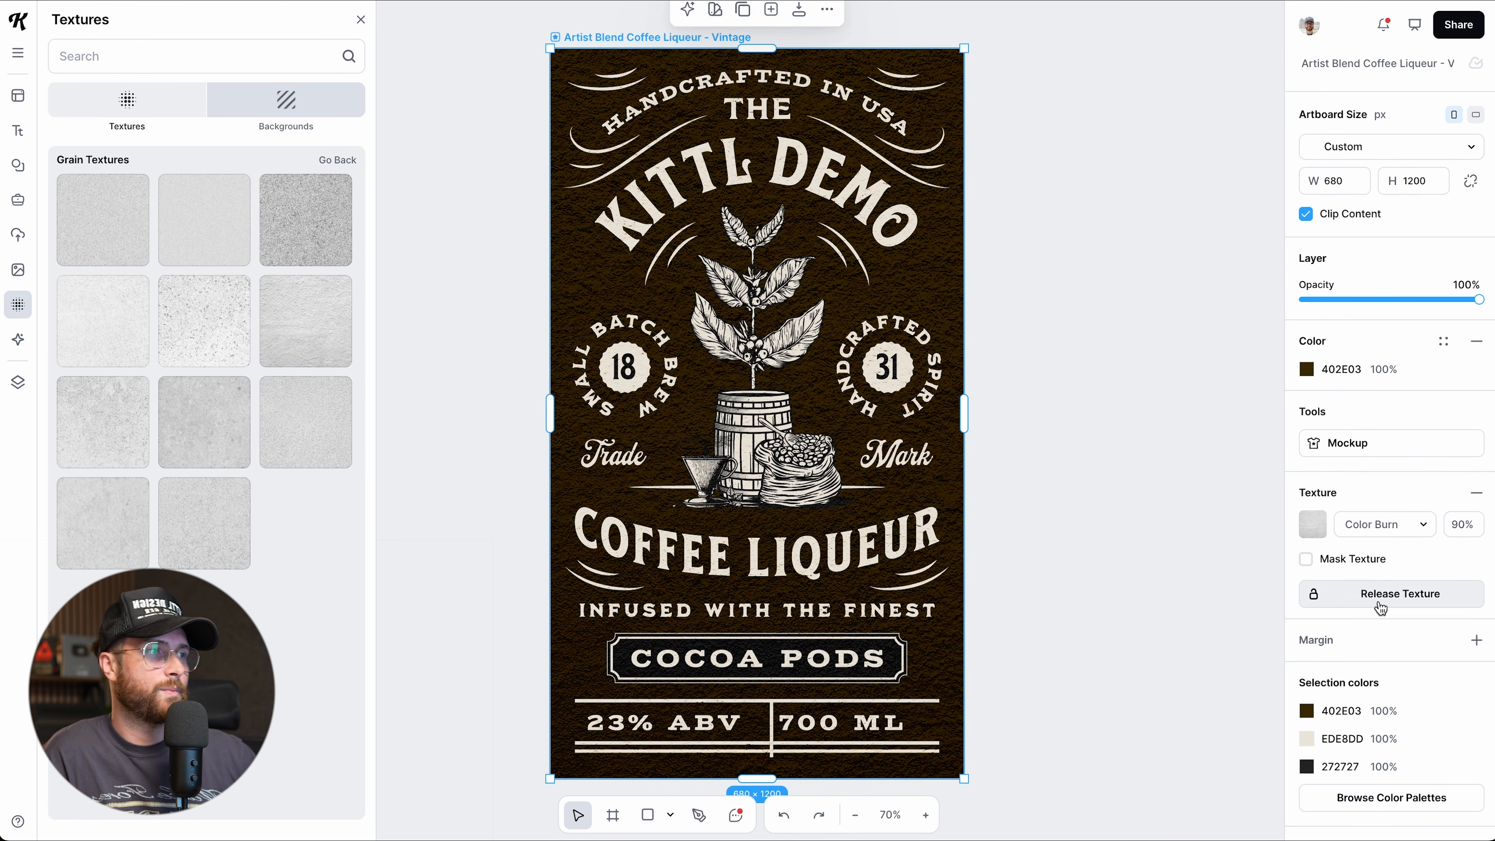
# Try Mask Texture on, then switch it back off to compare.
pyautogui.click(1306, 559)
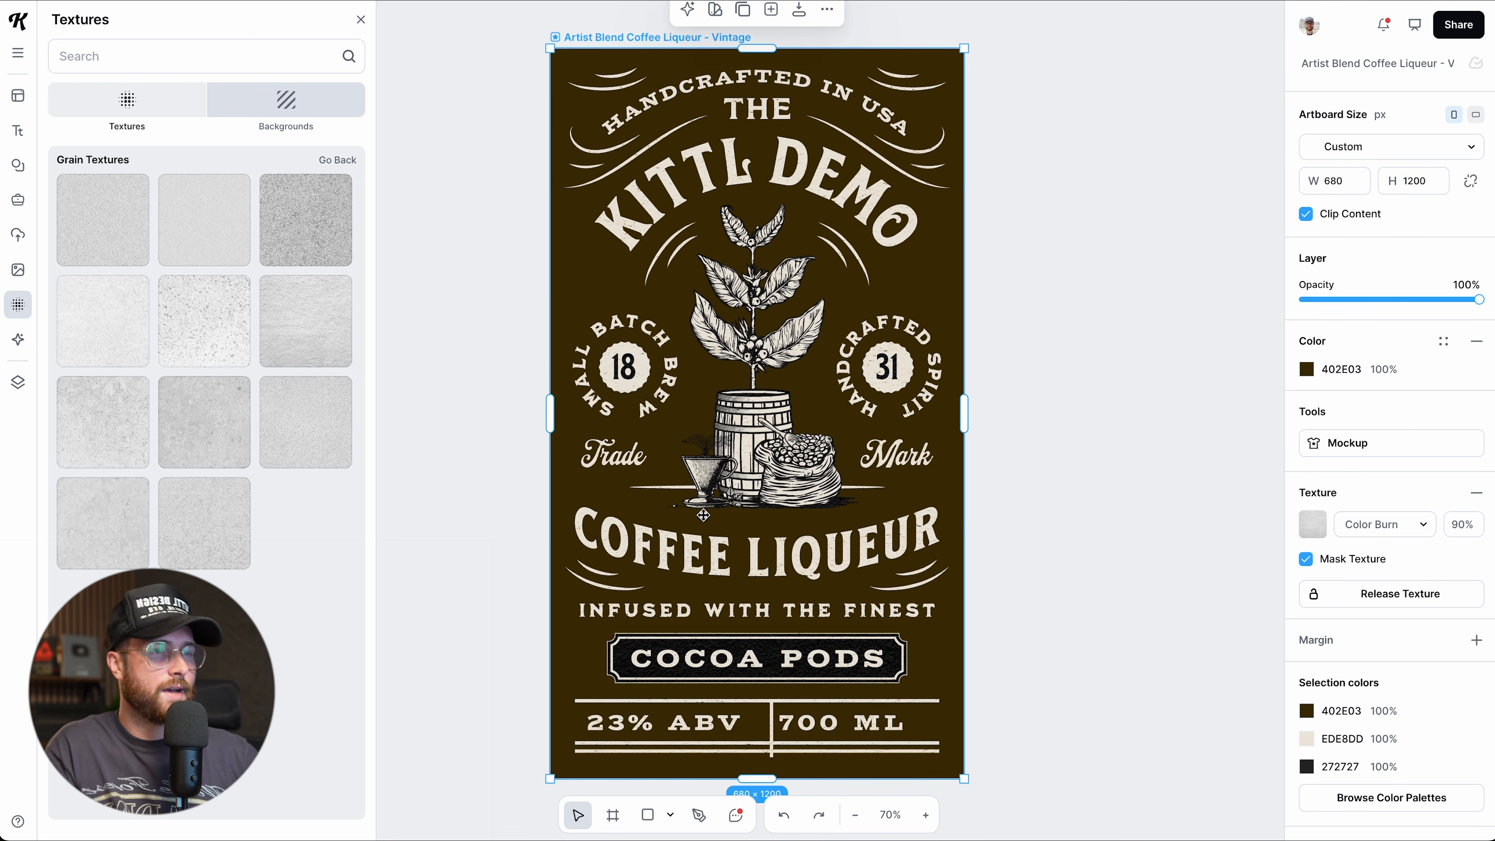
pyautogui.scroll(3, 696, 487)
pyautogui.scroll(4, 696, 487)
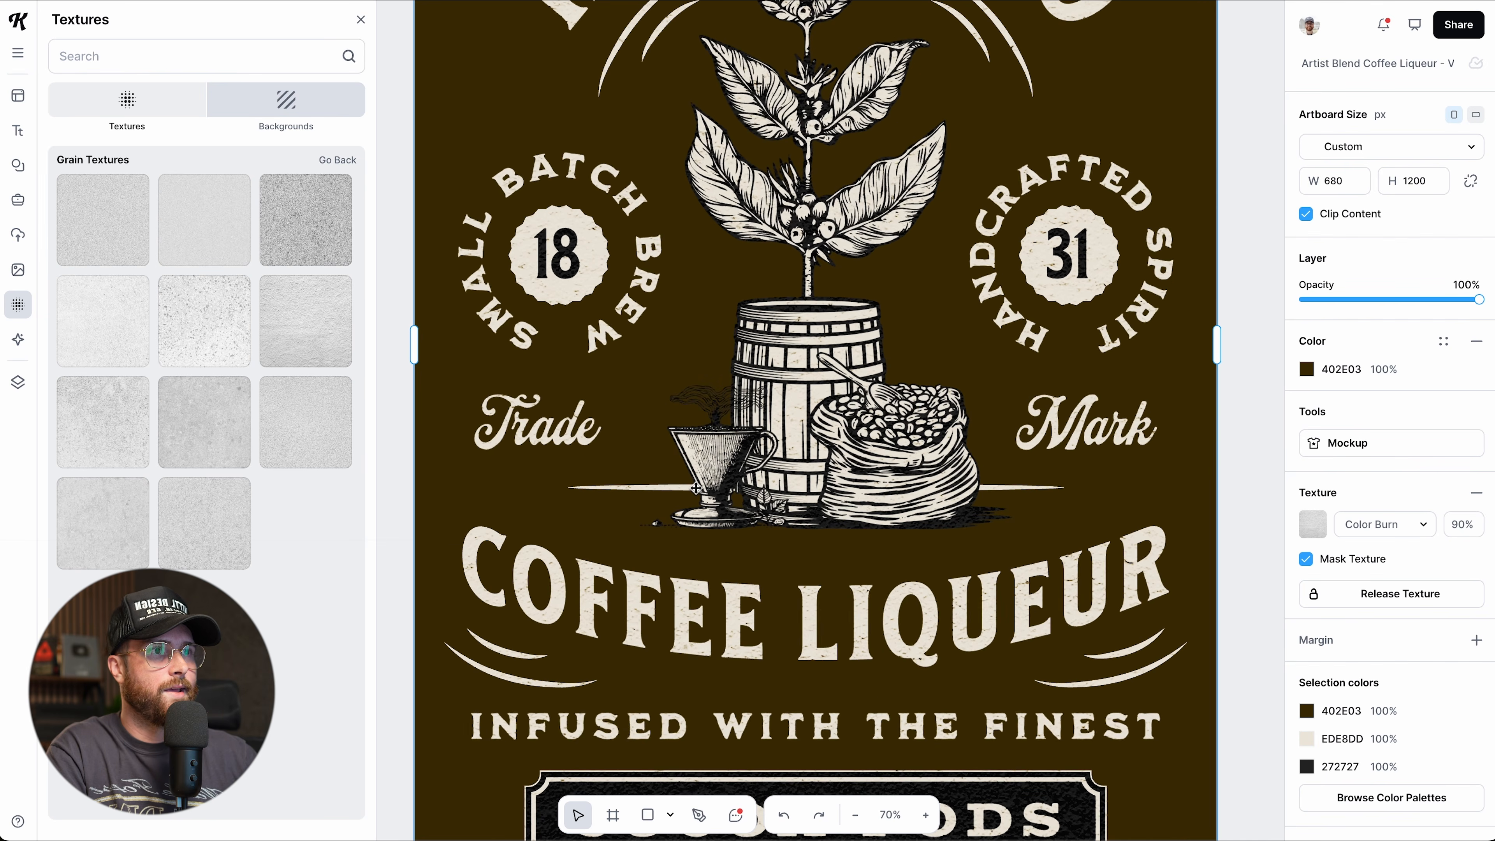
pyautogui.scroll(3, 561, 325)
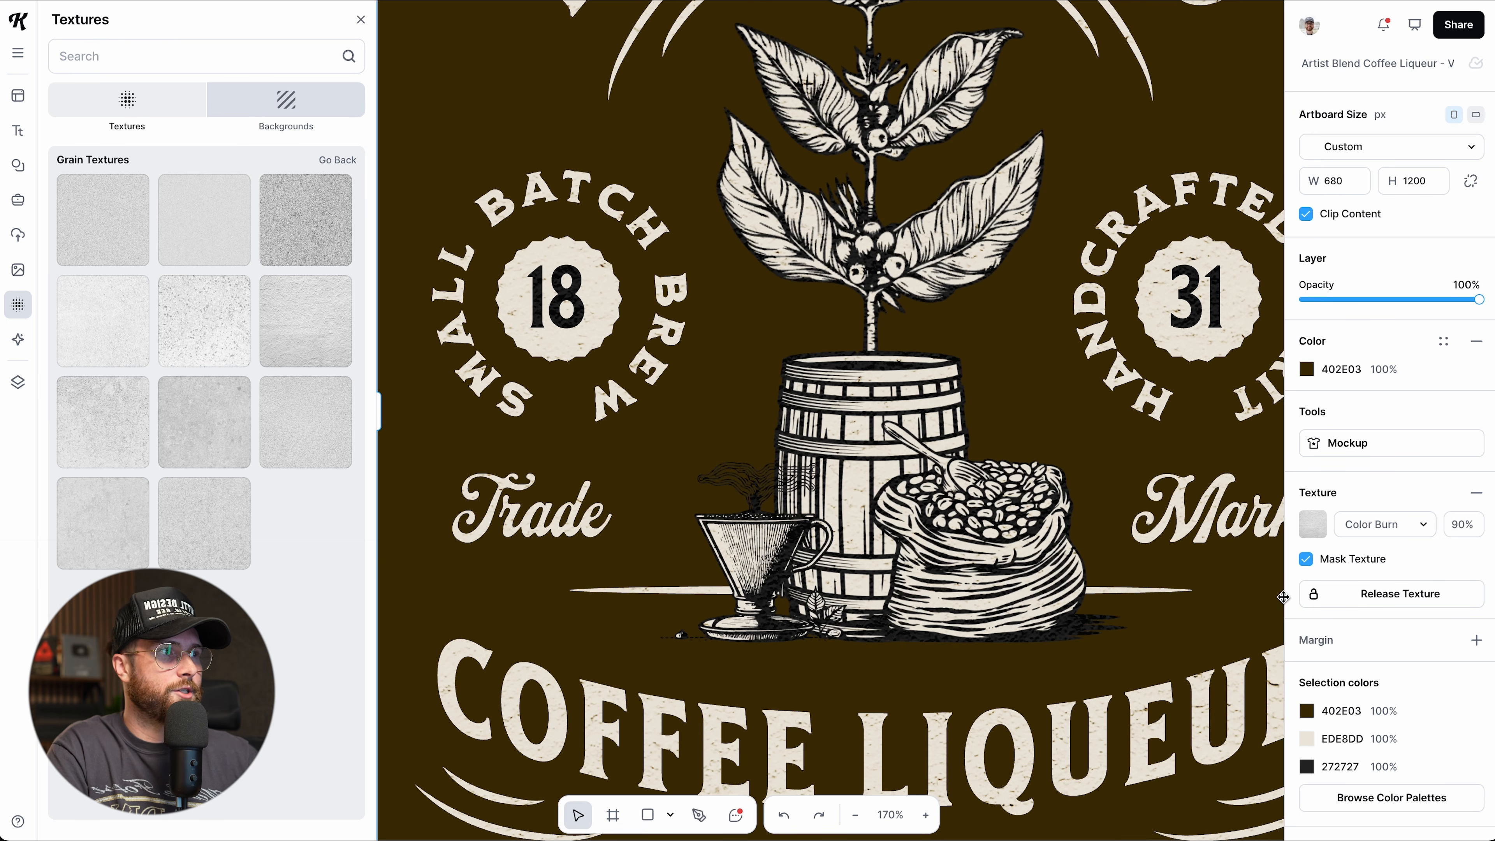
pyautogui.click(1306, 559)
pyautogui.scroll(-8, 756, 502)
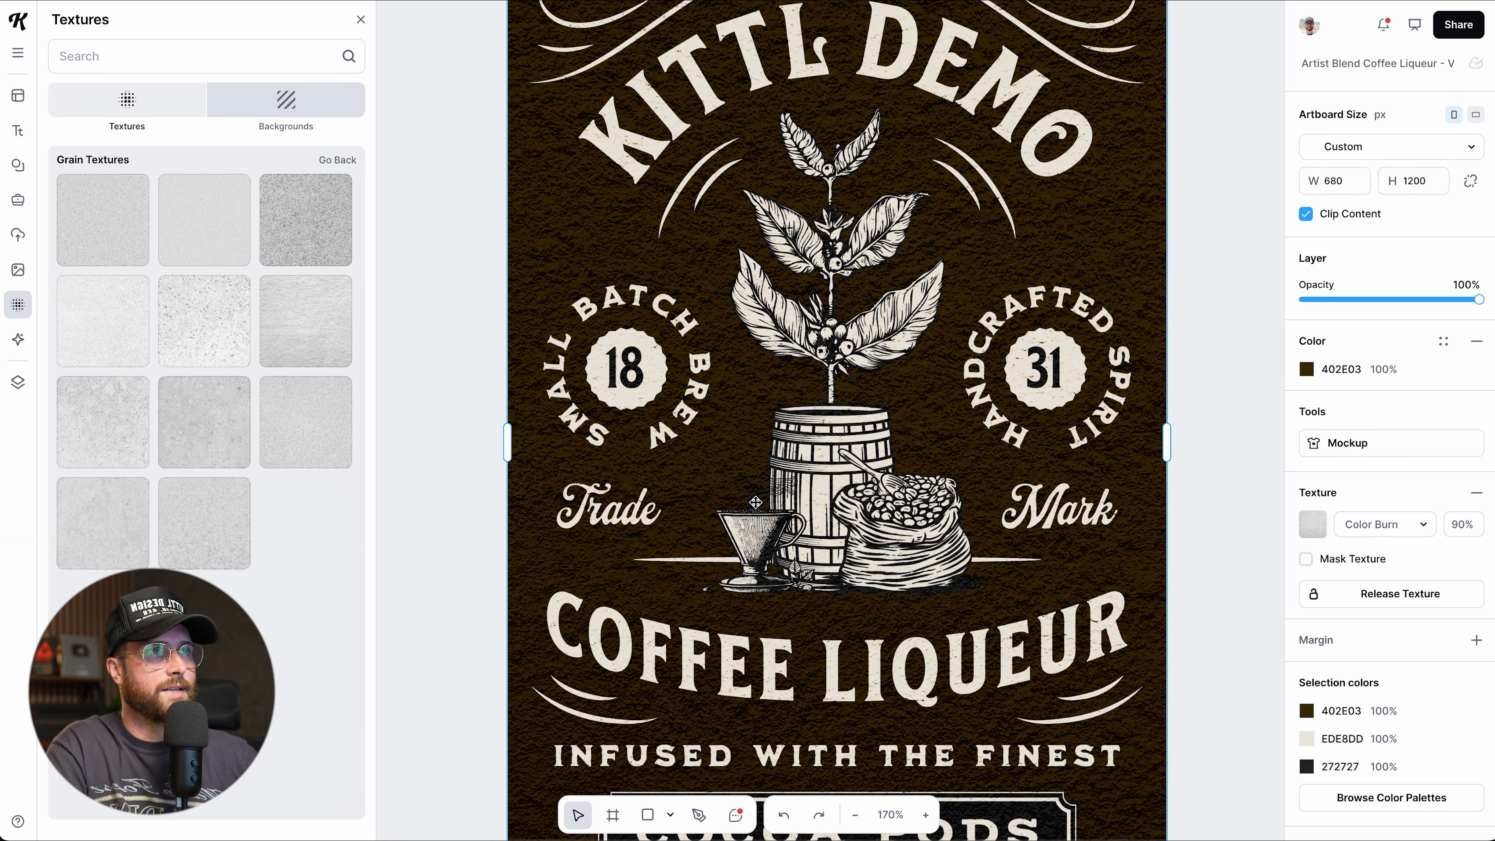
pyautogui.scroll(-2, 756, 502)
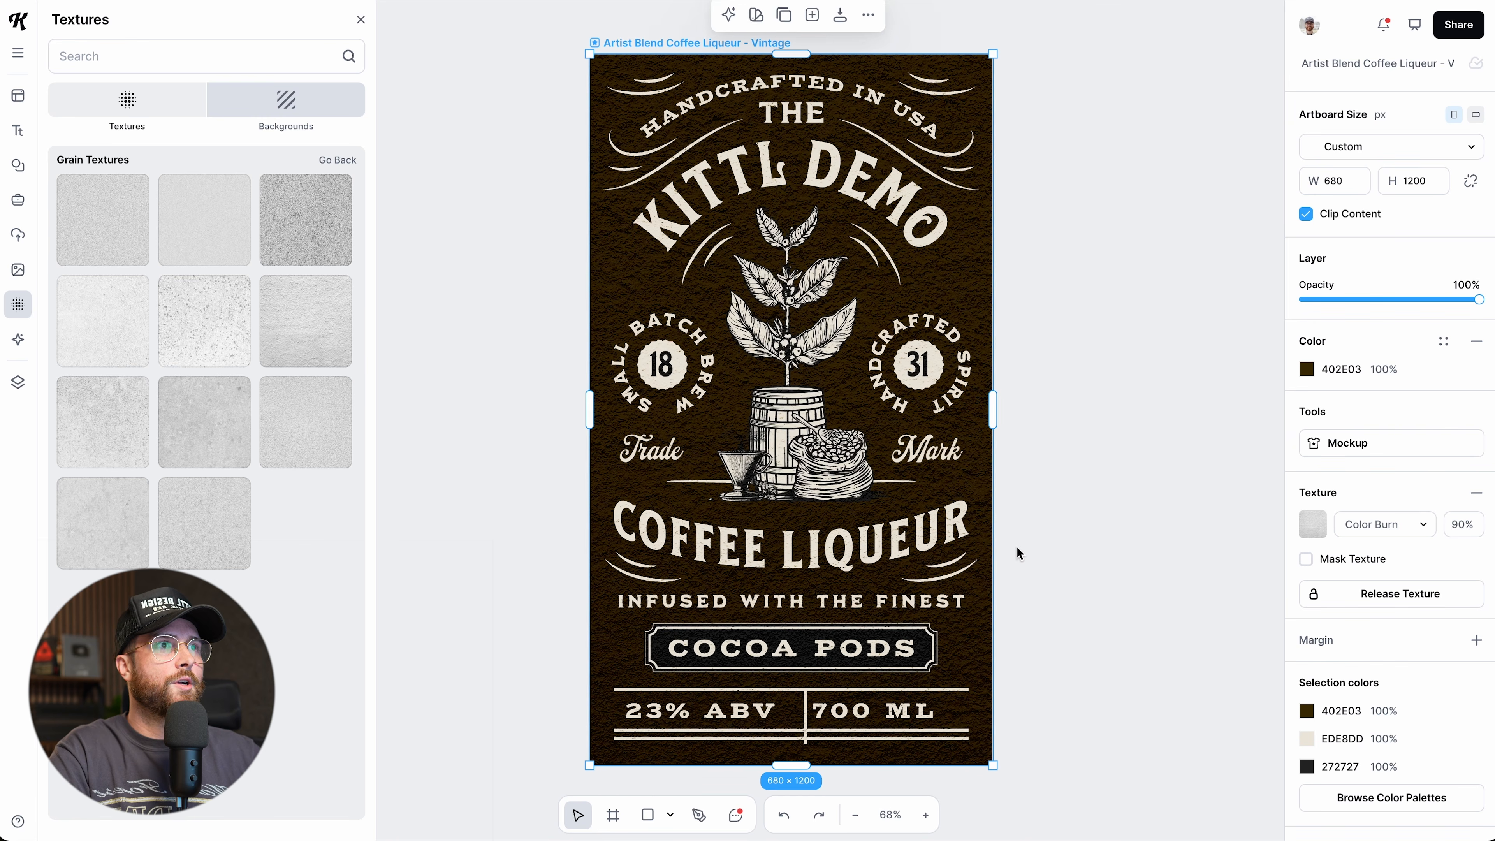
pyautogui.hscroll(2, 1019, 553)
pyautogui.scroll(3, 787, 483)
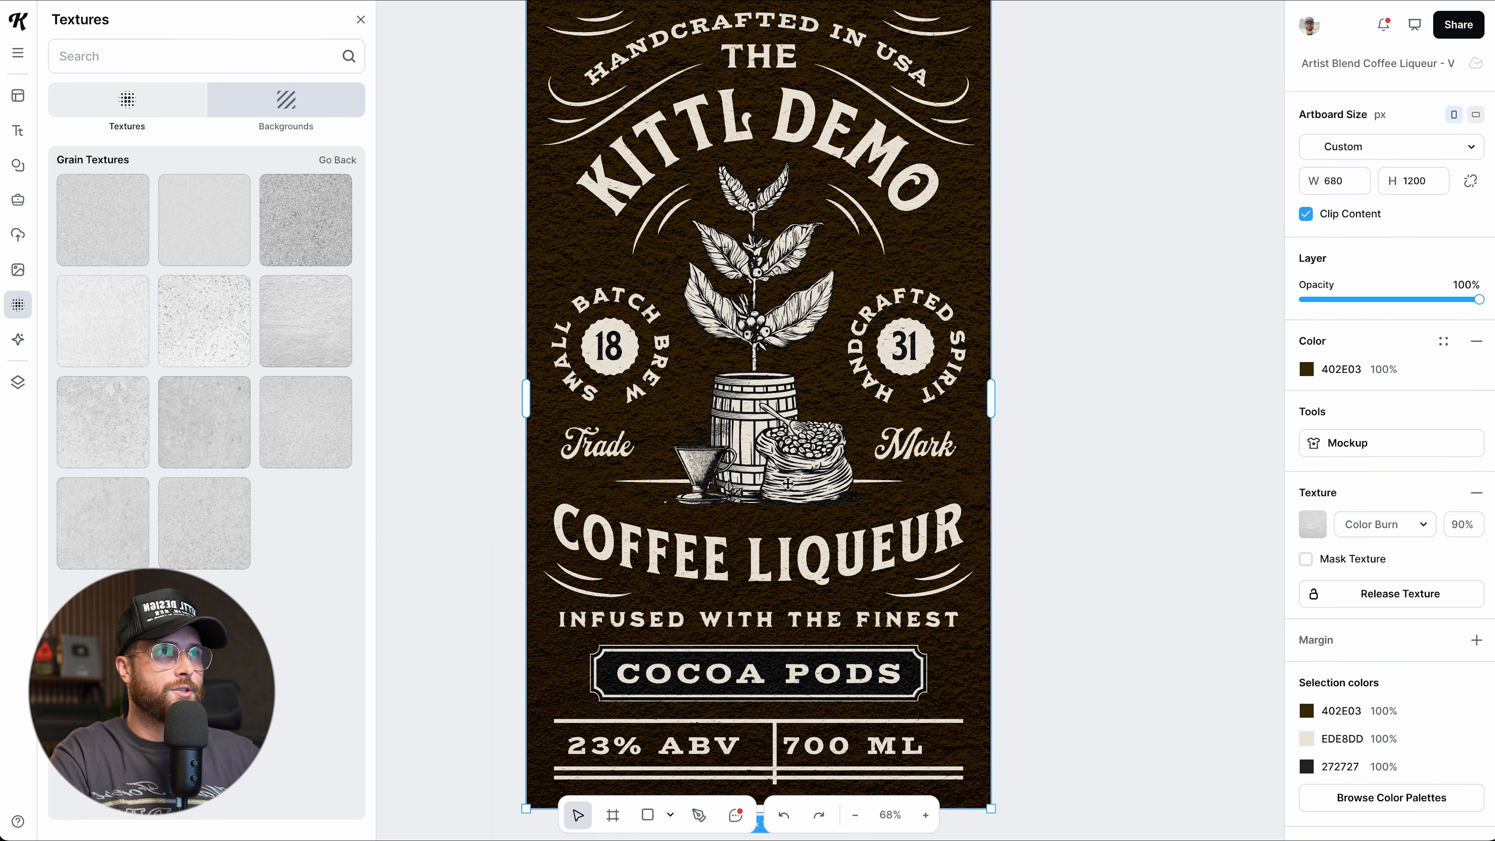
# Select the whole label artboard and turn on Mask Texture.
pyautogui.click(763, 242)
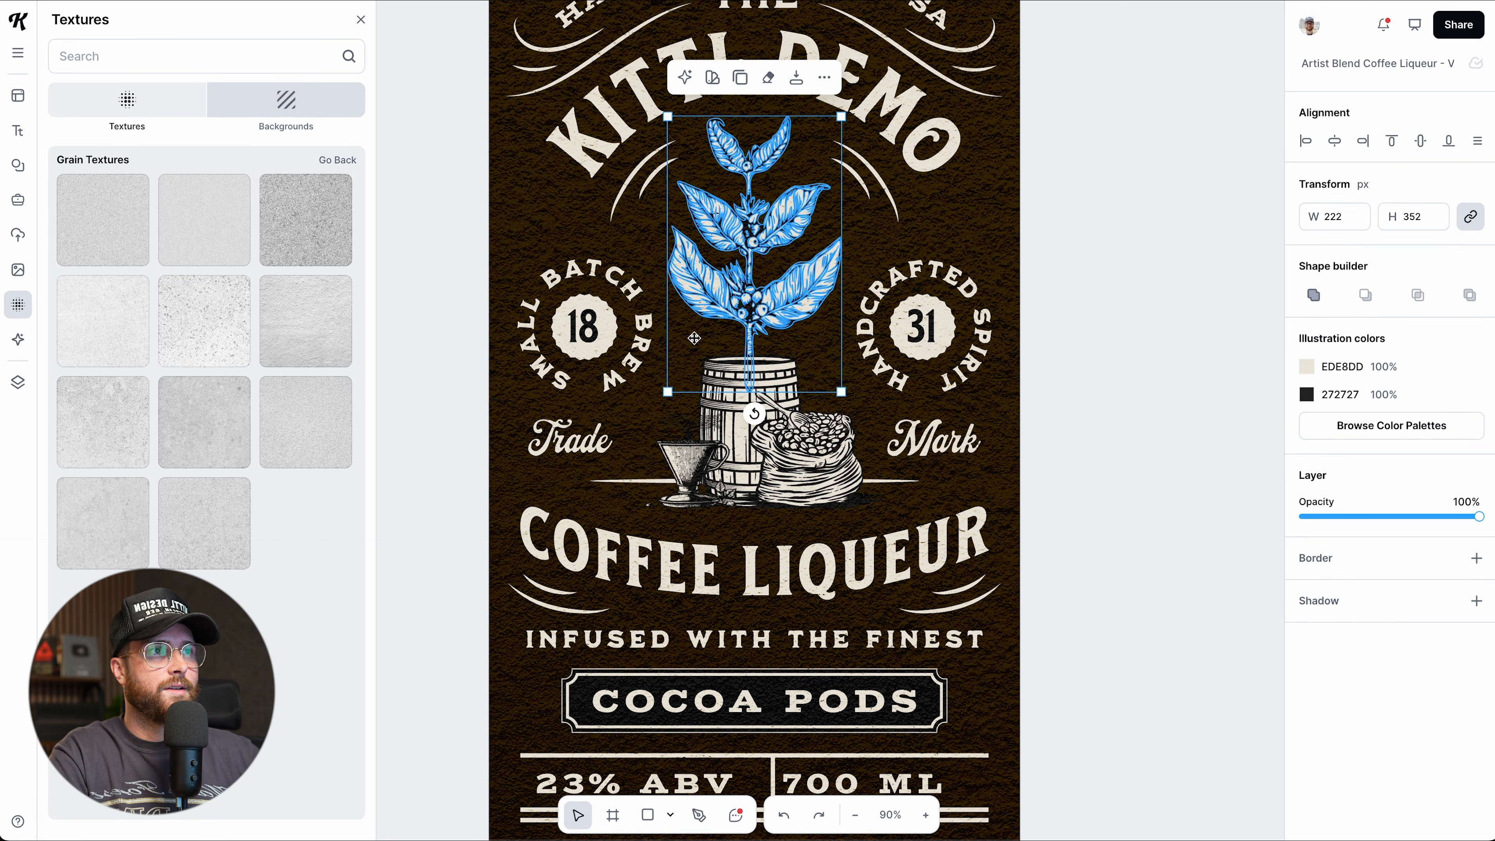
pyautogui.click(1026, 537)
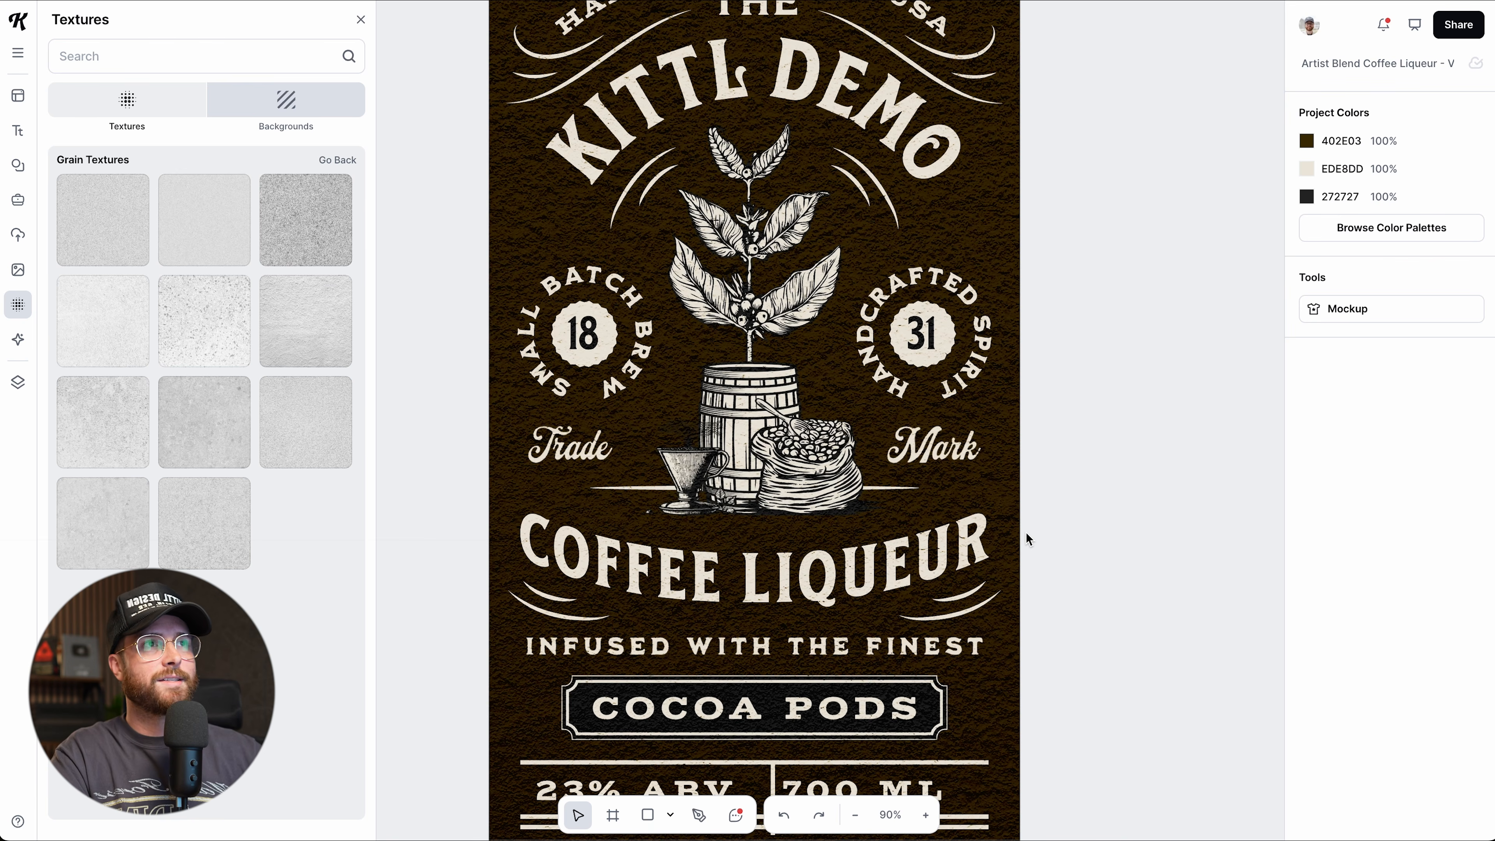
pyautogui.scroll(-3, 1026, 532)
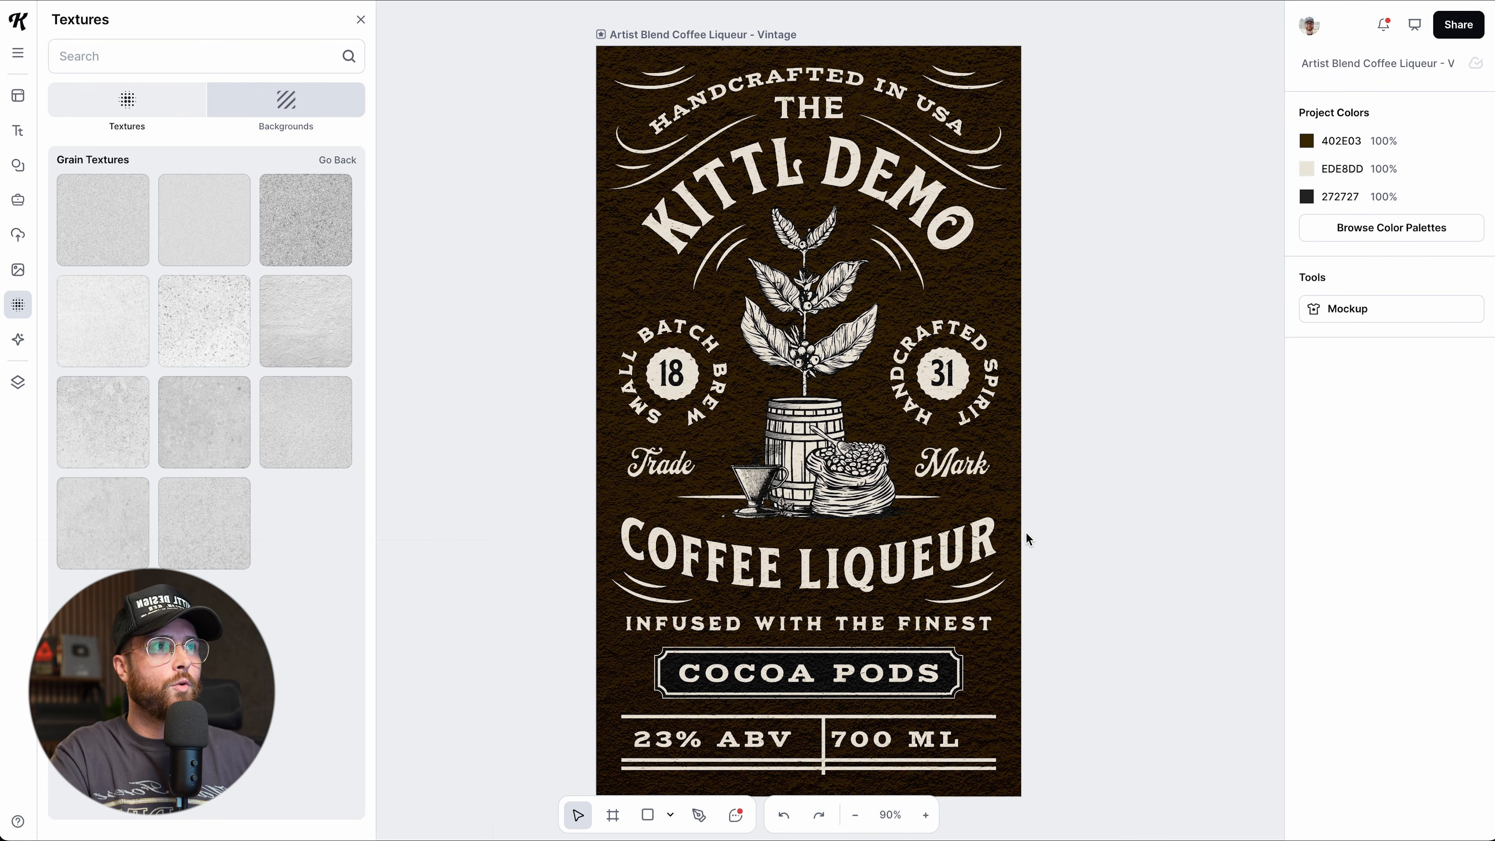
pyautogui.click(734, 34)
pyautogui.hscroll(3, 1007, 347)
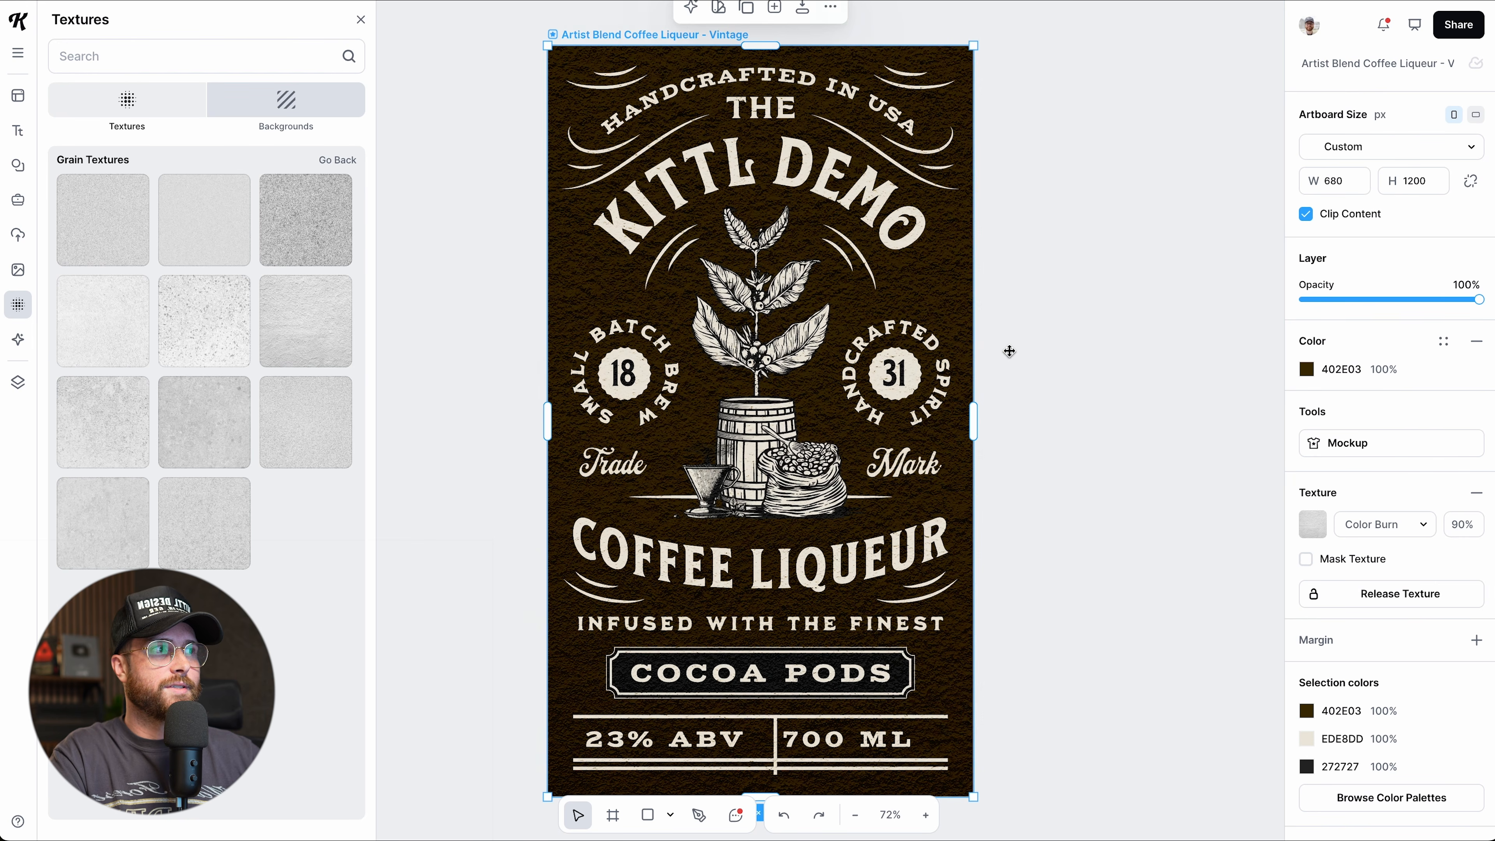
pyautogui.click(1306, 559)
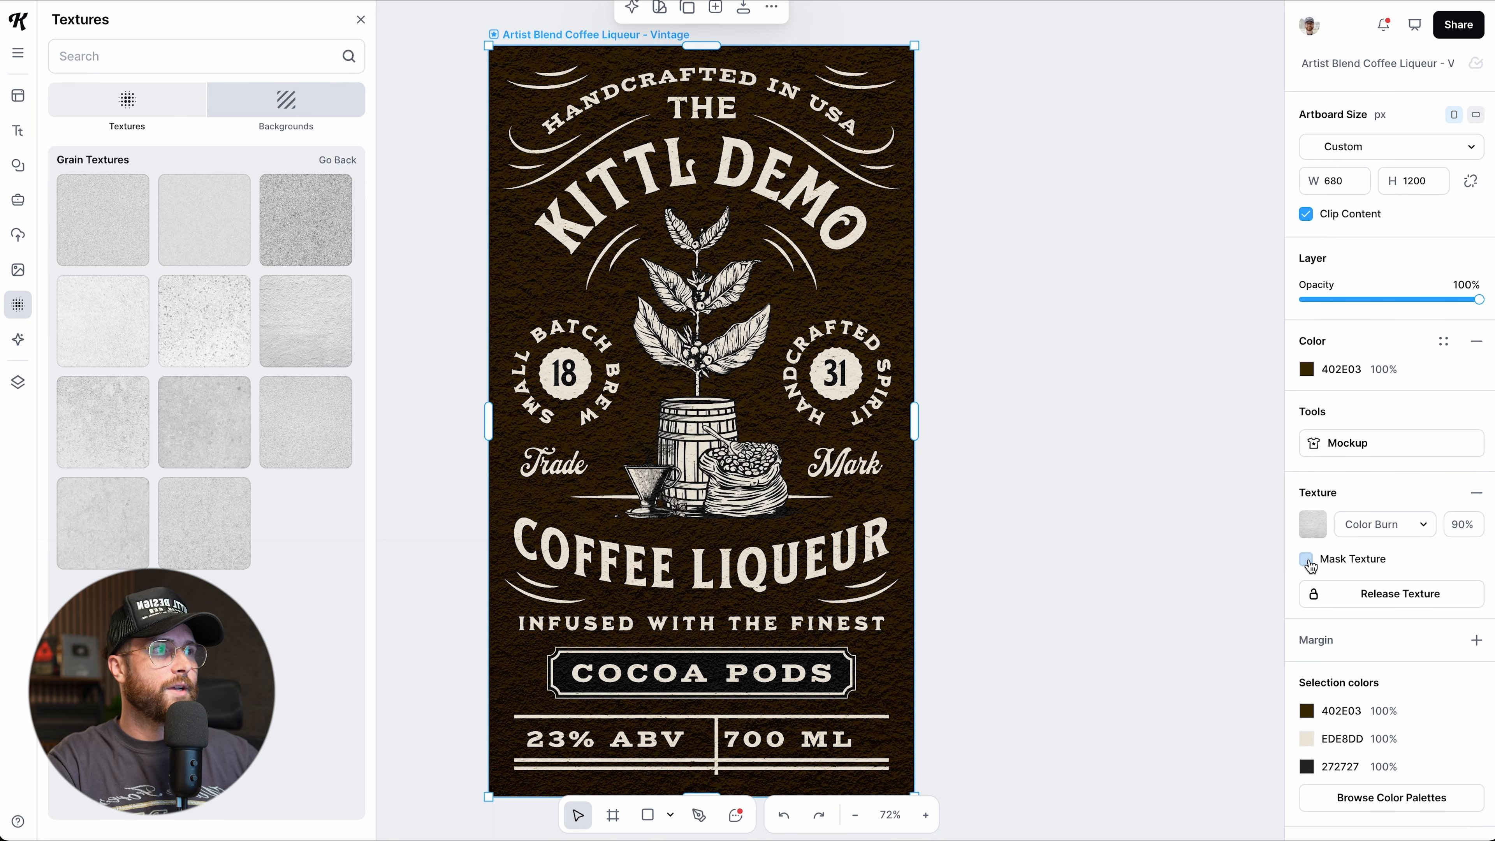
# Untick Mask Texture, release the texture as an image layer, and blend it with Multiply.
pyautogui.click(1306, 558)
pyautogui.click(1374, 597)
pyautogui.moveTo(883, 459); pyautogui.dragTo(754, 417)
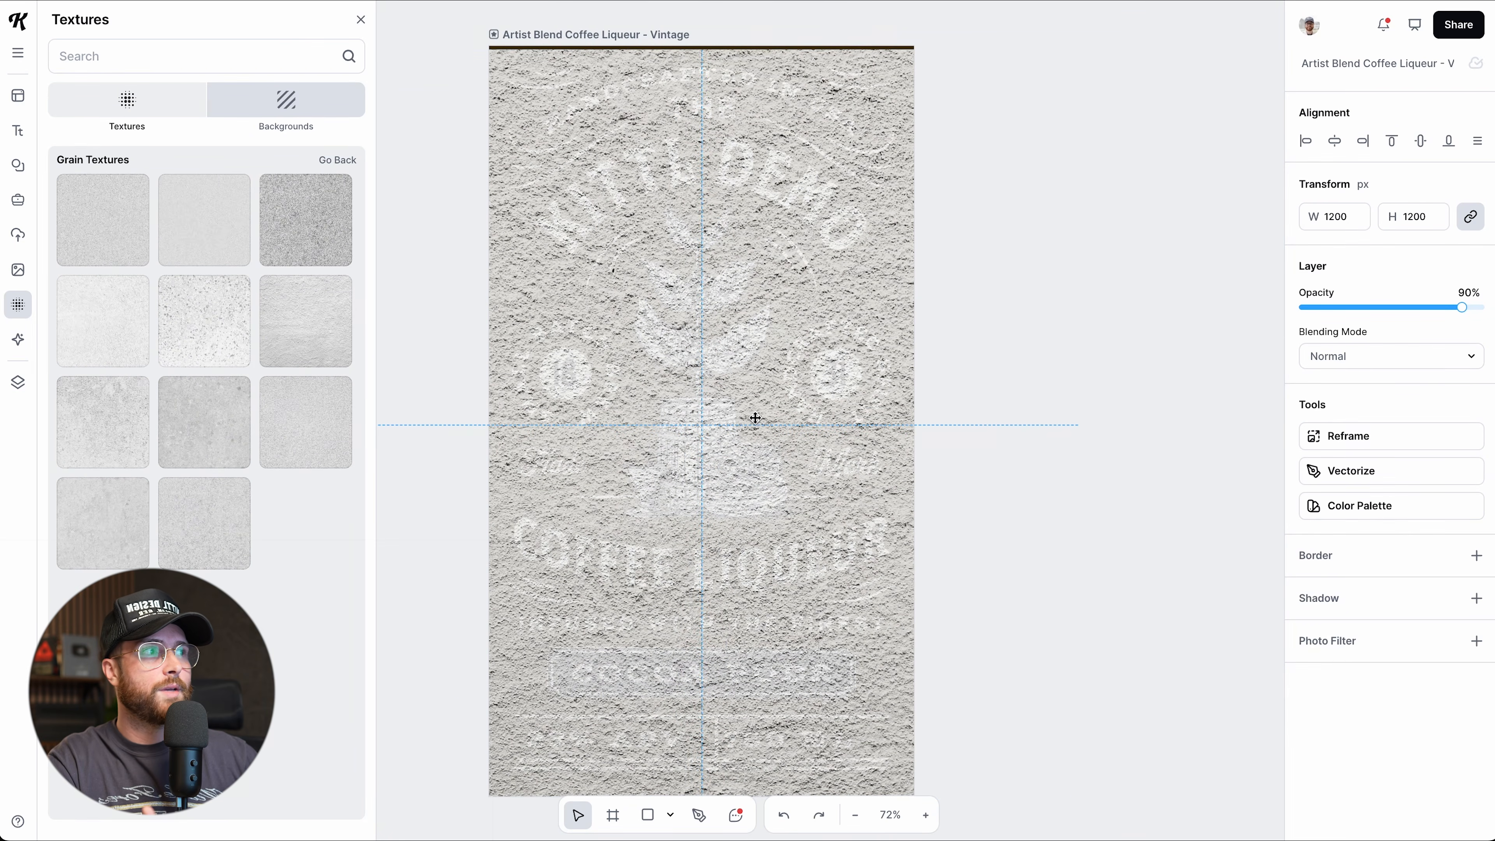
pyautogui.click(1358, 363)
pyautogui.click(1365, 454)
pyautogui.moveTo(782, 333); pyautogui.dragTo(838, 327)
pyautogui.moveTo(556, 324); pyautogui.dragTo(605, 310)
# Replace the layer with another grain texture on Multiply, then delete it.
pyautogui.moveTo(259, 309)
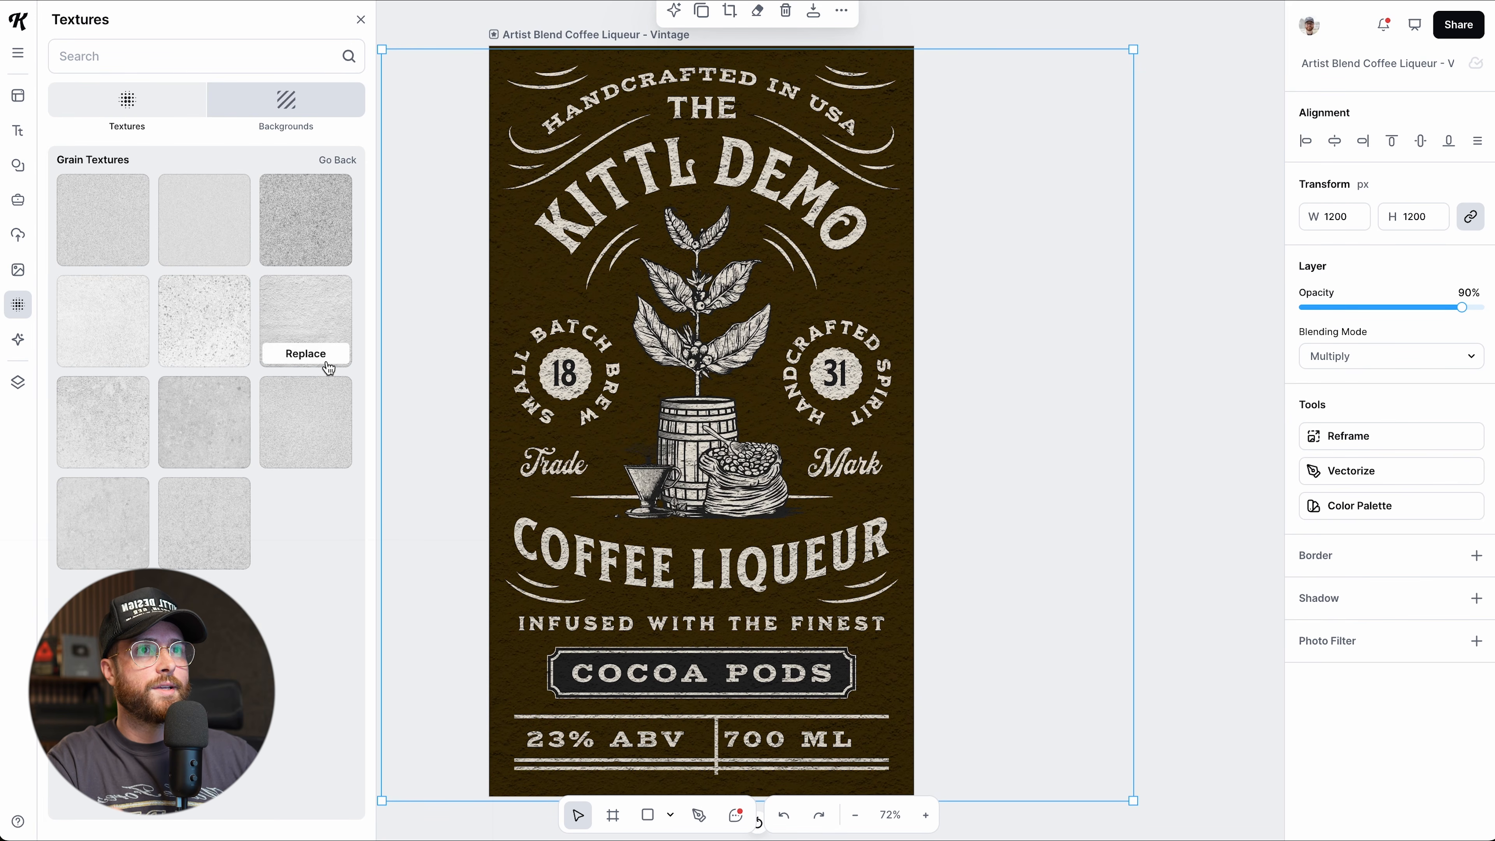
pyautogui.click(227, 362)
pyautogui.moveTo(574, 400); pyautogui.dragTo(577, 368)
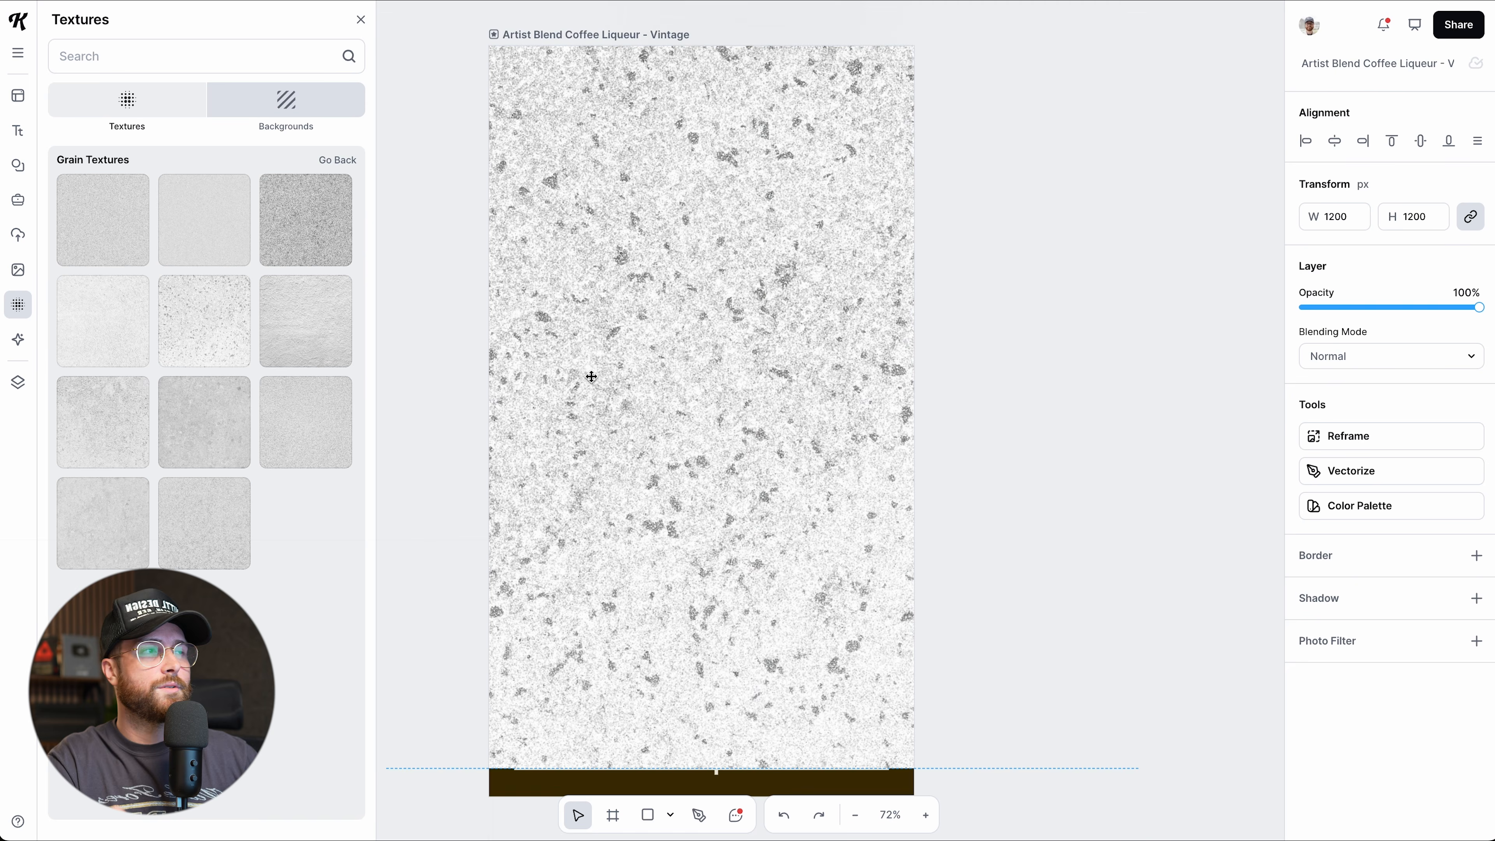
pyautogui.click(1353, 357)
pyautogui.click(1331, 453)
pyautogui.moveTo(647, 413); pyautogui.dragTo(656, 452)
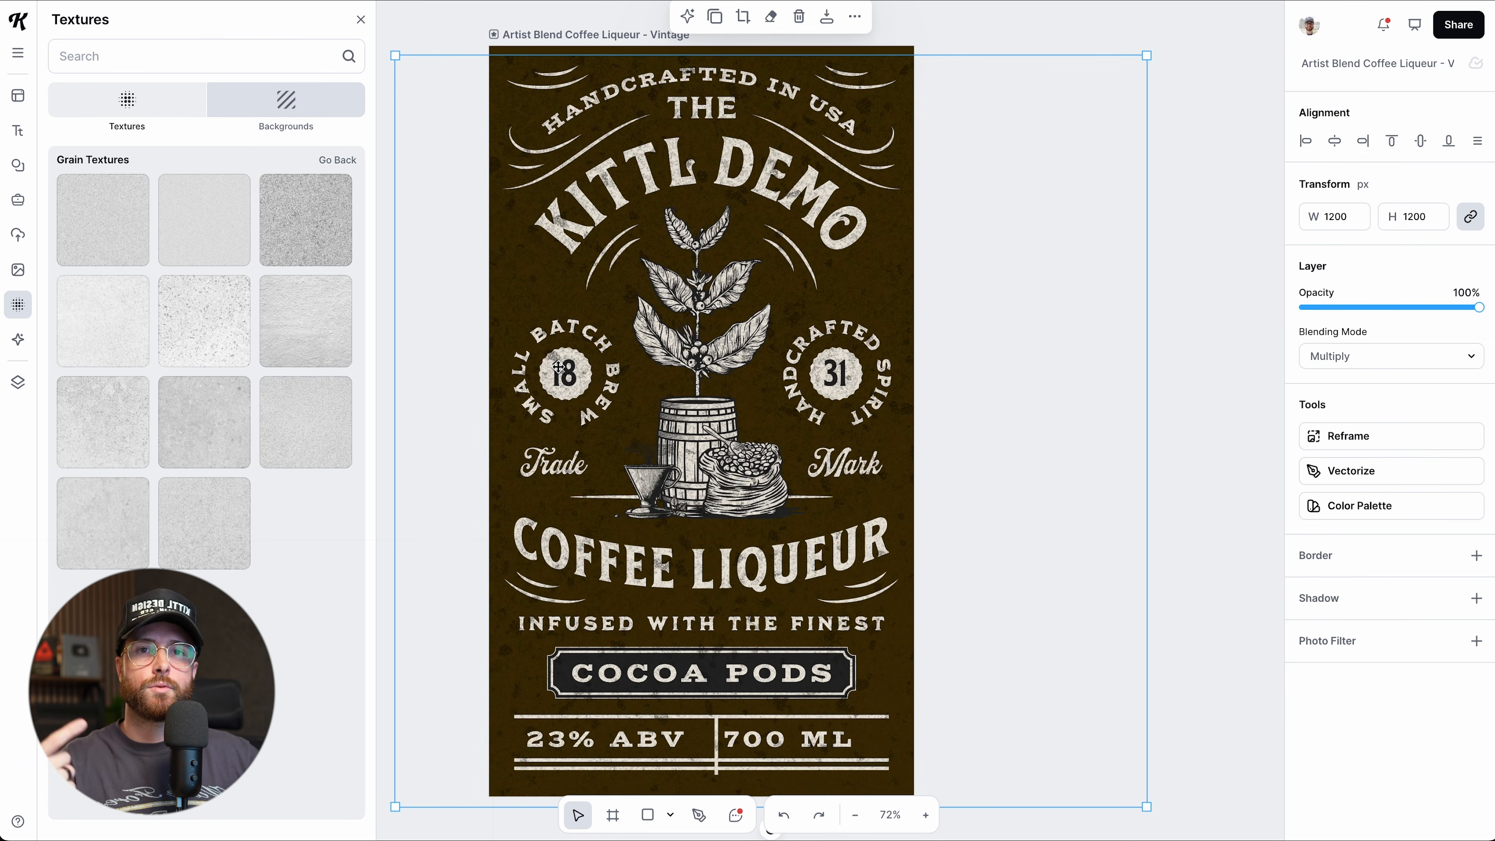
pyautogui.press('Delete')
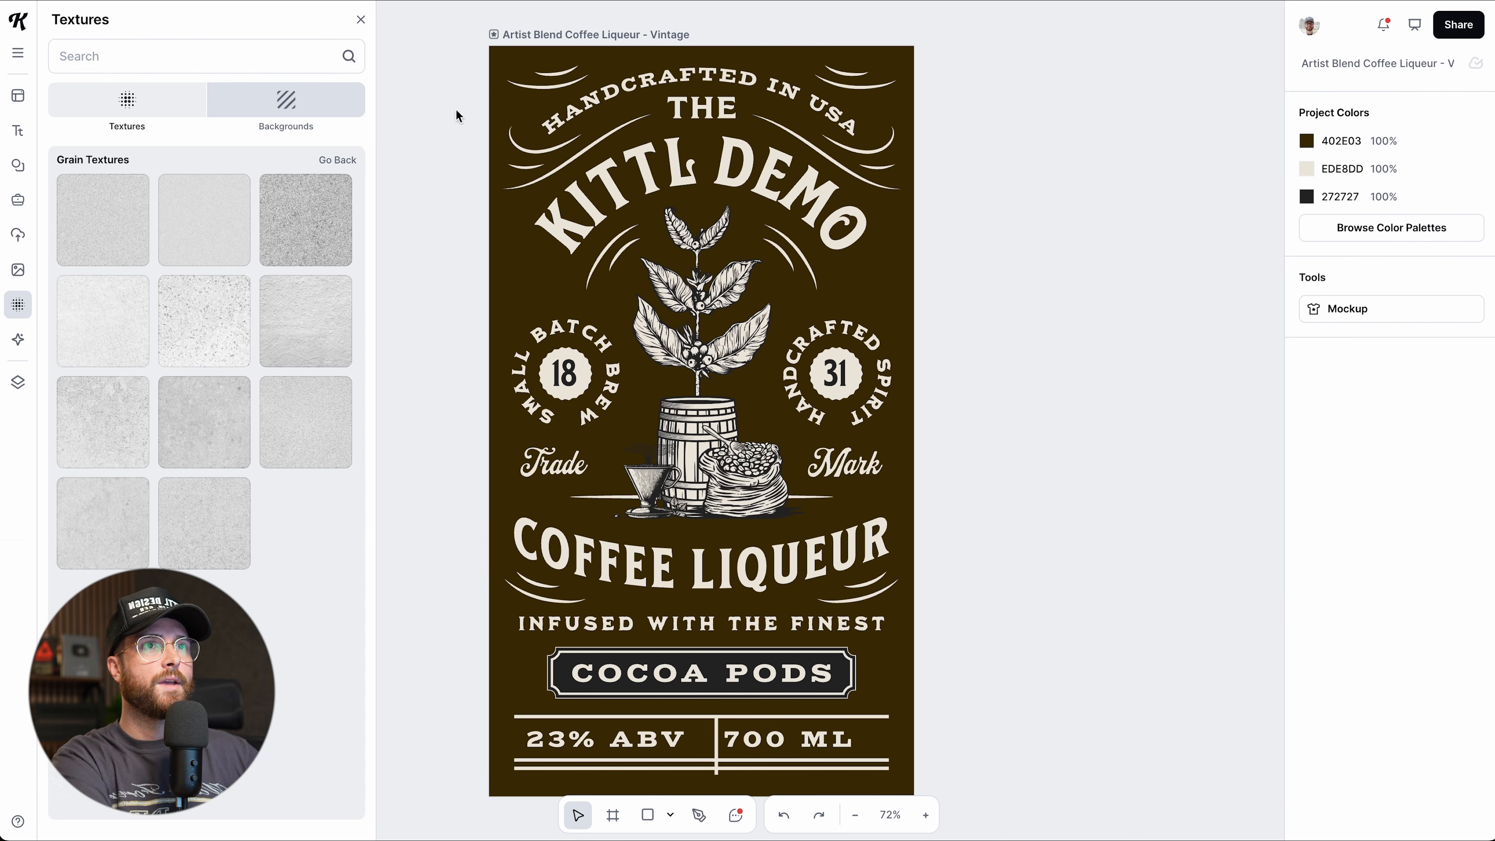
# Try crumpled and darker brown Vintage Paper textures as the label background.
pyautogui.click(306, 111)
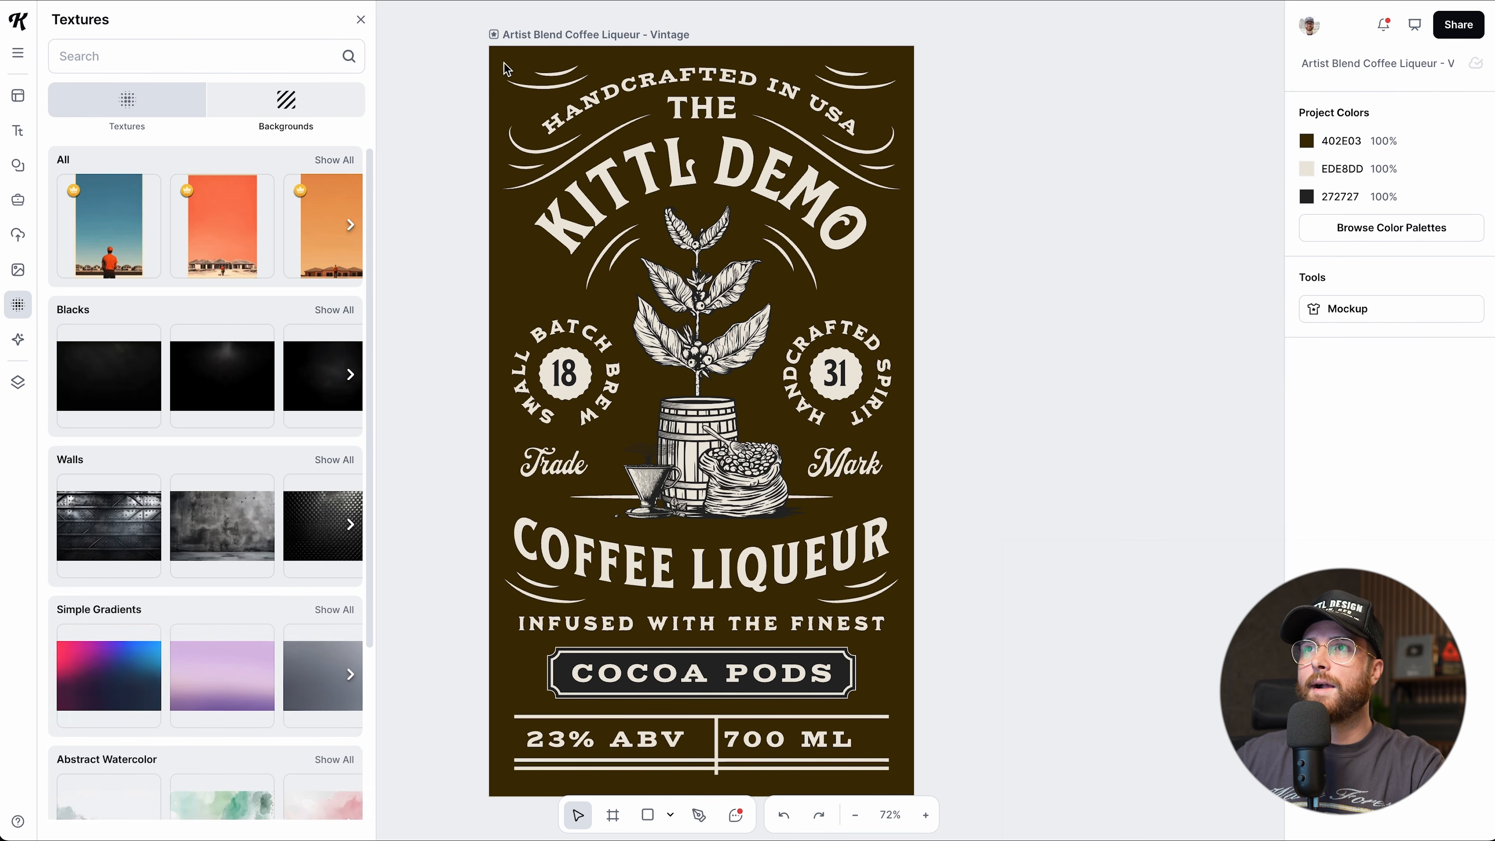
pyautogui.click(540, 35)
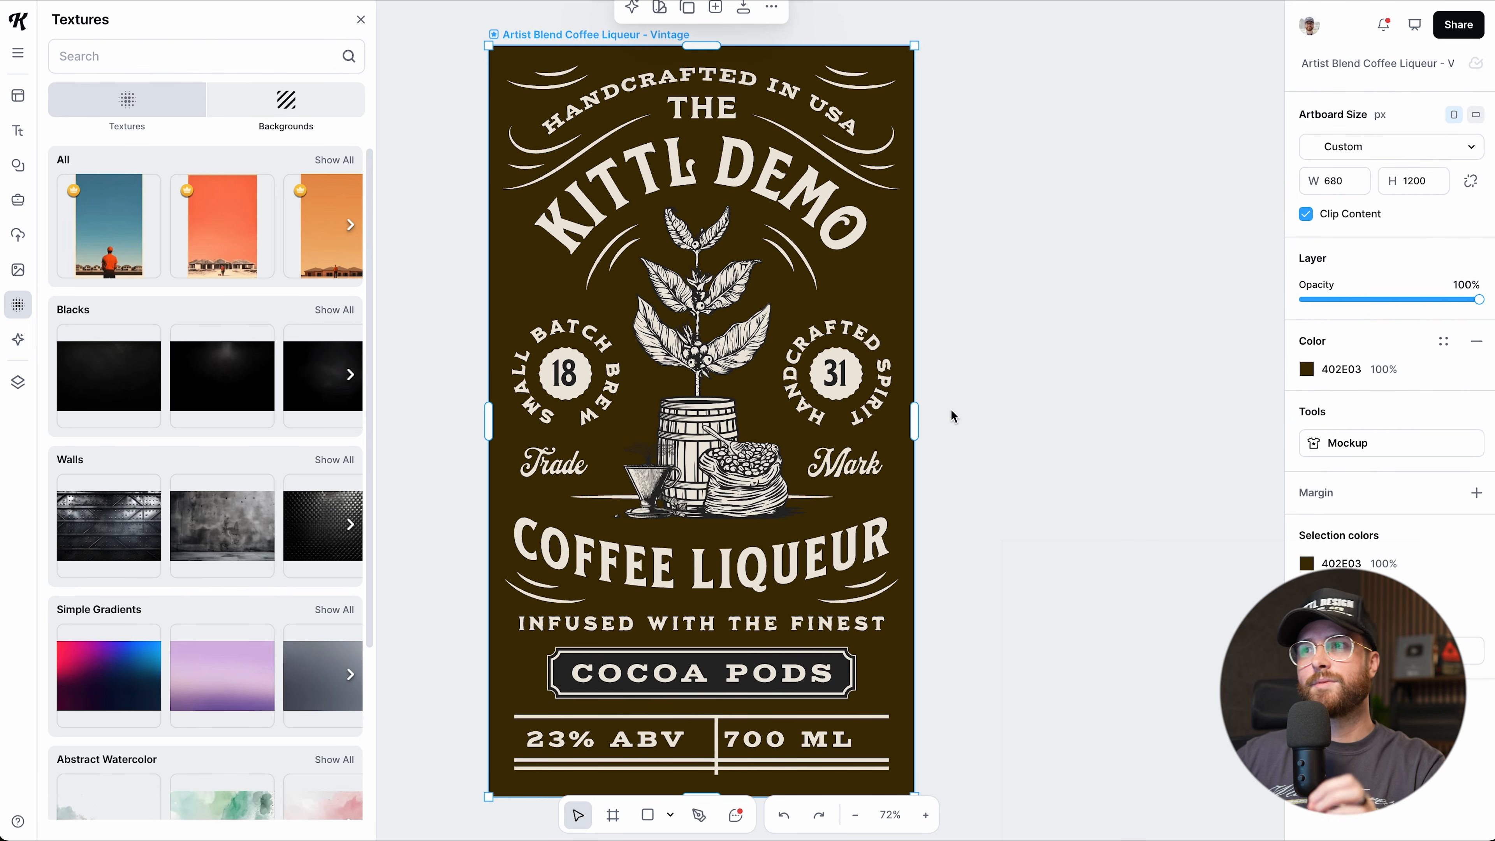
pyautogui.hscroll(-1, 947, 414)
pyautogui.scroll(-1, 941, 414)
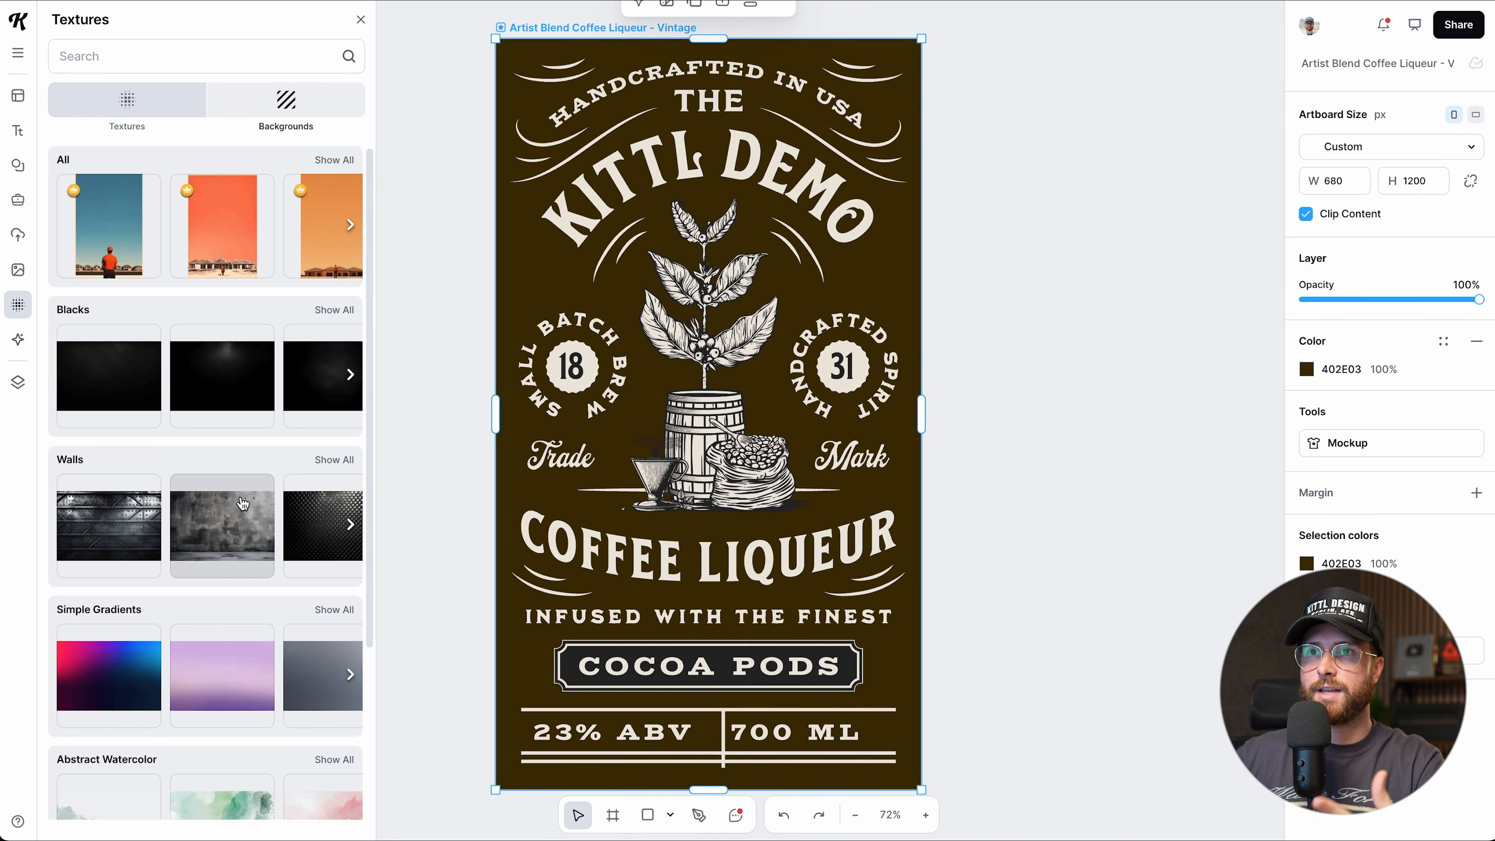
pyautogui.hscroll(2, 133, 387)
pyautogui.scroll(-10, 236, 442)
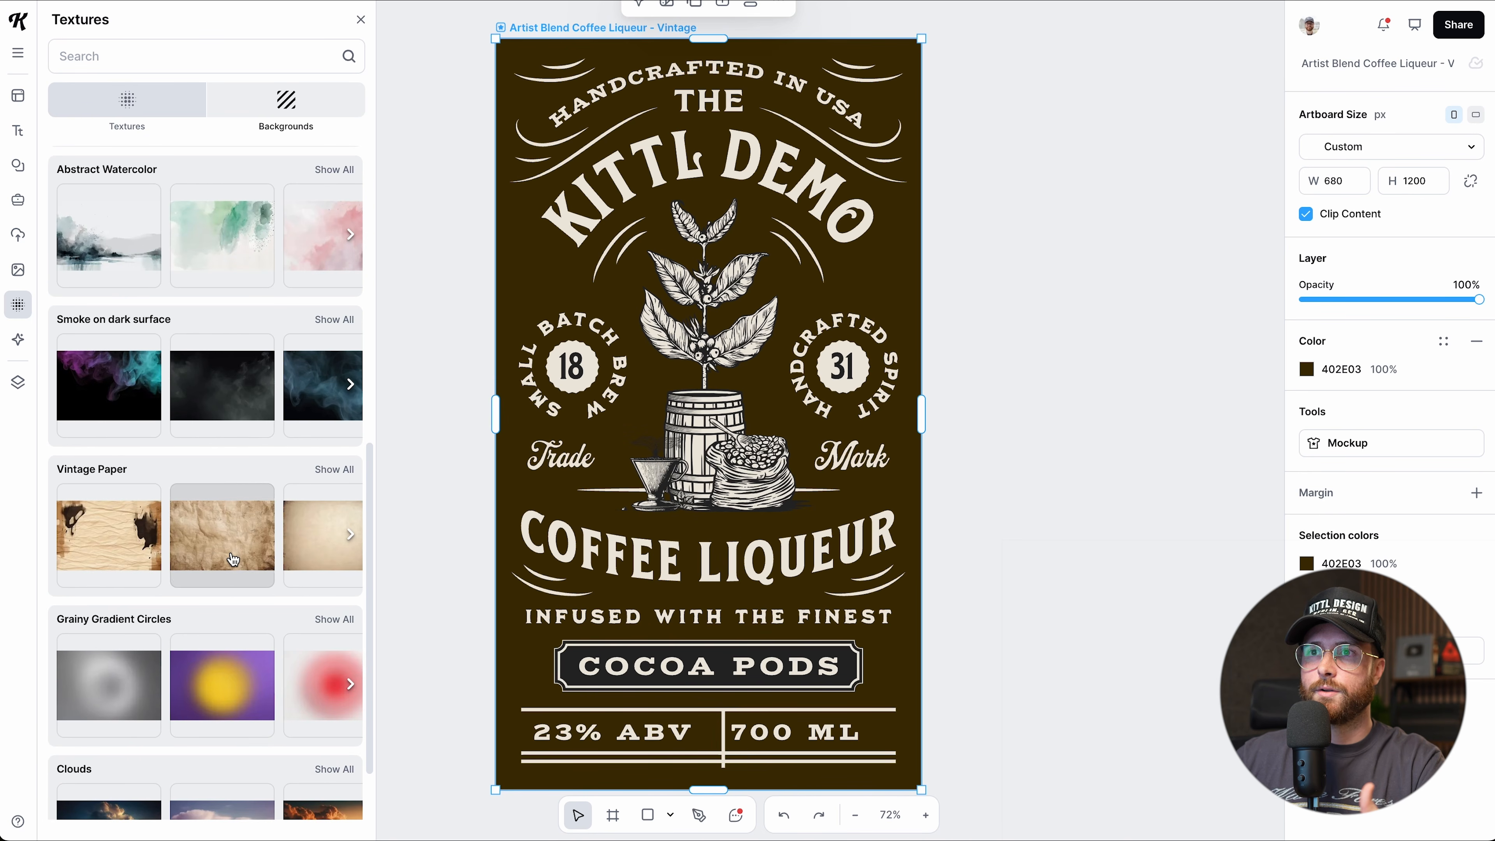
pyautogui.hscroll(3, 235, 530)
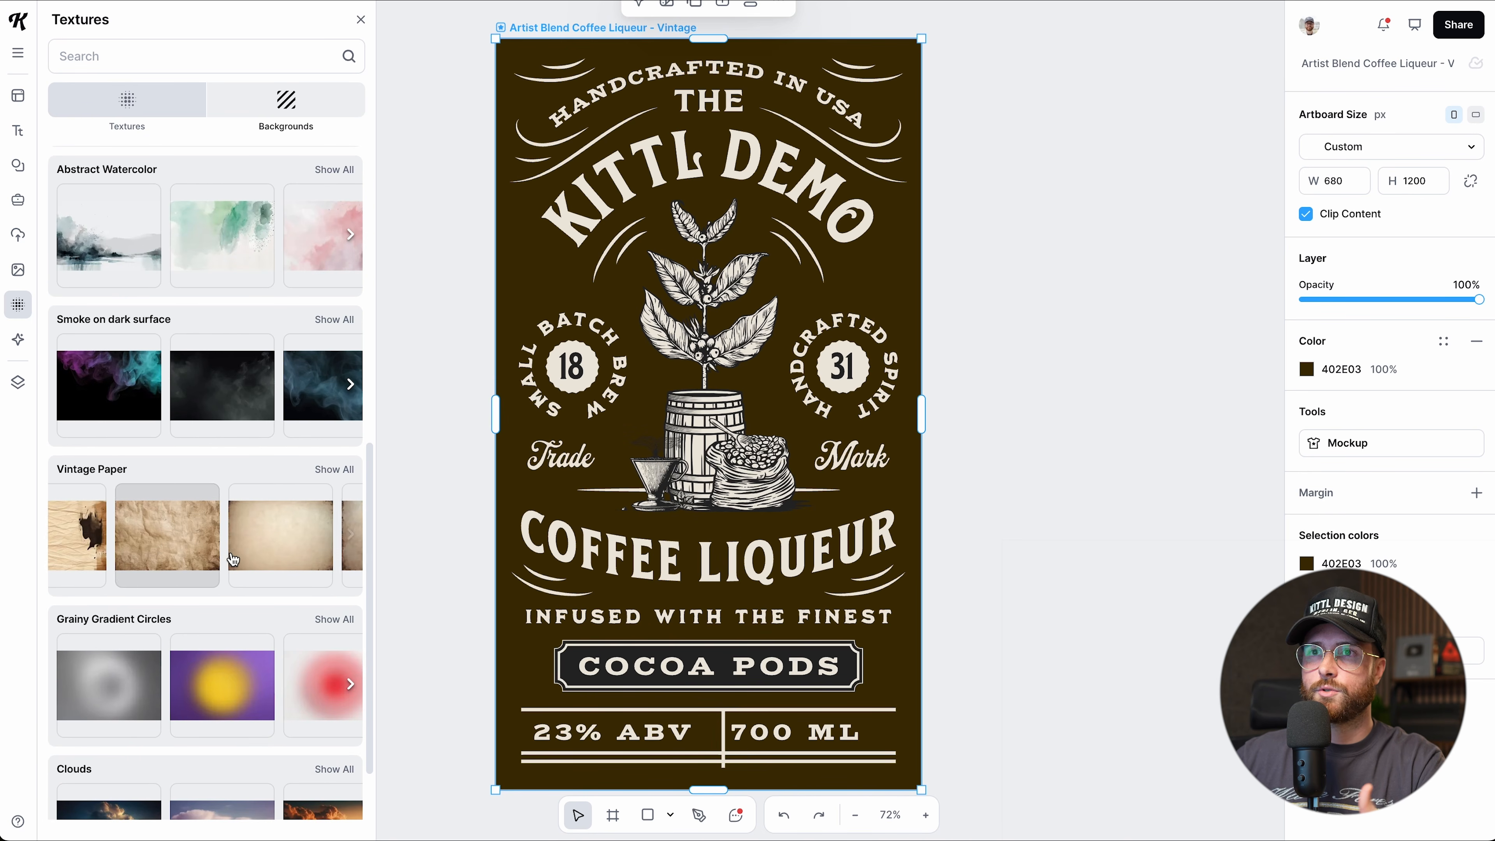
pyautogui.click(335, 469)
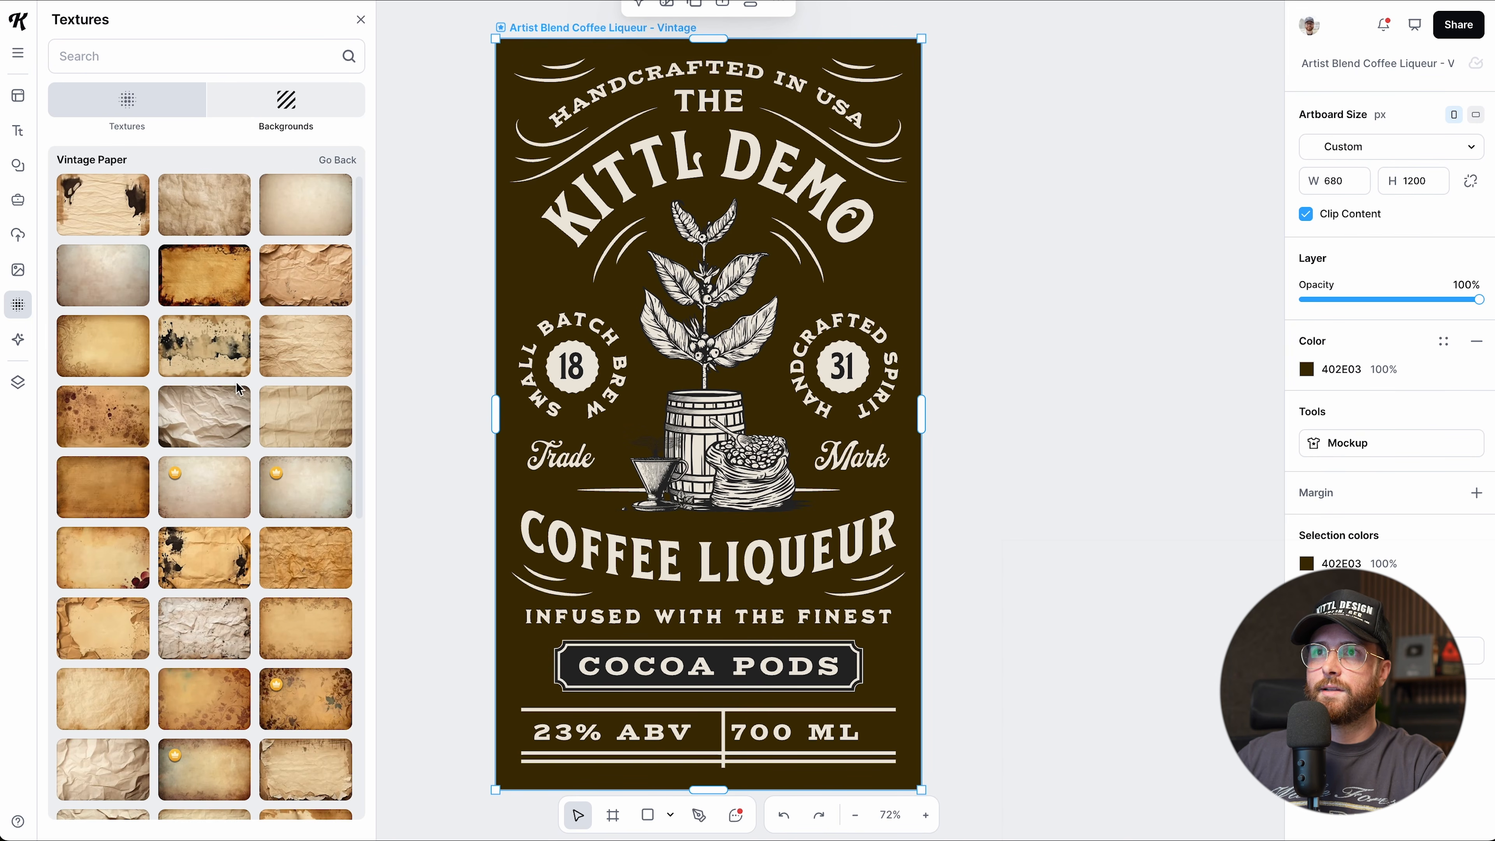
pyautogui.click(315, 349)
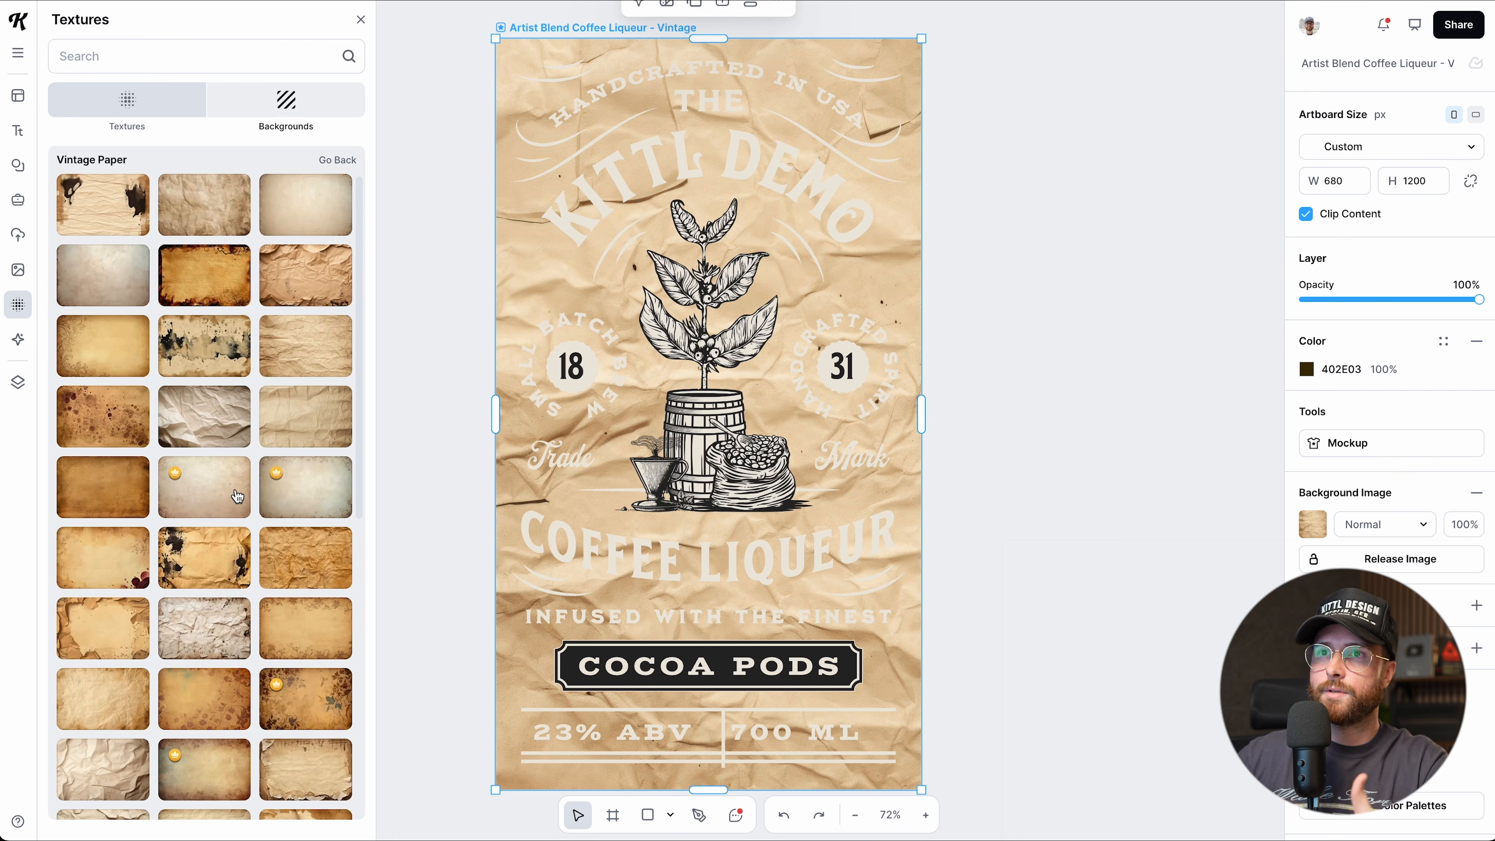
pyautogui.click(109, 501)
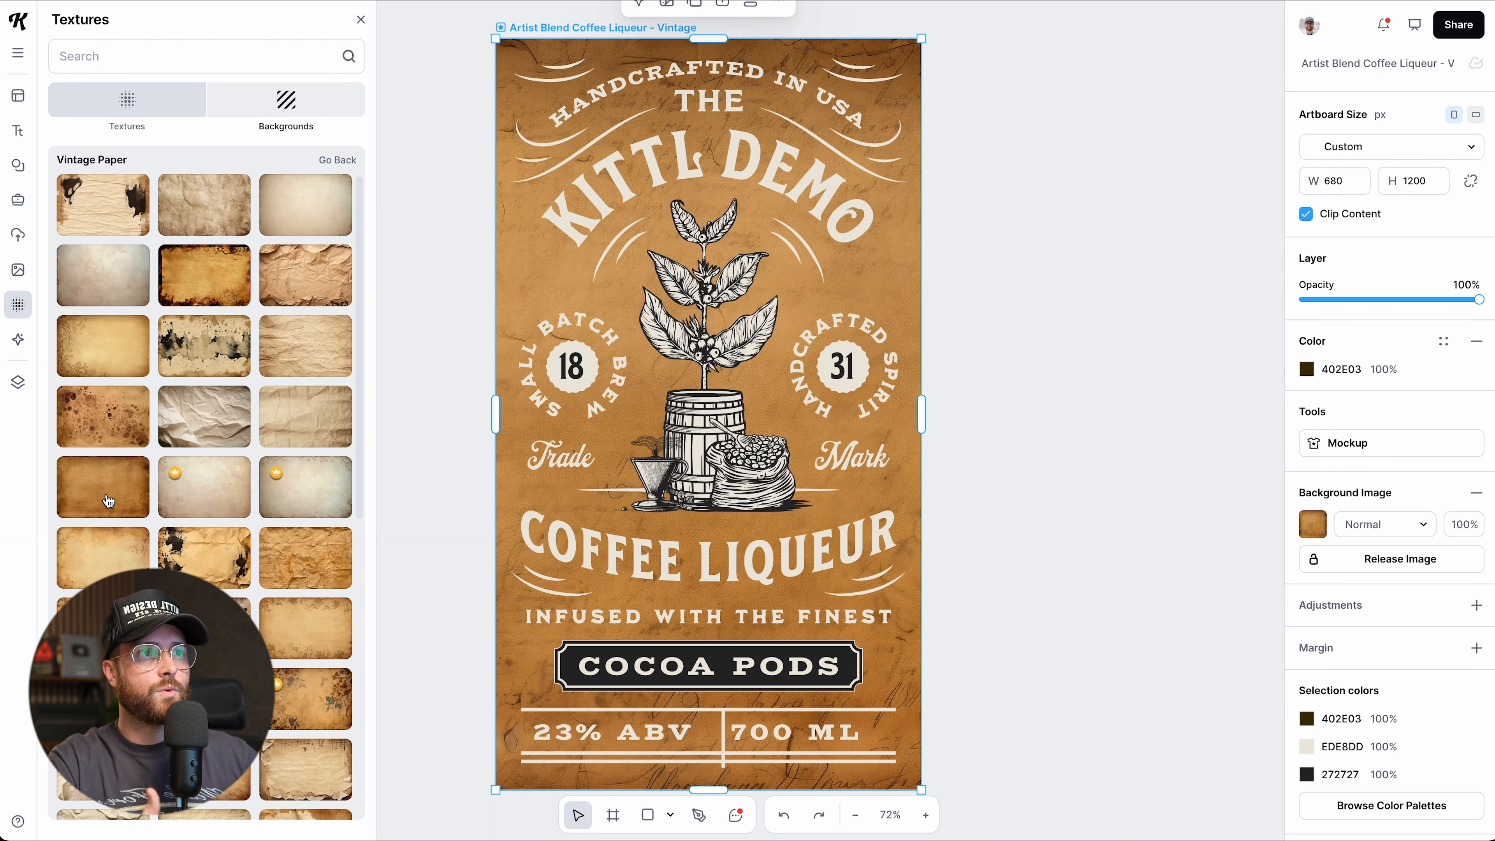
# Apply a dark wood texture from Blacks at Normal blend, release it, and drag it aside.
pyautogui.scroll(-1, 213, 542)
pyautogui.scroll(-10, 213, 542)
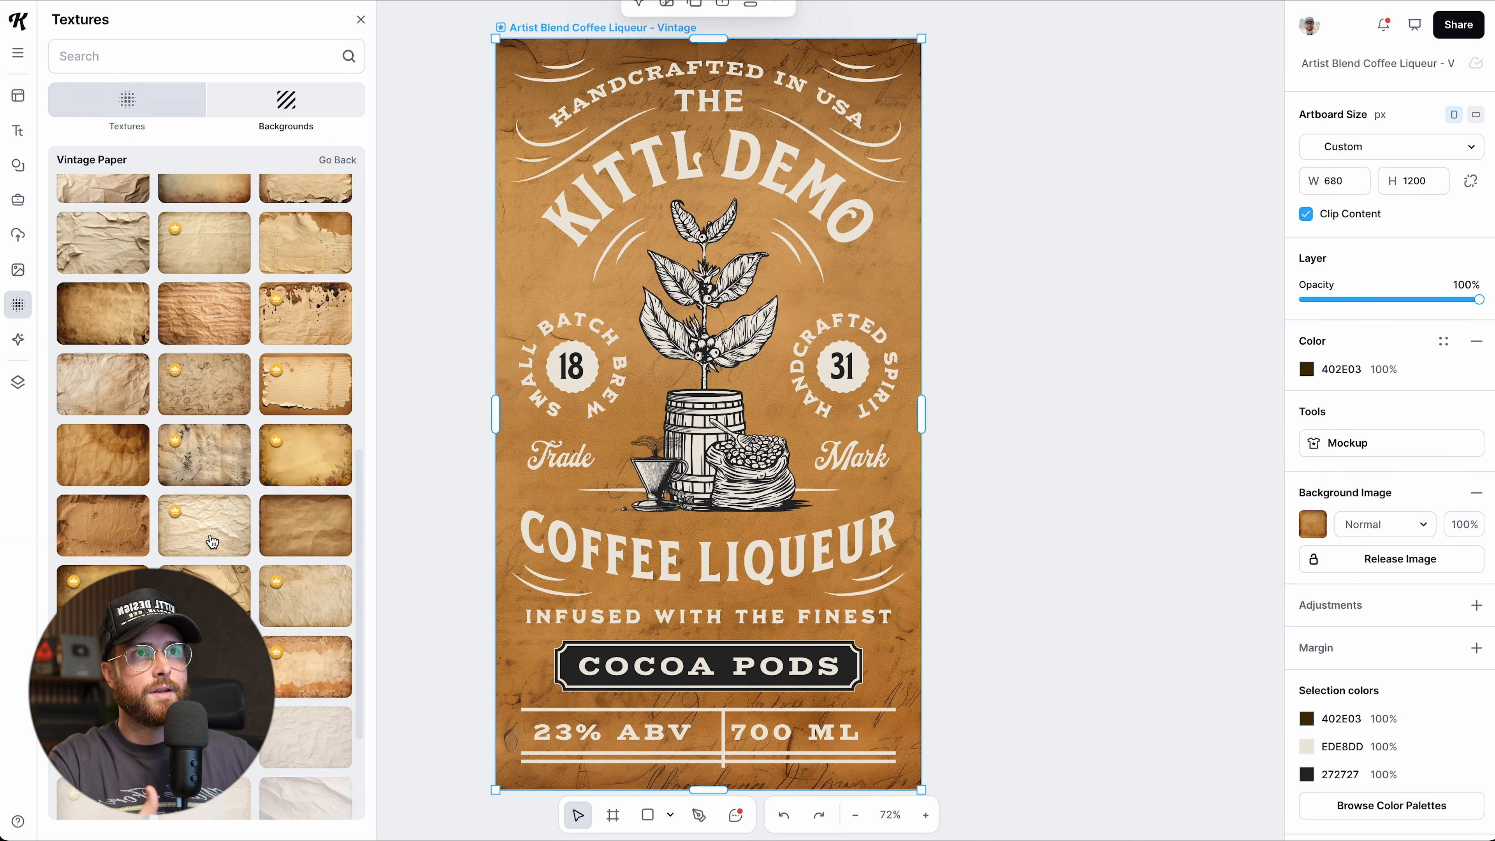
pyautogui.scroll(5, 212, 542)
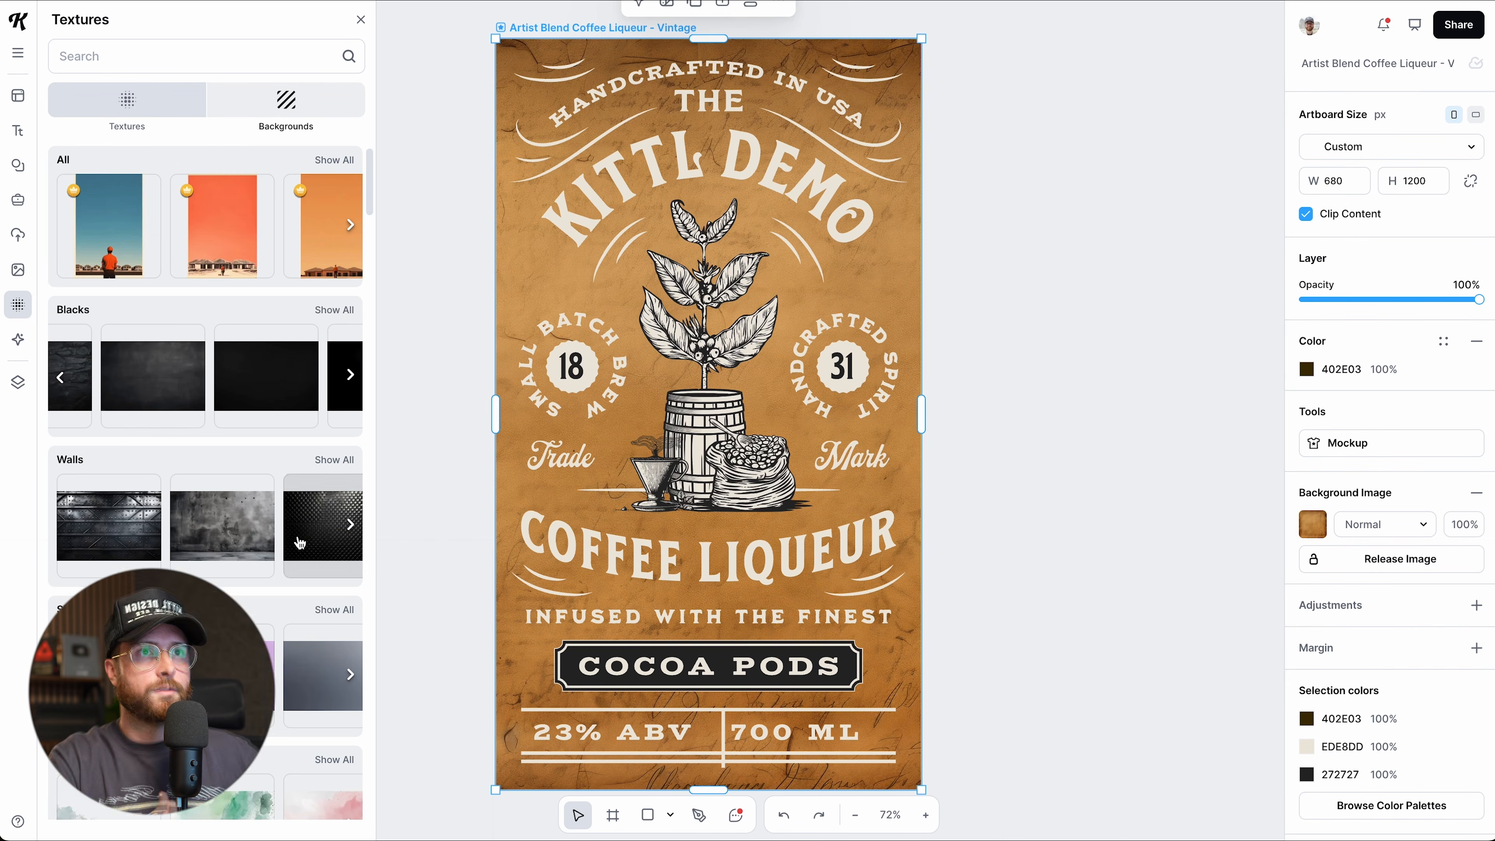
pyautogui.click(334, 310)
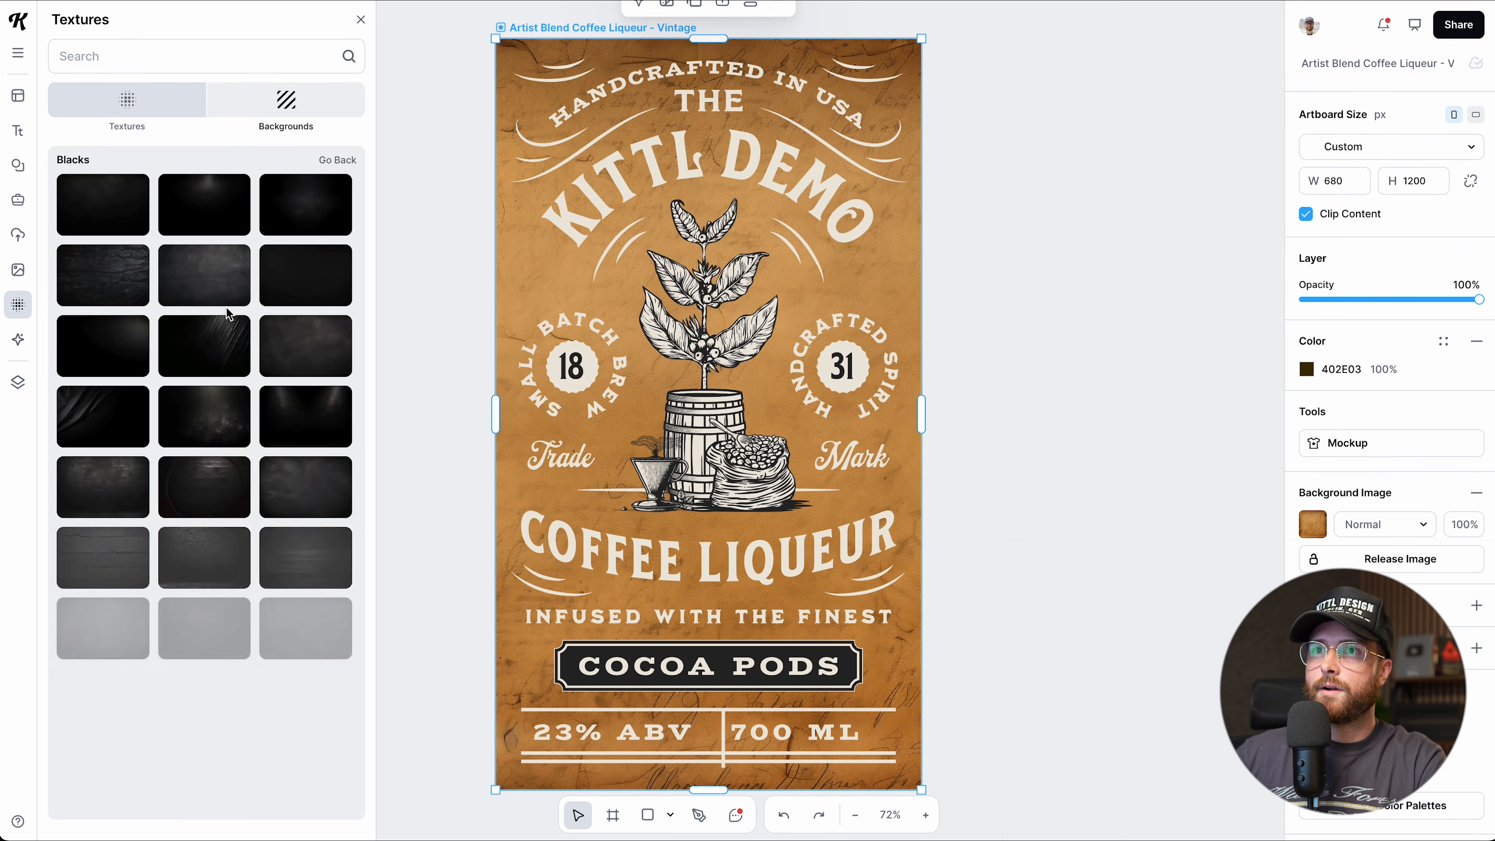
pyautogui.click(323, 574)
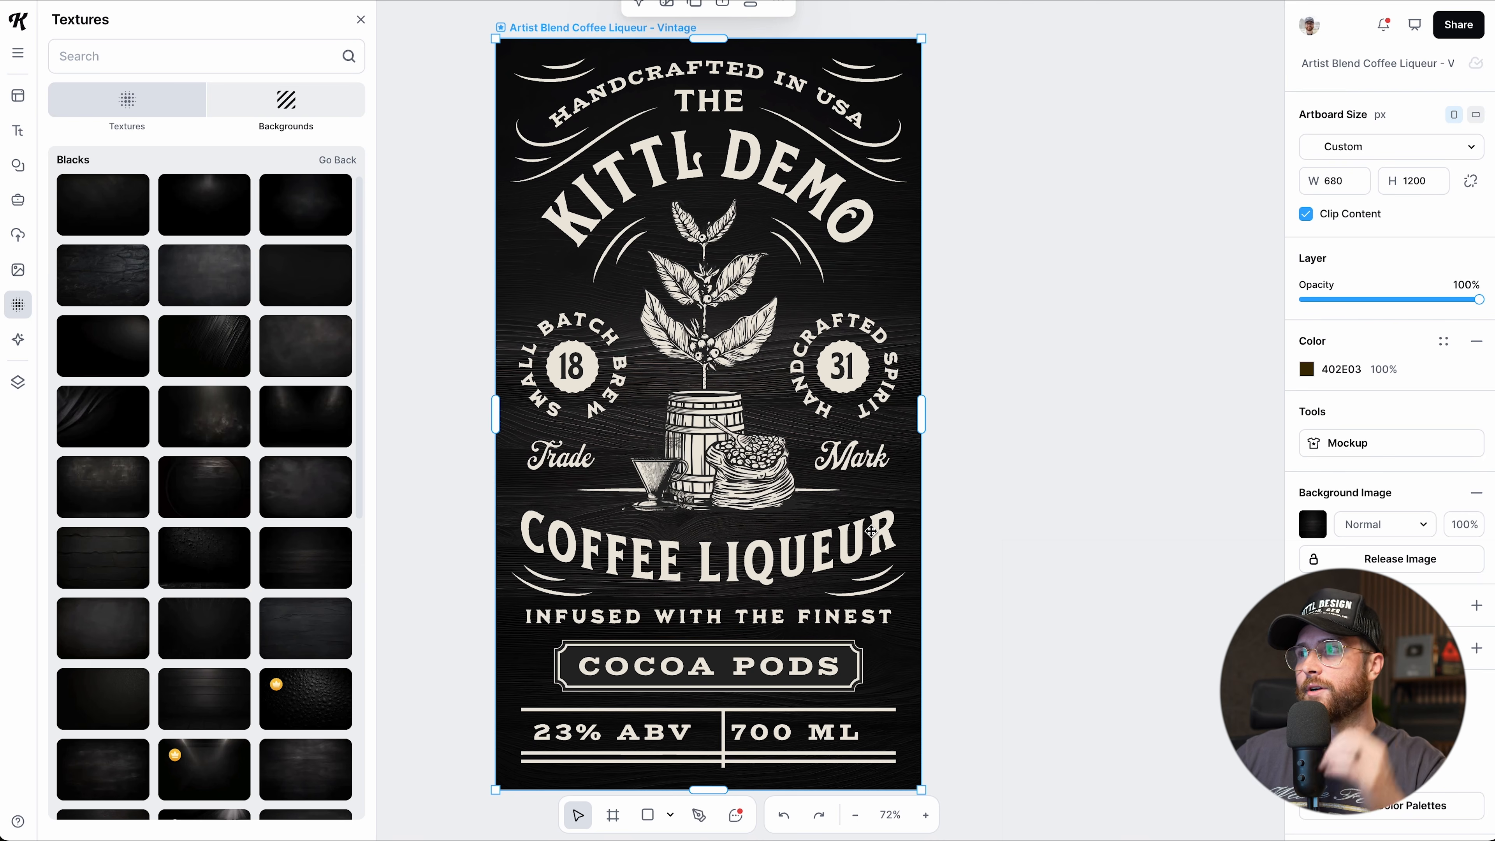
pyautogui.click(1411, 536)
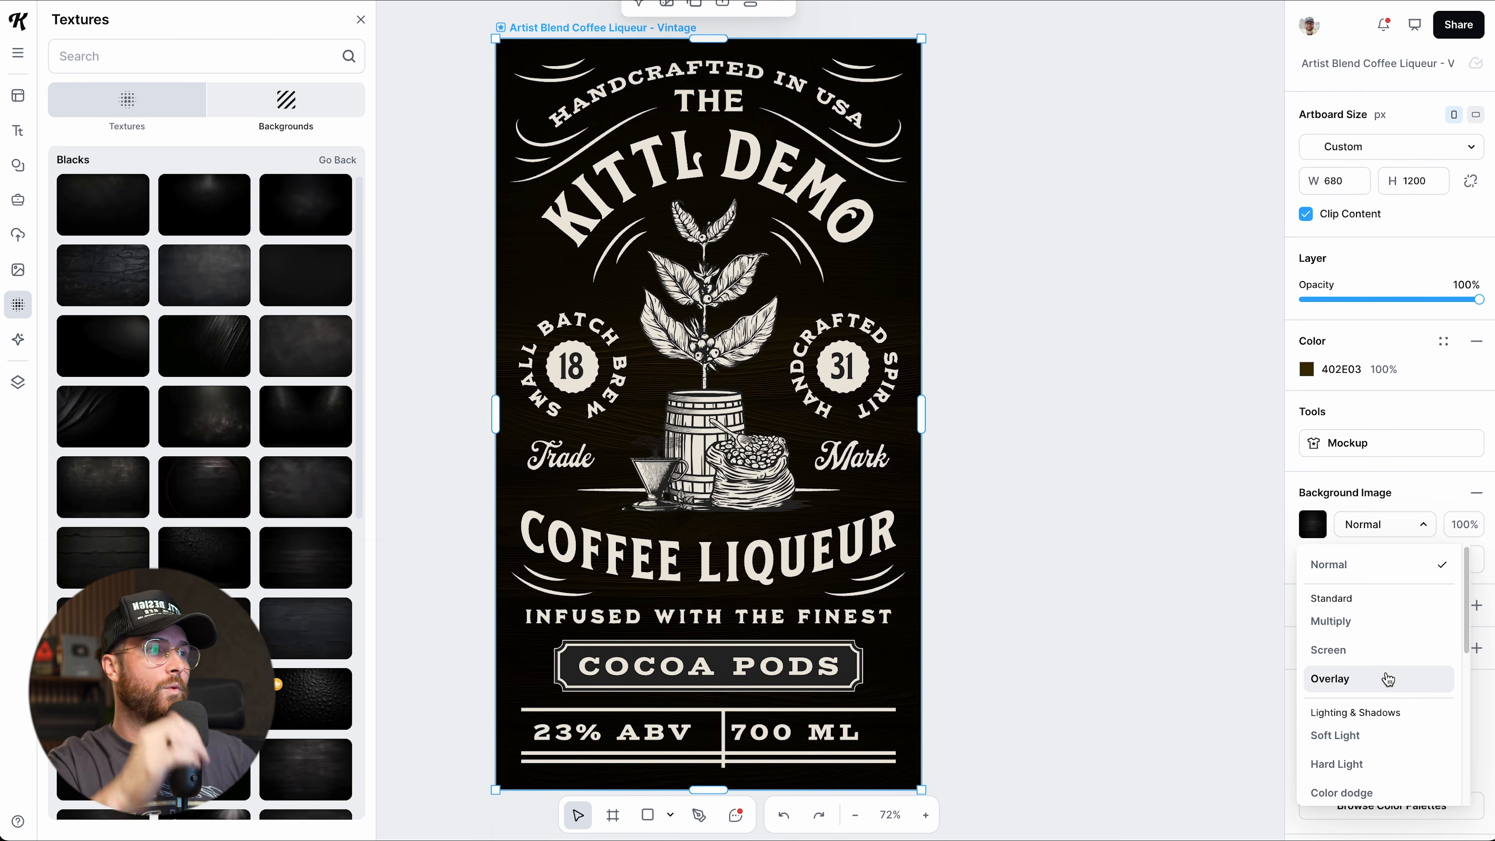
pyautogui.click(1371, 530)
pyautogui.click(1366, 569)
pyautogui.moveTo(854, 279); pyautogui.dragTo(1072, 436)
# Delete the released wood image, then try a grunge overlay from Backgrounds and undo it.
pyautogui.press('Delete')
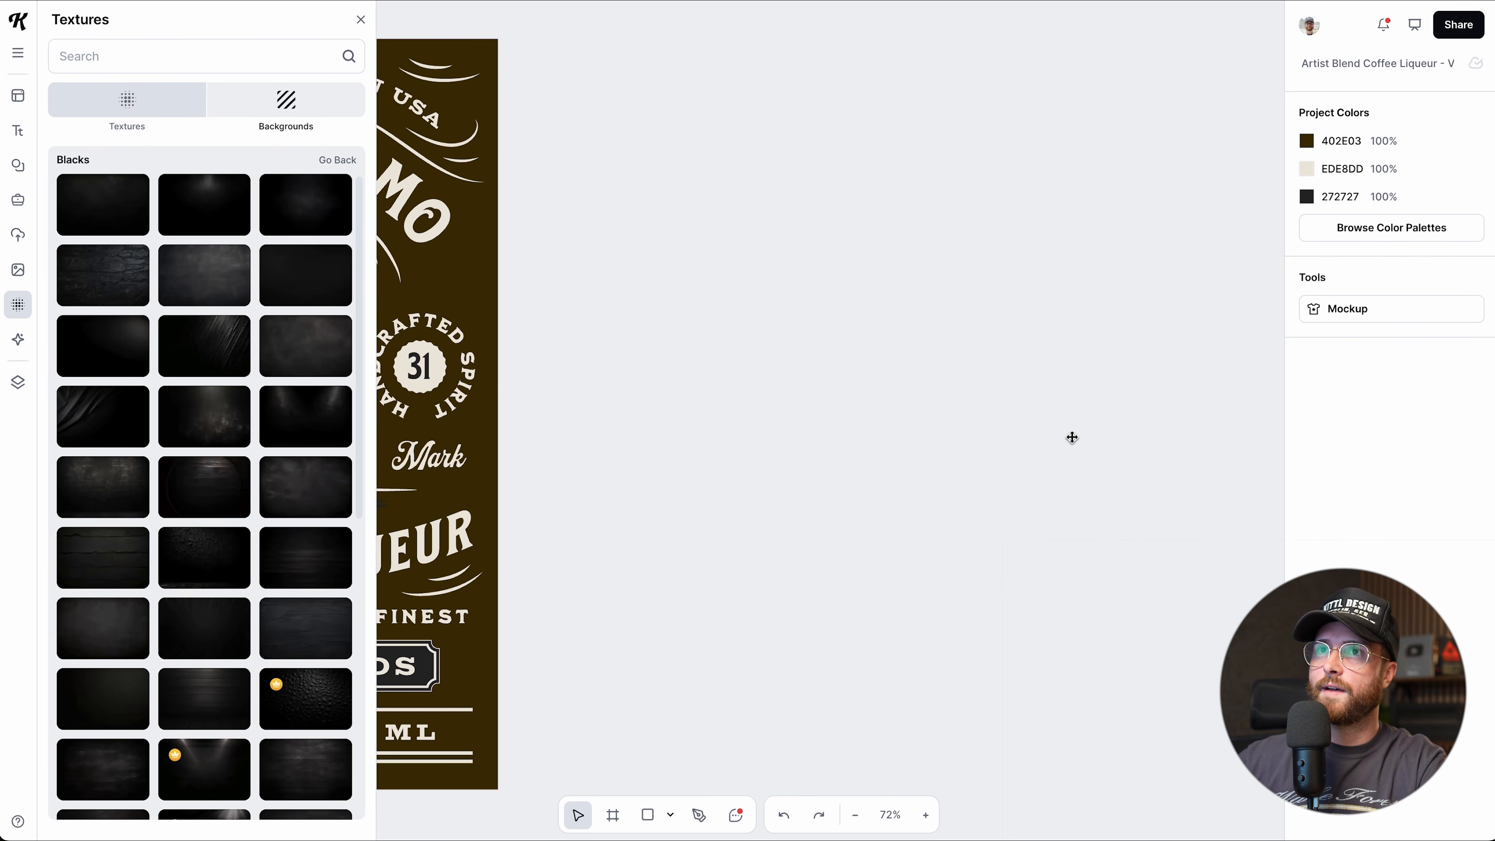
pyautogui.click(288, 102)
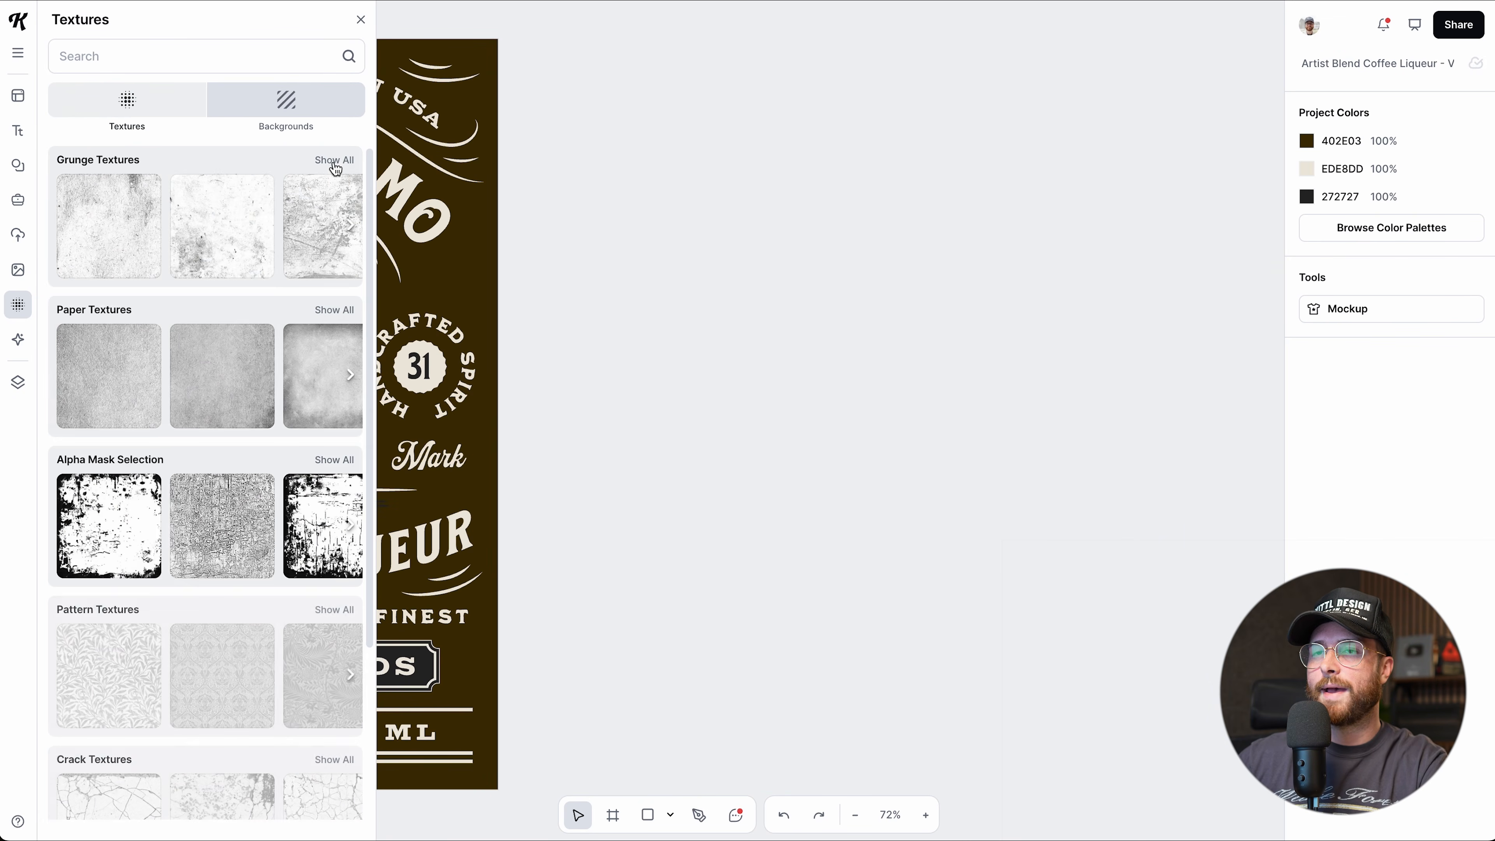
pyautogui.hscroll(-10, 456, 325)
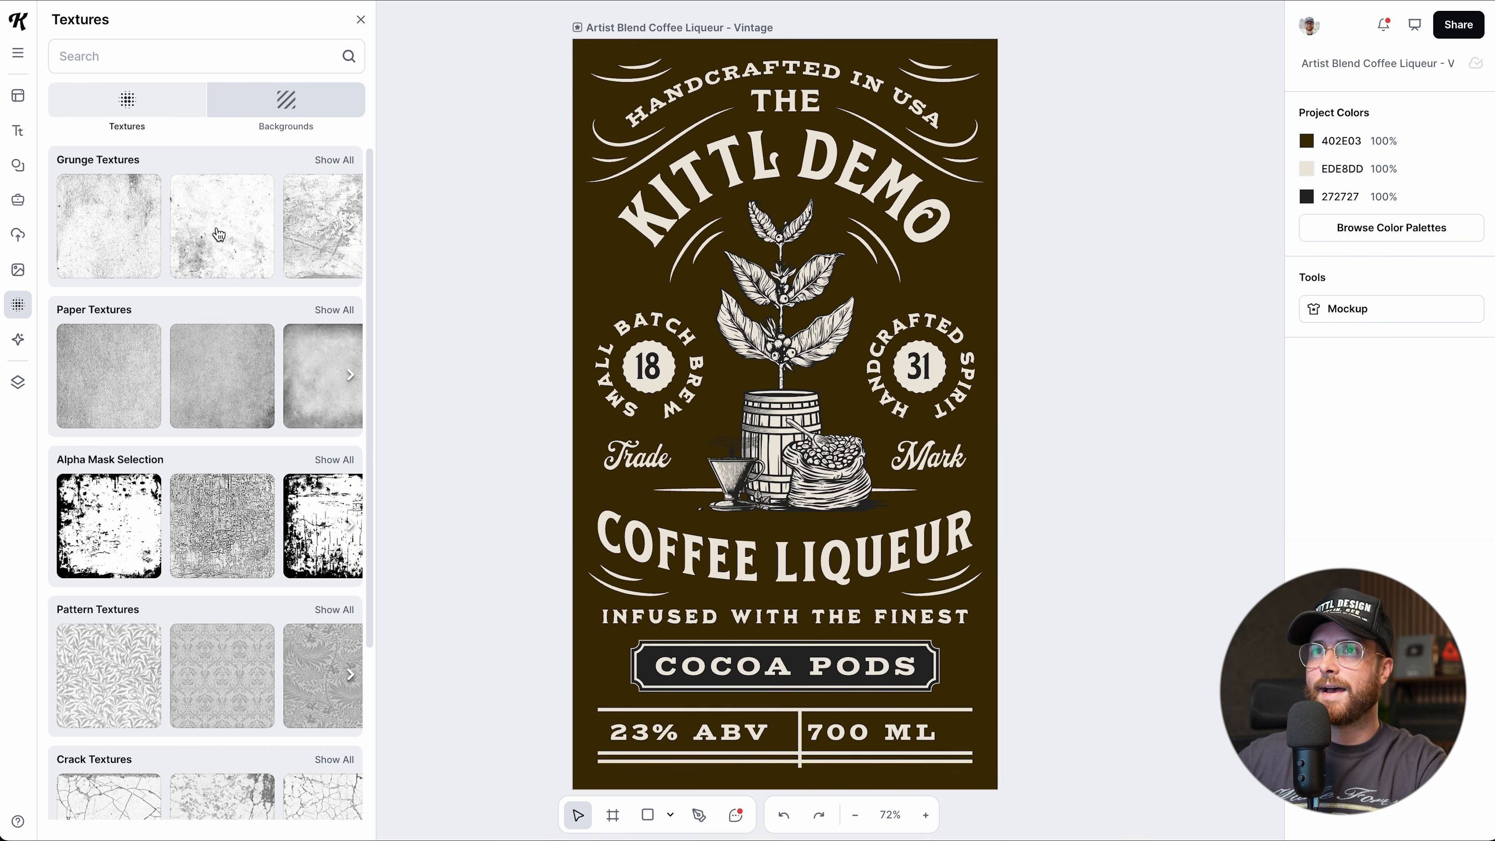
pyautogui.click(94, 237)
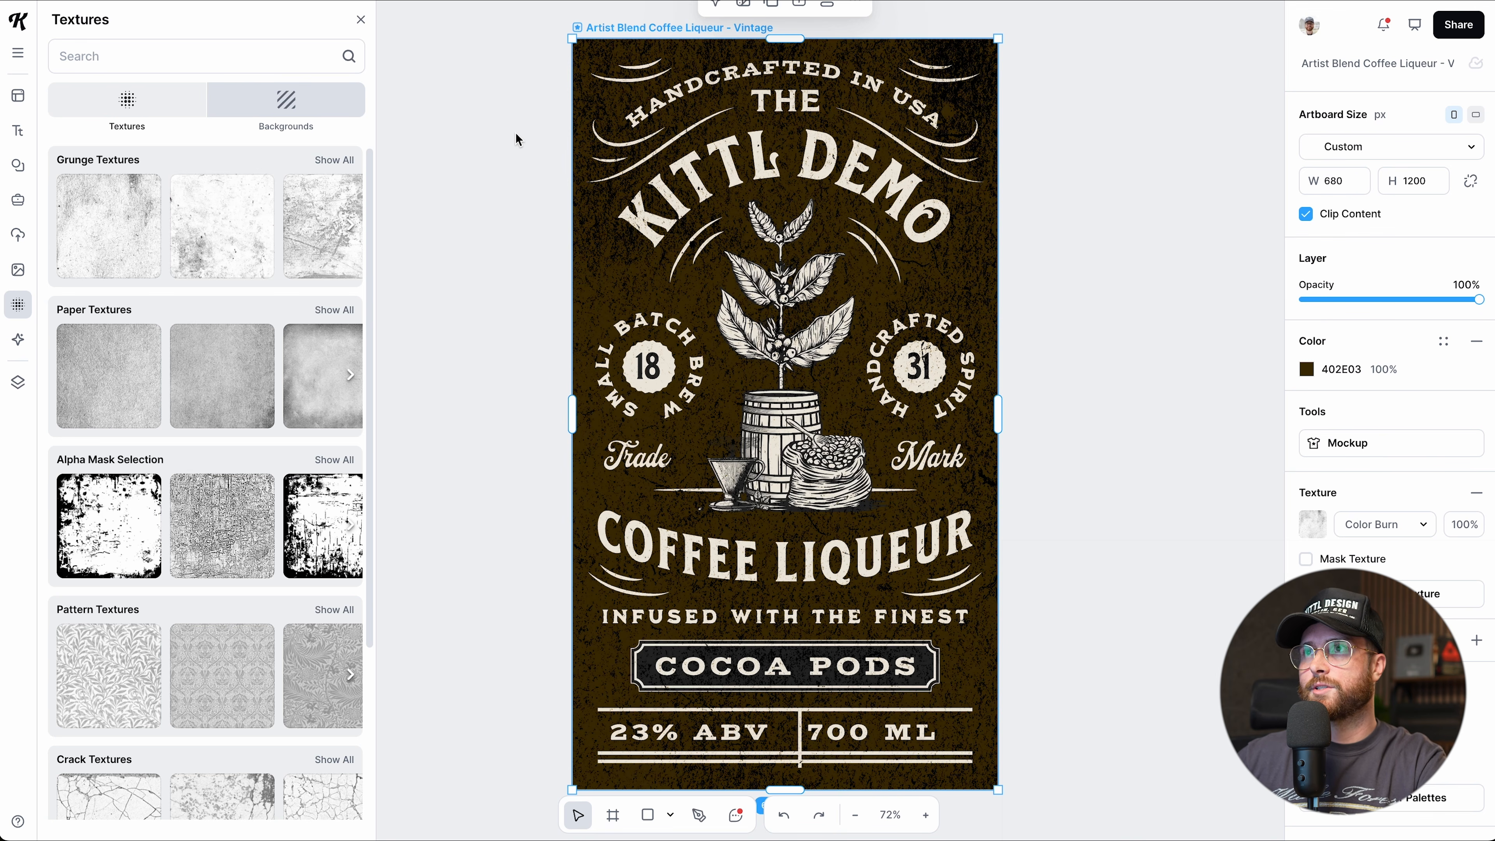
pyautogui.hotkey('ctrl', 'z')
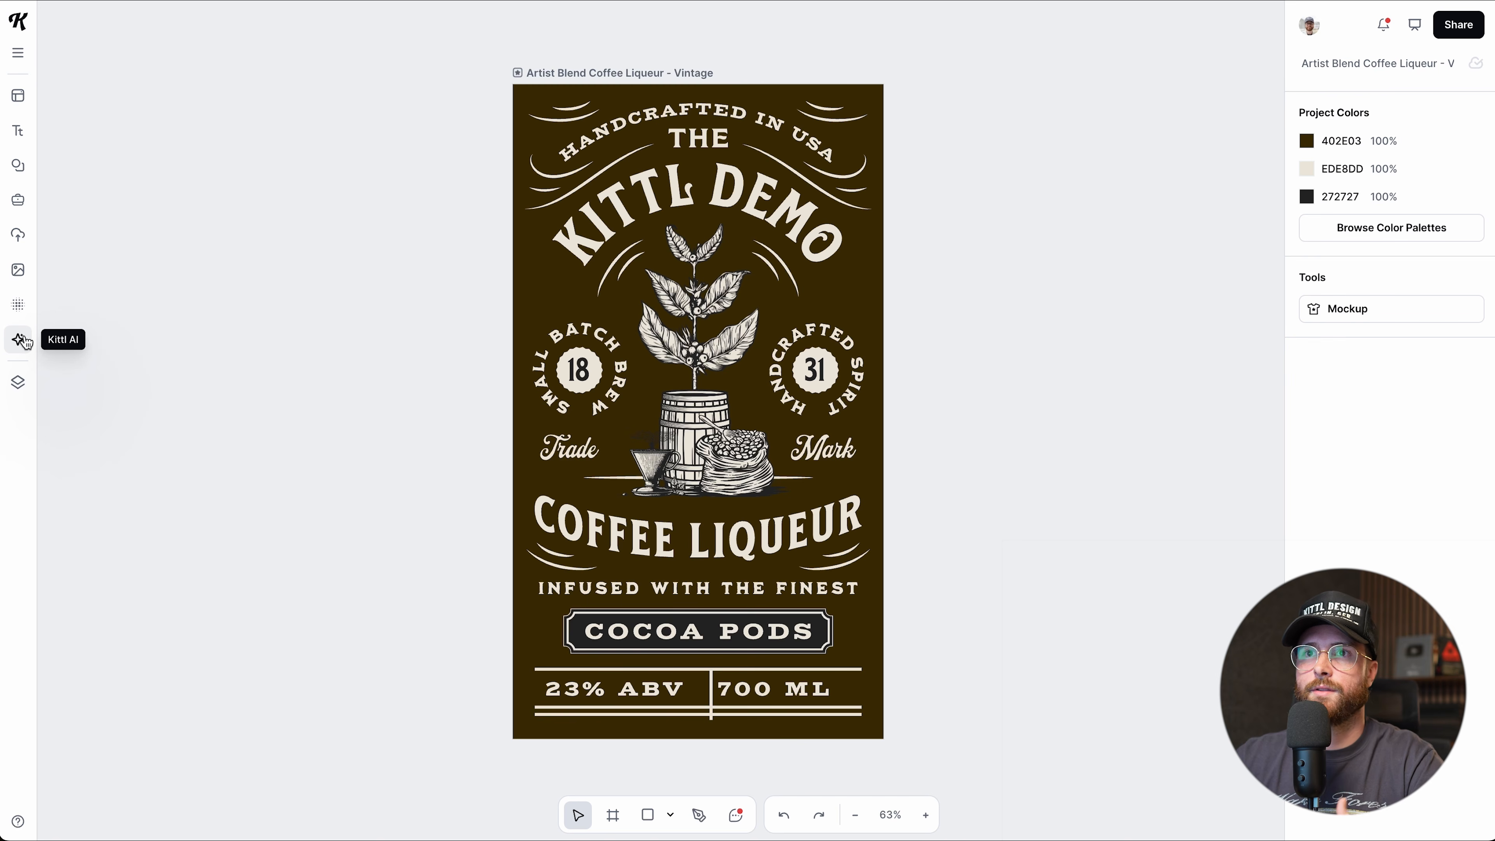
# Open Kittl AI, view the remaining credits, then launch the Image Generator.
pyautogui.click(18, 340)
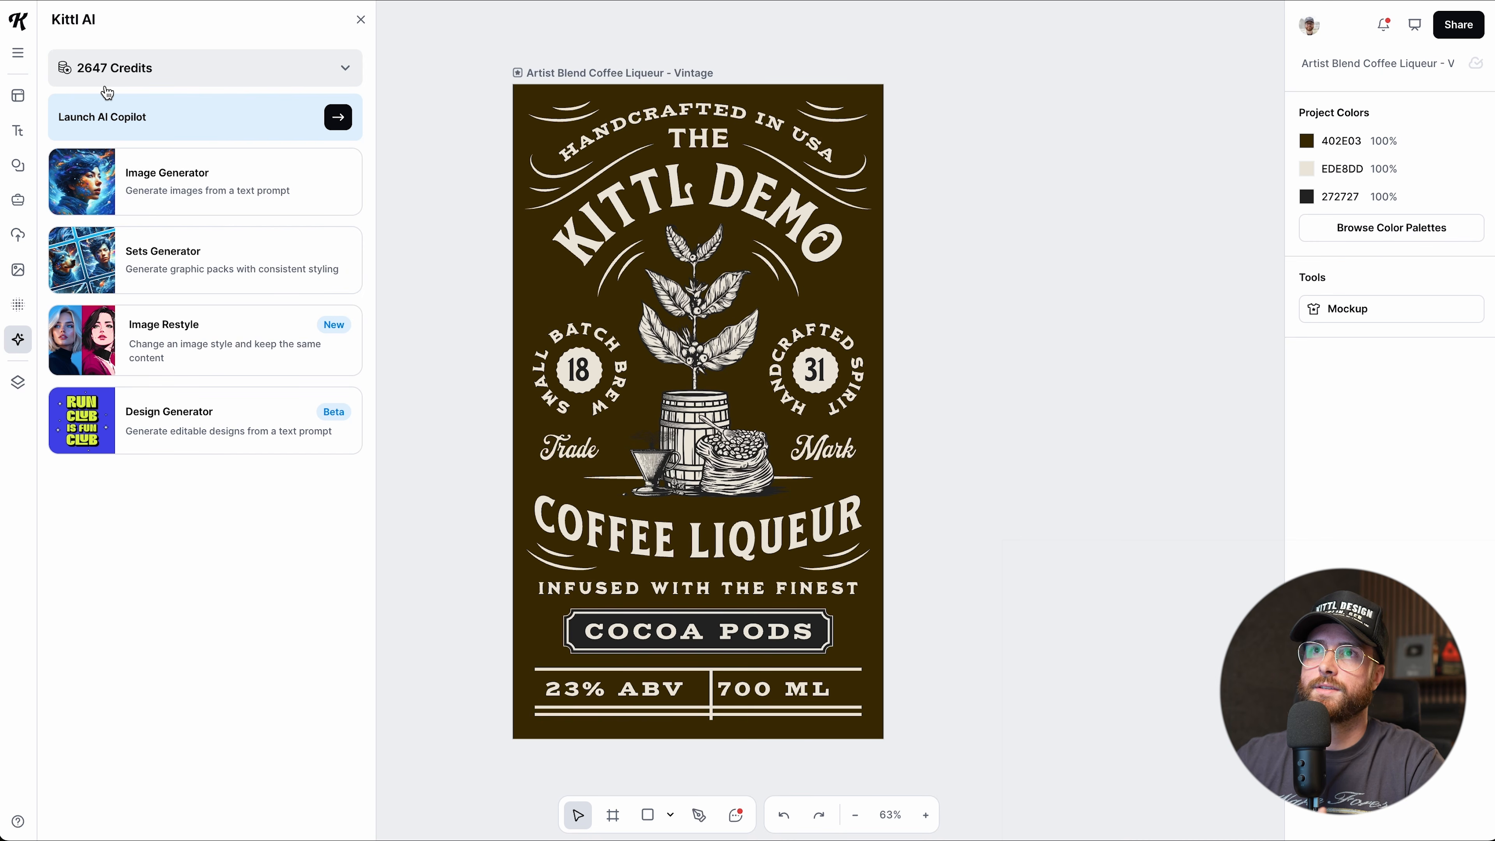
pyautogui.click(167, 86)
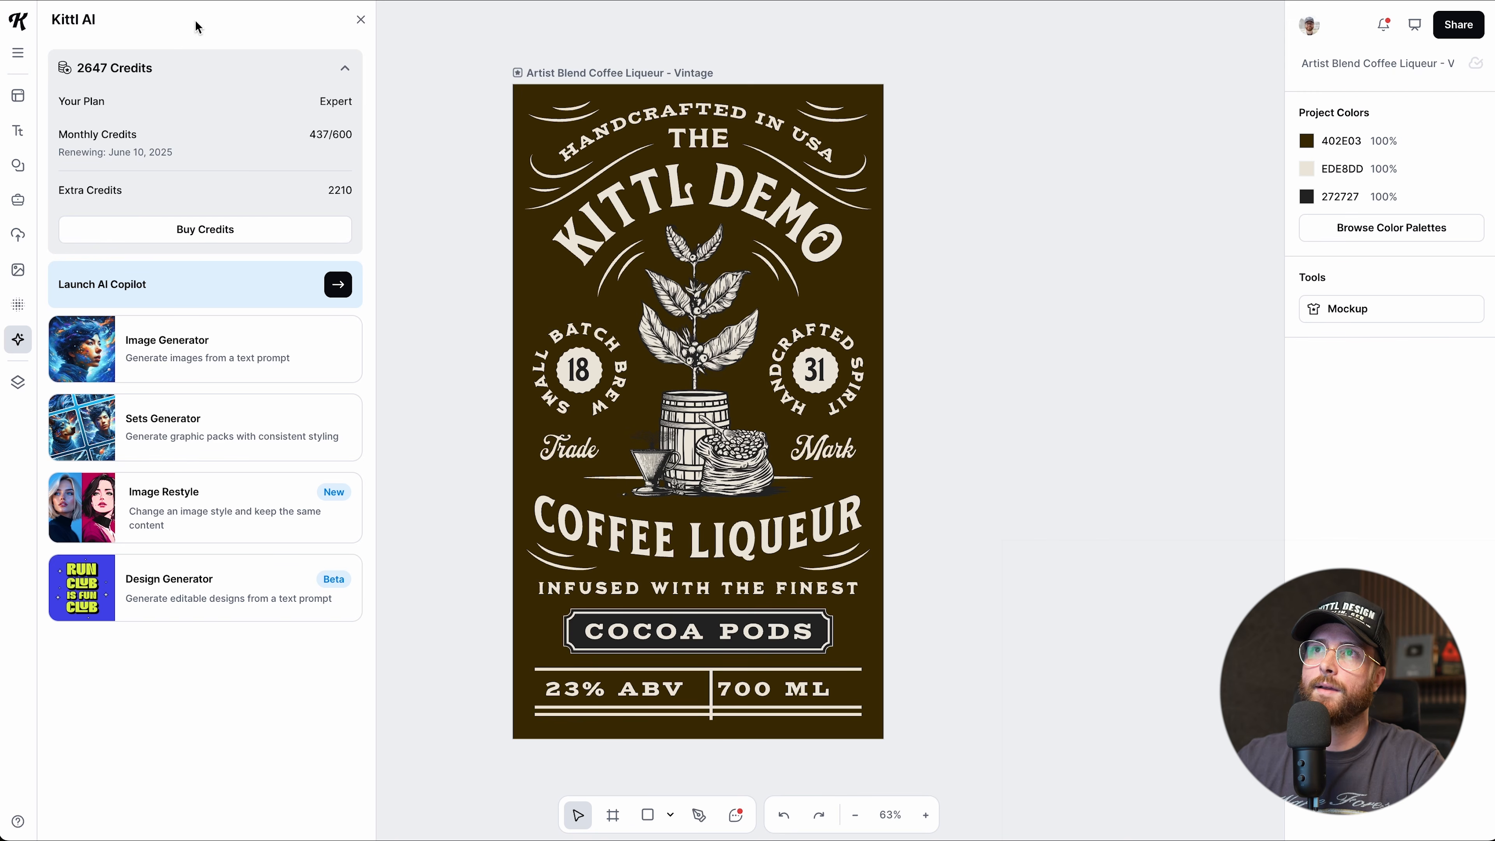
pyautogui.click(189, 78)
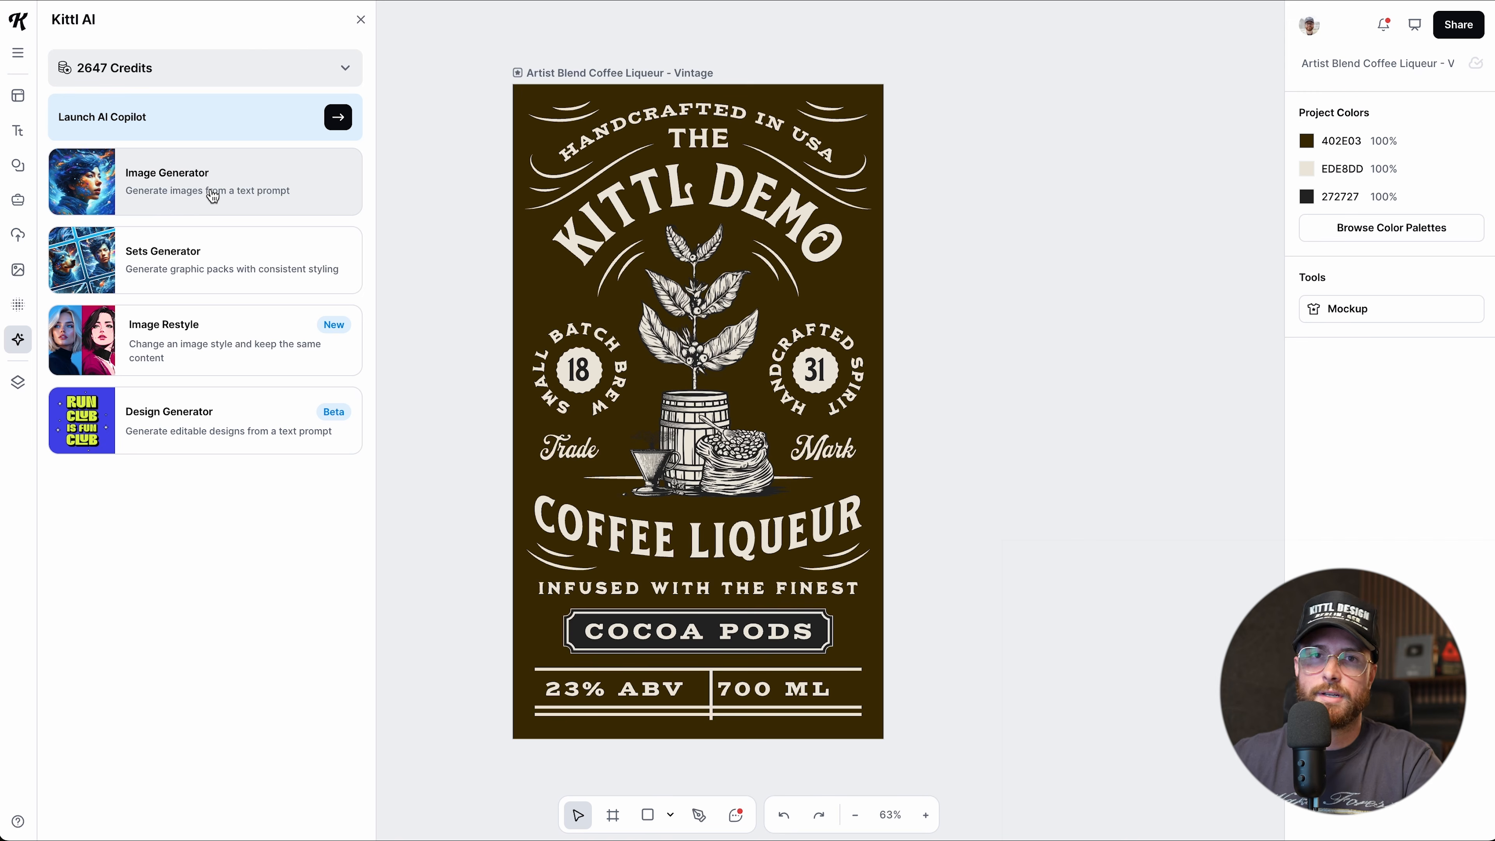
pyautogui.click(196, 185)
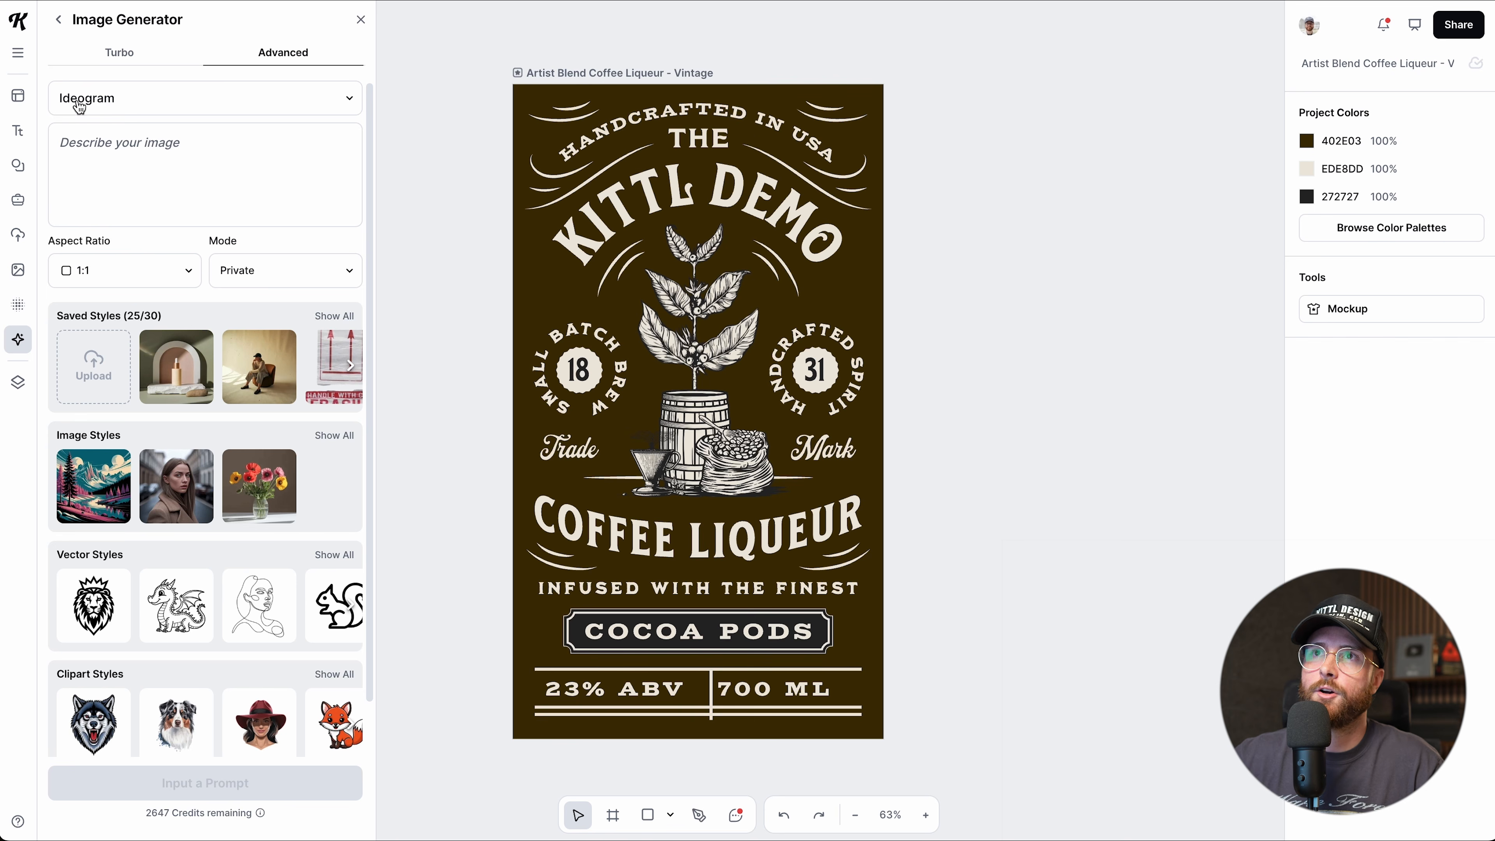
# Set the Image Generator to Turbo, scroll through Saved Styles, and keep Mode on Private.
pyautogui.click(133, 61)
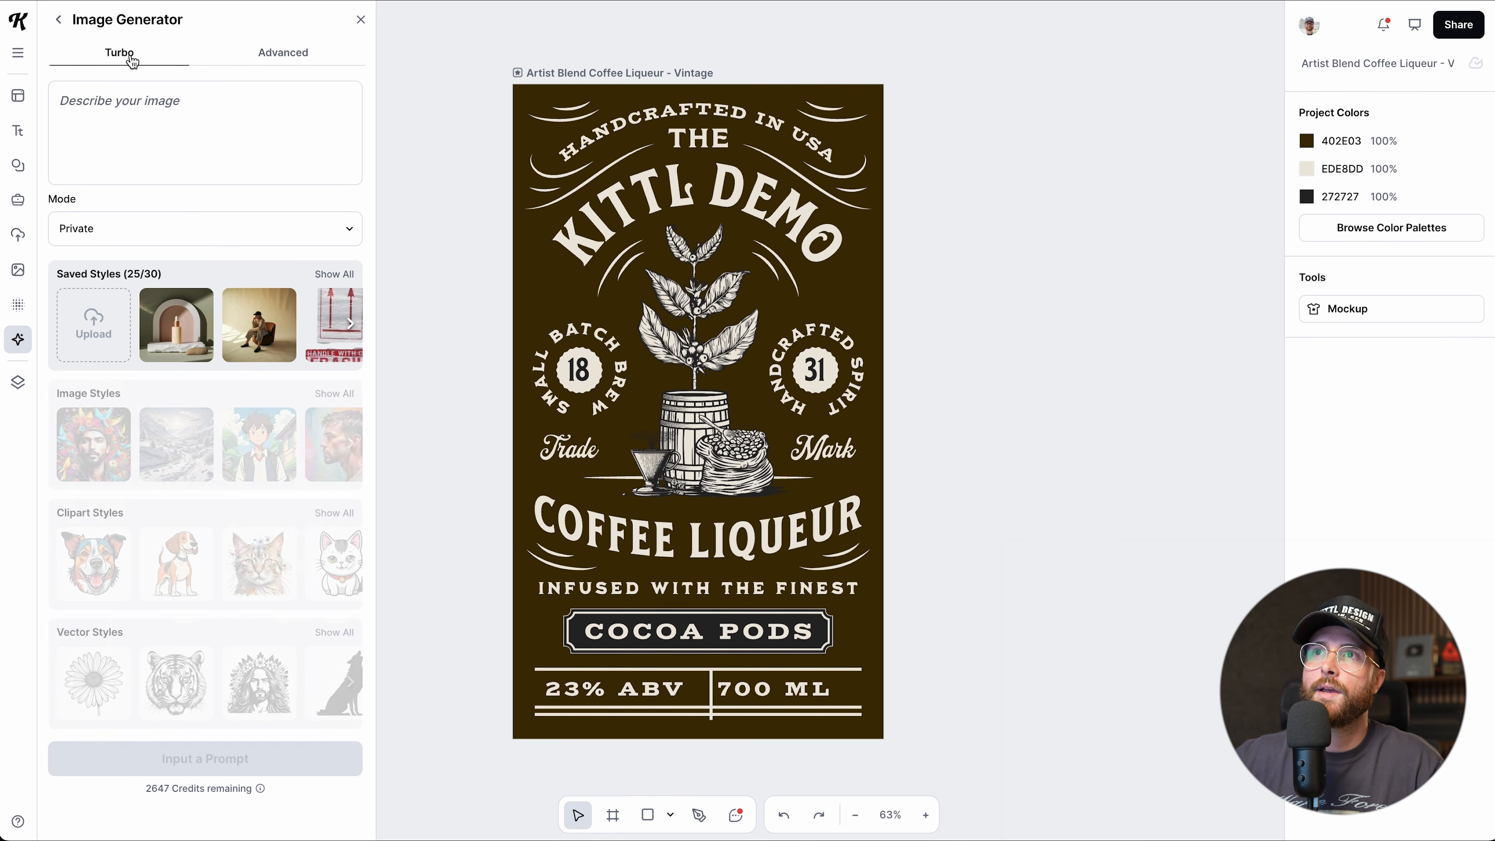
pyautogui.click(230, 57)
pyautogui.click(146, 59)
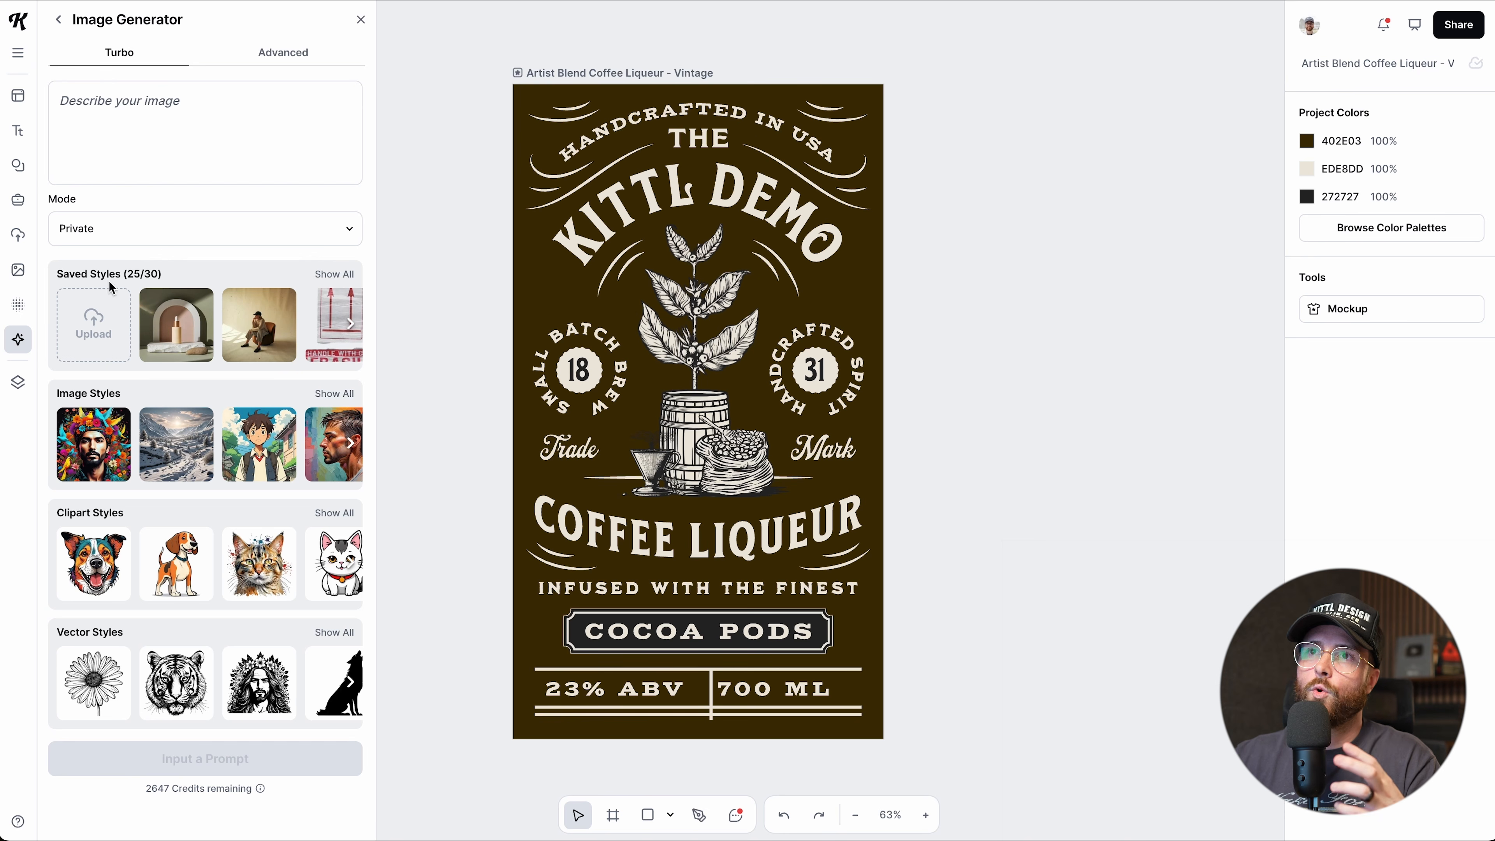
pyautogui.hscroll(5, 230, 349)
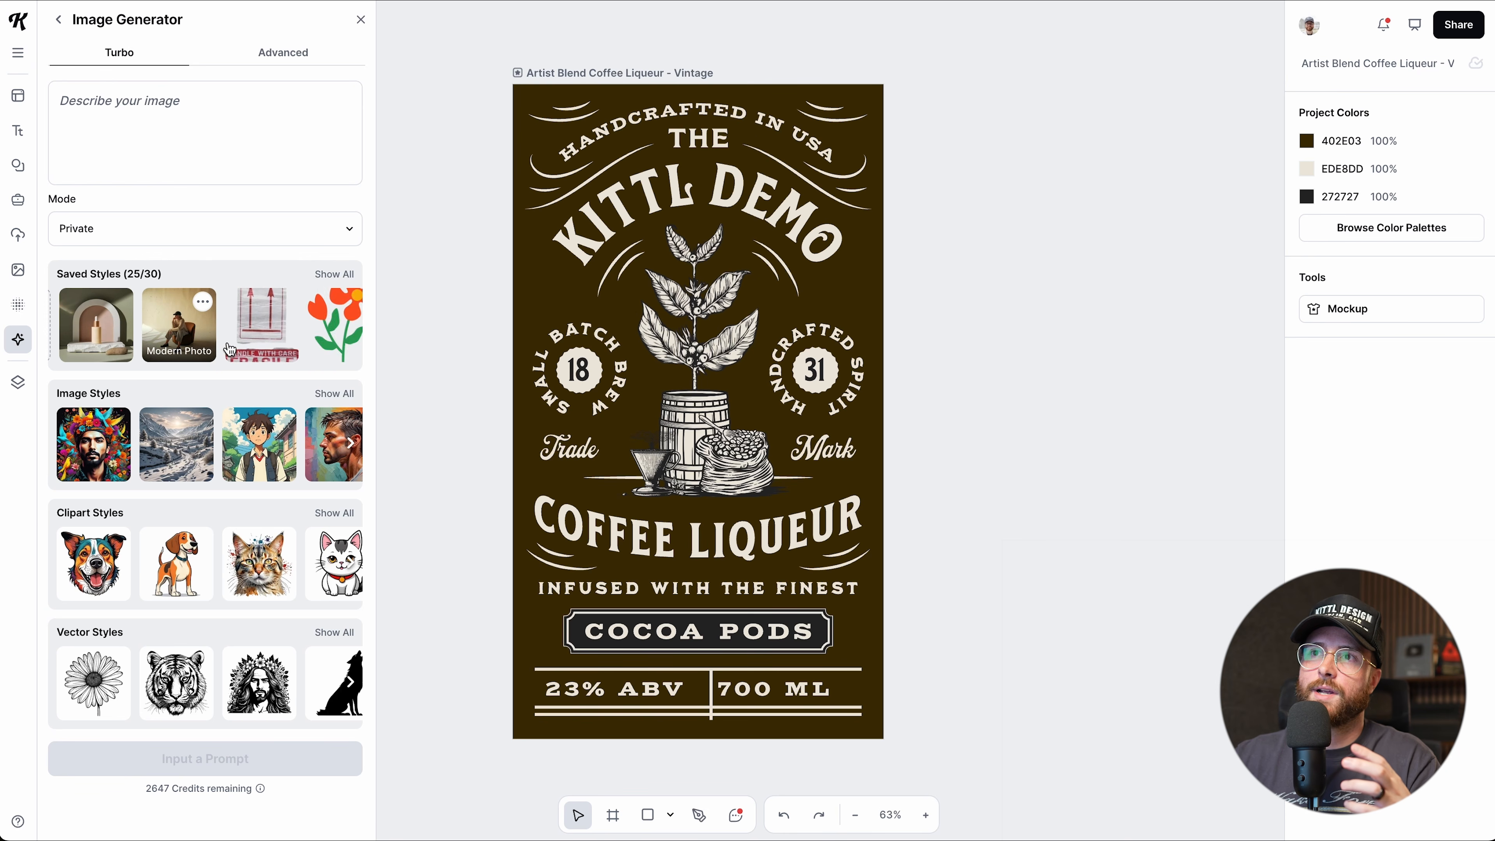
pyautogui.hscroll(5, 230, 350)
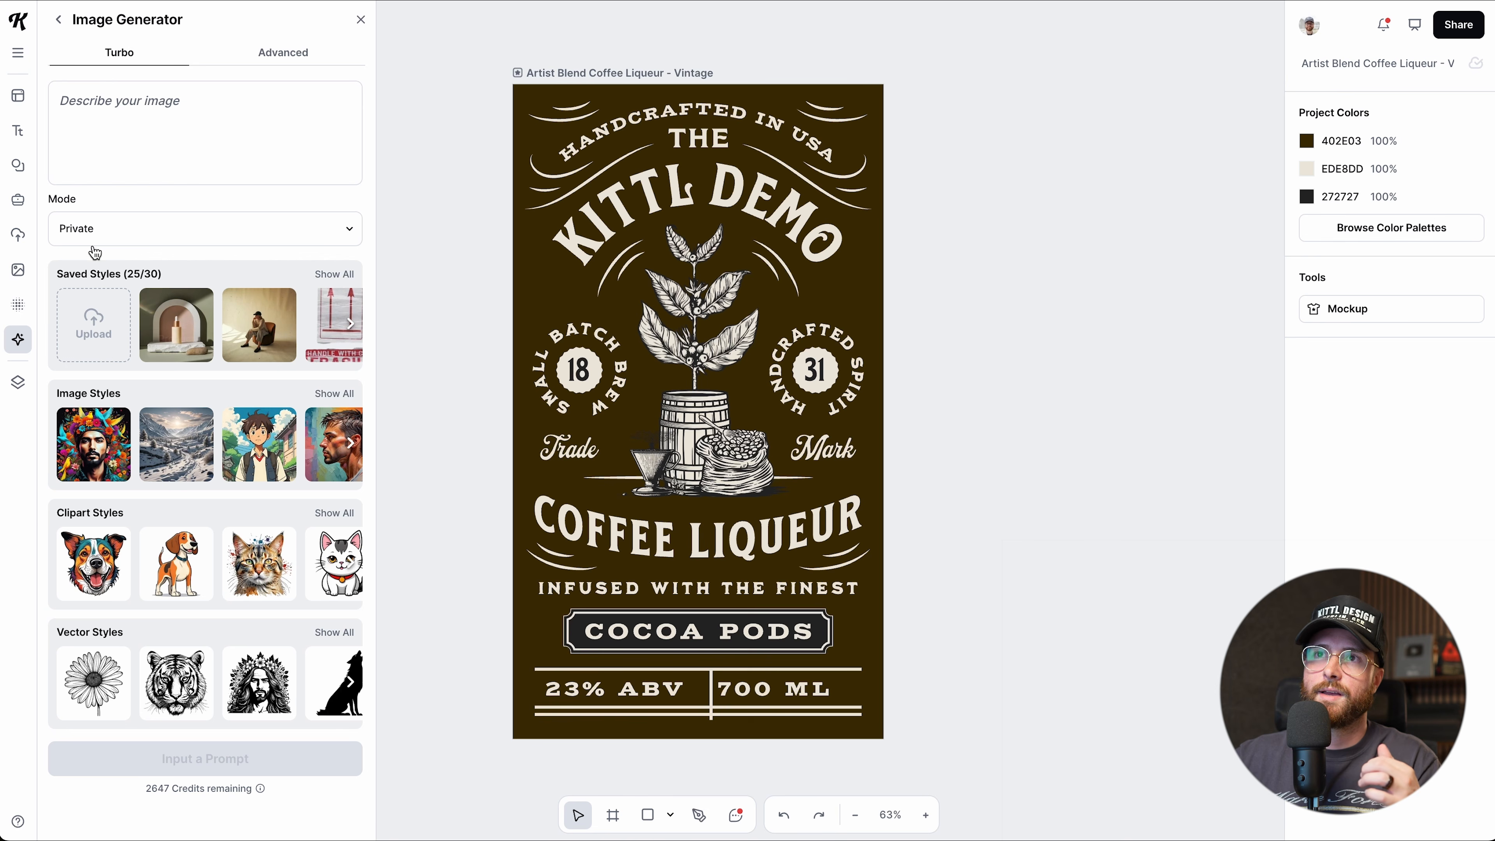
pyautogui.click(77, 229)
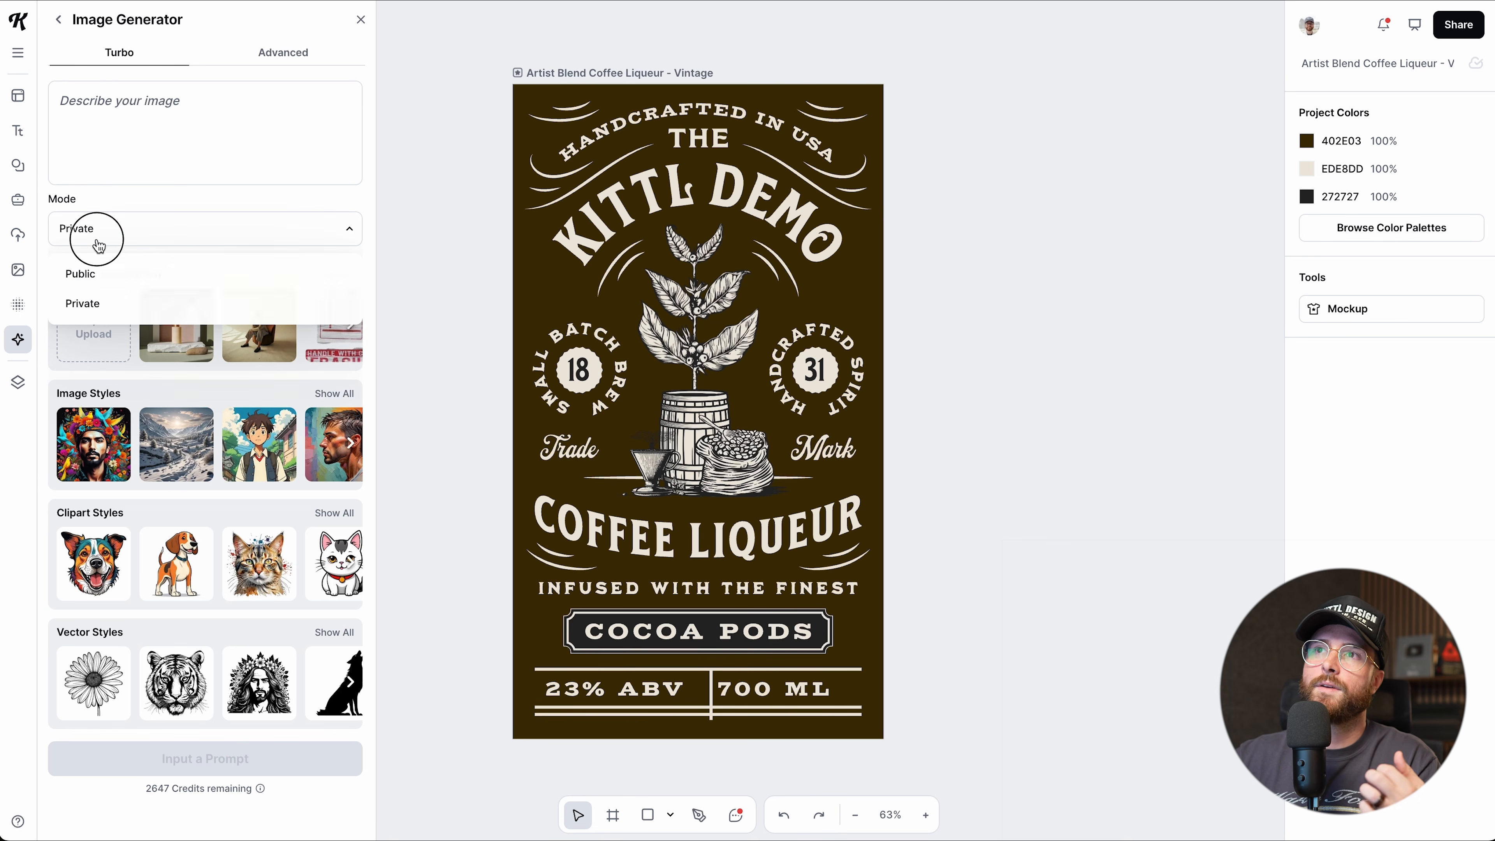
pyautogui.click(96, 235)
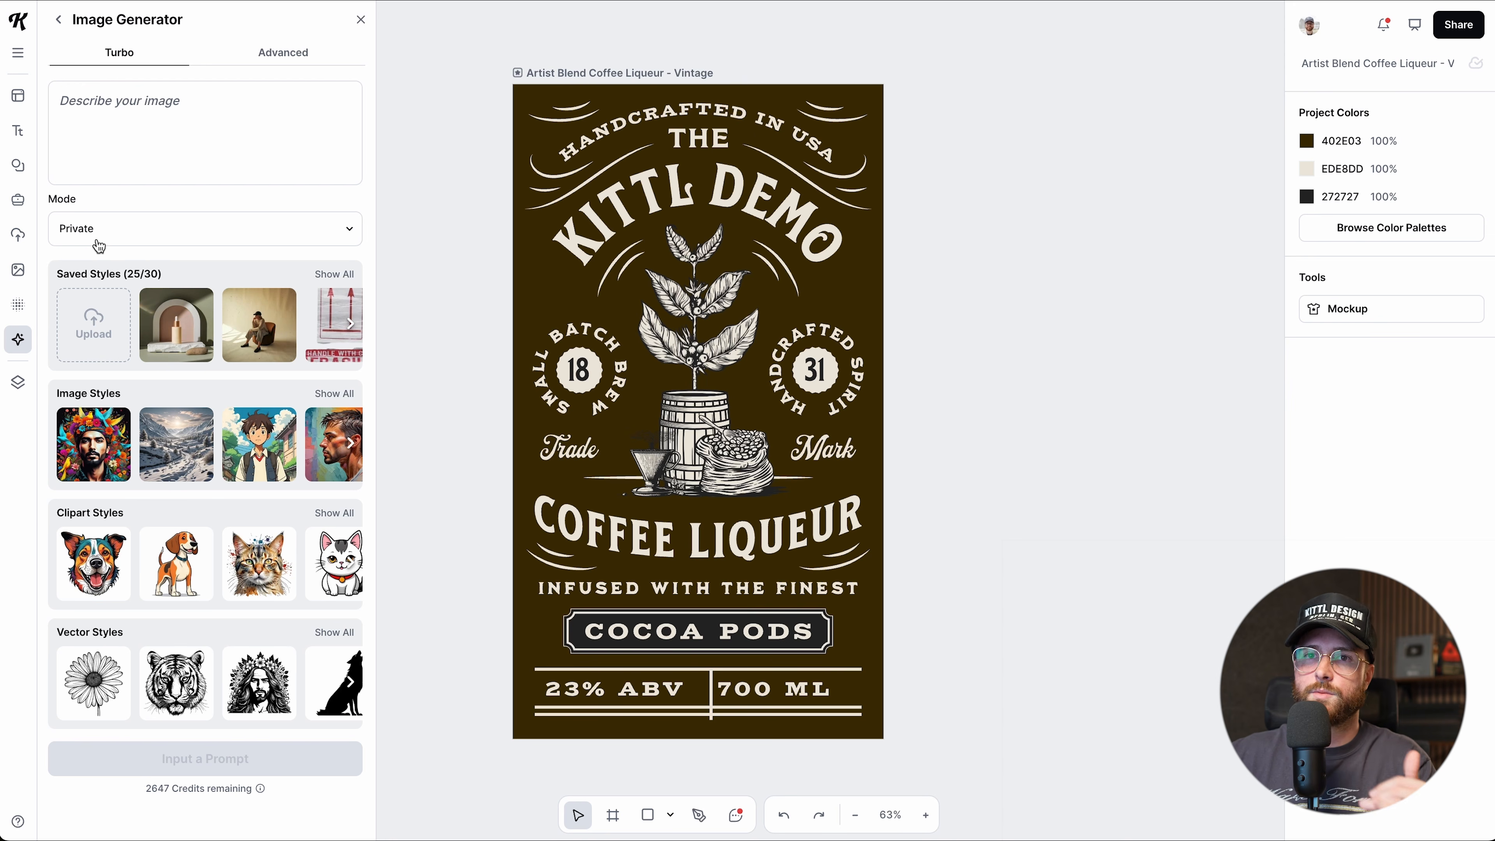
pyautogui.click(105, 233)
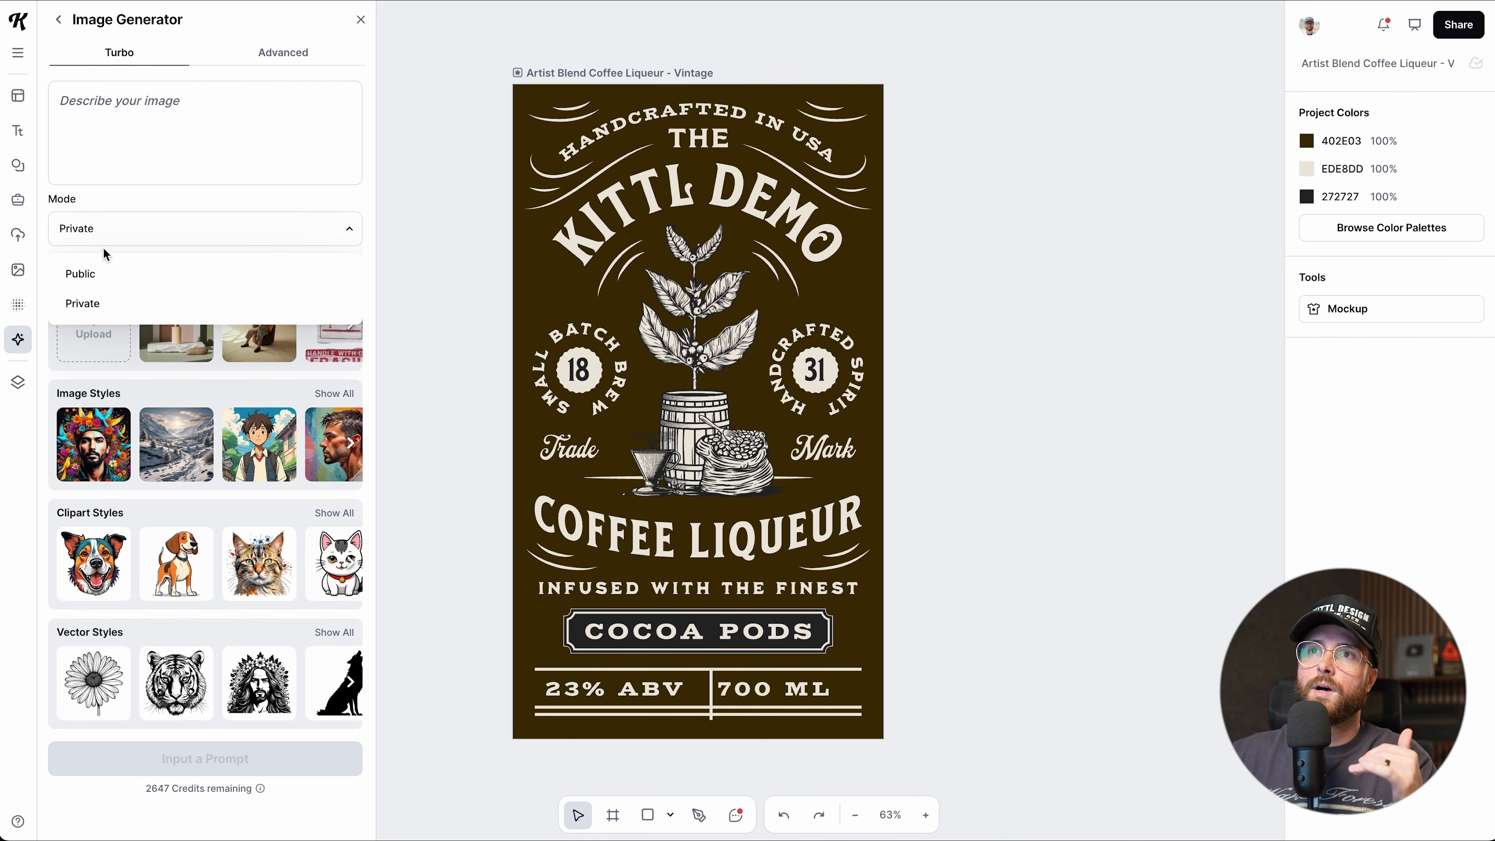
pyautogui.click(105, 231)
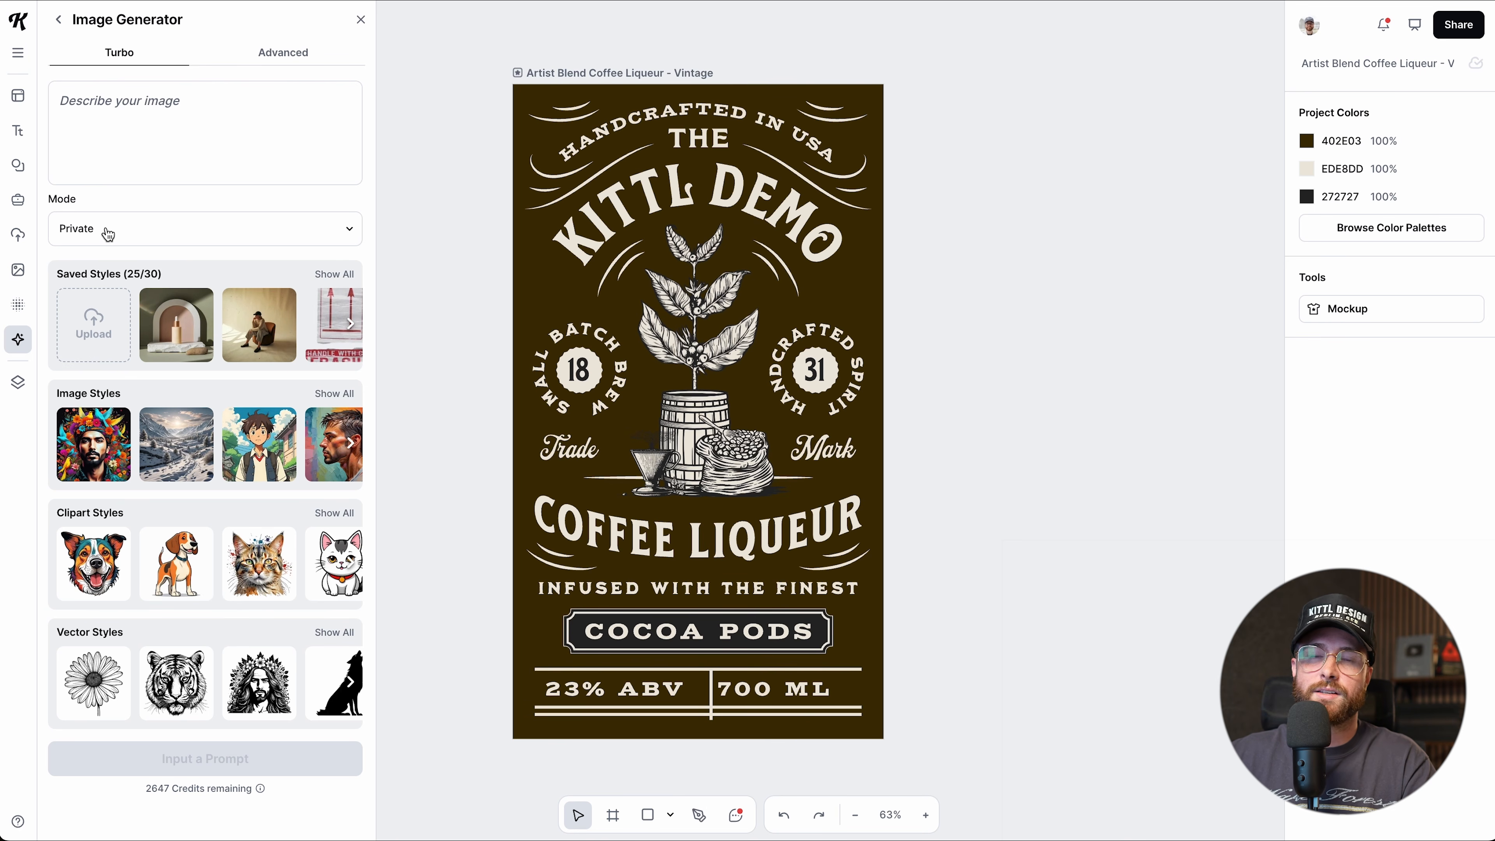
# Switch to Advanced with the Flux 1.1 Pro model at a 1:1 aspect ratio.
pyautogui.click(258, 55)
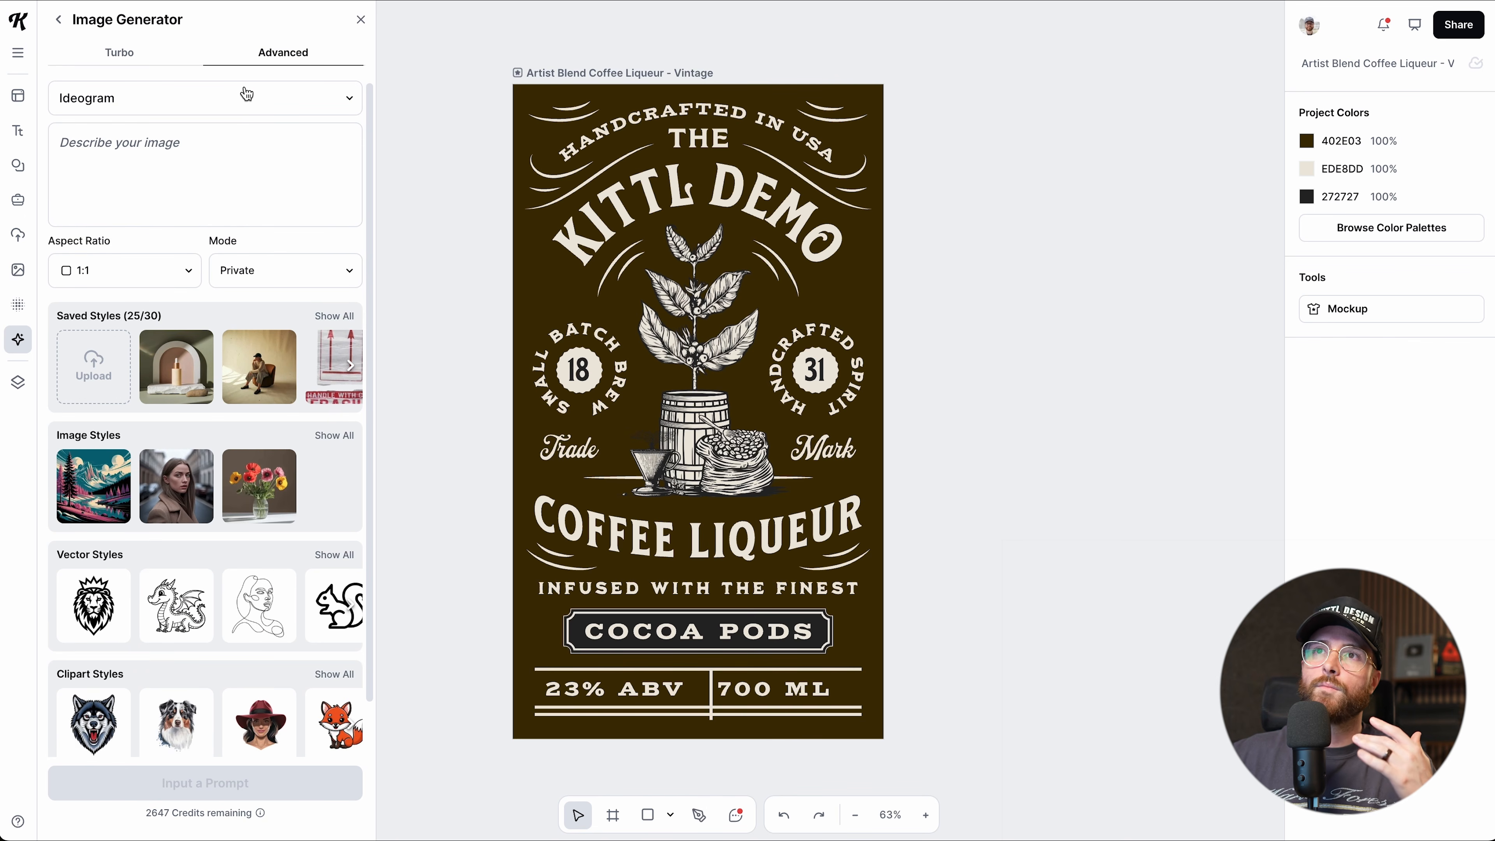
pyautogui.click(141, 104)
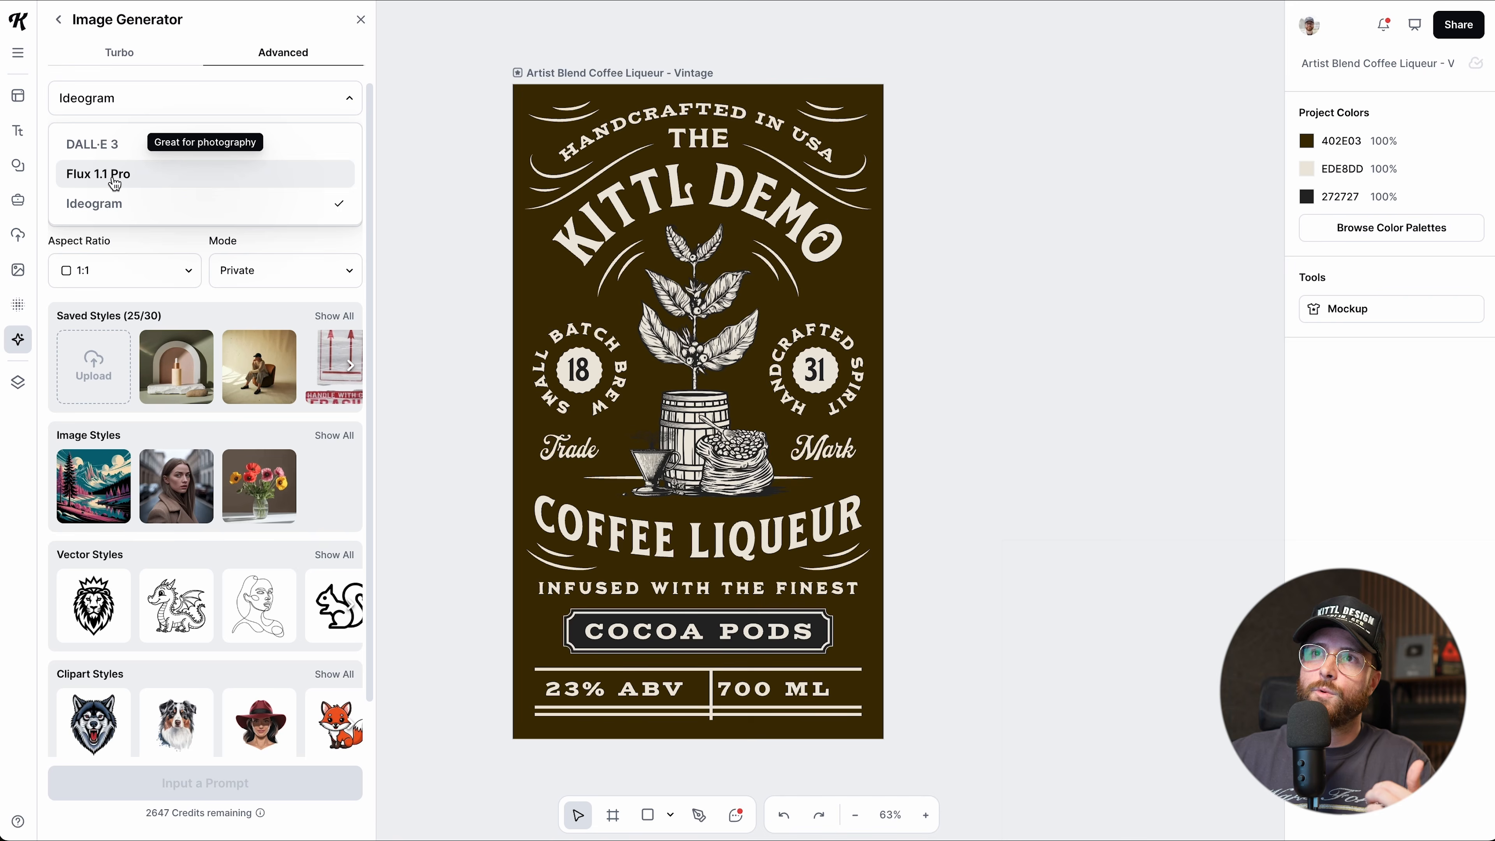
pyautogui.click(115, 176)
pyautogui.click(168, 183)
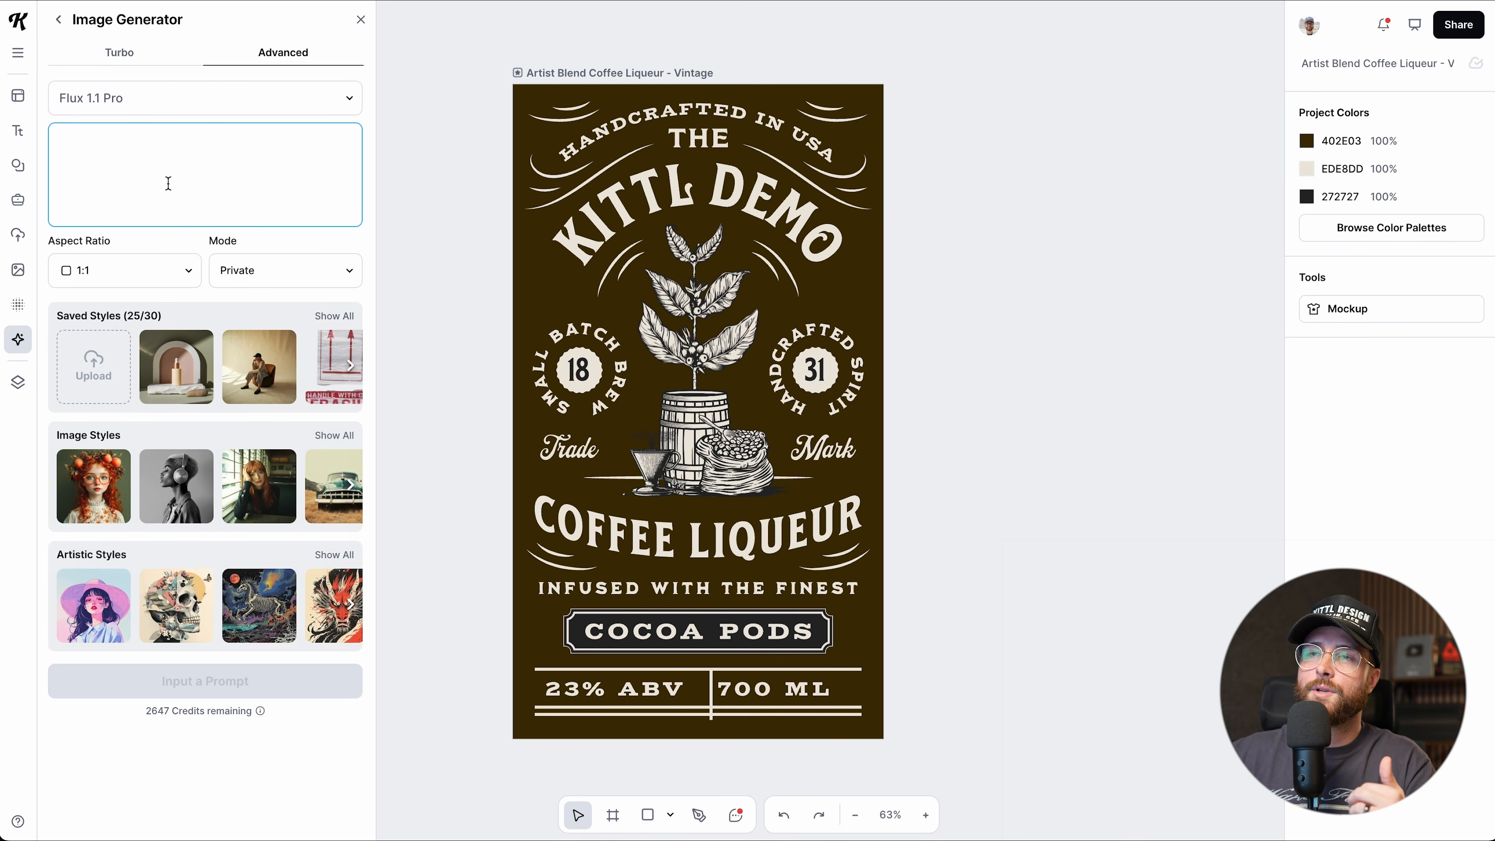
pyautogui.click(183, 271)
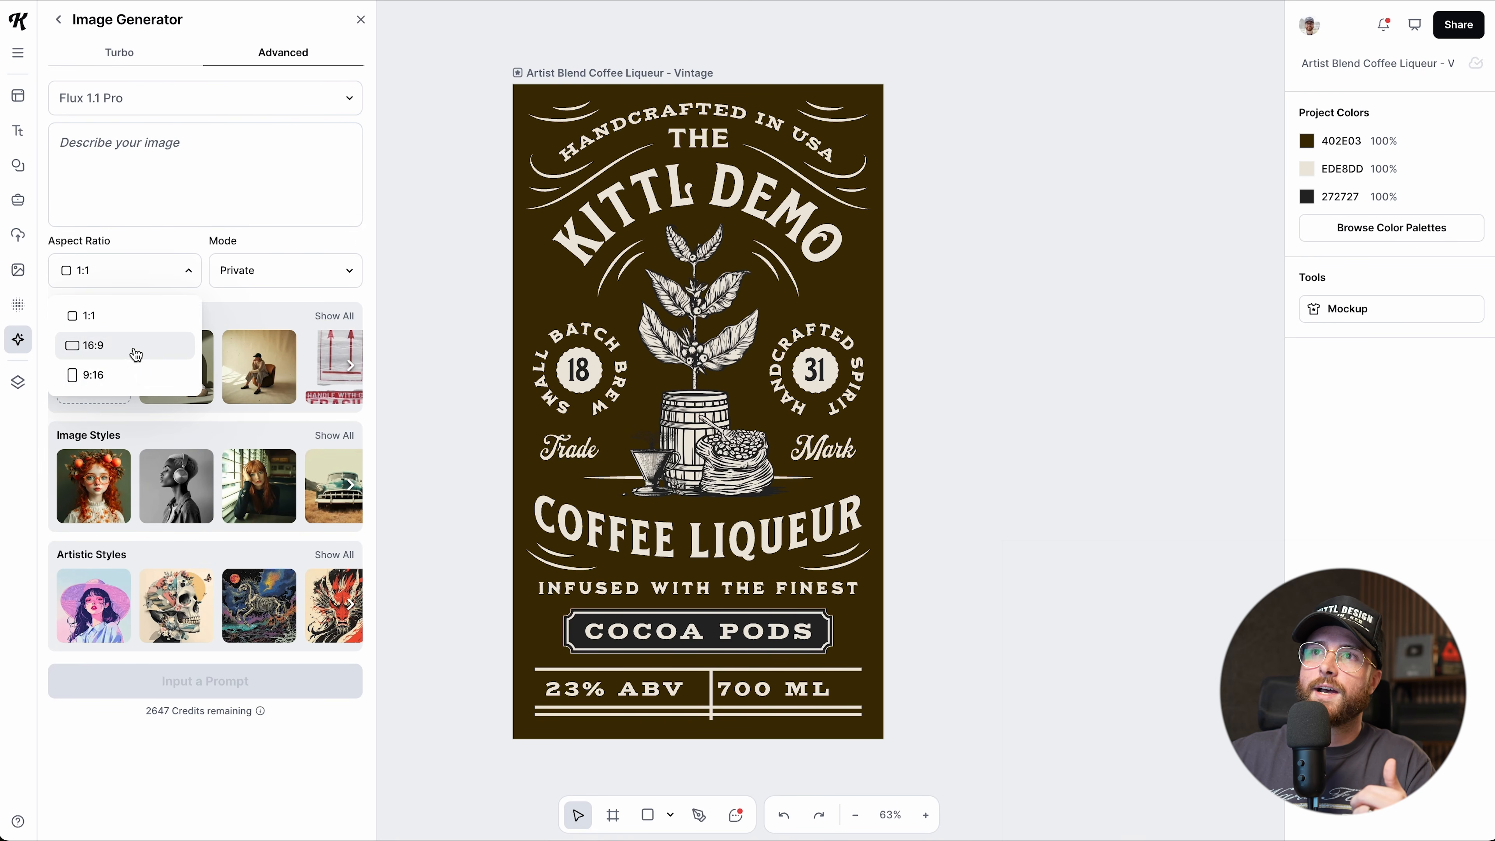
pyautogui.click(155, 282)
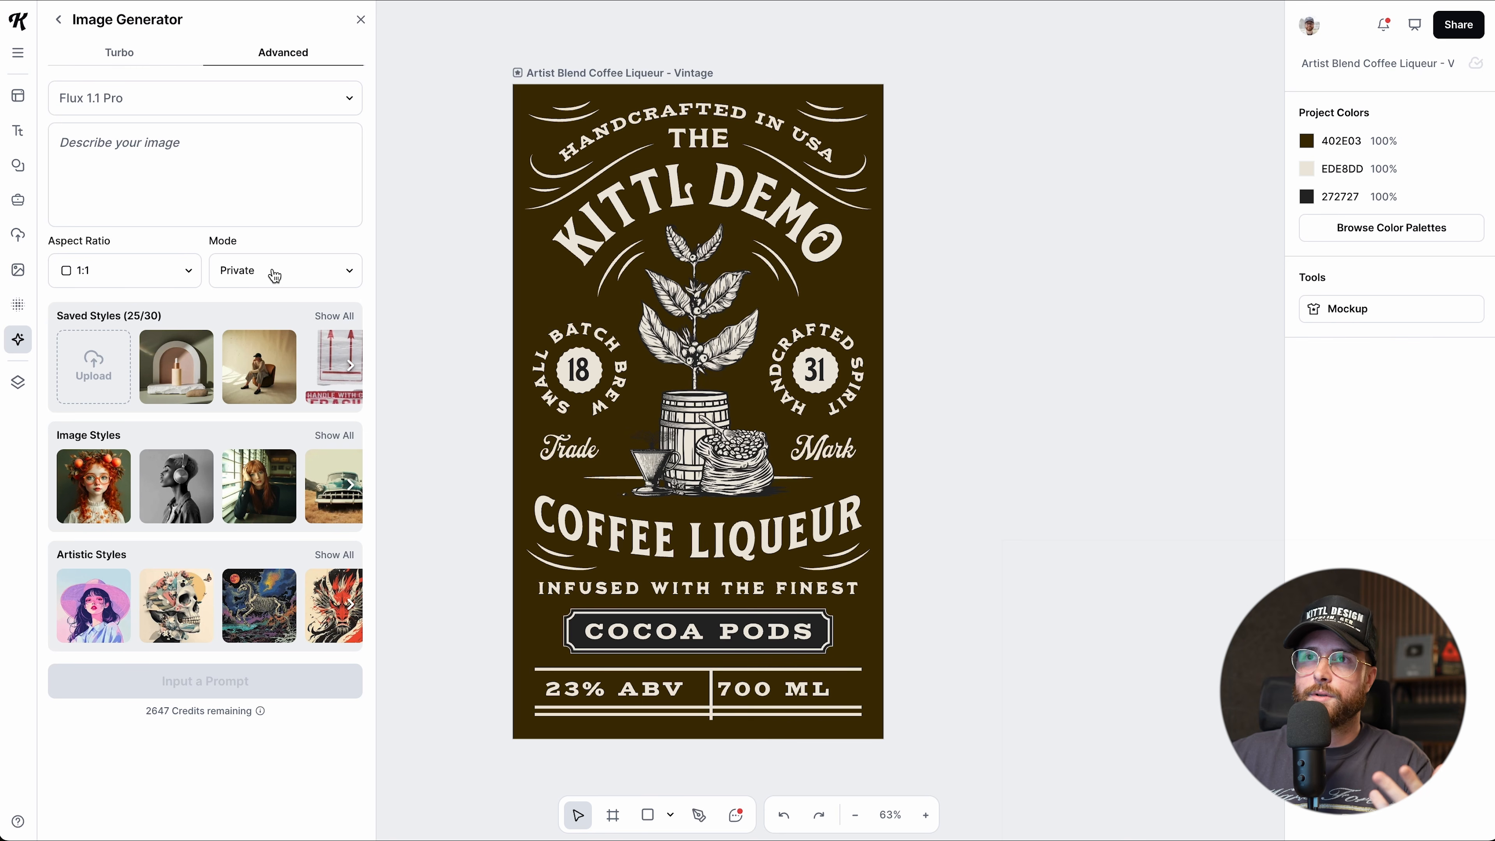
# Choose the Raw style, start the 'a red truck' prompt, then return to the AI tools list.
pyautogui.click(255, 483)
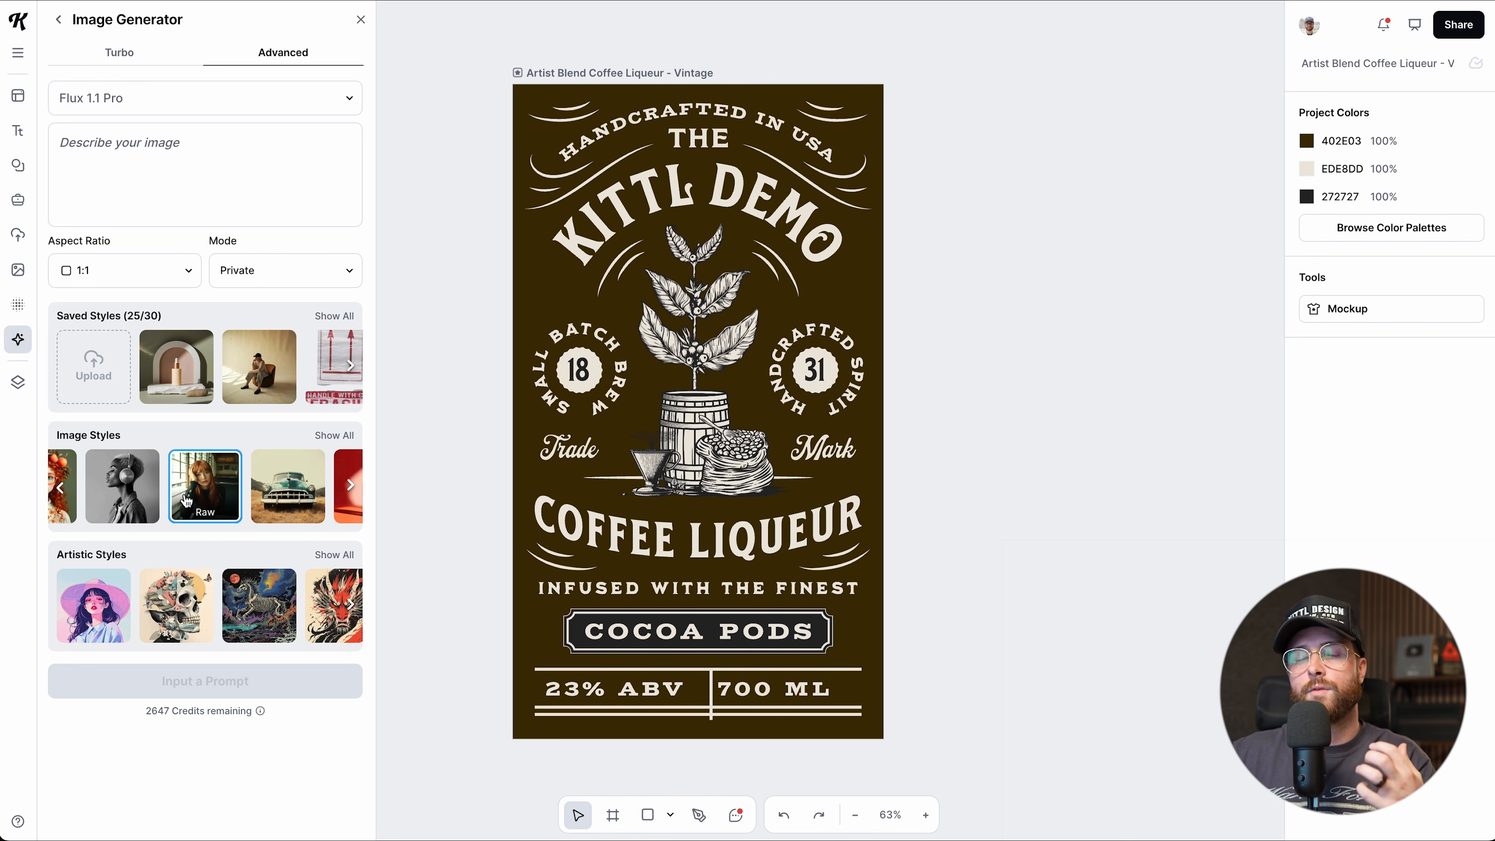
pyautogui.click(142, 162)
pyautogui.write('a red truck')
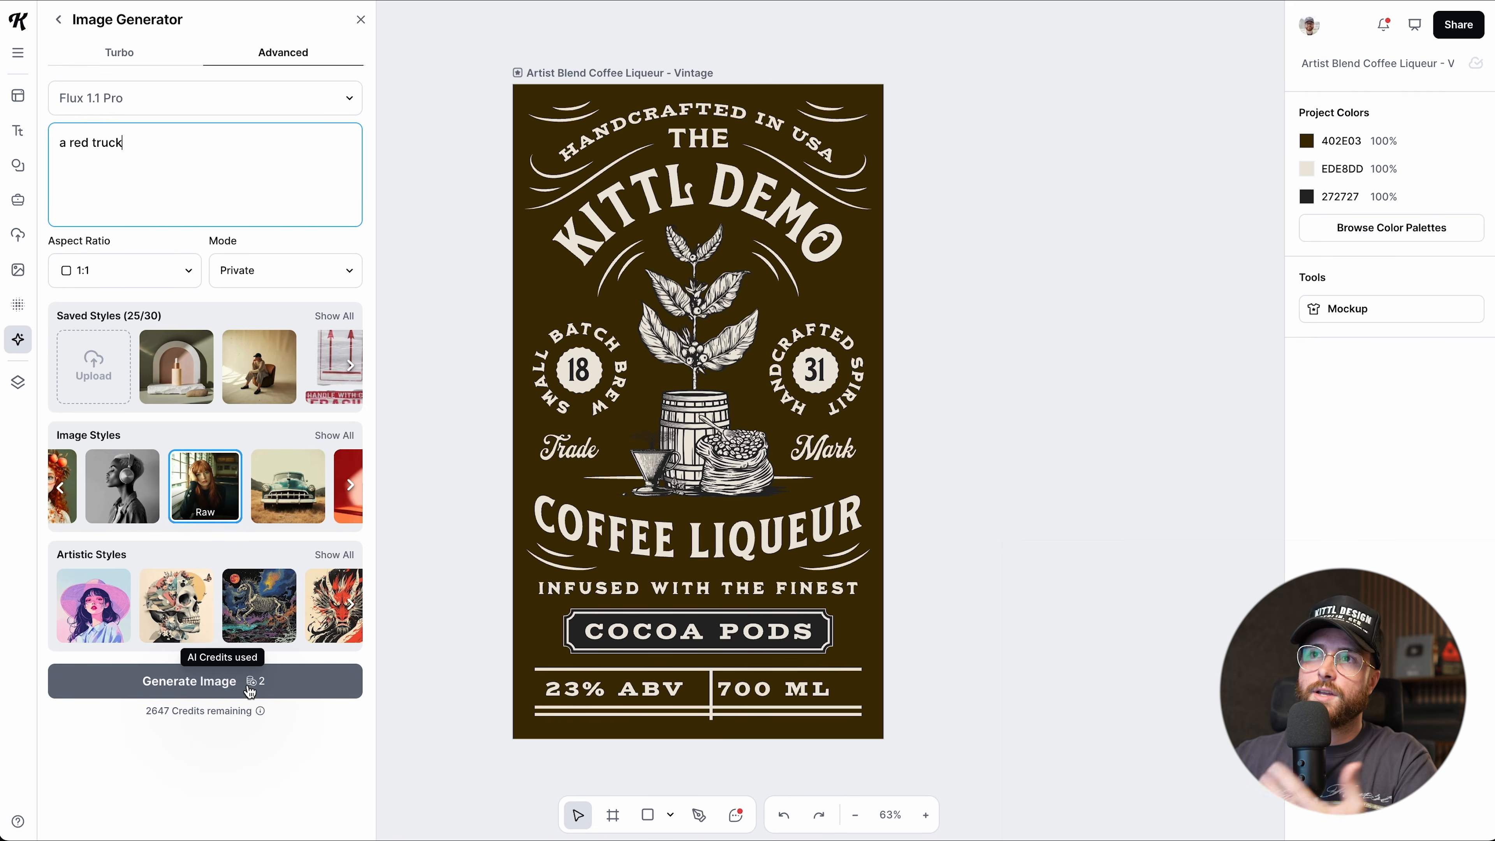
pyautogui.doubleClick(184, 156)
pyautogui.click(59, 20)
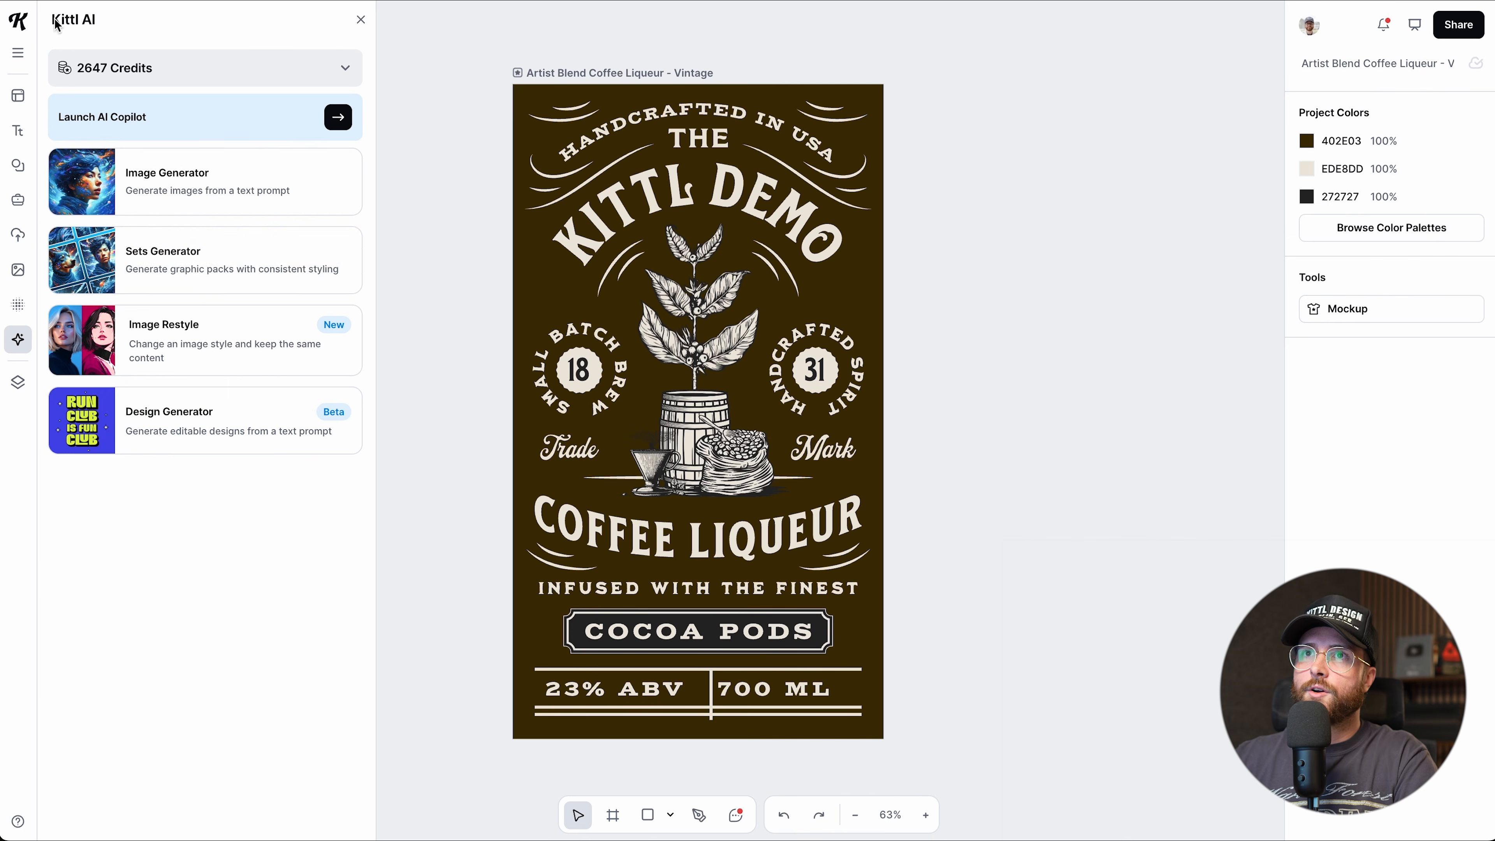
# Generate a six-image Pixel Art set in Sets Generator from auto-filled suggested prompts.
pyautogui.click(165, 267)
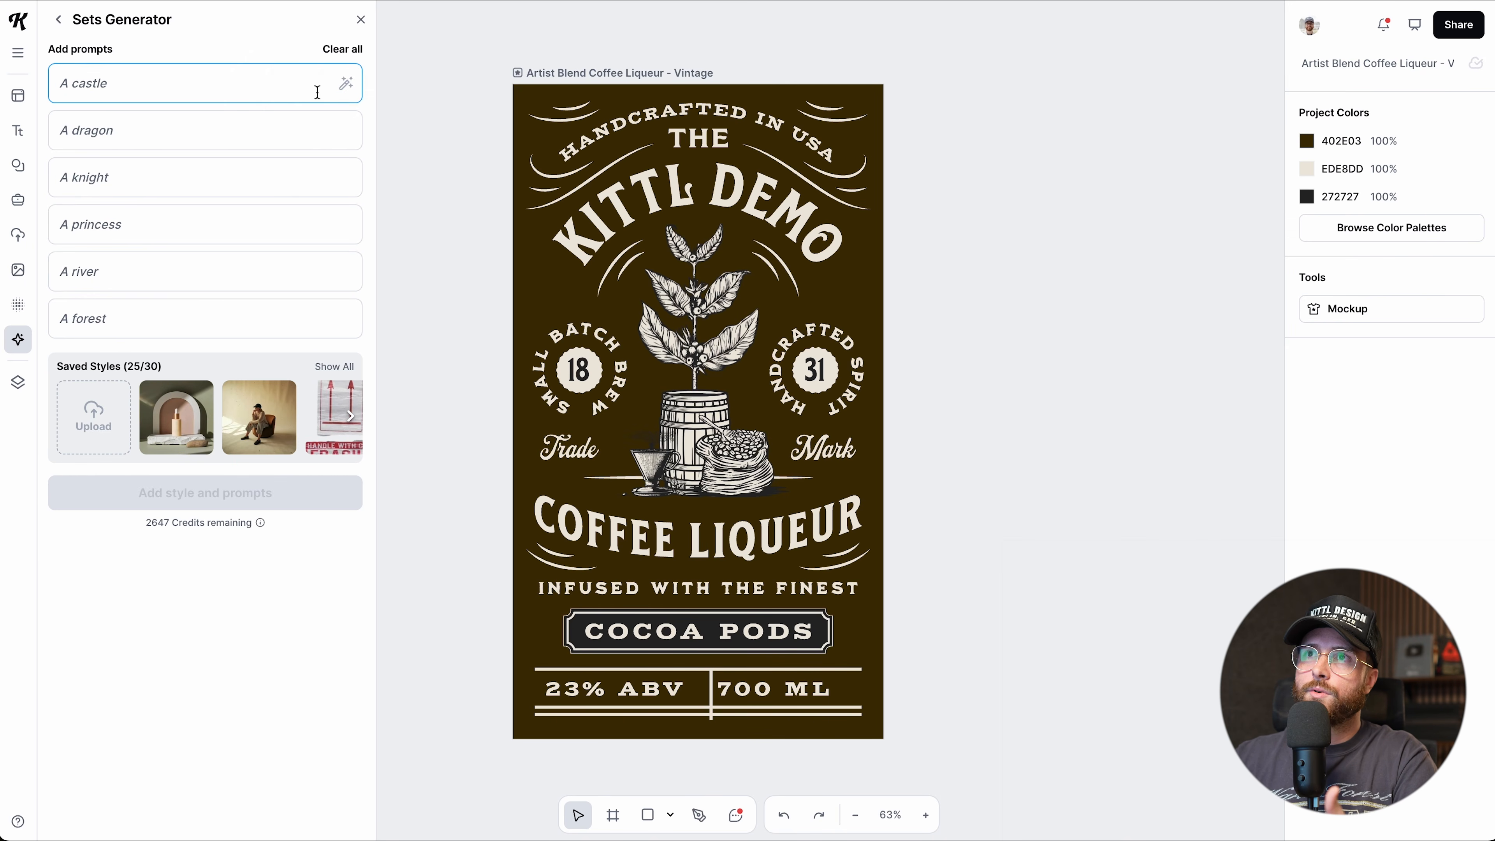
pyautogui.click(345, 83)
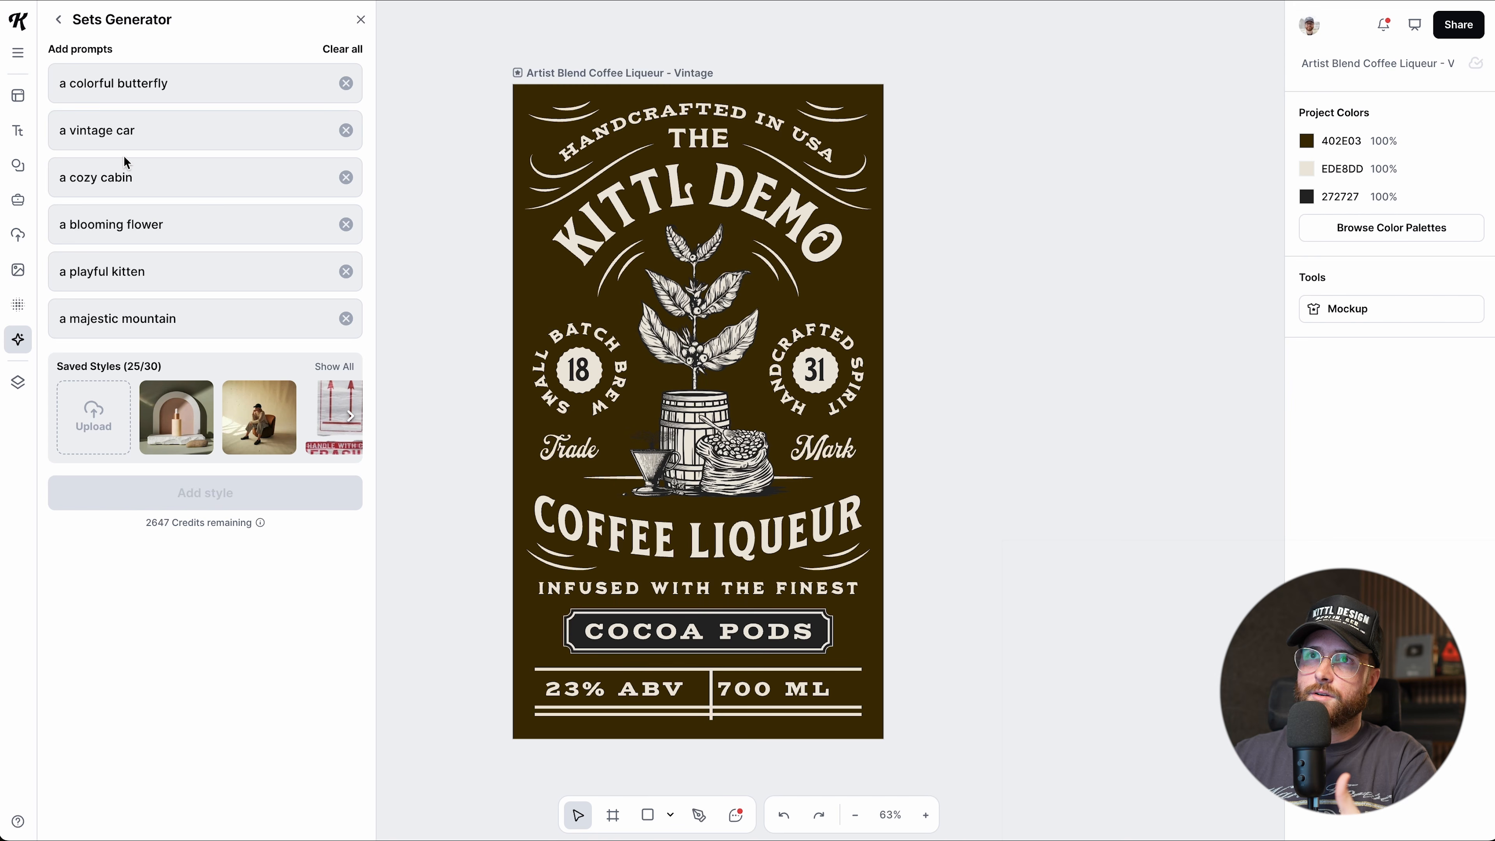
pyautogui.hscroll(1, 194, 442)
pyautogui.hscroll(5, 195, 442)
pyautogui.hscroll(6, 195, 442)
pyautogui.hscroll(-1, 190, 443)
pyautogui.click(179, 422)
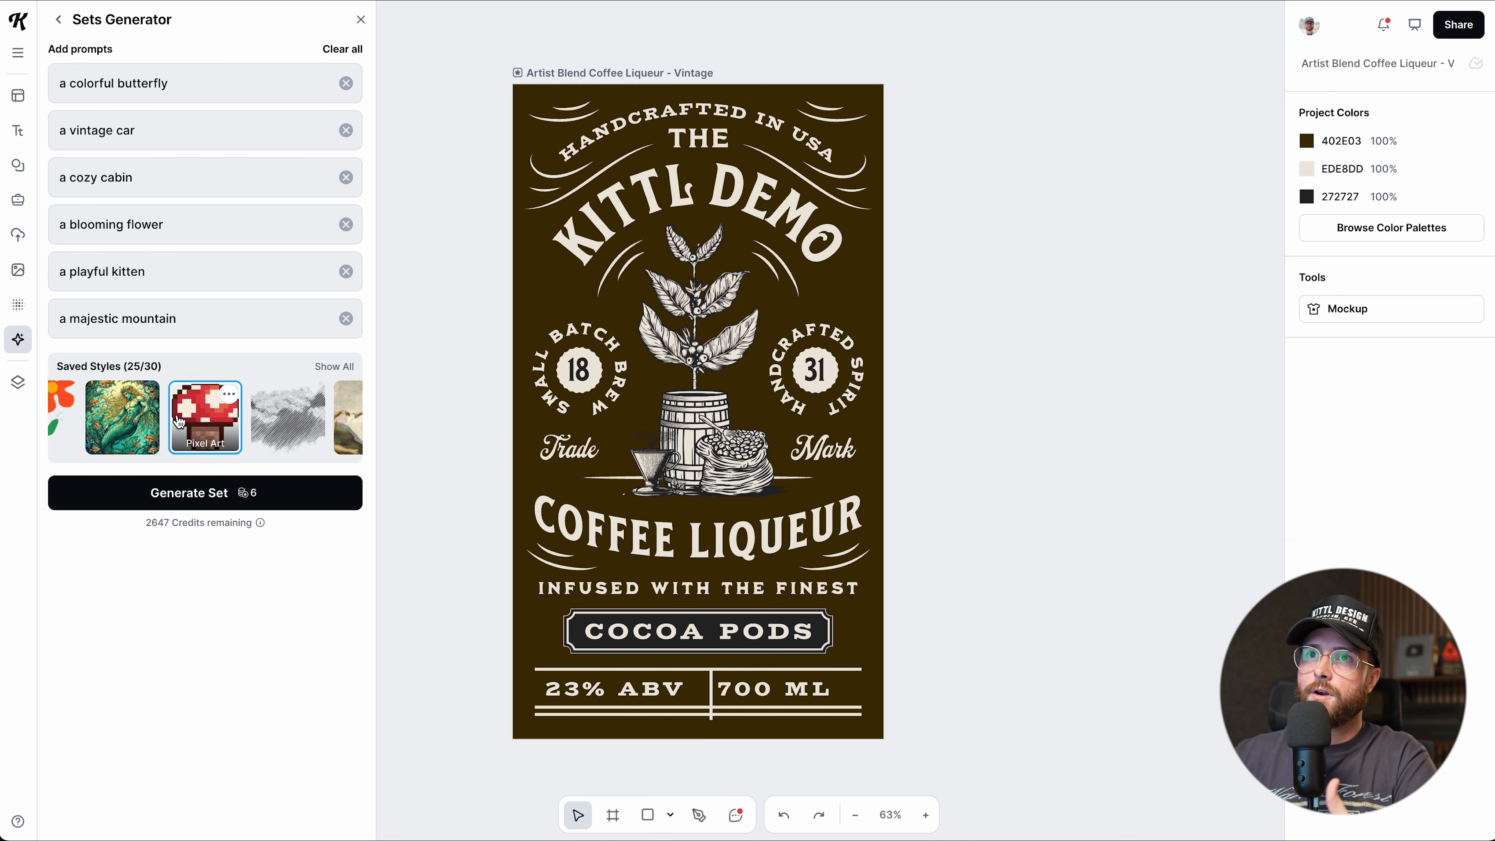
pyautogui.click(188, 504)
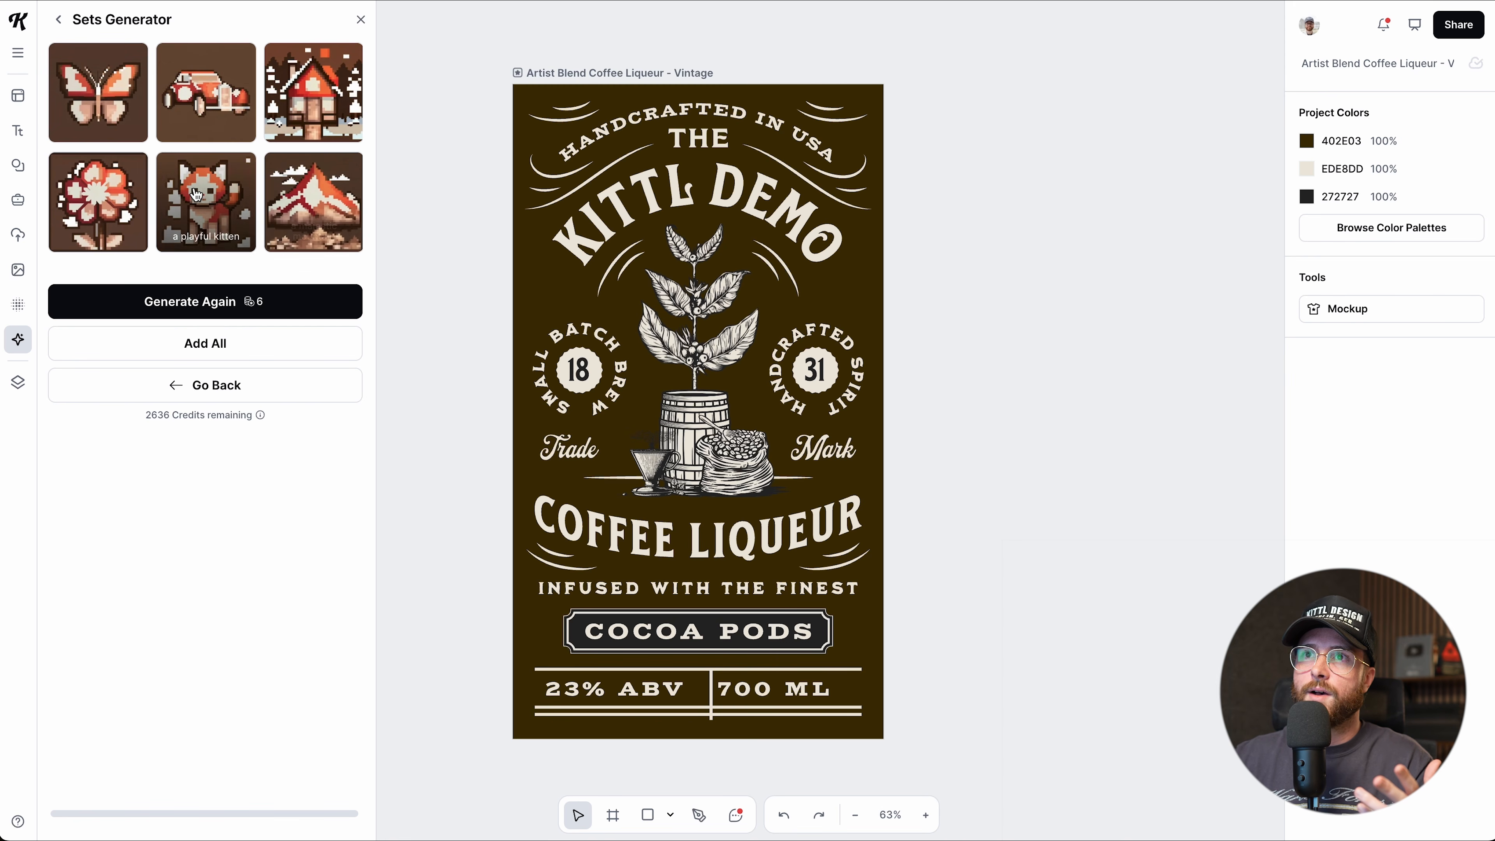
# Go back from the set results to the list of AI tools.
pyautogui.click(59, 25)
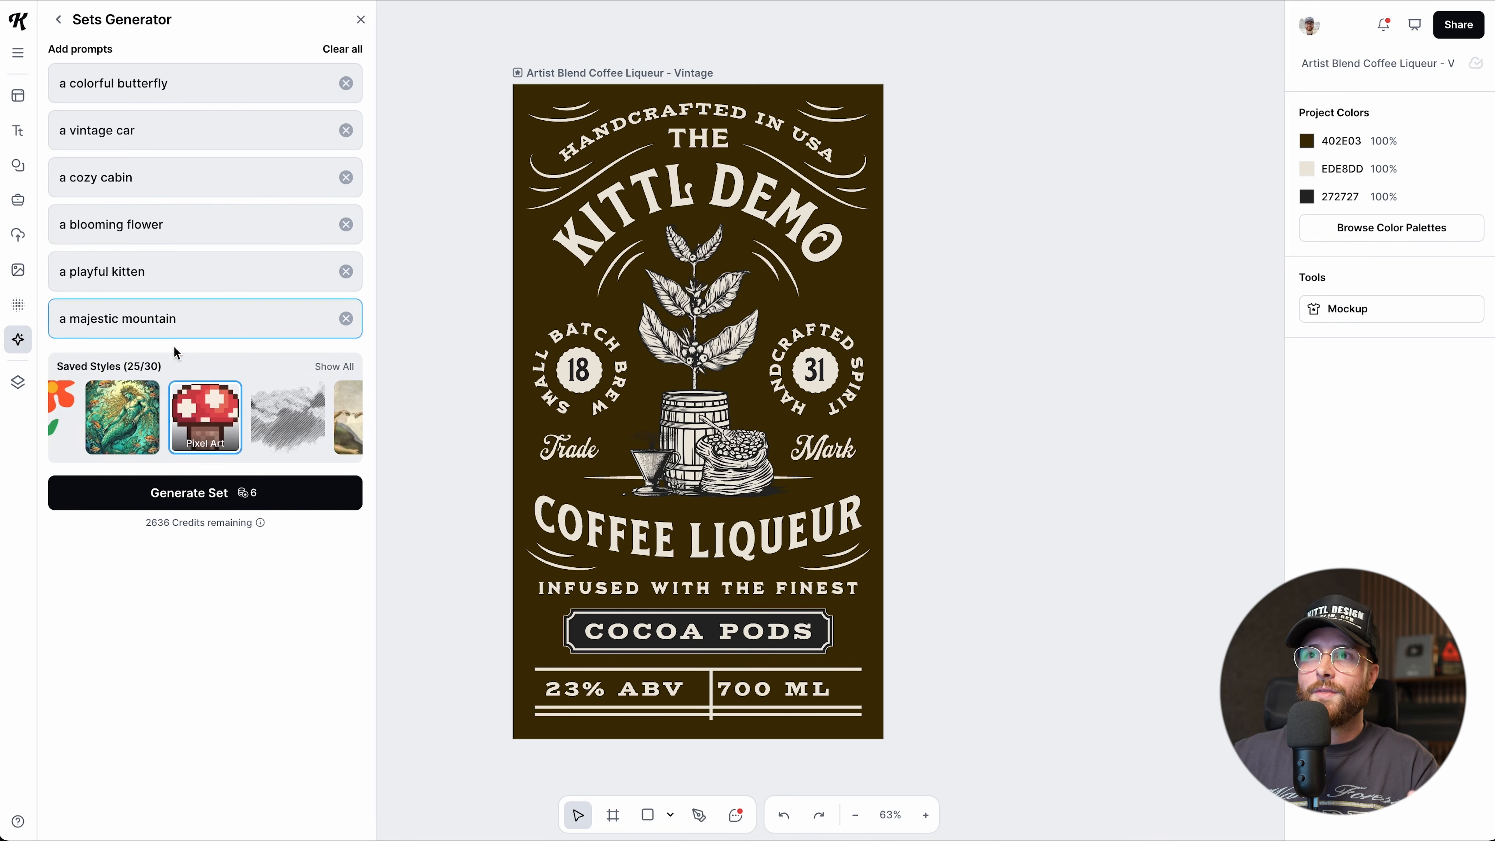
pyautogui.hscroll(-10, 207, 418)
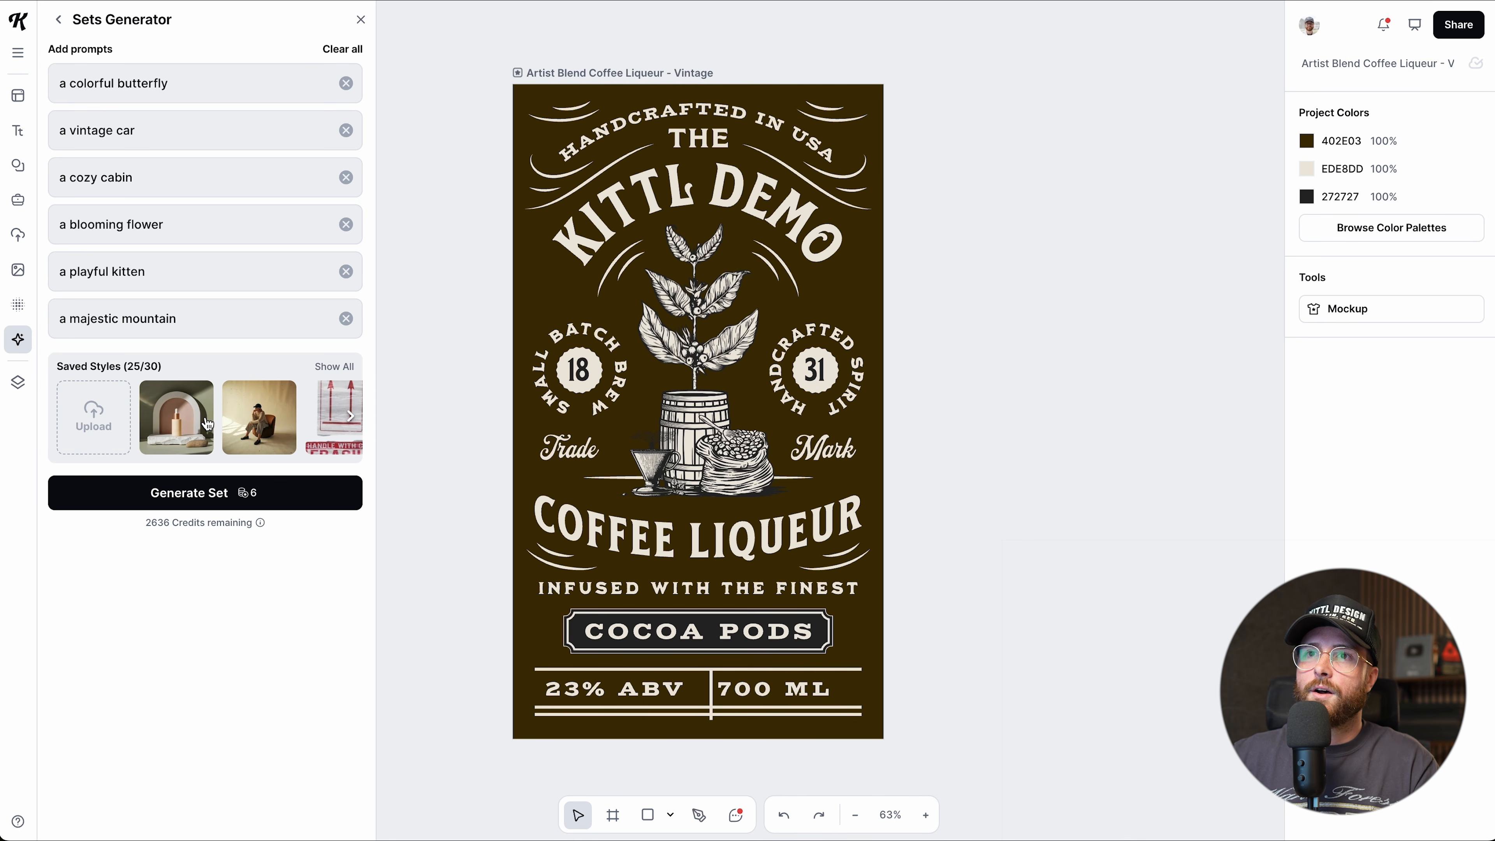
pyautogui.click(59, 25)
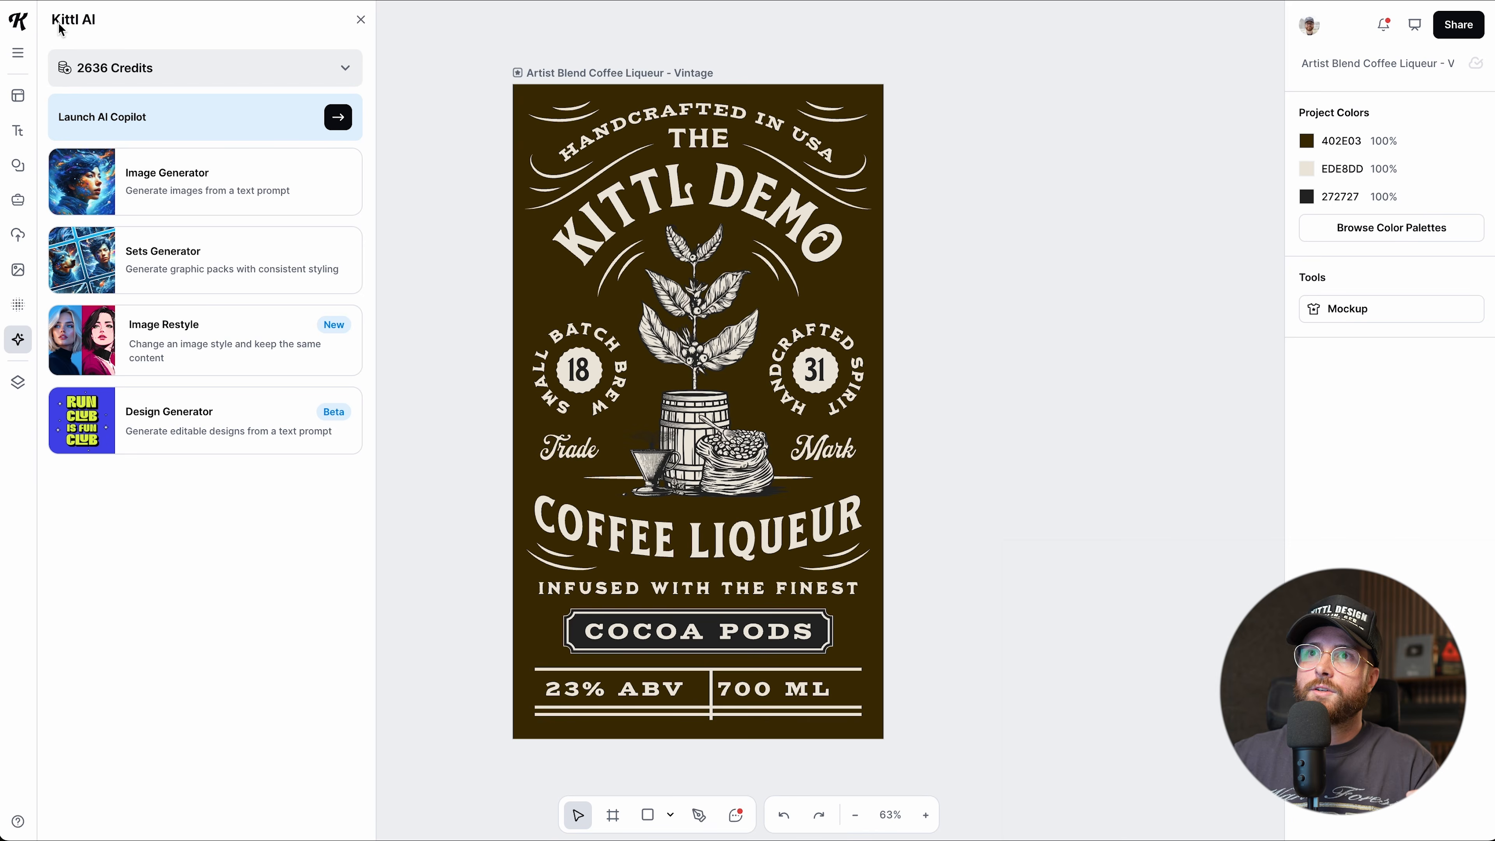
# Load a striped-shirt stock portrait into Image Restyle and place it beside the label.
pyautogui.click(180, 350)
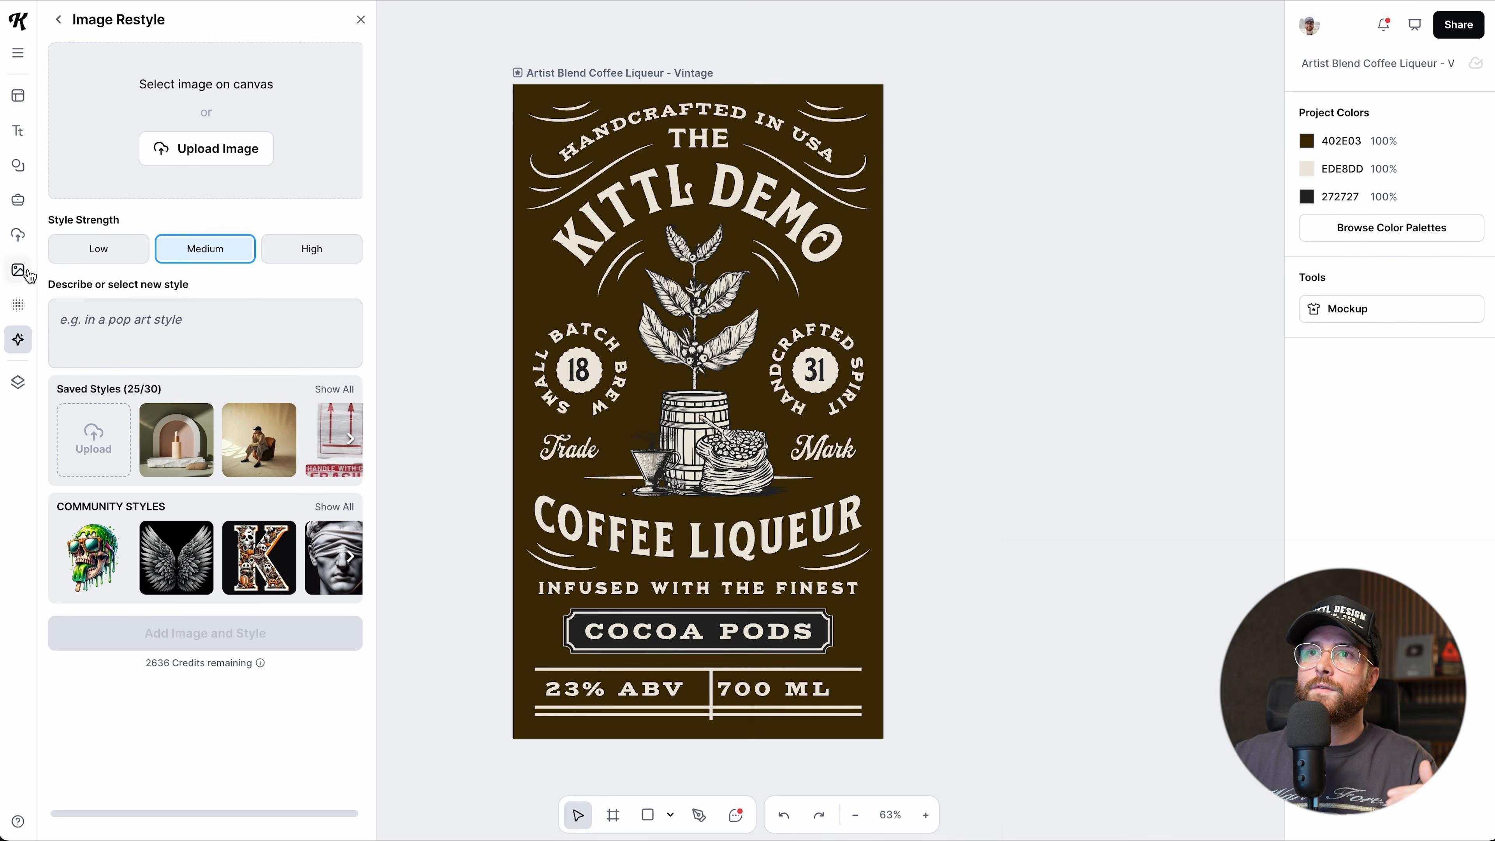
pyautogui.click(18, 270)
pyautogui.click(106, 77)
pyautogui.moveTo(179, 242); pyautogui.dragTo(1011, 214)
pyautogui.click(18, 339)
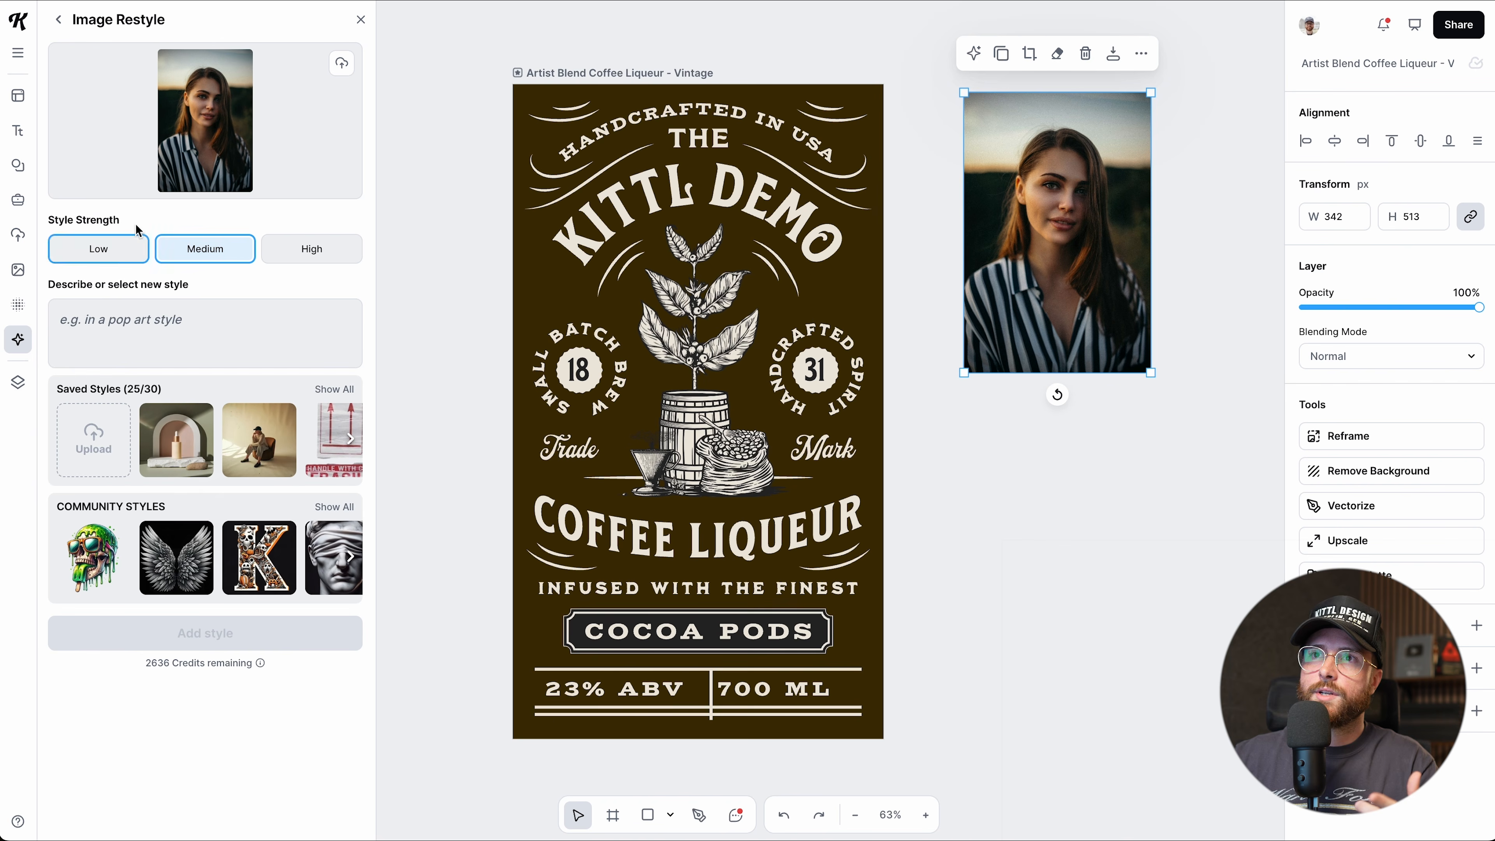
pyautogui.moveTo(1077, 195); pyautogui.dragTo(1033, 185)
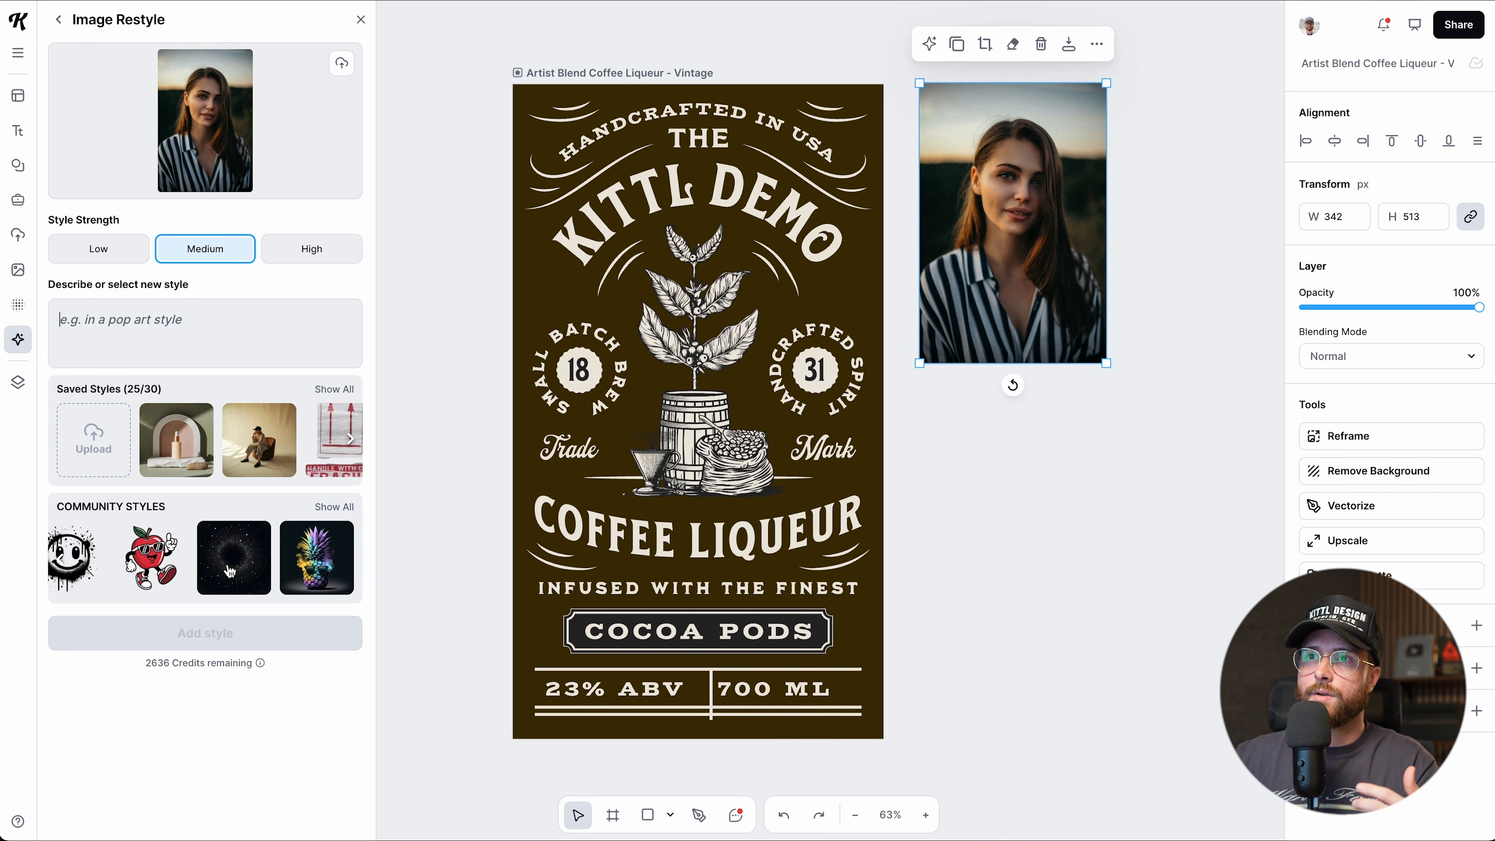
# Restyle the portrait in the Classical style at High strength.
pyautogui.hscroll(10, 158, 475)
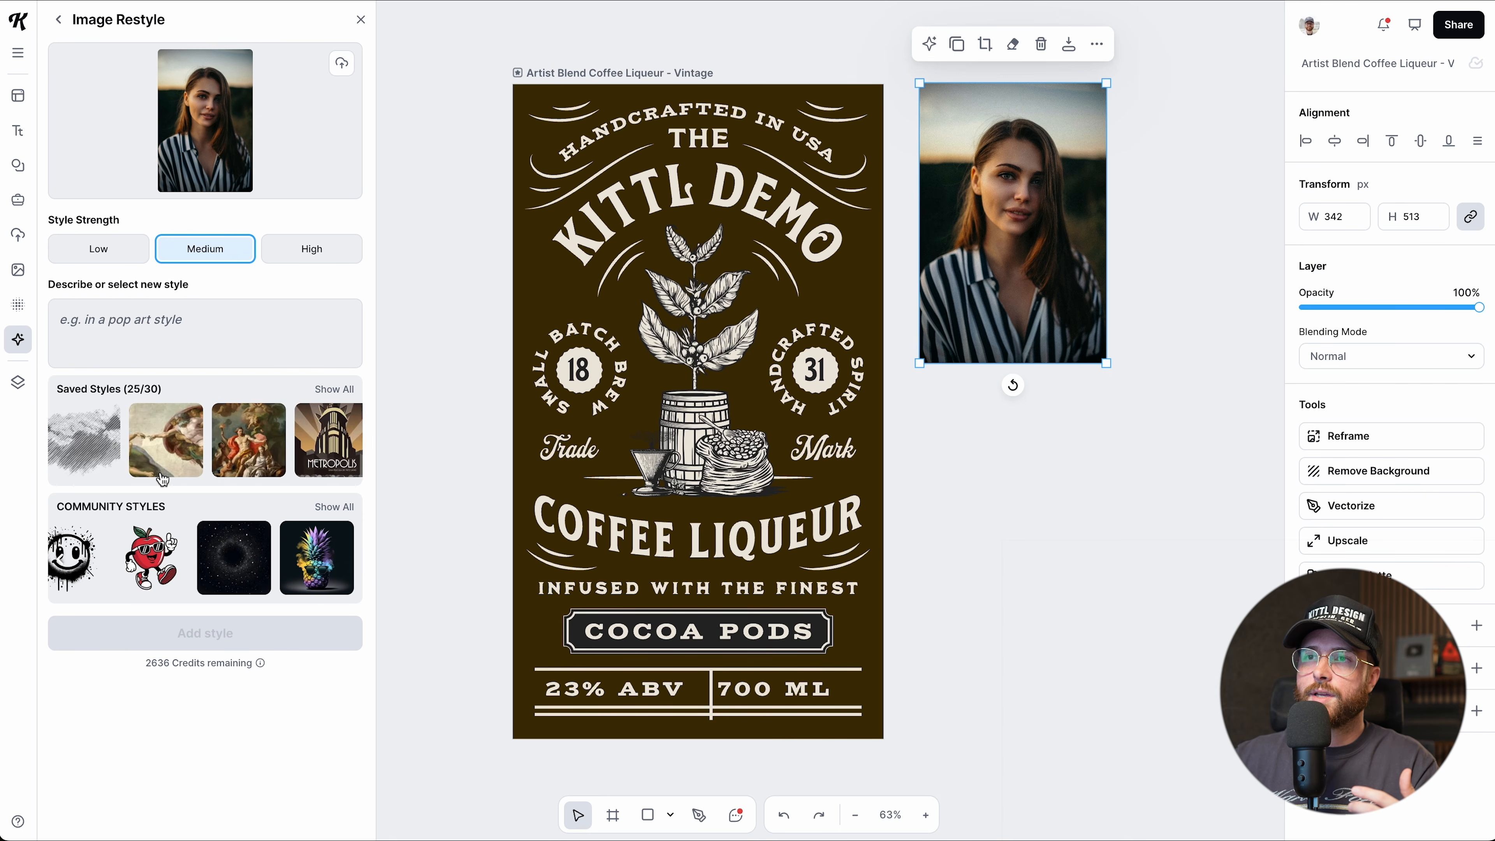
pyautogui.hscroll(-2, 159, 474)
pyautogui.click(196, 443)
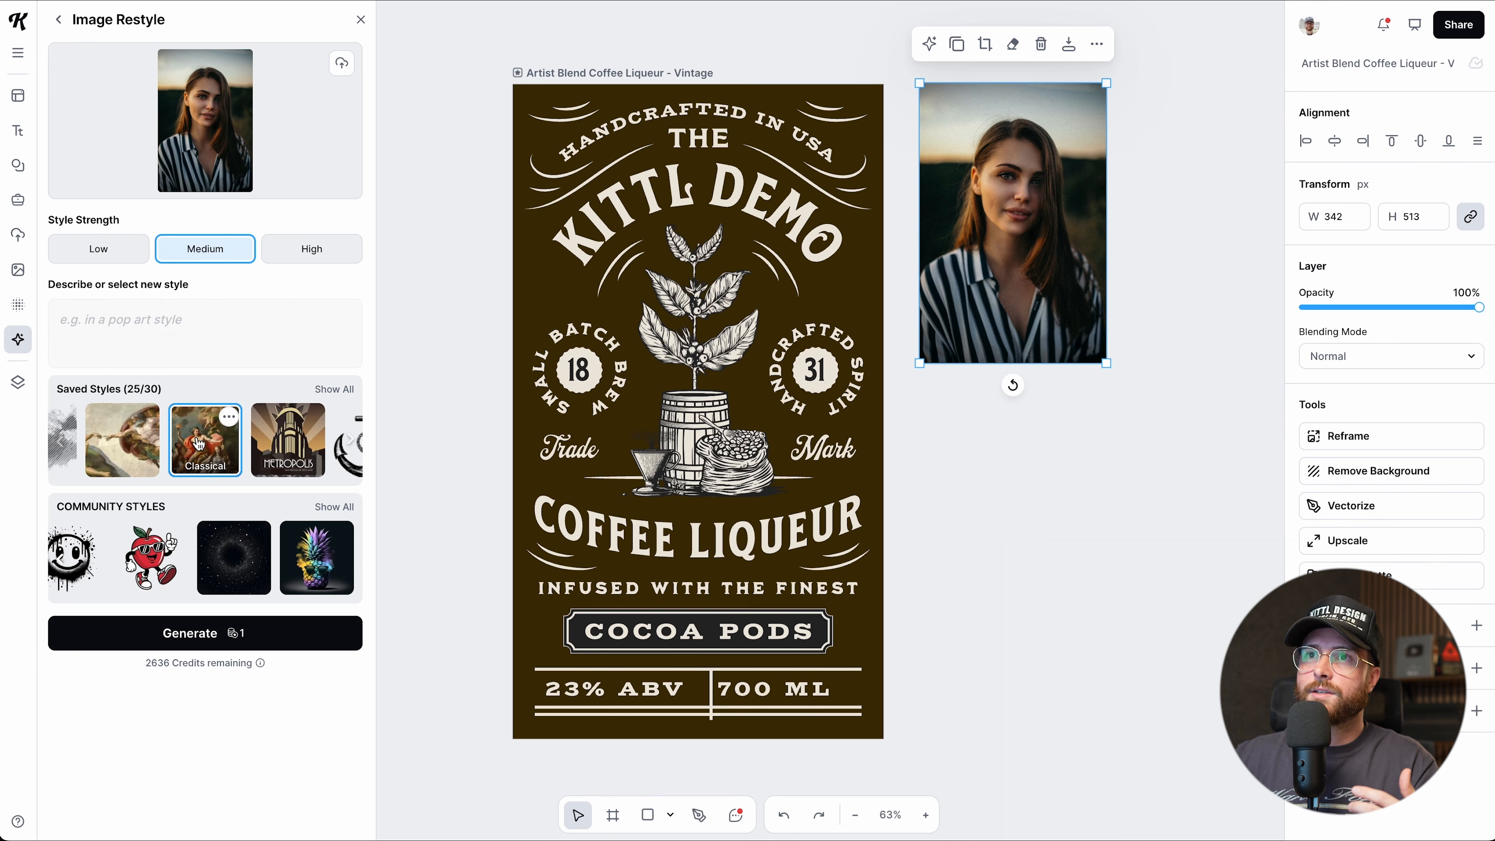
pyautogui.click(307, 247)
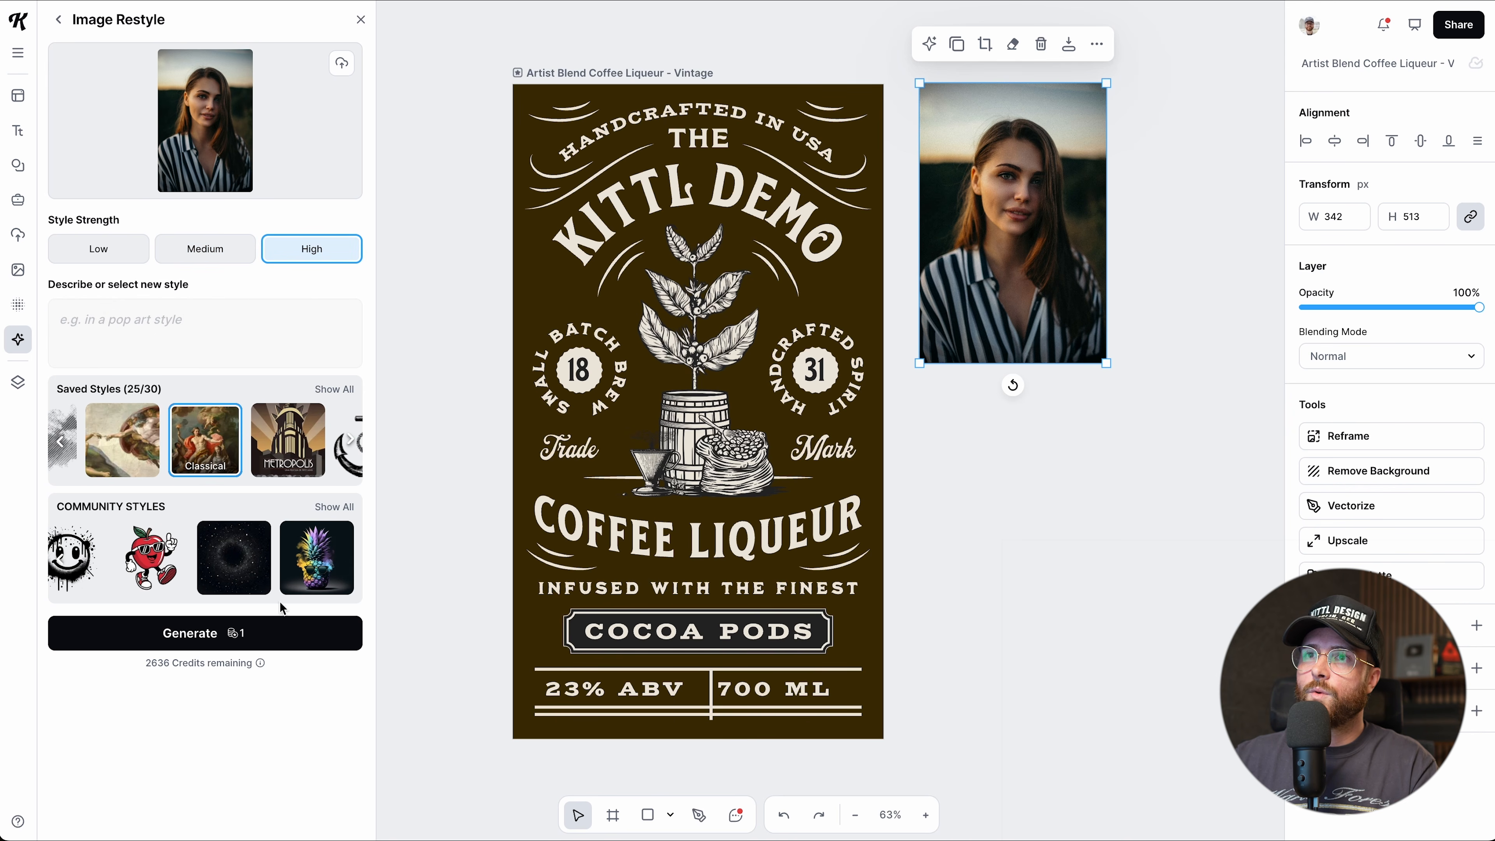
pyautogui.click(200, 646)
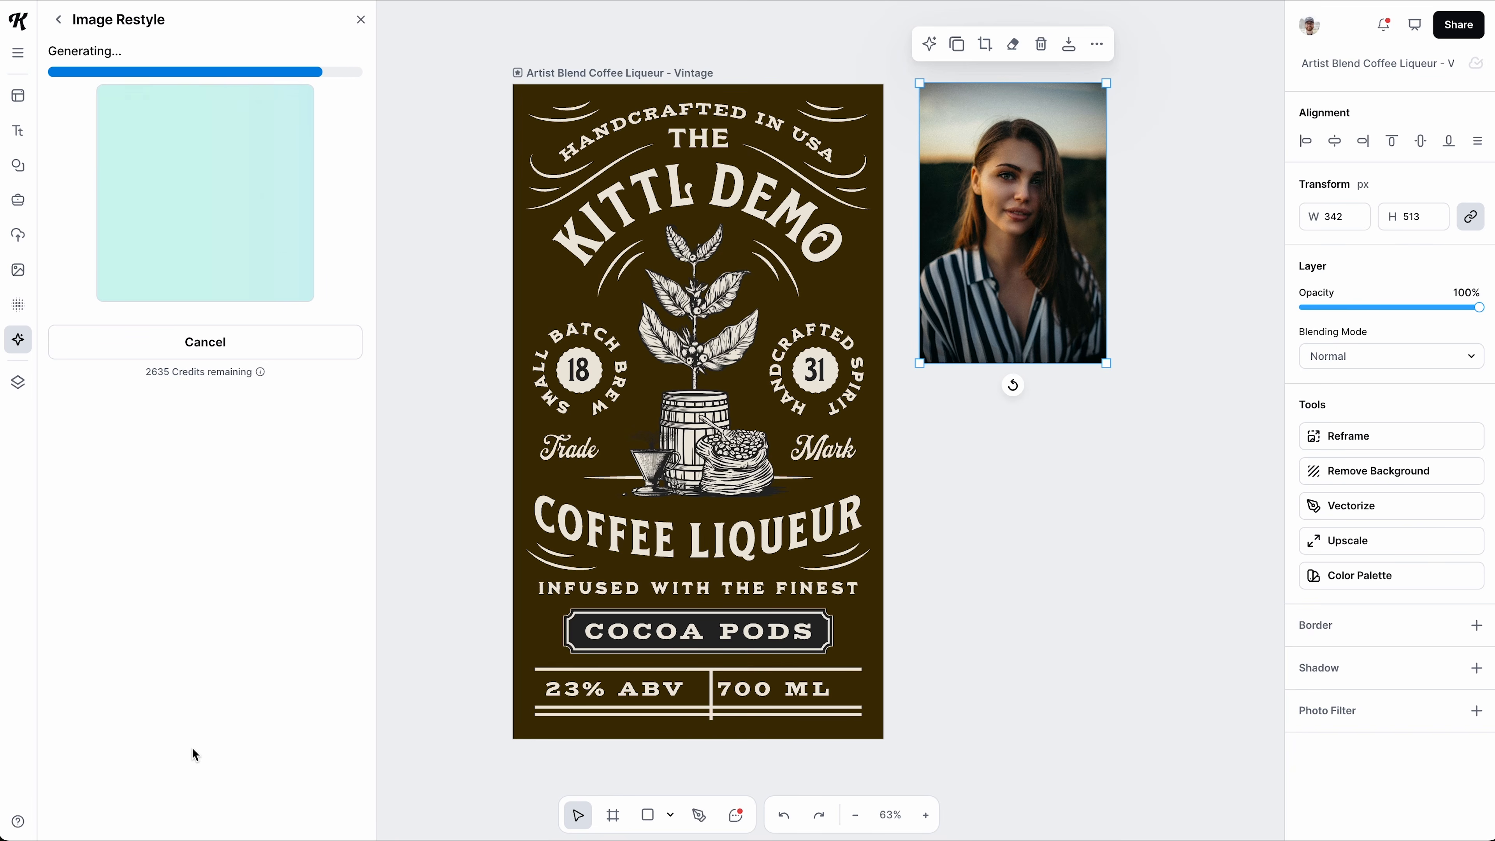
# Select the original and painted portraits together and delete both from the canvas.
pyautogui.hscroll(5, 792, 677)
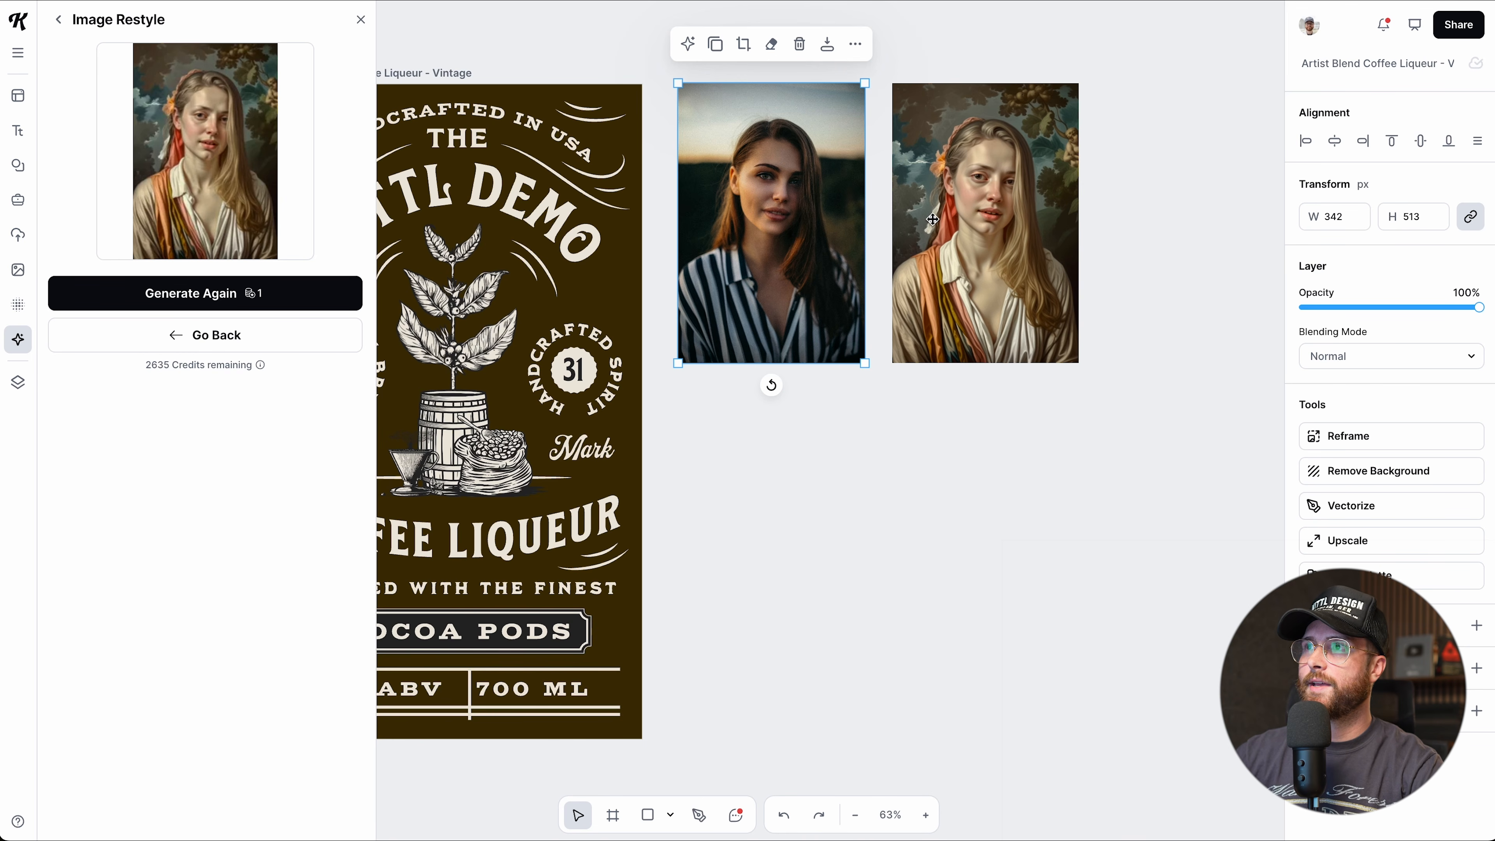
pyautogui.moveTo(948, 217); pyautogui.dragTo(944, 219)
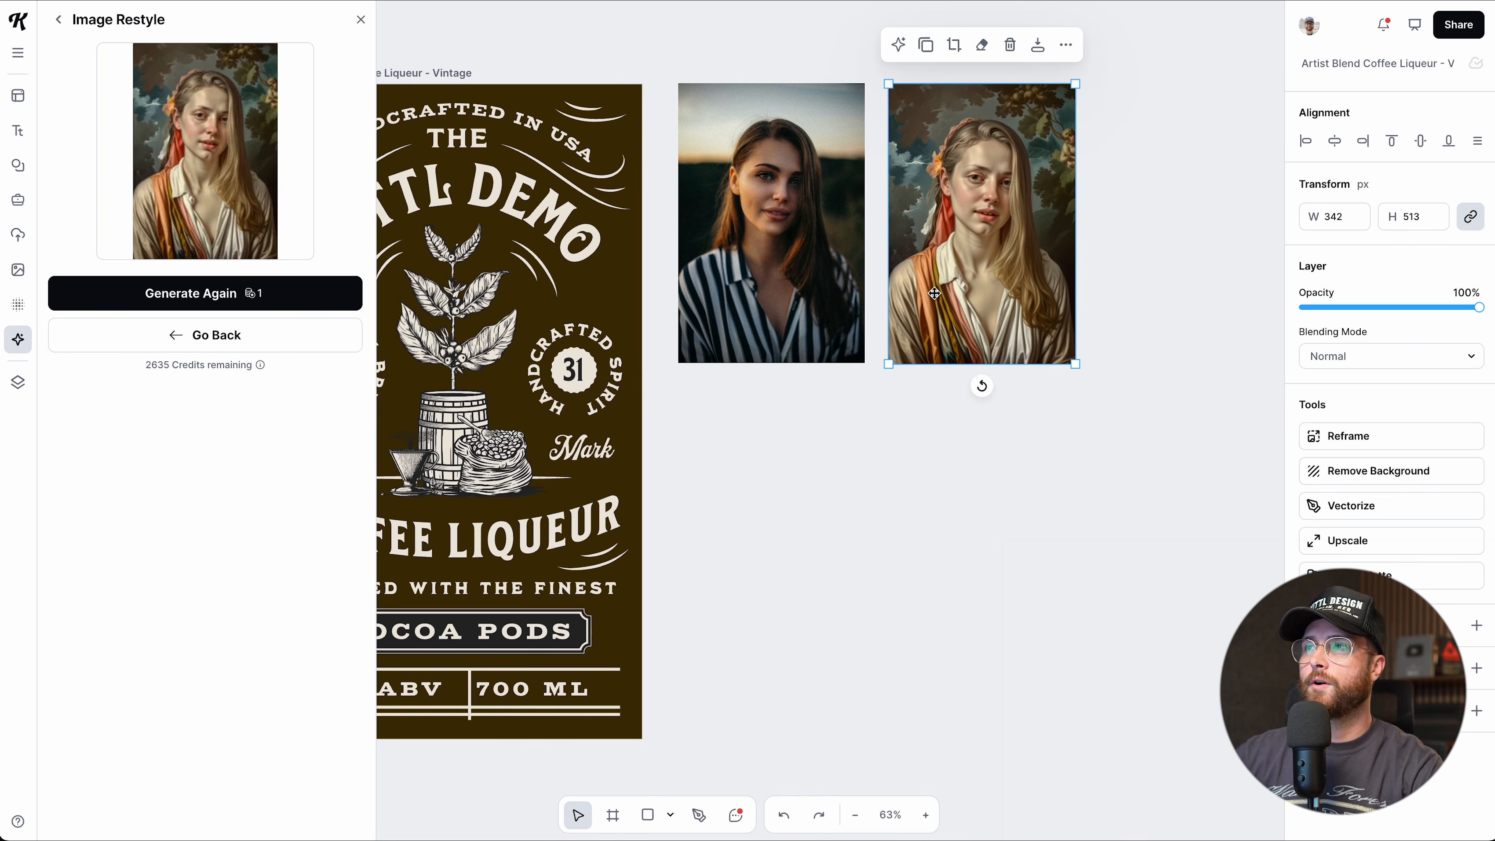
pyautogui.hscroll(-2, 931, 372)
pyautogui.hscroll(-2, 931, 371)
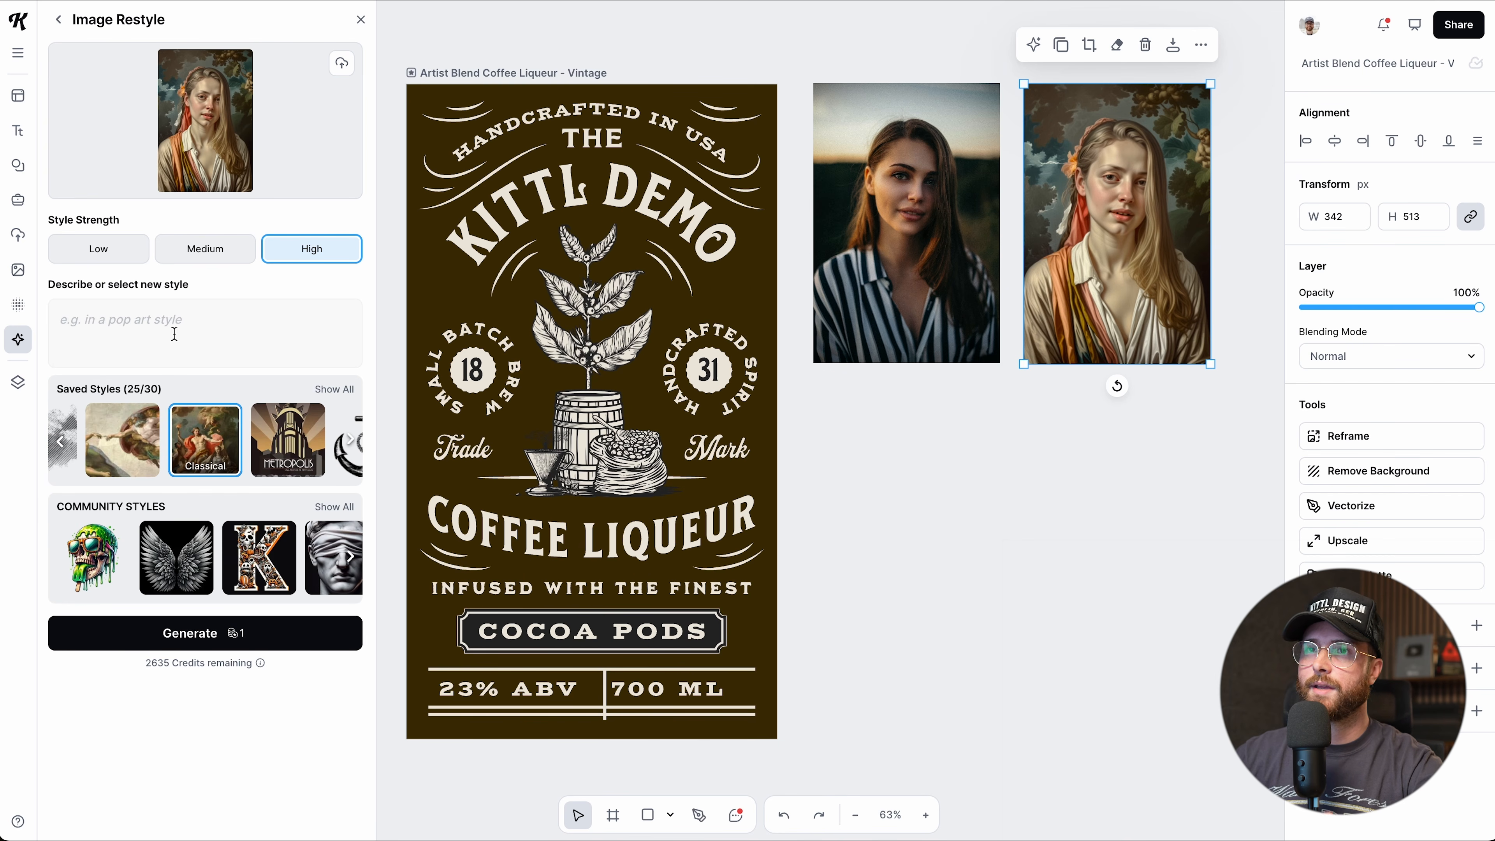
pyautogui.moveTo(956, 393); pyautogui.dragTo(1074, 302)
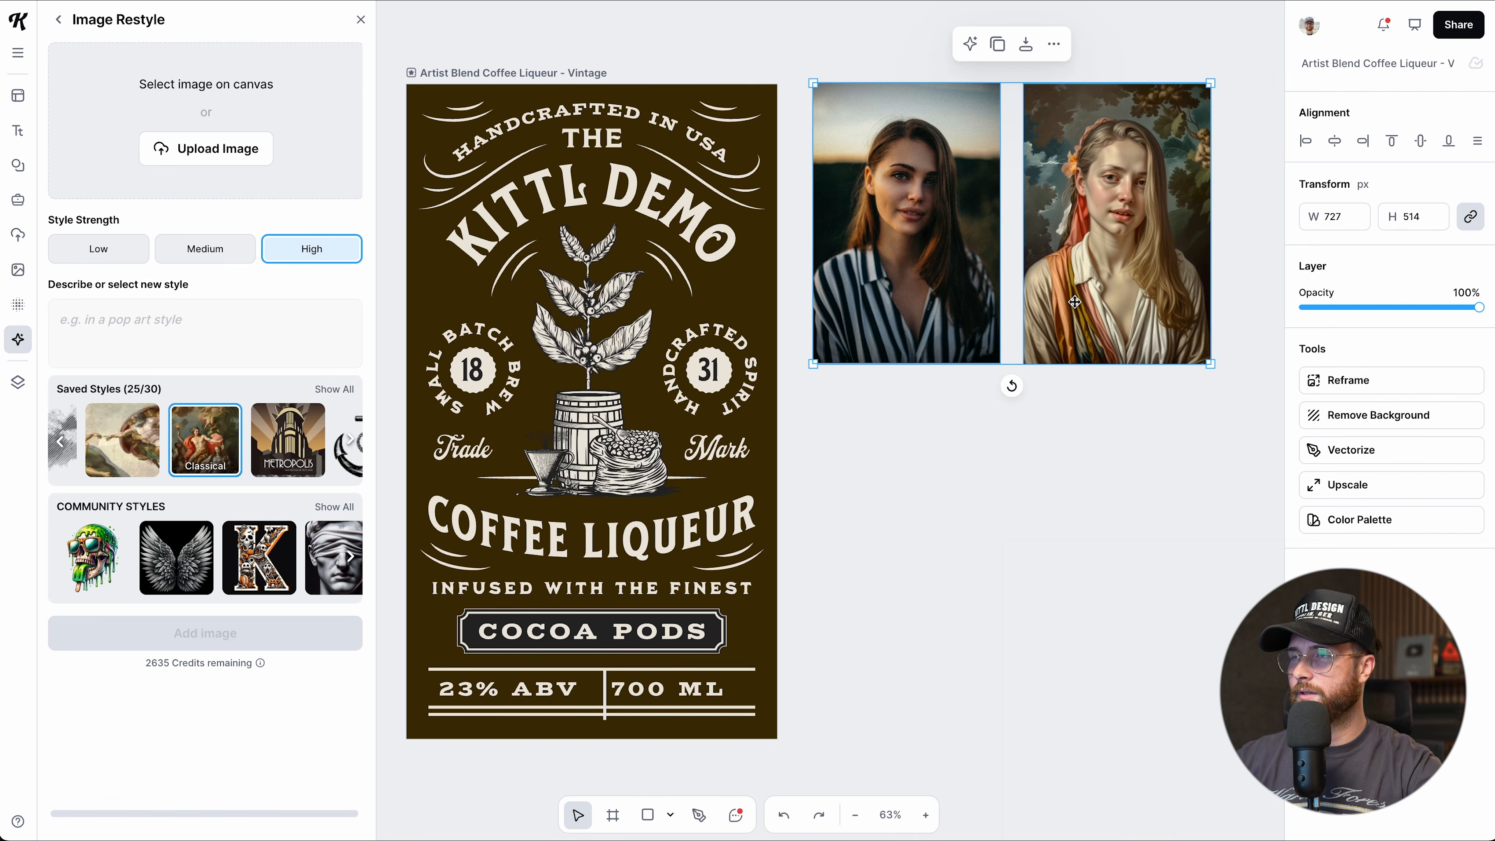
pyautogui.press('Delete')
pyautogui.hscroll(-1, 1050, 319)
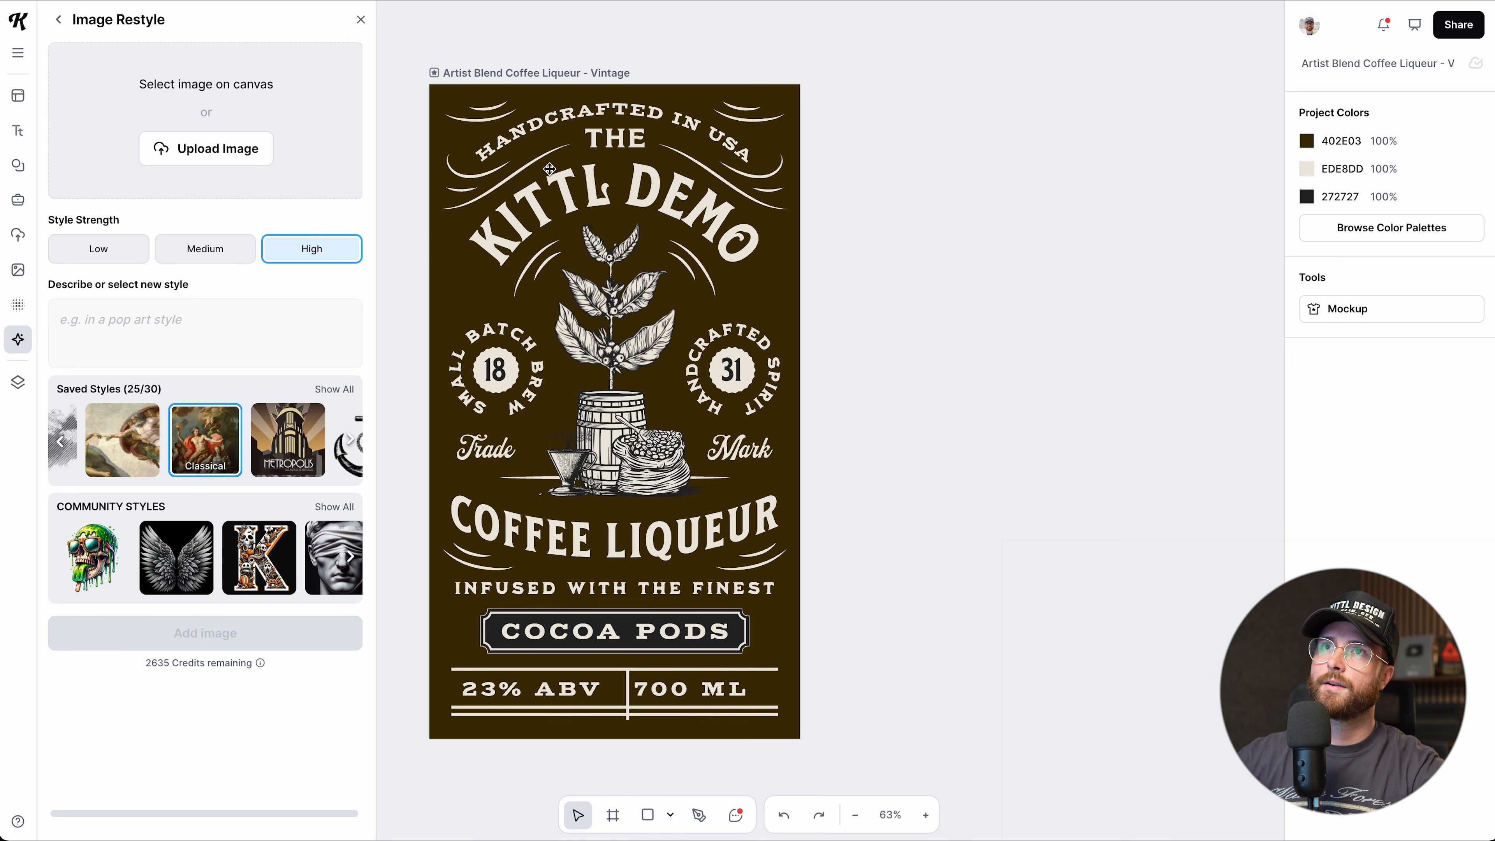
# Open the Layers list and select the Coffee Liqueur label artboard.
pyautogui.click(60, 25)
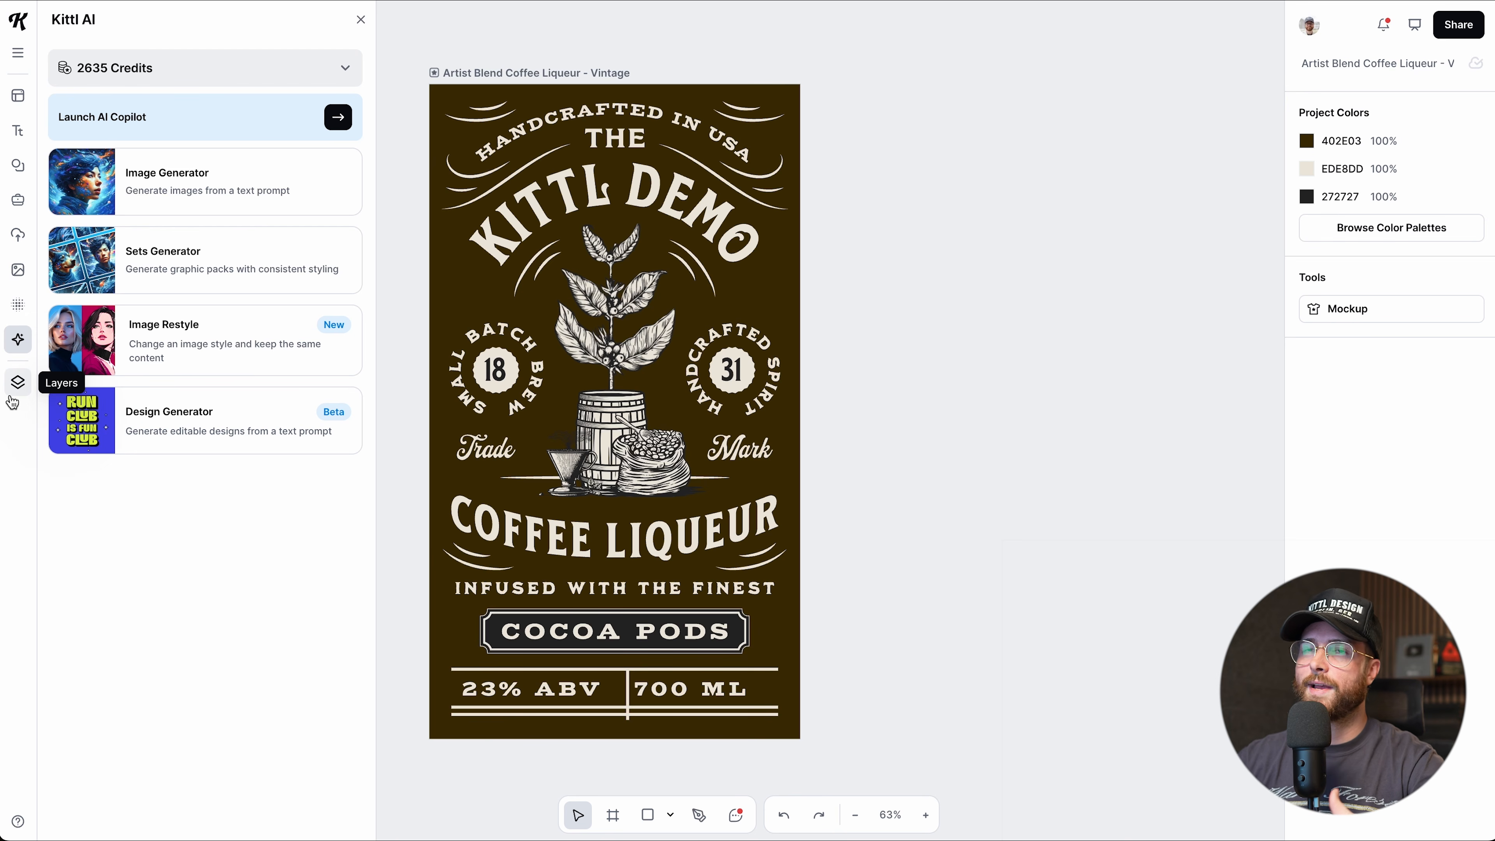
pyautogui.click(16, 386)
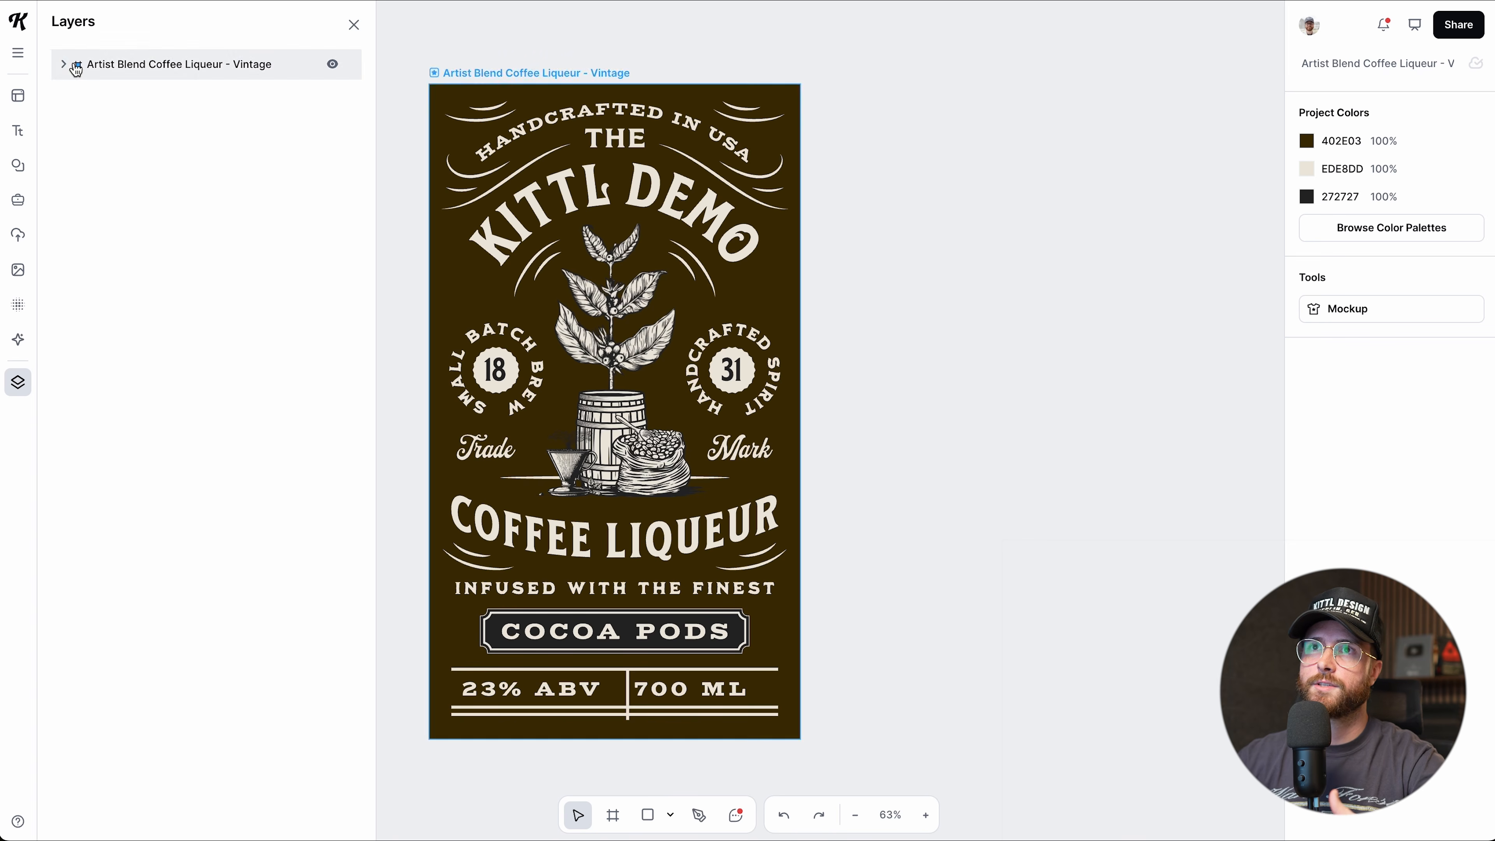
pyautogui.hscroll(-4, 629, 177)
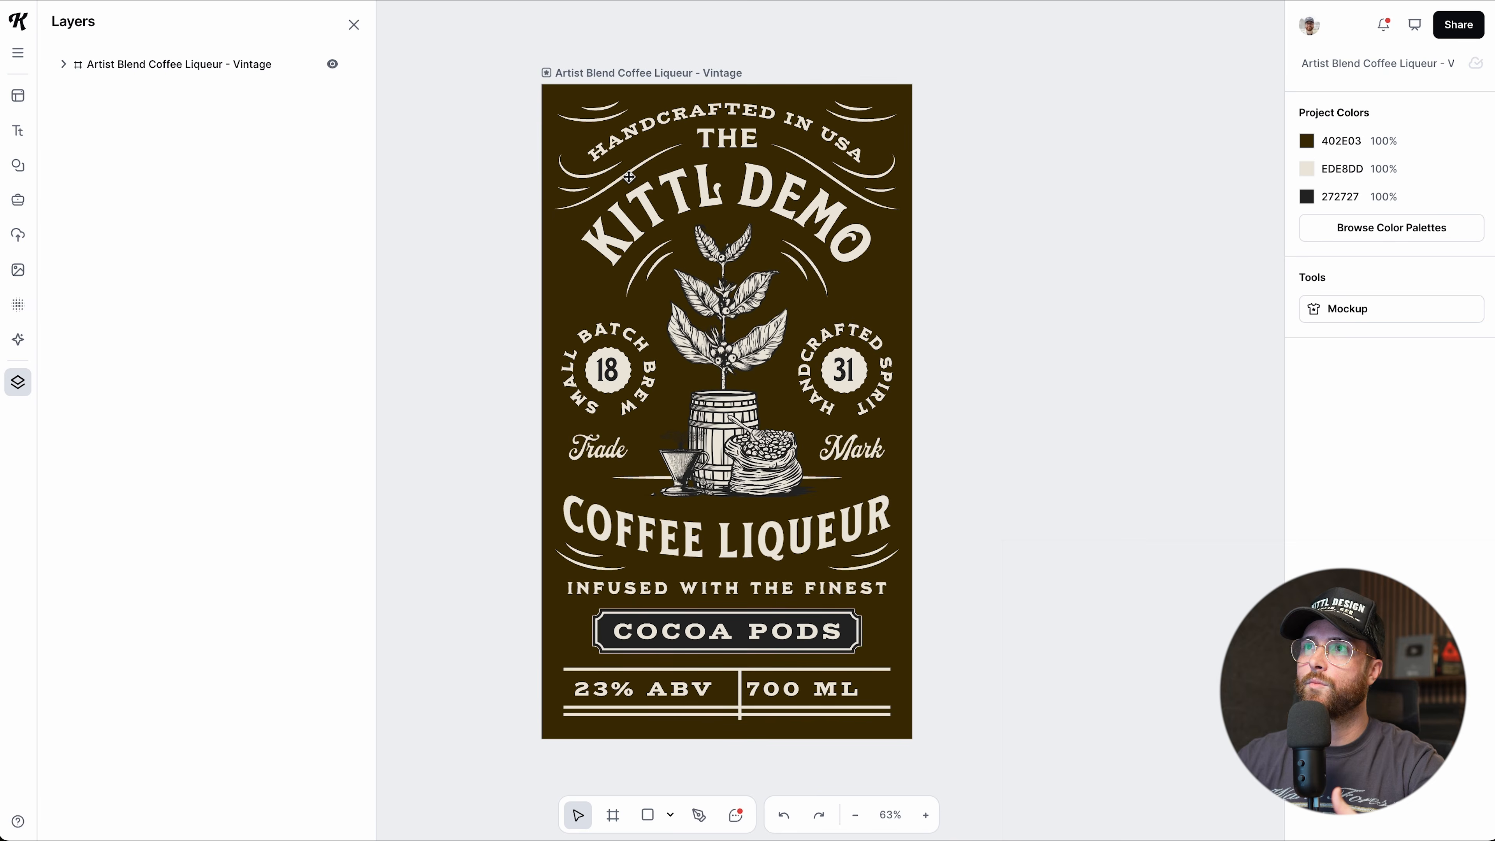
pyautogui.hscroll(-1, 629, 177)
pyautogui.click(631, 73)
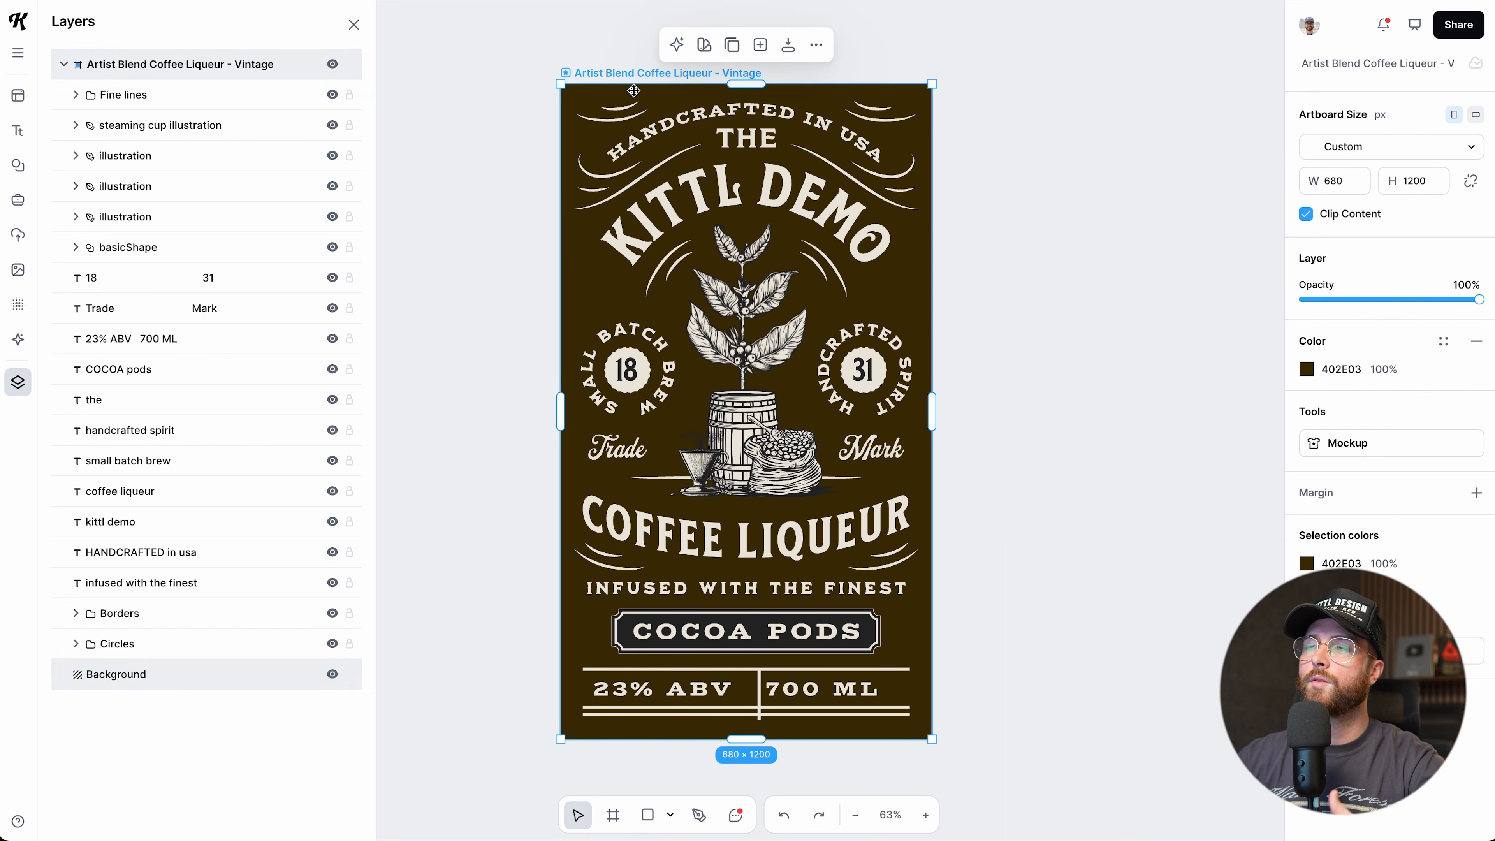
pyautogui.click(65, 66)
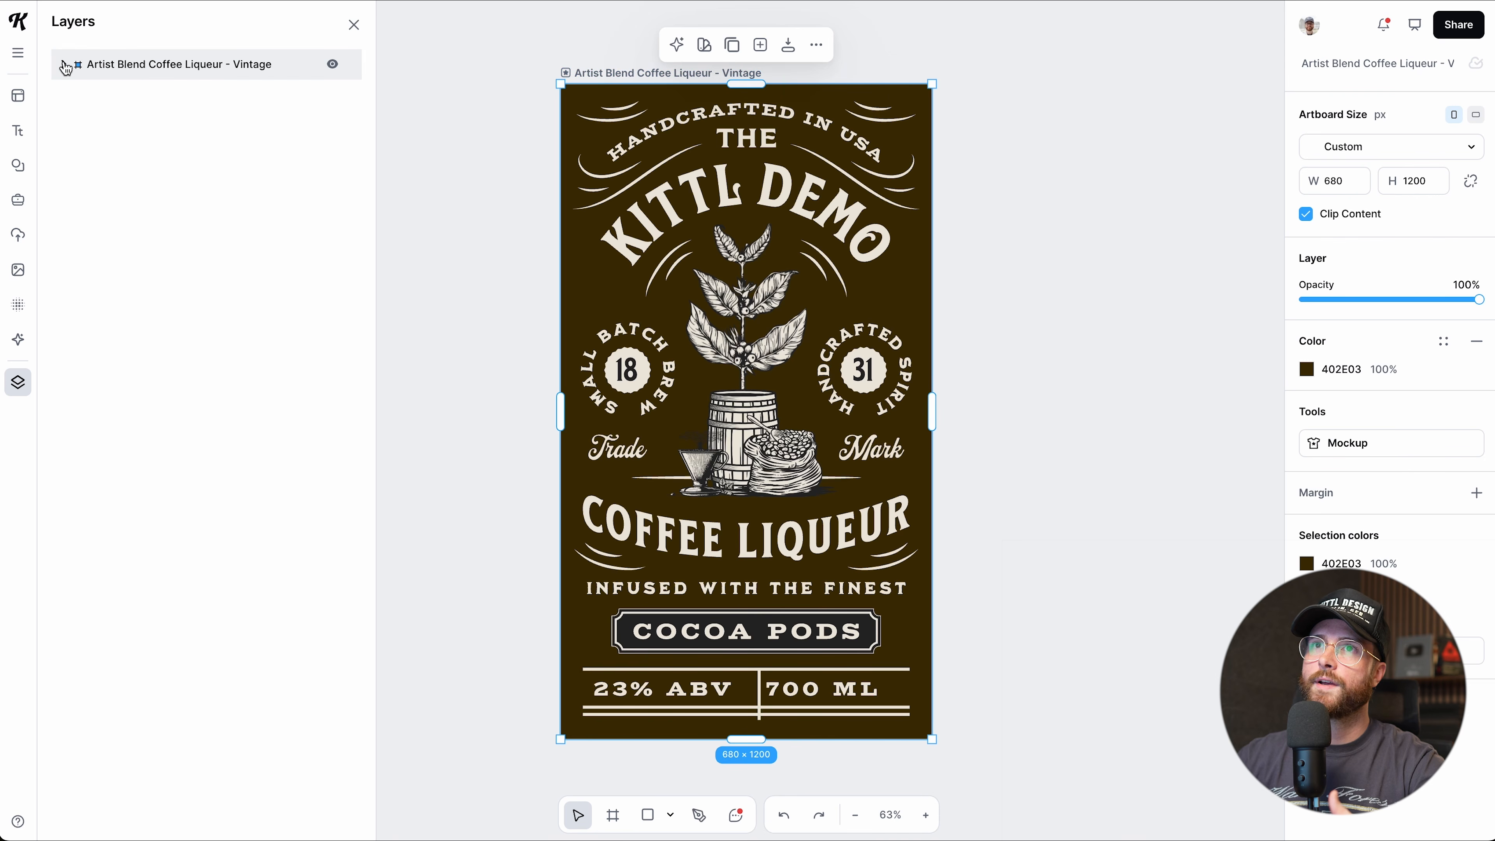
pyautogui.click(65, 66)
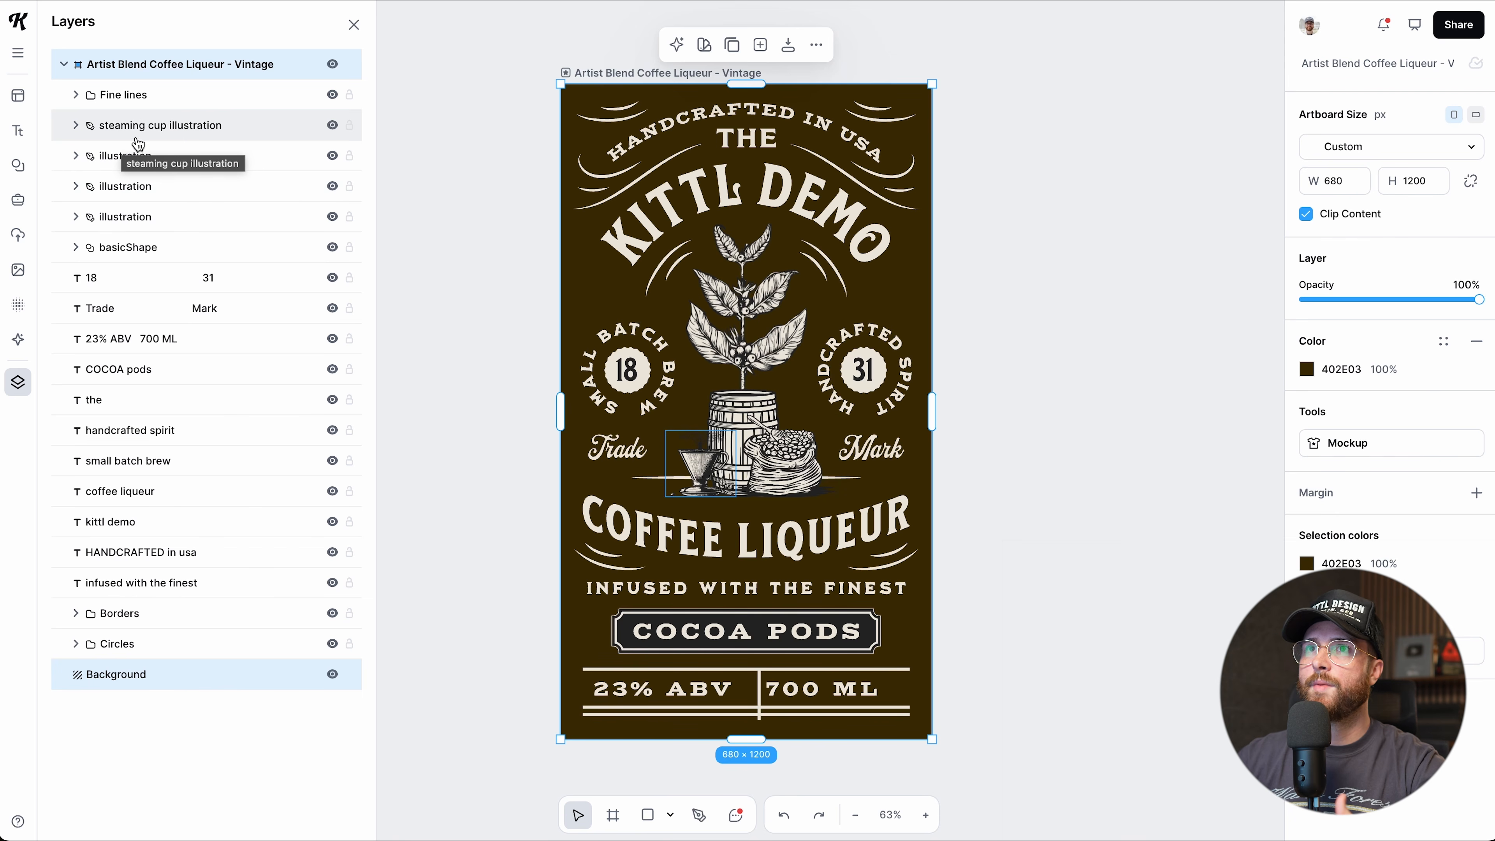
# Lock the steaming cup illustration layer after checking its group and visibility toggle.
pyautogui.click(77, 128)
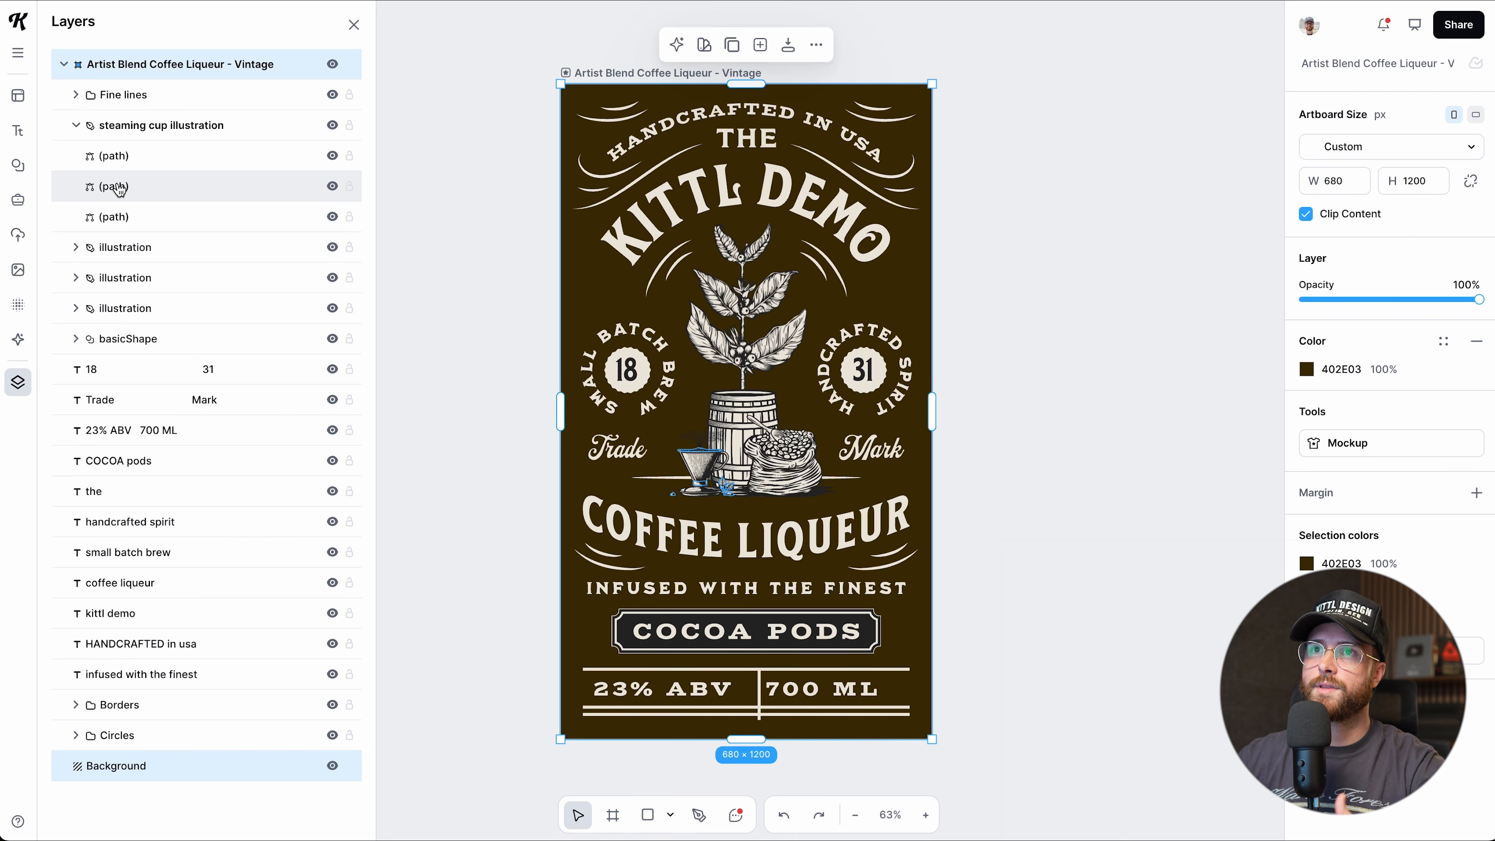
pyautogui.click(77, 126)
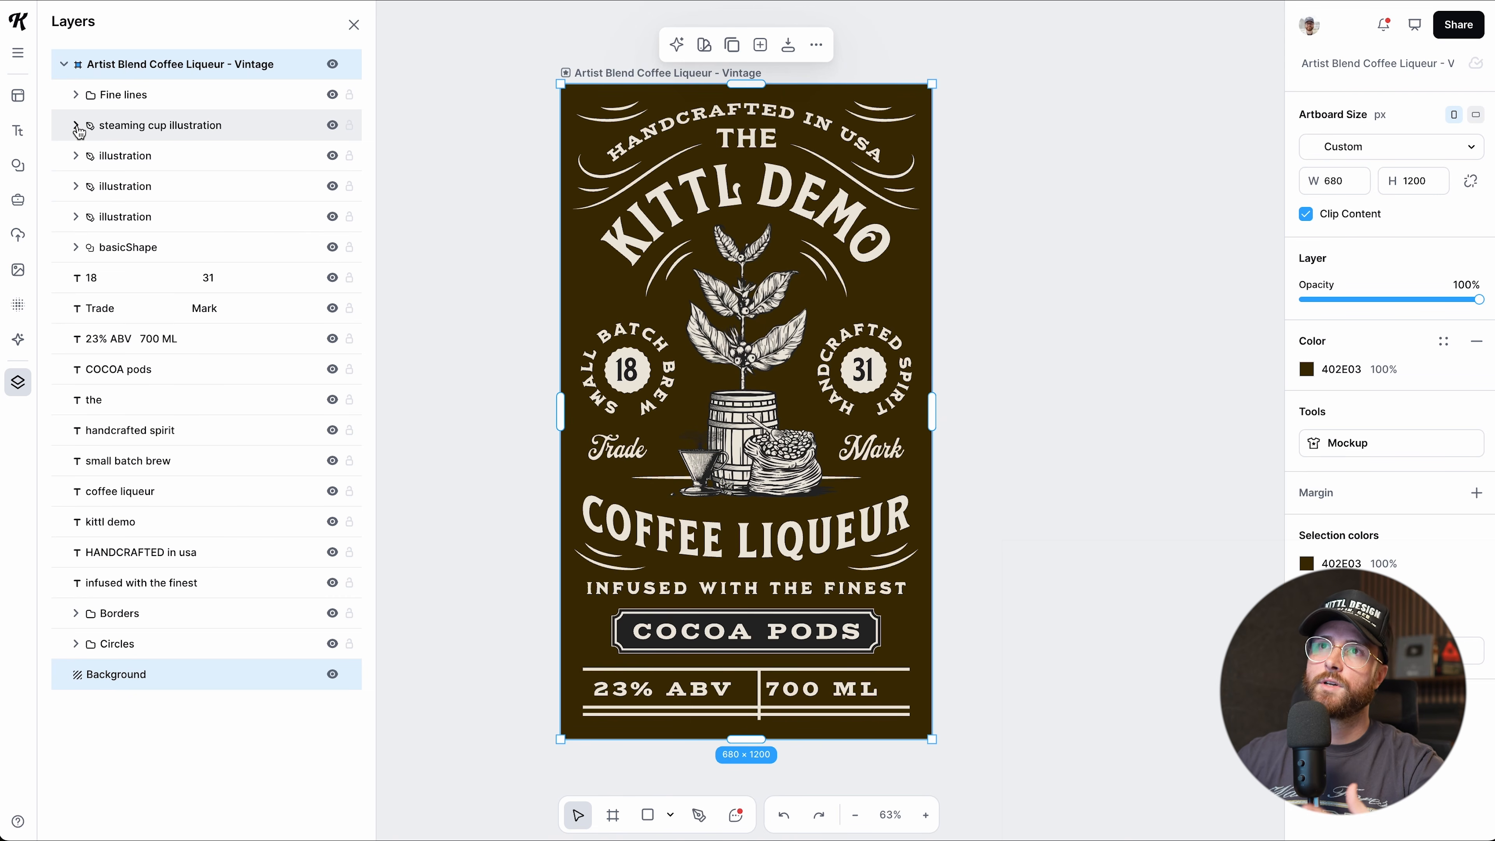
pyautogui.click(333, 126)
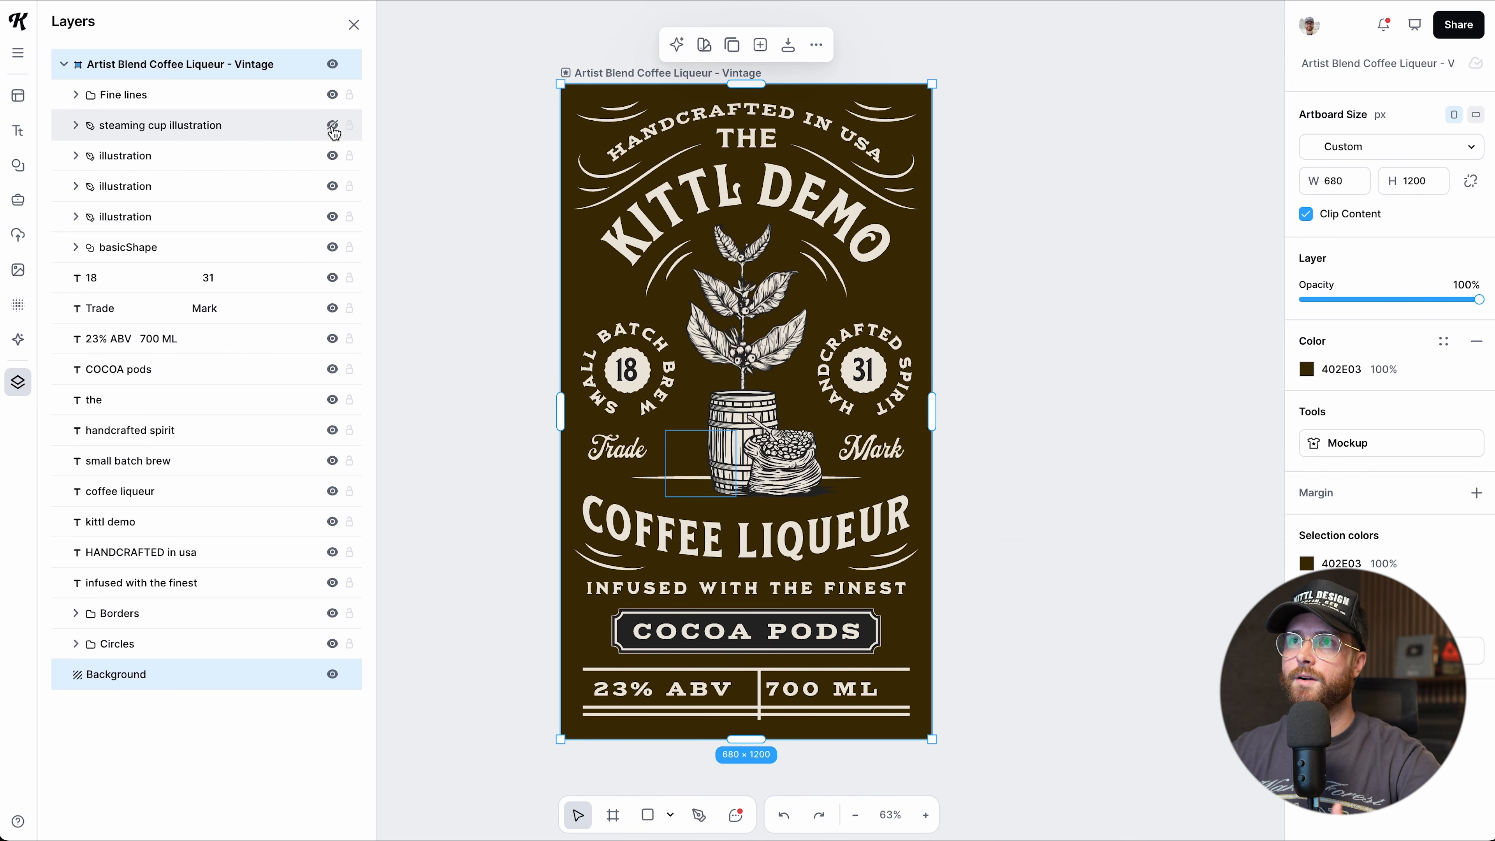
pyautogui.click(334, 129)
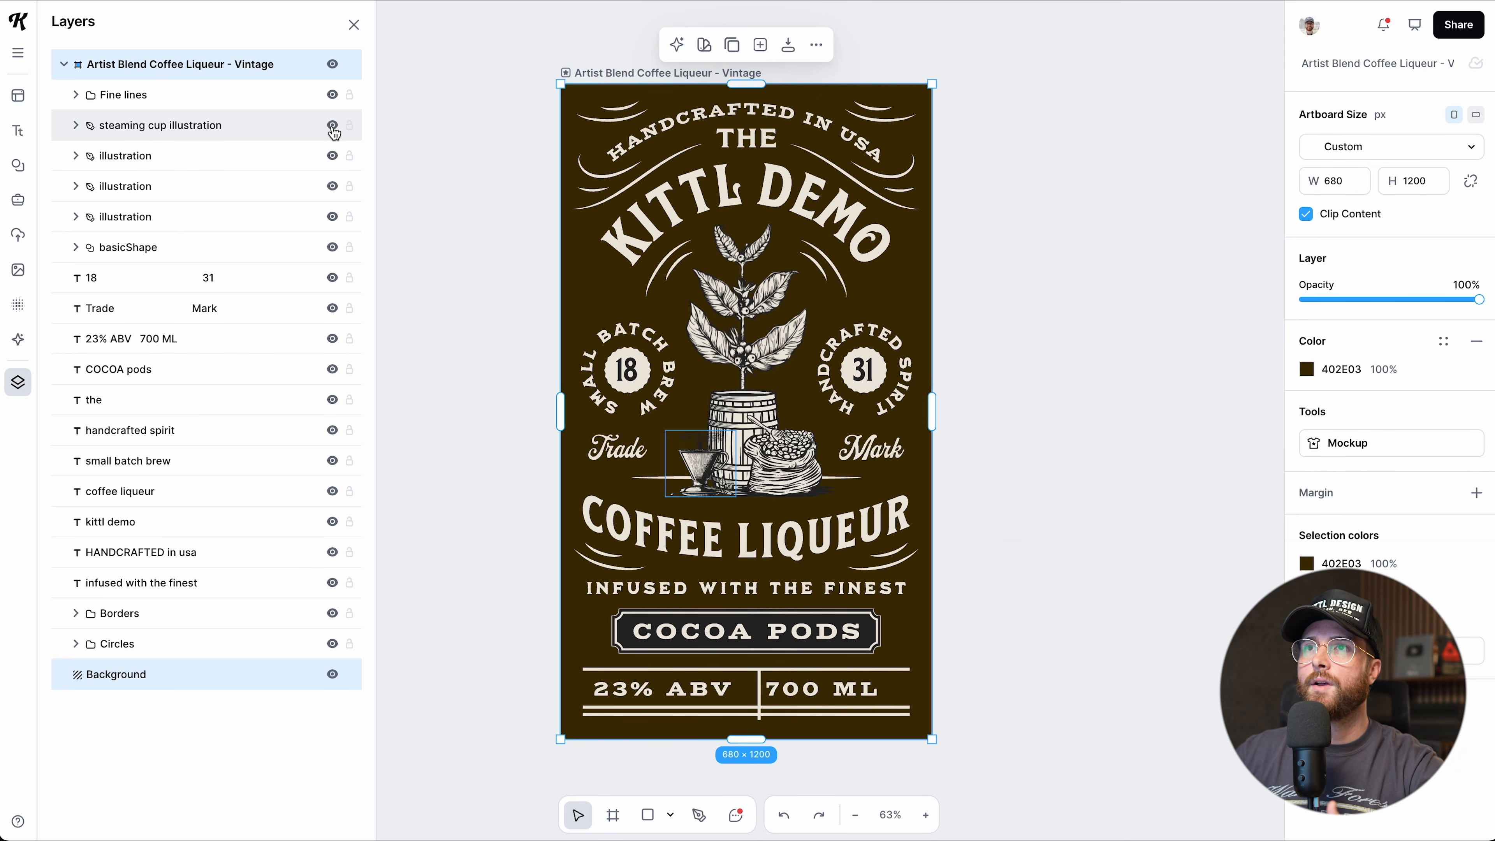
pyautogui.click(349, 126)
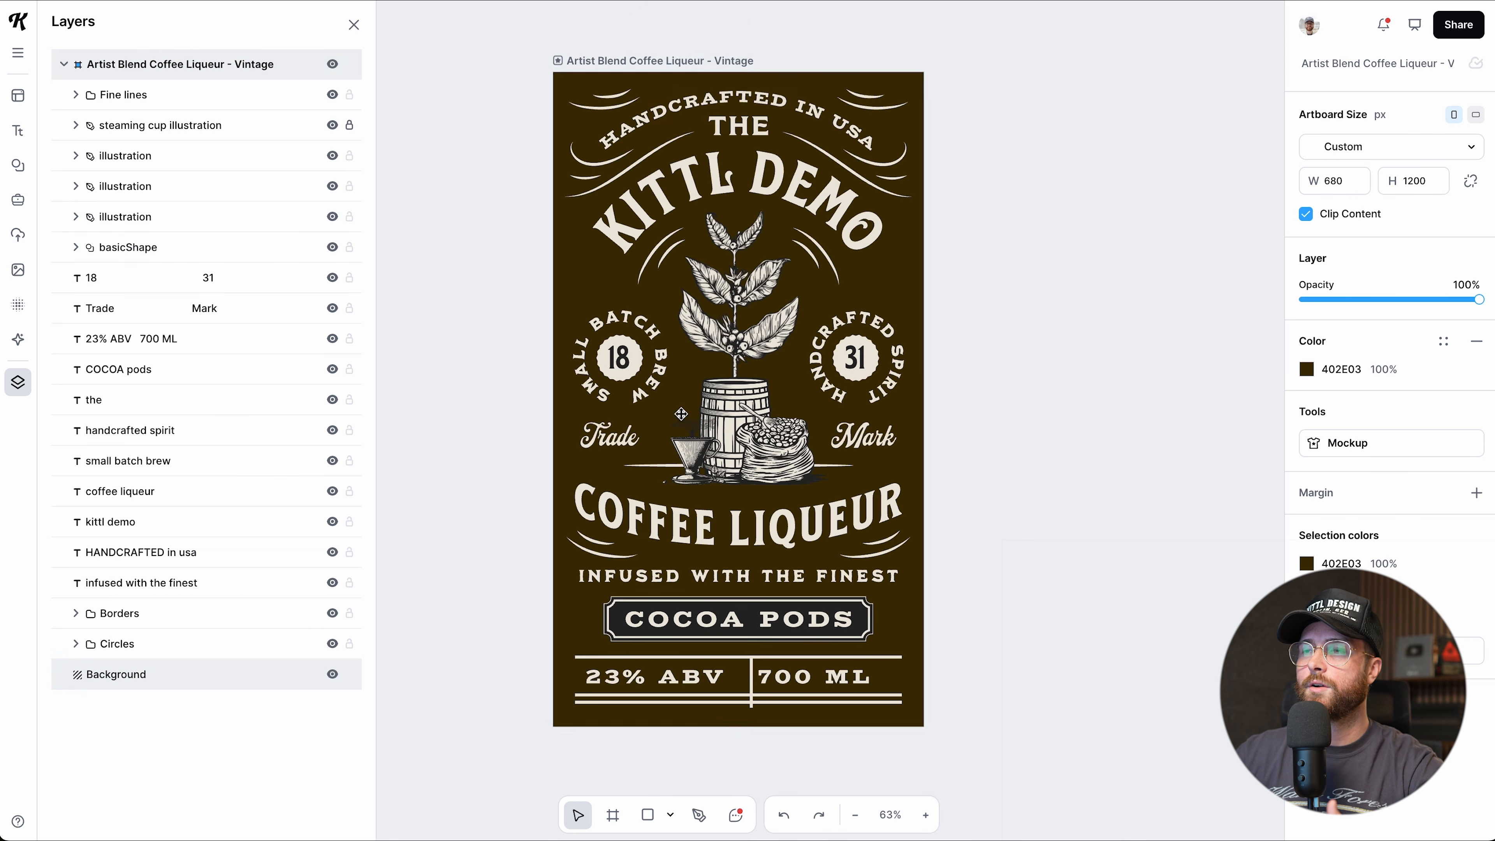
# Rename the barrel illustration's layer to 'Barrel'.
pyautogui.click(721, 437)
pyautogui.click(690, 463)
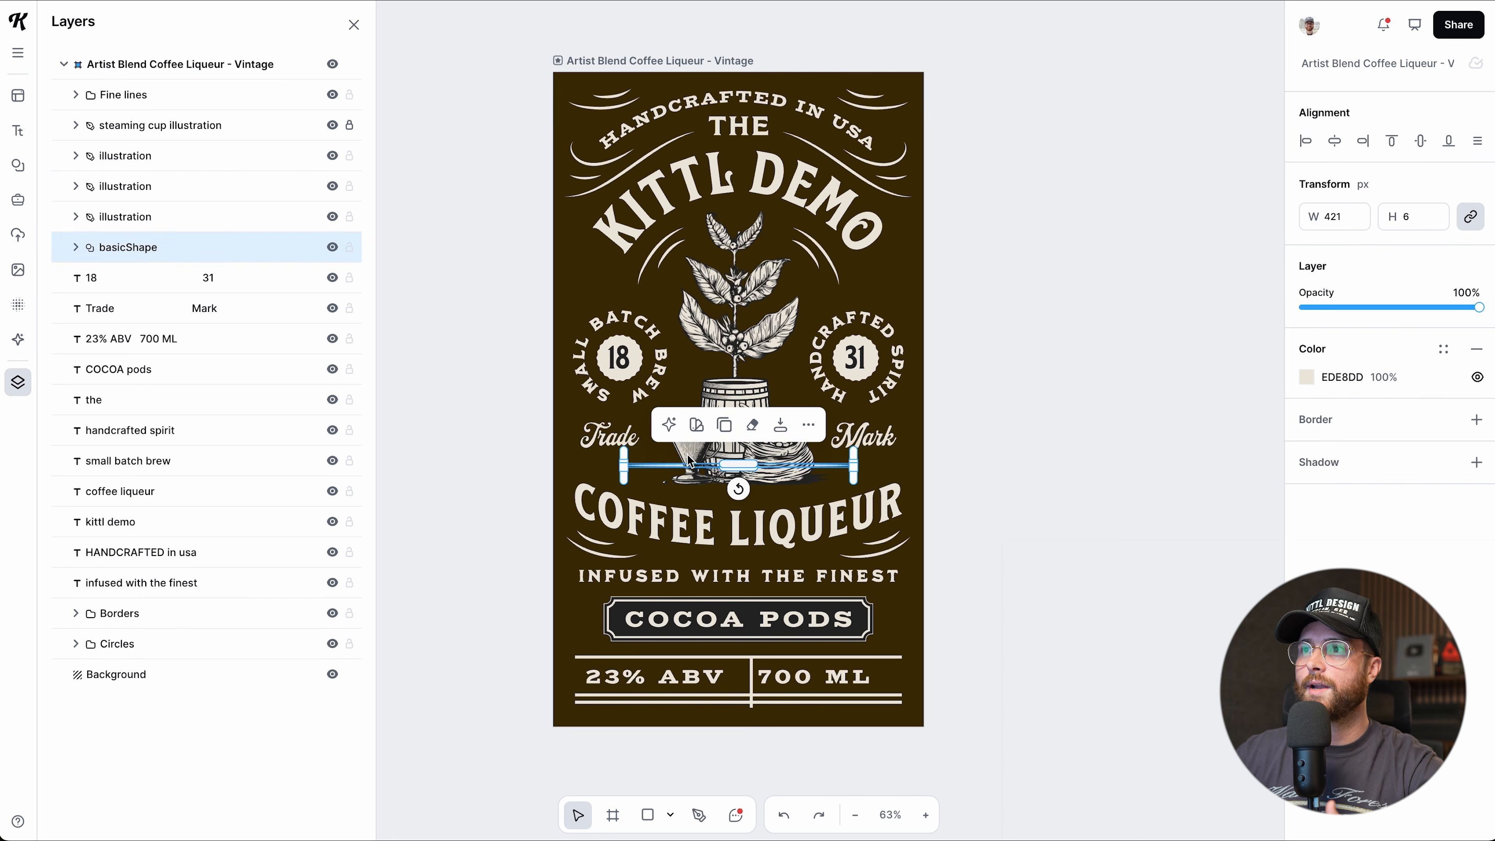
pyautogui.click(687, 451)
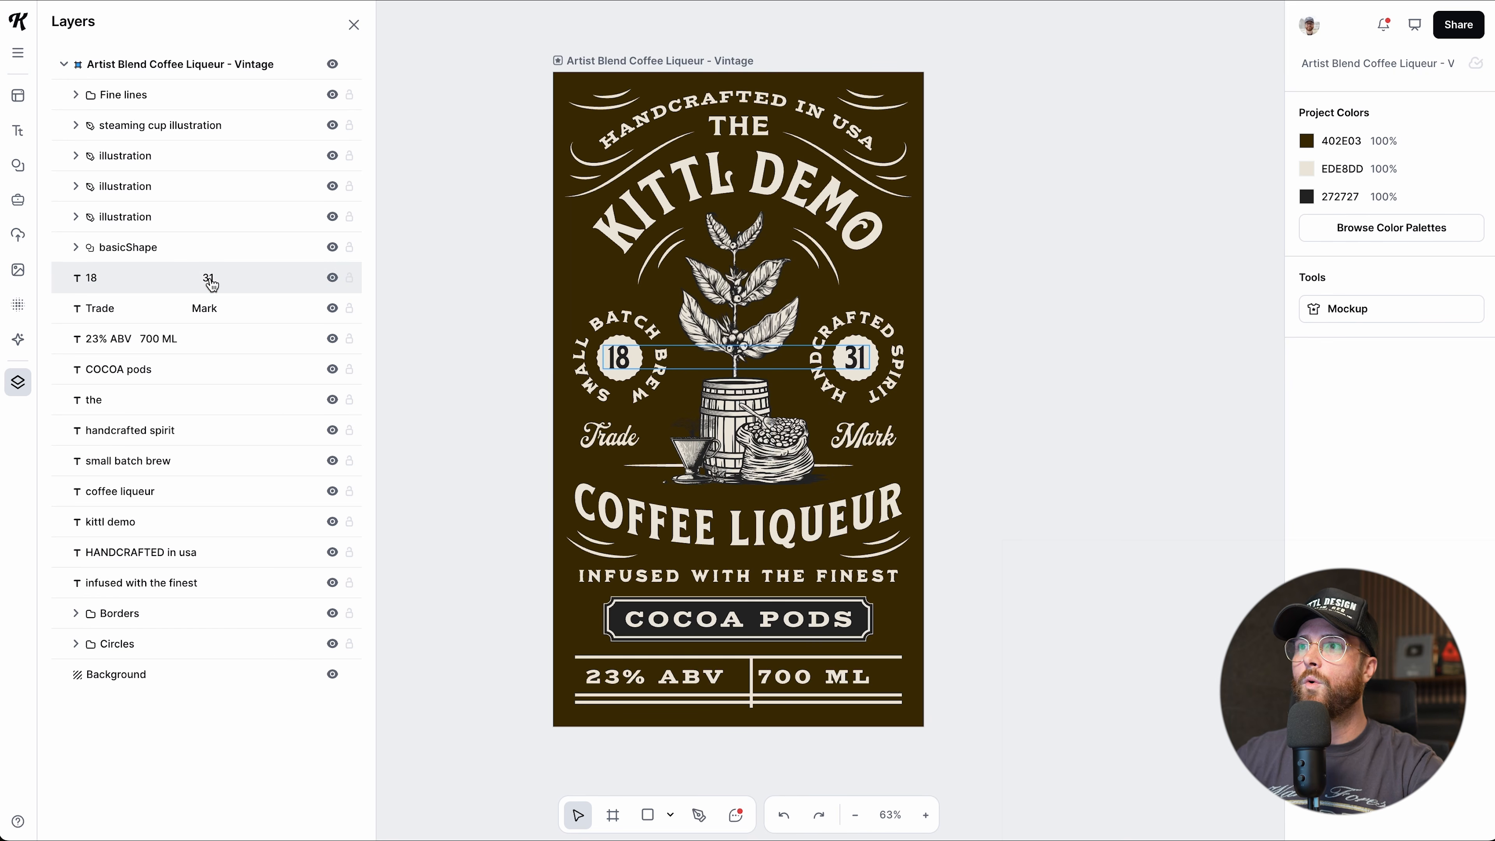
pyautogui.click(726, 415)
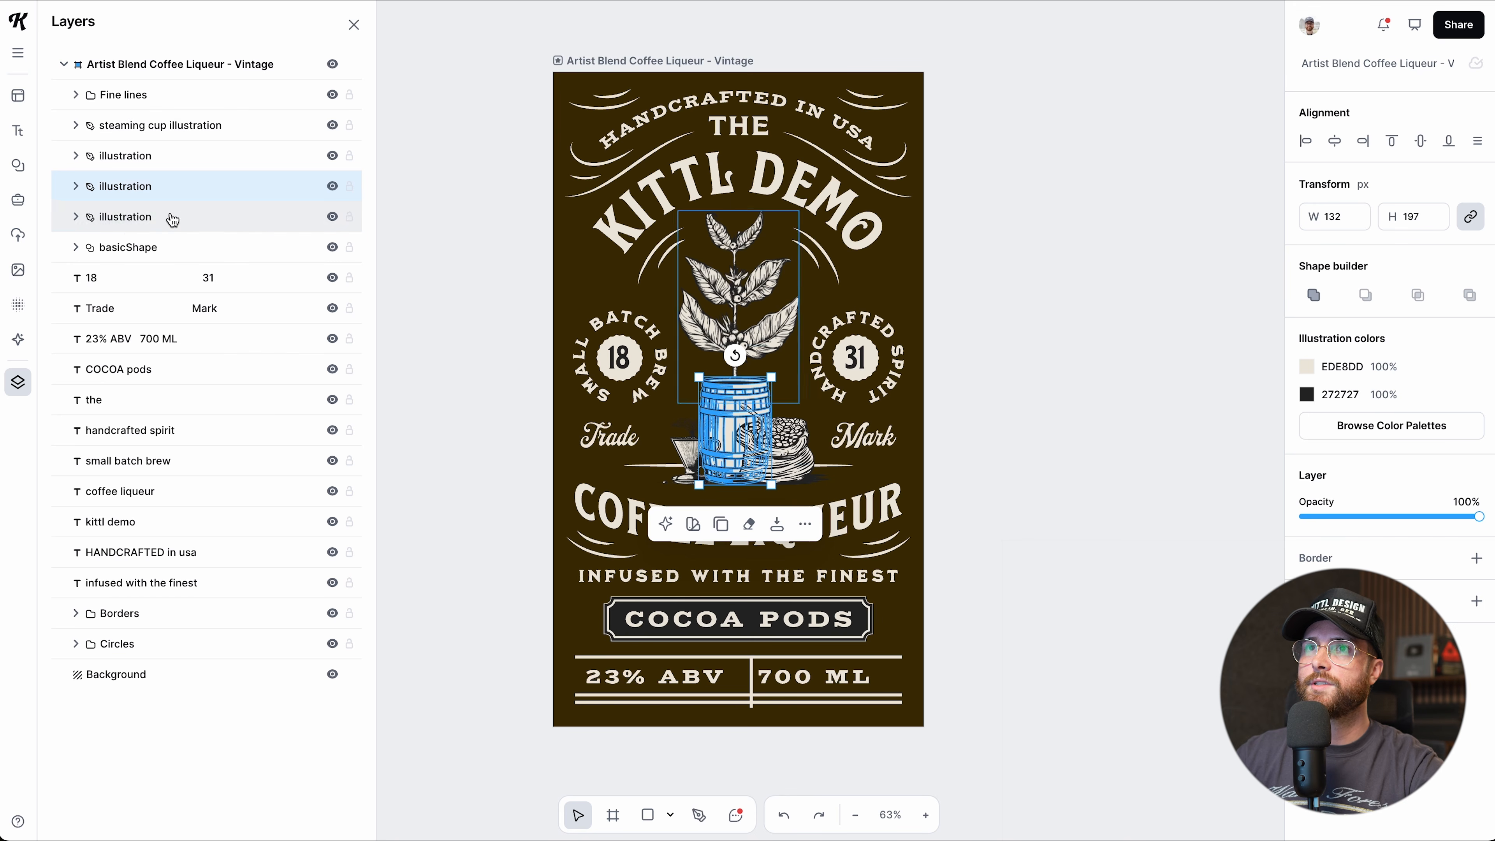
pyautogui.doubleClick(131, 186)
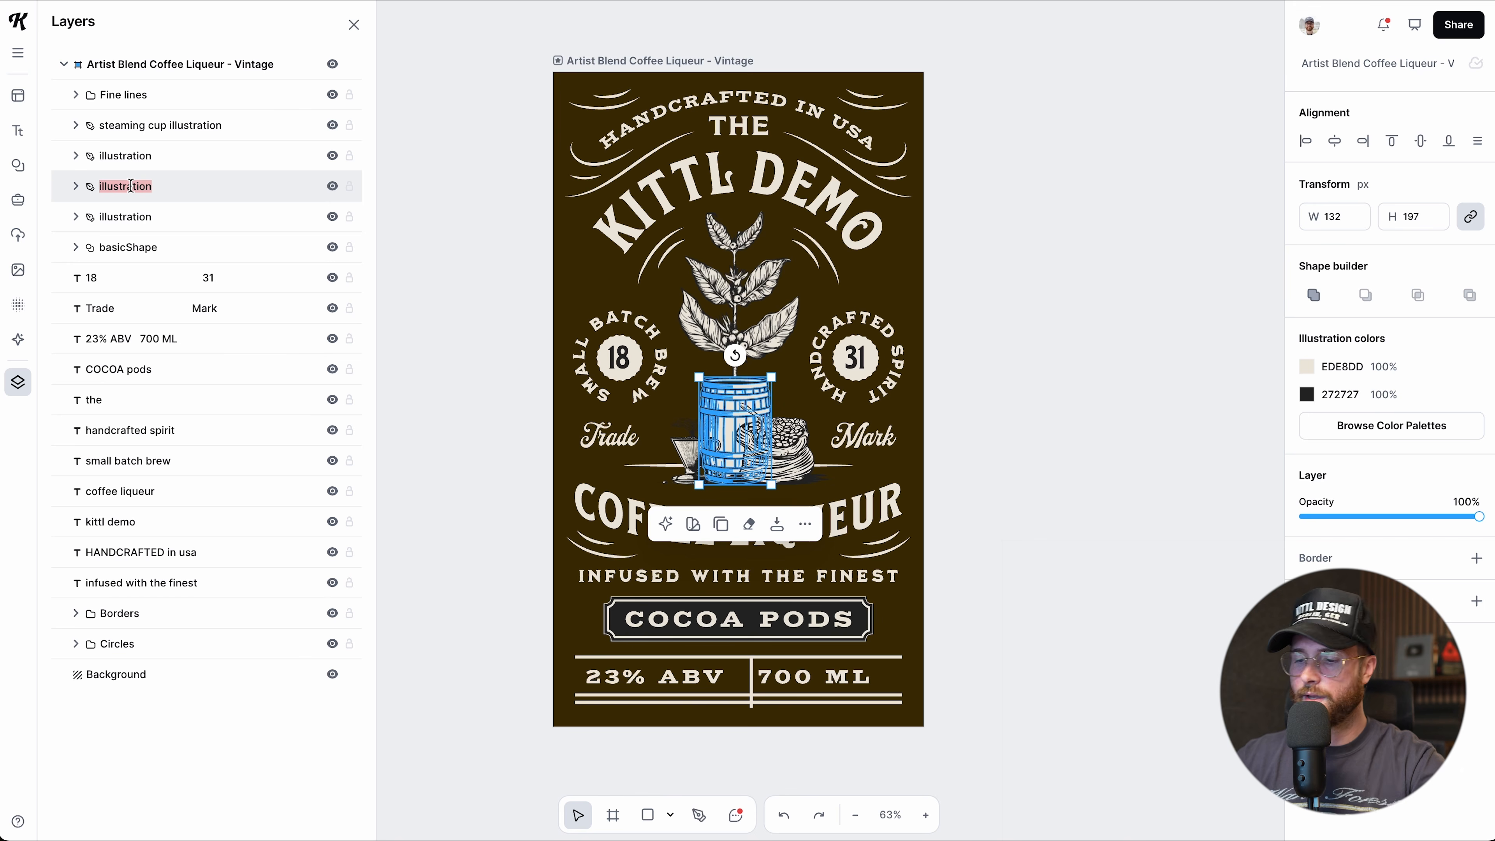
pyautogui.write('Barrel')
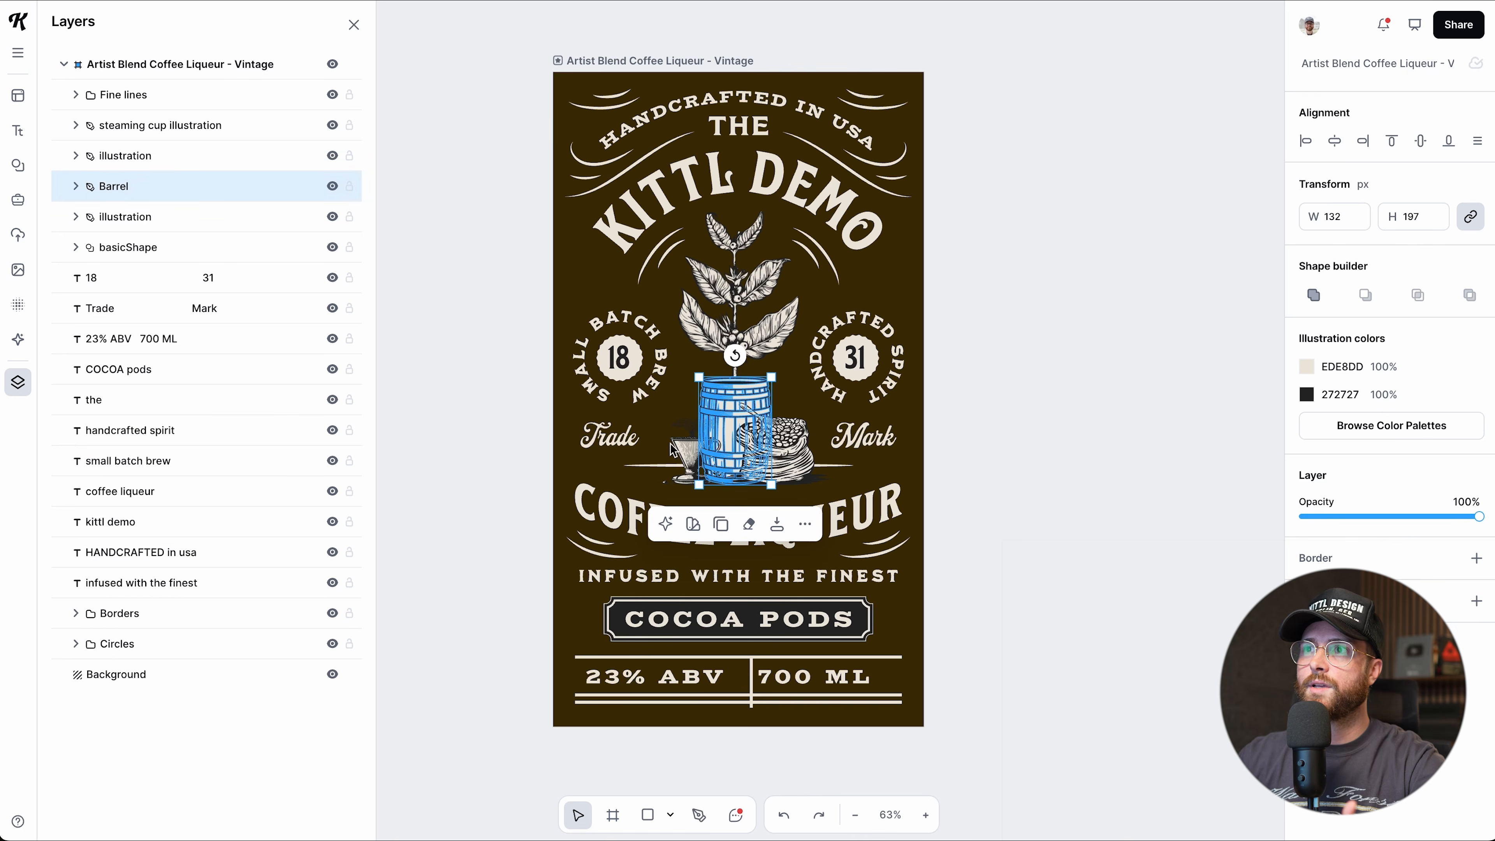
# Drag the Barrel layer above the steaming cup illustration in the layer order.
pyautogui.click(681, 446)
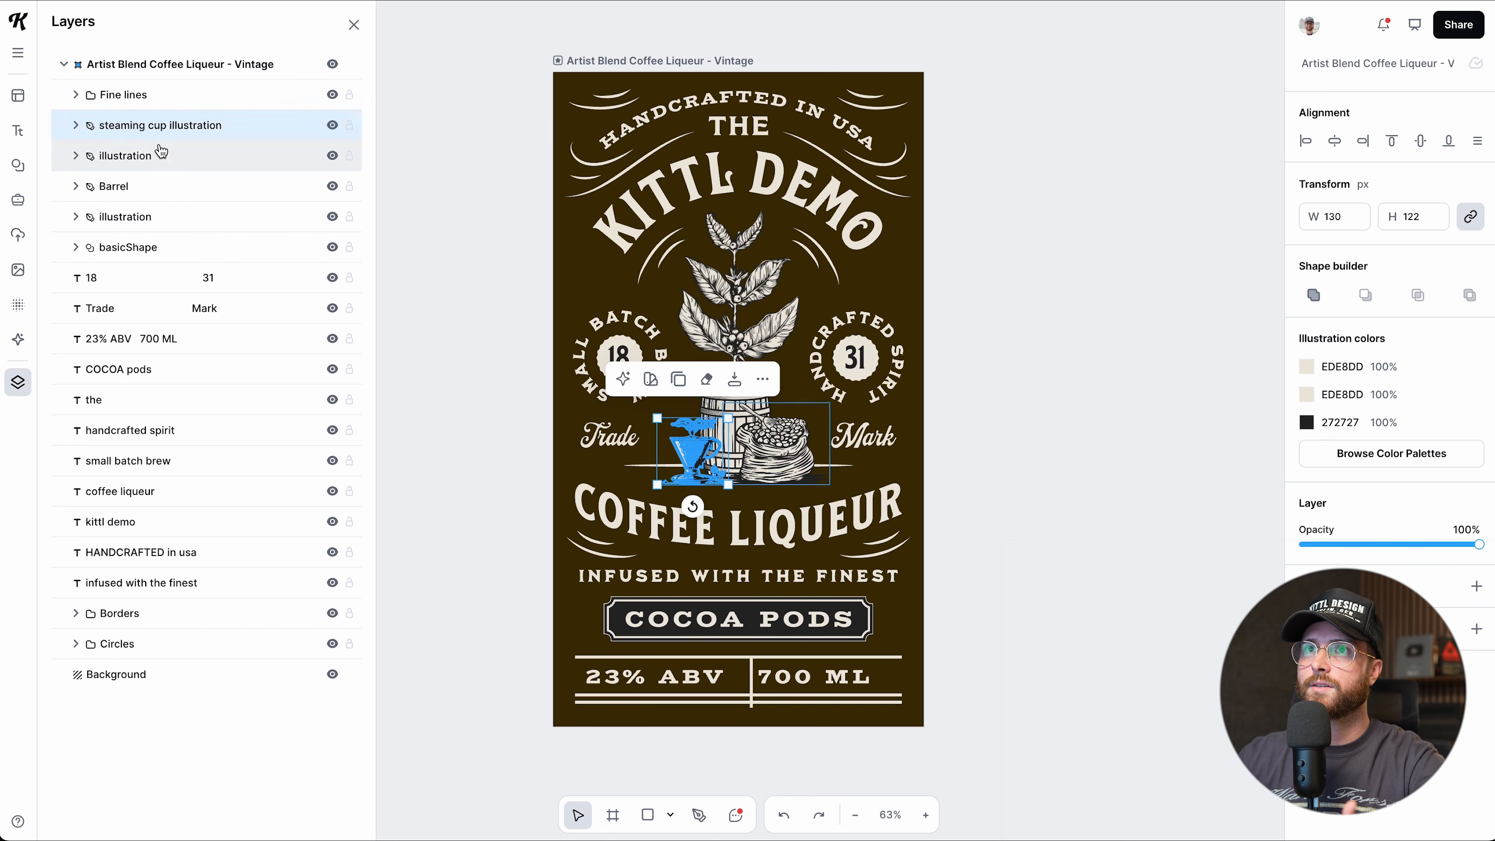
pyautogui.click(124, 193)
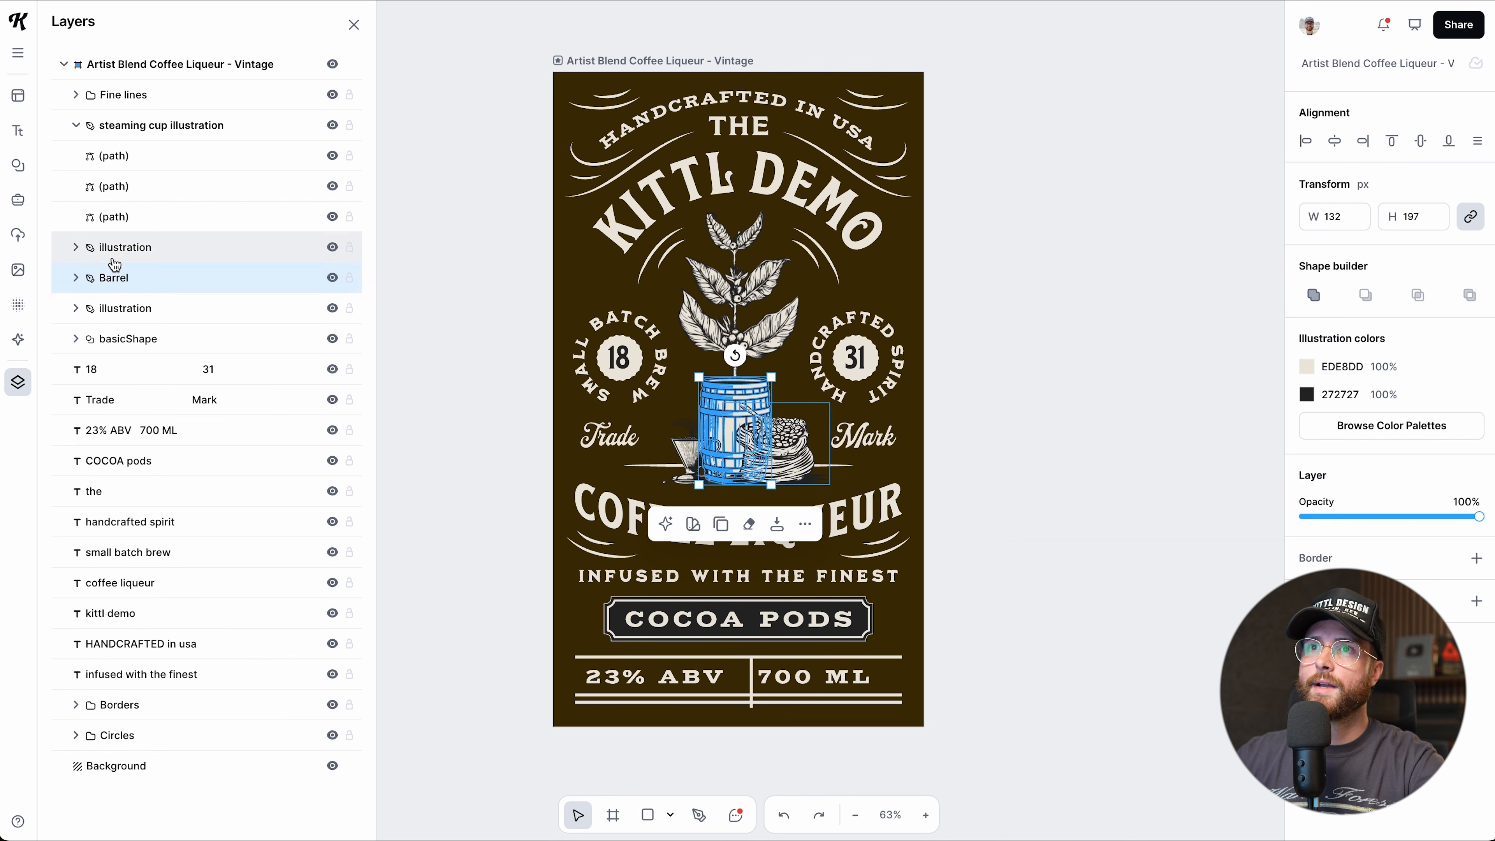
pyautogui.moveTo(120, 284); pyautogui.dragTo(83, 118)
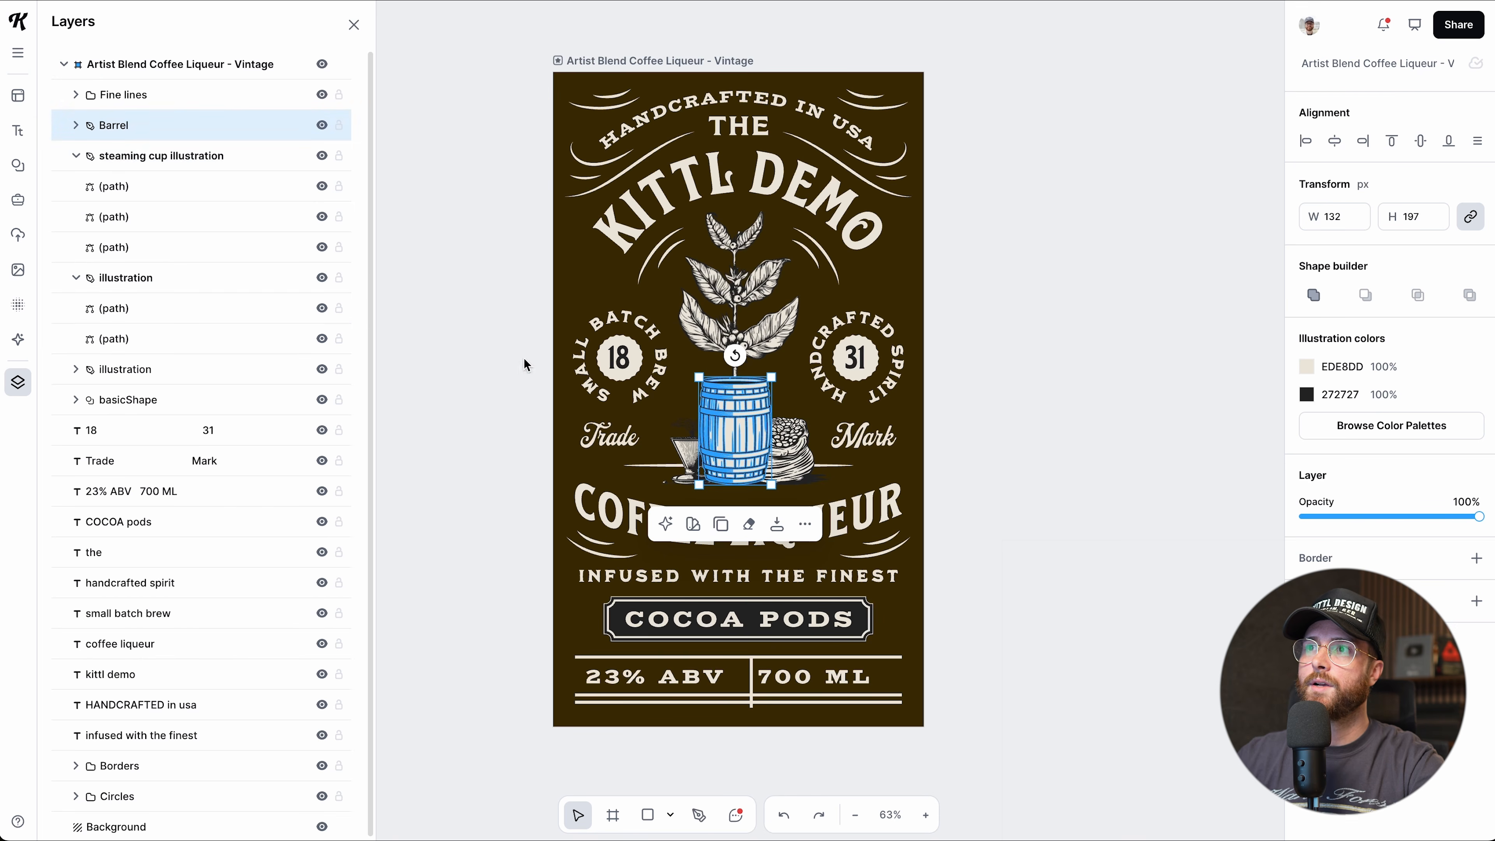
# Send the cup illustration To Front via More Options, then fit the label in view.
pyautogui.click(968, 486)
pyautogui.scroll(5, 683, 457)
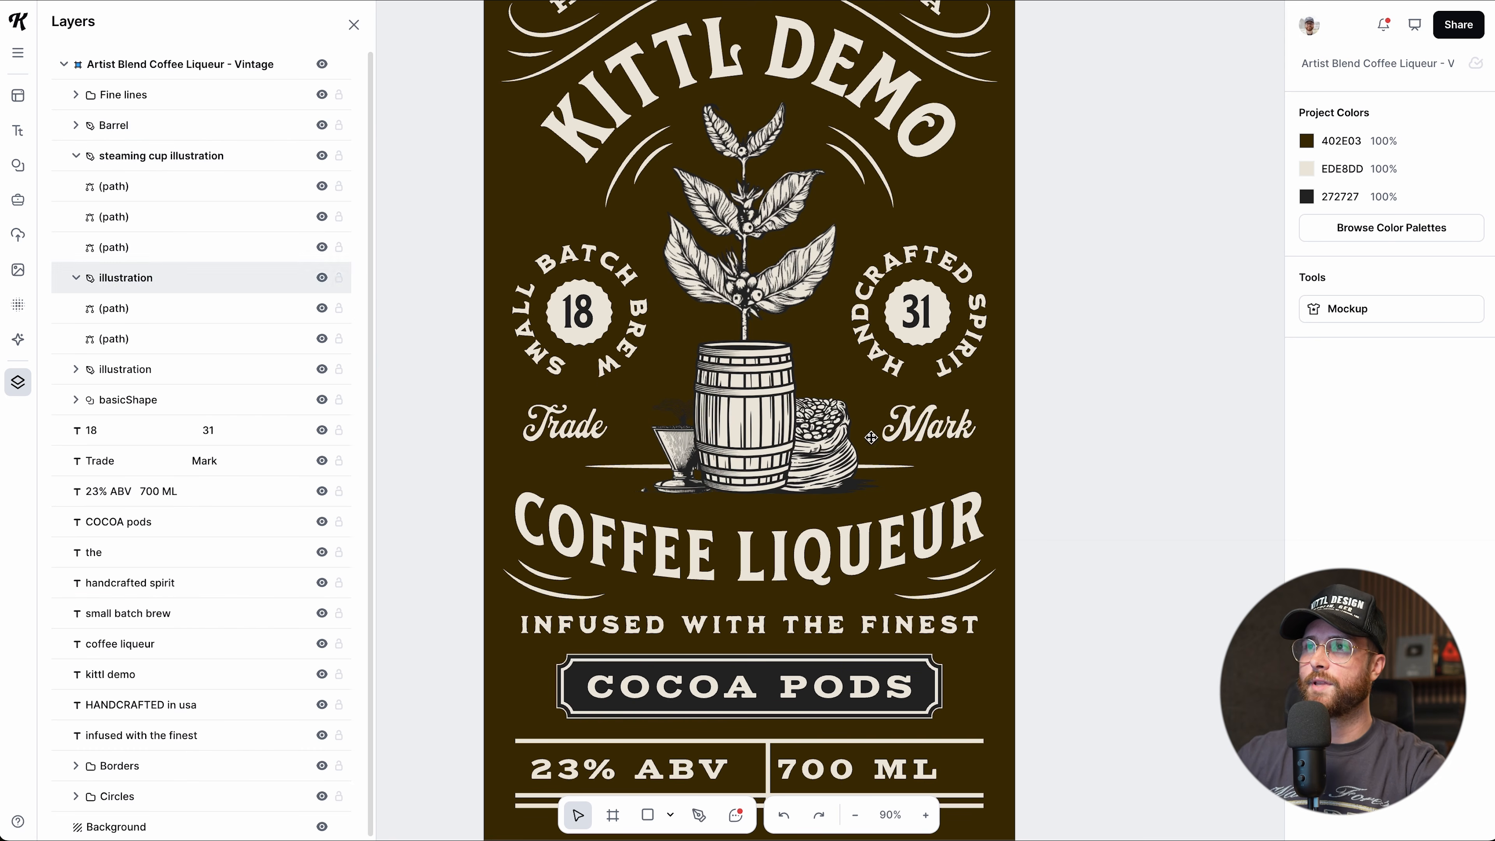
pyautogui.click(668, 446)
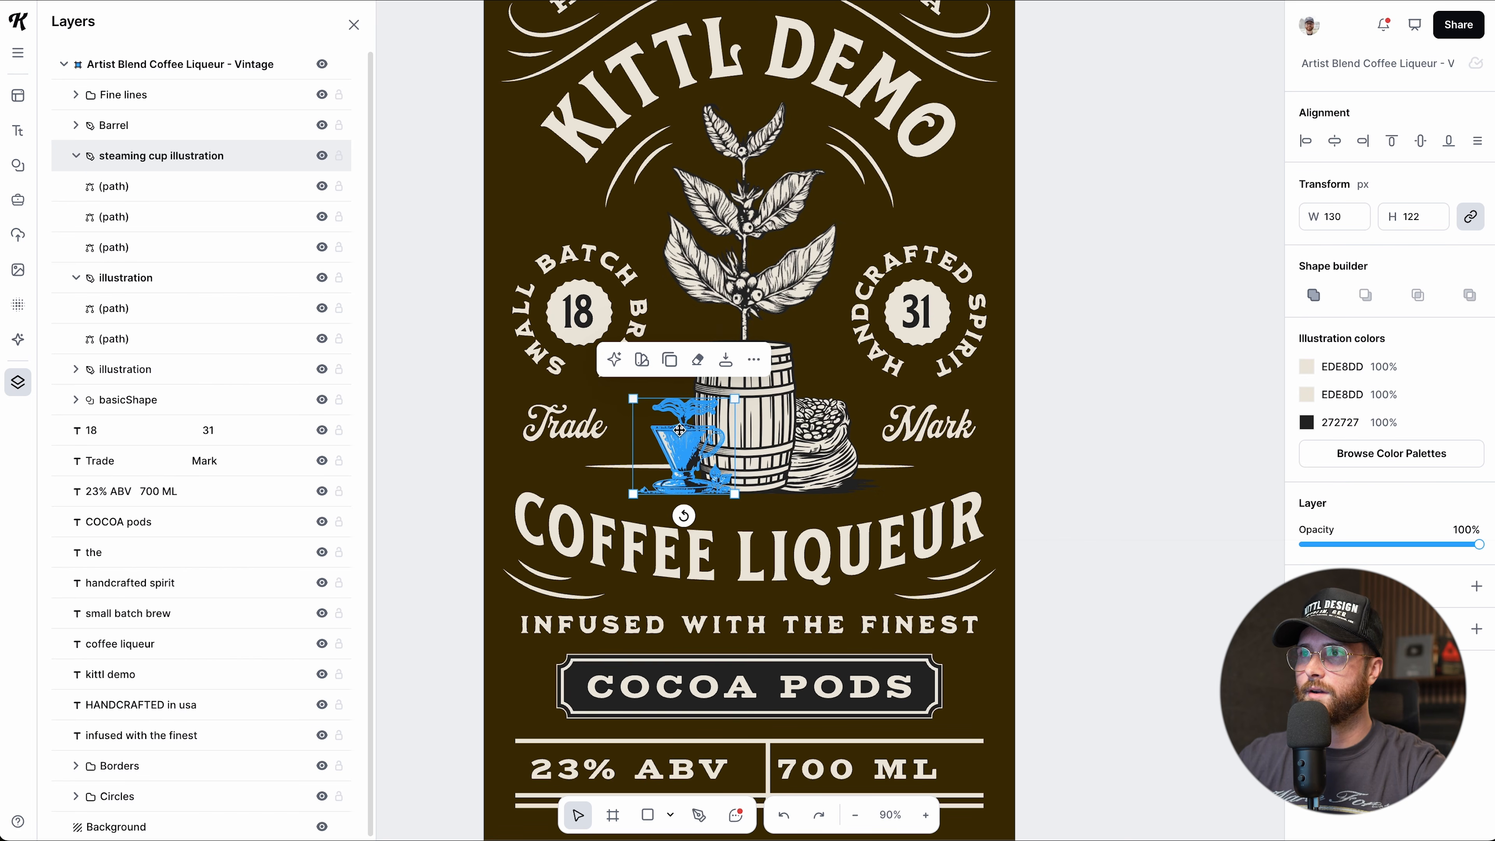
pyautogui.click(754, 360)
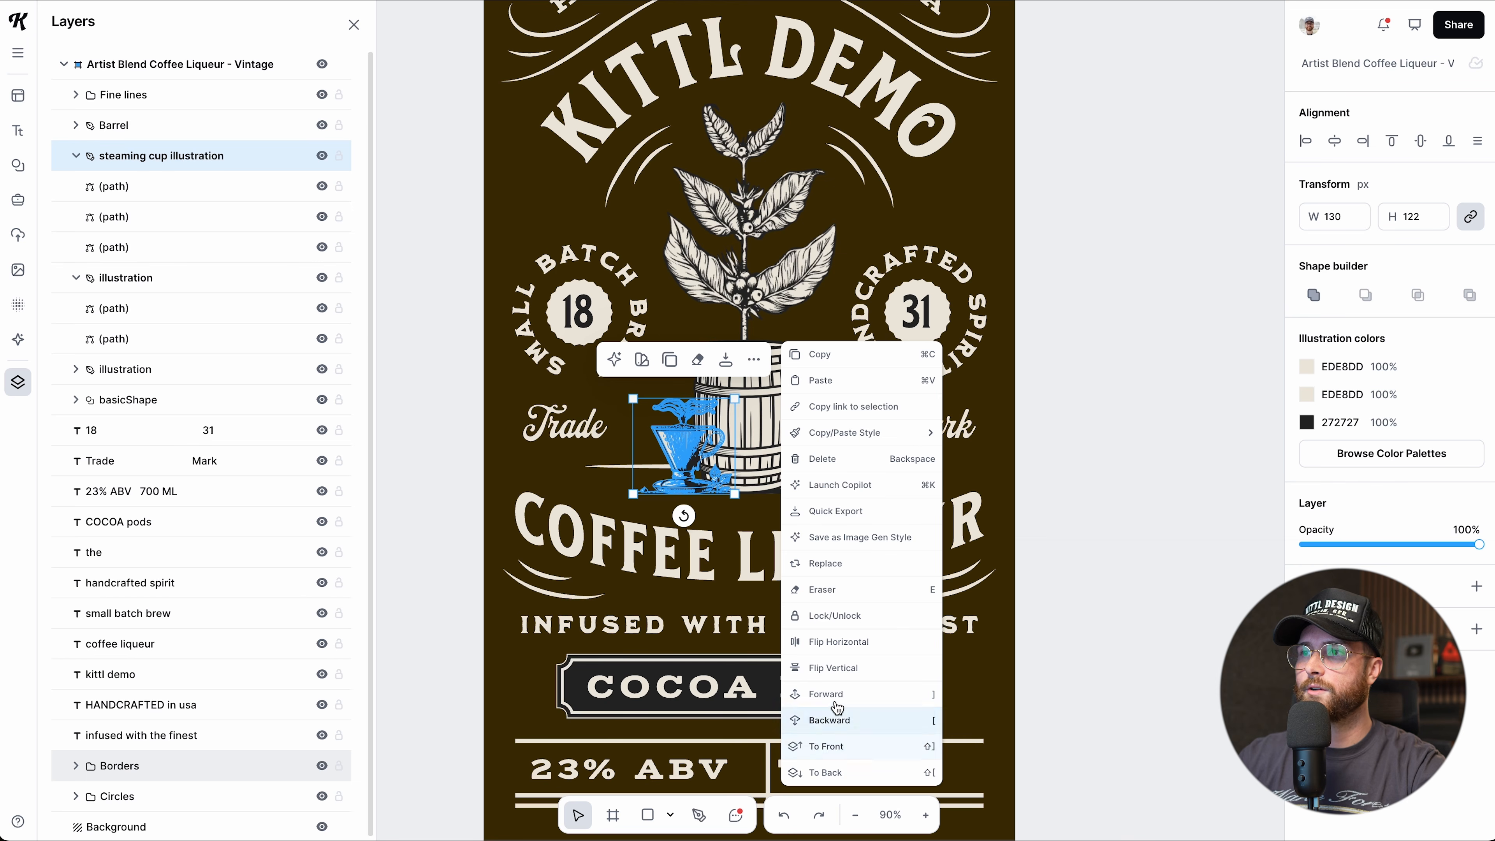
pyautogui.click(850, 754)
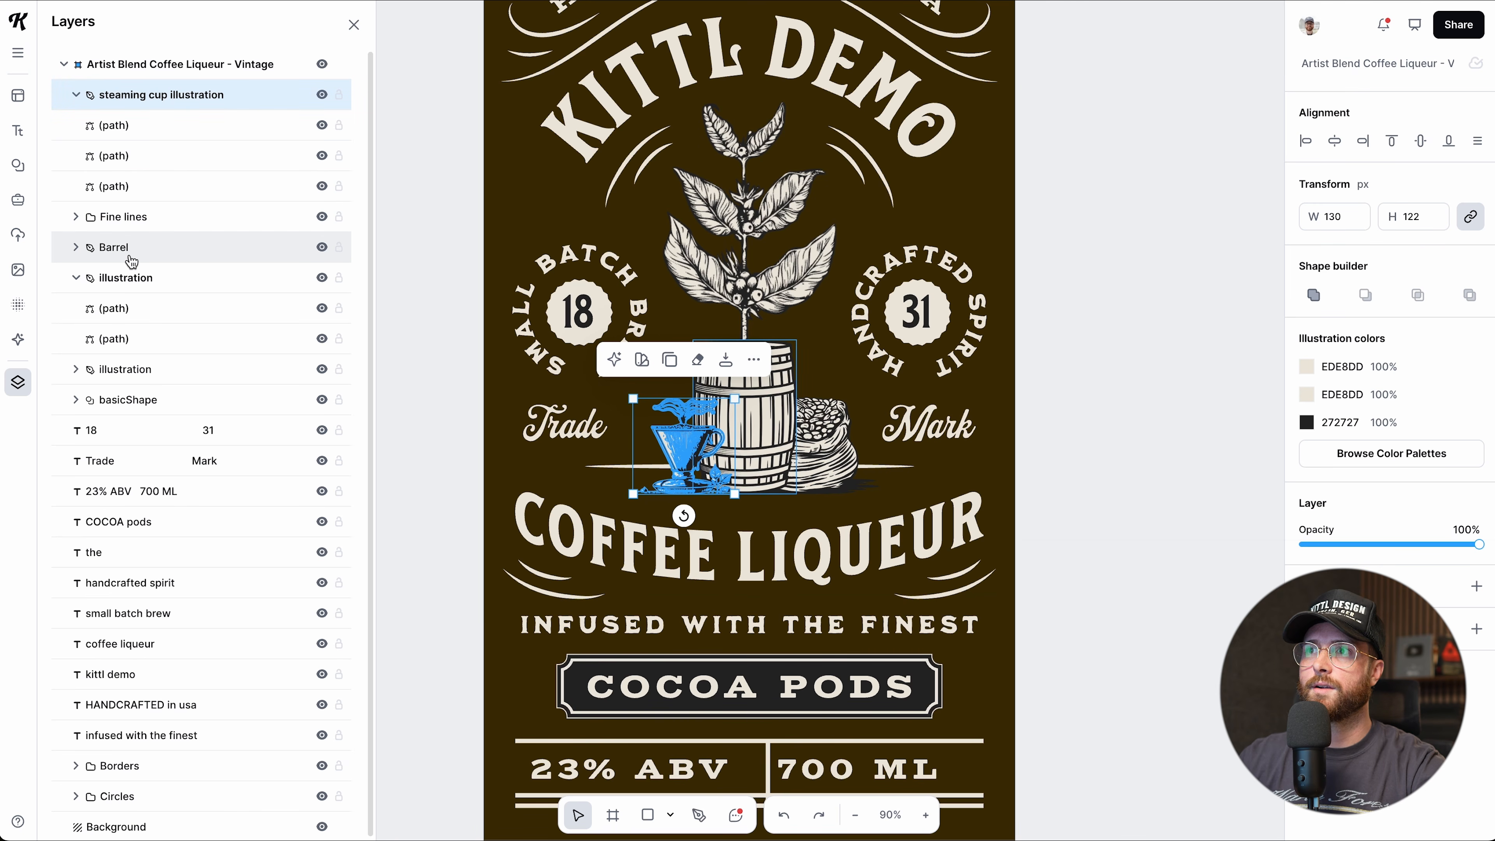
pyautogui.click(413, 427)
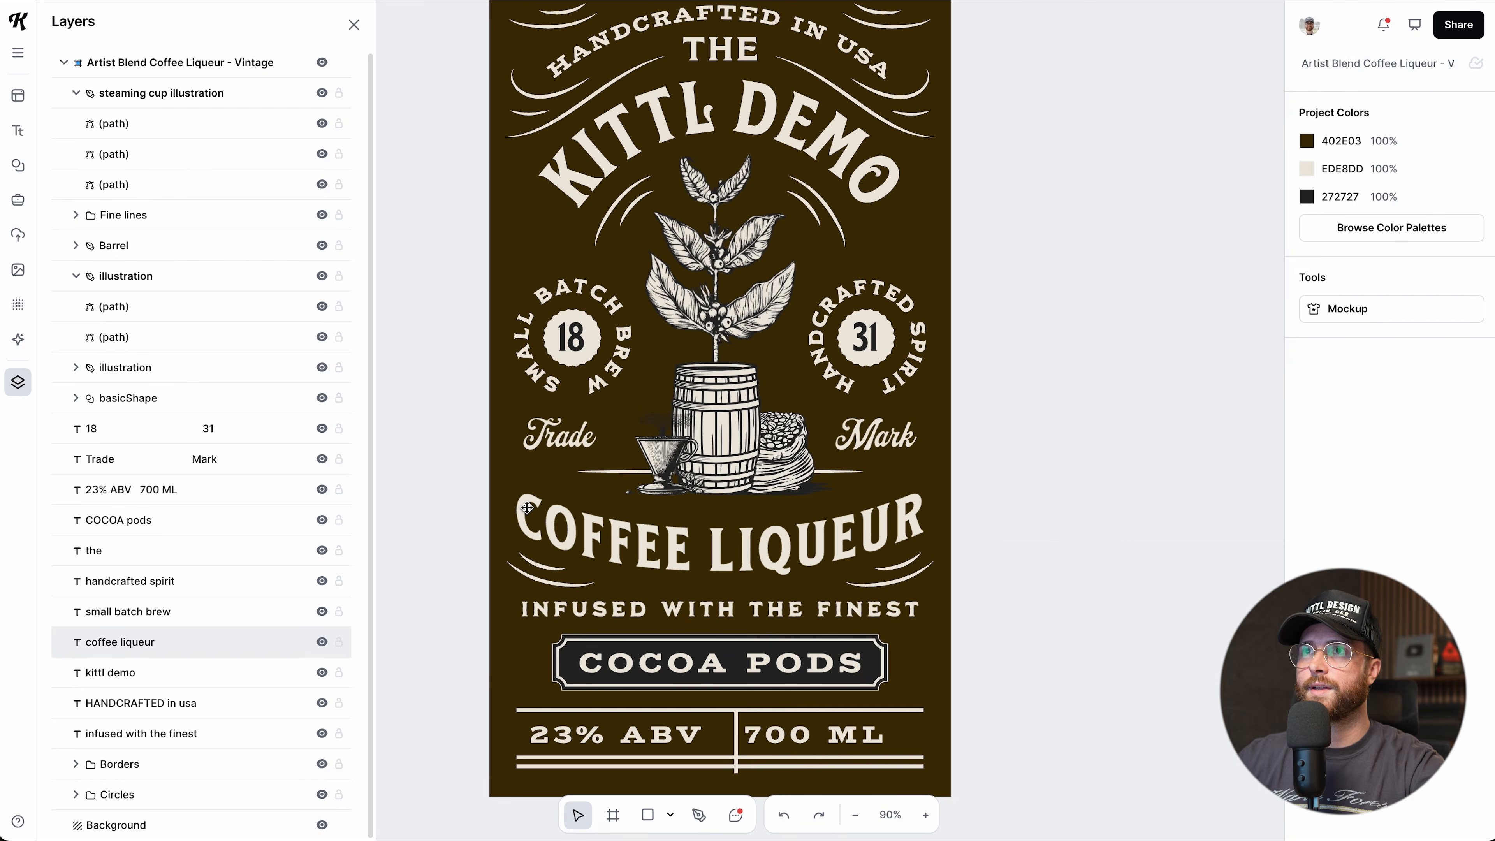
pyautogui.hotkey('shift', '1')
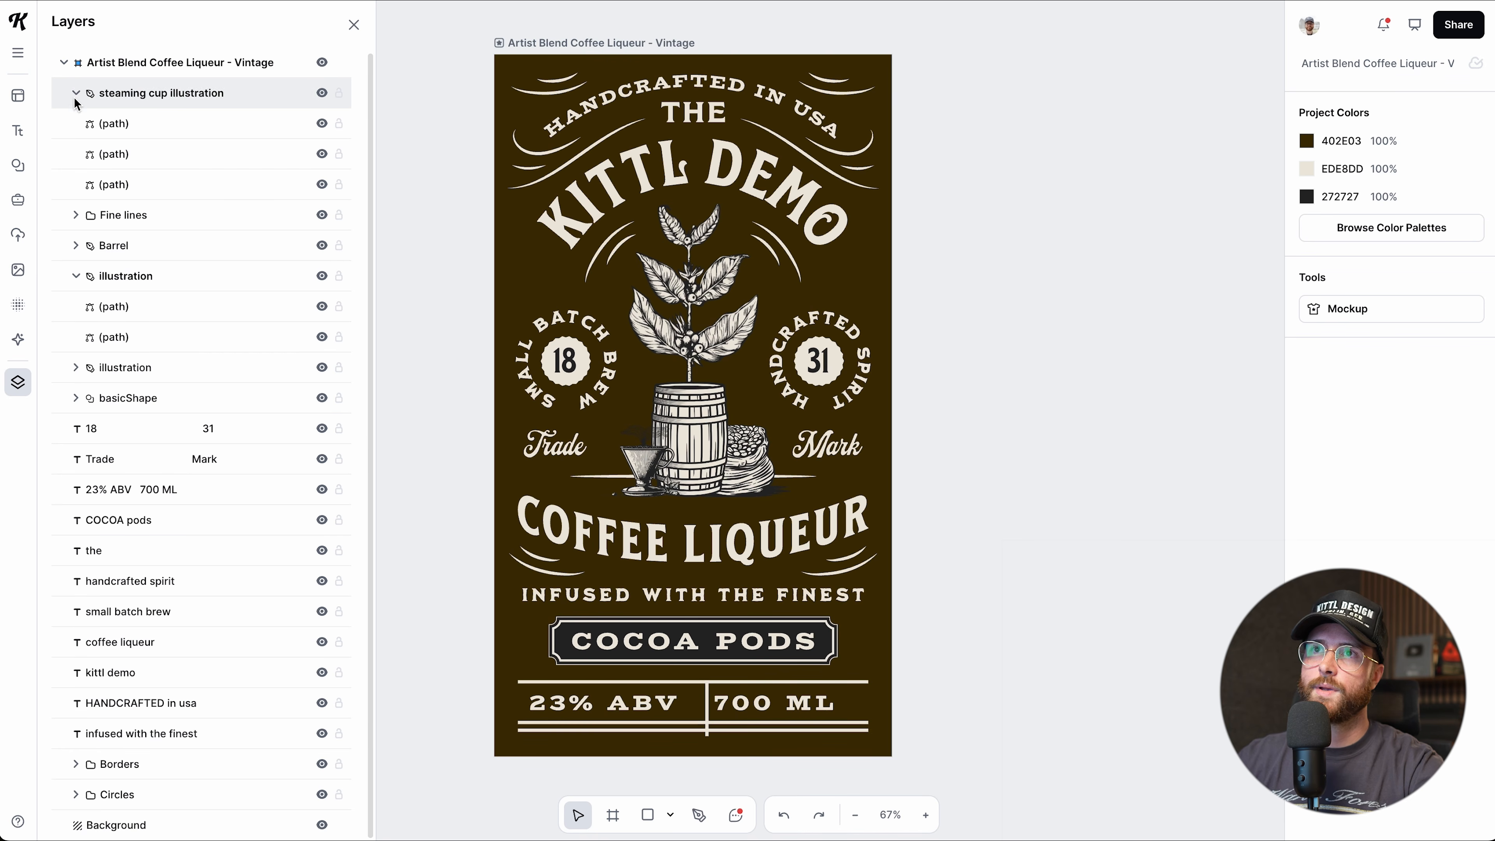
pyautogui.click(76, 95)
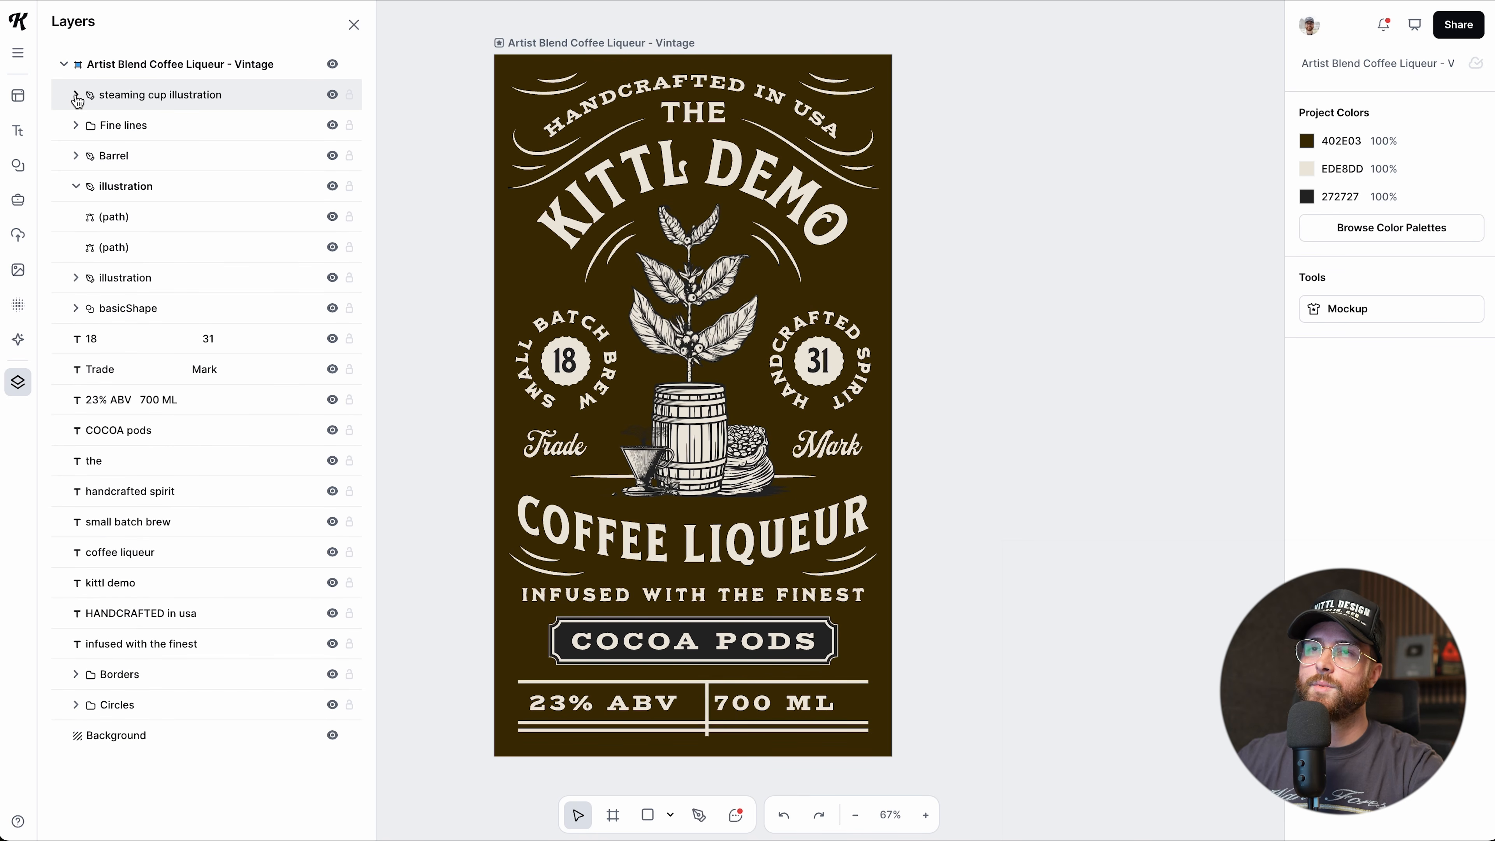
# Group the layers from basicShape up to steaming cup illustration into one new group.
pyautogui.click(76, 186)
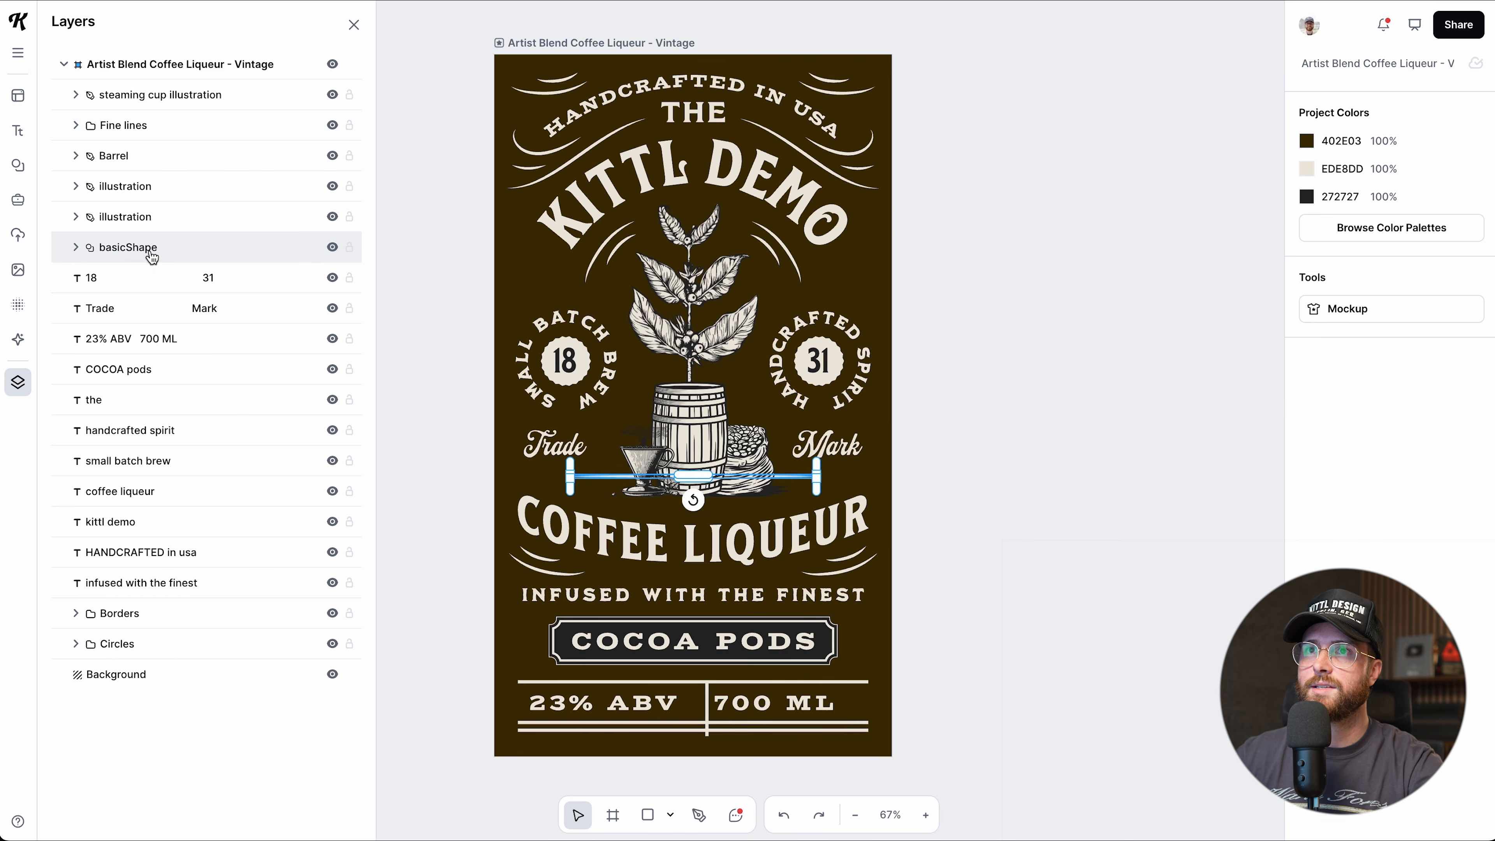
pyautogui.click(152, 262)
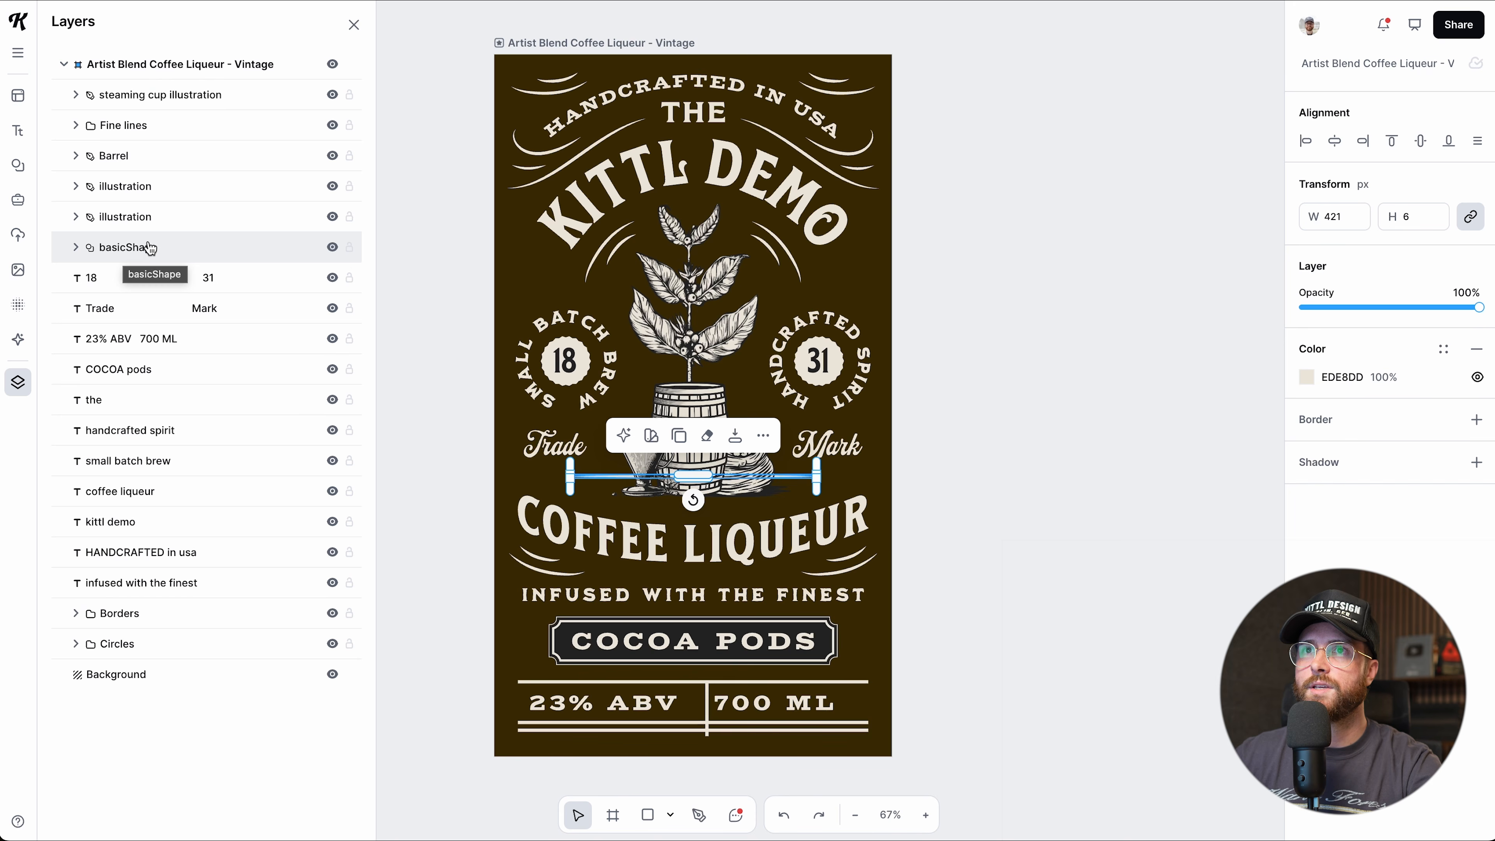
pyautogui.keyDown('shift'); pyautogui.click(141, 100); pyautogui.keyUp('shift')
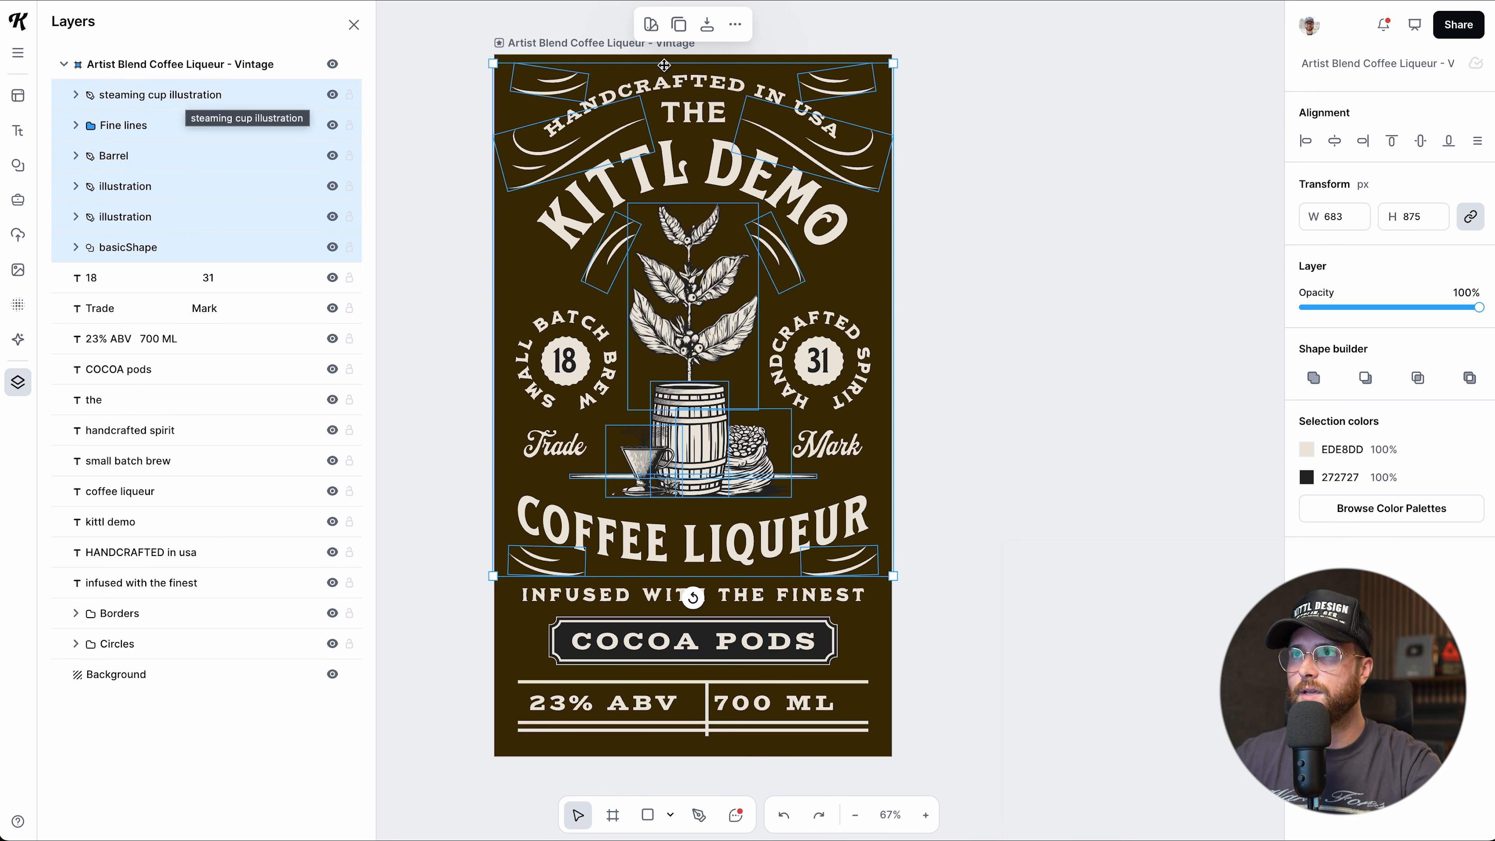
pyautogui.click(735, 29)
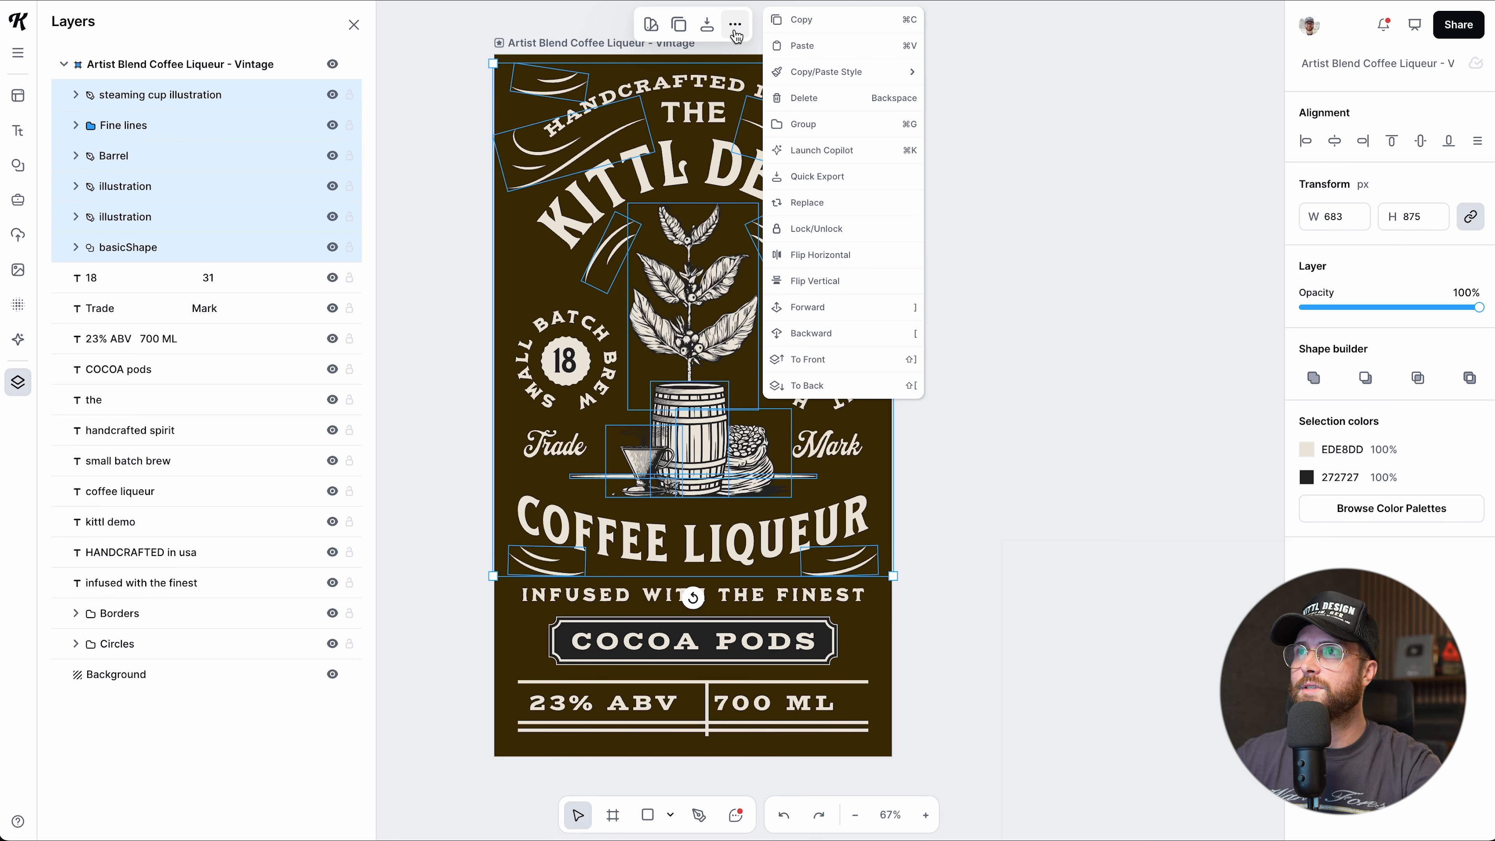
pyautogui.click(806, 124)
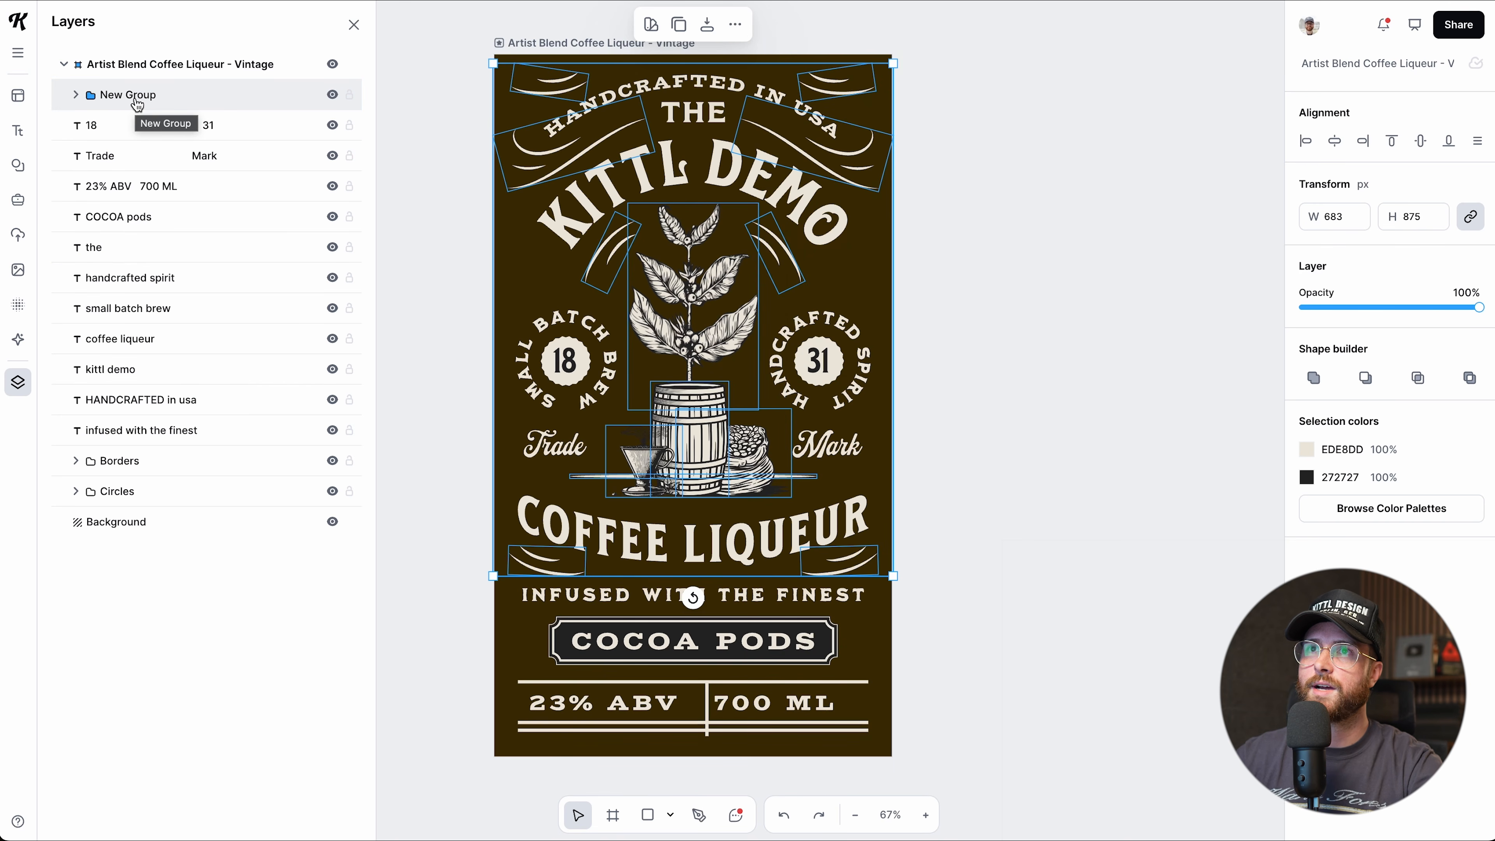
# Check the new group's visibility and start renaming it to Main Graphics.
pyautogui.click(333, 95)
pyautogui.click(332, 95)
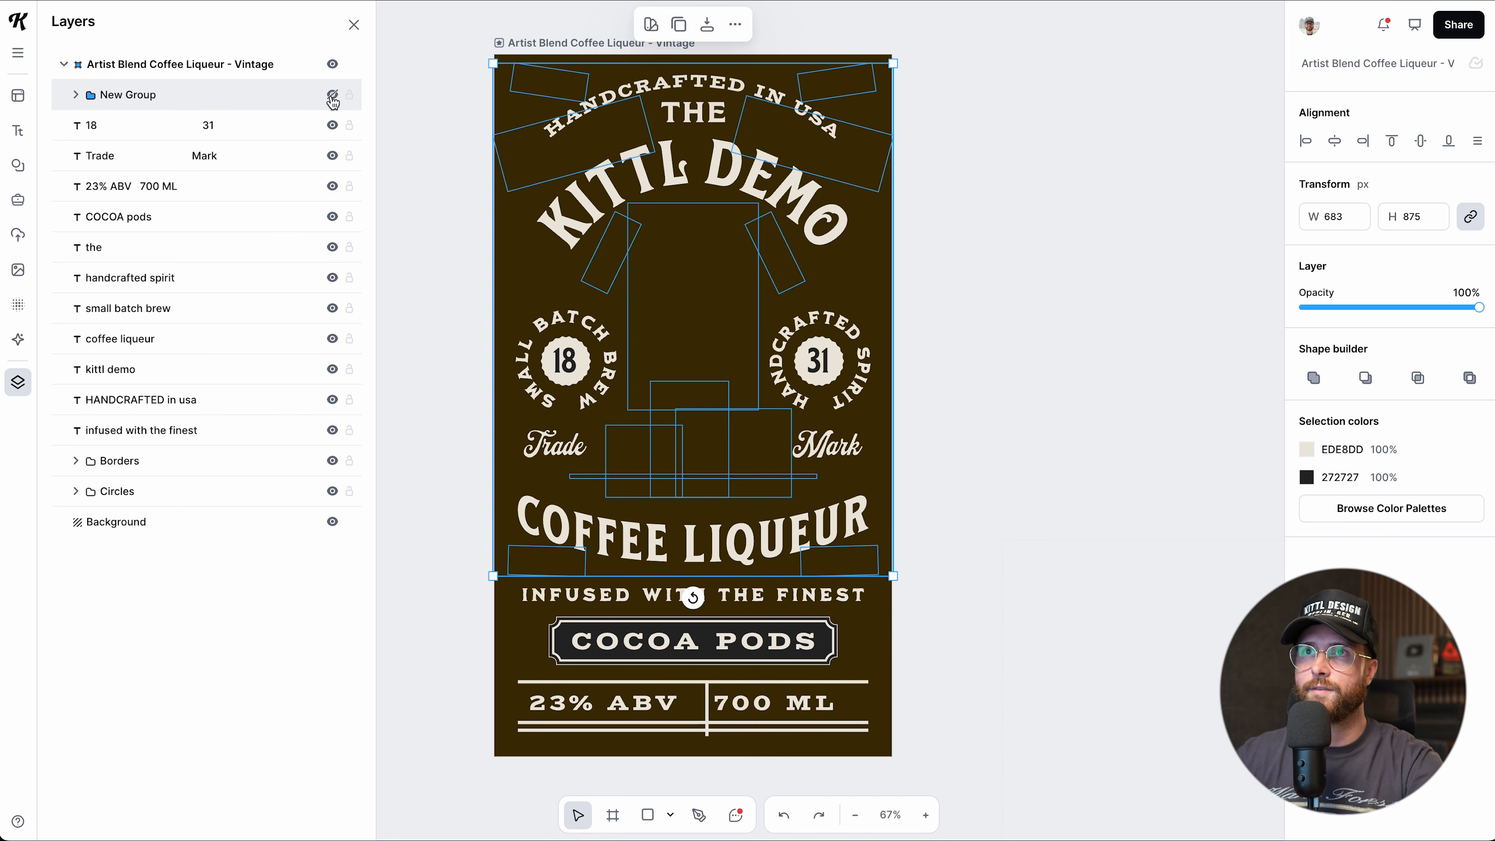
pyautogui.click(332, 97)
pyautogui.doubleClick(129, 94)
pyautogui.write('Main Graphics')
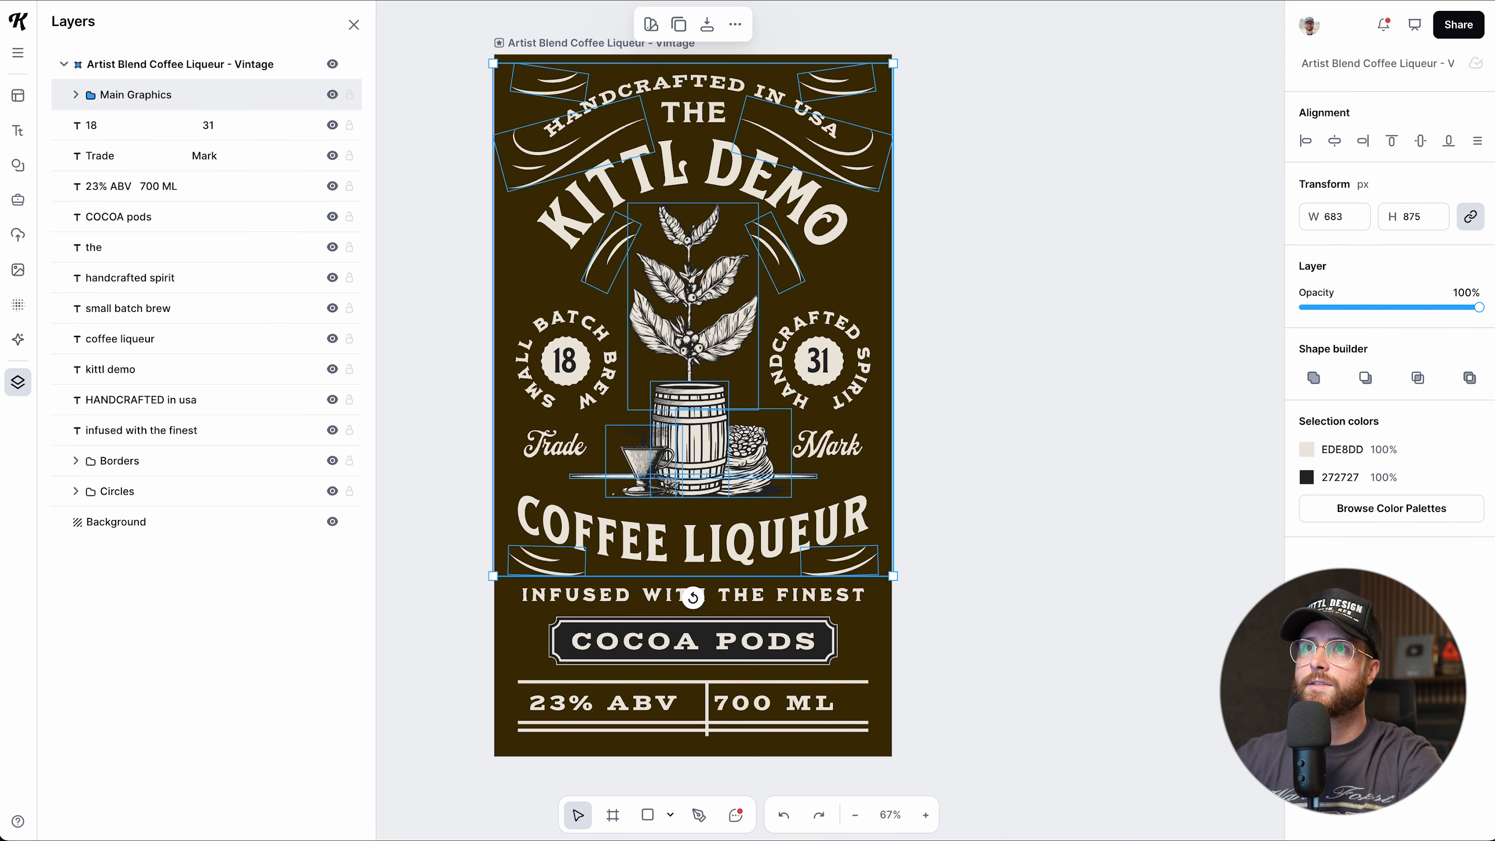
# Change the KITTL DEMO title font to MILKSTORE 03.
pyautogui.click(75, 98)
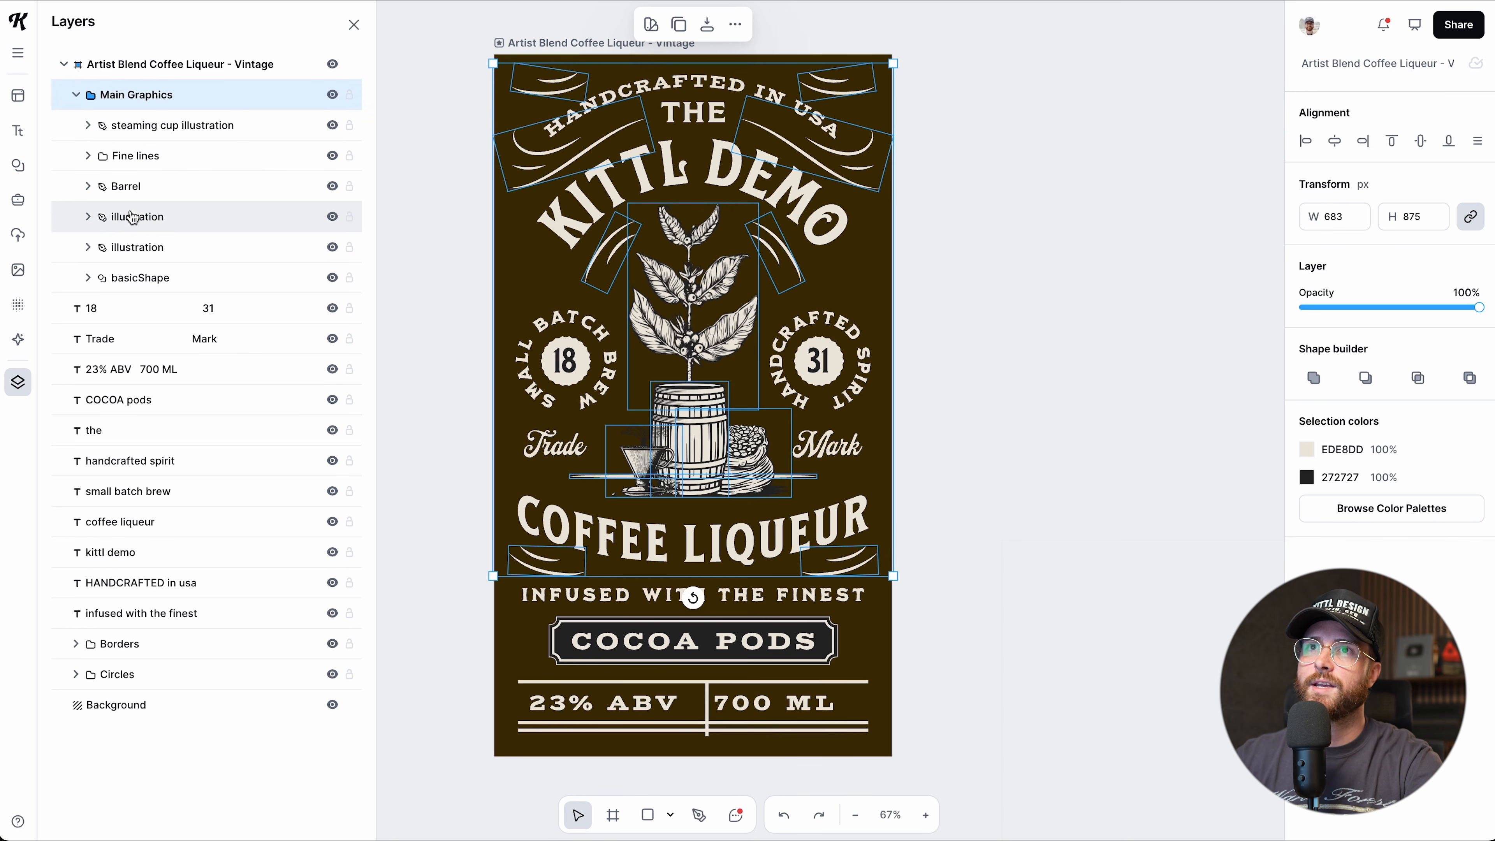
pyautogui.click(76, 99)
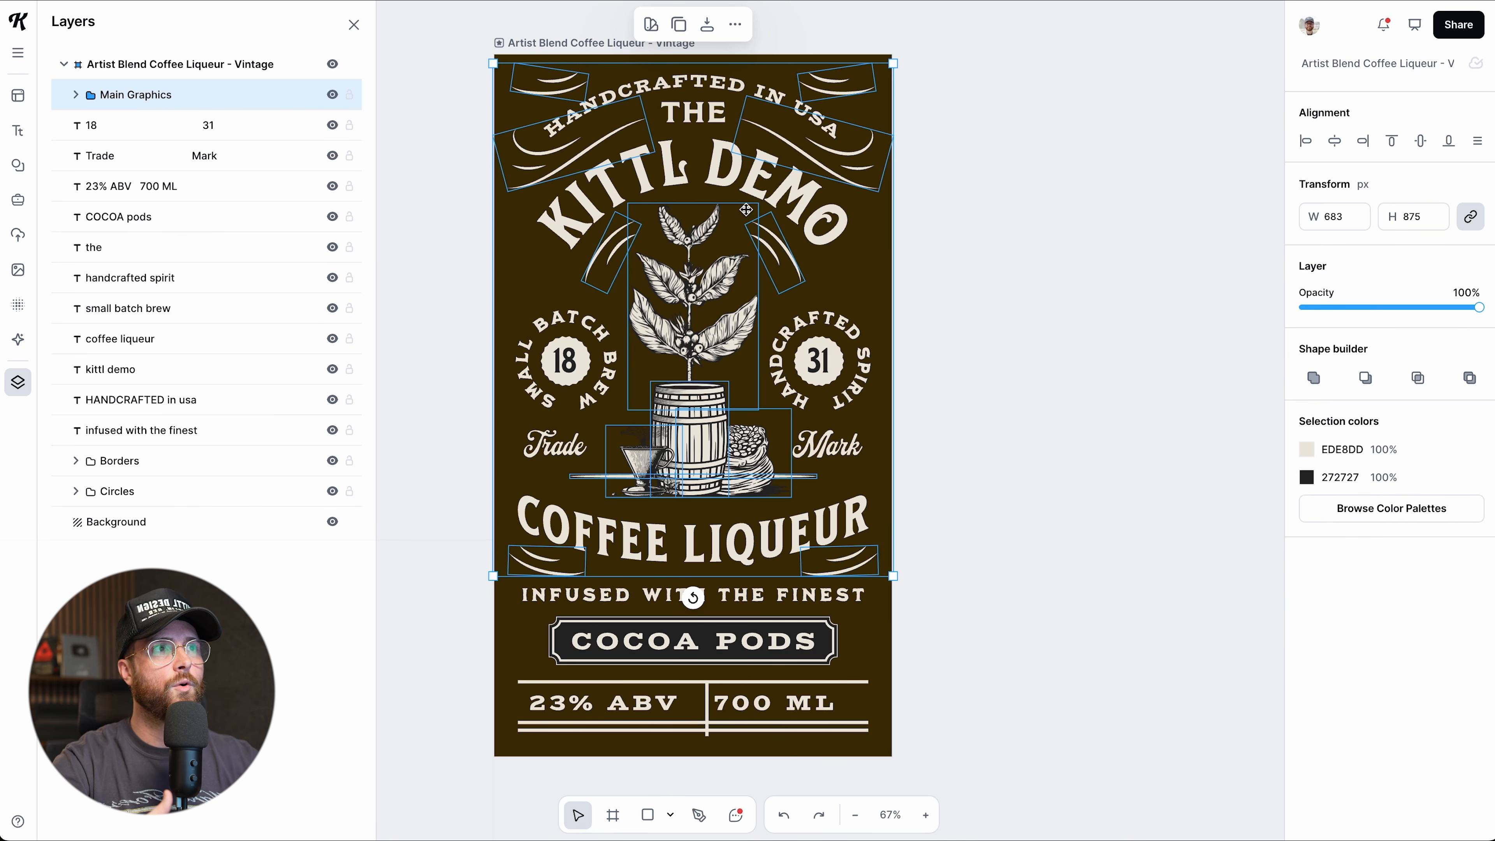
pyautogui.click(727, 184)
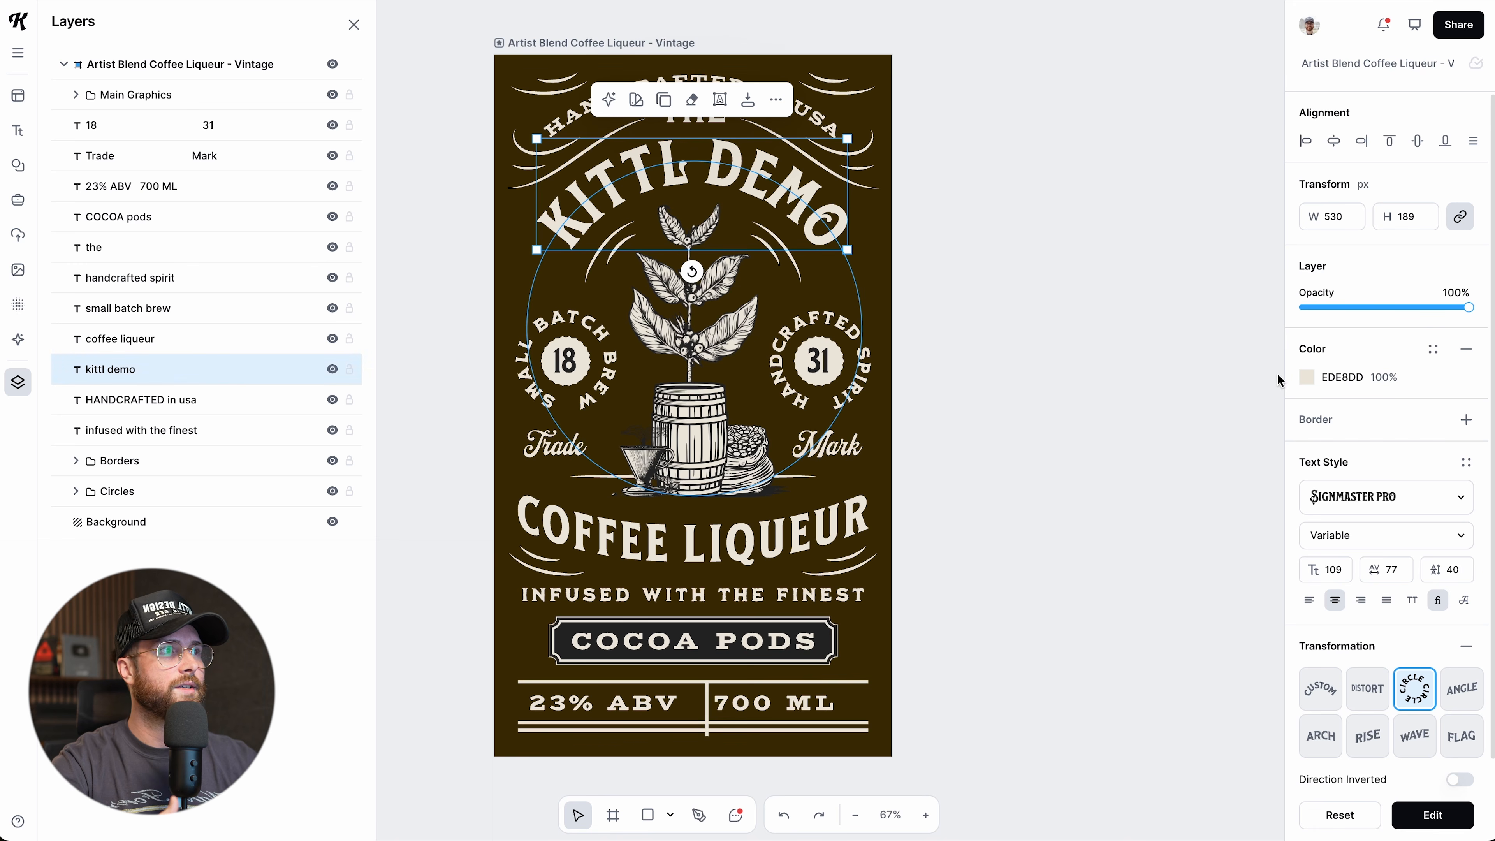
pyautogui.scroll(-2, 1310, 377)
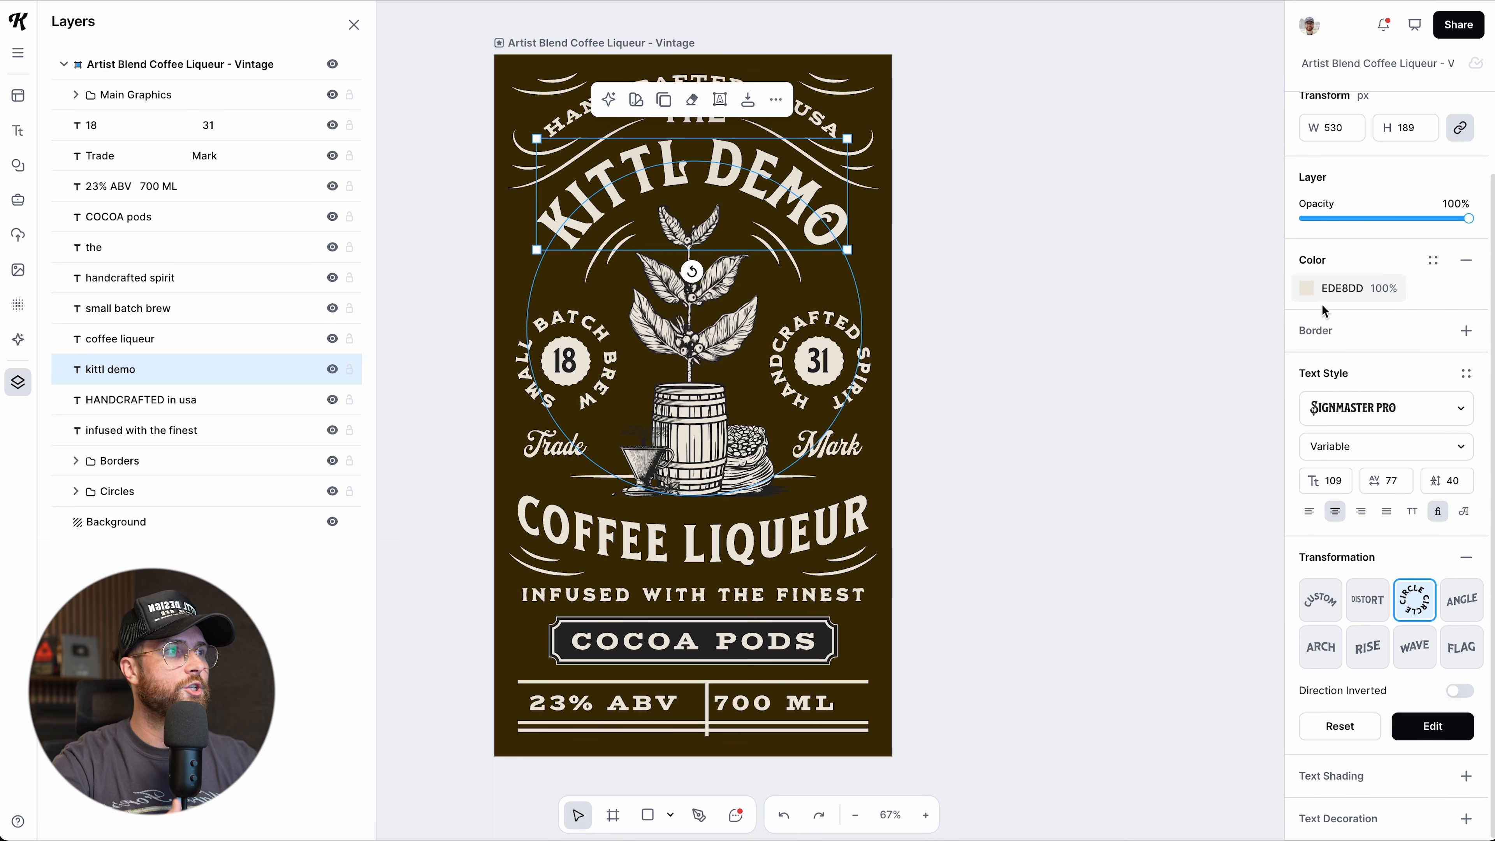
pyautogui.click(1359, 415)
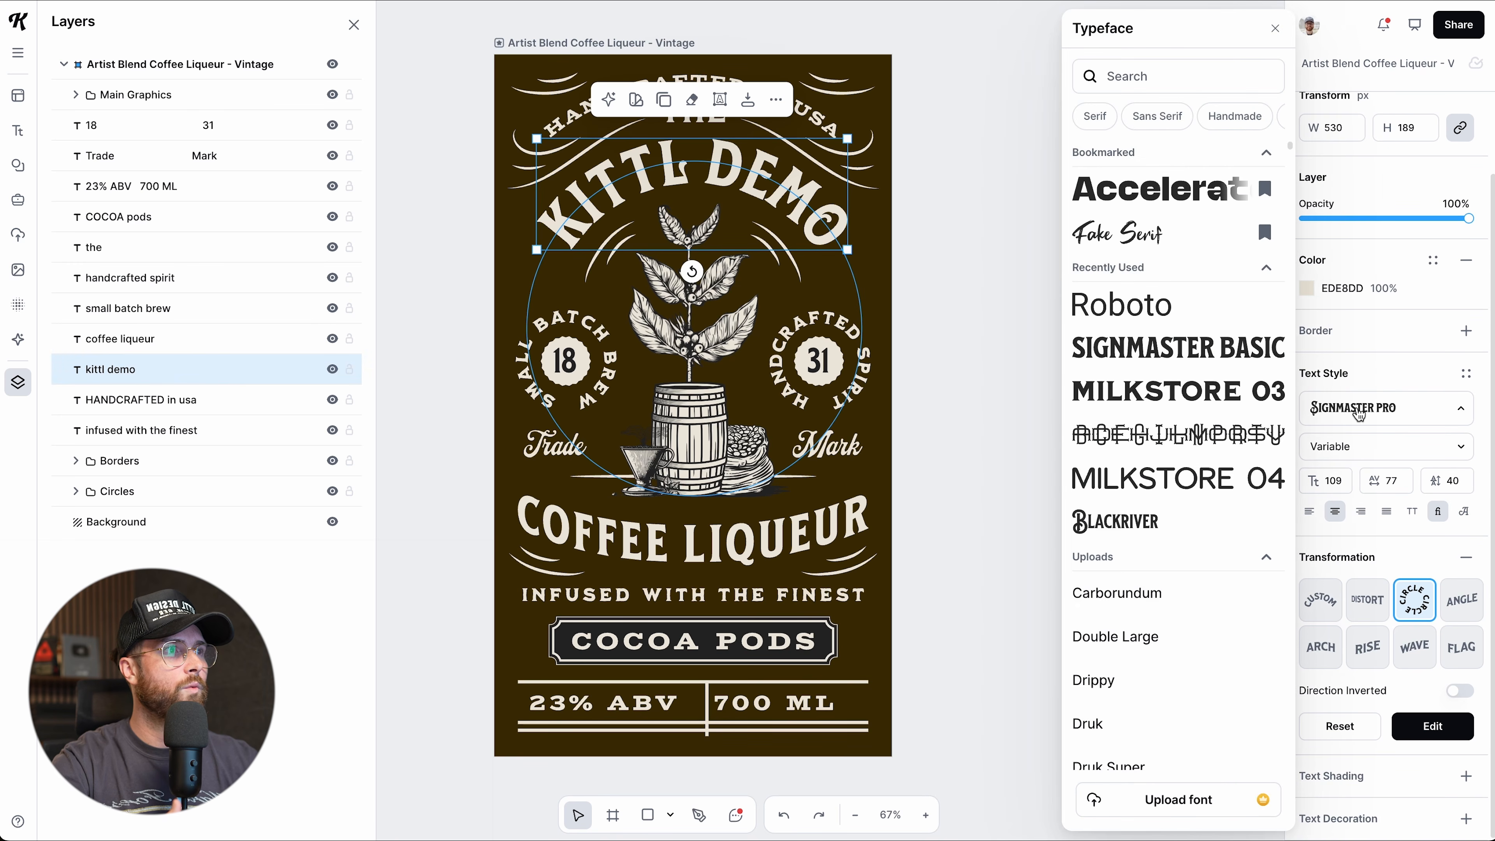
pyautogui.click(1212, 392)
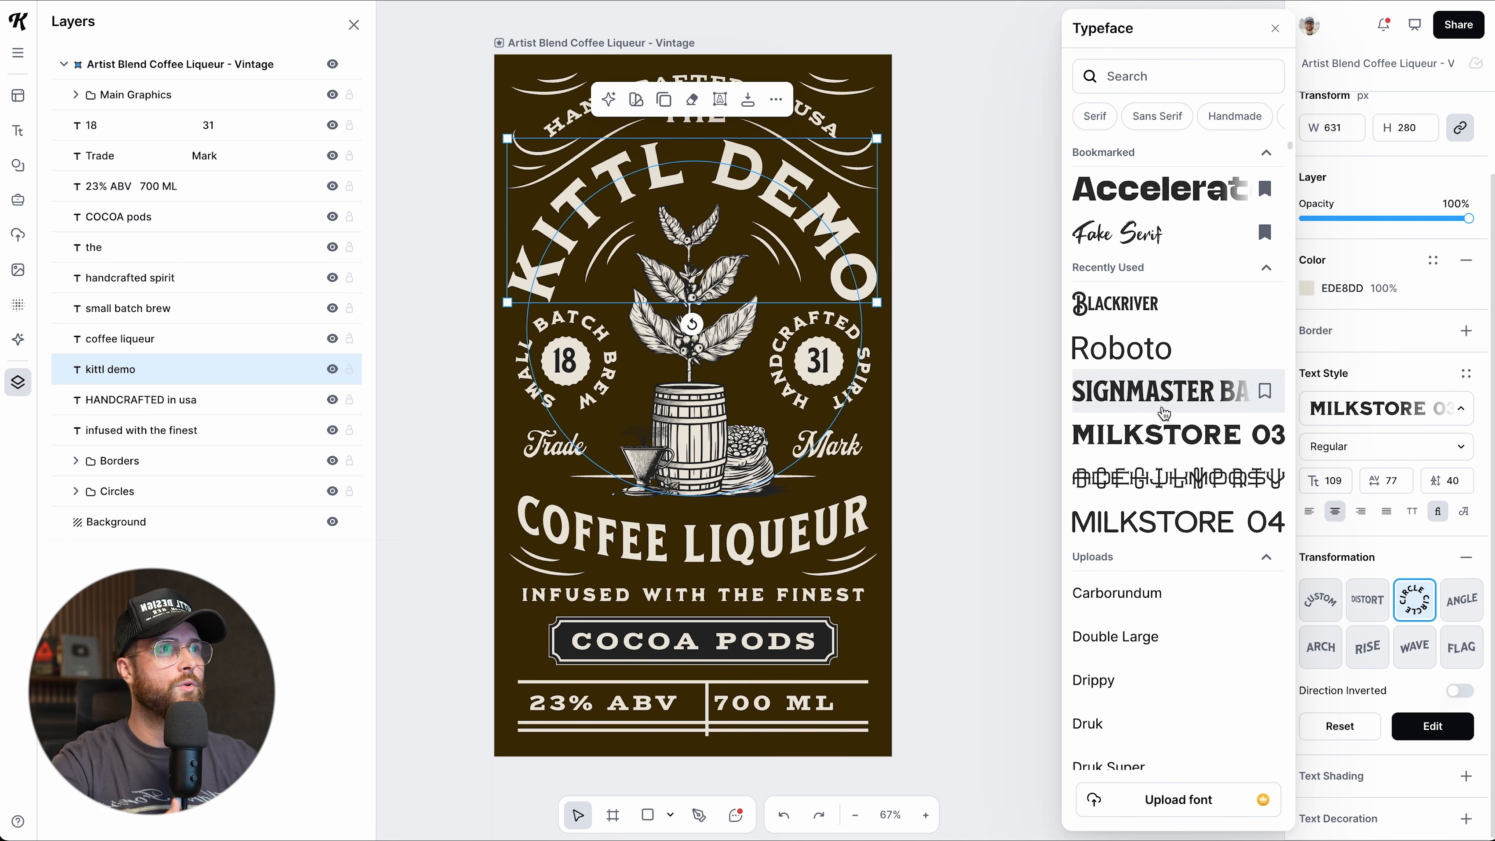
pyautogui.click(1342, 417)
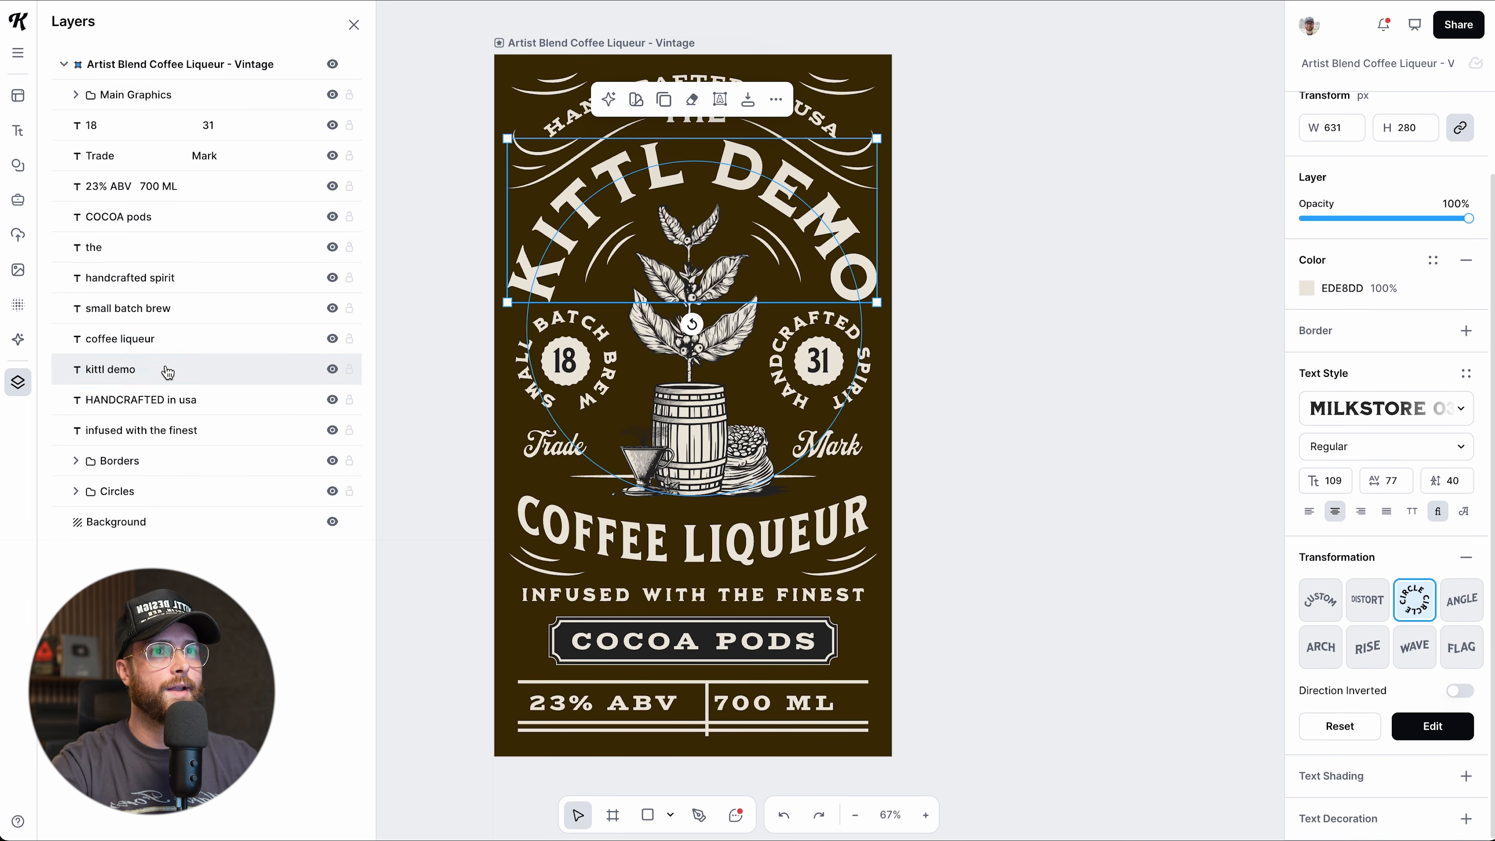
# Set the curved HANDCRAFTED IN USA text to MILKSTORE 03 from Recently Used.
pyautogui.click(158, 400)
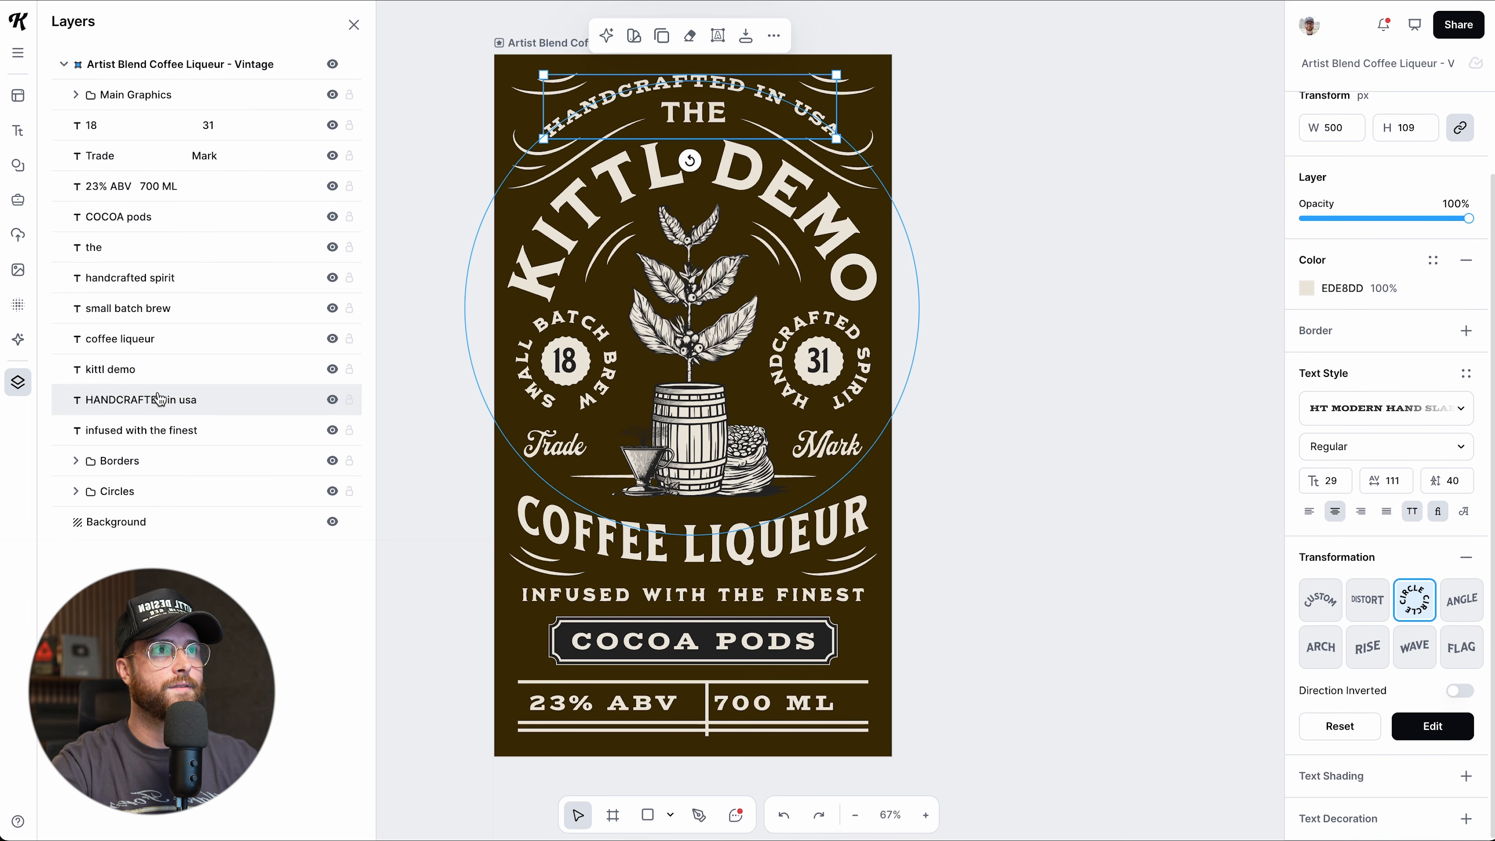
pyautogui.click(1360, 413)
pyautogui.click(1201, 448)
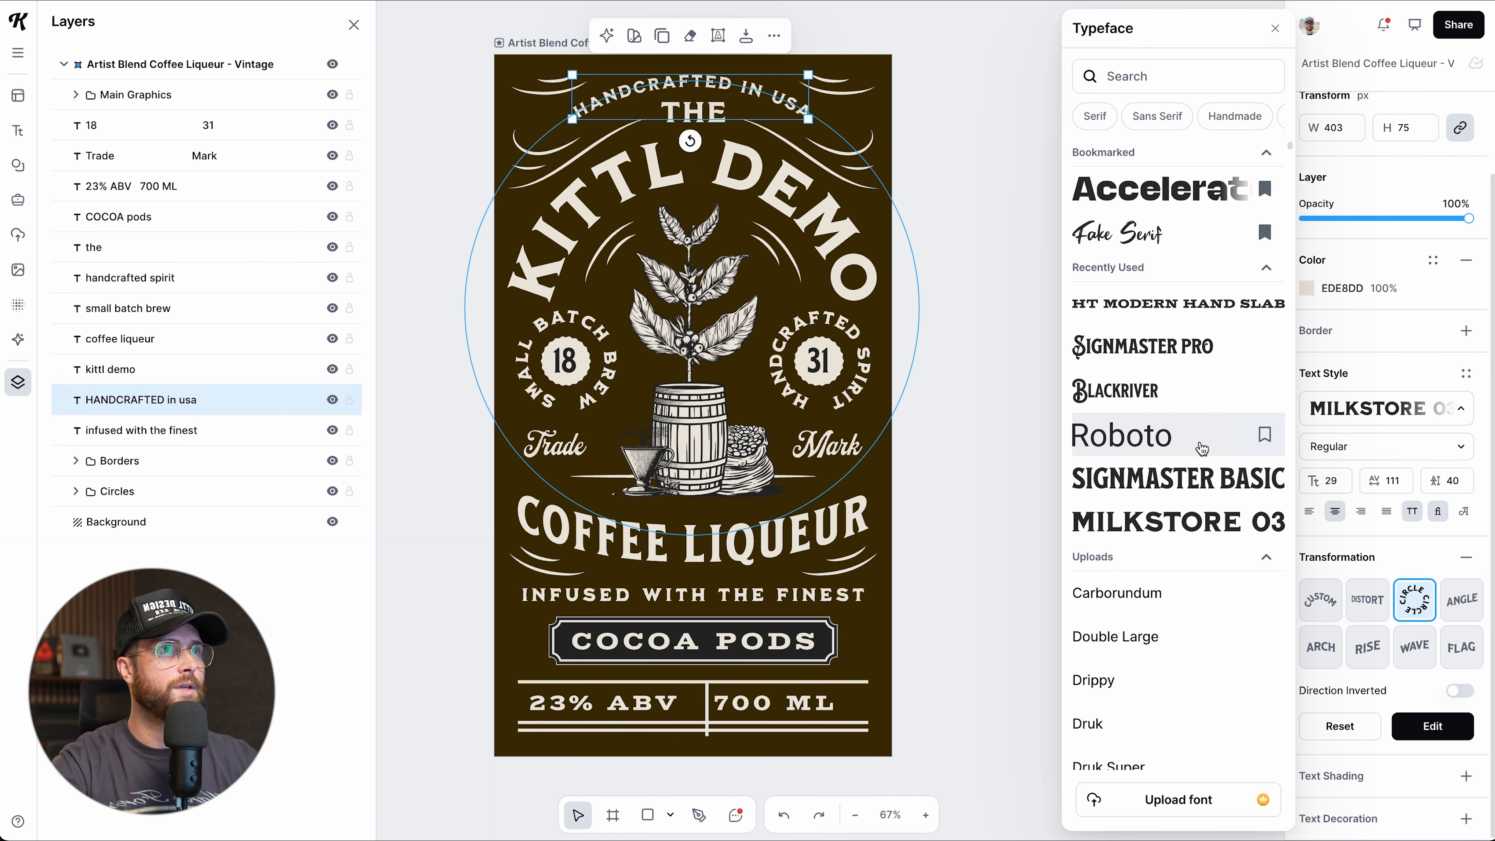
pyautogui.click(938, 399)
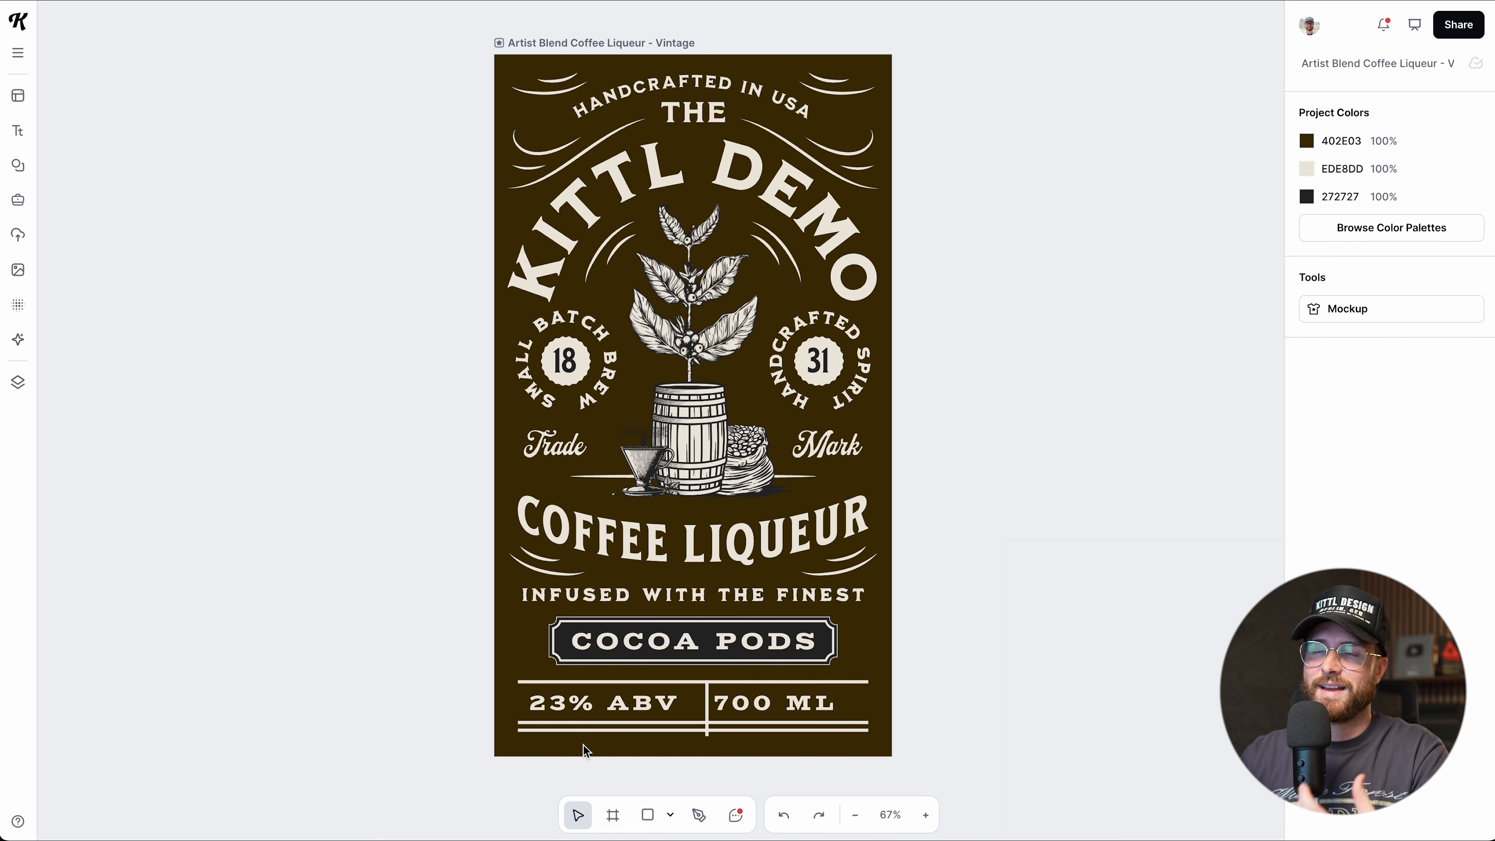
pyautogui.hscroll(-1, 574, 736)
pyautogui.scroll(-1, 574, 736)
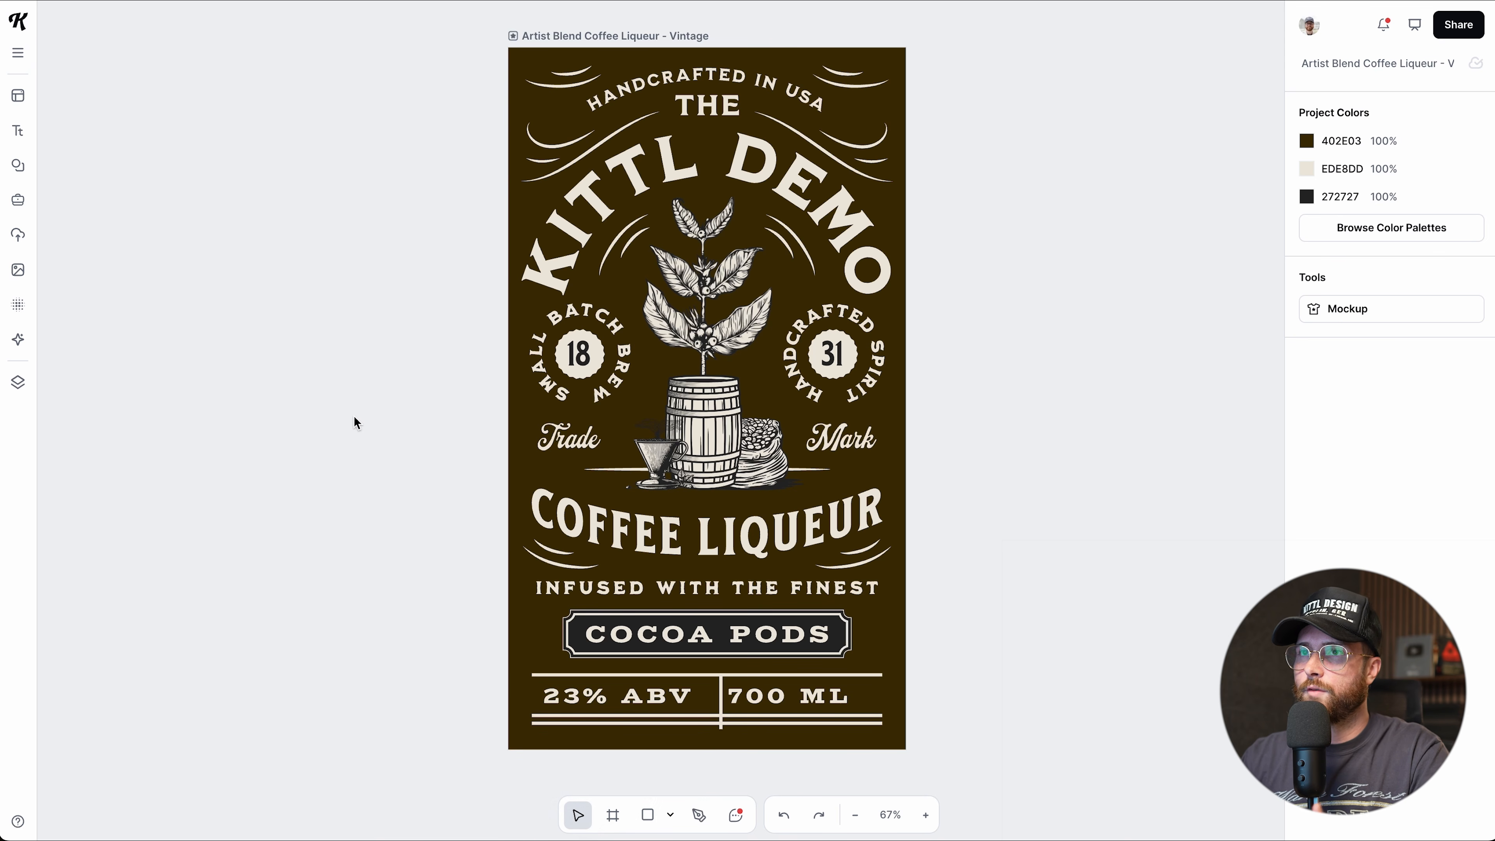
# Draw a blank 469 × 411 Artboard 2 left of the label and show the shape types.
pyautogui.press('a')
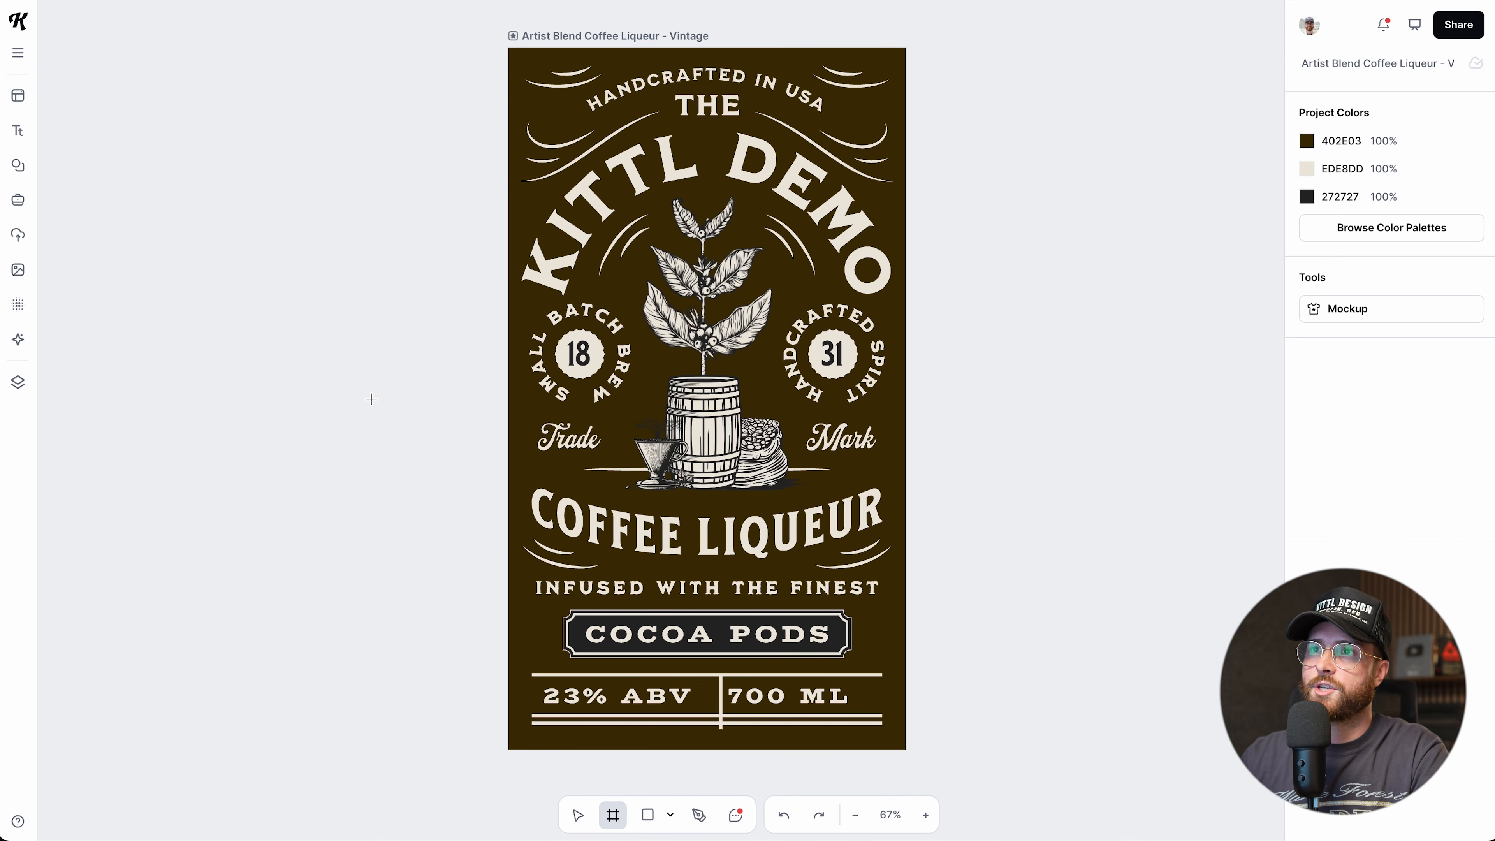
pyautogui.moveTo(87, 191); pyautogui.dragTo(363, 432)
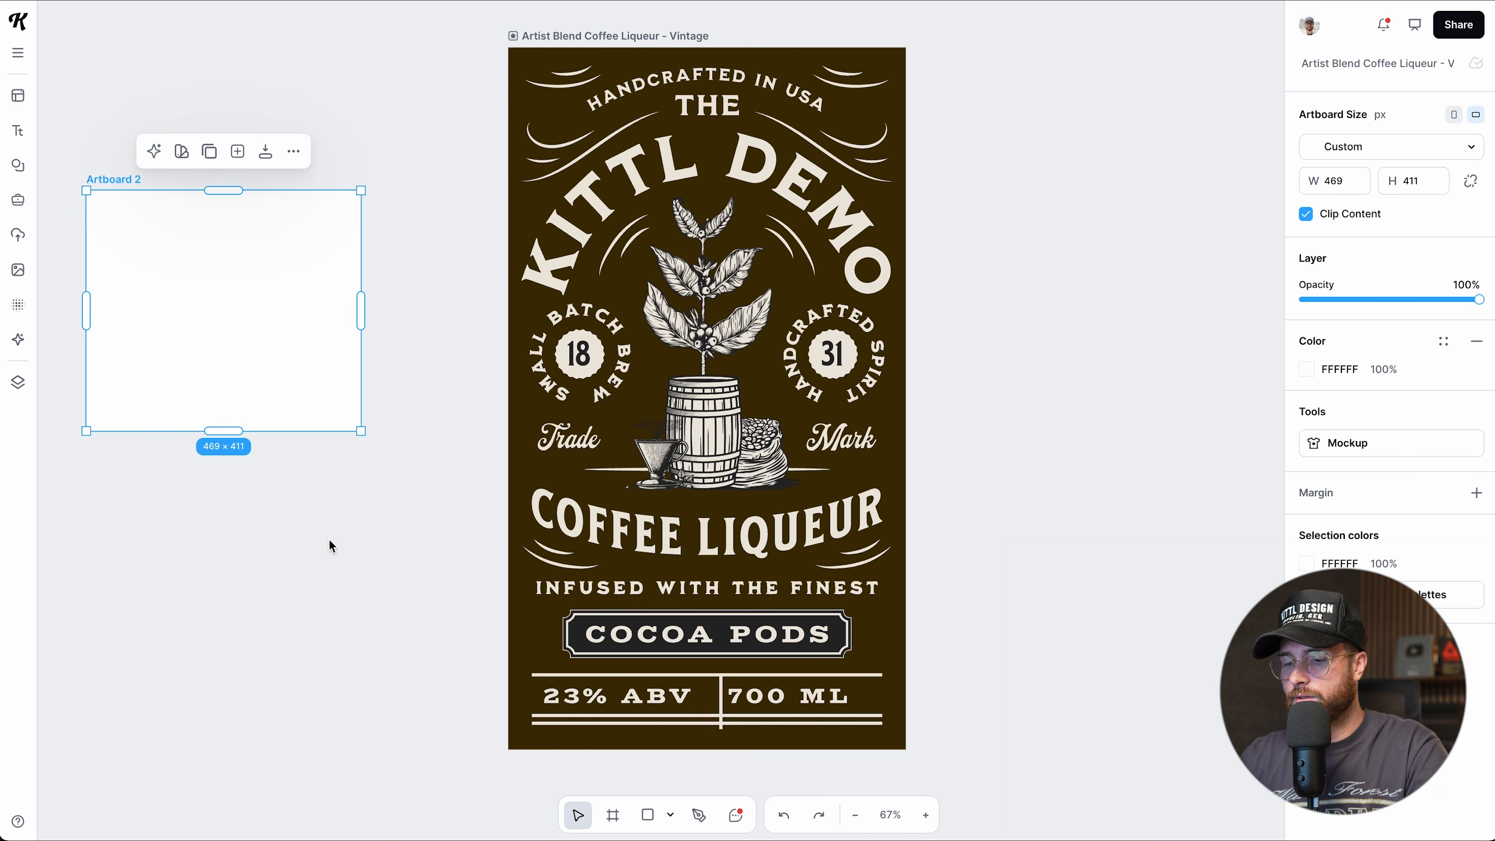
pyautogui.press('a')
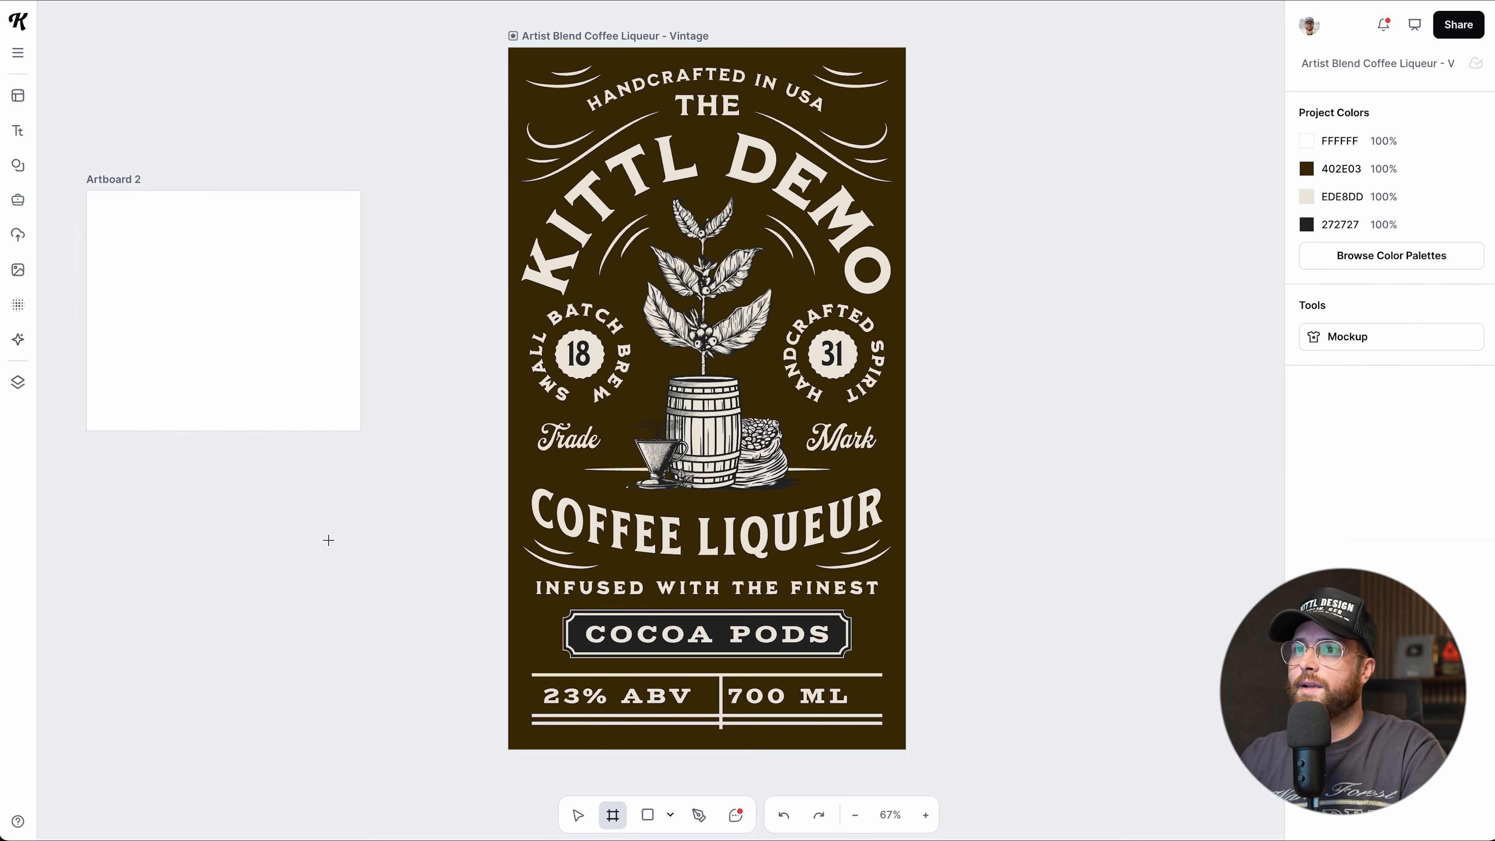
pyautogui.press('v')
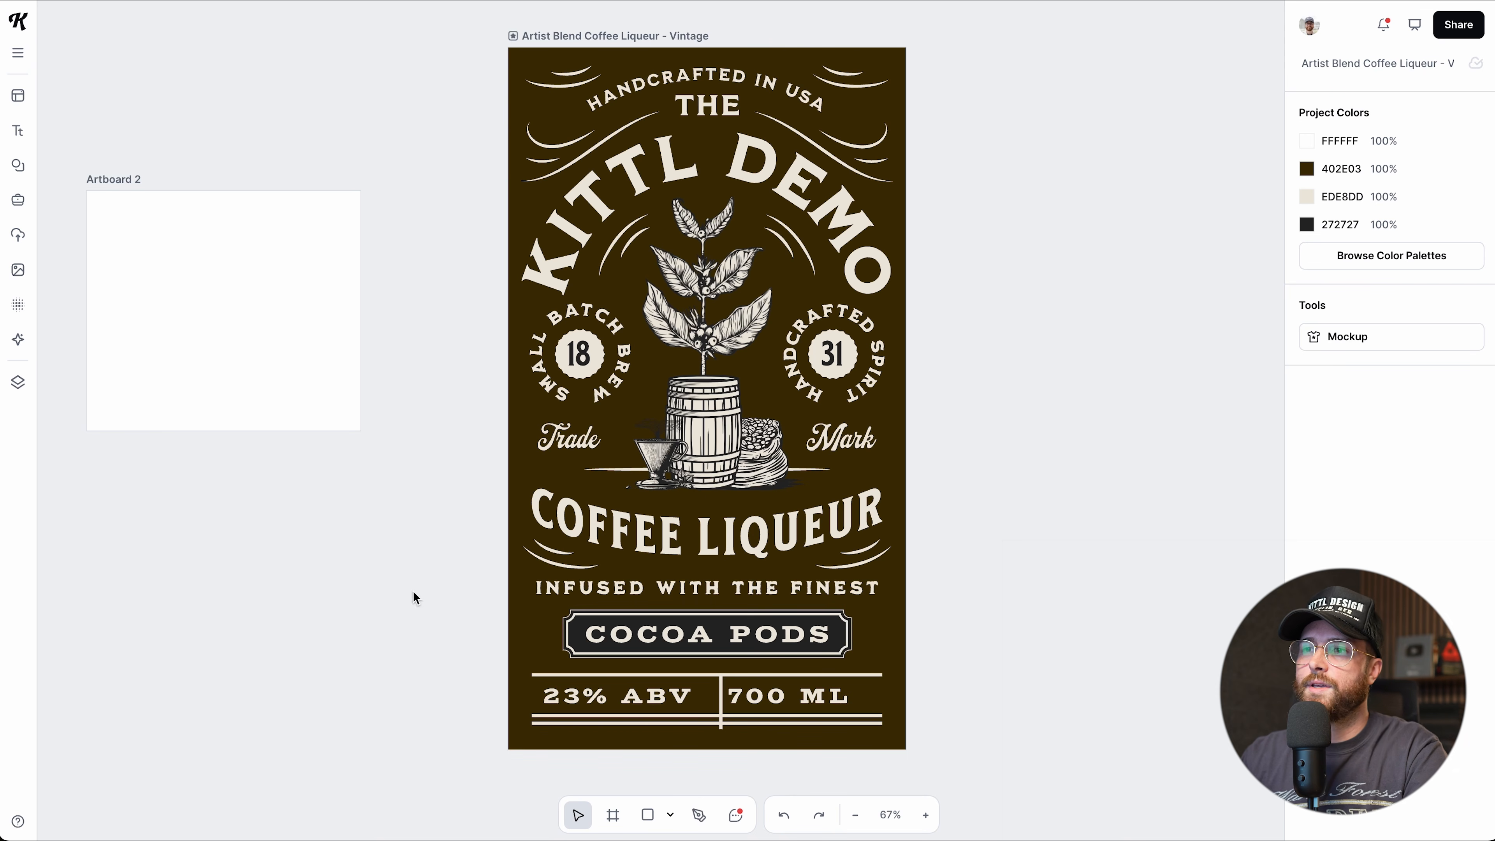
pyautogui.click(671, 818)
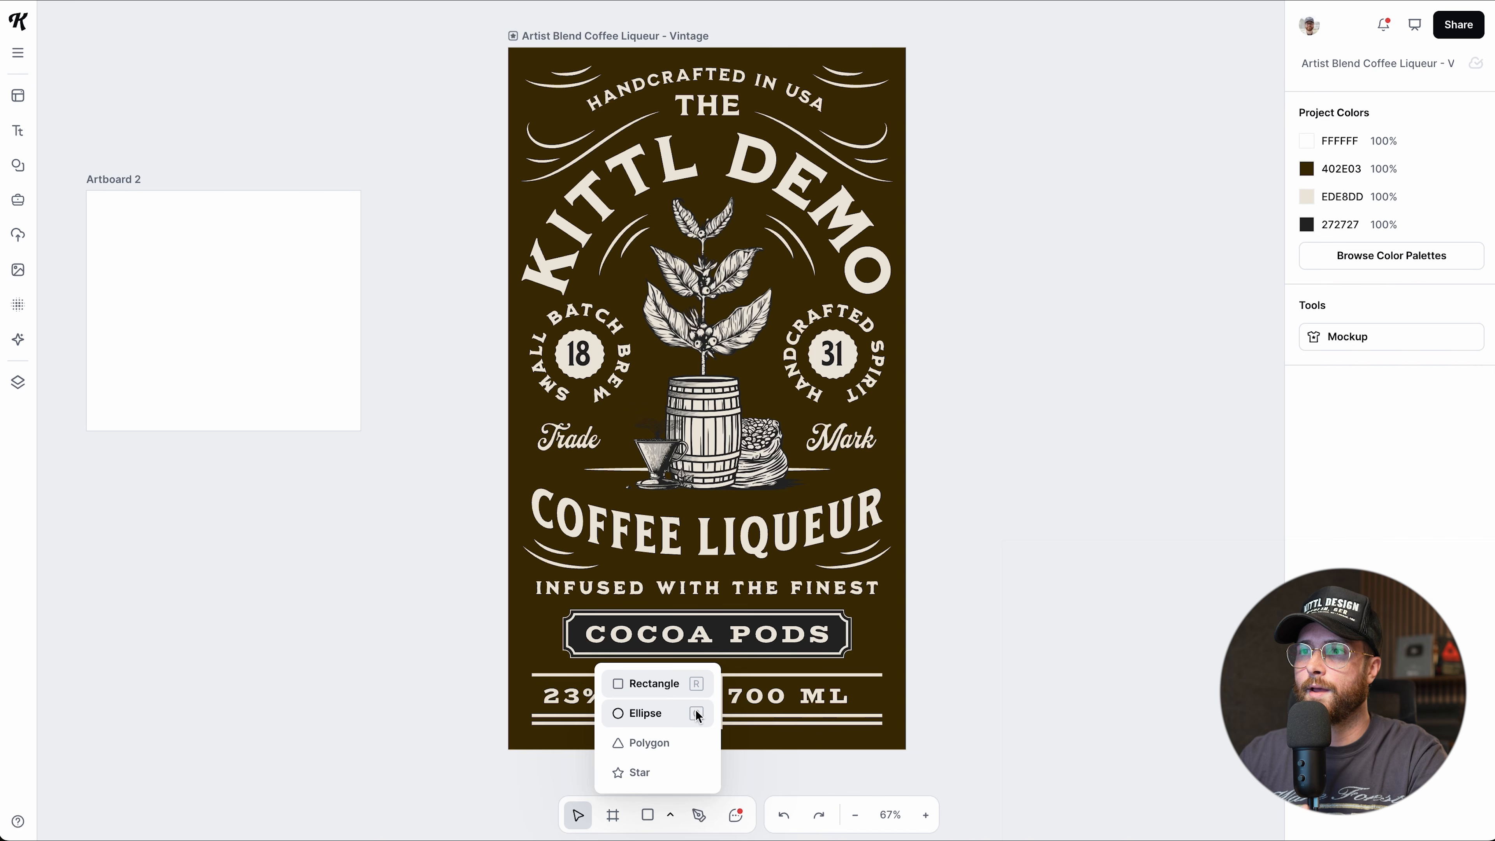
pyautogui.click(395, 611)
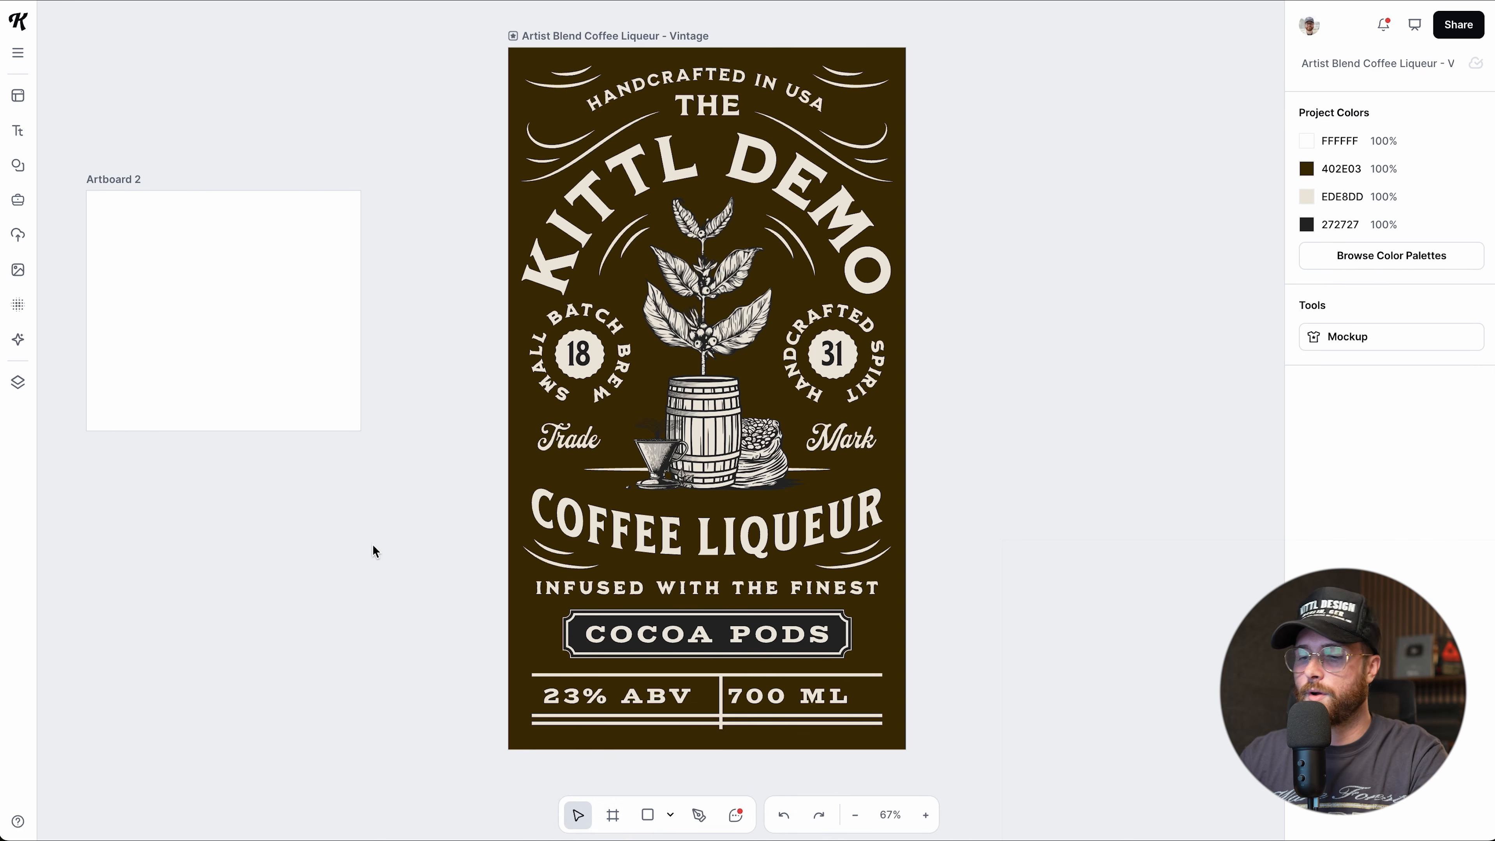
pyautogui.press('r')
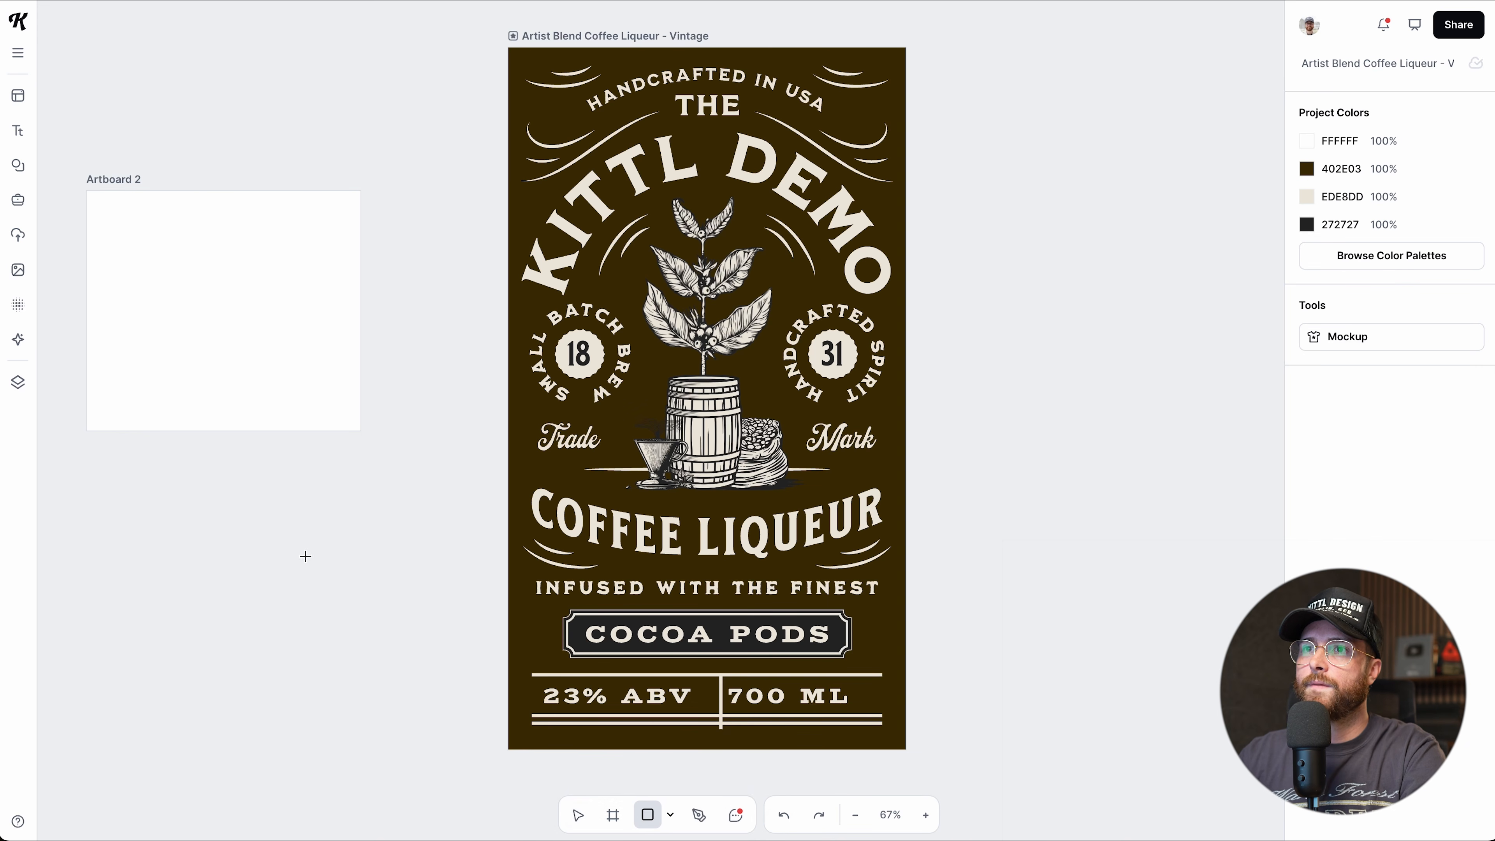
pyautogui.moveTo(136, 232); pyautogui.dragTo(290, 293)
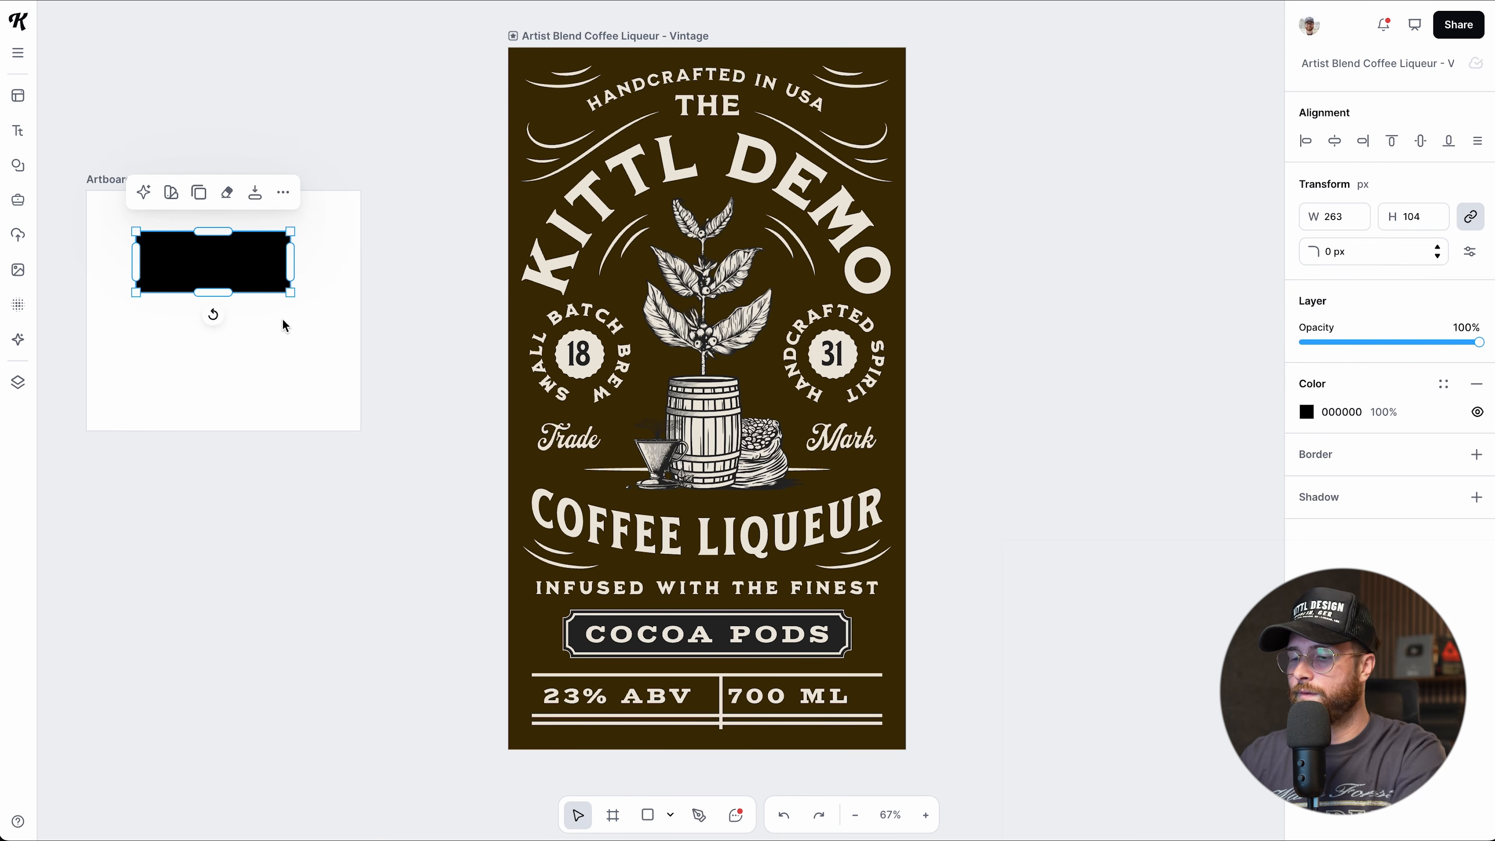
pyautogui.press('o')
pyautogui.moveTo(162, 321); pyautogui.dragTo(168, 356)
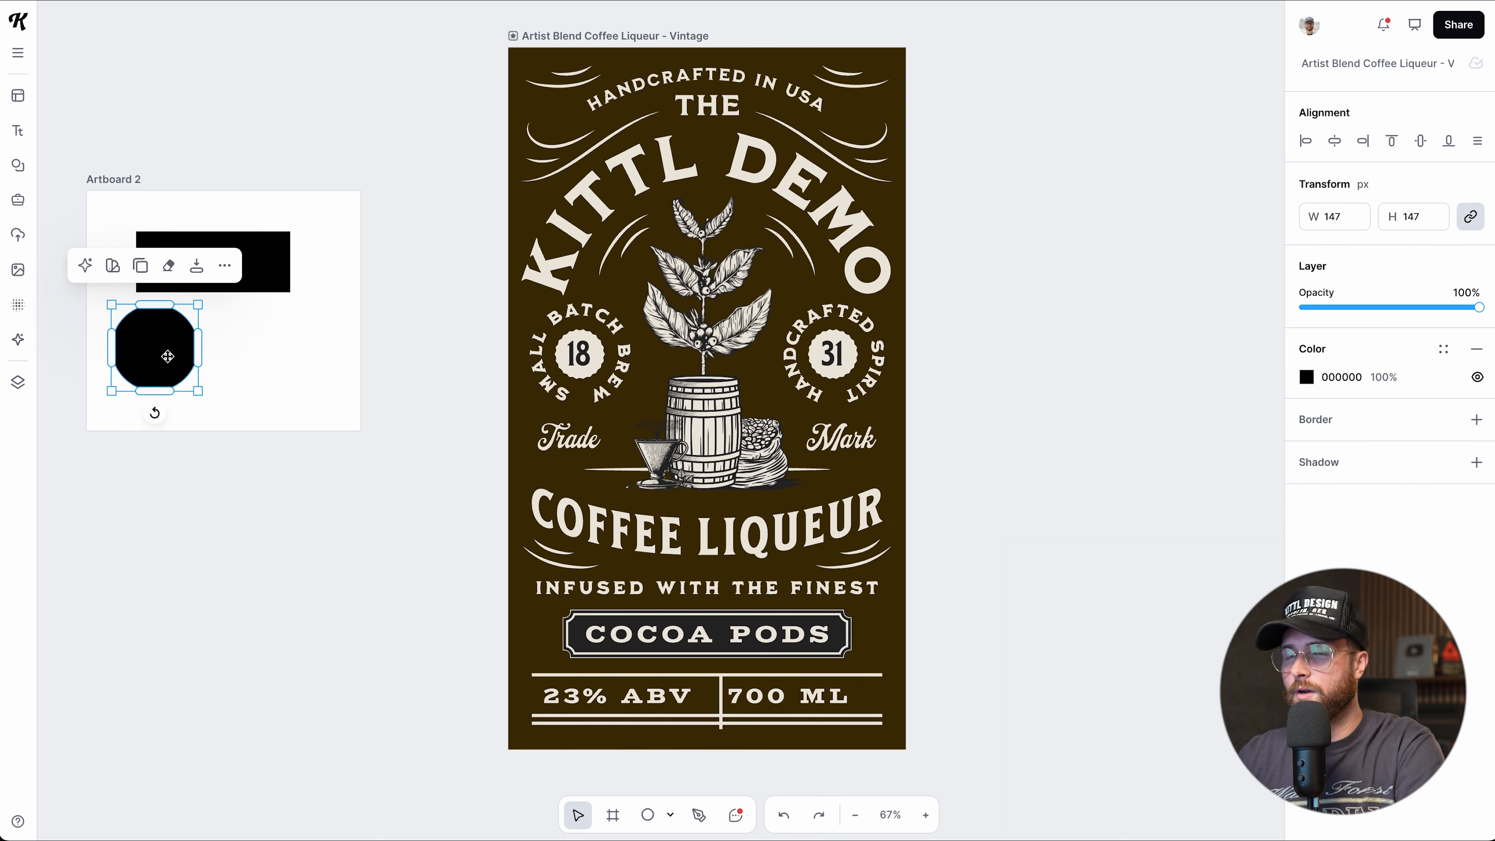
pyautogui.press('r')
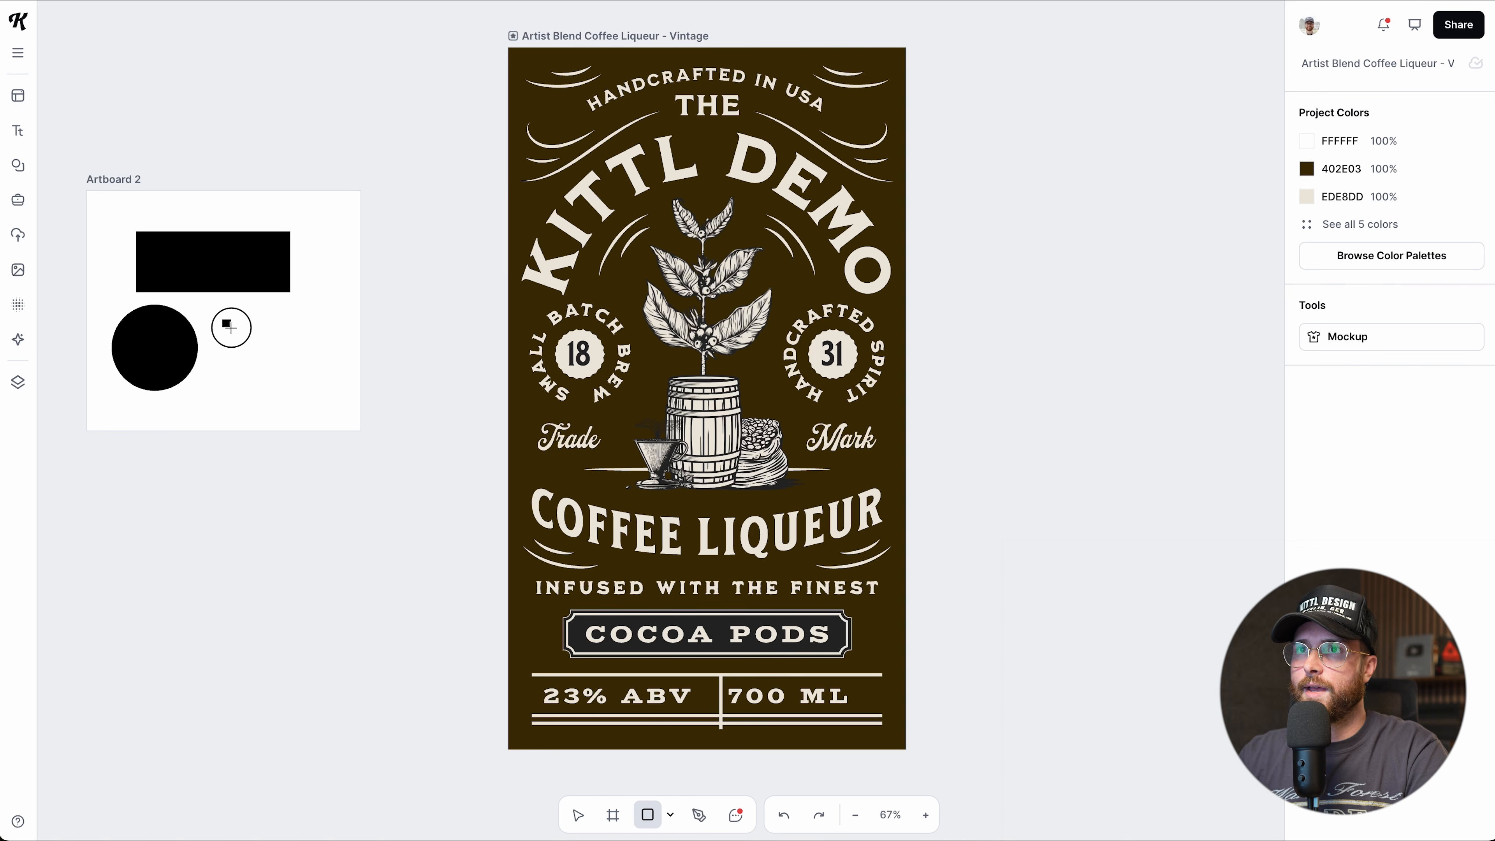
pyautogui.moveTo(286, 364)
pyautogui.mouseDown()
pyautogui.moveTo(305, 386)
pyautogui.moveTo(278, 359)
pyautogui.moveTo(293, 383)
pyautogui.moveTo(279, 371)
pyautogui.mouseUp()
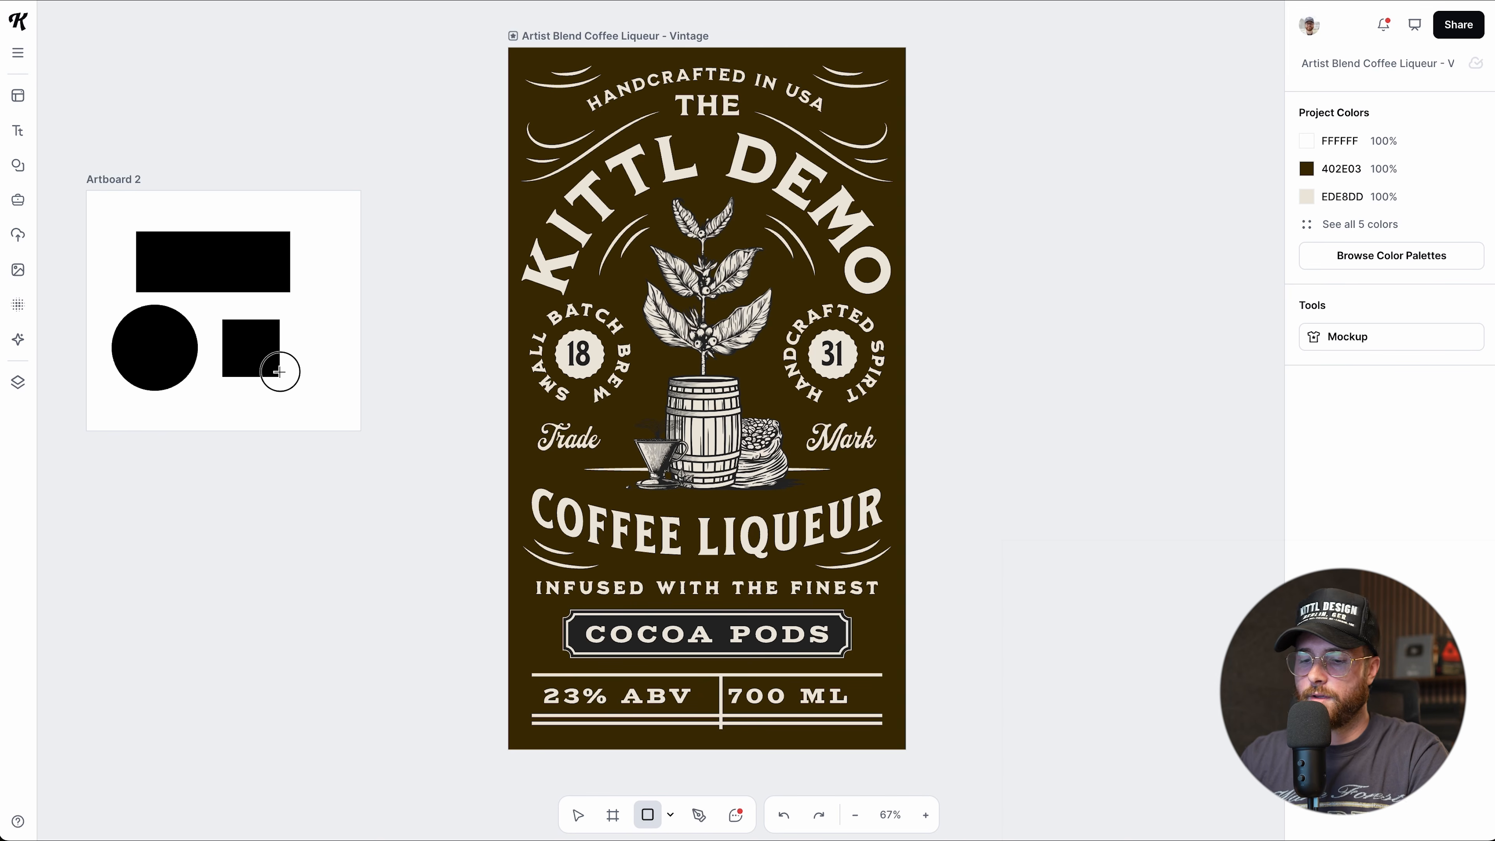
pyautogui.moveTo(280, 372); pyautogui.dragTo(342, 363)
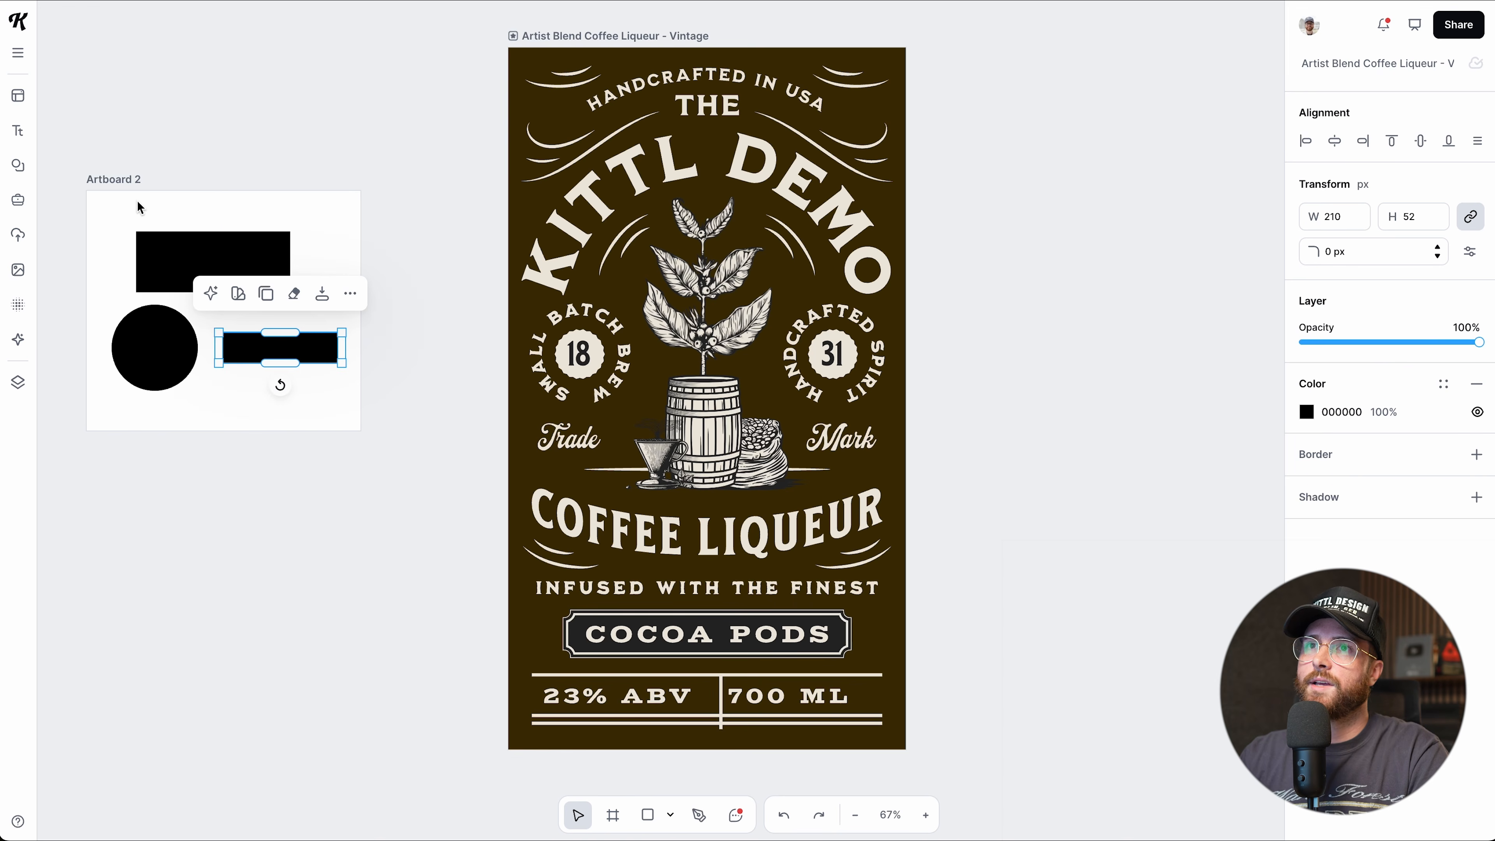
pyautogui.click(678, 818)
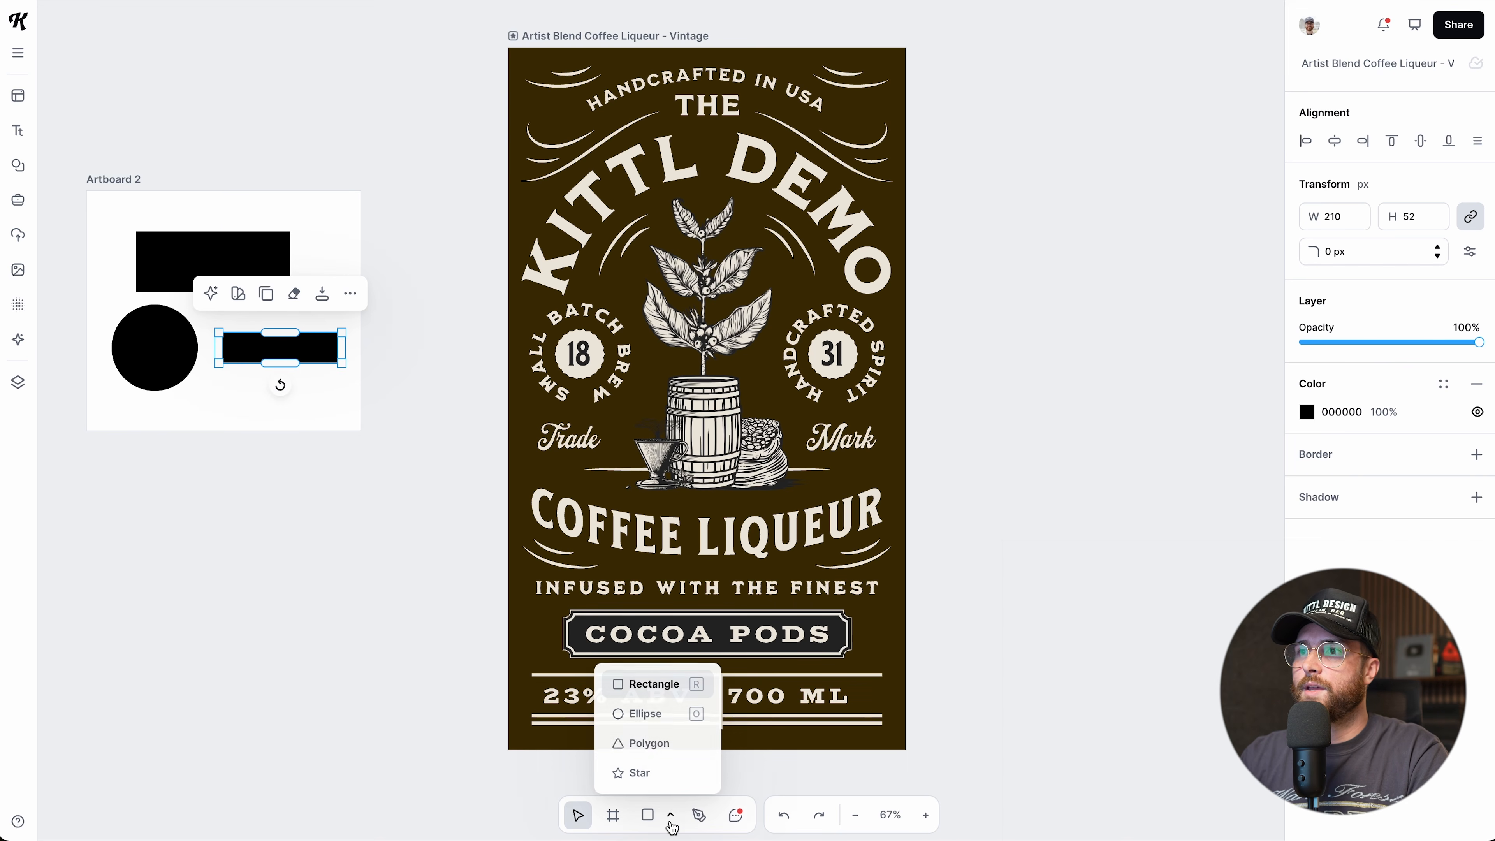
pyautogui.click(653, 744)
pyautogui.moveTo(185, 504); pyautogui.dragTo(292, 534)
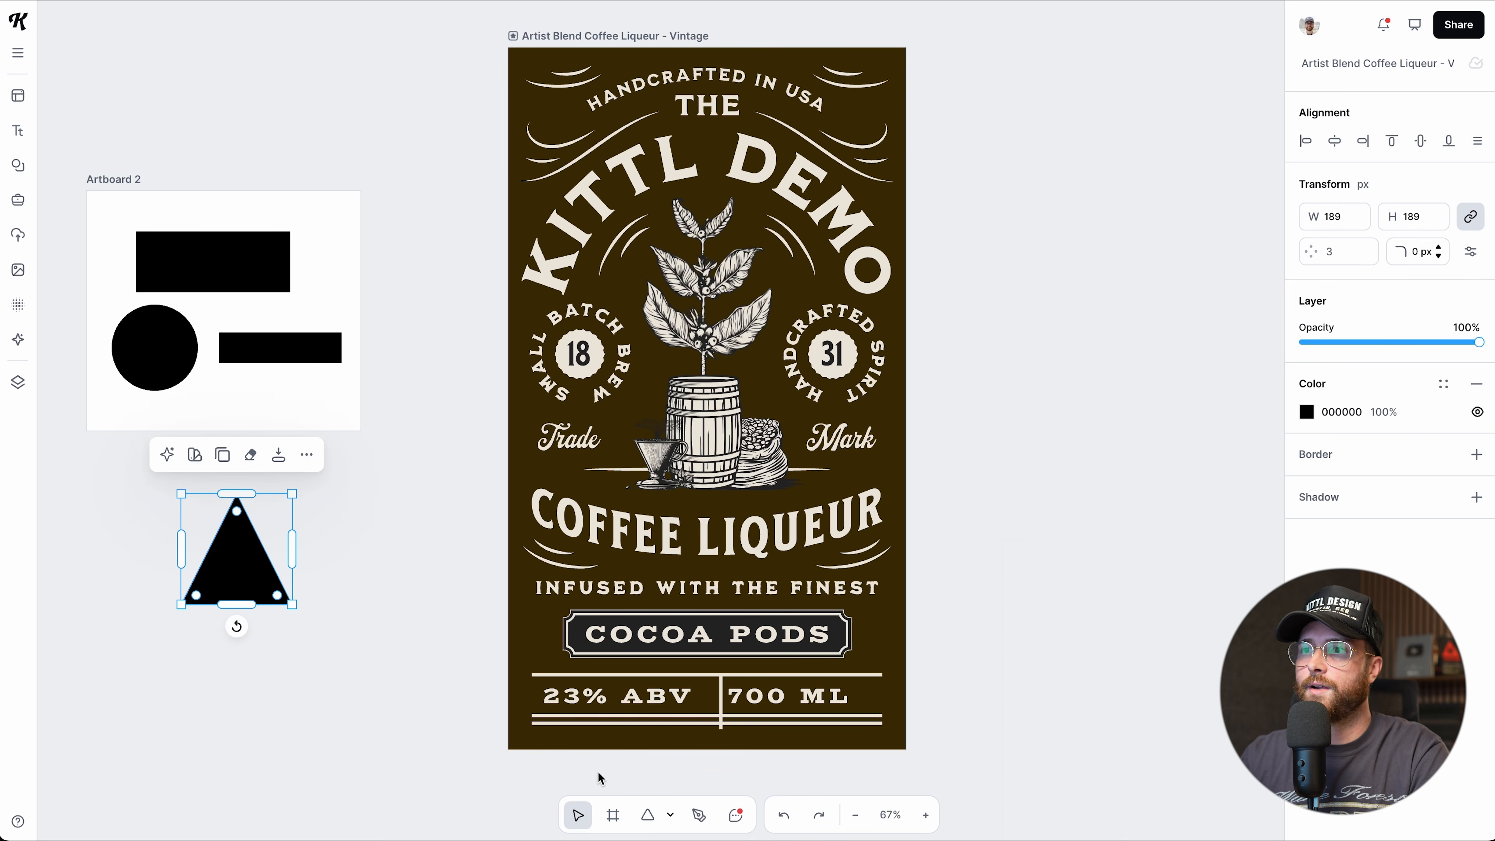
pyautogui.click(669, 814)
pyautogui.click(660, 774)
pyautogui.scroll(-3, 271, 678)
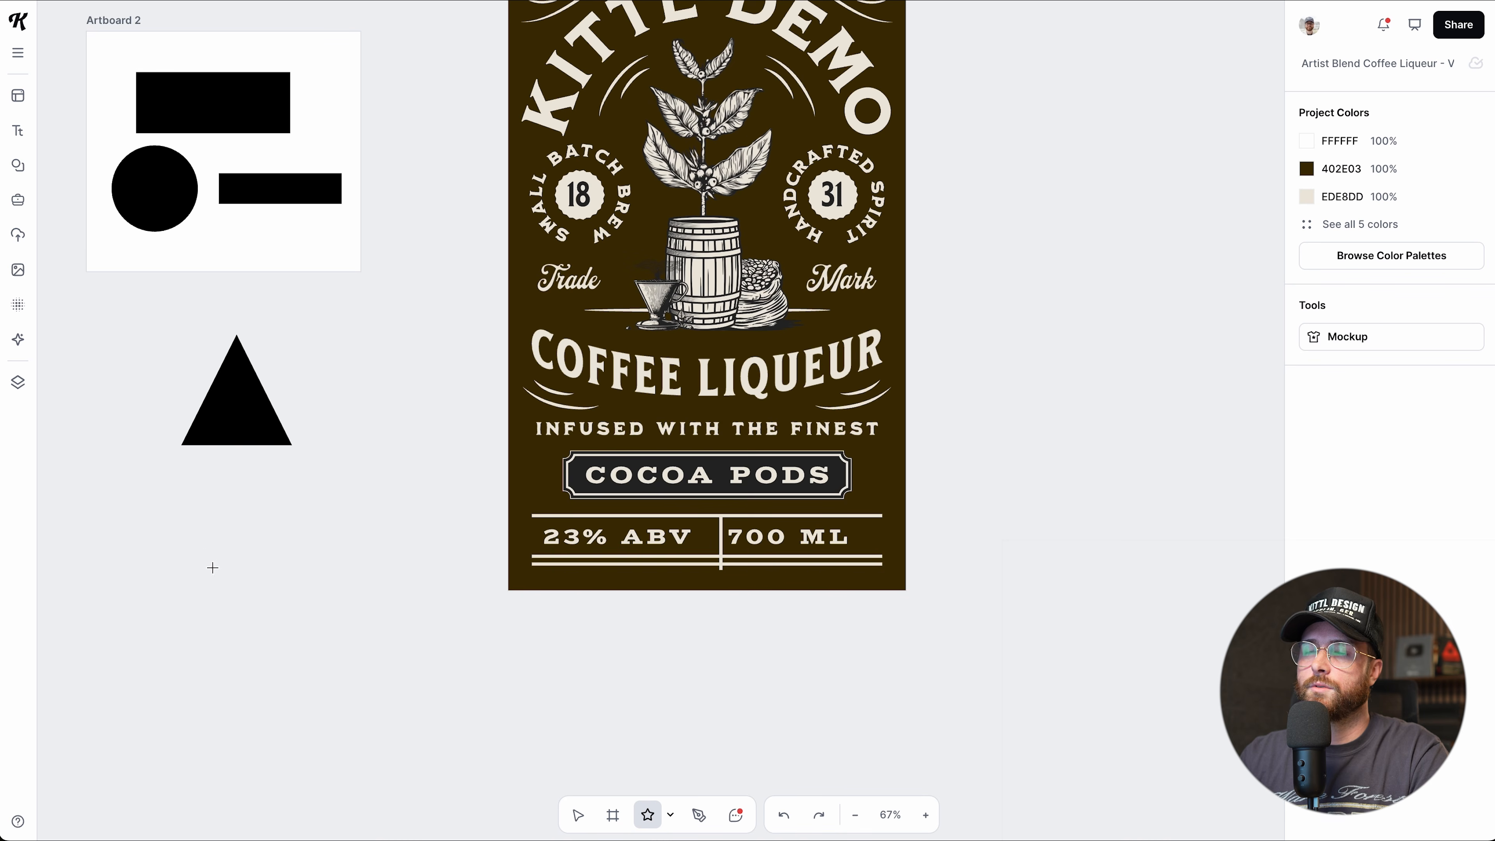
pyautogui.moveTo(182, 501); pyautogui.dragTo(314, 583)
pyautogui.moveTo(169, 377); pyautogui.dragTo(300, 588)
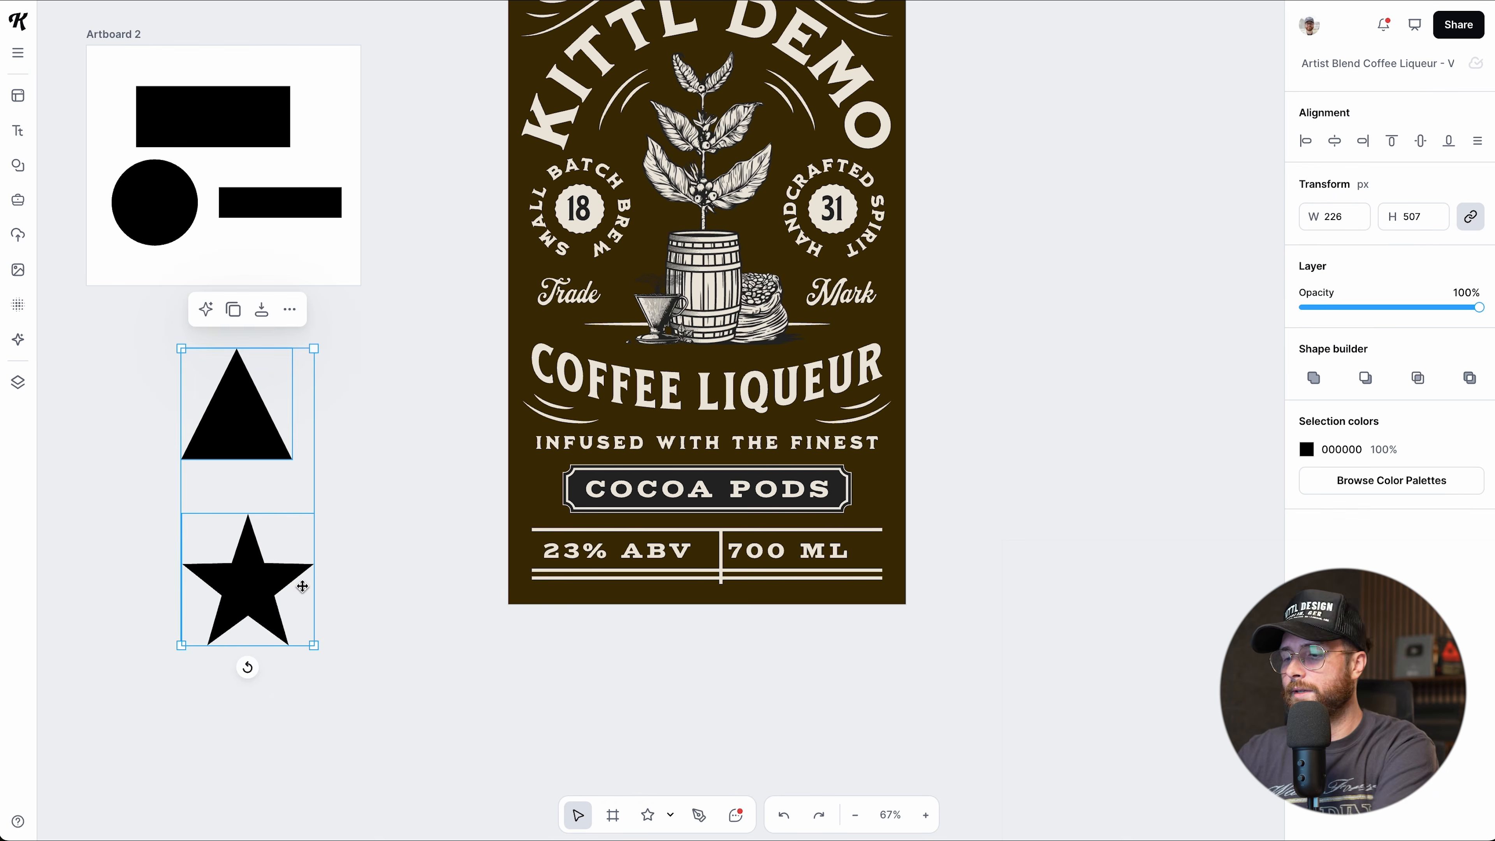
pyautogui.press('Delete')
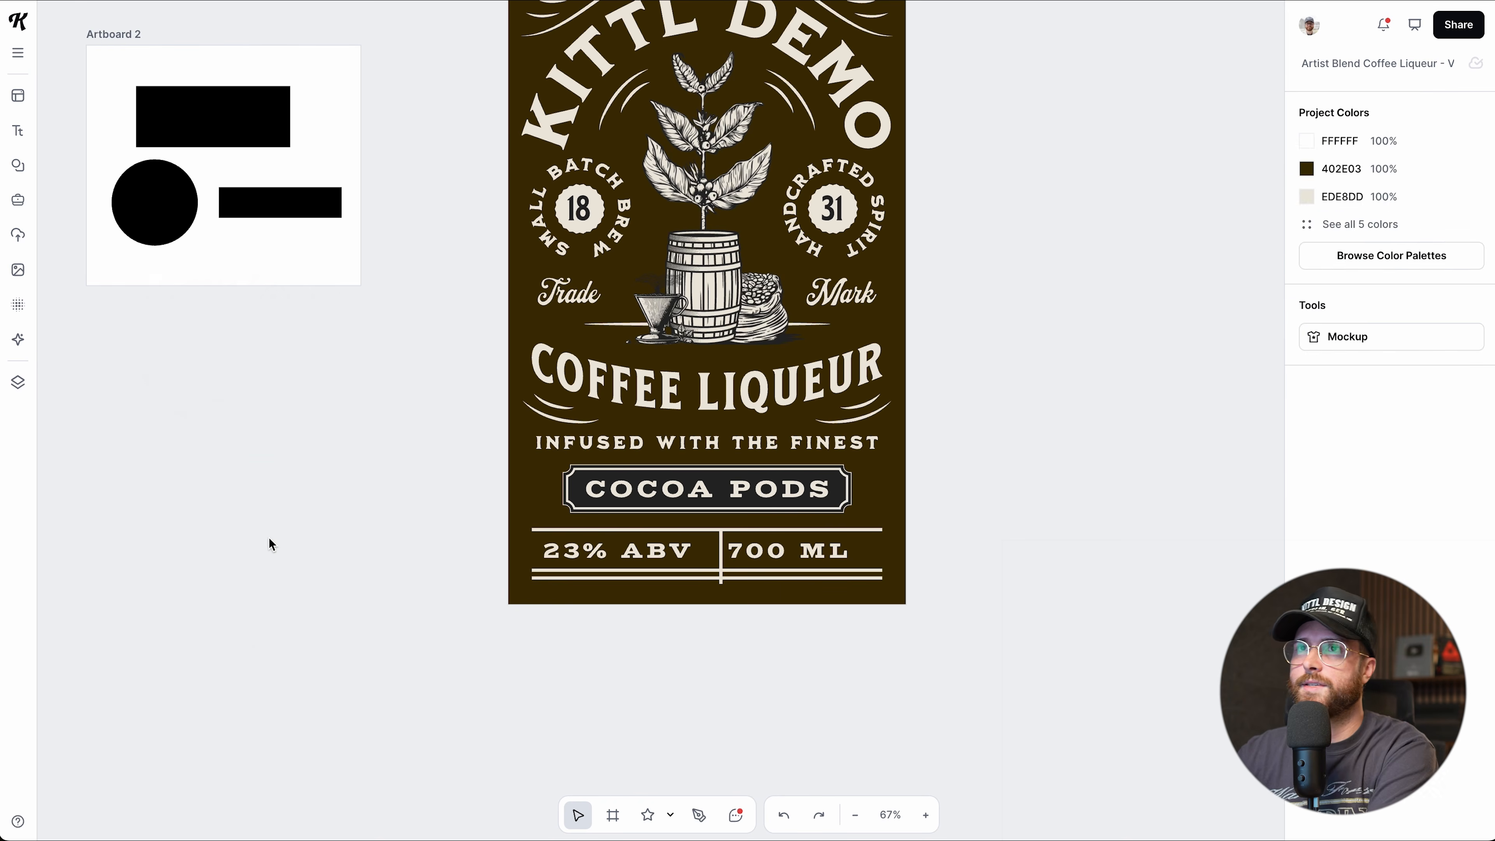
pyautogui.scroll(2, 257, 502)
pyautogui.moveTo(119, 203); pyautogui.dragTo(277, 307)
pyautogui.press('Delete')
pyautogui.click(444, 484)
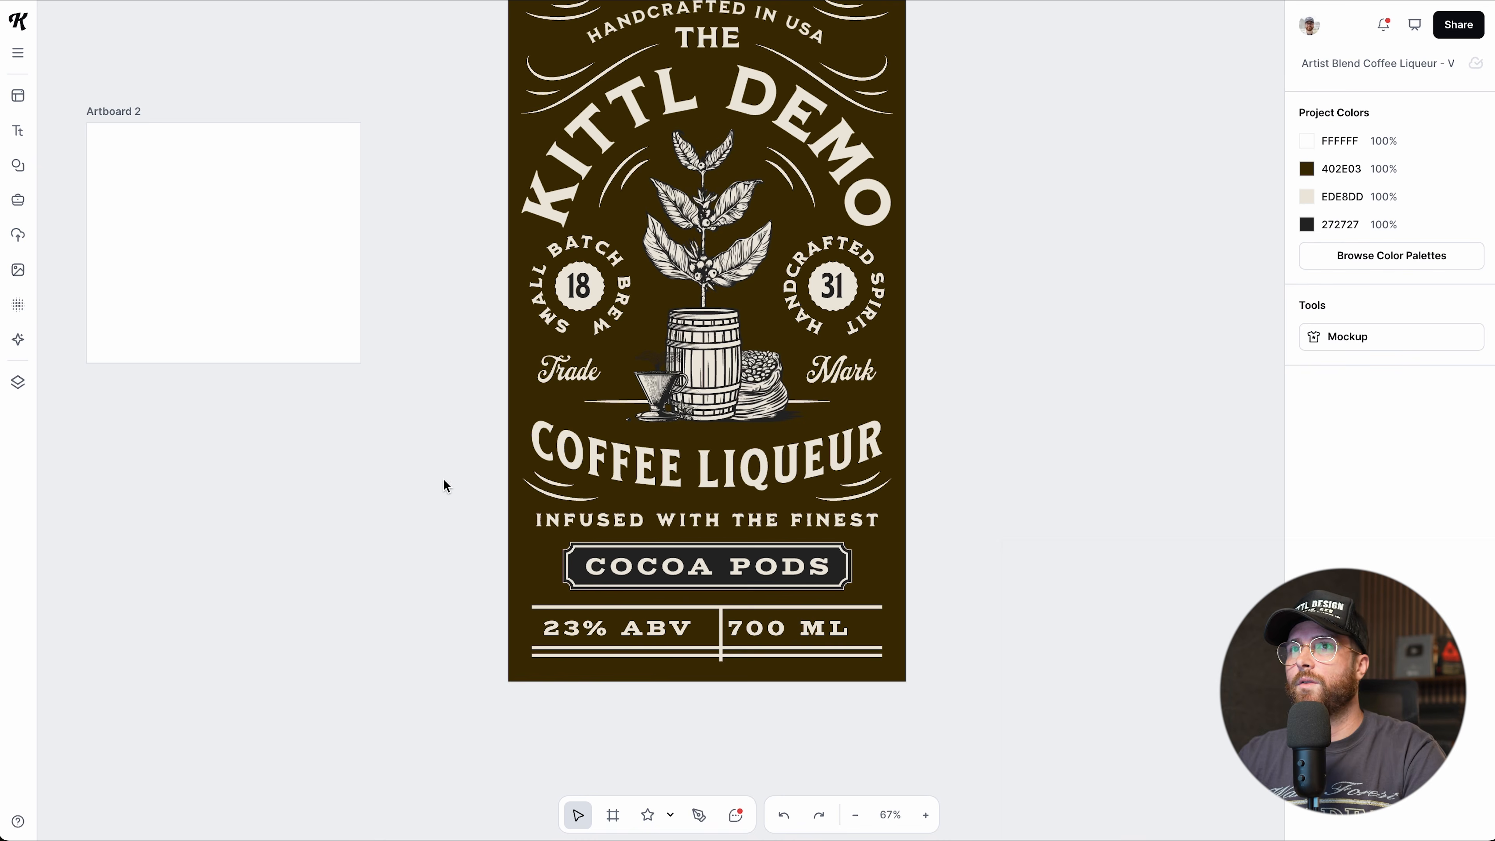
# Drag Artboard 2 up flush against the label's left side, then pick the Pen tool.
pyautogui.scroll(2, 444, 484)
pyautogui.moveTo(138, 176); pyautogui.dragTo(273, 31)
pyautogui.scroll(1, 342, 470)
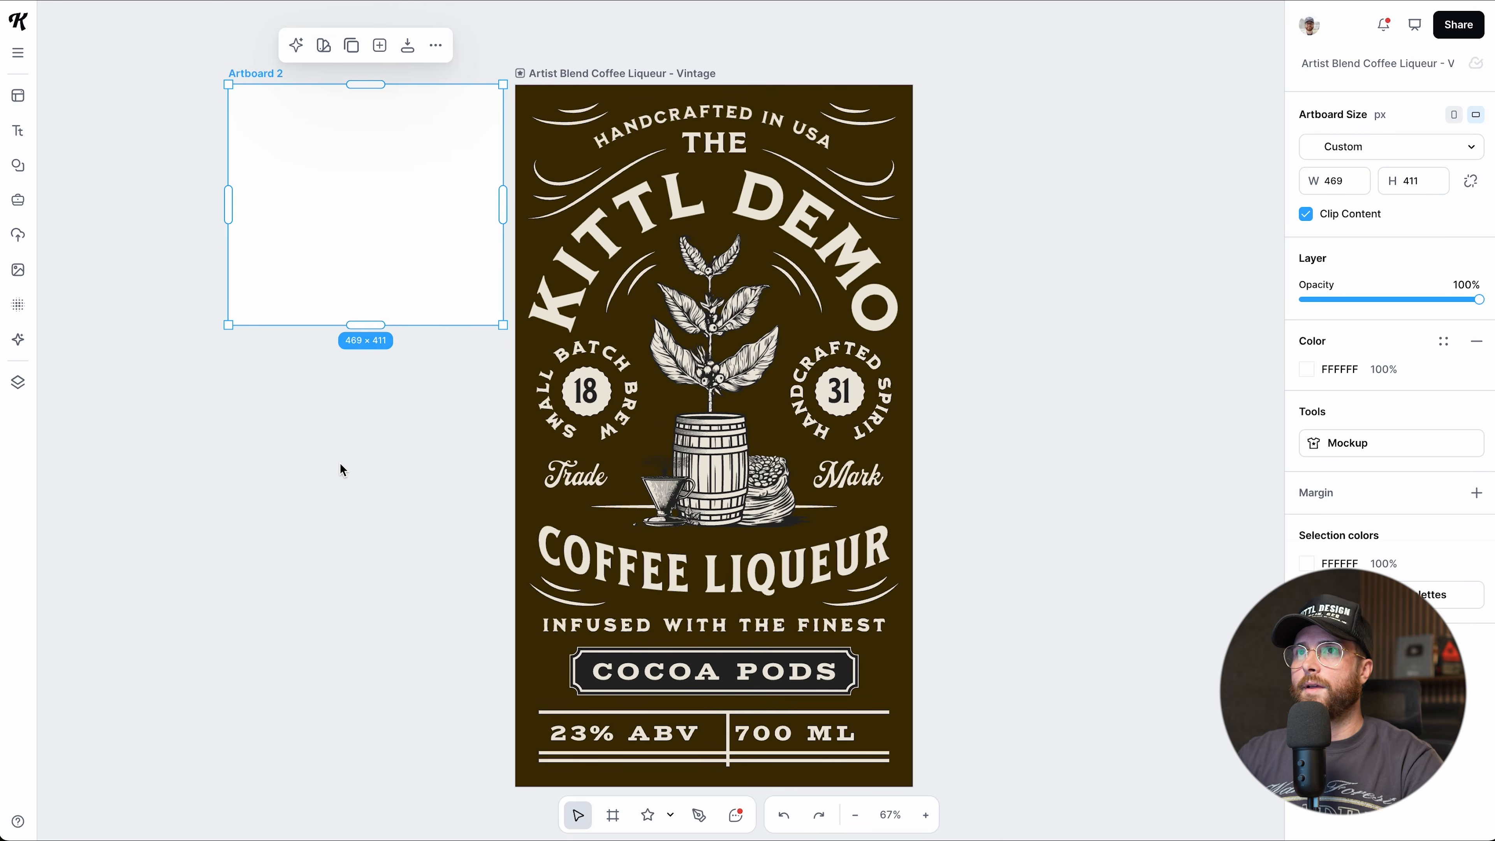
pyautogui.scroll(-1, 339, 473)
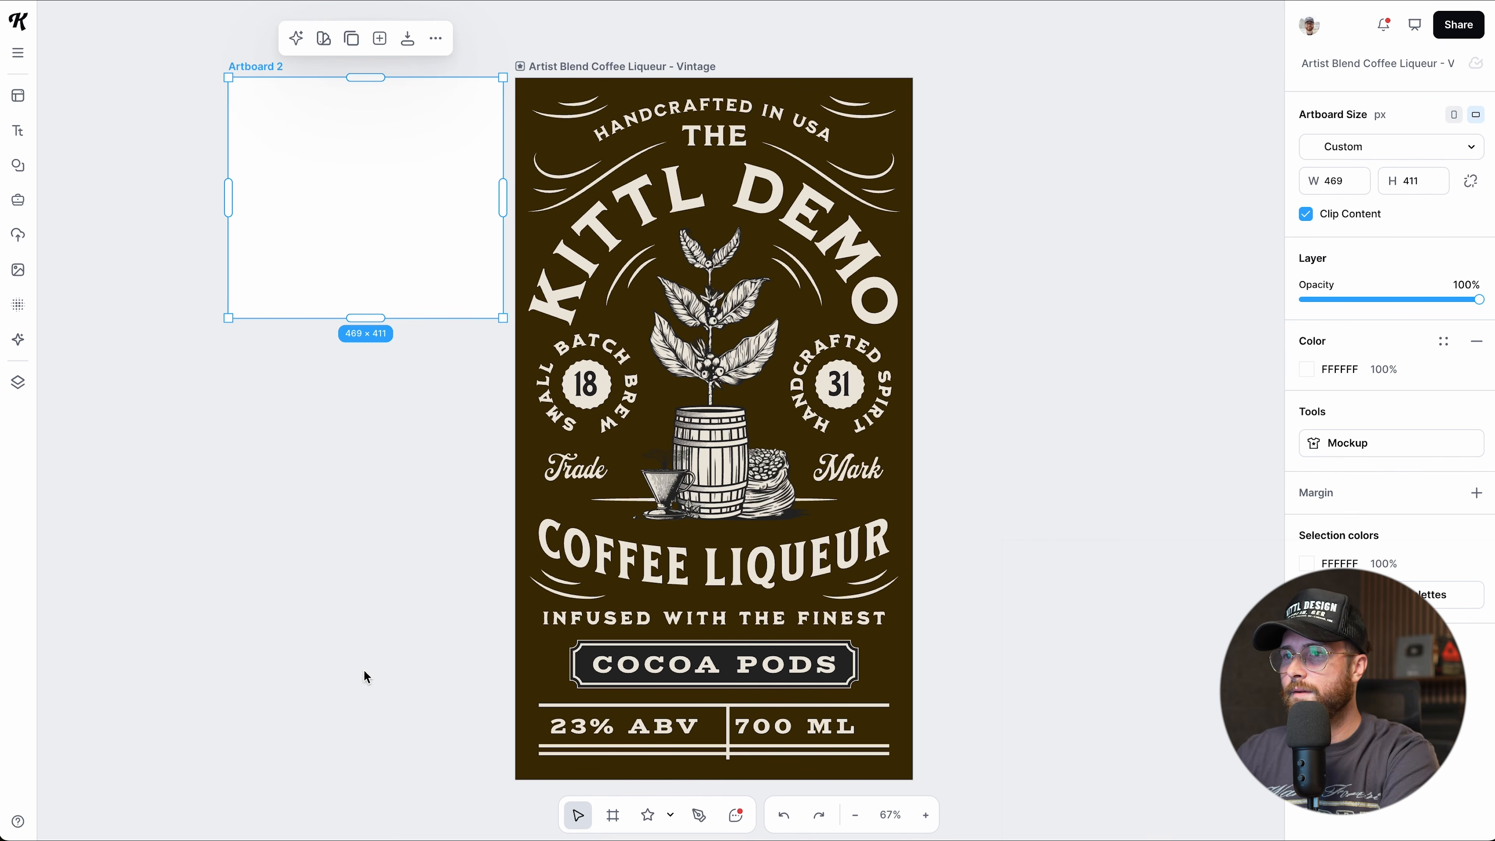
pyautogui.press('p')
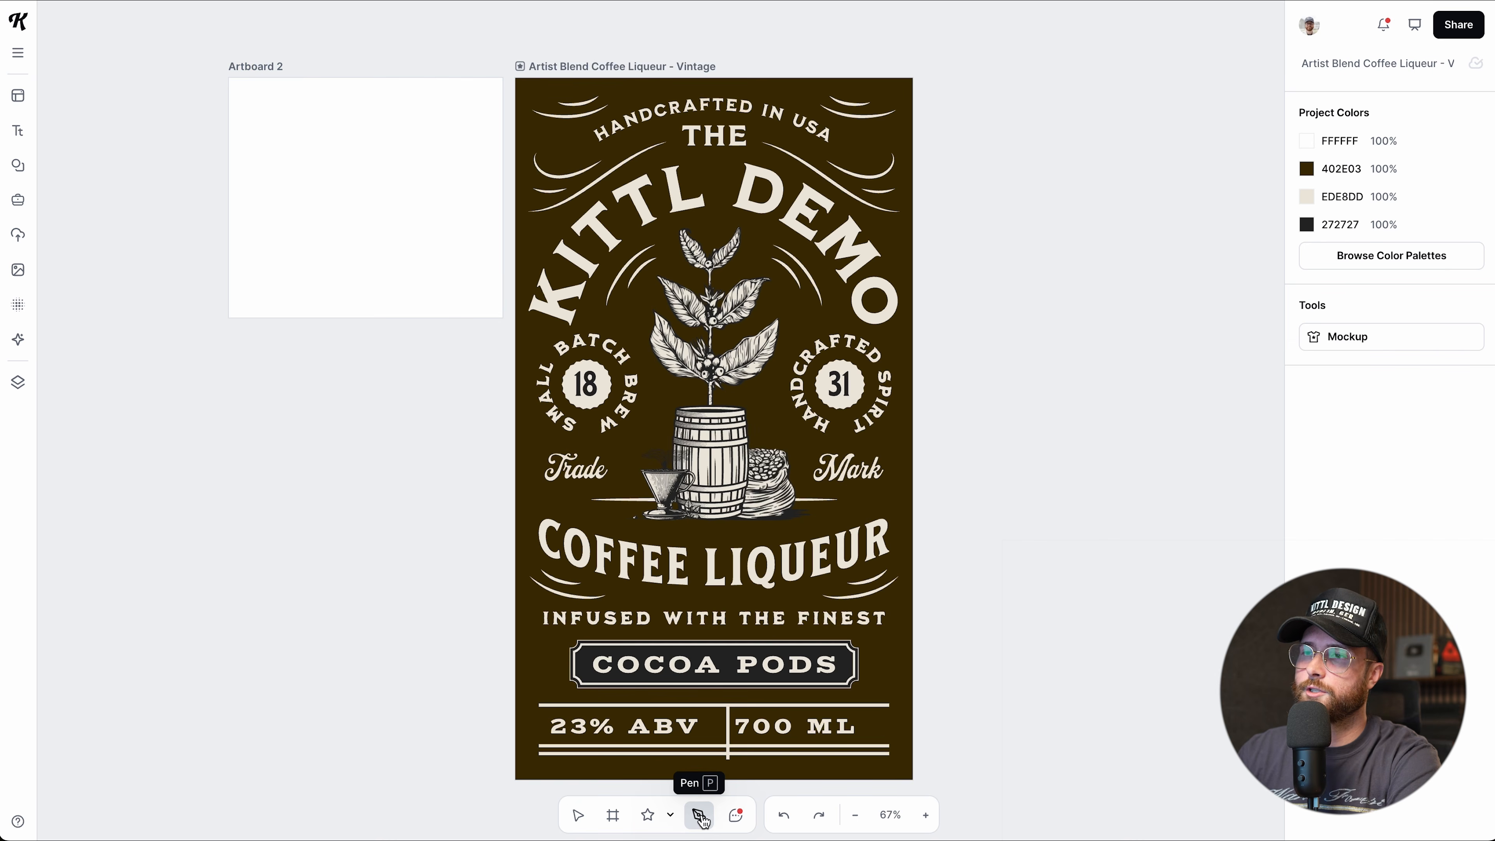
pyautogui.scroll(2, 352, 318)
pyautogui.scroll(1, 352, 319)
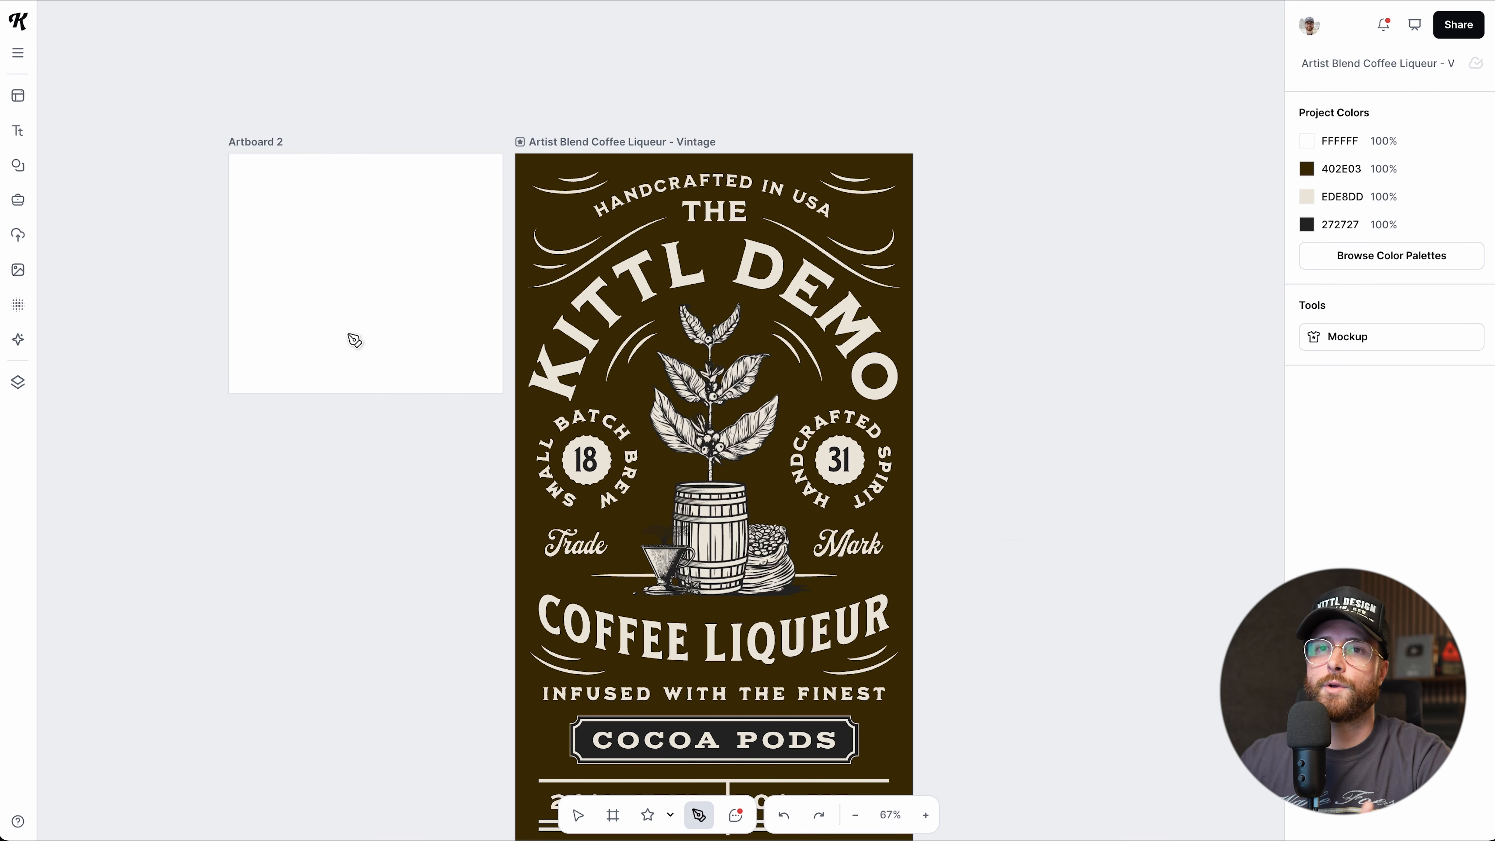
# Draw a closed crown-shaped outline with the Pen tool on Artboard 2.
pyautogui.click(308, 299)
pyautogui.click(290, 248)
pyautogui.click(328, 260)
pyautogui.click(348, 223)
pyautogui.click(373, 261)
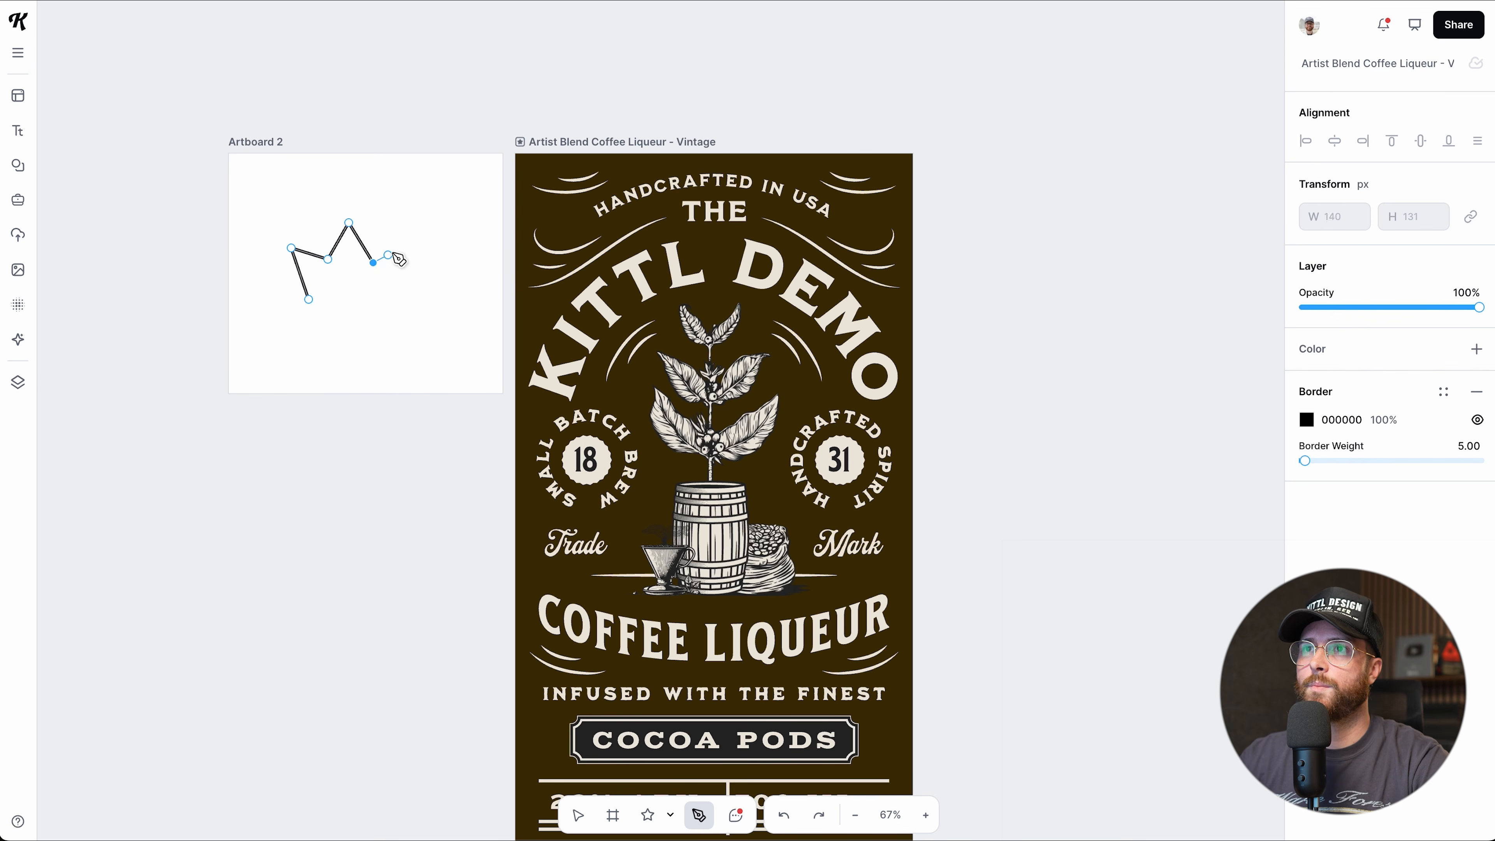
pyautogui.click(422, 238)
pyautogui.click(422, 299)
pyautogui.click(347, 300)
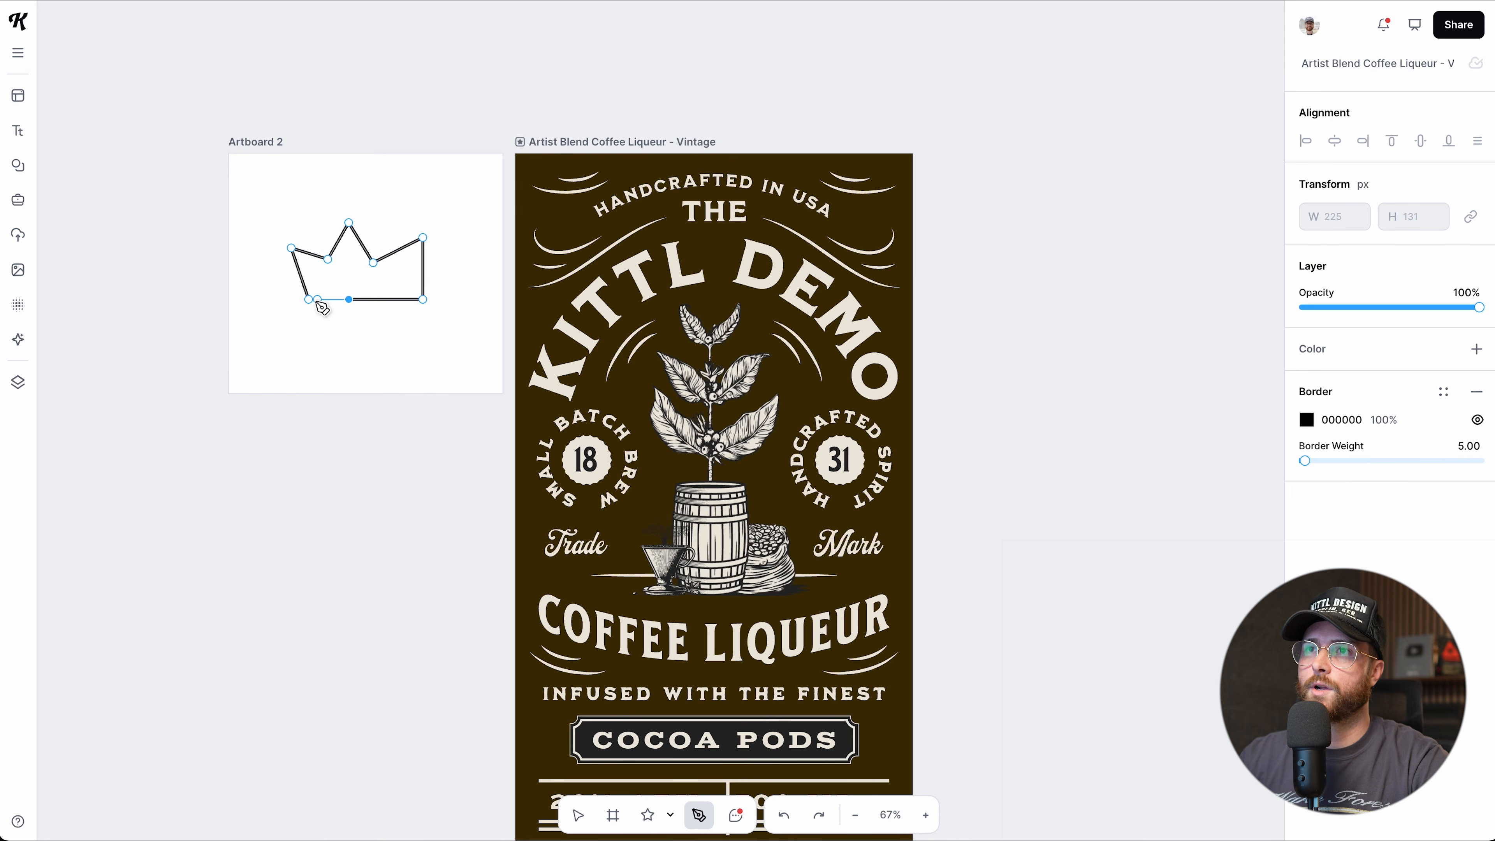
pyautogui.scroll(5, 324, 307)
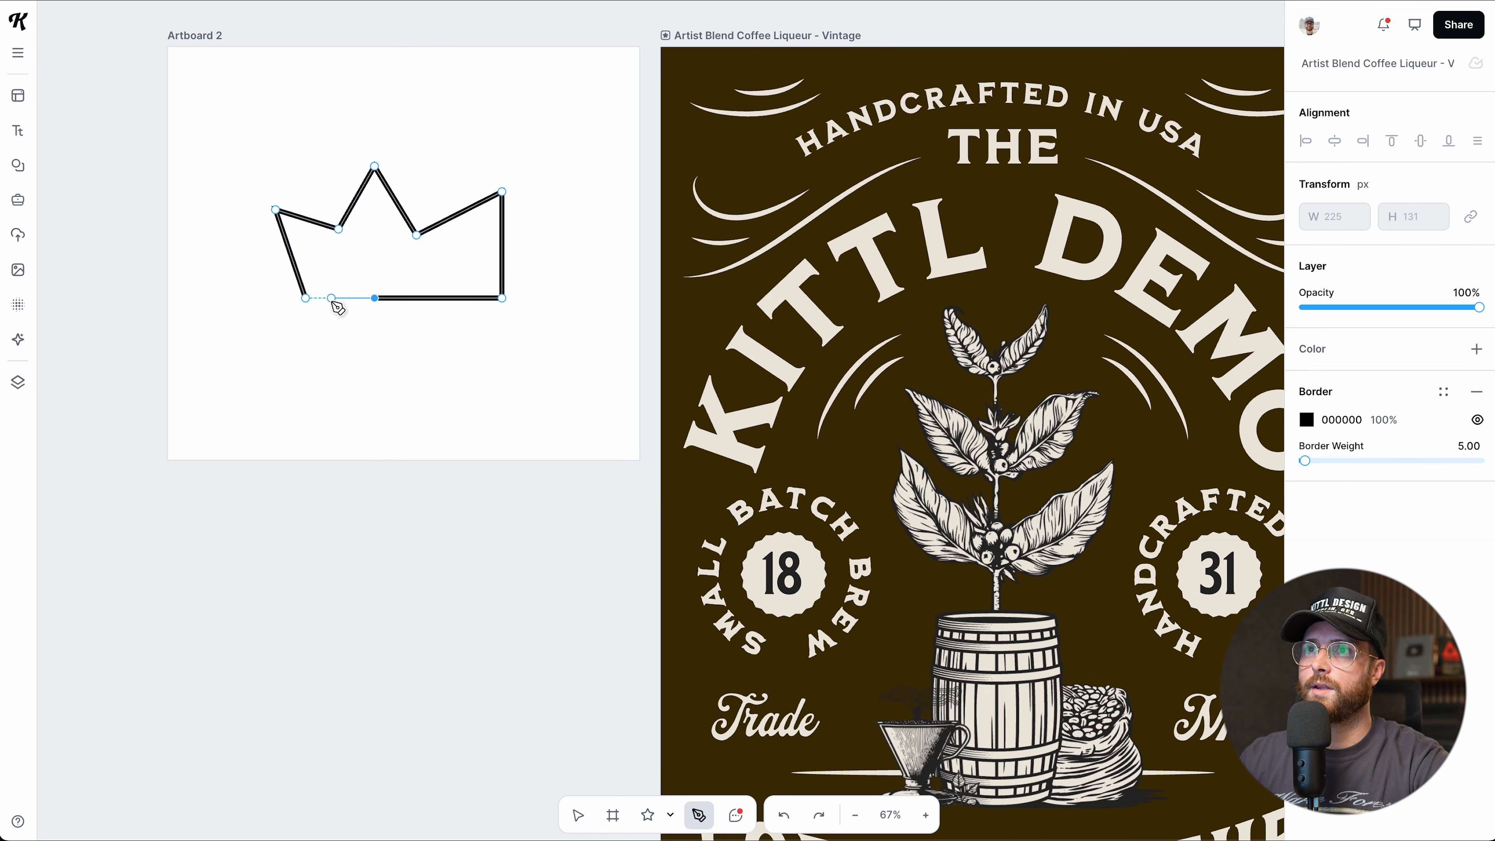
pyautogui.click(306, 299)
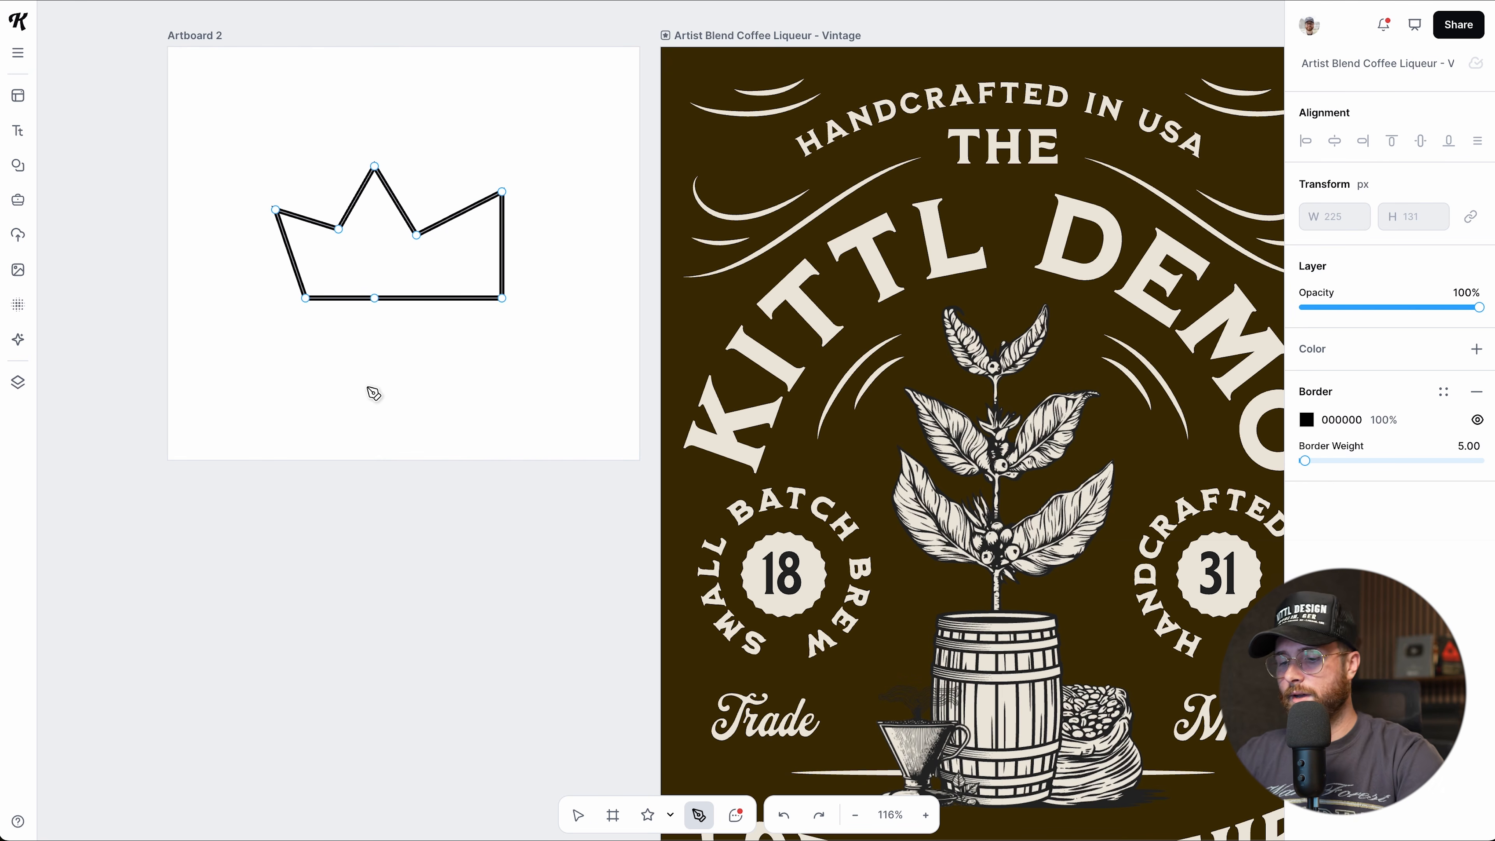
pyautogui.press('Escape')
# Reshape the crown's peak and valley points and shift the crown left.
pyautogui.moveTo(374, 167); pyautogui.dragTo(382, 169)
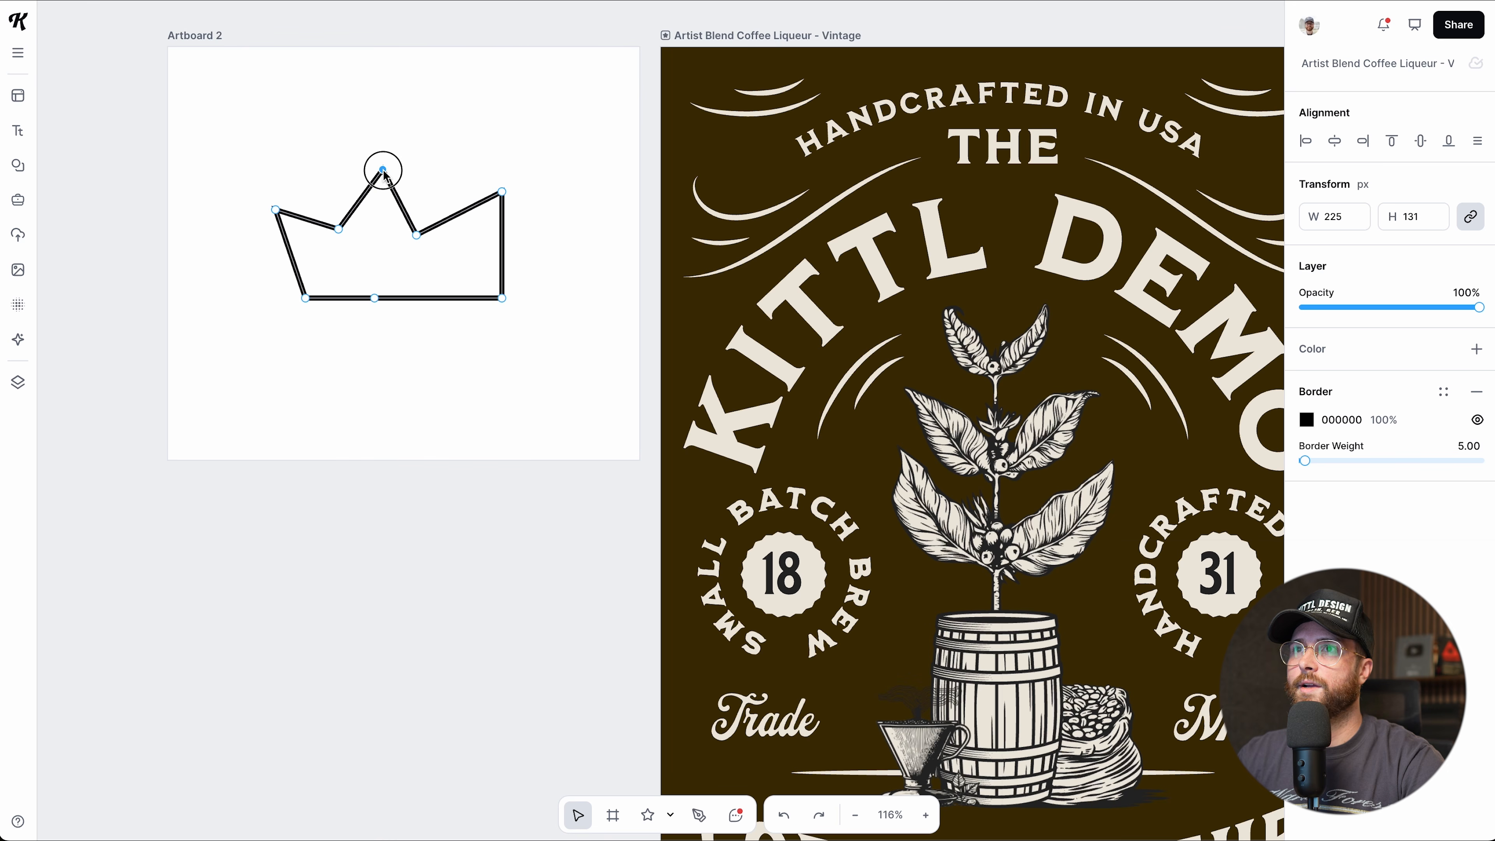
pyautogui.moveTo(416, 235); pyautogui.dragTo(447, 237)
pyautogui.moveTo(276, 209); pyautogui.dragTo(293, 182)
pyautogui.moveTo(383, 169); pyautogui.dragTo(397, 168)
pyautogui.moveTo(339, 230); pyautogui.dragTo(345, 234)
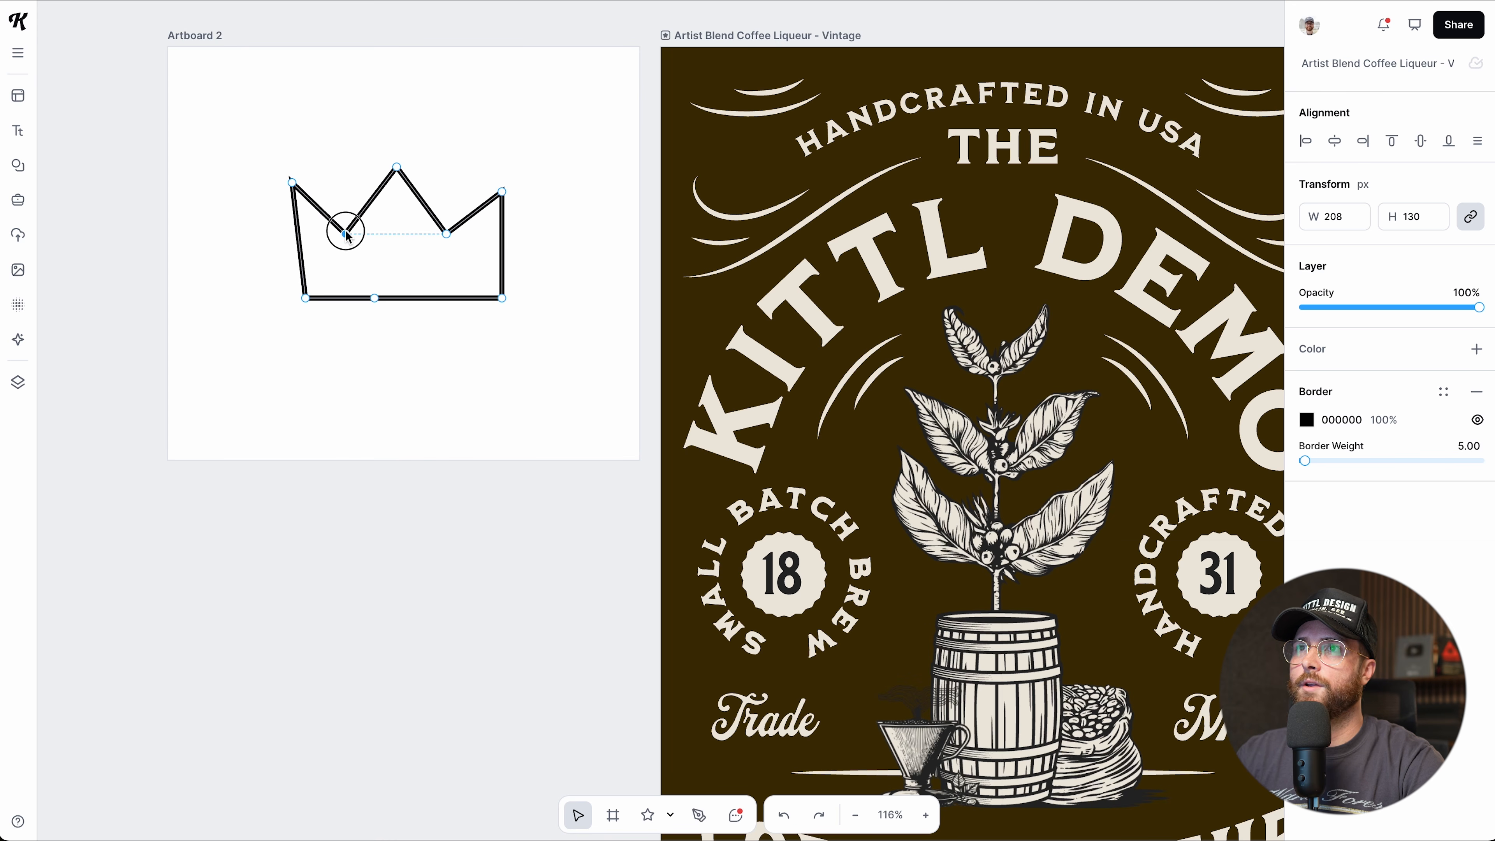
pyautogui.moveTo(292, 182); pyautogui.dragTo(291, 192)
pyautogui.moveTo(502, 191); pyautogui.dragTo(501, 199)
pyautogui.press('Escape')
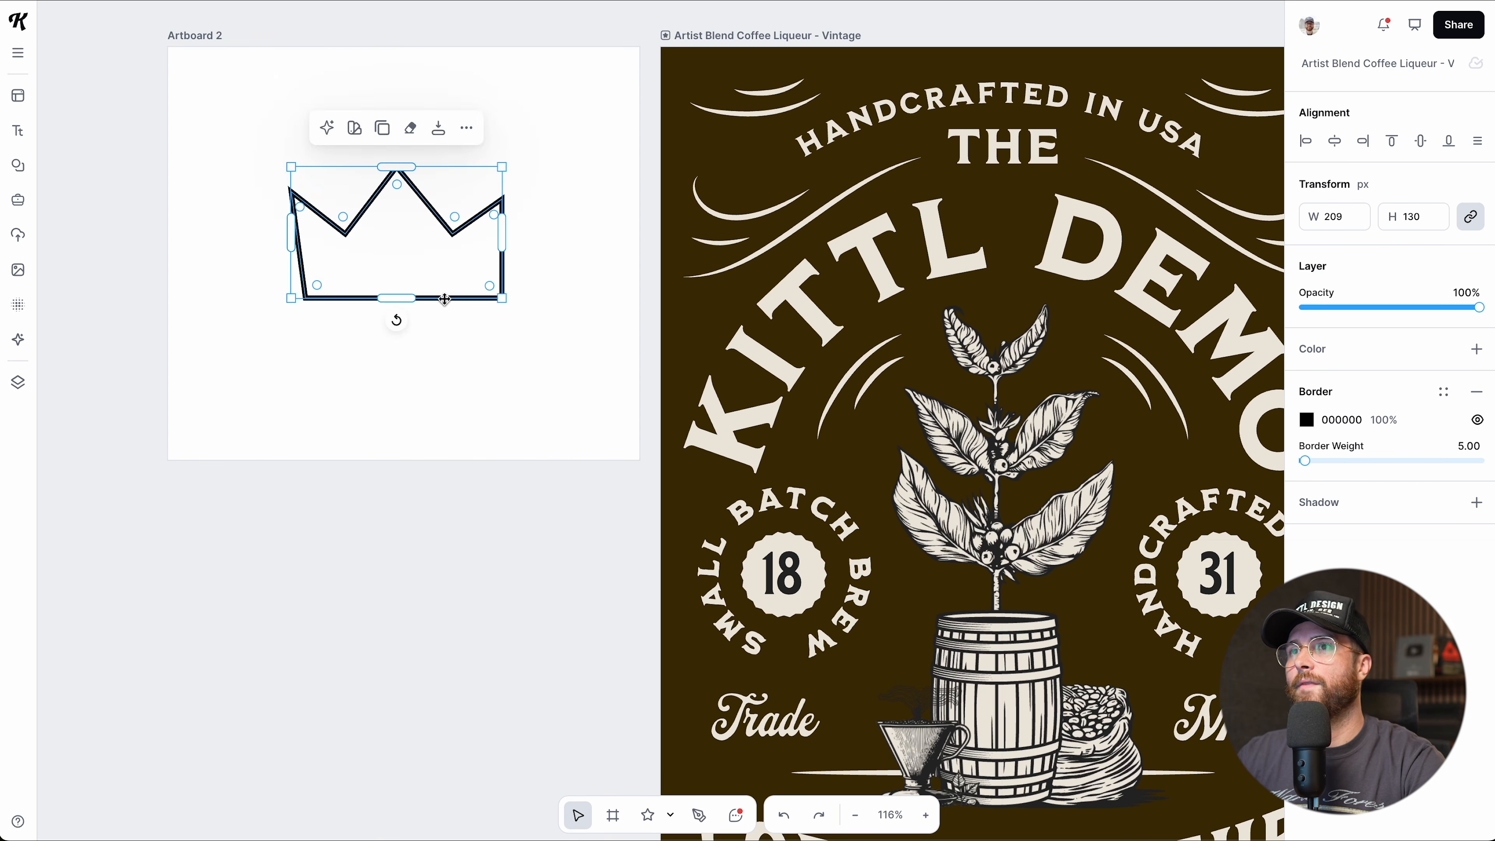
pyautogui.moveTo(444, 299); pyautogui.dragTo(407, 306)
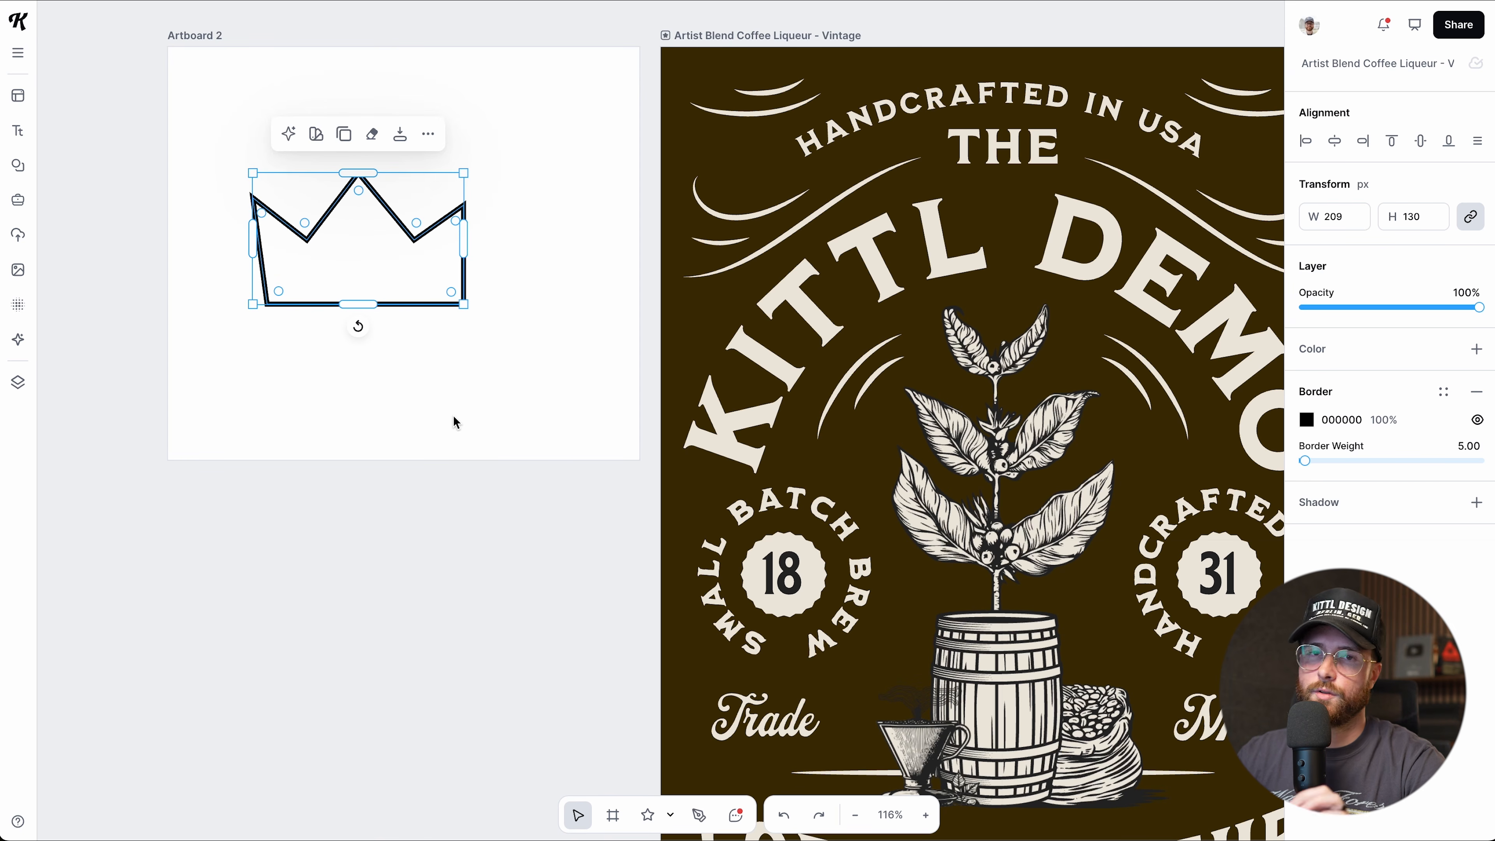
# Delete the crown outline and switch to comment mode.
pyautogui.scroll(1, 456, 416)
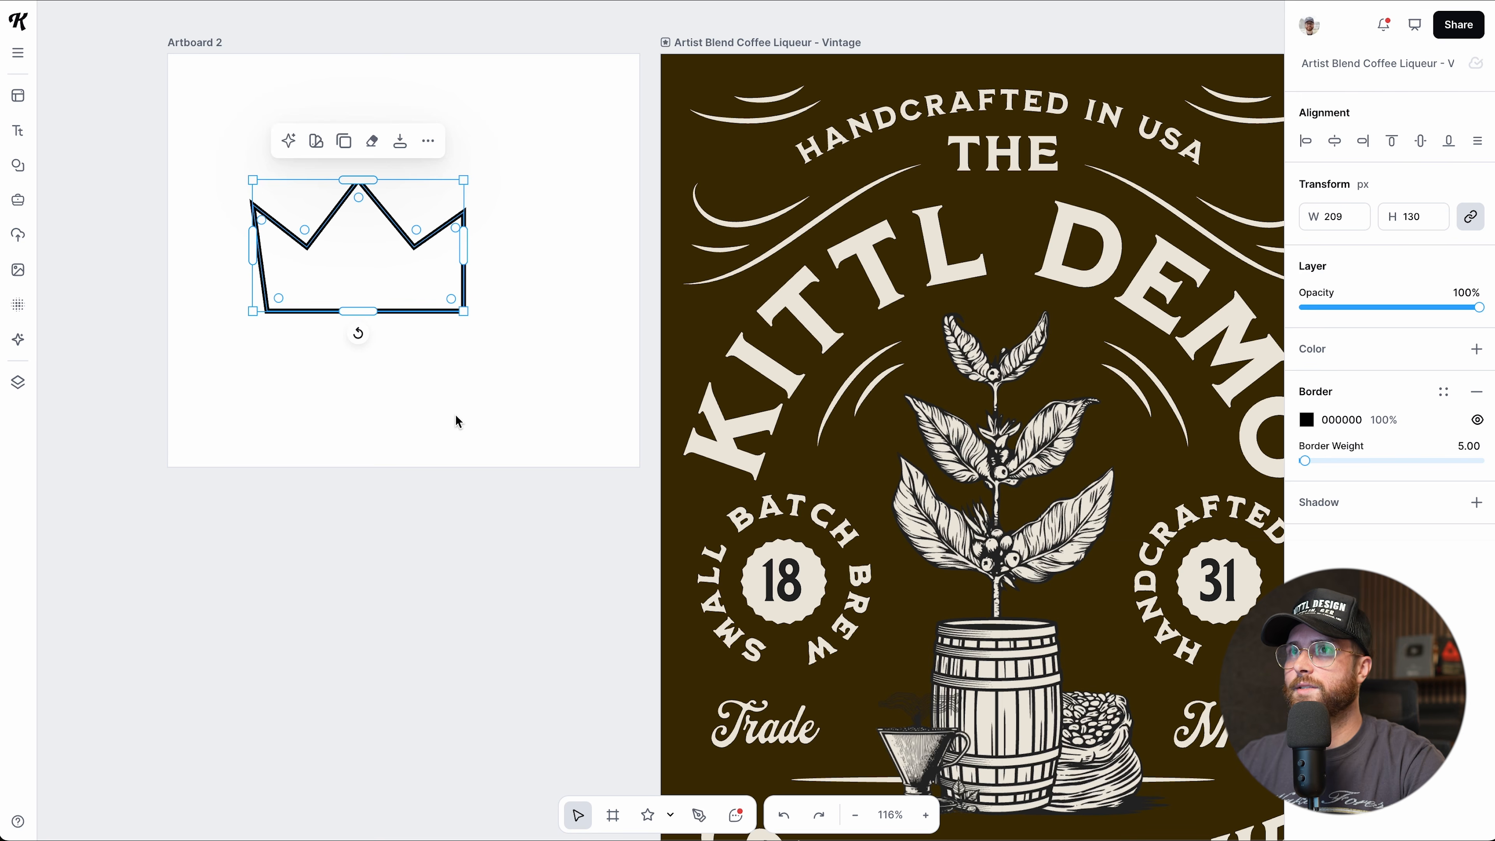
pyautogui.press('Delete')
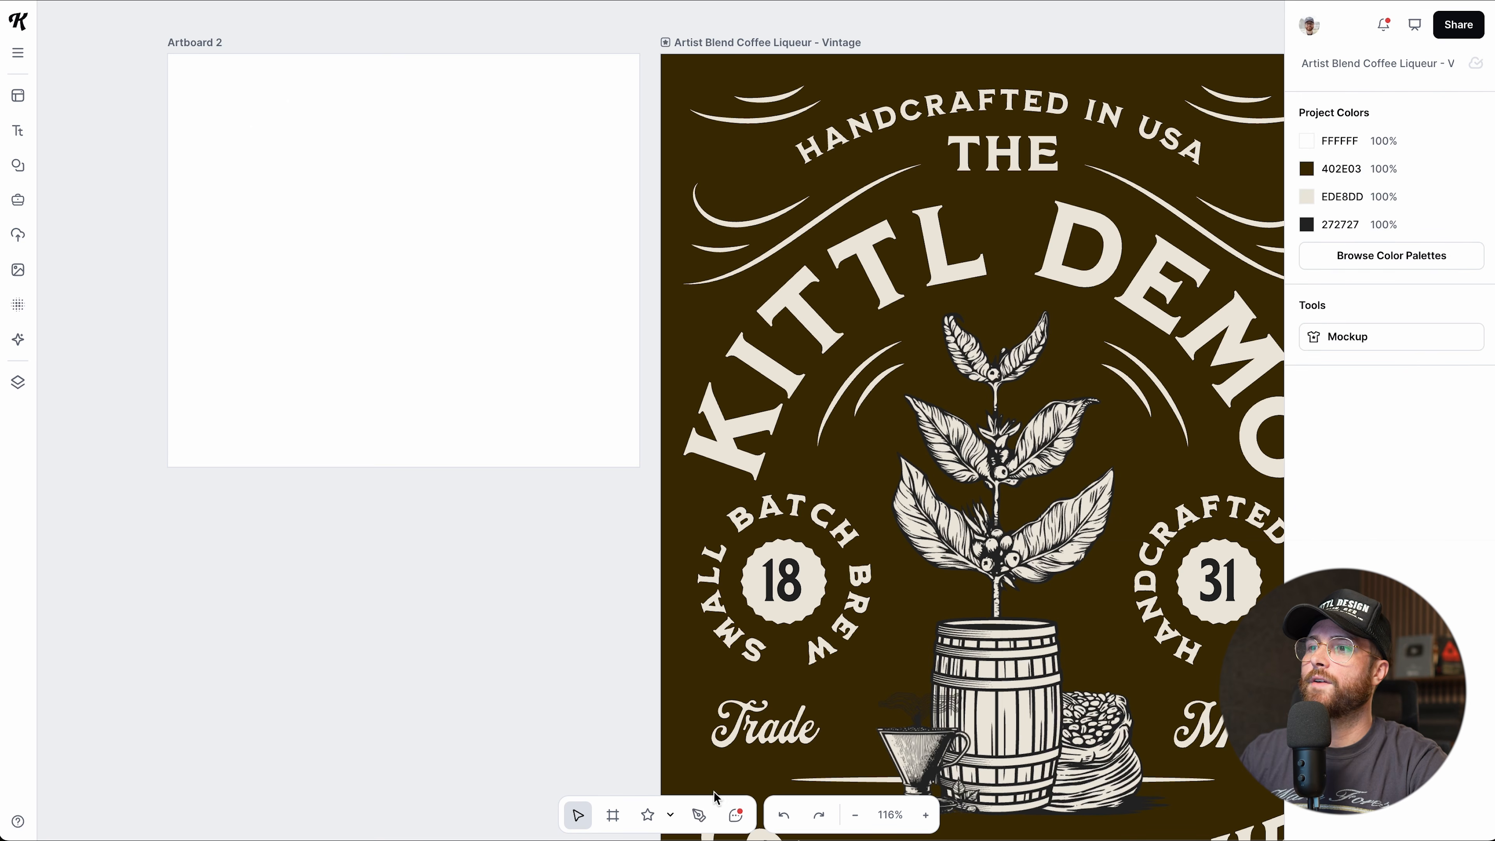
pyautogui.click(736, 815)
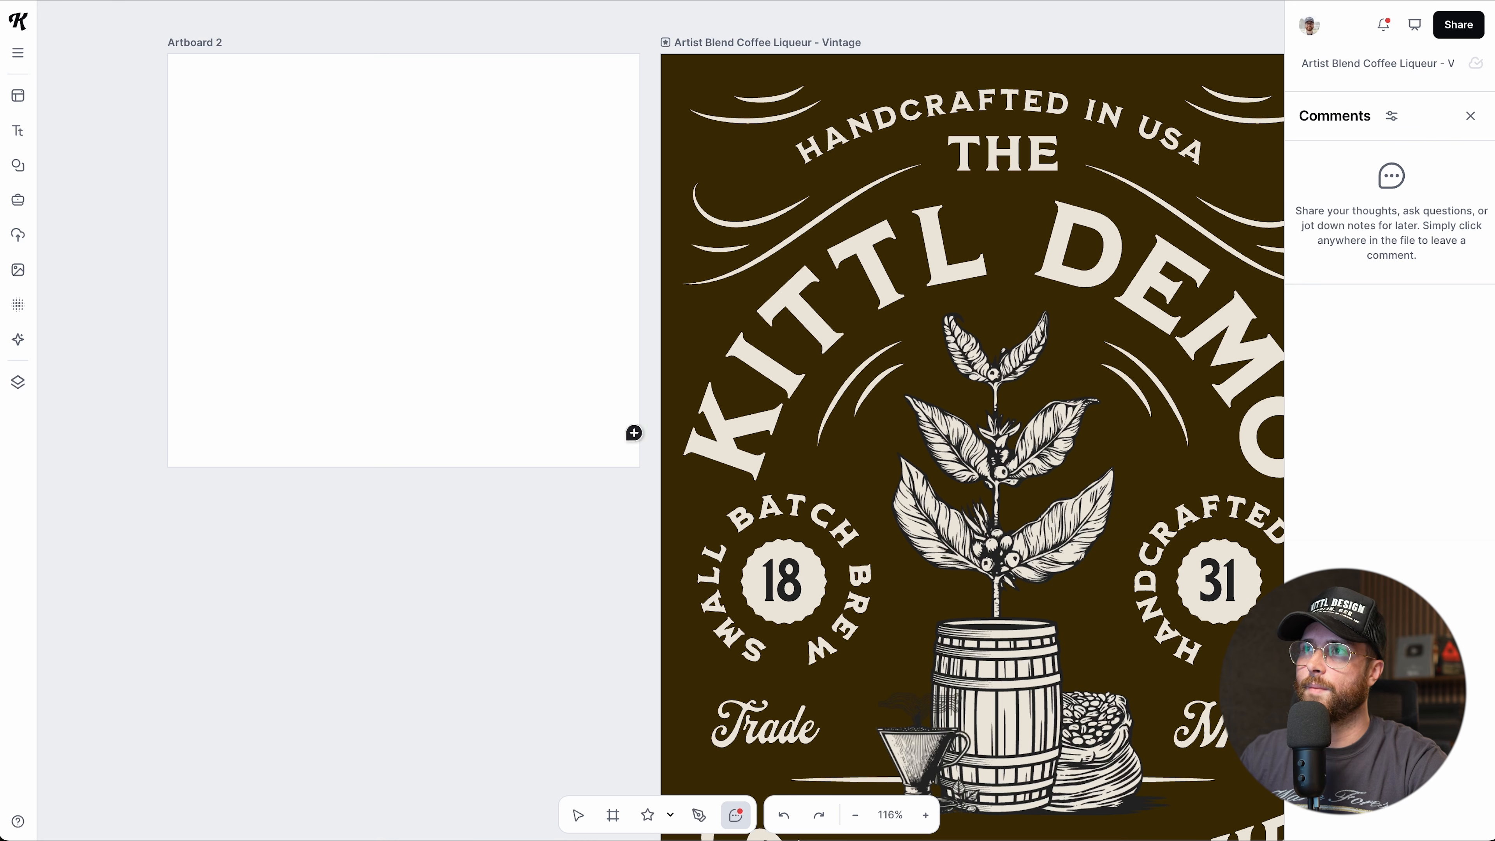
# Pin the comment 'Let's try a different font.' above THE on the label.
pyautogui.hscroll(6, 700, 425)
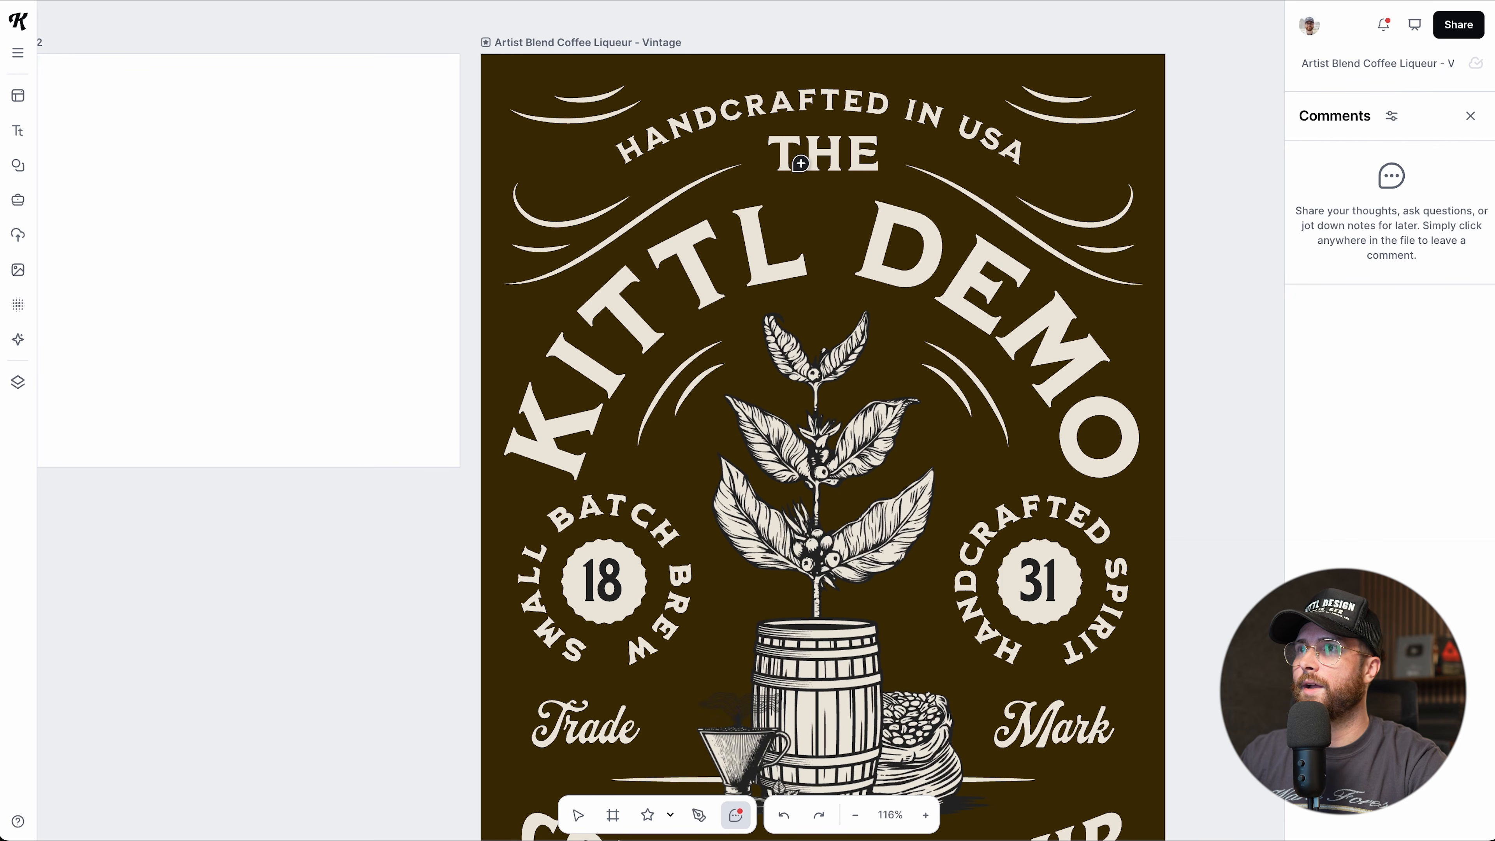
pyautogui.click(792, 133)
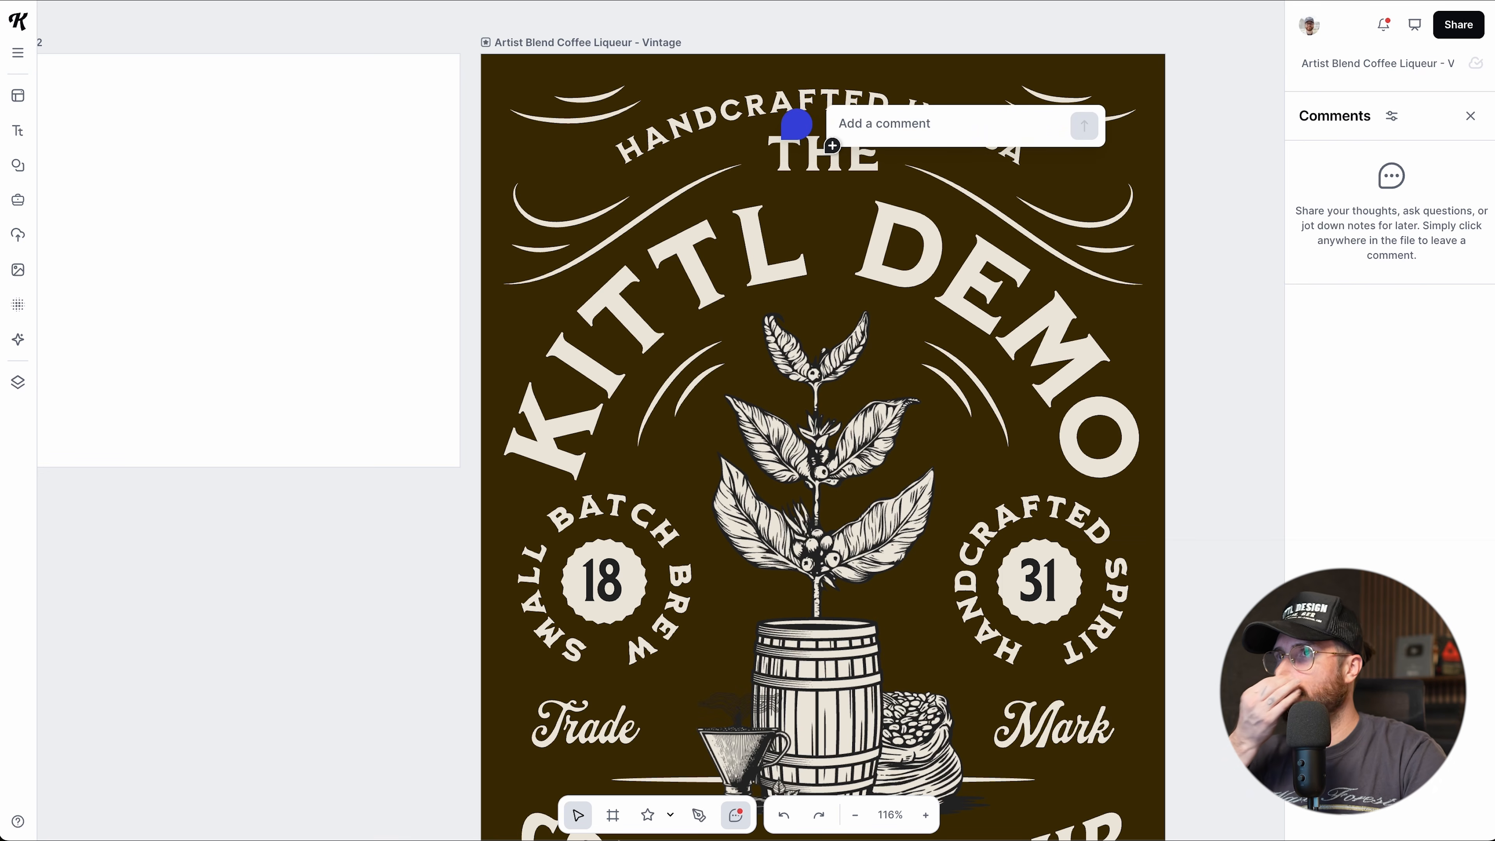
pyautogui.write("Let's try a diff")
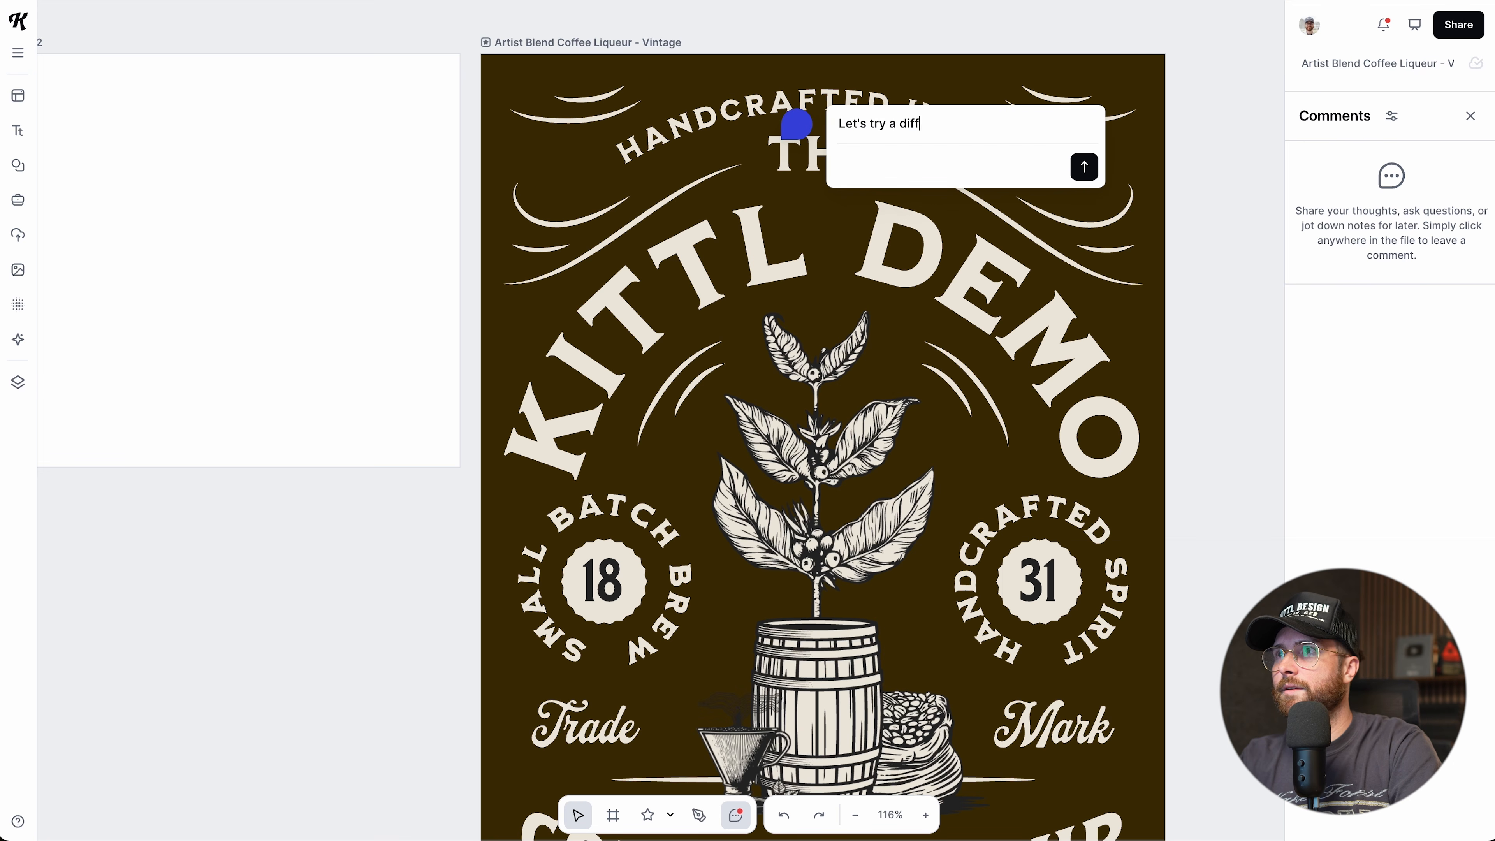
pyautogui.write('erent font.')
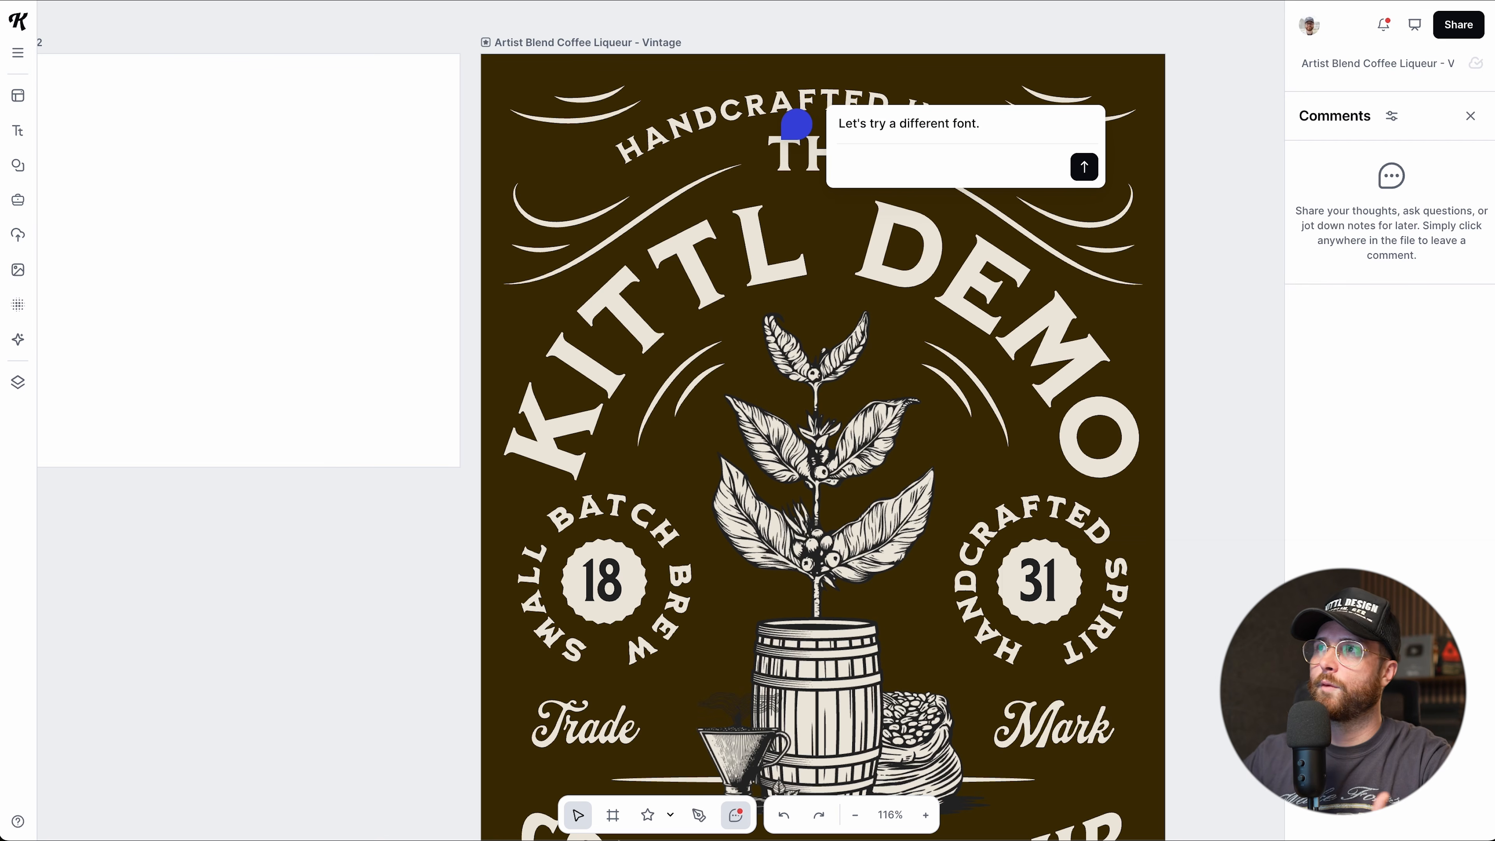
pyautogui.click(1085, 167)
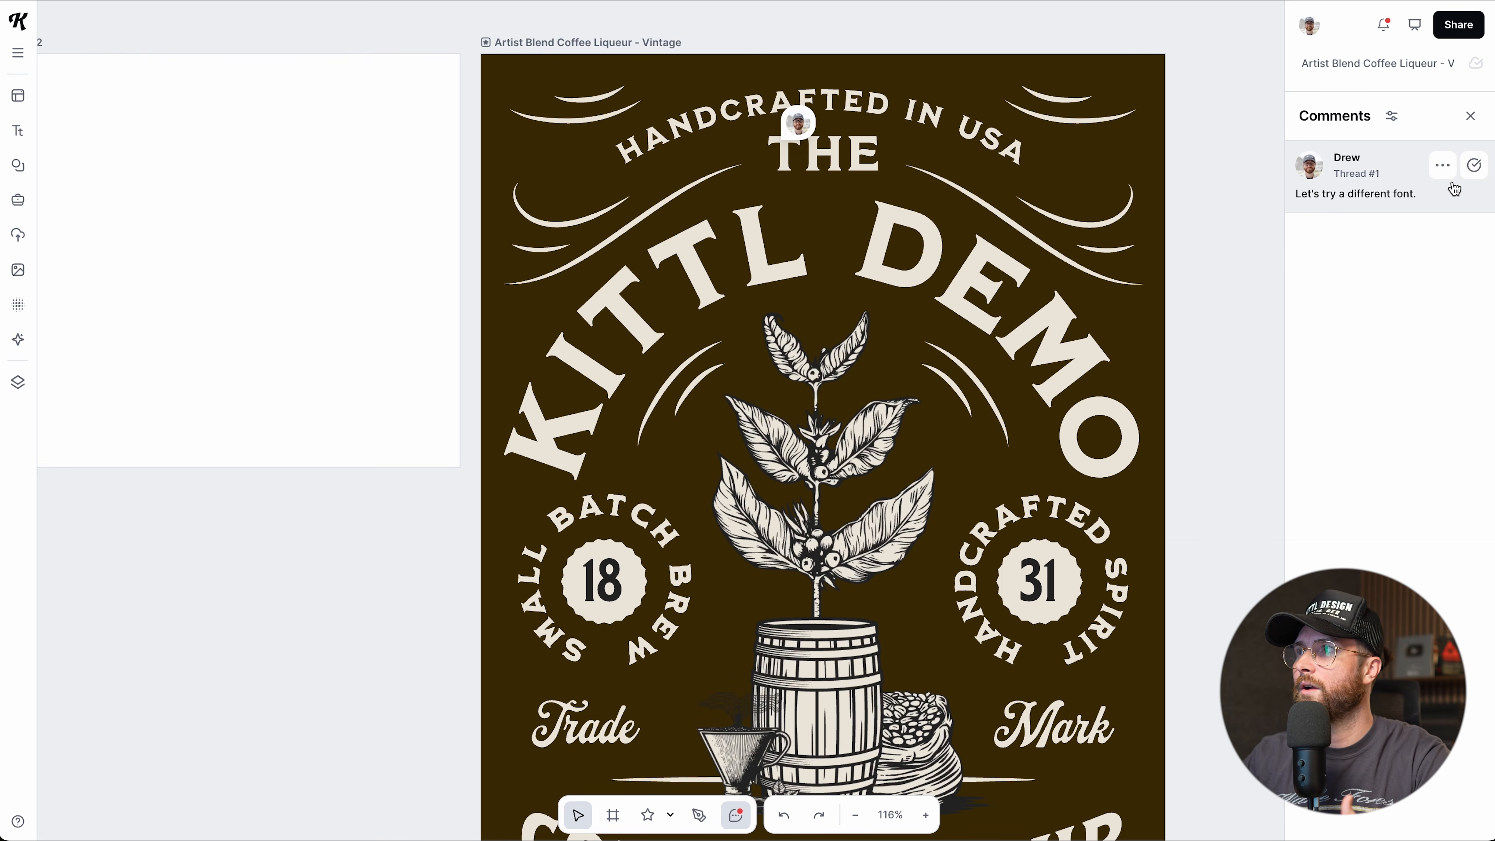
# Reopen the font comment thread, resolve it, and return to the Select tool.
pyautogui.click(1443, 173)
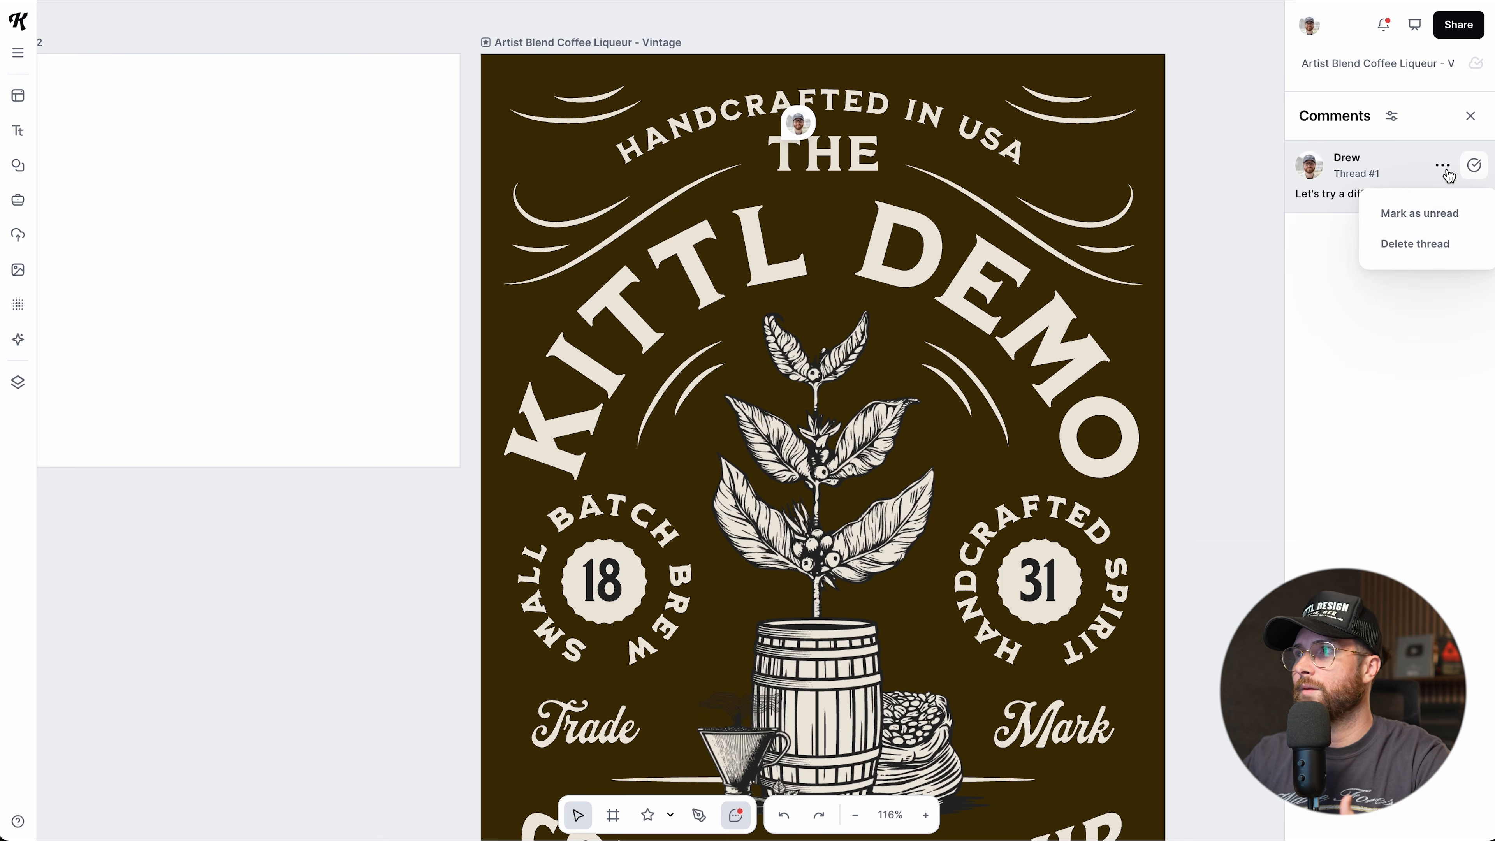
pyautogui.click(1442, 168)
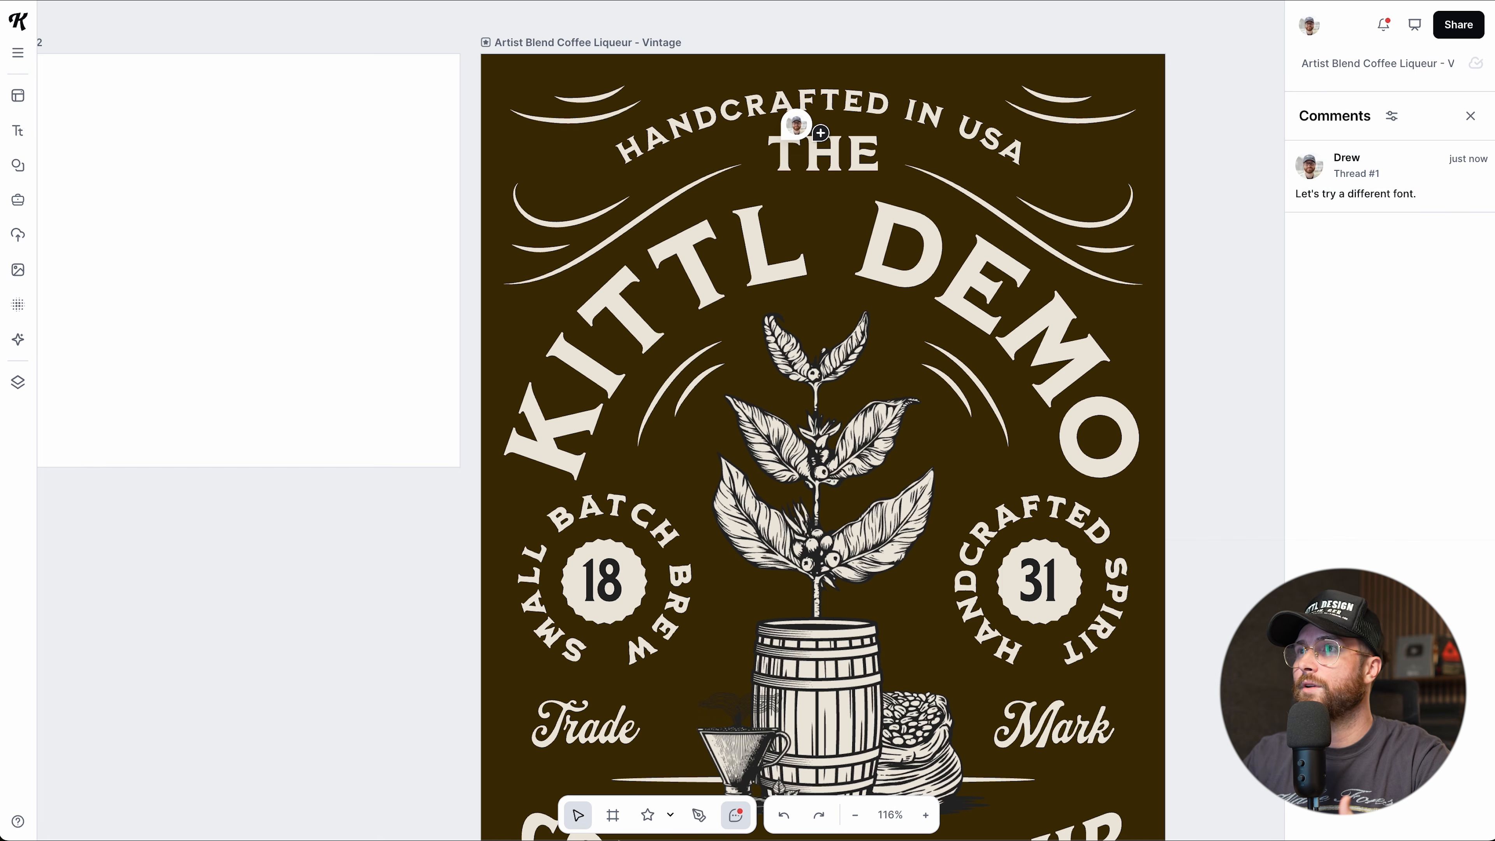
pyautogui.moveTo(782, 140)
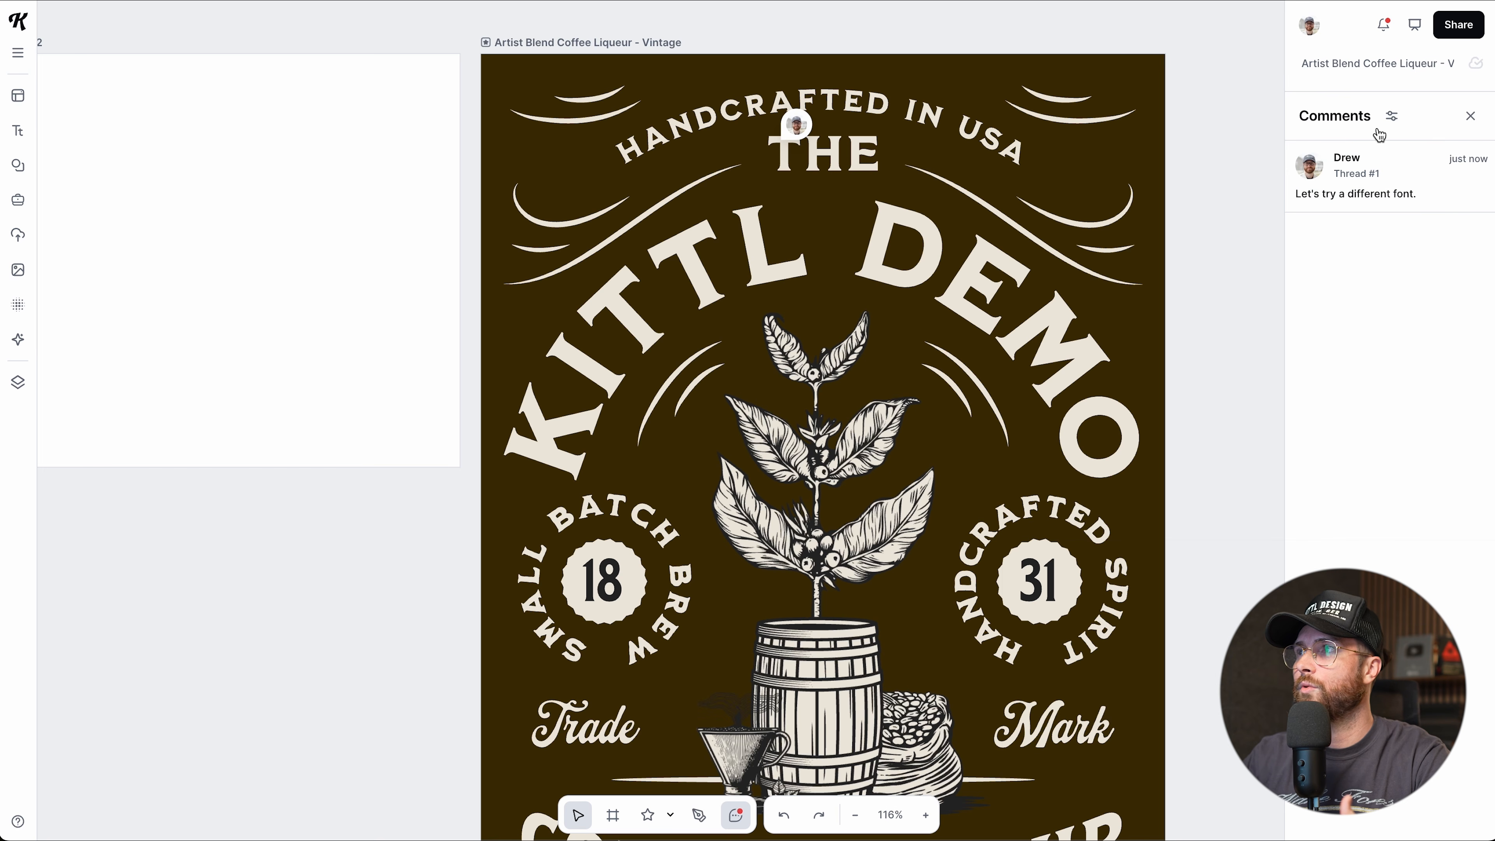
pyautogui.click(1470, 116)
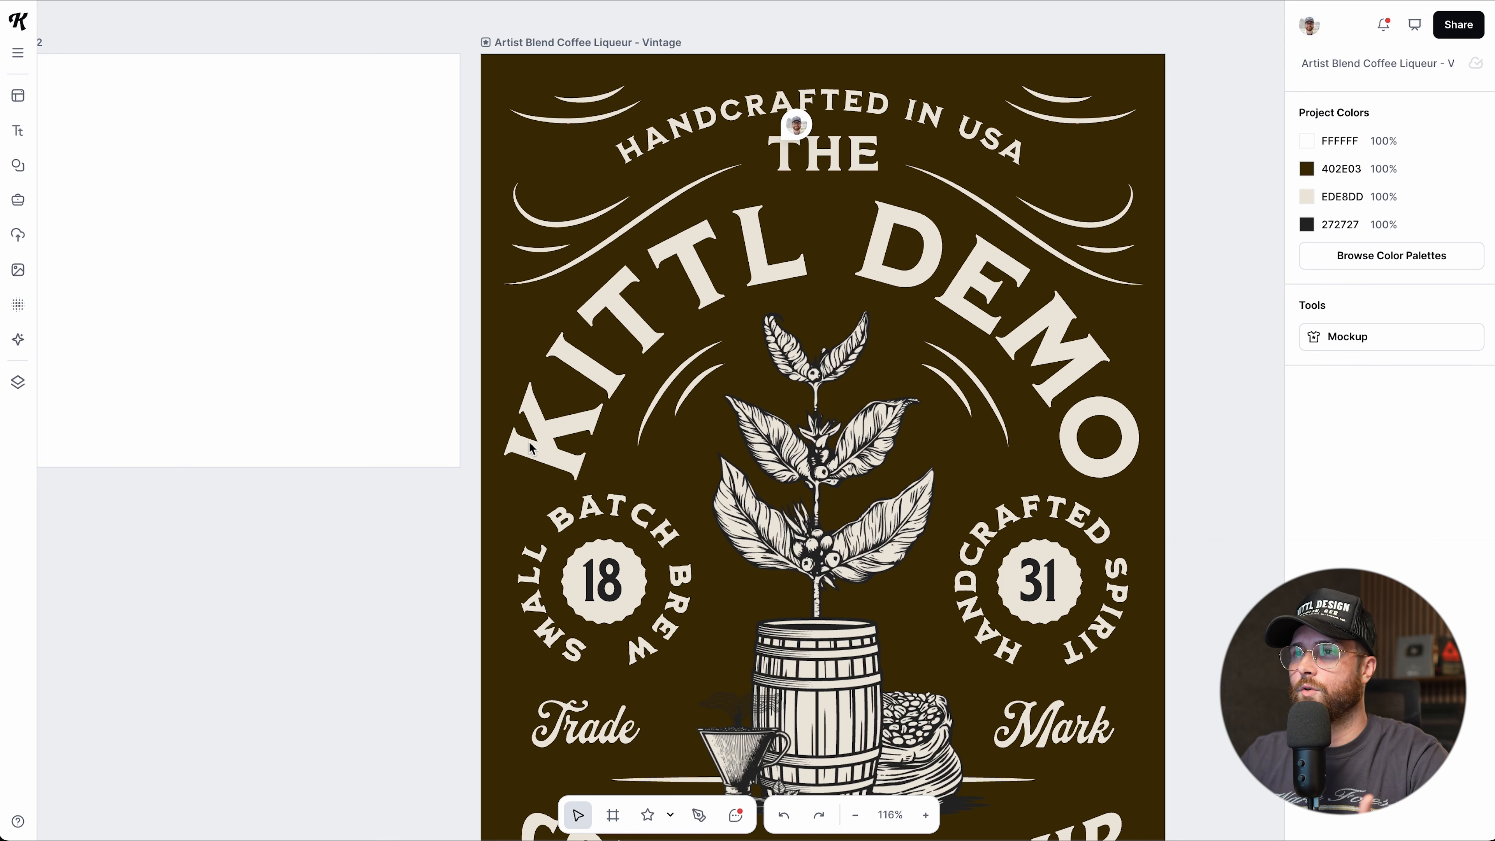
pyautogui.click(734, 818)
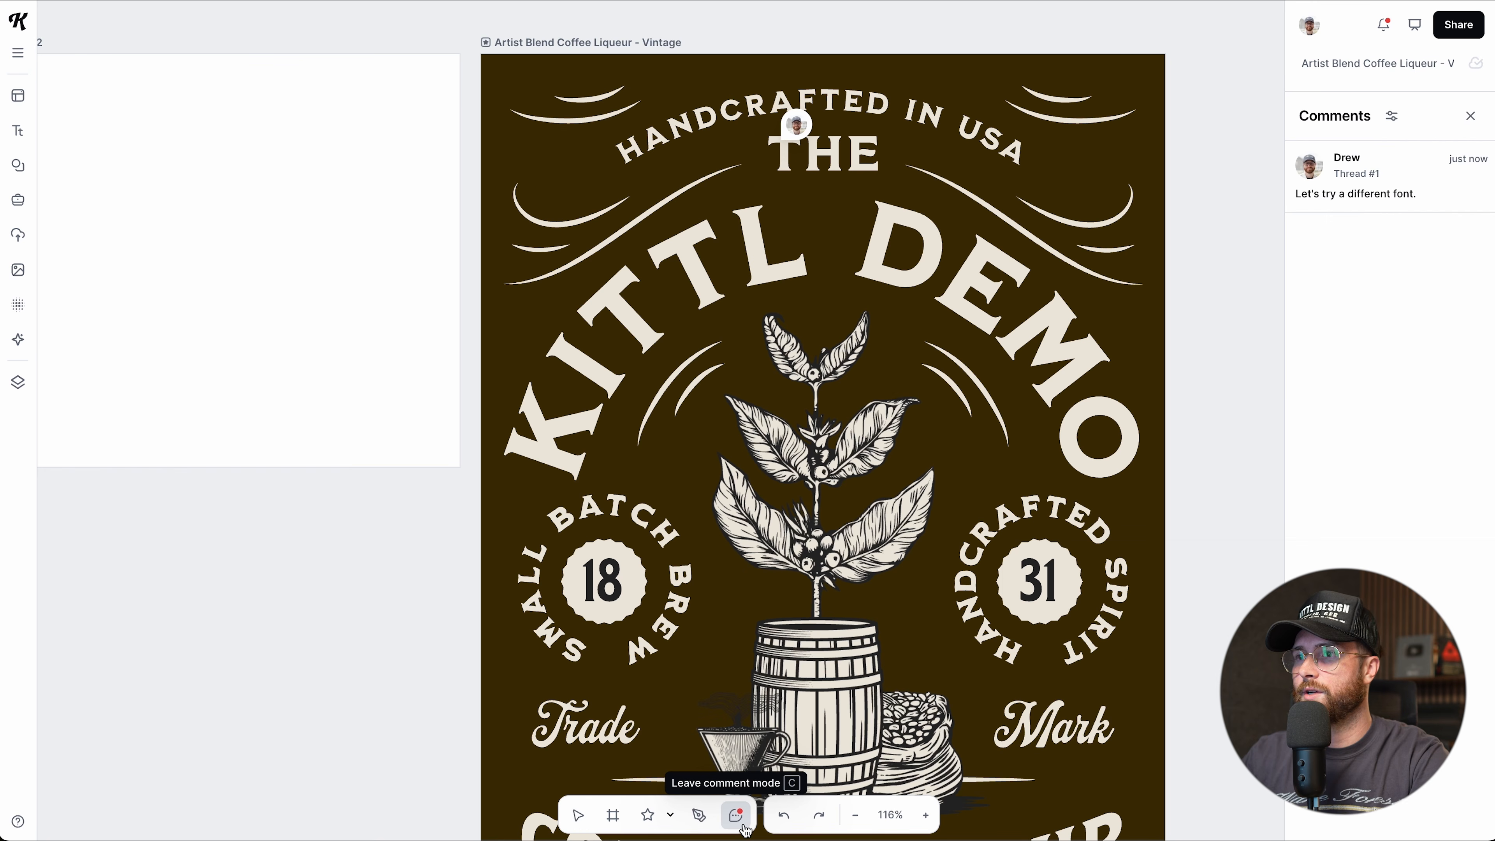
pyautogui.click(795, 128)
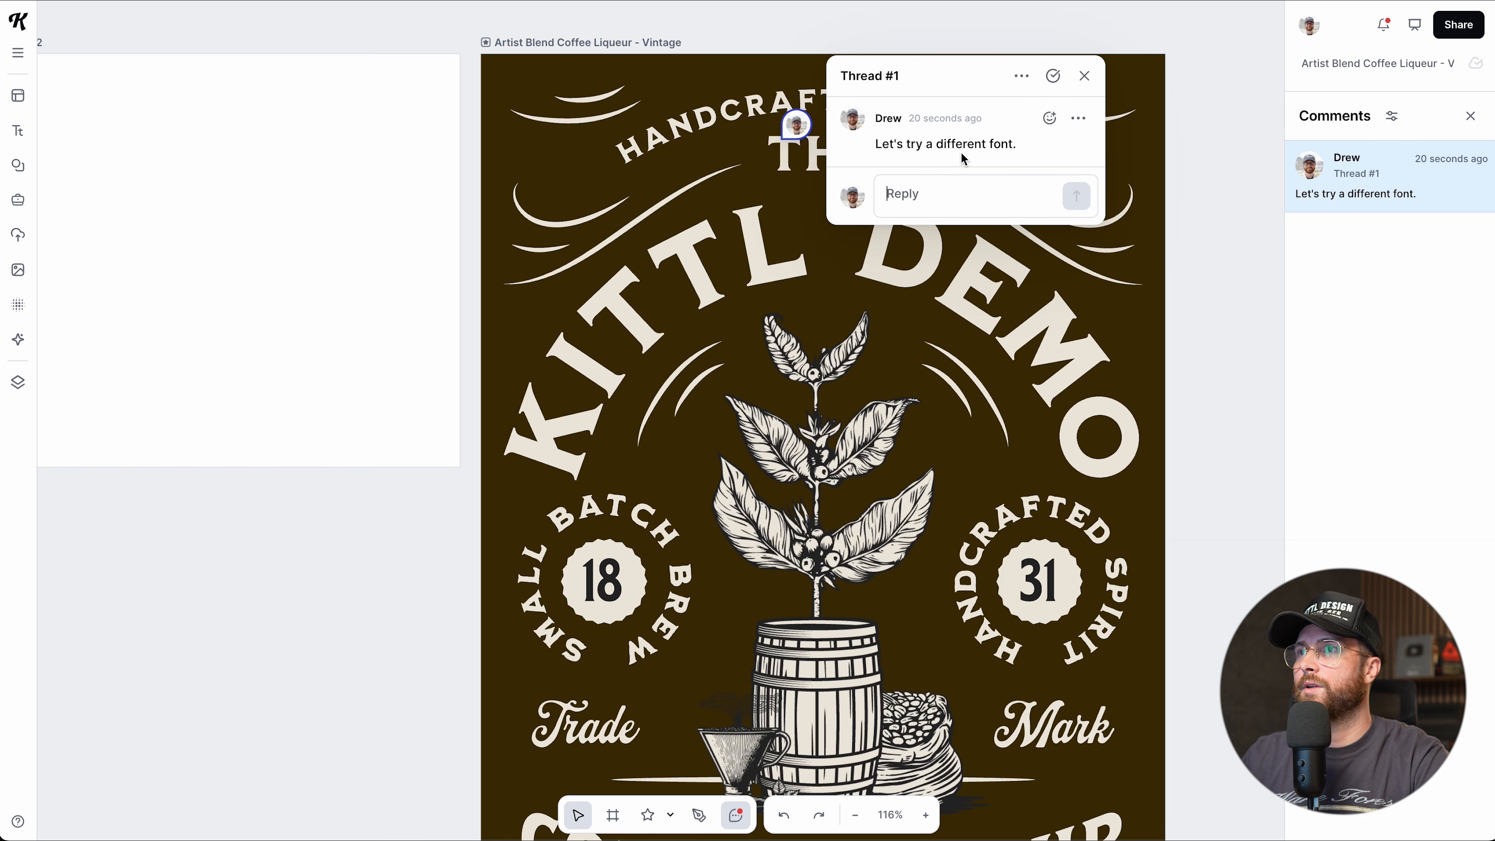
pyautogui.click(1052, 76)
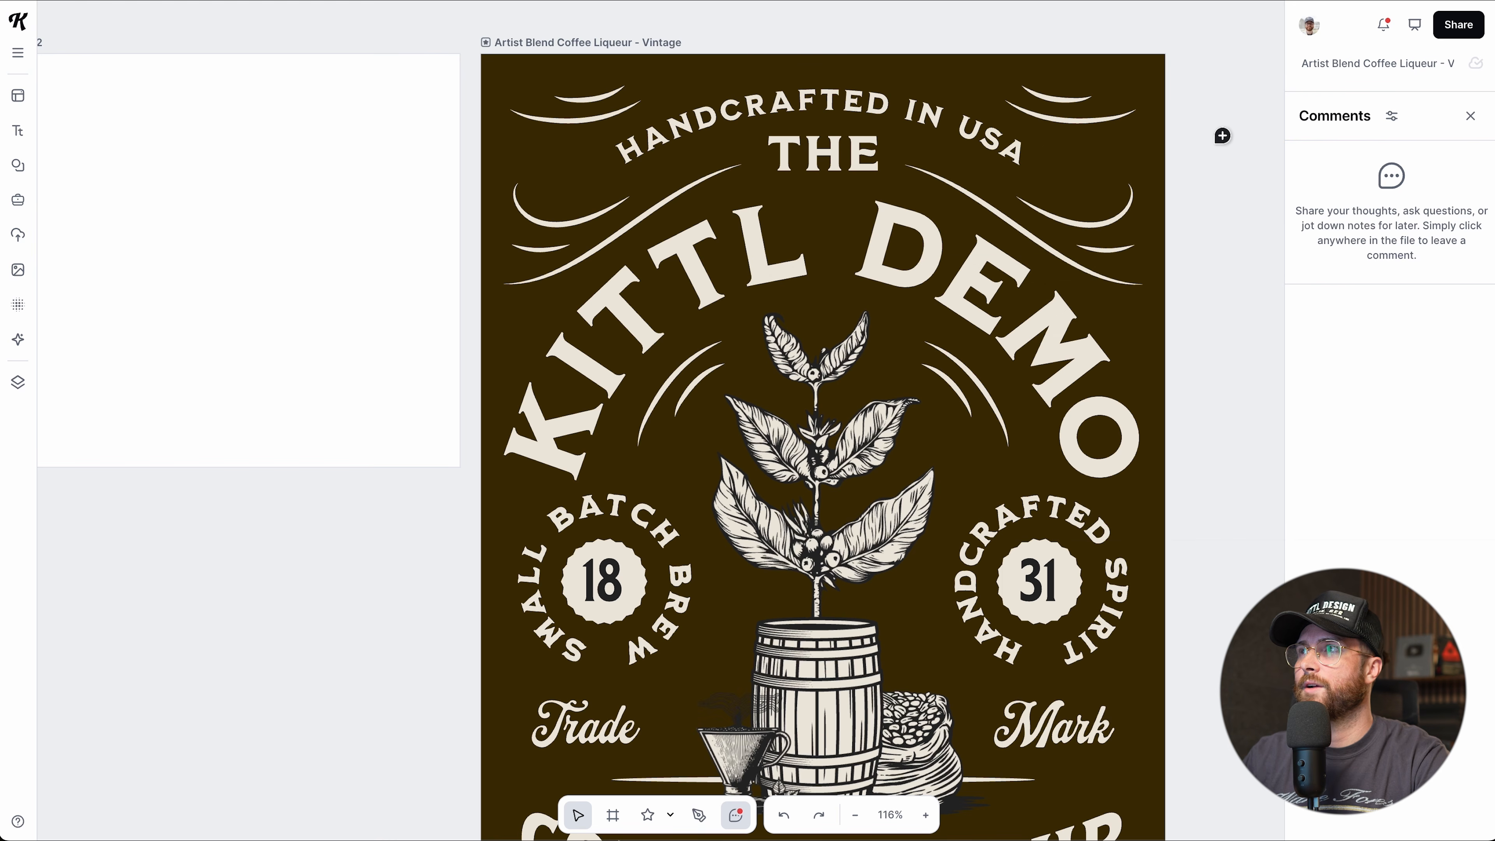
pyautogui.click(576, 817)
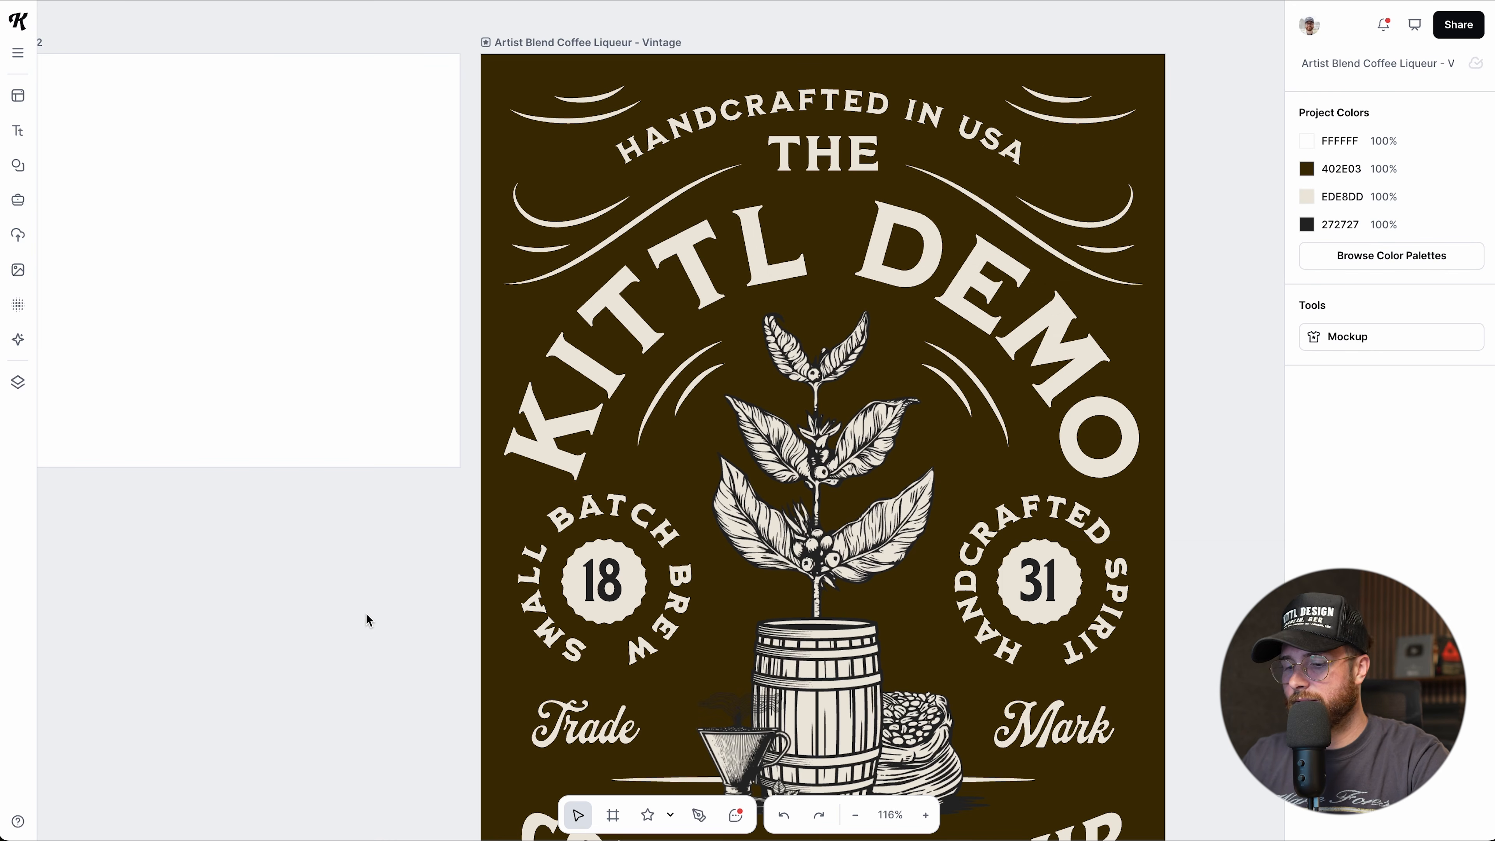
# Zoom in and out with Ctrl+plus and Ctrl+minus, stepping between 50% and 400%.
pyautogui.scroll(-3, 365, 614)
pyautogui.hscroll(-2, 470, 650)
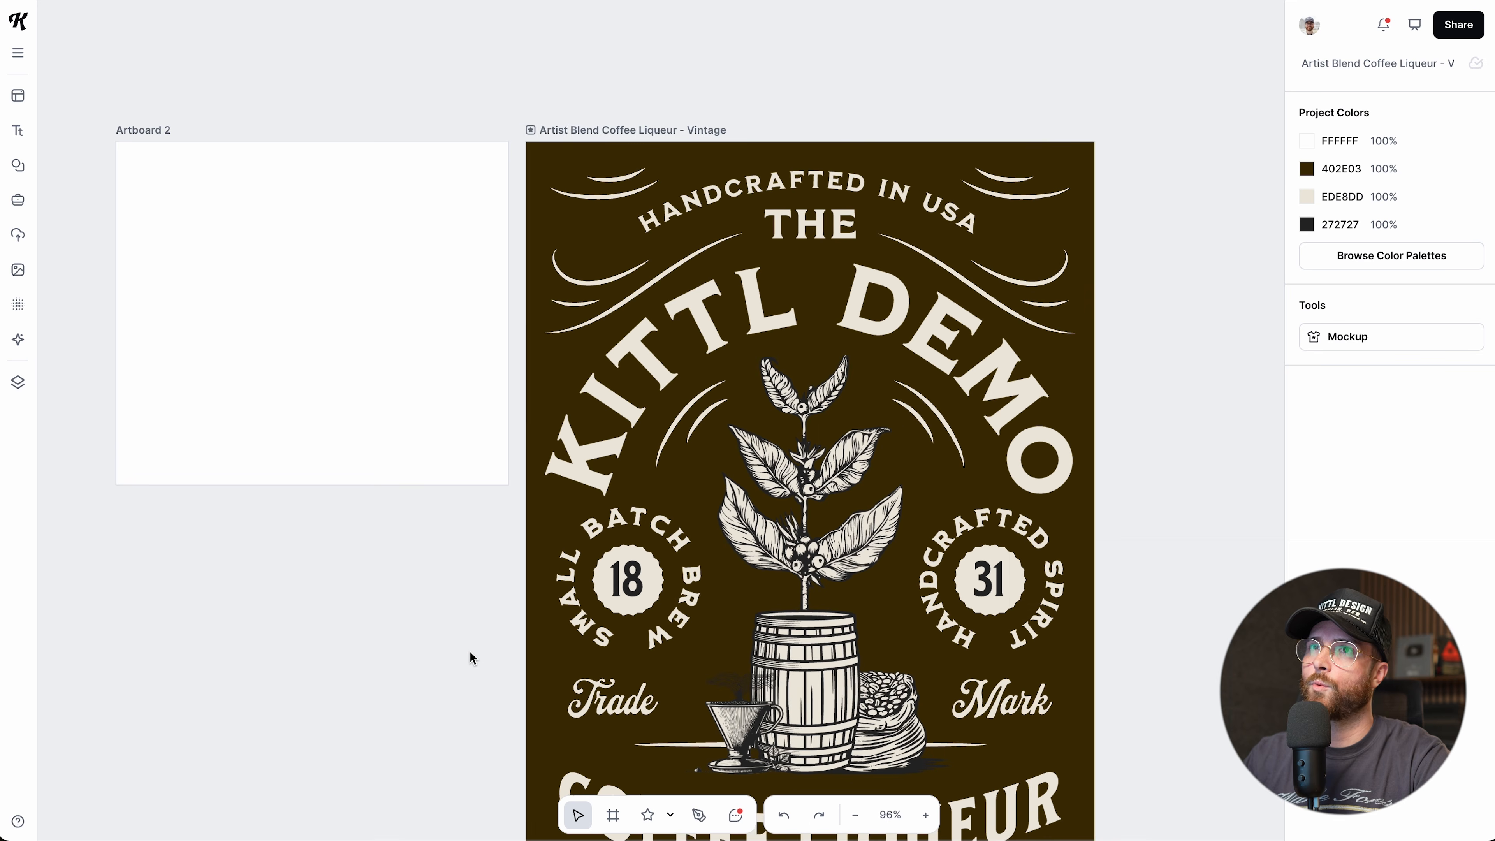
pyautogui.scroll(-3, 470, 651)
pyautogui.scroll(-1, 470, 651)
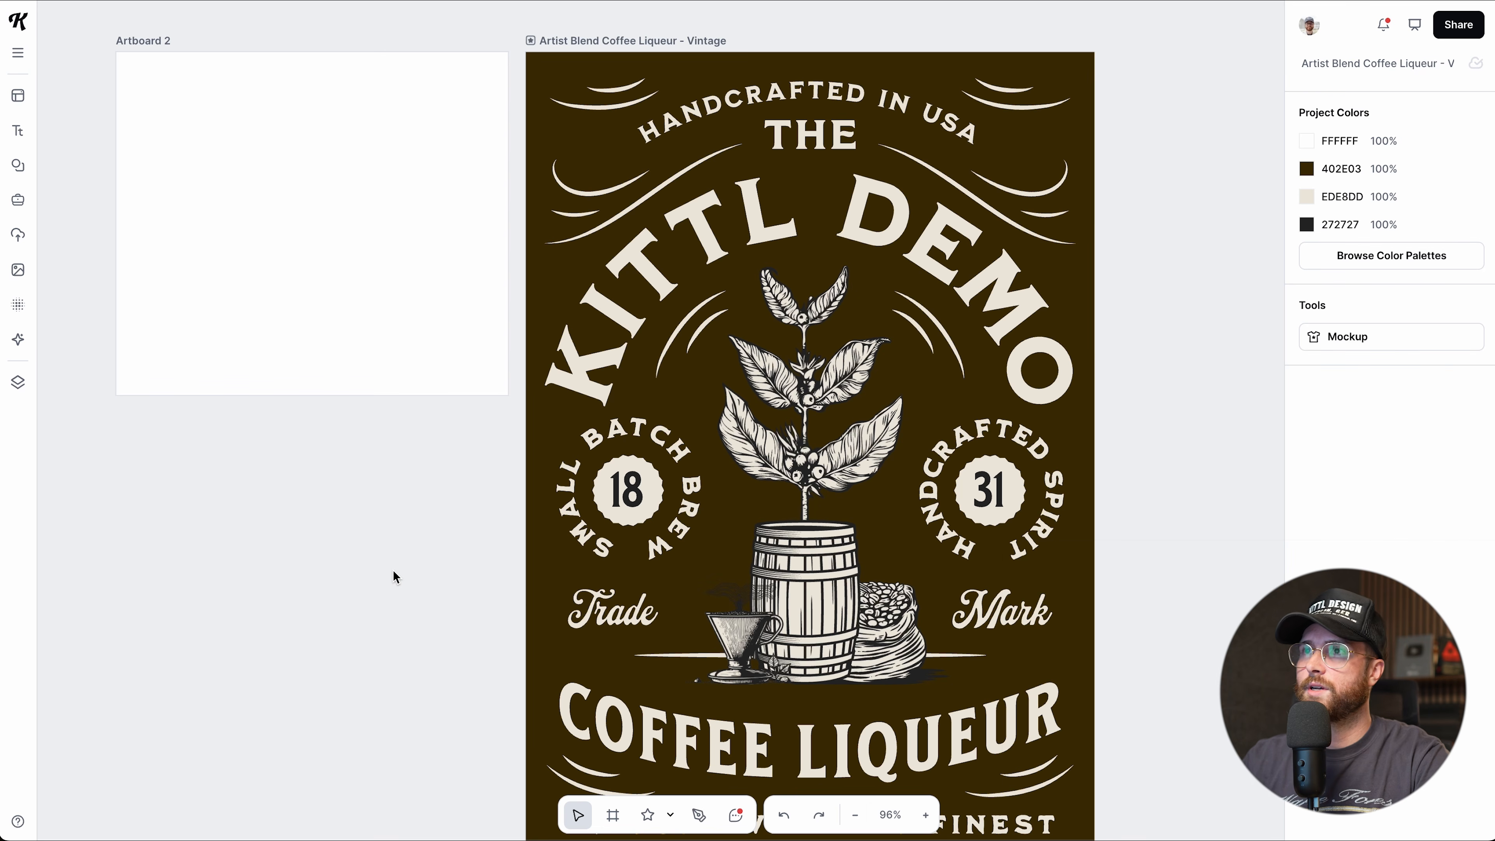
pyautogui.hotkey('ctrl', '-')
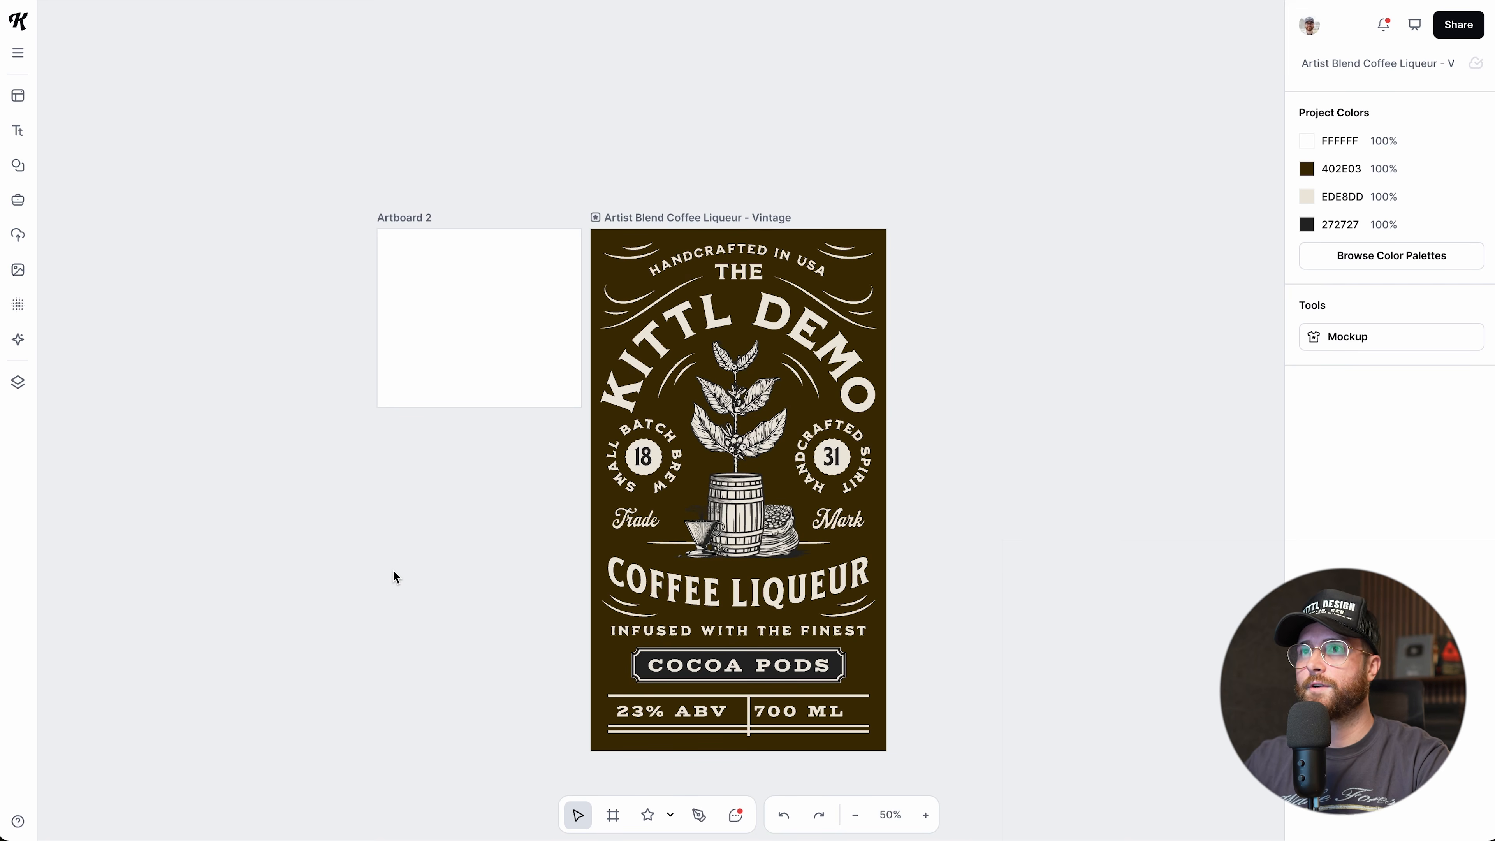
pyautogui.hotkey('ctrl', '+')
pyautogui.hotkey('ctrl', '+')
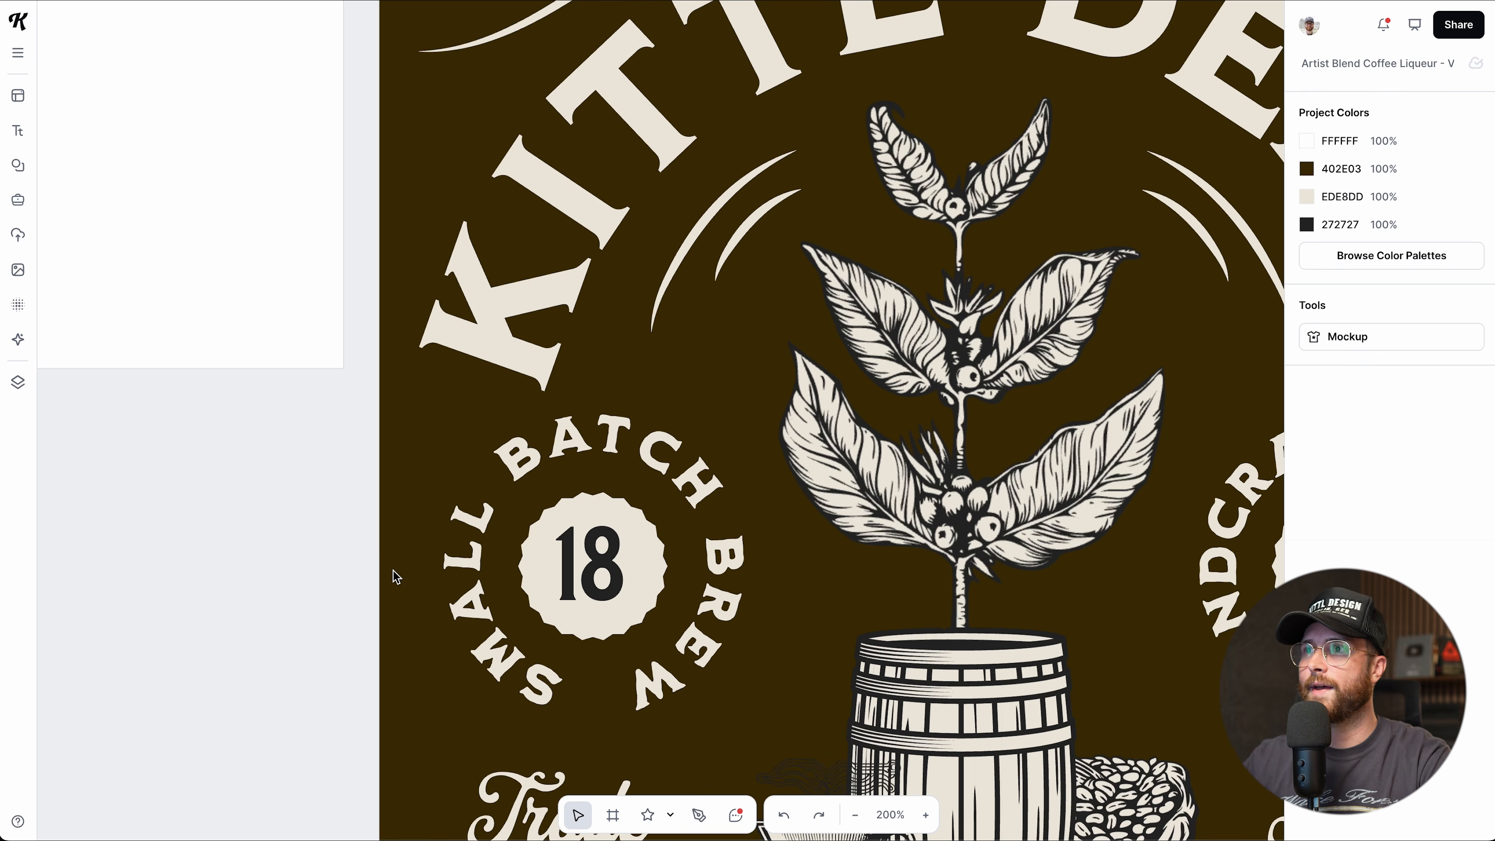
pyautogui.hotkey('ctrl', '+')
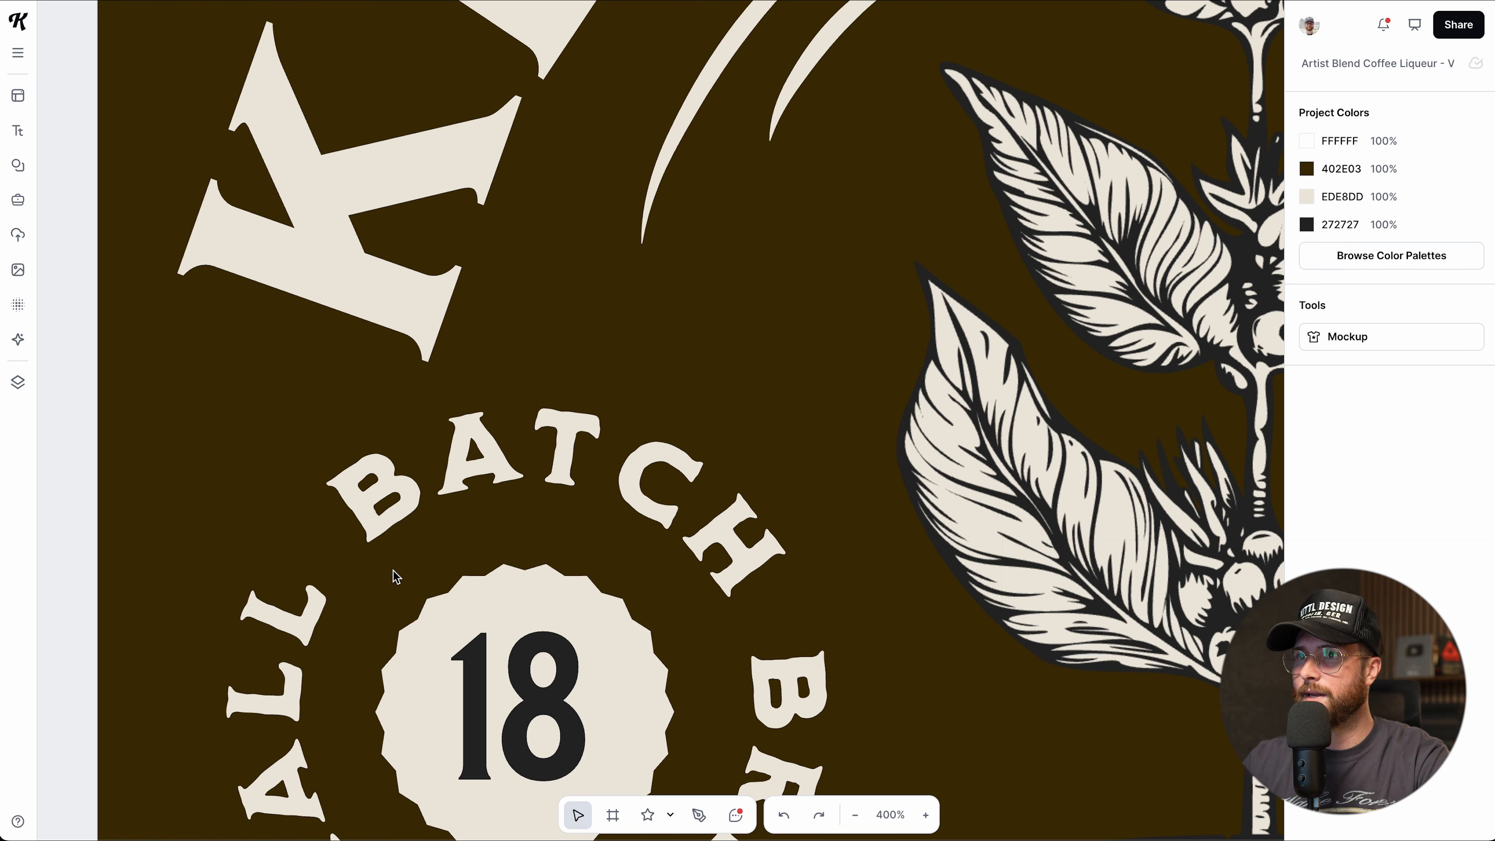
pyautogui.hotkey('ctrl', '-')
pyautogui.hotkey('ctrl', '-')
pyautogui.hotkey('ctrl', '-')
pyautogui.hotkey('ctrl', '+')
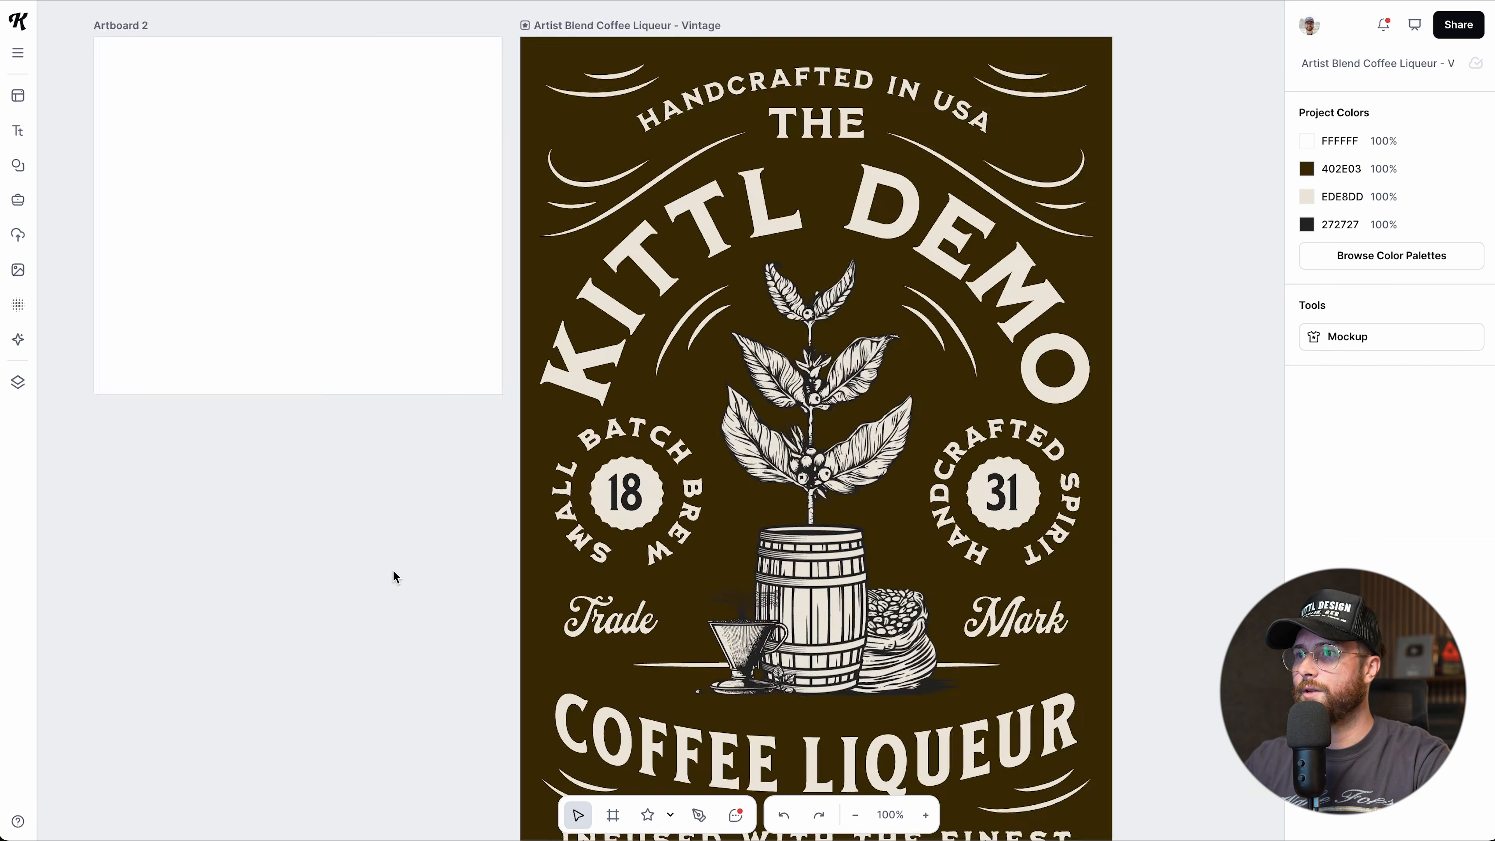
pyautogui.hotkey('ctrl', '-')
pyautogui.hotkey('ctrl', '+')
pyautogui.hotkey('ctrl', '+')
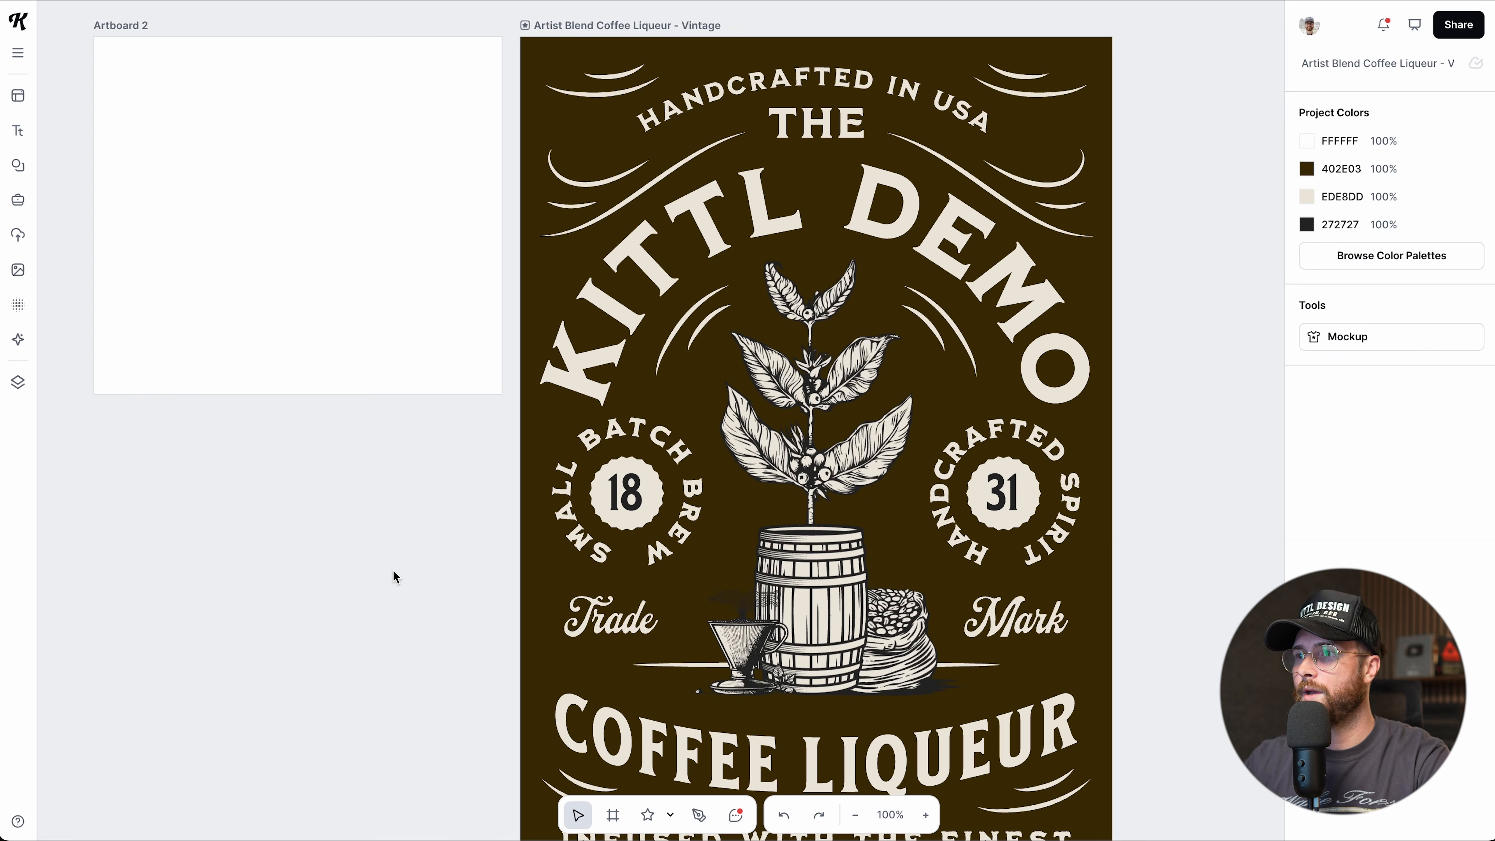
pyautogui.hotkey('ctrl', '-')
pyautogui.hotkey('ctrl', '-')
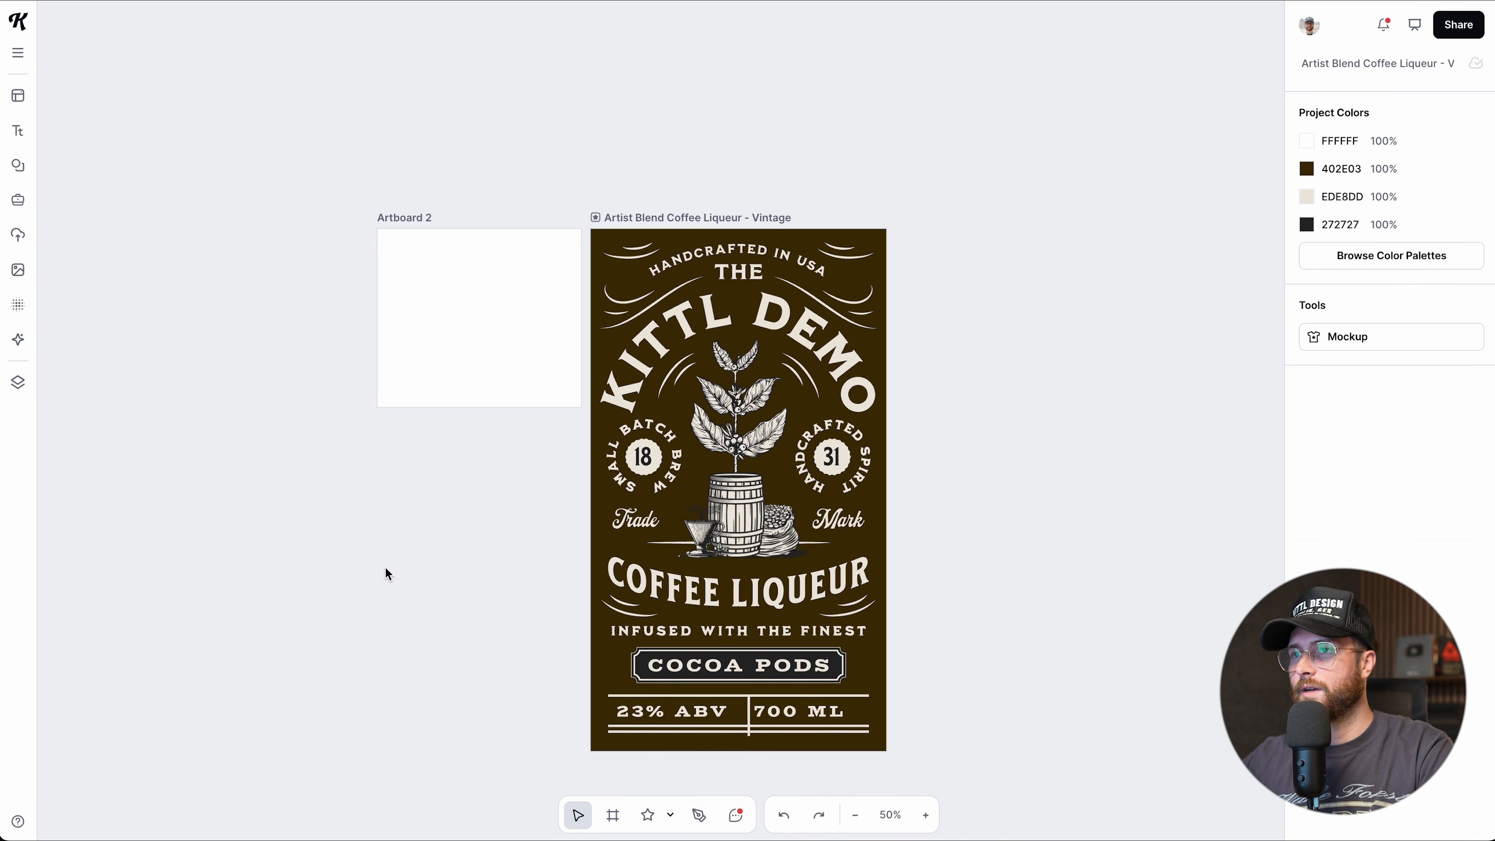
# Scroll-zoom to about 65% so the label and empty Artboard 2 both fit.
pyautogui.scroll(-2, 518, 571)
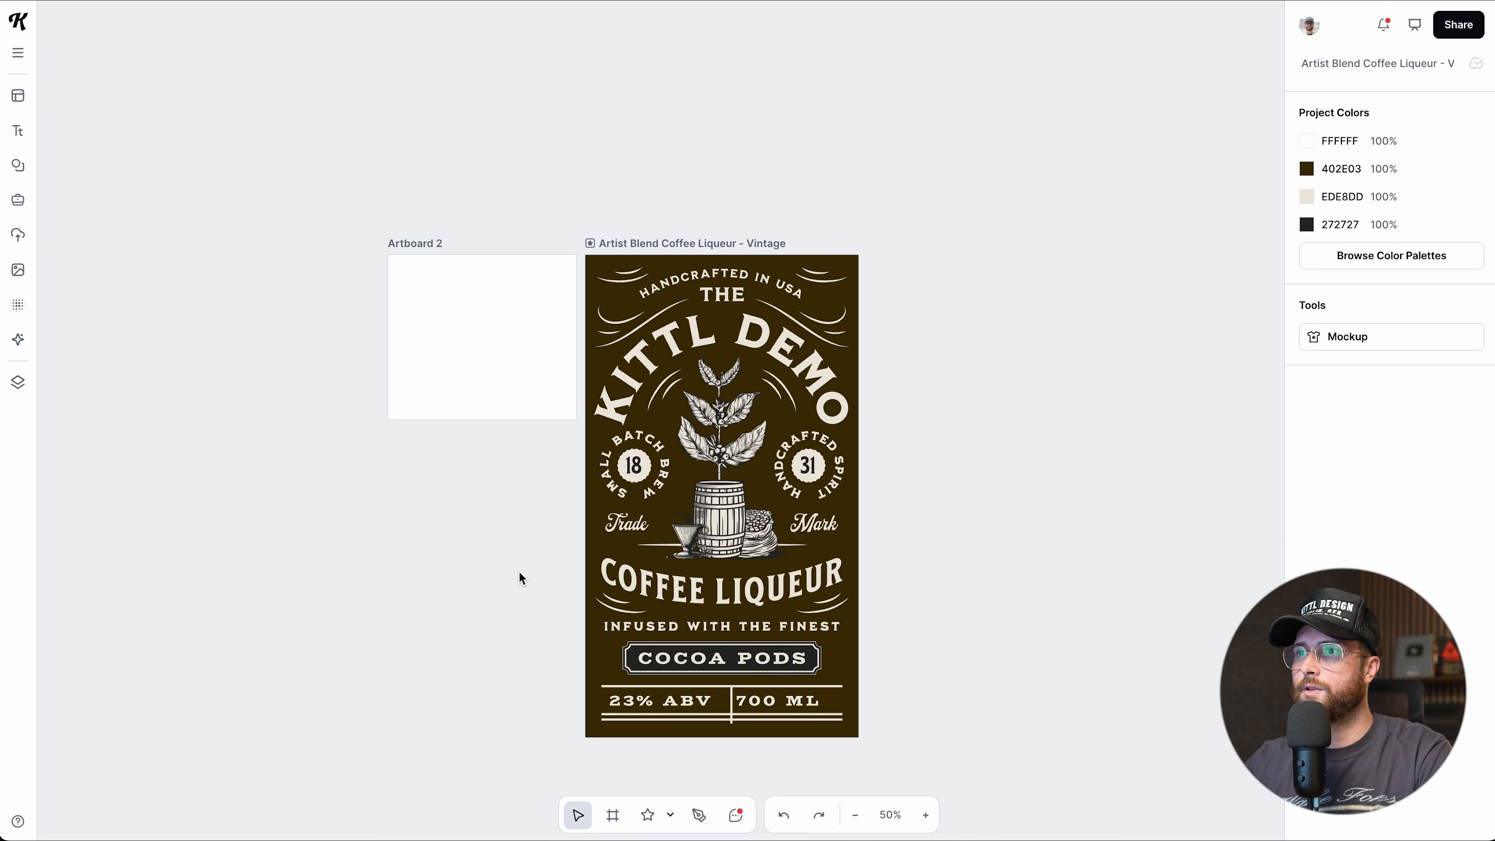
pyautogui.scroll(2, 520, 578)
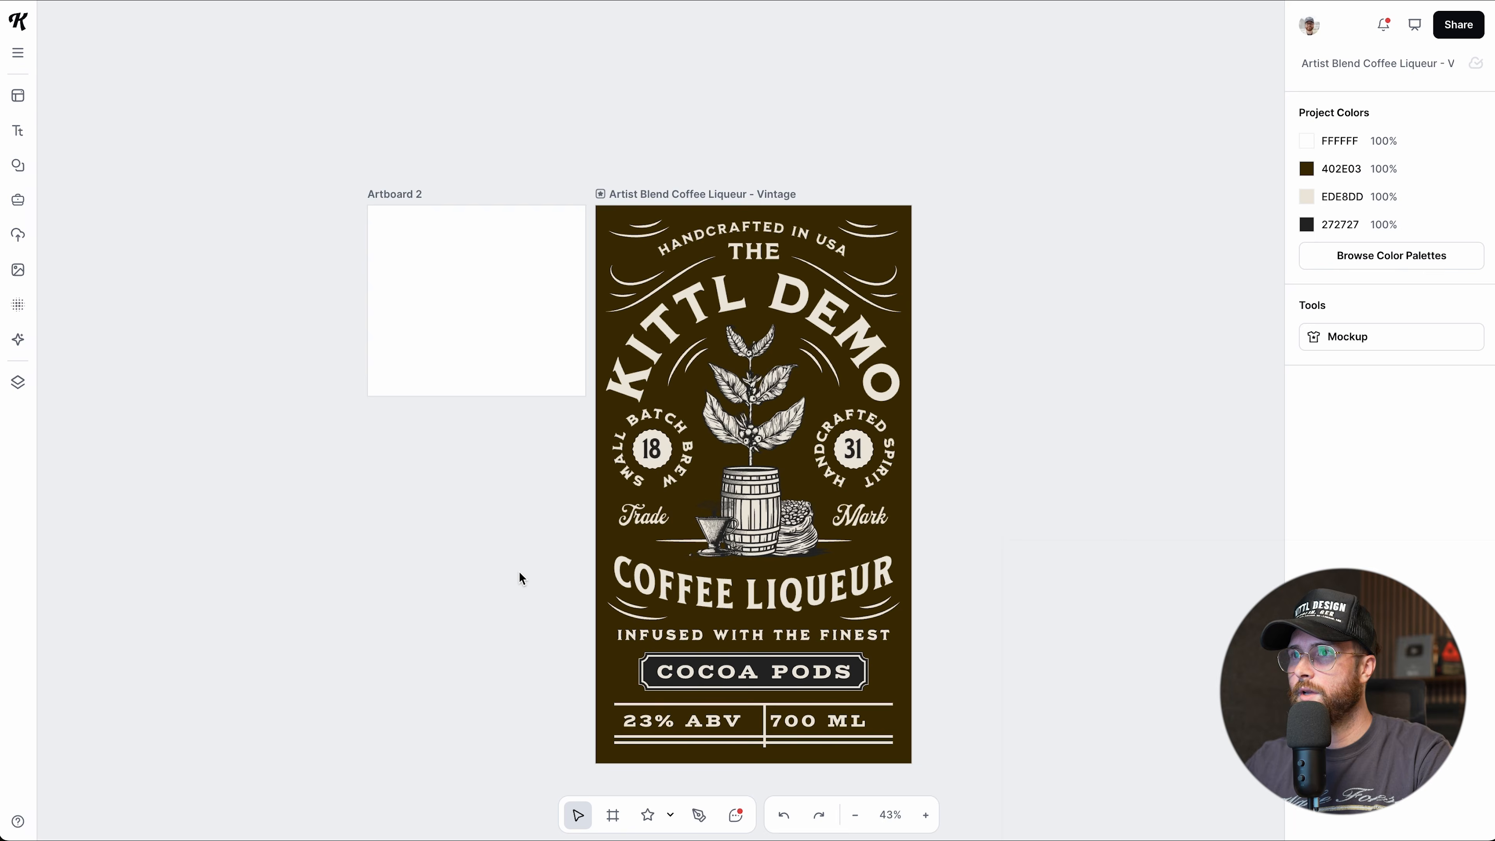
pyautogui.scroll(-2, 519, 571)
pyautogui.scroll(3, 518, 572)
pyautogui.scroll(-1, 519, 578)
pyautogui.scroll(3, 518, 578)
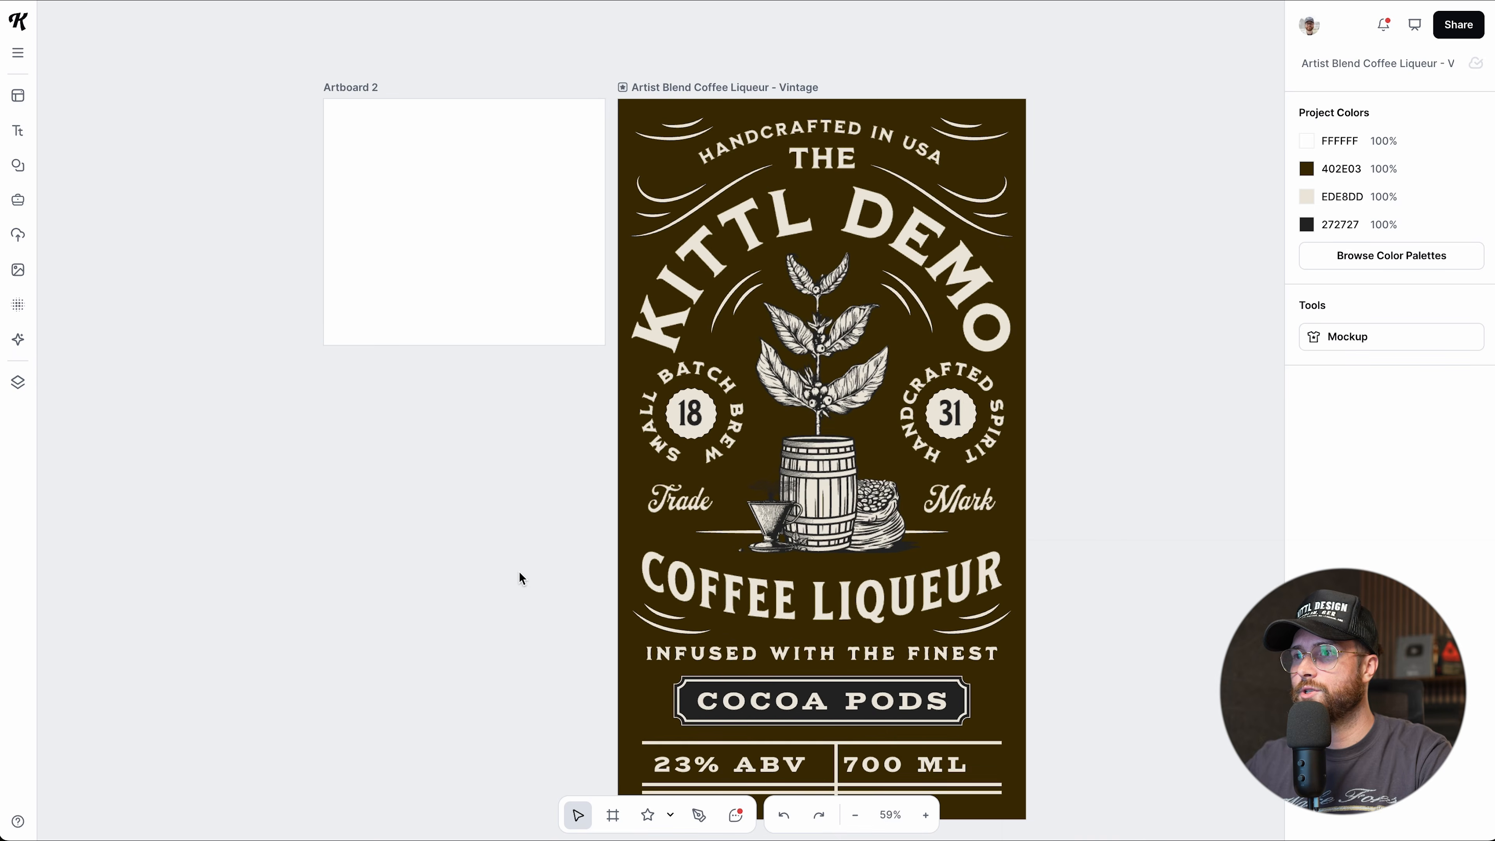
pyautogui.scroll(-1, 519, 572)
pyautogui.scroll(1, 518, 572)
pyautogui.scroll(-2, 519, 572)
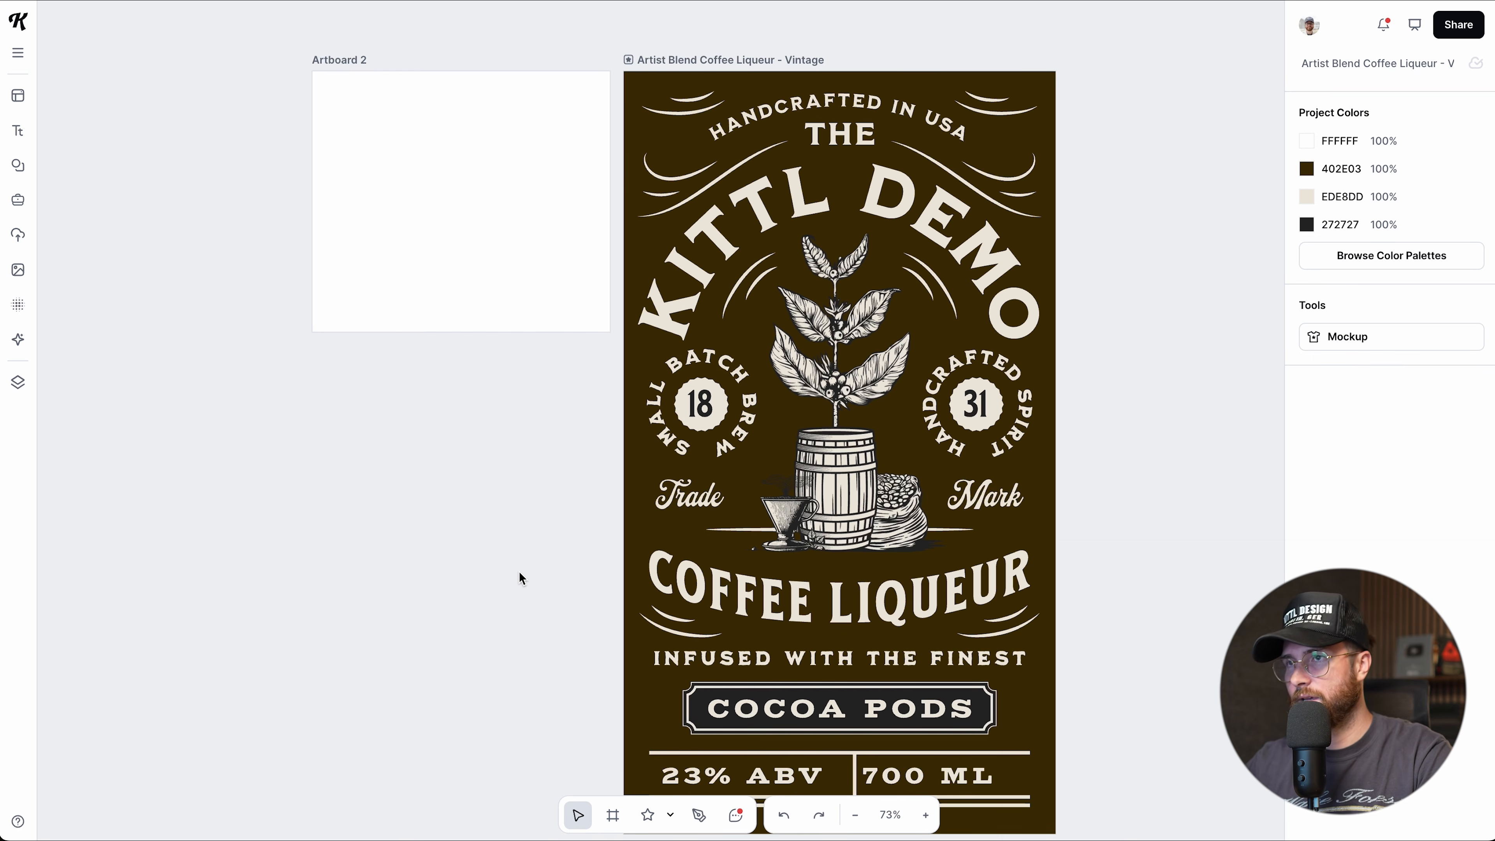
pyautogui.scroll(-2, 519, 571)
pyautogui.scroll(2, 519, 571)
pyautogui.scroll(-1, 518, 571)
pyautogui.scroll(-2, 519, 571)
pyautogui.scroll(1, 519, 571)
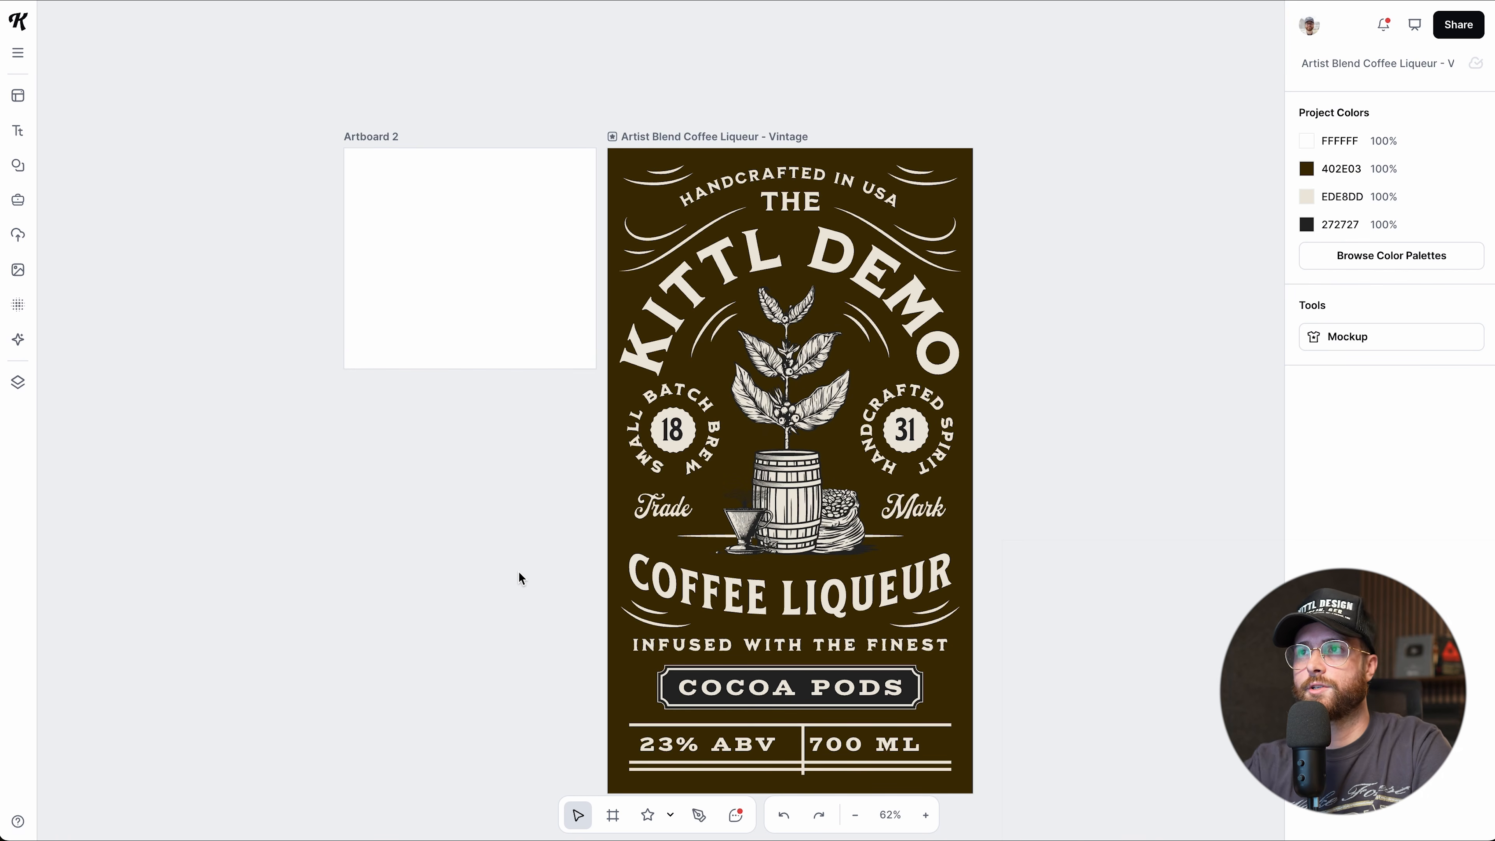
pyautogui.hscroll(3, 480, 549)
pyautogui.scroll(-2, 481, 549)
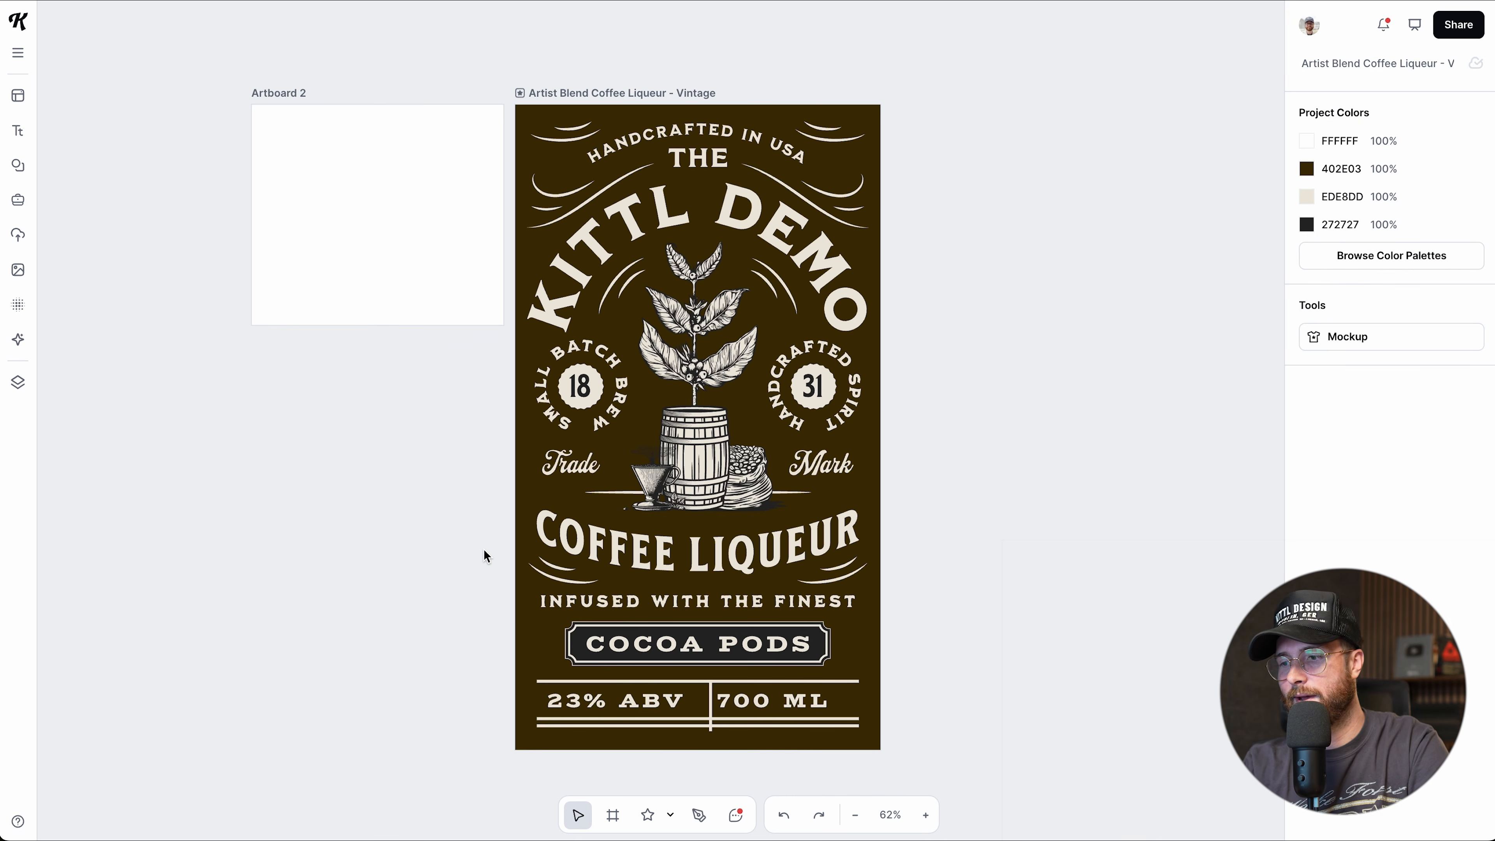
pyautogui.hscroll(1, 472, 577)
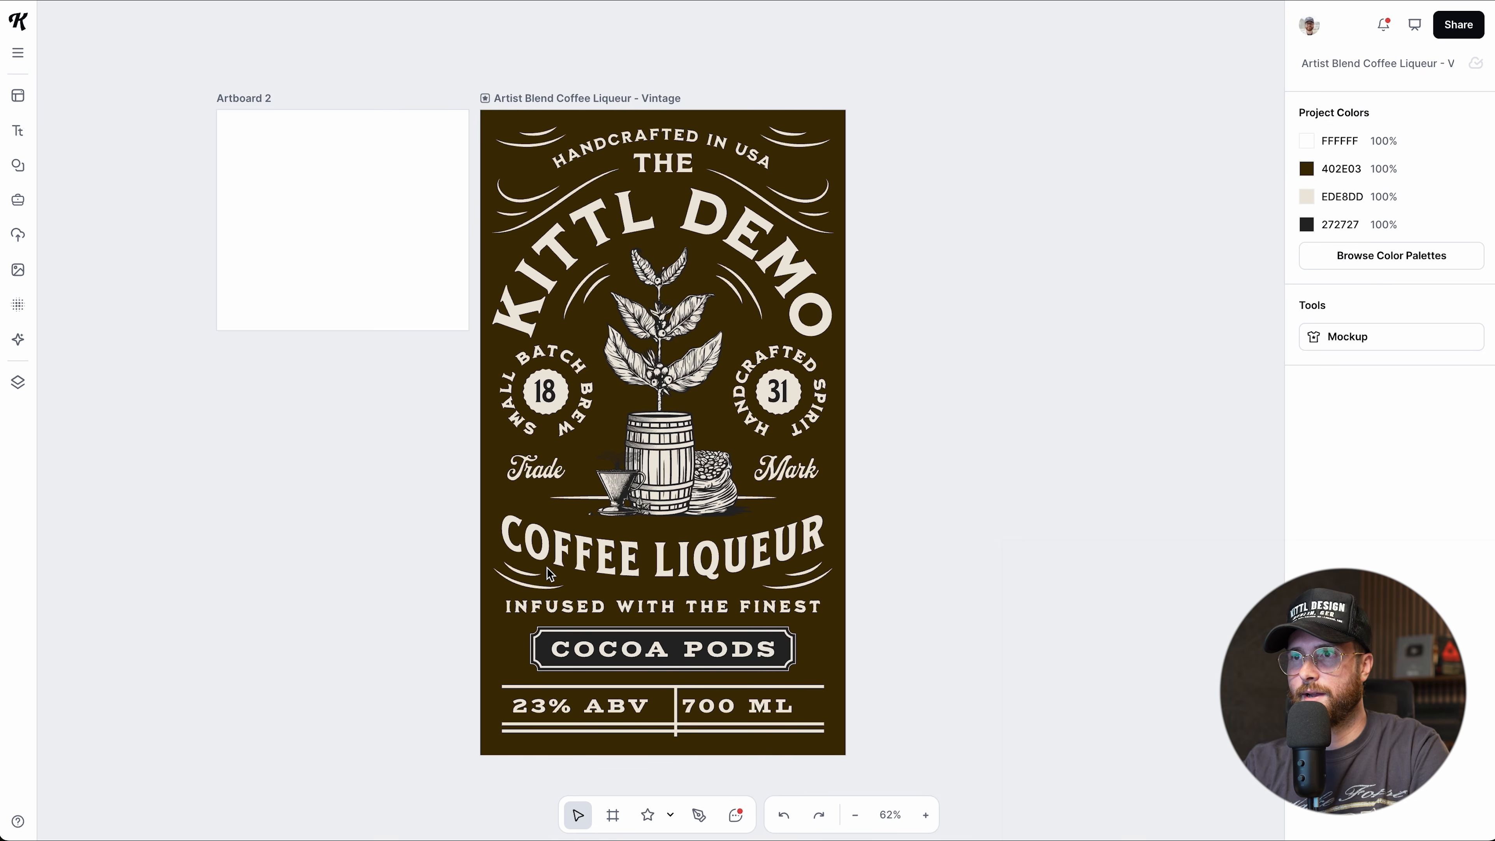
pyautogui.scroll(5, 546, 568)
pyautogui.scroll(-3, 547, 567)
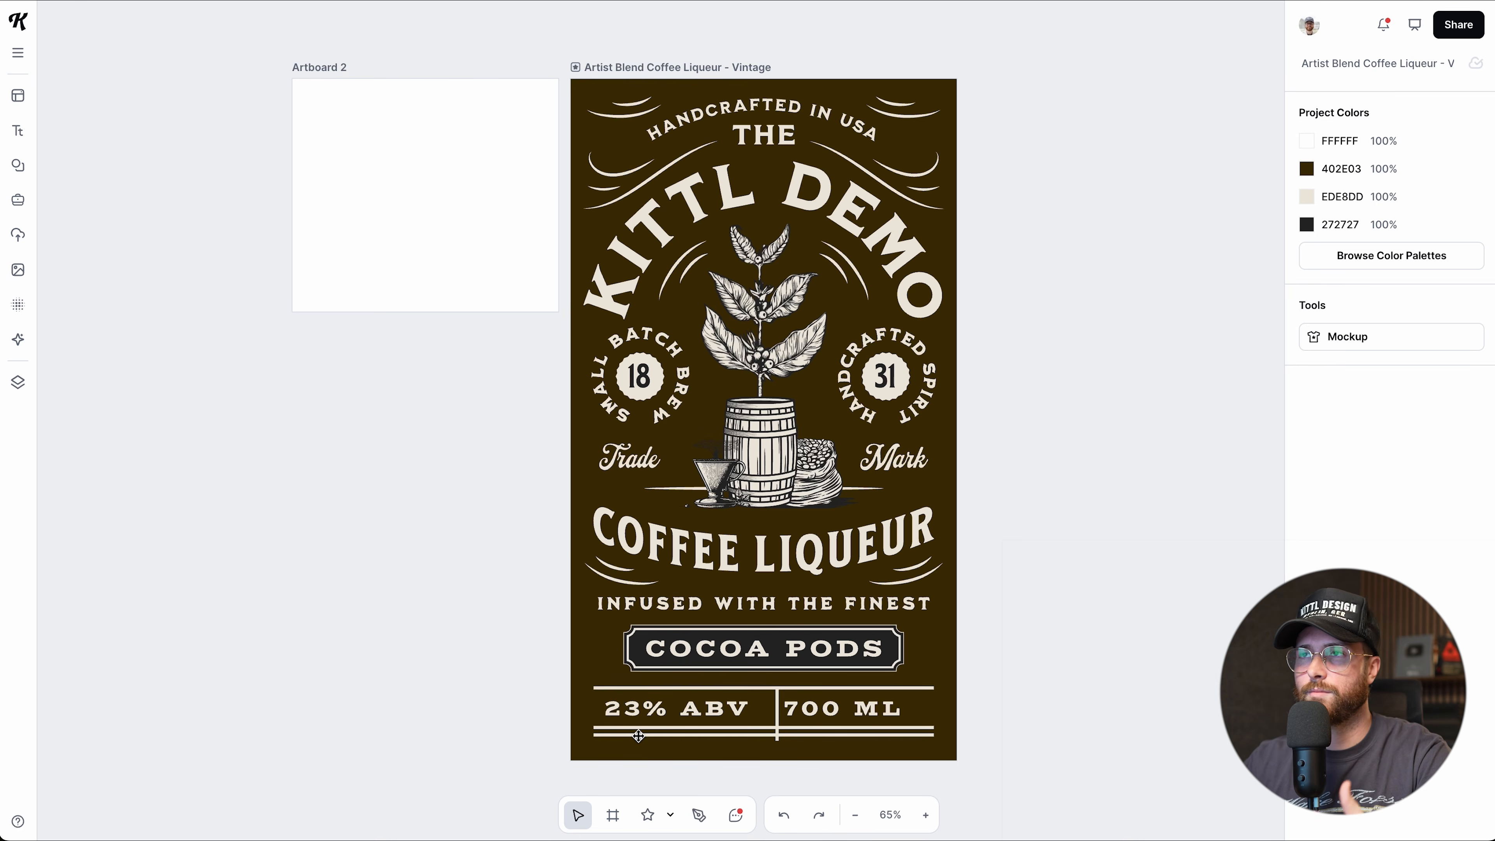
# Drag Artboard 2 into place to the right of the label.
pyautogui.moveTo(314, 74); pyautogui.dragTo(989, 72)
pyautogui.hscroll(5, 970, 99)
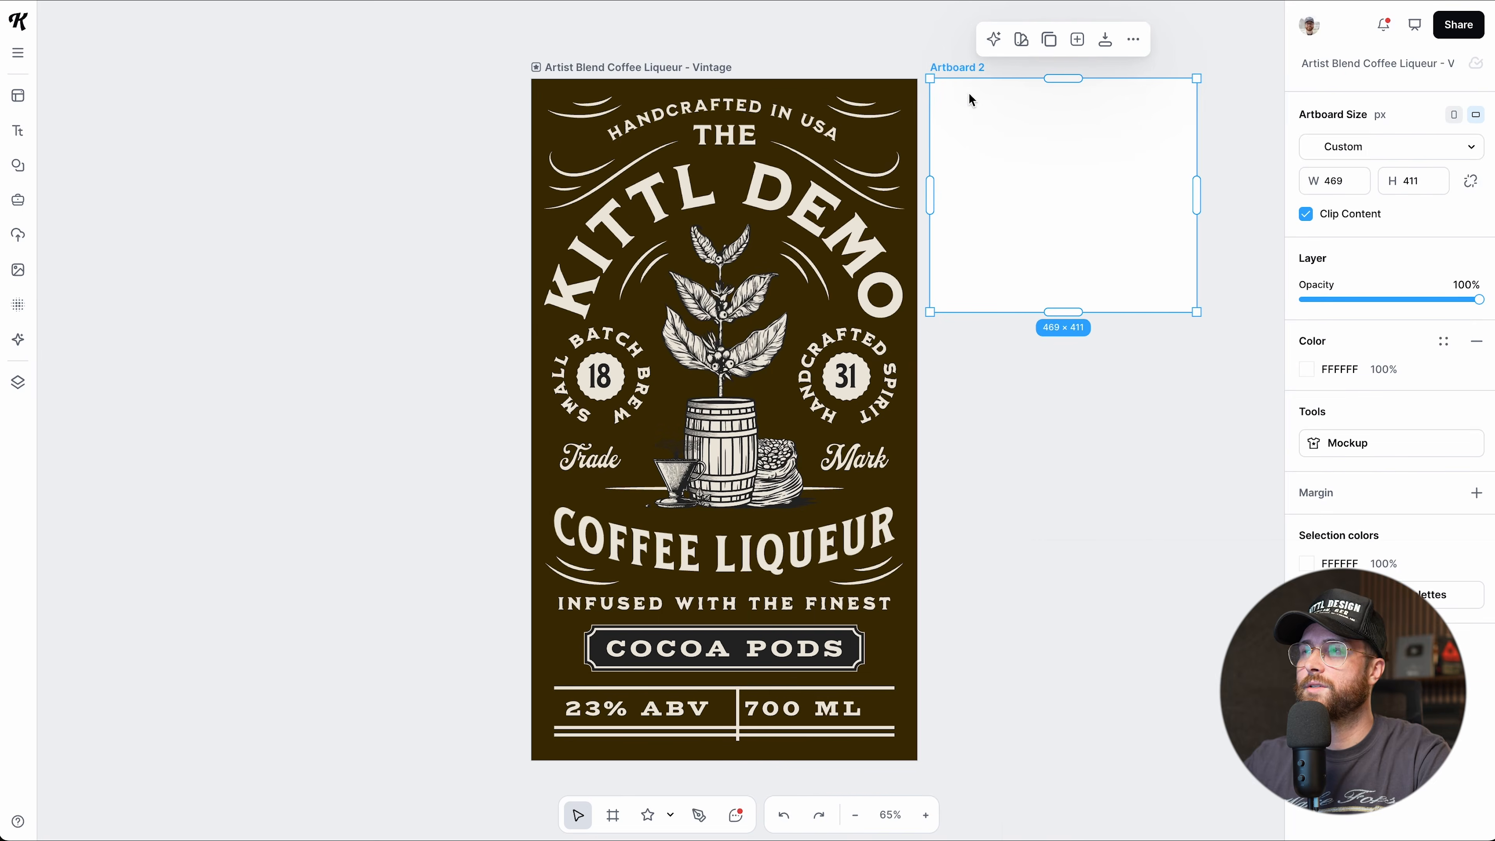
pyautogui.hscroll(1, 943, 102)
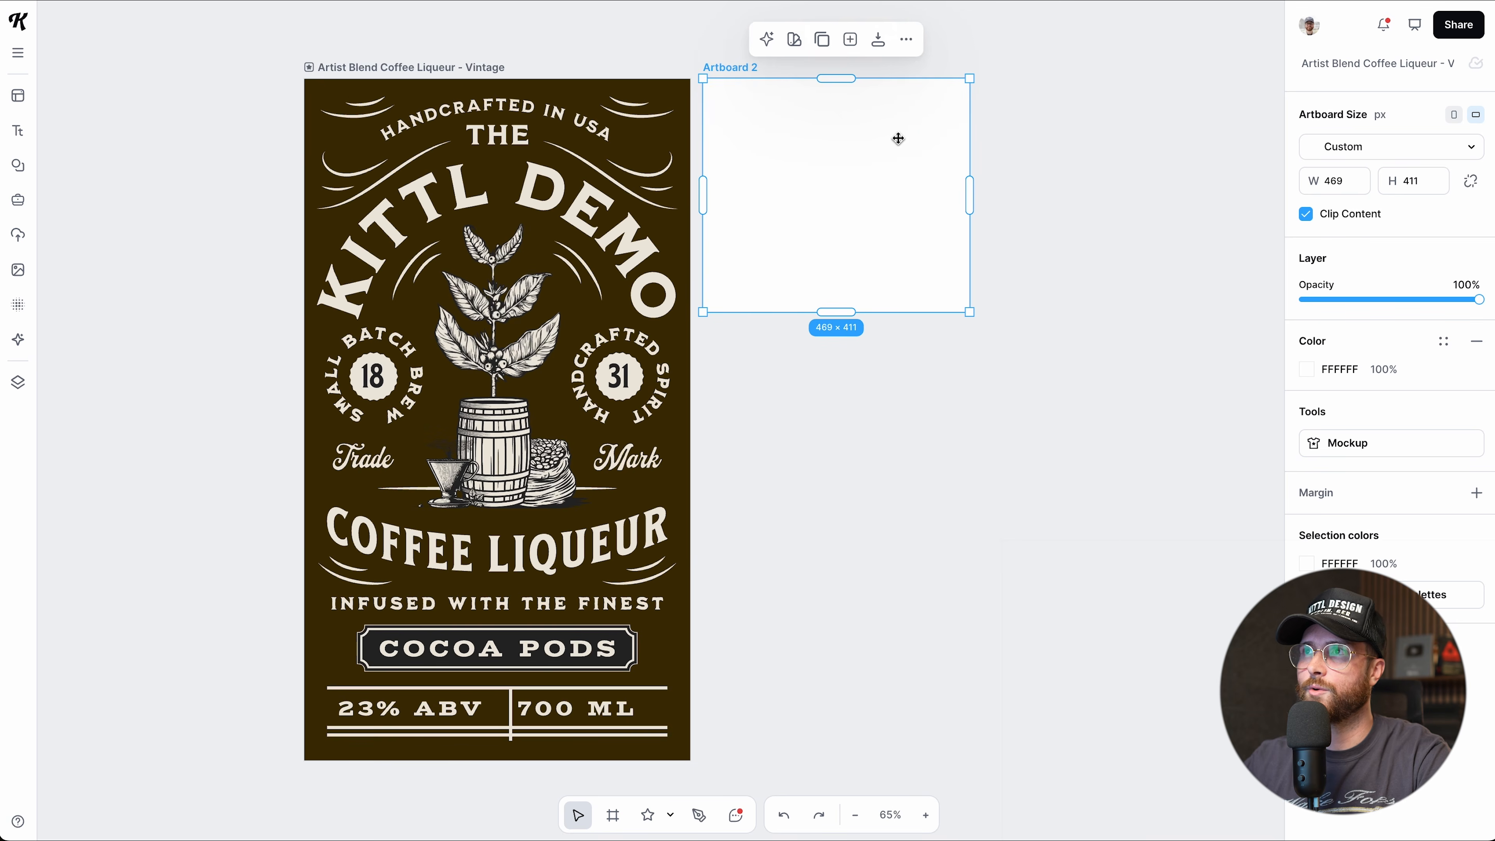
# Add a new 469 × 411 Artboard 3 and position it right of Artboard 2.
pyautogui.click(850, 40)
pyautogui.moveTo(568, 294); pyautogui.dragTo(467, 295)
pyautogui.hscroll(-5, 575, 377)
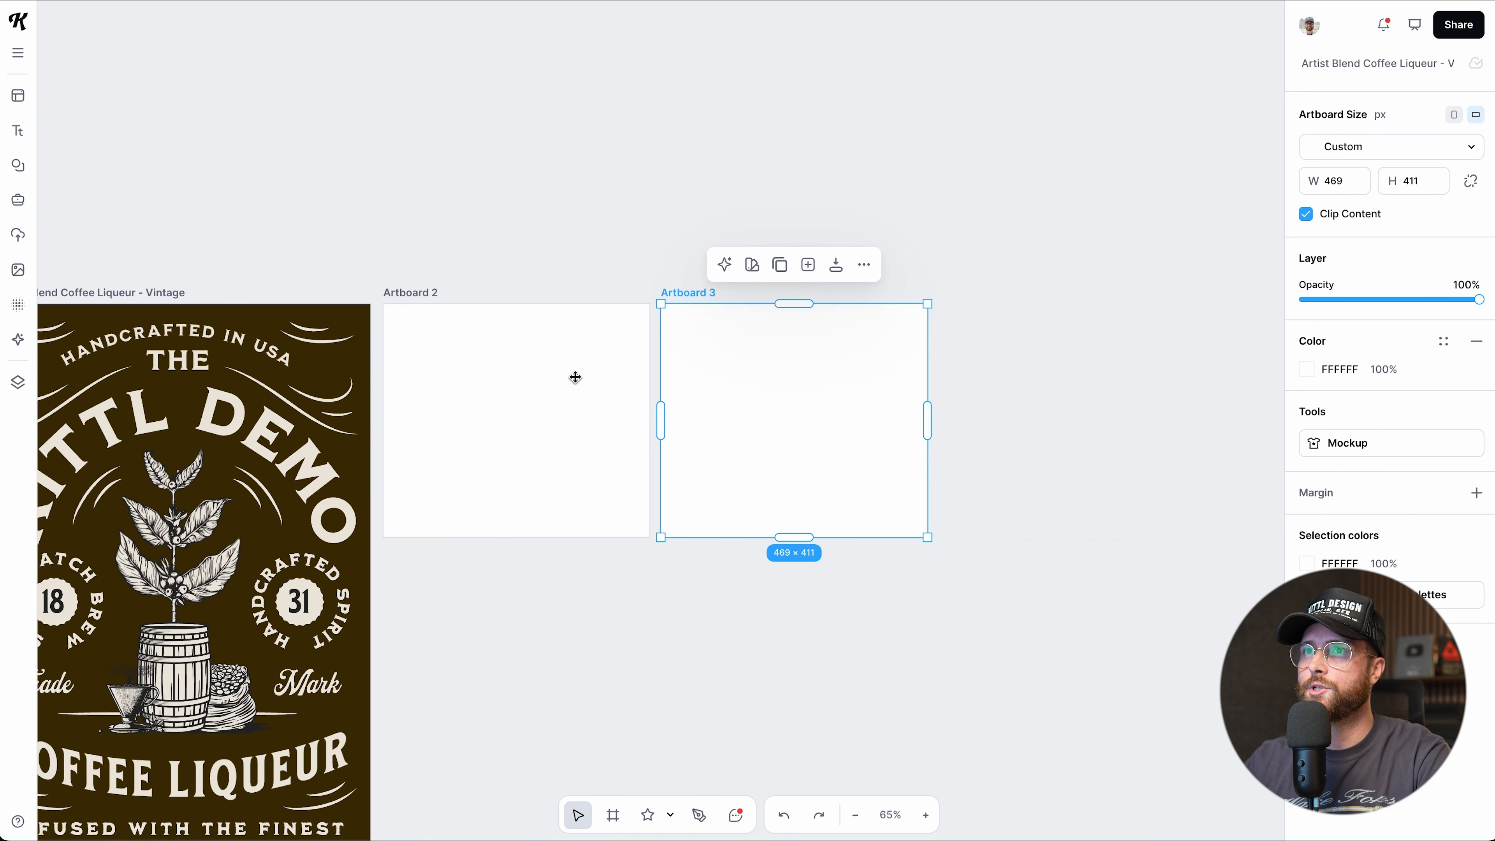
pyautogui.moveTo(743, 303); pyautogui.dragTo(690, 290)
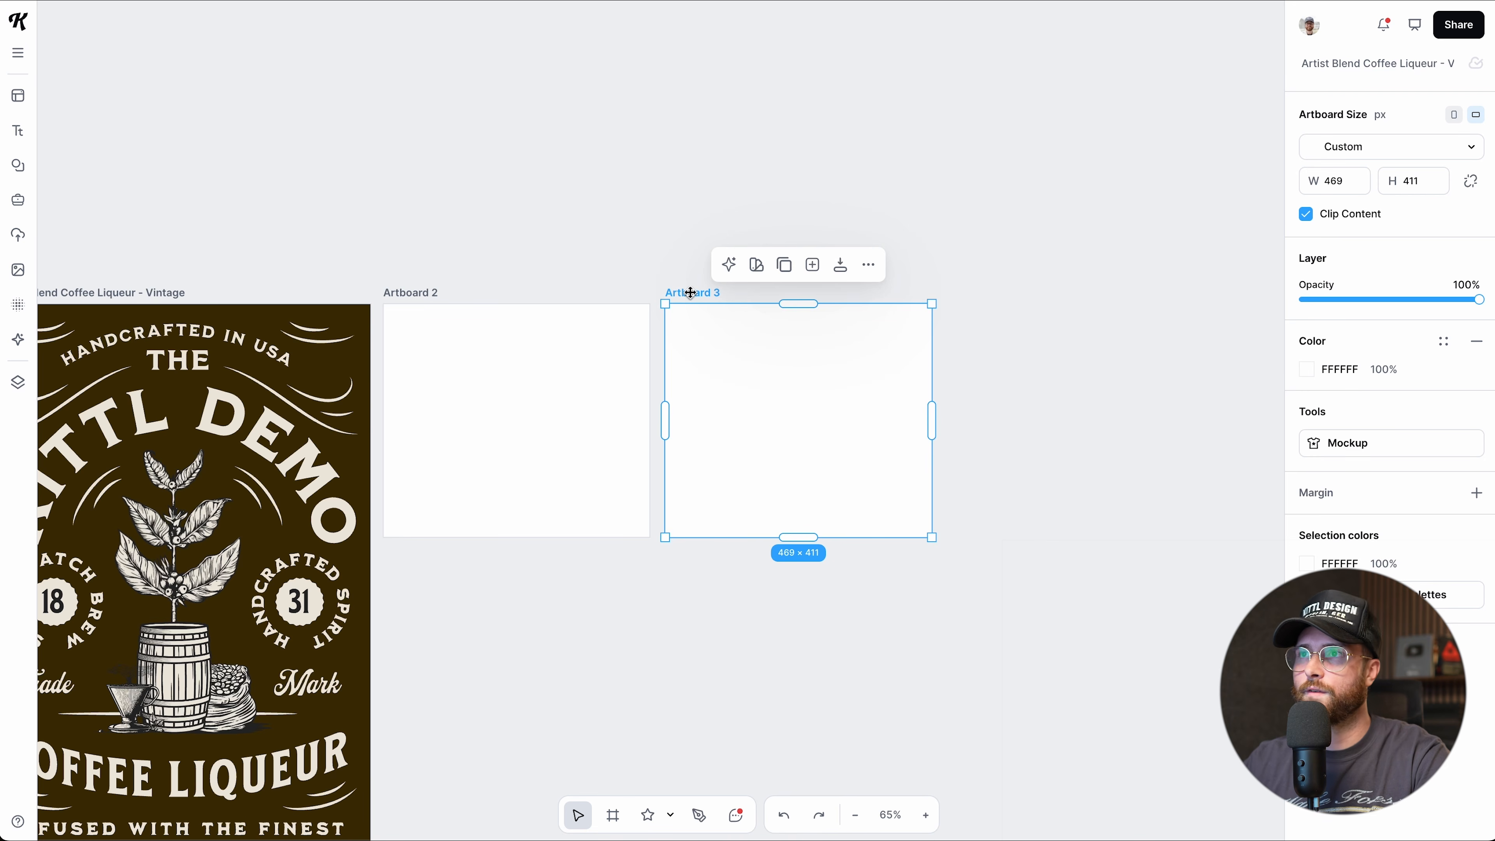
# Nudge Artboard 3 right, then Alt-drag stacked copies Artboard 4 and Artboard 5 below it.
pyautogui.moveTo(699, 293); pyautogui.dragTo(703, 293)
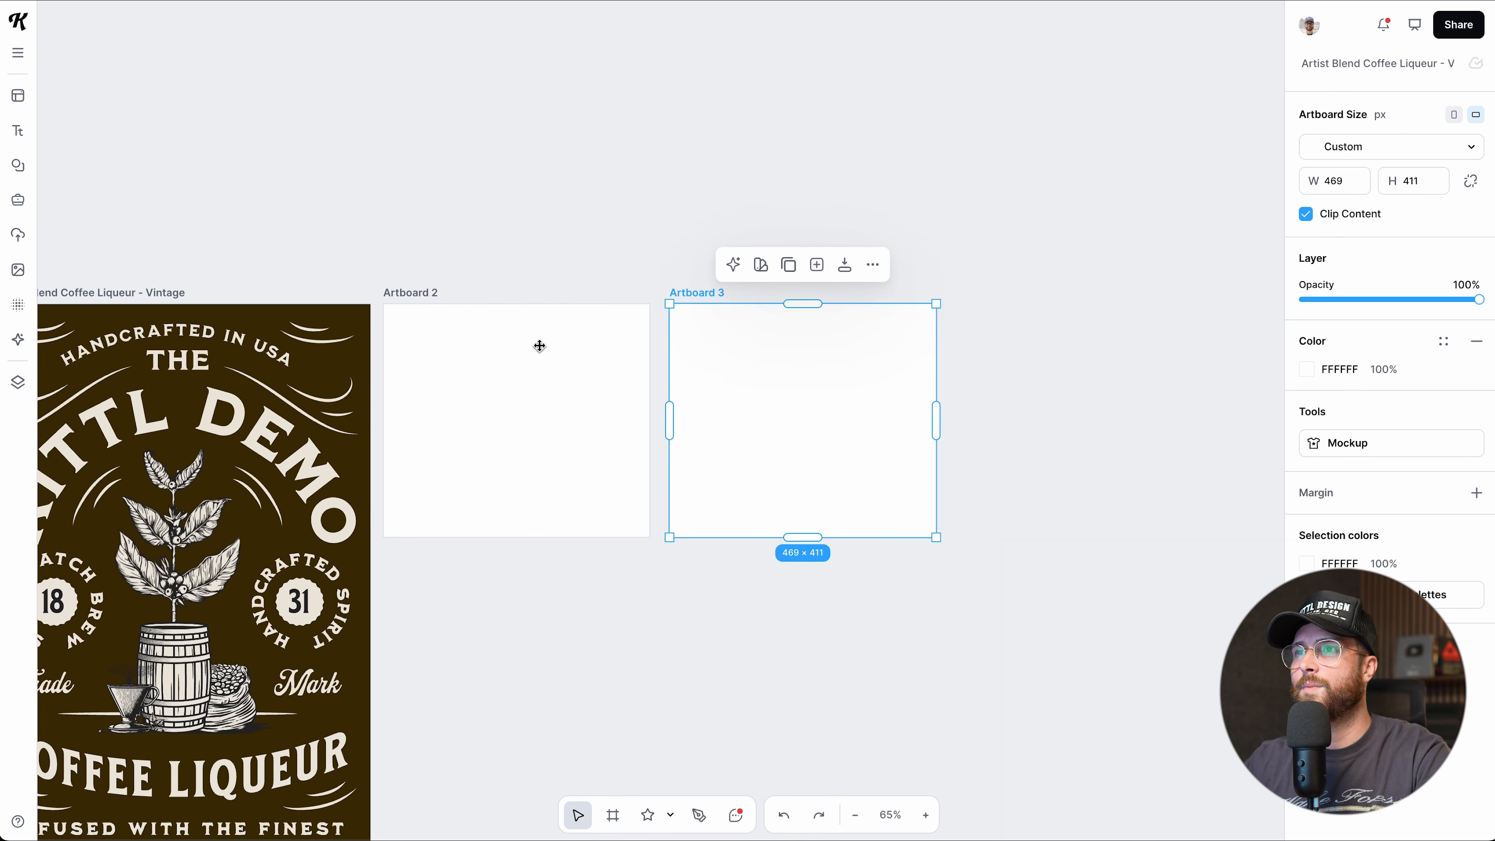
pyautogui.scroll(-1, 608, 341)
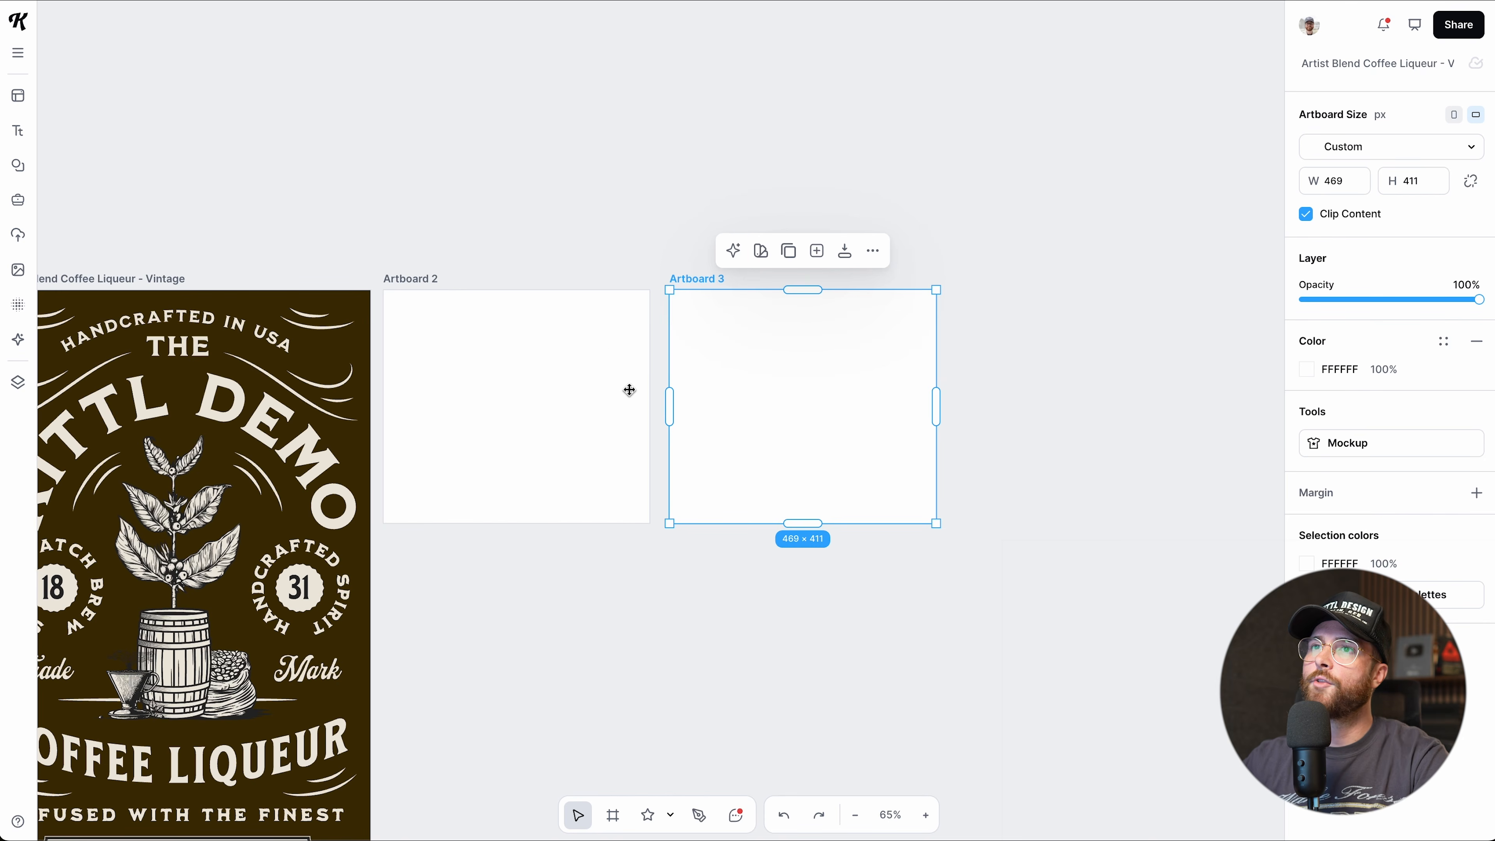
pyautogui.scroll(-4, 629, 389)
pyautogui.hscroll(2, 629, 389)
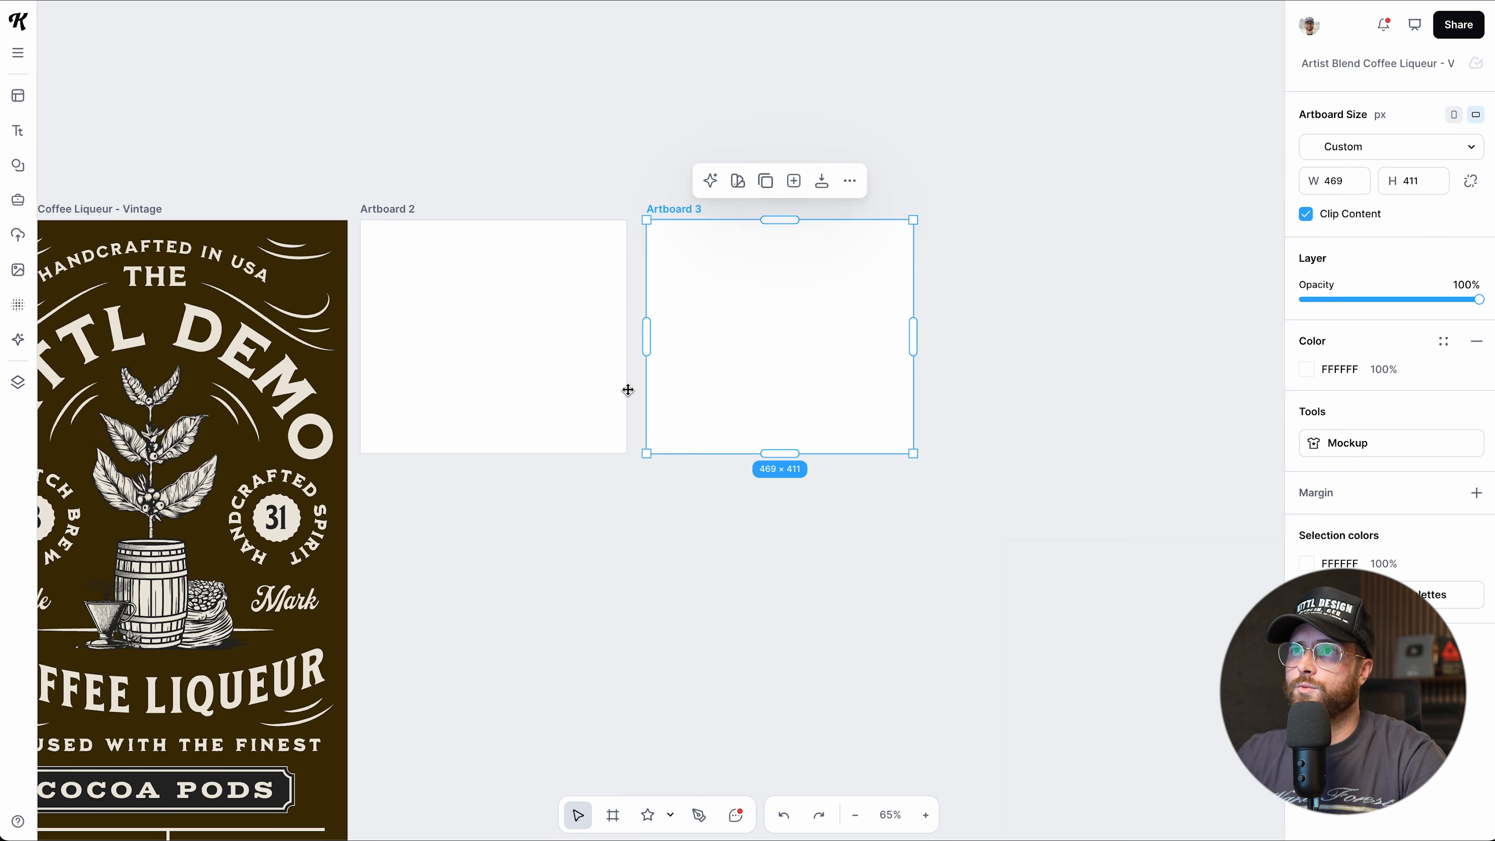
pyautogui.hscroll(2, 628, 390)
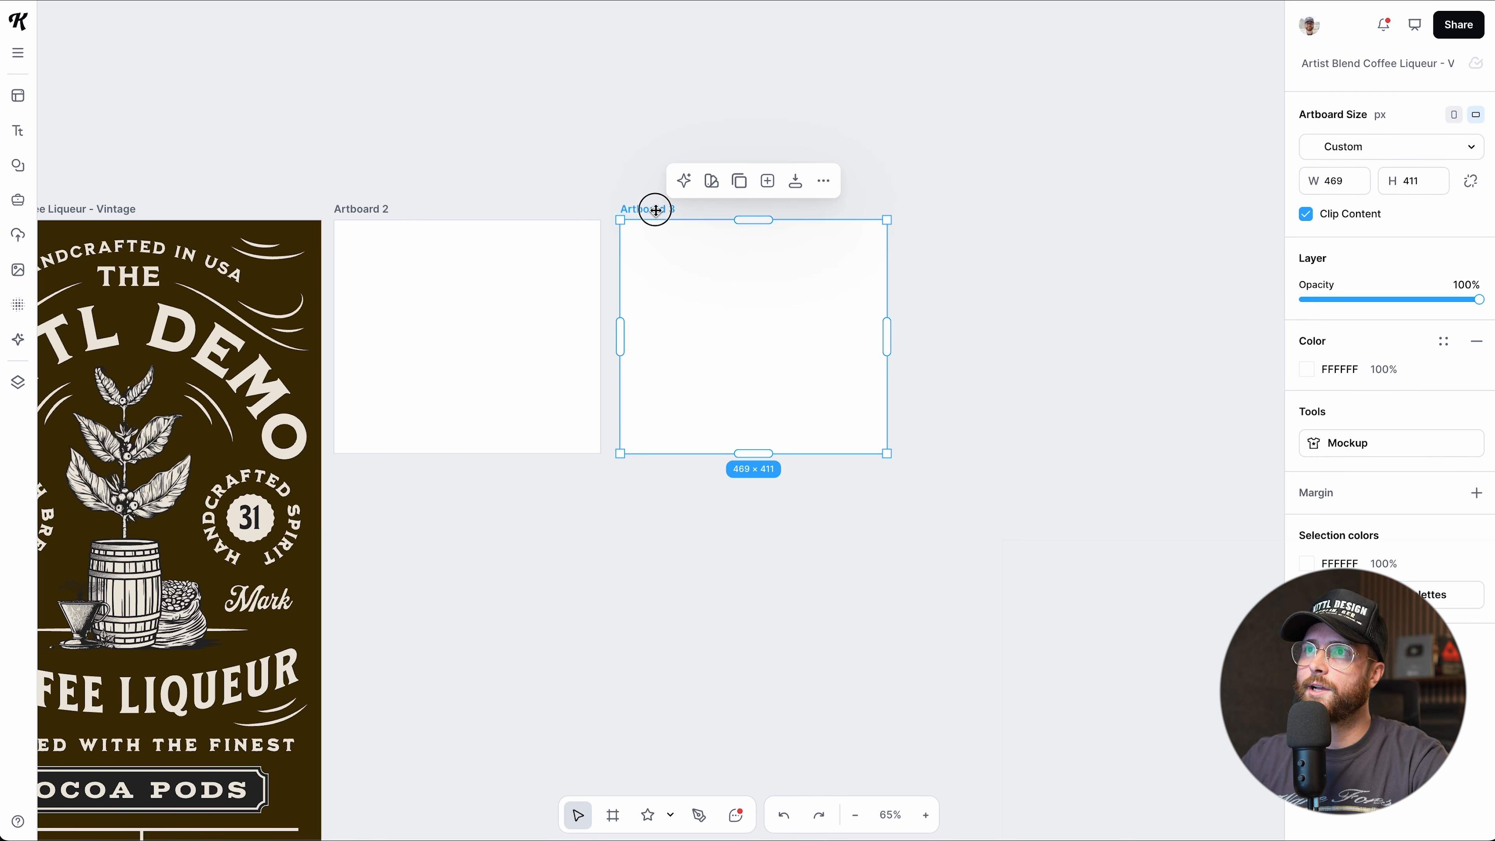
pyautogui.moveTo(655, 210); pyautogui.dragTo(652, 468)
pyautogui.scroll(-4, 652, 468)
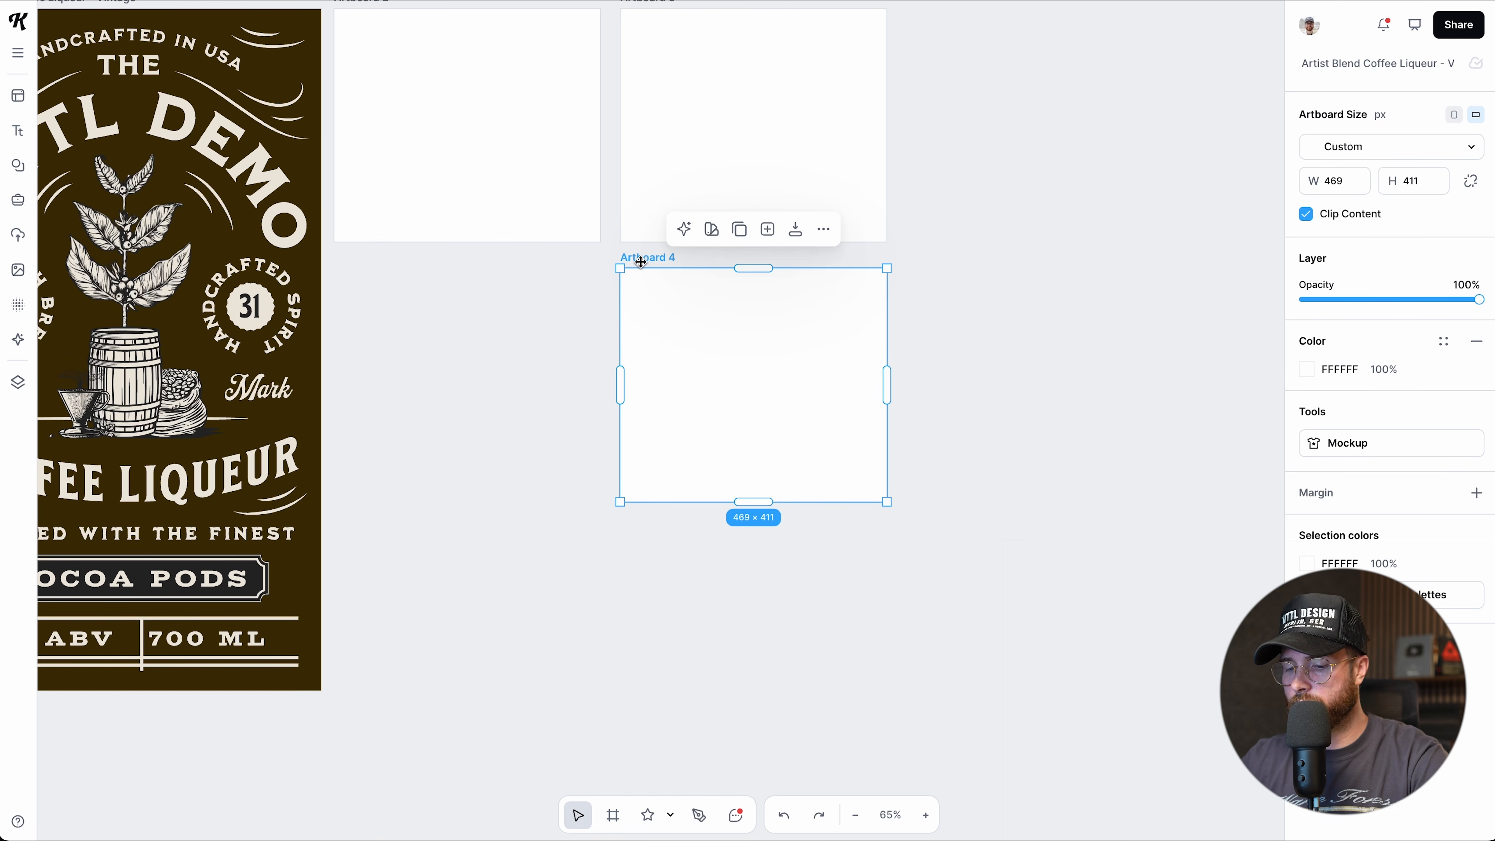
pyautogui.moveTo(640, 258); pyautogui.dragTo(645, 520)
# Delete the stacked duplicates Artboard 5 and Artboard 4.
pyautogui.scroll(1, 647, 518)
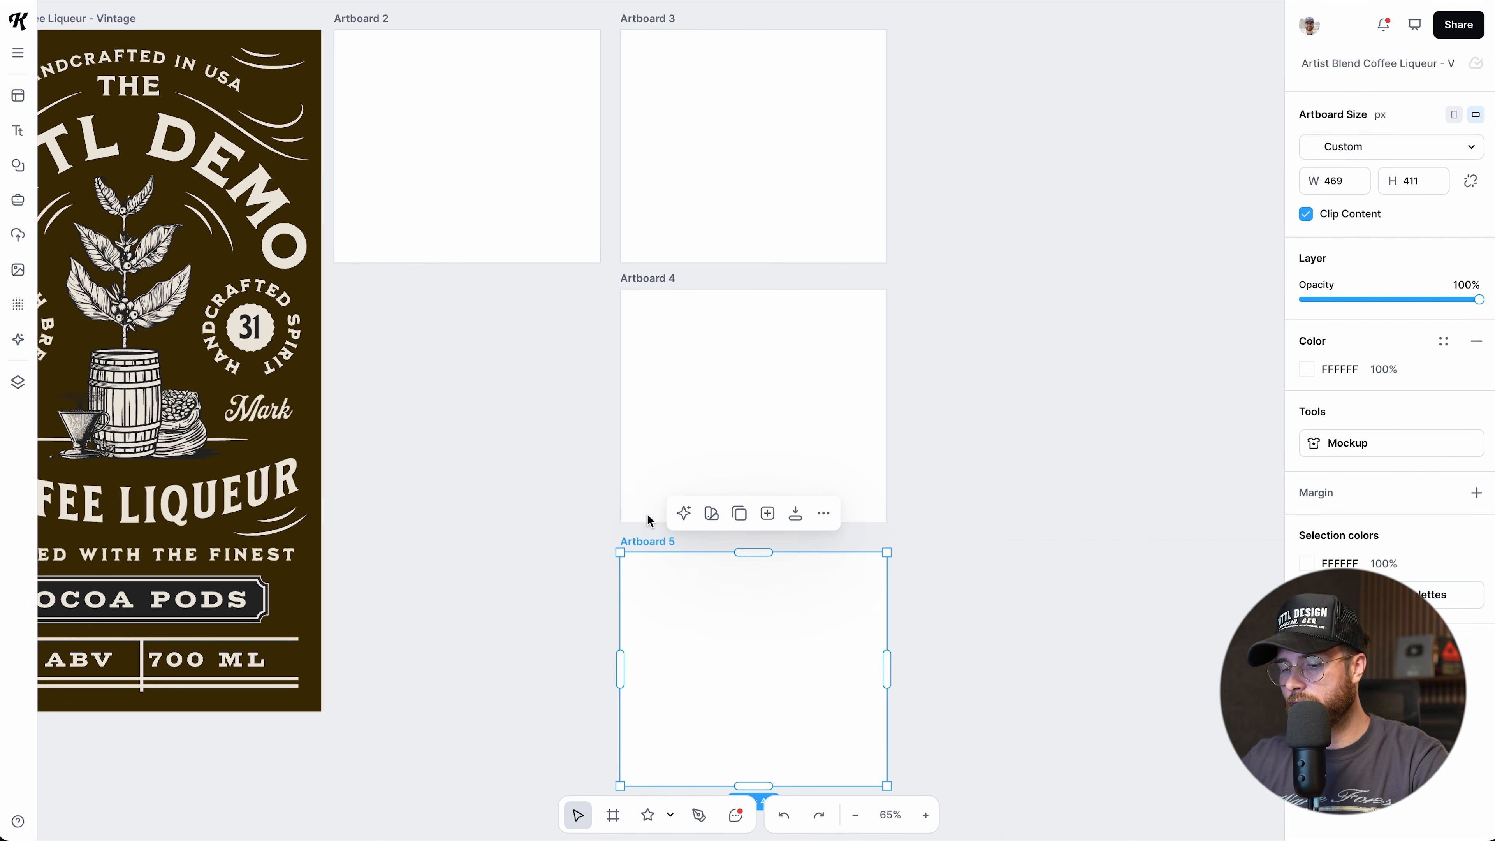
pyautogui.press('Delete')
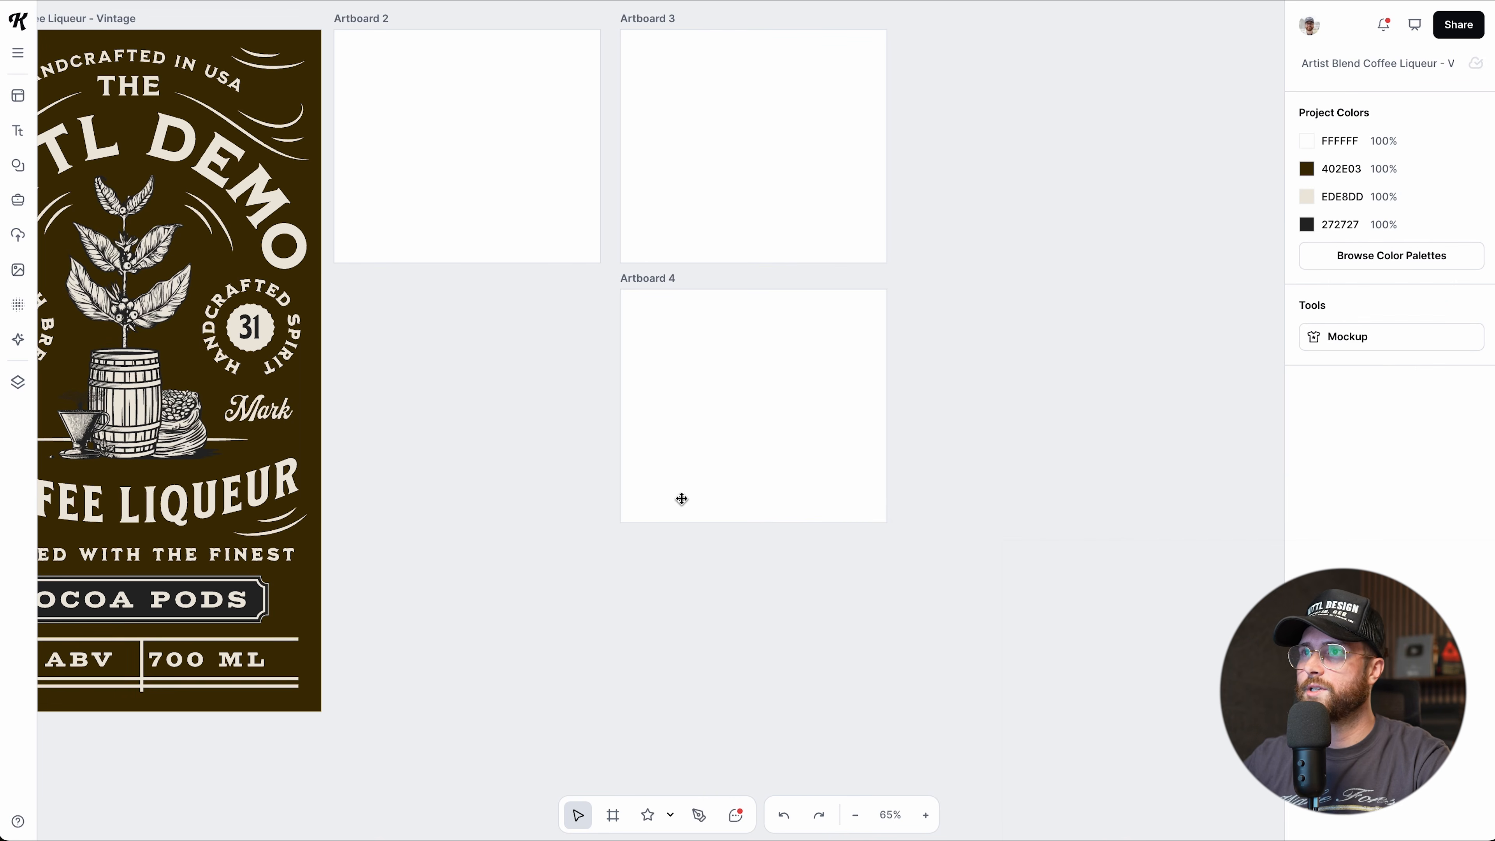
pyautogui.click(663, 293)
pyautogui.scroll(3, 663, 295)
pyautogui.press('Delete')
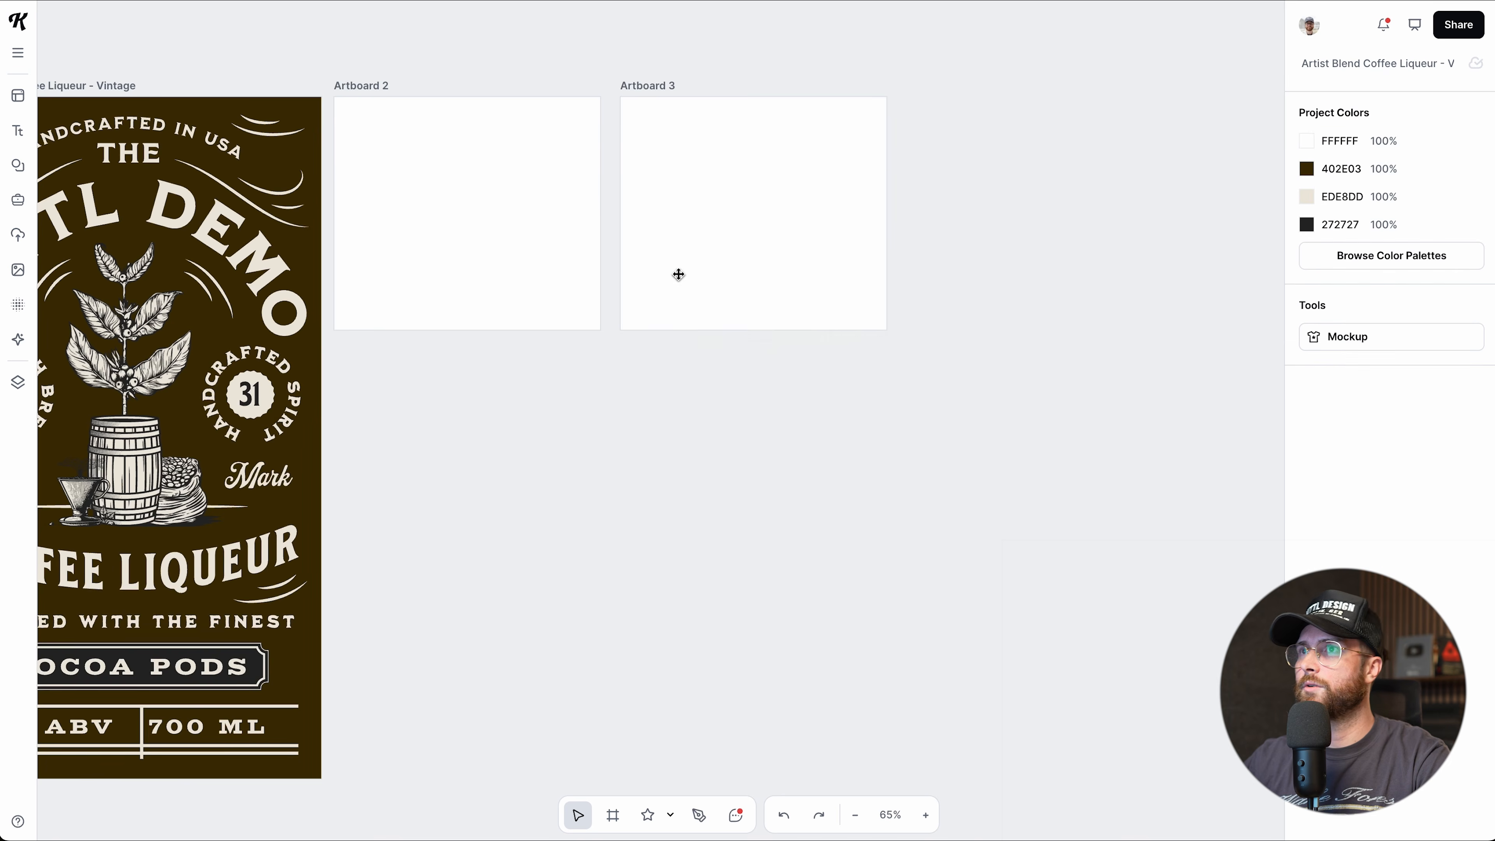
pyautogui.scroll(2, 659, 218)
# Duplicate Artboard 3 with Ctrl+D and line the new Artboard 4 up beside it.
pyautogui.click(683, 228)
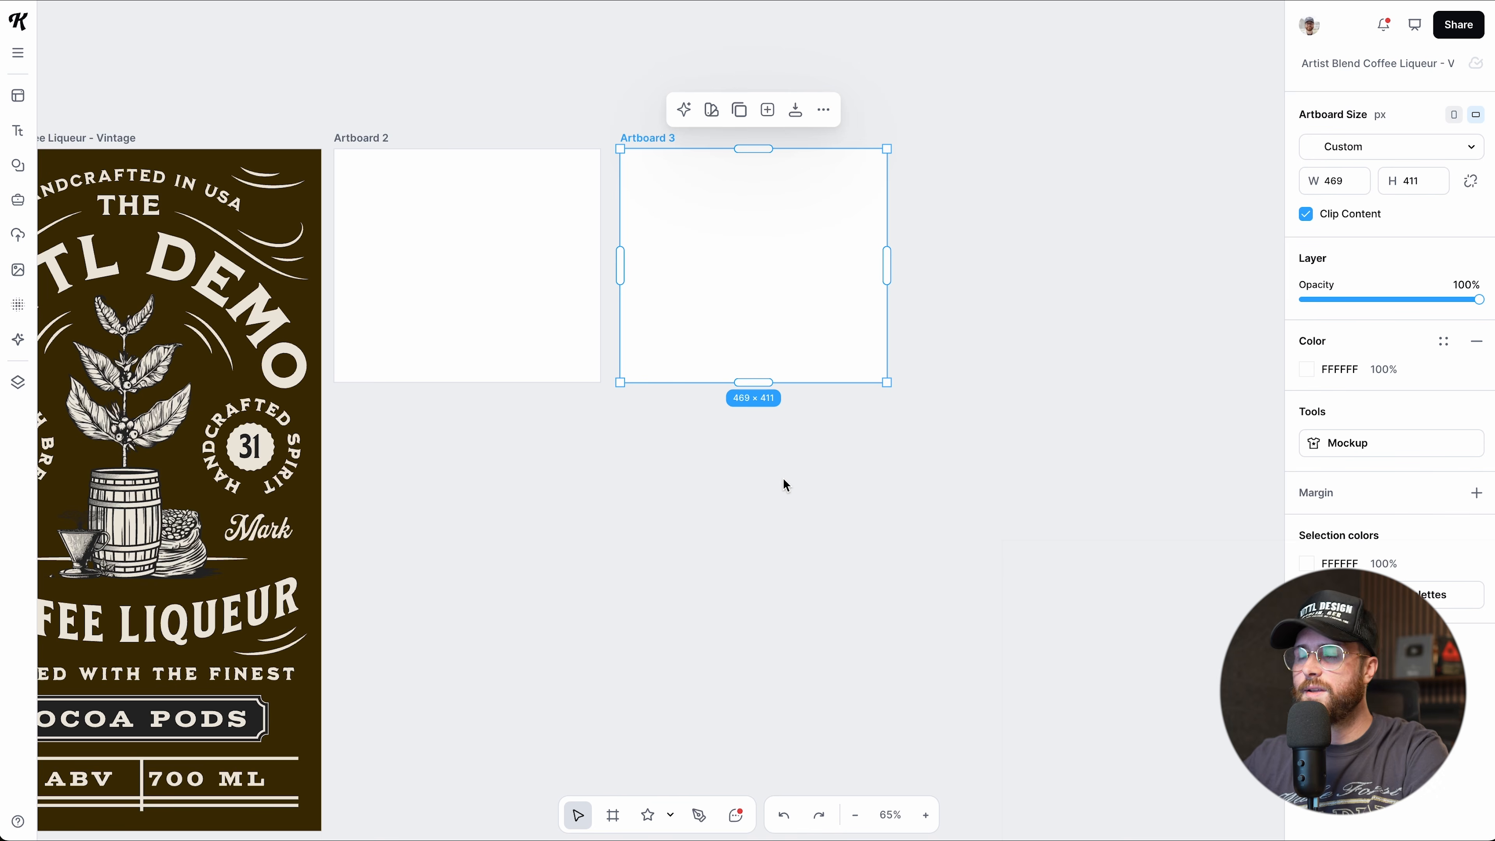
pyautogui.hotkey('ctrl', 'd')
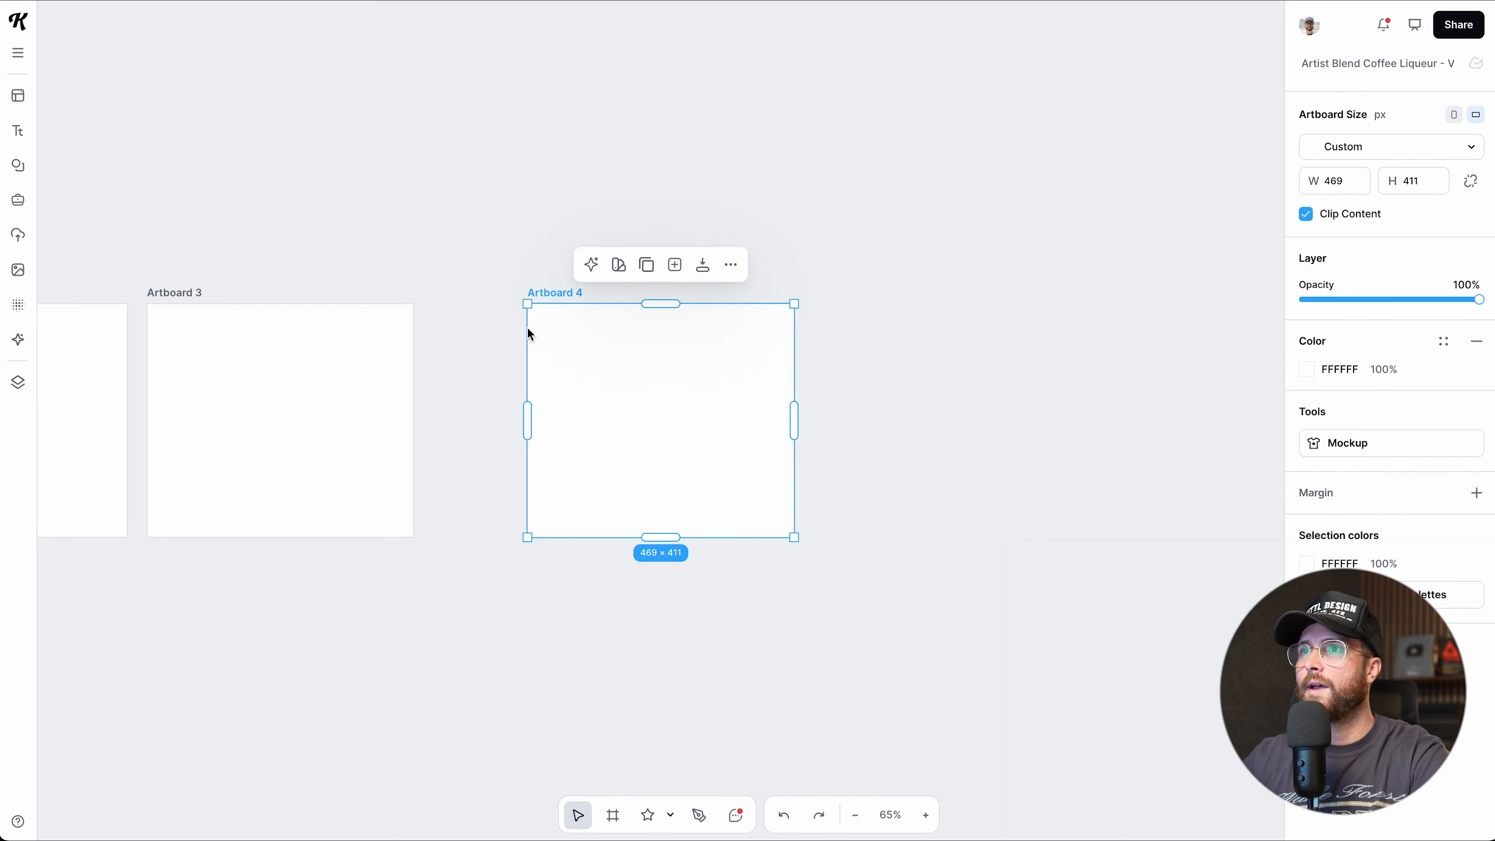
pyautogui.moveTo(556, 294); pyautogui.dragTo(451, 292)
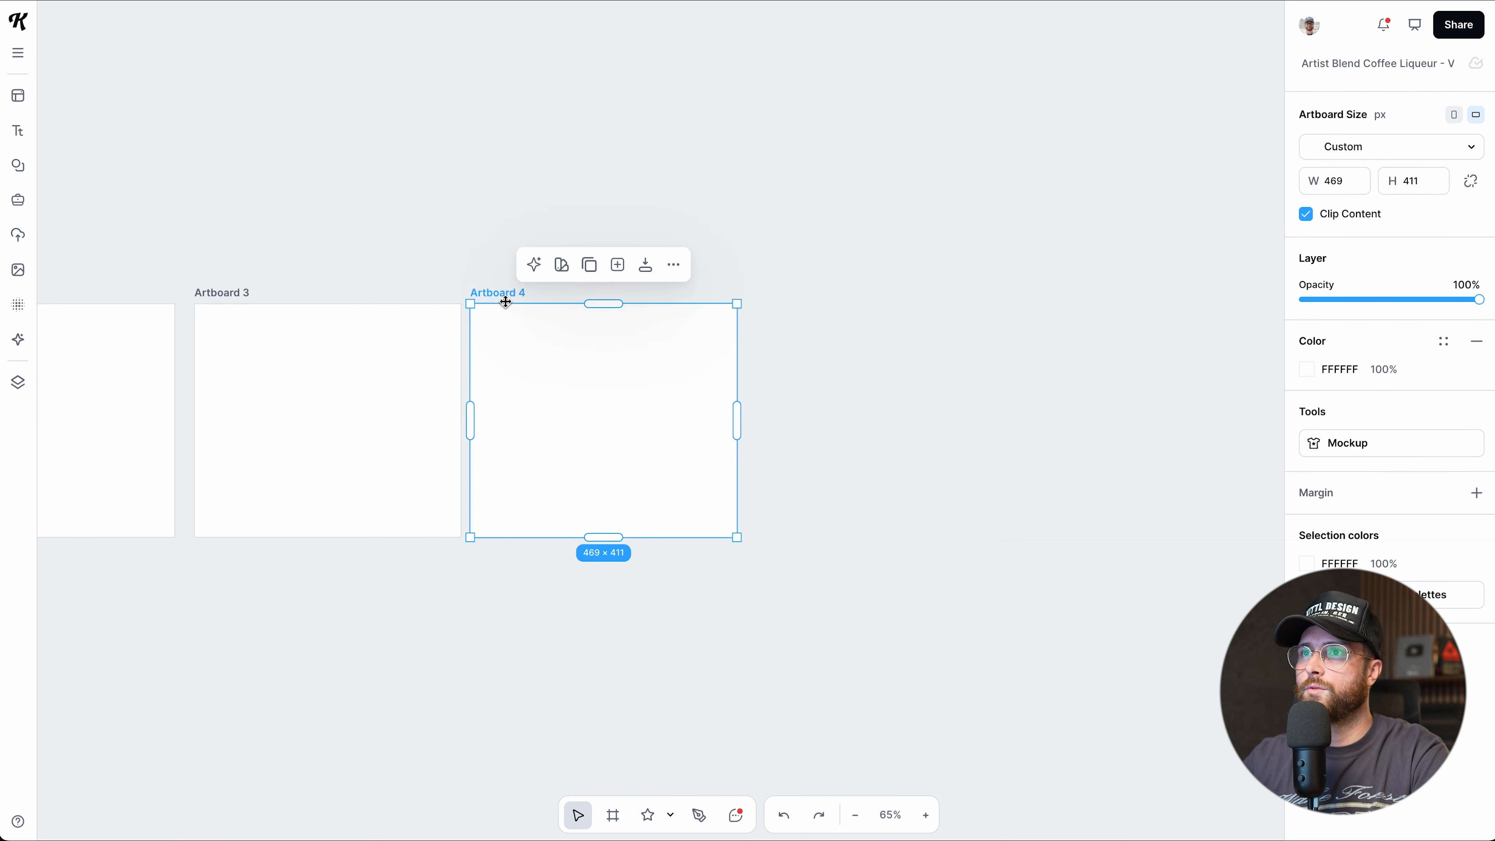
pyautogui.hscroll(-10, 511, 293)
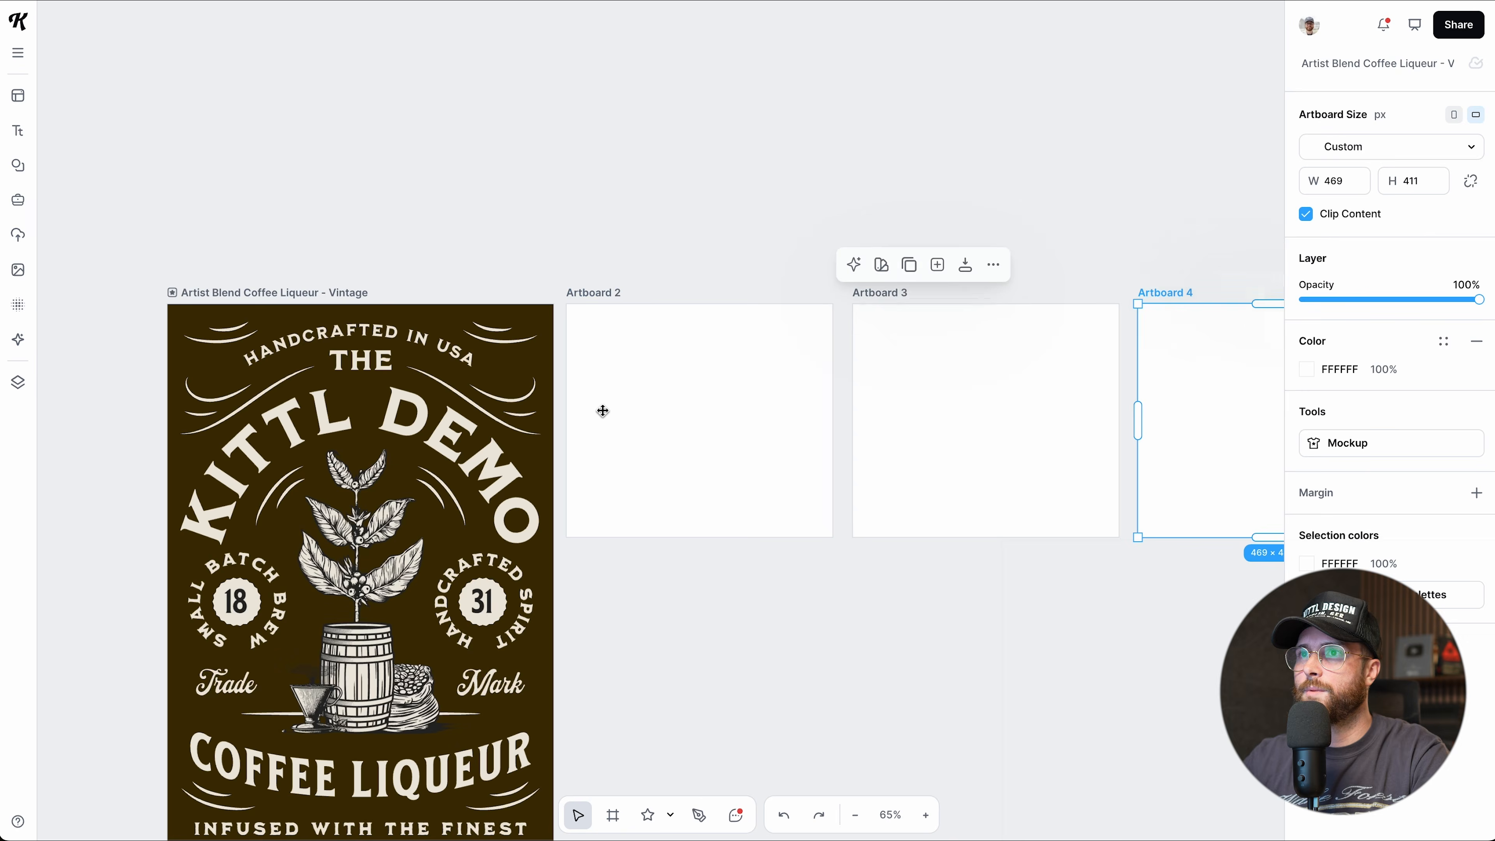
# Alt-drag the Vintage label artboard to make a copy below Artboard 2.
pyautogui.click(292, 294)
pyautogui.scroll(-2, 388, 342)
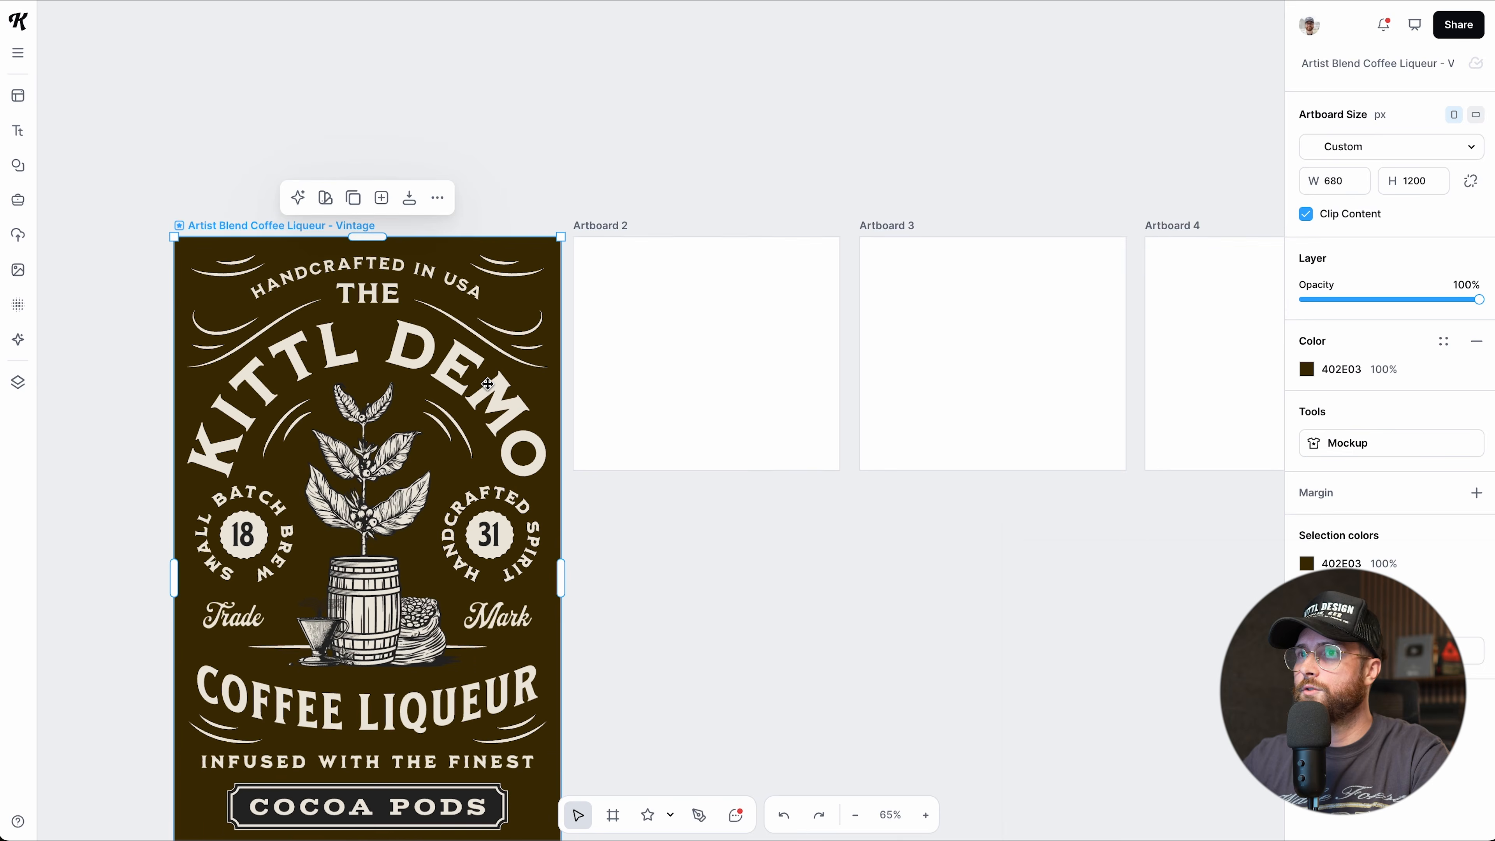
pyautogui.scroll(-2, 489, 384)
pyautogui.scroll(-2, 488, 384)
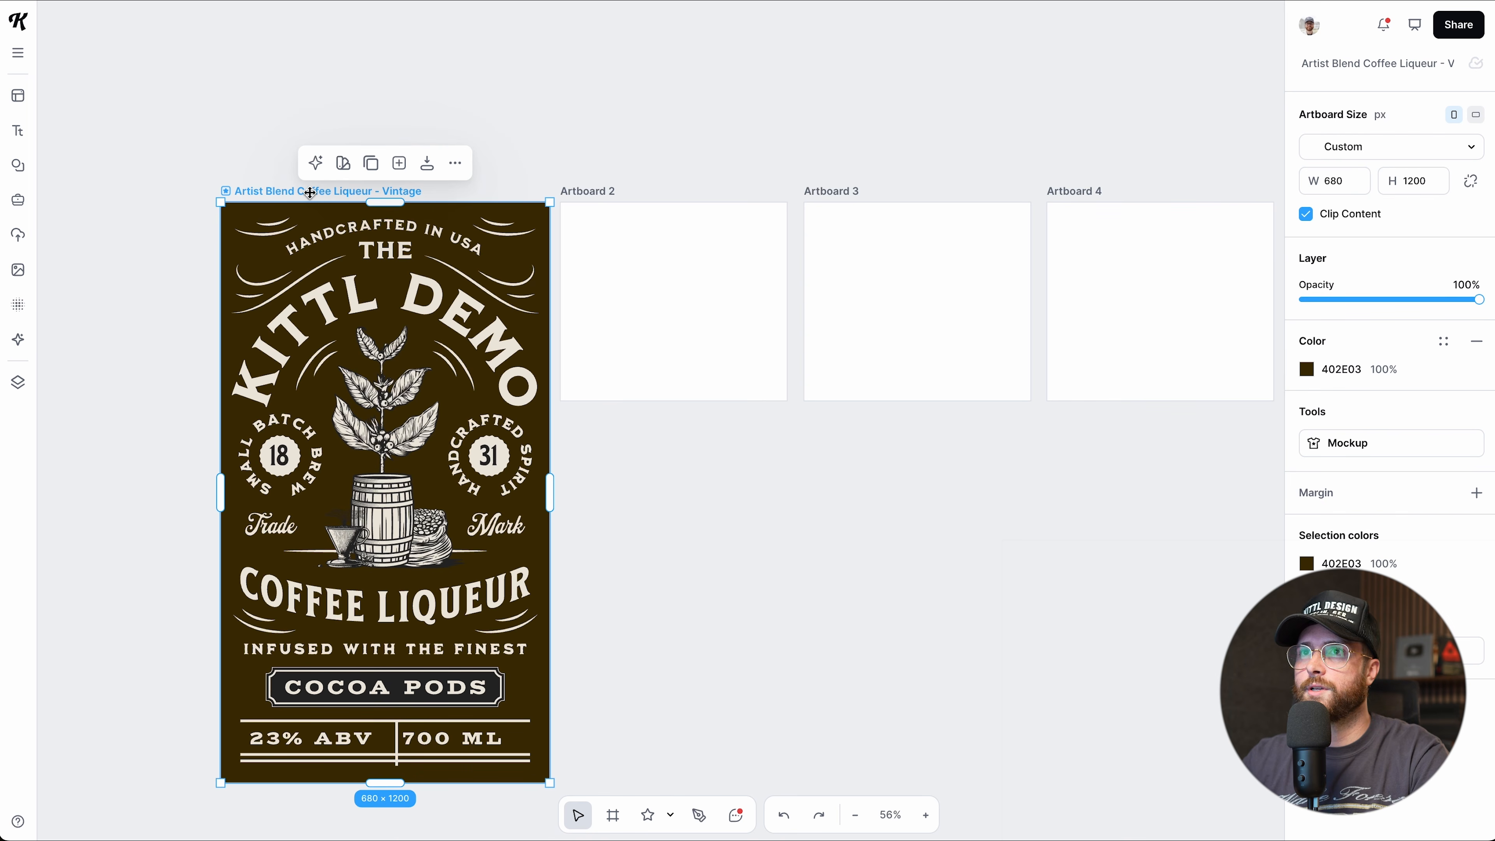
pyautogui.moveTo(321, 193); pyautogui.dragTo(654, 410)
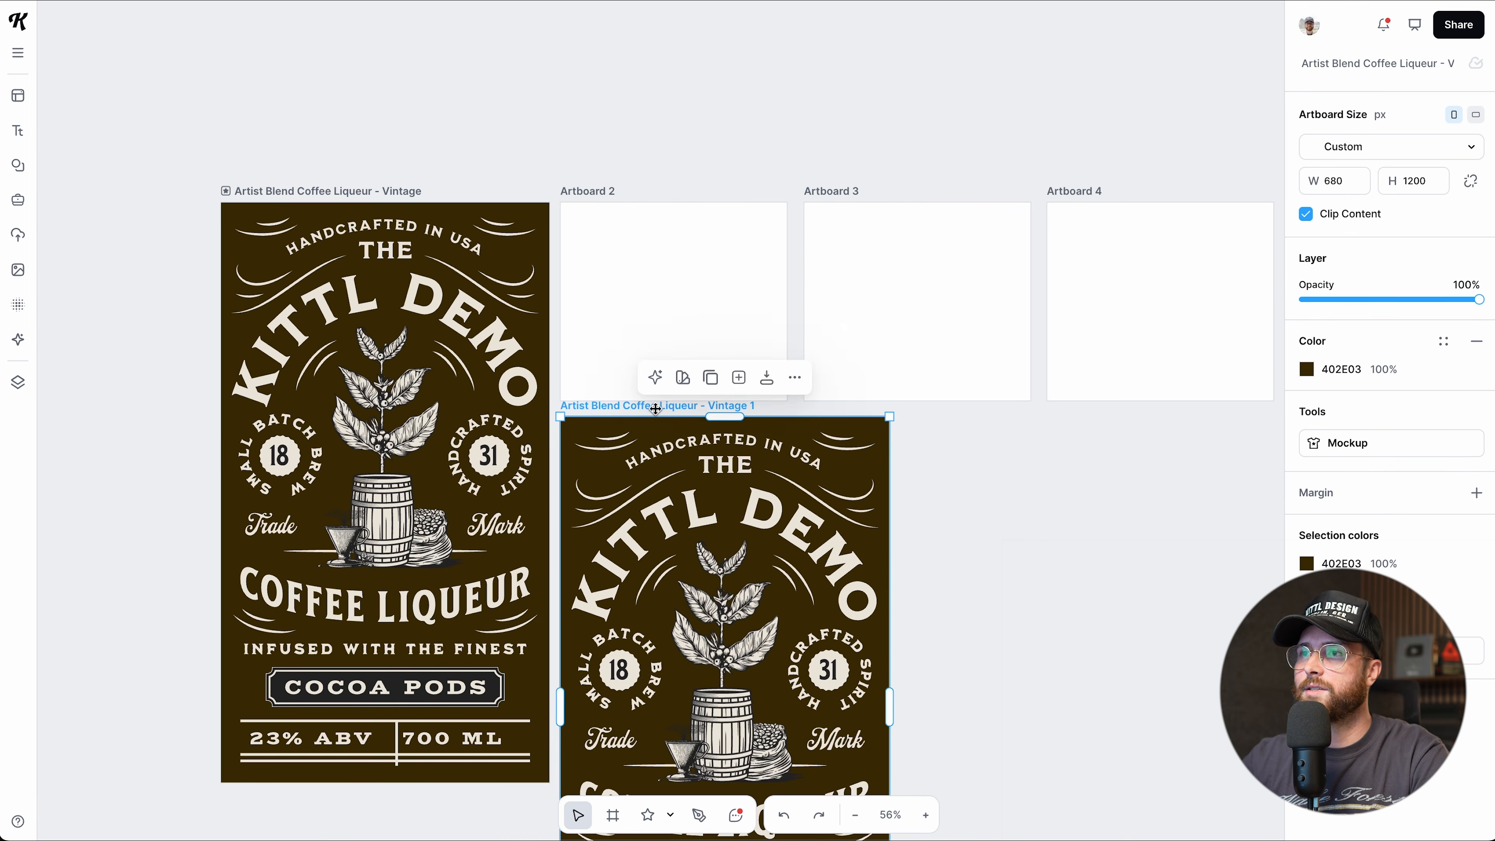
pyautogui.scroll(-6, 655, 409)
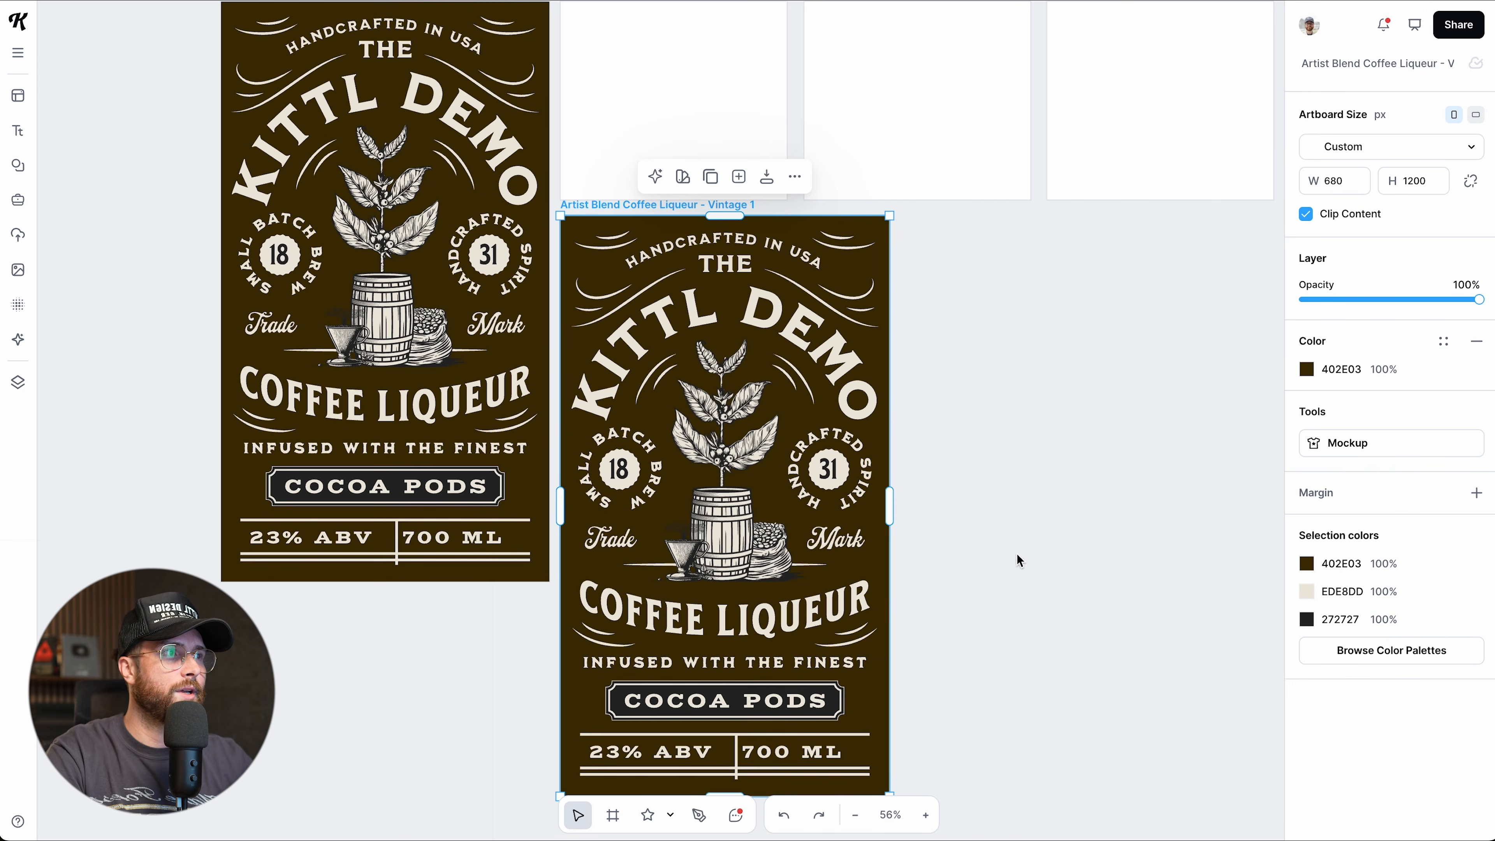
# Recolour the Vintage 1 copy with the Ocean Blue palette.
pyautogui.click(1368, 664)
pyautogui.click(1370, 667)
pyautogui.click(1037, 545)
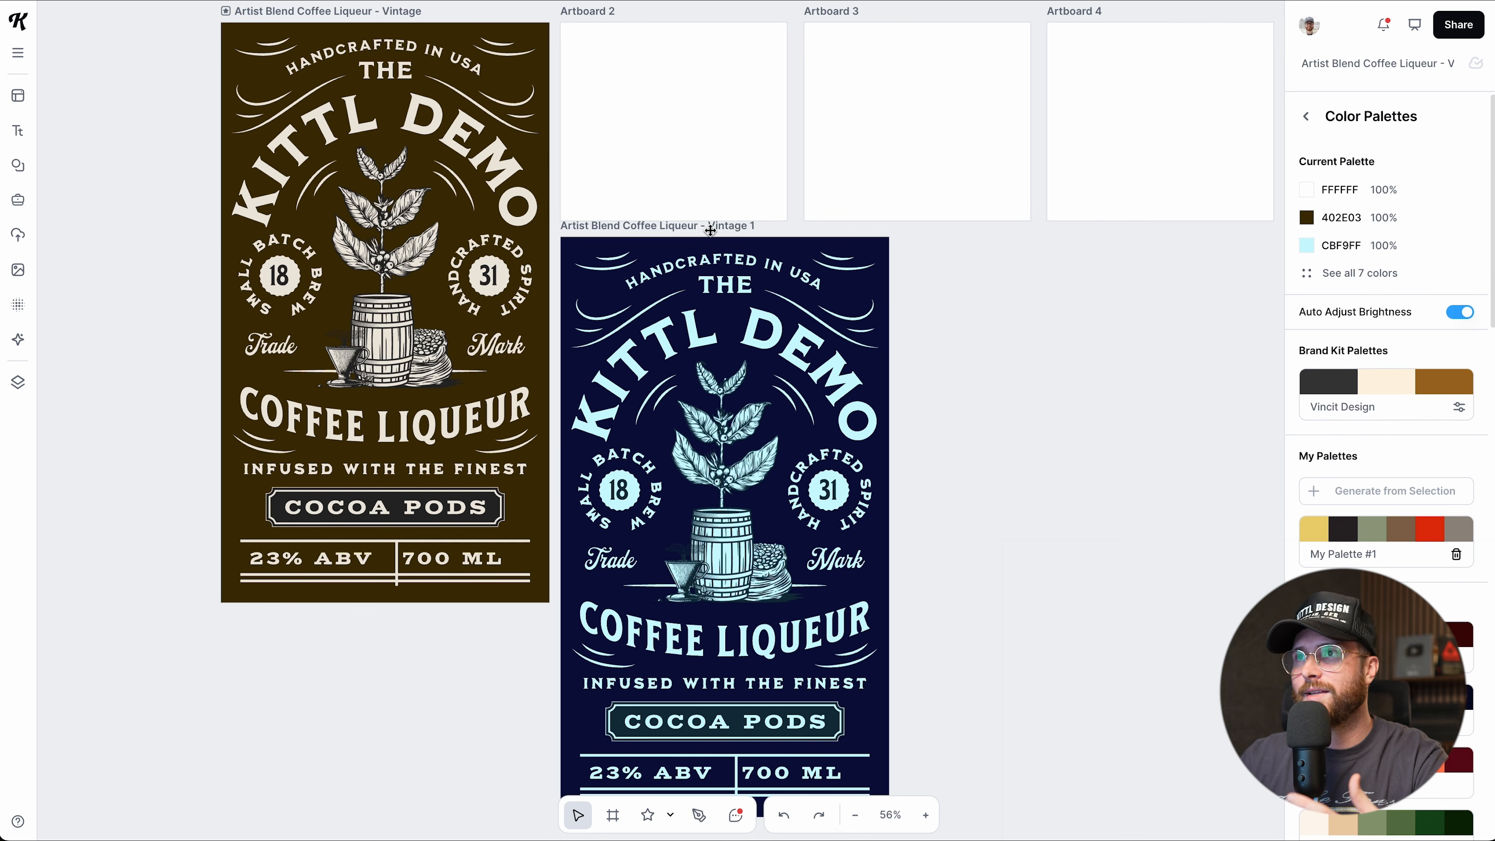
pyautogui.click(711, 230)
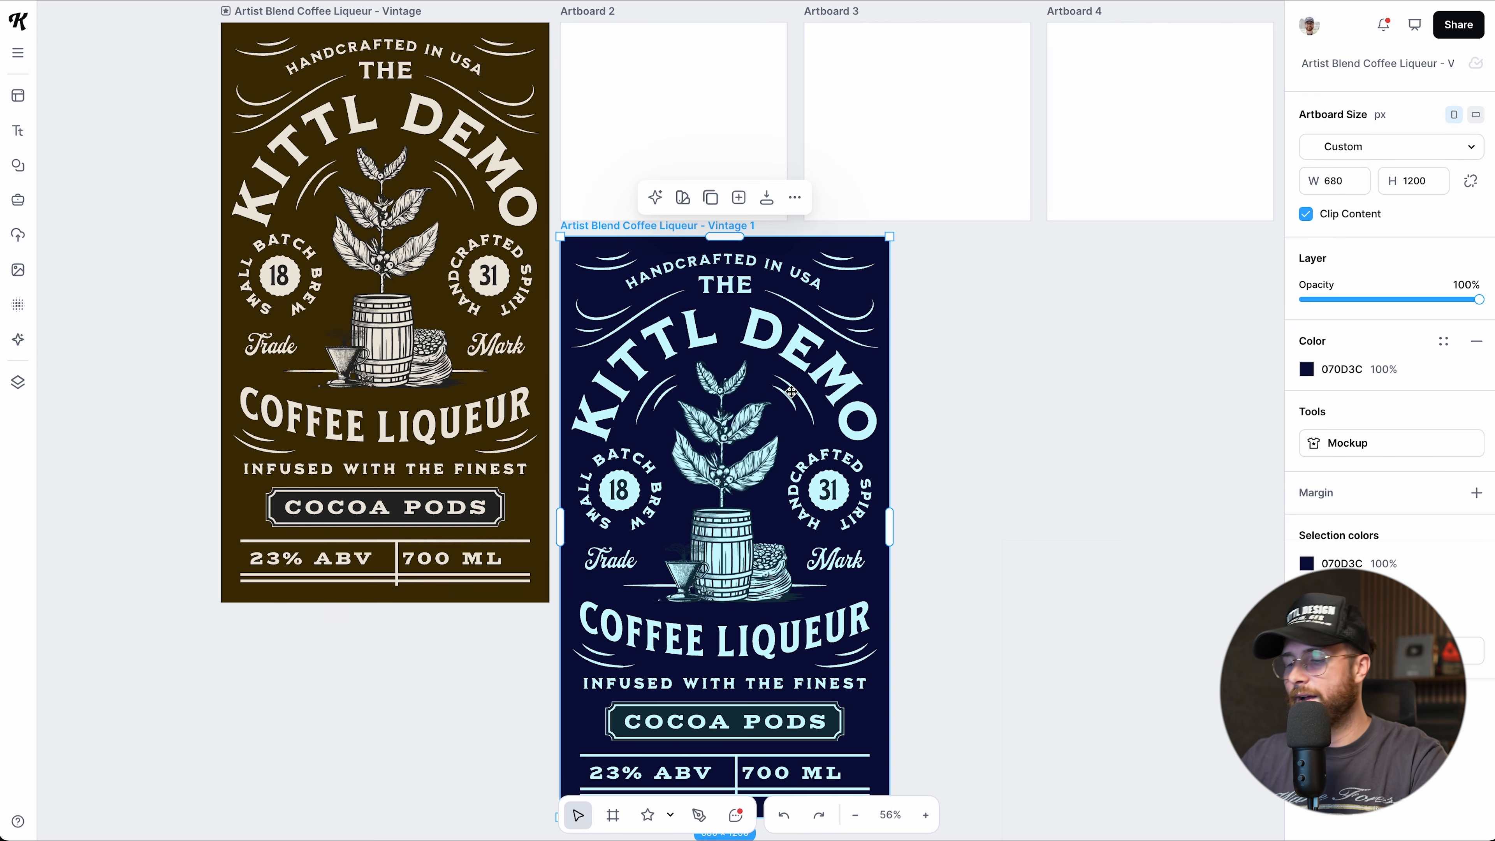
# Delete the blue Vintage 1 copy, Artboard 4 and Artboard 3.
pyautogui.scroll(2, 805, 469)
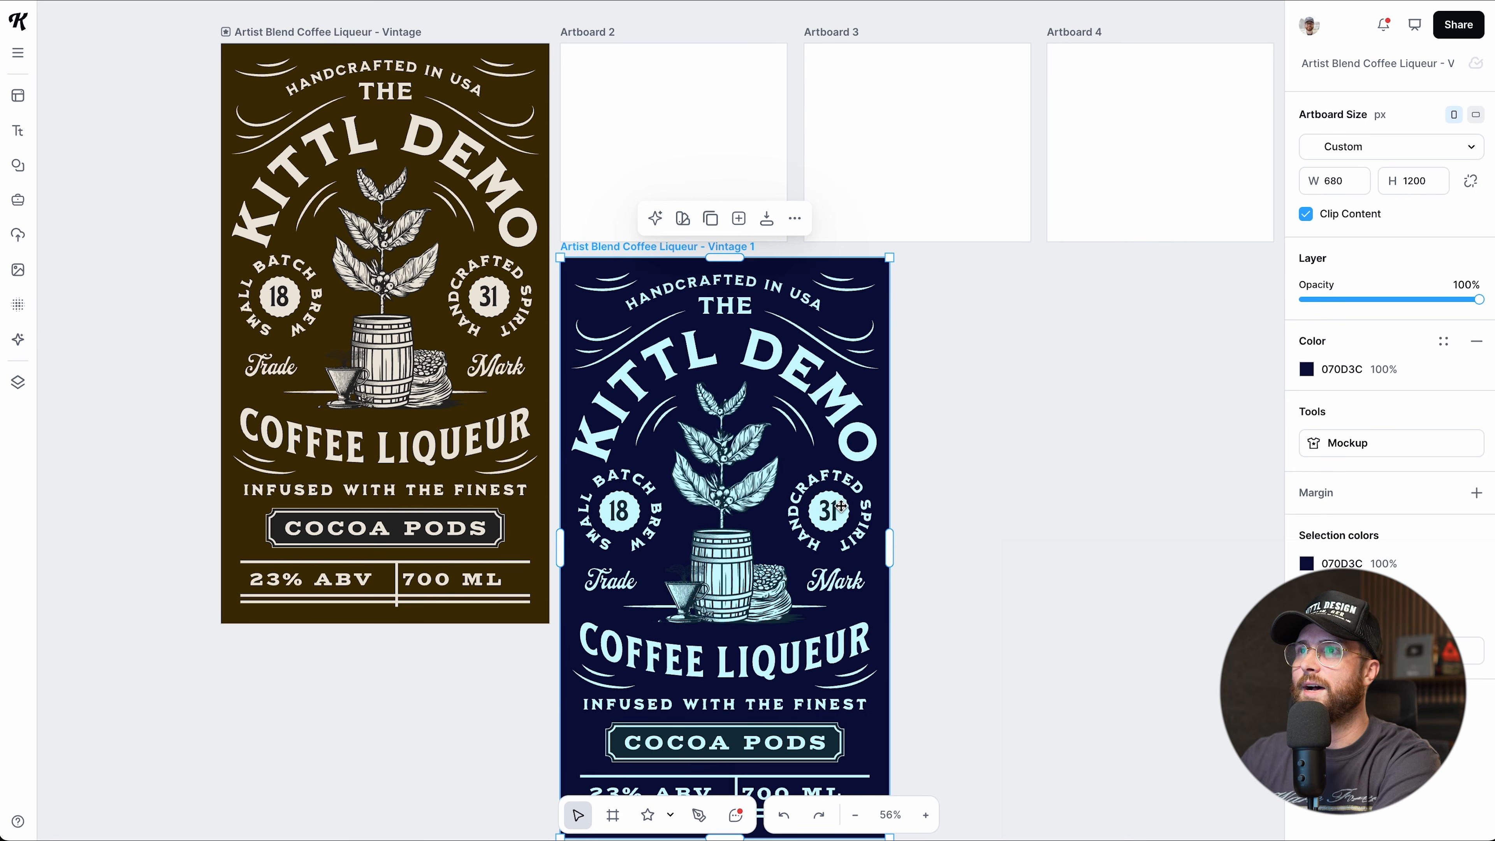
pyautogui.press('Delete')
pyautogui.scroll(3, 848, 353)
pyautogui.click(1055, 75)
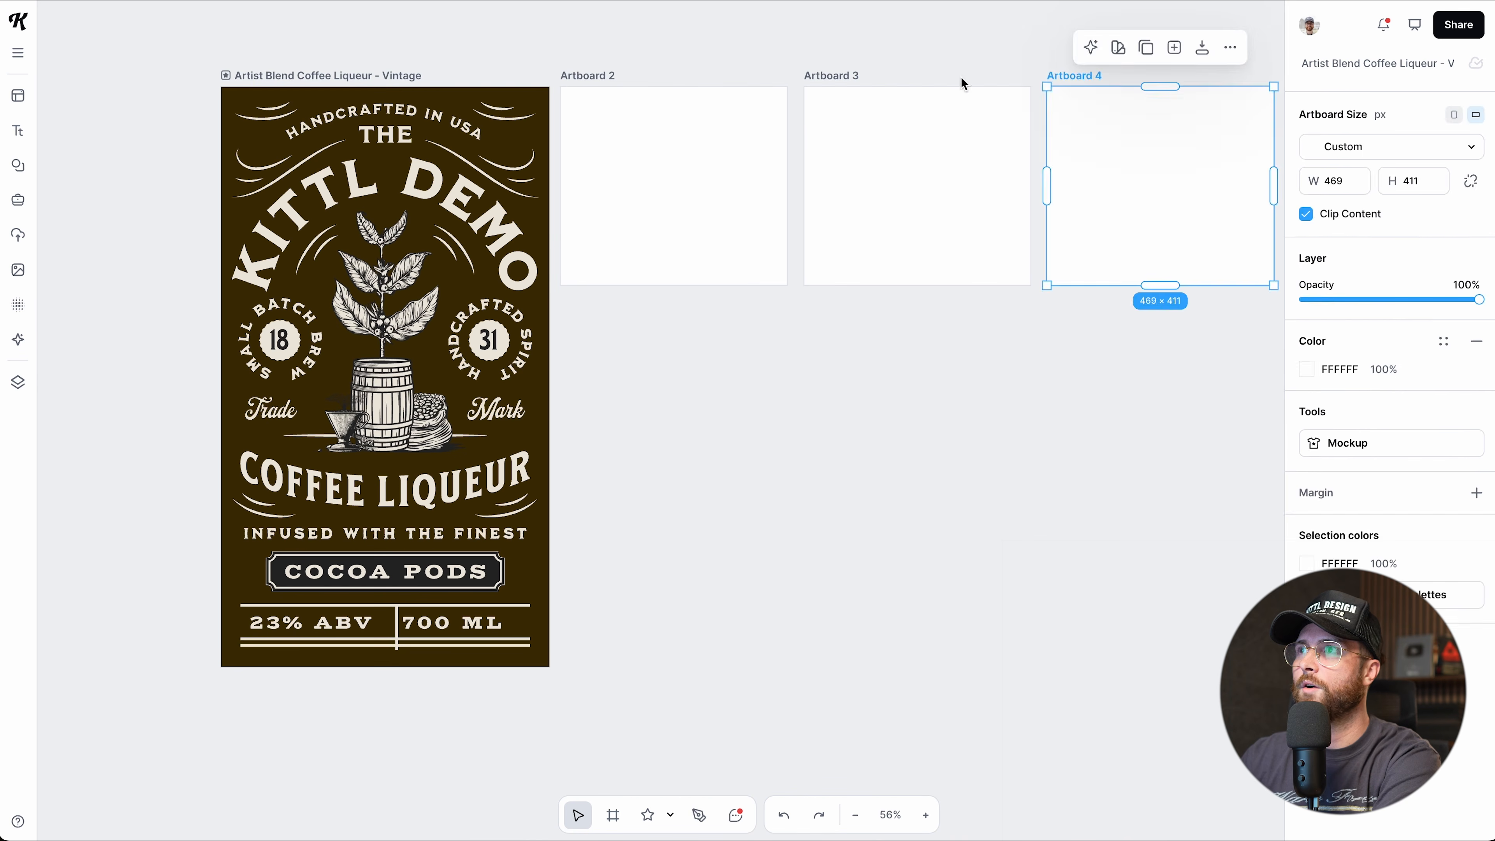
pyautogui.press('Delete')
pyautogui.click(832, 76)
pyautogui.press('Delete')
pyautogui.scroll(3, 609, 238)
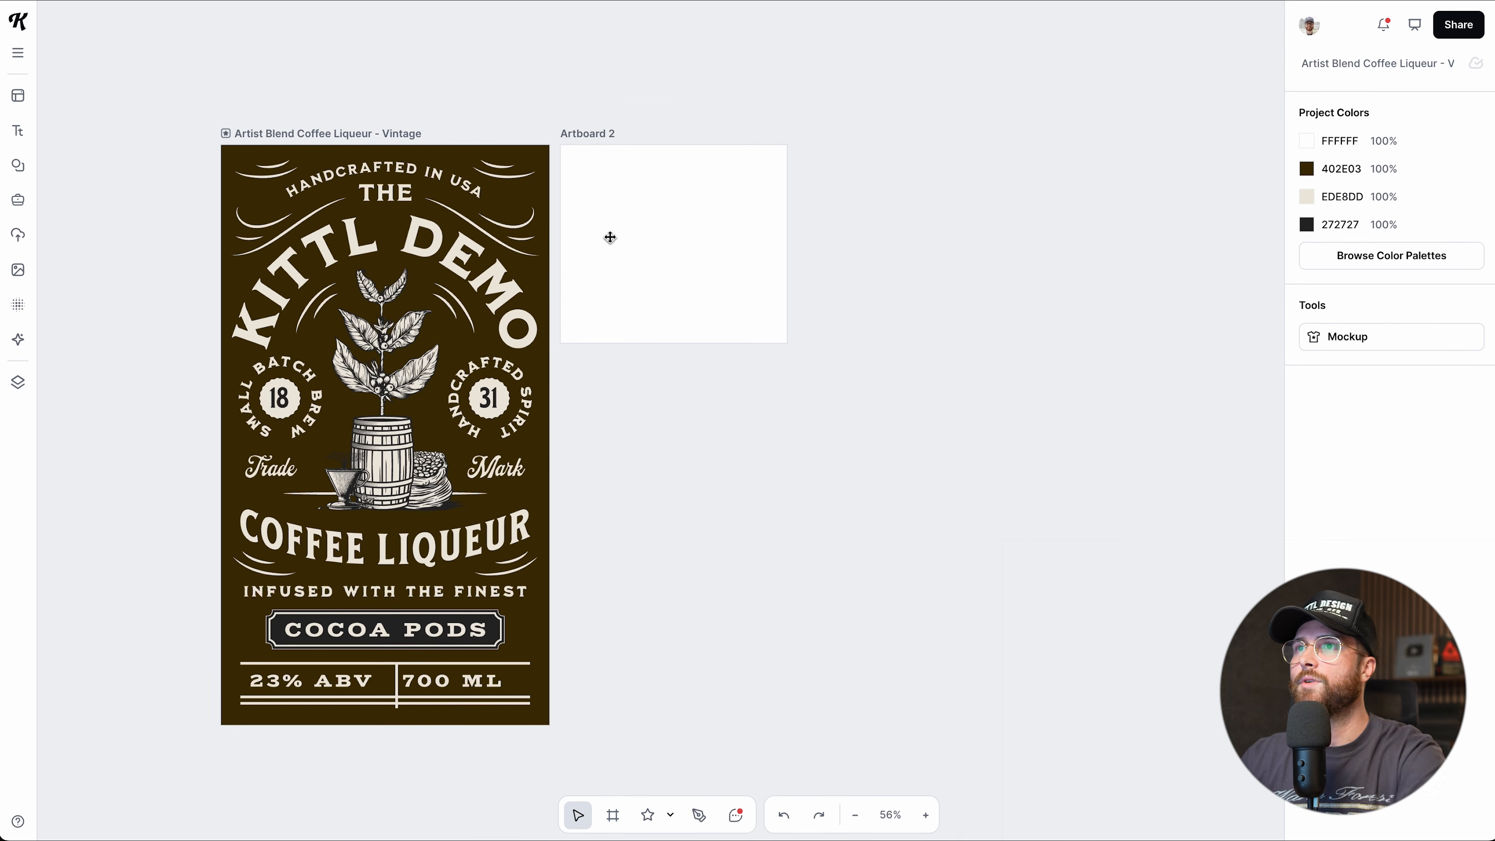
# Lock Artboard 2's proportions and set its width to 1000, giving 1000 × 876.
pyautogui.click(592, 133)
pyautogui.scroll(5, 661, 284)
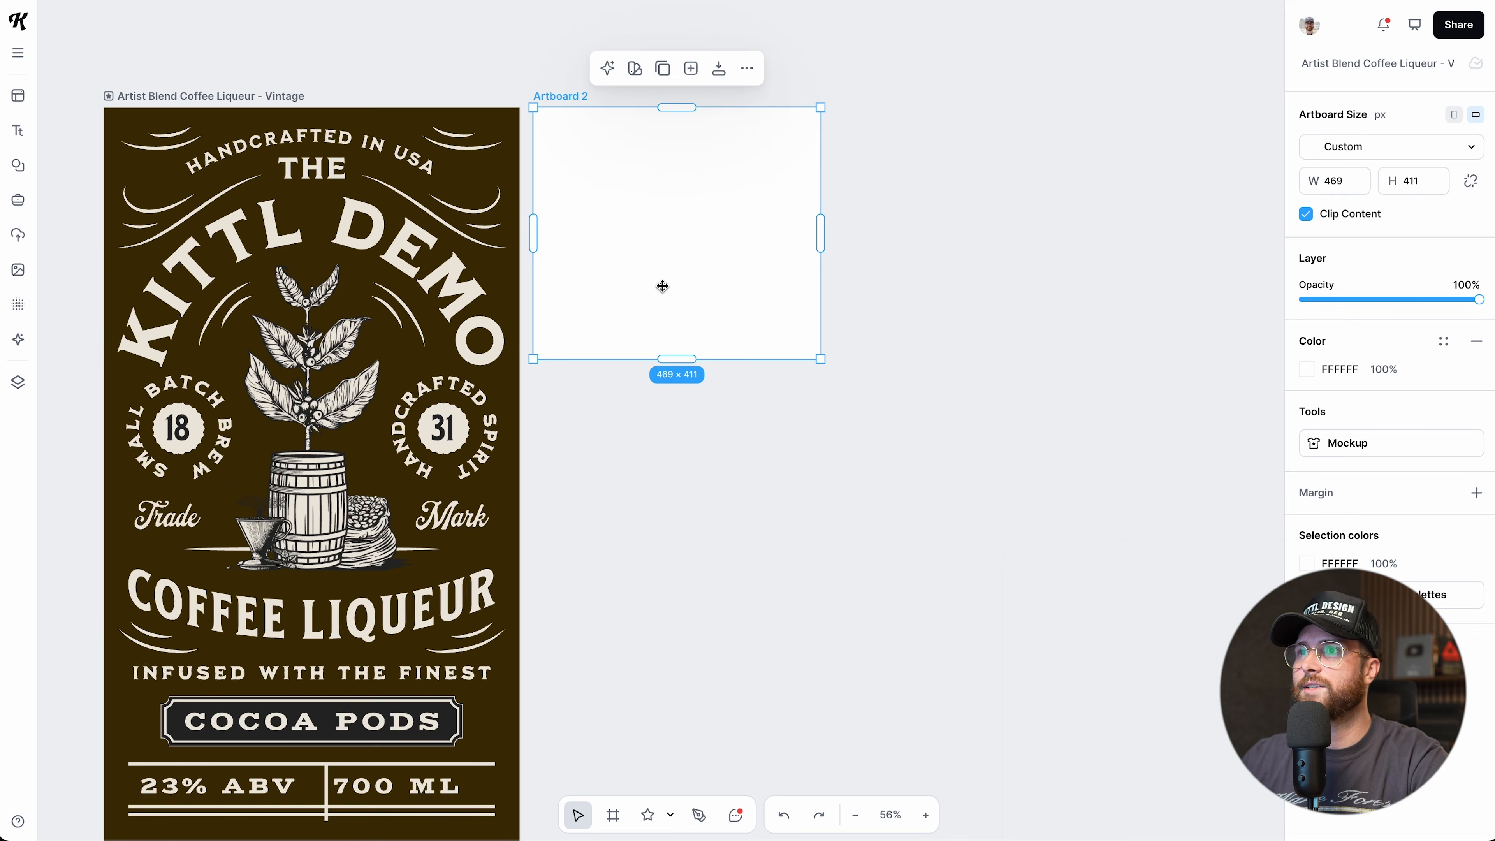
pyautogui.scroll(4, 662, 287)
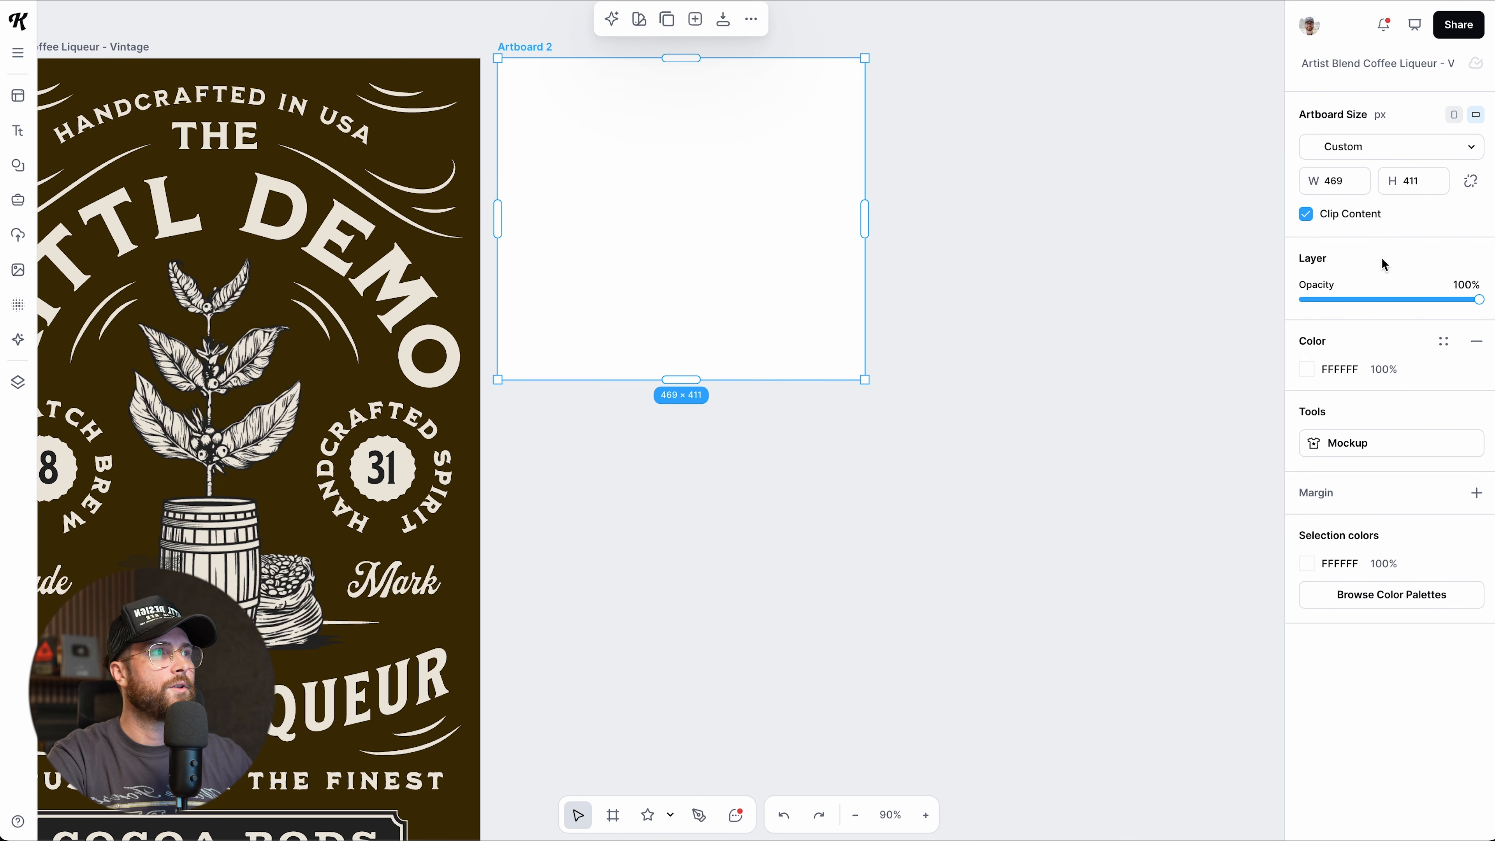
pyautogui.click(1471, 182)
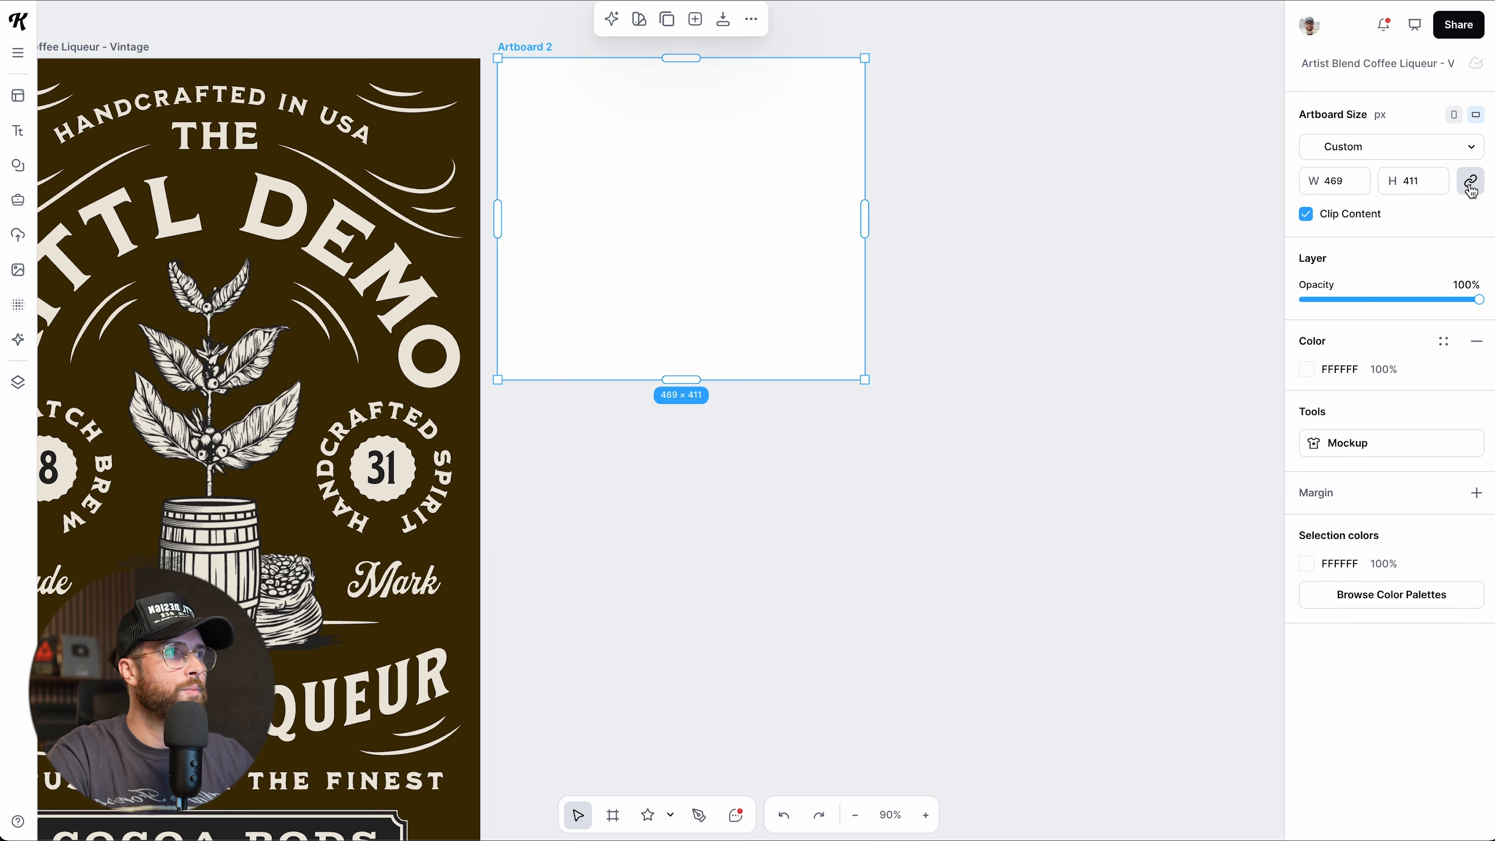
pyautogui.click(1355, 180)
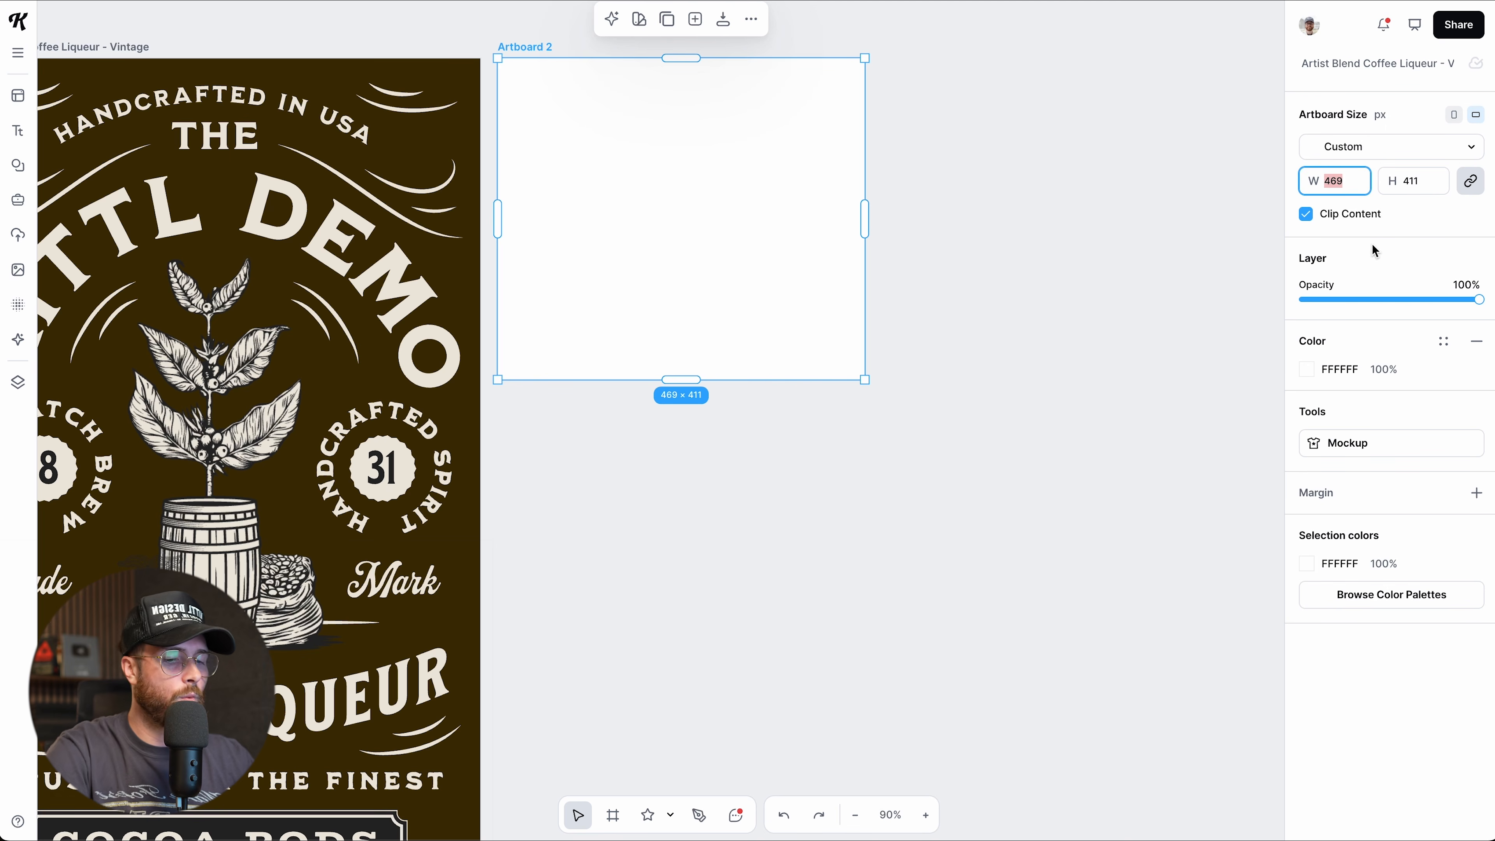
pyautogui.write('1000')
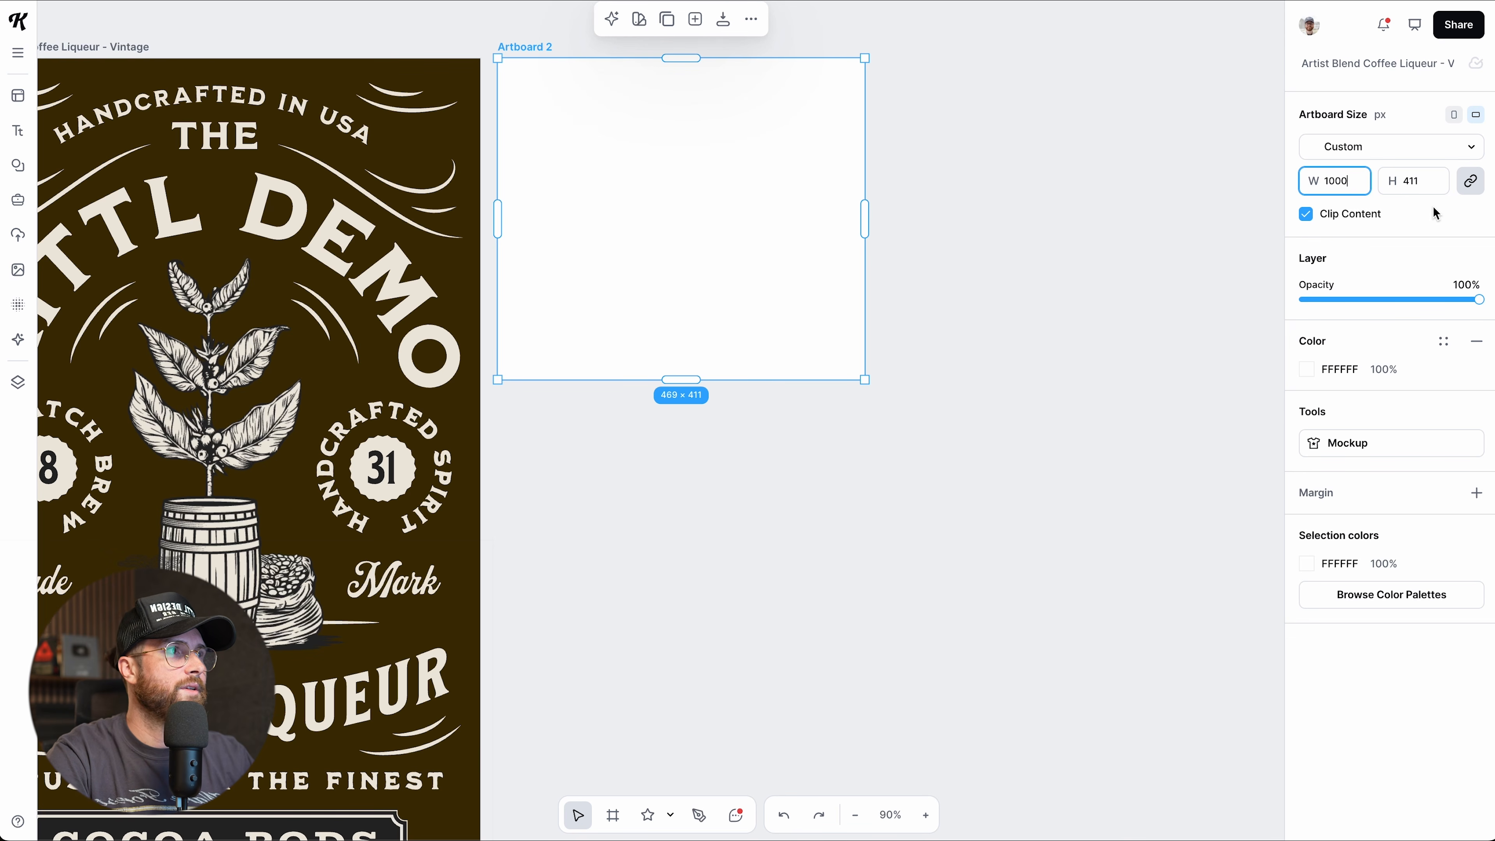
pyautogui.press('Return')
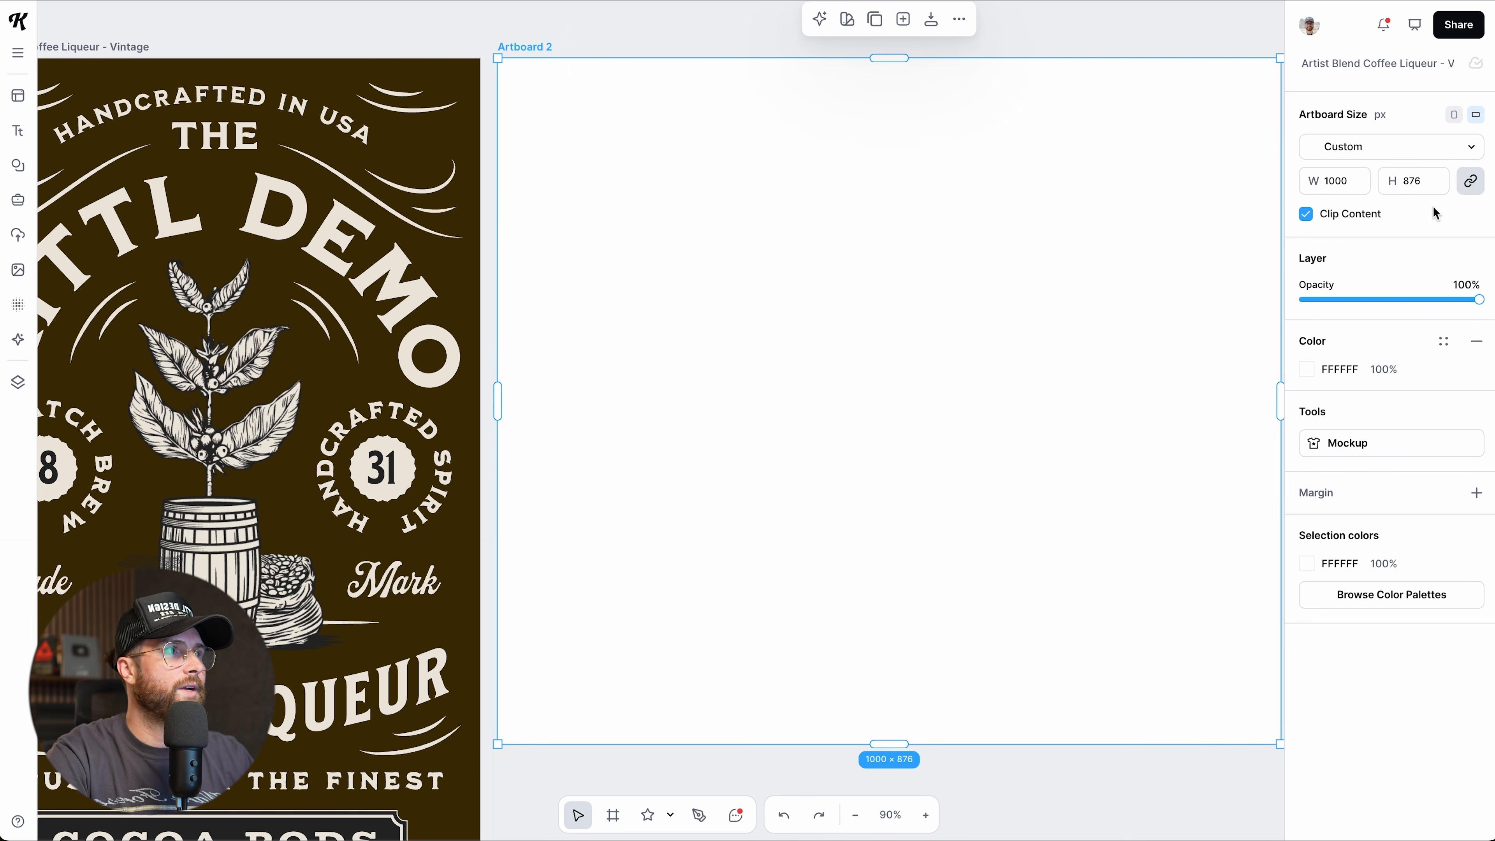
# Drag Artboard 2's corner and edge handles until it measures 614 × 667 px.
pyautogui.hscroll(1, 1134, 213)
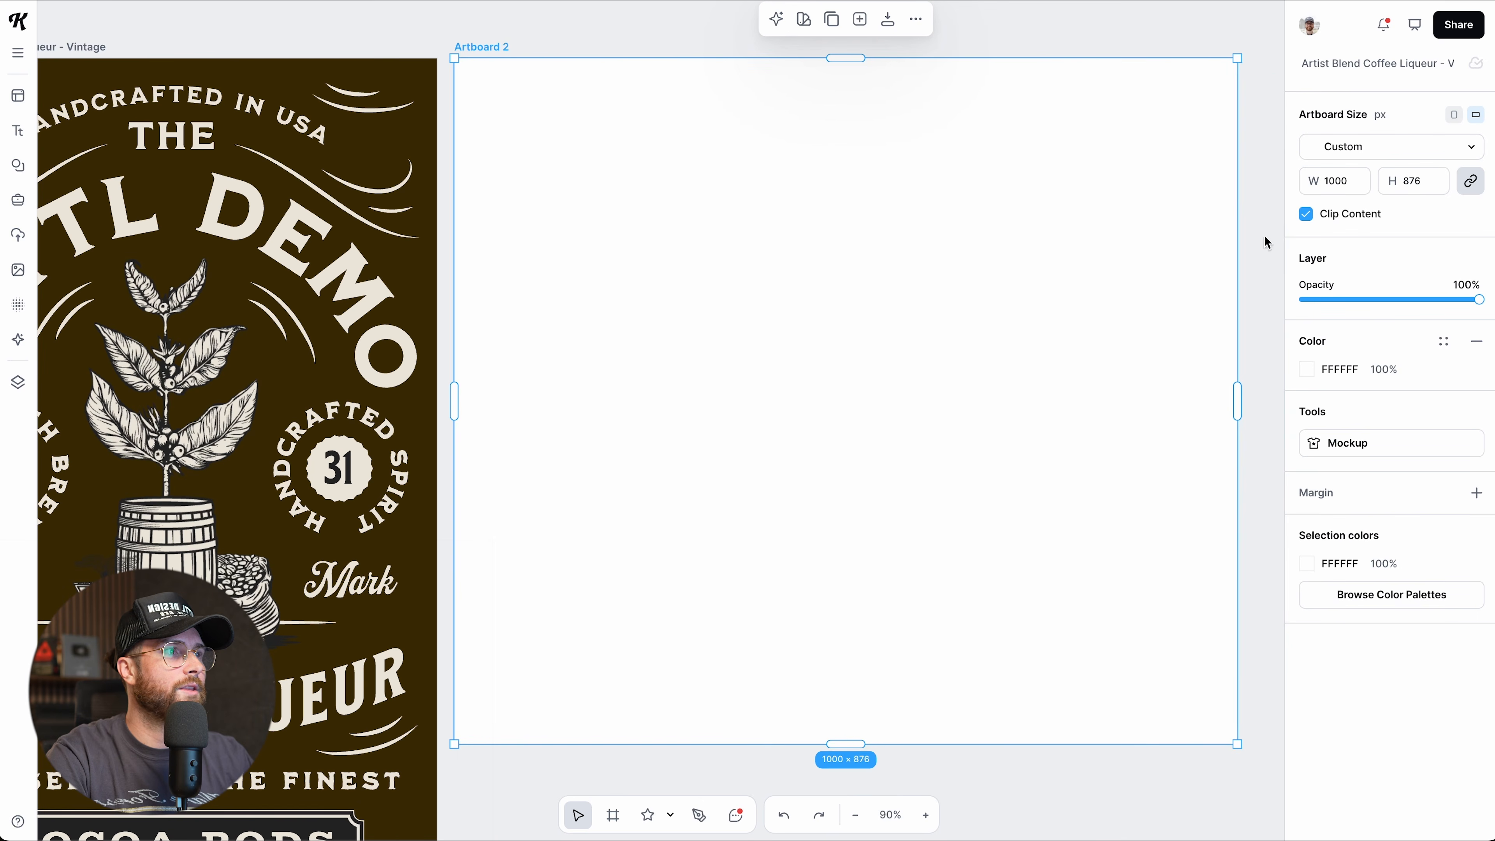
pyautogui.scroll(-1, 1226, 443)
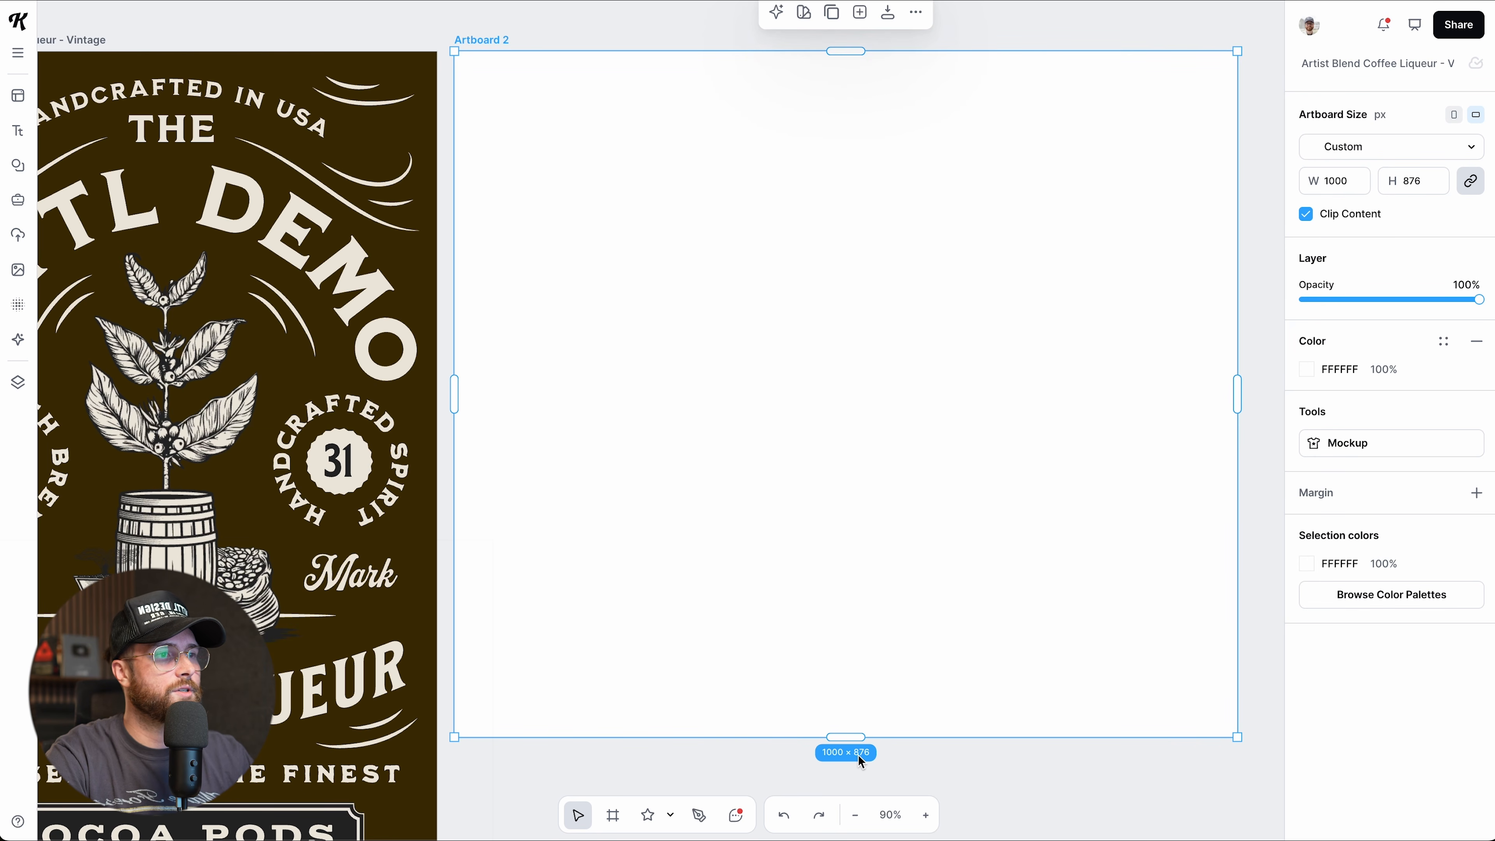
pyautogui.moveTo(1234, 737); pyautogui.dragTo(1113, 617)
pyautogui.moveTo(1106, 344); pyautogui.dragTo(935, 341)
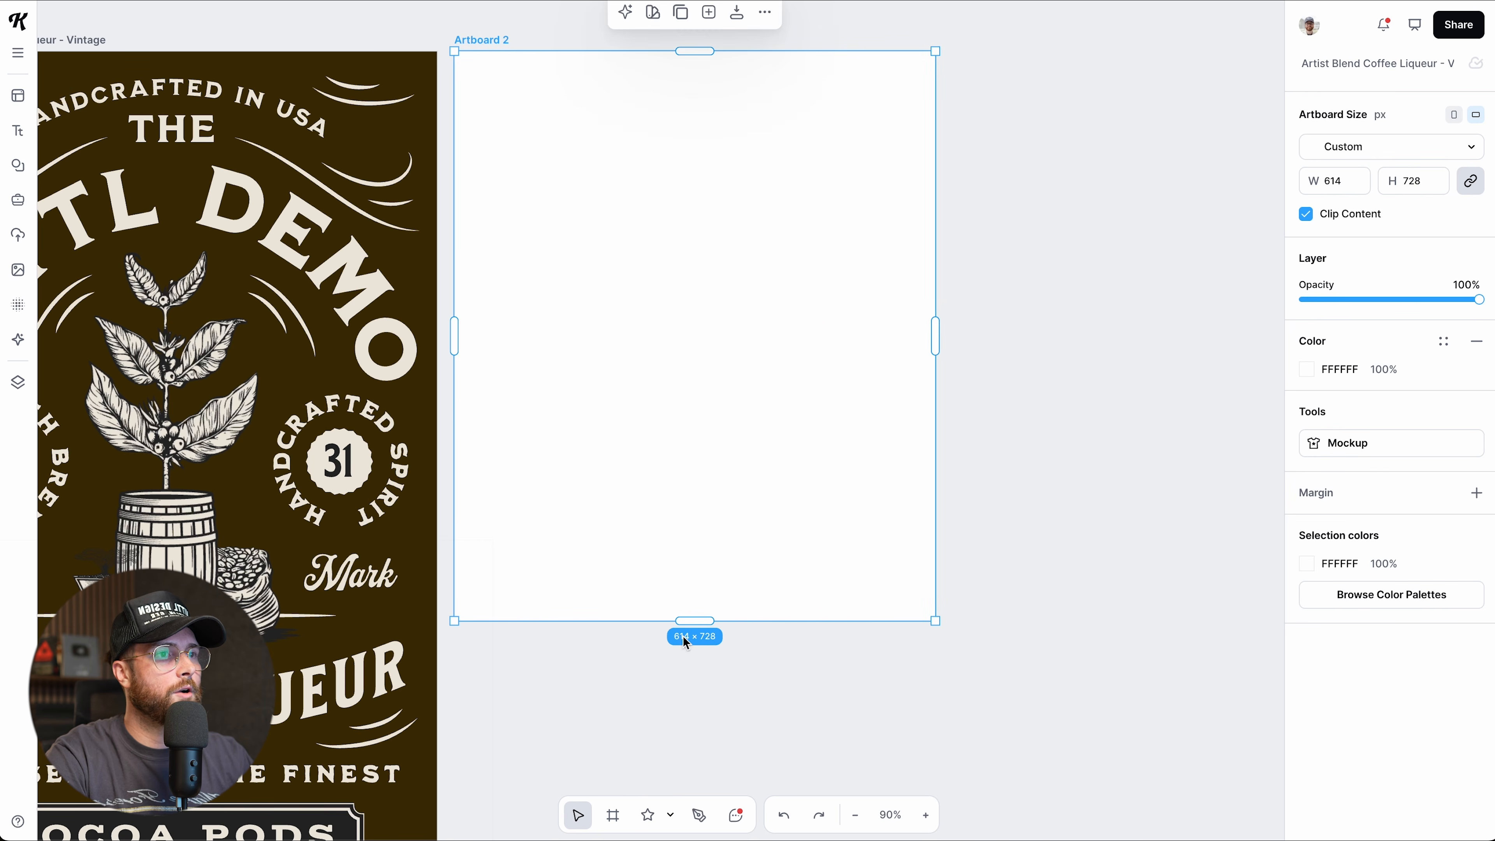
pyautogui.moveTo(687, 621); pyautogui.dragTo(698, 572)
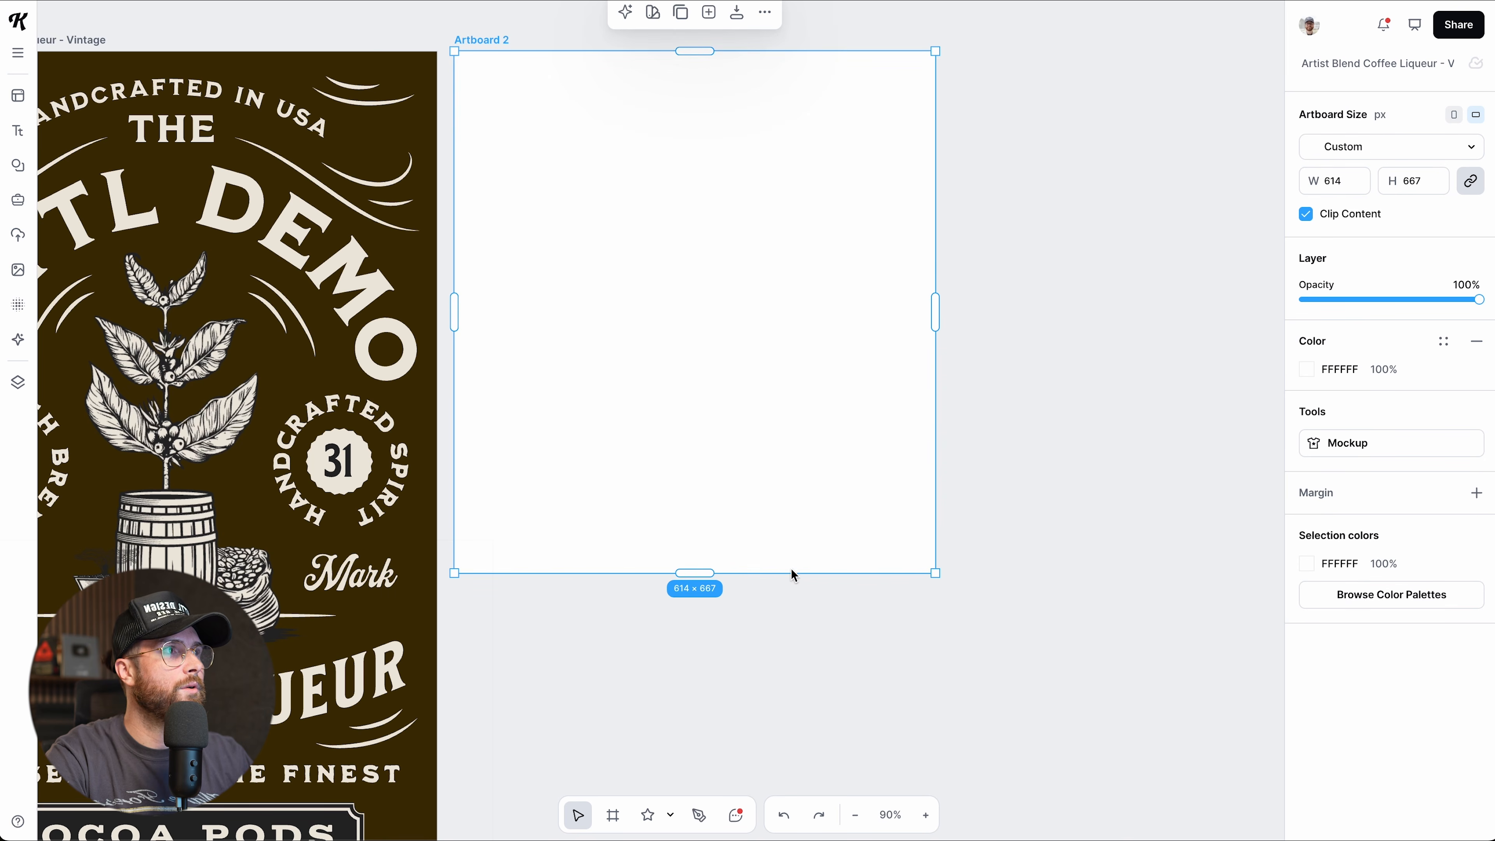
# Apply the Standard Square 1200 × 1200 preset, then the T-Shirt preset, to Artboard 2.
pyautogui.click(1377, 148)
pyautogui.click(1356, 204)
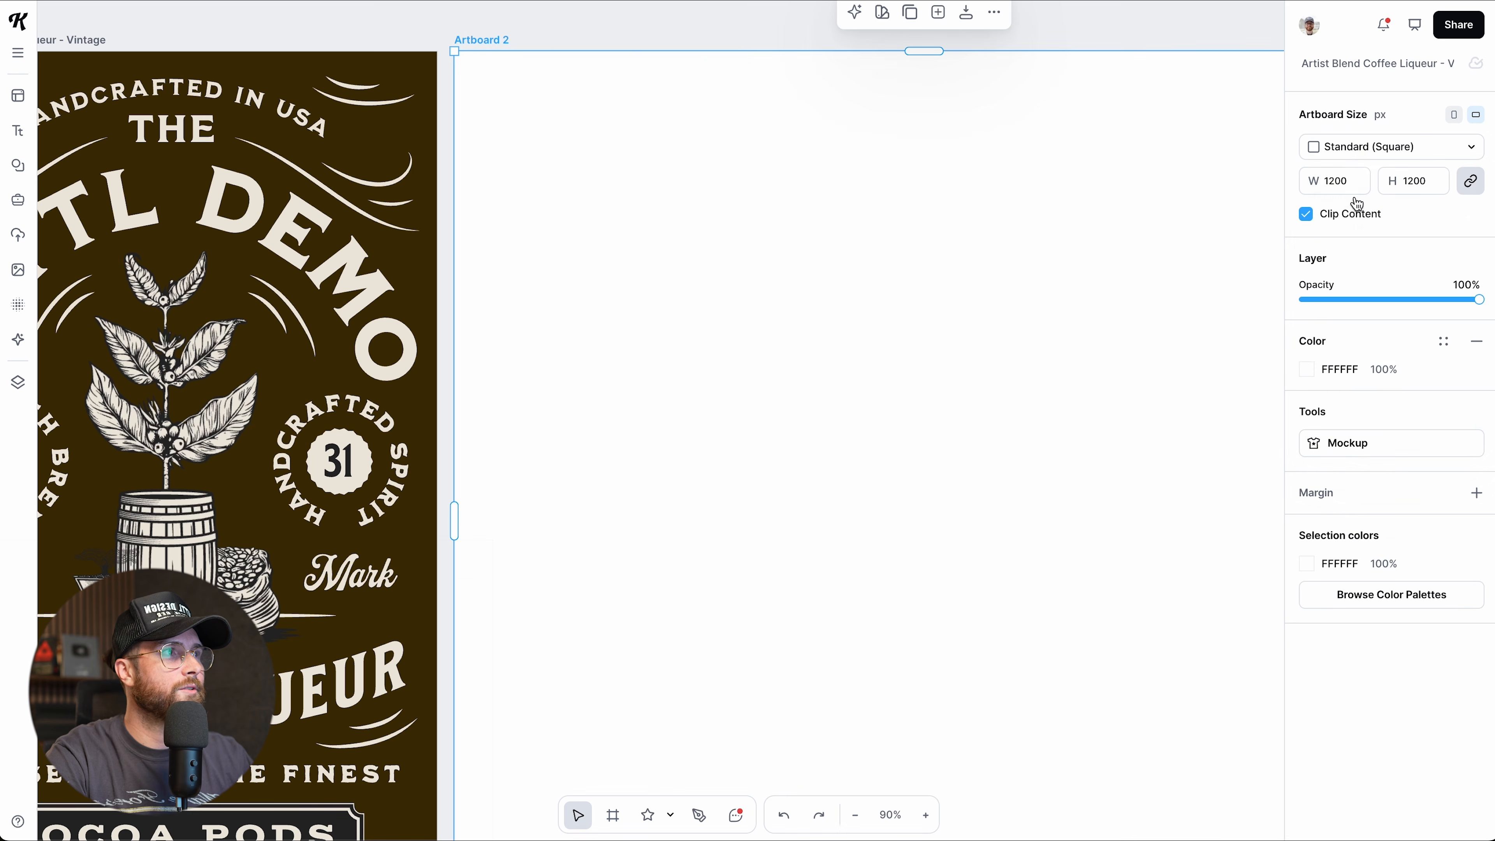
pyautogui.click(1360, 160)
pyautogui.click(1353, 257)
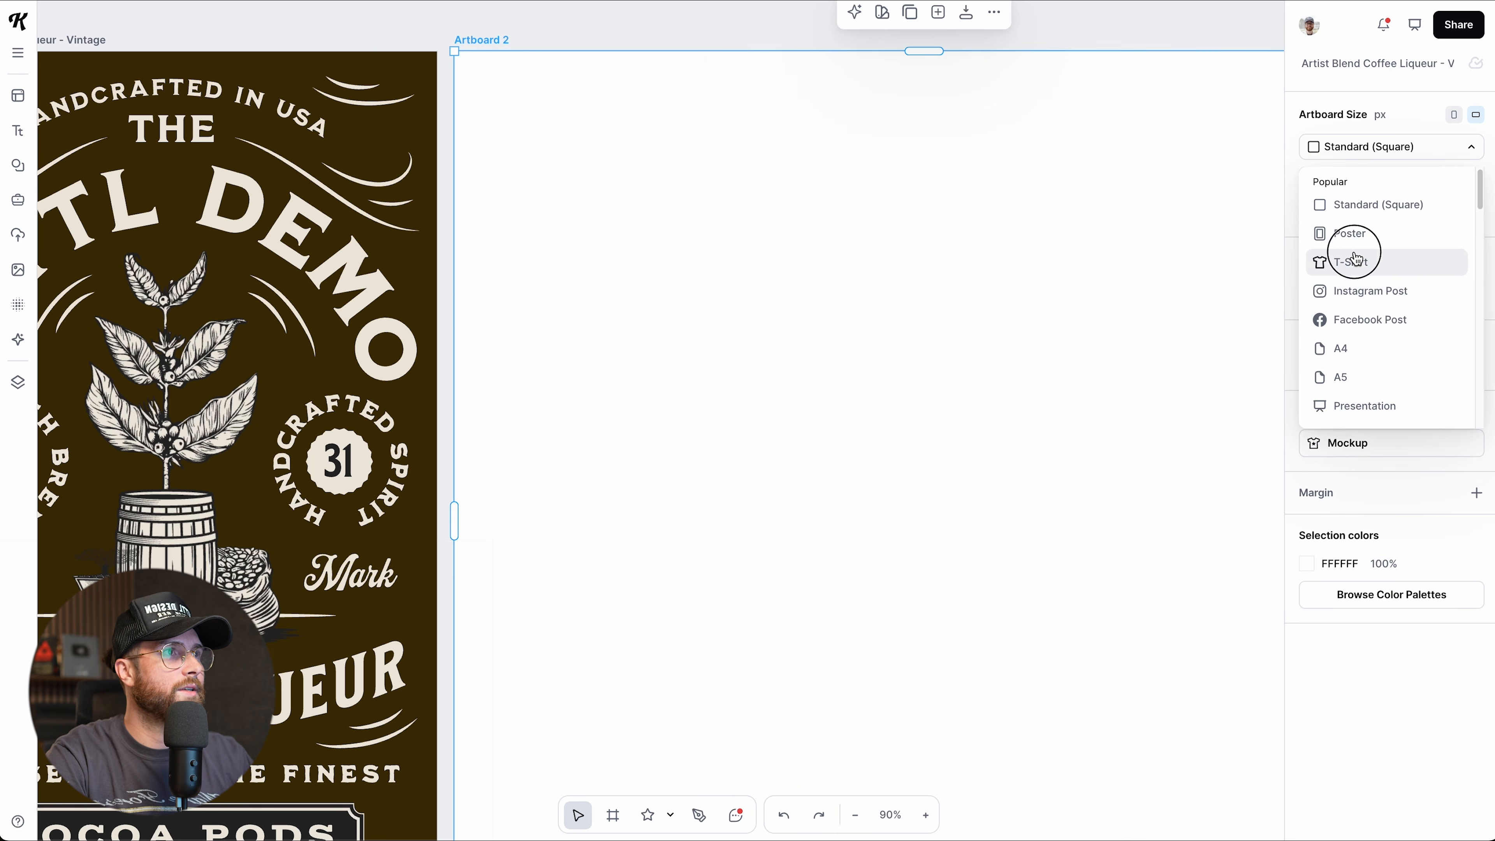
# Switch Artboard 2 to Instagram Post 1080 × 1080, then YouTube Thumbnail 1280 × 720.
pyautogui.click(1361, 152)
pyautogui.scroll(-5, 1144, 353)
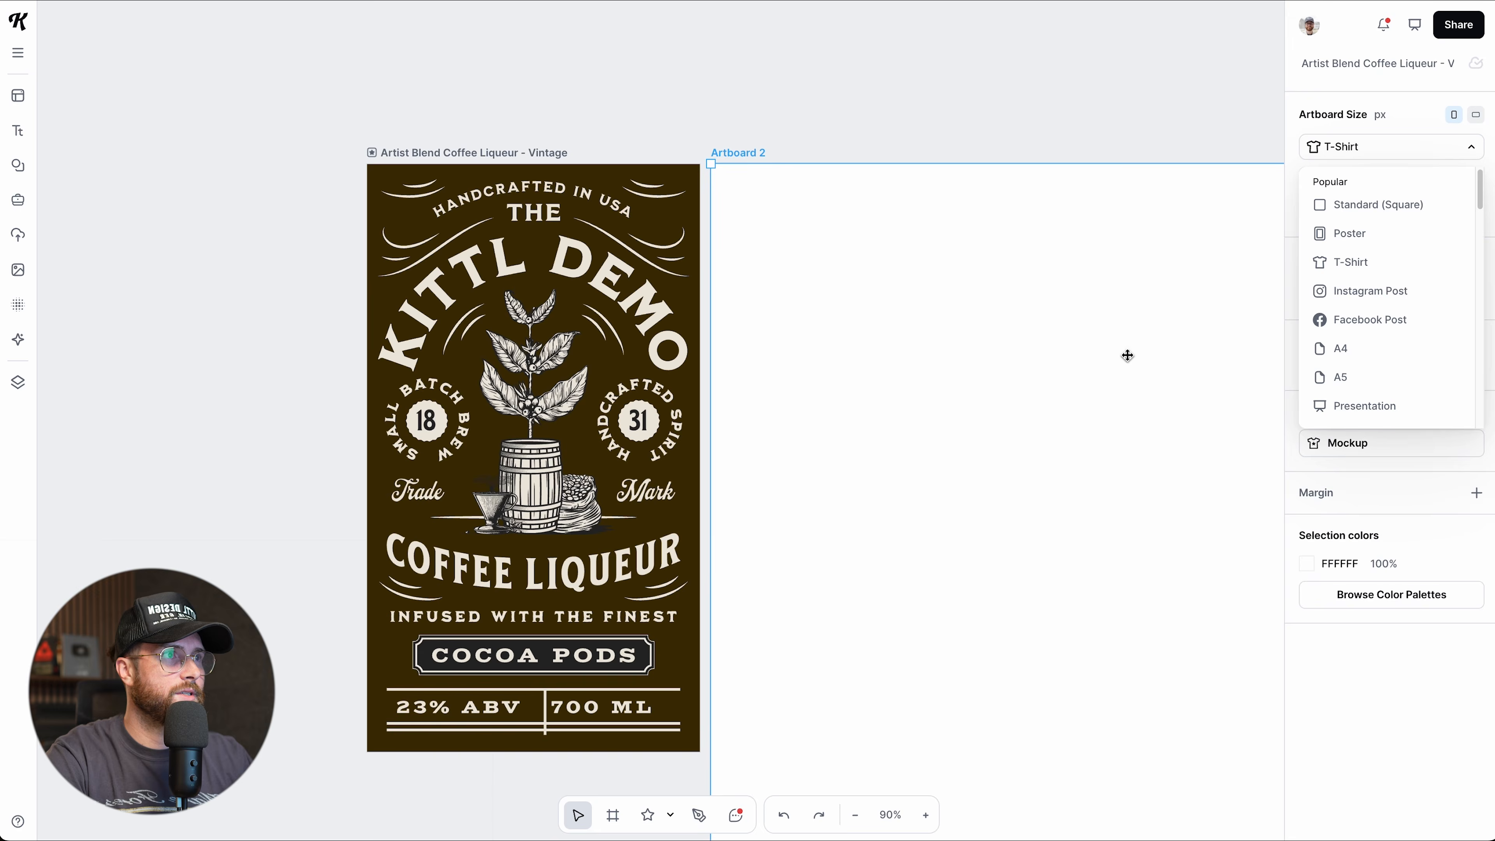
pyautogui.scroll(-4, 1126, 355)
pyautogui.hscroll(2, 1127, 355)
pyautogui.scroll(-6, 1127, 355)
pyautogui.hscroll(4, 1127, 355)
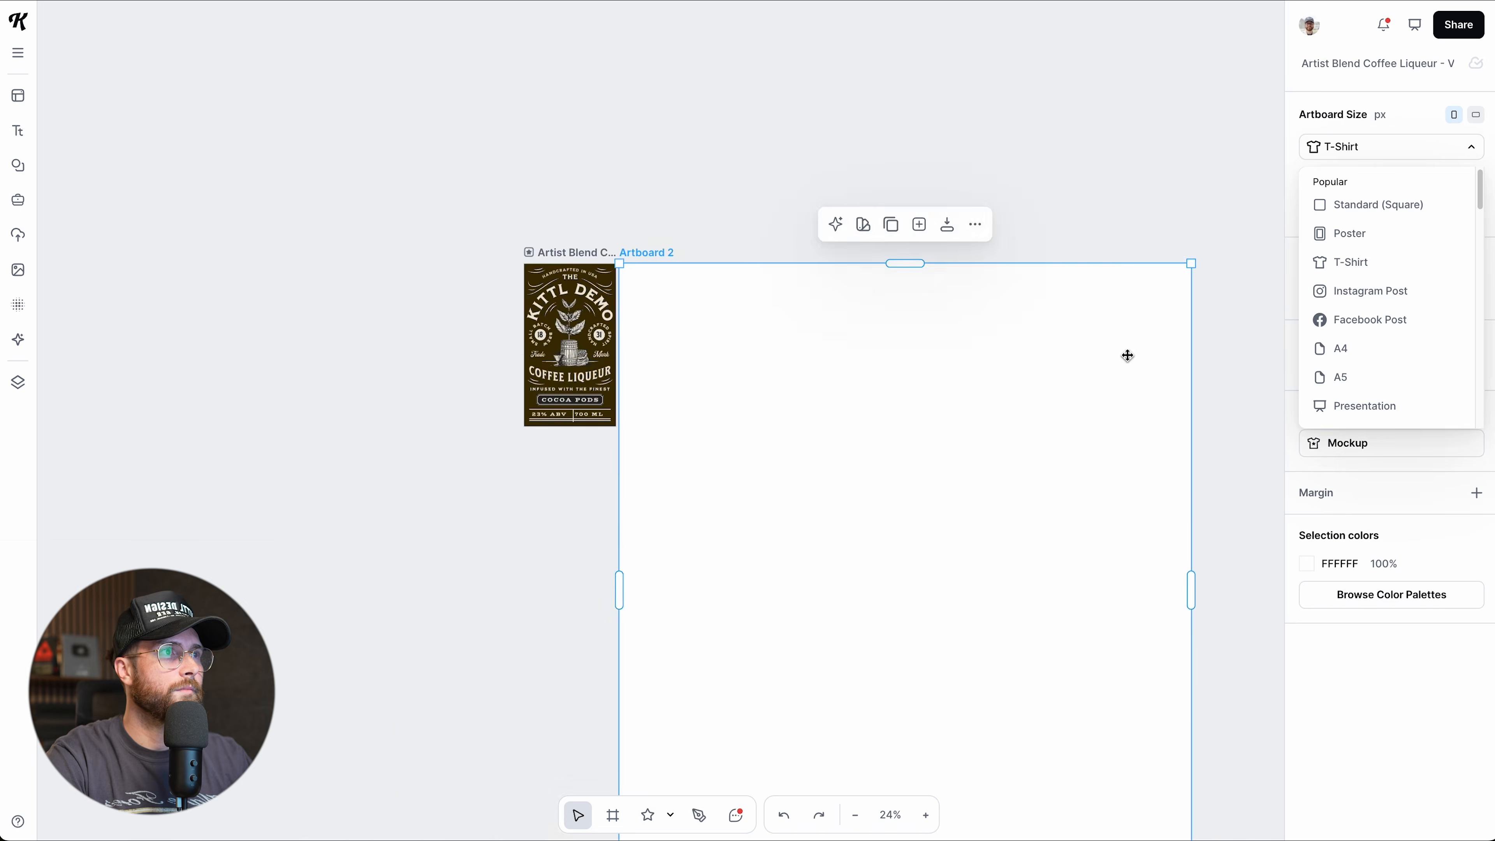
pyautogui.scroll(-7, 1126, 355)
pyautogui.scroll(5, 1127, 355)
pyautogui.scroll(-2, 1126, 354)
pyautogui.click(1369, 297)
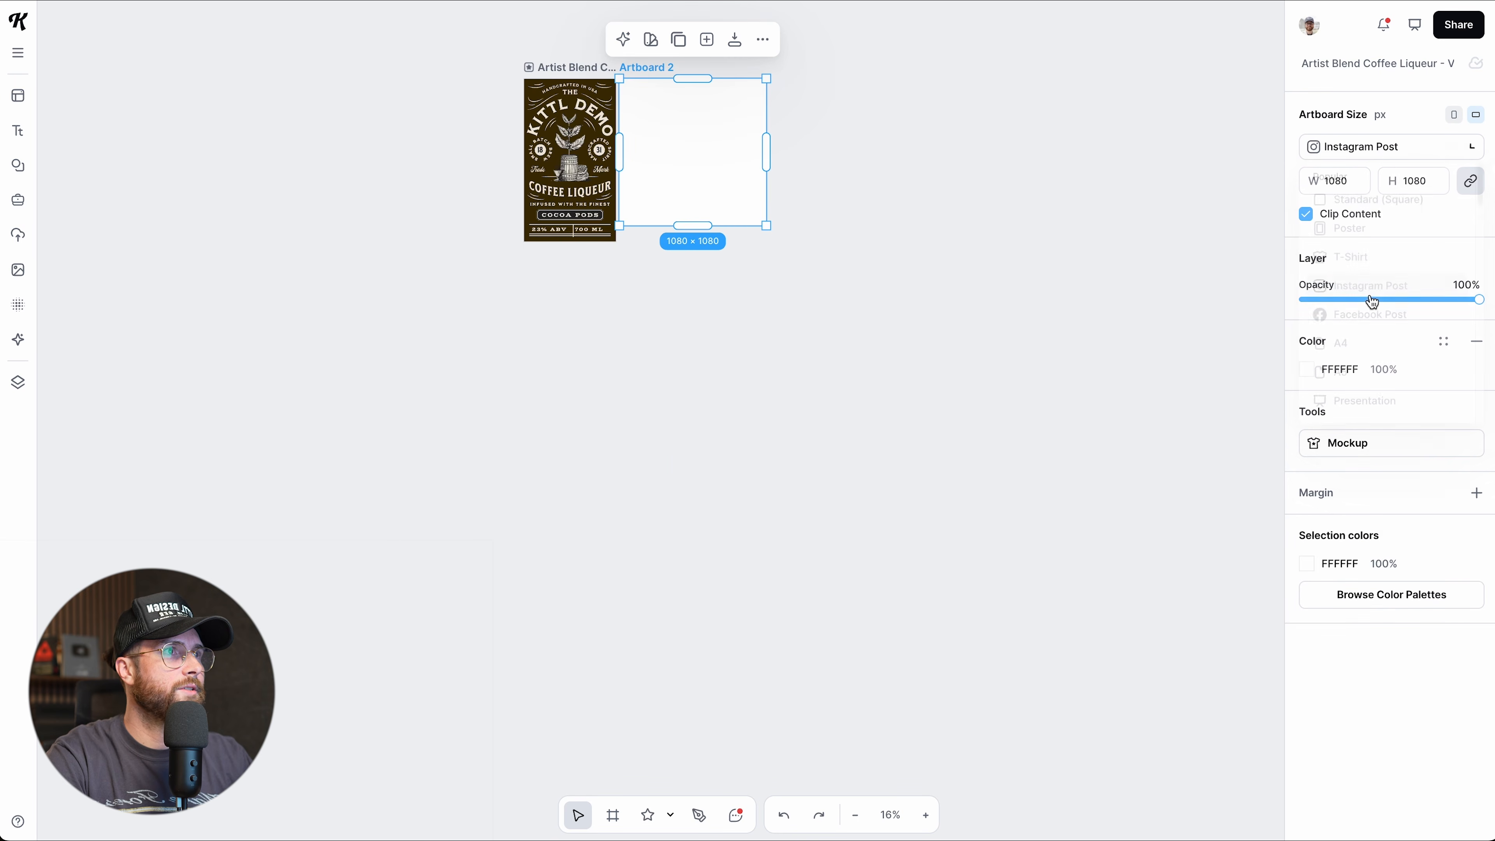
pyautogui.click(1382, 150)
pyautogui.scroll(-4, 1370, 310)
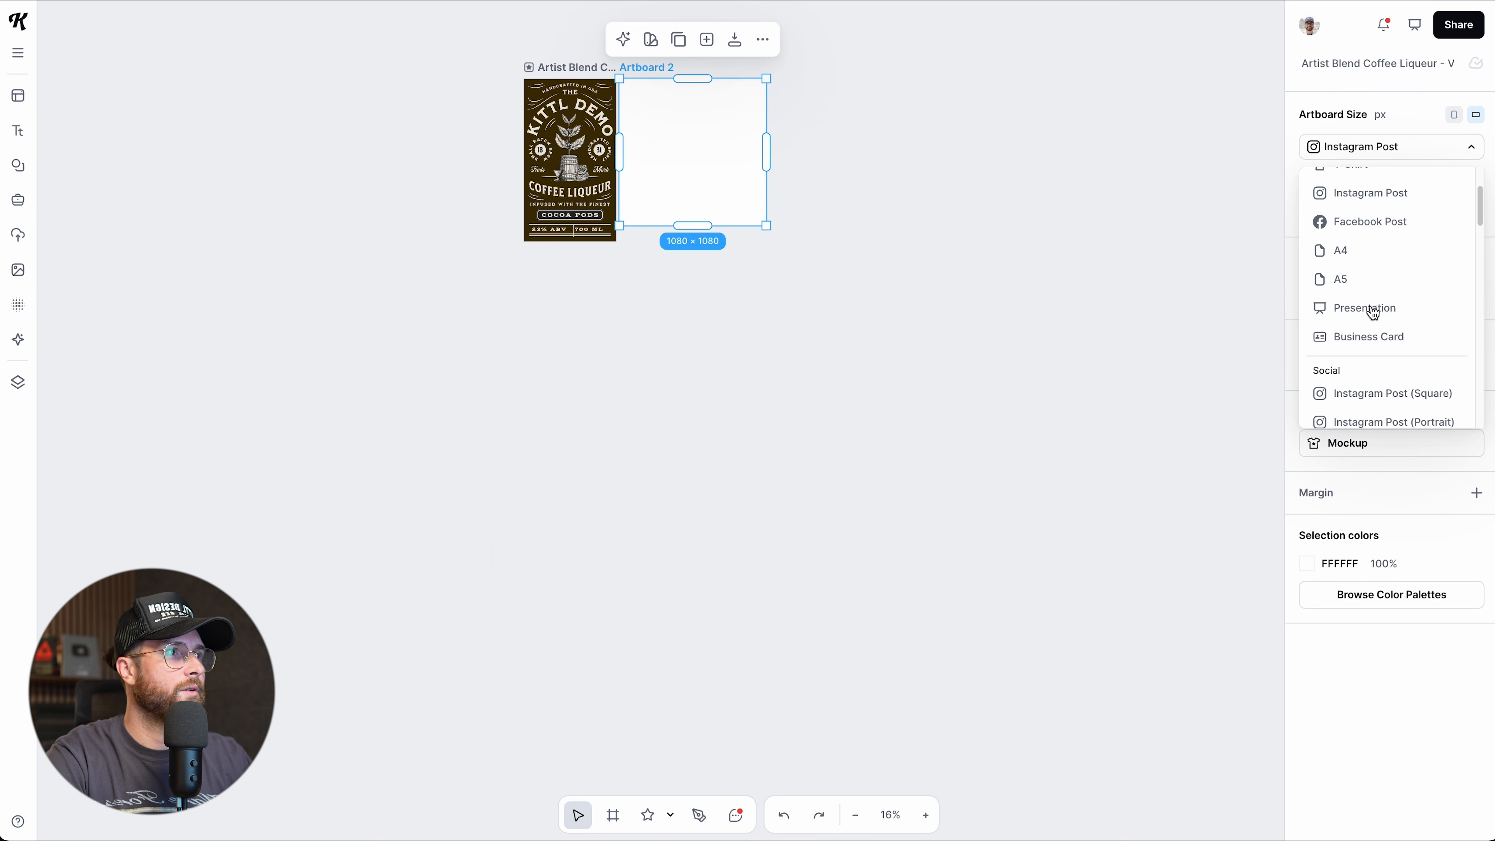
pyautogui.scroll(-5, 1370, 317)
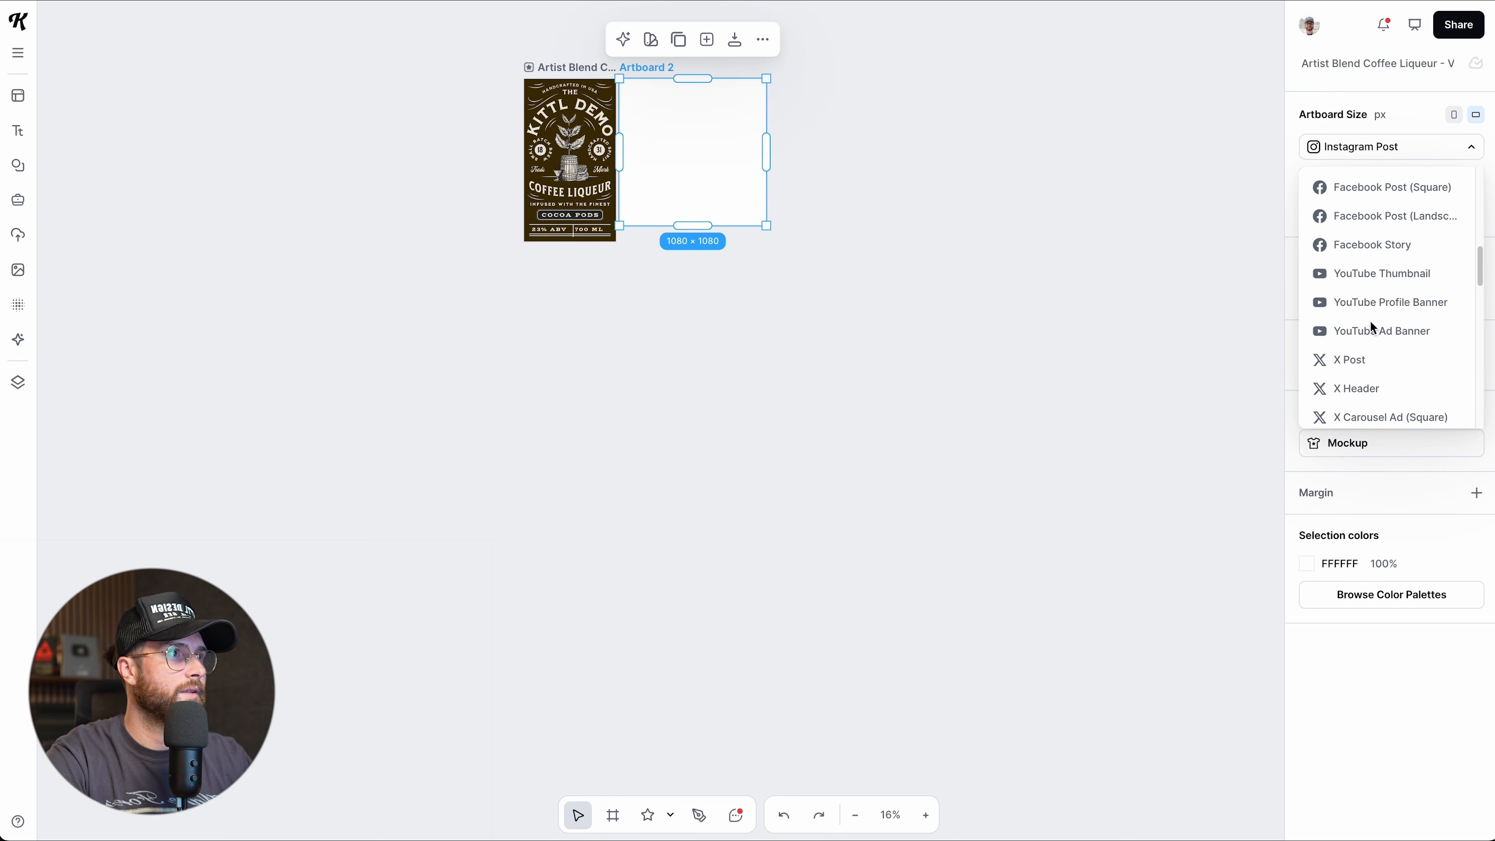
pyautogui.click(1374, 278)
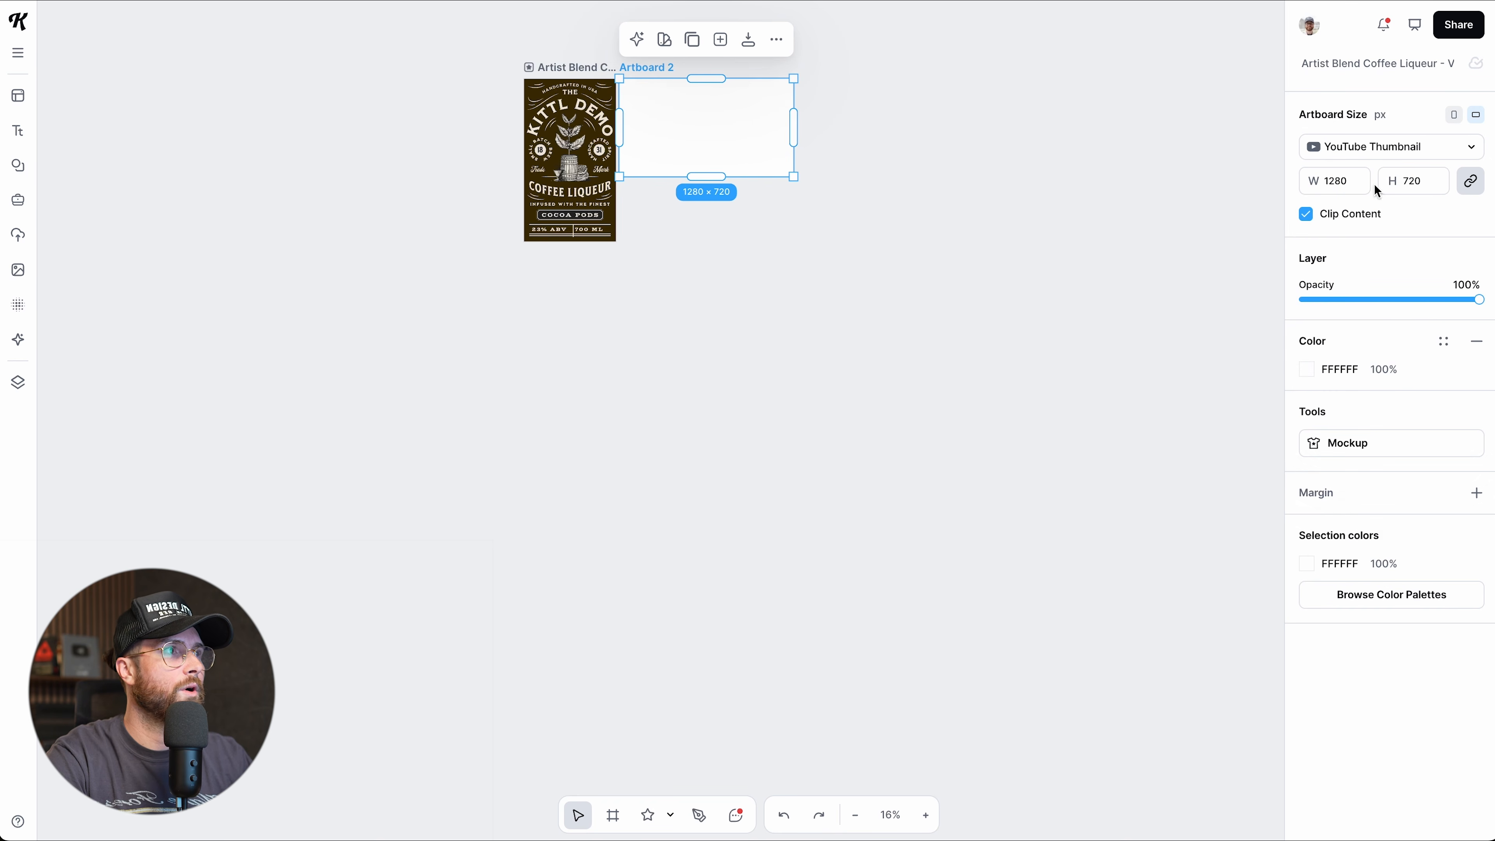
# Delete Artboard 2, leaving only the Coffee Liqueur label.
pyautogui.scroll(3, 928, 374)
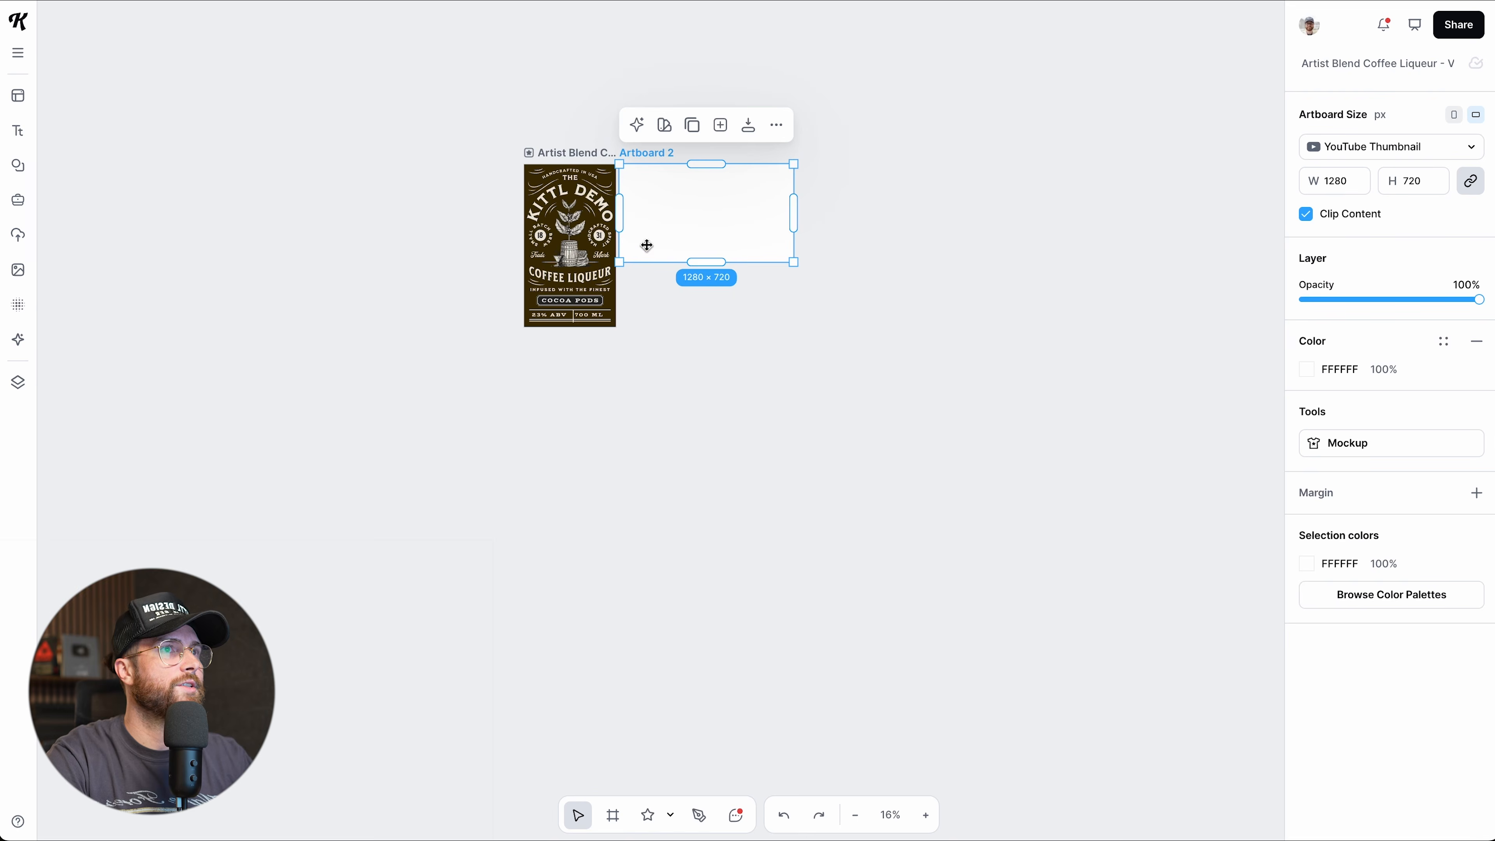
pyautogui.scroll(3, 721, 266)
pyautogui.scroll(4, 722, 268)
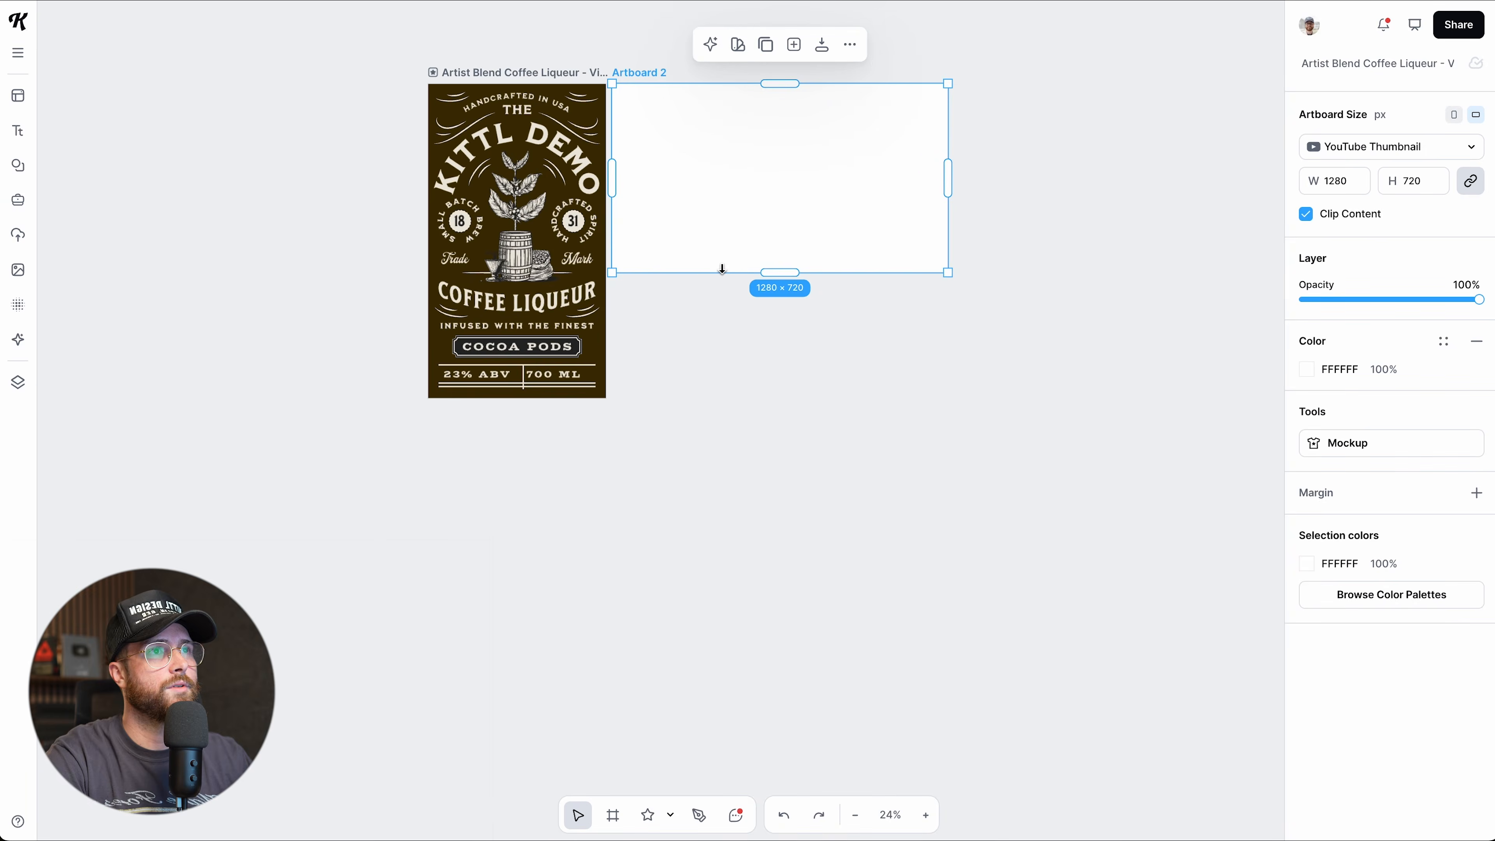
pyautogui.scroll(2, 722, 268)
pyautogui.scroll(2, 722, 268)
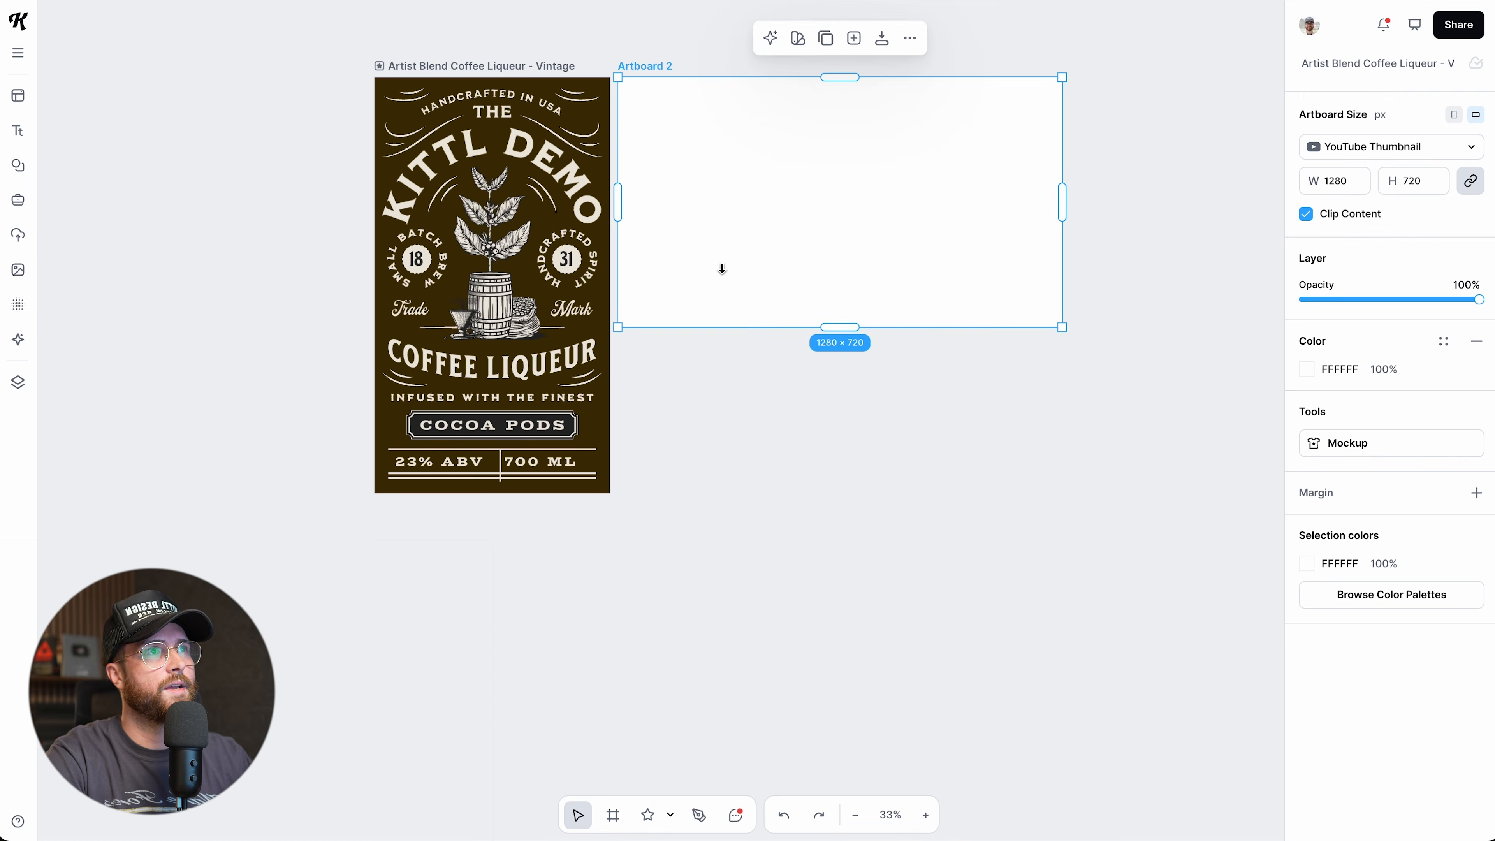
pyautogui.scroll(2, 722, 269)
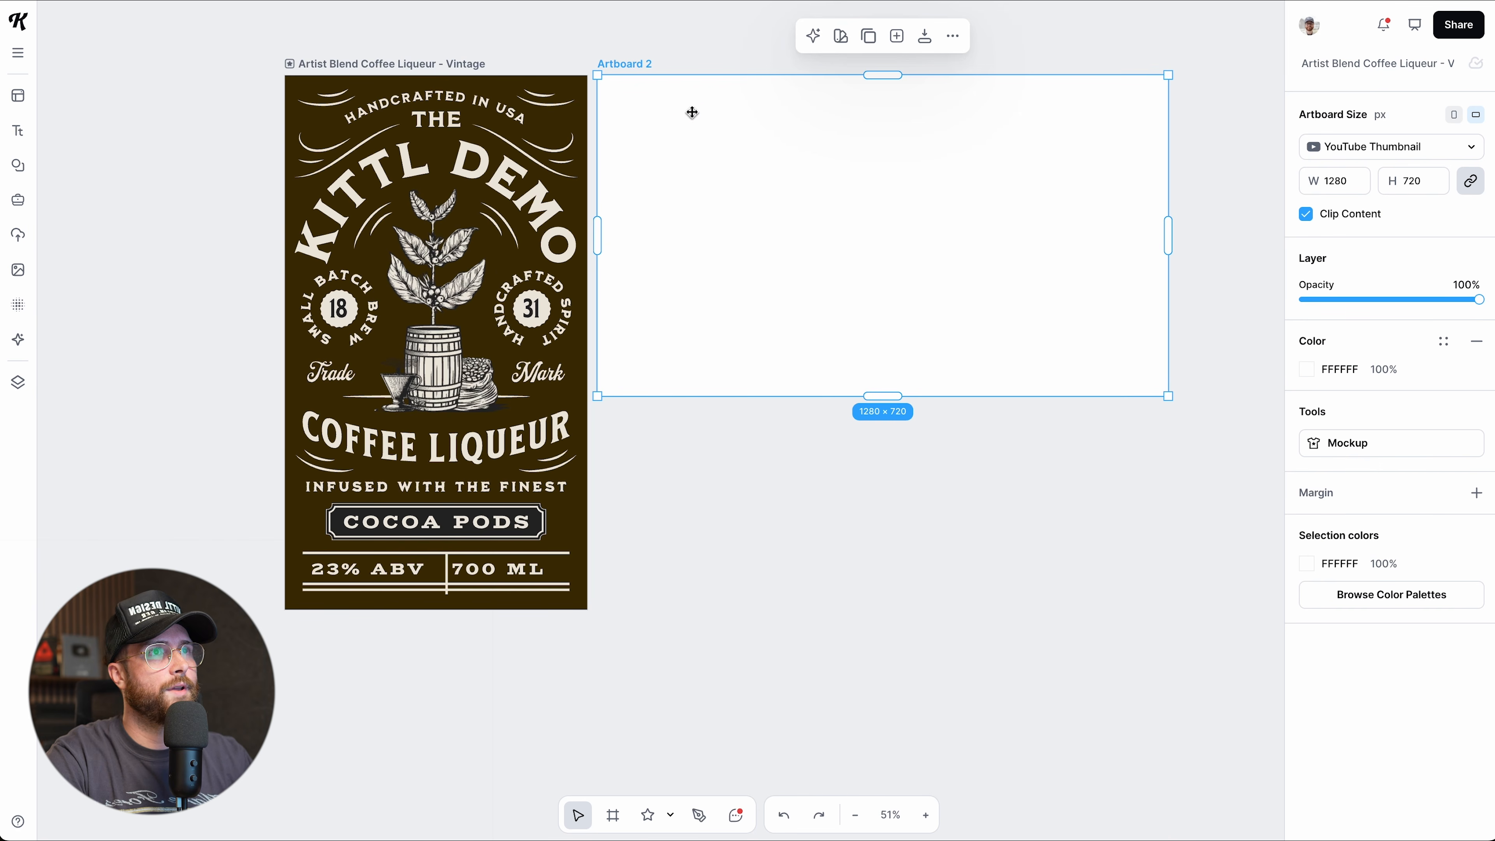
pyautogui.moveTo(619, 67); pyautogui.dragTo(622, 66)
pyautogui.press('Delete')
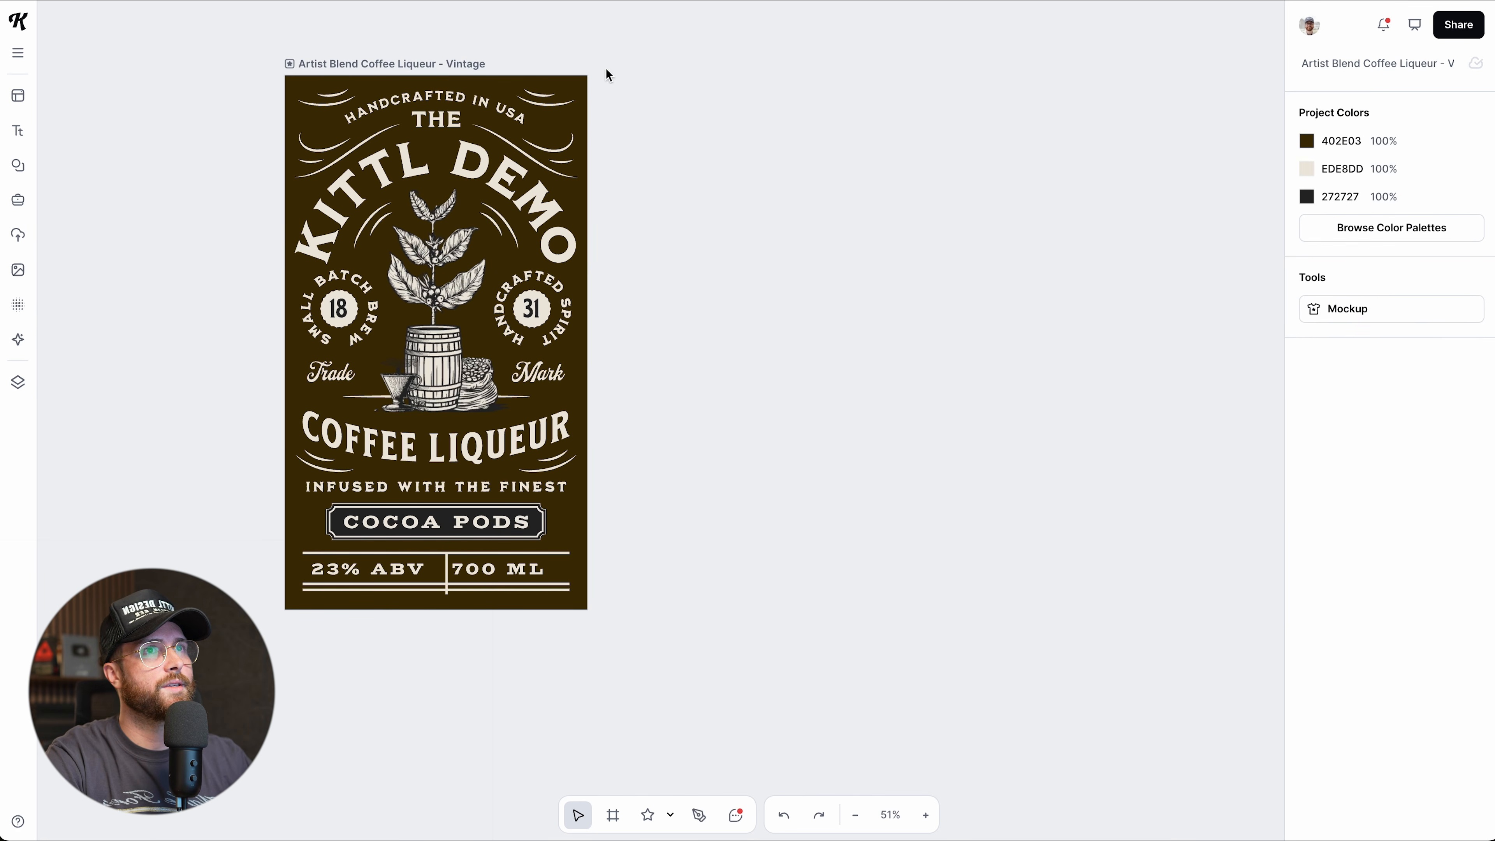
# Alt-drag the Vintage label artboard to place a duplicate copy, Vintage 1, beside the original.
pyautogui.click(438, 68)
pyautogui.hscroll(-6, 829, 253)
pyautogui.scroll(3, 816, 287)
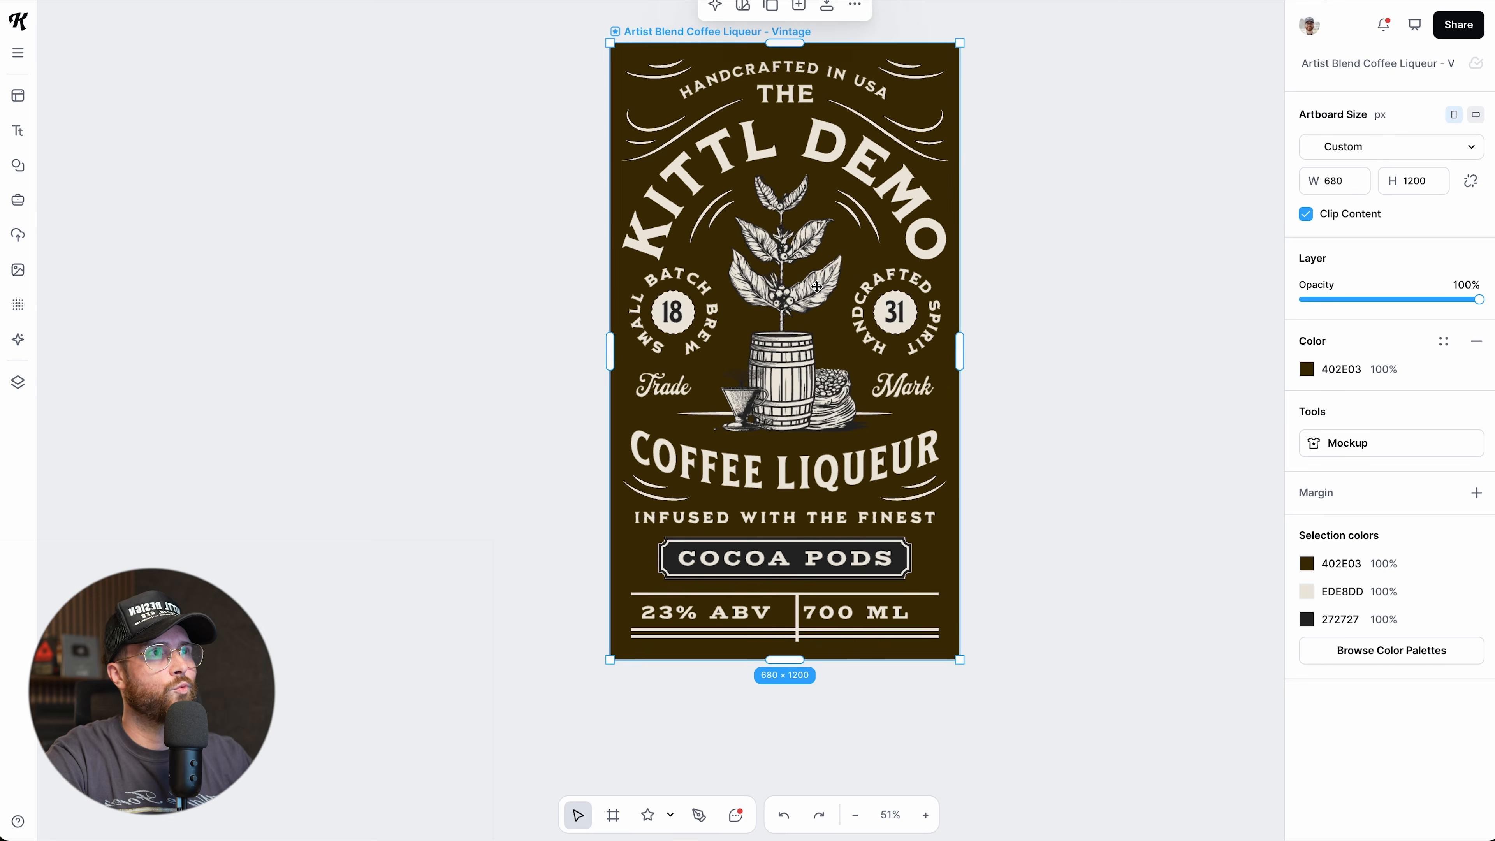
pyautogui.hscroll(4, 816, 287)
pyautogui.scroll(2, 817, 287)
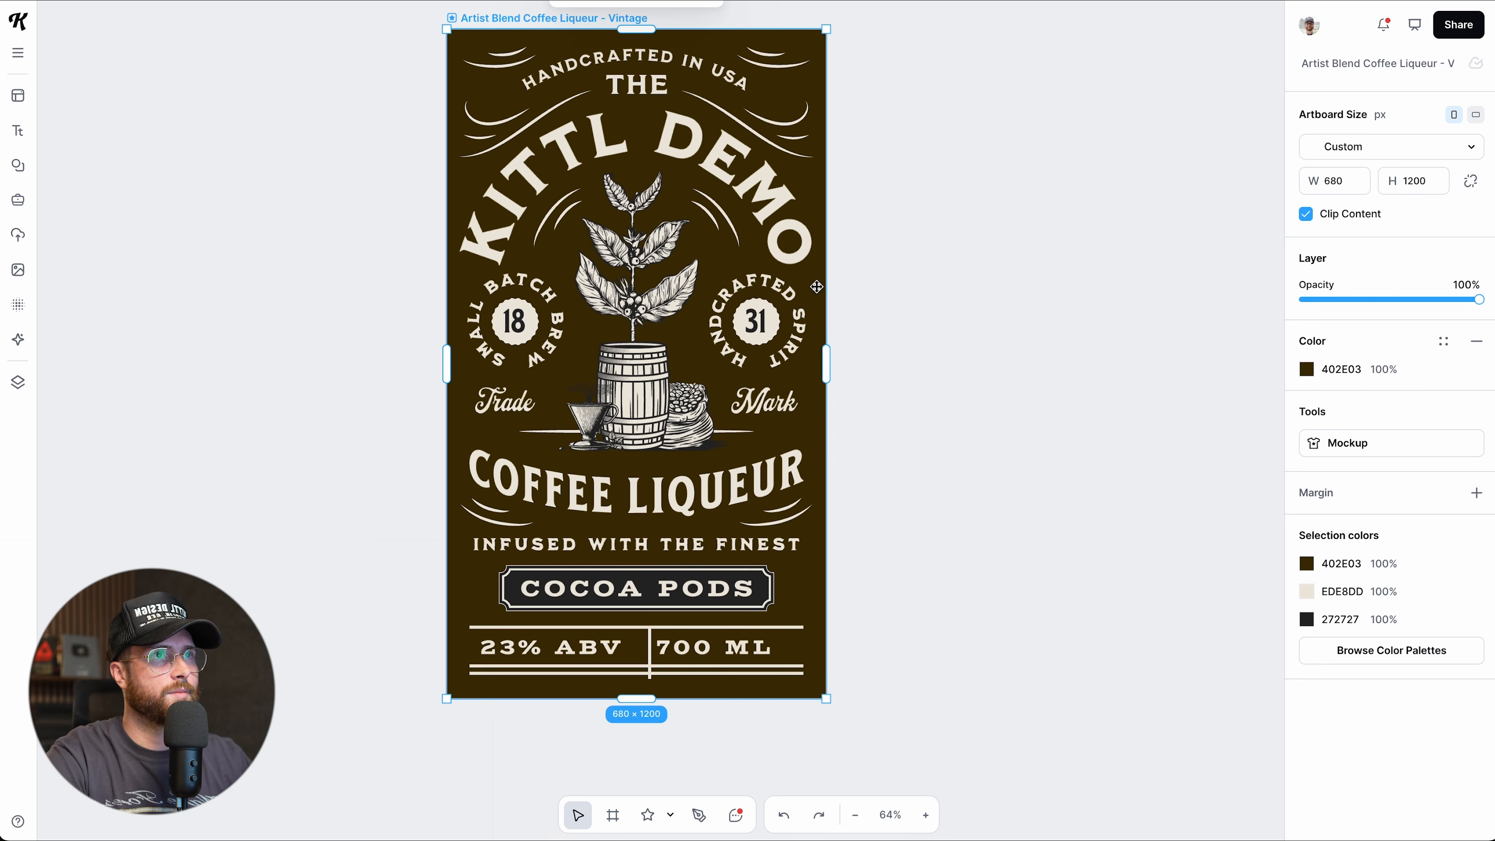
pyautogui.hscroll(2, 532, 42)
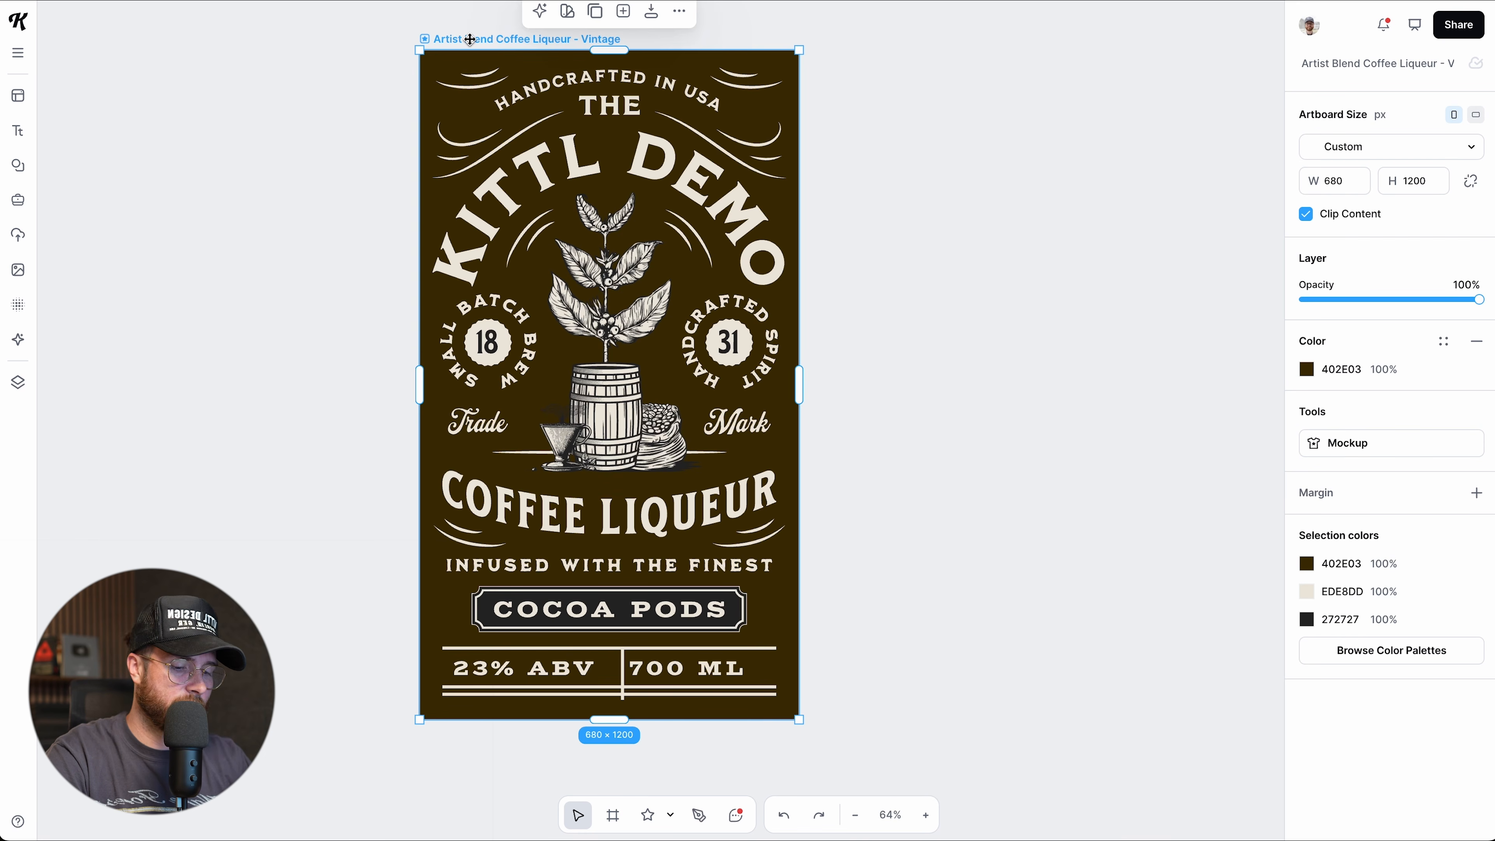
pyautogui.moveTo(470, 39); pyautogui.dragTo(863, 39)
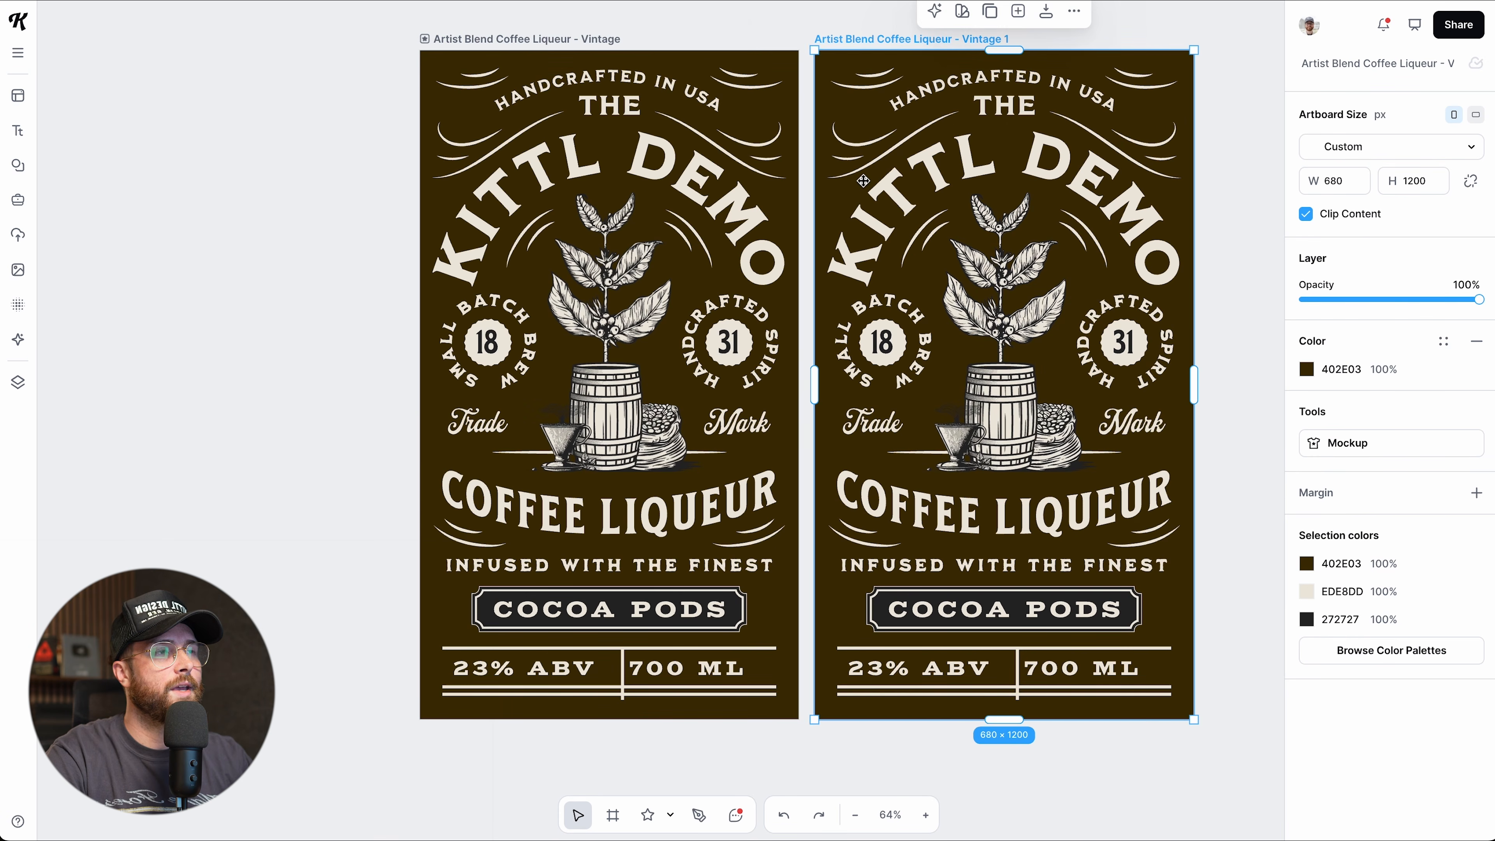
pyautogui.hscroll(10, 863, 181)
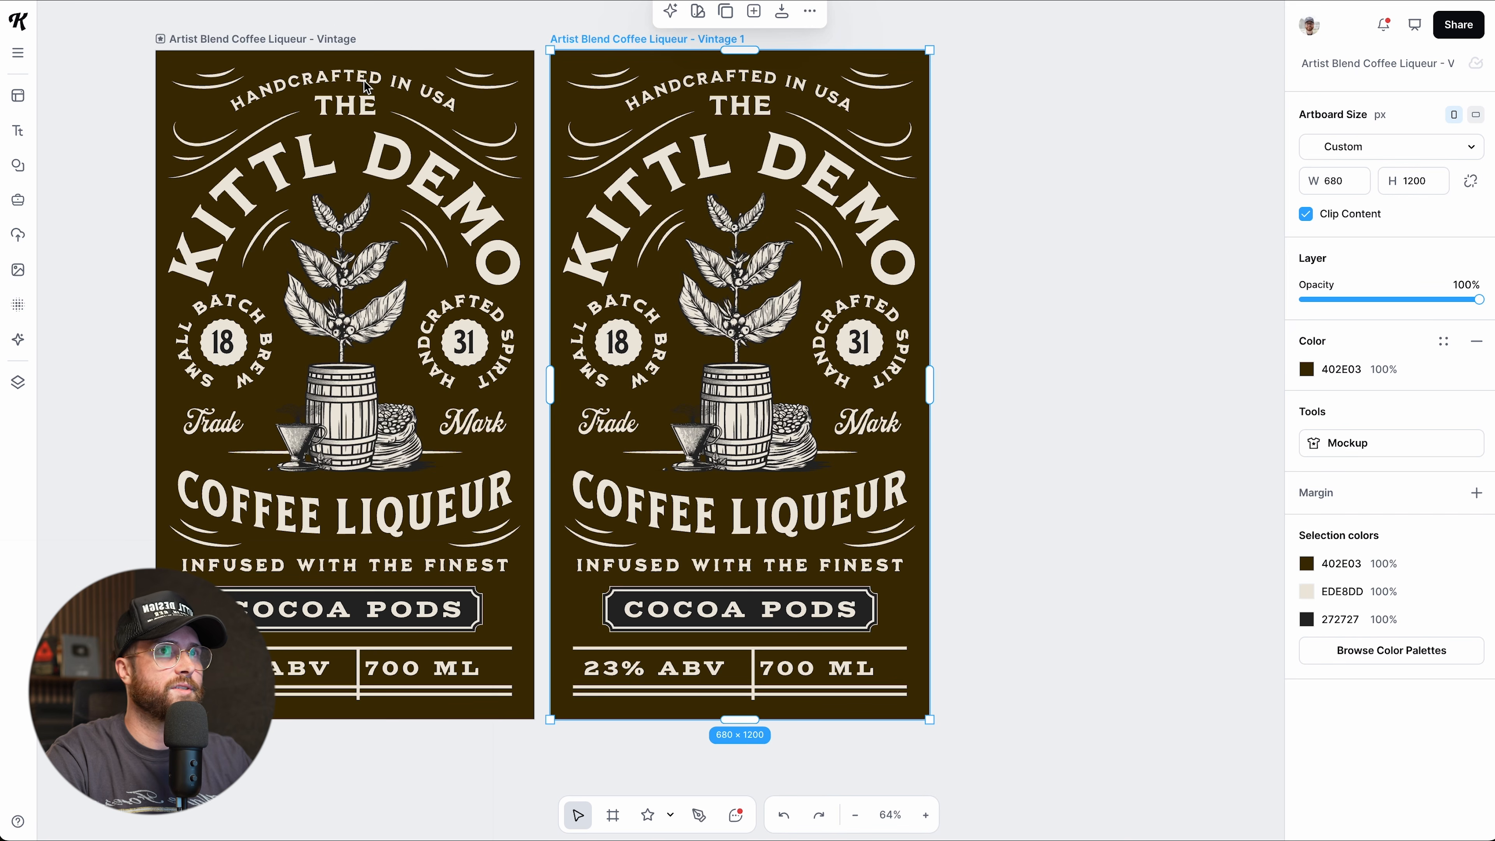
# Select the Vintage 1 copy and drag its corner to enlarge it to 1261 × 2224.
pyautogui.click(339, 42)
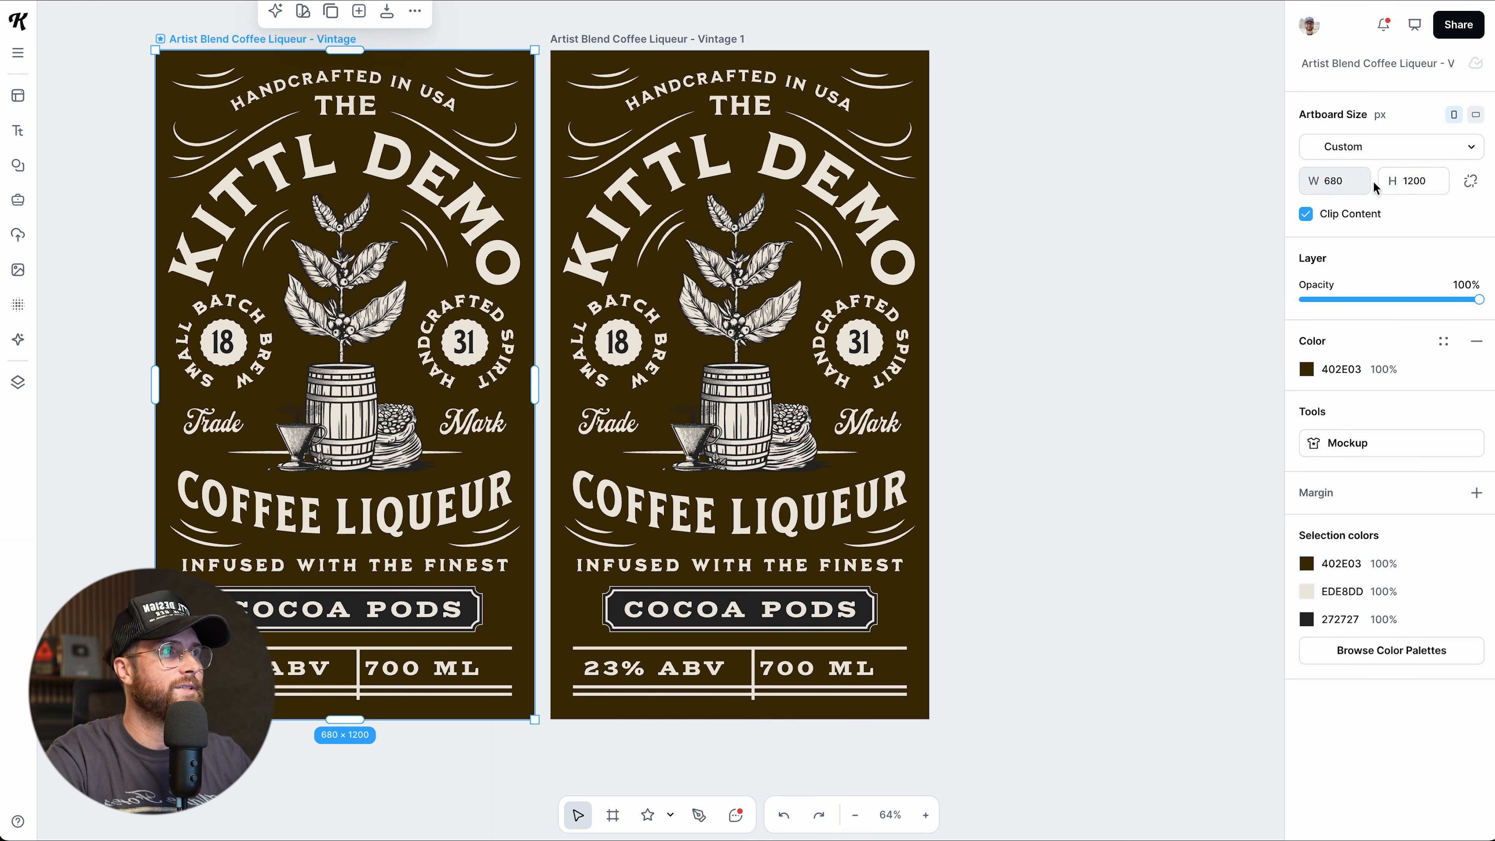
pyautogui.scroll(-5, 1066, 395)
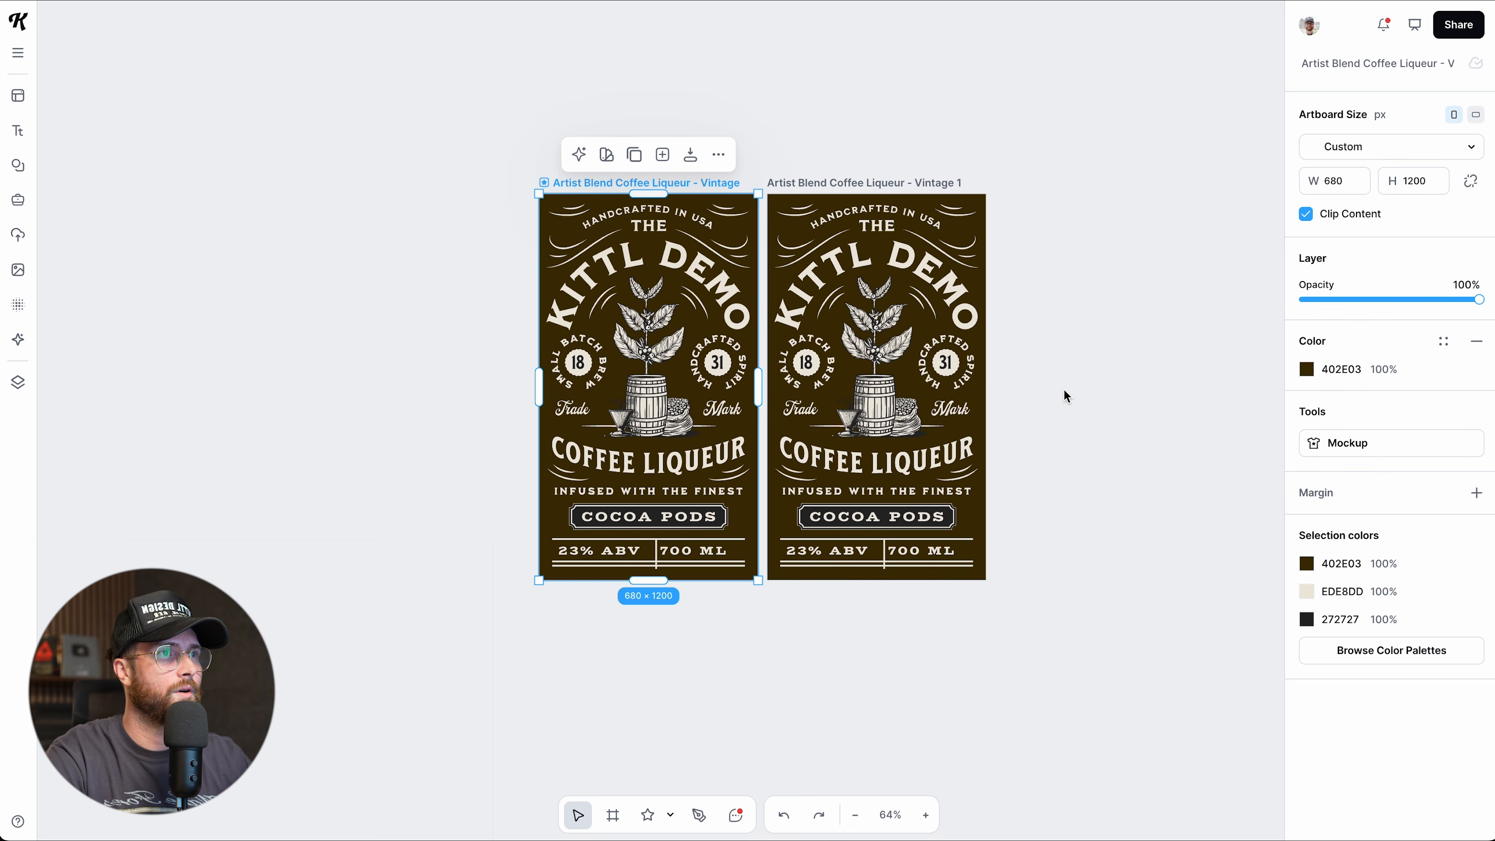
pyautogui.click(873, 185)
pyautogui.scroll(-1, 1061, 378)
pyautogui.hscroll(4, 1061, 378)
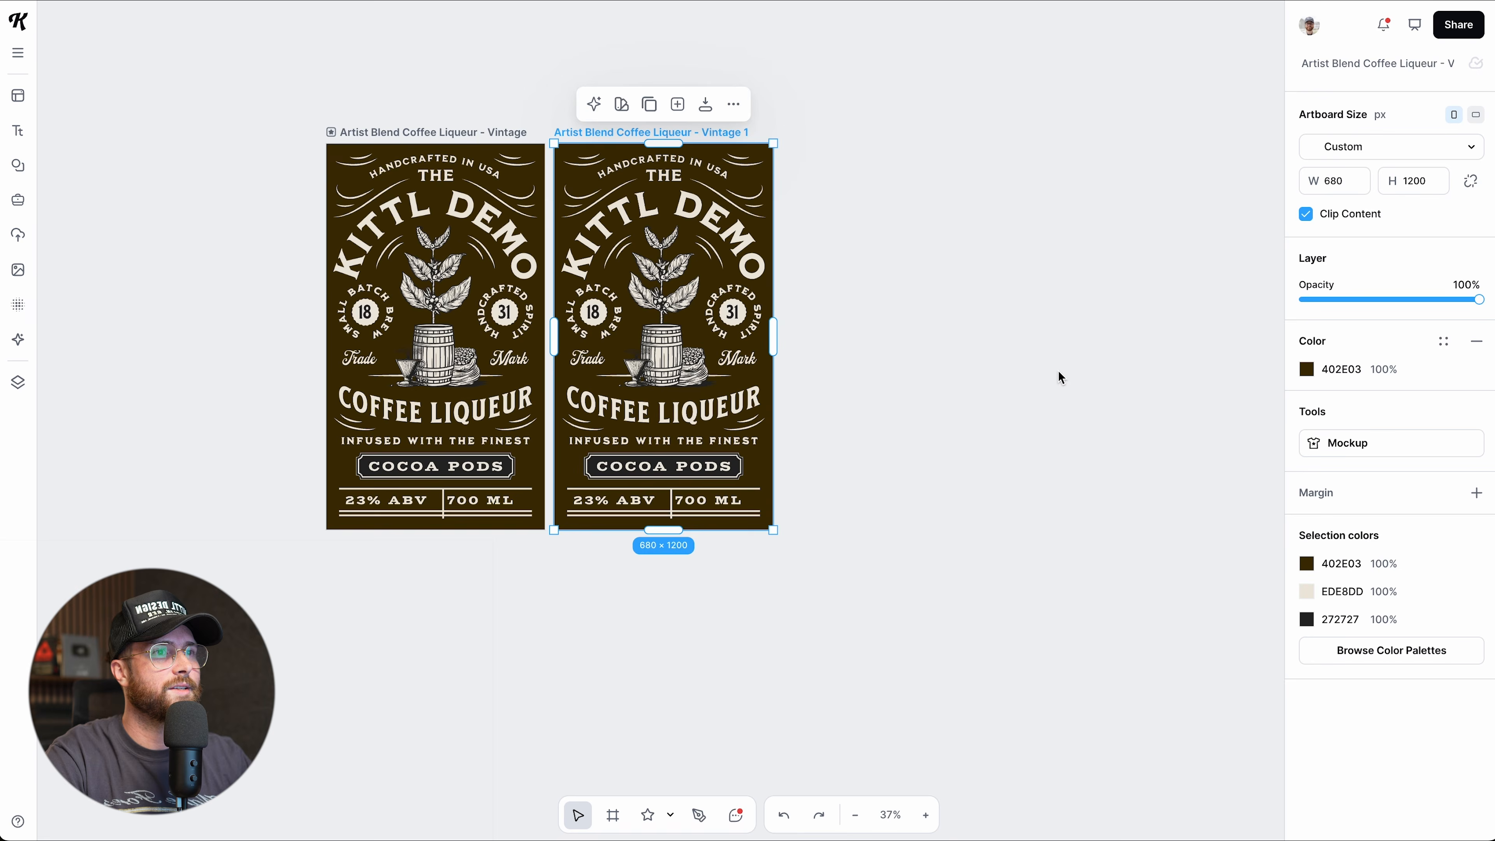
pyautogui.scroll(-3, 989, 407)
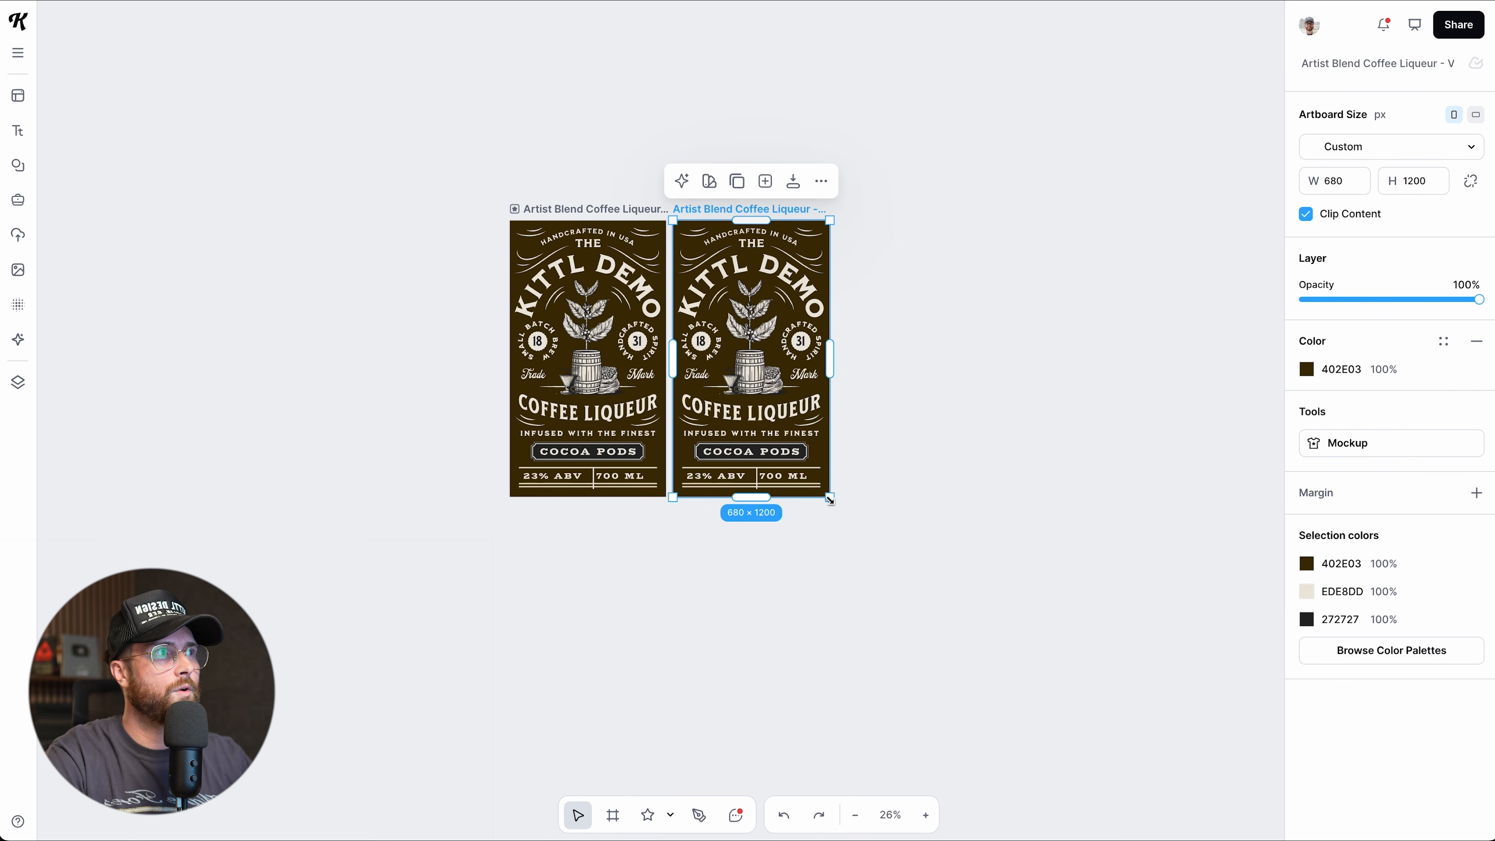
pyautogui.moveTo(830, 499); pyautogui.dragTo(946, 755)
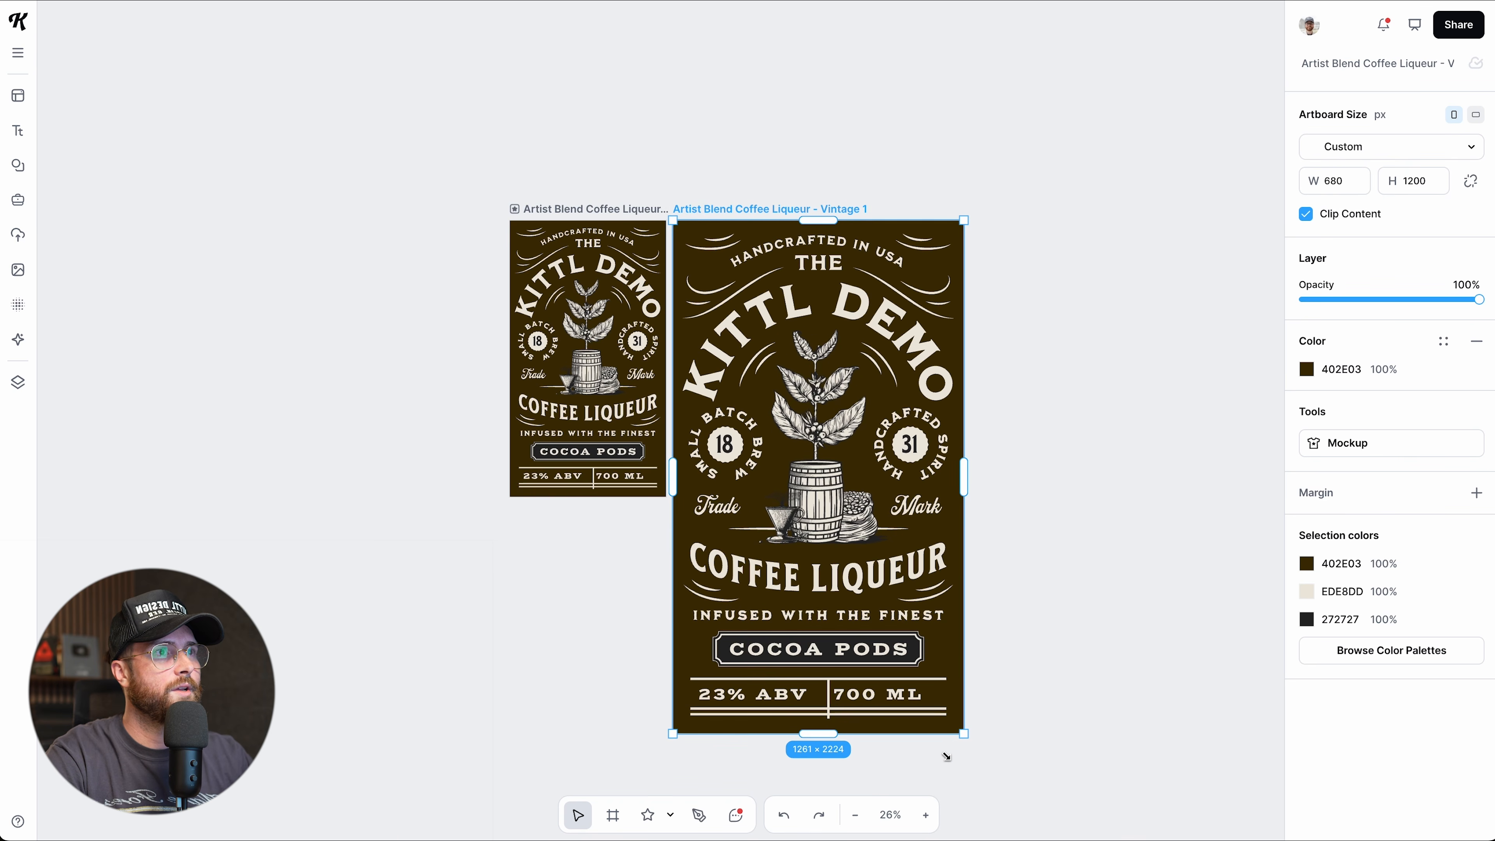
# Enlarge the copy further to 1514 × 2671 and nudge it slightly right.
pyautogui.scroll(-1, 935, 638)
pyautogui.scroll(-1, 824, 421)
pyautogui.hscroll(4, 820, 418)
pyautogui.scroll(-1, 820, 419)
pyautogui.hscroll(-4, 820, 419)
pyautogui.scroll(-1, 820, 418)
pyautogui.scroll(1, 820, 418)
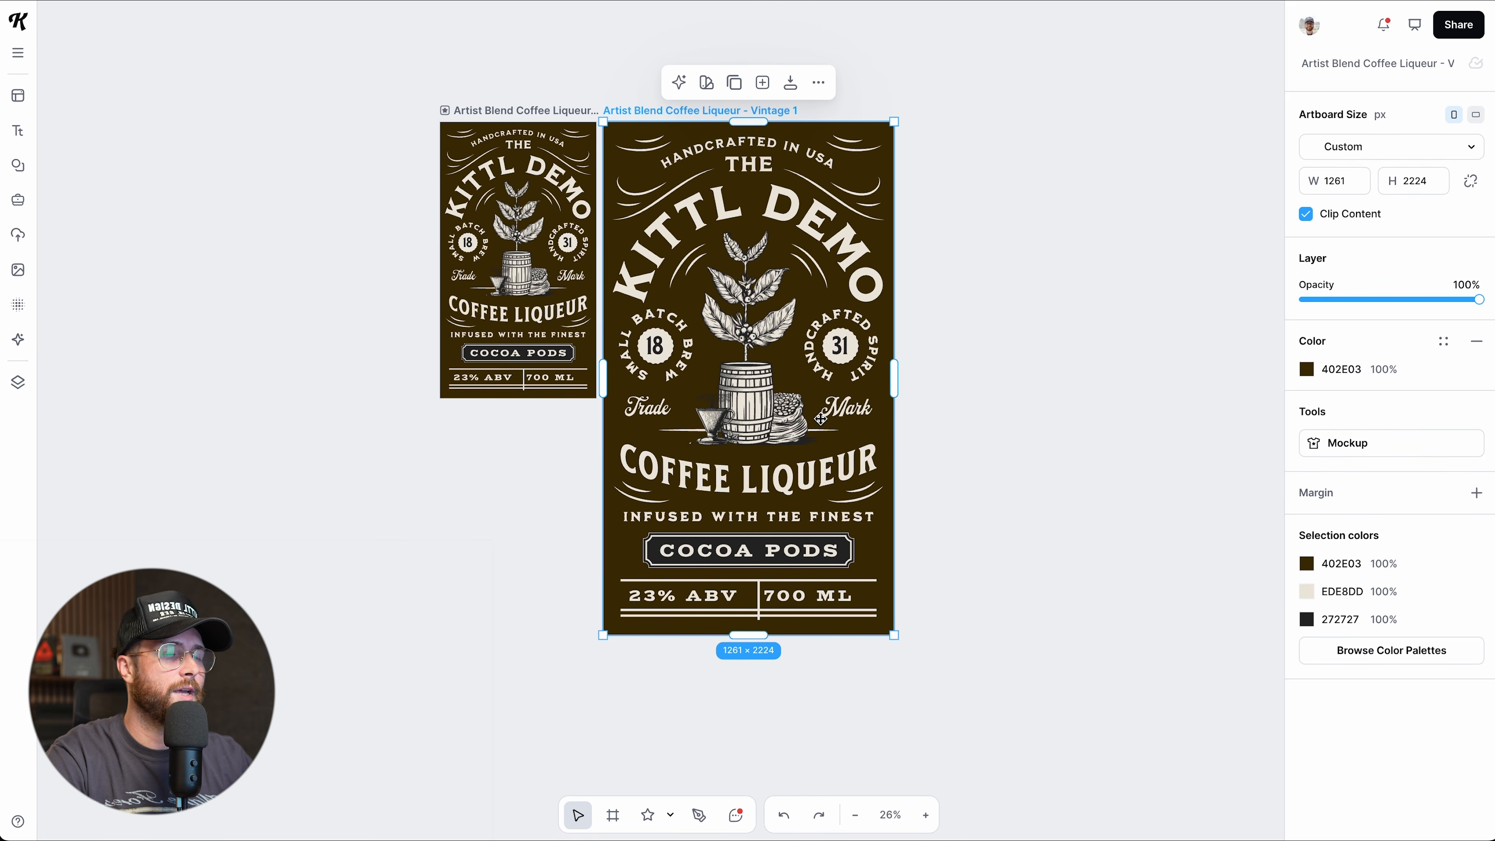
pyautogui.scroll(1, 821, 419)
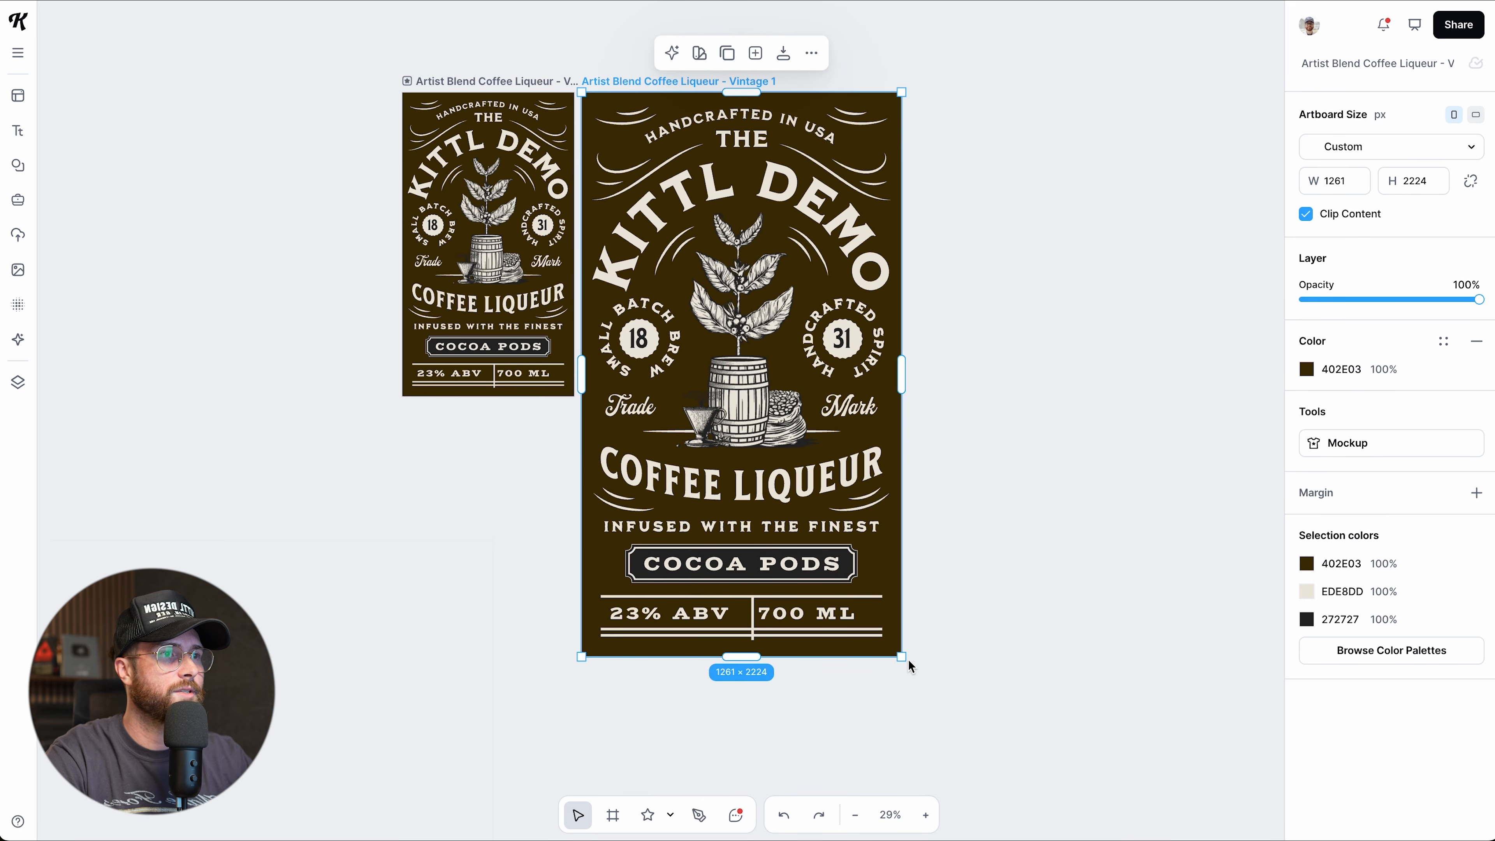
pyautogui.moveTo(899, 656); pyautogui.dragTo(965, 770)
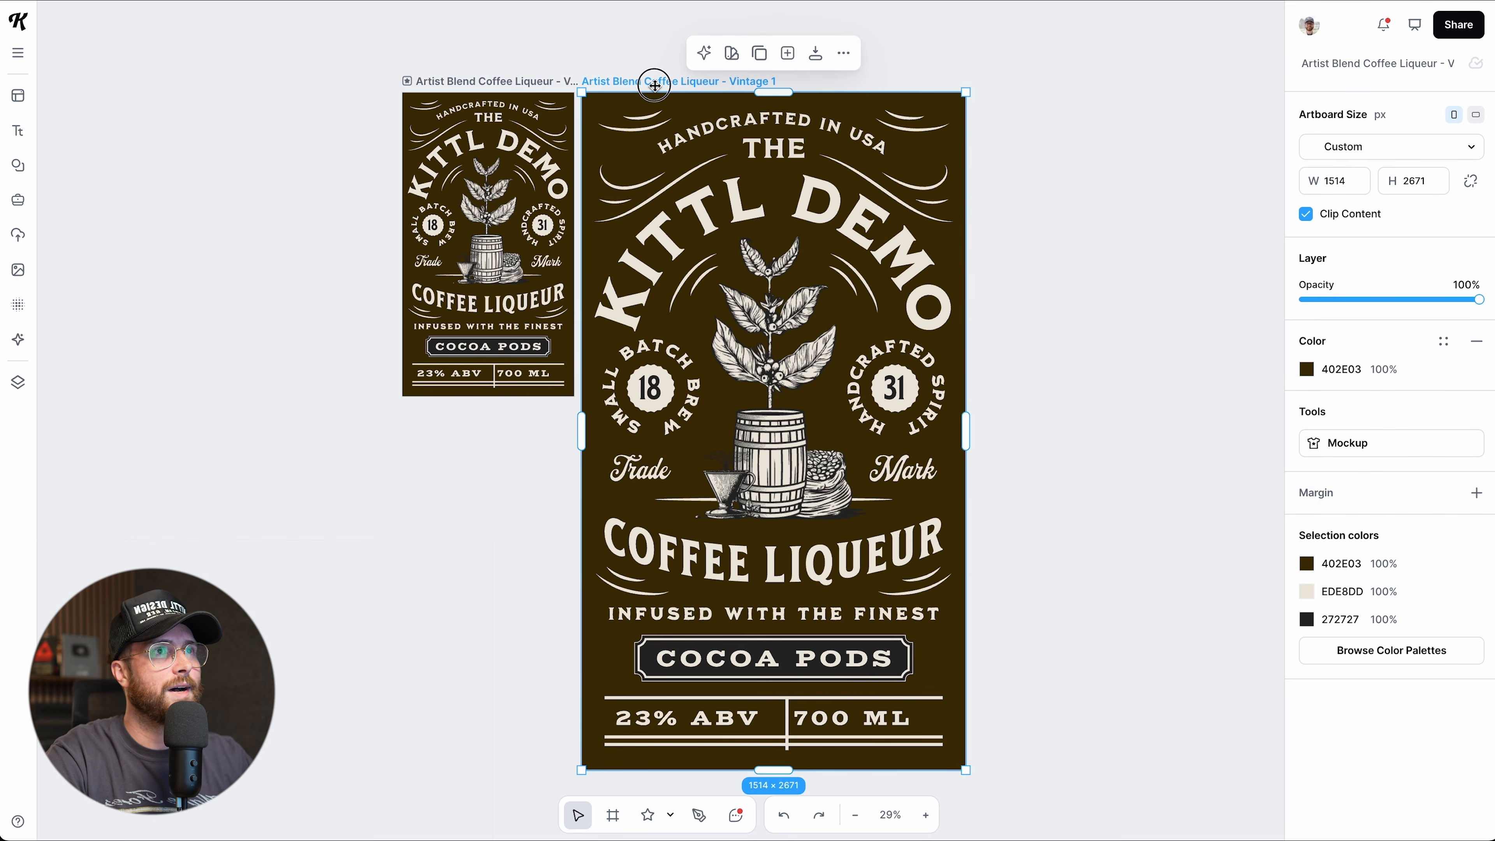
pyautogui.moveTo(654, 85); pyautogui.dragTo(666, 89)
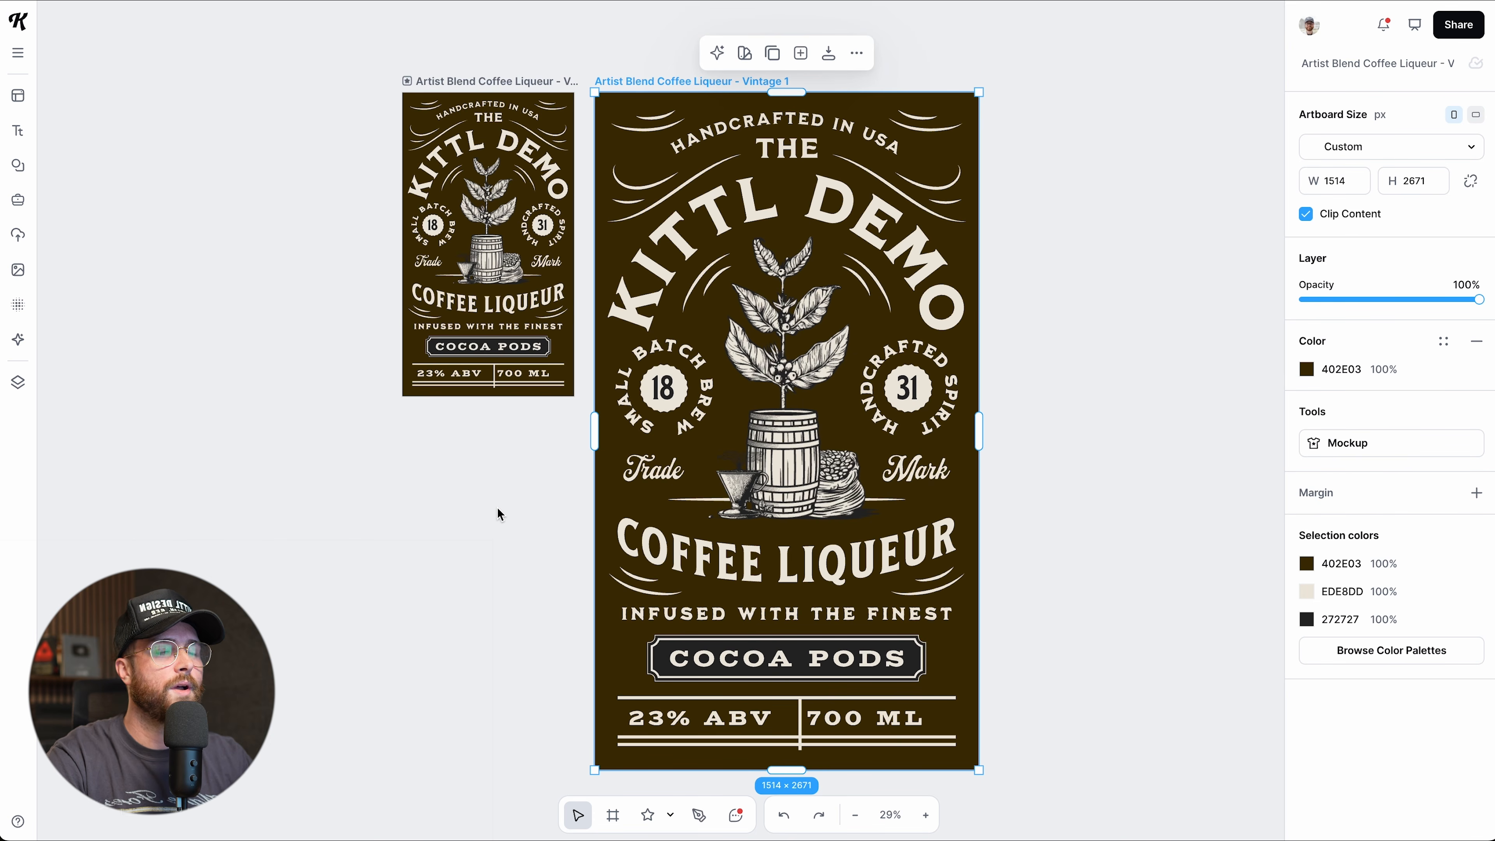
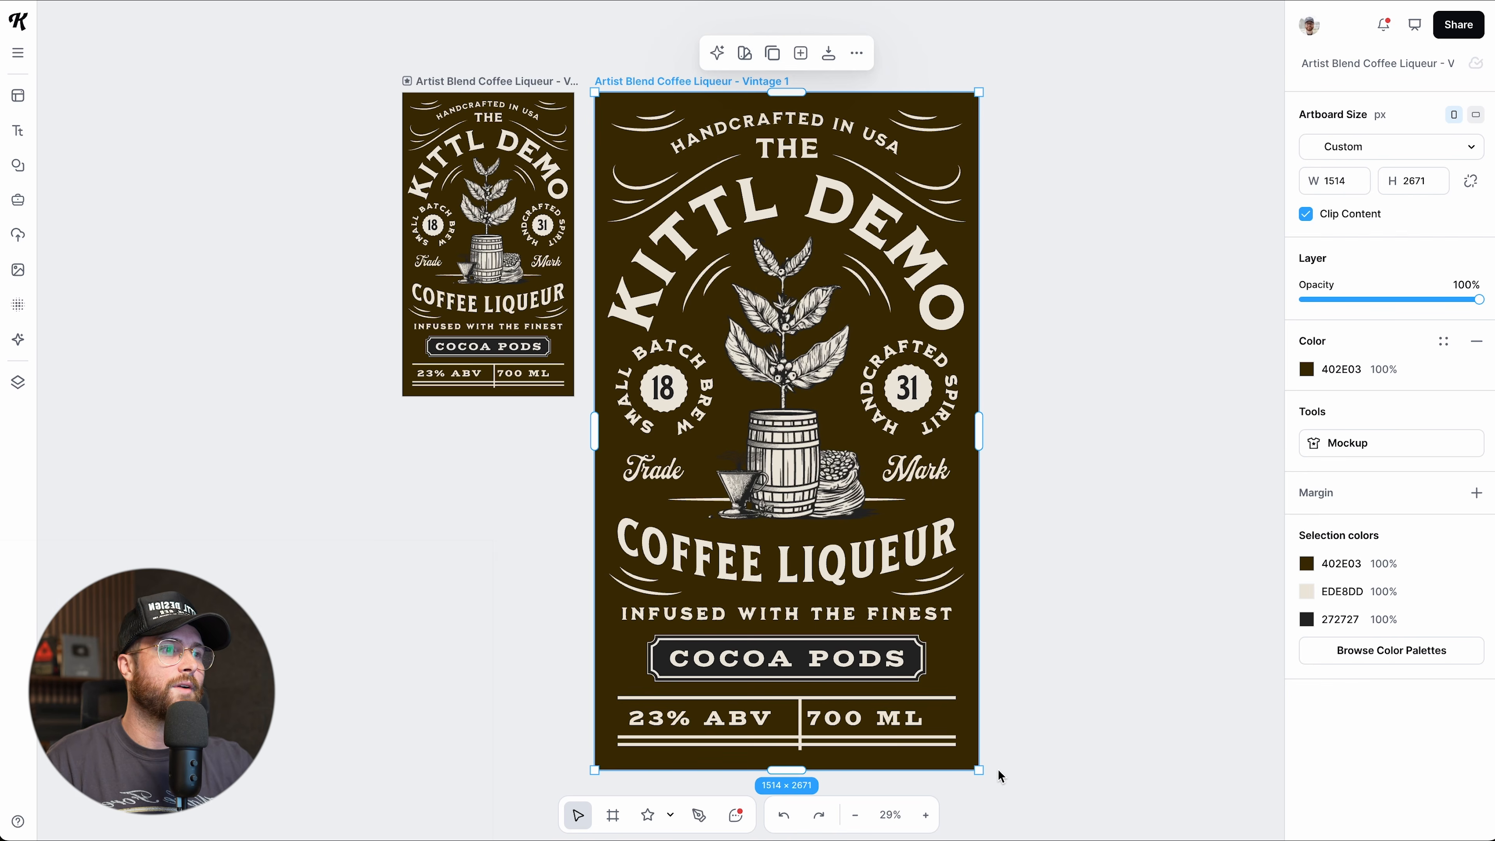
# Lock the Vintage 1 artboard's proportions and set its width to 2000, giving 2000 × 3529 px.
pyautogui.moveTo(978, 770); pyautogui.dragTo(900, 713)
pyautogui.click(1471, 184)
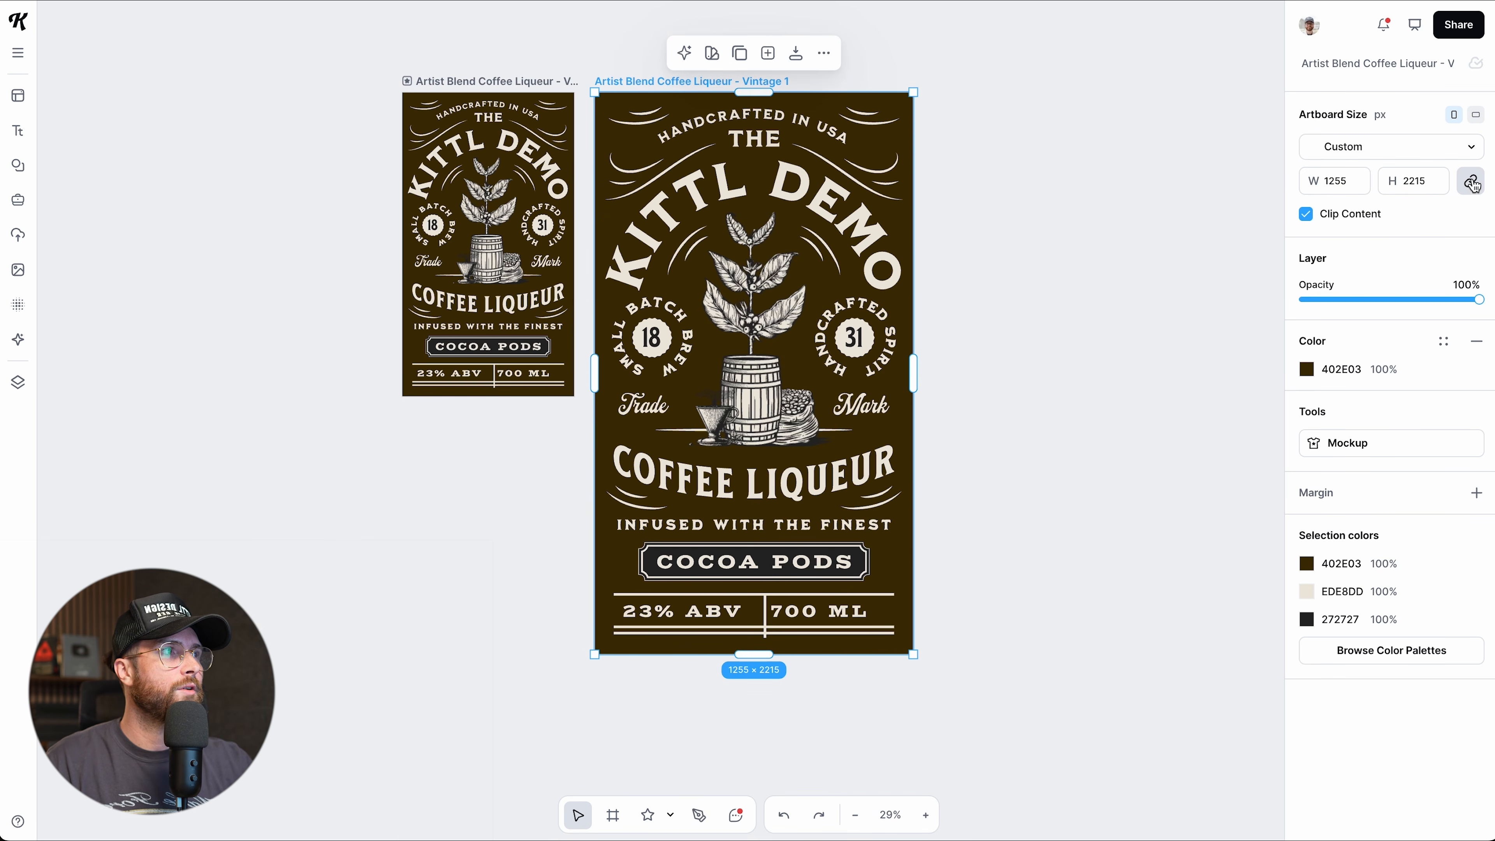
pyautogui.click(1337, 181)
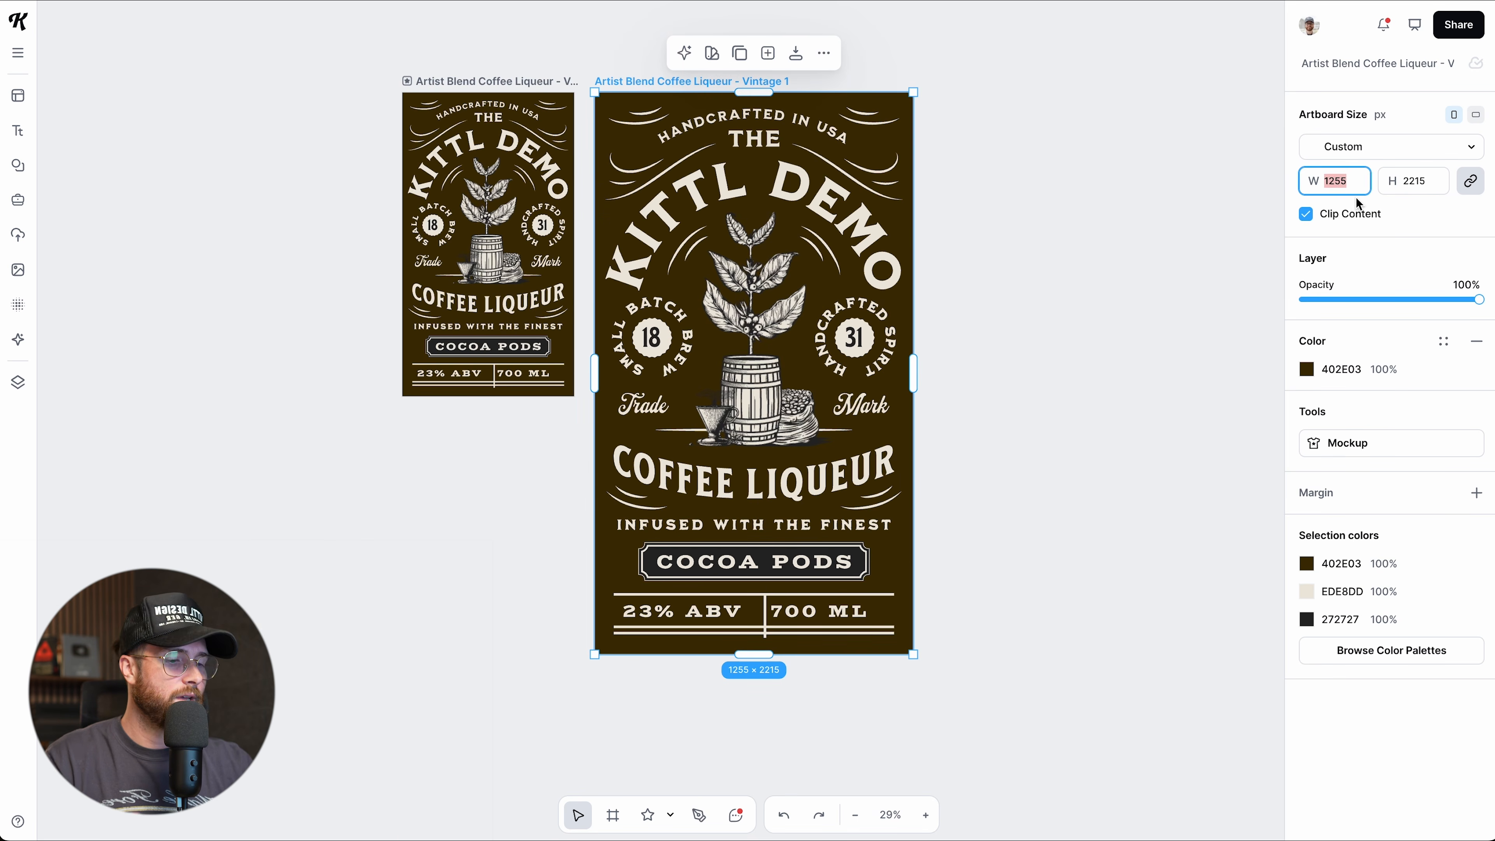
pyautogui.write('20')
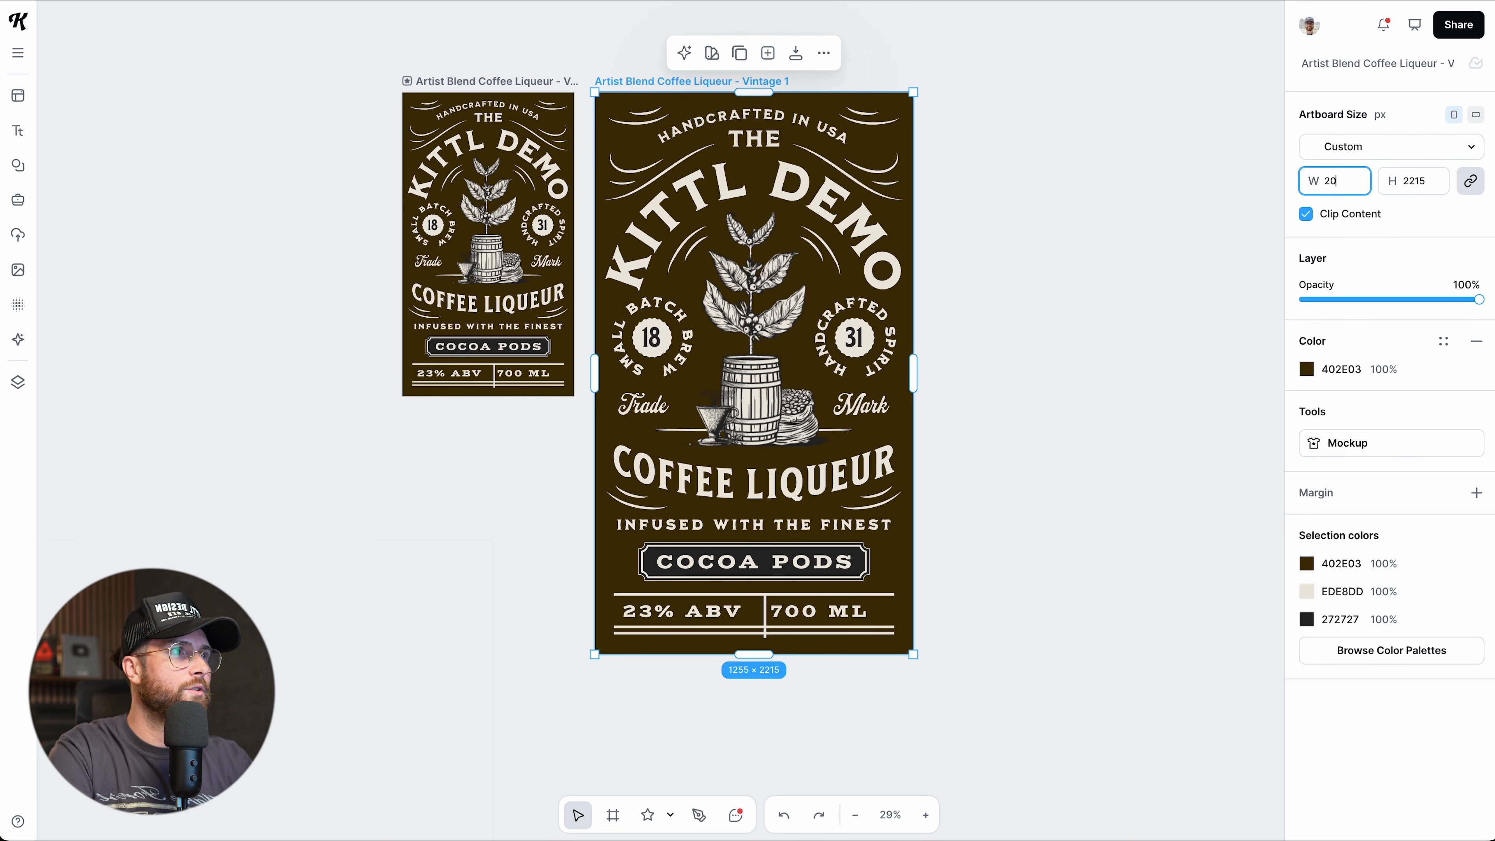
pyautogui.write('00')
pyautogui.press('Return')
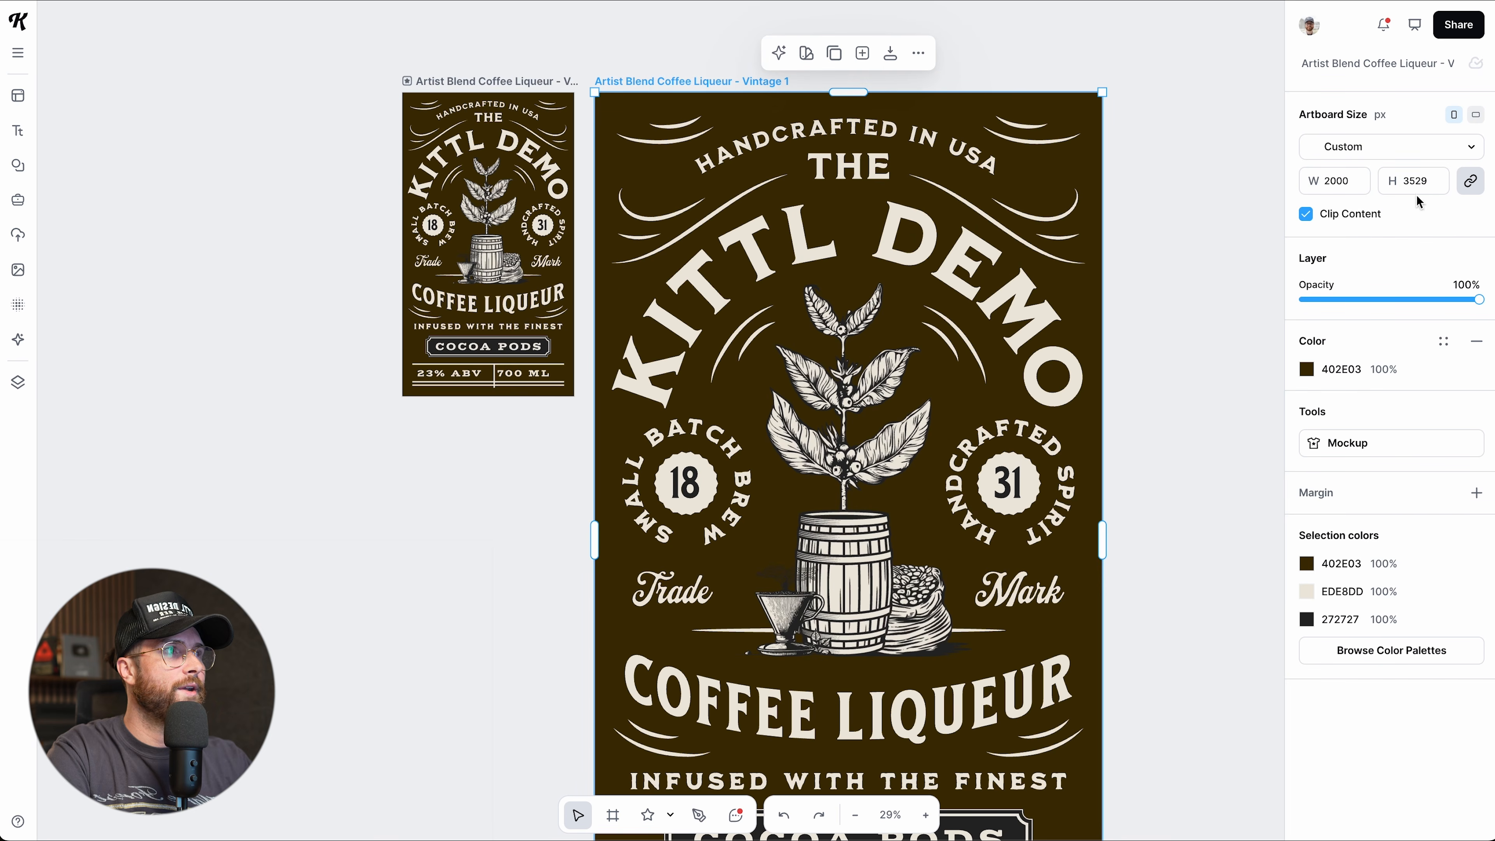
pyautogui.scroll(-3, 1191, 413)
pyautogui.scroll(-2, 1161, 417)
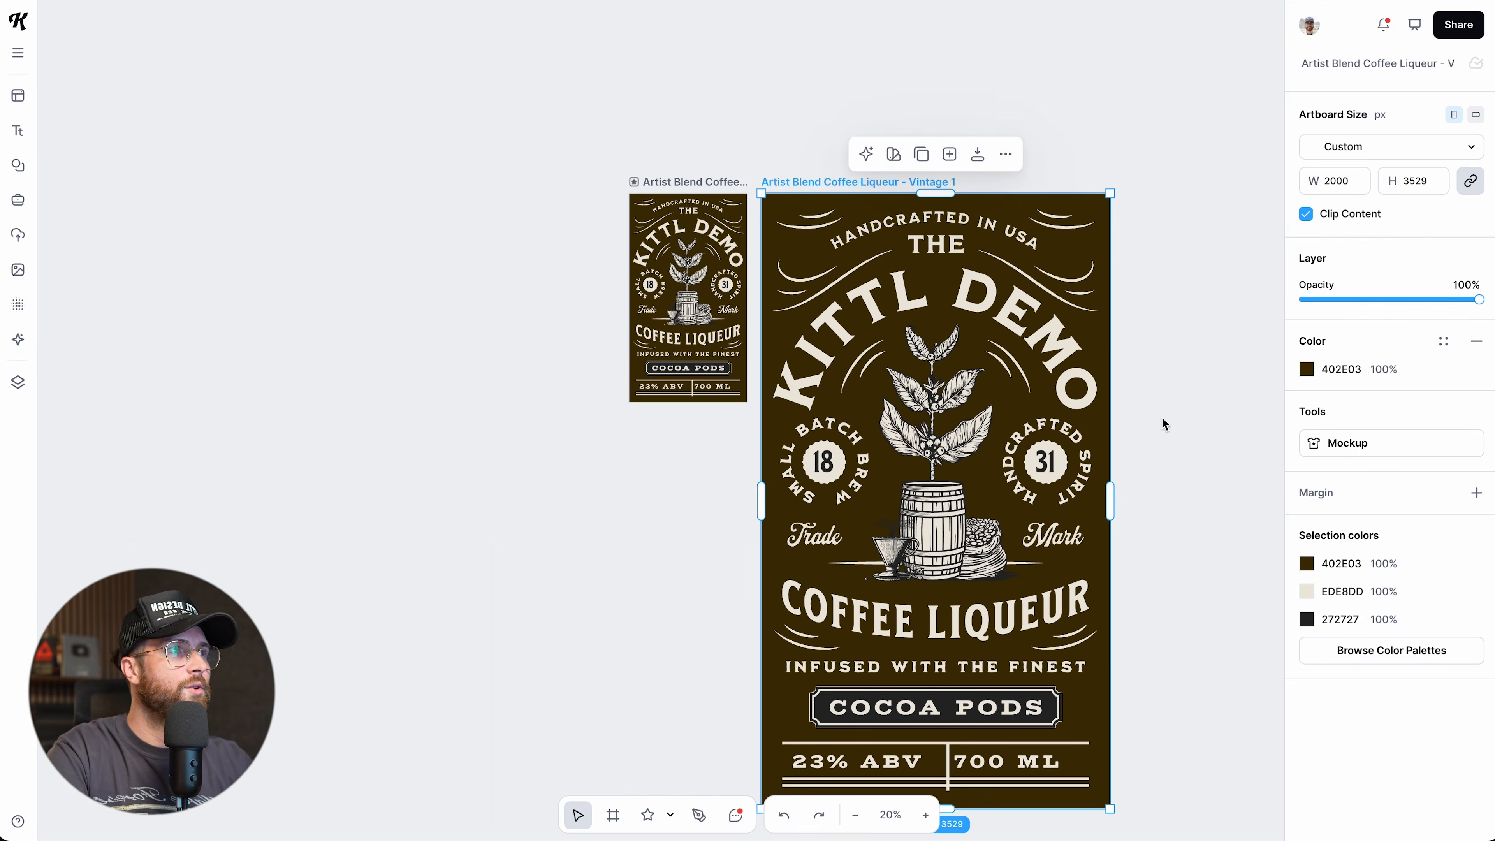
pyautogui.hscroll(3, 1159, 417)
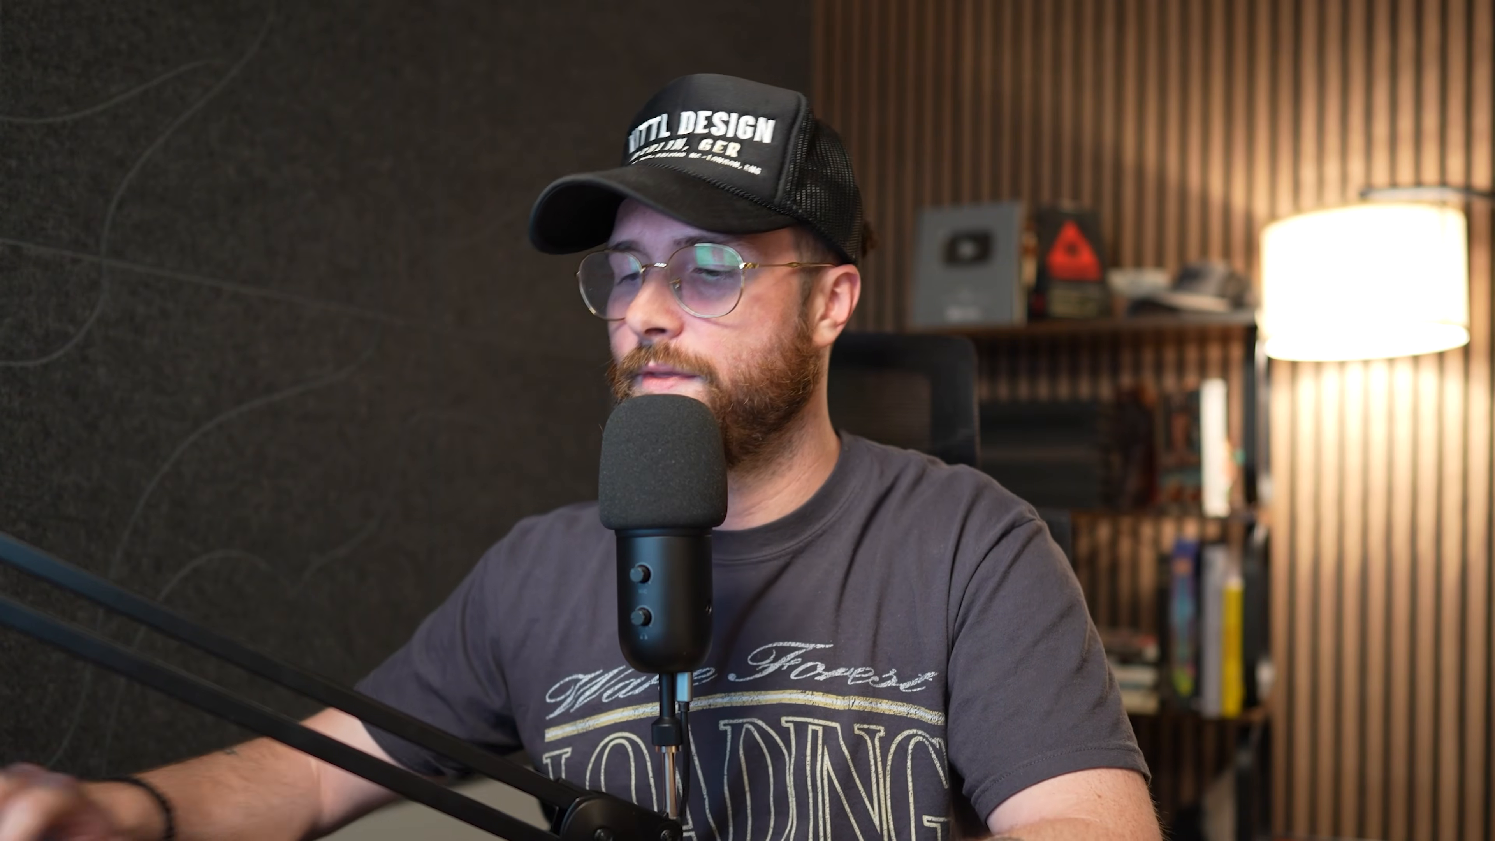
# Select the label artboard and experiment with its background colour's brightness, hue and saturation.
pyautogui.scroll(5, 528, 270)
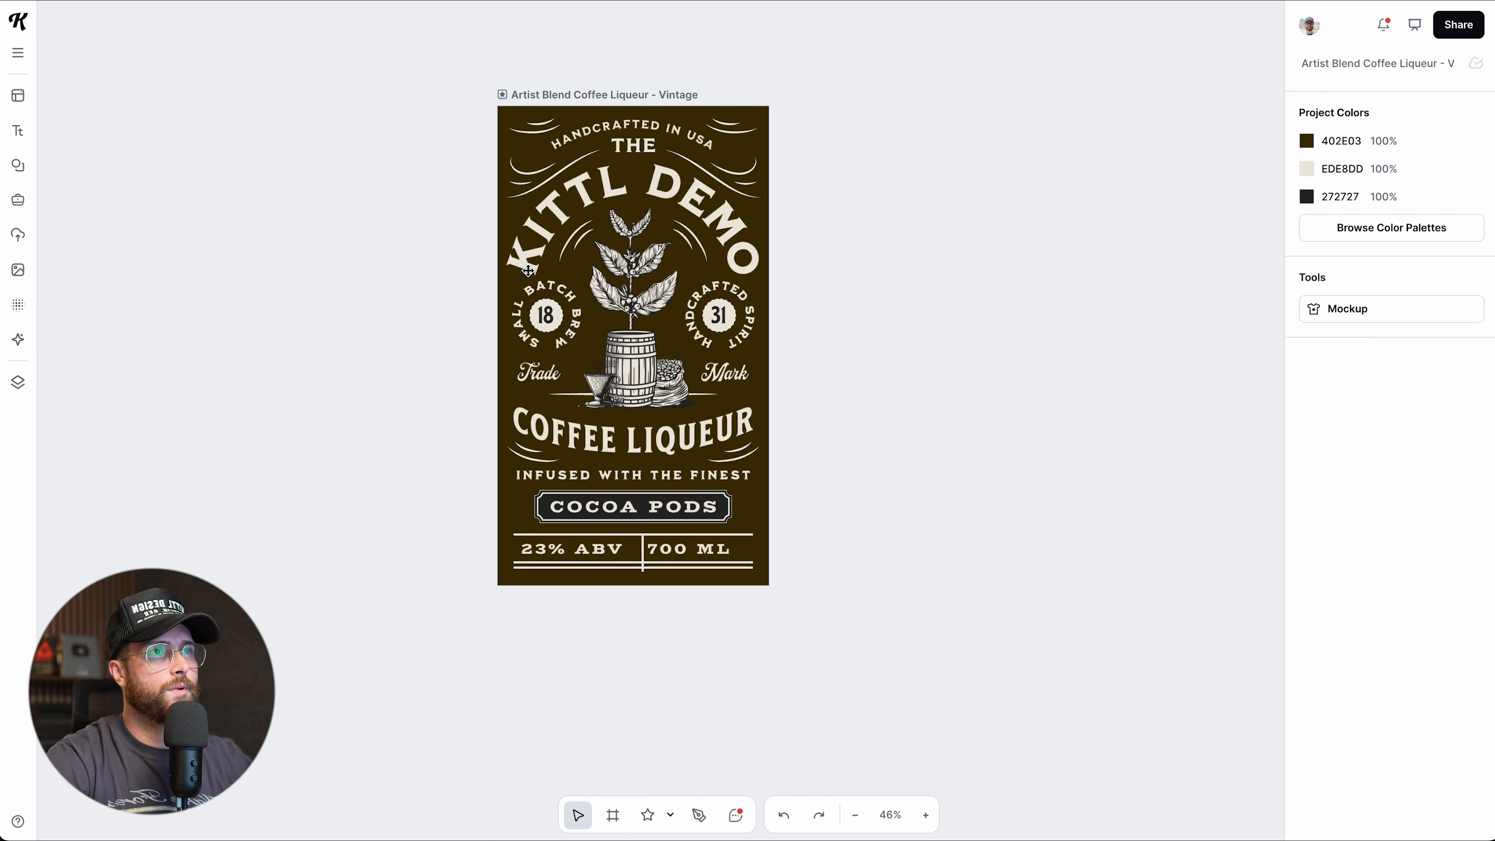
pyautogui.scroll(4, 528, 270)
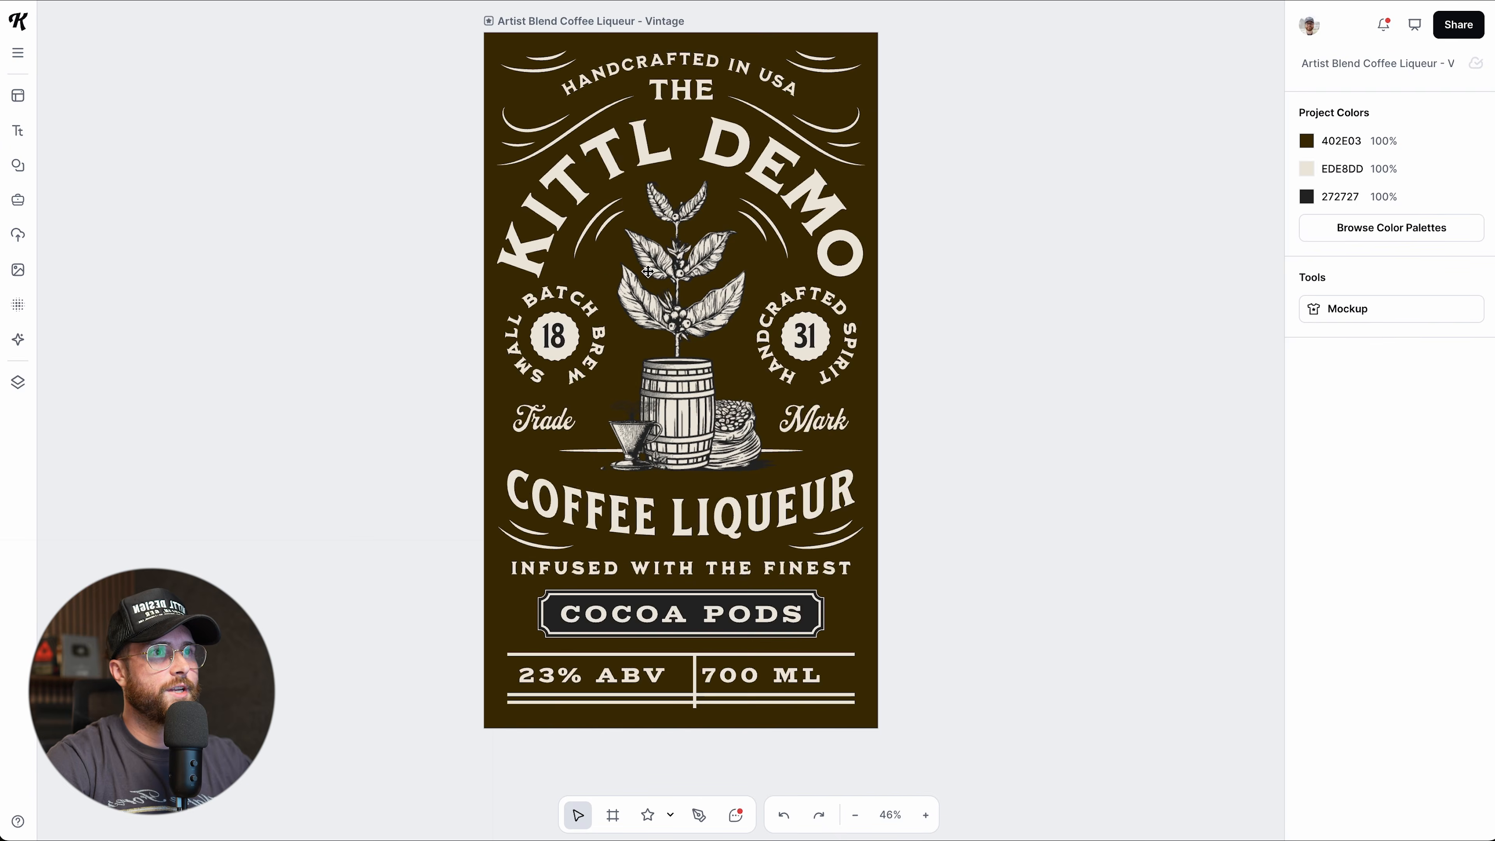
pyautogui.scroll(1, 650, 192)
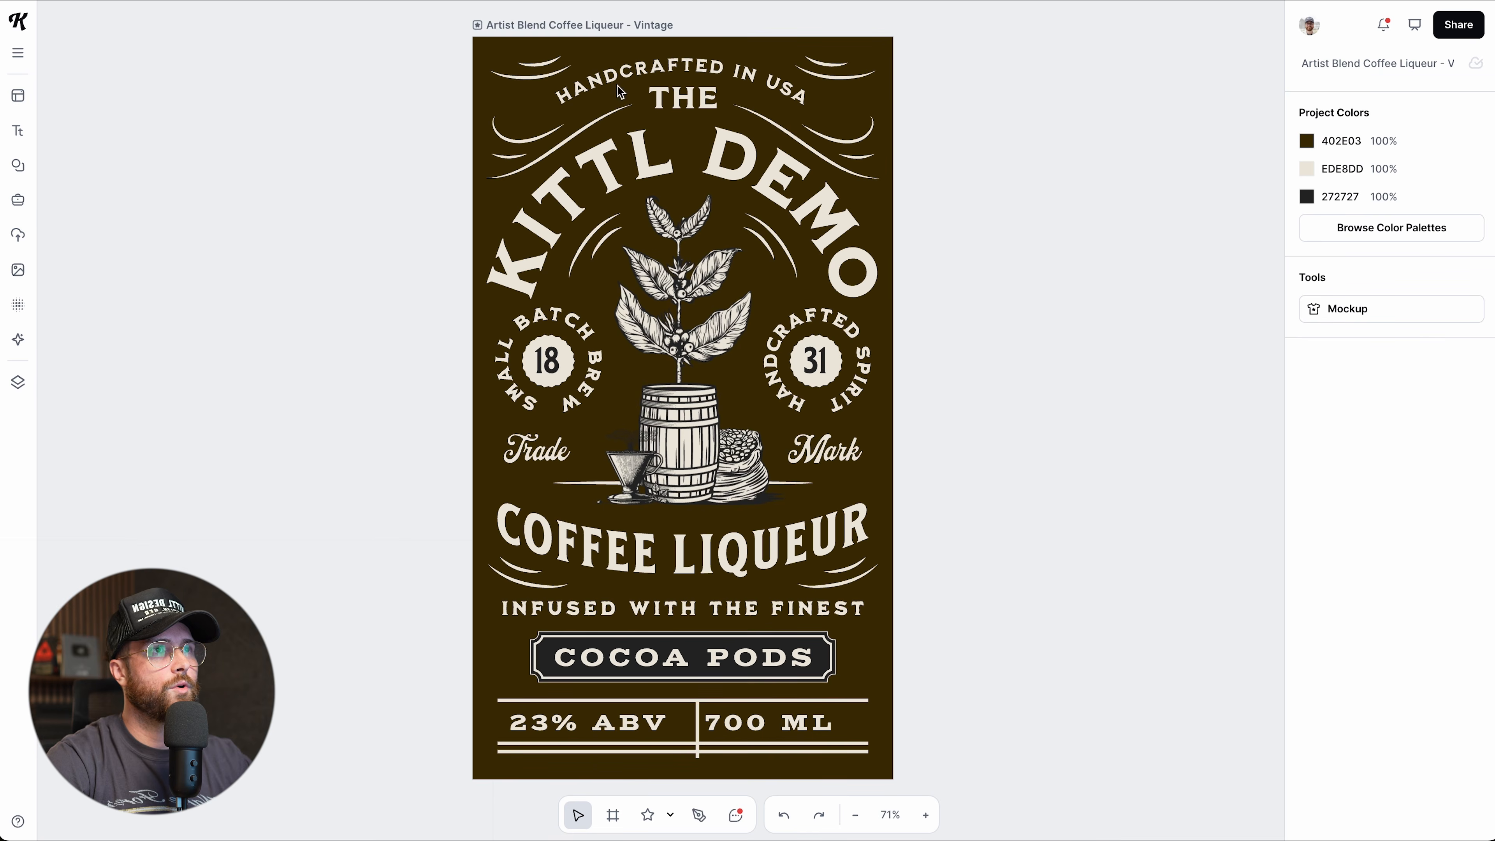
pyautogui.click(635, 30)
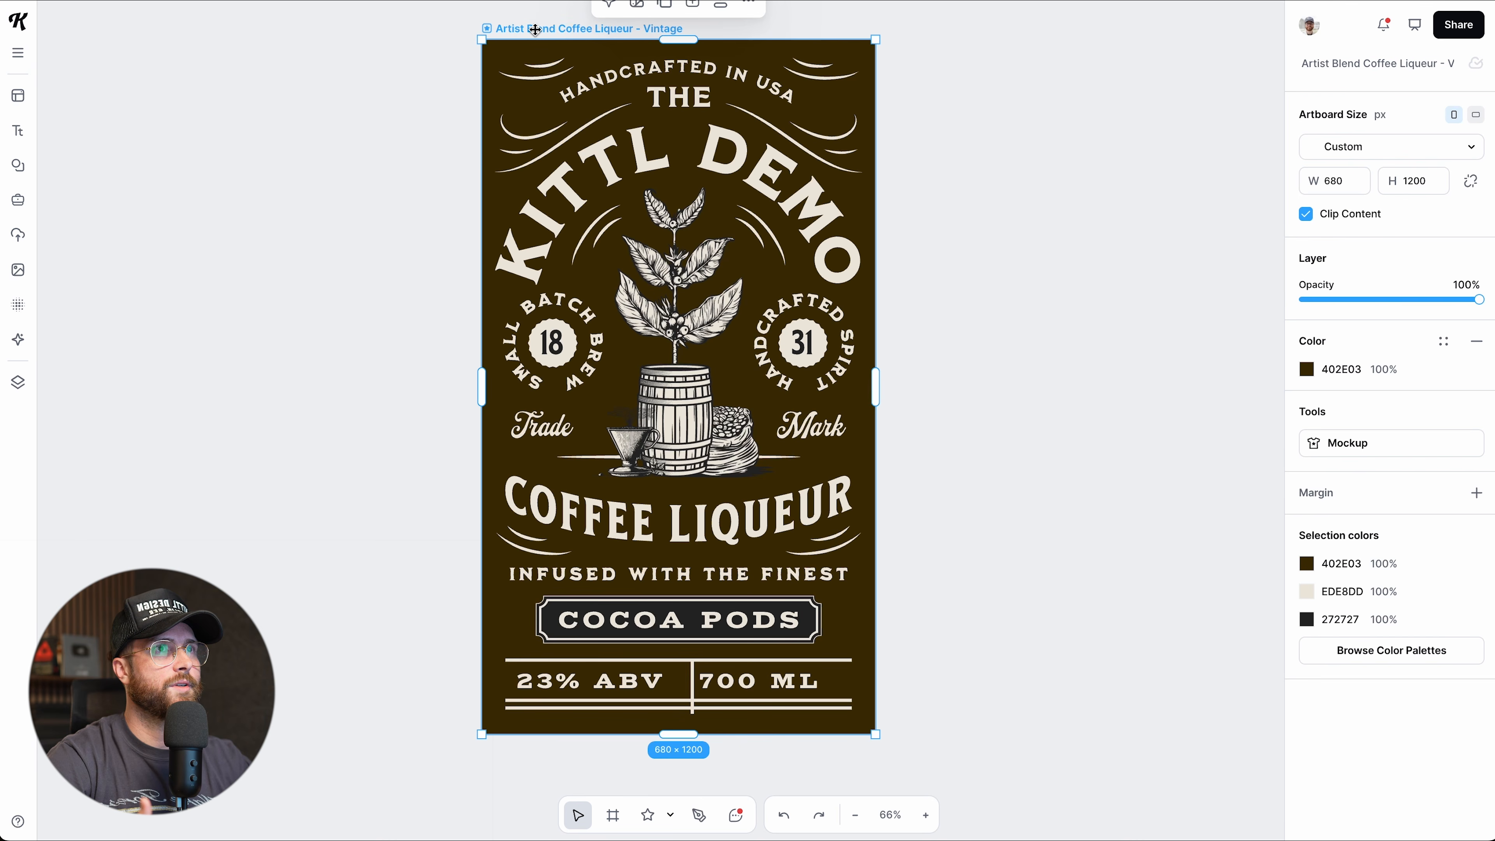
pyautogui.scroll(1, 595, 60)
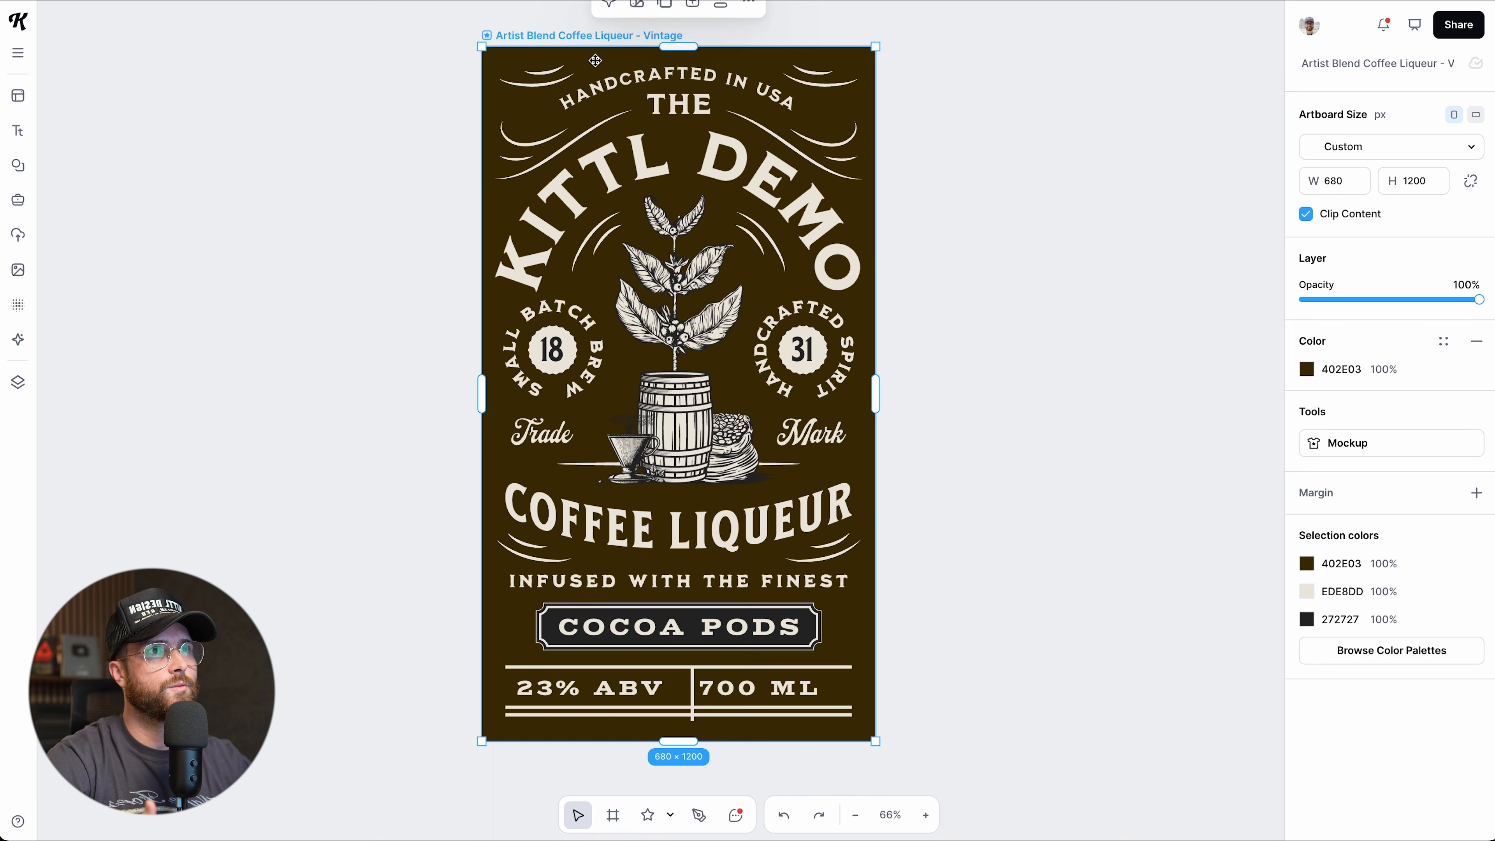
pyautogui.click(1306, 369)
pyautogui.moveTo(1273, 545)
pyautogui.mouseDown()
pyautogui.moveTo(1270, 512)
pyautogui.moveTo(1271, 532)
pyautogui.mouseUp()
pyautogui.moveTo(1090, 608); pyautogui.dragTo(1078, 606)
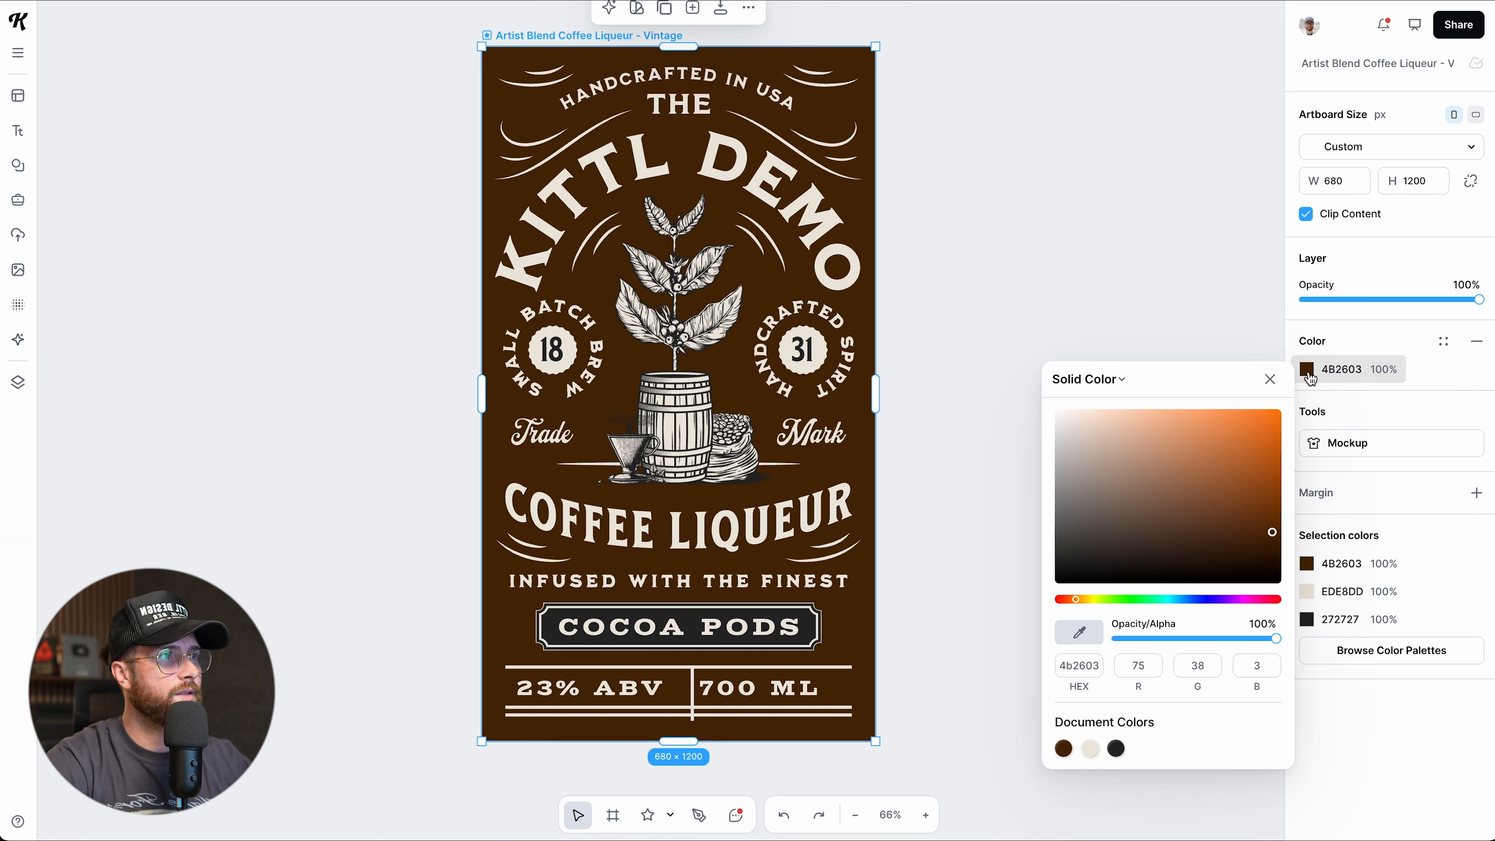
pyautogui.moveTo(1271, 536)
pyautogui.mouseDown()
pyautogui.moveTo(1260, 550)
pyautogui.moveTo(1204, 518)
pyautogui.moveTo(1171, 555)
pyautogui.moveTo(1258, 559)
pyautogui.moveTo(1269, 541)
pyautogui.mouseUp()
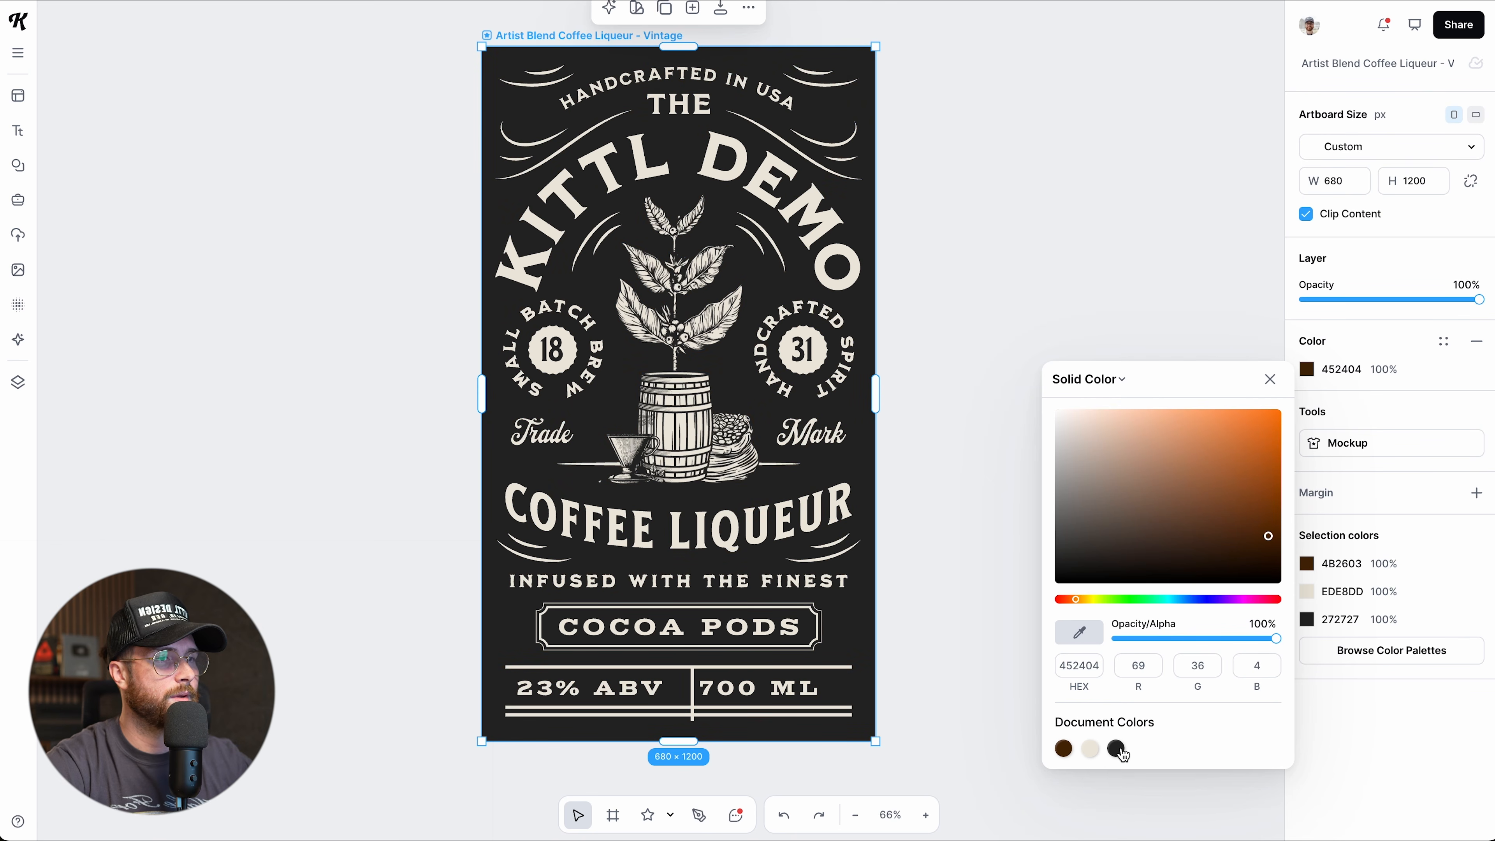
# Set the background to charcoal 272727 and nudge the artboard slightly lower.
pyautogui.click(1118, 749)
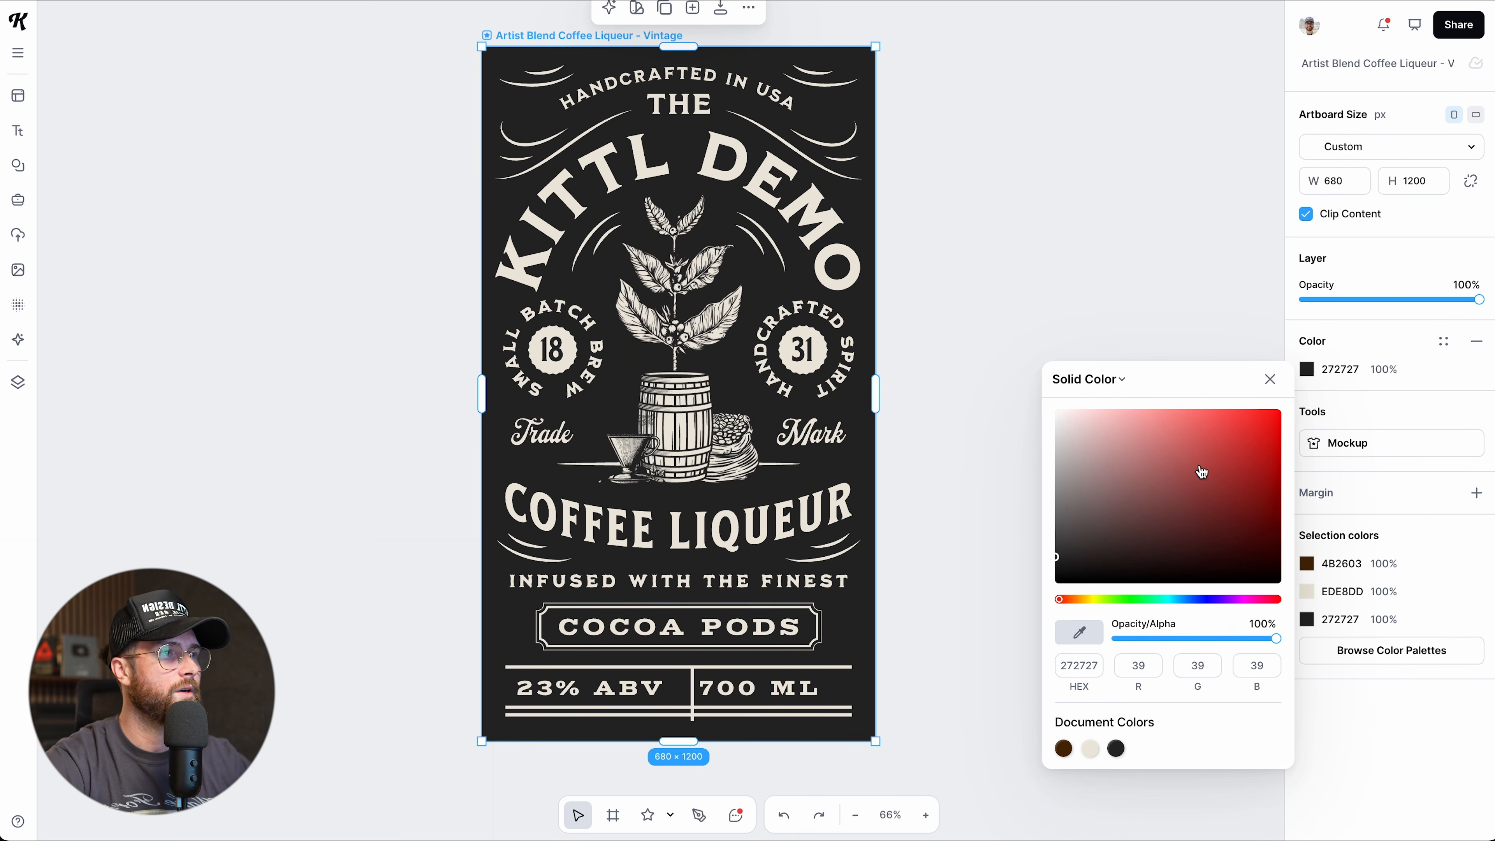
pyautogui.click(1269, 379)
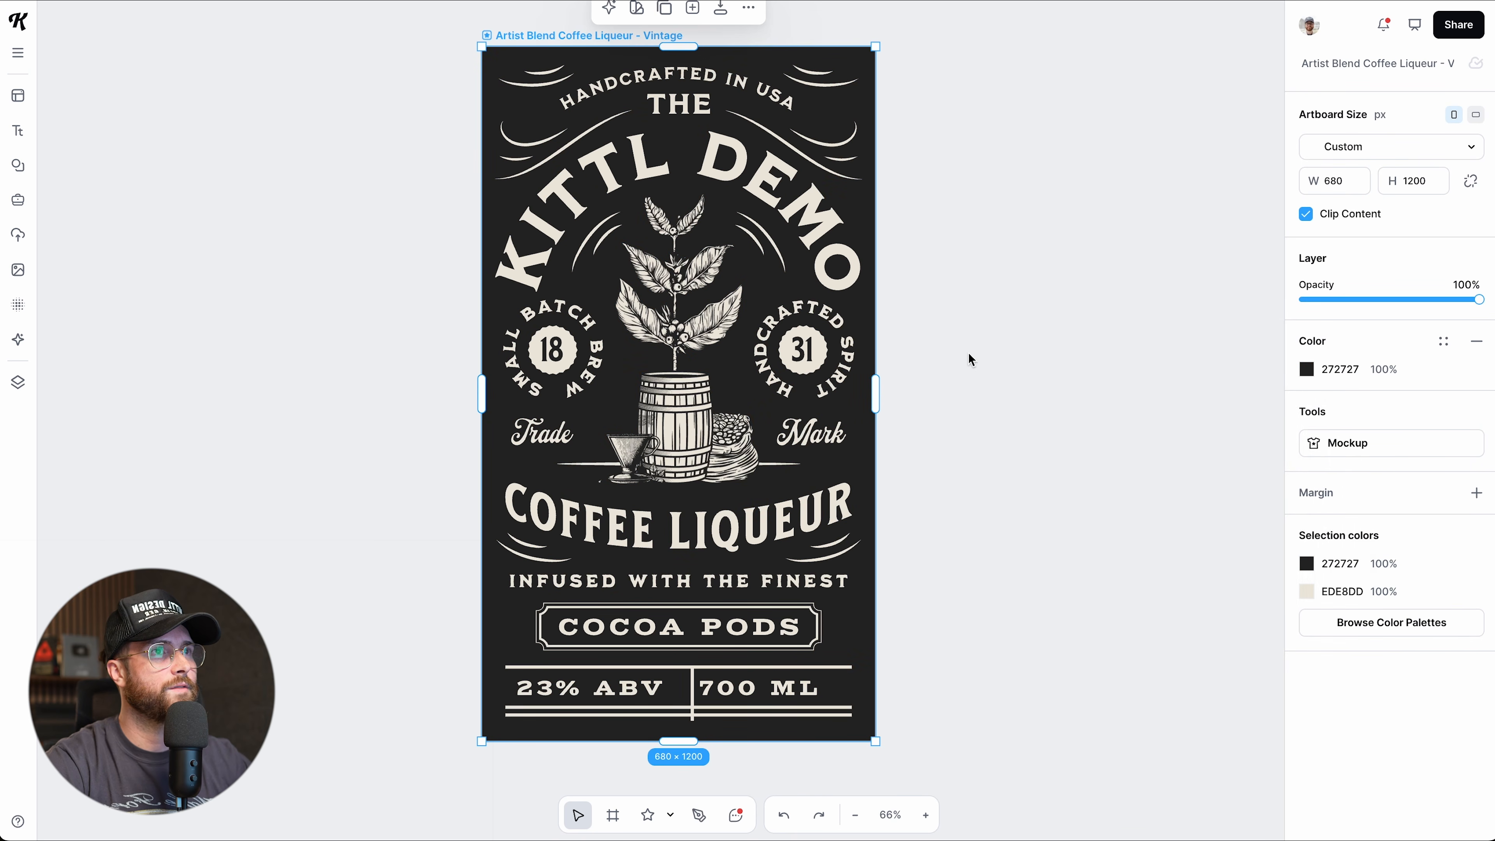
pyautogui.scroll(1, 971, 359)
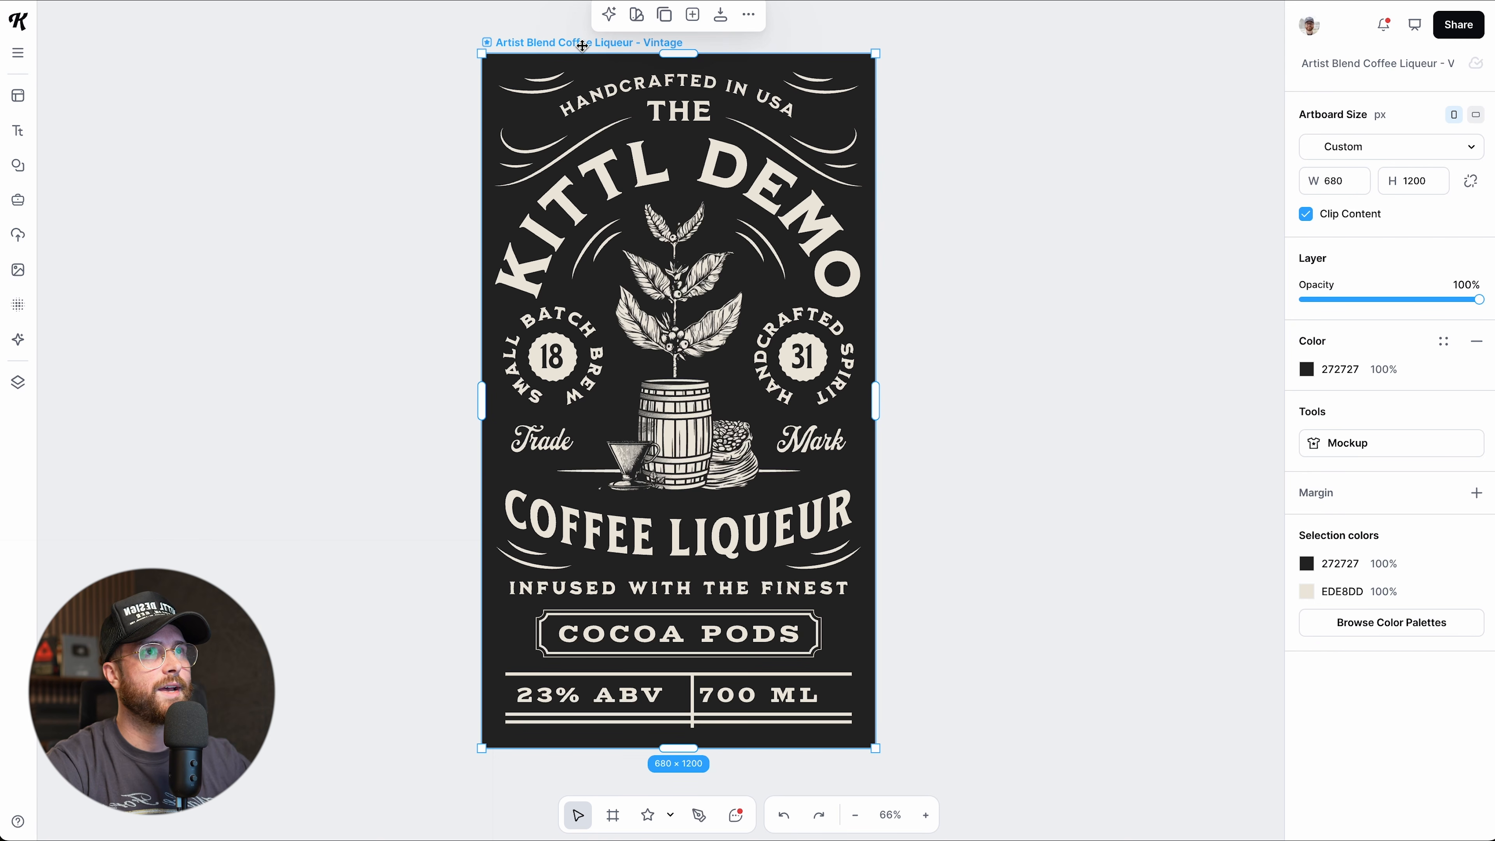
pyautogui.moveTo(582, 47)
pyautogui.mouseDown()
pyautogui.moveTo(611, 56)
pyautogui.moveTo(569, 59)
pyautogui.moveTo(577, 70)
pyautogui.mouseUp()
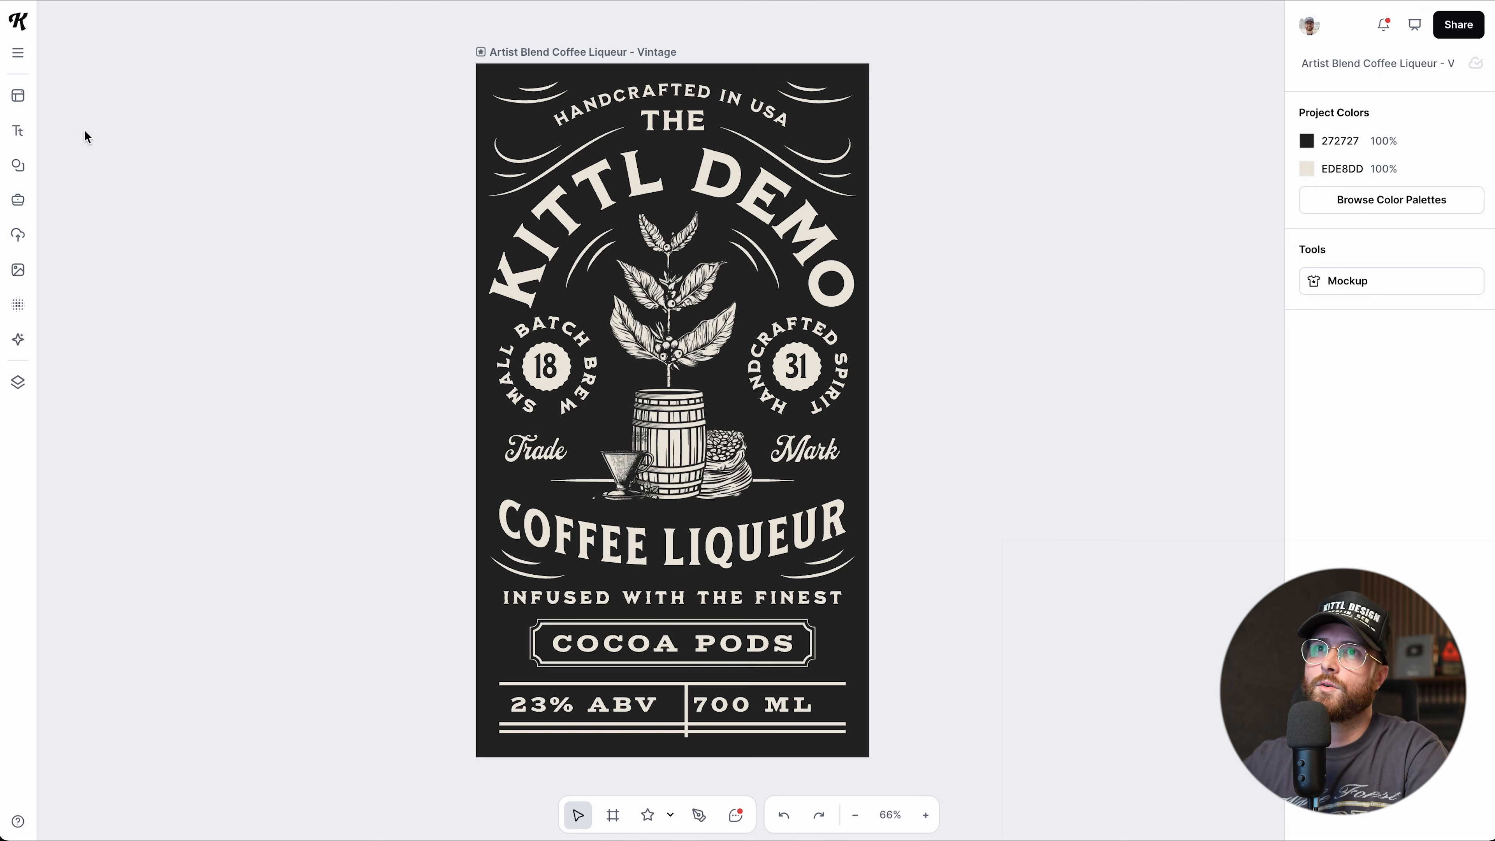
pyautogui.click(18, 165)
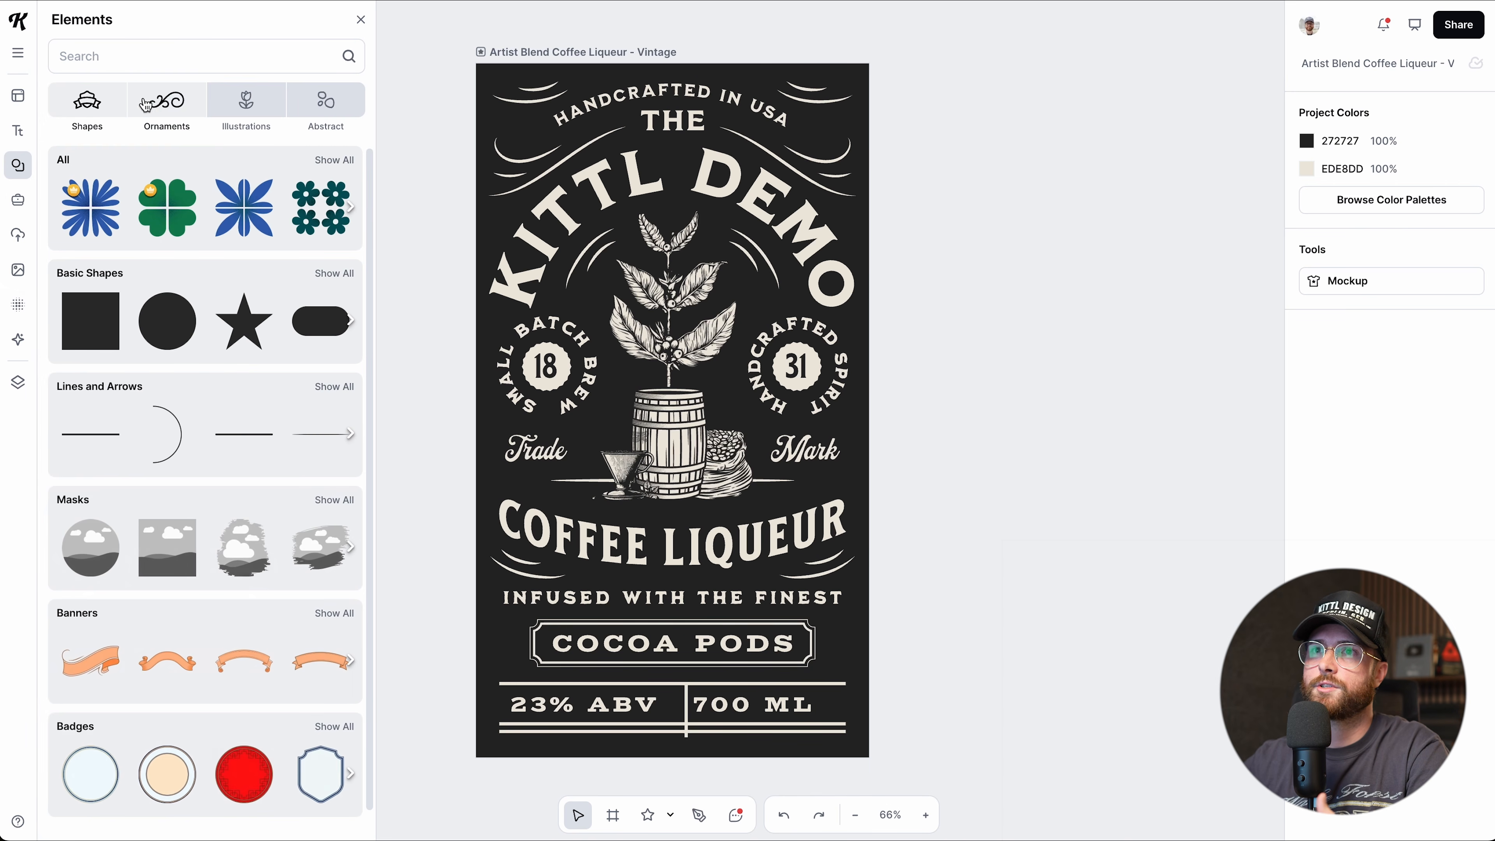
pyautogui.click(167, 207)
pyautogui.moveTo(670, 397)
pyautogui.mouseDown()
pyautogui.moveTo(633, 433)
pyautogui.moveTo(677, 407)
pyautogui.mouseUp()
pyautogui.press('Delete')
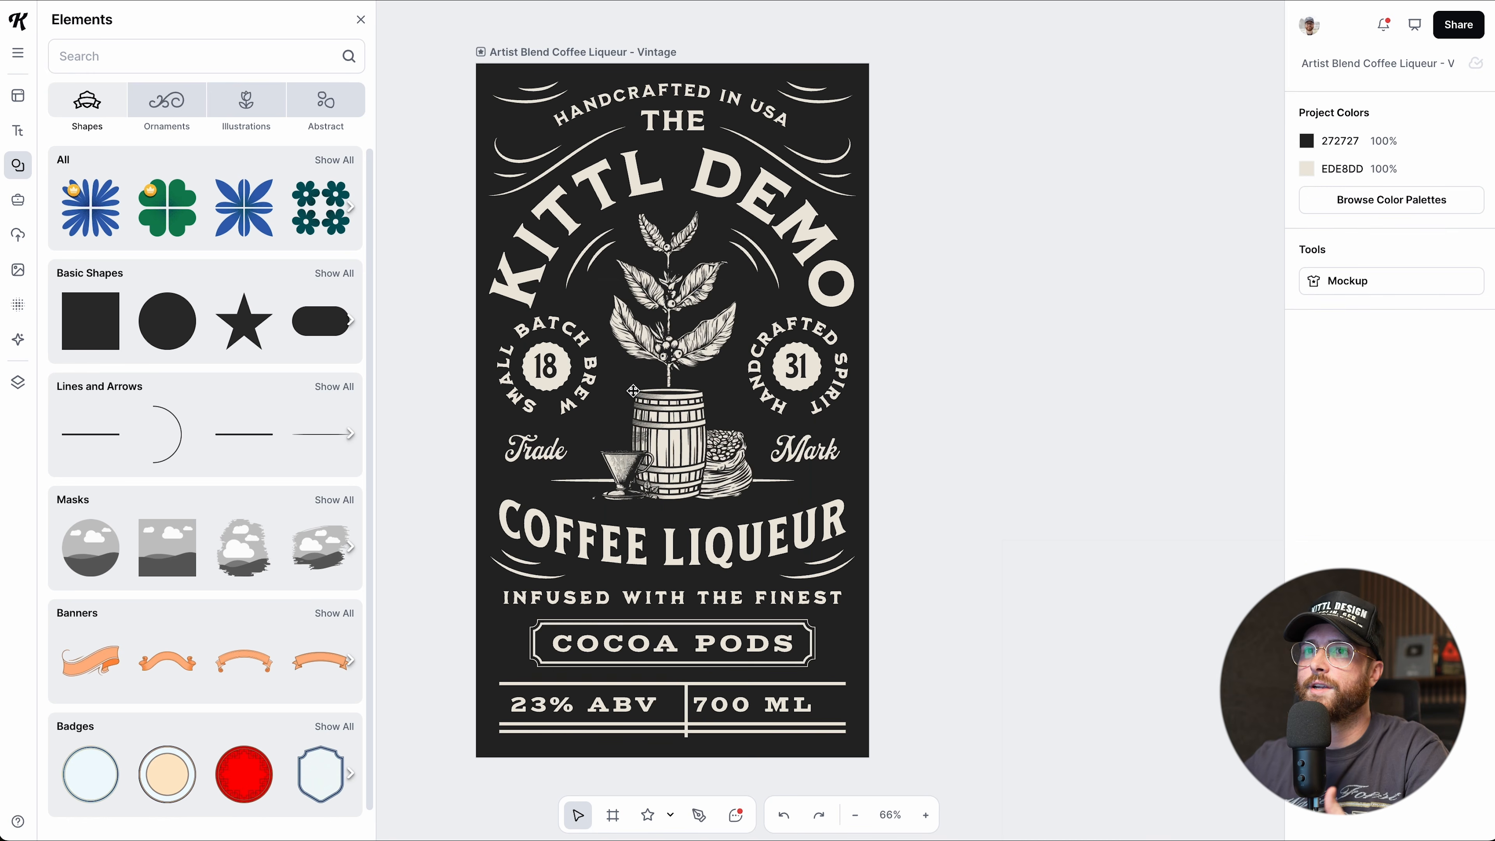
pyautogui.click(244, 662)
pyautogui.moveTo(576, 415); pyautogui.dragTo(551, 508)
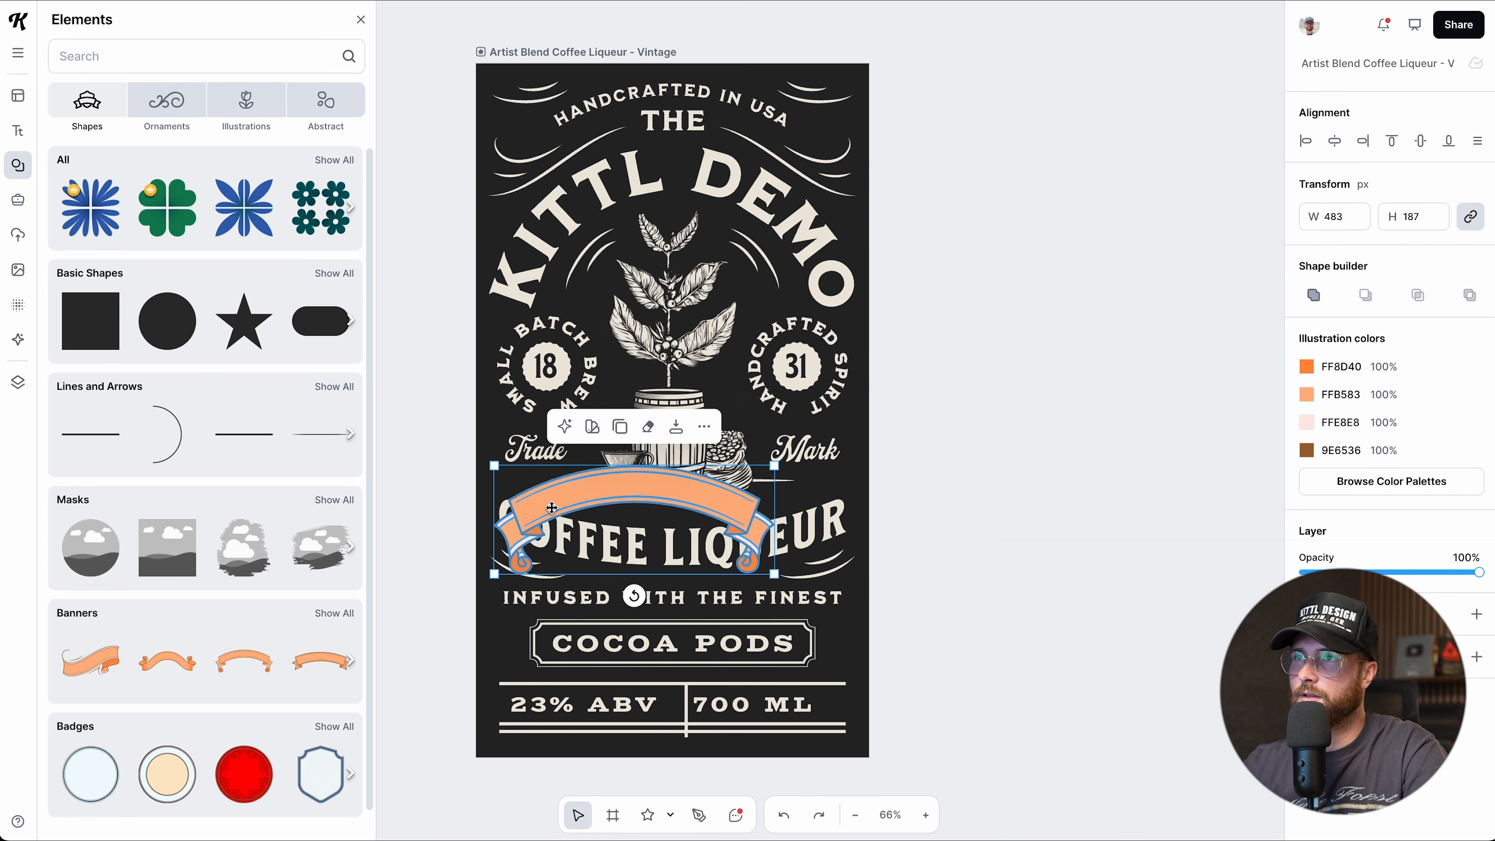
pyautogui.press('Delete')
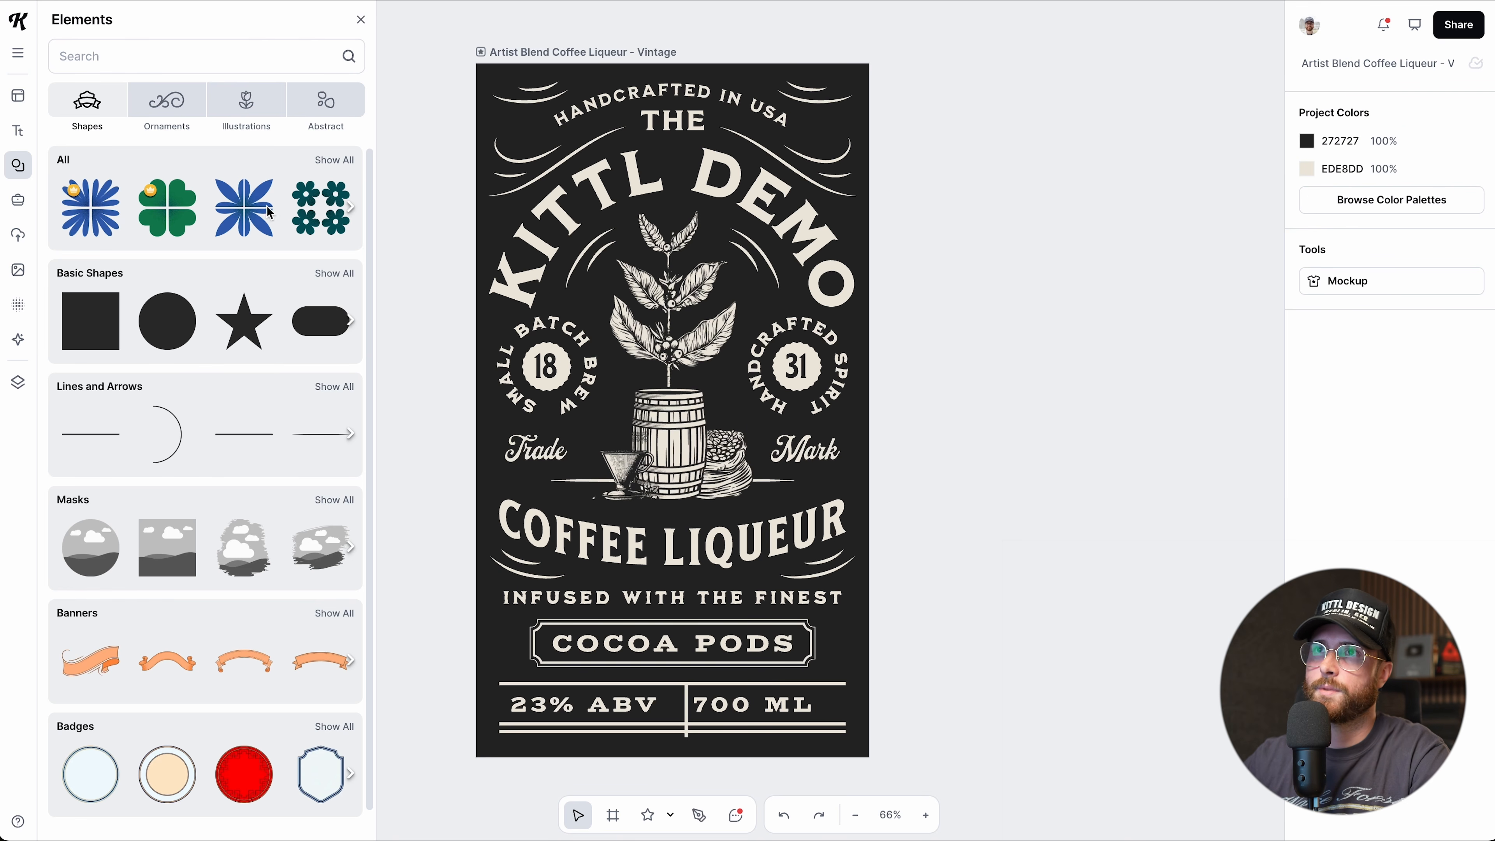
pyautogui.click(358, 20)
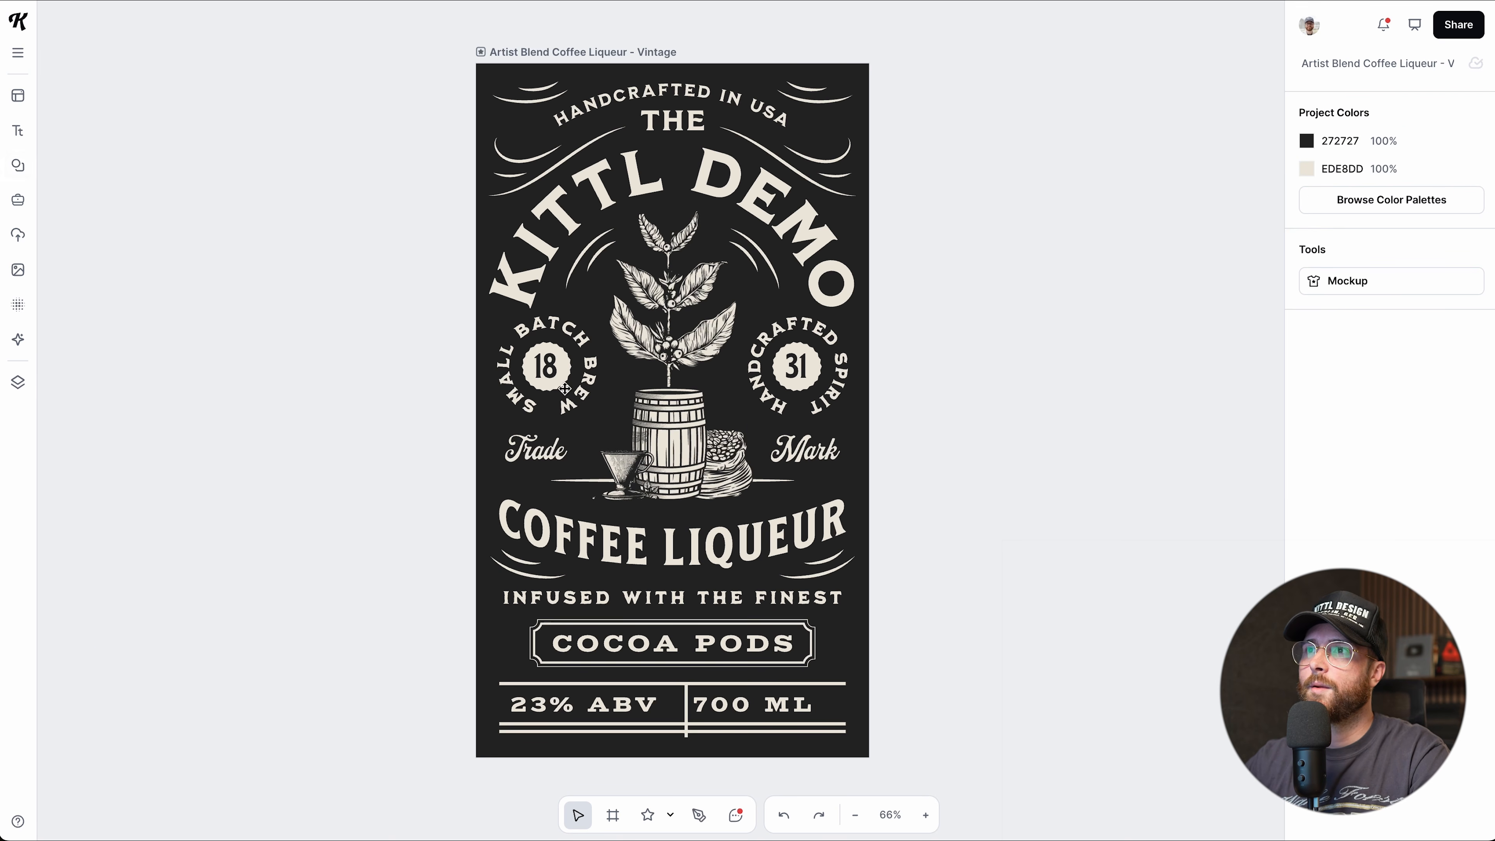
# Select the barrel, then the coffee plant, and browse the plant's more-actions menu.
pyautogui.scroll(5, 693, 402)
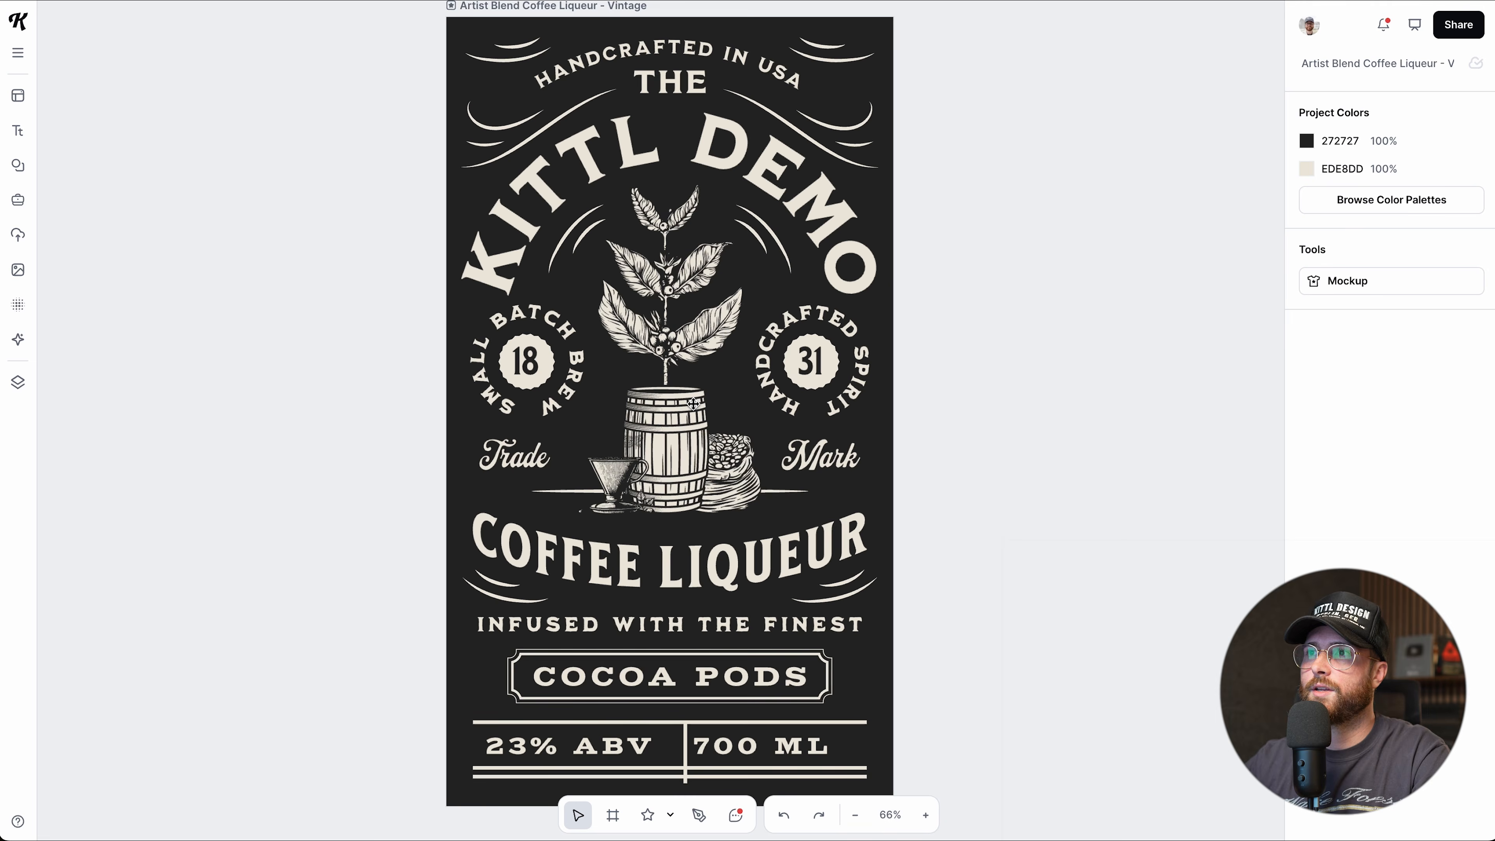
pyautogui.scroll(4, 694, 403)
pyautogui.click(684, 425)
pyautogui.scroll(1, 684, 450)
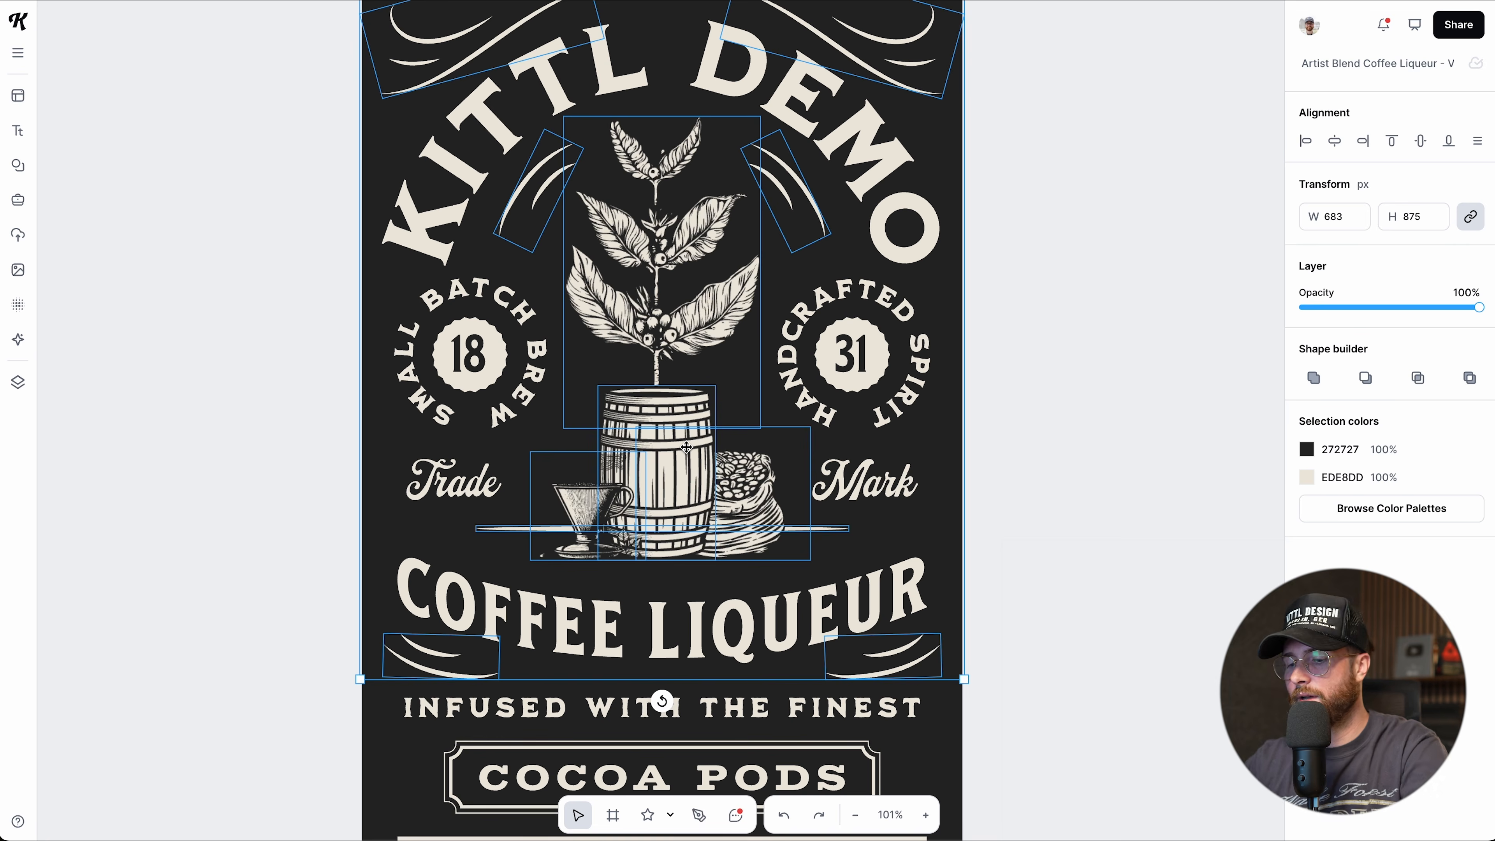
pyautogui.press('Escape')
pyautogui.click(664, 357)
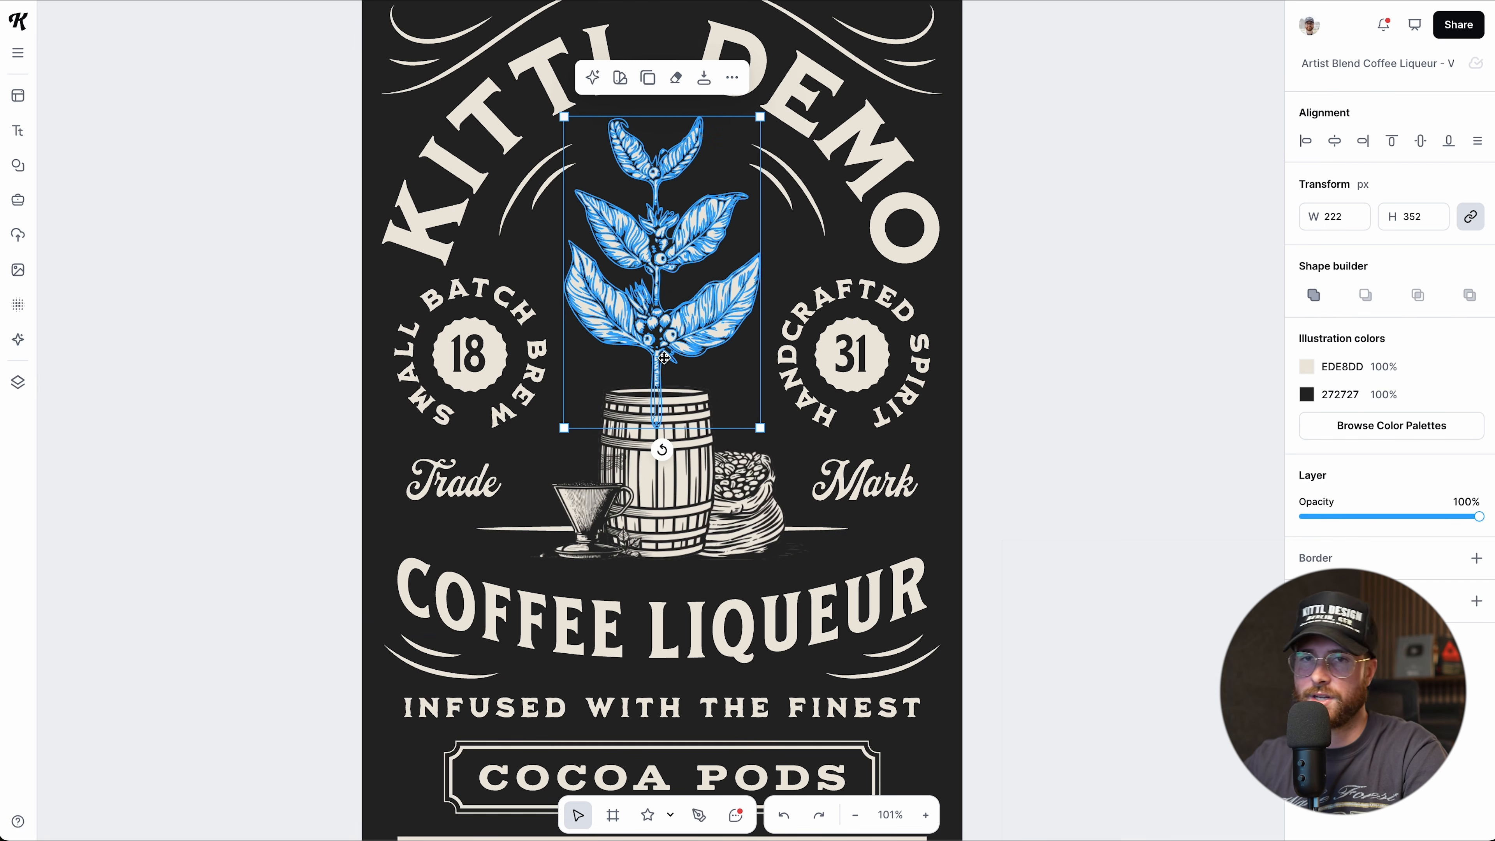
pyautogui.click(731, 77)
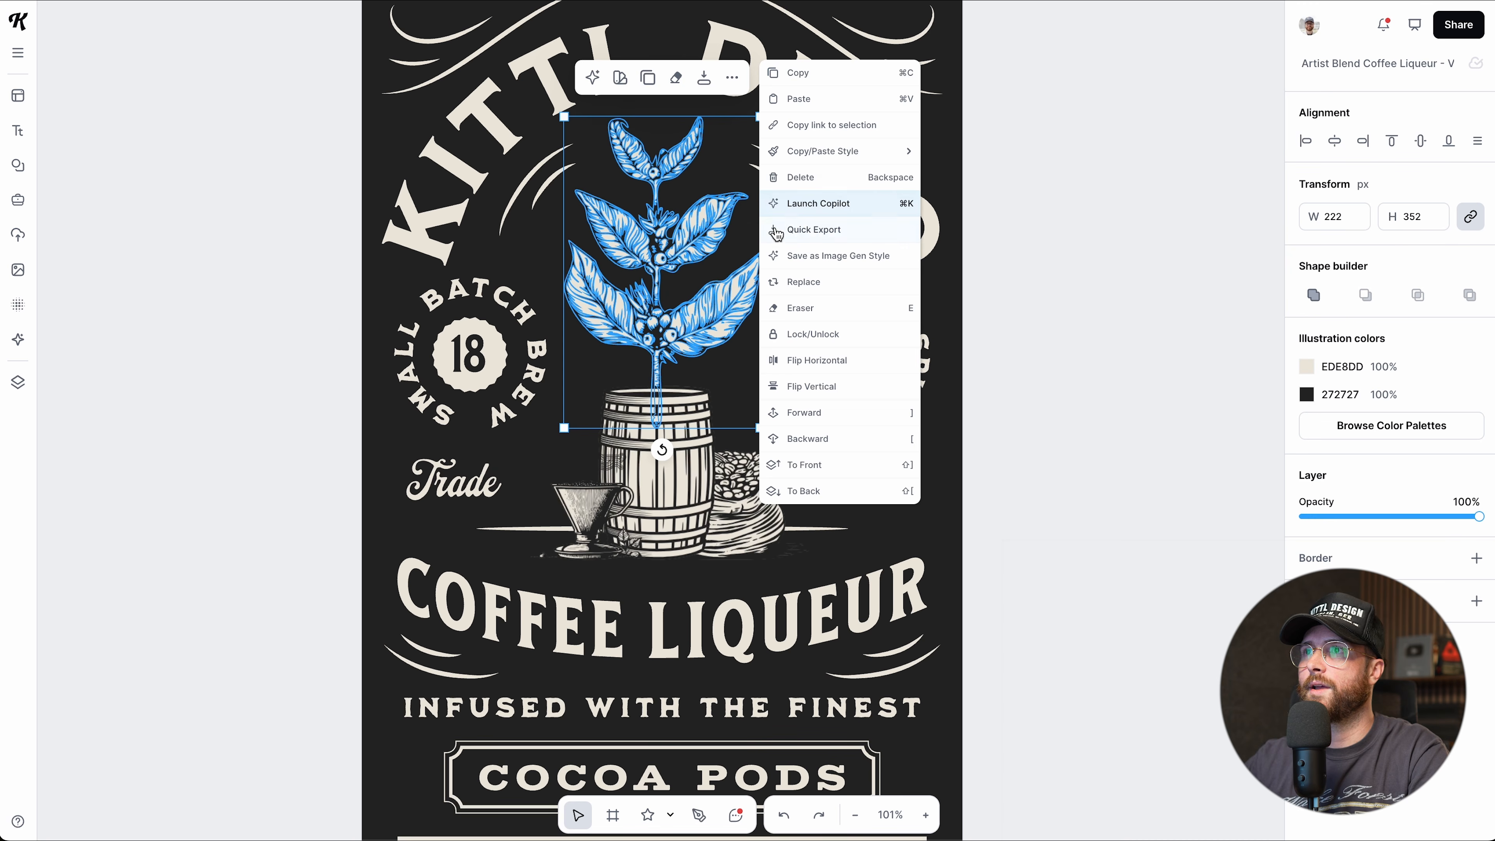
pyautogui.click(732, 378)
# Multi-select the coffee plant and dripper, view their actions, then select the barrel alone.
pyautogui.click(686, 332)
pyautogui.keyDown('shift'); pyautogui.click(591, 509); pyautogui.keyUp('shift')
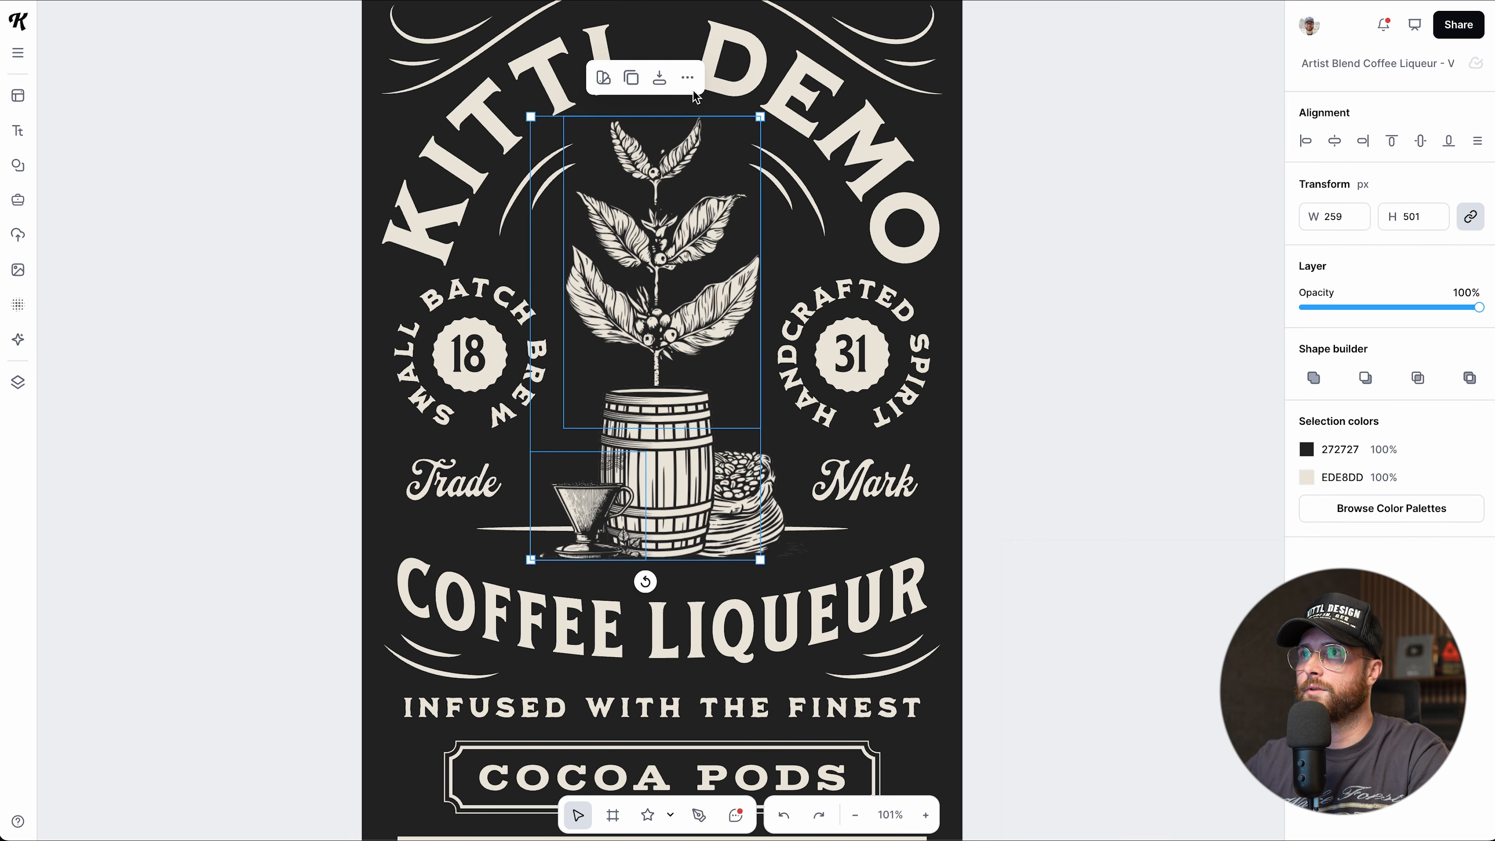
pyautogui.click(686, 78)
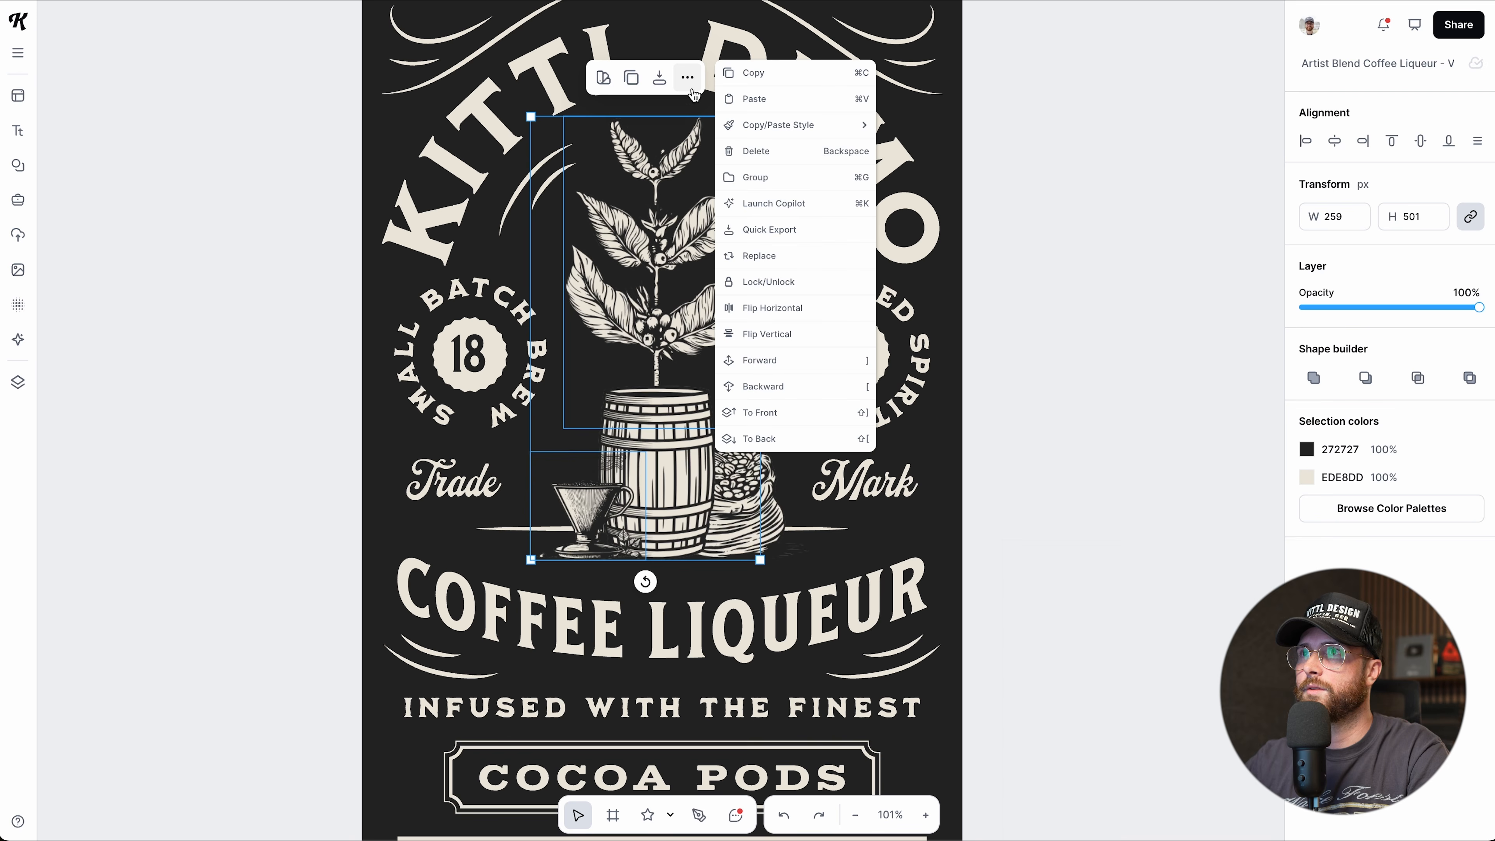
pyautogui.click(1018, 287)
pyautogui.click(674, 457)
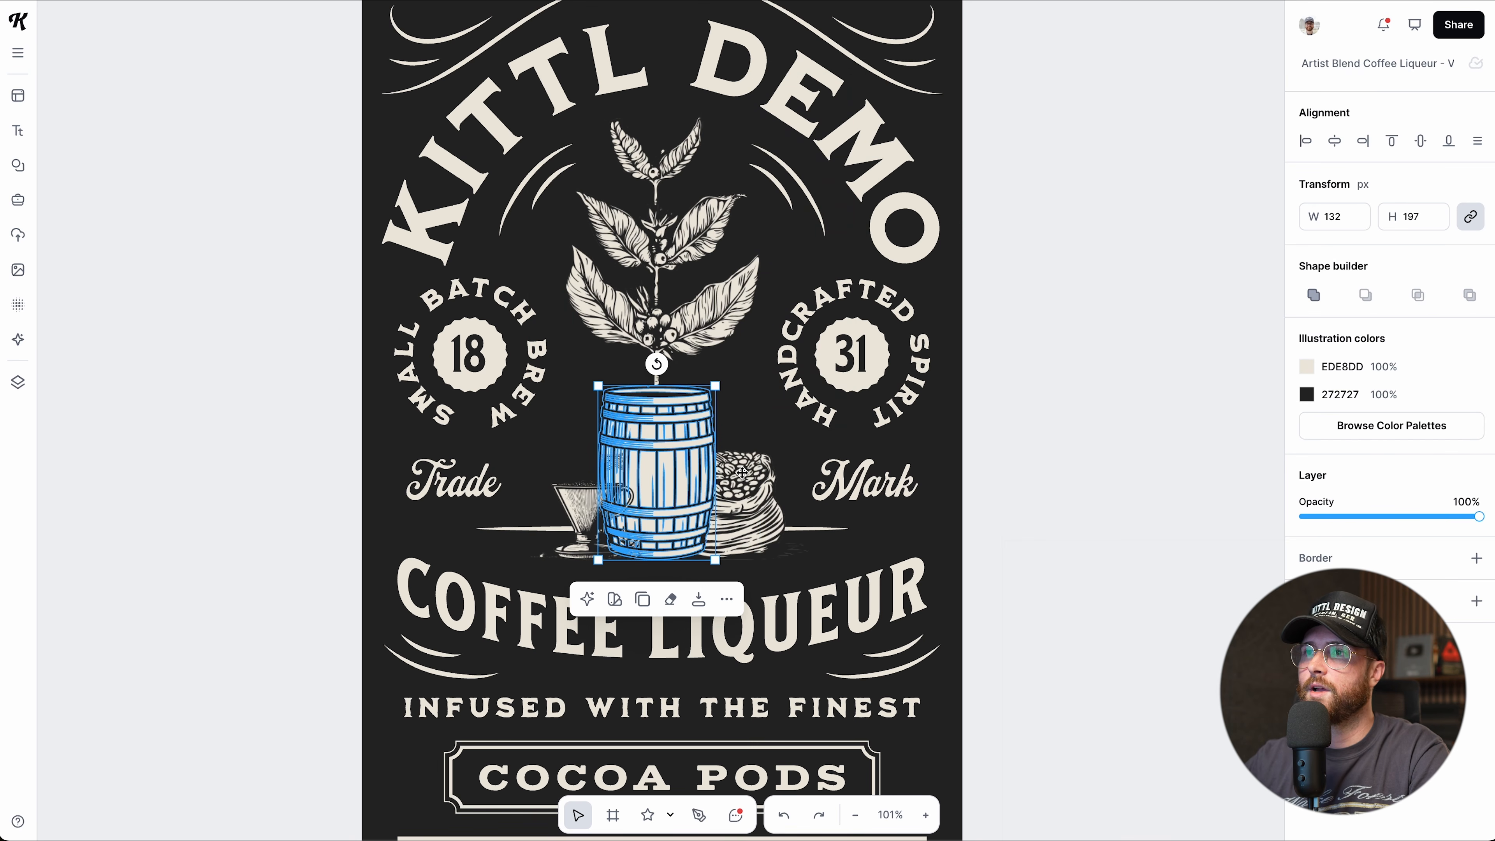
pyautogui.scroll(2, 883, 471)
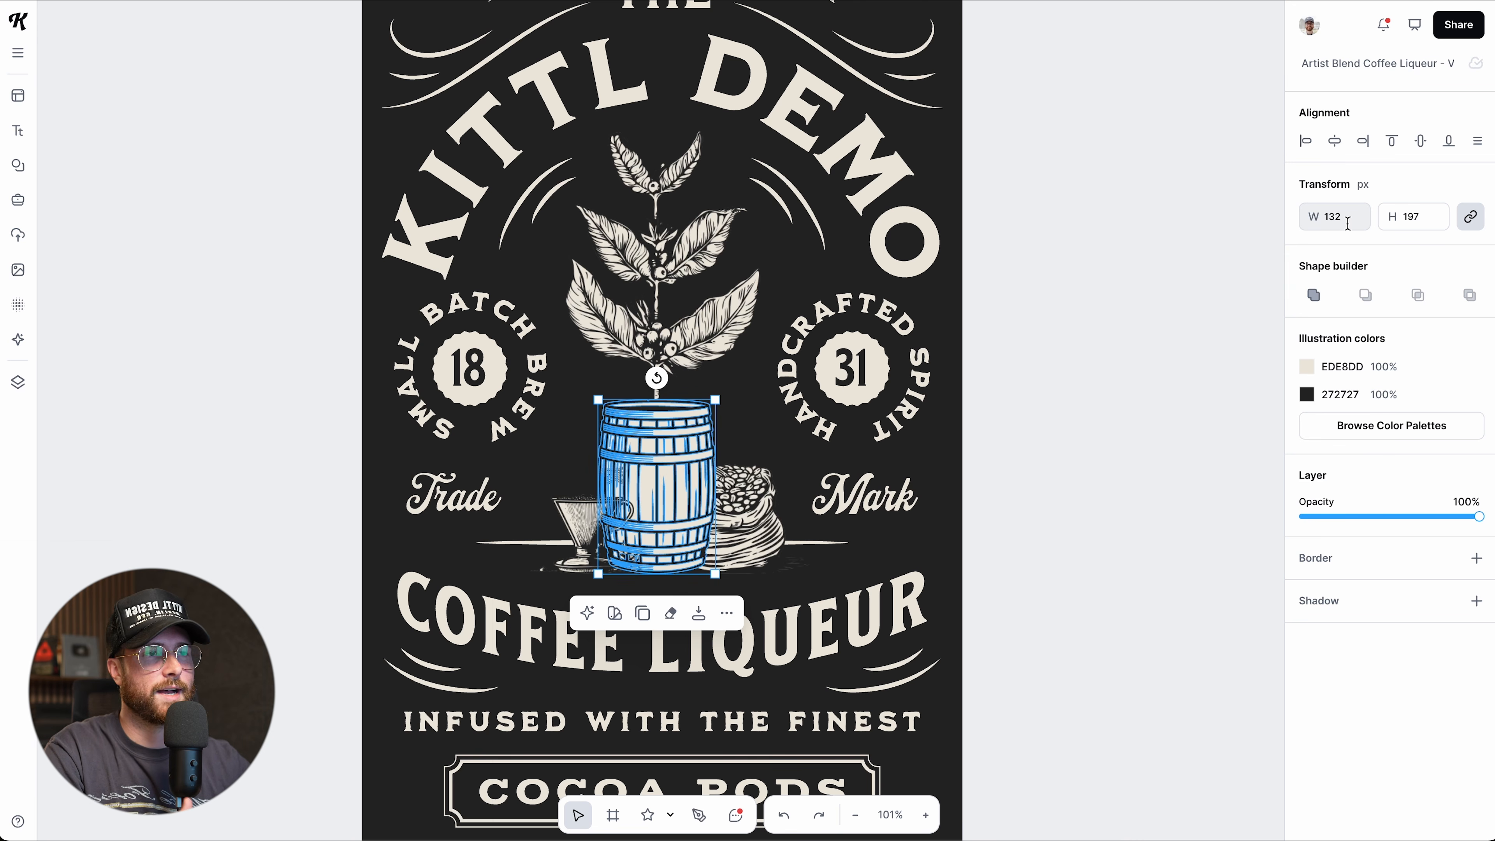
# Recolour the barrel's light EDE8DD to warm cream F8E3B2, leaving opacity at 100%.
pyautogui.click(1305, 372)
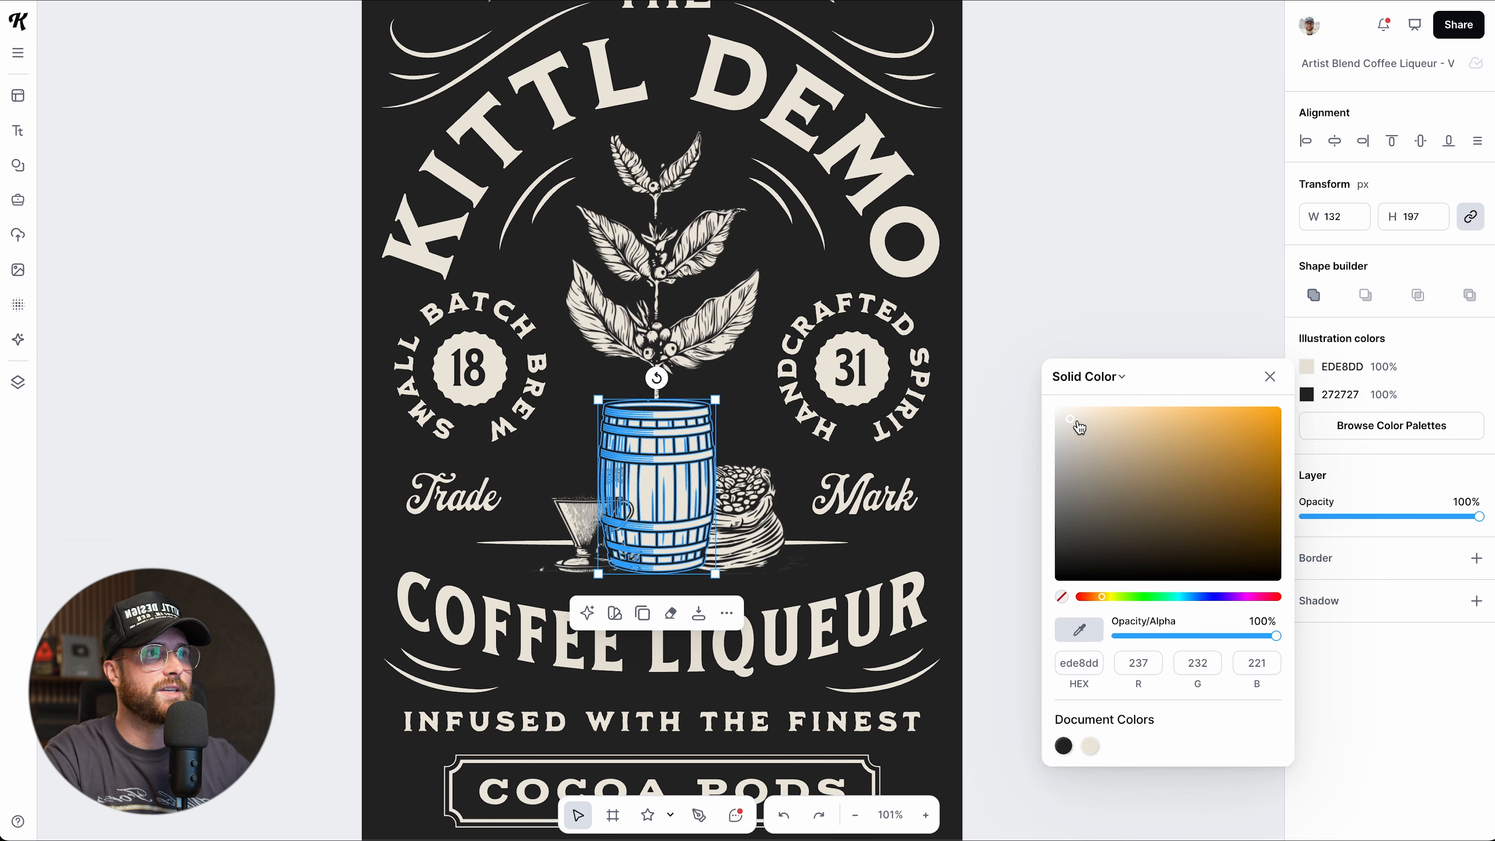
pyautogui.click(1077, 421)
pyautogui.moveTo(1083, 432); pyautogui.dragTo(1119, 411)
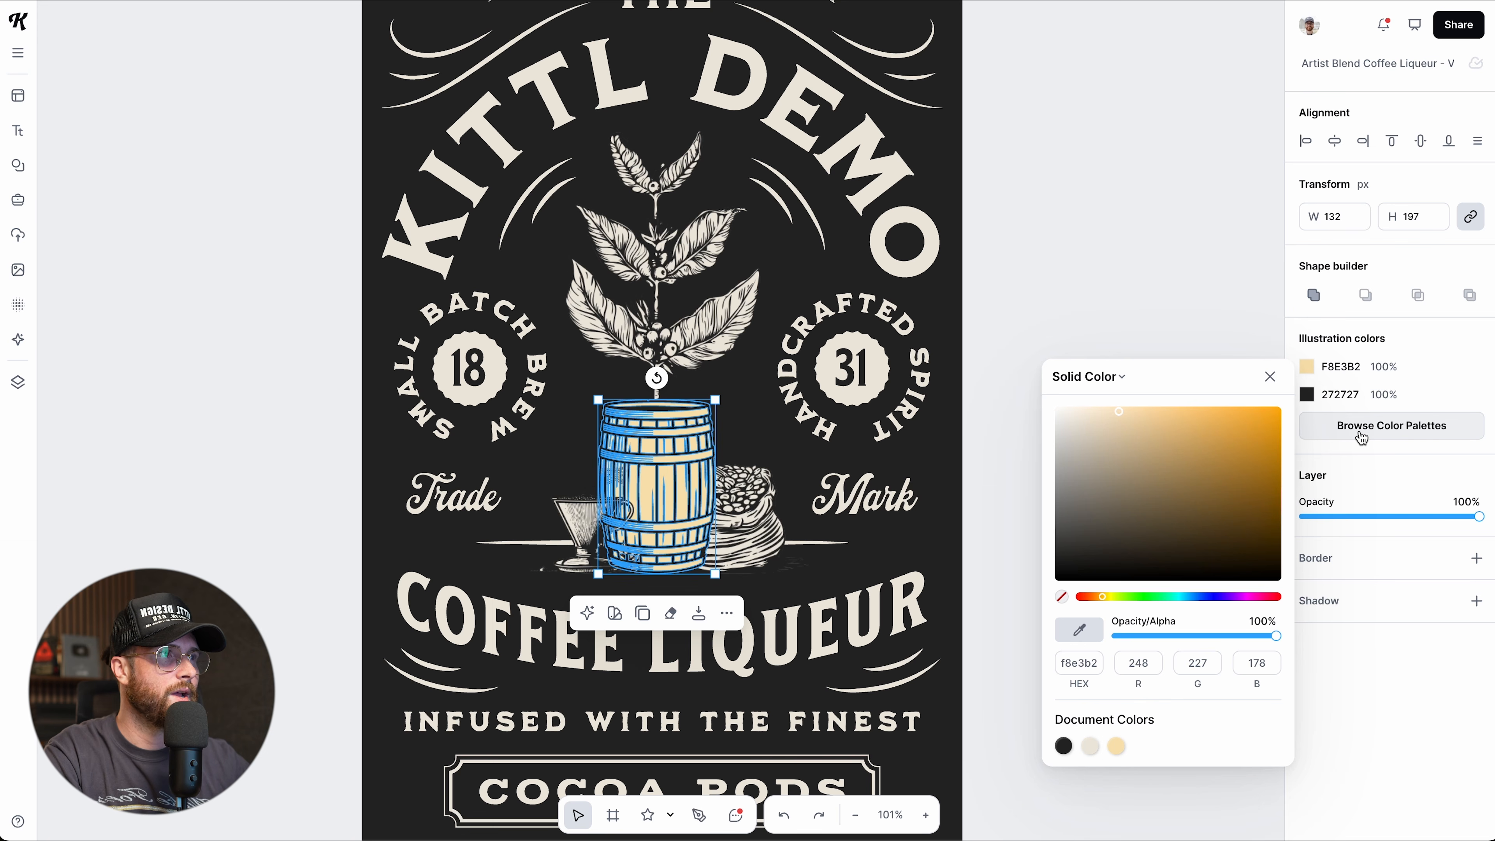
pyautogui.click(1313, 377)
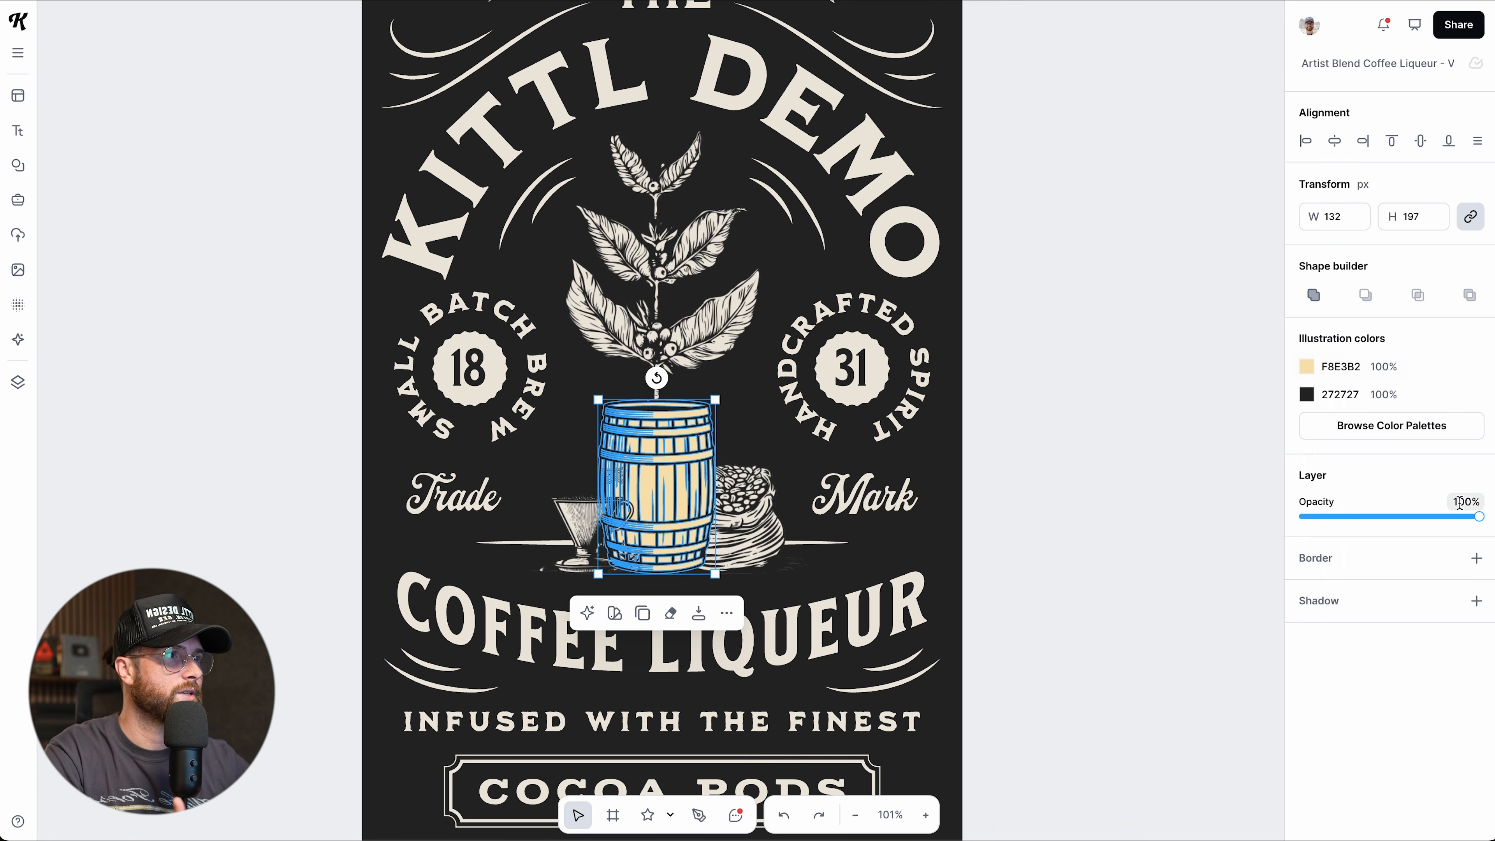
pyautogui.moveTo(1479, 517)
pyautogui.mouseDown()
pyautogui.moveTo(1402, 516)
pyautogui.moveTo(1488, 513)
pyautogui.moveTo(1411, 524)
pyautogui.moveTo(1490, 530)
pyautogui.mouseUp()
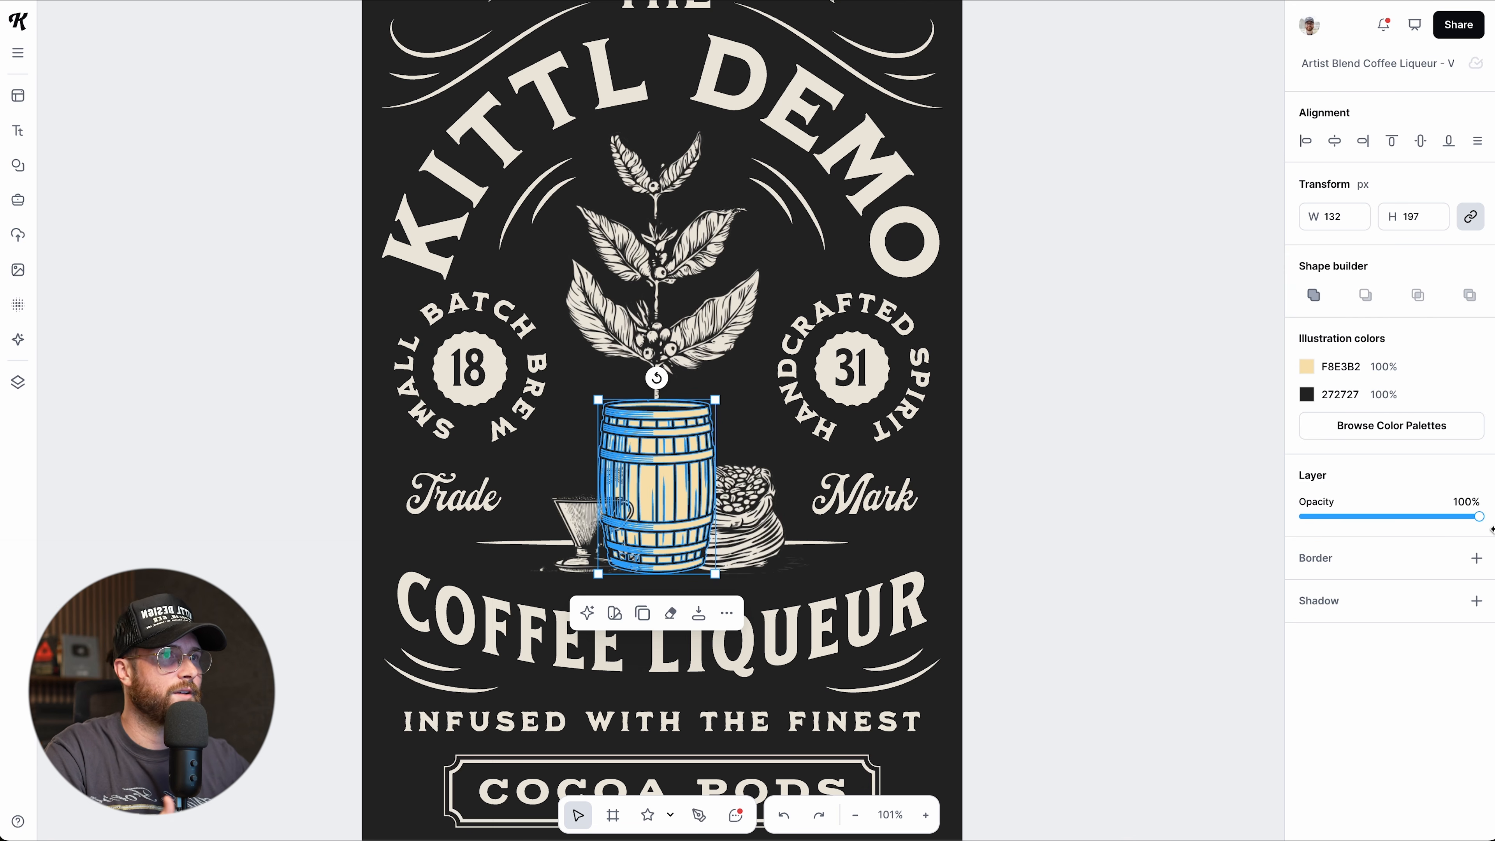
pyautogui.click(1476, 558)
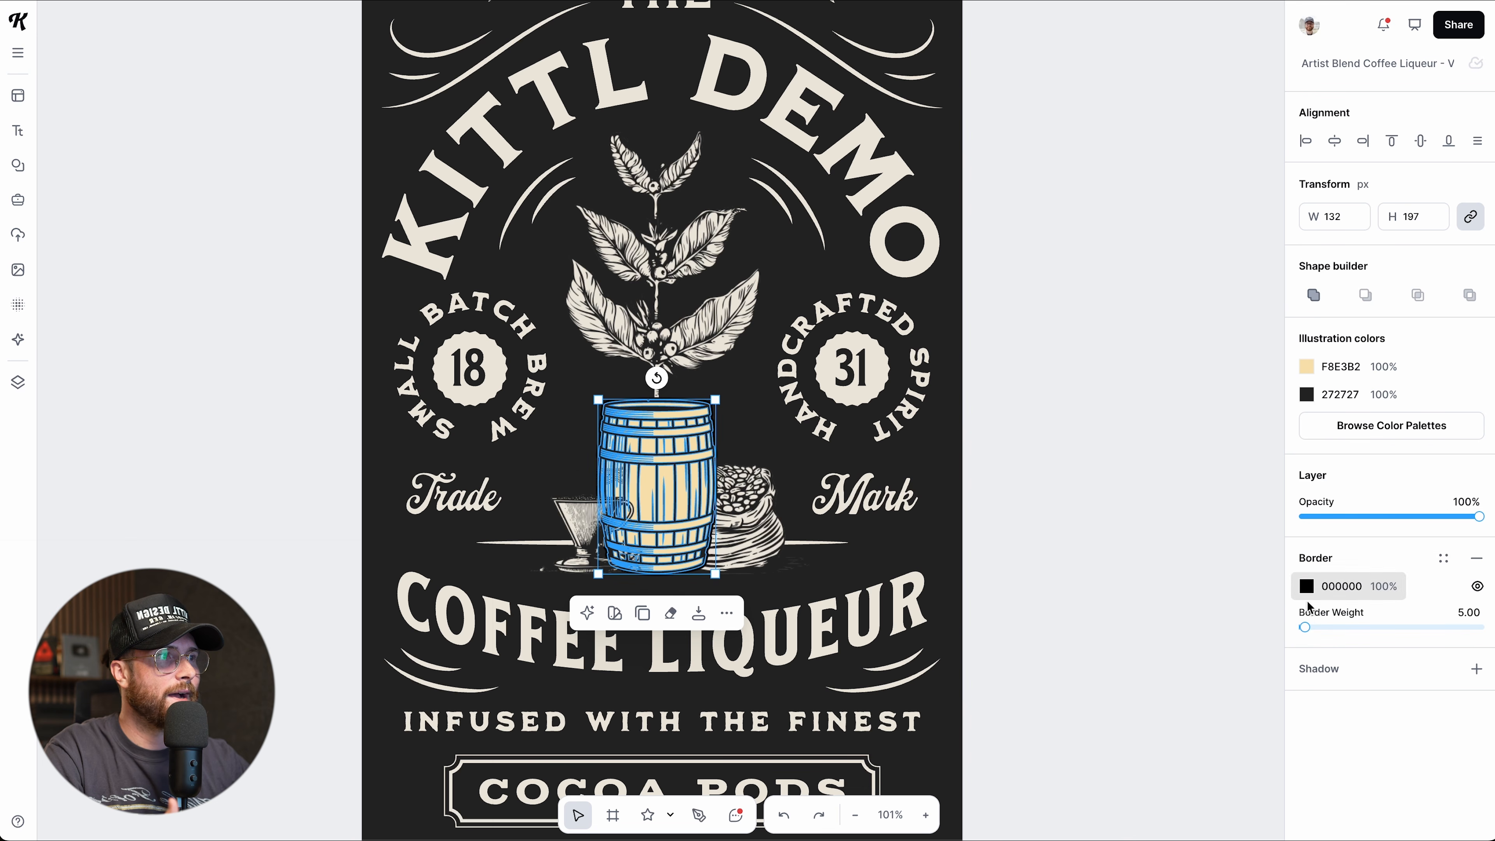
pyautogui.moveTo(1306, 627)
pyautogui.mouseDown()
pyautogui.moveTo(1320, 627)
pyautogui.moveTo(1306, 628)
pyautogui.mouseUp()
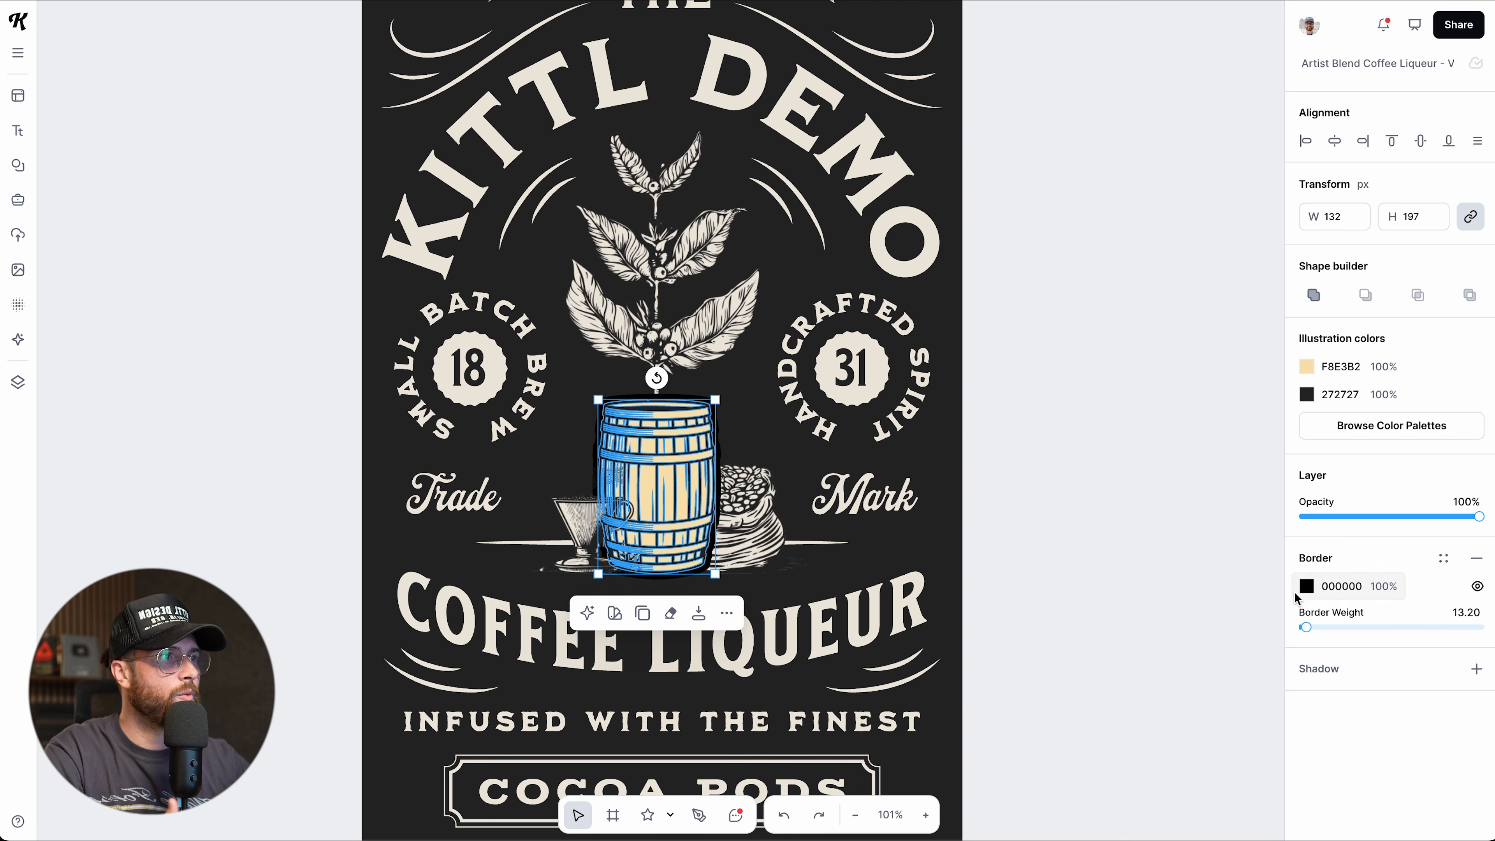
pyautogui.click(1306, 586)
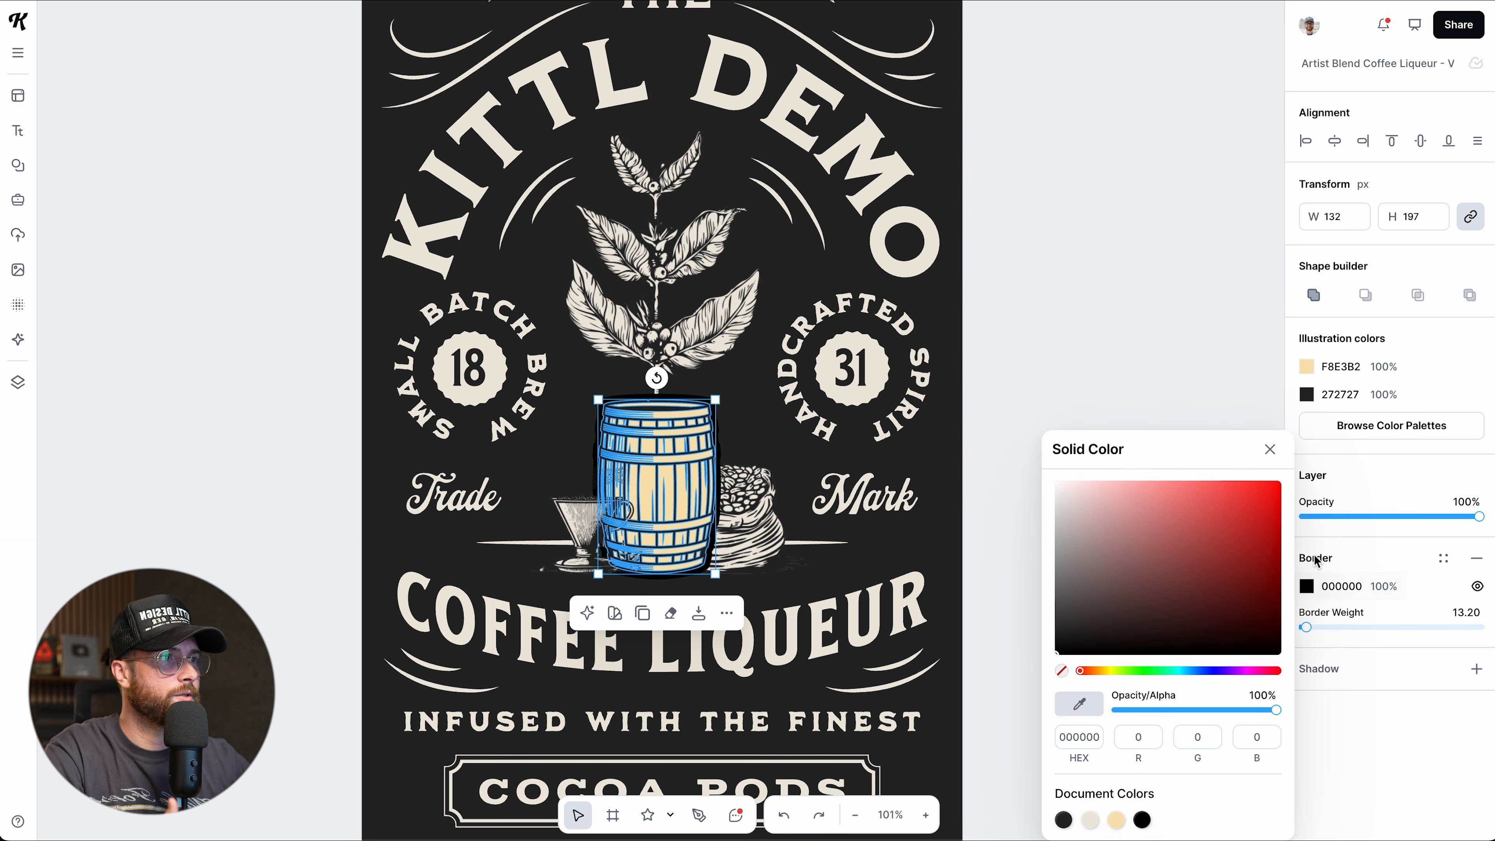
pyautogui.click(1064, 819)
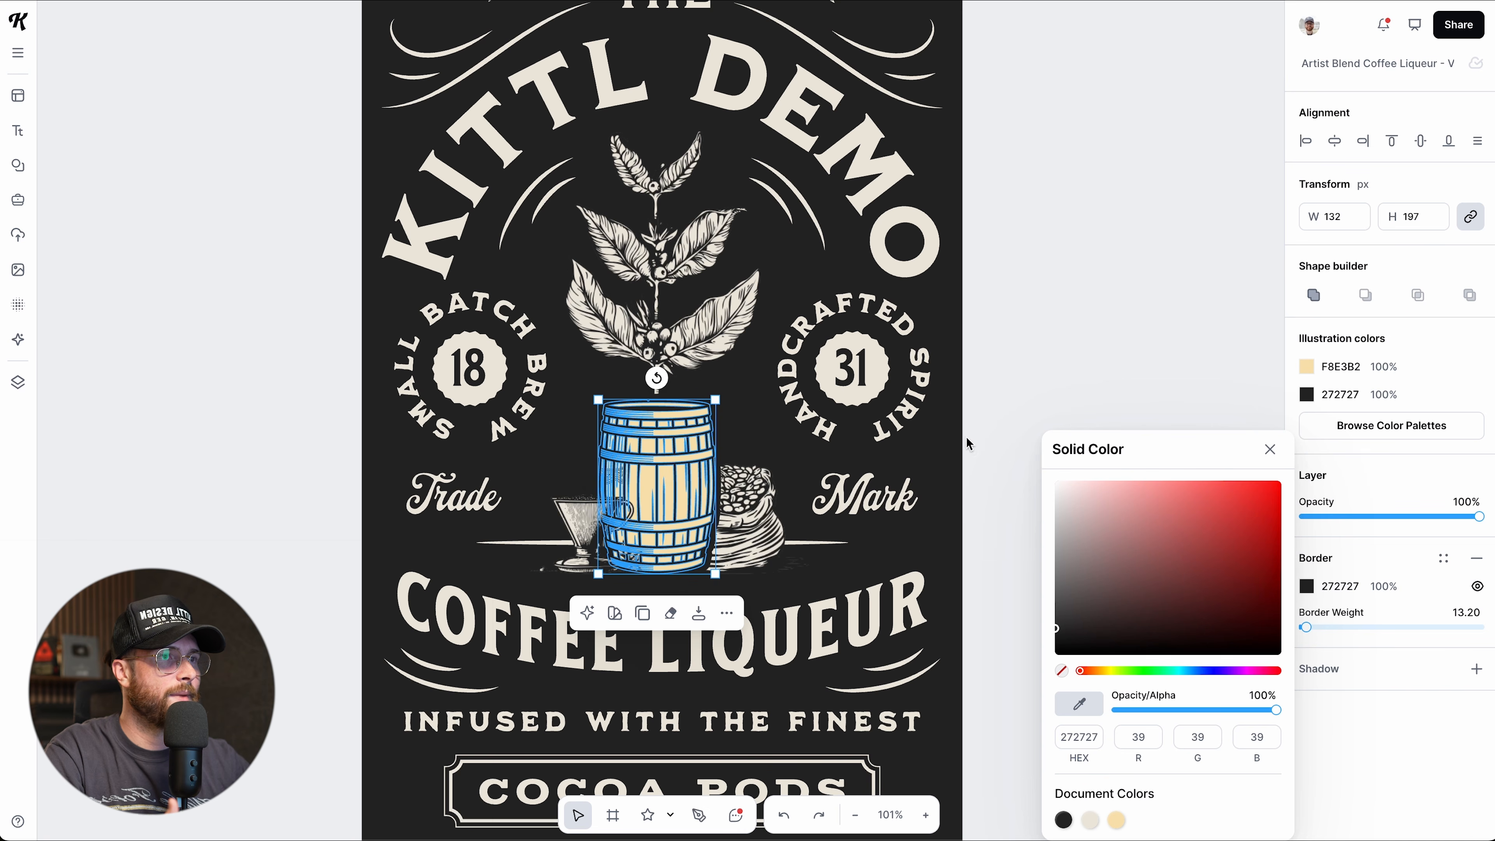
pyautogui.moveTo(1305, 628)
pyautogui.mouseDown()
pyautogui.moveTo(1290, 629)
pyautogui.moveTo(1303, 629)
pyautogui.mouseUp()
pyautogui.click(1476, 558)
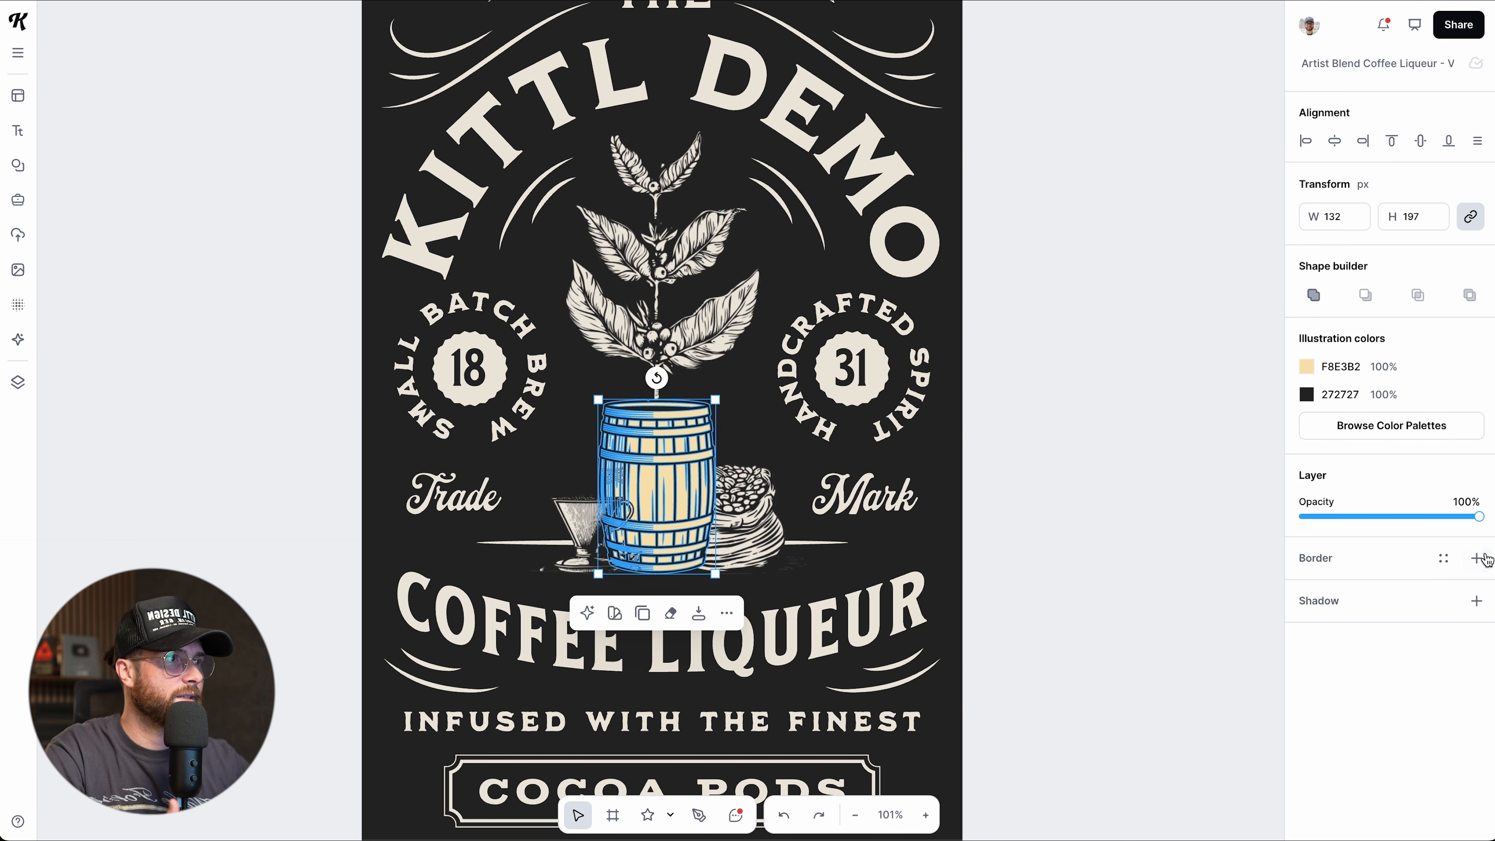
# Add a drop shadow to the barrel, push it further out and make it blue.
pyautogui.click(1472, 600)
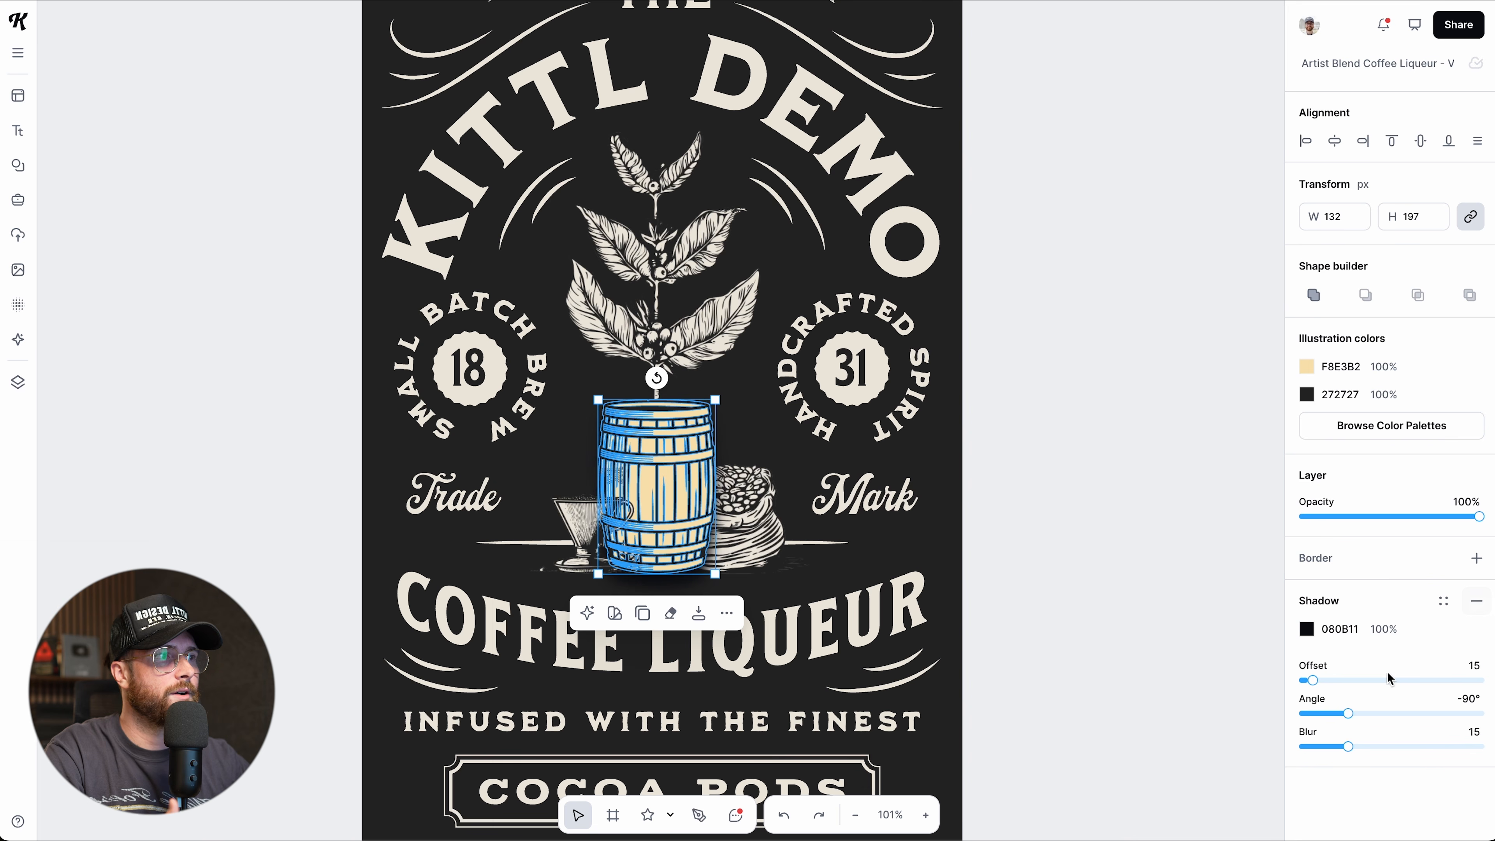
pyautogui.moveTo(1312, 683); pyautogui.dragTo(1388, 710)
pyautogui.click(1306, 629)
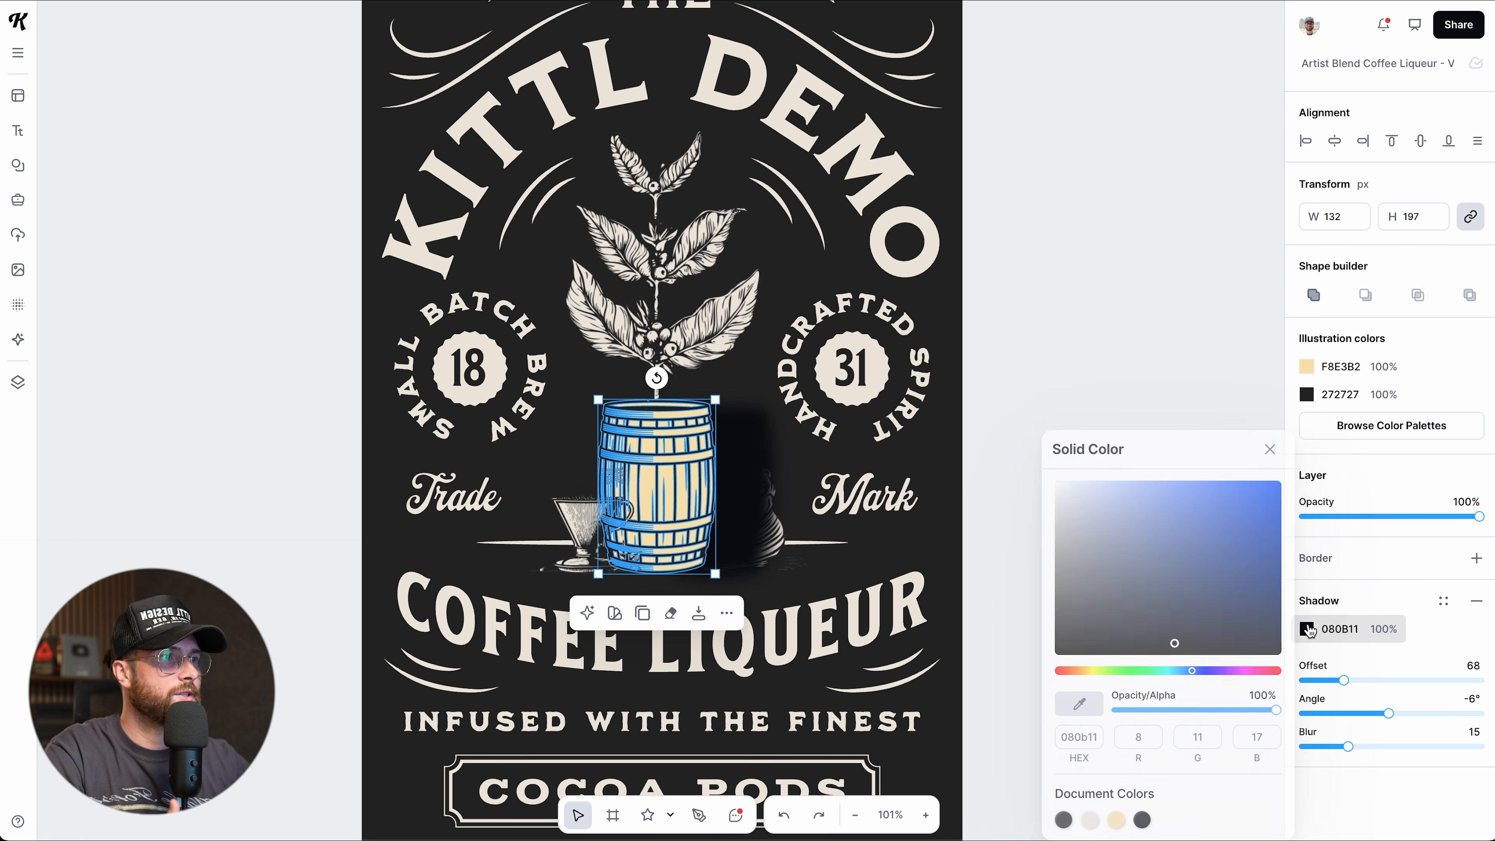
pyautogui.click(1217, 549)
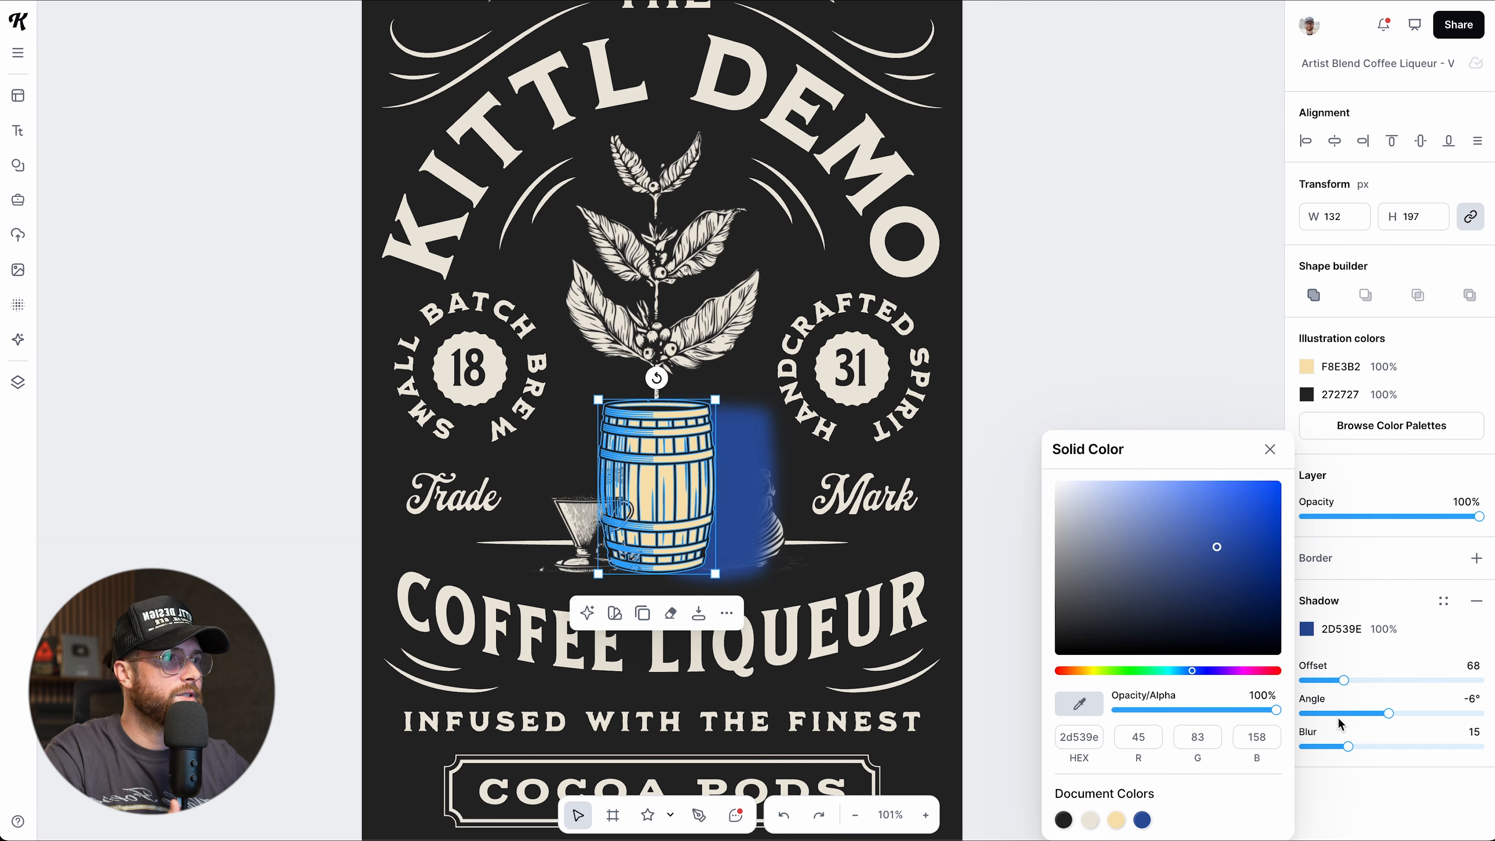
# Adjust the shadow's blur, offset and angle, then remove it and centre the barrel horizontally.
pyautogui.moveTo(1347, 747)
pyautogui.mouseDown()
pyautogui.moveTo(1425, 743)
pyautogui.moveTo(1271, 747)
pyautogui.moveTo(1351, 747)
pyautogui.mouseUp()
pyautogui.moveTo(1343, 680); pyautogui.dragTo(1365, 713)
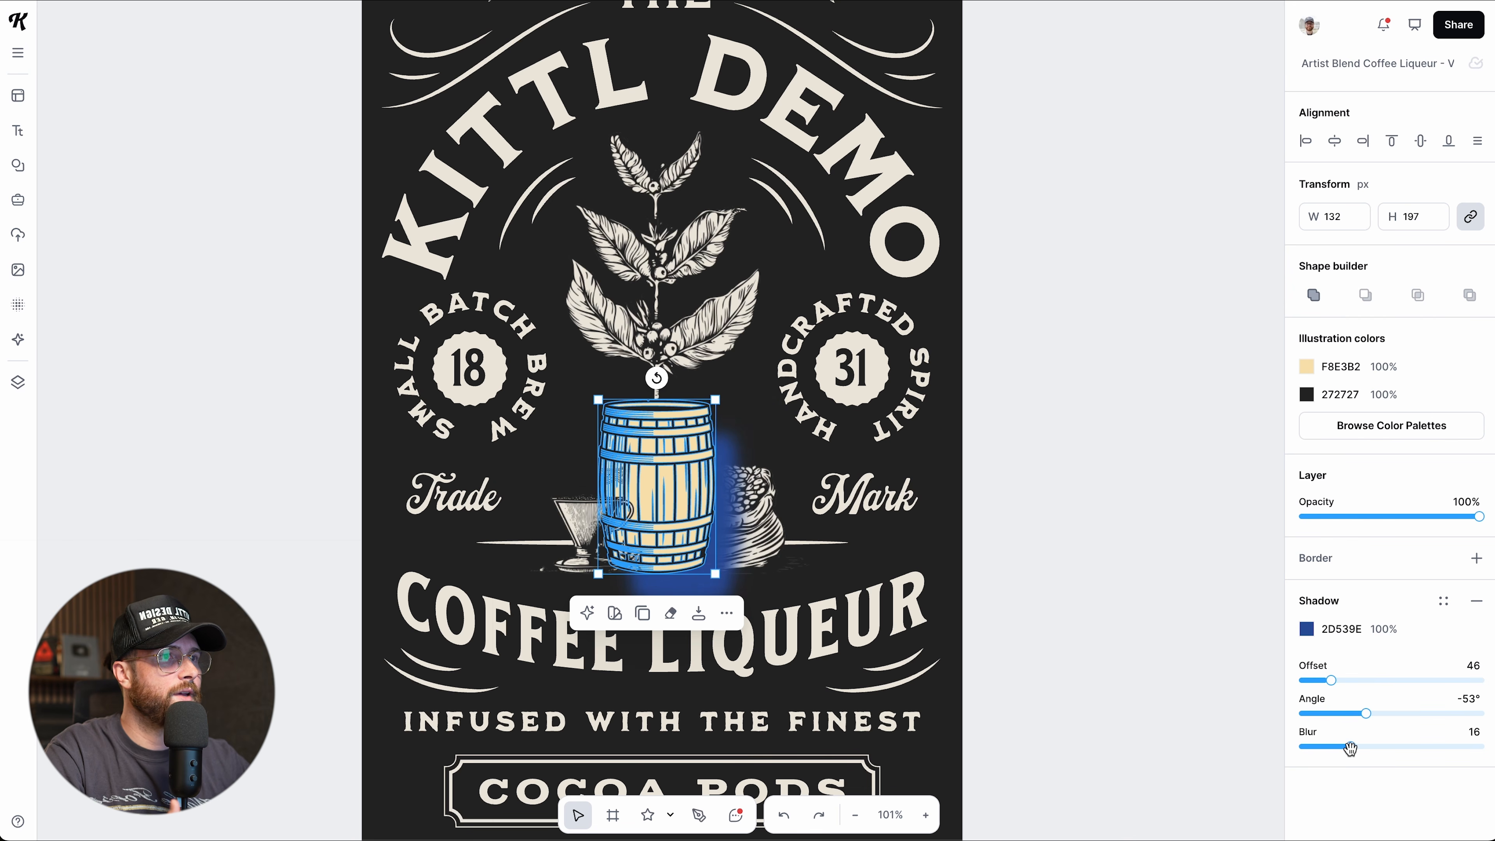
pyautogui.click(1472, 605)
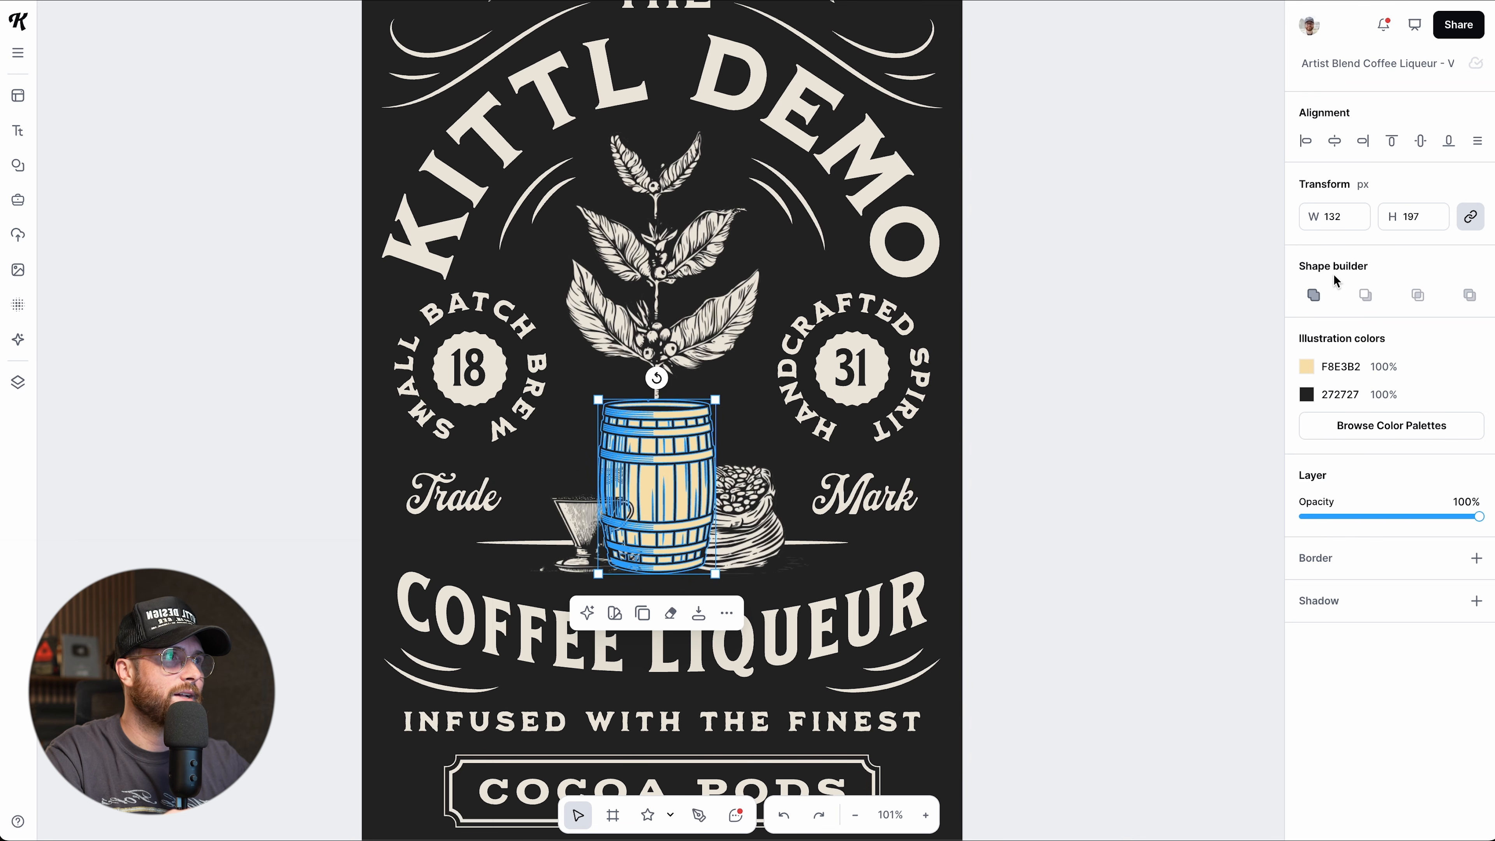
pyautogui.click(1342, 151)
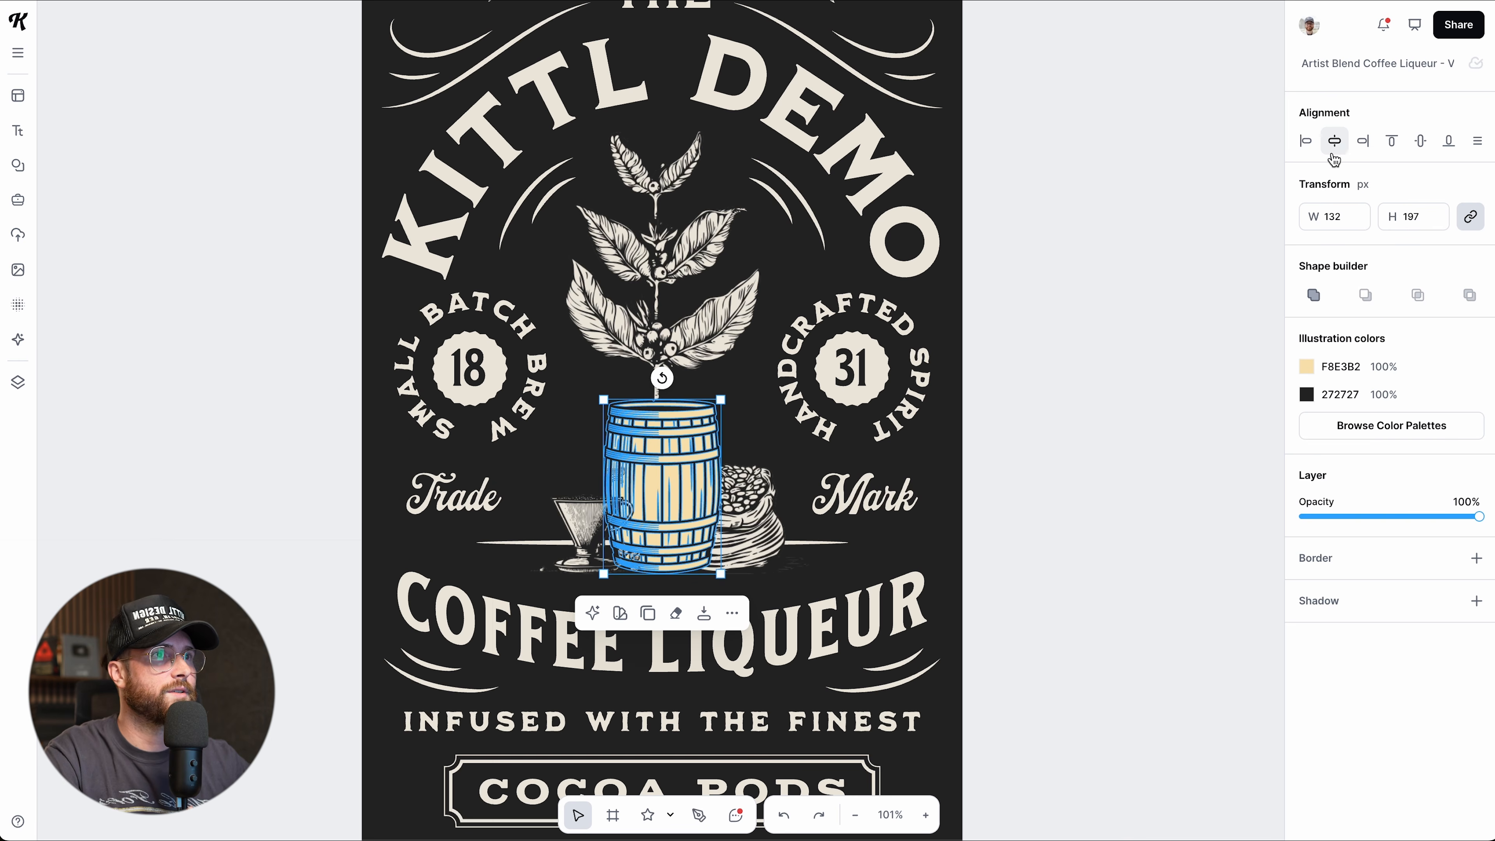
# Align the barrel to the artboard's left edge, then centre it horizontally.
pyautogui.click(697, 268)
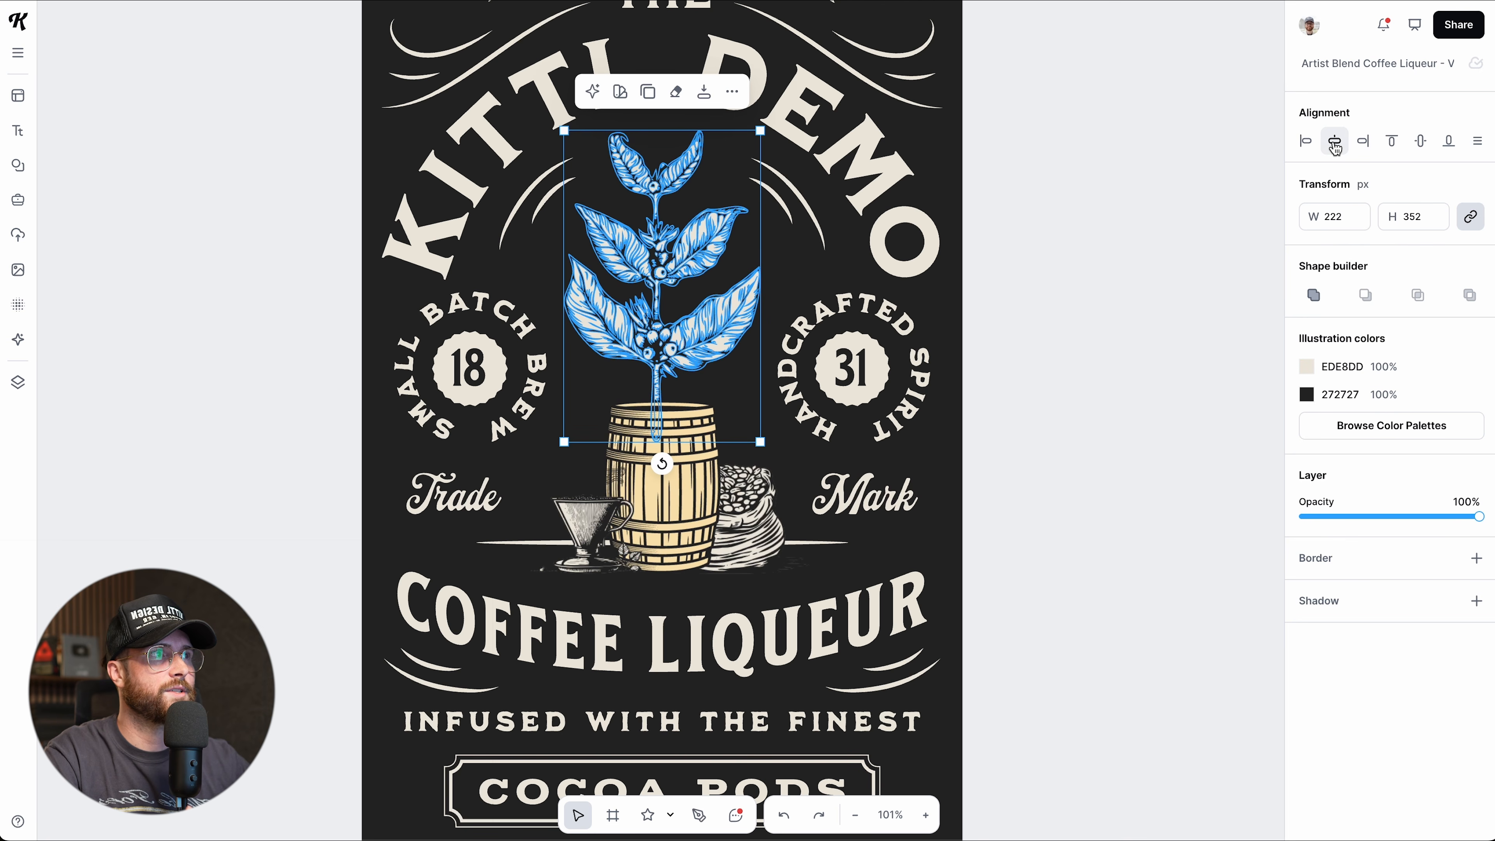
pyautogui.click(715, 489)
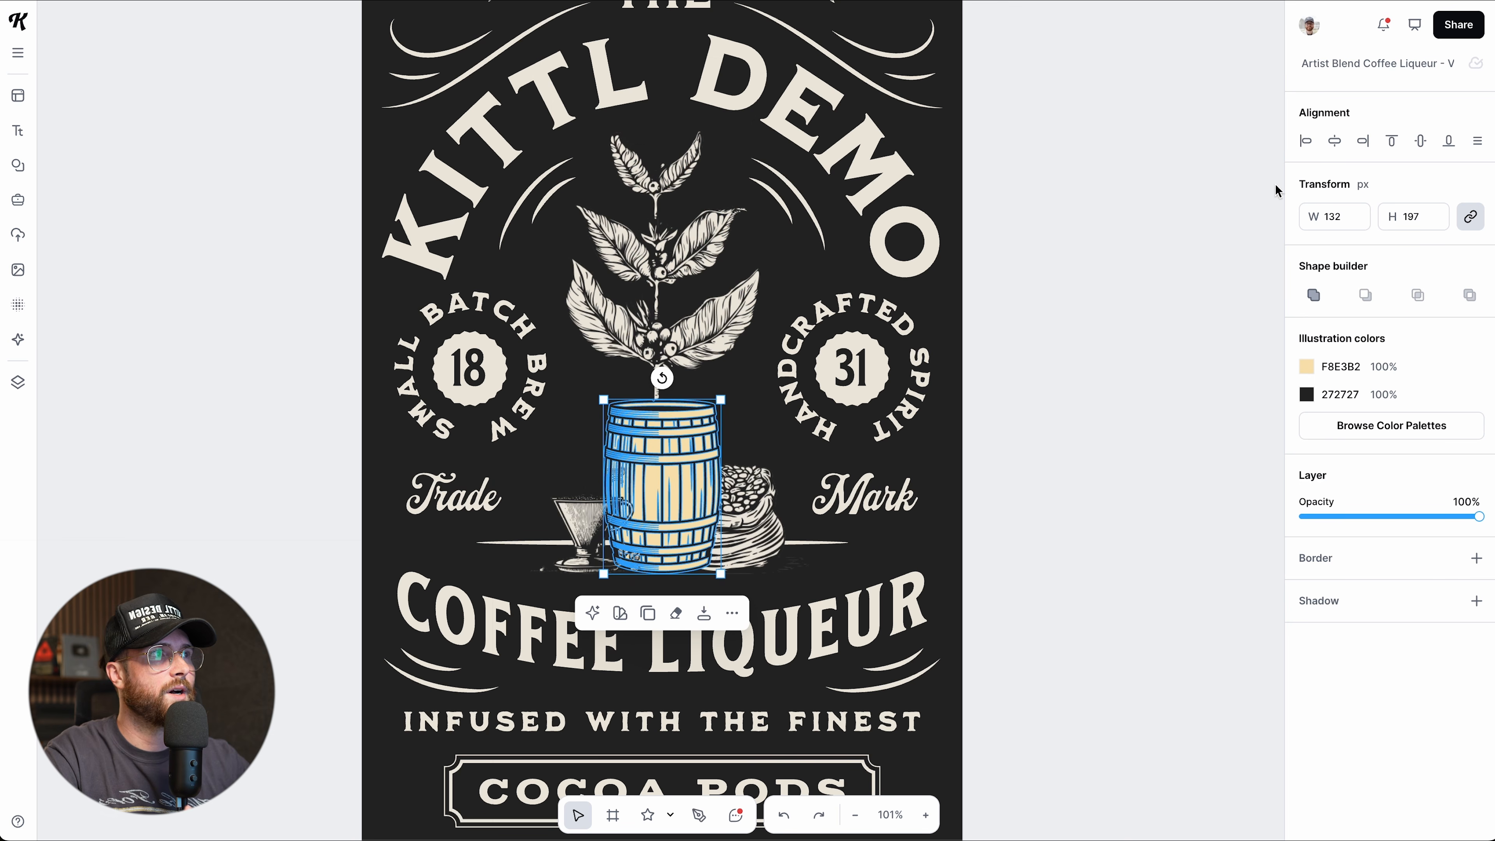
pyautogui.click(1302, 147)
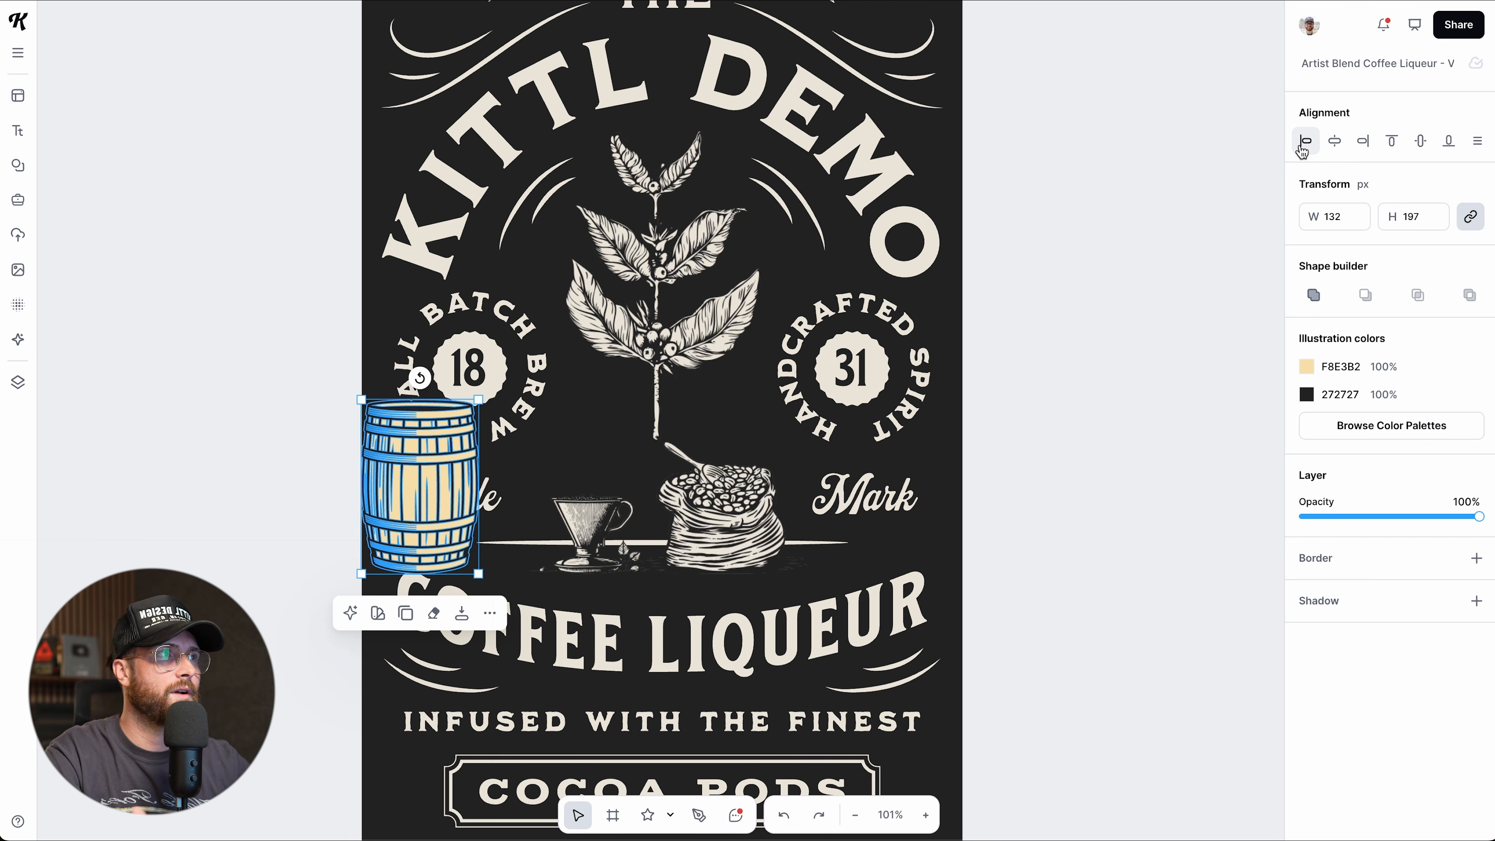
pyautogui.click(1336, 144)
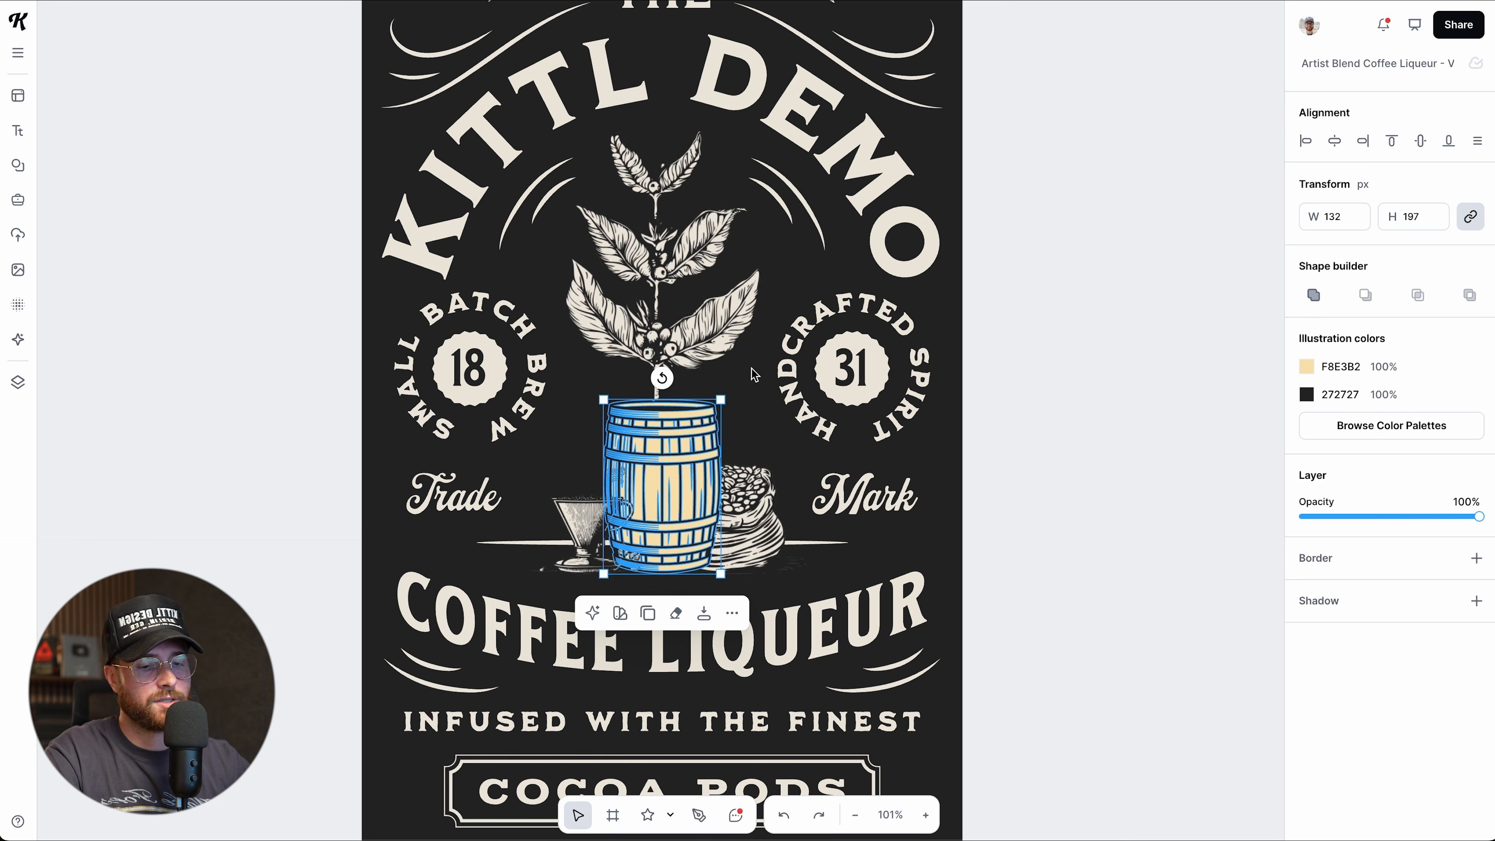
# Select the barrel and coffee plant together and test left, top, right and centre alignments.
pyautogui.keyDown('shift'); pyautogui.click(659, 253); pyautogui.keyUp('shift')
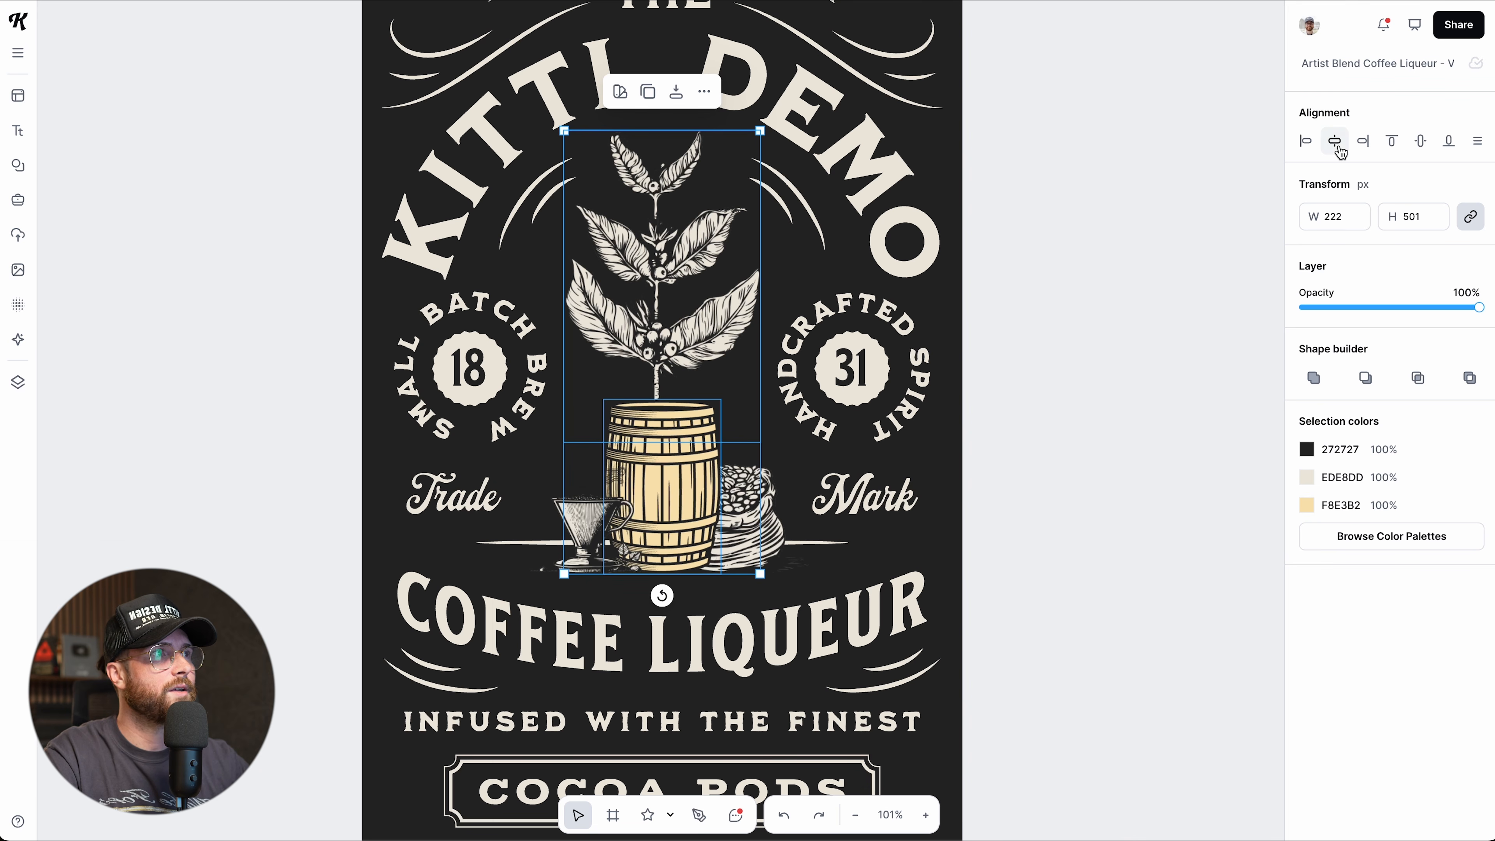
pyautogui.click(1306, 141)
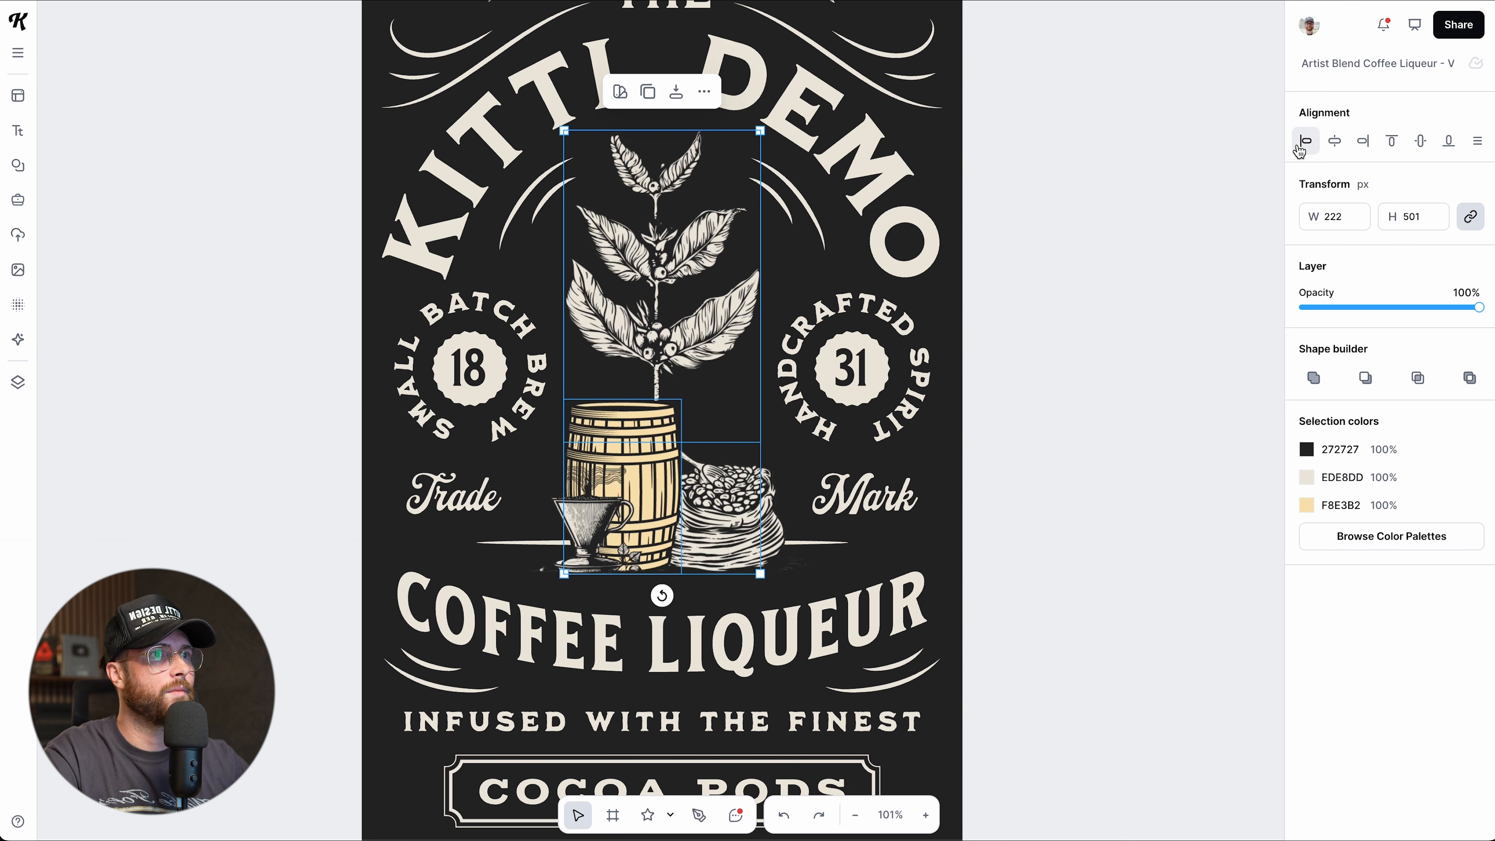
pyautogui.click(1393, 144)
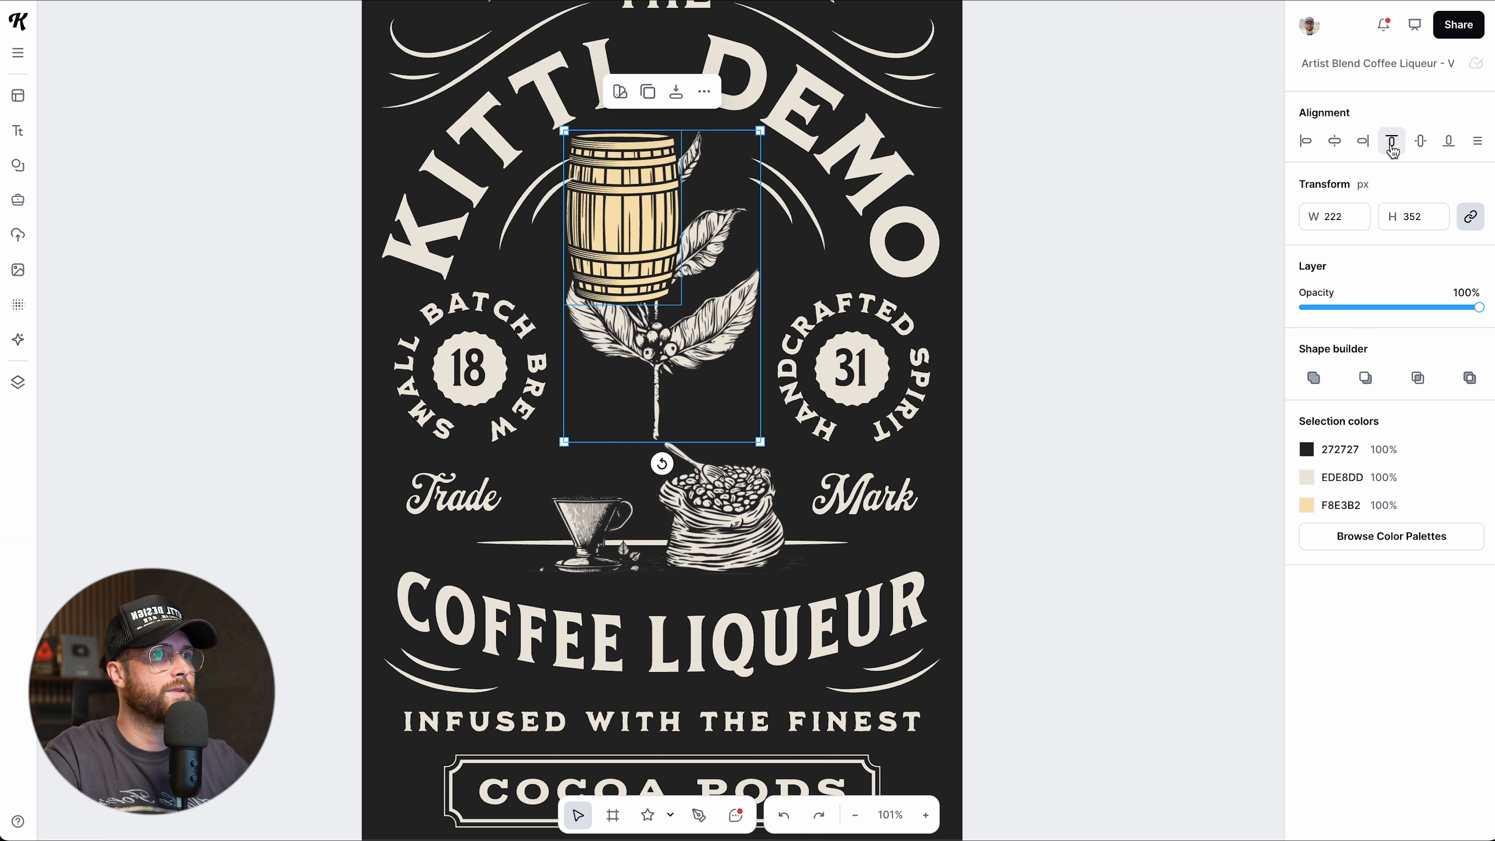
pyautogui.click(1361, 144)
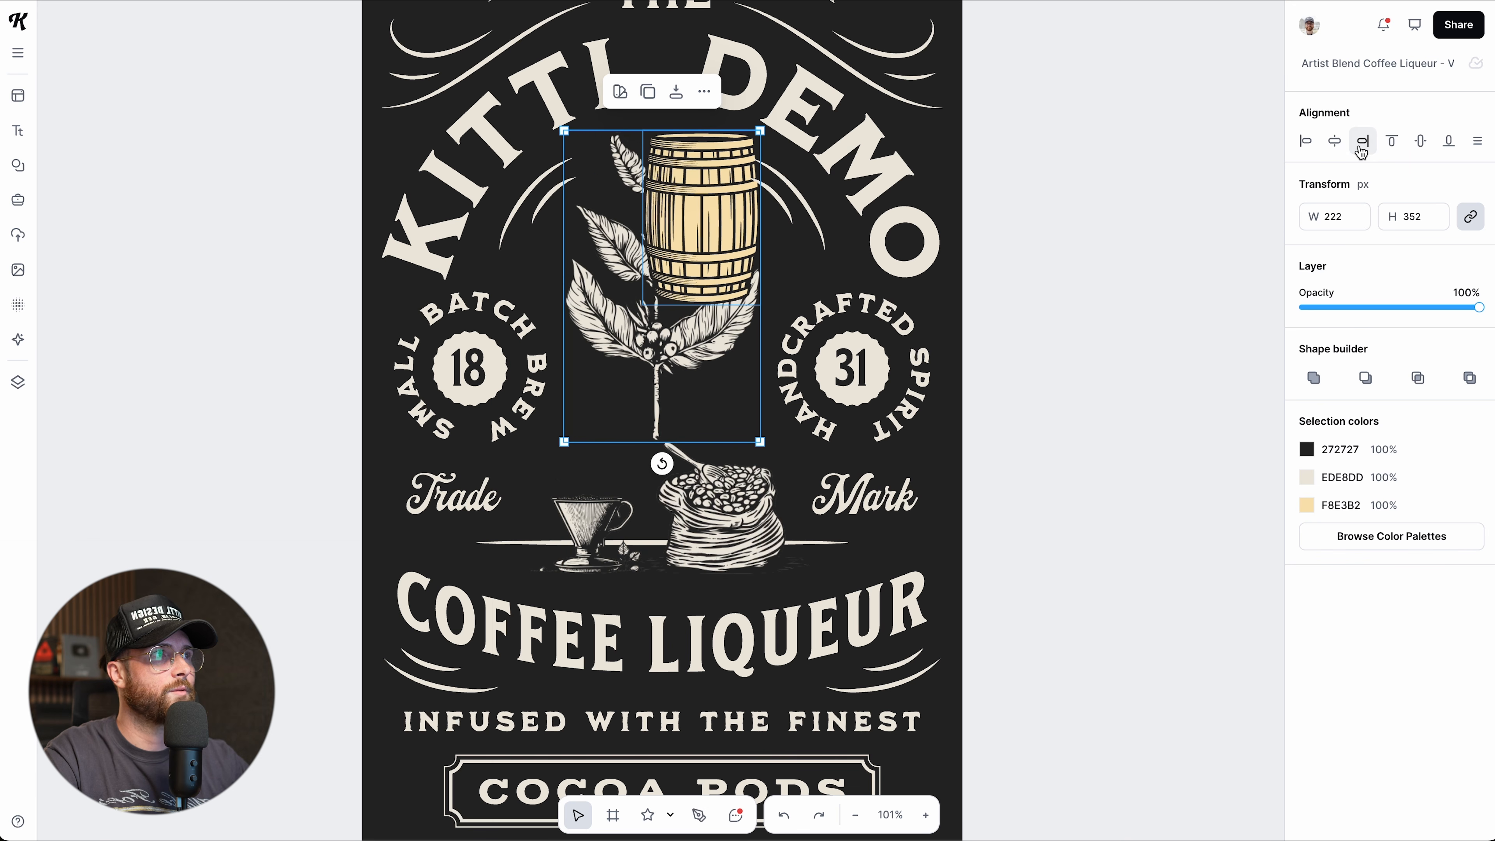
pyautogui.click(1334, 145)
pyautogui.click(1421, 143)
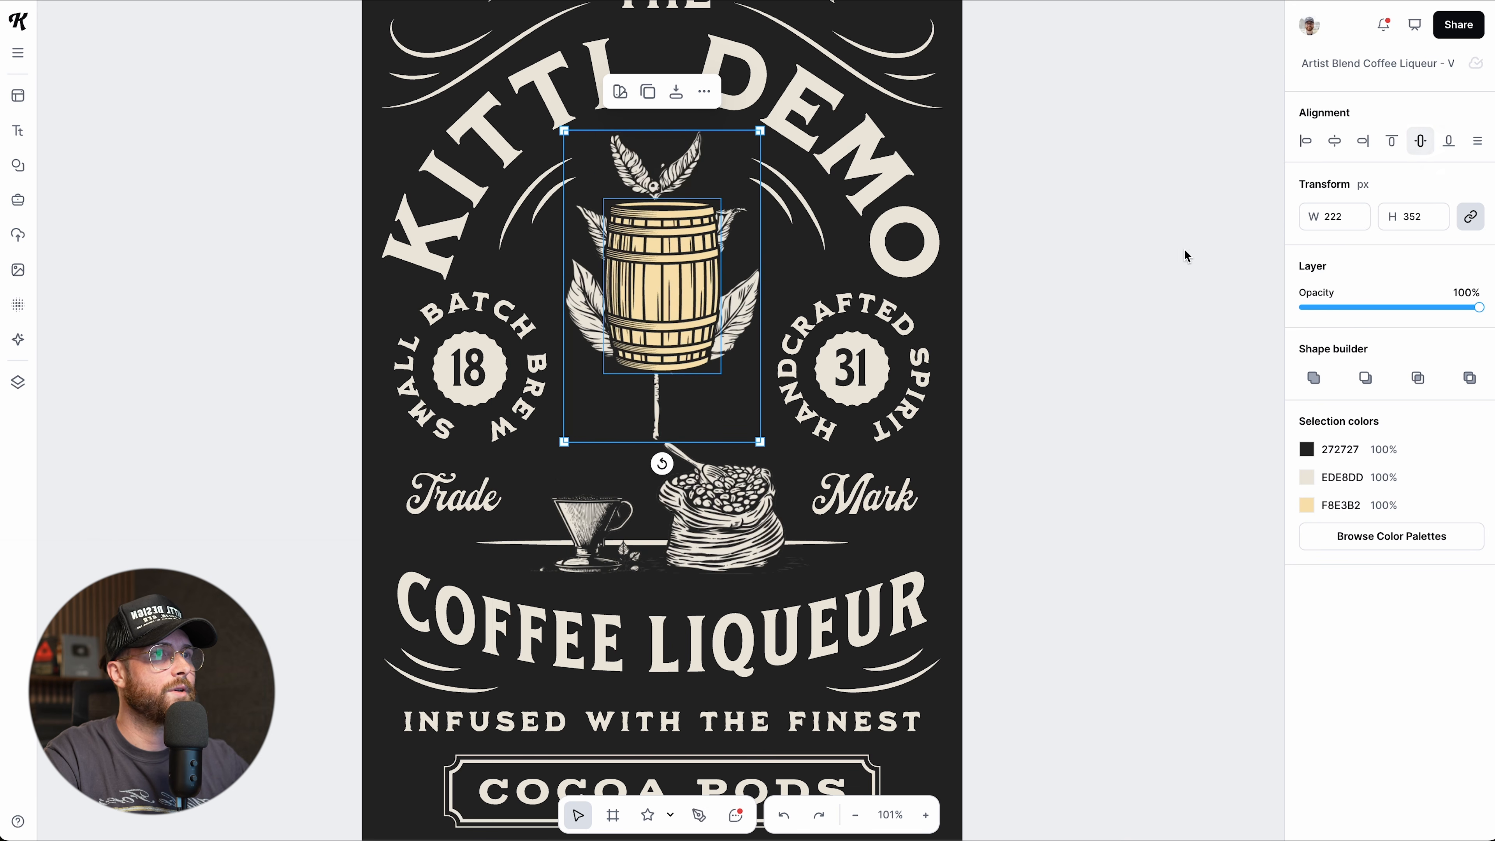
pyautogui.click(1052, 300)
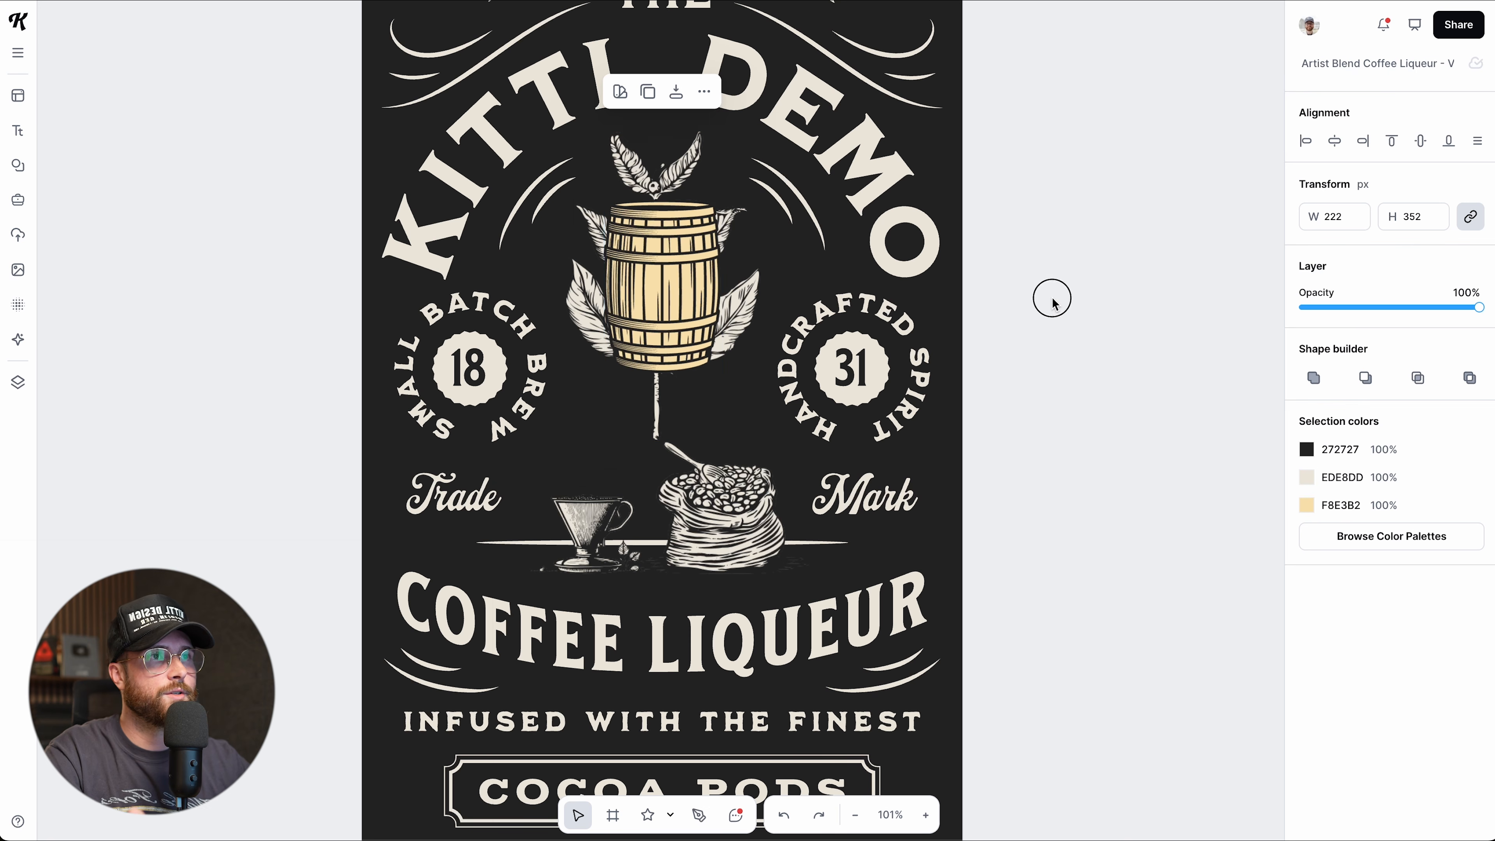
# Move the barrel down onto the Trade/Mark line.
pyautogui.click(645, 301)
pyautogui.moveTo(646, 300); pyautogui.dragTo(642, 502)
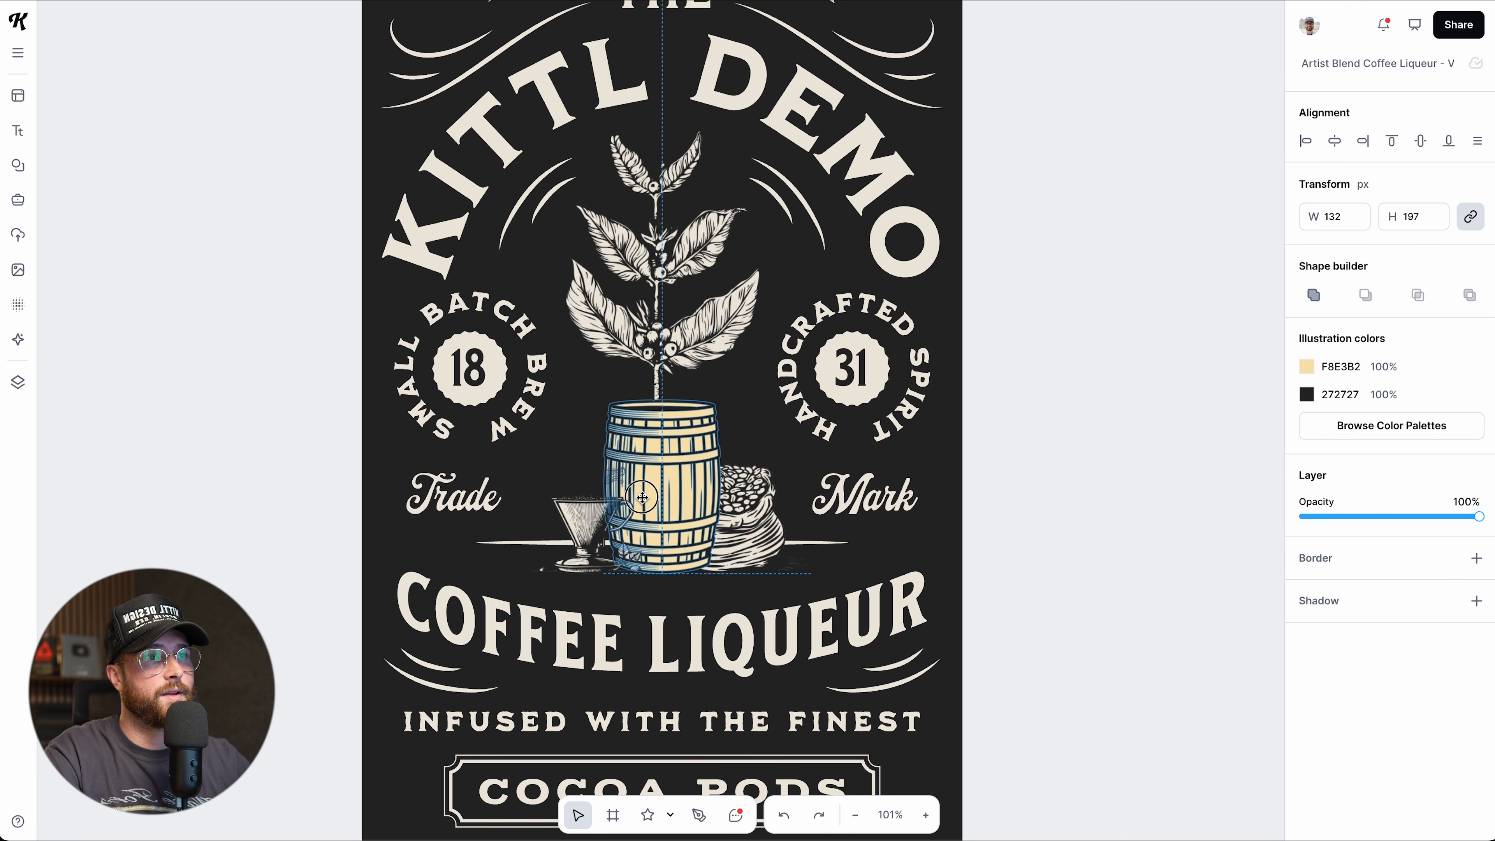
pyautogui.click(1069, 488)
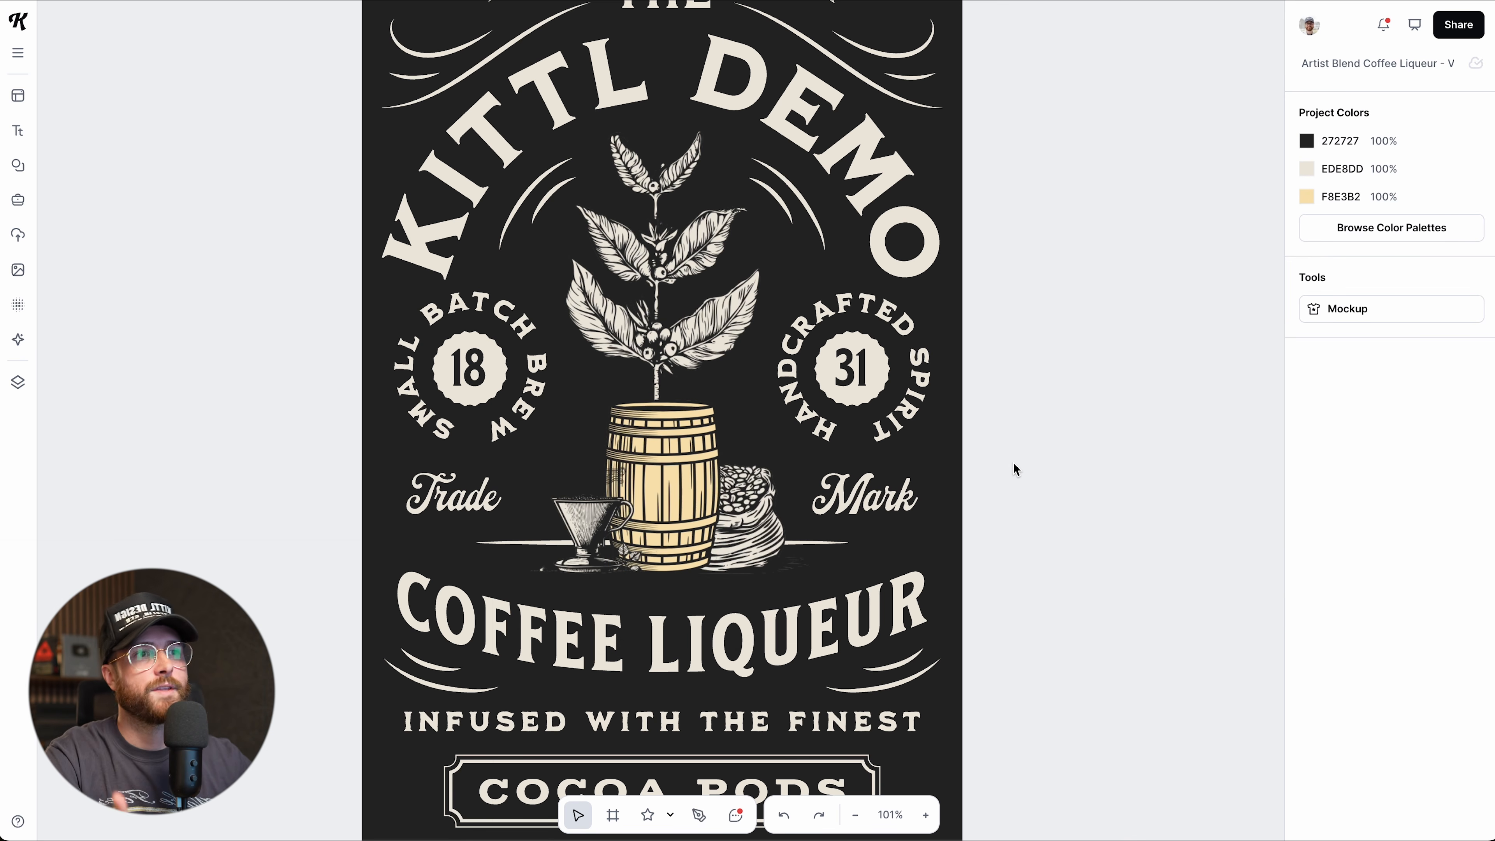
# Select COFFEE LIQUEUR with INFUSED WITH THE FINEST and try left, right, then centre alignment.
pyautogui.scroll(-1, 954, 503)
pyautogui.click(777, 612)
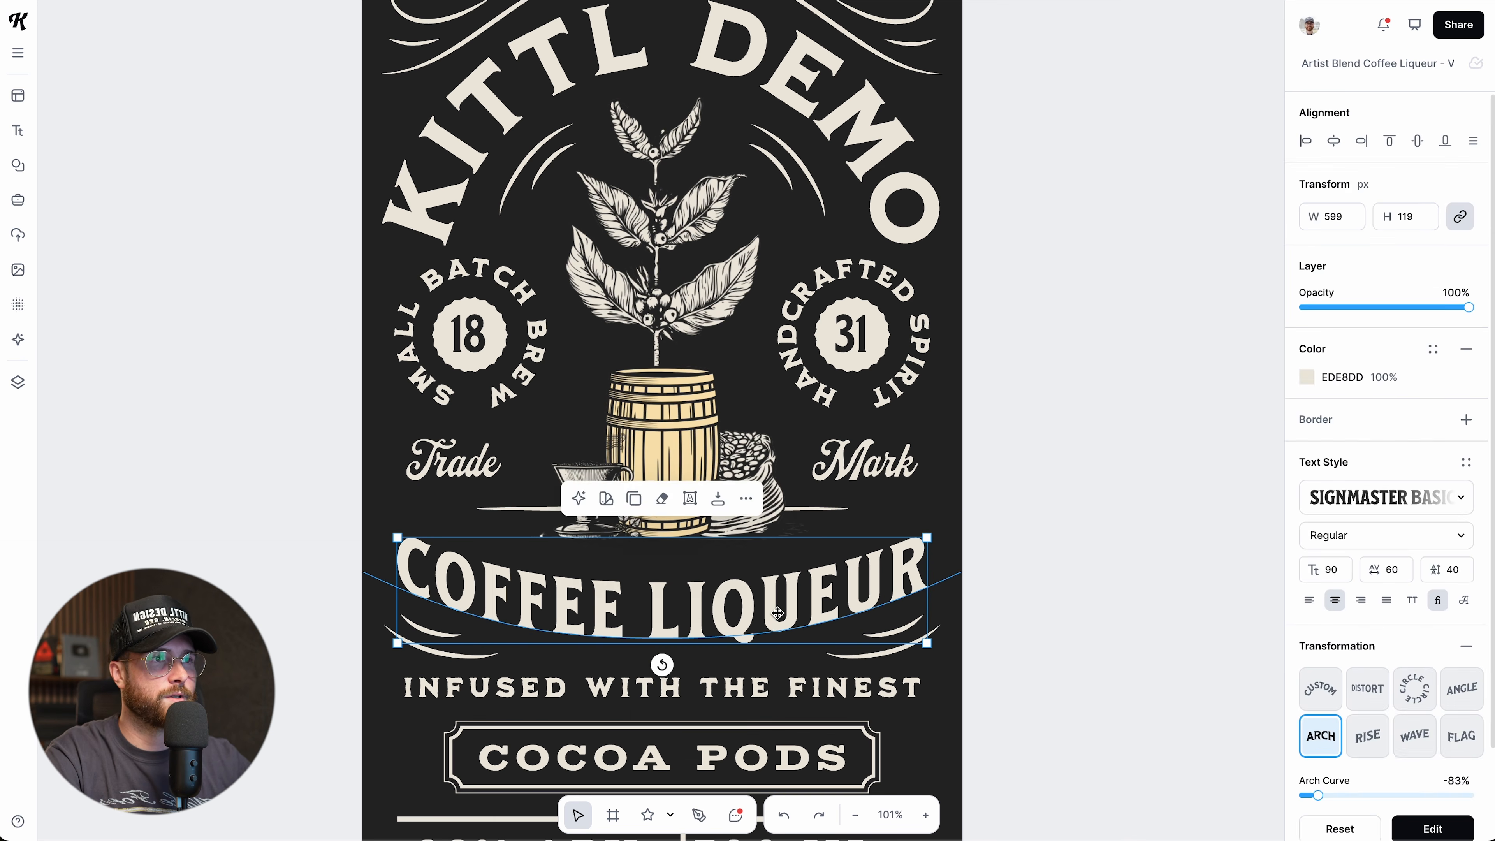
pyautogui.scroll(-1, 777, 612)
pyautogui.keyDown('shift'); pyautogui.click(757, 664); pyautogui.keyUp('shift')
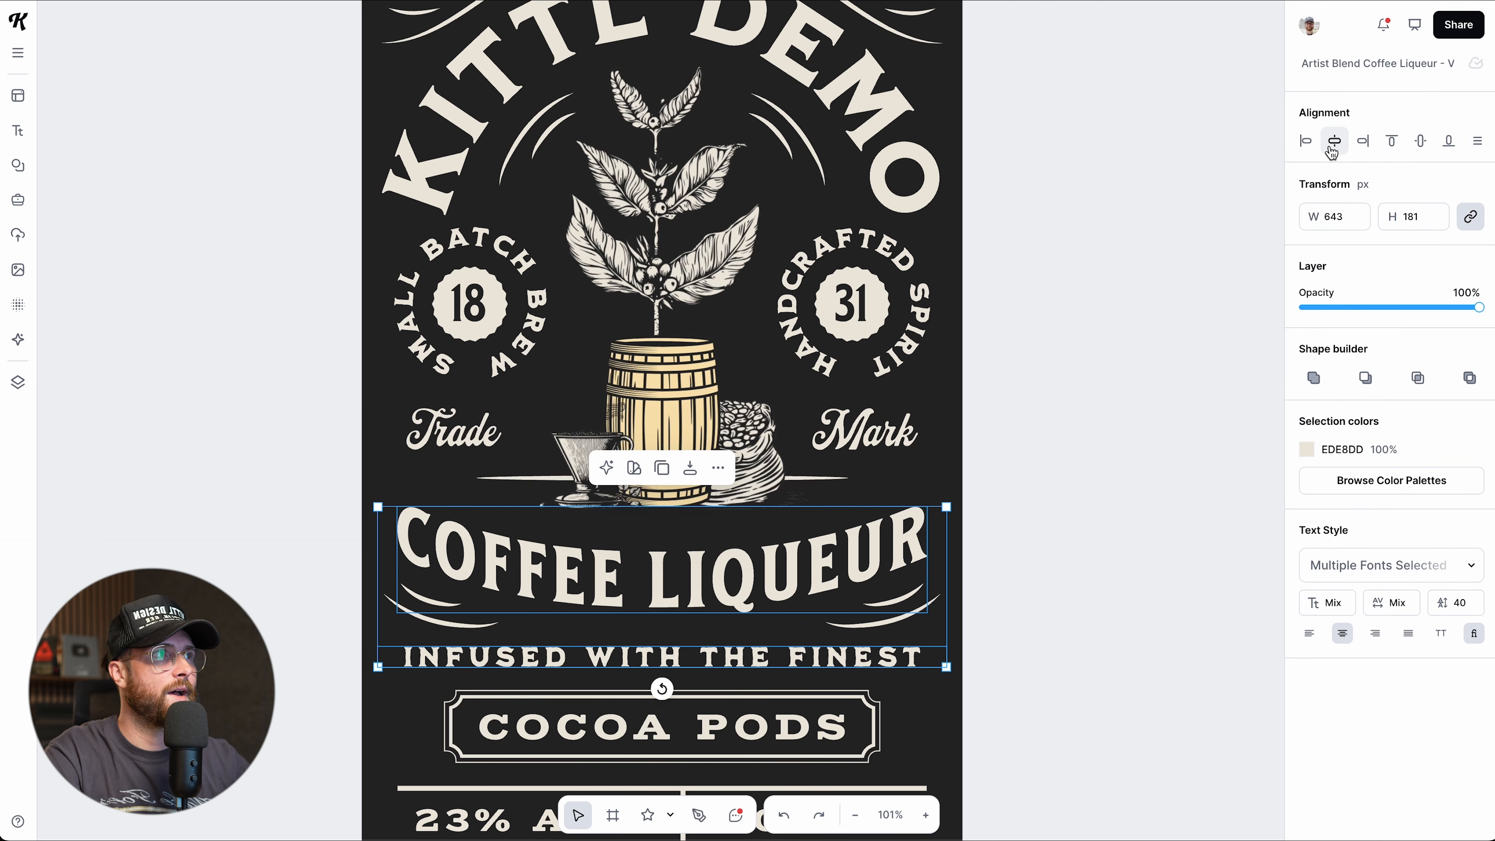
pyautogui.click(1305, 141)
pyautogui.click(1363, 141)
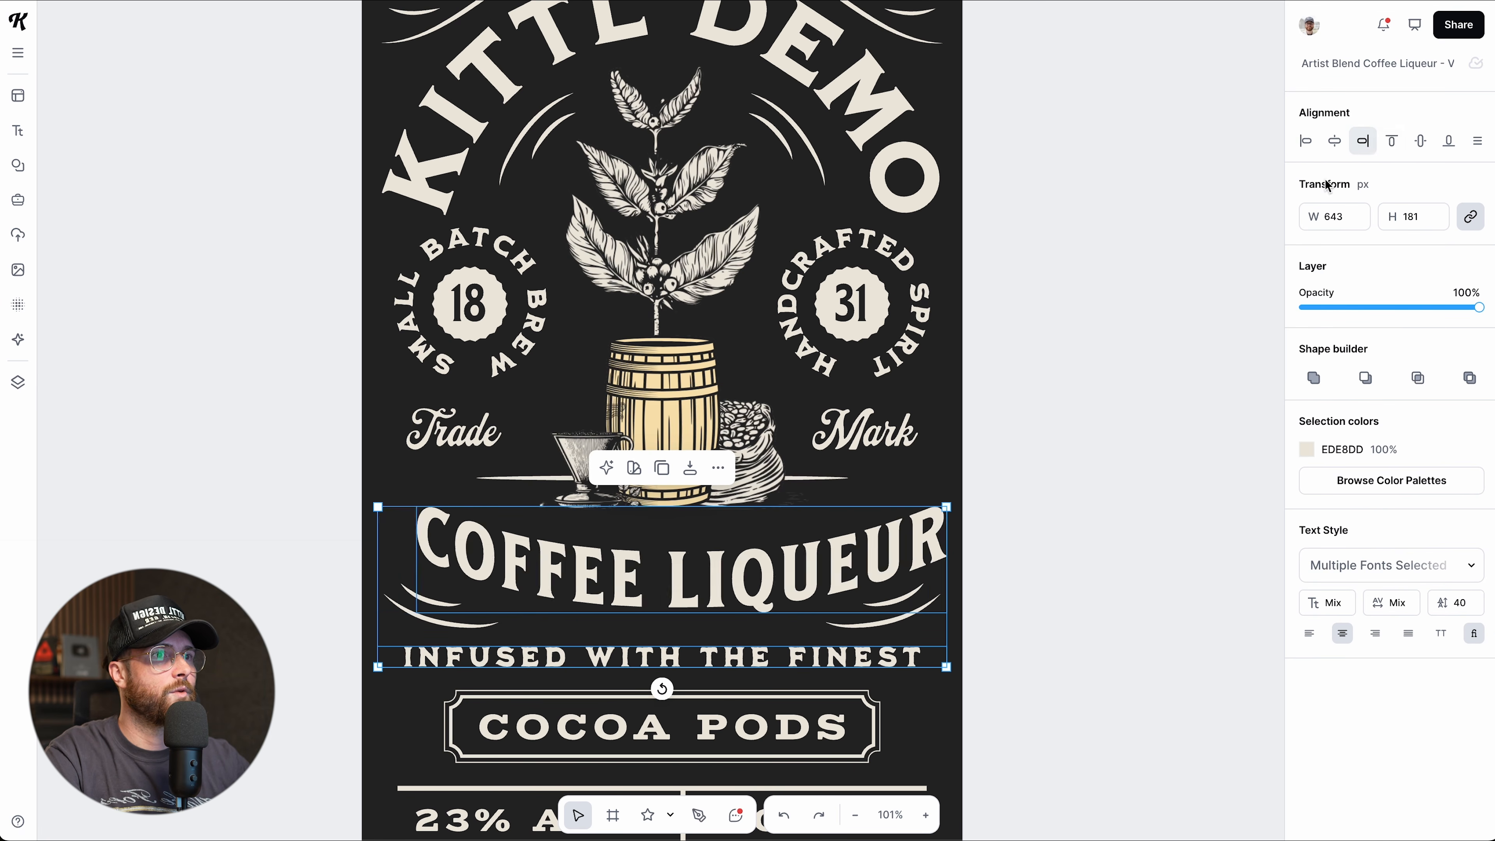
pyautogui.click(1334, 141)
pyautogui.click(1153, 399)
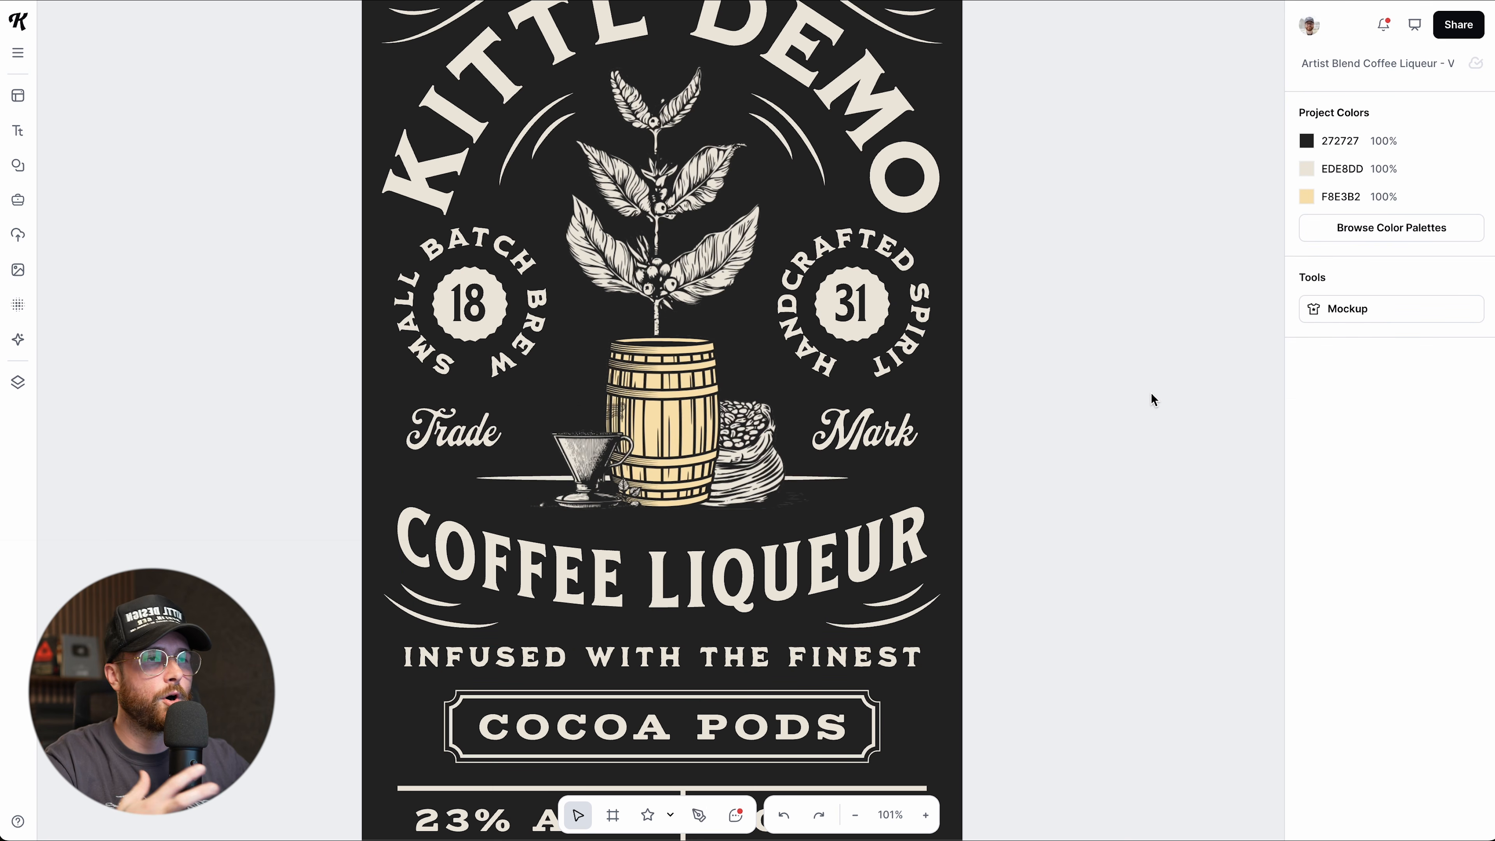
# Multi-select the coffee plant, barrel and COFFEE LIQUEUR, then select the barrel alone.
pyautogui.click(717, 276)
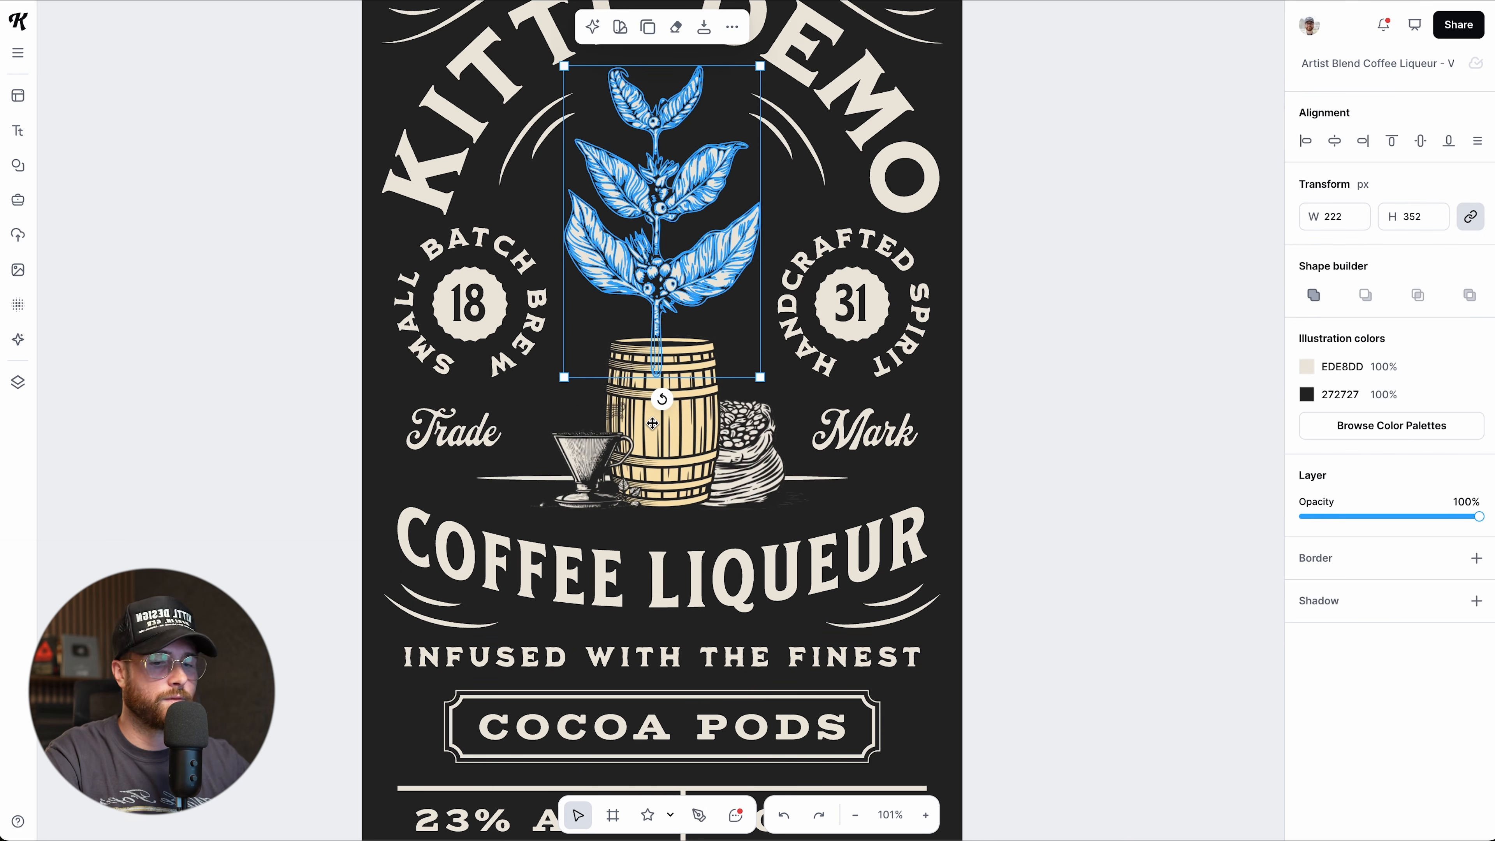
pyautogui.keyDown('shift'); pyautogui.click(660, 436); pyautogui.keyUp('shift')
pyautogui.keyDown('shift'); pyautogui.click(680, 604); pyautogui.keyUp('shift')
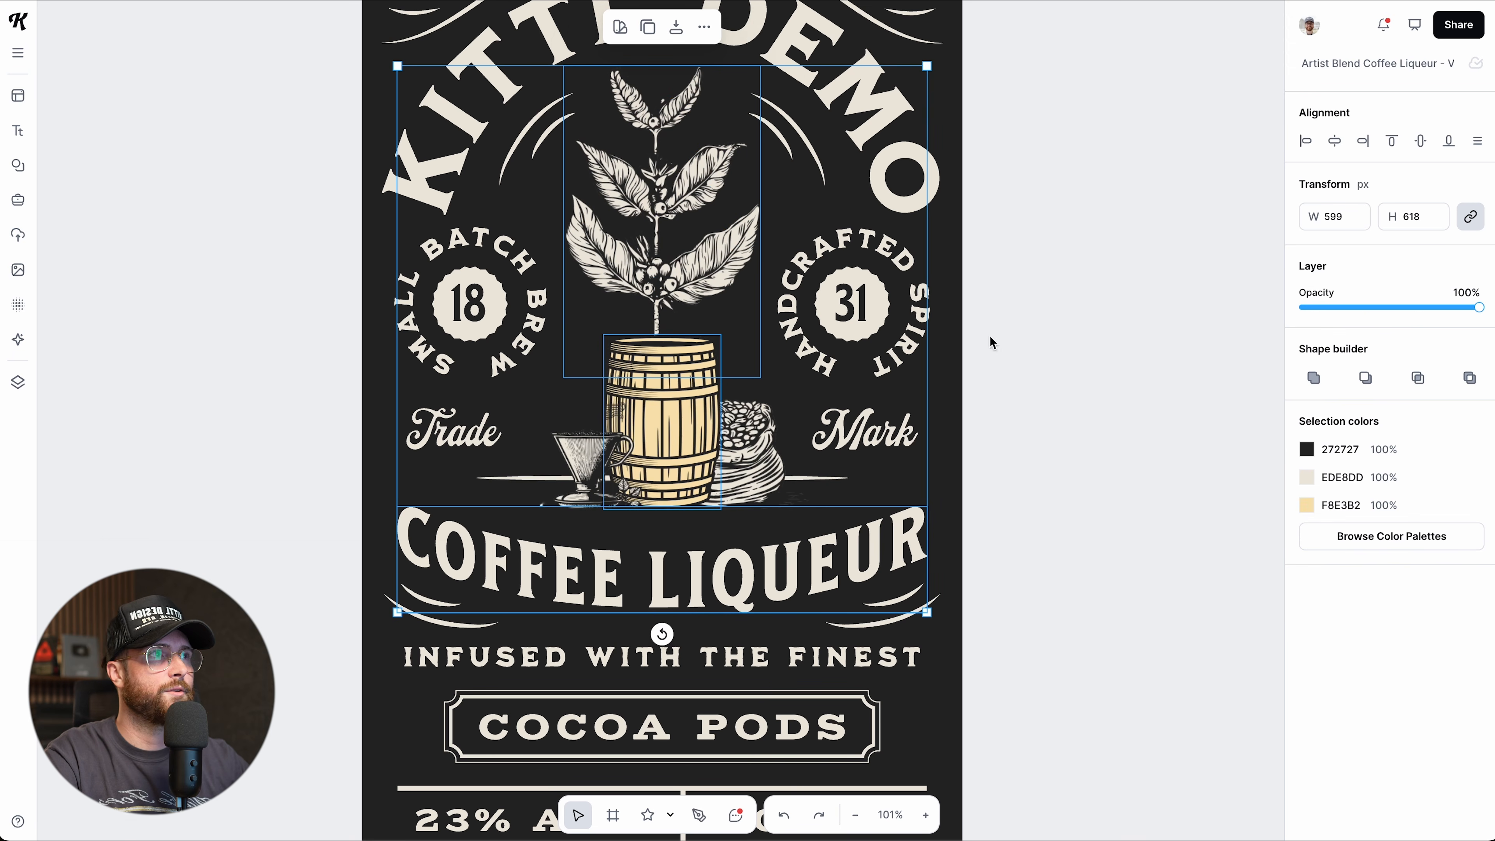
pyautogui.click(1070, 356)
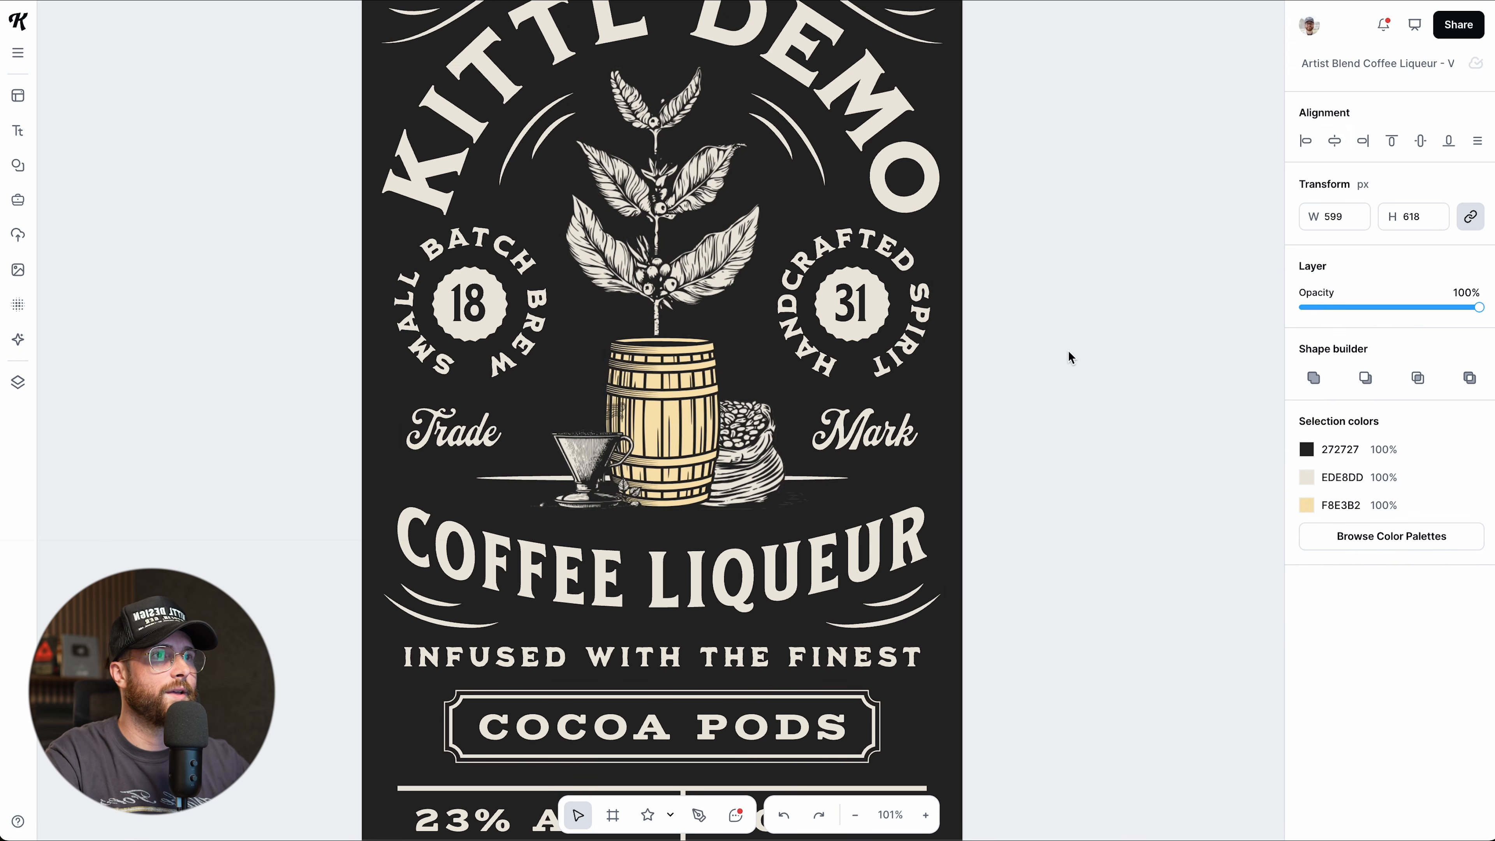
pyautogui.click(676, 410)
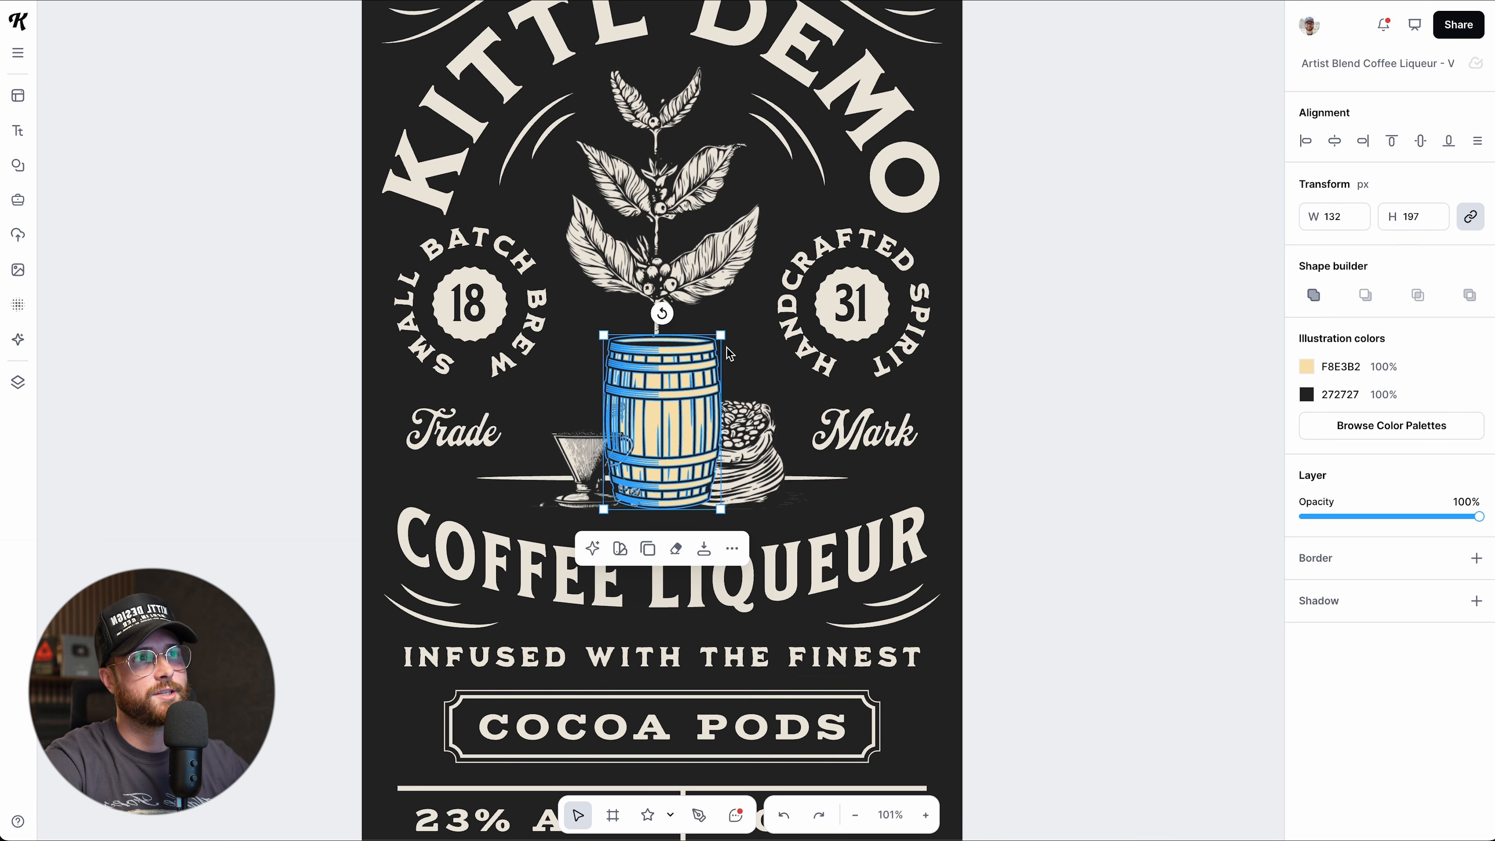
pyautogui.moveTo(722, 333); pyautogui.dragTo(732, 300)
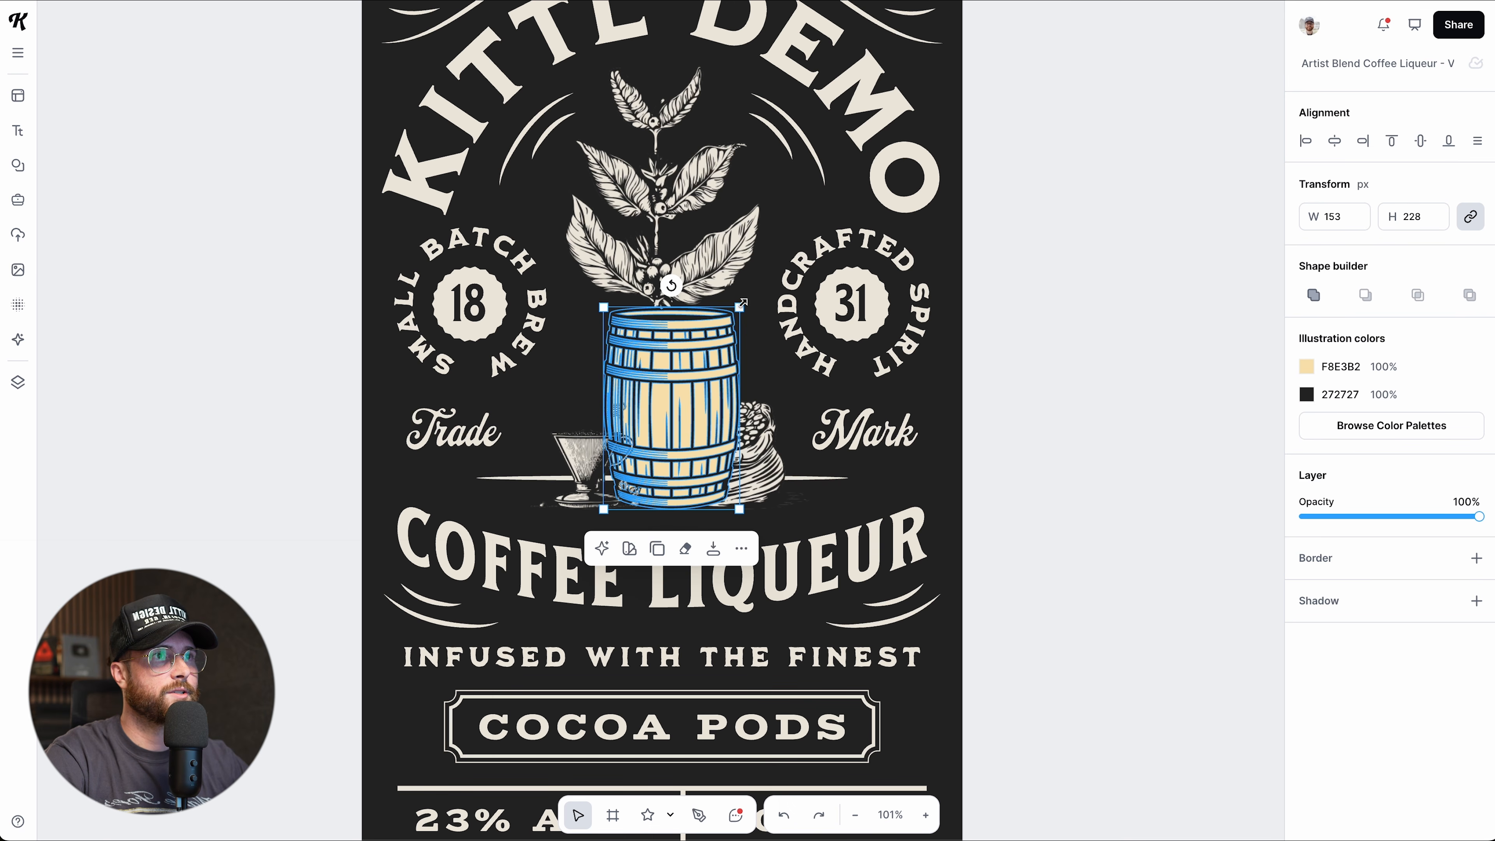
pyautogui.moveTo(742, 305); pyautogui.dragTo(788, 237)
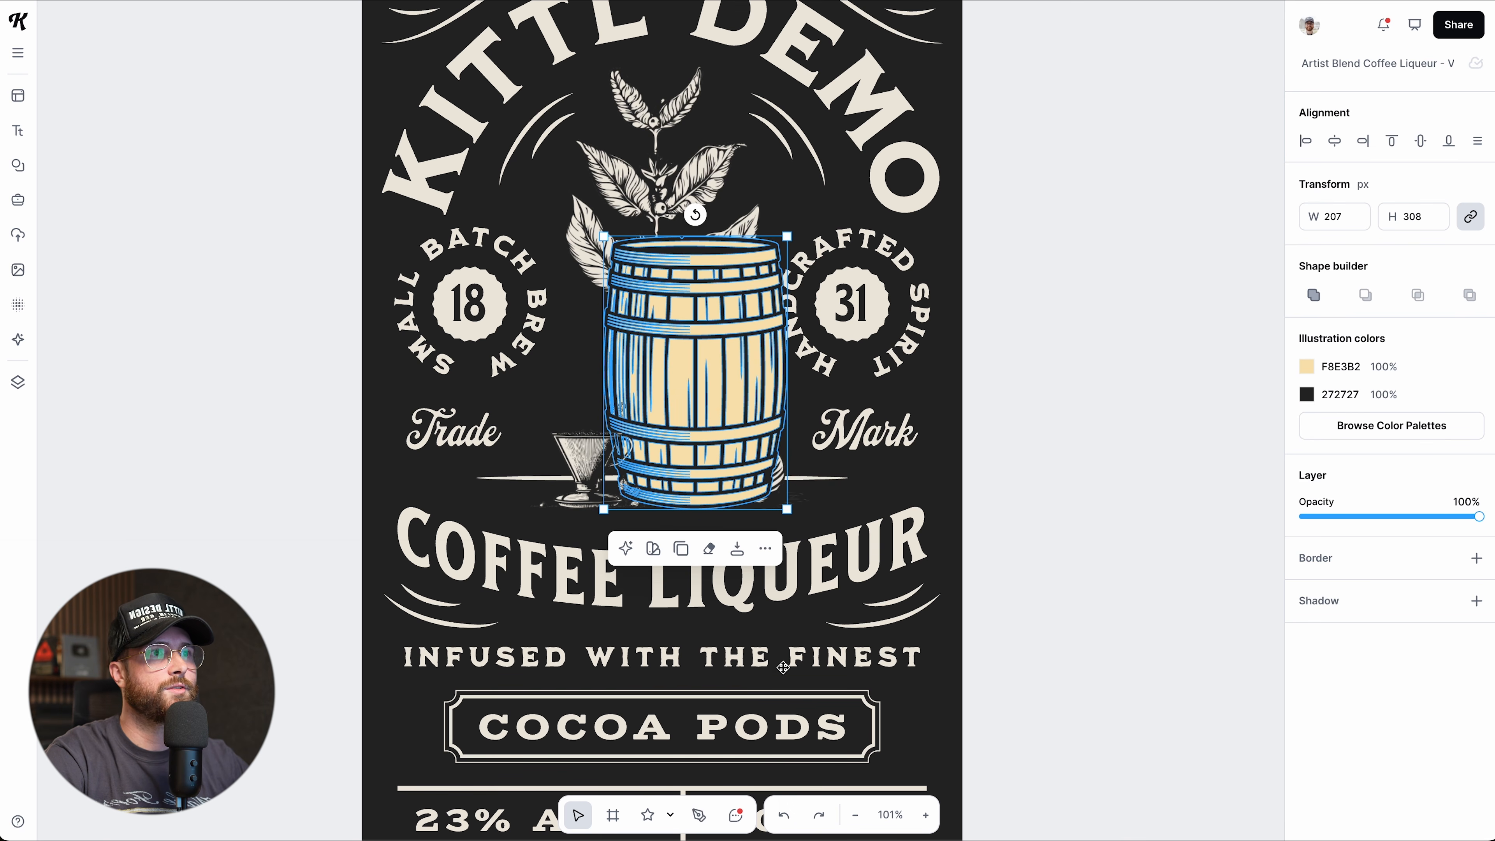
pyautogui.click(783, 819)
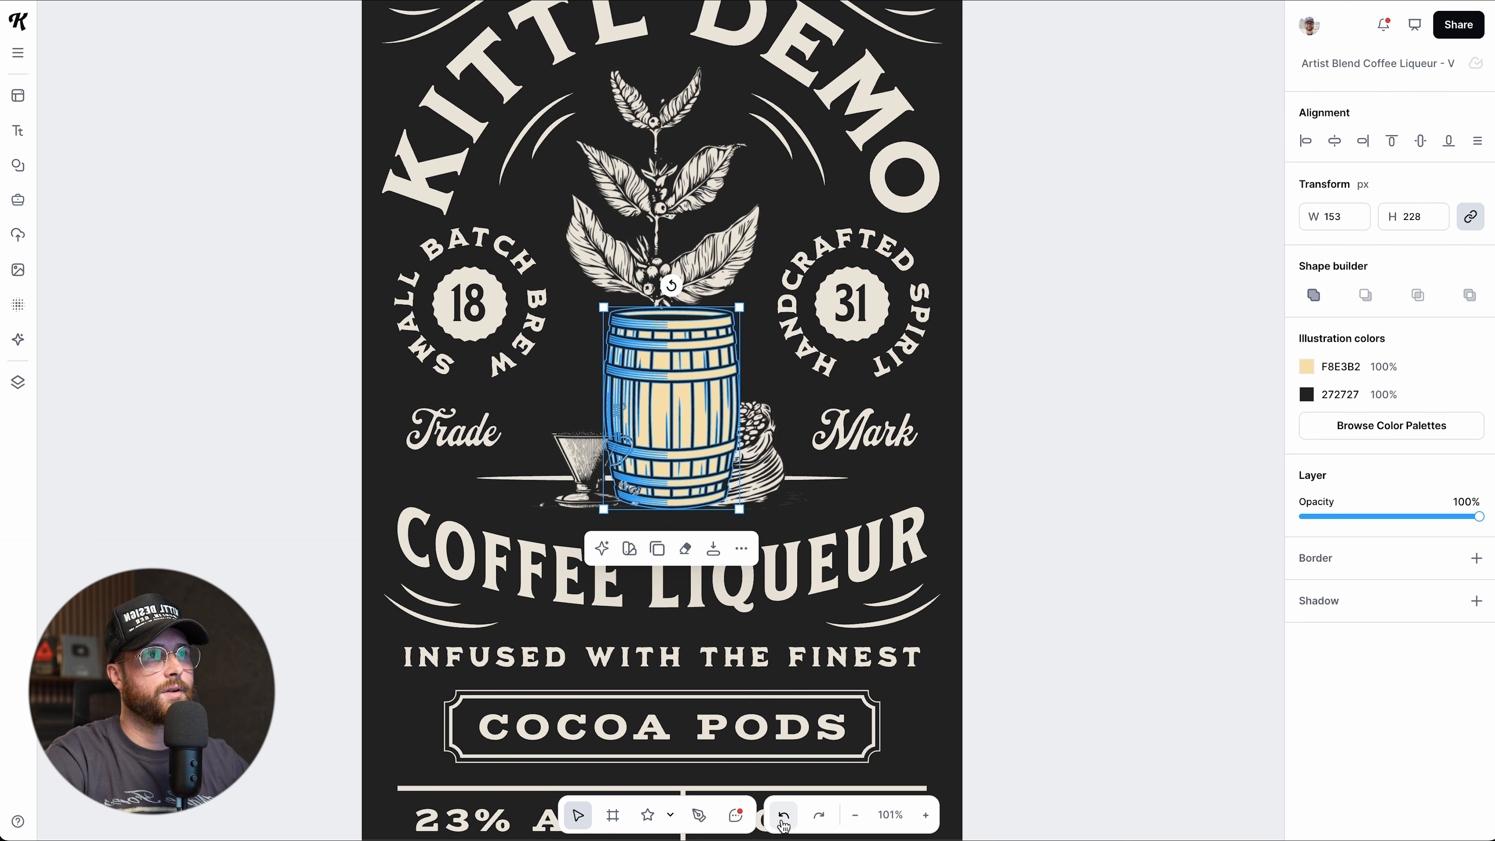
pyautogui.click(783, 819)
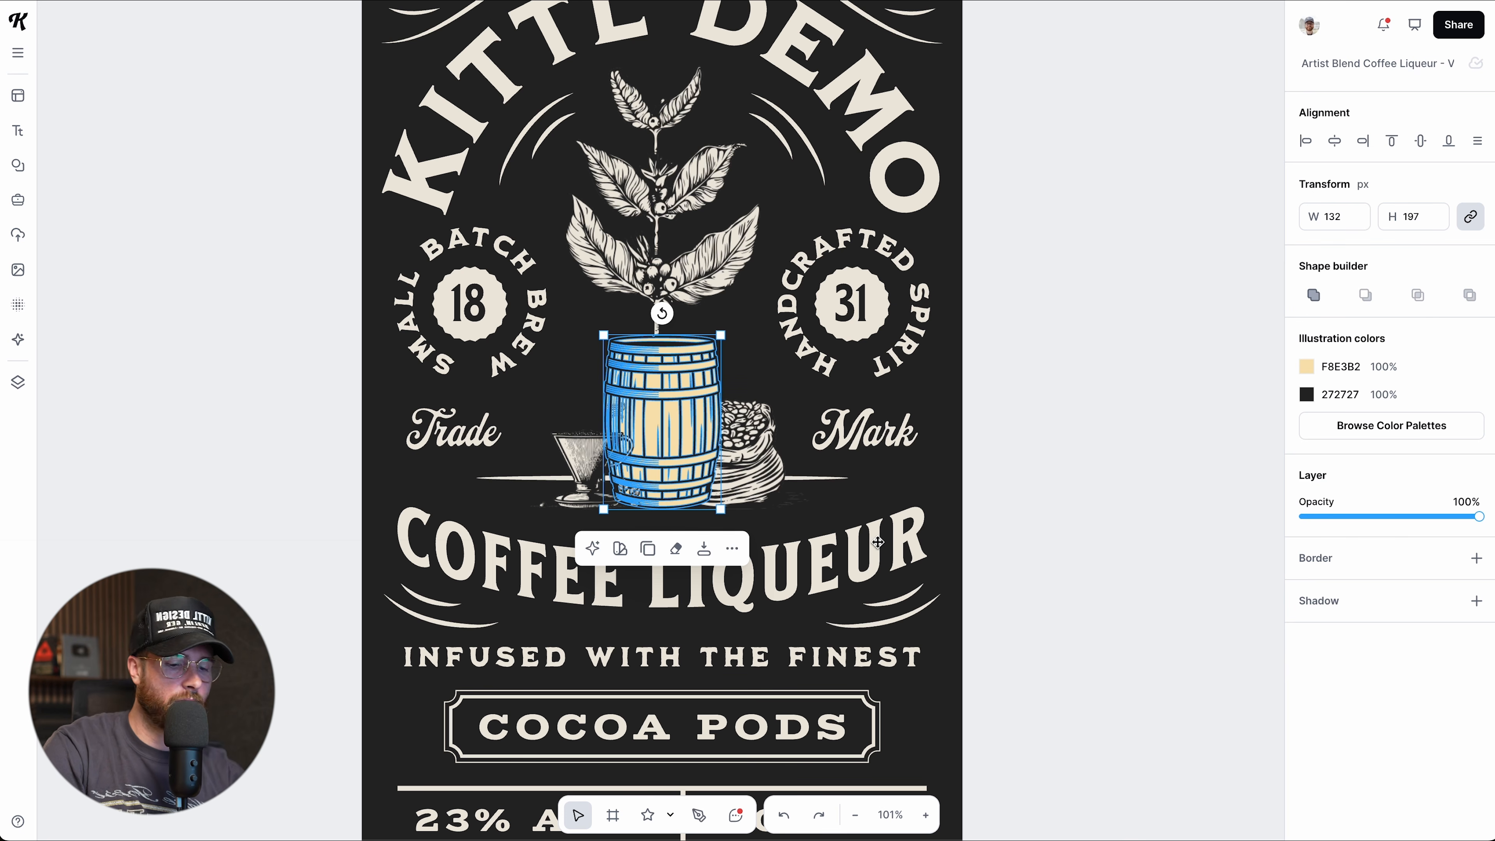
pyautogui.hotkey('ctrl', 'z')
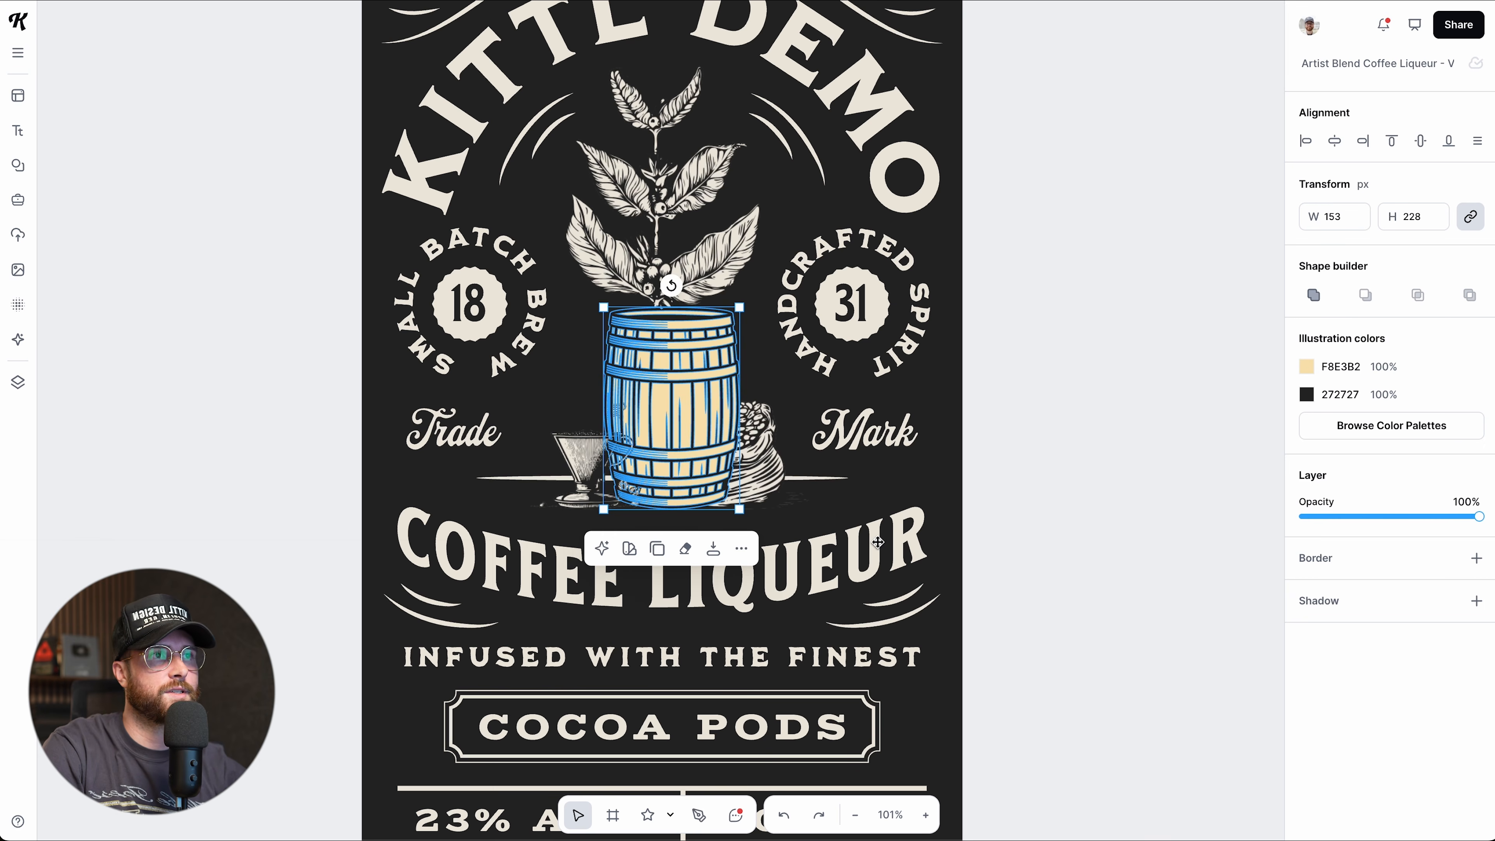
pyautogui.click(784, 815)
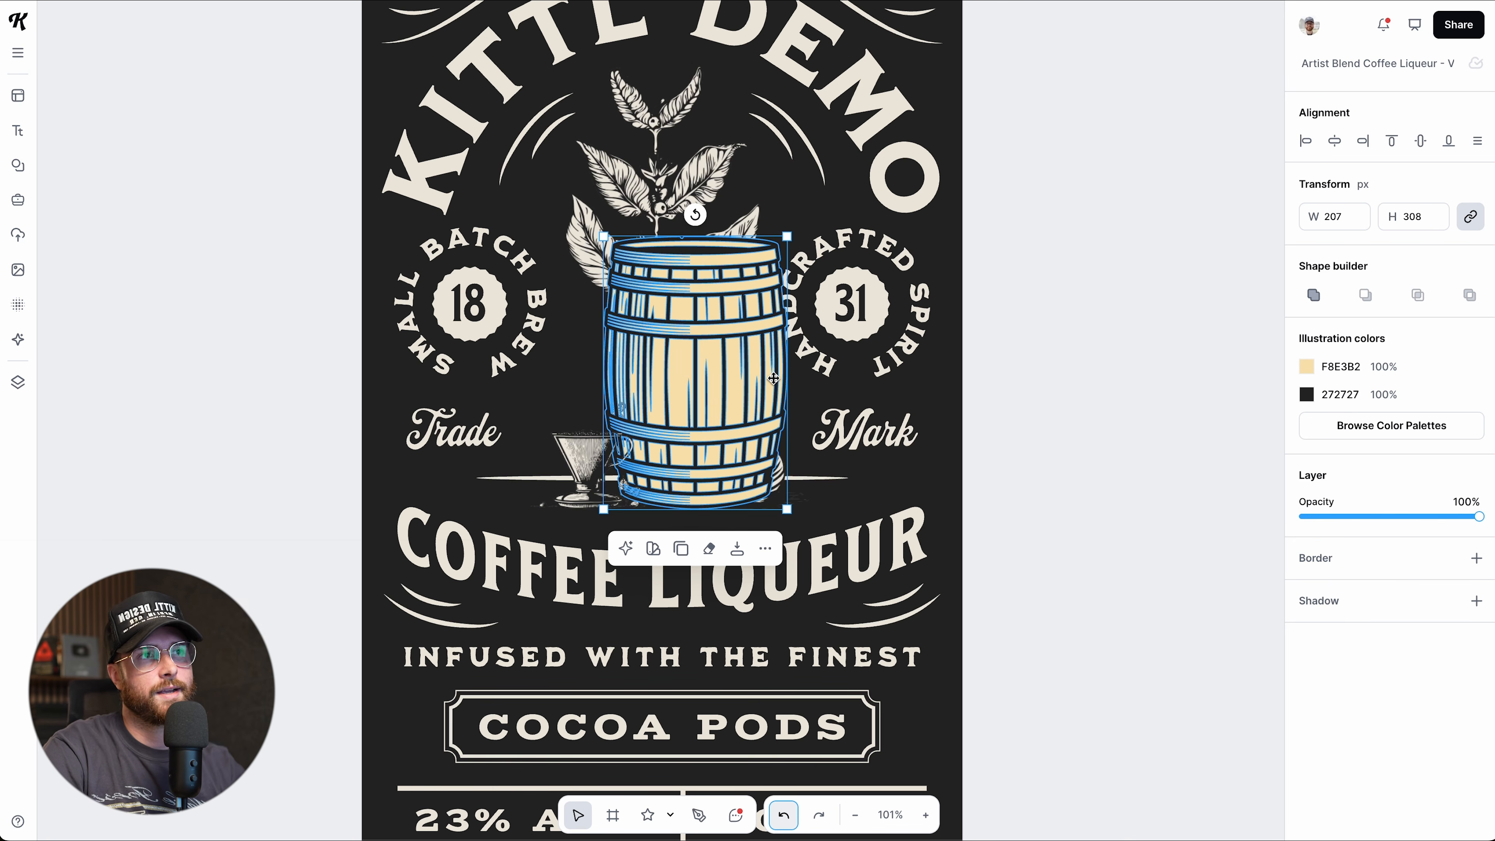
pyautogui.hotkey('ctrl', 'z')
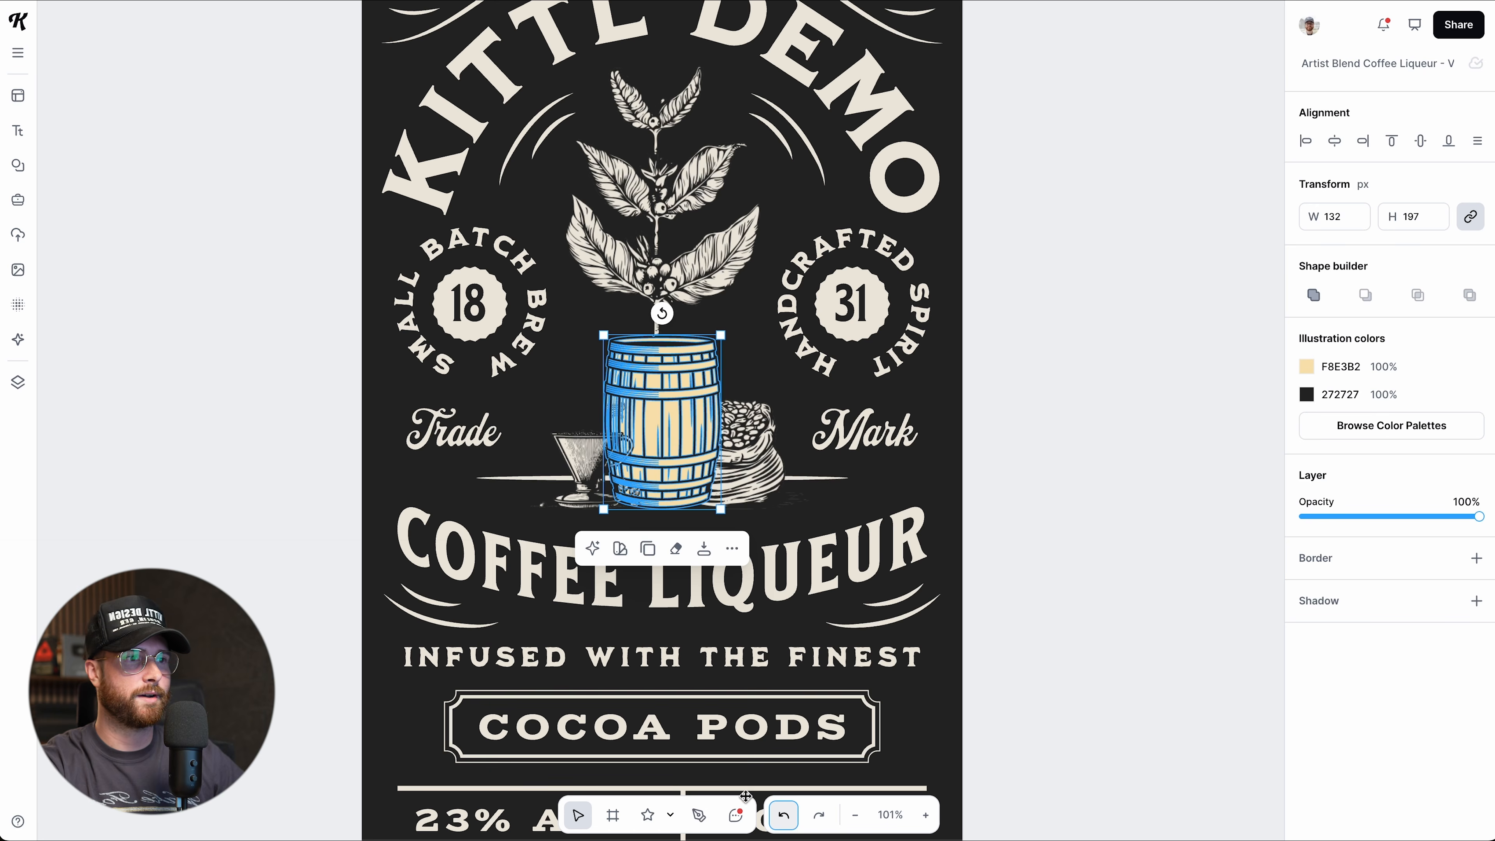
pyautogui.click(818, 816)
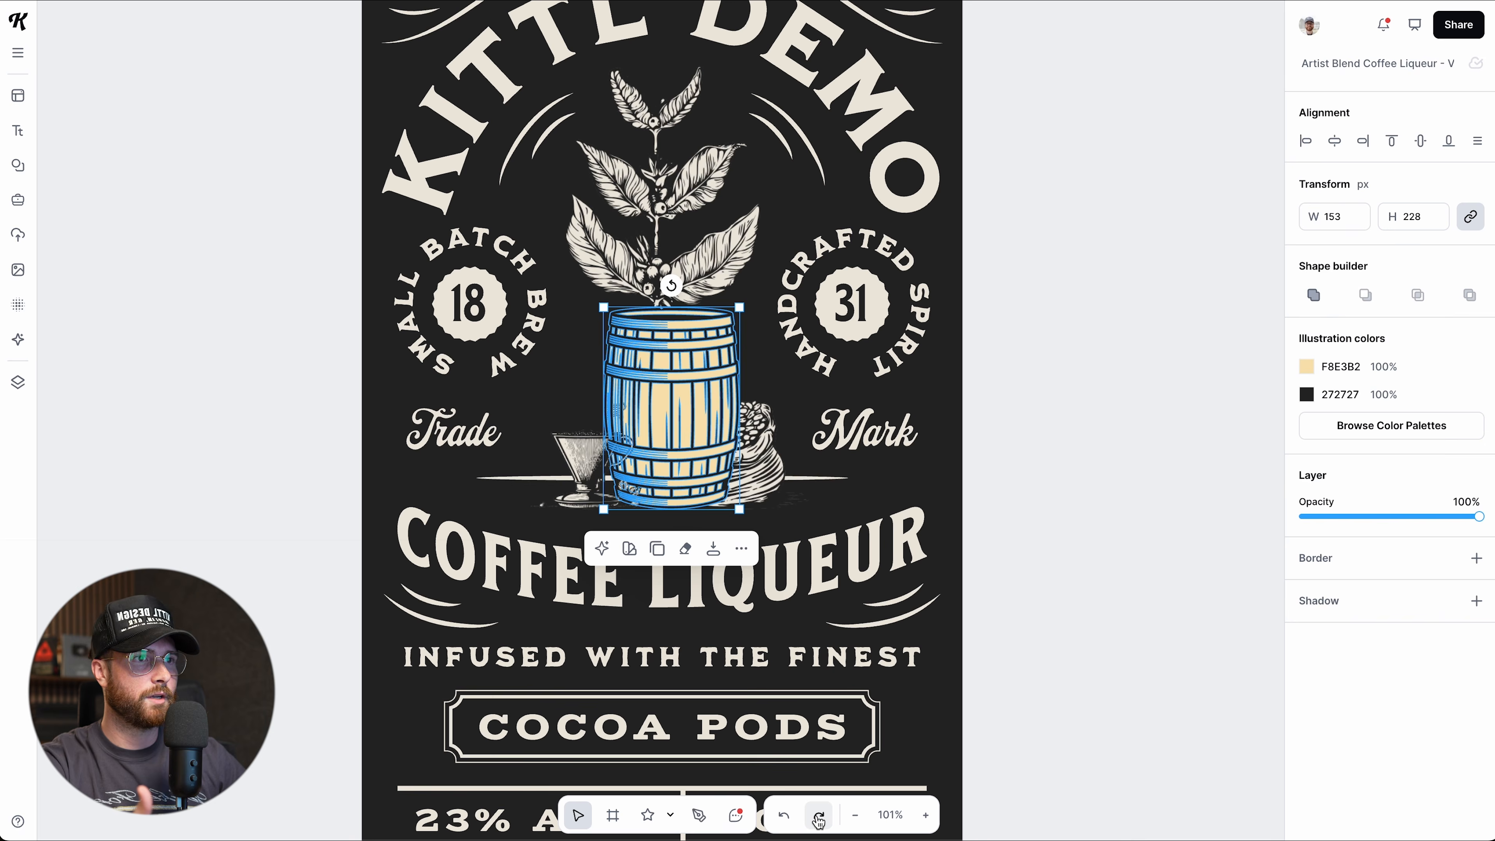
pyautogui.click(818, 819)
pyautogui.click(788, 817)
pyautogui.click(789, 817)
pyautogui.click(1053, 492)
pyautogui.scroll(-2, 1053, 492)
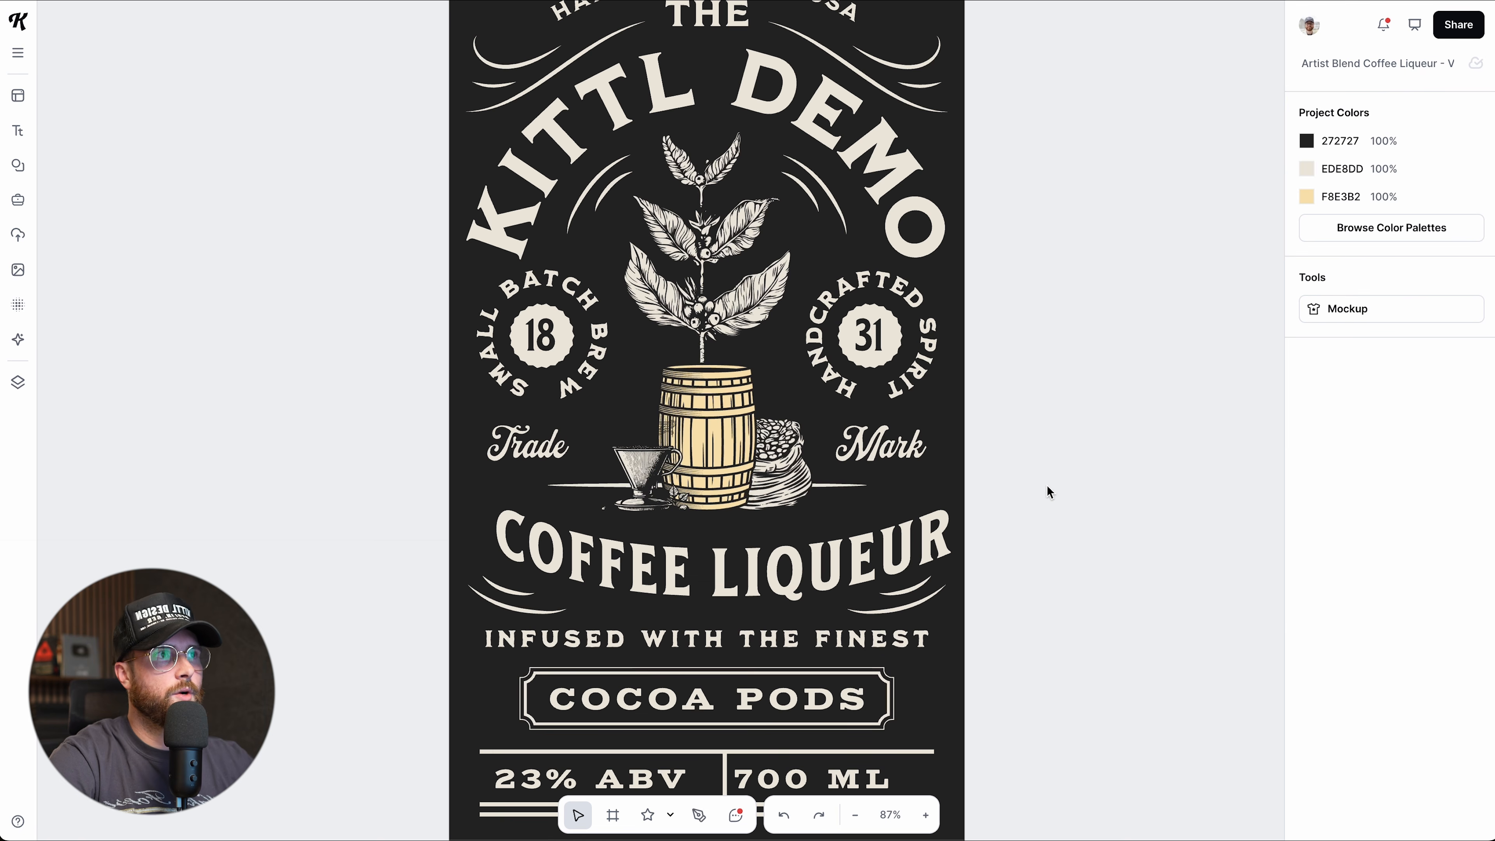
# Replace the barrel's F8E3B2 yellow with the cream Document Color.
pyautogui.click(756, 459)
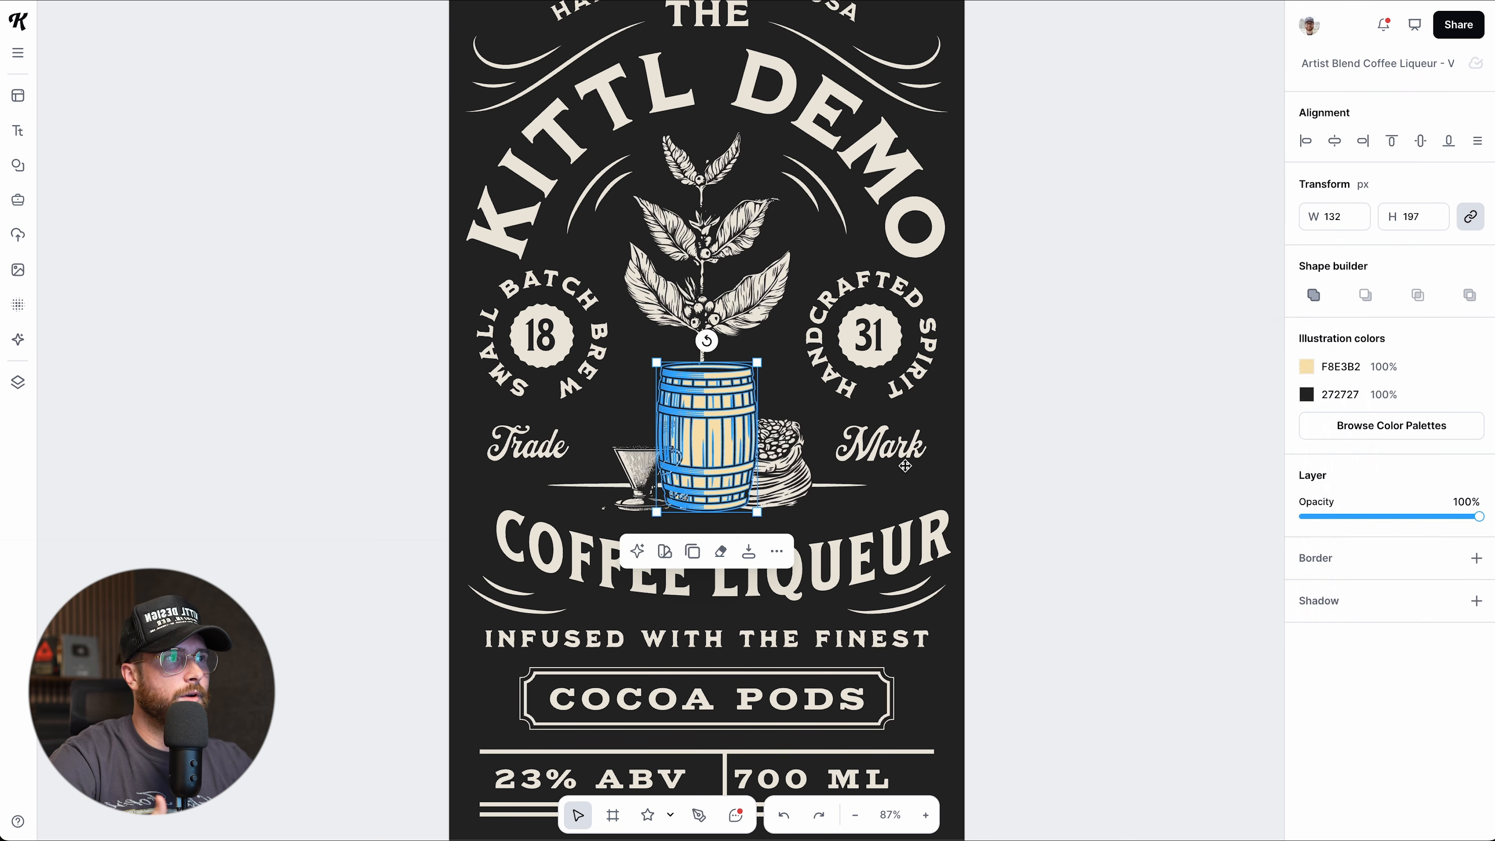
pyautogui.click(1306, 366)
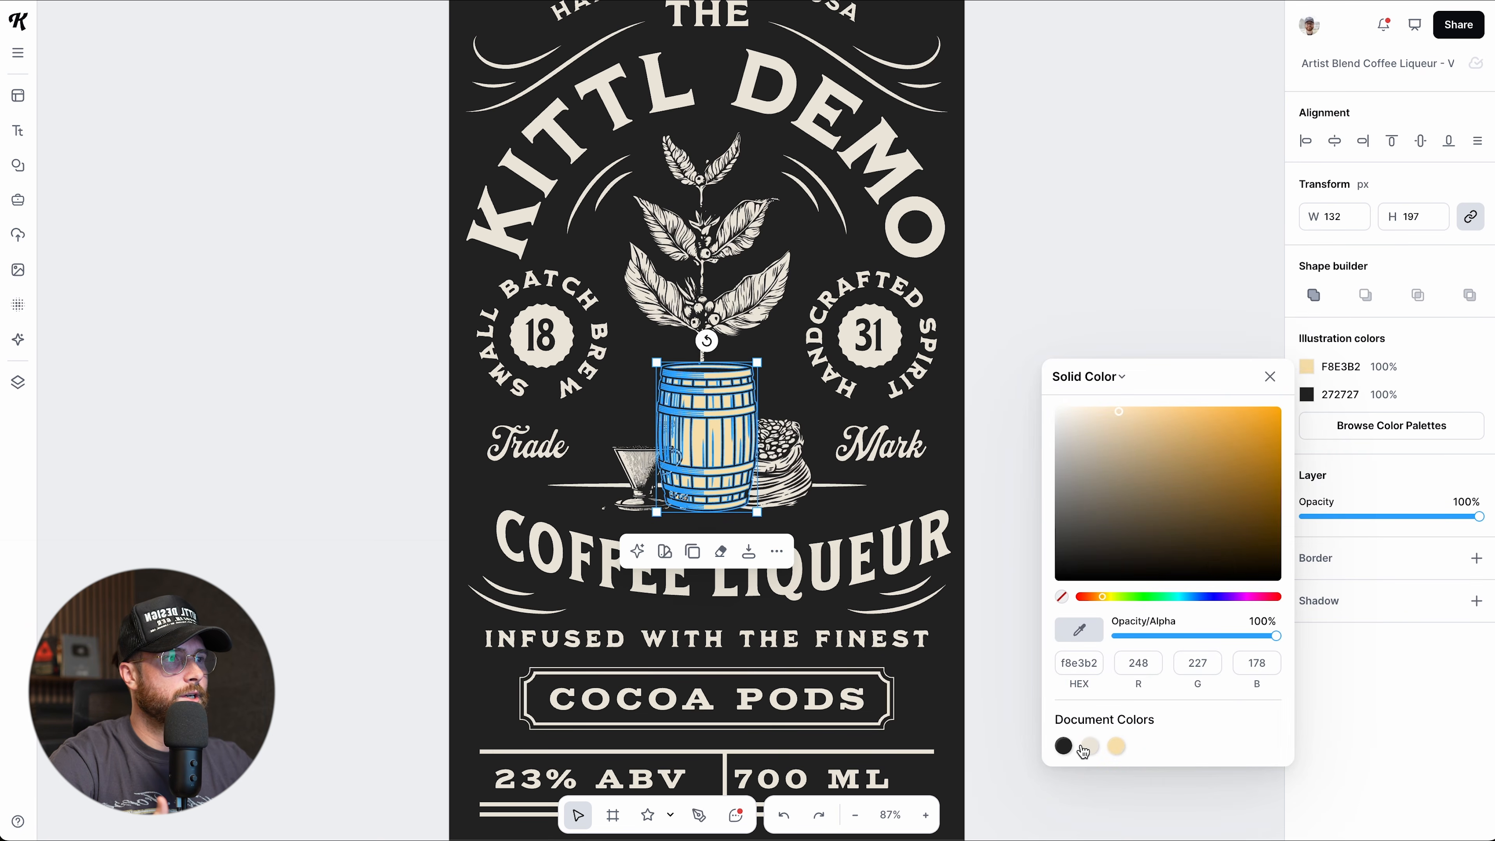
pyautogui.click(1052, 351)
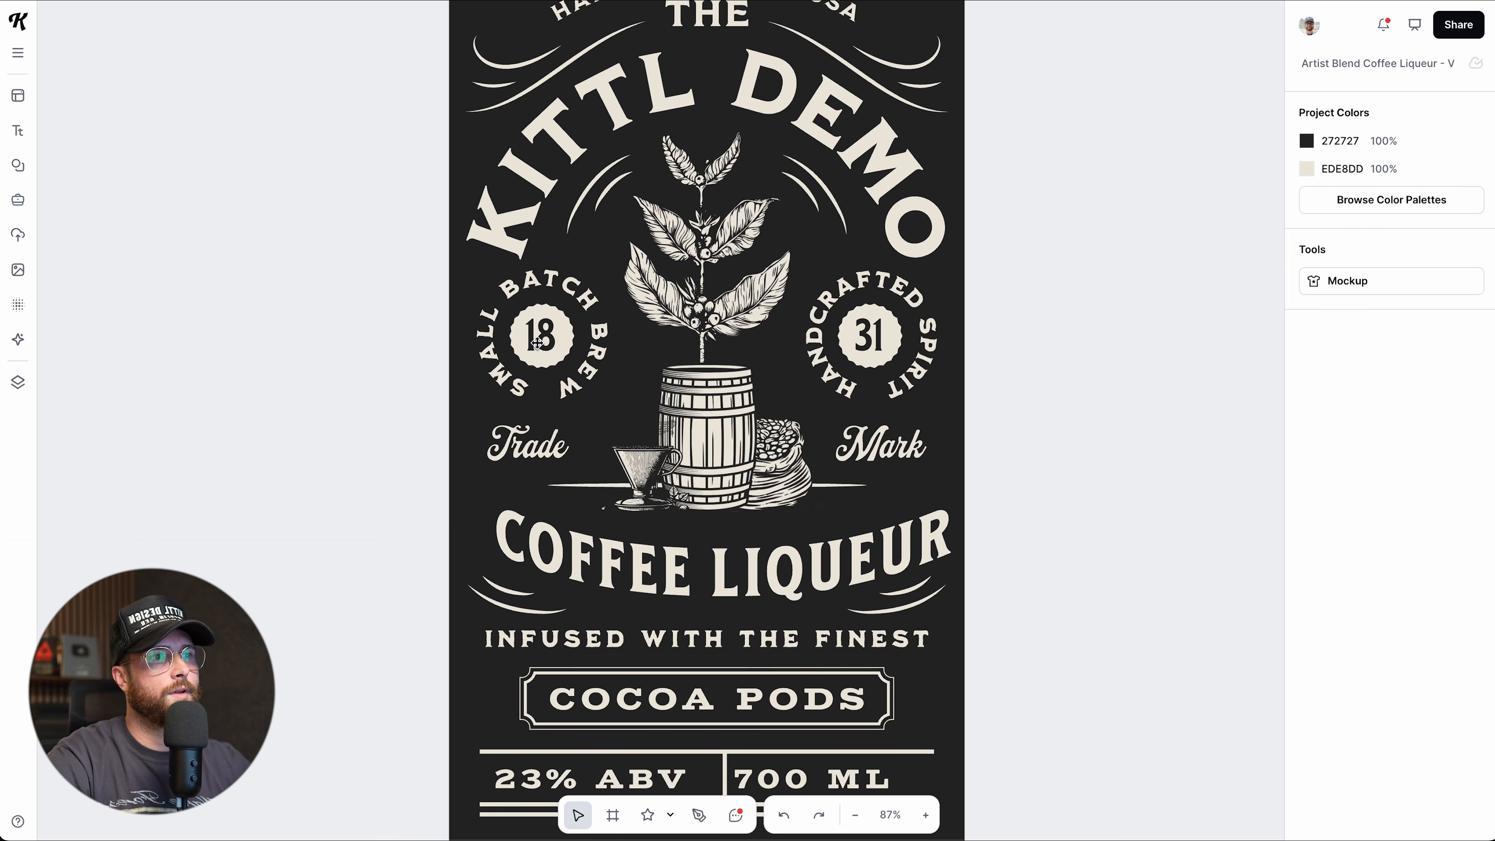
pyautogui.scroll(5, 537, 342)
pyautogui.click(553, 300)
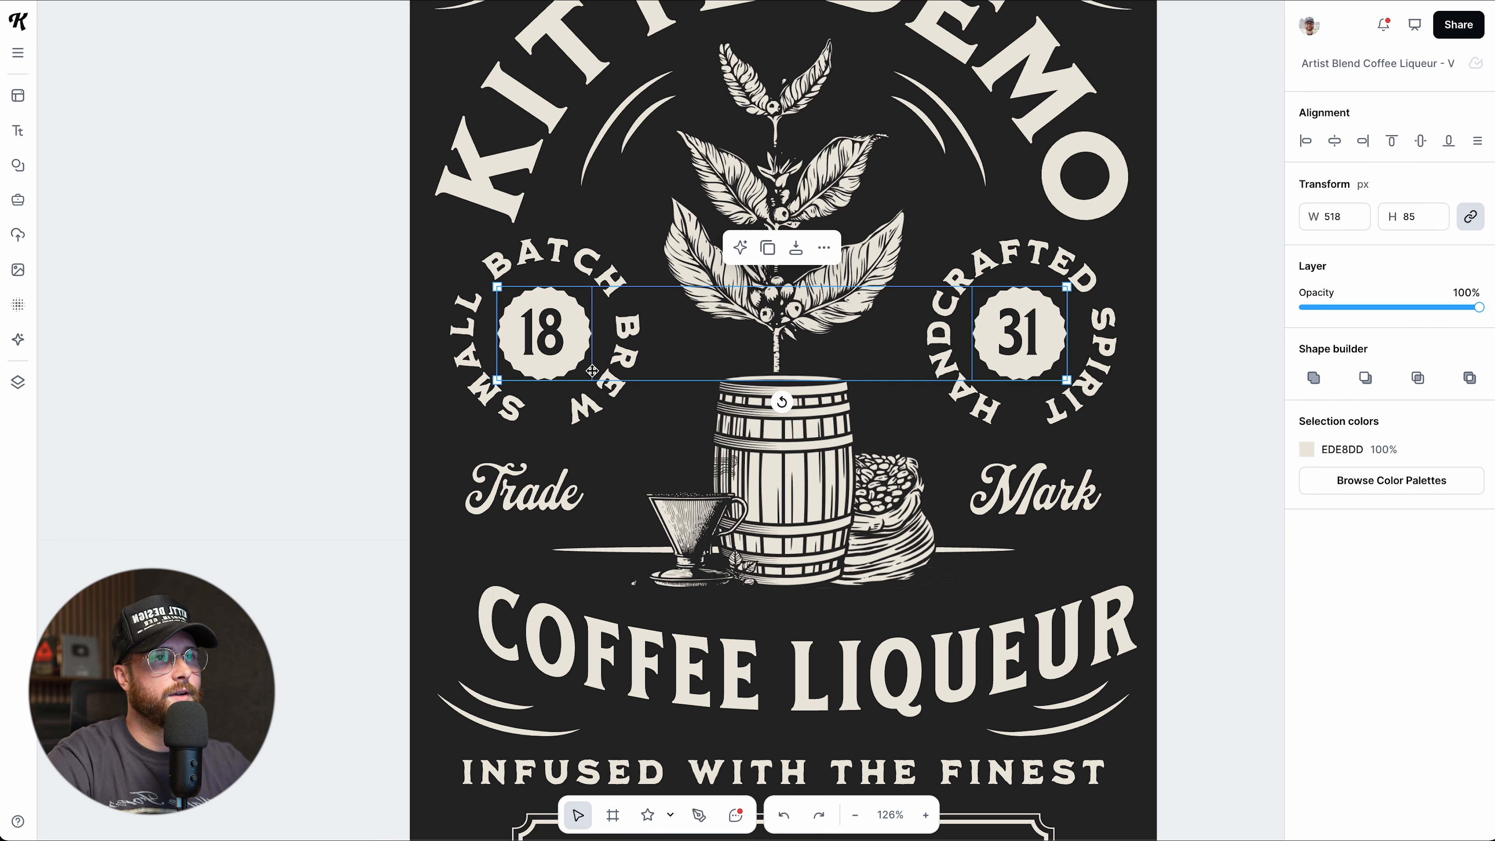
pyautogui.click(388, 405)
pyautogui.scroll(1, 424, 389)
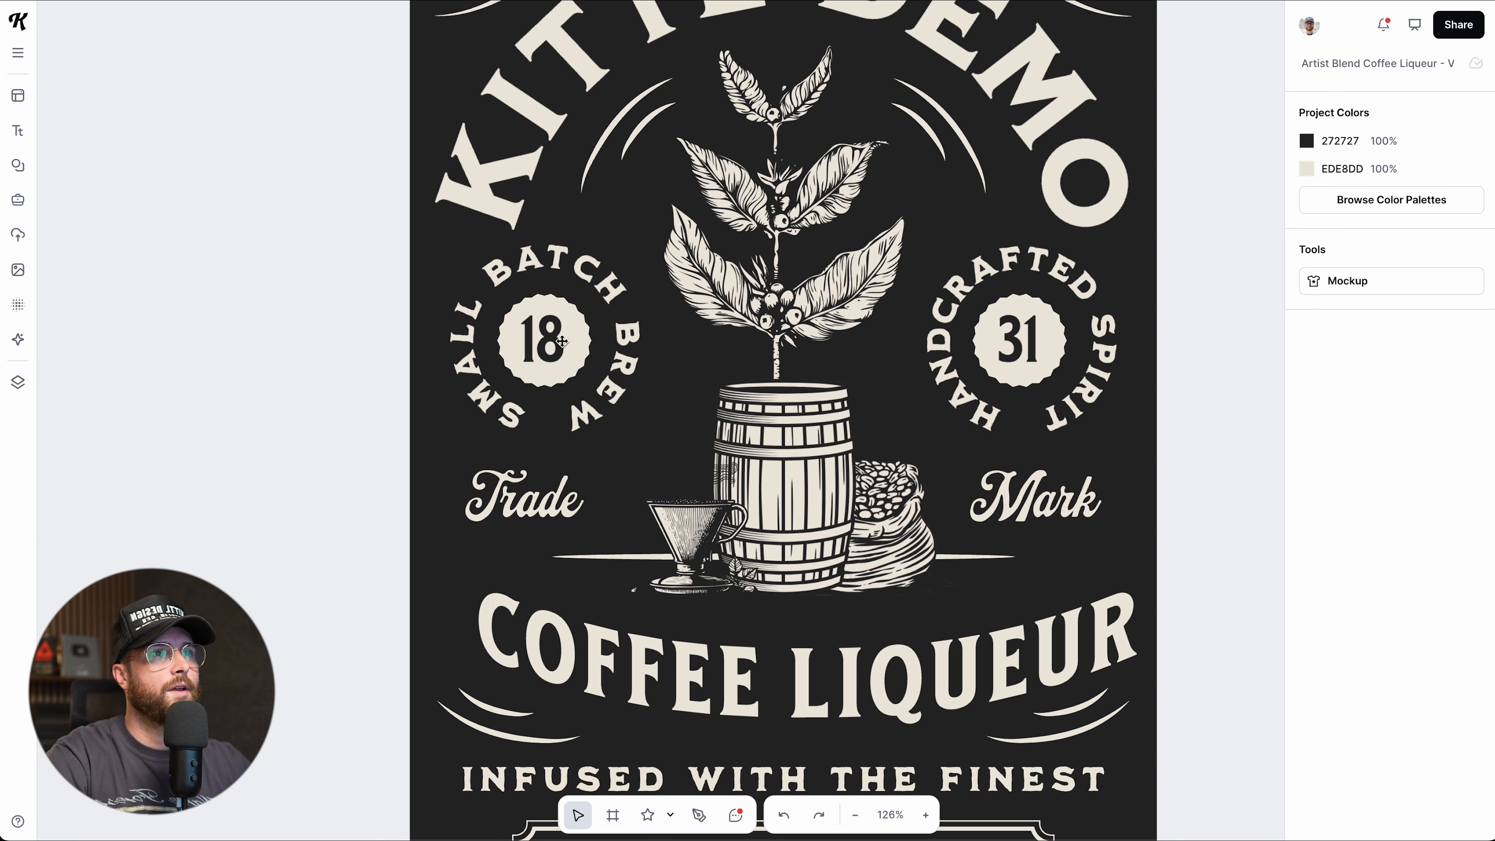
pyautogui.click(581, 325)
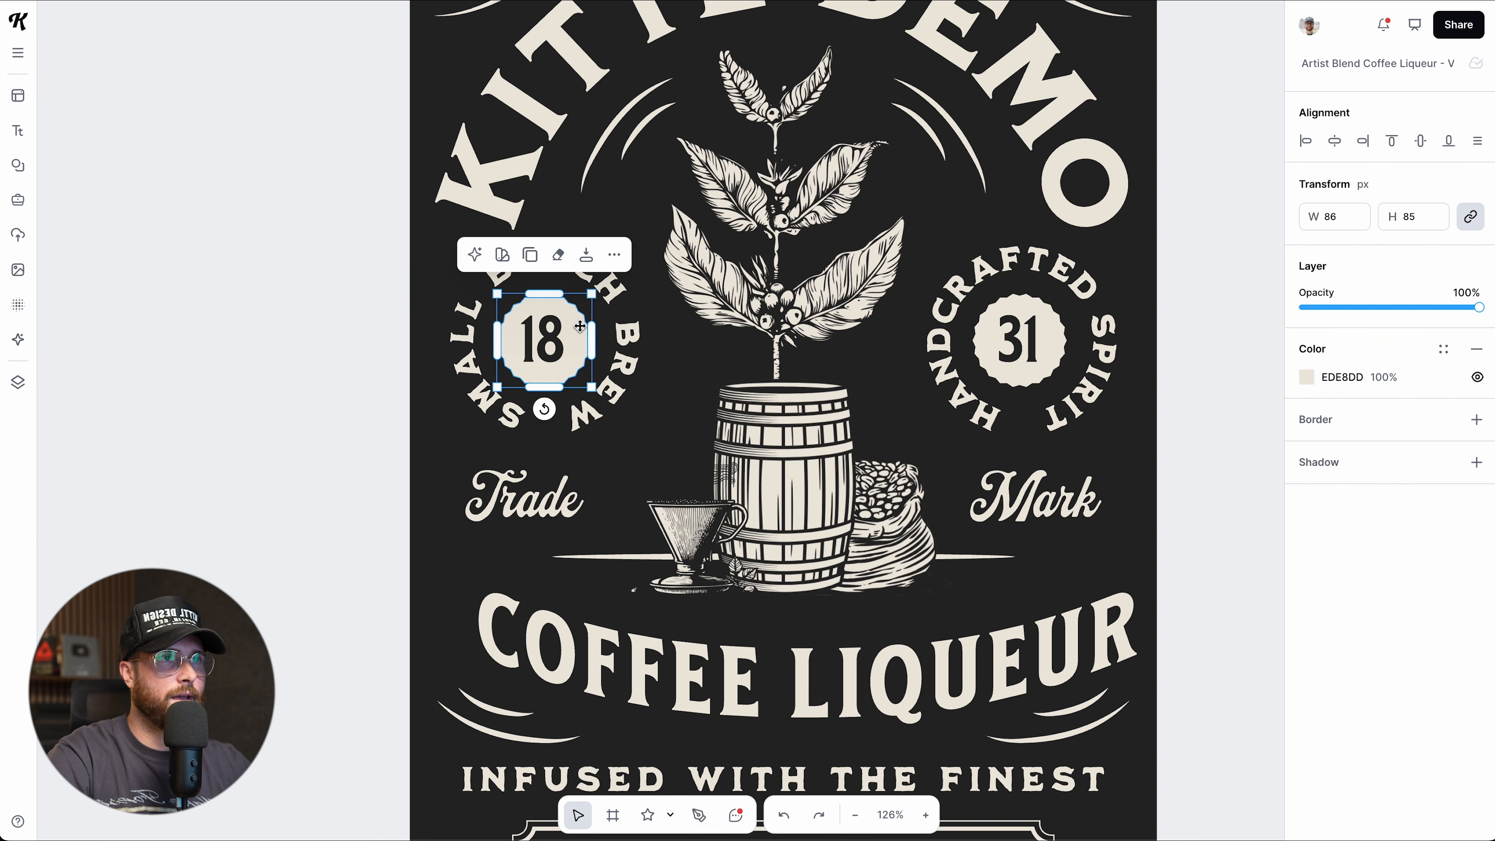
pyautogui.scroll(8, 580, 325)
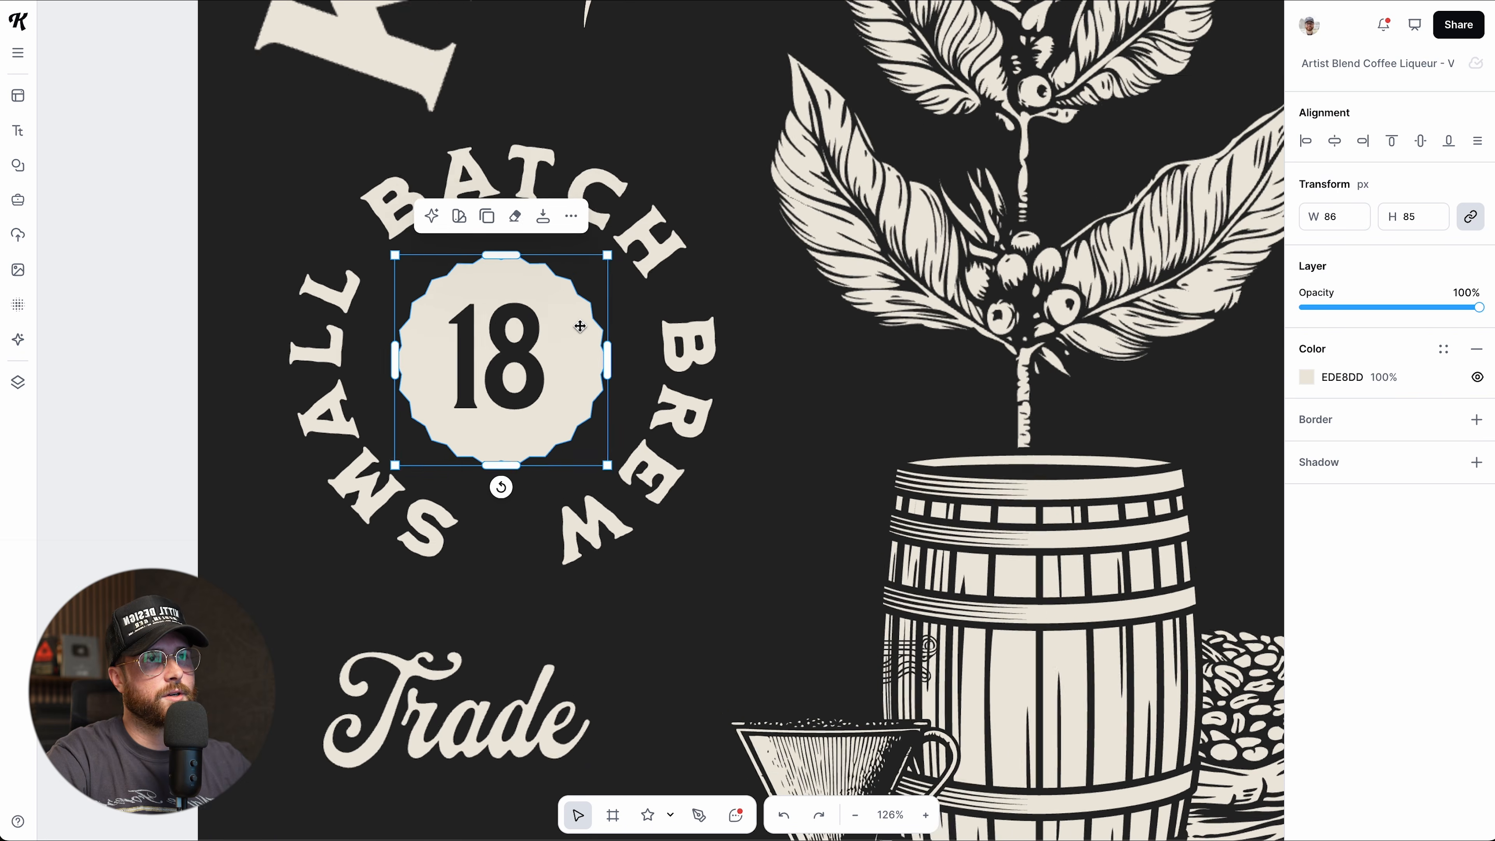
pyautogui.scroll(4, 580, 326)
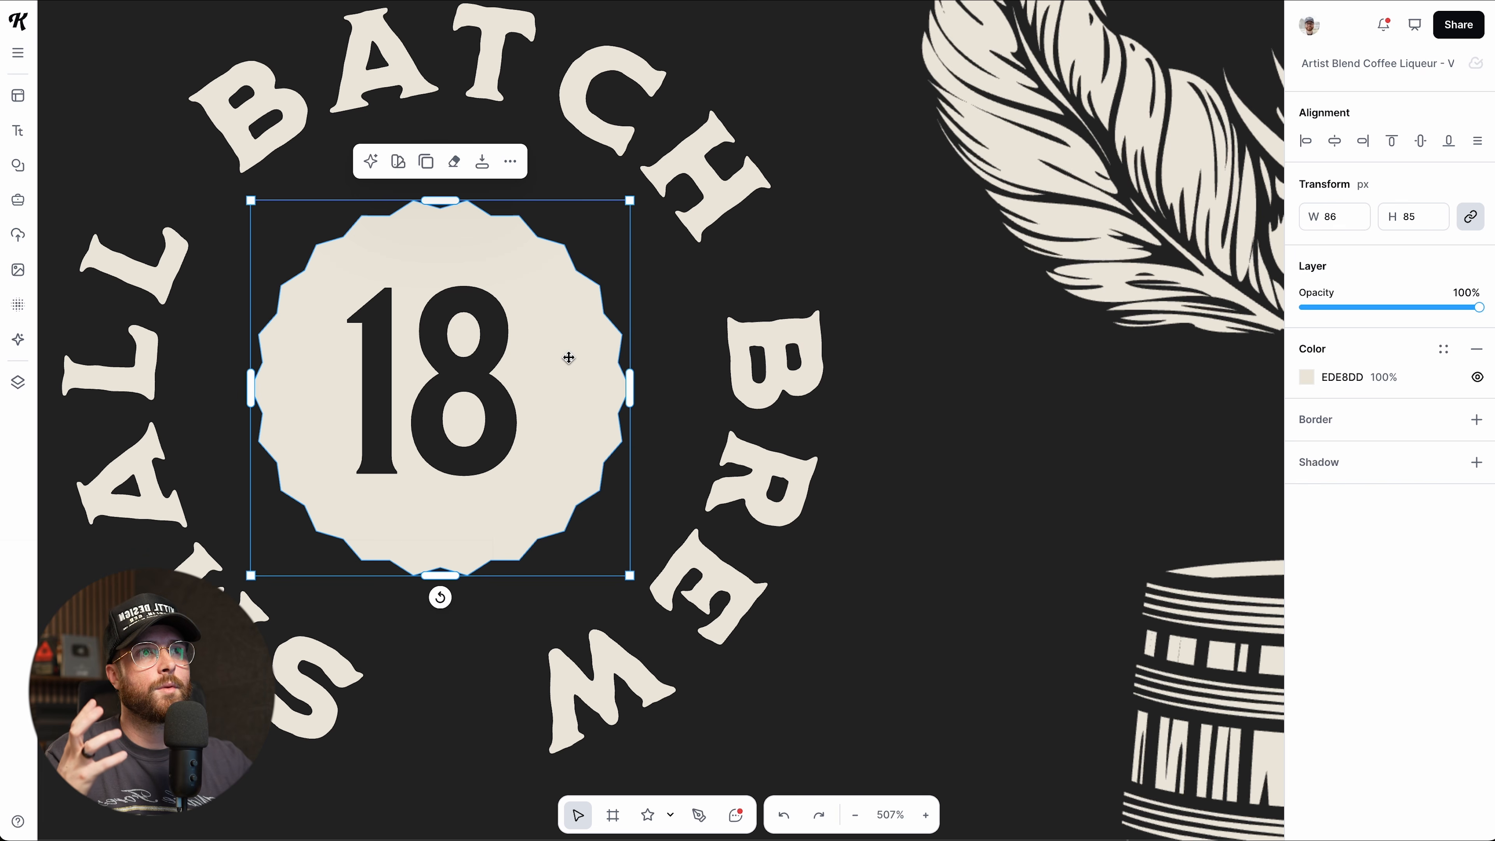
pyautogui.doubleClick(568, 358)
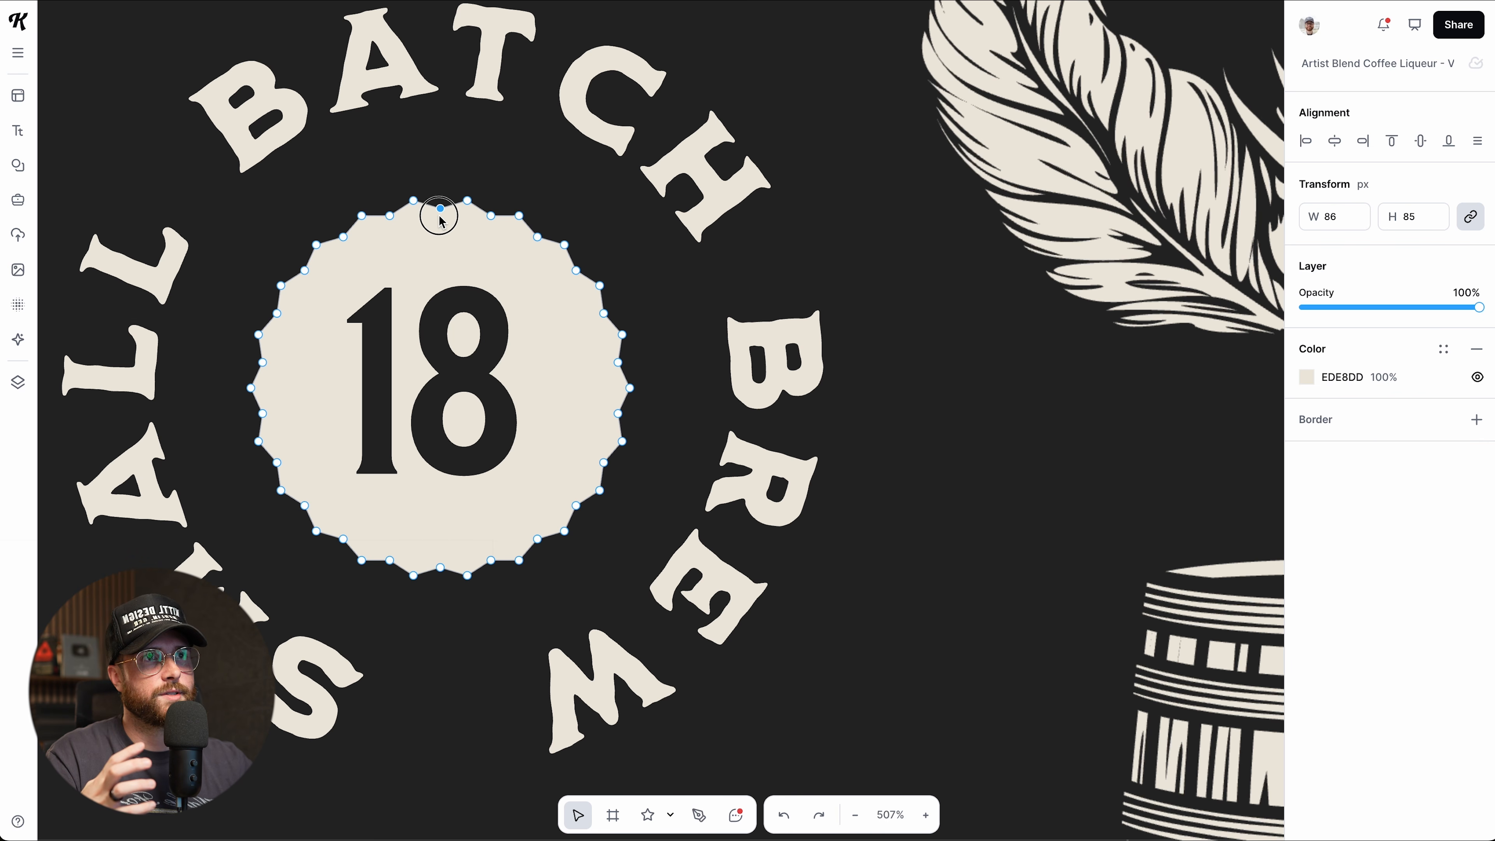
pyautogui.moveTo(440, 245); pyautogui.dragTo(503, 160)
pyautogui.moveTo(519, 216); pyautogui.dragTo(499, 259)
pyautogui.moveTo(604, 292); pyautogui.dragTo(575, 378)
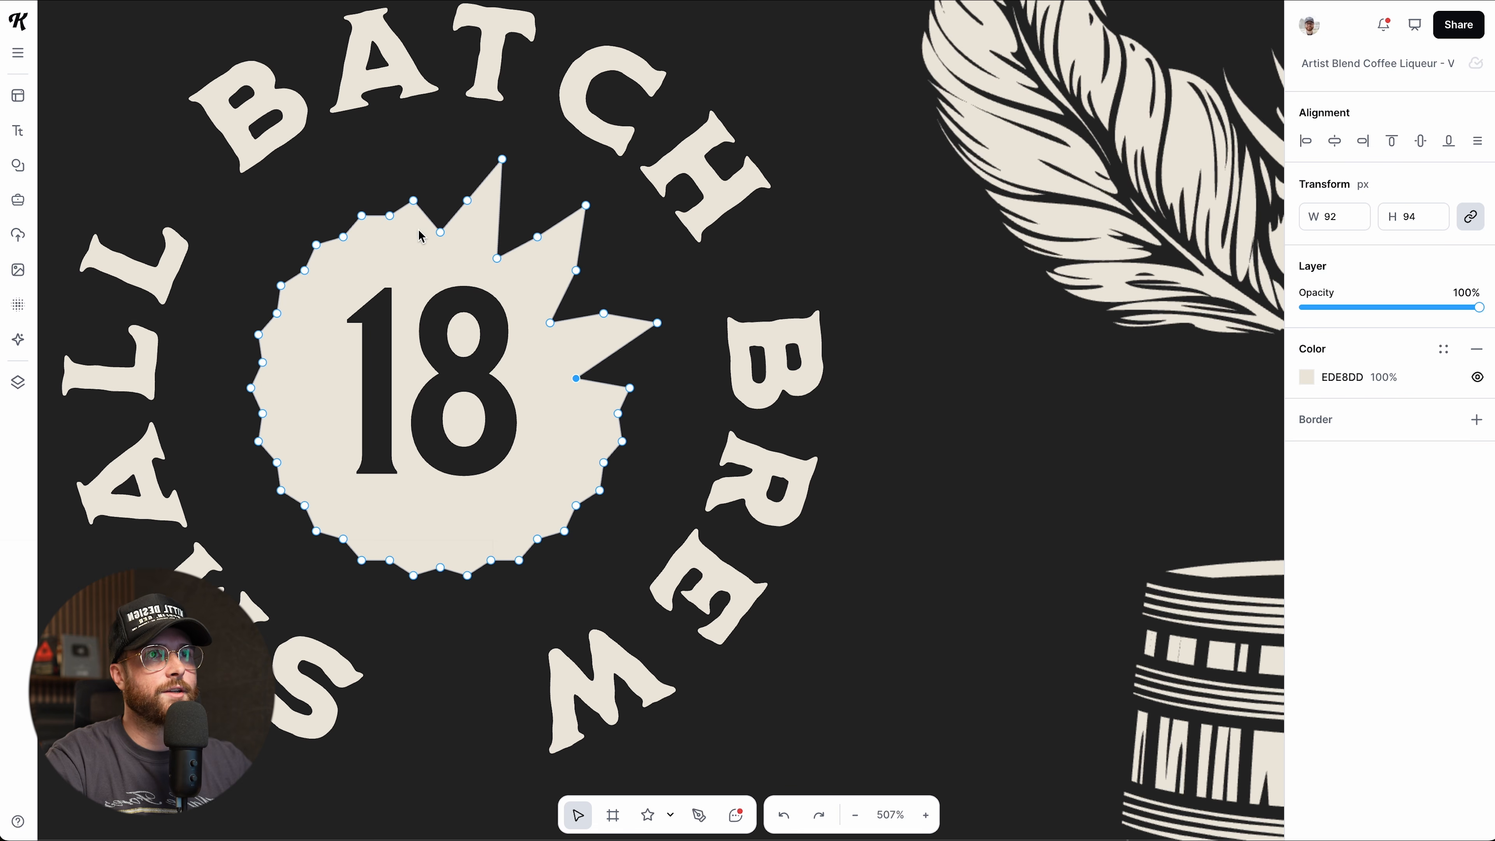
pyautogui.moveTo(378, 201)
pyautogui.mouseDown()
pyautogui.moveTo(400, 257)
pyautogui.moveTo(390, 217)
pyautogui.mouseUp()
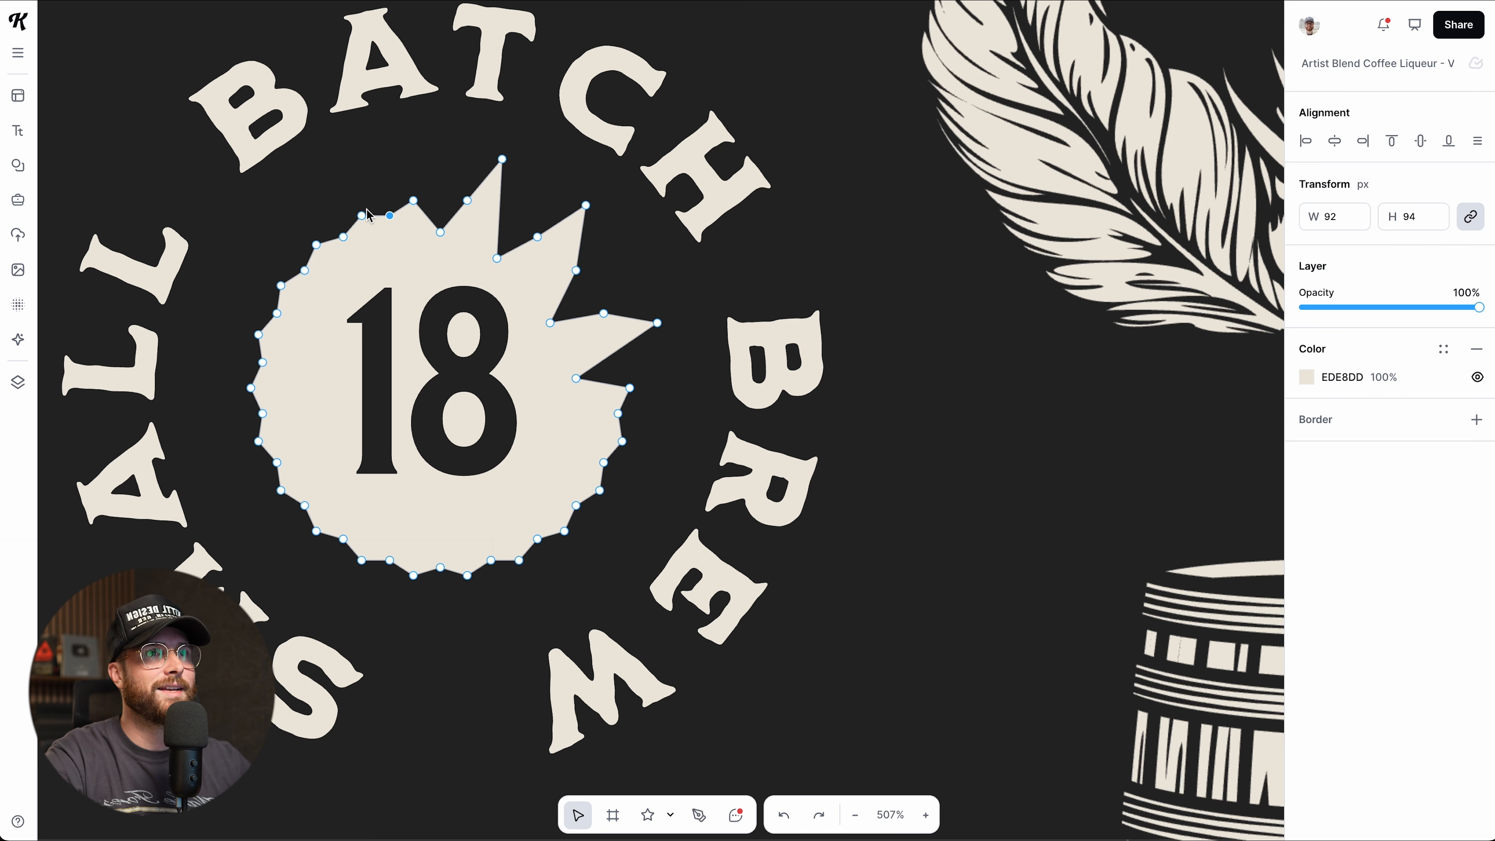
pyautogui.hotkey('ctrl', 'z')
pyautogui.hotkey('ctrl', 'z')
pyautogui.hotkey('ctrl', 'z')
pyautogui.hotkey('ctrl', 'z')
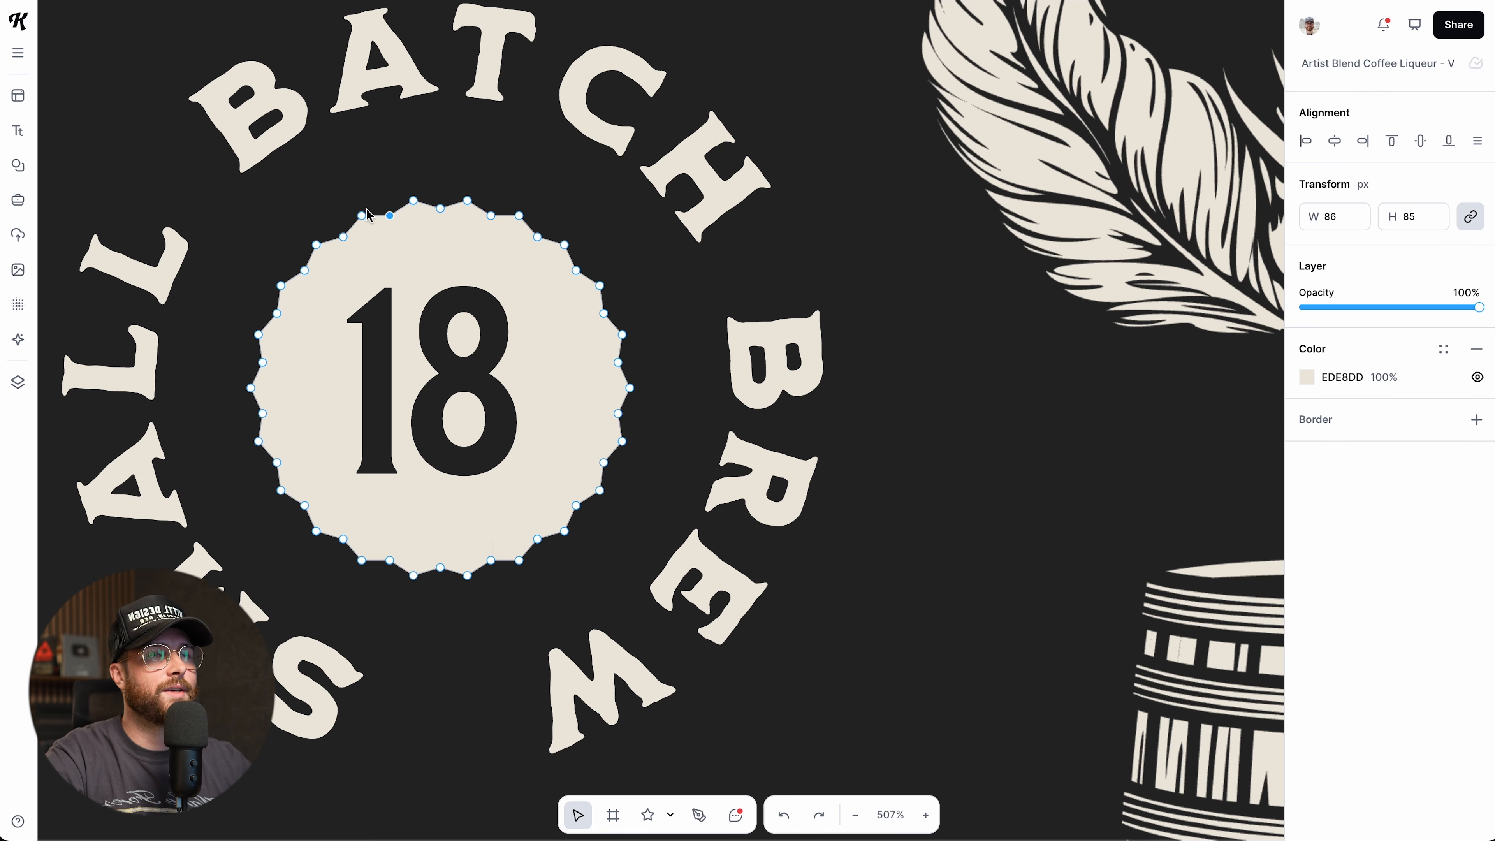
pyautogui.press('Escape')
pyautogui.scroll(-1, 686, 404)
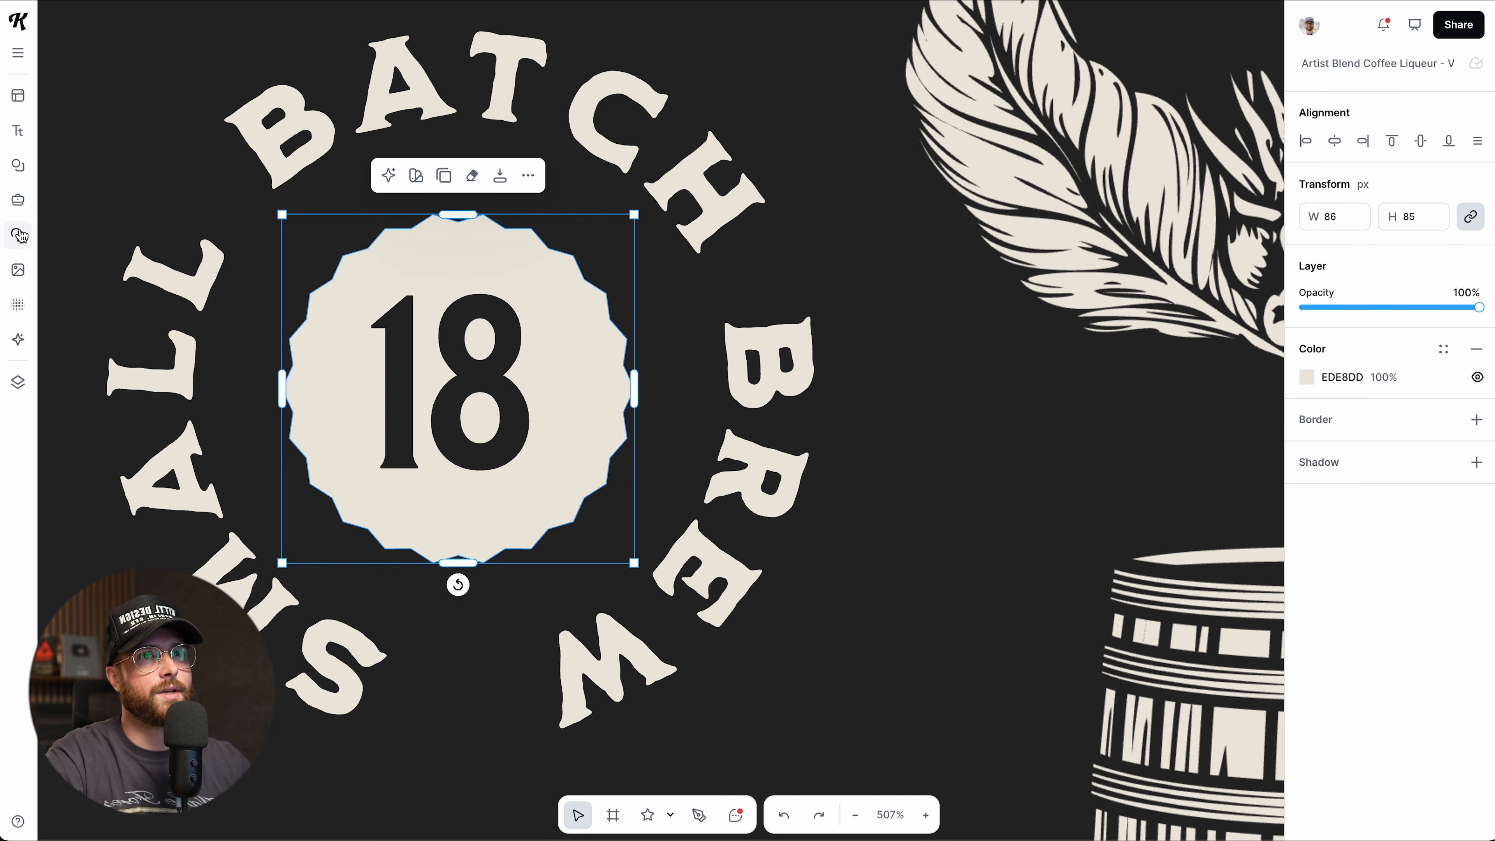
pyautogui.scroll(-5, 279, 432)
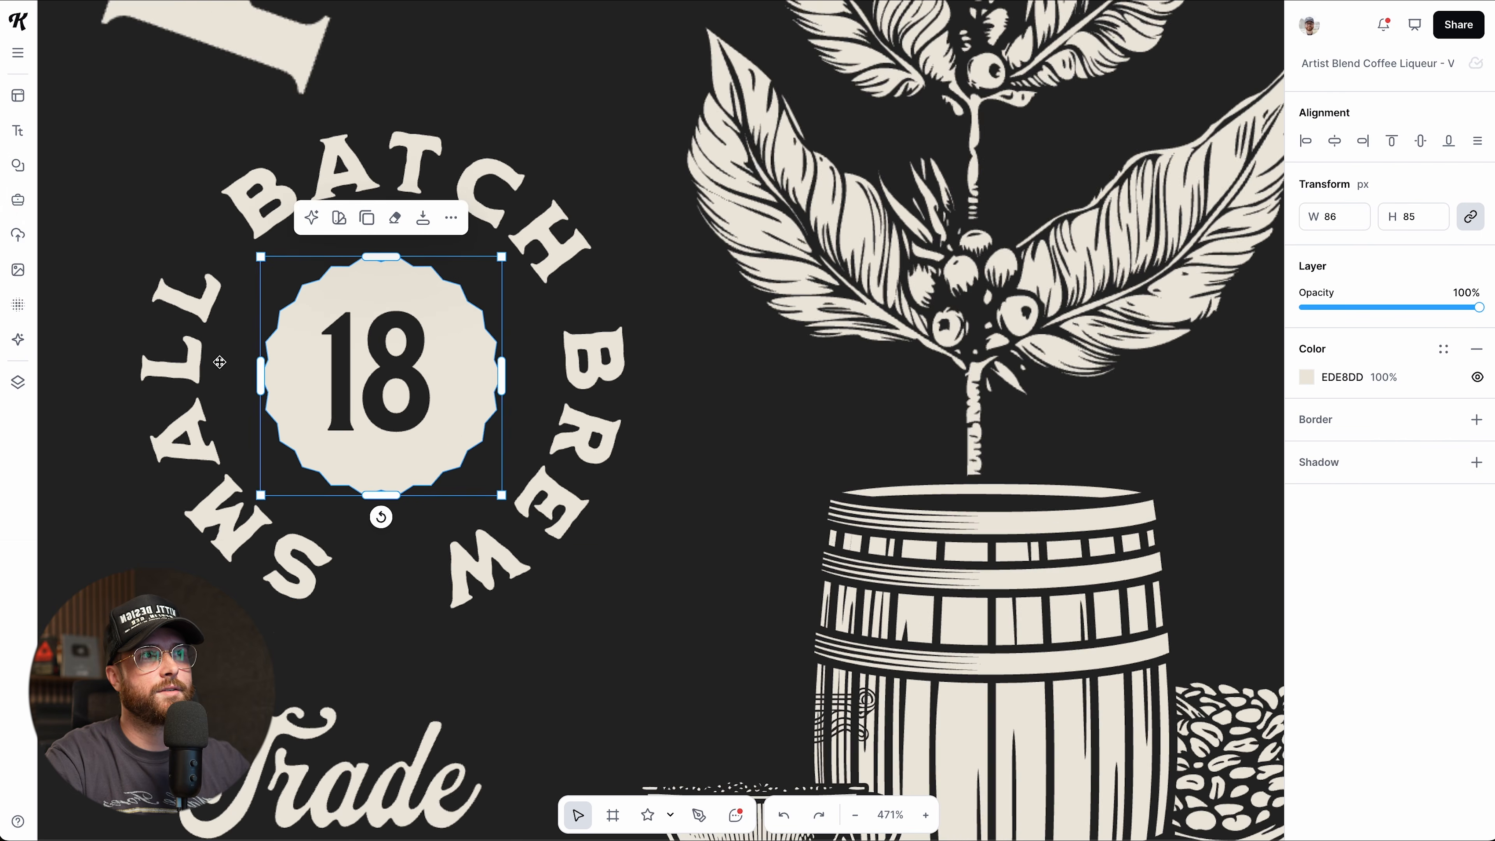
pyautogui.scroll(-8, 279, 432)
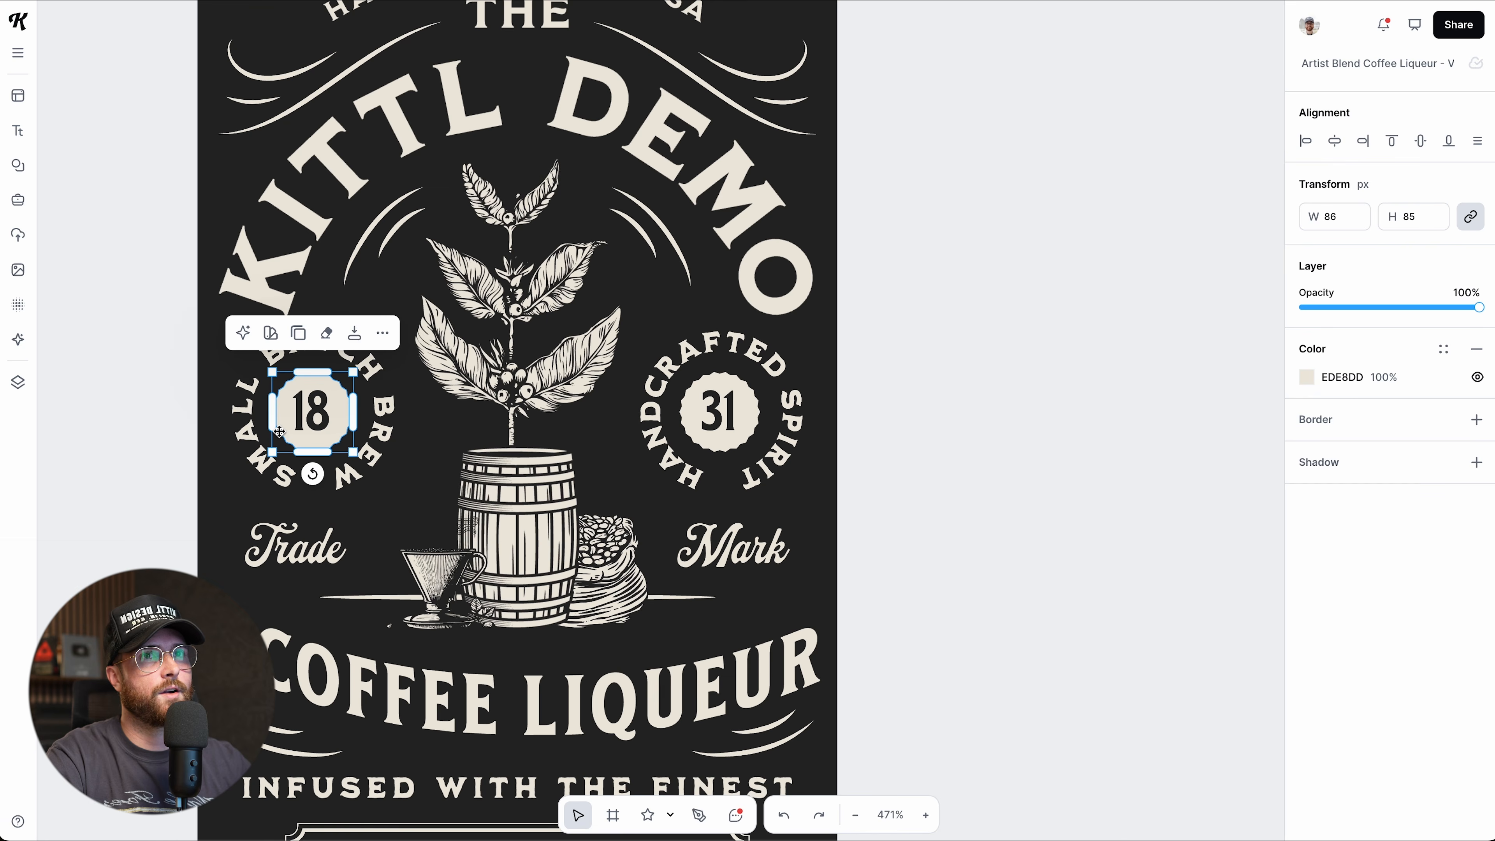
# Add the pink Fine Florals flower from Elements > Illustrations.
pyautogui.click(18, 166)
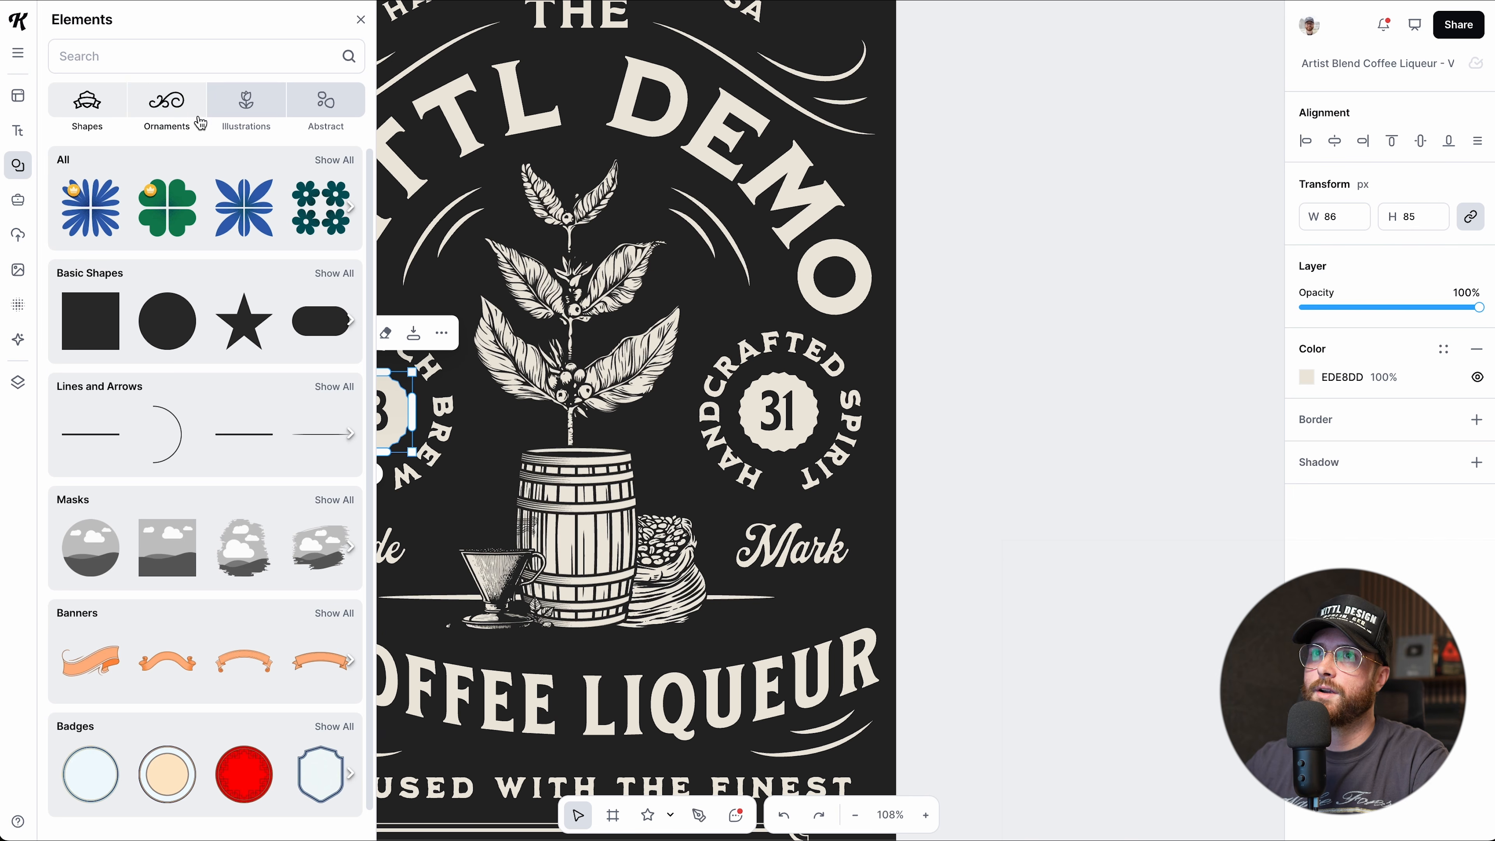
pyautogui.click(247, 106)
pyautogui.scroll(-5, 253, 575)
pyautogui.scroll(-14, 254, 577)
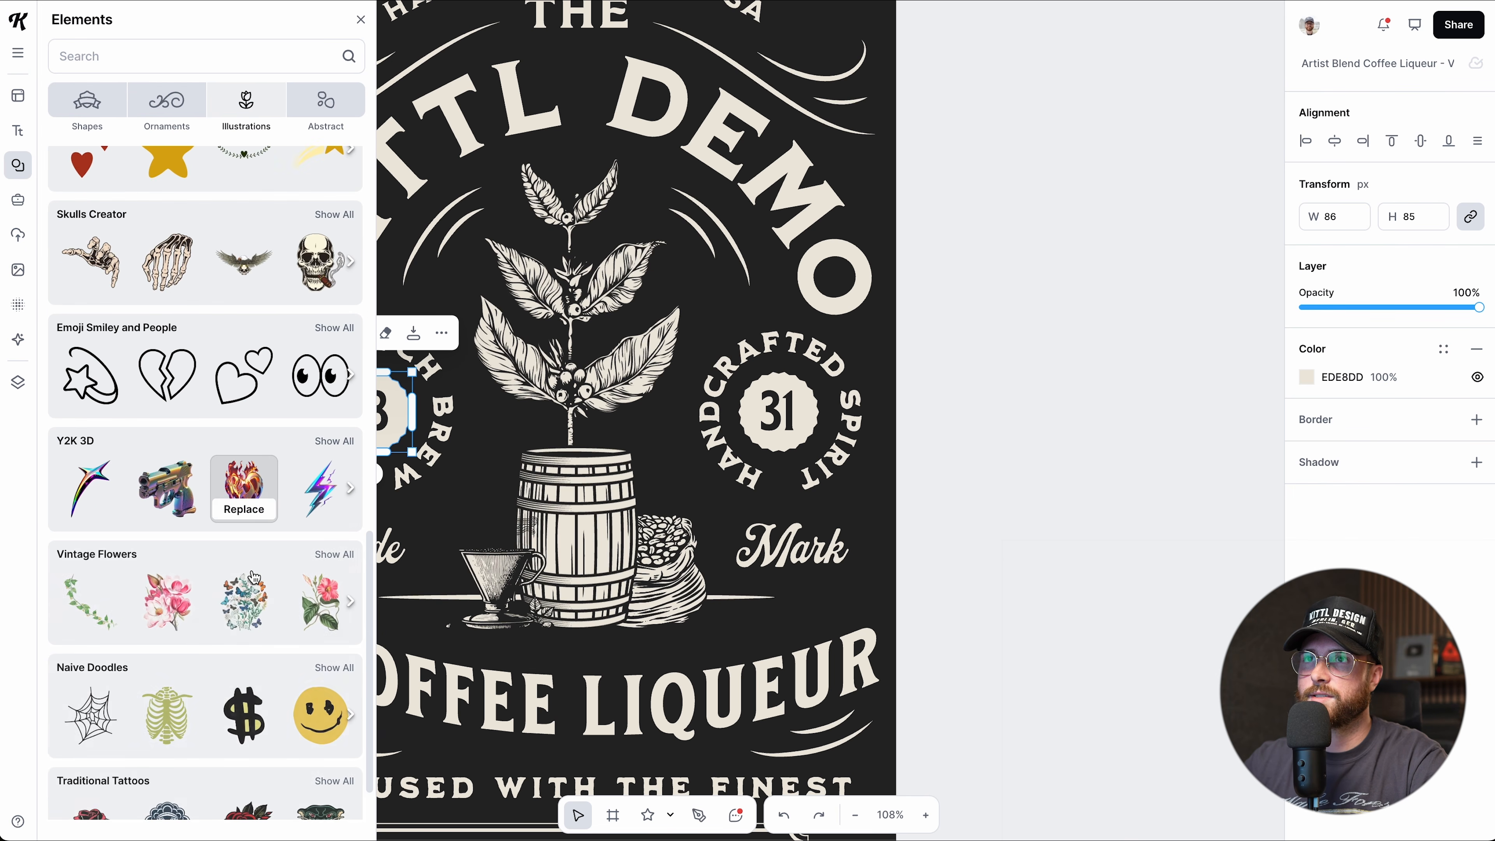
pyautogui.scroll(-7, 254, 577)
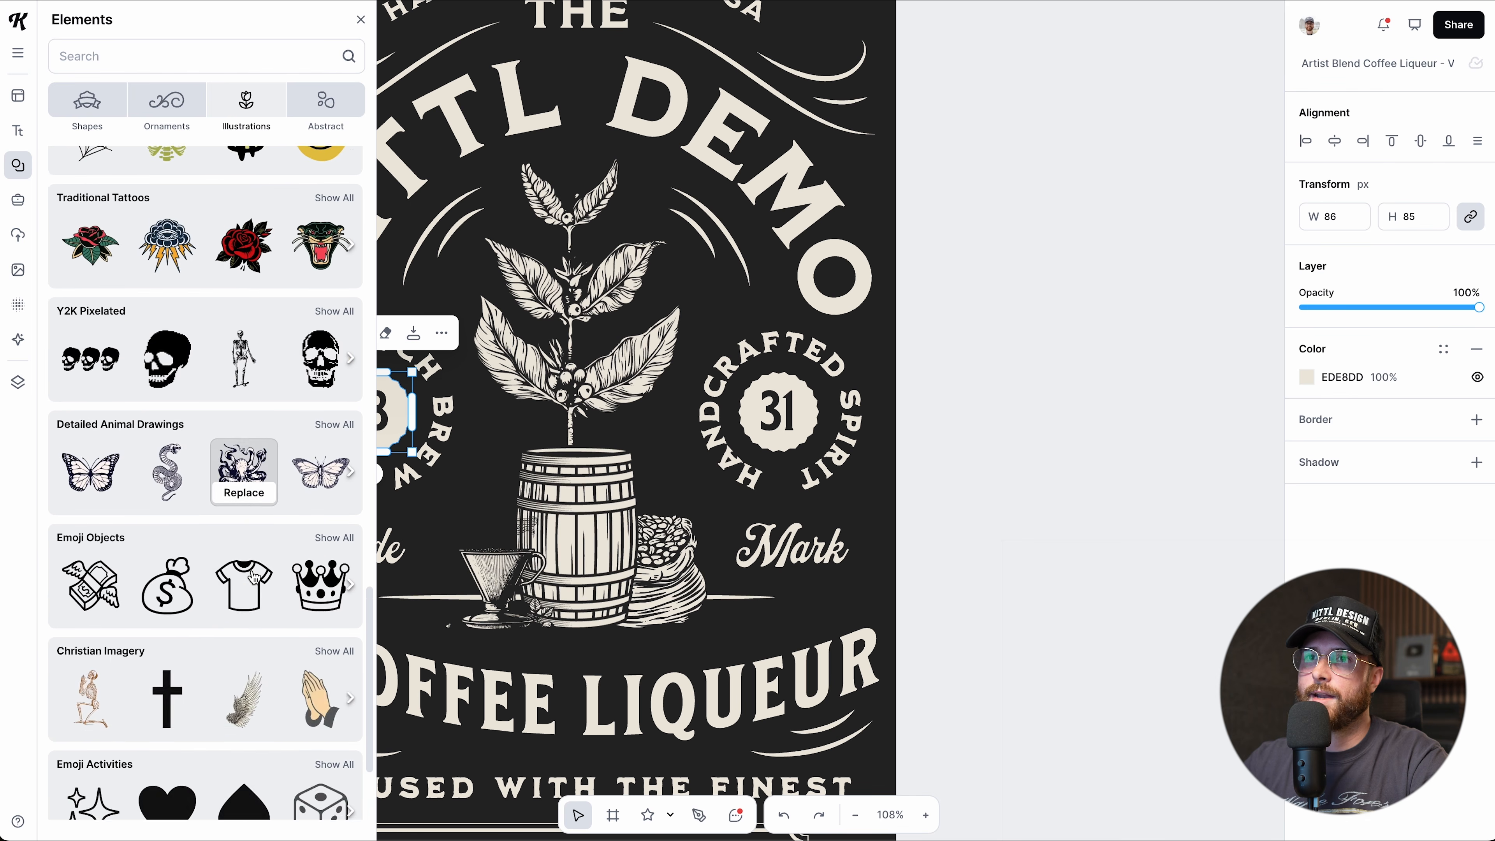
pyautogui.scroll(-11, 254, 576)
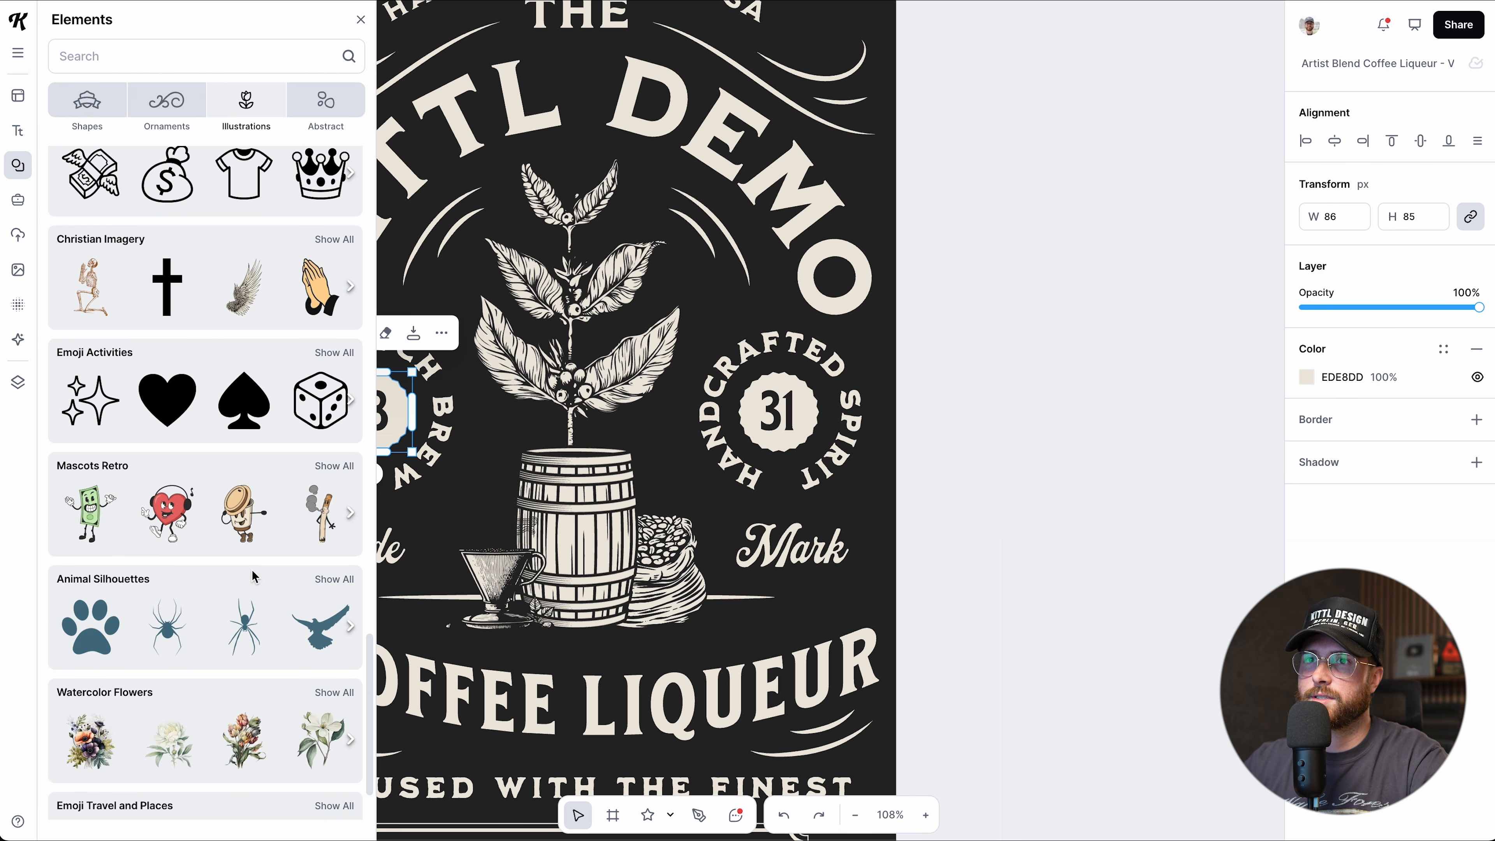
pyautogui.scroll(-6, 254, 577)
pyautogui.click(89, 289)
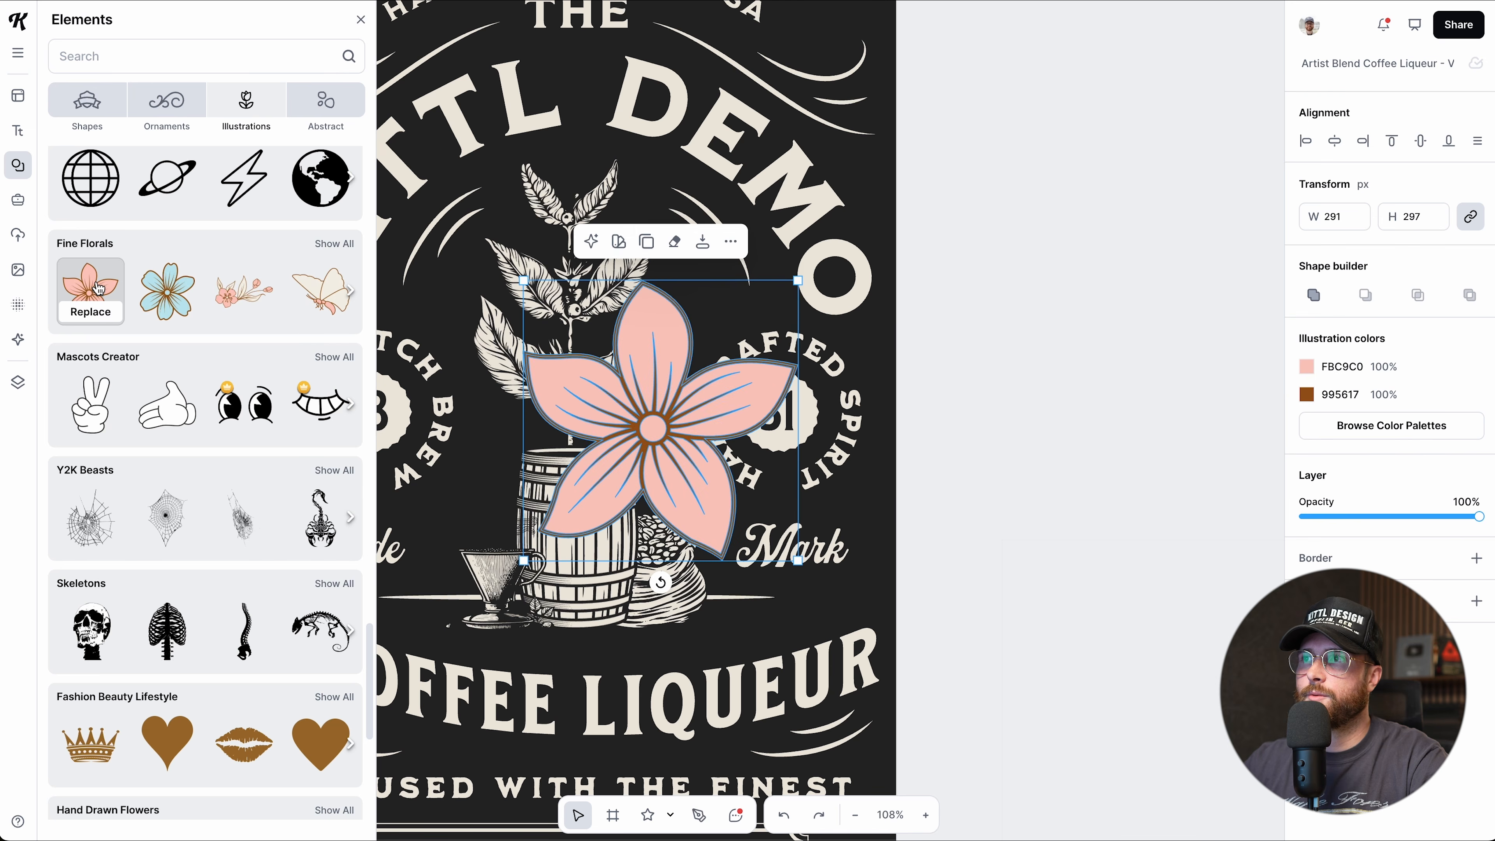
# Drag the flower off the artboard onto the grey canvas to its right.
pyautogui.moveTo(593, 326); pyautogui.dragTo(1091, 274)
pyautogui.hscroll(2, 1065, 302)
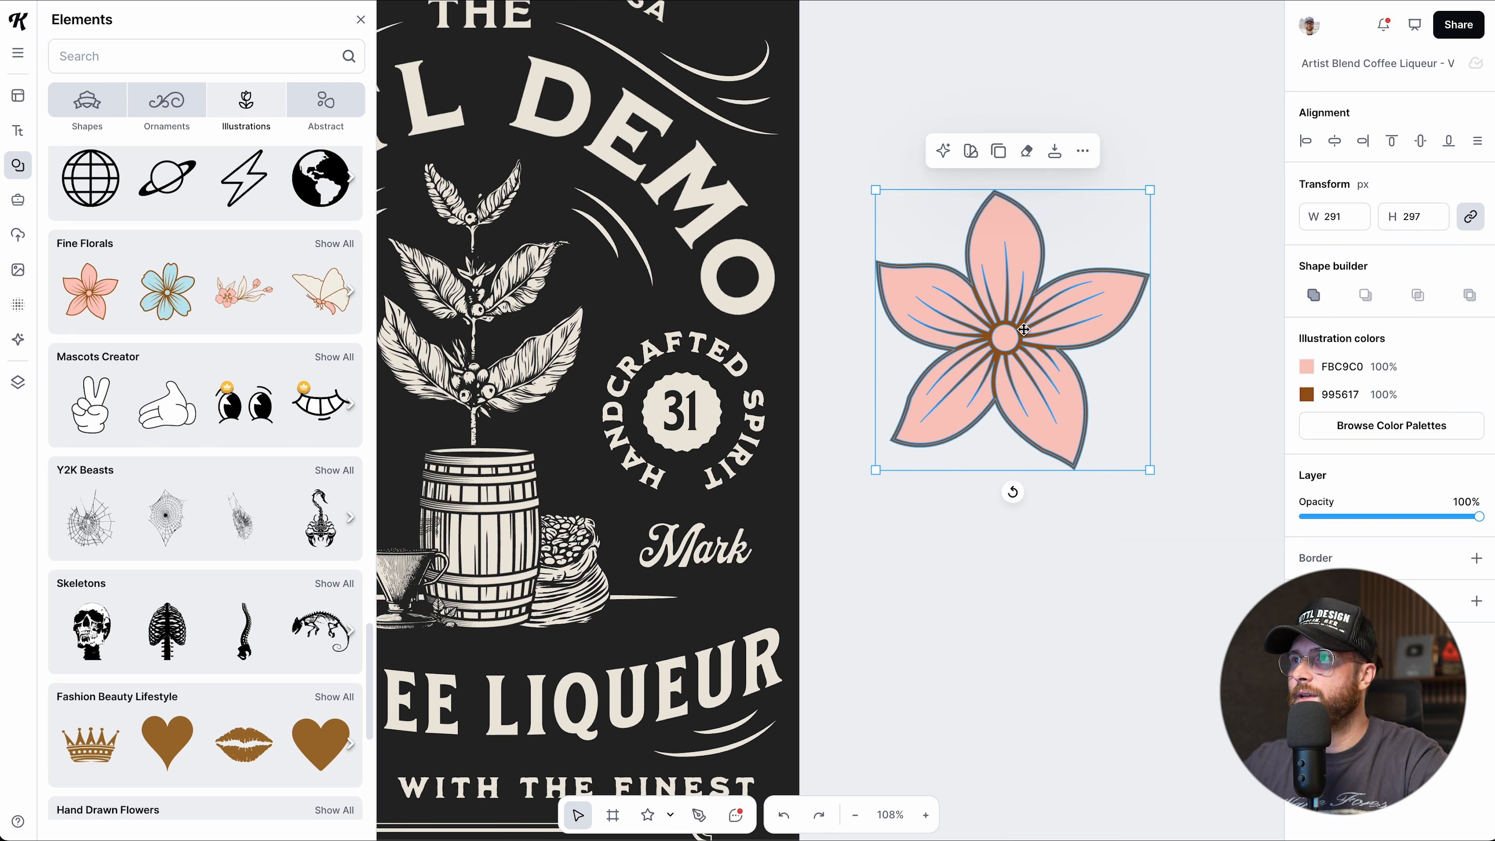
pyautogui.scroll(3, 1024, 329)
pyautogui.hscroll(3, 942, 327)
pyautogui.click(928, 329)
pyautogui.hscroll(-3, 943, 345)
pyautogui.hscroll(-1, 944, 344)
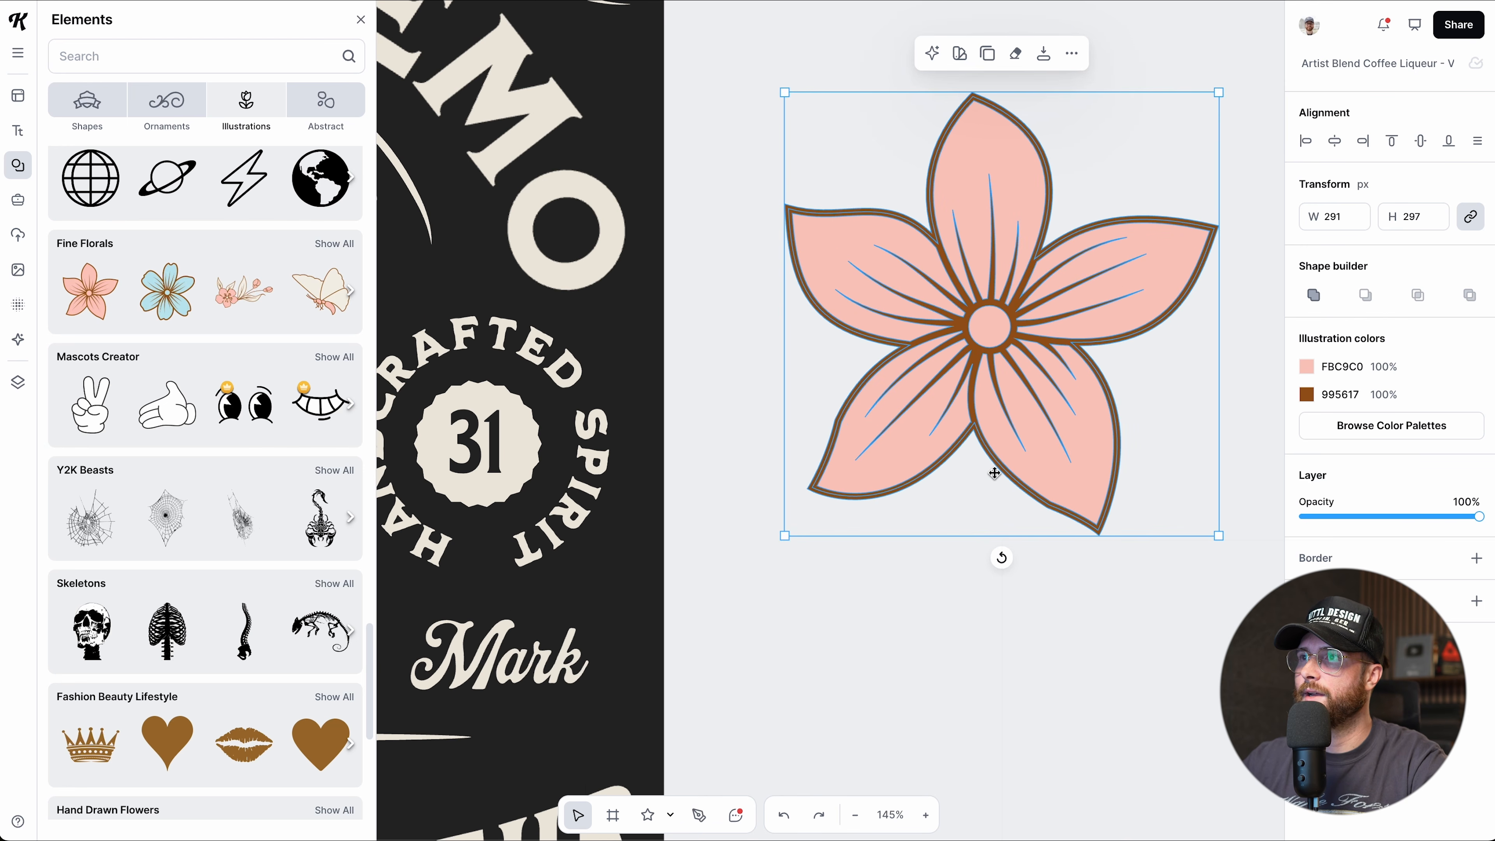
pyautogui.scroll(5, 993, 473)
pyautogui.scroll(1, 994, 473)
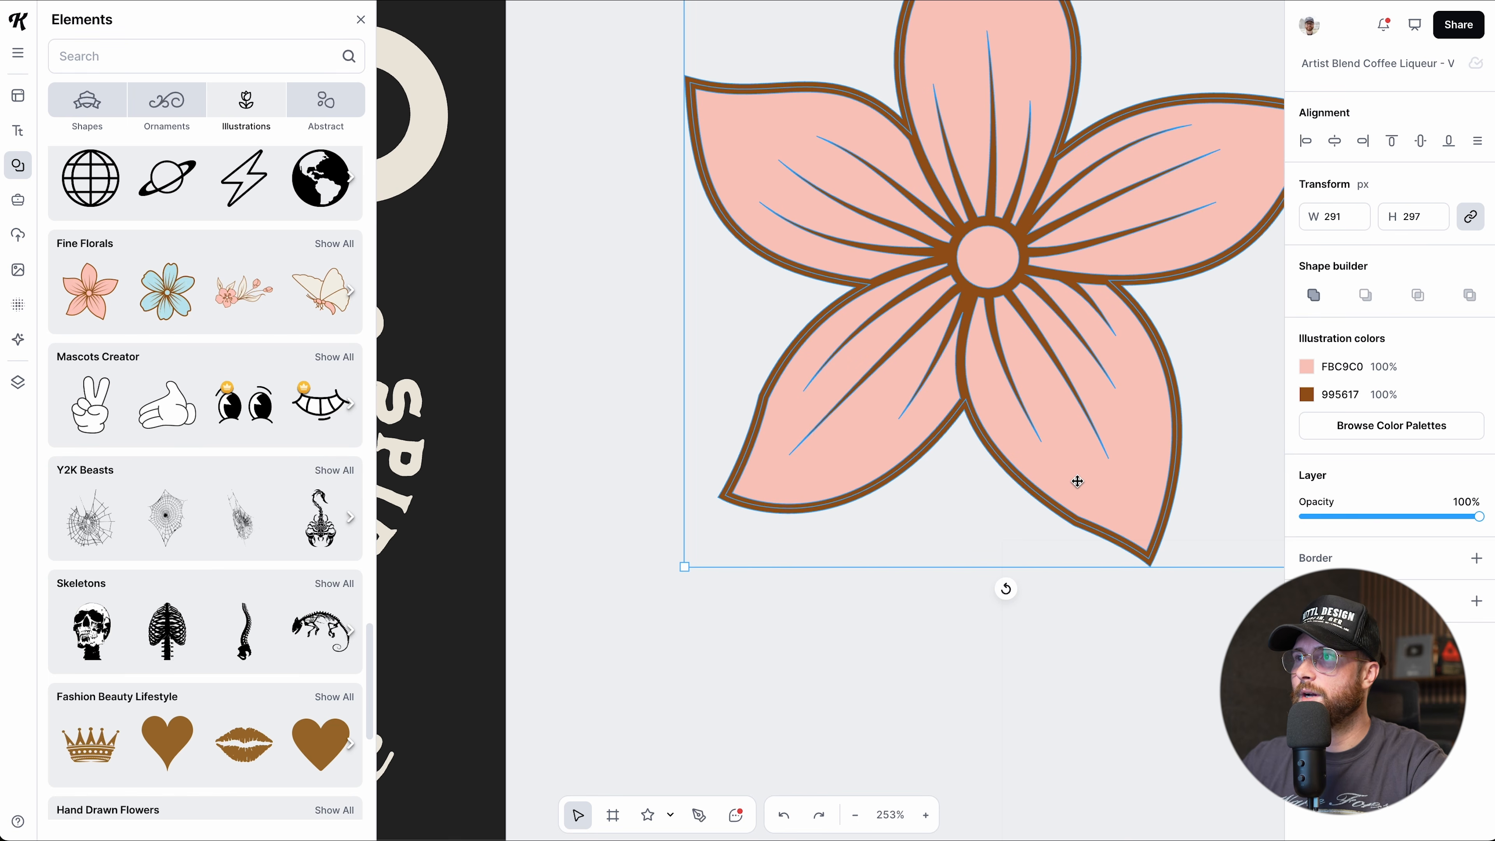
# Edit the flower's pink fill, pulling a petal edge point inward and deleting a notch point.
pyautogui.doubleClick(1077, 481)
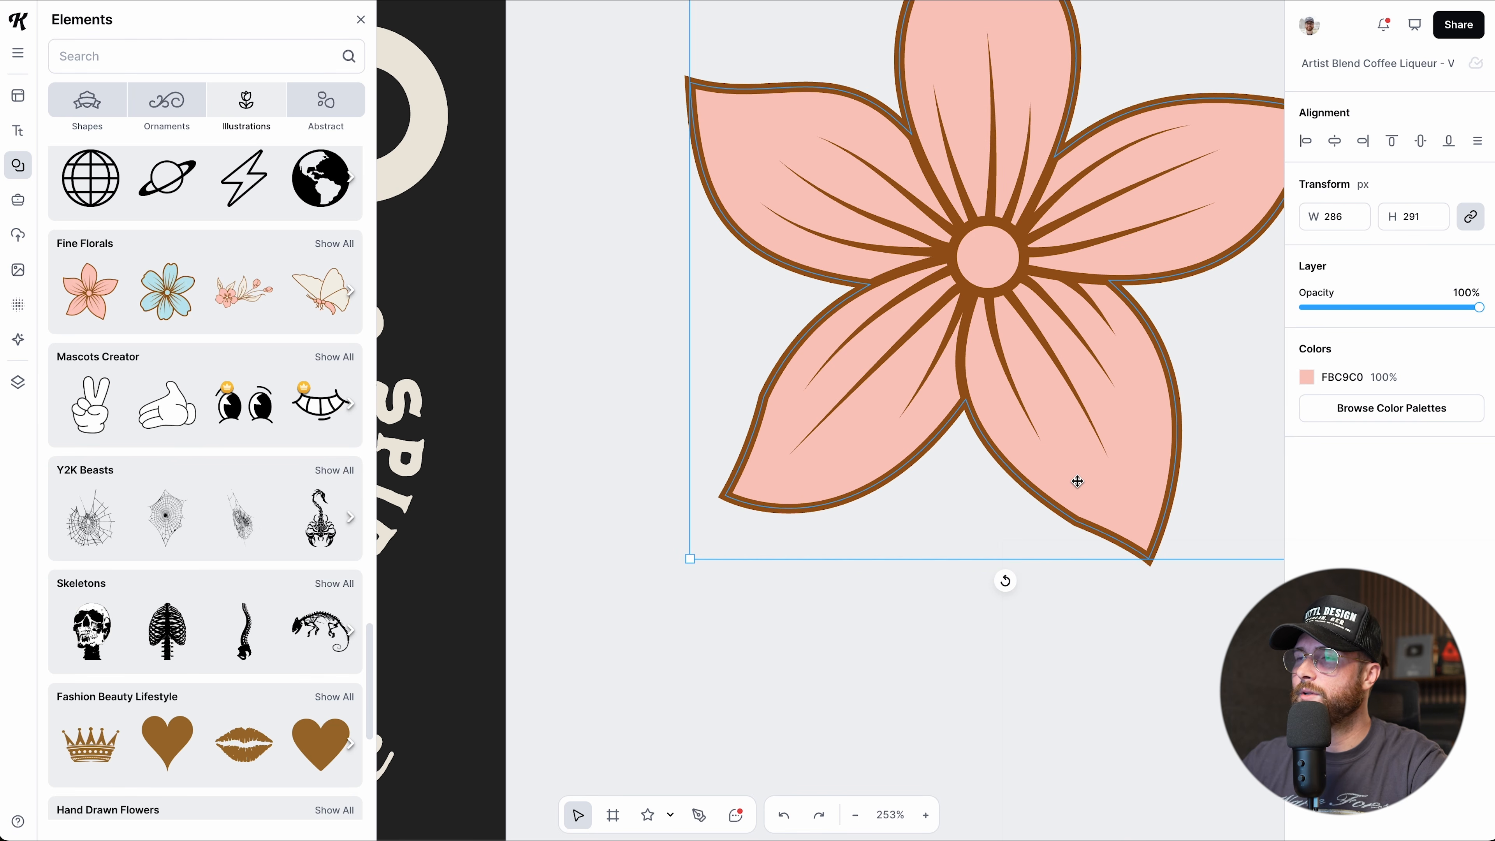
pyautogui.doubleClick(1077, 482)
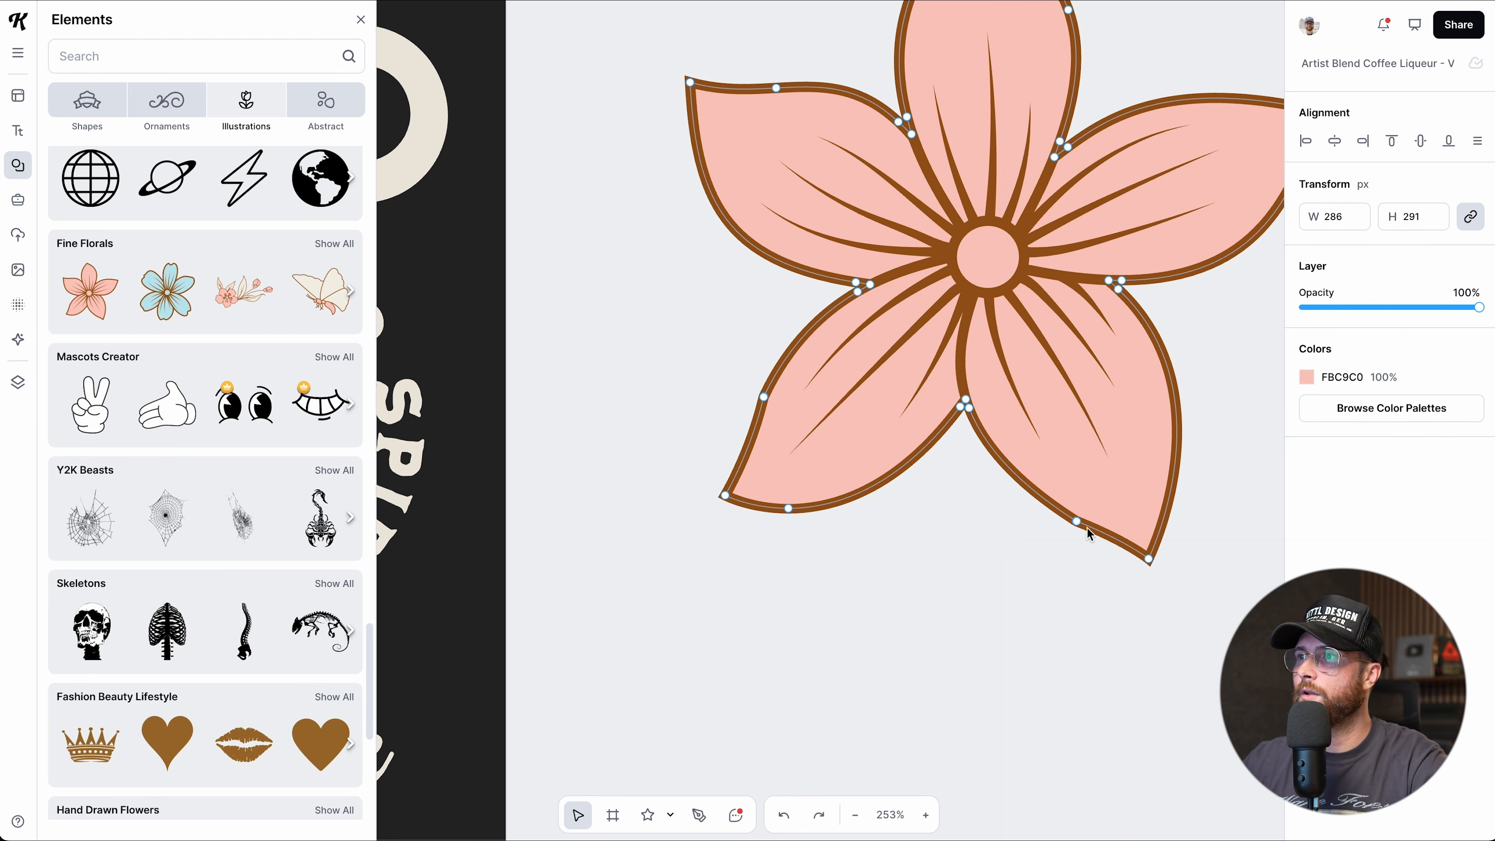
pyautogui.moveTo(1079, 523); pyautogui.dragTo(1134, 494)
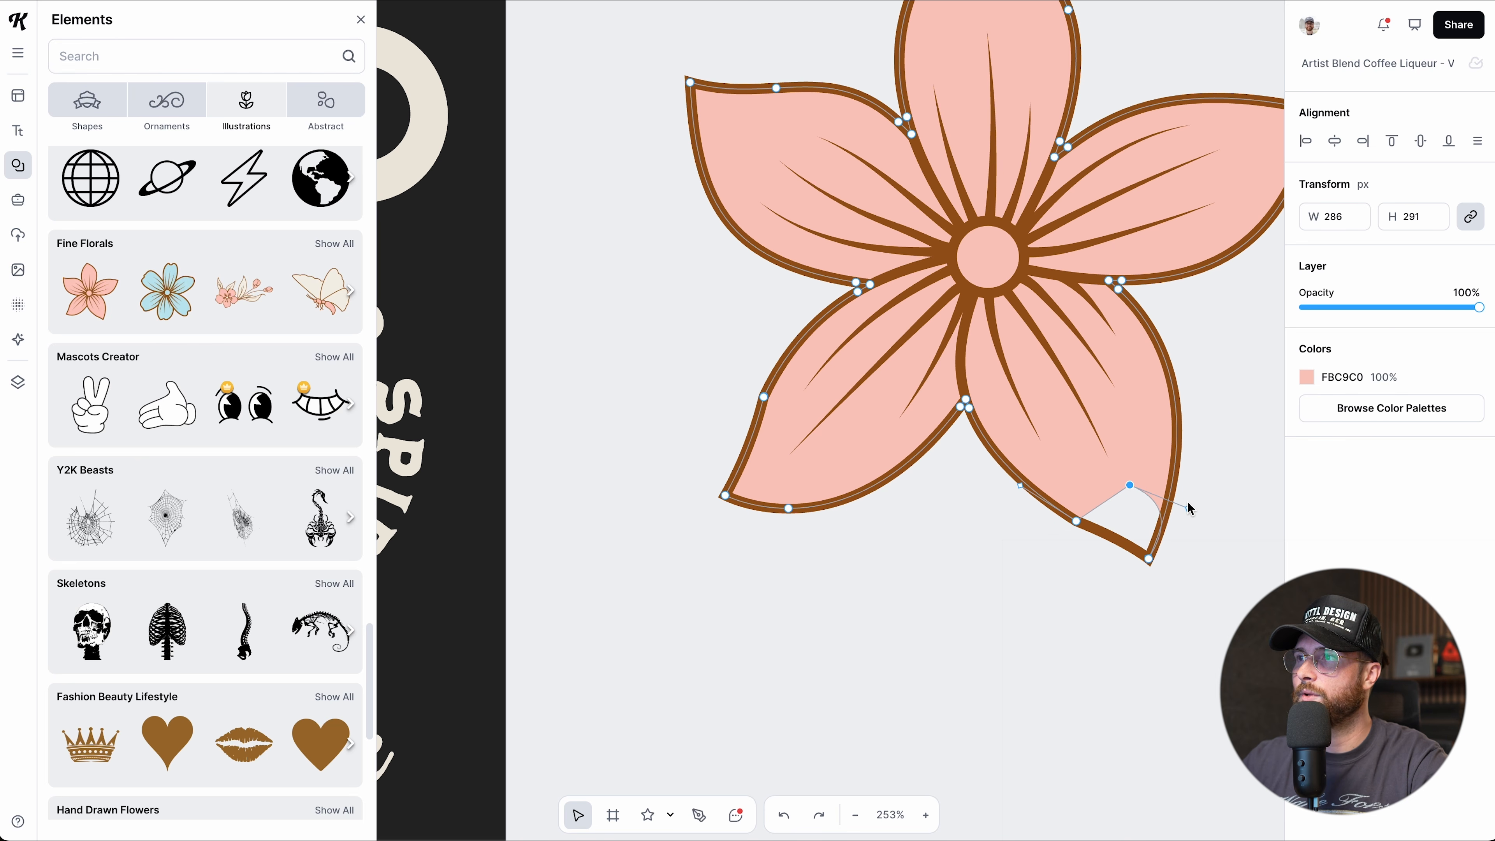
pyautogui.press('Delete')
pyautogui.click(1063, 631)
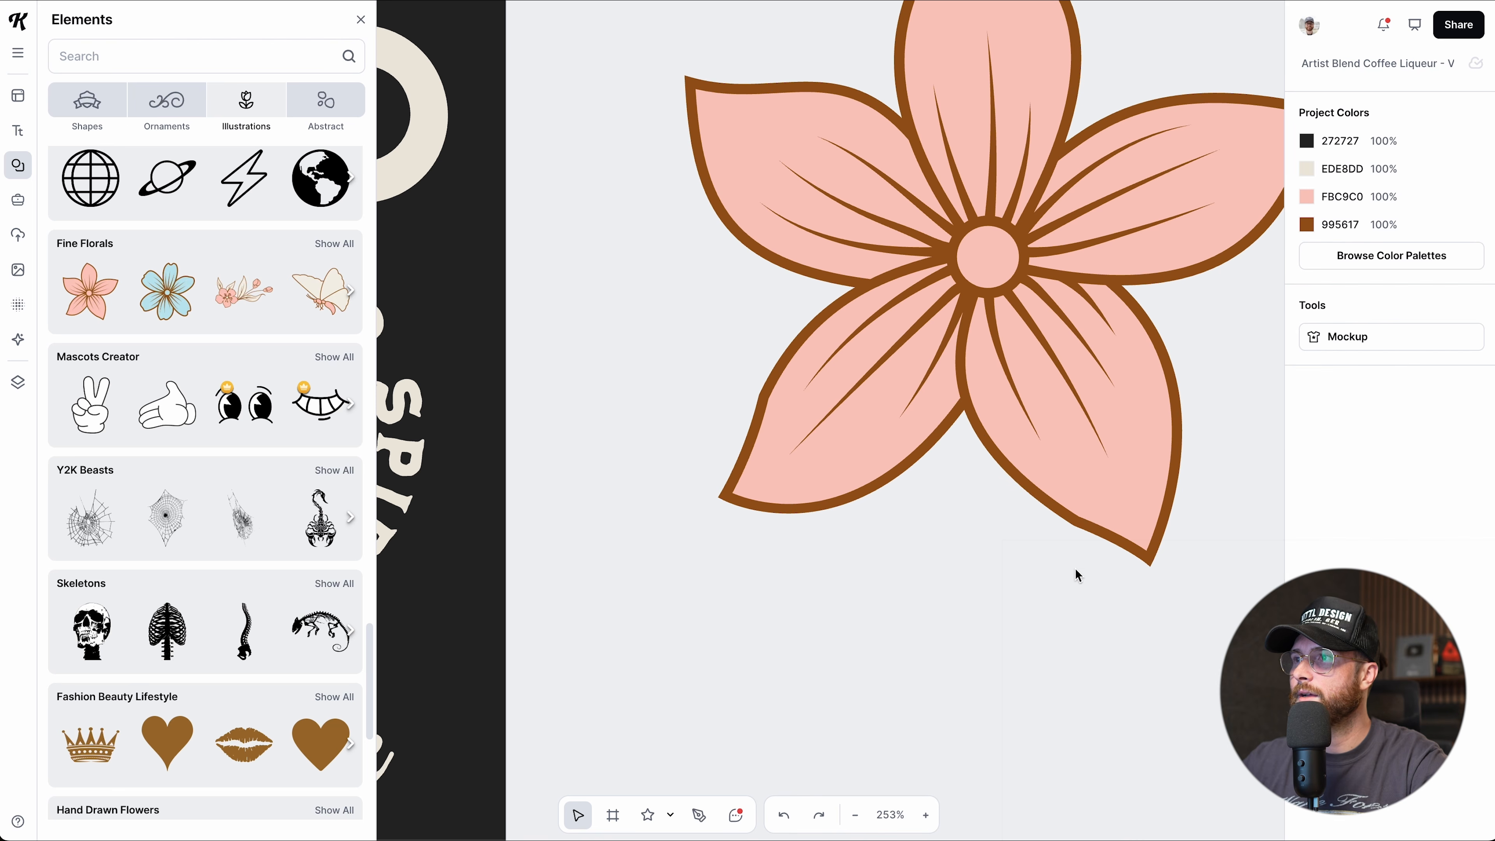
# Drag the brown outline's anchors on each petal to give them thicker, wedge-shaped edges.
pyautogui.click(1079, 531)
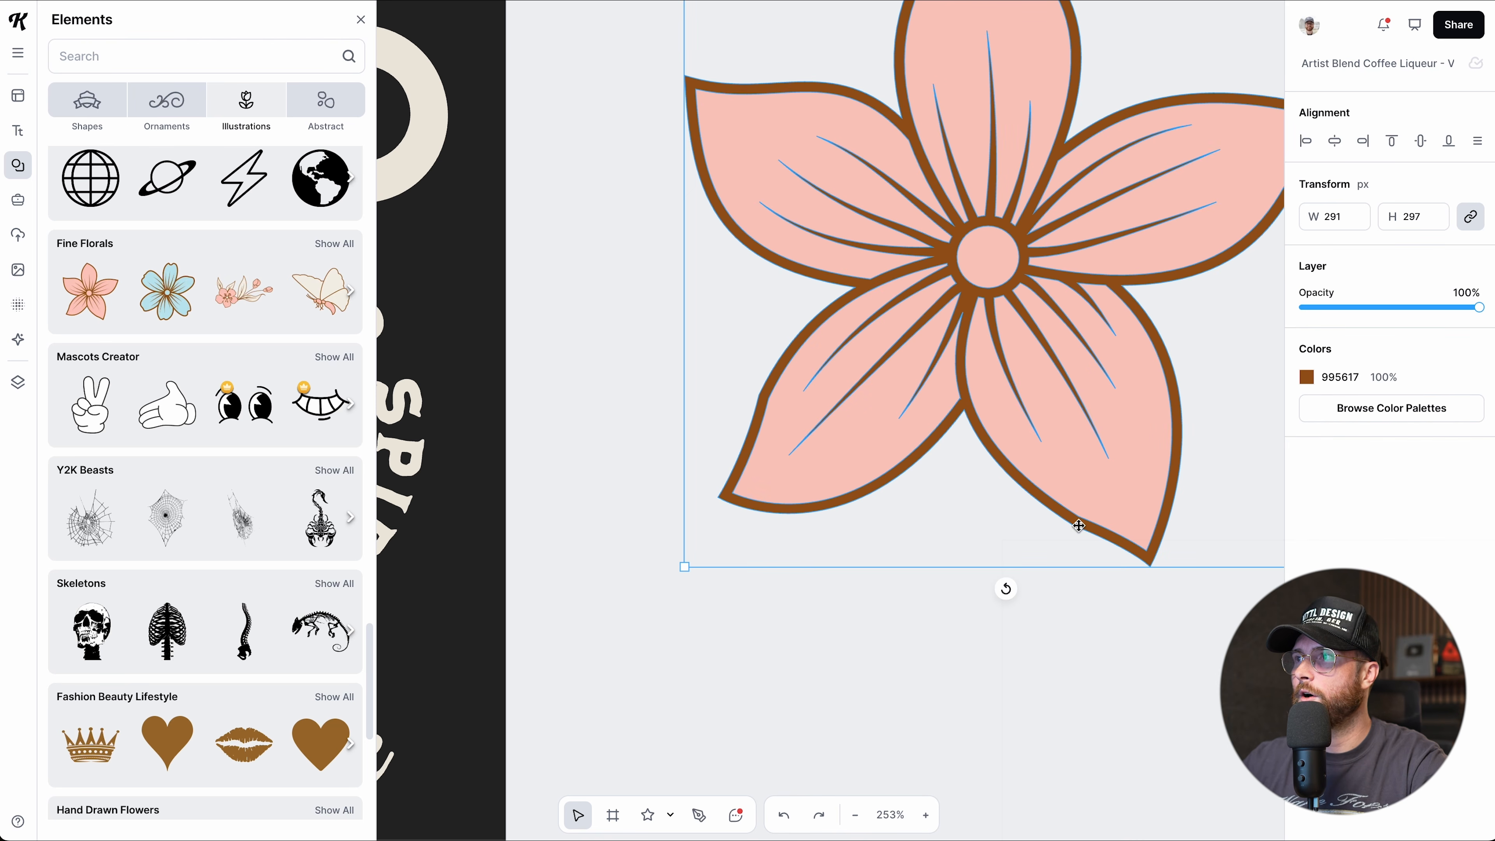
pyautogui.doubleClick(1079, 525)
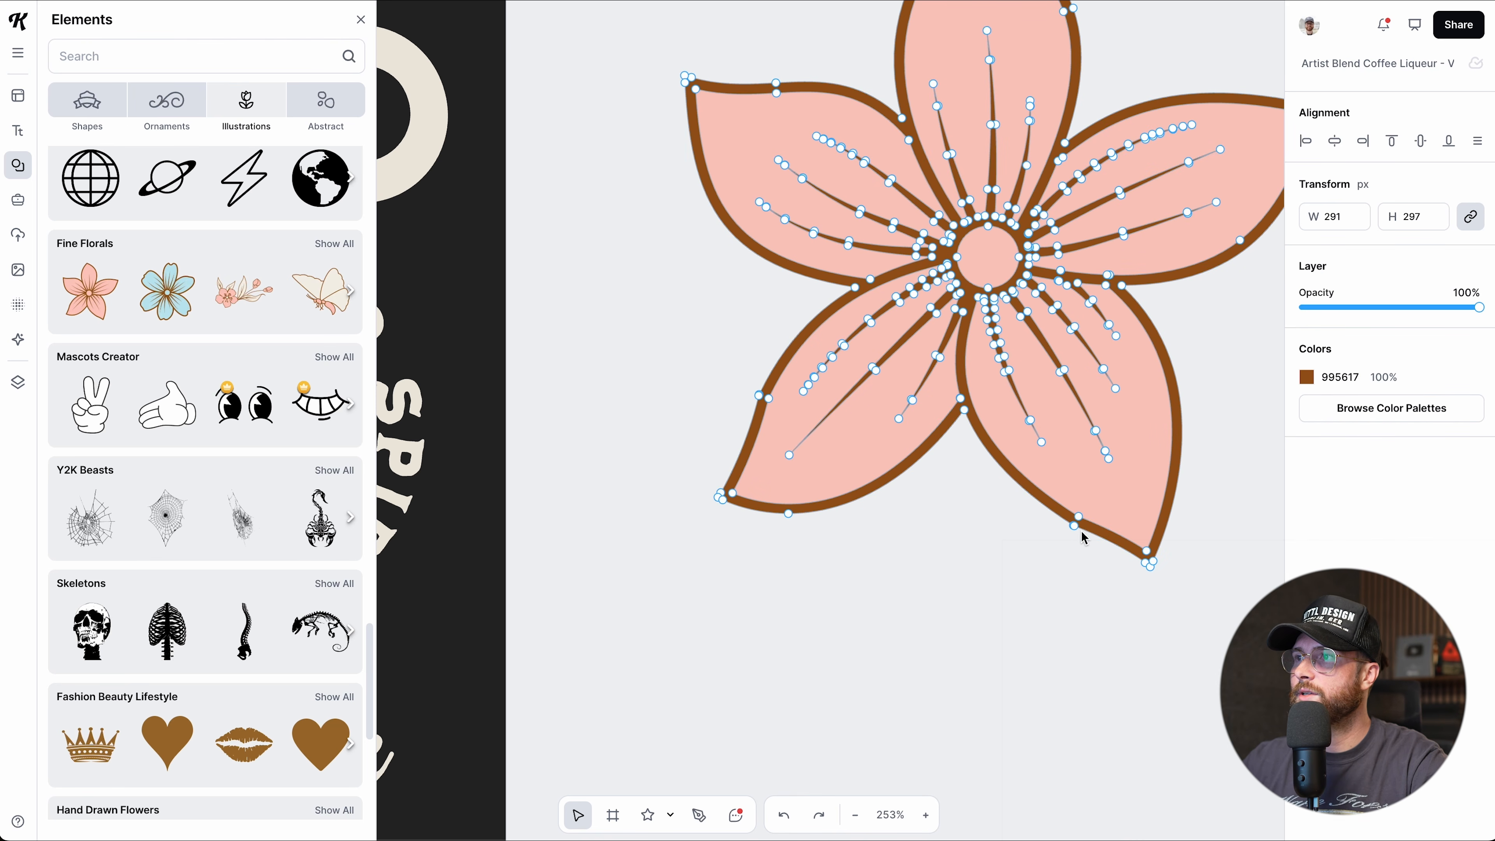
pyautogui.moveTo(1078, 517)
pyautogui.mouseDown()
pyautogui.moveTo(1077, 467)
pyautogui.moveTo(1068, 503)
pyautogui.mouseUp()
pyautogui.moveTo(1241, 241); pyautogui.dragTo(1233, 223)
pyautogui.scroll(2, 1088, 97)
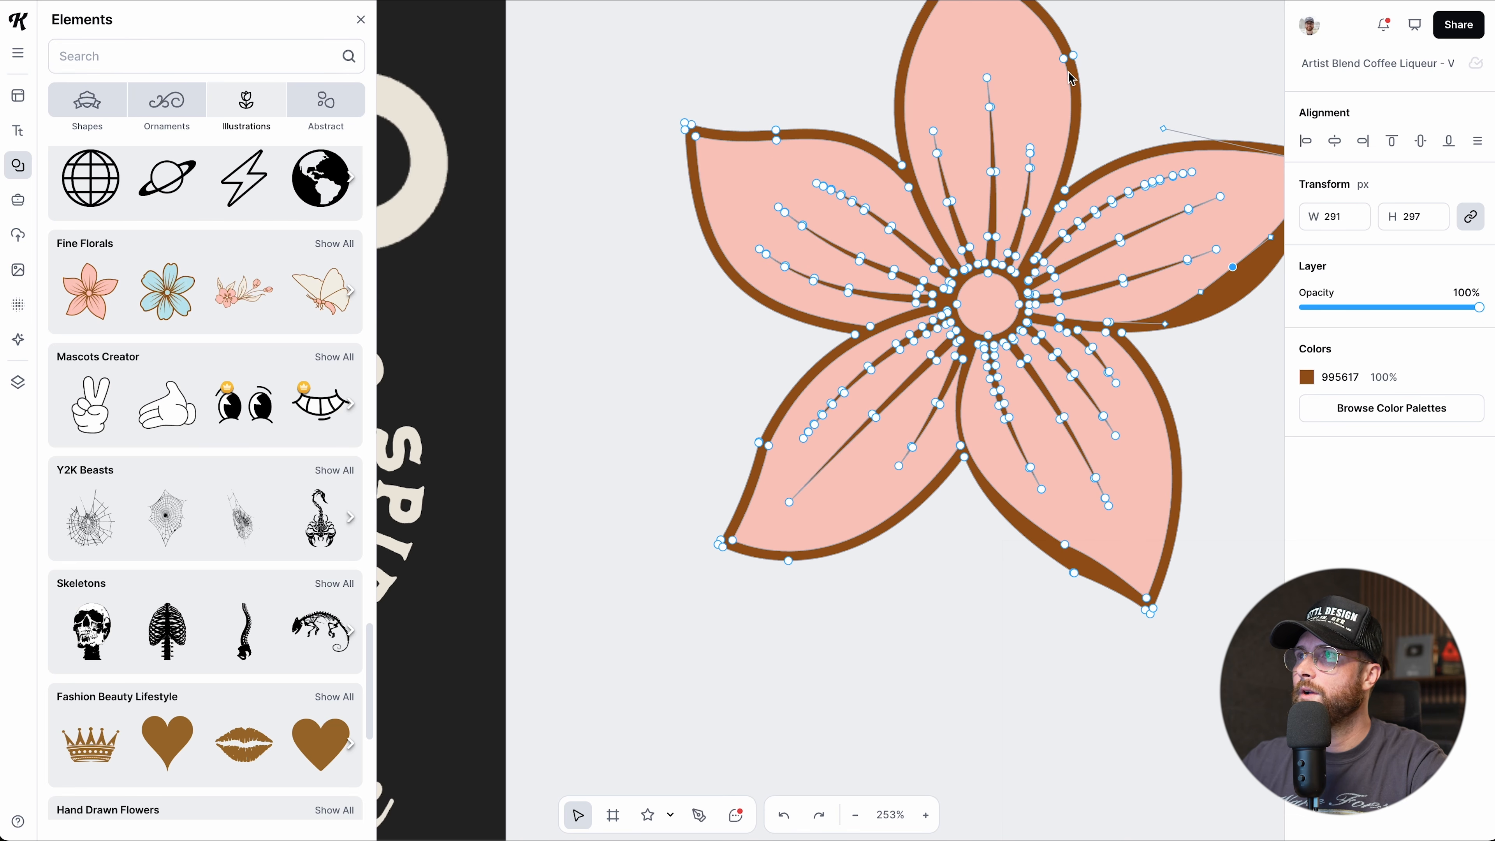
pyautogui.moveTo(1061, 62); pyautogui.dragTo(1050, 70)
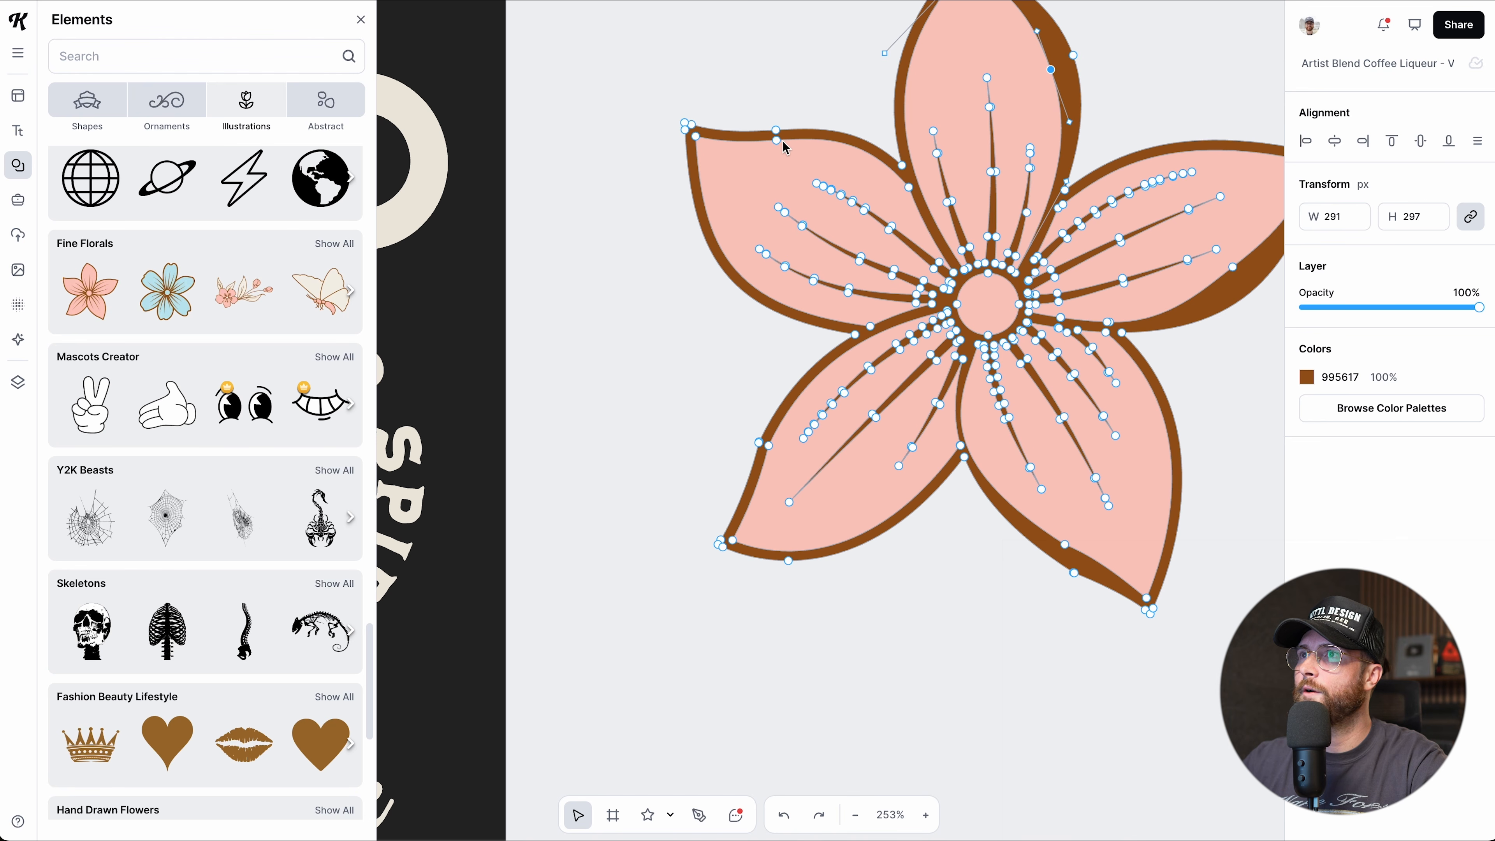
pyautogui.moveTo(778, 145); pyautogui.dragTo(779, 164)
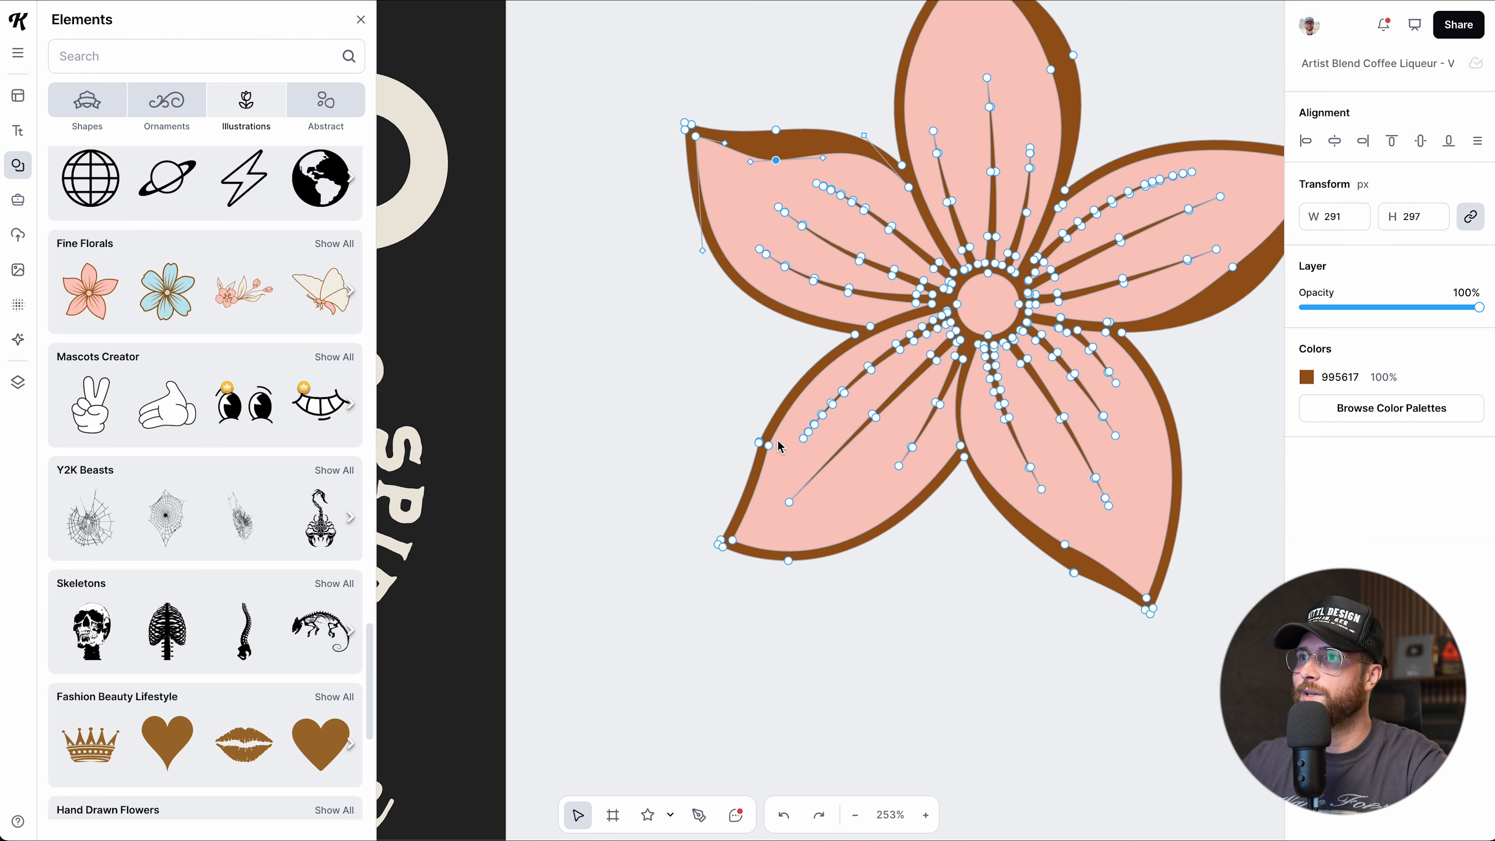
pyautogui.moveTo(771, 446); pyautogui.dragTo(786, 455)
pyautogui.click(933, 597)
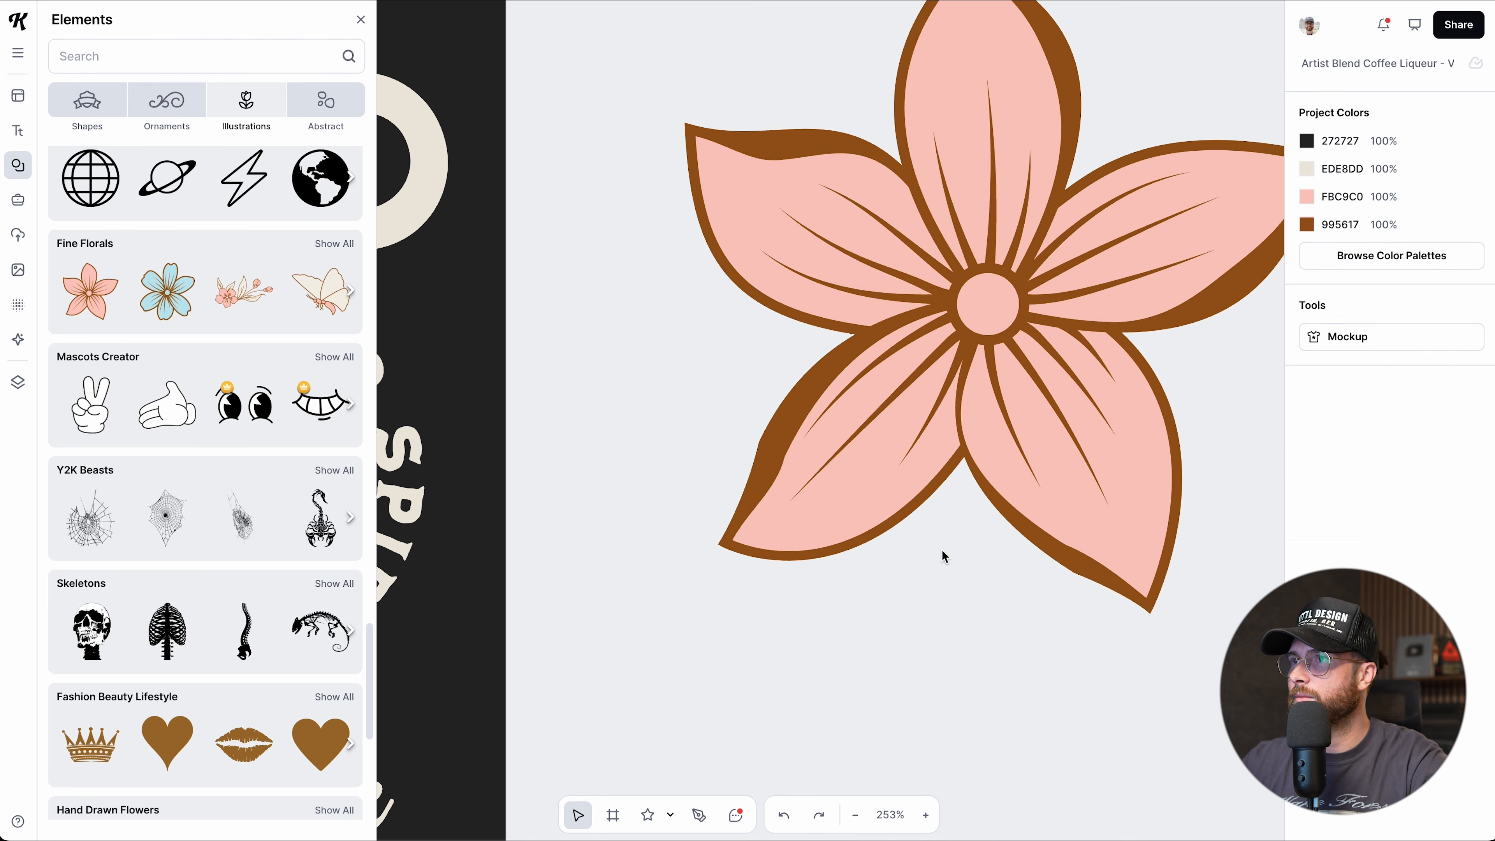
pyautogui.scroll(-3, 941, 549)
pyautogui.scroll(-5, 941, 549)
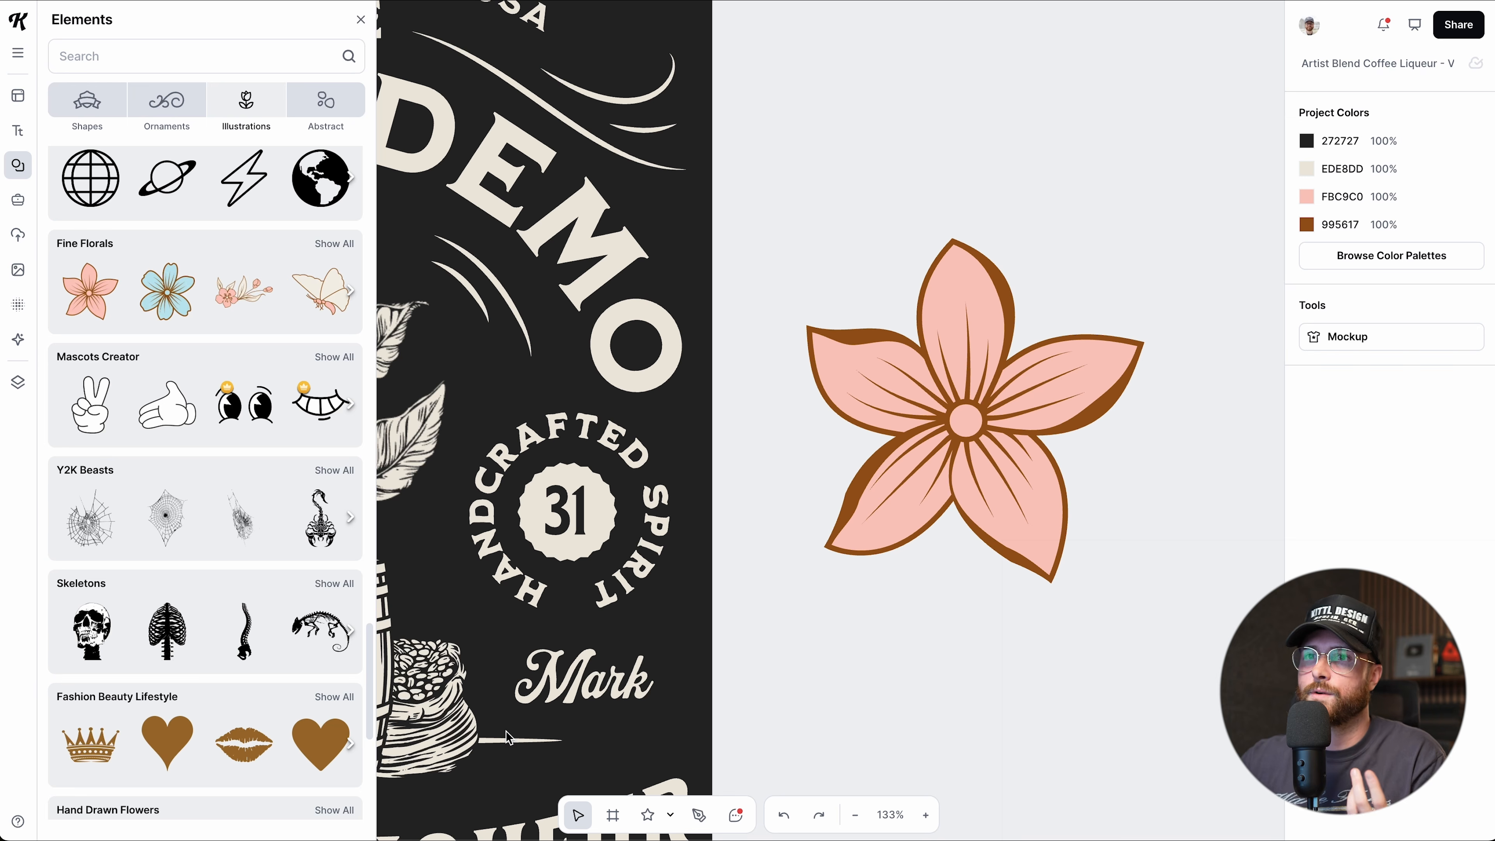
# Add a brown heart from Fashion Beauty Lifestyle and edit its anchor points.
pyautogui.moveTo(167, 742); pyautogui.dragTo(860, 142)
pyautogui.scroll(2, 872, 268)
pyautogui.doubleClick(873, 248)
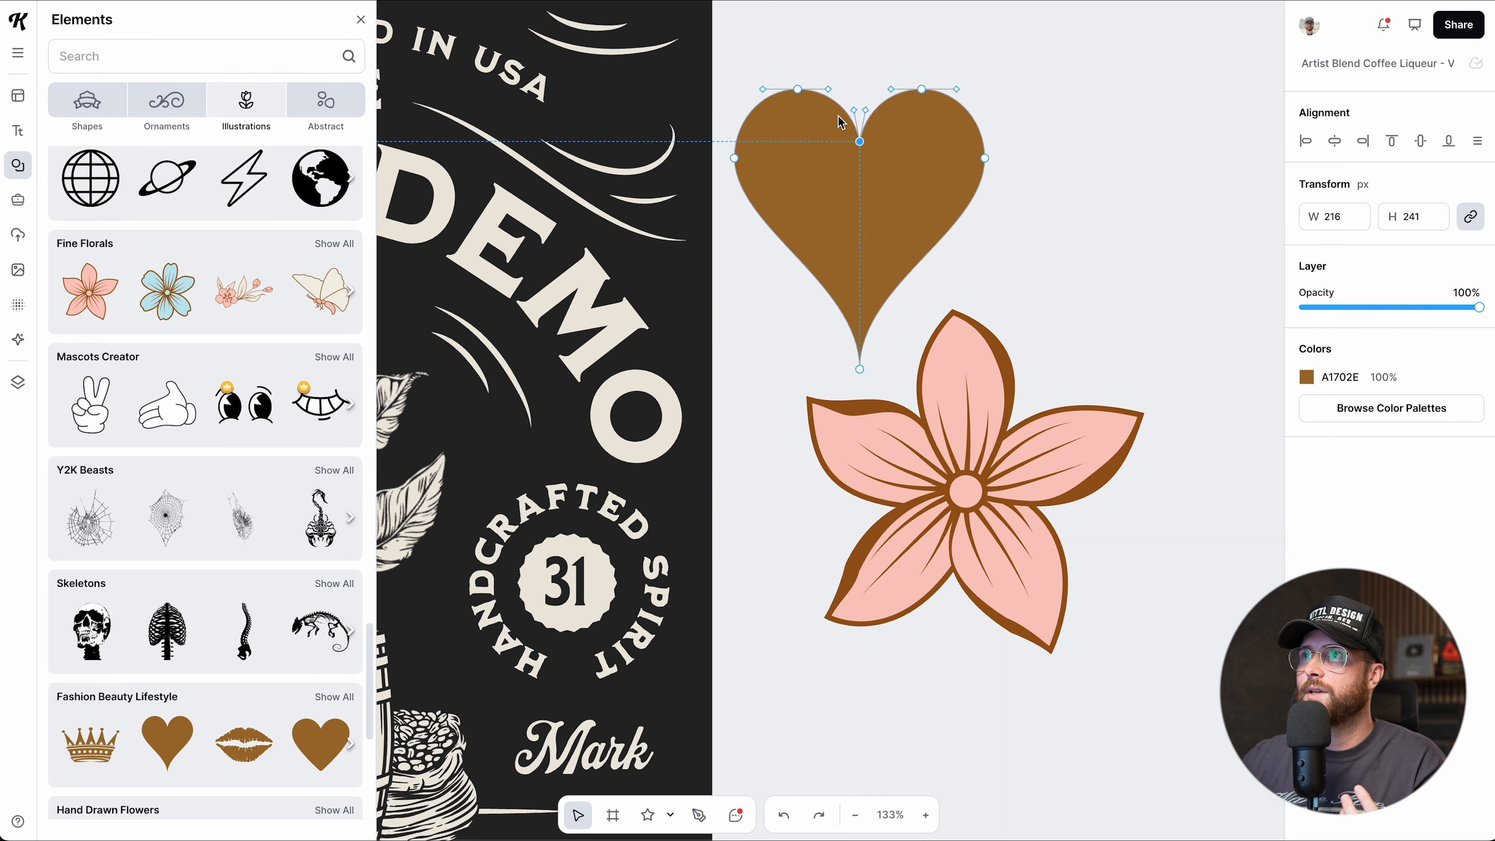
pyautogui.moveTo(799, 94); pyautogui.dragTo(813, 101)
pyautogui.moveTo(824, 241); pyautogui.dragTo(987, 286)
# Delete the heart and the pink flower from the canvas.
pyautogui.click(1145, 308)
pyautogui.press('Delete')
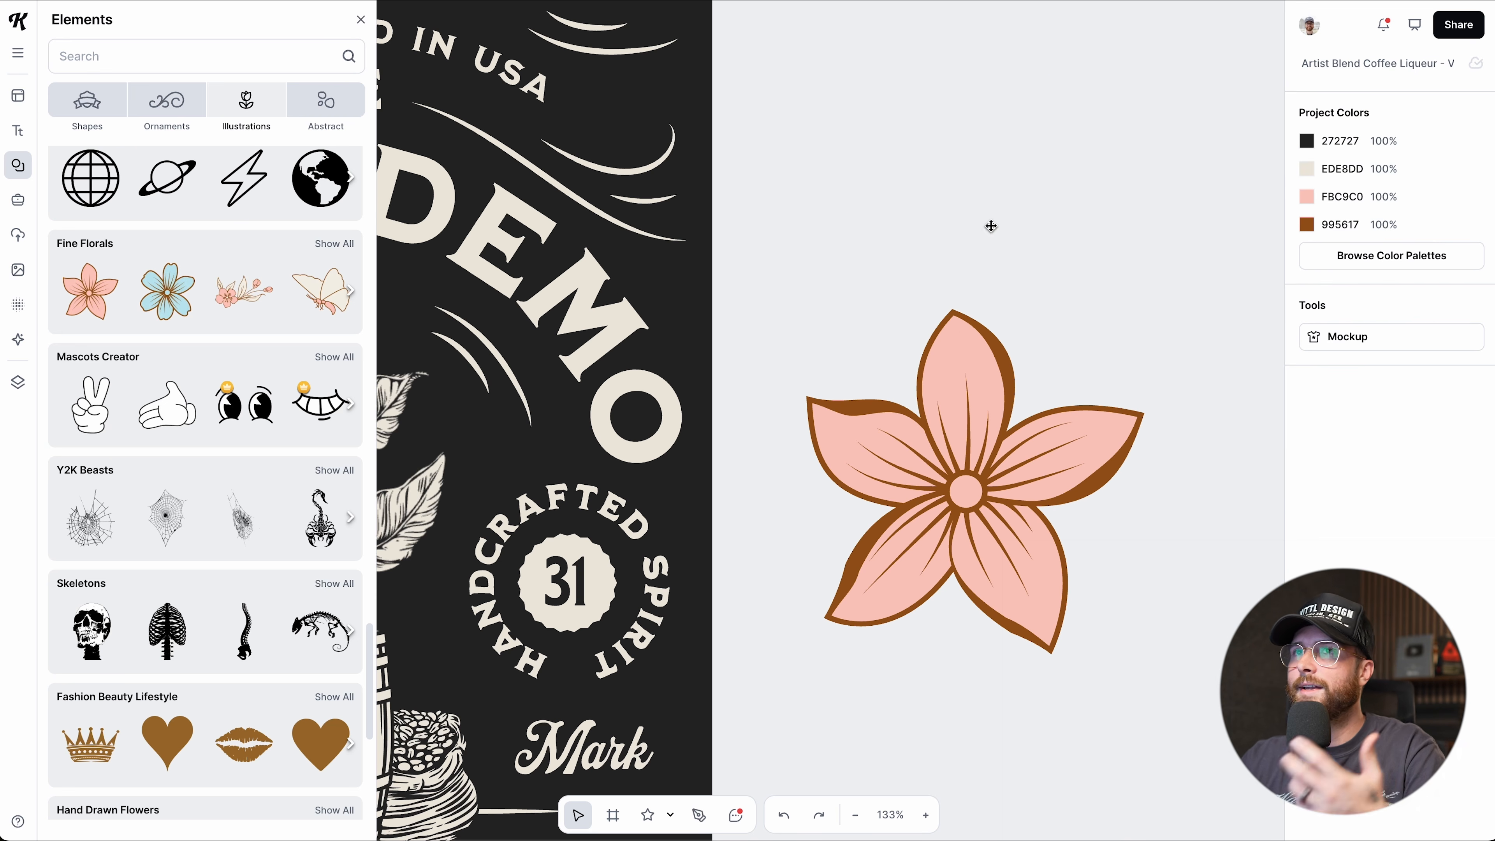
pyautogui.click(891, 403)
pyautogui.press('Delete')
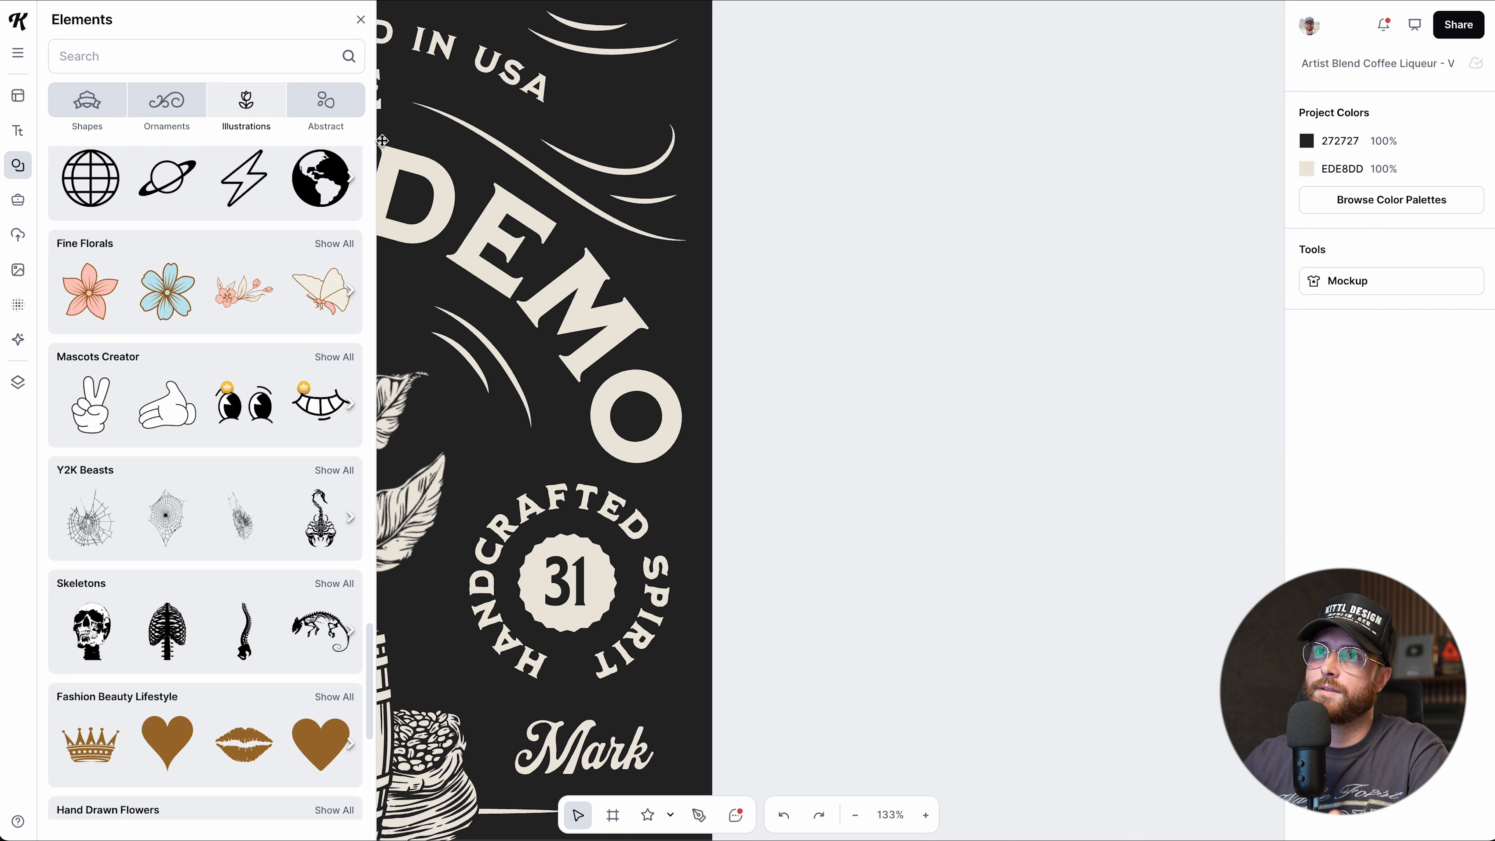
pyautogui.click(145, 47)
# Search Elements for 'watercolor' and place the bee right of the artboard at 349 × 274 px.
pyautogui.write('wa')
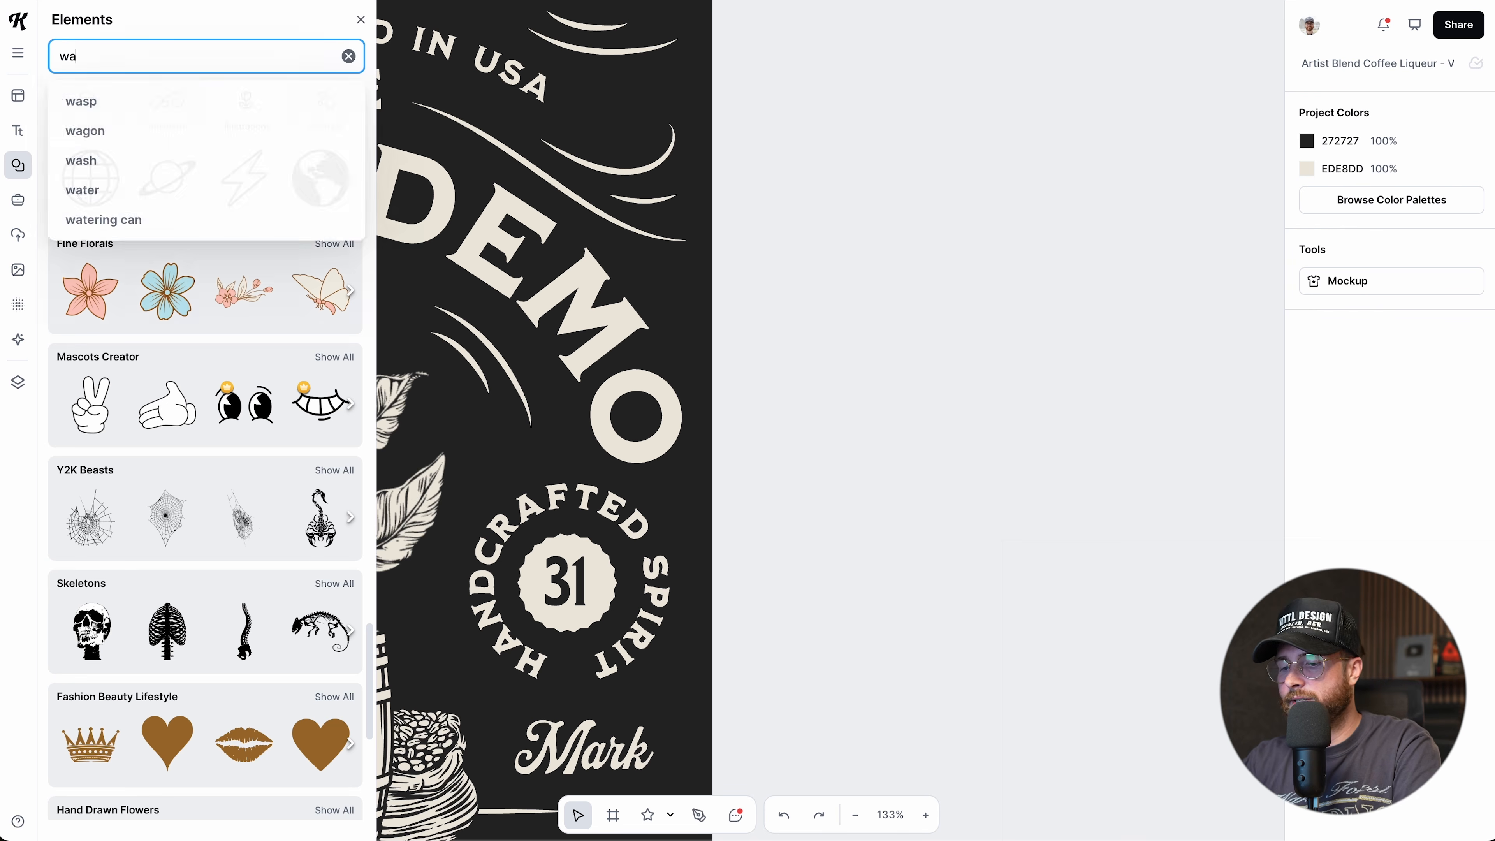
pyautogui.write('tercolor')
pyautogui.press('Return')
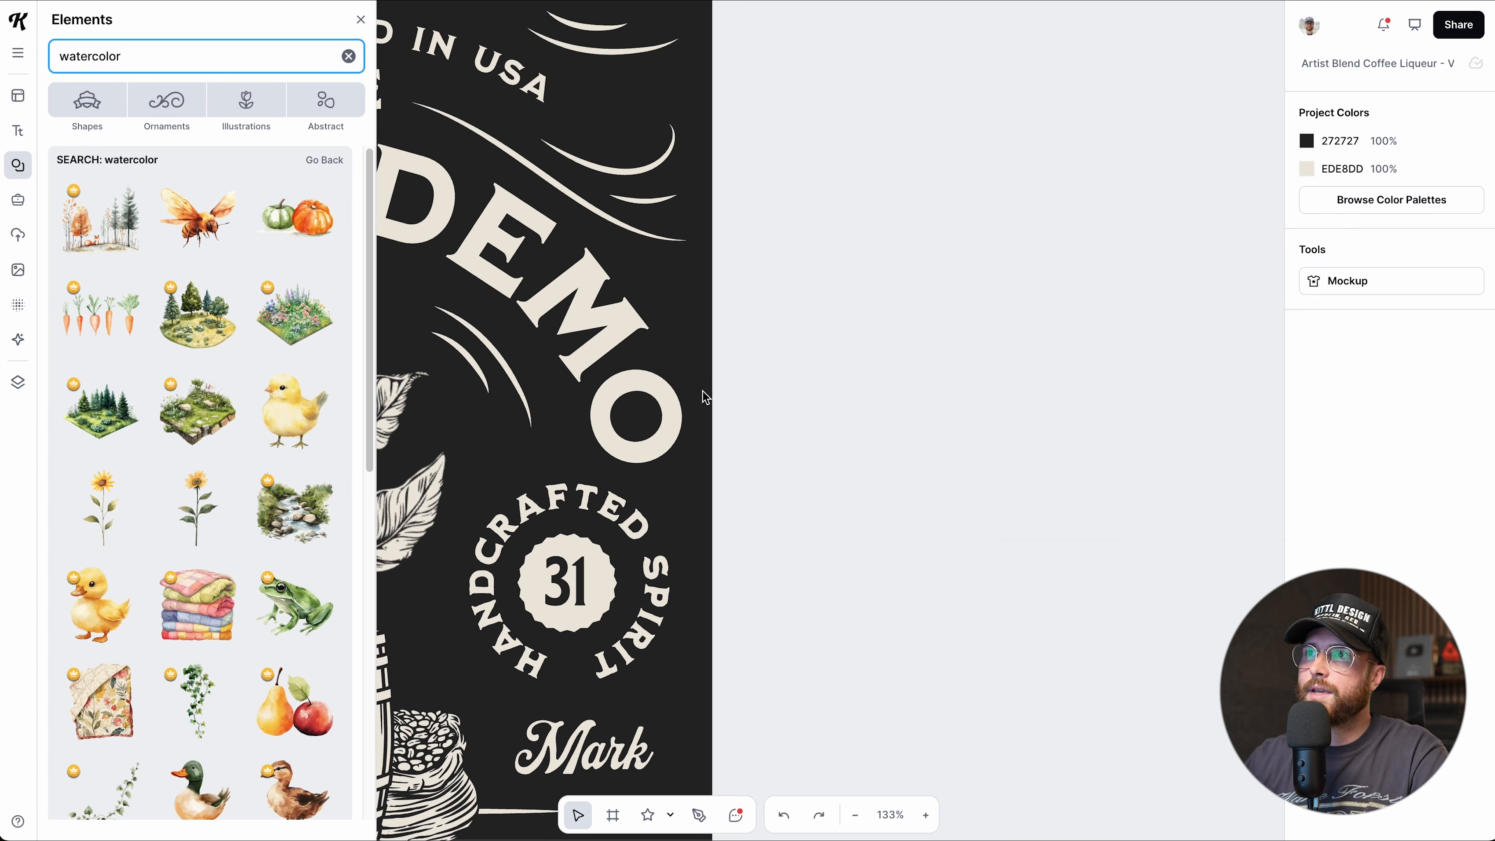
pyautogui.moveTo(706, 399); pyautogui.dragTo(706, 400)
pyautogui.moveTo(703, 465); pyautogui.dragTo(919, 382)
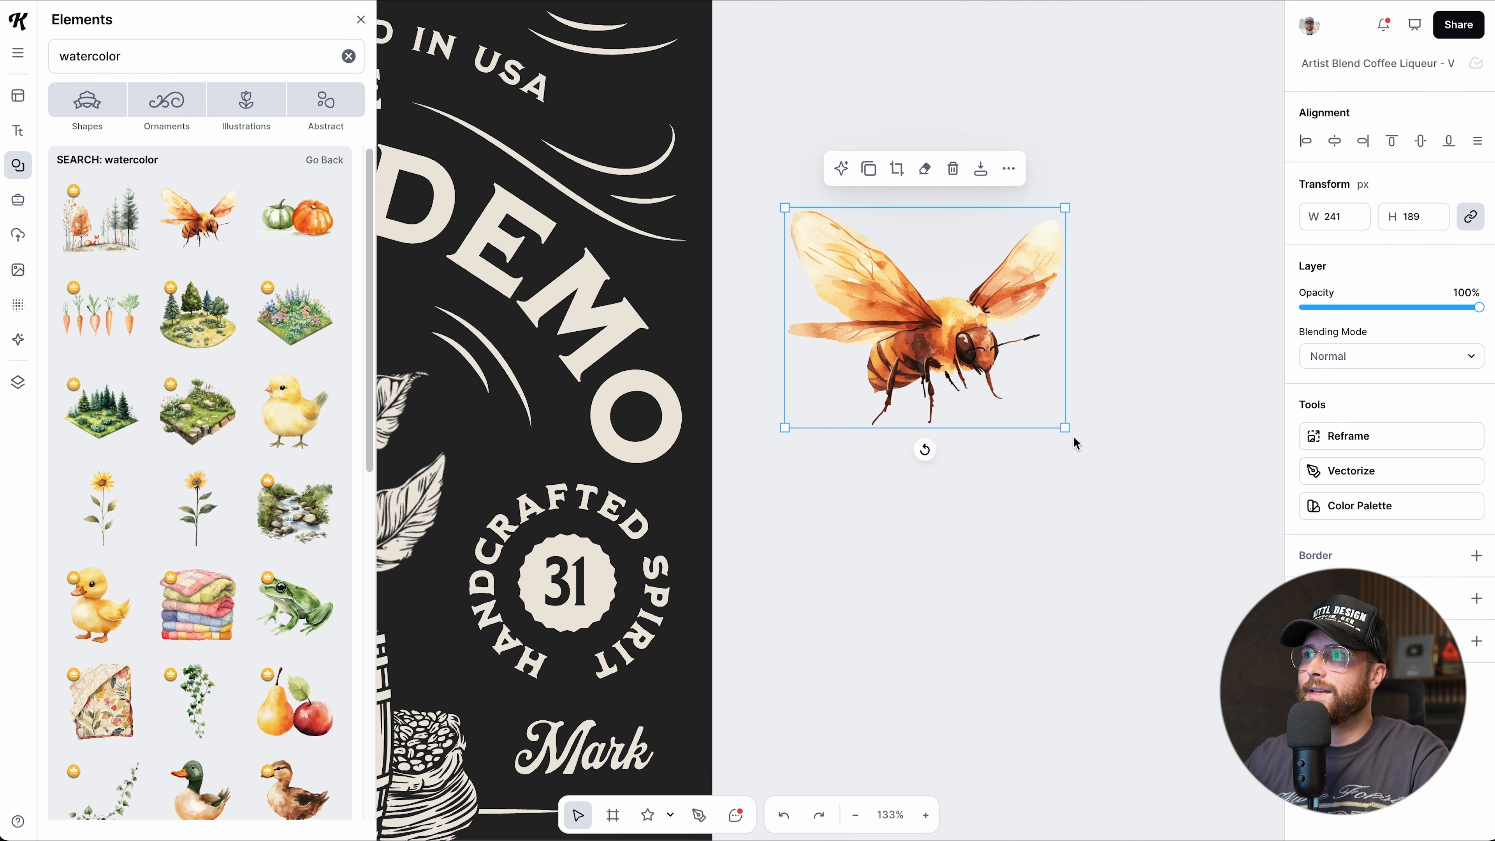
pyautogui.moveTo(1065, 428); pyautogui.dragTo(1189, 525)
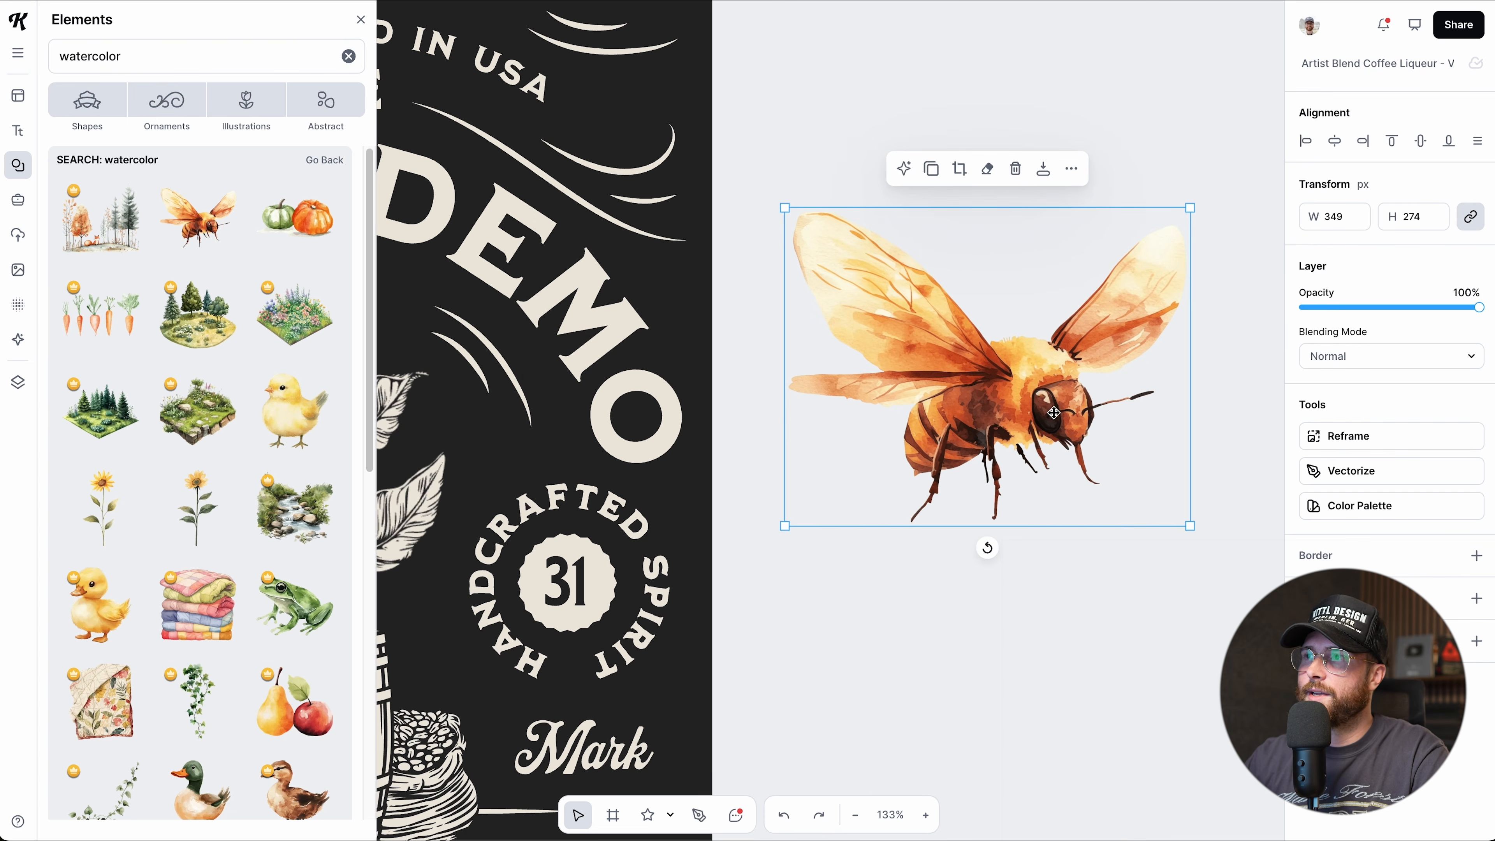
# Crop the top of the bee image, reposition it, then delete it.
pyautogui.doubleClick(1016, 413)
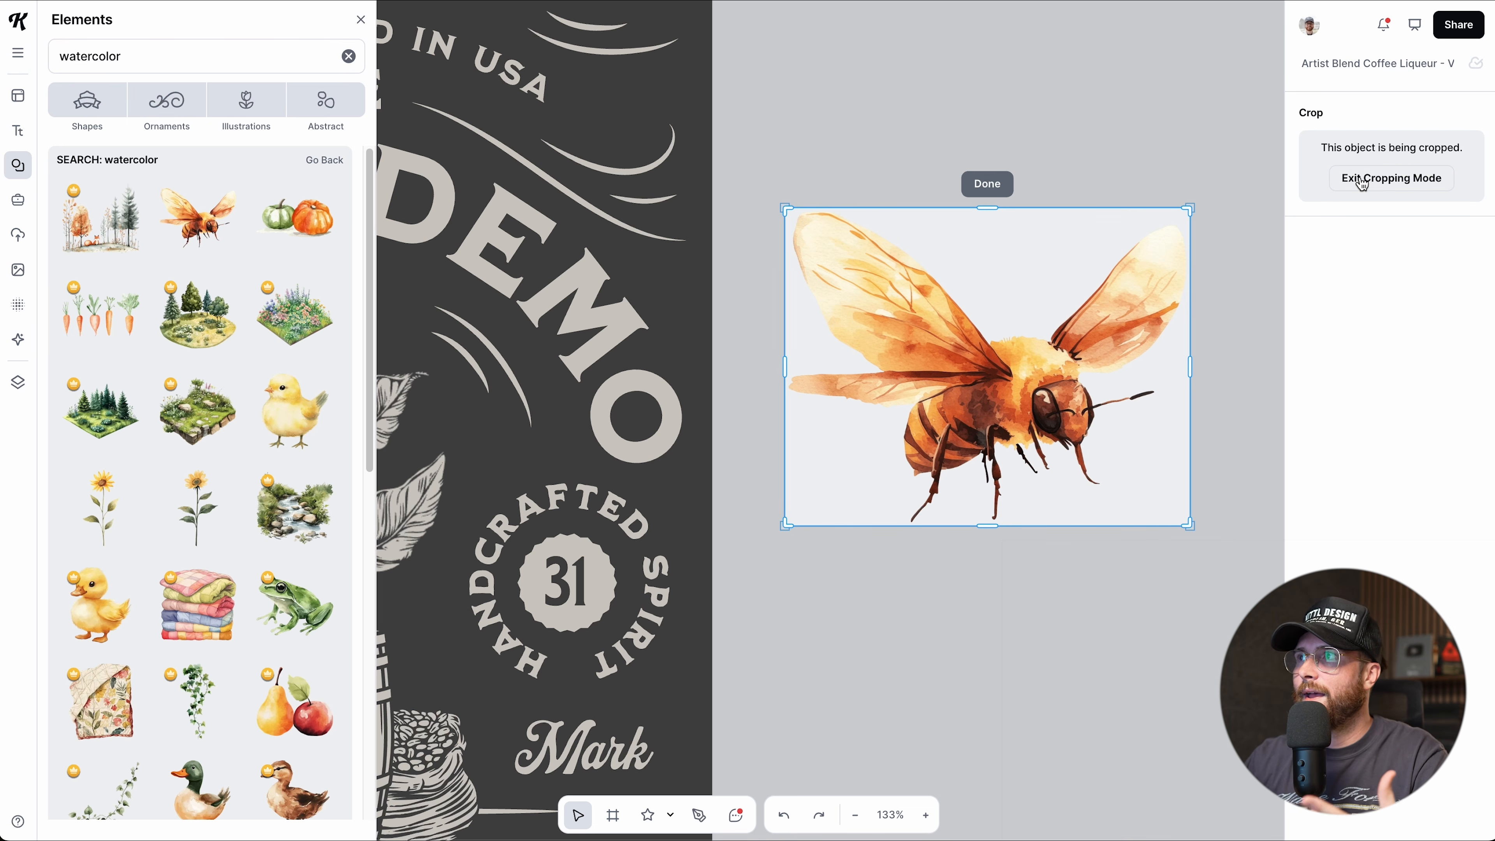
pyautogui.moveTo(991, 209)
pyautogui.mouseDown()
pyautogui.moveTo(985, 323)
pyautogui.moveTo(984, 202)
pyautogui.mouseUp()
pyautogui.click(987, 188)
pyautogui.moveTo(984, 371); pyautogui.dragTo(975, 350)
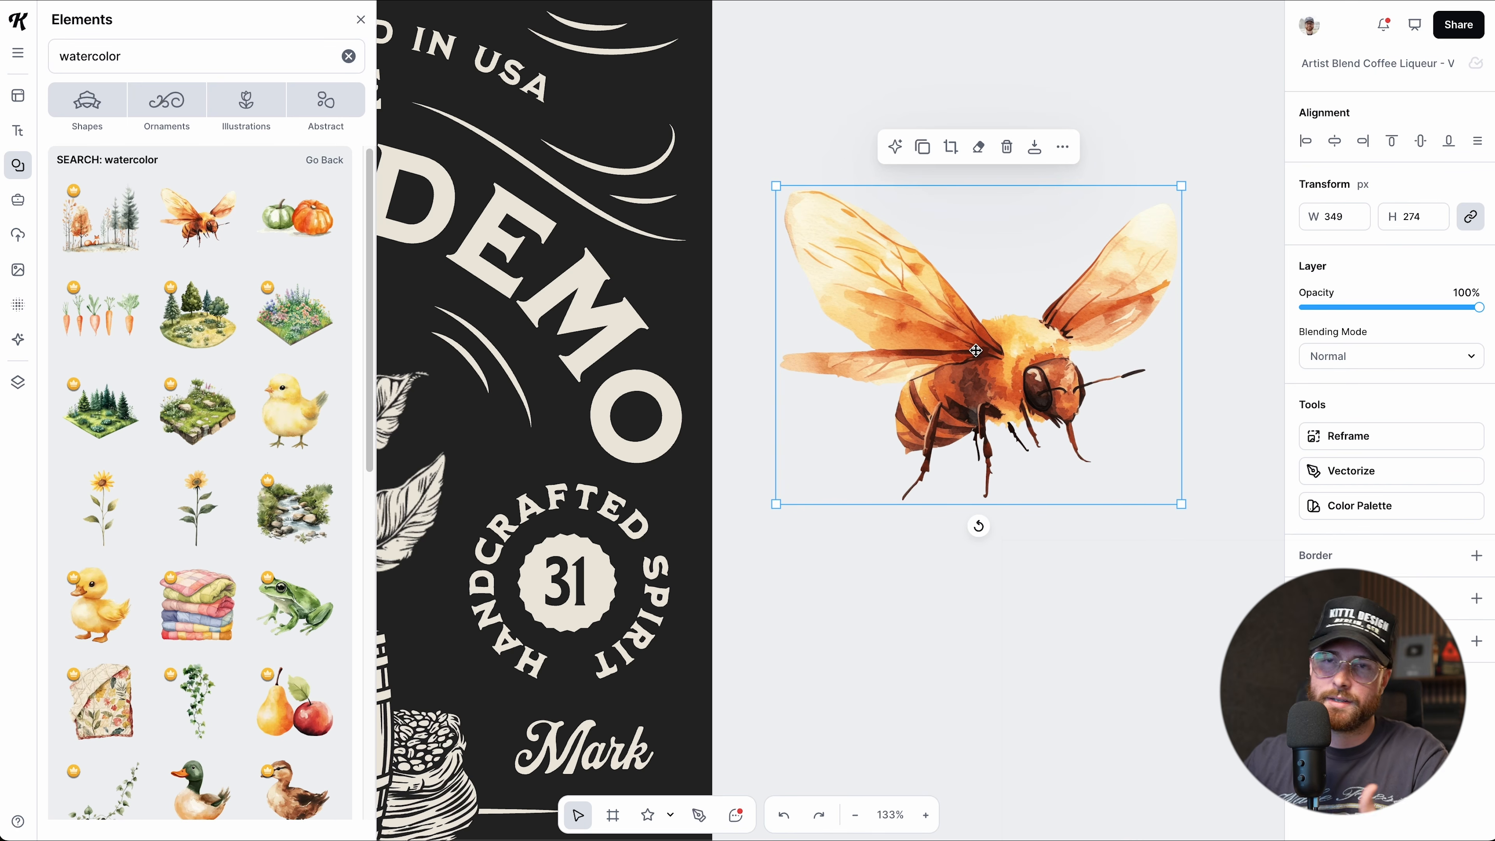
pyautogui.moveTo(974, 357); pyautogui.dragTo(961, 343)
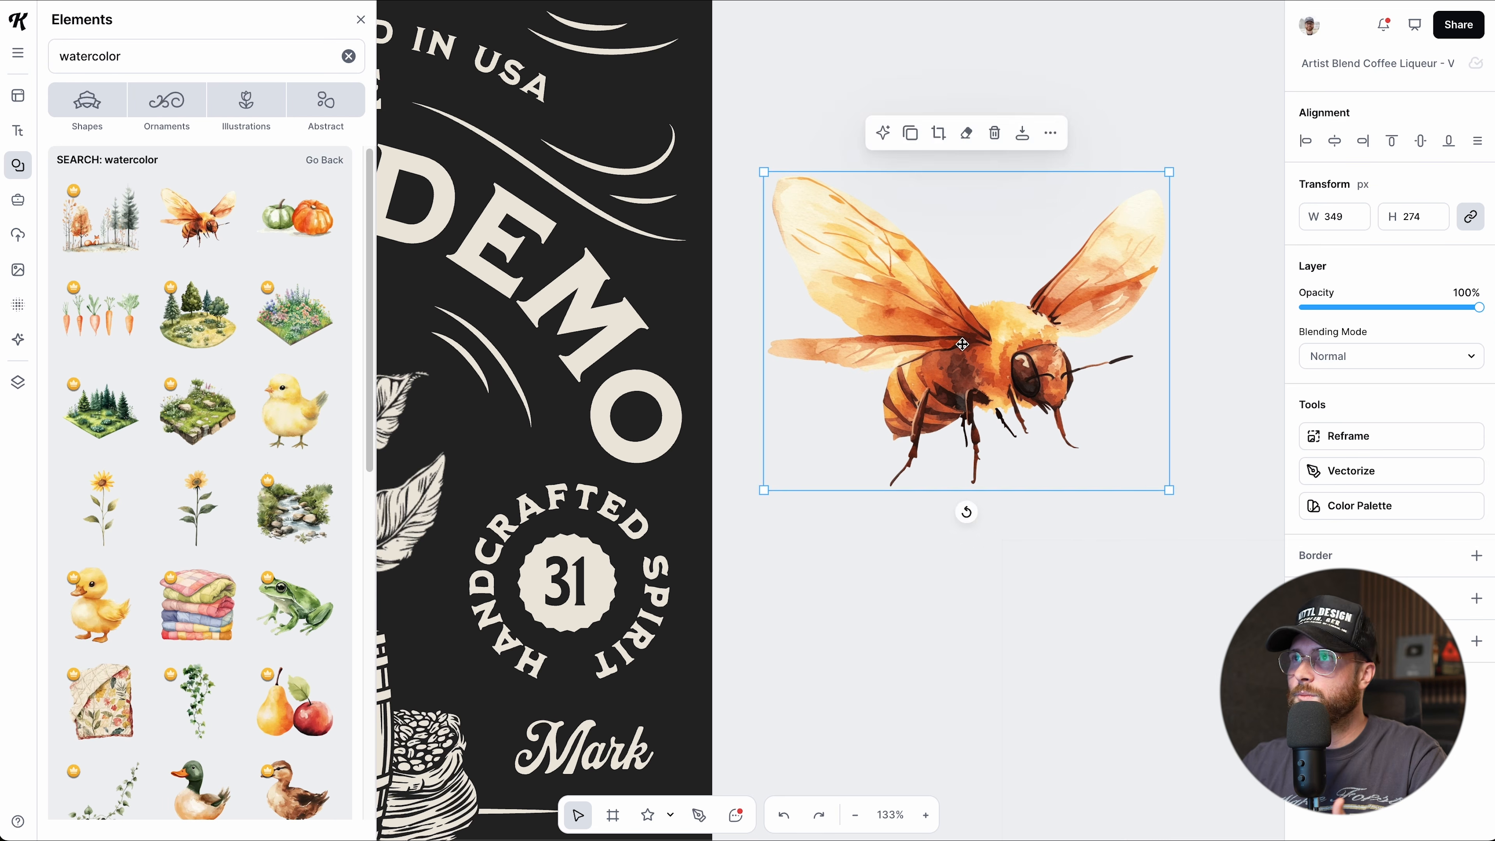
pyautogui.press('Delete')
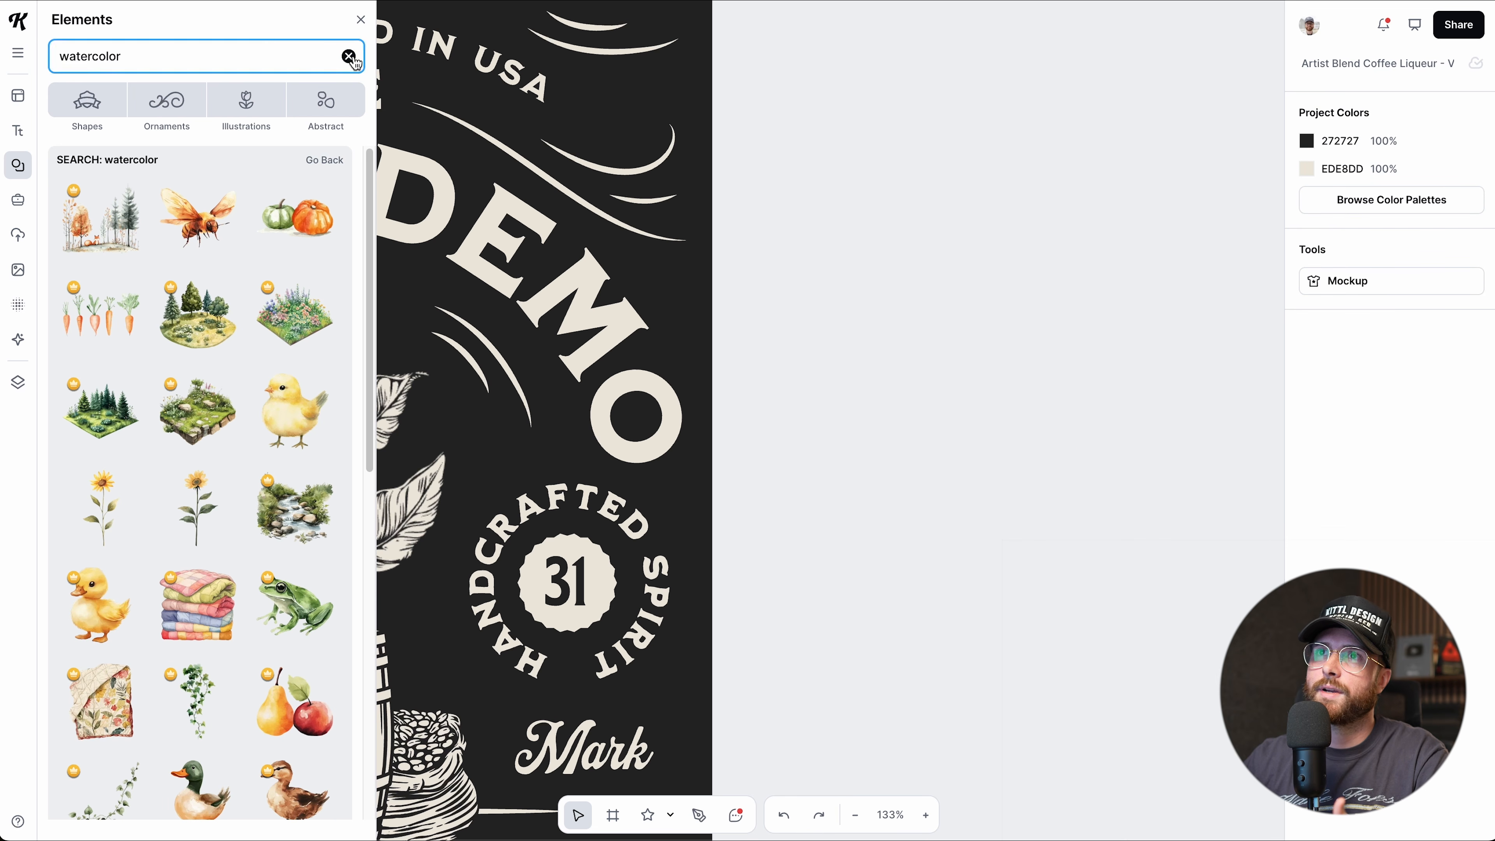
# Draw a blank Artboard 2, about 437 × 441 px, to the left of the label.
pyautogui.click(350, 57)
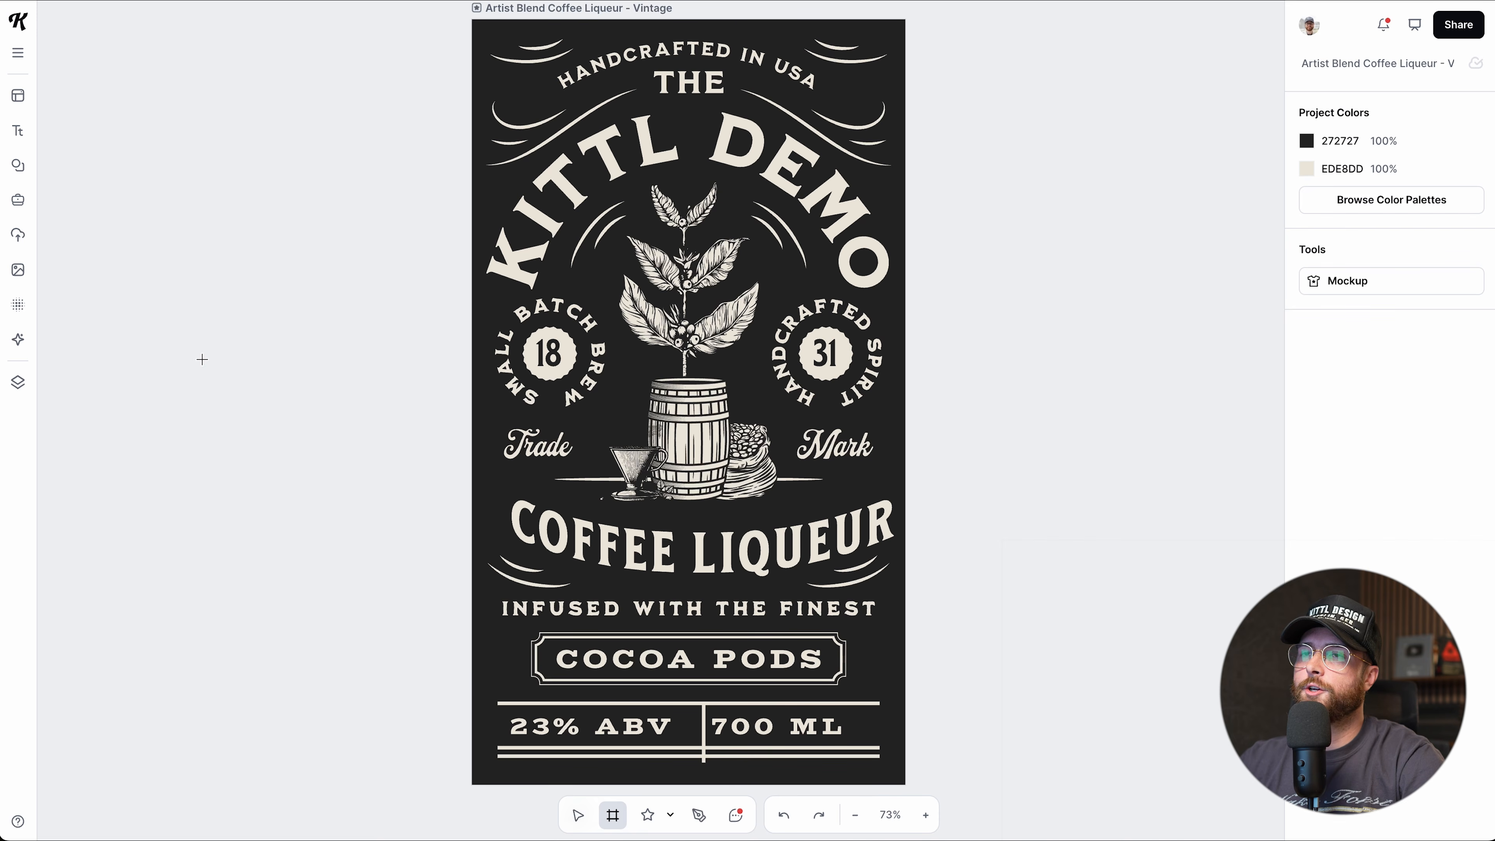
pyautogui.moveTo(152, 248); pyautogui.dragTo(410, 496)
pyautogui.hscroll(-3, 504, 505)
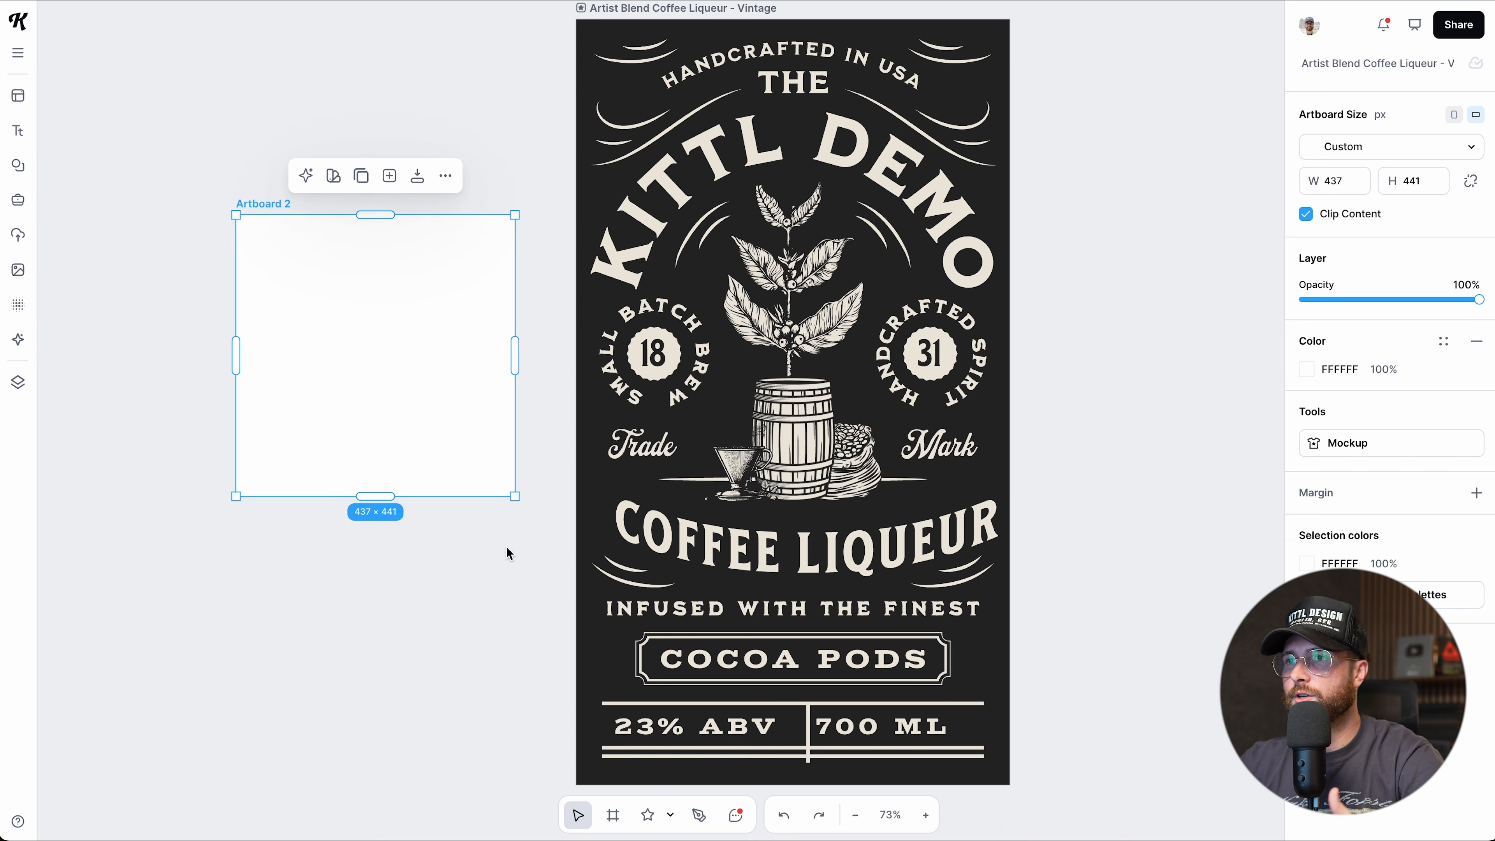
pyautogui.hscroll(-3, 517, 557)
pyautogui.click(517, 557)
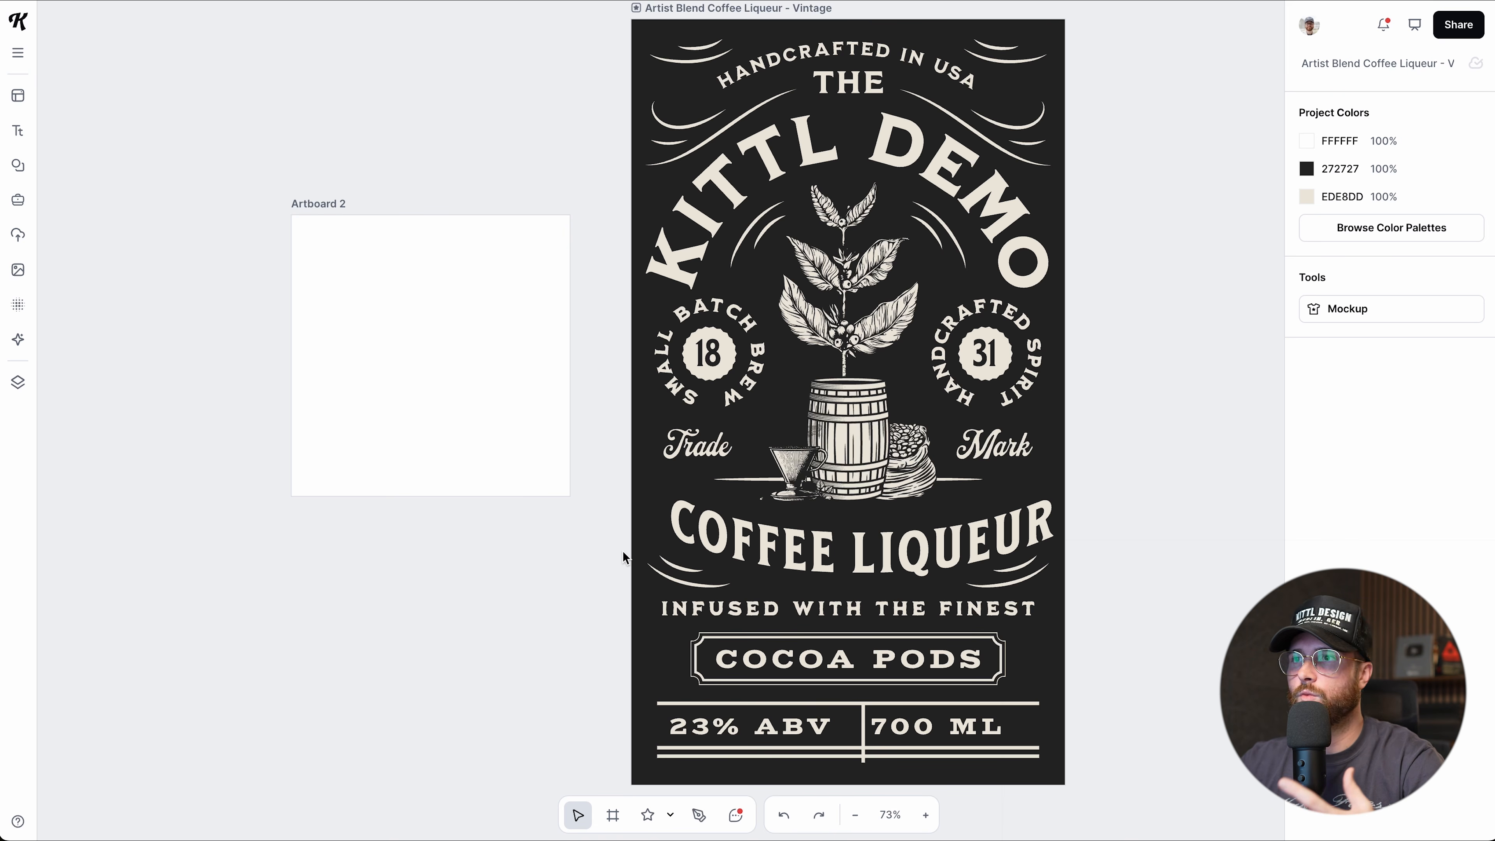
# Place a teal Abstract Shapes blob from the Elements Shapes library onto Artboard 2.
pyautogui.click(24, 179)
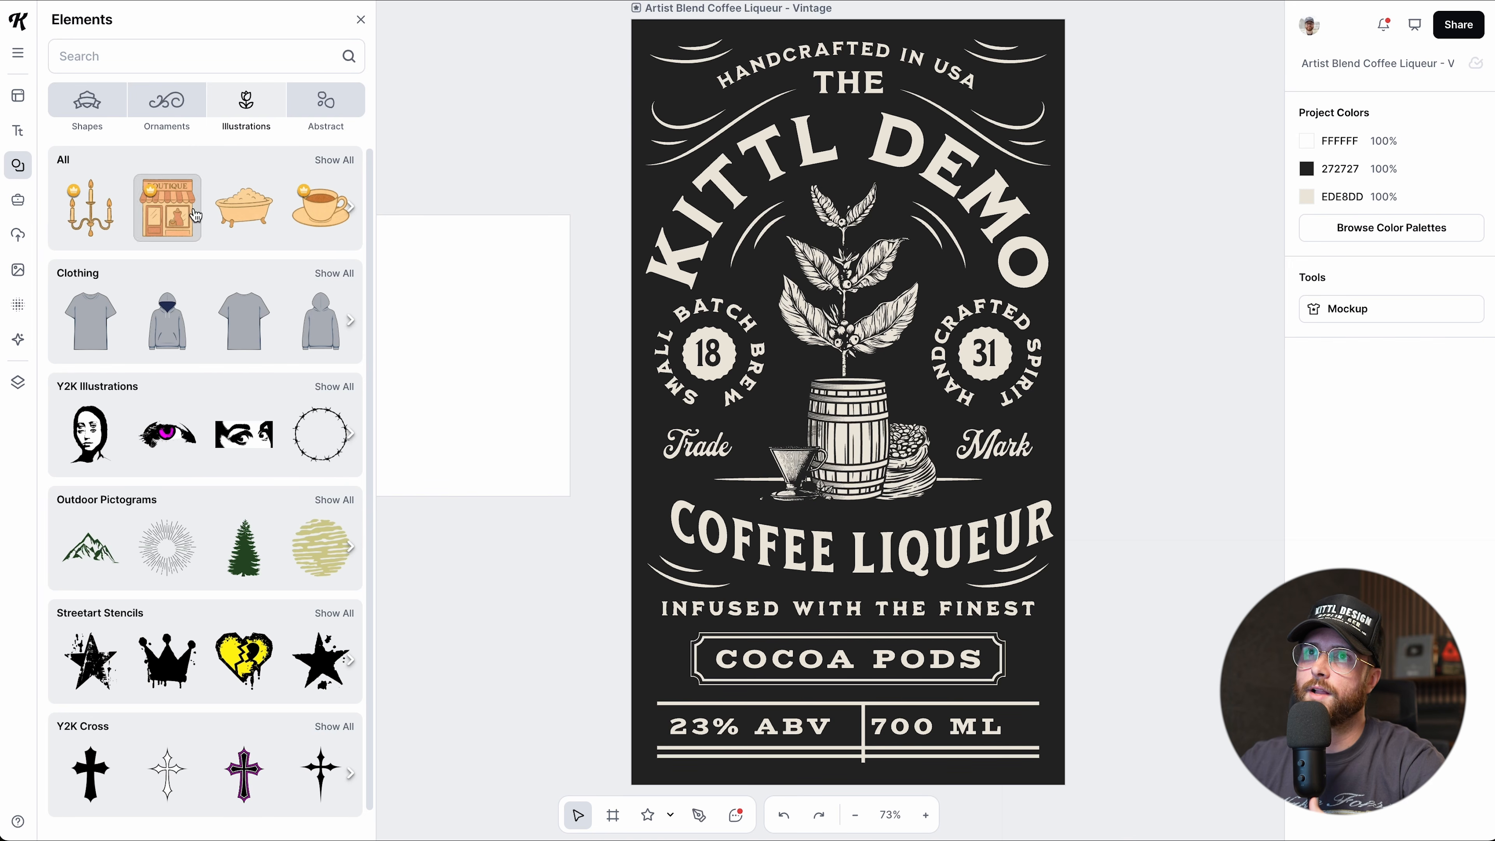
pyautogui.click(88, 101)
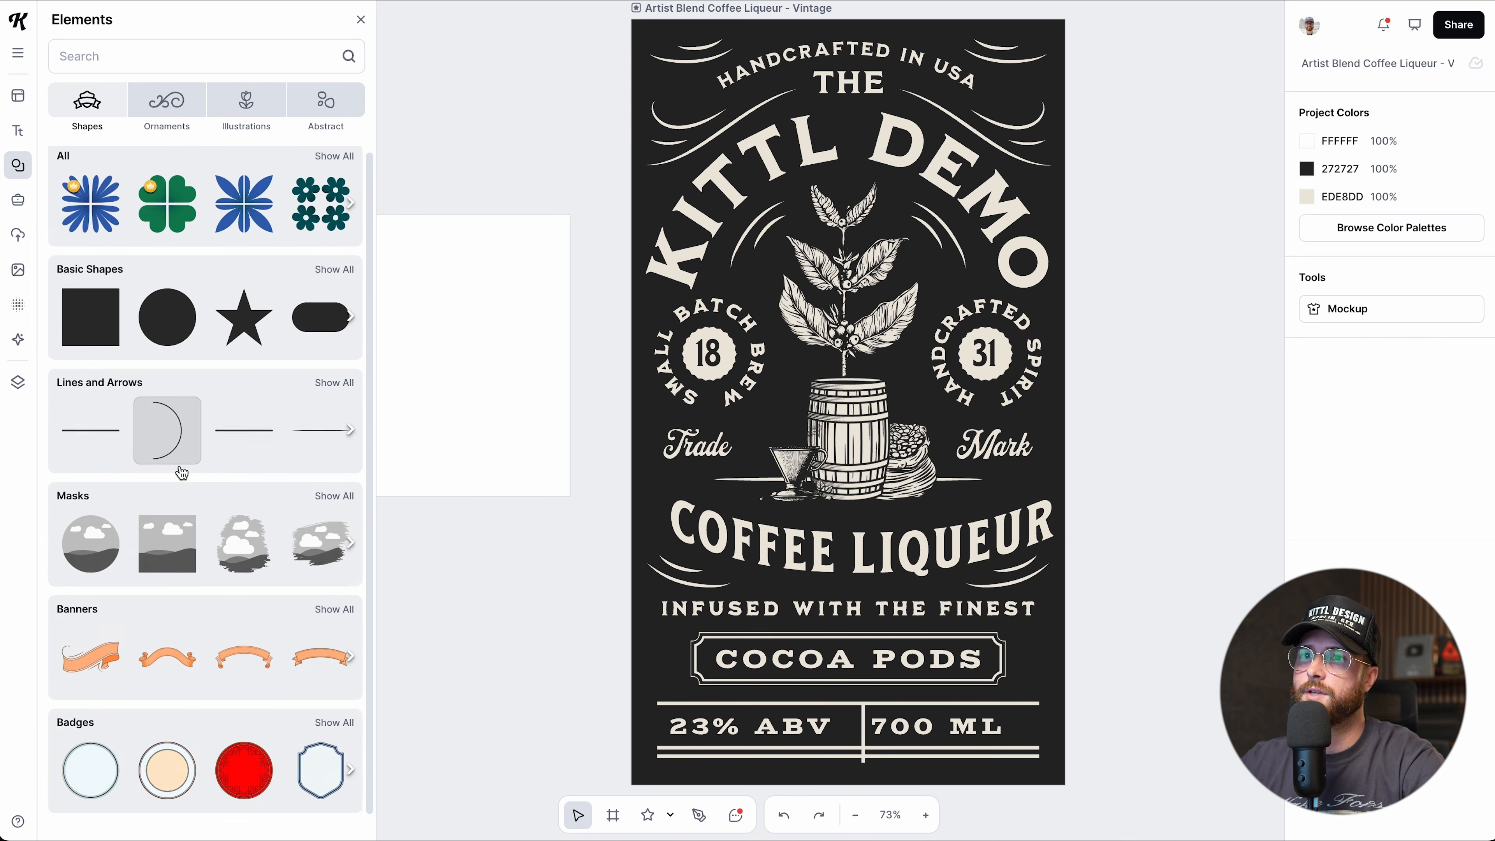
pyautogui.scroll(-4, 194, 483)
pyautogui.scroll(-2, 286, 612)
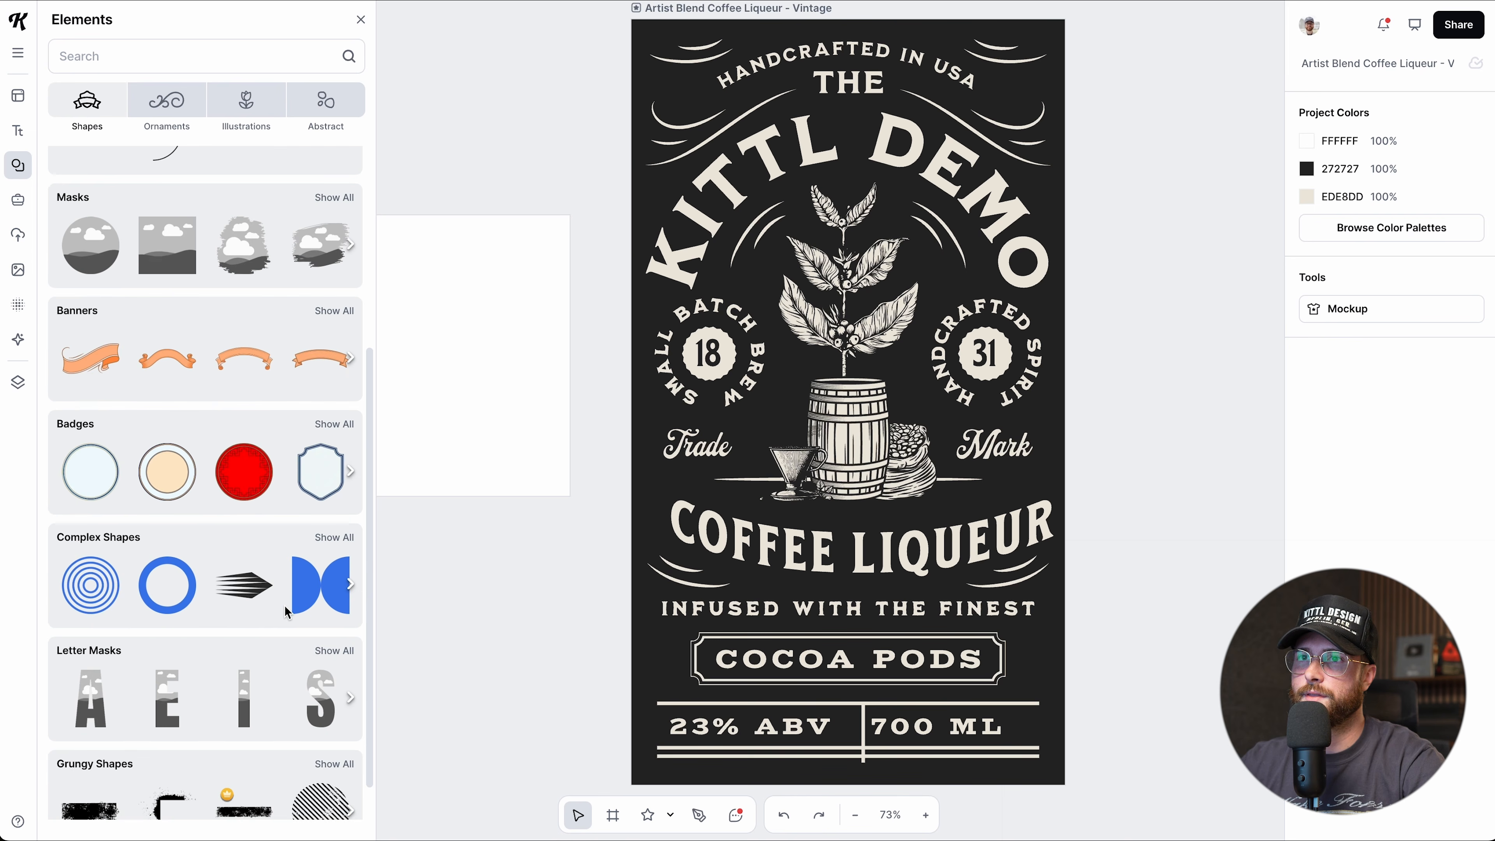
pyautogui.hscroll(5, 226, 578)
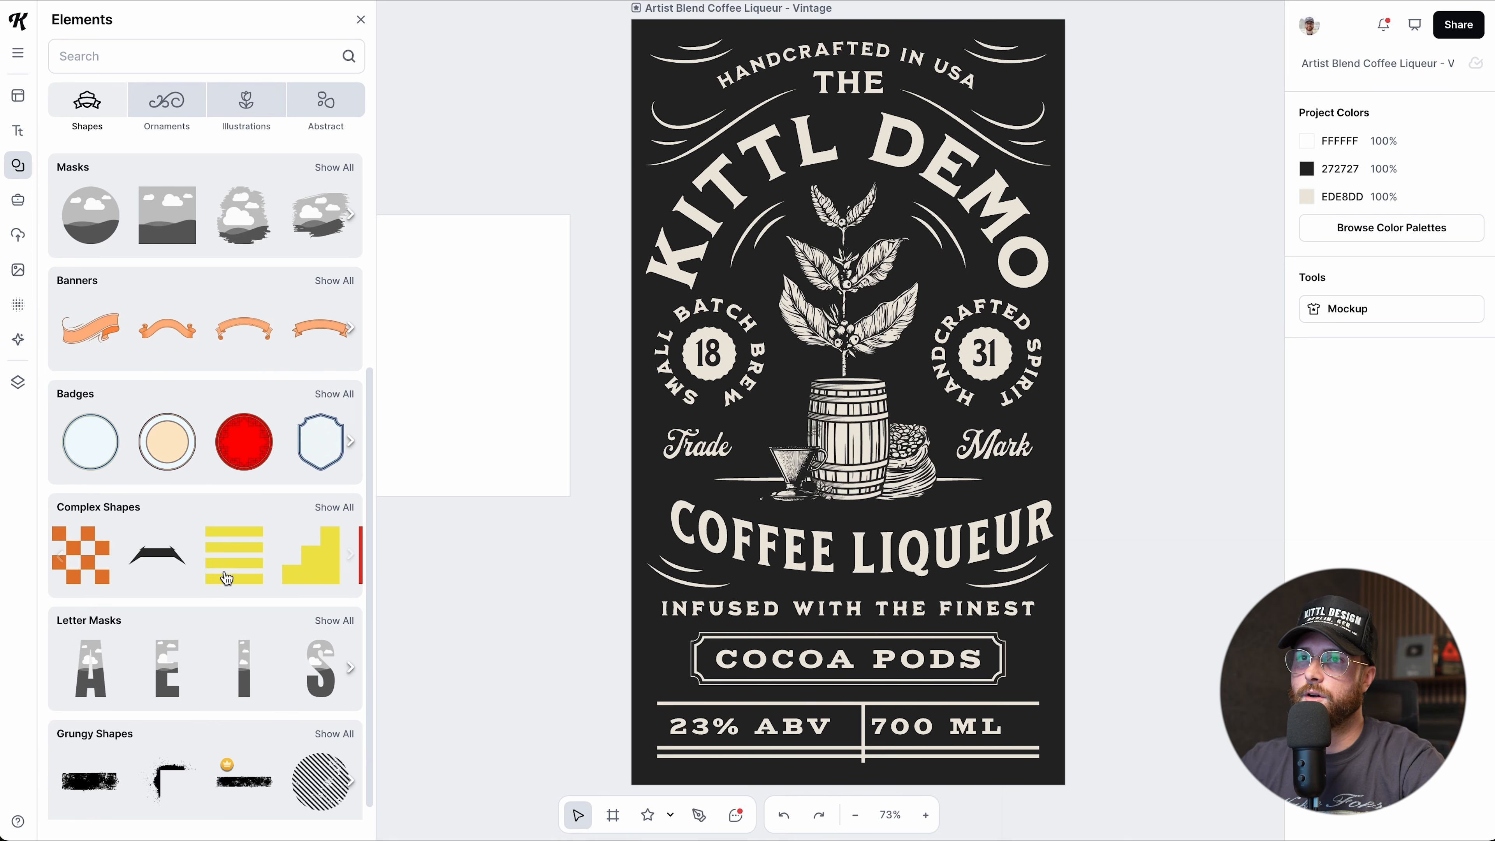
pyautogui.scroll(-8, 120, 571)
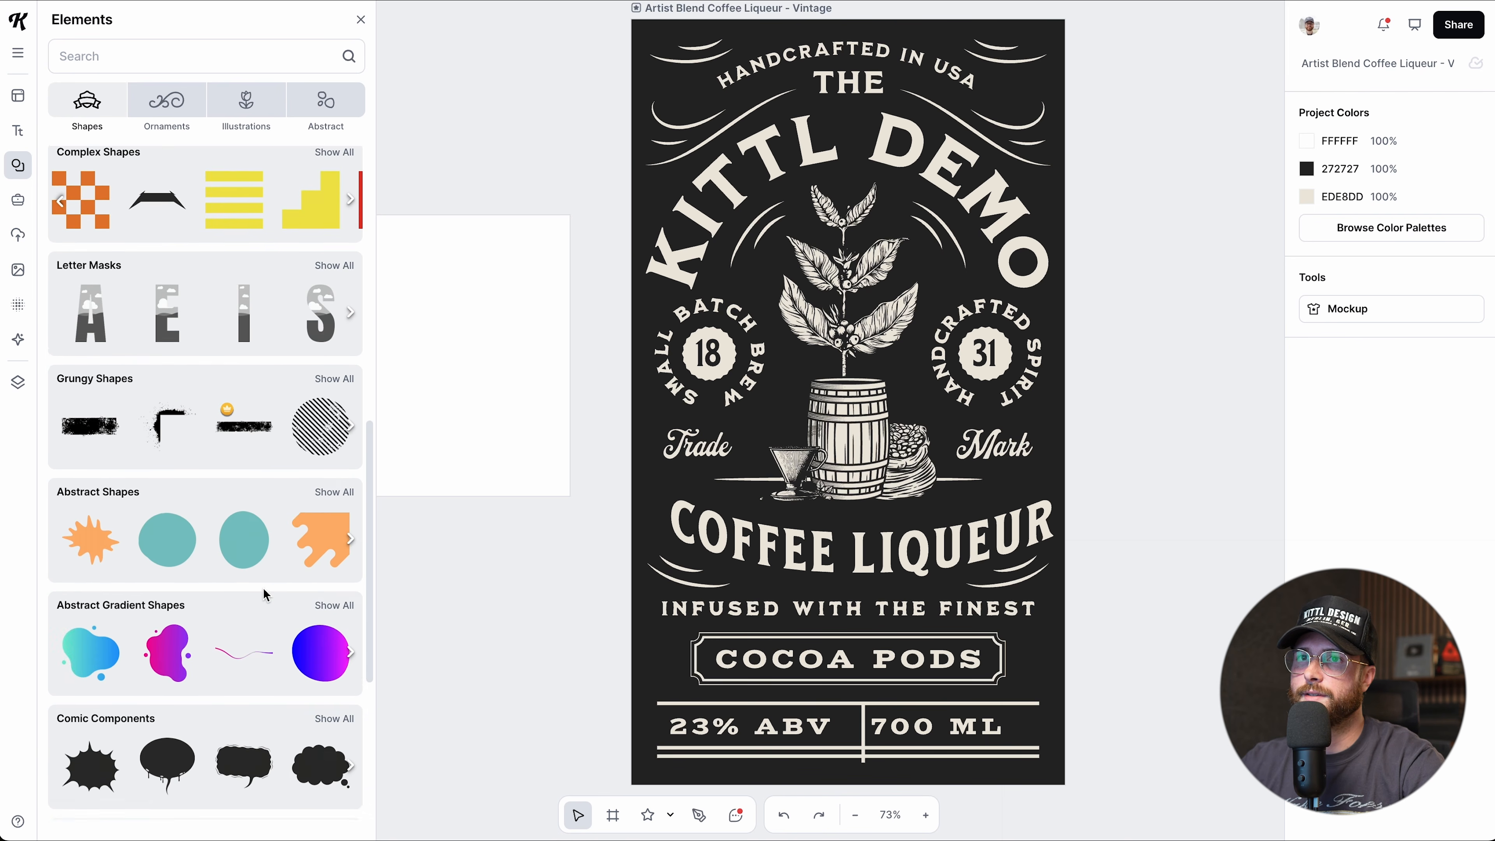
pyautogui.hscroll(5, 203, 433)
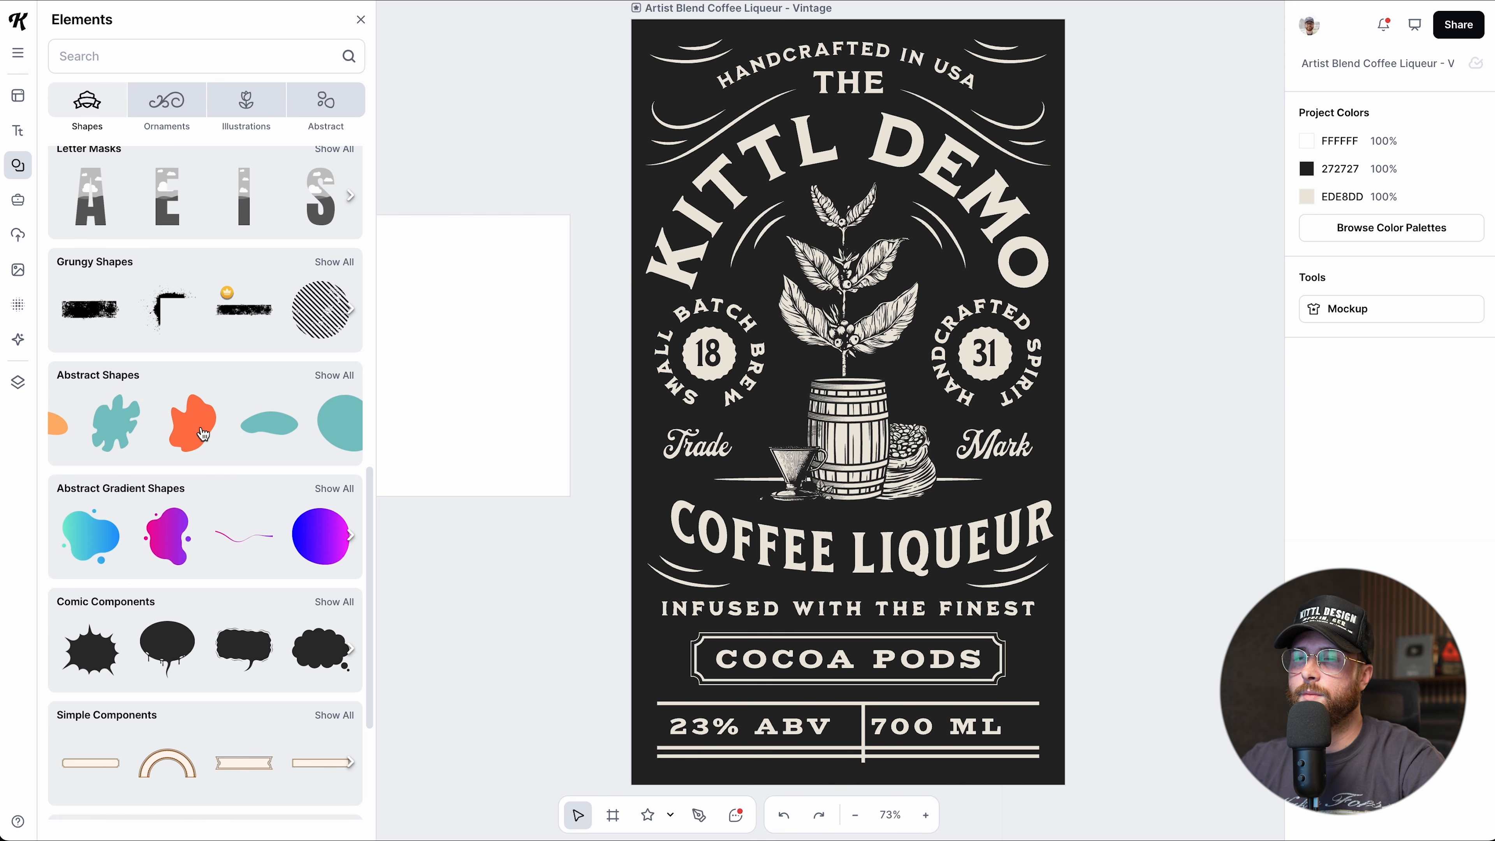
pyautogui.hscroll(3, 210, 446)
pyautogui.moveTo(295, 431); pyautogui.dragTo(397, 350)
# Resize the blob to 300 px wide, position it, and slightly flatten its top anchor.
pyautogui.moveTo(609, 216); pyautogui.dragTo(565, 258)
pyautogui.moveTo(519, 324); pyautogui.dragTo(492, 322)
pyautogui.hscroll(-4, 524, 369)
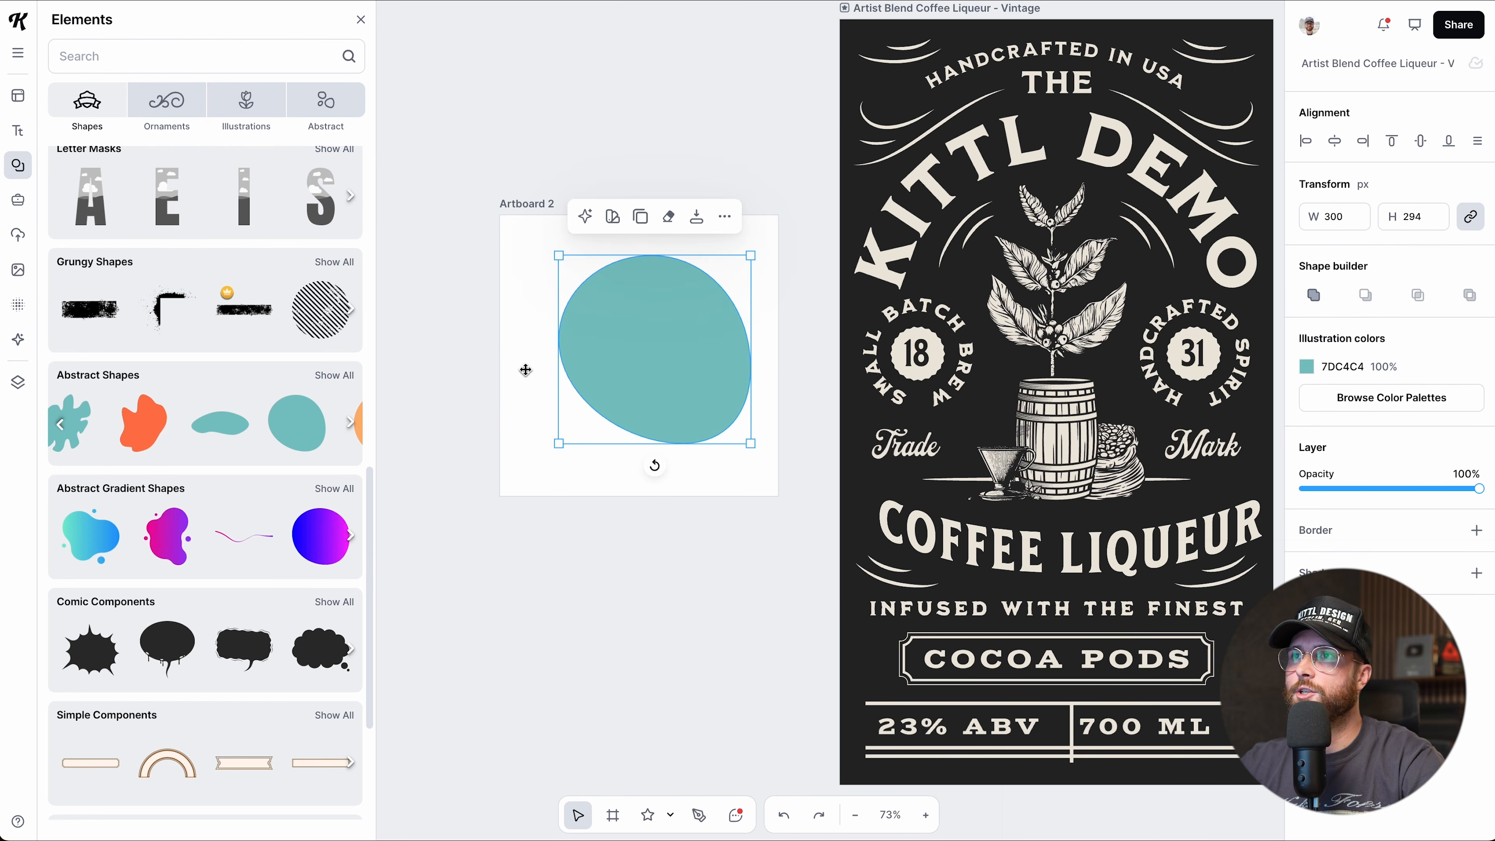
pyautogui.moveTo(669, 374); pyautogui.dragTo(662, 376)
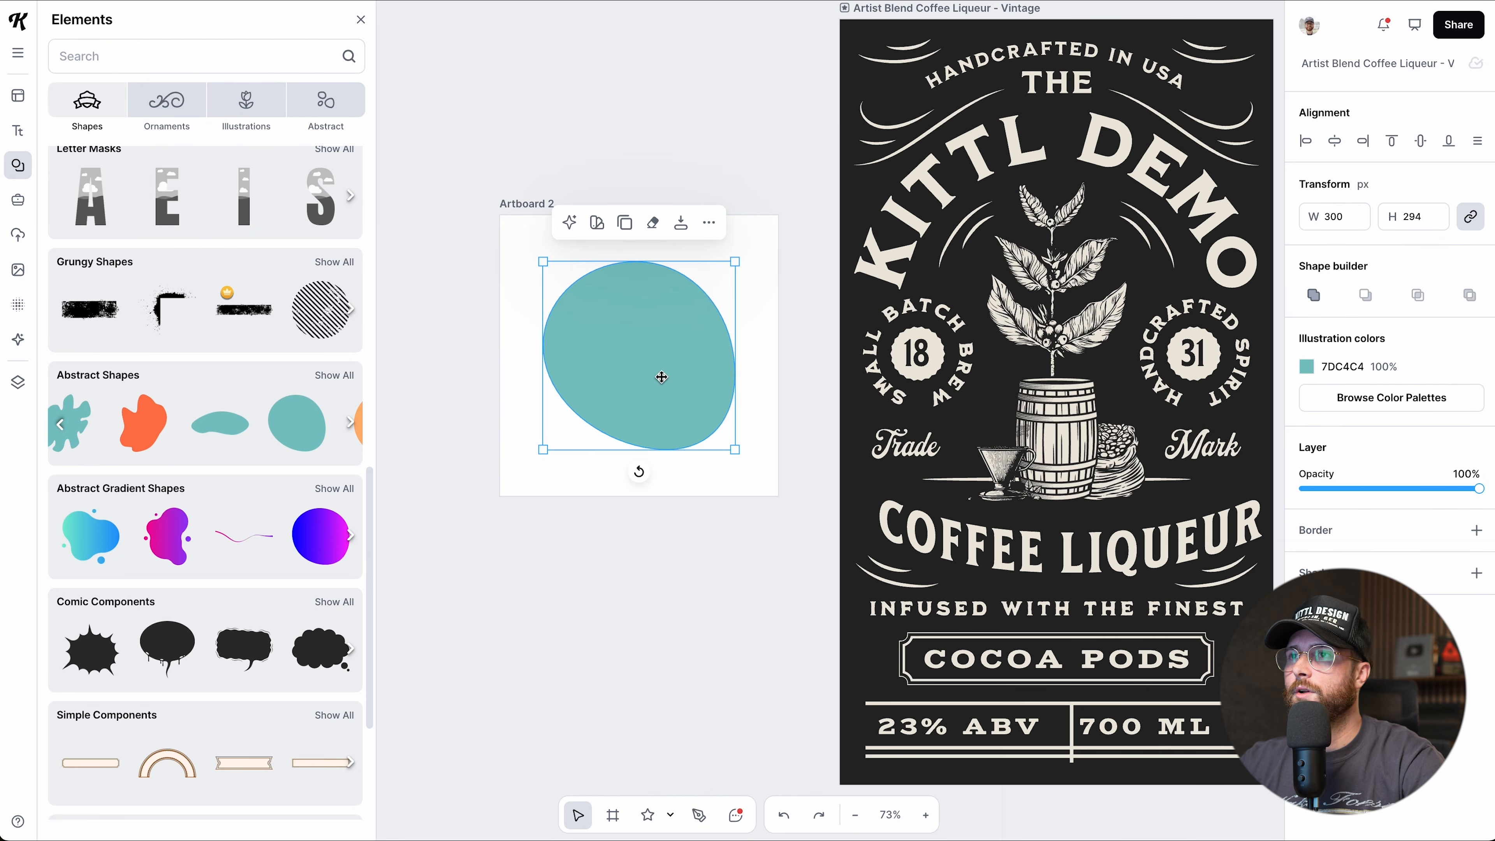
pyautogui.doubleClick(639, 365)
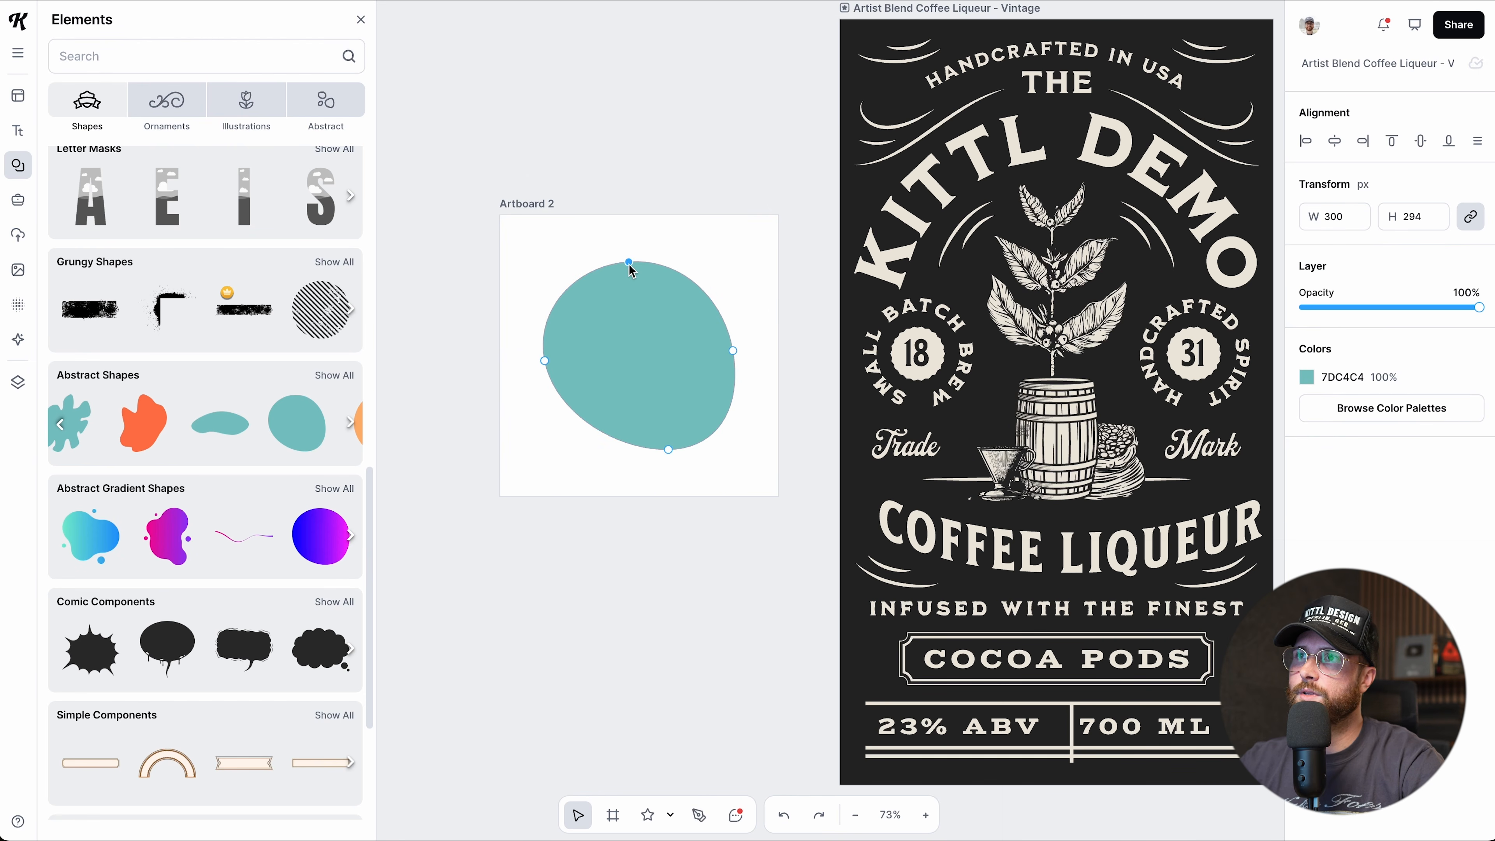
pyautogui.moveTo(629, 260); pyautogui.dragTo(629, 265)
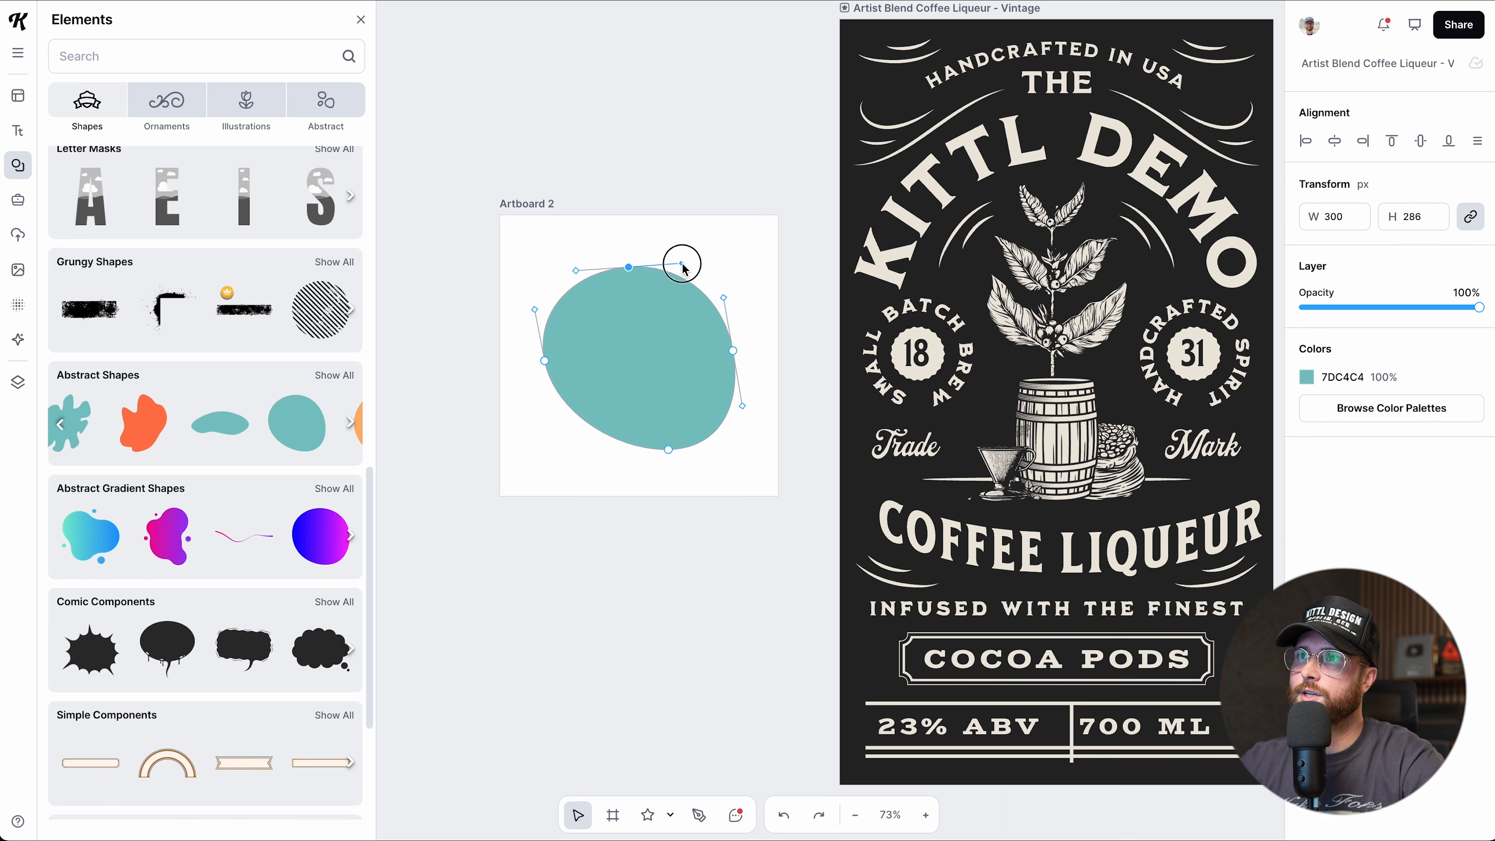
pyautogui.click(686, 536)
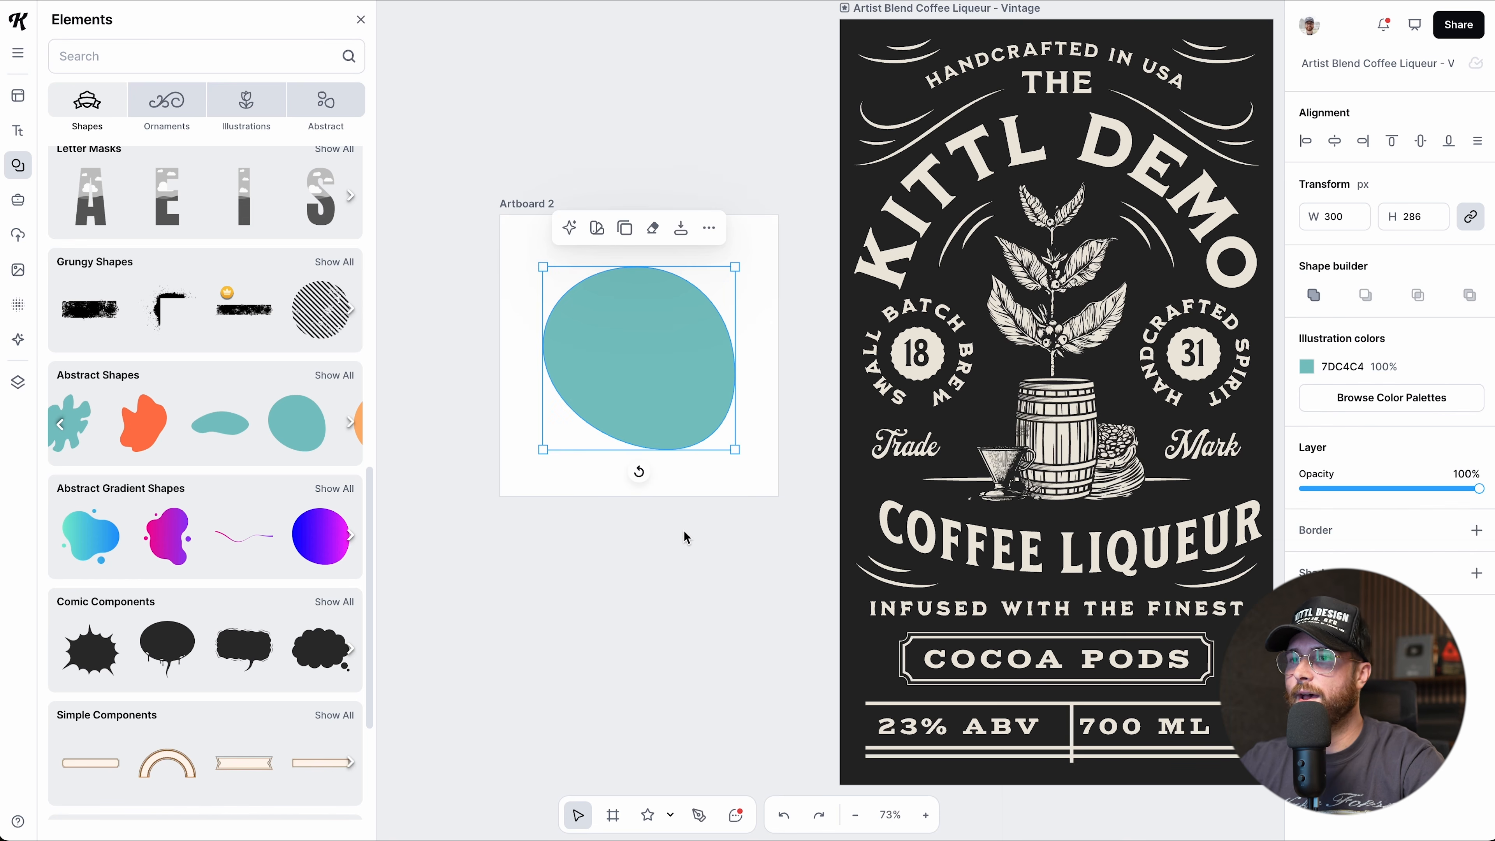
pyautogui.moveTo(220, 421)
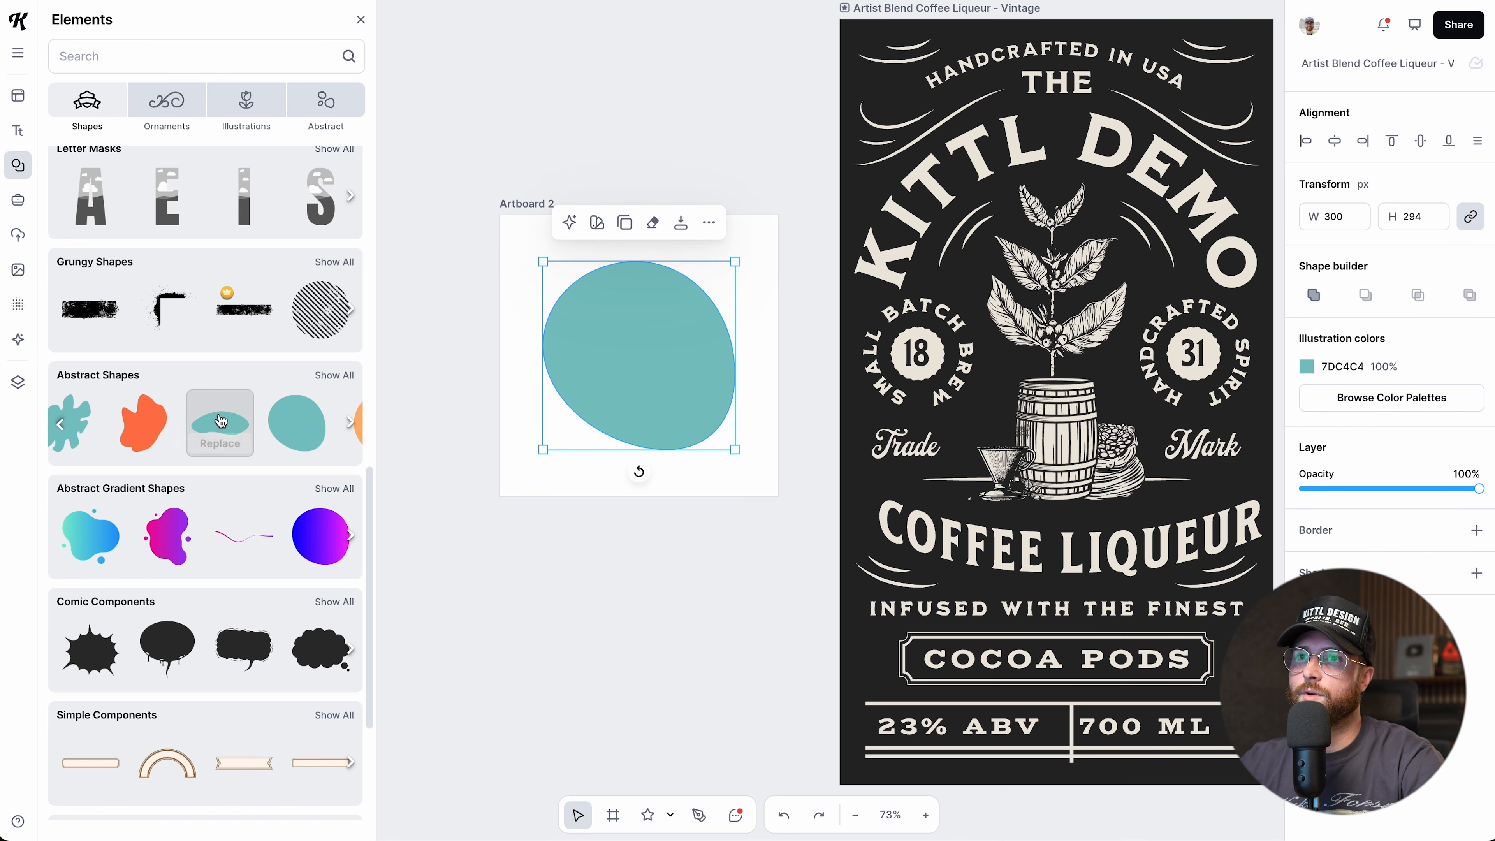
pyautogui.scroll(-1, 219, 449)
pyautogui.scroll(-5, 220, 449)
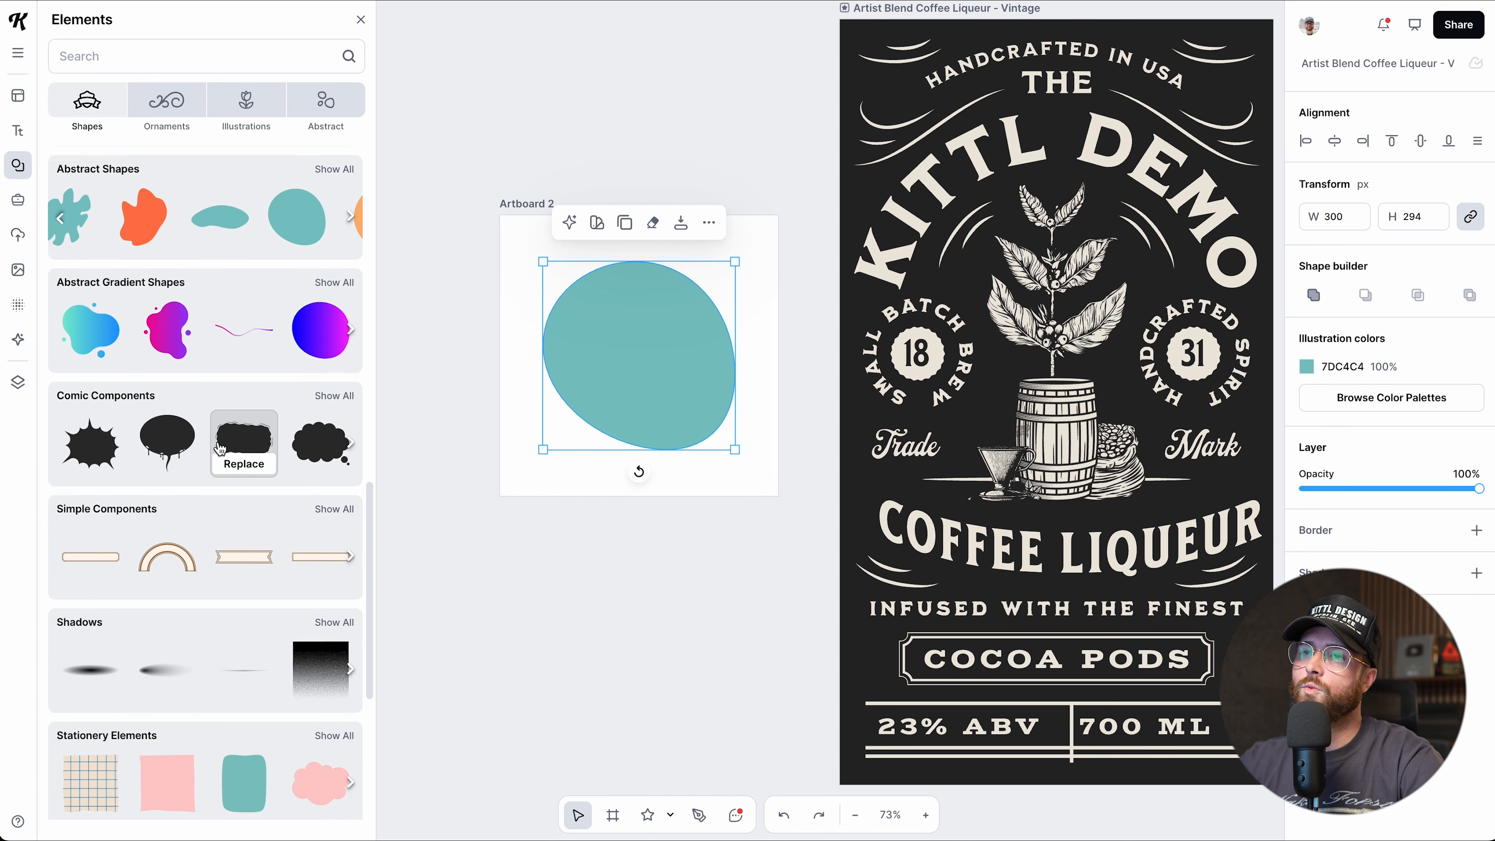
# Add a wide teal Abstract Shapes blob to Artboard 2.
pyautogui.scroll(-2, 220, 448)
pyautogui.scroll(5, 220, 448)
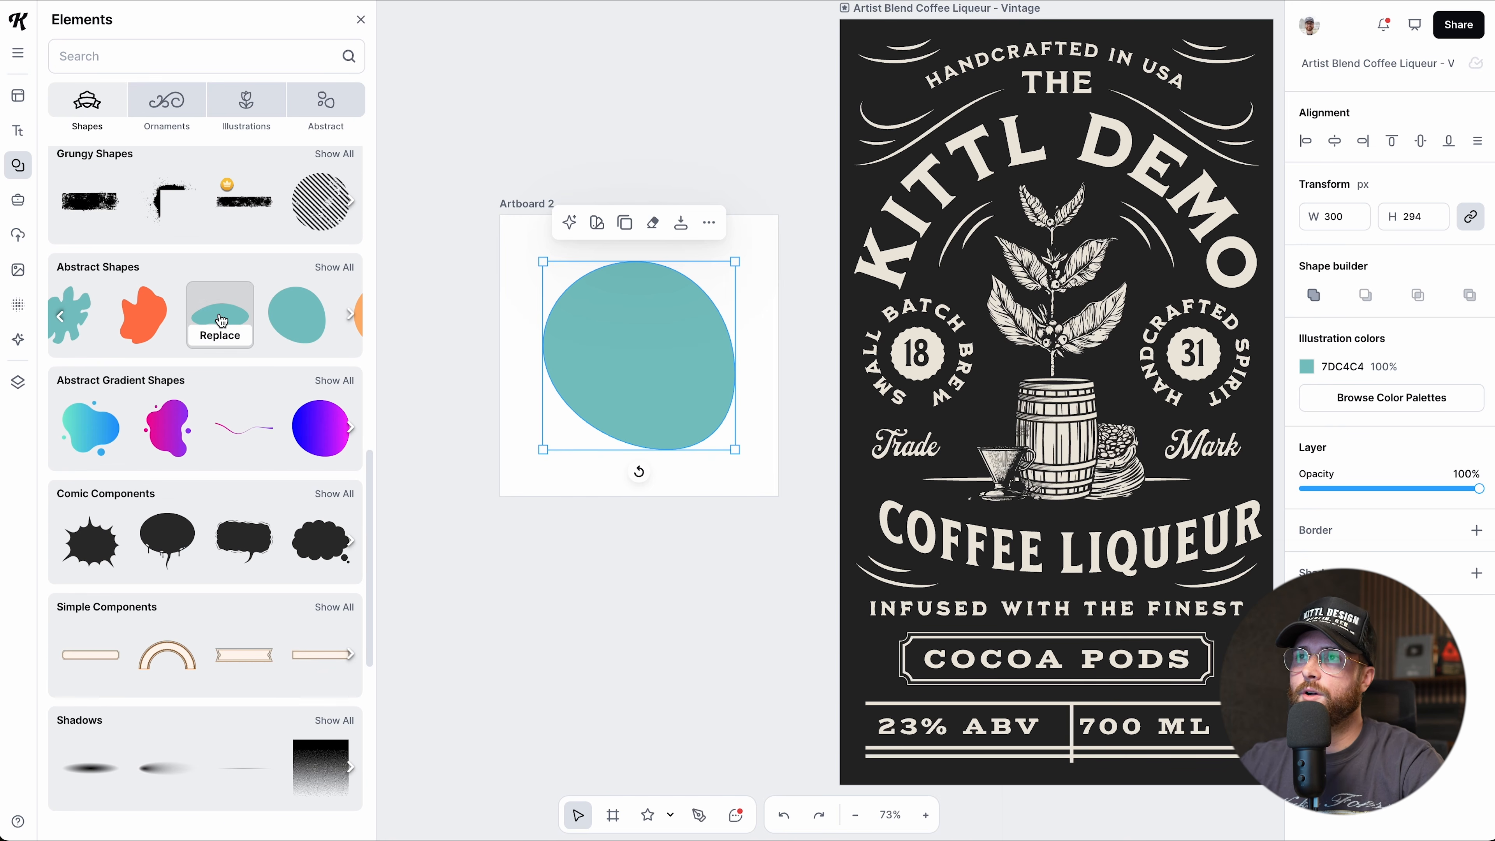
pyautogui.click(221, 320)
pyautogui.moveTo(624, 421)
pyautogui.mouseDown()
pyautogui.moveTo(655, 422)
pyautogui.moveTo(627, 421)
pyautogui.mouseUp()
# Shrink the wide blob, tuck it under the first blob's lower edge, and select both.
pyautogui.moveTo(524, 258); pyautogui.dragTo(658, 423)
pyautogui.click(707, 601)
pyautogui.click(734, 434)
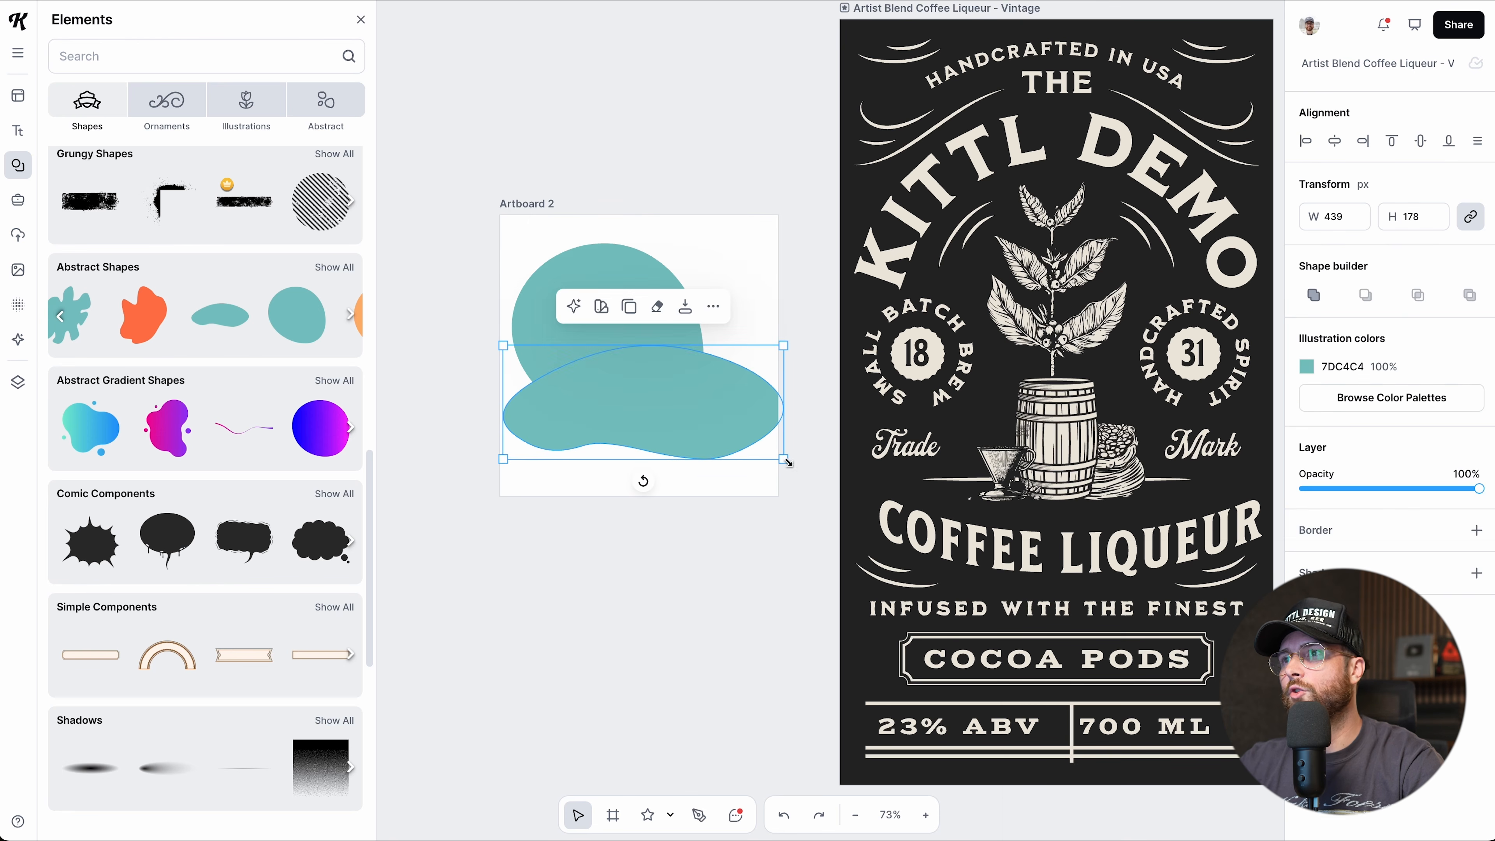
pyautogui.moveTo(775, 446); pyautogui.dragTo(718, 424)
pyautogui.click(704, 535)
pyautogui.scroll(1, 707, 534)
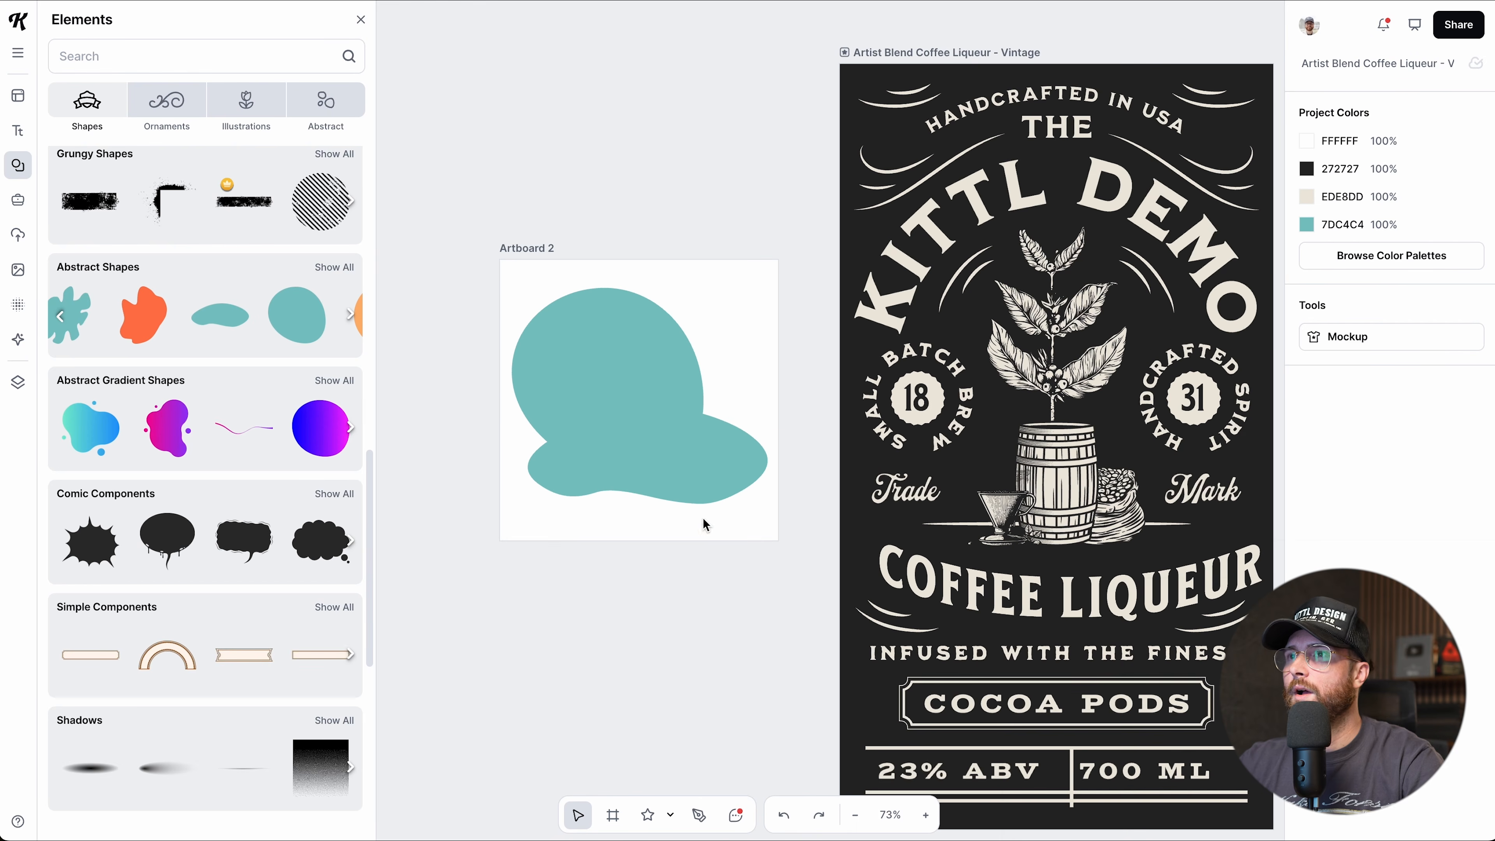
pyautogui.scroll(1, 657, 474)
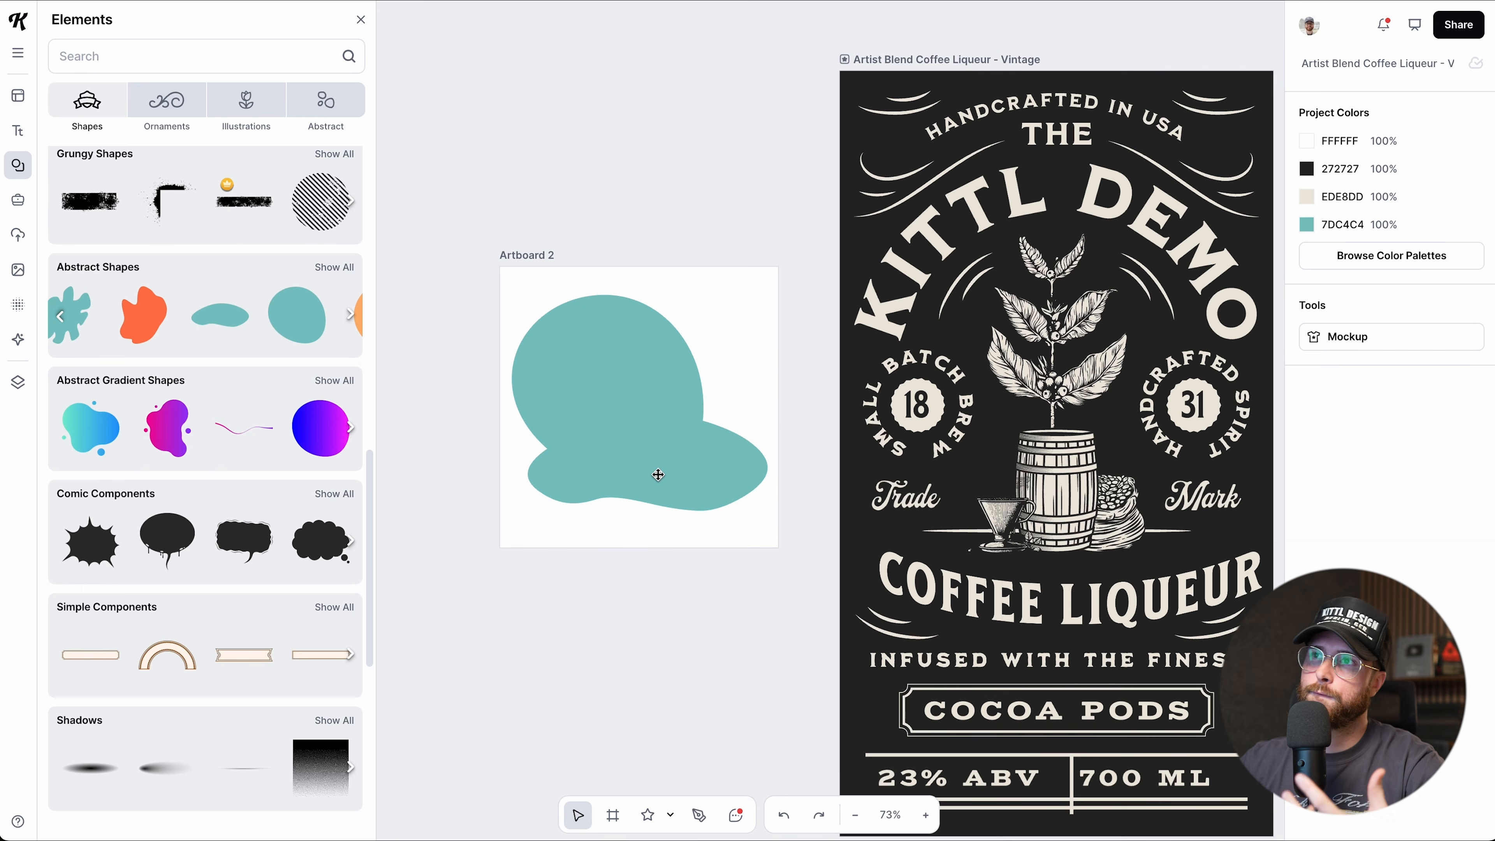
pyautogui.moveTo(671, 478); pyautogui.dragTo(677, 484)
pyautogui.moveTo(710, 287); pyautogui.dragTo(672, 464)
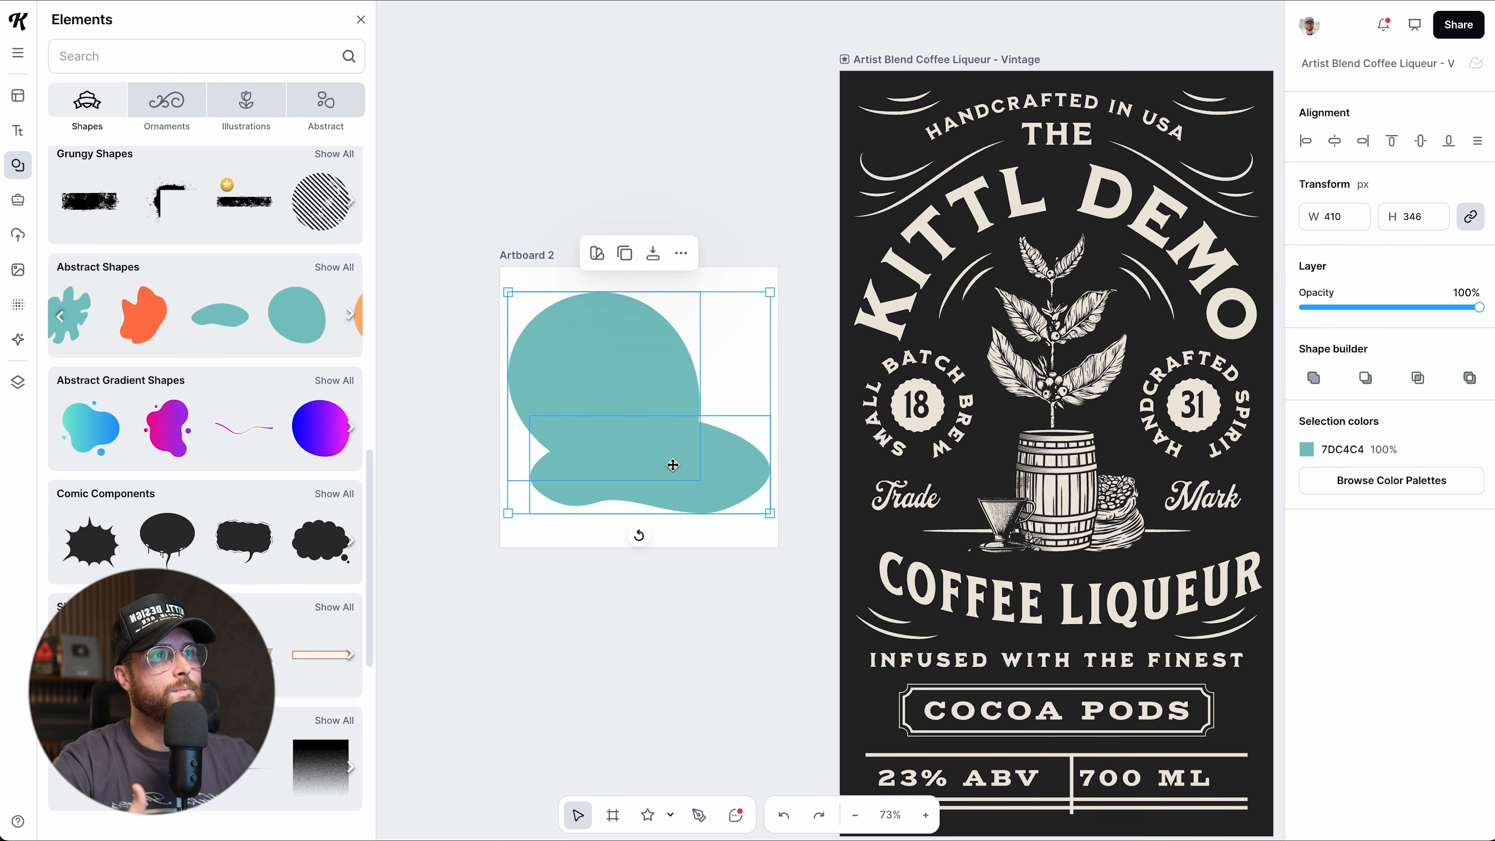
# Merge the two blobs, scale the result to 346 × 292, and rotate it about 120°.
pyautogui.click(1313, 379)
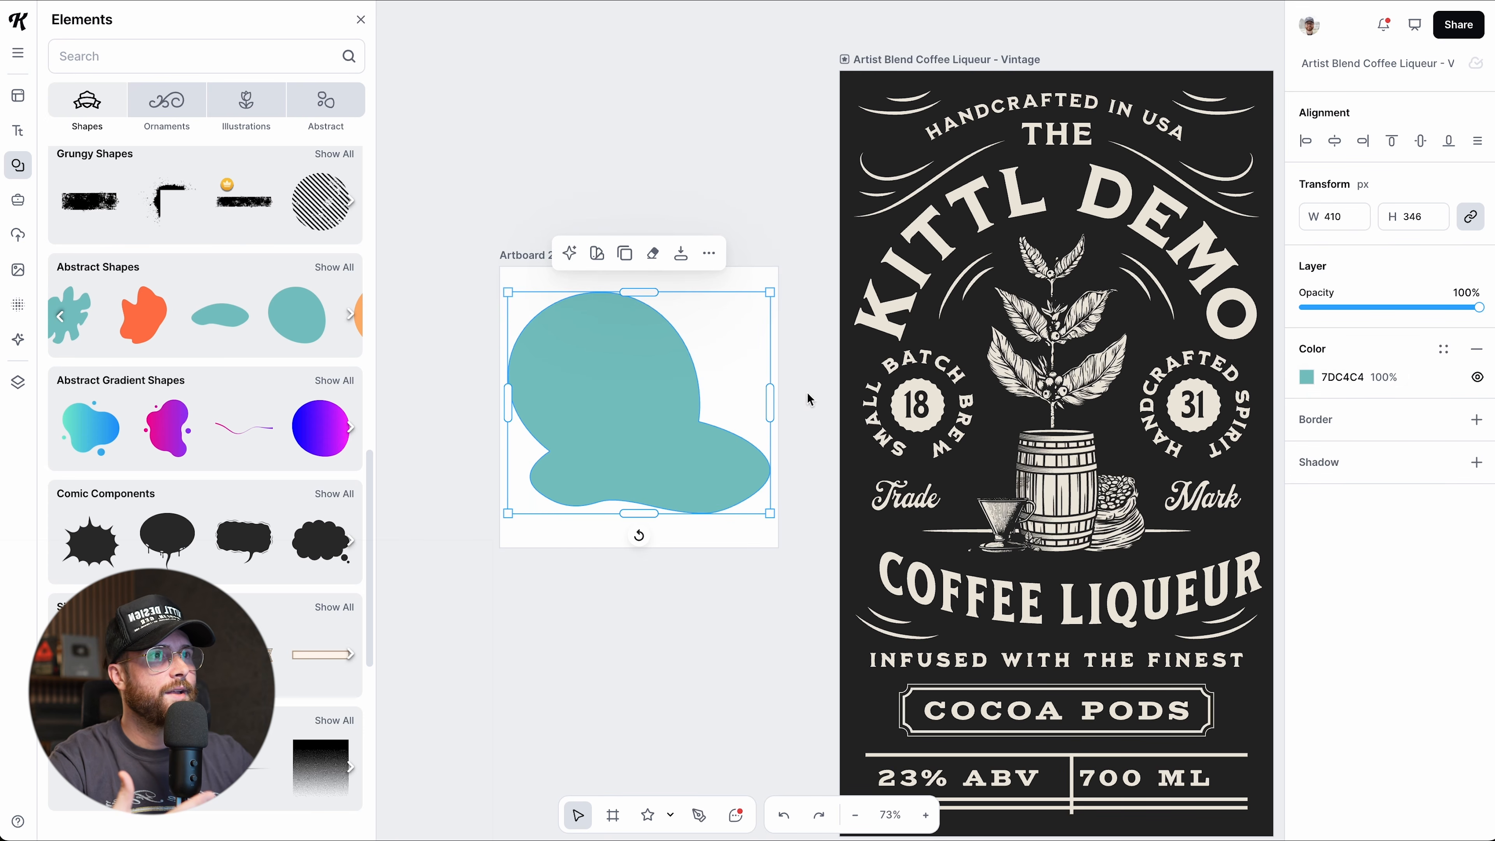
pyautogui.click(738, 618)
pyautogui.moveTo(652, 473)
pyautogui.mouseDown()
pyautogui.moveTo(635, 424)
pyautogui.moveTo(668, 476)
pyautogui.moveTo(590, 525)
pyautogui.moveTo(614, 444)
pyautogui.moveTo(628, 460)
pyautogui.mouseUp()
pyautogui.click(732, 653)
pyautogui.moveTo(772, 498); pyautogui.dragTo(732, 464)
pyautogui.moveTo(638, 425); pyautogui.dragTo(659, 474)
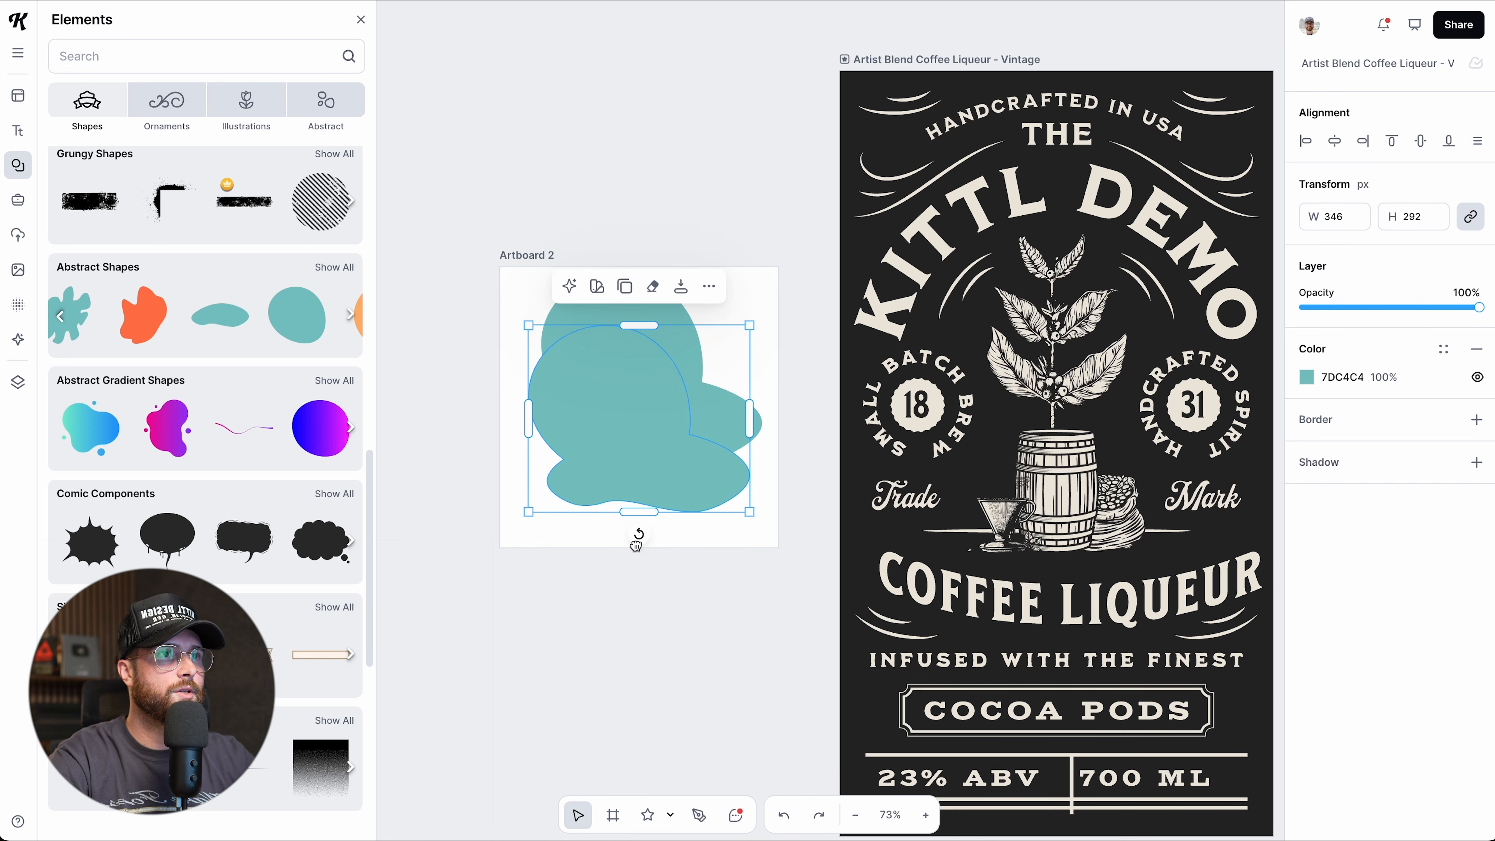
pyautogui.moveTo(639, 535); pyautogui.dragTo(516, 382)
# Scale the teal shapes down together and merge them into a single shape.
pyautogui.keyDown('shift'); pyautogui.click(672, 326); pyautogui.keyUp('shift')
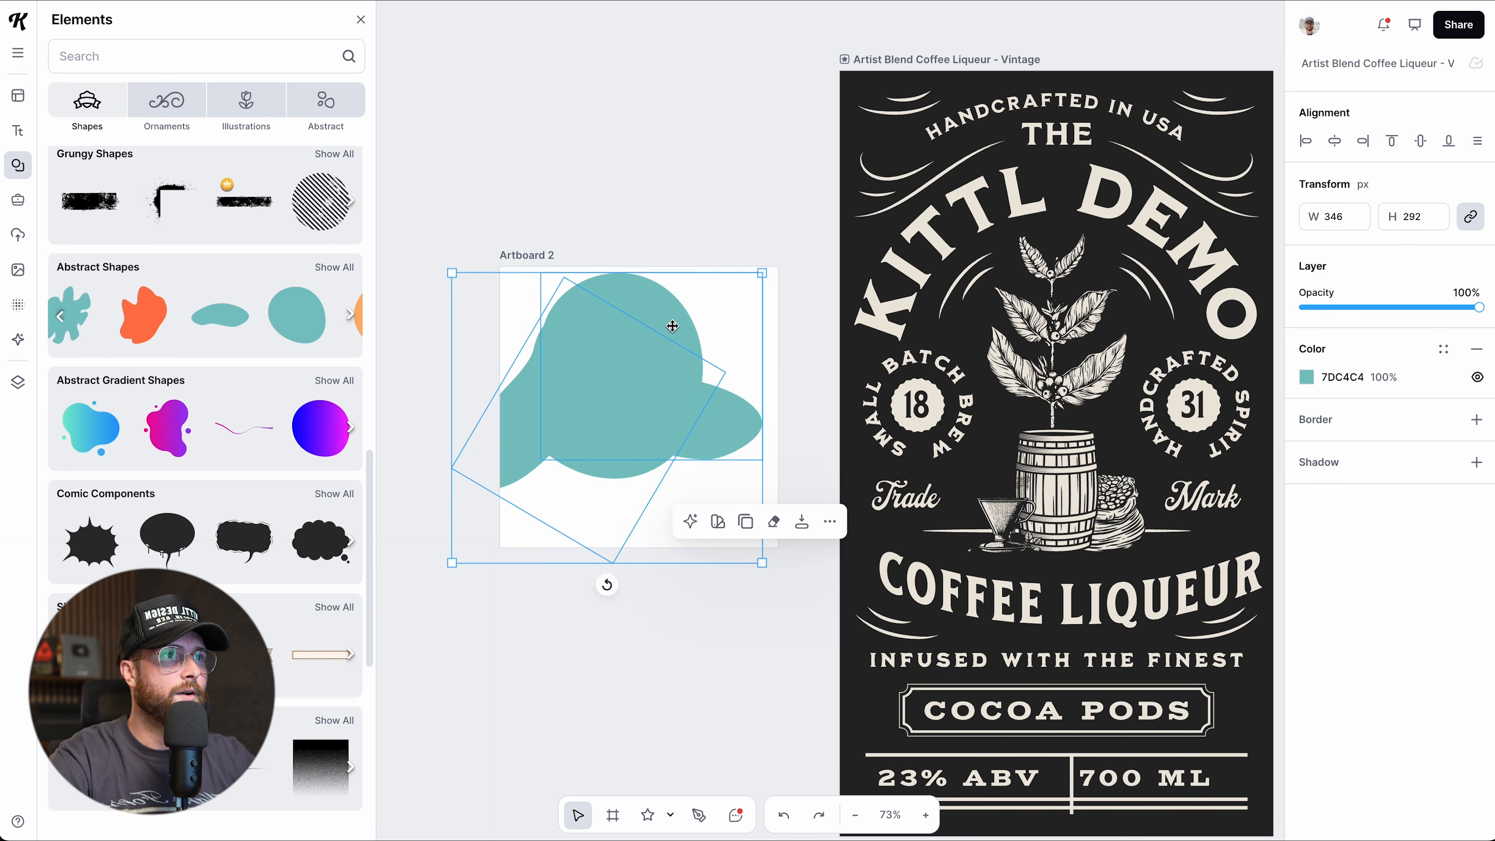
pyautogui.moveTo(671, 326); pyautogui.dragTo(702, 329)
pyautogui.moveTo(794, 273); pyautogui.dragTo(741, 311)
pyautogui.click(1313, 383)
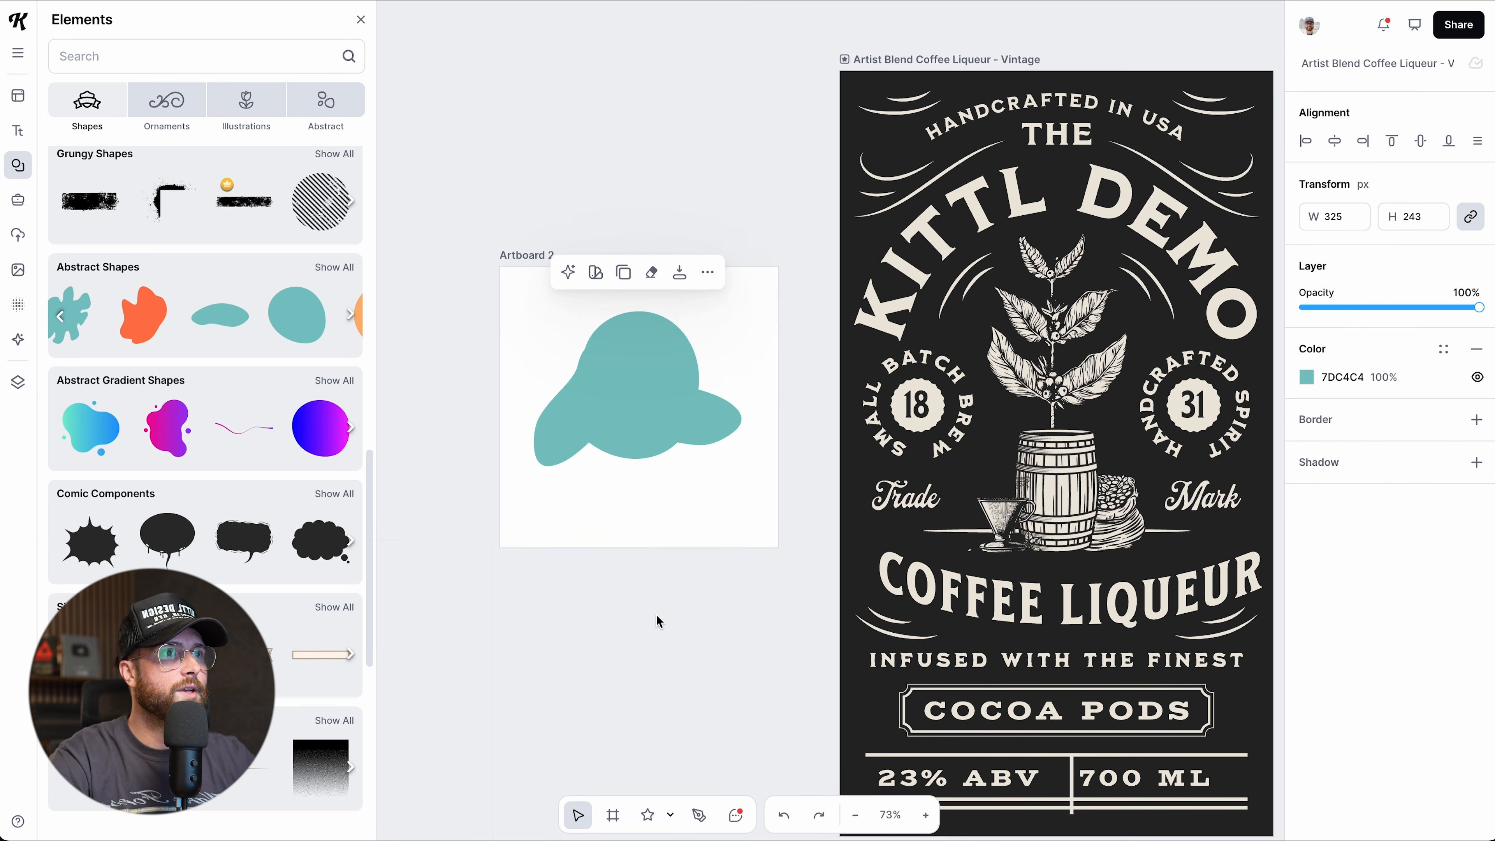
pyautogui.click(658, 618)
pyautogui.click(643, 439)
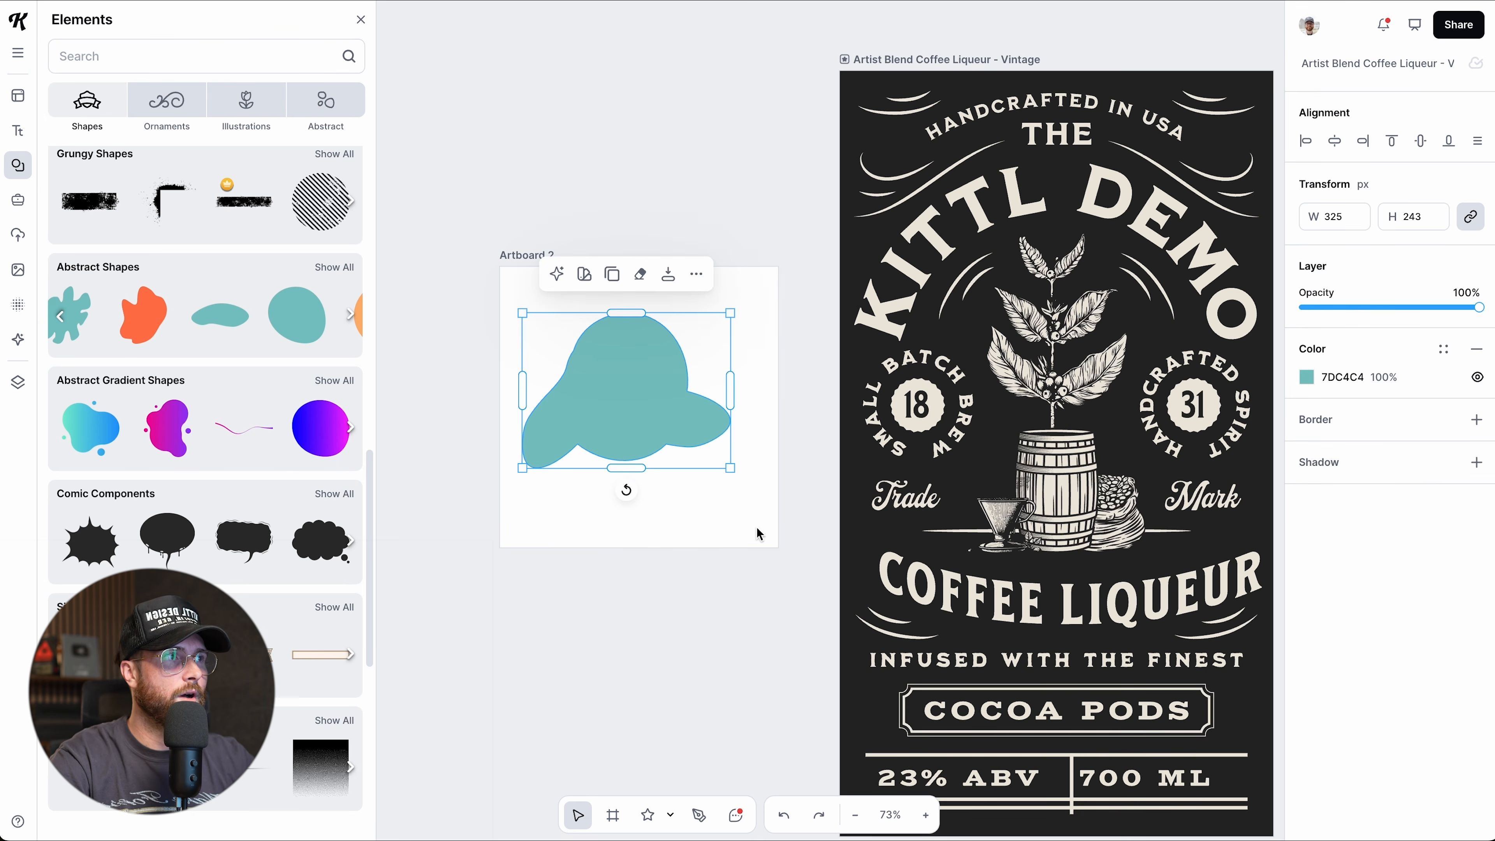
pyautogui.moveTo(577, 420); pyautogui.dragTo(579, 433)
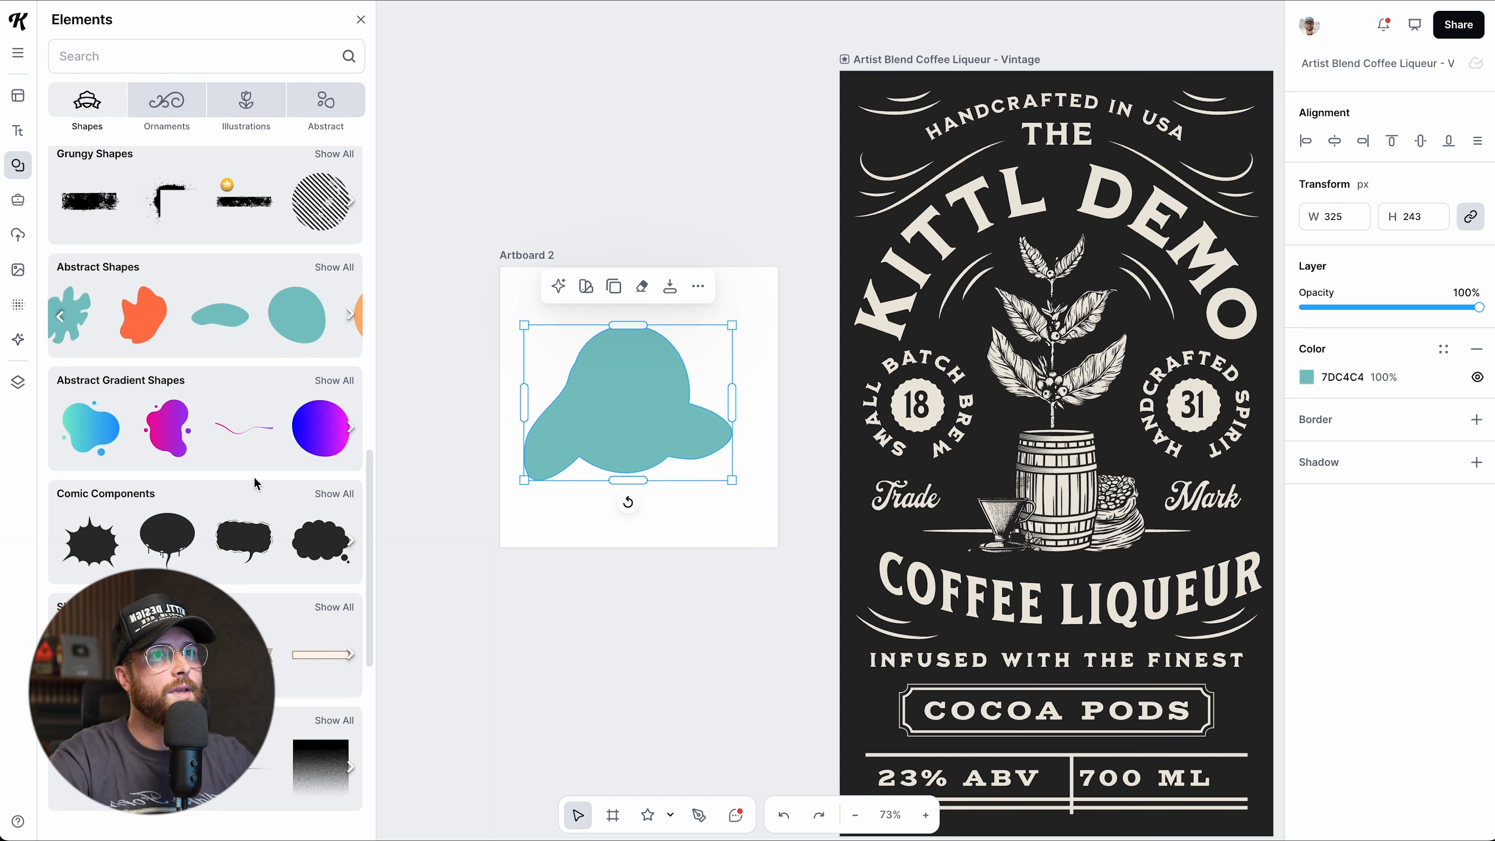
# Centre a small wide blob on the shape and Subtract it to cut an oval hole.
pyautogui.click(218, 320)
pyautogui.moveTo(804, 364); pyautogui.dragTo(650, 405)
pyautogui.moveTo(537, 280); pyautogui.dragTo(726, 544)
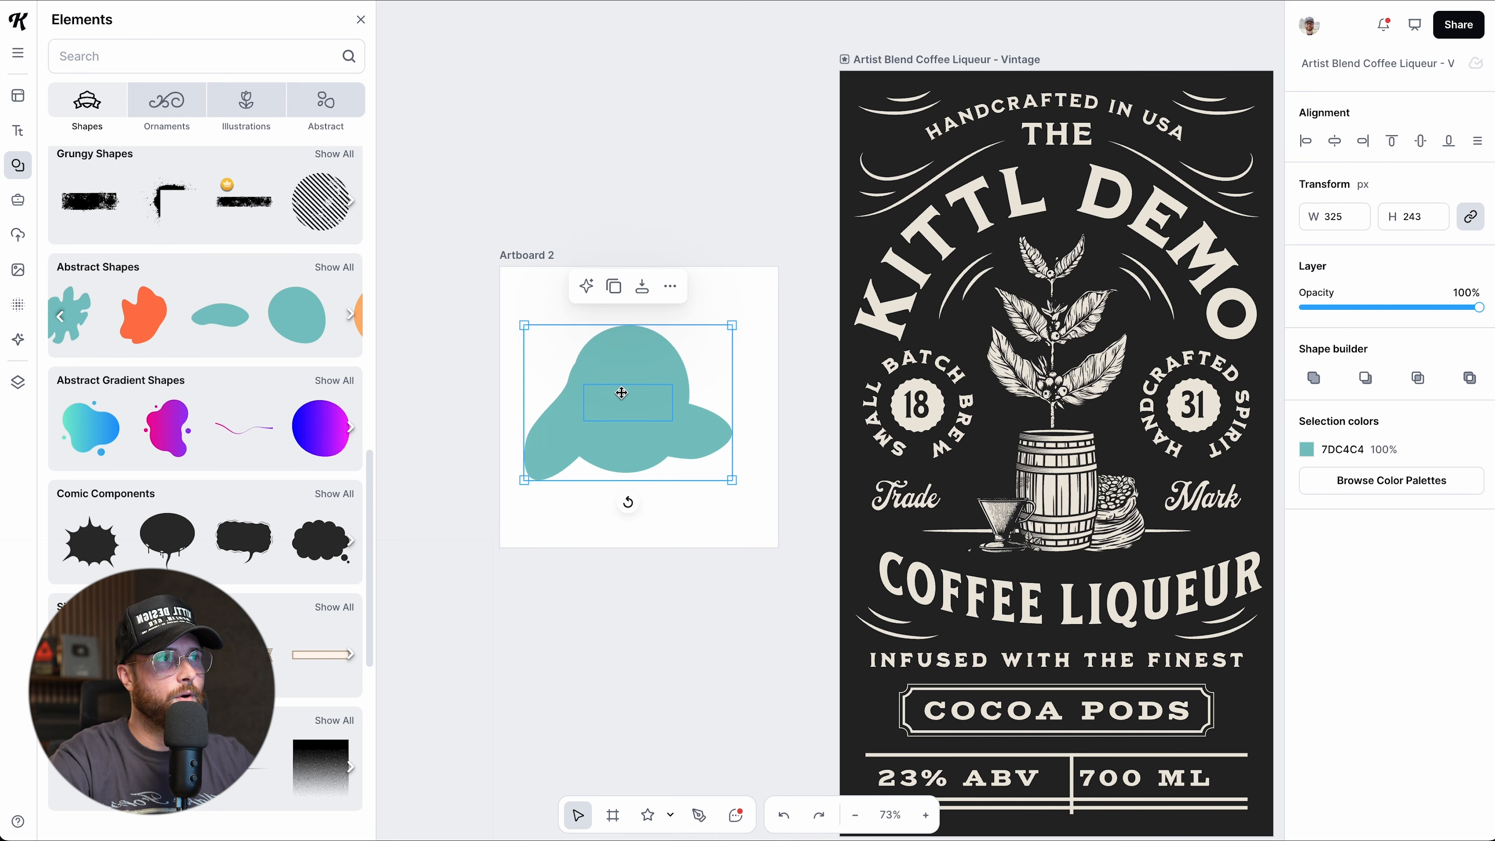
pyautogui.click(1364, 380)
pyautogui.press('Escape')
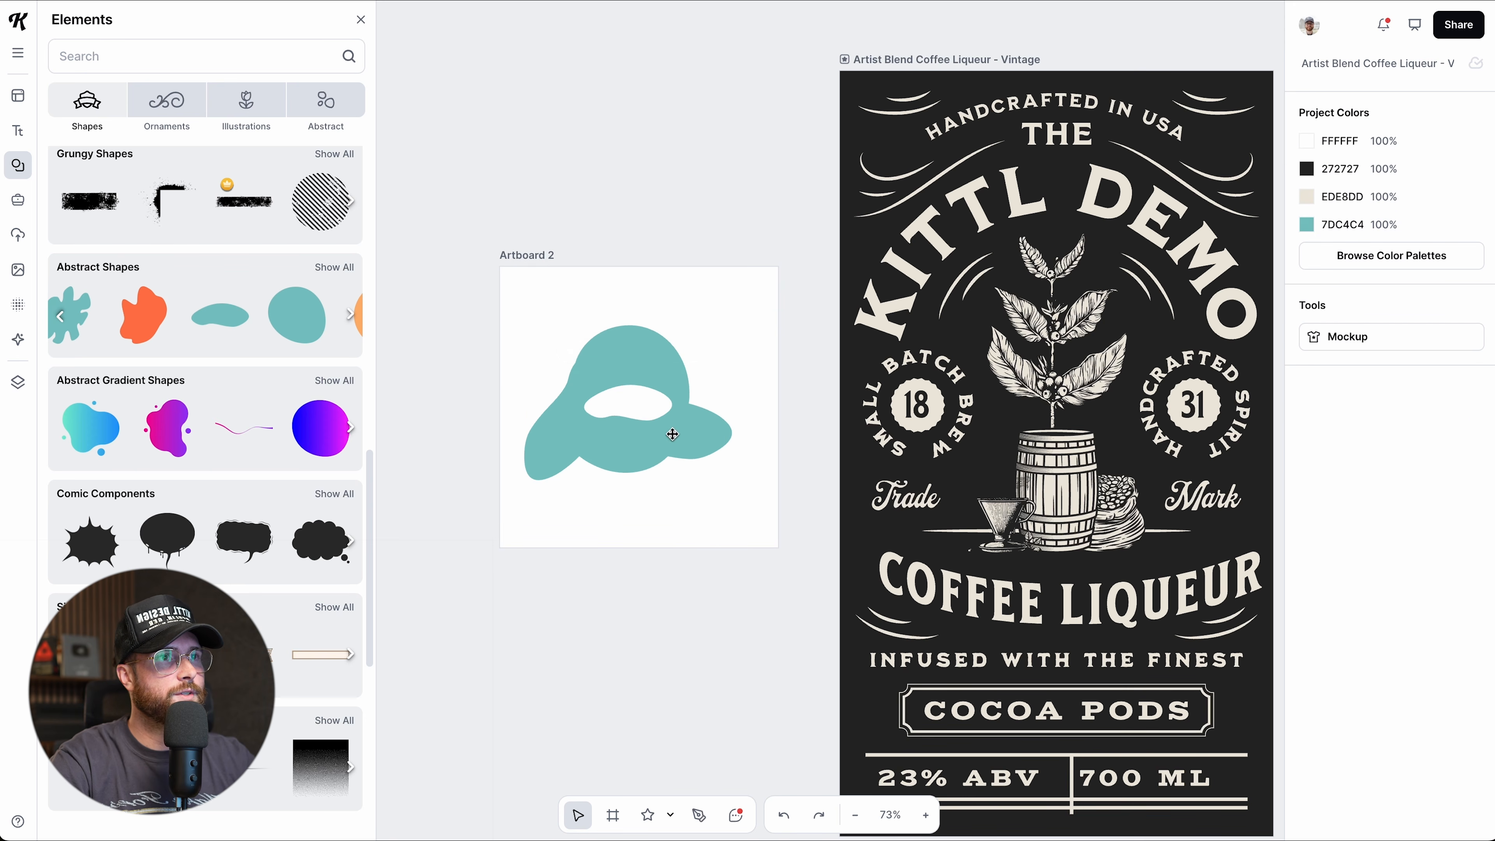
pyautogui.scroll(3, 673, 438)
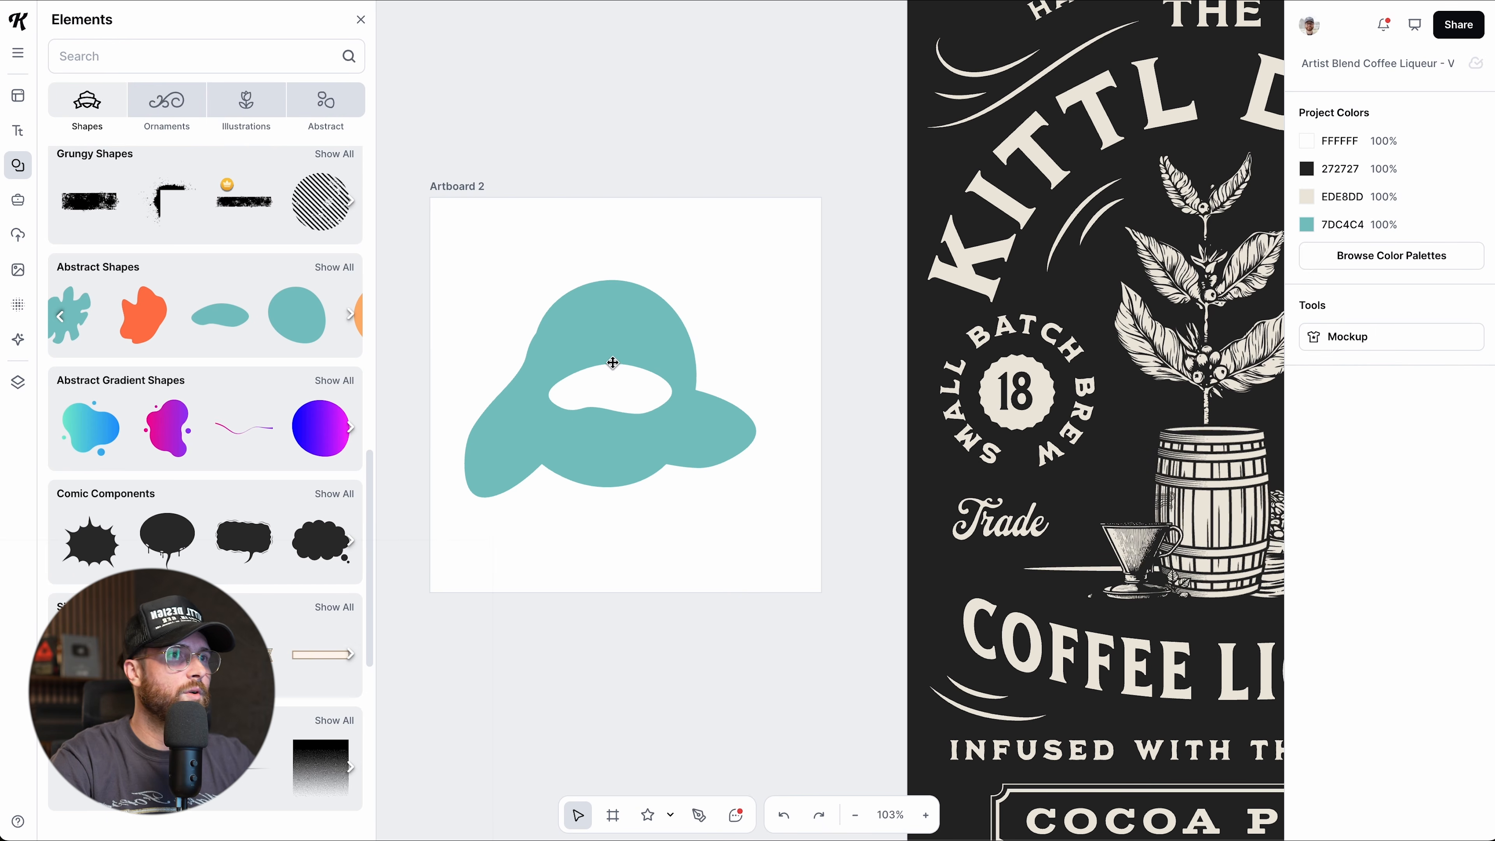
pyautogui.moveTo(589, 455); pyautogui.dragTo(604, 450)
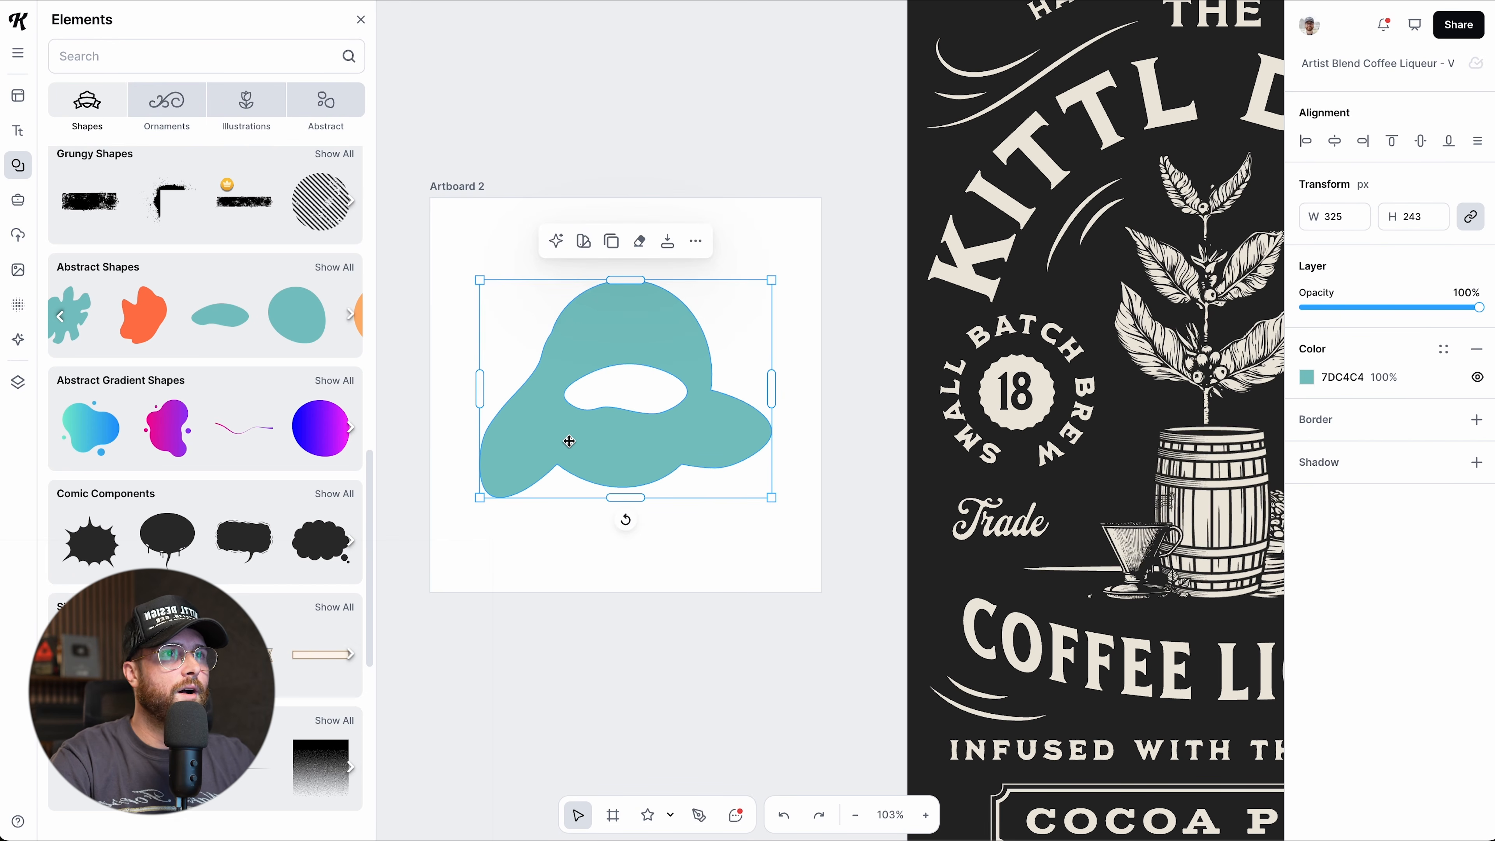
# Replace the holed shape with a fresh teal blob of about 330 × 323, centred on Artboard 2.
pyautogui.press('Delete')
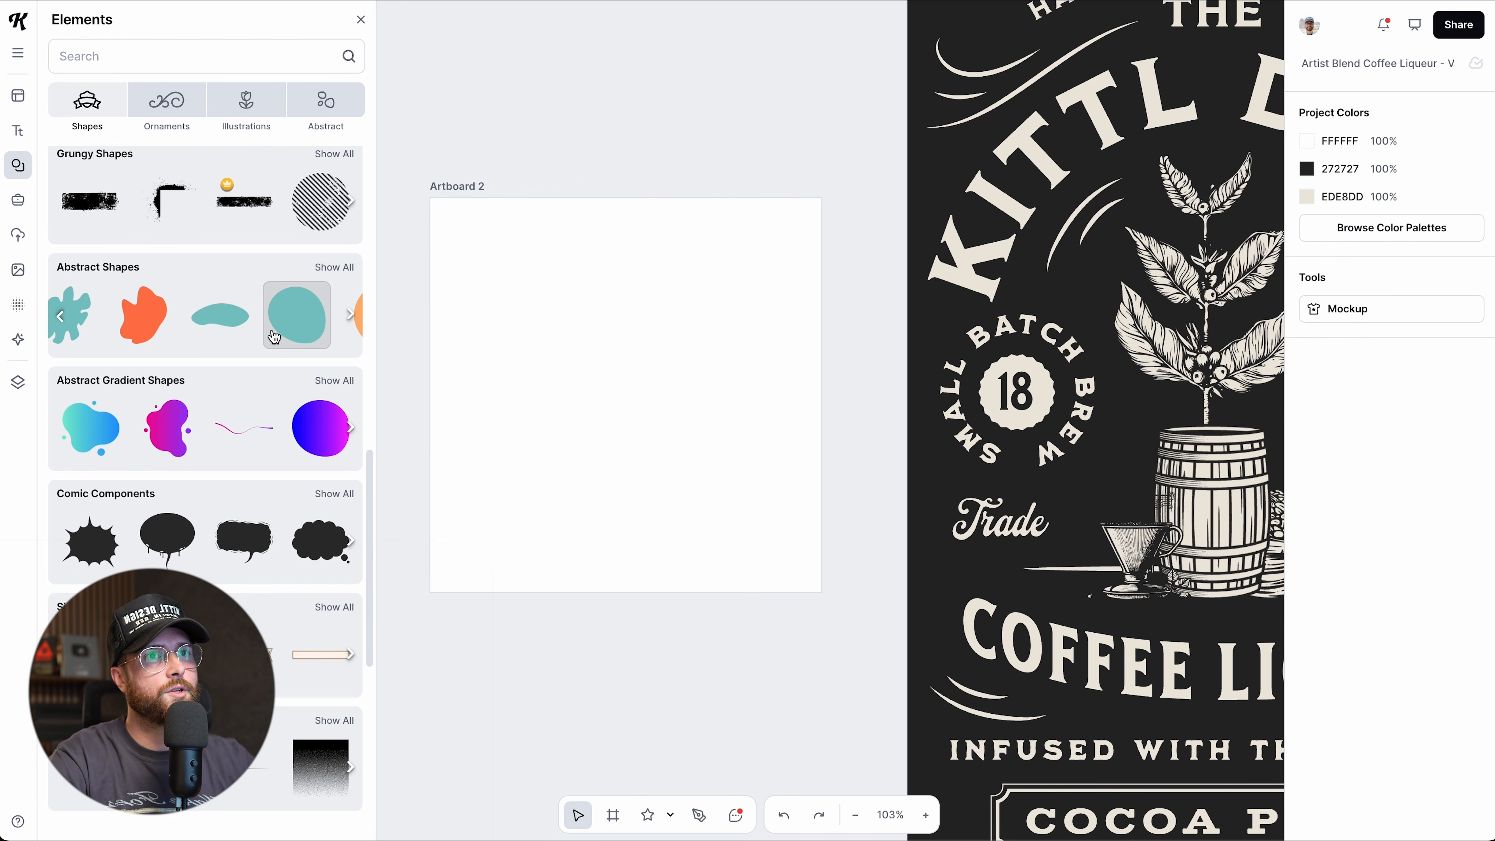
pyautogui.click(278, 319)
pyautogui.moveTo(679, 398); pyautogui.dragTo(641, 374)
pyautogui.click(561, 553)
pyautogui.click(690, 359)
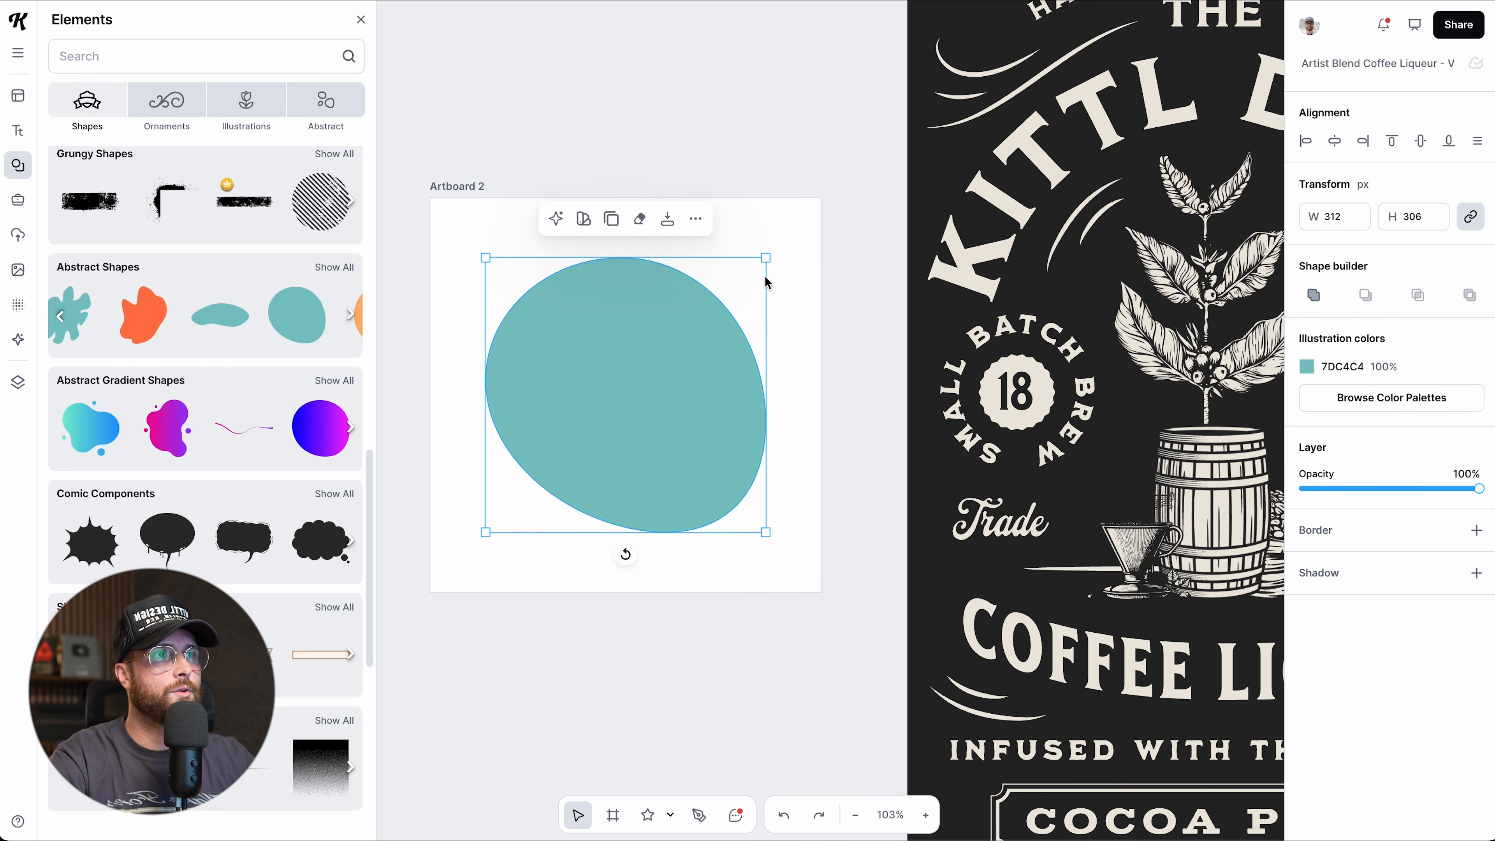
pyautogui.moveTo(767, 258); pyautogui.dragTo(774, 251)
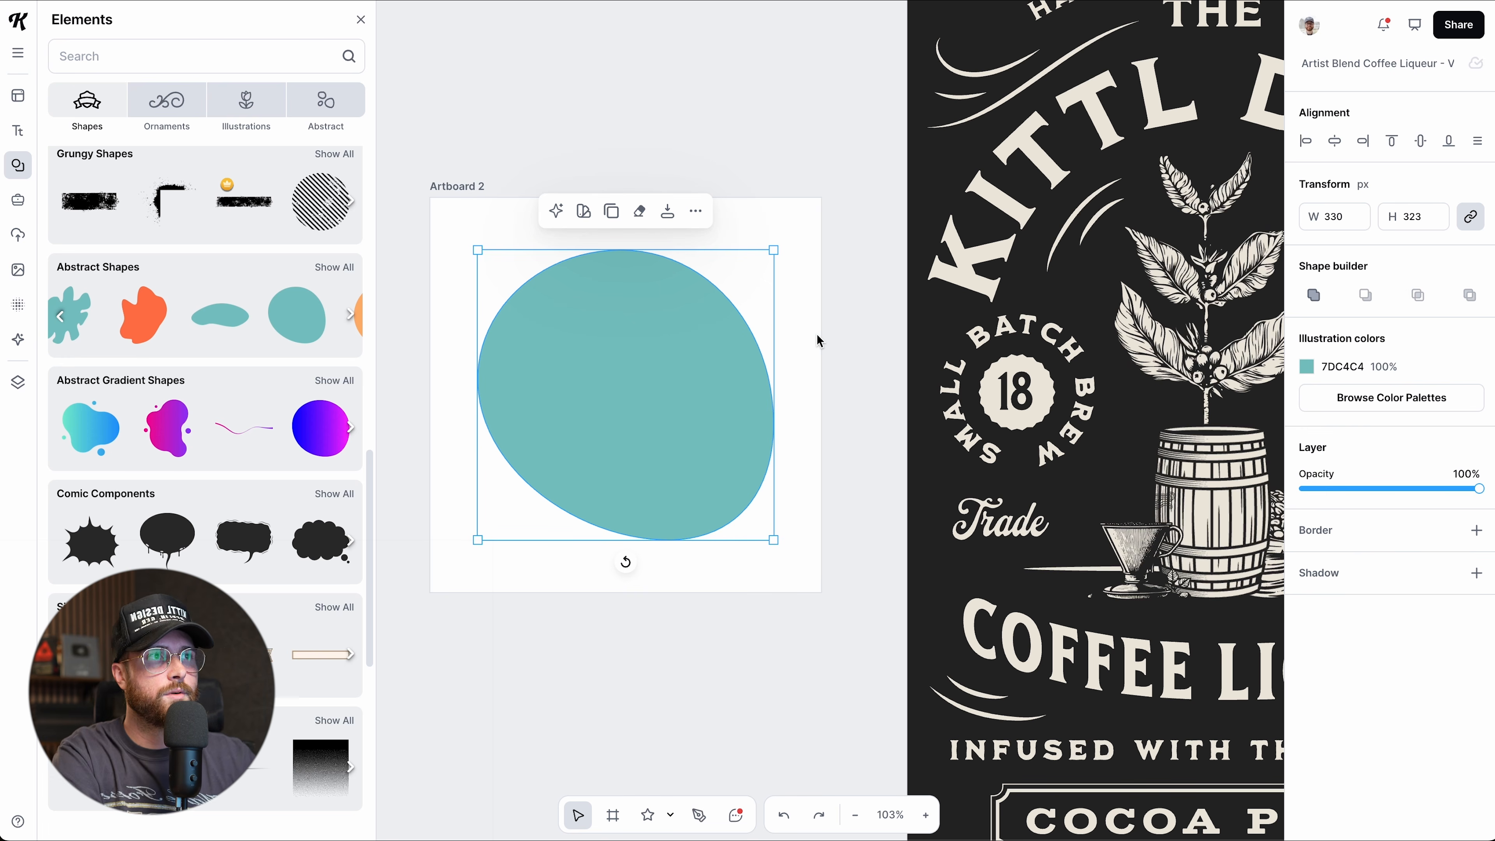
# Add a large letter K in Signmaster Pro centred on the blob, then select both.
pyautogui.press('t')
pyautogui.doubleClick(770, 422)
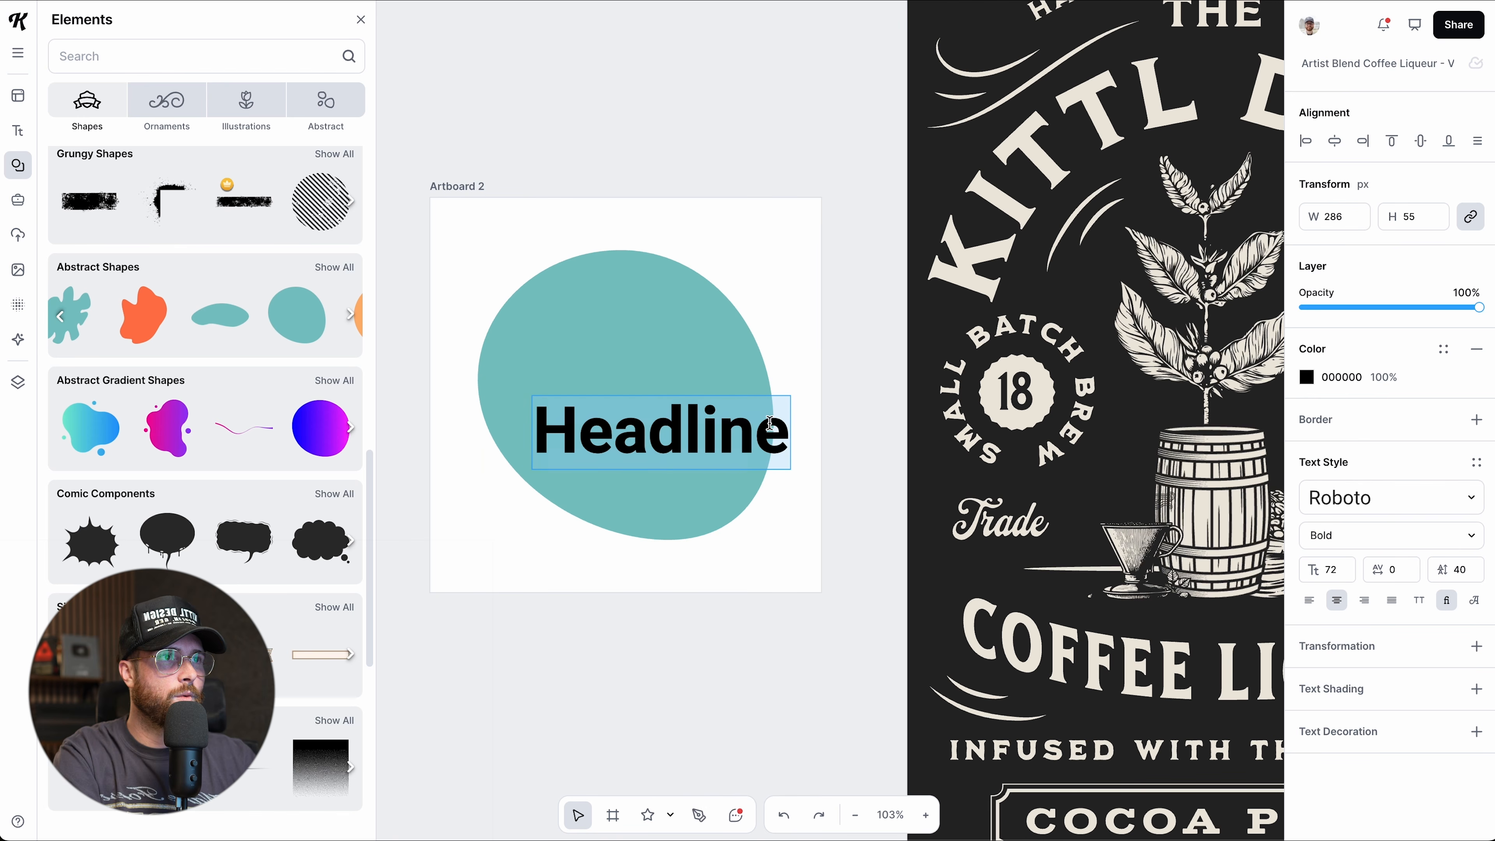
pyautogui.write('K')
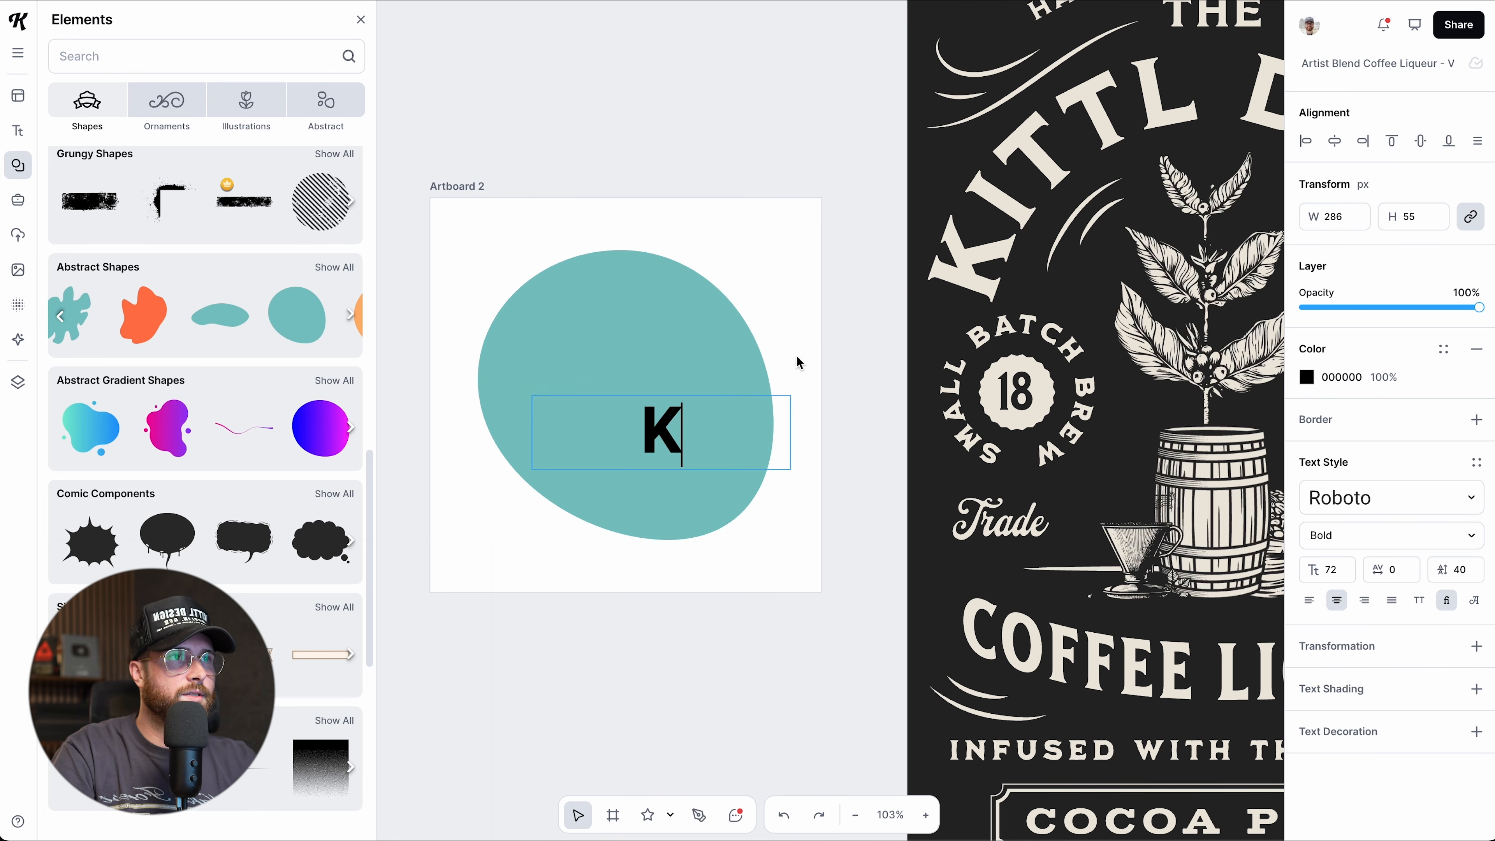
pyautogui.press('Escape')
pyautogui.moveTo(765, 420); pyautogui.dragTo(791, 350)
pyautogui.moveTo(665, 406)
pyautogui.mouseDown()
pyautogui.moveTo(651, 414)
pyautogui.moveTo(638, 394)
pyautogui.mouseUp()
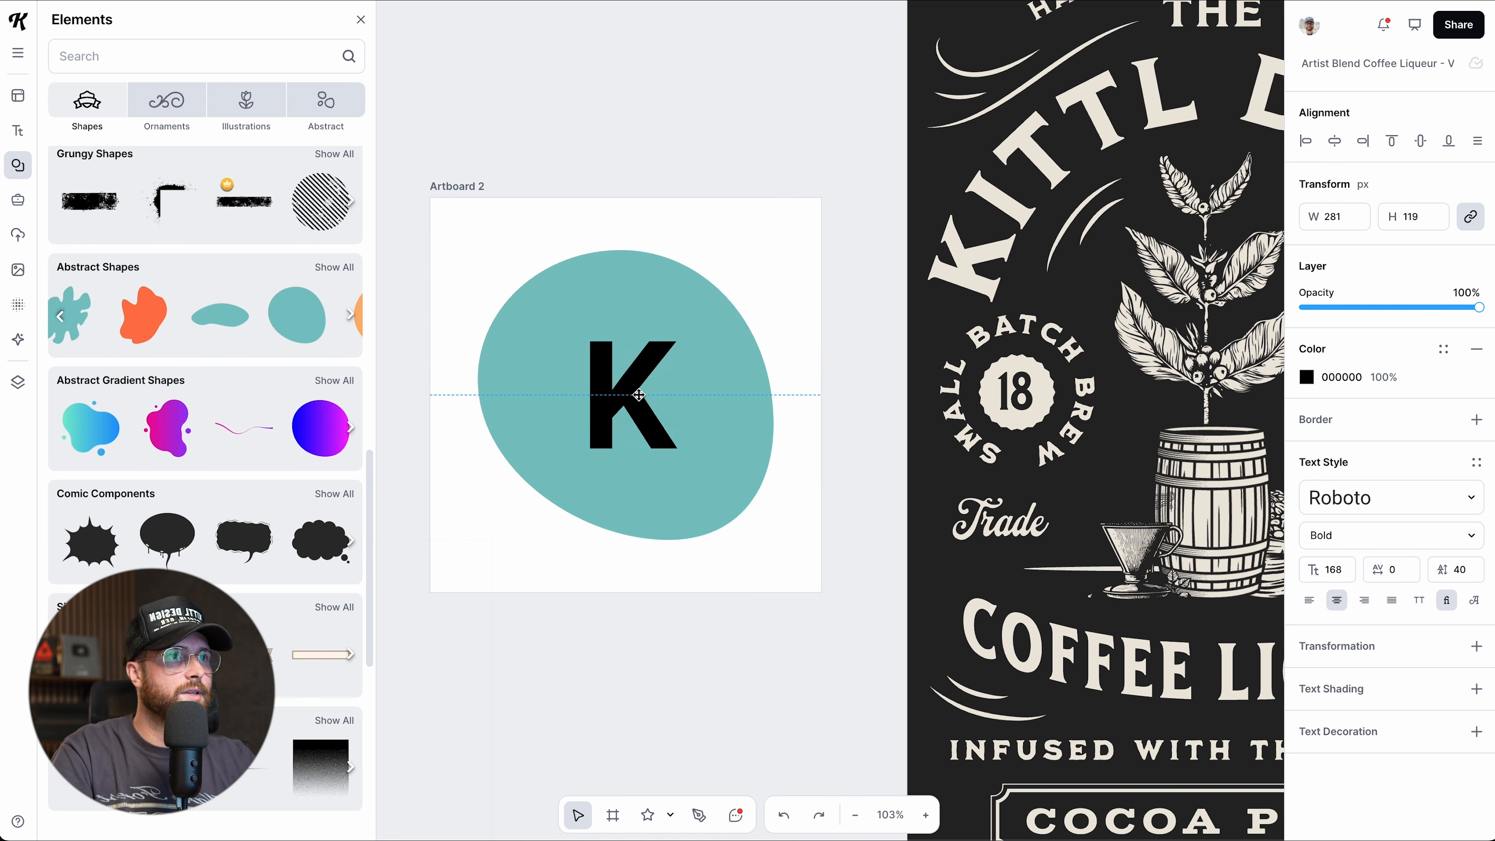
pyautogui.click(1378, 497)
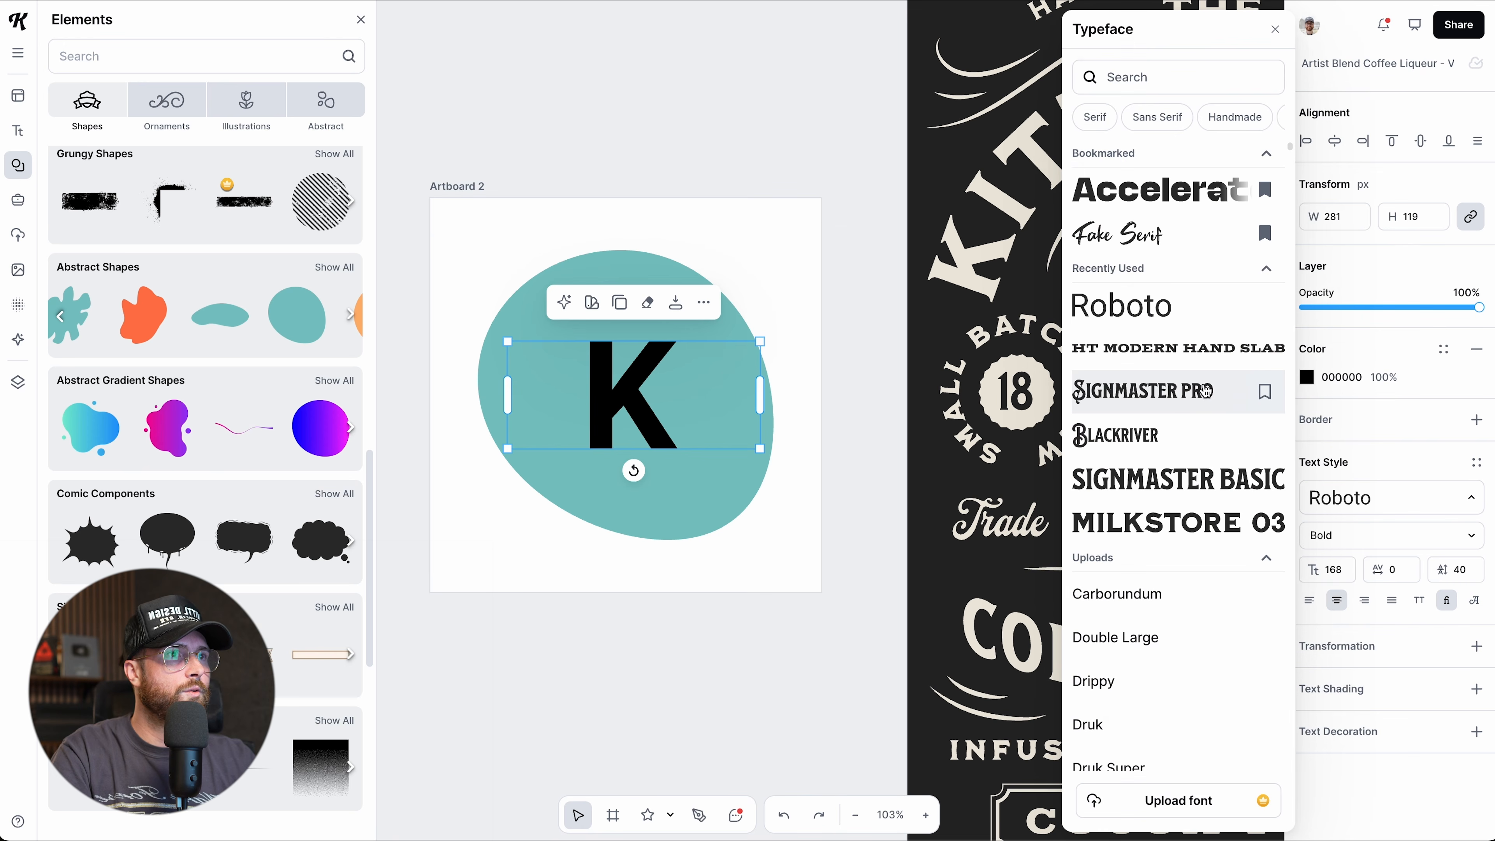
pyautogui.click(1206, 391)
pyautogui.moveTo(642, 427); pyautogui.dragTo(640, 403)
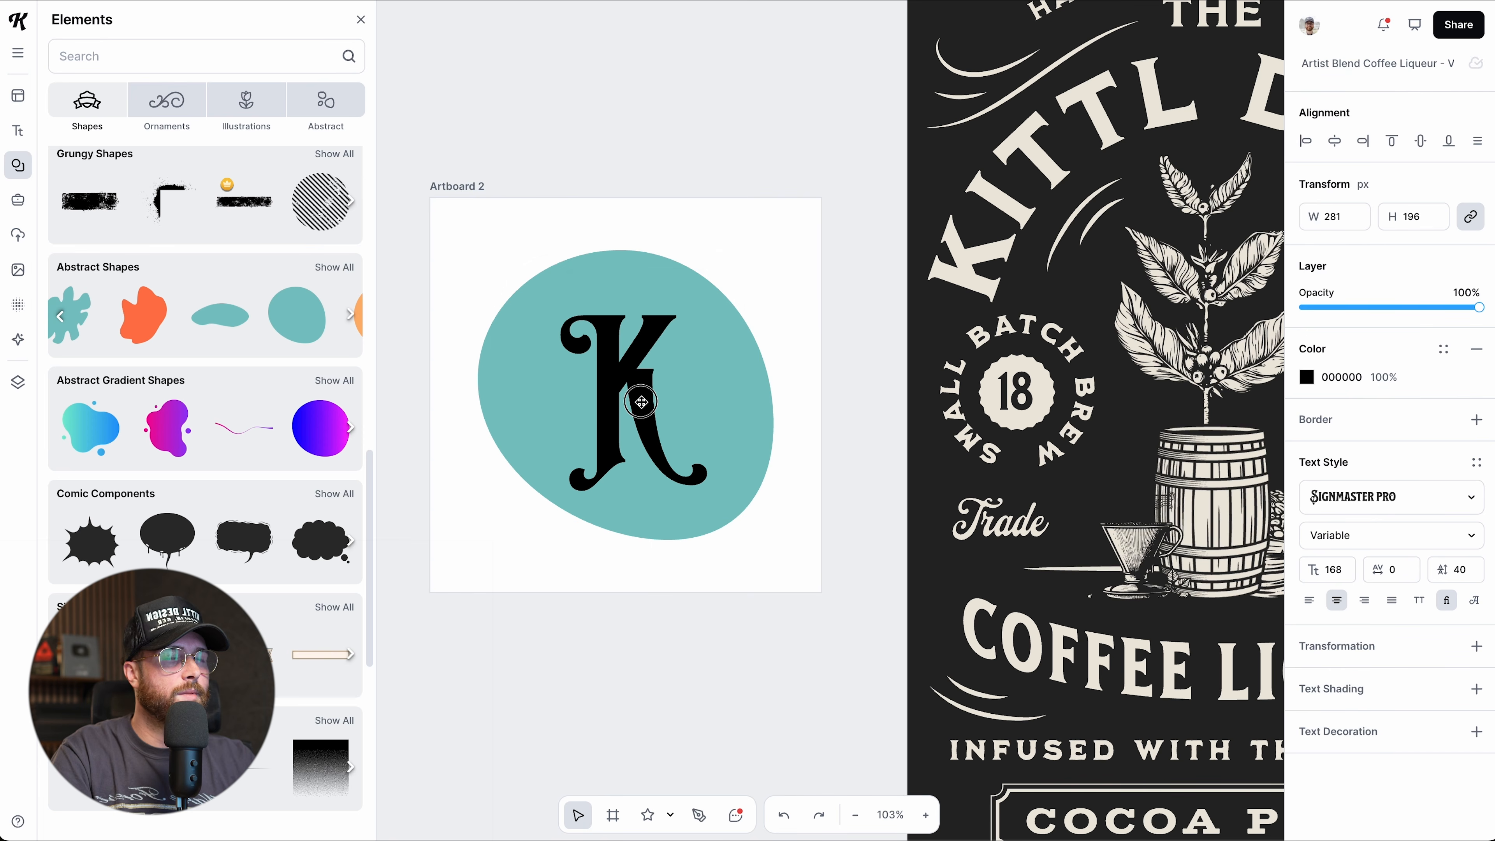
pyautogui.click(490, 395)
pyautogui.moveTo(493, 242); pyautogui.dragTo(765, 565)
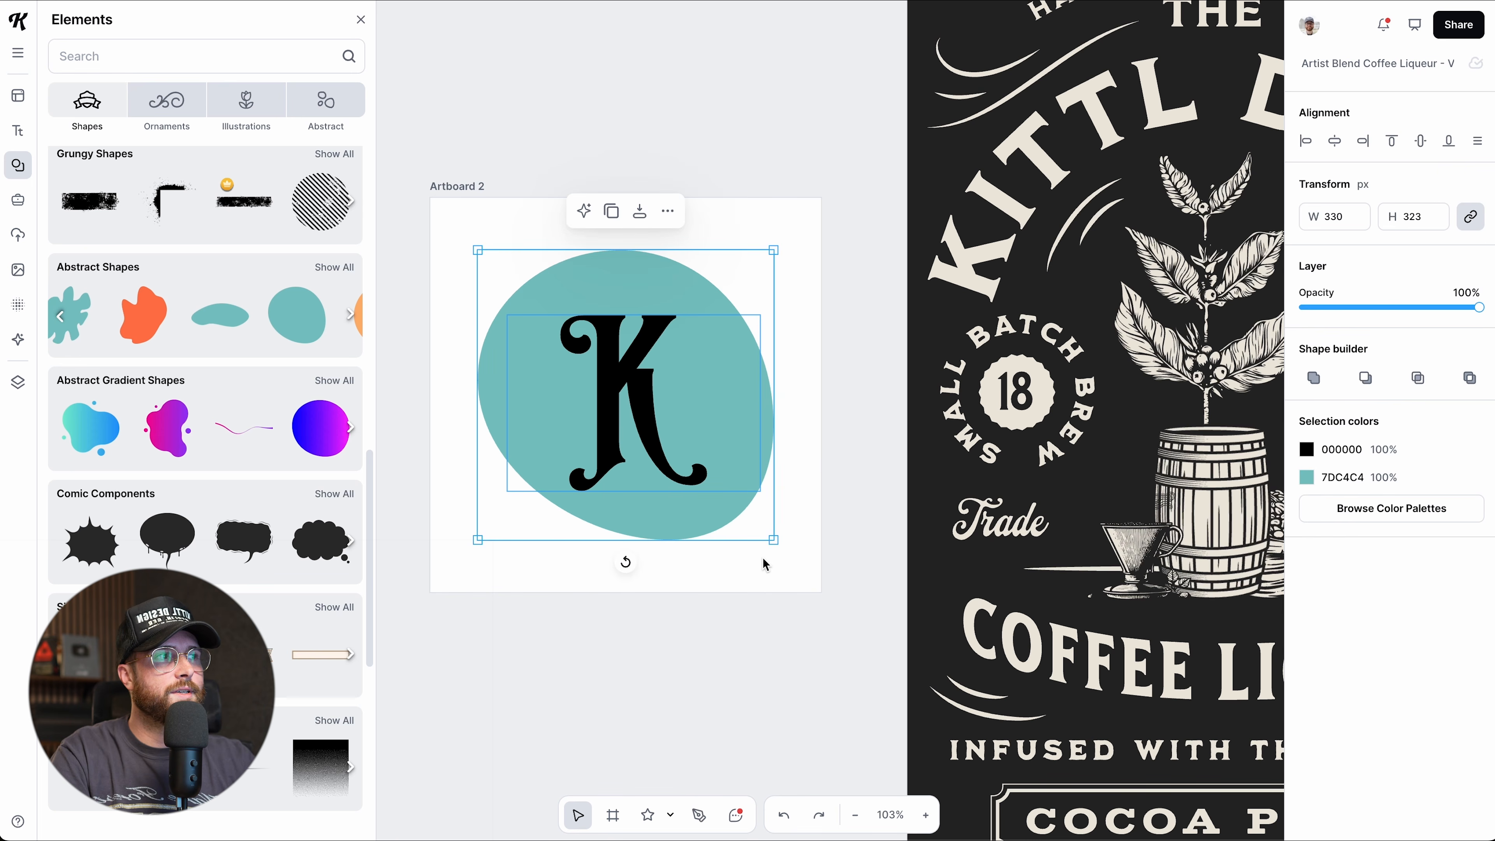
# Subtract the K from the teal blob and set Artboard 2's background to cream FFF9CF.
pyautogui.click(1364, 378)
pyautogui.click(887, 577)
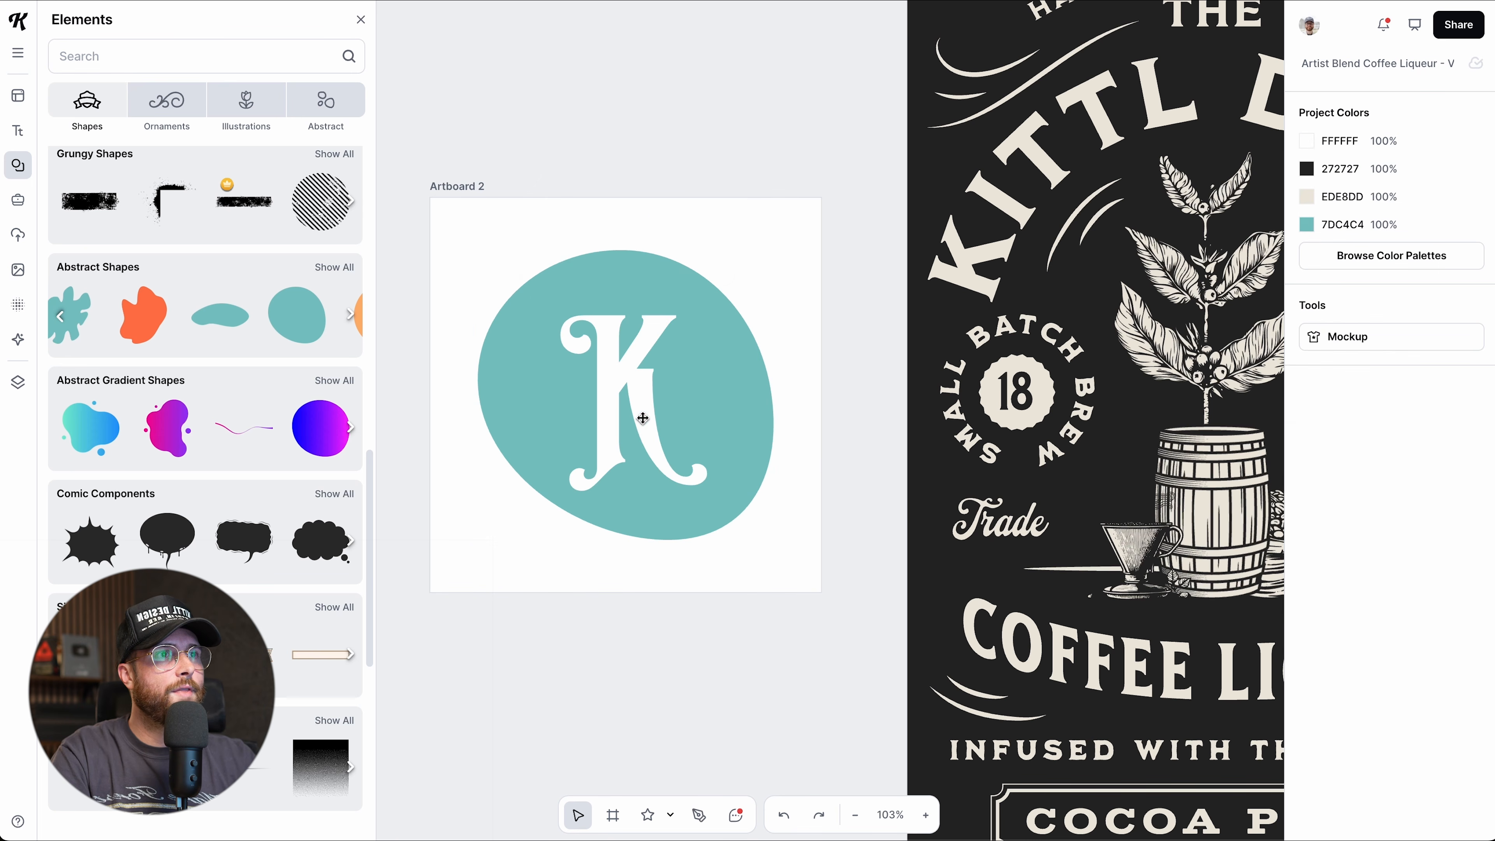
pyautogui.click(456, 187)
pyautogui.click(1306, 369)
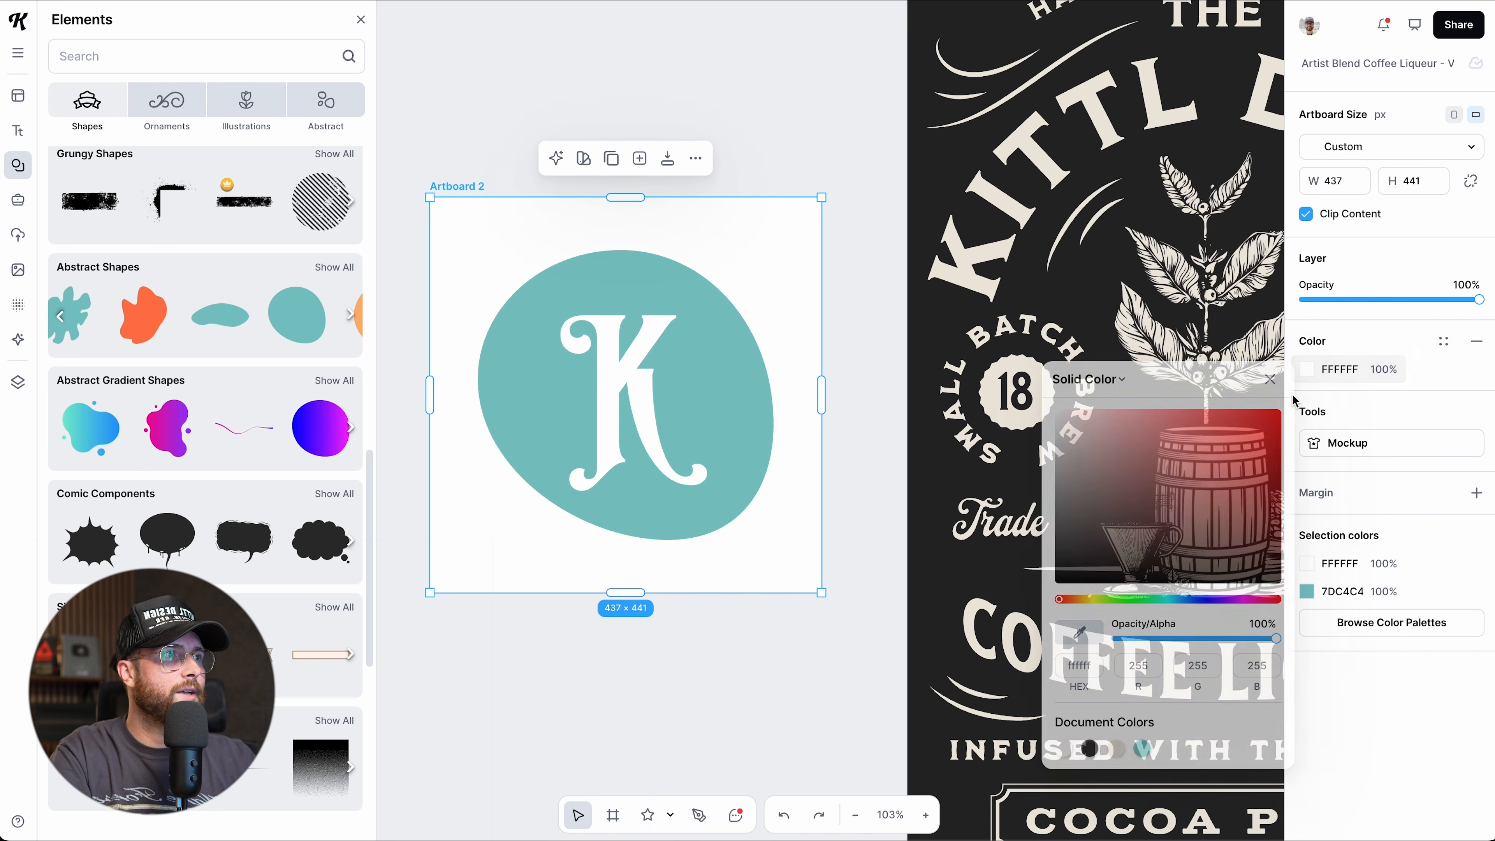
pyautogui.click(1084, 417)
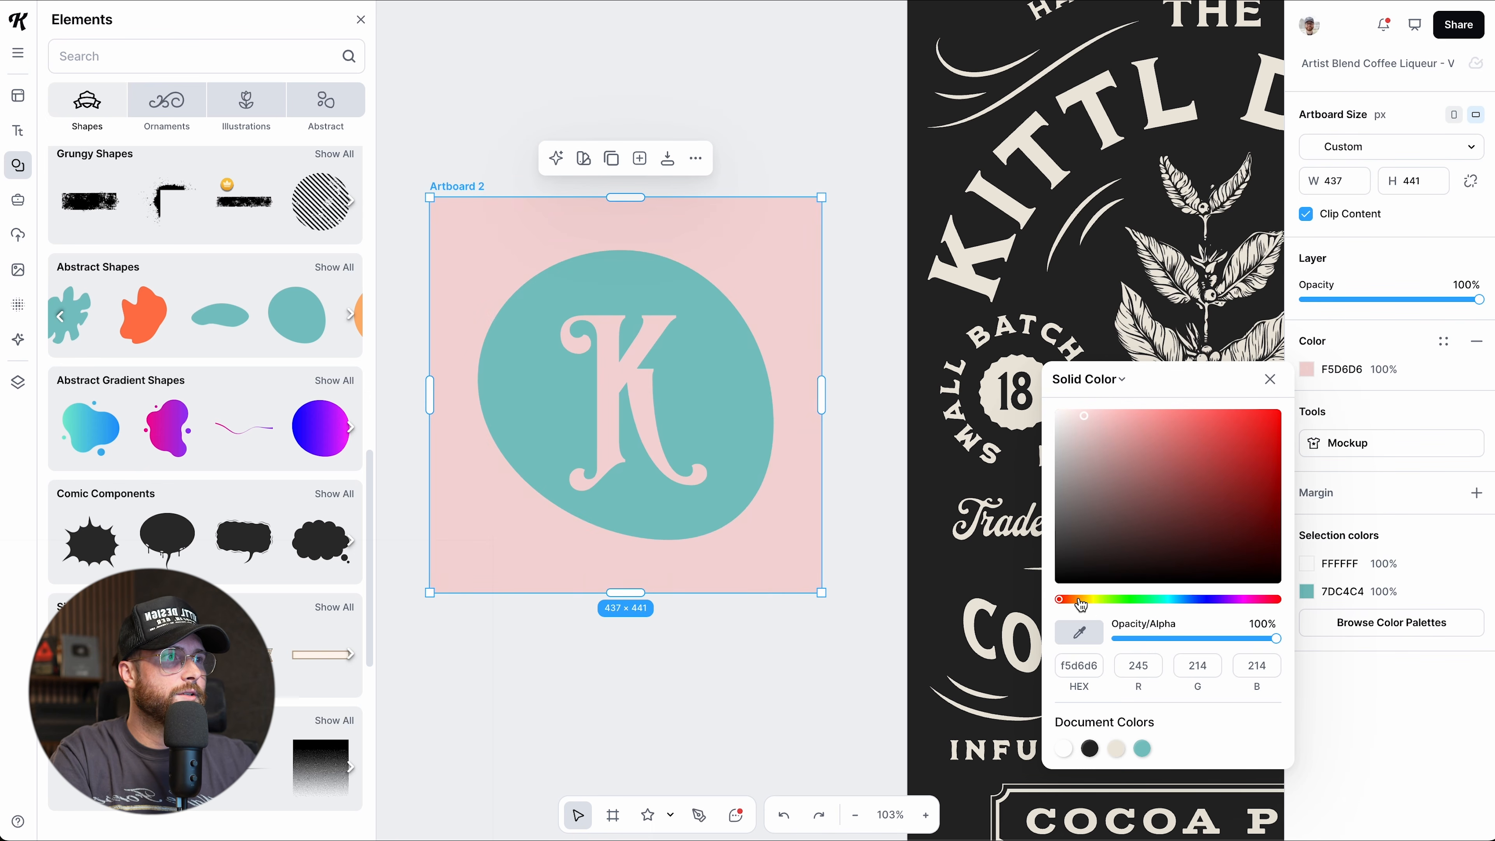
pyautogui.moveTo(1082, 601); pyautogui.dragTo(1089, 599)
pyautogui.moveTo(1086, 436)
pyautogui.mouseDown()
pyautogui.moveTo(1114, 424)
pyautogui.moveTo(1214, 491)
pyautogui.moveTo(1102, 420)
pyautogui.mouseUp()
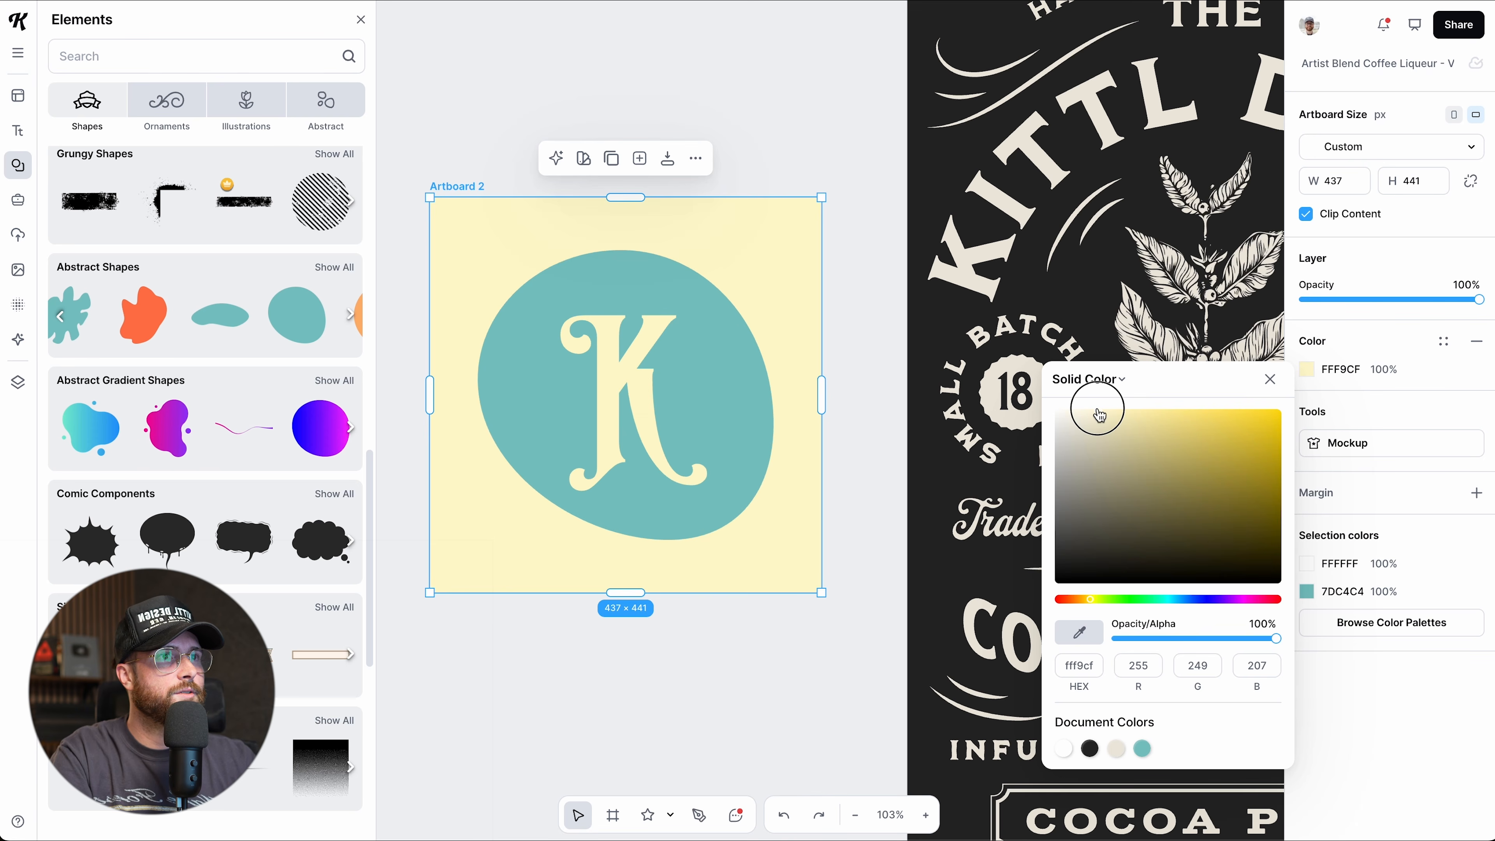
pyautogui.click(817, 645)
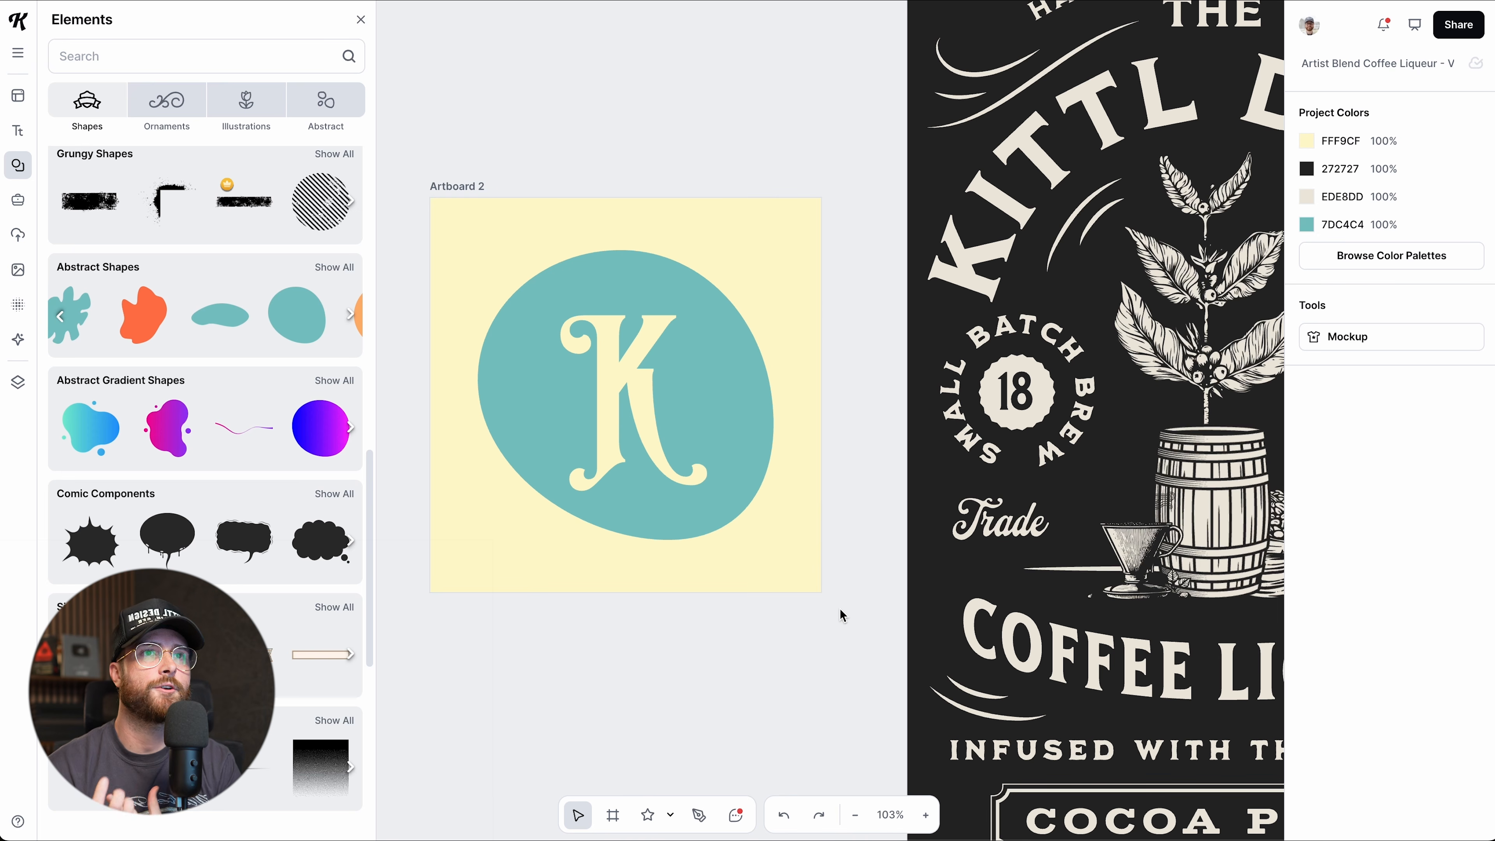
# Check the teal blob with the cut-out K, then bring up the basic shapes list.
pyautogui.click(763, 467)
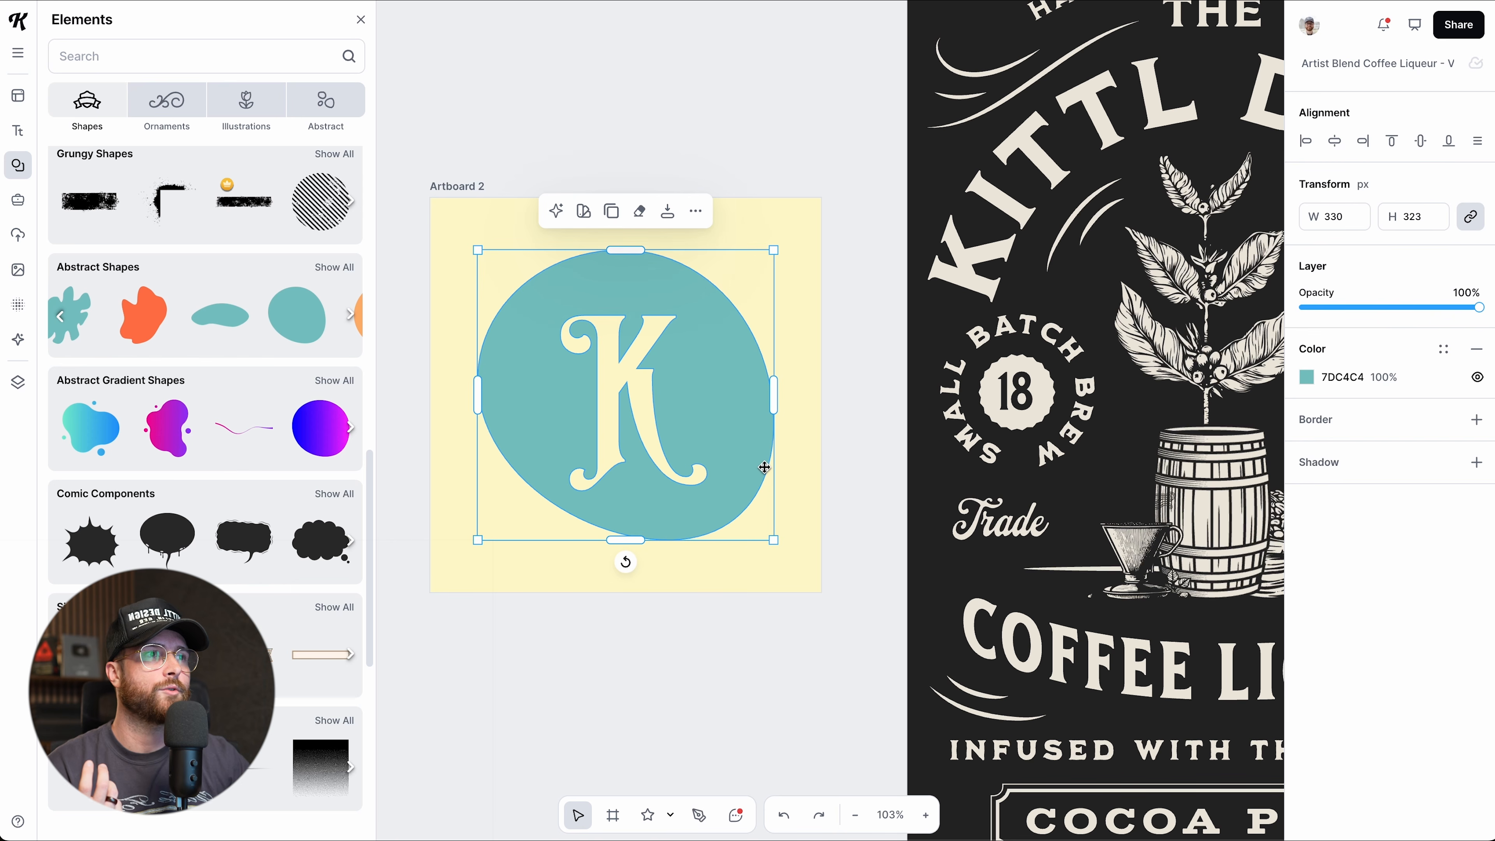
pyautogui.click(714, 736)
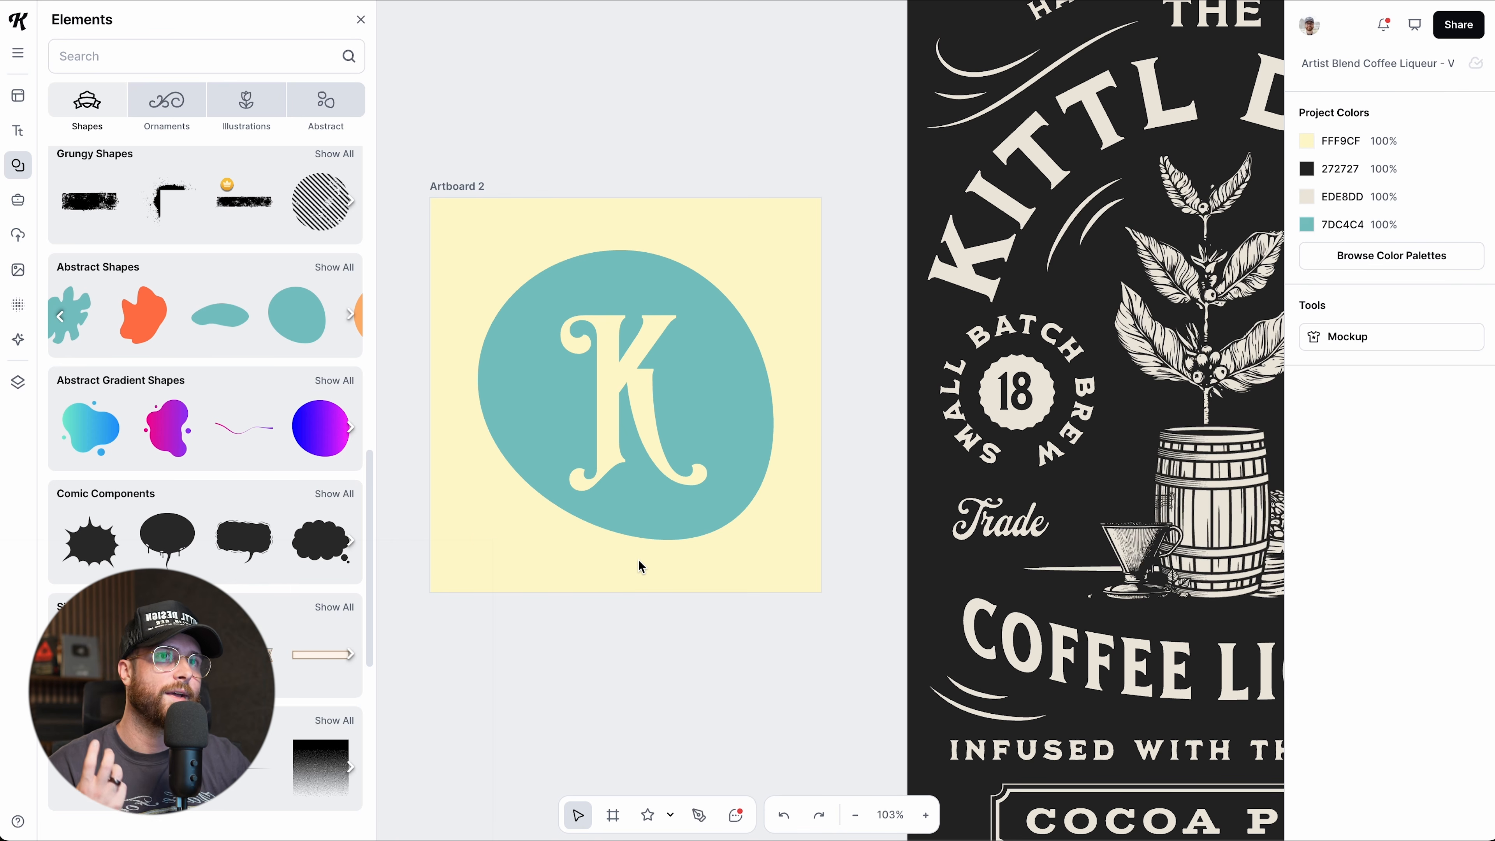
pyautogui.click(663, 816)
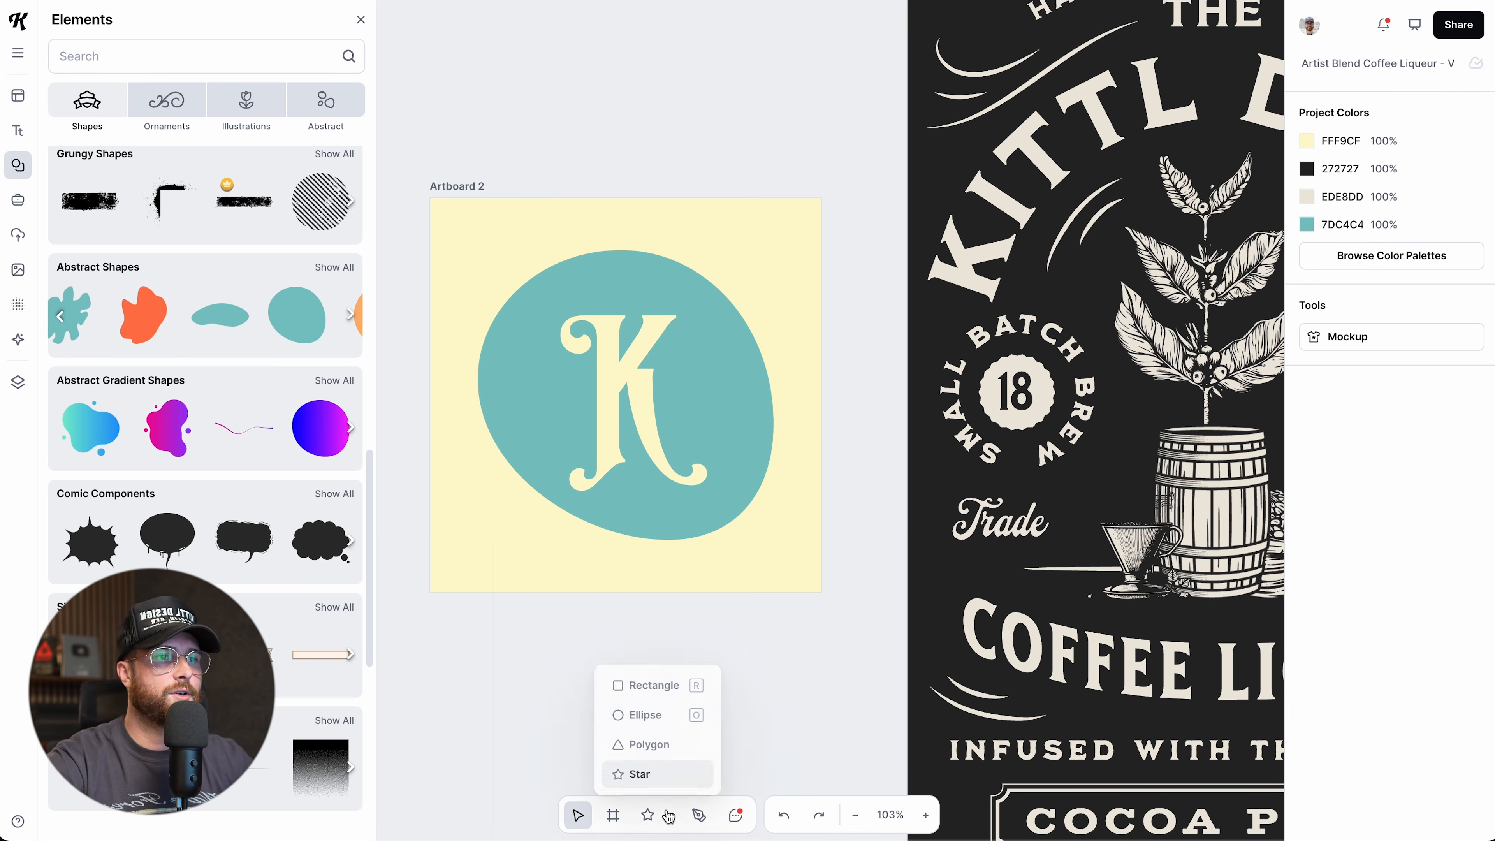
# Draw two overlapping black ellipses and try Intersect on them, then undo it.
pyautogui.click(642, 719)
pyautogui.scroll(-8, 556, 579)
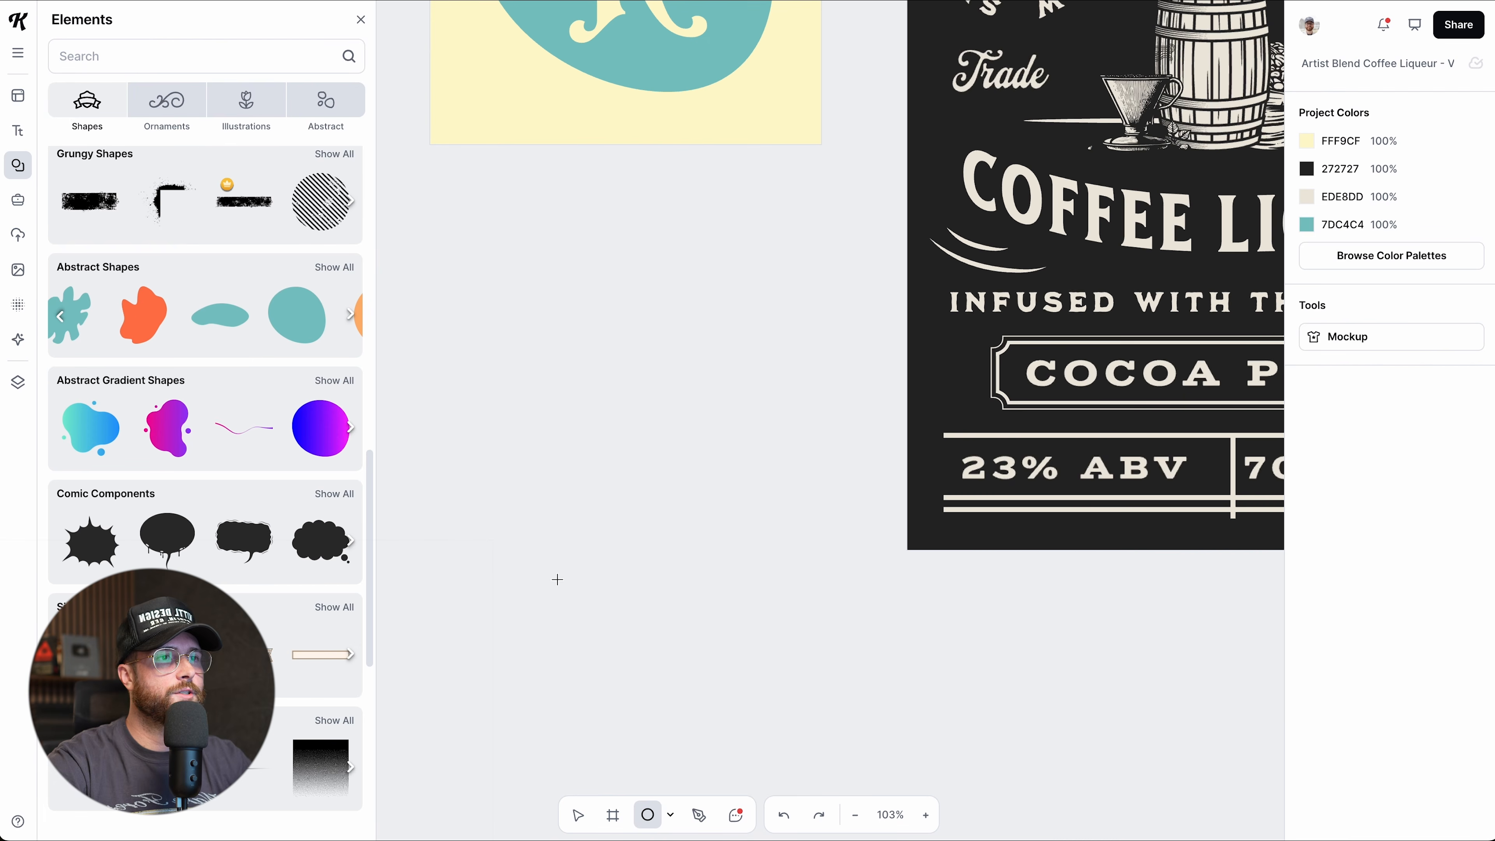
pyautogui.moveTo(465, 334)
pyautogui.mouseDown()
pyautogui.moveTo(565, 448)
pyautogui.moveTo(541, 417)
pyautogui.moveTo(572, 418)
pyautogui.mouseUp()
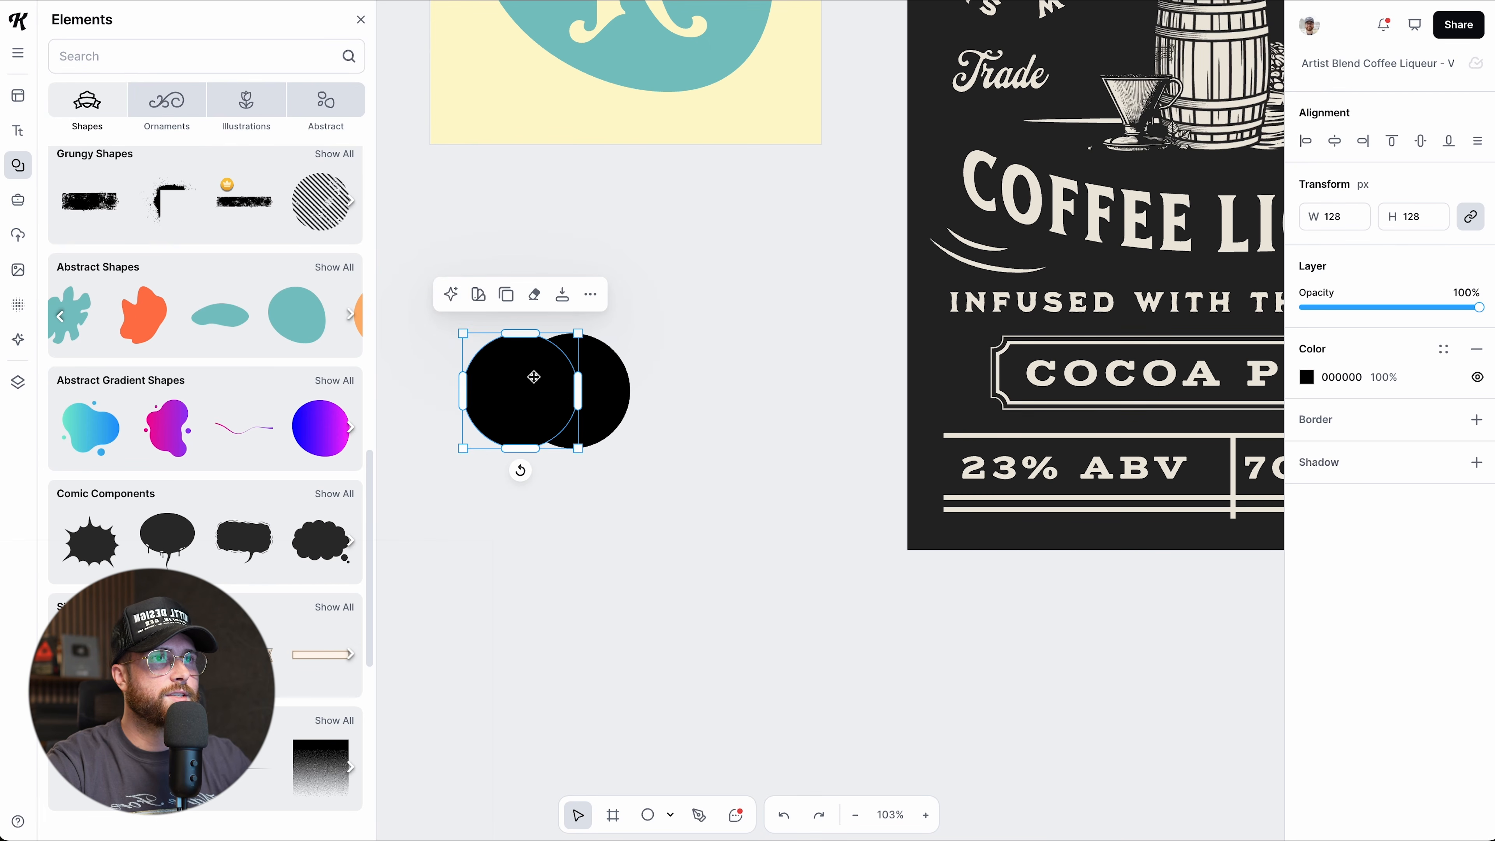
pyautogui.keyDown('shift'); pyautogui.click(550, 394); pyautogui.keyUp('shift')
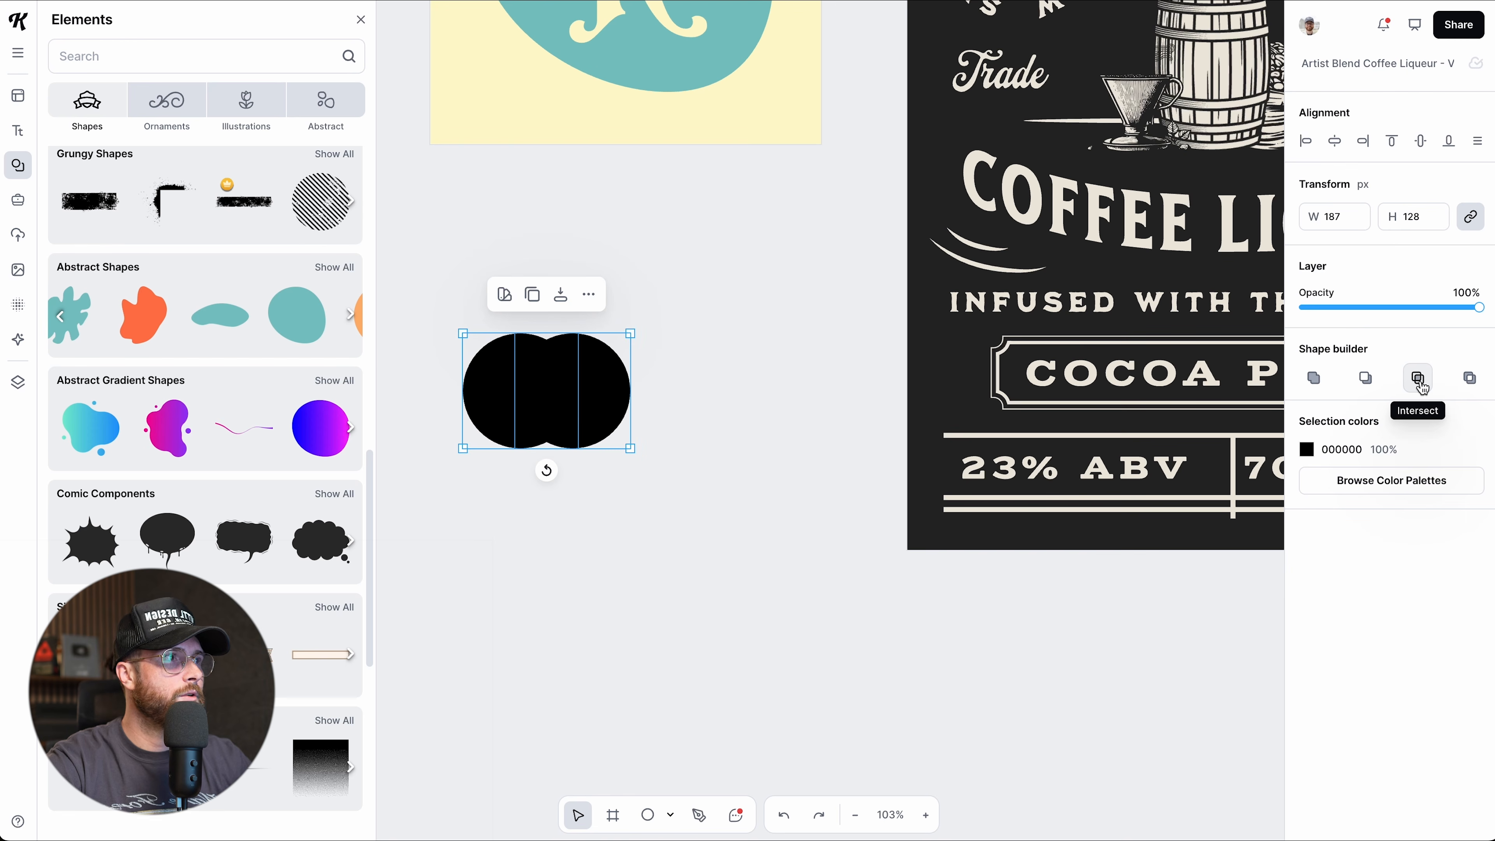
pyautogui.click(1417, 378)
pyautogui.click(609, 409)
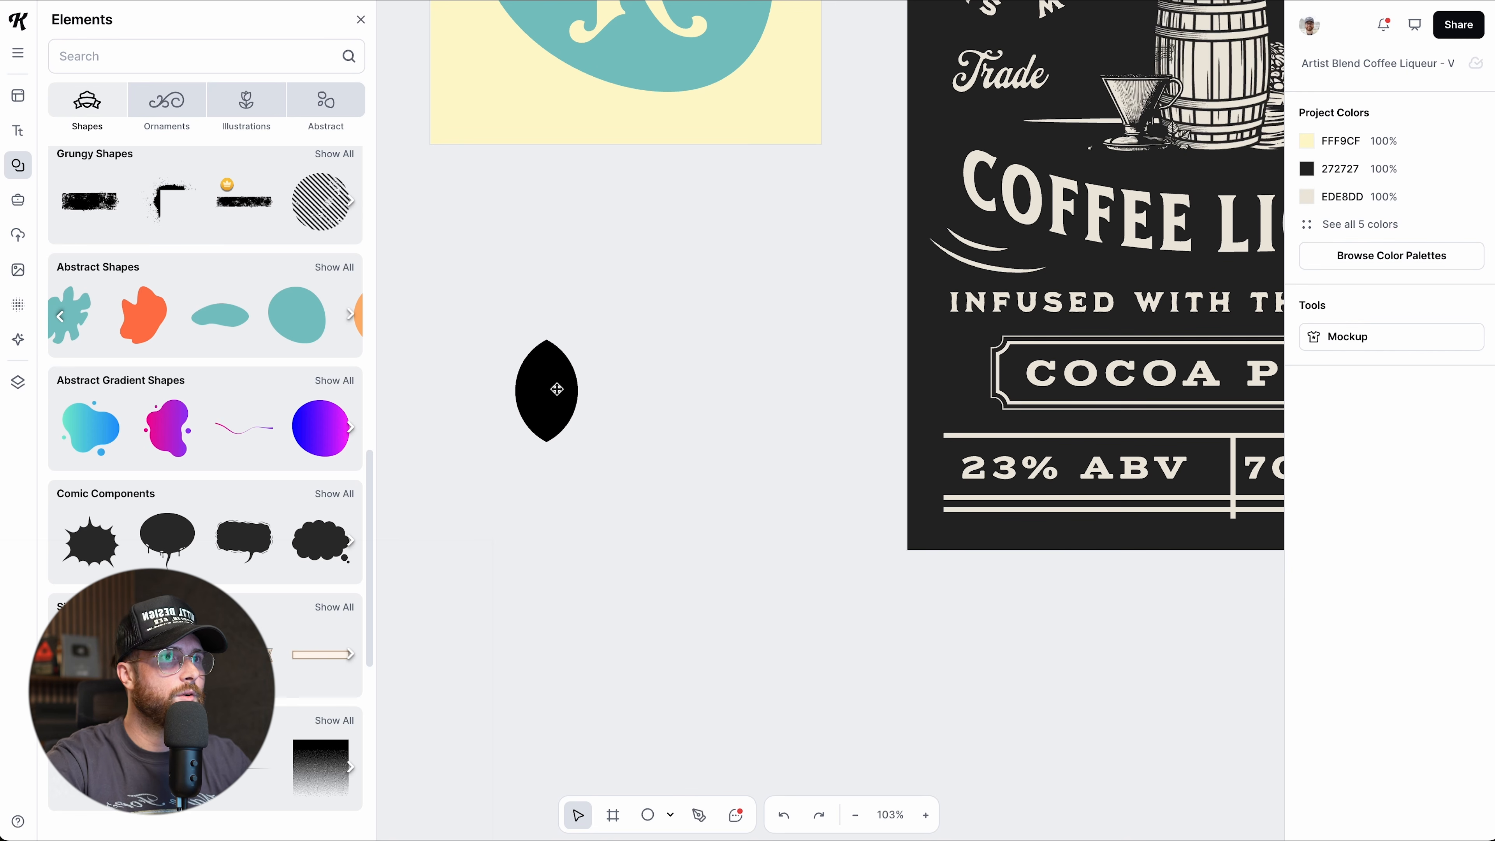
pyautogui.hotkey('ctrl', 'z')
# Apply Exclude Intersection to the circles and place the shape just below Artboard 2.
pyautogui.moveTo(445, 292); pyautogui.dragTo(674, 482)
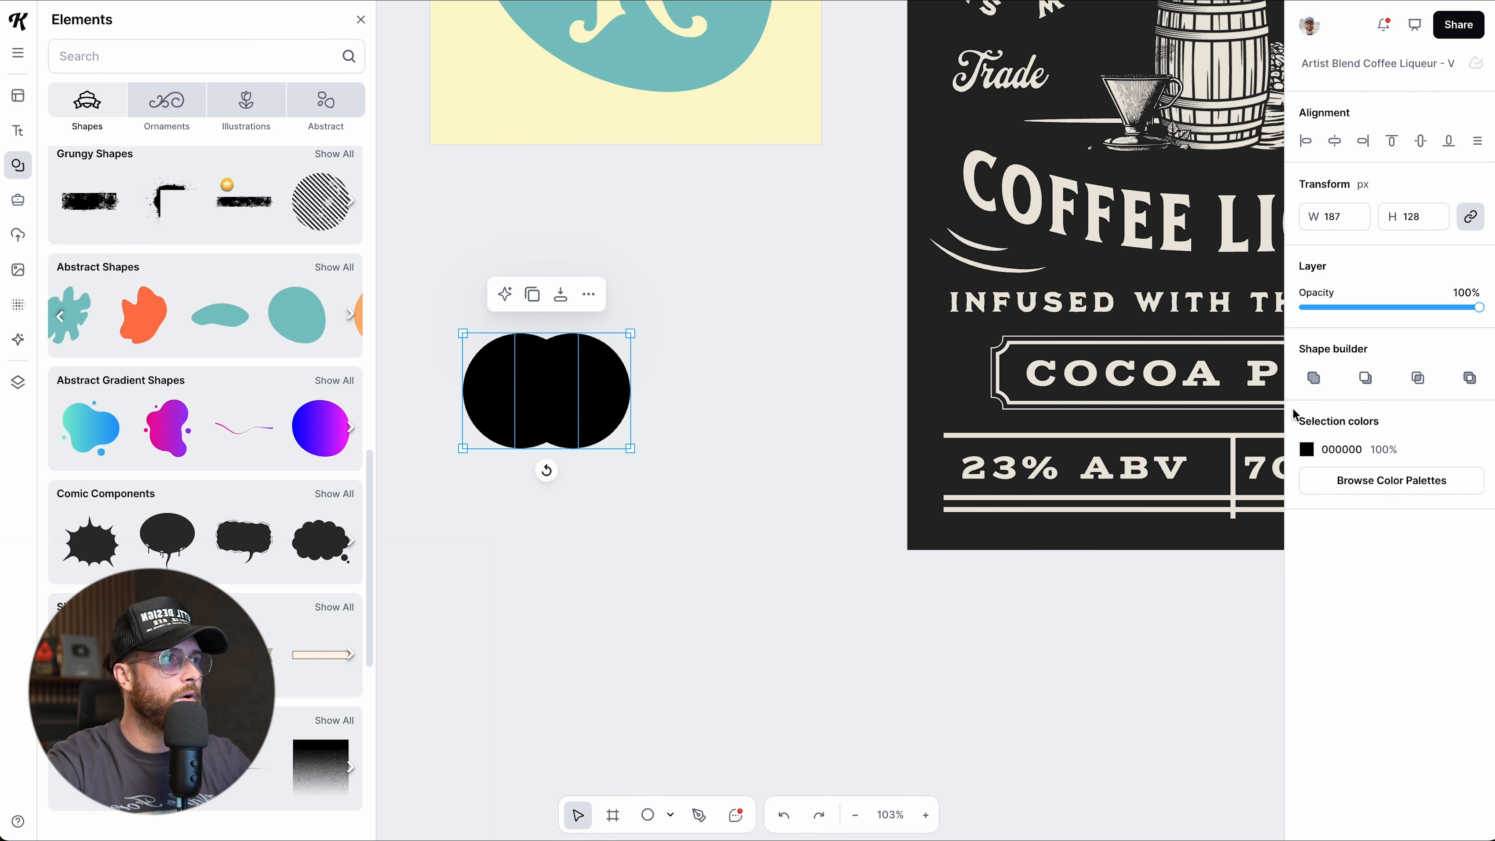
pyautogui.click(1470, 380)
pyautogui.click(788, 587)
pyautogui.moveTo(604, 431); pyautogui.dragTo(636, 409)
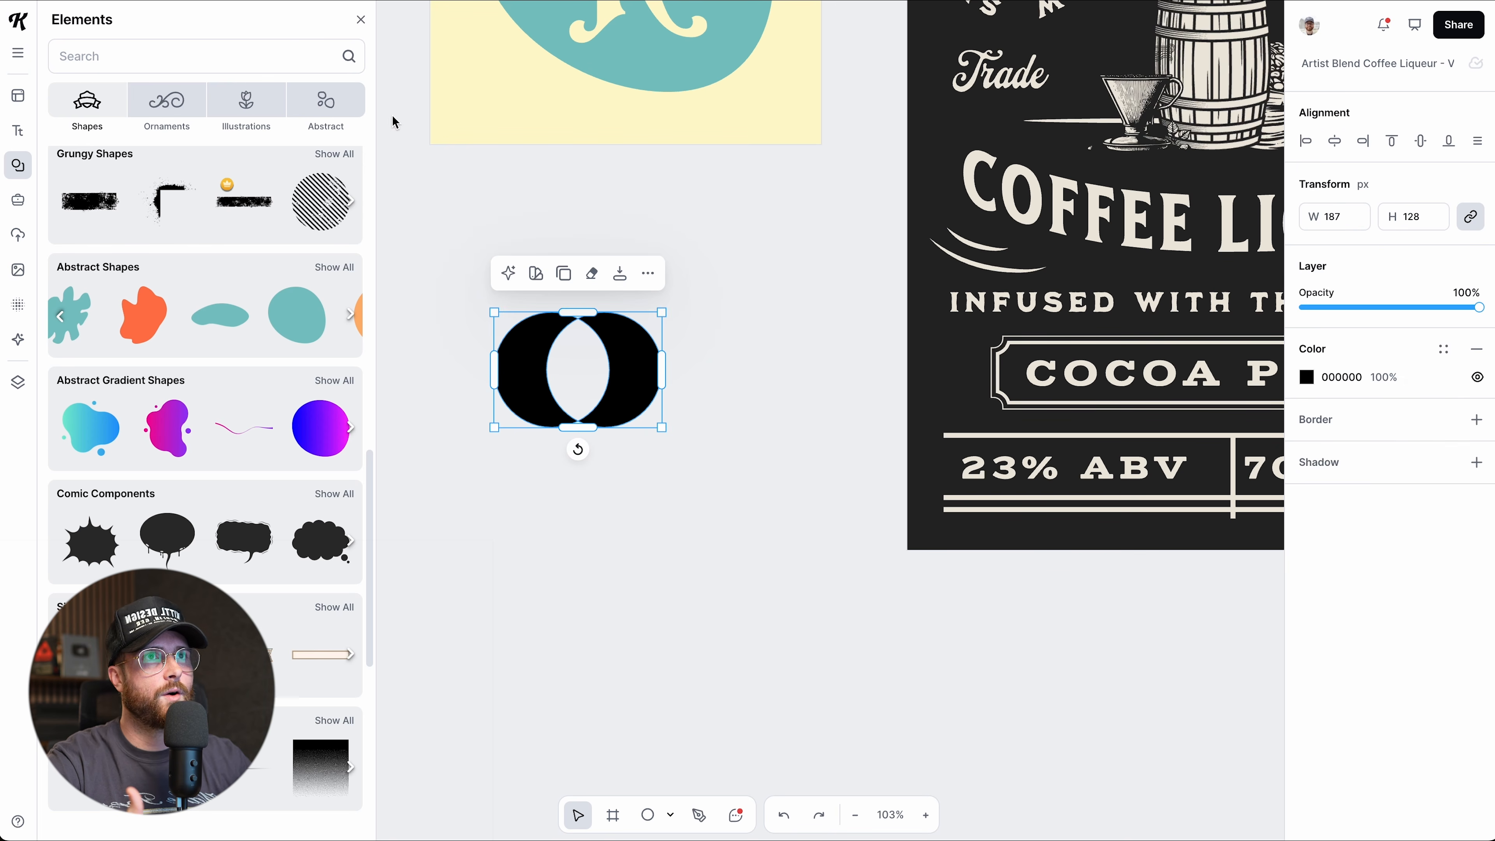
pyautogui.click(361, 20)
pyautogui.moveTo(579, 334); pyautogui.dragTo(586, 279)
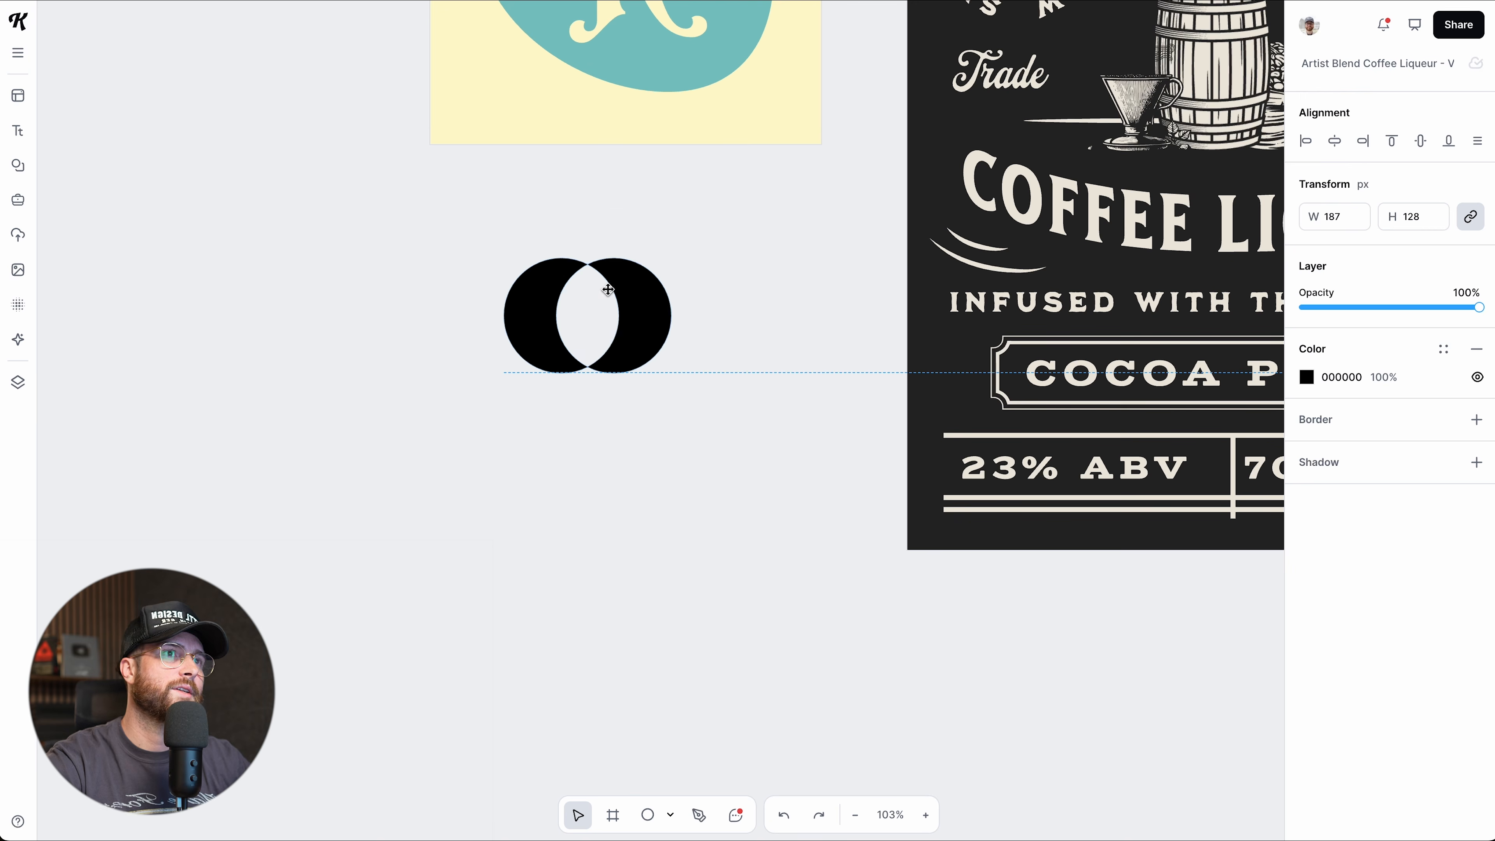
pyautogui.moveTo(654, 320); pyautogui.dragTo(689, 266)
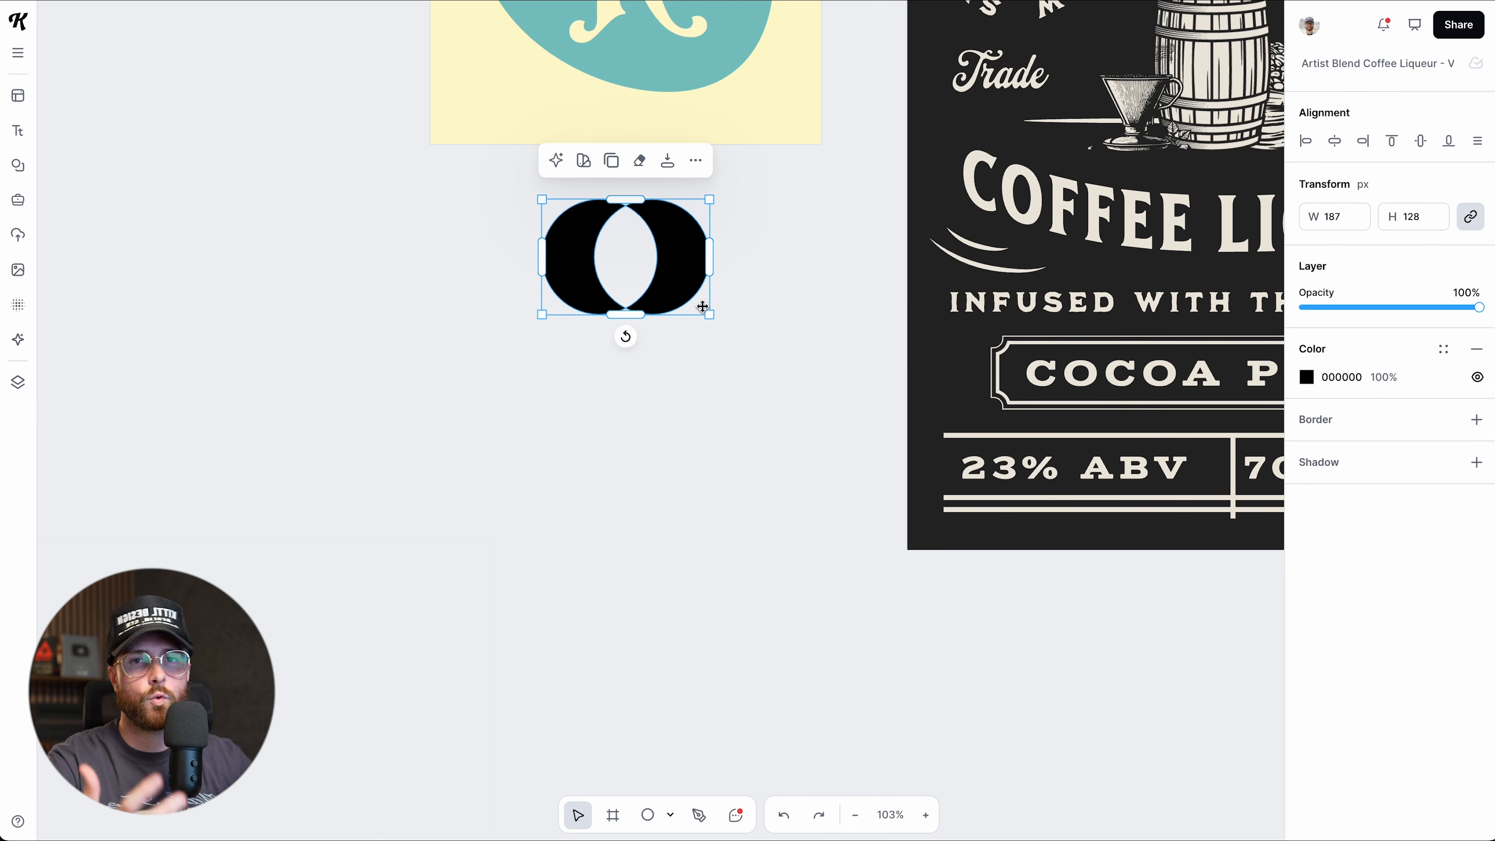
pyautogui.scroll(5, 702, 307)
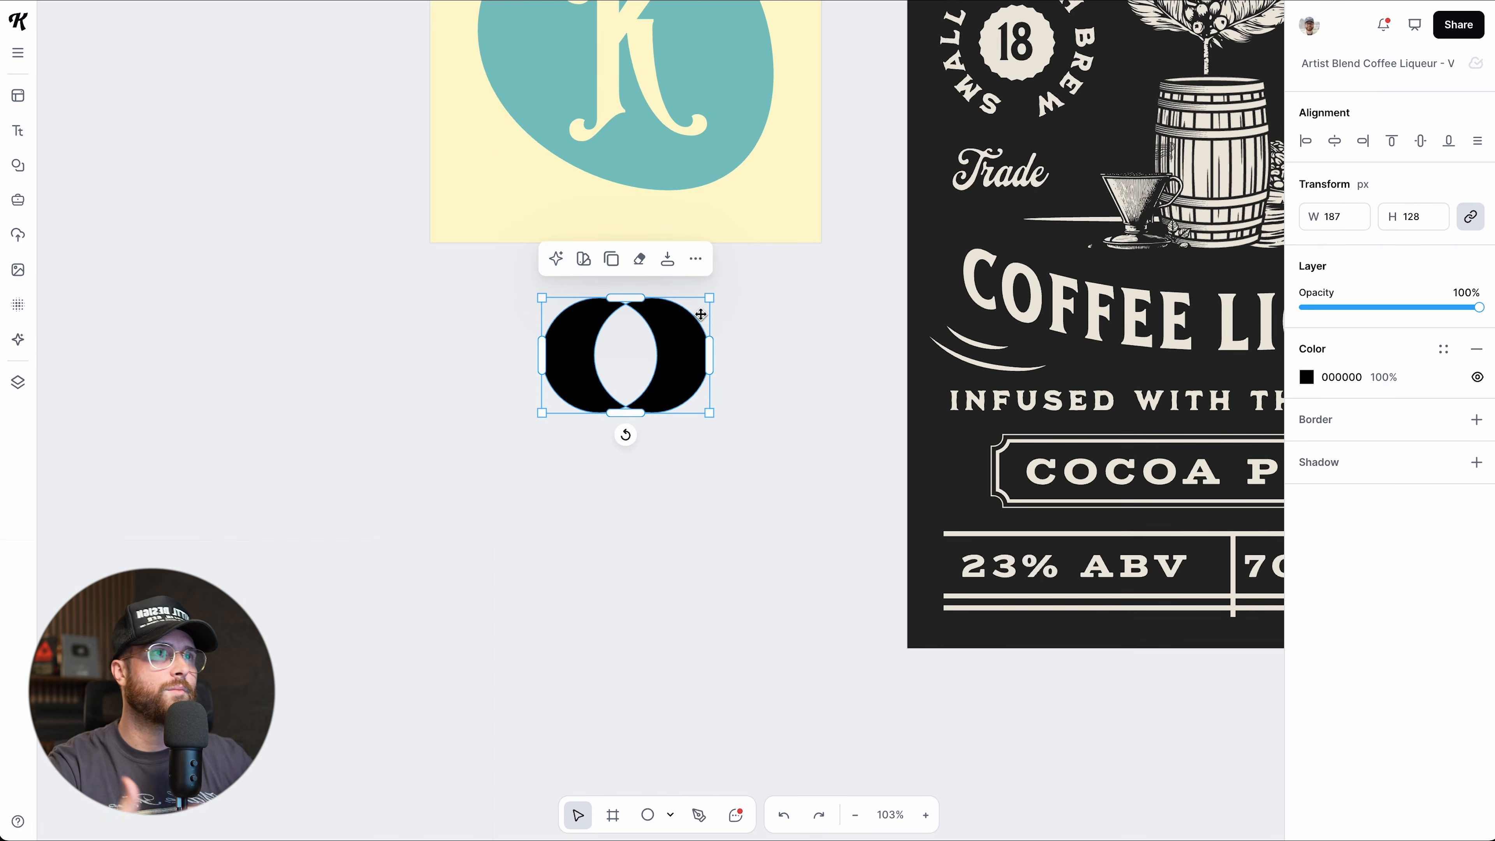
pyautogui.scroll(-3, 687, 408)
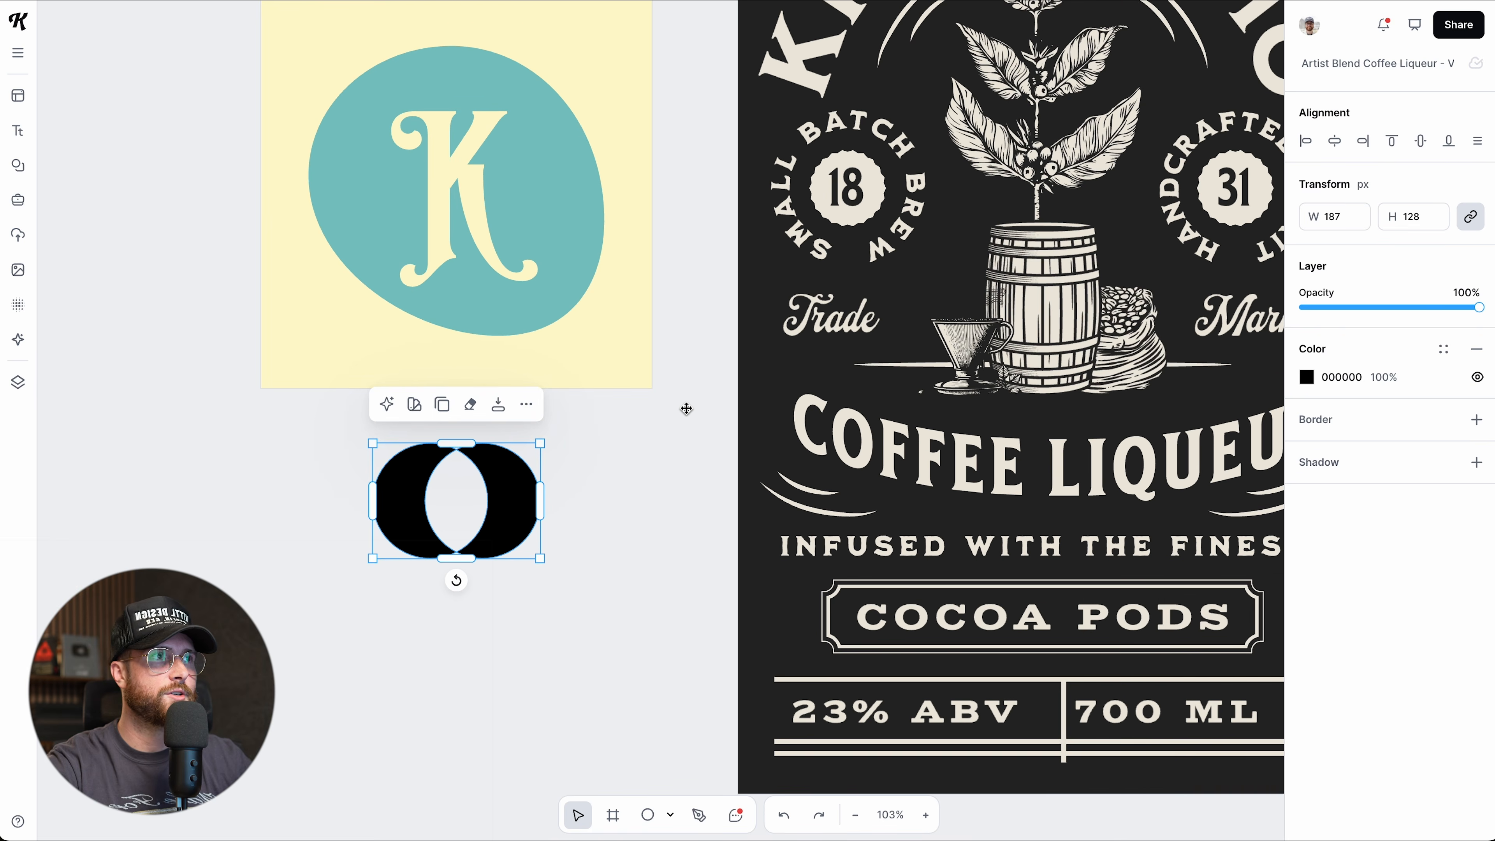
pyautogui.scroll(-5, 669, 491)
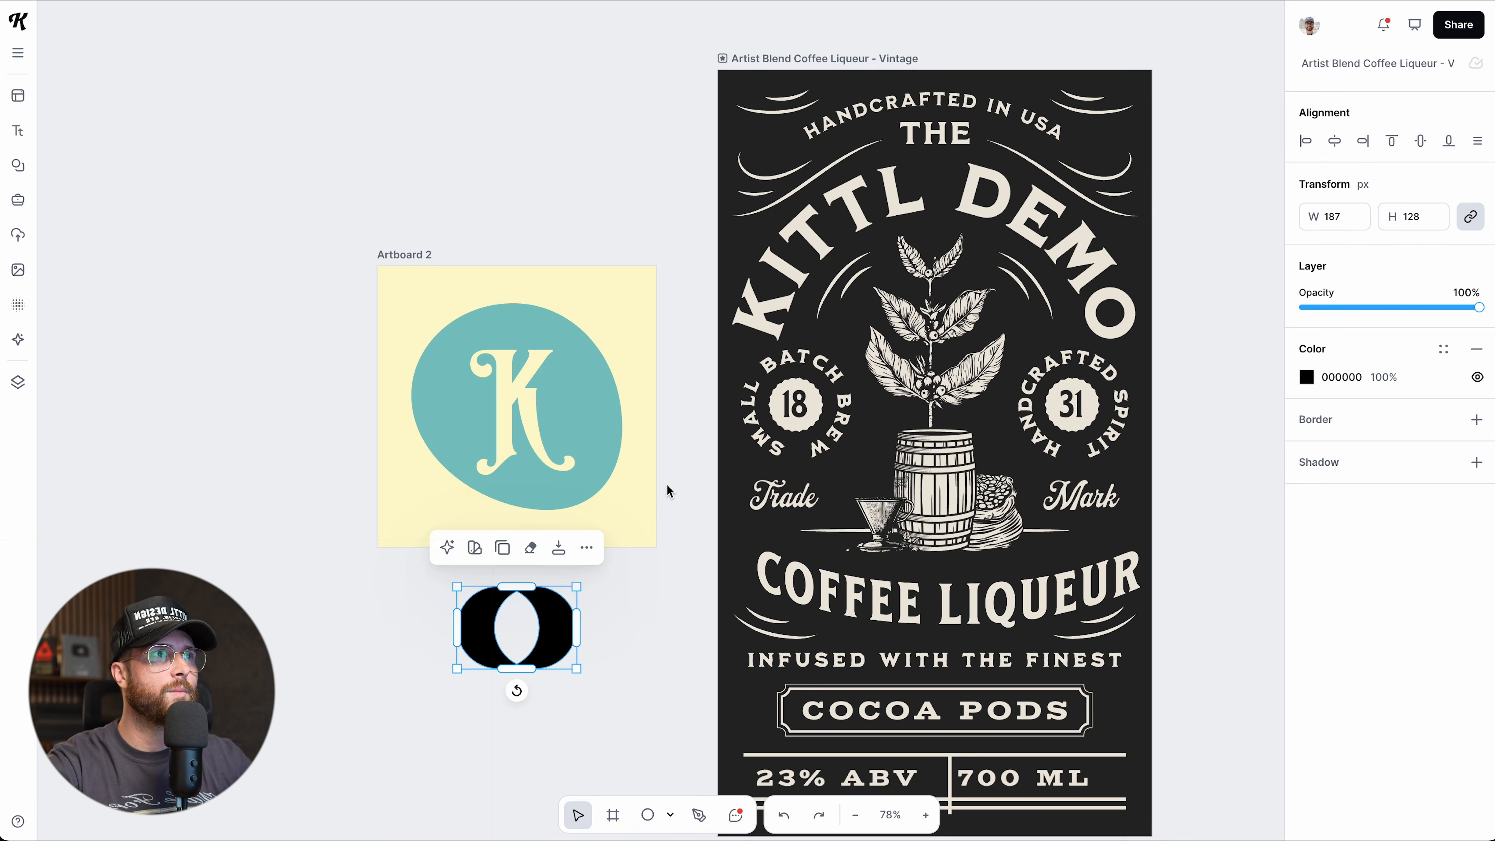
pyautogui.hscroll(3, 670, 491)
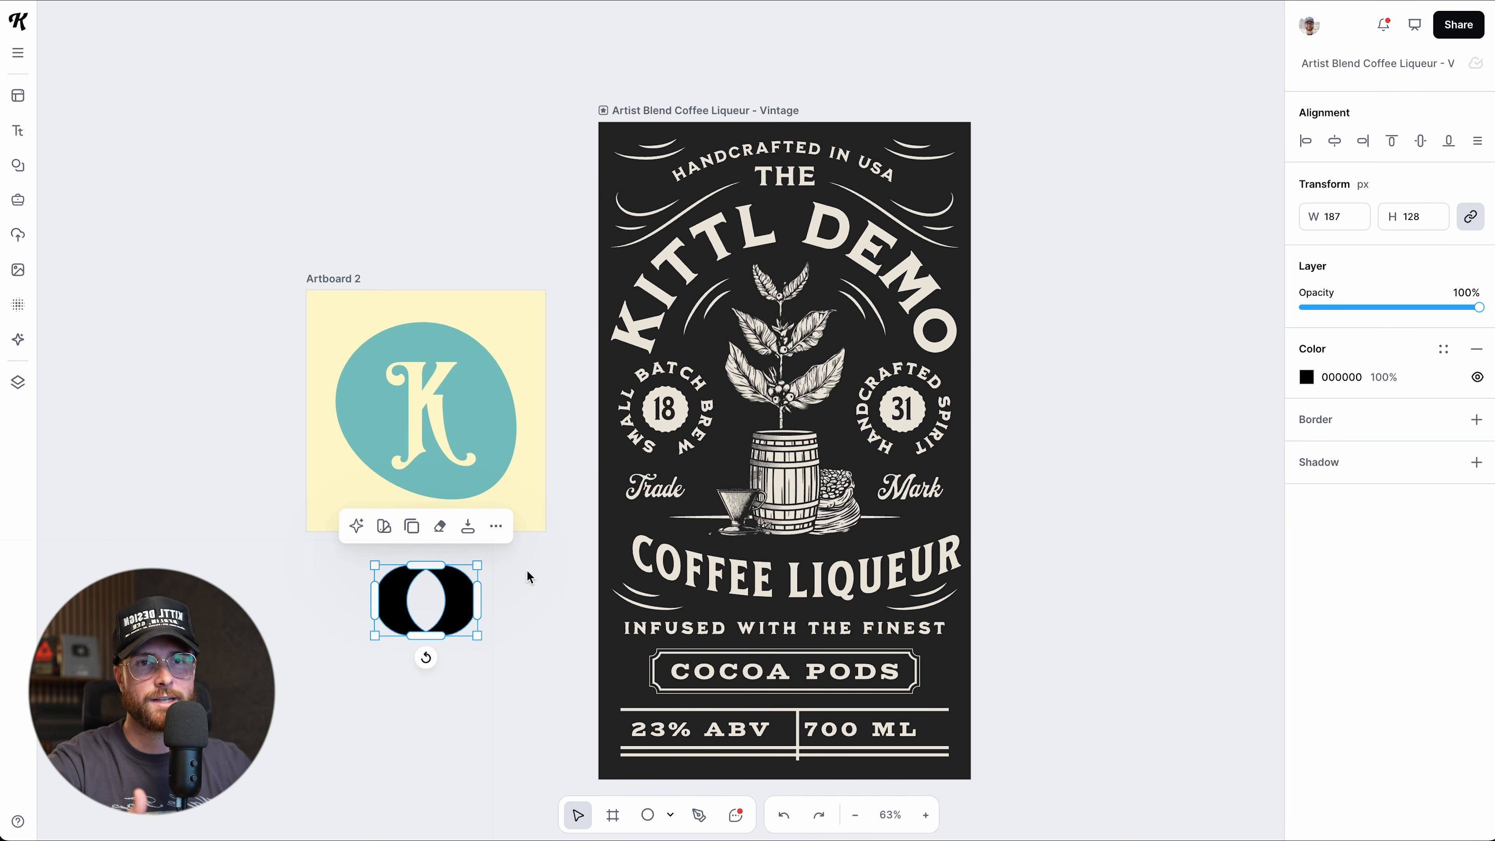
# Delete the black twin-circle shape and scroll back to the label.
pyautogui.press('Delete')
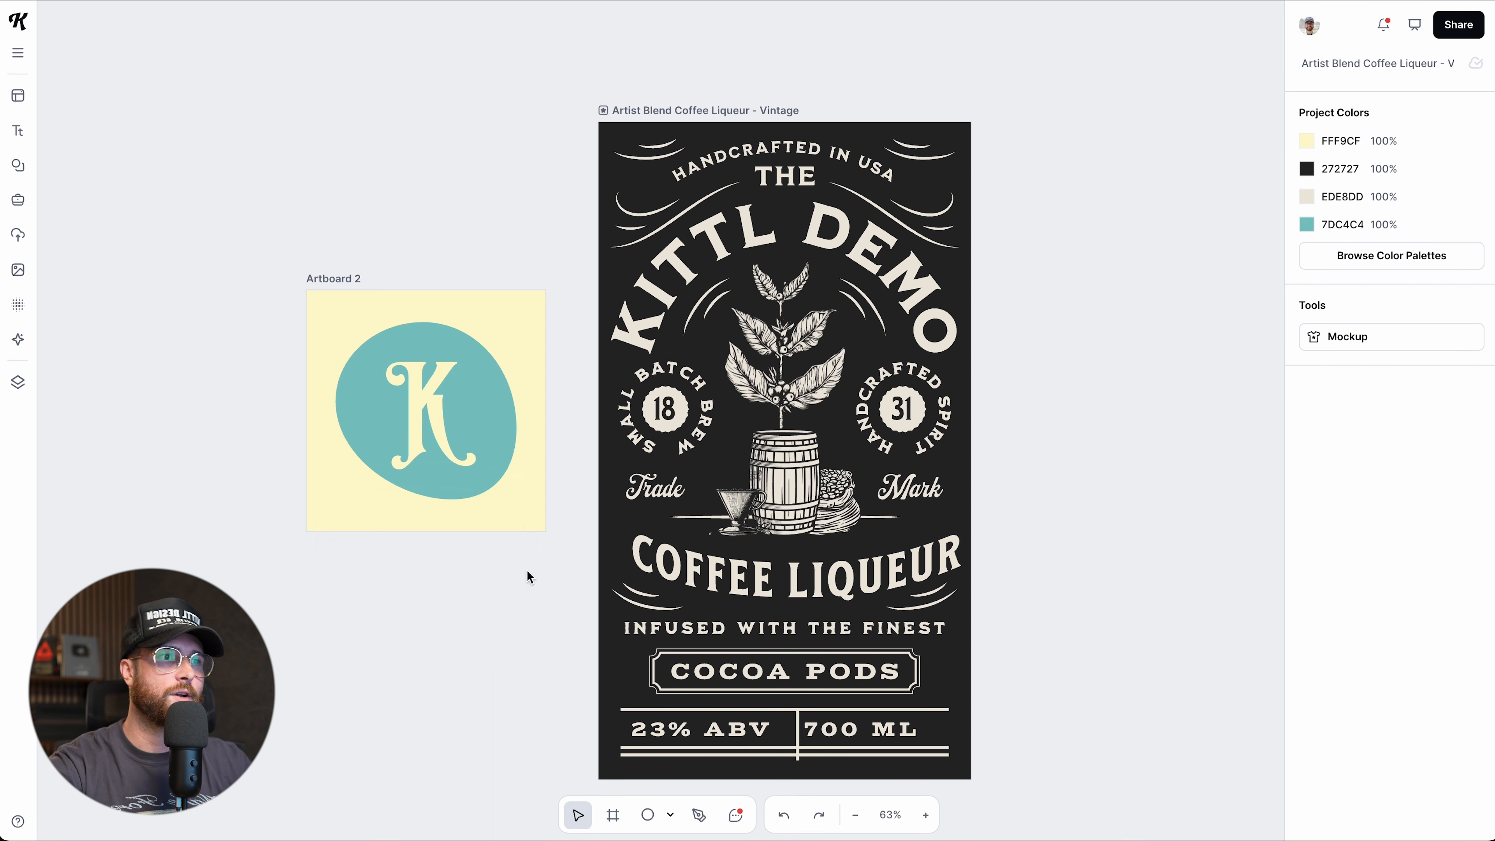
pyautogui.scroll(-2, 527, 576)
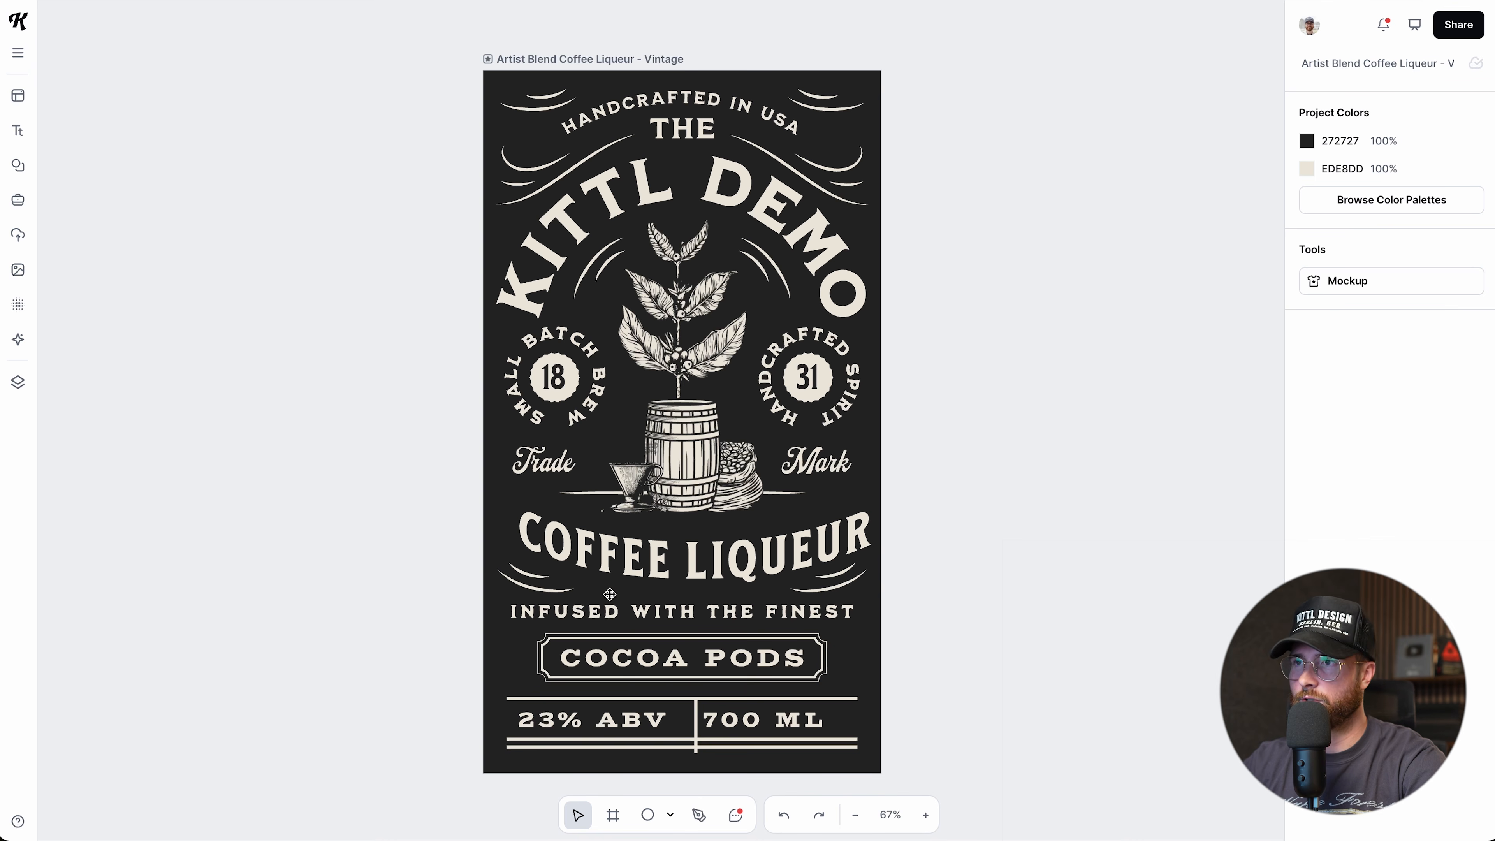
pyautogui.hscroll(4, 765, 628)
pyautogui.hscroll(-4, 667, 621)
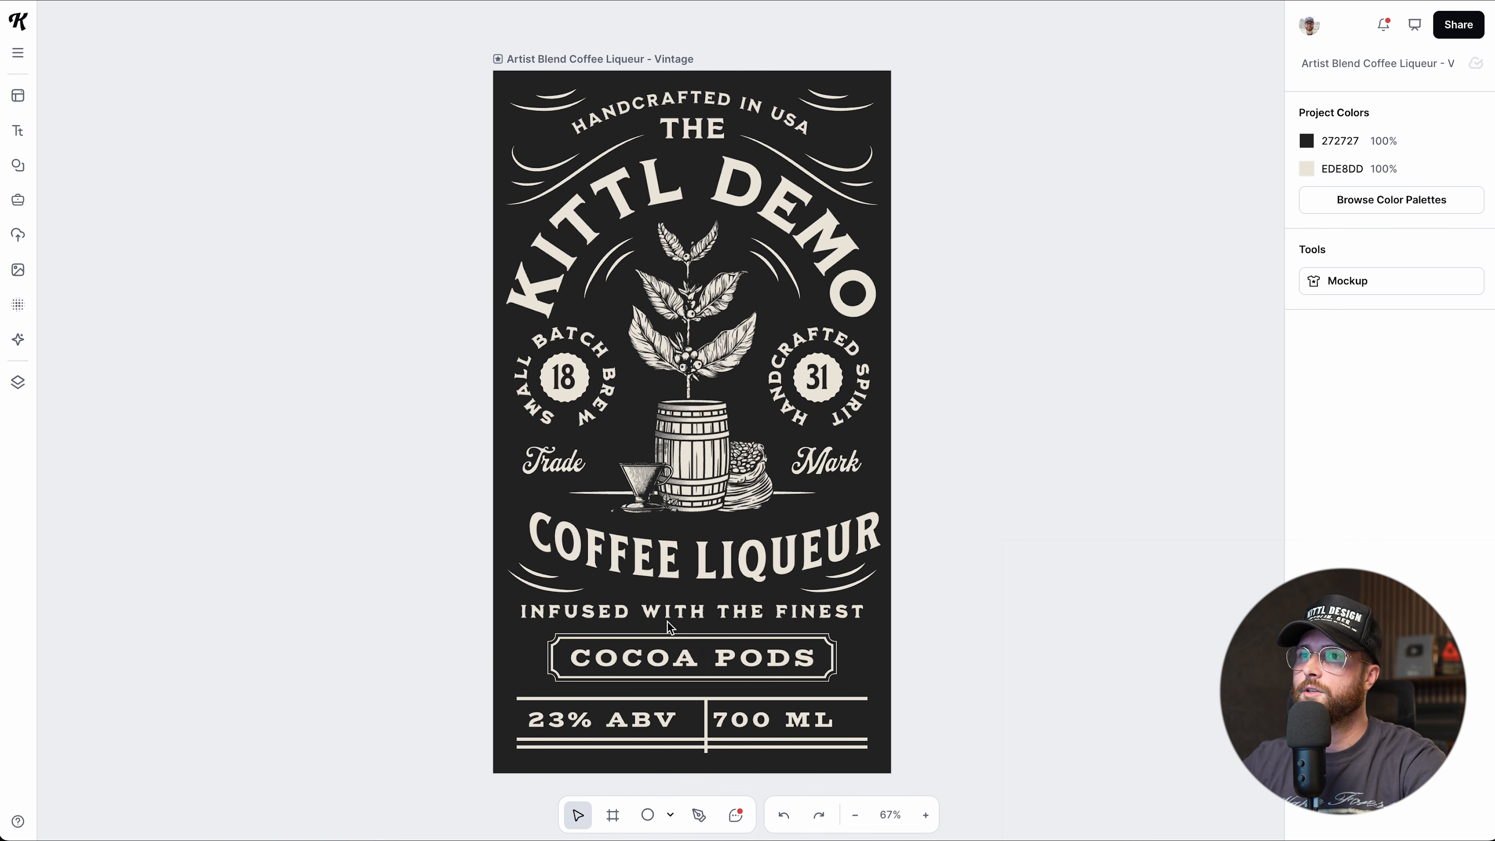
pyautogui.scroll(1, 669, 627)
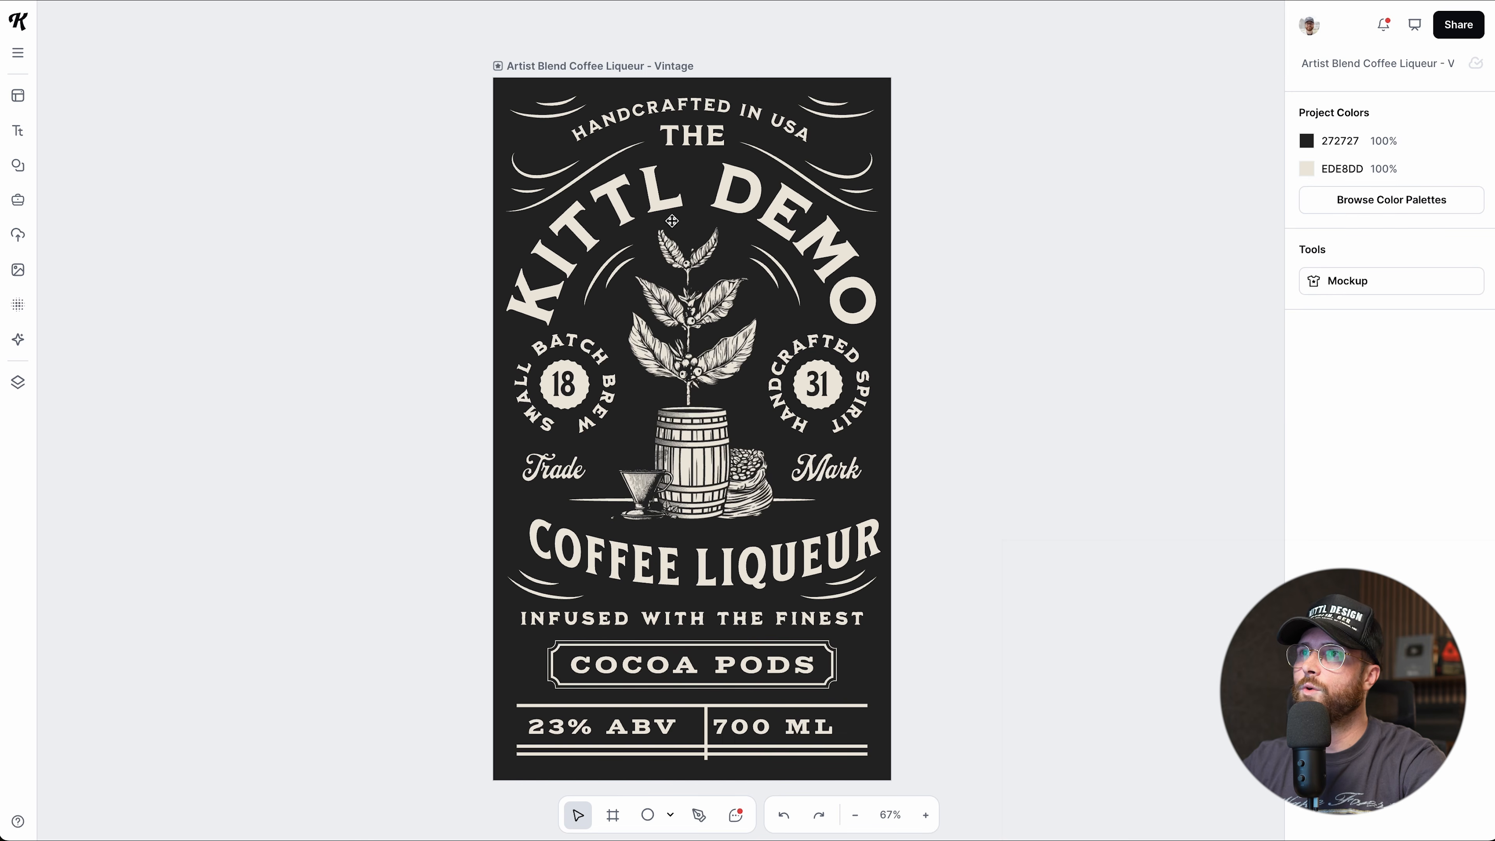
# Retype the title as 'KITTL DEMO', remove its curve, then undo to restore the arch.
pyautogui.click(650, 199)
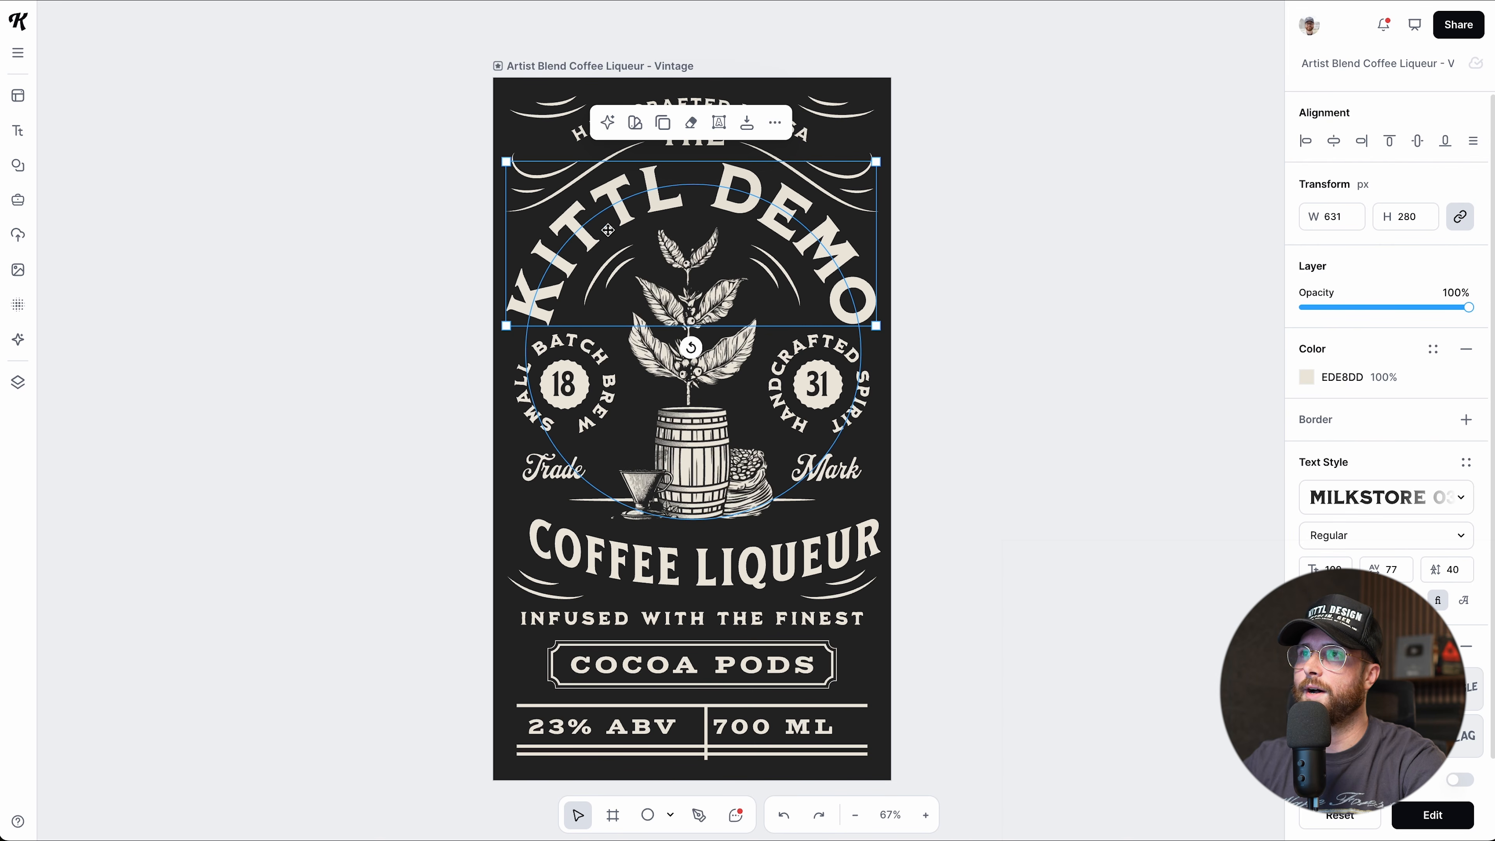
pyautogui.doubleClick(648, 191)
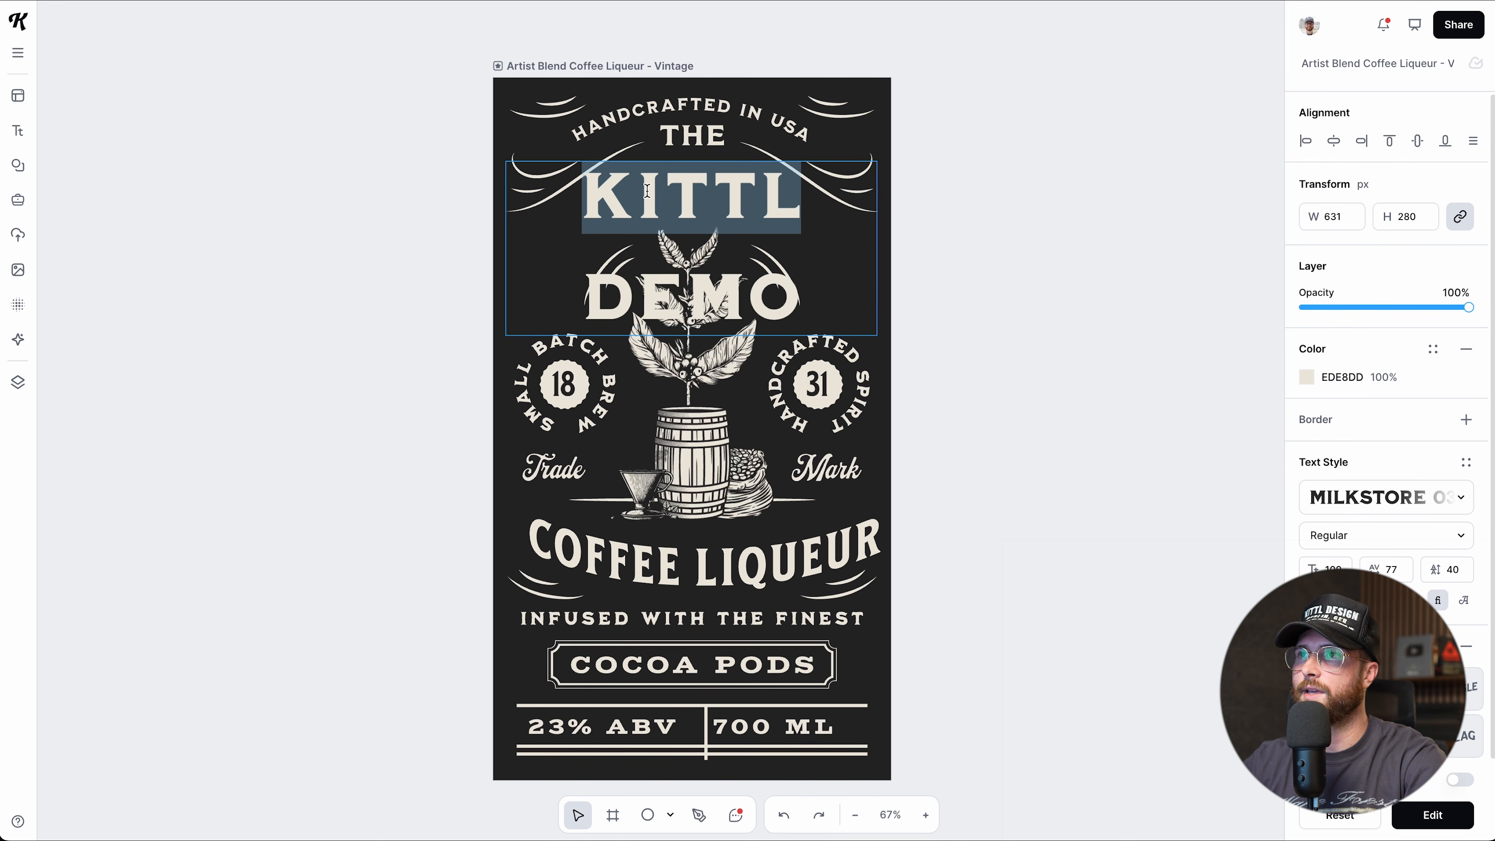
pyautogui.write('KITTL DEMO')
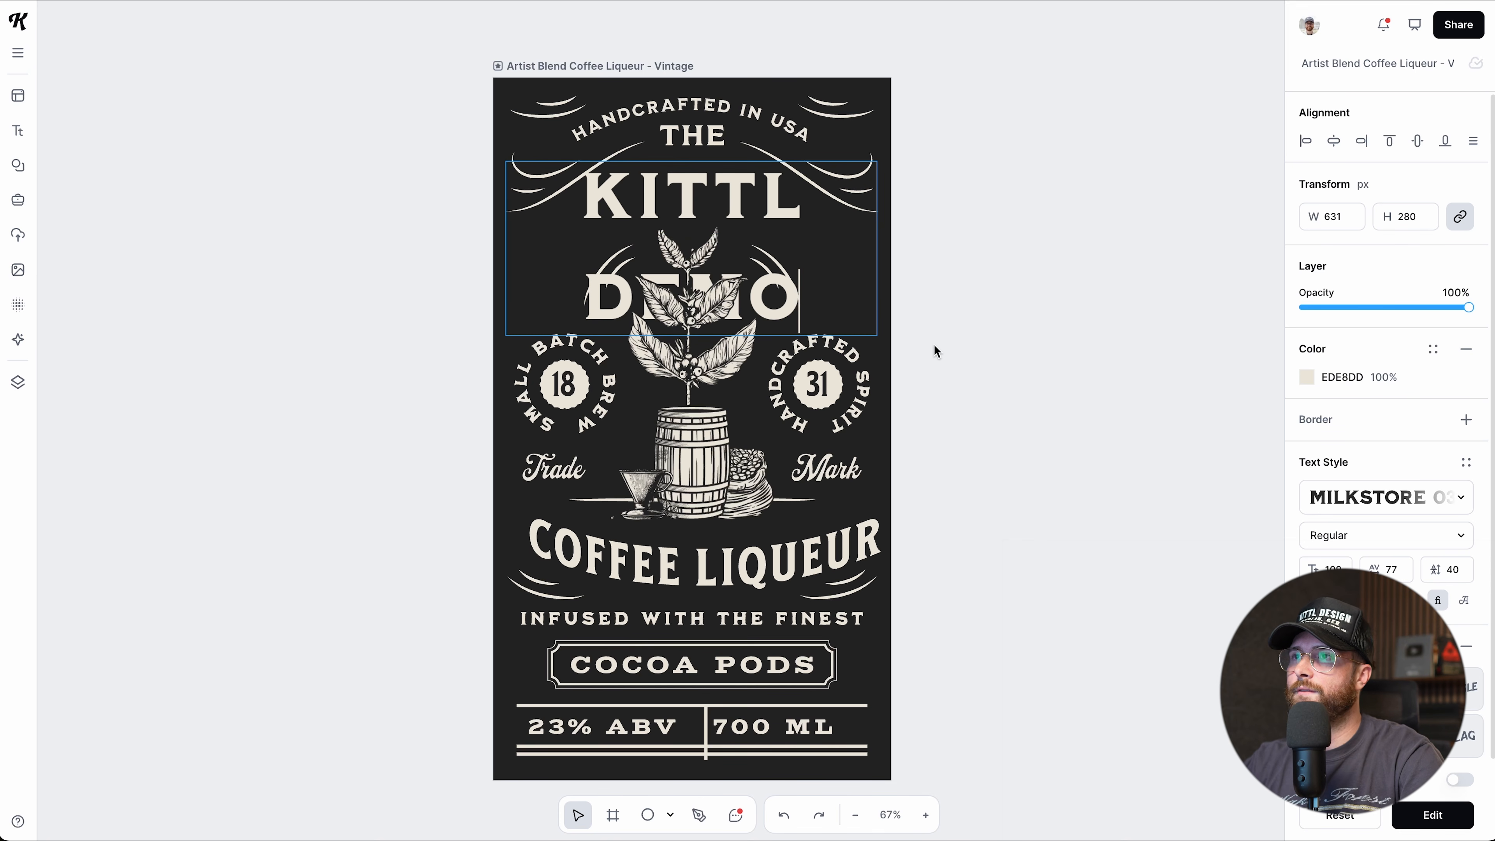
pyautogui.press('Escape')
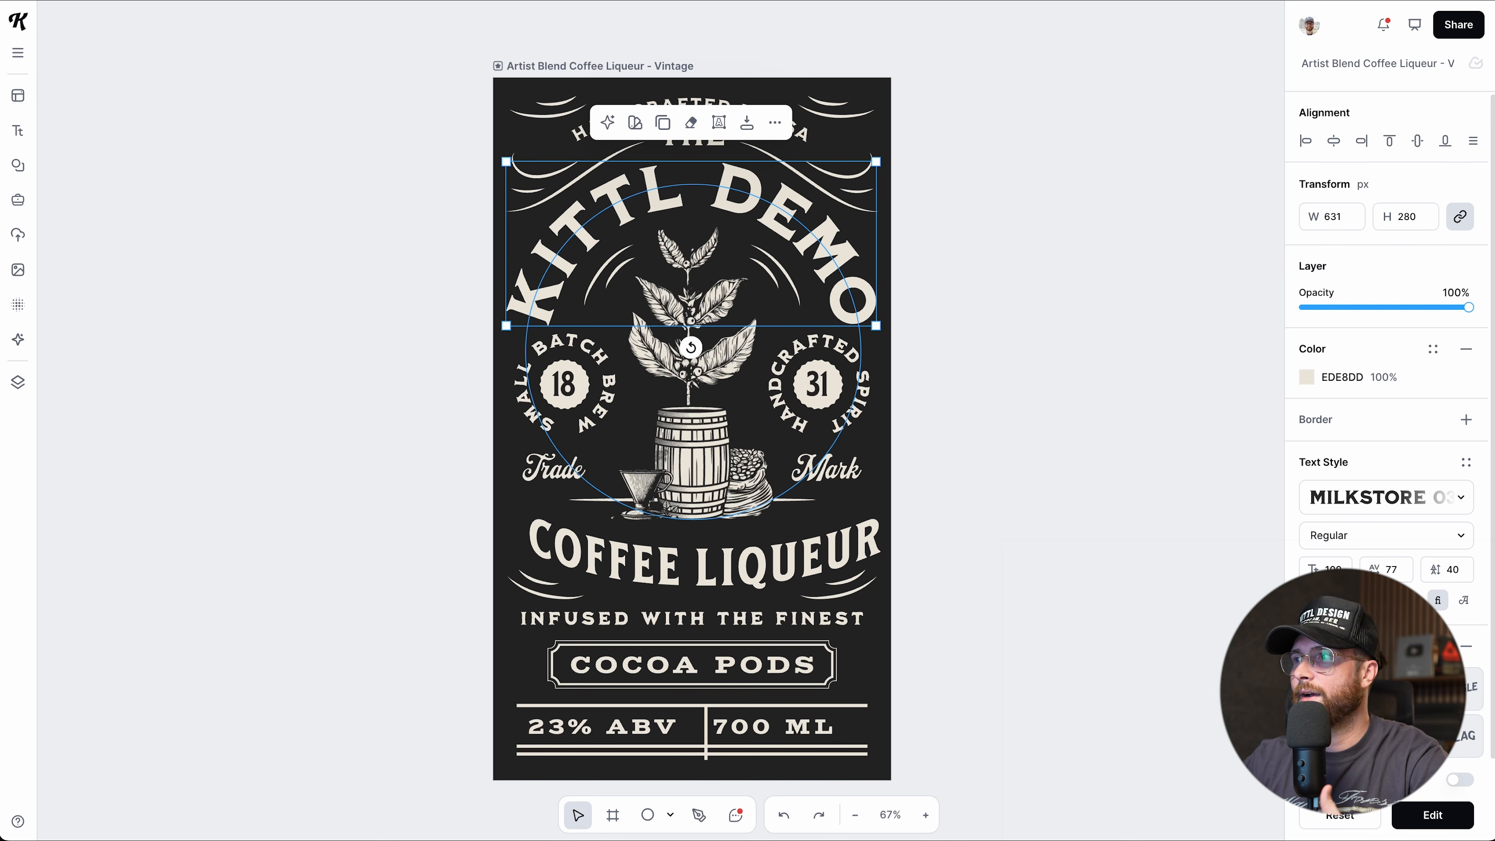
pyautogui.click(1466, 646)
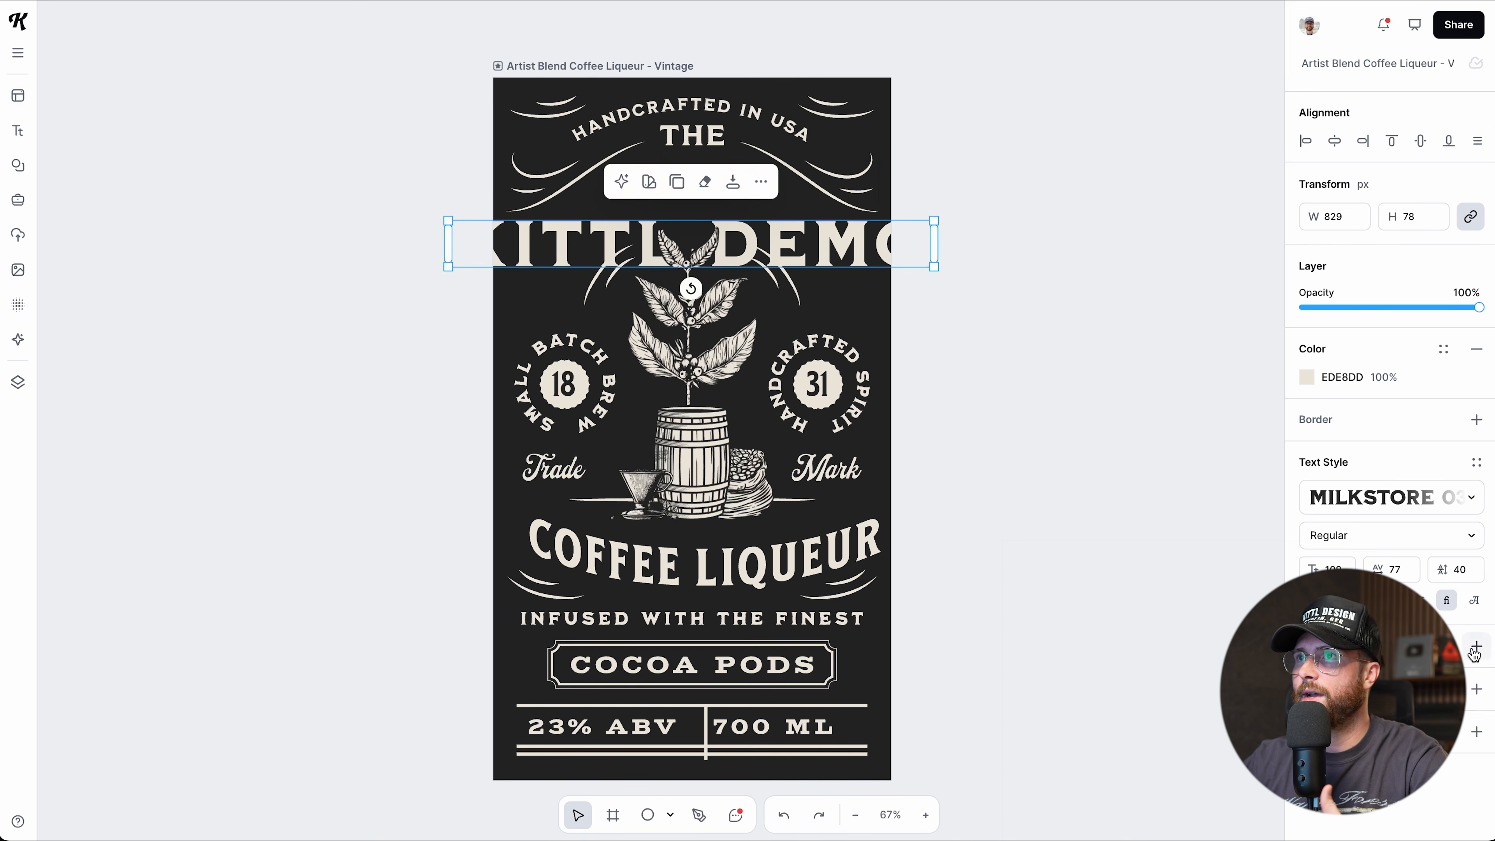
pyautogui.click(1202, 589)
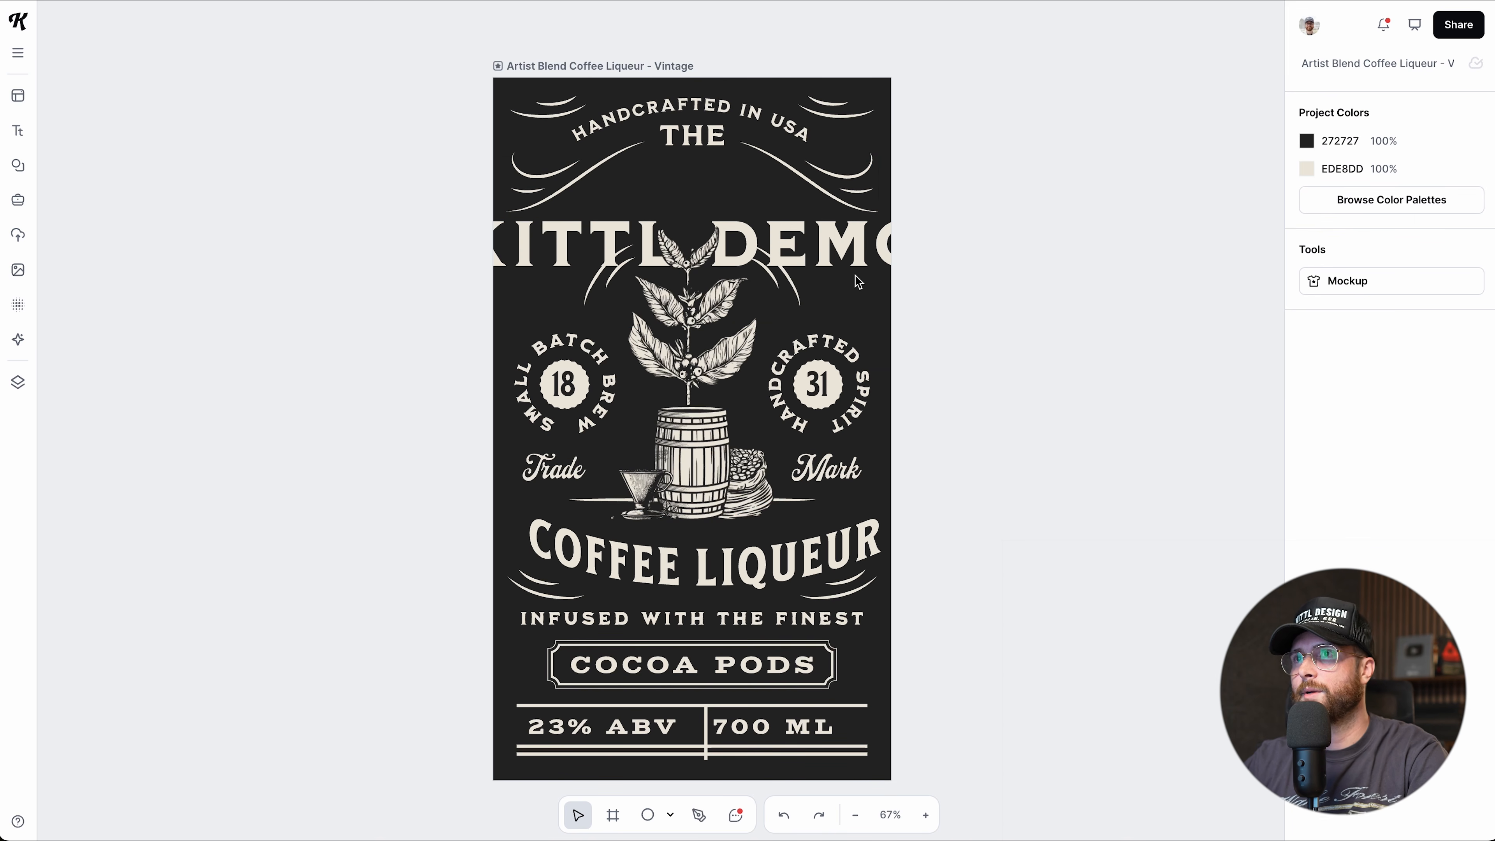
pyautogui.hotkey('ctrl', 'z')
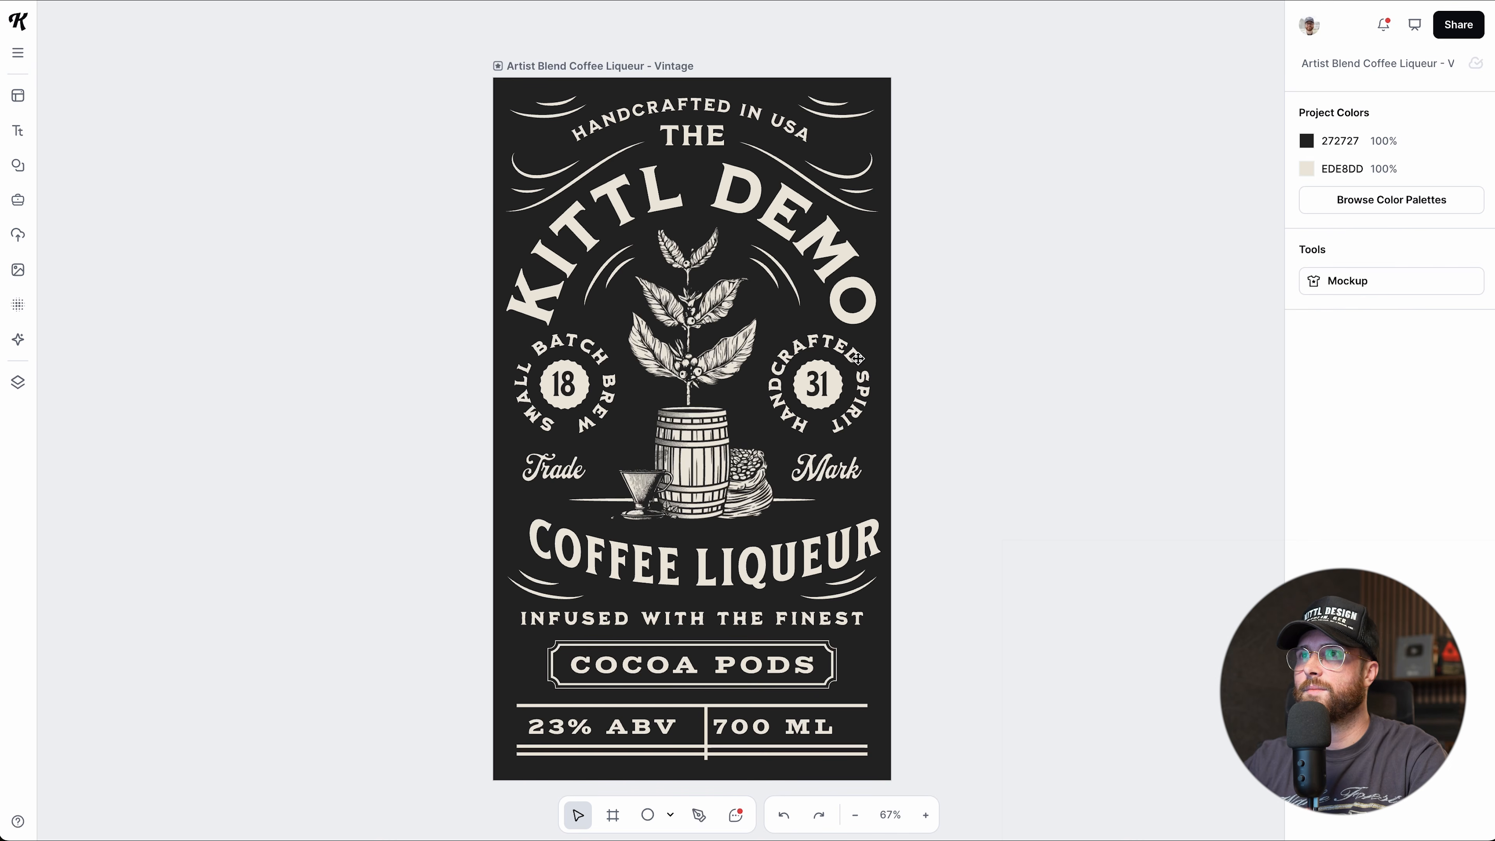
# Place a copy of the INFUSED WITH THE FINEST tagline on the canvas left of the label.
pyautogui.click(693, 624)
pyautogui.scroll(-1, 700, 589)
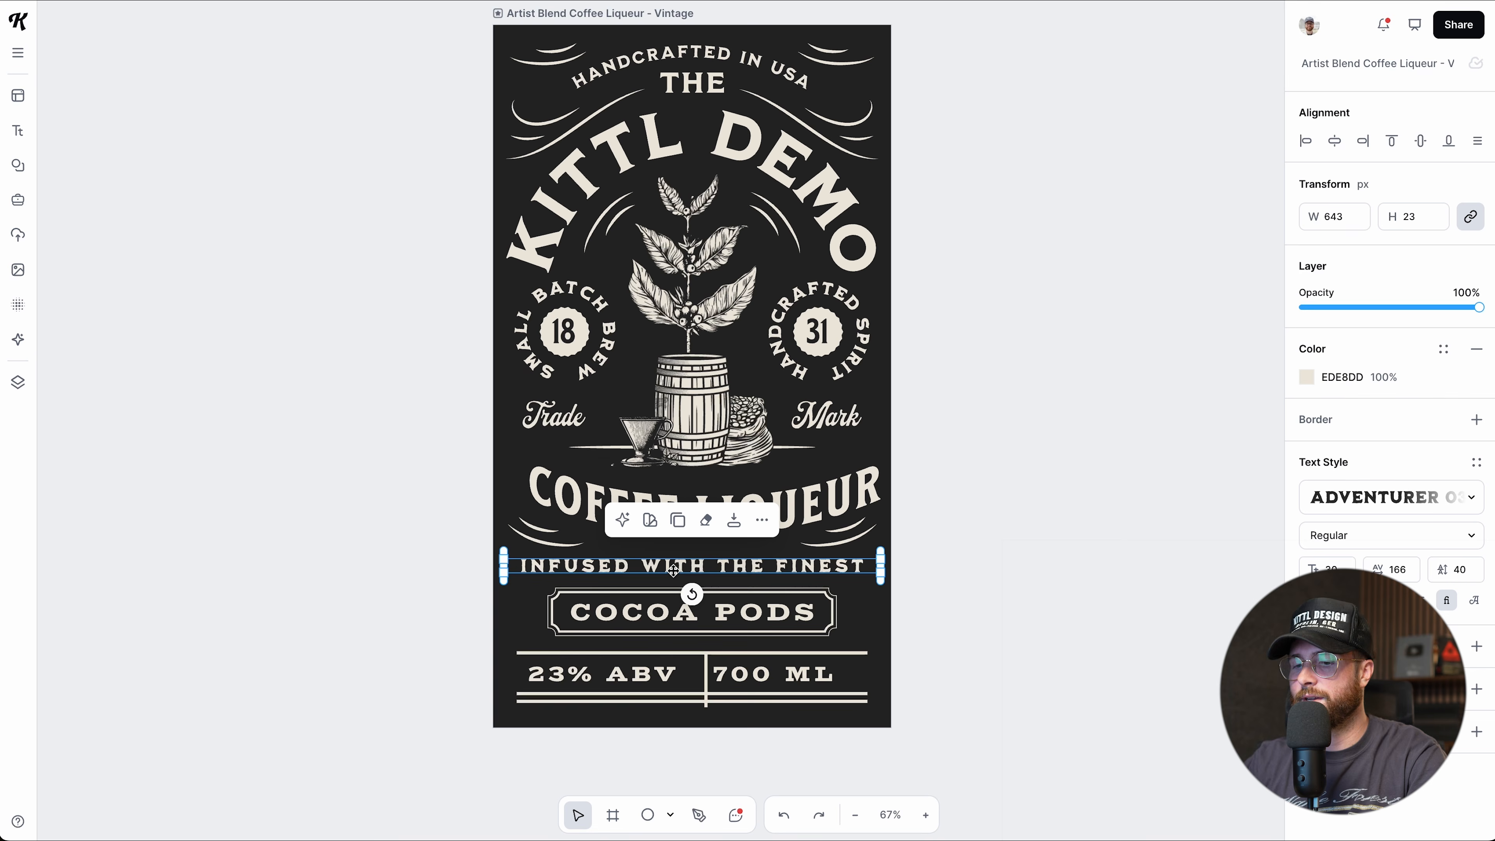
pyautogui.scroll(2, 673, 570)
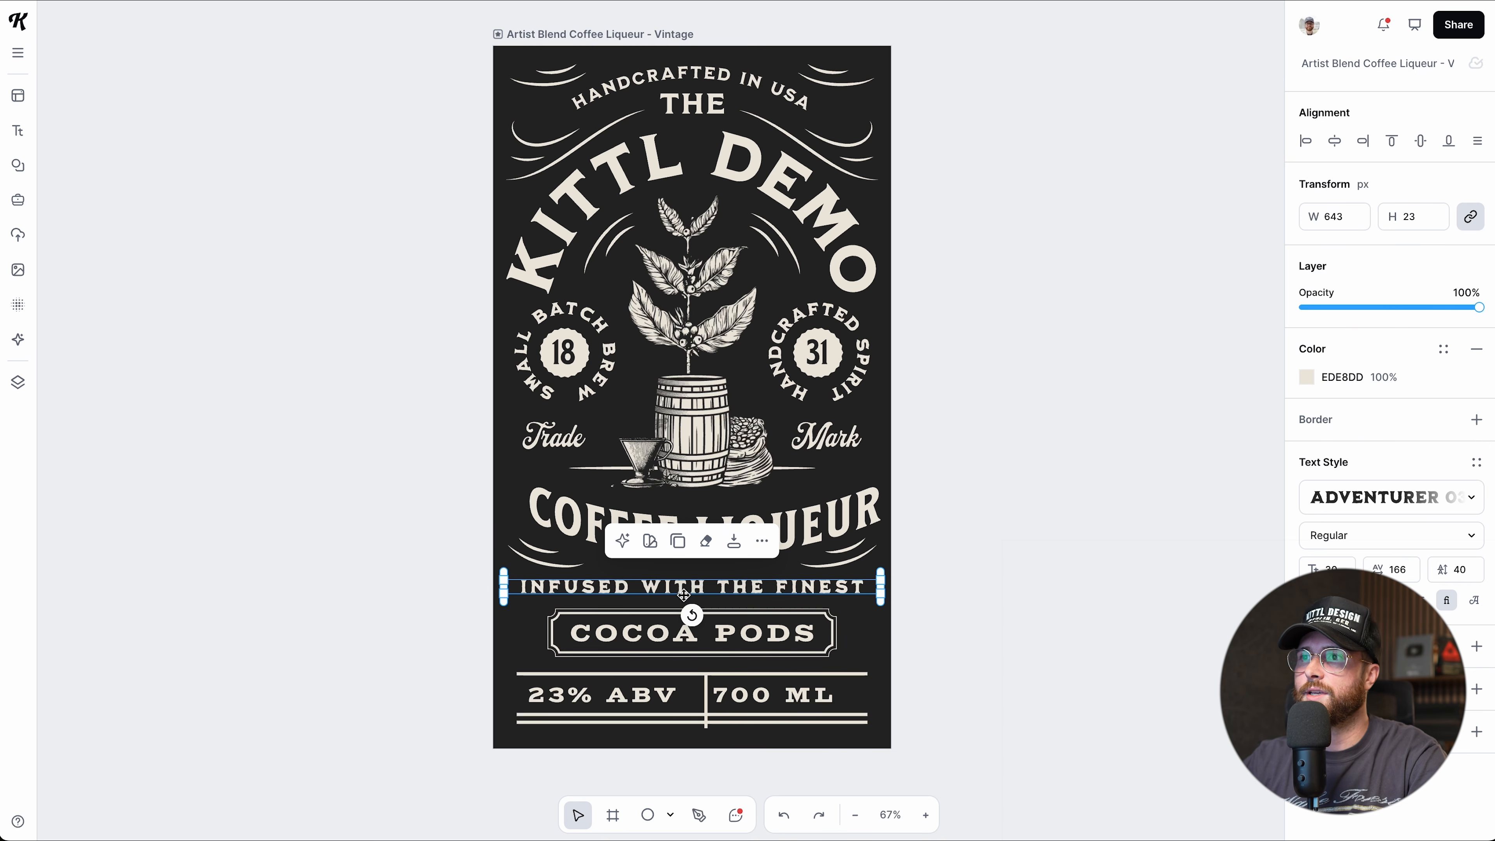
pyautogui.moveTo(685, 589); pyautogui.dragTo(280, 542)
# Recolour the tagline copy black (000000).
pyautogui.click(1306, 377)
pyautogui.moveTo(1077, 534); pyautogui.dragTo(1024, 627)
pyautogui.hscroll(-2, 995, 621)
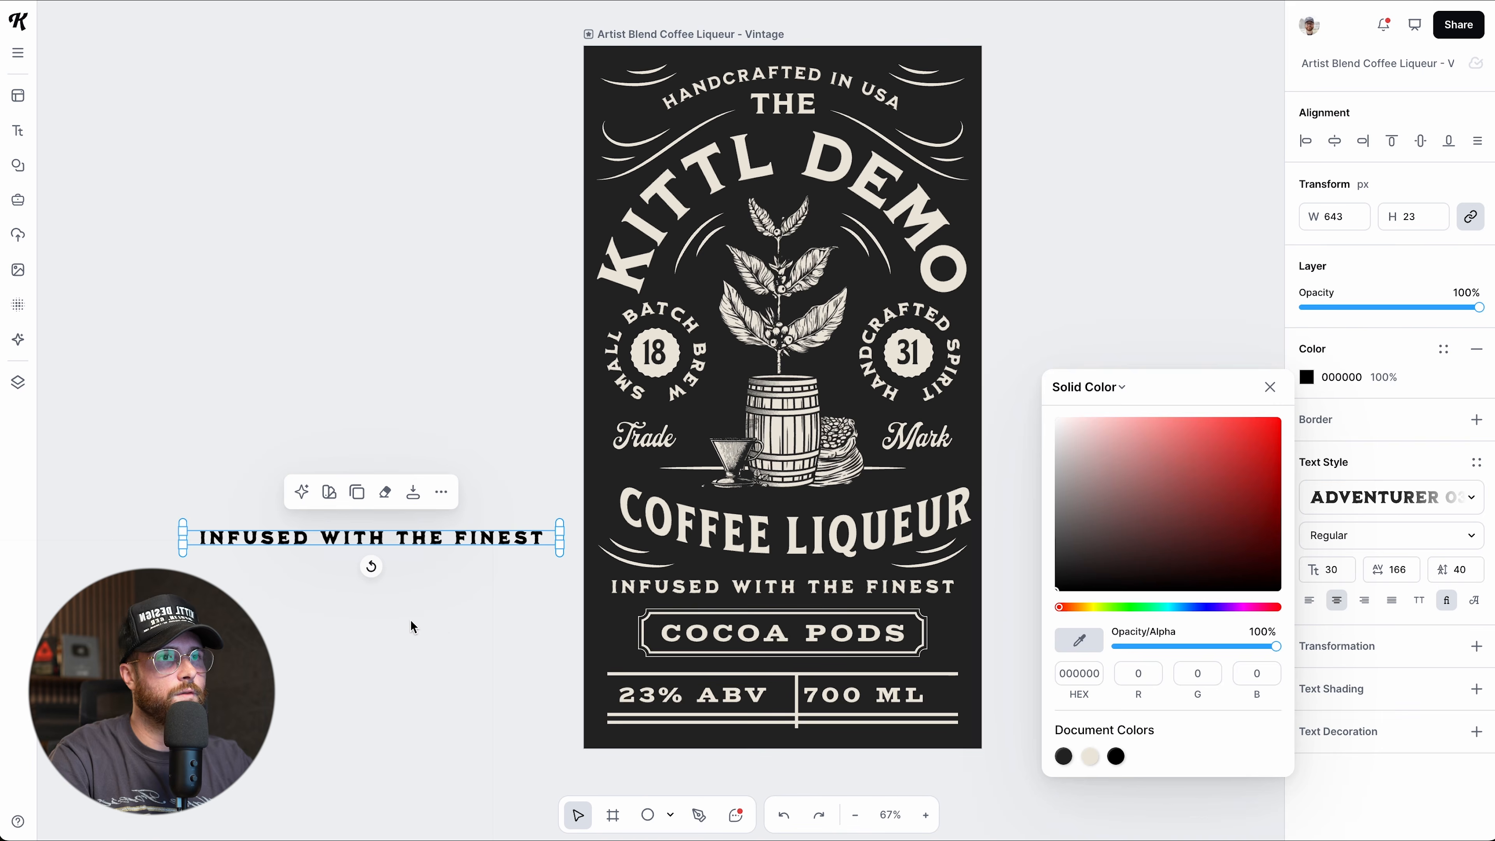
pyautogui.click(441, 628)
# Move the black tagline copy higher on the canvas and recheck its colour.
pyautogui.click(437, 534)
pyautogui.moveTo(437, 534); pyautogui.dragTo(426, 412)
pyautogui.scroll(2, 534, 501)
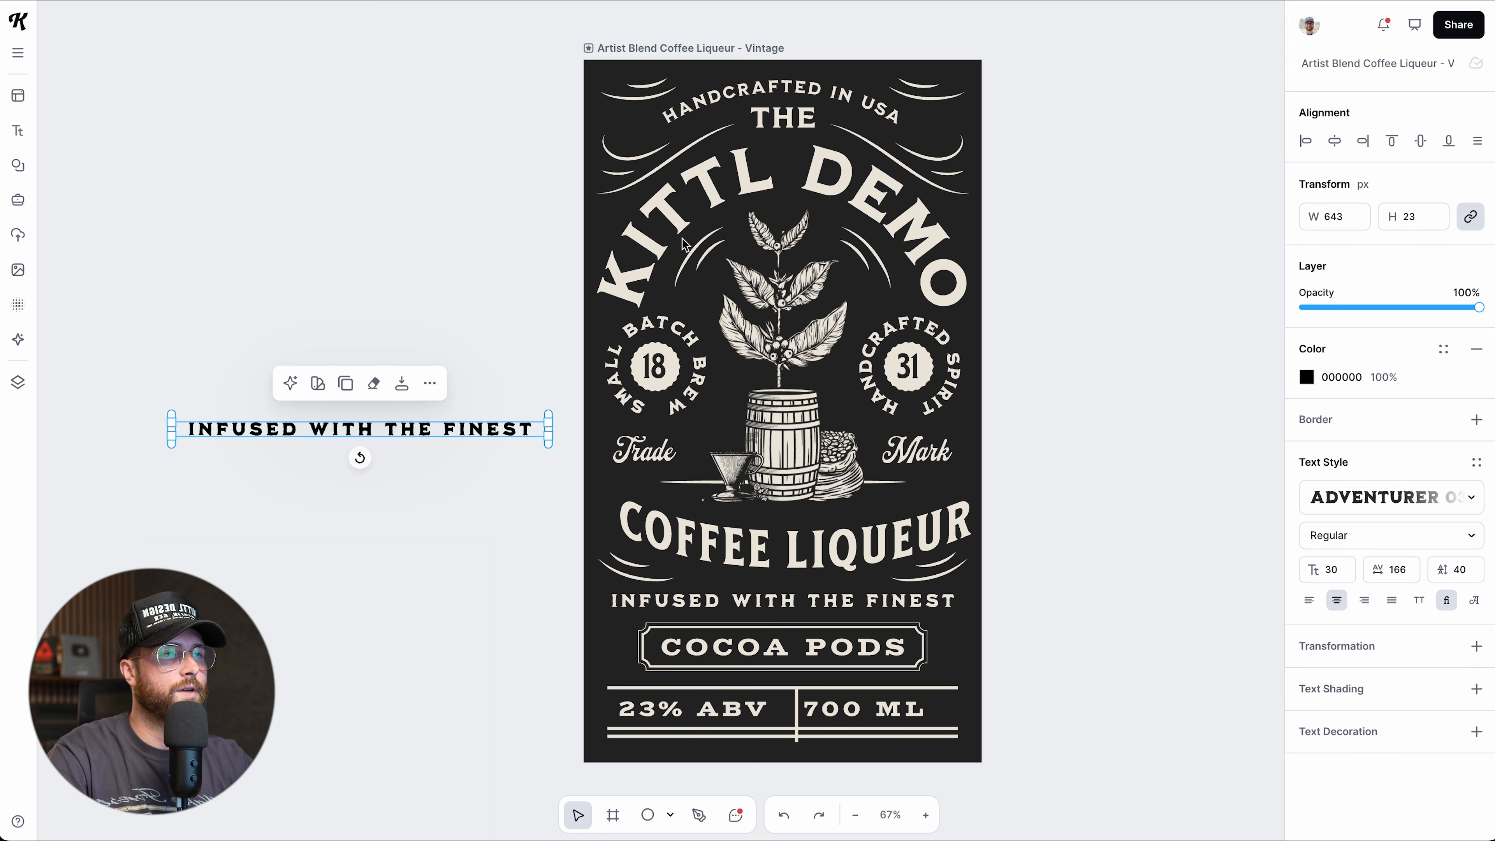
pyautogui.hscroll(-1, 546, 617)
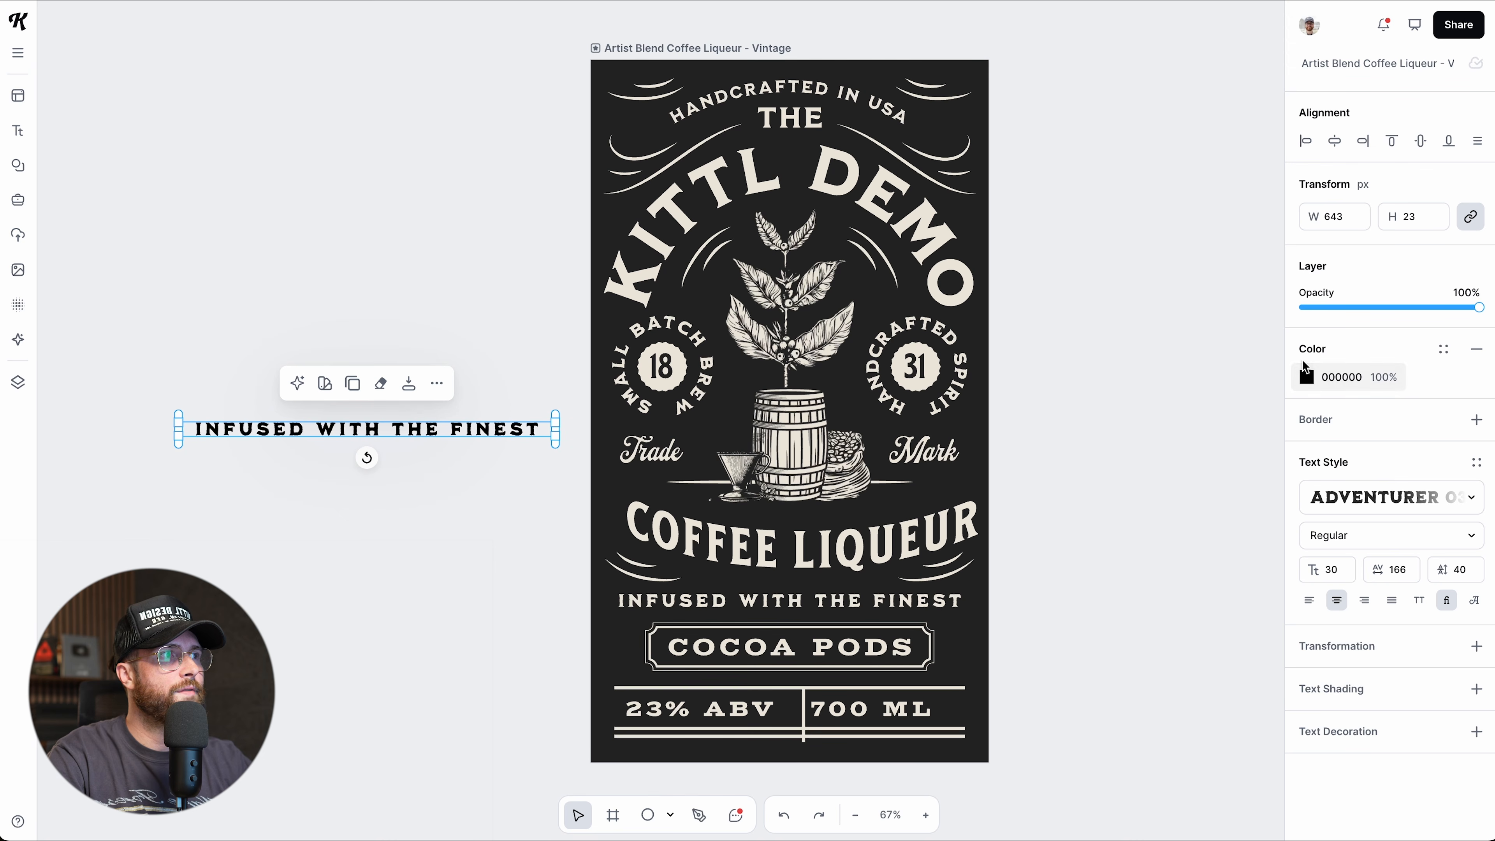
pyautogui.click(1305, 378)
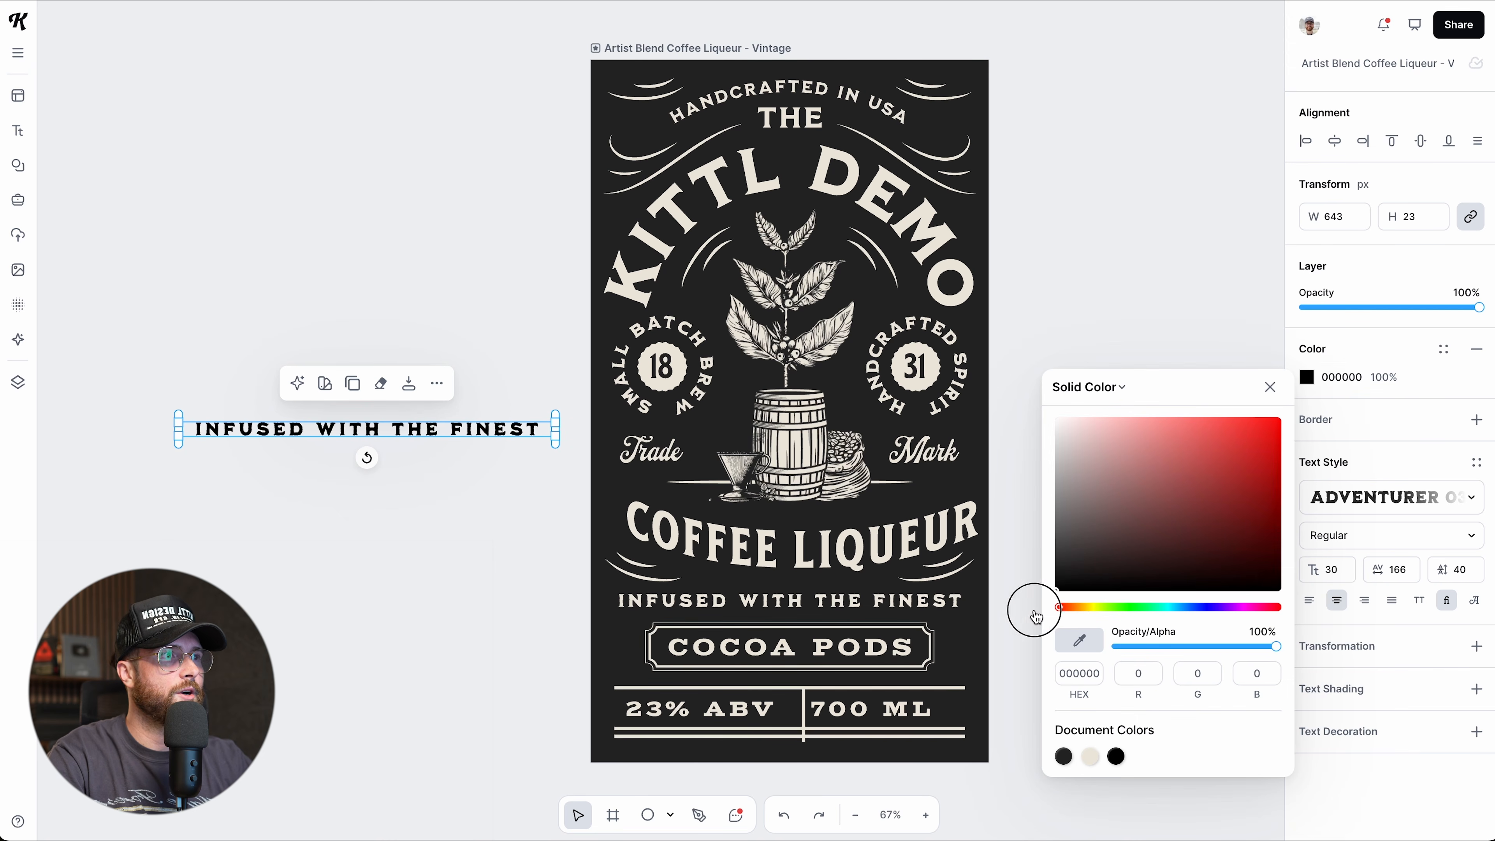
pyautogui.click(1269, 387)
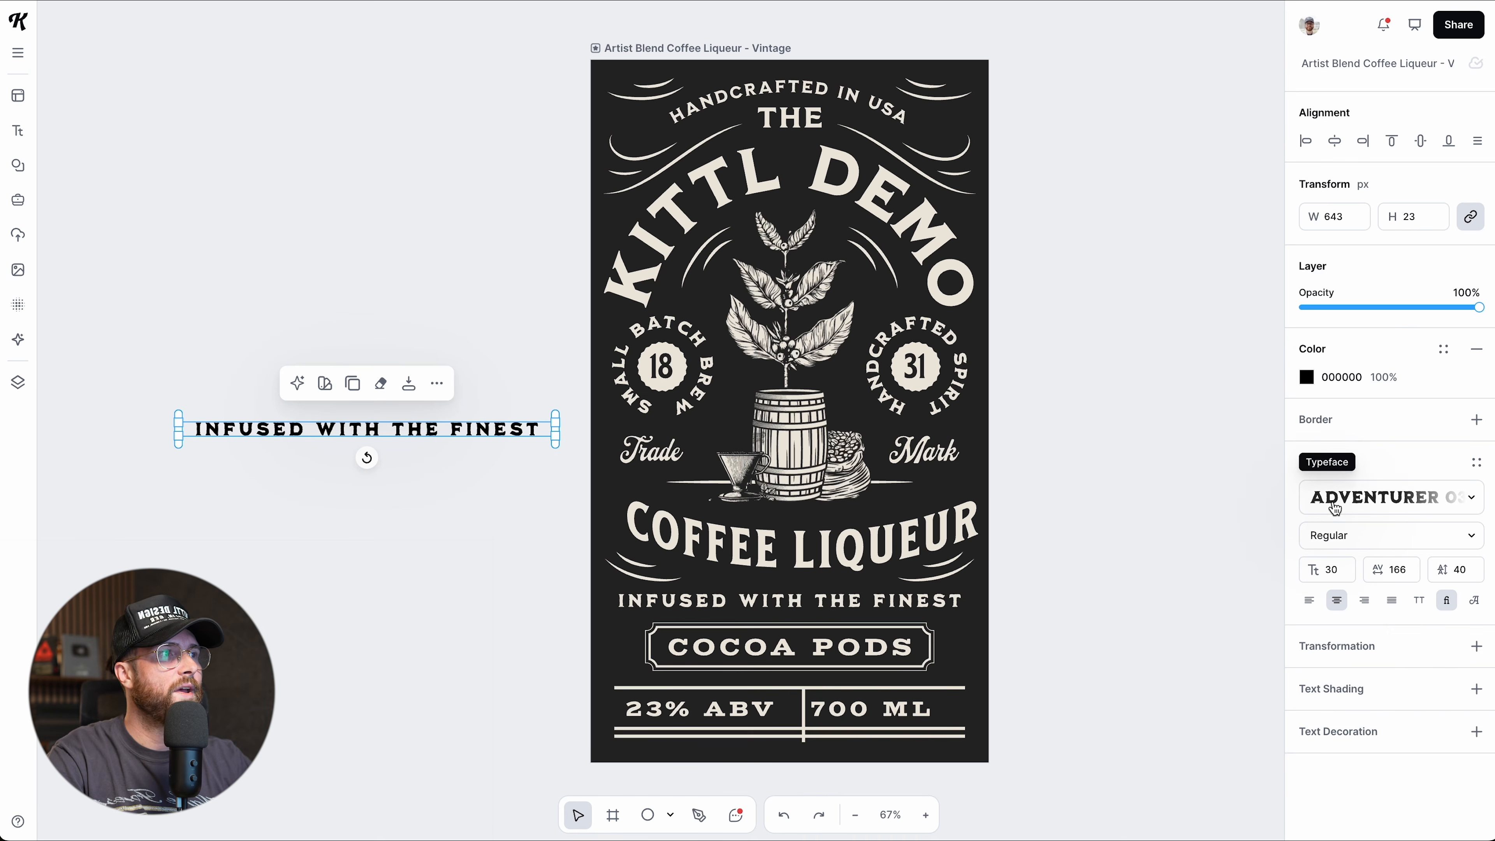
pyautogui.click(1333, 506)
# Search typefaces for 'vintage' and try Alive Winner and Américaine on the tagline copy.
pyautogui.click(1128, 71)
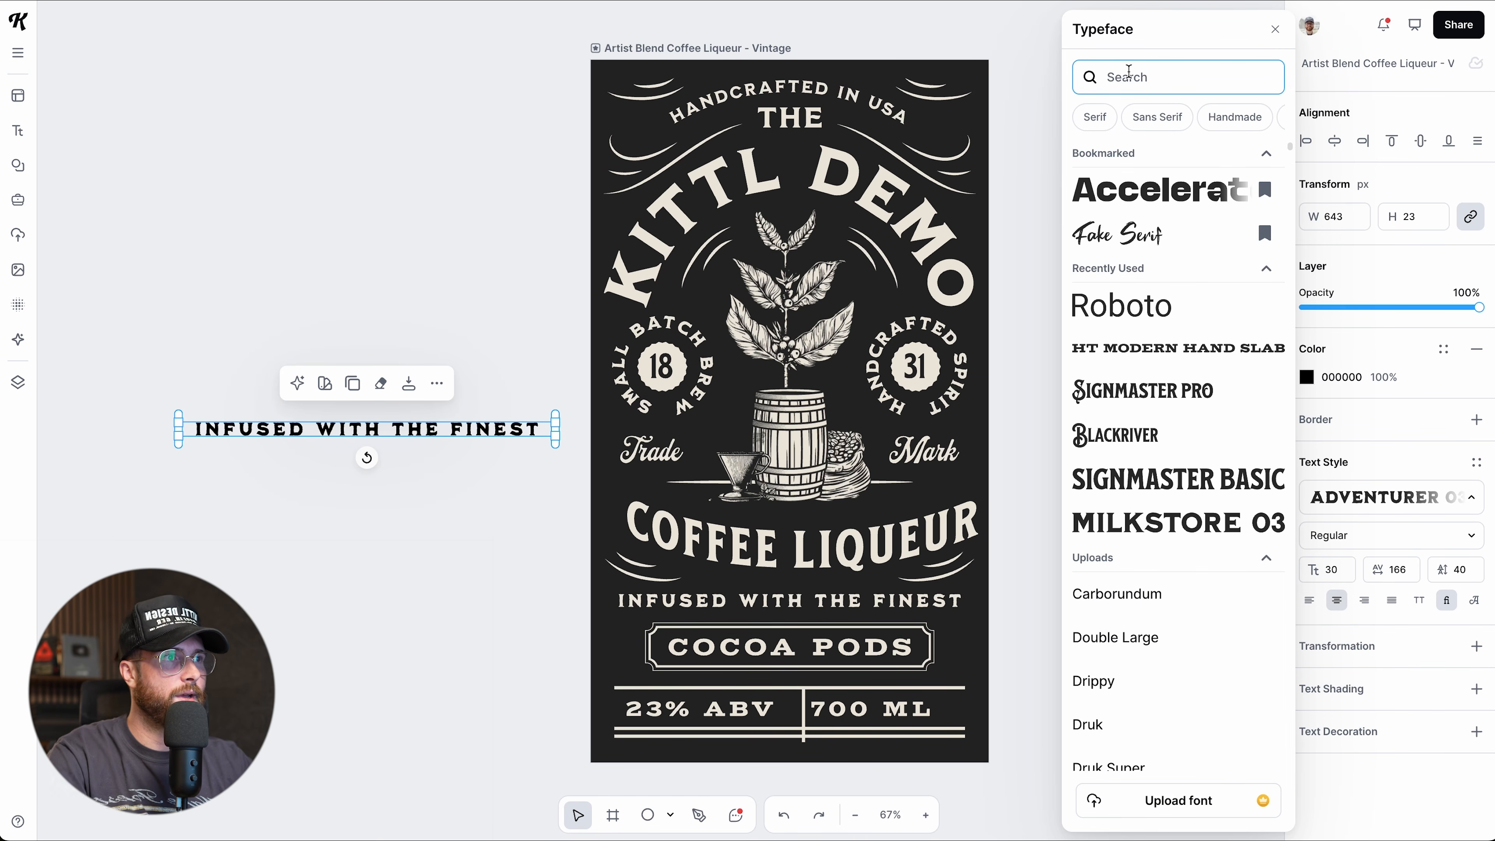
pyautogui.write('vint')
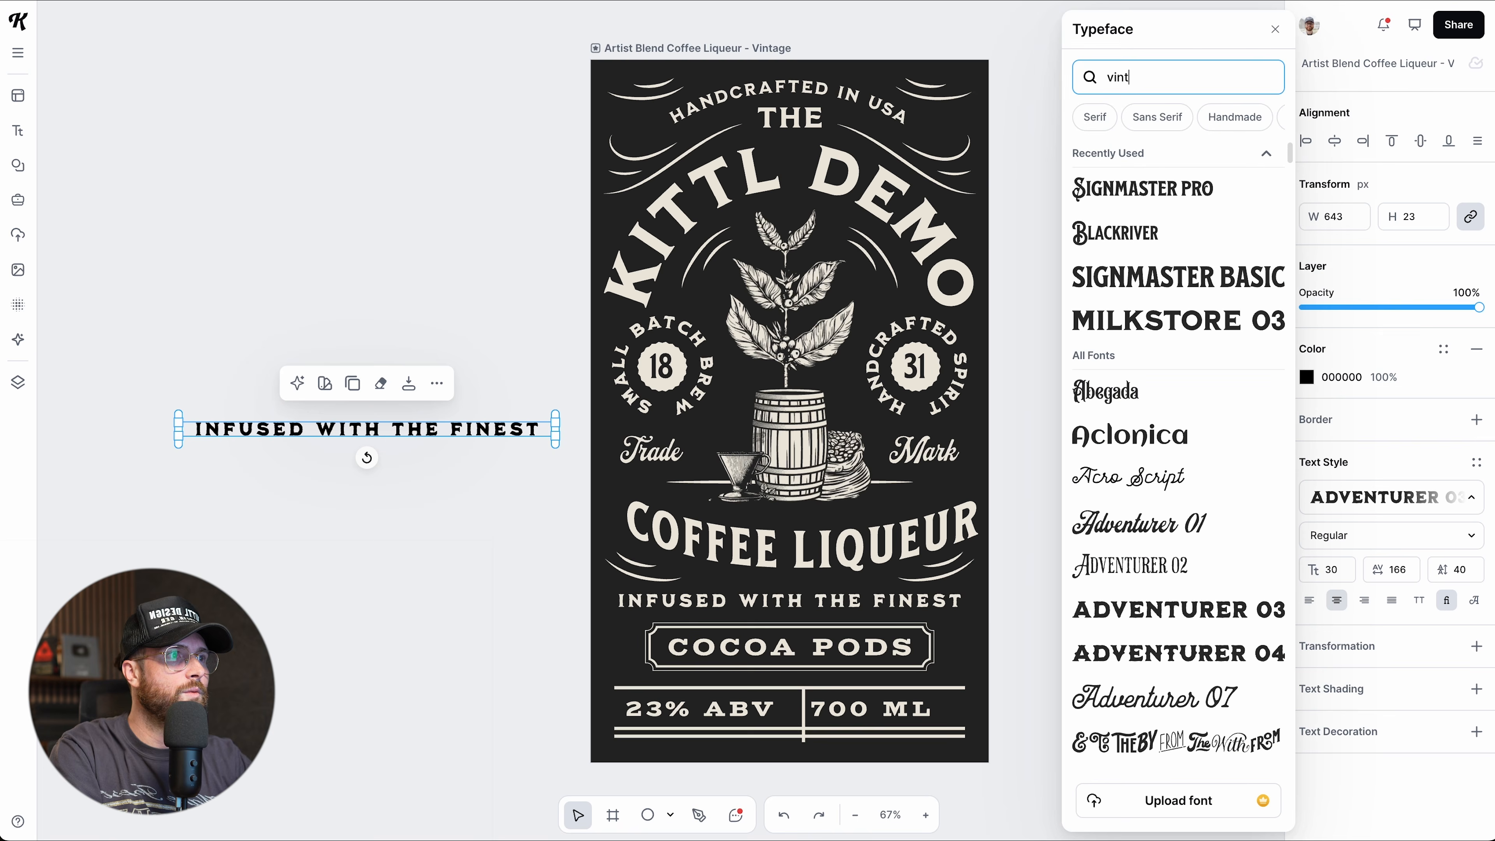
pyautogui.write('age')
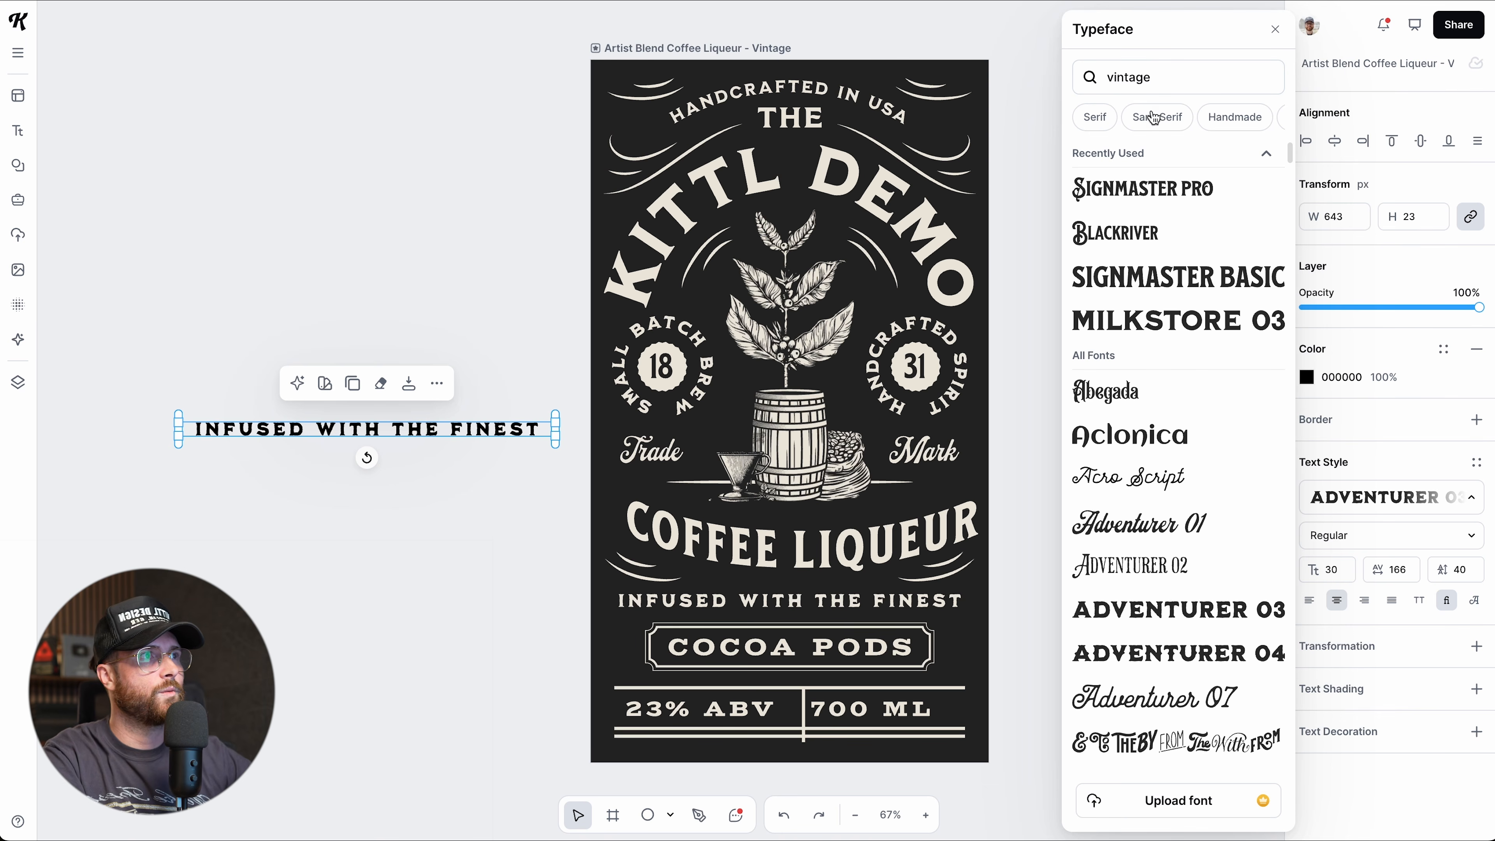
pyautogui.scroll(-7, 1176, 448)
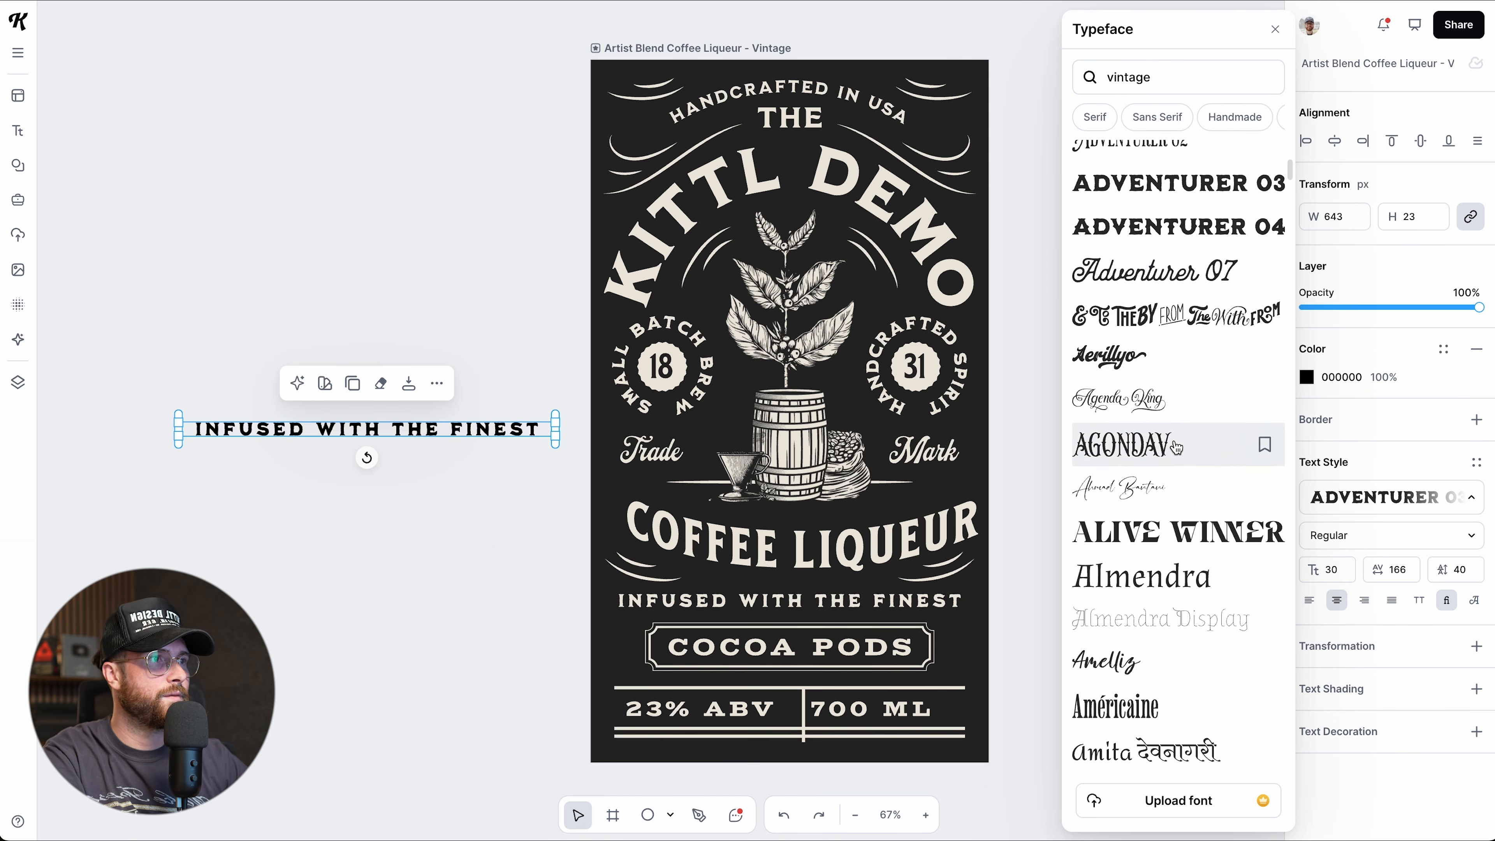
pyautogui.click(1165, 529)
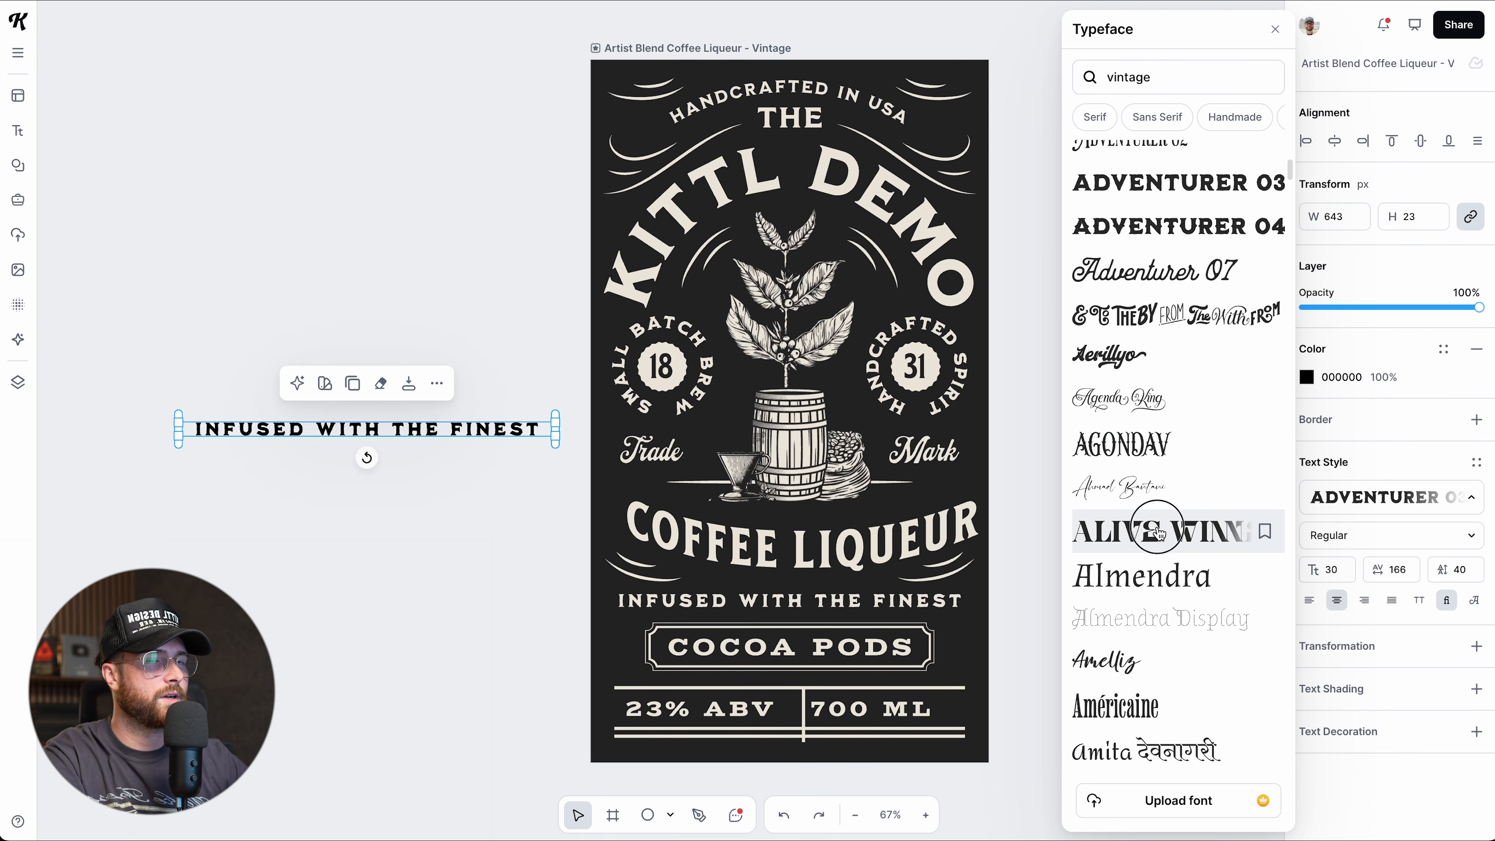
pyautogui.click(1117, 704)
pyautogui.scroll(-2, 1116, 489)
pyautogui.scroll(2, 1117, 493)
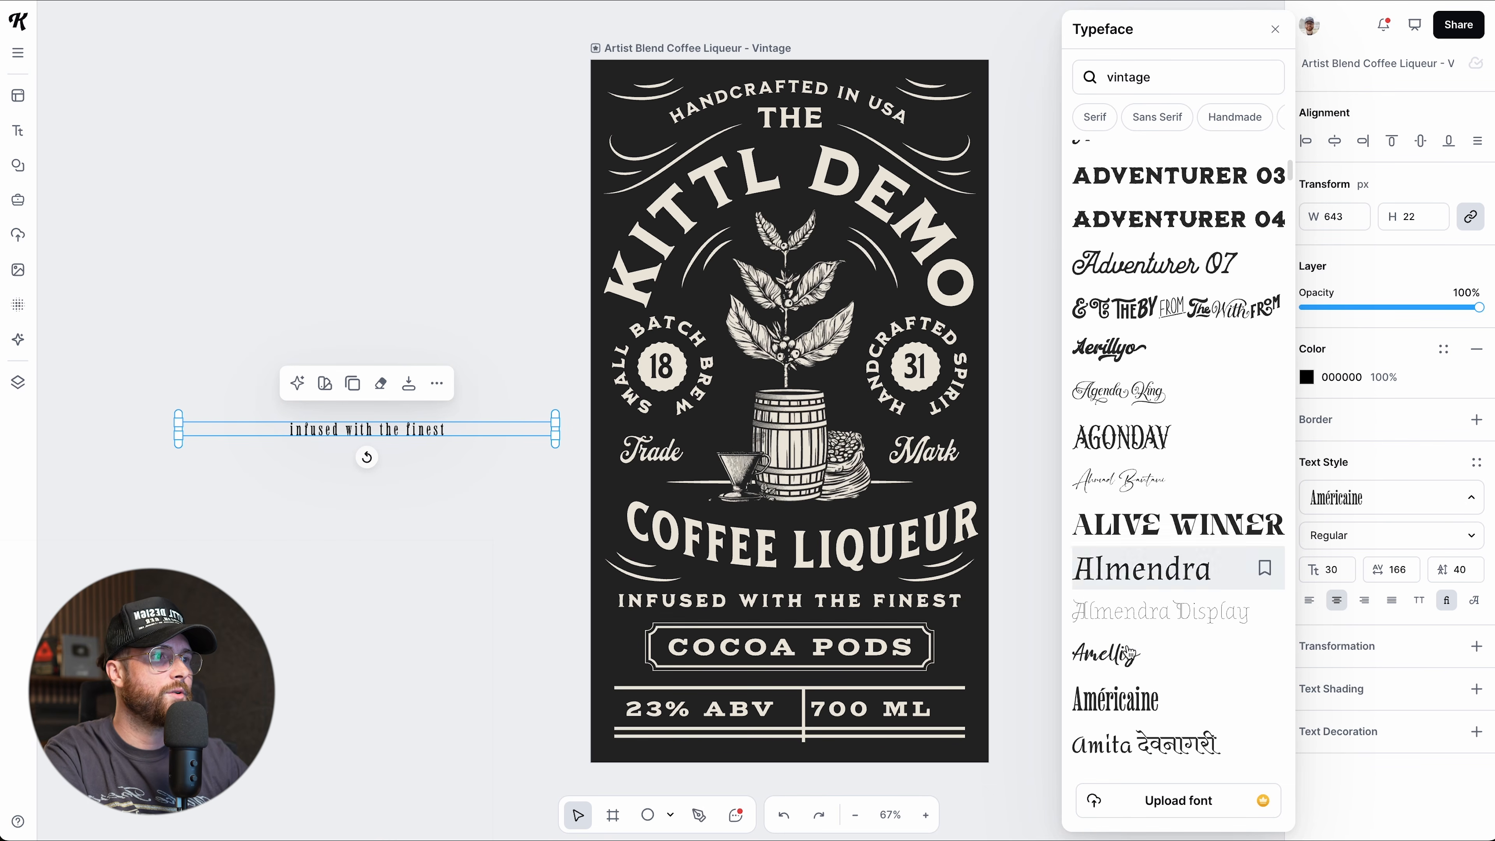
# Abandon a custom font upload and apply Signmaster Basic to the tagline copy.
pyautogui.click(1123, 814)
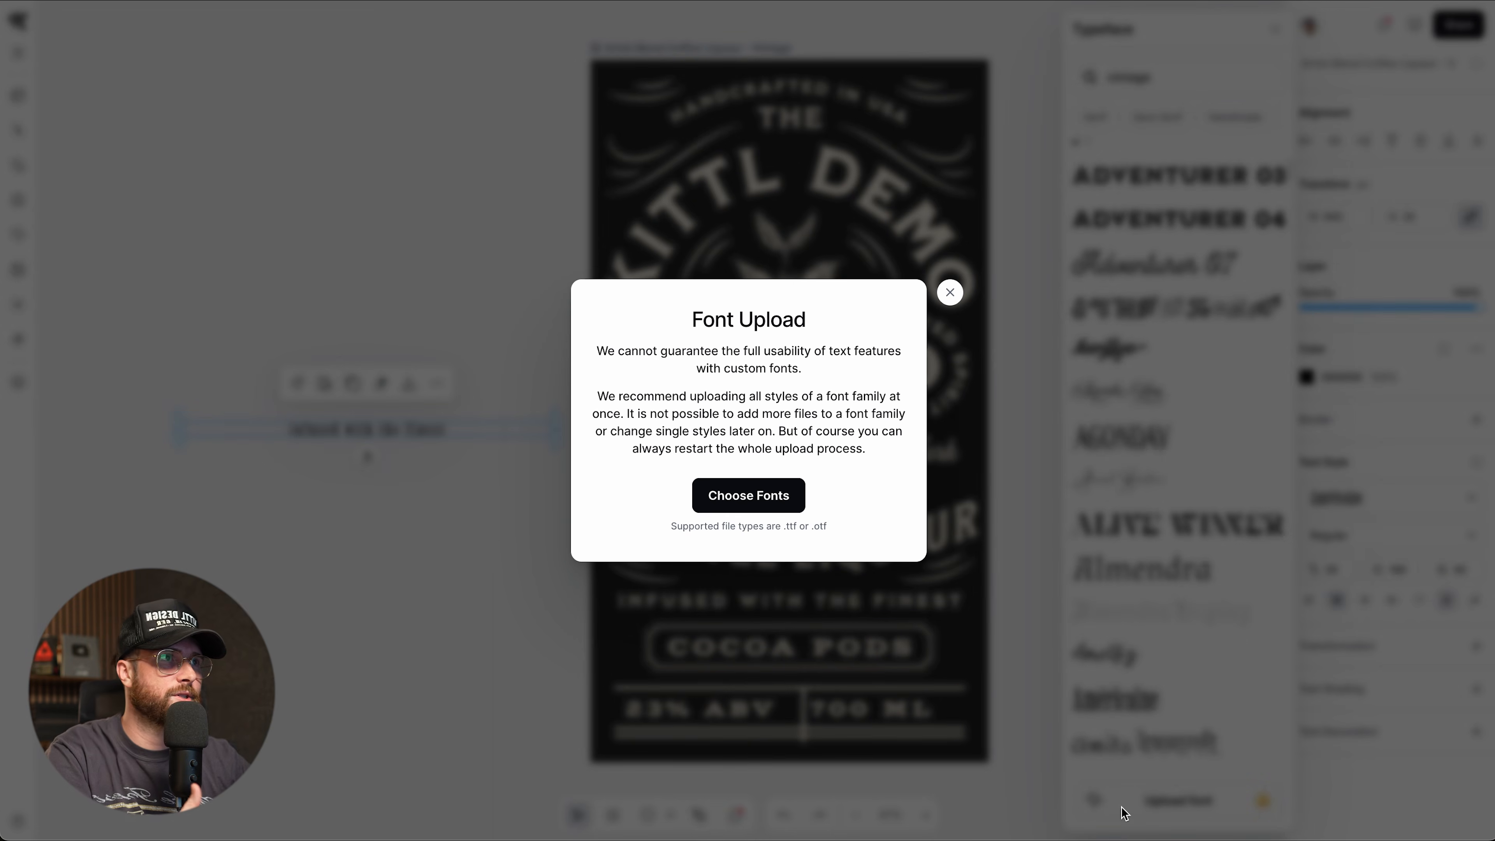
pyautogui.click(736, 500)
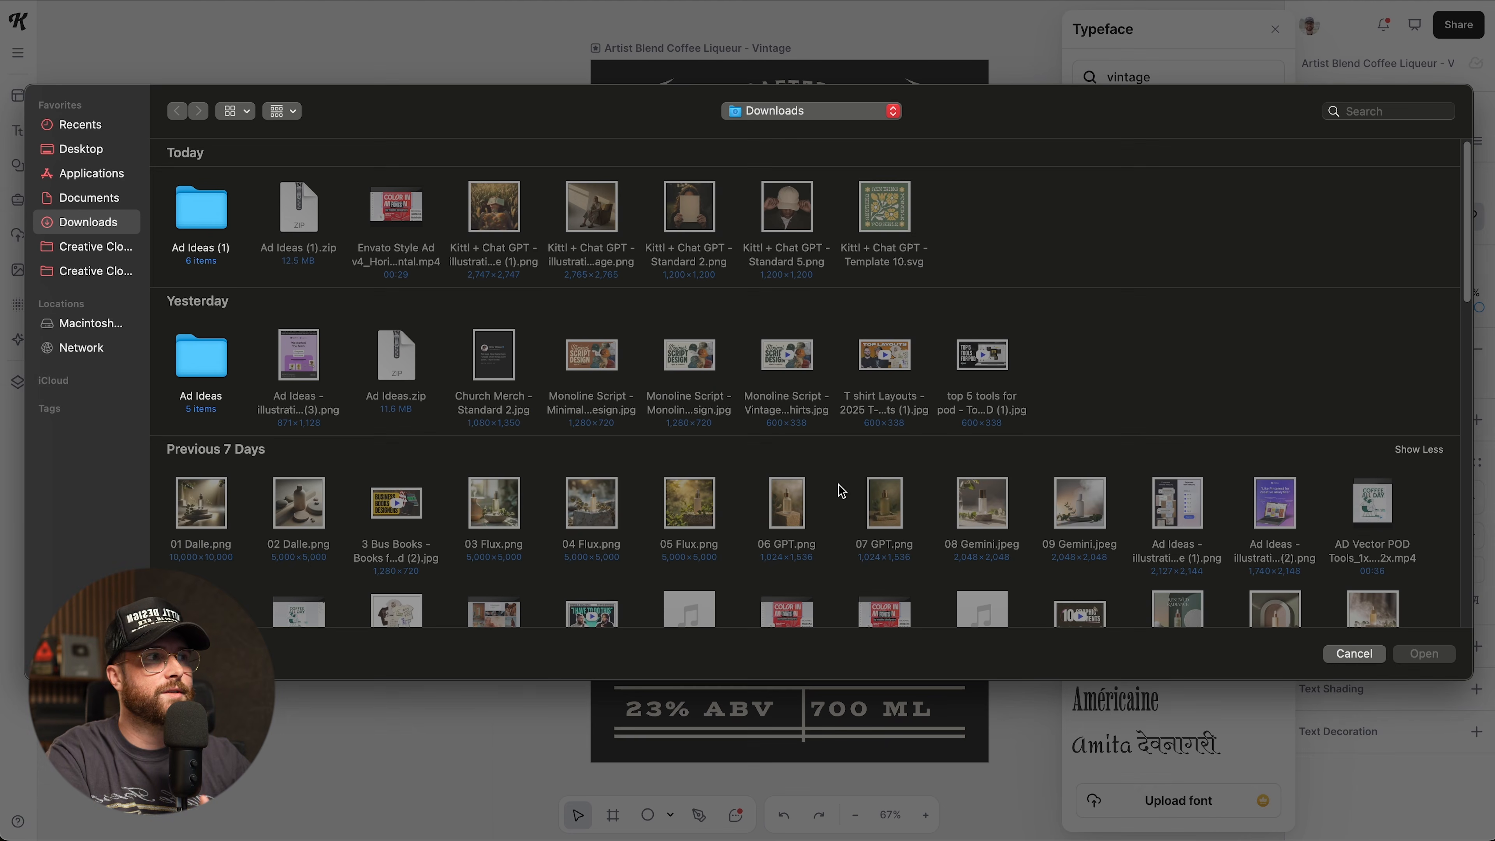
pyautogui.click(1355, 654)
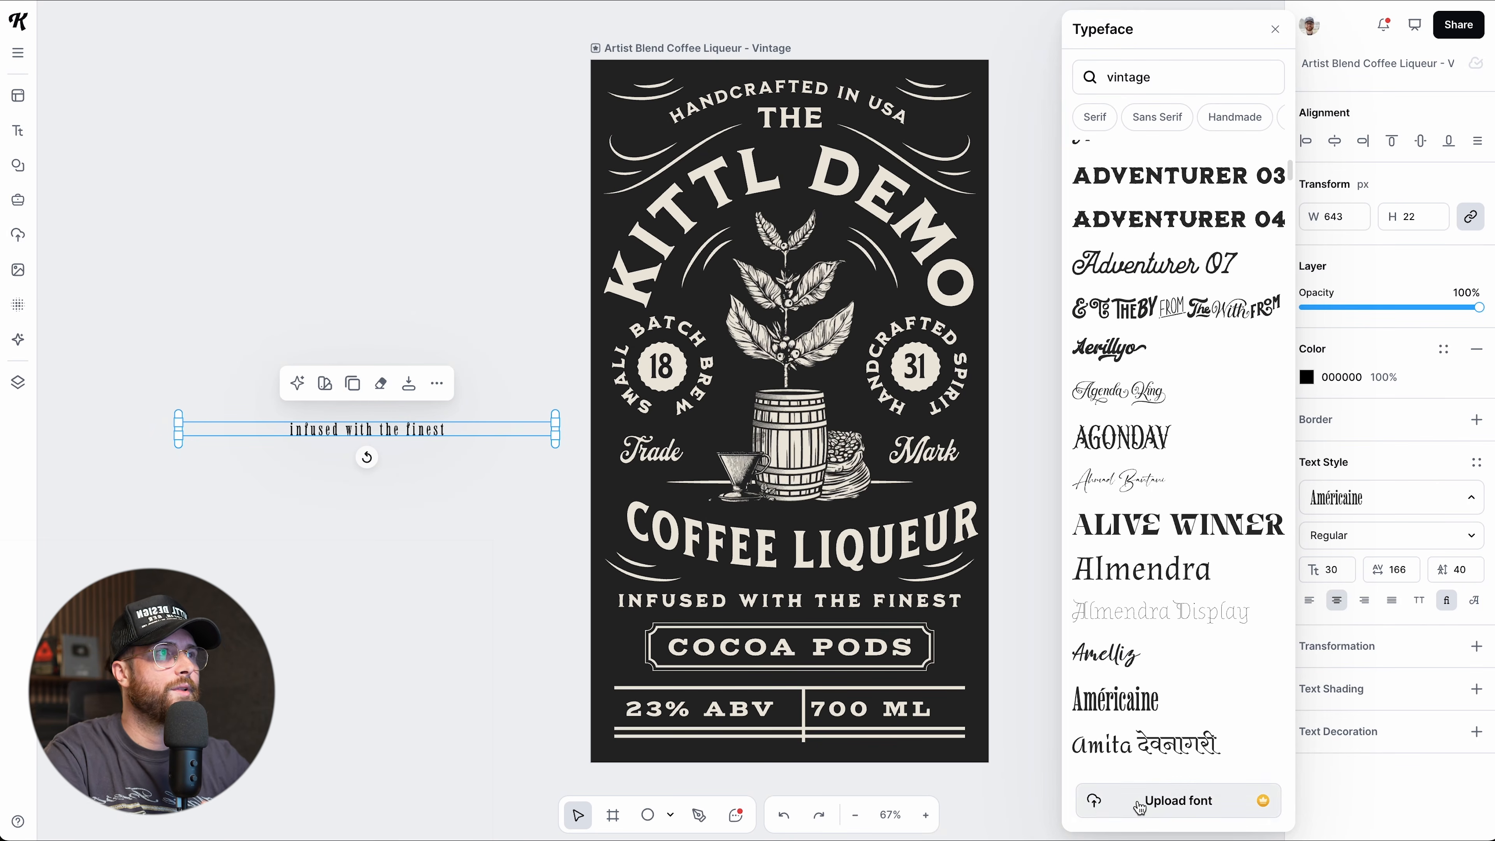
pyautogui.hscroll(3, 1143, 123)
pyautogui.hscroll(3, 1143, 123)
pyautogui.hscroll(-6, 1143, 129)
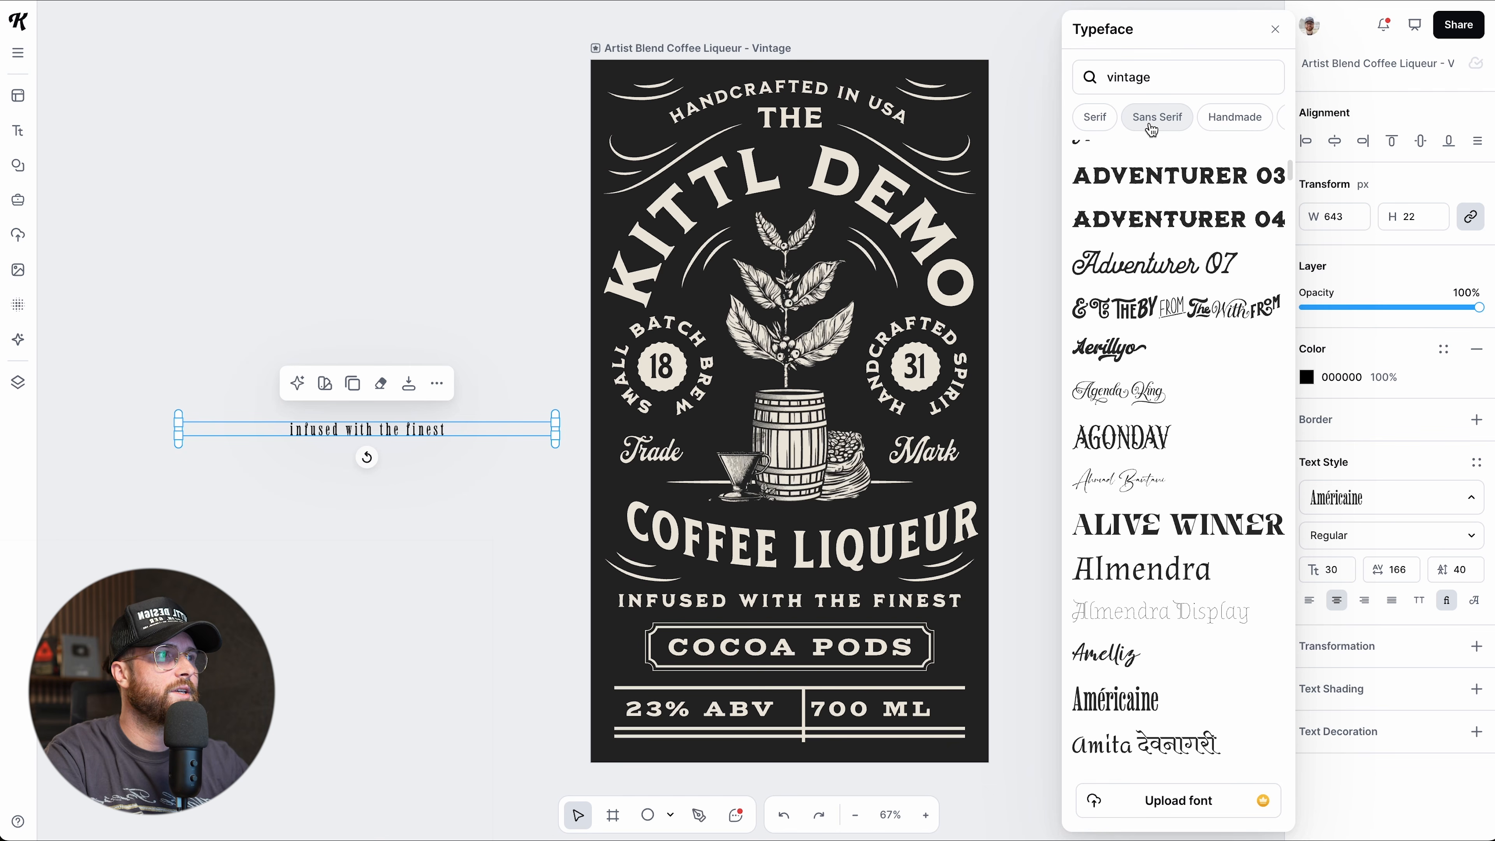
pyautogui.scroll(-1, 1164, 344)
pyautogui.scroll(8, 1168, 346)
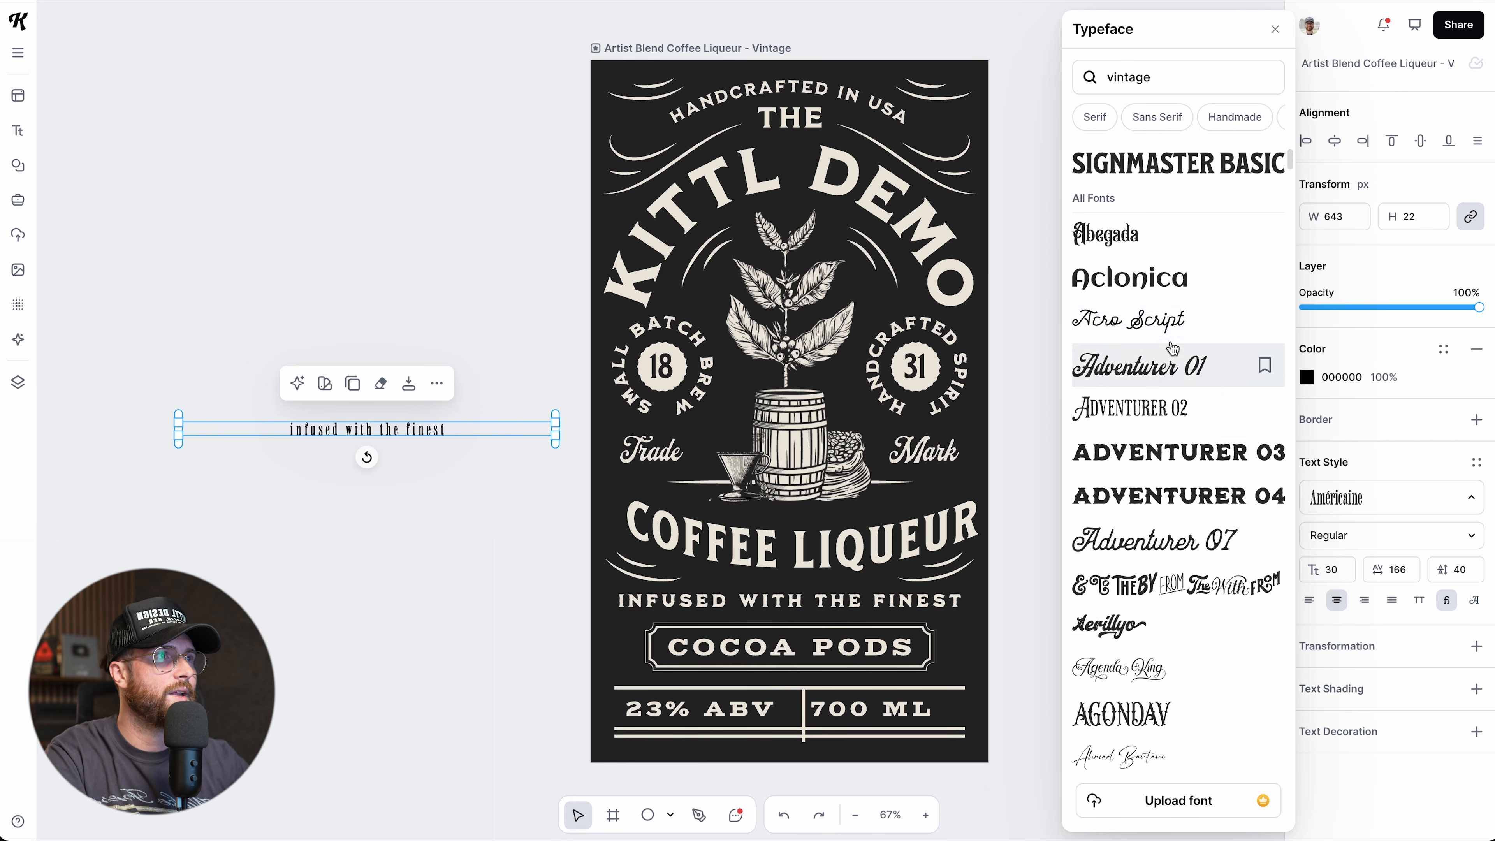
pyautogui.click(1171, 321)
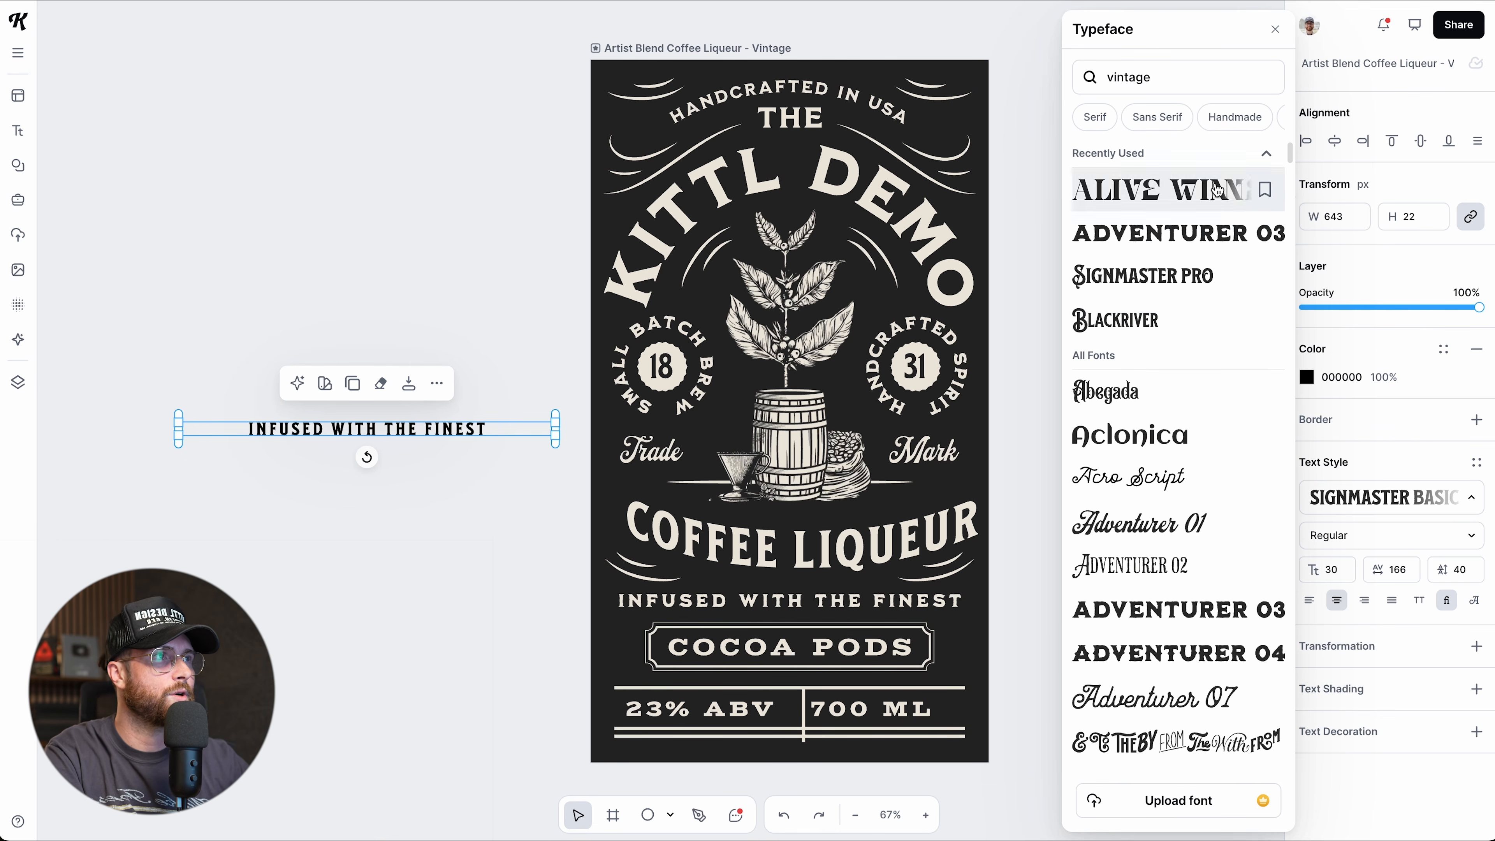
pyautogui.click(1275, 30)
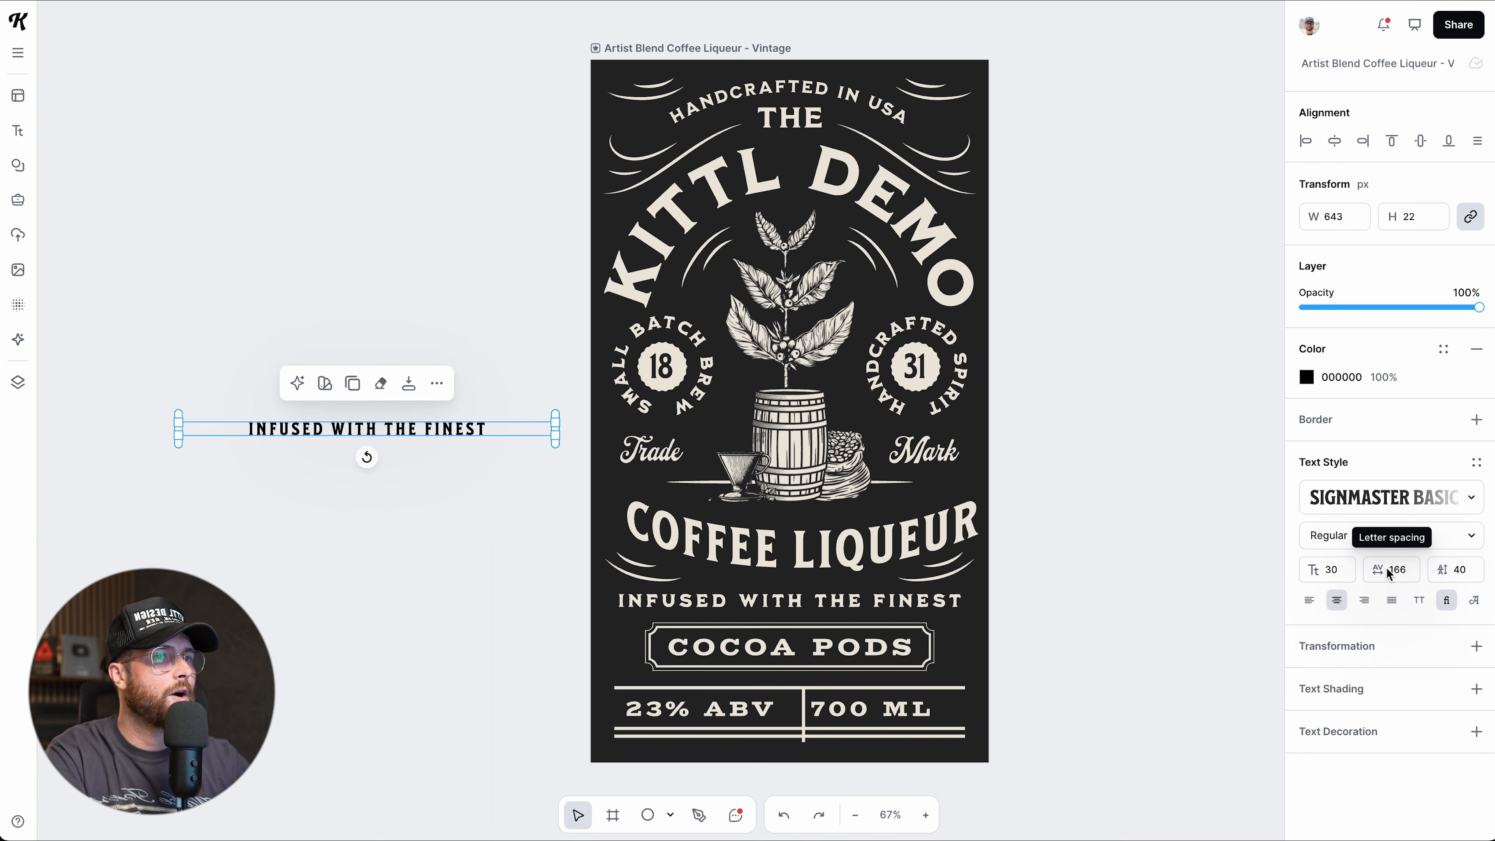
# Tighten the tagline copy's letter spacing from 166 to 50.
pyautogui.doubleClick(1402, 573)
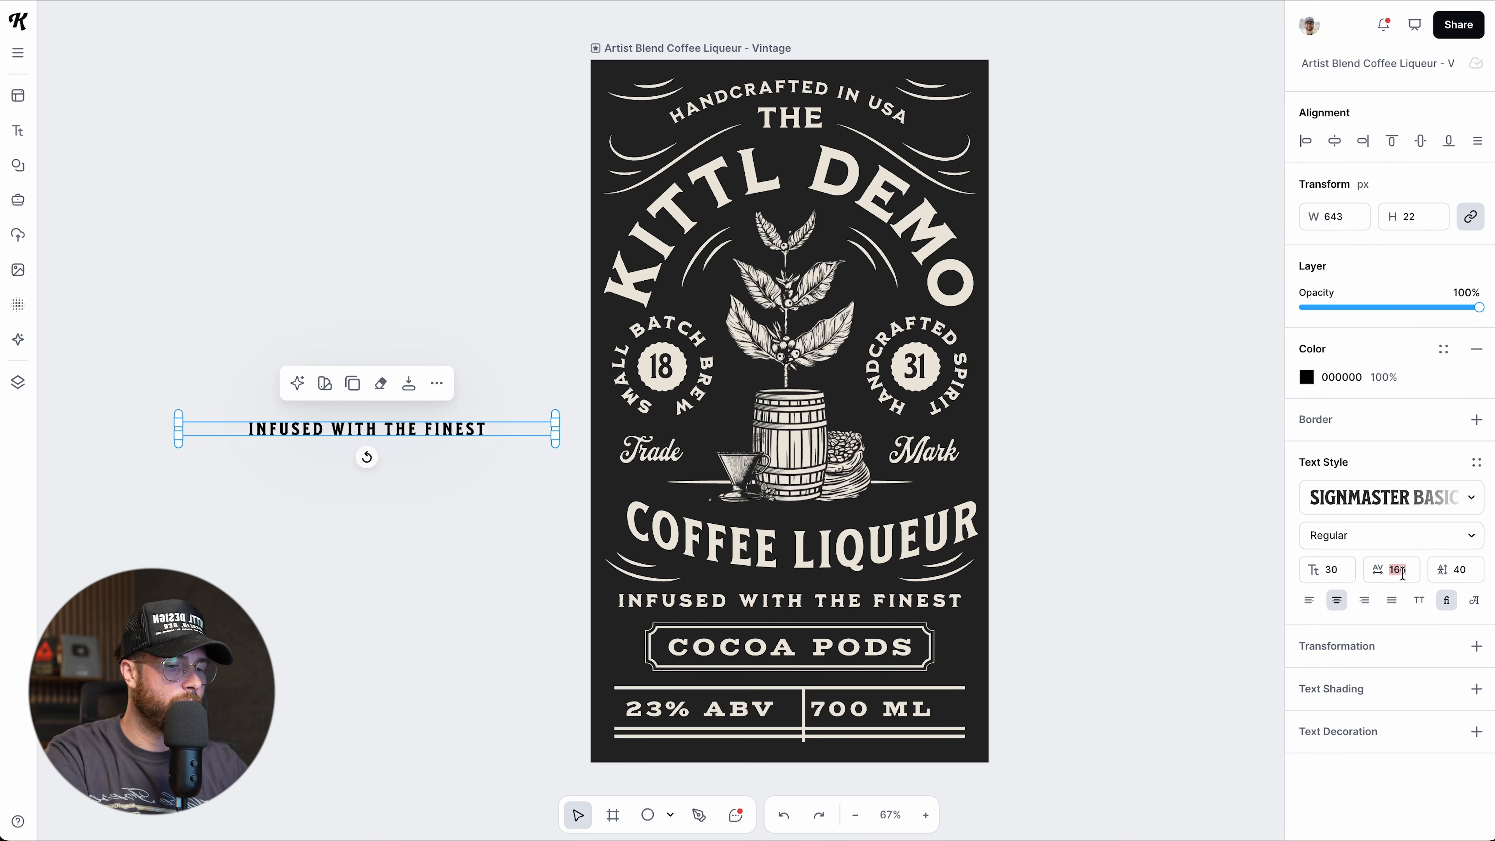
pyautogui.write('50')
pyautogui.press('Return')
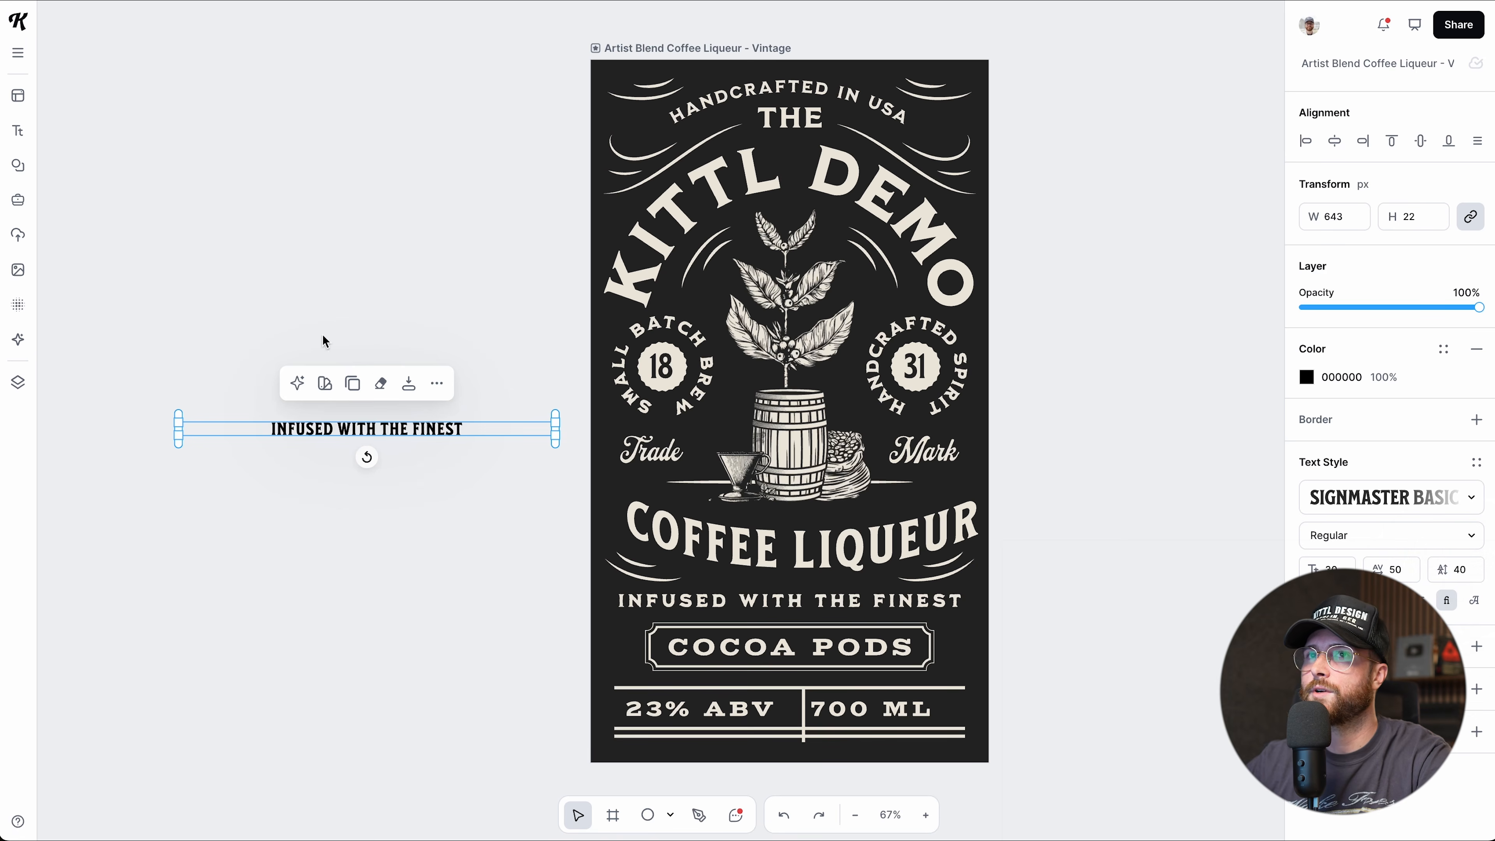
pyautogui.click(17, 130)
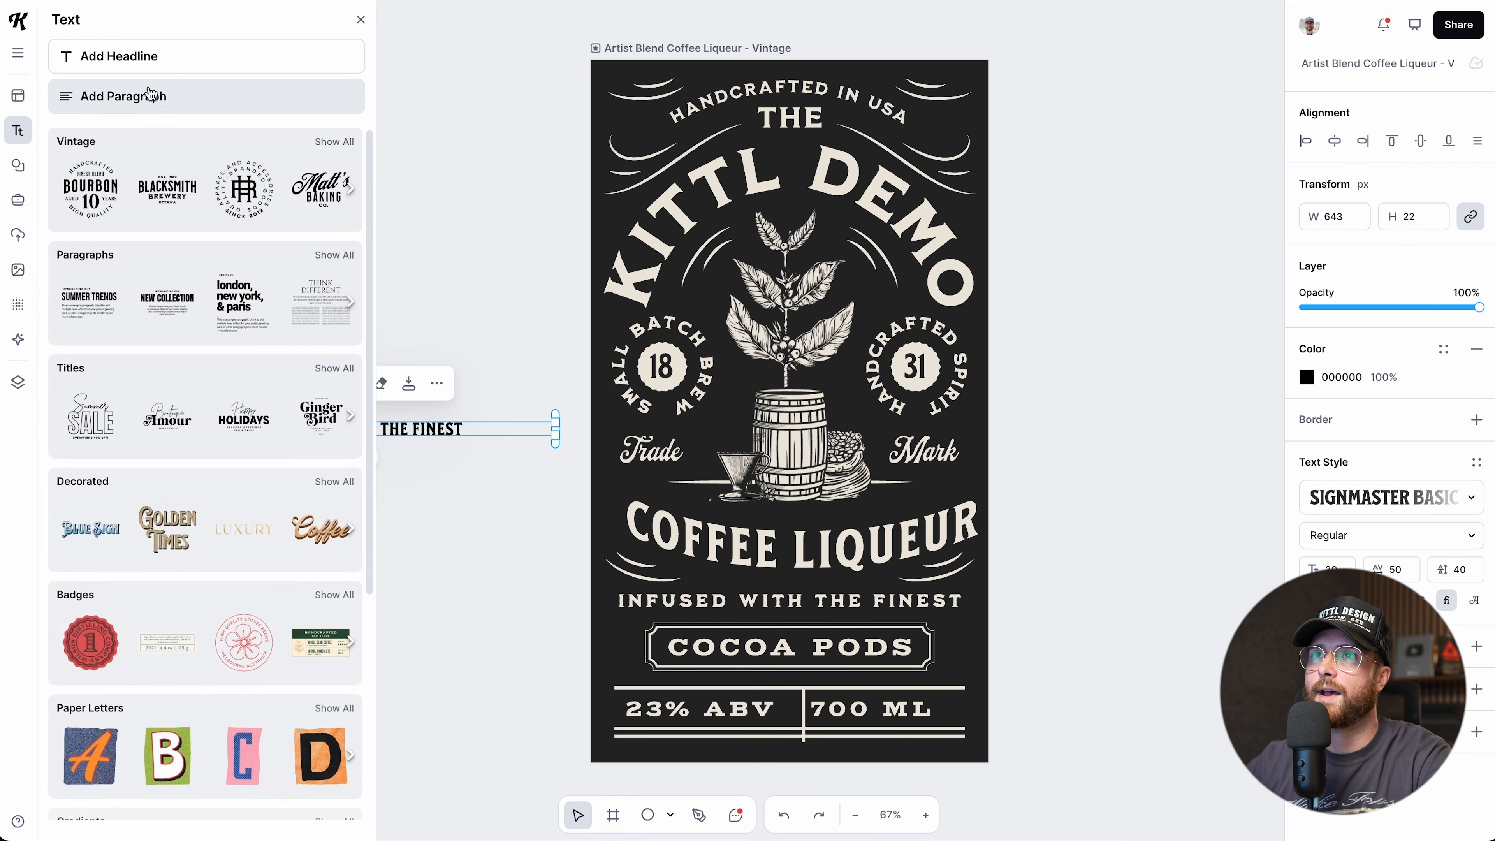
# Add a sample paragraph below the tagline copy and try line heights of 100 and 0.
pyautogui.click(123, 96)
pyautogui.moveTo(531, 415); pyautogui.dragTo(200, 545)
pyautogui.click(1462, 569)
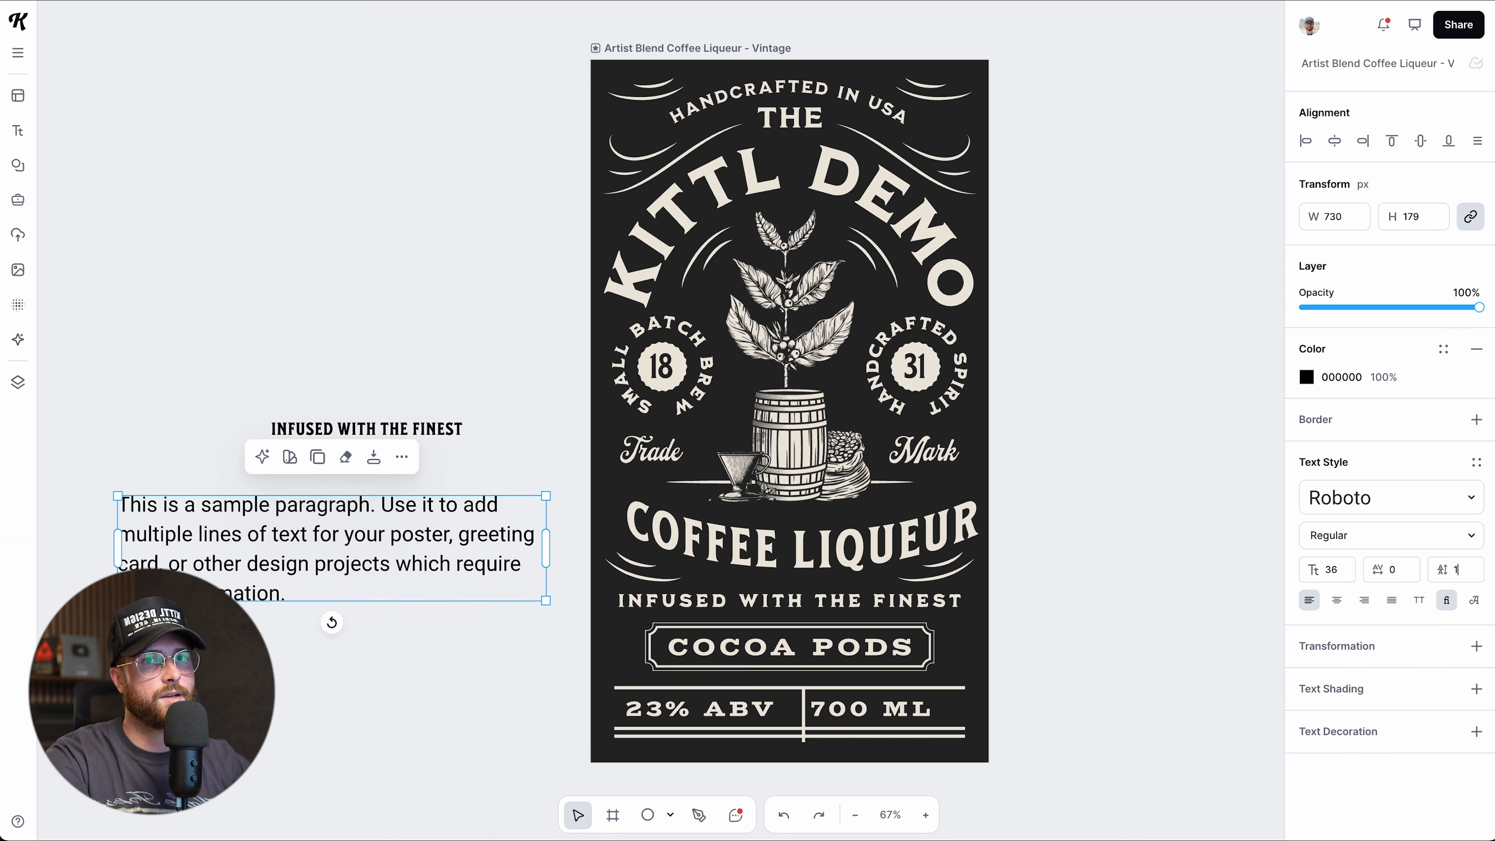
pyautogui.write('100')
pyautogui.press('Return')
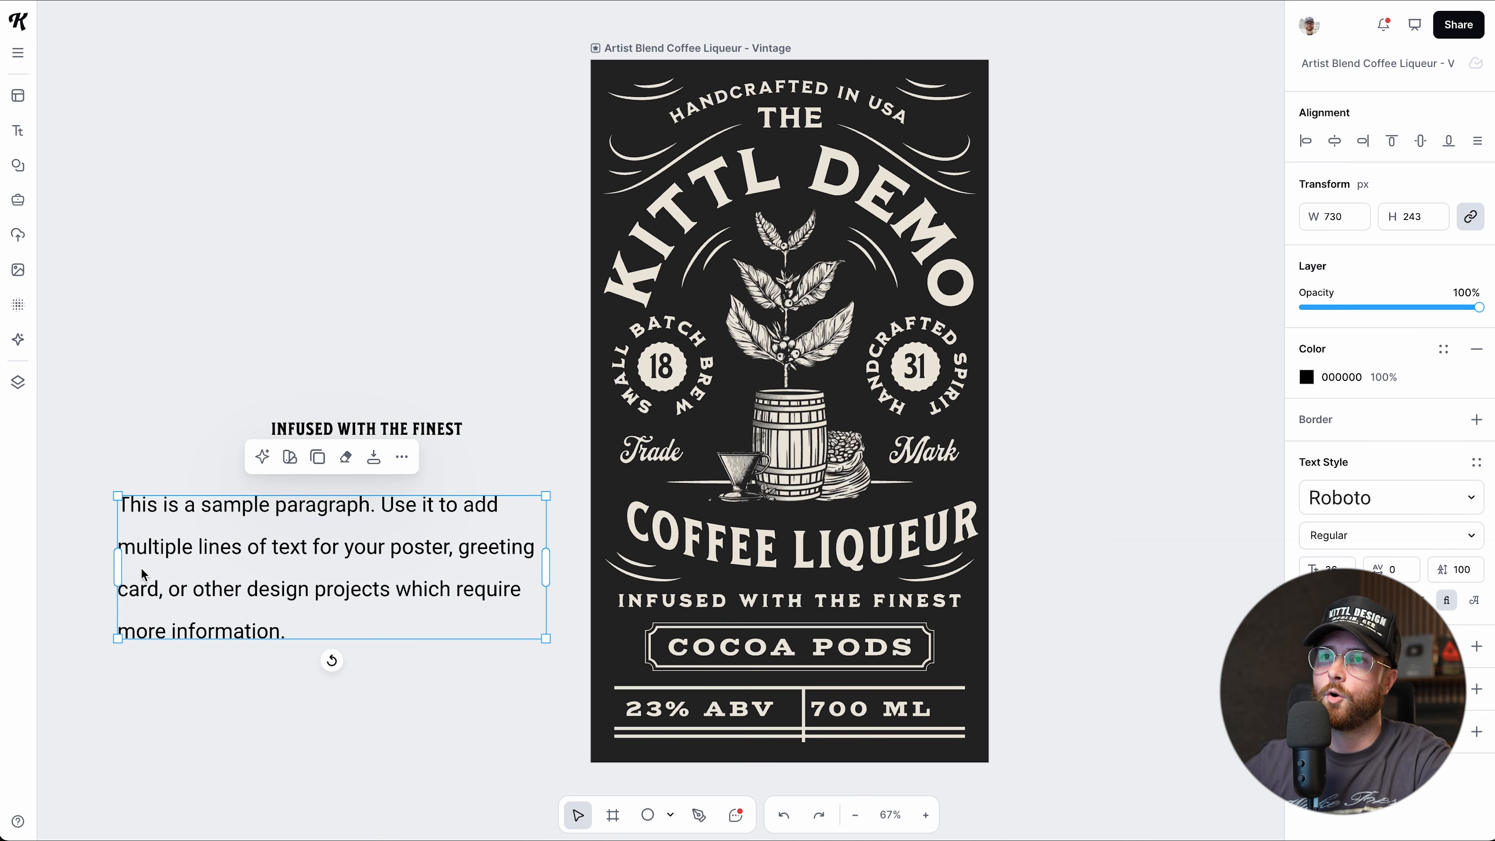
pyautogui.click(1469, 570)
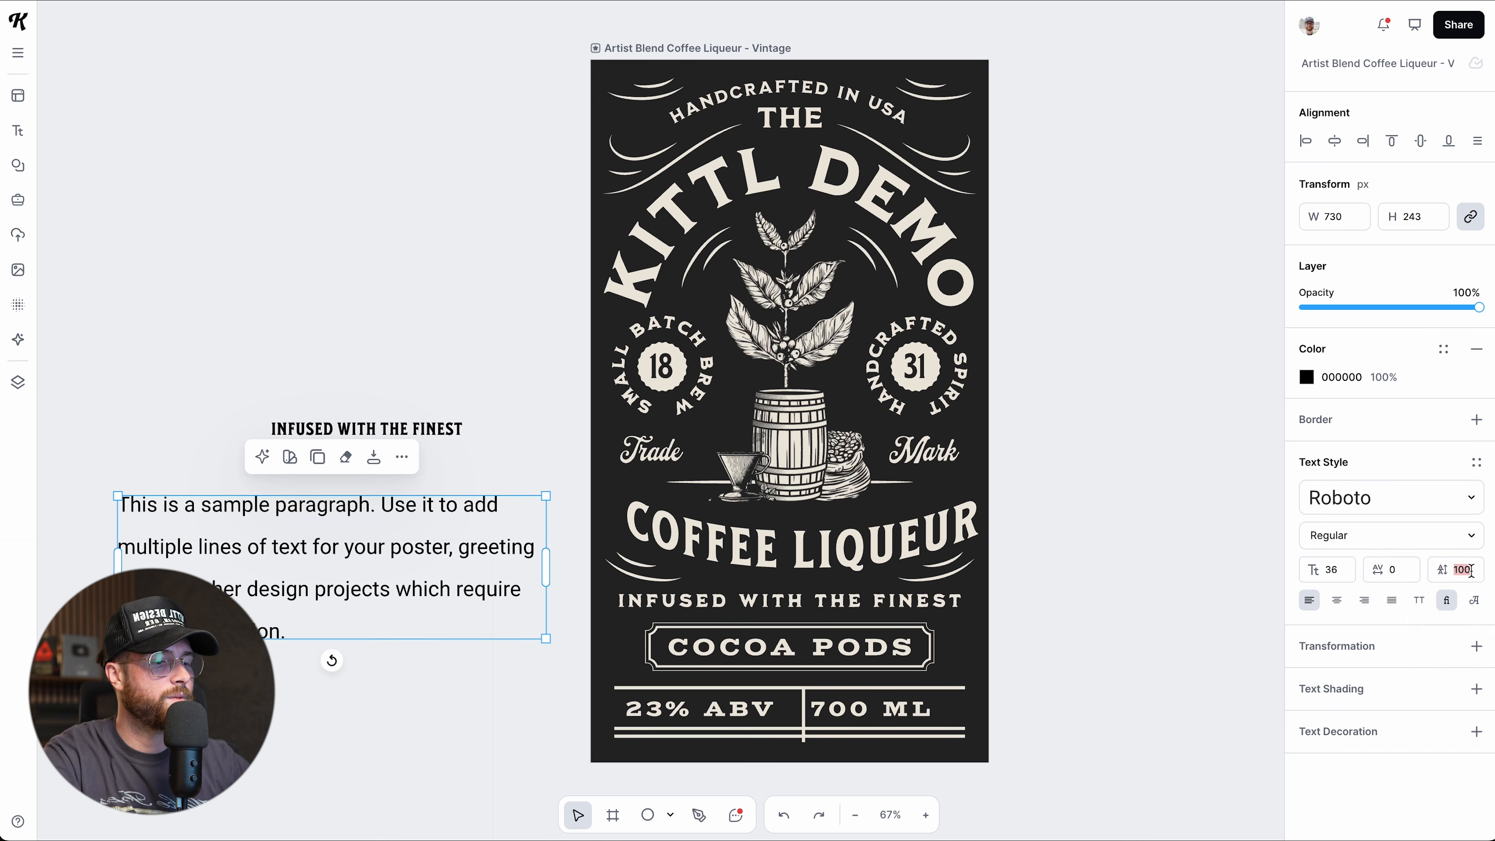
pyautogui.write('0')
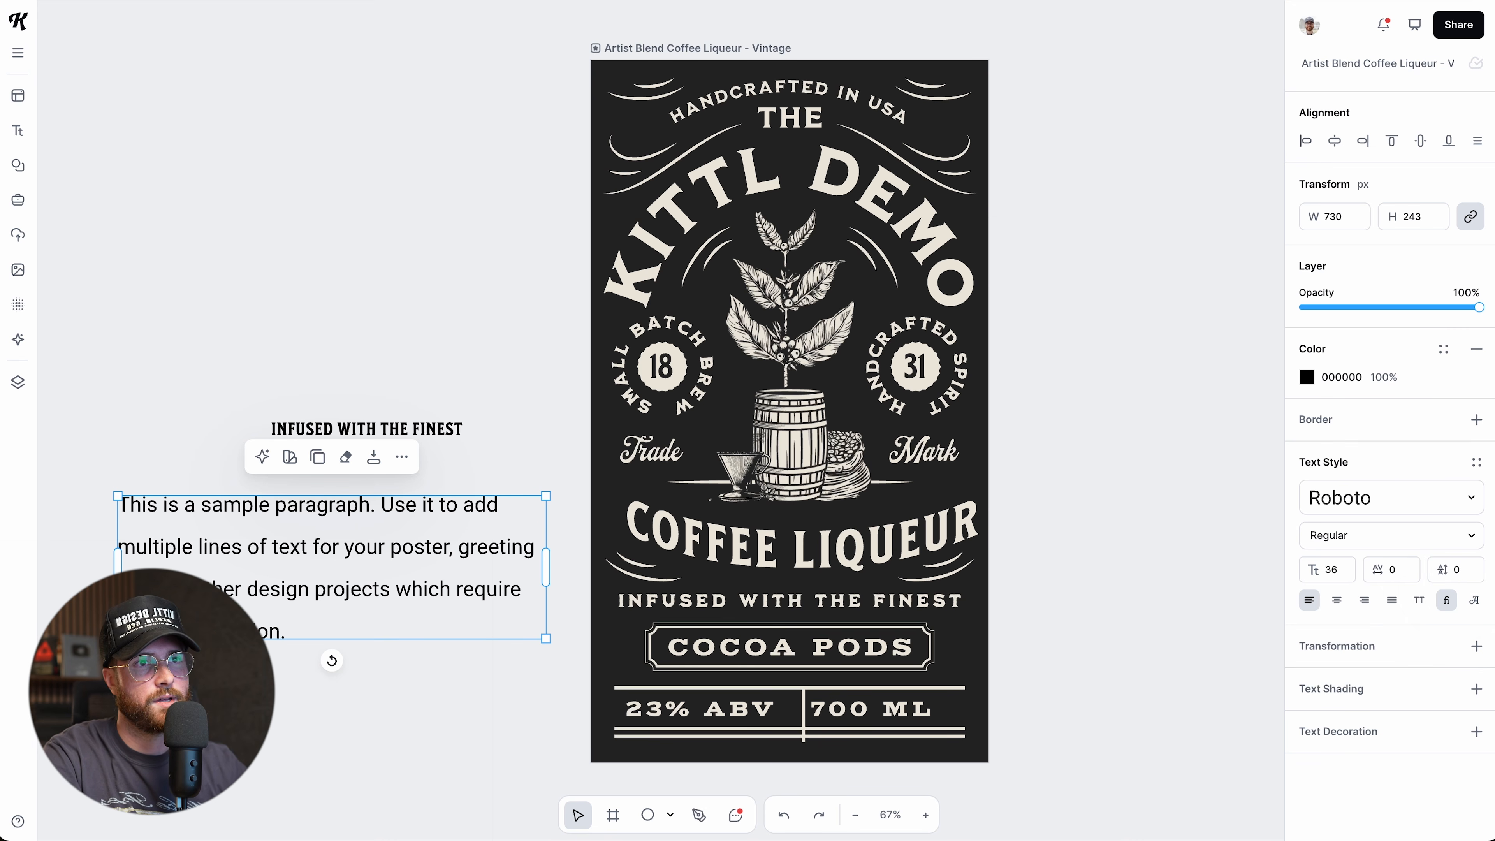
pyautogui.press('Return')
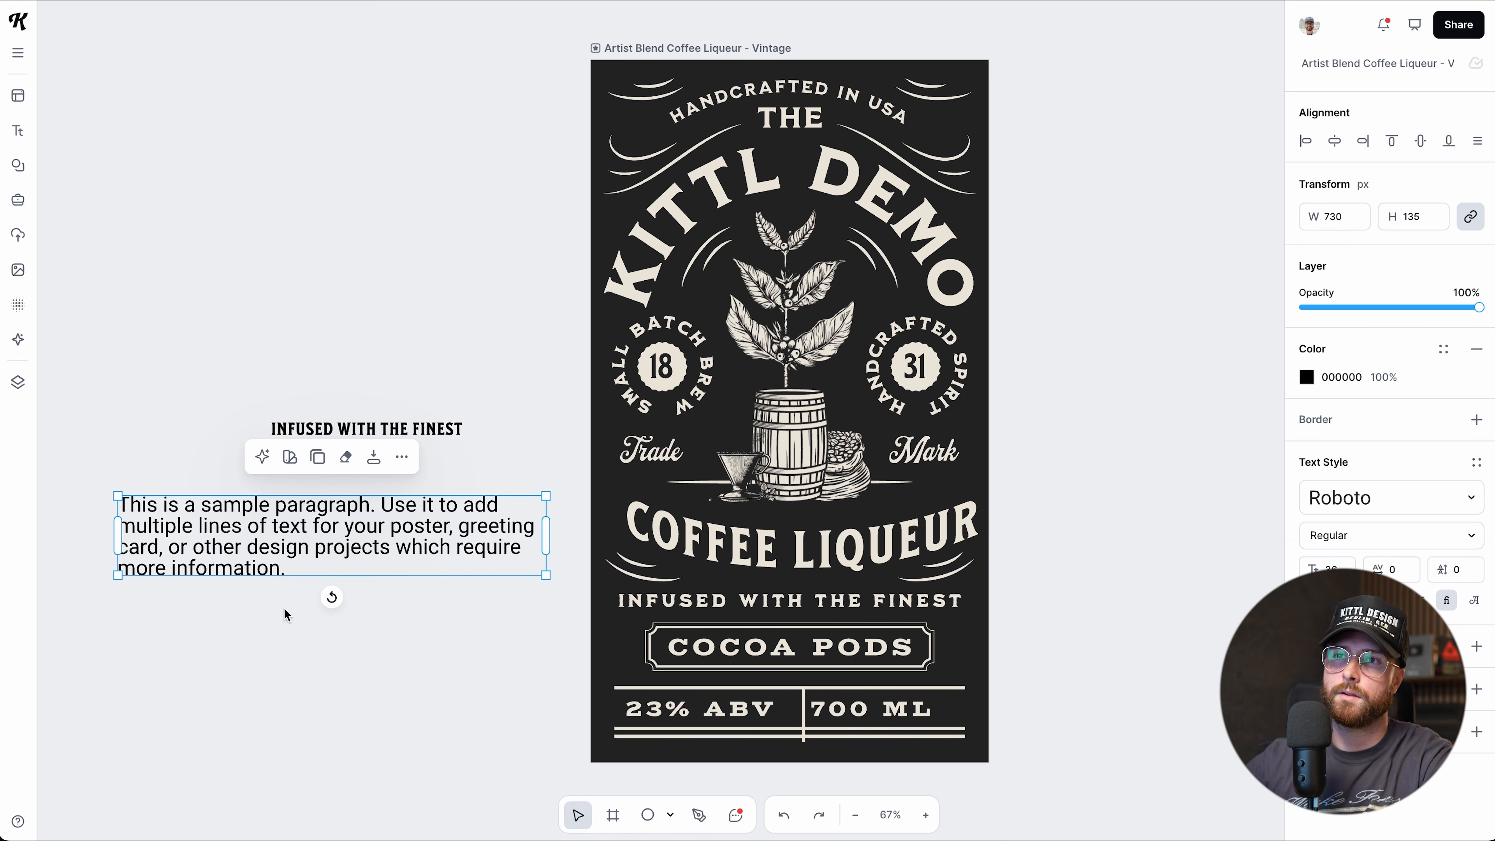
# Step the sample paragraph's line height between -2 and 38, then delete the paragraph.
pyautogui.click(233, 623)
pyautogui.moveTo(252, 539); pyautogui.dragTo(248, 546)
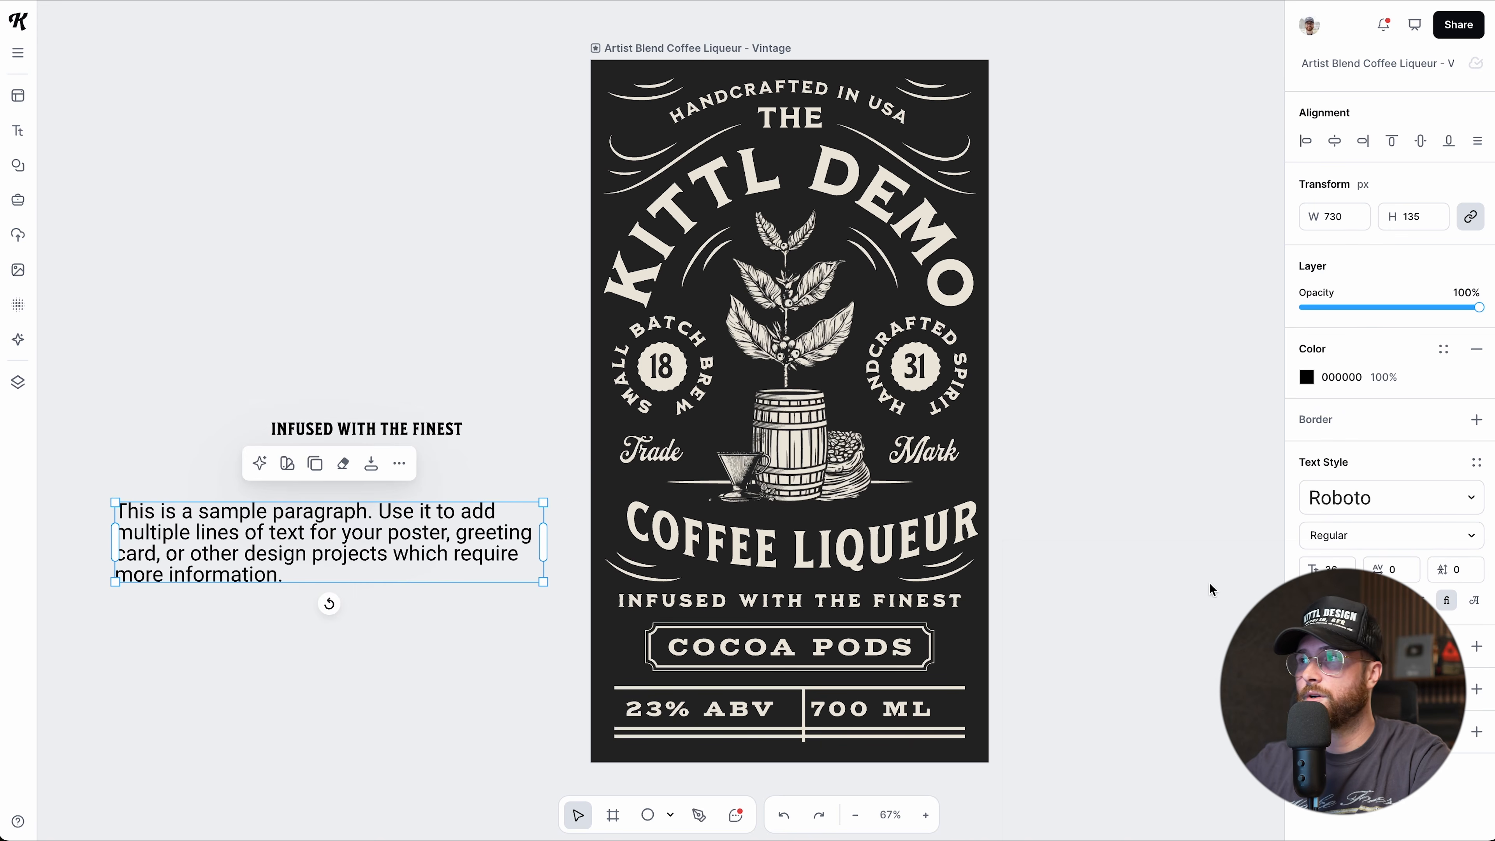
pyautogui.click(1447, 579)
pyautogui.write('2')
pyautogui.press('Up')
pyautogui.press('Up')
pyautogui.press('Up')
pyautogui.press('Up')
pyautogui.press('Down')
pyautogui.press('Down')
pyautogui.press('Down')
pyautogui.press('Down')
pyautogui.press('Down')
pyautogui.press('Down')
pyautogui.press('Down')
pyautogui.press('Down')
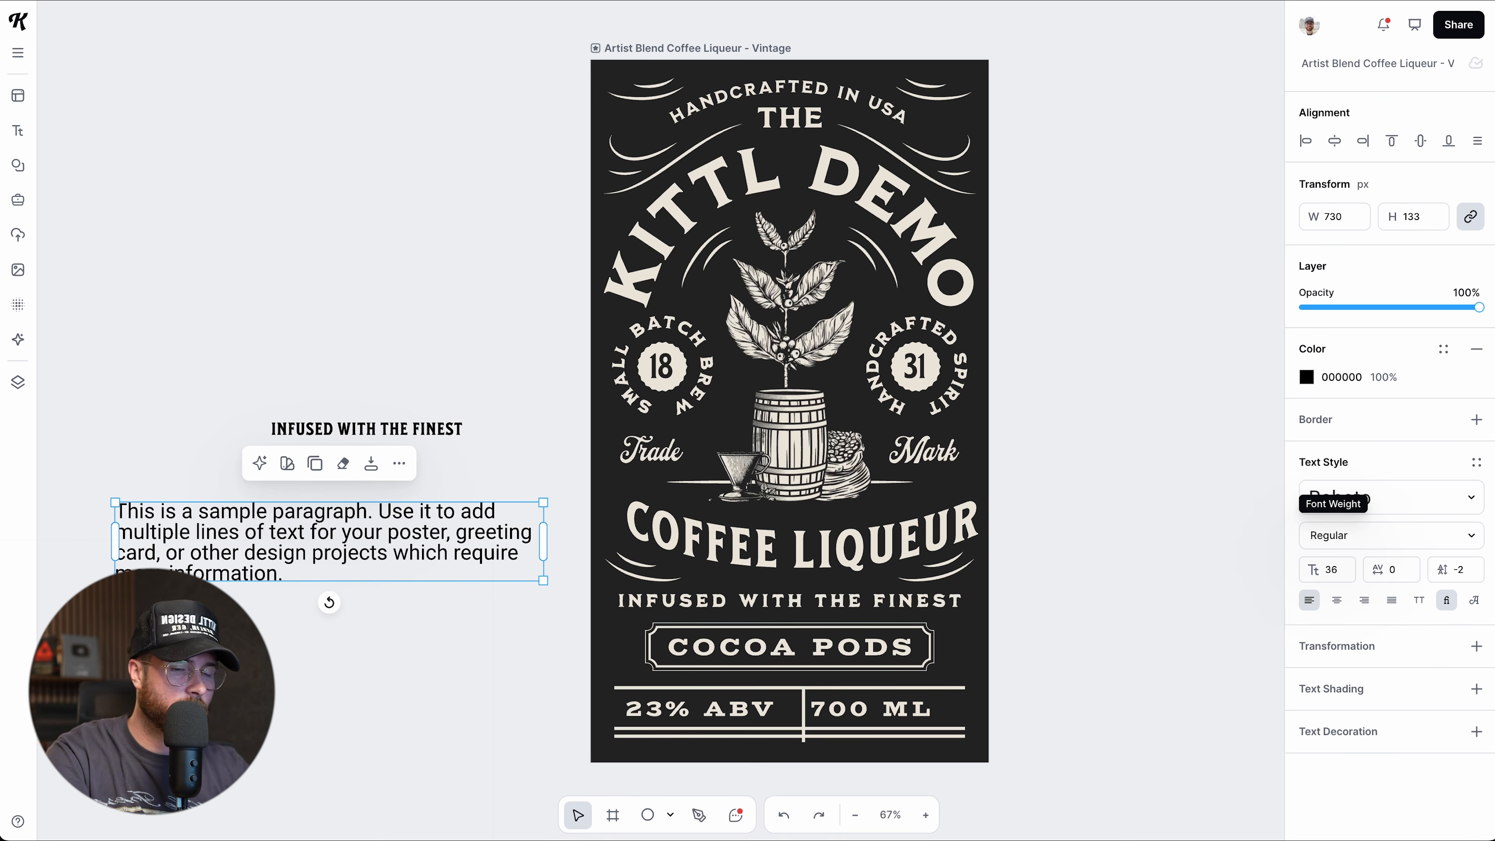
pyautogui.press('Up')
pyautogui.press('Up')
pyautogui.press('Up')
pyautogui.press('Up')
pyautogui.press('Up')
pyautogui.press('Up')
pyautogui.press('Up')
pyautogui.press('Up')
pyautogui.press('Up')
pyautogui.press('Up')
pyautogui.press('Up')
pyautogui.press('Up')
pyautogui.press('Up')
pyautogui.press('Up')
pyautogui.press('Up')
pyautogui.press('Up')
pyautogui.press('Up')
pyautogui.press('Up')
pyautogui.press('Up')
pyautogui.press('Up')
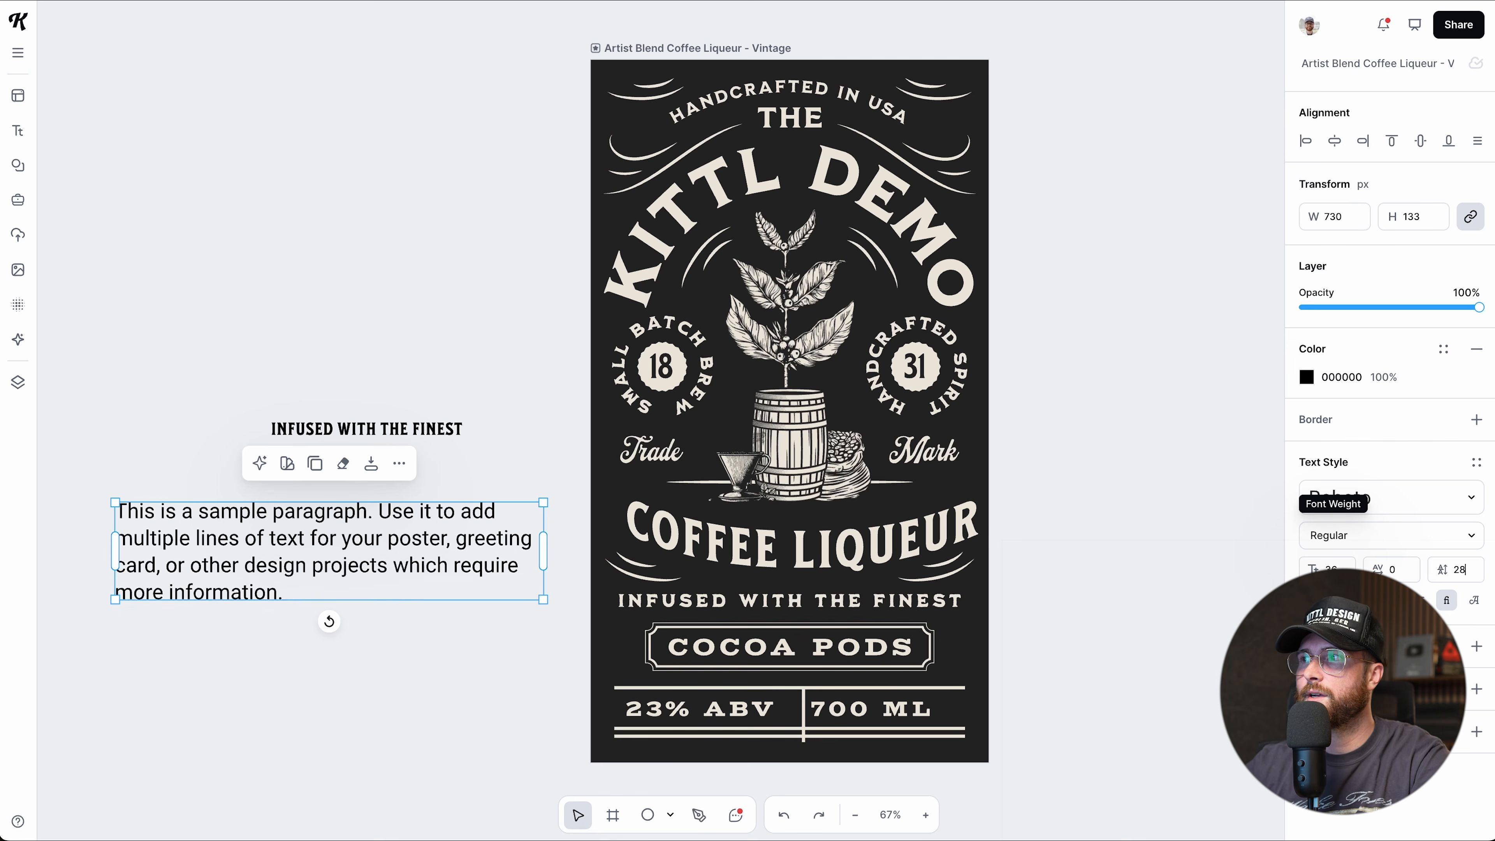
pyautogui.press('Down')
pyautogui.press('Down')
pyautogui.press('Down')
pyautogui.press('Down')
pyautogui.press('Down')
pyautogui.press('Down')
pyautogui.press('Down')
pyautogui.press('Down')
pyautogui.press('Down')
pyautogui.press('Down')
pyautogui.press('Down')
pyautogui.press('Down')
pyautogui.press('Down')
pyautogui.press('Down')
pyautogui.press('Down')
pyautogui.press('Down')
pyautogui.press('Down')
pyautogui.press('Down')
pyautogui.press('Down')
pyautogui.press('Down')
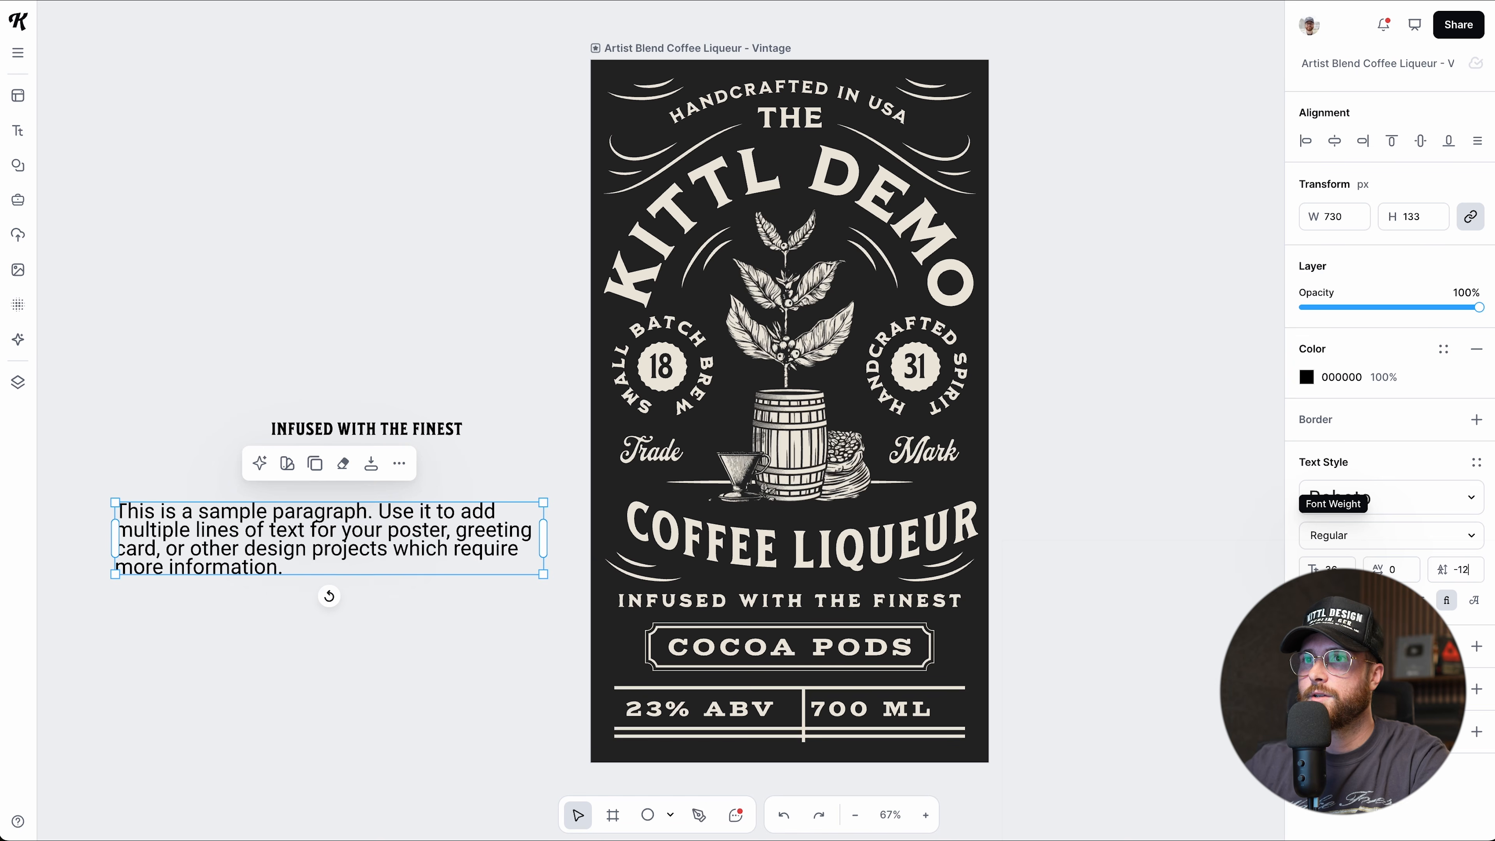
pyautogui.press('Up')
pyautogui.press('Up')
pyautogui.press('Up')
pyautogui.press('Up')
pyautogui.press('Up')
pyautogui.press('Up')
pyautogui.press('Up')
pyautogui.press('Up')
pyautogui.press('Up')
pyautogui.press('Up')
pyautogui.press('Up')
pyautogui.press('Up')
pyautogui.press('Up')
pyautogui.press('Up')
pyautogui.press('Up')
pyautogui.press('Up')
pyautogui.press('Up')
pyautogui.press('Up')
pyautogui.press('Up')
pyautogui.press('Up')
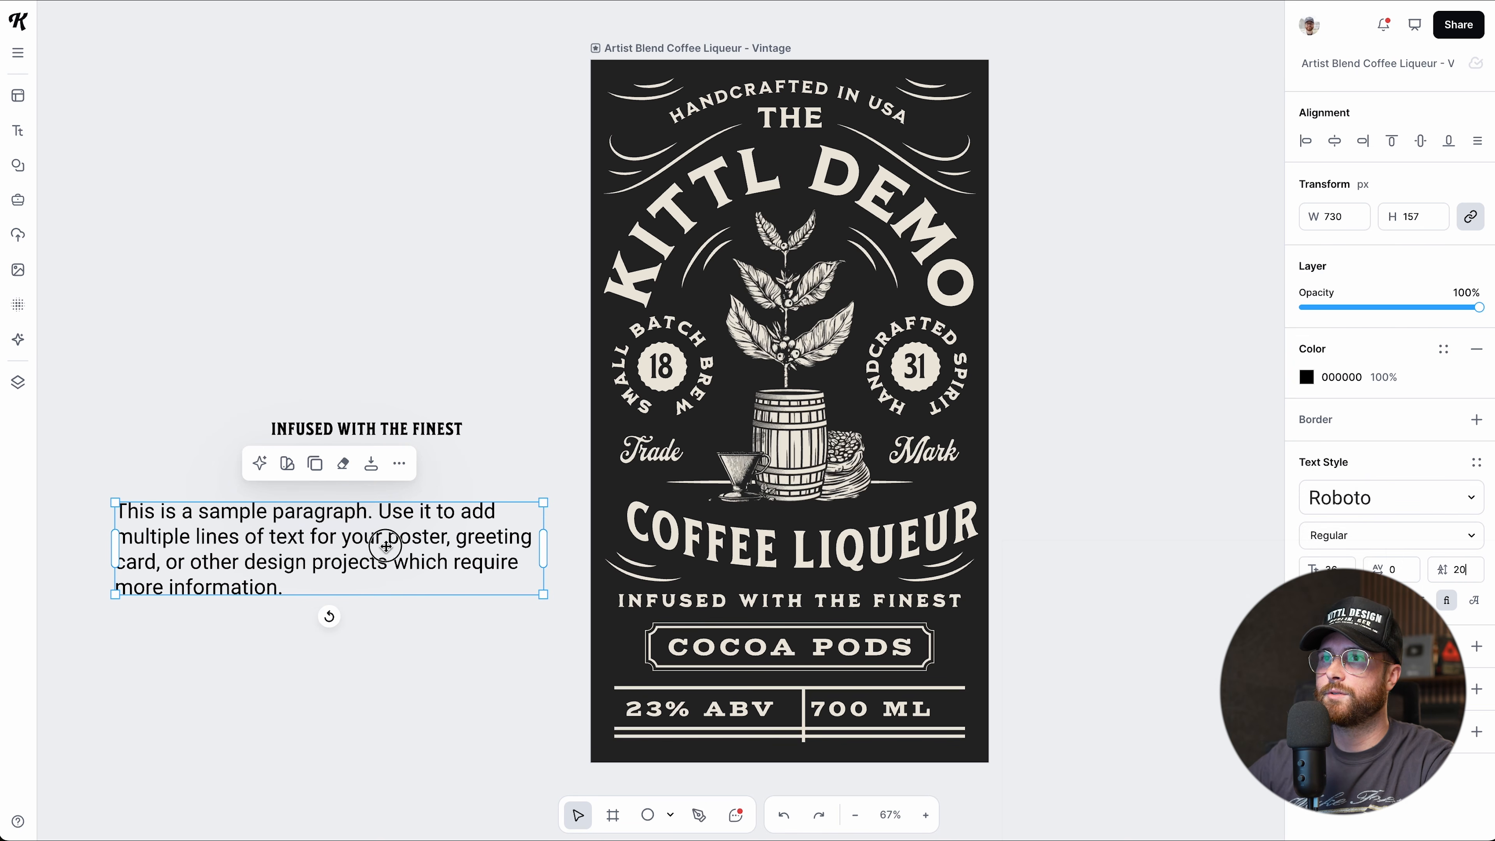
pyautogui.press('Delete')
# Raise the tagline copy's letter spacing to 60.
pyautogui.click(386, 432)
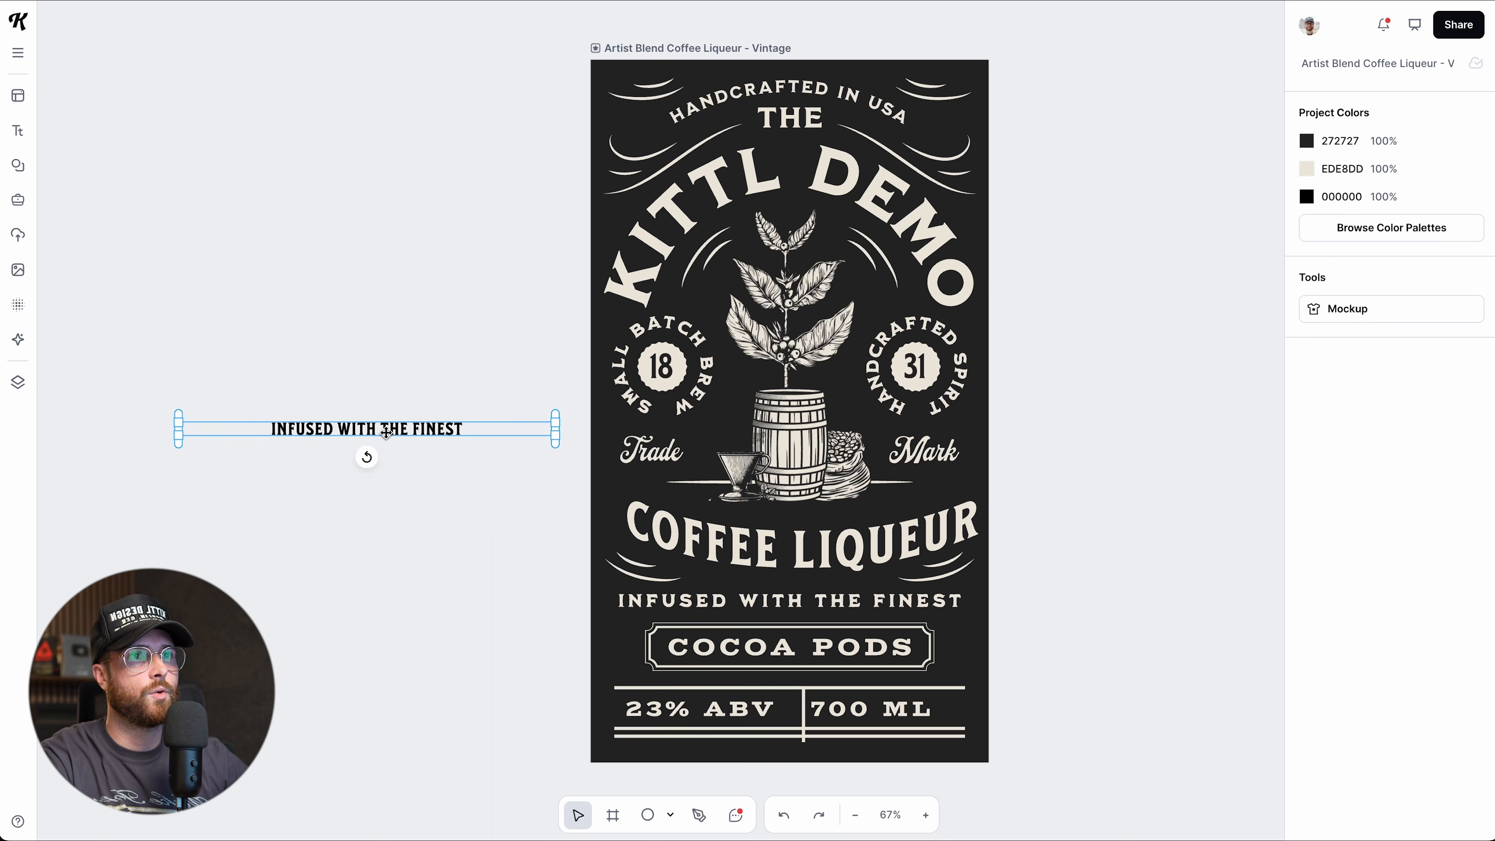
pyautogui.click(1408, 569)
pyautogui.press('Up')
pyautogui.press('Up')
pyautogui.press('Up')
pyautogui.press('Up')
pyautogui.press('Up')
pyautogui.press('Up')
pyautogui.press('Up')
pyautogui.press('Up')
pyautogui.press('Up')
pyautogui.press('Up')
pyautogui.press('Up')
pyautogui.press('Up')
pyautogui.press('Up')
pyautogui.press('Up')
pyautogui.press('Up')
pyautogui.press('Up')
pyautogui.press('Up')
pyautogui.press('Up')
pyautogui.press('Up')
pyautogui.press('Up')
pyautogui.press('Up')
pyautogui.press('Up')
pyautogui.press('Up')
pyautogui.press('Up')
pyautogui.press('Up')
pyautogui.press('Up')
pyautogui.press('Up')
pyautogui.press('Up')
pyautogui.press('Up')
pyautogui.press('Up')
# Reset letter spacing to 50, scale the tagline copy to size 56 and shift it left.
pyautogui.press('Down')
pyautogui.press('Down')
pyautogui.press('Down')
pyautogui.press('Down')
pyautogui.press('Down')
pyautogui.press('Down')
pyautogui.press('Down')
pyautogui.press('Down')
pyautogui.press('Down')
pyautogui.press('Down')
pyautogui.press('Down')
pyautogui.press('Down')
pyautogui.press('Down')
pyautogui.press('Down')
pyautogui.press('Down')
pyautogui.press('Down')
pyautogui.press('Down')
pyautogui.press('Down')
pyautogui.press('Down')
pyautogui.press('Down')
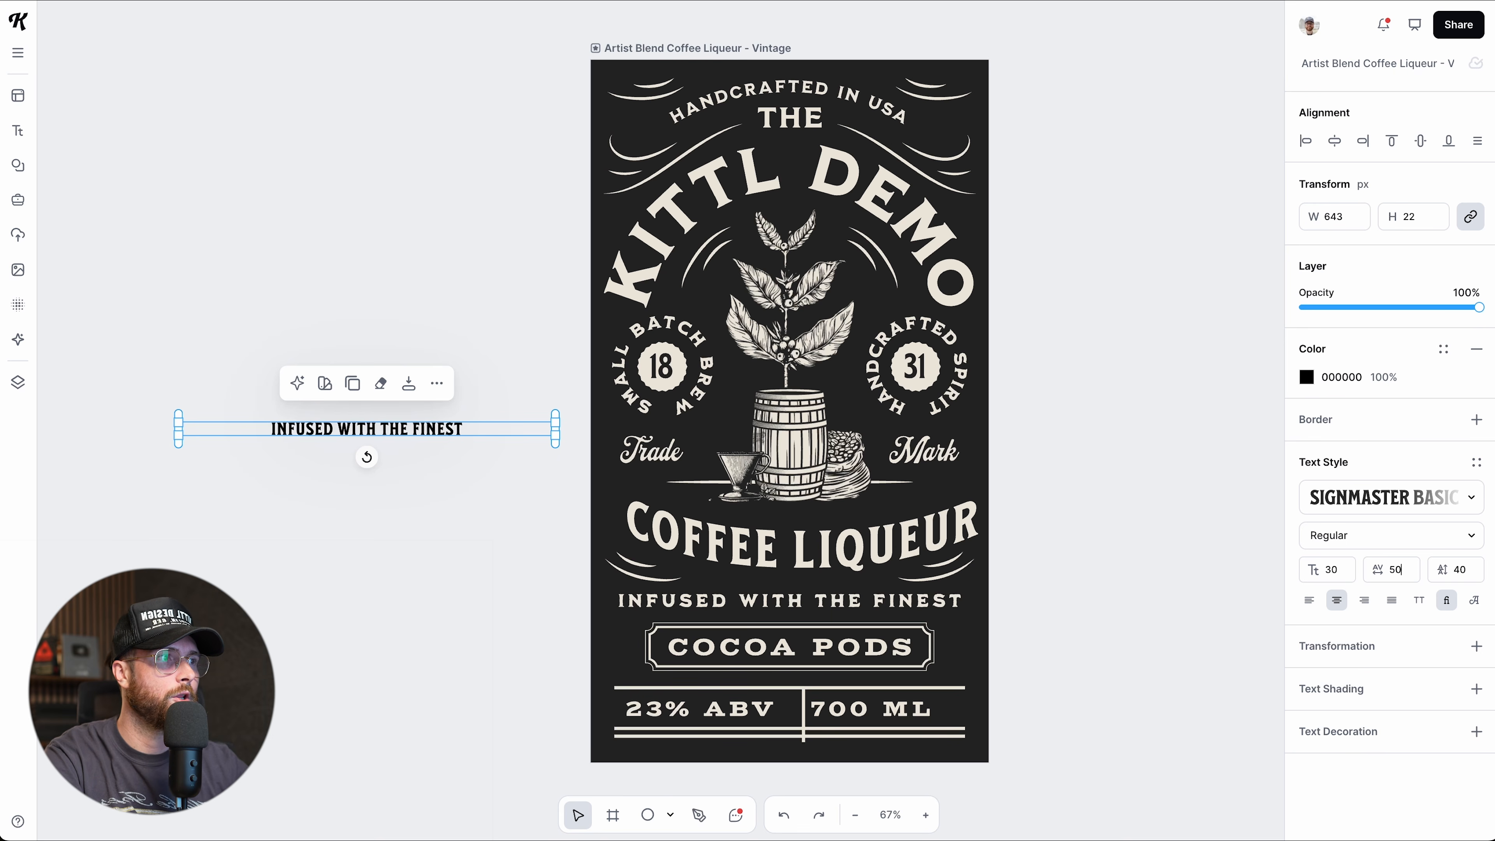
pyautogui.click(1306, 603)
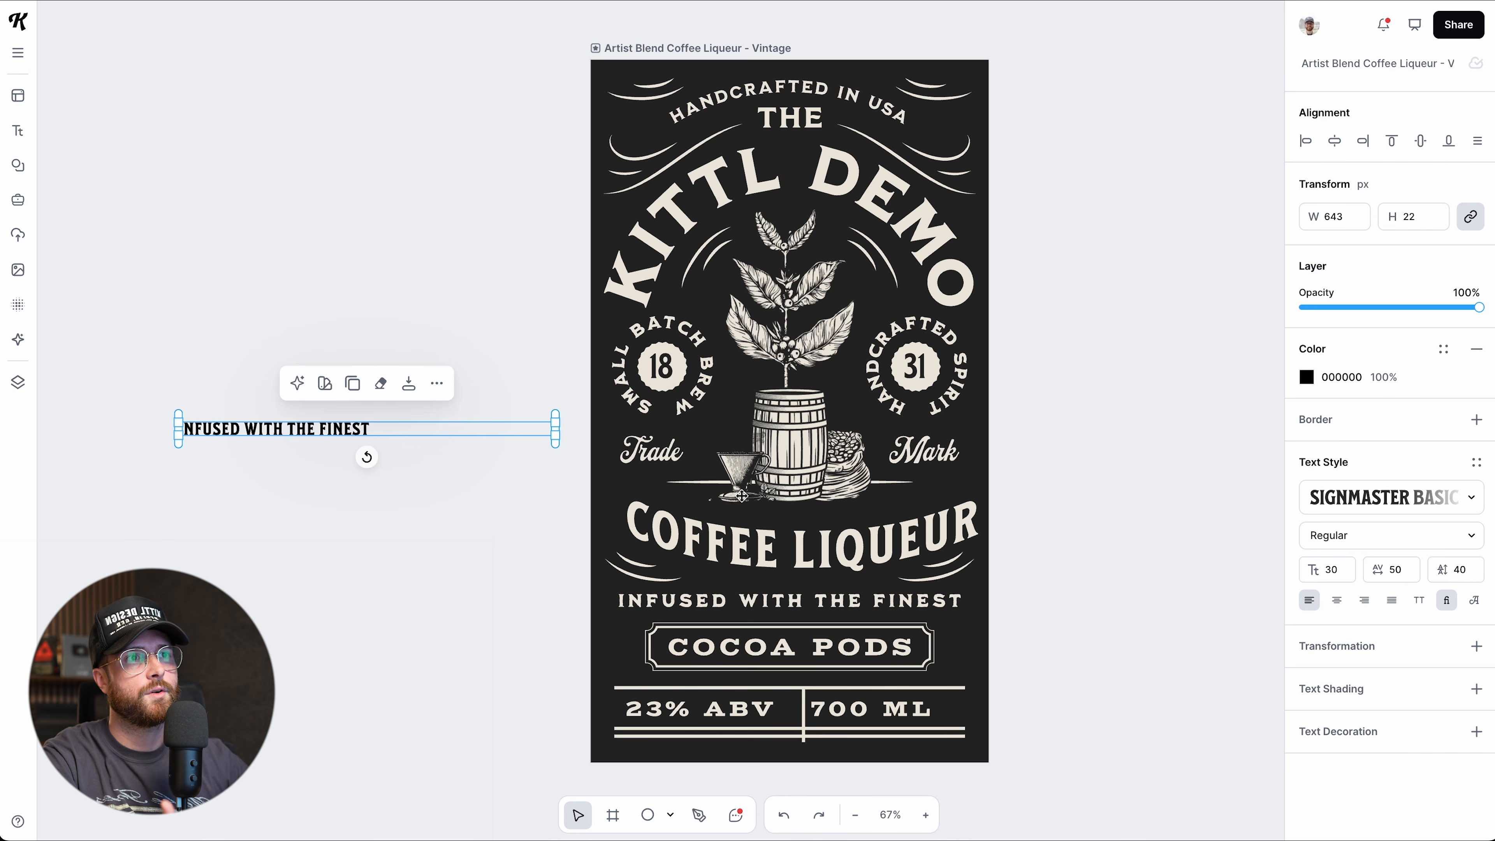
pyautogui.moveTo(556, 428); pyautogui.dragTo(538, 366)
pyautogui.moveTo(486, 430); pyautogui.dragTo(446, 430)
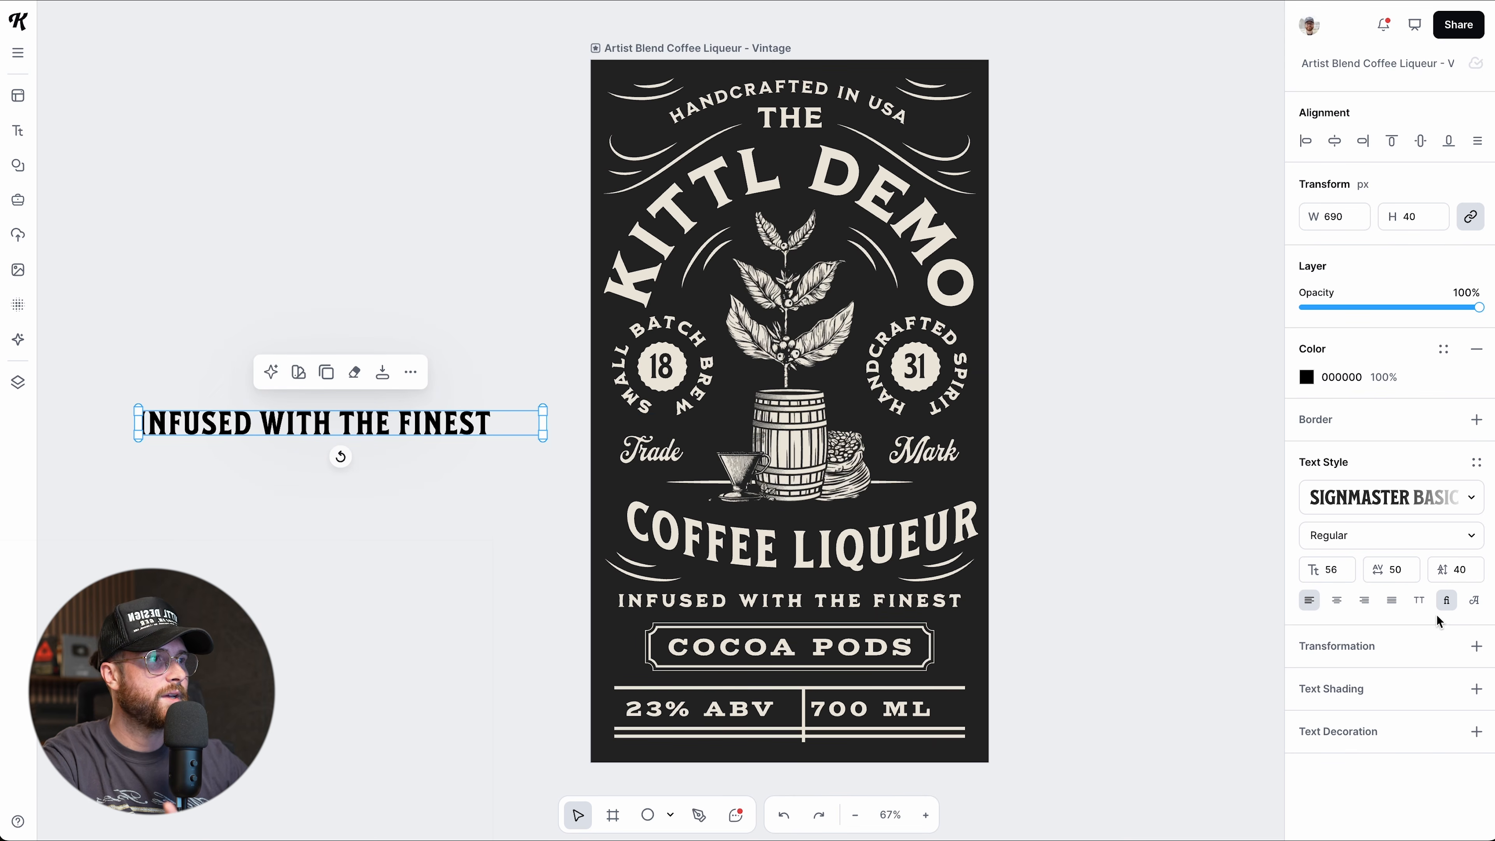
# Try right and justified alignment on the tagline, then centre it in its box.
pyautogui.click(1364, 602)
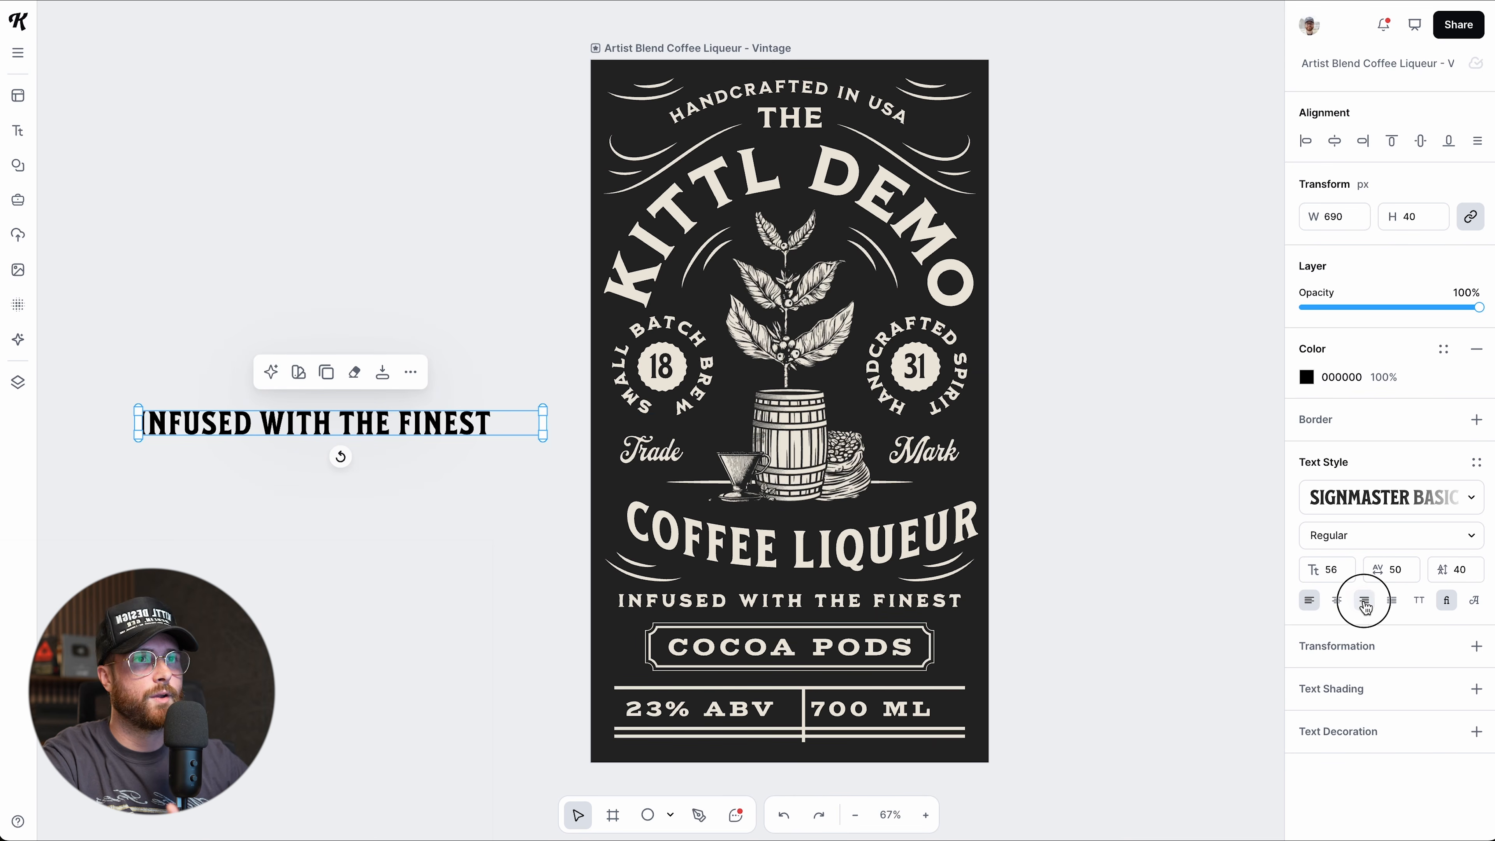
pyautogui.click(1389, 605)
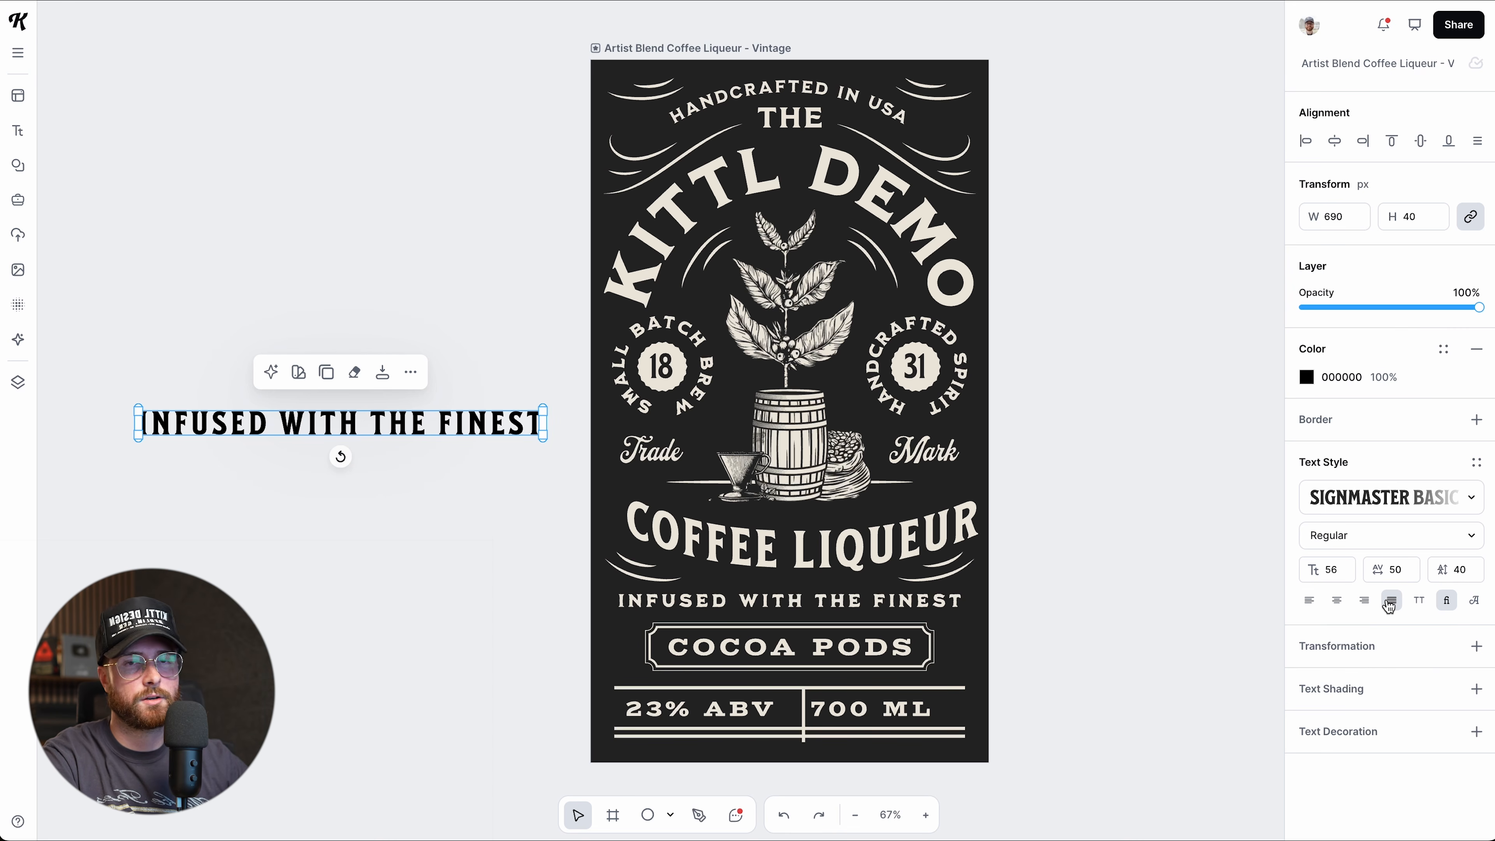
pyautogui.click(1338, 602)
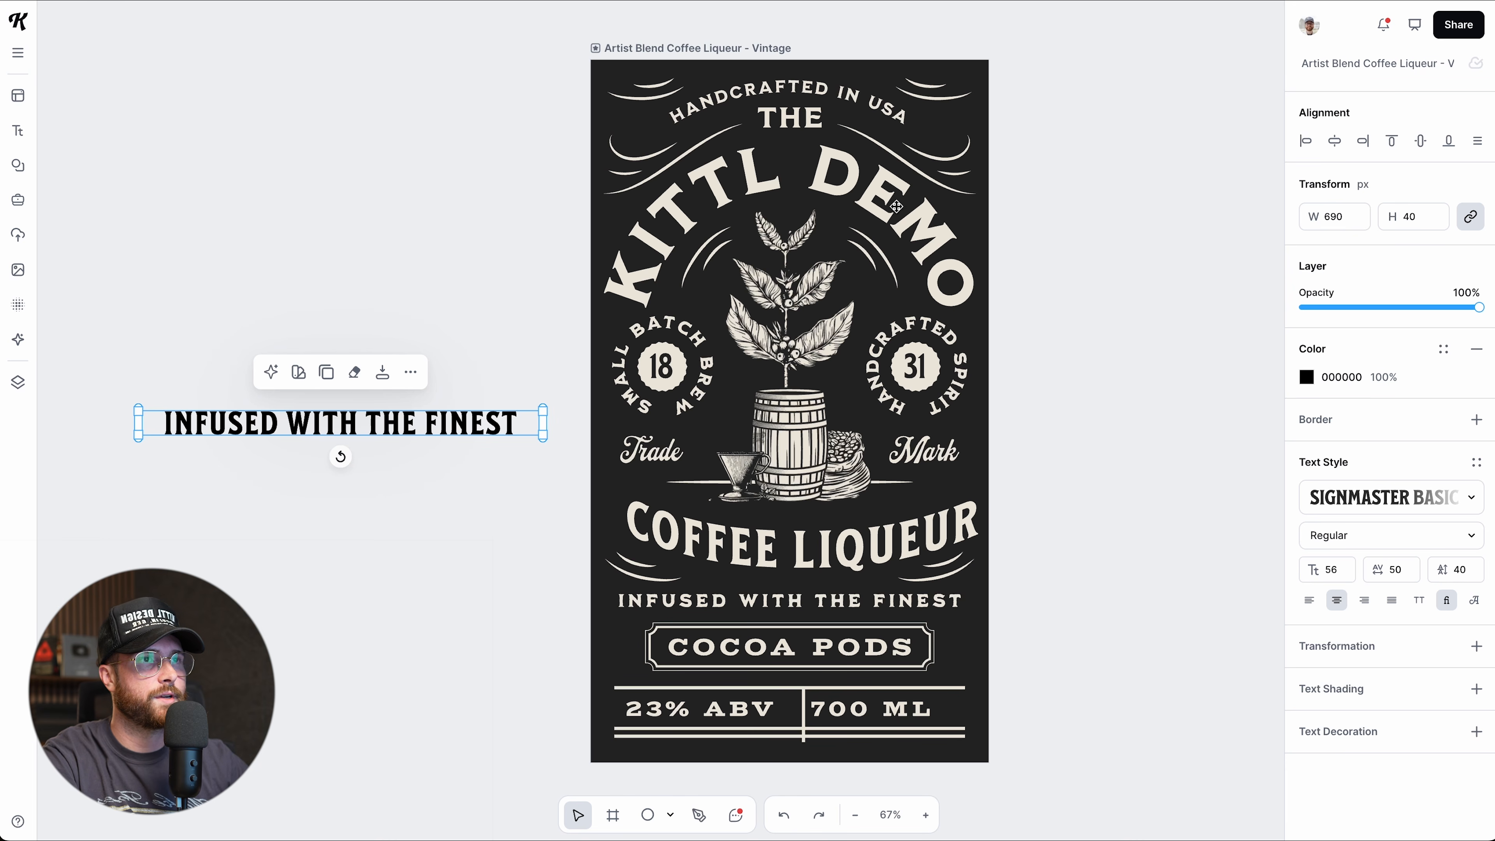
# Curve the tagline copy along a circle, shrink it to size 47 and raise it about 90 px.
pyautogui.click(1477, 648)
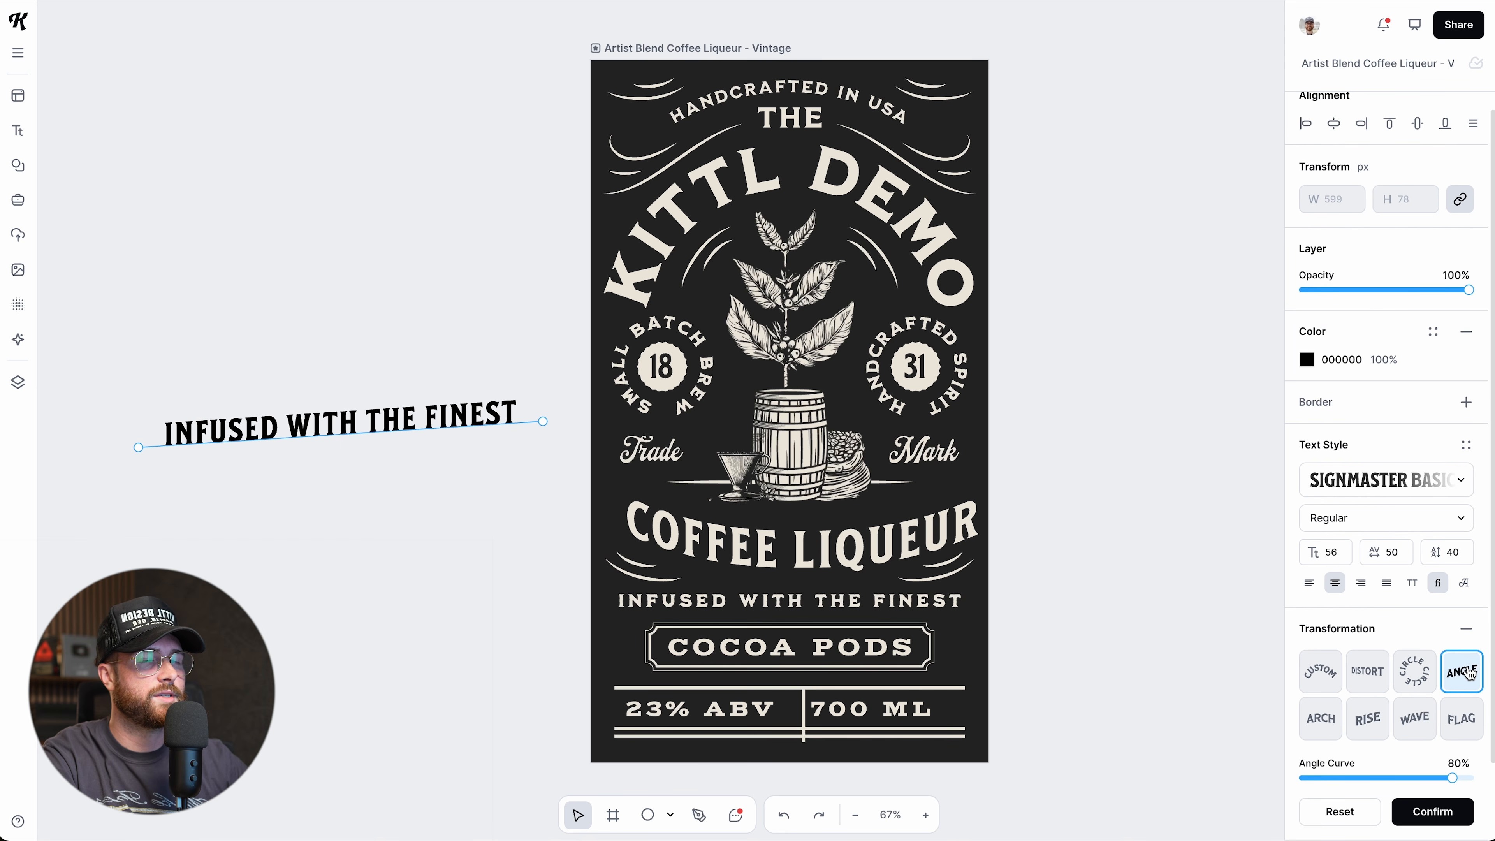
pyautogui.moveTo(543, 421)
pyautogui.mouseDown()
pyautogui.moveTo(543, 268)
pyautogui.moveTo(547, 418)
pyautogui.moveTo(548, 374)
pyautogui.moveTo(540, 405)
pyautogui.mouseUp()
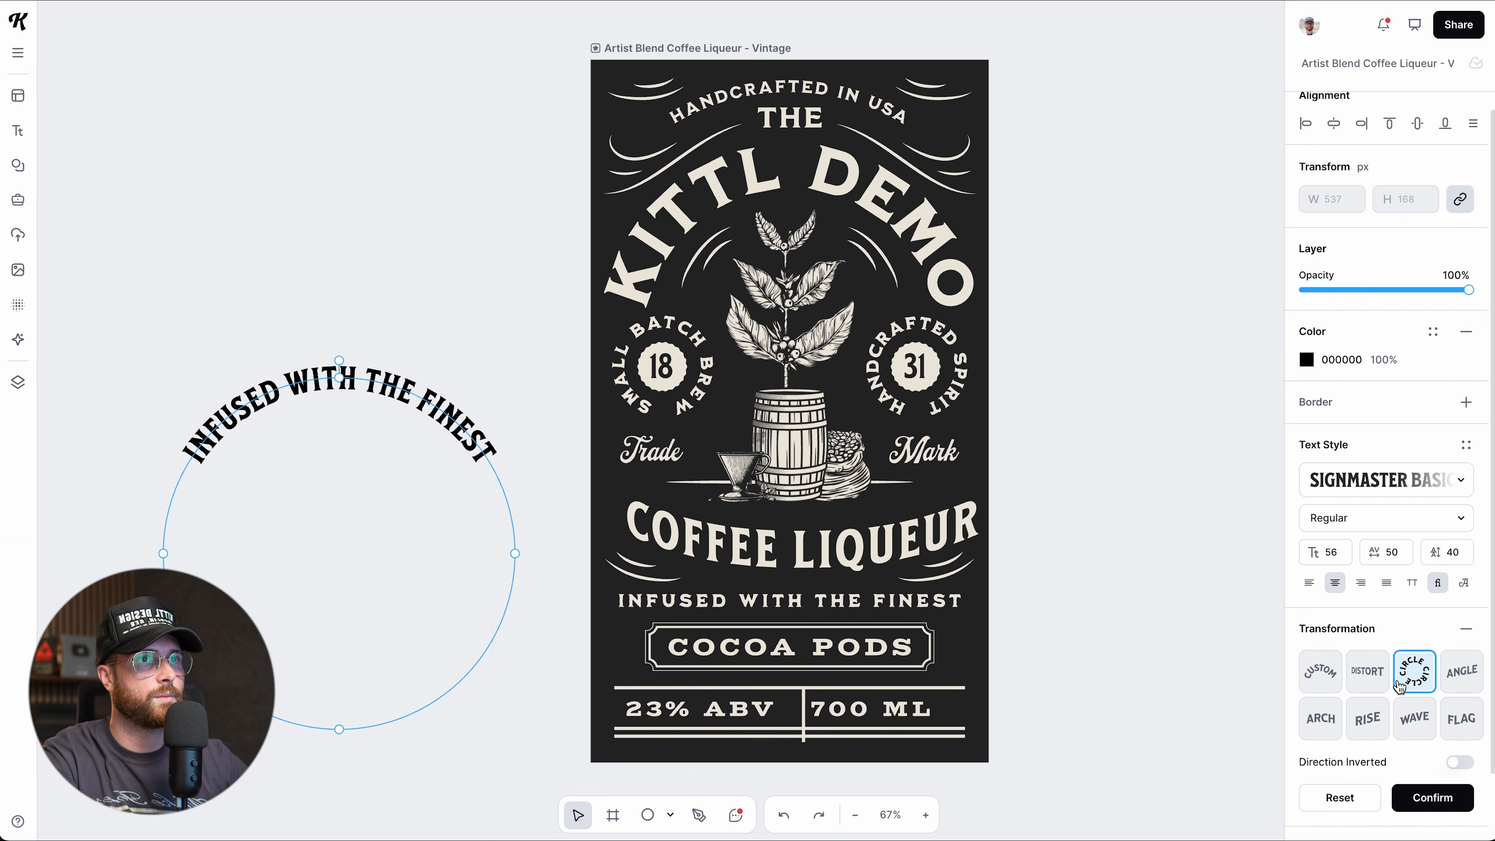
pyautogui.moveTo(339, 358)
pyautogui.mouseDown()
pyautogui.moveTo(360, 360)
pyautogui.moveTo(303, 348)
pyautogui.moveTo(339, 358)
pyautogui.mouseUp()
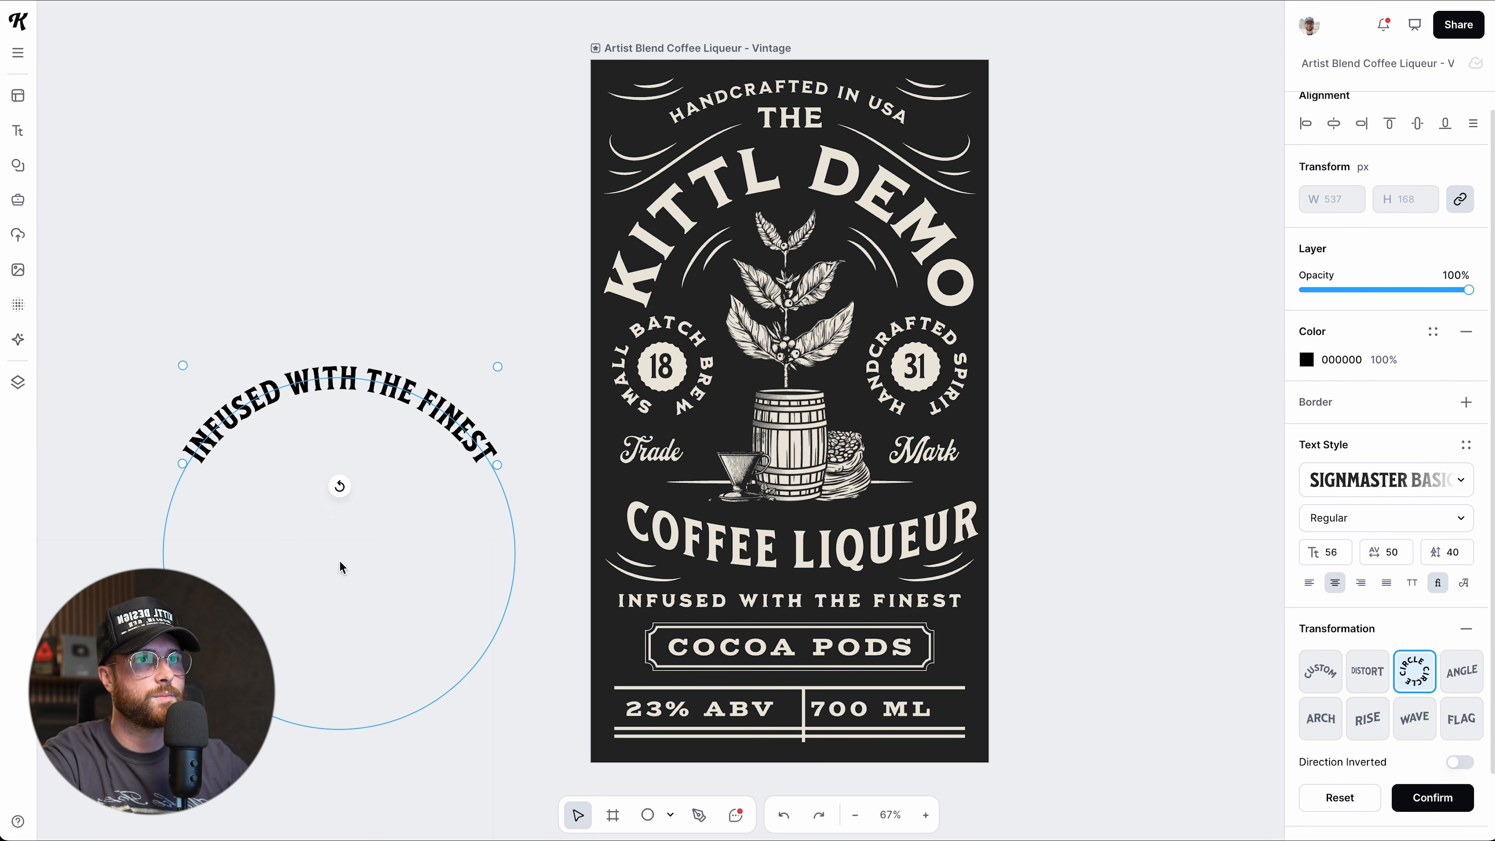
pyautogui.moveTo(500, 469); pyautogui.dragTo(451, 454)
pyautogui.click(324, 386)
pyautogui.moveTo(314, 672); pyautogui.dragTo(300, 707)
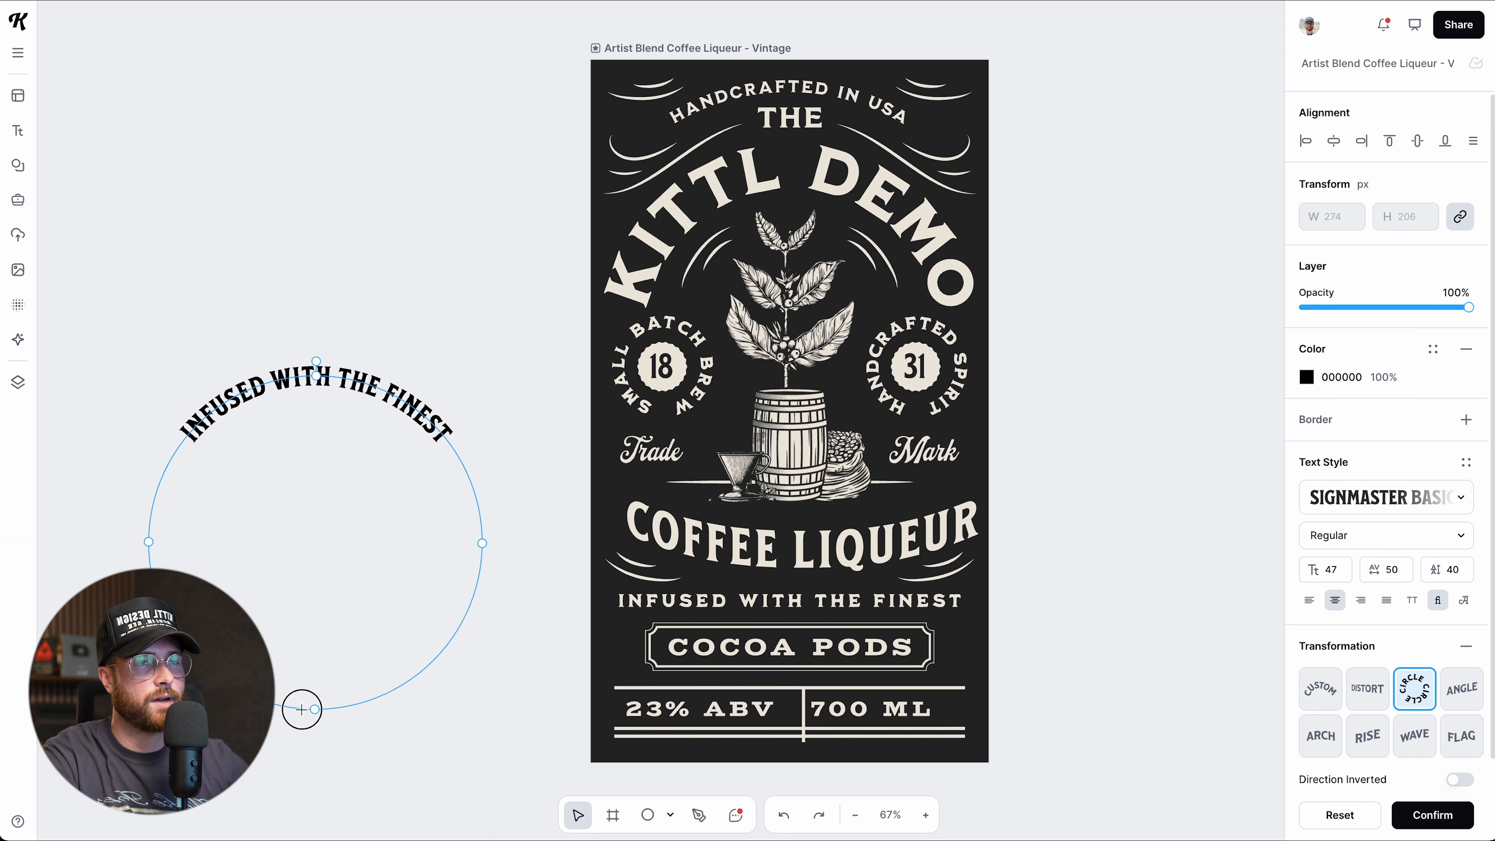
pyautogui.moveTo(316, 382); pyautogui.dragTo(314, 332)
# Resize the tagline's circle path and then restore it to its original size.
pyautogui.click(210, 267)
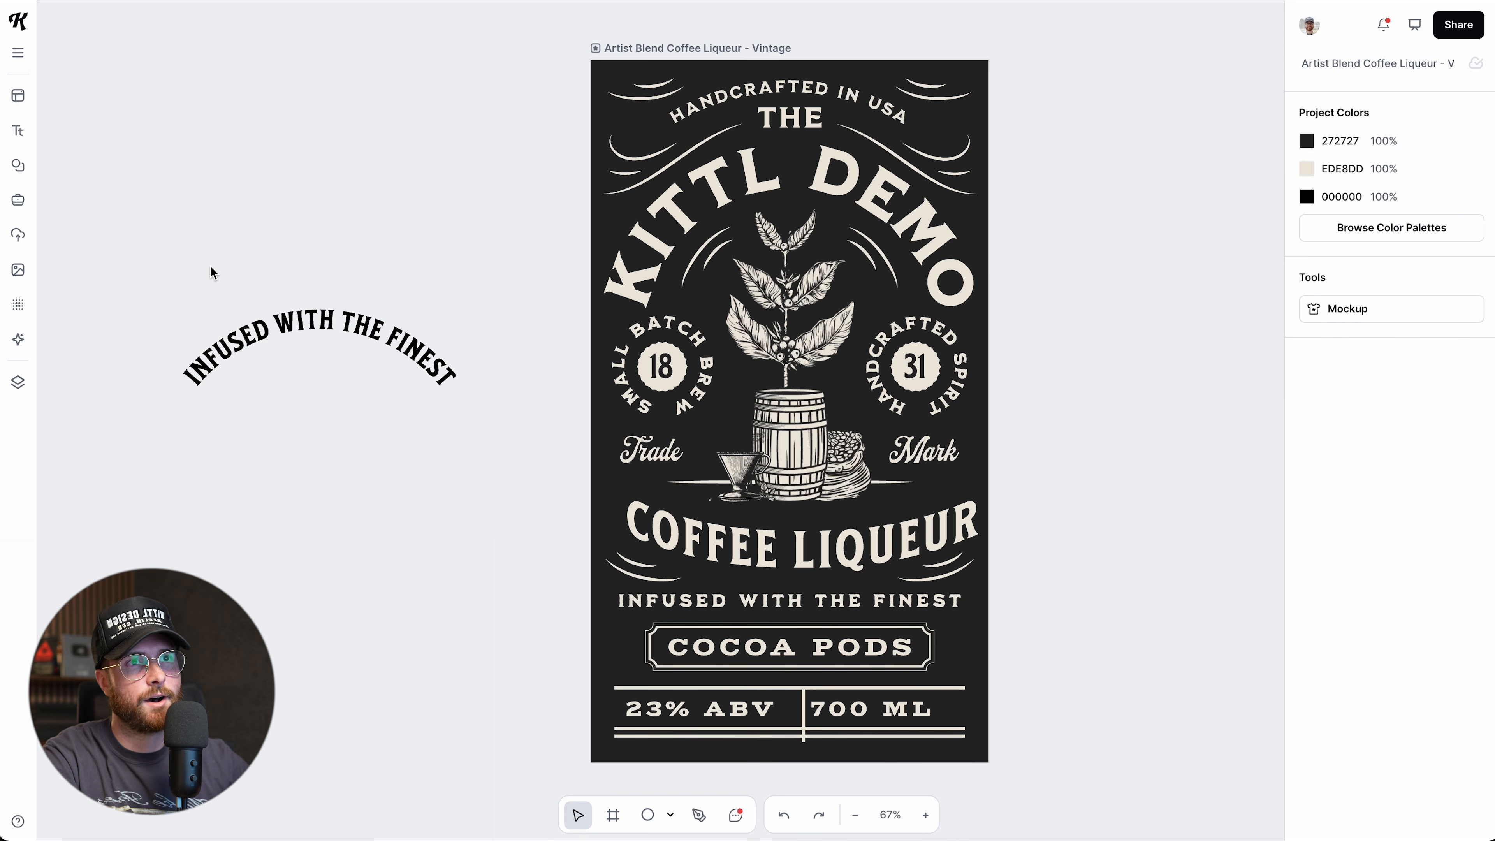
pyautogui.click(258, 334)
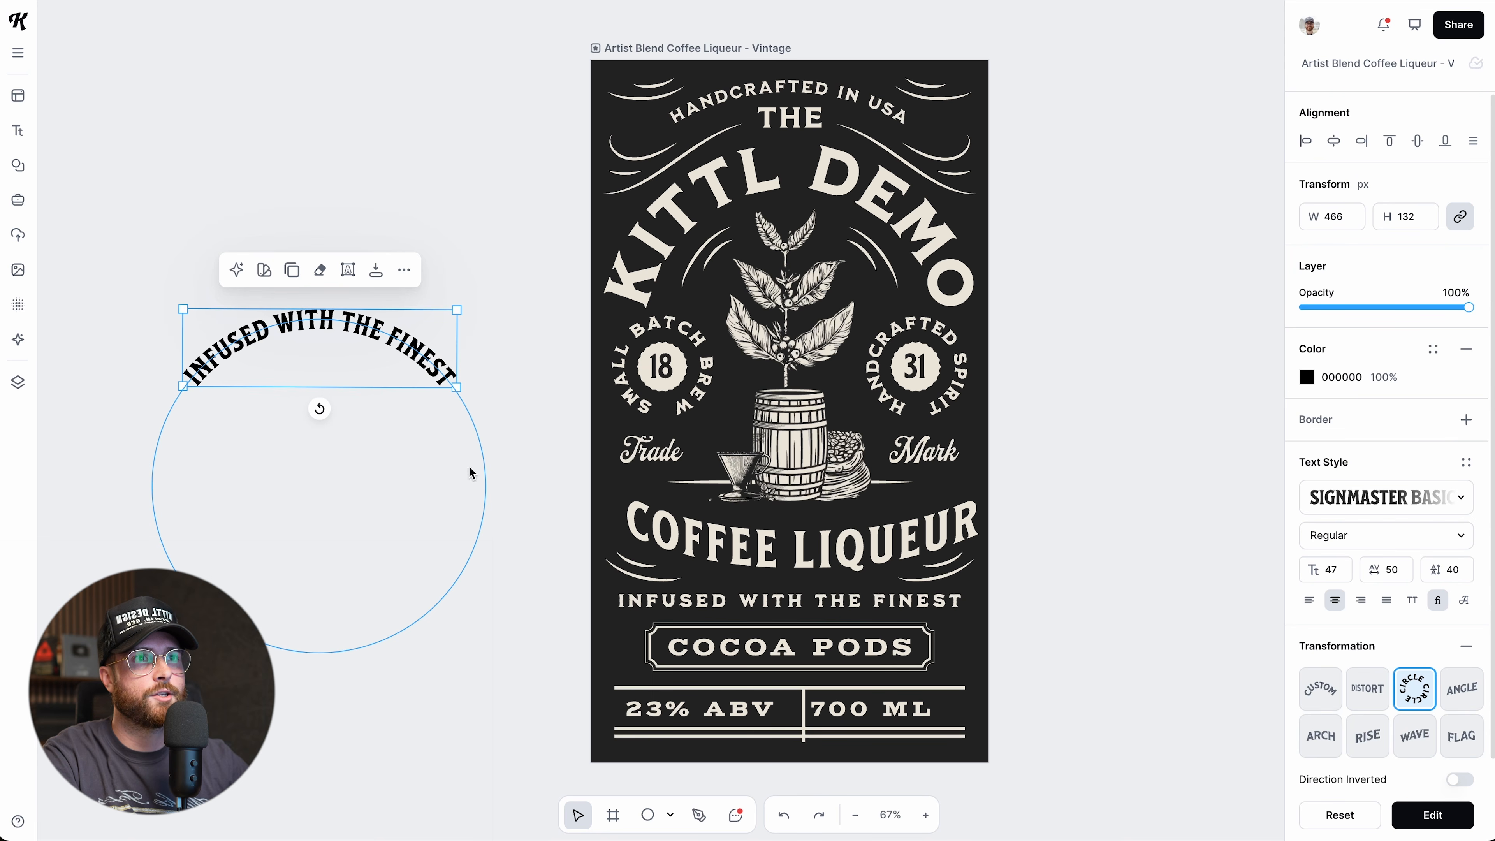
pyautogui.click(347, 272)
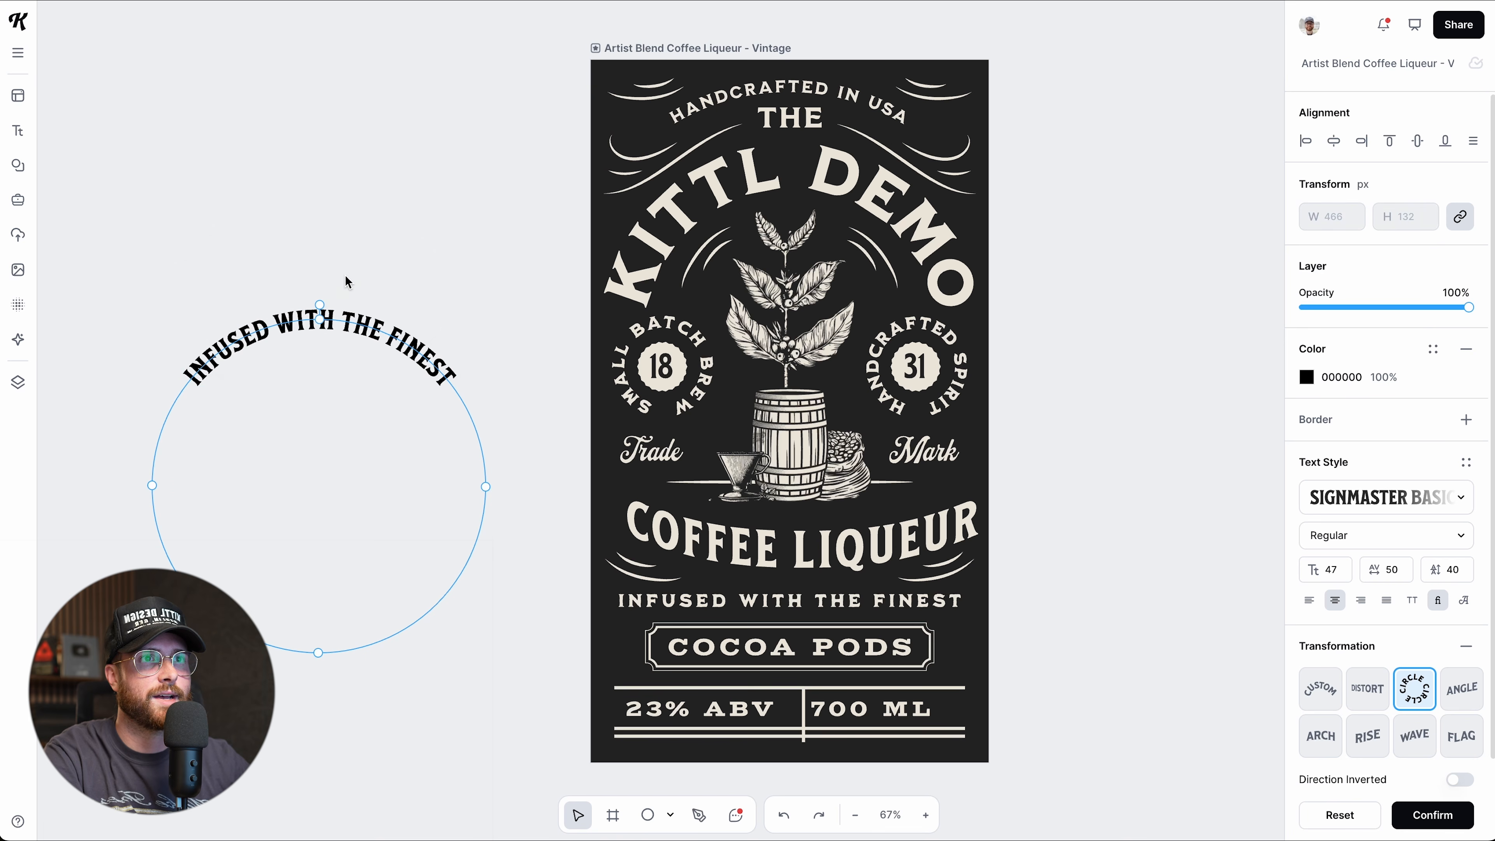
pyautogui.moveTo(319, 324)
pyautogui.mouseDown()
pyautogui.moveTo(307, 331)
pyautogui.moveTo(307, 257)
pyautogui.moveTo(324, 330)
pyautogui.mouseUp()
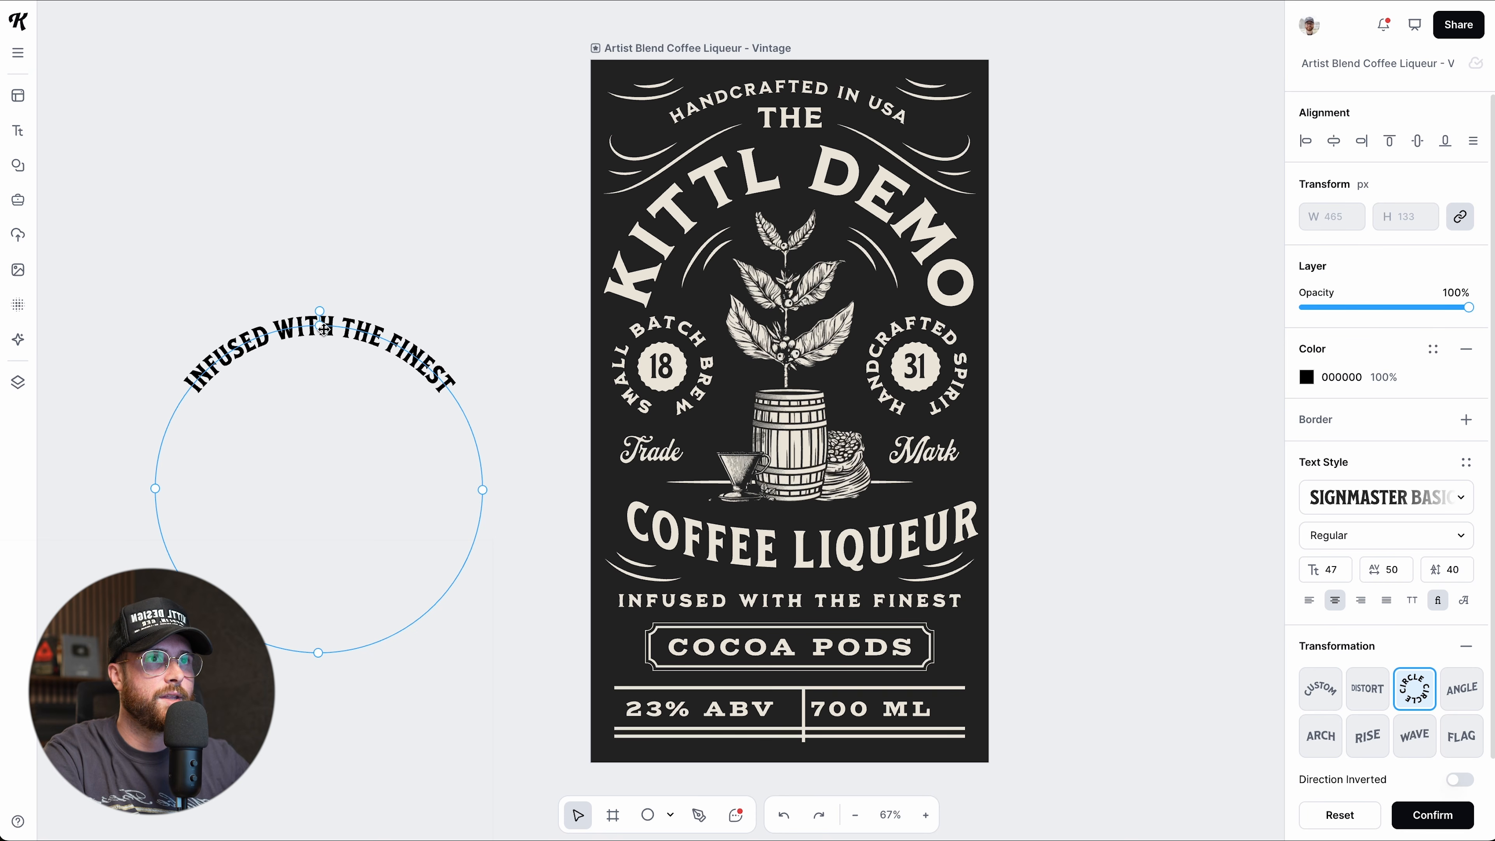
pyautogui.click(493, 632)
pyautogui.click(318, 414)
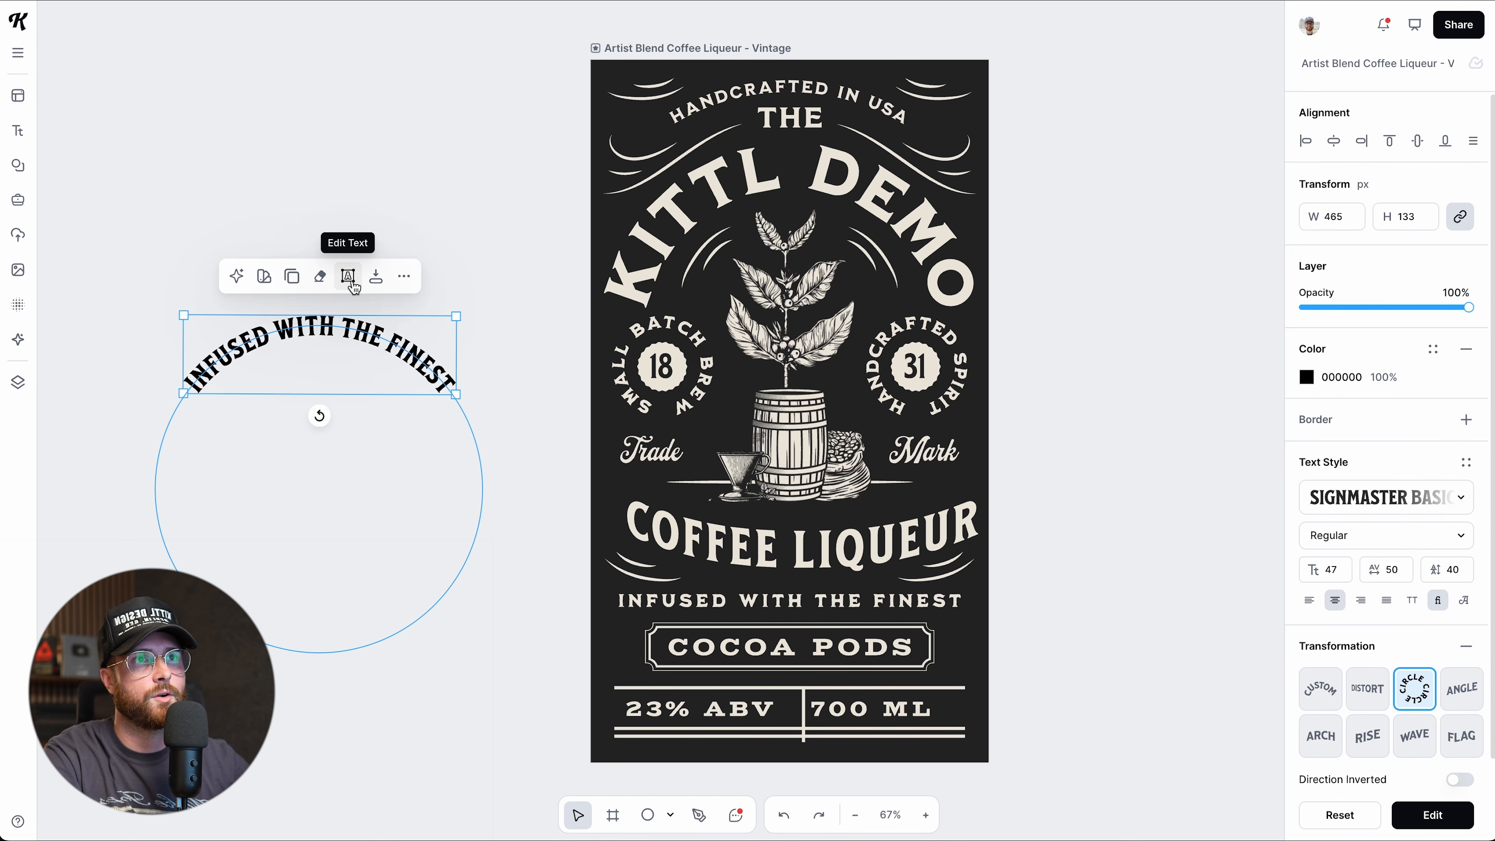
# Rotate the KITTL DEMO title's curve and undo it, then give the tagline a Distort warp.
pyautogui.click(714, 188)
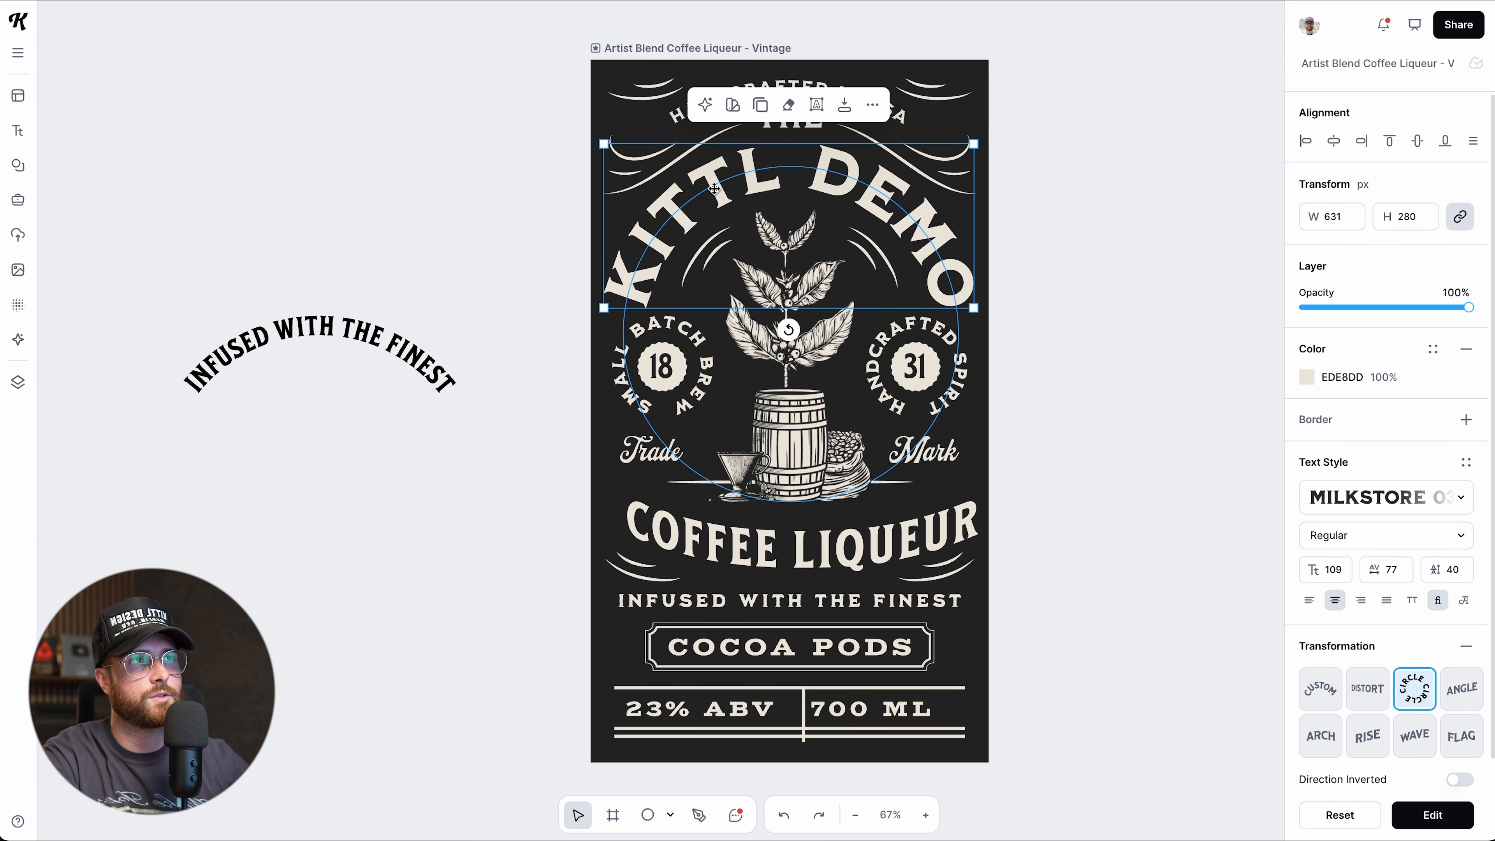
pyautogui.click(817, 104)
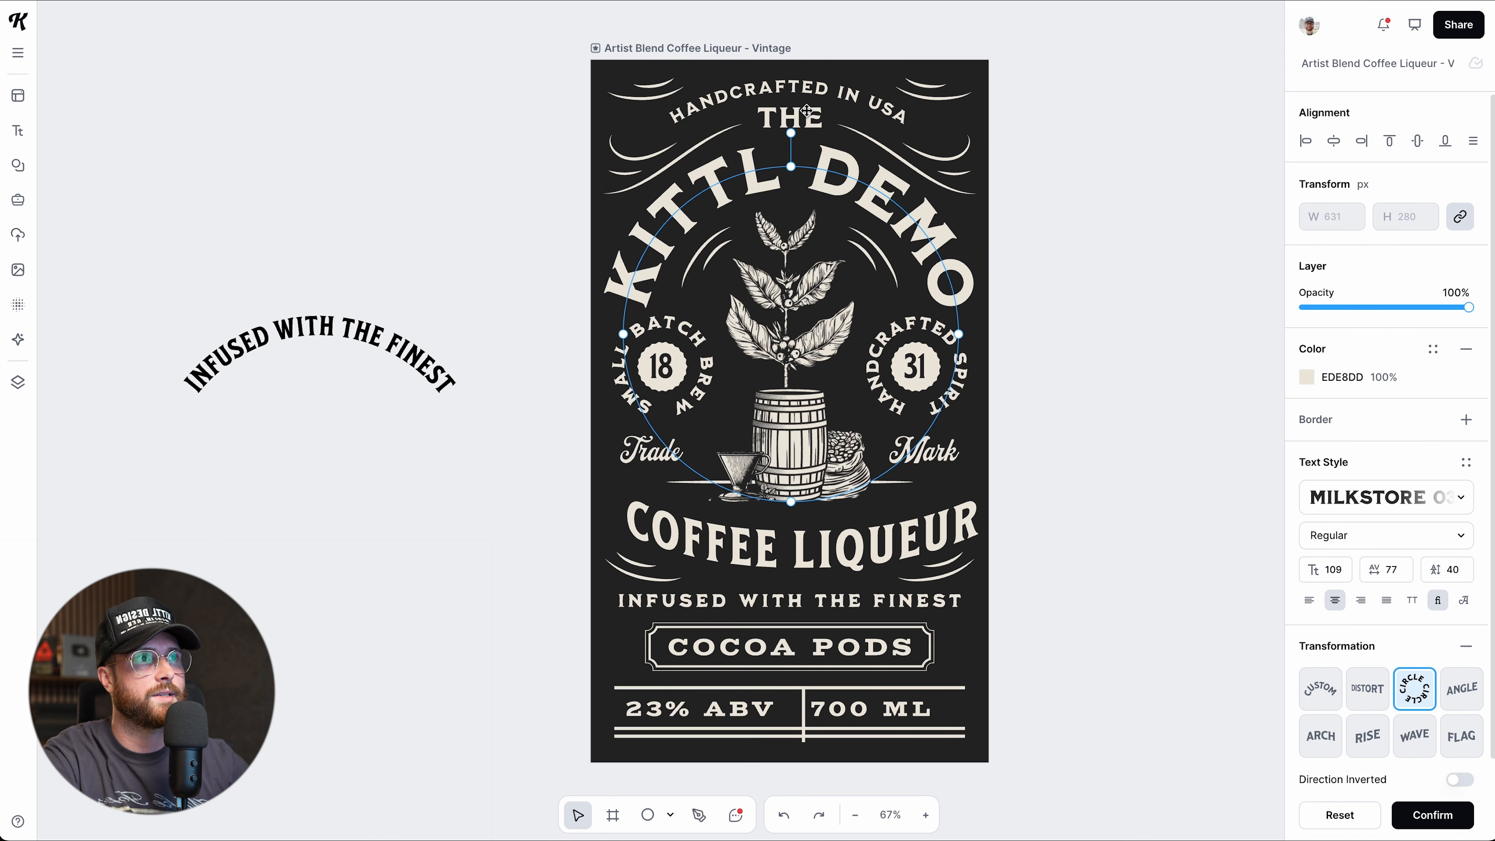
pyautogui.moveTo(790, 133); pyautogui.dragTo(786, 133)
pyautogui.hotkey('ctrl', 'z')
pyautogui.click(471, 268)
pyautogui.click(379, 345)
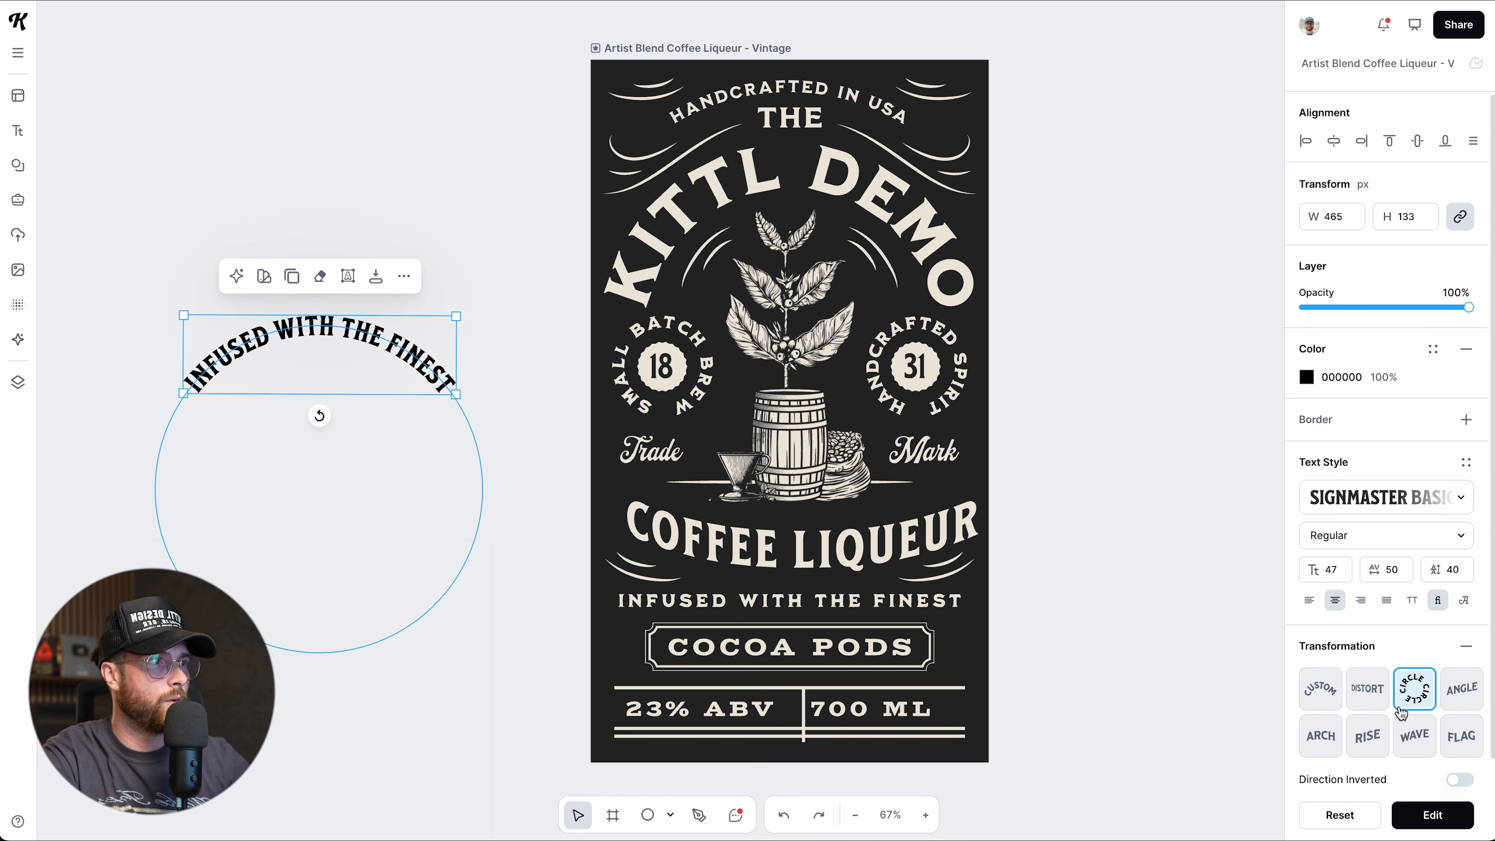
pyautogui.click(1357, 693)
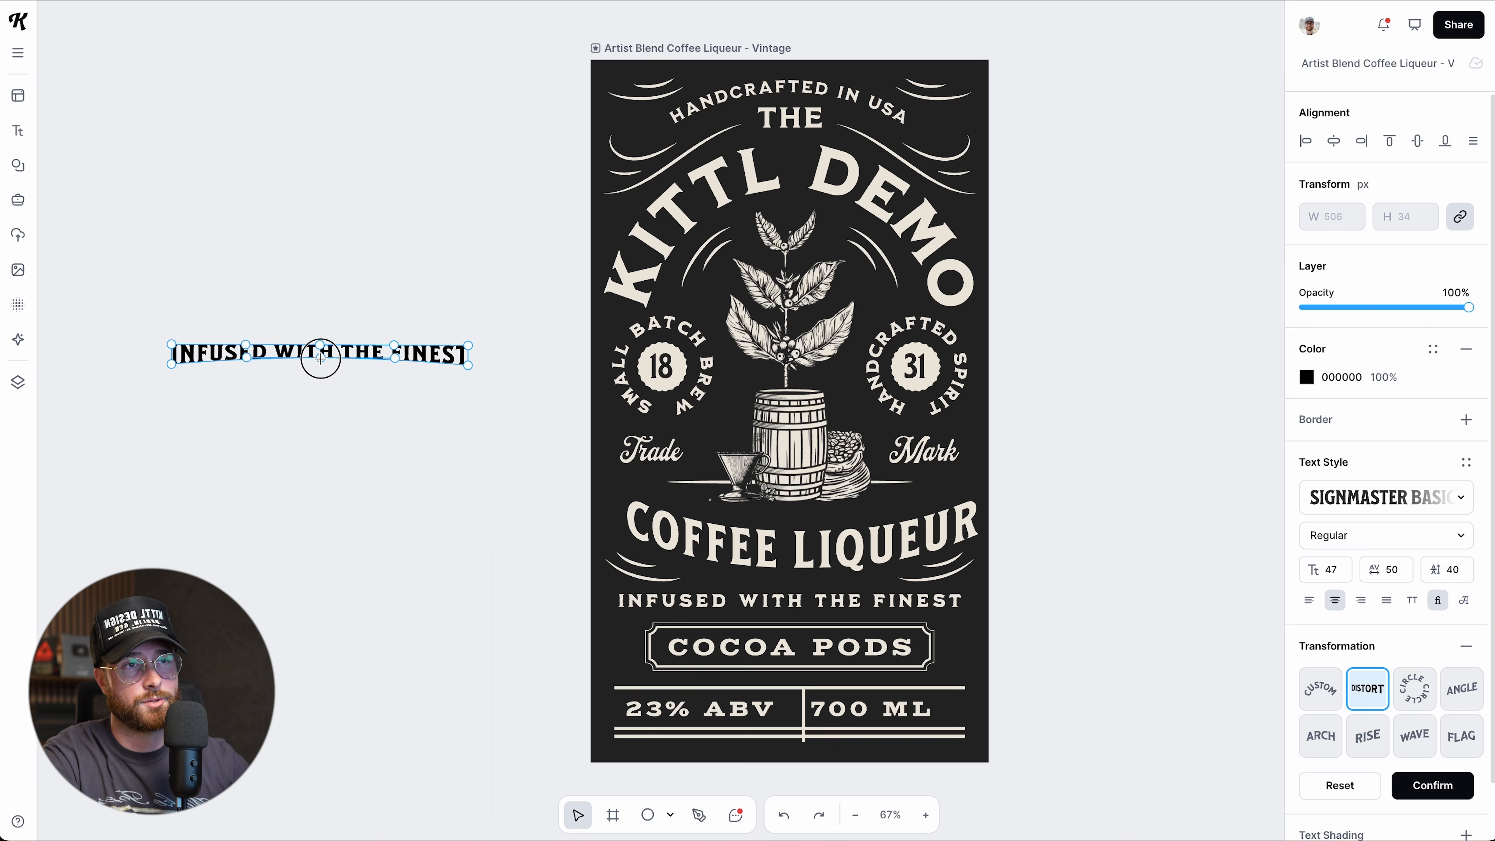
# Bulge the tagline's top and bottom edges and skew its right end with the Distort warp.
pyautogui.moveTo(320, 365); pyautogui.dragTo(316, 399)
pyautogui.moveTo(316, 345)
pyautogui.mouseDown()
pyautogui.moveTo(307, 291)
pyautogui.moveTo(318, 318)
pyautogui.mouseUp()
pyautogui.moveTo(468, 346); pyautogui.dragTo(449, 305)
pyautogui.moveTo(467, 371); pyautogui.dragTo(369, 372)
pyautogui.click(386, 321)
pyautogui.click(417, 513)
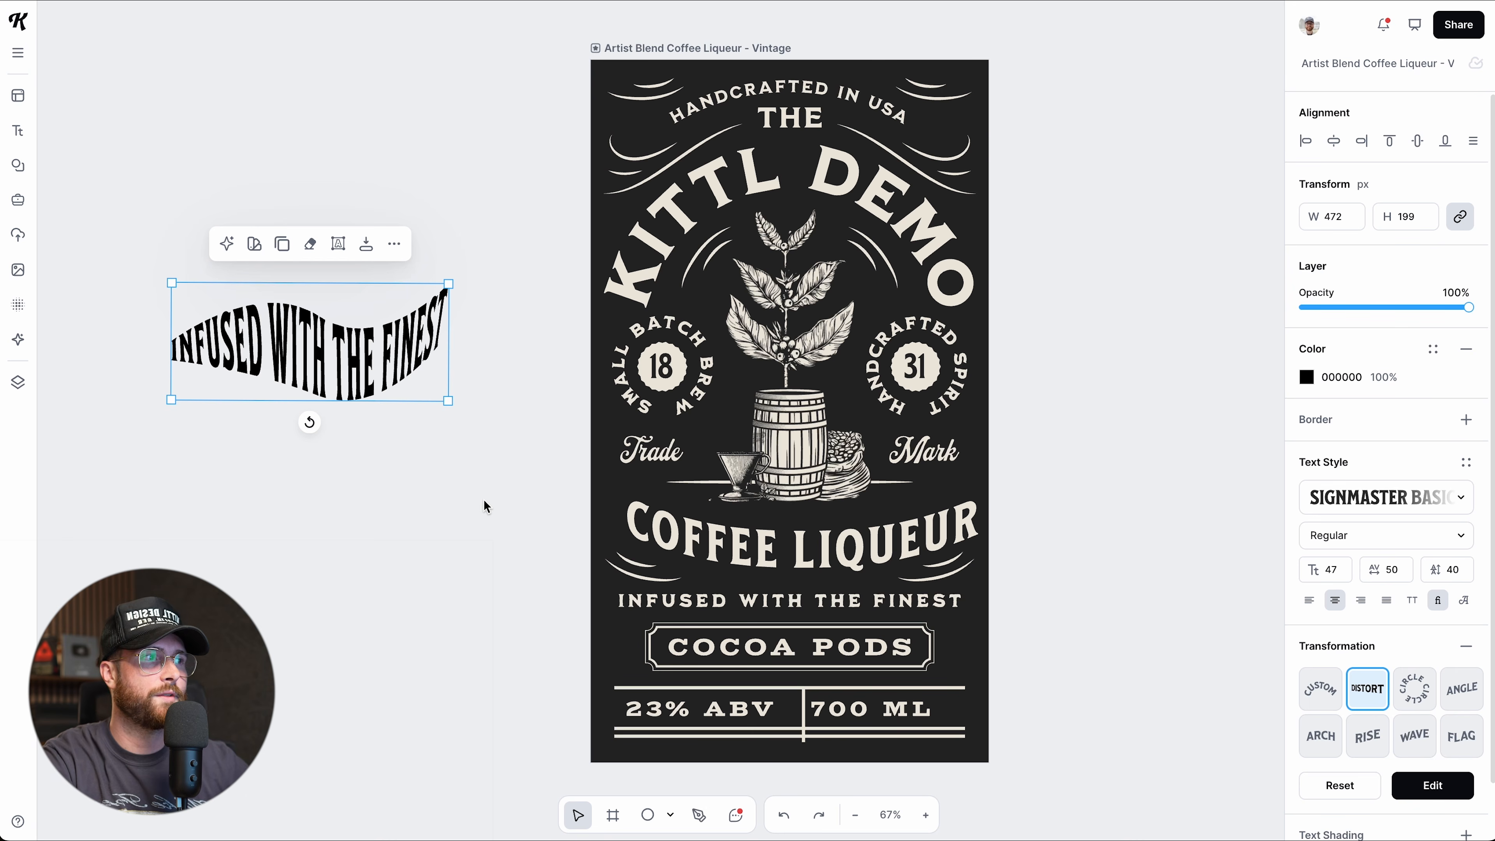
# Bend the tagline along a Custom path, then switch to an 80% Arch curve.
pyautogui.click(1330, 701)
pyautogui.moveTo(310, 342); pyautogui.dragTo(307, 321)
pyautogui.moveTo(445, 348); pyautogui.dragTo(453, 373)
pyautogui.moveTo(372, 323); pyautogui.dragTo(368, 291)
pyautogui.moveTo(109, 344)
pyautogui.mouseDown()
pyautogui.moveTo(77, 310)
pyautogui.moveTo(90, 420)
pyautogui.moveTo(94, 356)
pyautogui.moveTo(133, 390)
pyautogui.moveTo(112, 353)
pyautogui.mouseUp()
pyautogui.click(1308, 754)
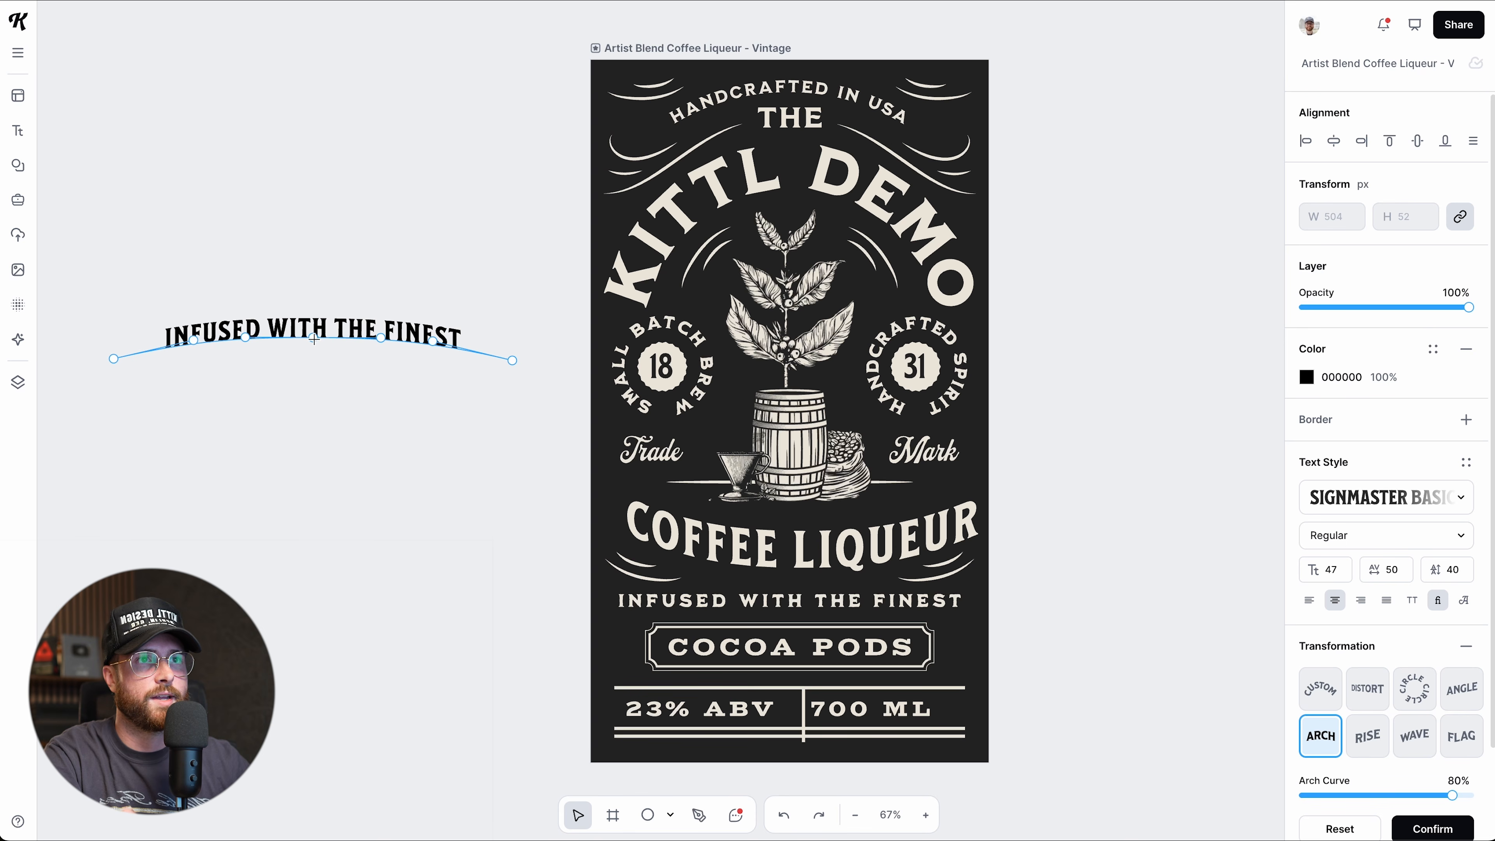
# Flatten the arch, then try Rise and Wave curves on the tagline, bending their paths.
pyautogui.moveTo(315, 323)
pyautogui.mouseDown()
pyautogui.moveTo(310, 343)
pyautogui.moveTo(312, 323)
pyautogui.mouseUp()
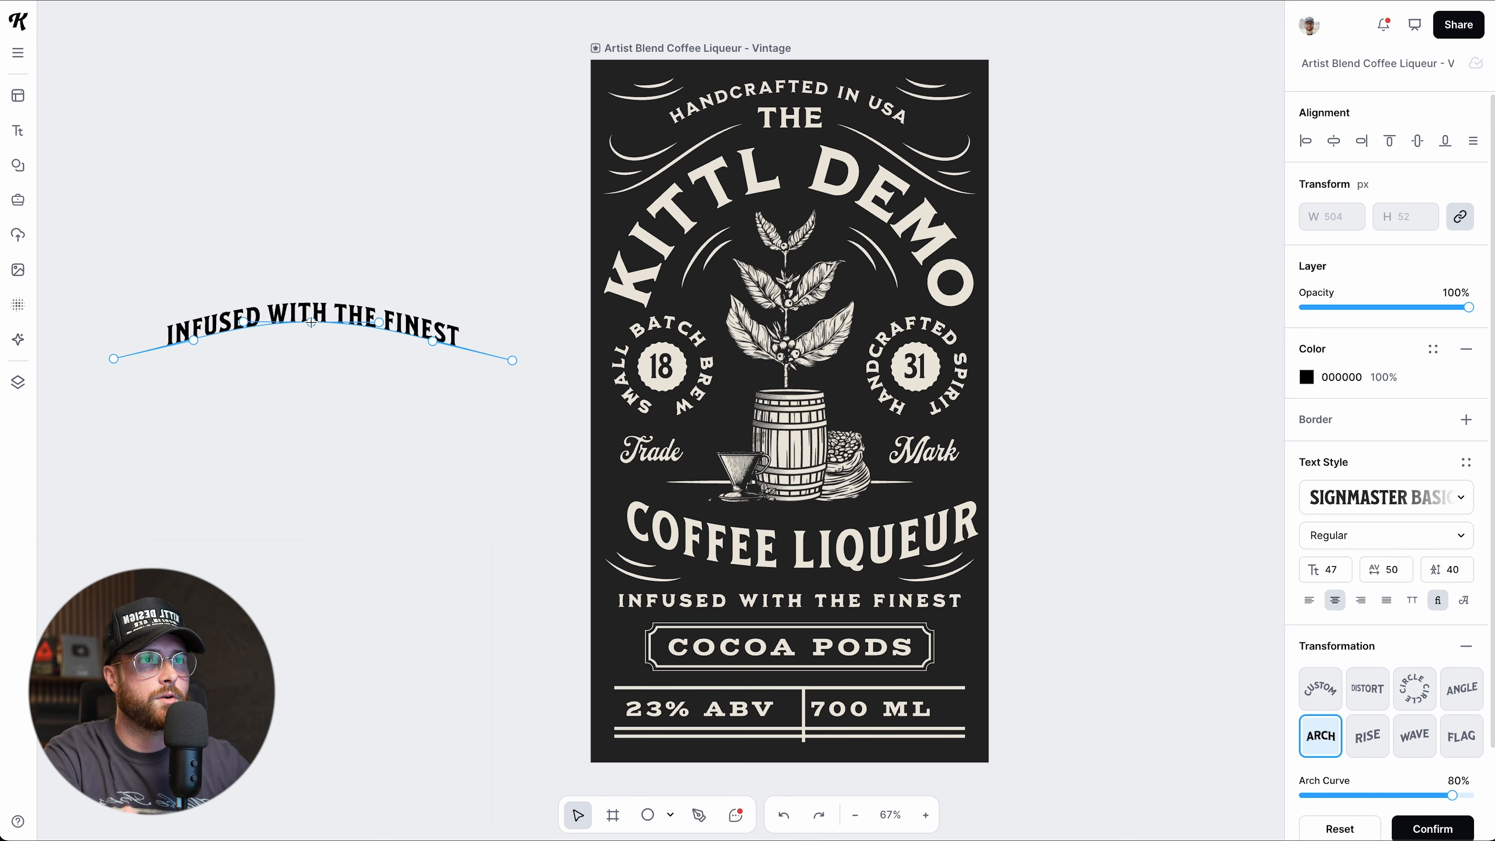
pyautogui.click(1370, 736)
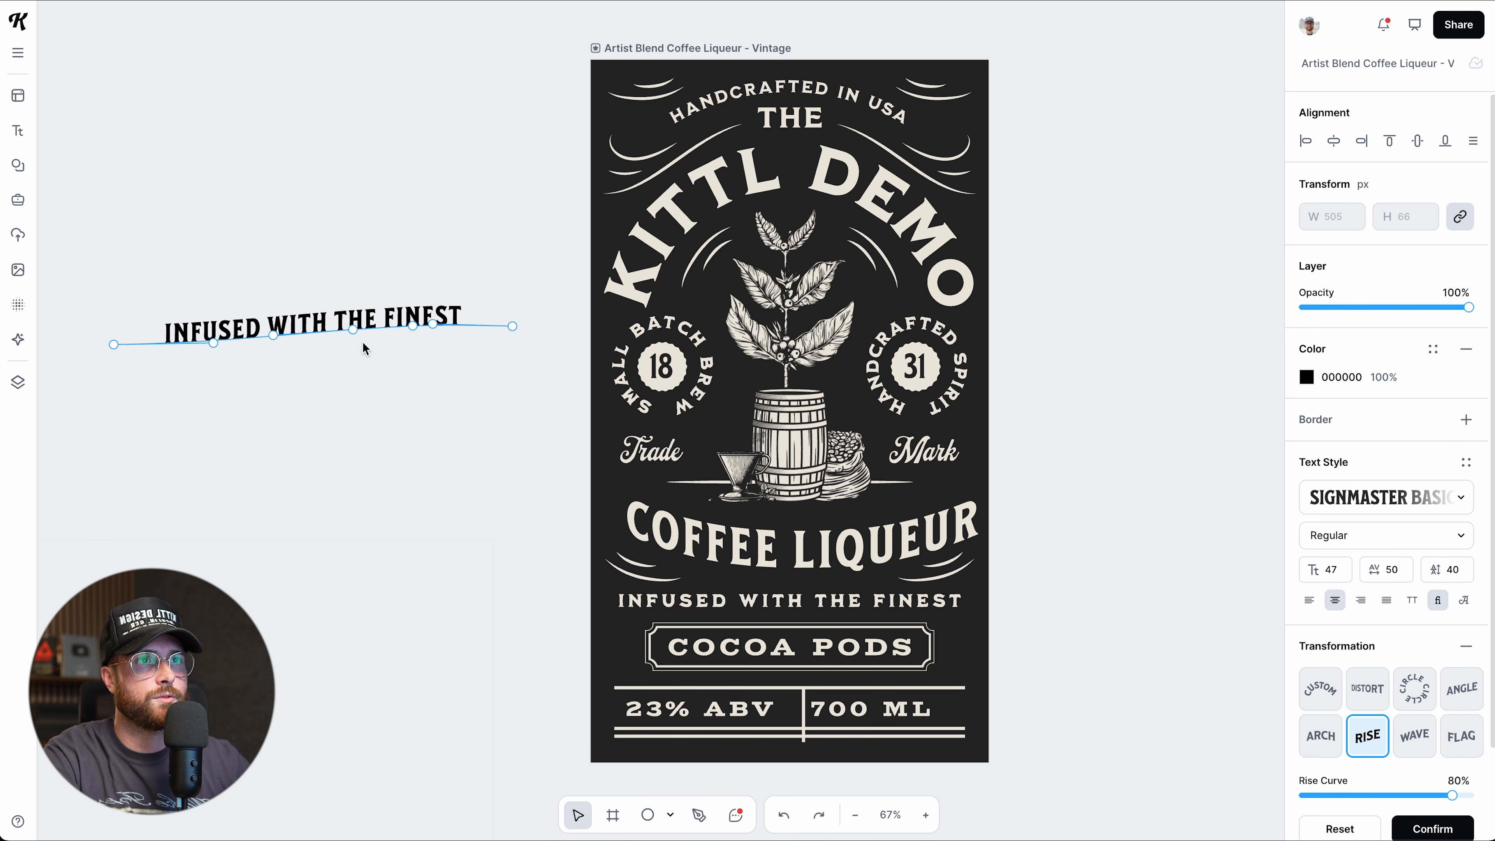
pyautogui.moveTo(353, 331); pyautogui.dragTo(268, 327)
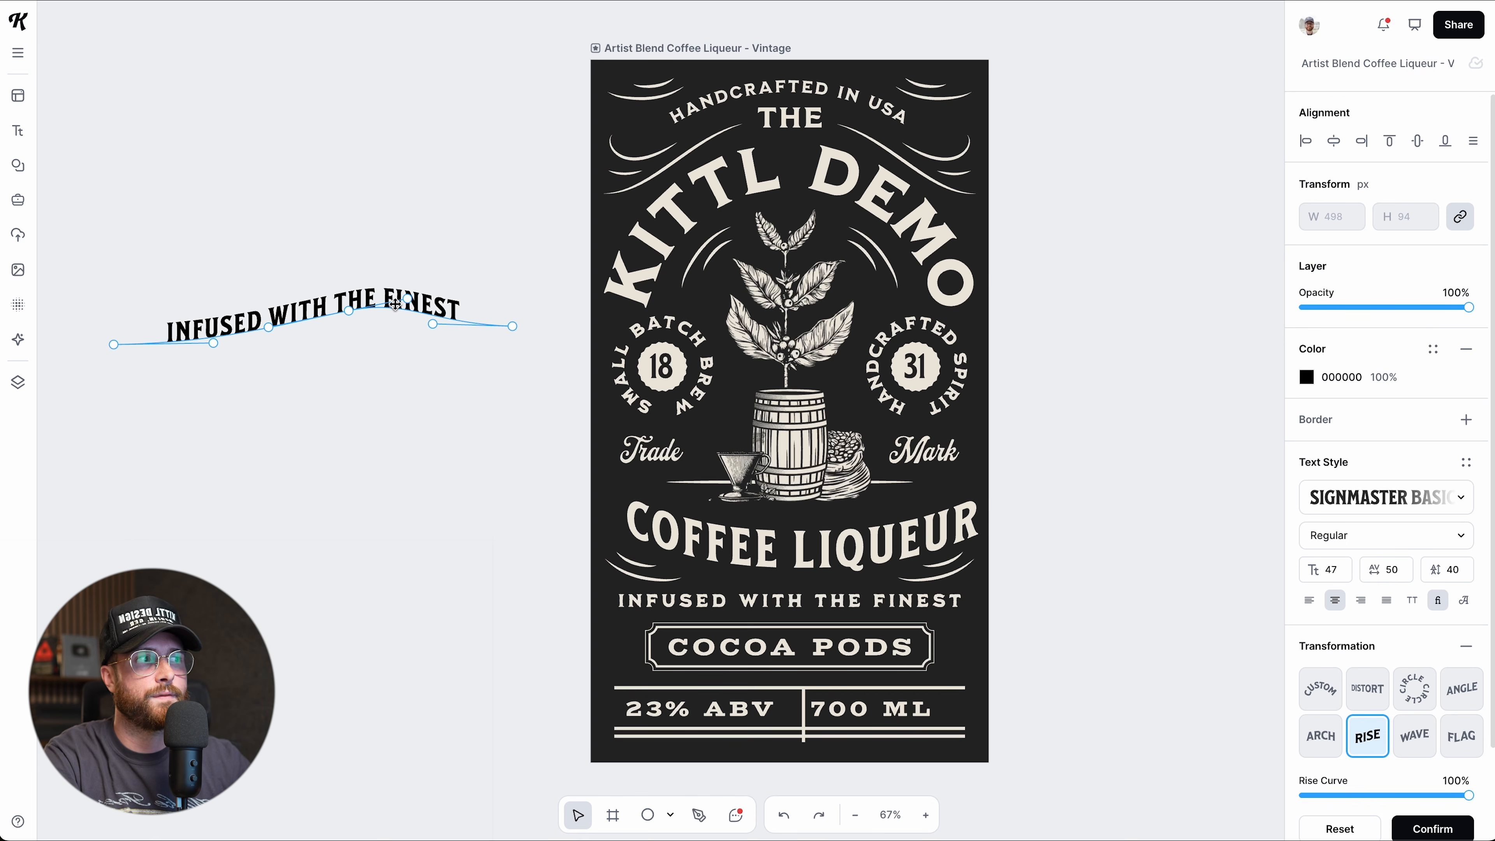
pyautogui.click(1412, 747)
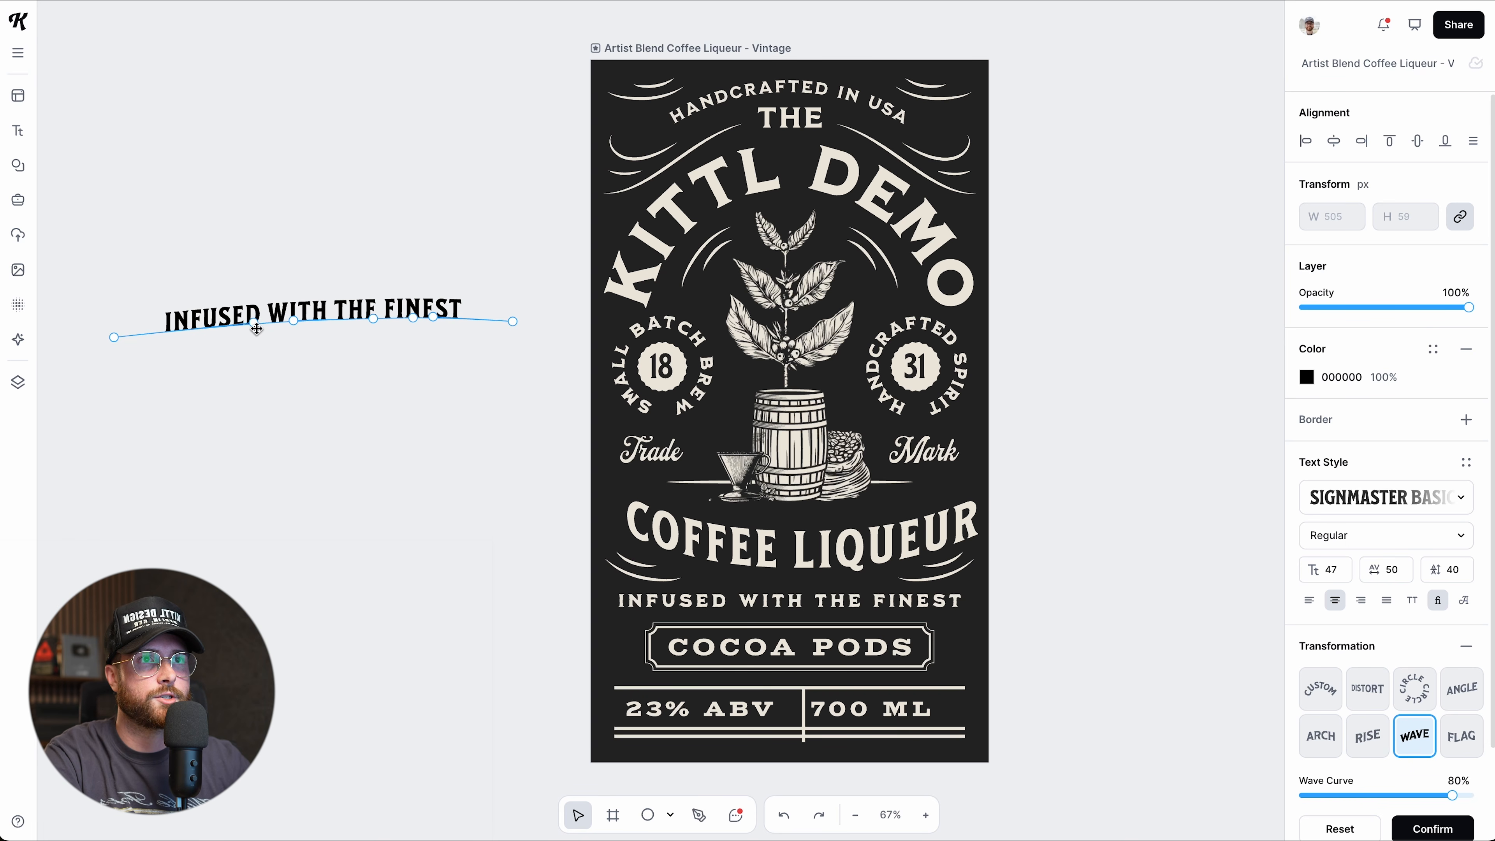
pyautogui.moveTo(252, 322); pyautogui.dragTo(253, 364)
pyautogui.moveTo(299, 320); pyautogui.dragTo(300, 291)
# Switch the tagline to a Flag curve and reshape its path at both ends and middle.
pyautogui.click(1448, 751)
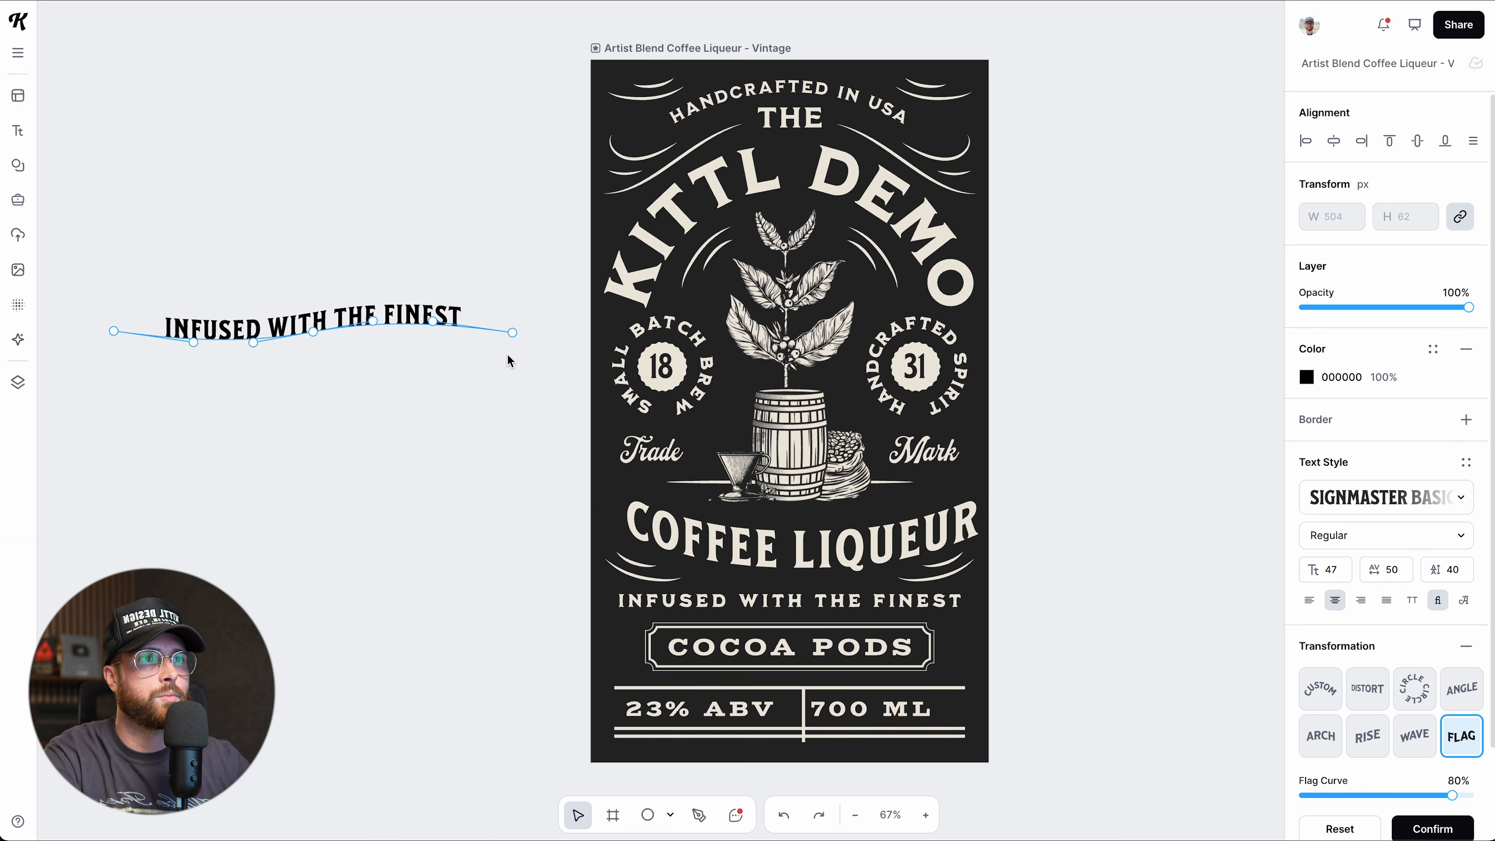
pyautogui.moveTo(512, 334); pyautogui.dragTo(510, 358)
pyautogui.moveTo(373, 321); pyautogui.dragTo(369, 308)
pyautogui.moveTo(116, 332); pyautogui.dragTo(186, 380)
pyautogui.moveTo(369, 311); pyautogui.dragTo(409, 317)
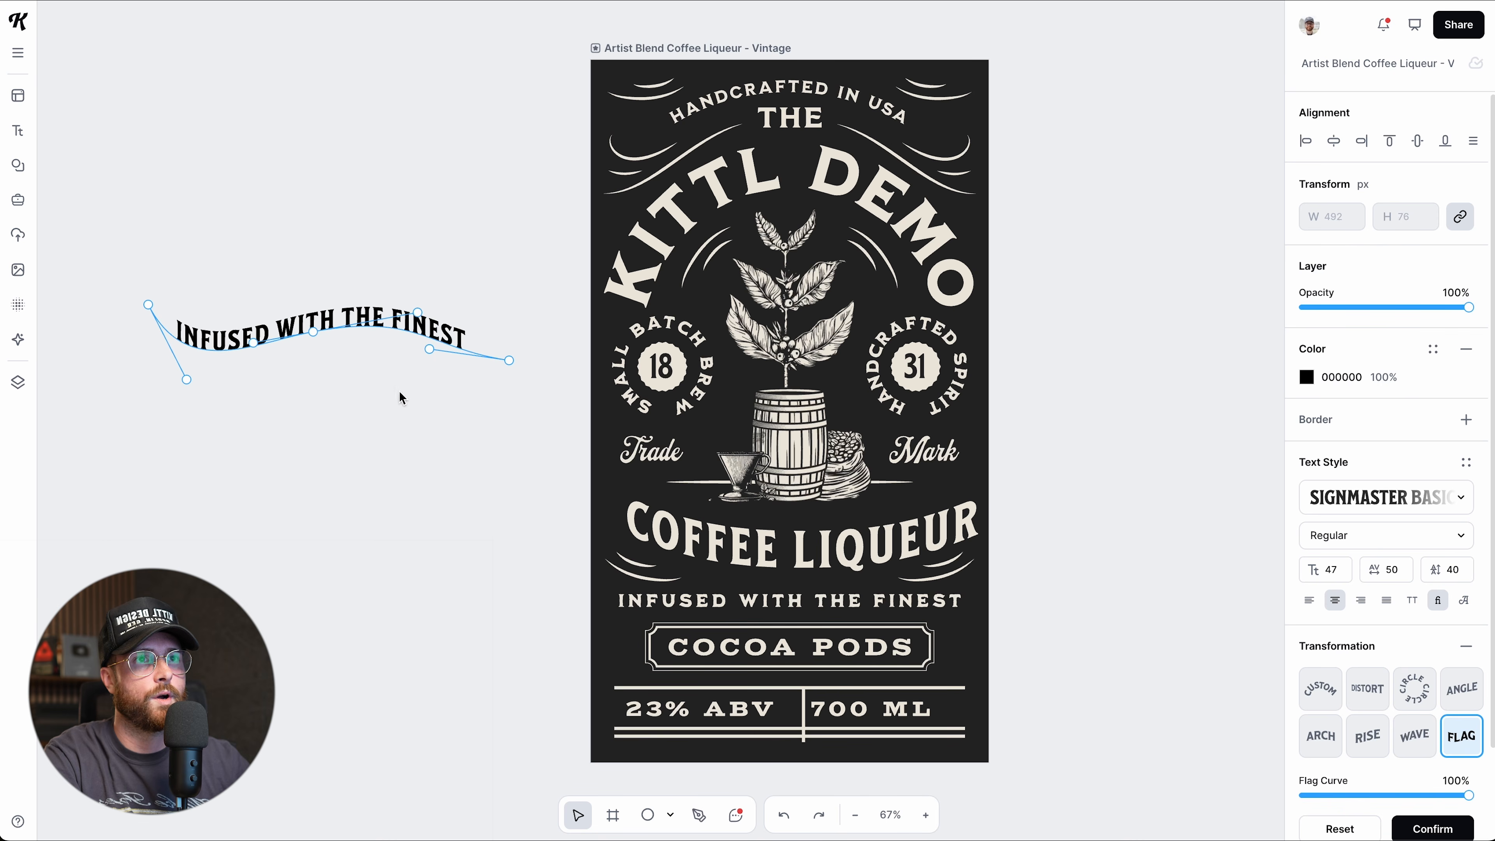
pyautogui.click(402, 442)
# Return the Flag curve to full strength, confirm it, then remove the warp entirely.
pyautogui.click(389, 324)
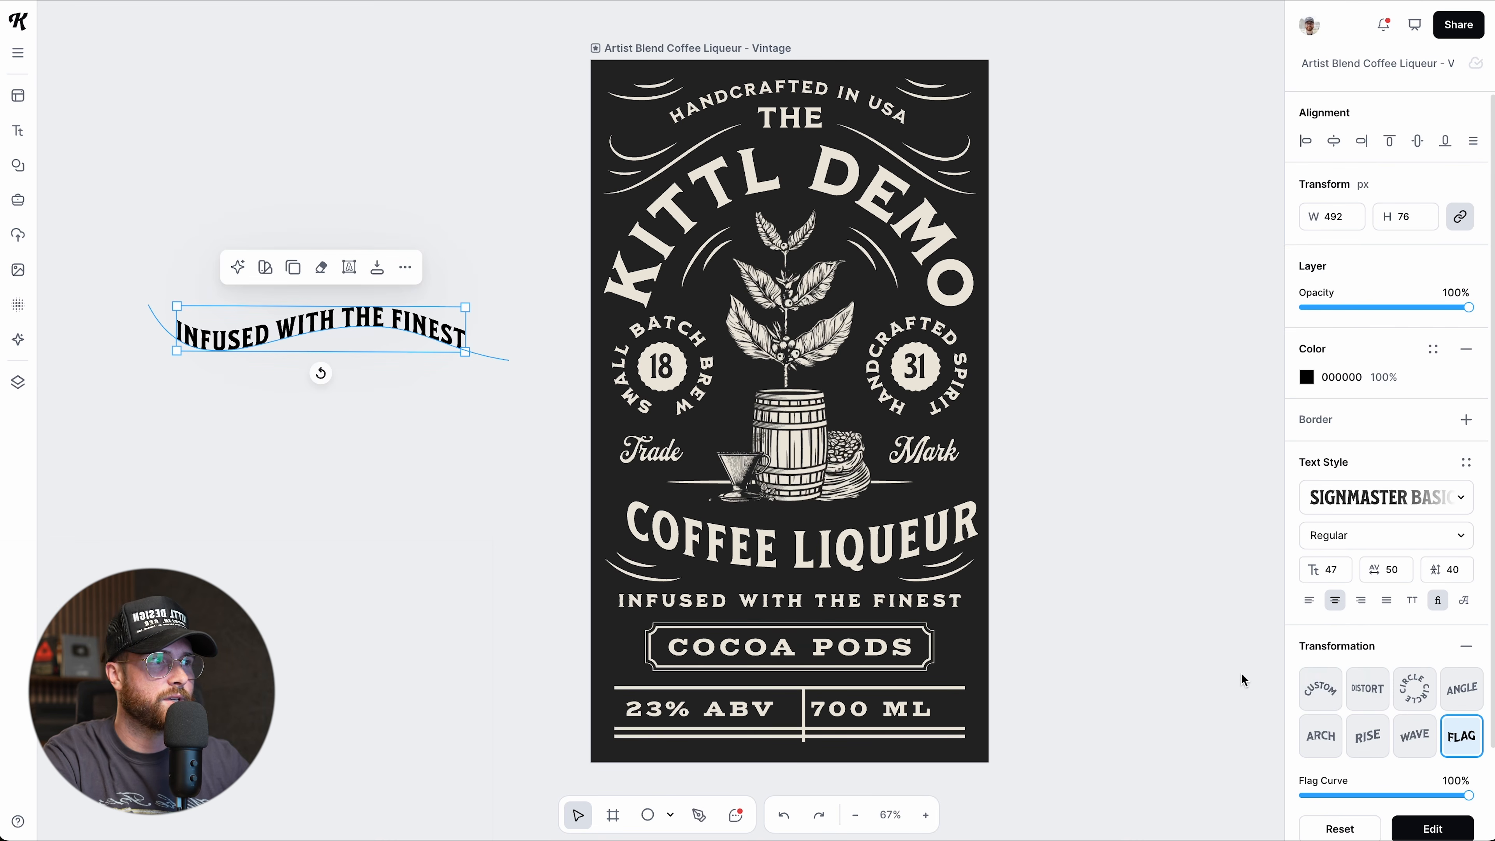
pyautogui.scroll(-2, 1383, 694)
pyautogui.moveTo(1467, 692)
pyautogui.mouseDown()
pyautogui.moveTo(1347, 693)
pyautogui.moveTo(1461, 693)
pyautogui.mouseUp()
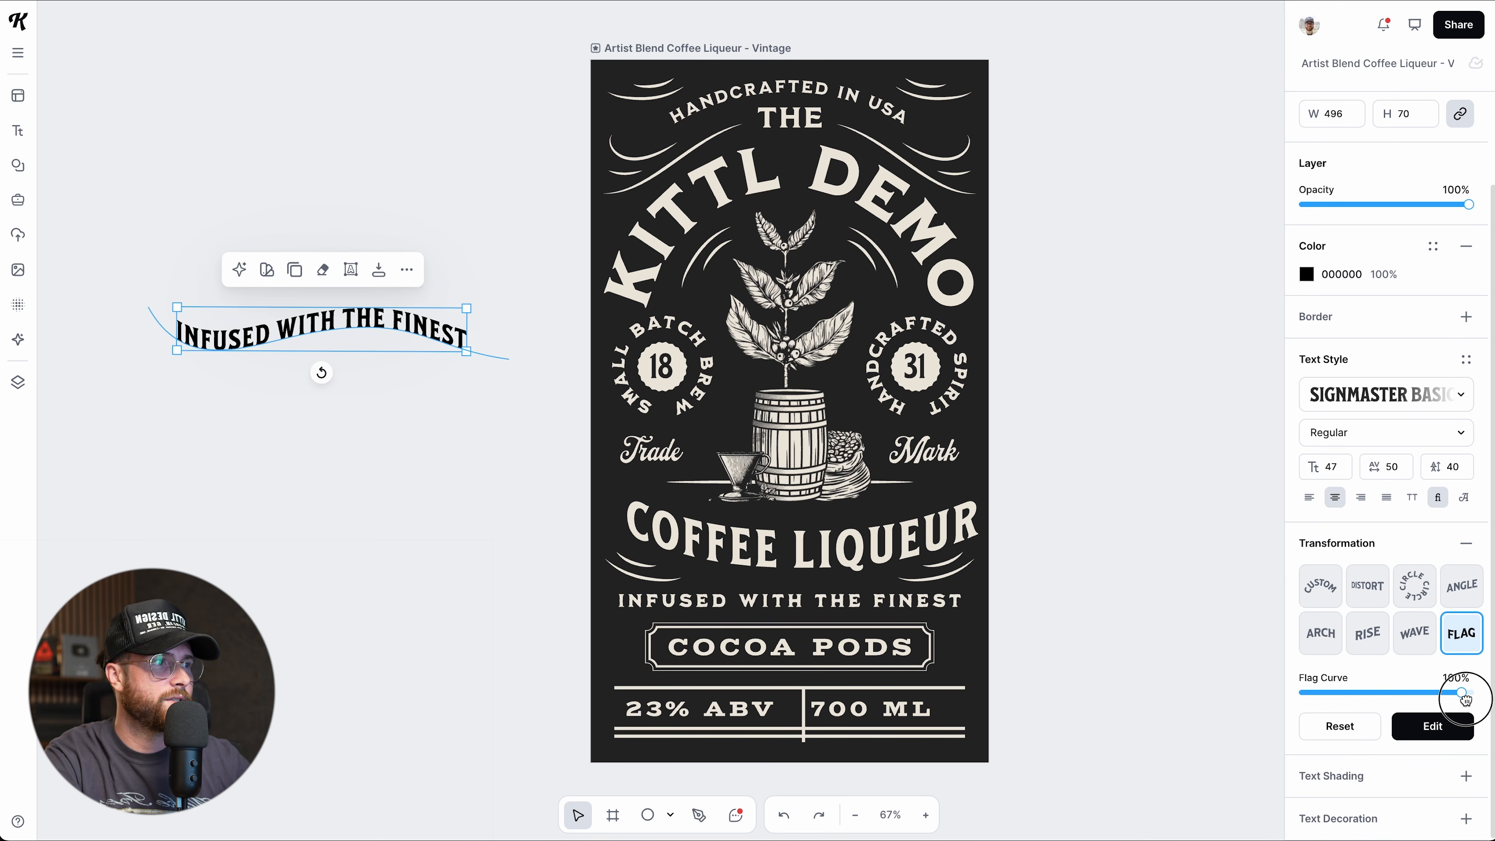
pyautogui.click(1354, 729)
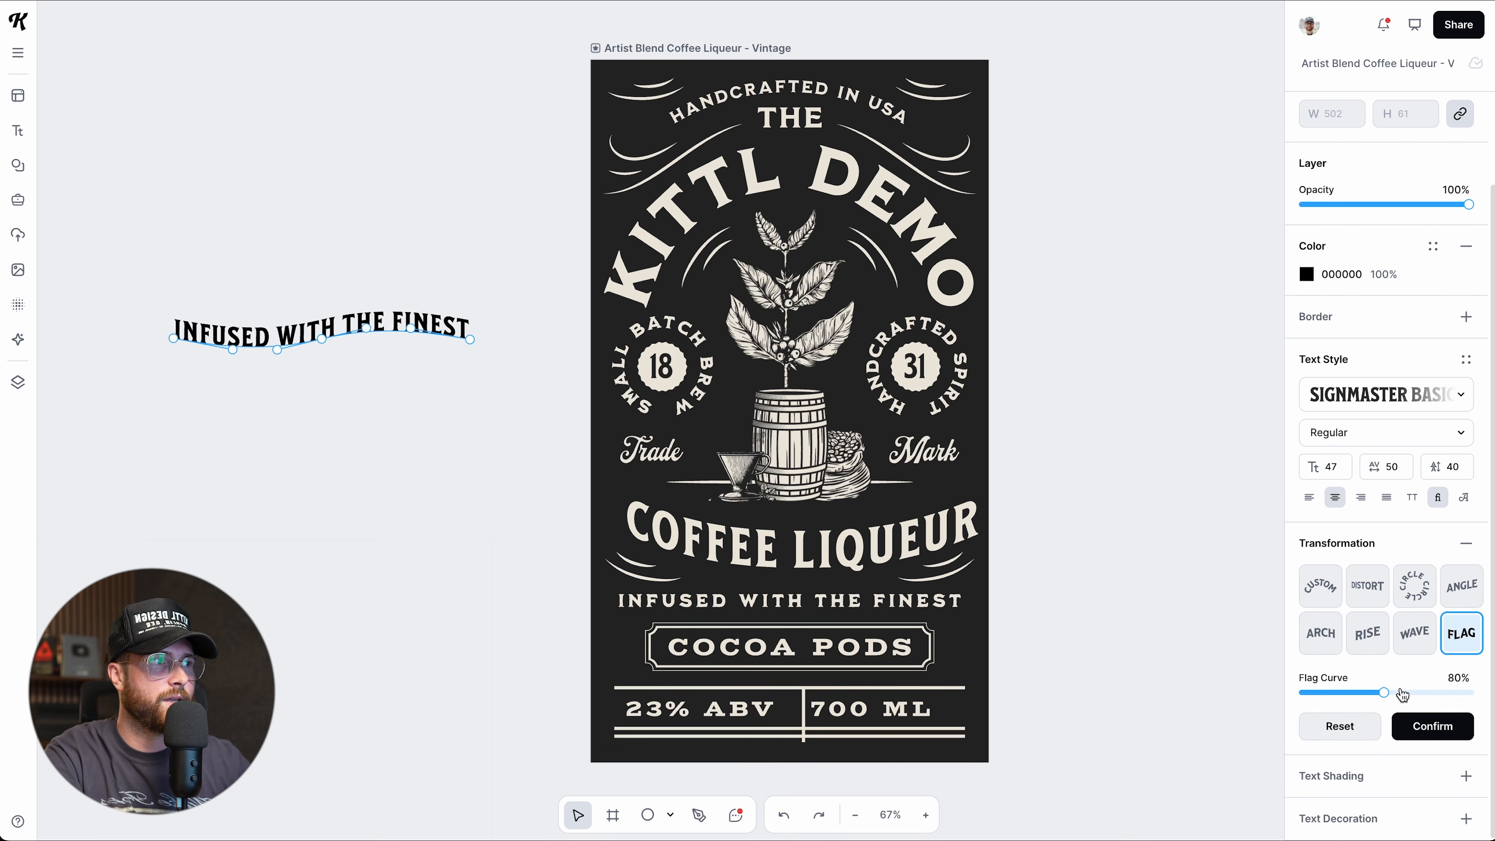
pyautogui.click(1445, 731)
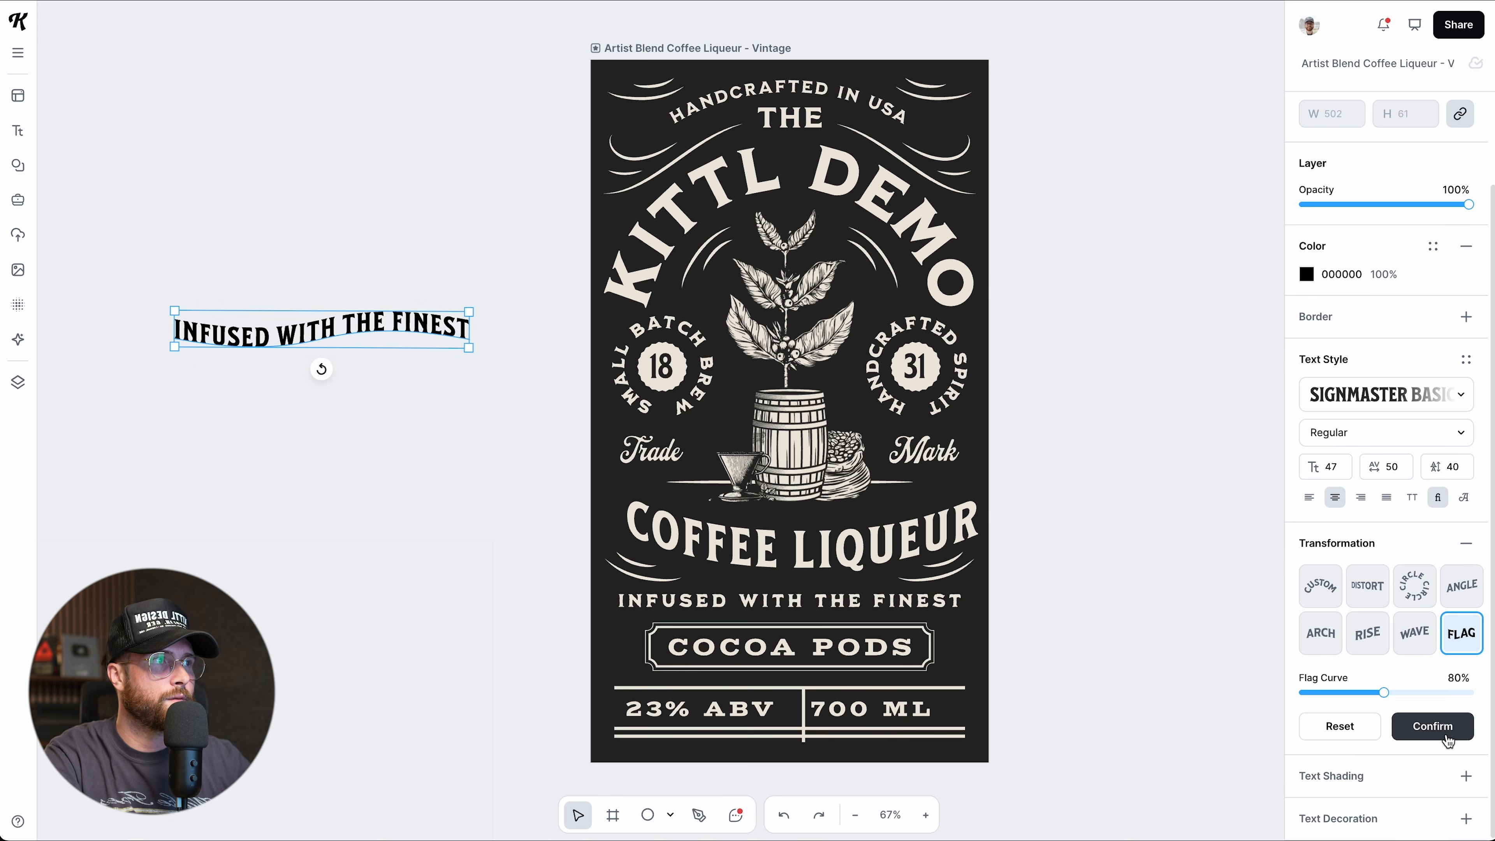
pyautogui.click(1467, 548)
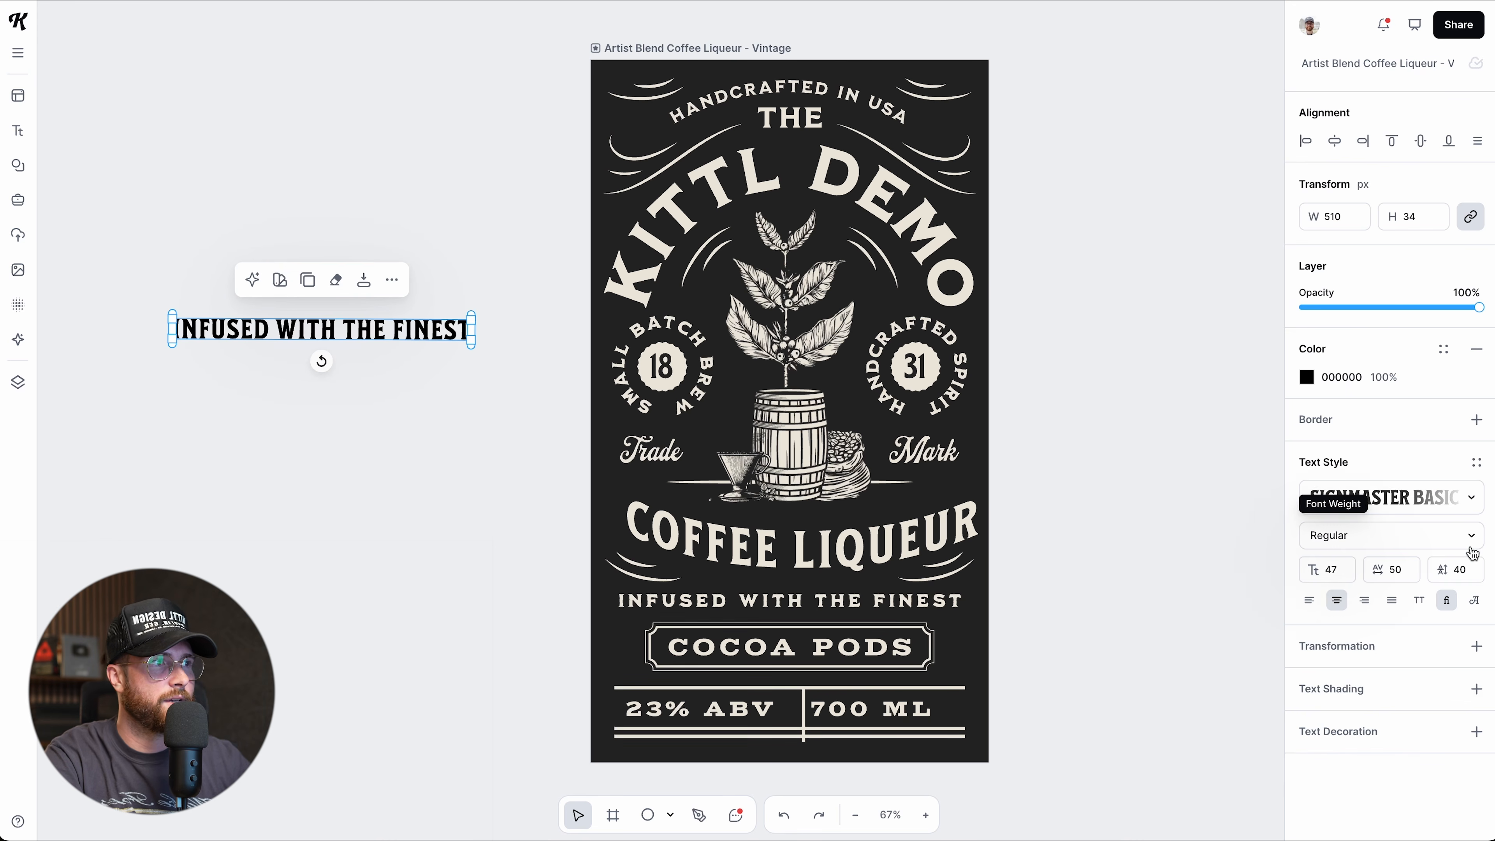
# Add a text shadow to the tagline copy, colour it red FB0000 and increase its offset.
pyautogui.click(1475, 689)
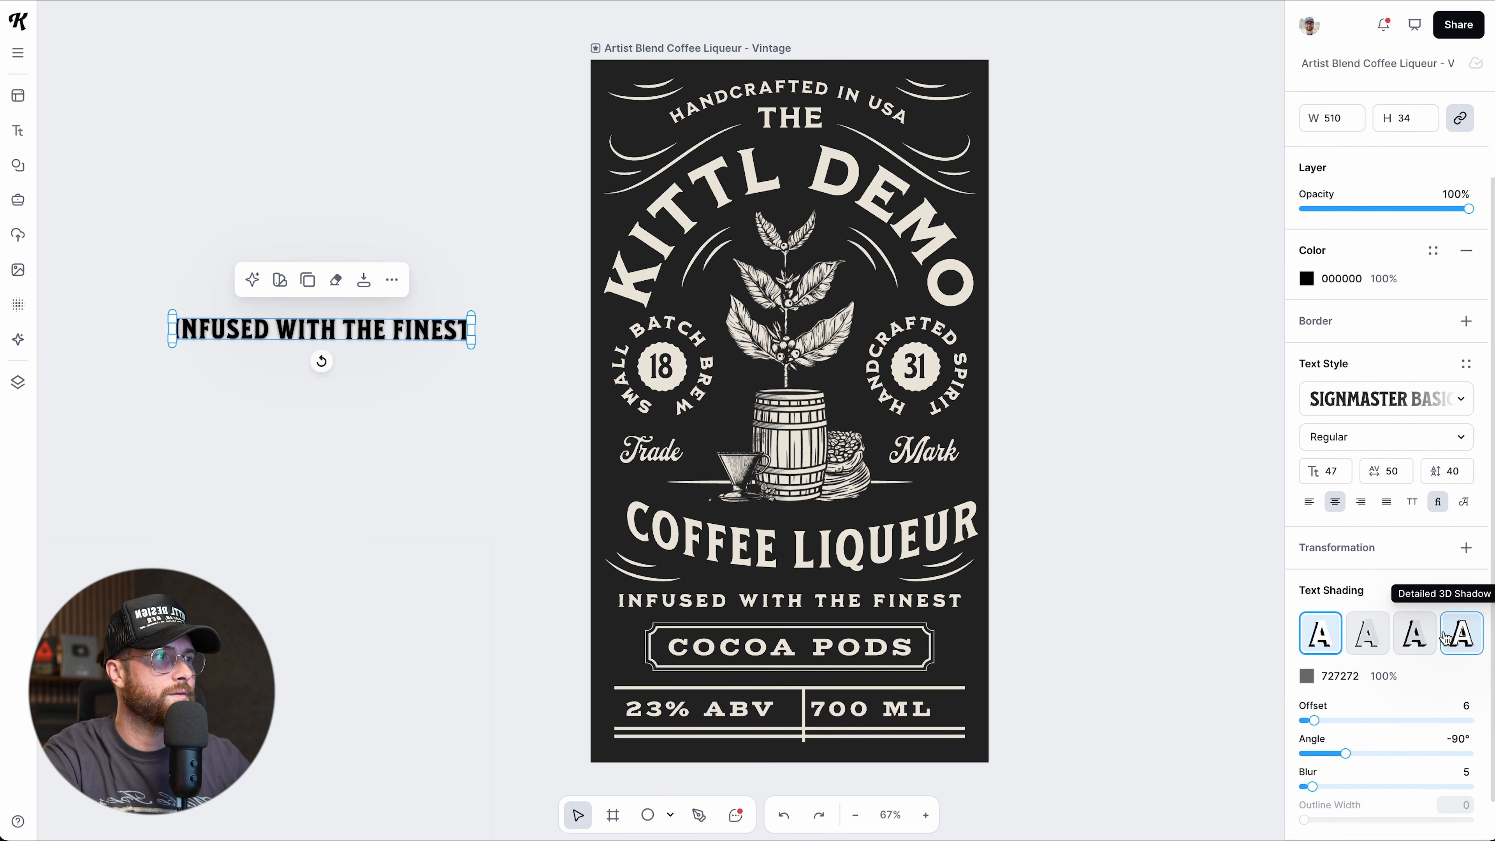
pyautogui.click(1306, 677)
pyautogui.moveTo(1269, 658)
pyautogui.mouseDown()
pyautogui.moveTo(1241, 541)
pyautogui.moveTo(1271, 488)
pyautogui.moveTo(1284, 497)
pyautogui.mouseUp()
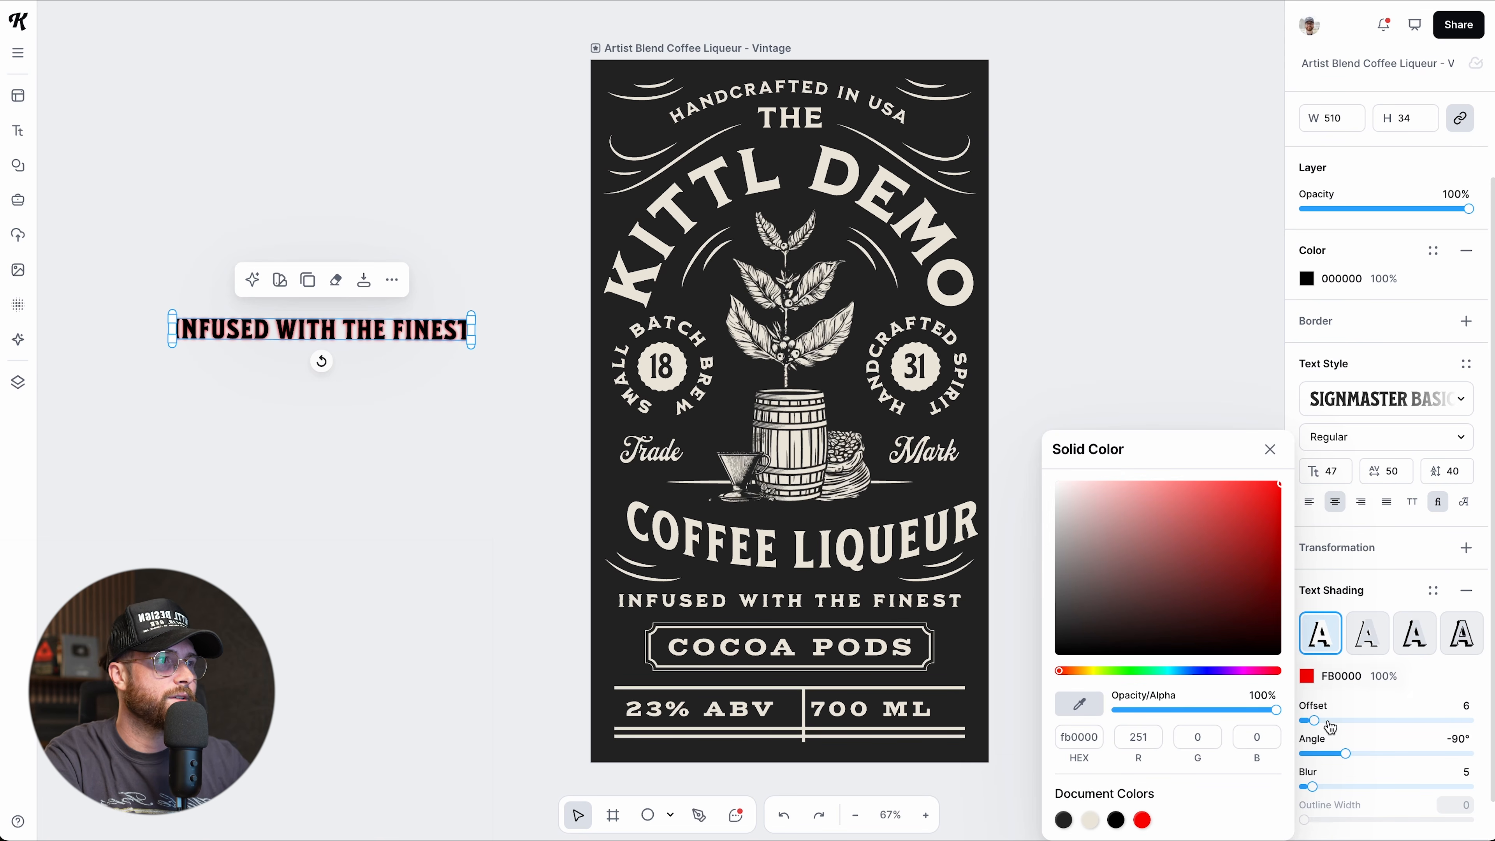
pyautogui.click(1314, 721)
pyautogui.moveTo(1314, 722)
pyautogui.mouseDown()
pyautogui.moveTo(1418, 722)
pyautogui.moveTo(1399, 721)
pyautogui.mouseUp()
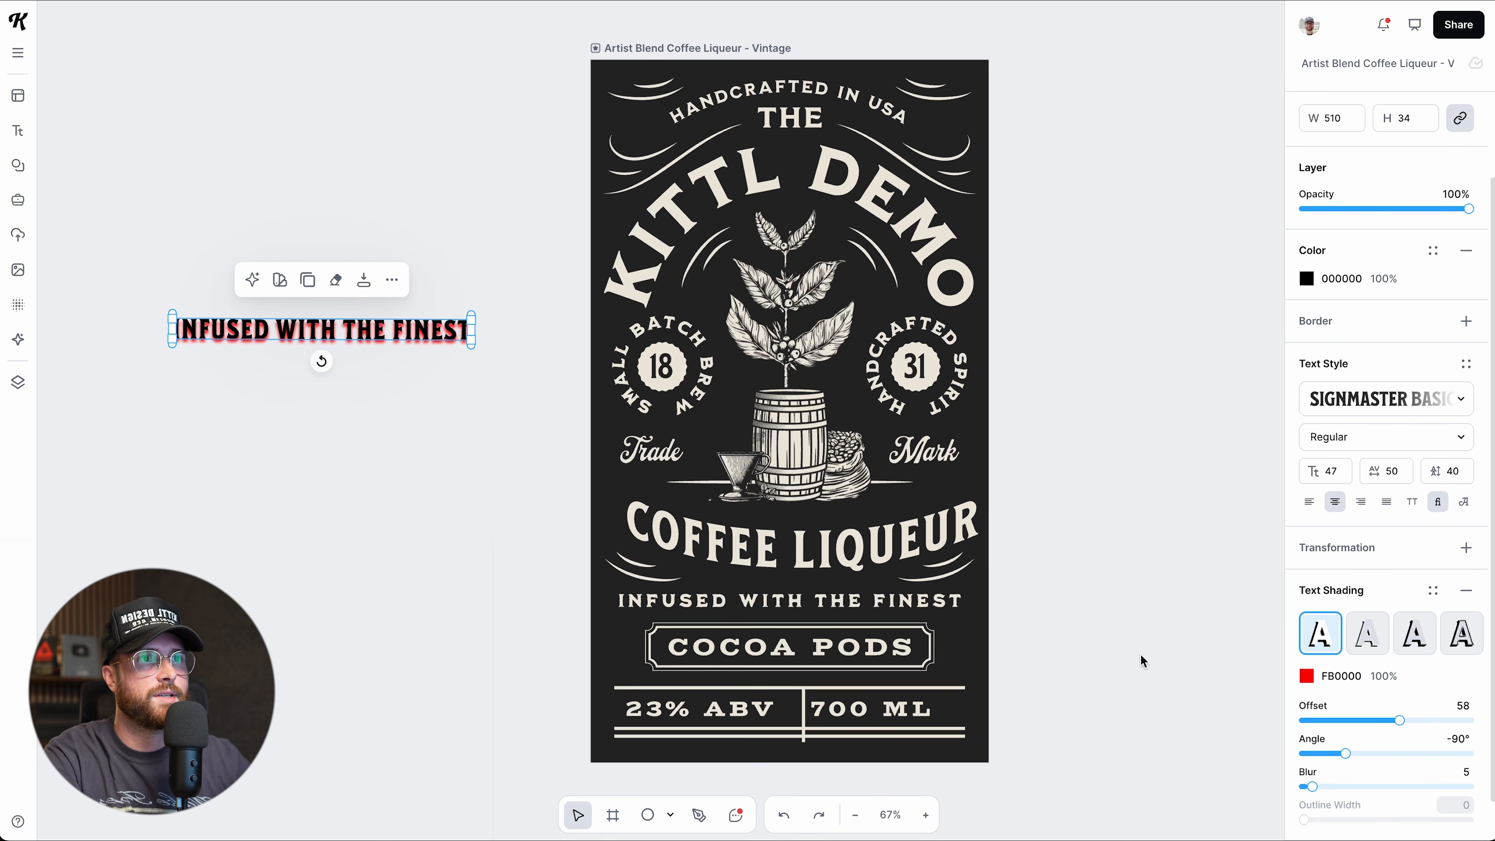
# Enlarge and shift the tagline left, set shadow offset 43 at -44°, and use Line Shadow.
pyautogui.moveTo(471, 342); pyautogui.dragTo(542, 349)
pyautogui.hscroll(-5, 649, 390)
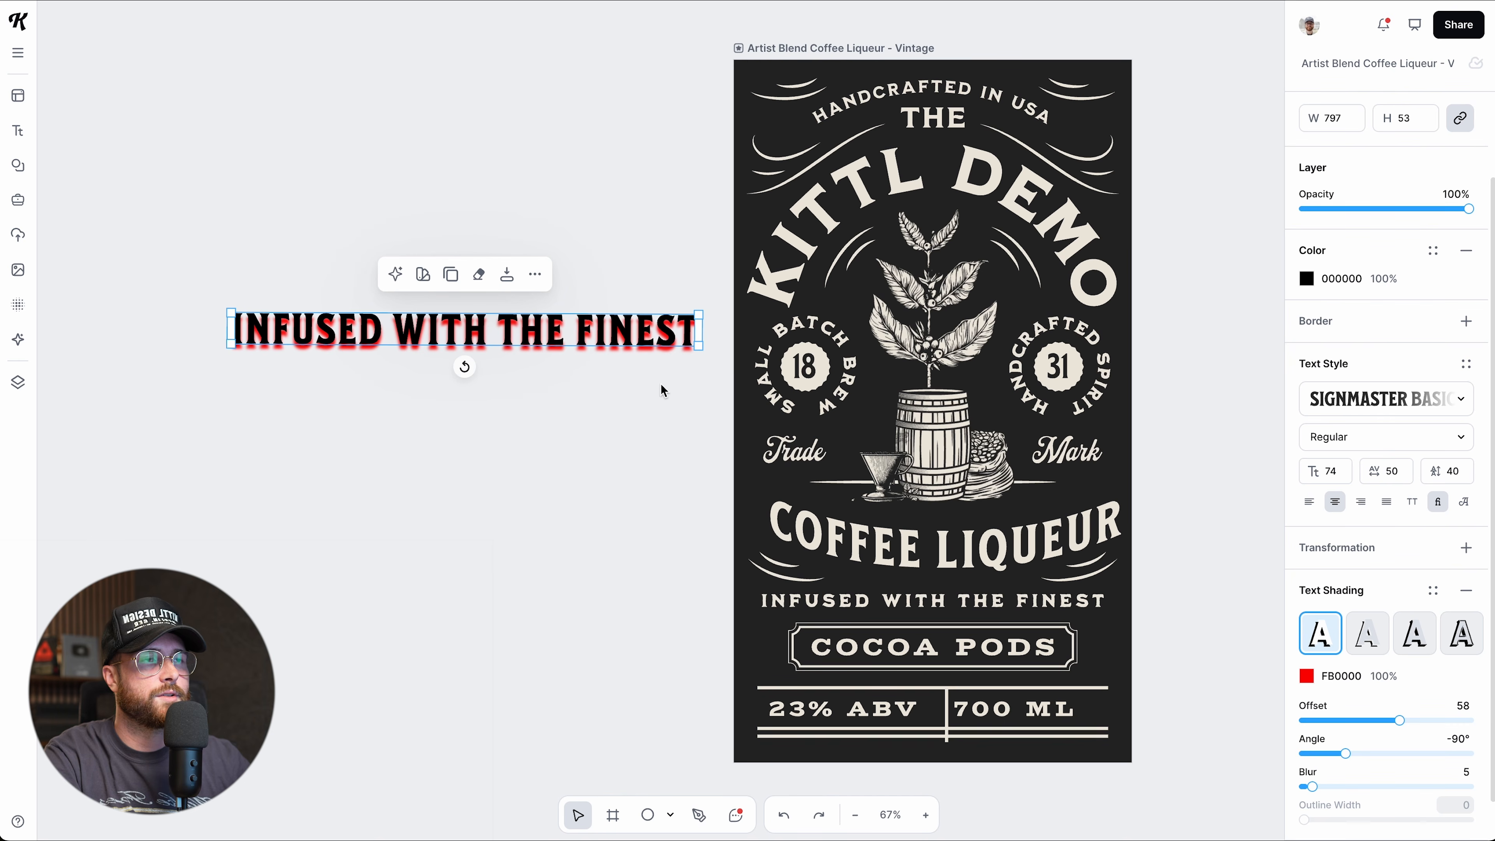
pyautogui.moveTo(700, 348); pyautogui.dragTo(718, 365)
pyautogui.moveTo(640, 337); pyautogui.dragTo(587, 355)
pyautogui.moveTo(1399, 728)
pyautogui.mouseDown()
pyautogui.moveTo(1308, 723)
pyautogui.moveTo(1444, 727)
pyautogui.moveTo(1354, 726)
pyautogui.moveTo(1375, 724)
pyautogui.moveTo(1342, 753)
pyautogui.moveTo(1396, 753)
pyautogui.moveTo(1315, 754)
pyautogui.moveTo(1398, 751)
pyautogui.moveTo(1304, 753)
pyautogui.moveTo(1379, 762)
pyautogui.moveTo(1365, 755)
pyautogui.moveTo(1344, 788)
pyautogui.moveTo(1389, 789)
pyautogui.moveTo(1299, 786)
pyautogui.moveTo(1324, 786)
pyautogui.mouseUp()
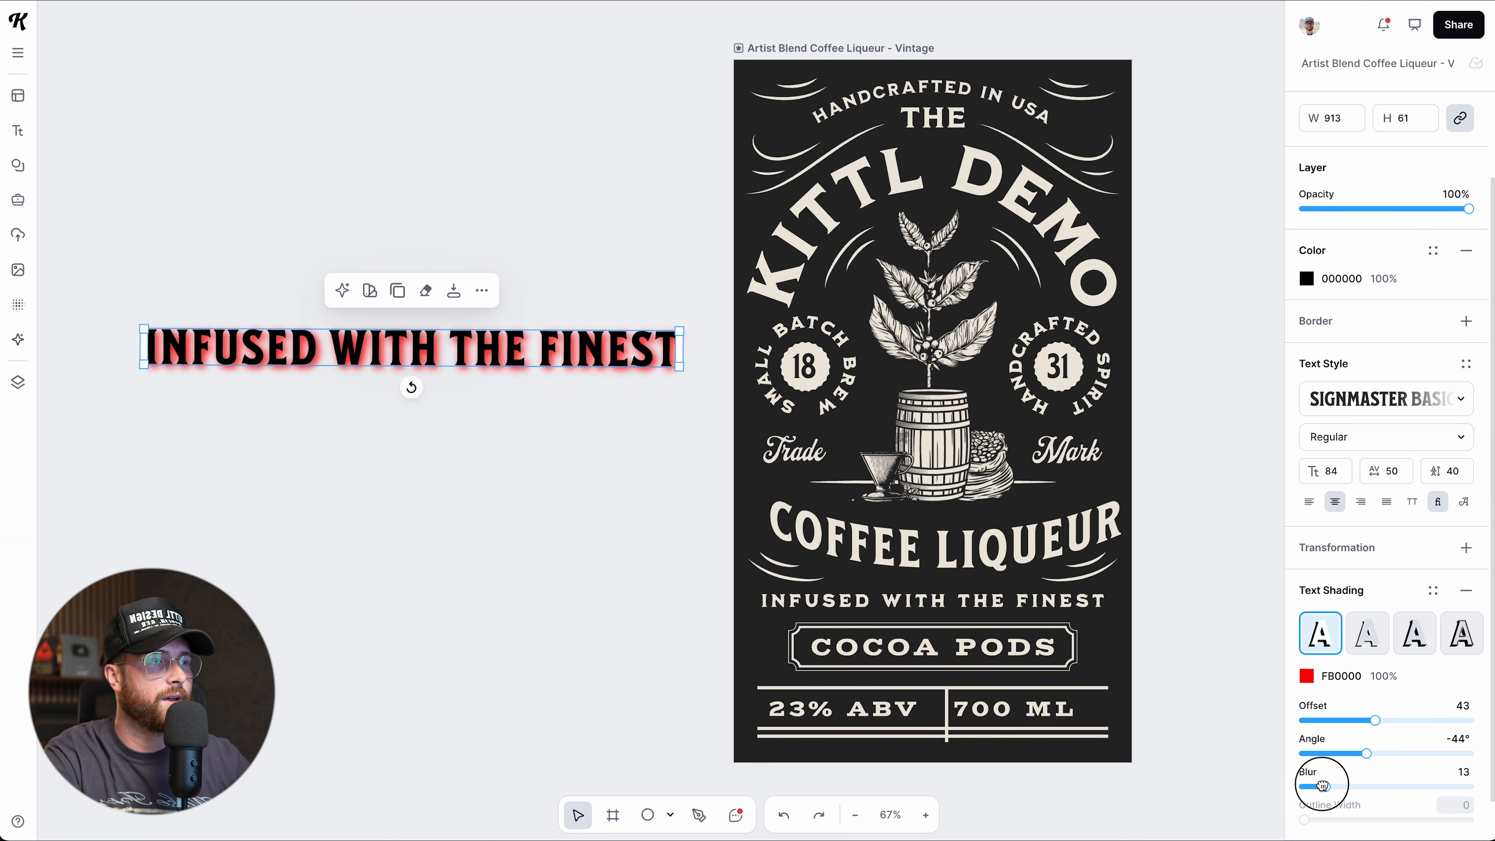
pyautogui.click(1367, 646)
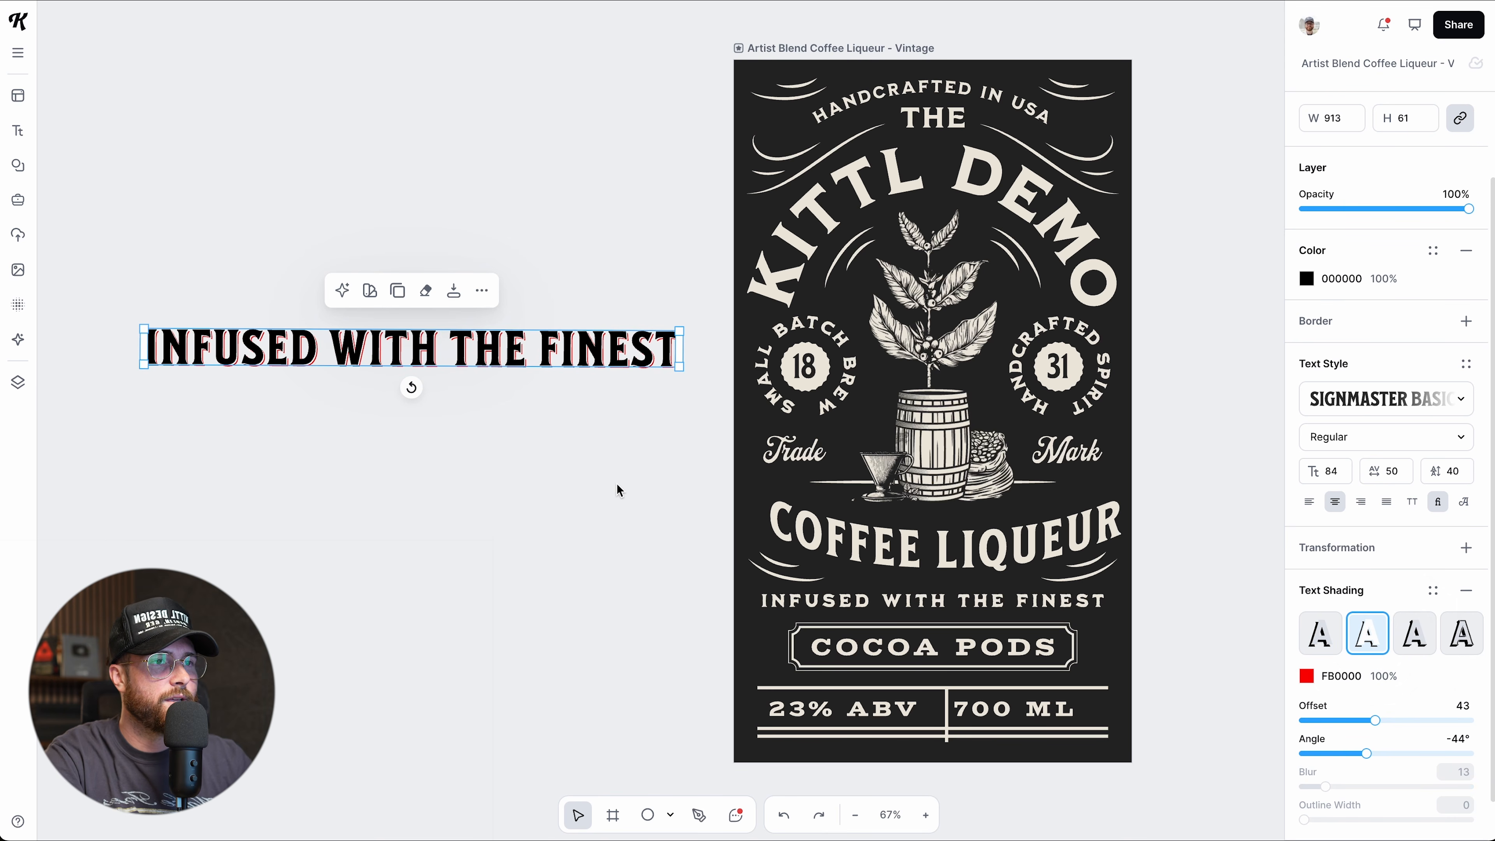
# Retype the text as SHADOW and scale it up to size 152.
pyautogui.scroll(5, 616, 483)
pyautogui.hscroll(-4, 616, 482)
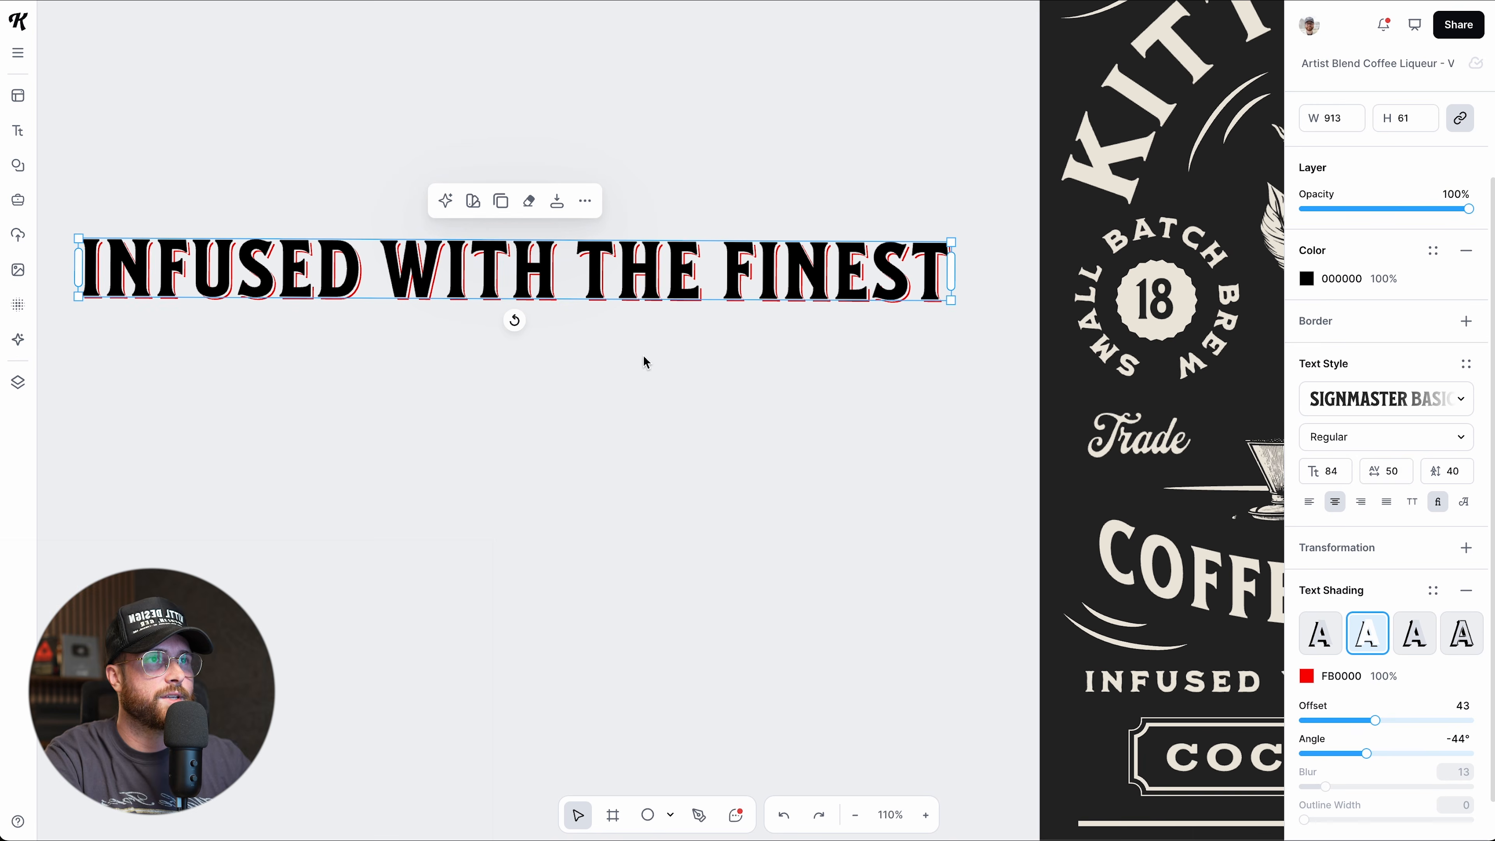
pyautogui.doubleClick(635, 251)
pyautogui.hotkey('ctrl', 'a')
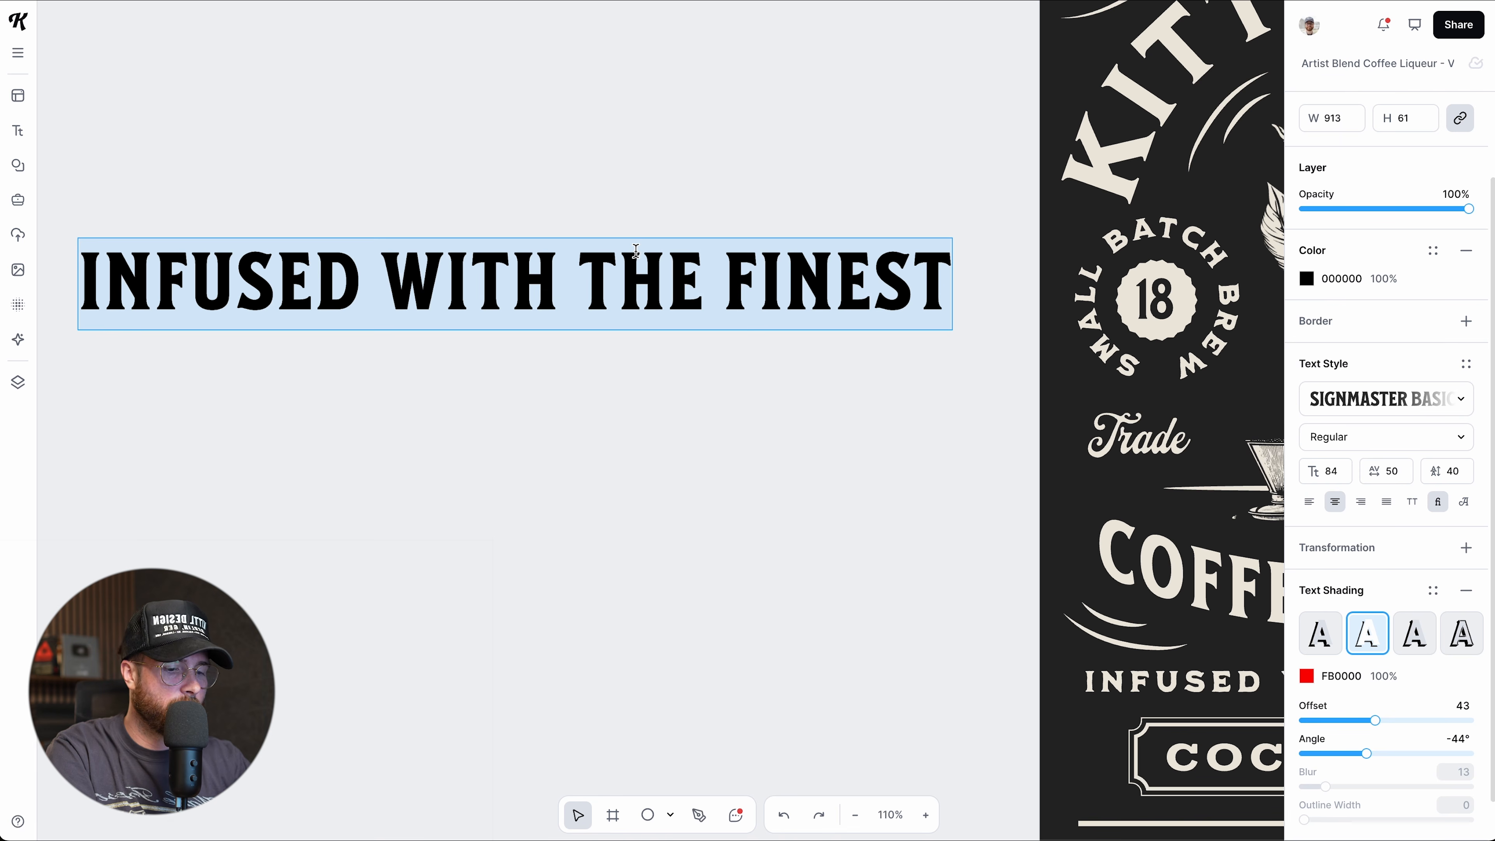
pyautogui.write('SHADOW')
pyautogui.press('Return')
pyautogui.press('BackSpace')
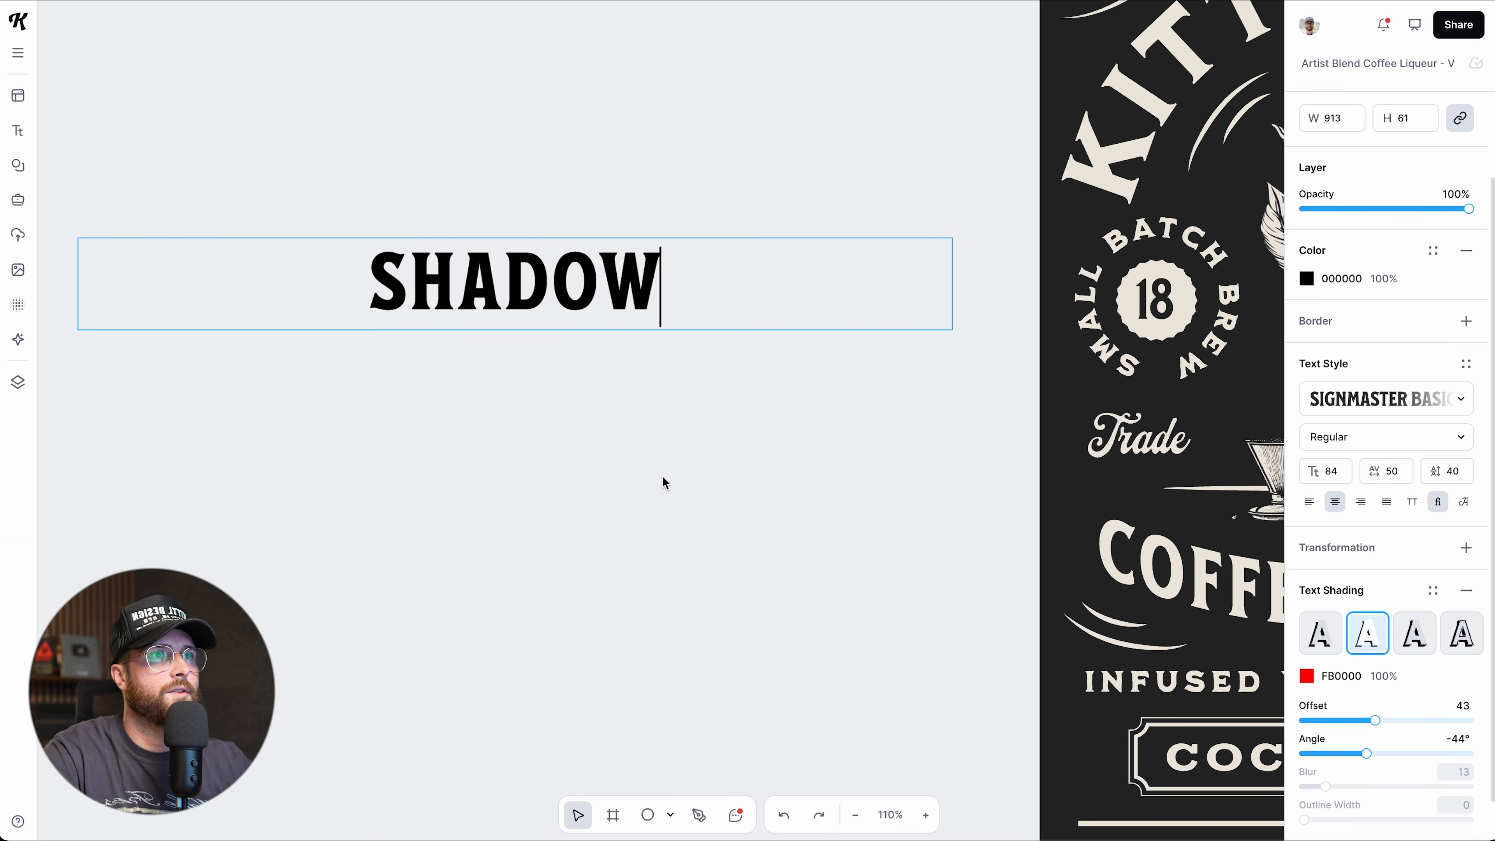
pyautogui.press('Escape')
pyautogui.moveTo(947, 274); pyautogui.dragTo(881, 205)
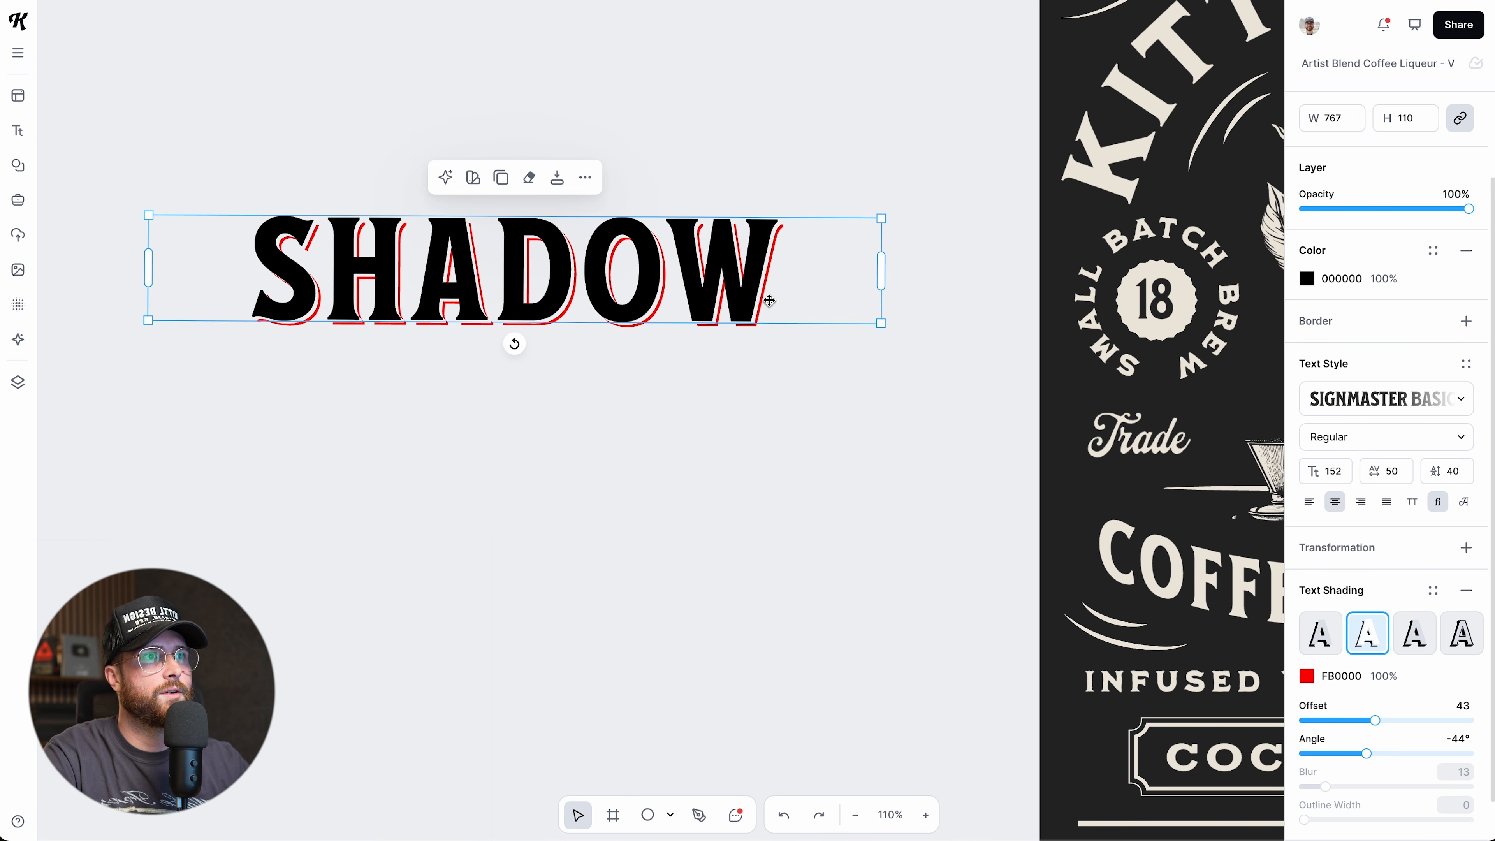
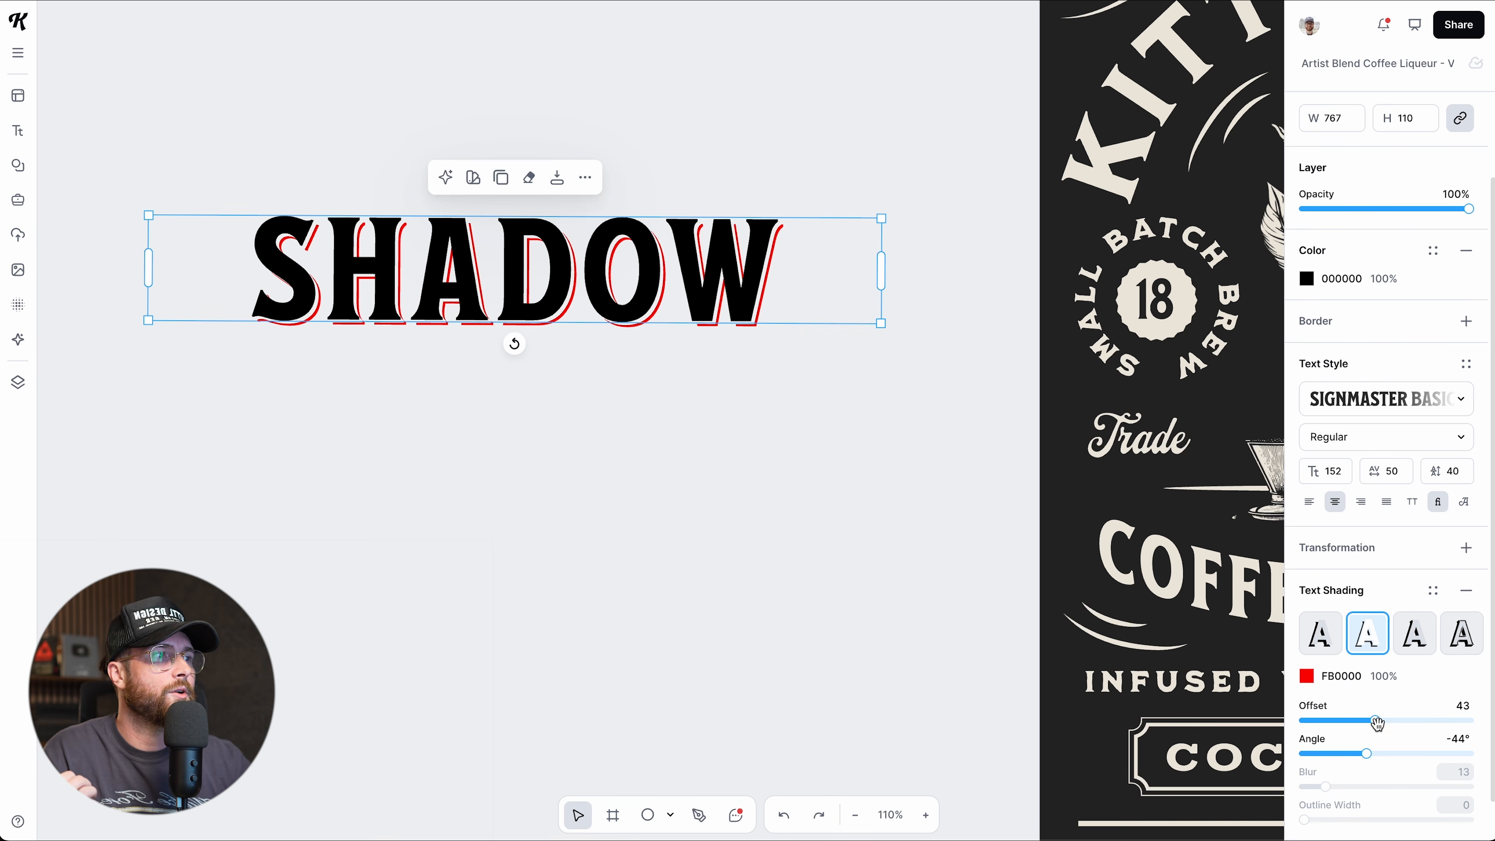
# Push the SHADOW text's red FB0000 shading farther out, to offset 52, and swing its angle.
pyautogui.moveTo(1375, 721); pyautogui.dragTo(1364, 749)
# Draw a rectangle over the SHADOW text and send it to the back.
pyautogui.click(645, 816)
pyautogui.click(670, 815)
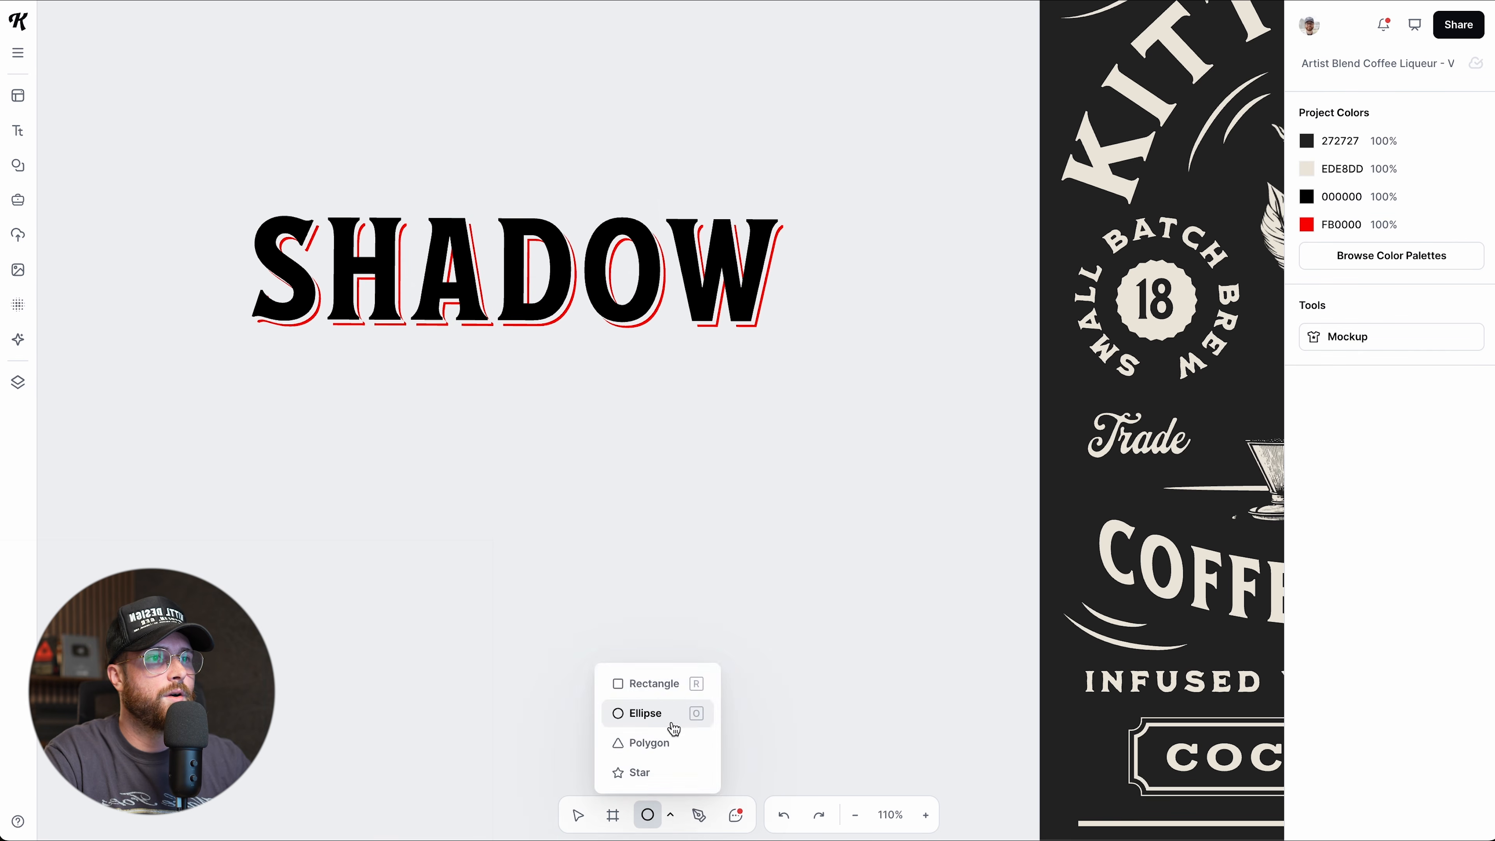
pyautogui.click(644, 683)
pyautogui.moveTo(206, 184)
pyautogui.mouseDown()
pyautogui.moveTo(502, 328)
pyautogui.moveTo(837, 362)
pyautogui.mouseUp()
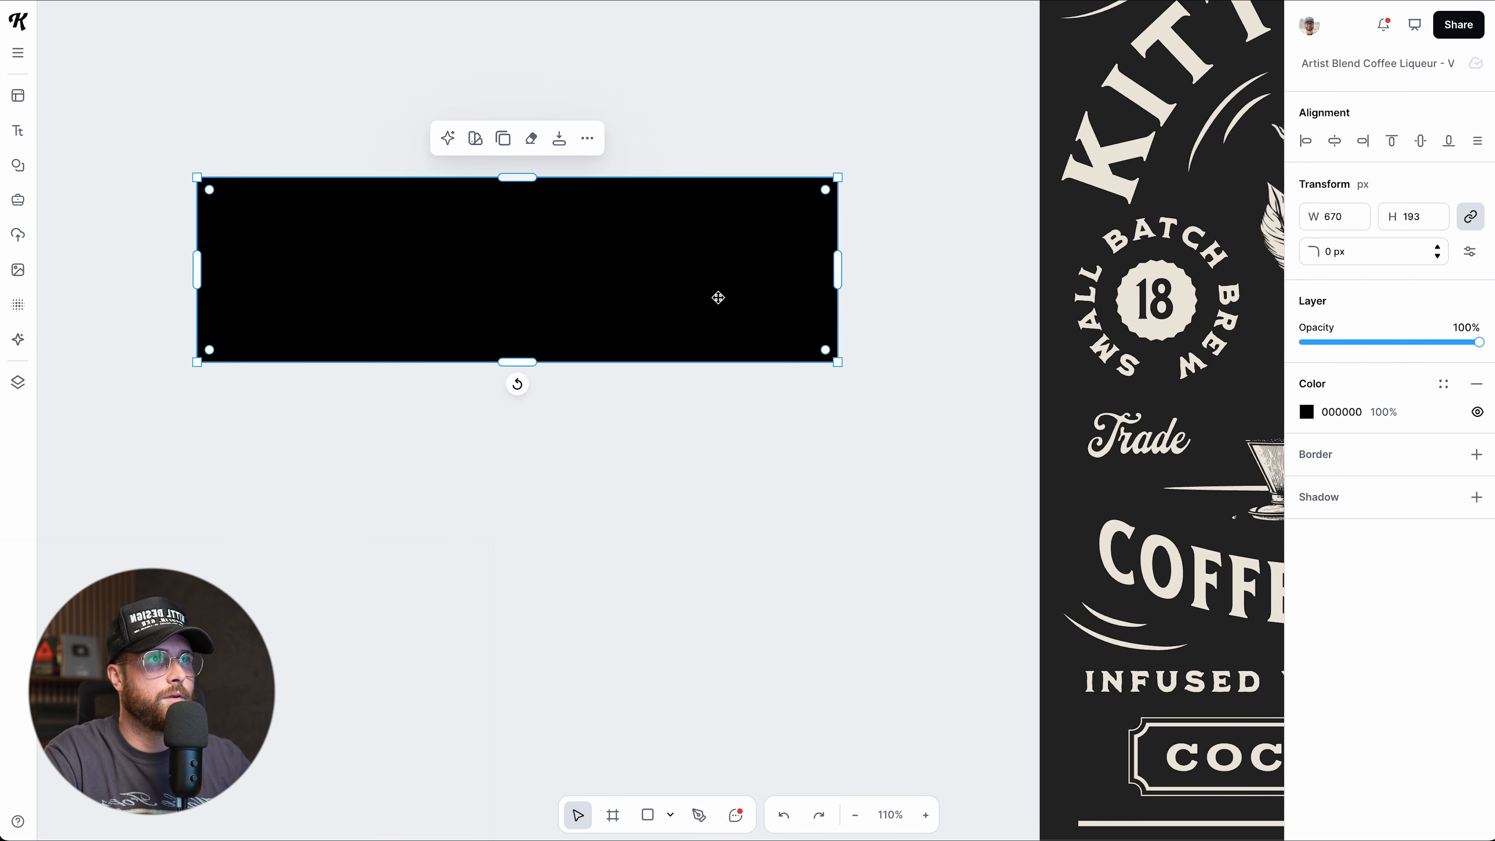
pyautogui.rightClick(717, 297)
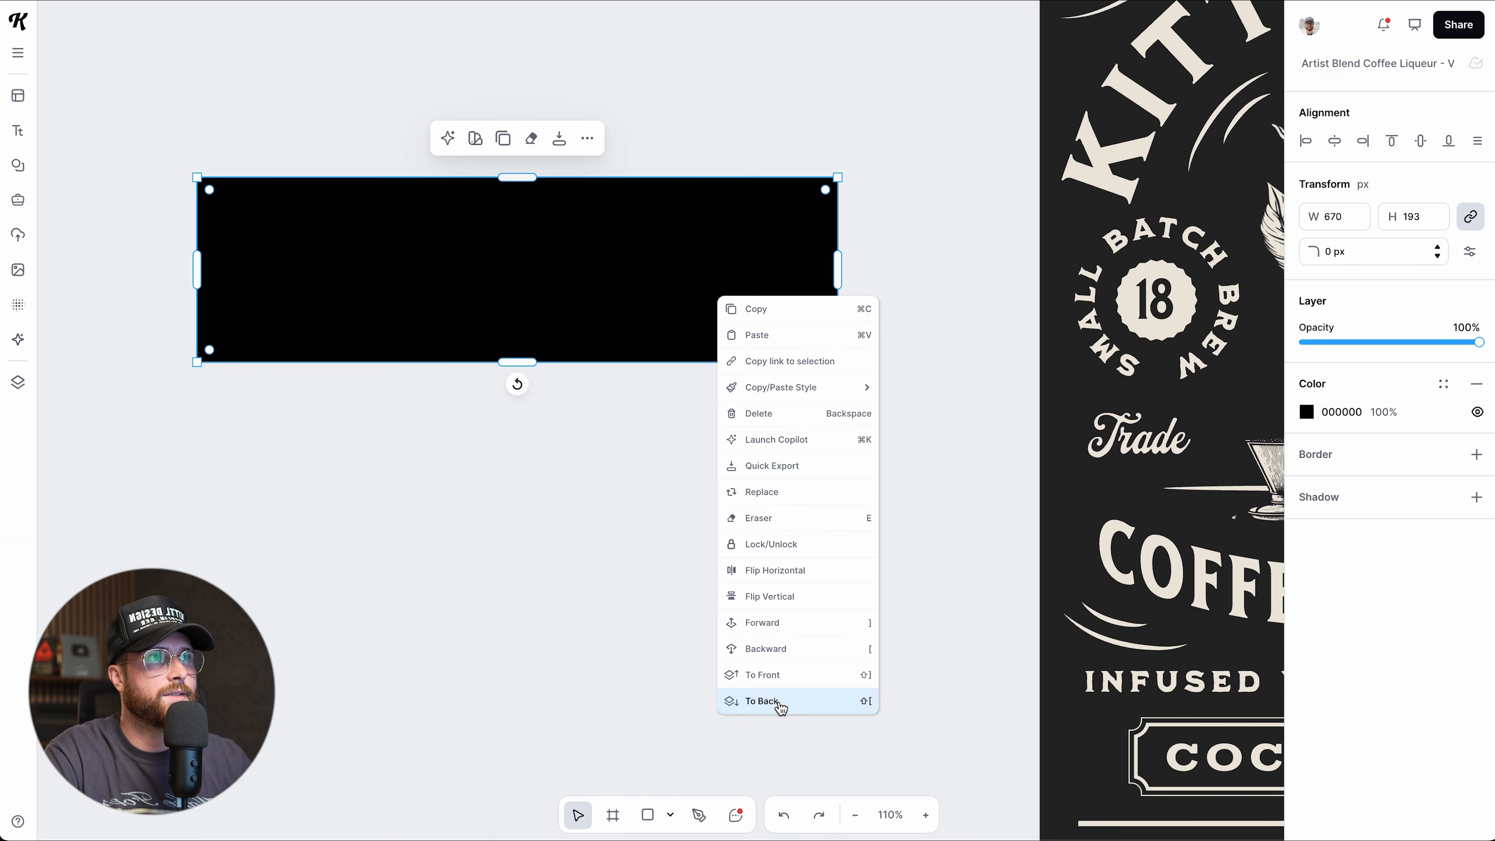
pyautogui.click(763, 701)
# Fill the rectangle with a pale cream tone, FDF6E3.
pyautogui.click(1306, 412)
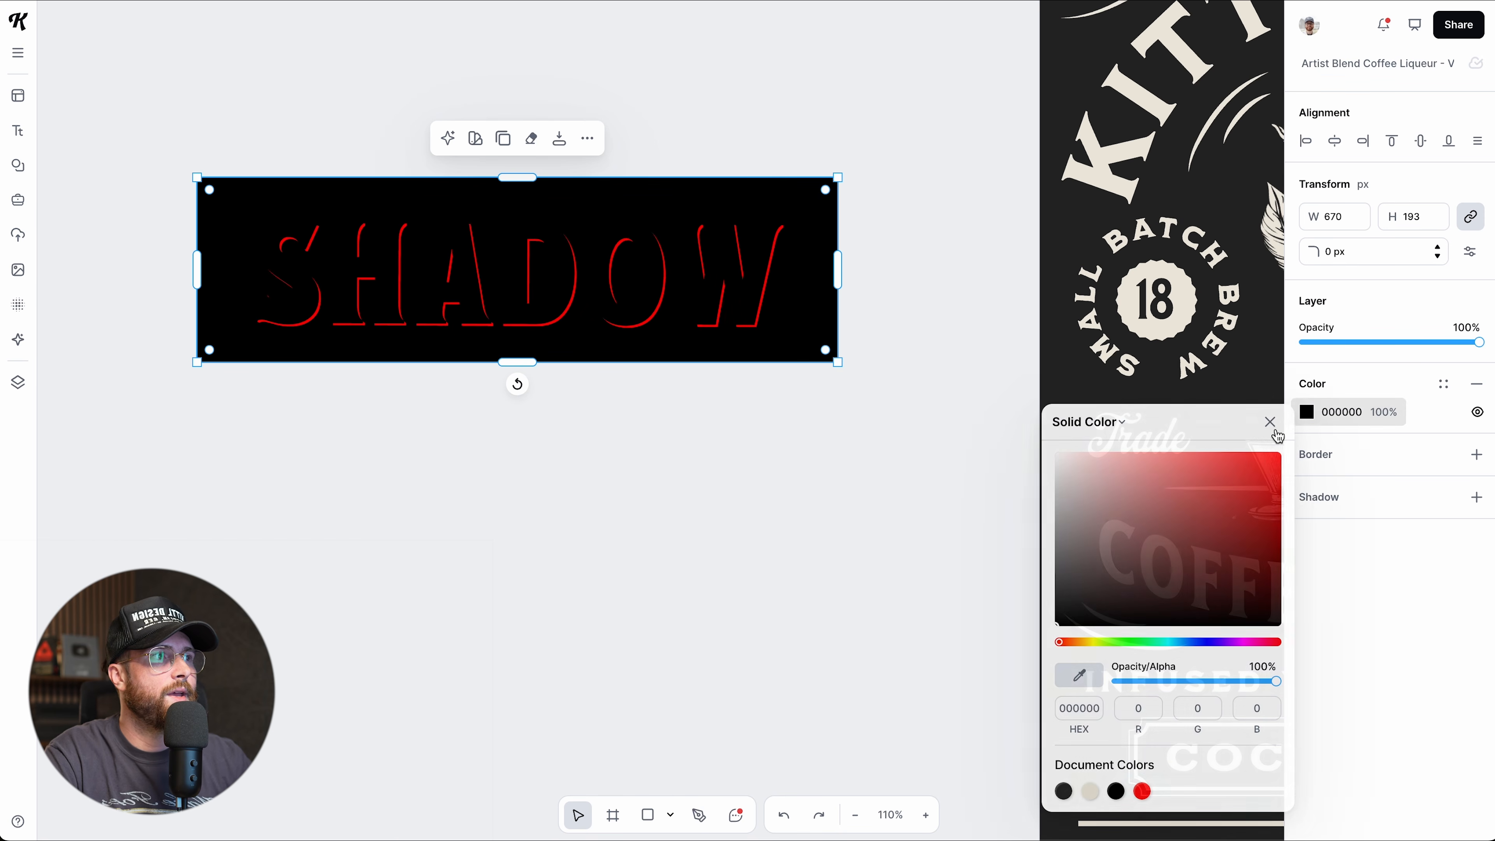
pyautogui.moveTo(1230, 466); pyautogui.dragTo(1153, 466)
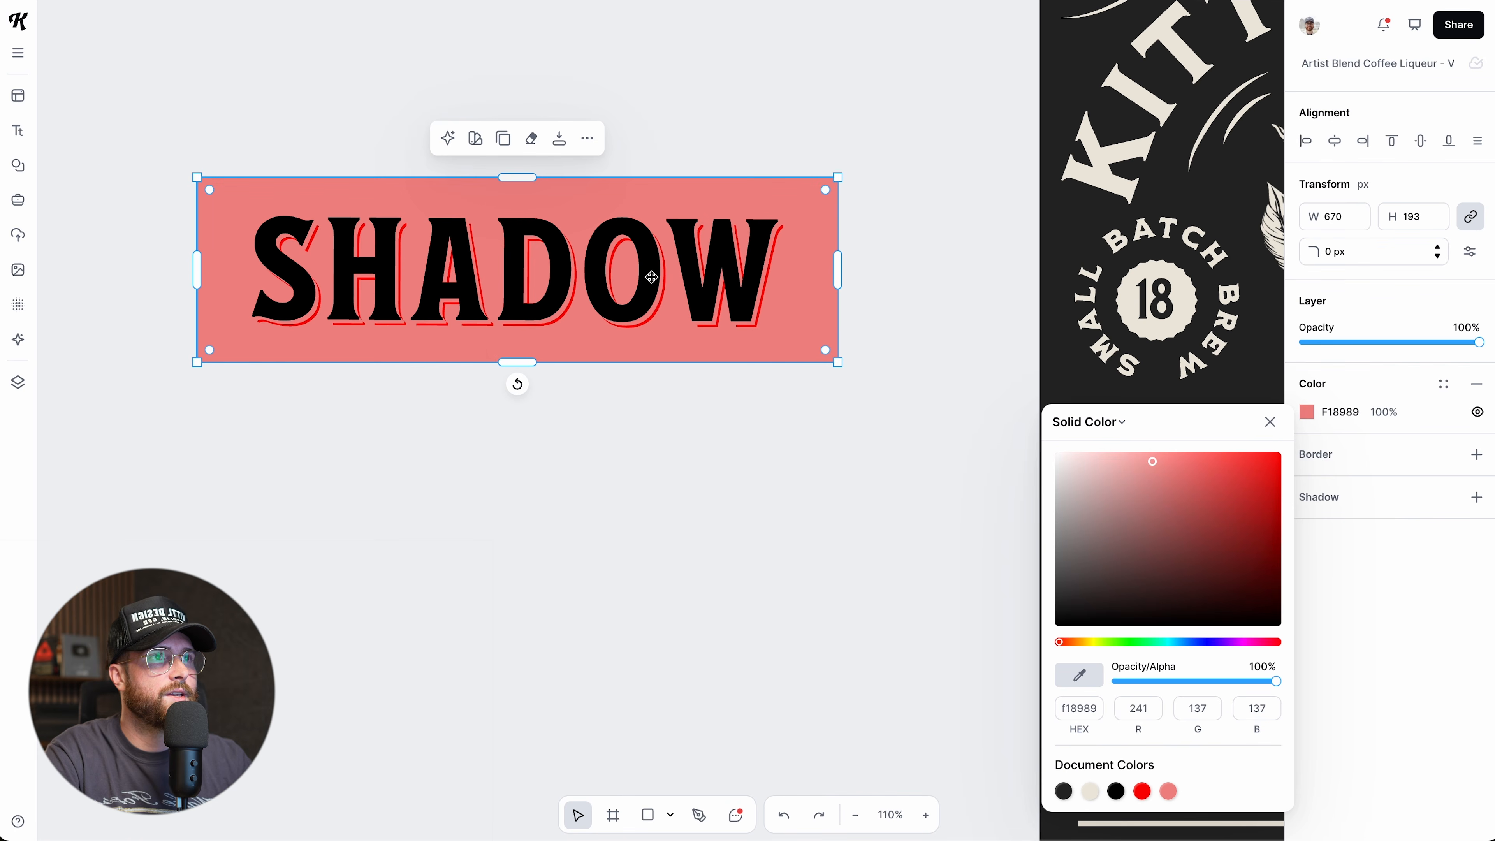
pyautogui.scroll(3, 652, 276)
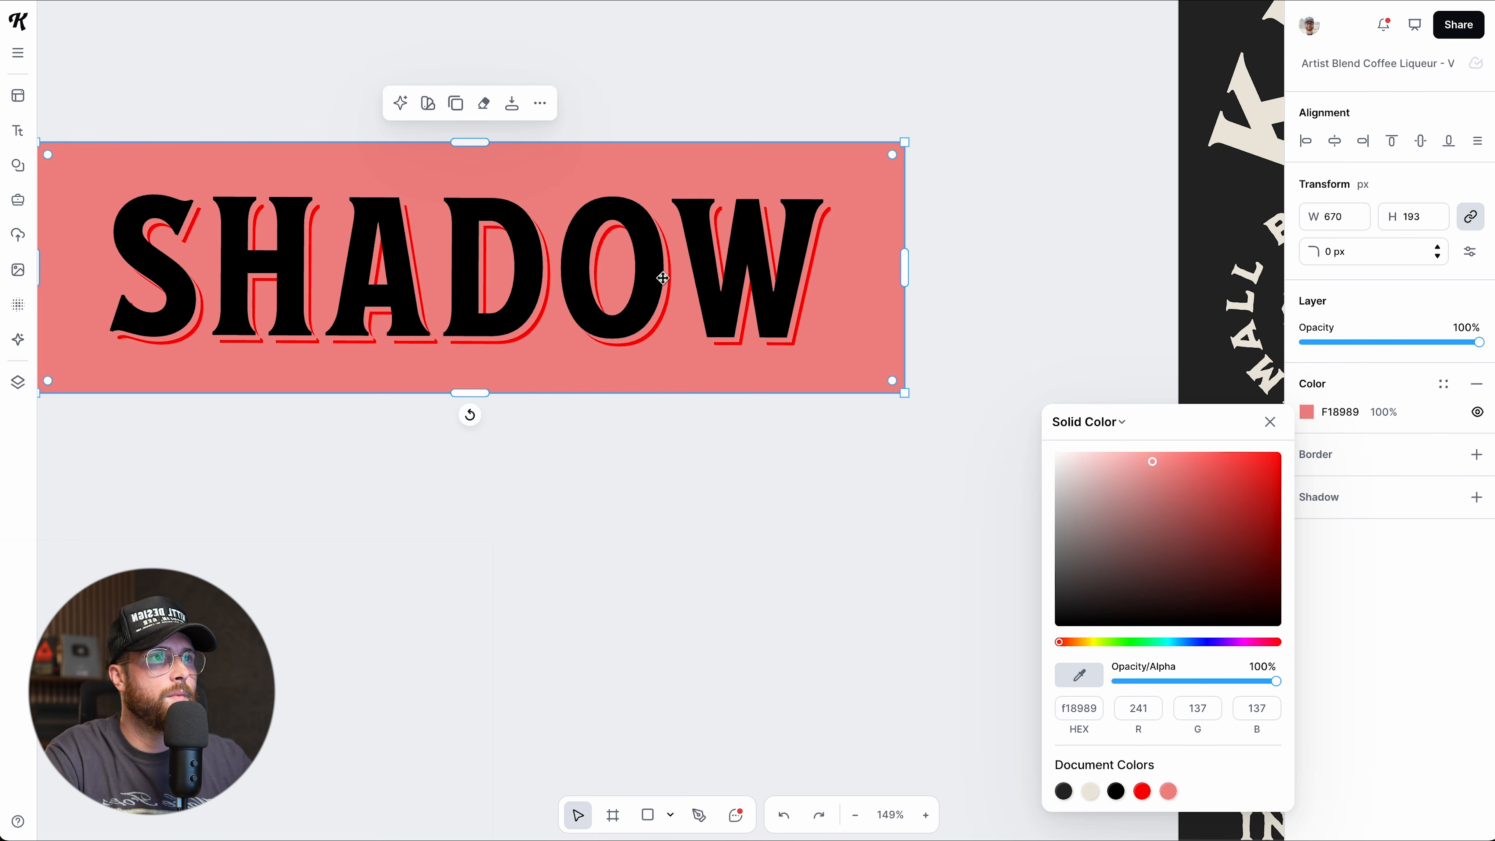
pyautogui.moveTo(1118, 514)
pyautogui.mouseDown()
pyautogui.moveTo(1071, 453)
pyautogui.moveTo(1048, 450)
pyautogui.mouseUp()
pyautogui.click(1086, 642)
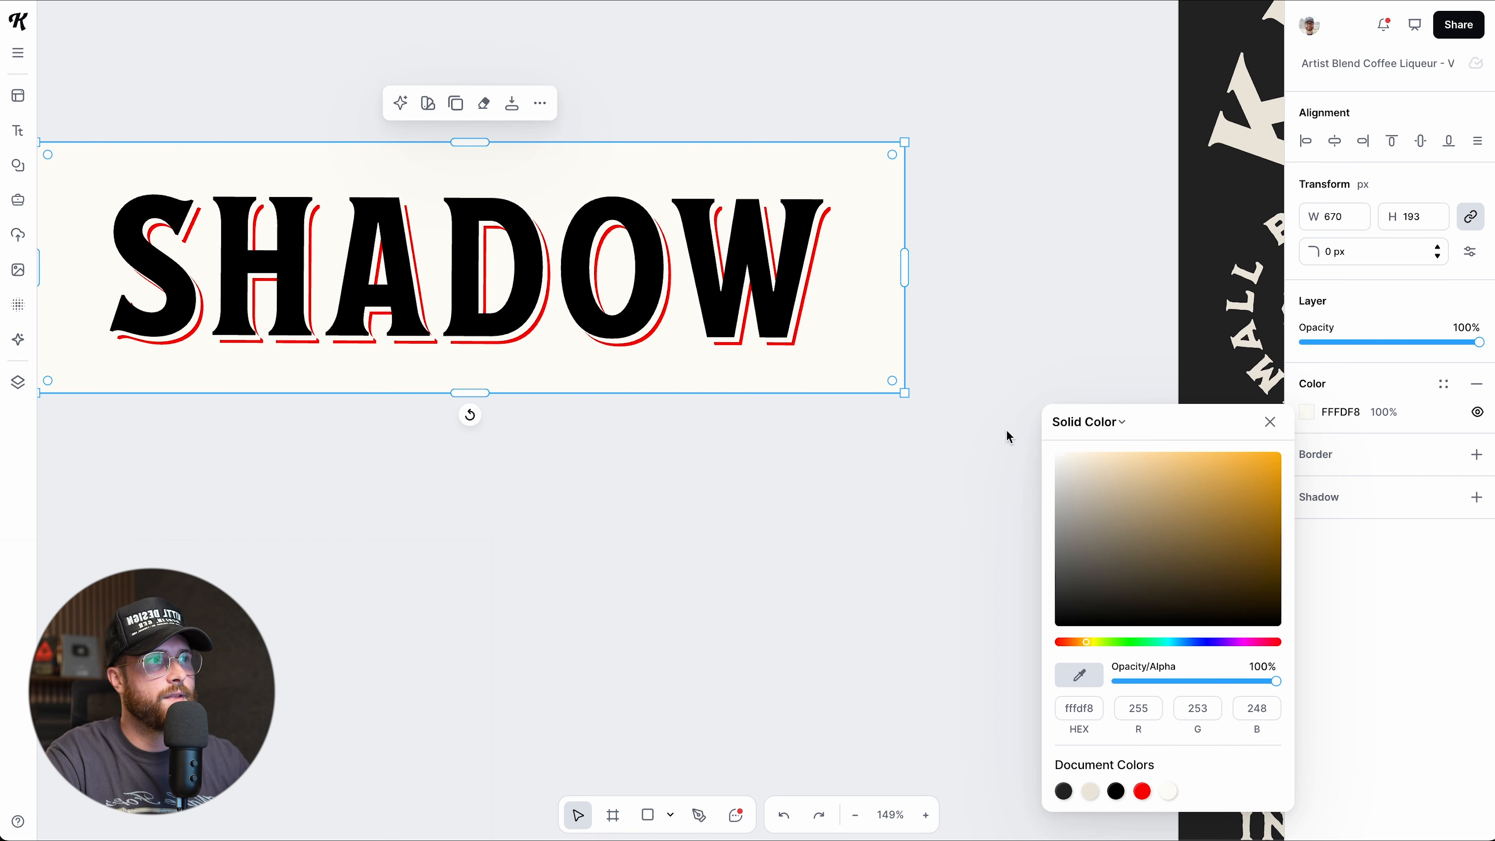
pyautogui.moveTo(1100, 474)
pyautogui.mouseDown()
pyautogui.moveTo(1088, 460)
pyautogui.moveTo(1132, 464)
pyautogui.moveTo(1075, 457)
pyautogui.moveTo(1124, 452)
pyautogui.mouseUp()
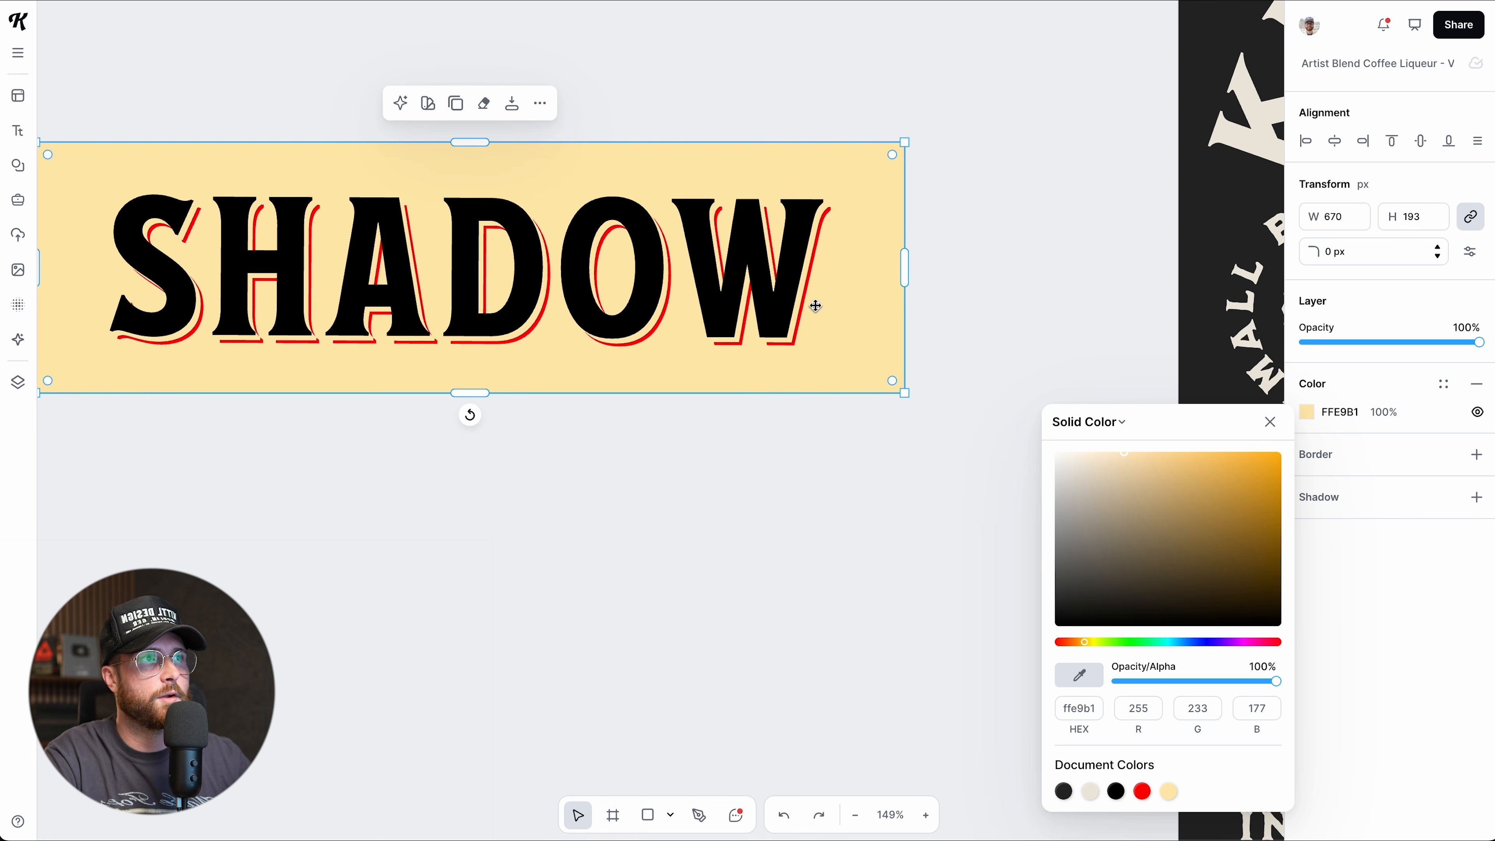
pyautogui.hscroll(-2, 834, 471)
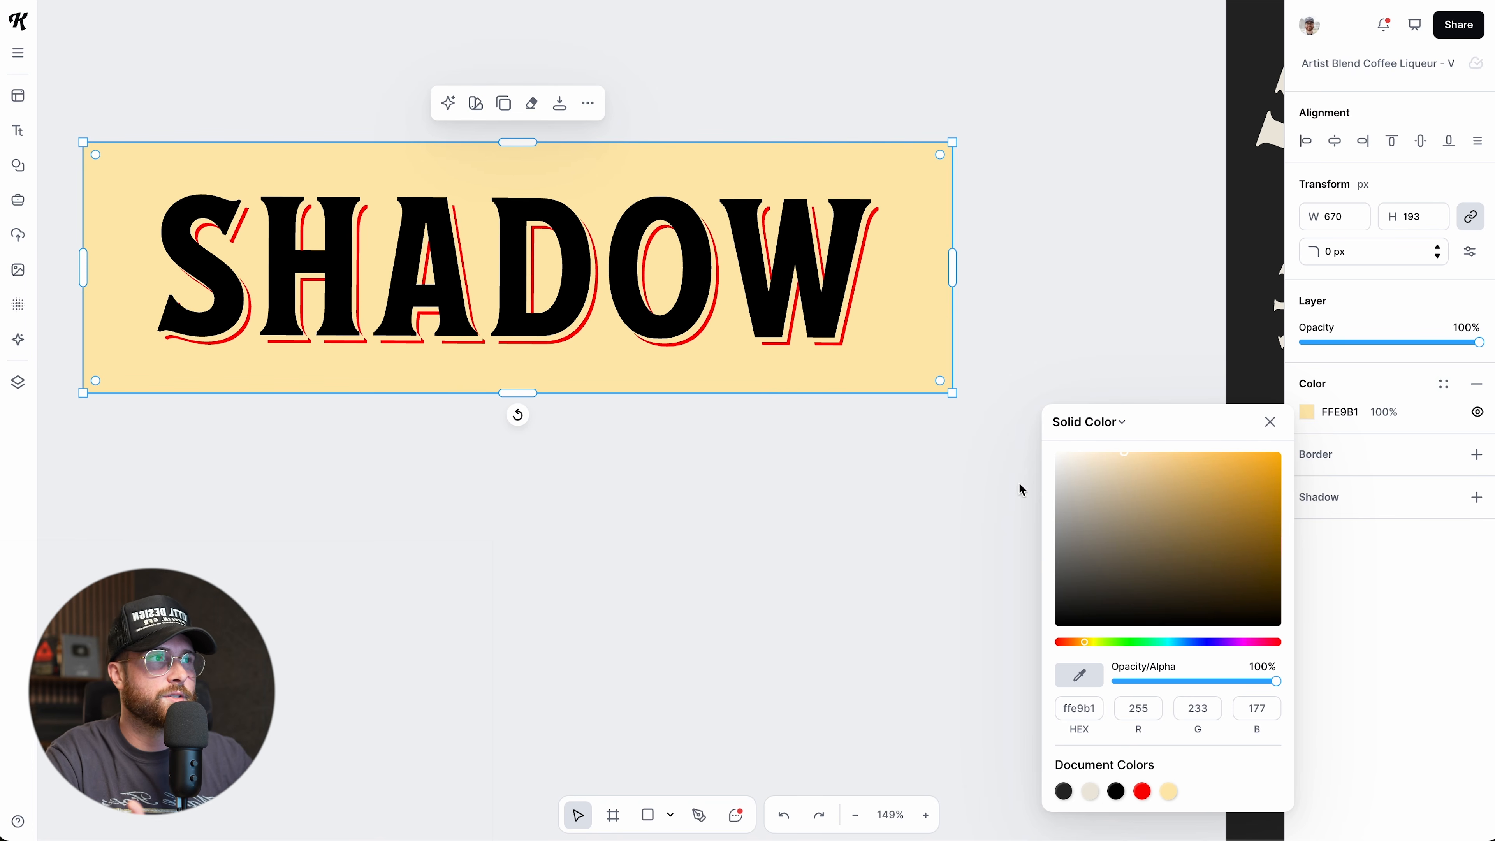
pyautogui.moveTo(1122, 474); pyautogui.dragTo(1077, 453)
# Switch the SHADOW text's shading to a solid block shadow and lengthen it.
pyautogui.click(982, 368)
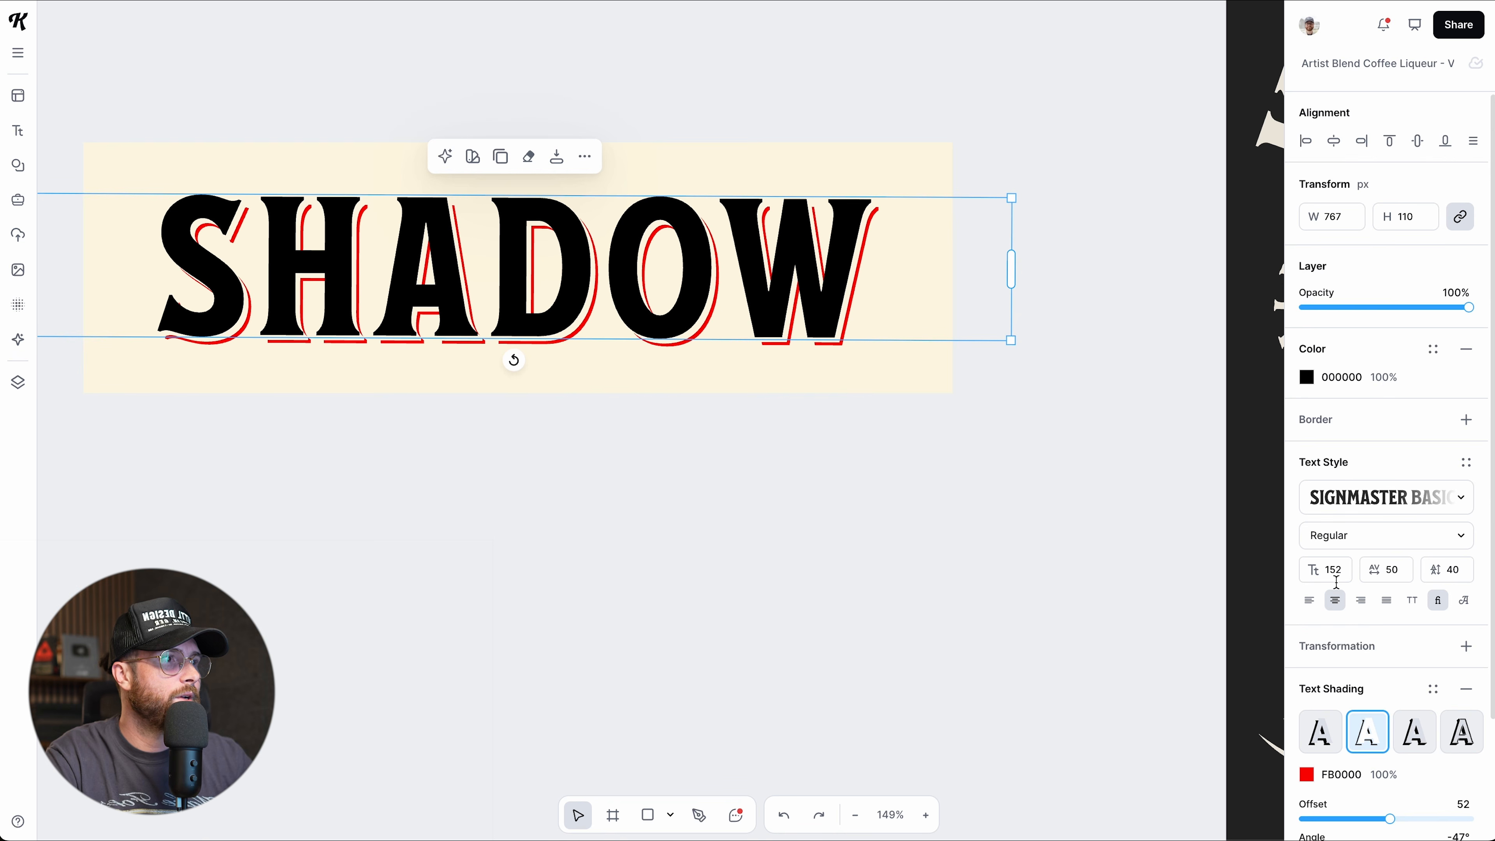
pyautogui.scroll(-1, 1371, 648)
pyautogui.click(1419, 730)
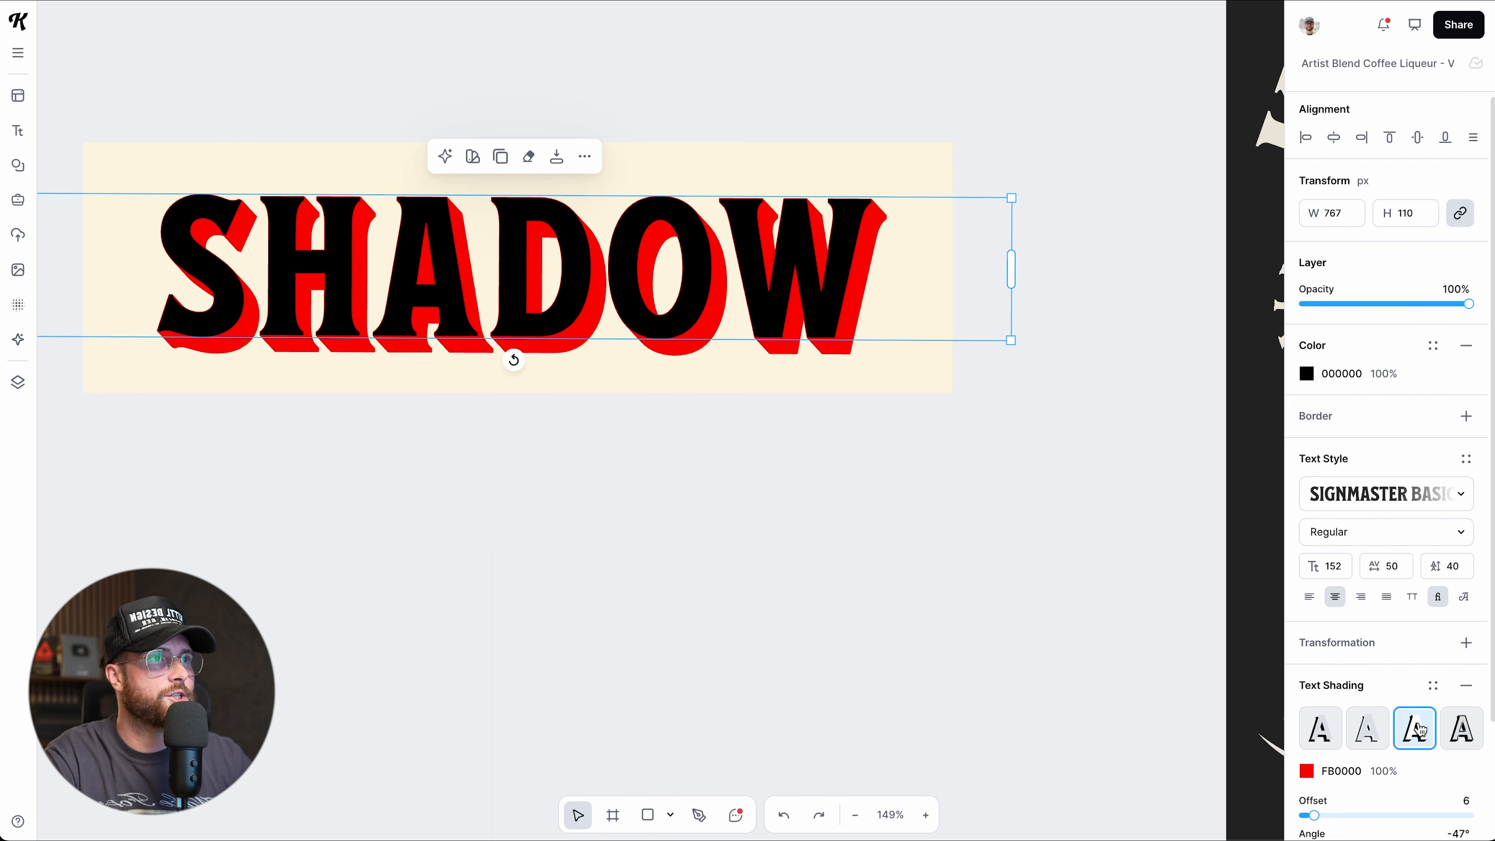
pyautogui.scroll(-3, 1412, 671)
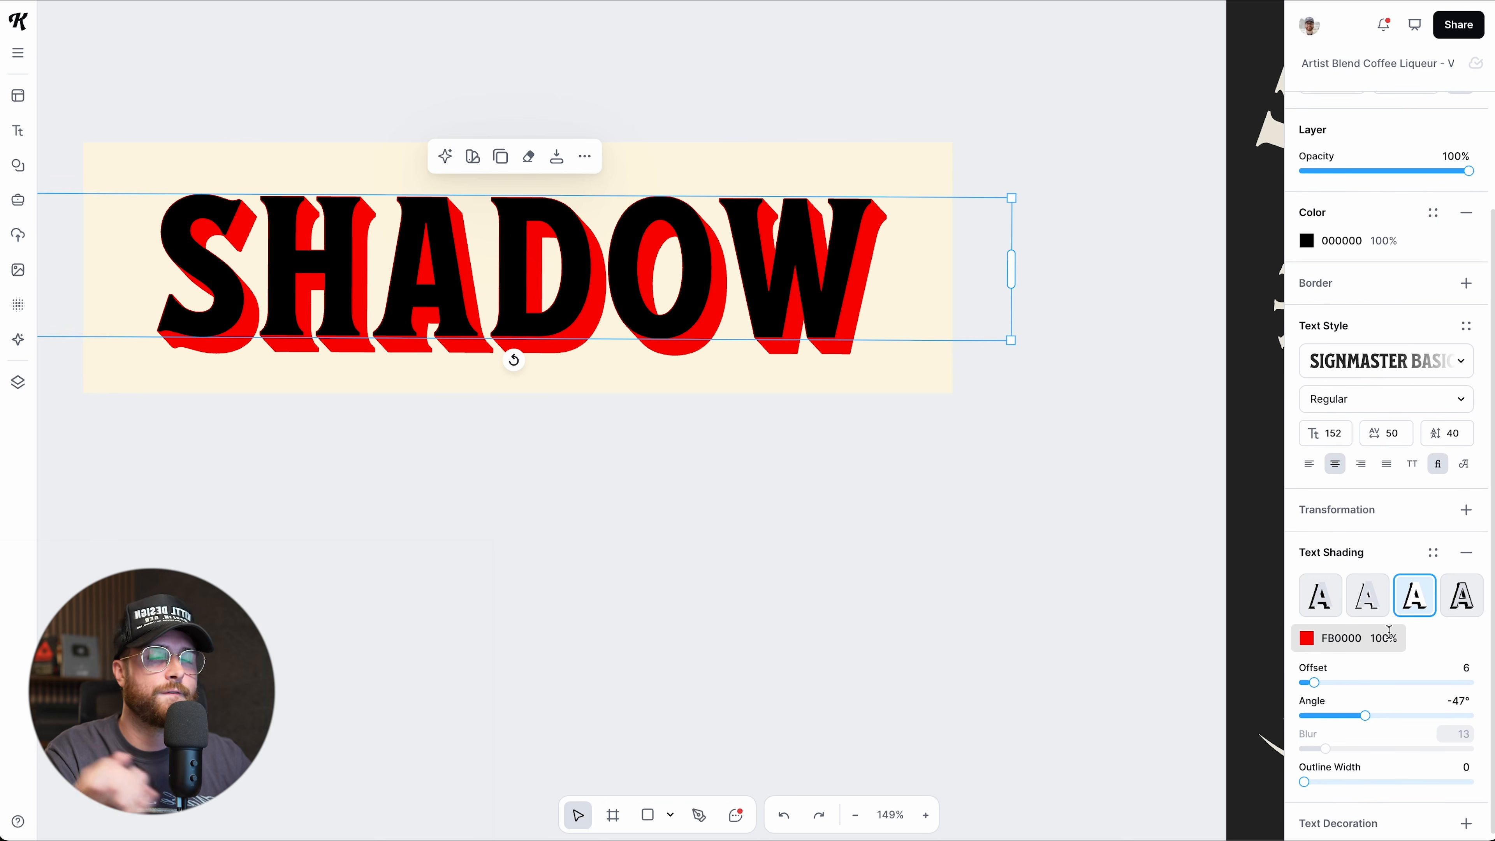
pyautogui.moveTo(1313, 683); pyautogui.dragTo(1361, 706)
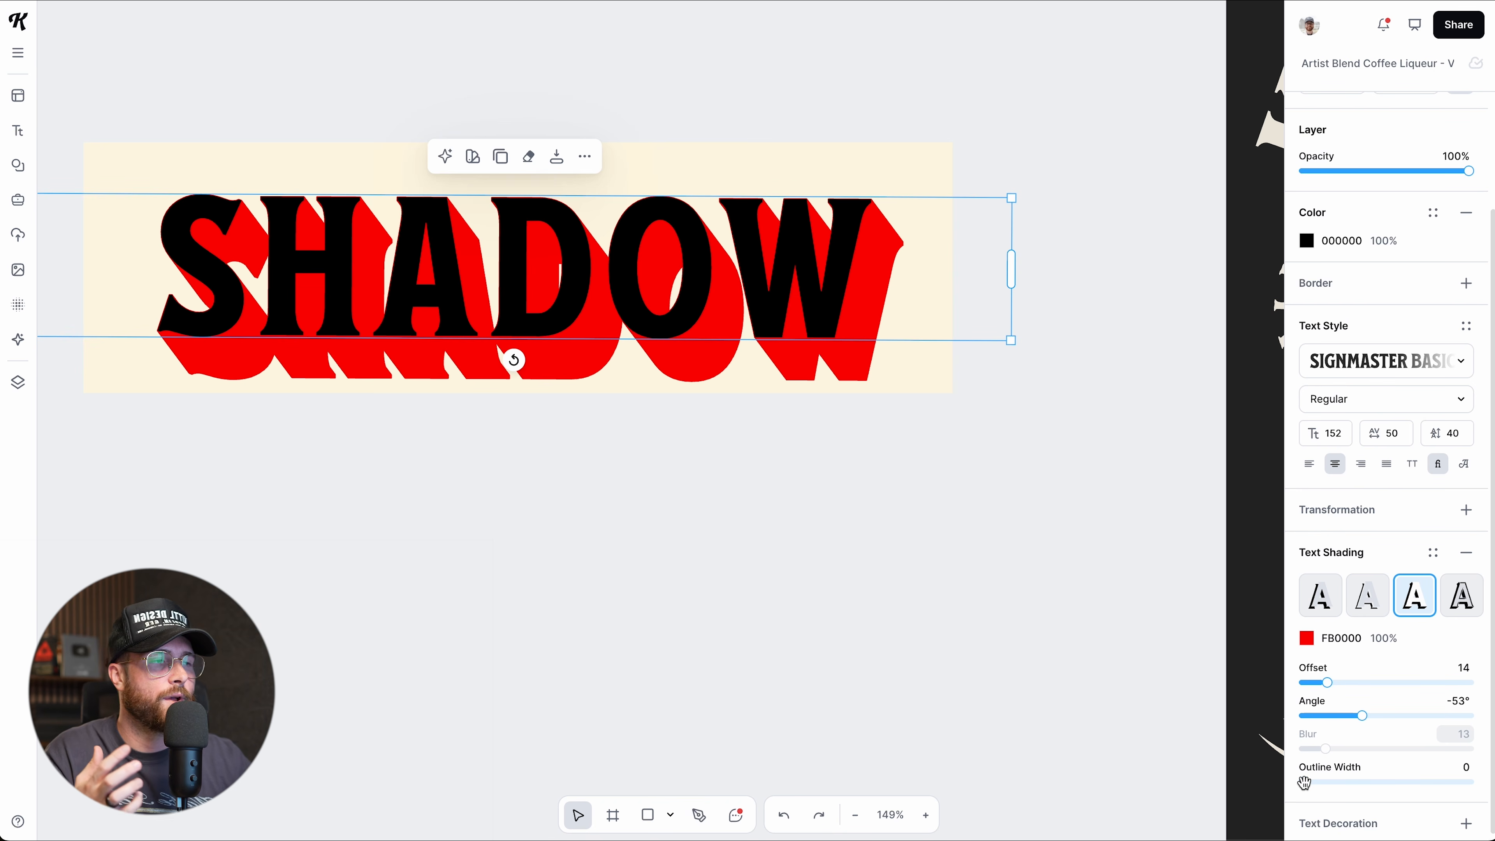
# Set shading offset 0 with outline width 41, and make the outline light pink FFC9C9.
pyautogui.moveTo(1304, 783)
pyautogui.mouseDown()
pyautogui.moveTo(1370, 783)
pyautogui.moveTo(1325, 778)
pyautogui.mouseUp()
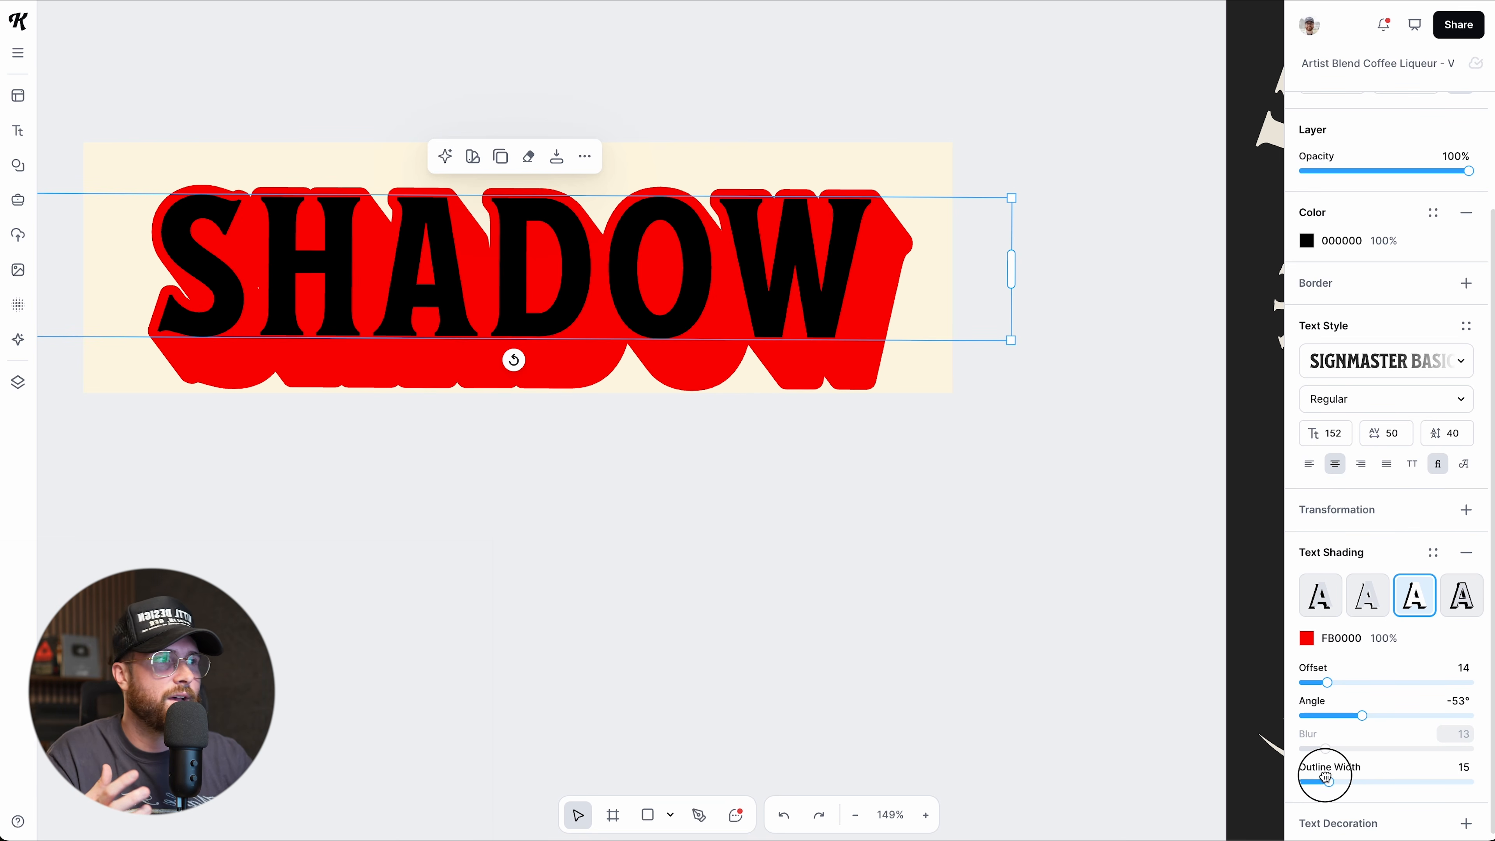
pyautogui.moveTo(1329, 682); pyautogui.dragTo(1300, 682)
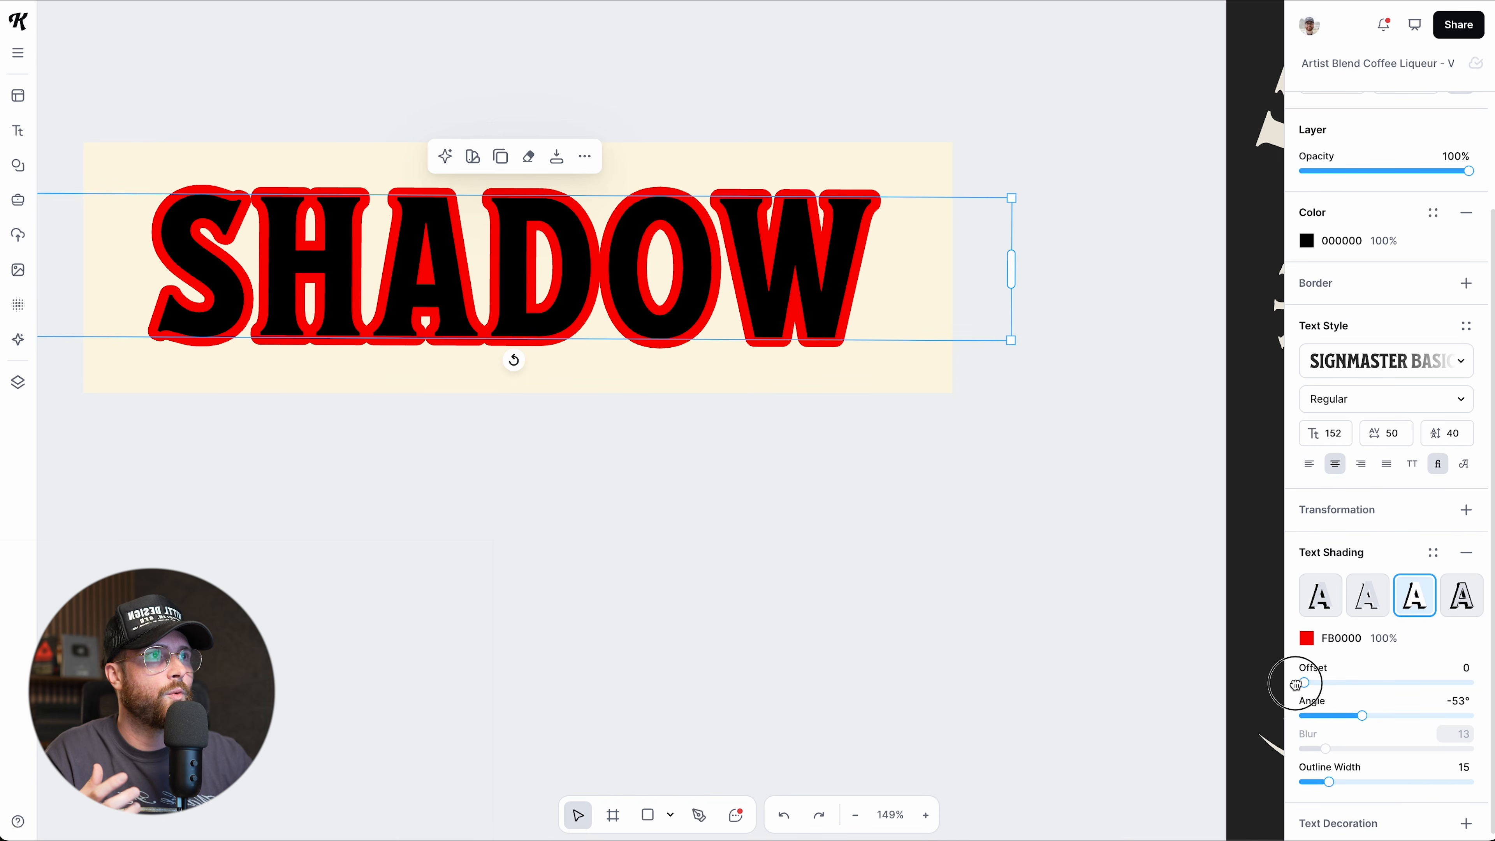
pyautogui.moveTo(1326, 781); pyautogui.dragTo(1371, 781)
pyautogui.click(1305, 638)
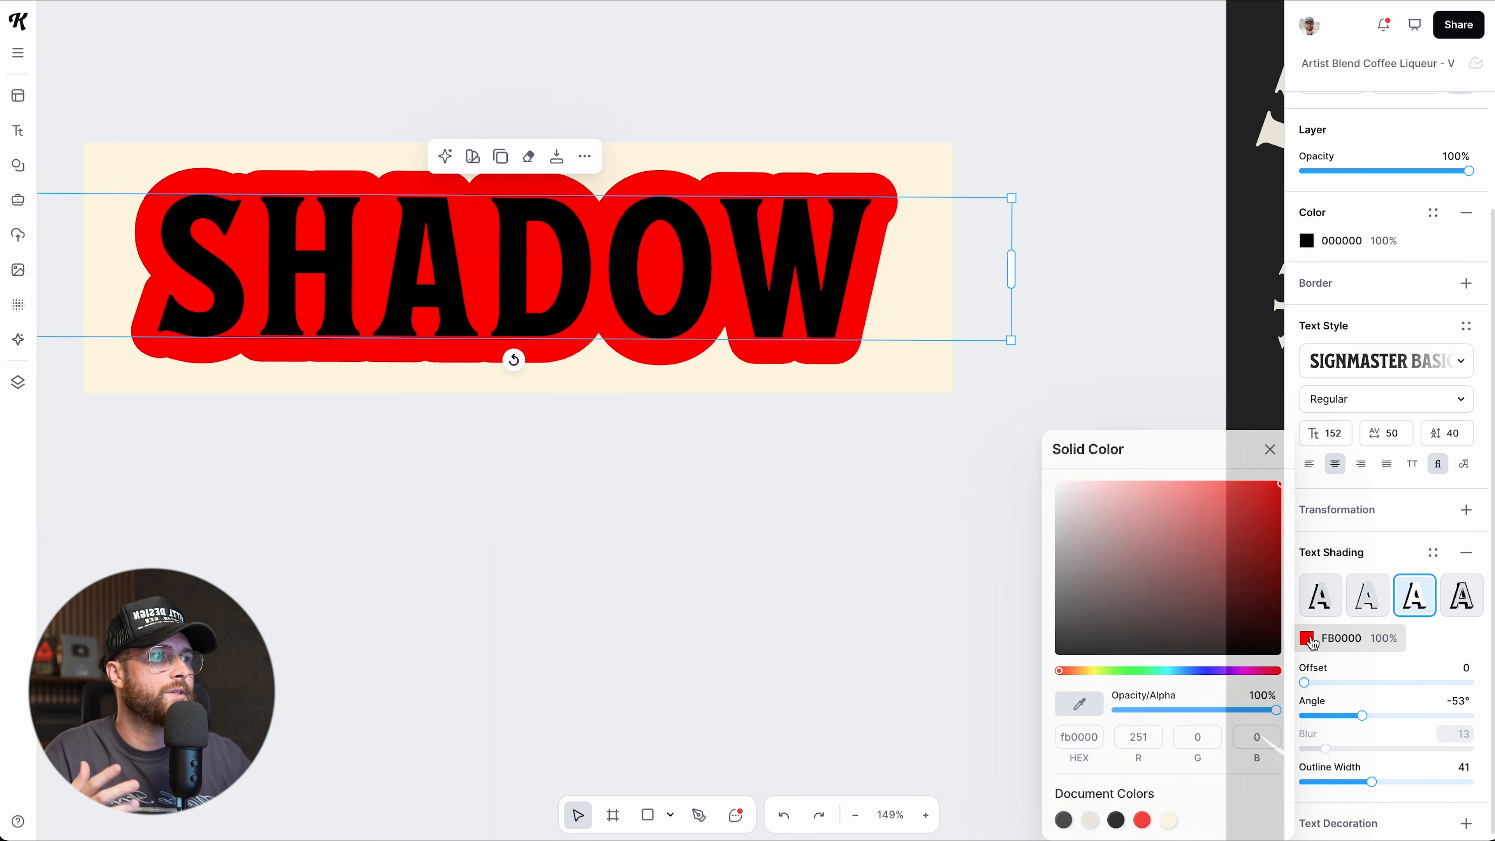
pyautogui.click(1229, 496)
pyautogui.moveTo(1230, 497); pyautogui.dragTo(1103, 465)
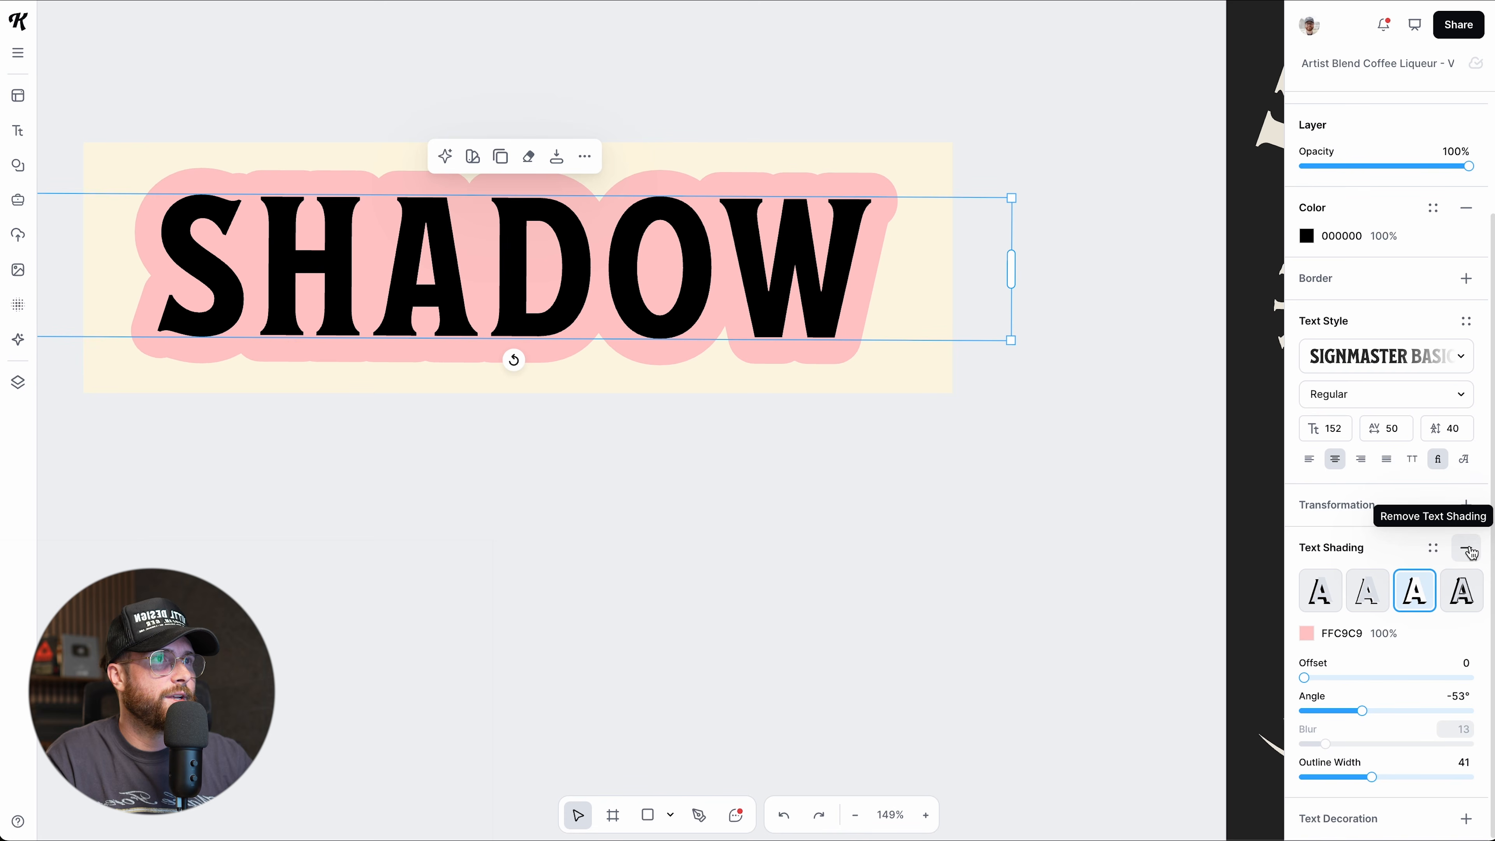
# Remove the text shading and add a light pink text decoration to SHADOW.
pyautogui.click(1466, 549)
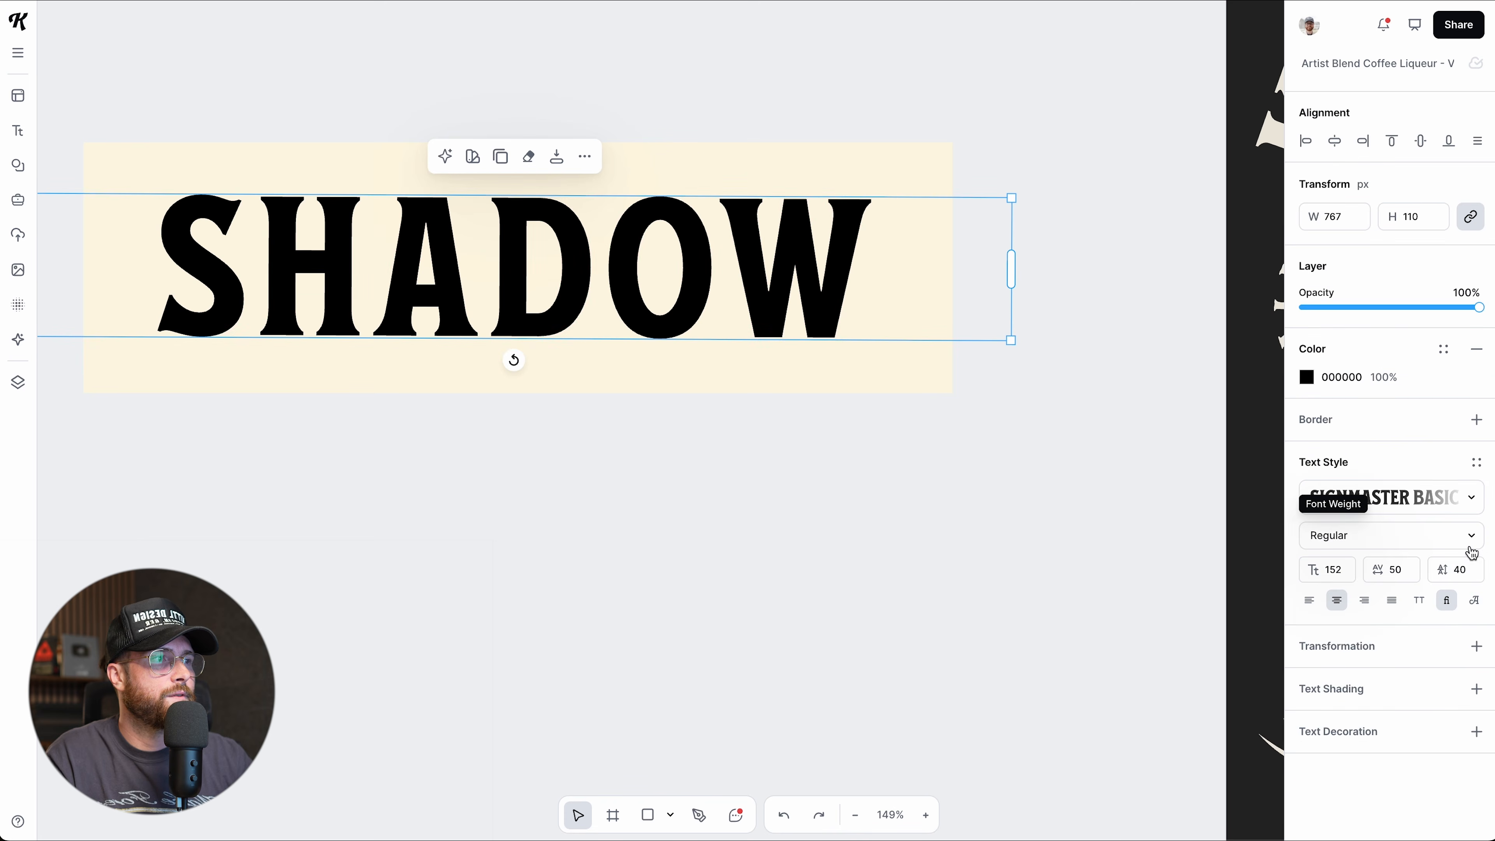
pyautogui.click(1475, 732)
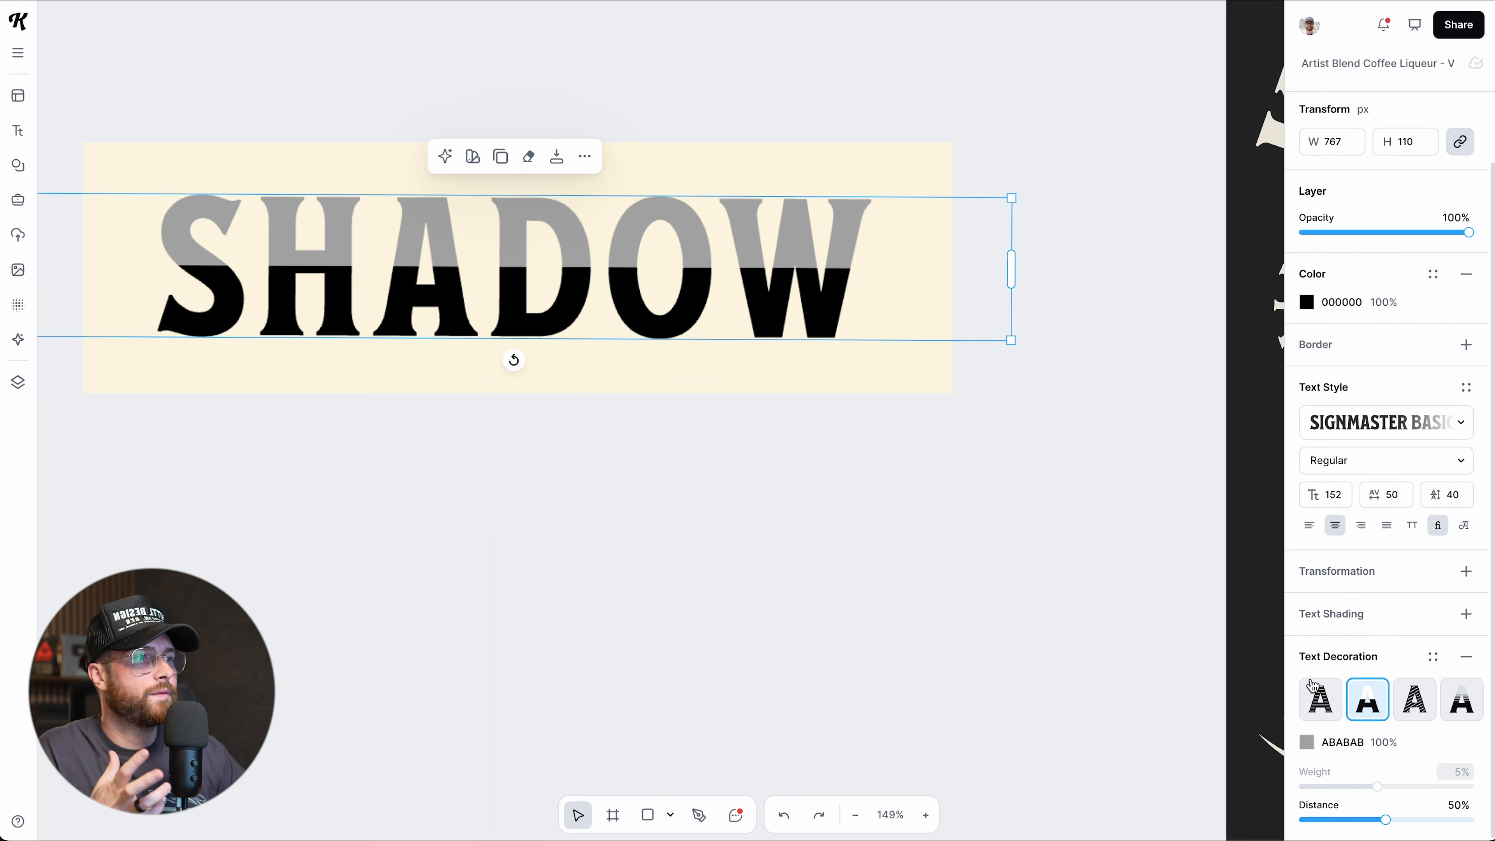
pyautogui.click(1306, 742)
pyautogui.click(1106, 501)
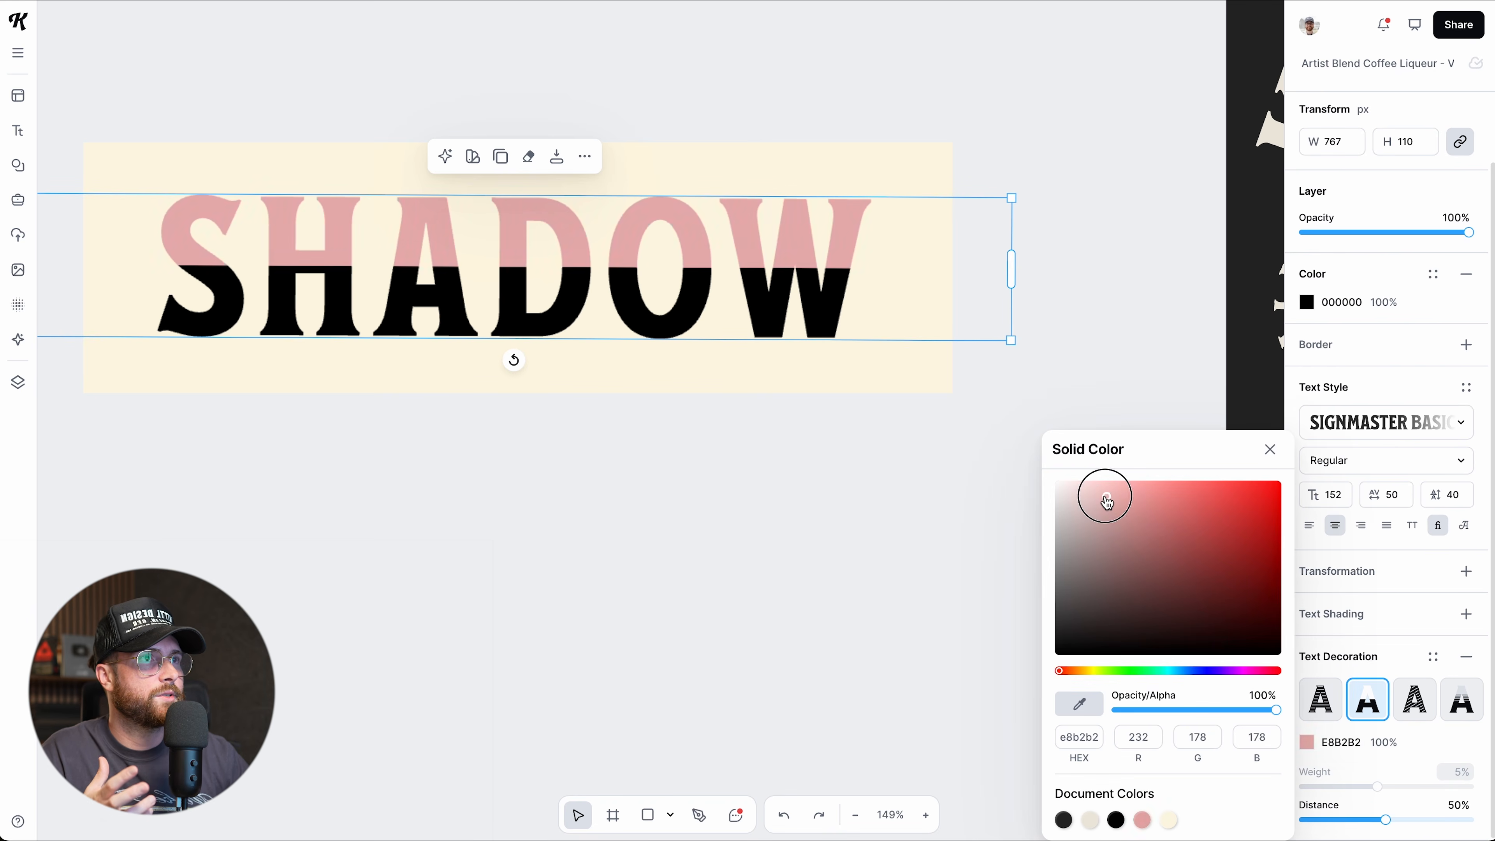
pyautogui.moveTo(1106, 501); pyautogui.dragTo(1088, 487)
pyautogui.click(1270, 449)
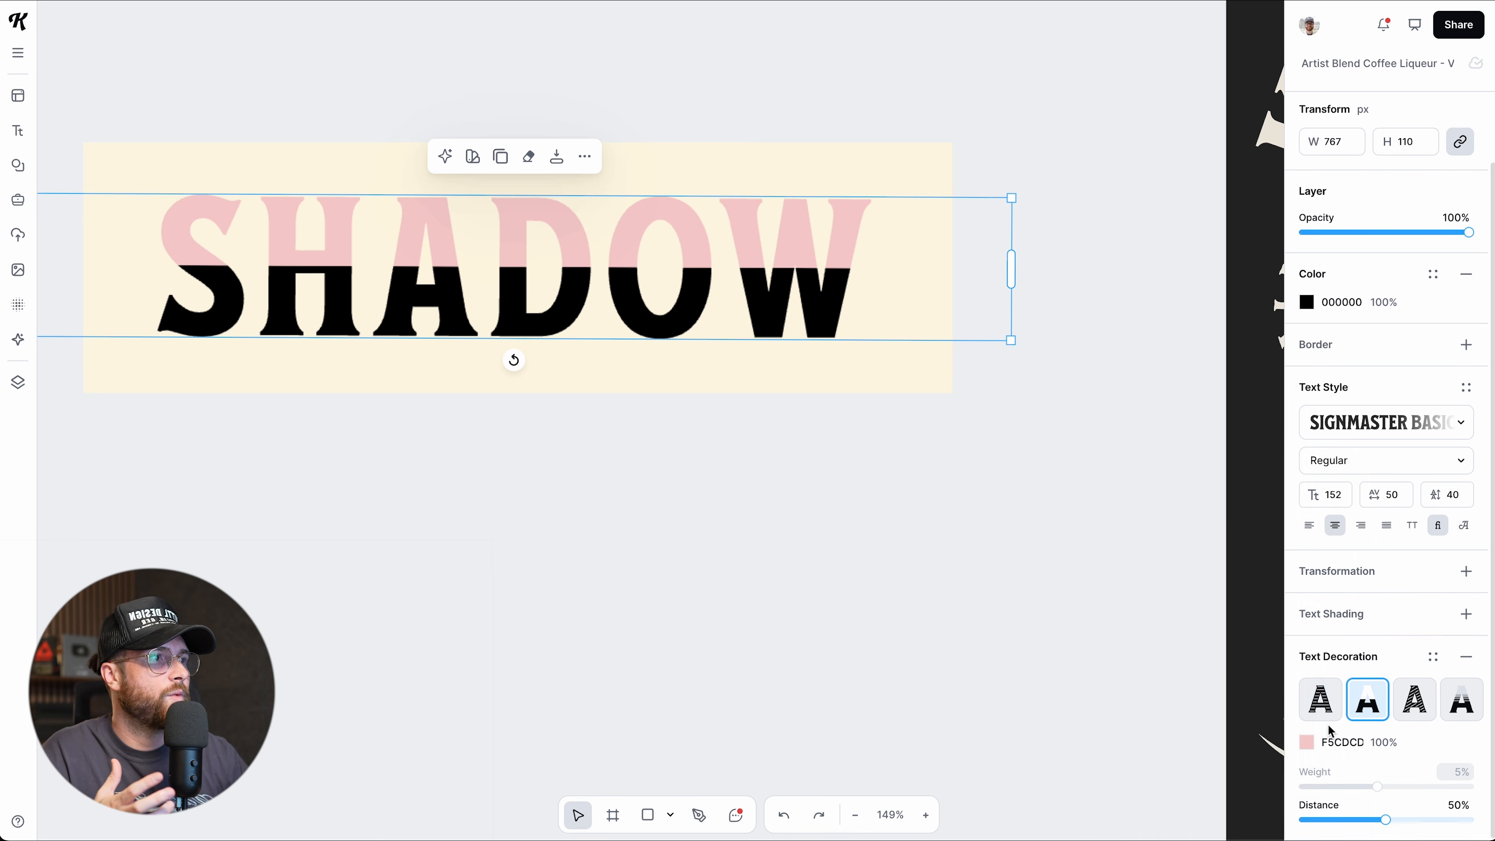
# Try decoration styles: horizontal lines, colour cut, diagonal lines, then fading lines adjusted lower.
pyautogui.click(1324, 719)
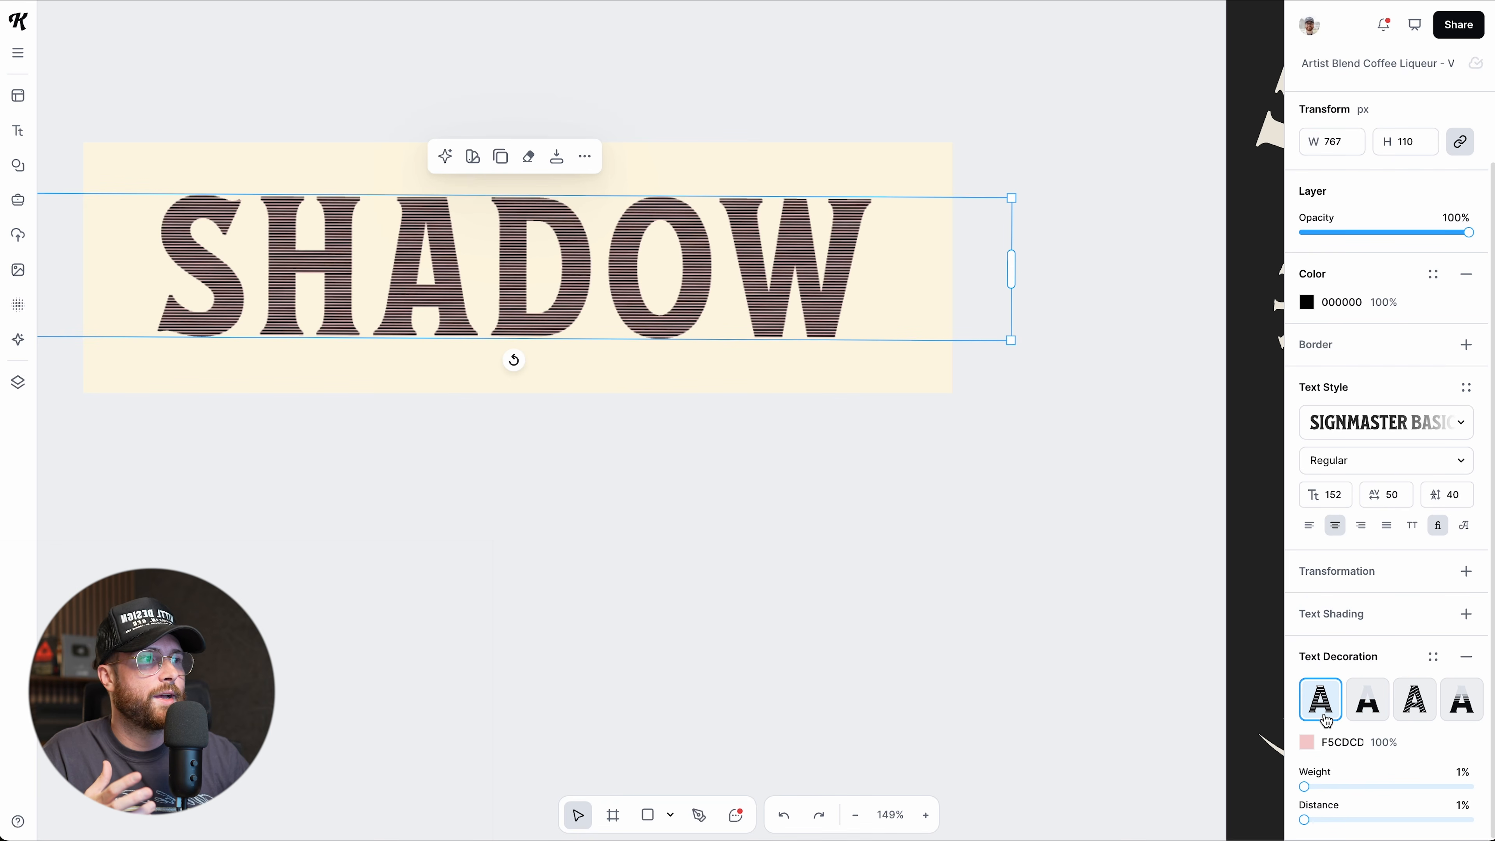
pyautogui.moveTo(1305, 785); pyautogui.dragTo(1318, 818)
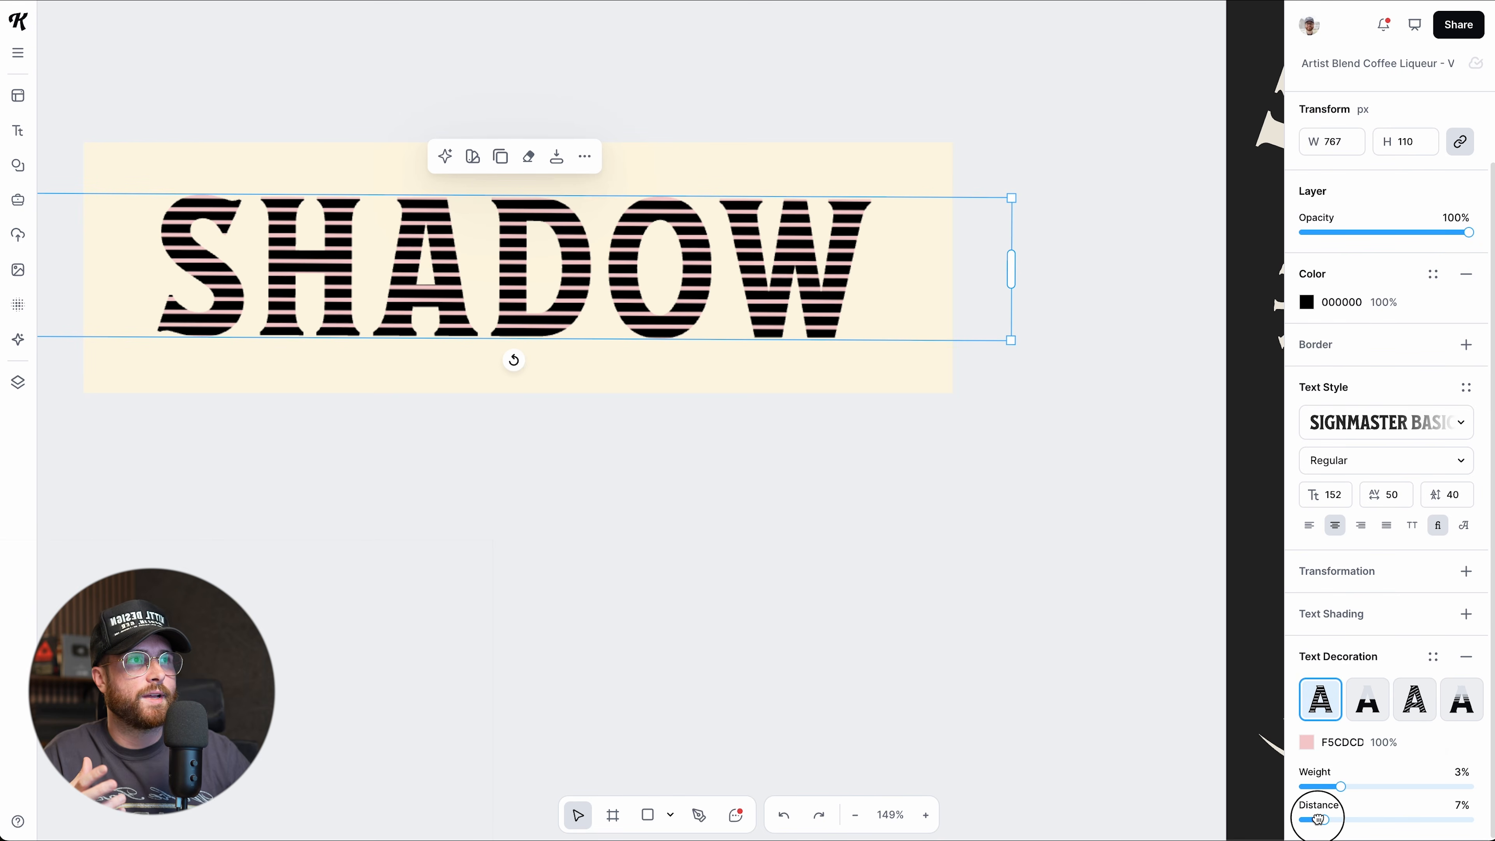
pyautogui.click(1383, 722)
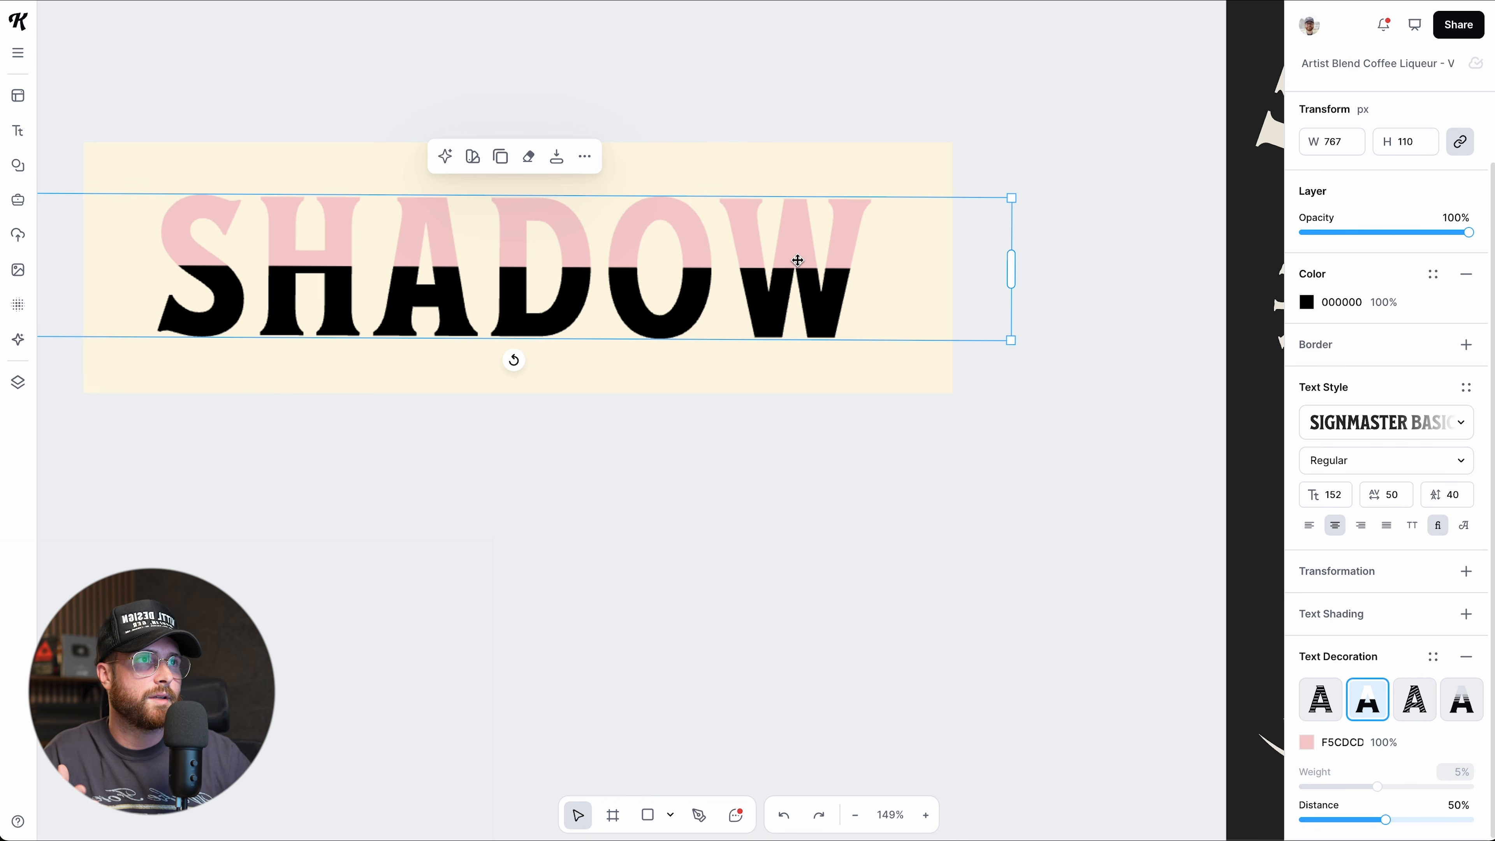
pyautogui.moveTo(1382, 818)
pyautogui.mouseDown()
pyautogui.moveTo(1428, 816)
pyautogui.moveTo(1341, 813)
pyautogui.moveTo(1413, 816)
pyautogui.moveTo(1366, 815)
pyautogui.moveTo(1385, 817)
pyautogui.mouseUp()
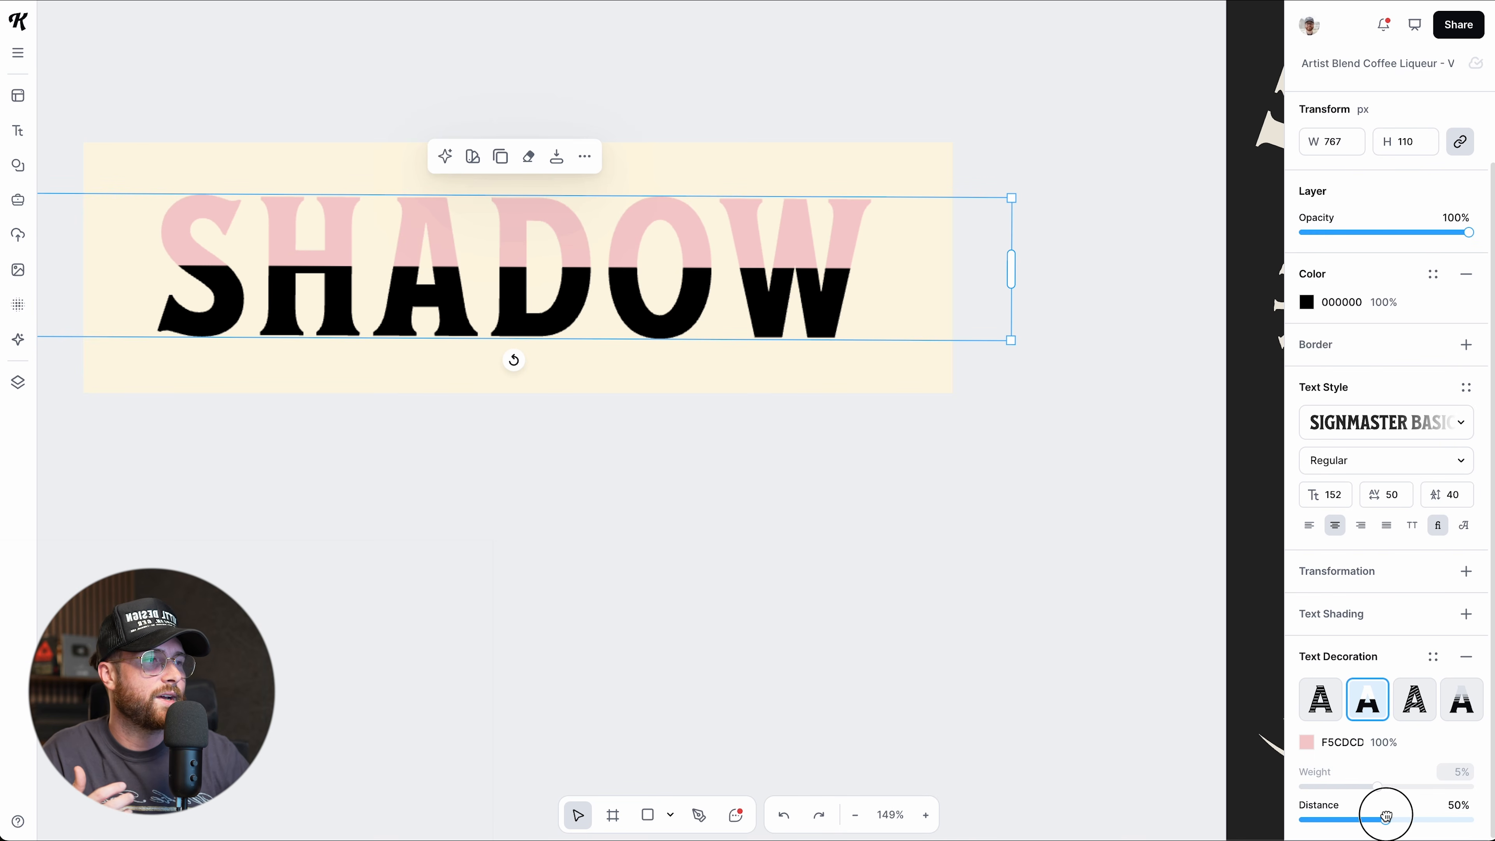
pyautogui.click(1415, 715)
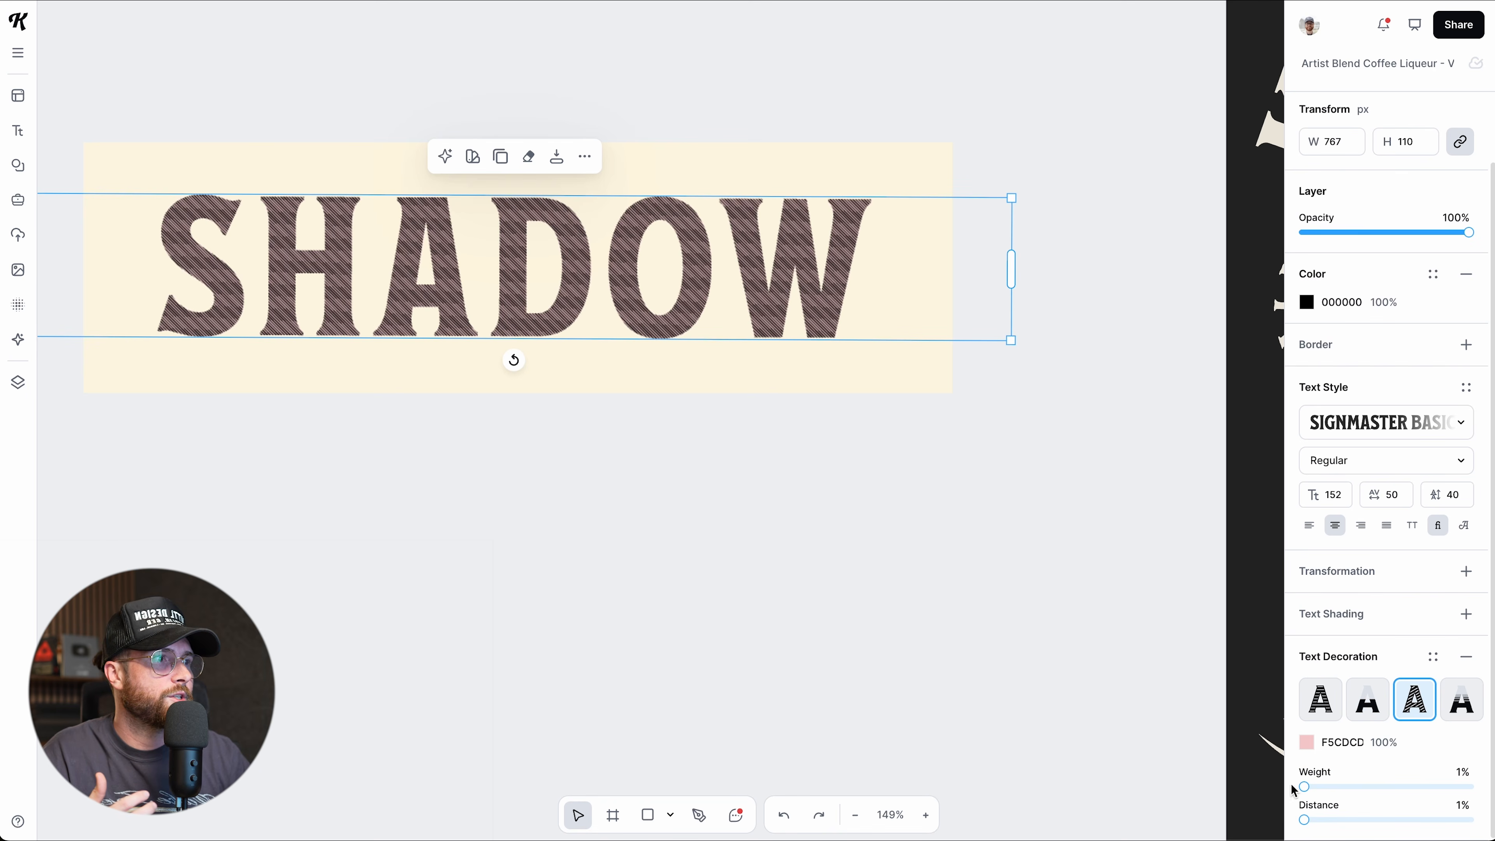
pyautogui.moveTo(1305, 786); pyautogui.dragTo(1377, 787)
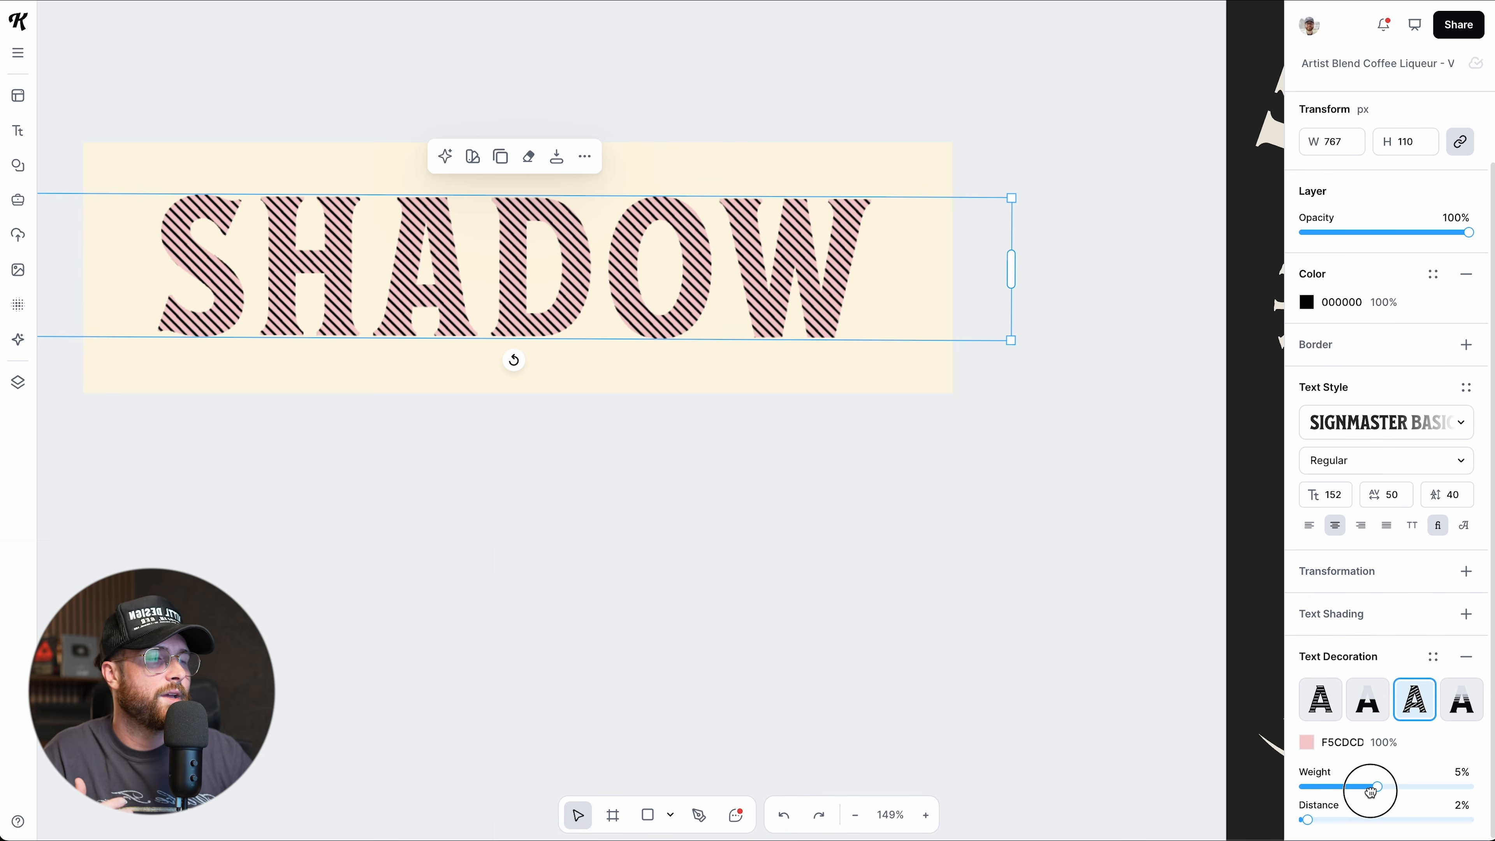
pyautogui.click(1470, 717)
pyautogui.moveTo(1375, 787); pyautogui.dragTo(1389, 819)
pyautogui.click(1351, 787)
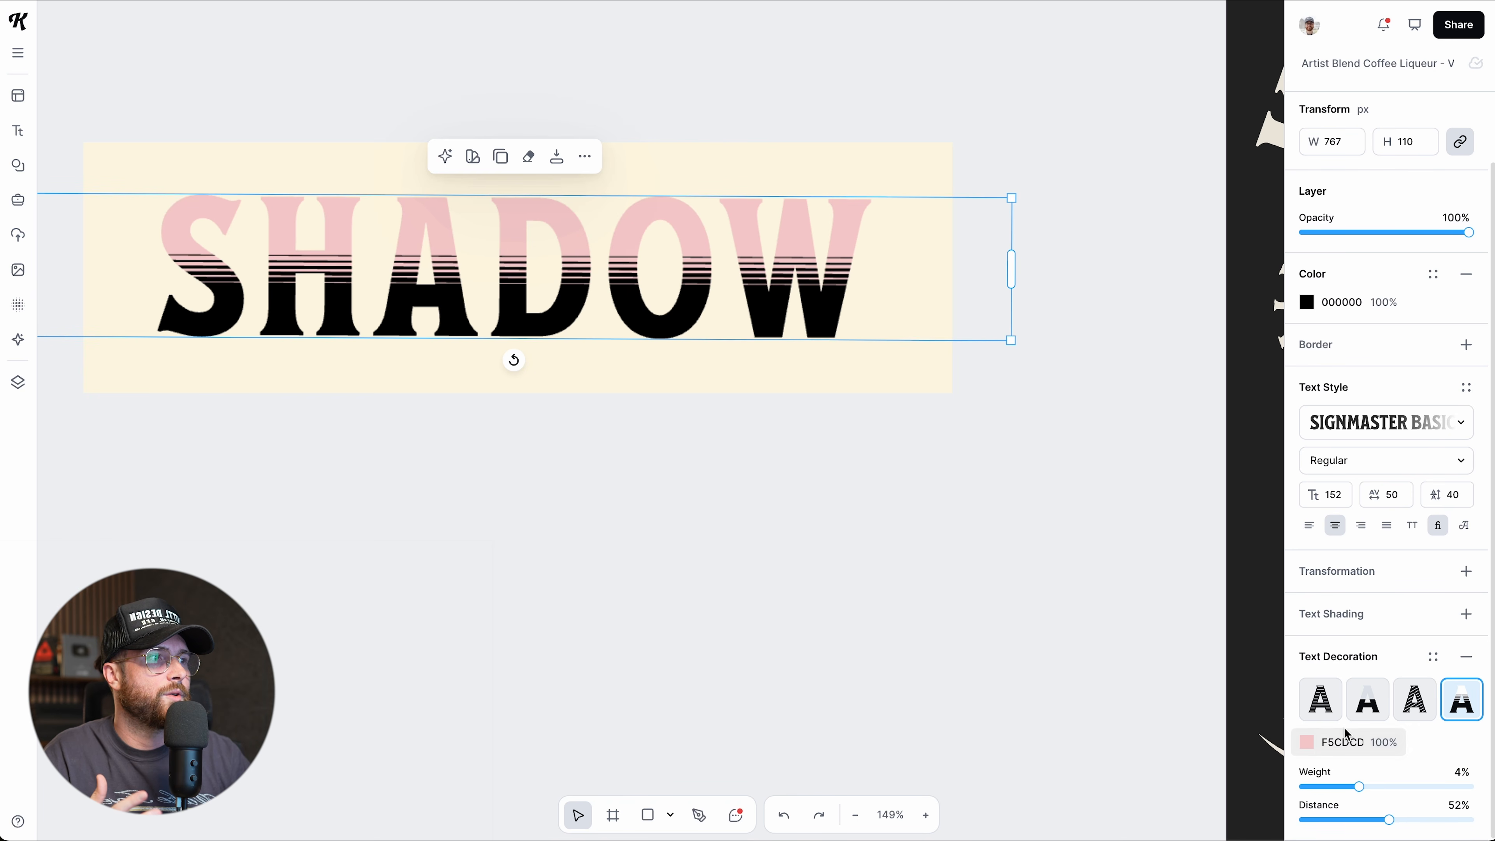
# Recolour the stripes sage ABCDB3 and the letter fill dark green 1F4634.
pyautogui.click(1308, 743)
pyautogui.moveTo(1112, 671); pyautogui.dragTo(1140, 671)
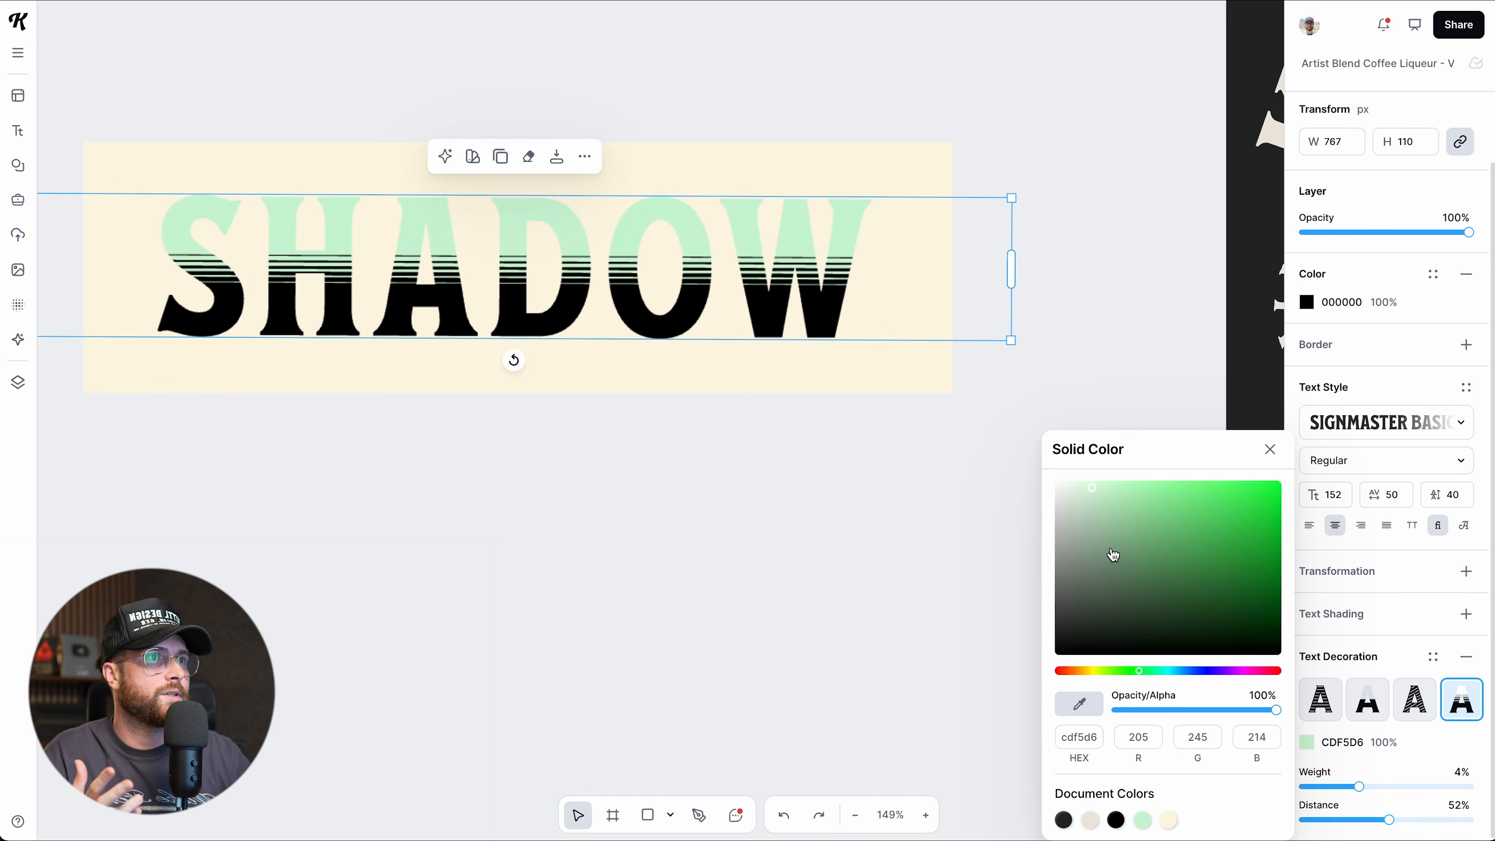
pyautogui.click(1091, 515)
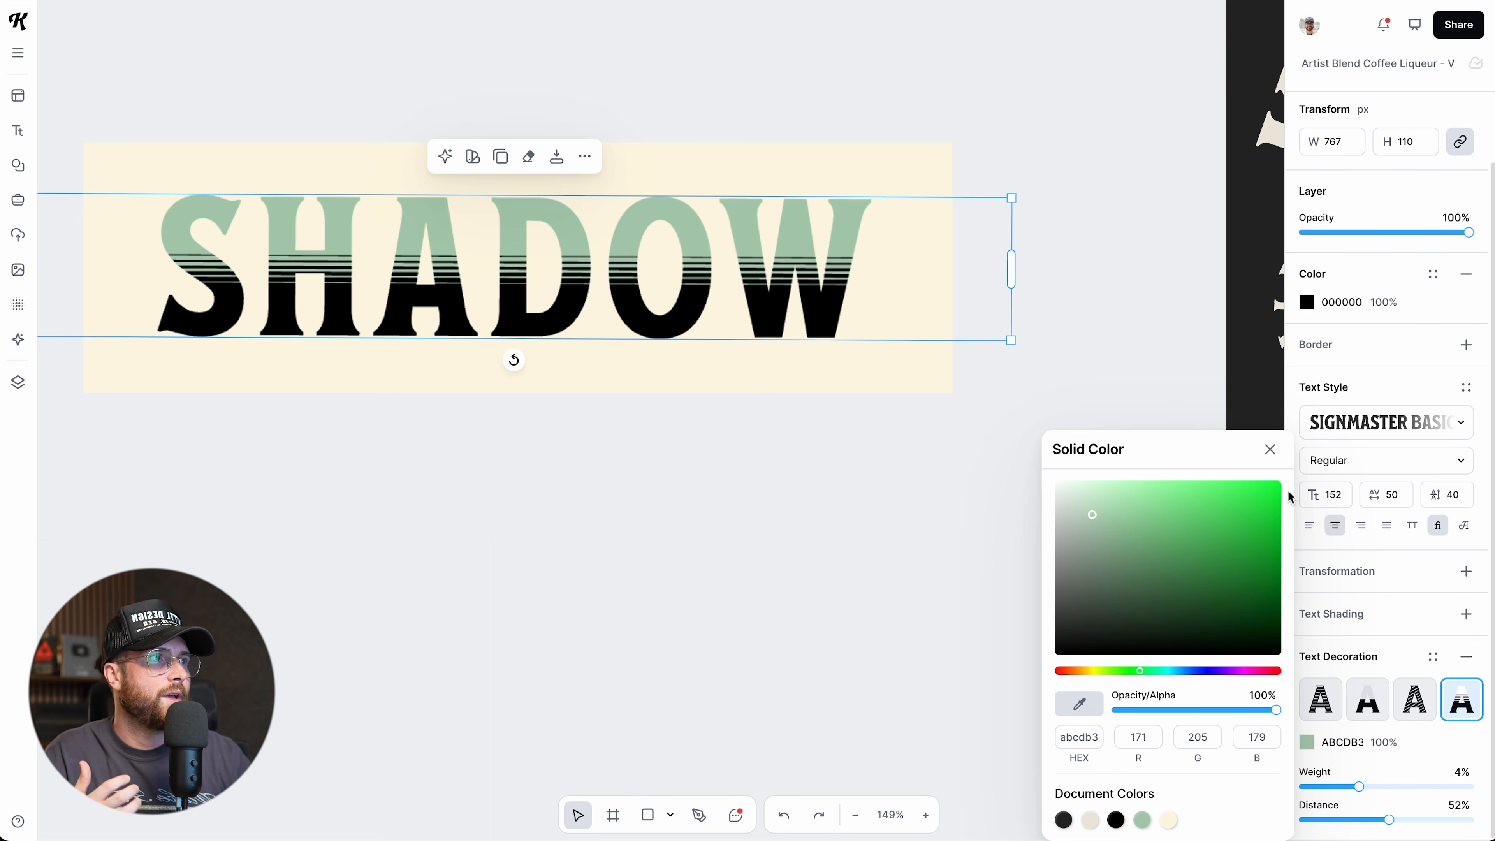
pyautogui.click(1306, 302)
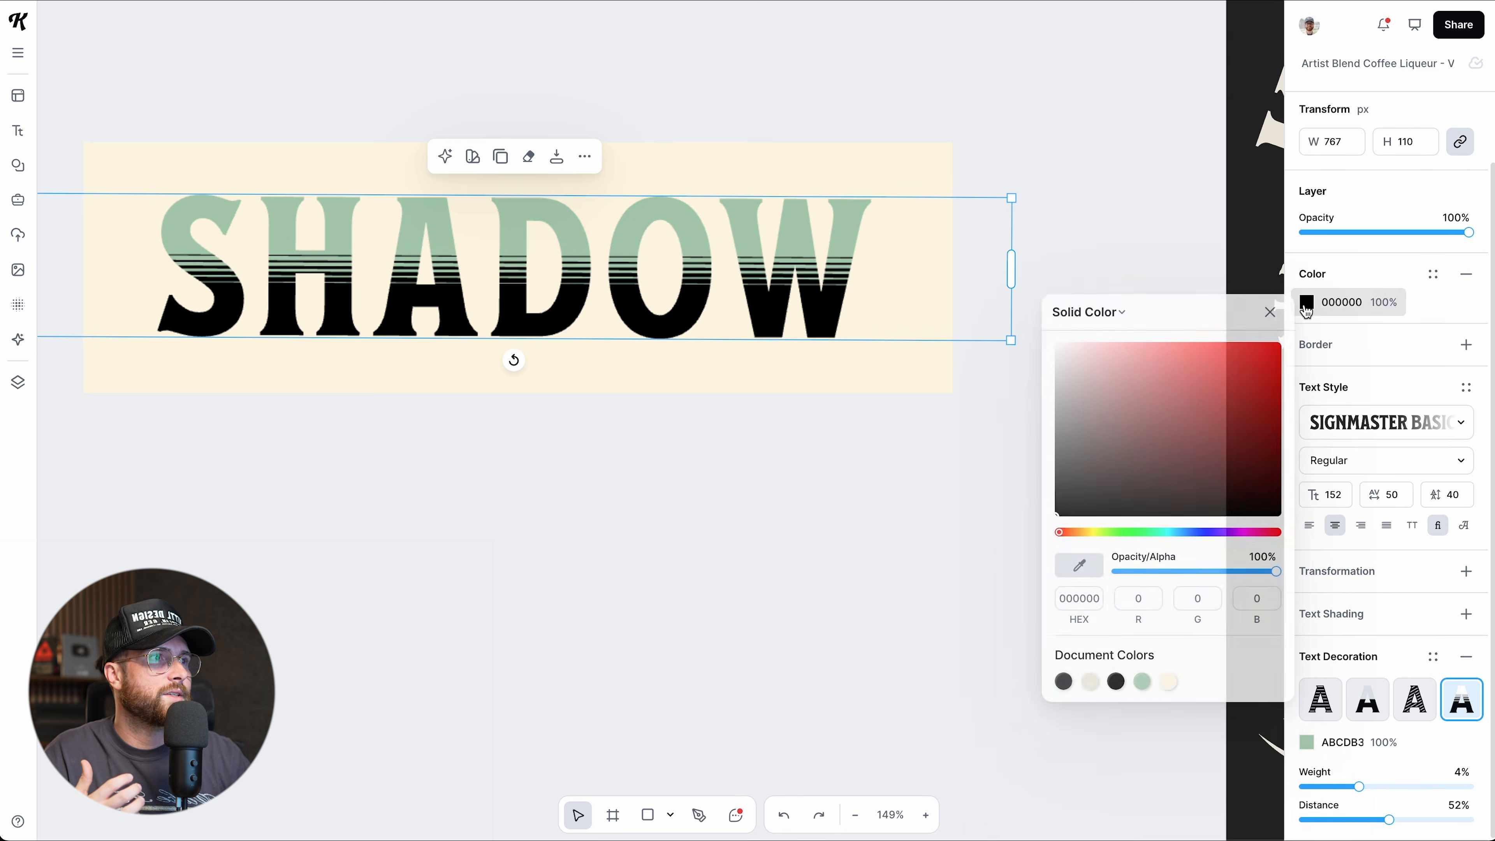
pyautogui.click(1146, 533)
pyautogui.moveTo(1191, 457)
pyautogui.mouseDown()
pyautogui.moveTo(1208, 461)
pyautogui.moveTo(1182, 473)
pyautogui.mouseUp()
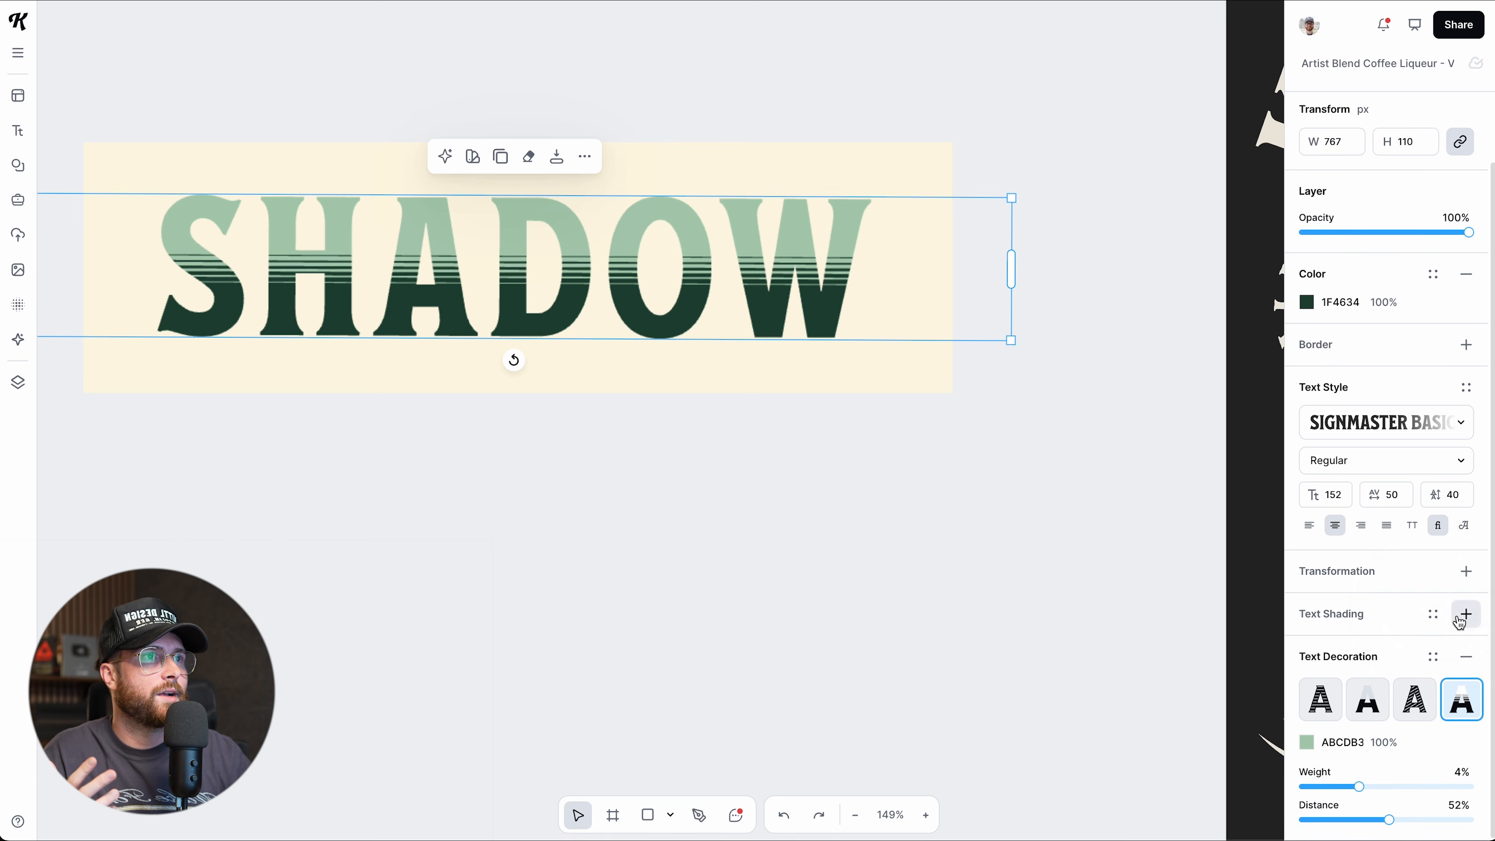
# Add a dark green 1F4634 Line Shadow to SHADOW at offset 29, angle -41°.
pyautogui.click(1459, 617)
pyautogui.click(1363, 644)
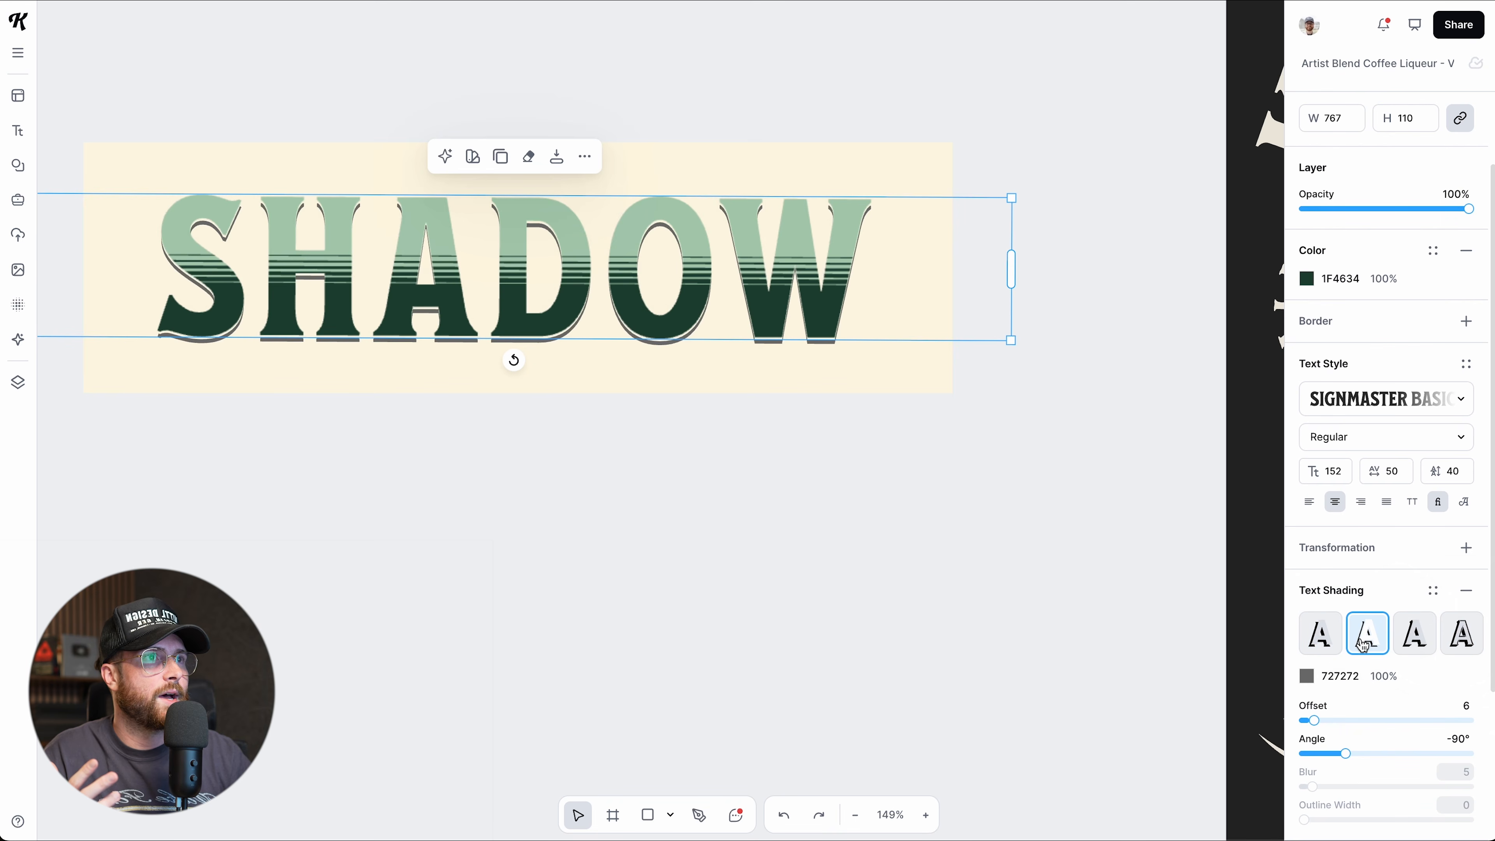
pyautogui.moveTo(1314, 719); pyautogui.dragTo(1366, 755)
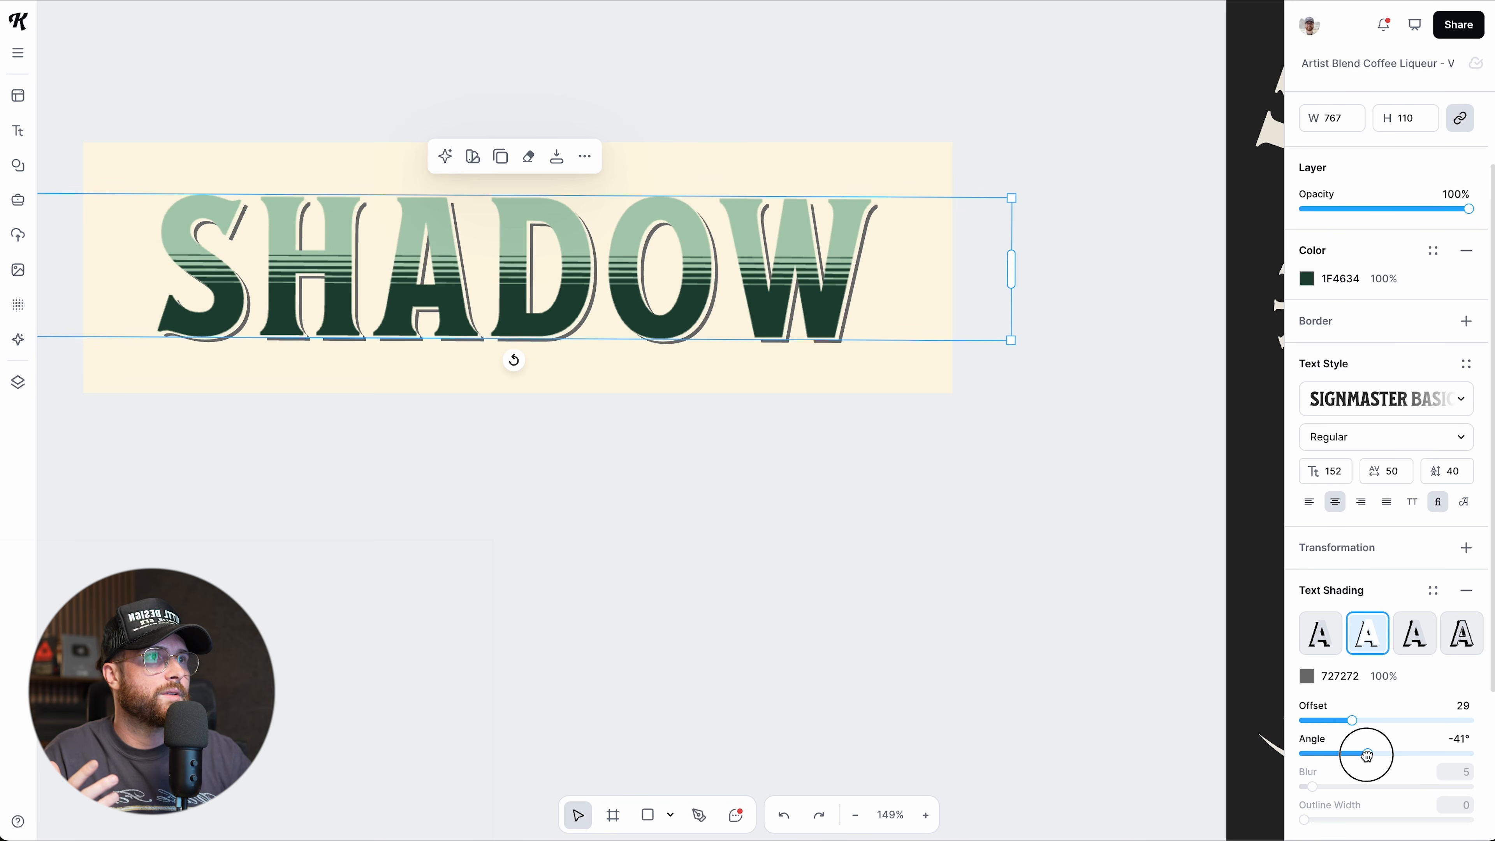
pyautogui.click(1306, 676)
pyautogui.click(1118, 817)
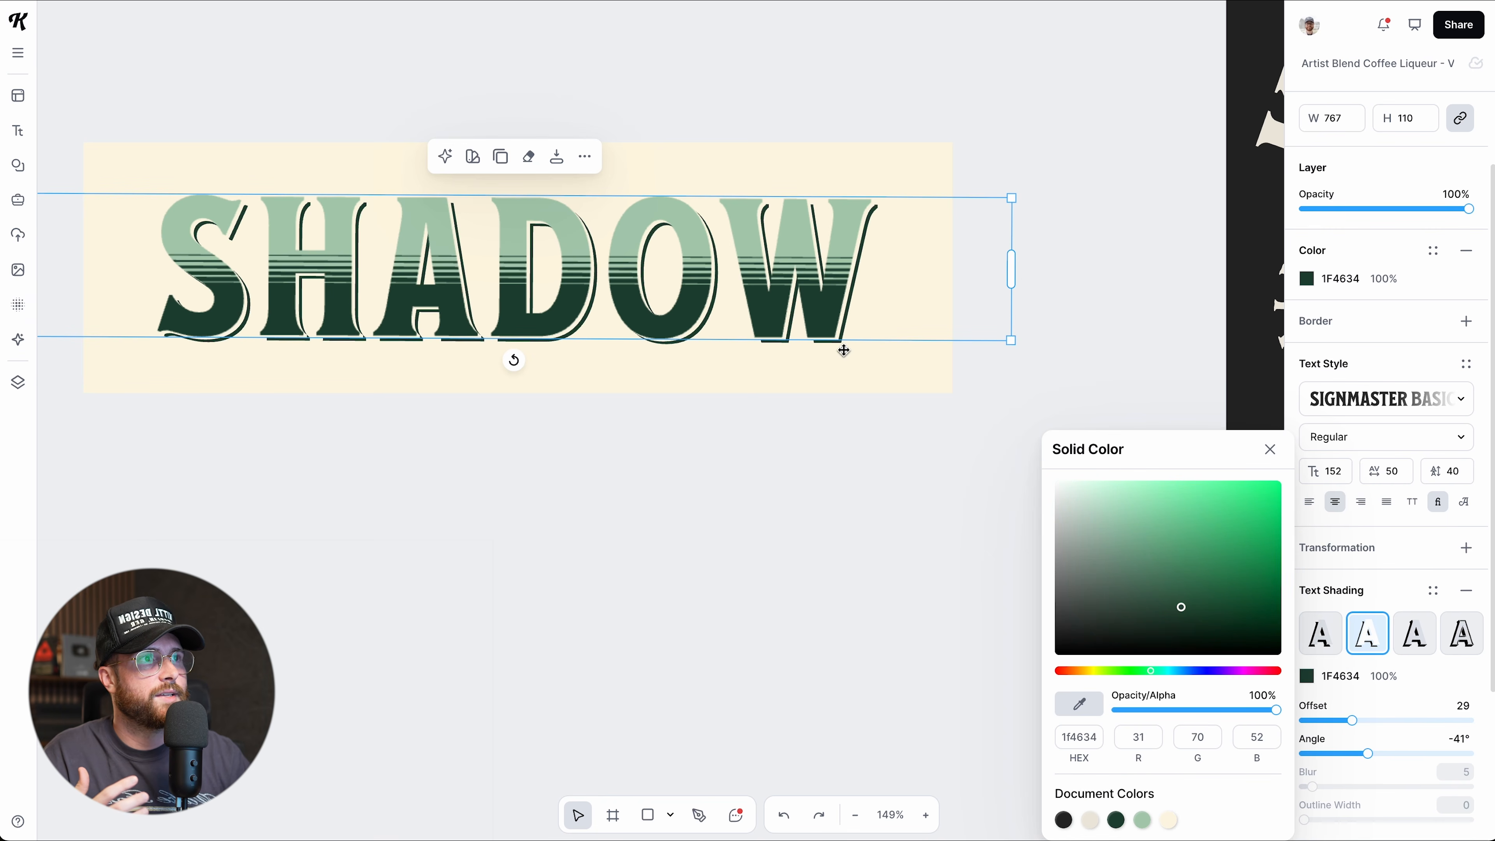
pyautogui.click(854, 508)
pyautogui.click(749, 302)
pyautogui.scroll(-5, 1345, 648)
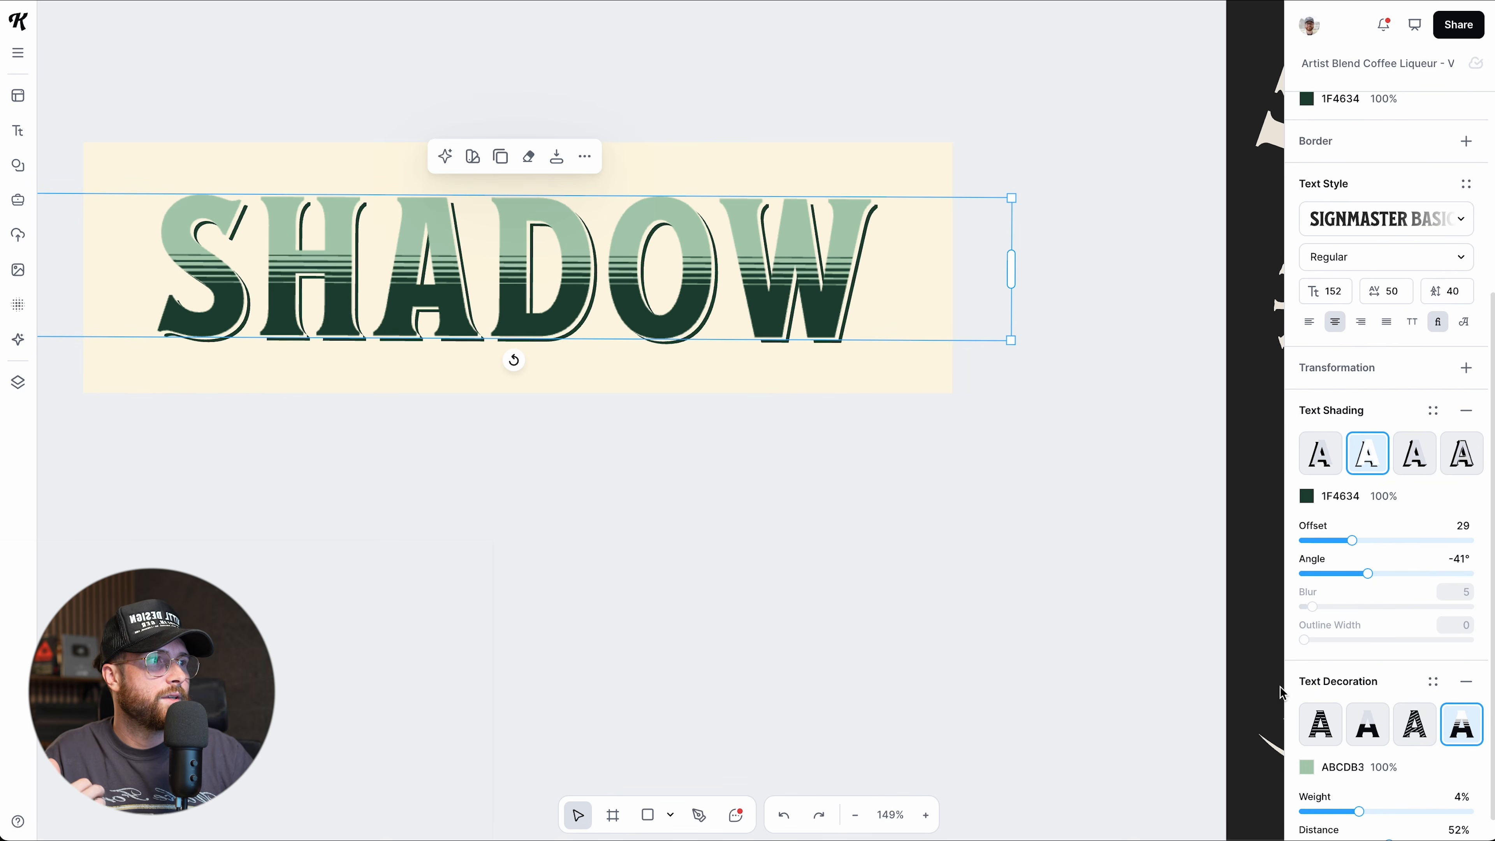
pyautogui.scroll(2, 1424, 712)
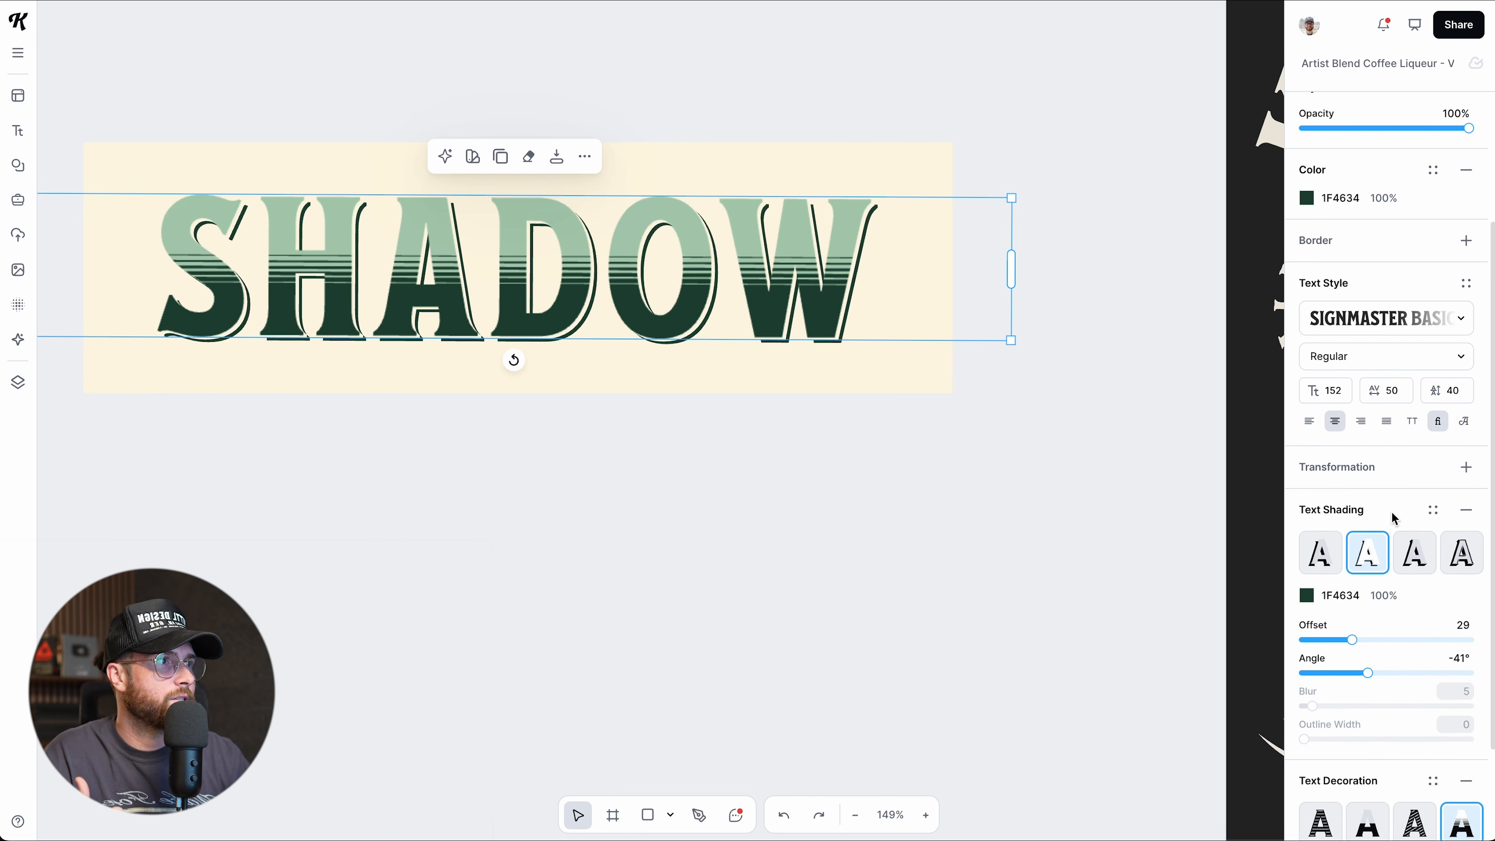
pyautogui.scroll(1, 1393, 518)
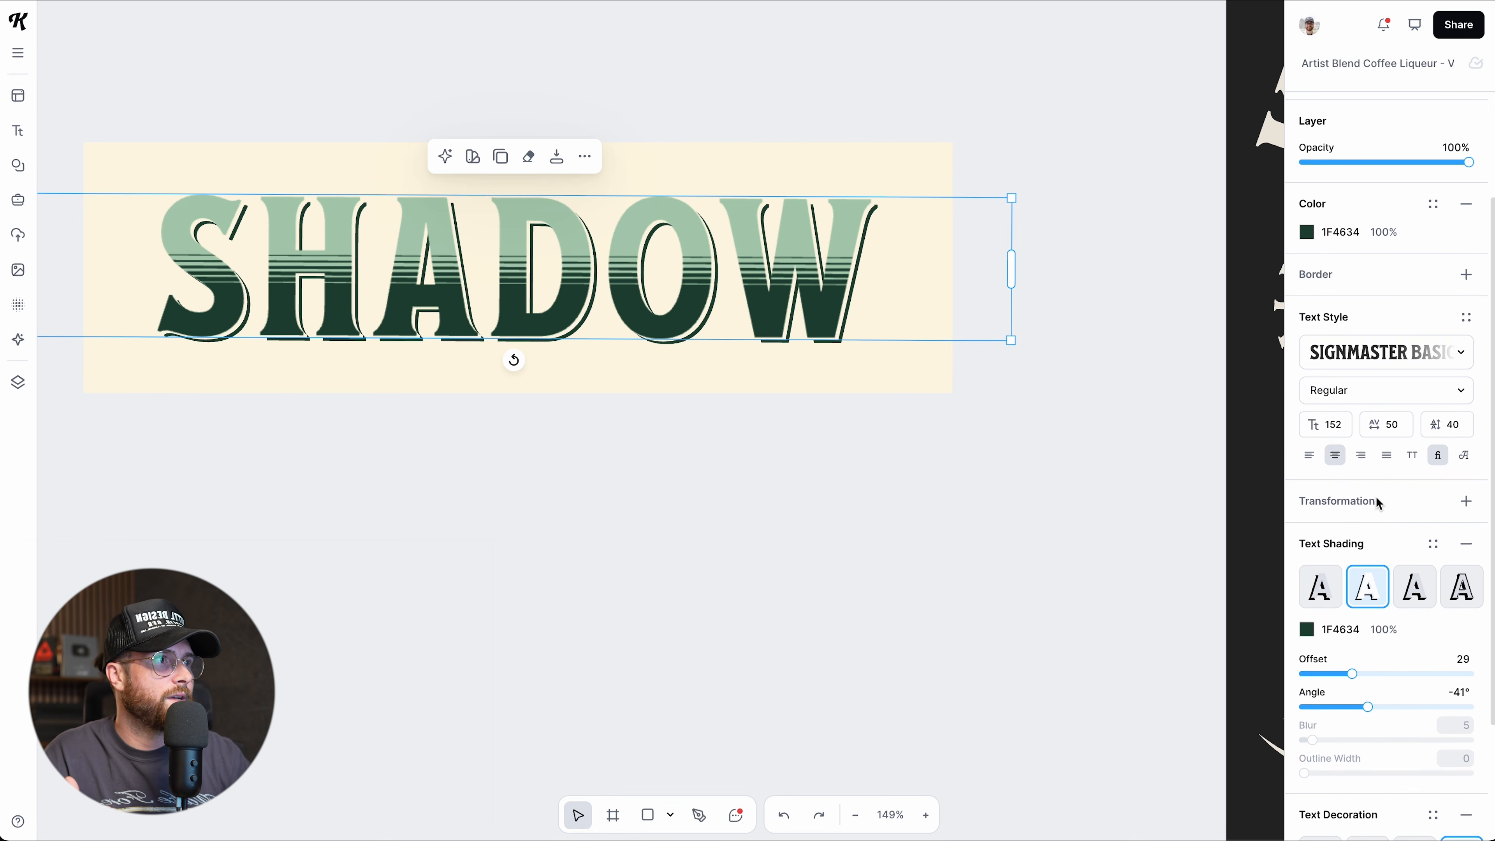
# Slant the SHADOW text upward with an Angle transformation.
pyautogui.click(1464, 504)
pyautogui.moveTo(1010, 259); pyautogui.dragTo(1025, 301)
pyautogui.hscroll(-1, 460, 505)
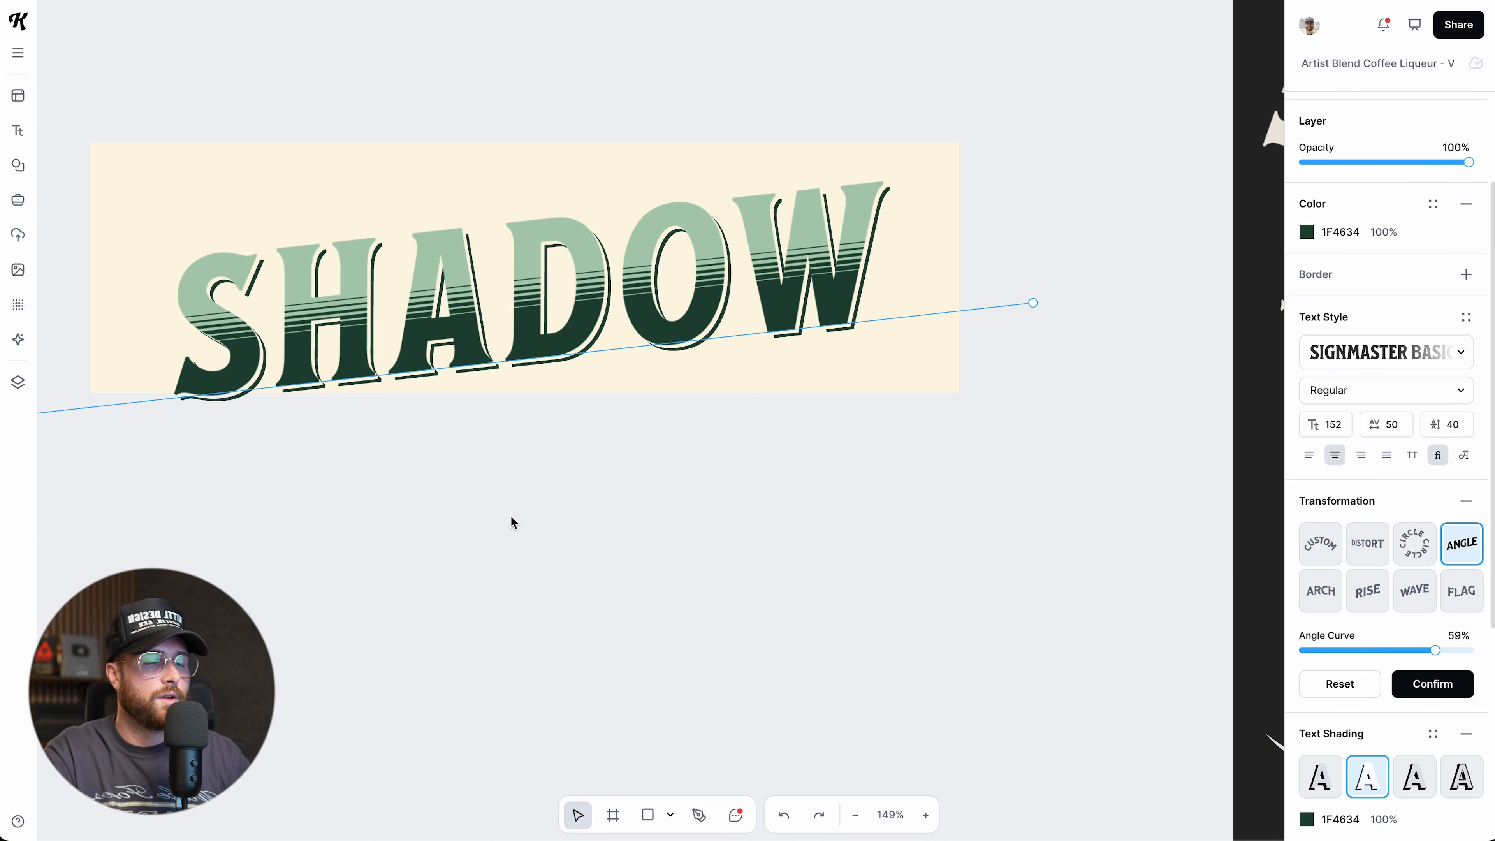
# Move the cream card down and stretch it taller behind the text.
pyautogui.moveTo(530, 401); pyautogui.dragTo(528, 439)
pyautogui.moveTo(527, 180); pyautogui.dragTo(535, 126)
pyautogui.scroll(-5, 644, 497)
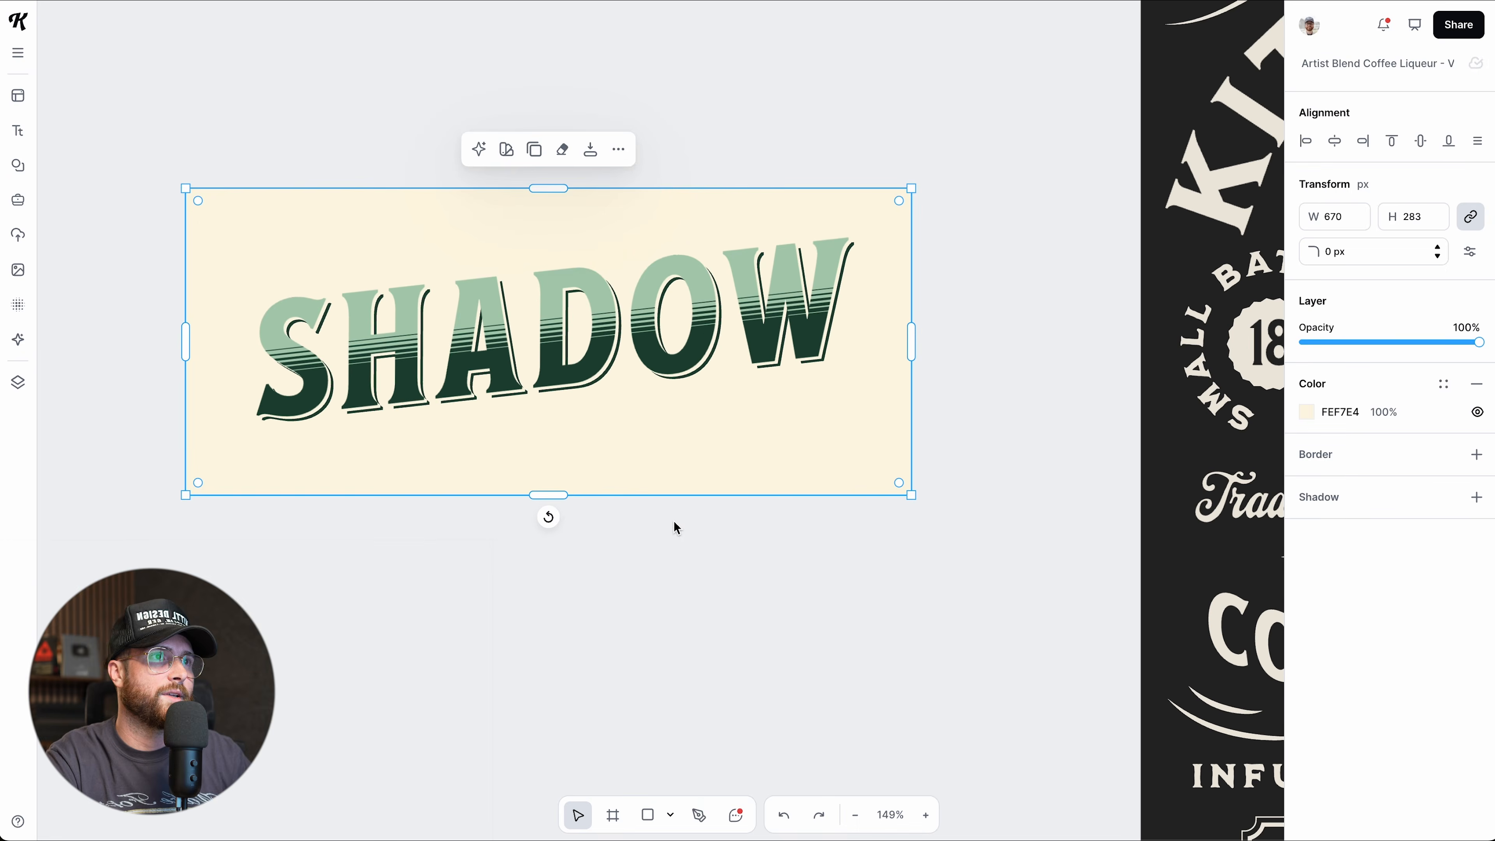
pyautogui.click(693, 586)
# Nudge the SHADOW text slightly left, then select the INFUSED WITH THE FINEST line.
pyautogui.click(660, 388)
pyautogui.moveTo(660, 389); pyautogui.dragTo(657, 388)
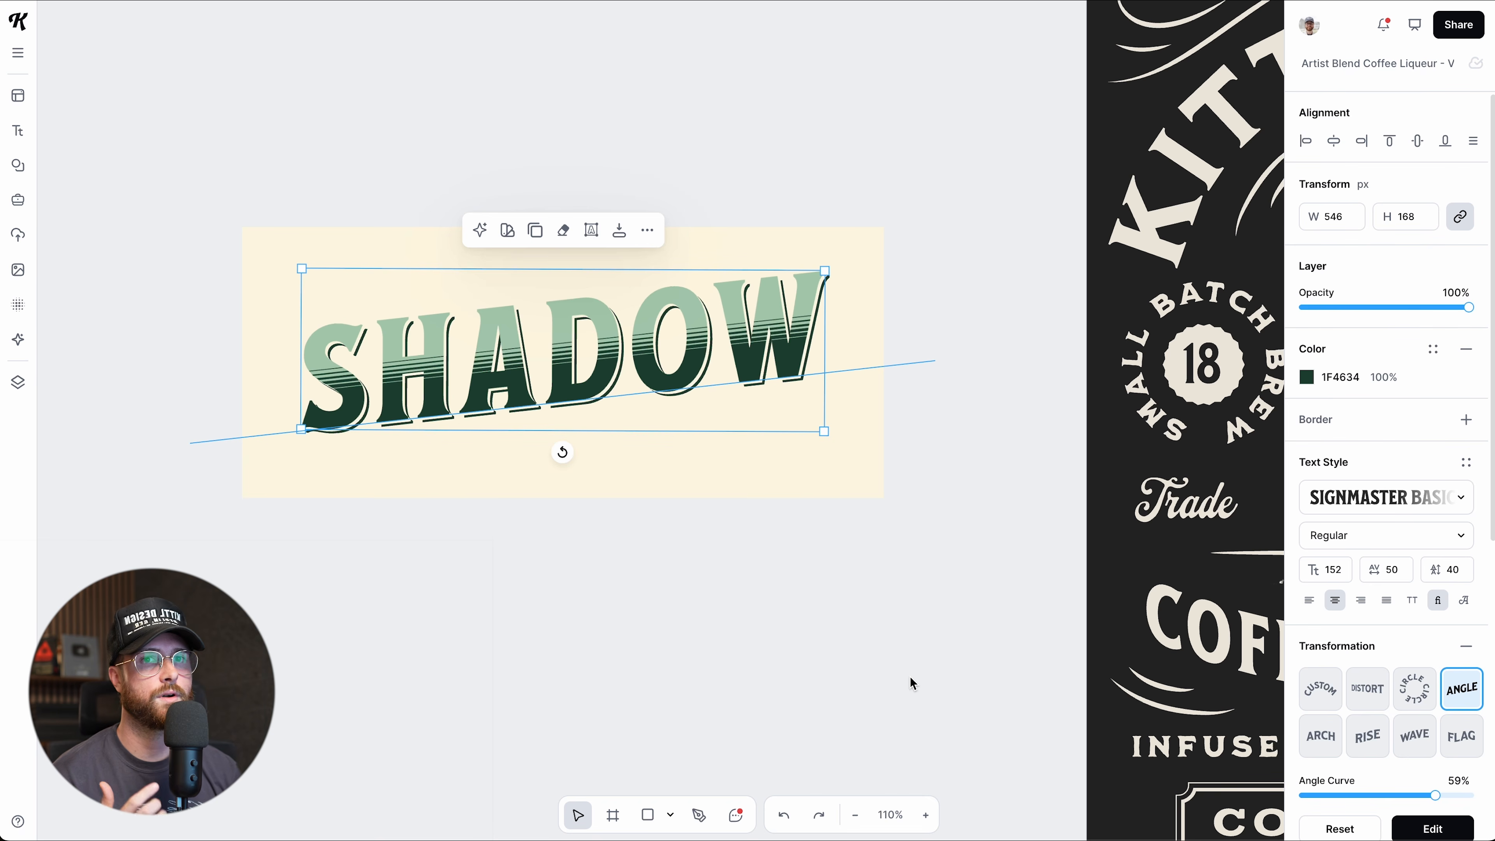
pyautogui.click(1008, 432)
pyautogui.hscroll(10, 1007, 431)
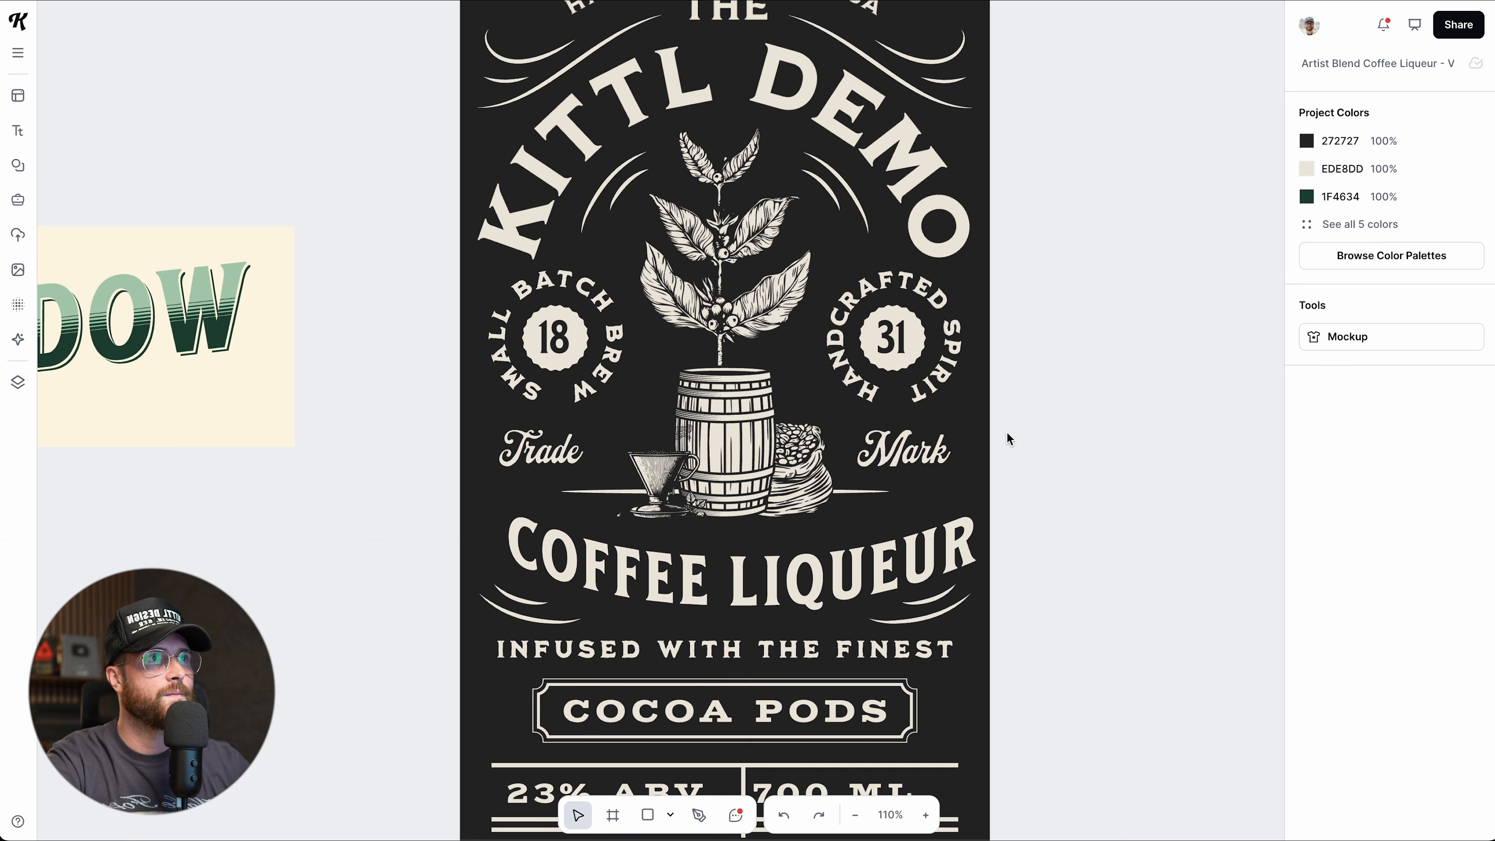
pyautogui.scroll(-5, 1007, 433)
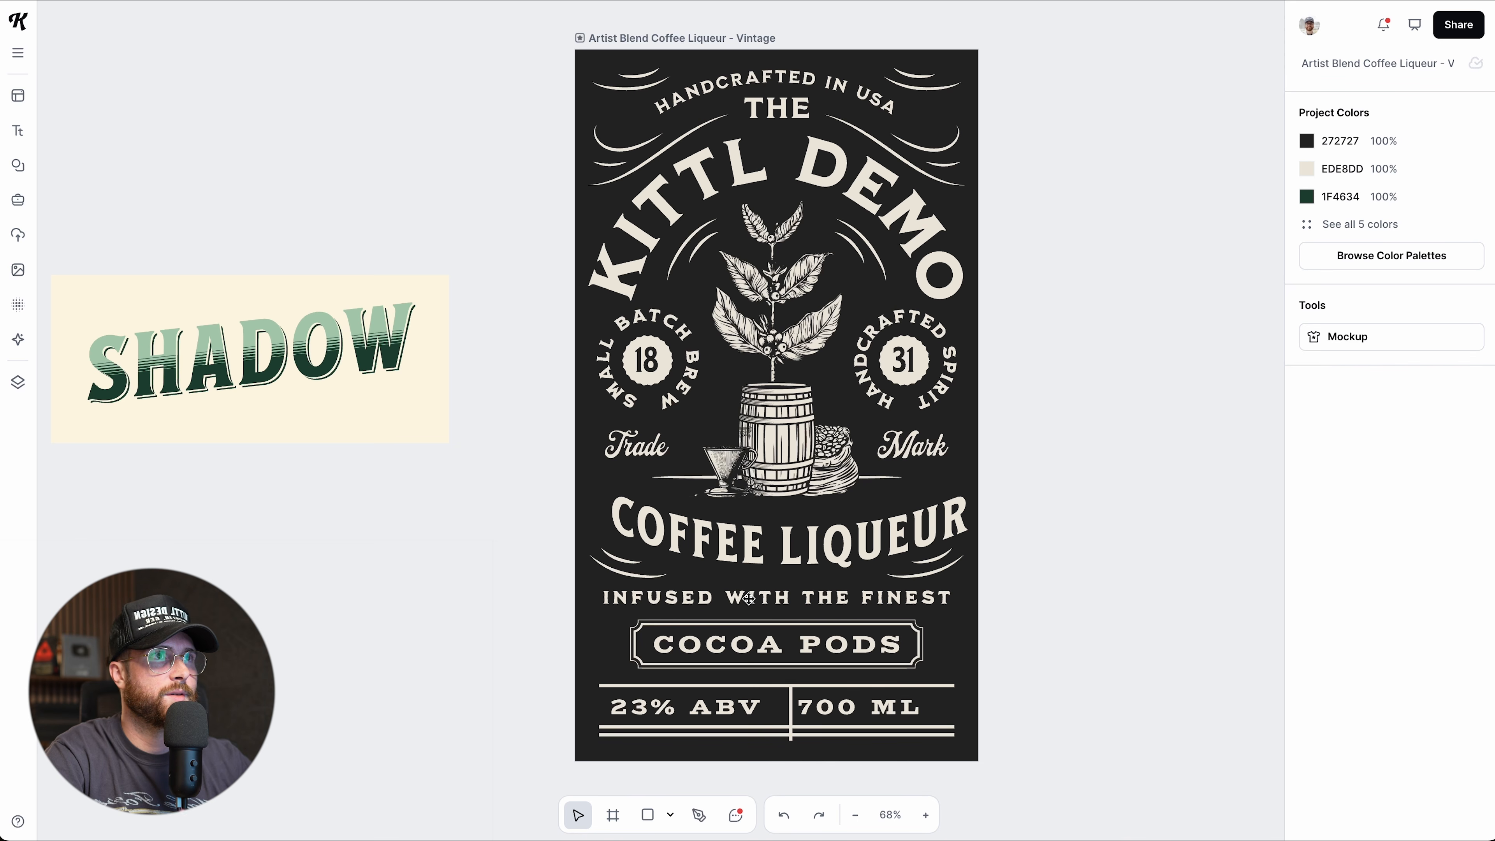
pyautogui.click(749, 599)
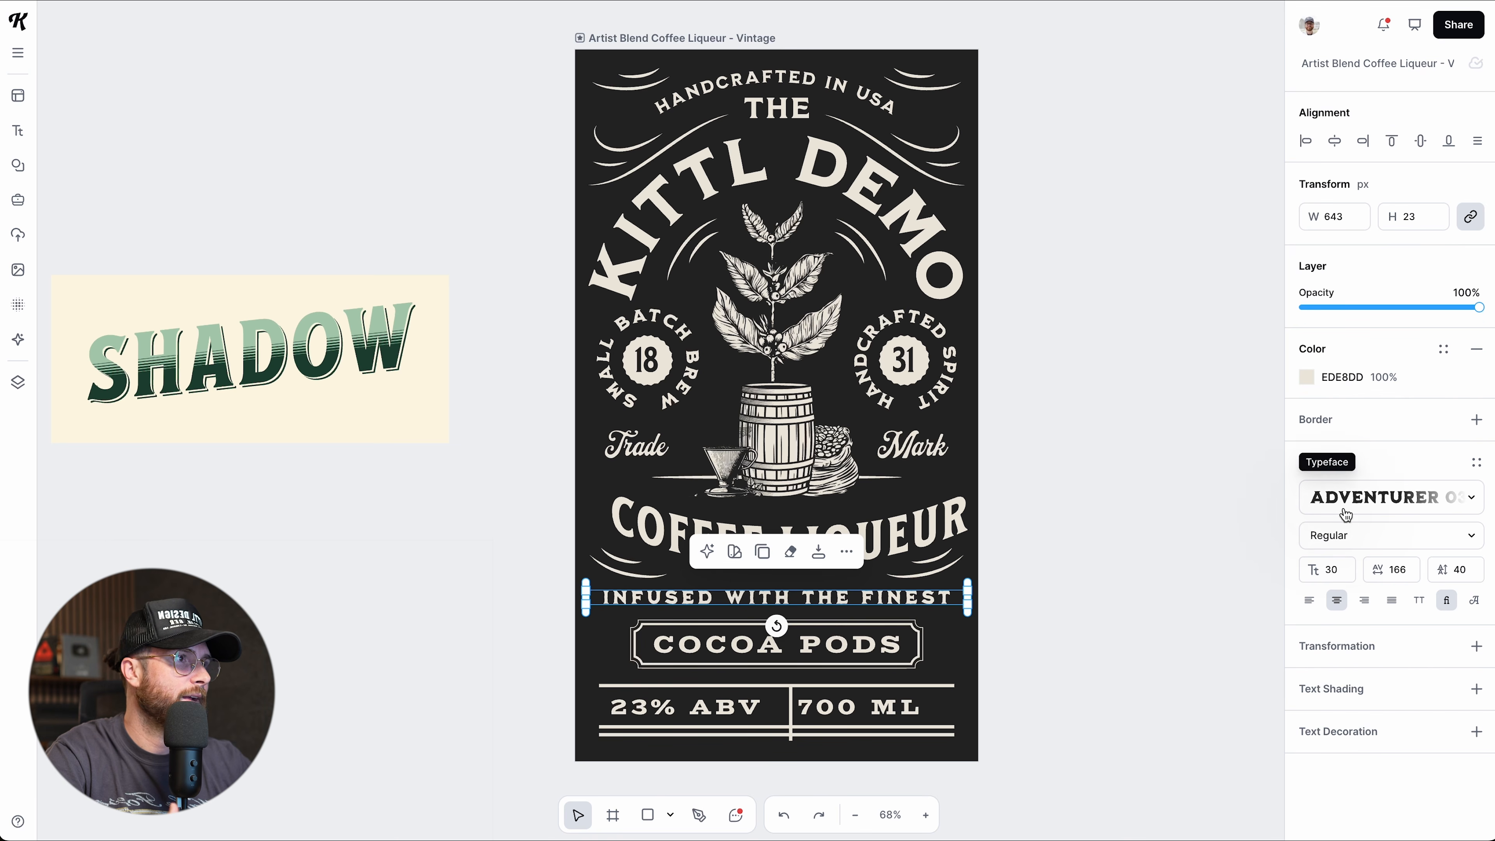
# Bookmark Adventurer, try Accelerator and Fake Serif on the line, then return to Adventurer.
pyautogui.click(1403, 508)
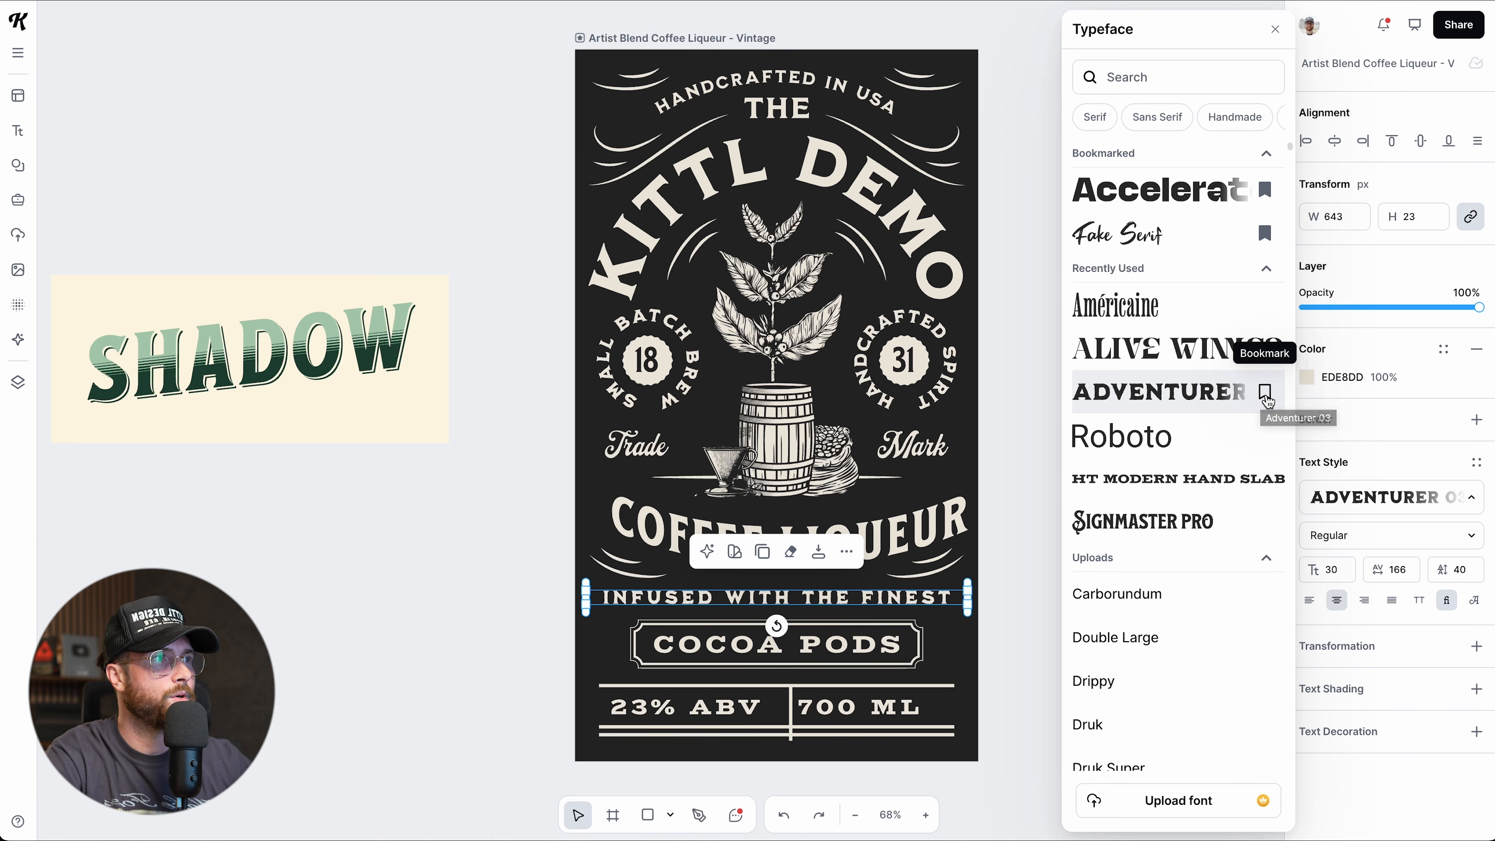
pyautogui.click(1265, 392)
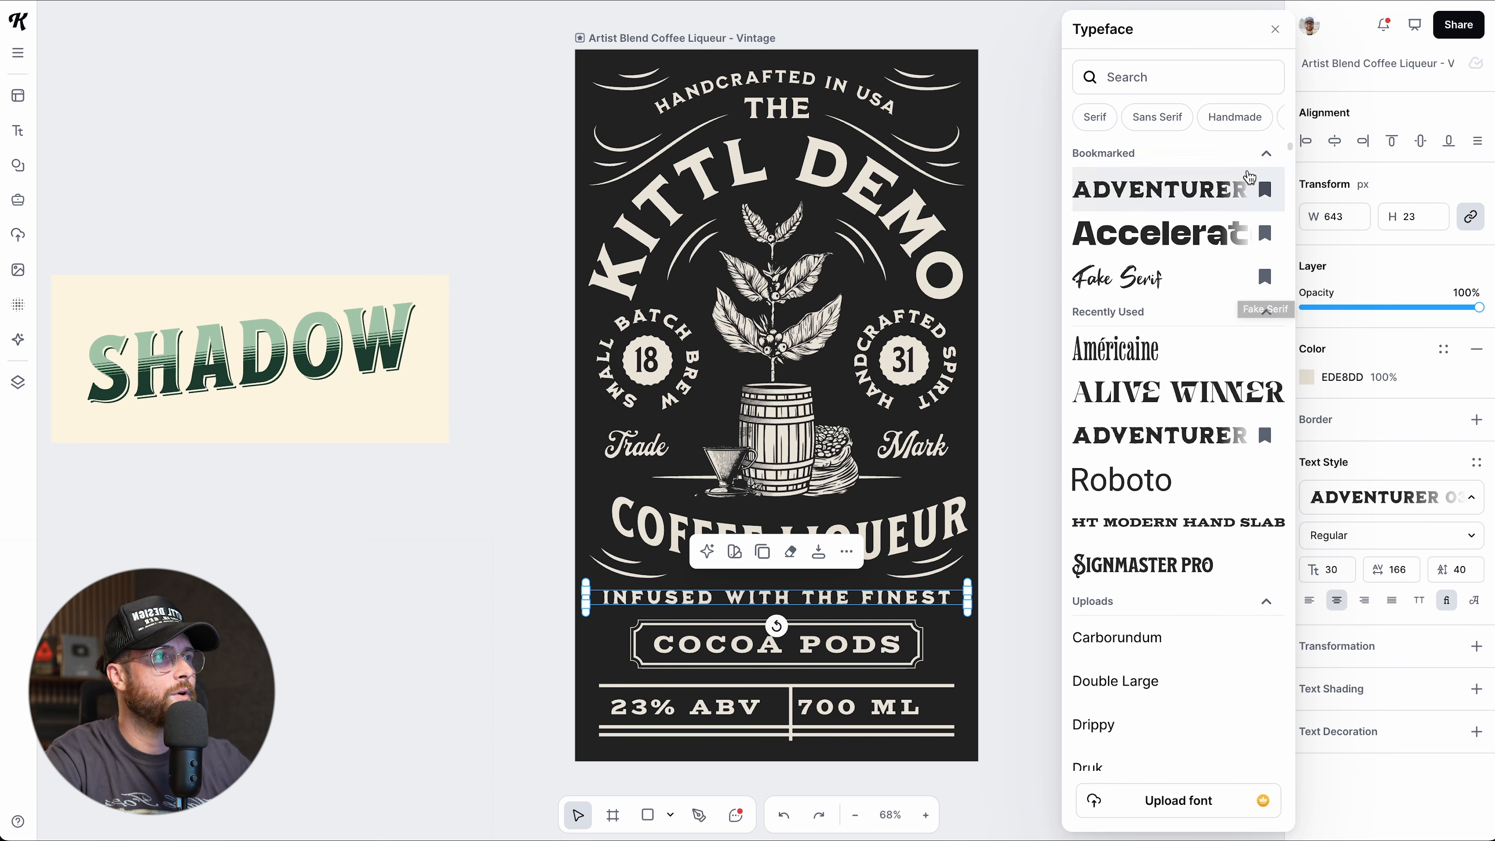
pyautogui.click(1266, 154)
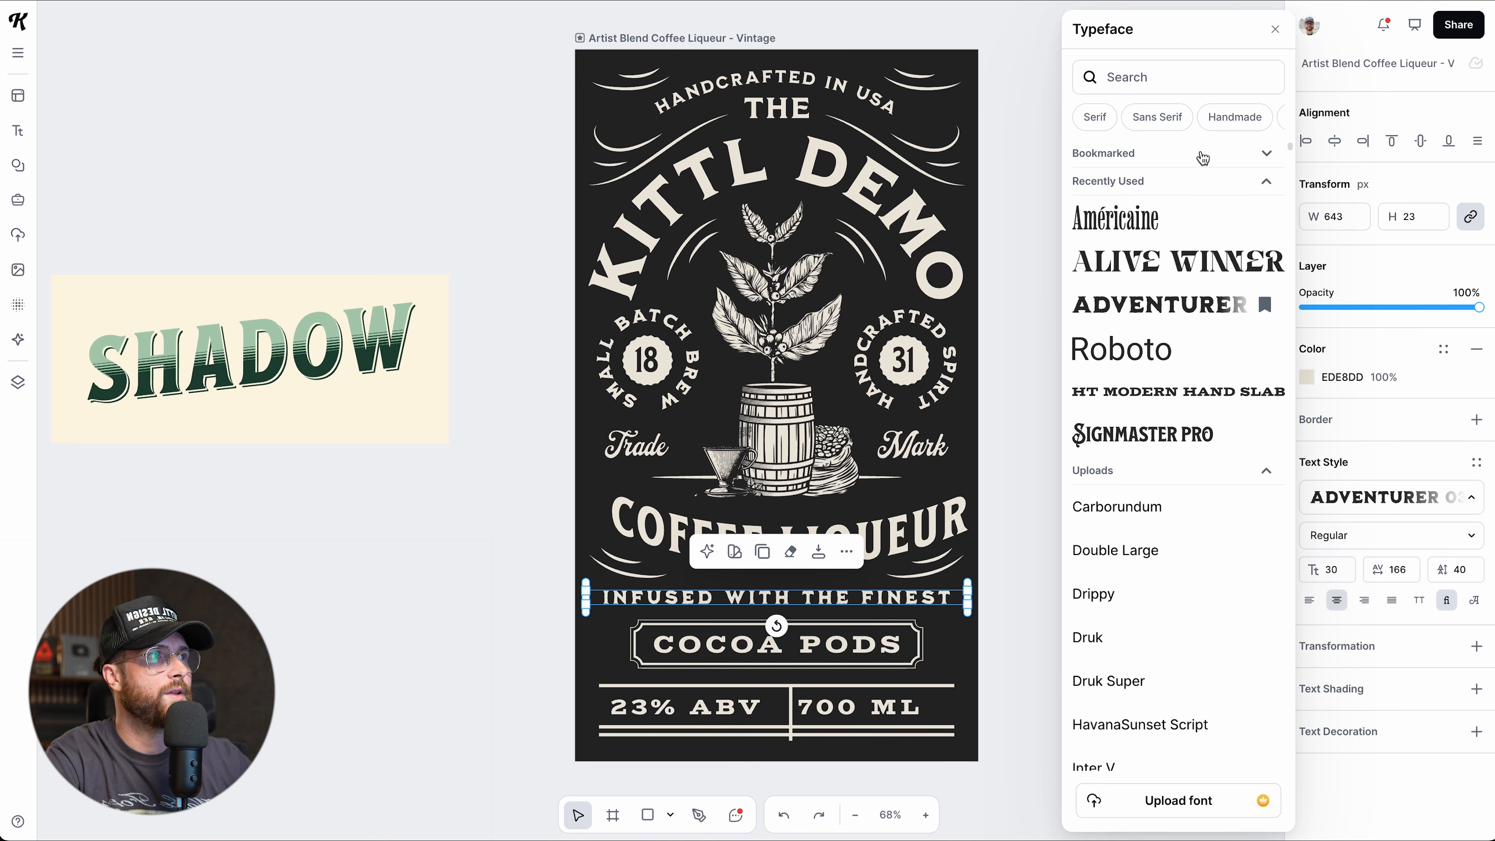
pyautogui.click(1265, 184)
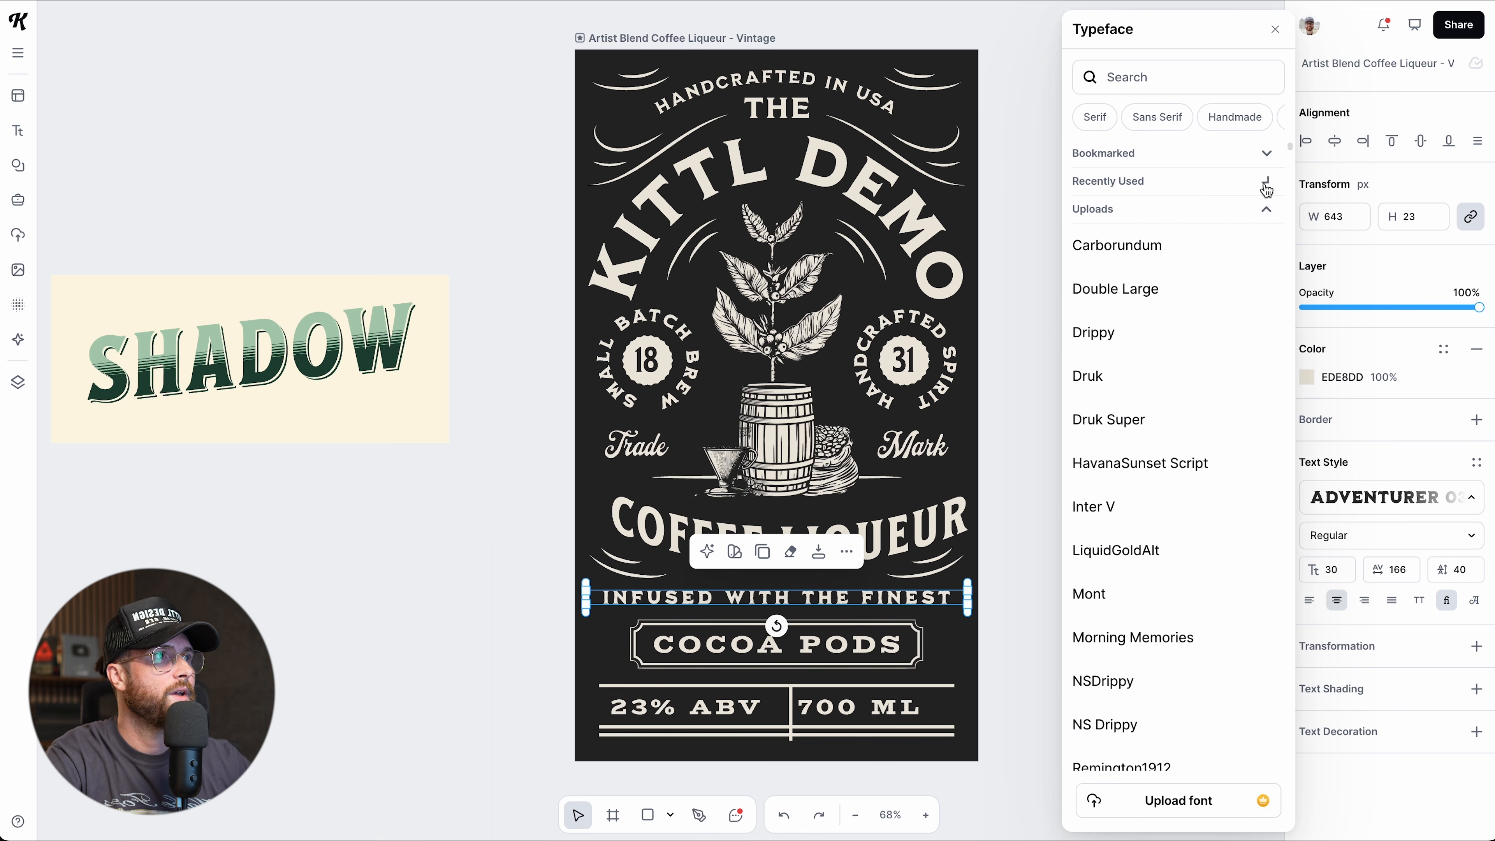
pyautogui.click(1268, 156)
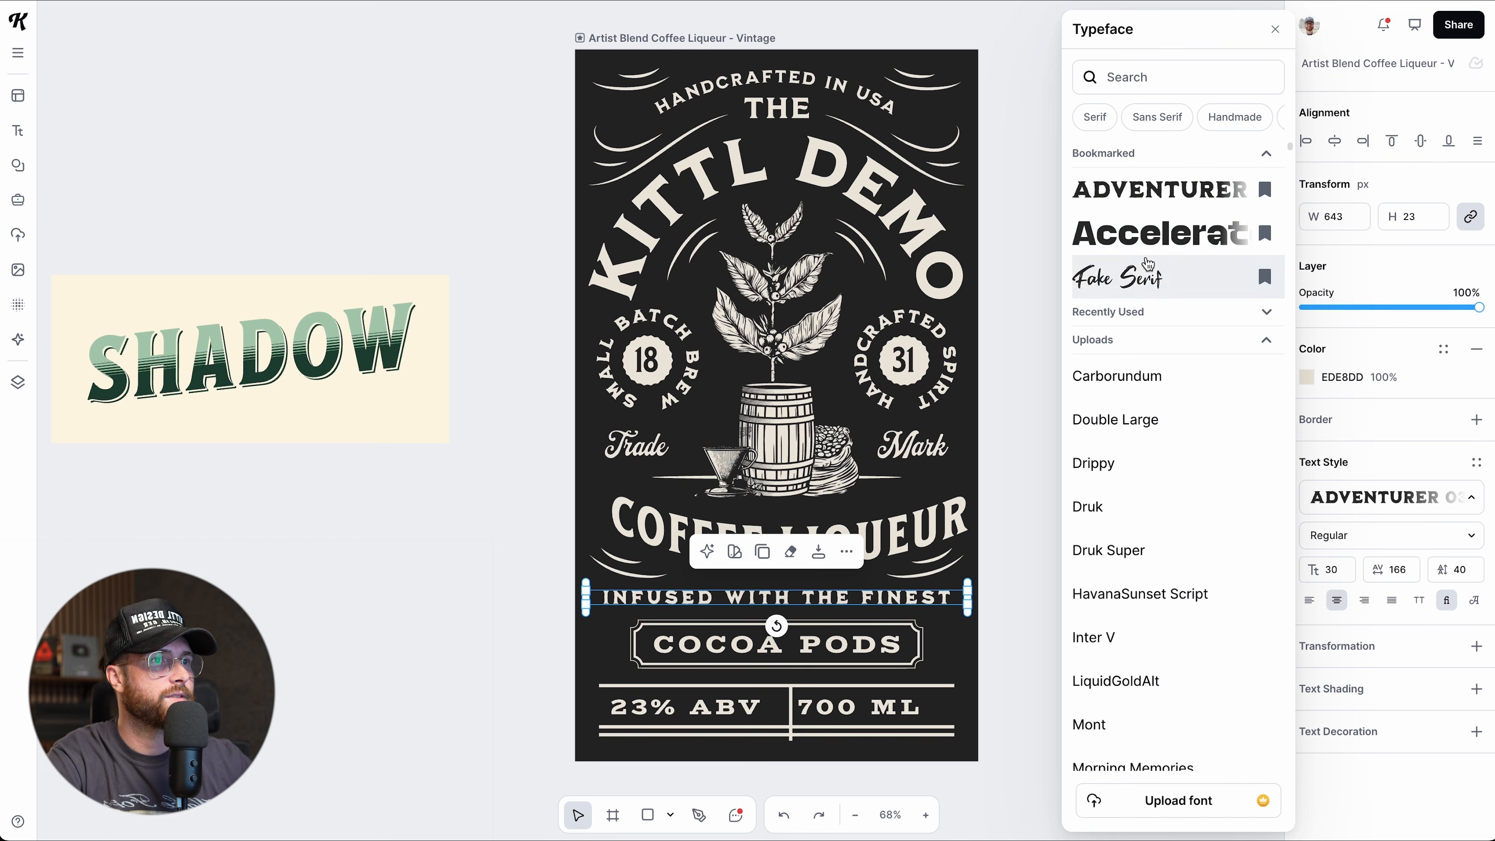
pyautogui.click(1148, 248)
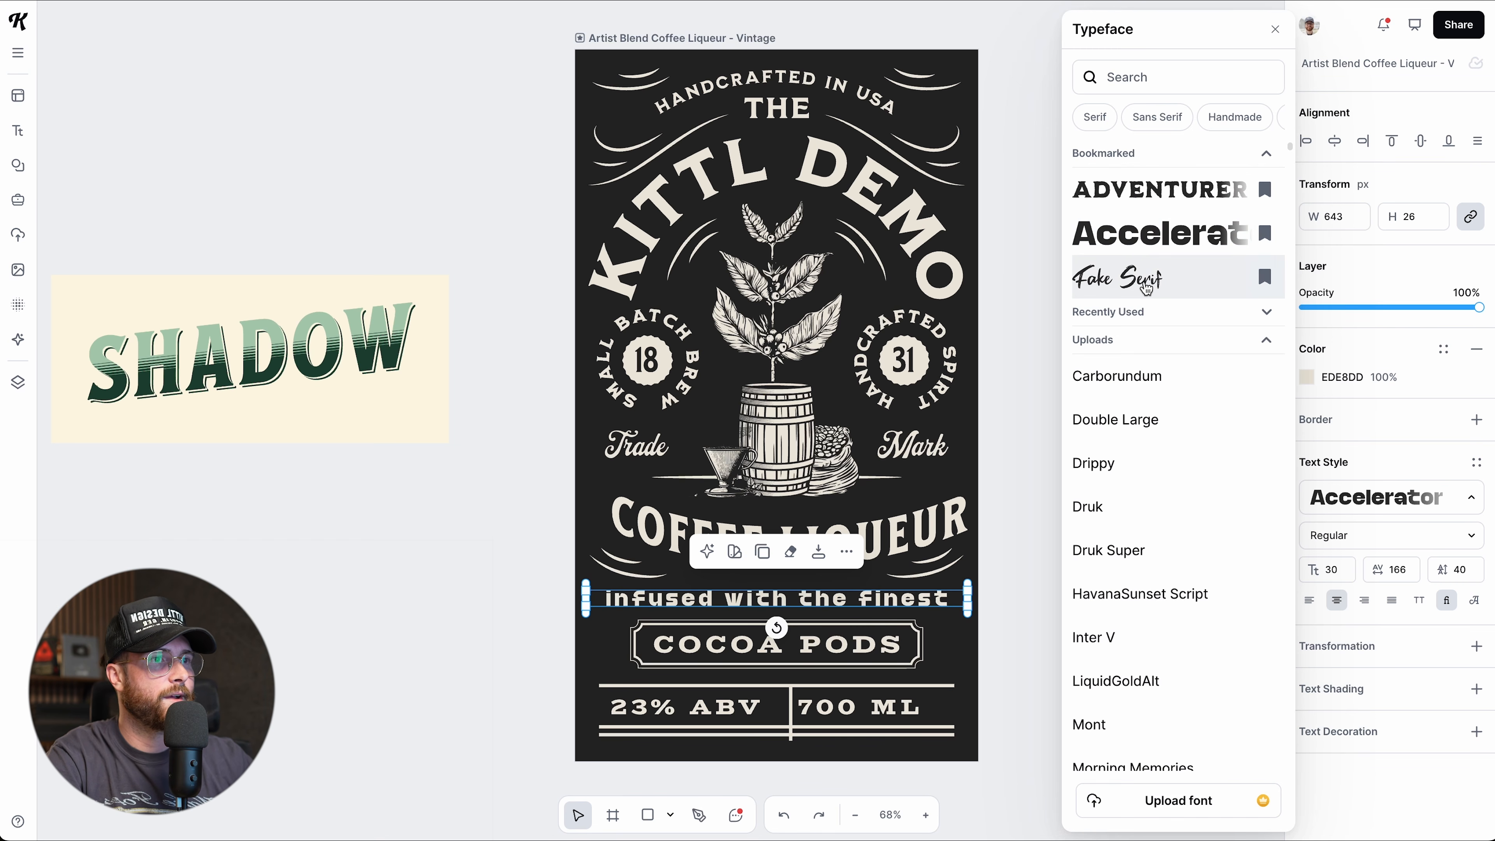
pyautogui.click(1146, 289)
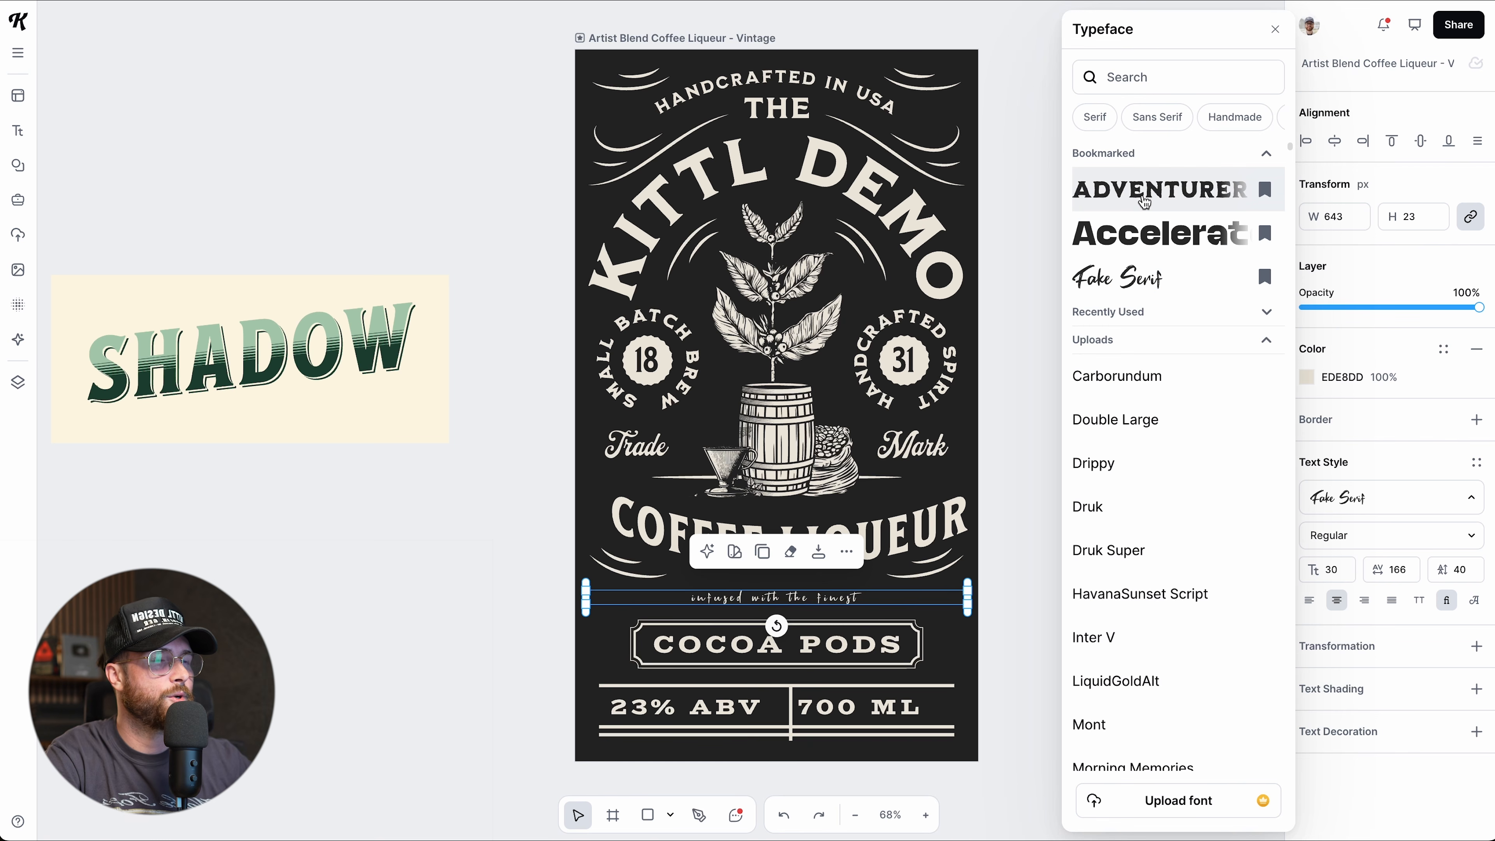
pyautogui.click(1144, 201)
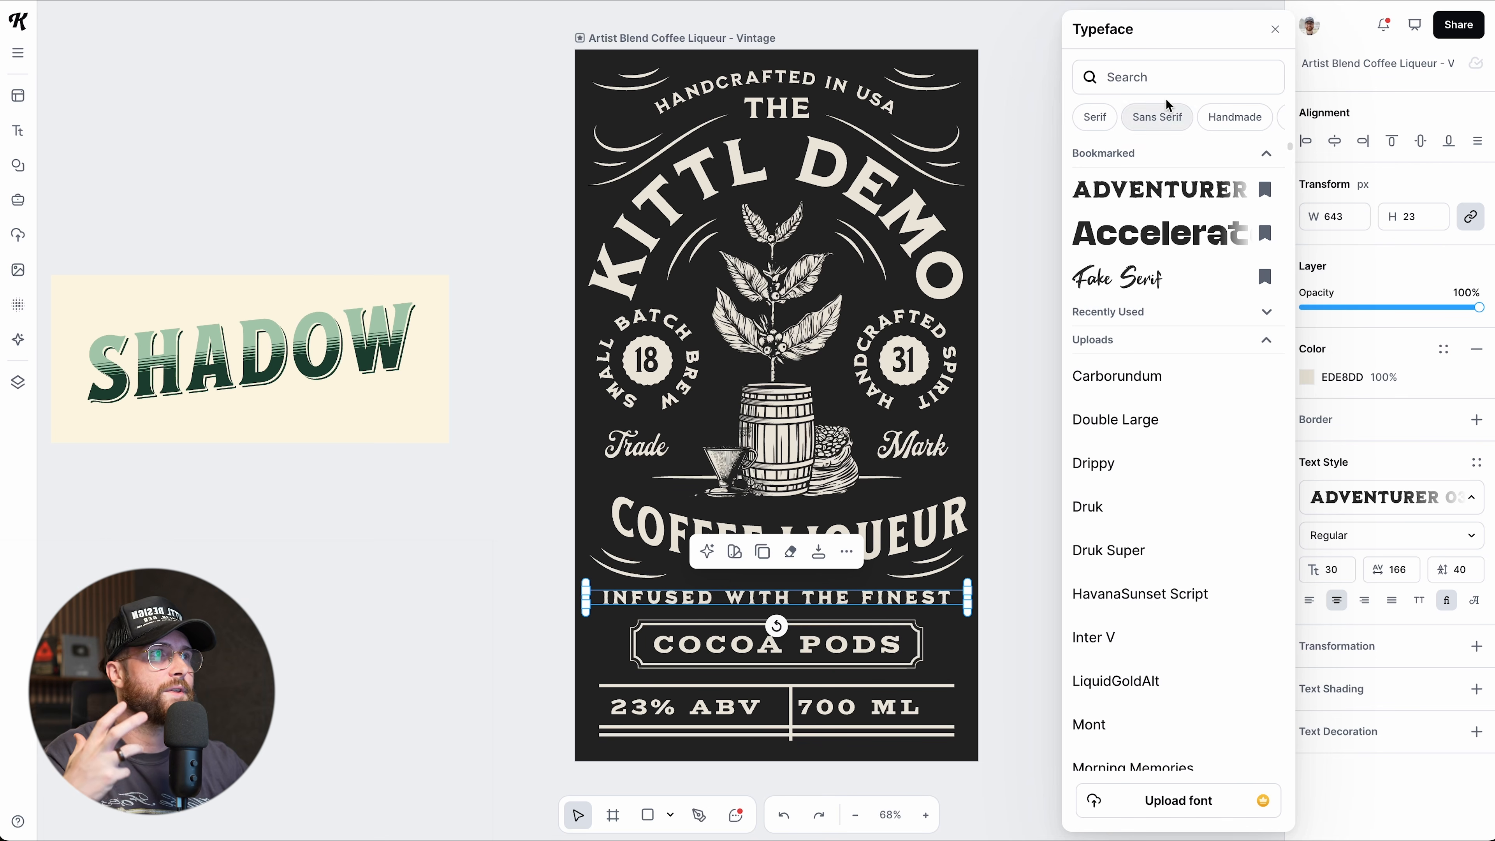
# Search fonts for 'surr', apply Besti Zomery to the line, and drag a copy beside the poster.
pyautogui.click(1158, 75)
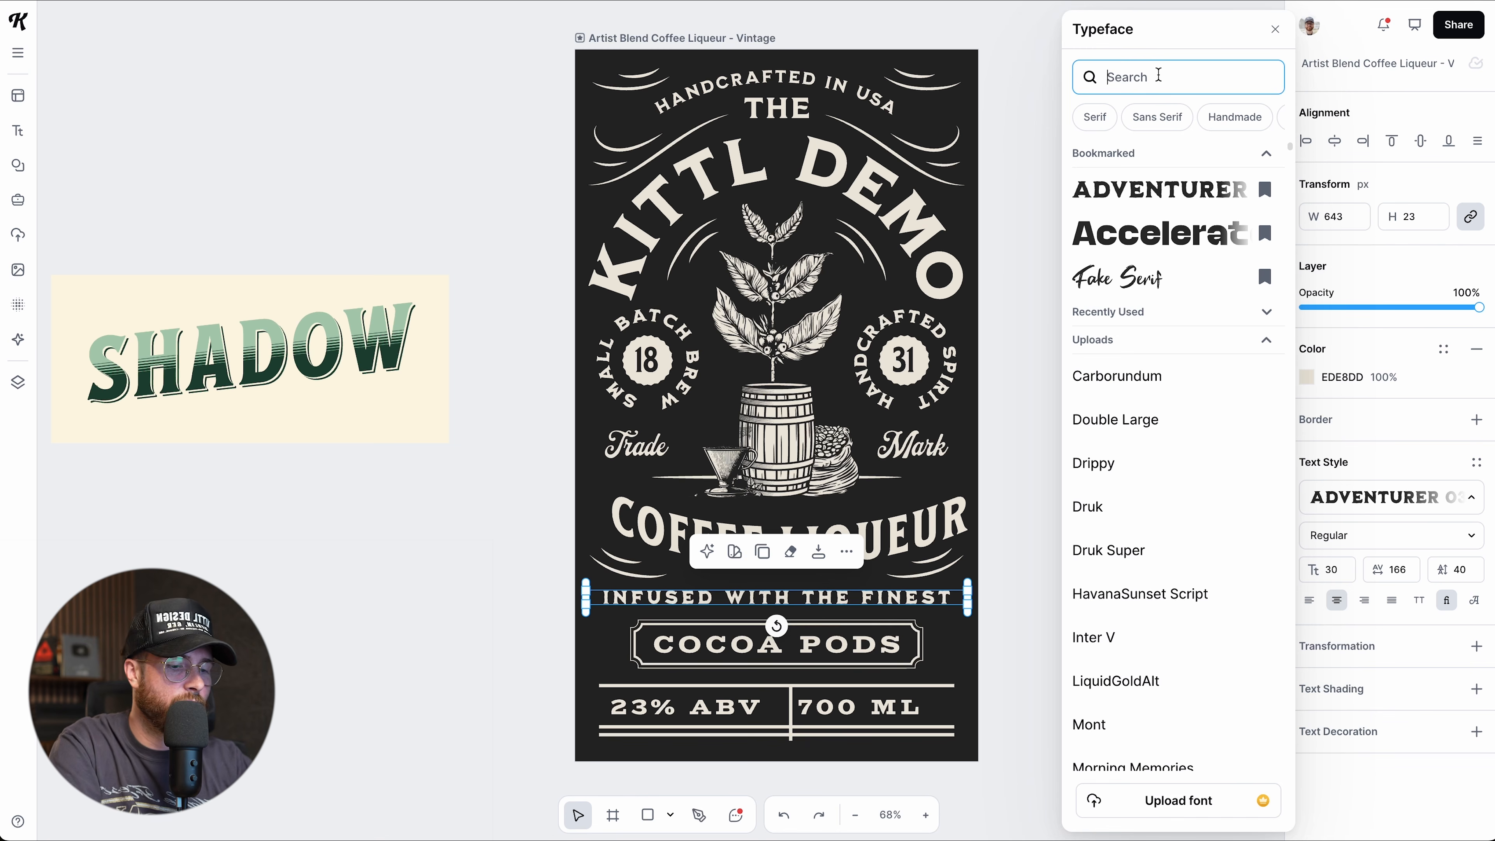
pyautogui.write('surreal')
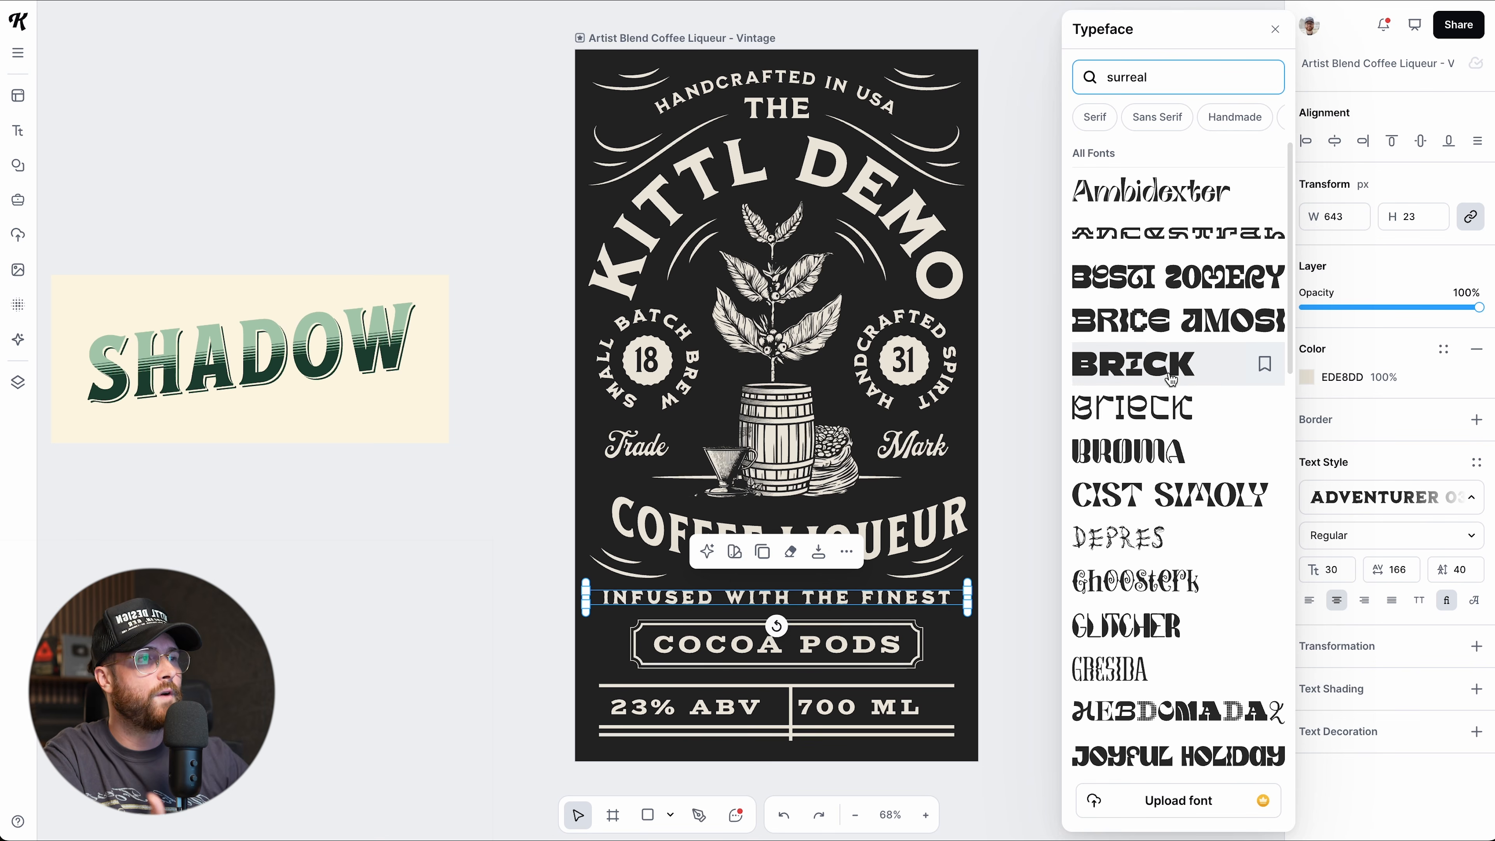
pyautogui.scroll(-1, 1169, 391)
pyautogui.scroll(-1, 1167, 470)
pyautogui.scroll(1, 1167, 469)
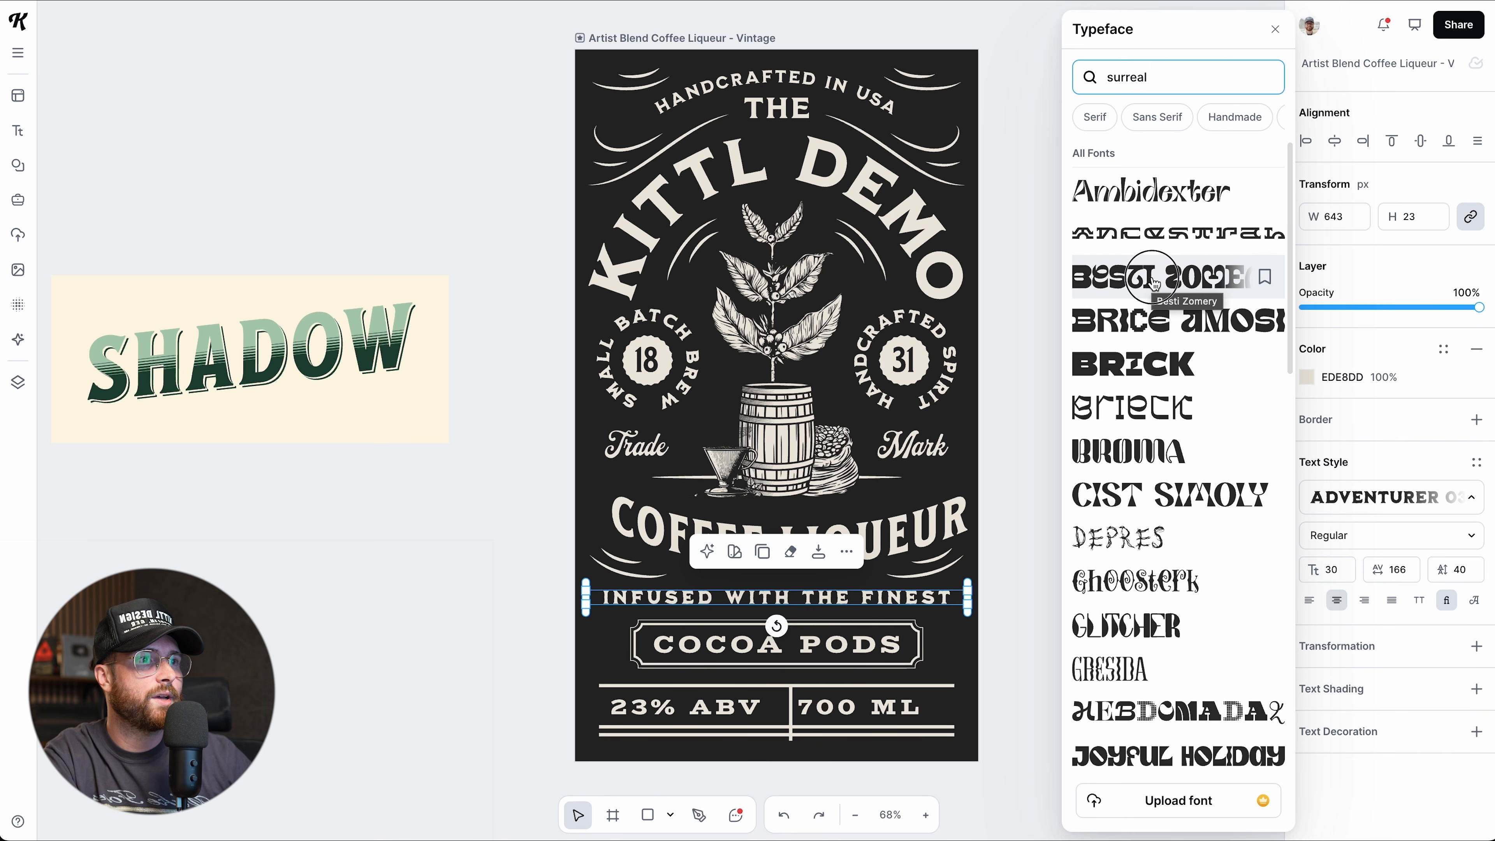
pyautogui.click(1153, 285)
pyautogui.moveTo(804, 601); pyautogui.dragTo(347, 563)
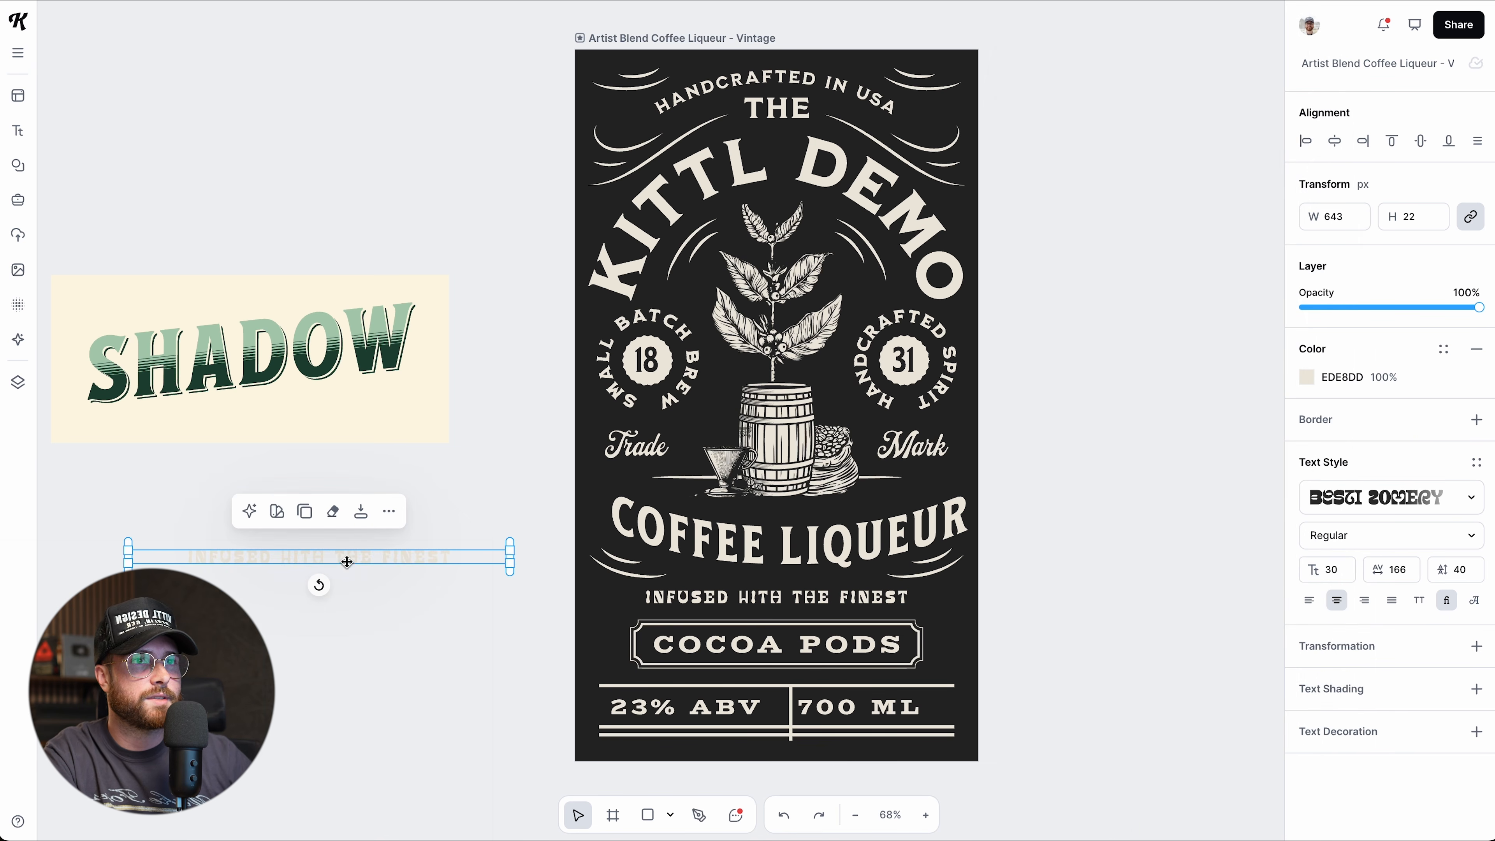
pyautogui.click(1306, 377)
pyautogui.moveTo(1161, 504); pyautogui.dragTo(940, 626)
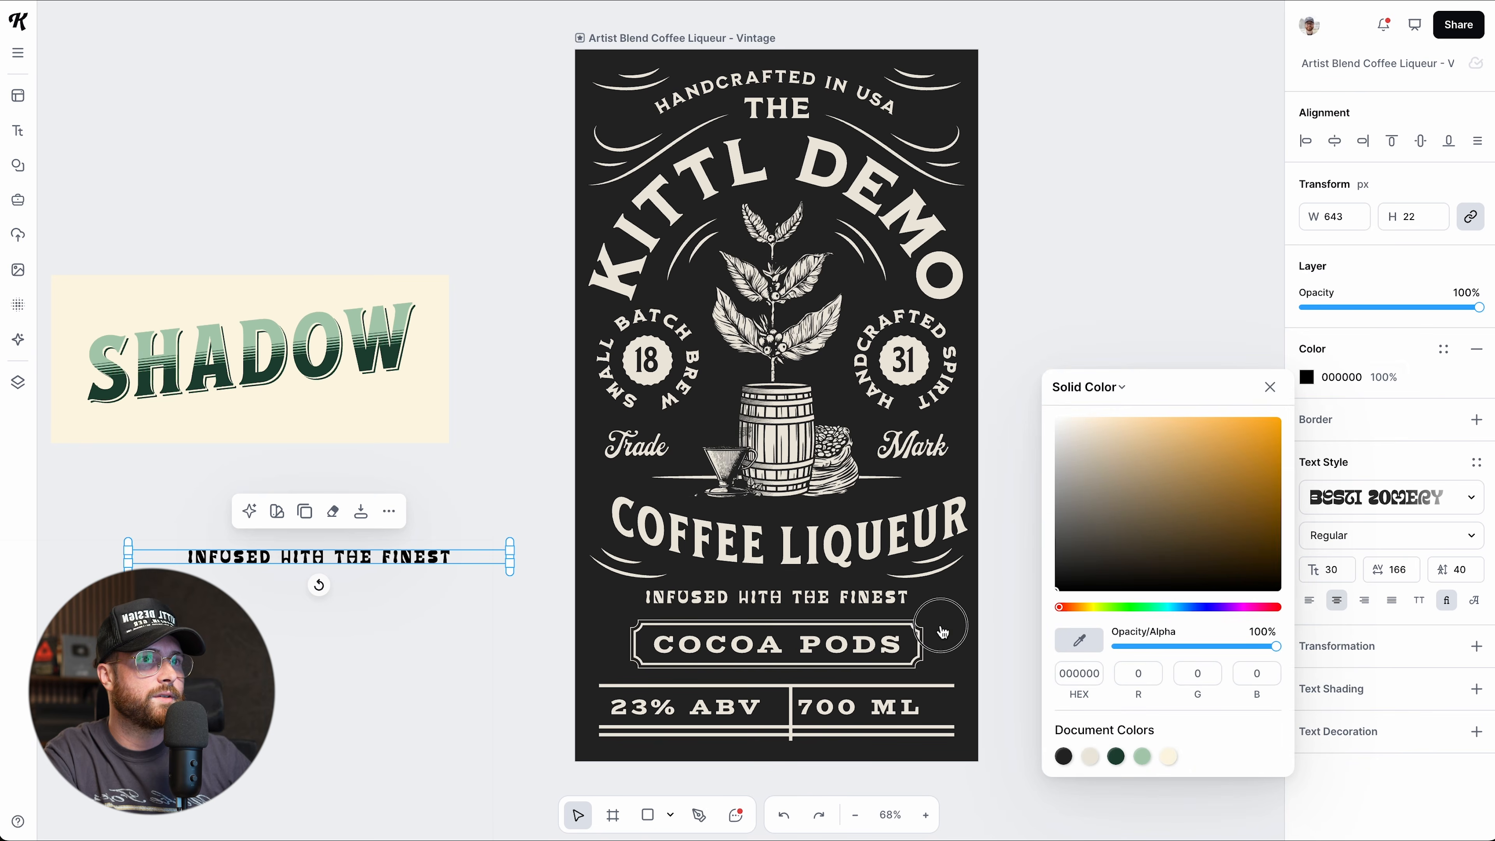
pyautogui.click(432, 609)
pyautogui.hscroll(-1, 436, 603)
pyautogui.scroll(5, 442, 606)
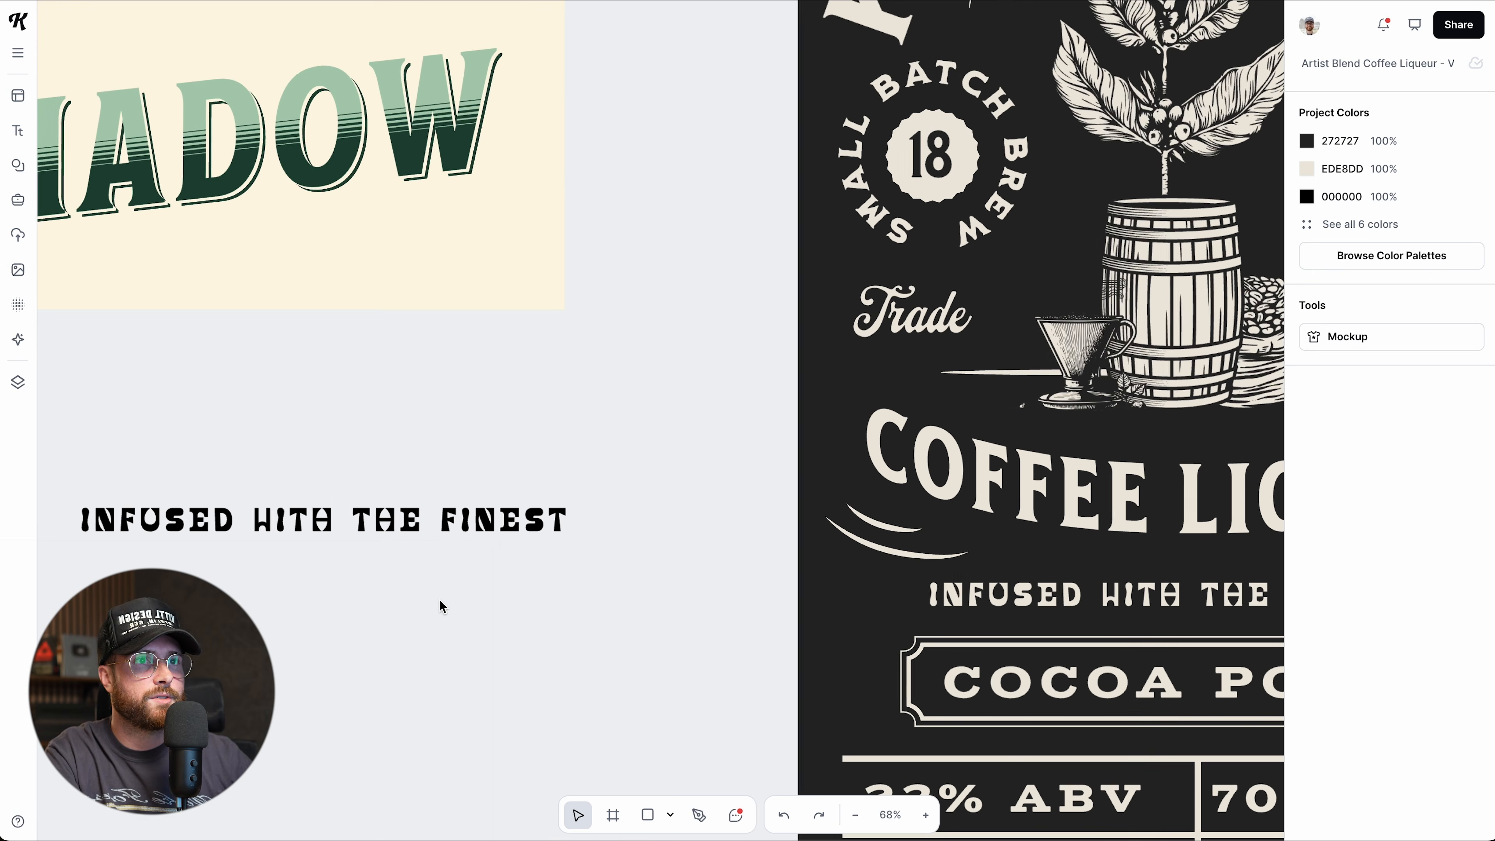
pyautogui.hscroll(-8, 439, 599)
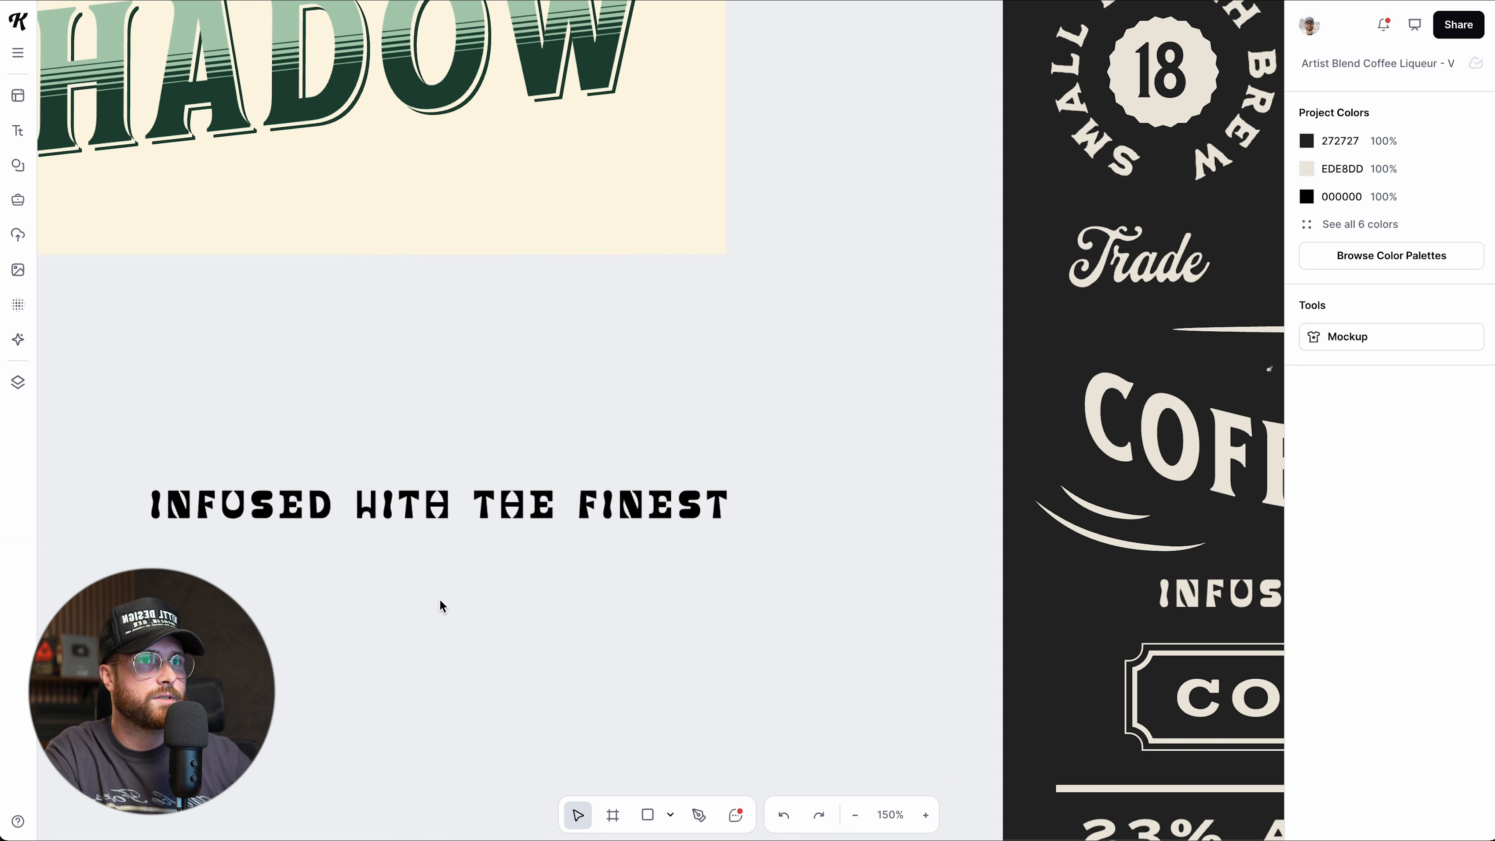
pyautogui.scroll(5, 439, 599)
pyautogui.click(520, 464)
pyautogui.click(1377, 497)
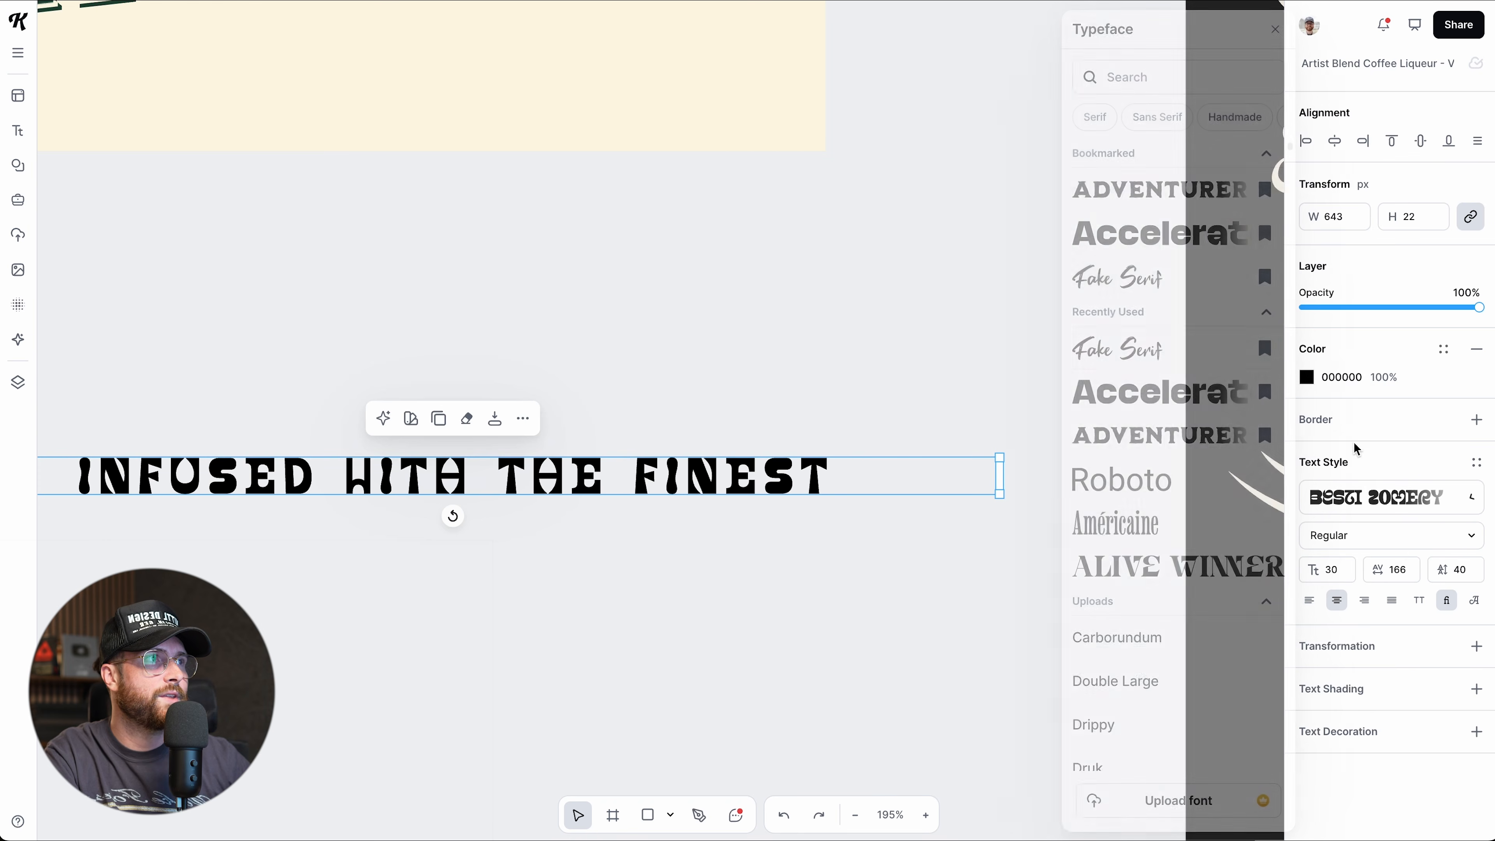
pyautogui.write('surreal')
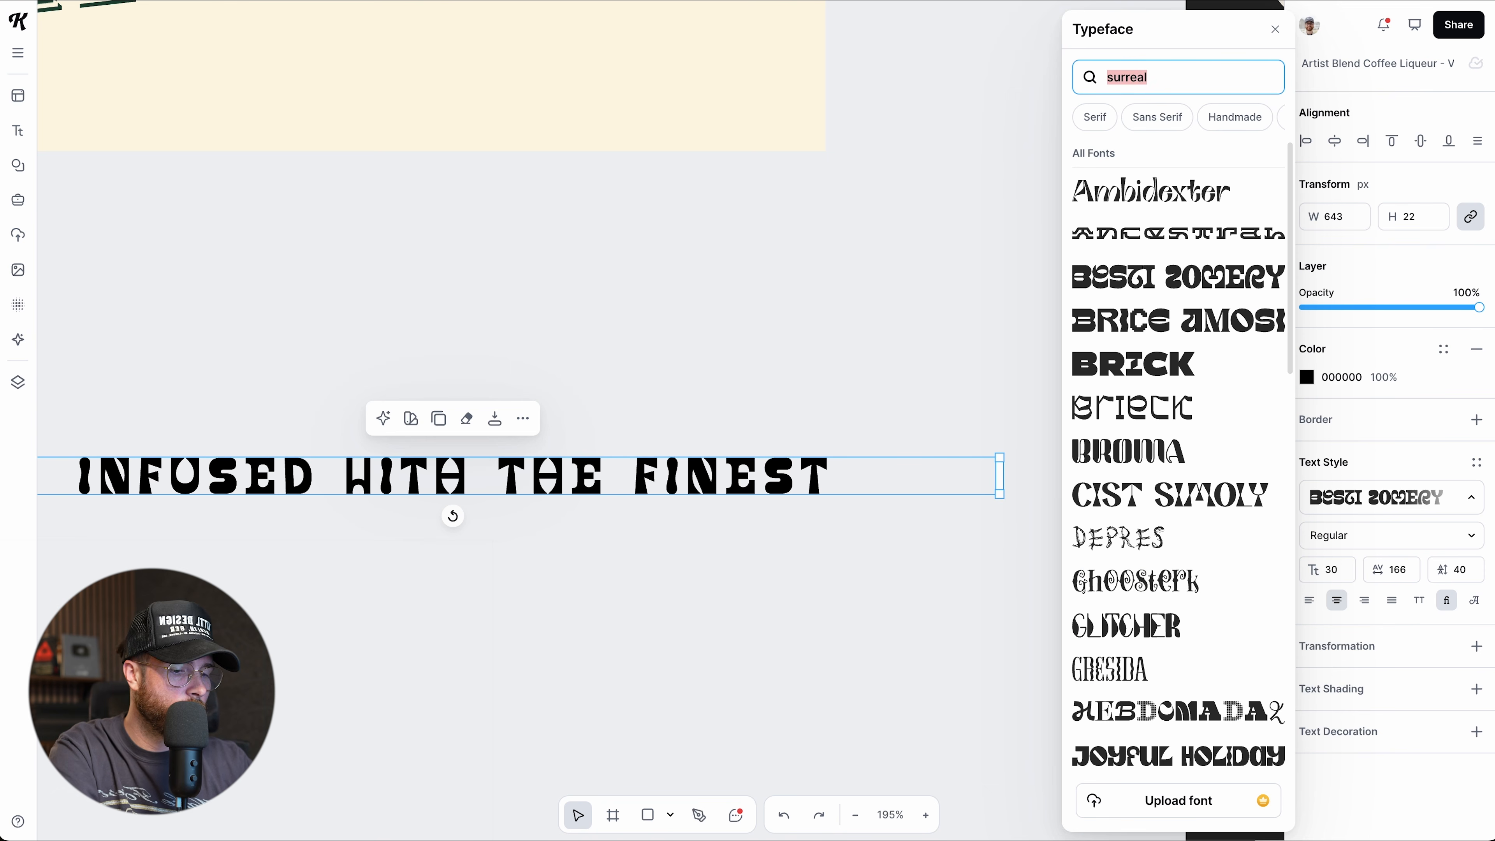
pyautogui.write('modular')
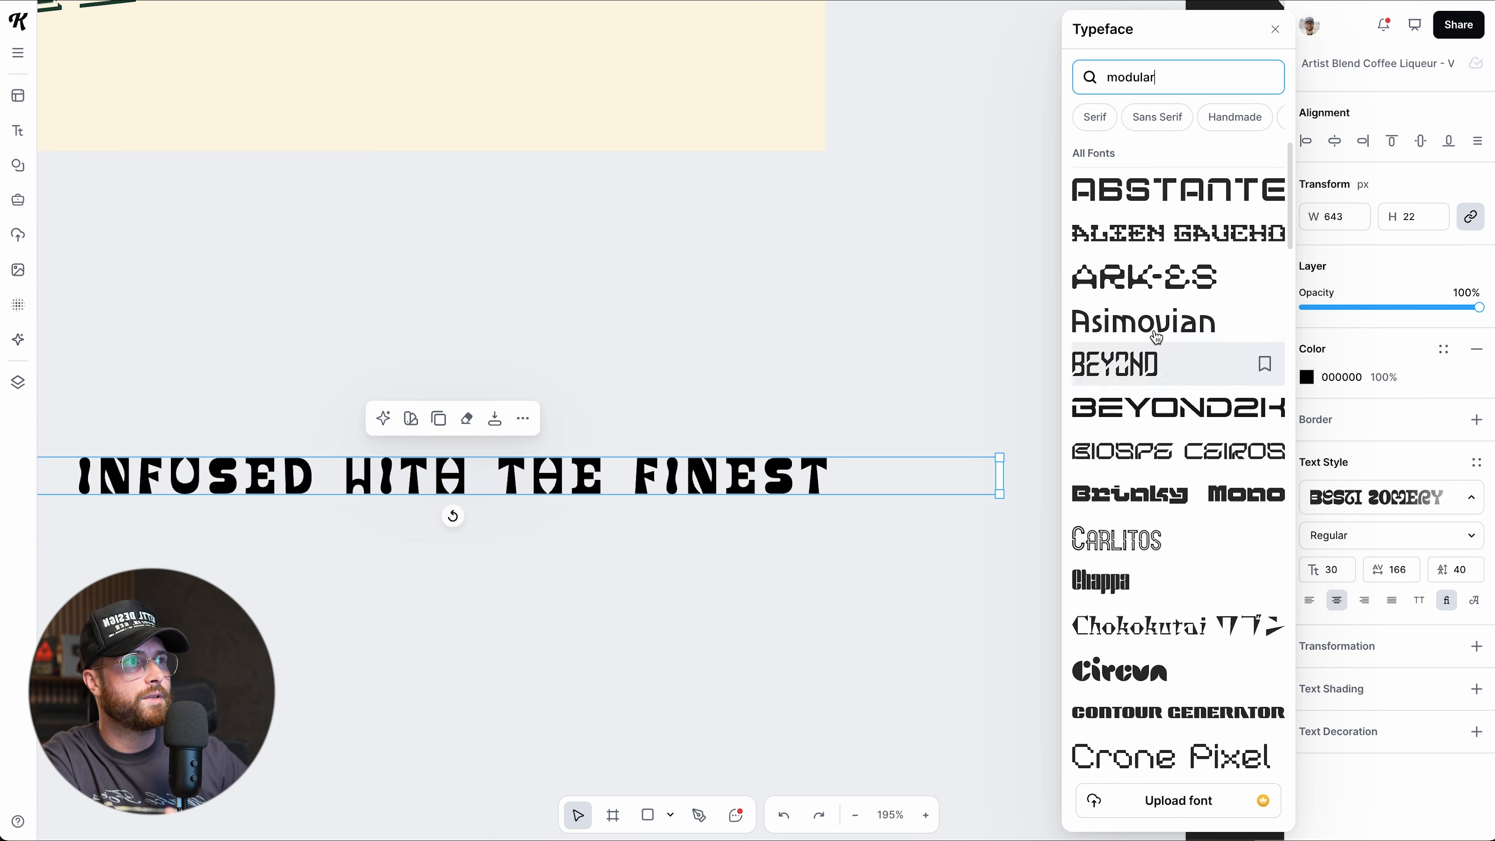
pyautogui.click(1146, 288)
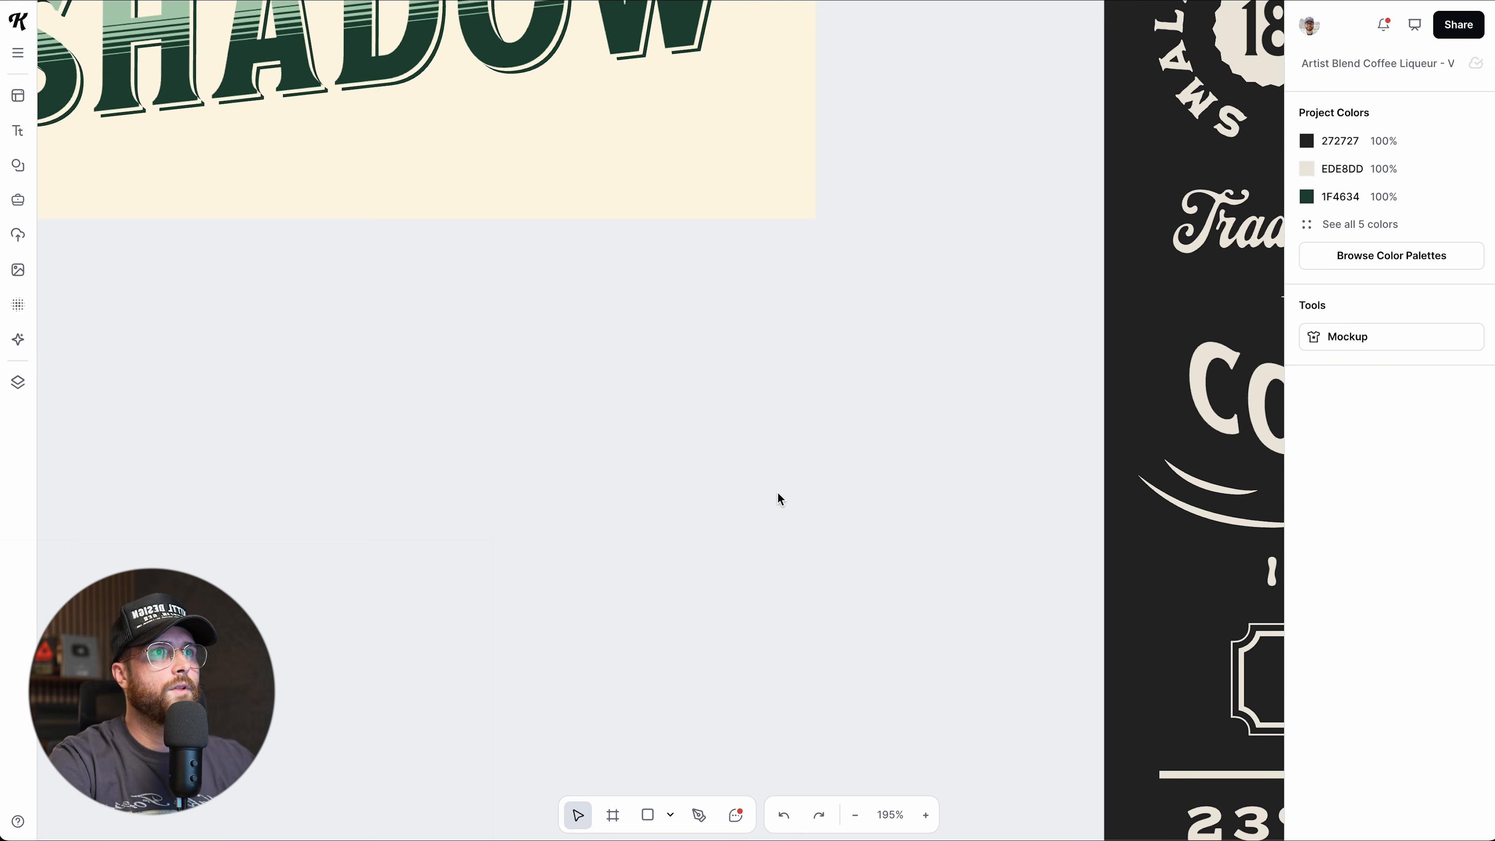
# Zoom out and back in on the canvas, then select the SHADOW card beside the label.
pyautogui.scroll(-5, 777, 498)
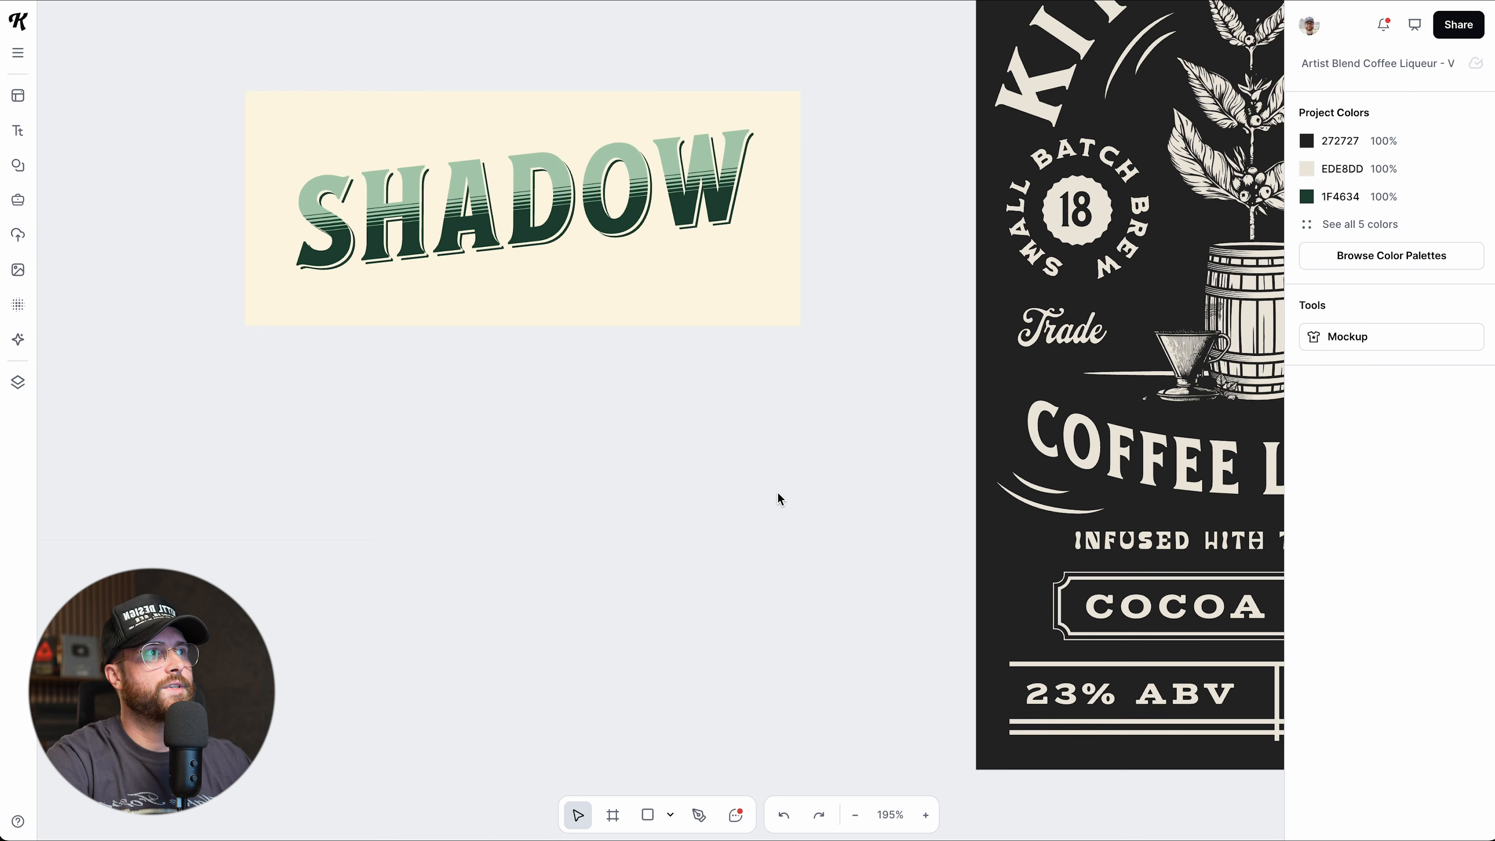
pyautogui.scroll(-6, 774, 497)
pyautogui.scroll(-2, 773, 505)
pyautogui.scroll(3, 505, 487)
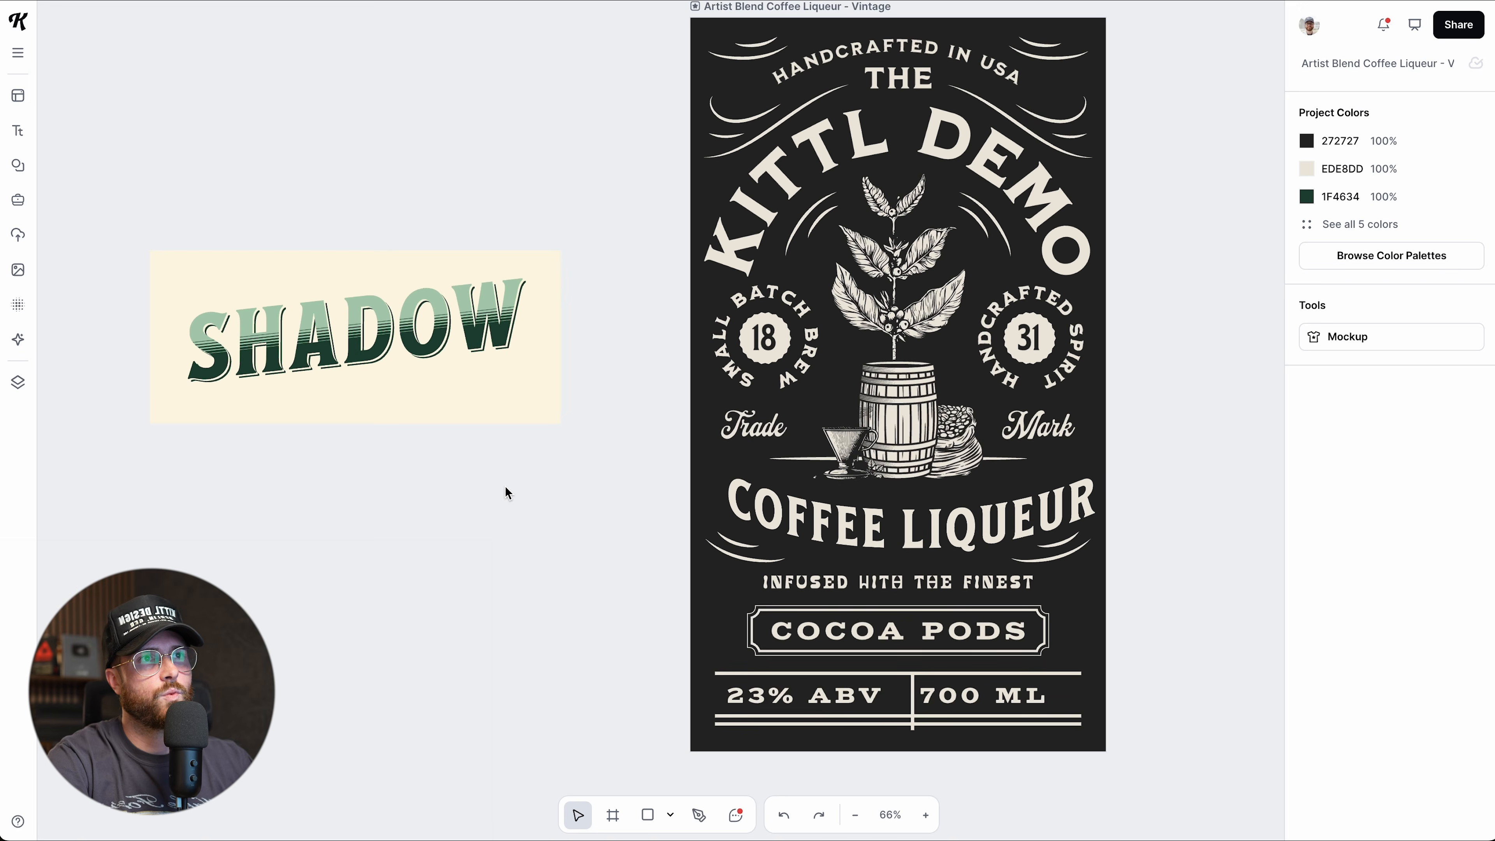
pyautogui.scroll(3, 507, 492)
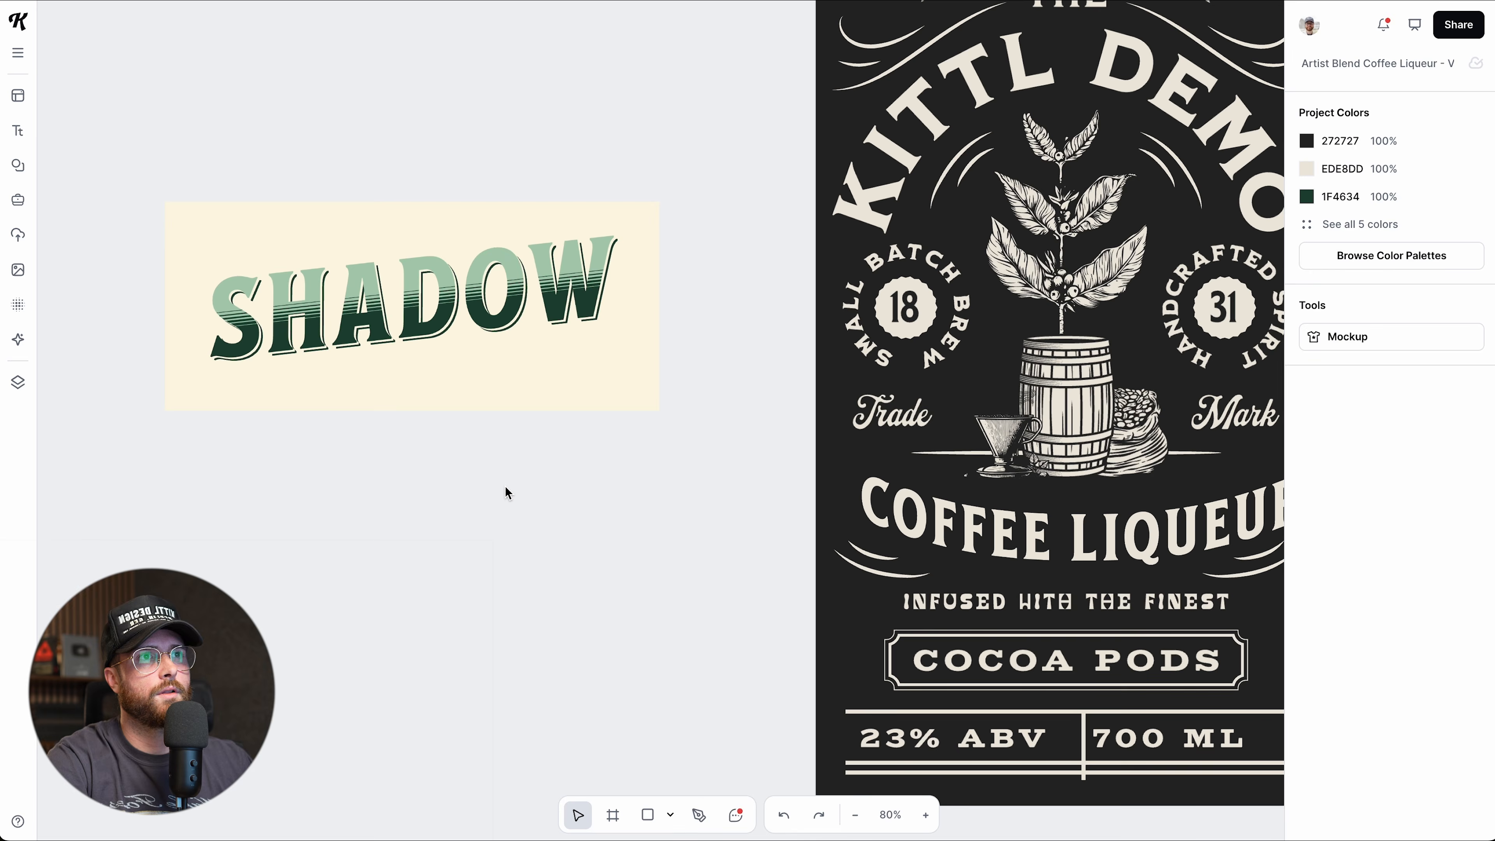
pyautogui.click(492, 297)
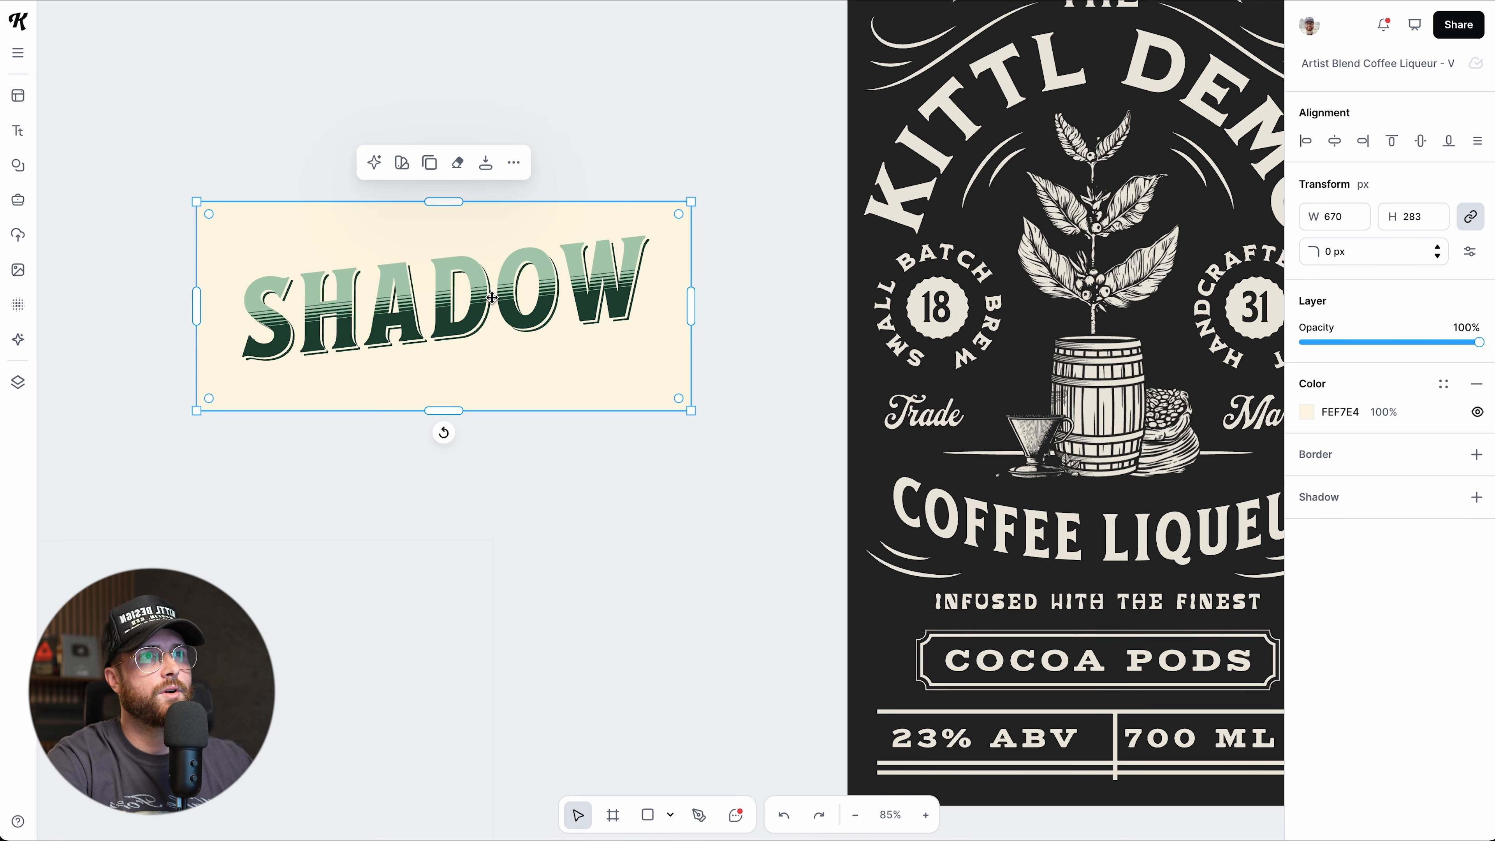
# Remove the Angle transformation, Text Shading and stripe Text Decoration from the SHADOW text.
pyautogui.click(522, 292)
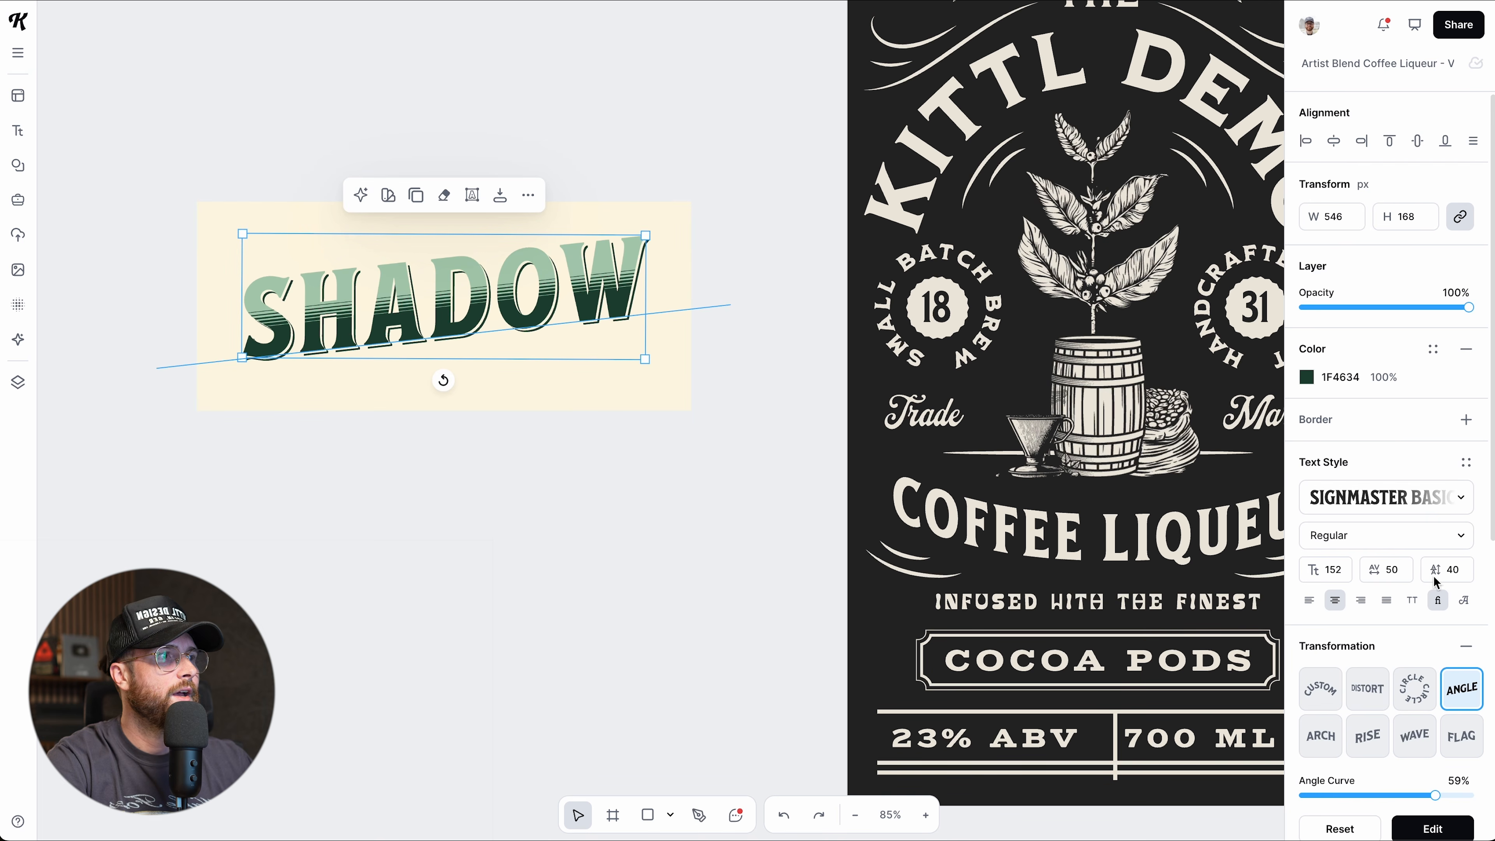
pyautogui.click(1457, 653)
pyautogui.scroll(-3, 1462, 619)
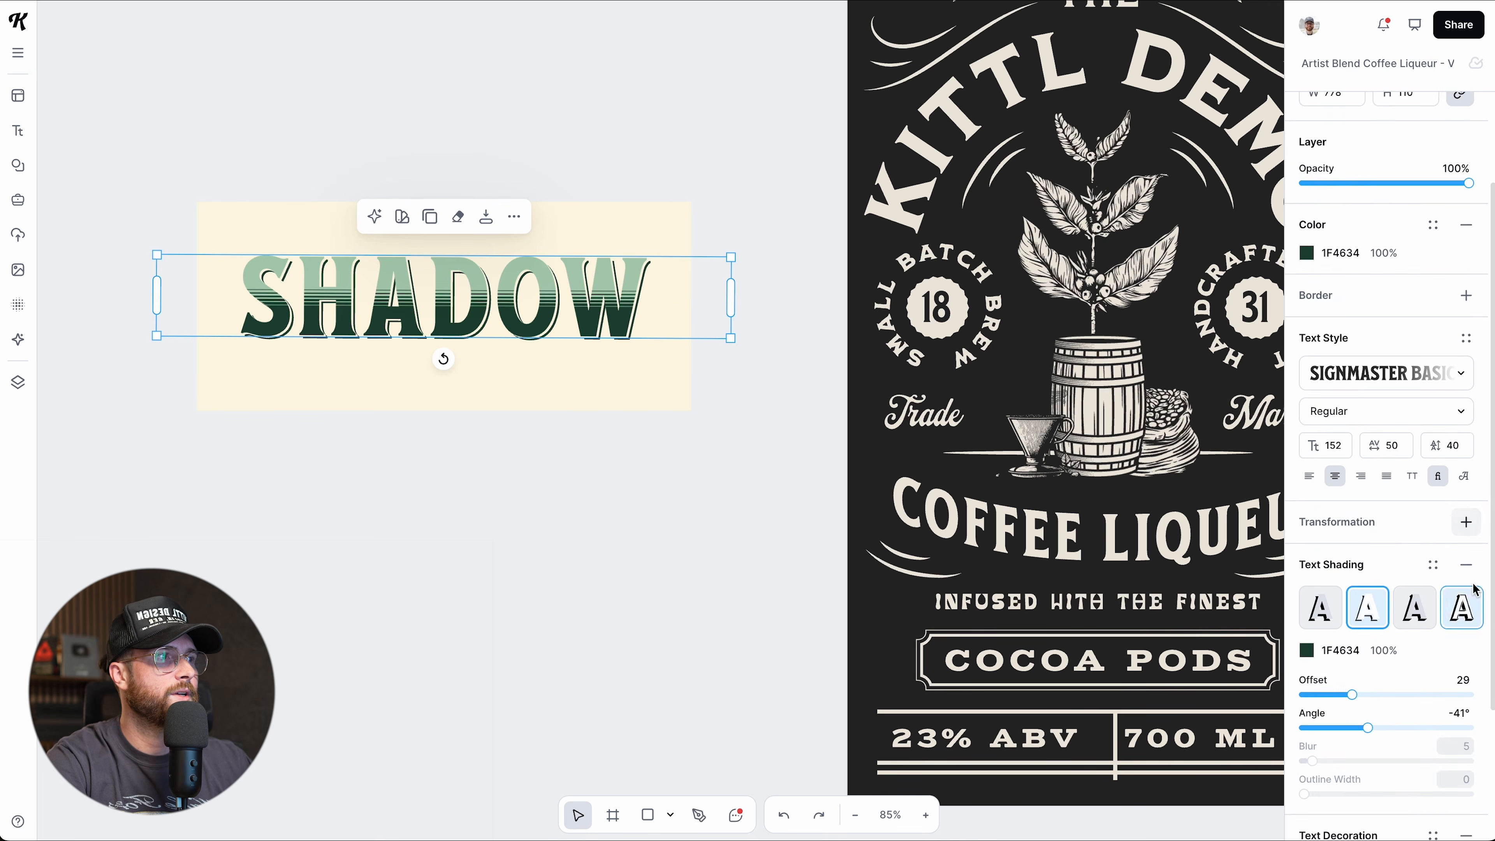
pyautogui.click(1468, 564)
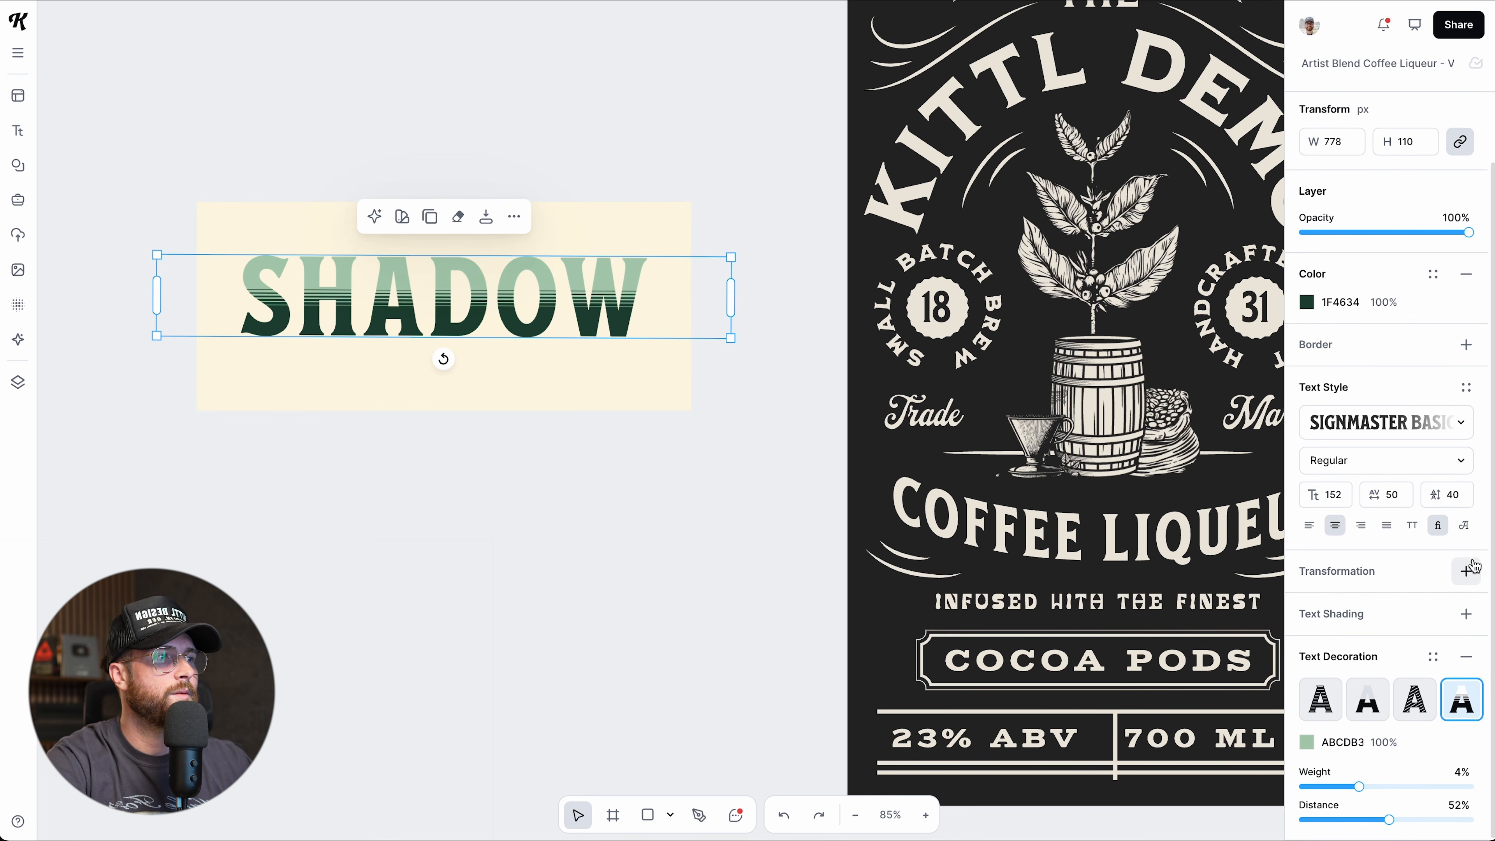
pyautogui.click(1465, 656)
pyautogui.scroll(5, 489, 415)
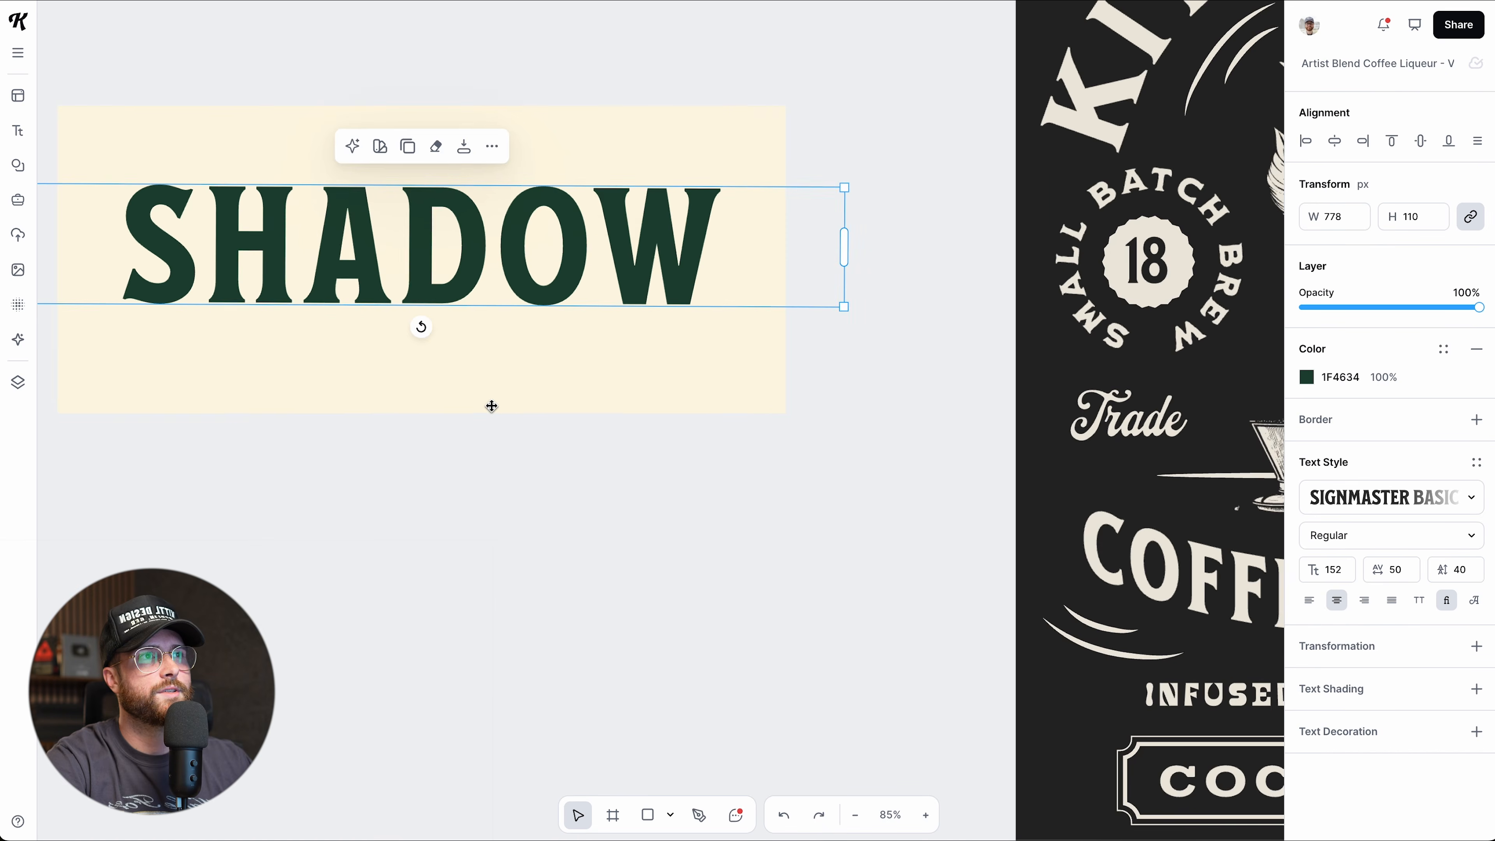
pyautogui.scroll(2, 490, 406)
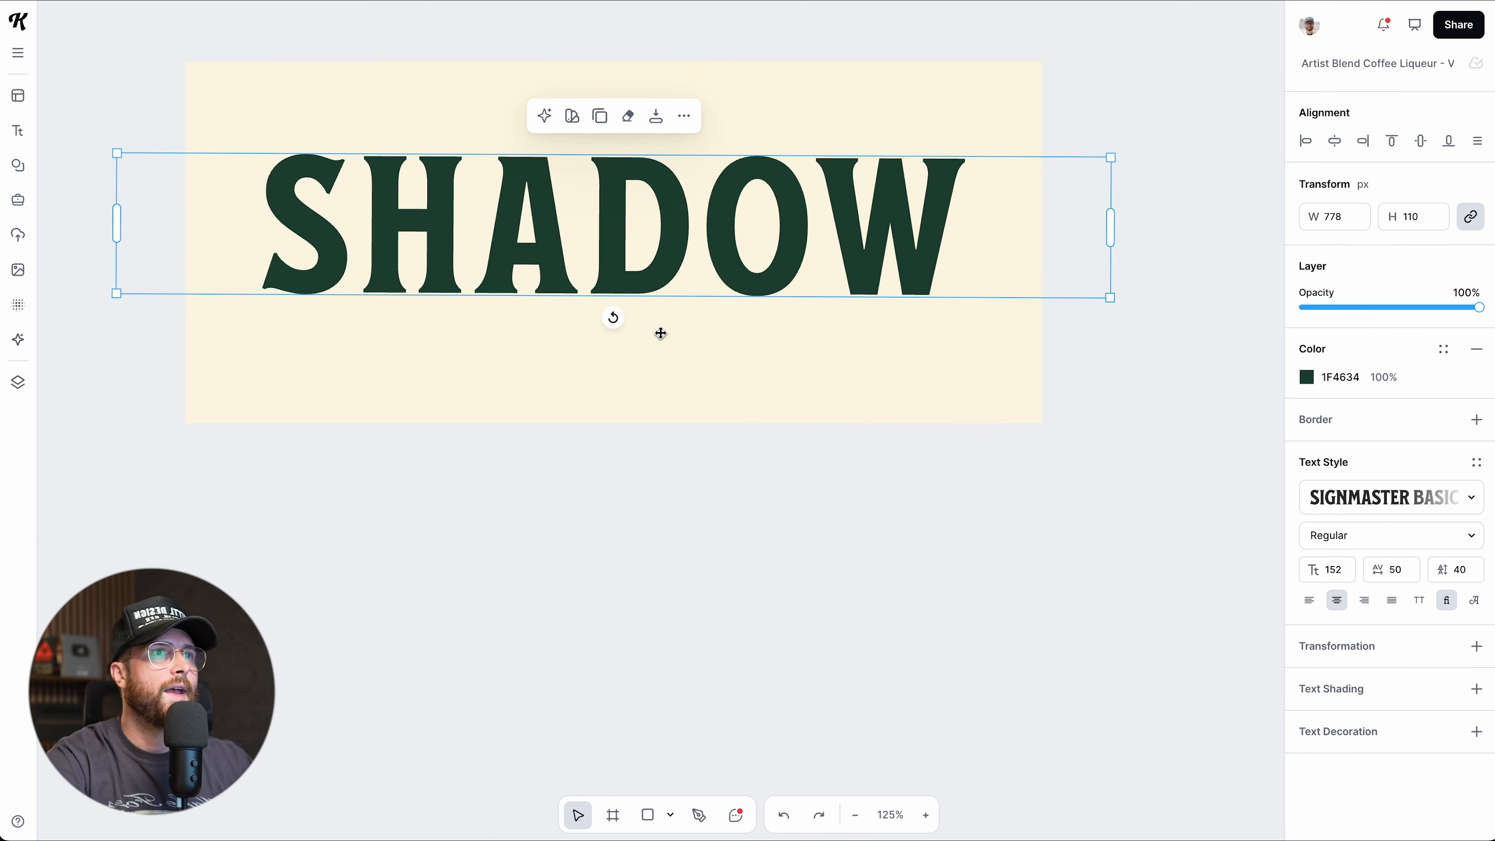
pyautogui.scroll(2, 600, 462)
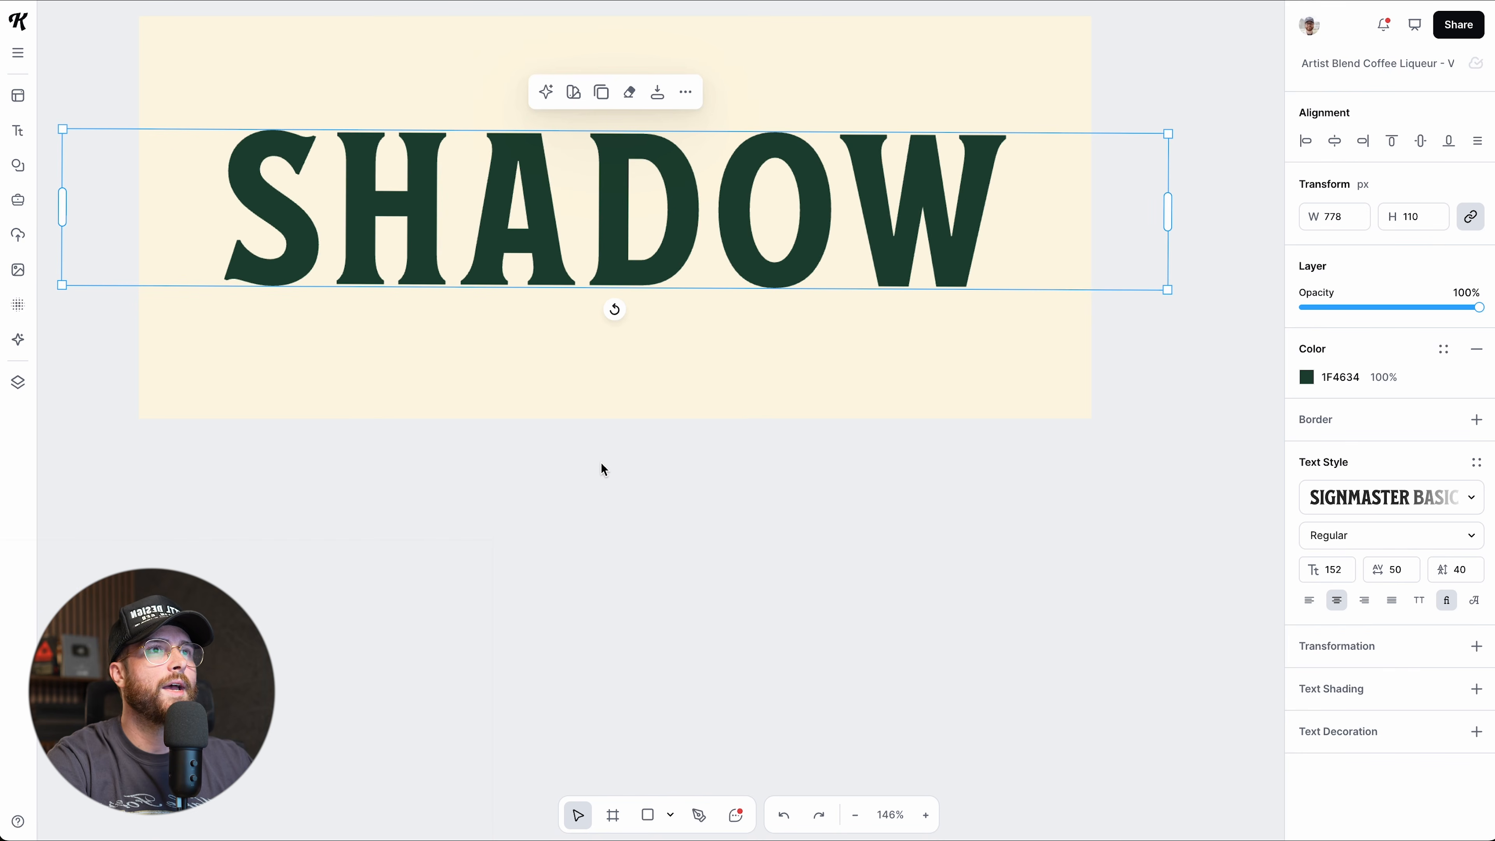
pyautogui.scroll(2, 592, 457)
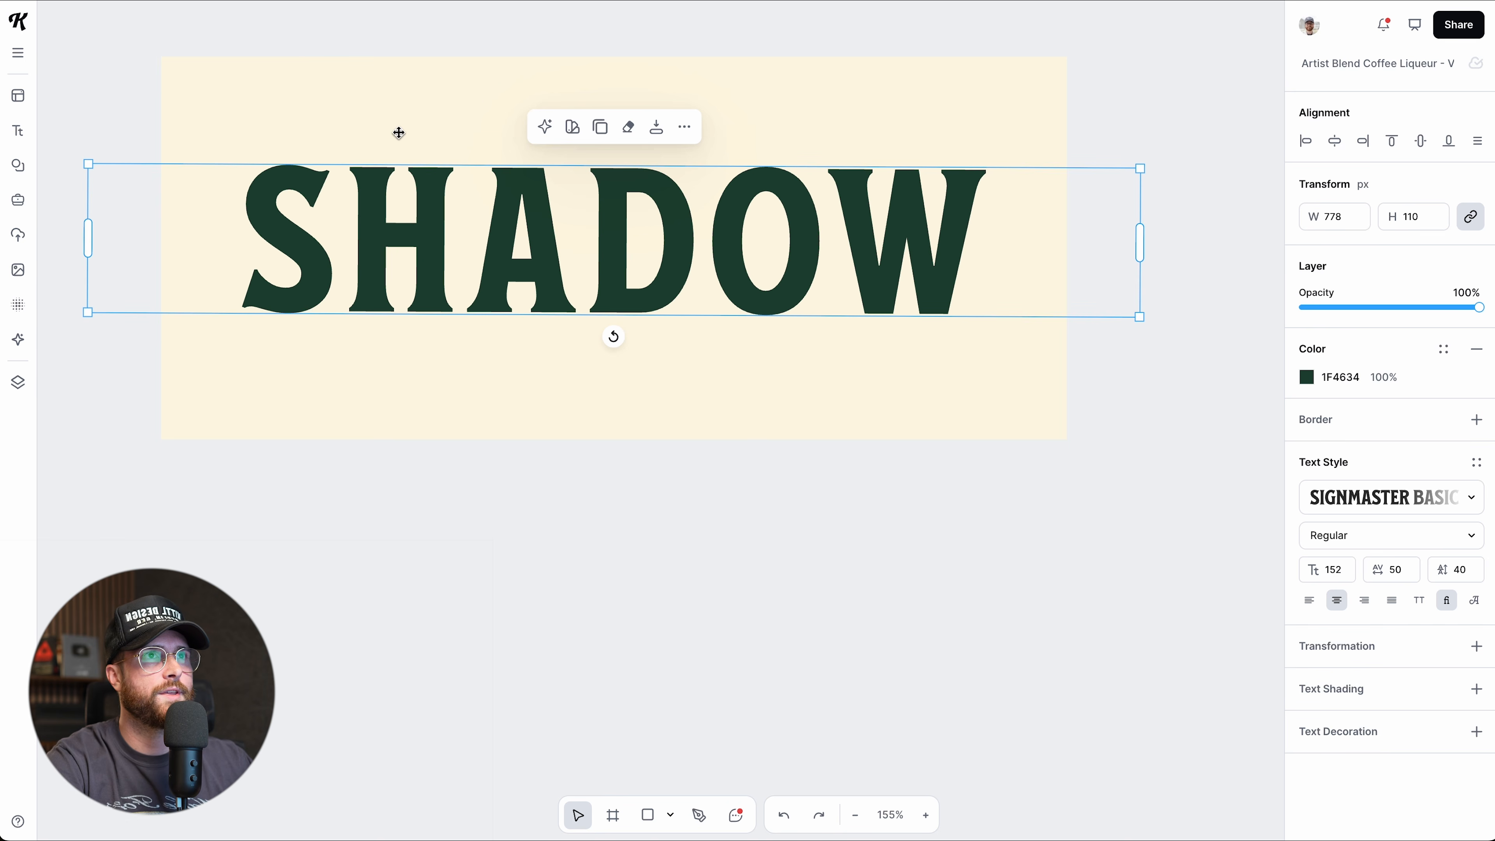
# Try subtracting the SHADOW text from the card with Shape builder, then undo it.
pyautogui.click(806, 498)
pyautogui.moveTo(122, 71); pyautogui.dragTo(1128, 410)
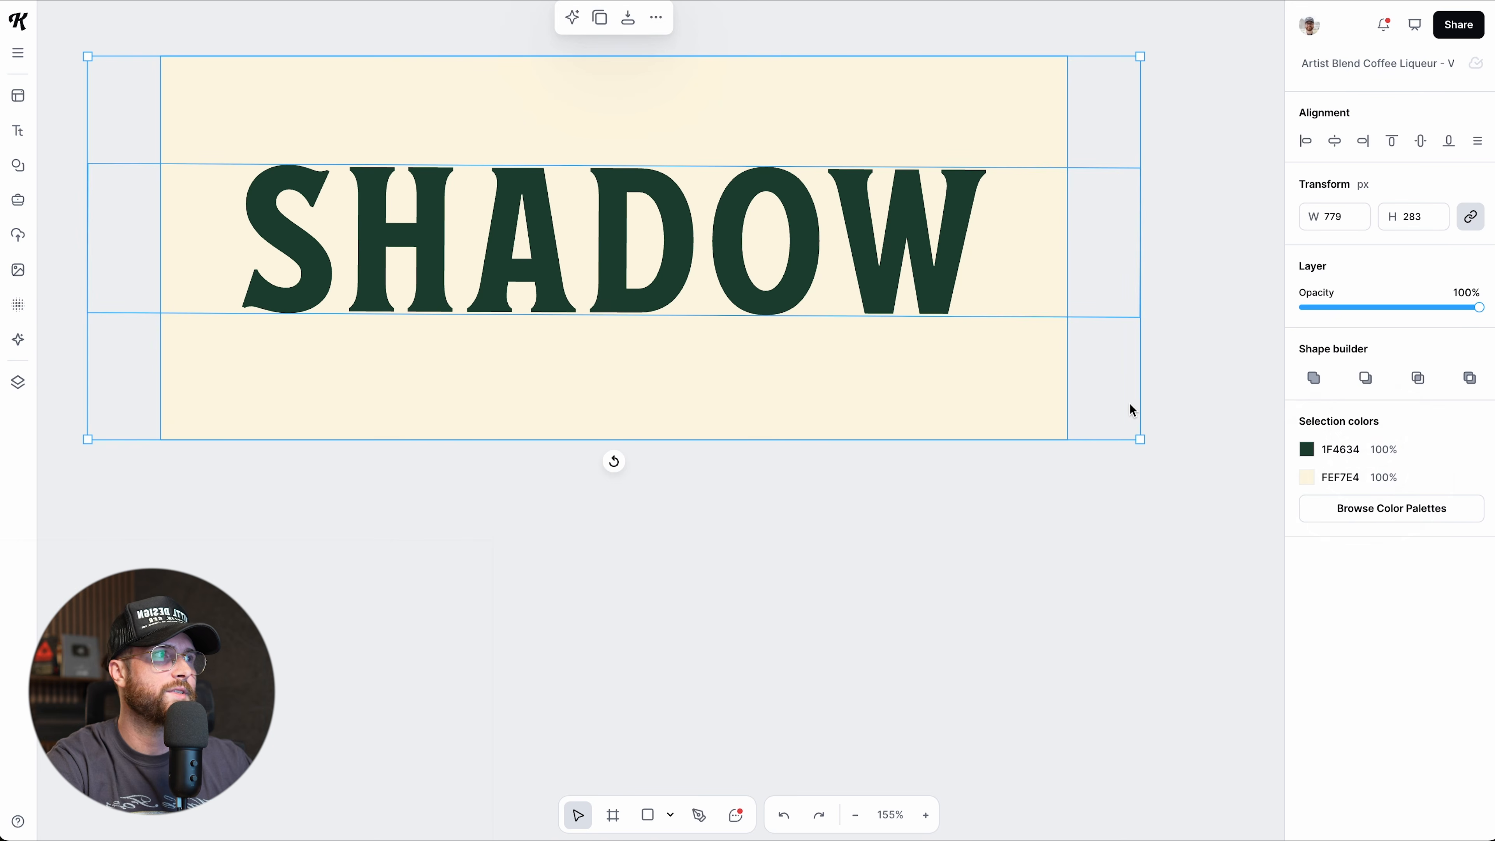
pyautogui.click(1365, 377)
pyautogui.click(965, 530)
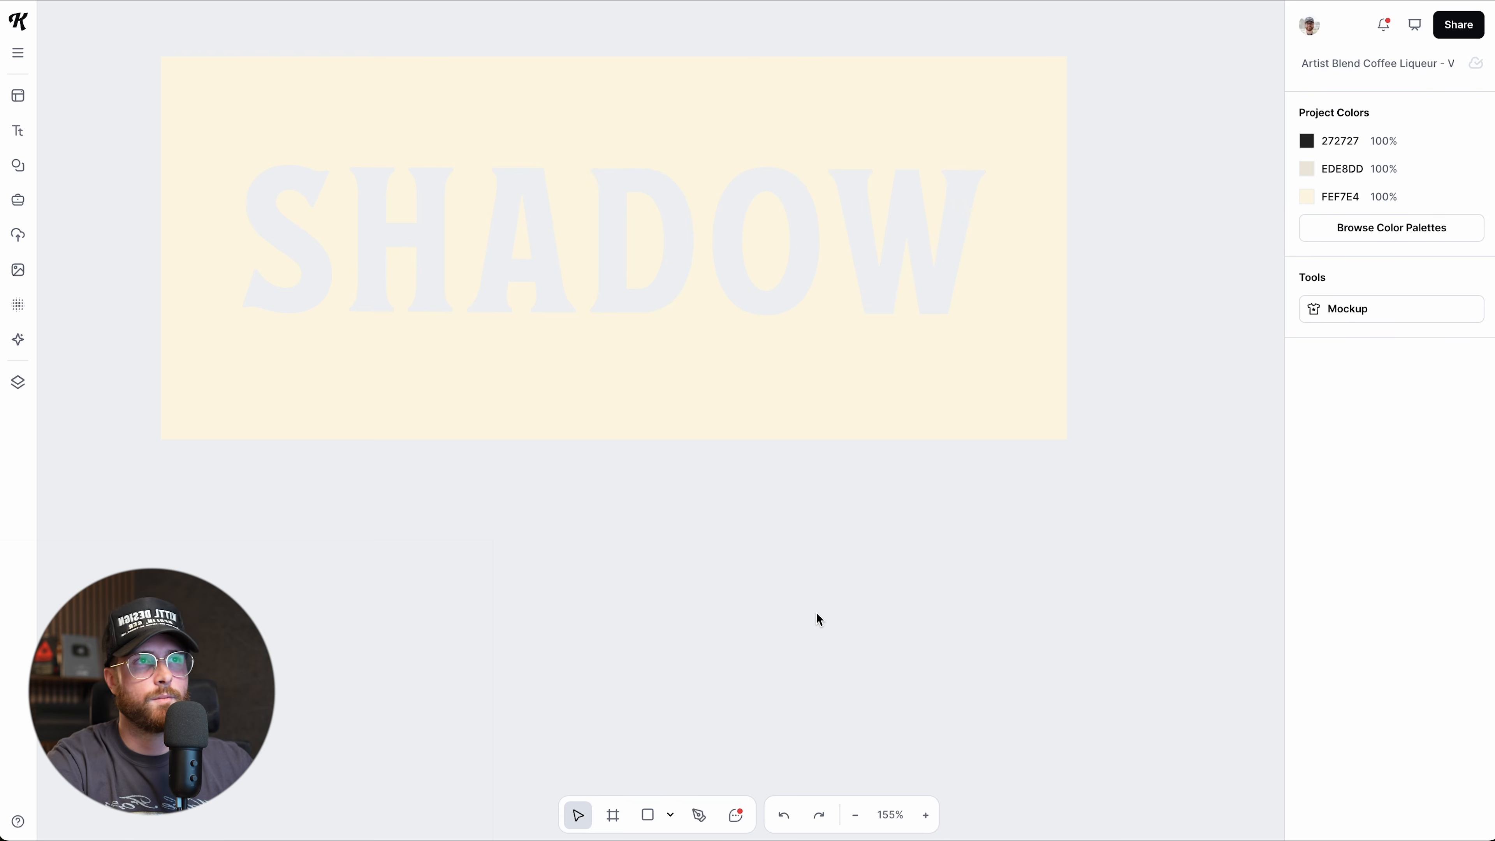
pyautogui.hotkey('ctrl', 'z')
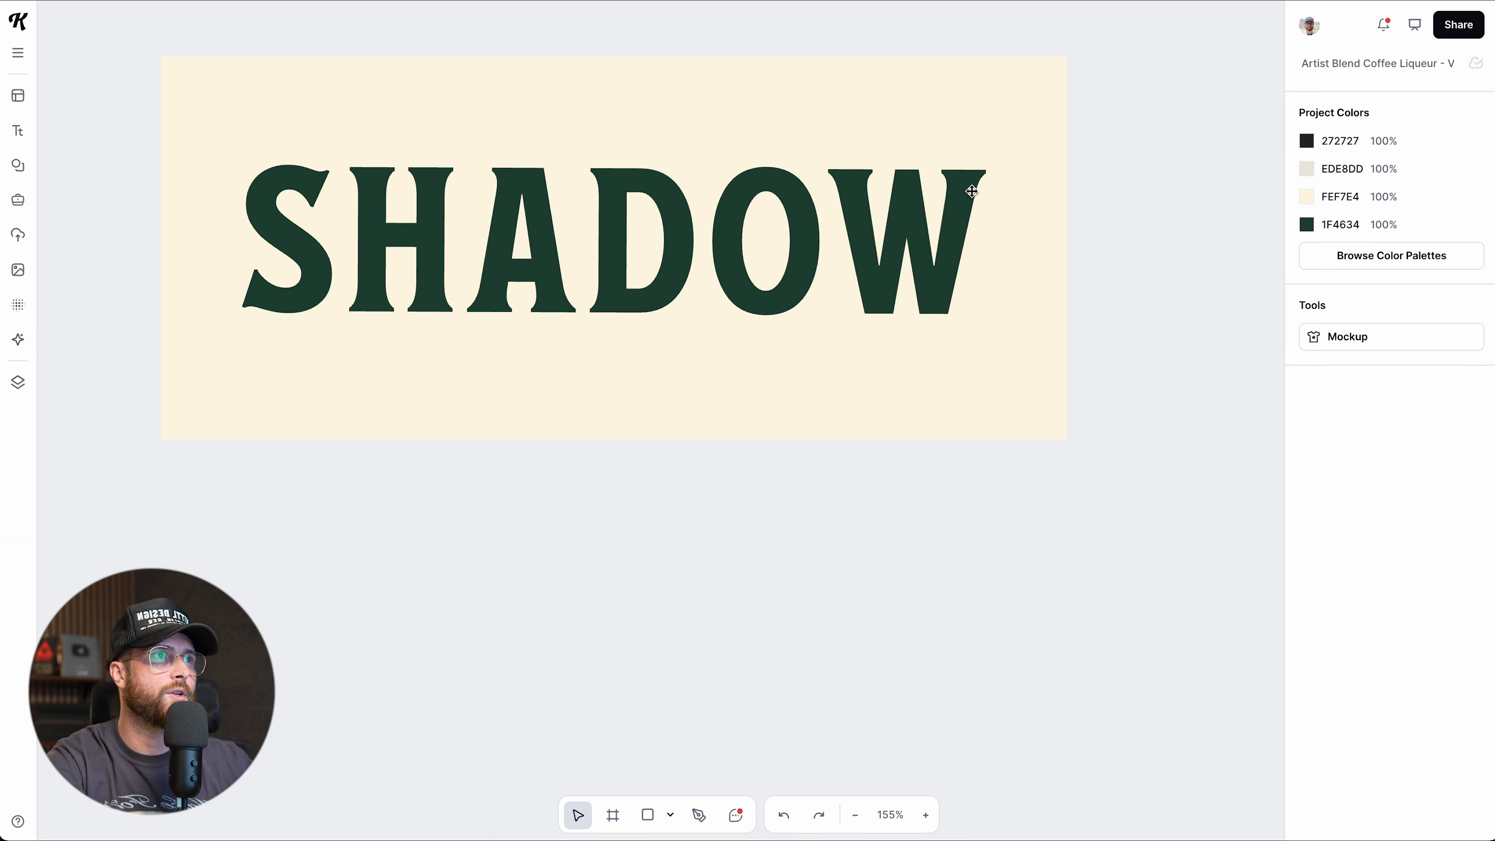
# Convert the SHADOW text to vector letter shapes with More Options > Outline text.
pyautogui.click(864, 271)
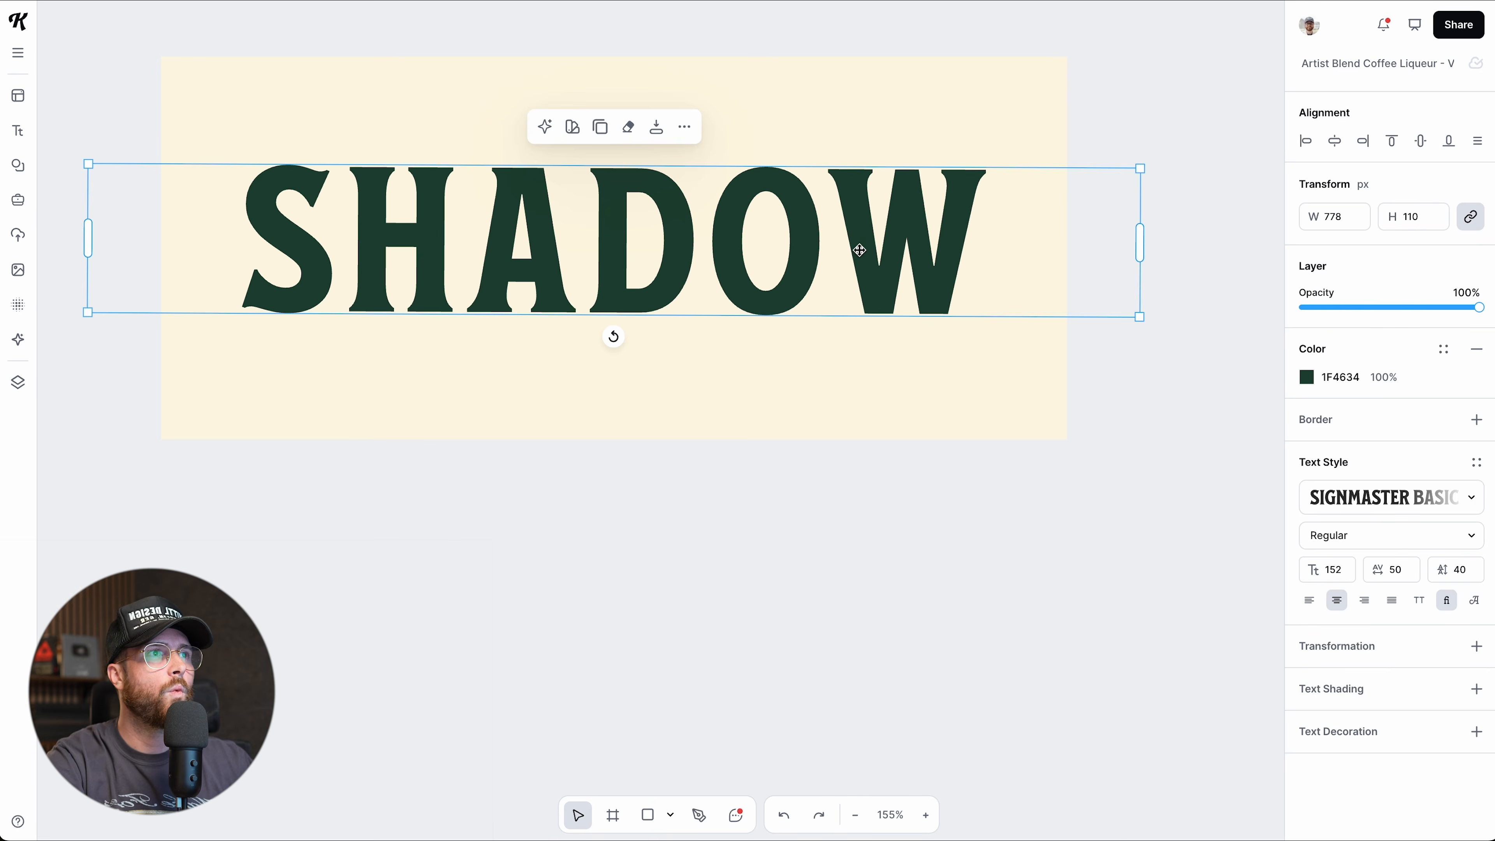
pyautogui.scroll(5, 861, 271)
pyautogui.scroll(4, 779, 271)
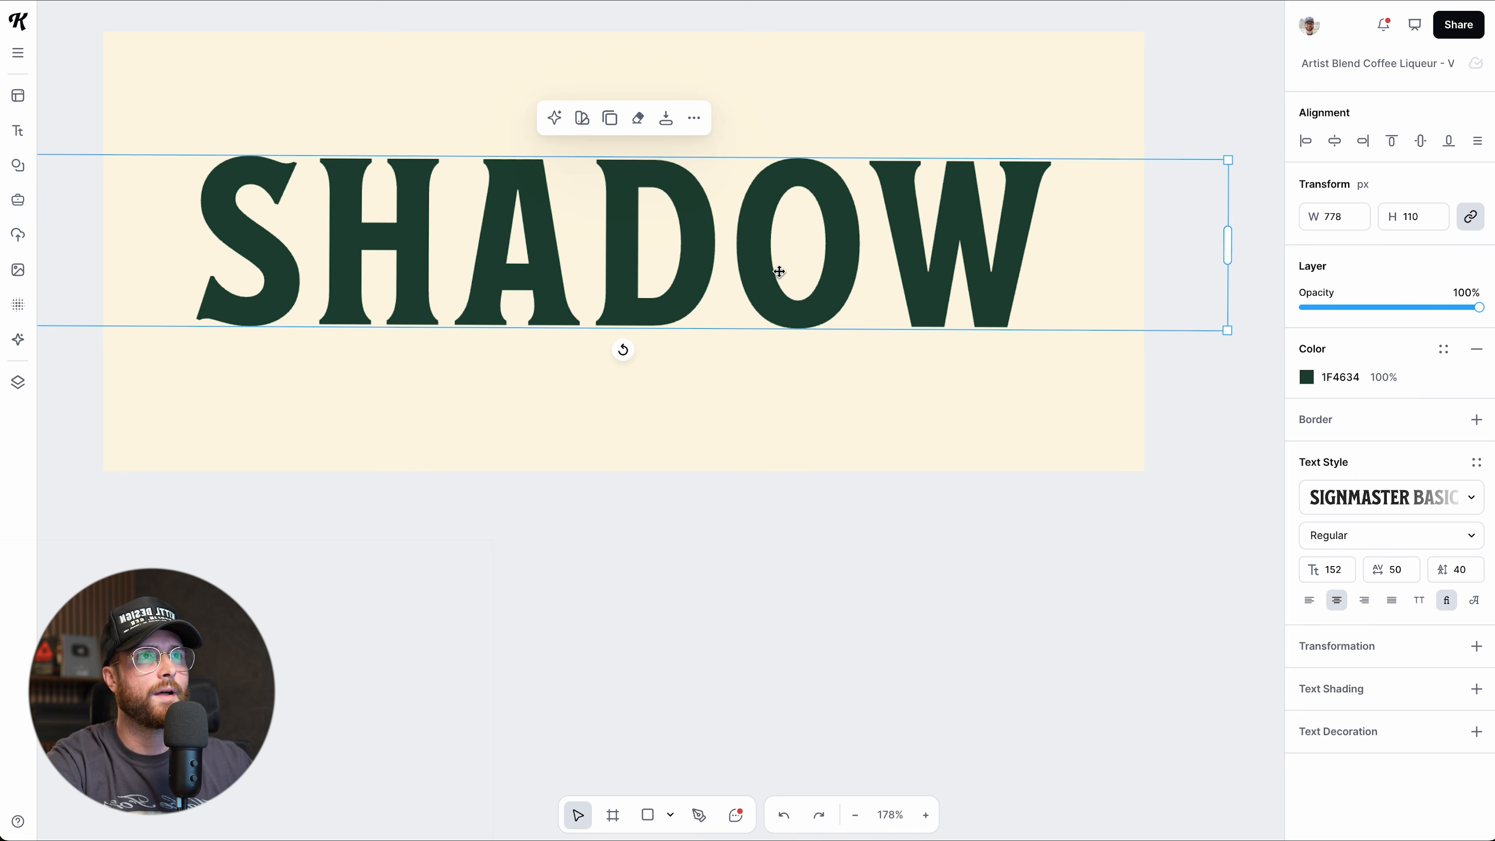
pyautogui.hscroll(-1, 779, 271)
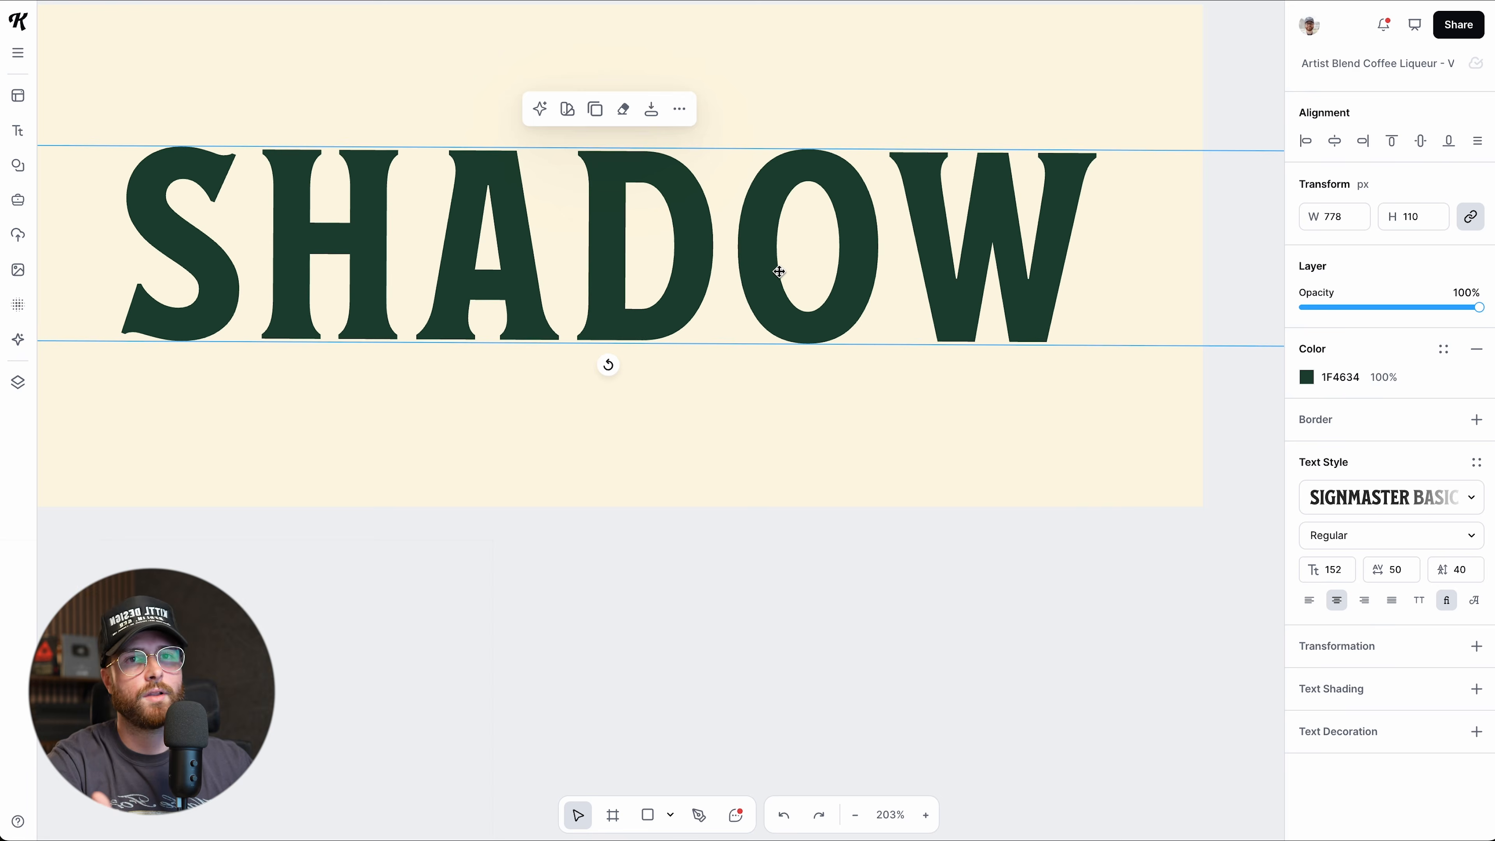
pyautogui.click(686, 110)
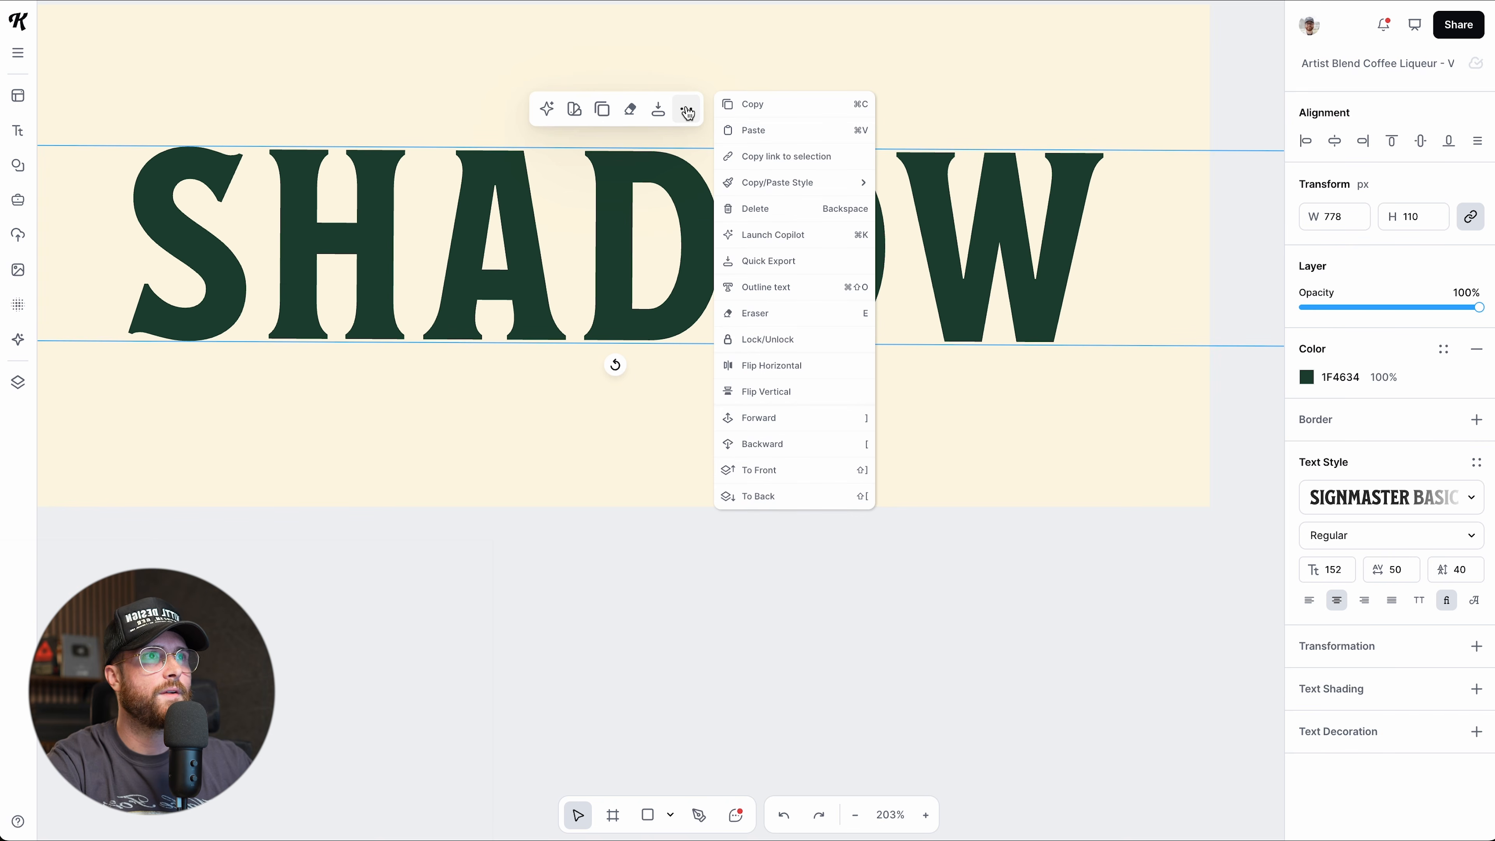
pyautogui.click(741, 291)
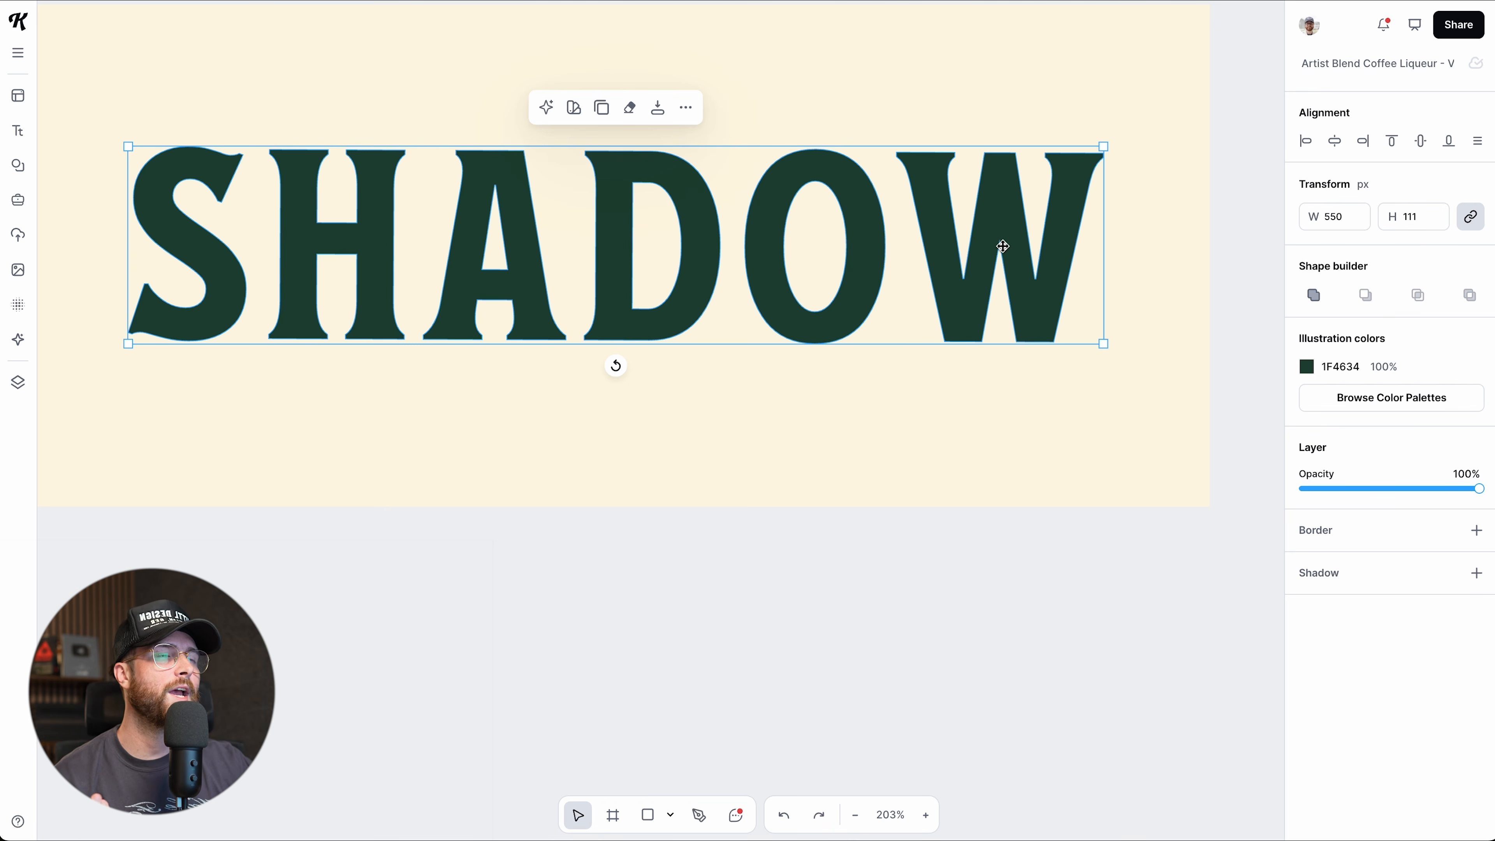
pyautogui.doubleClick(1004, 230)
pyautogui.doubleClick(1004, 230)
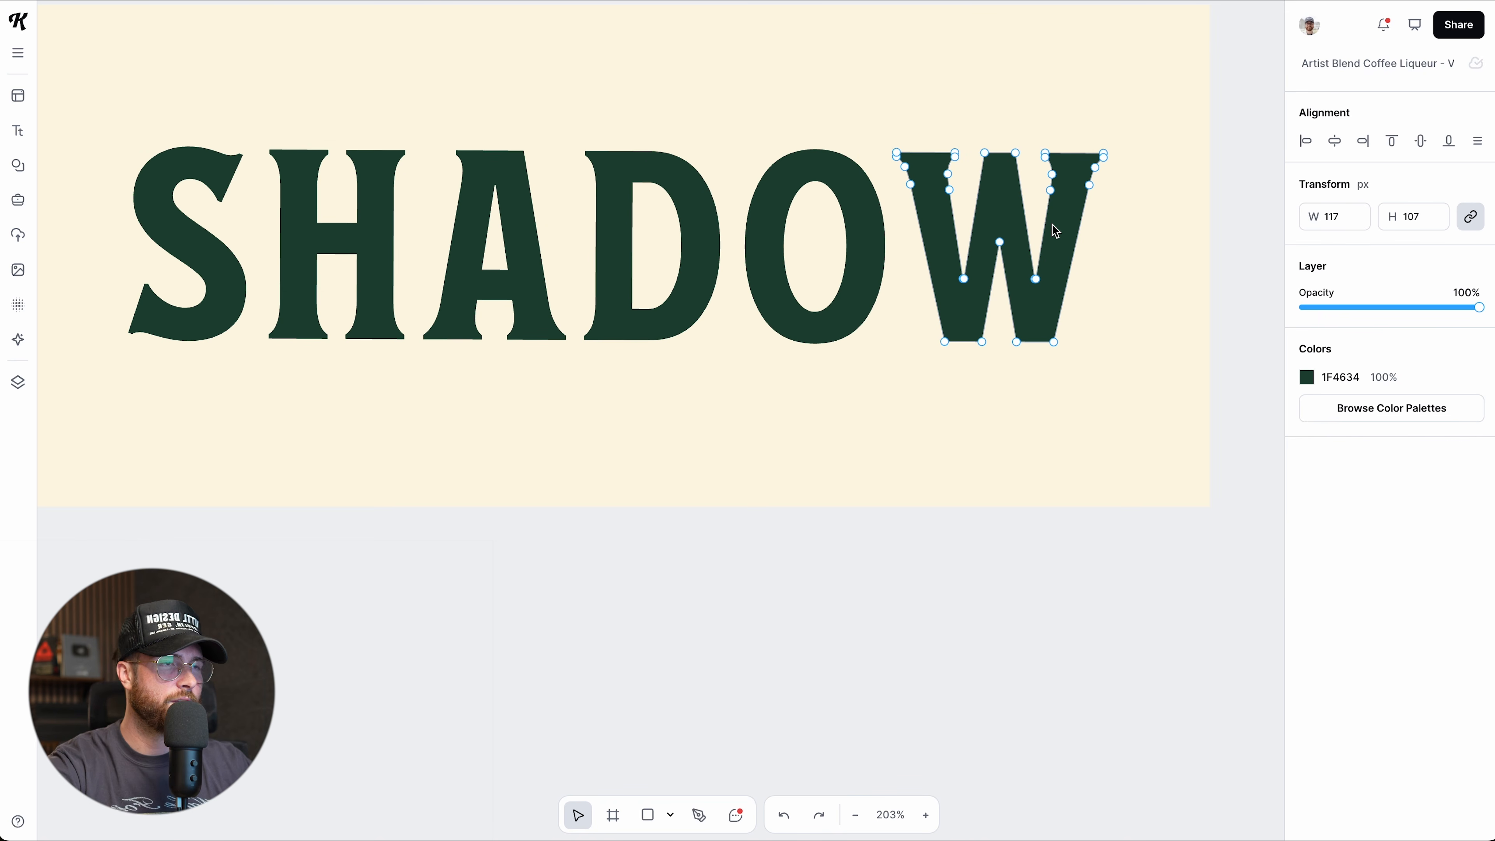
pyautogui.scroll(3, 1052, 223)
pyautogui.click(989, 246)
pyautogui.moveTo(991, 250); pyautogui.dragTo(989, 346)
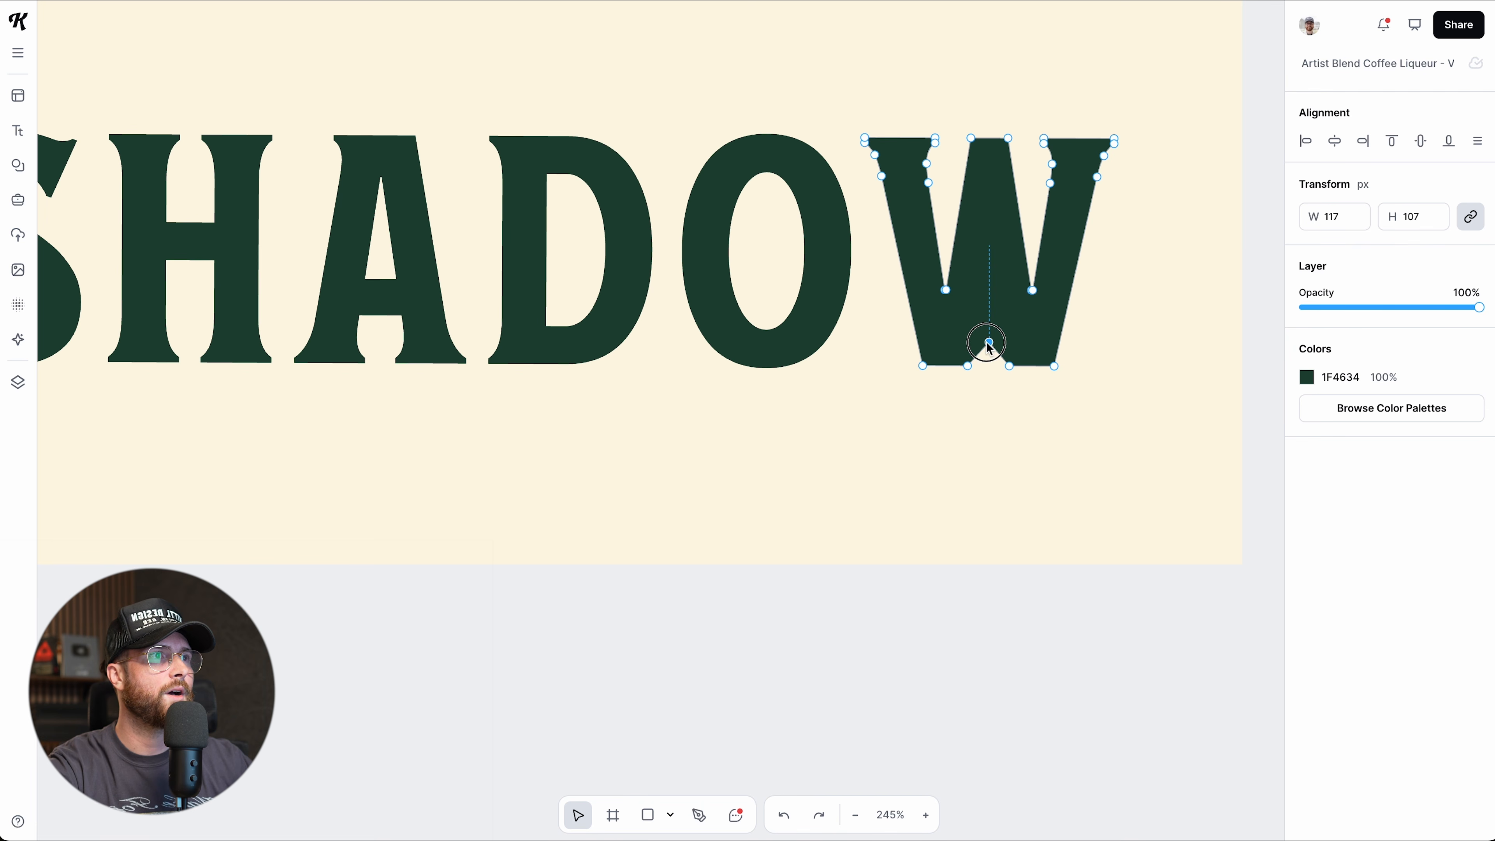
pyautogui.moveTo(971, 144); pyautogui.dragTo(972, 57)
pyautogui.hotkey('ctrl', 'z')
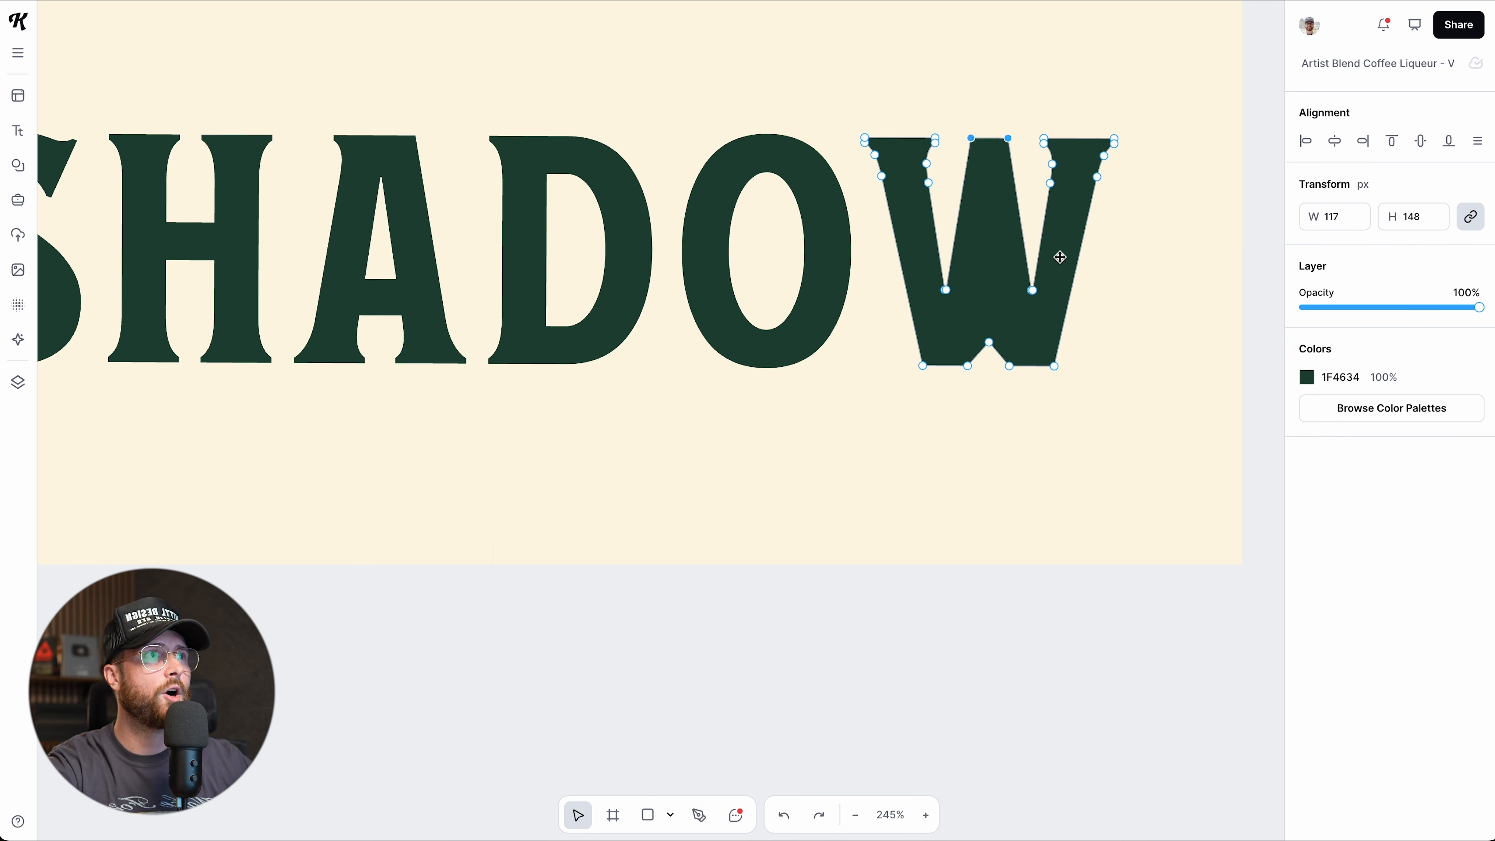
pyautogui.hotkey('ctrl', 'z')
pyautogui.click(1115, 138)
pyautogui.keyDown('shift'); pyautogui.click(1115, 145); pyautogui.keyUp('shift')
pyautogui.keyDown('shift'); pyautogui.click(1105, 157); pyautogui.keyUp('shift')
pyautogui.keyDown('shift'); pyautogui.click(1099, 177); pyautogui.keyUp('shift')
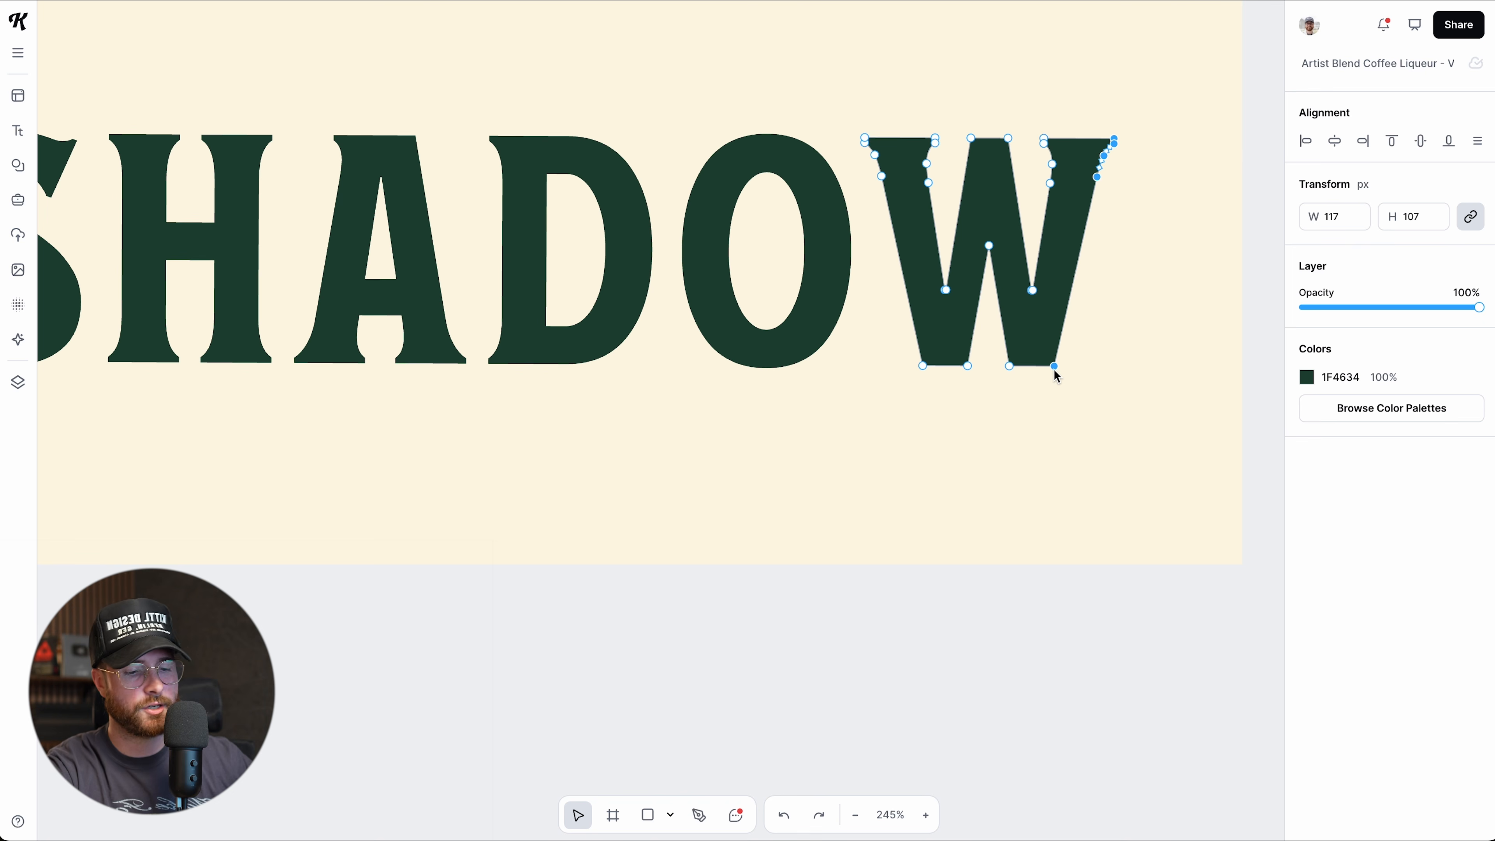
pyautogui.moveTo(1055, 373); pyautogui.dragTo(1251, 374)
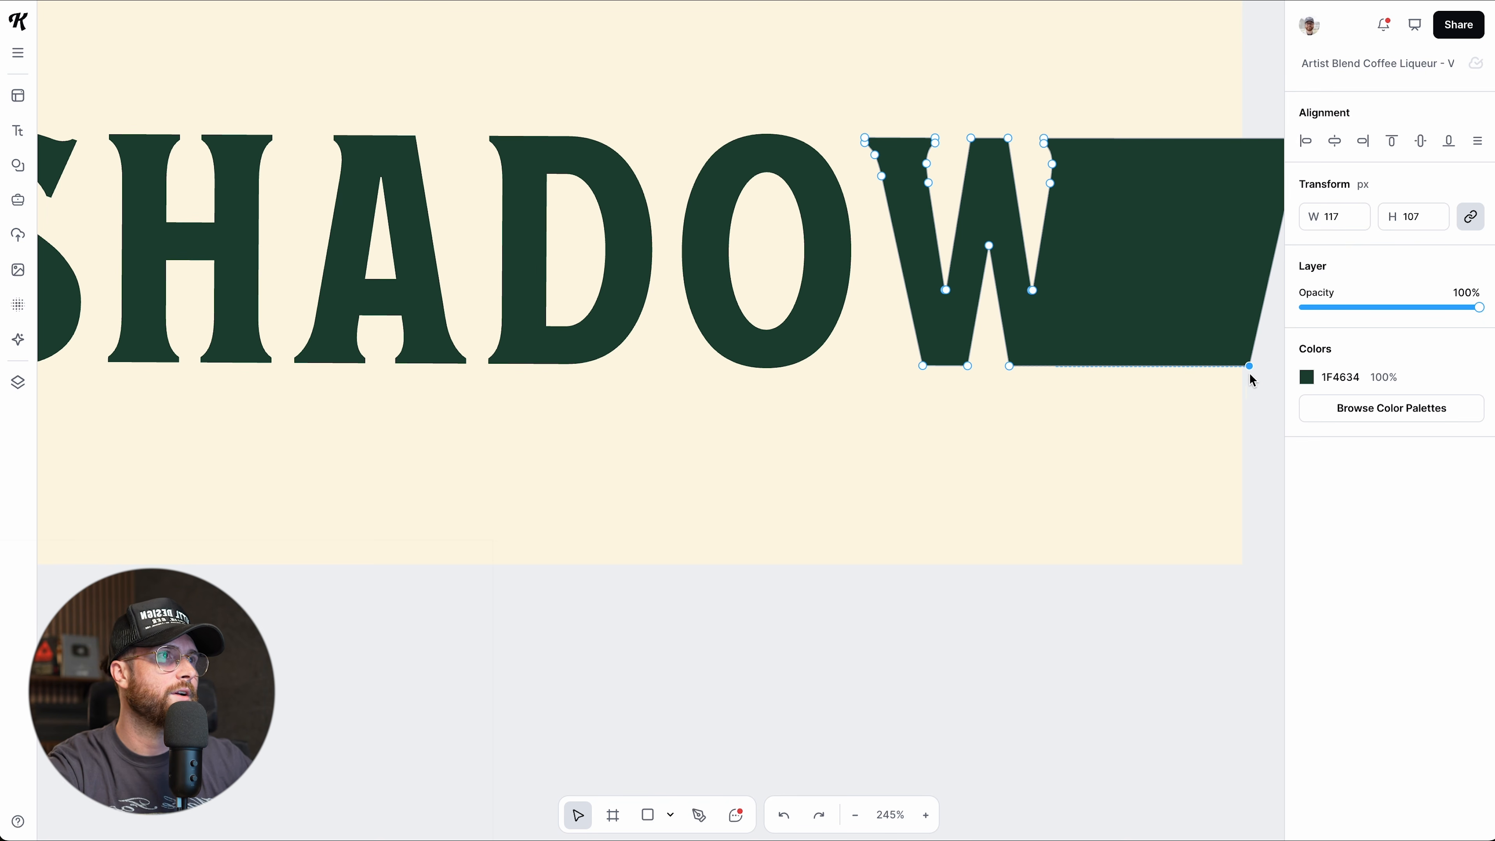
pyautogui.click(1117, 610)
pyautogui.click(1118, 611)
pyautogui.scroll(-2, 1127, 566)
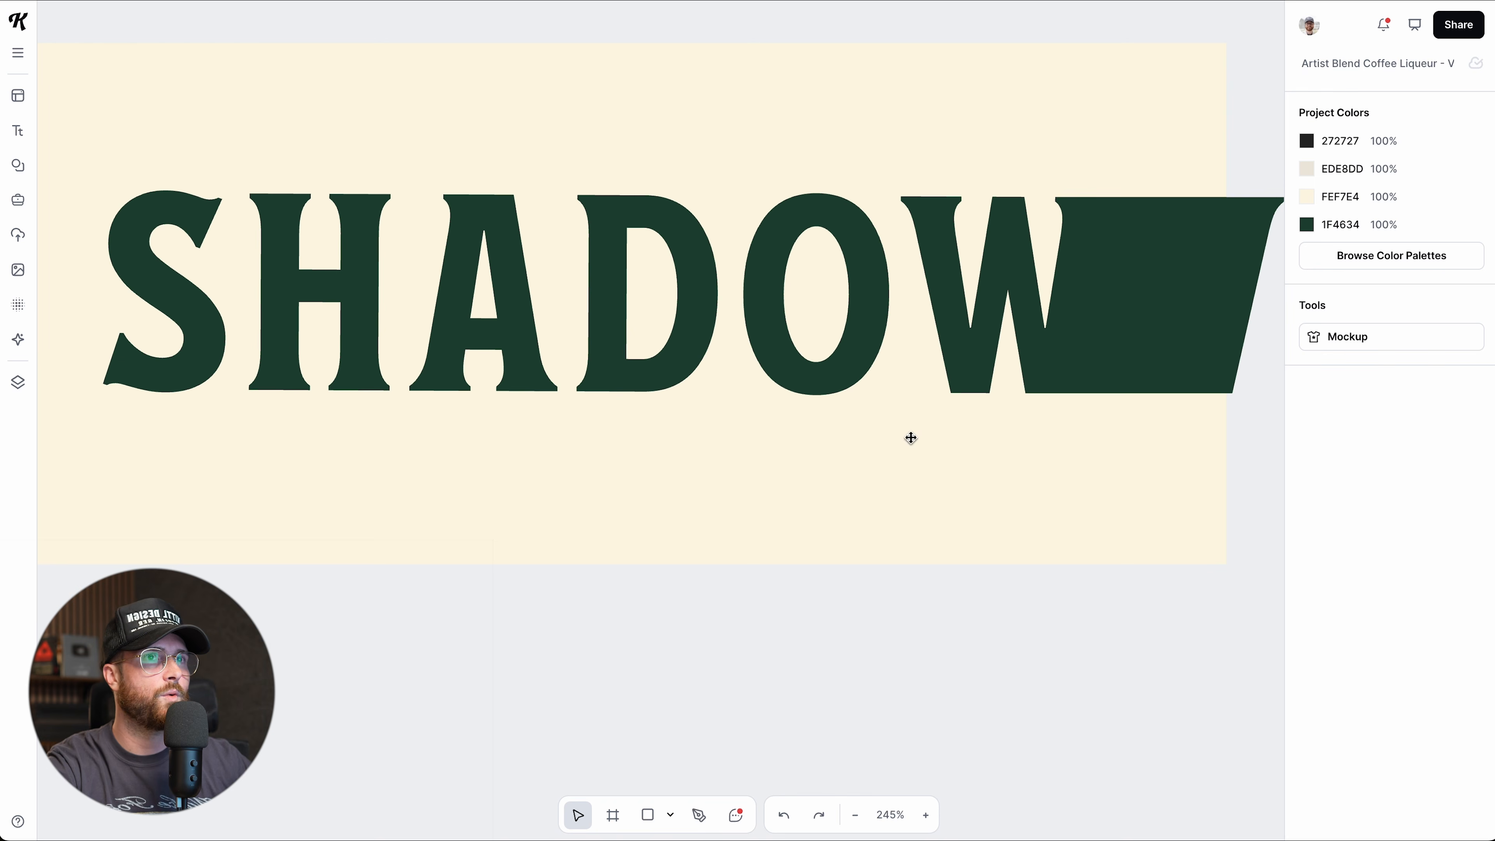
pyautogui.click(161, 240)
pyautogui.click(855, 682)
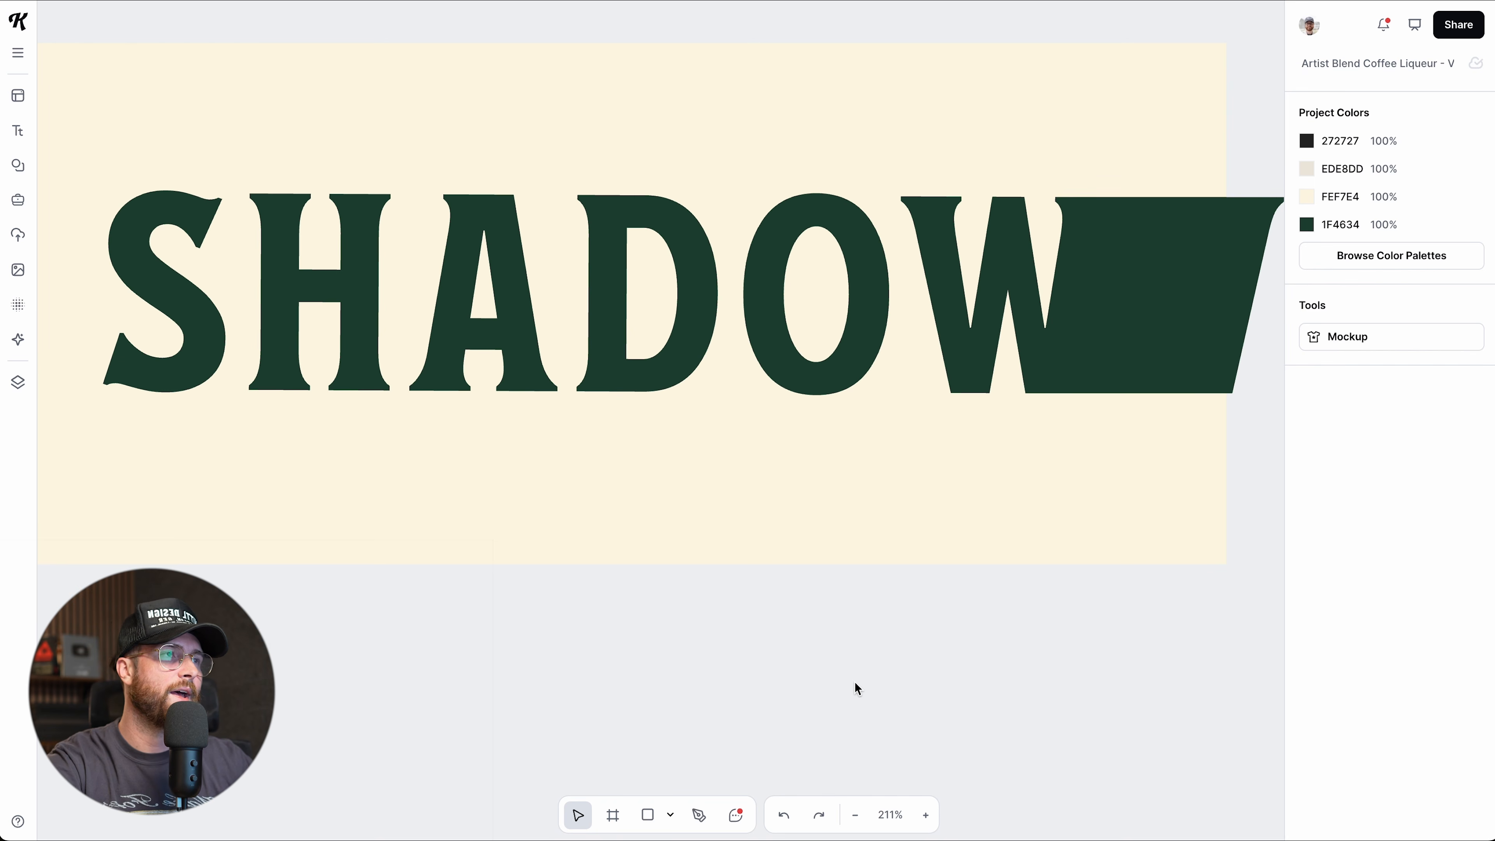
pyautogui.hotkey('ctrl', 'z')
pyautogui.click(621, 294)
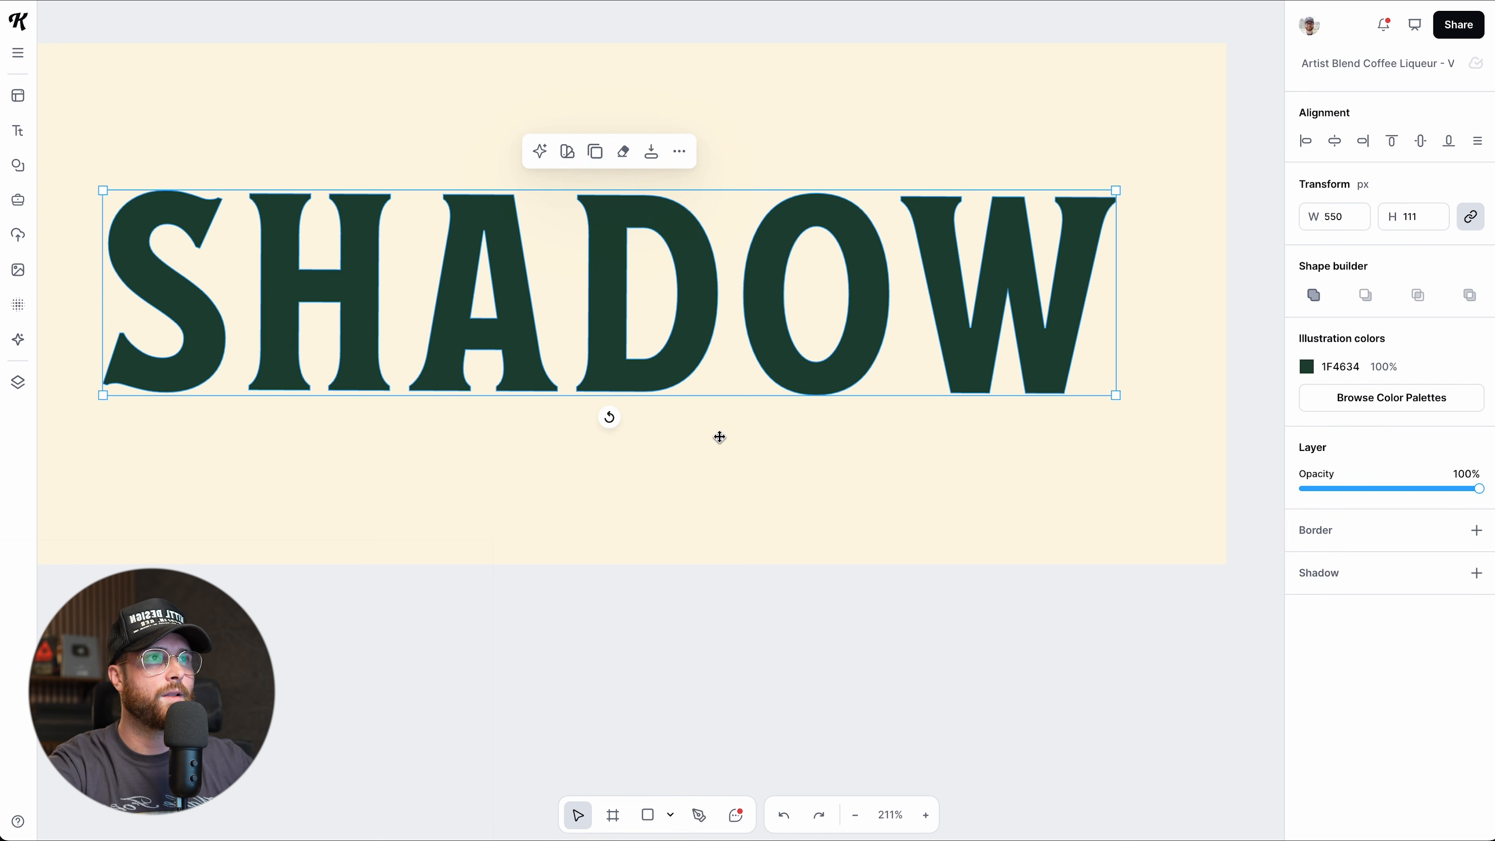
# Select the W, O, D, A, H and S letters one by one, then clear the selection.
pyautogui.doubleClick(953, 324)
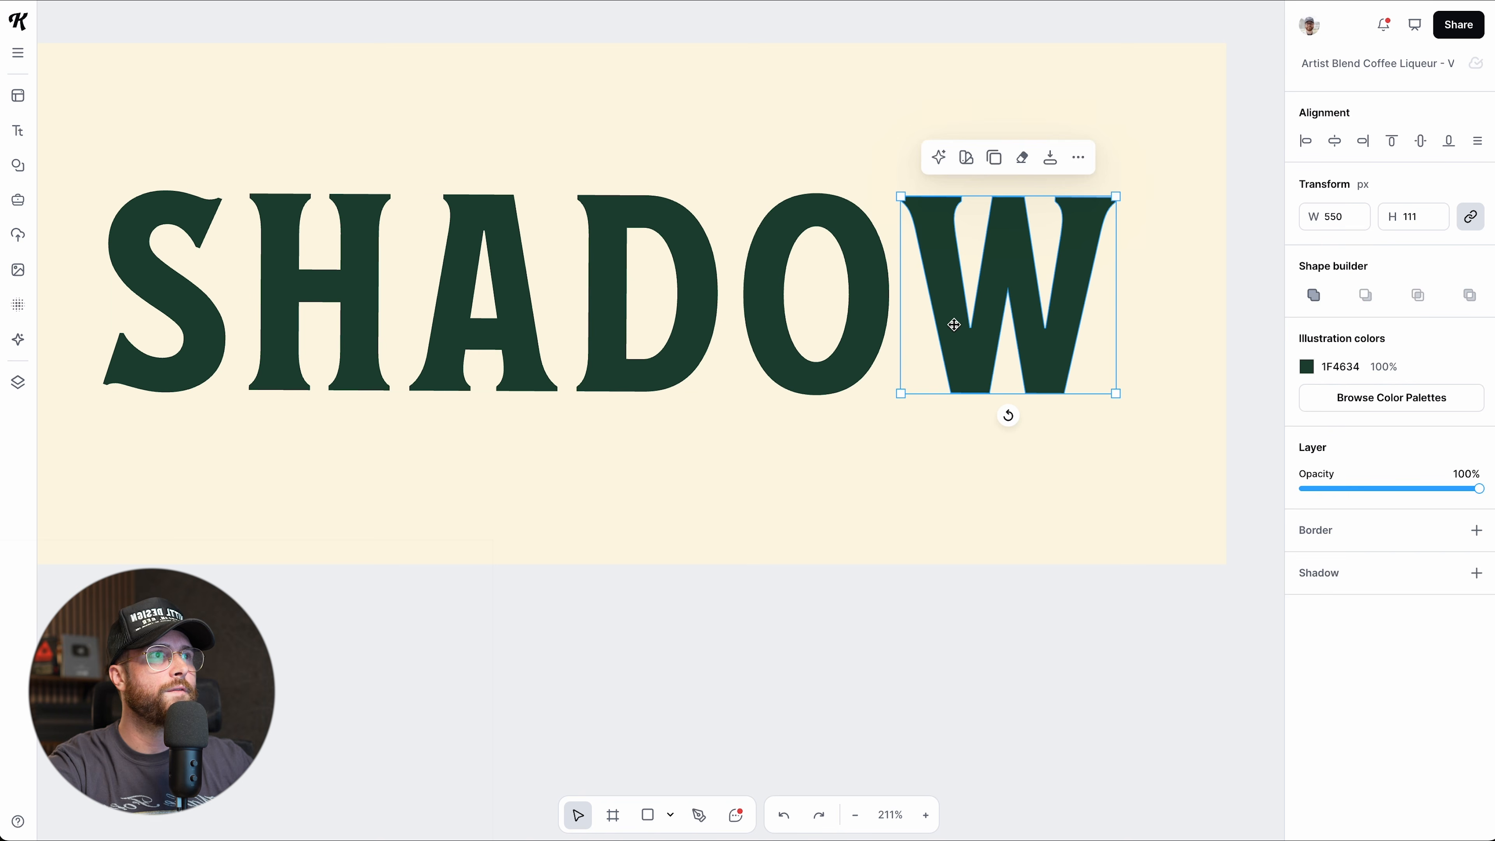
pyautogui.keyDown('shift'); pyautogui.click(868, 326); pyautogui.keyUp('shift')
pyautogui.keyDown('shift'); pyautogui.click(715, 329); pyautogui.keyUp('shift')
pyautogui.keyDown('shift'); pyautogui.click(506, 324); pyautogui.keyUp('shift')
pyautogui.keyDown('shift'); pyautogui.click(299, 307); pyautogui.keyUp('shift')
pyautogui.keyDown('shift'); pyautogui.click(183, 299); pyautogui.keyUp('shift')
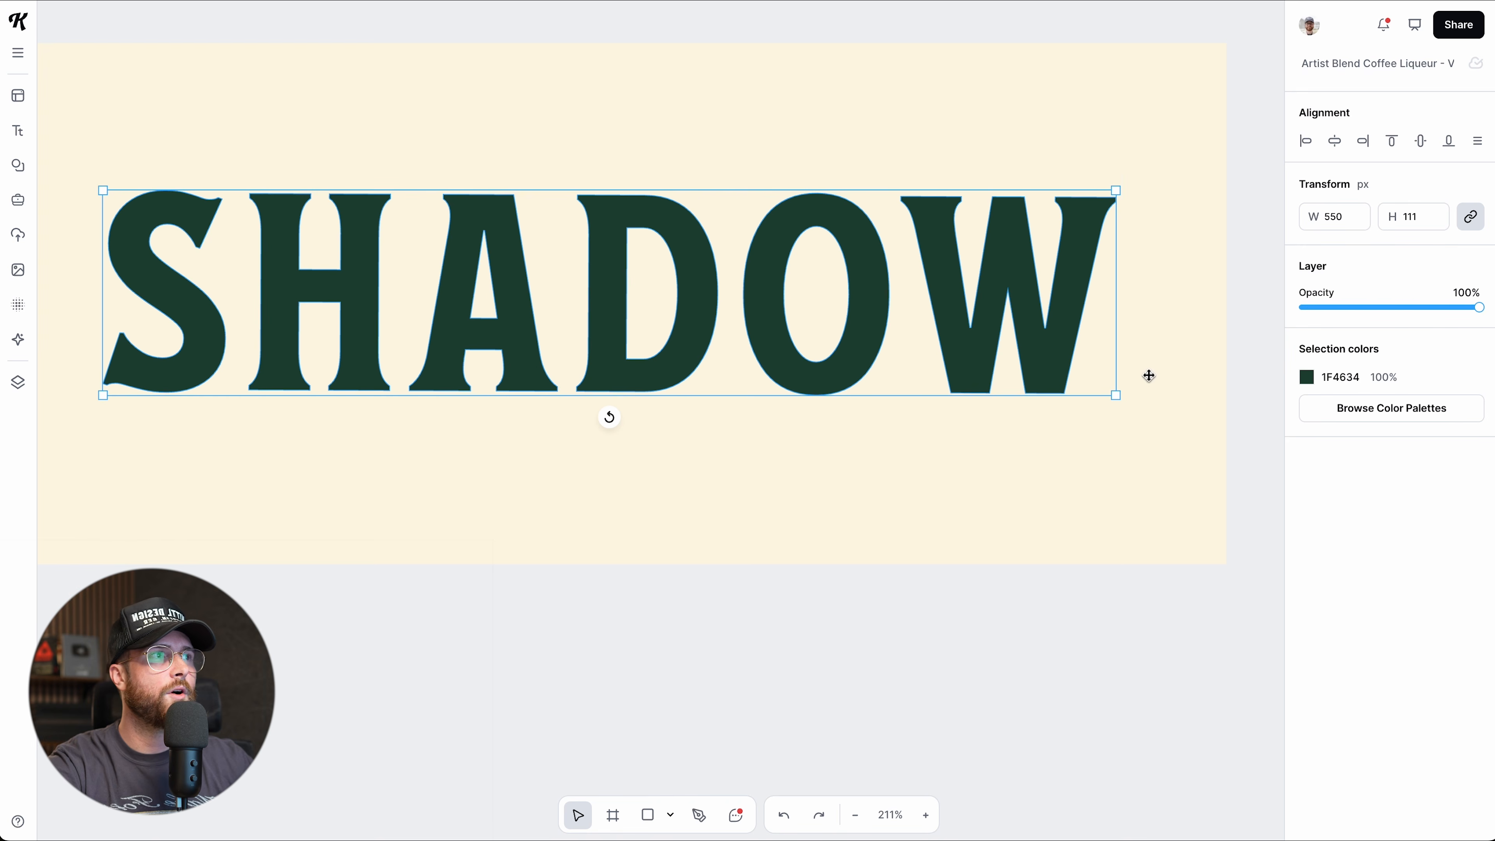
pyautogui.click(1169, 551)
# Union the whole SHADOW group into one shape and inspect its anchor points.
pyautogui.click(993, 359)
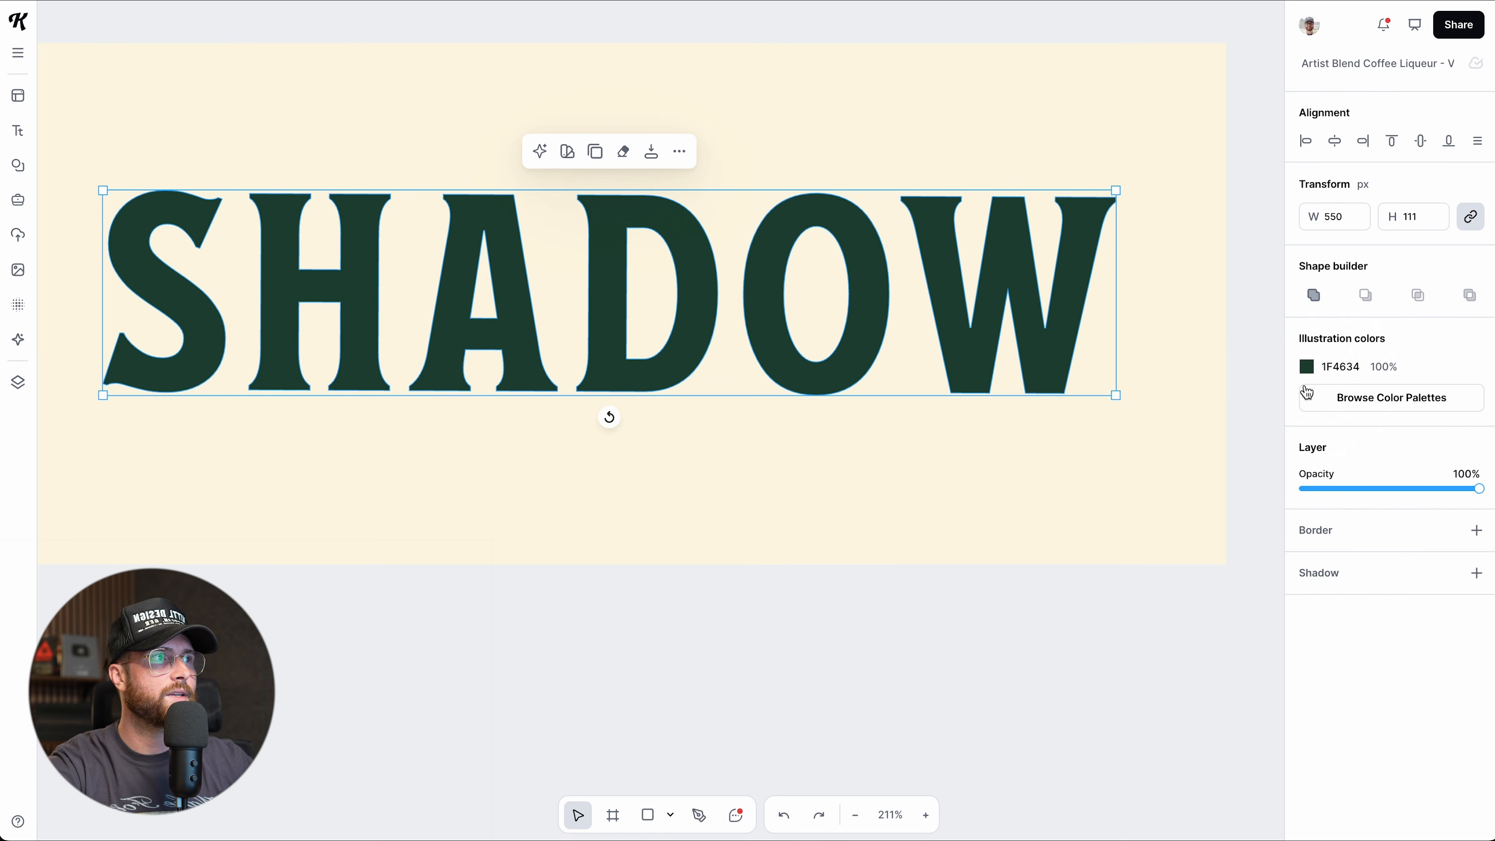
pyautogui.click(1313, 295)
pyautogui.click(1134, 591)
pyautogui.click(994, 356)
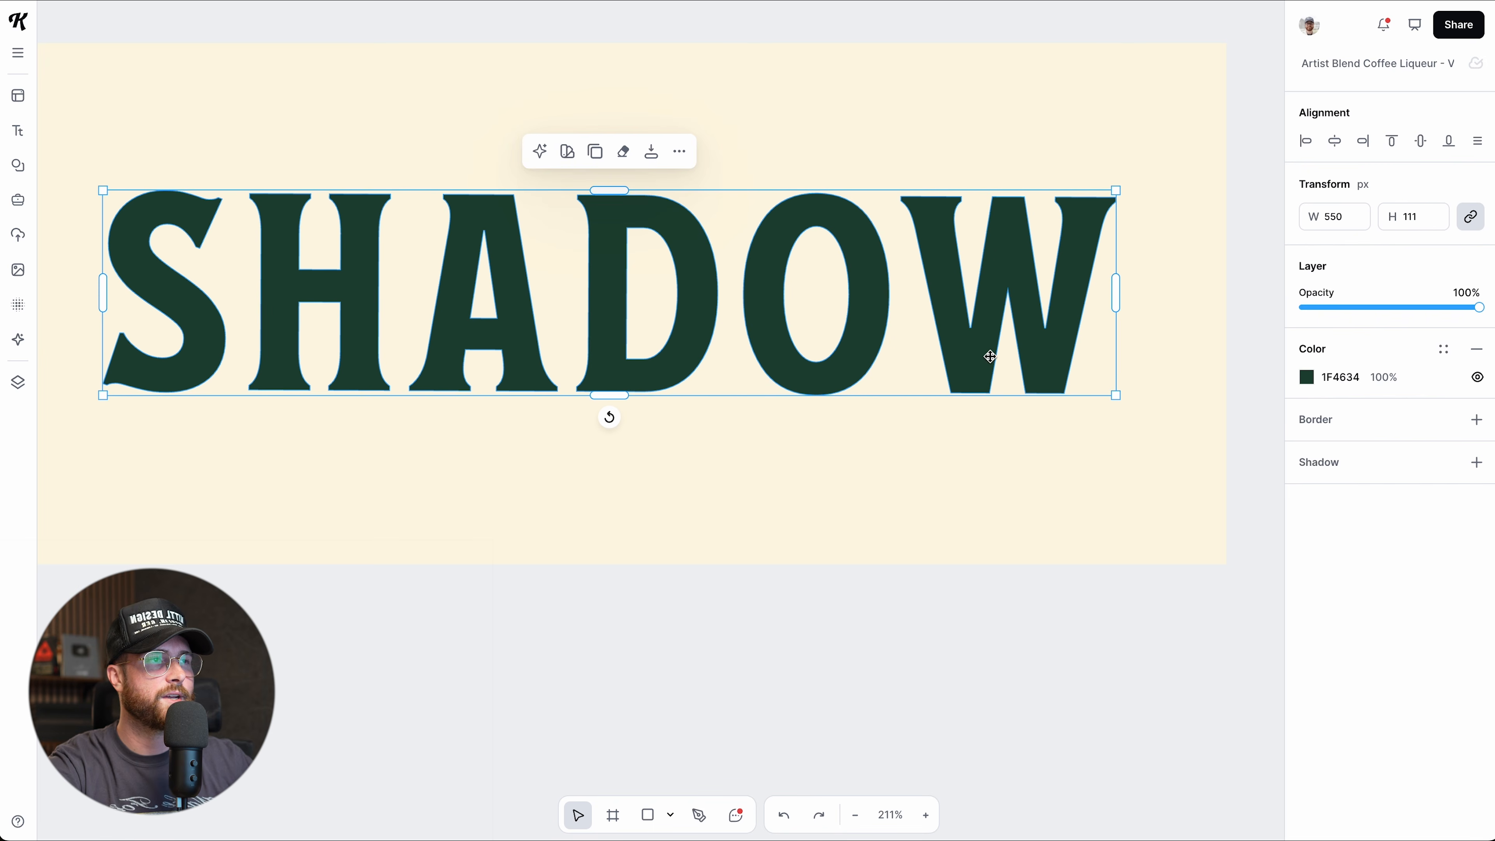
pyautogui.doubleClick(988, 356)
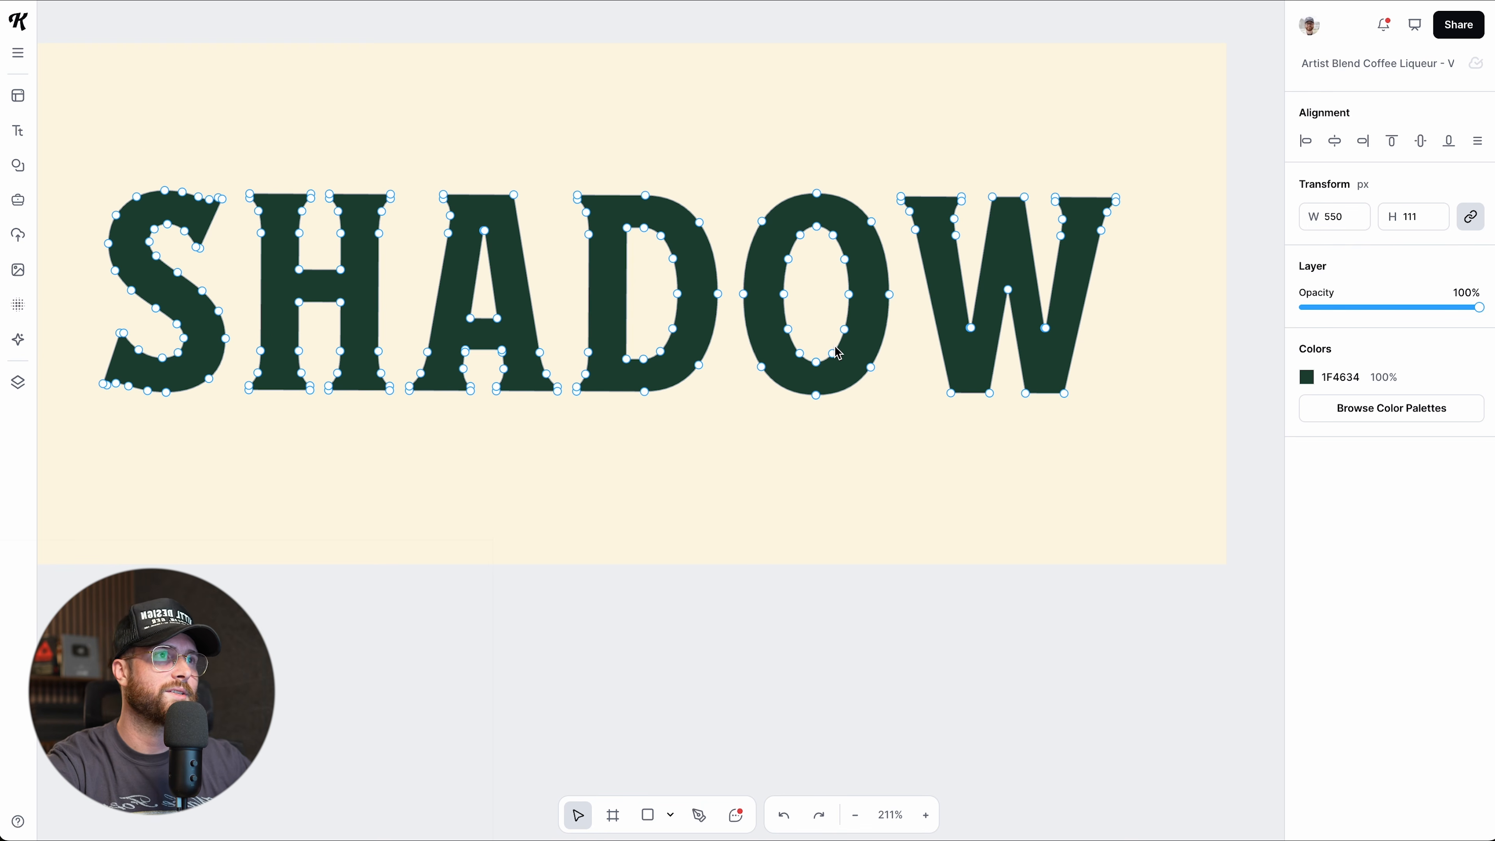
pyautogui.scroll(5, 838, 353)
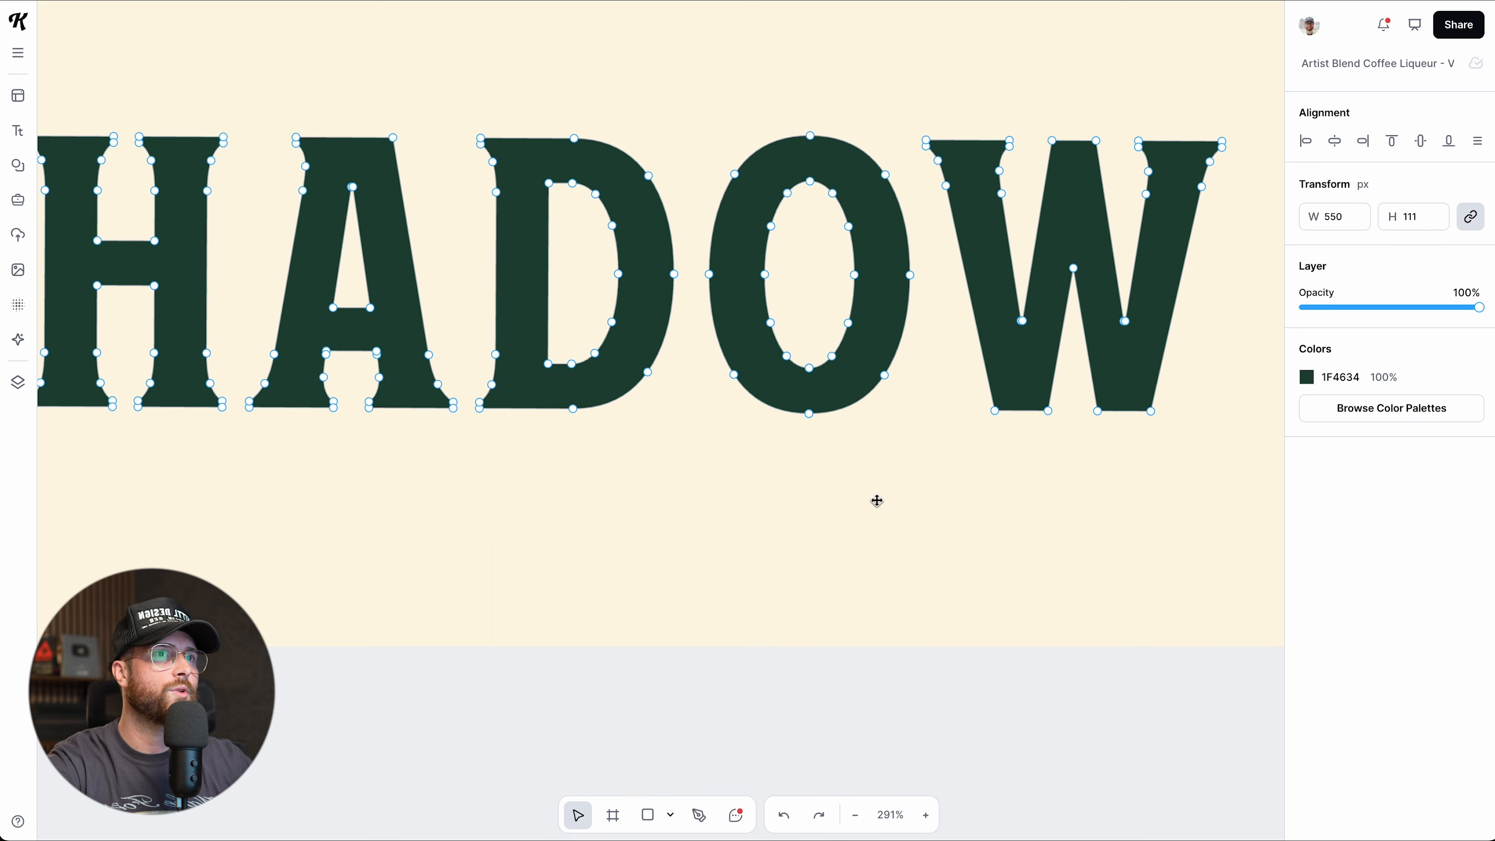
pyautogui.scroll(-2, 875, 529)
pyautogui.press('Escape')
pyautogui.scroll(-3, 874, 627)
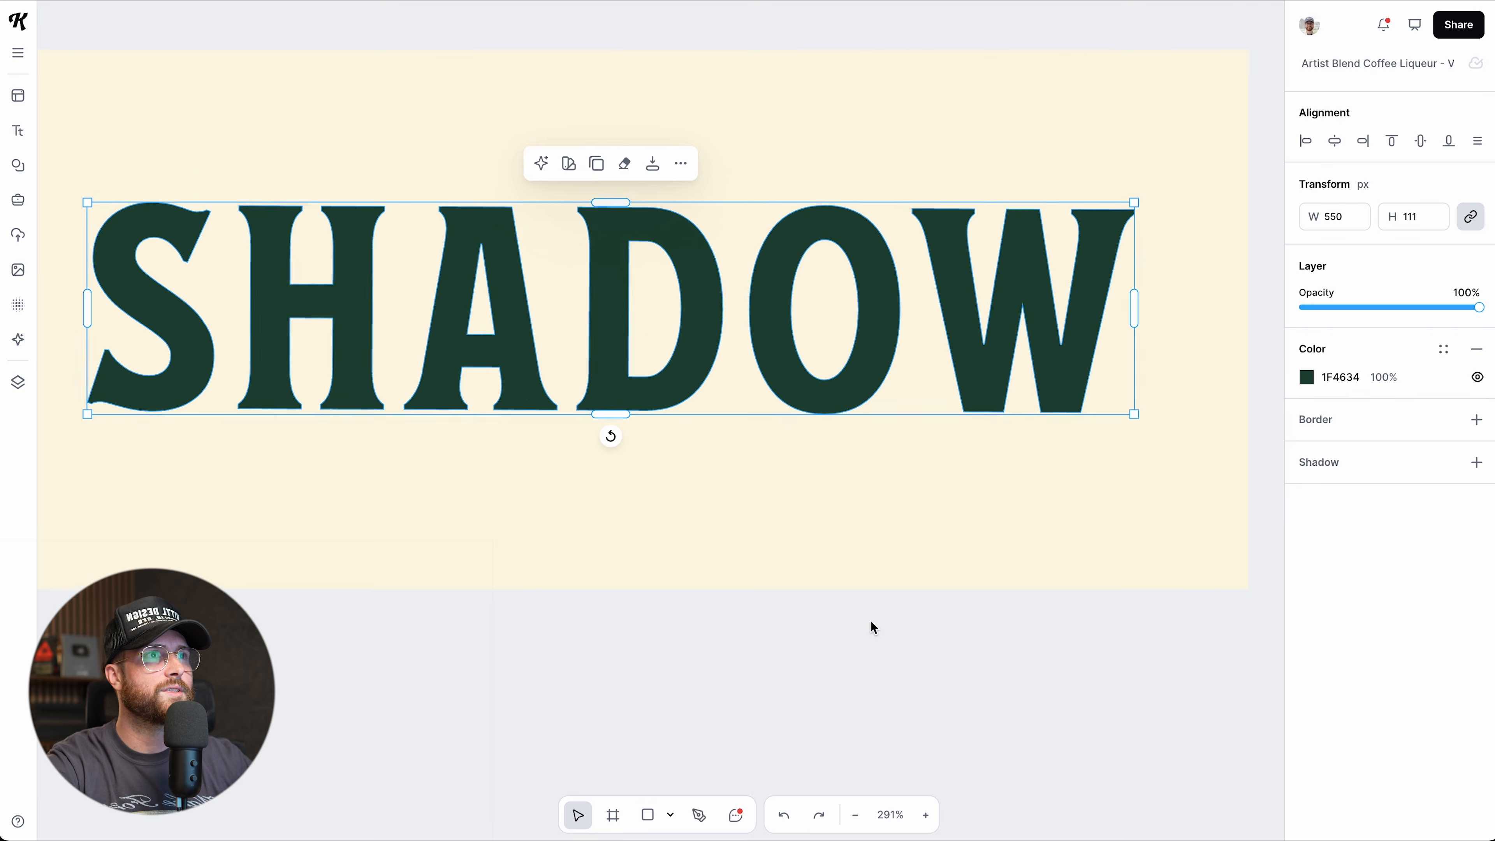
pyautogui.scroll(-1, 874, 627)
pyautogui.scroll(-1, 874, 627)
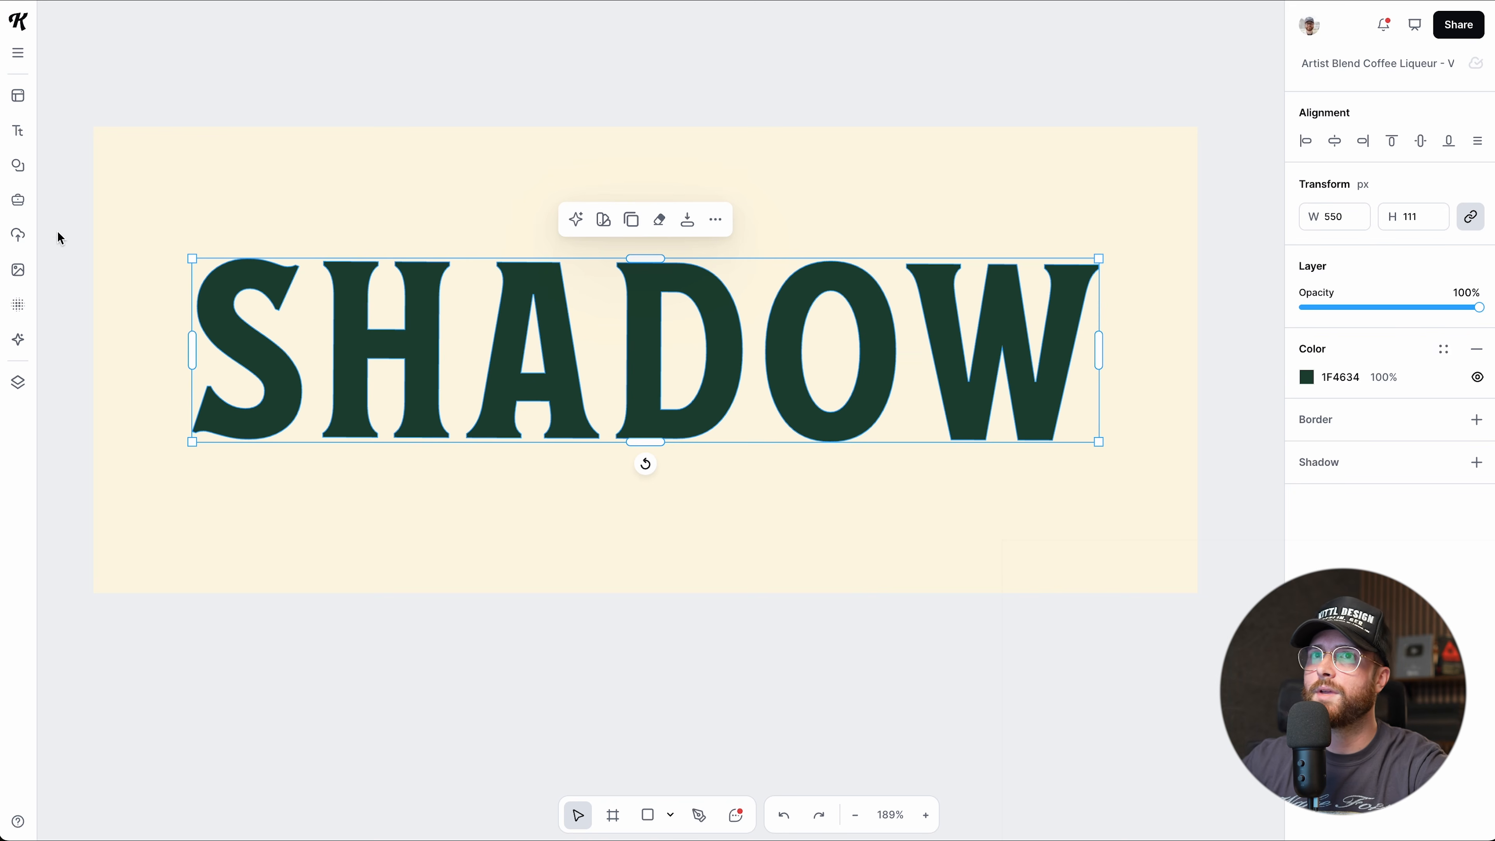
# Search Elements for 'crow' and add a black crow silhouette to the design.
pyautogui.click(20, 166)
pyautogui.click(104, 56)
pyautogui.write('crow')
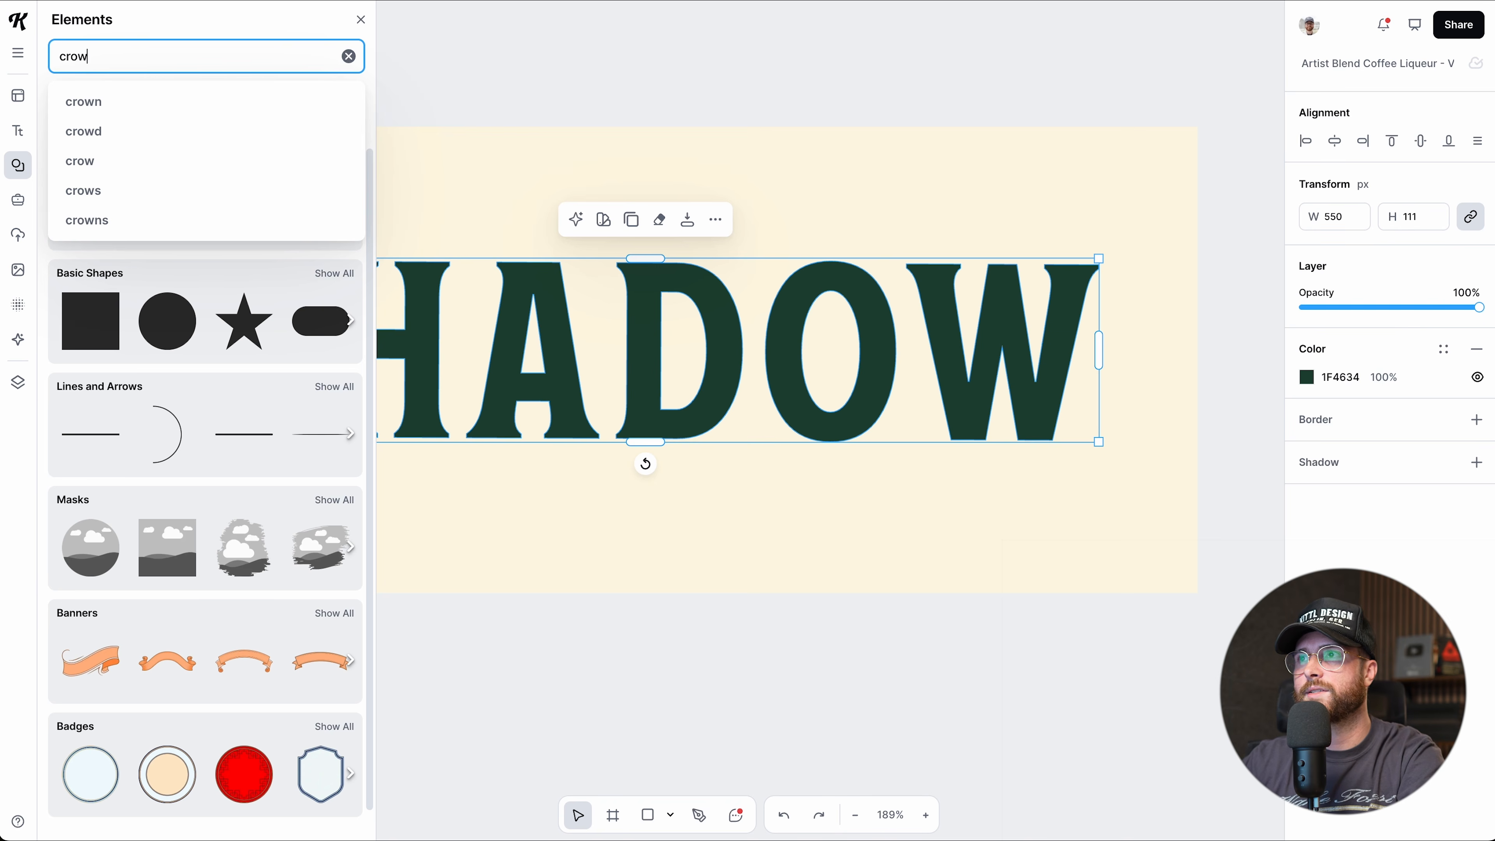
pyautogui.press('Return')
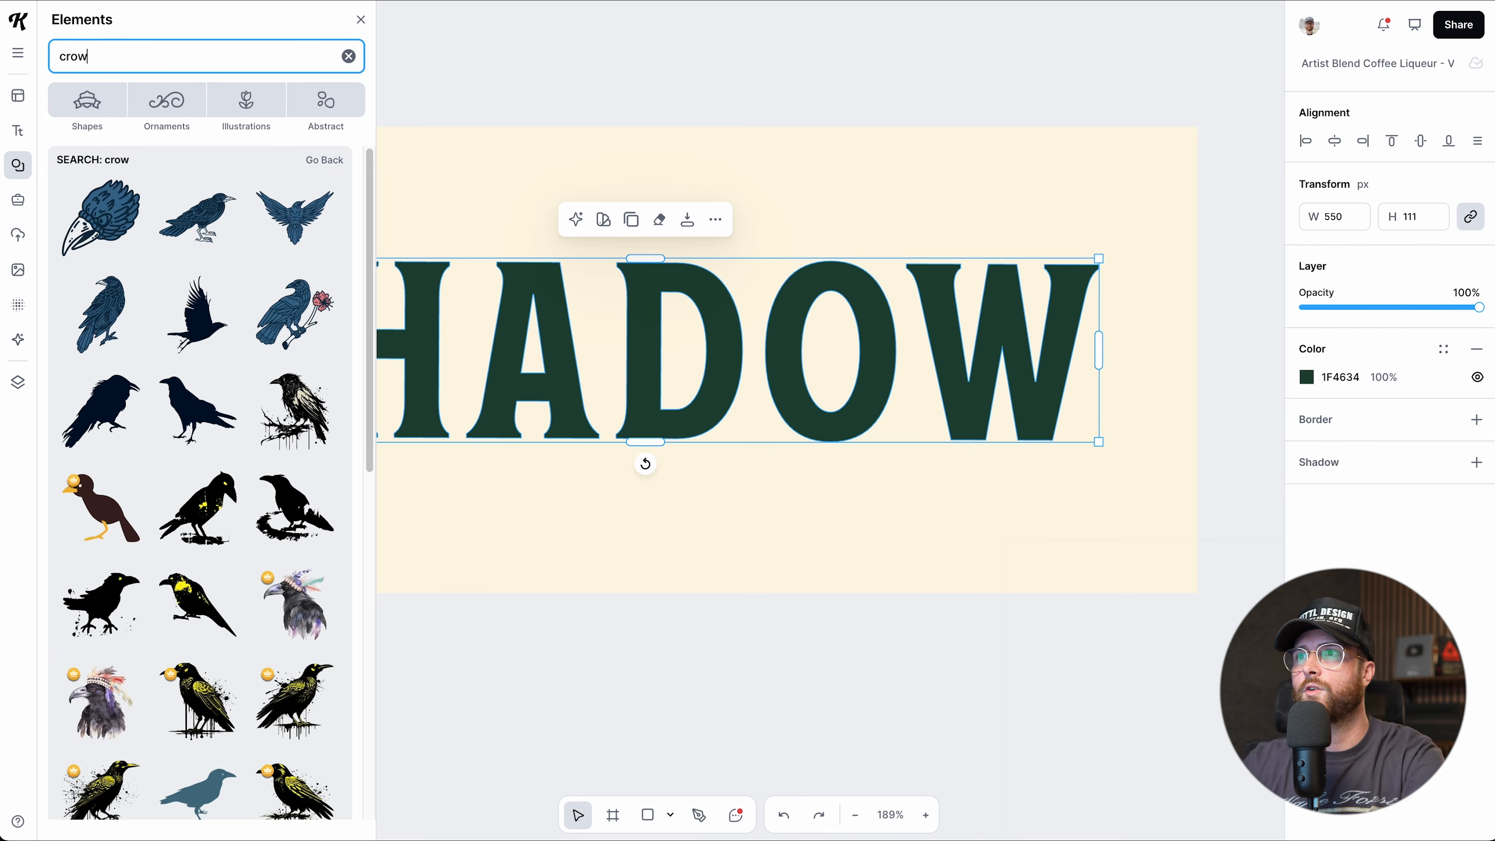
pyautogui.scroll(-1, 202, 155)
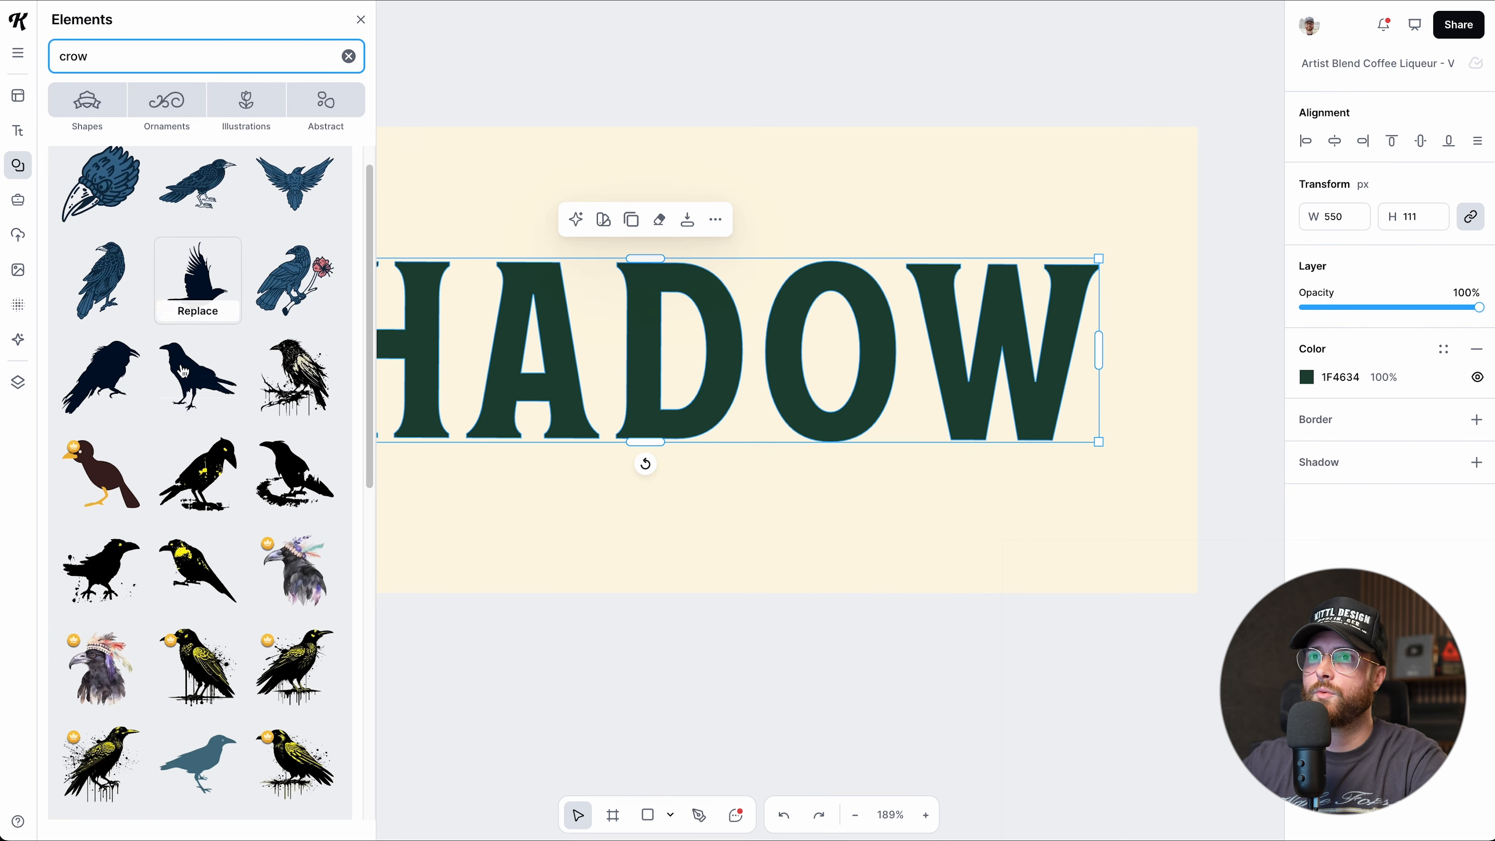
pyautogui.click(183, 386)
pyautogui.press('Escape')
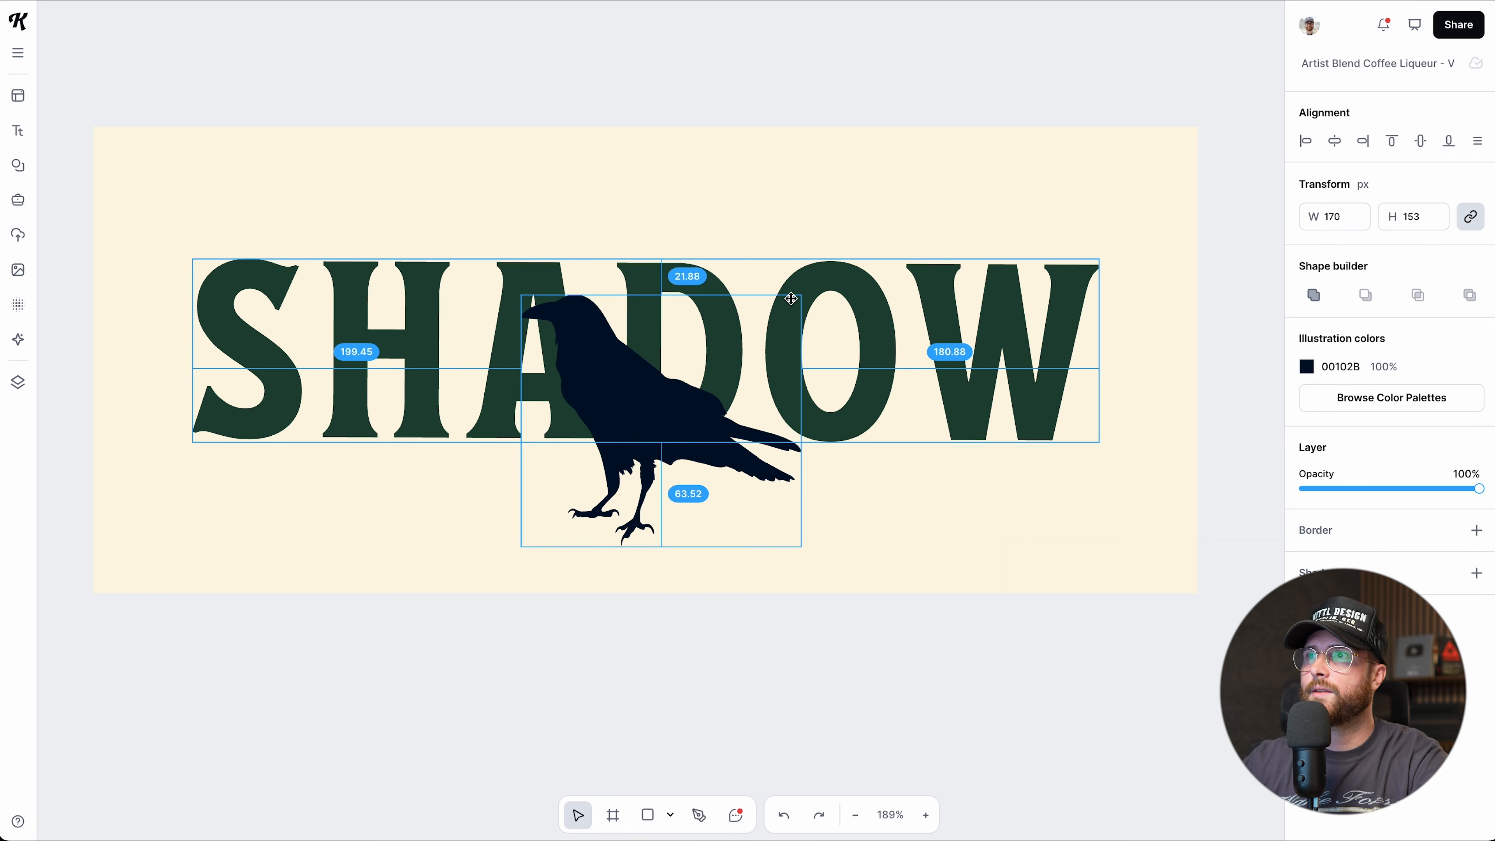
# Shrink the crow to 73 × 66 and park it just below the artboard.
pyautogui.moveTo(804, 294); pyautogui.dragTo(728, 344)
pyautogui.moveTo(659, 407); pyautogui.dragTo(677, 668)
pyautogui.scroll(3, 807, 444)
pyautogui.click(882, 325)
pyautogui.doubleClick(883, 325)
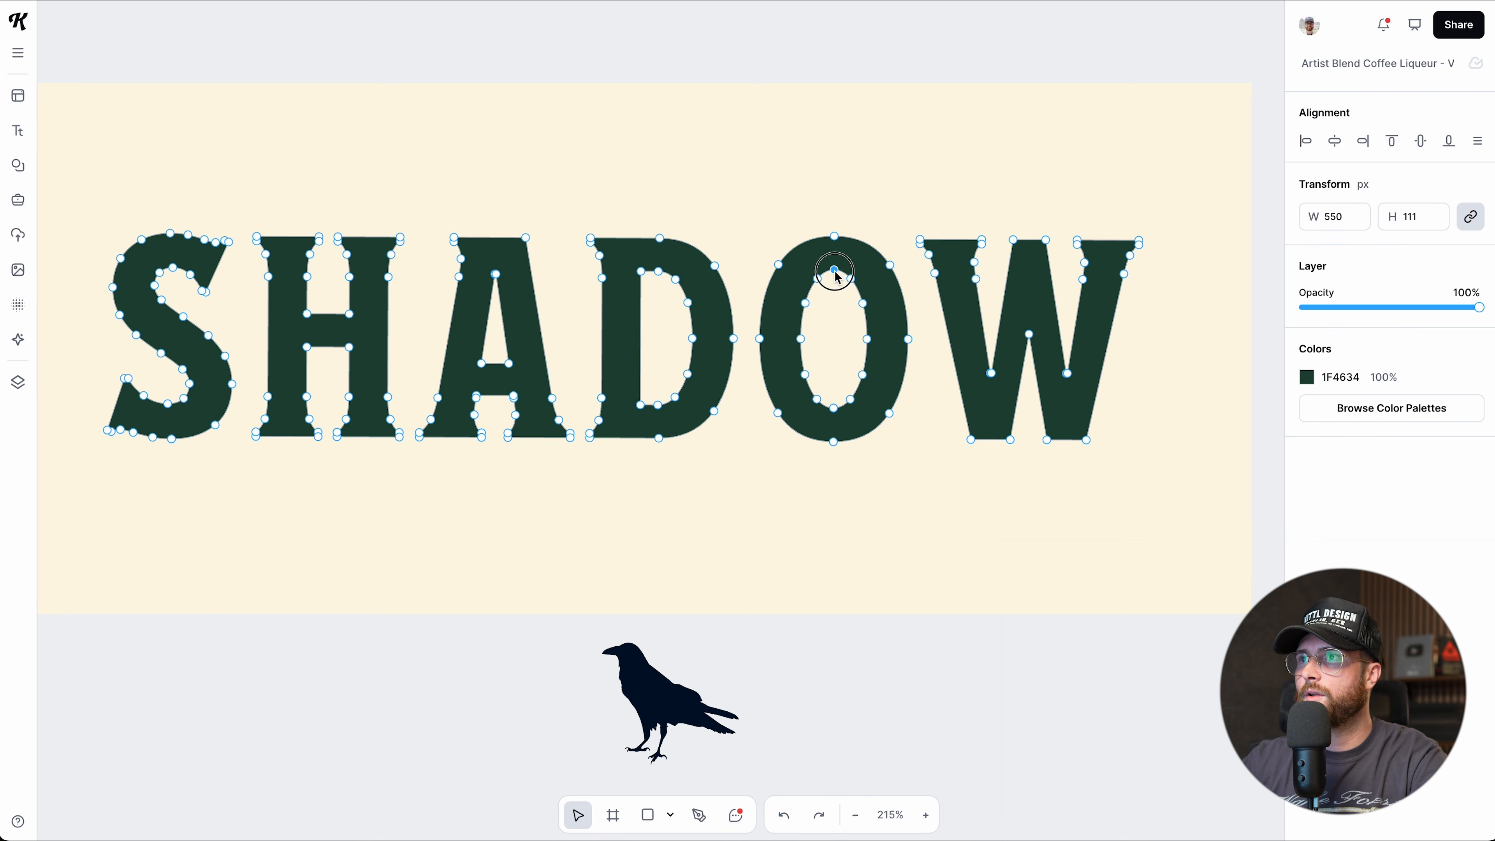
# Delete the inner hole points of SHADOW's O so the letter becomes a solid oval.
pyautogui.press('Delete')
pyautogui.click(851, 280)
pyautogui.press('Delete')
pyautogui.click(863, 304)
pyautogui.press('Delete')
pyautogui.press('Delete')
pyautogui.click(805, 303)
pyautogui.press('Delete')
pyautogui.click(800, 339)
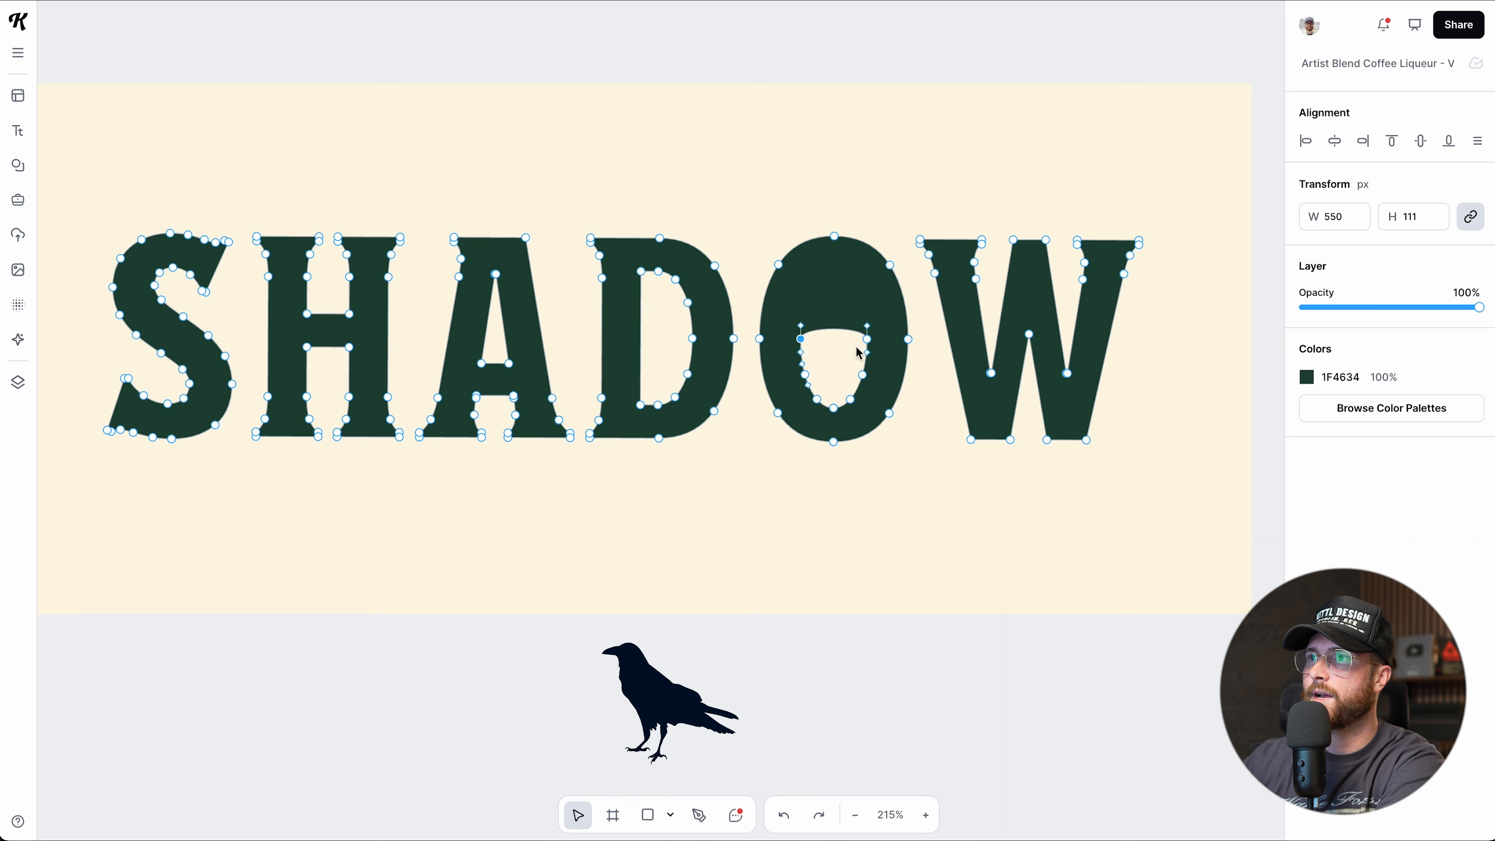
pyautogui.press('Delete')
pyautogui.click(867, 339)
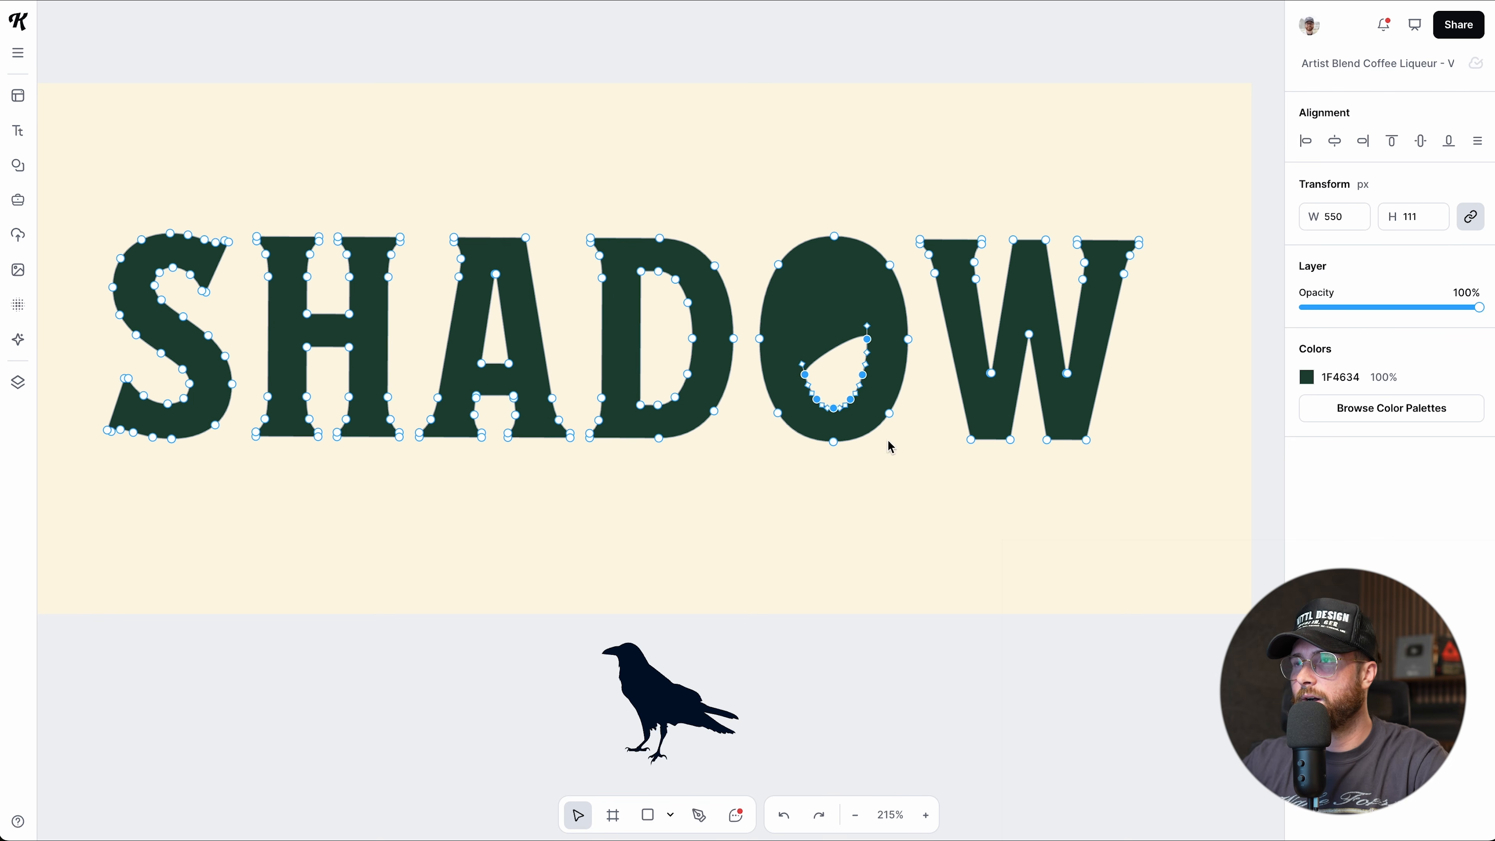
pyautogui.press('Delete')
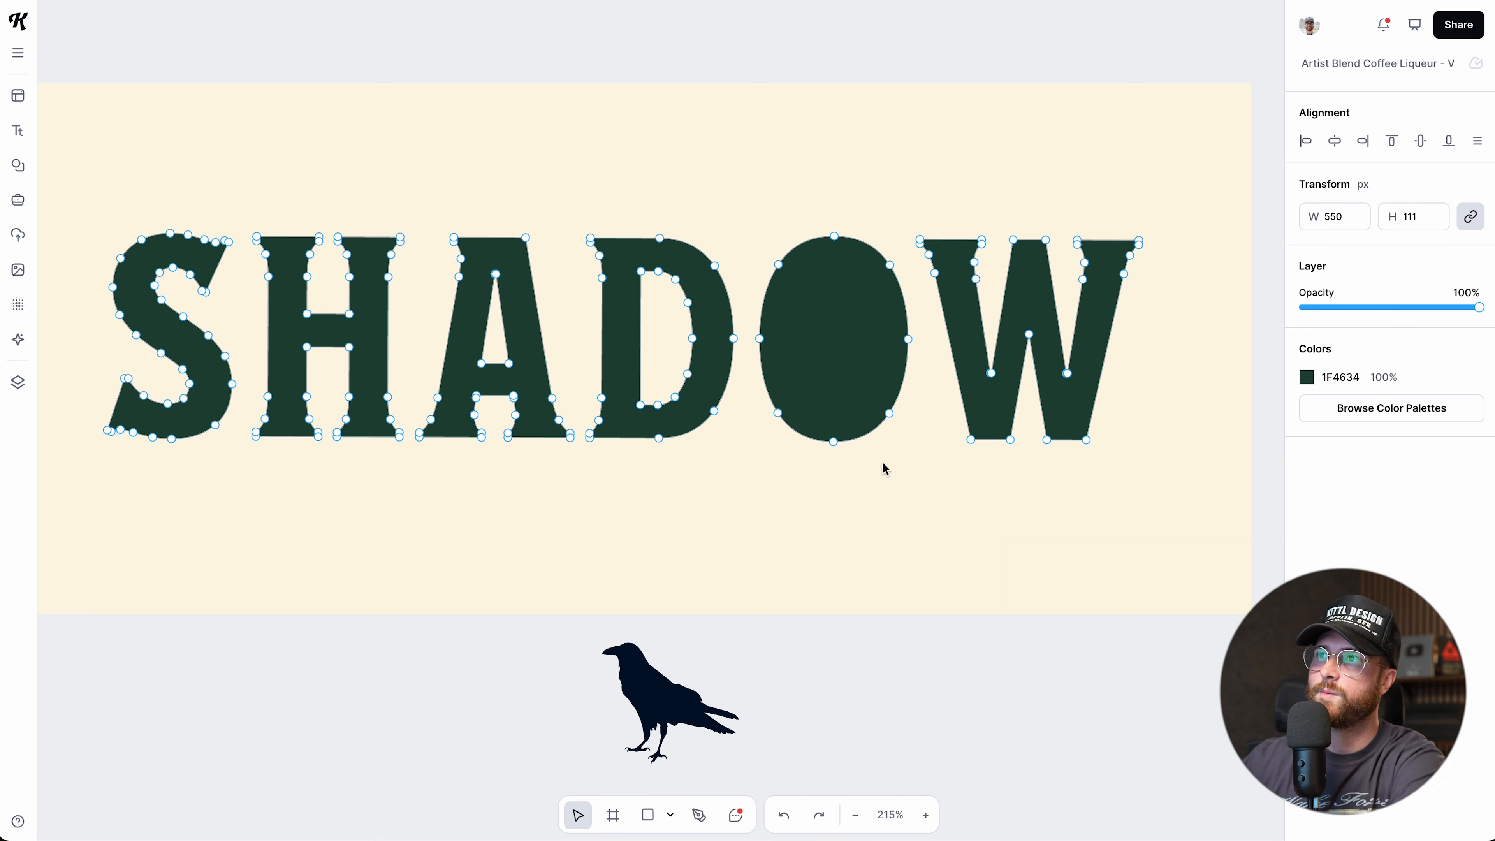
pyautogui.press('Escape')
# Move the crow onto the O and shrink it to 63 × 56.
pyautogui.moveTo(681, 711); pyautogui.dragTo(855, 354)
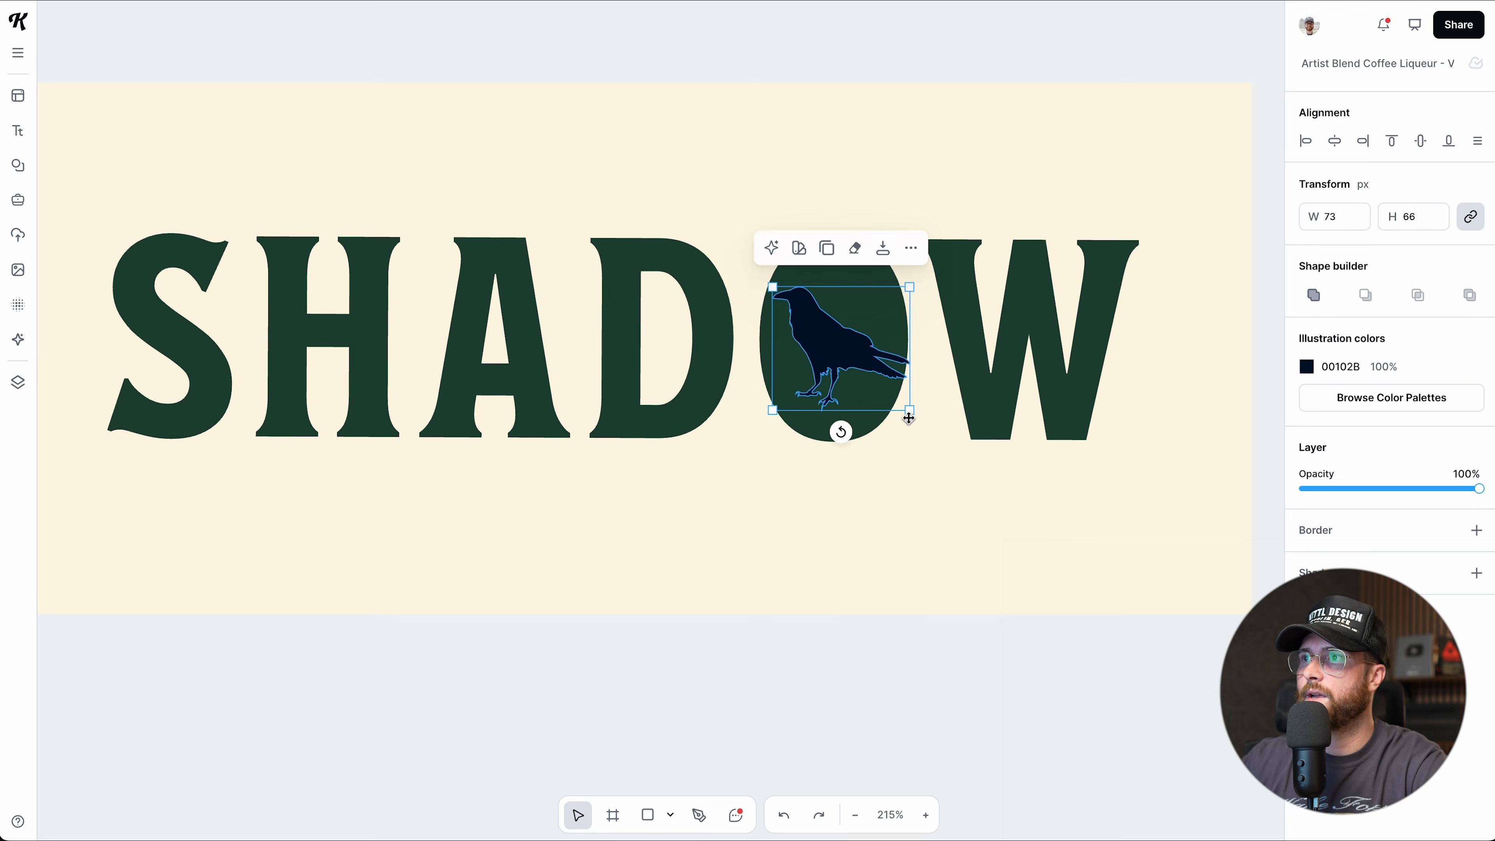
pyautogui.moveTo(911, 414); pyautogui.dragTo(842, 360)
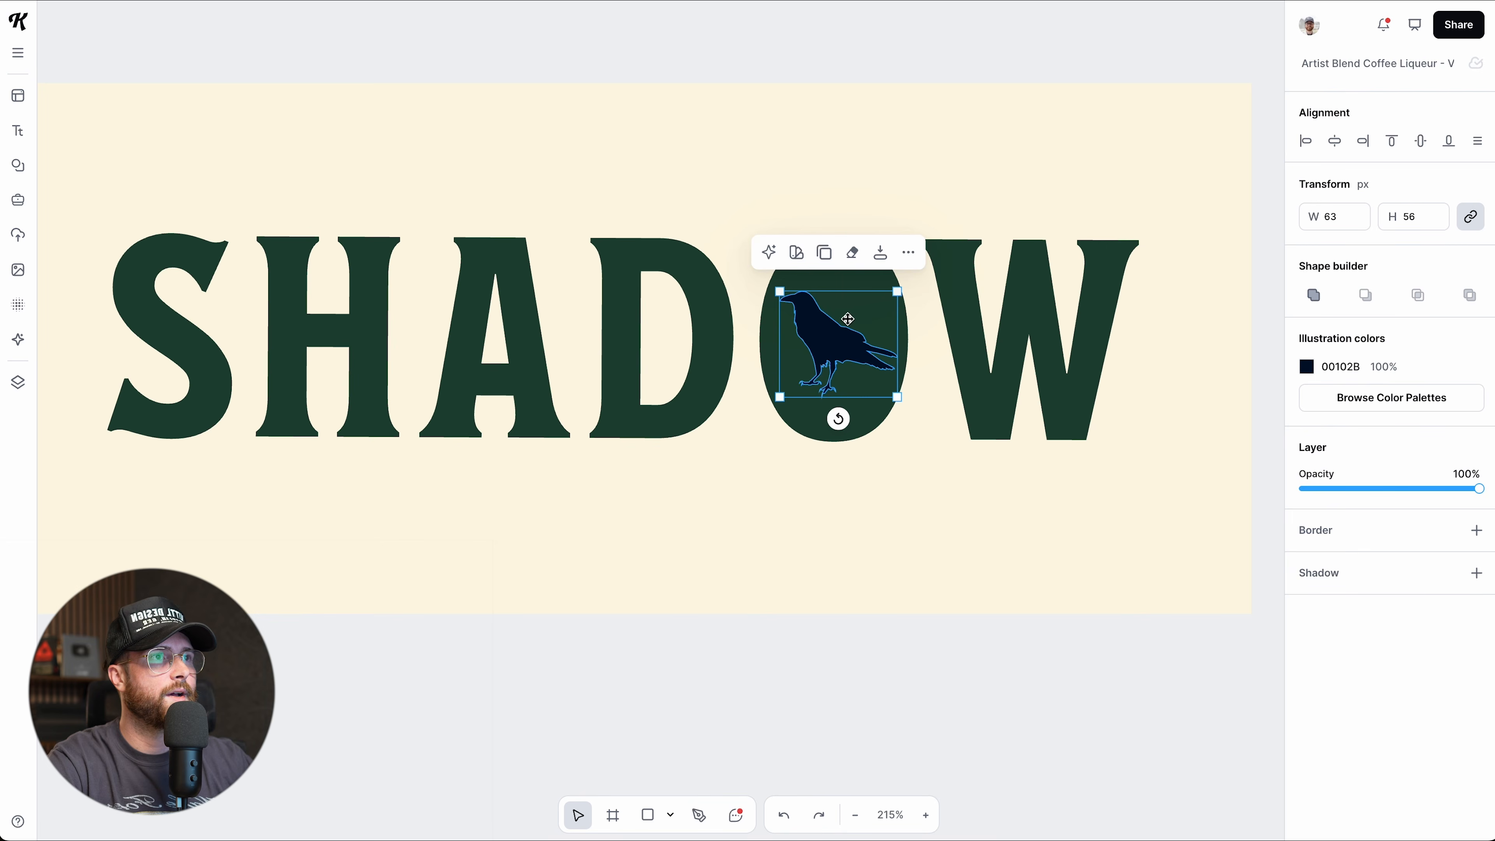
pyautogui.keyDown('shift'); pyautogui.click(675, 281); pyautogui.keyUp('shift')
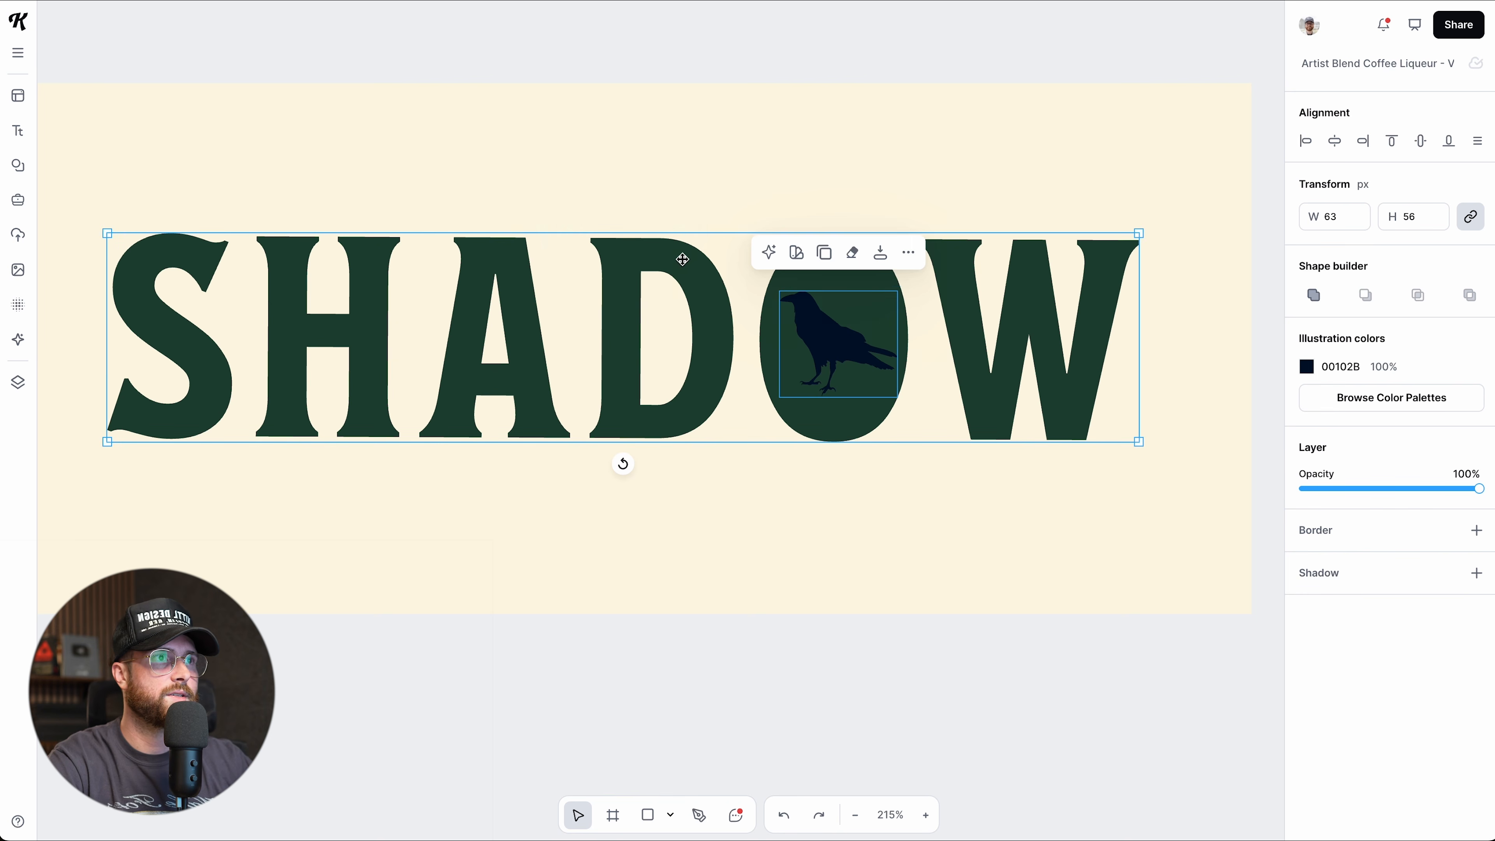
# Subtract the crow from SHADOW's solid O, leaving a cream crow cutout.
pyautogui.click(1366, 378)
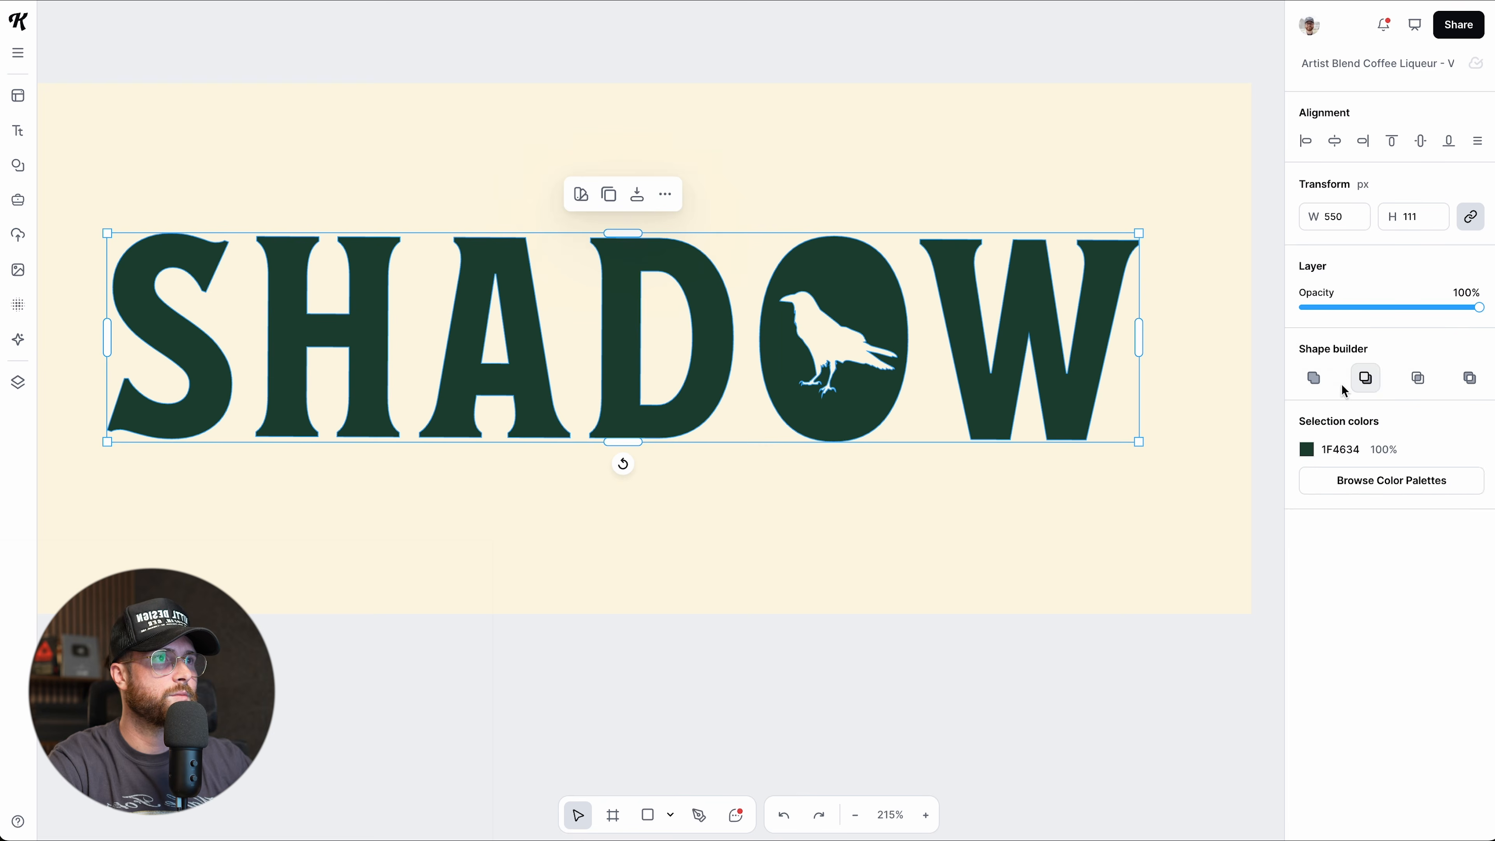
pyautogui.click(931, 637)
pyautogui.scroll(-2, 898, 587)
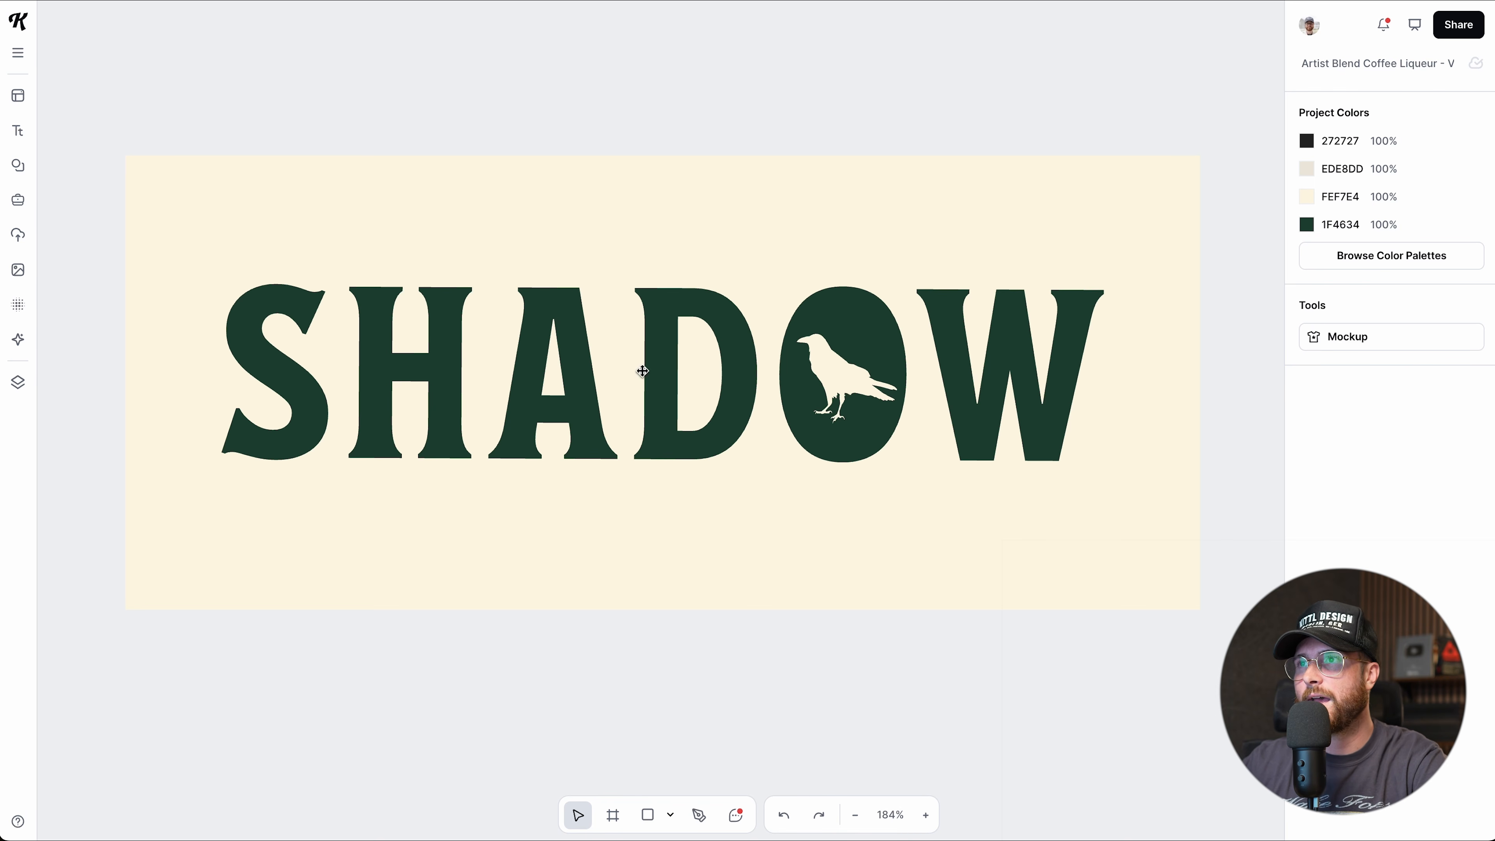
pyautogui.scroll(-1, 837, 694)
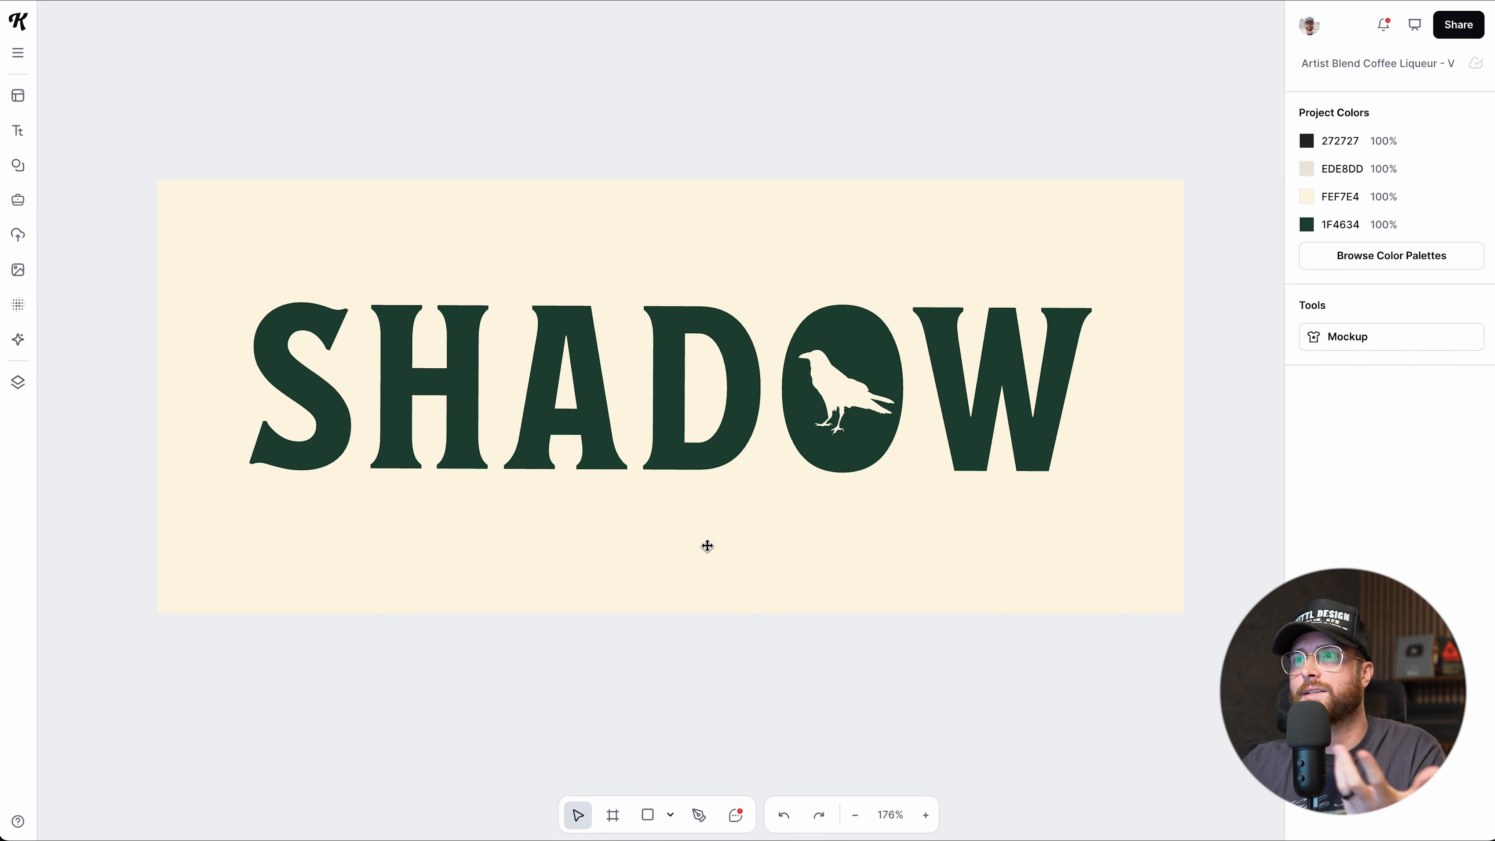
# Delete the A's inner triangle so SHADOW's A becomes solid.
pyautogui.doubleClick(698, 463)
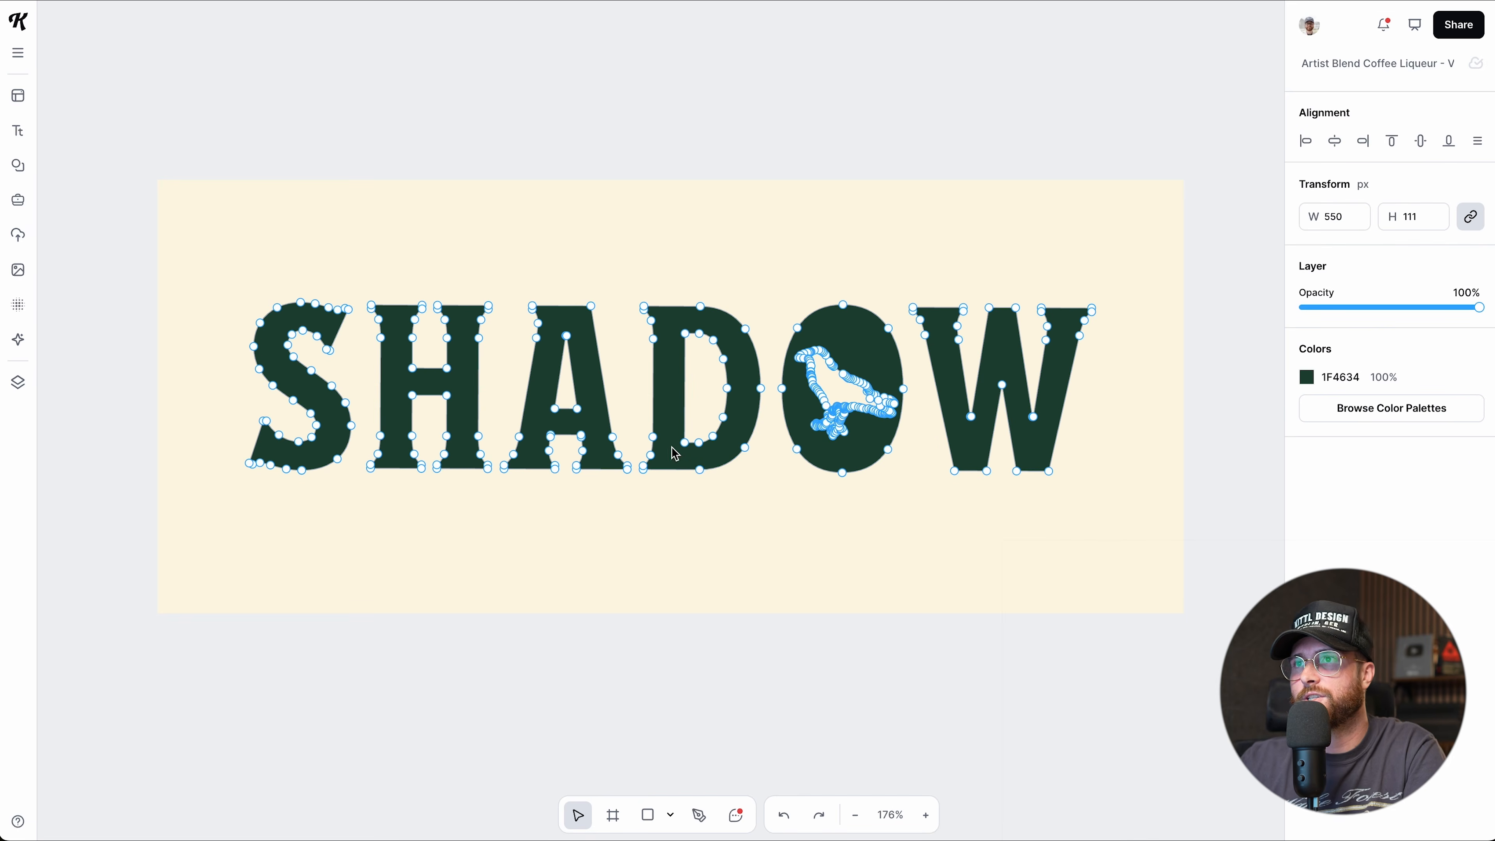
pyautogui.scroll(3, 675, 453)
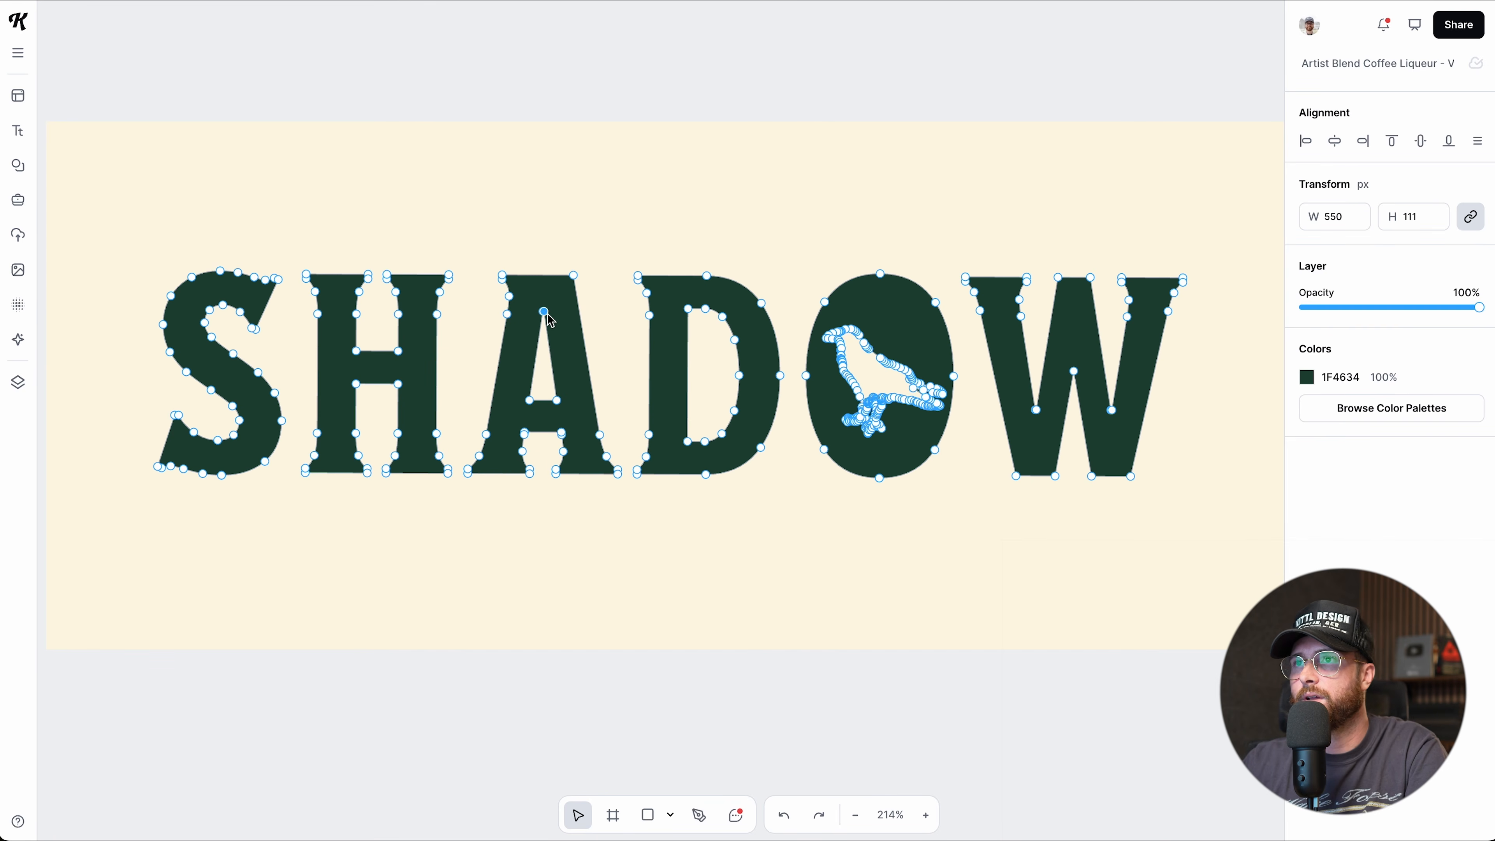
pyautogui.press('Delete')
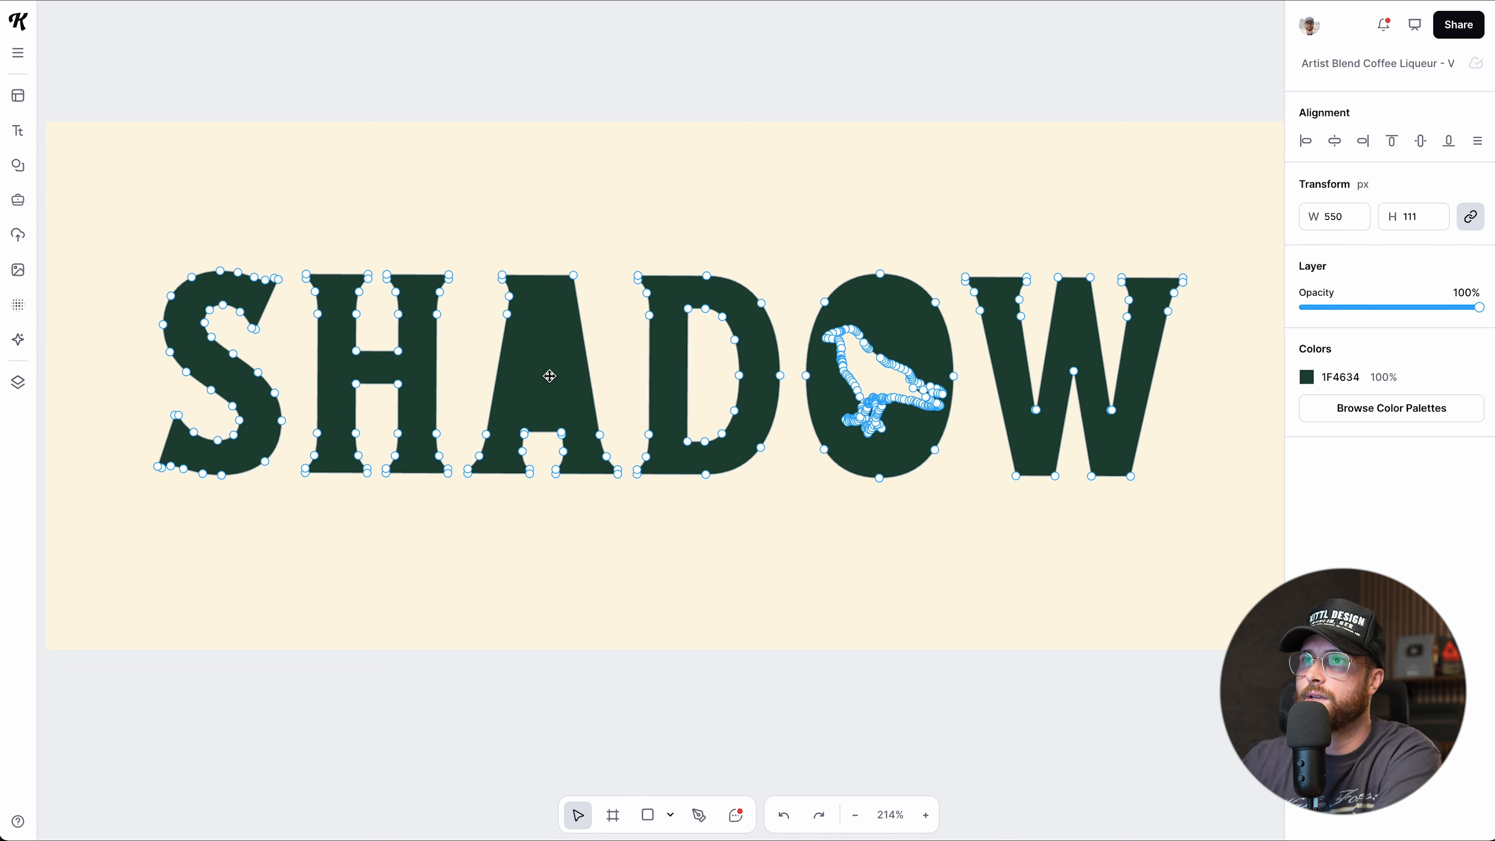
# Add a second, smaller crow onto the A and subtract it as a cutout.
pyautogui.click(30, 176)
pyautogui.scroll(-2, 130, 343)
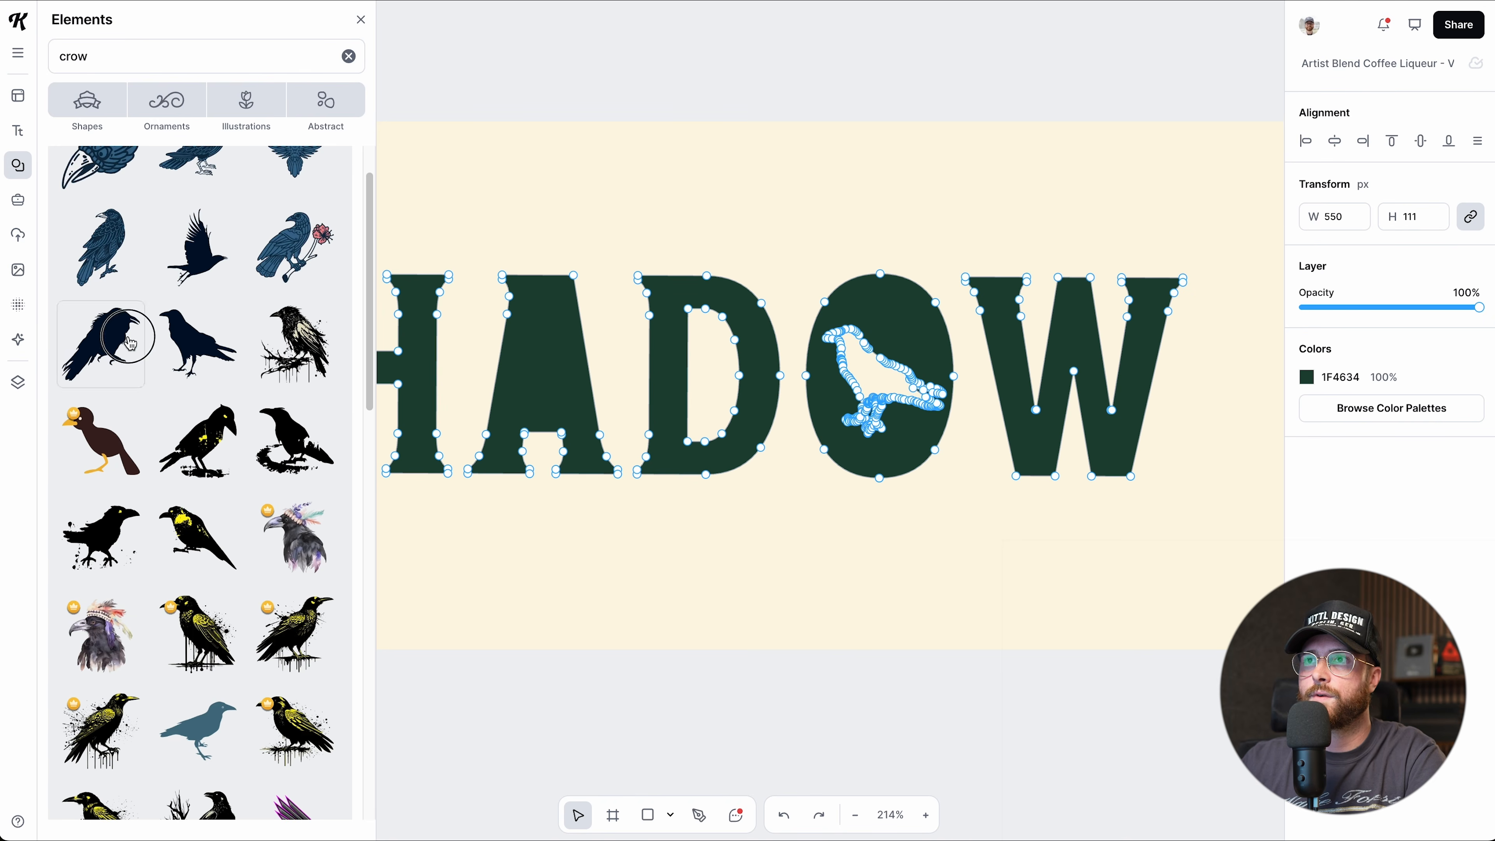
pyautogui.moveTo(130, 343); pyautogui.dragTo(637, 334)
pyautogui.moveTo(801, 290); pyautogui.dragTo(684, 364)
pyautogui.moveTo(677, 400); pyautogui.dragTo(567, 334)
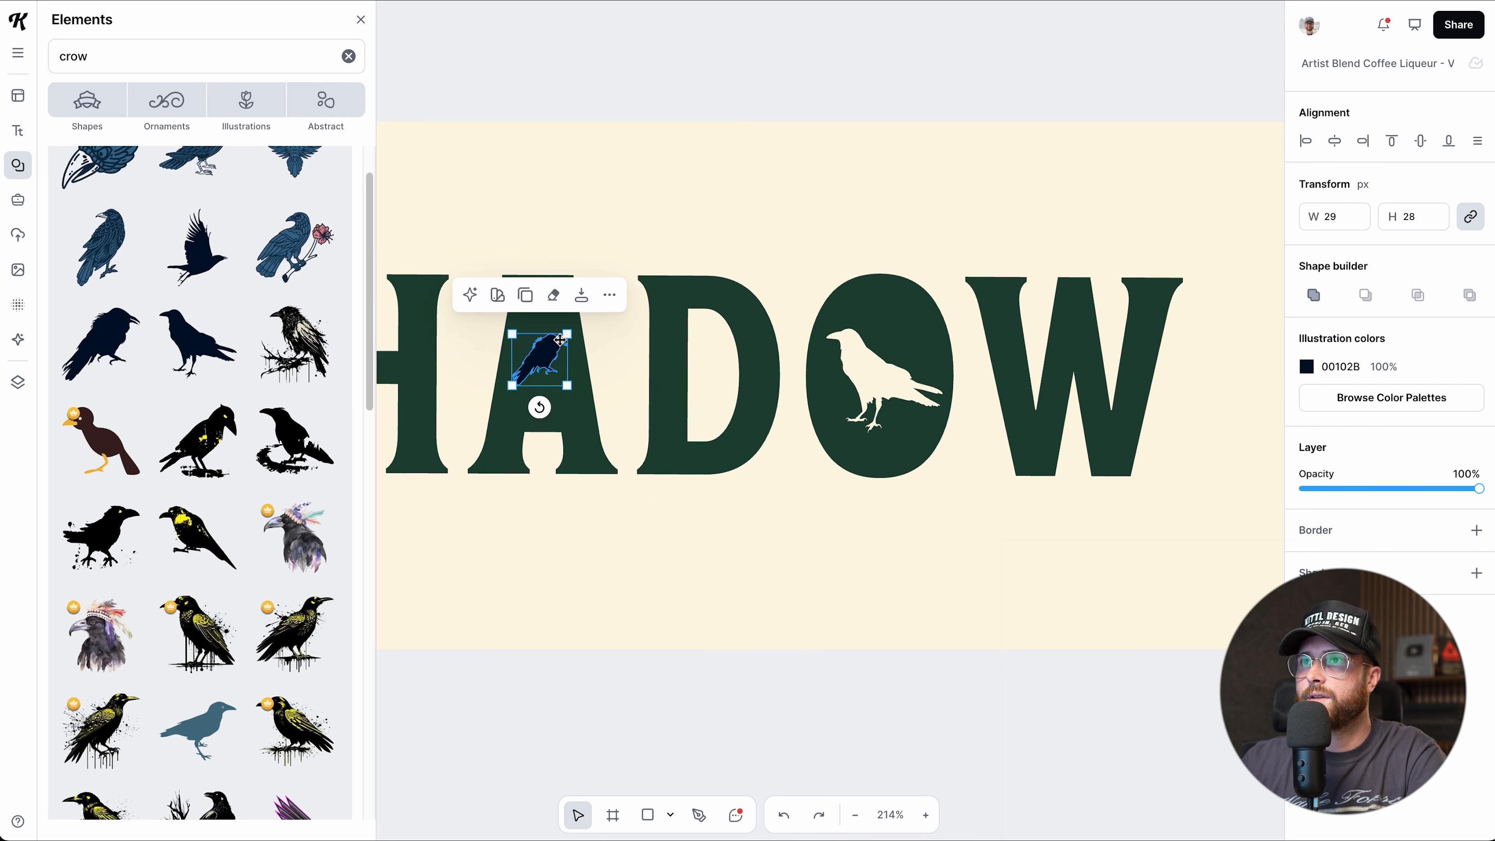
pyautogui.keyDown('shift'); pyautogui.click(677, 359); pyautogui.keyUp('shift')
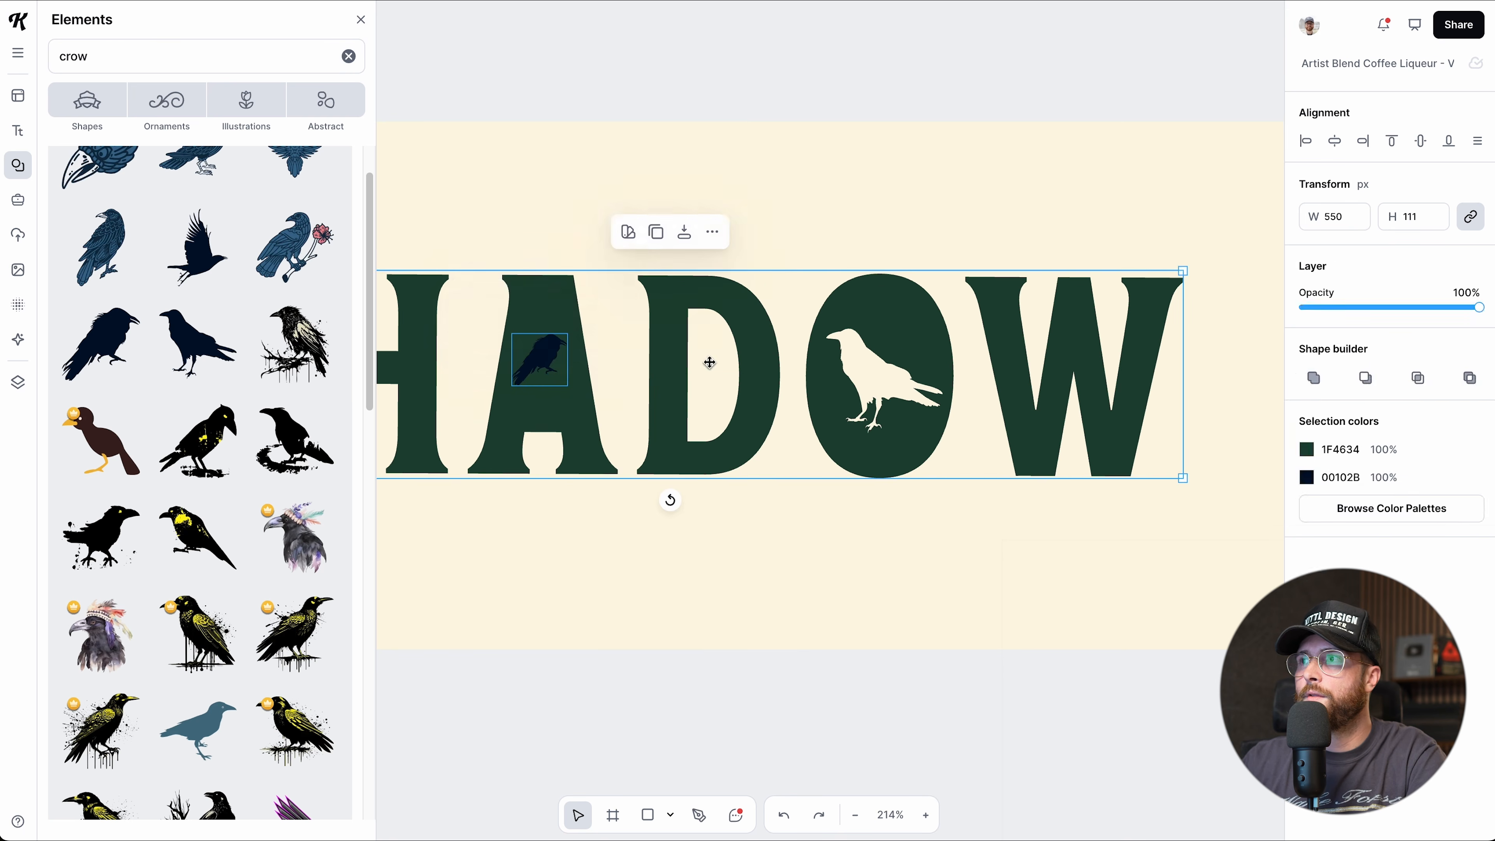
pyautogui.click(1363, 374)
# Select the SHADOW lettering instead of the cream background rectangle.
pyautogui.click(359, 27)
pyautogui.click(612, 623)
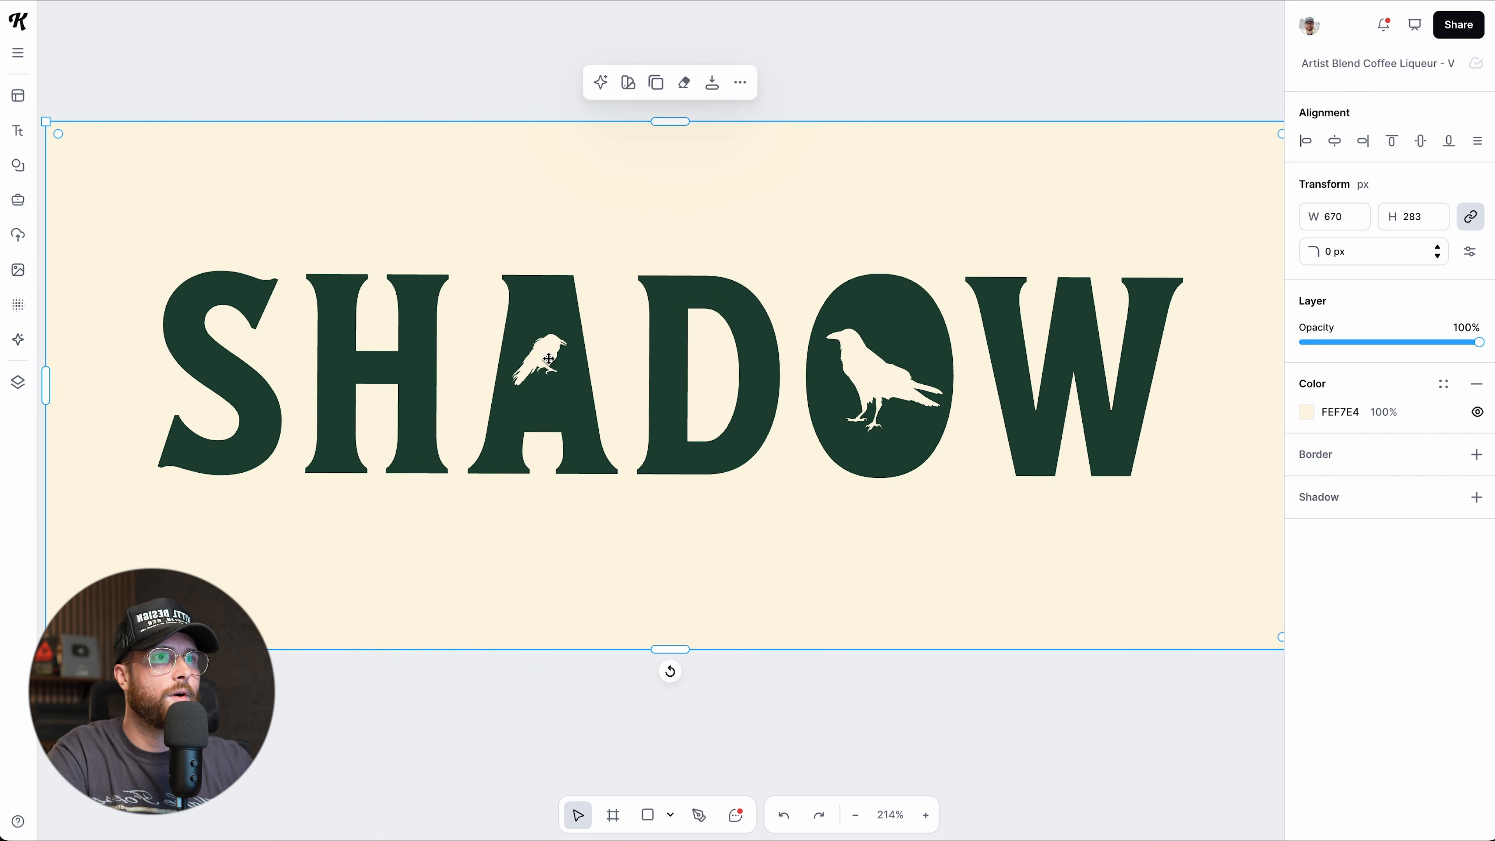
pyautogui.scroll(-2, 763, 674)
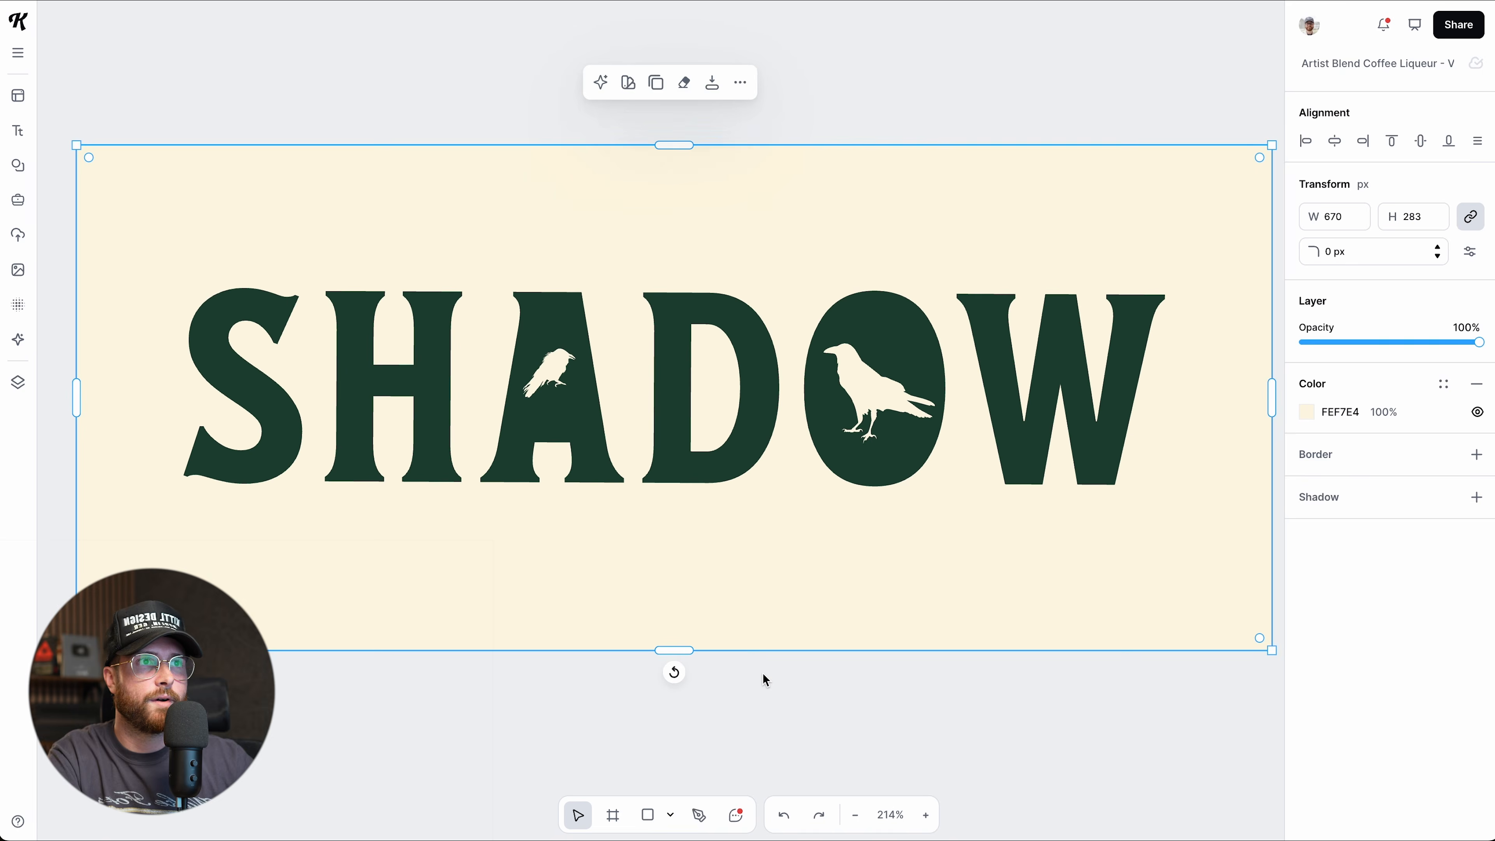
pyautogui.scroll(-1, 763, 674)
pyautogui.scroll(1, 764, 675)
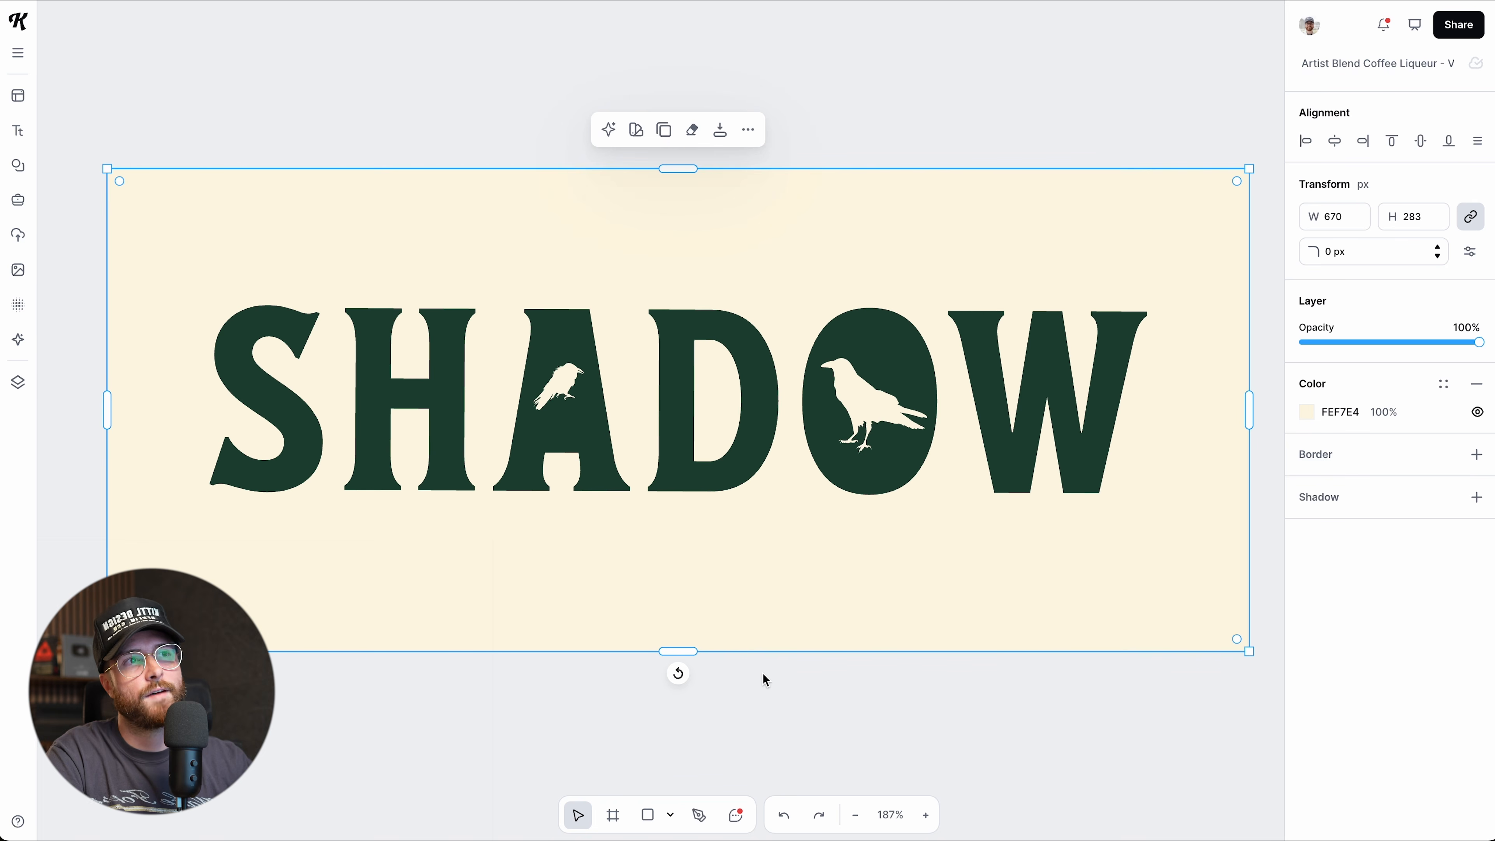
pyautogui.click(736, 444)
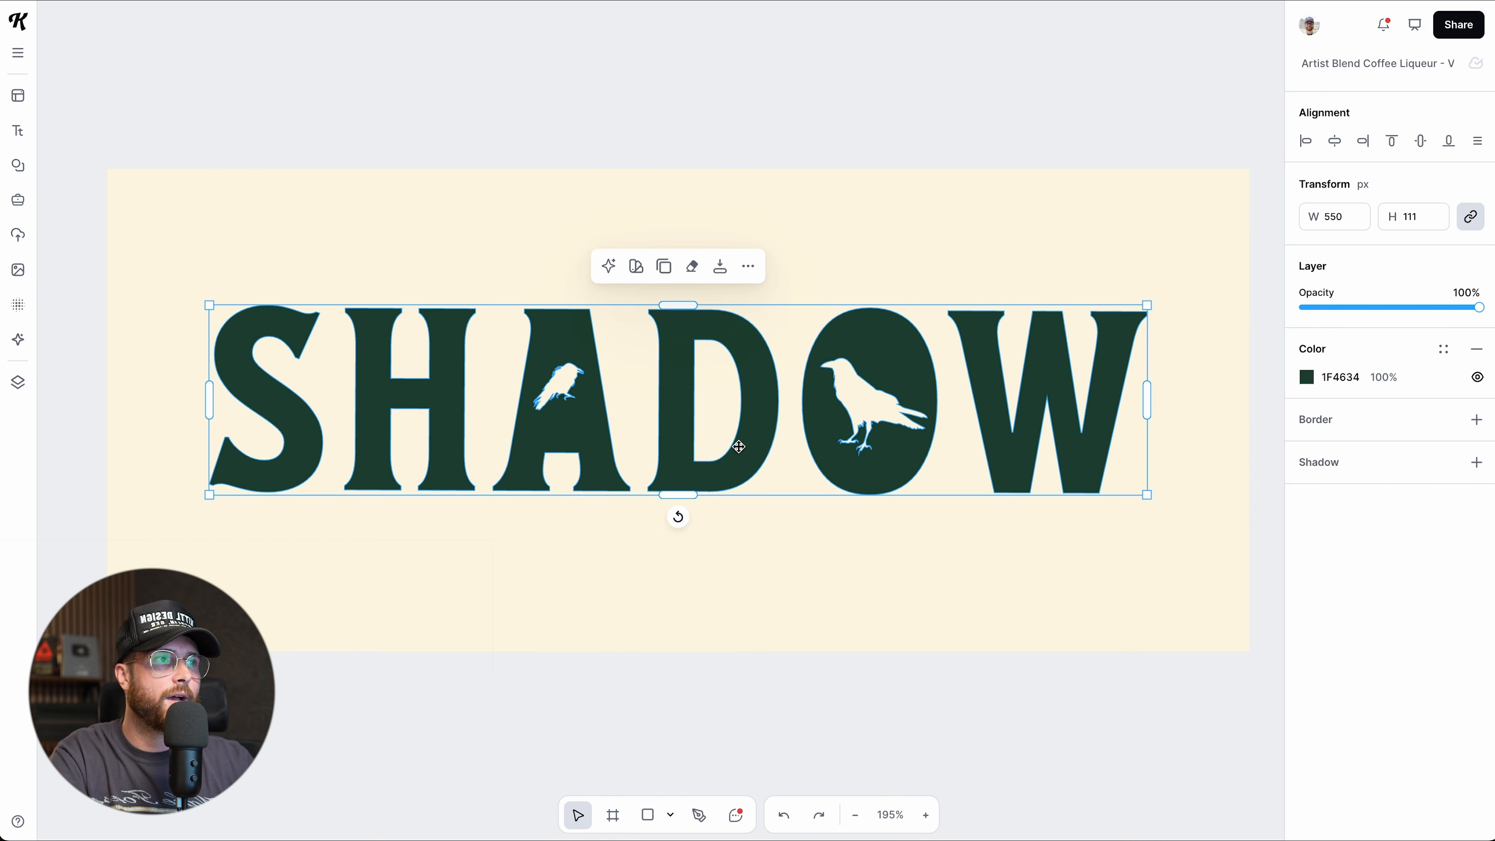
pyautogui.click(1476, 419)
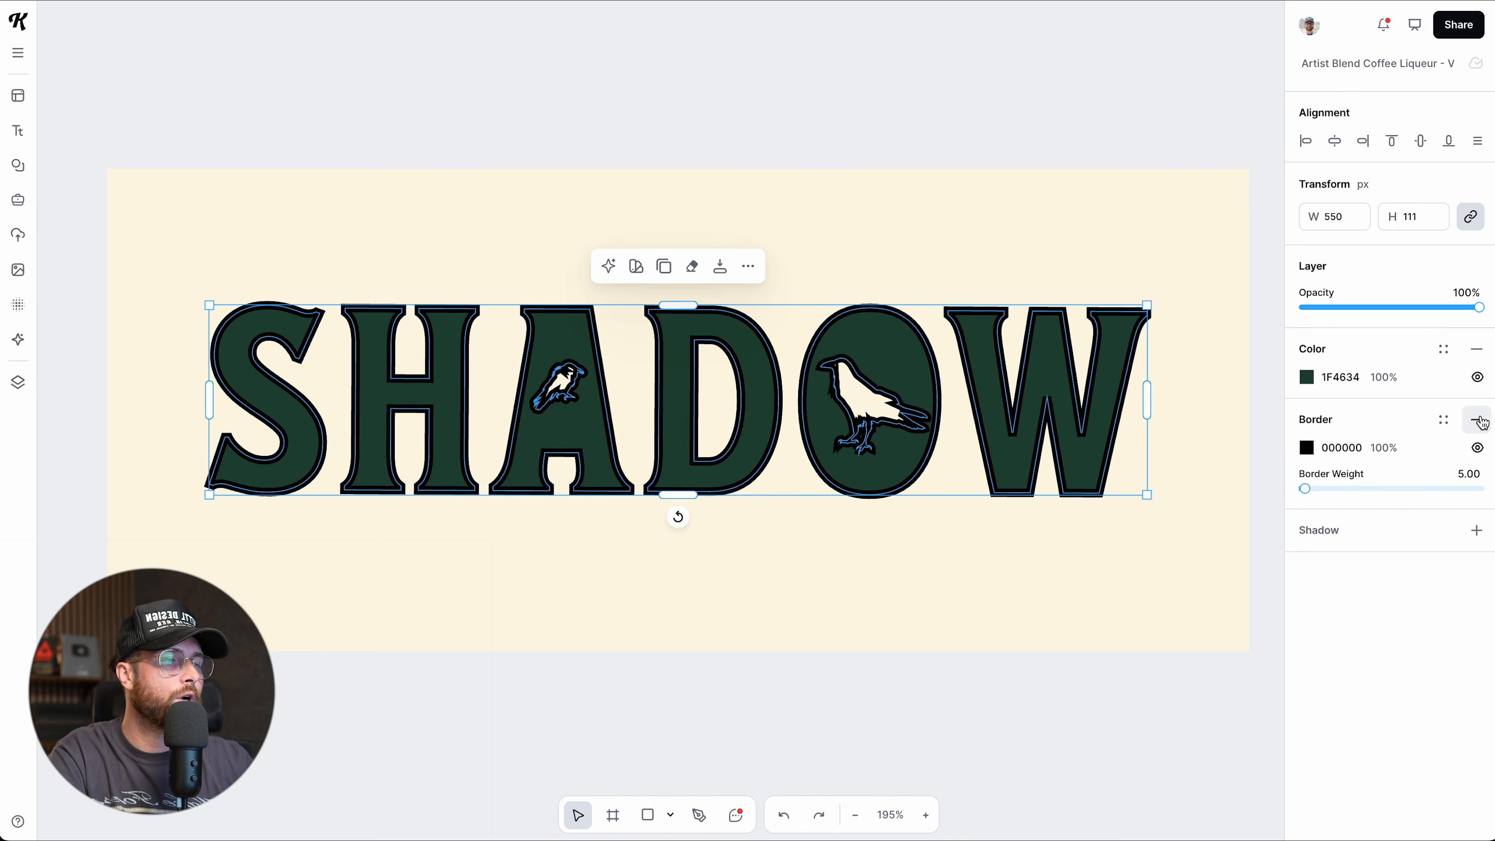
pyautogui.click(1476, 419)
pyautogui.click(1477, 462)
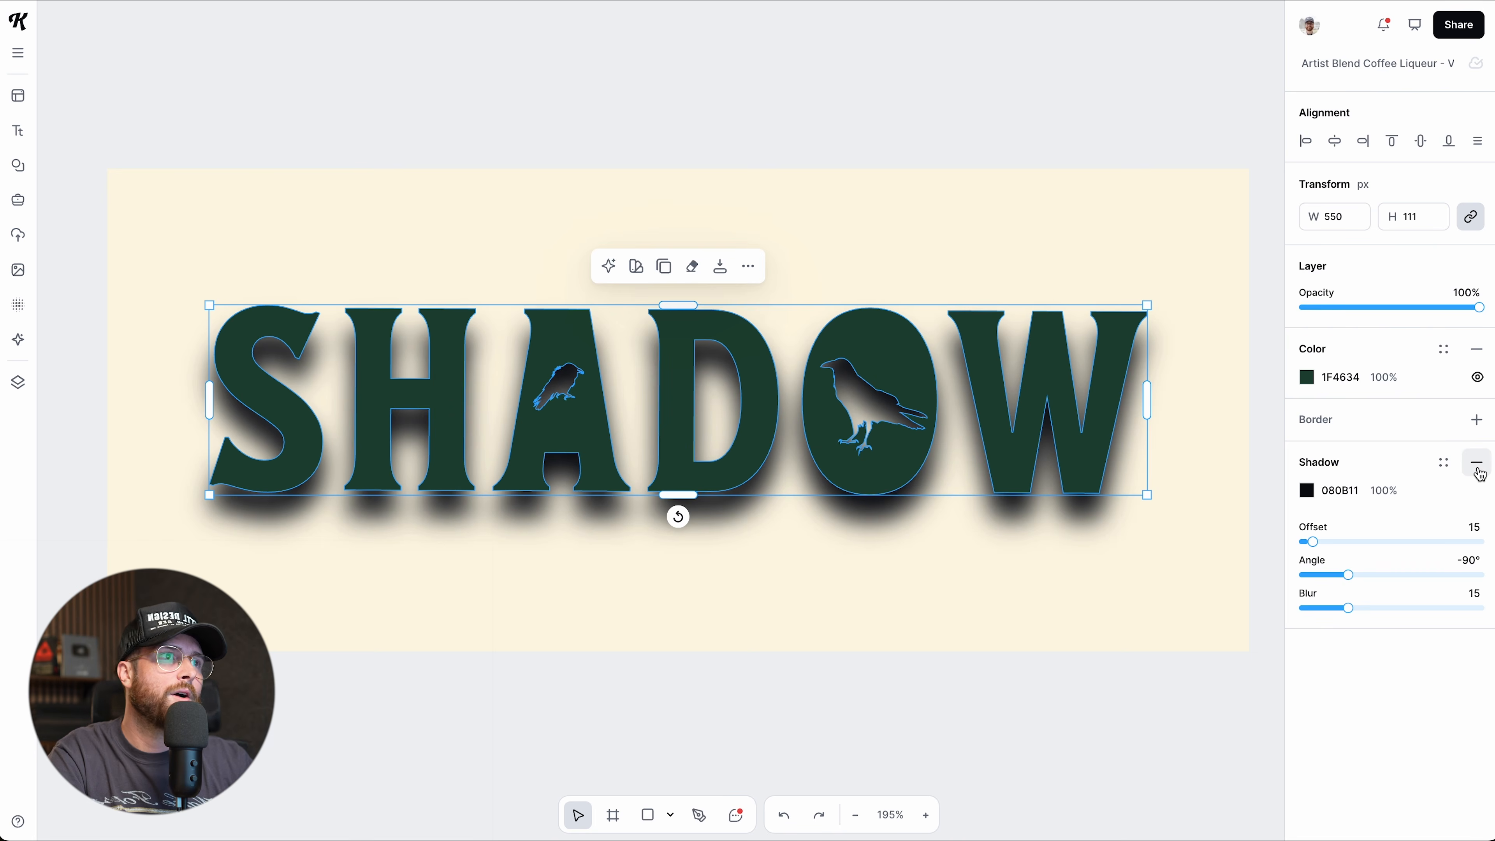
pyautogui.click(1478, 469)
pyautogui.click(972, 693)
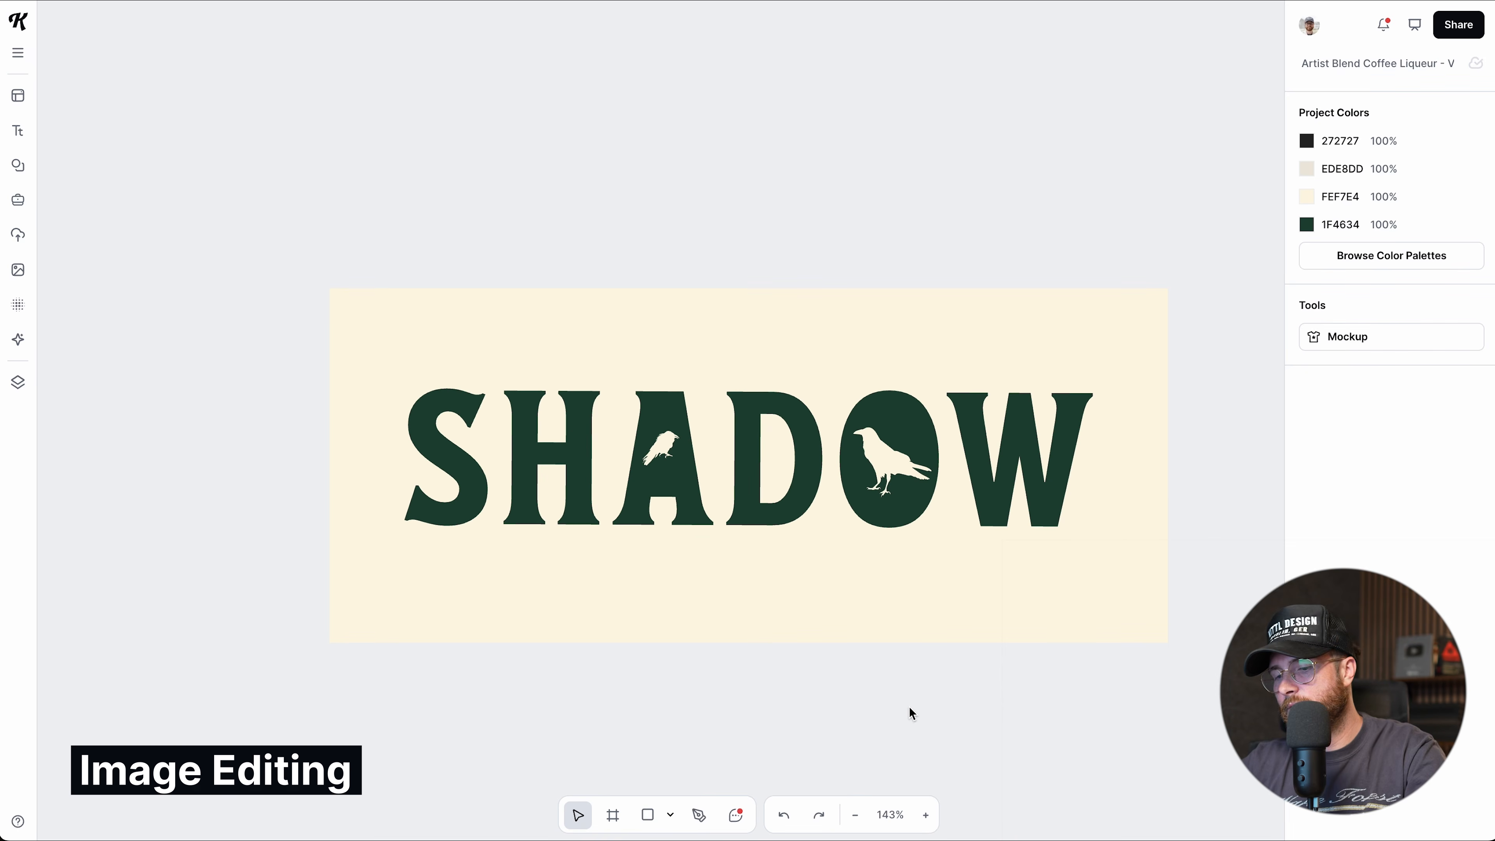
# Place the stock portrait of the man in a black turtleneck from Images.
pyautogui.scroll(-6, 909, 707)
pyautogui.scroll(-3, 909, 706)
pyautogui.hscroll(3, 908, 706)
pyautogui.hscroll(5, 908, 709)
pyautogui.scroll(1, 241, 431)
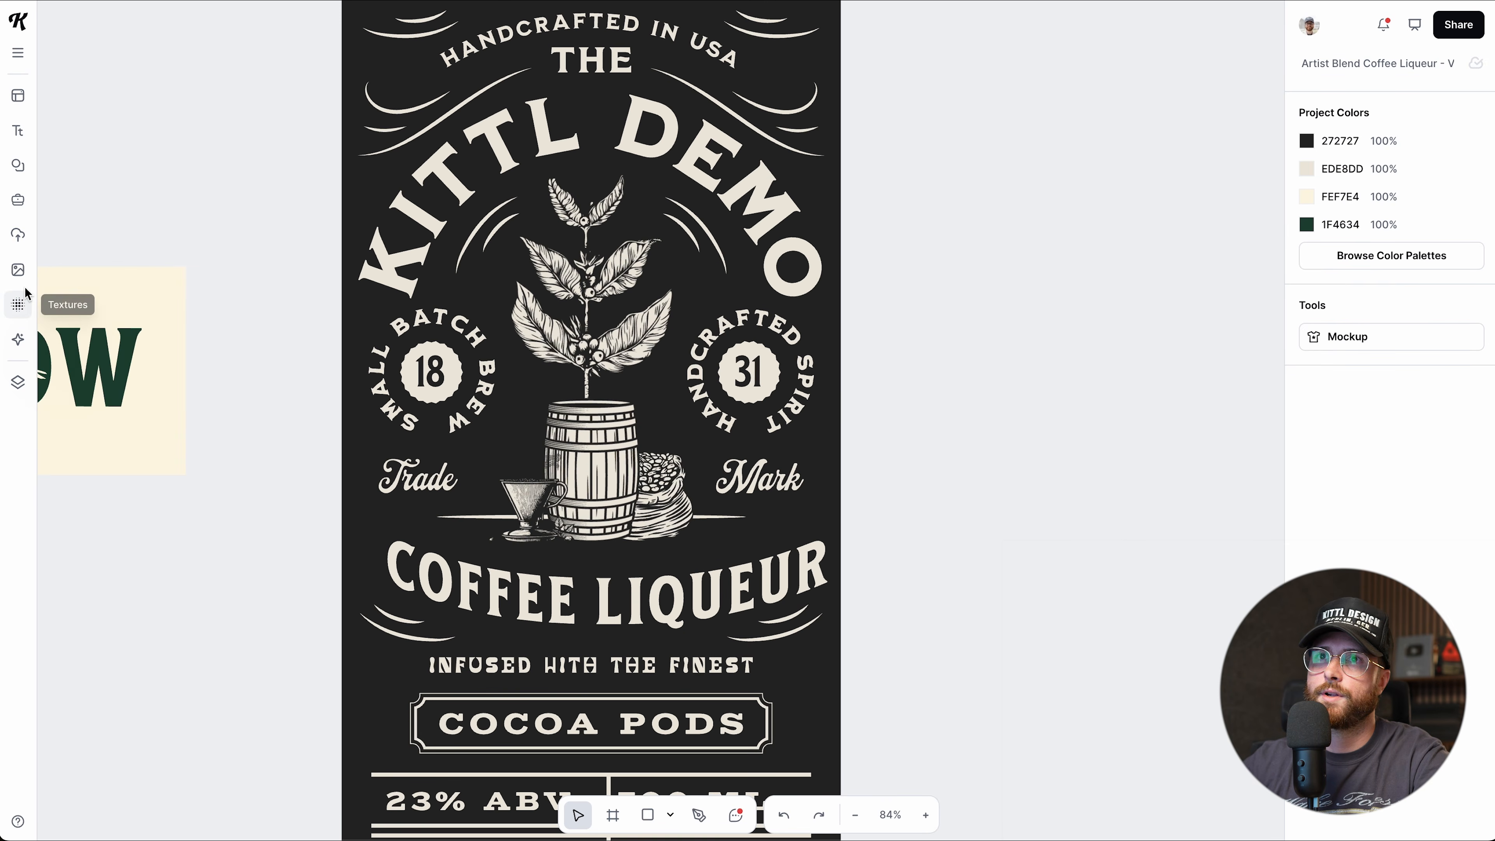
pyautogui.click(18, 270)
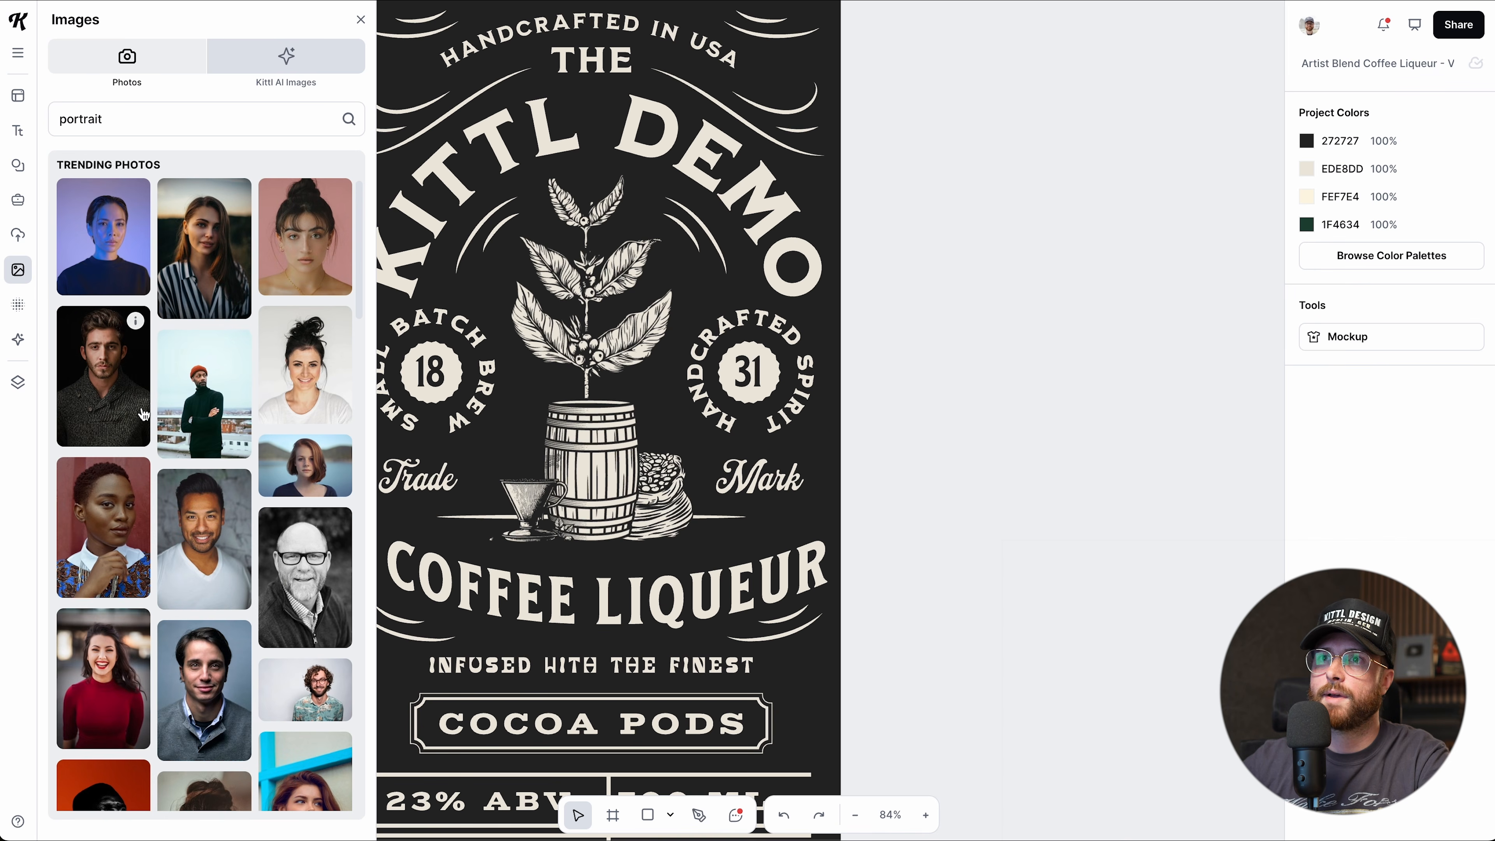
pyautogui.click(210, 410)
# Move the portrait beside the coffee label and enlarge it to 415 × 571.
pyautogui.click(361, 19)
pyautogui.moveTo(665, 466); pyautogui.dragTo(987, 309)
pyautogui.hscroll(5, 721, 293)
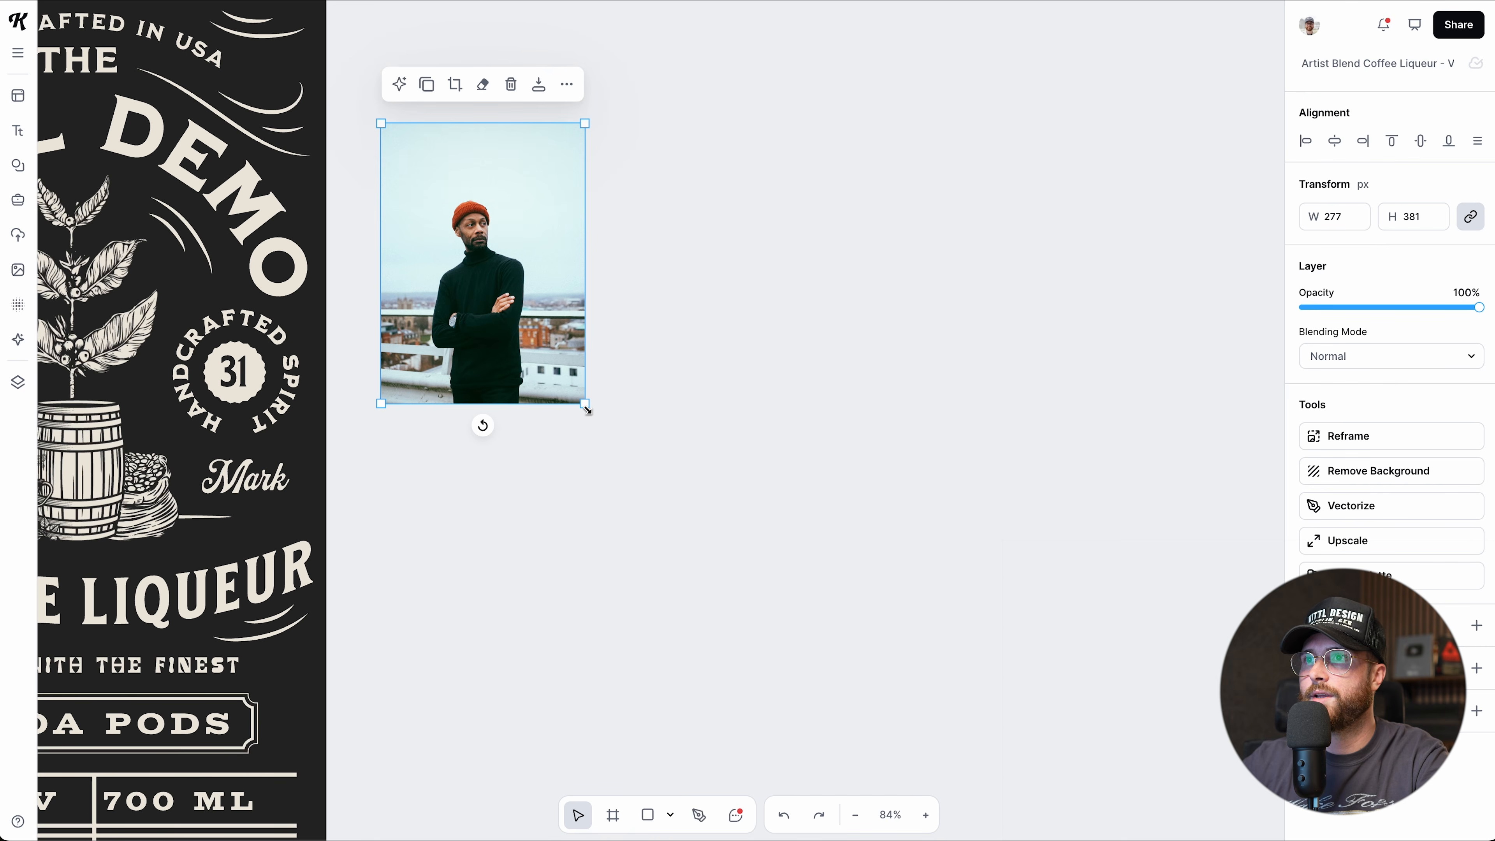
pyautogui.moveTo(588, 409); pyautogui.dragTo(701, 527)
pyautogui.moveTo(583, 444); pyautogui.dragTo(744, 417)
pyautogui.click(774, 458)
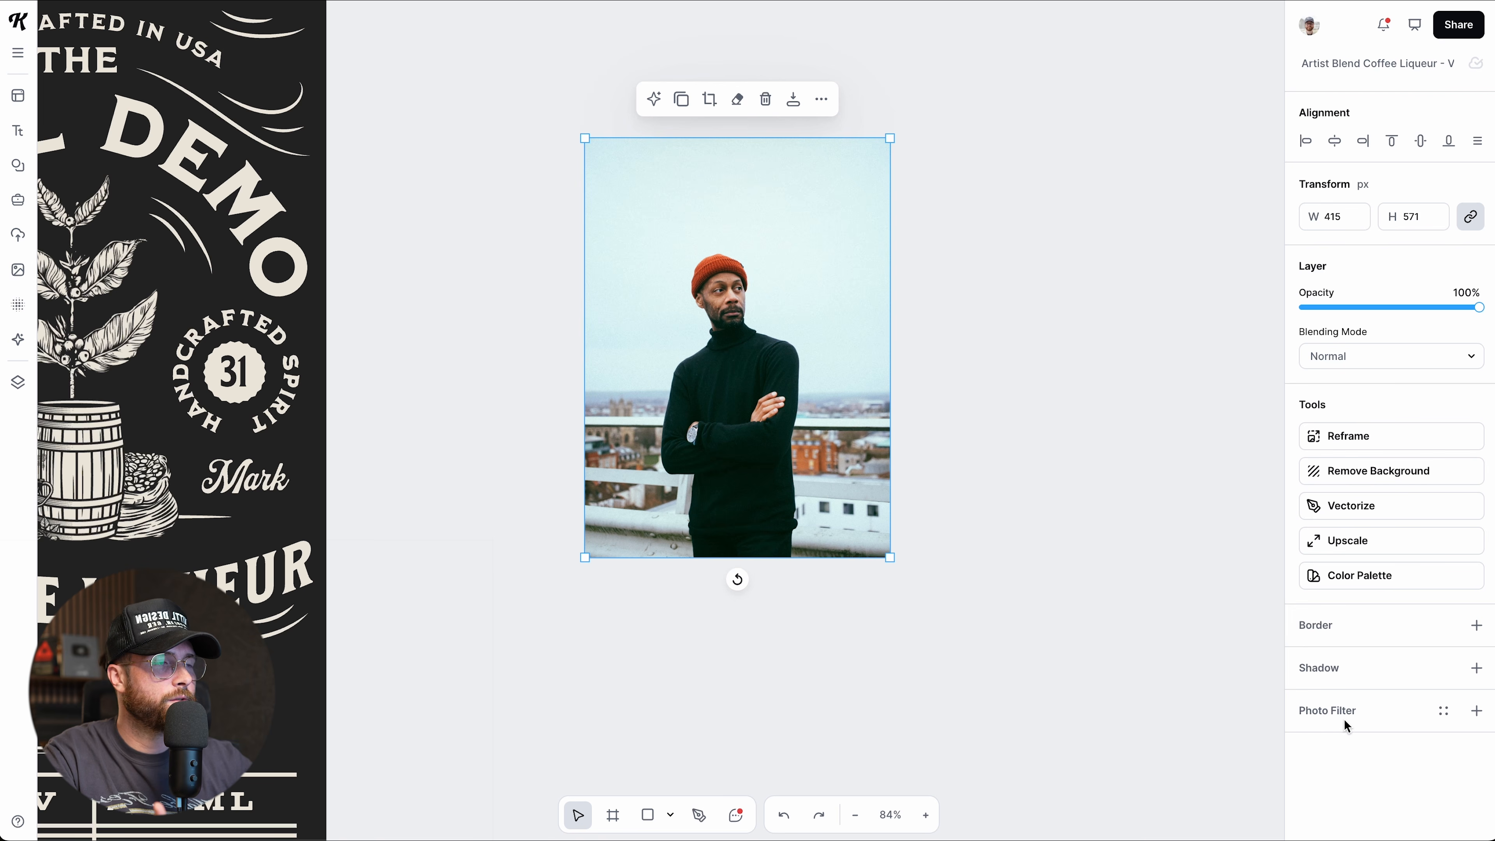
pyautogui.click(1474, 713)
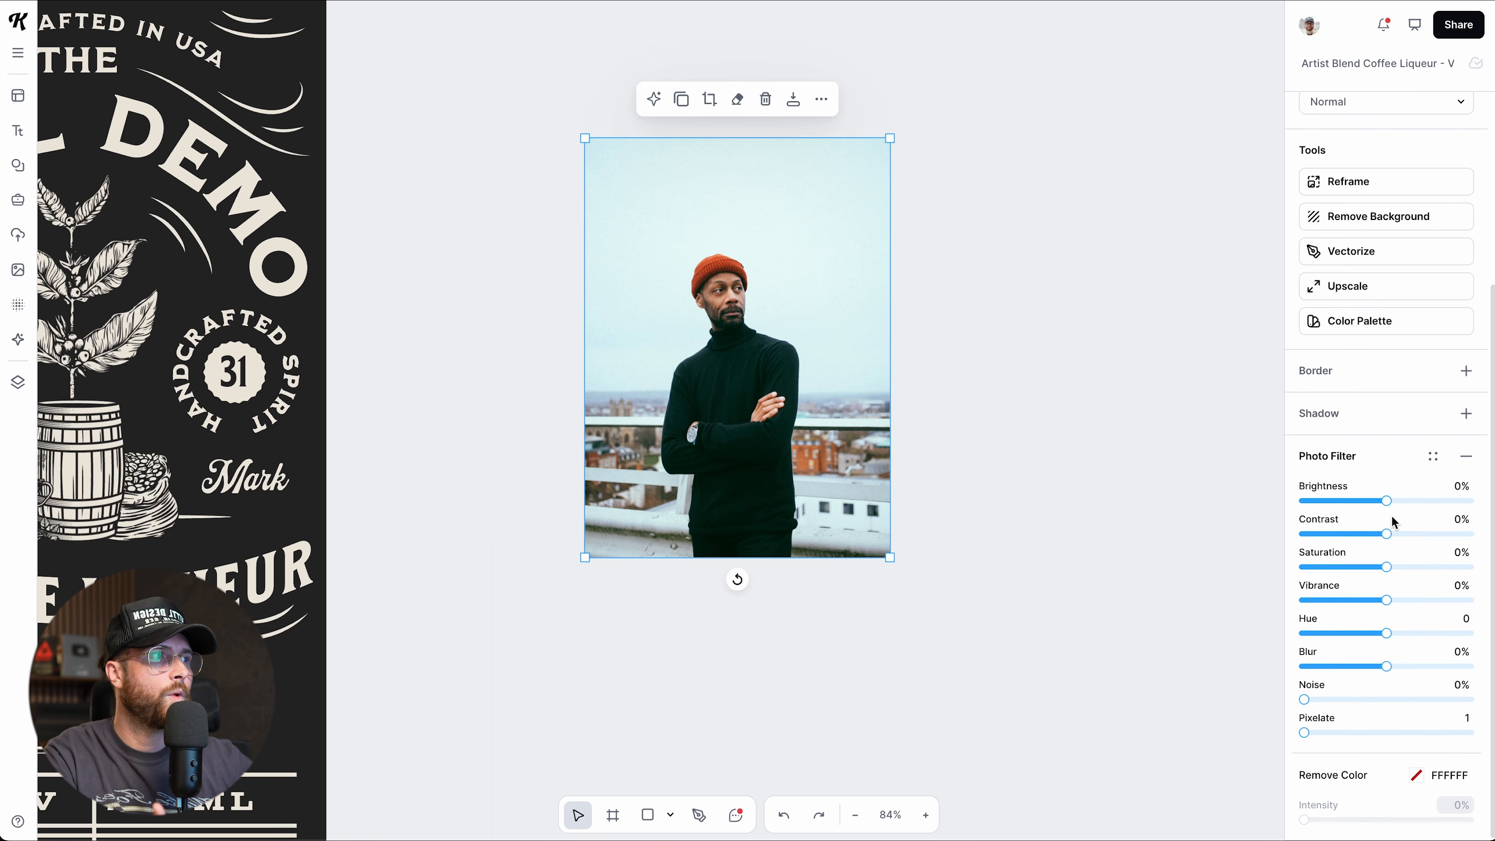
pyautogui.moveTo(1388, 504); pyautogui.dragTo(1387, 600)
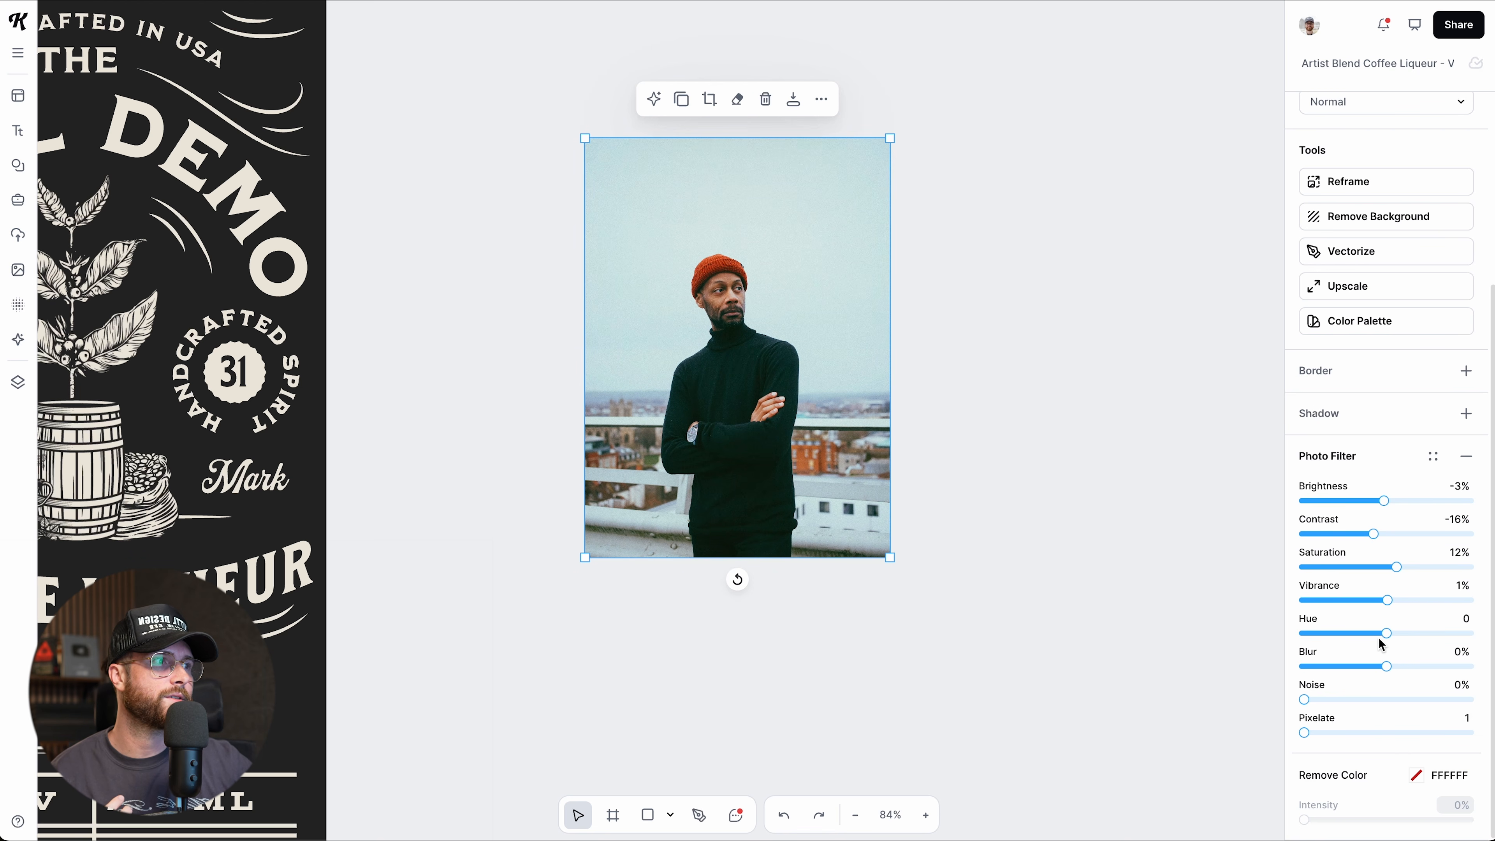
pyautogui.click(1386, 635)
pyautogui.moveTo(1386, 666); pyautogui.dragTo(1233, 729)
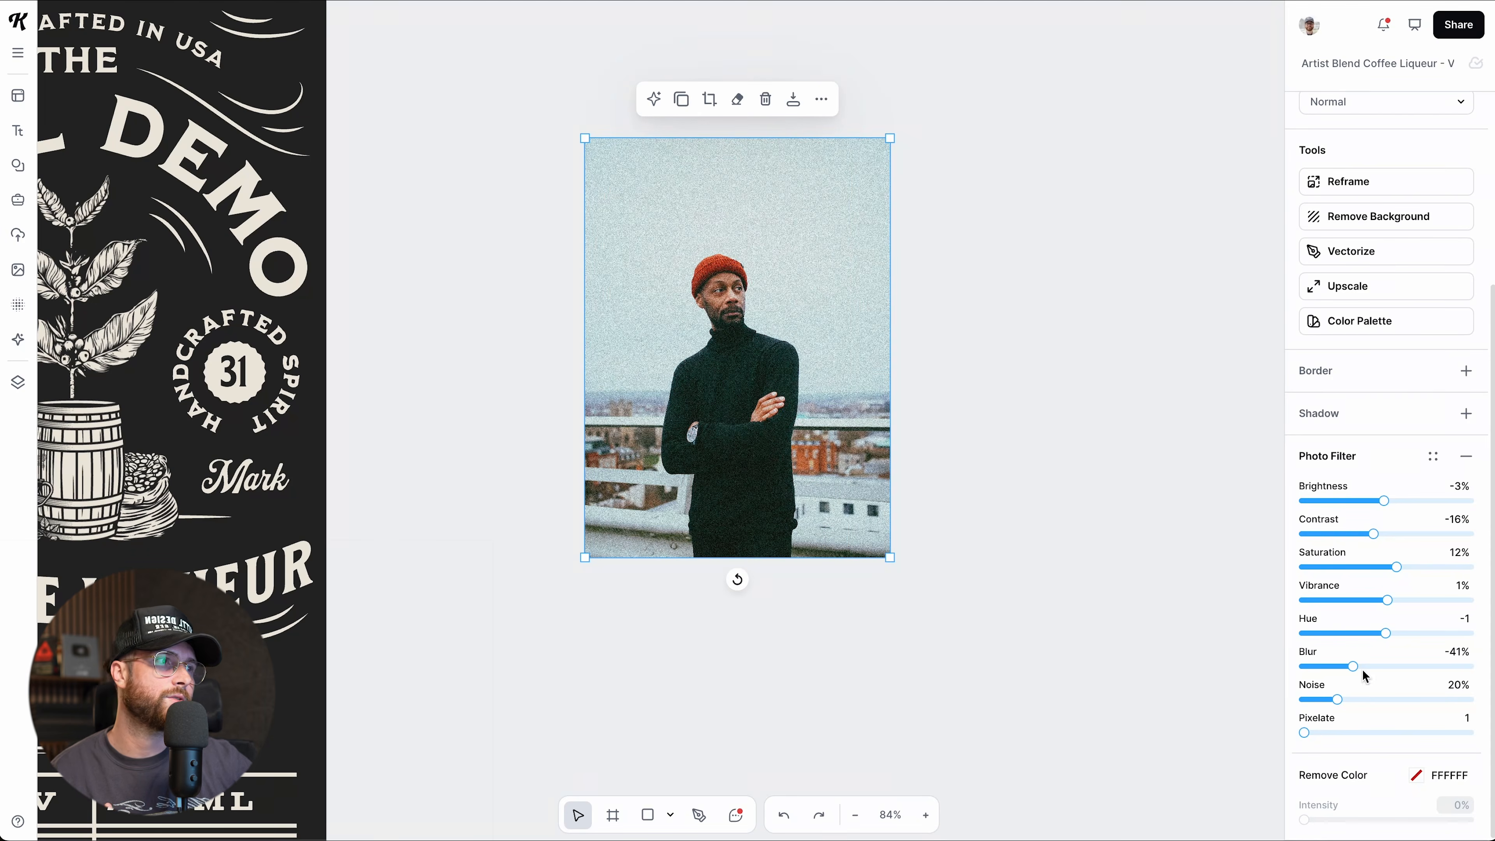
pyautogui.moveTo(1333, 697); pyautogui.dragTo(1278, 707)
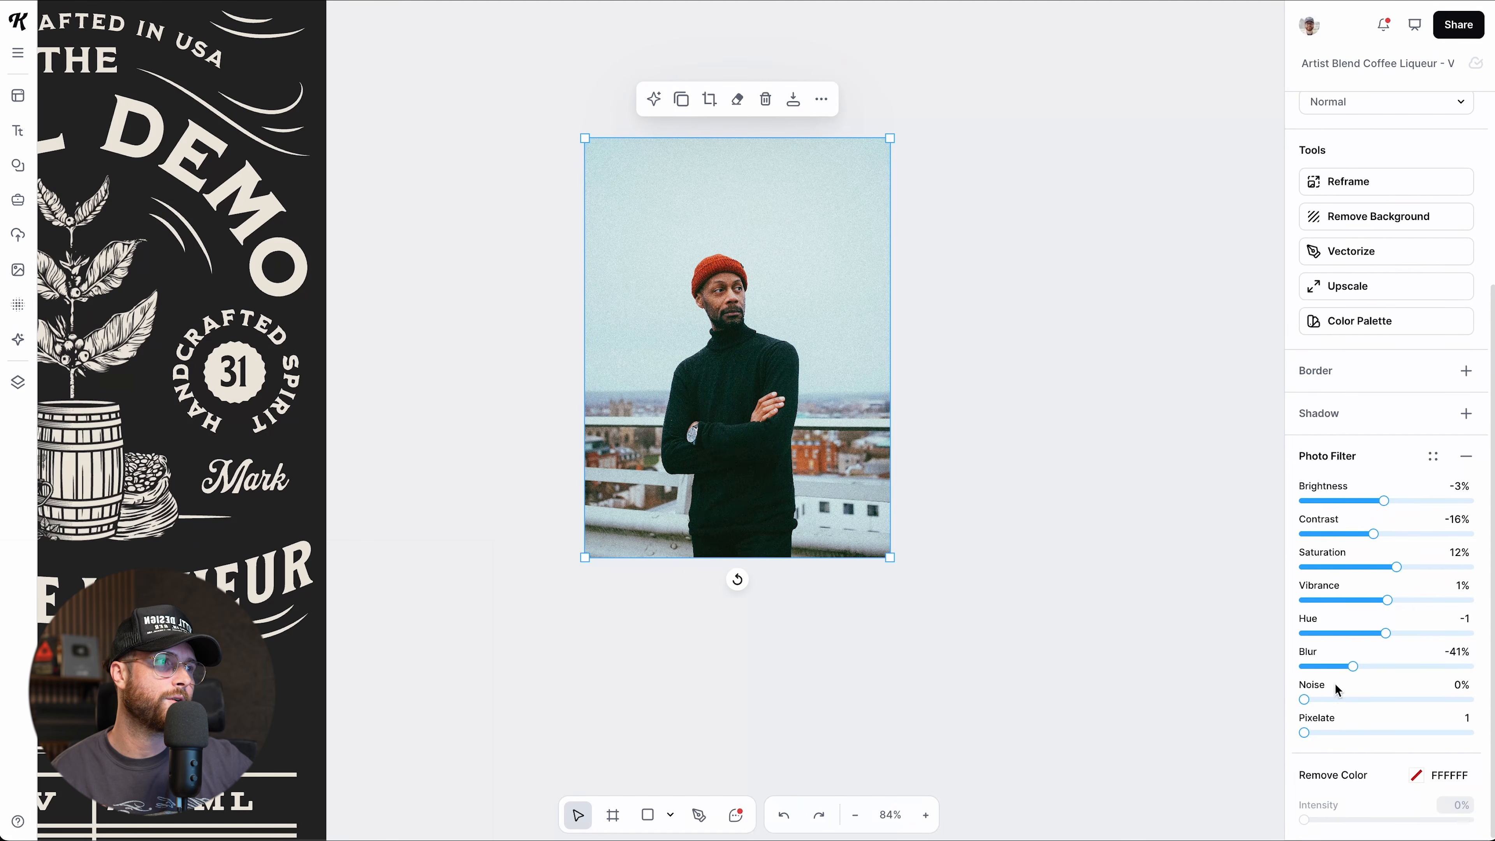
pyautogui.click(1465, 465)
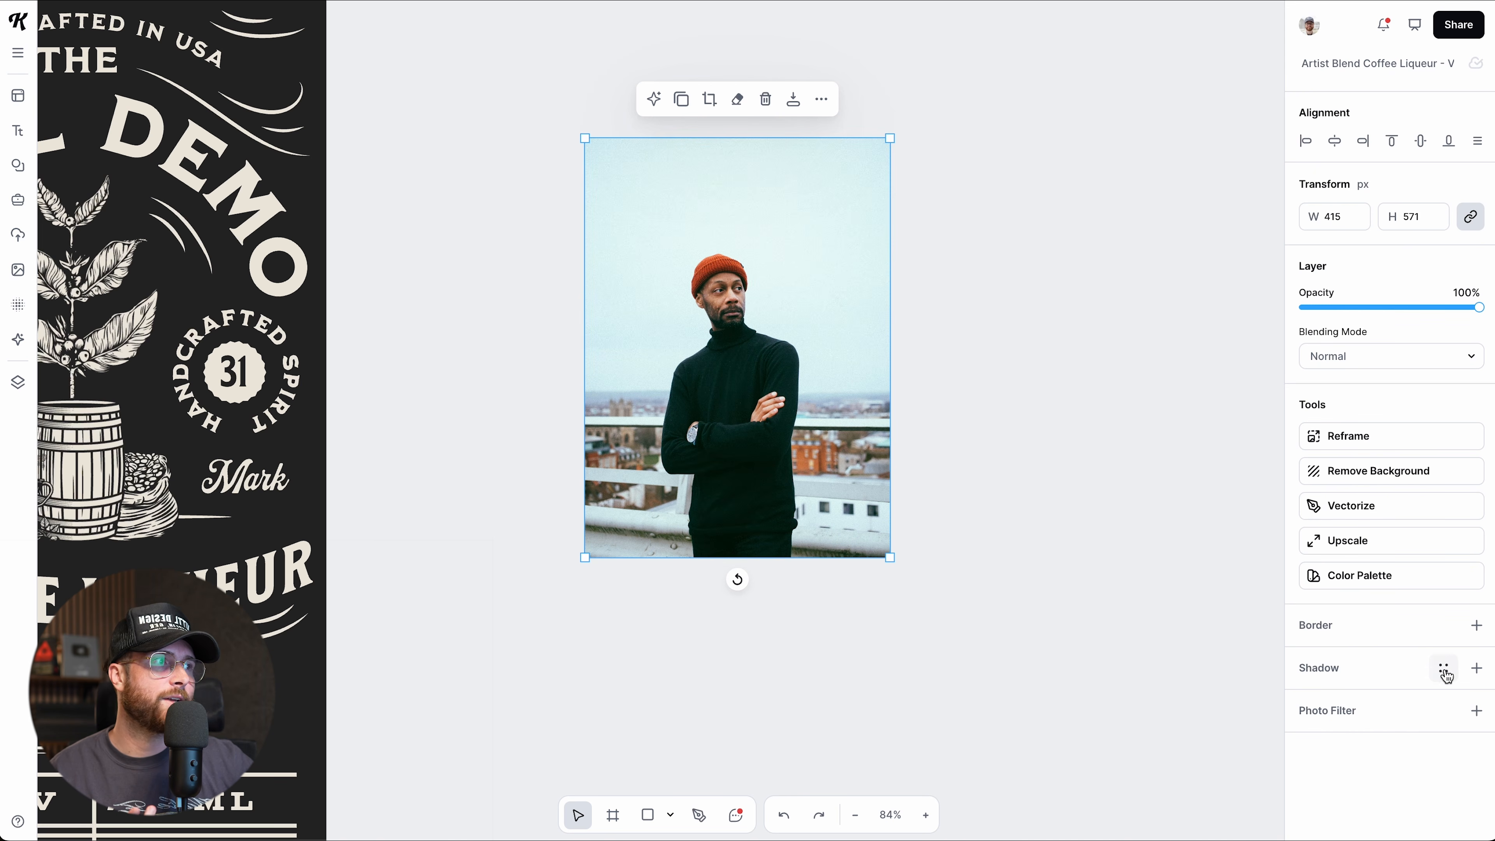
# Try a blue drop shadow on the portrait, then remove it.
pyautogui.click(1474, 669)
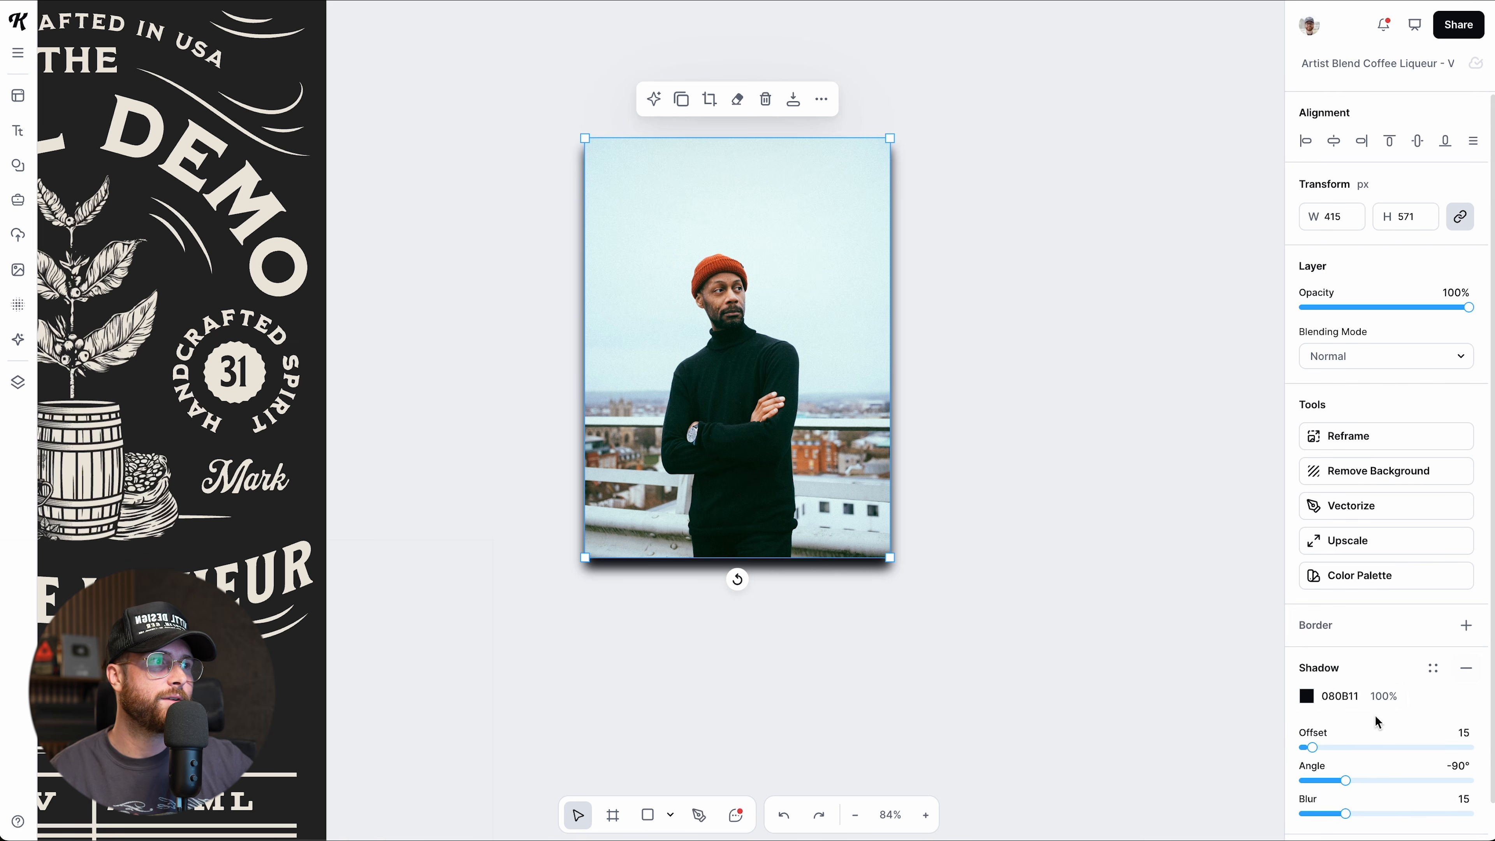
pyautogui.moveTo(1312, 747); pyautogui.dragTo(1347, 781)
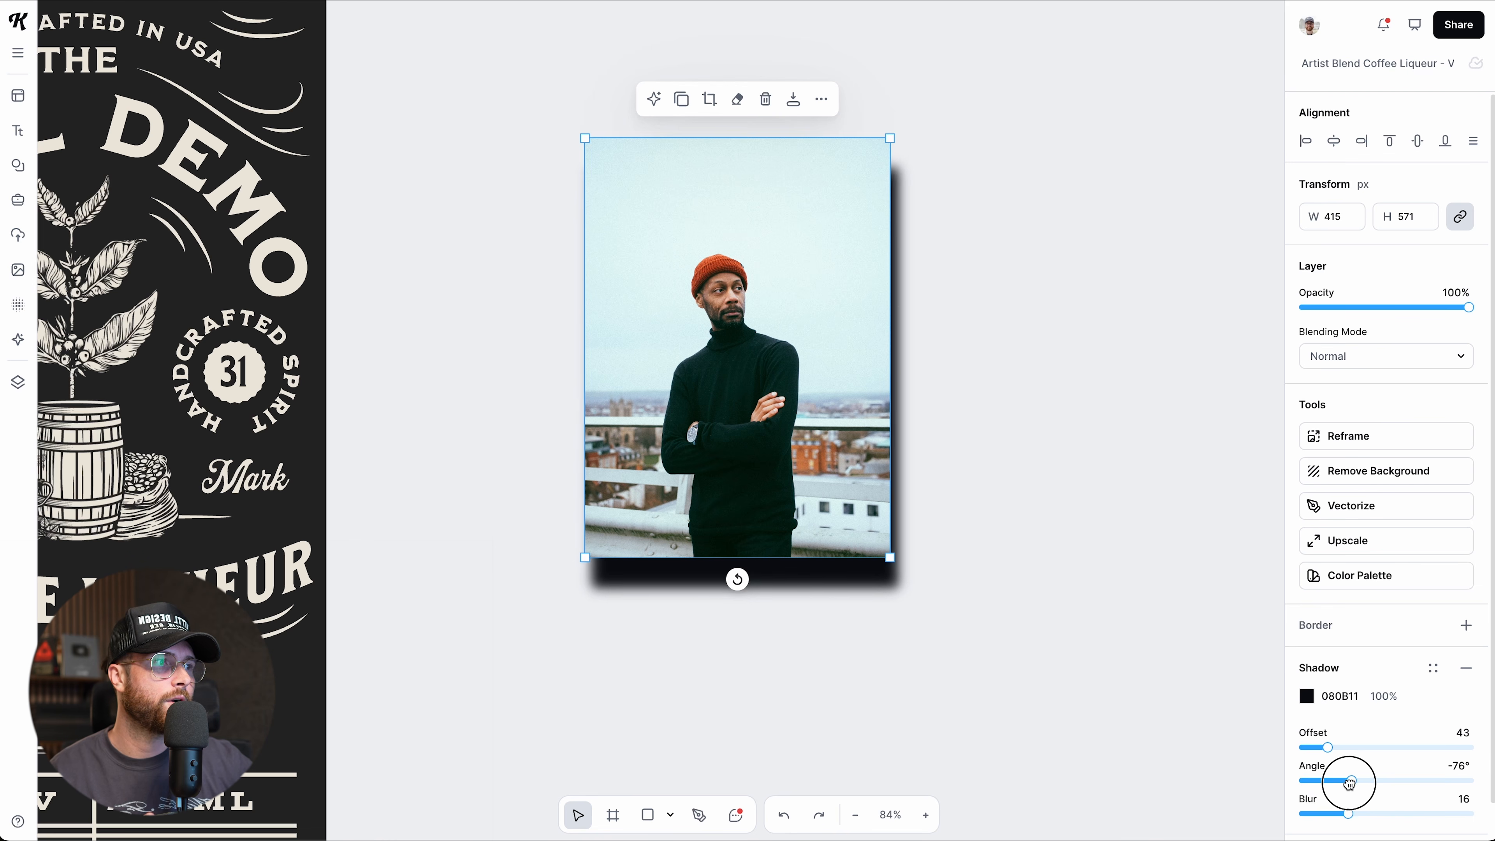
pyautogui.click(1306, 695)
pyautogui.moveTo(1218, 617); pyautogui.dragTo(1236, 533)
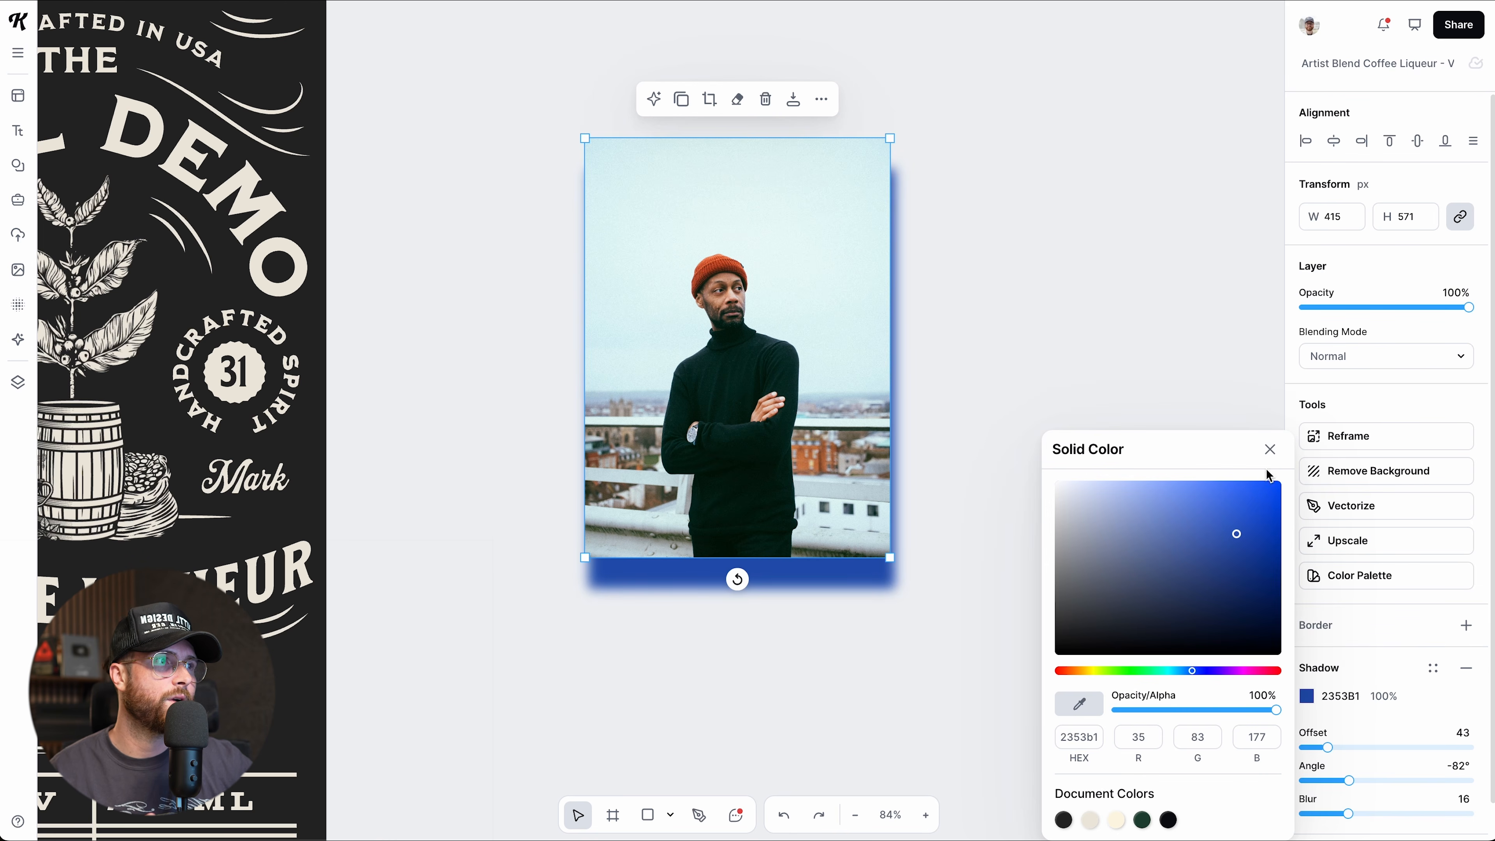
pyautogui.click(1464, 675)
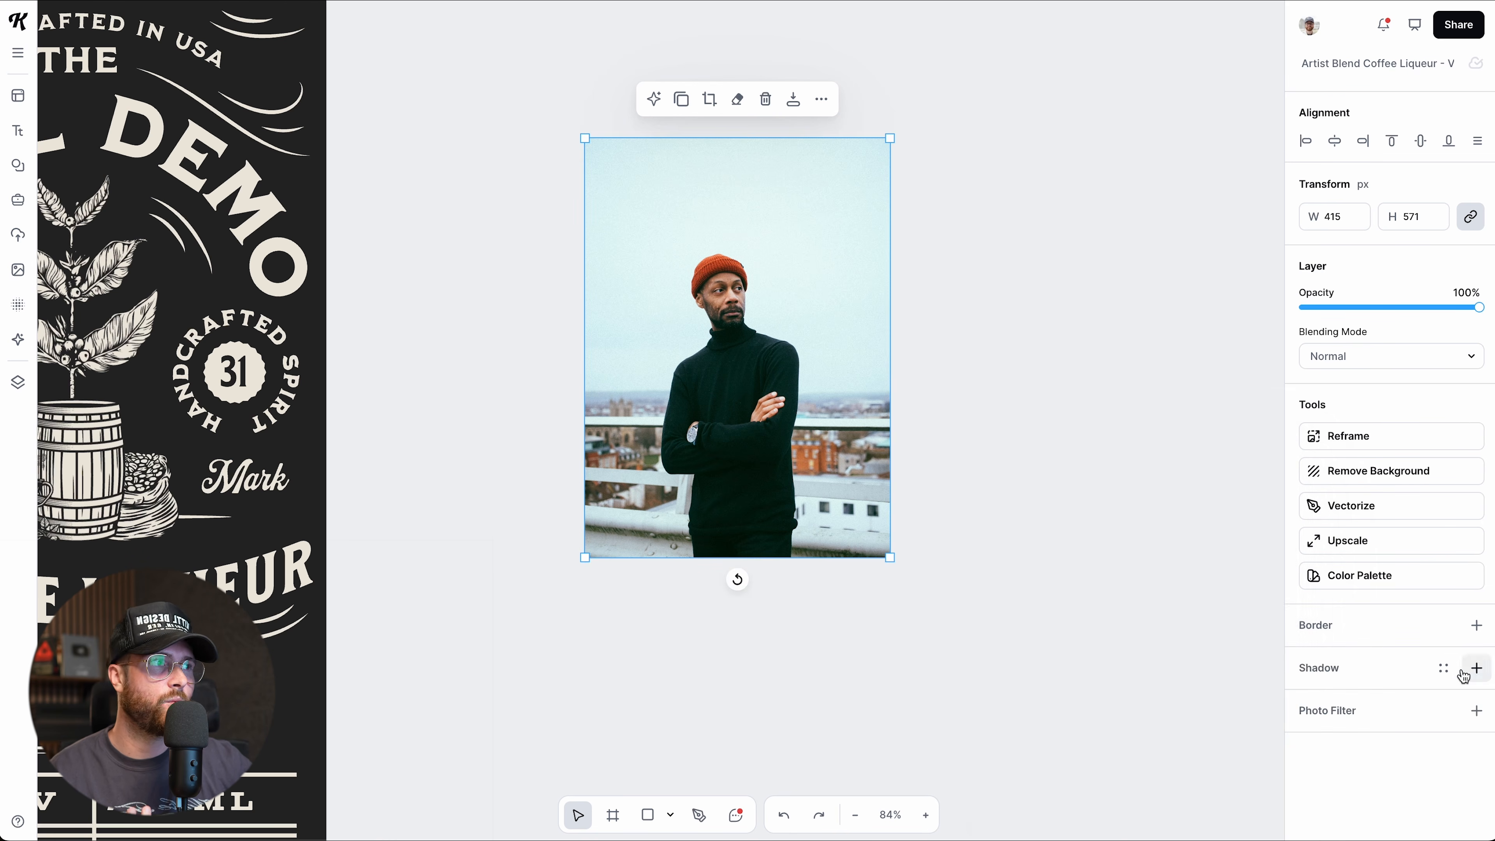
# Add a weight 141.2 border coloured orange E26B3B, sampled from the man's hat.
pyautogui.click(1476, 626)
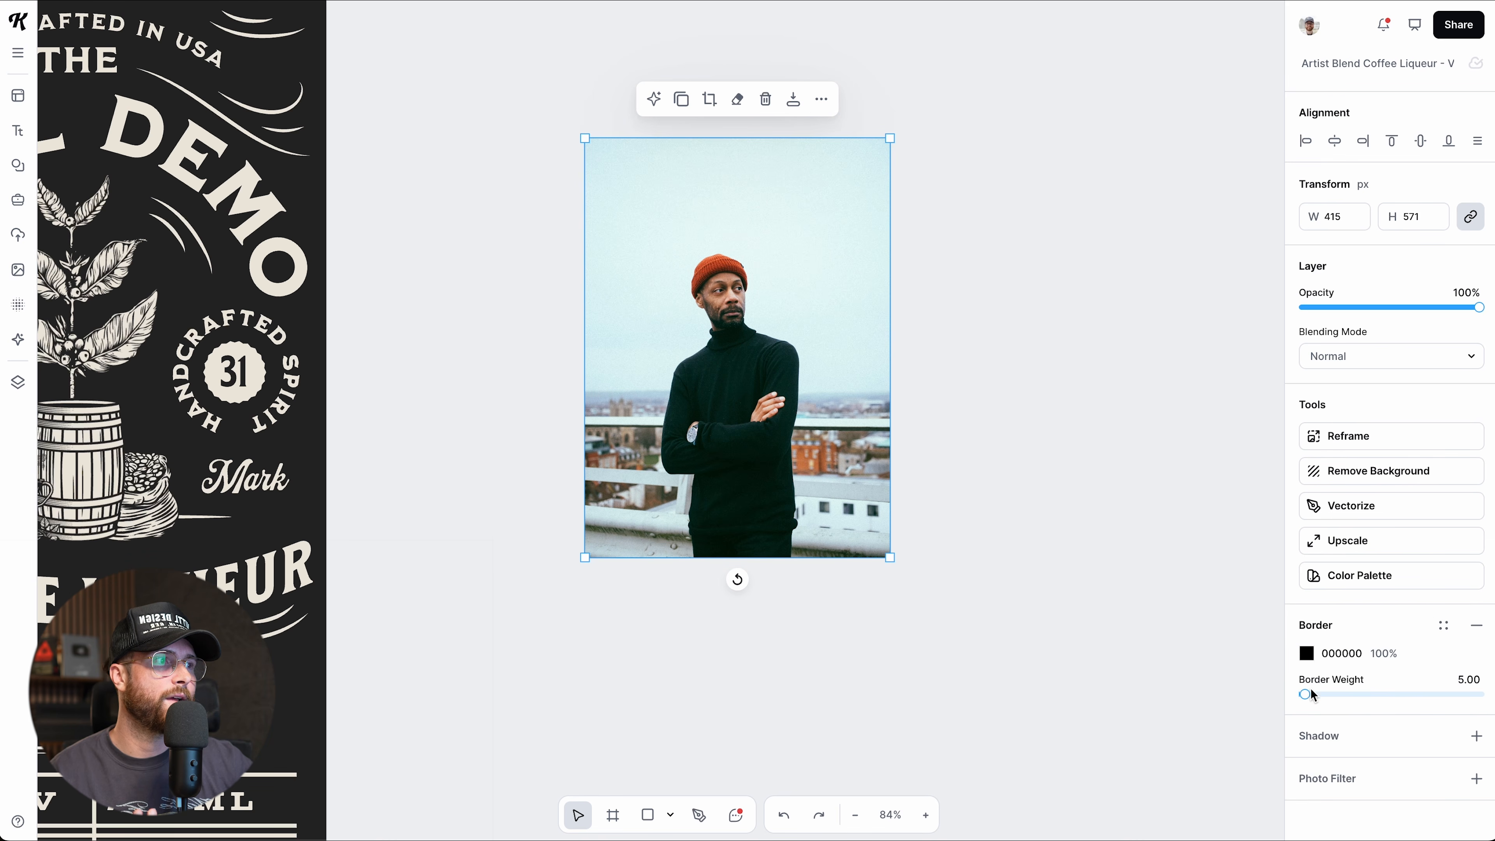
pyautogui.moveTo(1305, 695); pyautogui.dragTo(1328, 694)
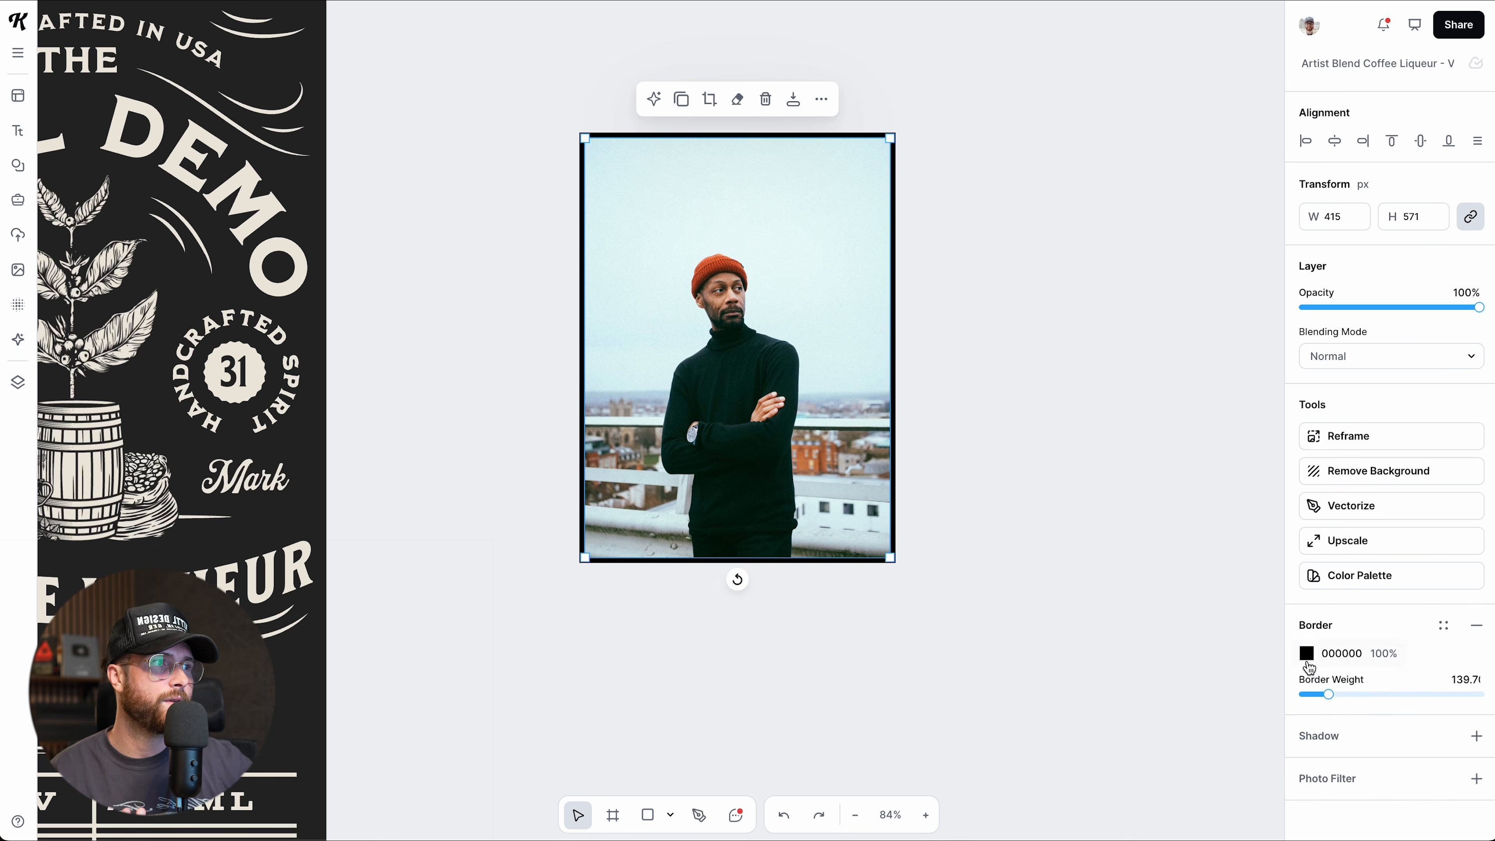
pyautogui.click(1306, 652)
pyautogui.click(1243, 494)
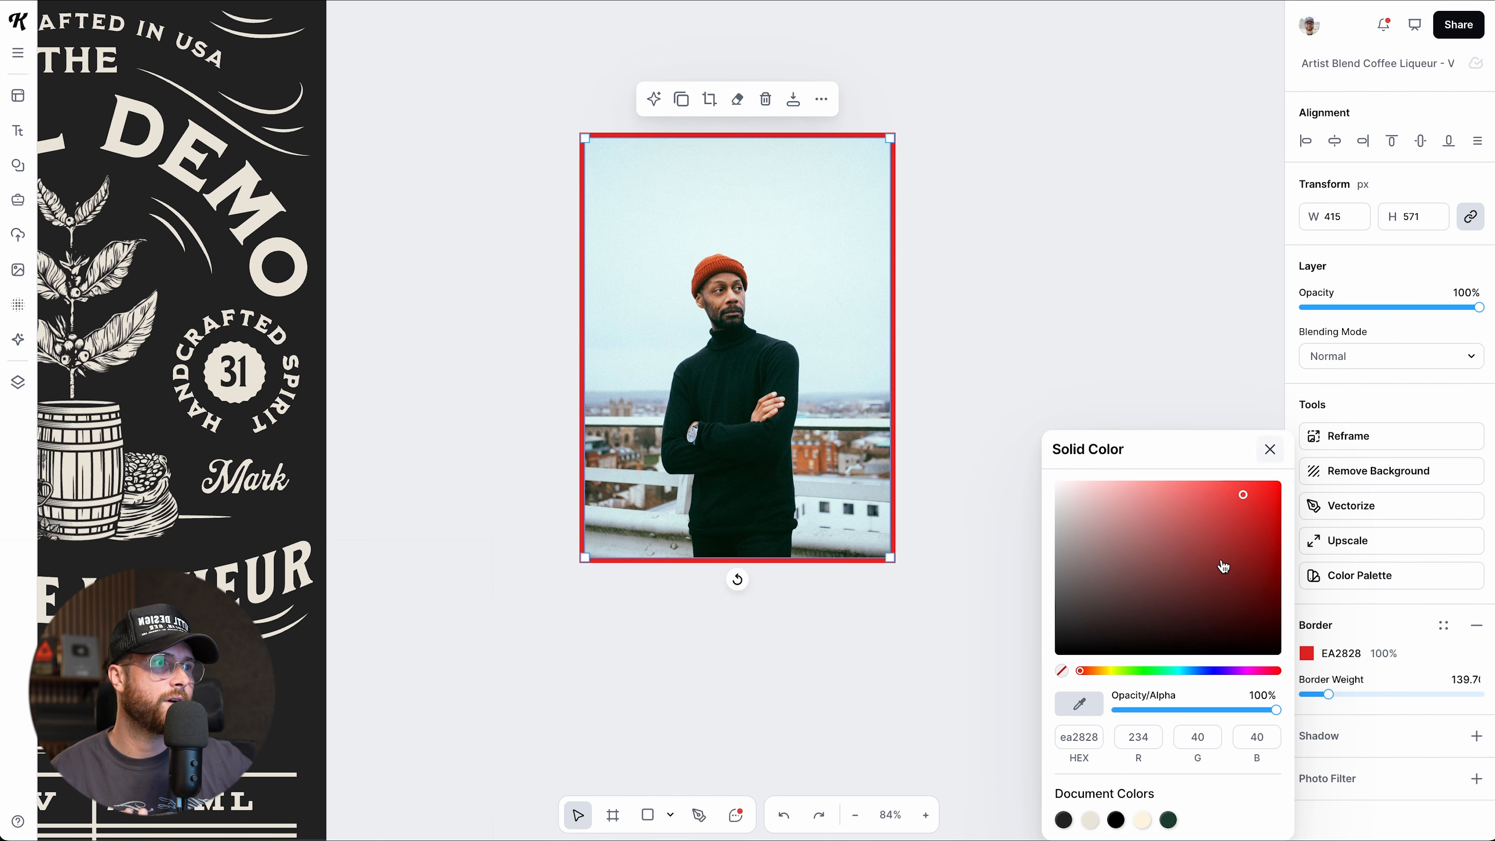
pyautogui.click(1100, 711)
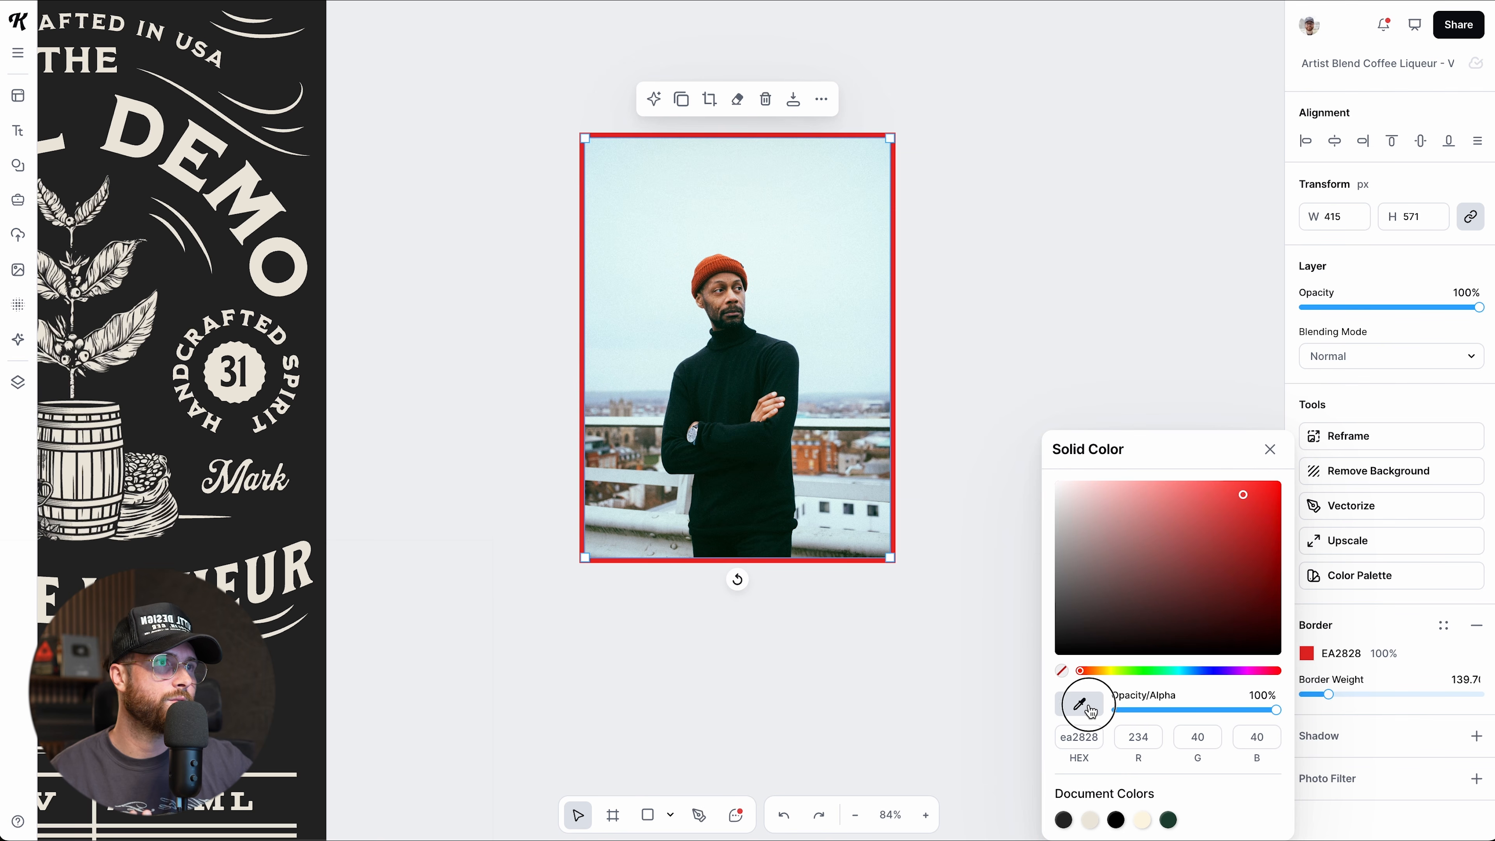
pyautogui.click(715, 266)
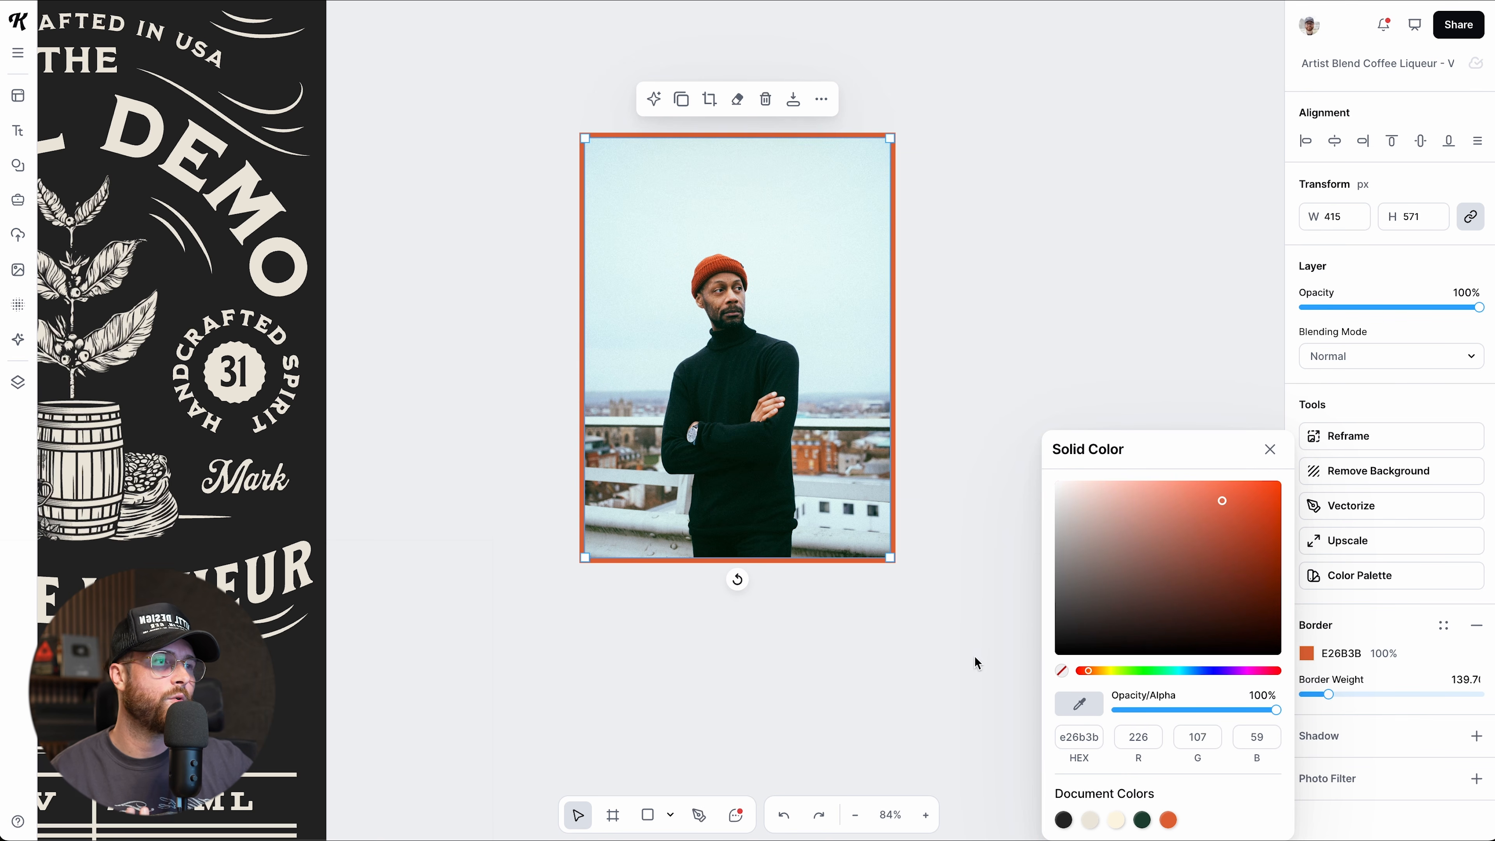
pyautogui.click(1270, 449)
pyautogui.moveTo(1327, 694); pyautogui.dragTo(1335, 695)
pyautogui.click(946, 723)
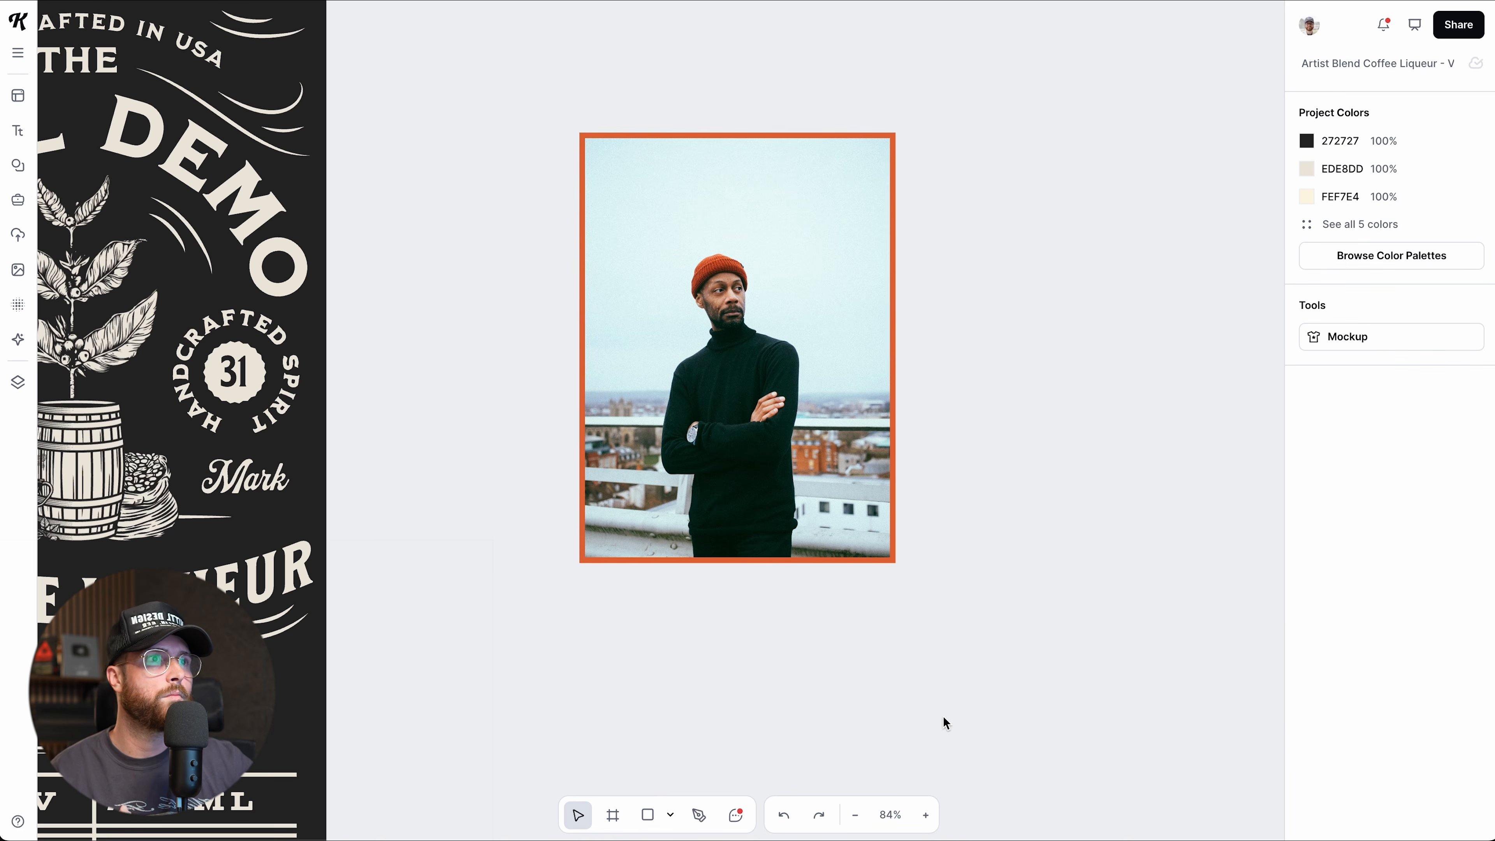
# Try a drop shadow on the framed portrait and preview the result.
pyautogui.click(886, 442)
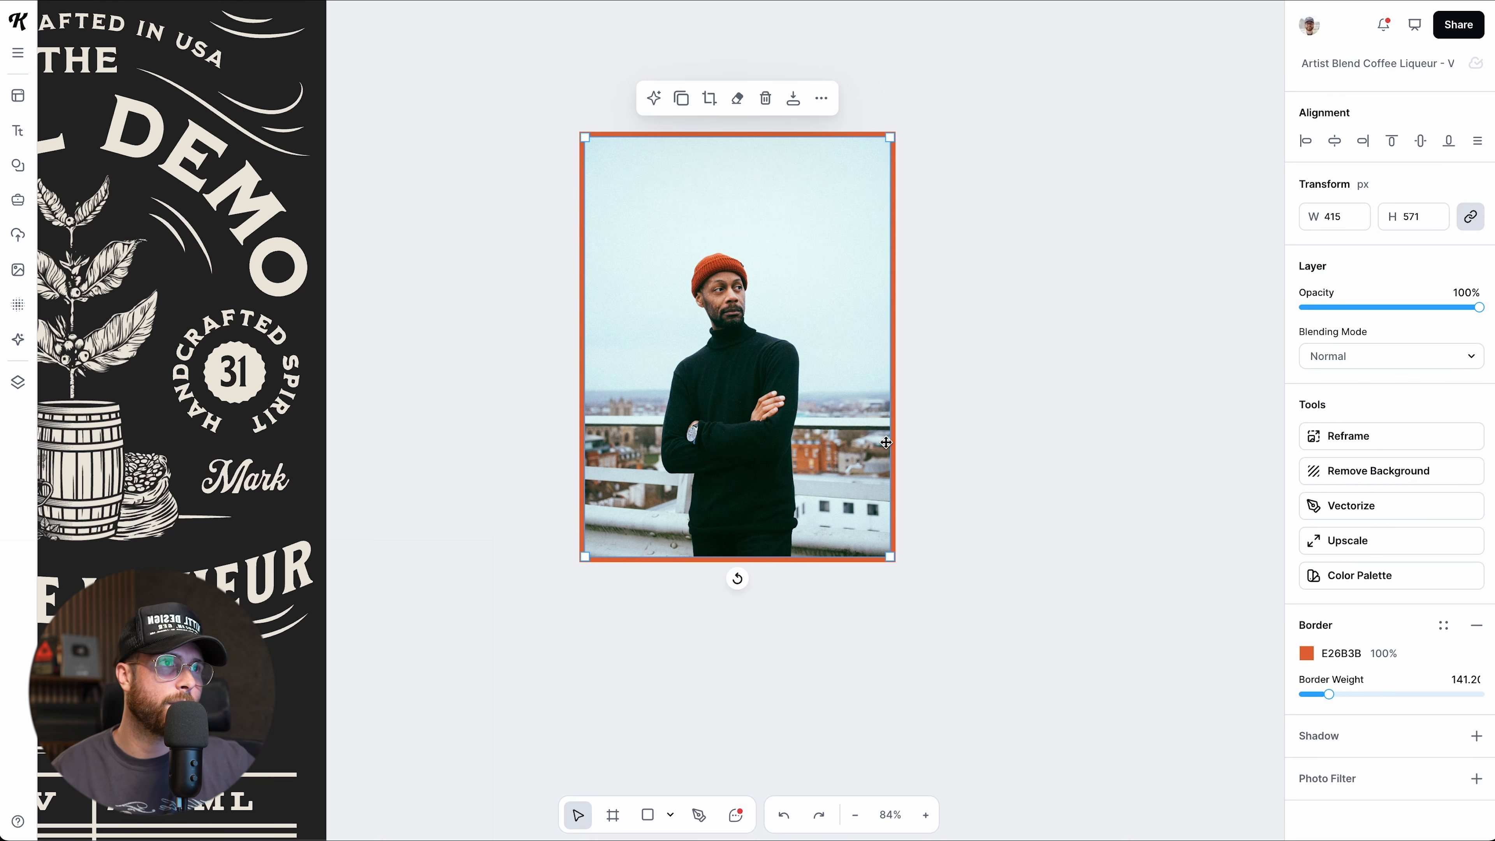
pyautogui.click(1476, 735)
pyautogui.scroll(-1, 1475, 742)
pyautogui.scroll(-1, 1453, 736)
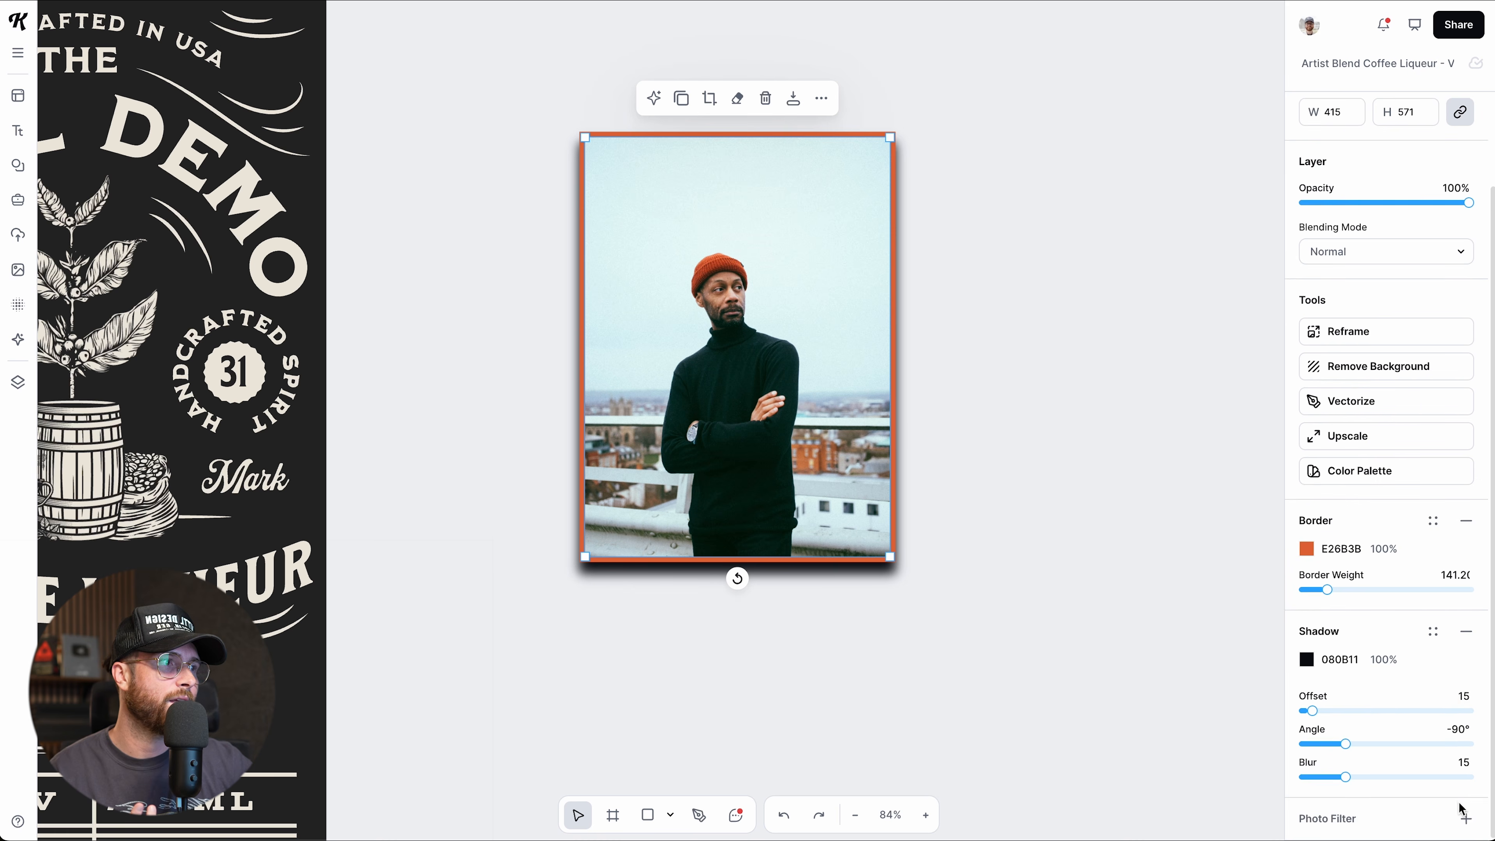
pyautogui.scroll(-5, 1425, 677)
pyautogui.moveTo(1388, 562); pyautogui.dragTo(1415, 567)
pyautogui.click(1038, 579)
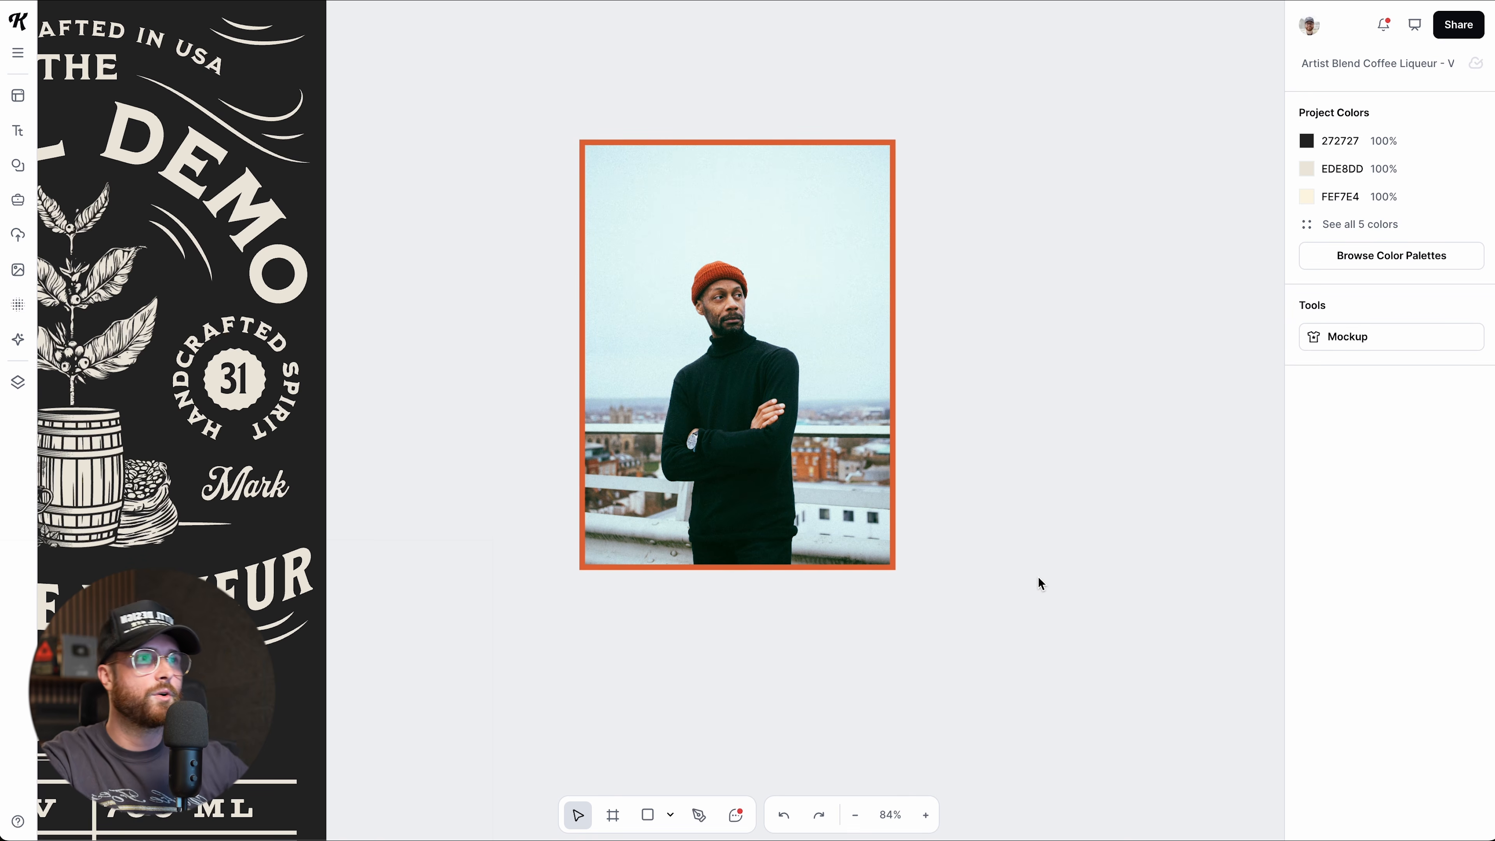
pyautogui.click(759, 525)
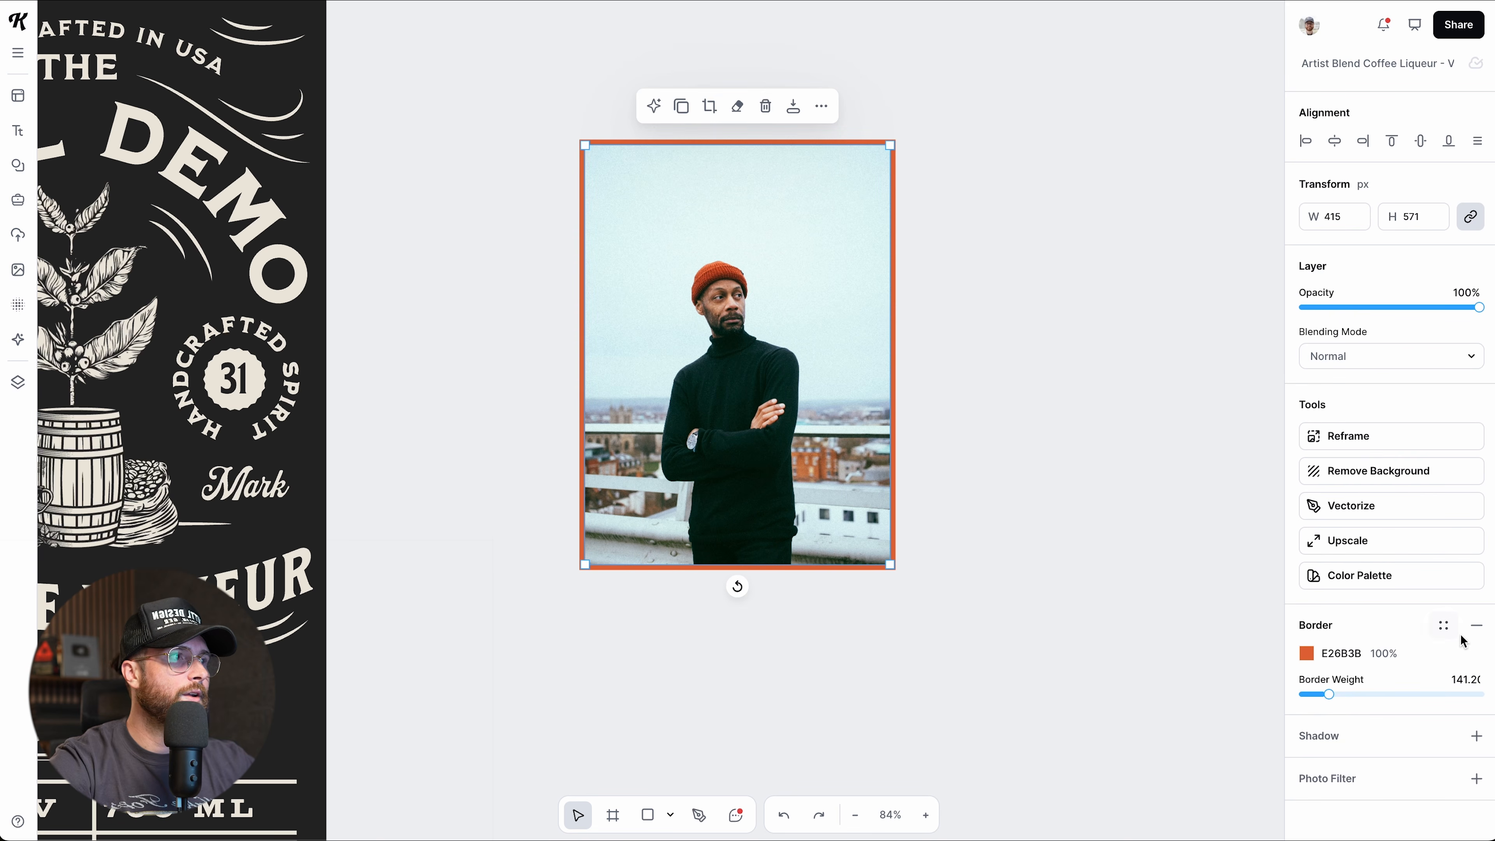
# Remove the orange border from the portrait.
pyautogui.click(1479, 627)
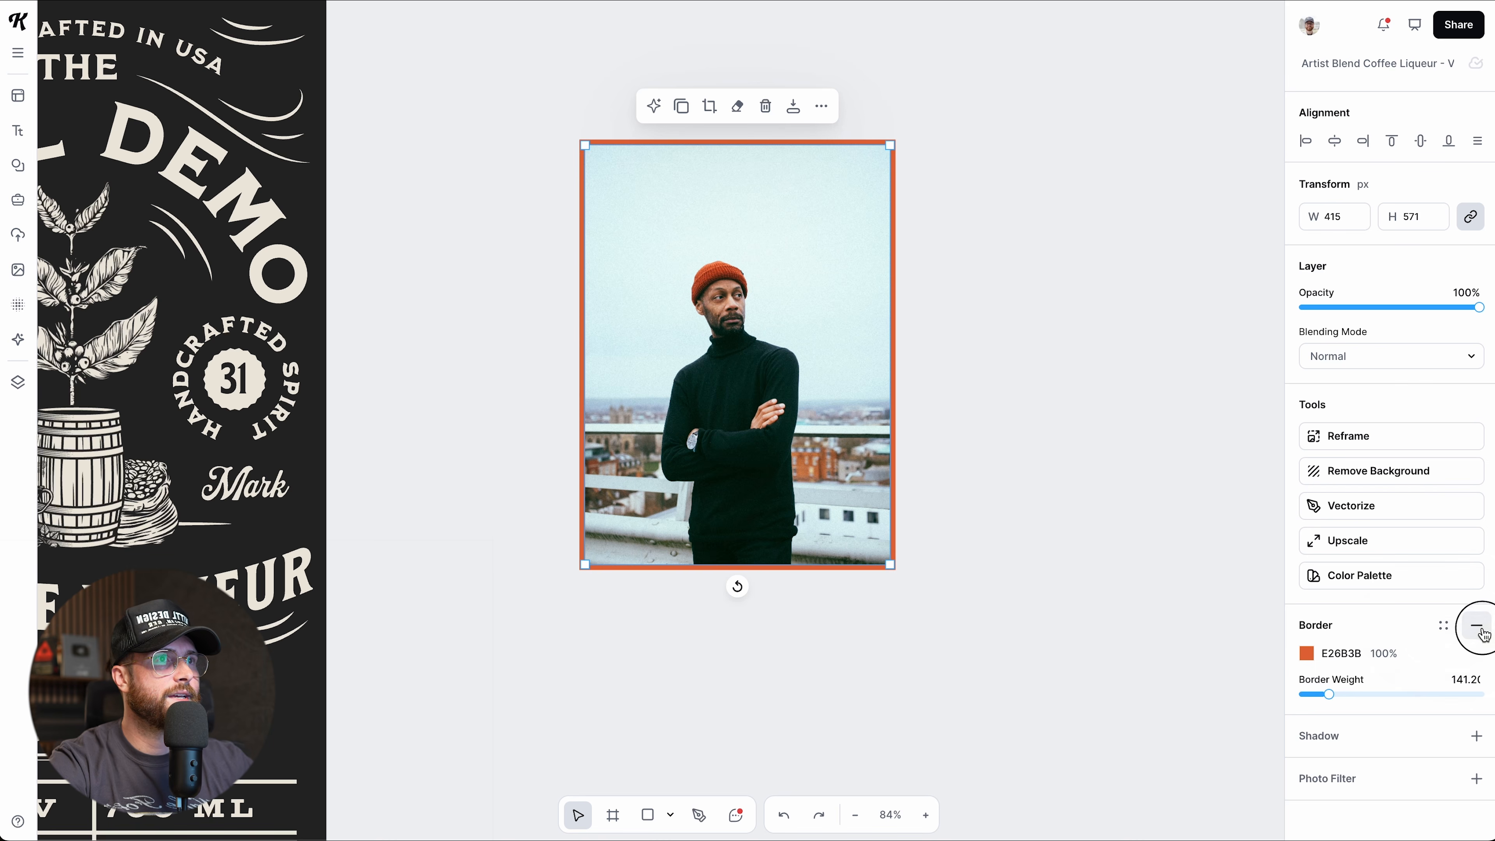
pyautogui.doubleClick(785, 334)
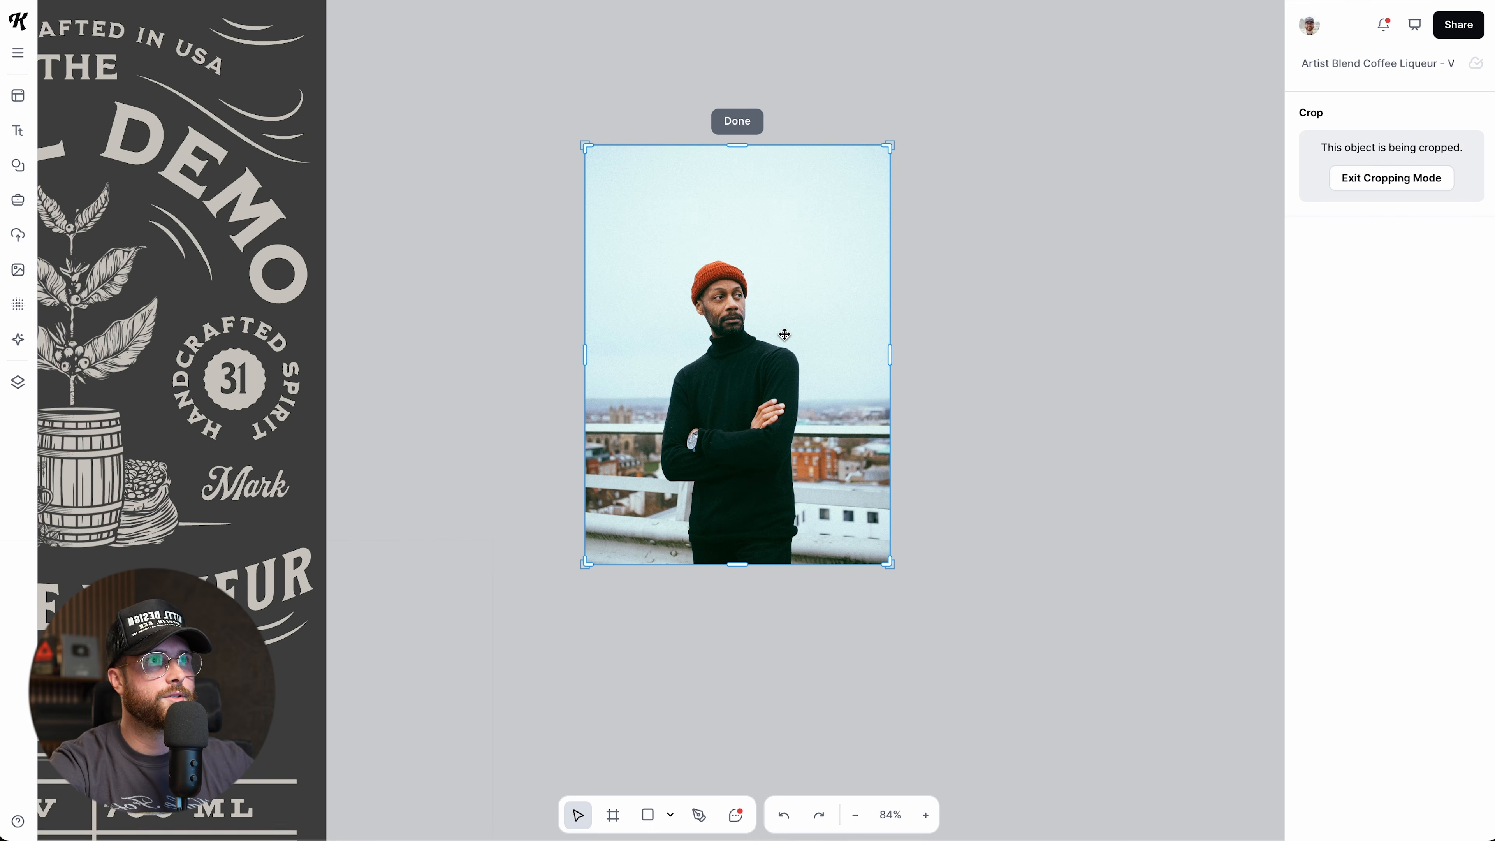
pyautogui.click(751, 131)
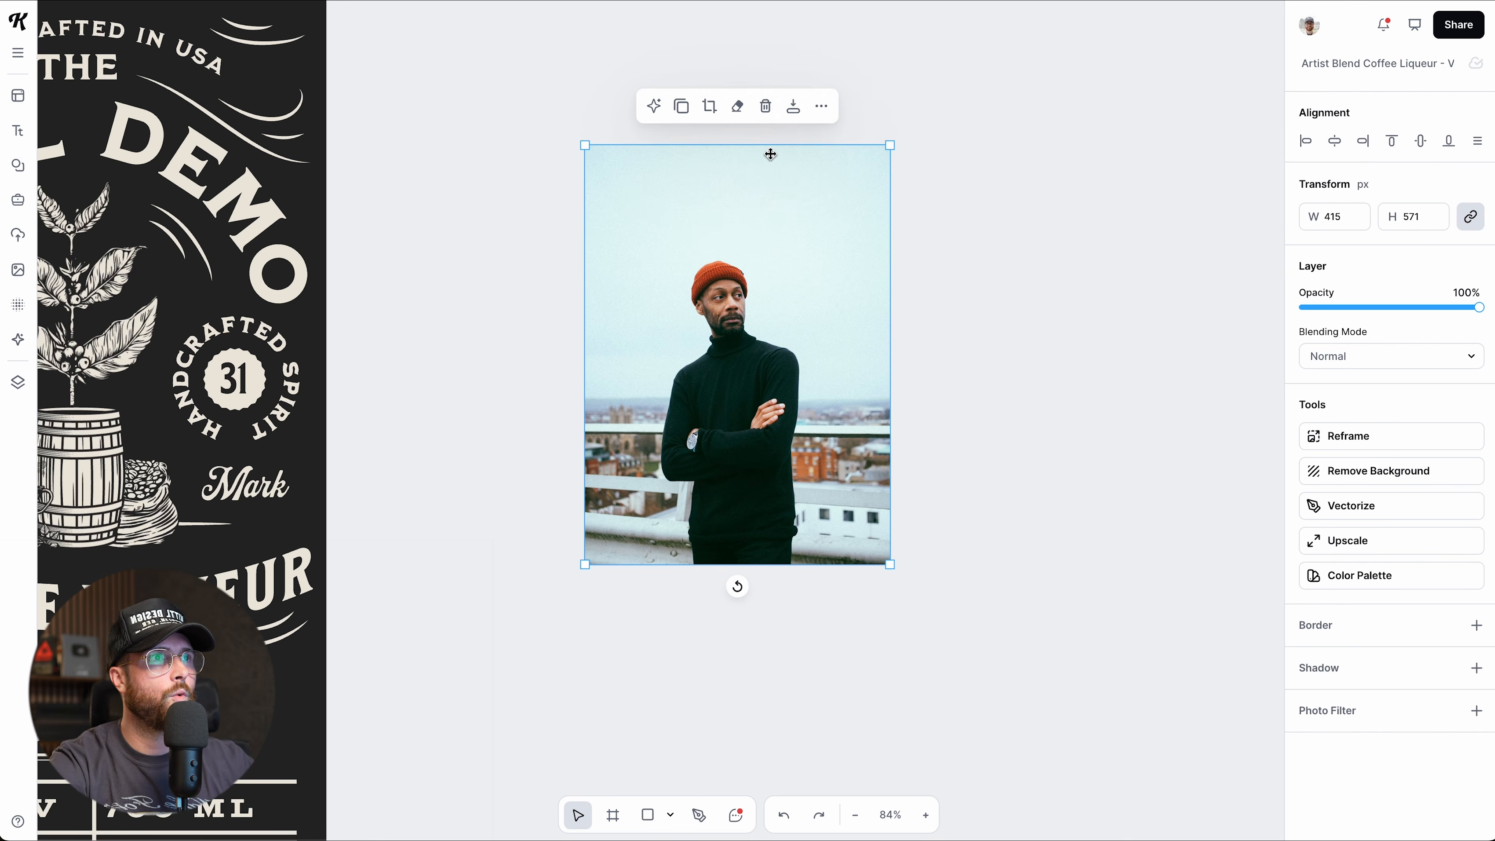
# Crop a strip off the portrait's top, leaving it 381 × 523 px.
pyautogui.click(821, 108)
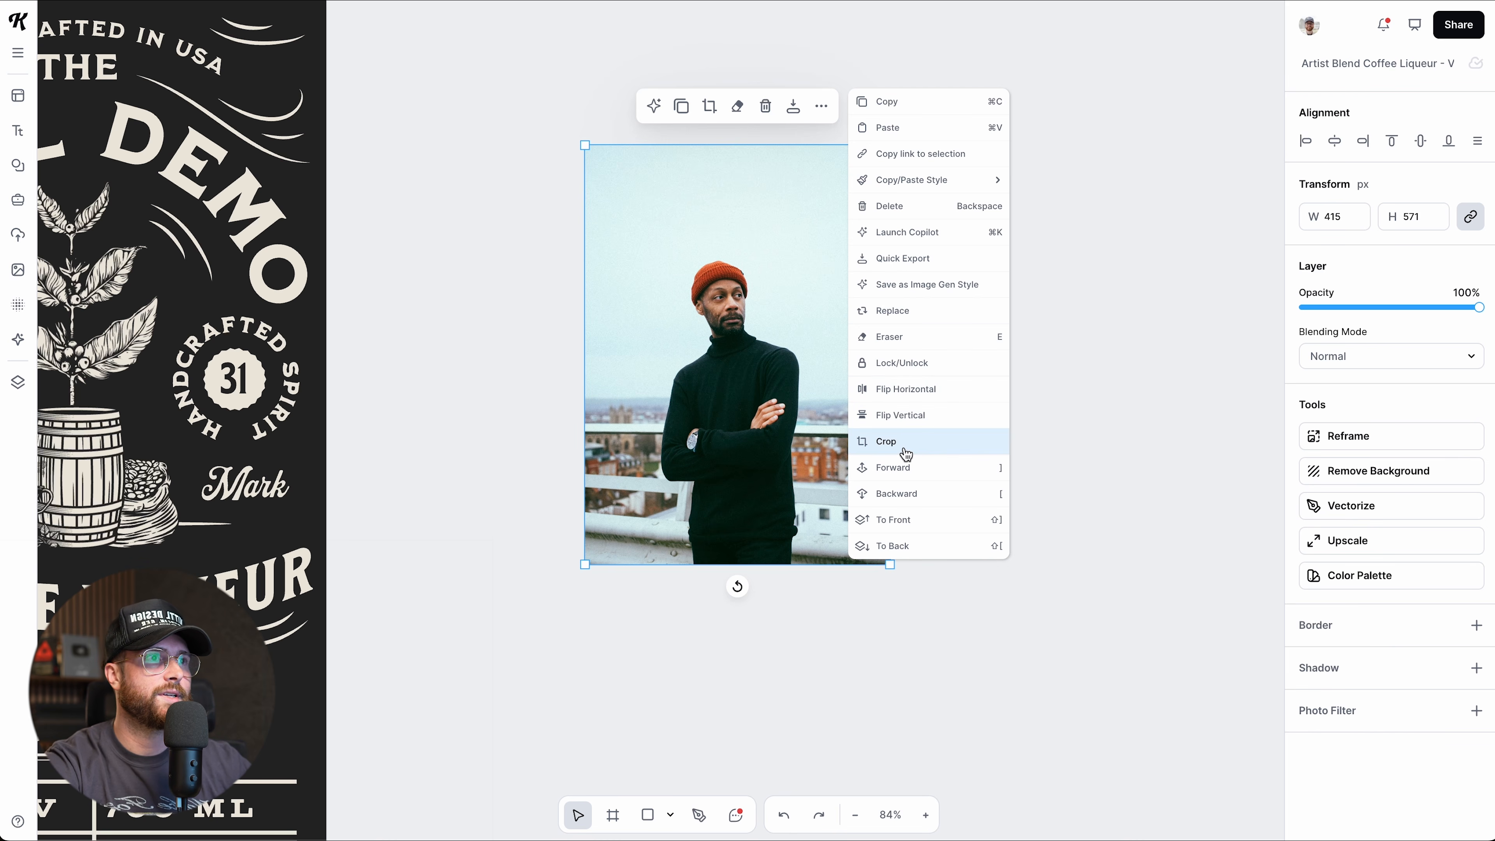
pyautogui.click(885, 441)
pyautogui.moveTo(741, 147); pyautogui.dragTo(731, 224)
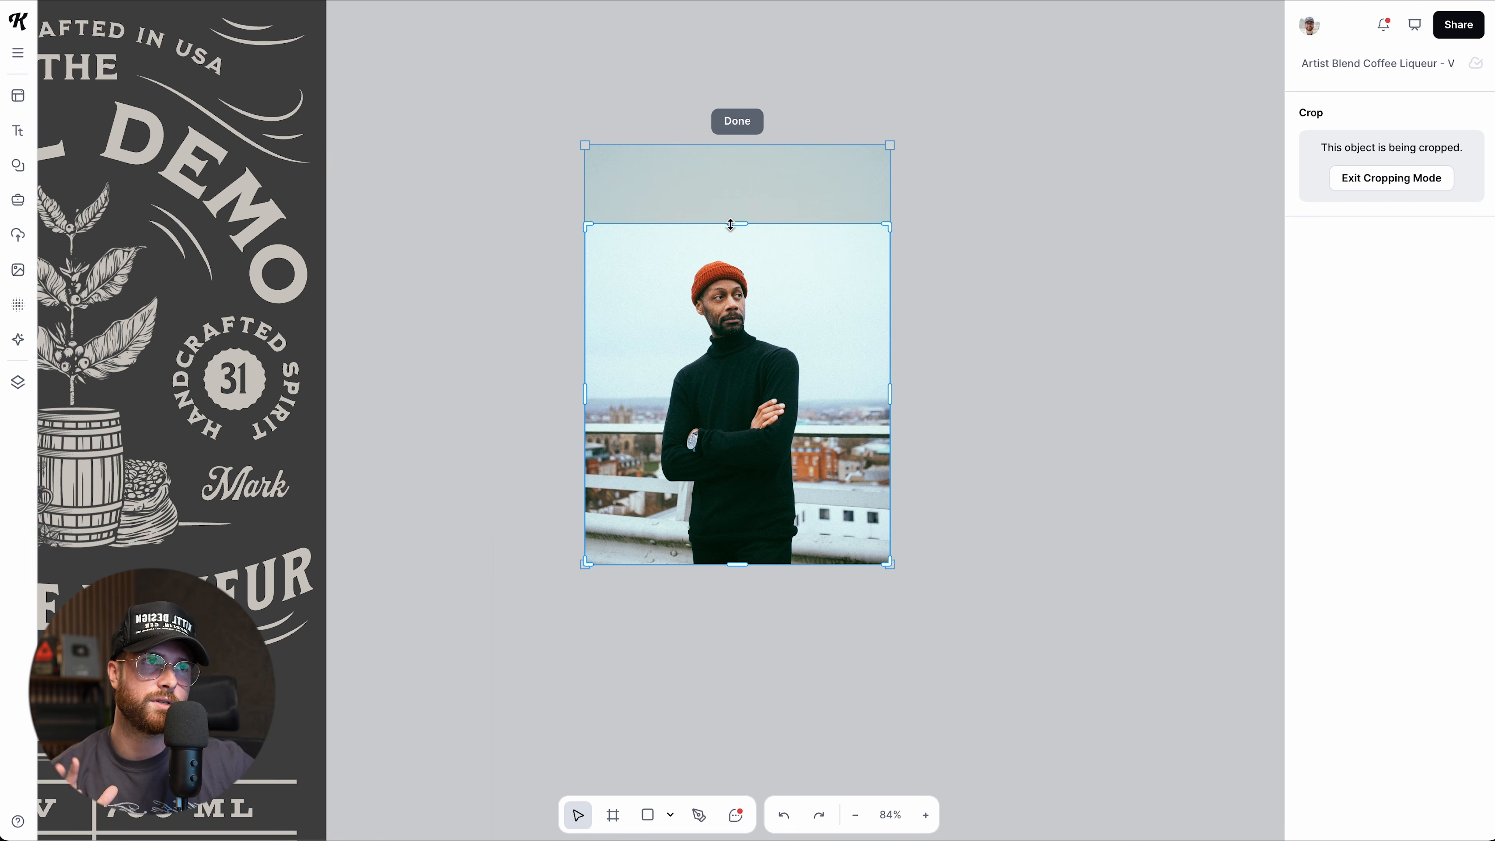
pyautogui.moveTo(884, 230)
pyautogui.mouseDown()
pyautogui.moveTo(908, 203)
pyautogui.moveTo(867, 243)
pyautogui.moveTo(886, 231)
pyautogui.mouseUp()
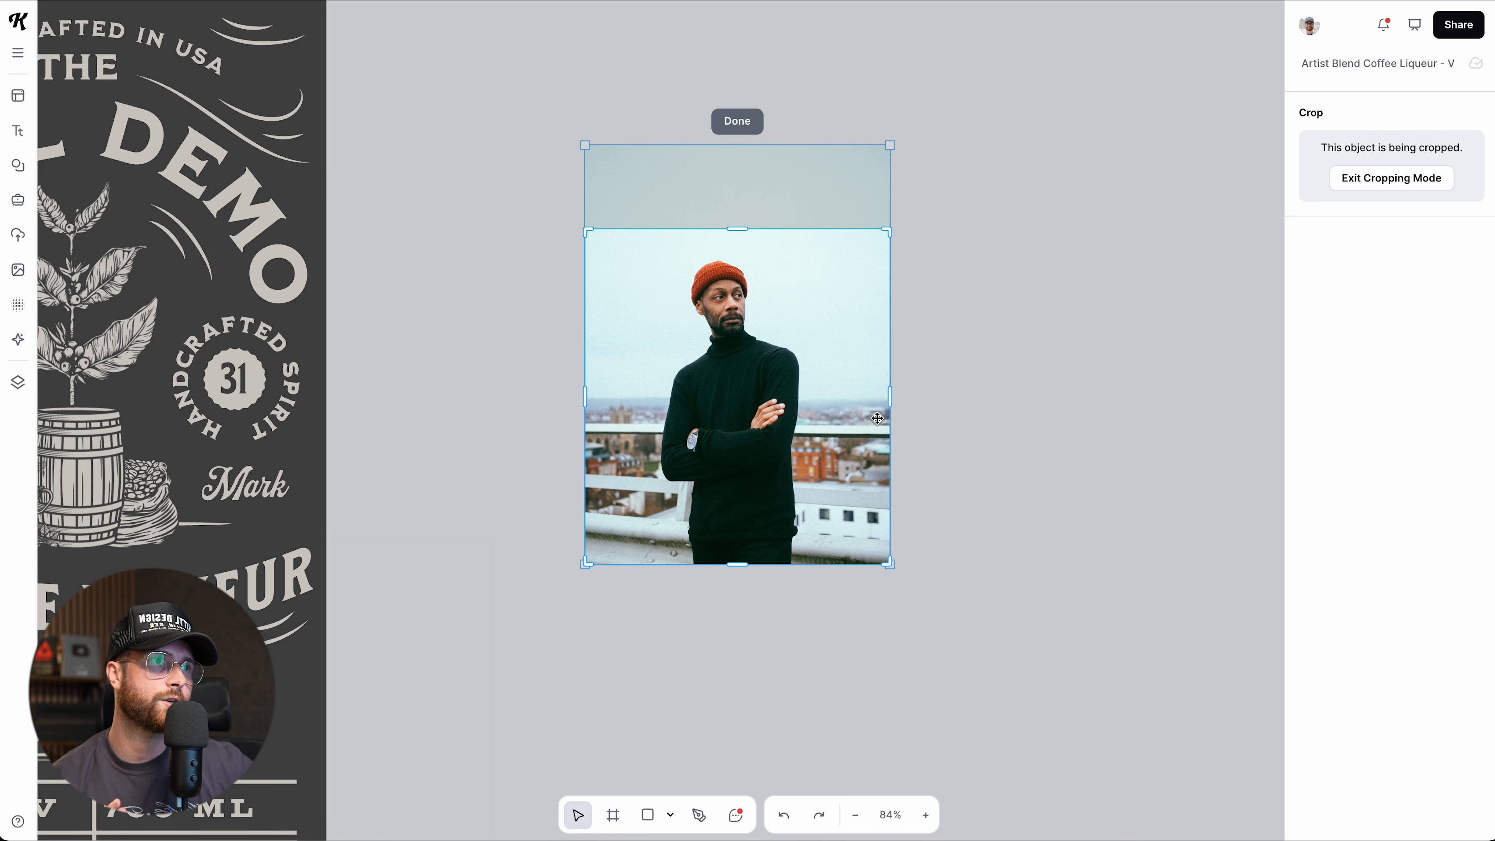
pyautogui.moveTo(894, 397)
pyautogui.mouseDown()
pyautogui.moveTo(857, 398)
pyautogui.moveTo(904, 397)
pyautogui.mouseUp()
pyautogui.moveTo(750, 231)
pyautogui.mouseDown()
pyautogui.moveTo(744, 215)
pyautogui.moveTo(751, 236)
pyautogui.mouseUp()
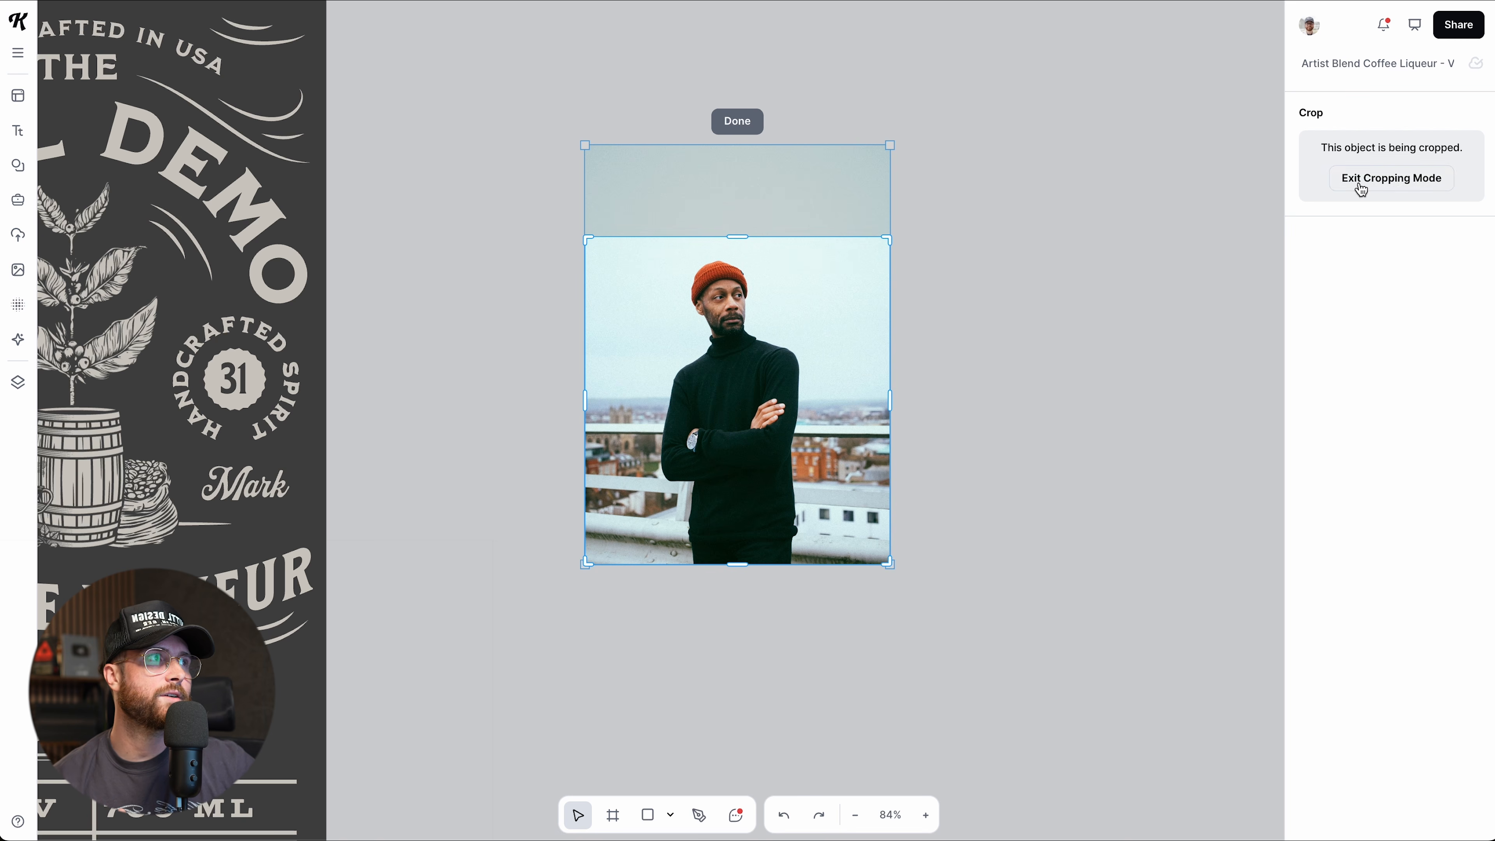
pyautogui.click(737, 121)
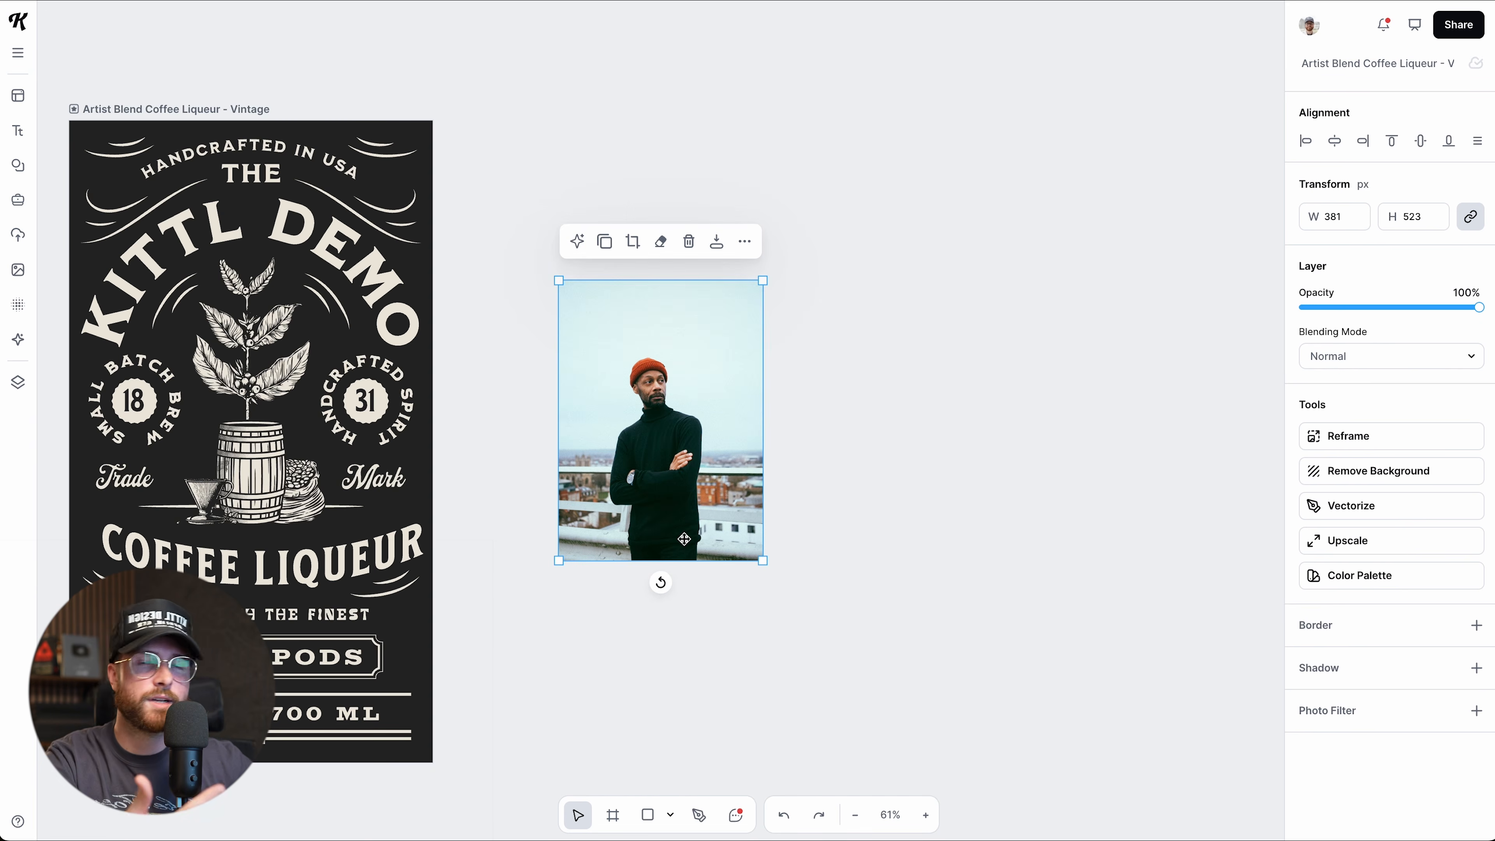
# Enlarge the portrait to 396 × 543 and remove its background.
pyautogui.keyDown('ctrl'); pyautogui.scroll(2, 682, 535); pyautogui.keyUp('ctrl')
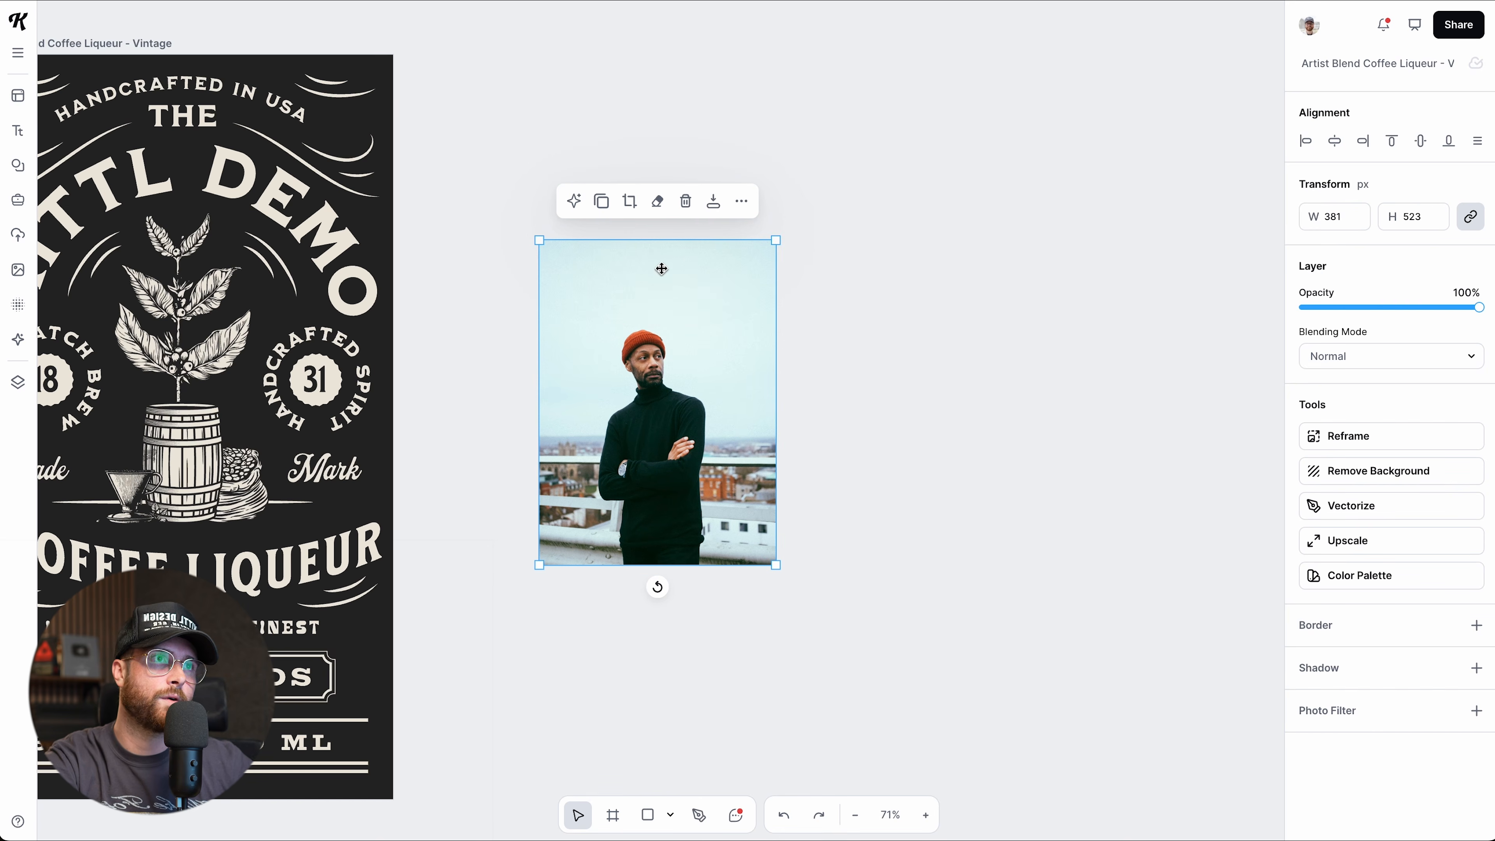
pyautogui.keyDown('ctrl'); pyautogui.scroll(3, 646, 436); pyautogui.keyUp('ctrl')
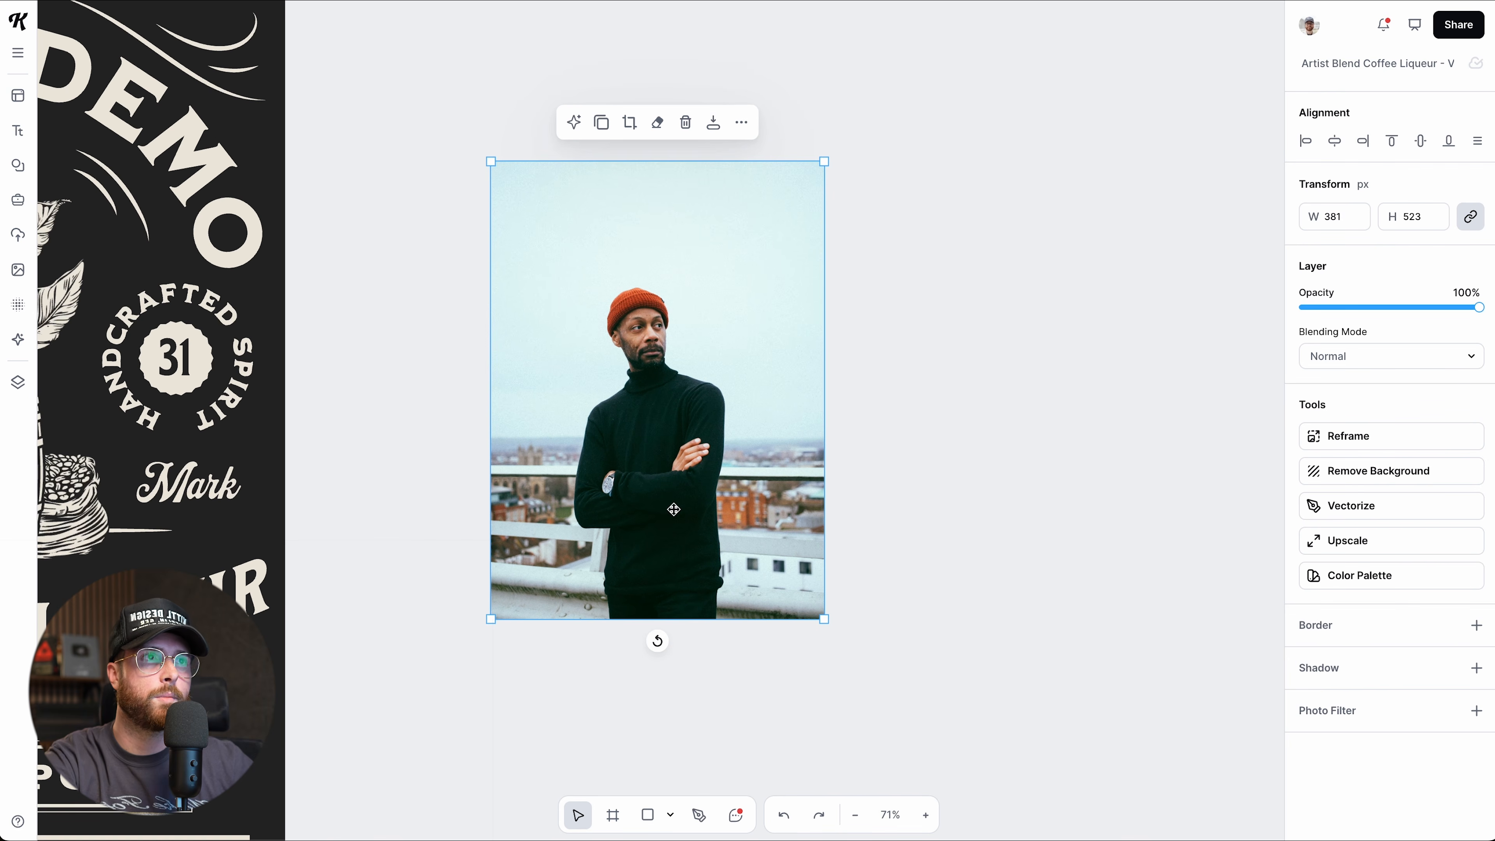
pyautogui.moveTo(824, 618); pyautogui.dragTo(839, 638)
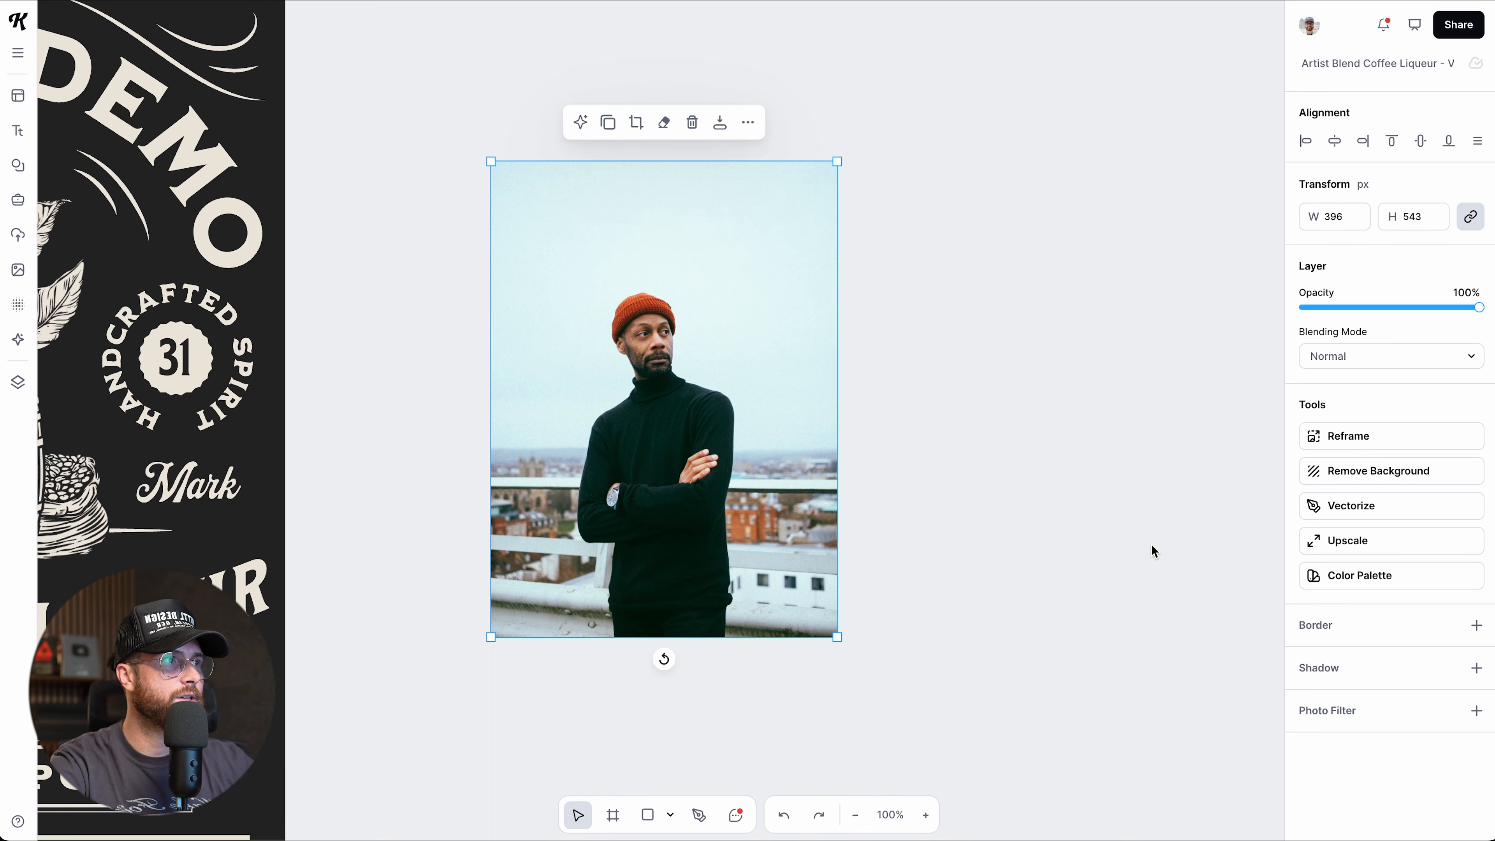
pyautogui.click(1334, 478)
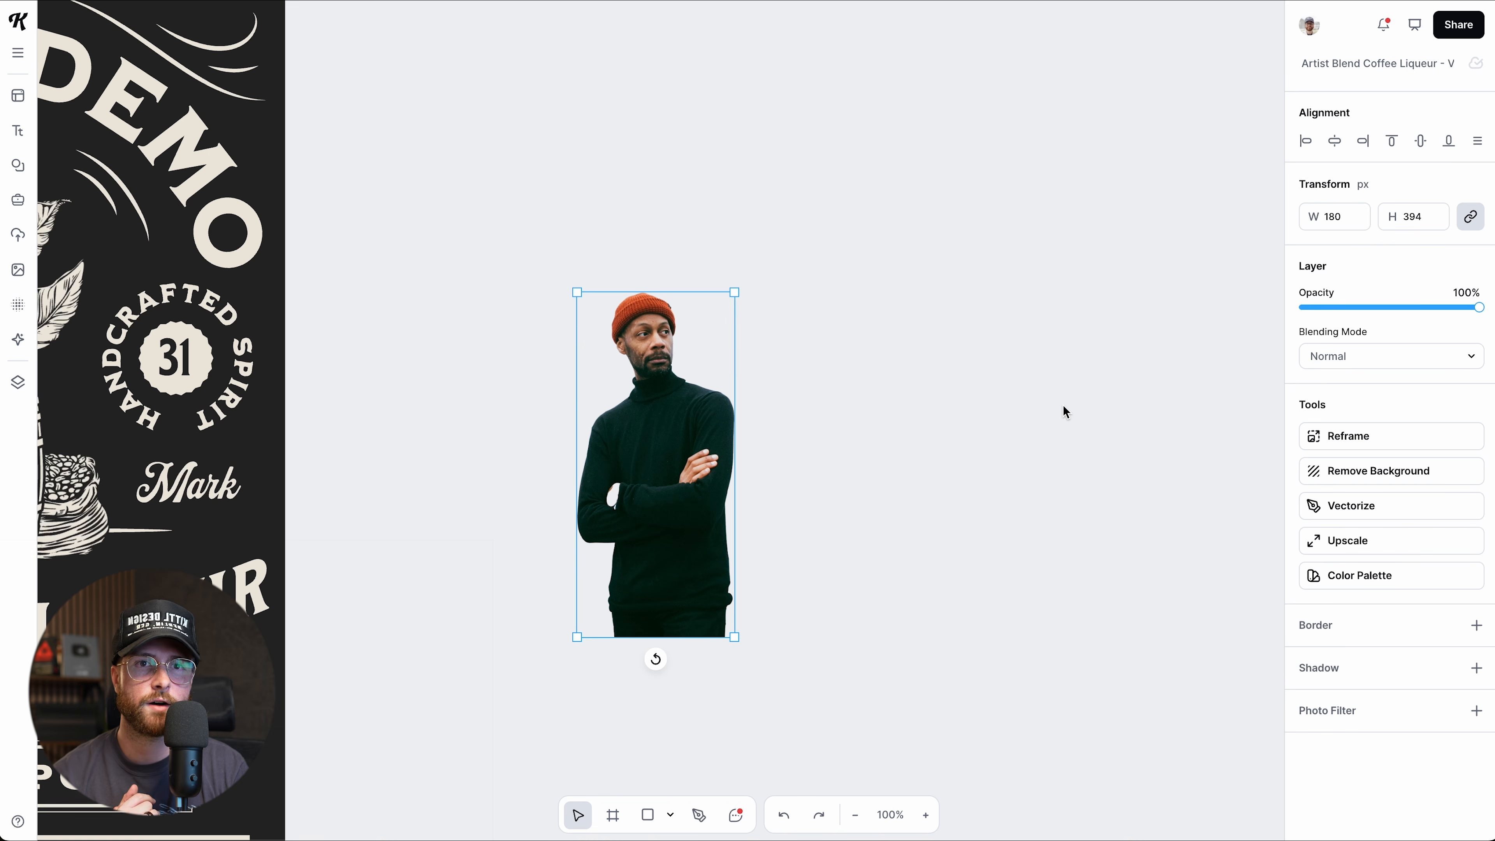
# Test a border and a drop shadow on the cutout, toggling each on and off.
pyautogui.click(1477, 625)
pyautogui.click(1478, 626)
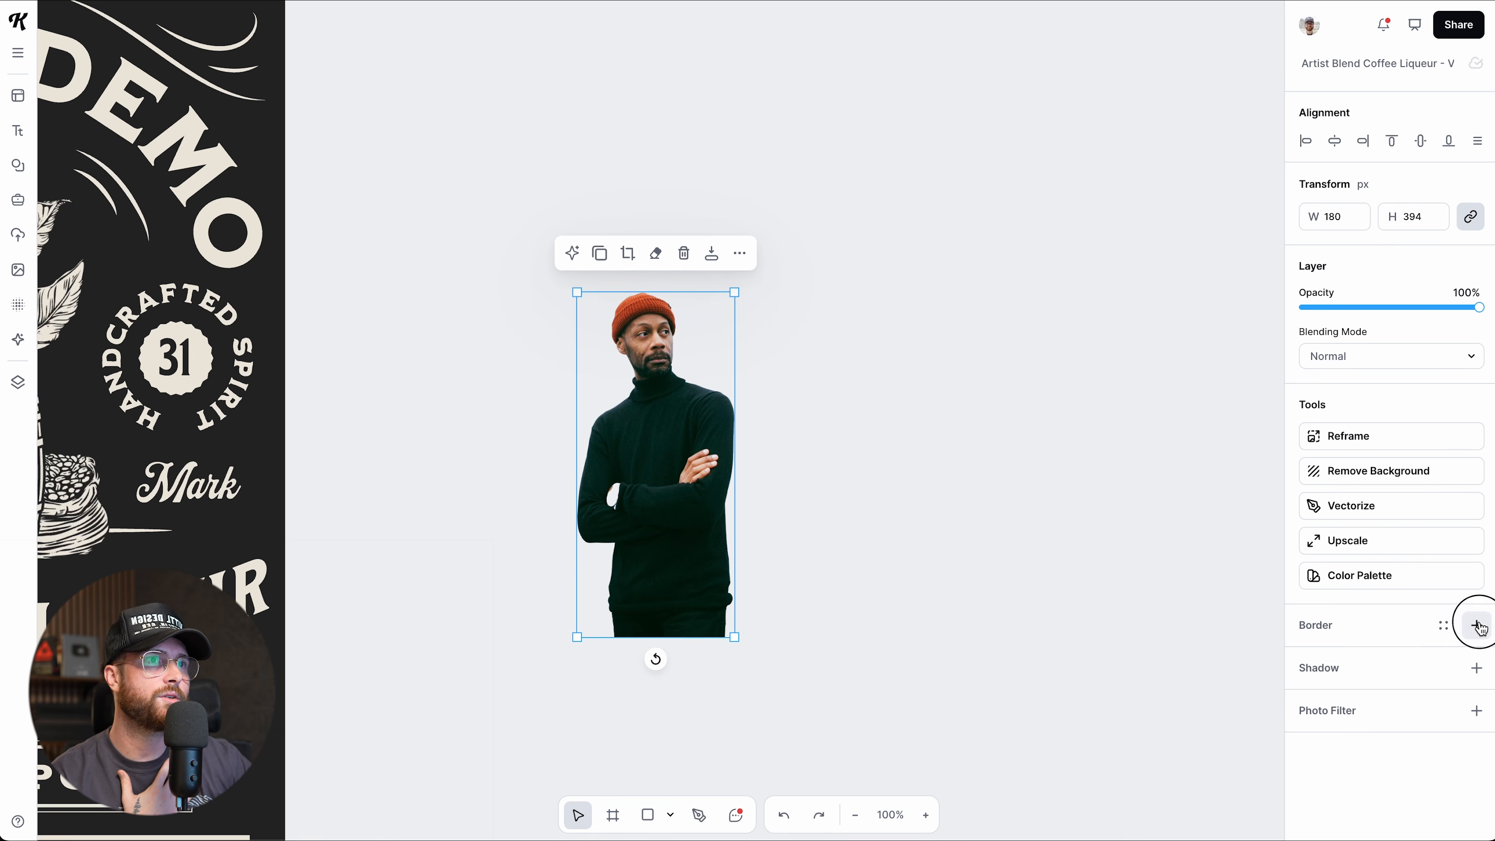
pyautogui.click(1477, 627)
pyautogui.click(1477, 626)
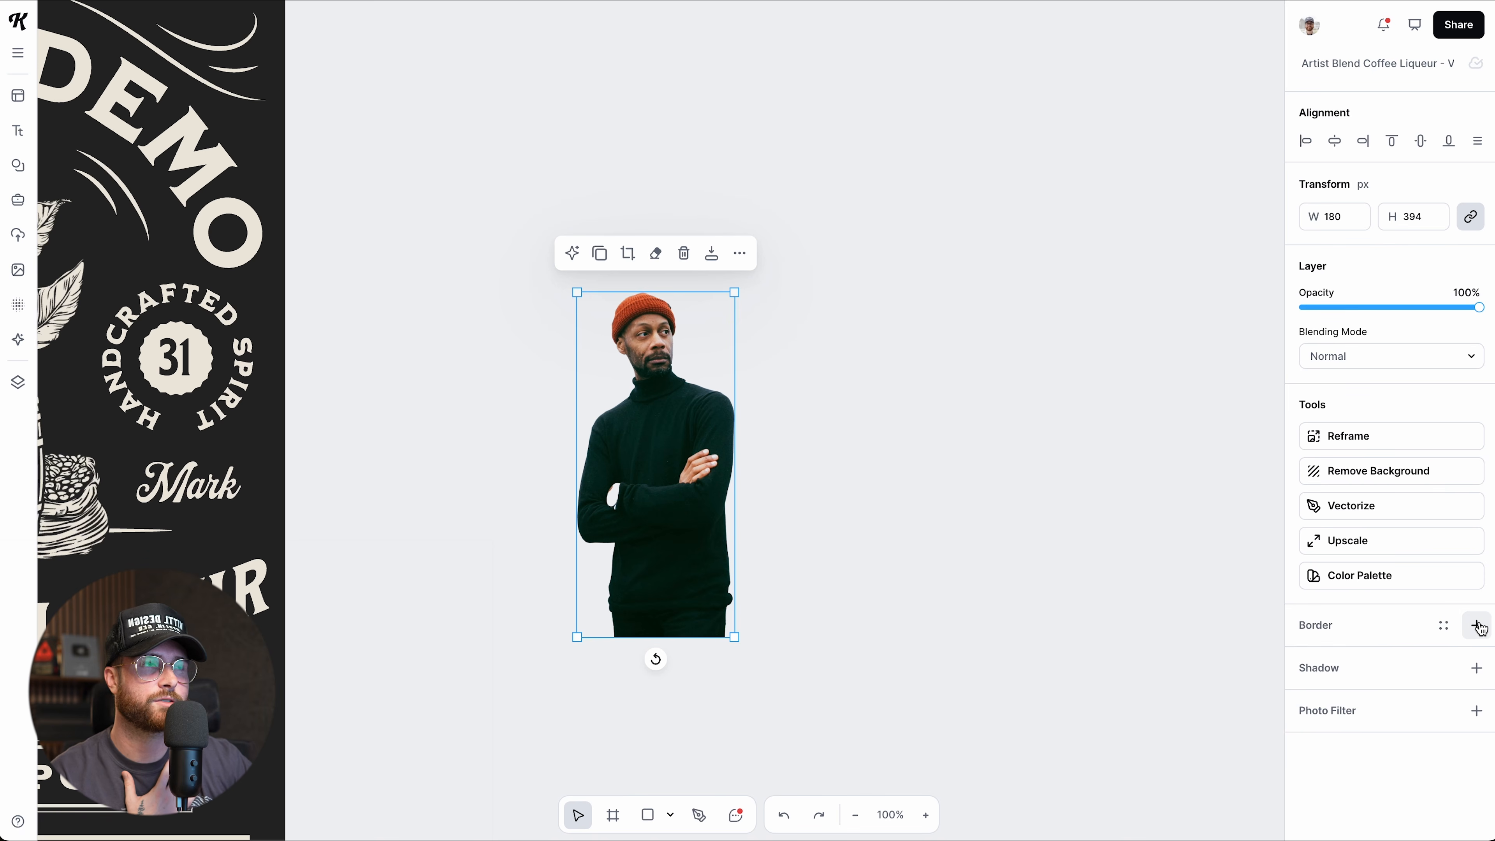
pyautogui.click(1477, 669)
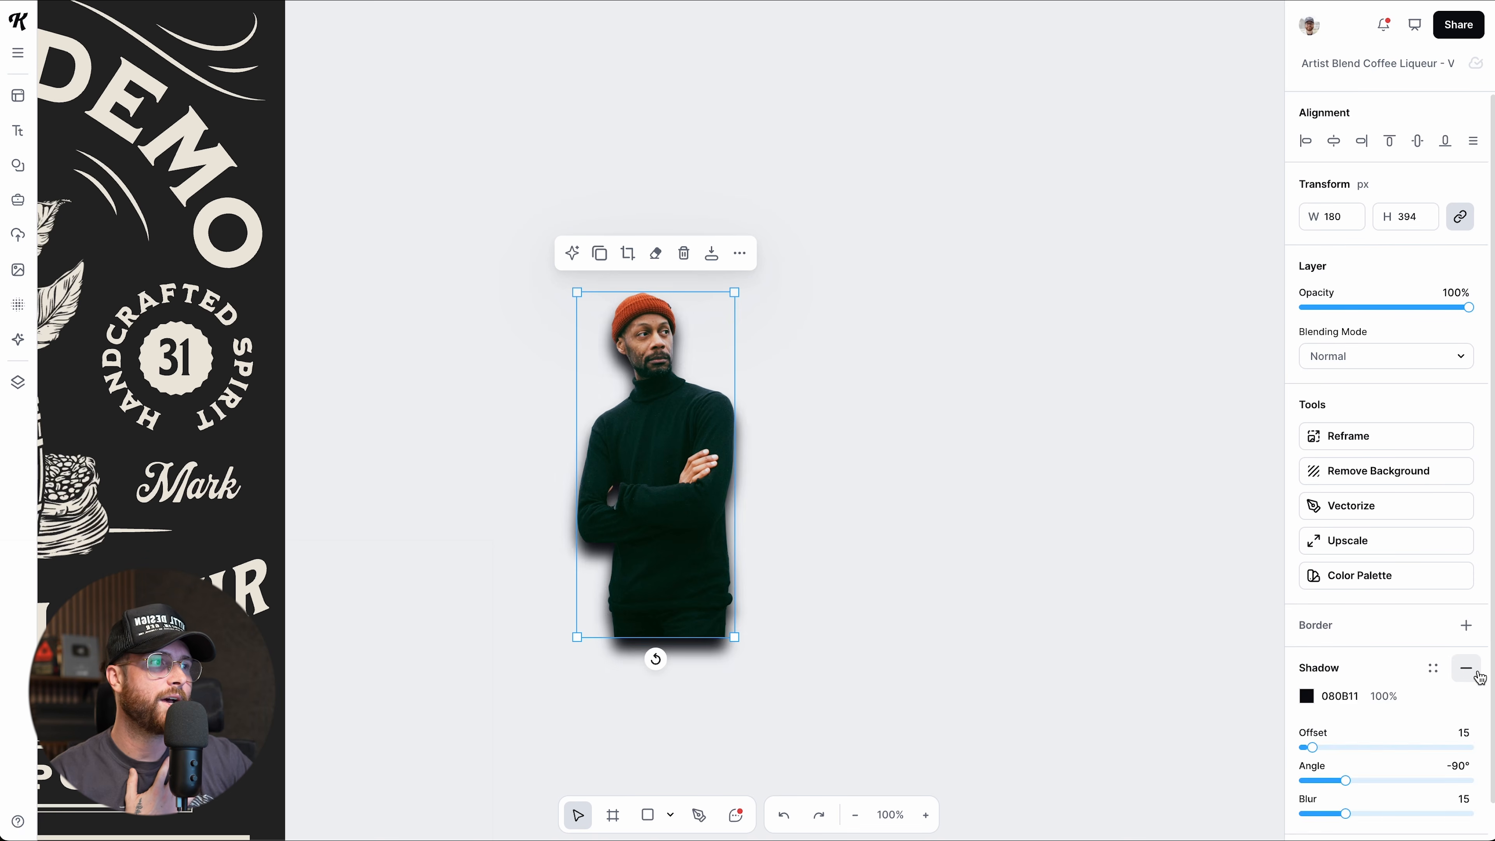
pyautogui.click(1477, 671)
# Undo the background removal to restore the full photo and move it right.
pyautogui.click(1478, 709)
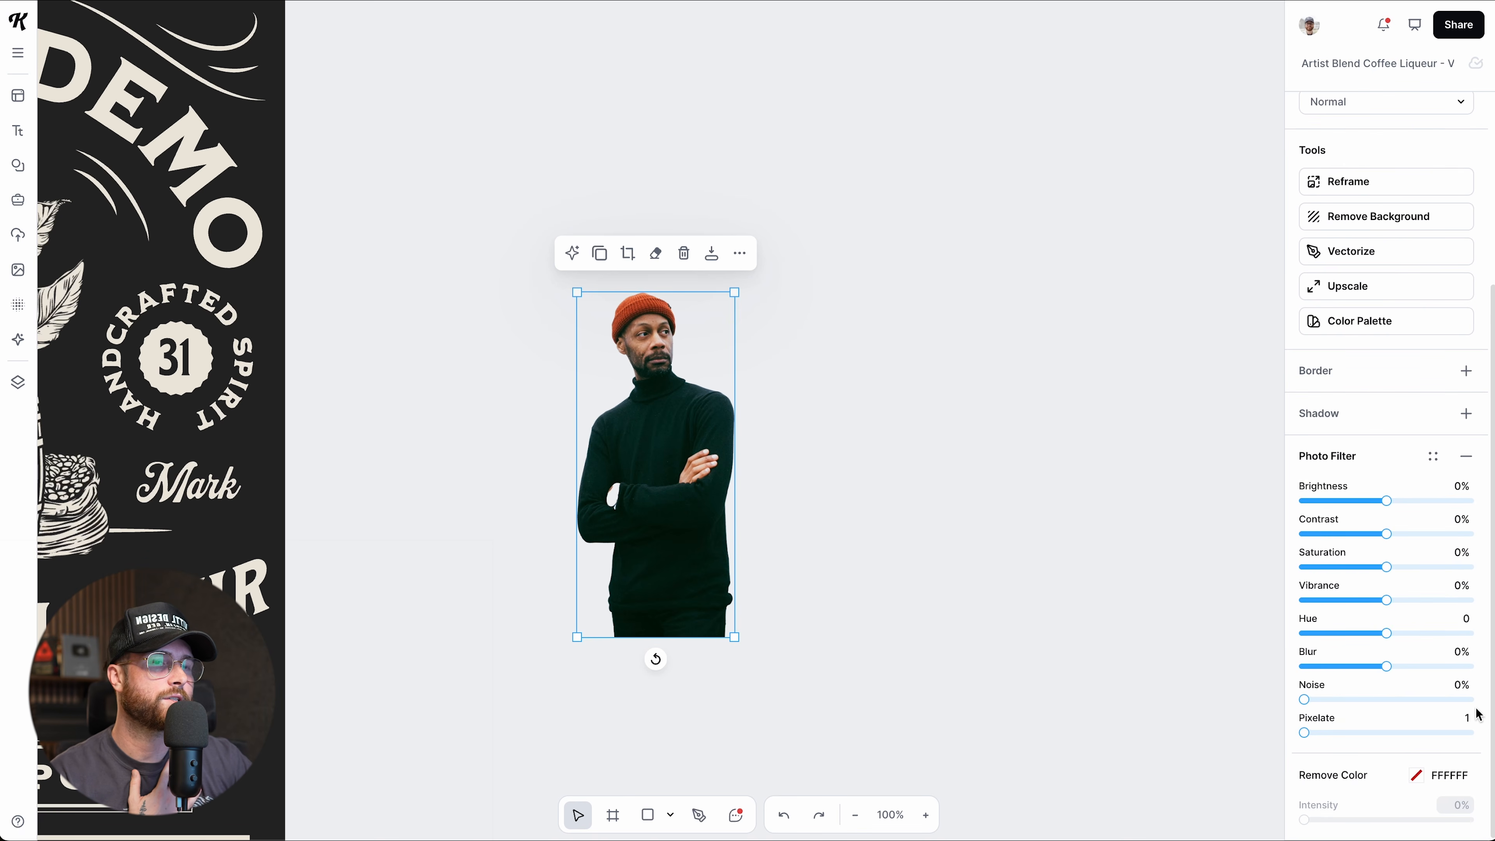
pyautogui.click(1466, 457)
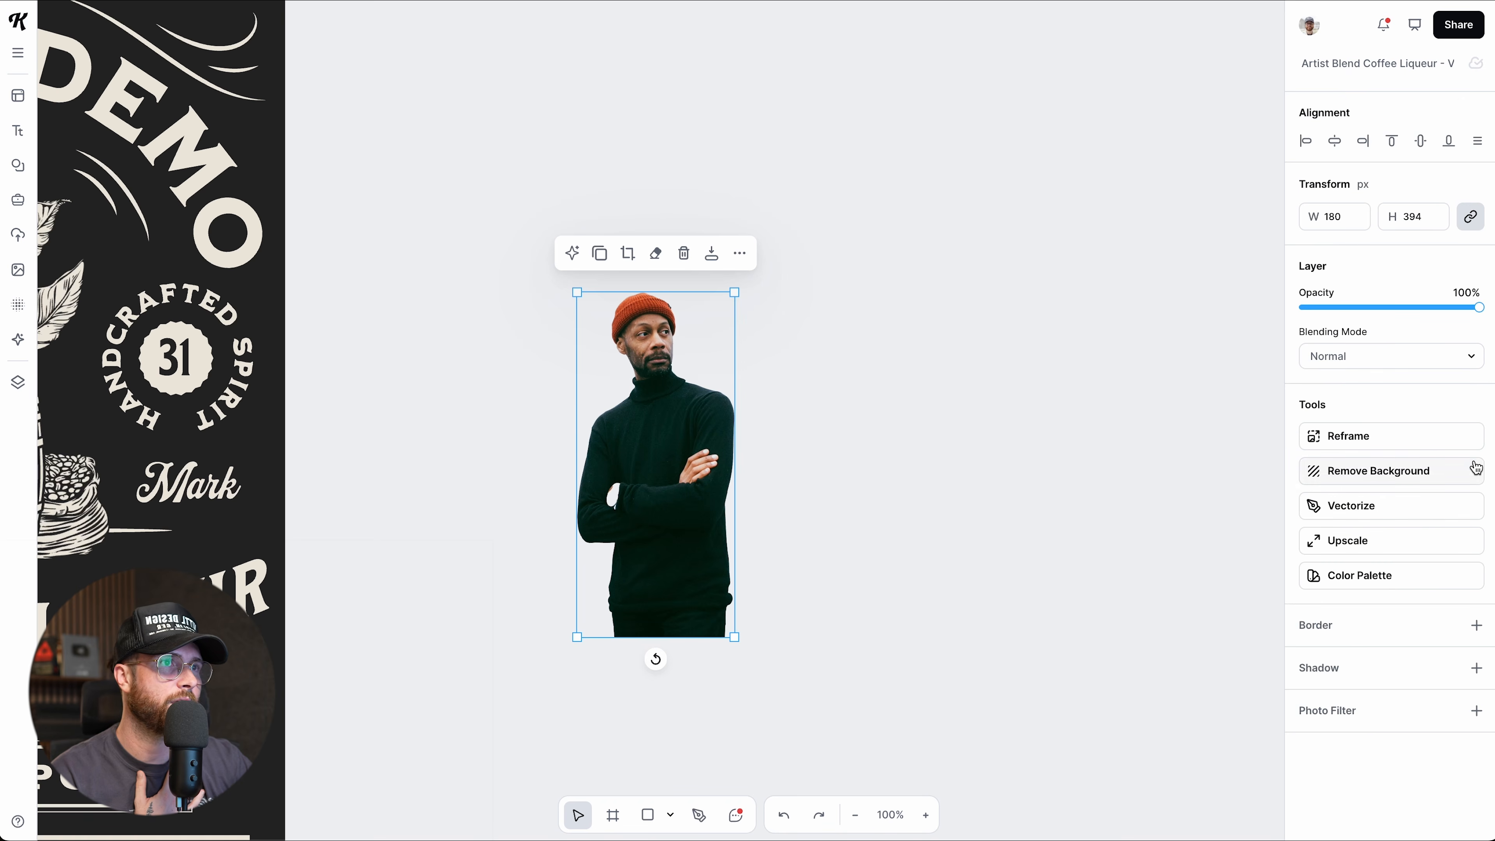
pyautogui.click(867, 488)
pyautogui.press('super+z')
pyautogui.moveTo(762, 473); pyautogui.dragTo(1009, 460)
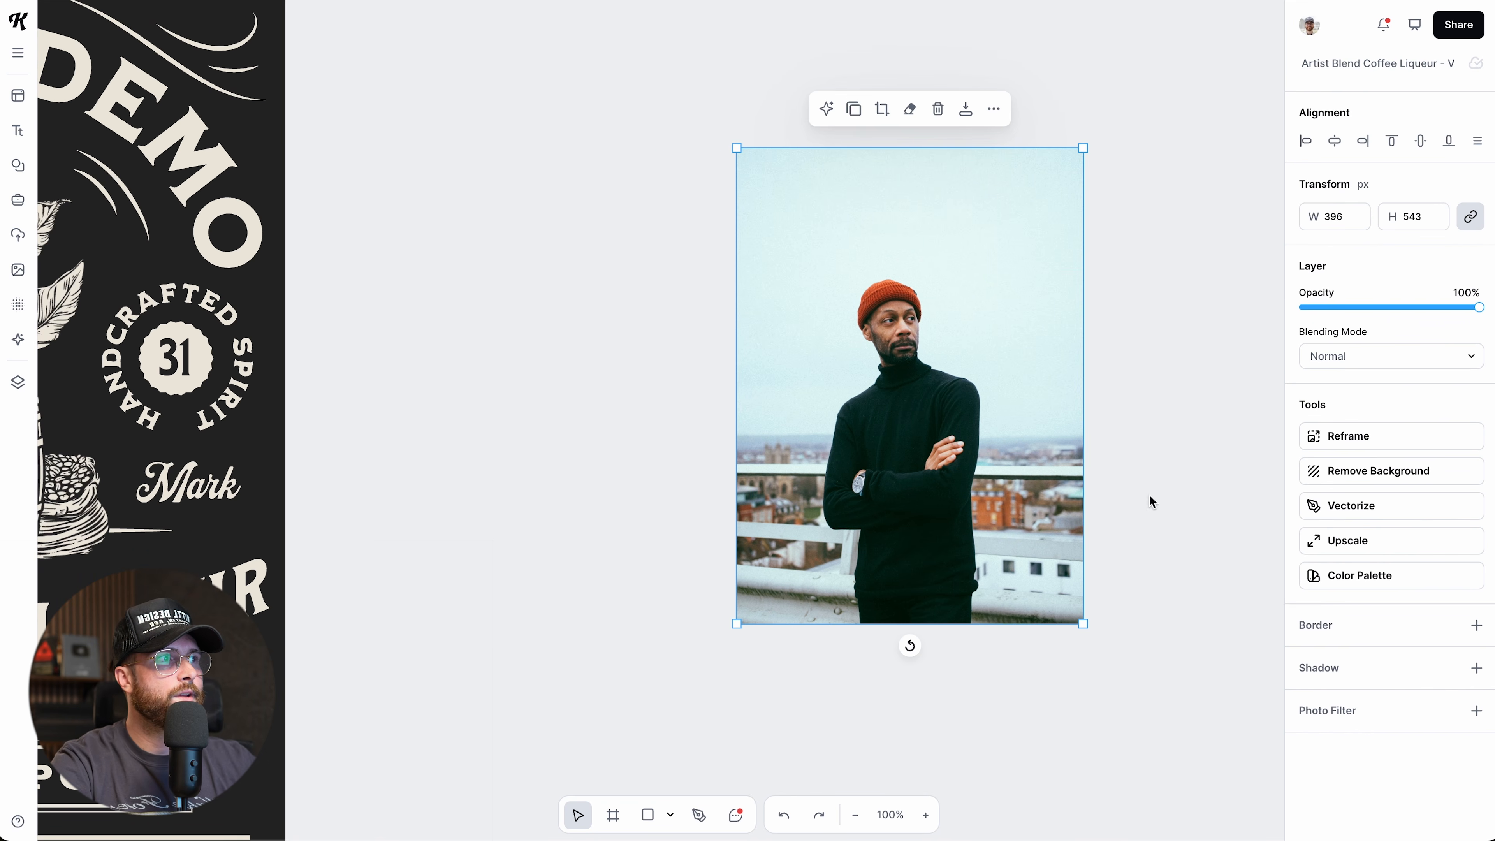
# Reframe the photo wider to the left into a 792 × 543 landscape with generated rooftop scenery.
pyautogui.click(1330, 438)
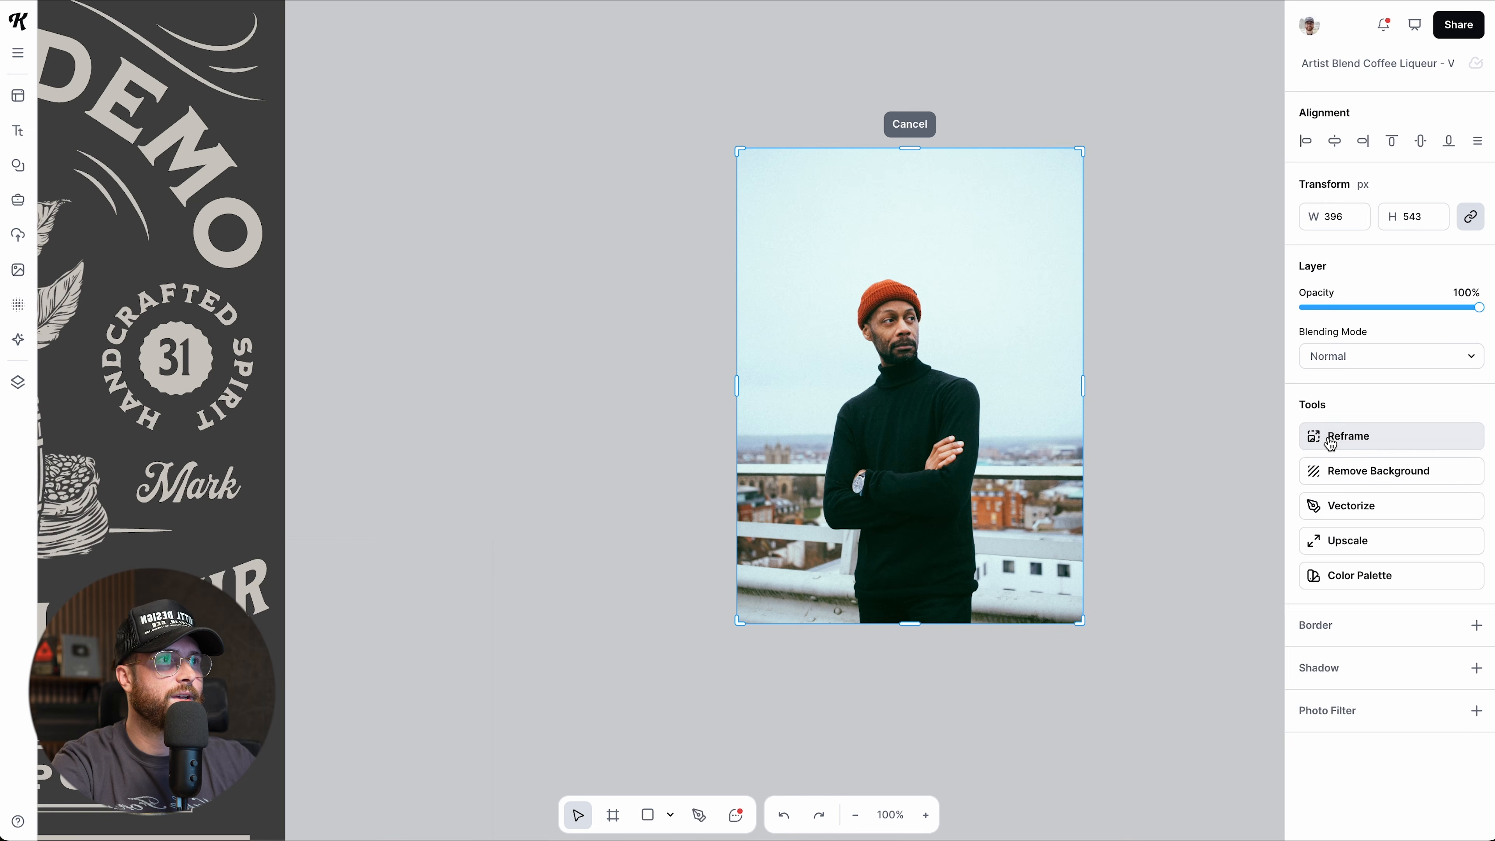
pyautogui.moveTo(733, 387); pyautogui.dragTo(389, 365)
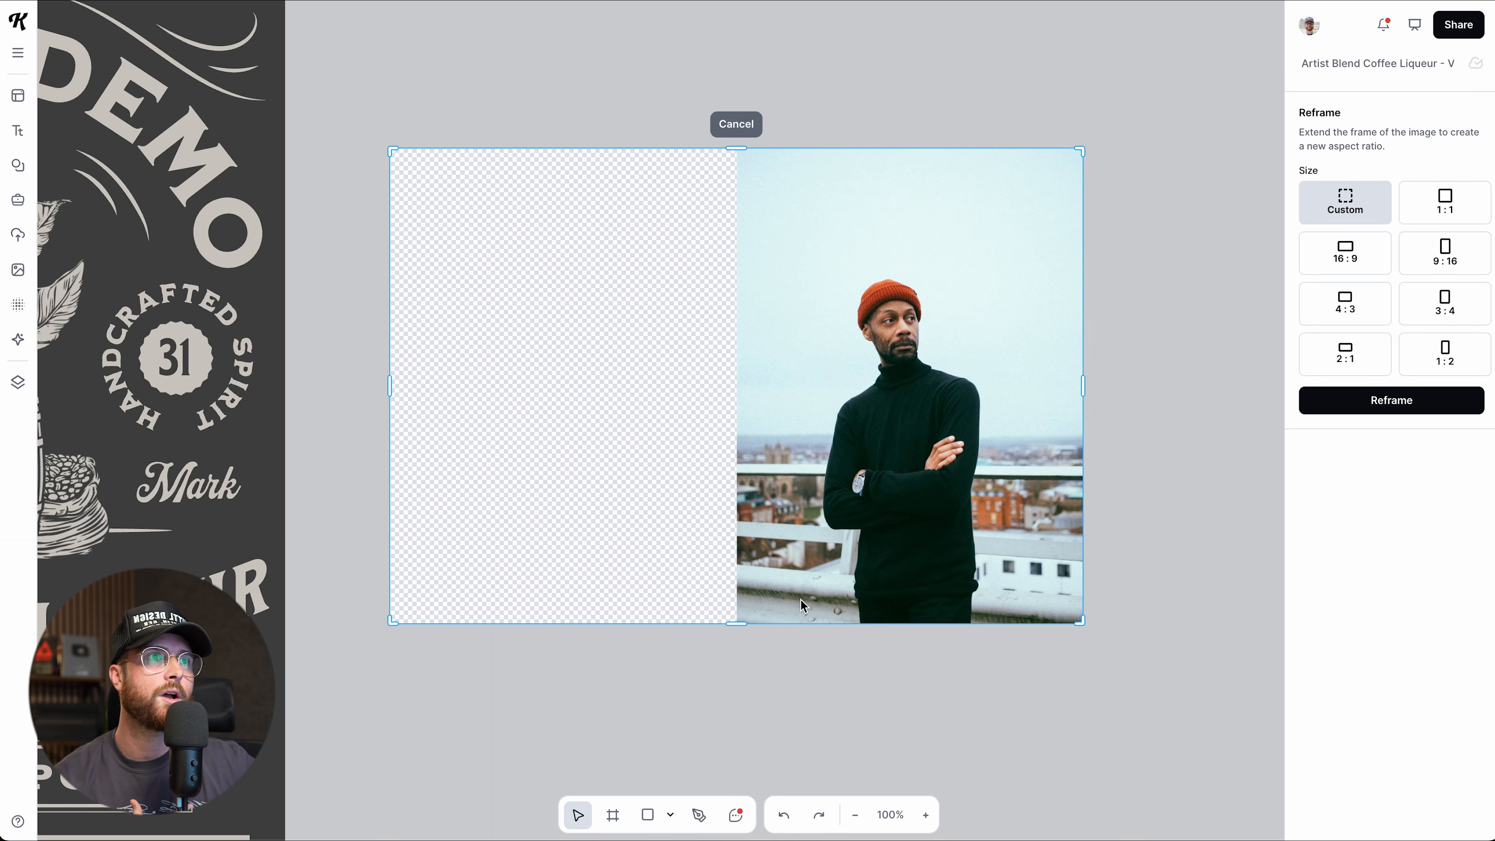
pyautogui.click(1365, 402)
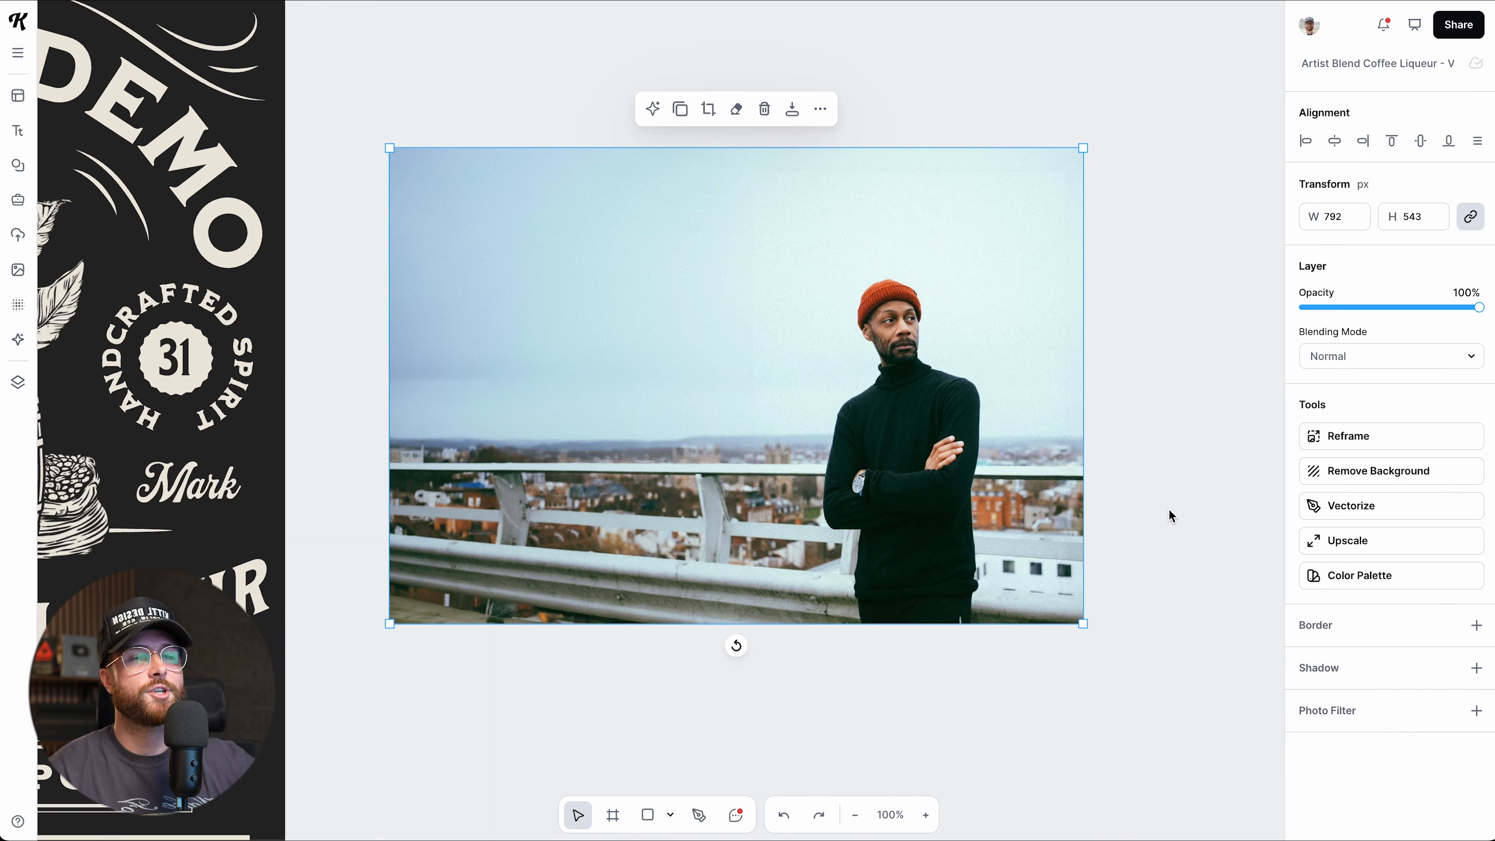
# Add the Summer Sale title template over the photo, centred on the guides.
pyautogui.moveTo(570, 369); pyautogui.dragTo(588, 359)
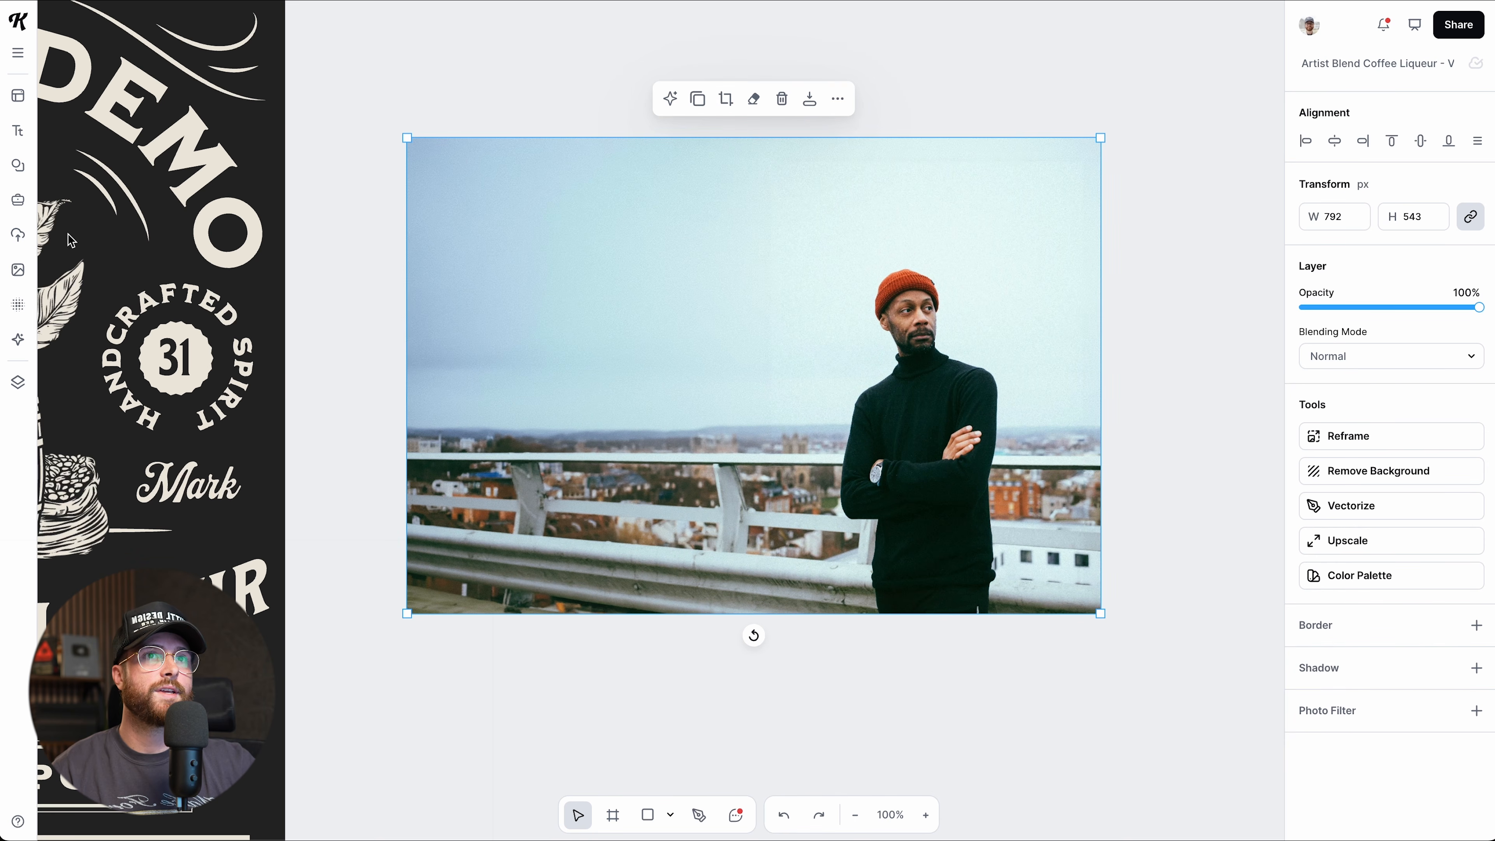
pyautogui.click(18, 130)
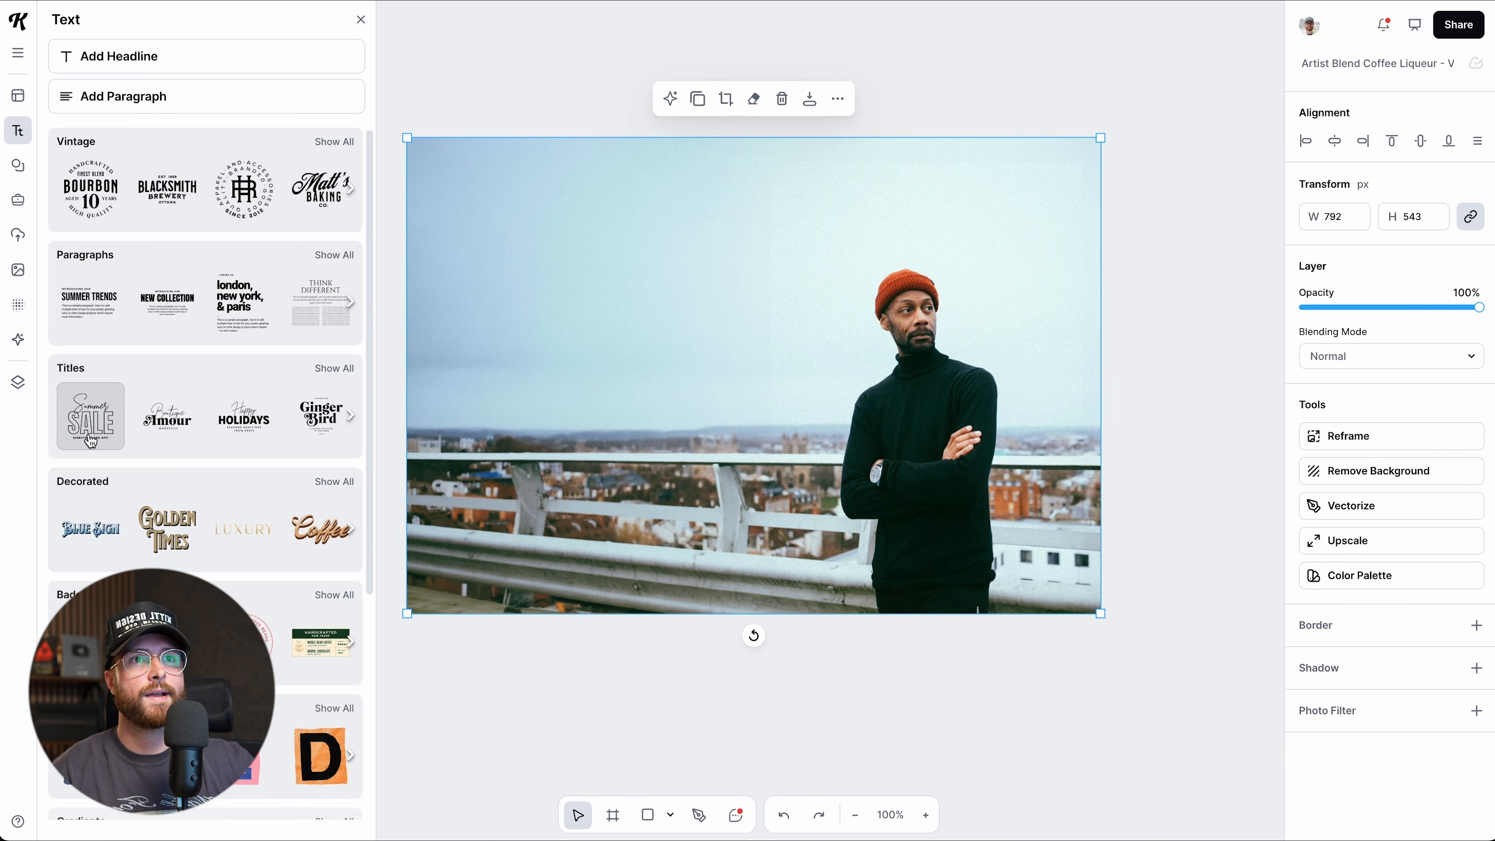
pyautogui.click(90, 442)
pyautogui.moveTo(900, 412)
pyautogui.mouseDown()
pyautogui.moveTo(884, 397)
pyautogui.moveTo(901, 422)
pyautogui.mouseUp()
pyautogui.click(697, 385)
# Recolour the title's black to the hat's red-brown, then enlarge it and move it up.
pyautogui.click(1302, 478)
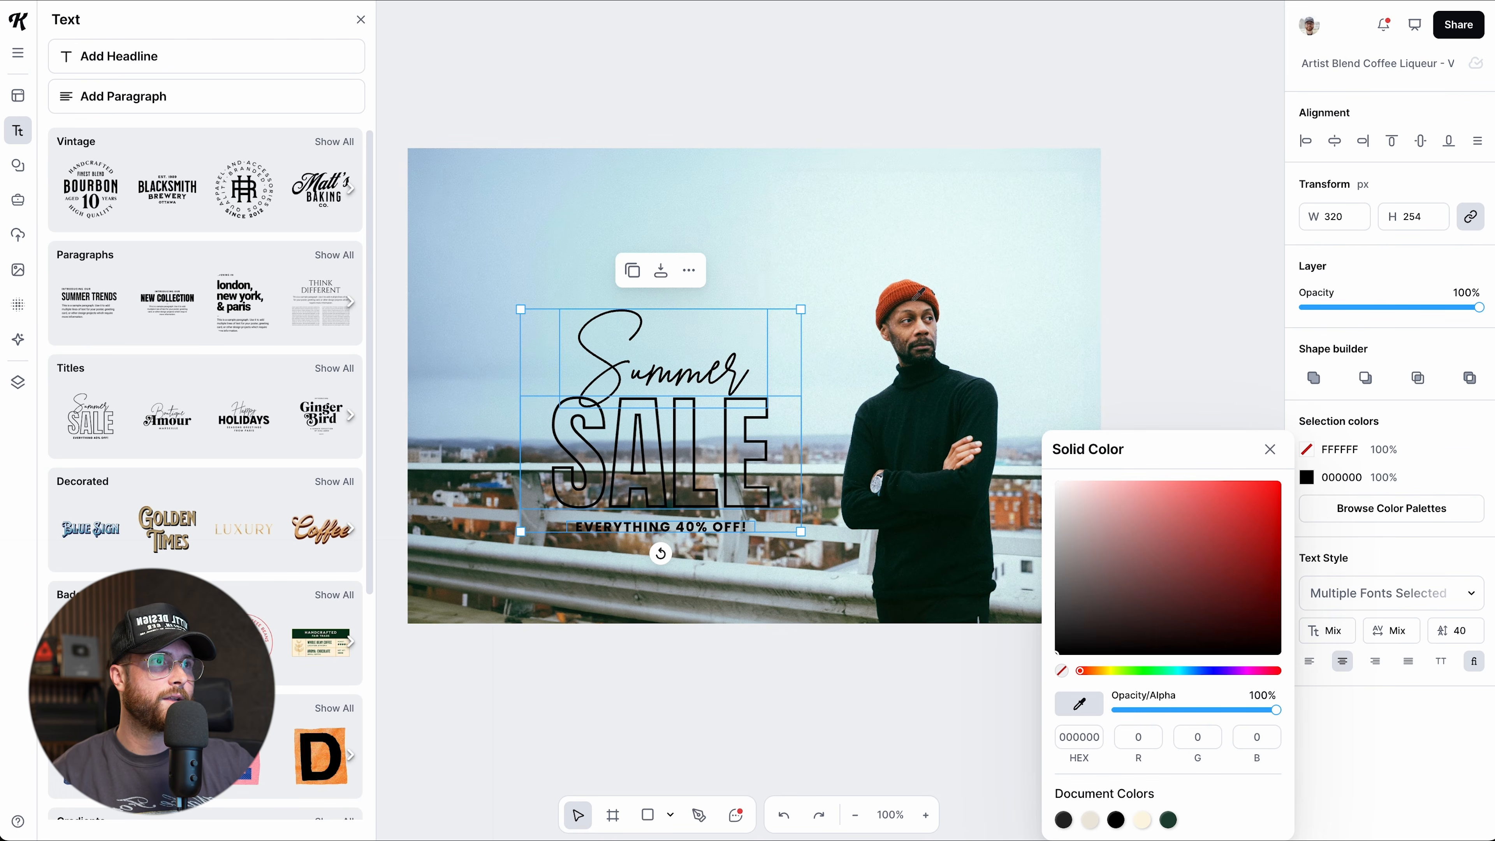
pyautogui.click(908, 290)
pyautogui.click(361, 20)
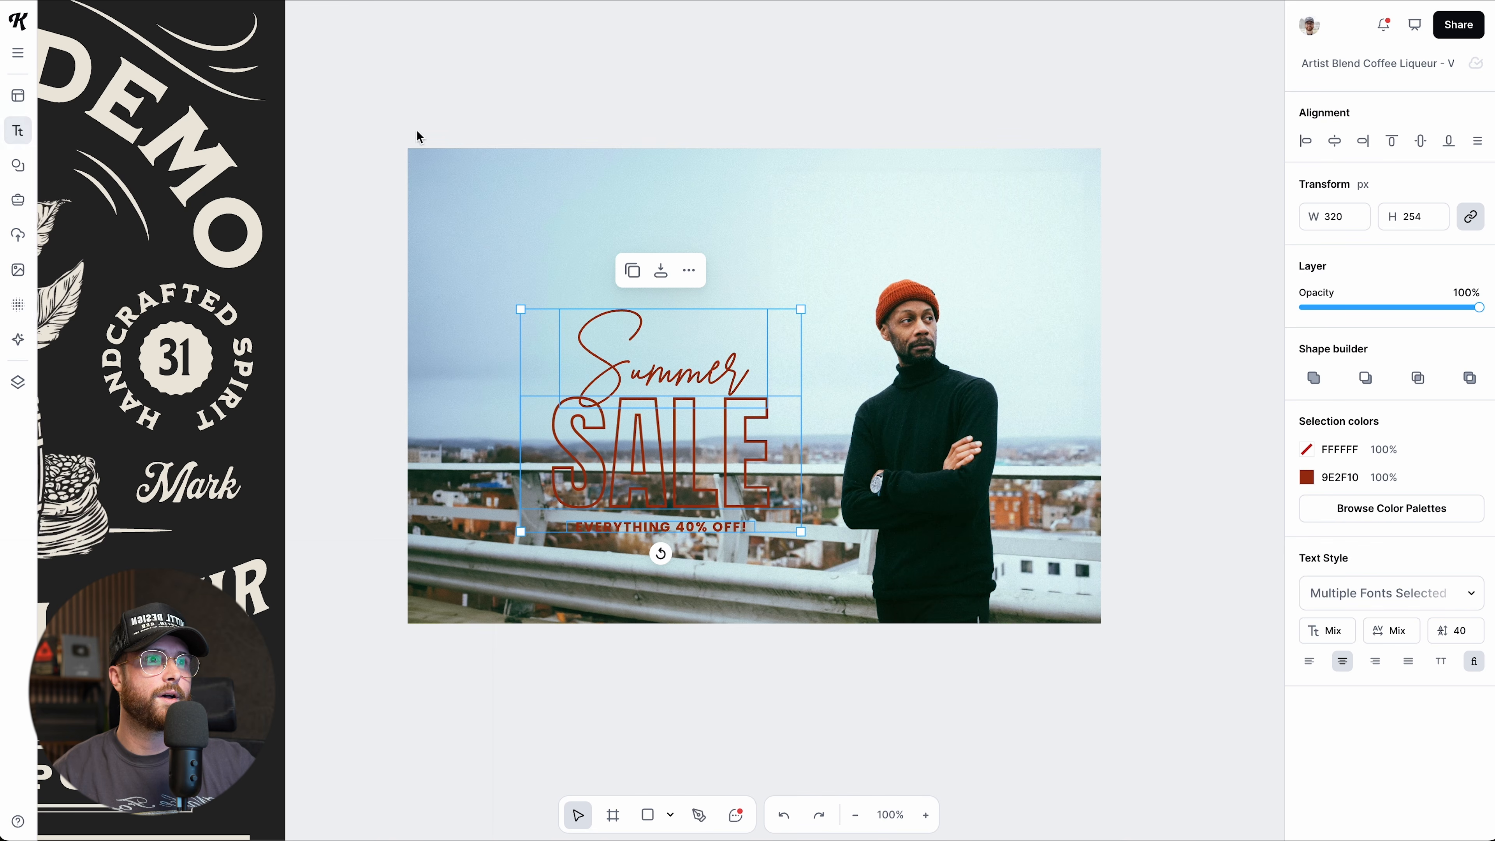
pyautogui.moveTo(521, 535); pyautogui.dragTo(418, 613)
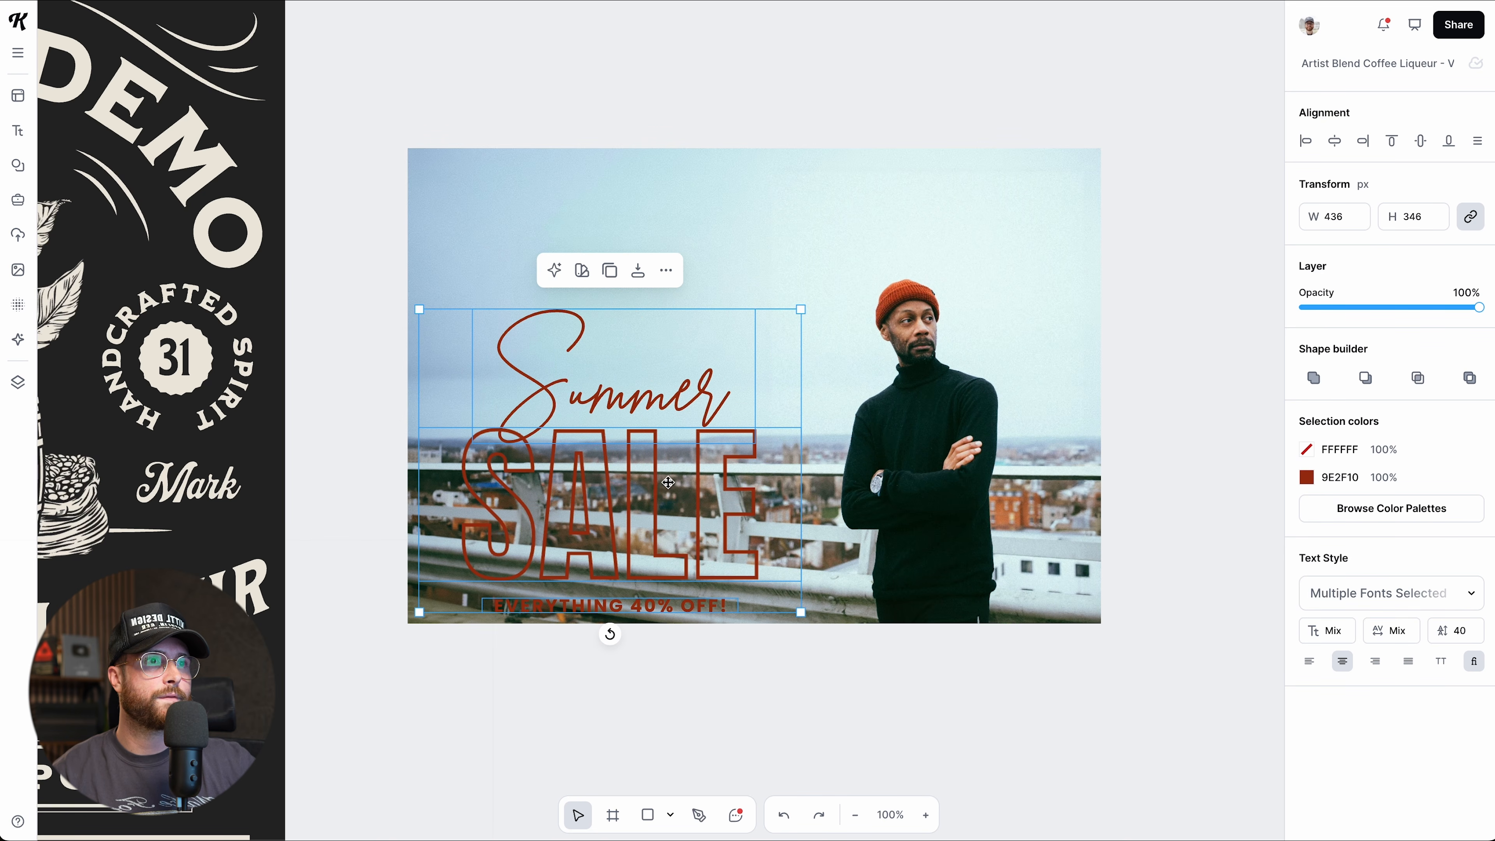
pyautogui.moveTo(658, 484); pyautogui.dragTo(671, 432)
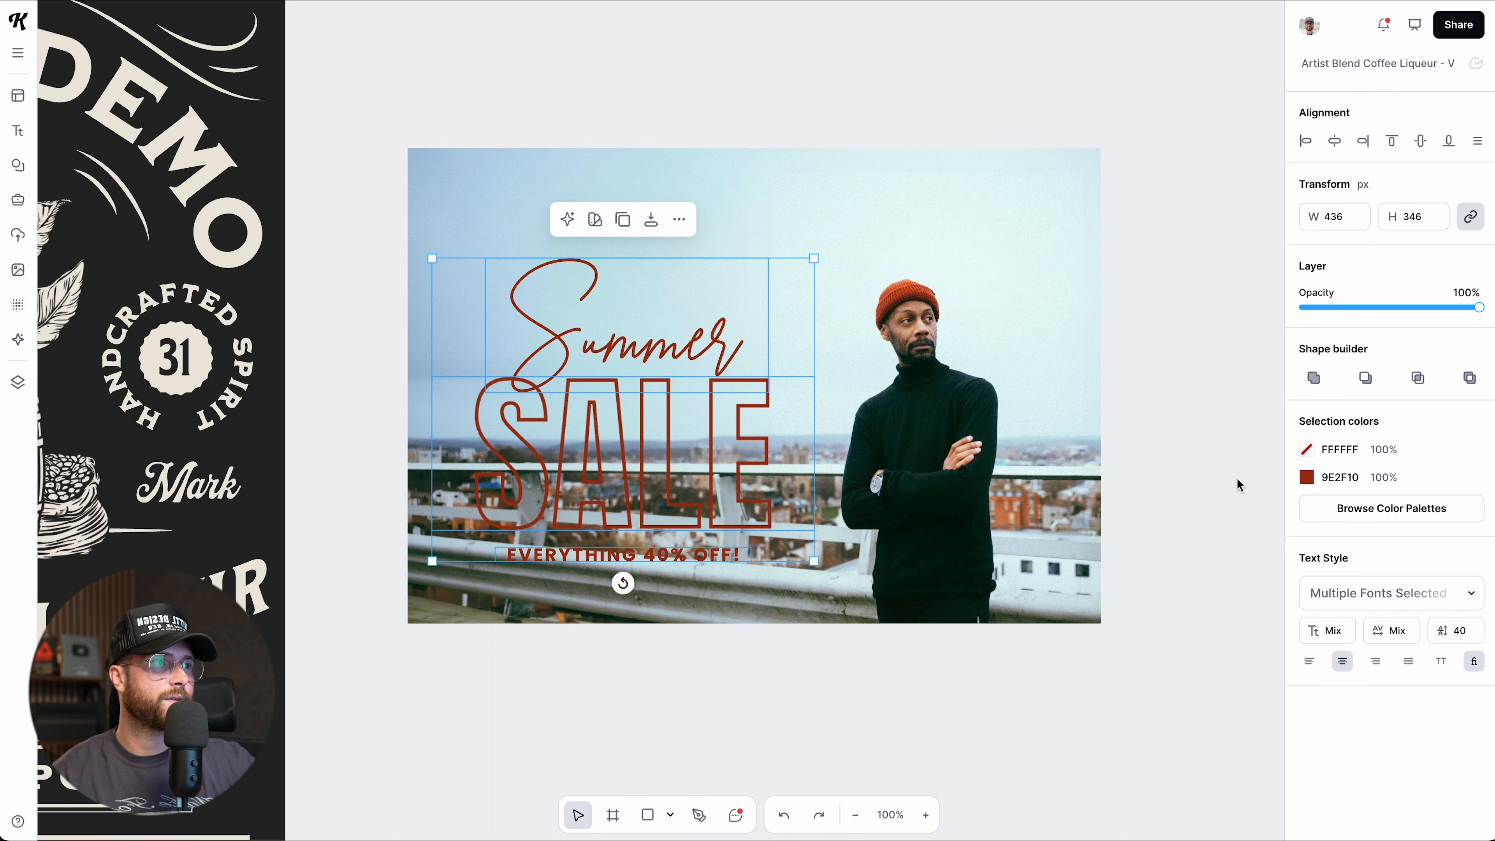
# Fill the SALE letters with solid white and enlarge and reposition the title.
pyautogui.click(1306, 449)
pyautogui.moveTo(1066, 504); pyautogui.dragTo(1056, 482)
pyautogui.click(1188, 318)
pyautogui.moveTo(738, 459); pyautogui.dragTo(742, 437)
pyautogui.moveTo(820, 239); pyautogui.dragTo(834, 226)
pyautogui.moveTo(807, 418); pyautogui.dragTo(791, 424)
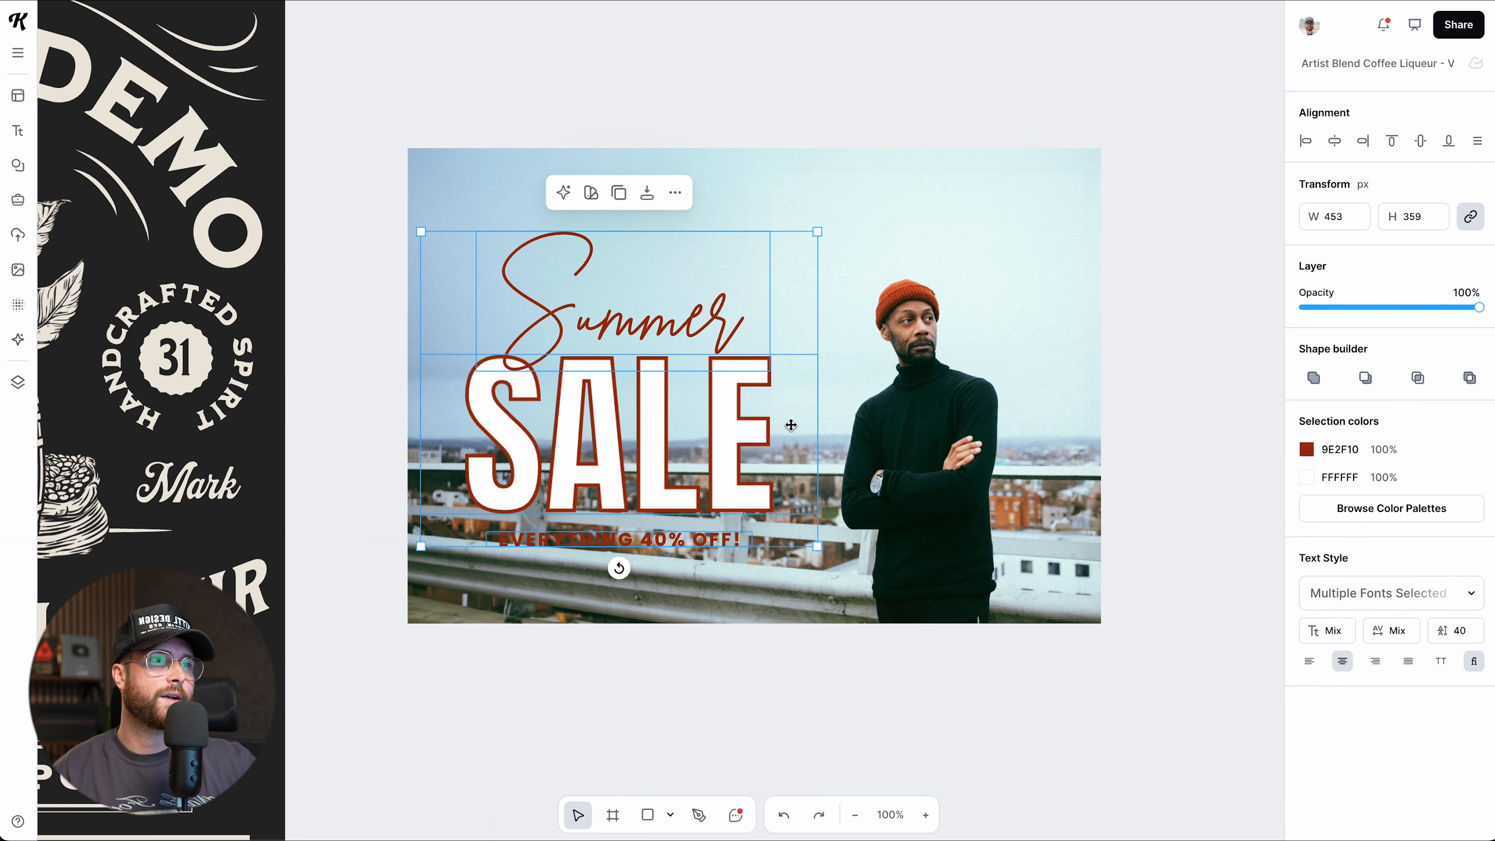
# Change the title's red-brown to pale yellow FFF07C and nudge it into final position.
pyautogui.click(1306, 449)
pyautogui.click(1108, 671)
pyautogui.moveTo(1209, 521); pyautogui.dragTo(1173, 474)
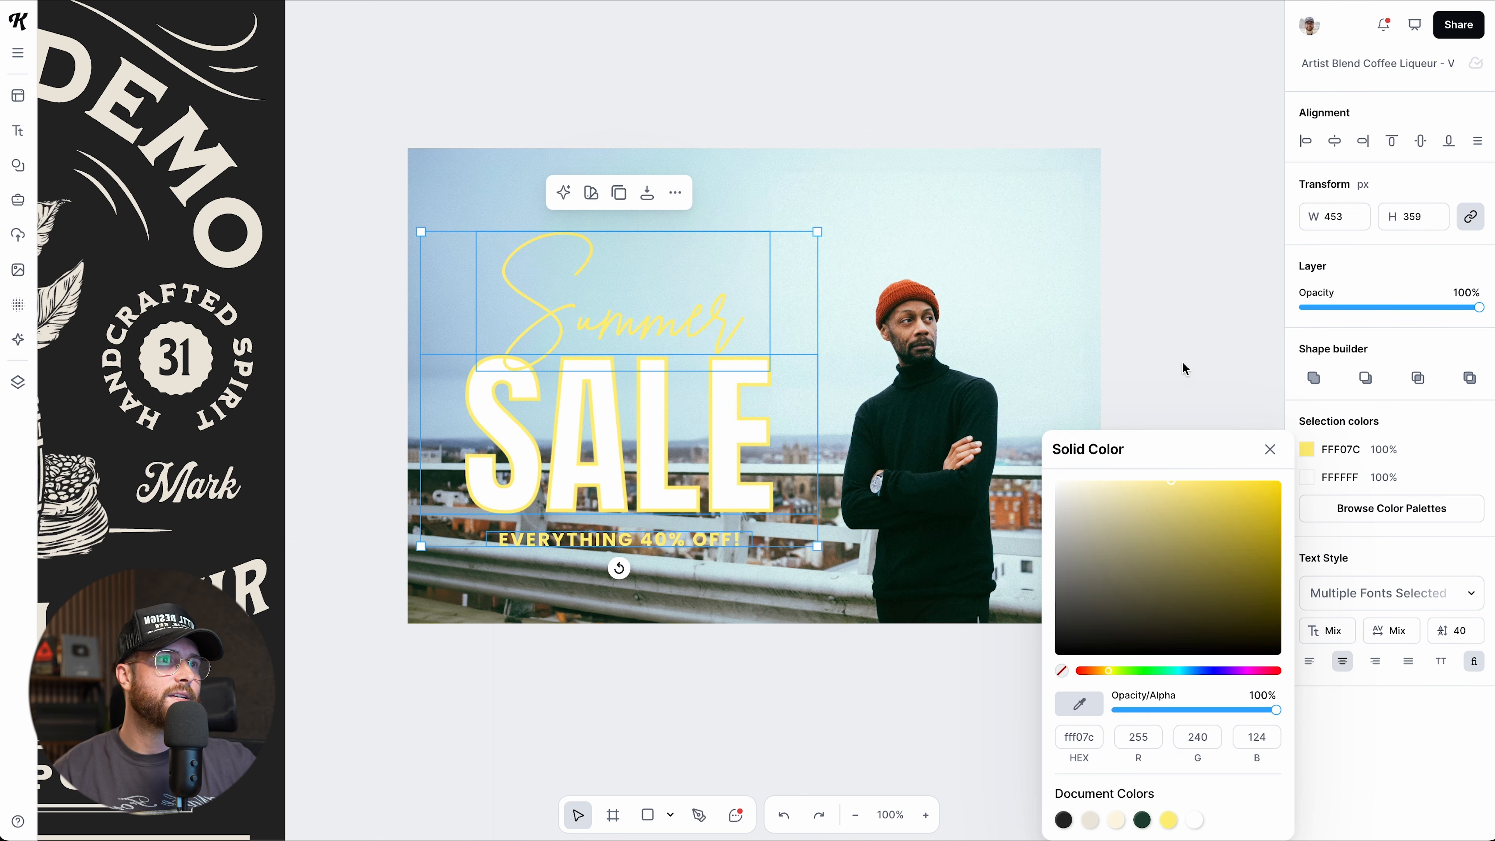
pyautogui.click(1184, 370)
pyautogui.click(712, 389)
pyautogui.moveTo(717, 388); pyautogui.dragTo(723, 409)
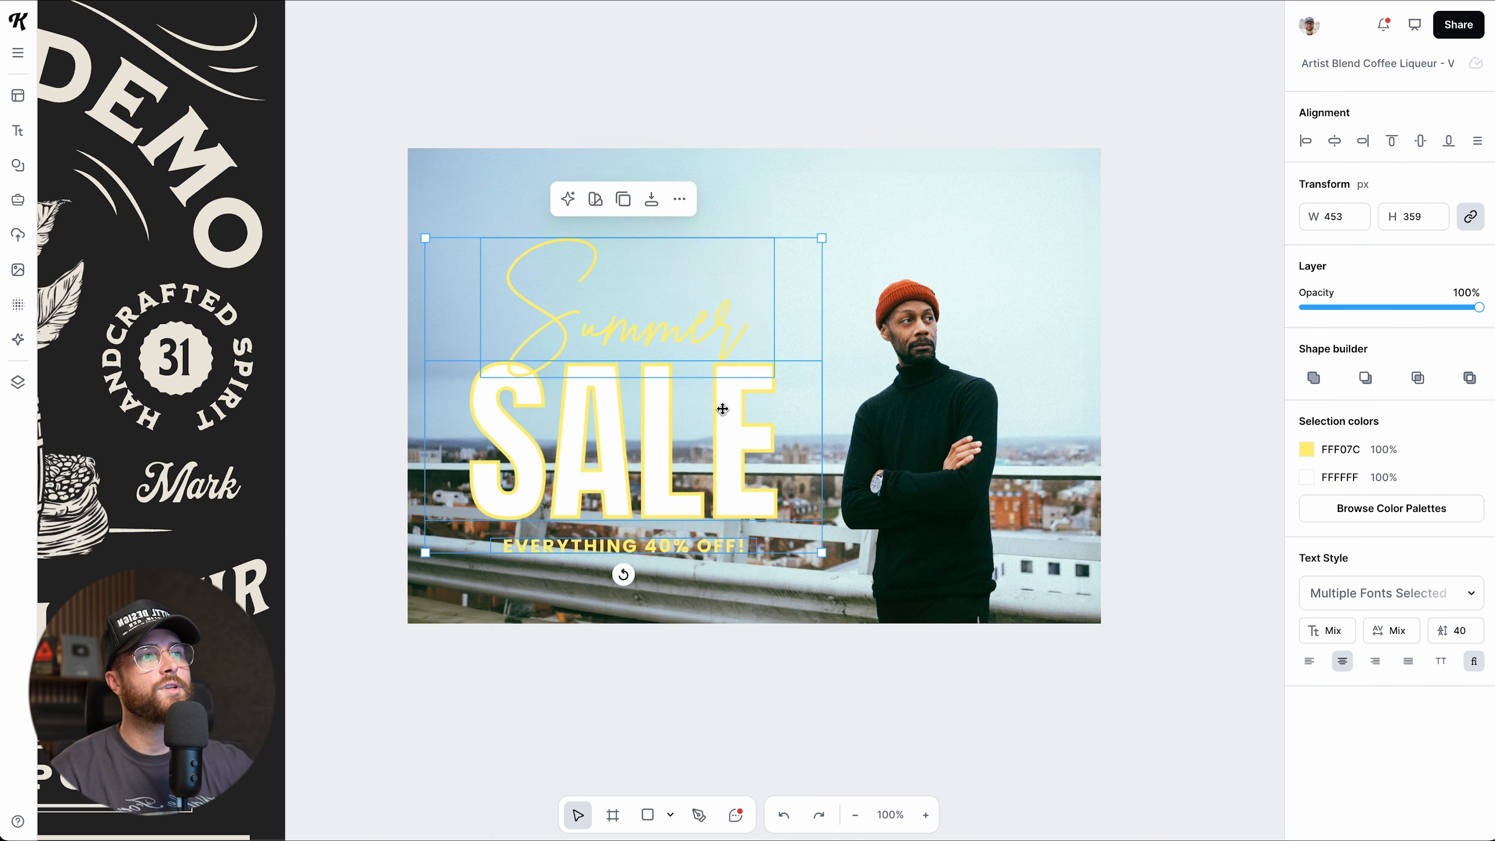
pyautogui.click(839, 736)
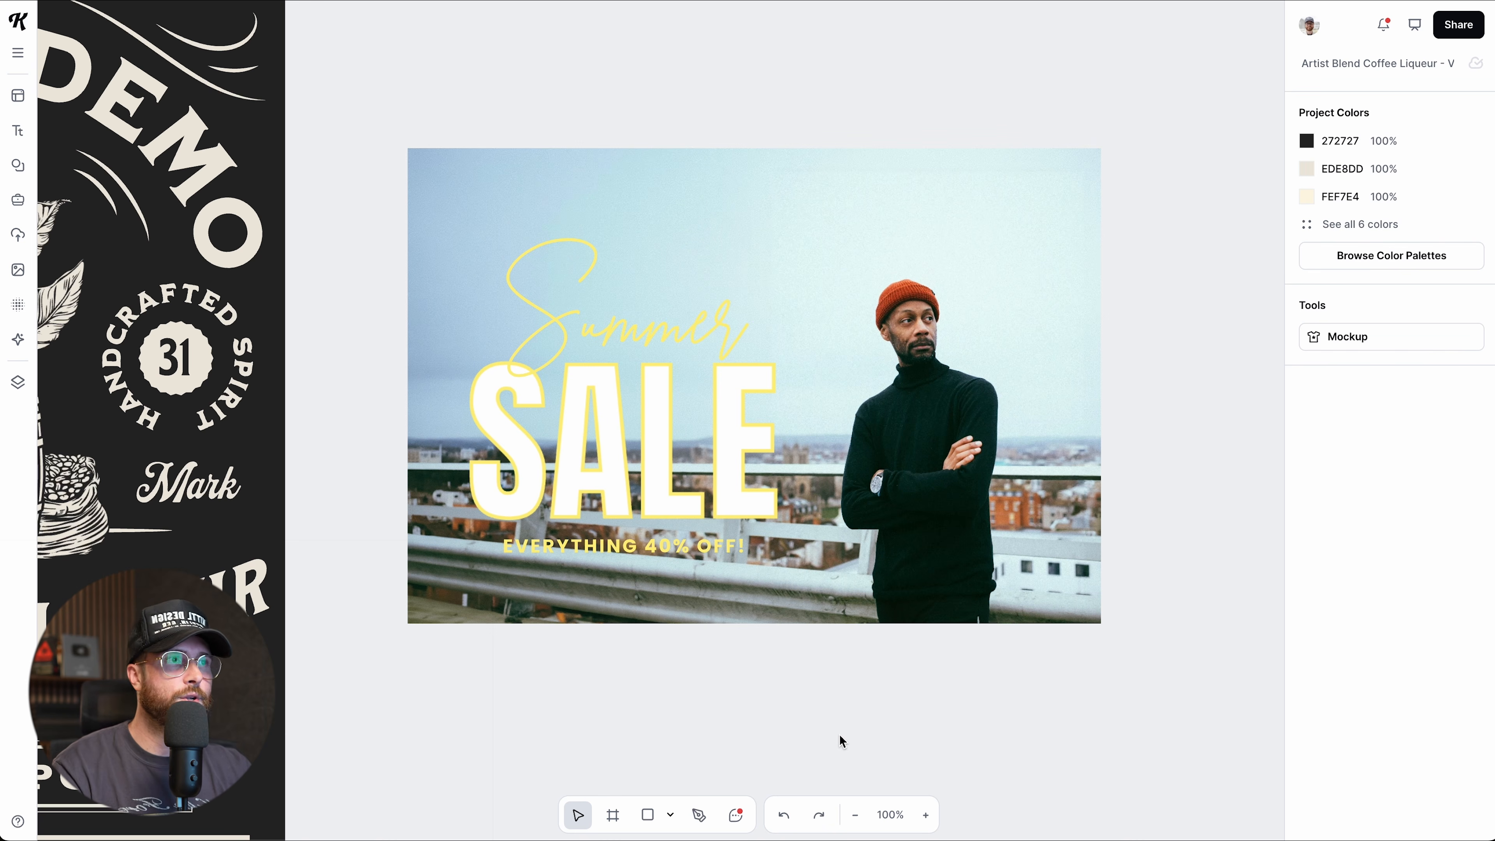
# Delete the photo and show all Kittl AI image results for 'kawaii'.
pyautogui.moveTo(728, 501); pyautogui.dragTo(725, 495)
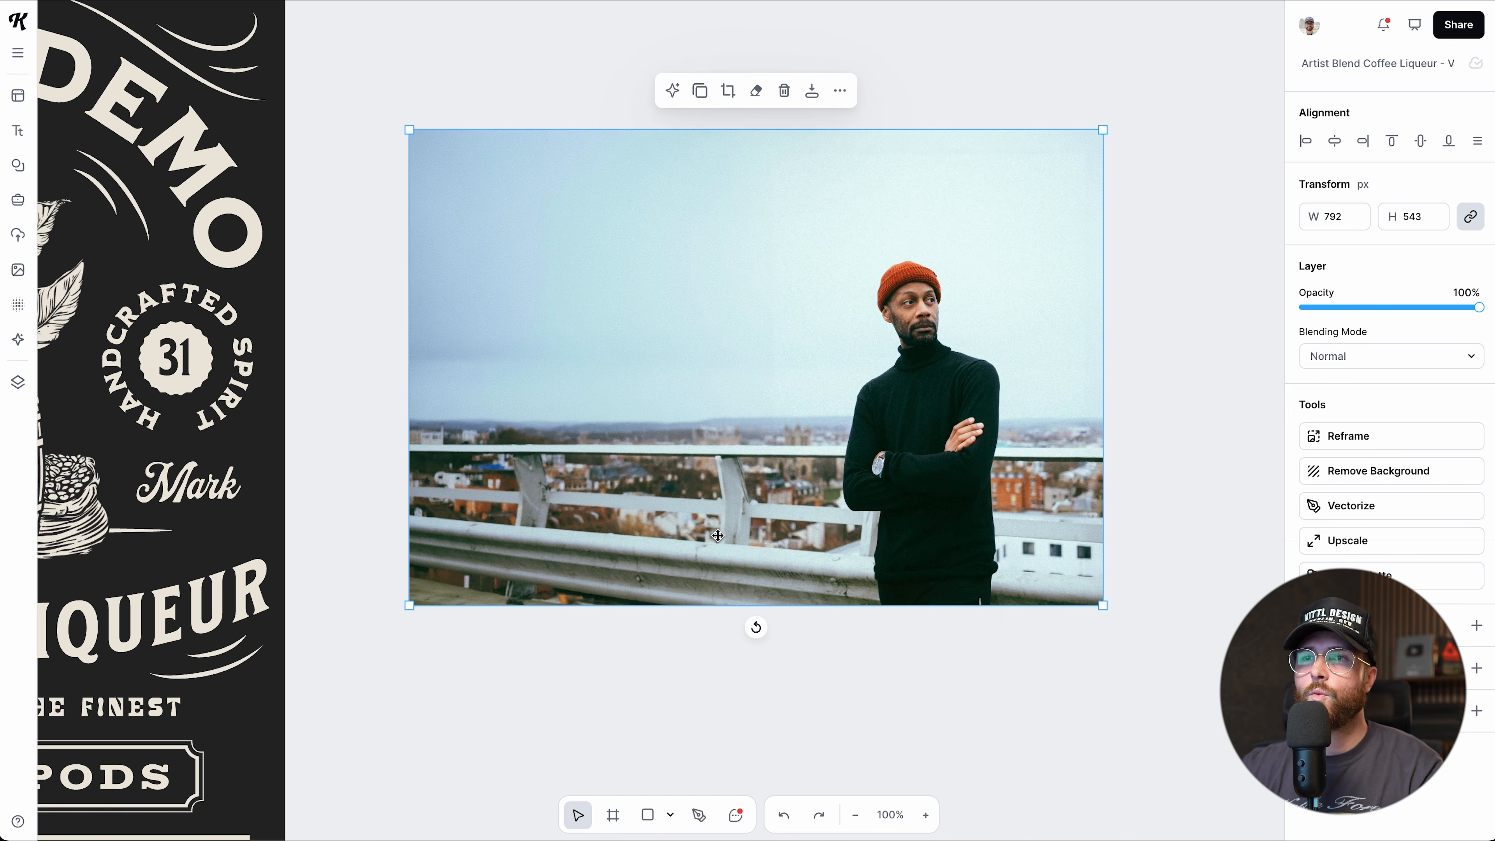
pyautogui.press('Delete')
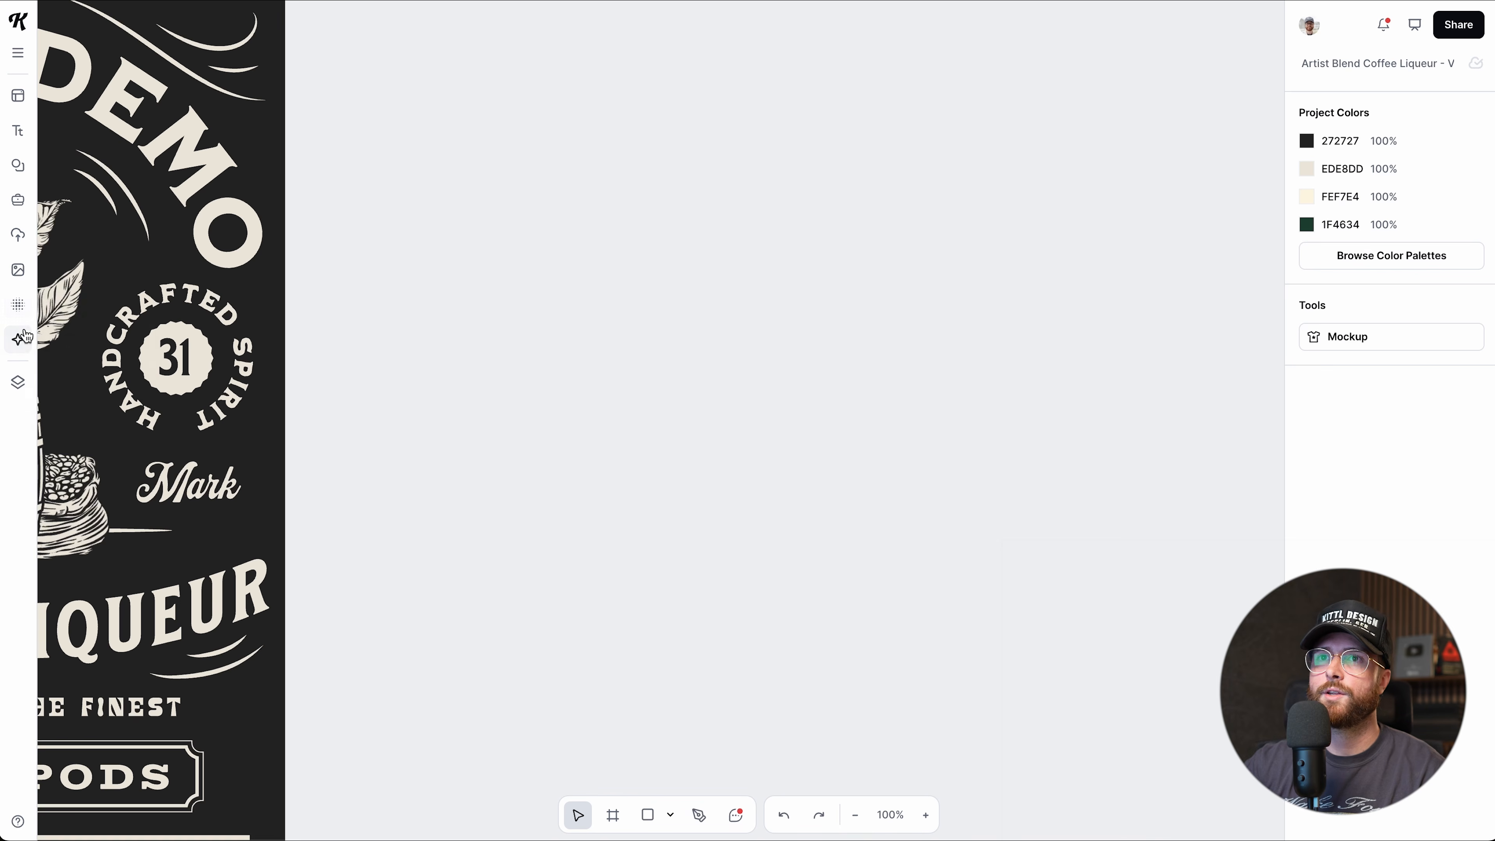
pyautogui.click(18, 340)
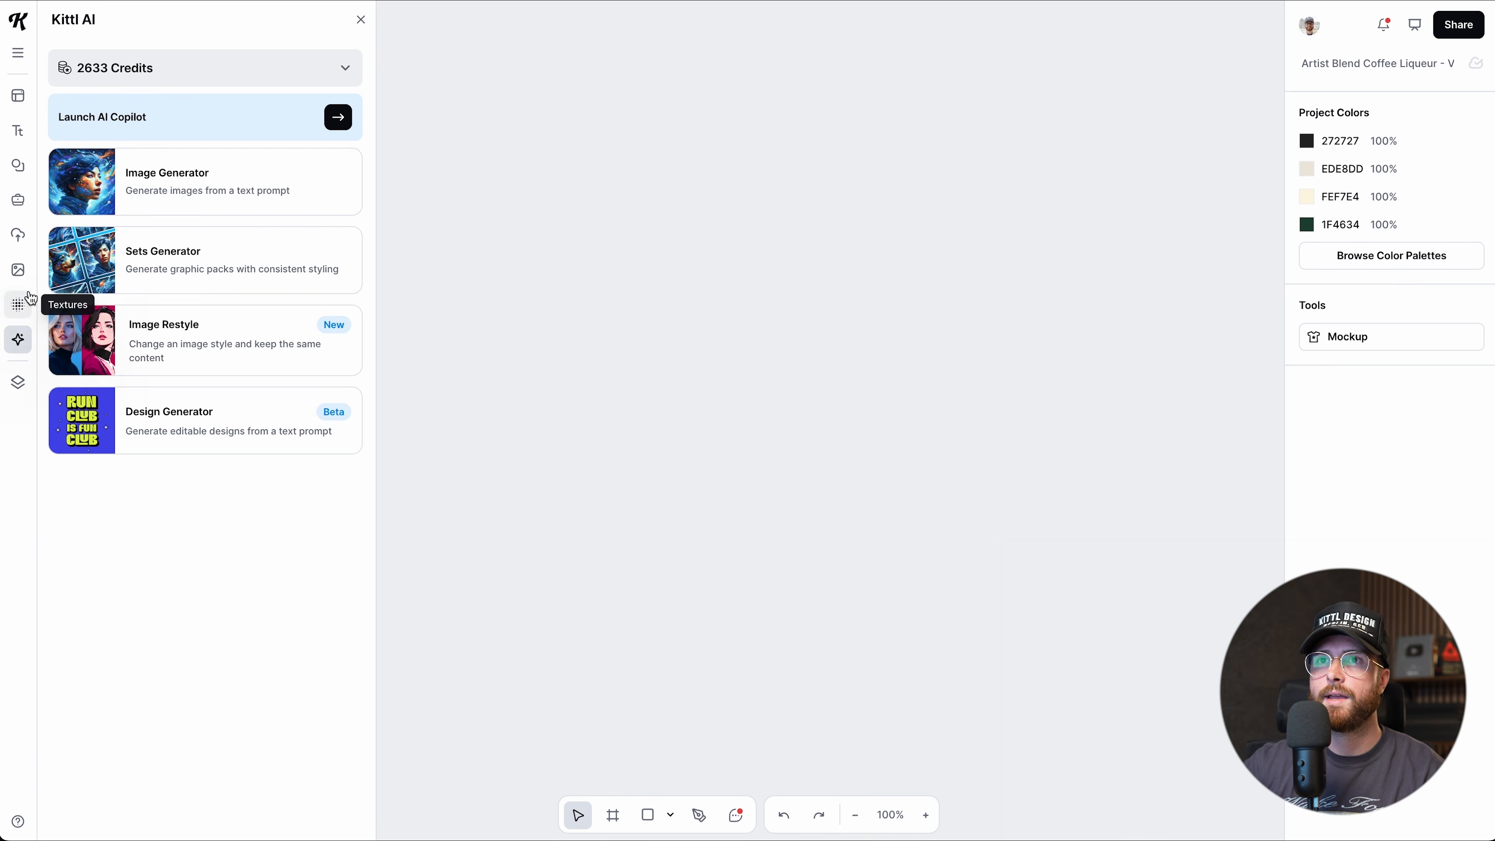
pyautogui.click(25, 273)
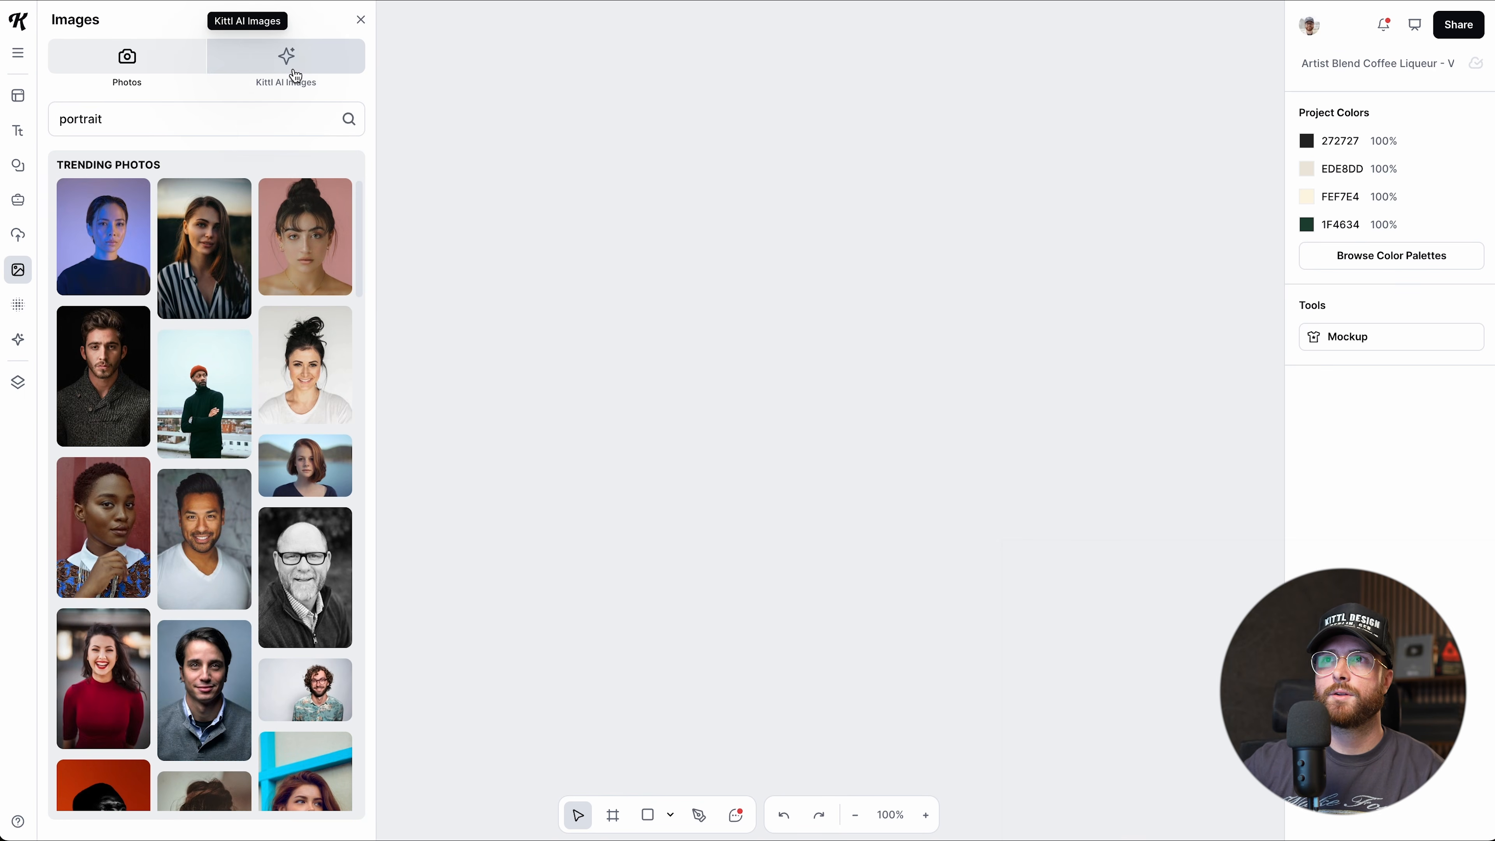
pyautogui.click(286, 81)
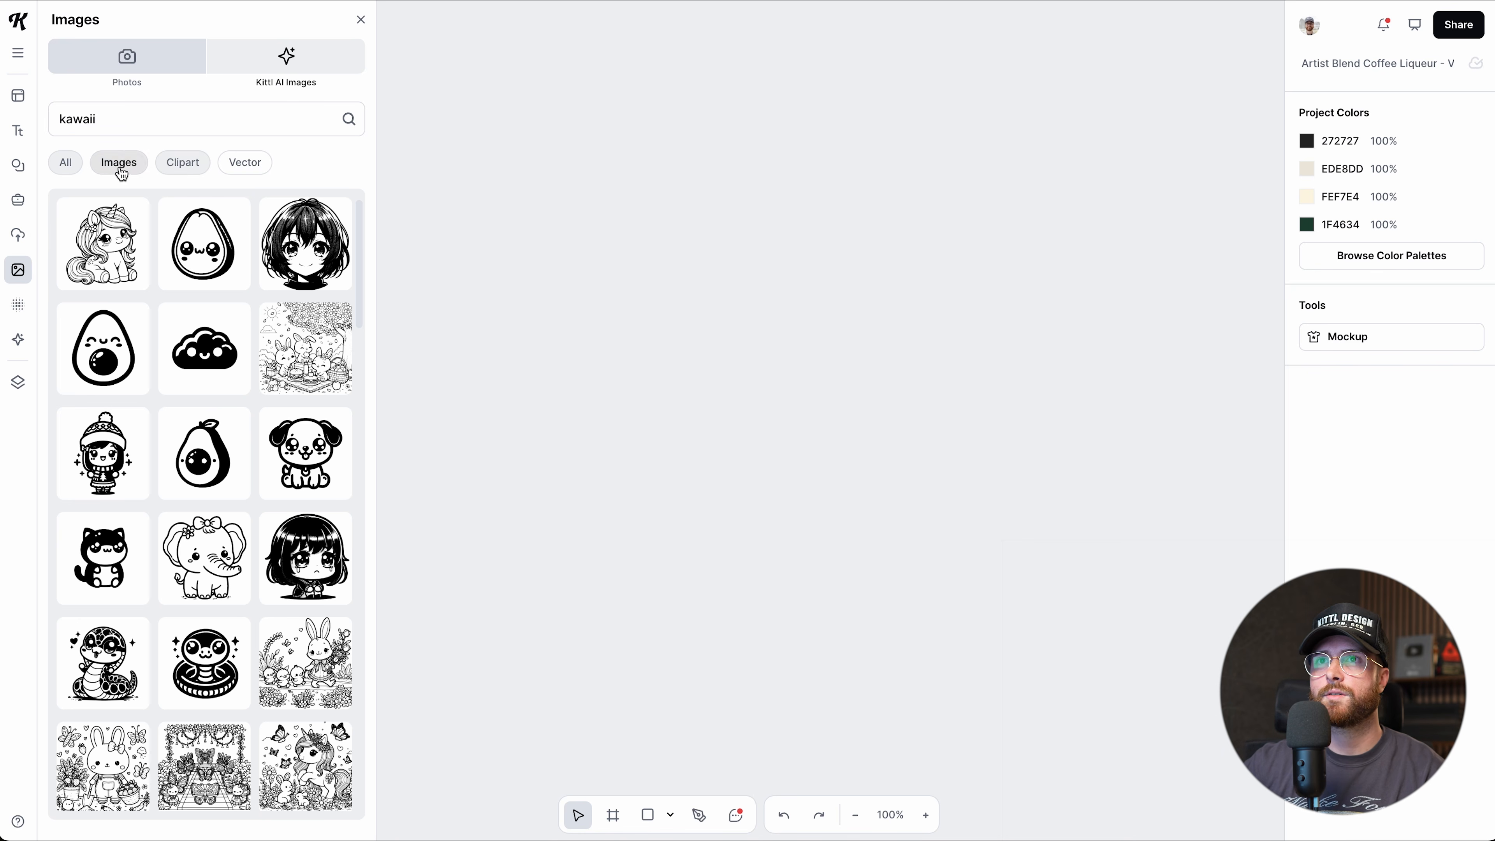
pyautogui.click(66, 162)
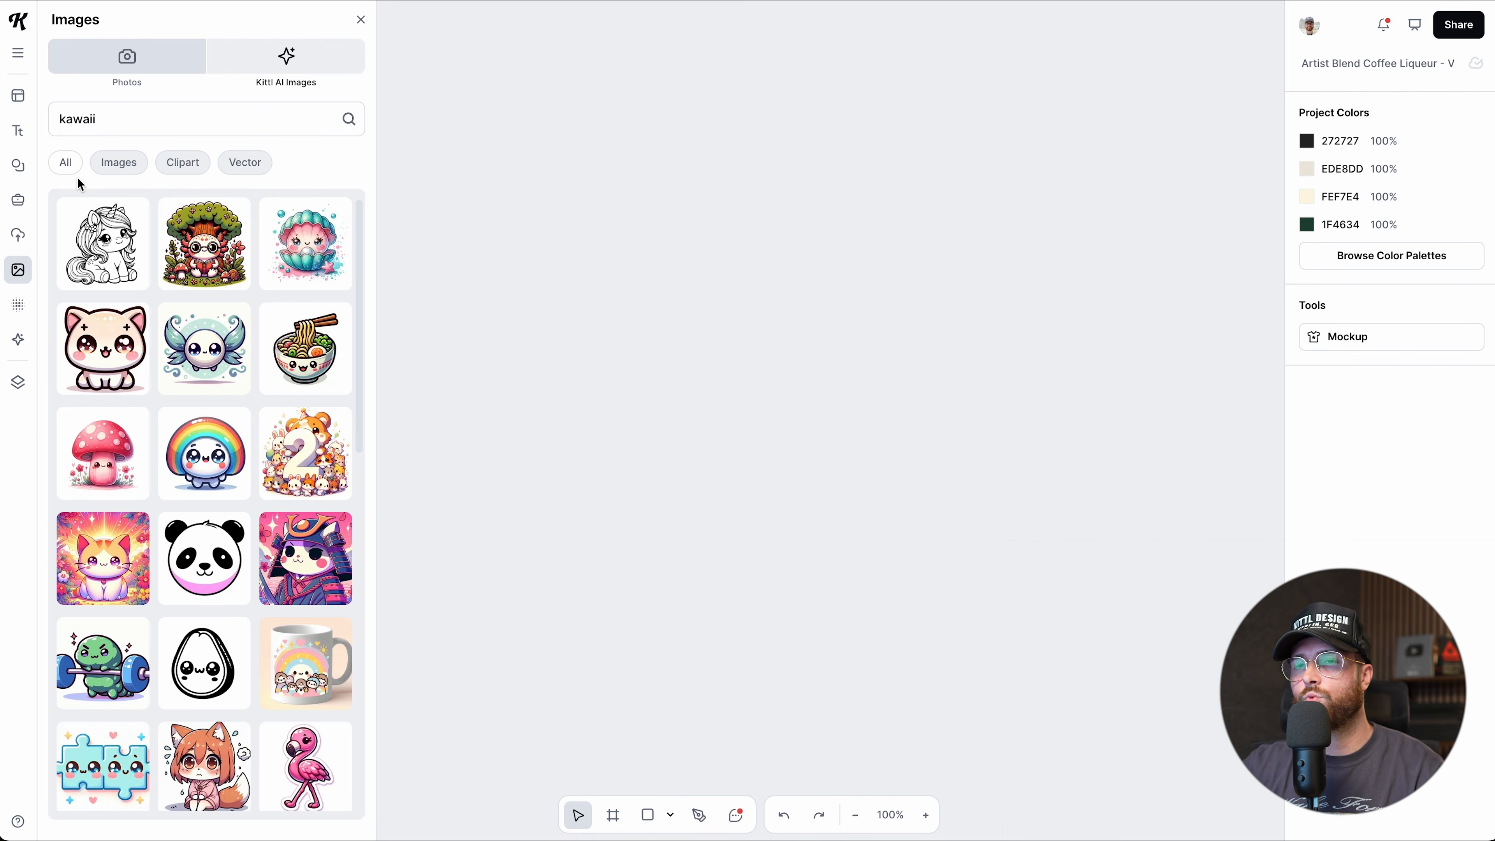
# Browse the kawaii results, then clear the search to see all AI images.
pyautogui.scroll(-2, 229, 405)
pyautogui.scroll(-9, 230, 410)
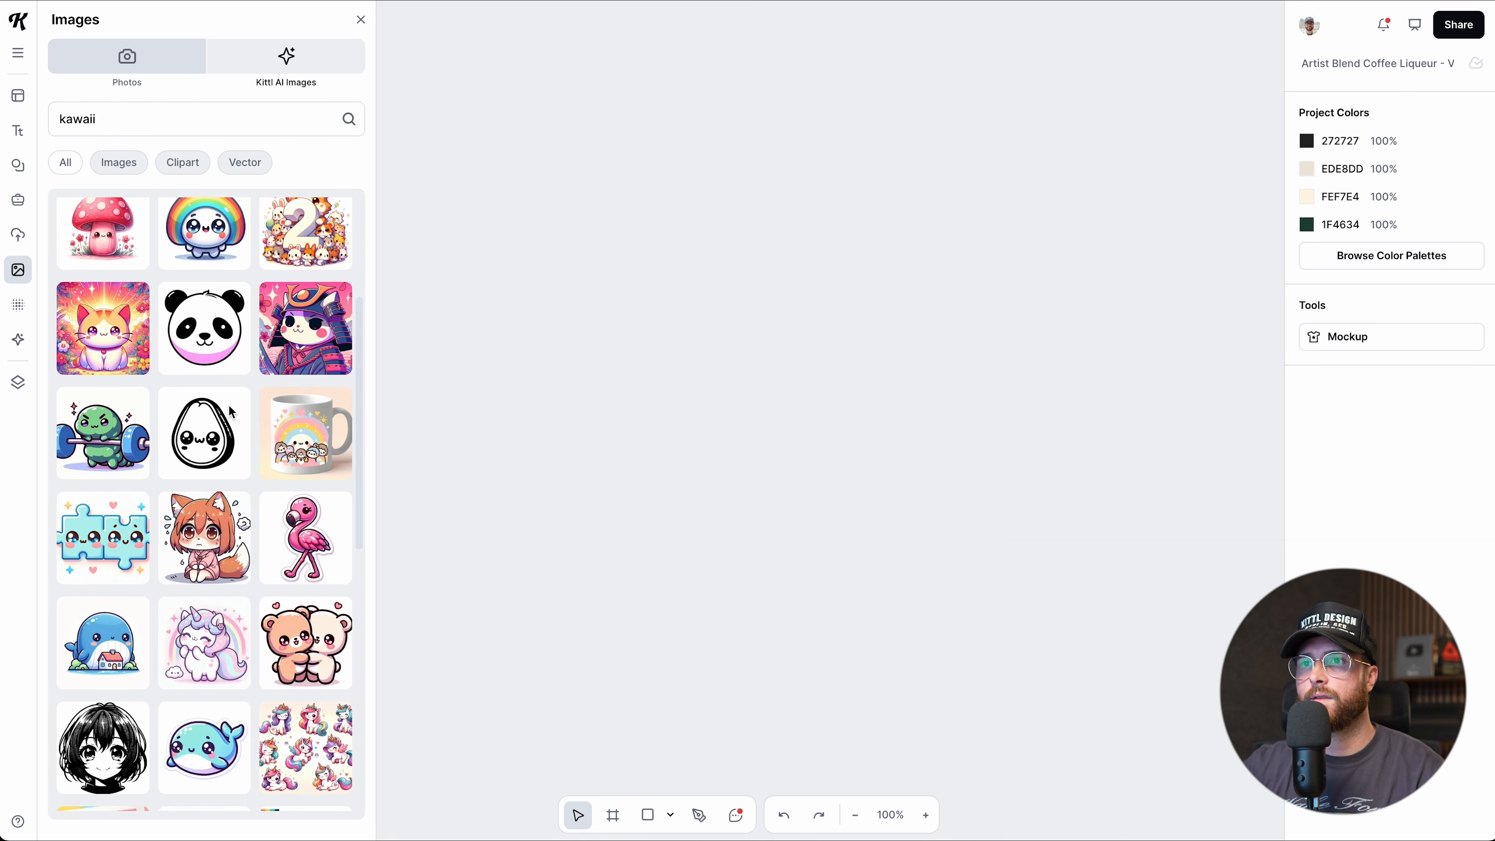
pyautogui.scroll(-3, 231, 410)
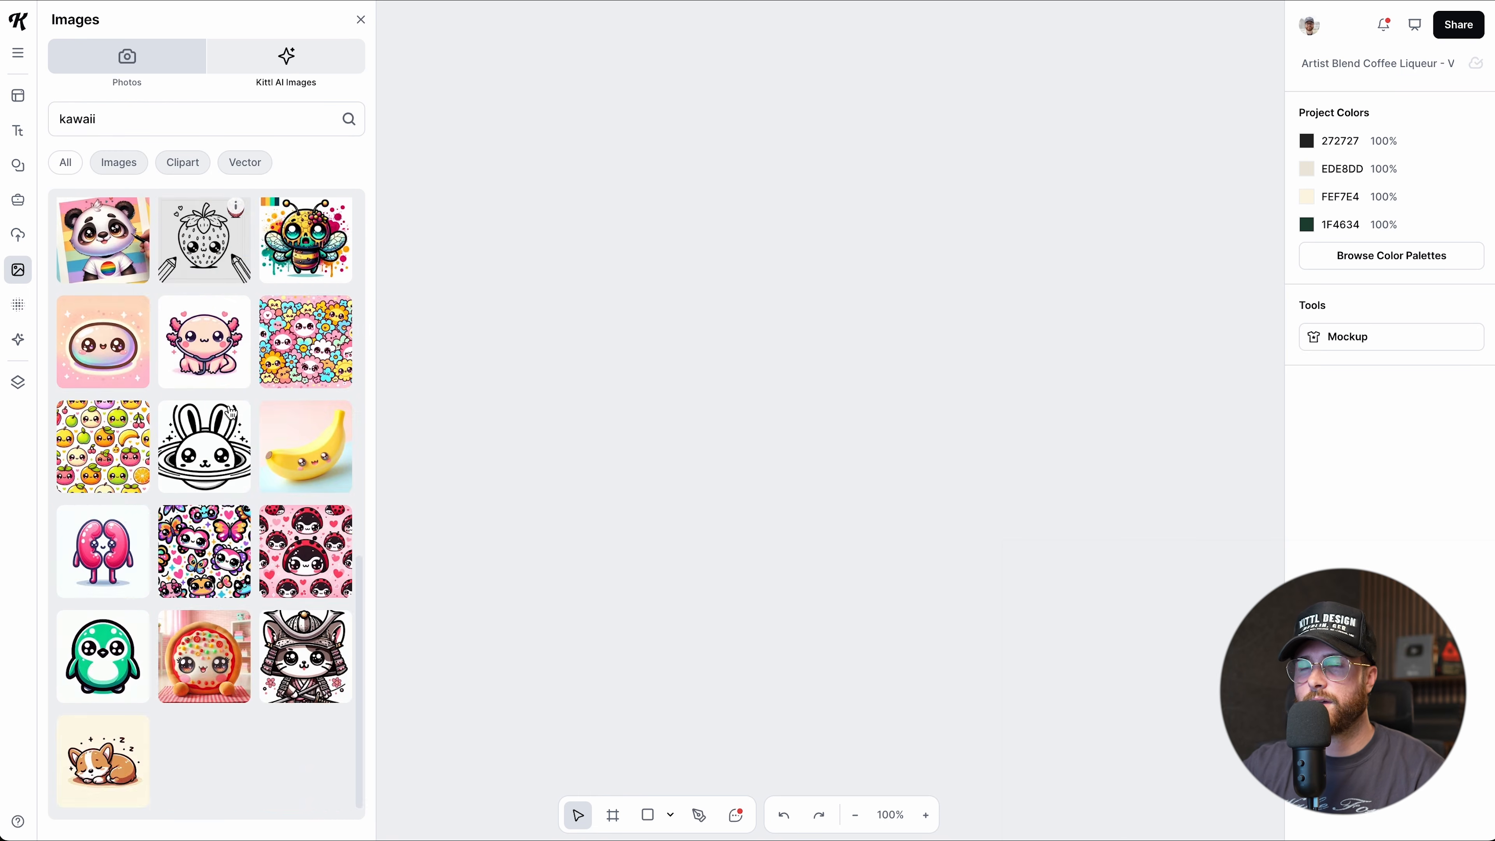
pyautogui.scroll(14, 231, 410)
pyautogui.scroll(-12, 231, 412)
pyautogui.doubleClick(184, 119)
pyautogui.press('BackSpace')
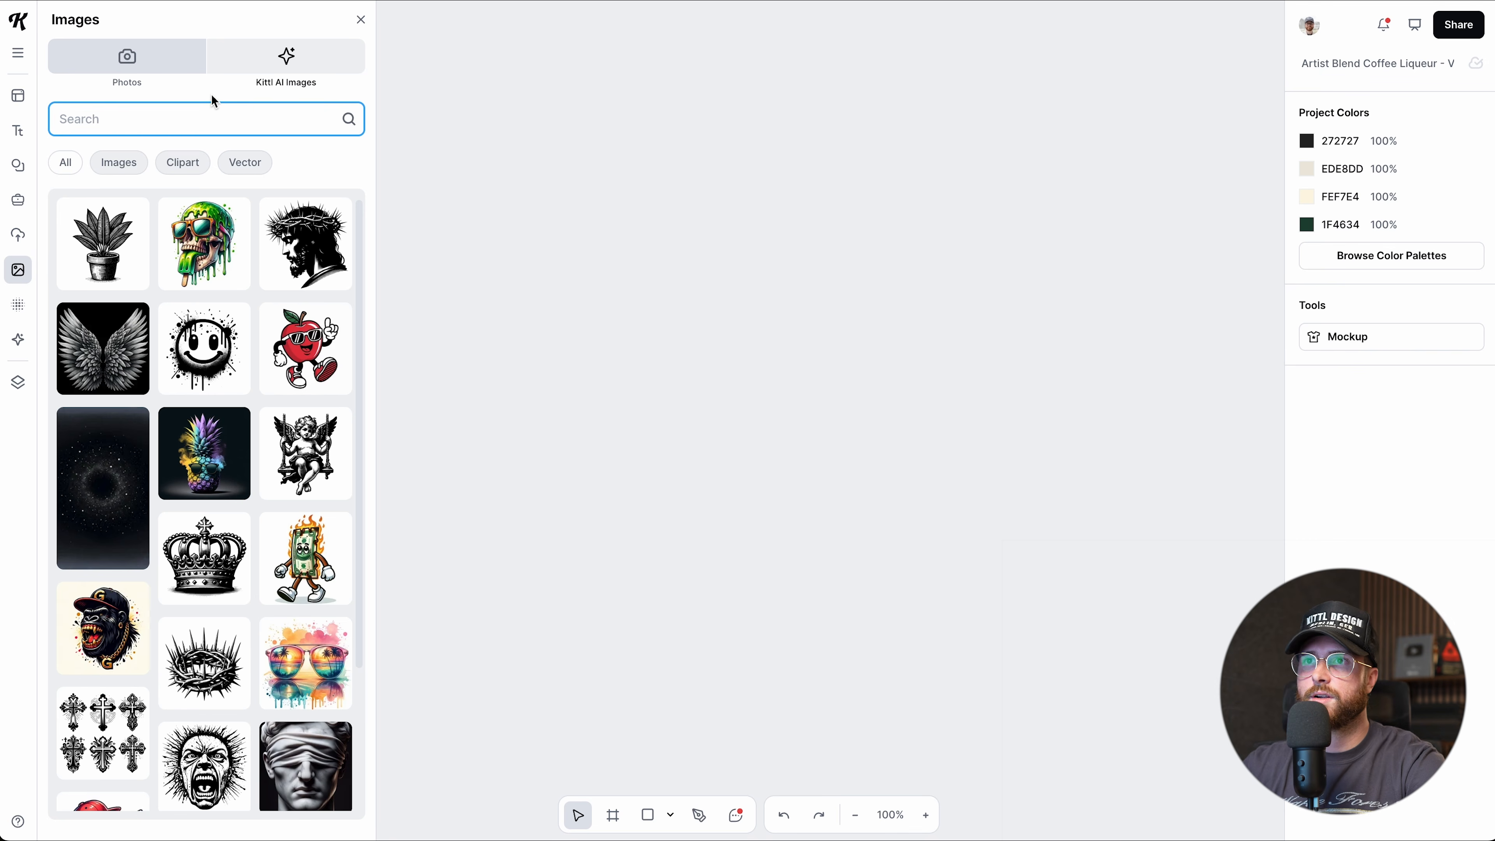
# Place the apple mascot, remove its white background and enlarge it to 423 × 520.
pyautogui.click(303, 358)
pyautogui.moveTo(805, 563); pyautogui.dragTo(854, 636)
pyautogui.moveTo(664, 540); pyautogui.dragTo(705, 549)
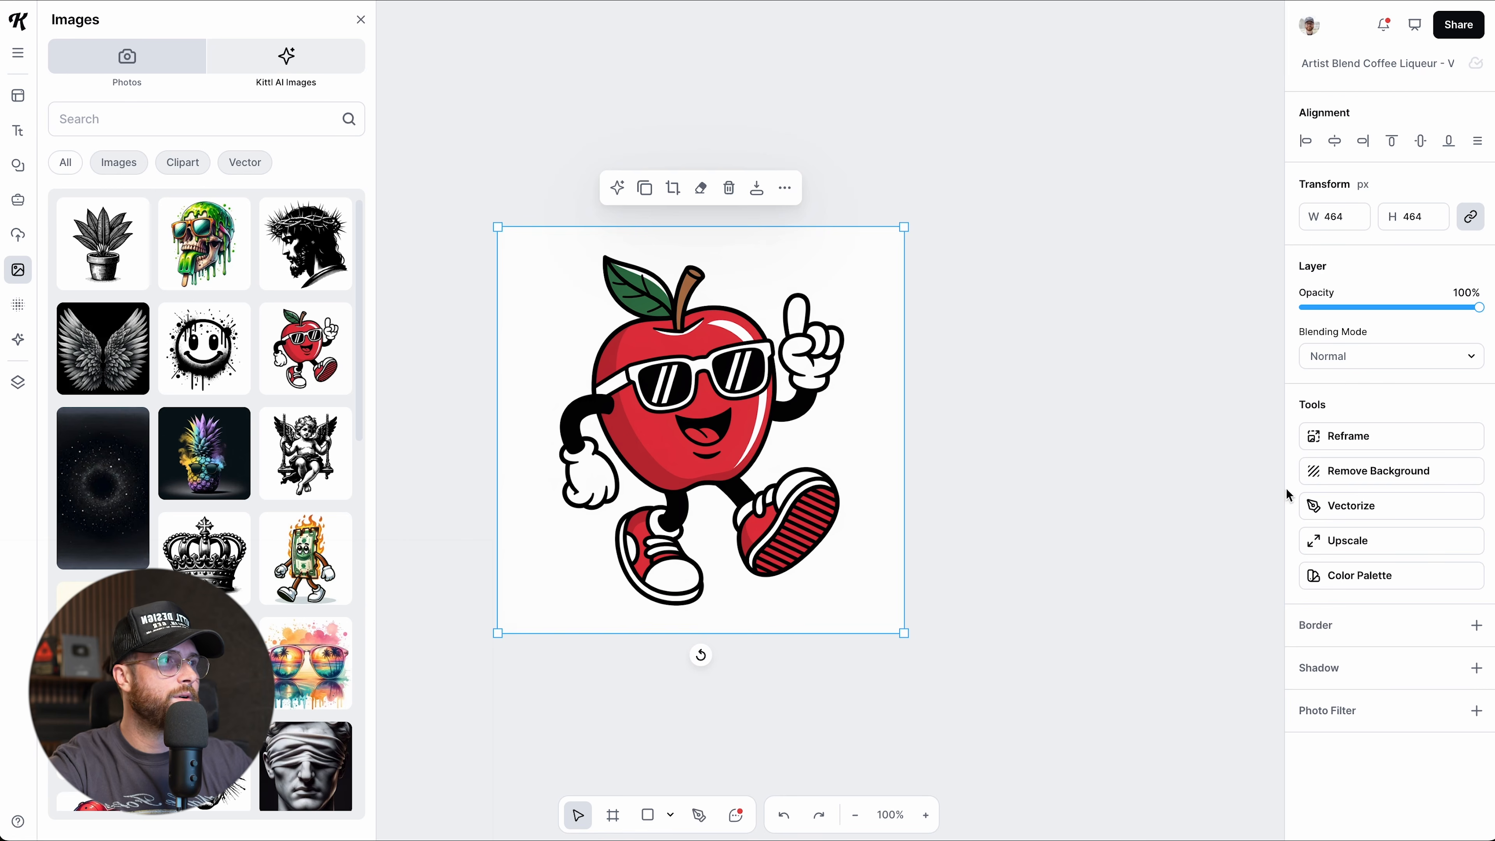
pyautogui.click(1325, 474)
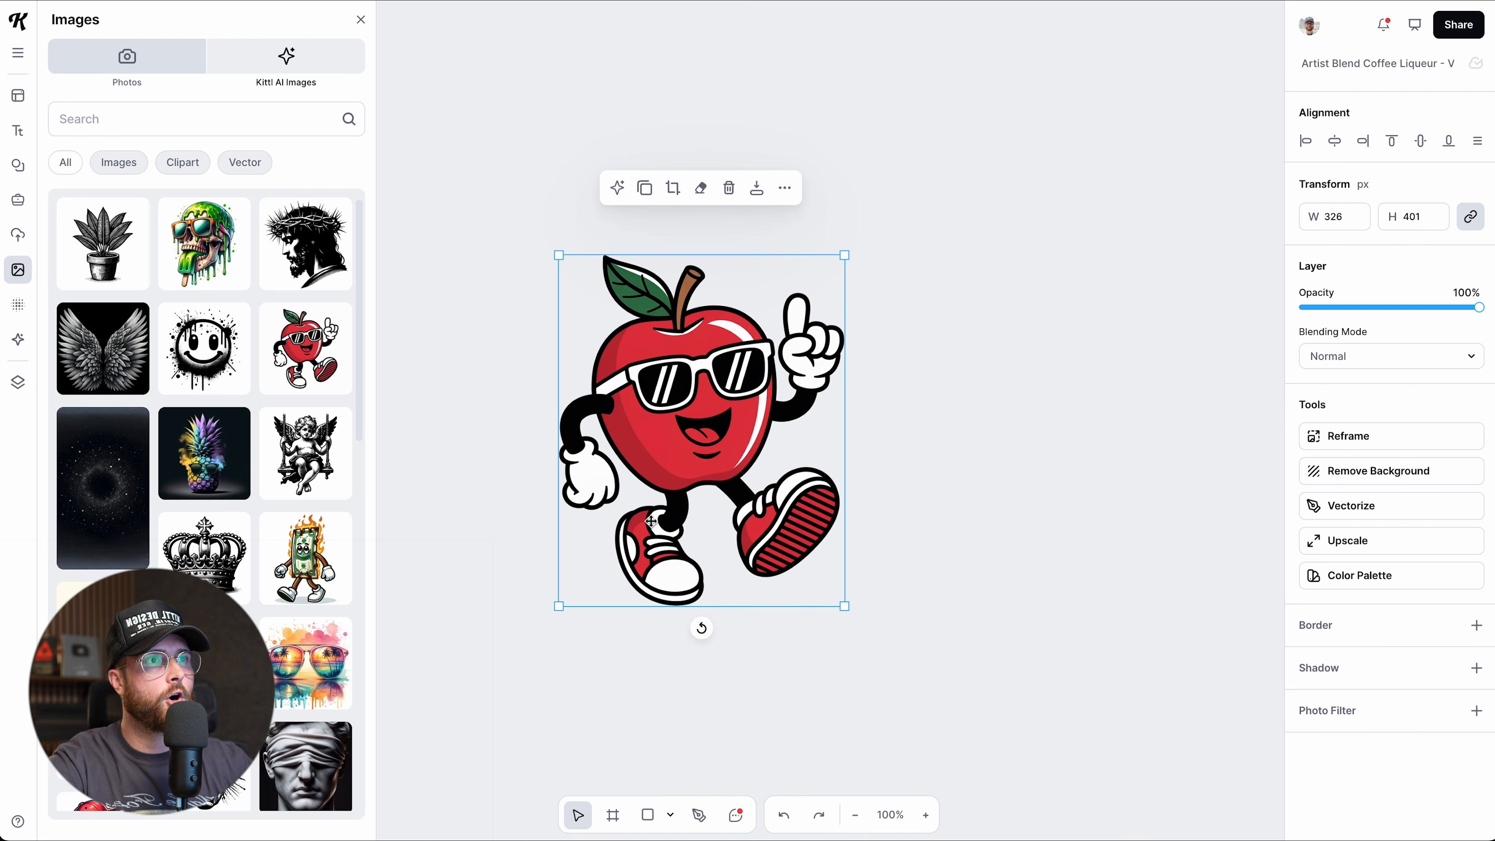
pyautogui.moveTo(844, 255); pyautogui.dragTo(894, 213)
pyautogui.moveTo(777, 464); pyautogui.dragTo(779, 461)
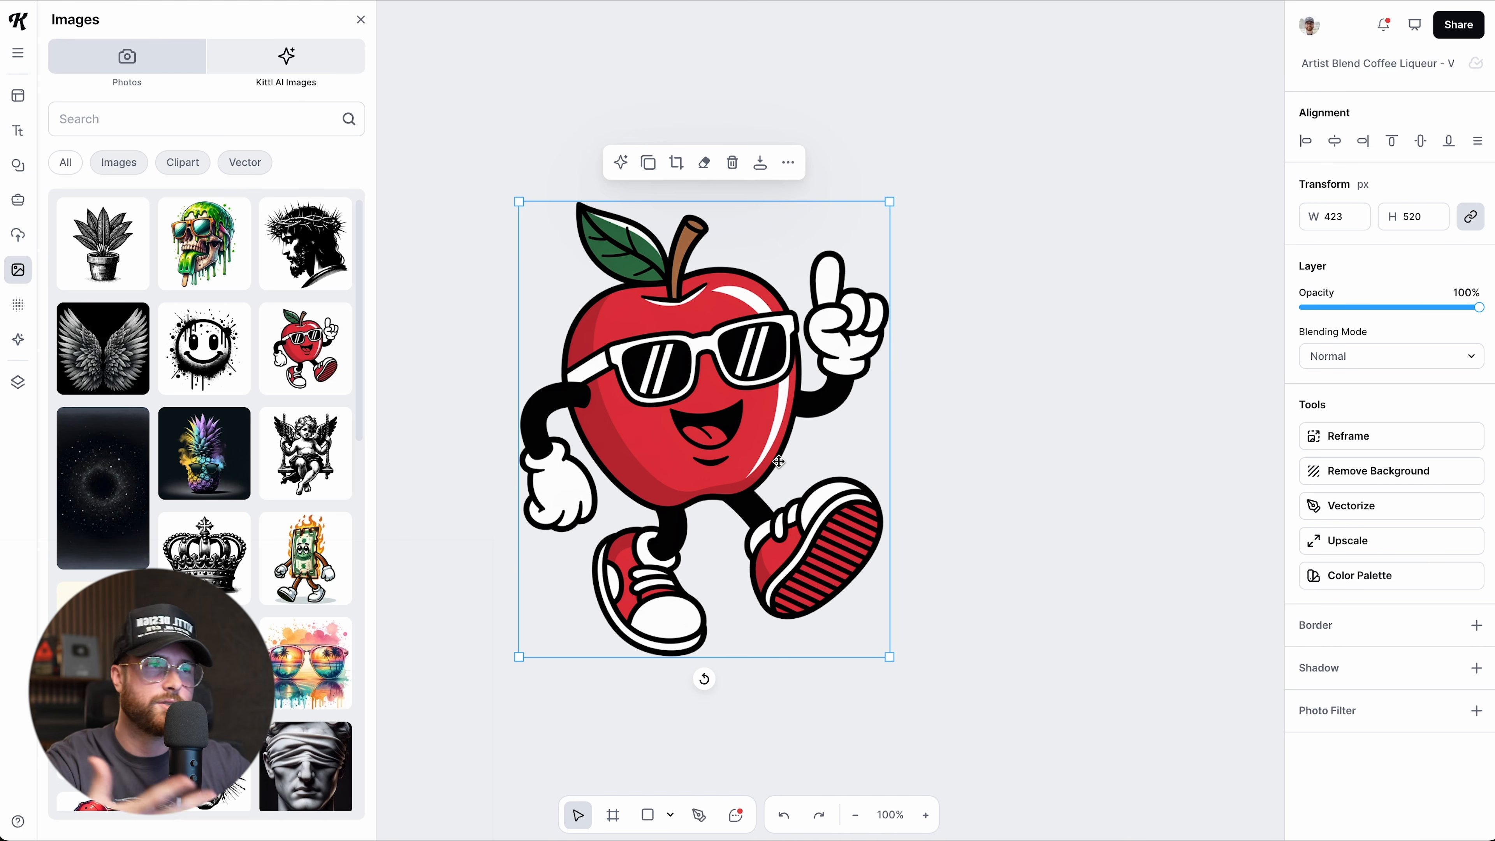
# Vectorize the apple with the colour count set to 6.
pyautogui.click(1371, 507)
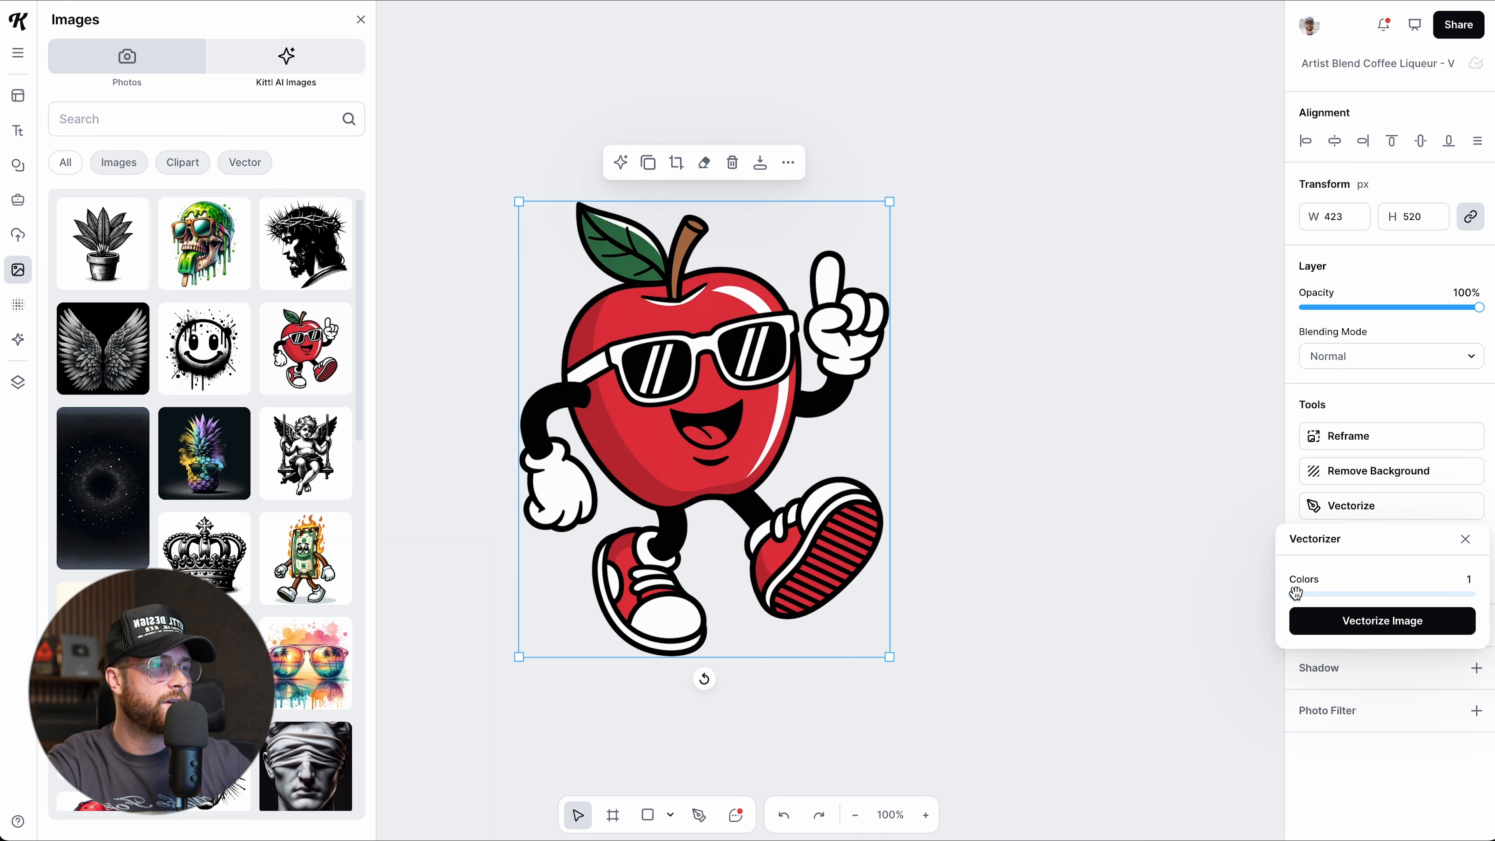
pyautogui.moveTo(1297, 594); pyautogui.dragTo(1339, 597)
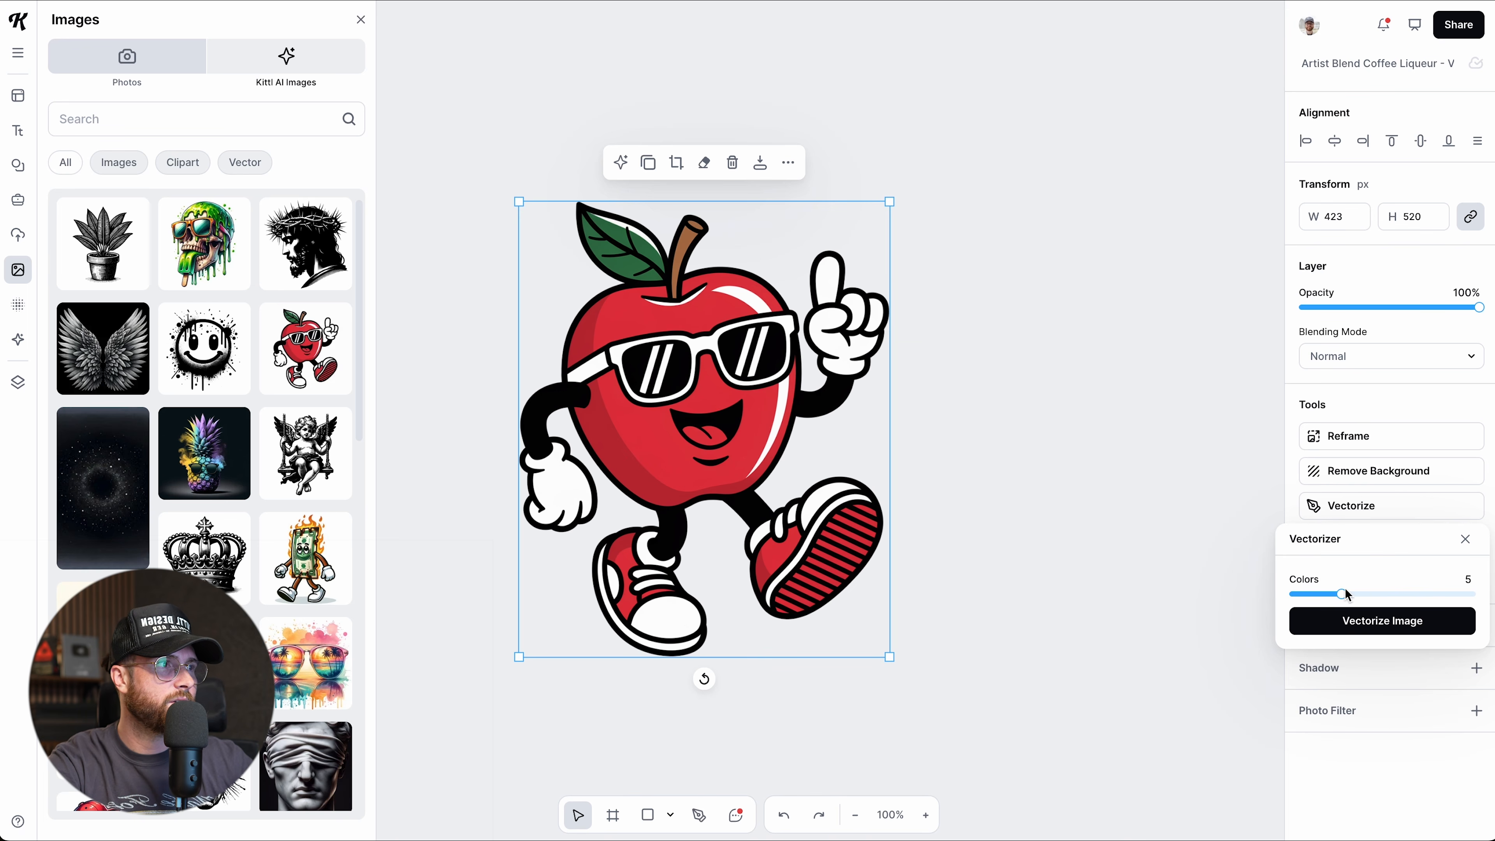
pyautogui.moveTo(1342, 595); pyautogui.dragTo(1352, 594)
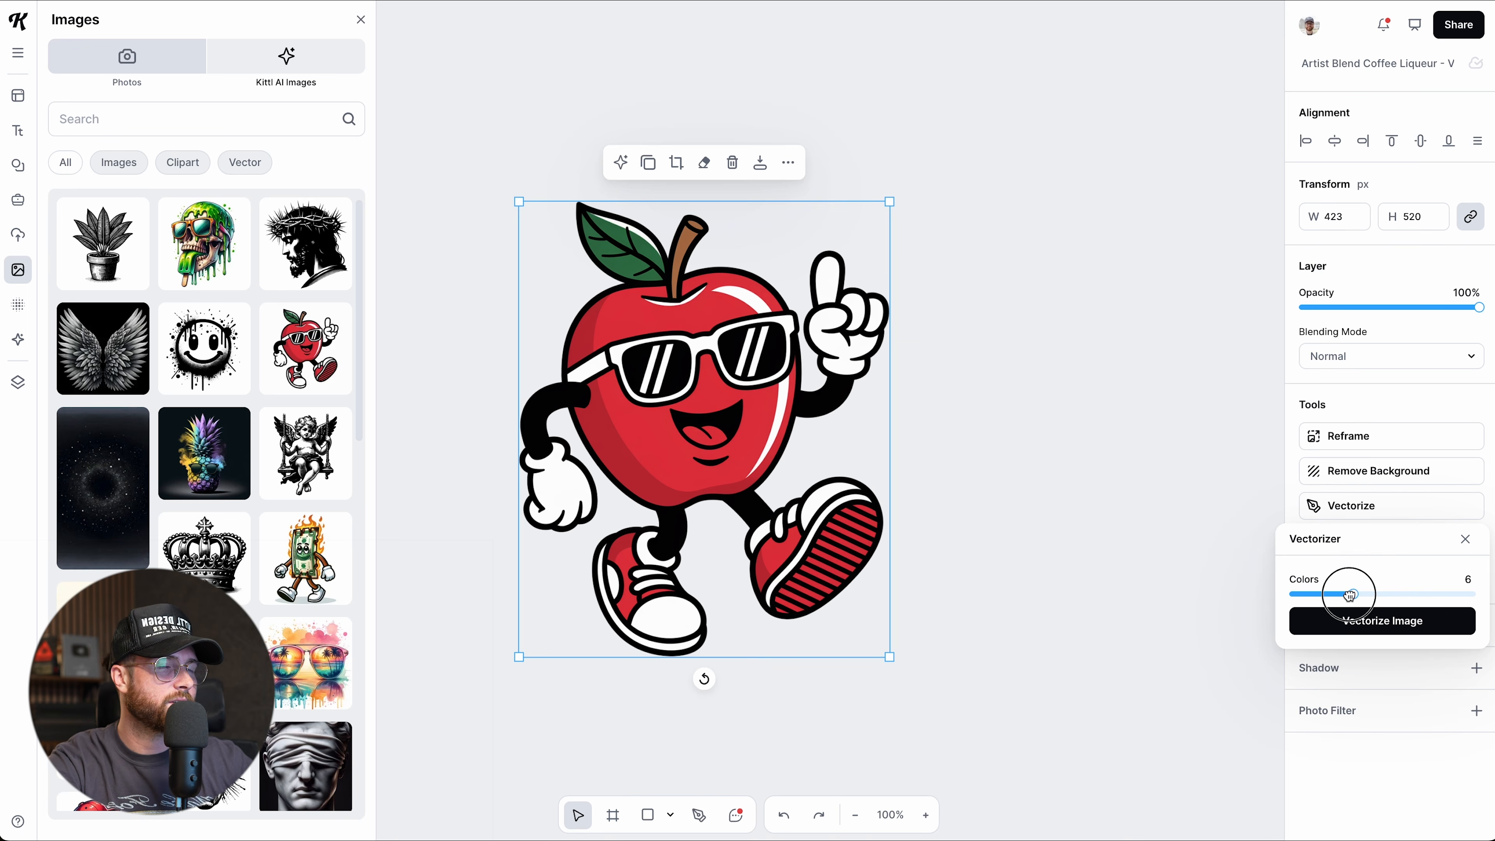
pyautogui.click(1347, 632)
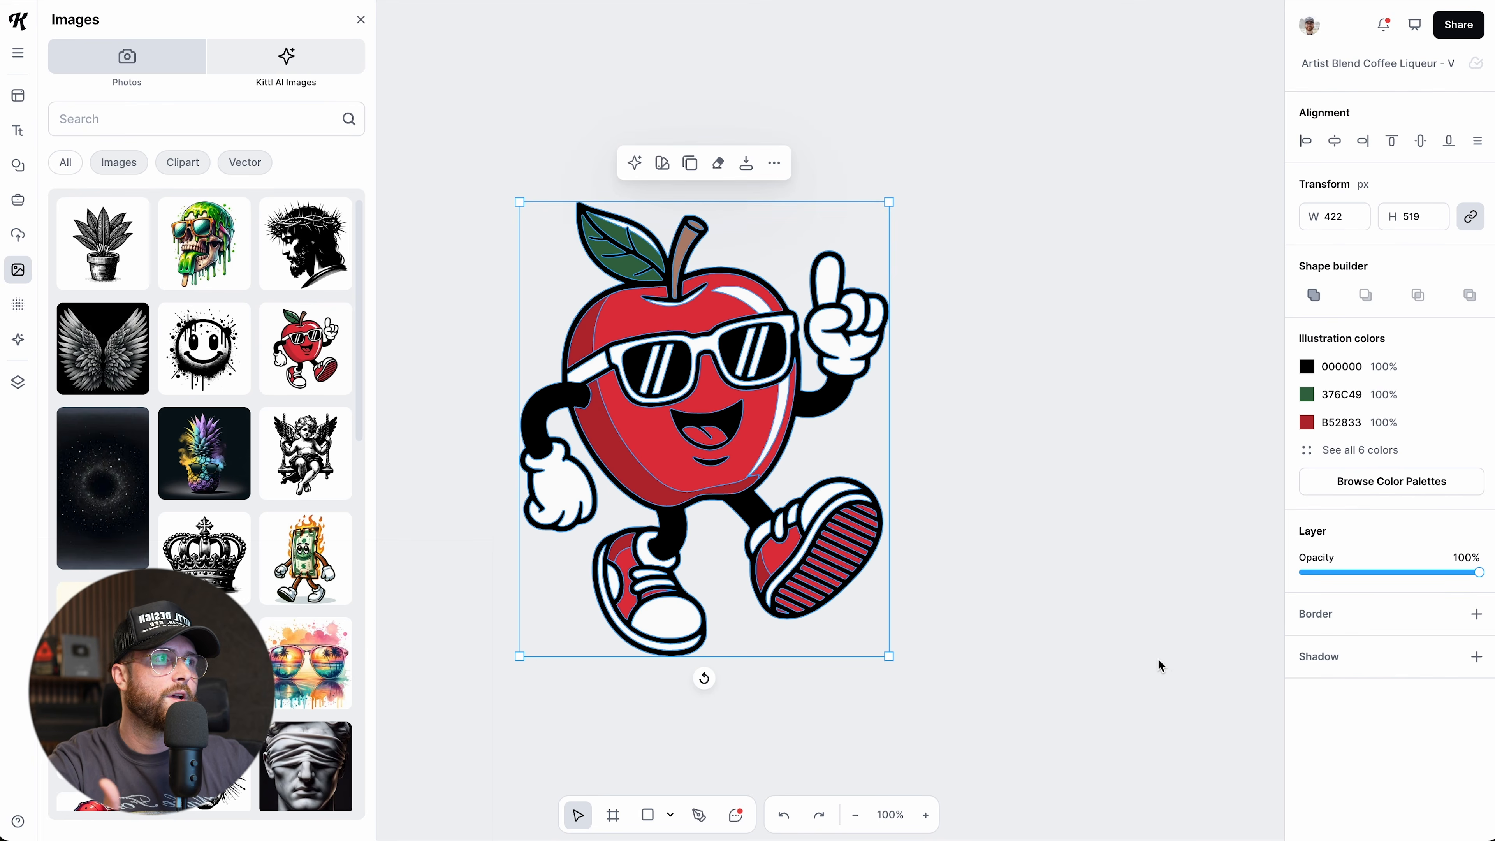
# Darken the apple's red shading to 751A21 and lighten its body to pink-red F57680.
pyautogui.click(1306, 424)
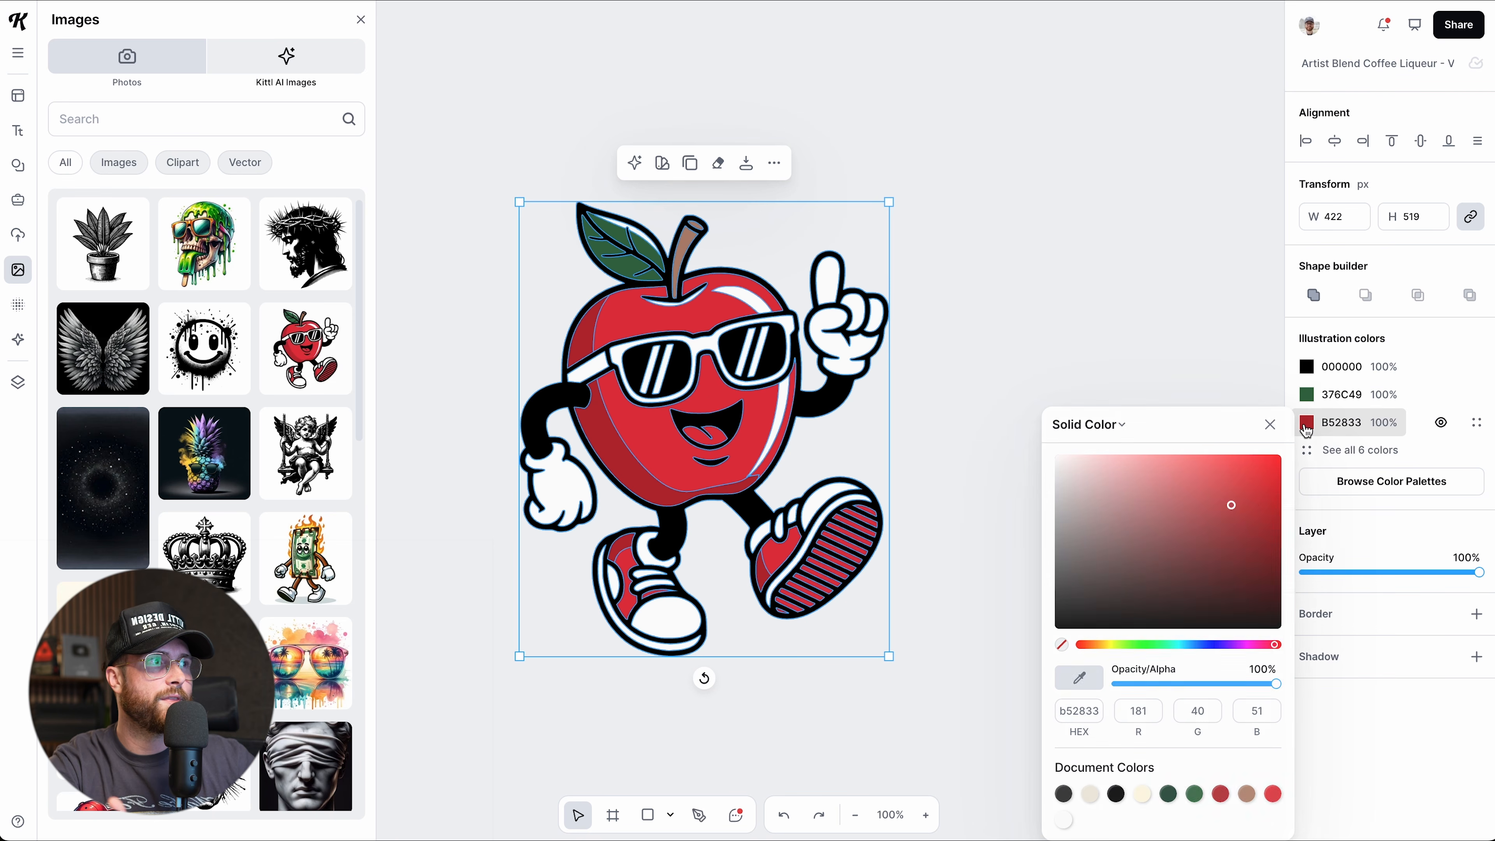
pyautogui.moveTo(1233, 515); pyautogui.dragTo(1231, 566)
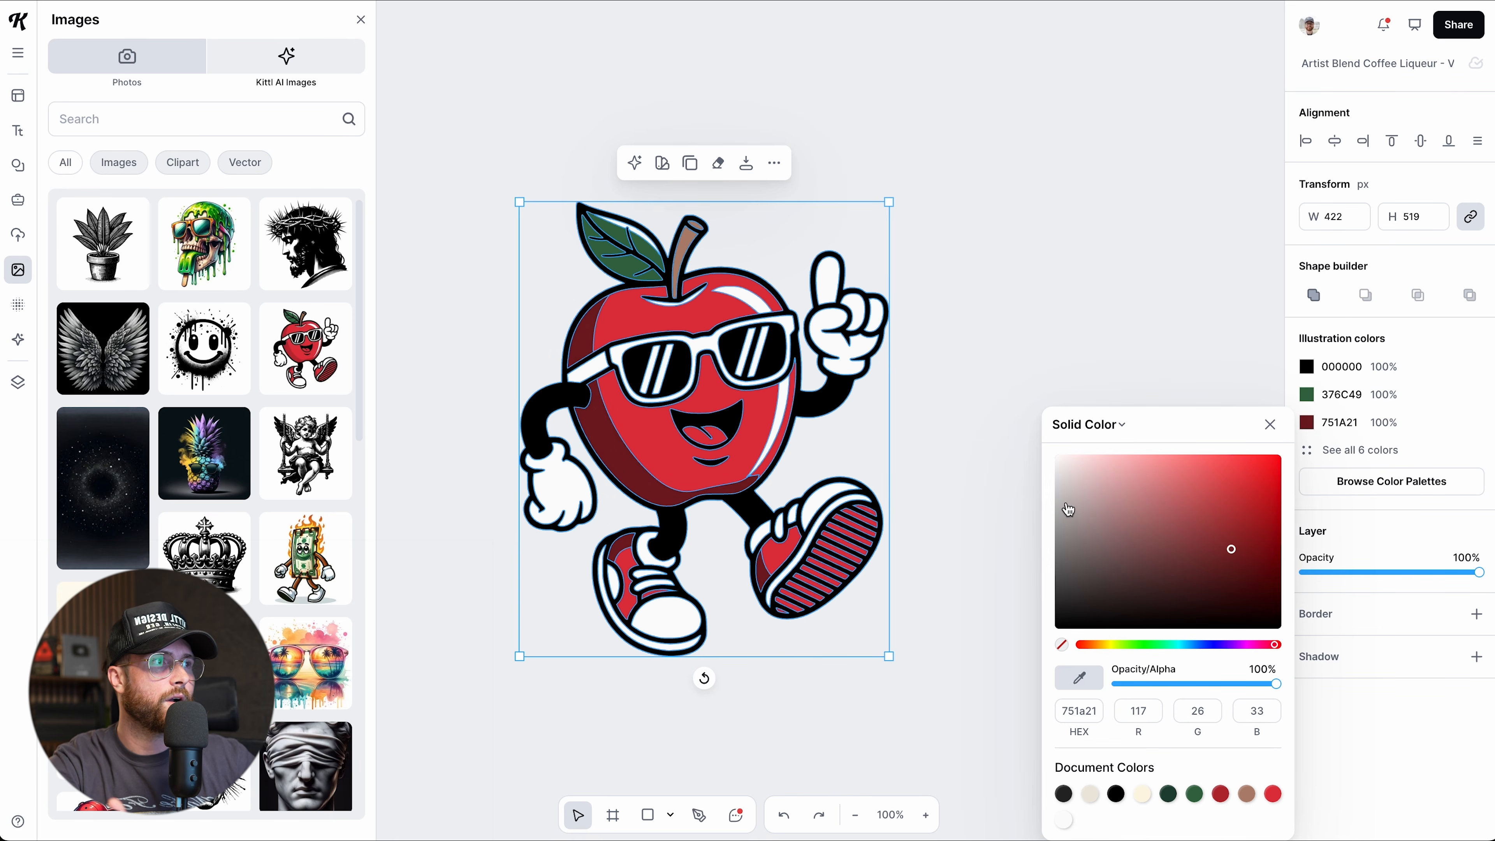
pyautogui.click(1349, 451)
pyautogui.click(1306, 478)
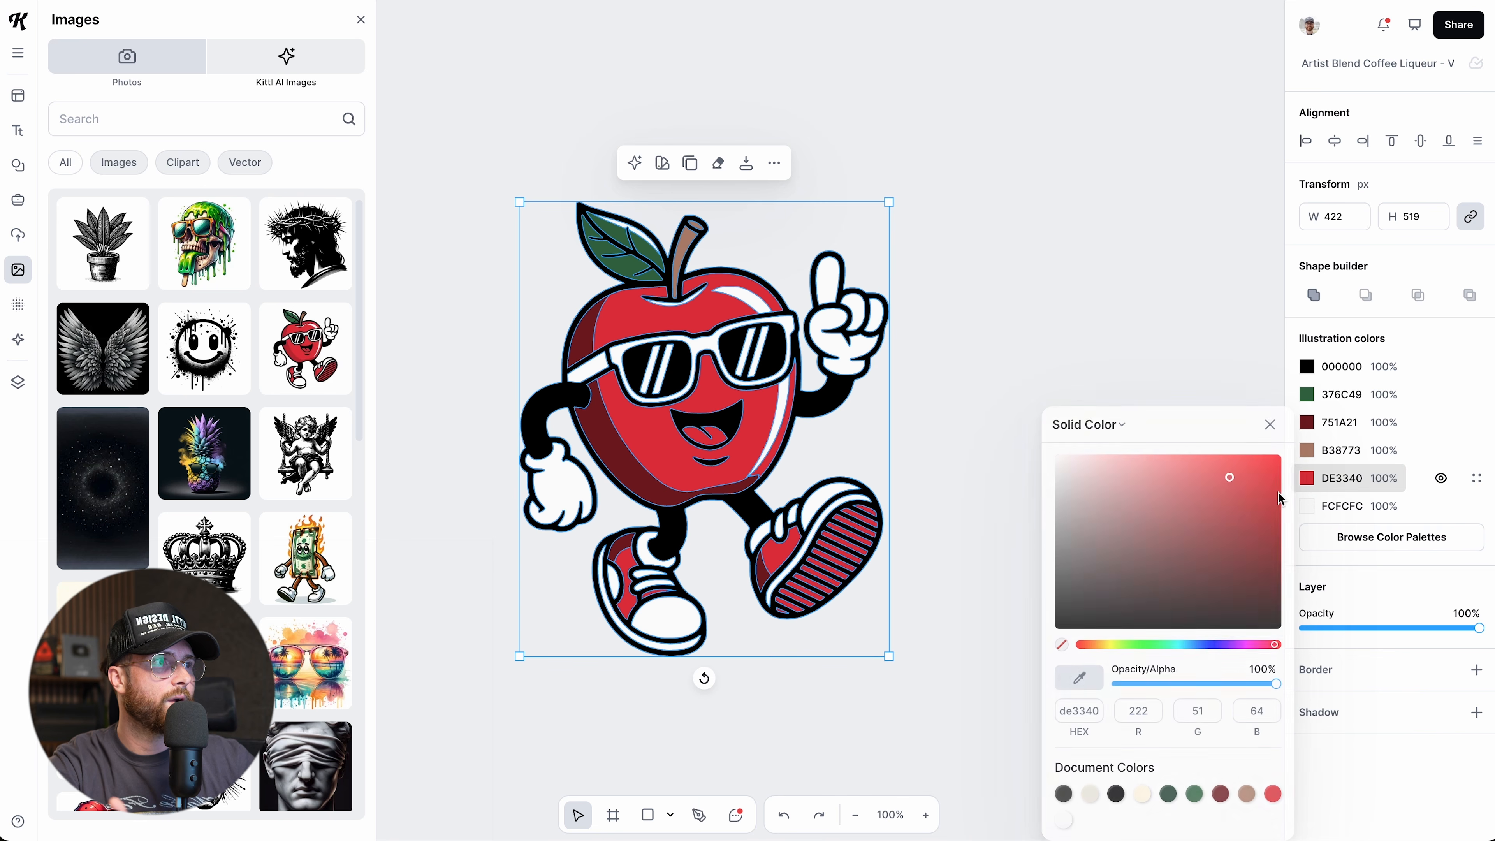
pyautogui.click(1208, 483)
pyautogui.moveTo(1208, 483); pyautogui.dragTo(1173, 462)
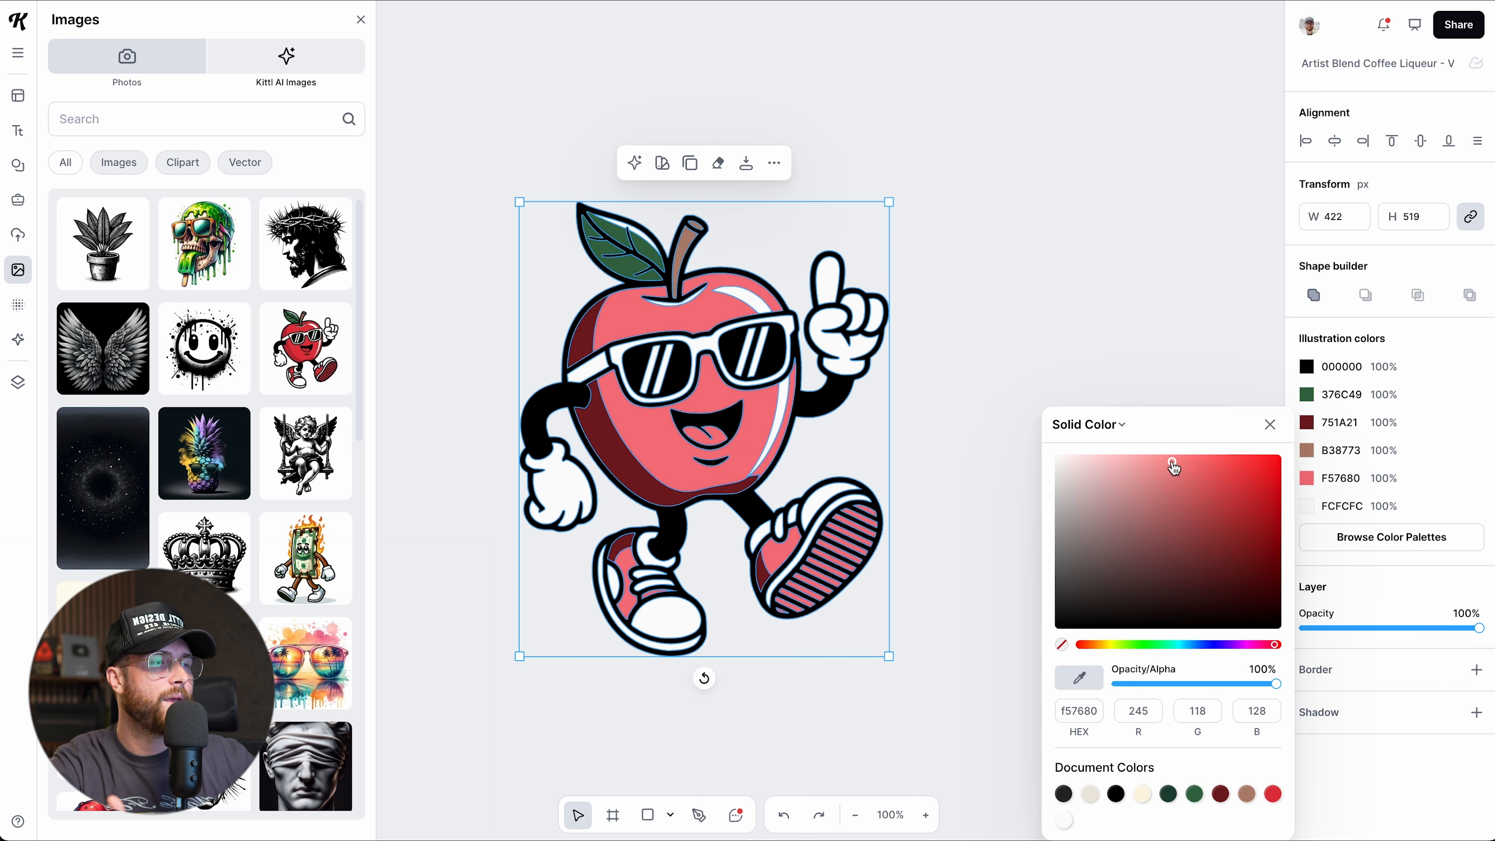
# Brighten the leaf to green 60E18C and soften the outlines to dark grey 3C3C3C.
pyautogui.click(1311, 395)
pyautogui.moveTo(1165, 534); pyautogui.dragTo(1185, 459)
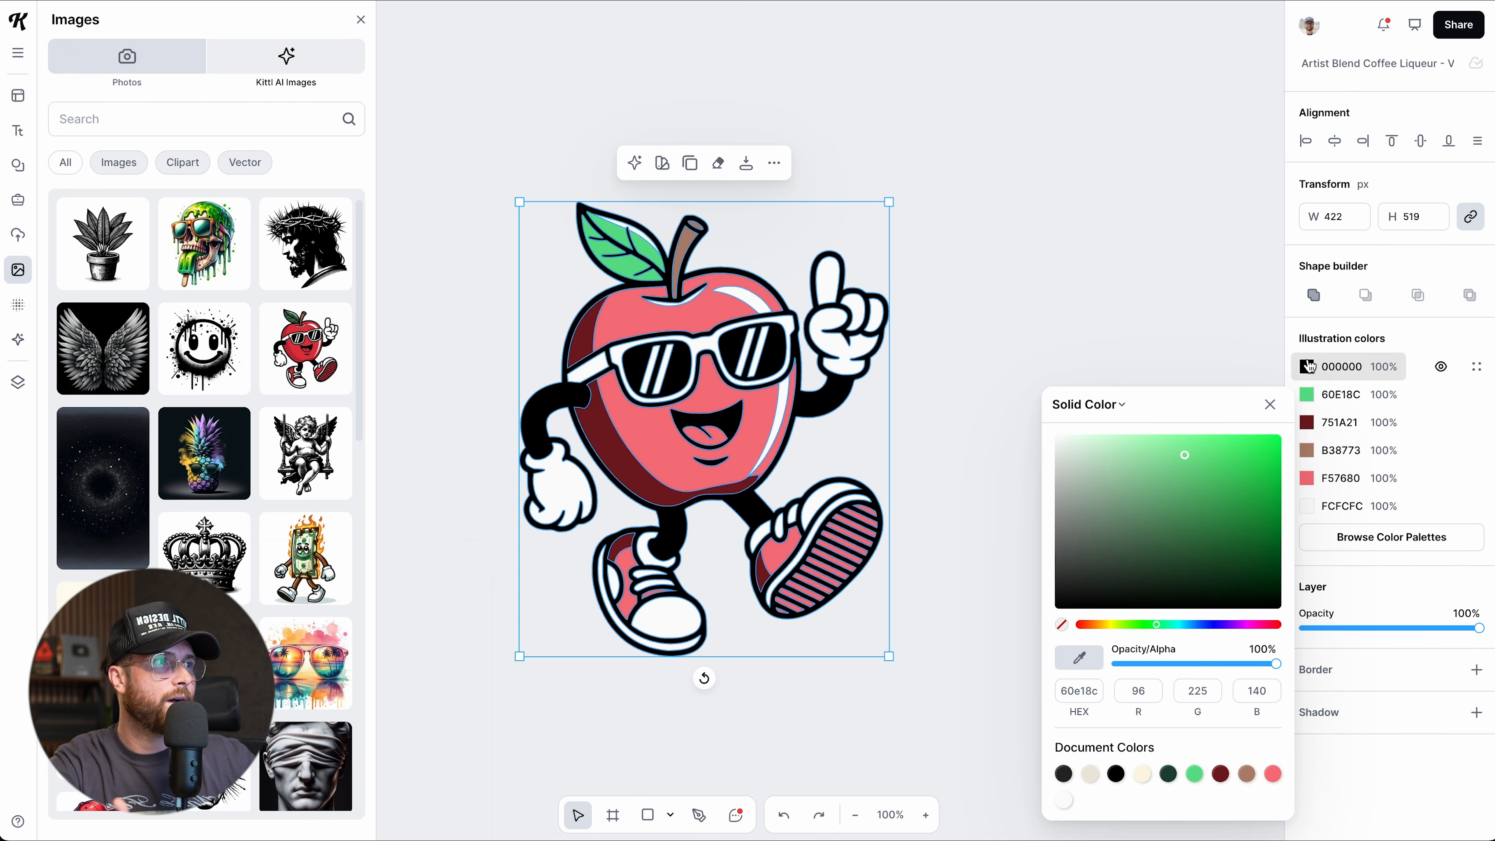
pyautogui.click(1307, 366)
pyautogui.moveTo(1061, 585); pyautogui.dragTo(1044, 534)
# Move the apple up and right, trying then removing a border and drop shadow.
pyautogui.click(961, 510)
pyautogui.moveTo(784, 516); pyautogui.dragTo(807, 494)
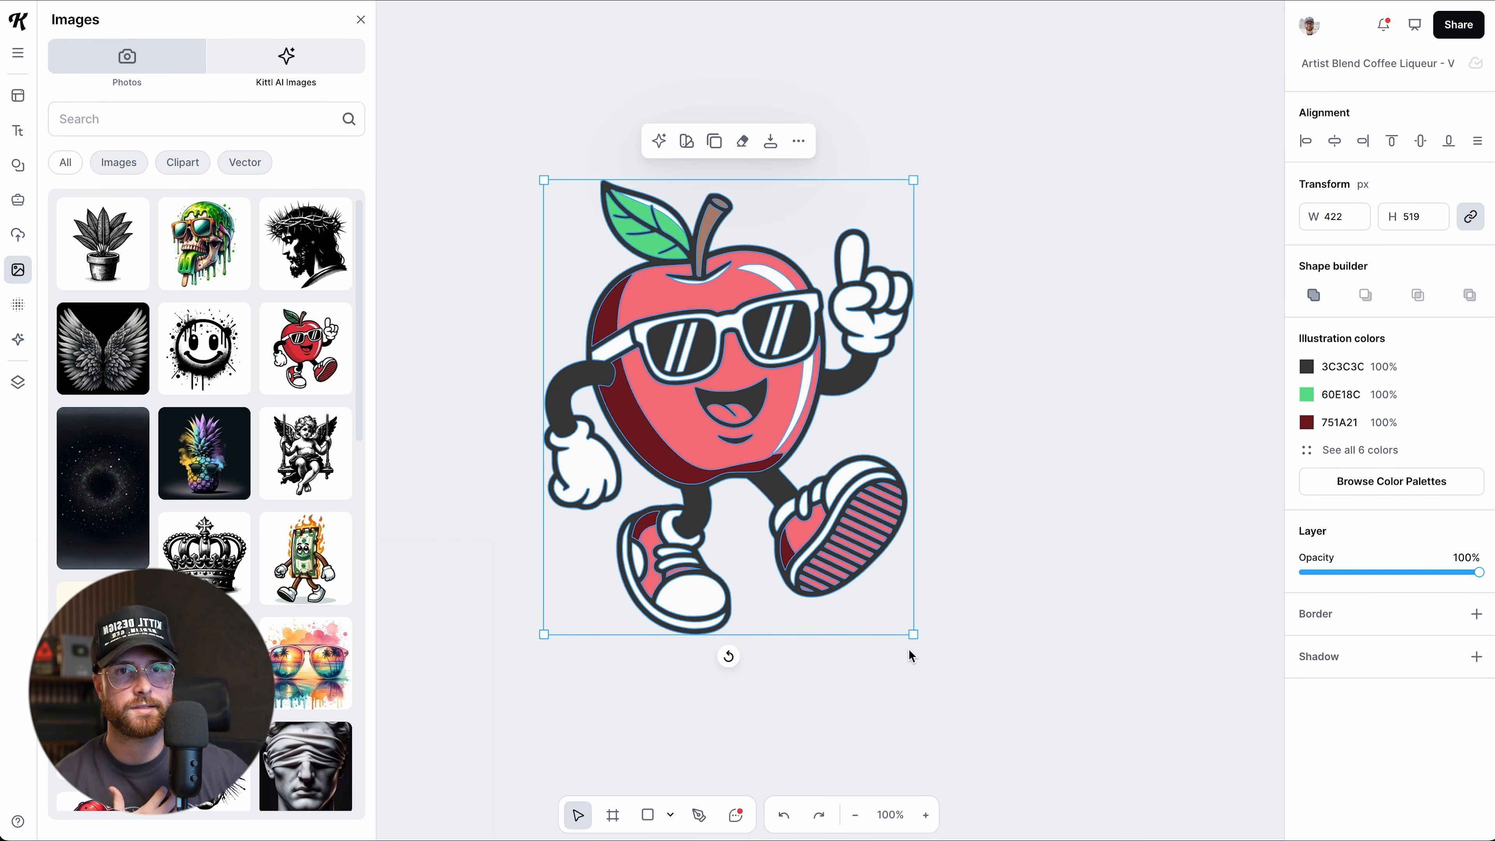
pyautogui.click(1477, 614)
pyautogui.click(1477, 614)
pyautogui.click(1476, 657)
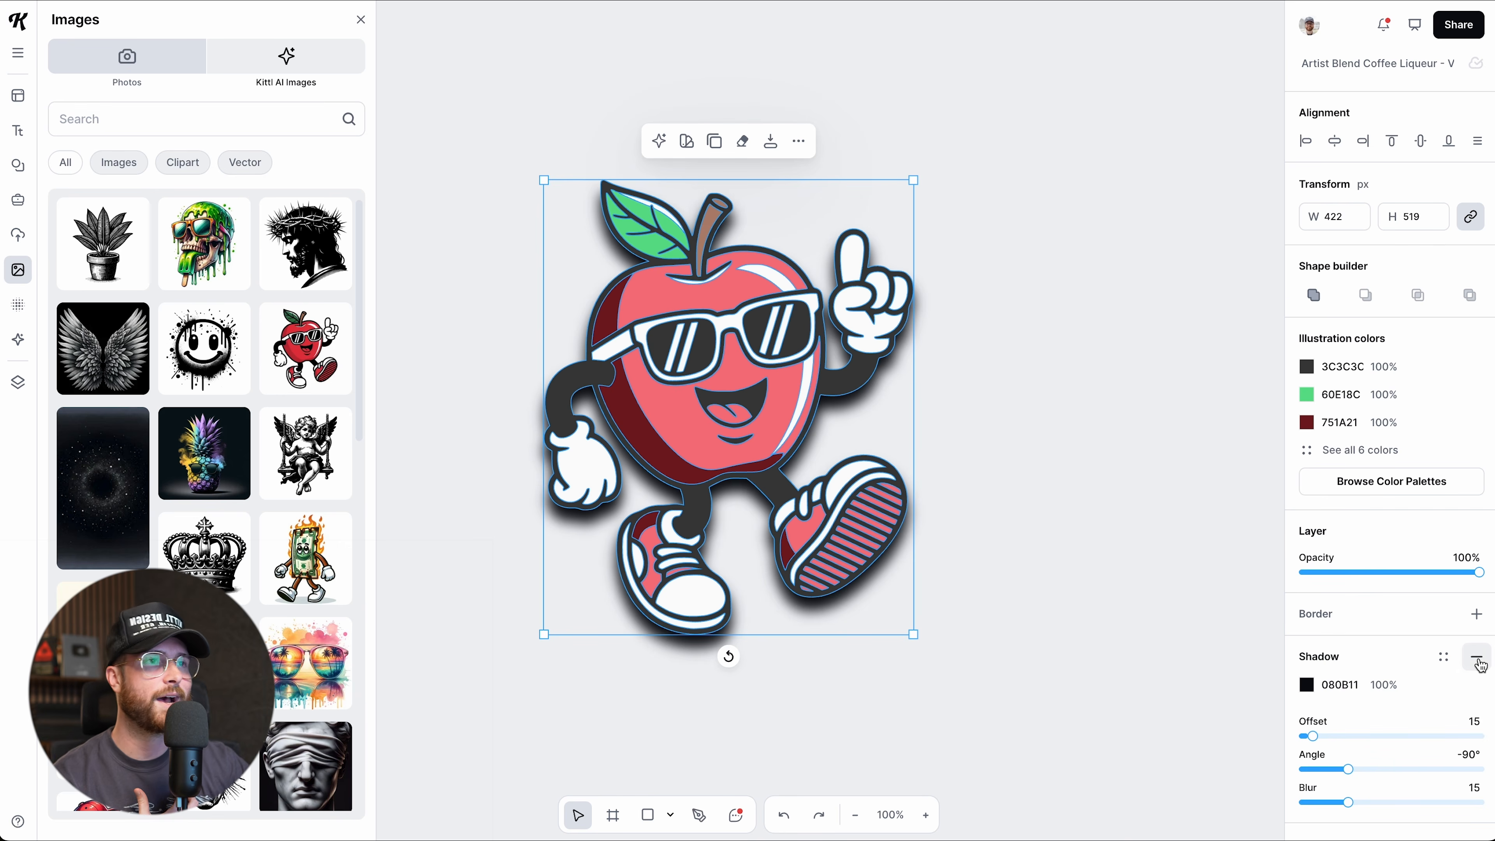
pyautogui.click(1477, 658)
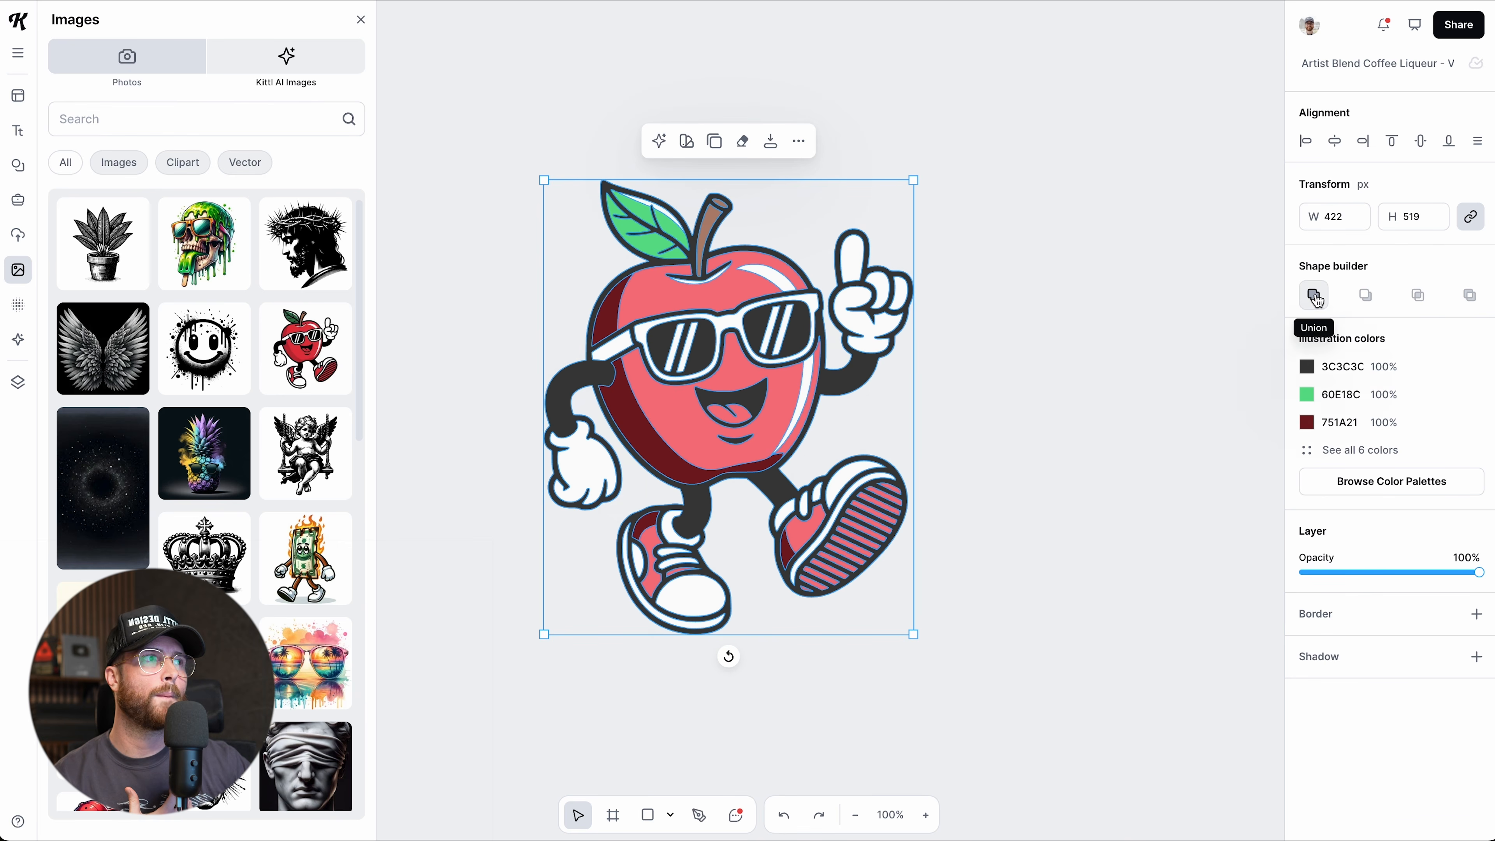
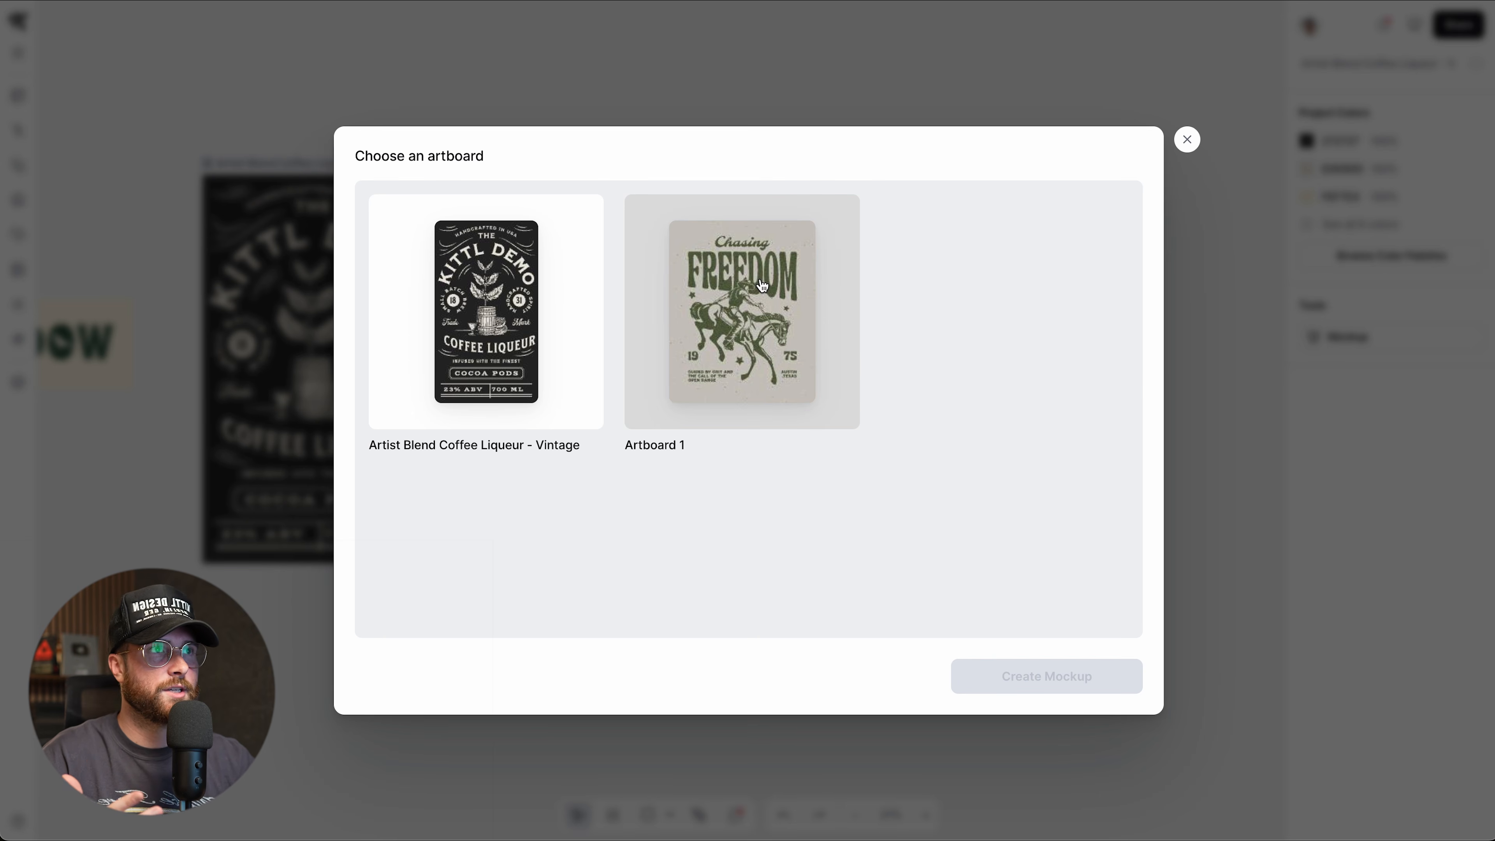
# Make a T-shirt mockup from the Chasing Freedom artboard, with the print enlarged and centred on the chest.
pyautogui.click(789, 386)
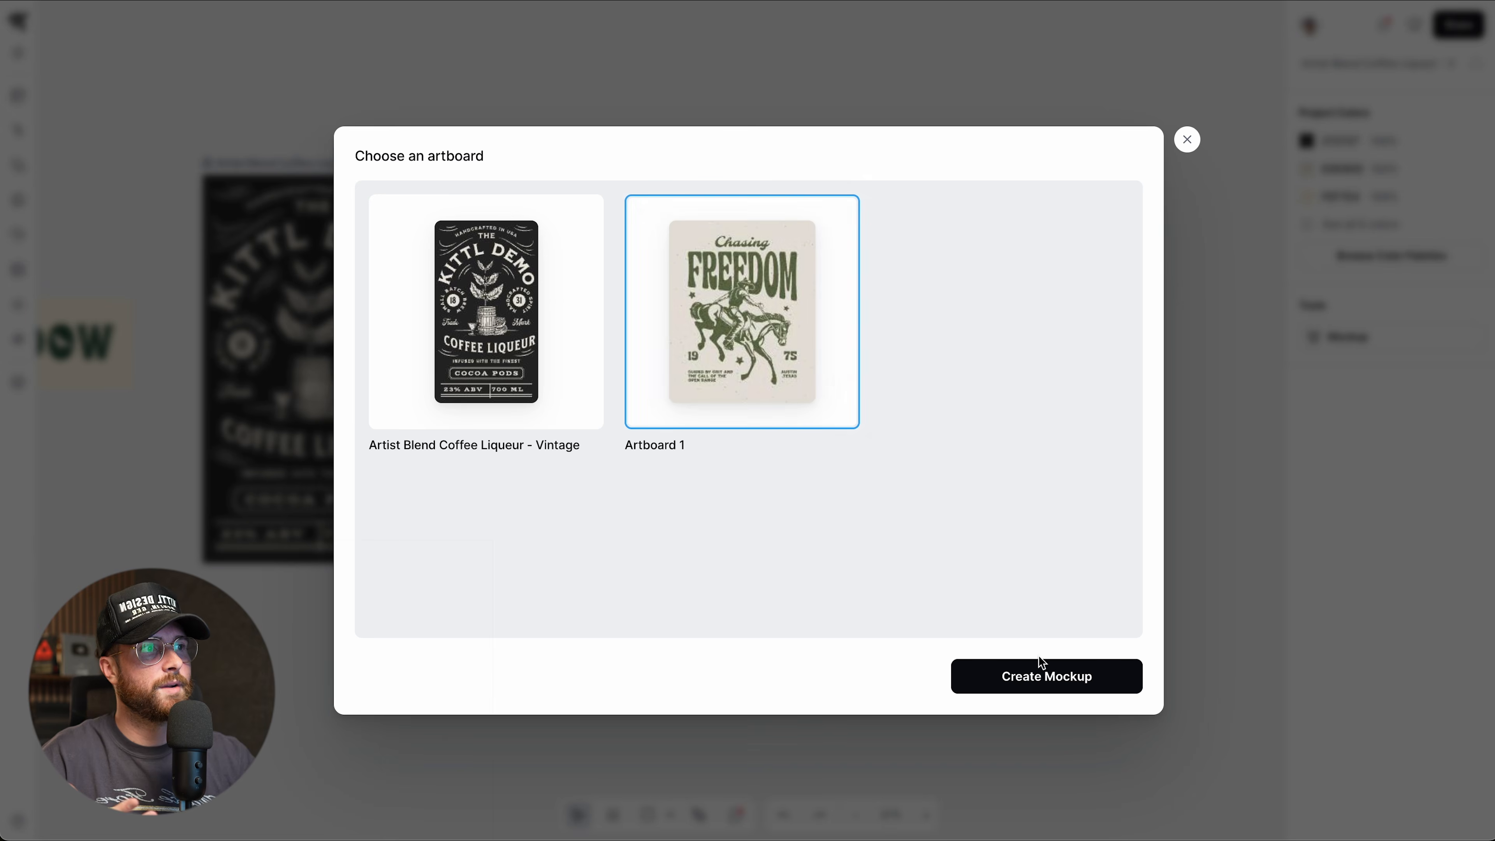
pyautogui.click(1046, 683)
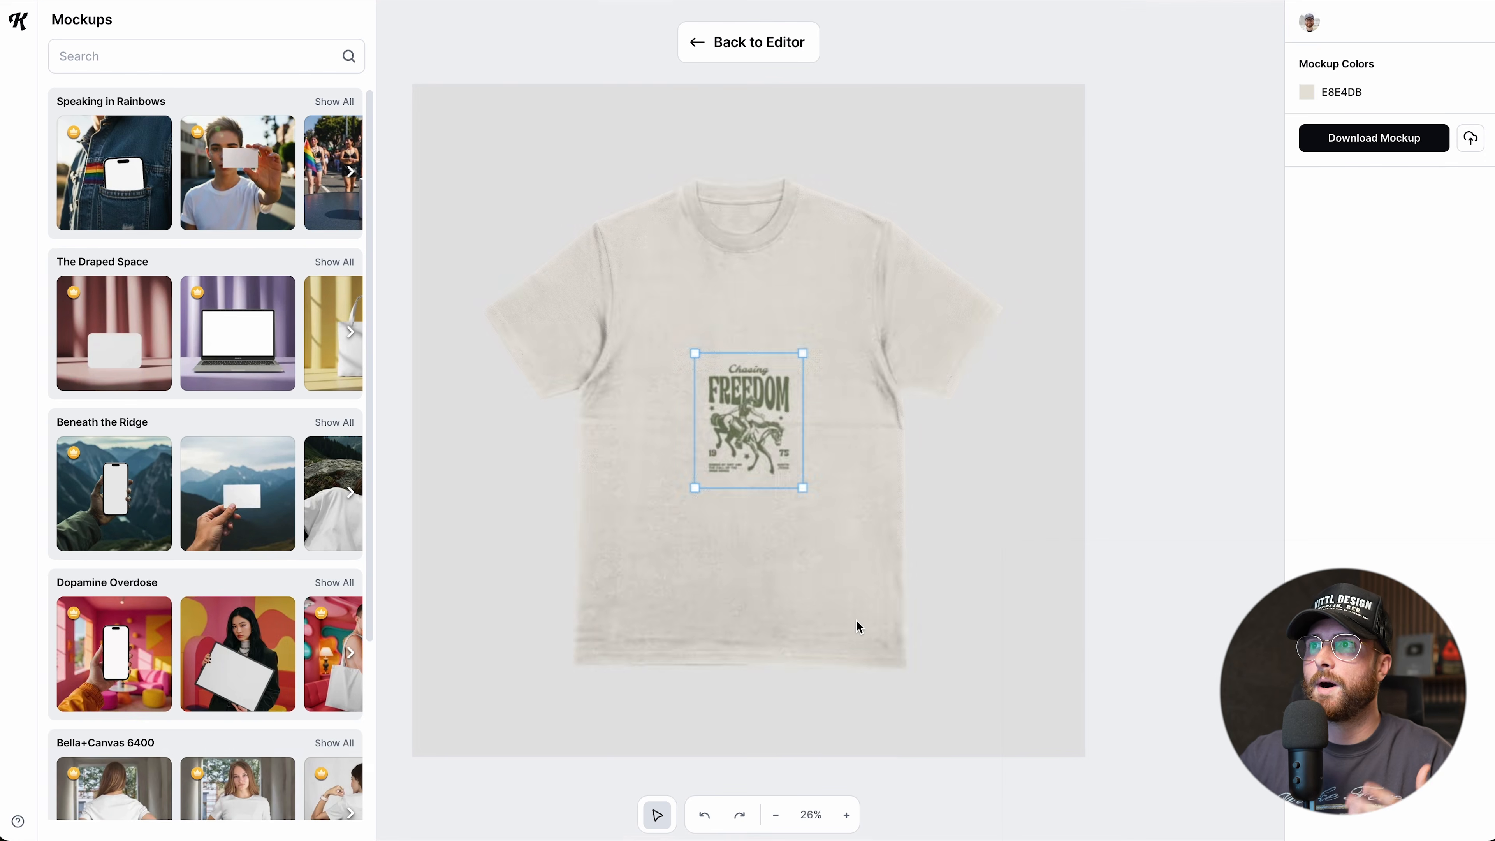
pyautogui.moveTo(803, 488); pyautogui.dragTo(871, 611)
pyautogui.moveTo(830, 455); pyautogui.dragTo(765, 377)
pyautogui.moveTo(828, 520); pyautogui.dragTo(860, 572)
pyautogui.moveTo(782, 358); pyautogui.dragTo(774, 355)
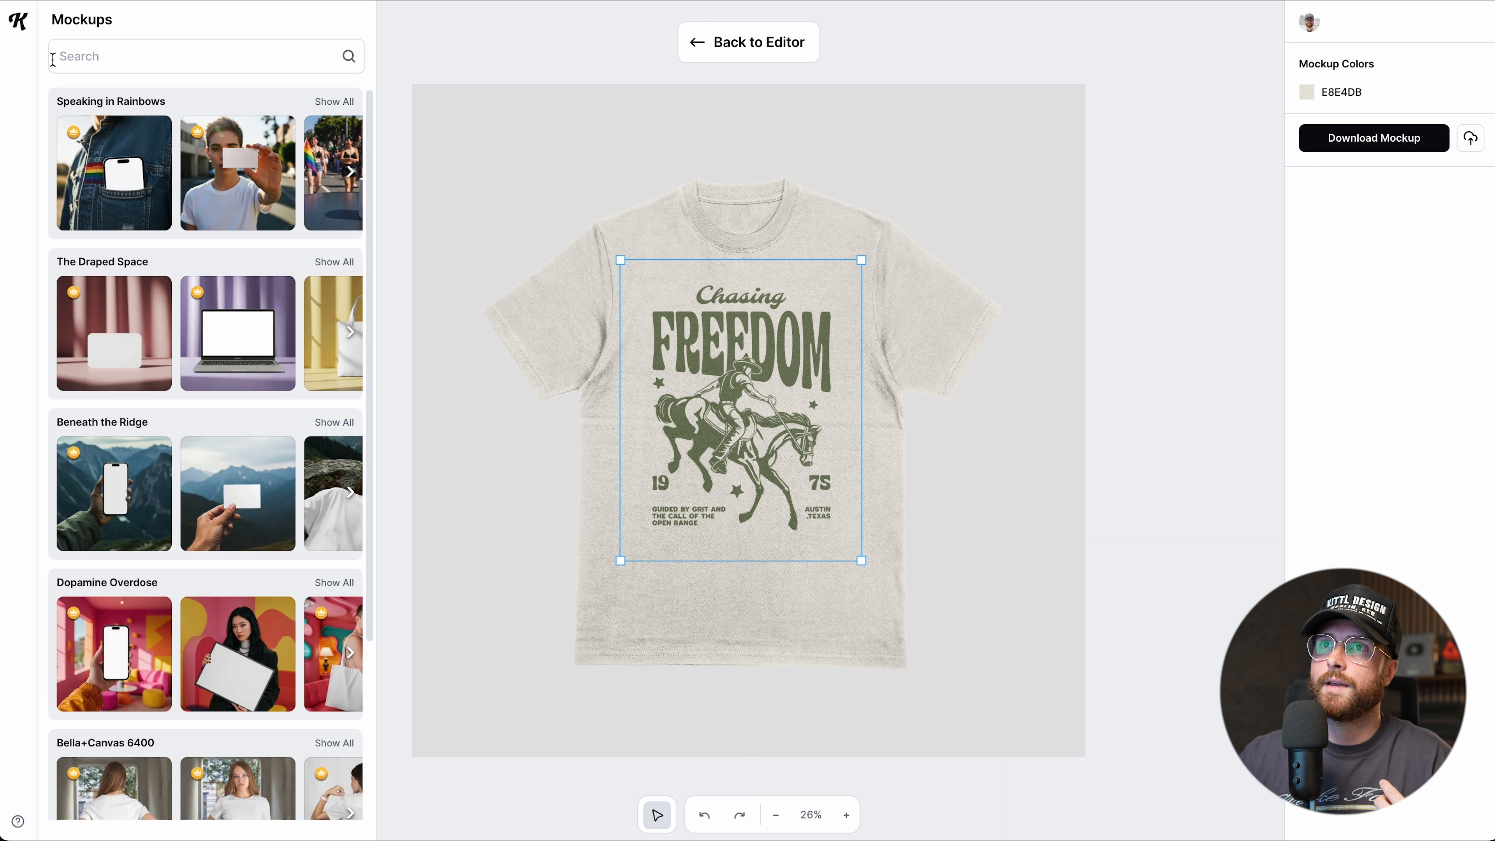
pyautogui.scroll(-5, 196, 396)
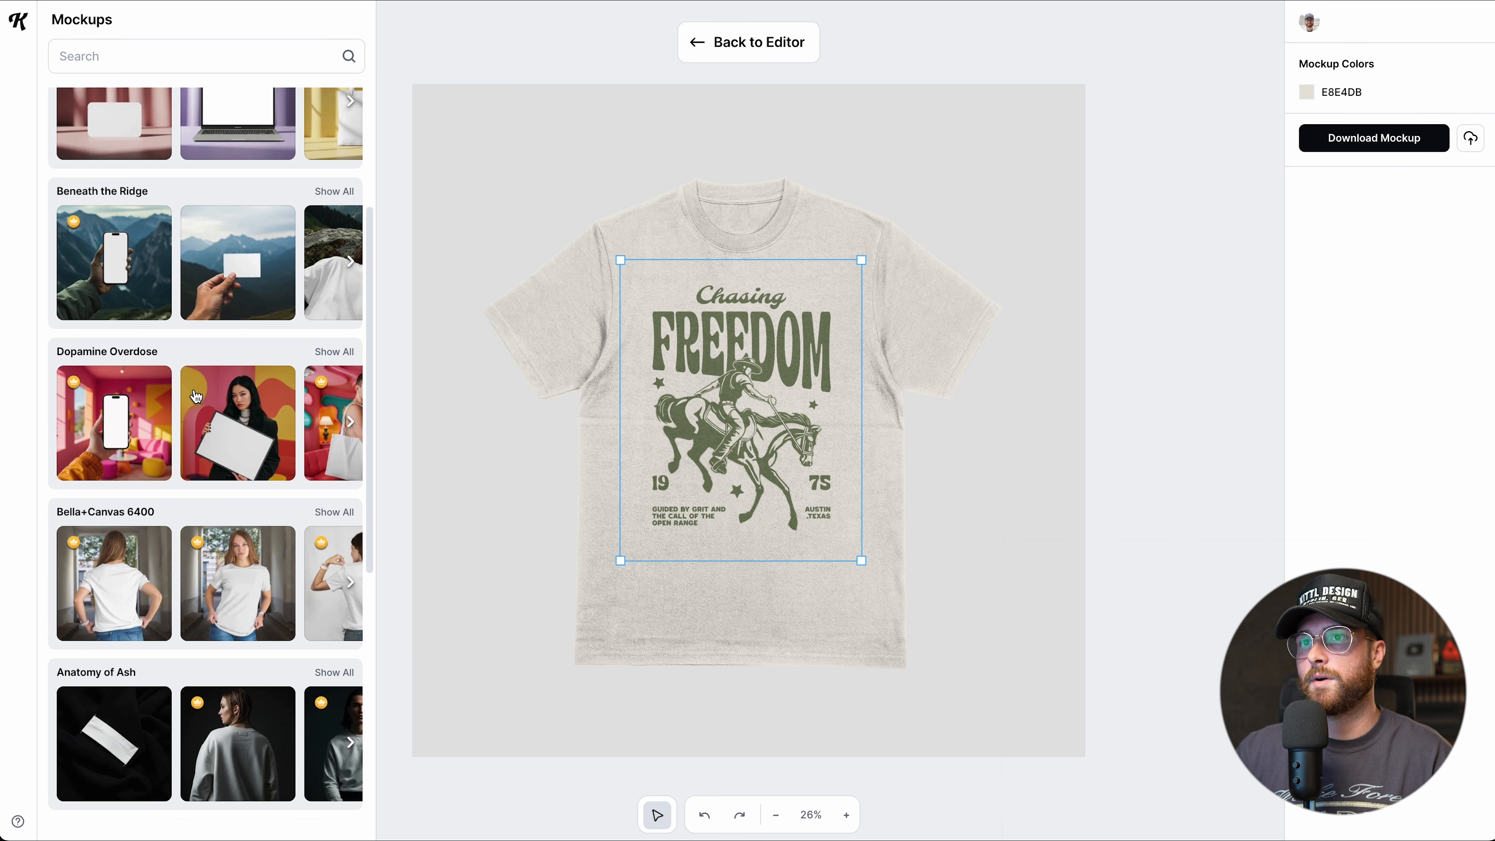
pyautogui.scroll(-1, 196, 397)
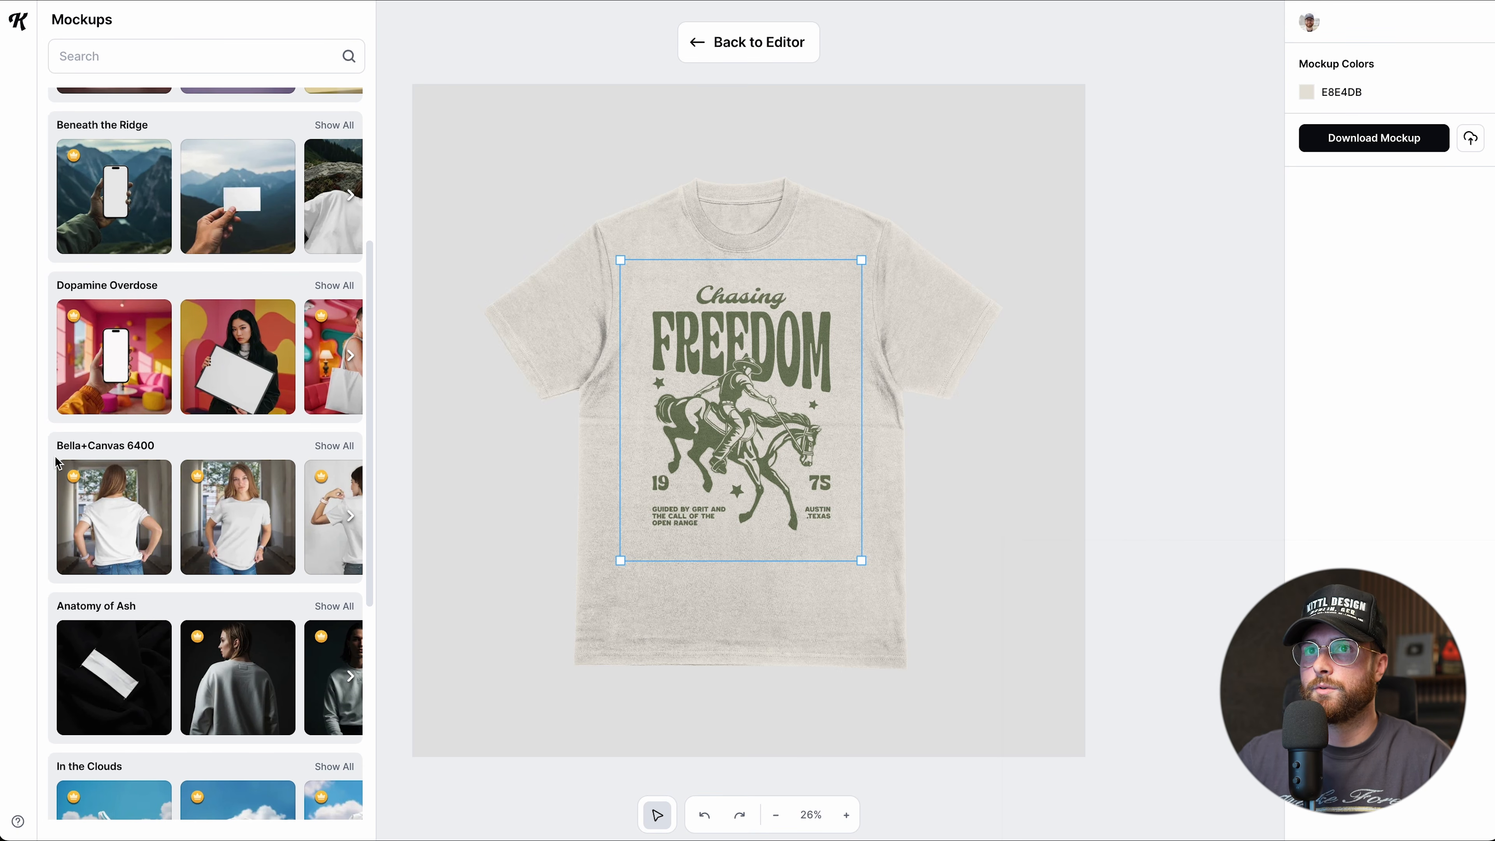
# Try the woman's tee mockup, enlarging the design and nudging it upward.
pyautogui.click(246, 526)
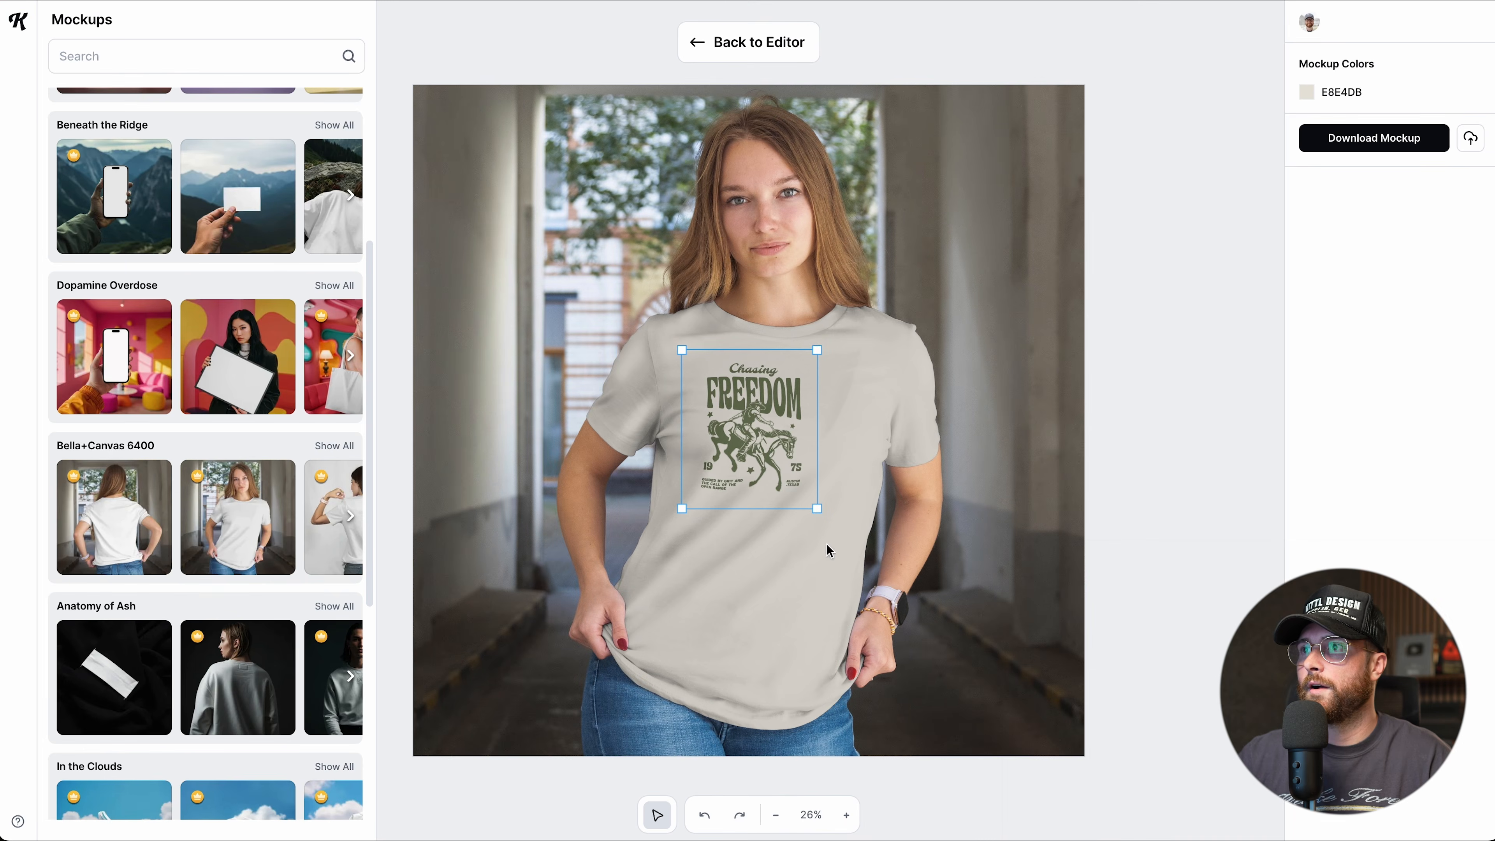
pyautogui.moveTo(816, 509); pyautogui.dragTo(853, 592)
pyautogui.moveTo(786, 435)
pyautogui.mouseDown()
pyautogui.moveTo(781, 424)
pyautogui.moveTo(806, 454)
pyautogui.mouseUp()
pyautogui.scroll(-2, 230, 470)
pyautogui.scroll(-3, 230, 470)
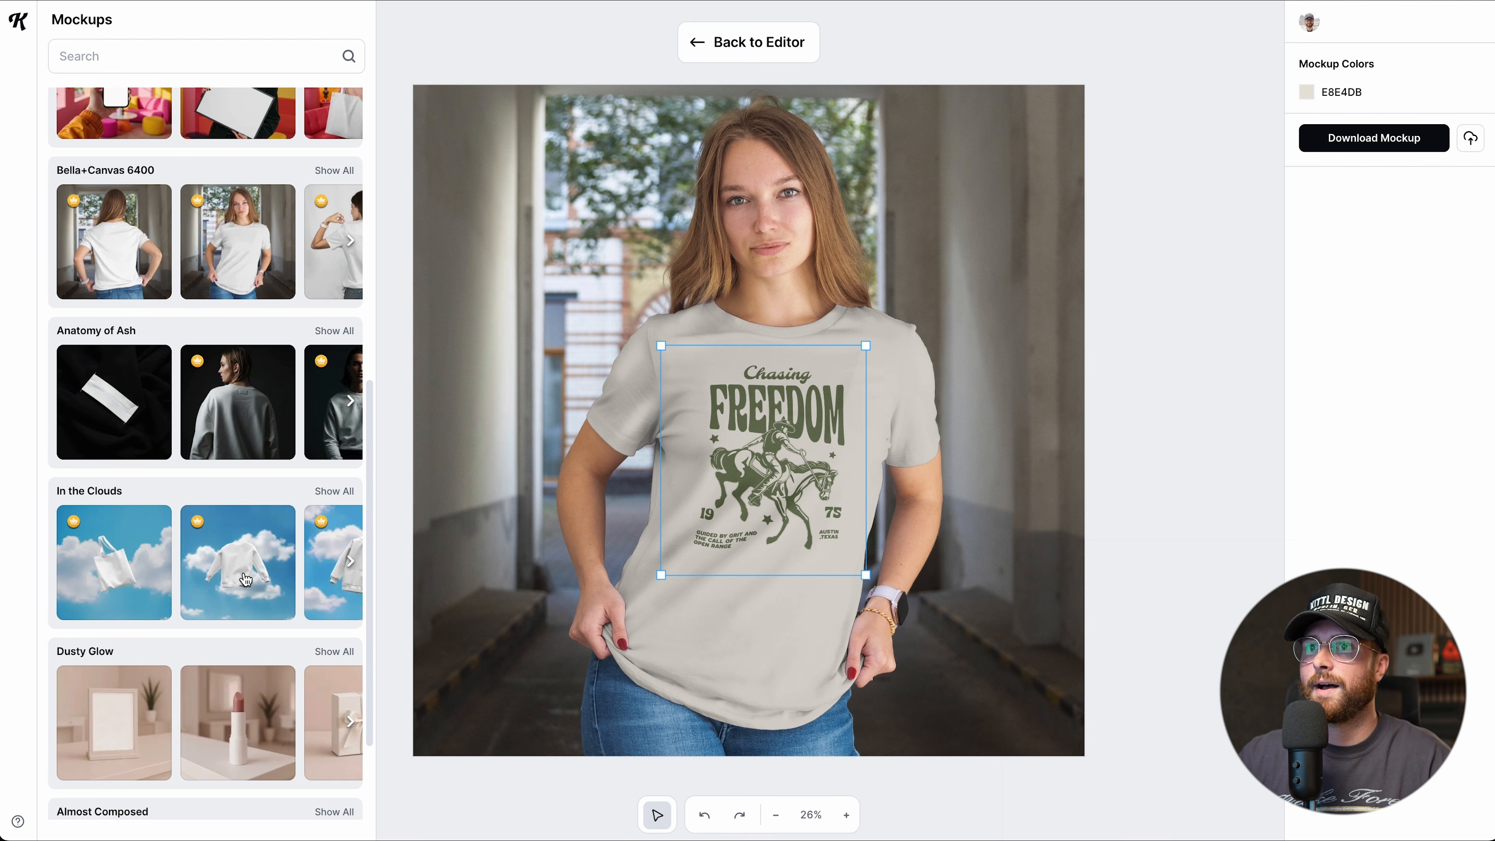
# Try the sweatshirt-in-clouds mockup and browse further mockup thumbnails.
pyautogui.click(246, 580)
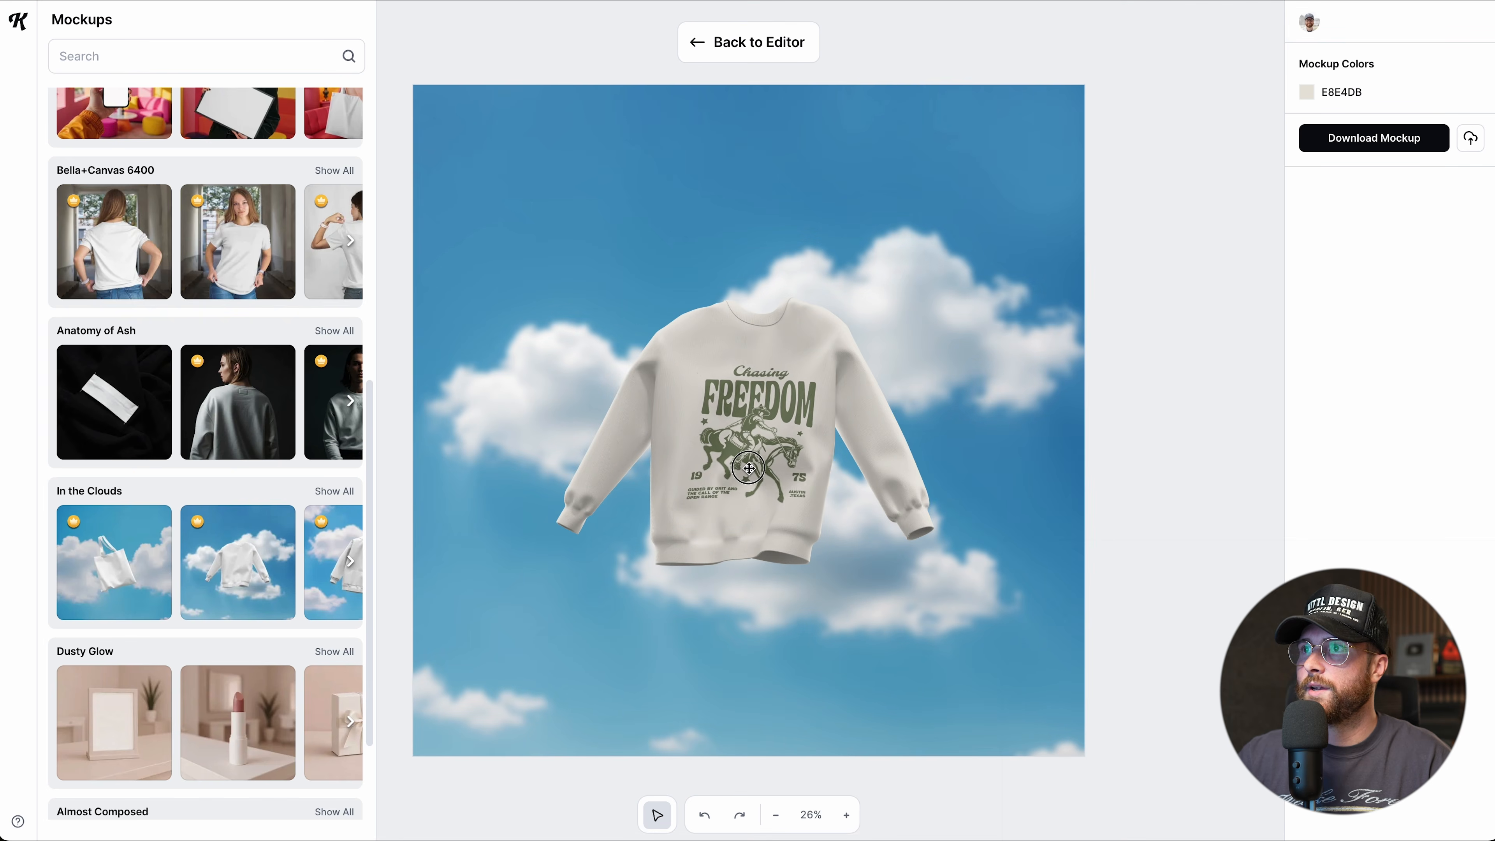
pyautogui.scroll(-12, 201, 727)
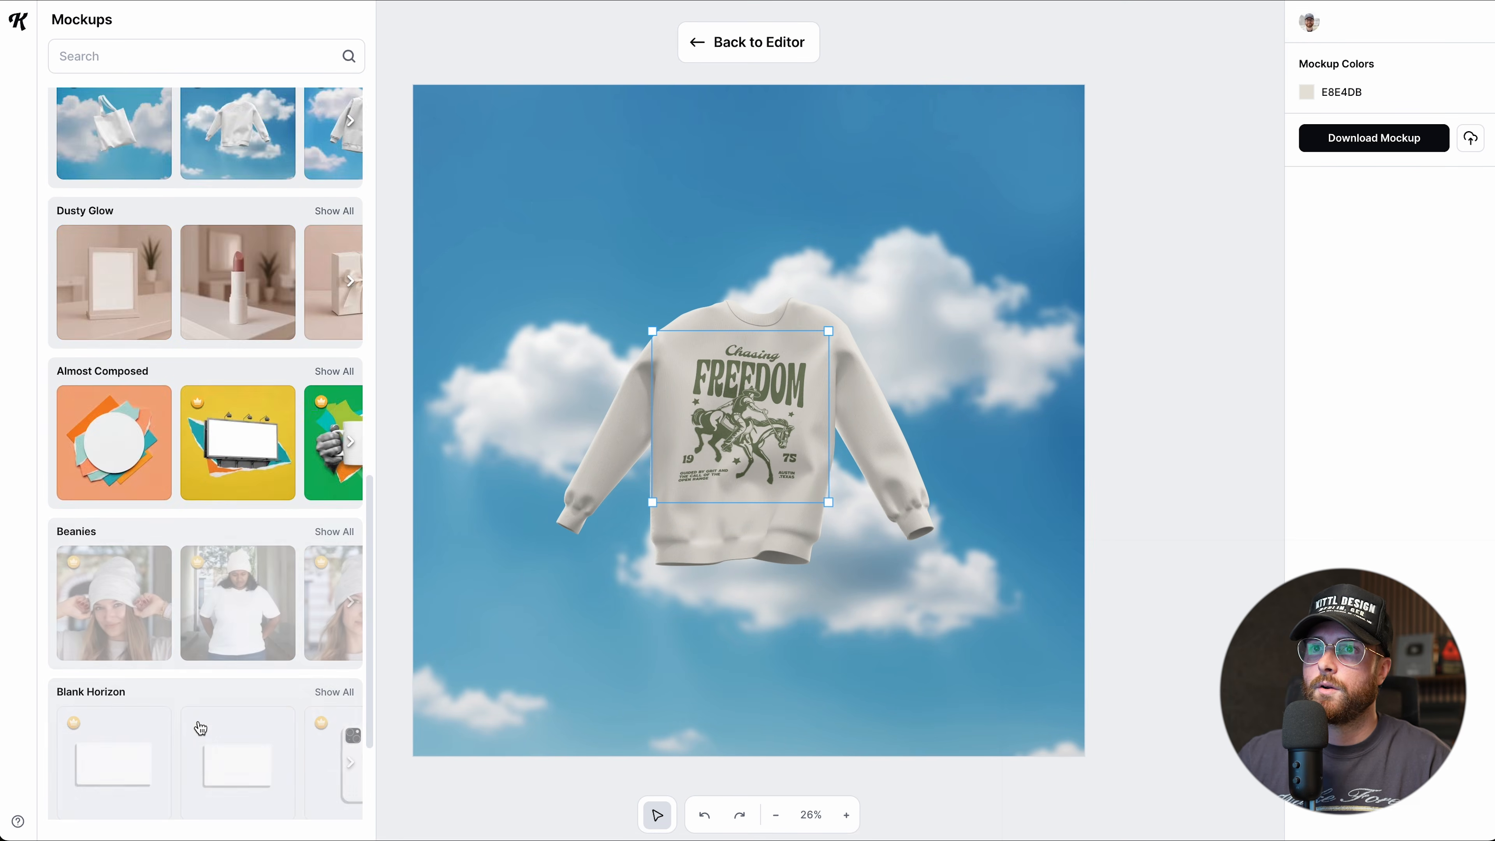
pyautogui.scroll(-18, 201, 728)
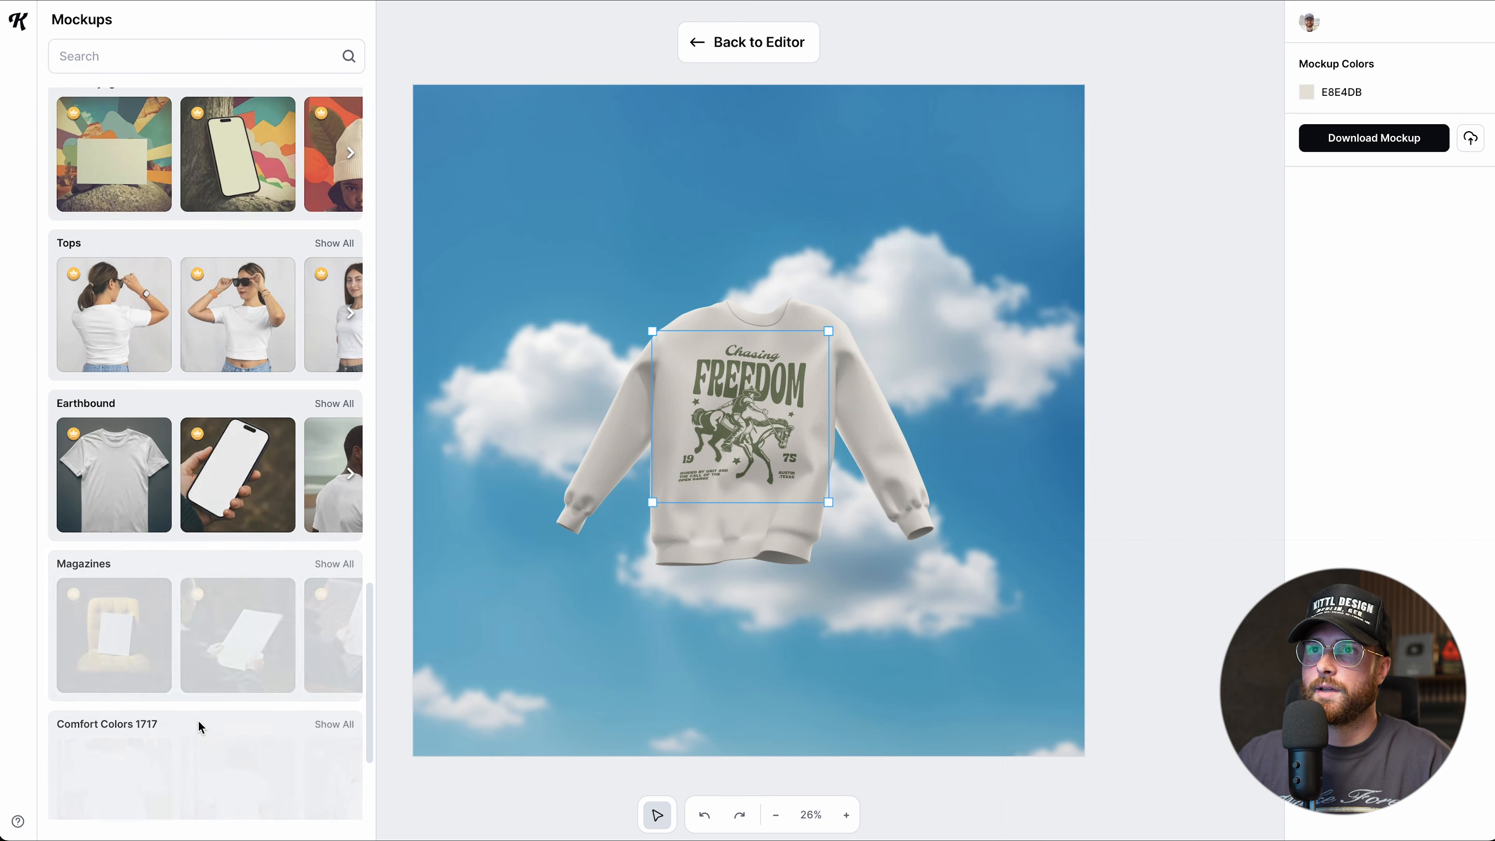
pyautogui.scroll(1, 251, 309)
pyautogui.hscroll(5, 252, 309)
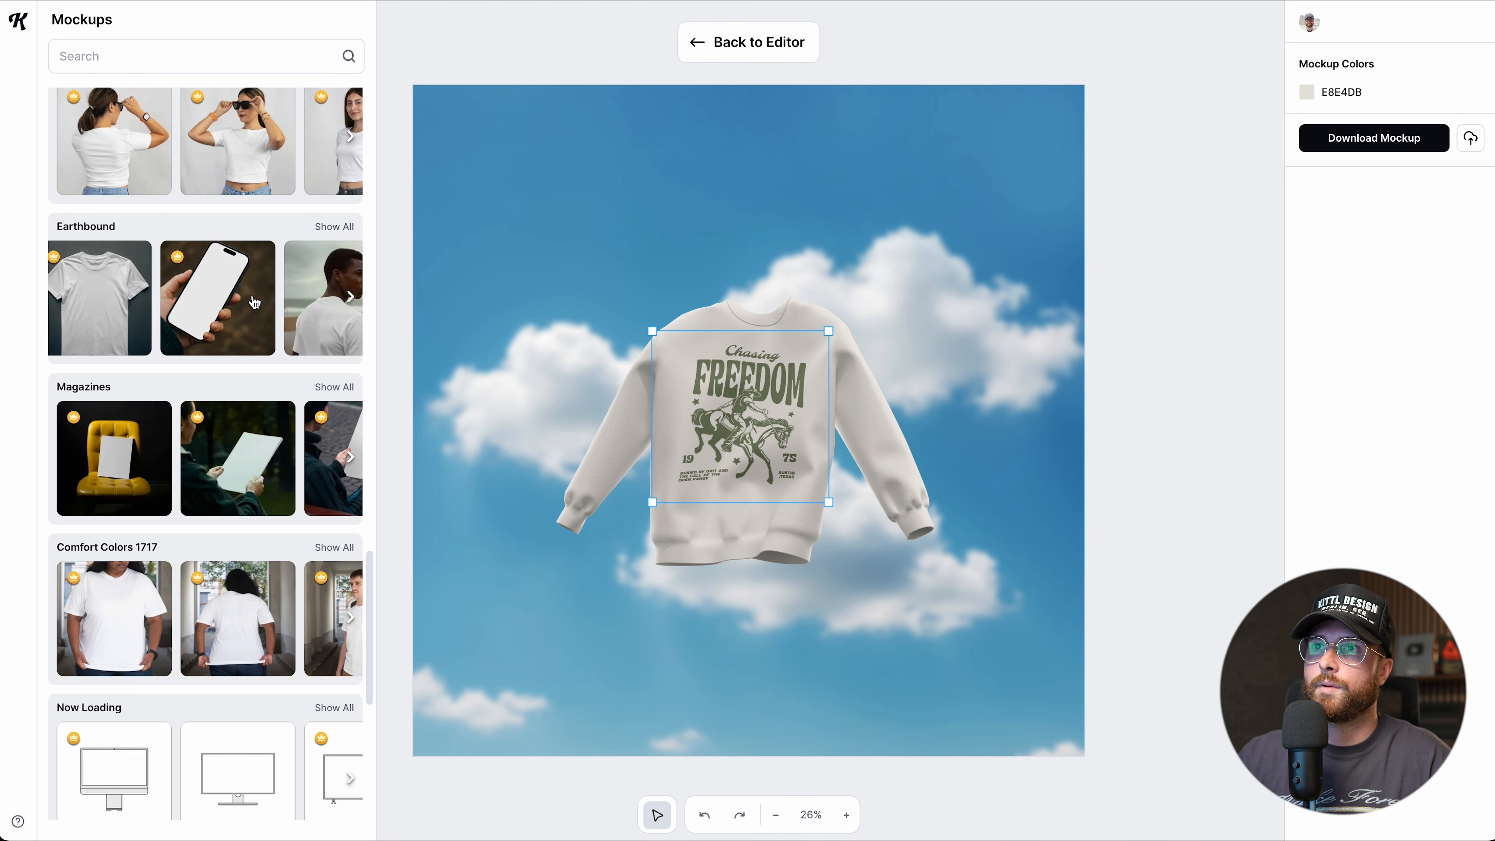
pyautogui.hscroll(-4, 251, 309)
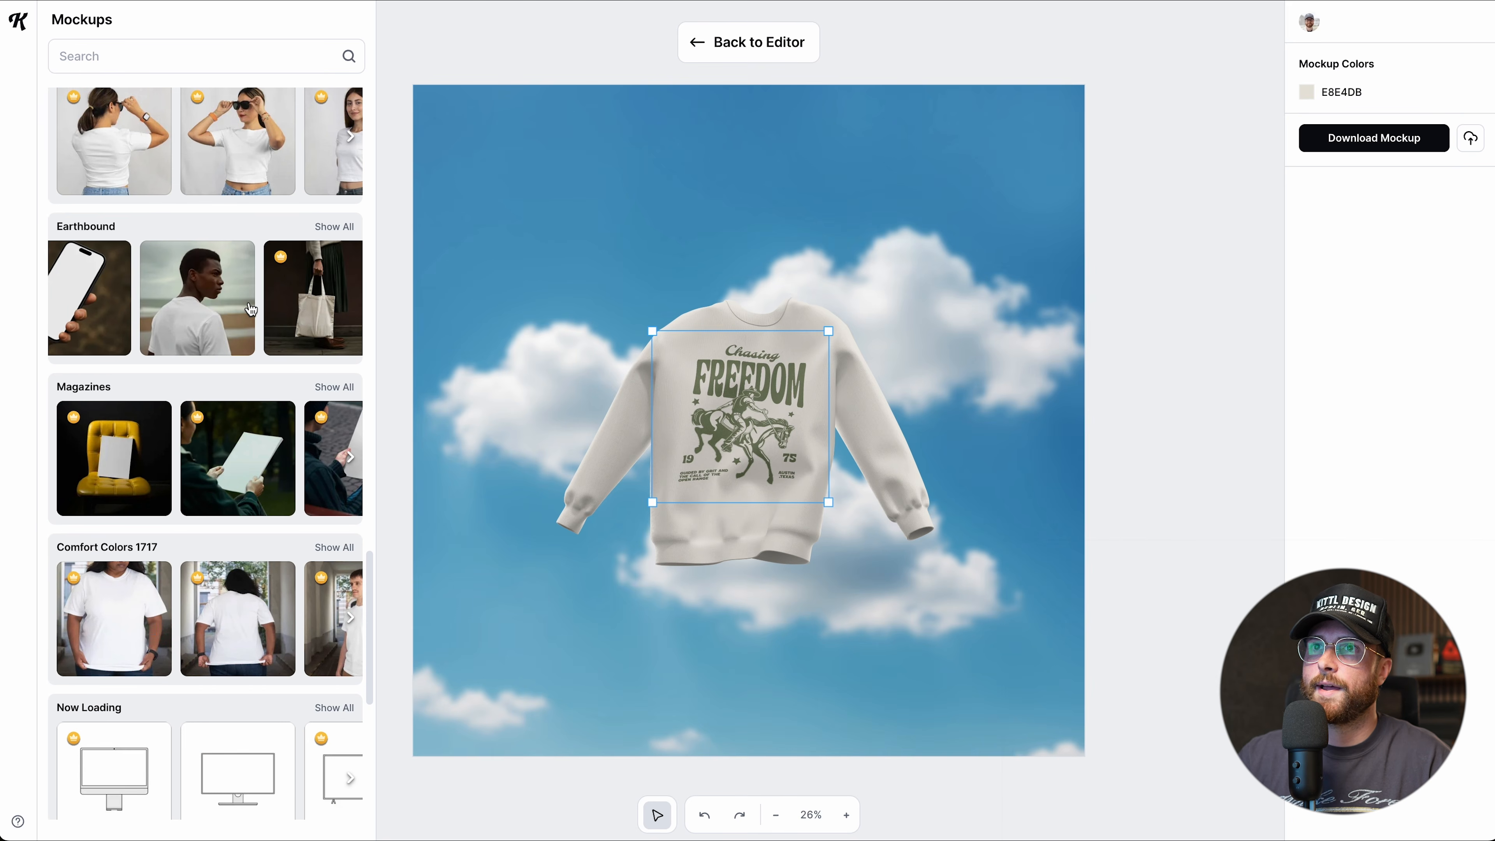
# Switch to the man's beach back-view tee and enlarge the print across the shirt back.
pyautogui.click(198, 311)
pyautogui.moveTo(736, 527); pyautogui.dragTo(589, 637)
pyautogui.moveTo(683, 686); pyautogui.dragTo(768, 784)
pyautogui.moveTo(646, 588)
pyautogui.mouseDown()
pyautogui.moveTo(592, 575)
pyautogui.moveTo(599, 622)
pyautogui.moveTo(643, 598)
pyautogui.mouseUp()
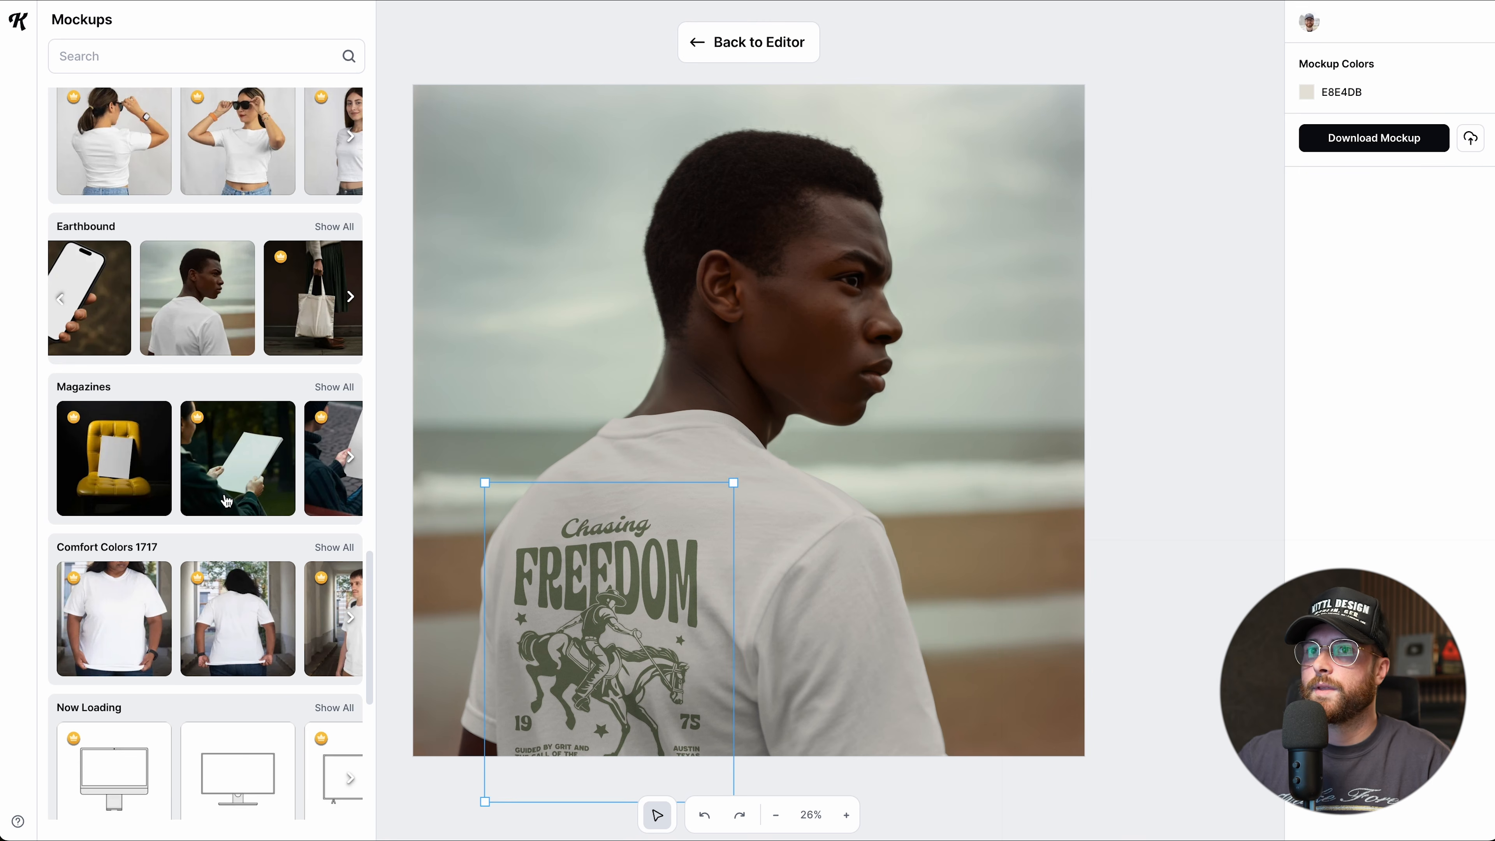
pyautogui.scroll(-15, 248, 522)
pyautogui.scroll(-8, 213, 517)
pyautogui.scroll(-10, 213, 520)
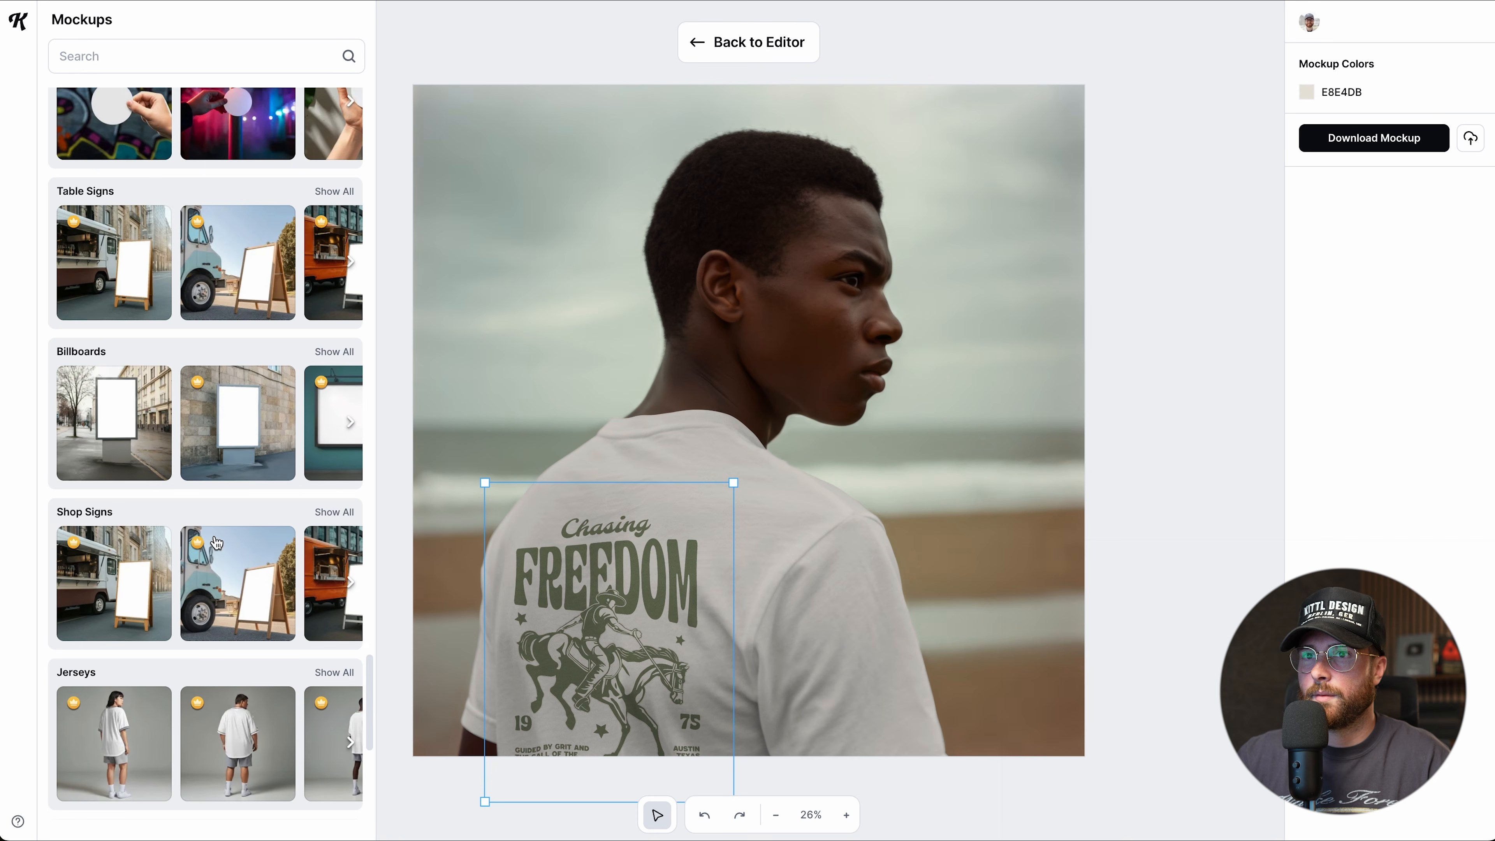
pyautogui.scroll(-3, 215, 539)
pyautogui.hscroll(2, 162, 623)
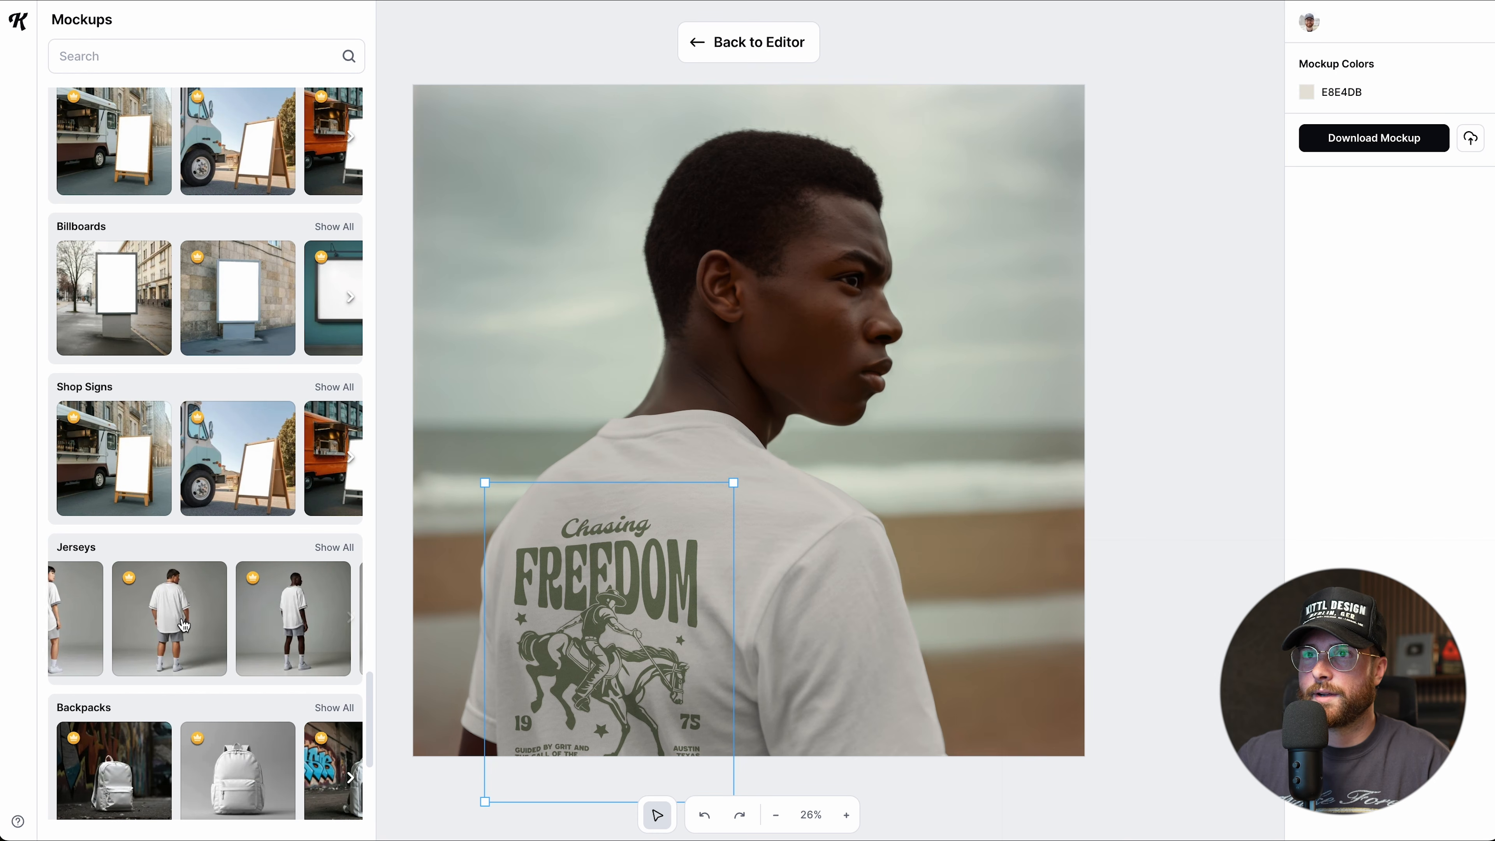
# Switch to the jersey back-view mockup and size and position the print on its back.
pyautogui.click(269, 639)
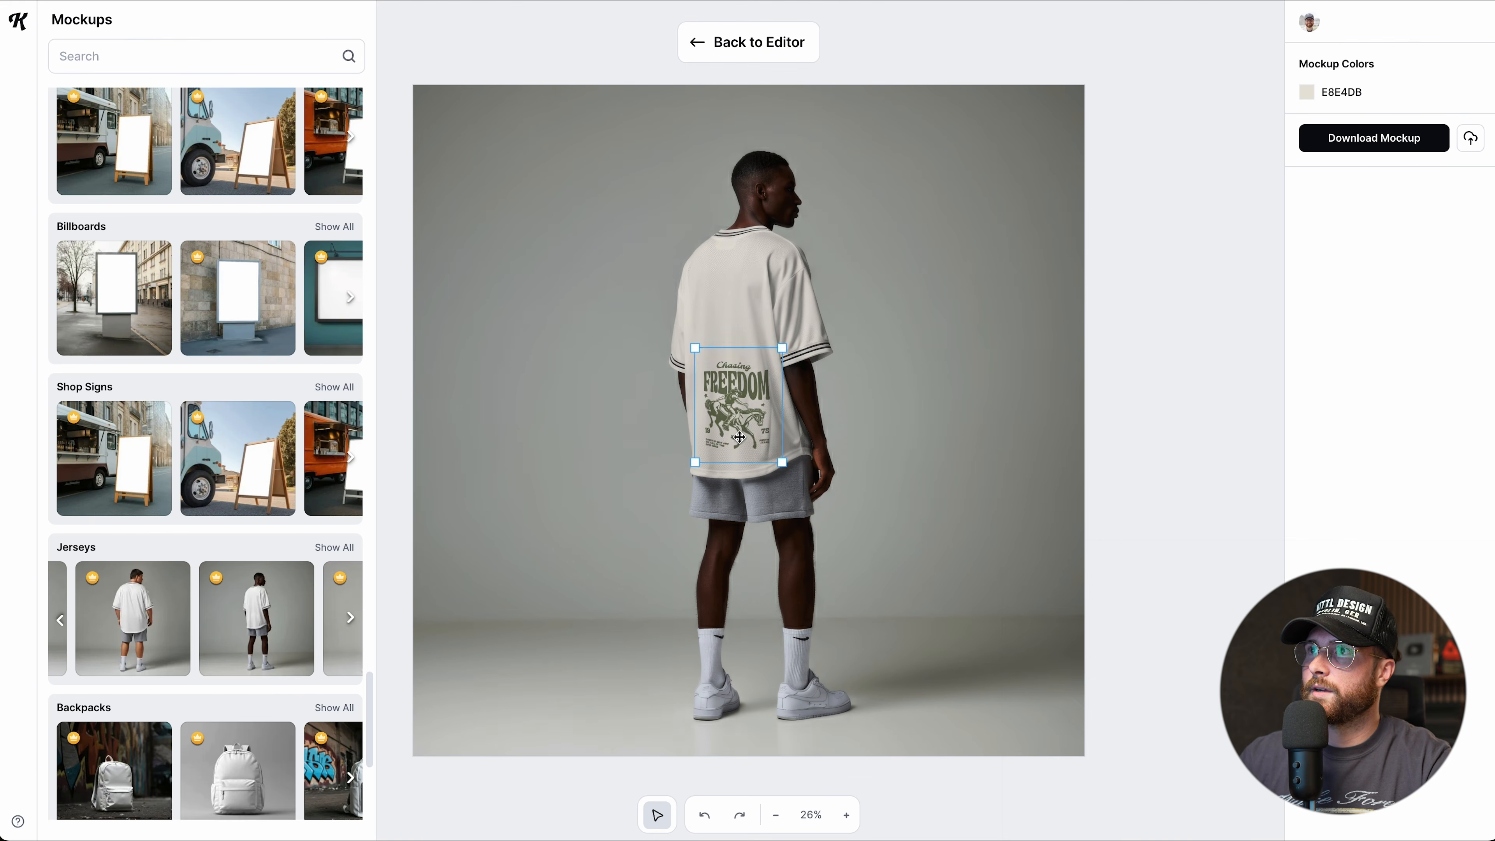
pyautogui.moveTo(740, 437); pyautogui.dragTo(767, 381)
pyautogui.moveTo(697, 307); pyautogui.dragTo(715, 335)
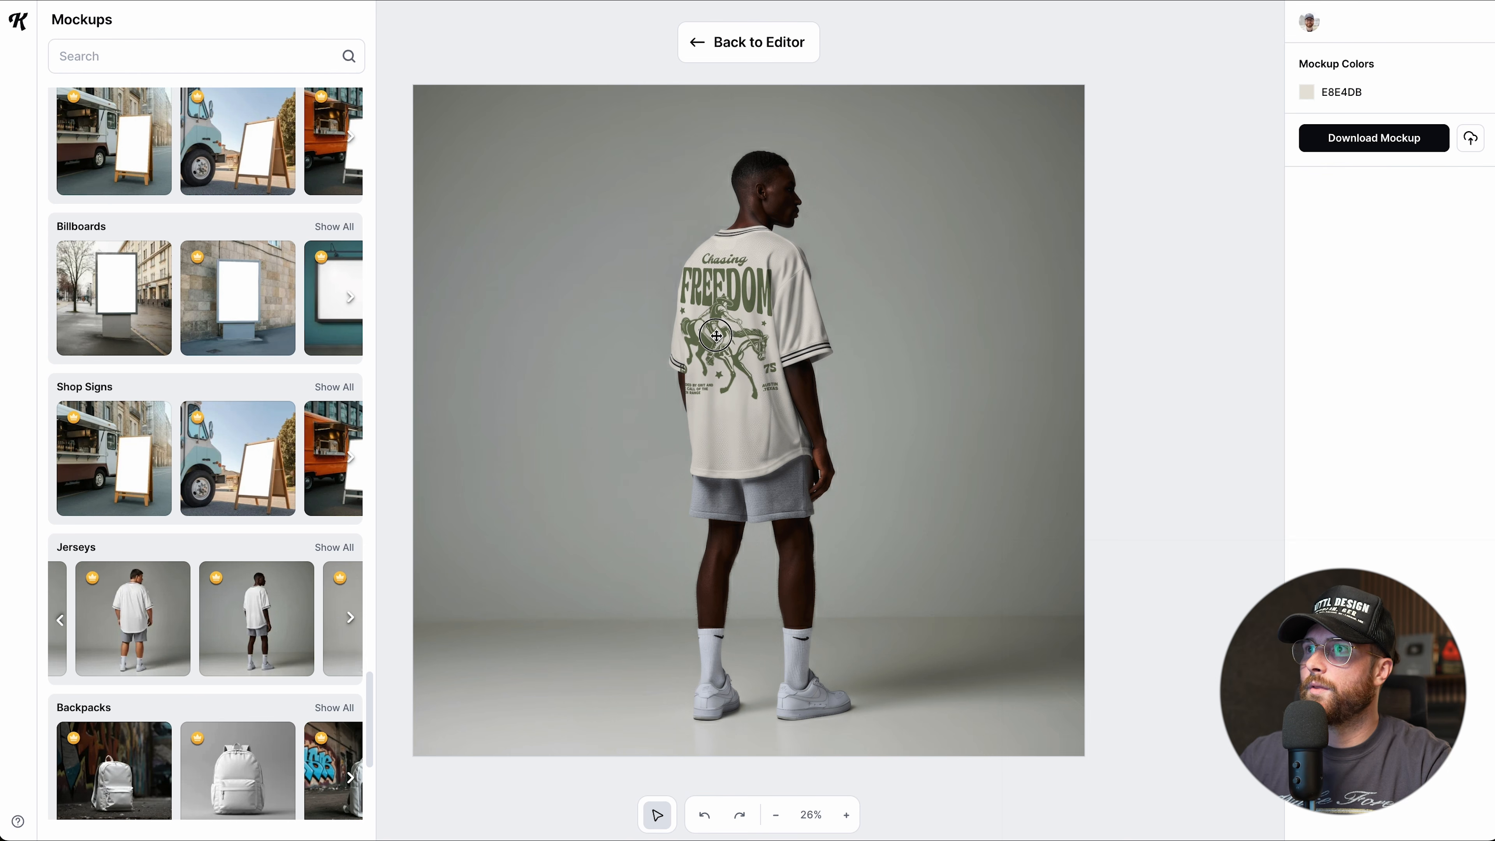
pyautogui.moveTo(801, 418); pyautogui.dragTo(791, 409)
pyautogui.moveTo(738, 324); pyautogui.dragTo(728, 307)
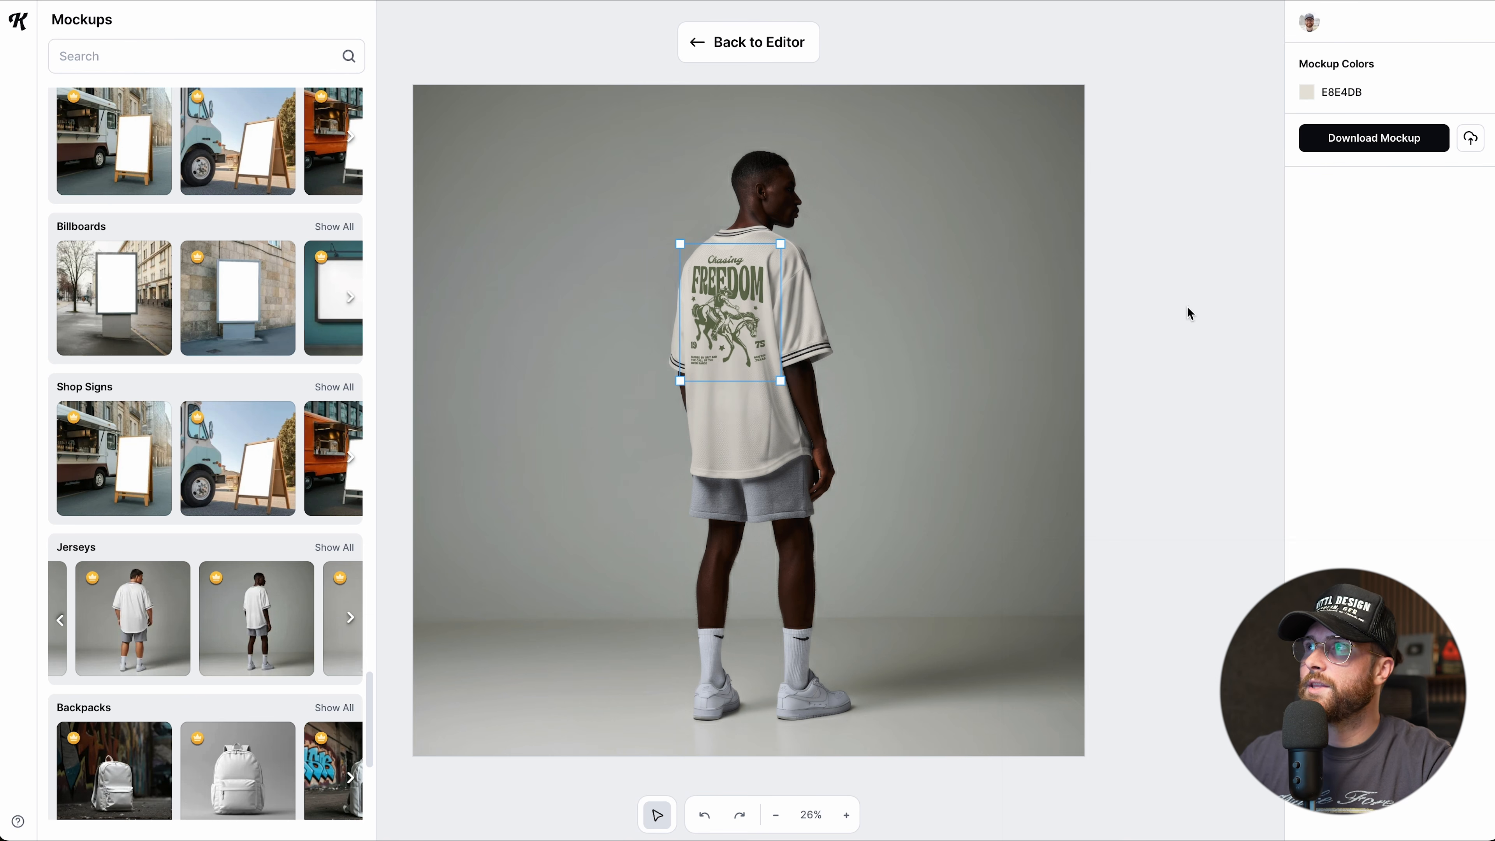
# Recolour the jersey light grey-beige D0CDC4 with the mockup colour eyedropper.
pyautogui.click(1310, 96)
pyautogui.moveTo(1088, 159); pyautogui.dragTo(1149, 141)
pyautogui.moveTo(1094, 329)
pyautogui.mouseDown()
pyautogui.moveTo(1068, 327)
pyautogui.moveTo(1121, 327)
pyautogui.moveTo(1077, 328)
pyautogui.mouseUp()
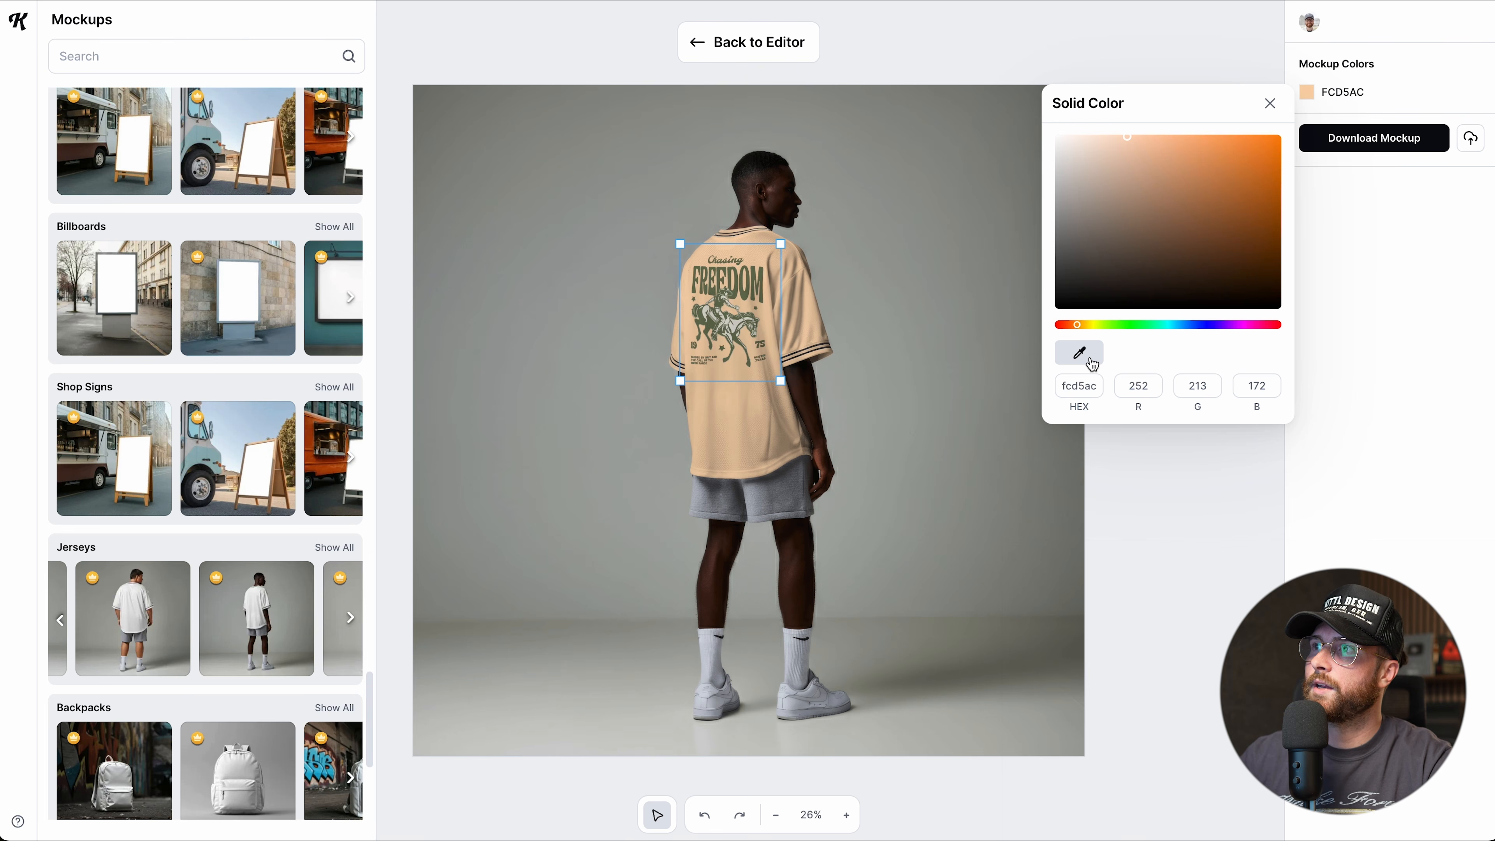
pyautogui.click(735, 329)
pyautogui.click(732, 333)
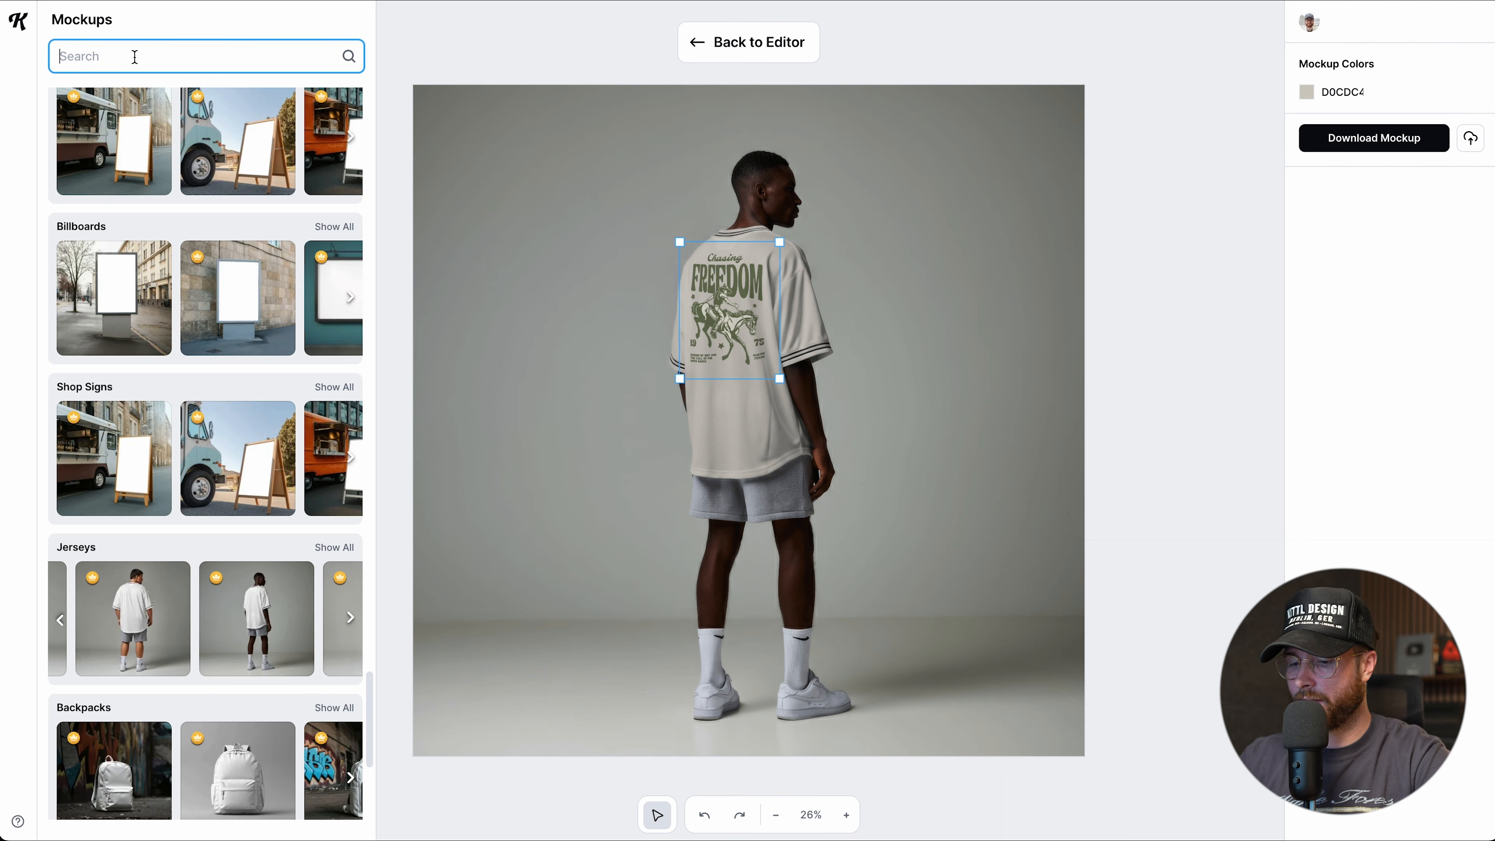
# Search the mockups for 'comfort' colors and scroll through the results.
pyautogui.write('comfort')
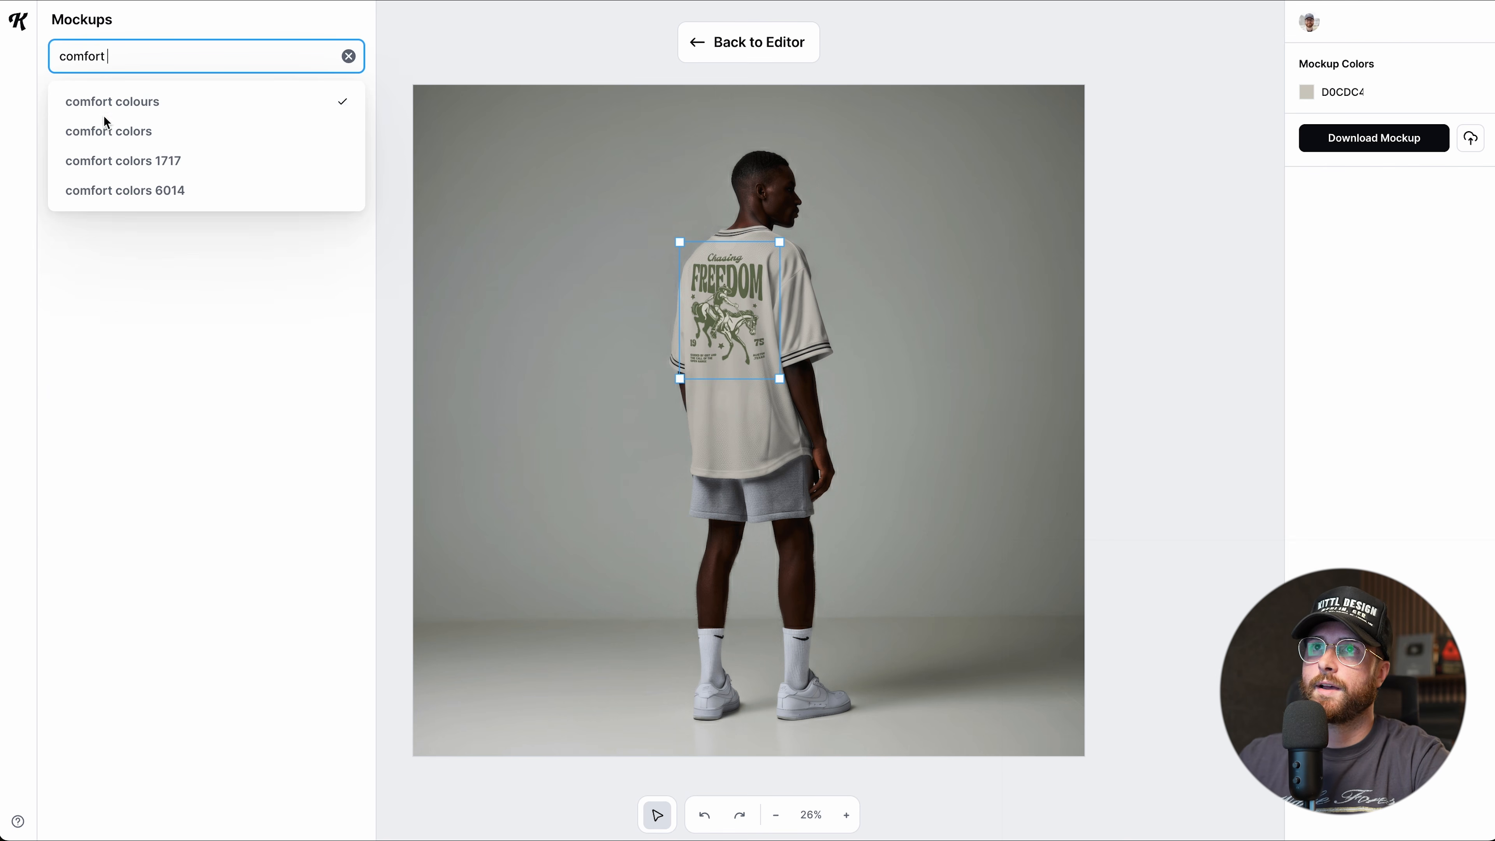
pyautogui.click(107, 126)
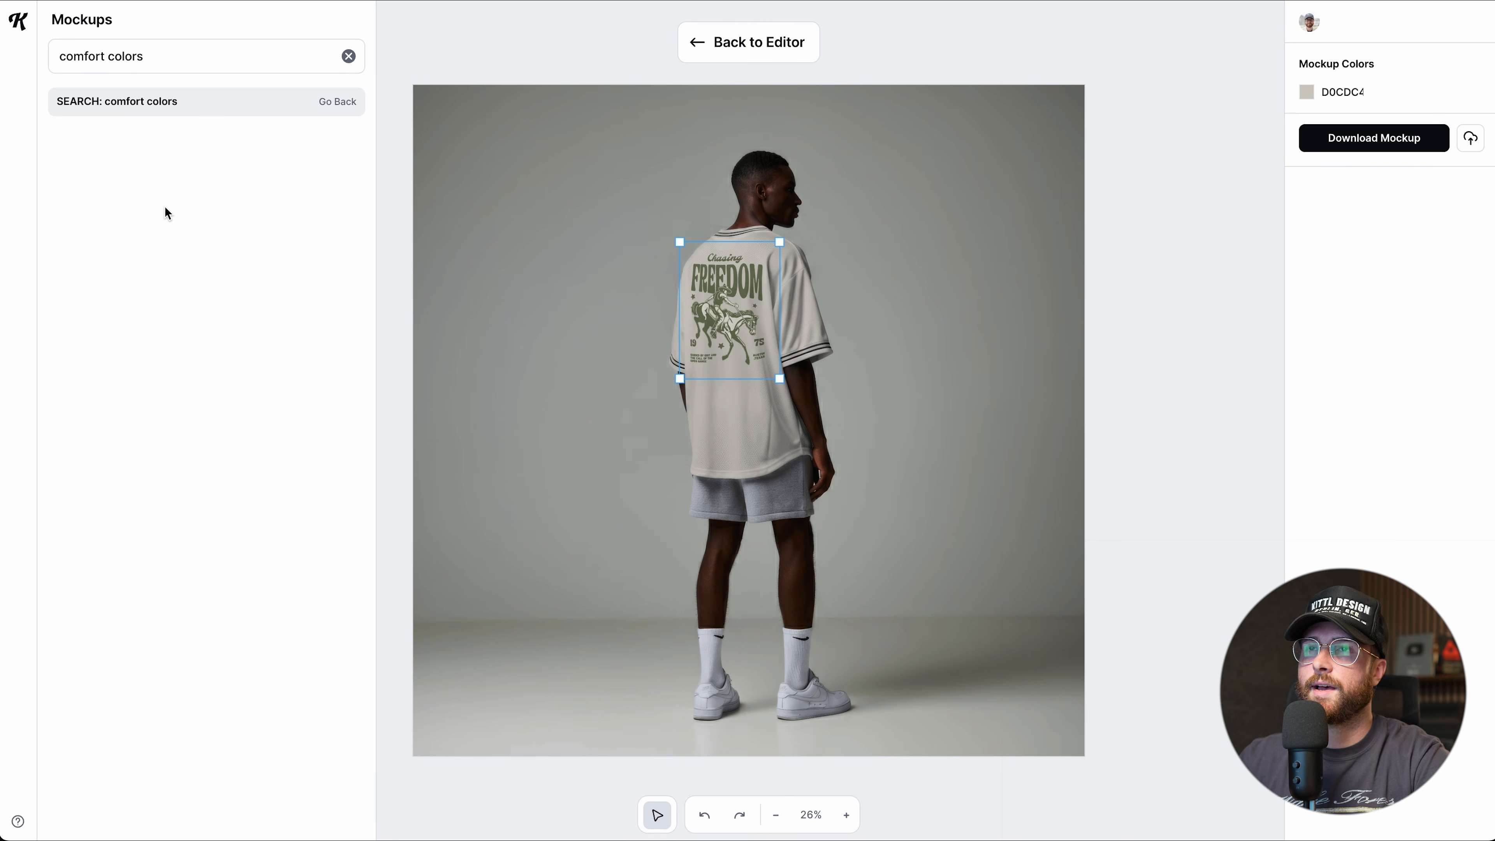
pyautogui.scroll(-5, 219, 427)
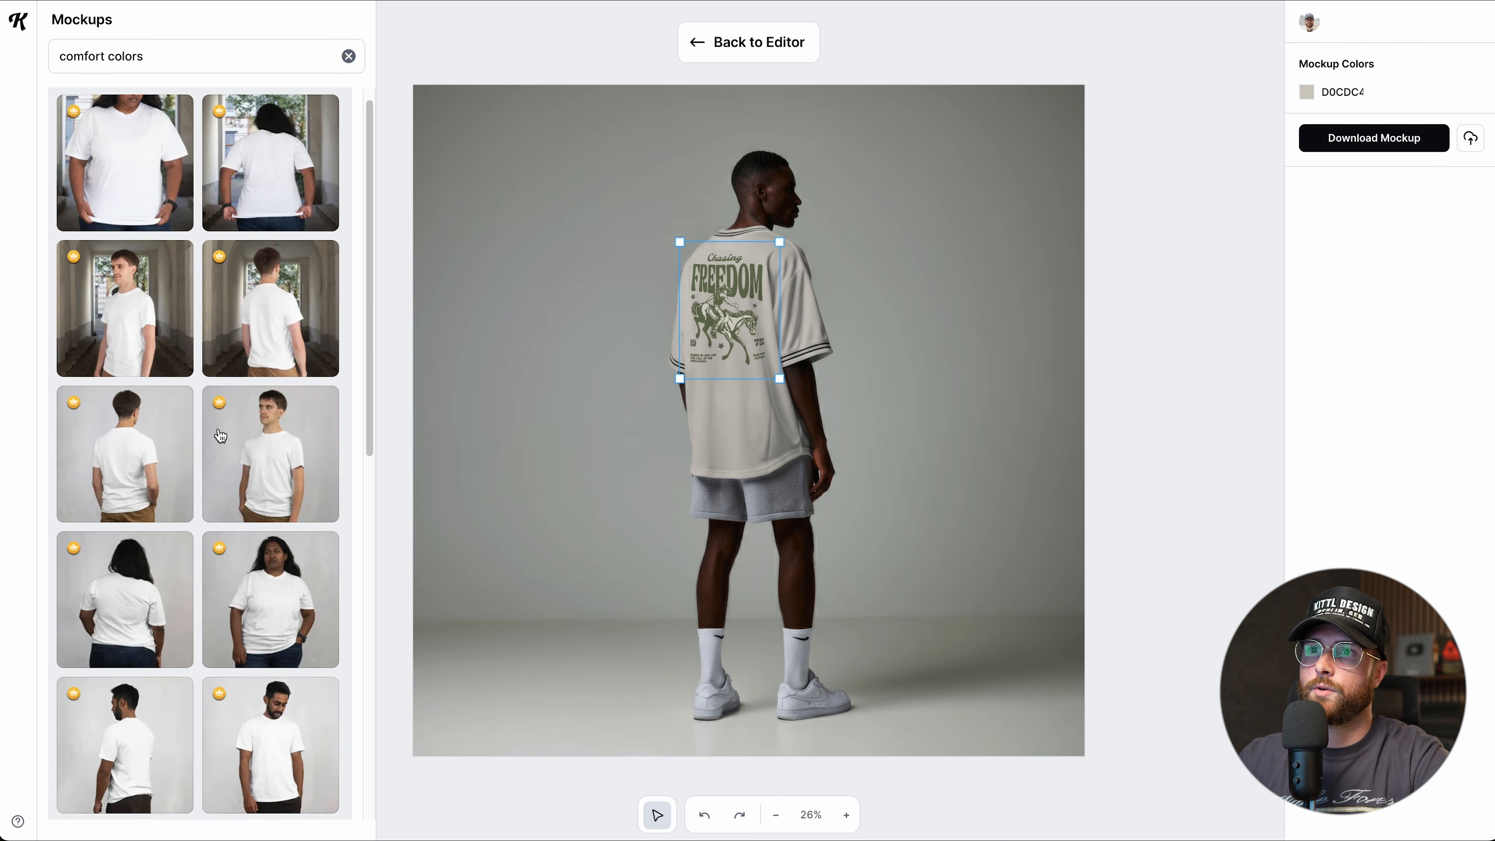
pyautogui.scroll(-4, 220, 436)
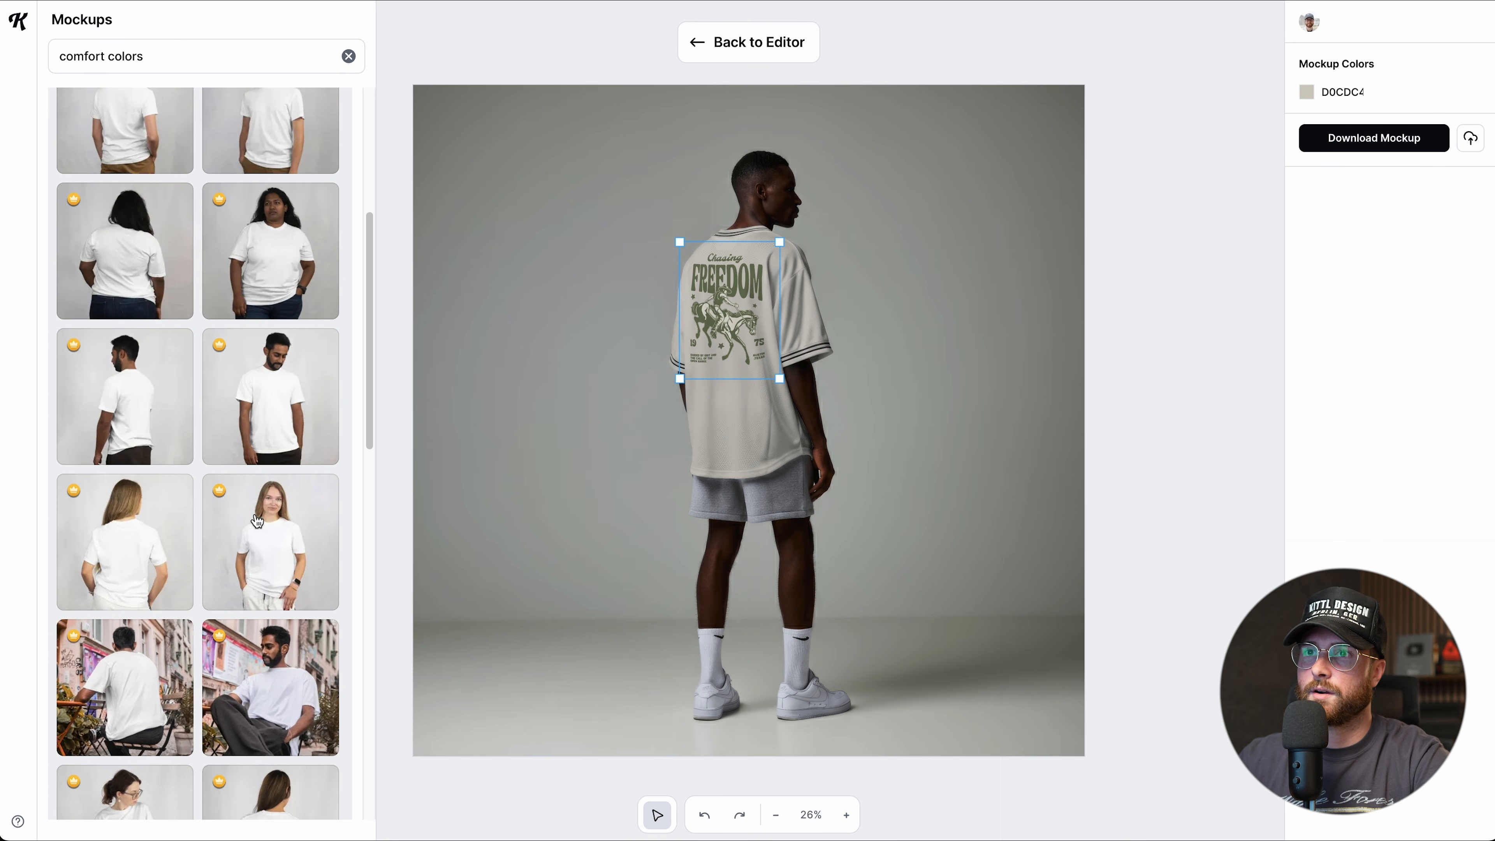
pyautogui.scroll(-6, 257, 521)
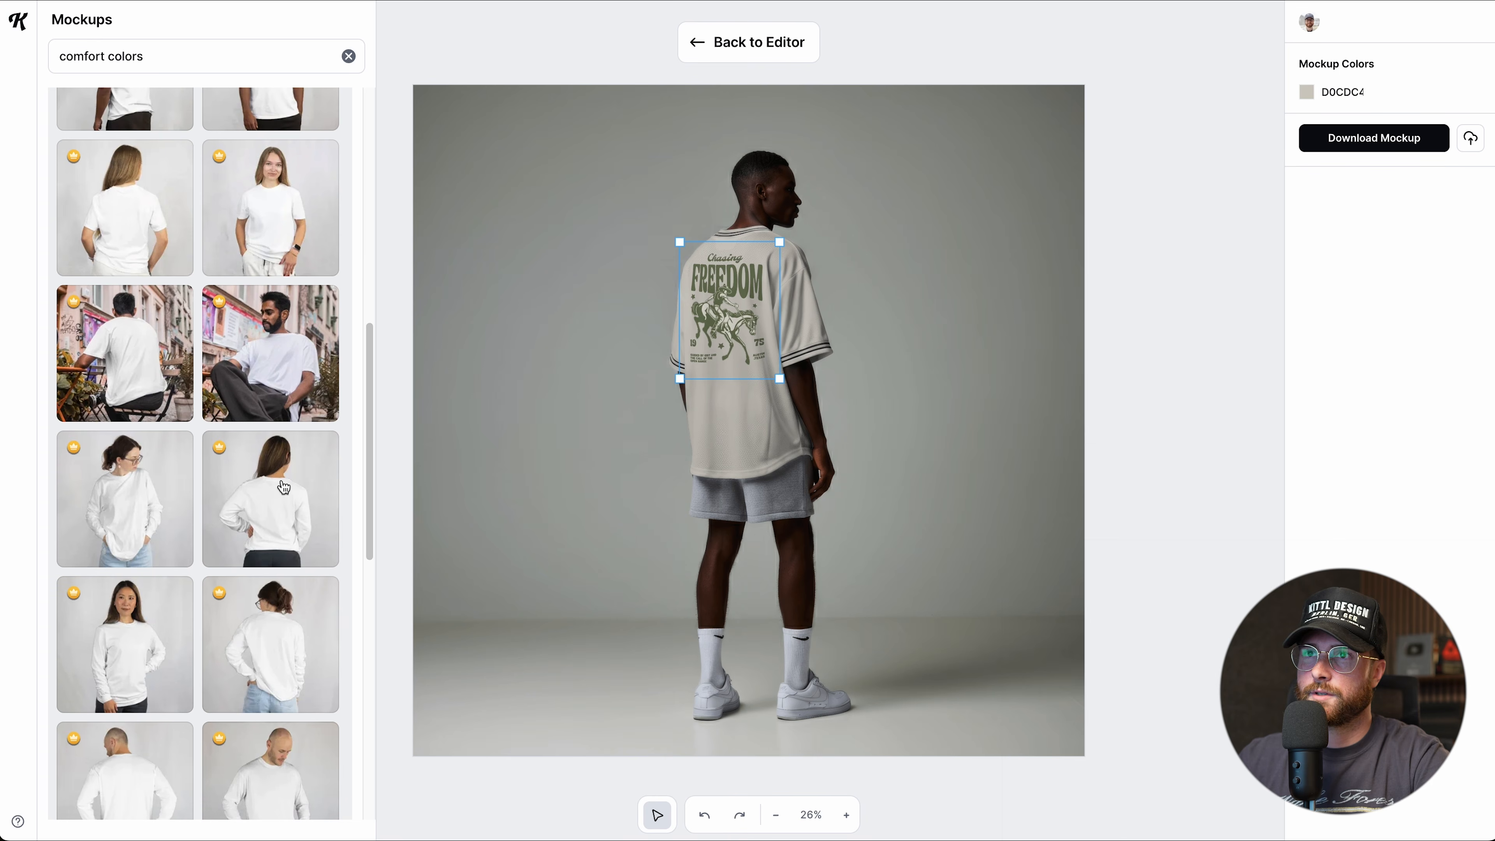
# Apply the long-sleeve back-view shirt mockup and enlarge the Freedom design on it.
pyautogui.click(283, 487)
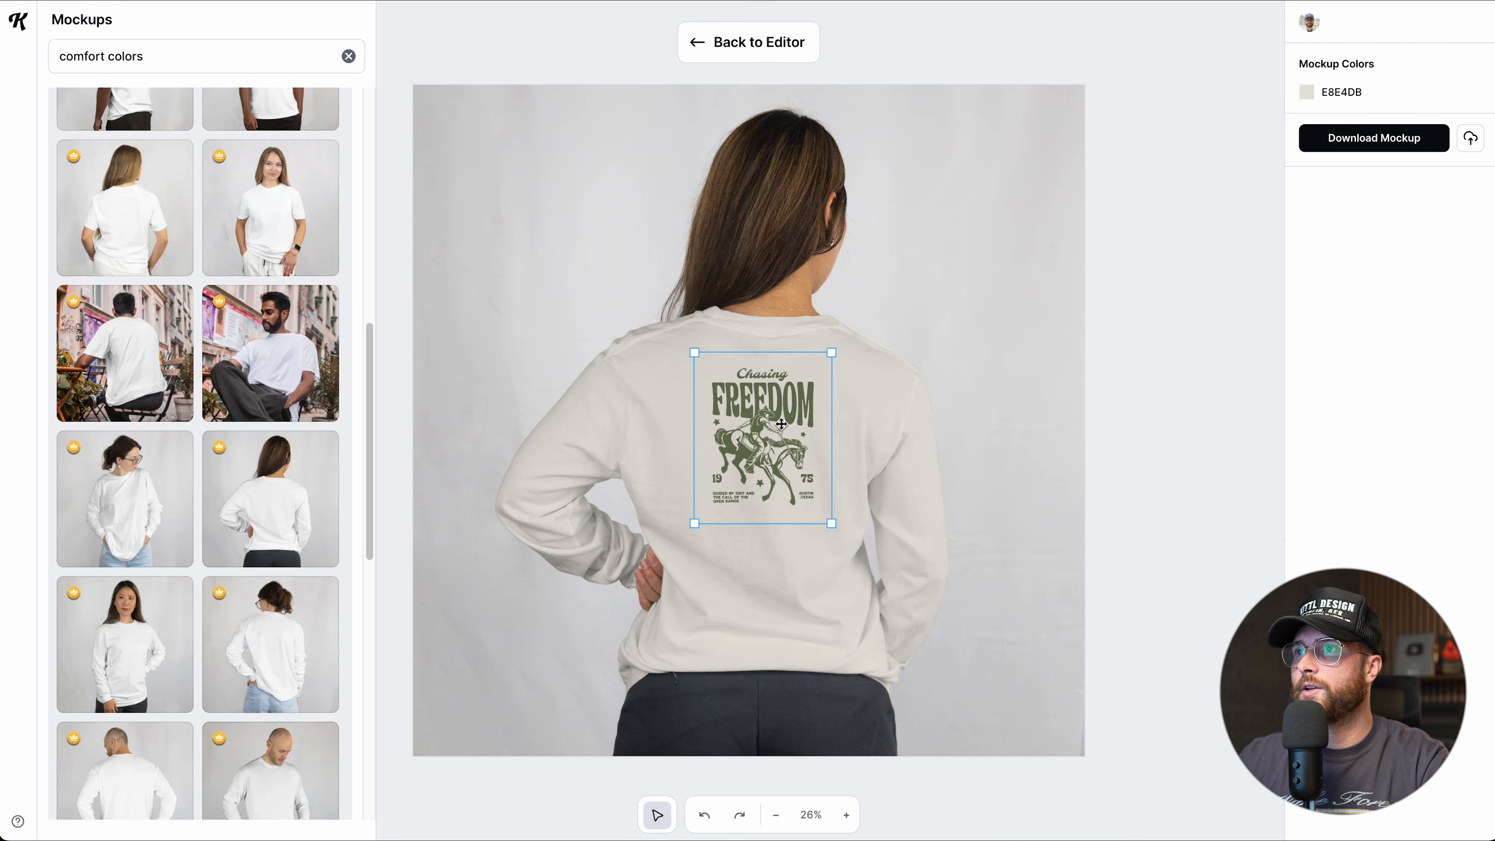
pyautogui.click(812, 510)
pyautogui.moveTo(827, 525); pyautogui.dragTo(860, 567)
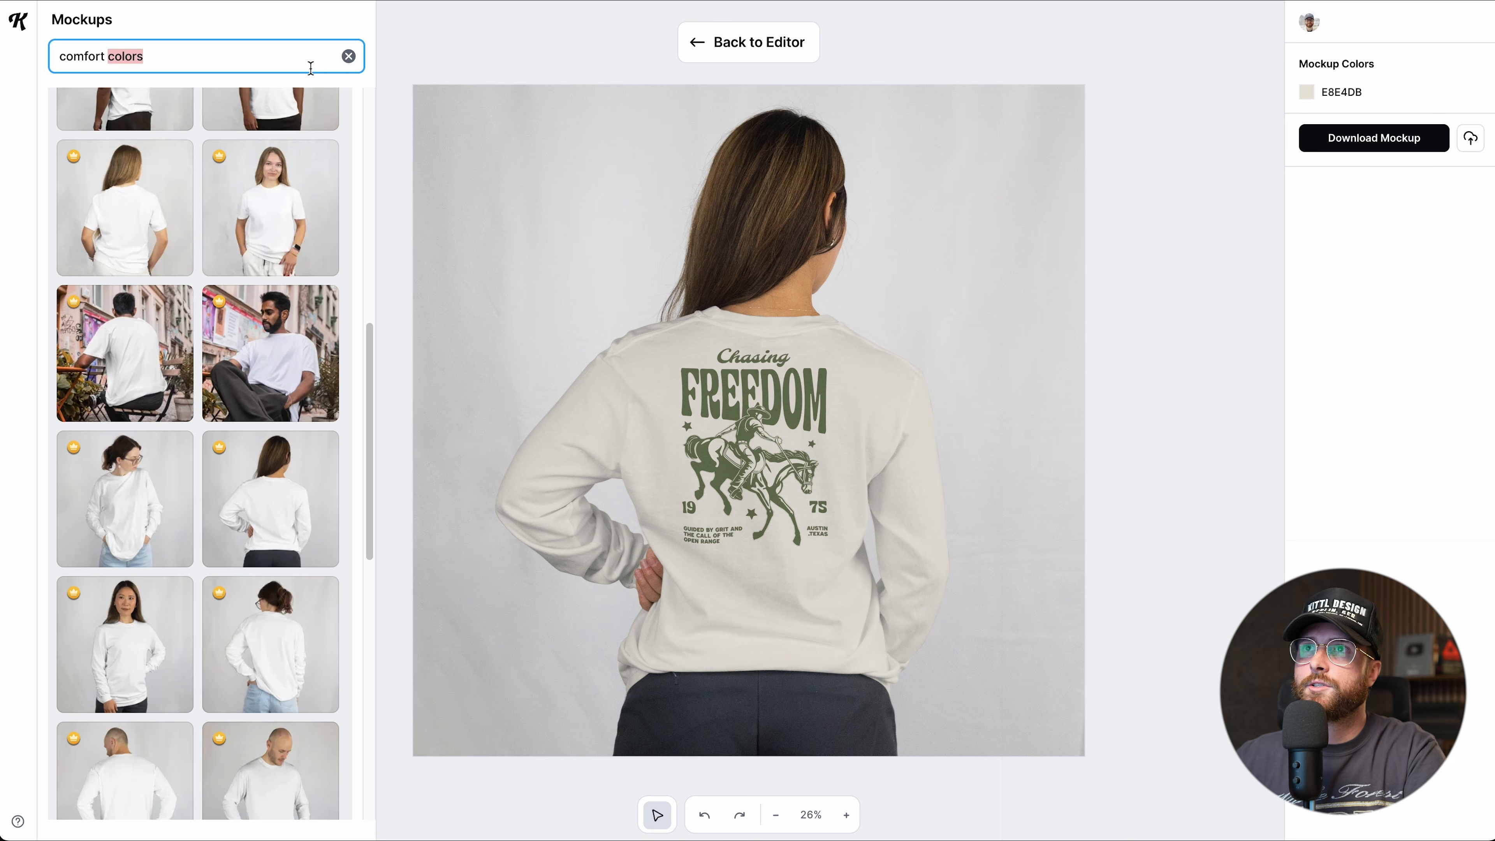
# Search mockups for 'laptop', then replace the search with 'poster'.
pyautogui.click(349, 56)
pyautogui.click(260, 59)
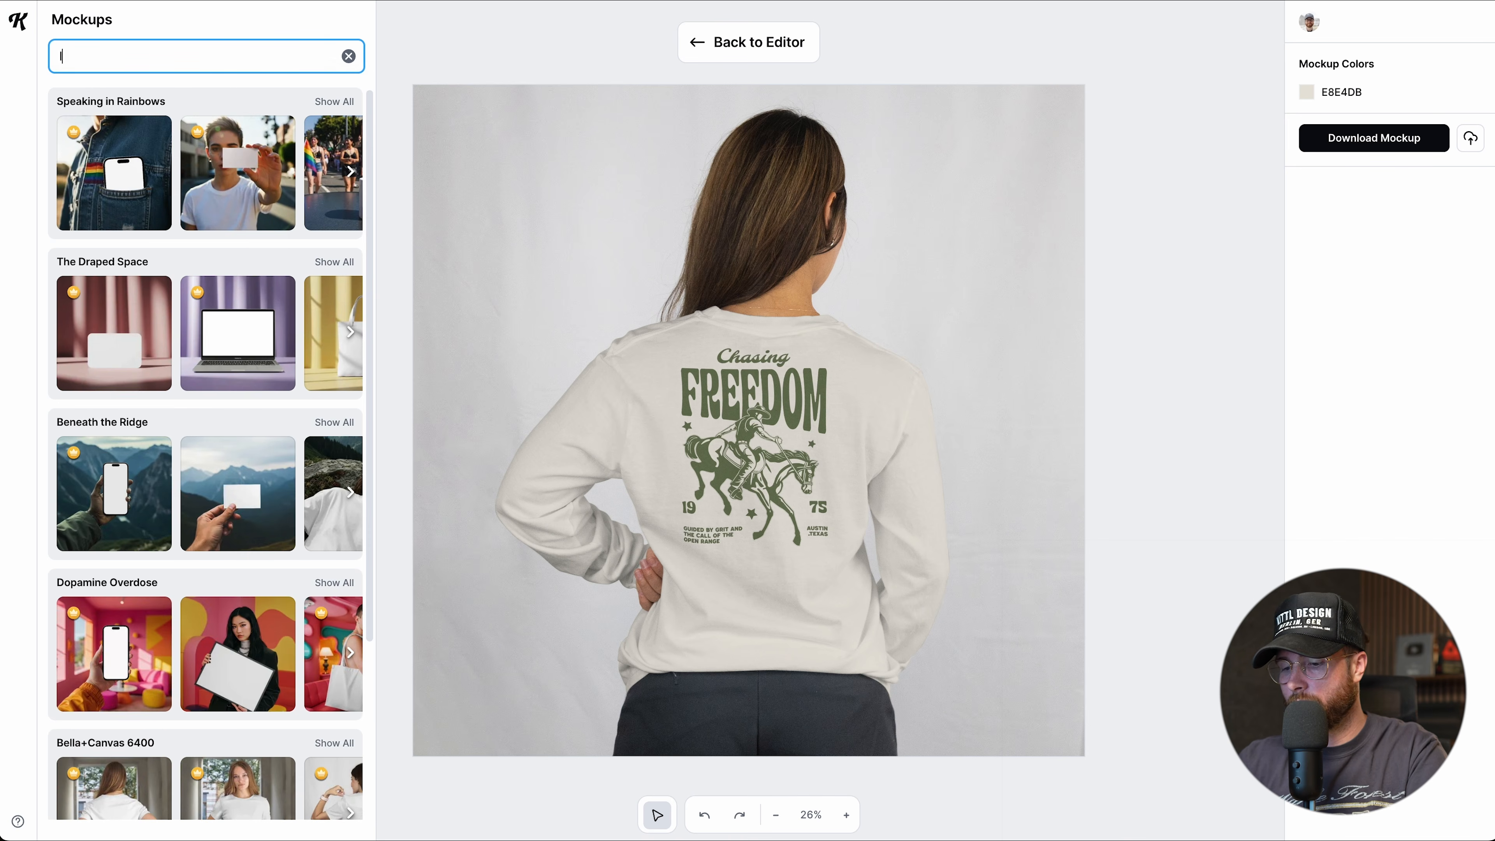
pyautogui.write('laptop')
pyautogui.press('Return')
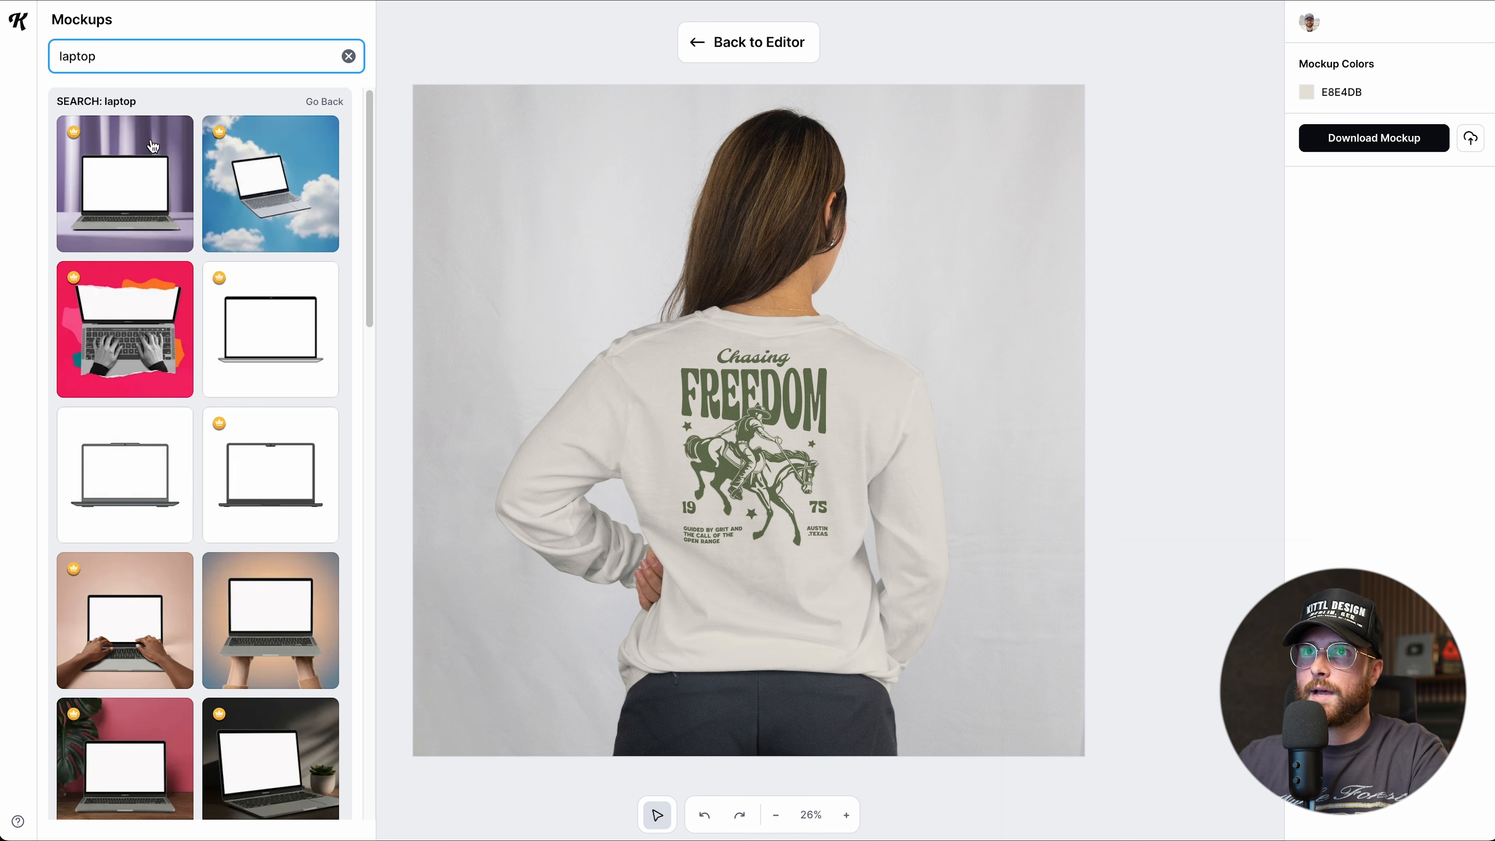
pyautogui.doubleClick(134, 61)
pyautogui.write('poster')
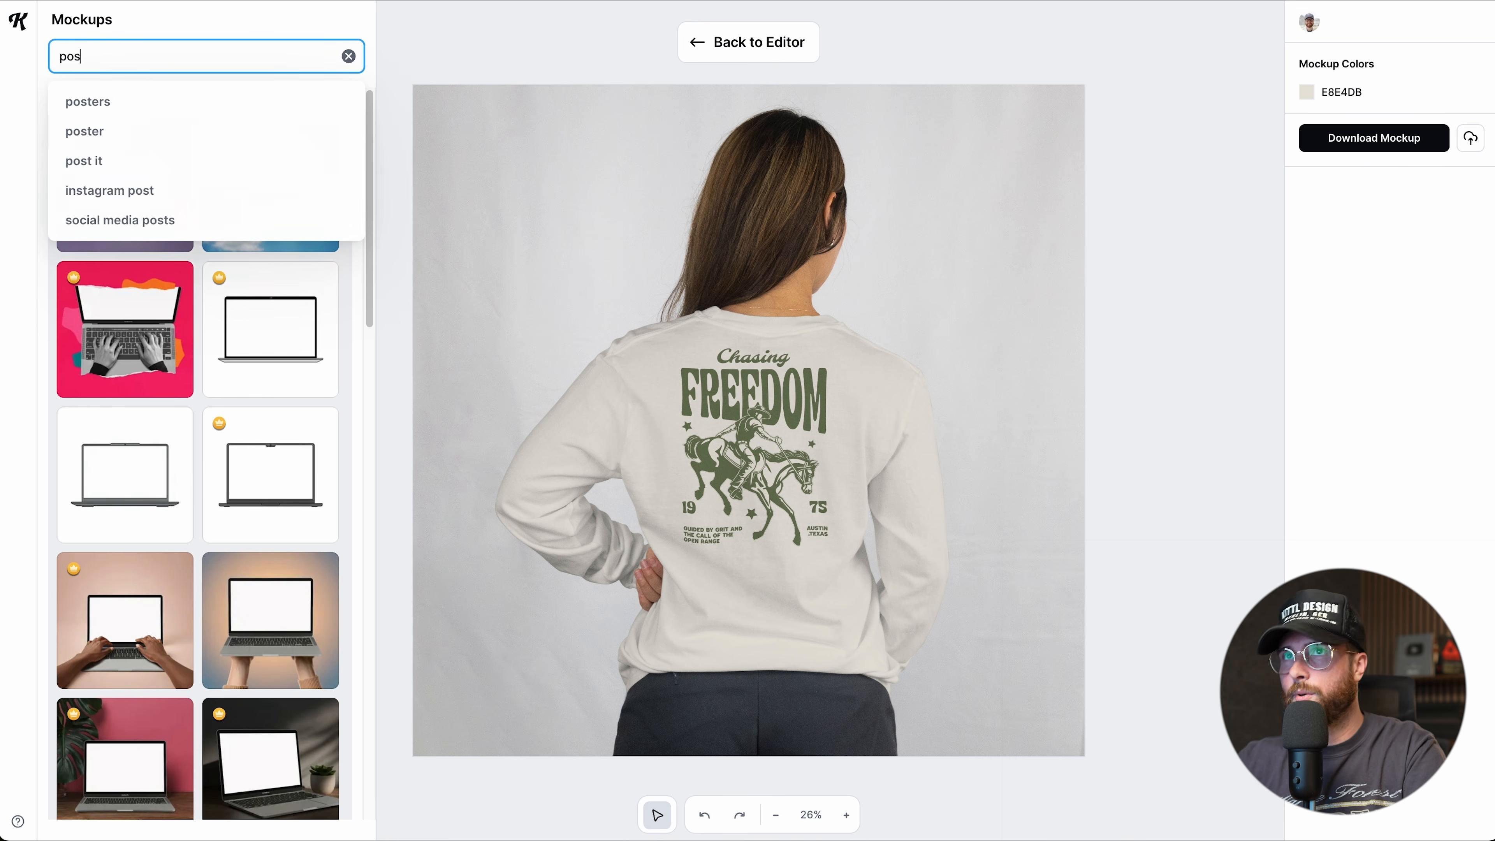
pyautogui.press('Return')
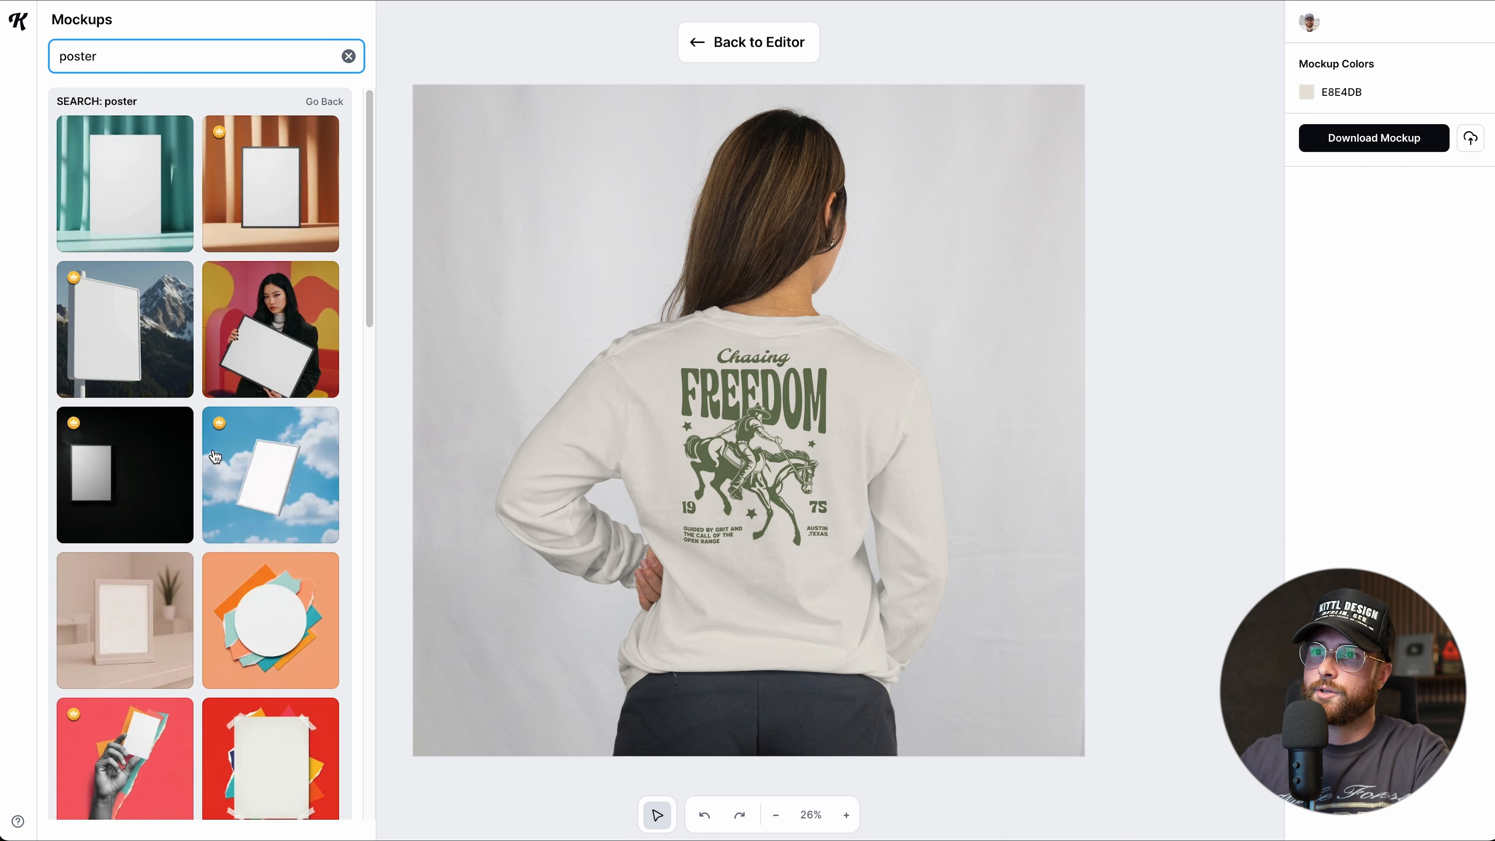
pyautogui.scroll(-5, 236, 541)
pyautogui.scroll(-15, 236, 540)
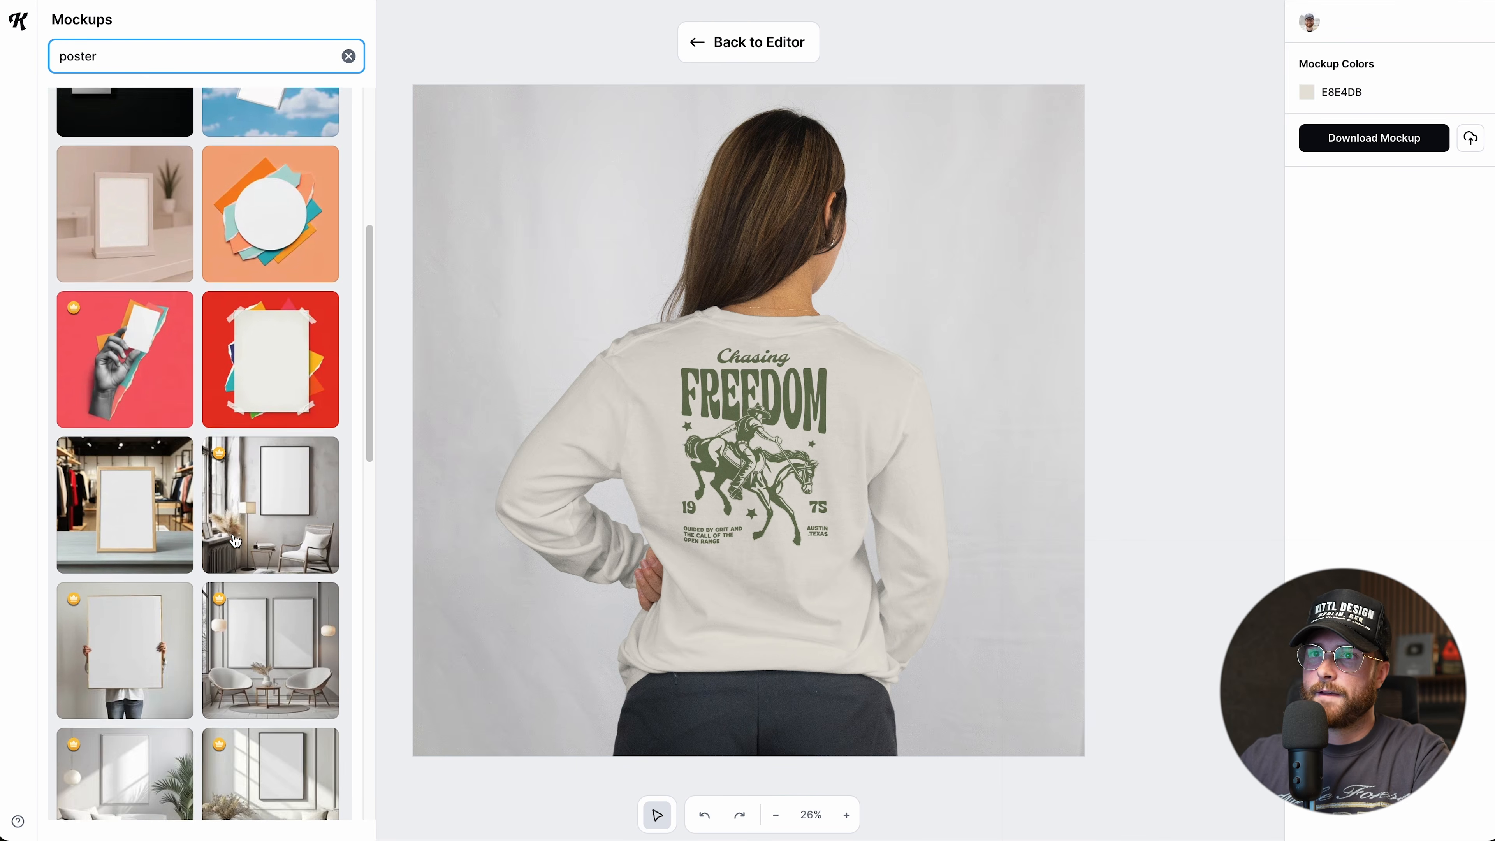
pyautogui.scroll(2, 235, 541)
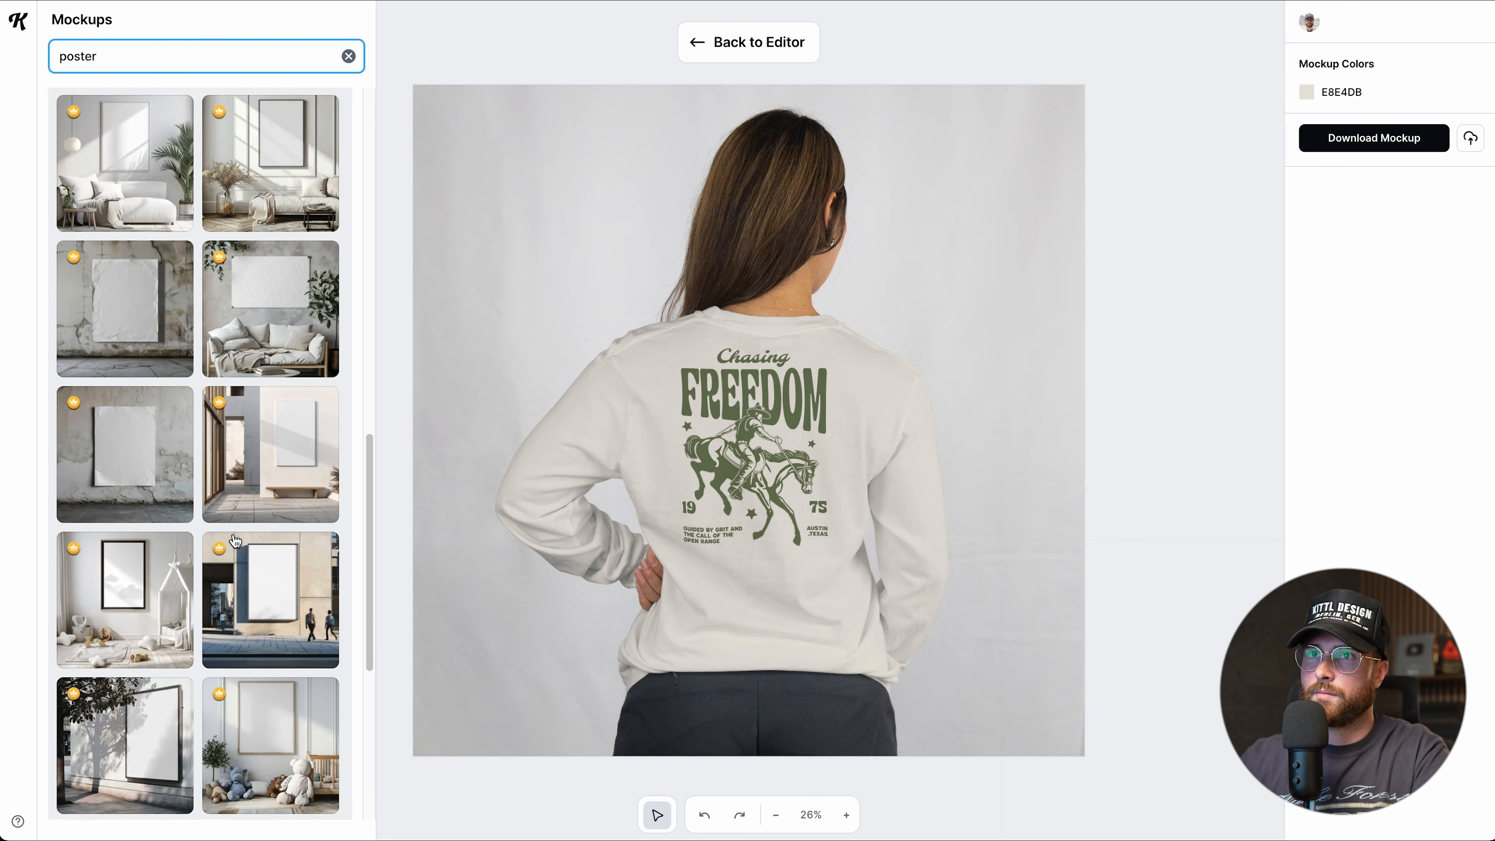
# Apply the cracked-wall poster mockup and enlarge the design to fill the poster.
pyautogui.click(117, 401)
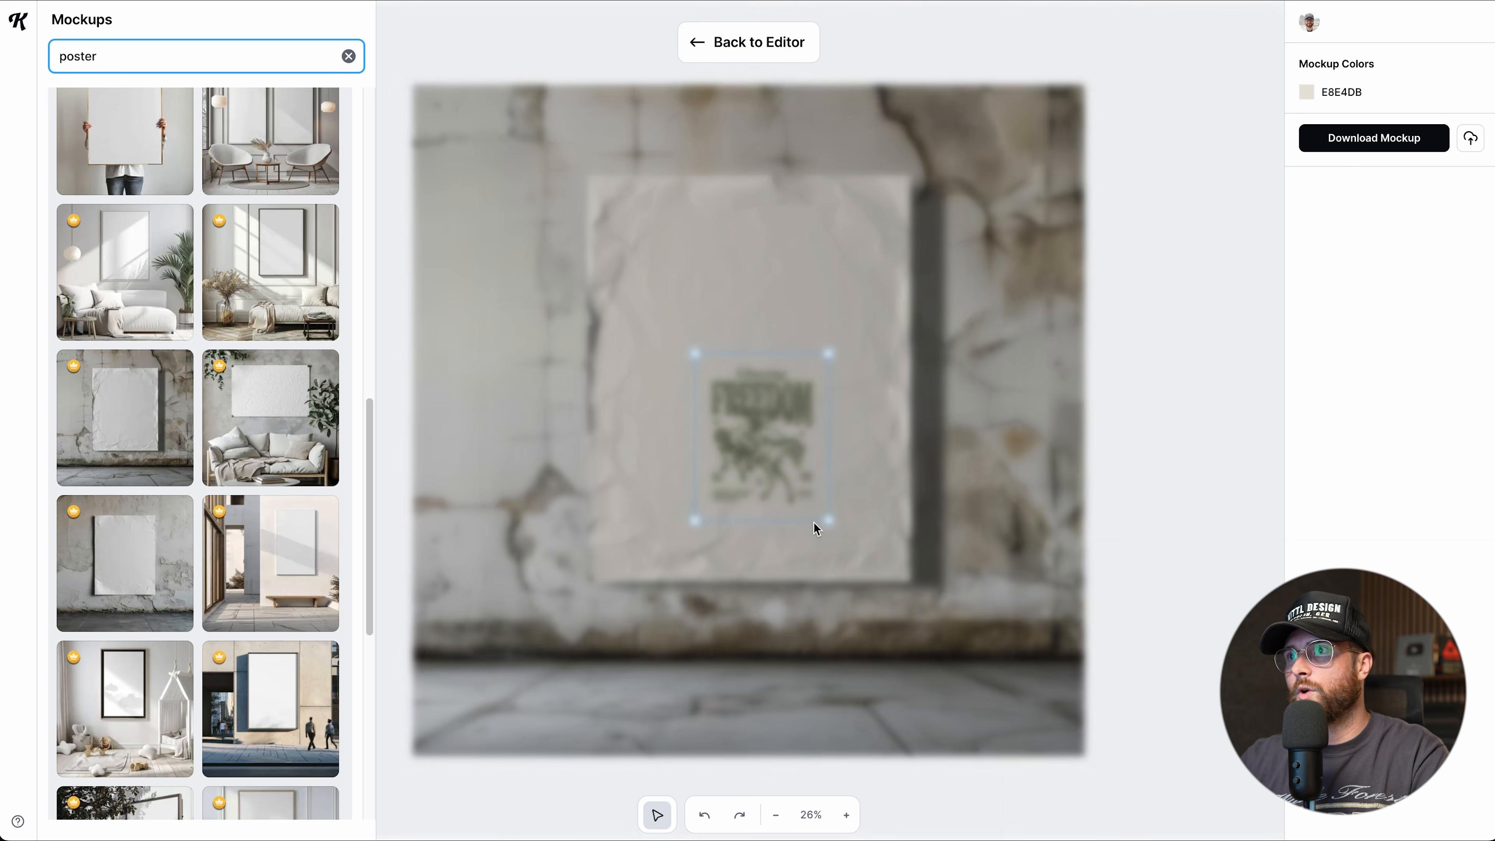
pyautogui.moveTo(831, 520); pyautogui.dragTo(905, 622)
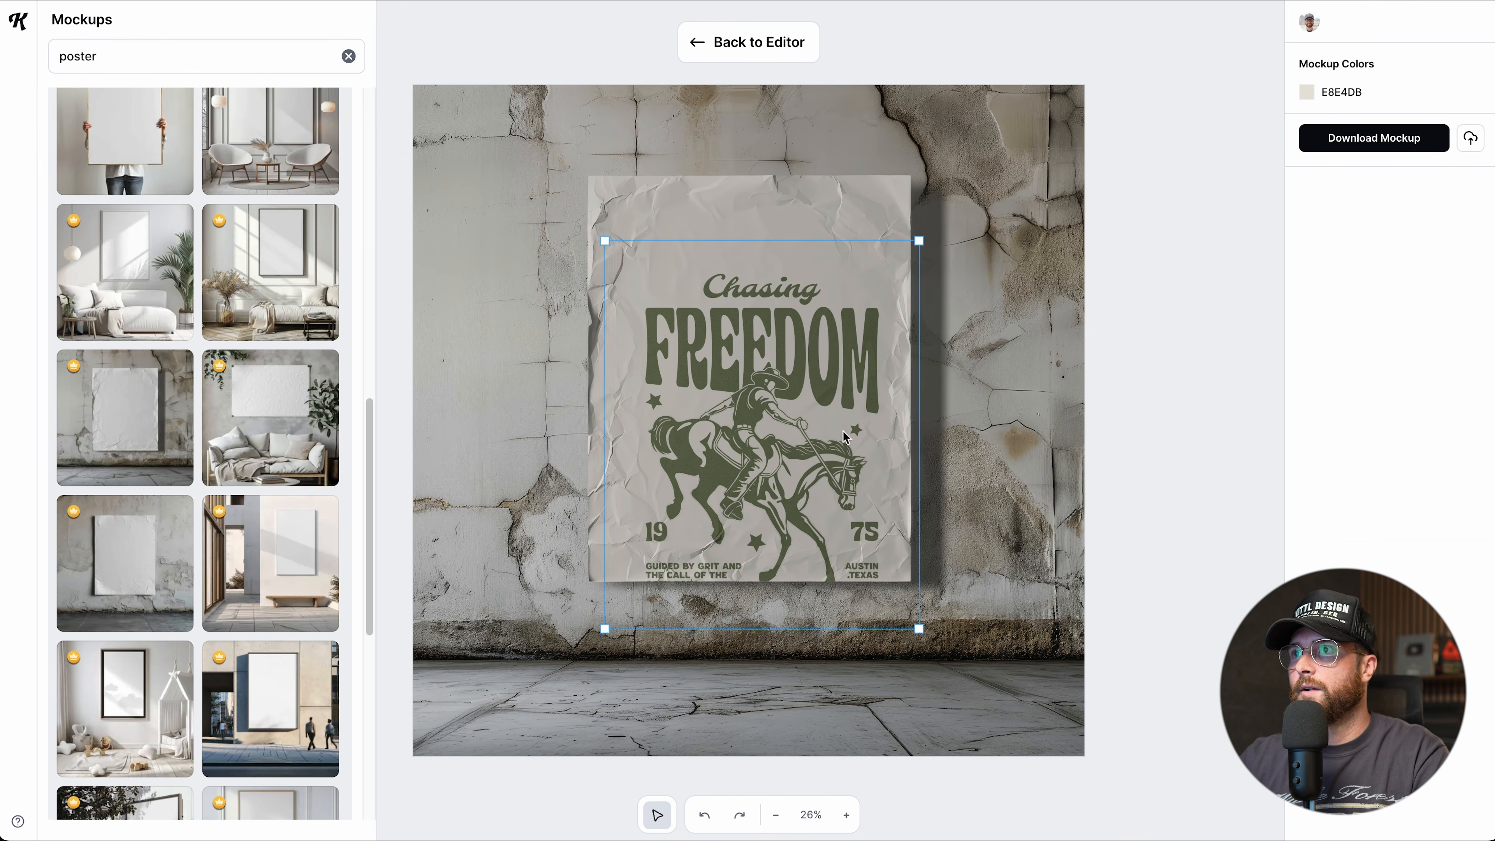
pyautogui.moveTo(834, 391); pyautogui.dragTo(821, 332)
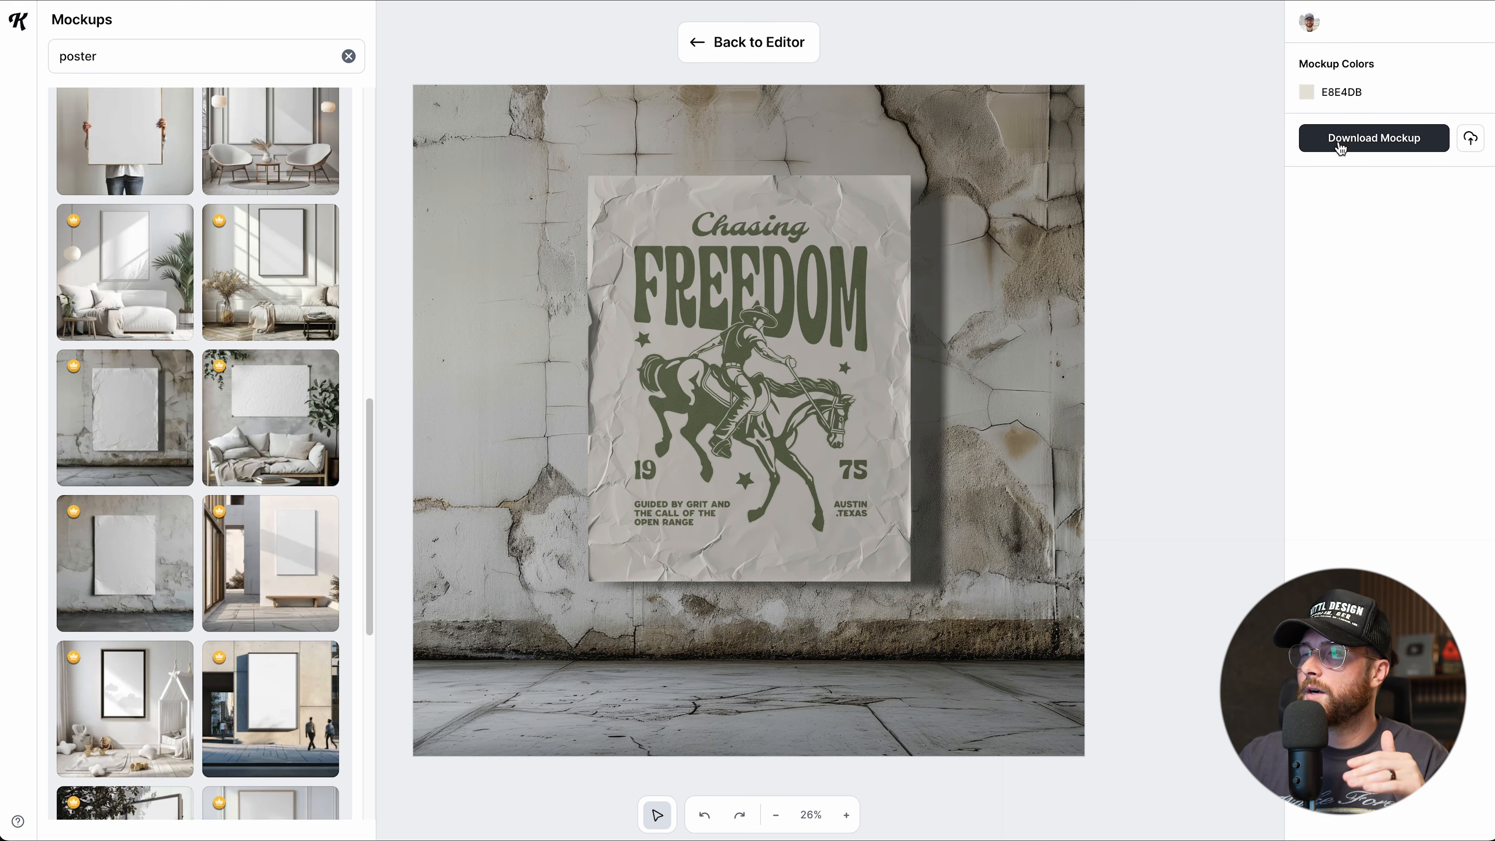
# Download the poster mockup, dismiss the browser downloads list, and return to the editor.
pyautogui.click(1340, 141)
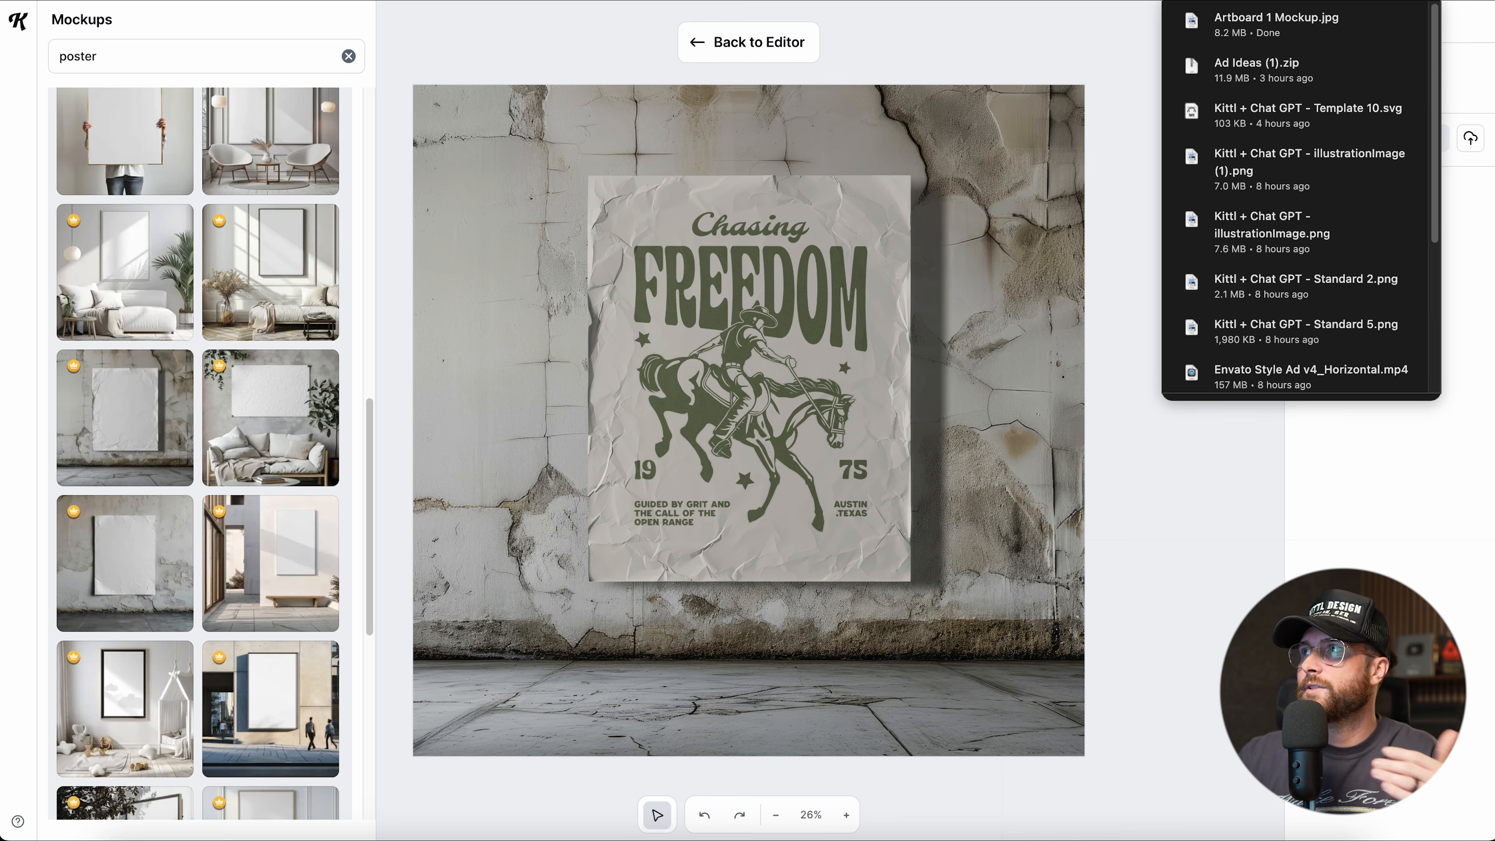
pyautogui.moveTo(1296, 25)
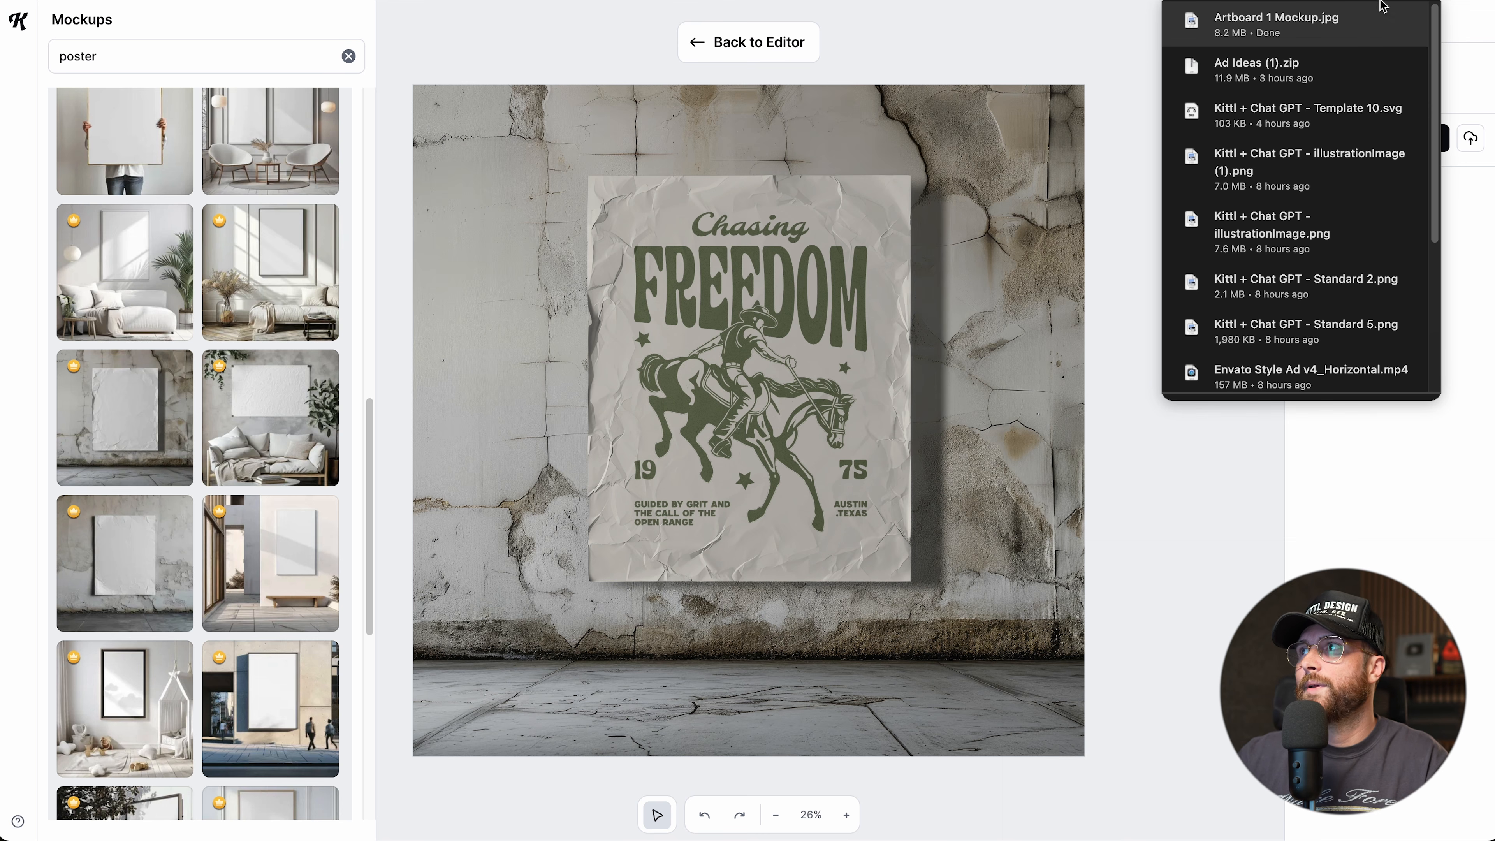
pyautogui.press('Escape')
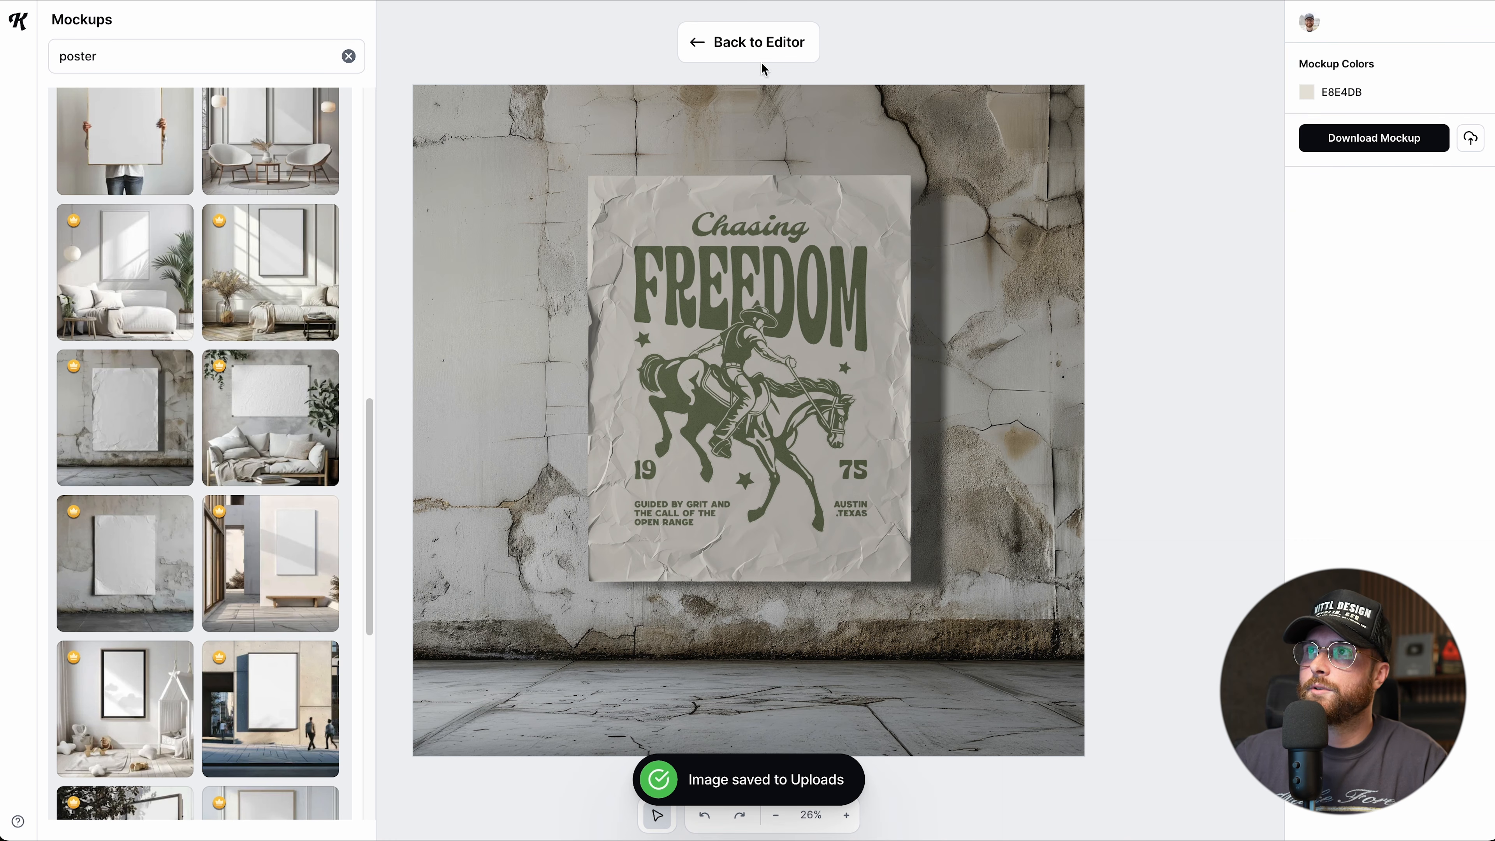
pyautogui.click(730, 45)
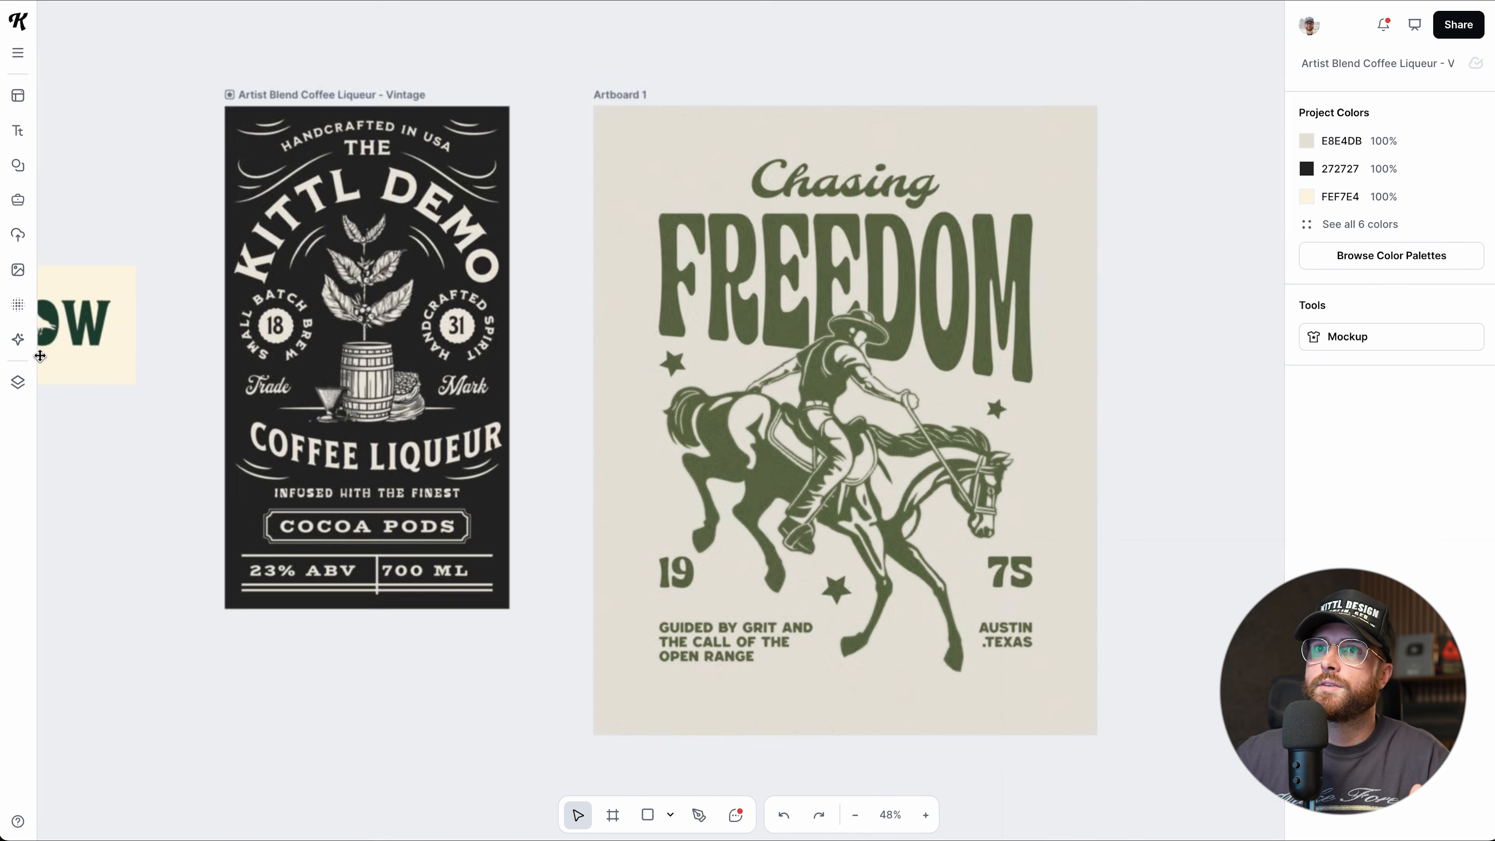
# Drag the poster mockup from the Uploads Mockups folder onto the canvas beside Artboard 1.
pyautogui.click(18, 235)
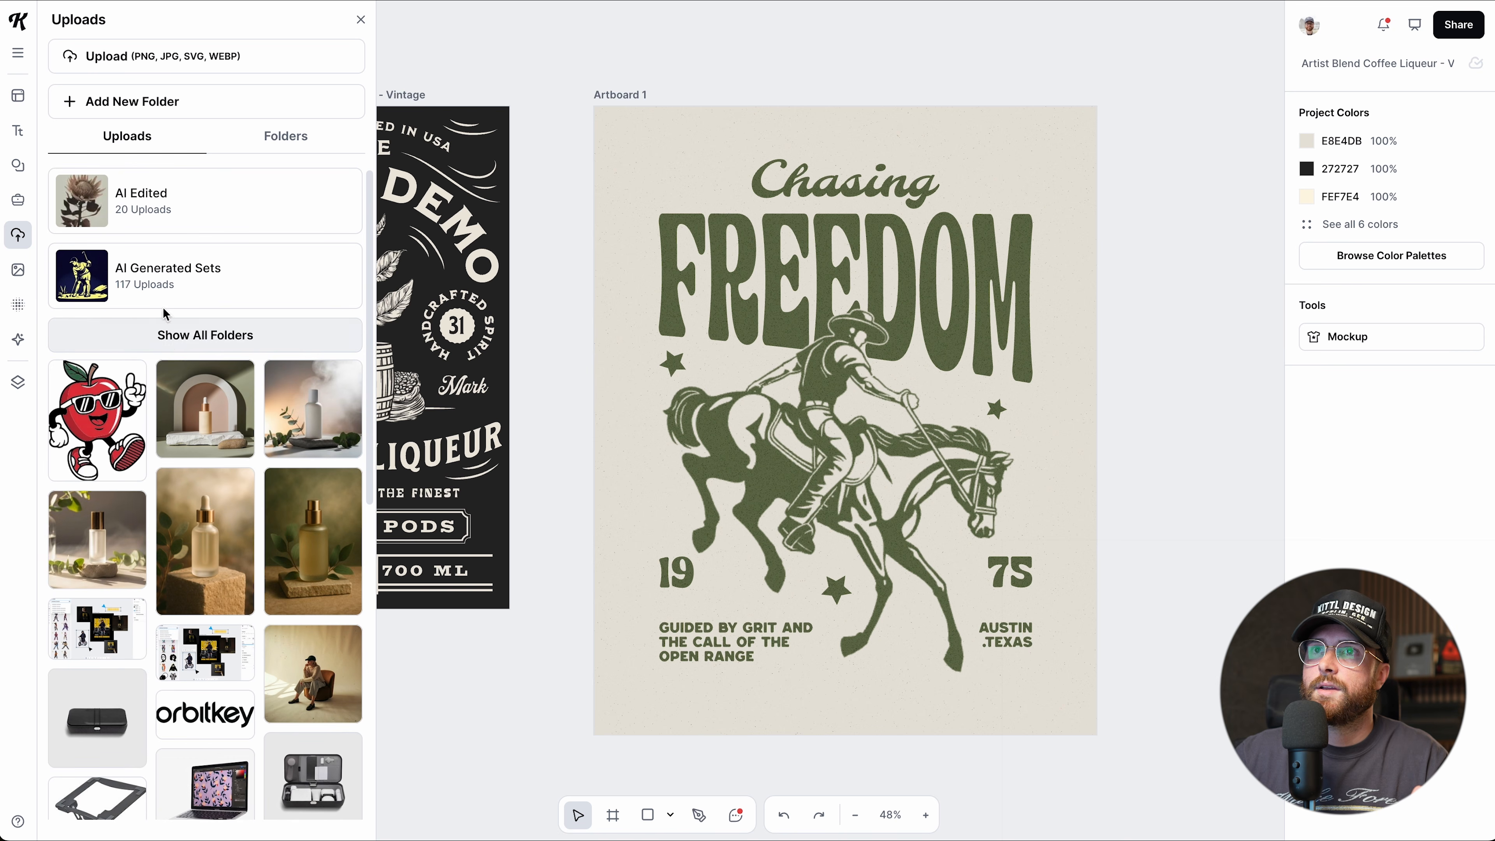
pyautogui.click(168, 335)
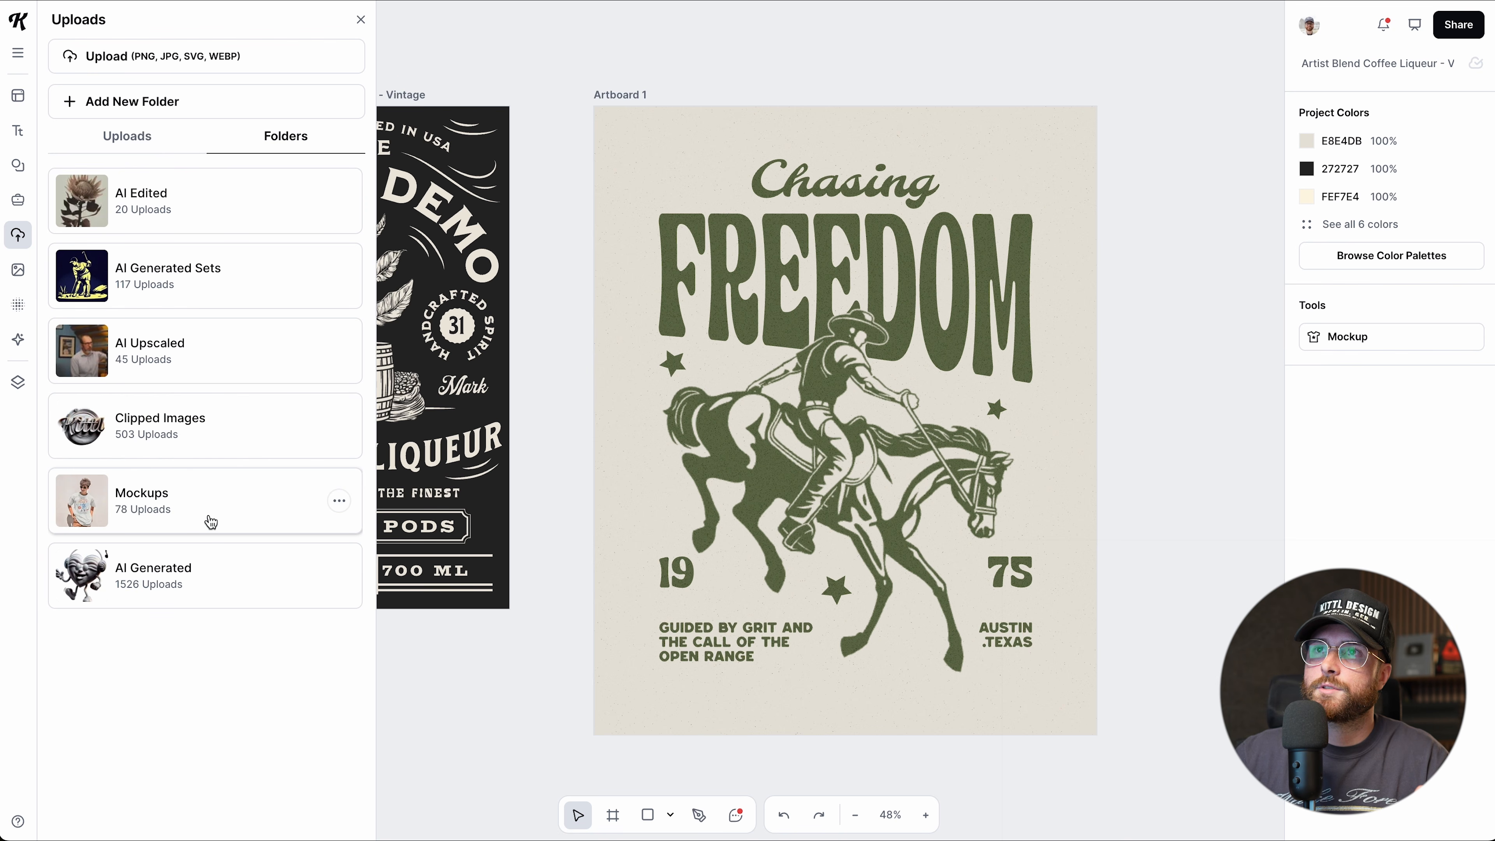
pyautogui.click(115, 500)
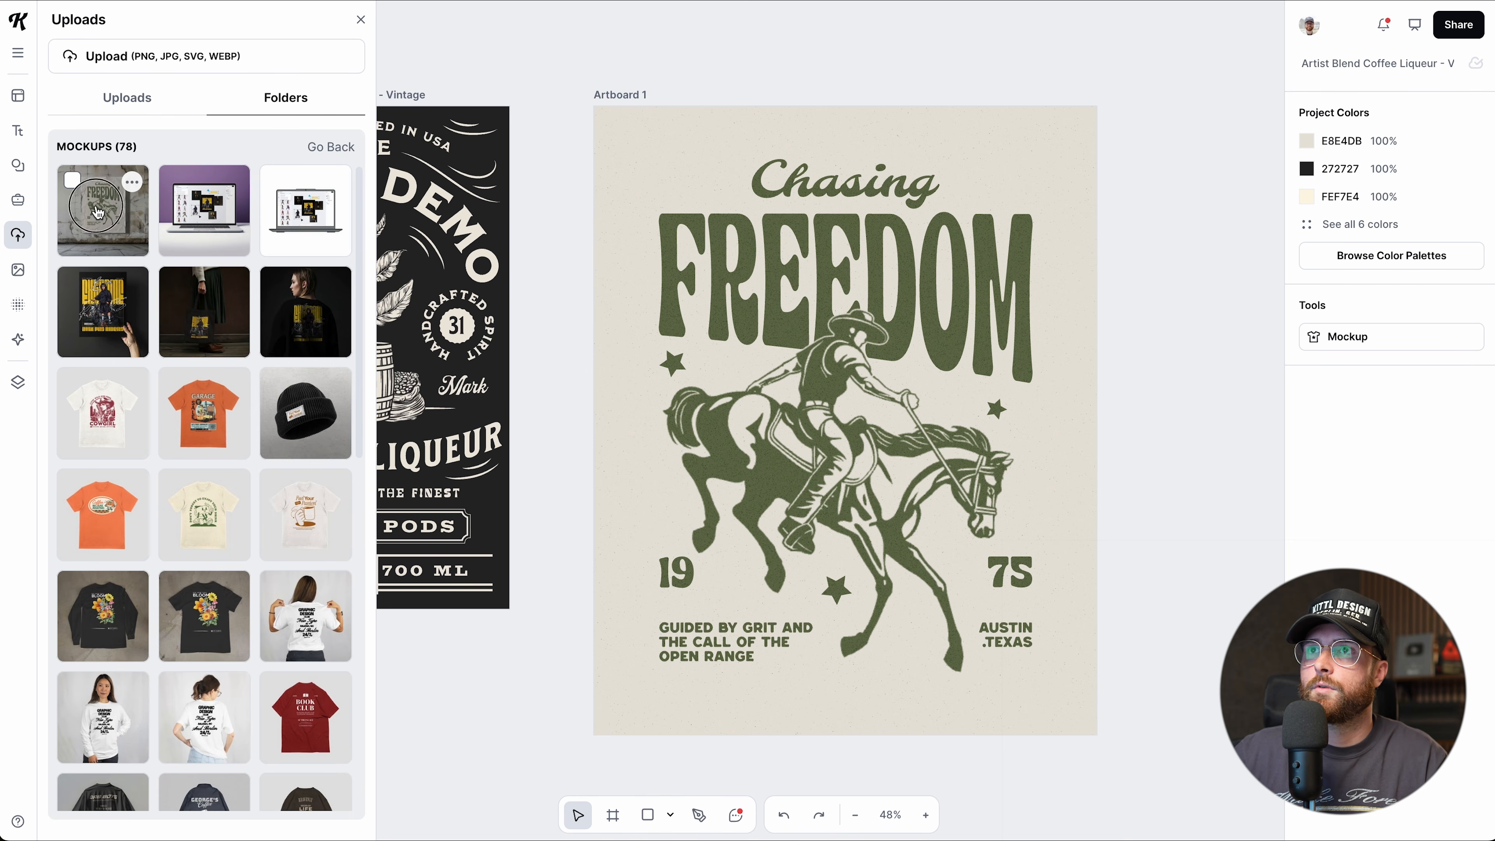
pyautogui.moveTo(274, 235); pyautogui.dragTo(1185, 209)
pyautogui.hscroll(3, 1157, 258)
pyautogui.moveTo(1074, 265); pyautogui.dragTo(1075, 268)
pyautogui.click(1075, 554)
pyautogui.hscroll(2, 1039, 470)
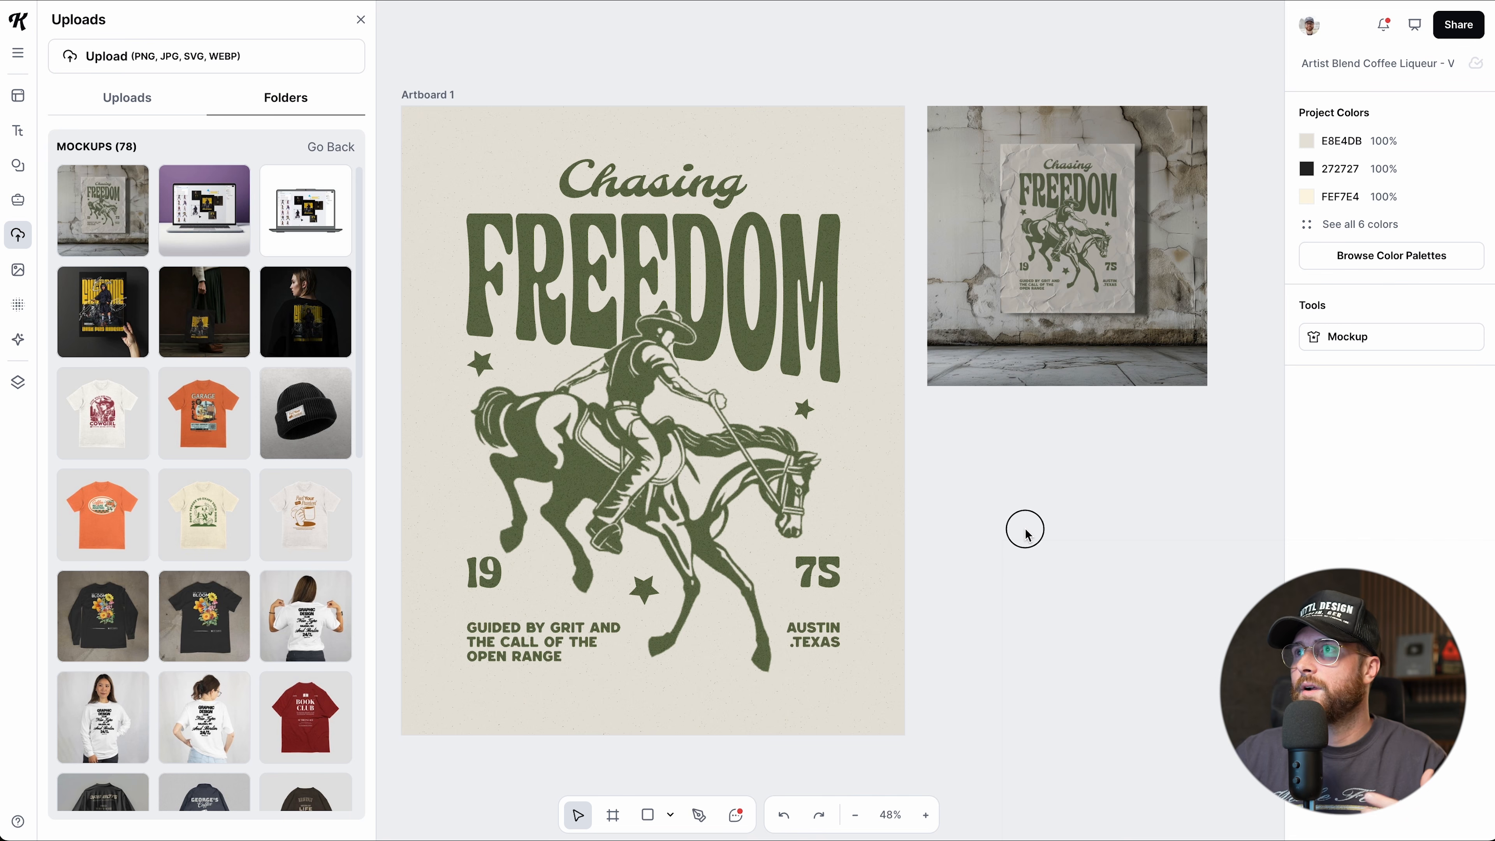
pyautogui.hscroll(-1, 1028, 535)
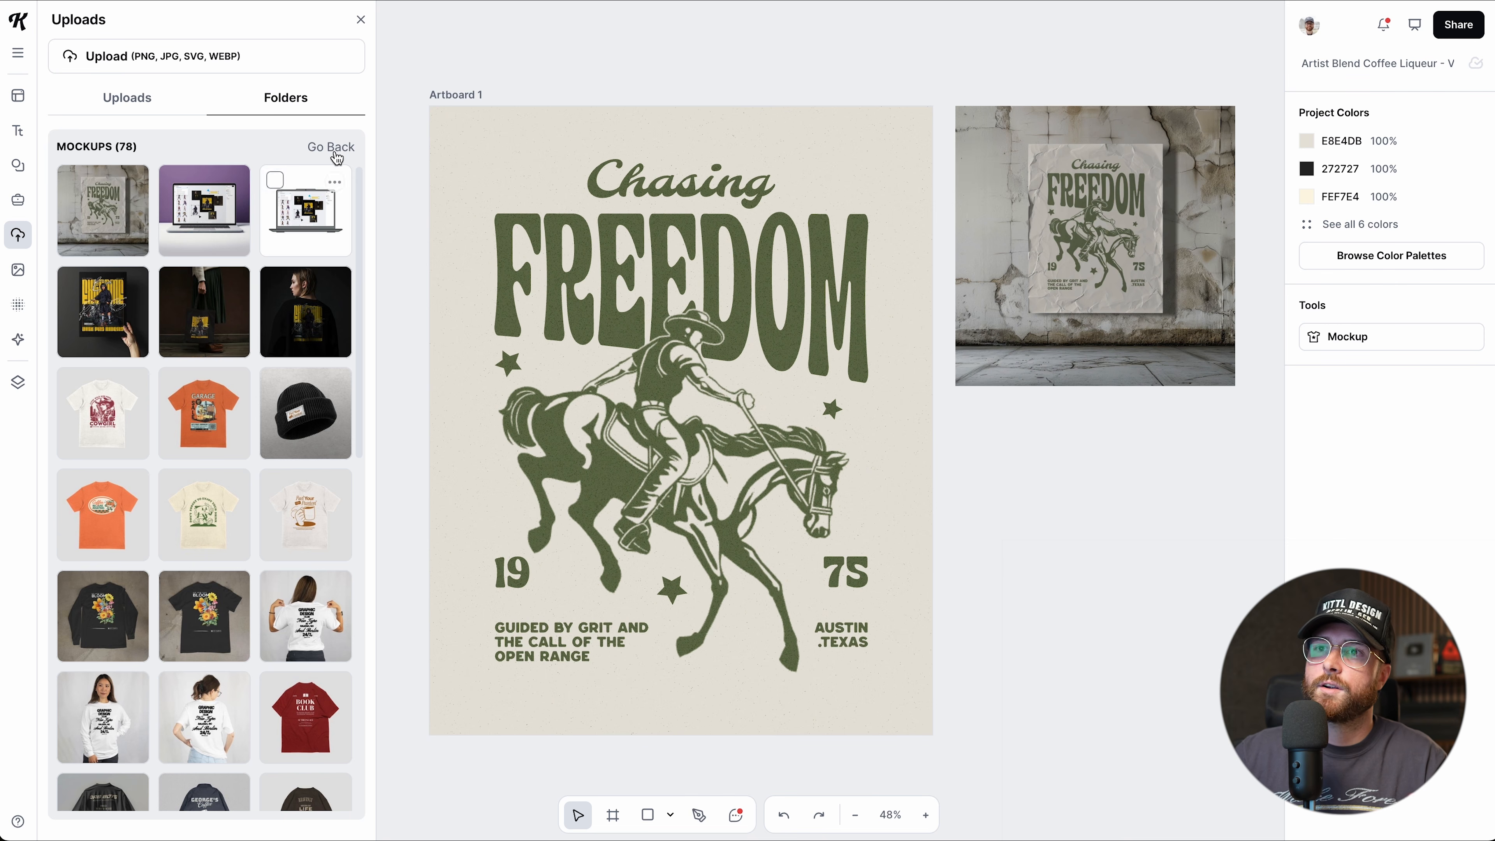
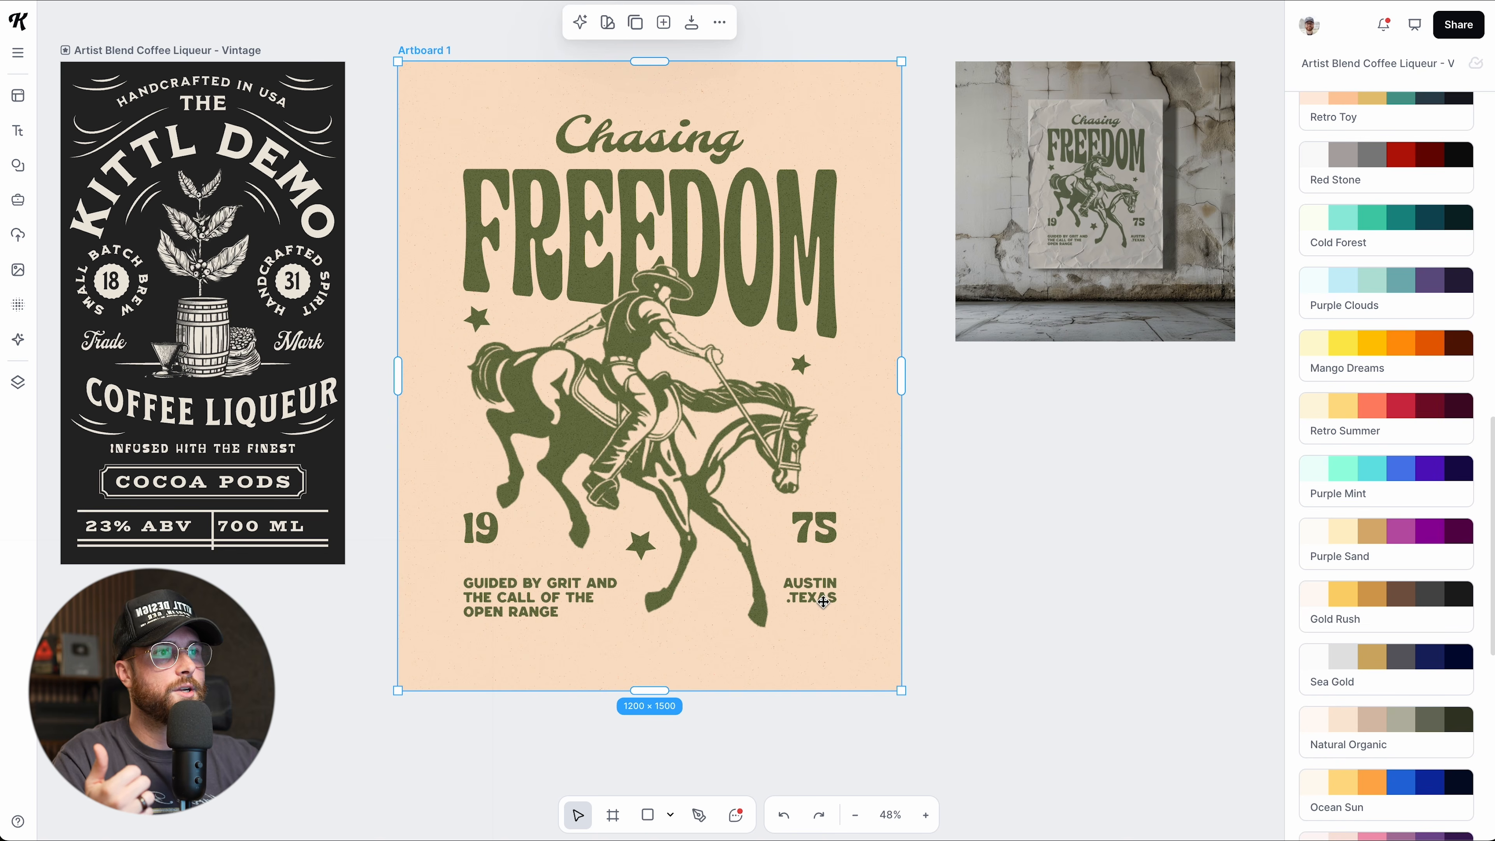
# Scale the Chasing Freedom poster artboard down to 787 × 984 px.
pyautogui.moveTo(903, 695); pyautogui.dragTo(728, 475)
# Duplicate the poster below the original and recolour the copy with the Ocean Blue palette.
pyautogui.moveTo(424, 51); pyautogui.dragTo(428, 498)
pyautogui.click(1335, 767)
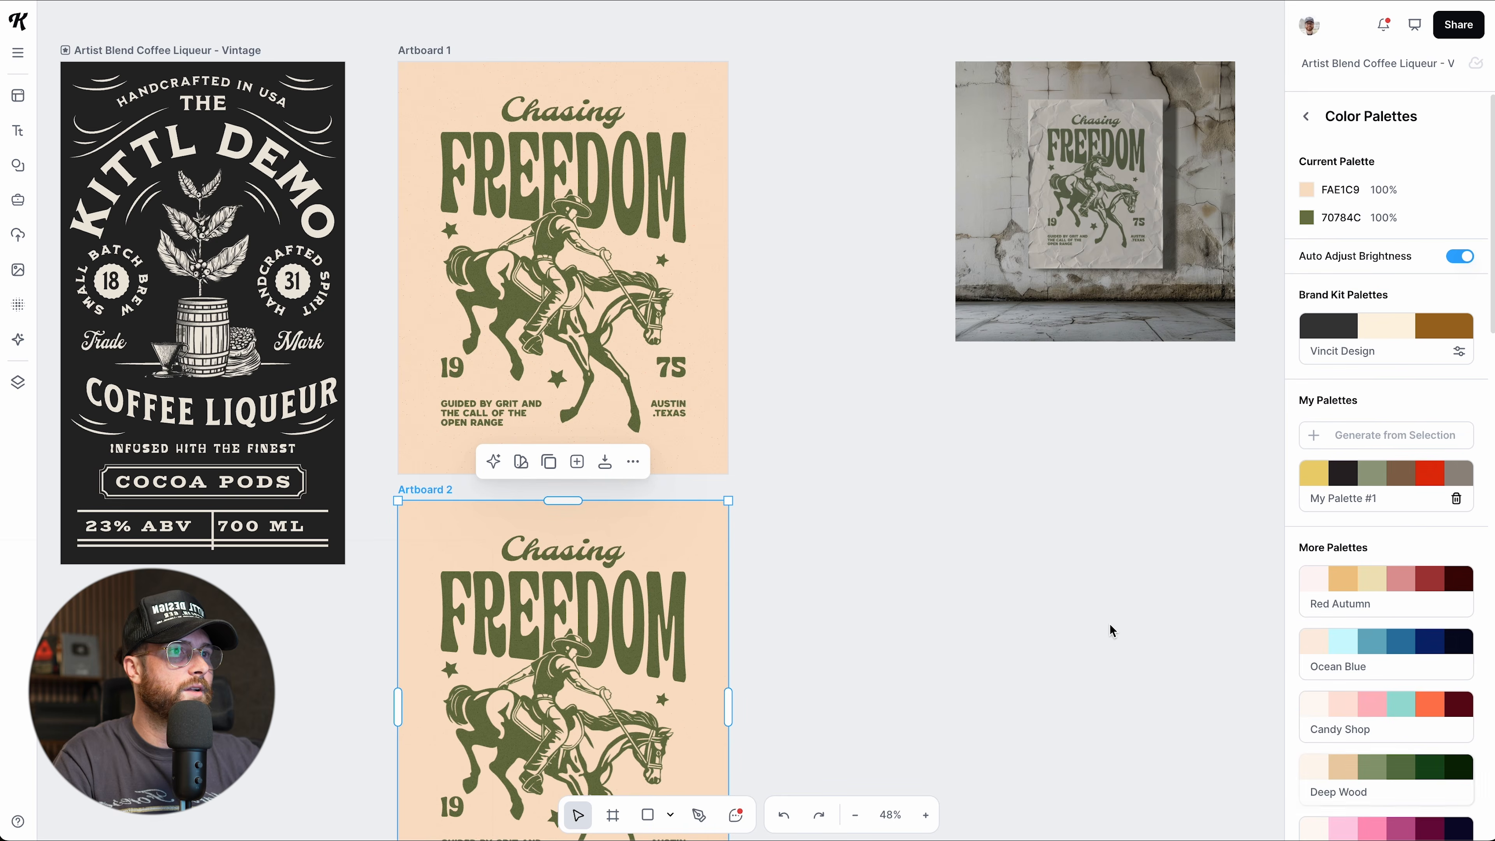
pyautogui.scroll(-5, 1107, 623)
pyautogui.click(1303, 637)
# Try Cold Forest, then settle on the cream-and-blue Ocean Sun palette for the copy.
pyautogui.scroll(-8, 1324, 677)
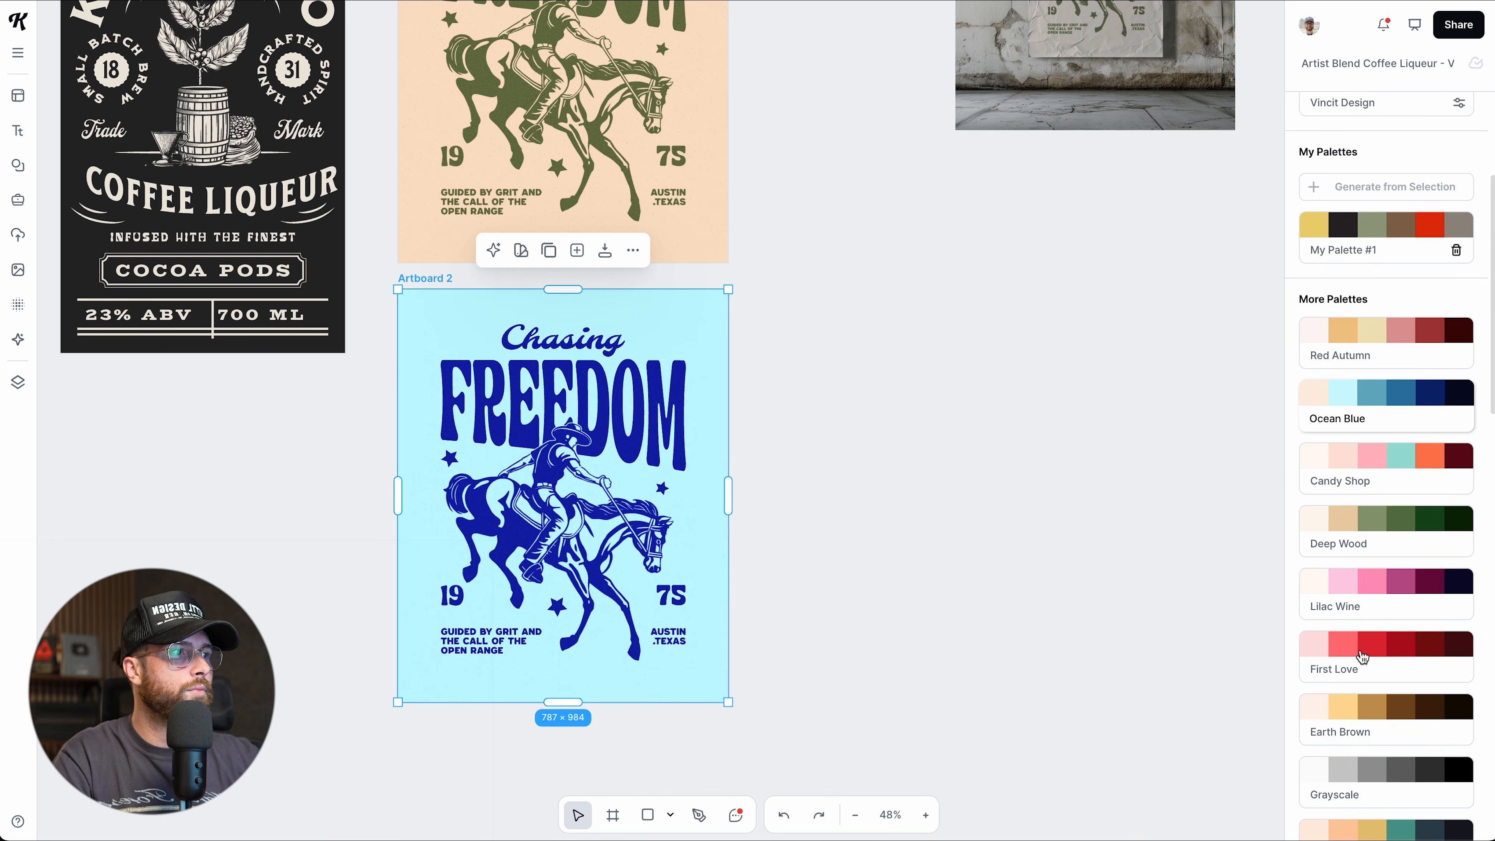
pyautogui.click(1367, 707)
pyautogui.scroll(-10, 1367, 709)
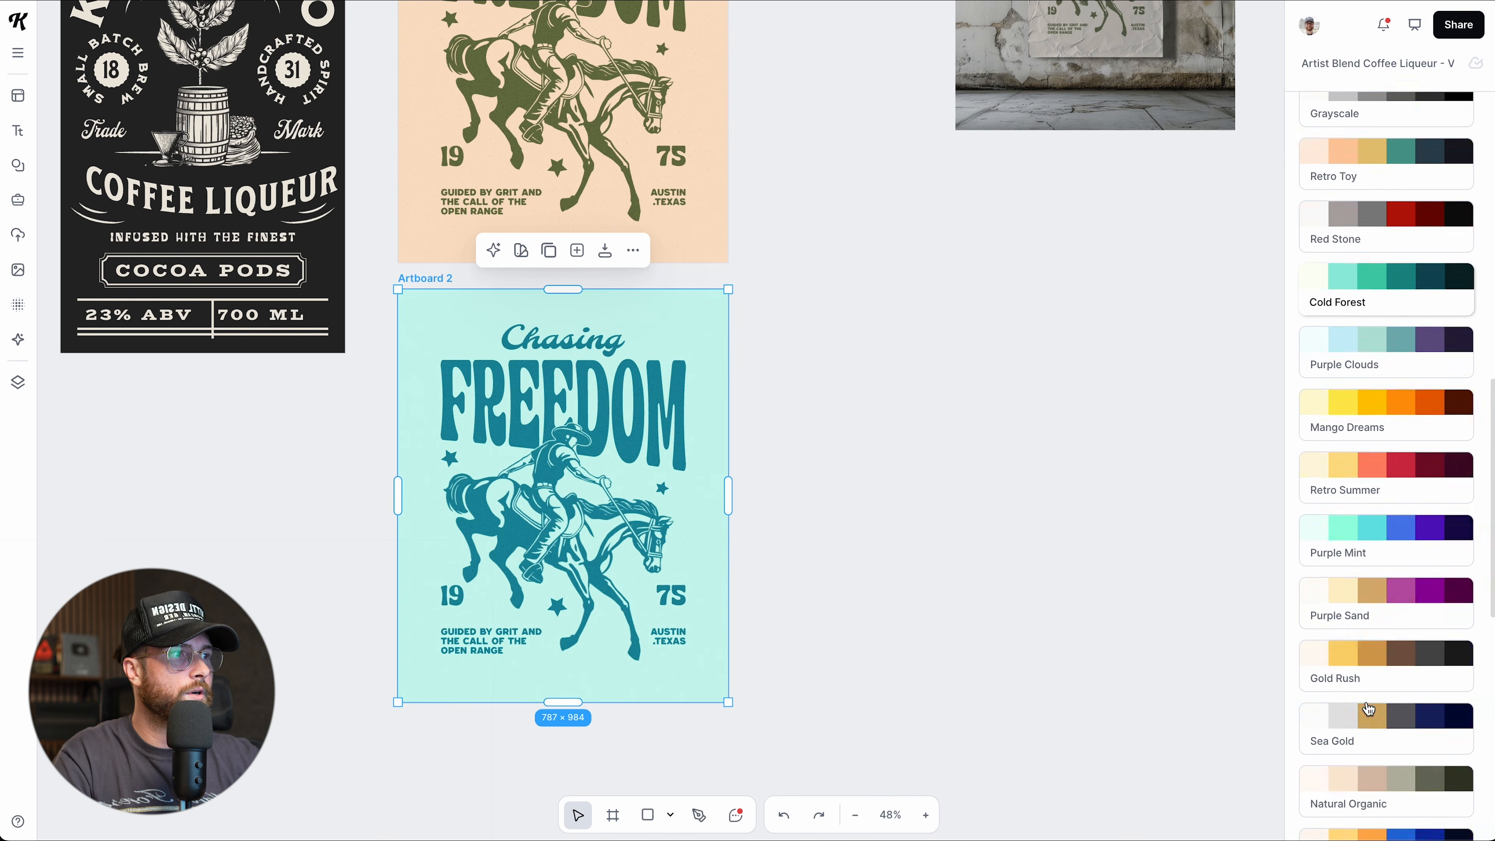
pyautogui.click(1371, 665)
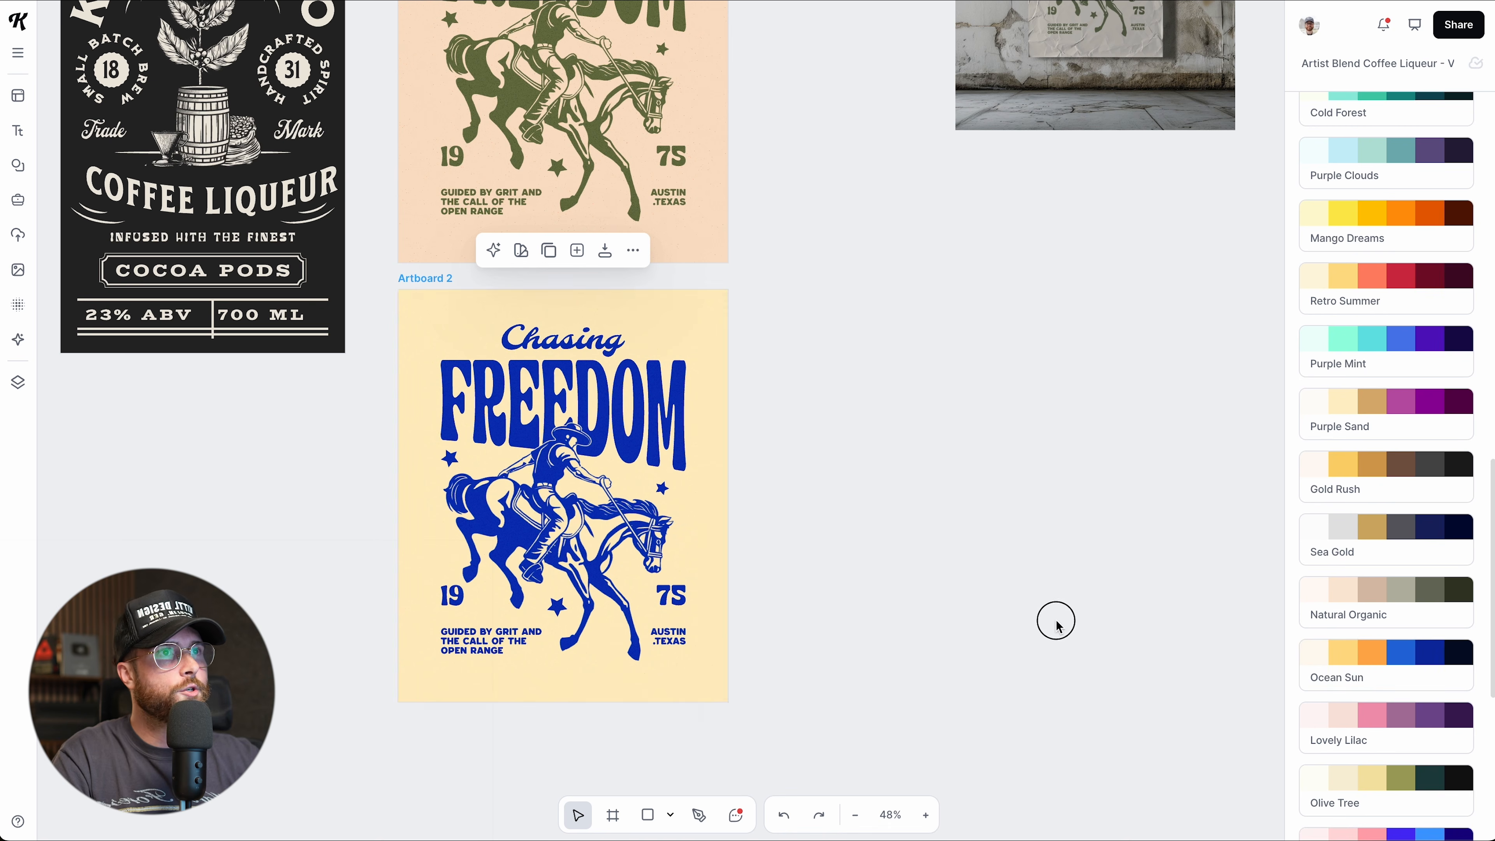
pyautogui.click(918, 597)
pyautogui.scroll(1, 918, 598)
pyautogui.scroll(-2, 917, 598)
pyautogui.scroll(2, 887, 510)
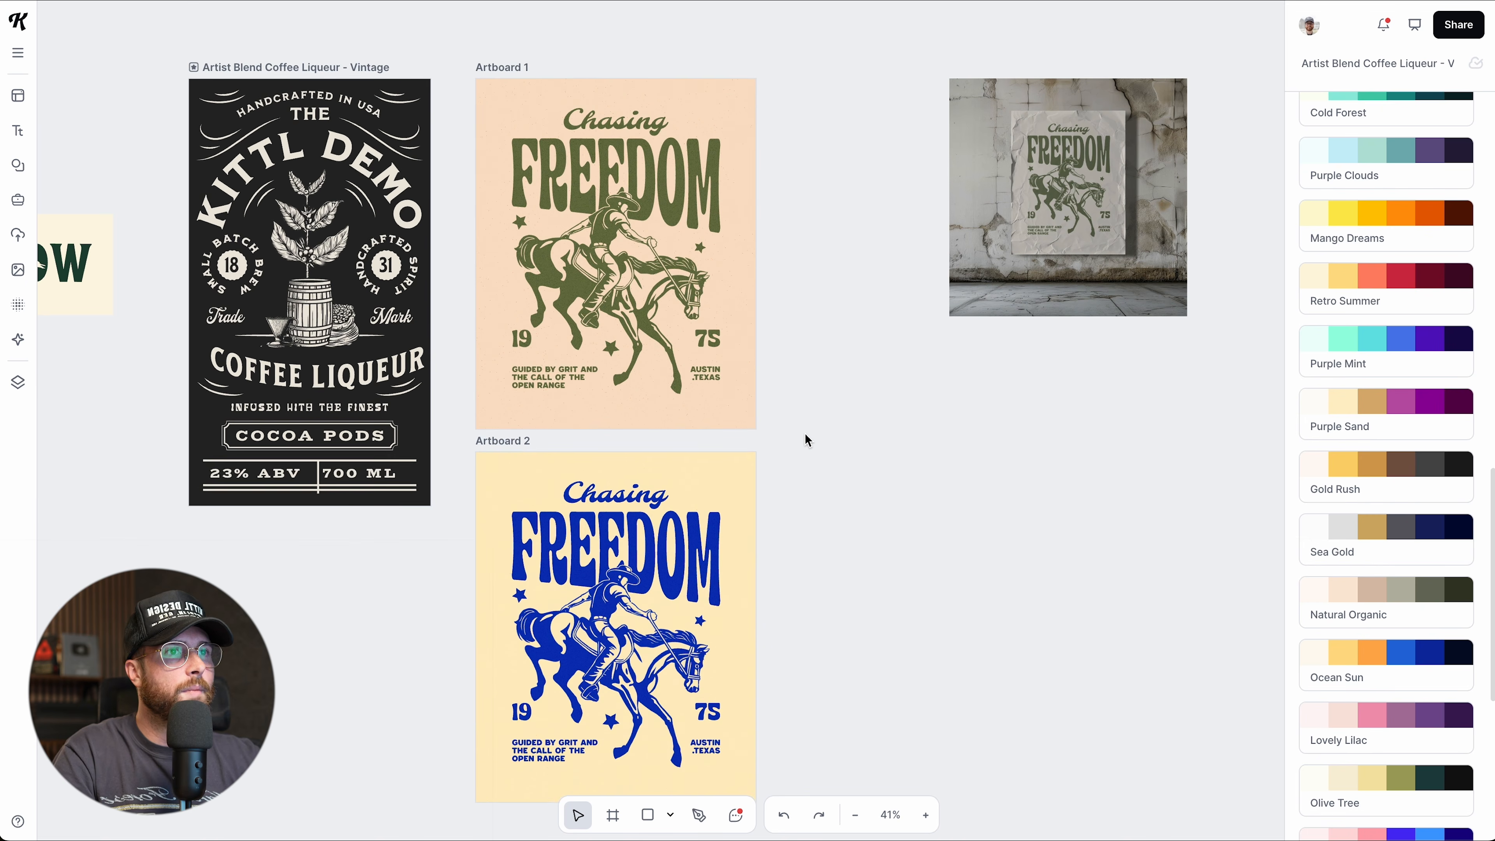
pyautogui.scroll(3, 747, 387)
pyautogui.scroll(1, 744, 385)
pyautogui.scroll(2, 744, 385)
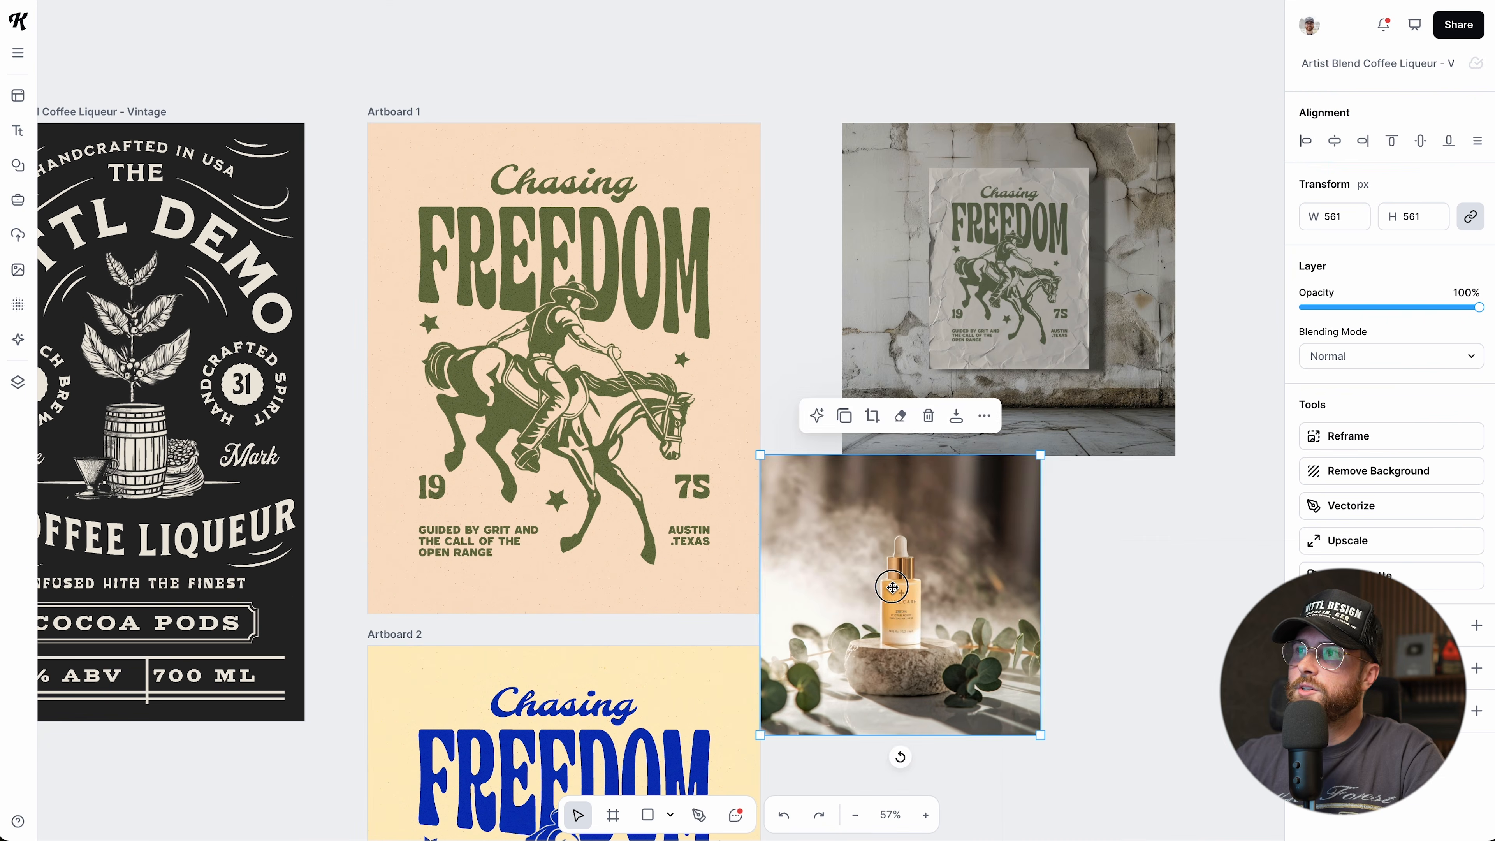
# Select the serum bottle photo and switch it into eraser mode.
pyautogui.moveTo(892, 587); pyautogui.dragTo(953, 616)
pyautogui.scroll(-1, 953, 566)
pyautogui.hscroll(5, 953, 567)
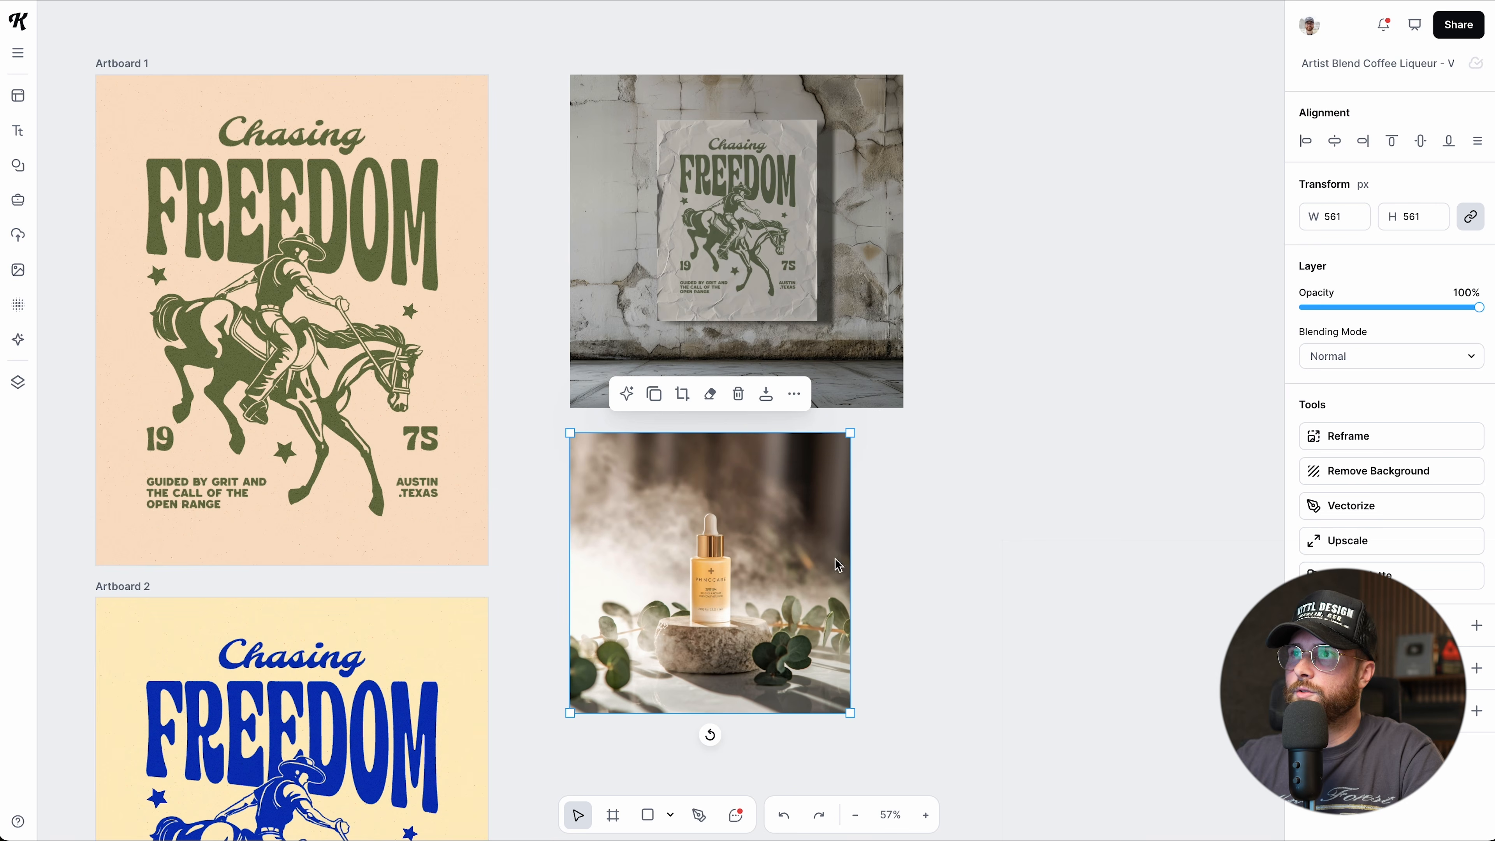
pyautogui.scroll(-2, 729, 541)
pyautogui.scroll(3, 719, 528)
pyautogui.scroll(3, 719, 528)
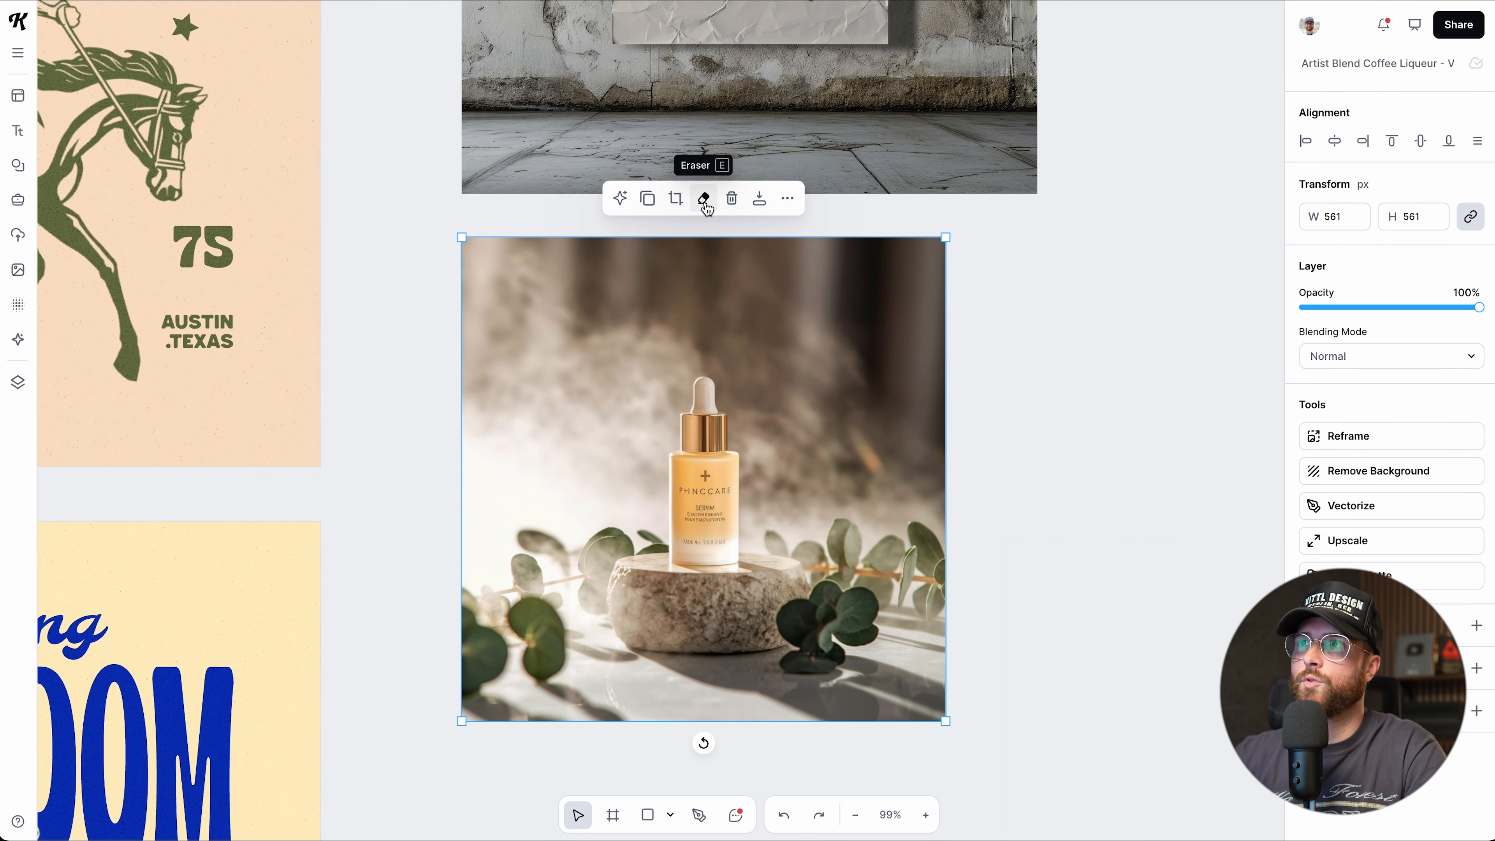
pyautogui.click(704, 199)
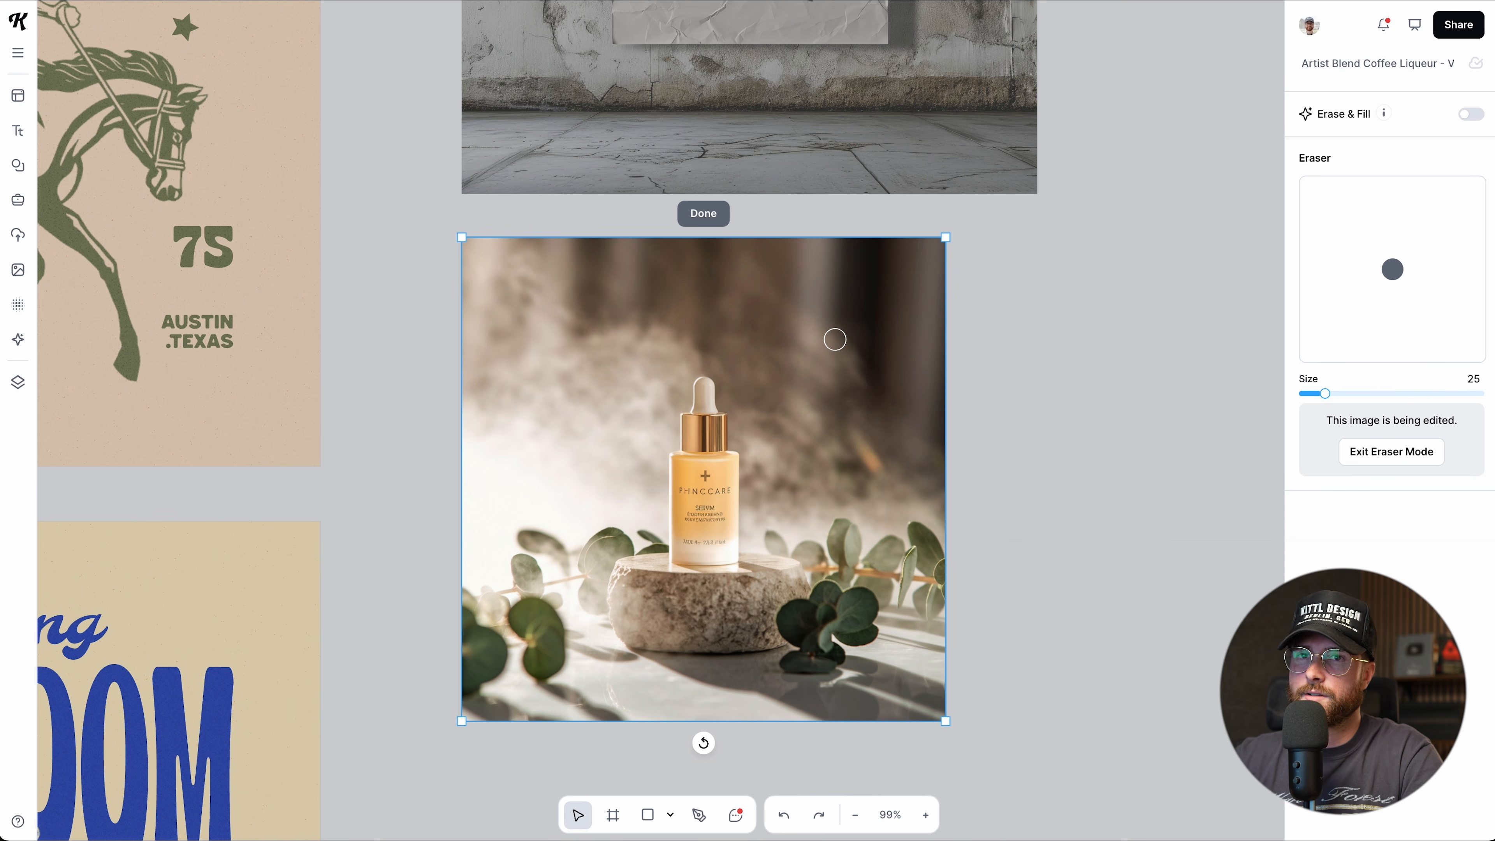
# Paint two test erase strokes across the photo, then undo them with Ctrl+Z.
pyautogui.moveTo(834, 339); pyautogui.dragTo(581, 342)
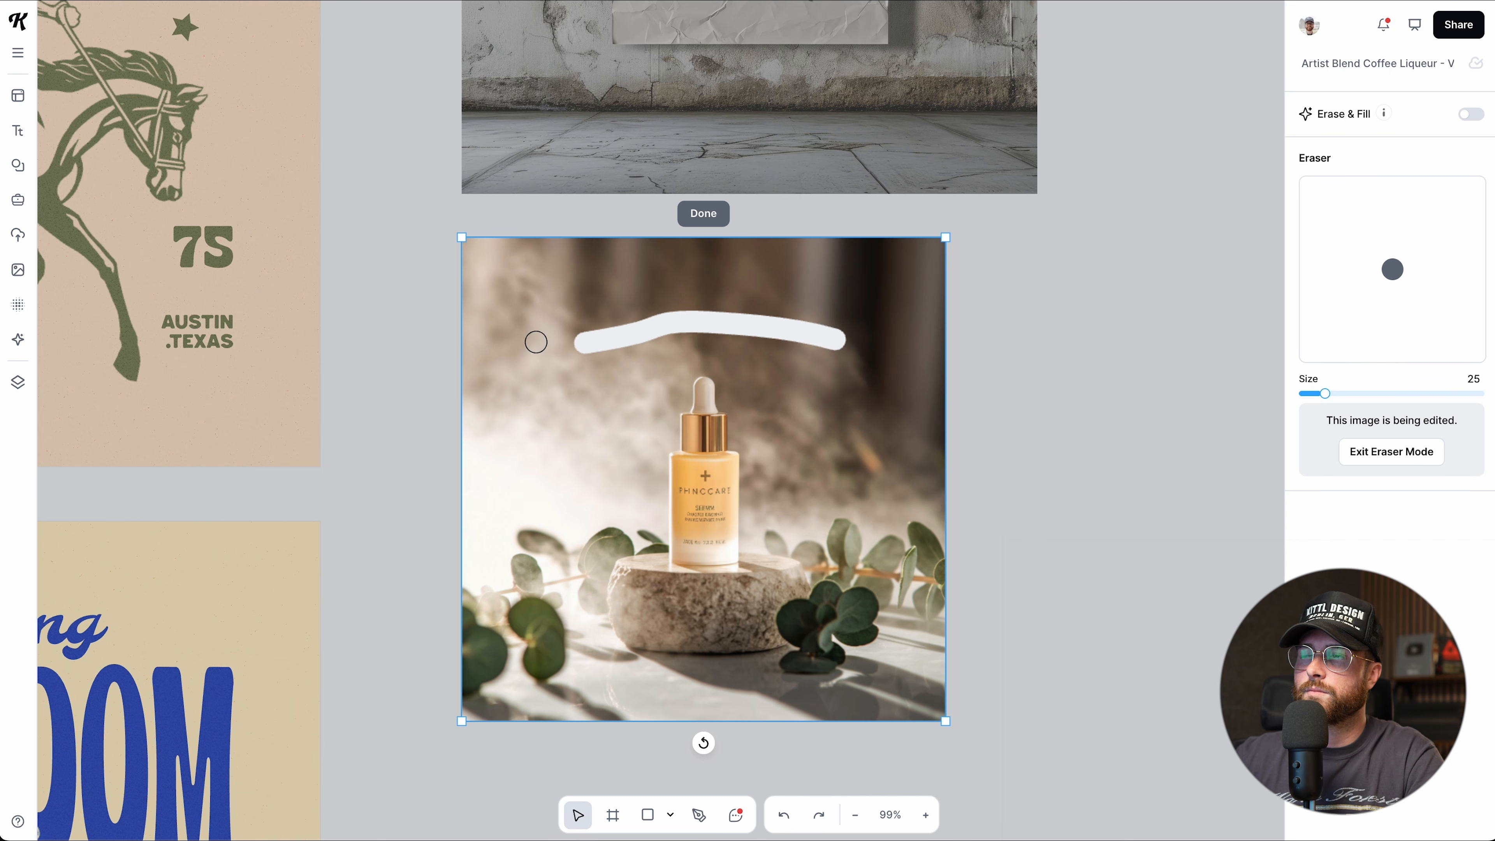
pyautogui.moveTo(537, 302)
pyautogui.mouseDown()
pyautogui.moveTo(534, 344)
pyautogui.moveTo(539, 327)
pyautogui.mouseUp()
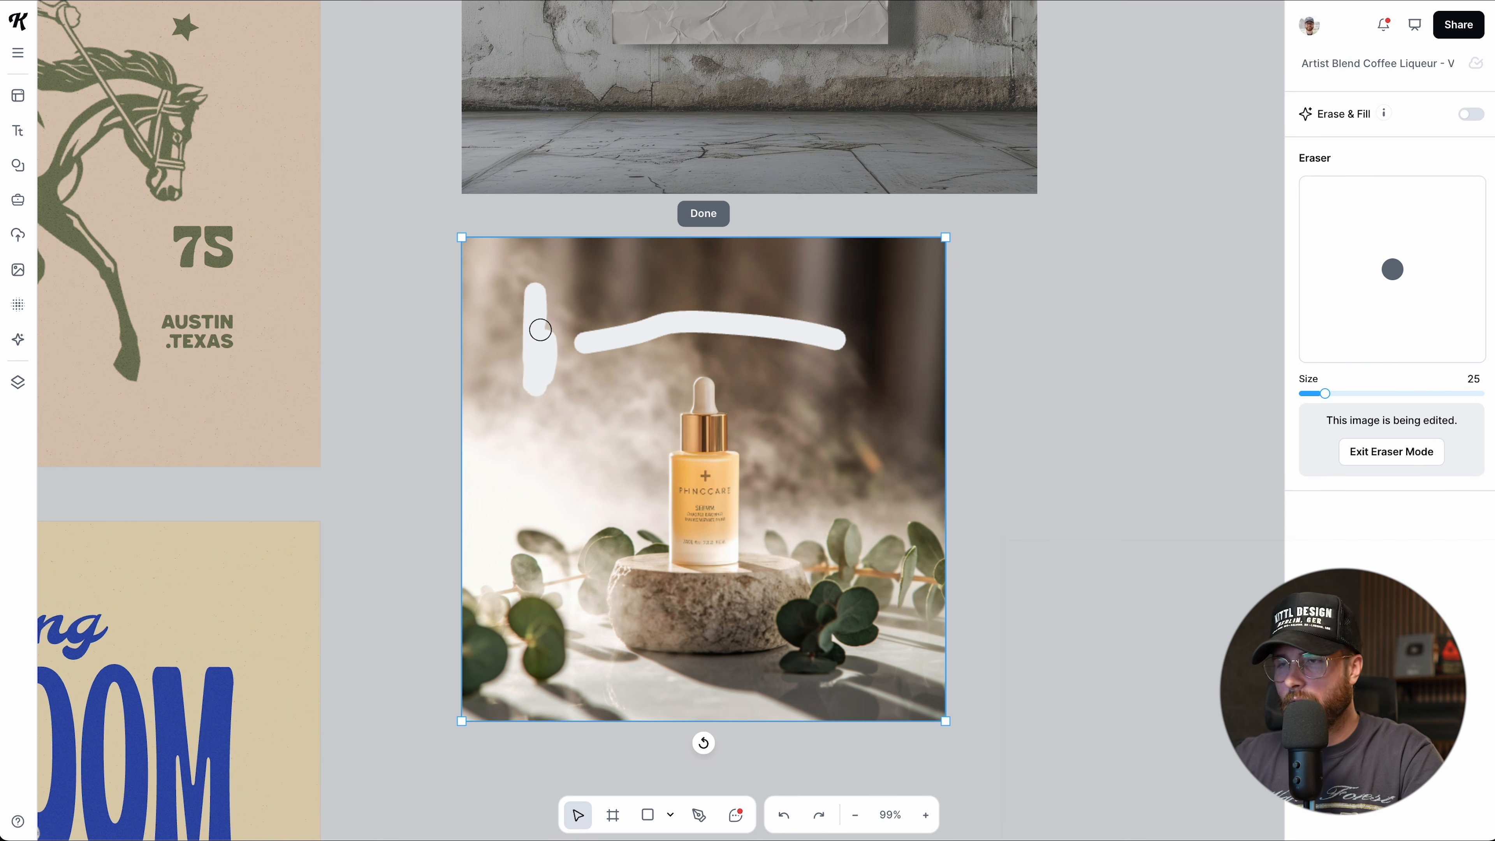
pyautogui.hotkey('ctrl', 'z')
pyautogui.hotkey('ctrl', 'z')
pyautogui.scroll(-1, 800, 511)
pyautogui.scroll(1, 707, 480)
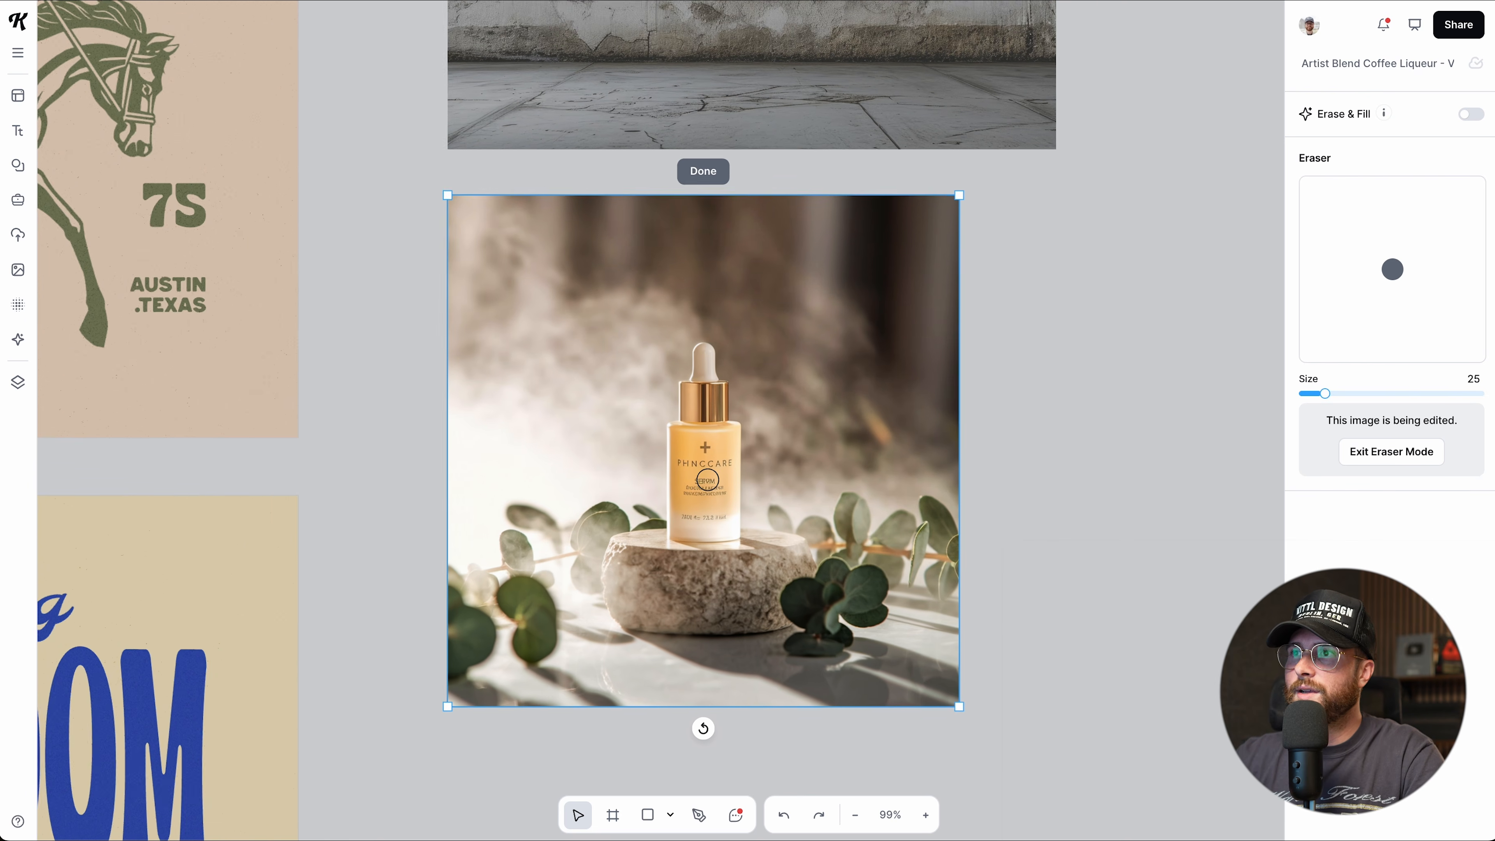
pyautogui.scroll(1, 707, 480)
pyautogui.scroll(1, 708, 480)
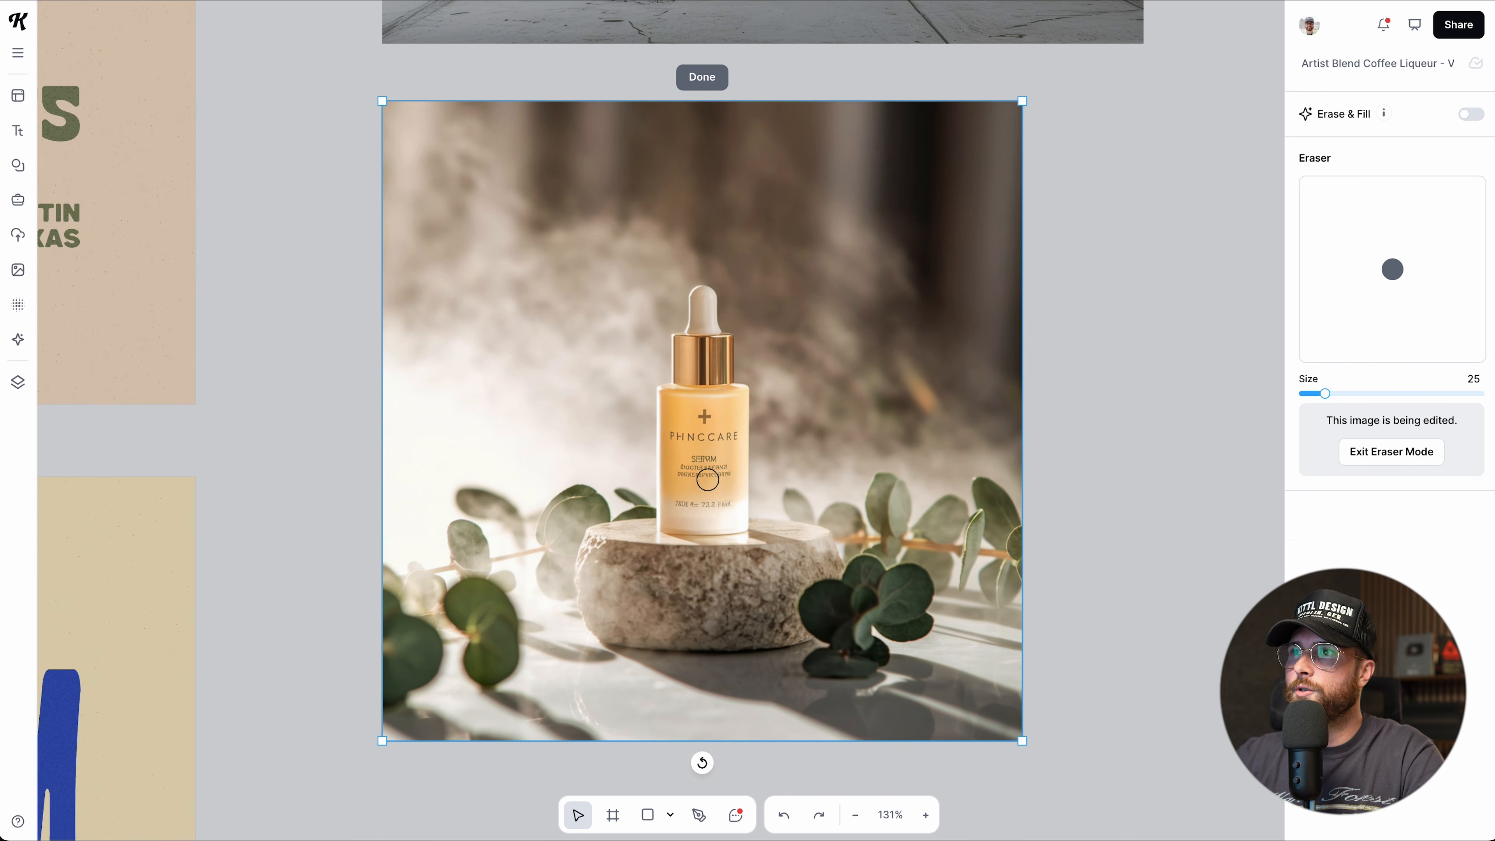
pyautogui.scroll(1, 707, 480)
pyautogui.scroll(-1, 707, 480)
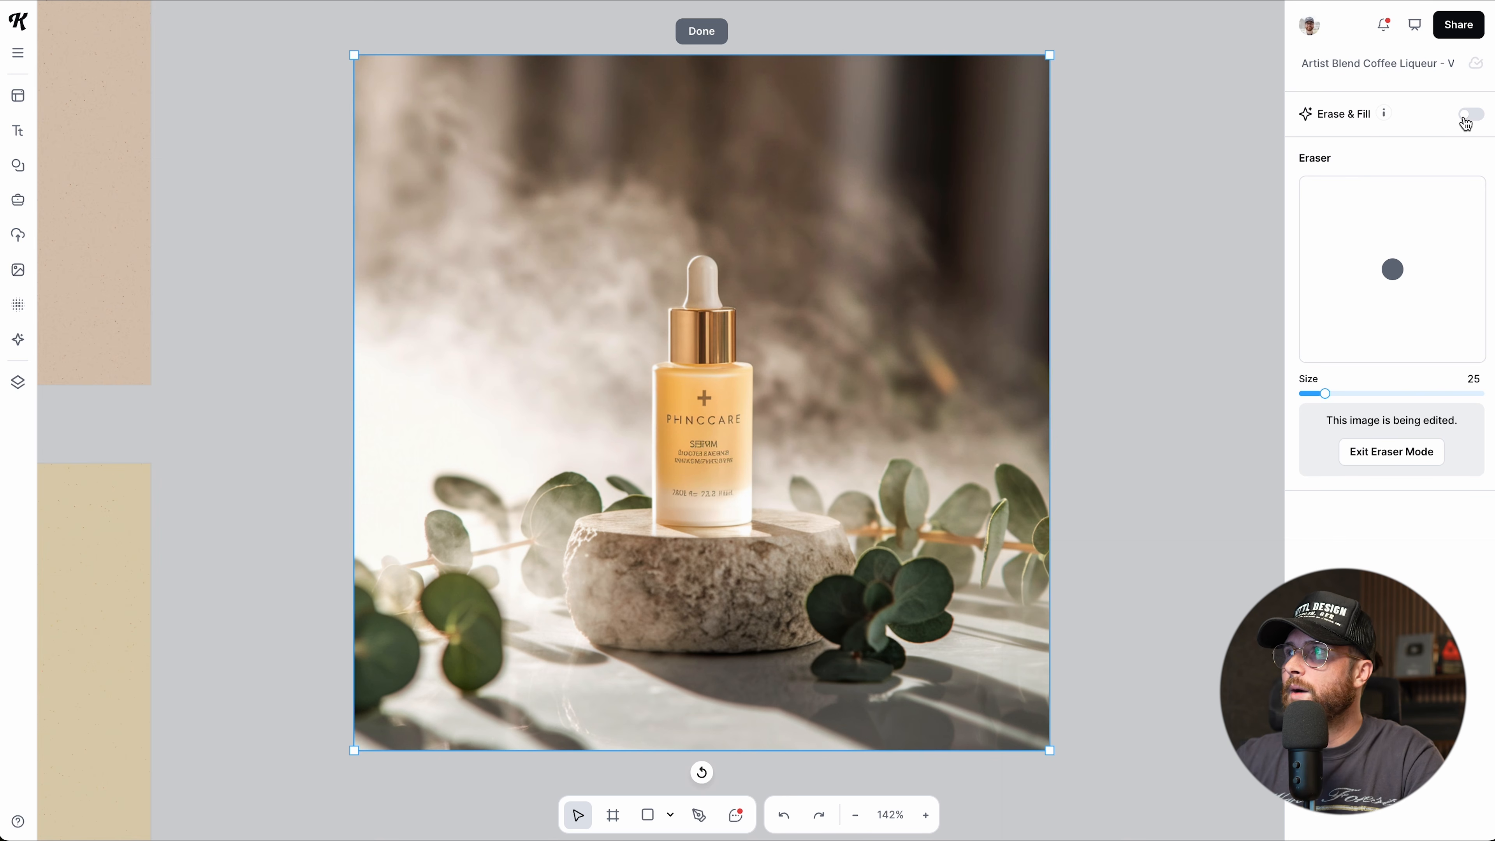
# With Erase & Fill on, brush out the label's brand name and plus sign, then exit eraser mode.
pyautogui.click(1469, 115)
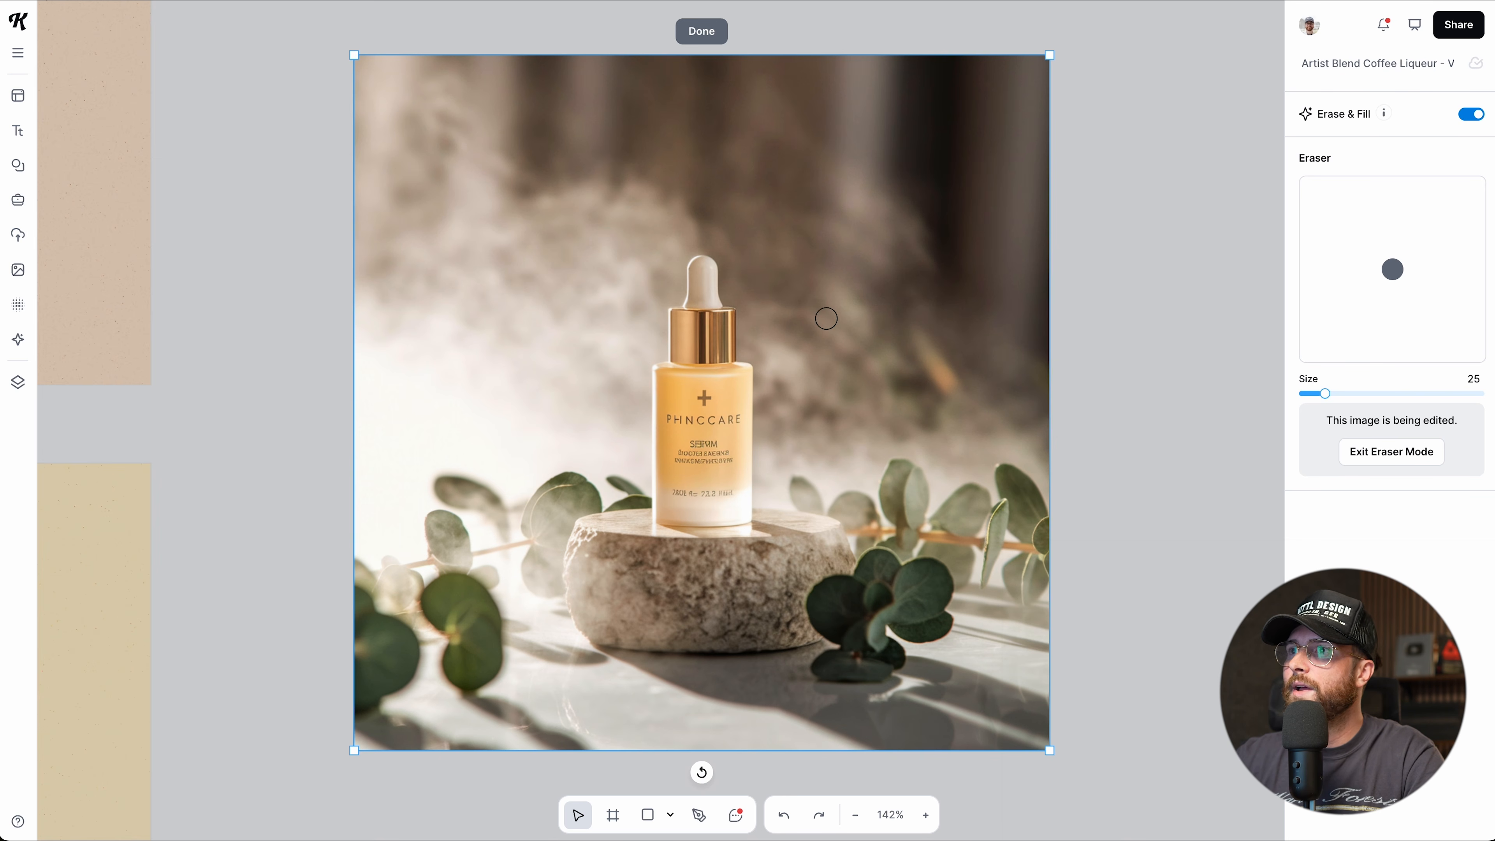
pyautogui.scroll(2, 696, 419)
pyautogui.scroll(3, 696, 419)
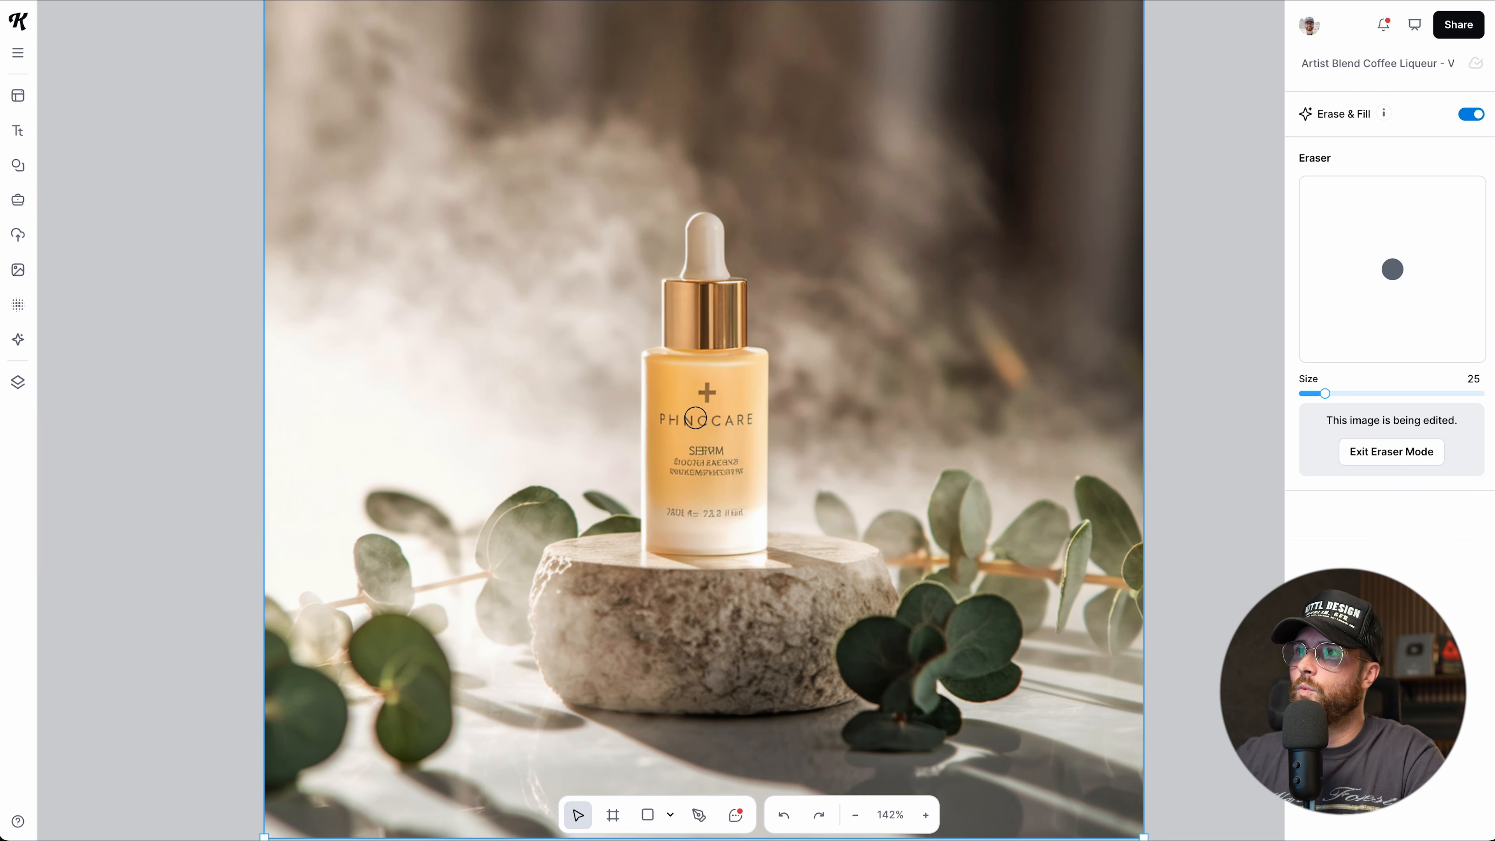
pyautogui.moveTo(663, 420); pyautogui.dragTo(753, 421)
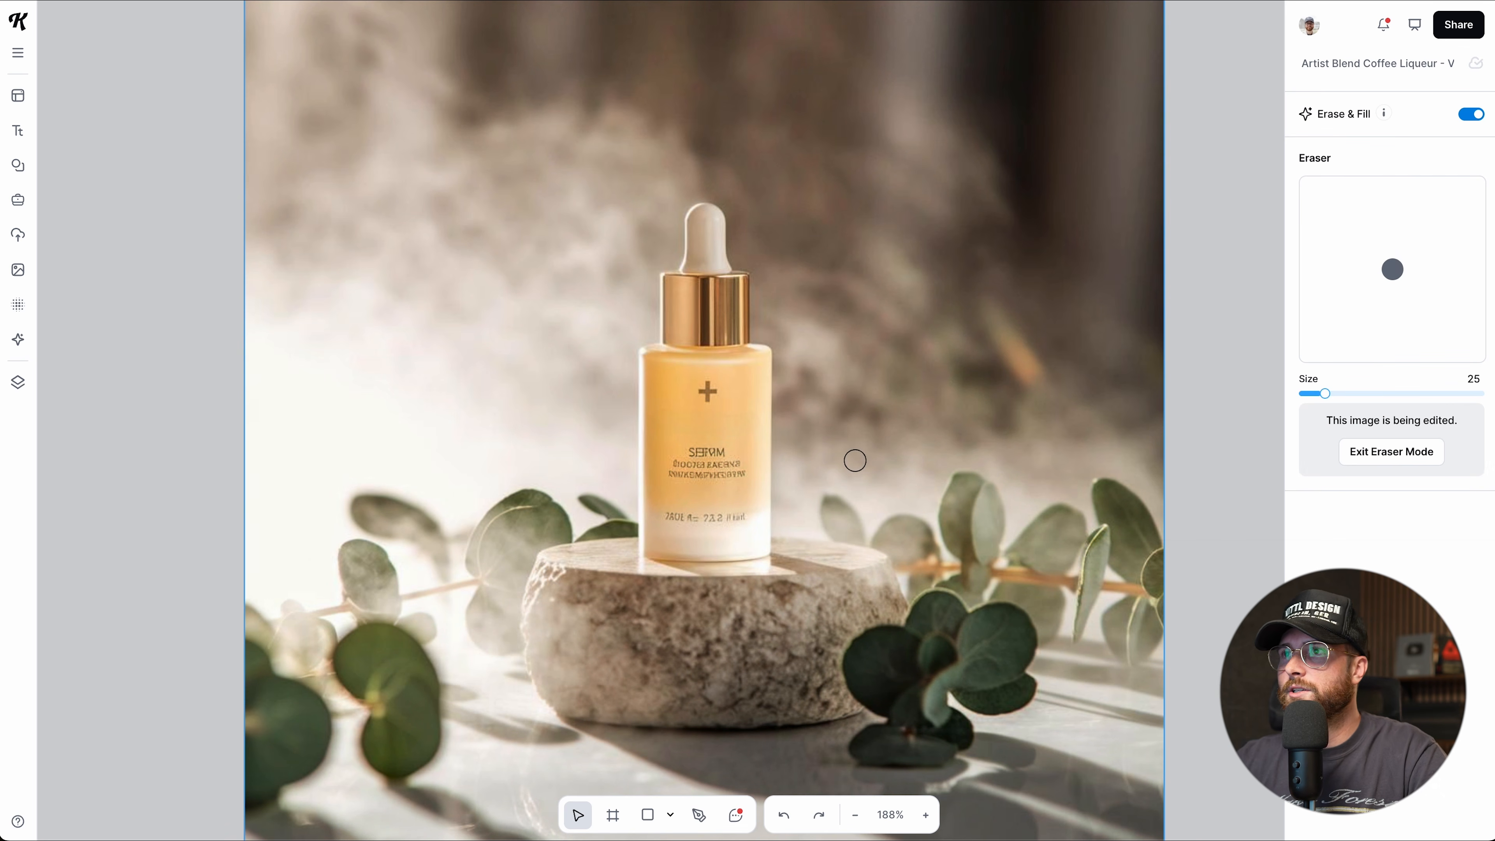
pyautogui.click(708, 389)
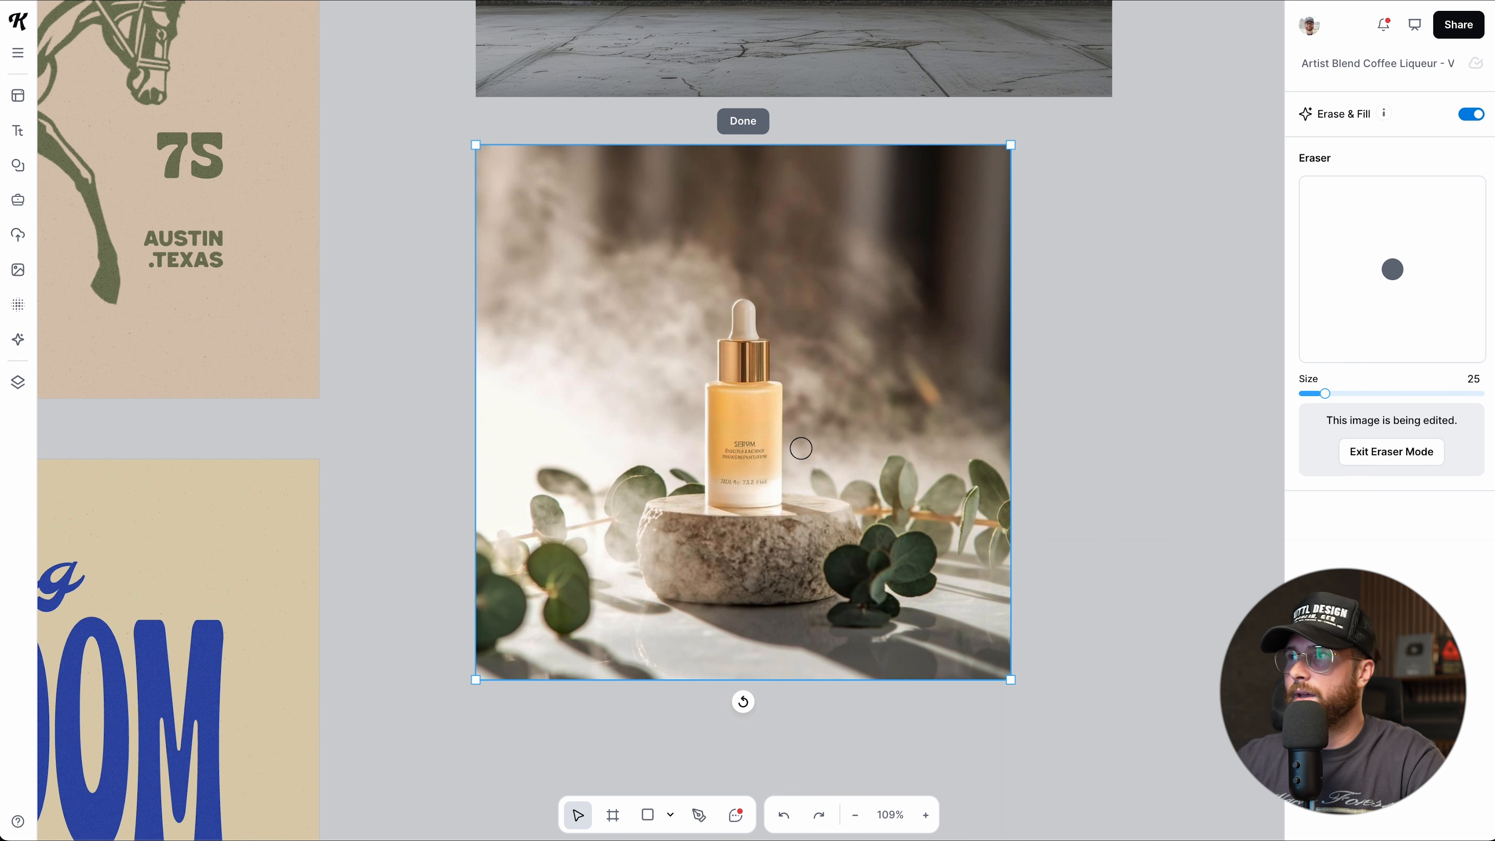
pyautogui.moveTo(1325, 393)
pyautogui.mouseDown()
pyautogui.moveTo(1352, 394)
pyautogui.moveTo(1332, 393)
pyautogui.mouseUp()
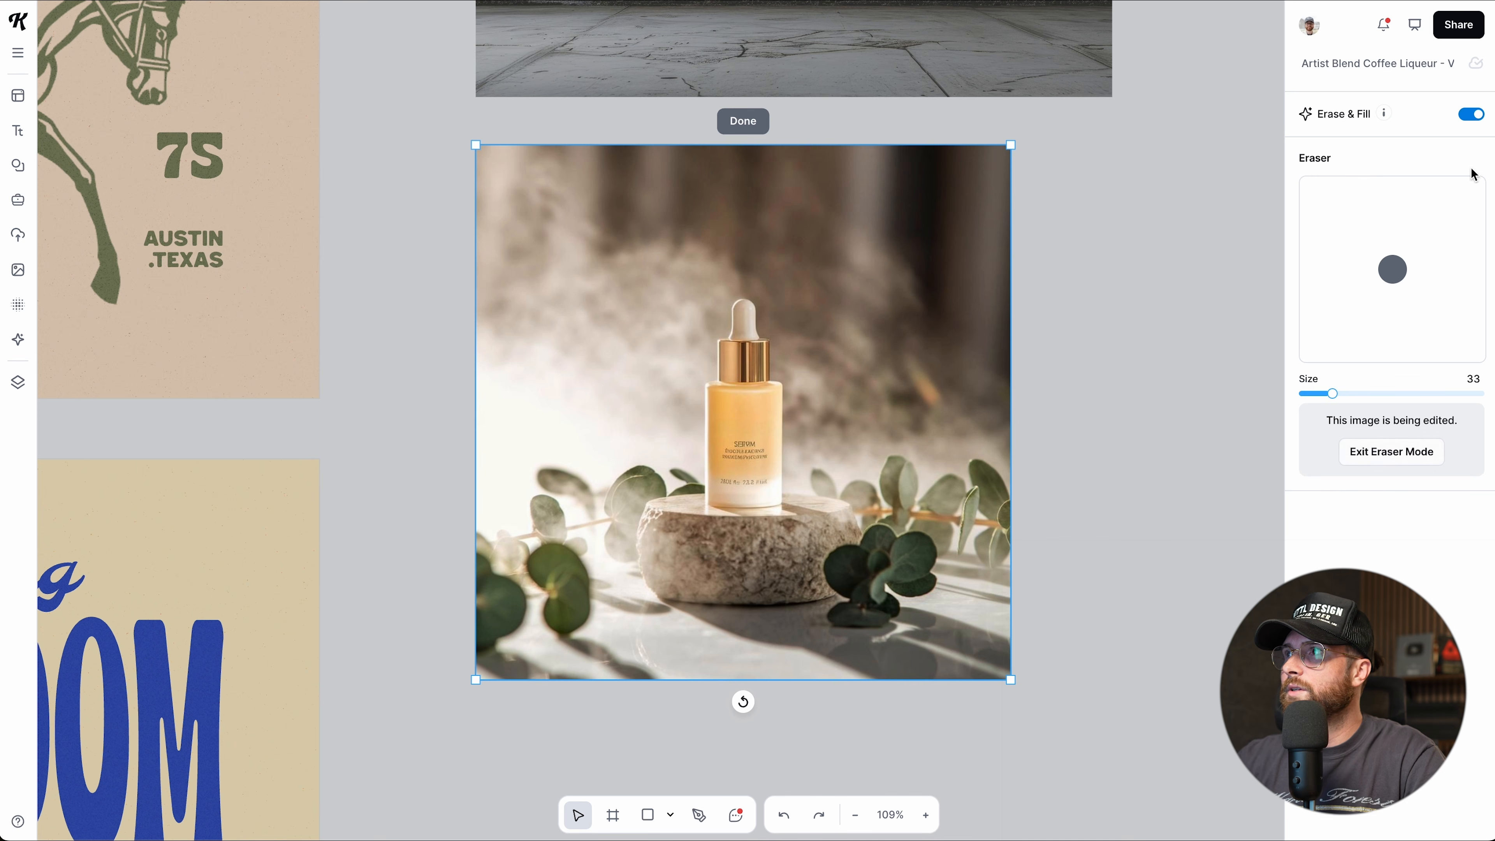
pyautogui.click(1388, 452)
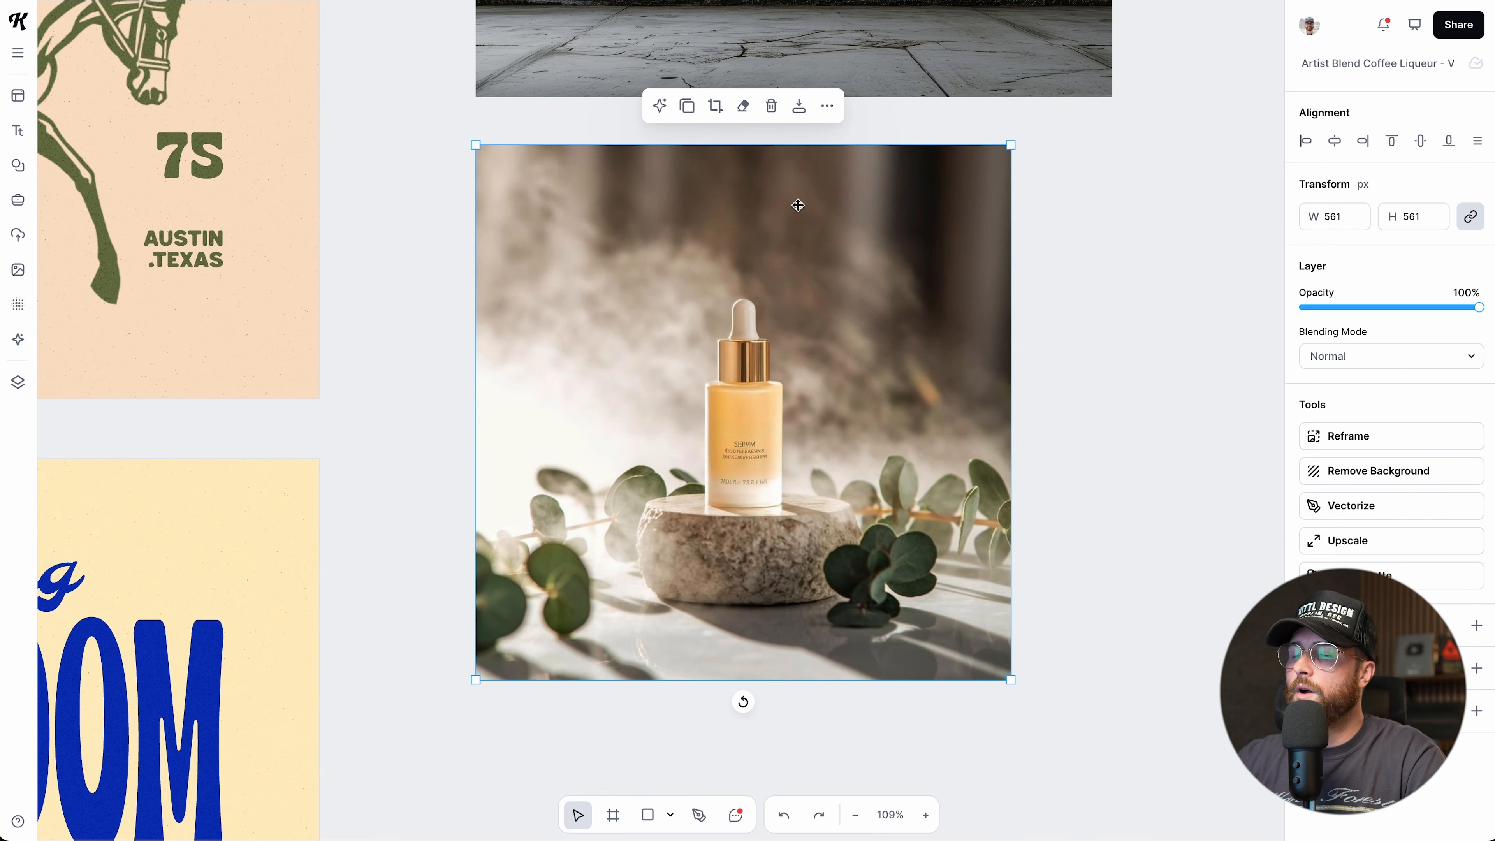
# Toggle erase mode off, then duplicate the serum photo, move the copy aside and delete it.
pyautogui.press('e')
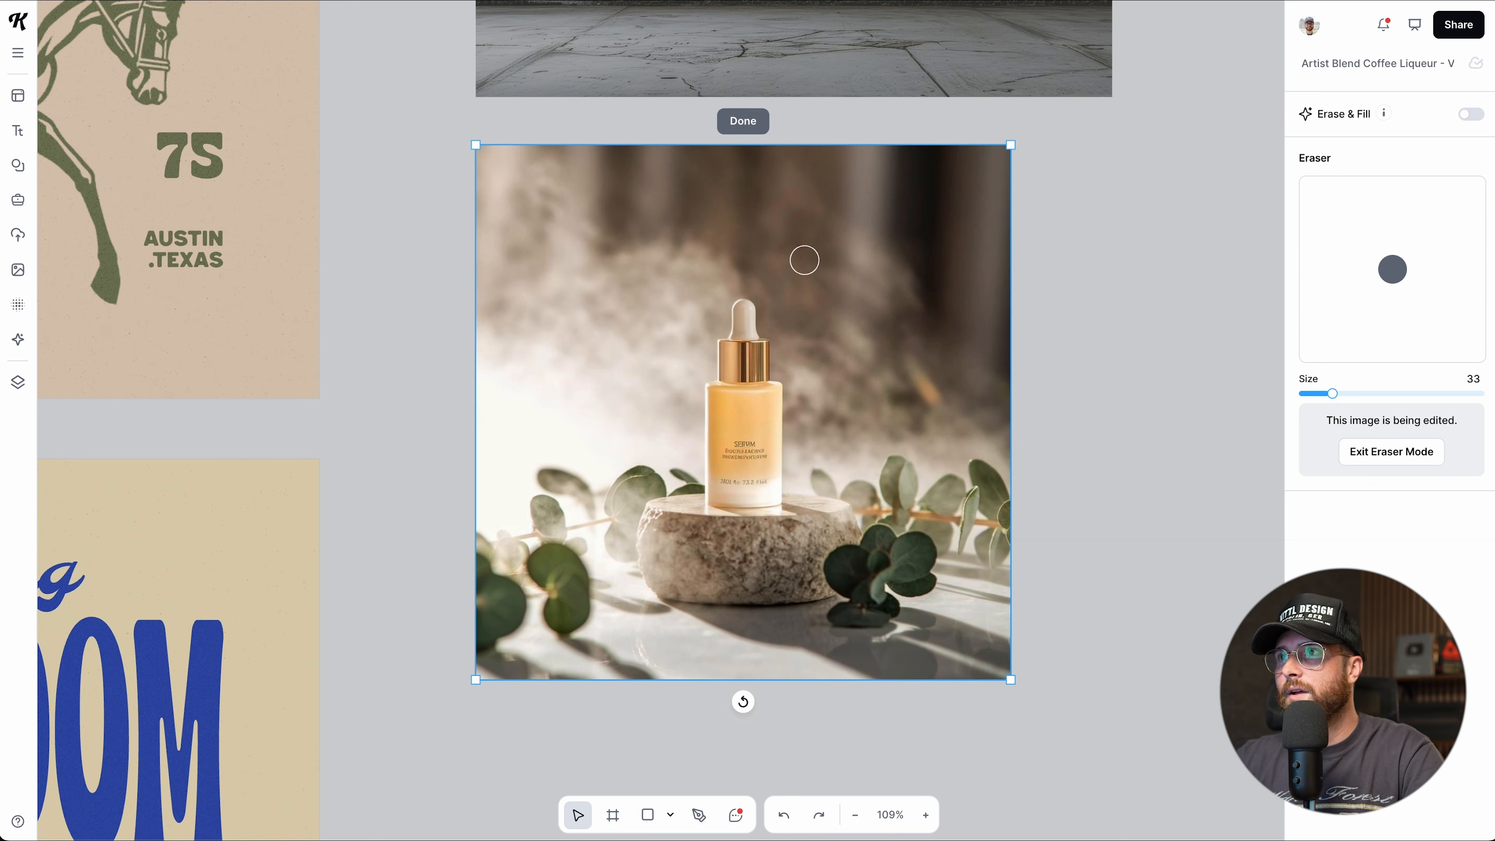
pyautogui.press('Escape')
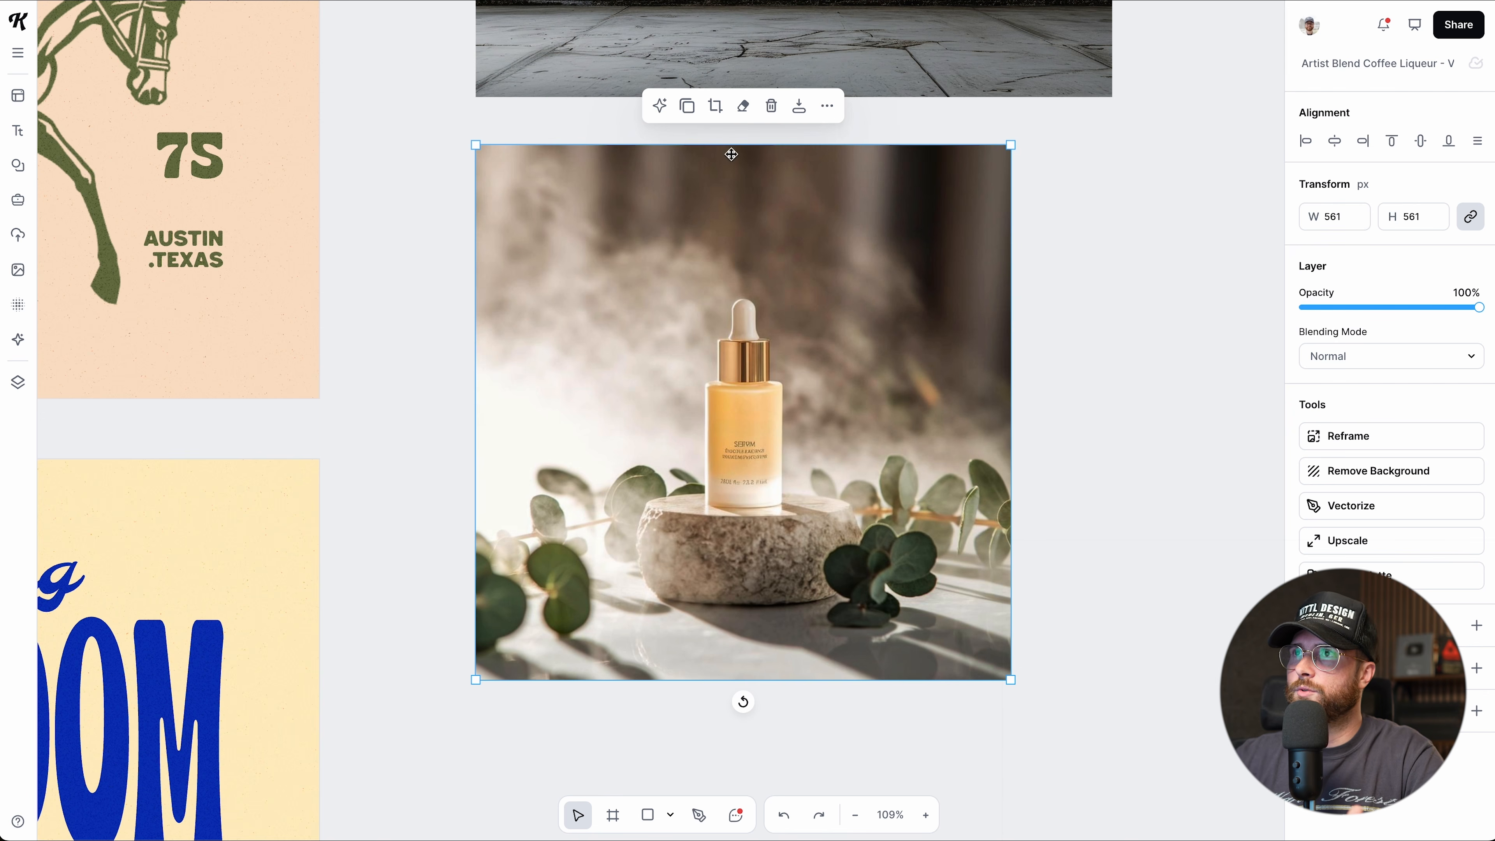
pyautogui.click(687, 106)
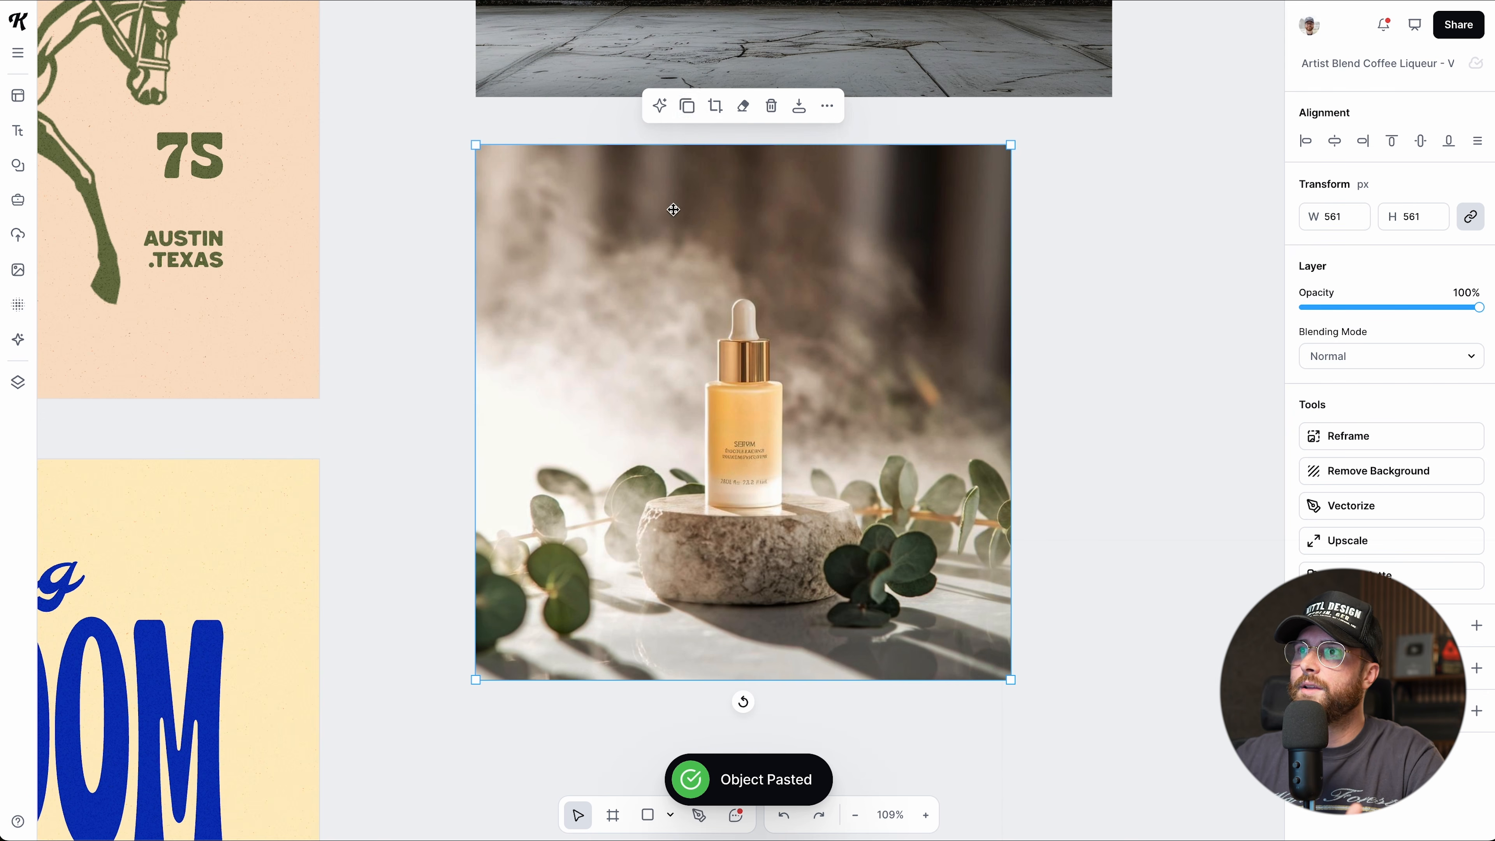
pyautogui.moveTo(670, 207); pyautogui.dragTo(789, 320)
pyautogui.press('Delete')
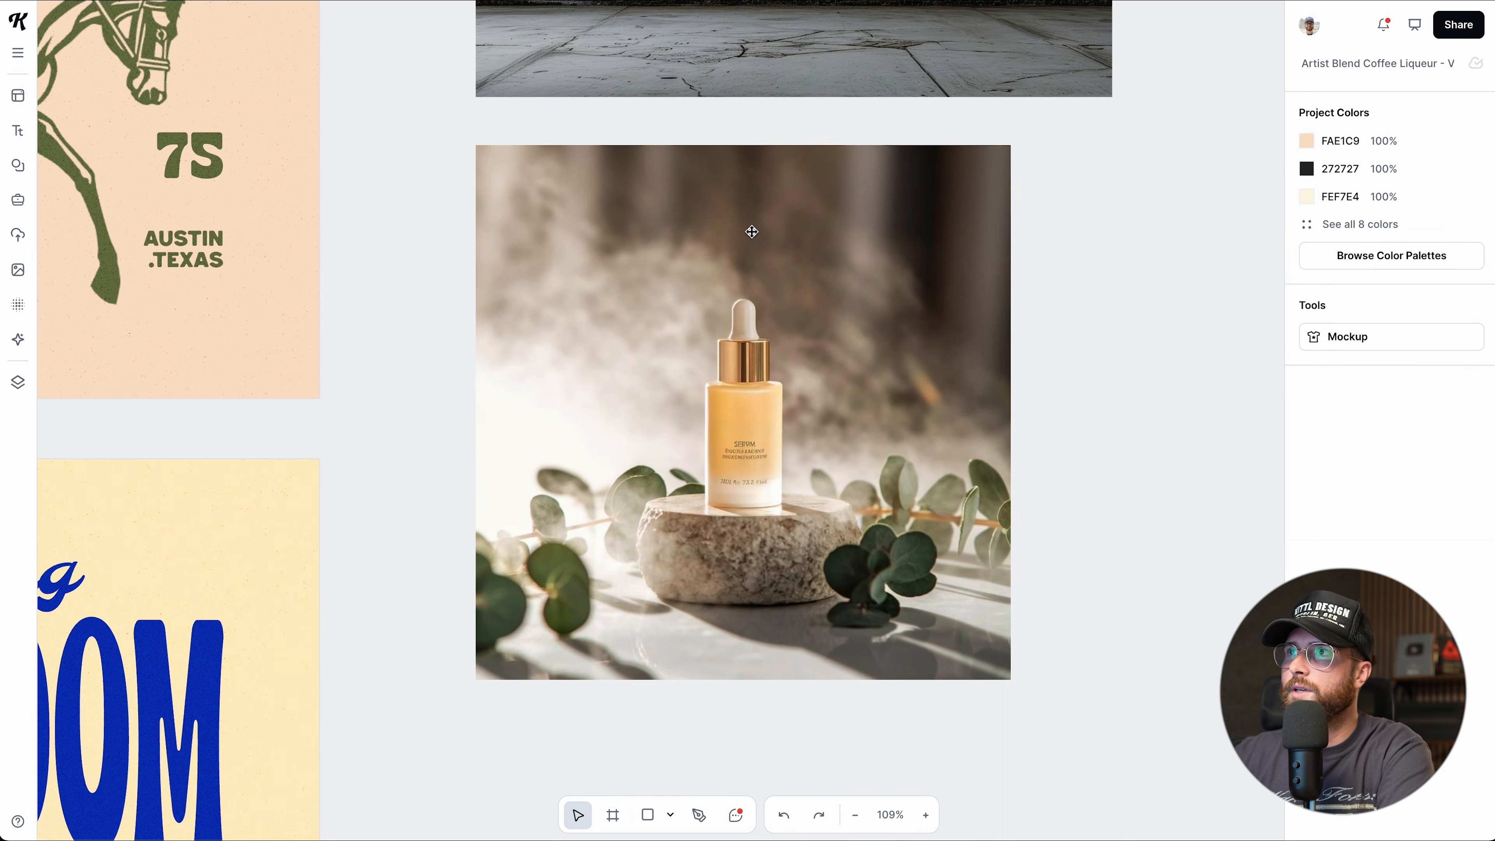
# Crop the top of the serum photo to 561 × 533, then delete and undo to restore it.
pyautogui.click(743, 176)
pyautogui.click(715, 106)
pyautogui.moveTo(743, 146)
pyautogui.mouseDown()
pyautogui.moveTo(736, 250)
pyautogui.moveTo(741, 171)
pyautogui.mouseUp()
pyautogui.click(743, 121)
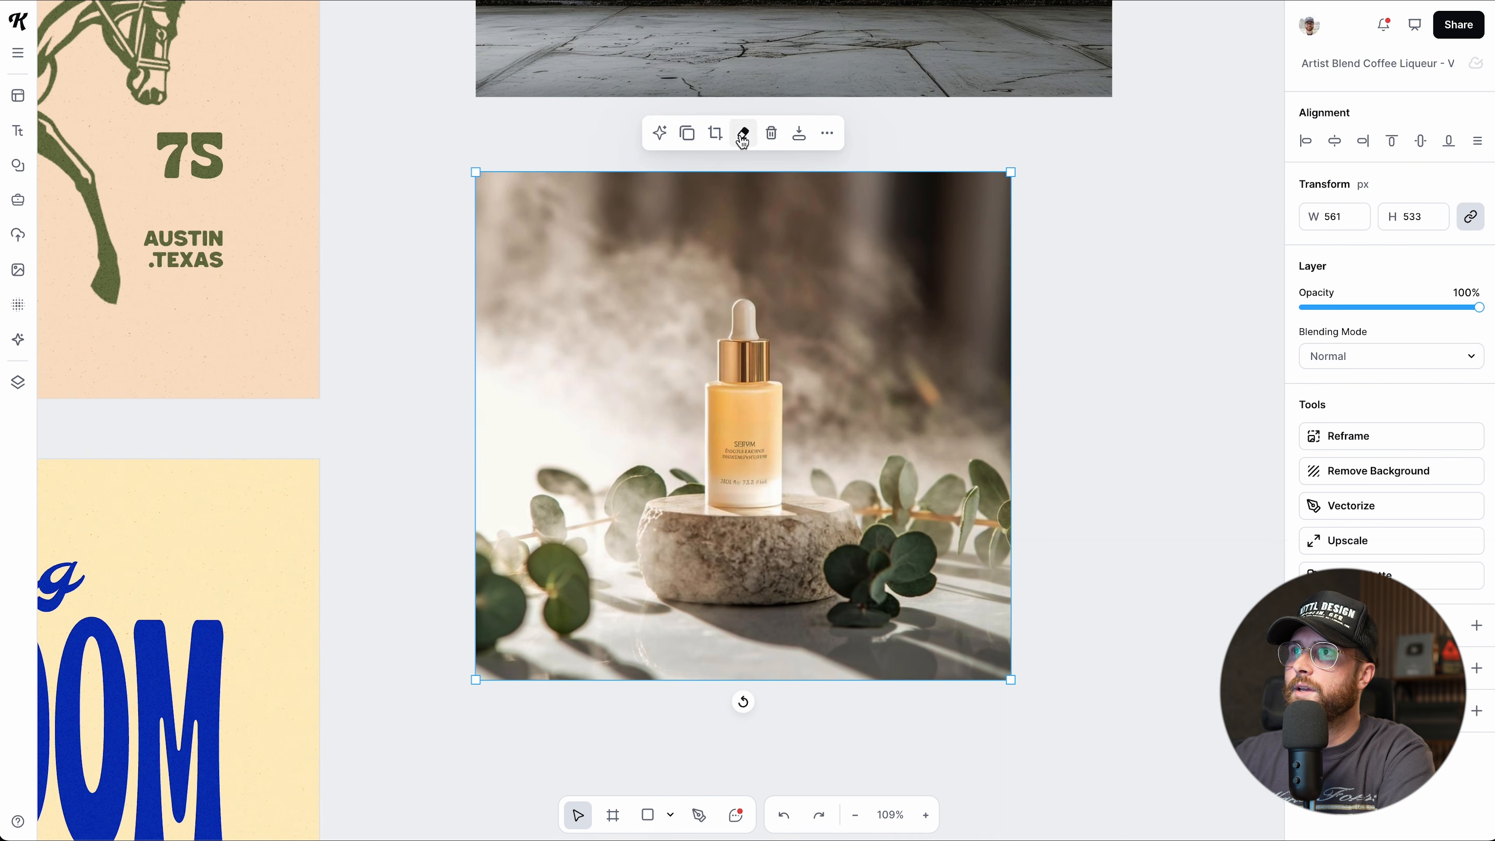
pyautogui.click(768, 135)
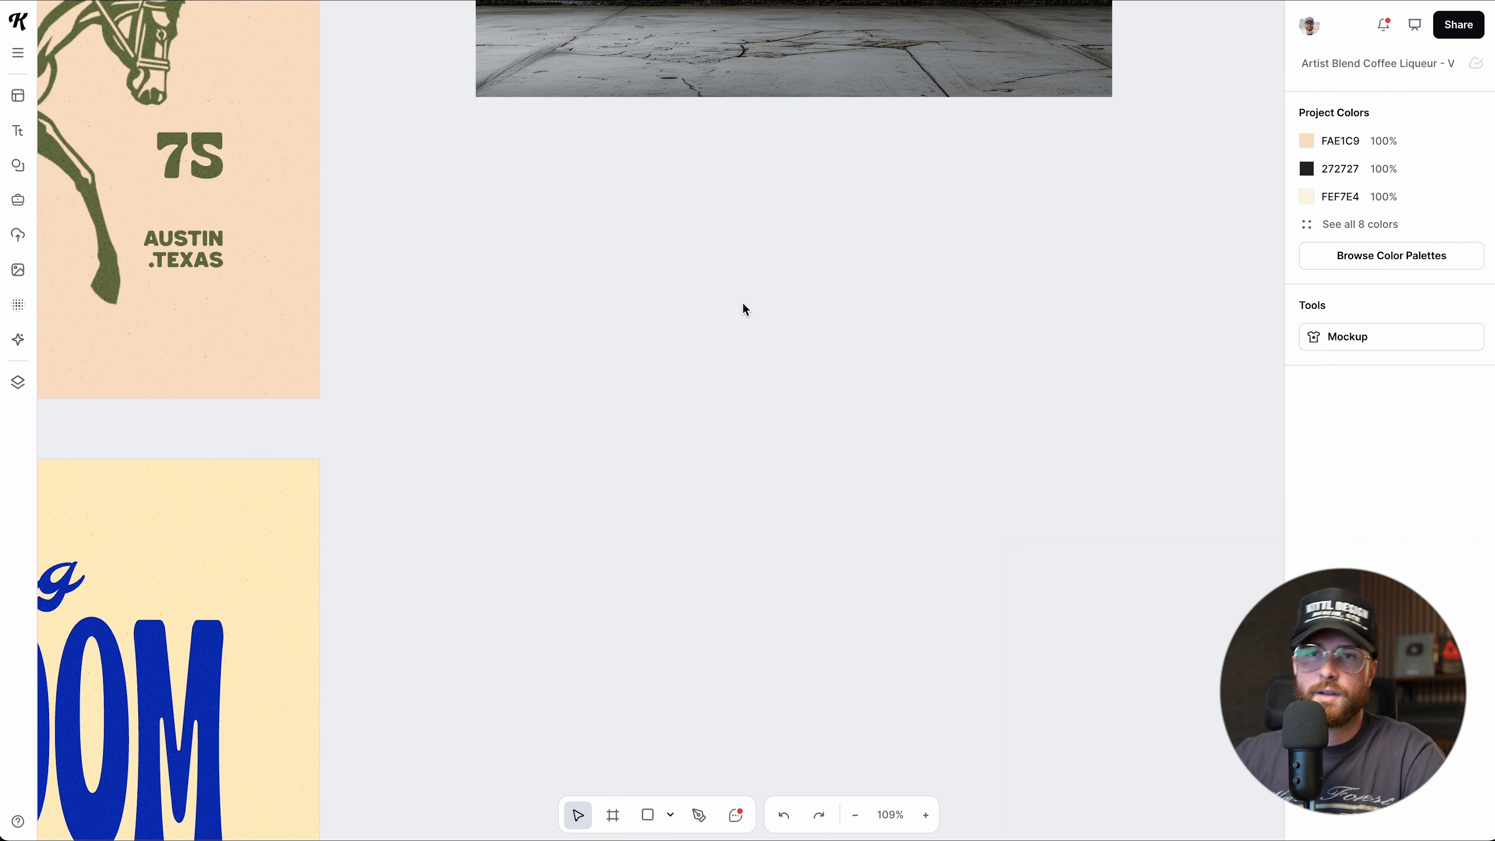
pyautogui.hotkey('ctrl', 'z')
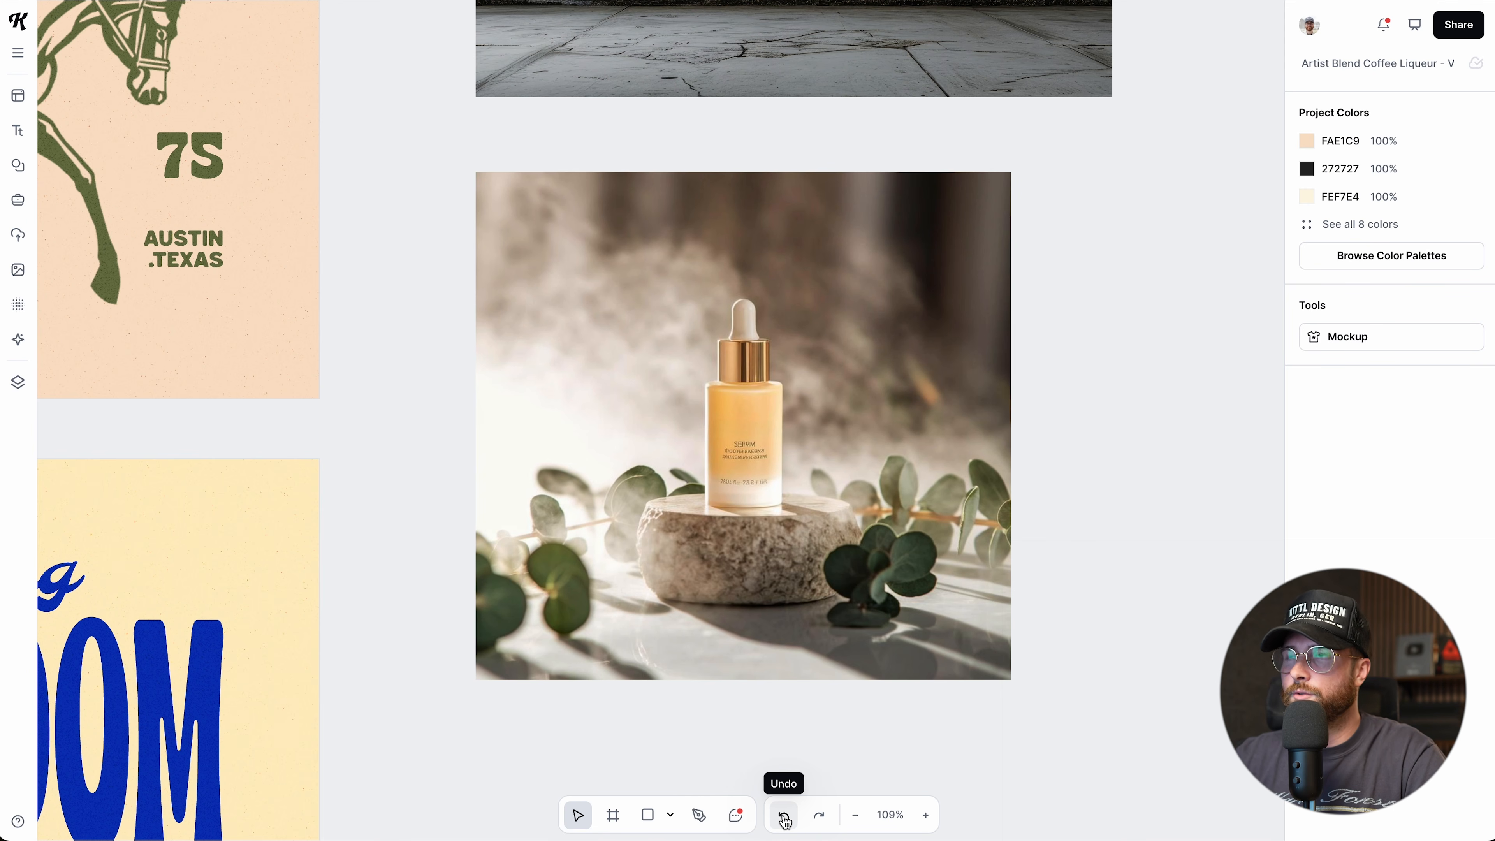
pyautogui.click(815, 192)
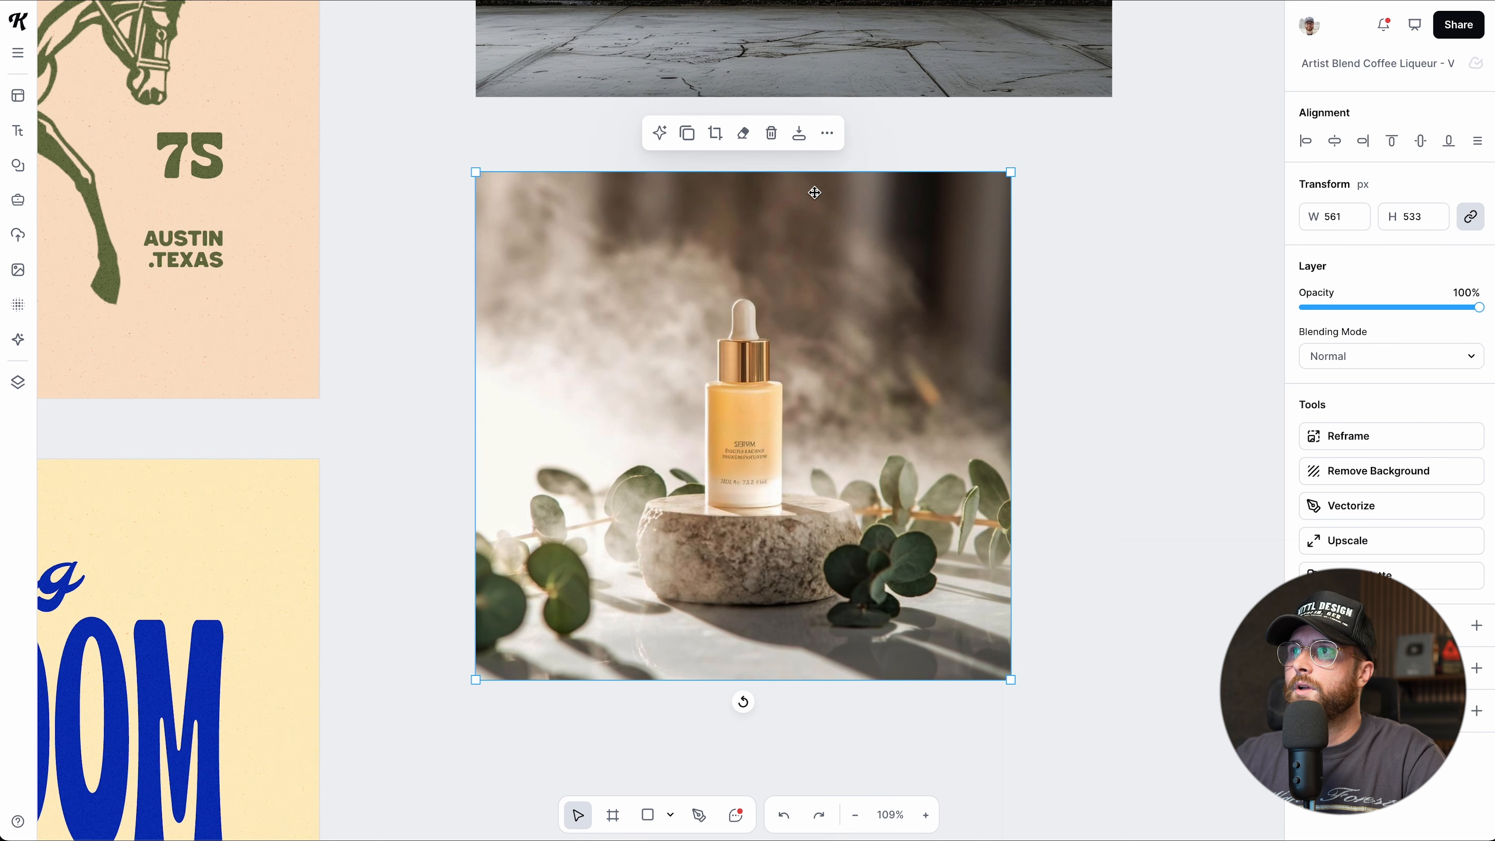
# Set the photo's Quick Export to PNG at 2x and close it without exporting.
pyautogui.click(803, 145)
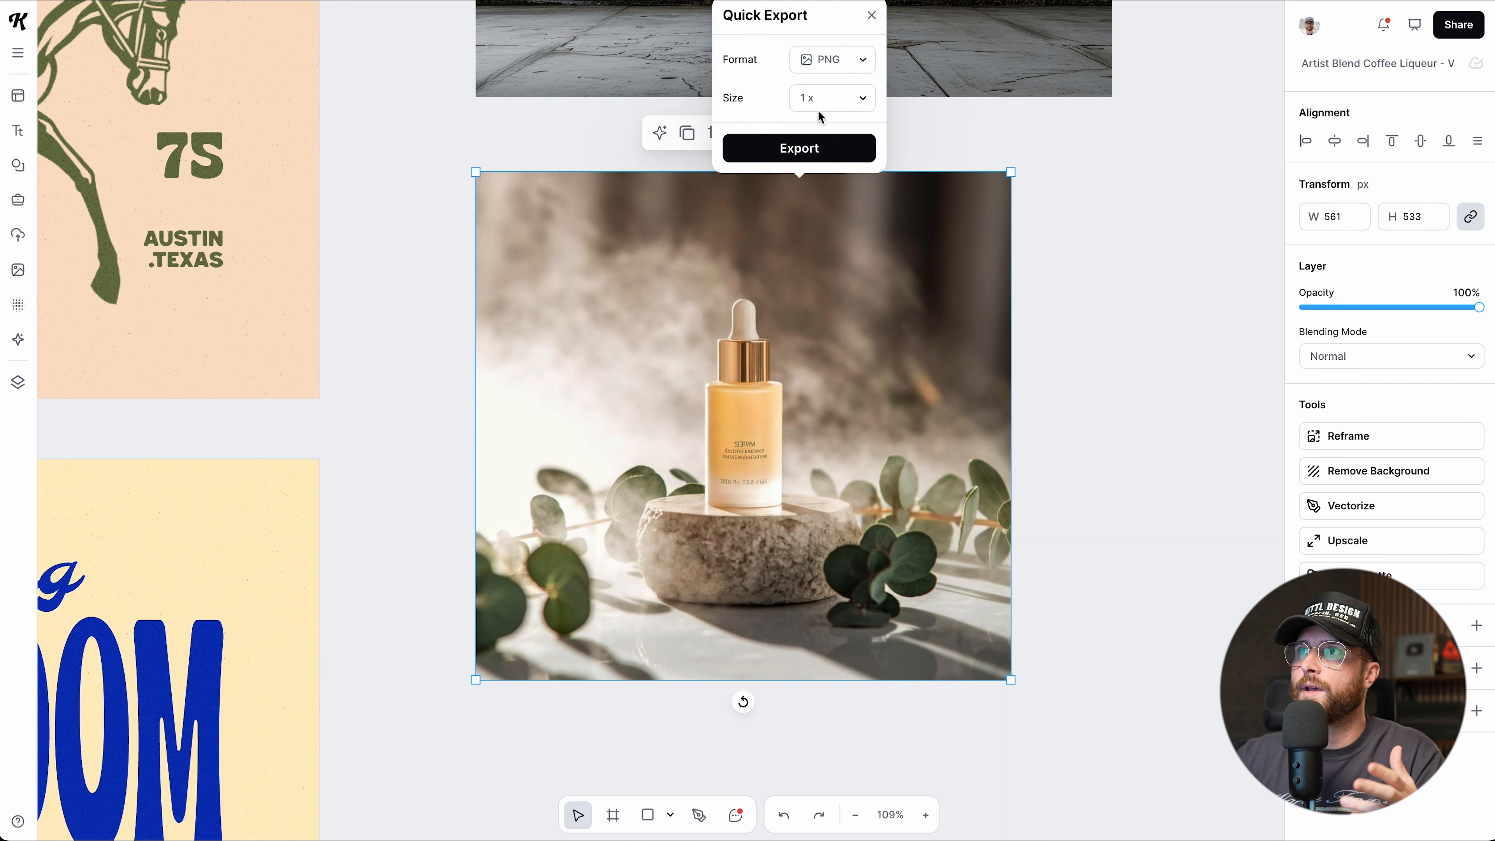
pyautogui.click(843, 65)
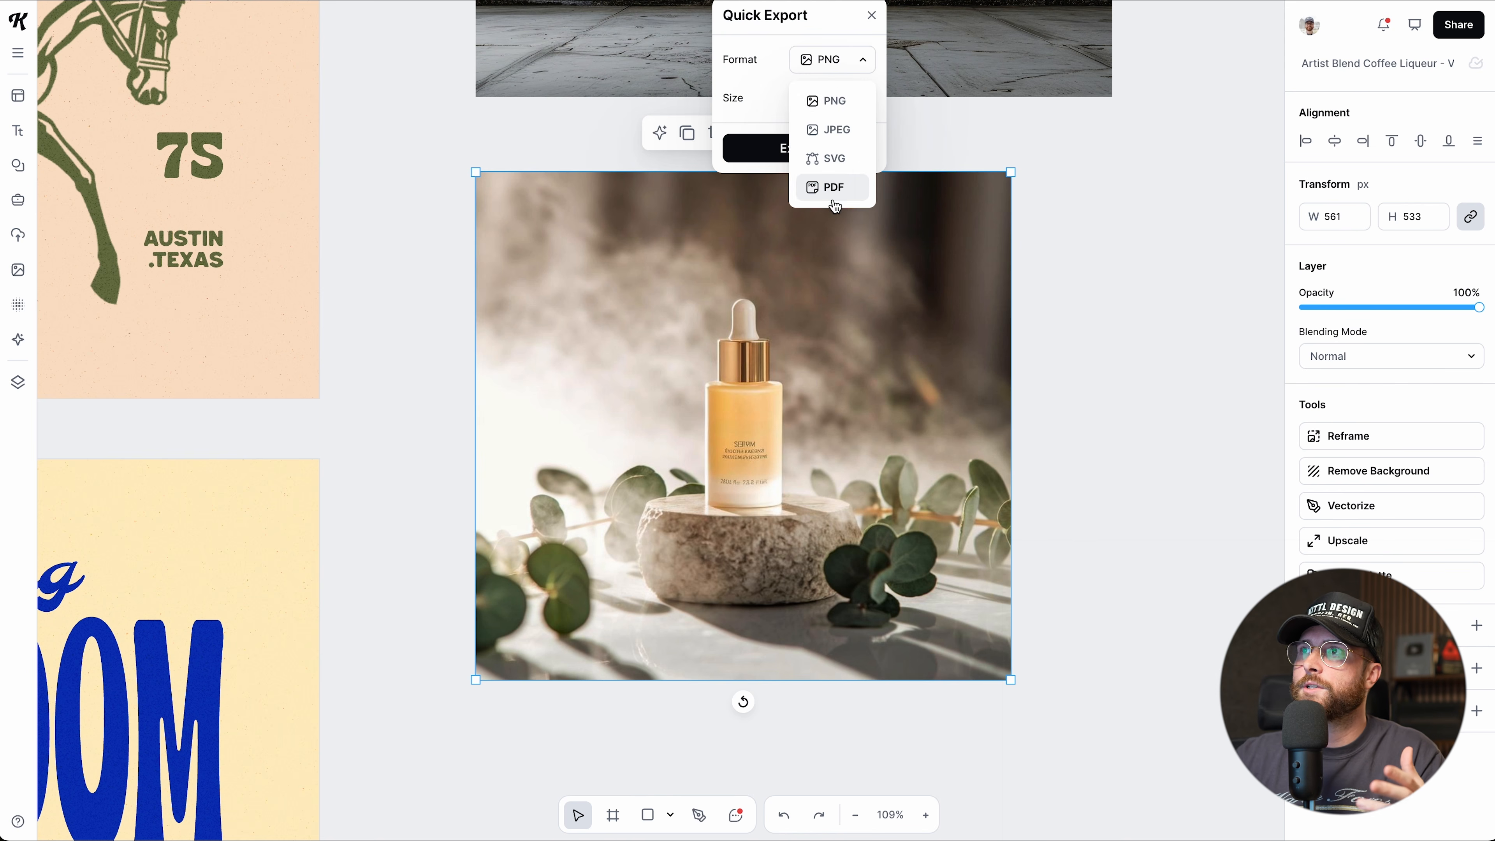
pyautogui.click(848, 64)
pyautogui.click(842, 104)
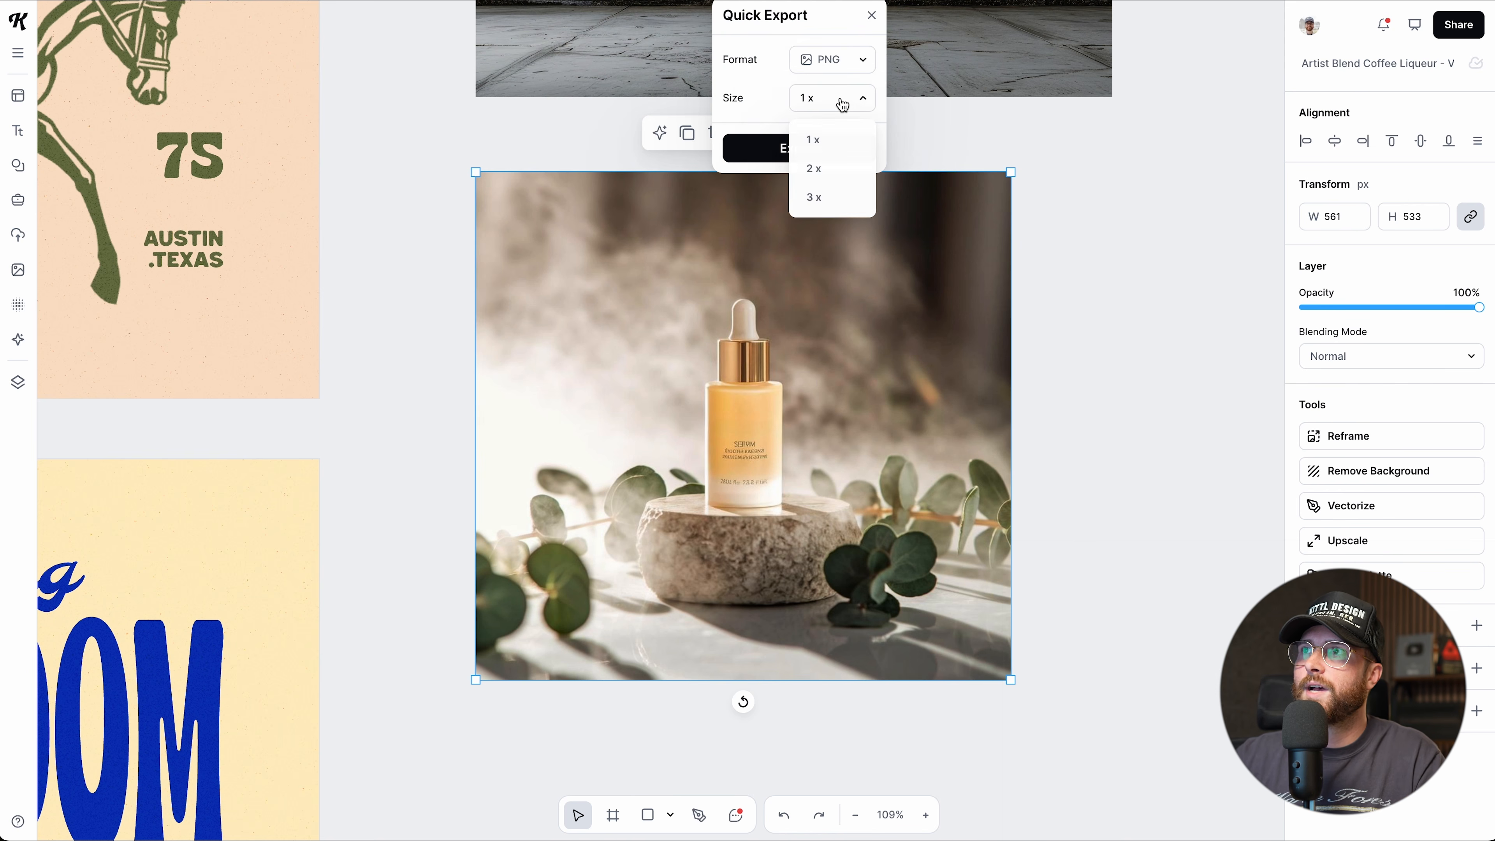
pyautogui.click(827, 171)
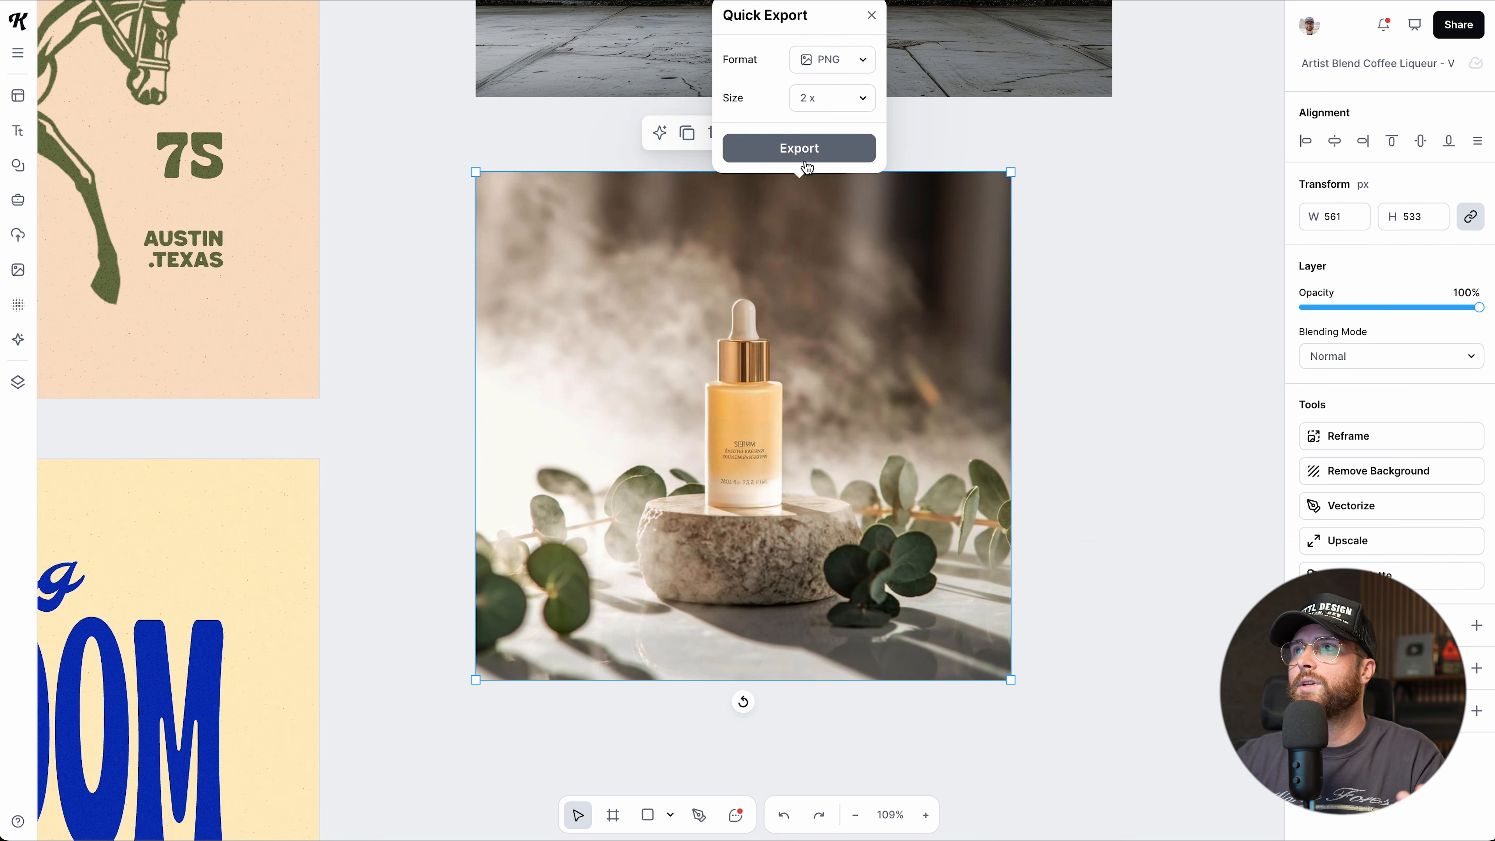
pyautogui.click(871, 15)
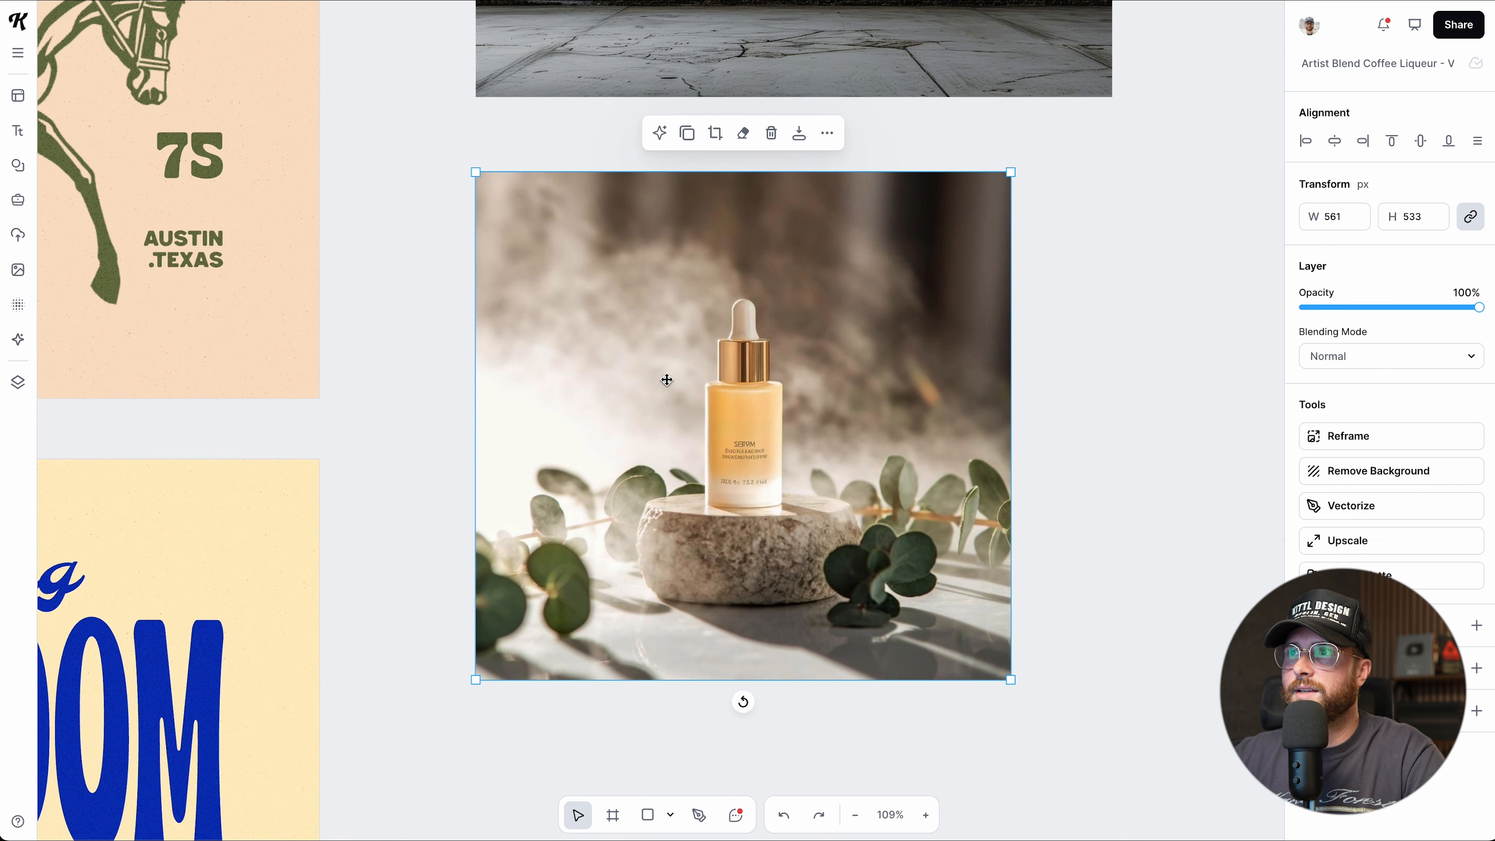
# Scroll the canvas over to the blue FREEDOM poster.
pyautogui.scroll(-3, 814, 398)
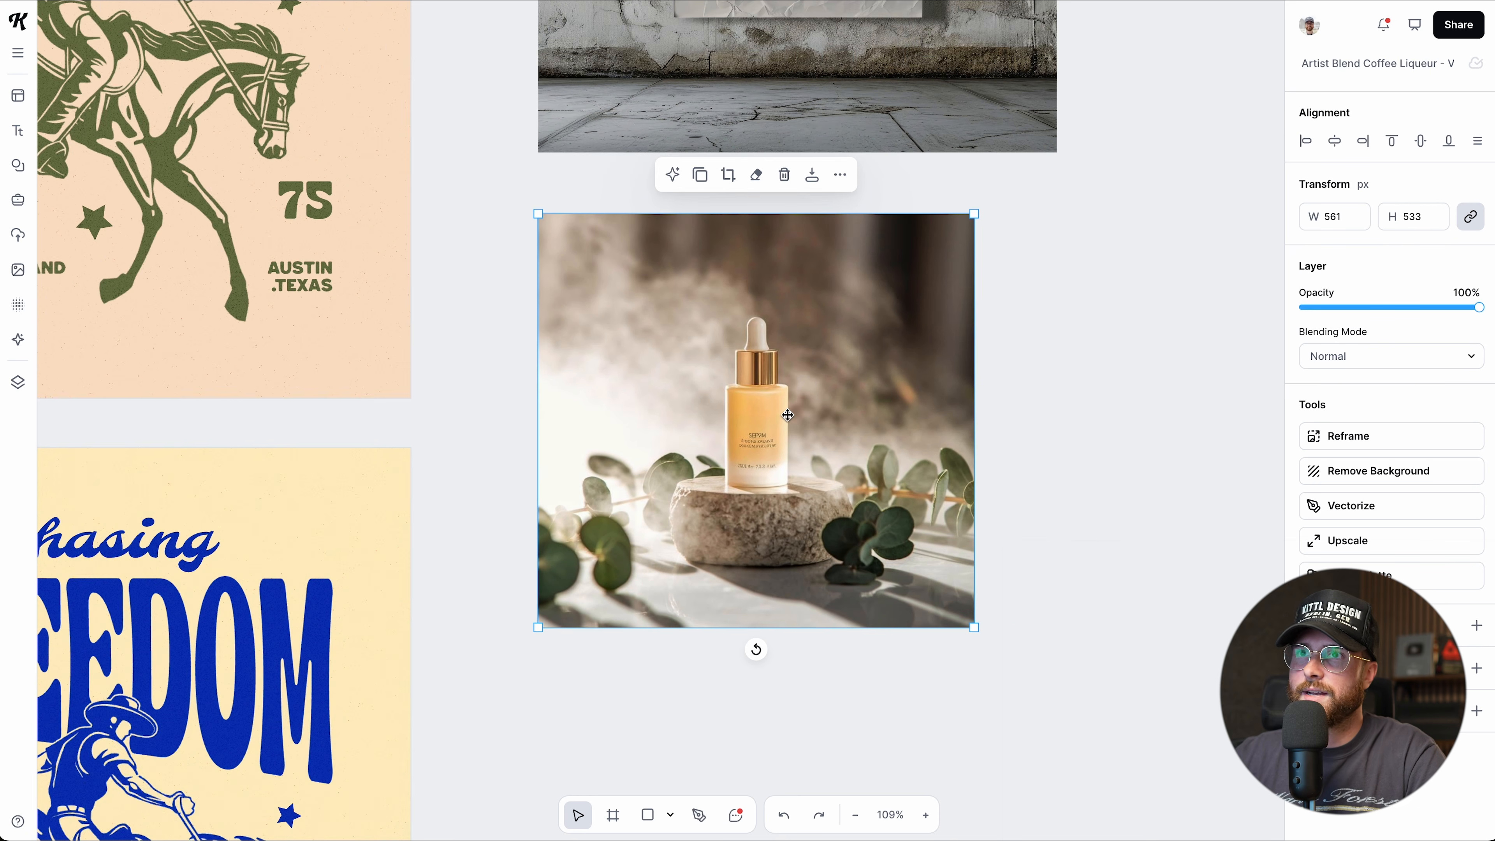
pyautogui.hscroll(-7, 658, 417)
pyautogui.scroll(-2, 653, 416)
pyautogui.scroll(-9, 636, 483)
pyautogui.scroll(3, 615, 424)
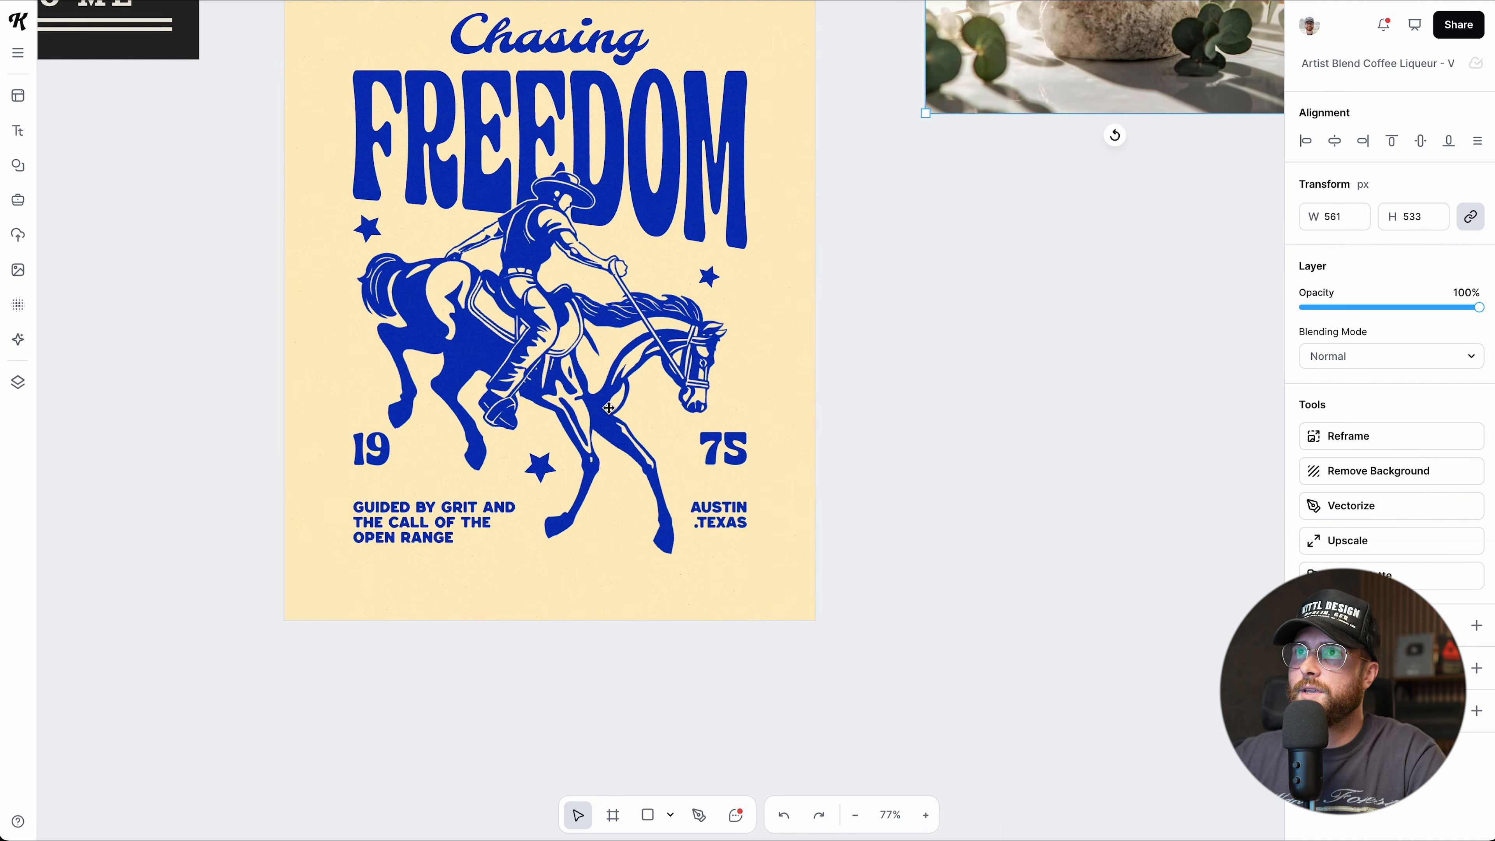
# Export the FREEDOM headline on its own as an SVG file.
pyautogui.scroll(2, 606, 321)
pyautogui.click(604, 224)
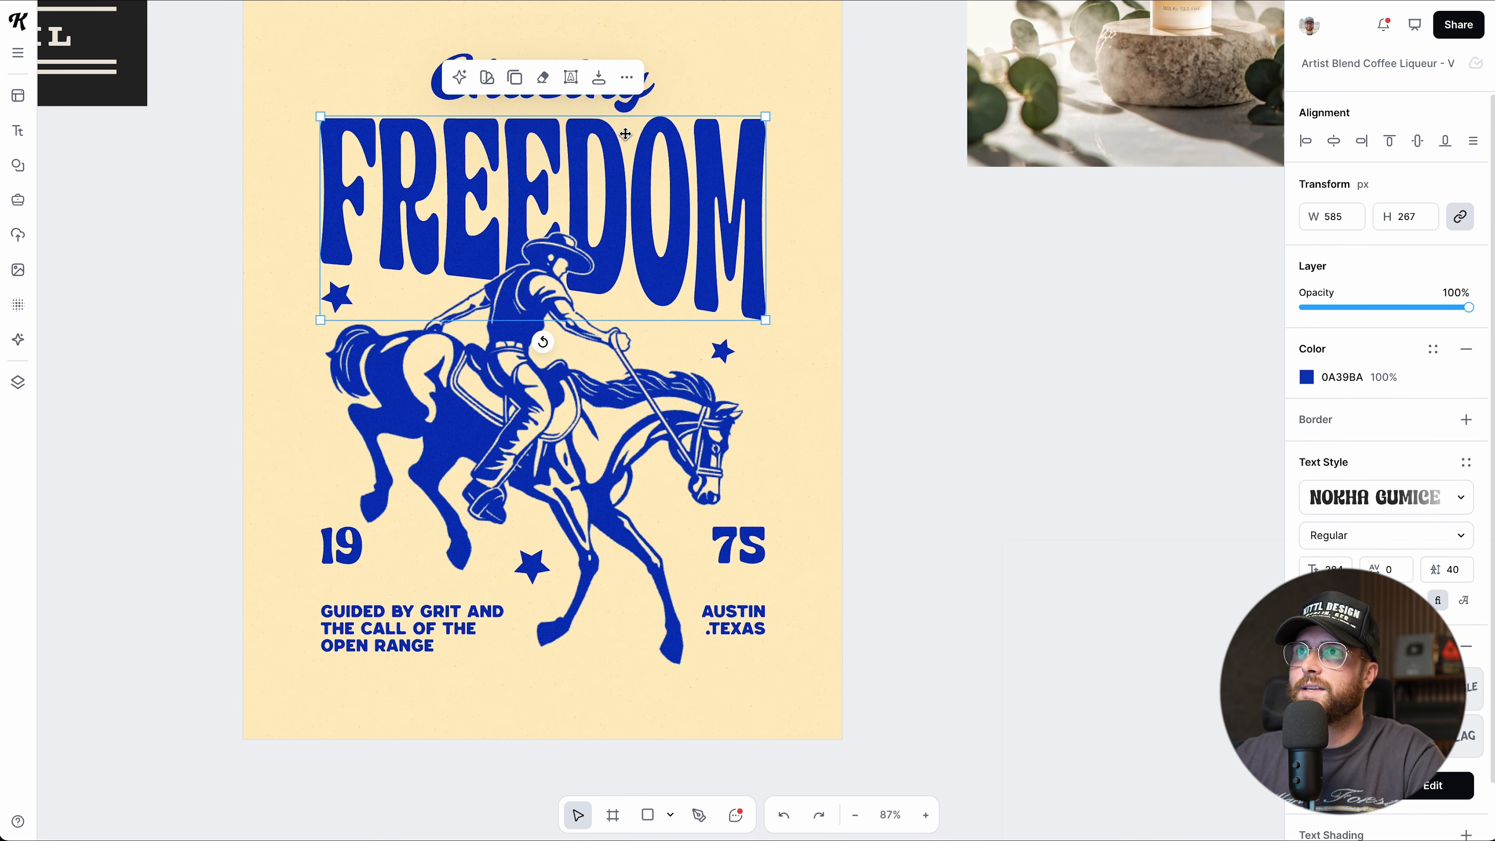
pyautogui.click(599, 77)
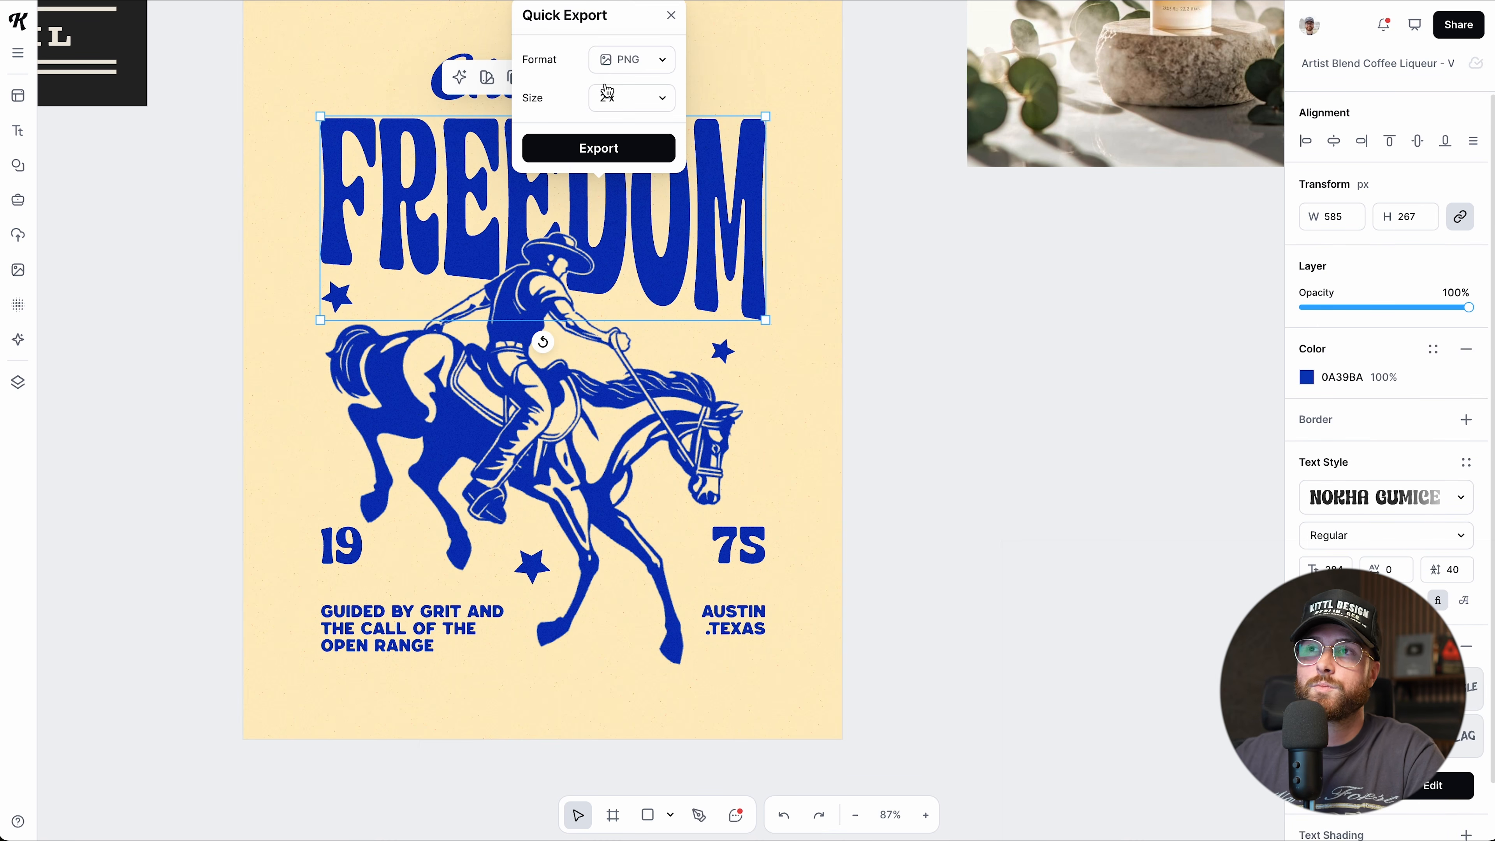
pyautogui.scroll(2, 606, 91)
pyautogui.click(600, 106)
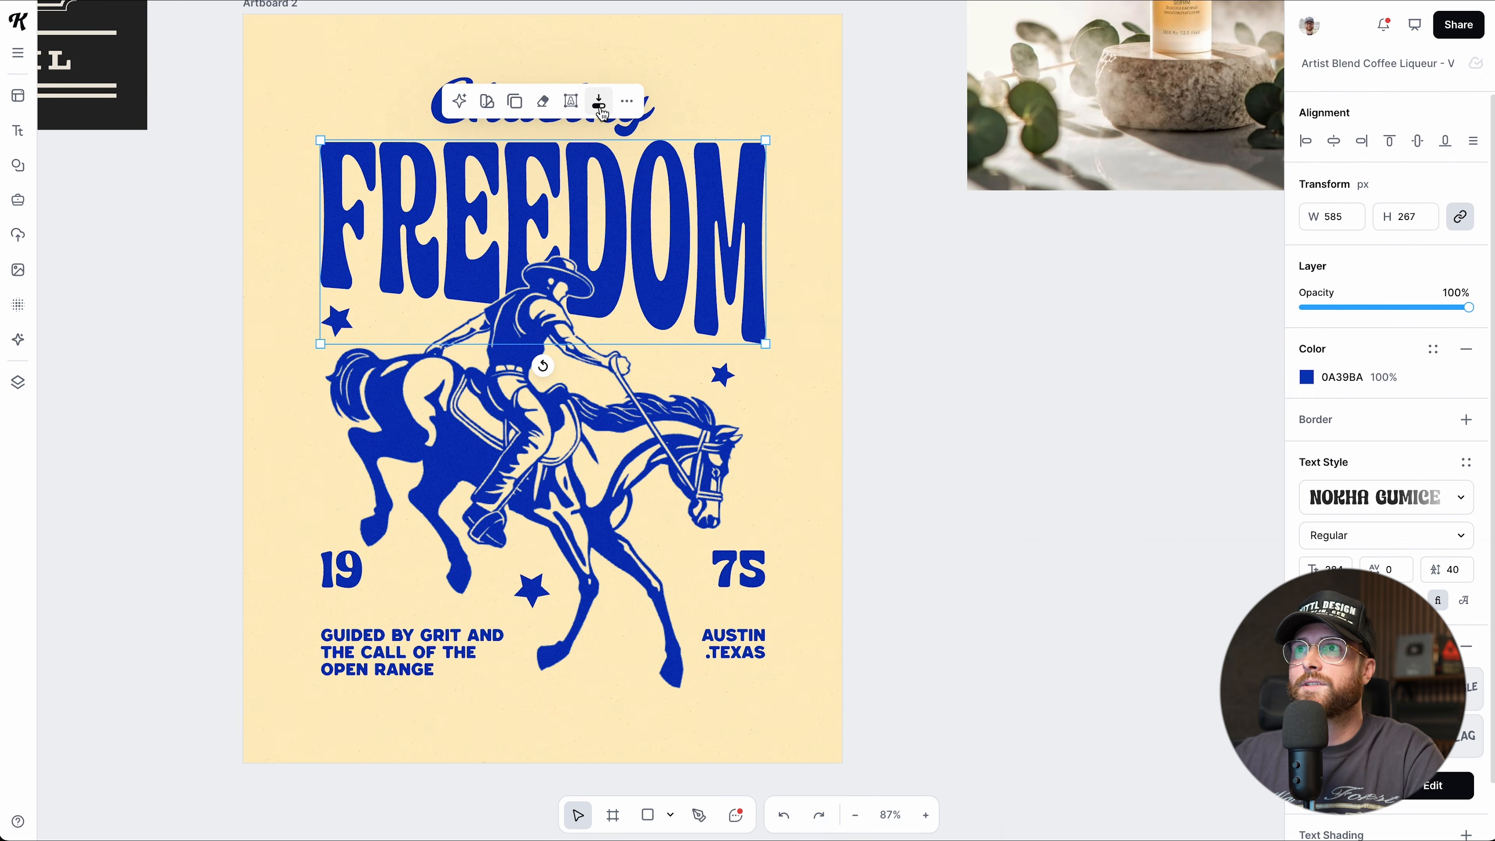
pyautogui.click(649, 62)
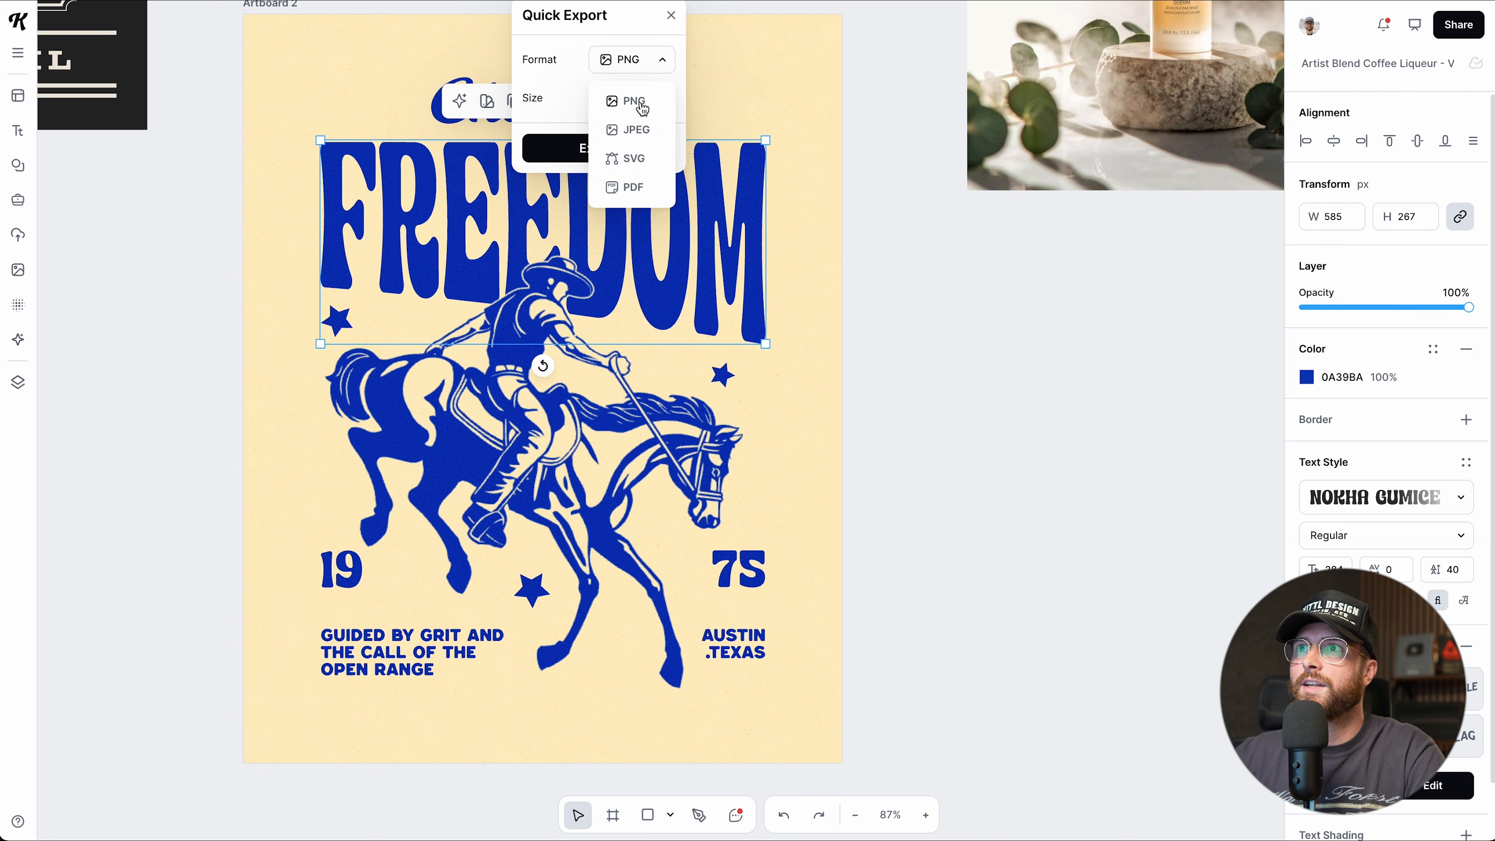
pyautogui.click(635, 160)
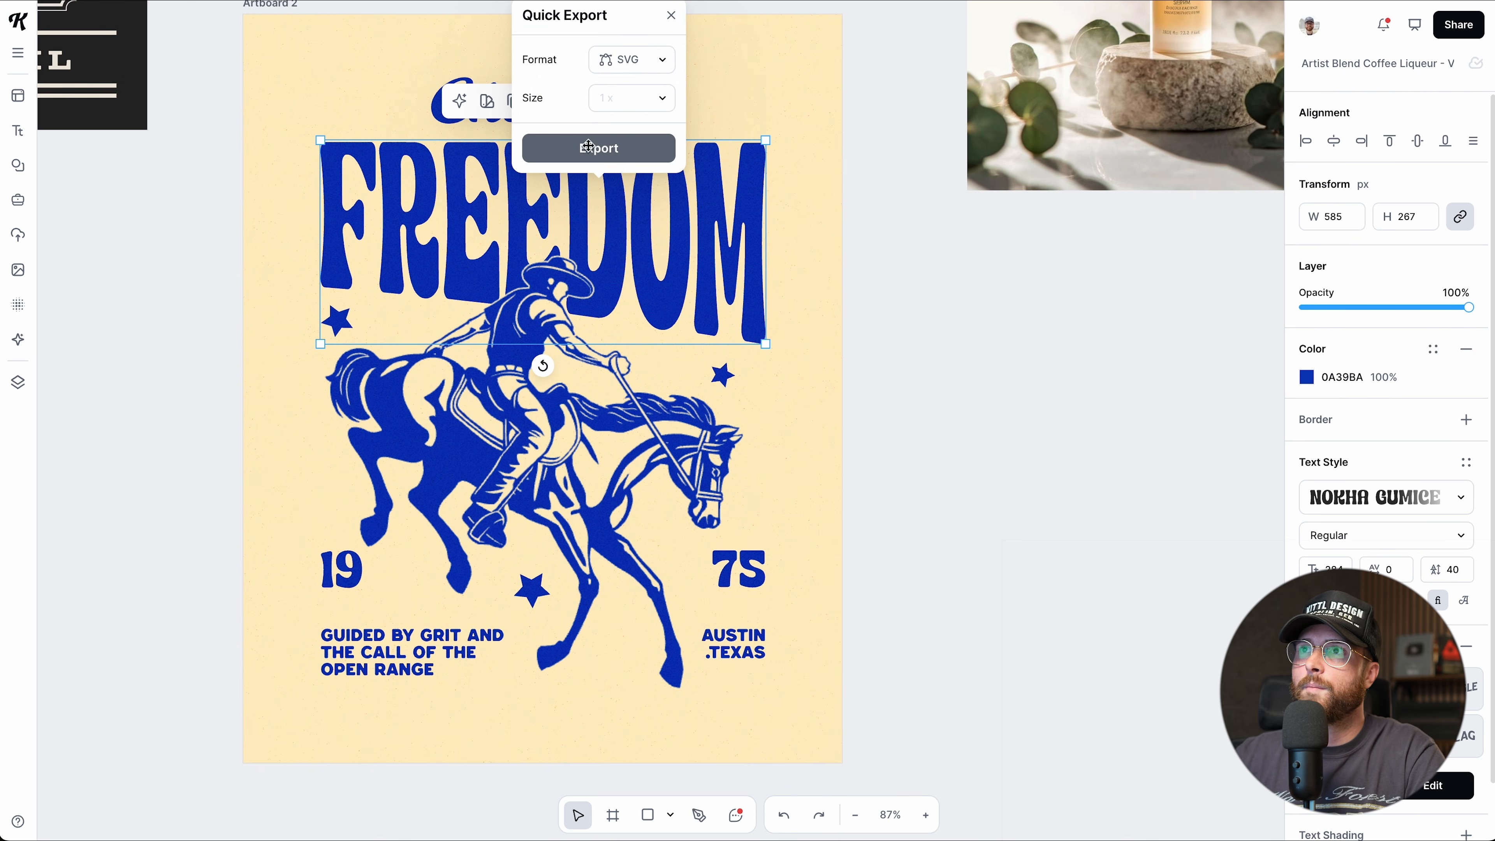
pyautogui.click(590, 149)
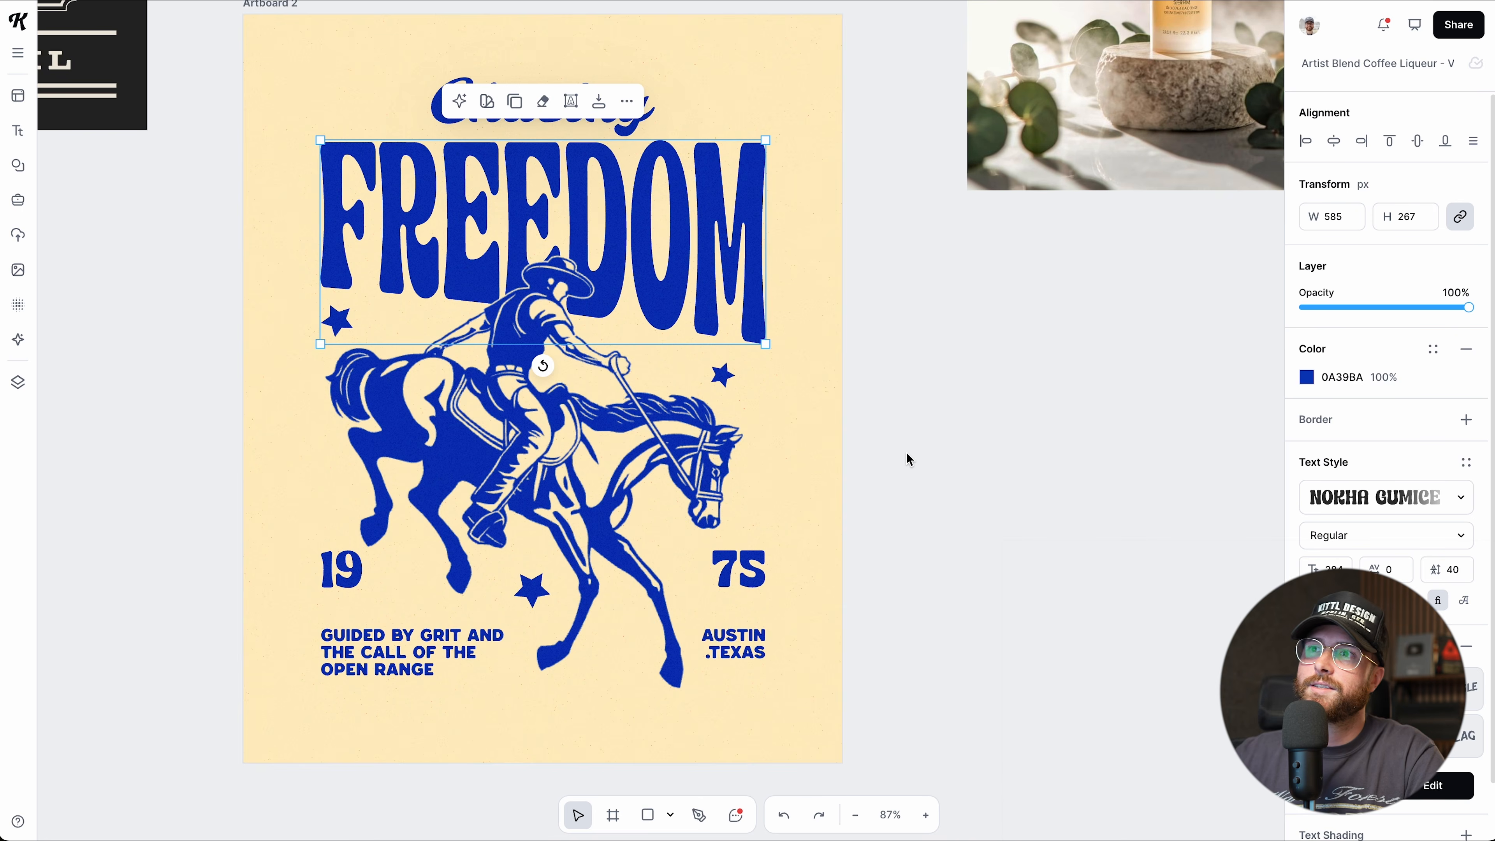
# Select both the Chasing and FREEDOM headlines and review their SVG export settings without exporting.
pyautogui.scroll(1, 911, 458)
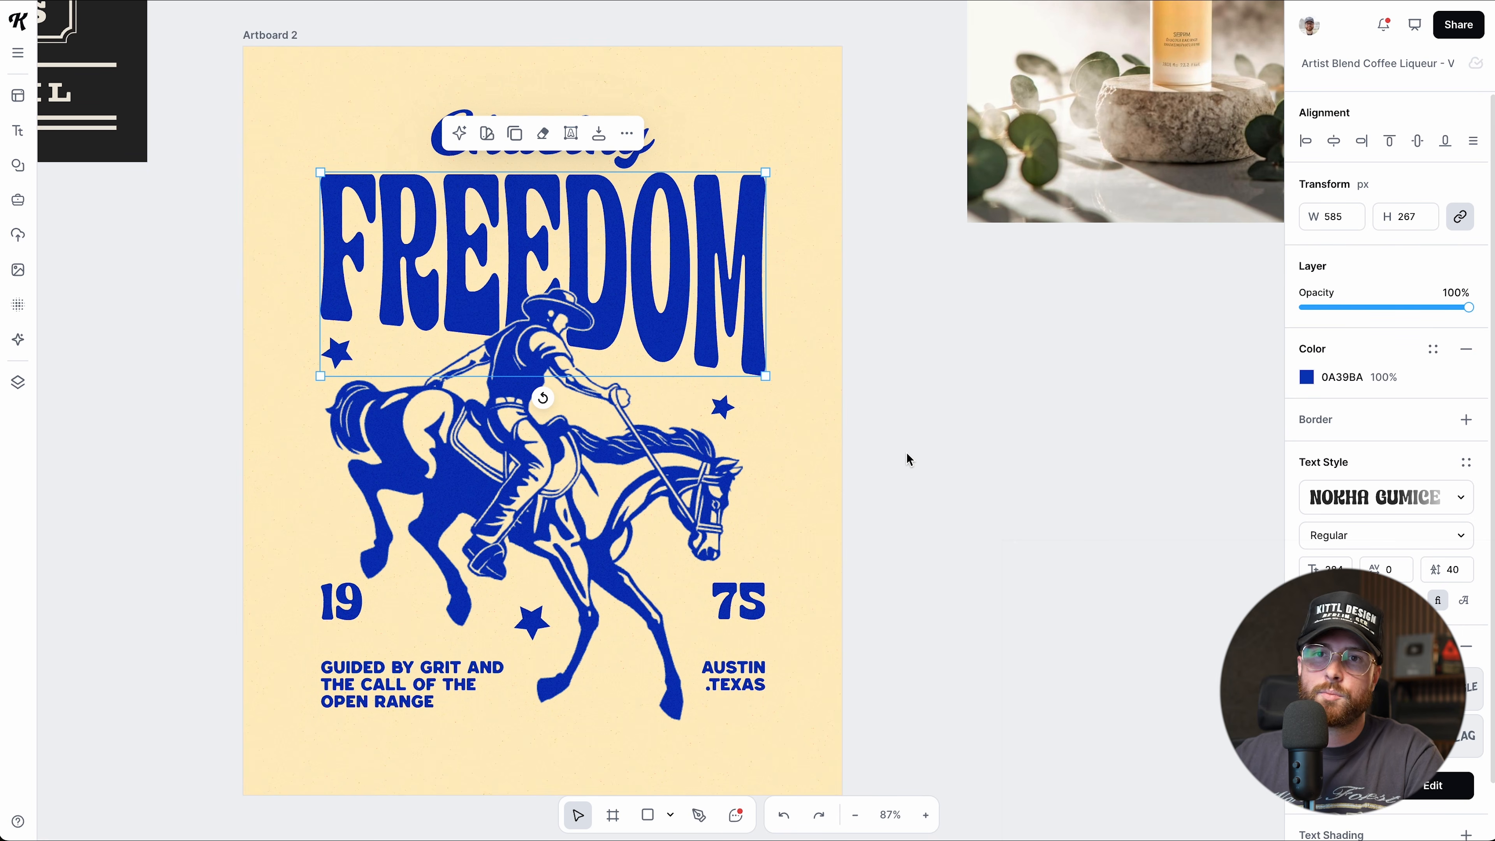
pyautogui.click(906, 453)
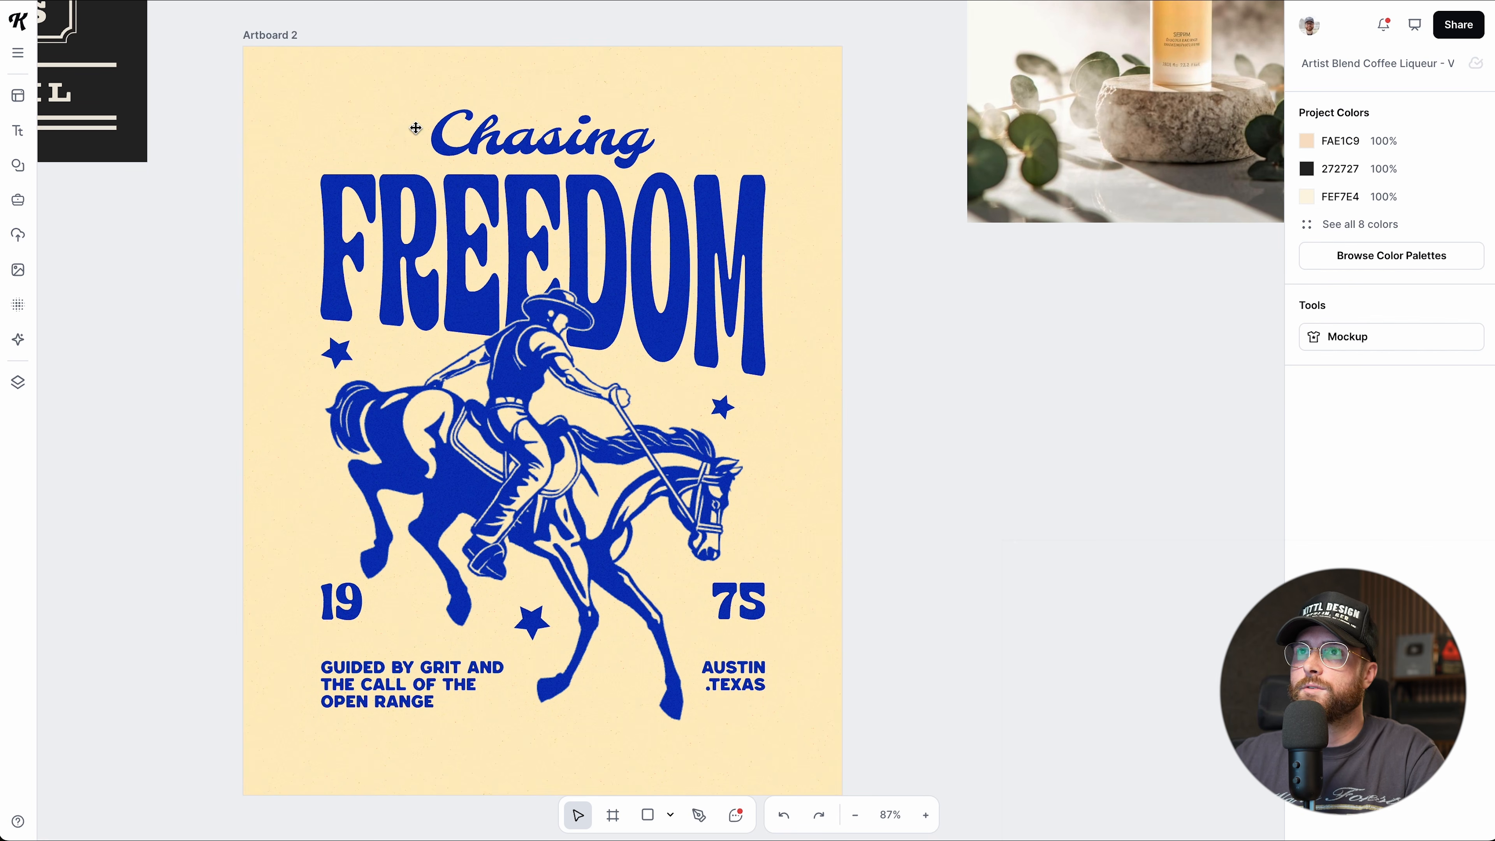
pyautogui.click(385, 182)
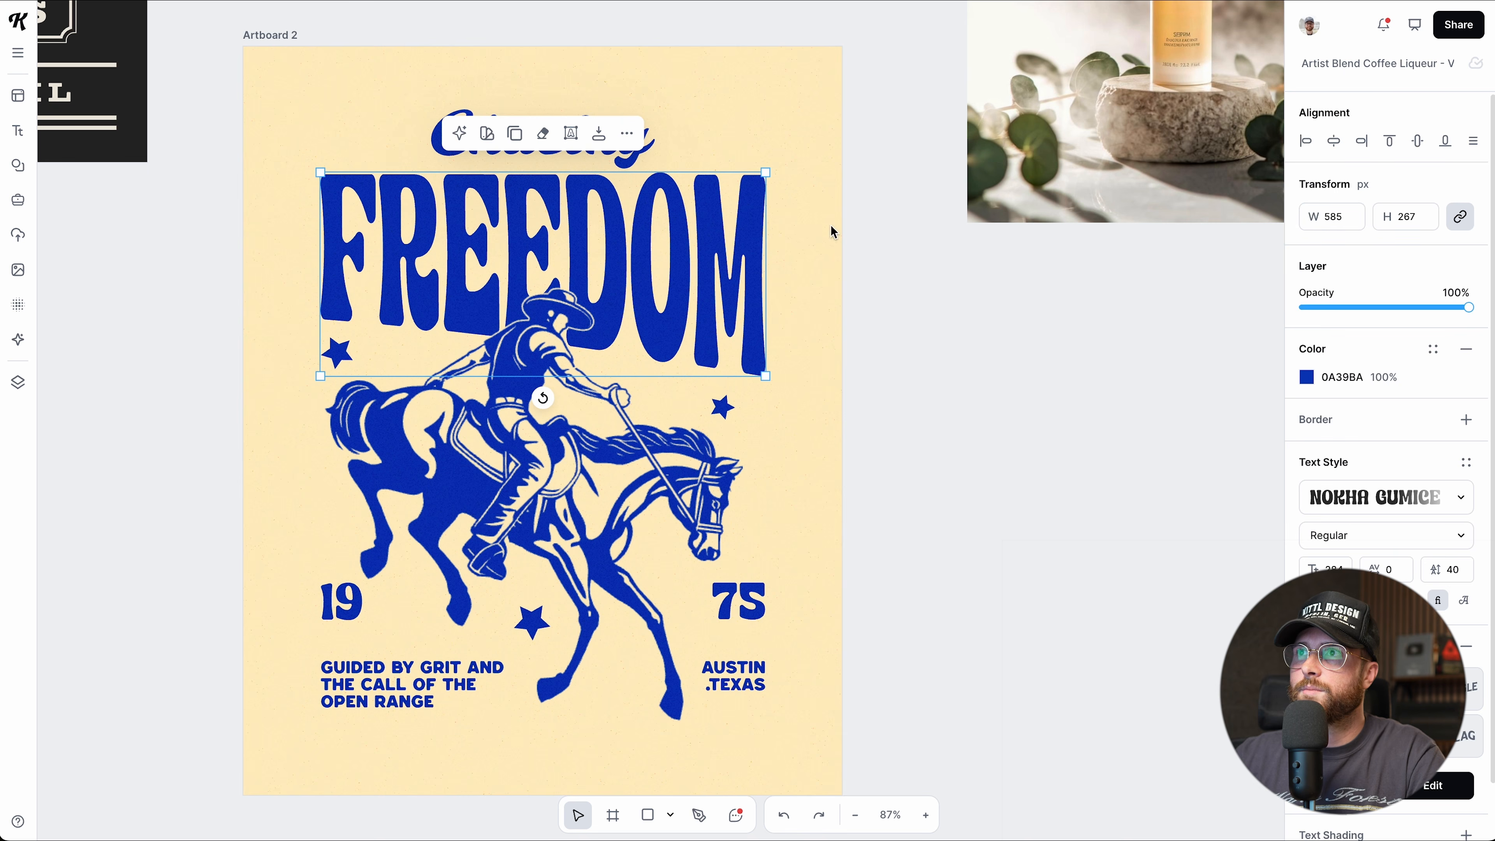
pyautogui.click(799, 228)
pyautogui.click(651, 151)
pyautogui.keyDown('shift'); pyautogui.click(674, 220); pyautogui.keyUp('shift')
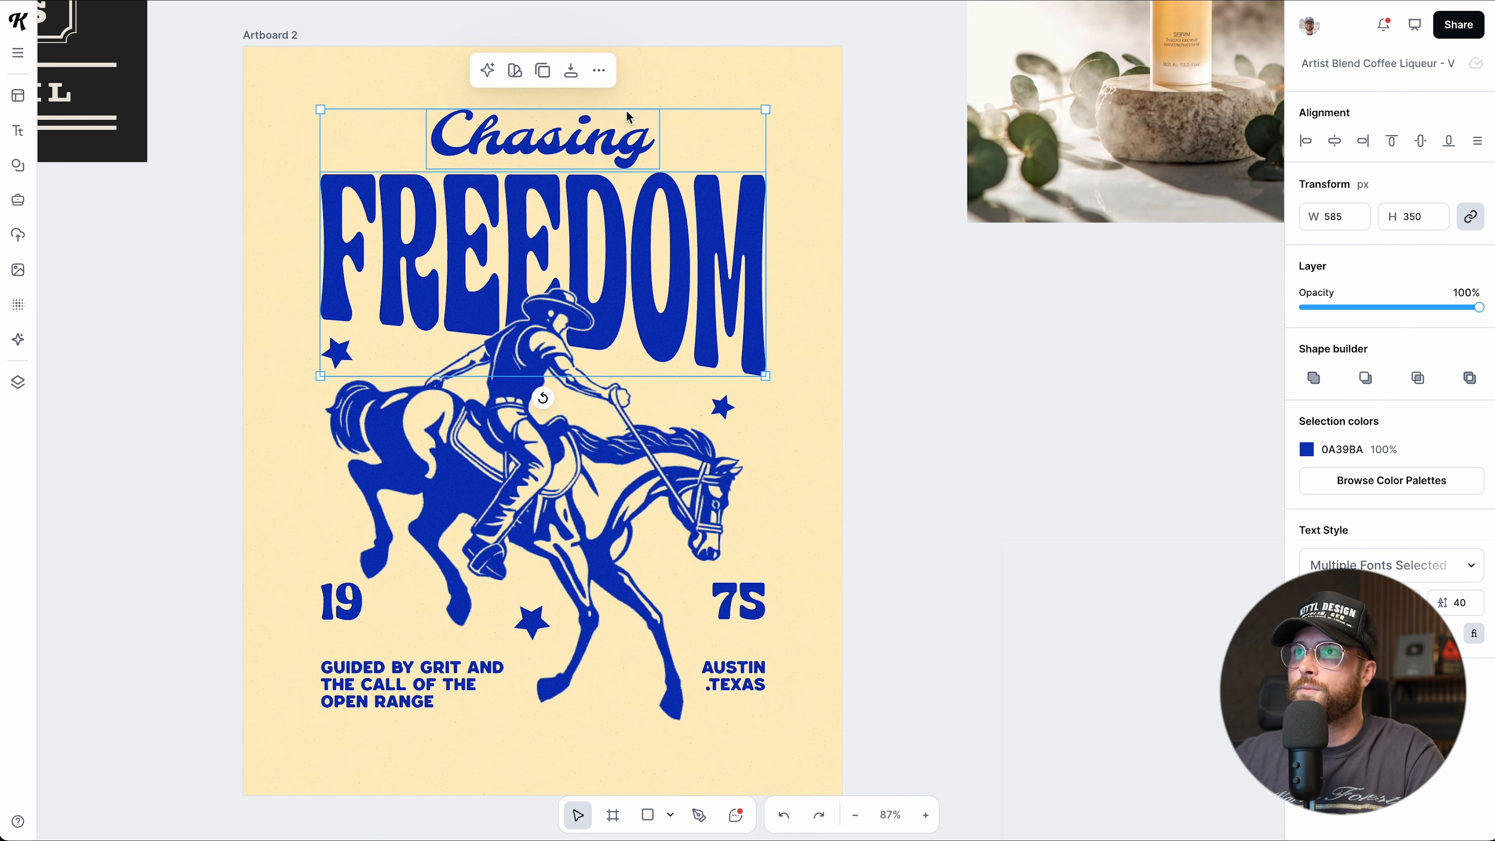
pyautogui.click(572, 73)
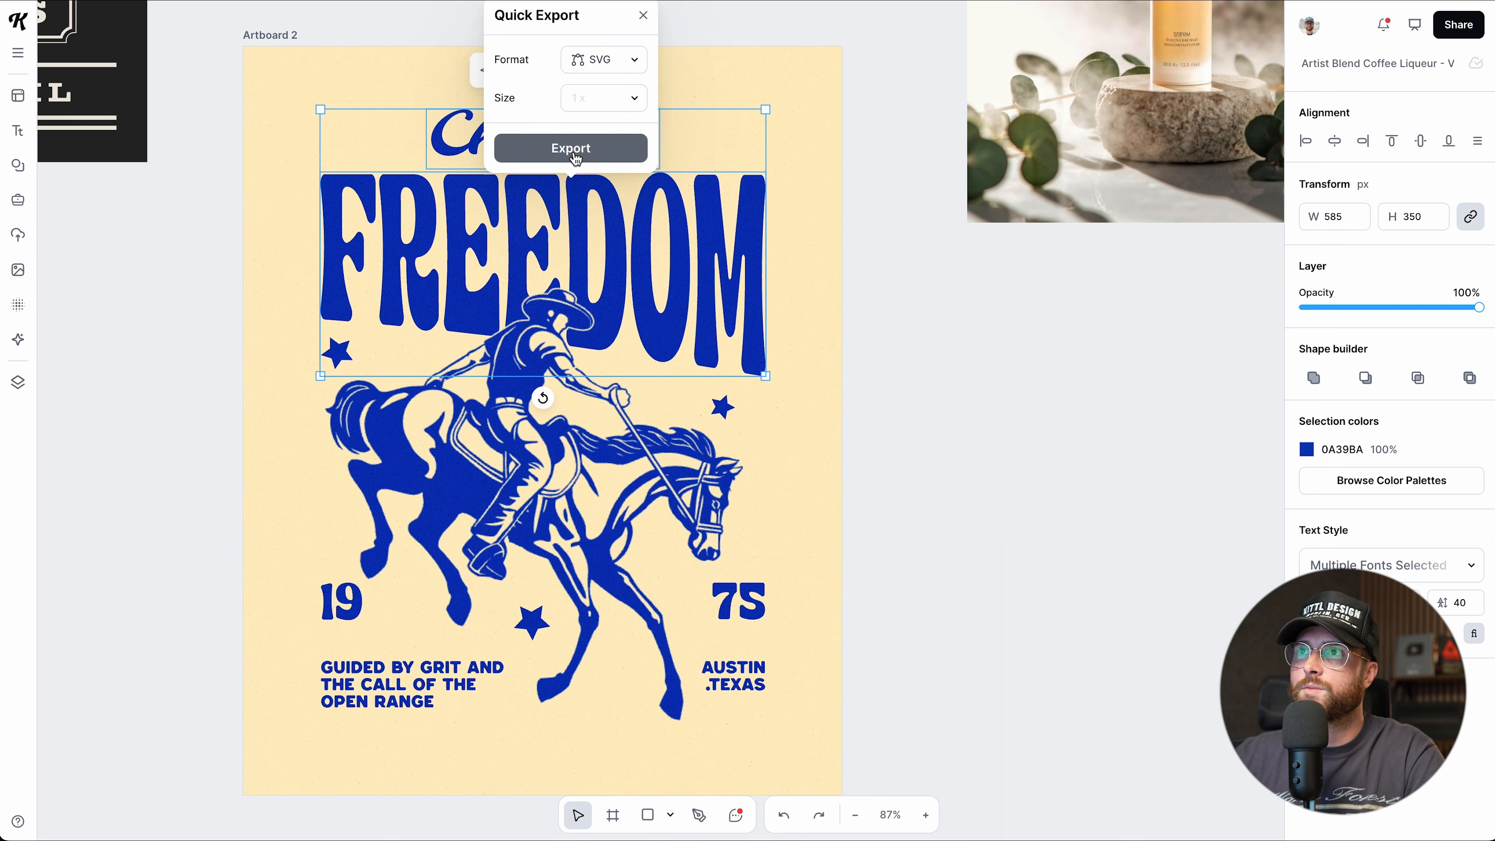
pyautogui.click(604, 61)
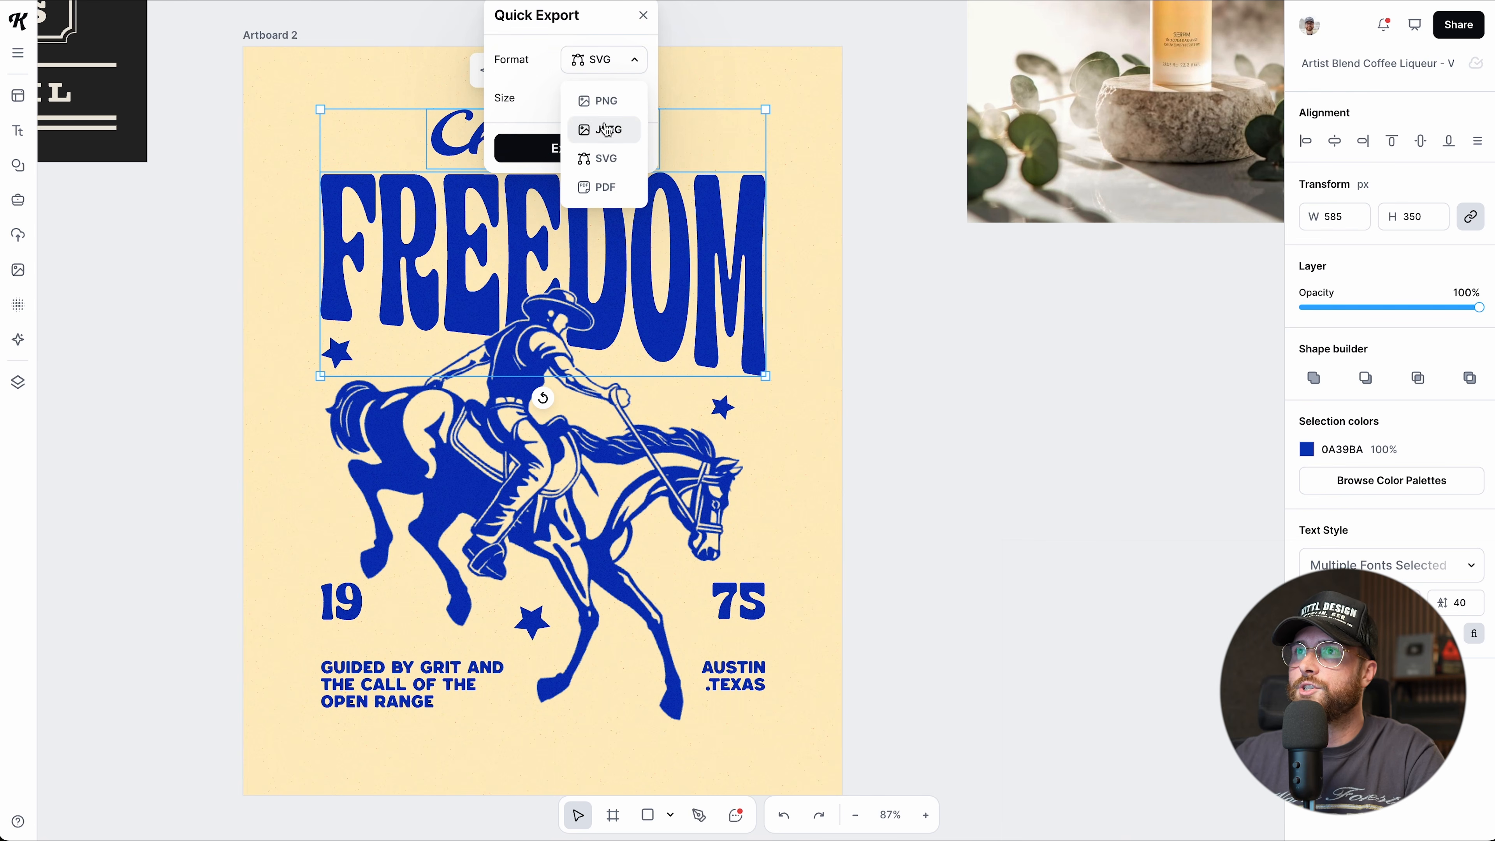
pyautogui.click(563, 66)
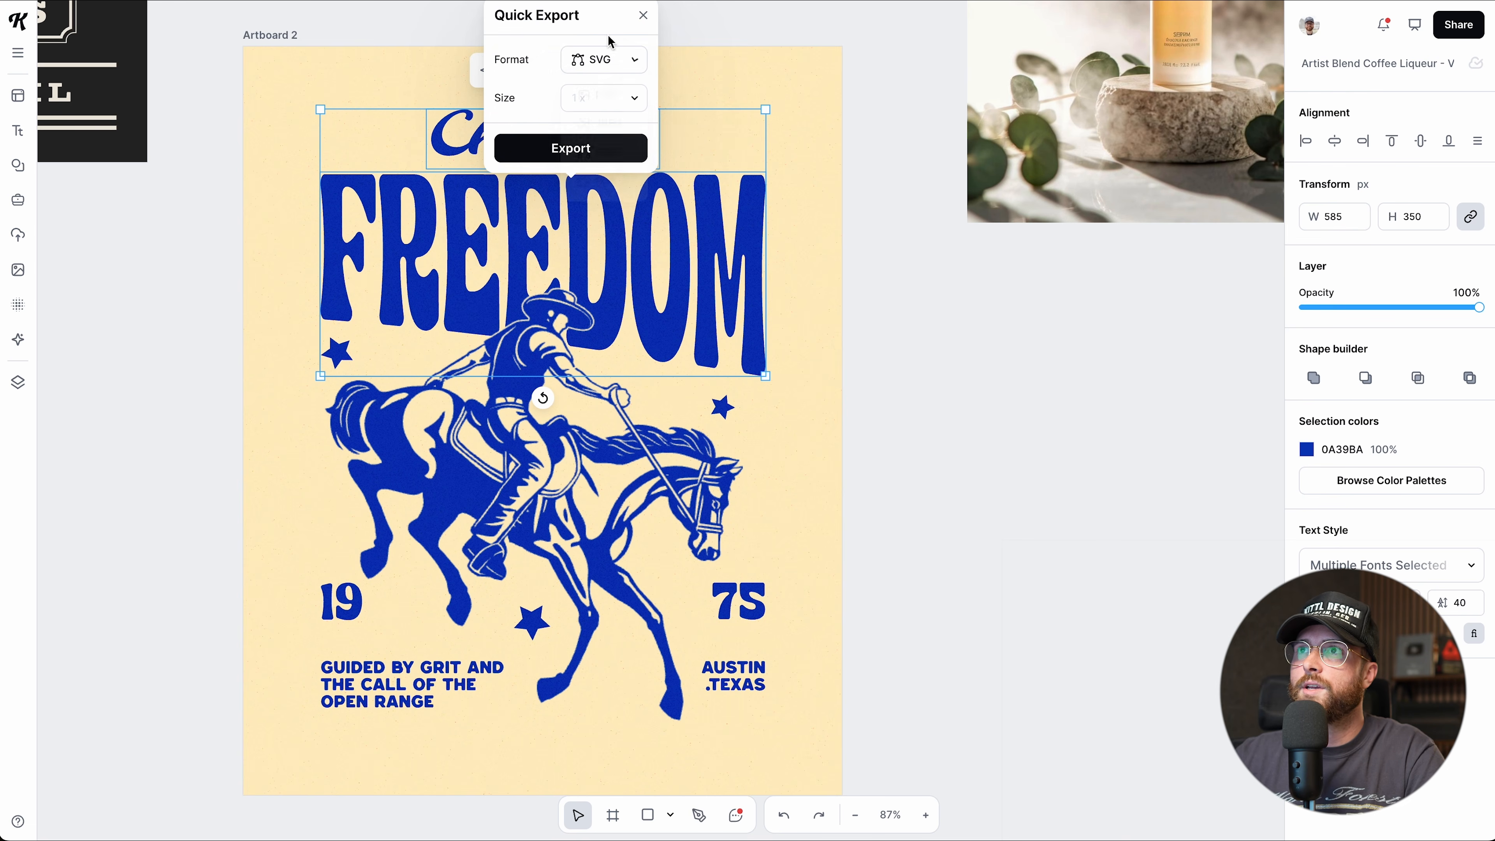
pyautogui.click(645, 16)
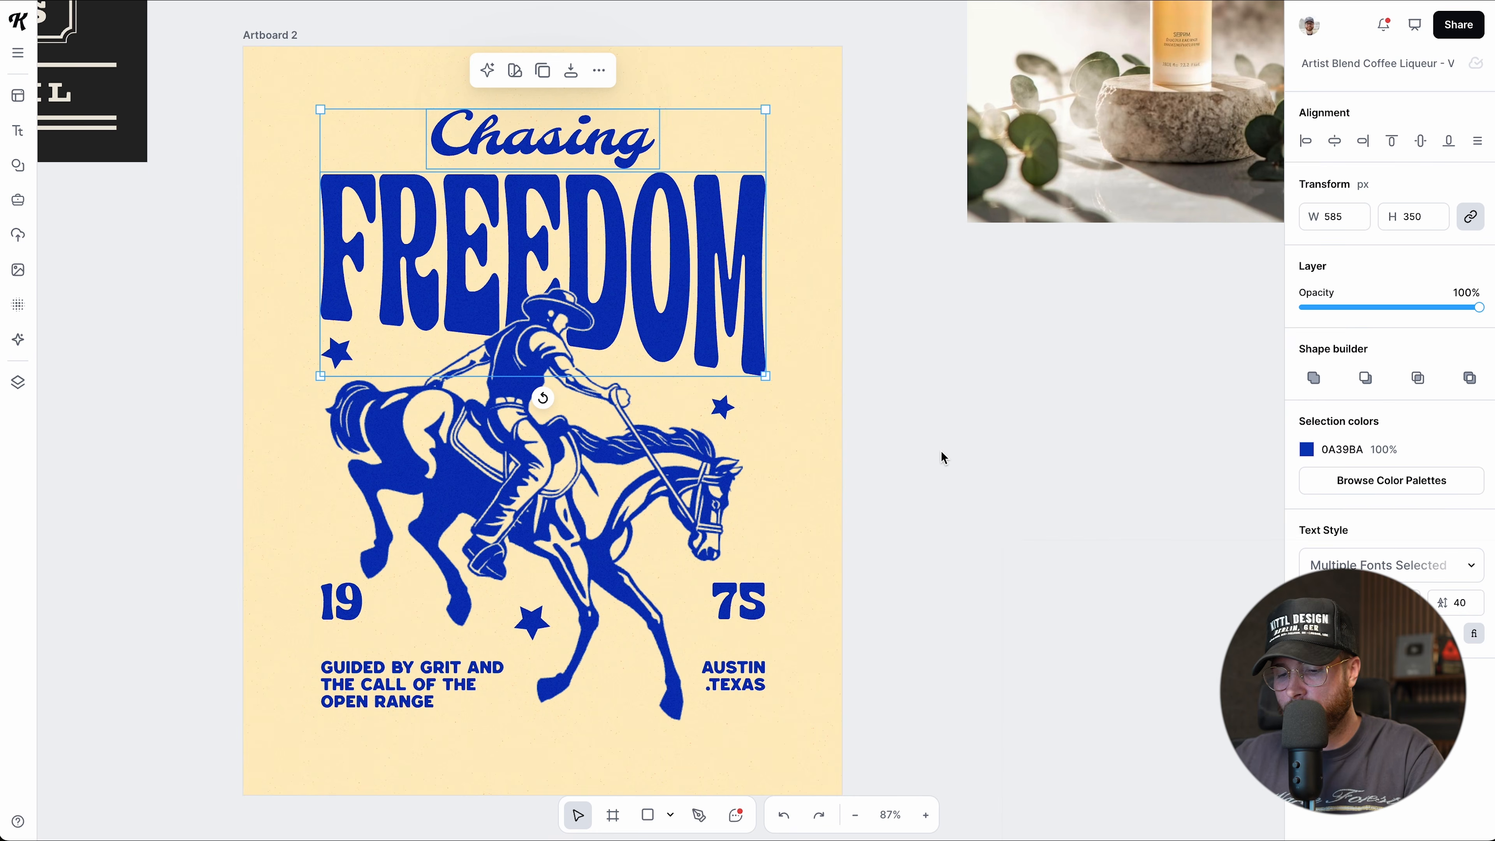
# Check the export settings for the group of stars, then select Artboard 2.
pyautogui.scroll(-2, 940, 450)
pyautogui.click(940, 450)
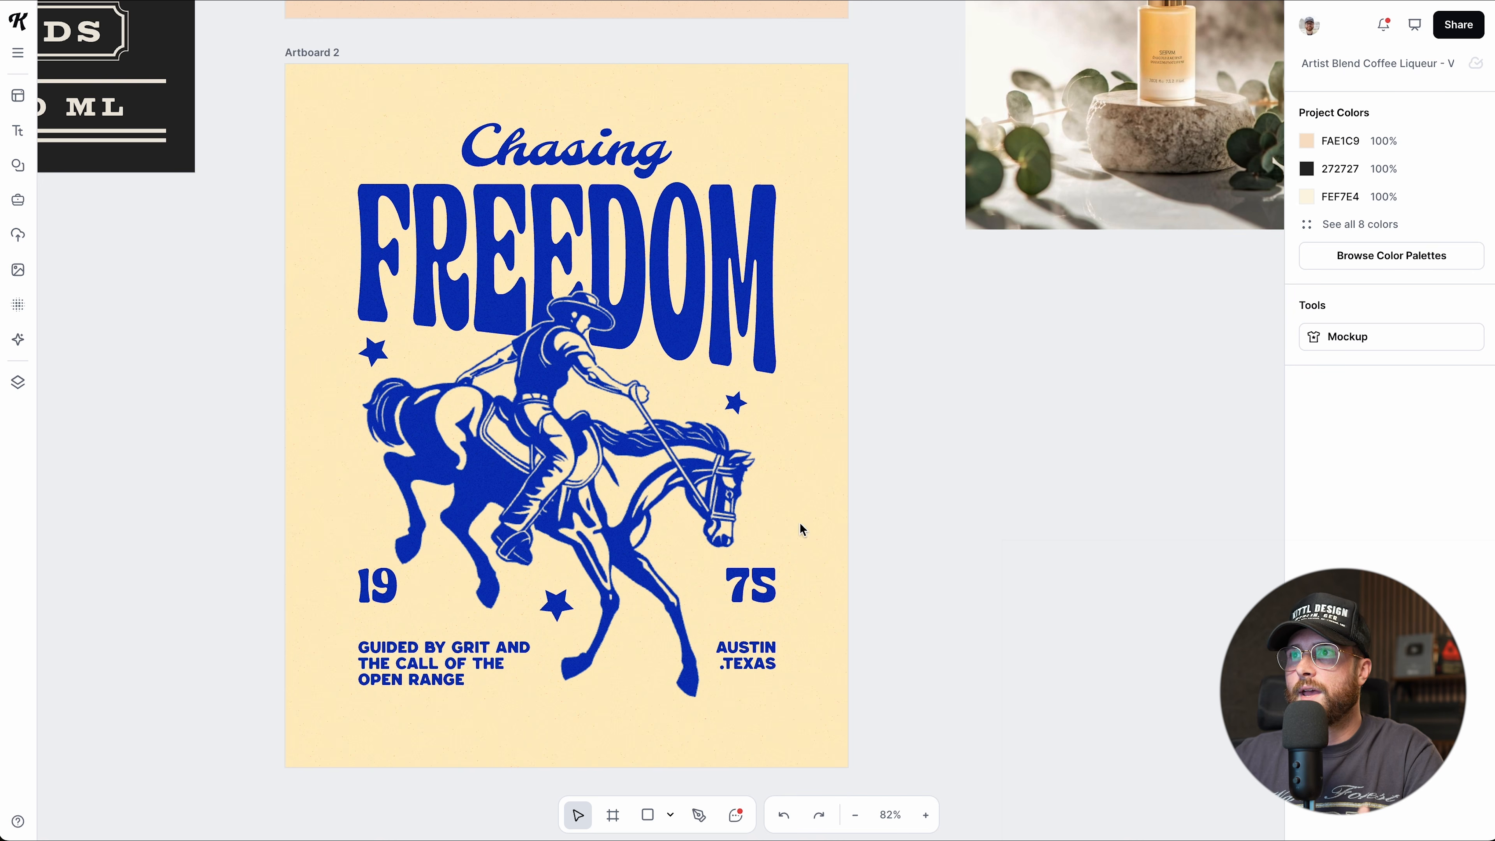
pyautogui.click(555, 608)
pyautogui.click(565, 291)
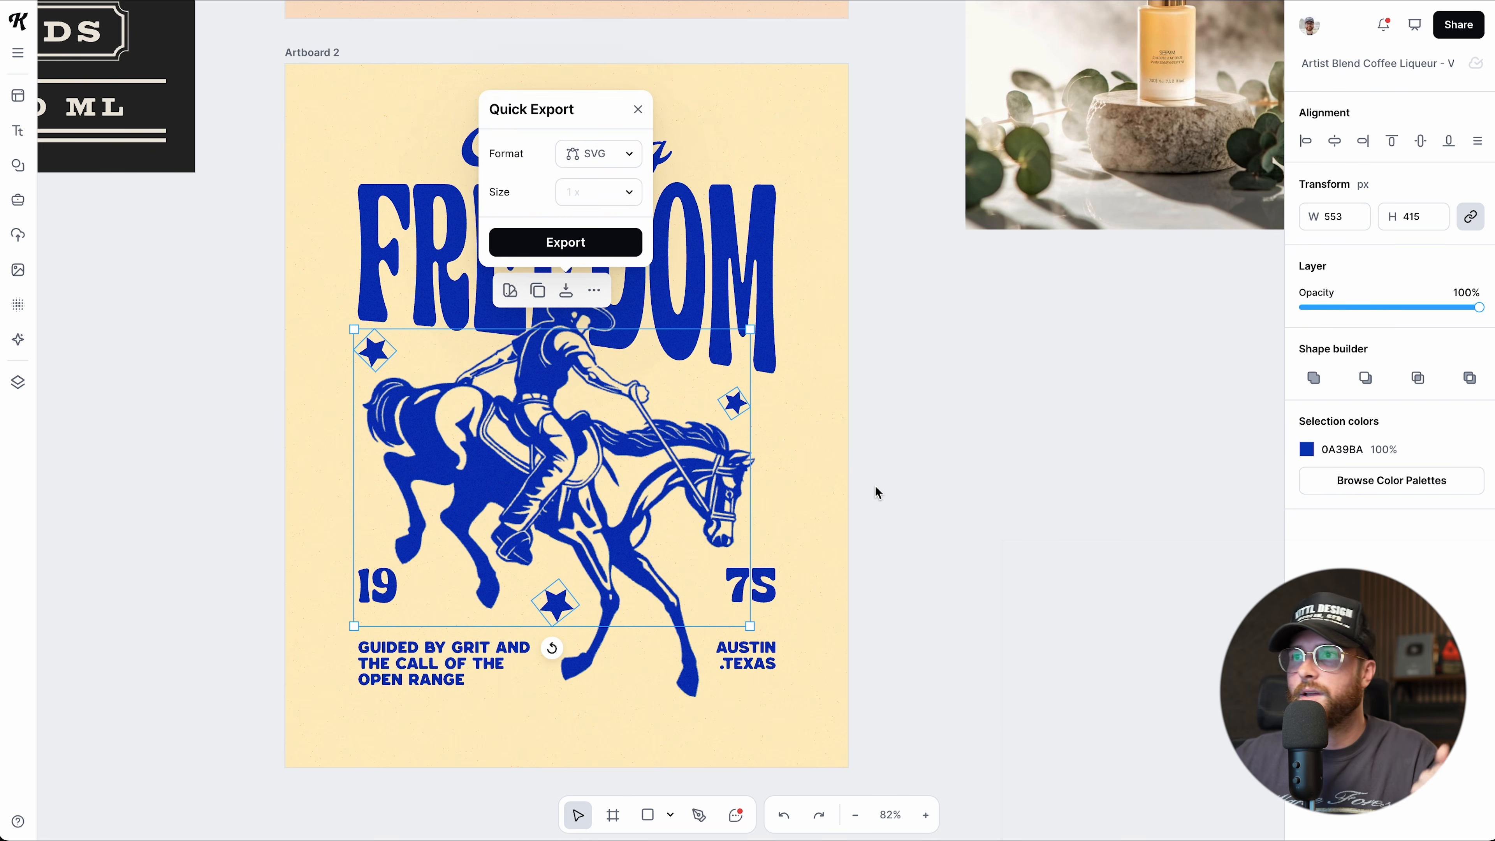
pyautogui.click(900, 524)
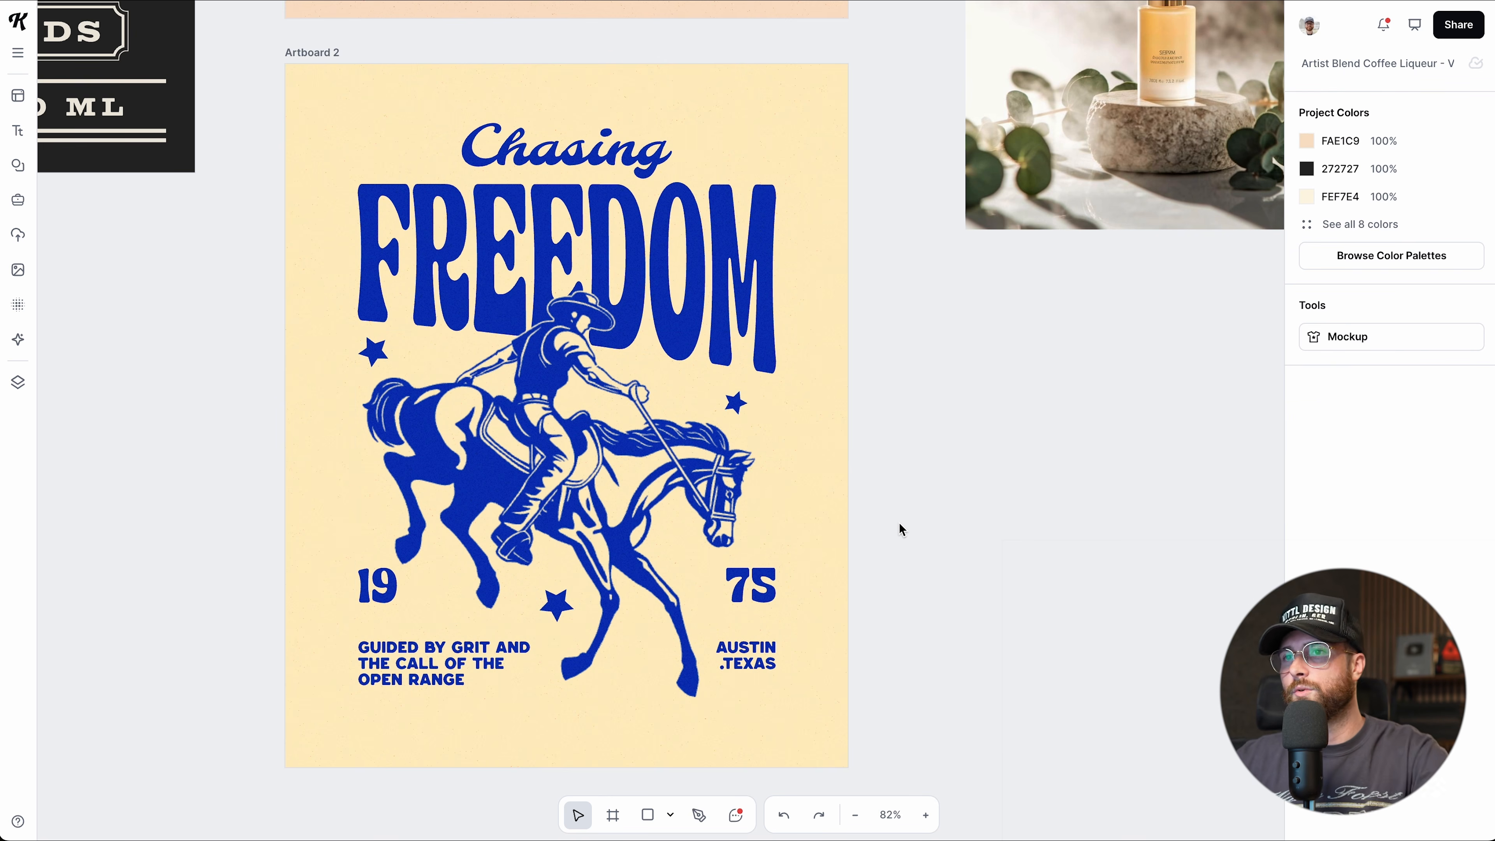
pyautogui.scroll(-2, 897, 529)
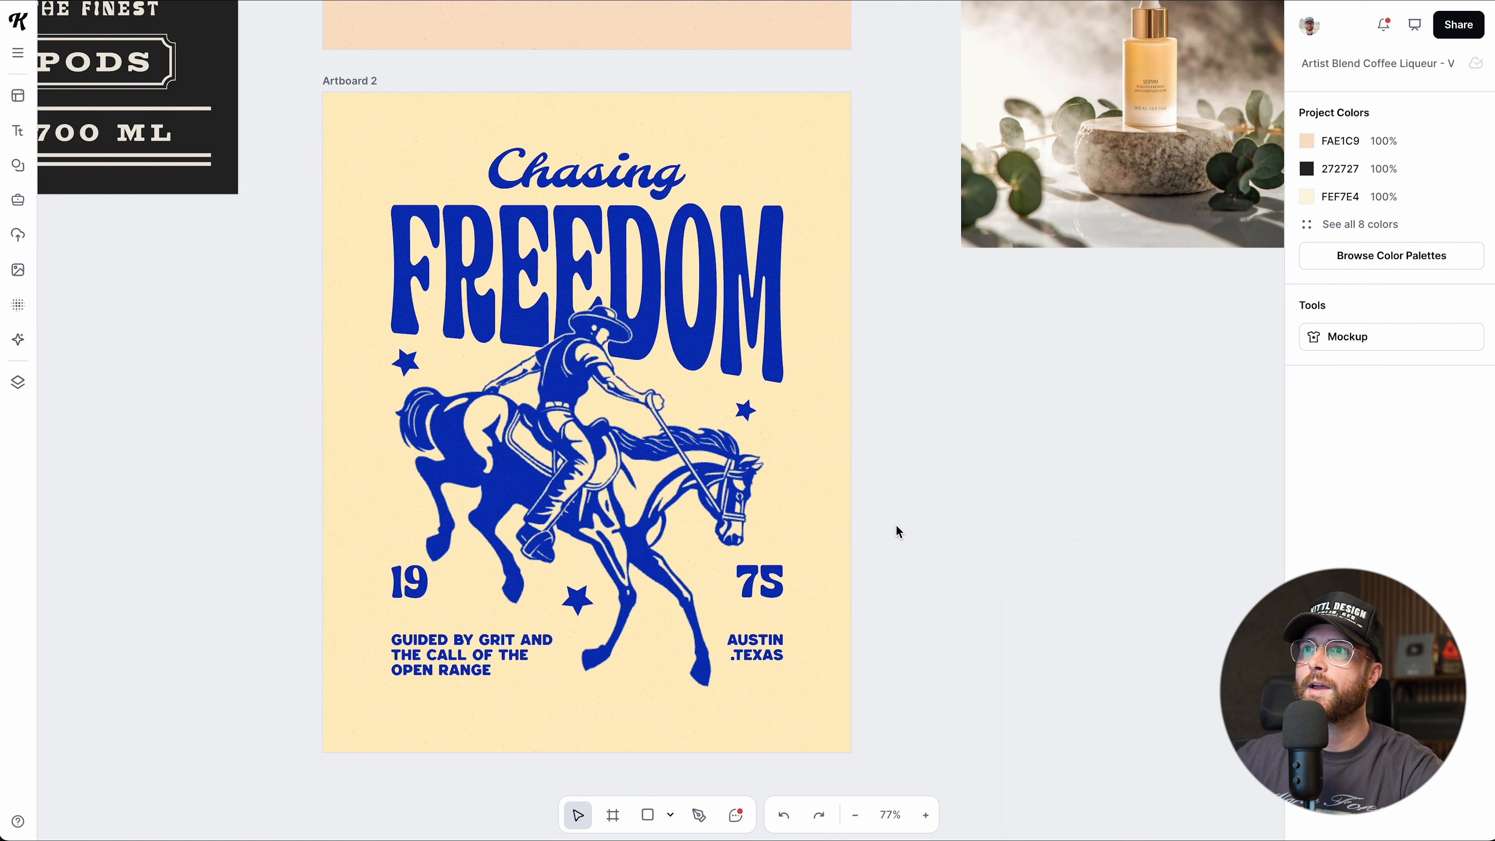
pyautogui.click(572, 266)
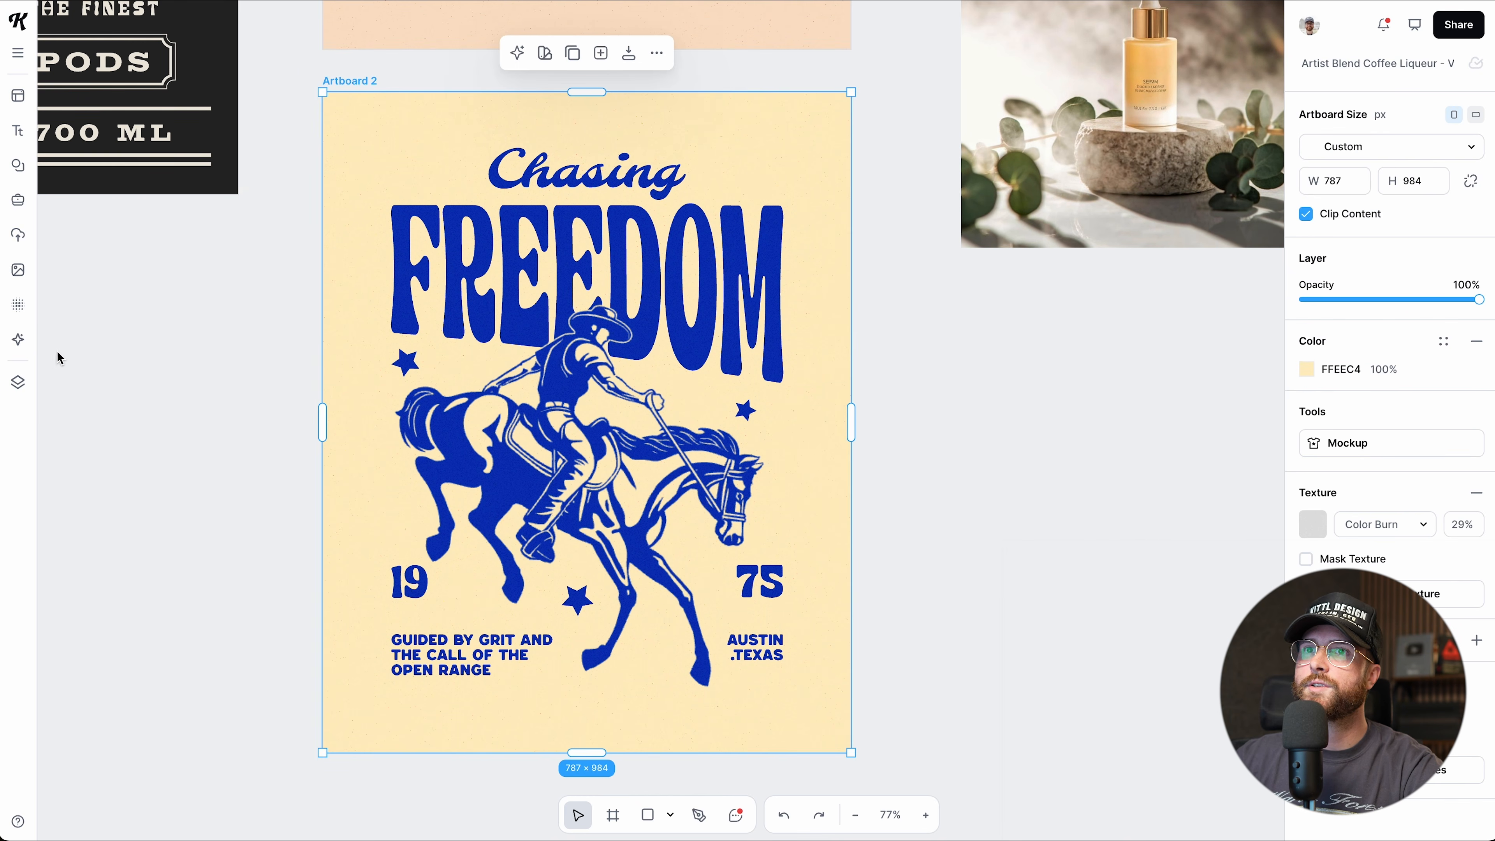
pyautogui.click(18, 383)
pyautogui.click(328, 163)
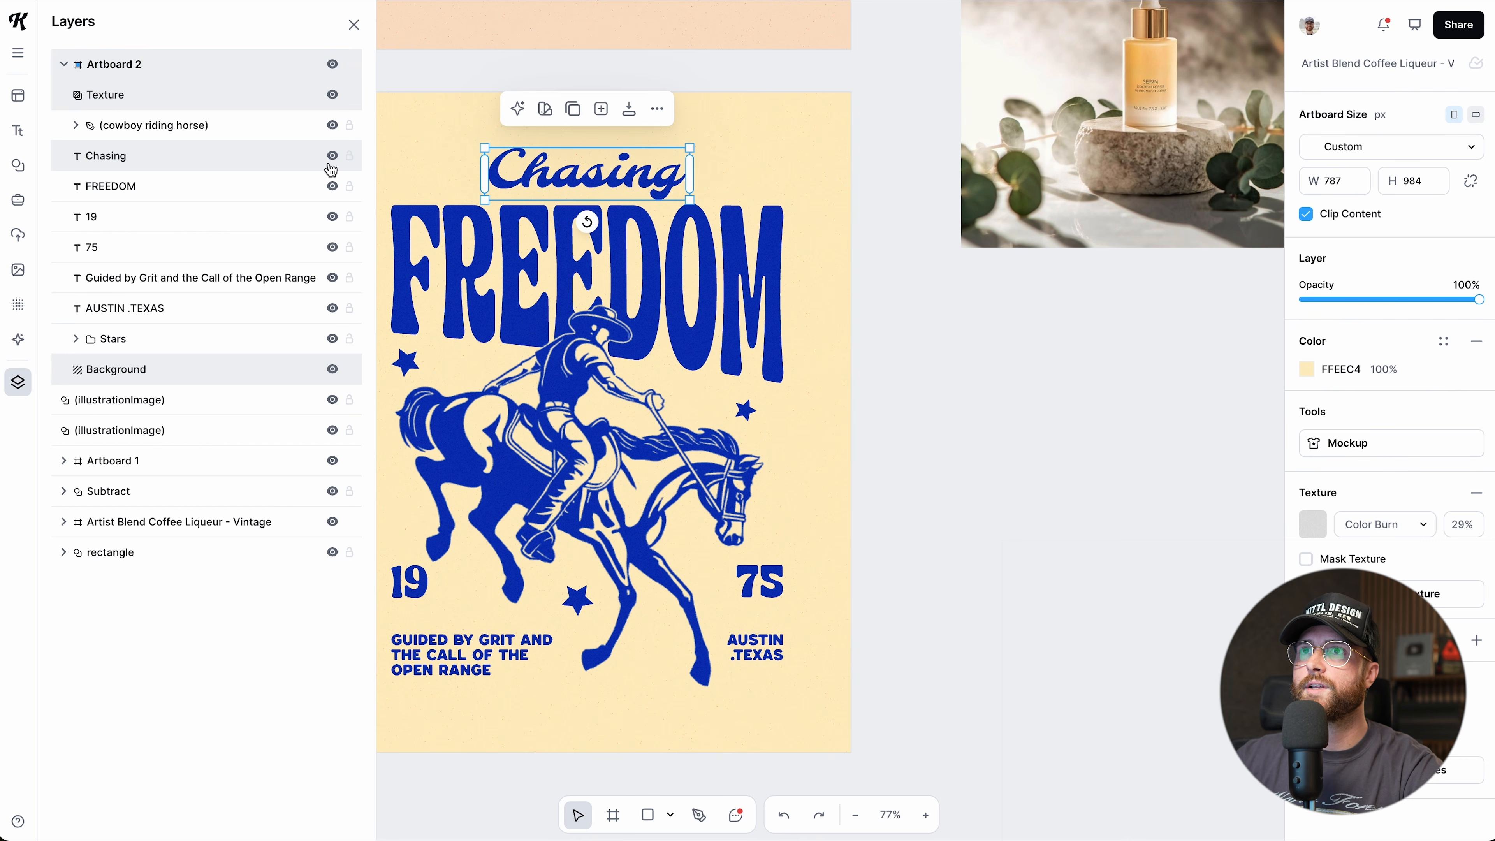
pyautogui.click(333, 186)
pyautogui.click(332, 156)
pyautogui.click(333, 186)
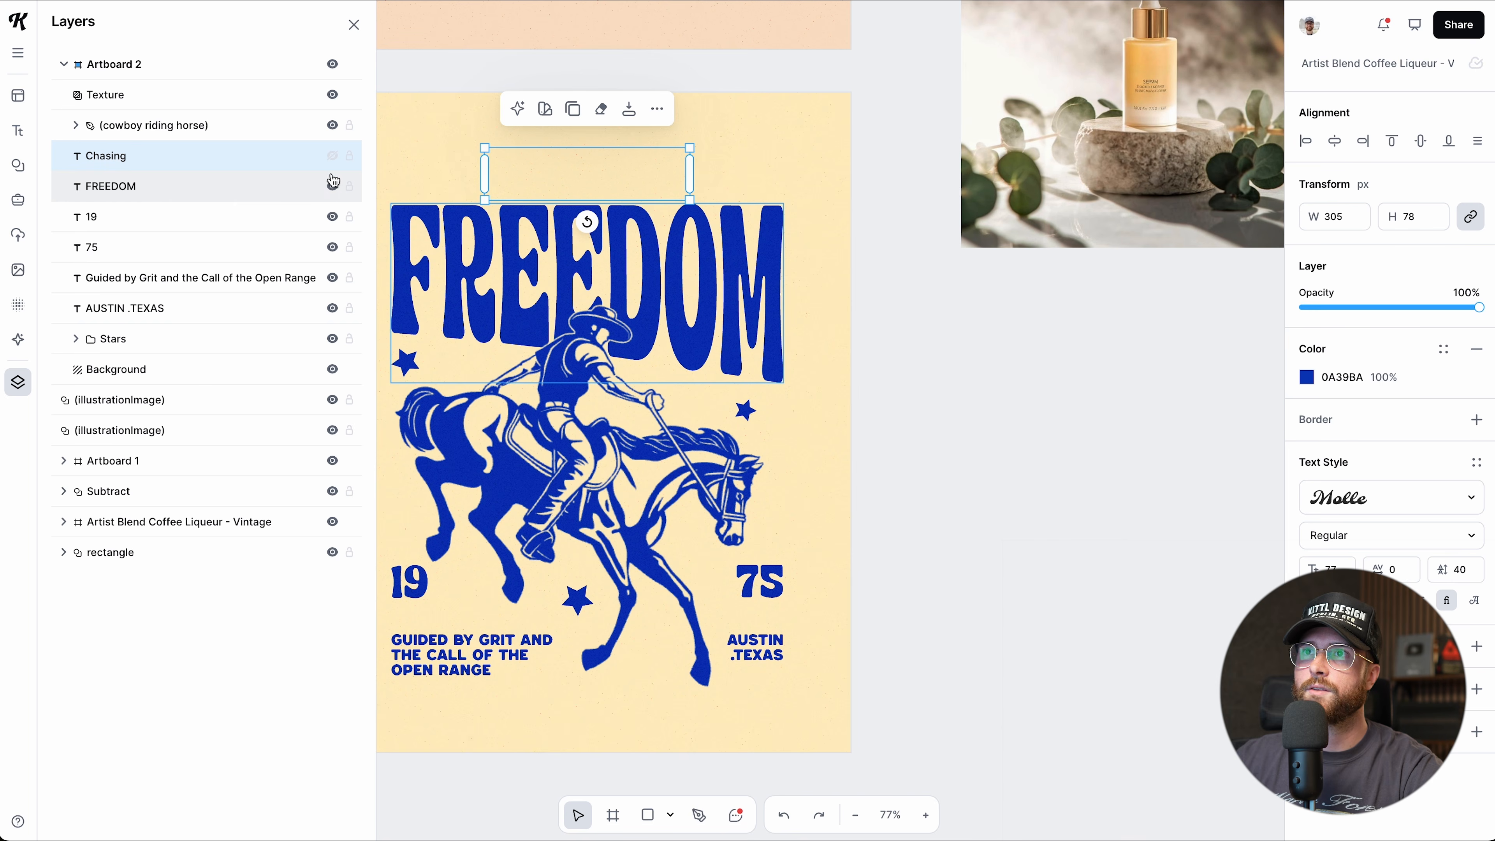
pyautogui.click(332, 155)
pyautogui.click(354, 24)
pyautogui.click(870, 289)
pyautogui.click(646, 168)
pyautogui.click(630, 114)
pyautogui.click(874, 546)
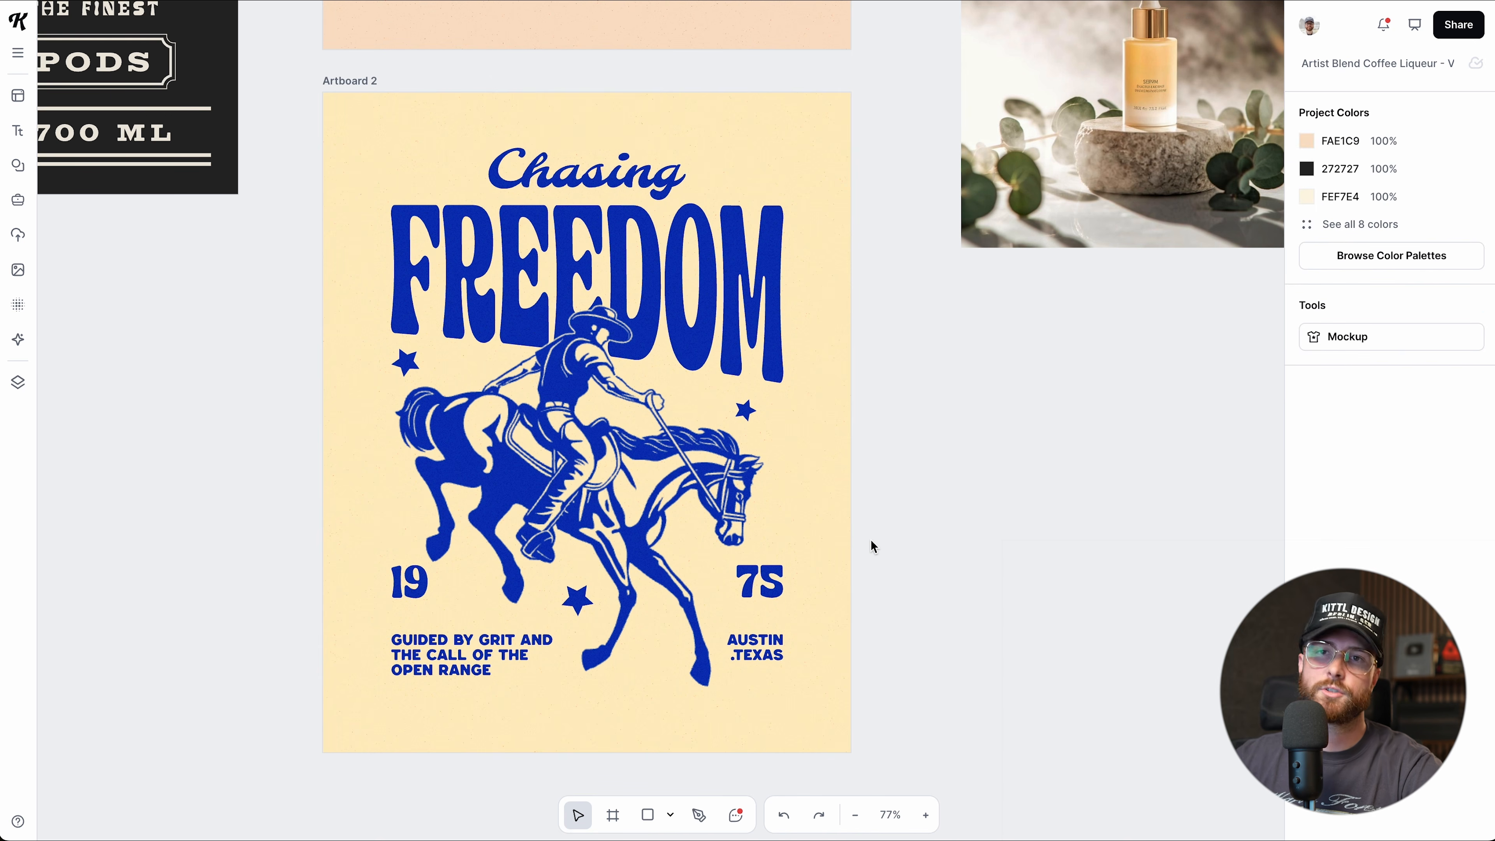
pyautogui.scroll(-1, 872, 544)
pyautogui.scroll(2, 951, 554)
pyautogui.hscroll(1, 948, 554)
pyautogui.scroll(-1, 836, 528)
pyautogui.click(680, 352)
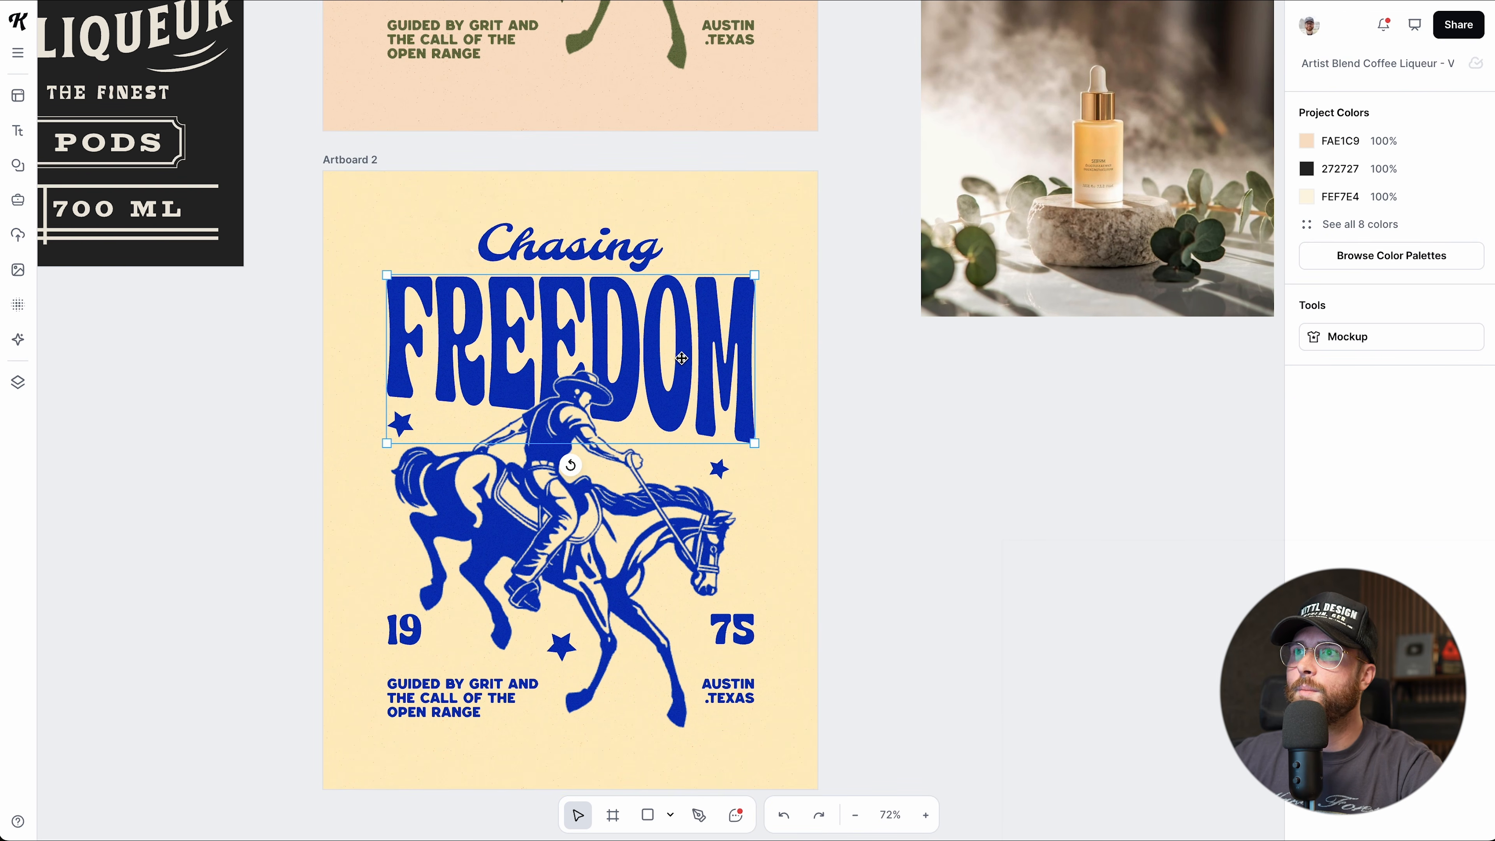
# Try Copilot on the FREEDOM headline, close it, then reopen the text's More Options menu.
pyautogui.click(655, 241)
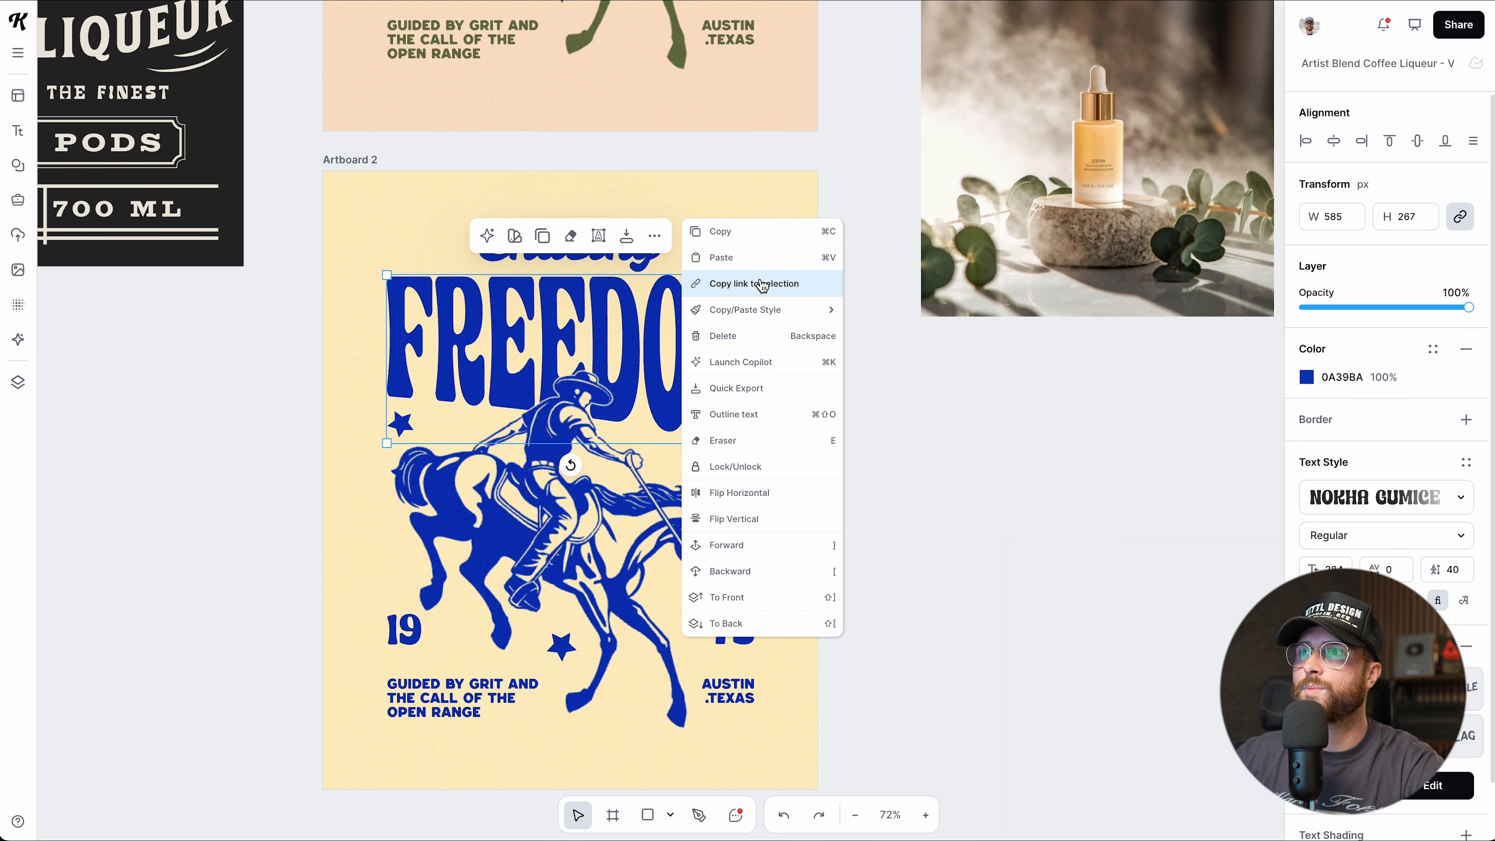
pyautogui.moveTo(759, 313)
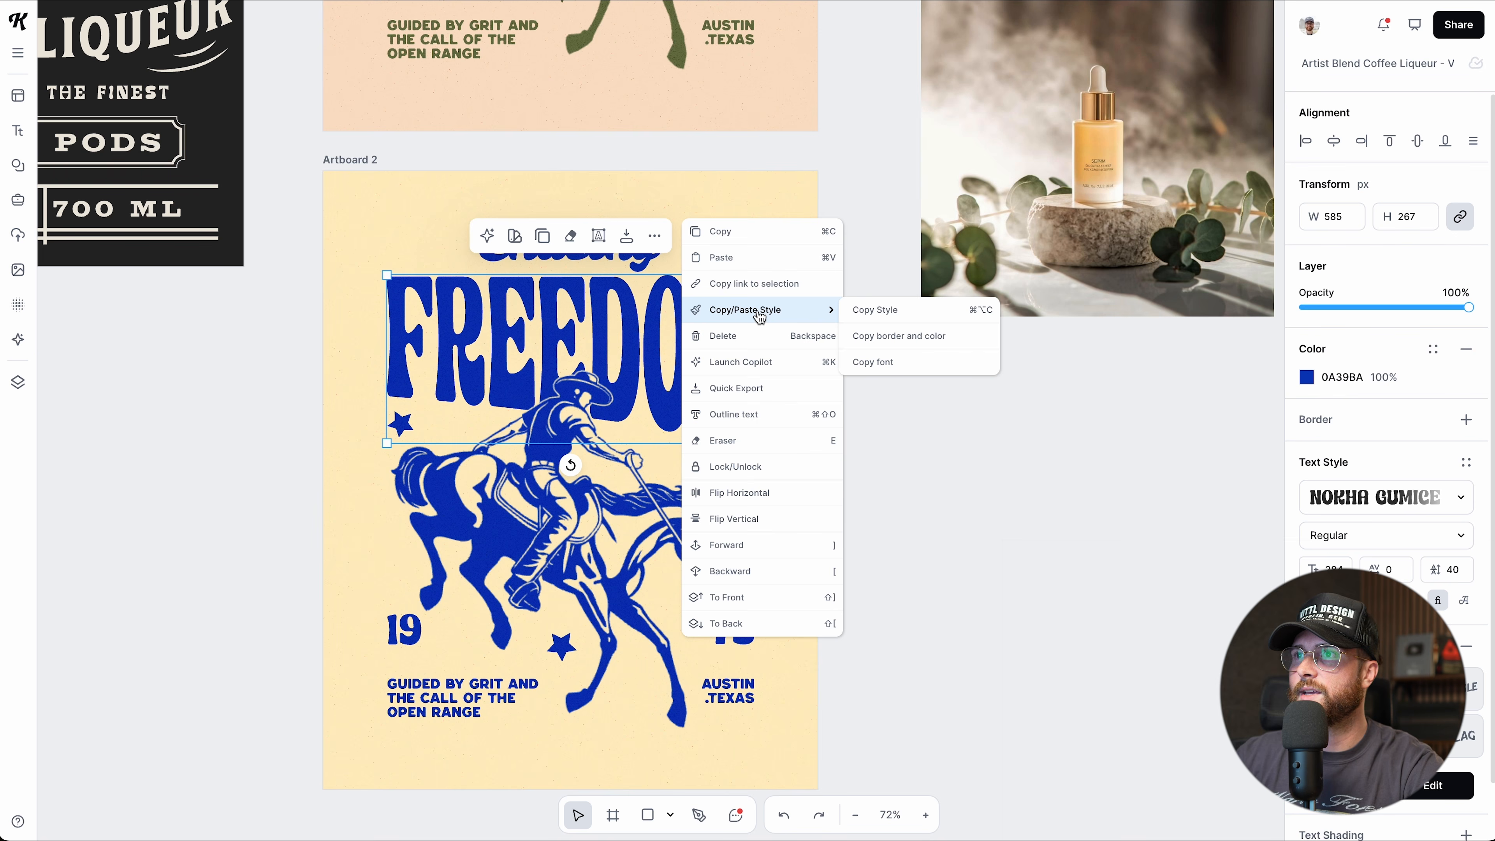
pyautogui.click(724, 361)
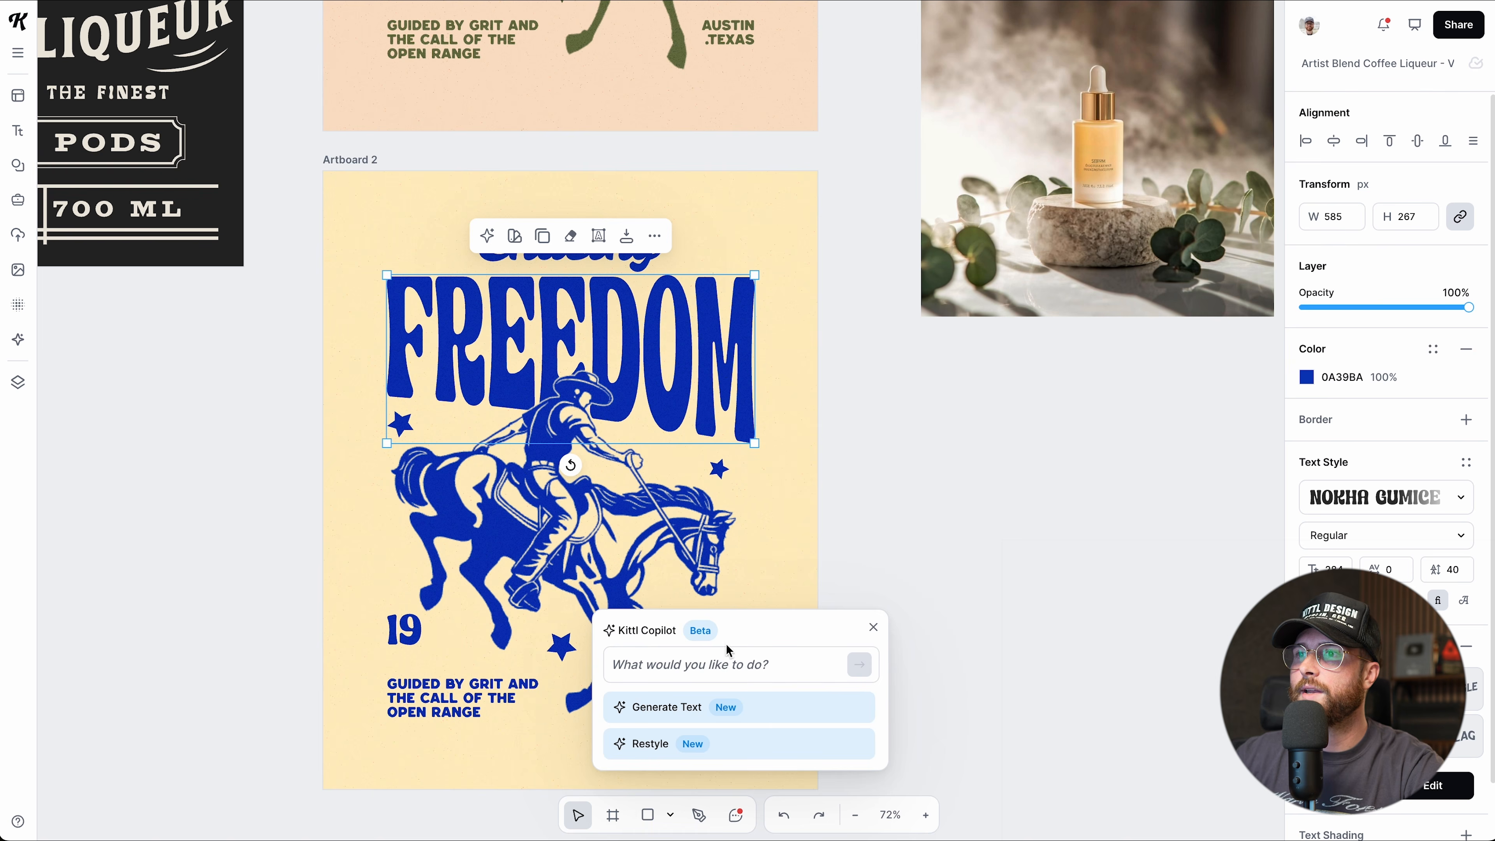
pyautogui.moveTo(728, 649); pyautogui.dragTo(971, 358)
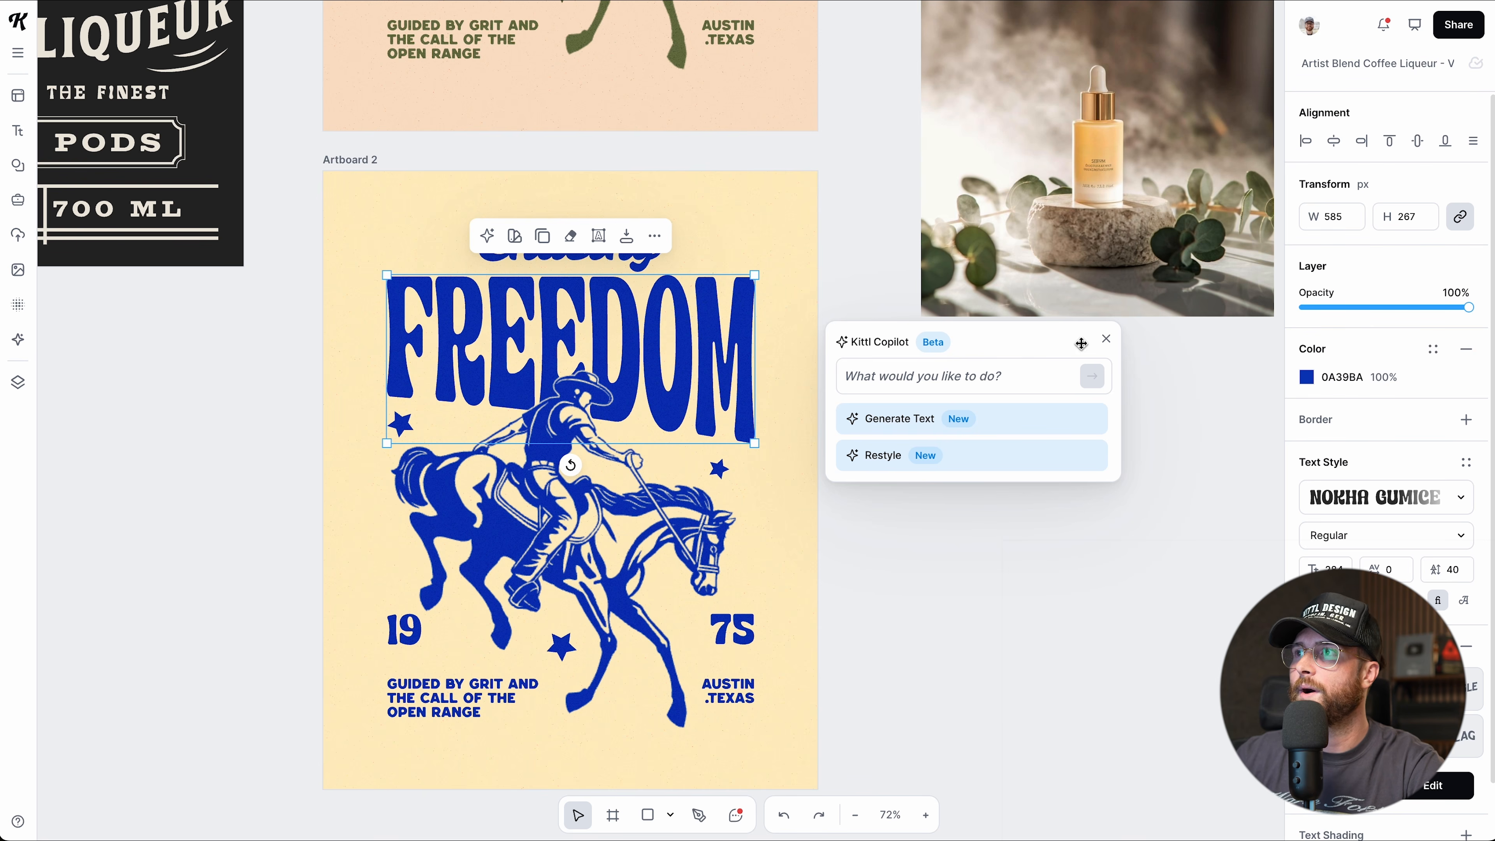
pyautogui.click(1105, 338)
pyautogui.click(654, 236)
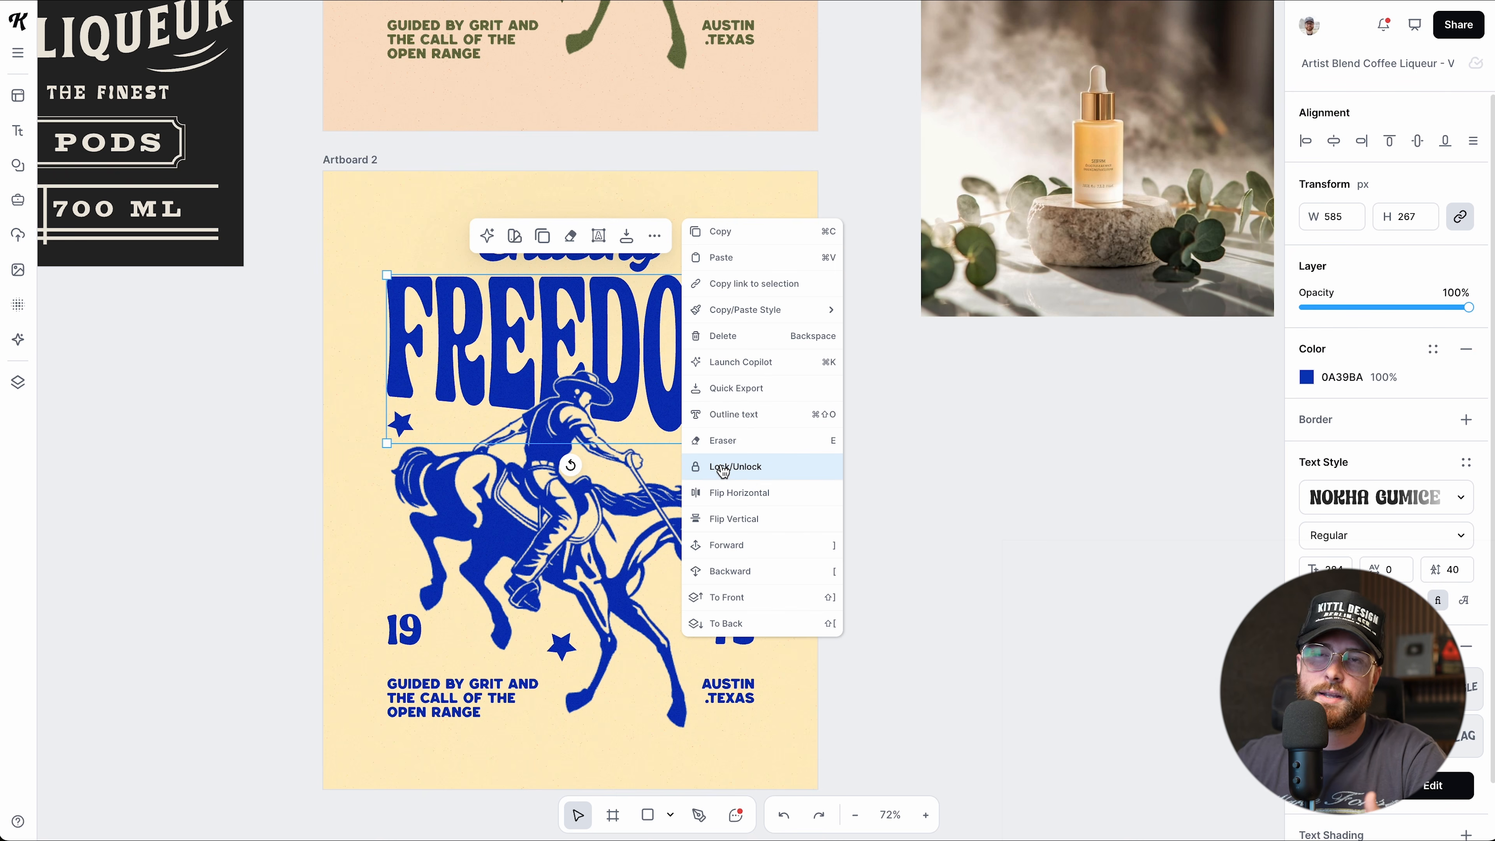
pyautogui.click(727, 493)
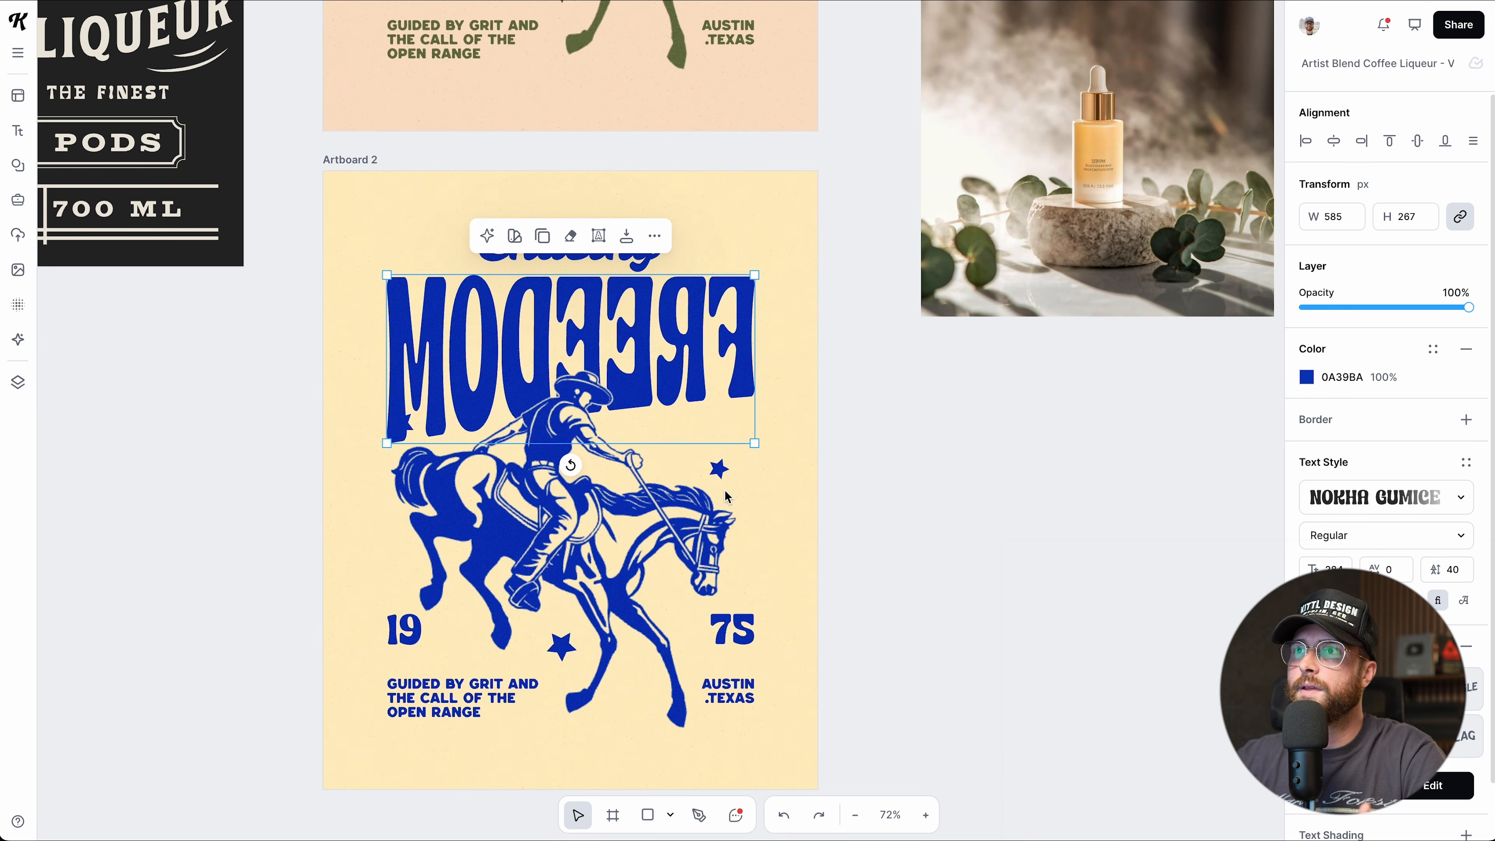
pyautogui.hotkey('ctrl', 'z')
pyautogui.click(654, 235)
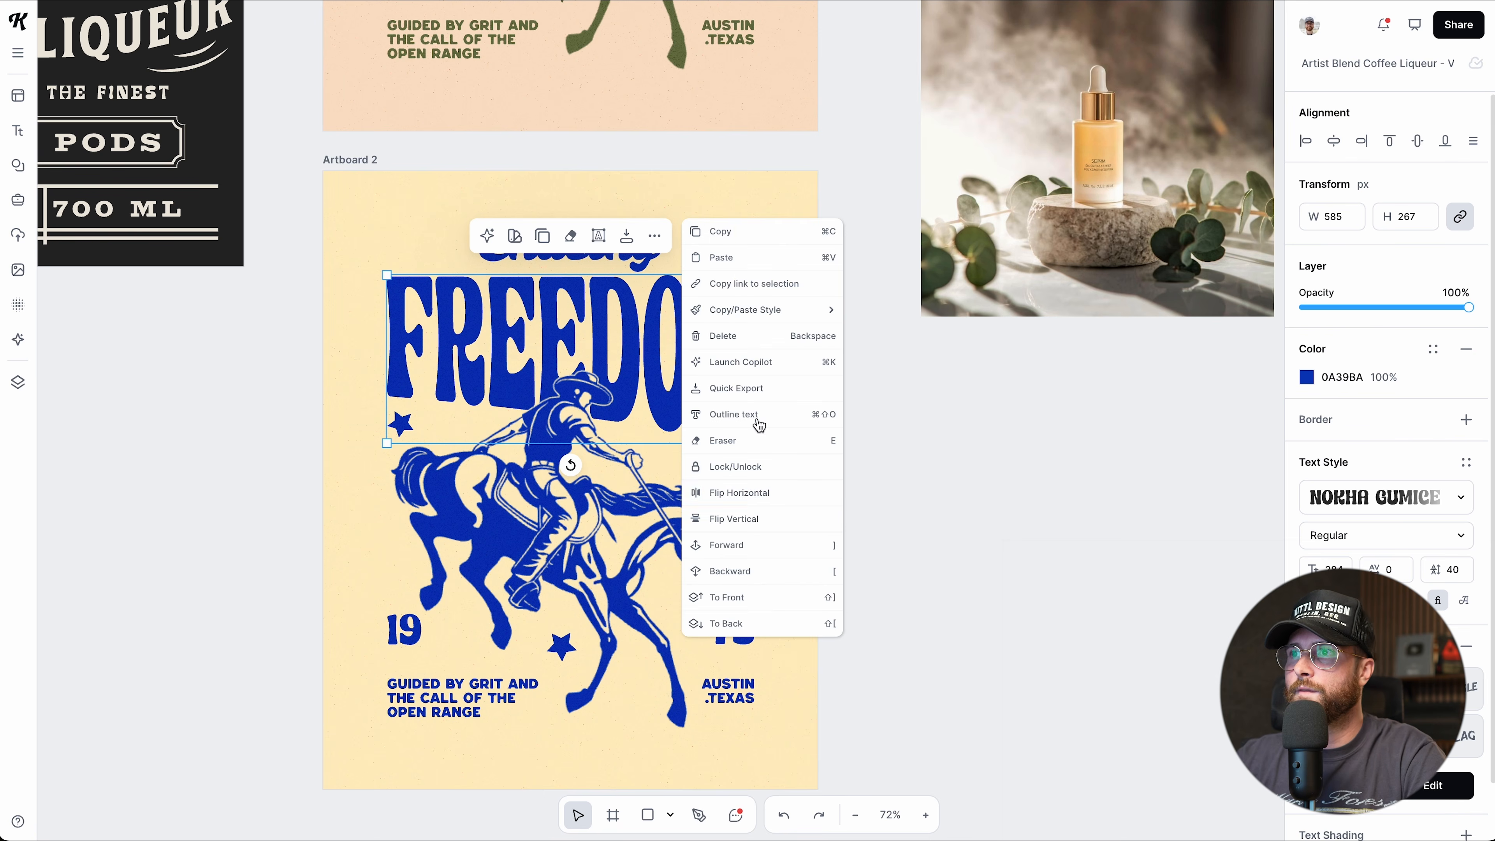
pyautogui.click(765, 517)
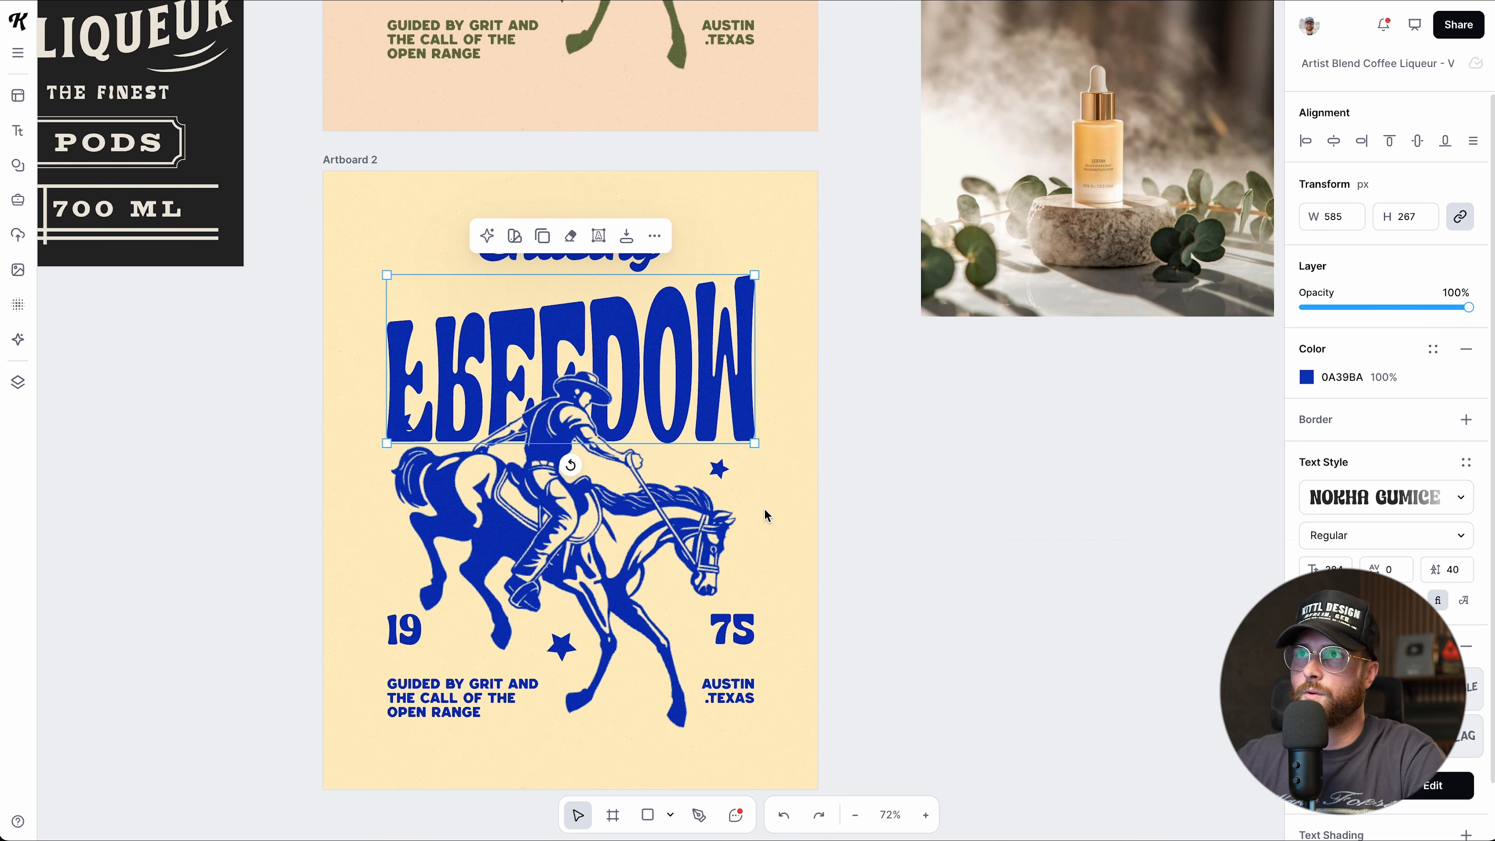
pyautogui.hotkey('ctrl', 'z')
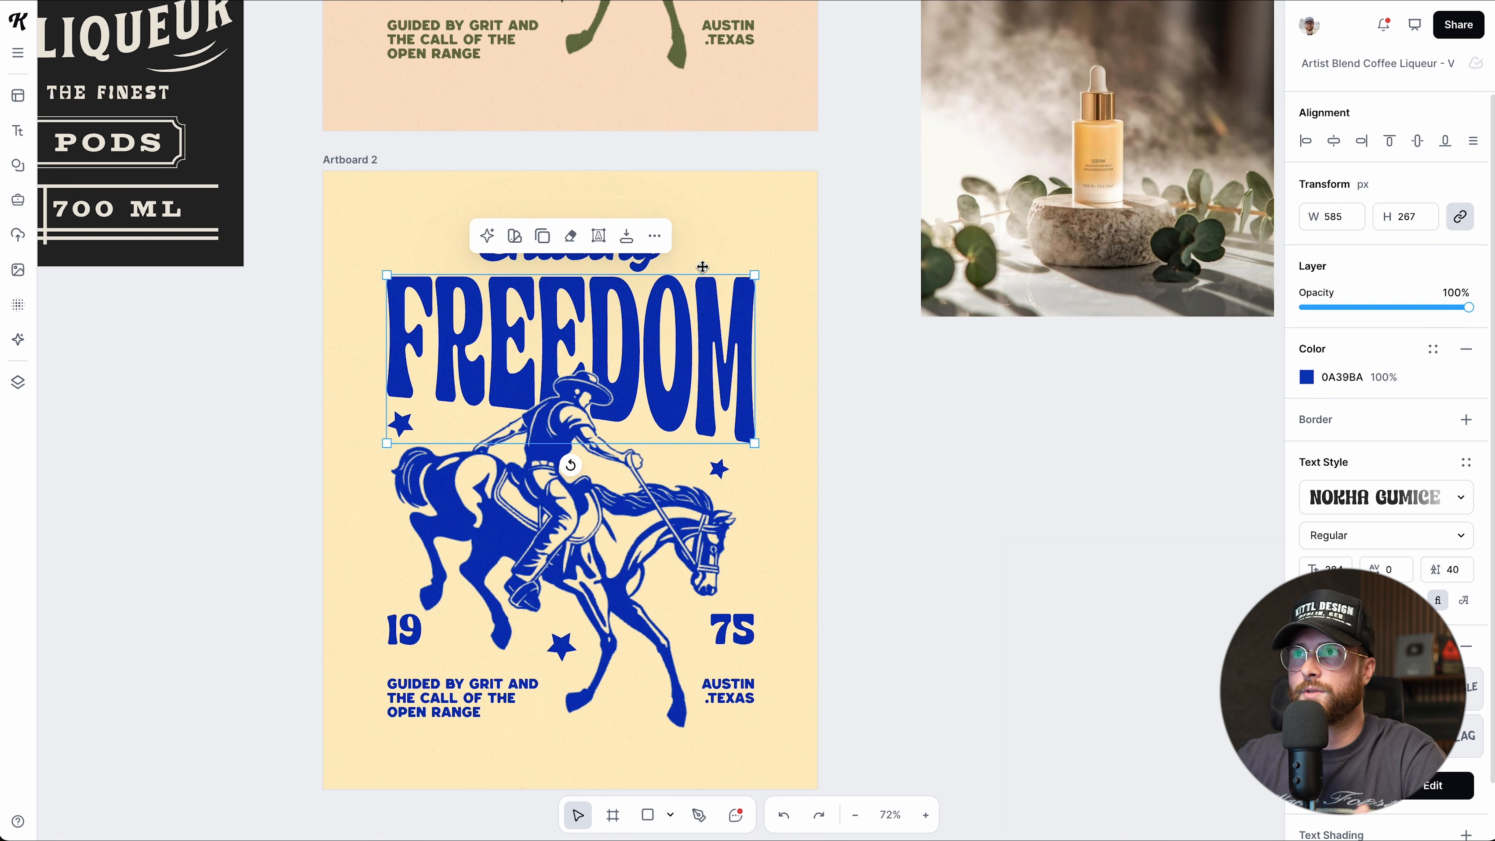
pyautogui.click(653, 238)
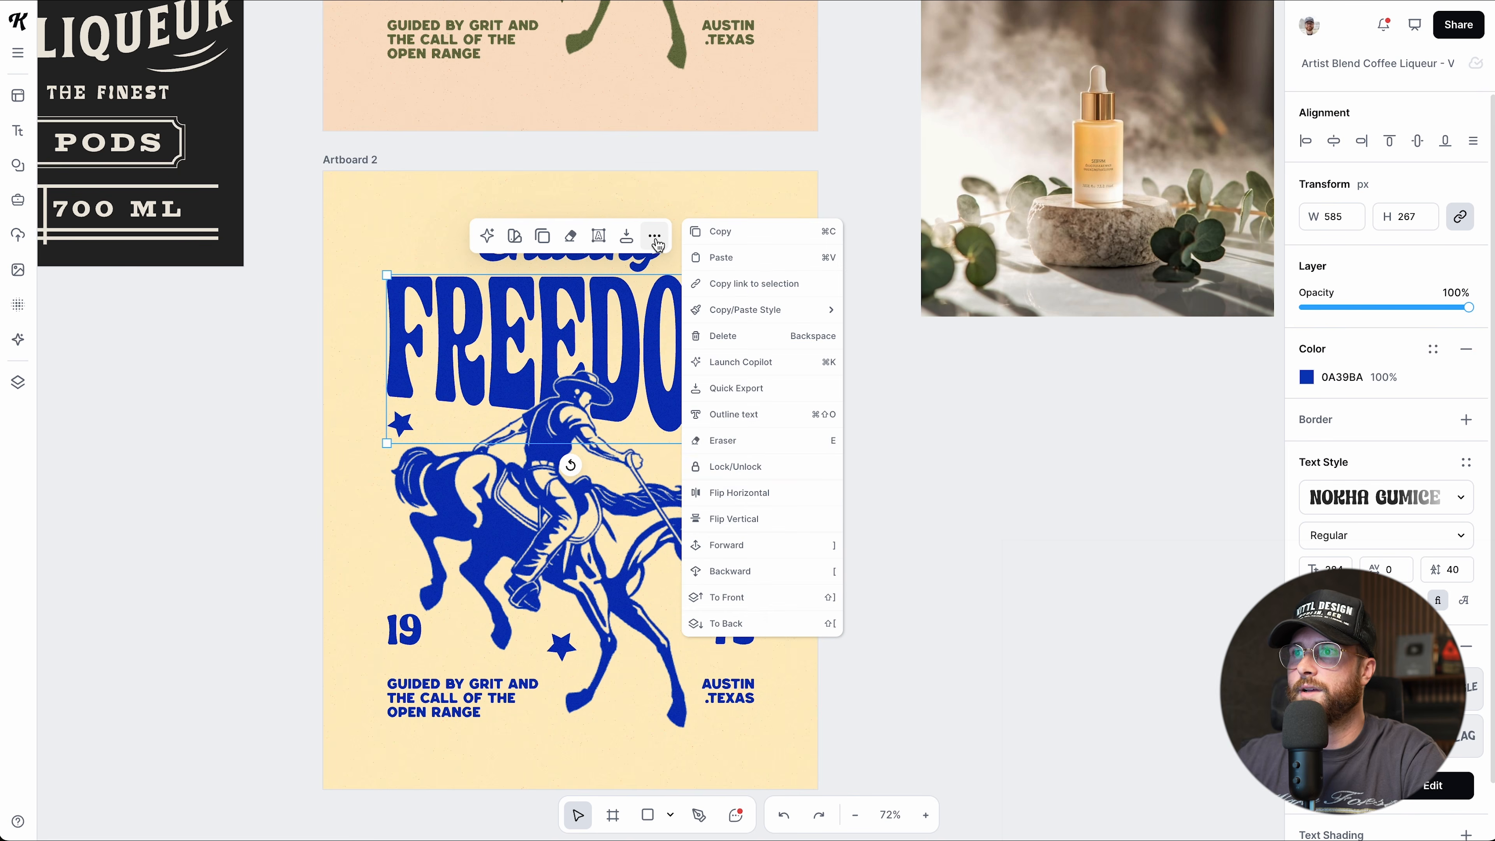
pyautogui.click(738, 540)
pyautogui.click(654, 236)
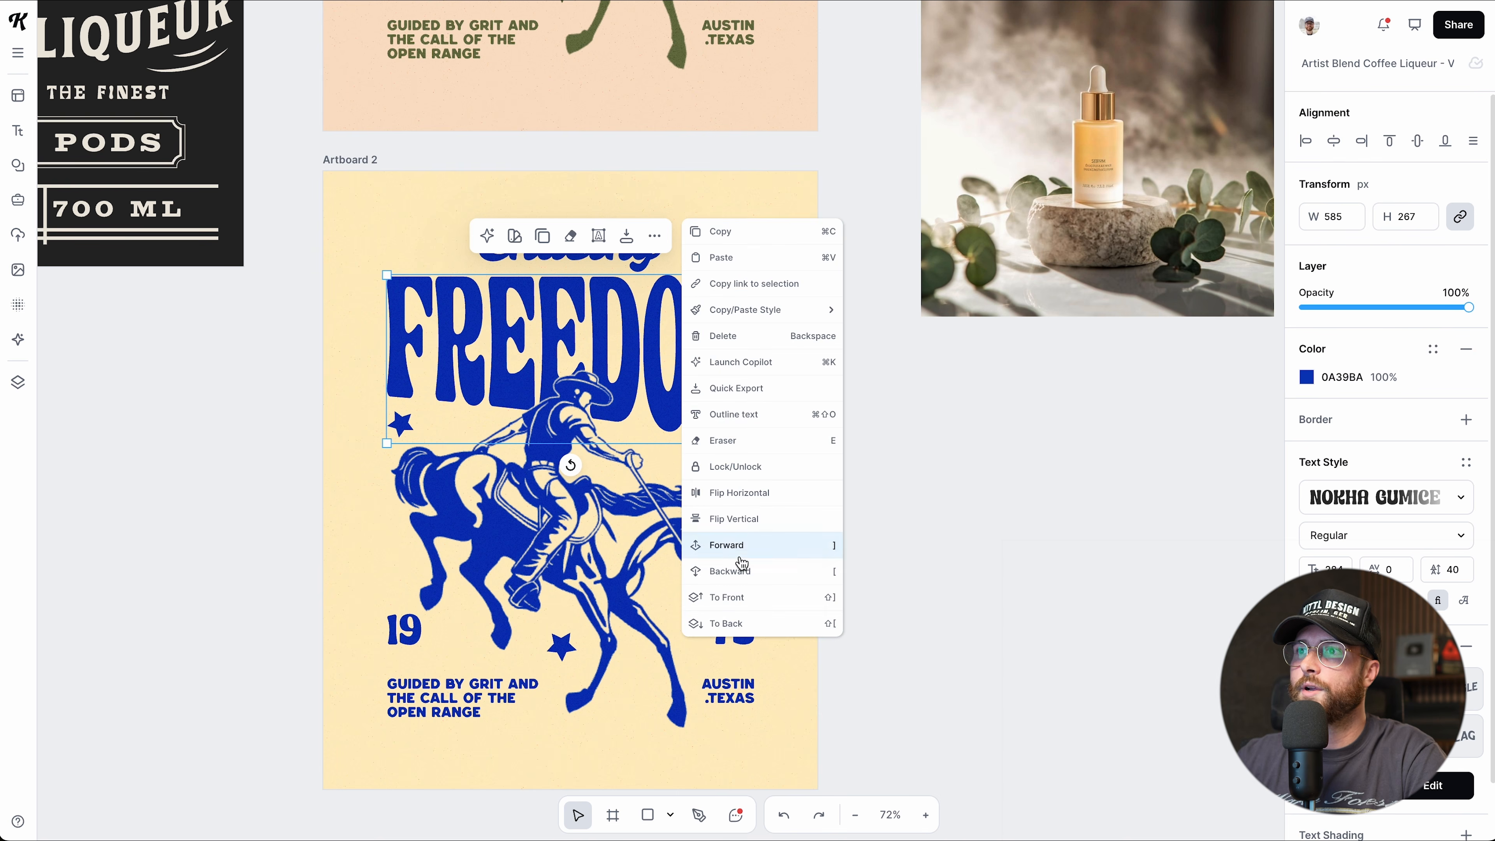
pyautogui.click(727, 597)
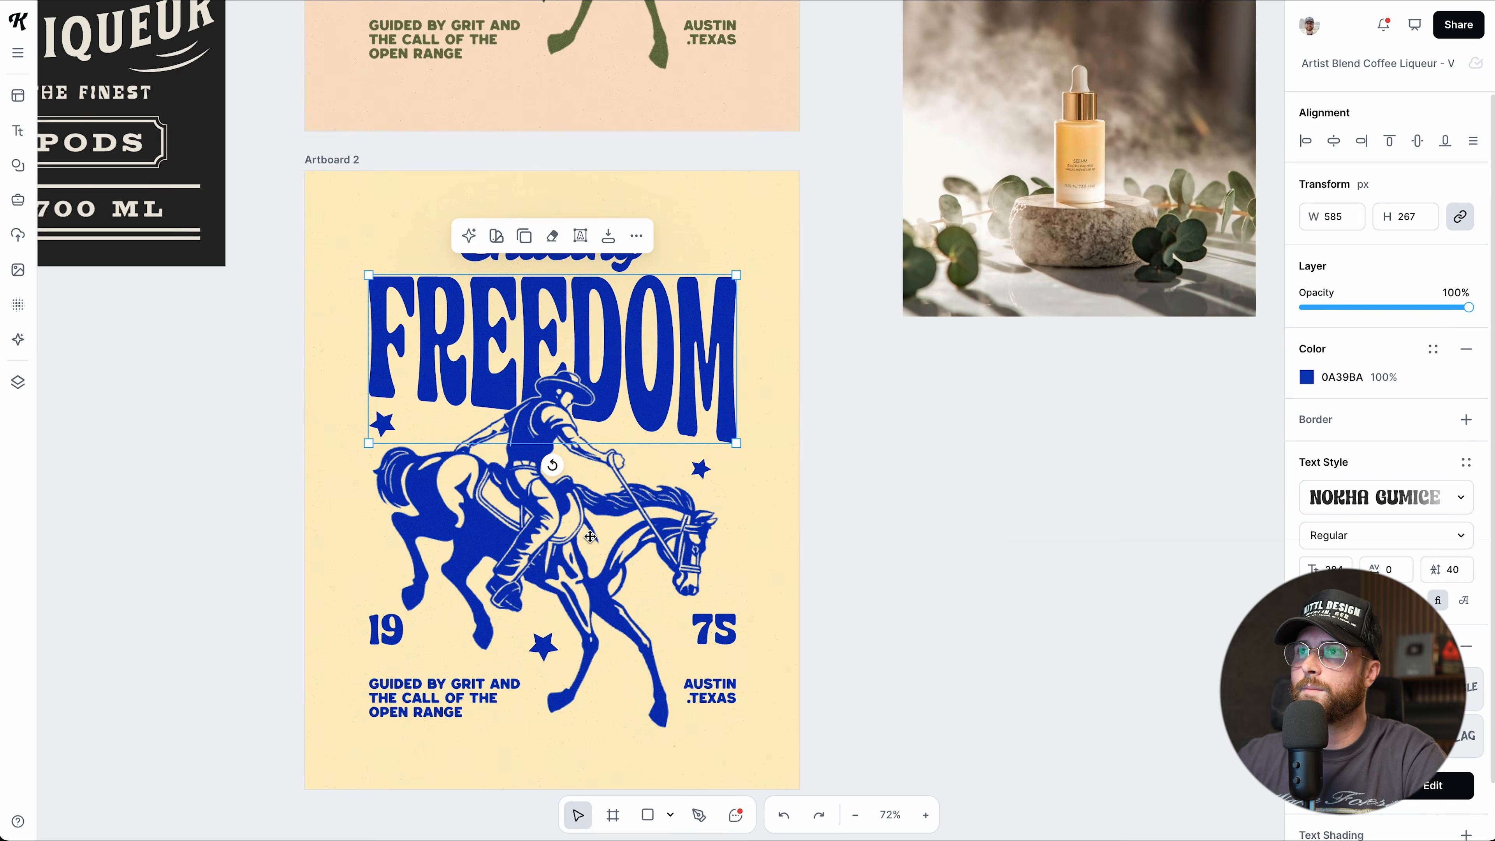
pyautogui.hscroll(2, 647, 471)
pyautogui.click(617, 235)
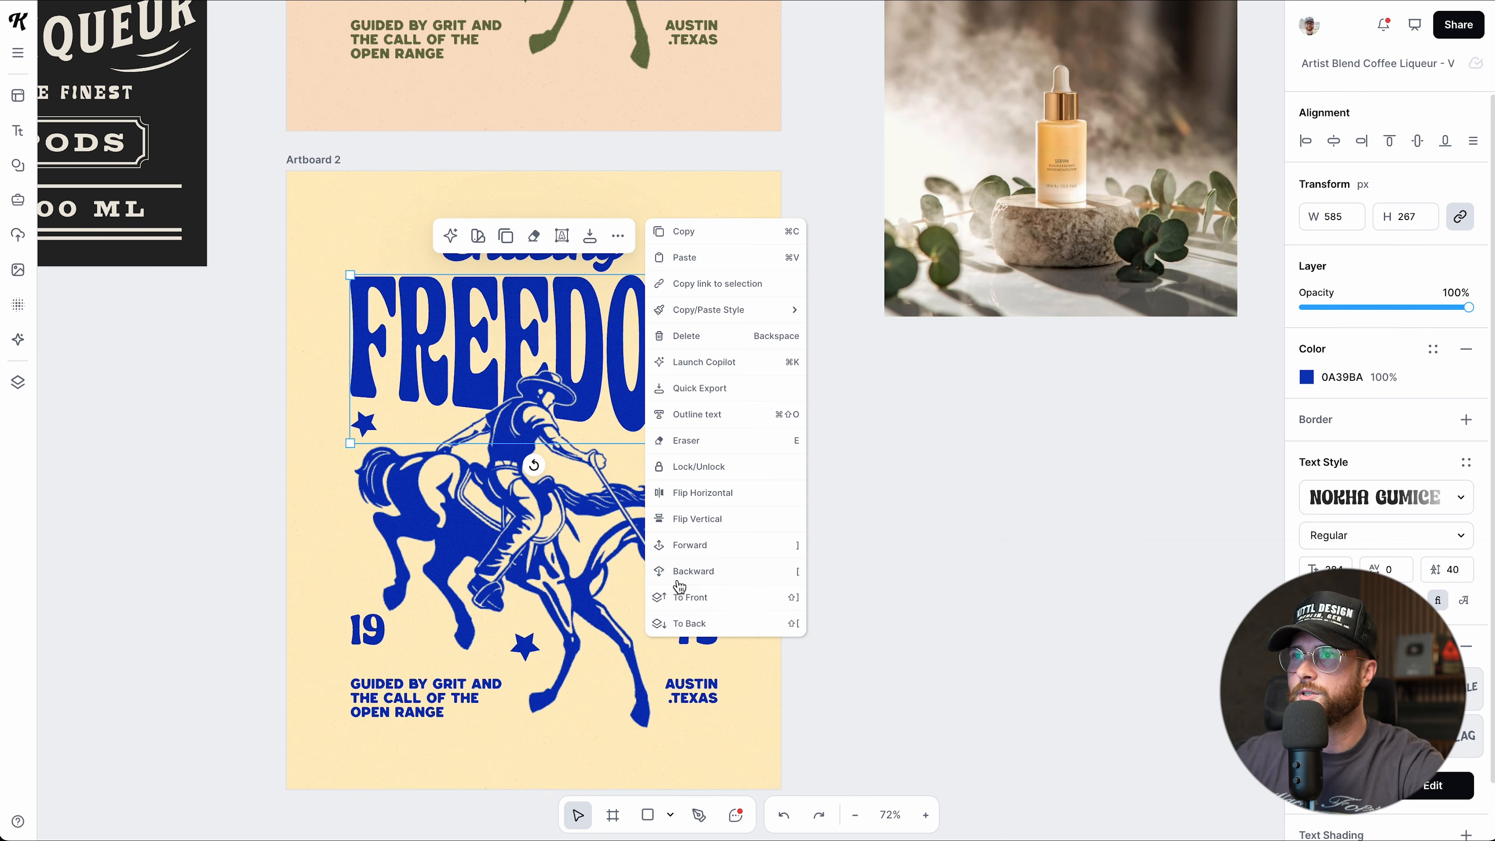
pyautogui.click(681, 598)
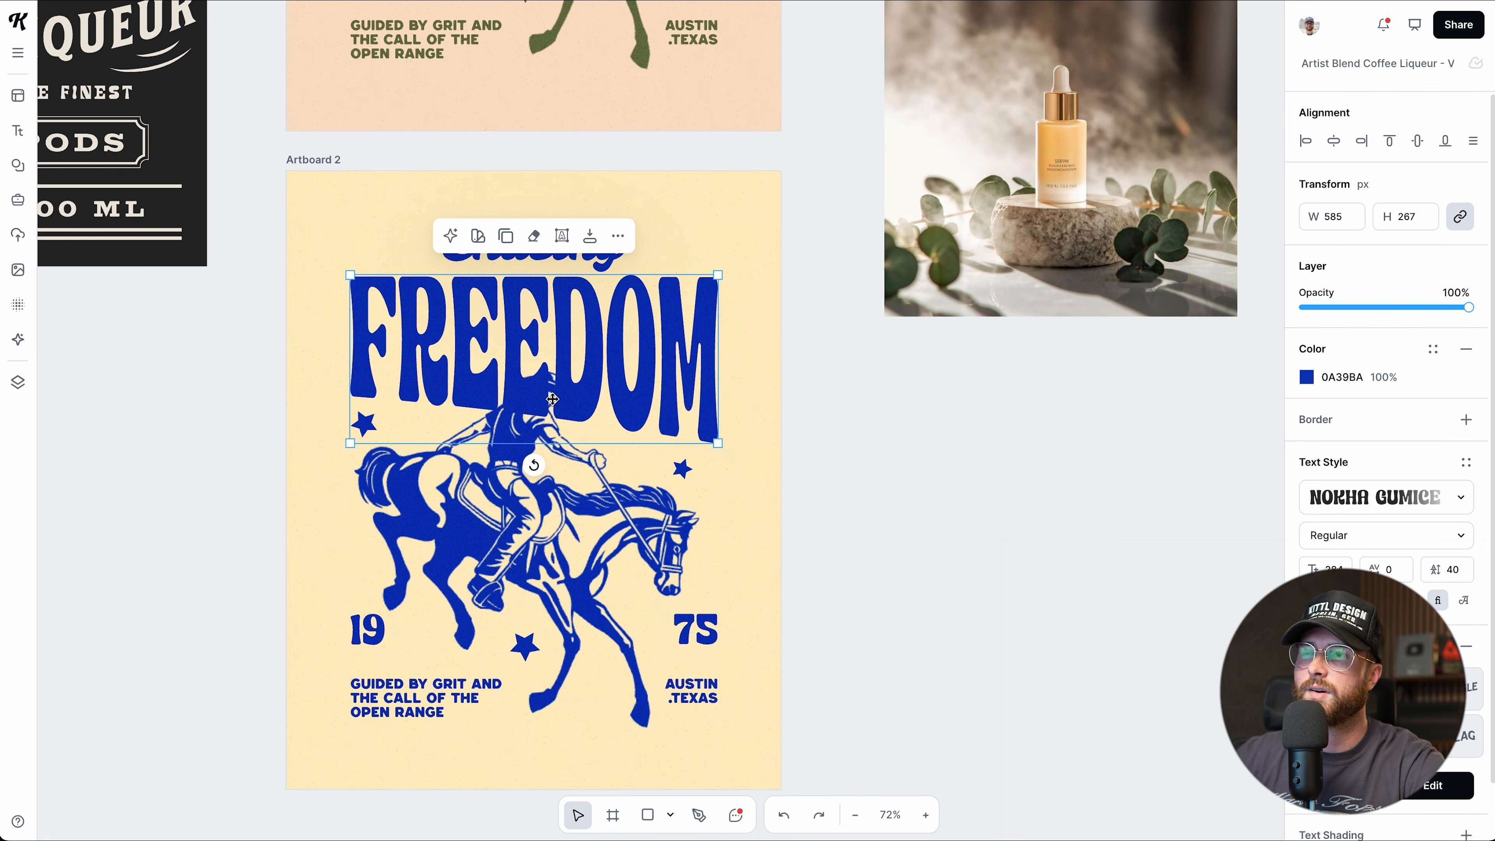
pyautogui.scroll(2, 529, 416)
pyautogui.hotkey('ctrl', 'z')
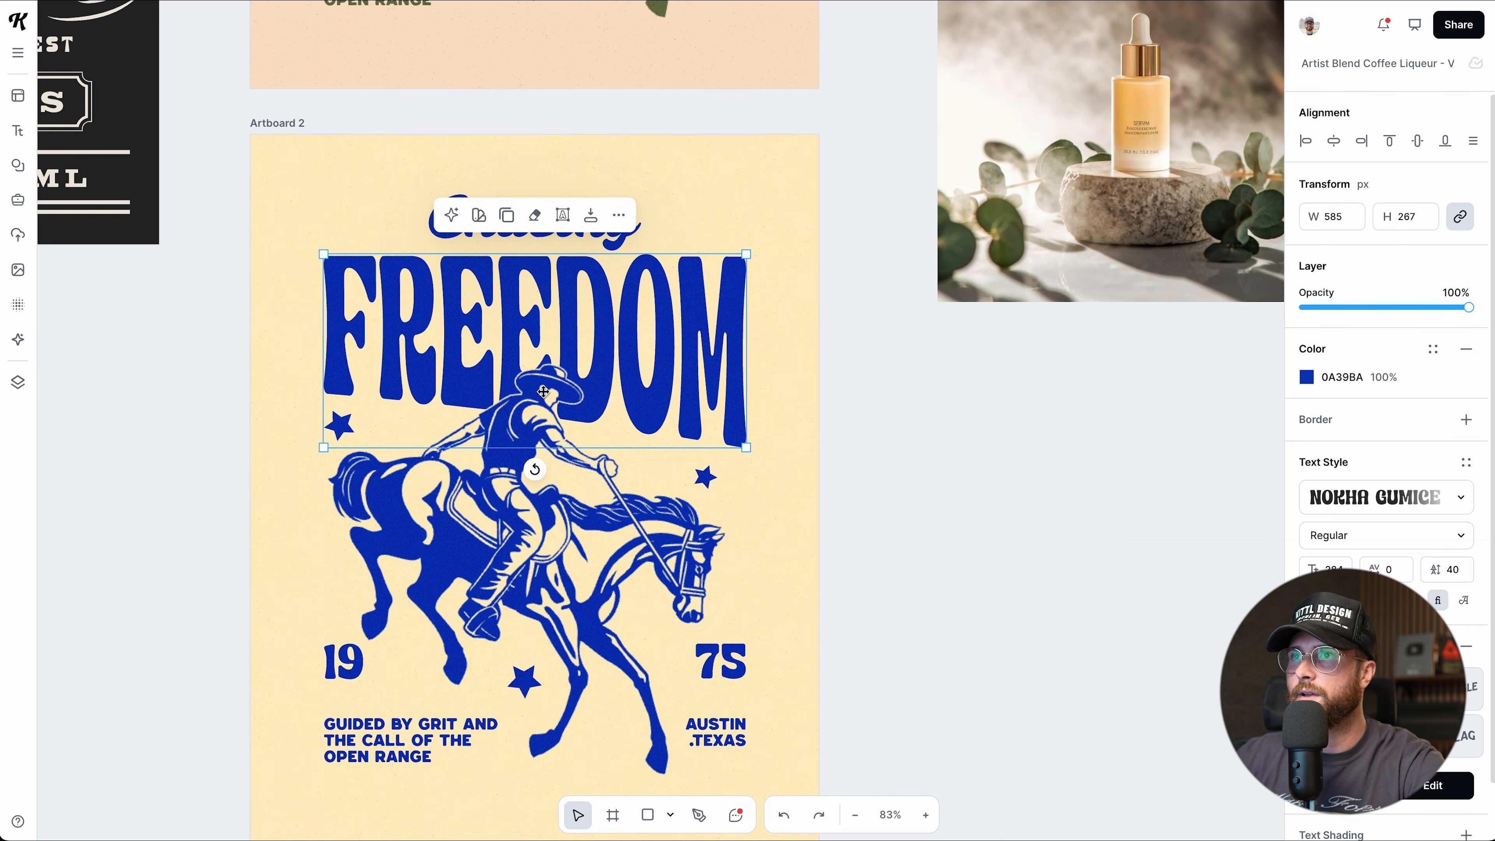
pyautogui.click(618, 216)
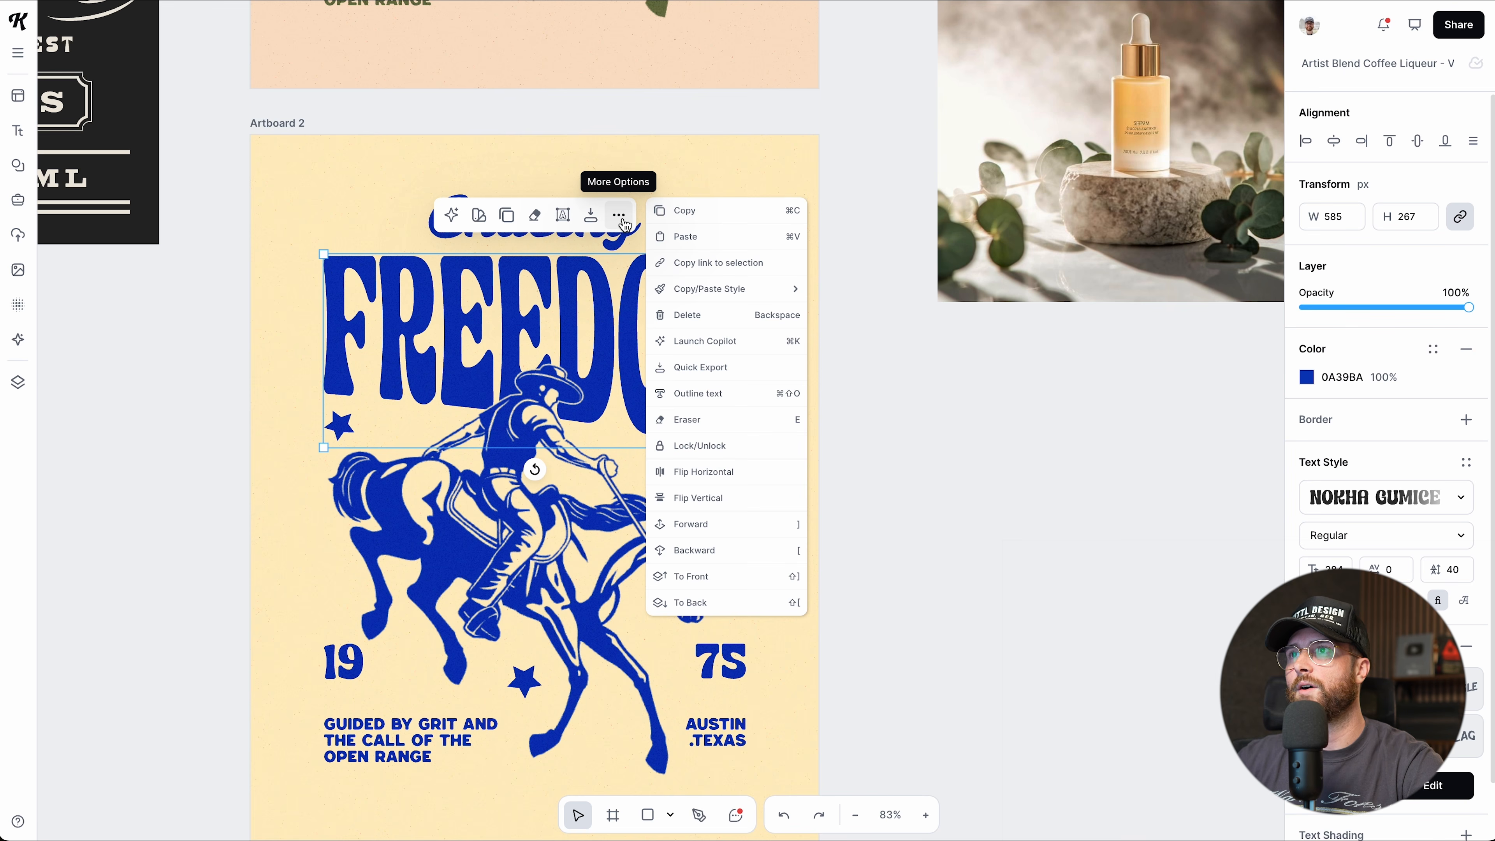
# Save the cowboy illustration as an image-generation style from its More Options menu.
pyautogui.click(524, 515)
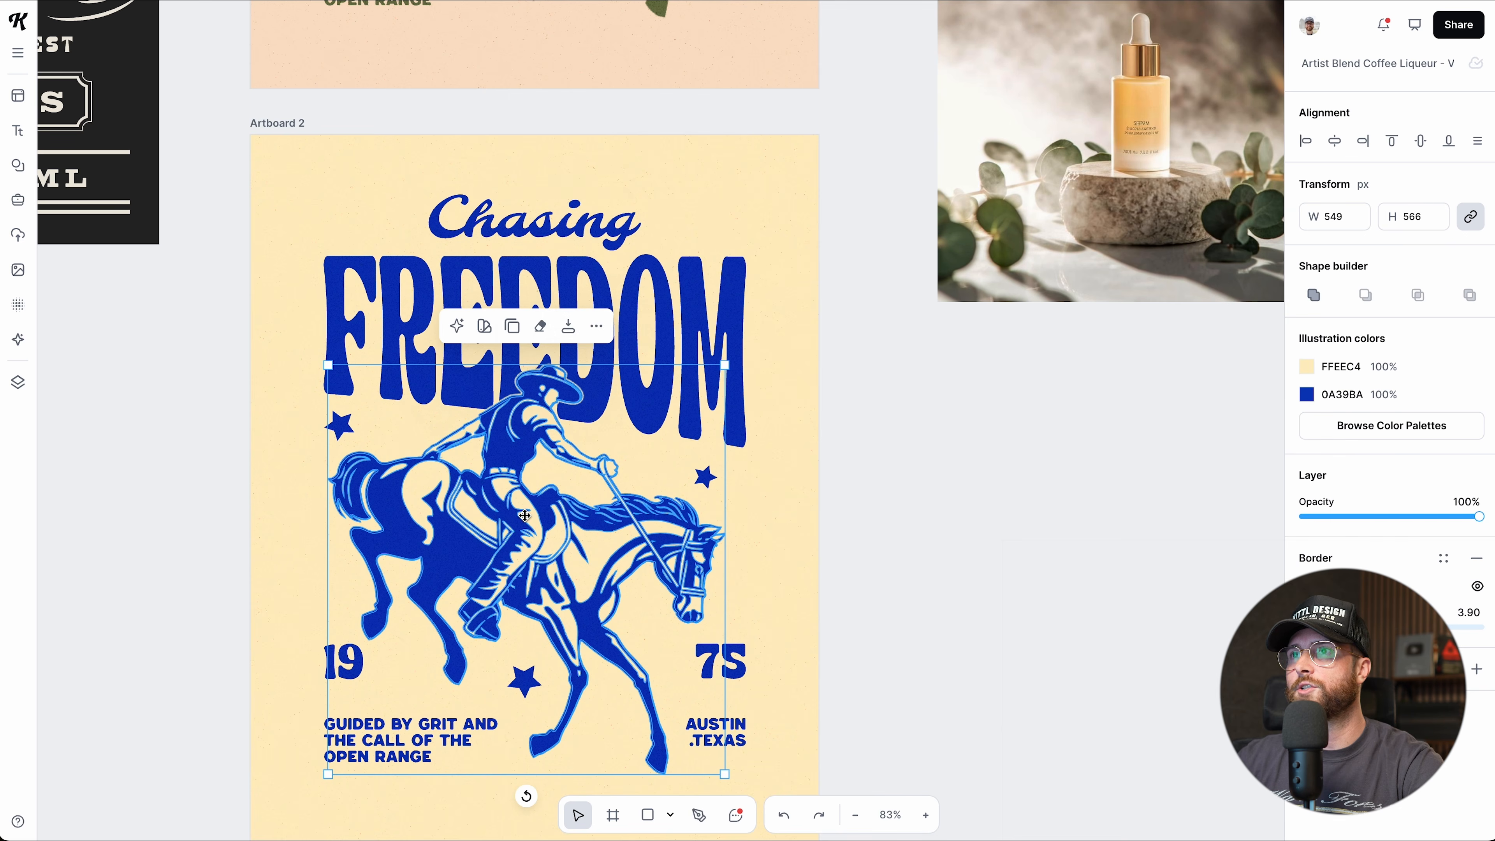
pyautogui.click(596, 327)
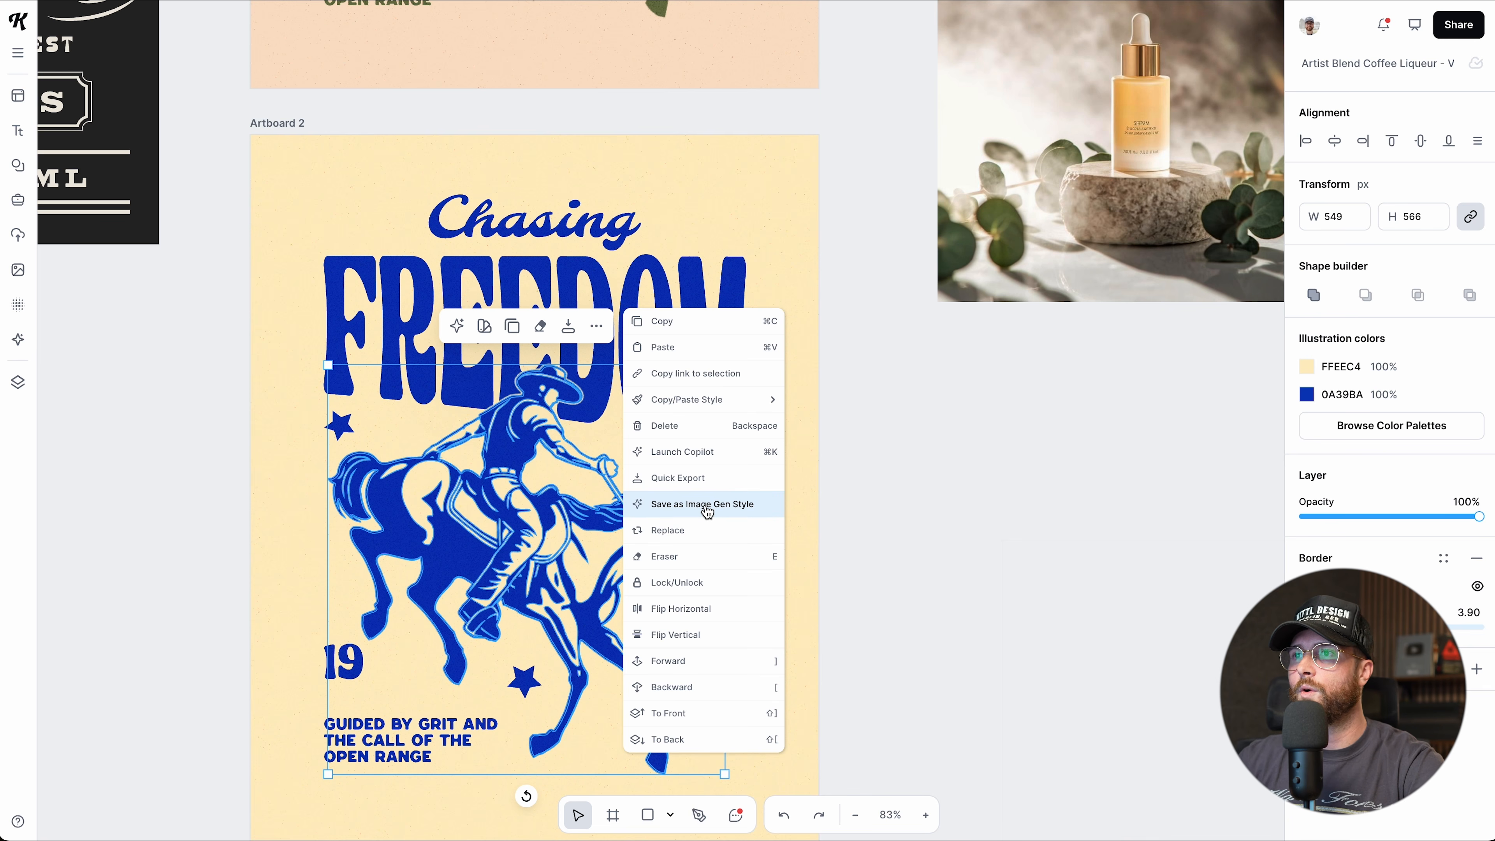
pyautogui.click(694, 505)
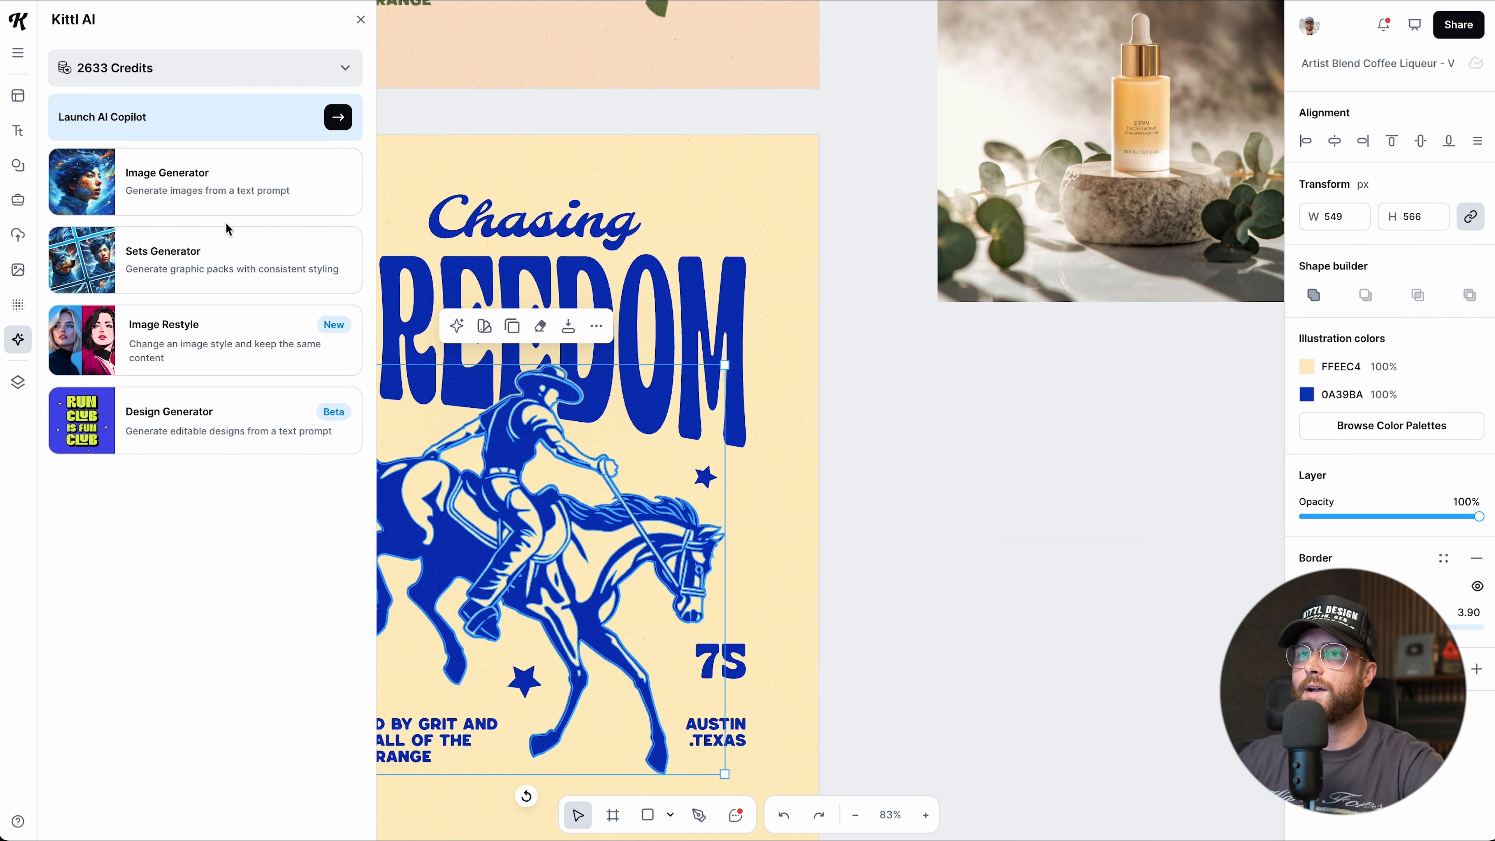
# Open the Image Generator to find the new Silhouette style among saved styles.
pyautogui.click(190, 194)
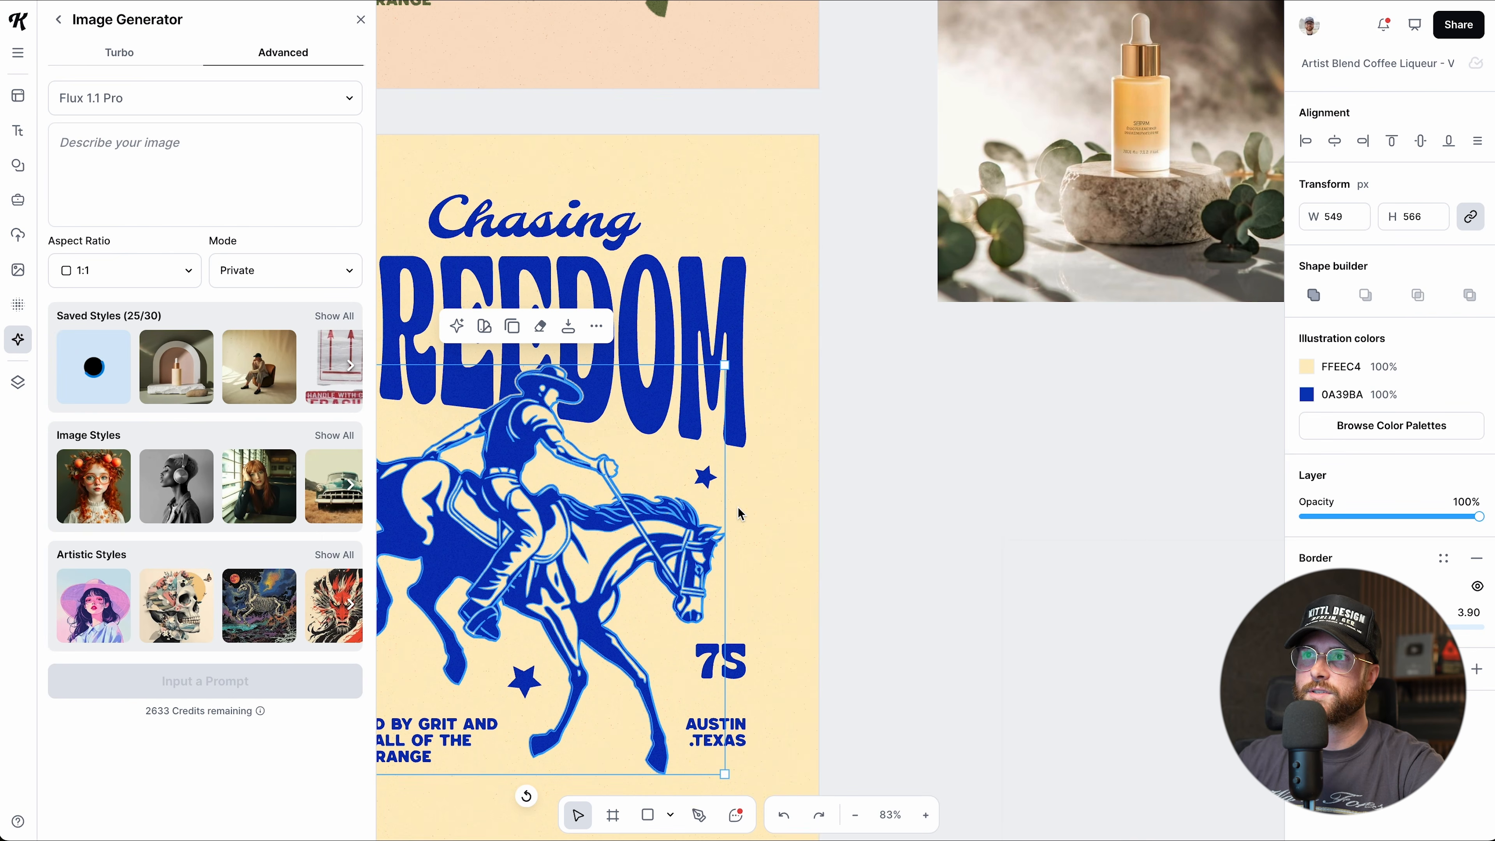
pyautogui.hscroll(-5, 737, 508)
pyautogui.scroll(-2, 737, 508)
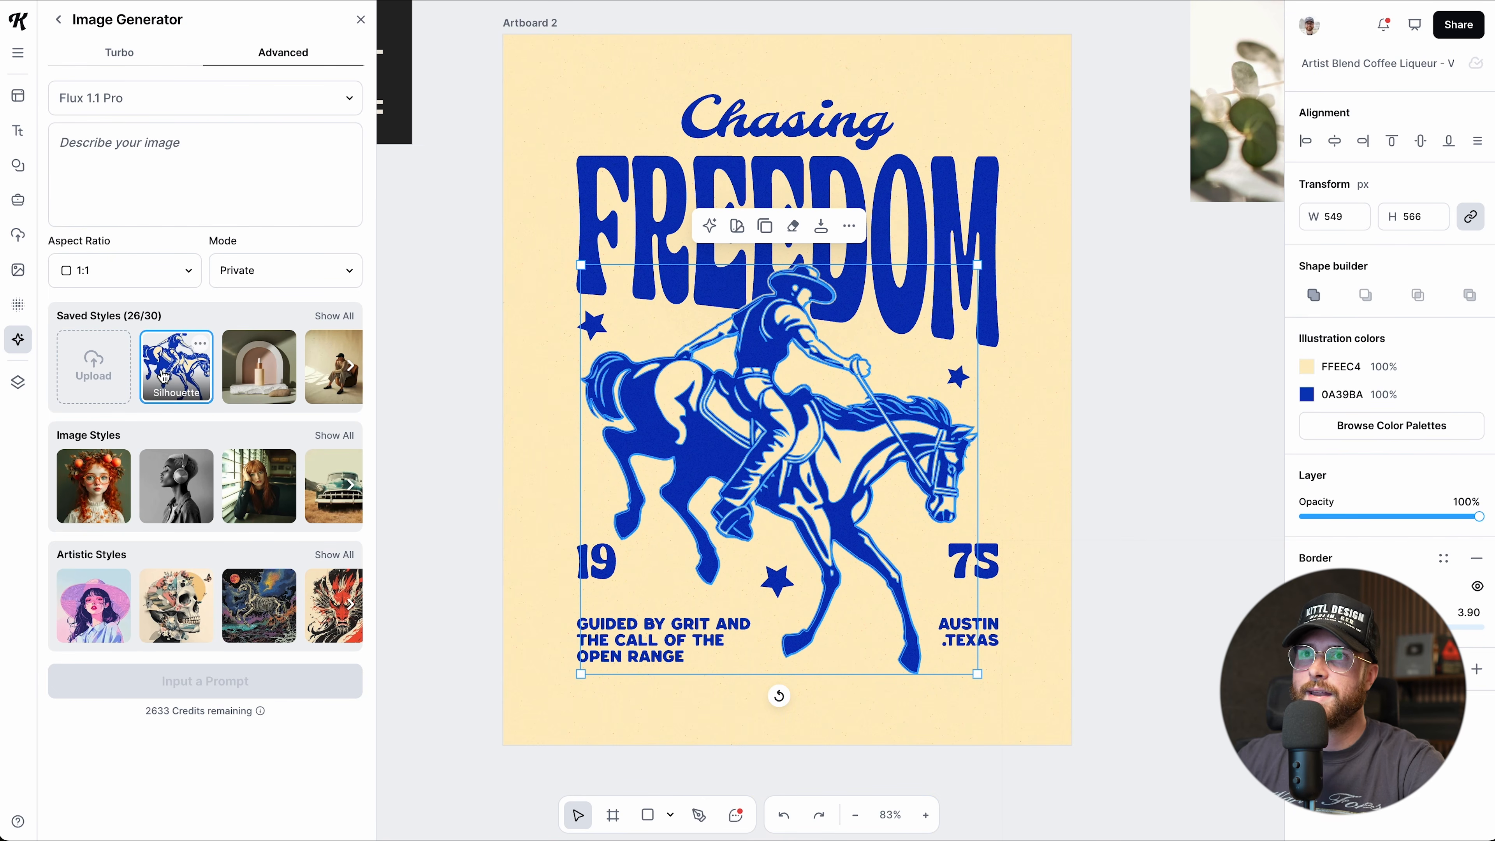
pyautogui.click(92, 164)
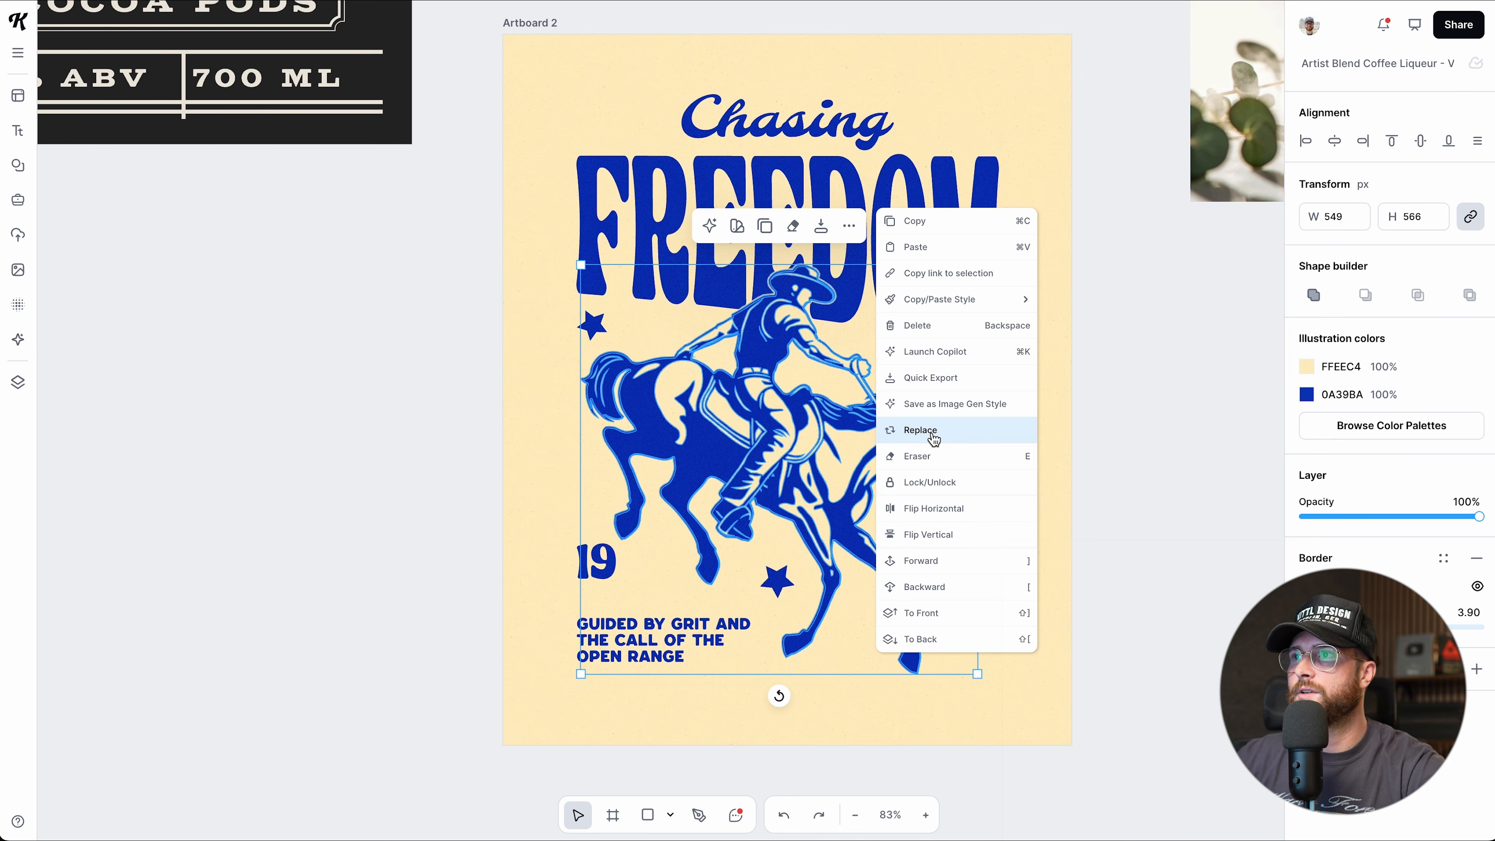
# Choose Replace for the cowboy illustration and search Elements for 'cowboy'.
pyautogui.click(930, 436)
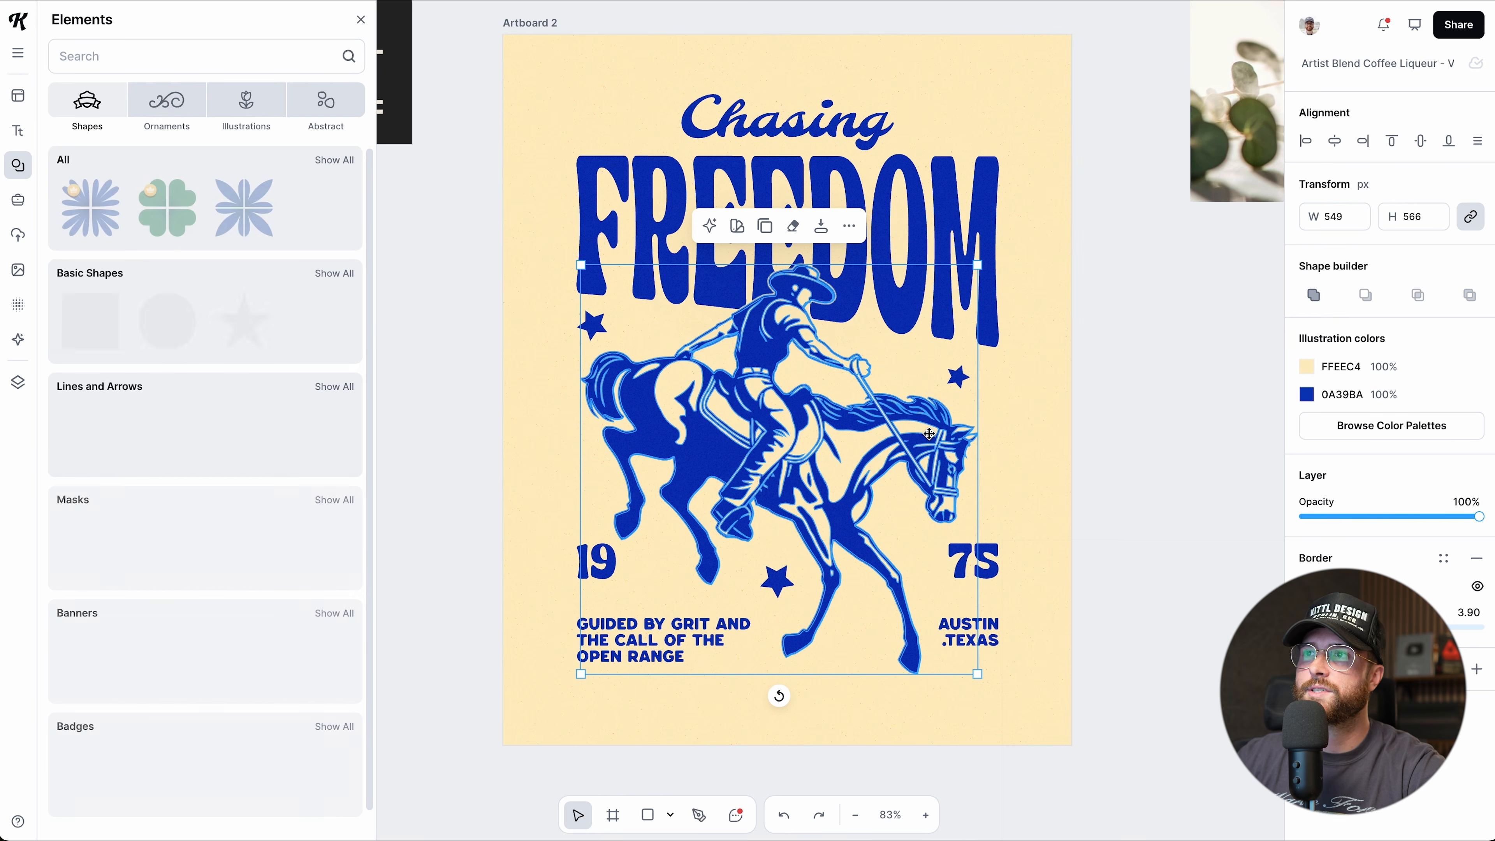
pyautogui.click(130, 57)
pyautogui.write('cowboy')
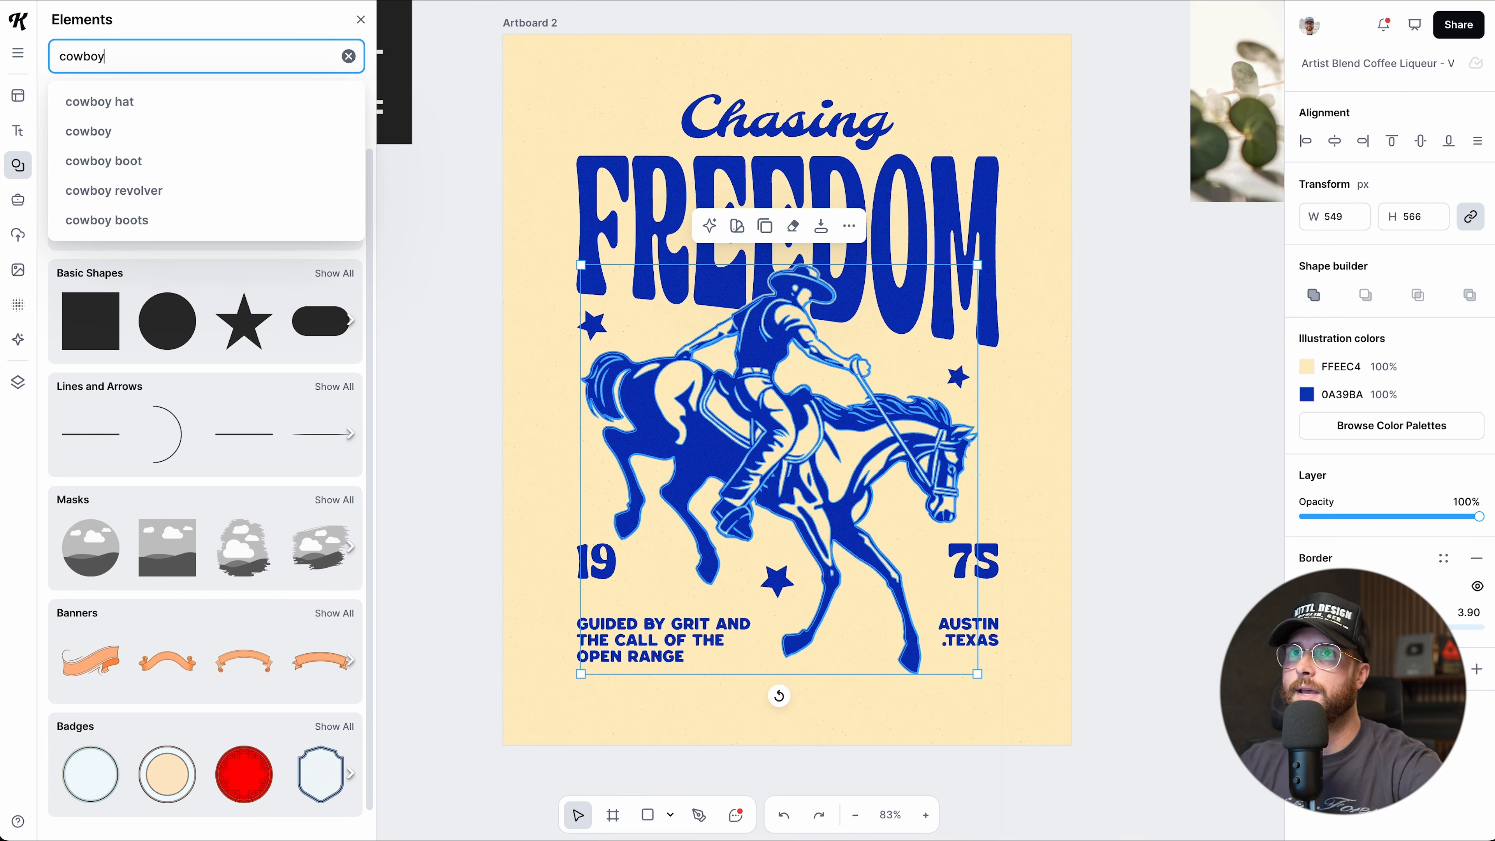
pyautogui.press('Return')
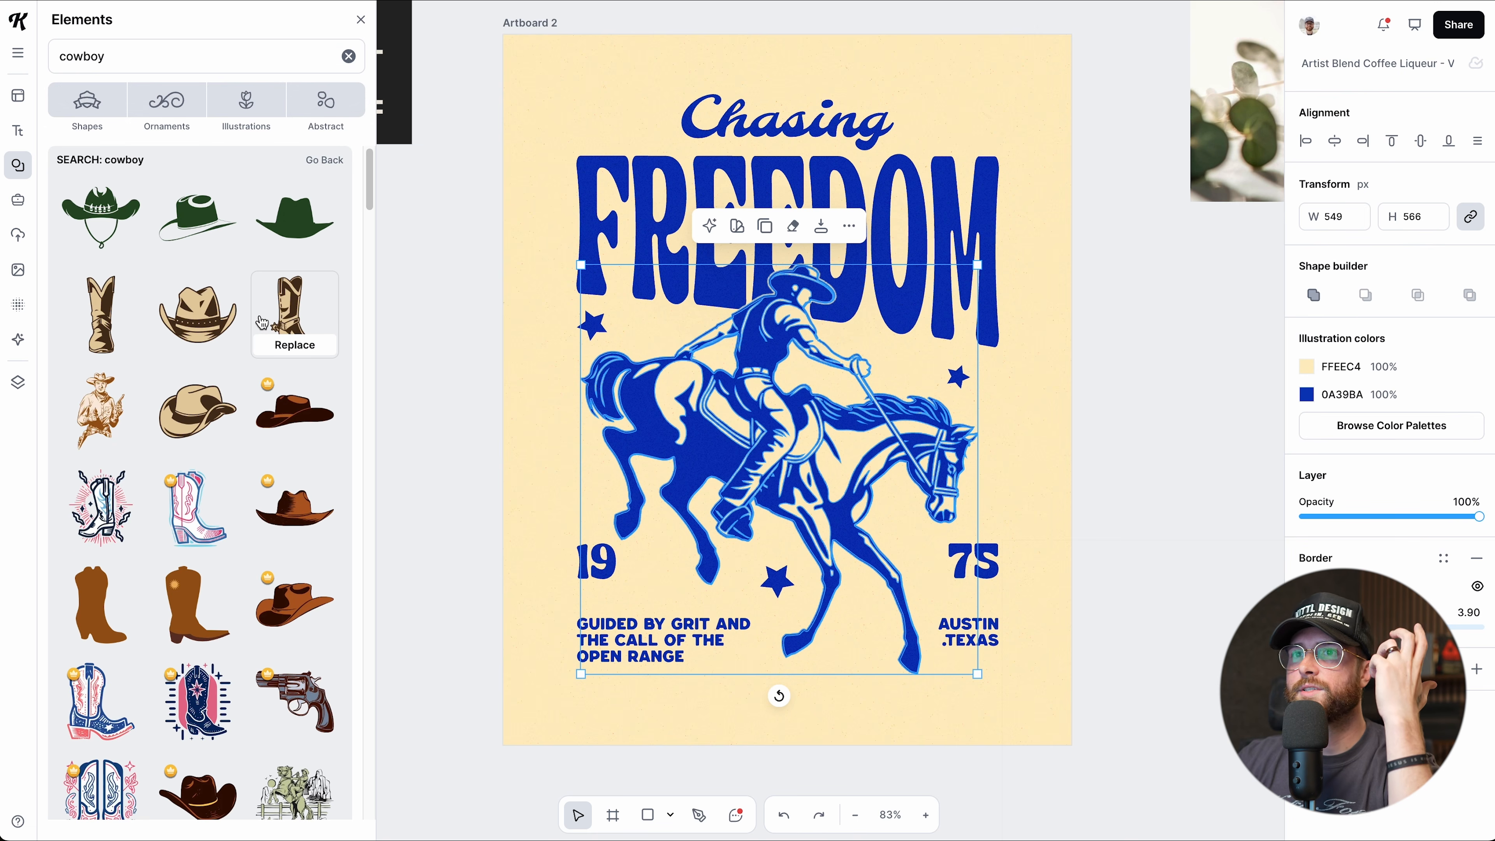
pyautogui.scroll(-10, 262, 322)
pyautogui.scroll(-5, 262, 322)
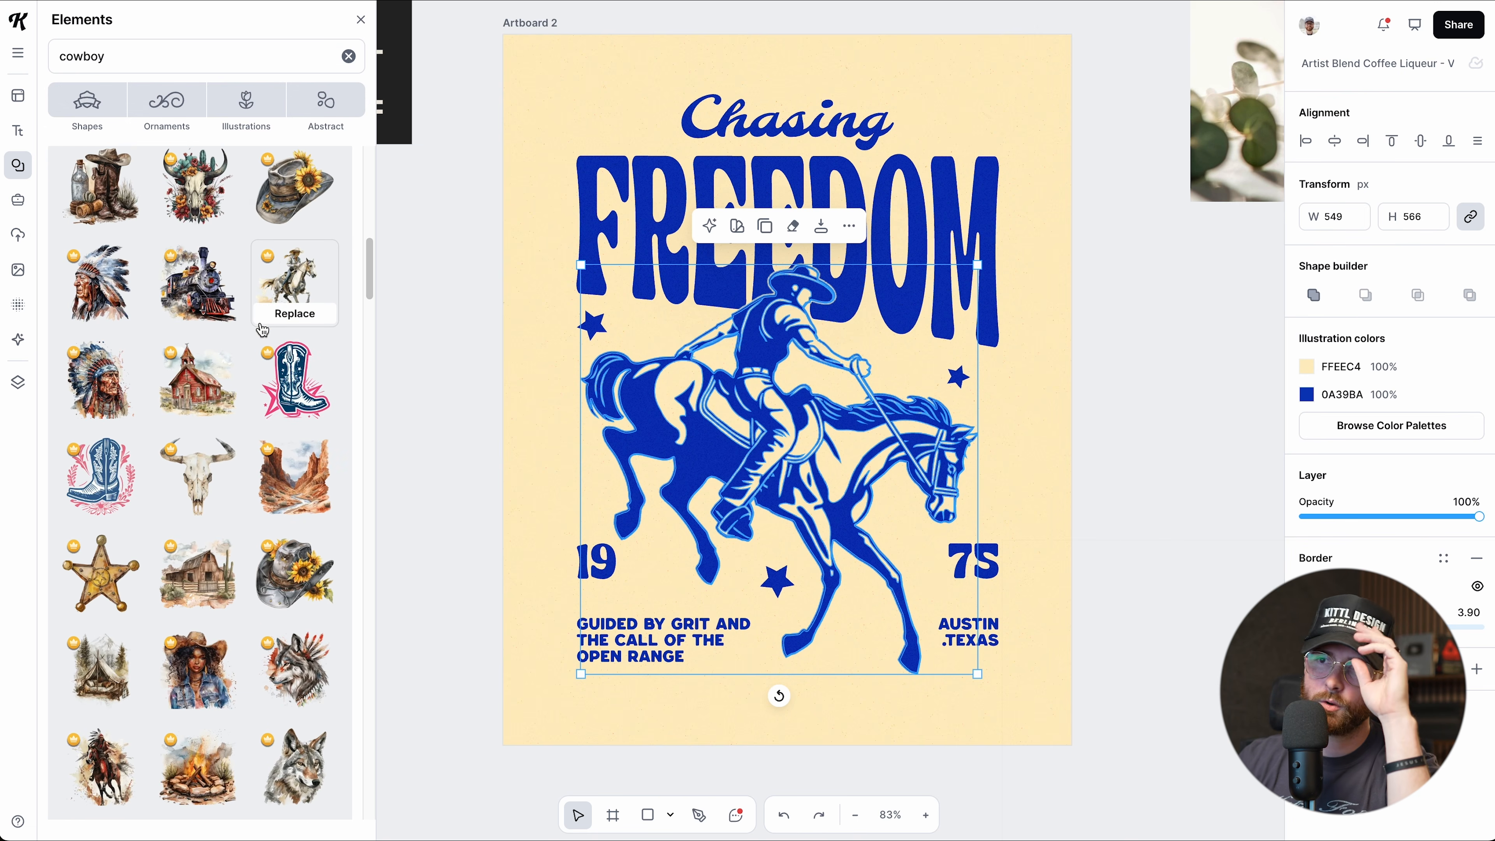
pyautogui.scroll(-5, 262, 329)
pyautogui.scroll(-9, 262, 330)
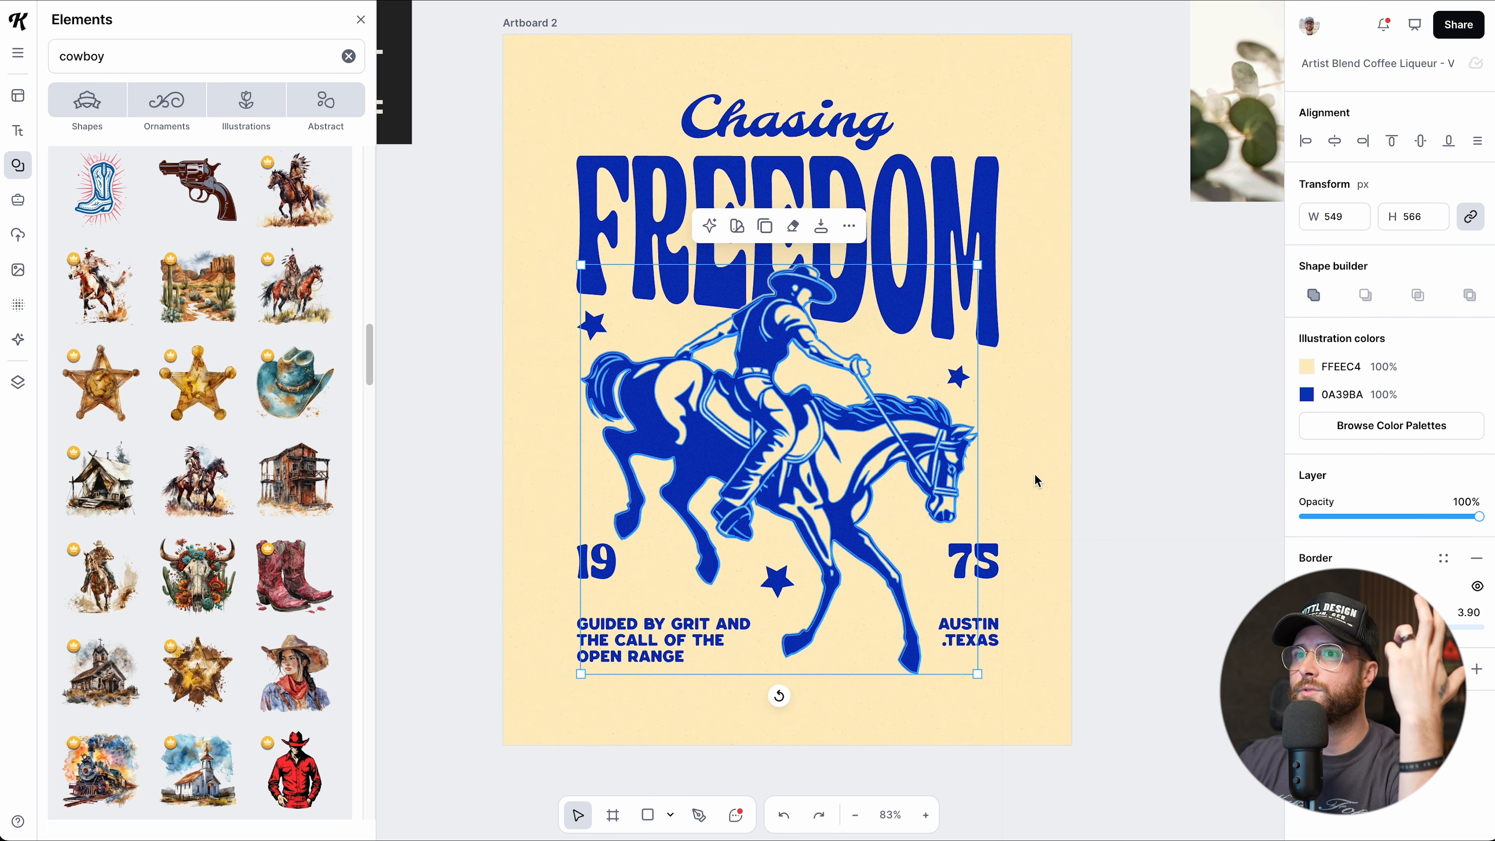
# Reposition the red boots image and shrink it to 478 × 455.
pyautogui.moveTo(884, 582); pyautogui.dragTo(917, 576)
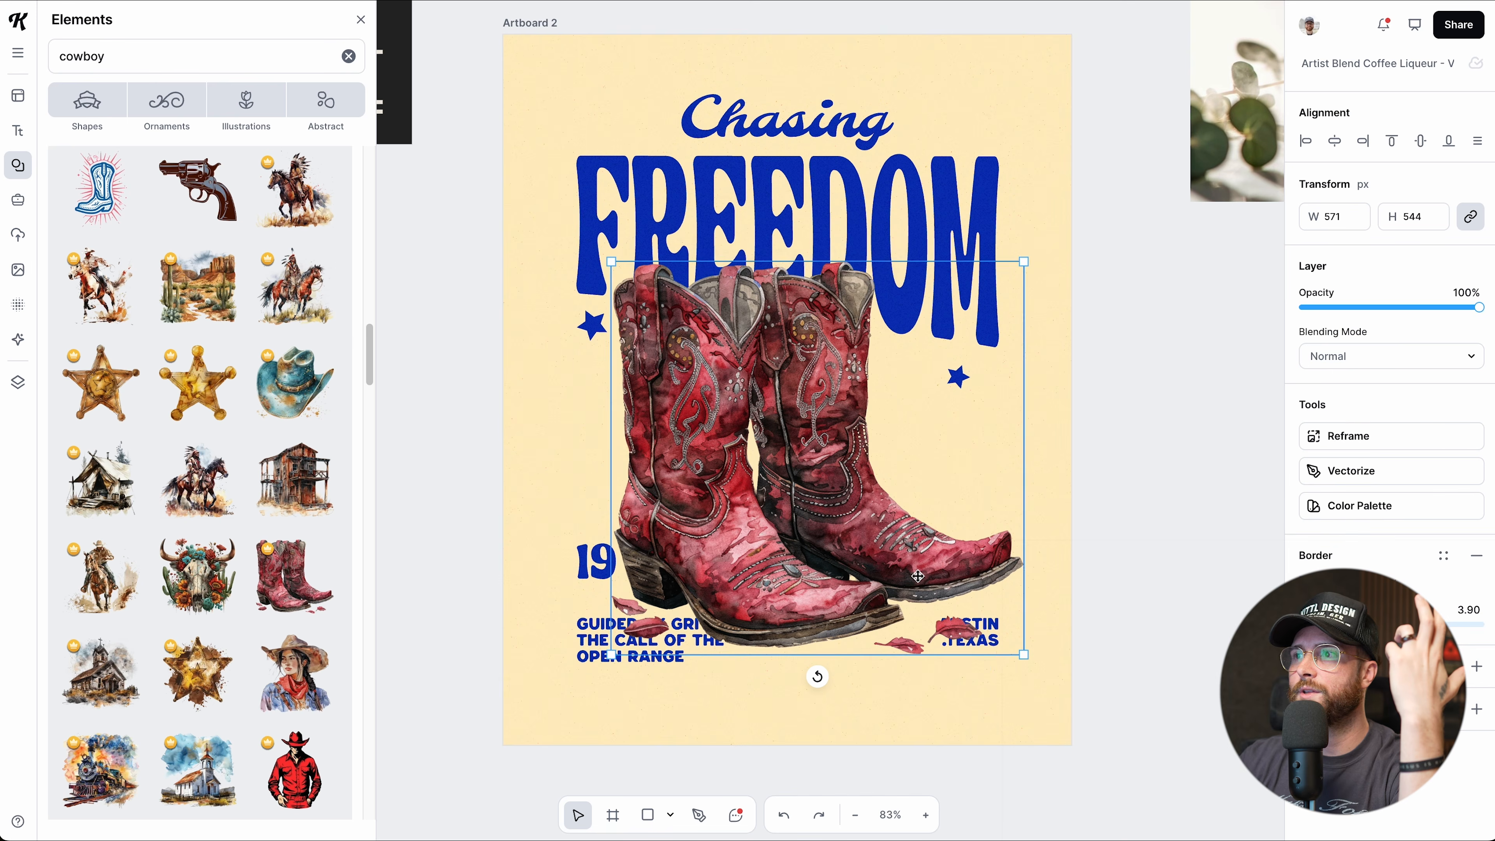
pyautogui.moveTo(1022, 651); pyautogui.dragTo(957, 587)
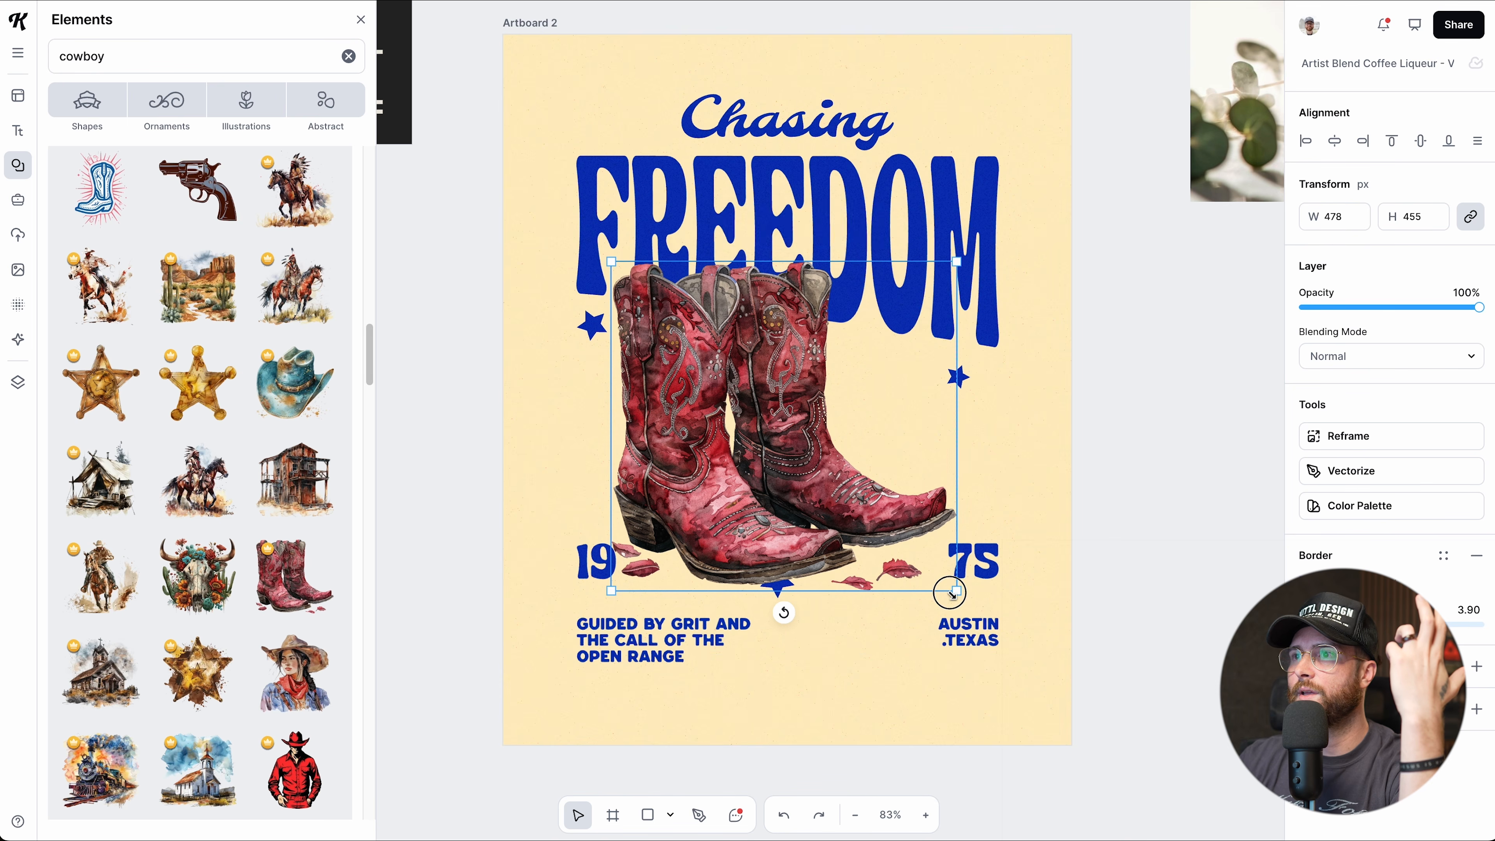
pyautogui.moveTo(837, 539); pyautogui.dragTo(861, 546)
pyautogui.click(1099, 612)
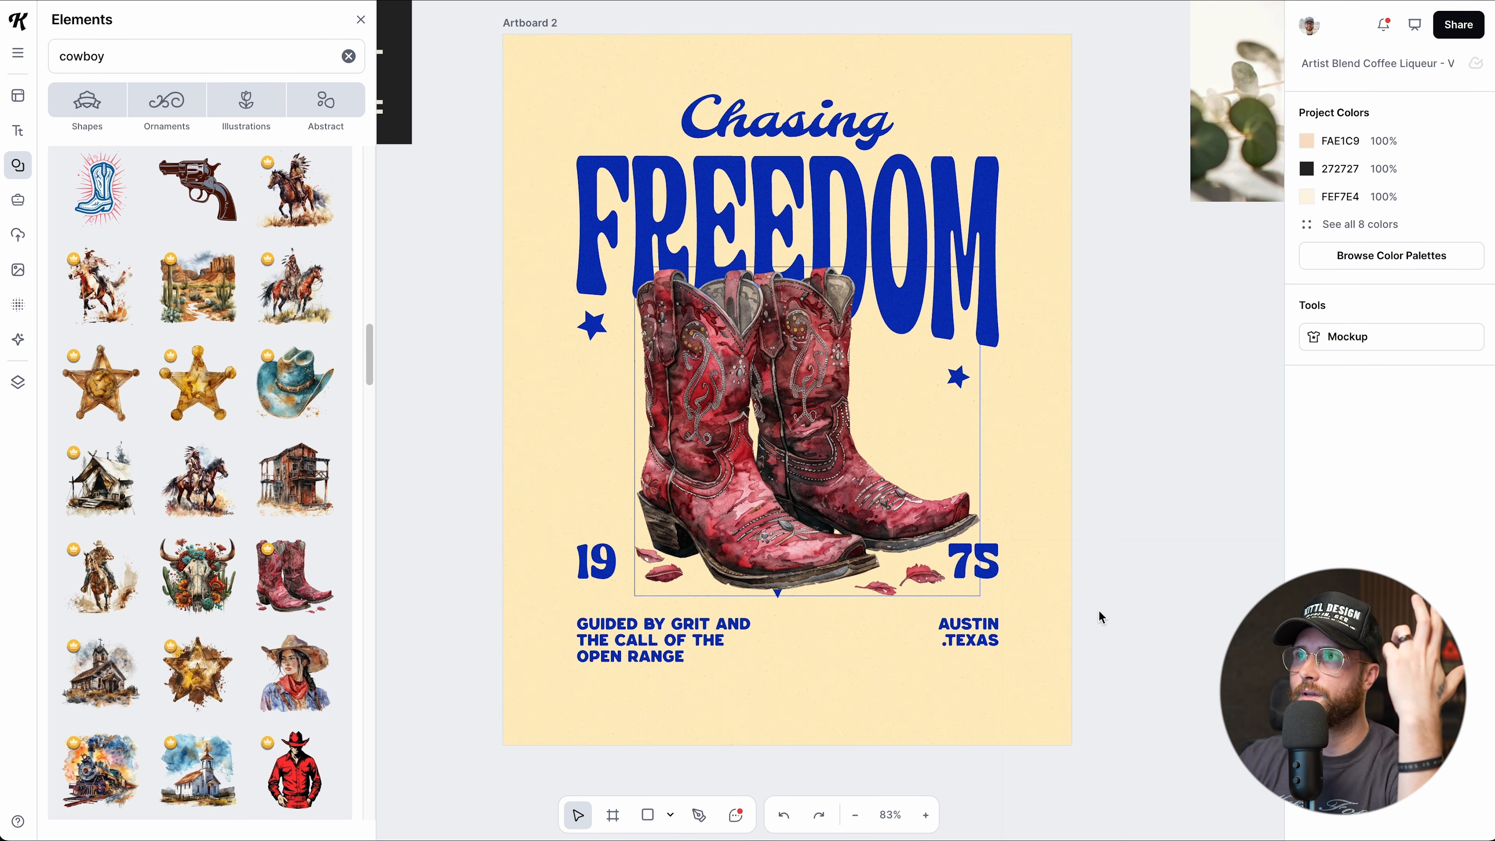
pyautogui.hscroll(3, 1099, 611)
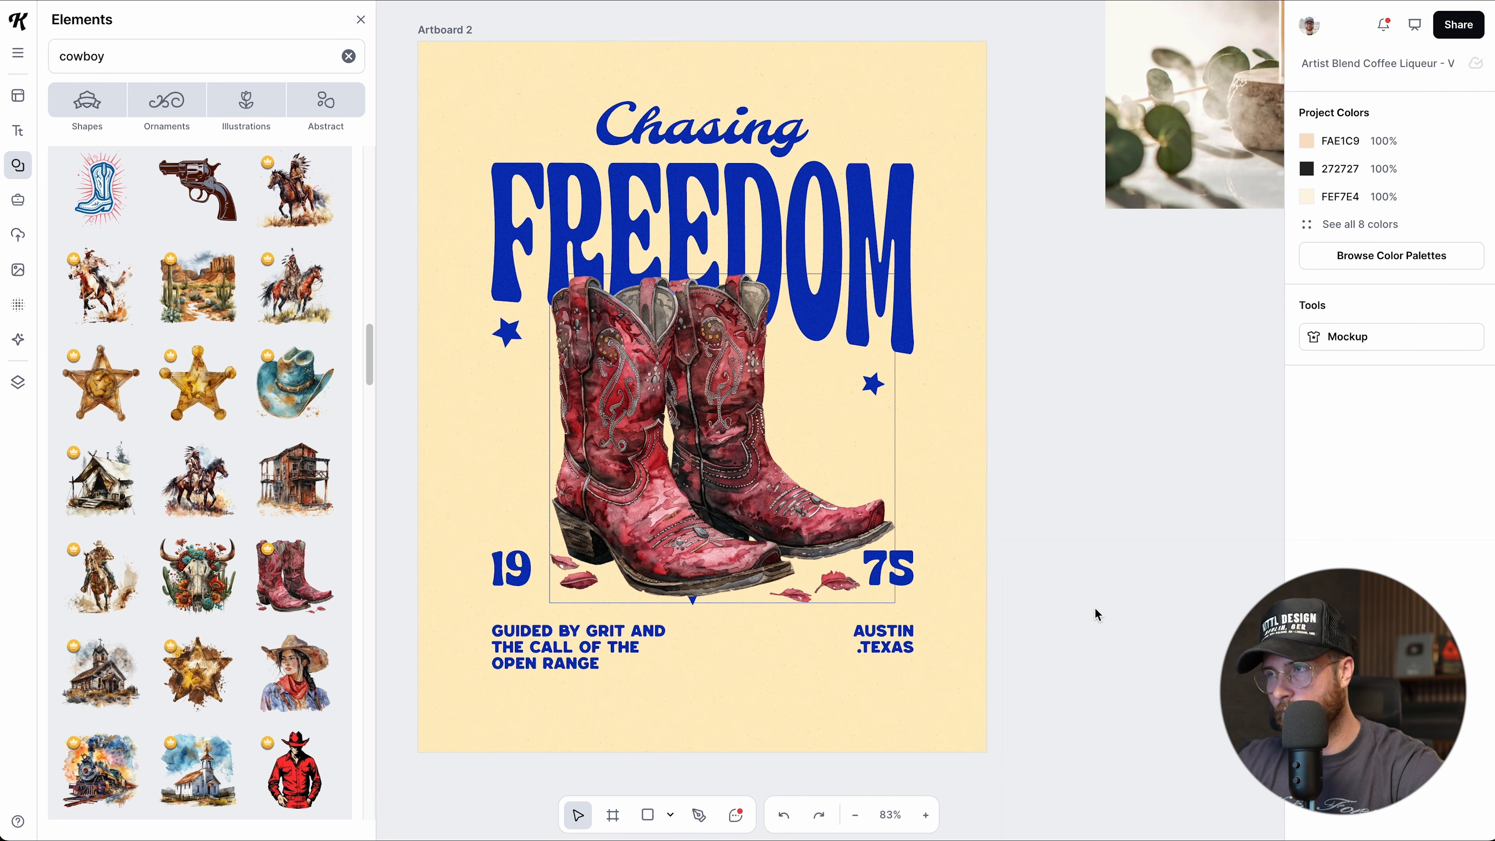
pyautogui.click(731, 402)
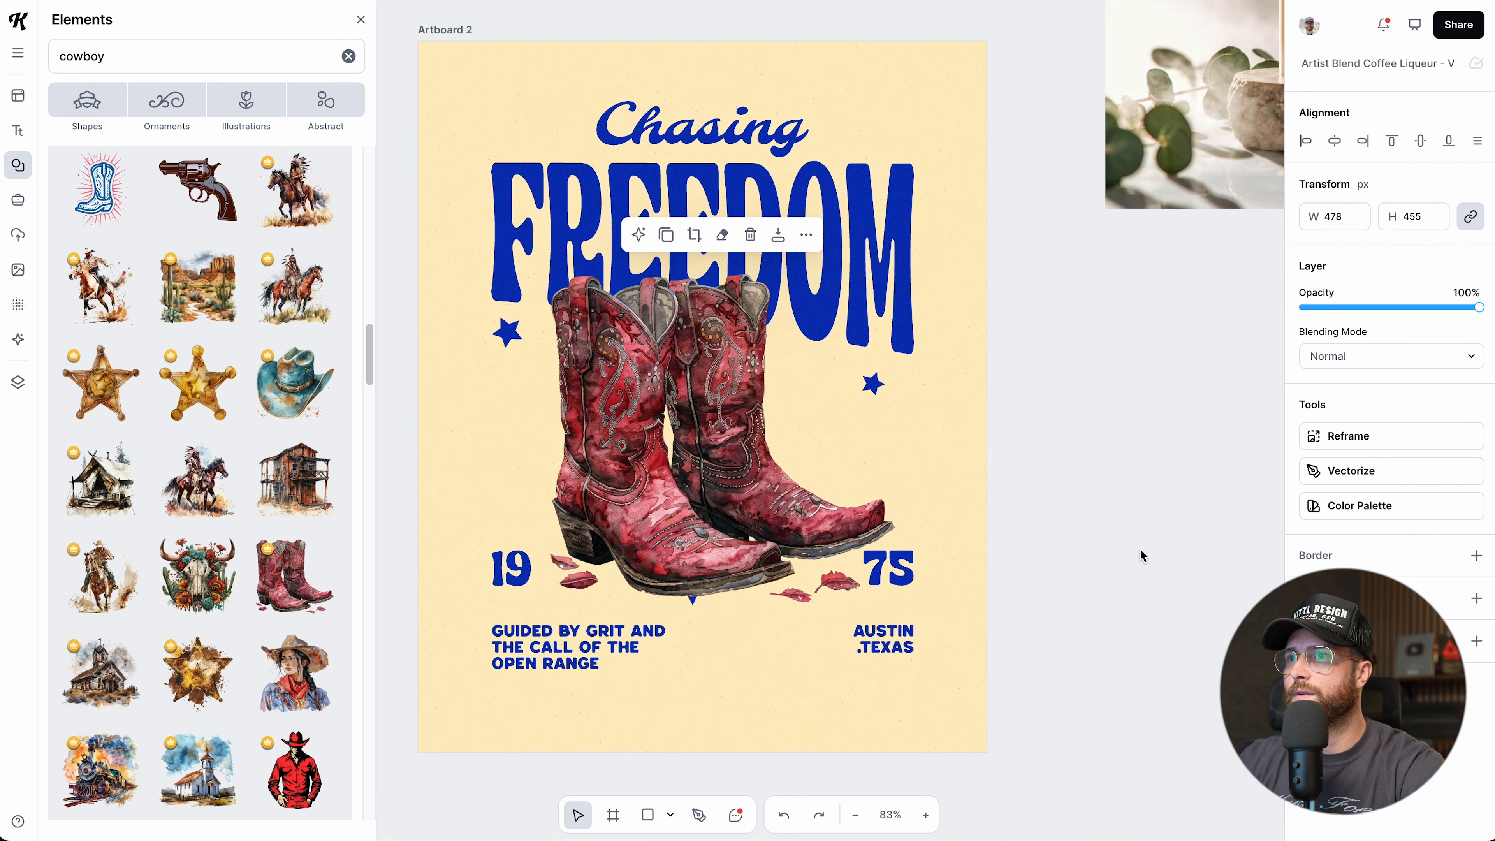
pyautogui.click(1074, 560)
pyautogui.hscroll(-1, 1074, 561)
pyautogui.scroll(-1, 1075, 561)
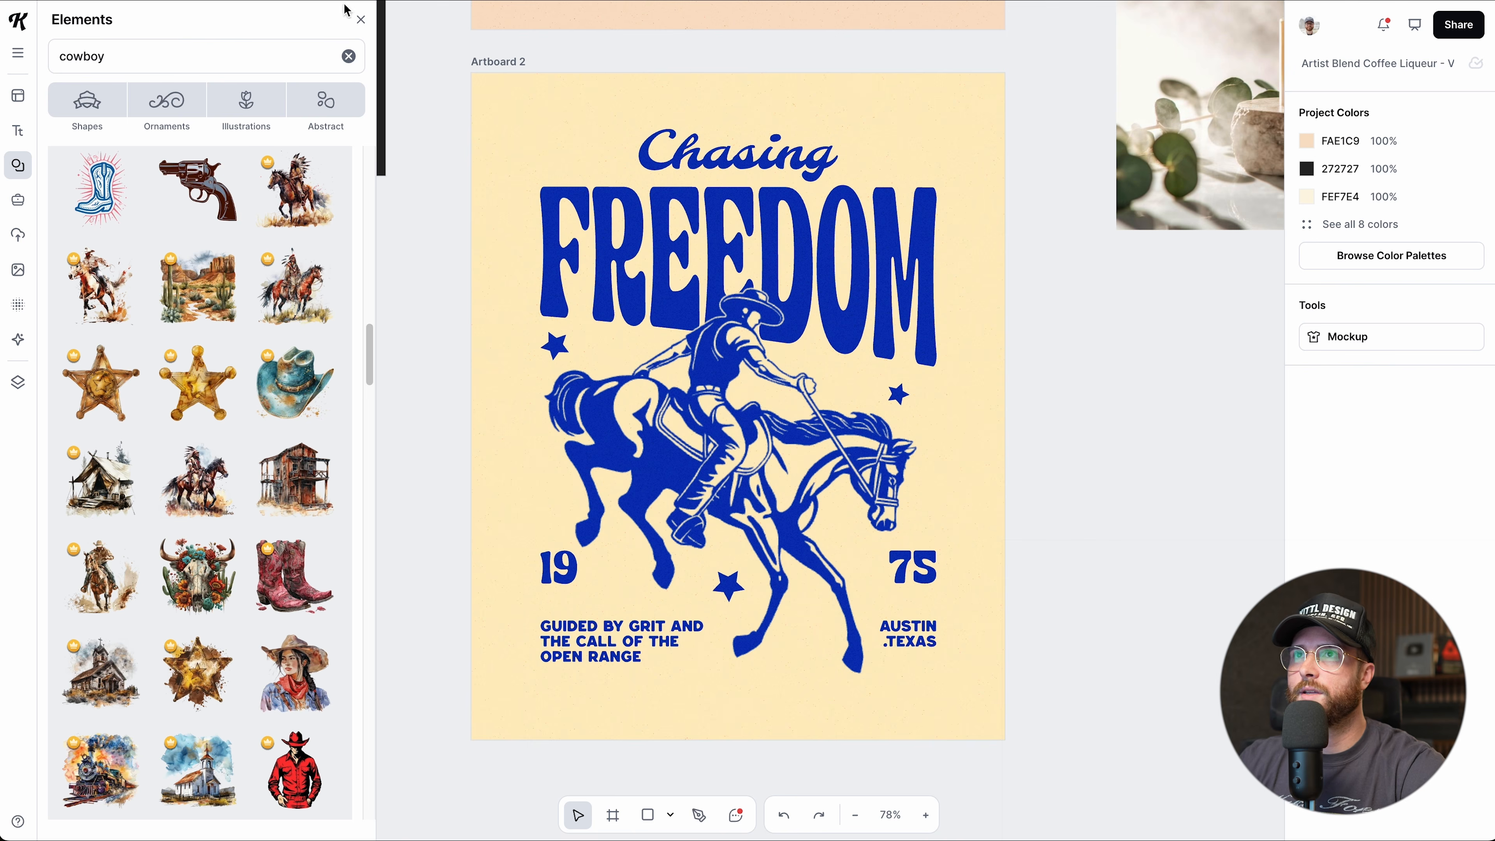
# Flip the blue cowboy illustration on Artboard 2 horizontally so the horse faces right.
pyautogui.click(361, 20)
pyautogui.click(794, 462)
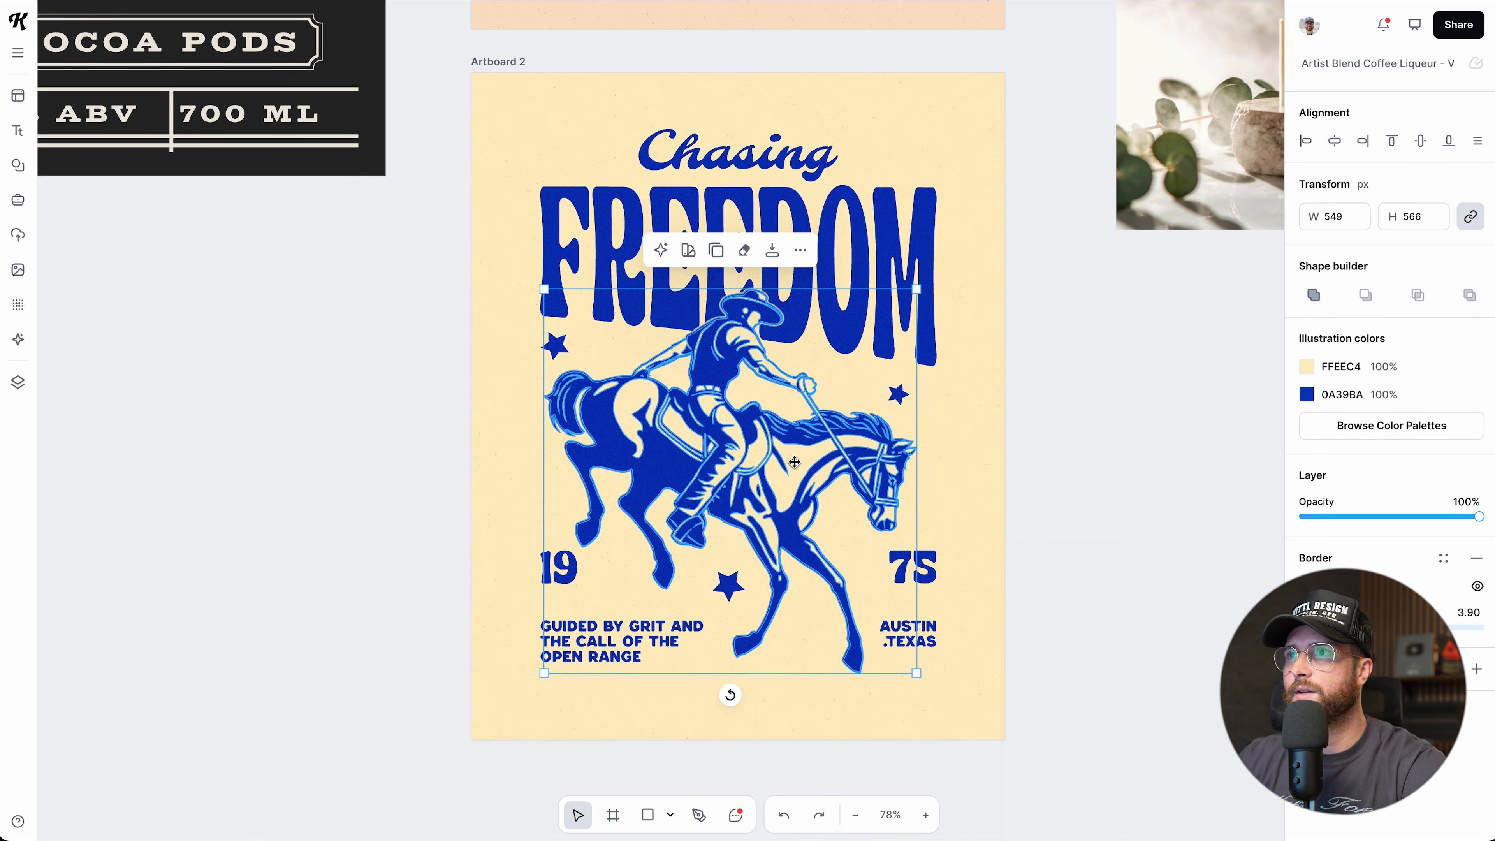
pyautogui.click(800, 249)
pyautogui.click(912, 535)
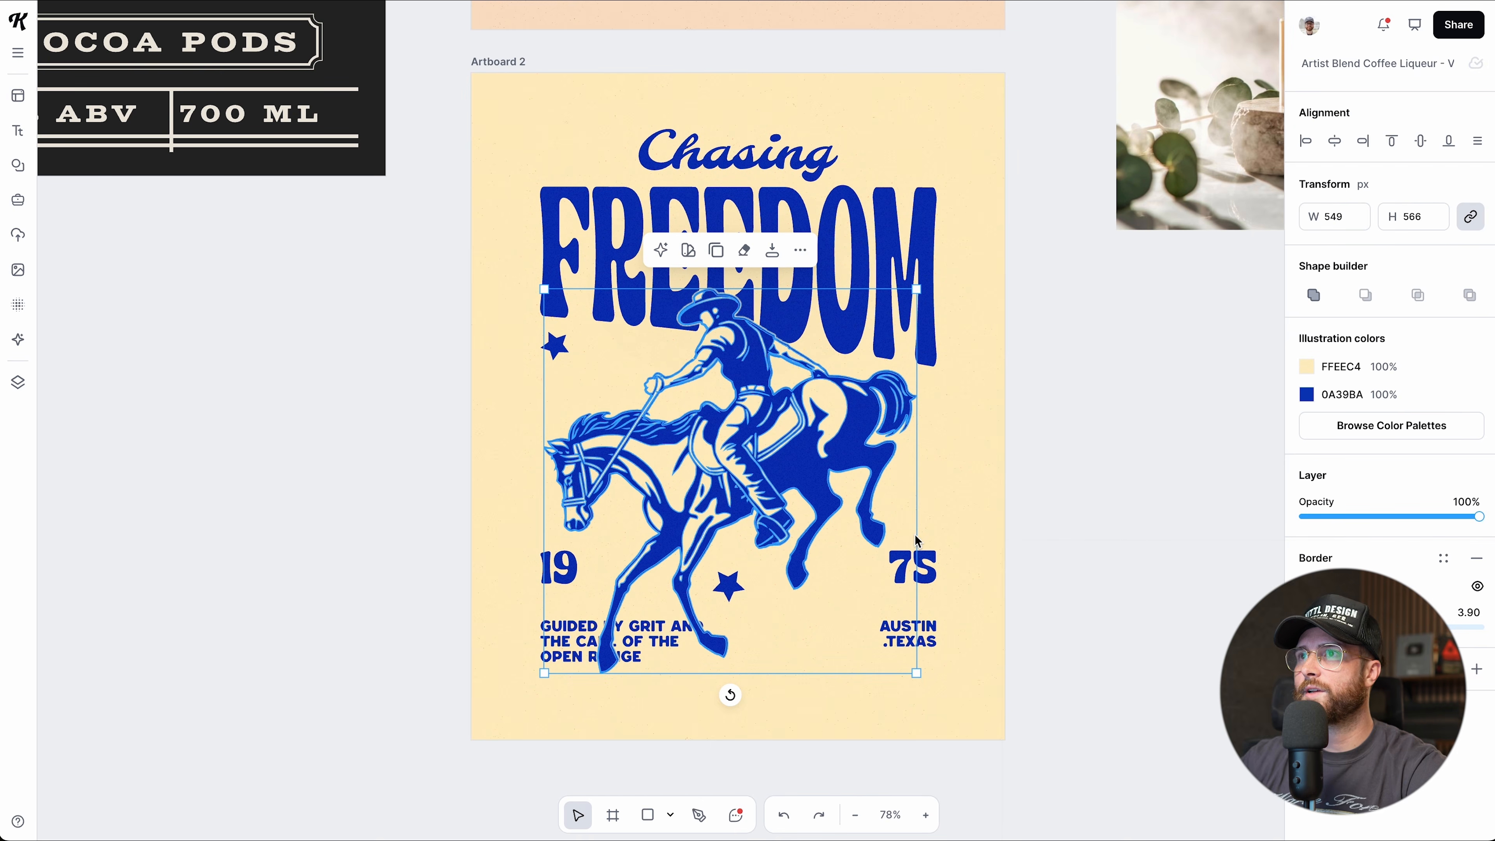
pyautogui.rightClick(785, 248)
pyautogui.rightClick(739, 455)
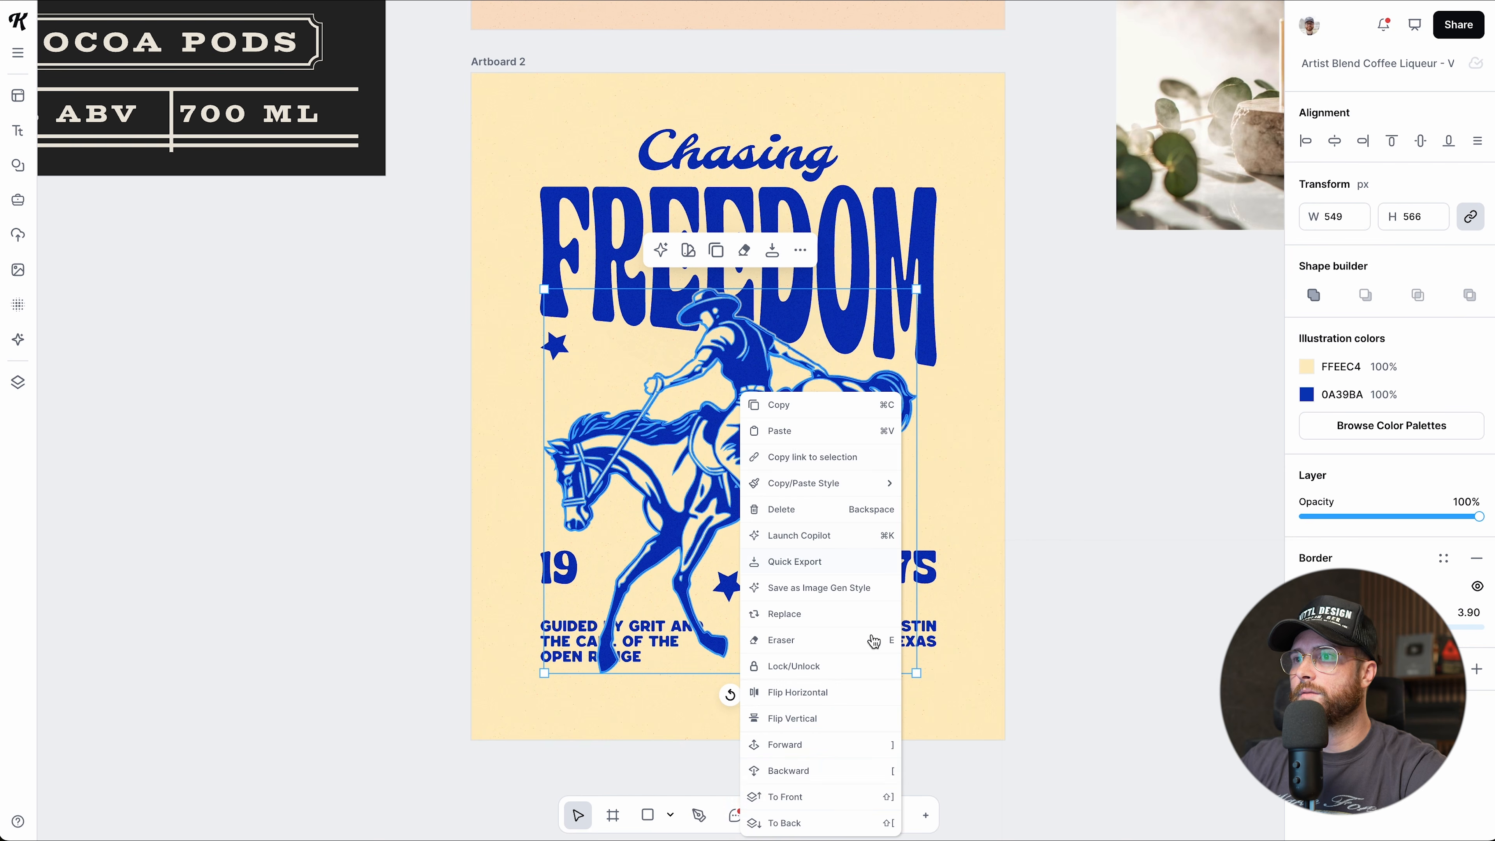
pyautogui.click(1089, 648)
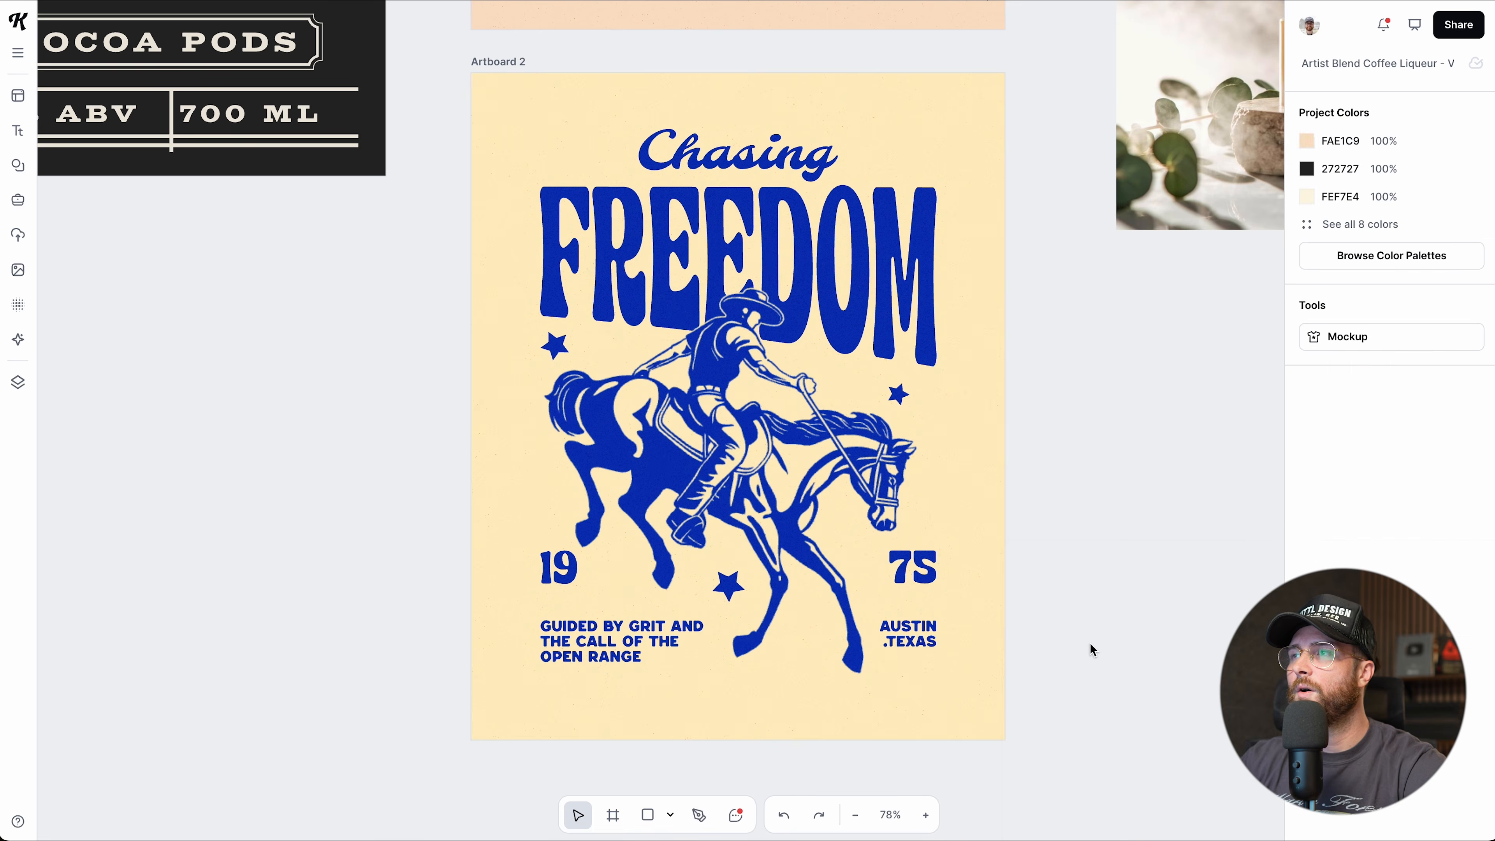
# Zoom out to about 53%, pan over to Artboard 1, and select the serum bottle photo.
pyautogui.scroll(-1, 1066, 596)
pyautogui.scroll(-2, 1067, 596)
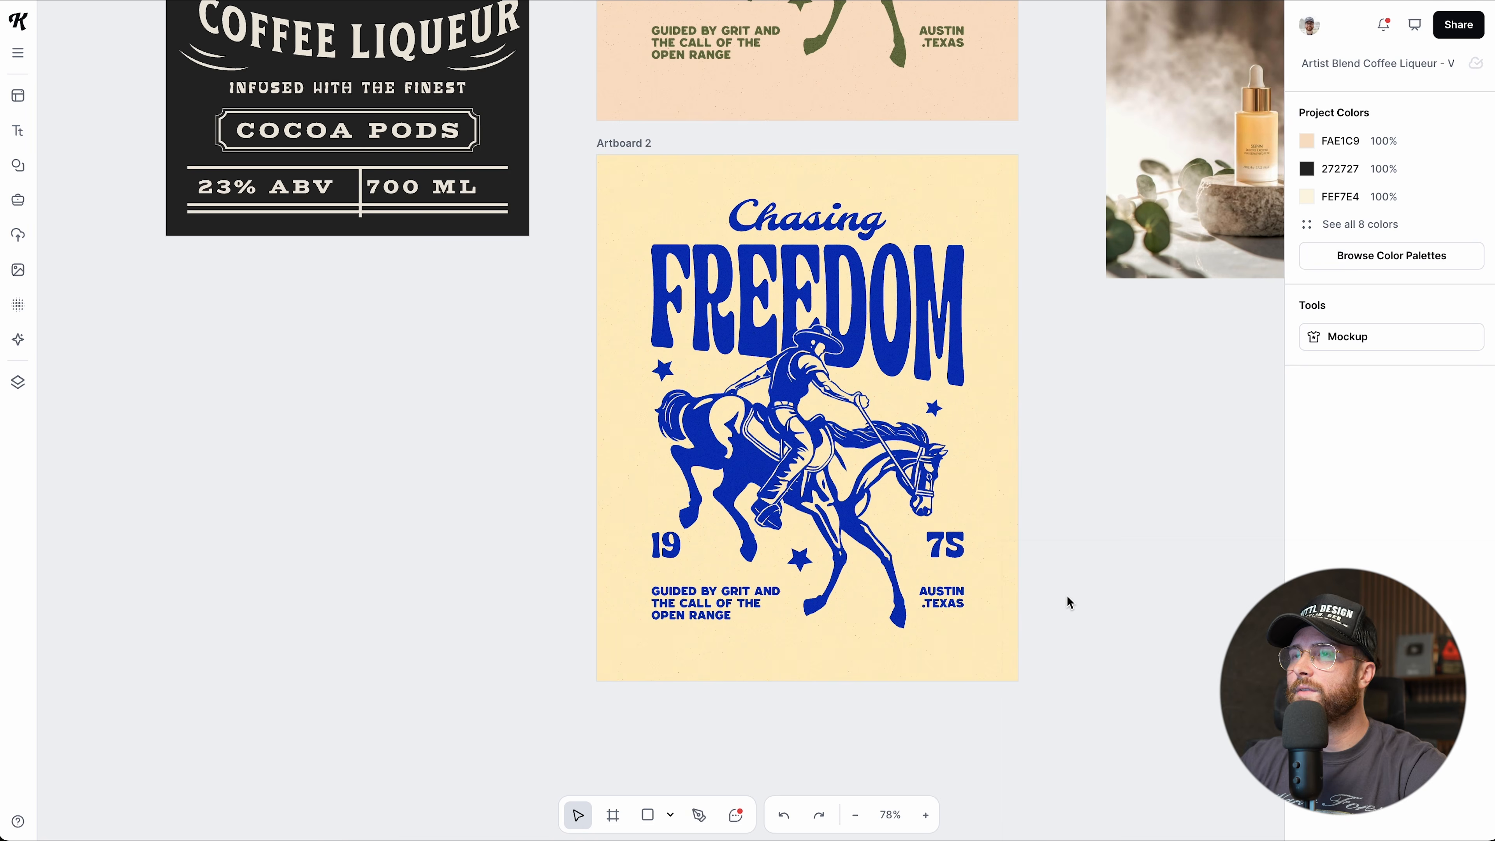
pyautogui.scroll(-2, 1066, 595)
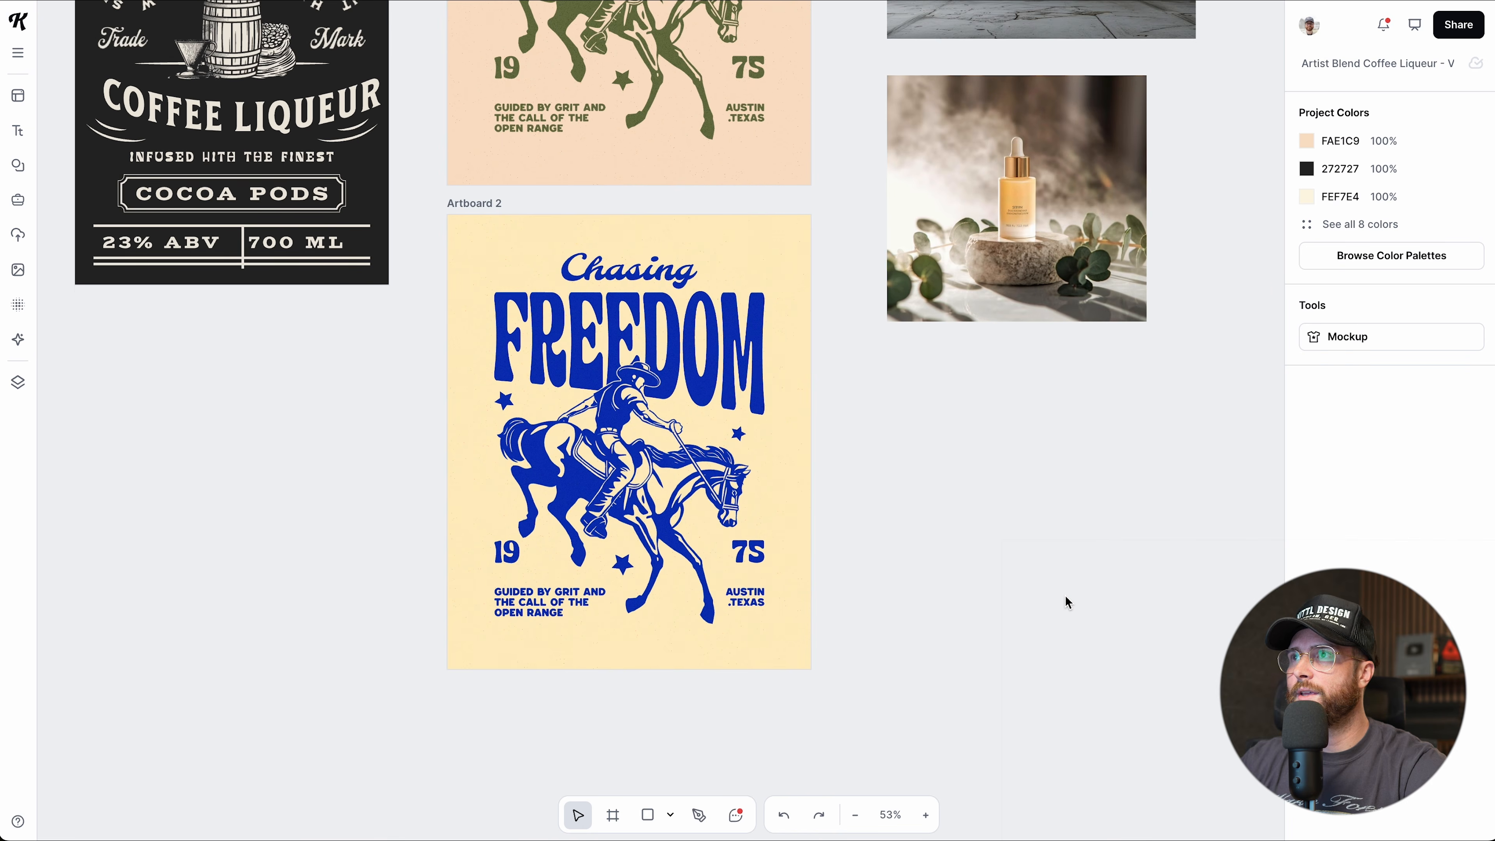
pyautogui.hscroll(5, 1065, 596)
pyautogui.scroll(2, 1065, 597)
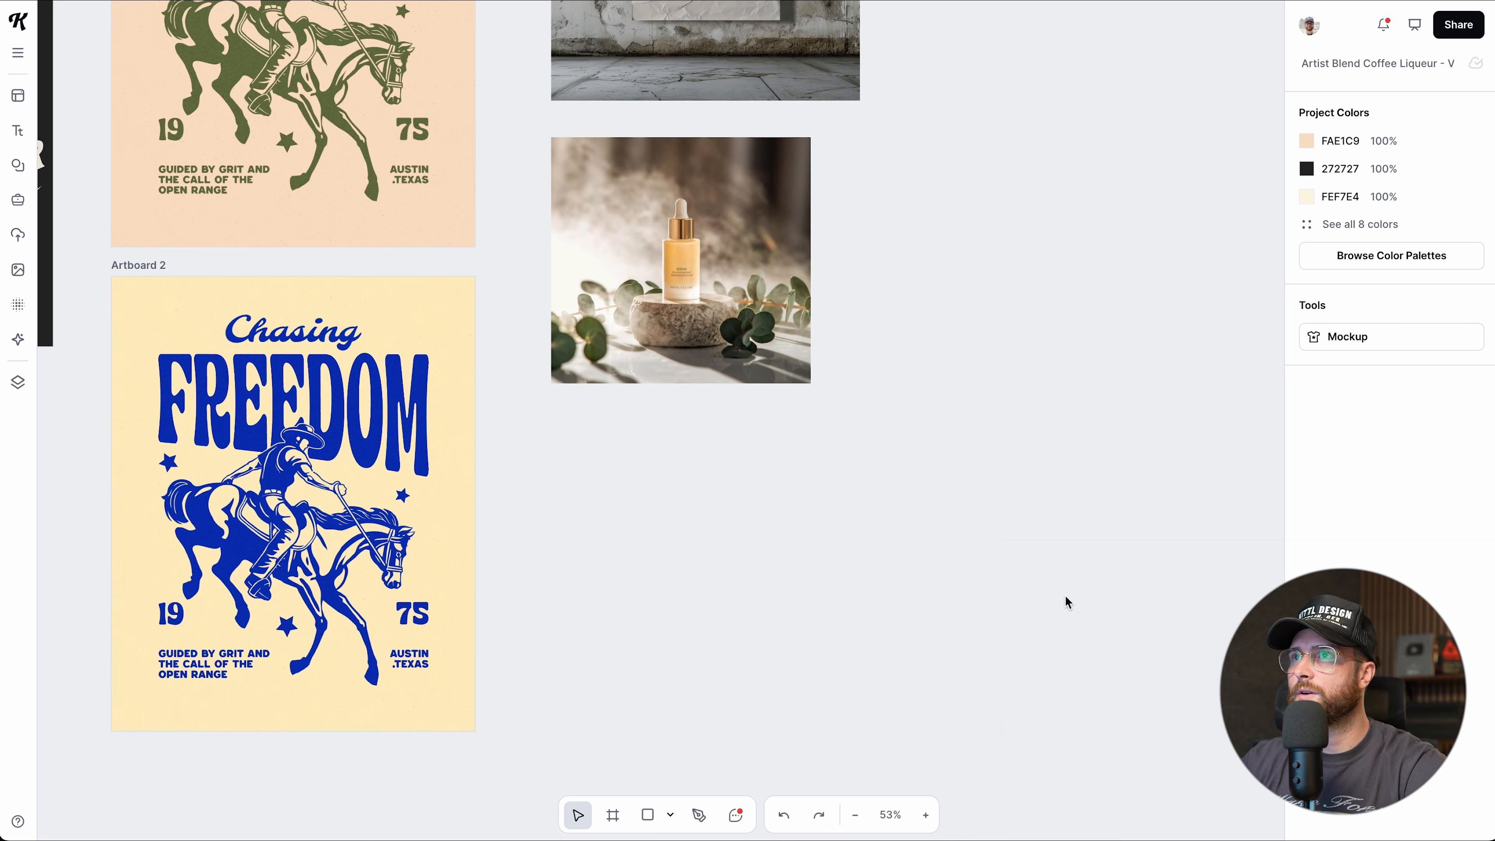
pyautogui.scroll(5, 1066, 601)
pyautogui.hscroll(-1, 1066, 602)
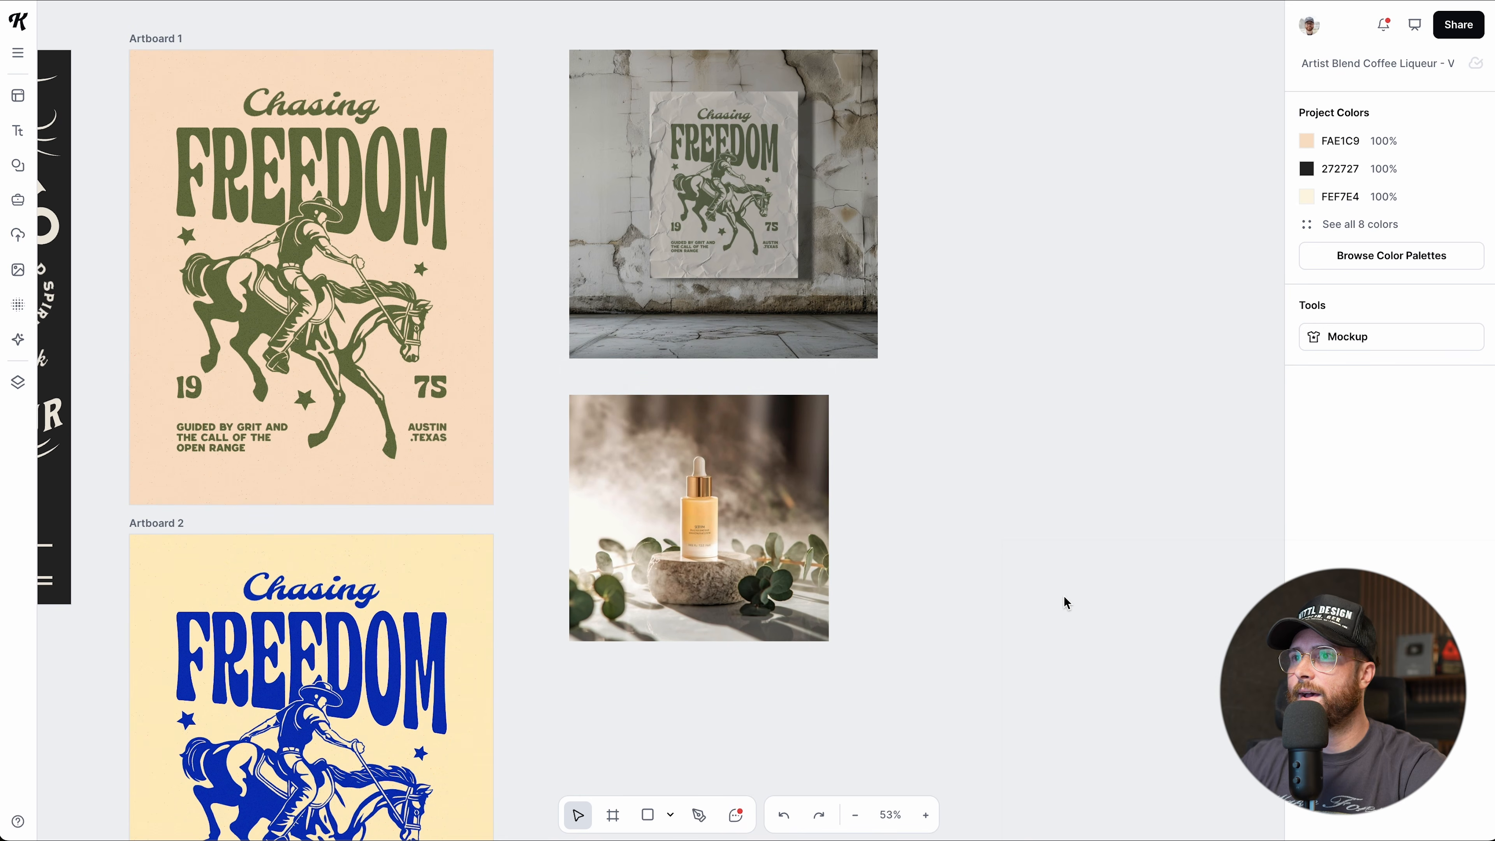
pyautogui.click(678, 553)
# Duplicate the serum bottle photo twice to form a row of three, then select the wall mockup.
pyautogui.moveTo(676, 554); pyautogui.dragTo(944, 555)
pyautogui.moveTo(945, 555); pyautogui.dragTo(1225, 556)
pyautogui.click(840, 225)
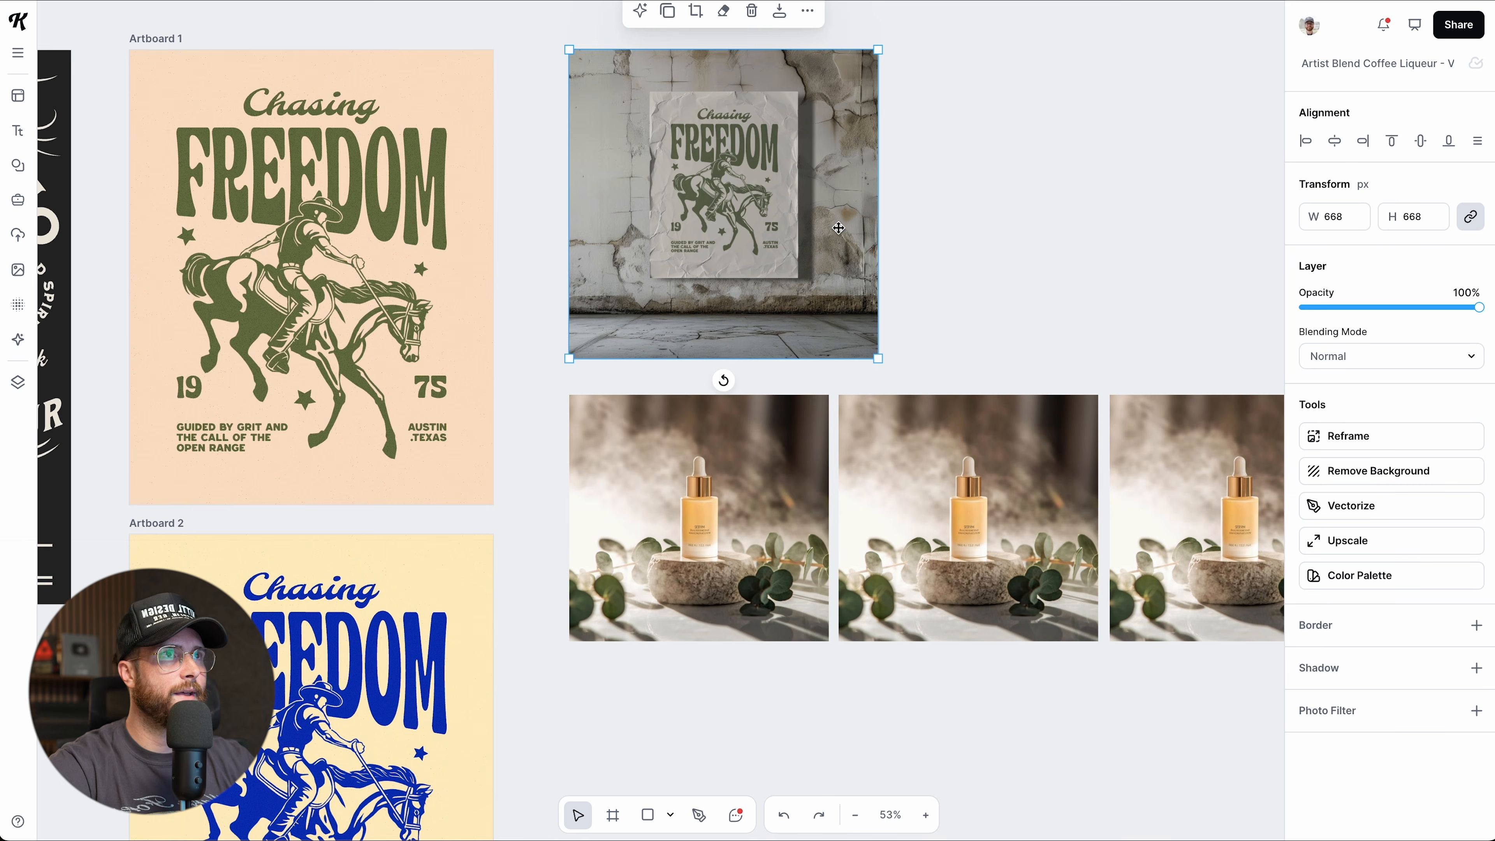
pyautogui.scroll(3, 839, 226)
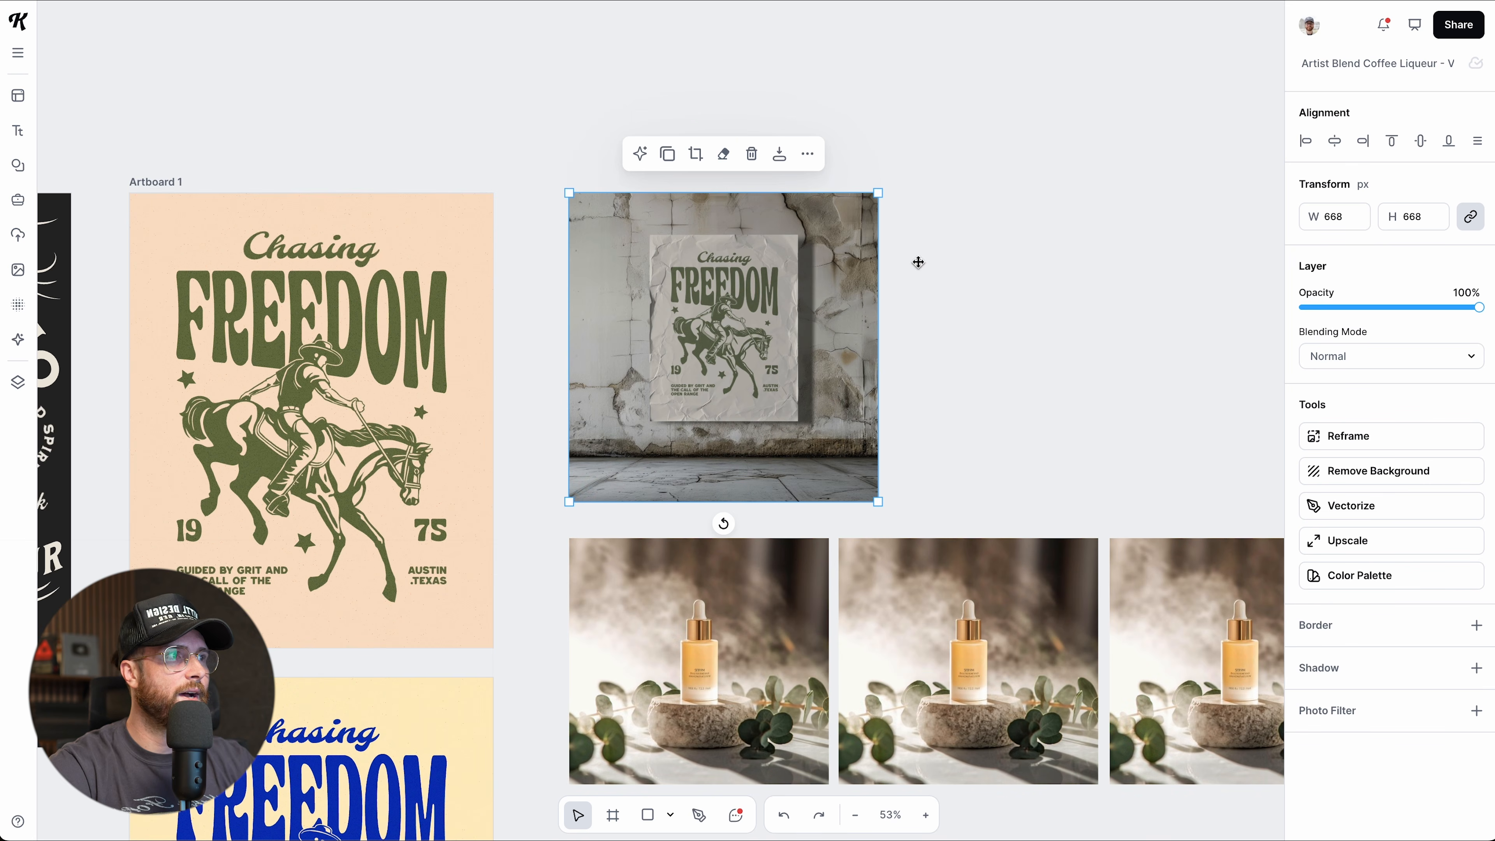
pyautogui.scroll(-1, 977, 374)
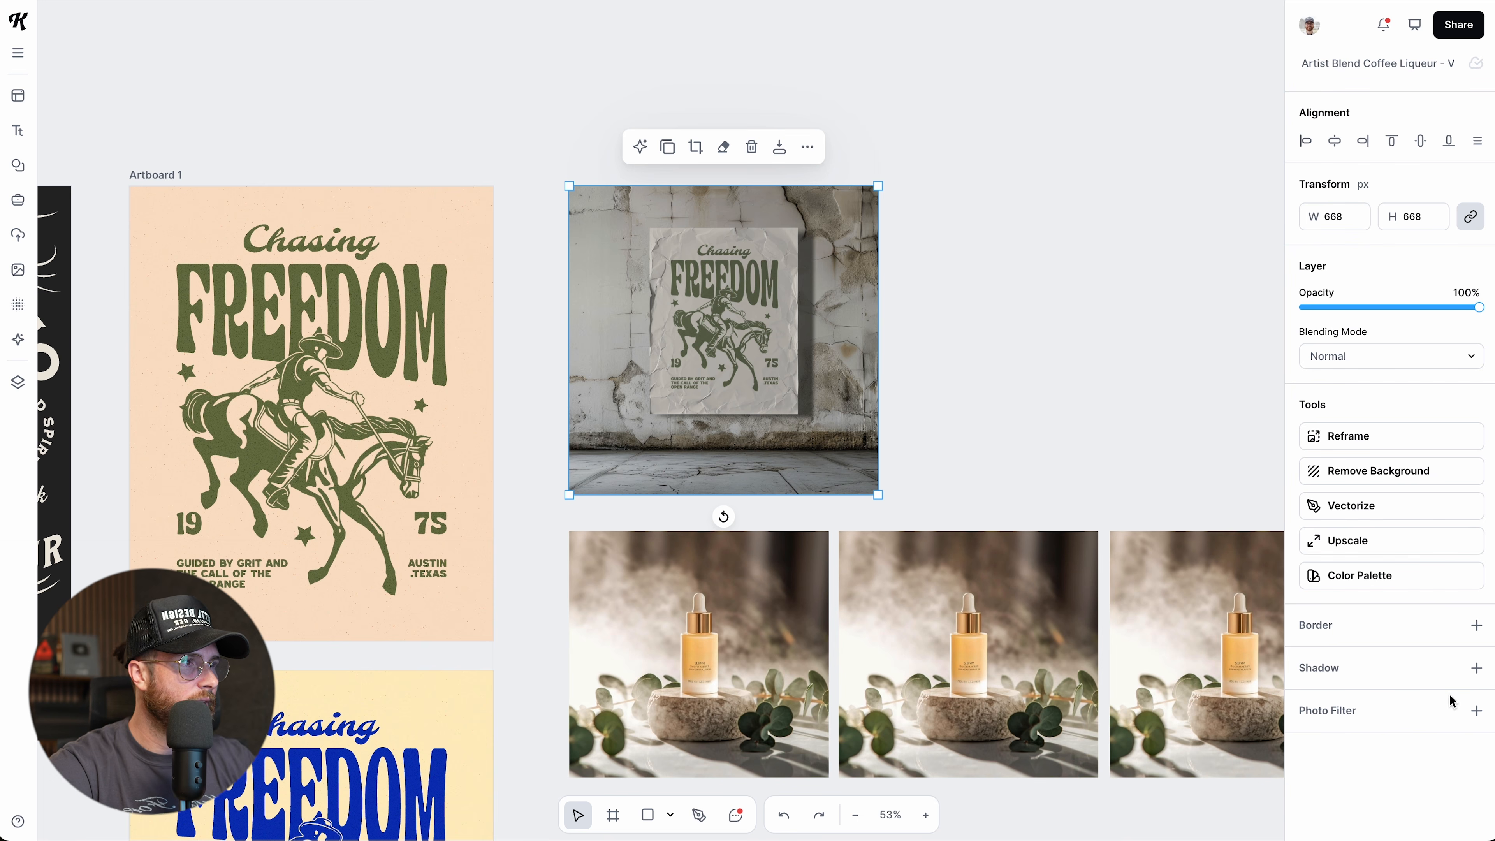
# Give the mockup a 54.10-weight olive 70784C border and a 565D47 shadow at -28°.
pyautogui.click(1475, 625)
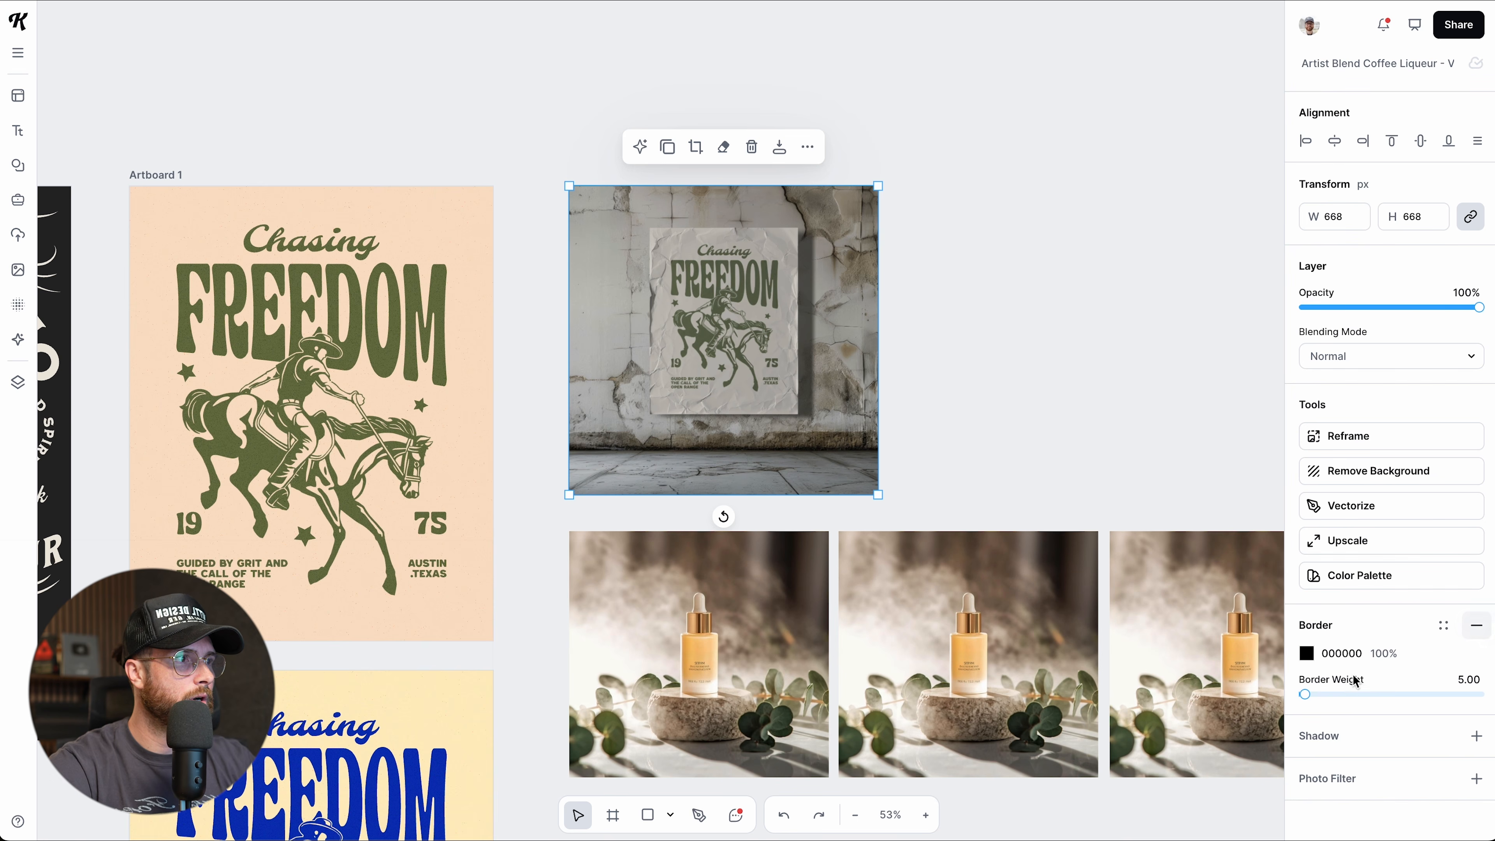
pyautogui.moveTo(1304, 693); pyautogui.dragTo(1312, 694)
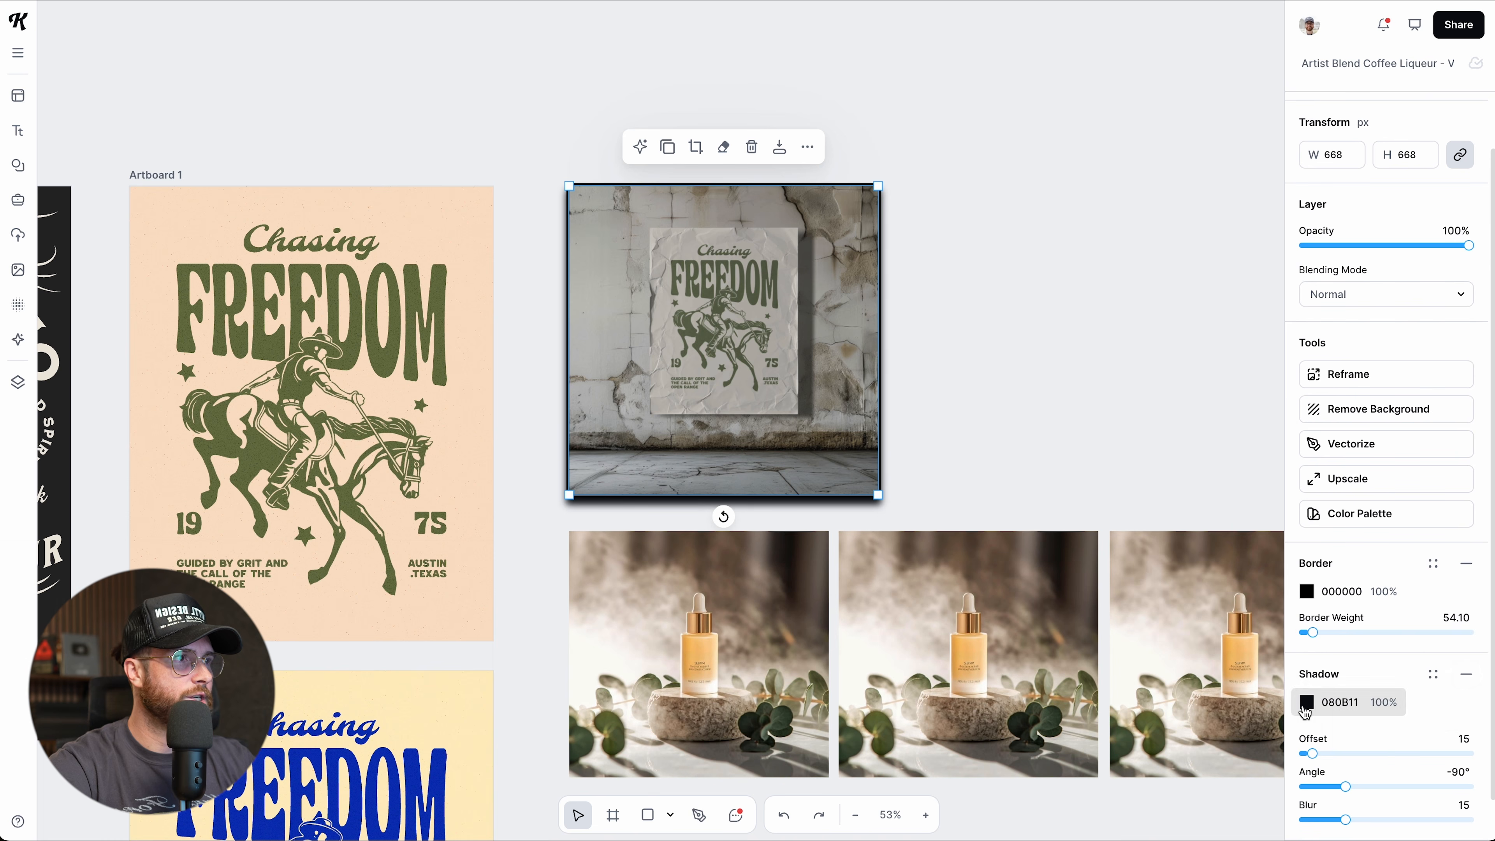
pyautogui.click(1307, 703)
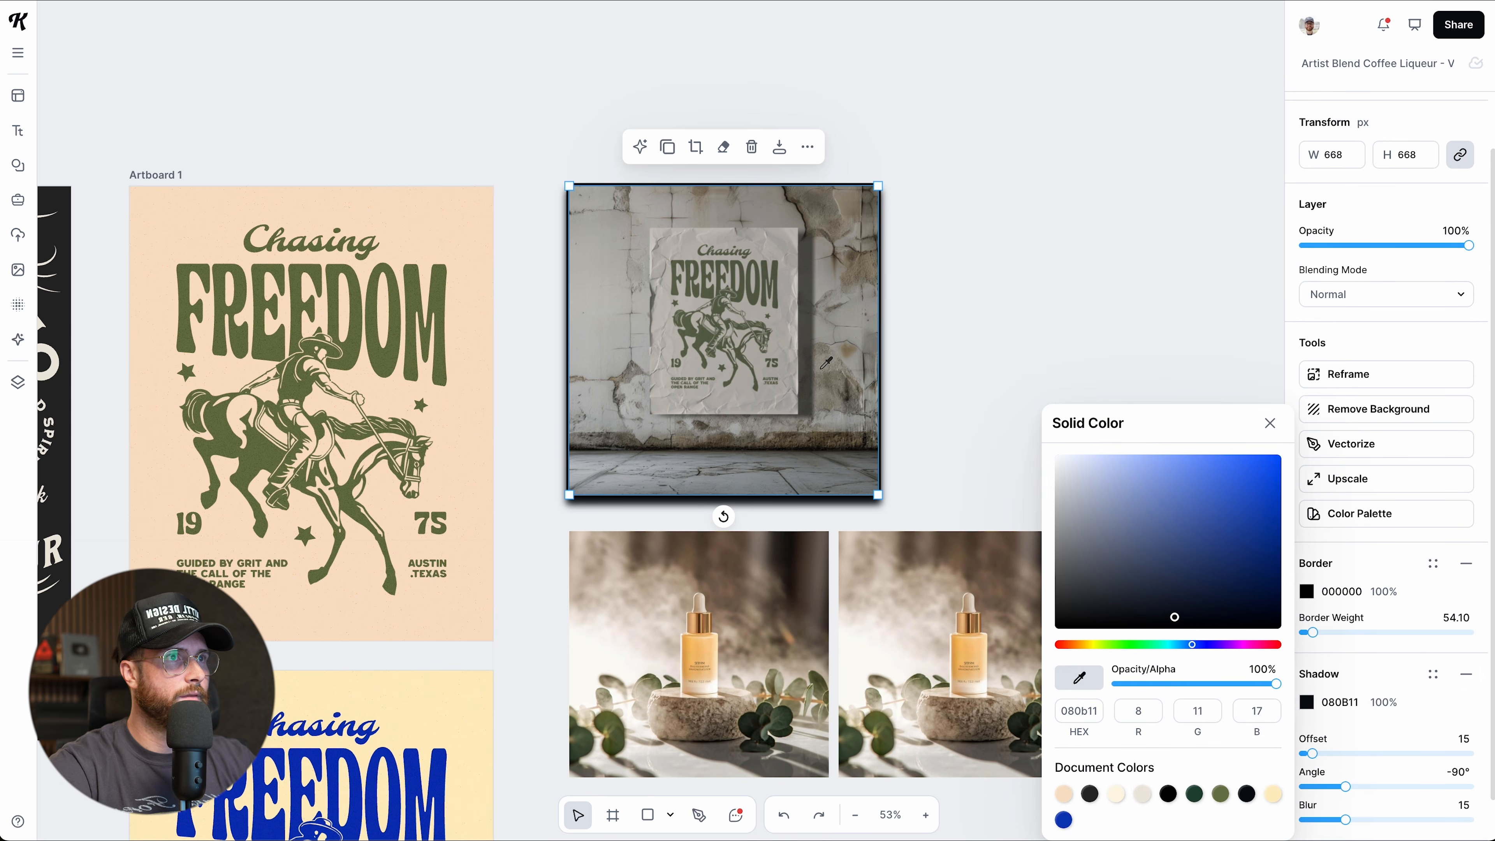
pyautogui.click(765, 306)
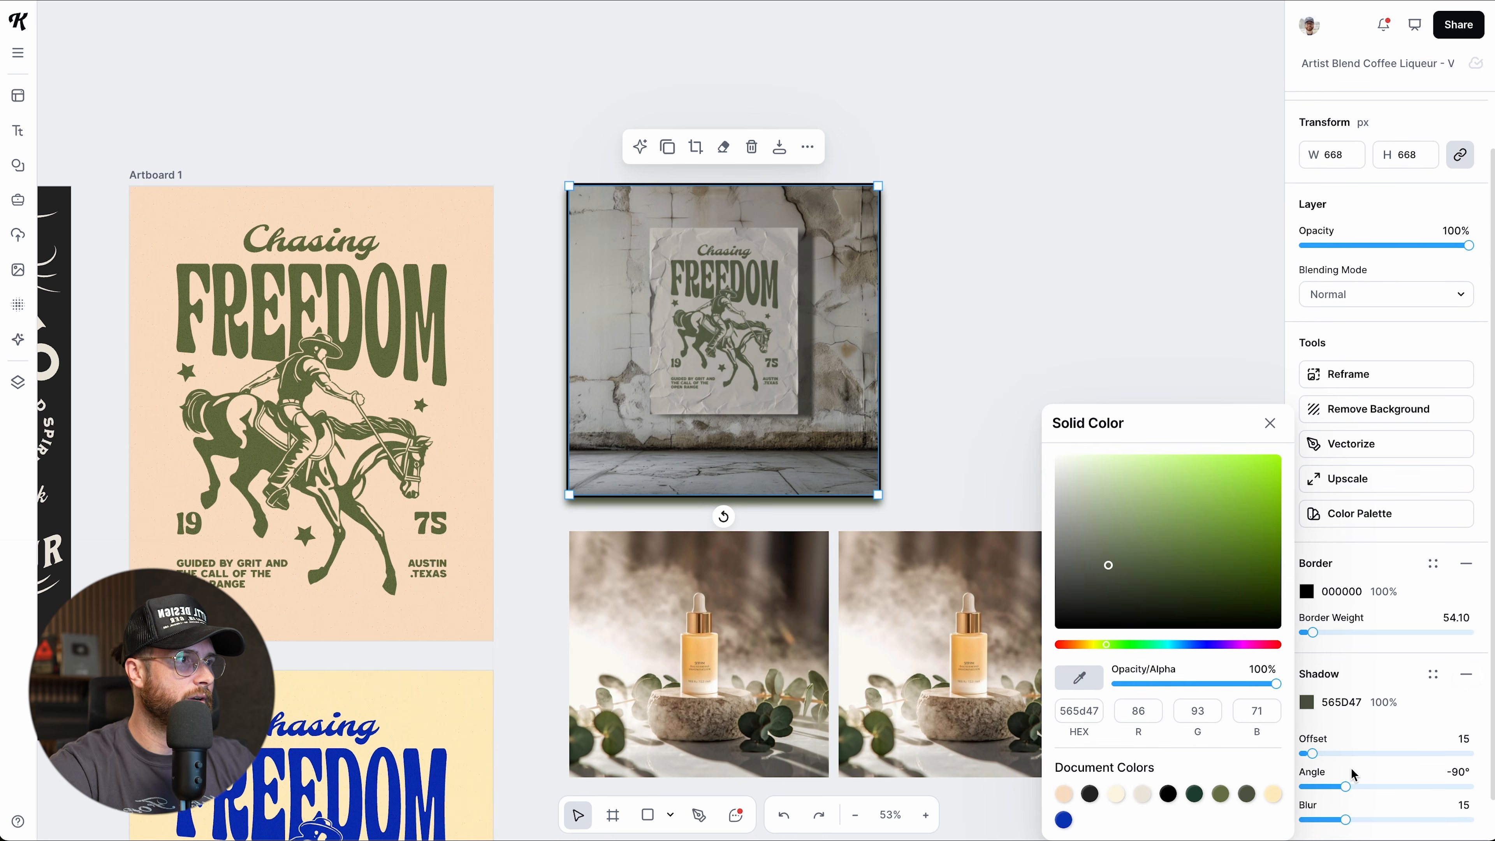
pyautogui.click(1351, 784)
pyautogui.moveTo(1351, 783); pyautogui.dragTo(1373, 786)
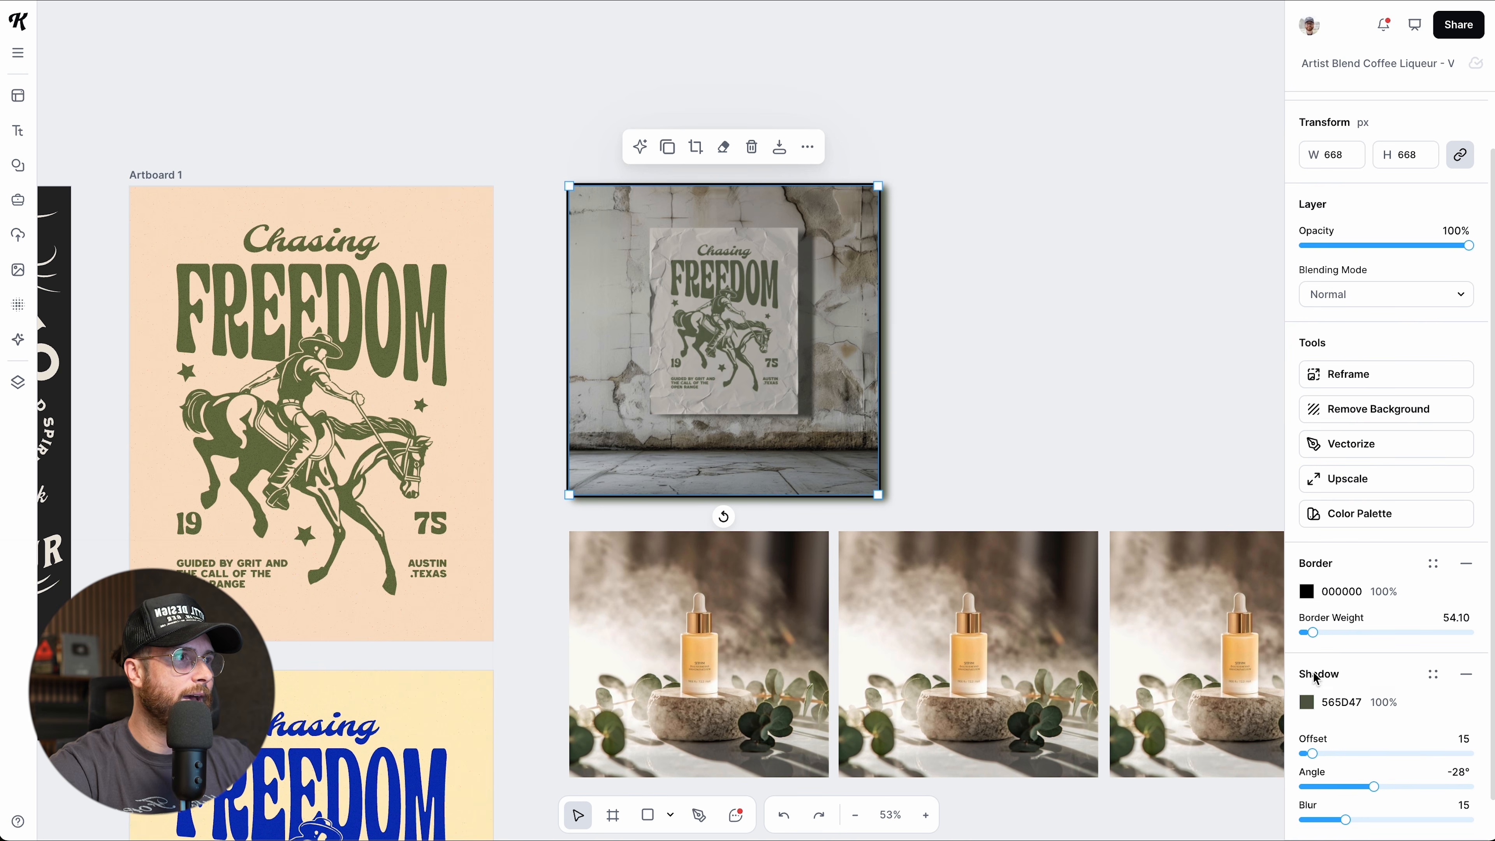
pyautogui.click(1307, 592)
pyautogui.click(1220, 794)
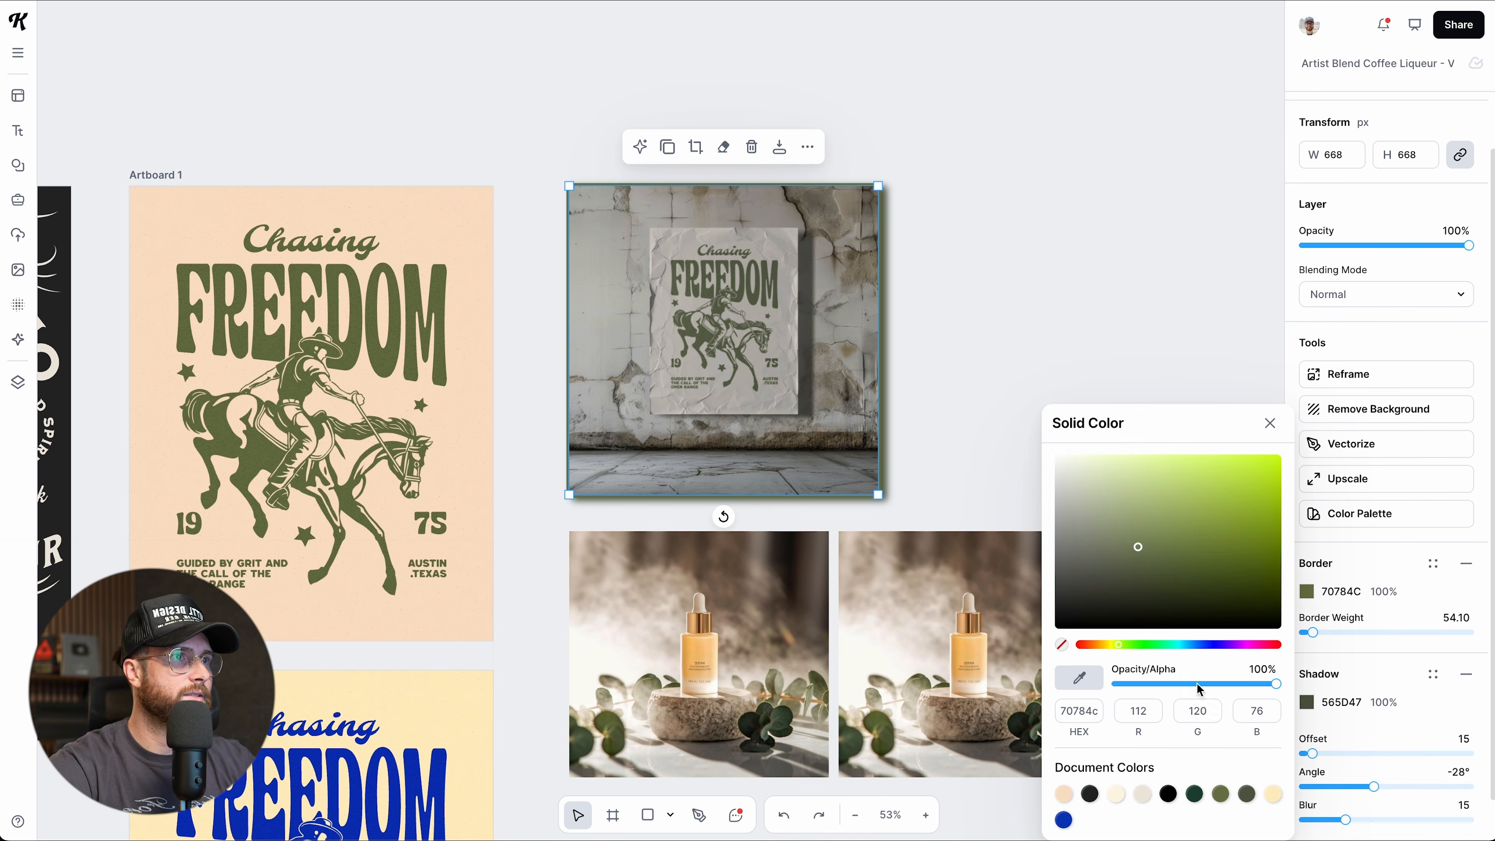
pyautogui.click(947, 417)
# Review the mockup and serum photos, ending with the wall poster mockup selected.
pyautogui.scroll(-1, 945, 484)
pyautogui.click(857, 243)
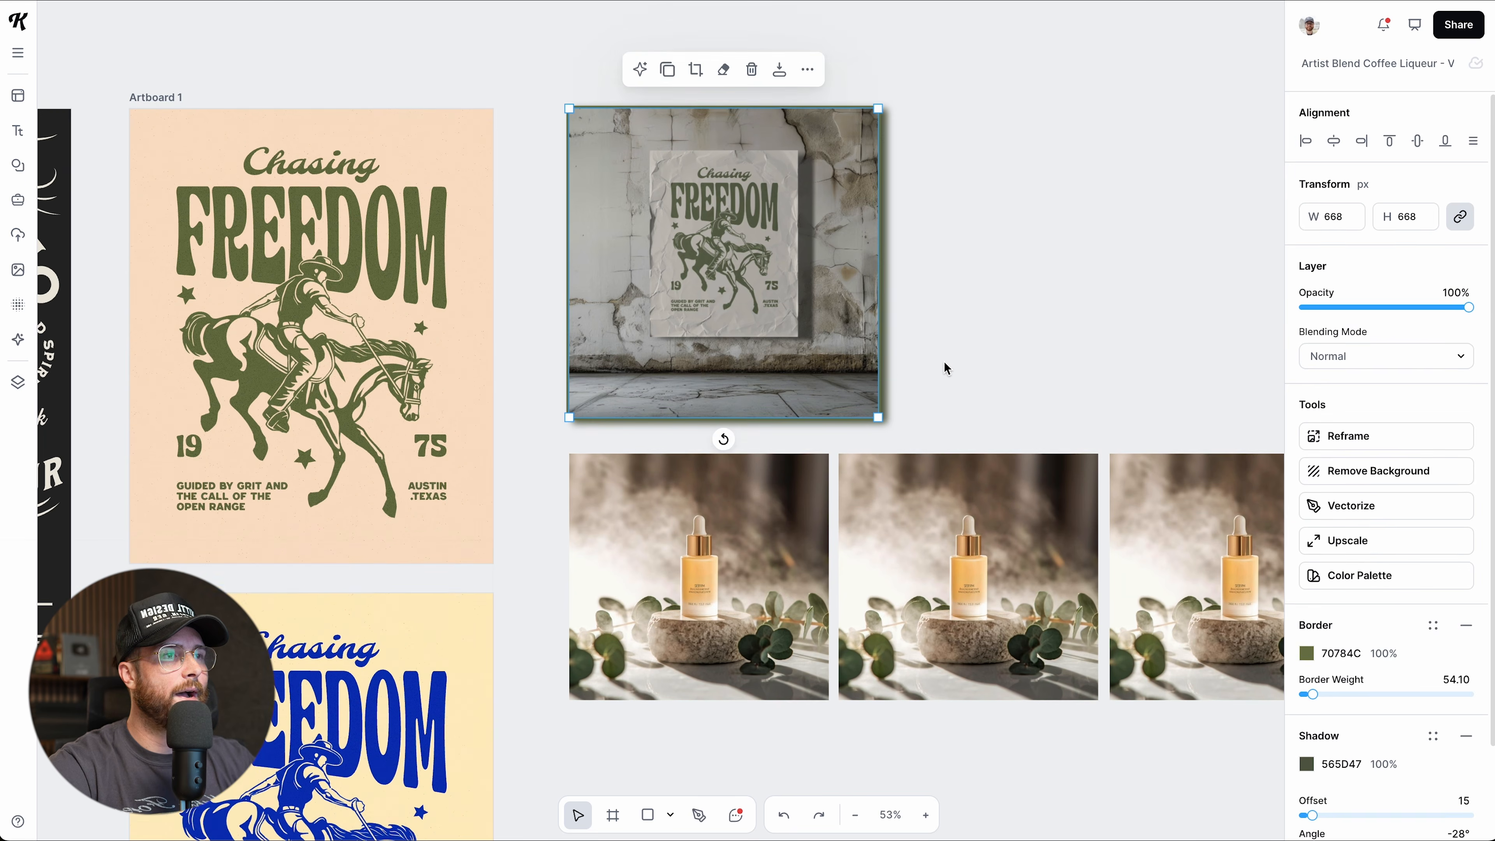
pyautogui.scroll(-1, 944, 367)
pyautogui.hscroll(3, 603, 655)
pyautogui.click(593, 654)
pyautogui.click(1027, 536)
pyautogui.click(949, 334)
pyautogui.scroll(2, 773, 362)
pyautogui.click(552, 286)
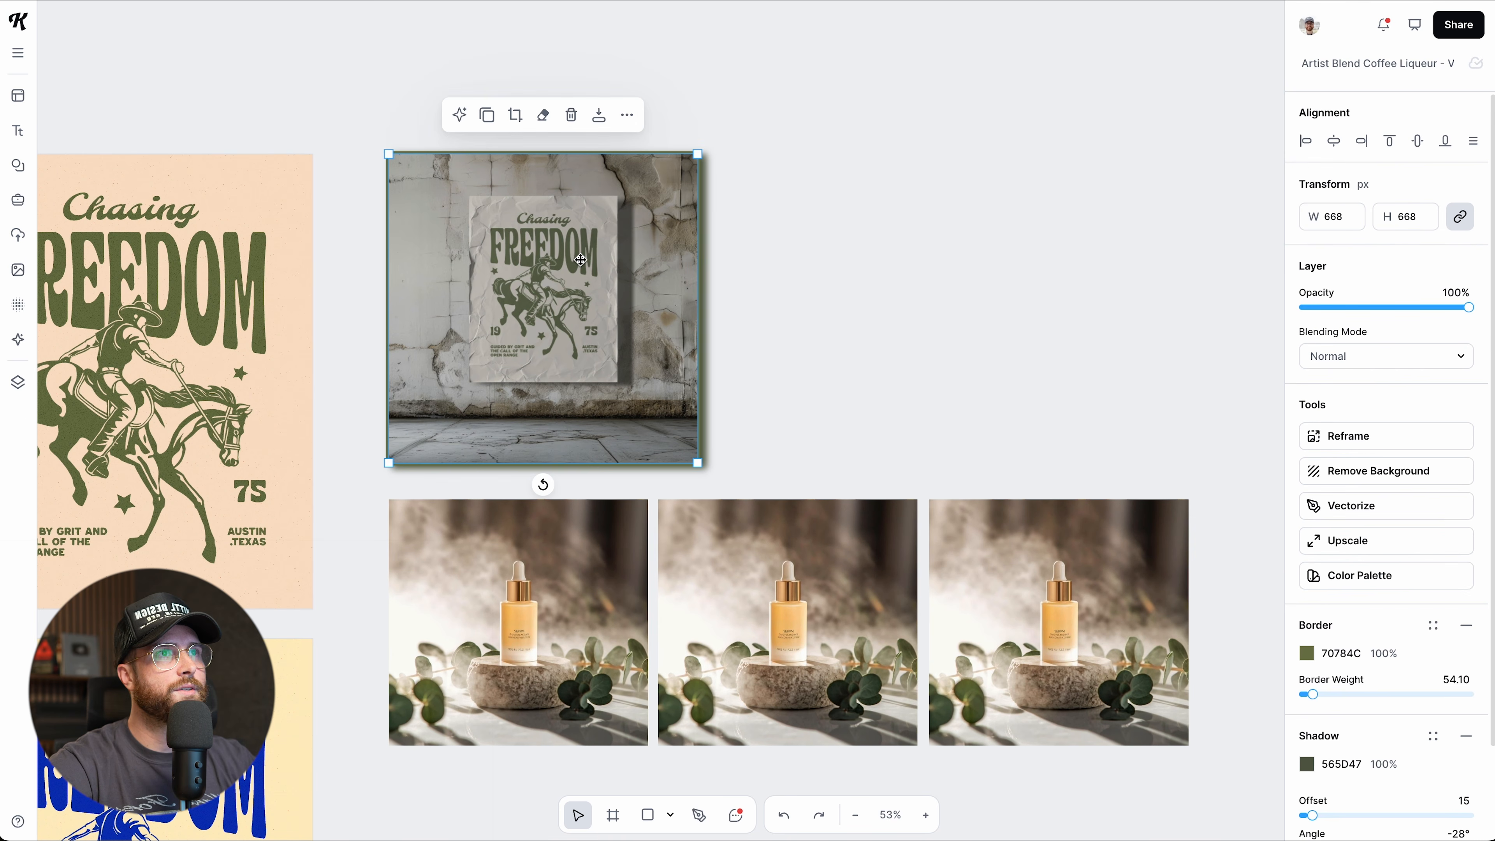
# Copy the wall mockup's border and shadow style via Copy/Paste Style.
pyautogui.click(626, 114)
pyautogui.moveTo(693, 184)
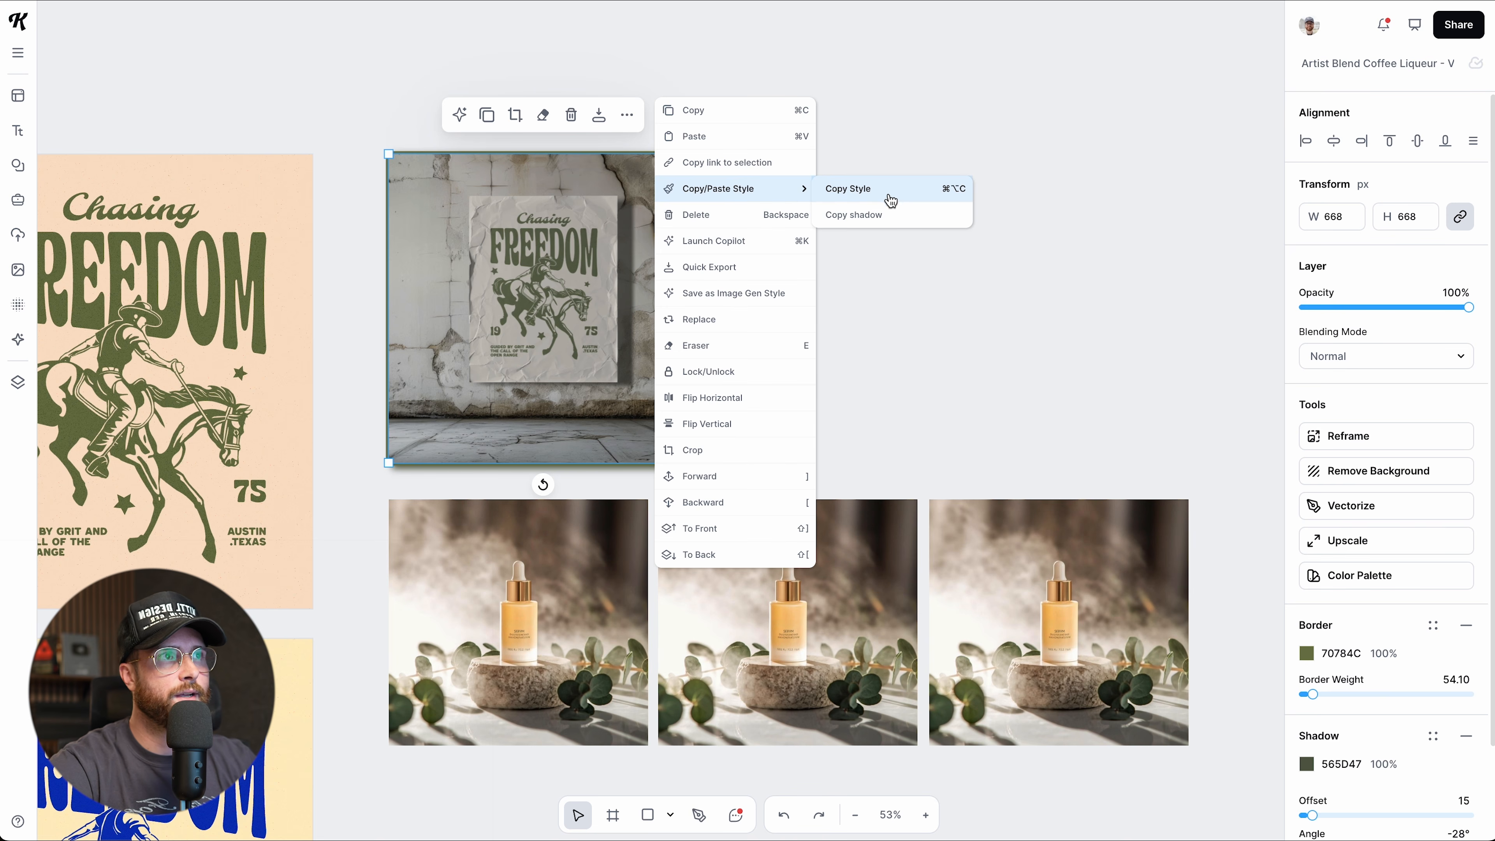
pyautogui.click(860, 195)
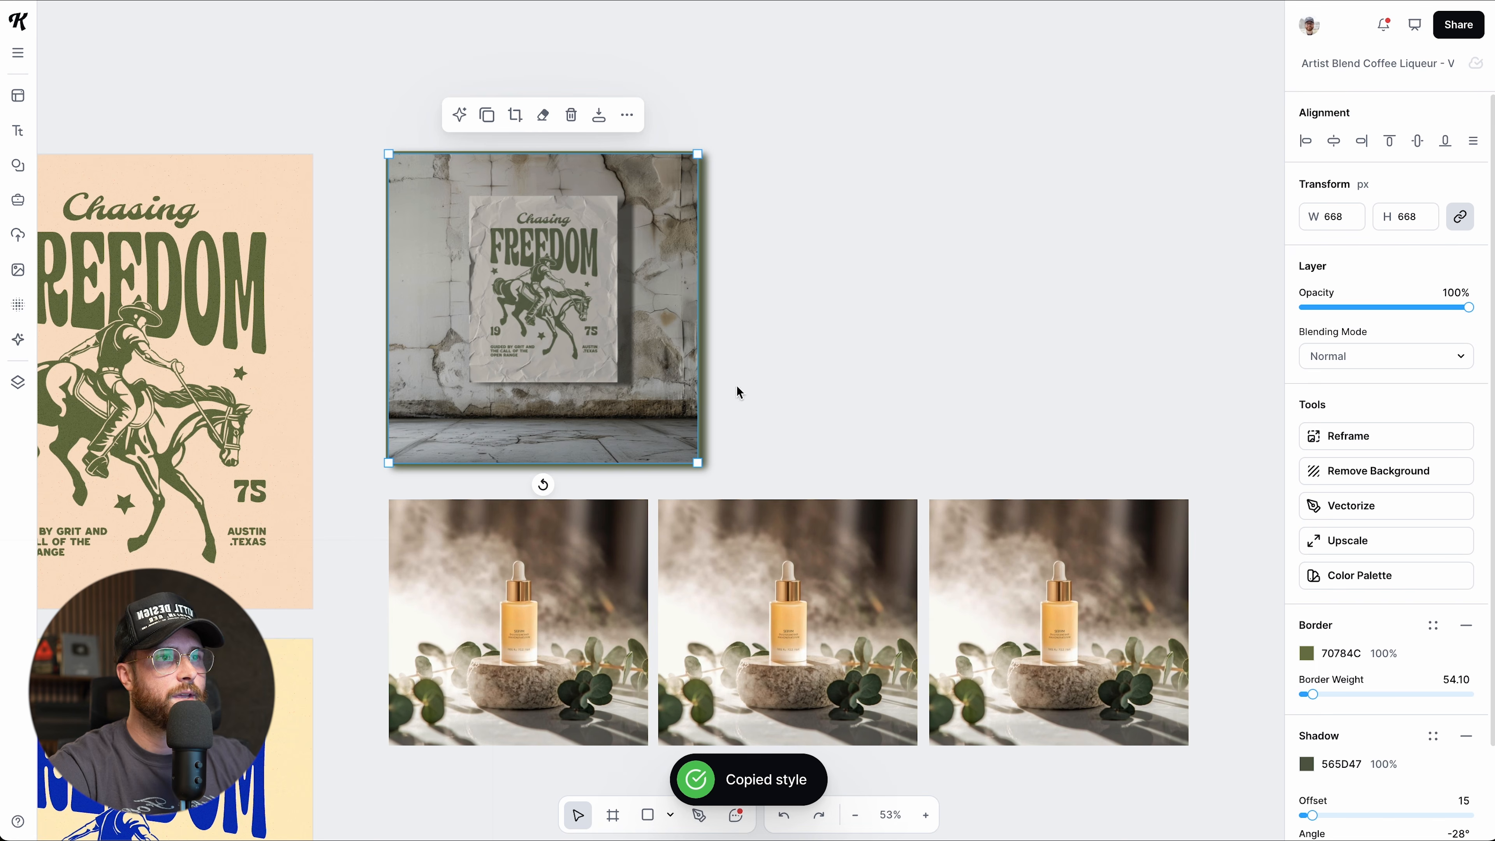
# Select all three serum photos and paste the copied border and shadow style onto them.
pyautogui.click(582, 580)
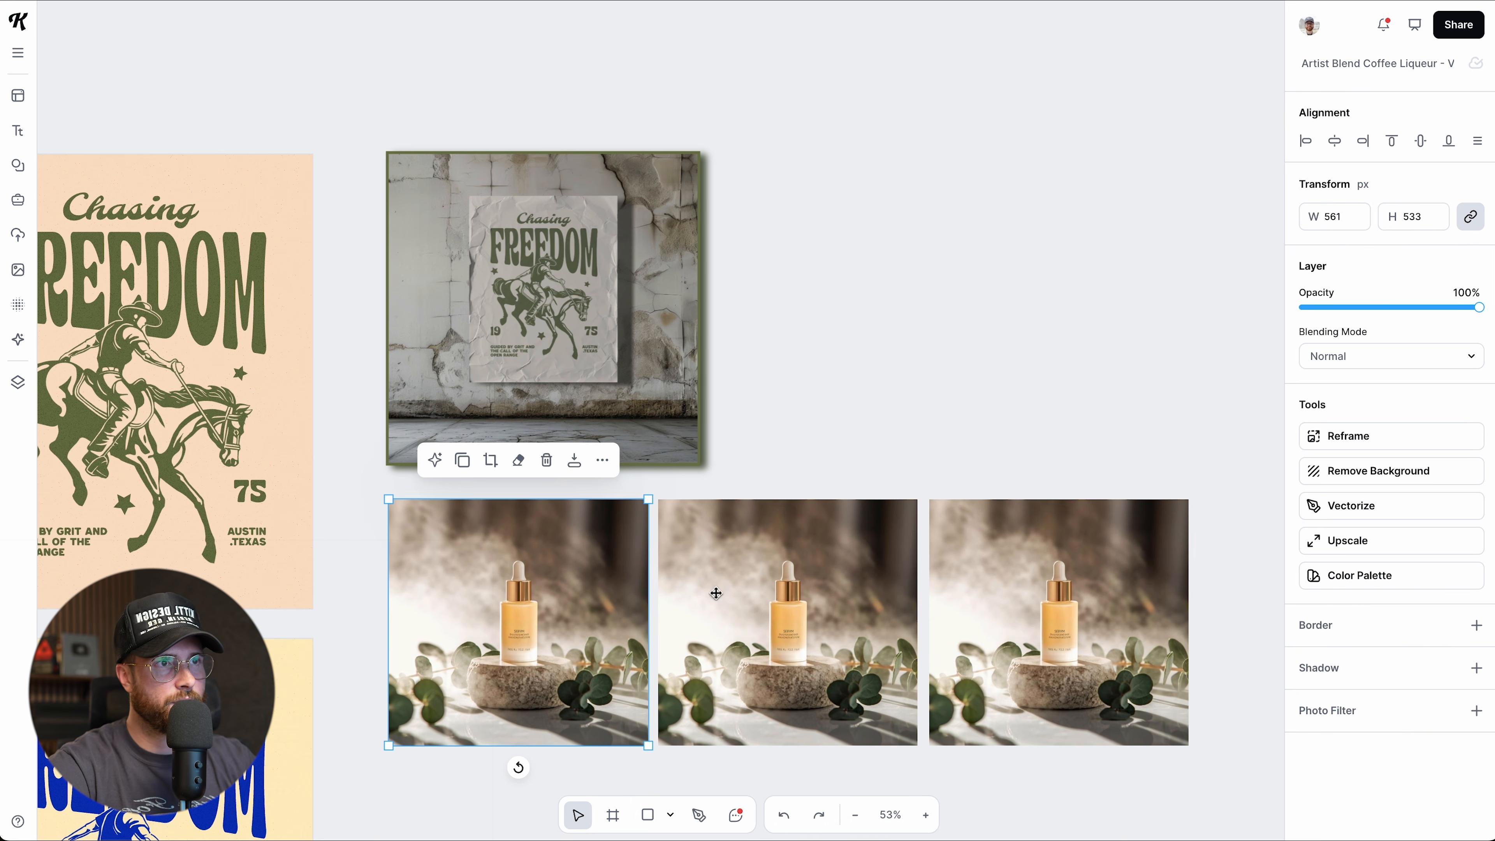
pyautogui.keyDown('shift'); pyautogui.click(779, 596); pyautogui.keyUp('shift')
pyautogui.keyDown('shift'); pyautogui.click(995, 607); pyautogui.keyUp('shift')
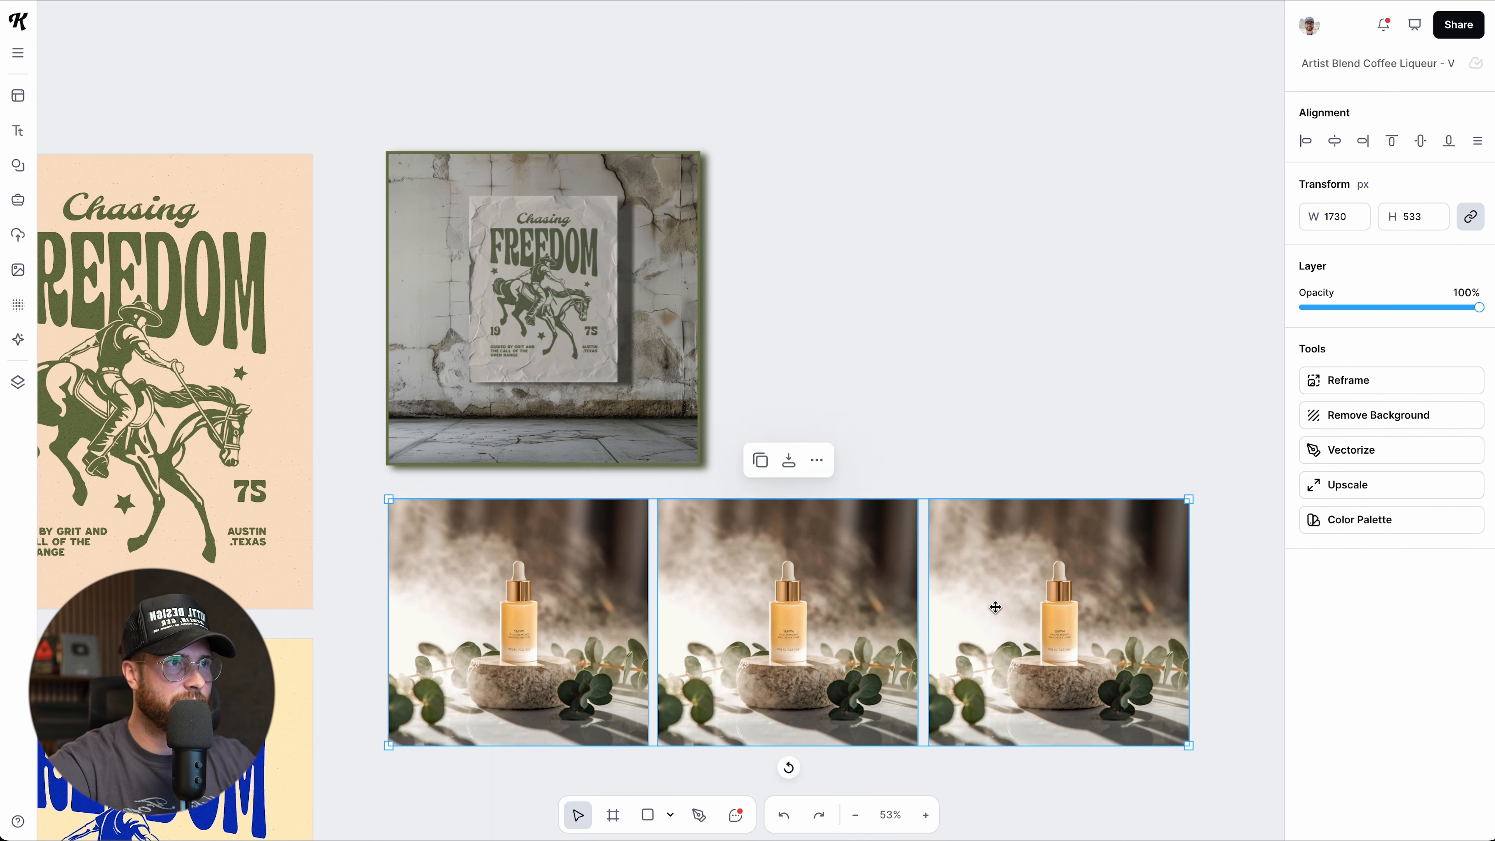
pyautogui.scroll(-2, 995, 607)
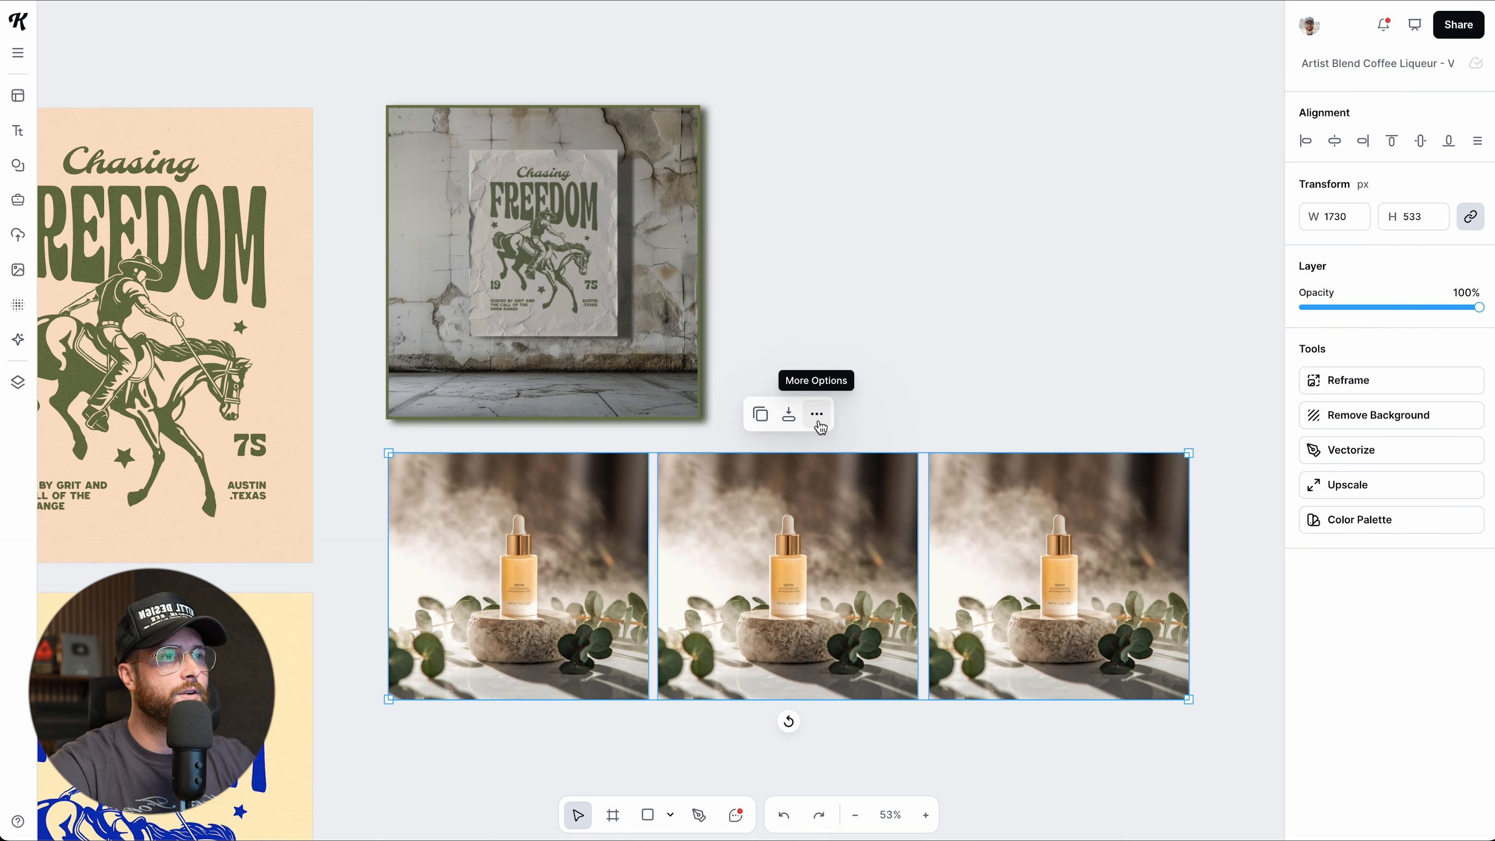
pyautogui.click(817, 419)
pyautogui.moveTo(891, 464)
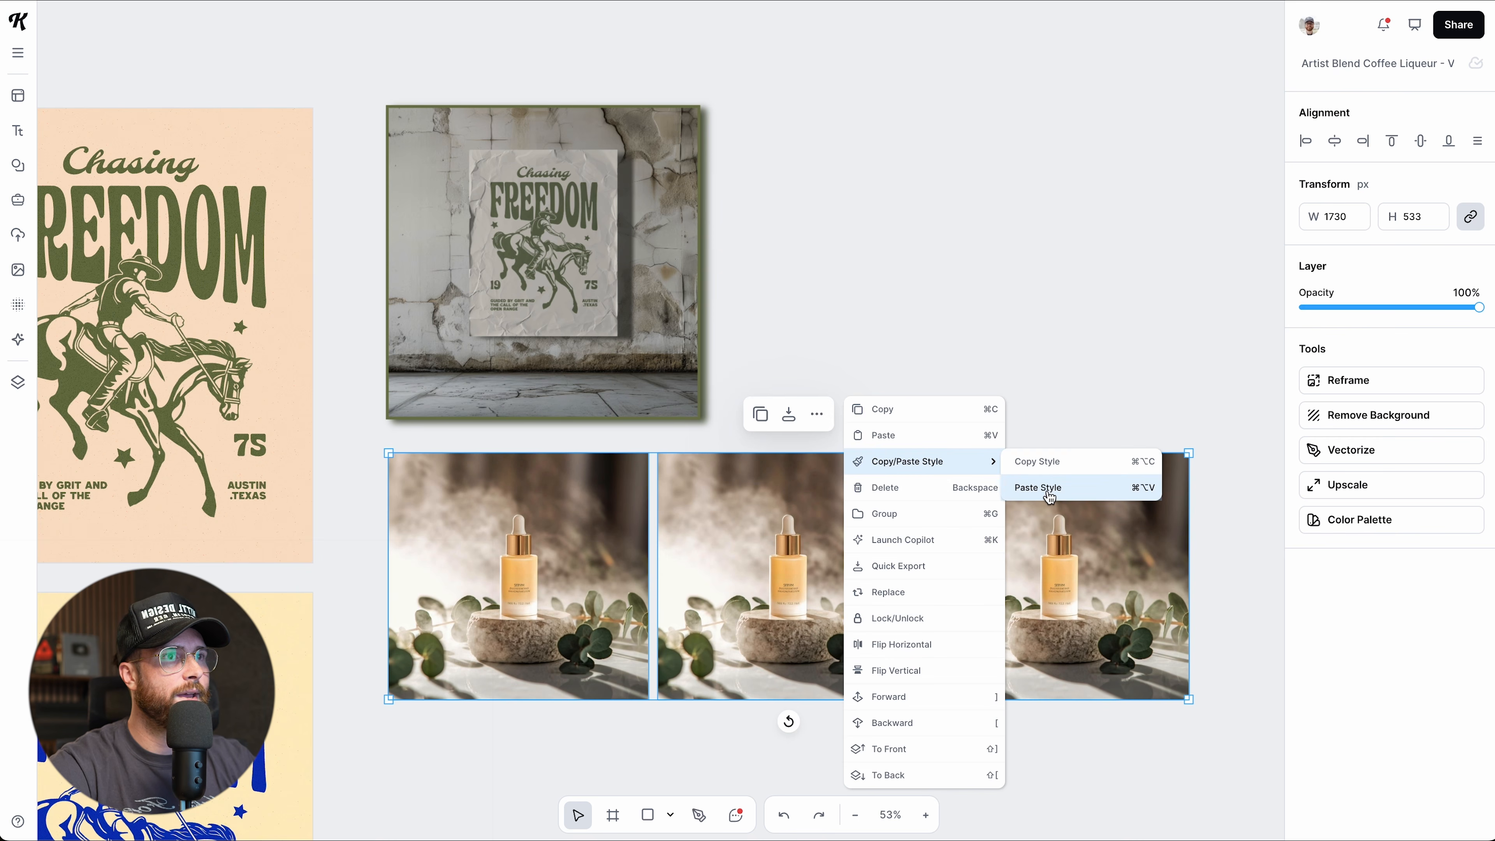
pyautogui.click(1035, 487)
pyautogui.scroll(-6, 928, 501)
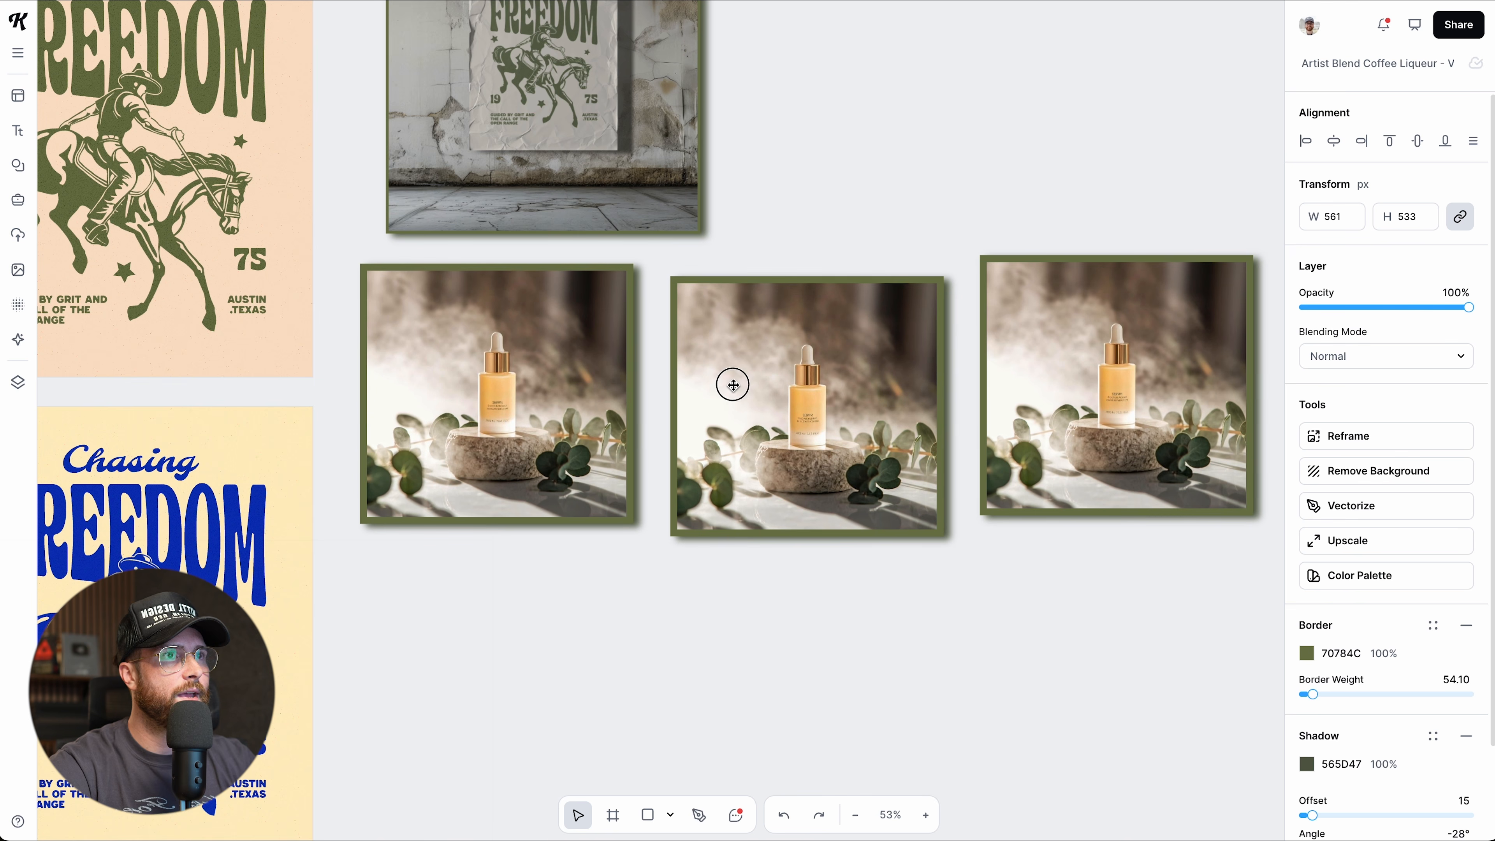
# Nudge the middle serum photo into line with the other two.
pyautogui.moveTo(862, 423); pyautogui.dragTo(864, 427)
pyautogui.scroll(3, 845, 481)
pyautogui.click(747, 259)
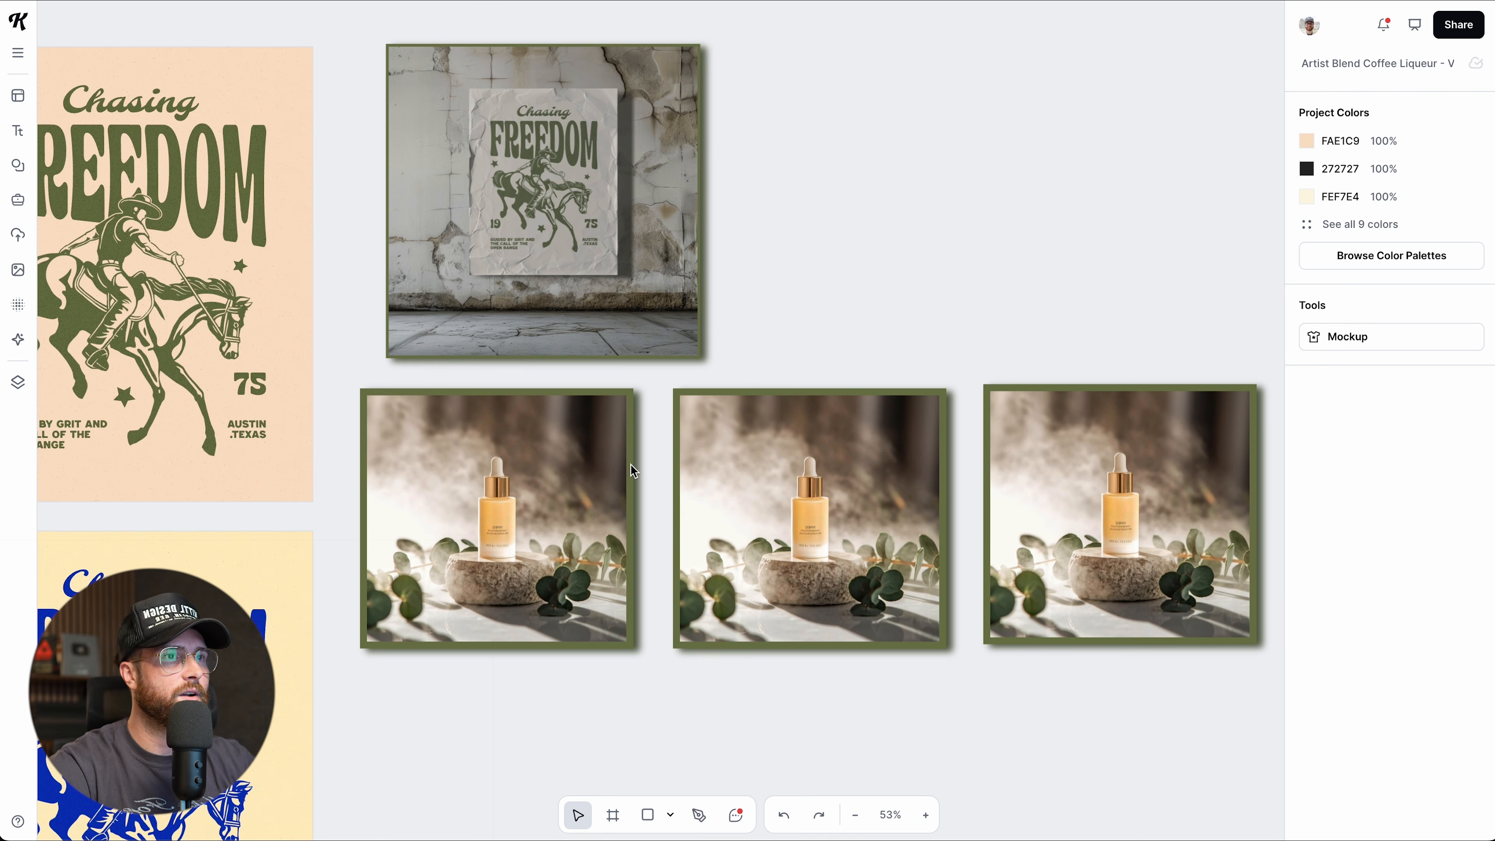
pyautogui.scroll(-1, 630, 294)
pyautogui.click(648, 225)
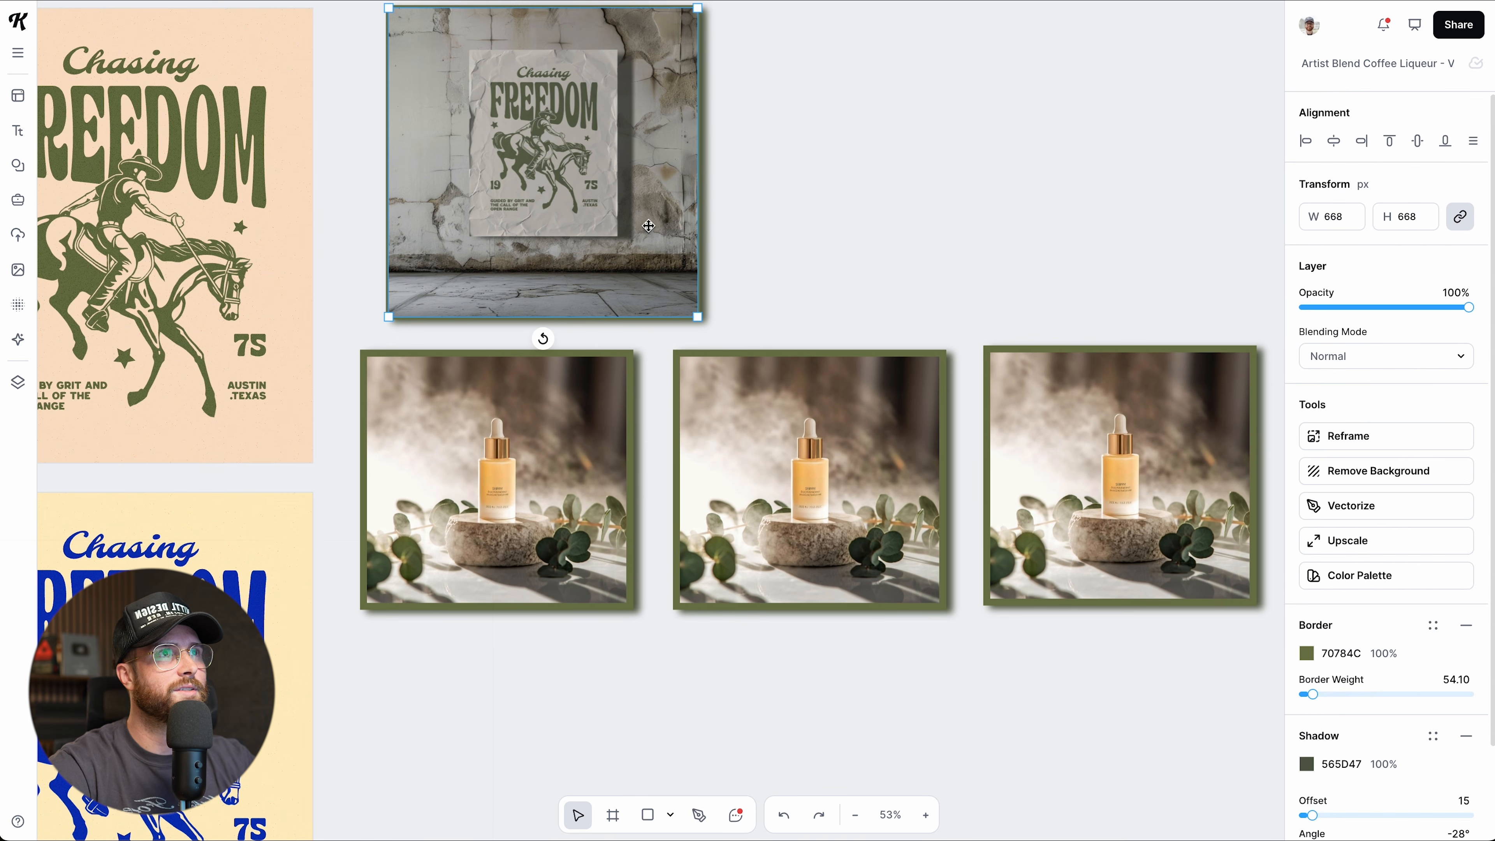
pyautogui.click(1175, 417)
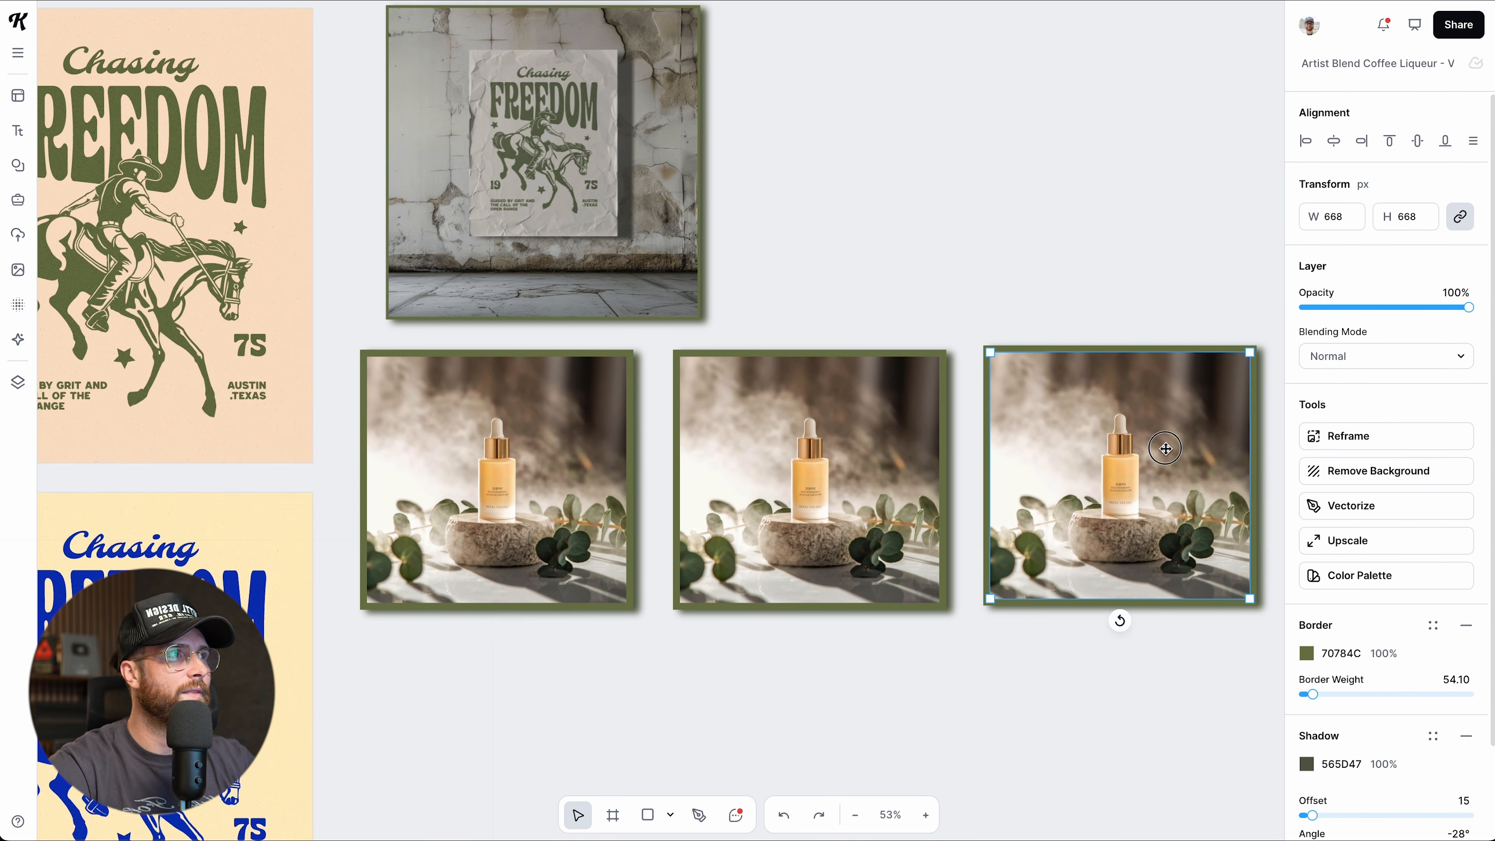
pyautogui.click(813, 269)
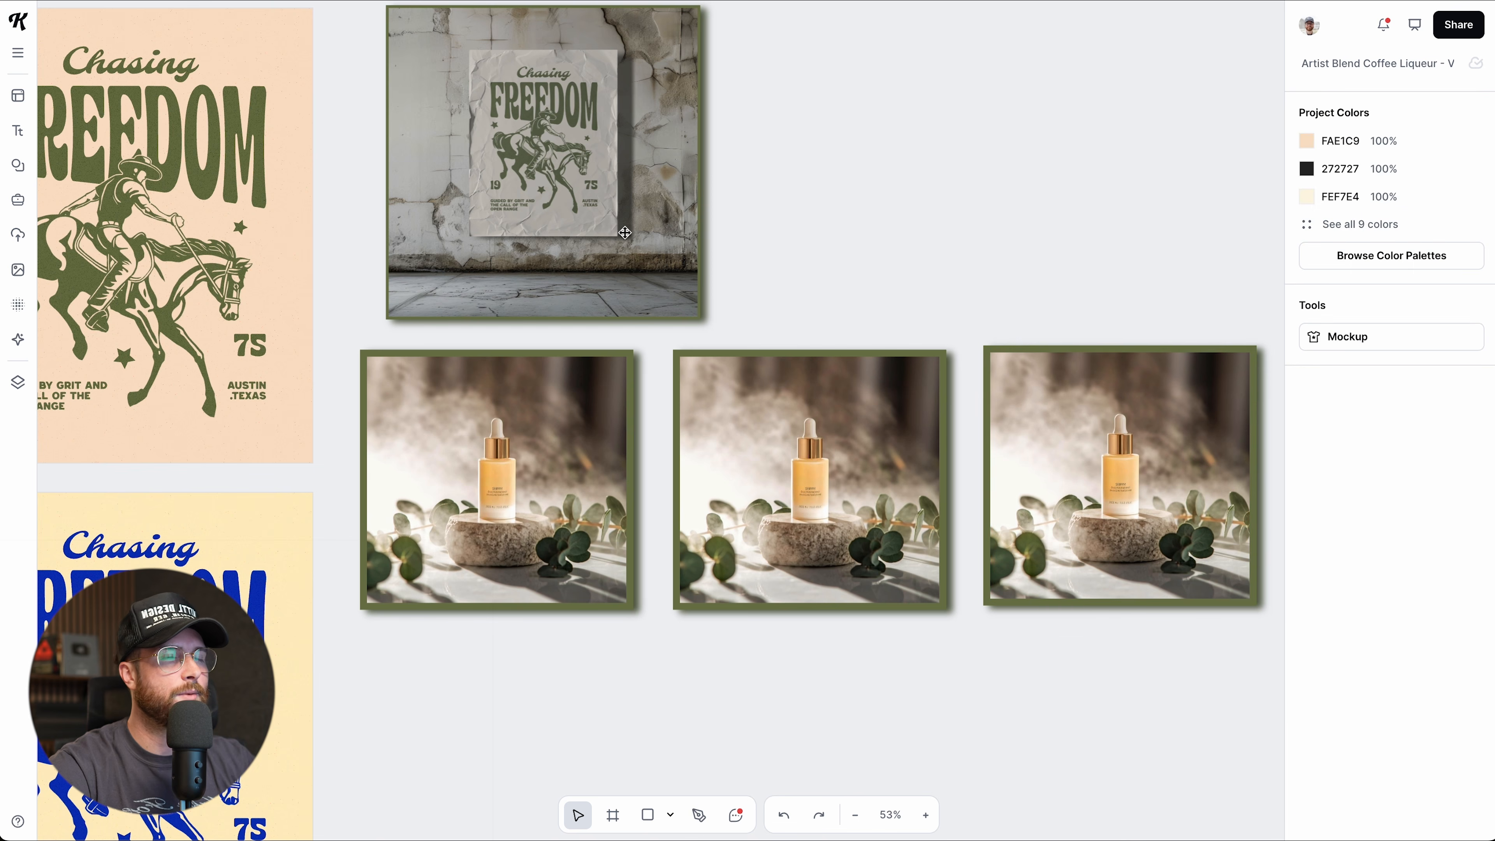
pyautogui.scroll(1, 780, 367)
# Set the border weight of the left and middle serum photos to 30.
pyautogui.click(833, 486)
pyautogui.scroll(-1, 832, 486)
pyautogui.click(557, 490)
pyautogui.click(1455, 680)
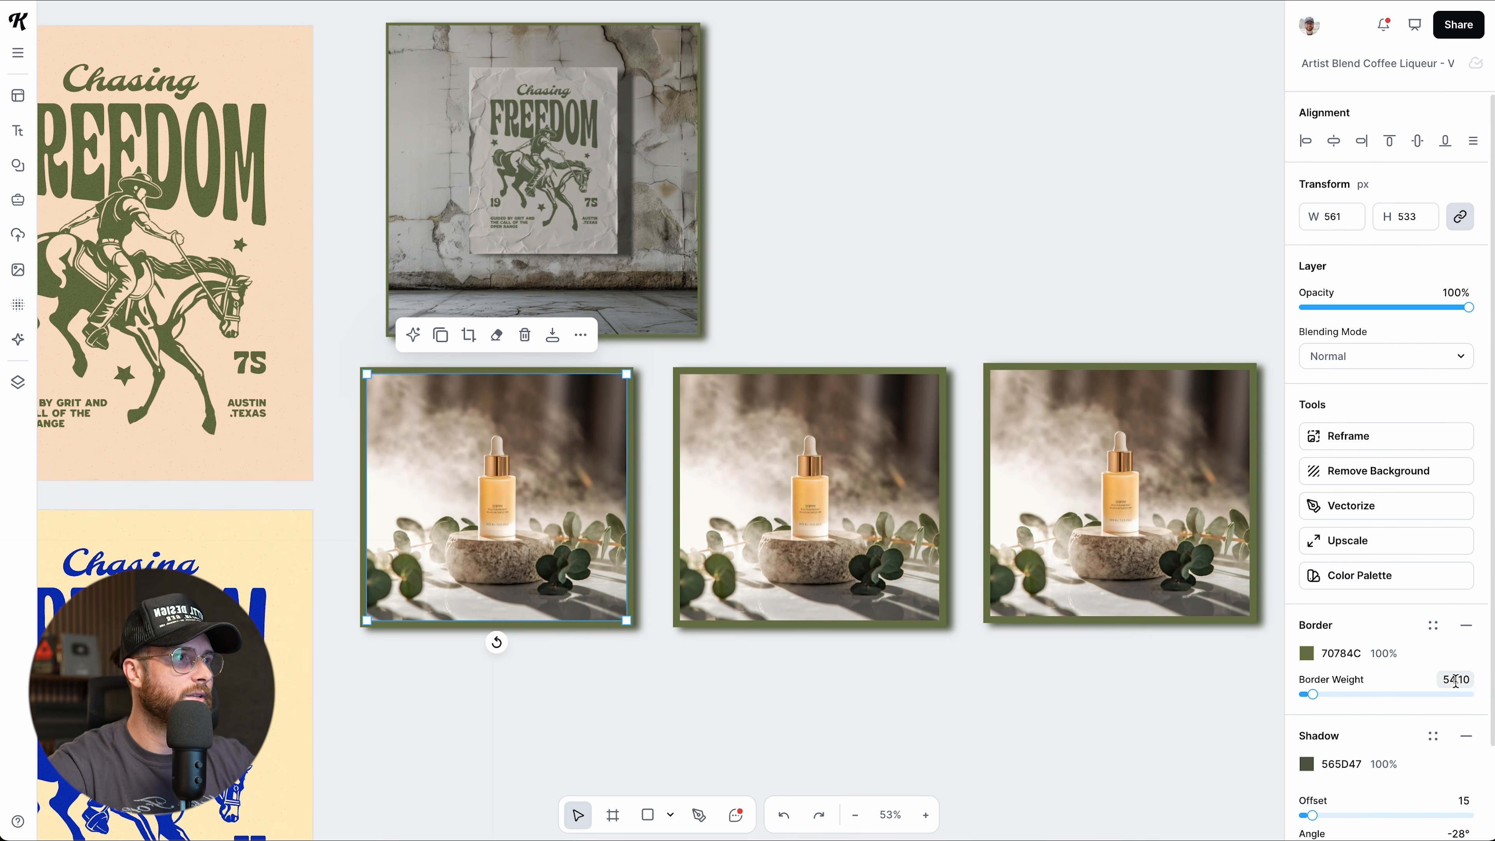
pyautogui.write('30')
pyautogui.press('Return')
pyautogui.click(900, 580)
pyautogui.click(1455, 680)
pyautogui.write('30')
pyautogui.press('Return')
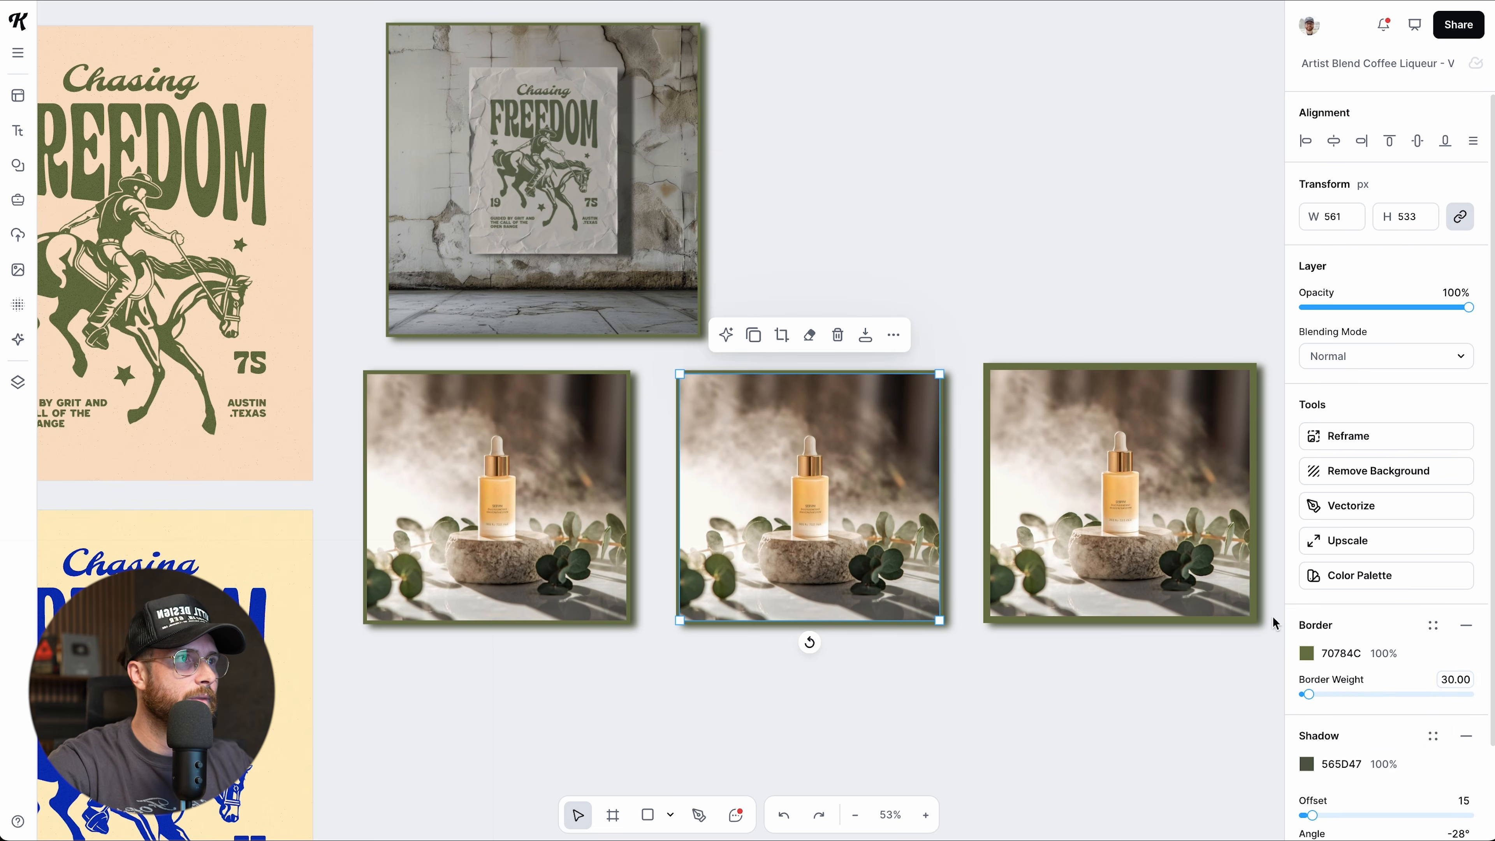
# Set the right serum photo's border weight to 30 as well.
pyautogui.click(1253, 617)
pyautogui.click(1455, 678)
pyautogui.write('30')
pyautogui.press('Return')
pyautogui.click(1182, 681)
pyautogui.scroll(-4, 1122, 667)
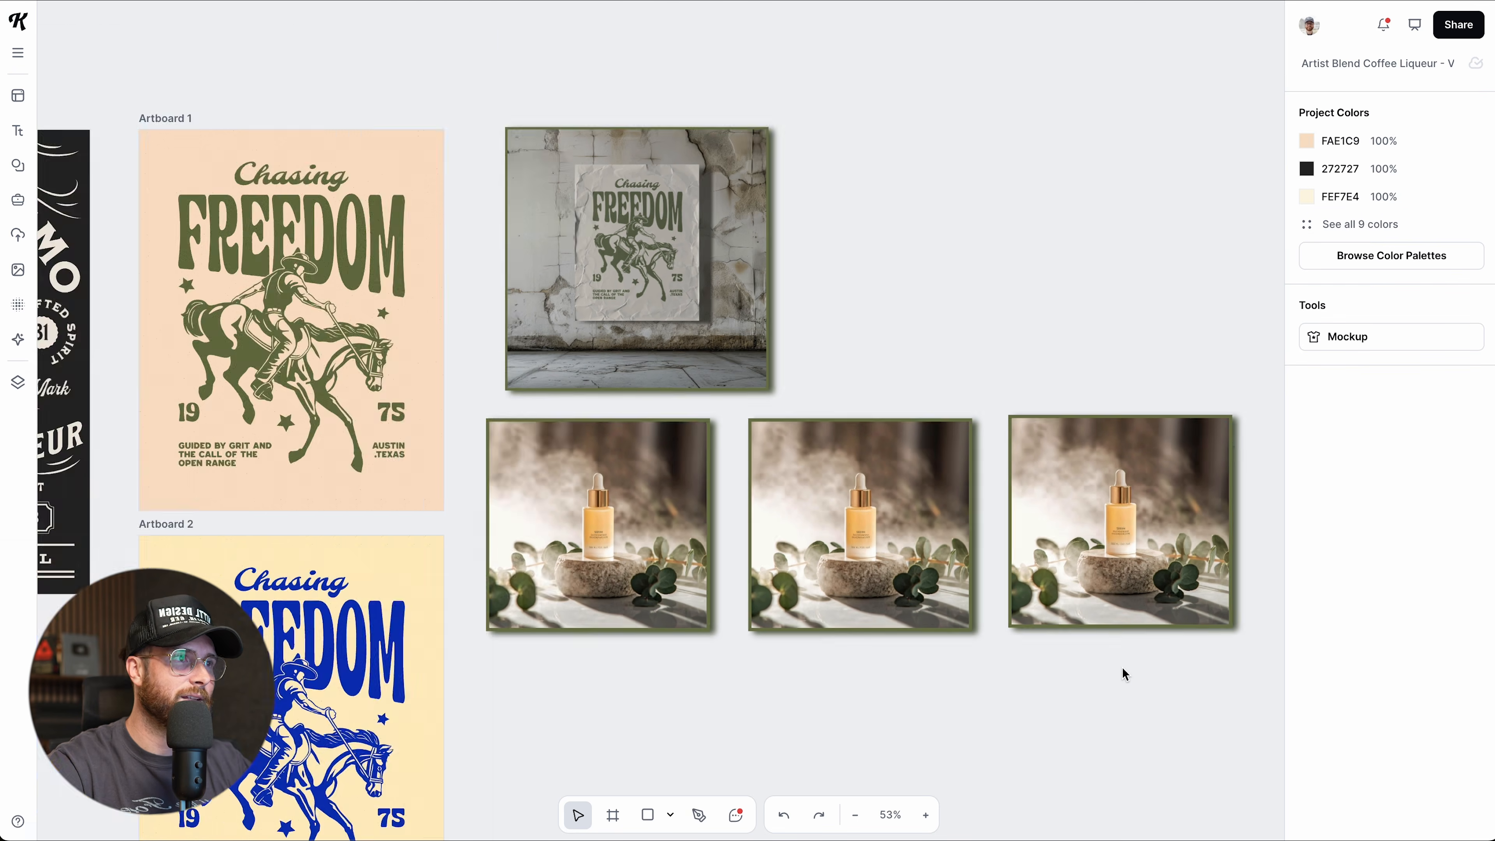
# Delete all three serum bottle photos.
pyautogui.click(1084, 596)
pyautogui.click(977, 723)
pyautogui.moveTo(654, 689); pyautogui.dragTo(1046, 580)
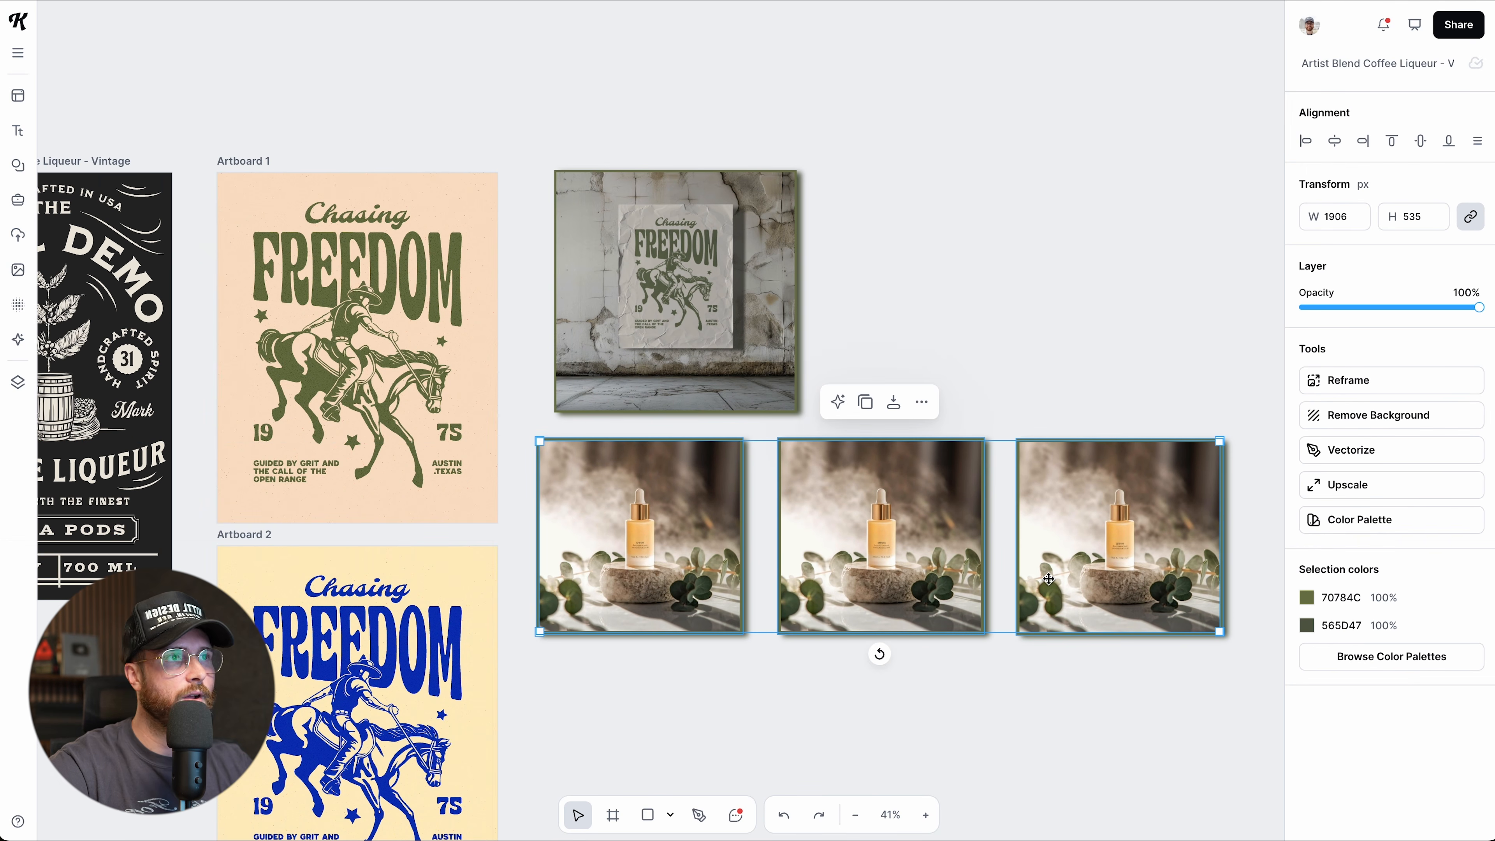
pyautogui.press('Delete')
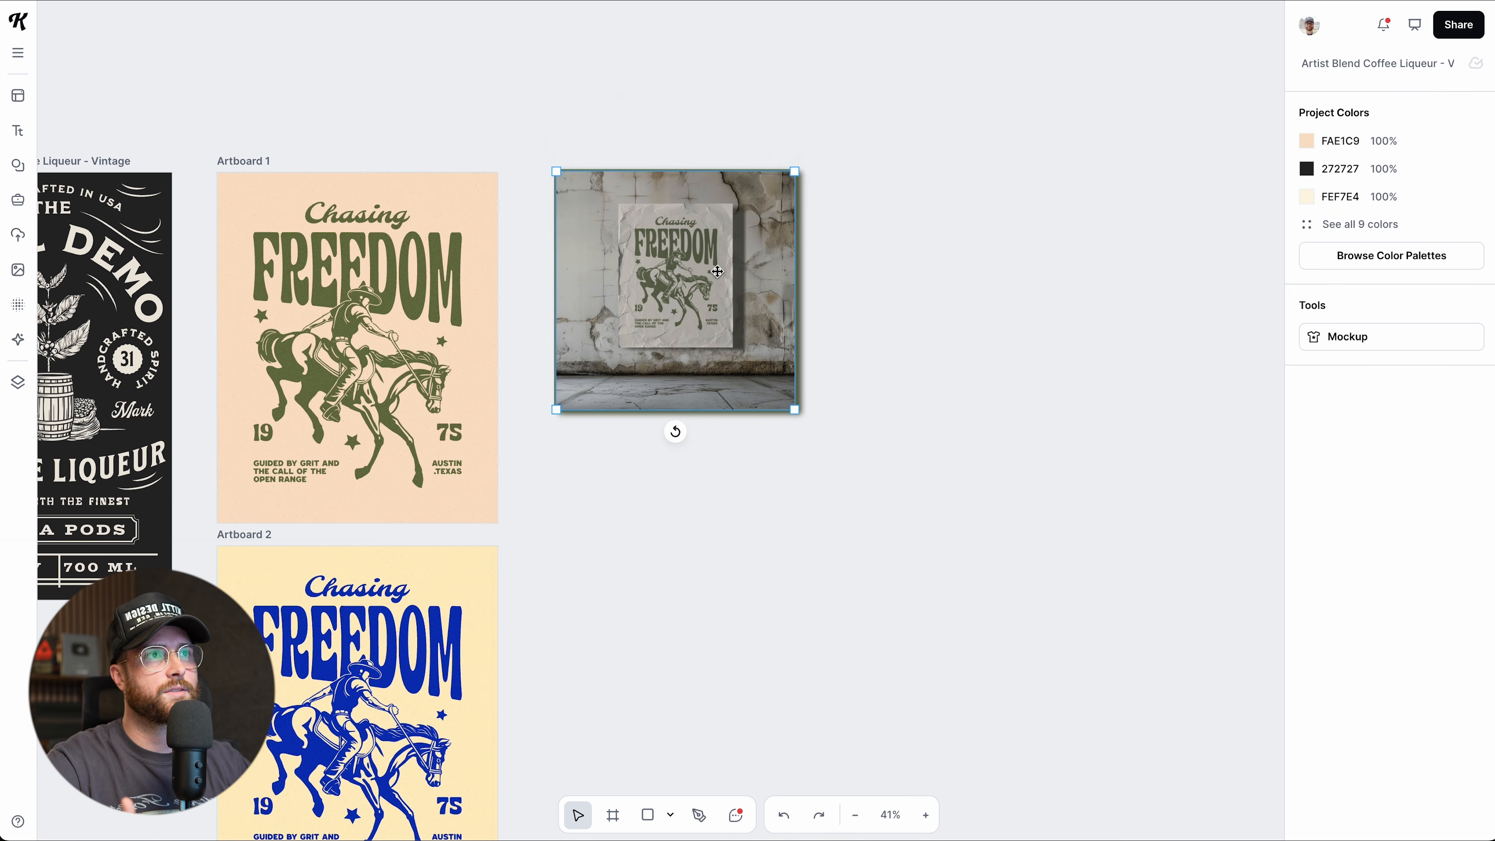
# Open the rusty-wall mockup image's options, then dismiss them and deselect it.
pyautogui.click(722, 261)
pyautogui.rightClick(724, 258)
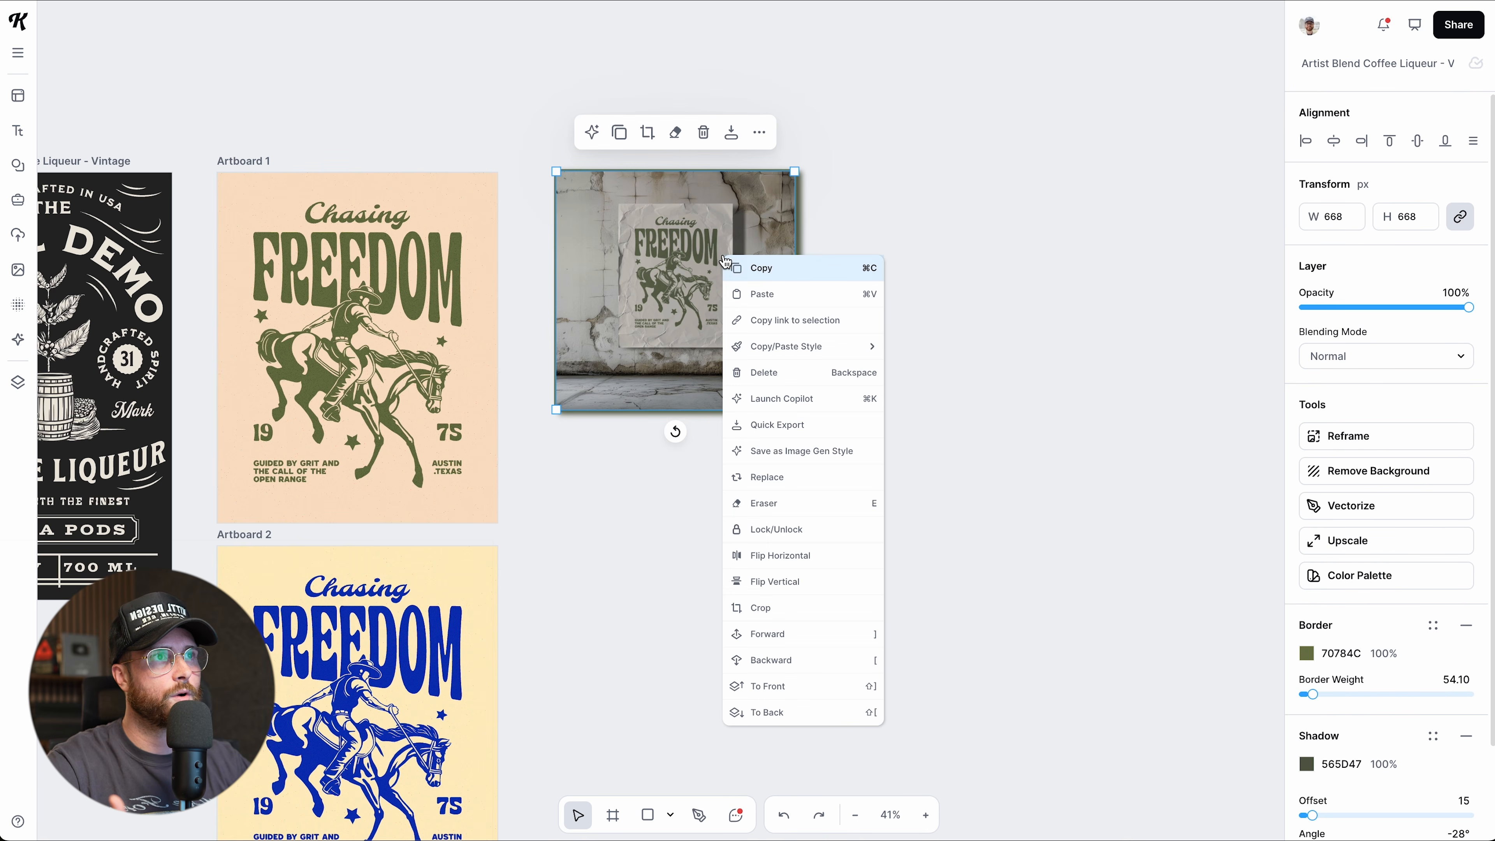
pyautogui.moveTo(786, 353)
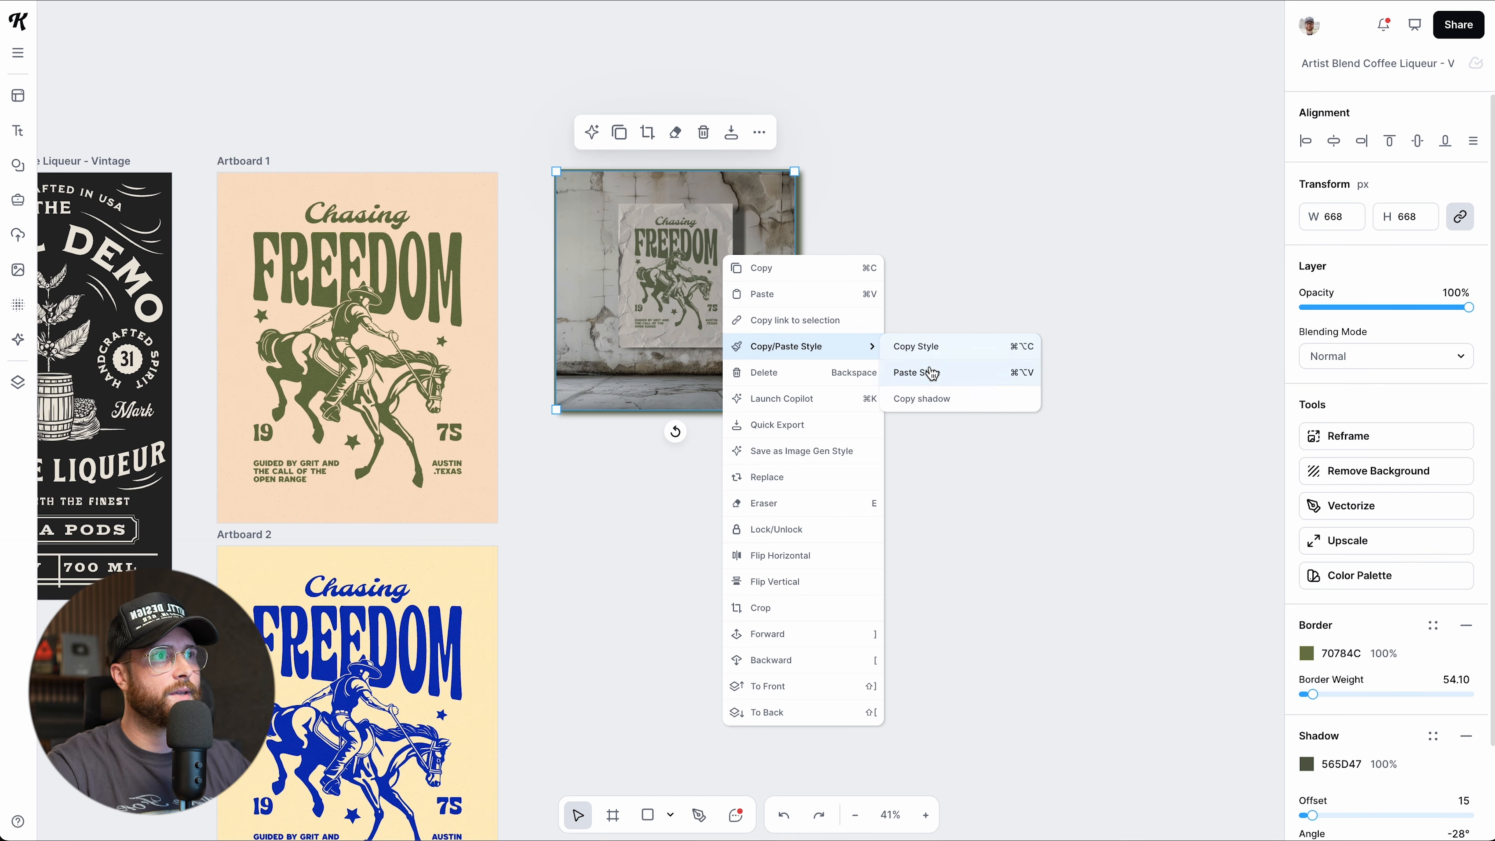
pyautogui.click(647, 460)
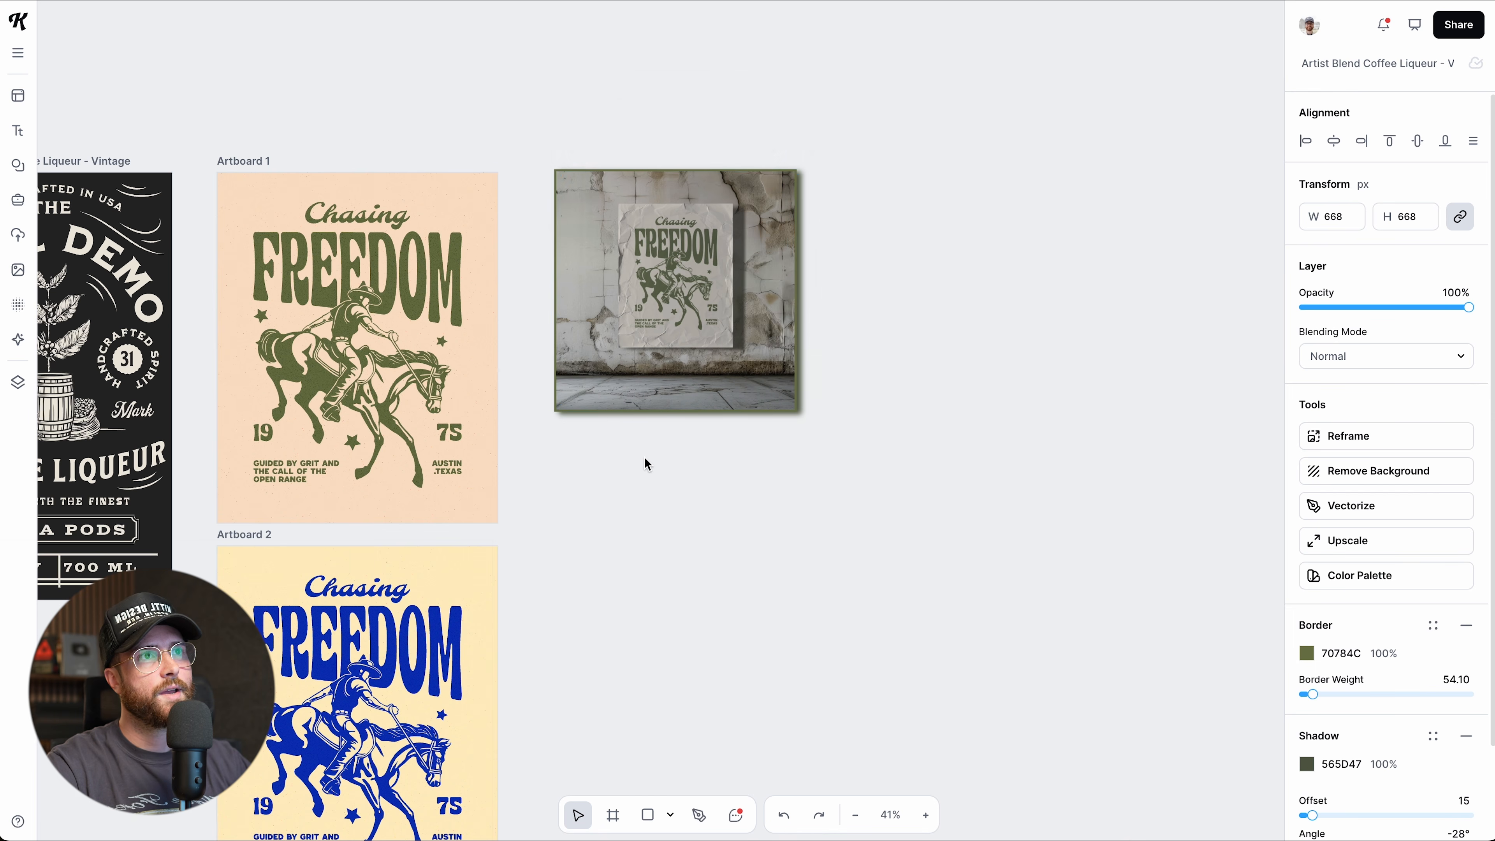
pyautogui.hscroll(-5, 647, 461)
# Add a drop shadow to Artboard 1's cowboy illustration and copy its style.
pyautogui.click(533, 372)
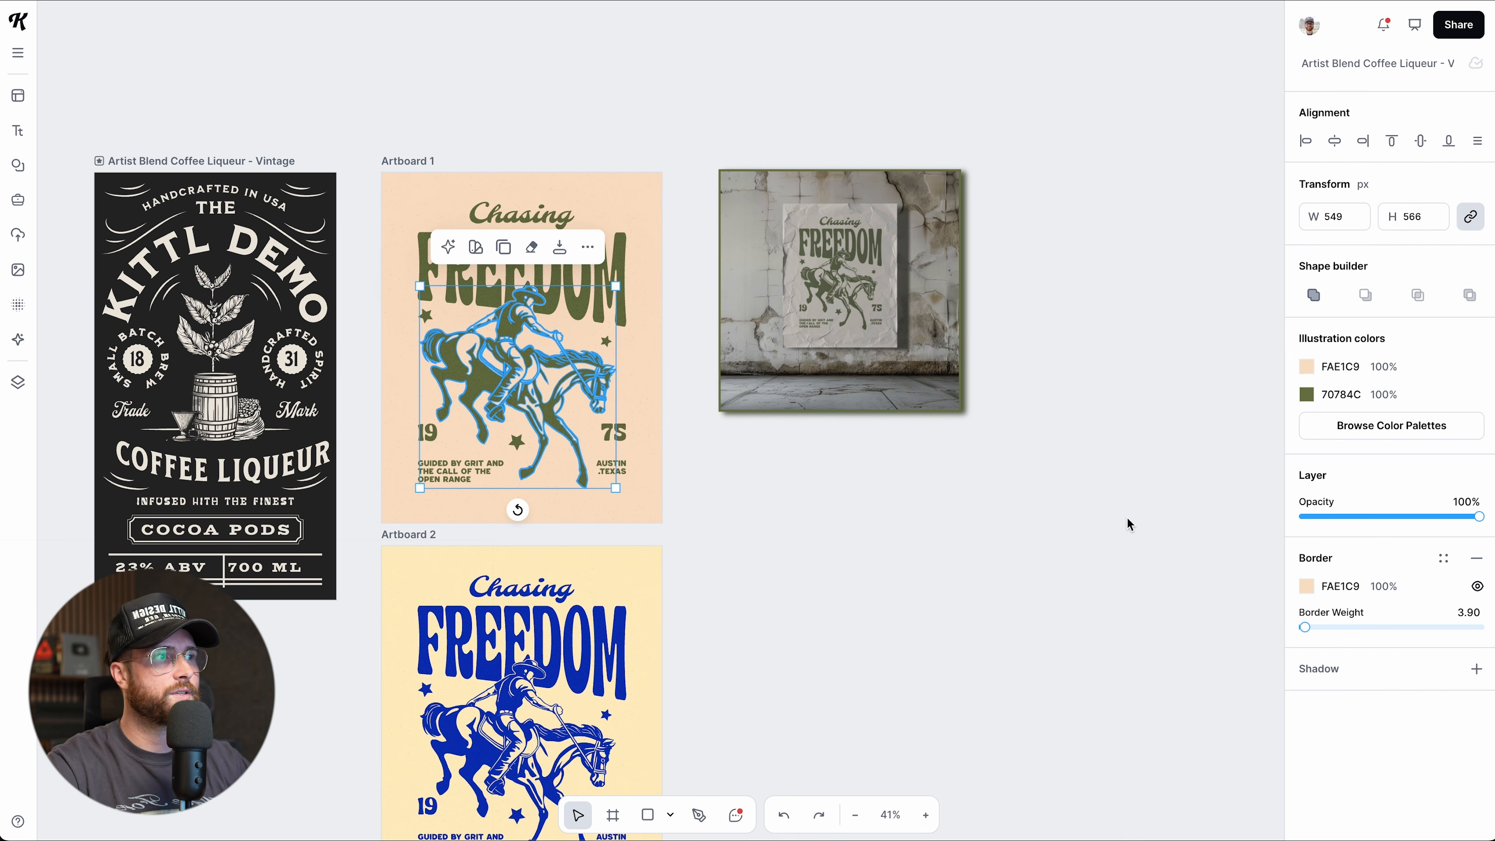
pyautogui.click(1476, 669)
pyautogui.click(588, 247)
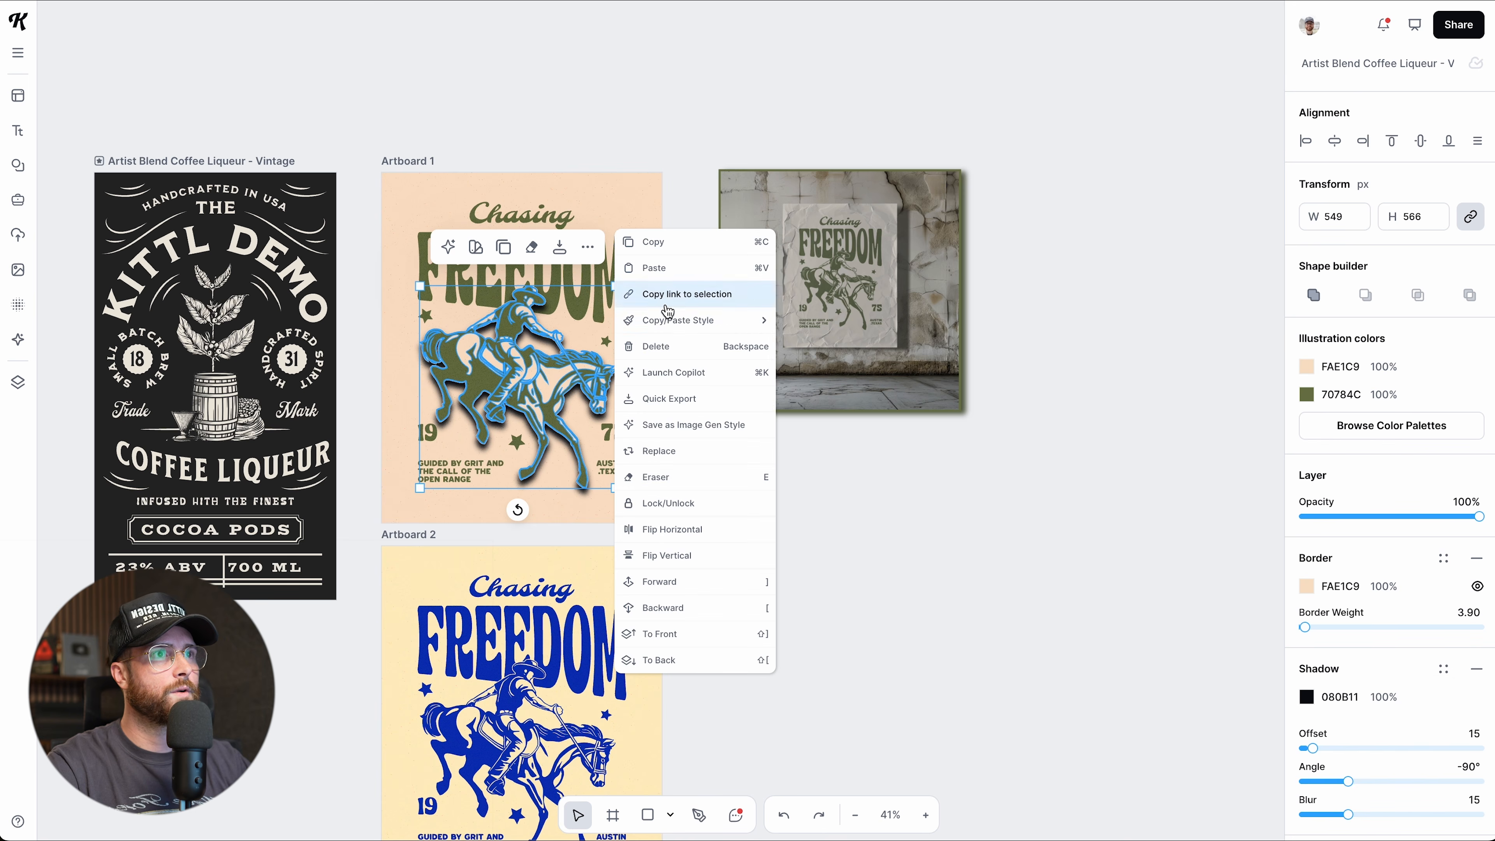
pyautogui.moveTo(678, 325)
pyautogui.click(847, 323)
pyautogui.scroll(-2, 646, 500)
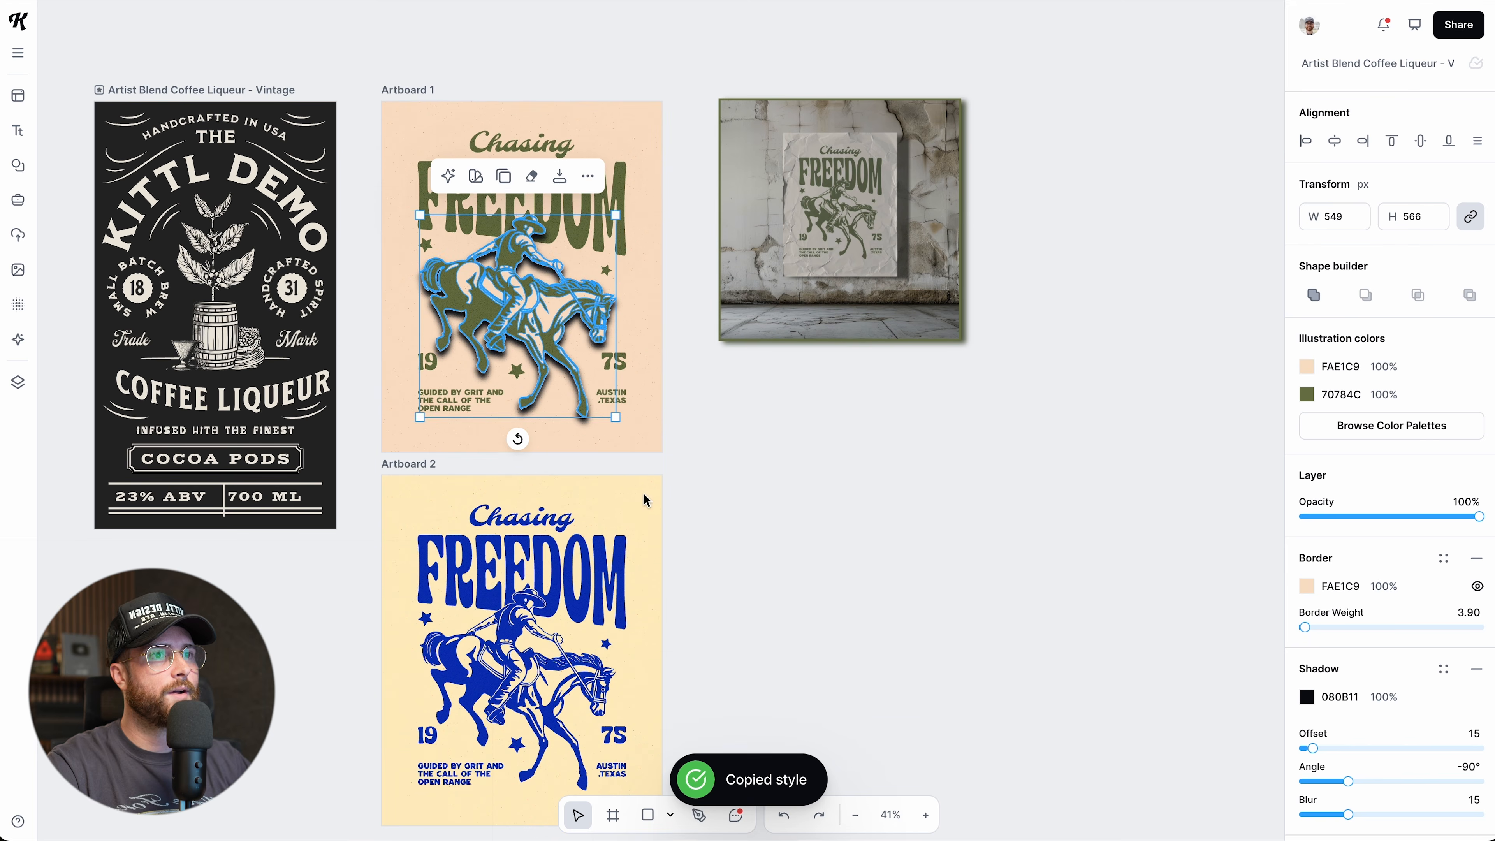
# Paste the copied green style with shadow onto Artboard 2's blue cowboy illustration.
pyautogui.click(511, 661)
pyautogui.click(587, 549)
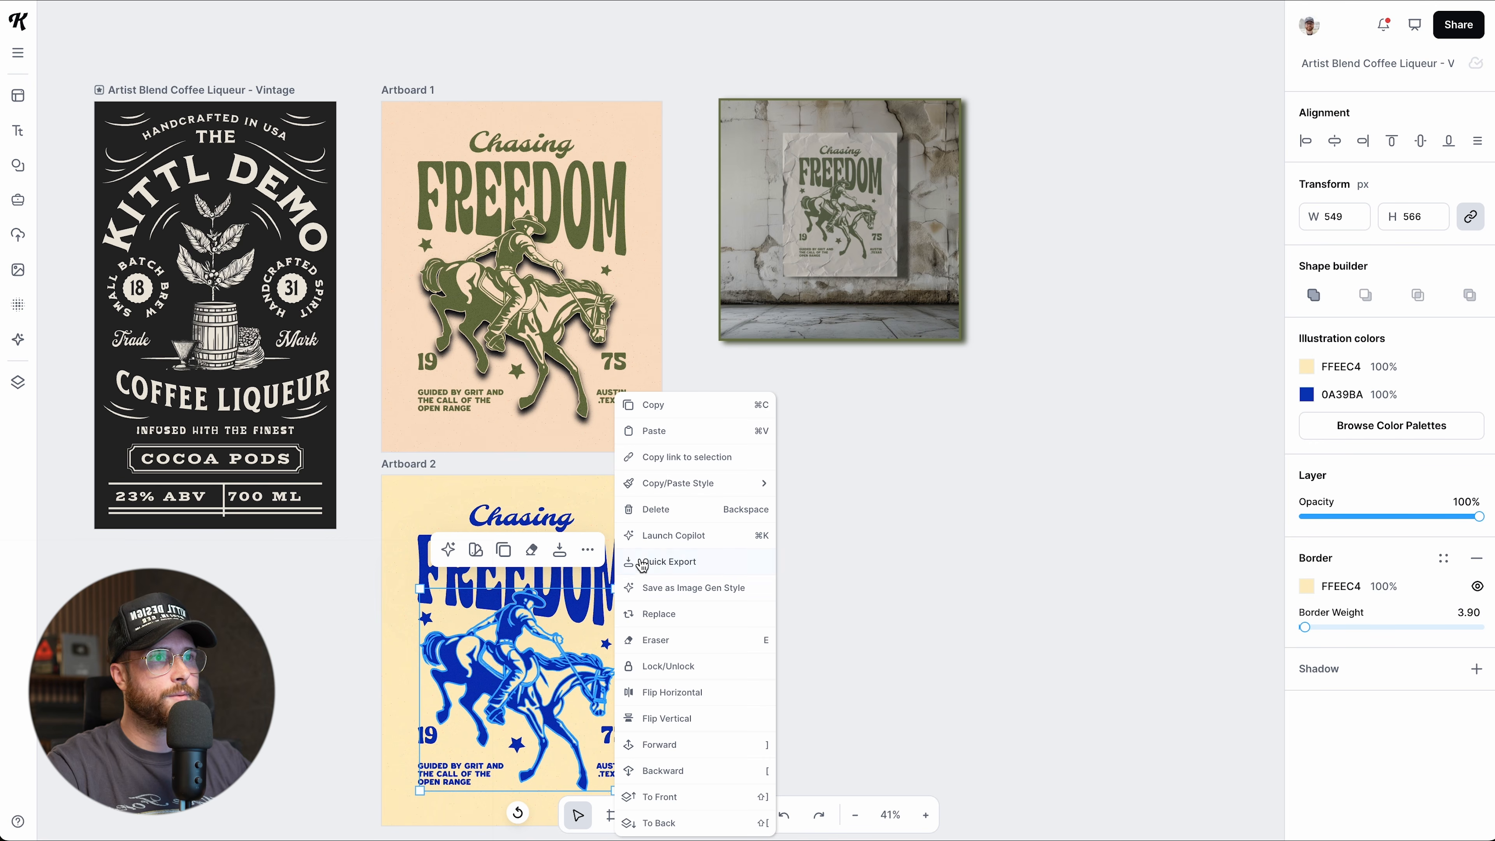
pyautogui.moveTo(683, 487)
pyautogui.click(821, 509)
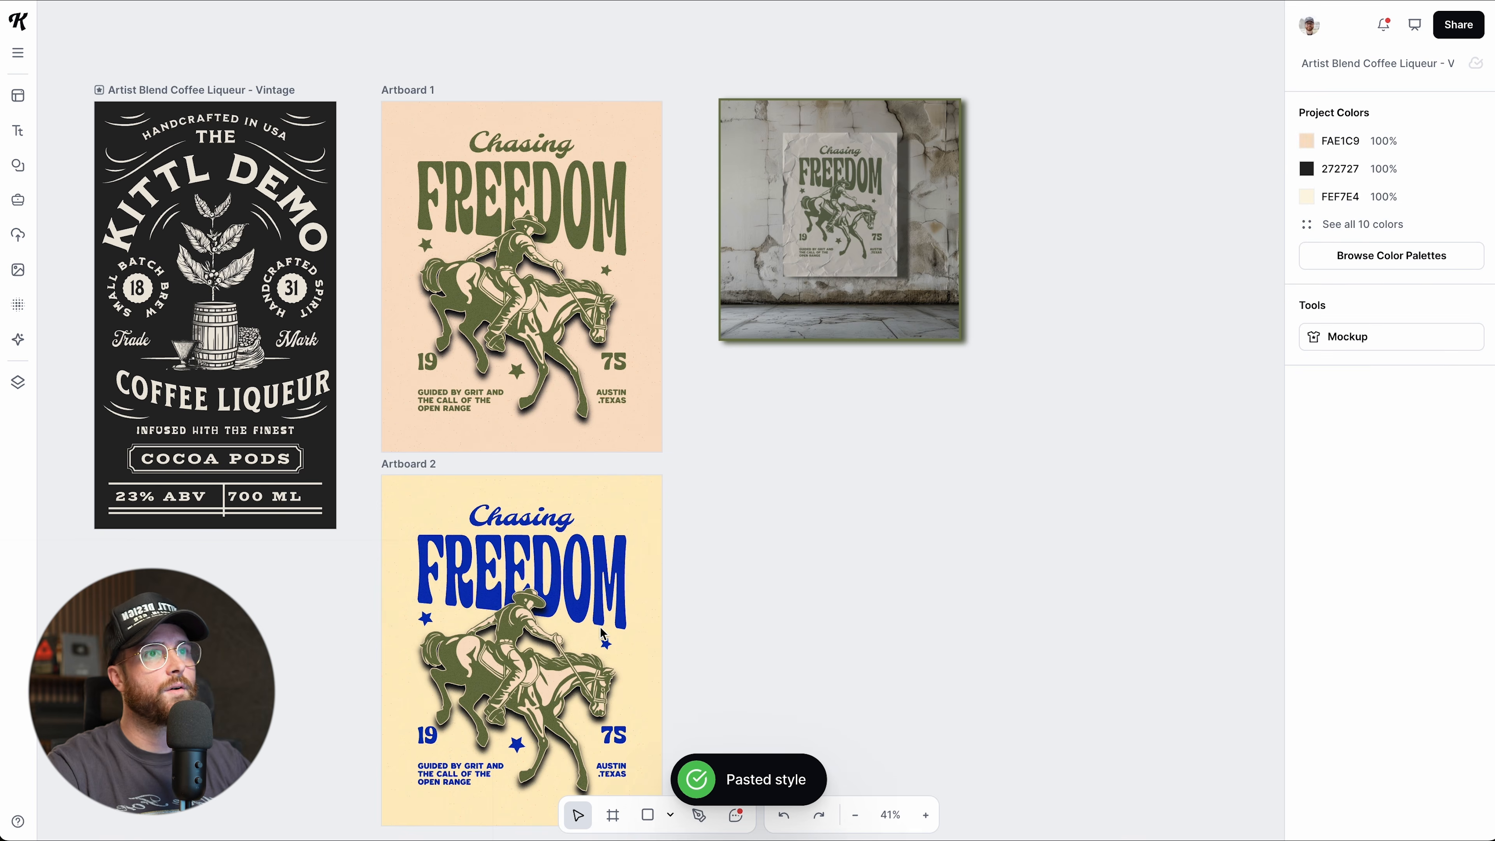
pyautogui.scroll(-1, 498, 640)
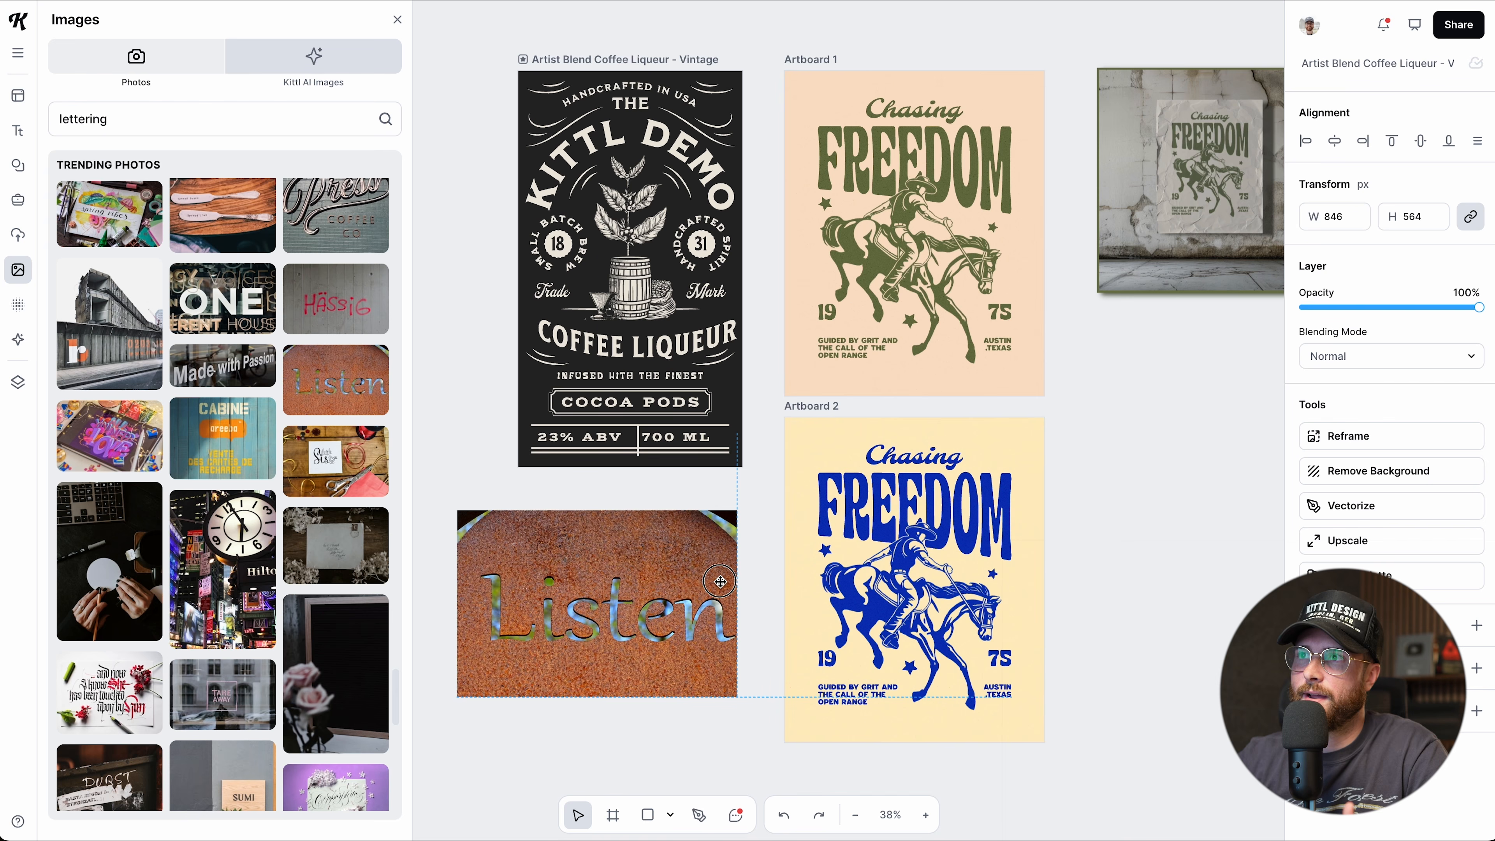
pyautogui.moveTo(719, 580); pyautogui.dragTo(726, 583)
# Position the rusty Listen sign photo beneath the coffee label.
pyautogui.hscroll(-2, 771, 565)
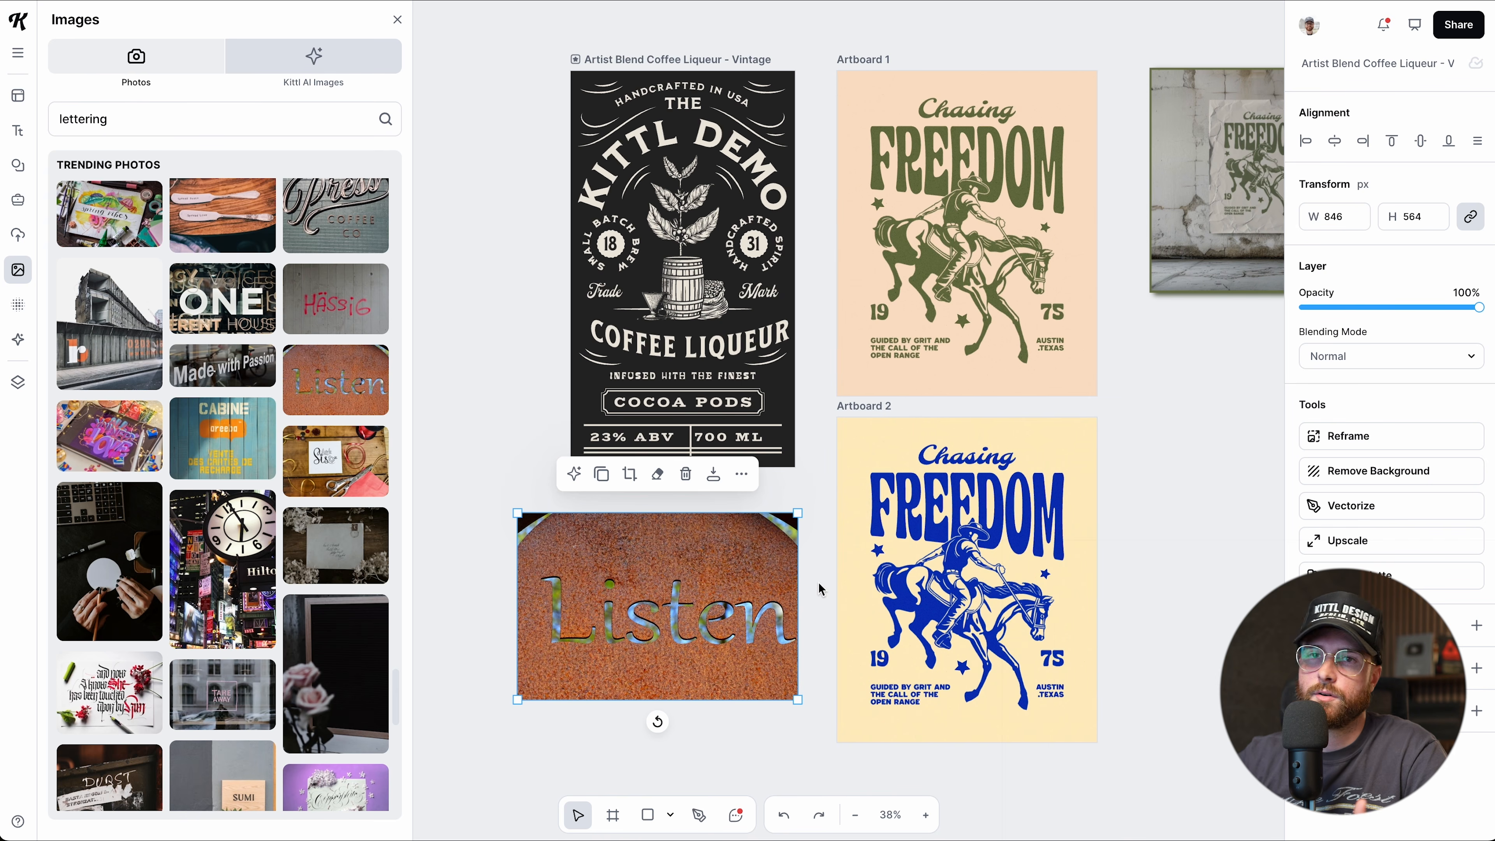
pyautogui.scroll(-1, 775, 556)
pyautogui.moveTo(710, 533); pyautogui.dragTo(707, 533)
pyautogui.scroll(-1, 740, 574)
pyautogui.scroll(-1, 739, 574)
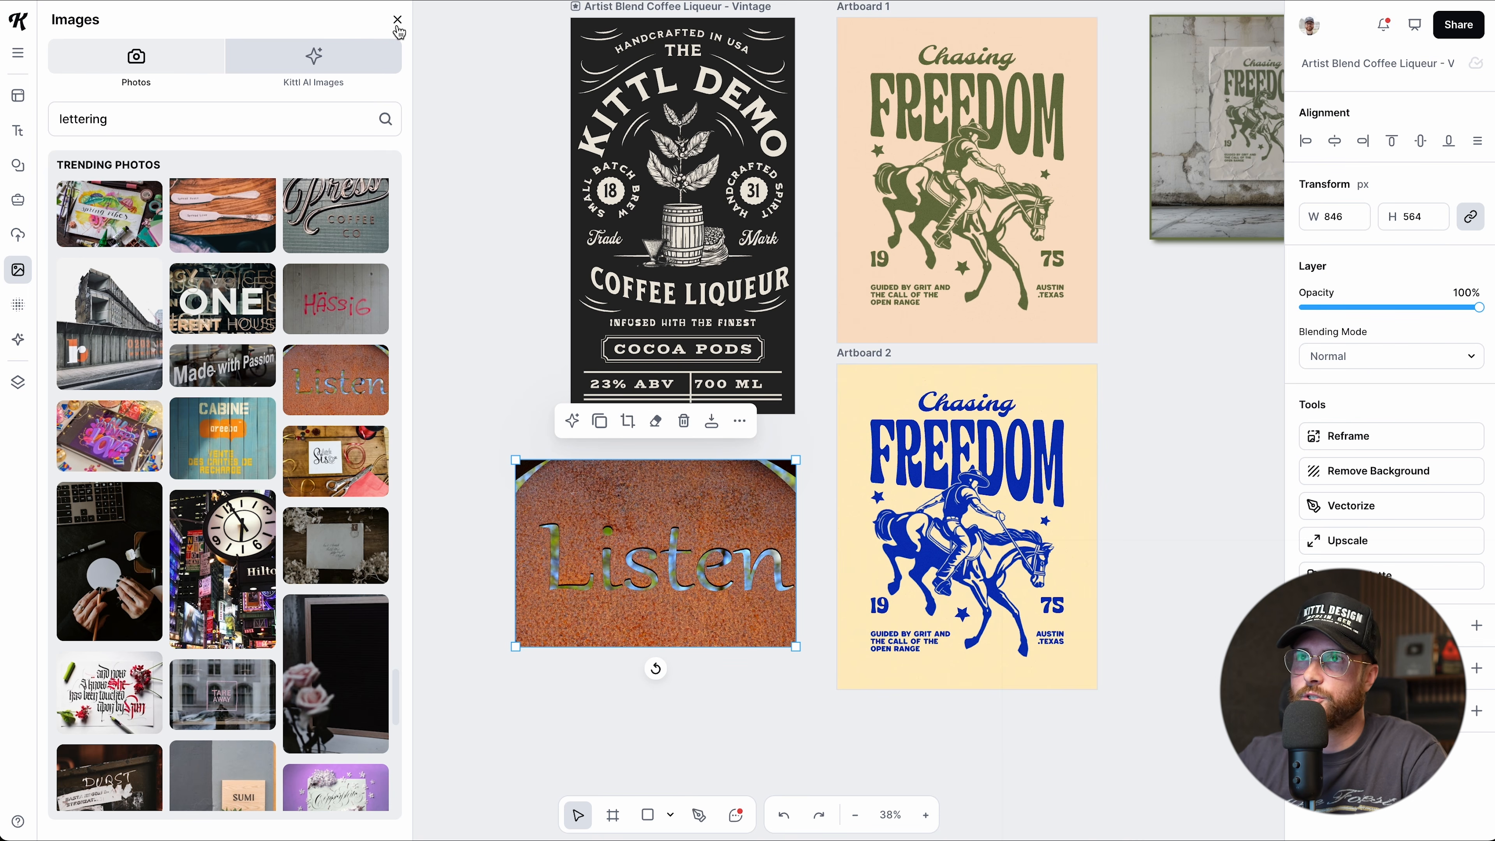
pyautogui.scroll(3, 348, 471)
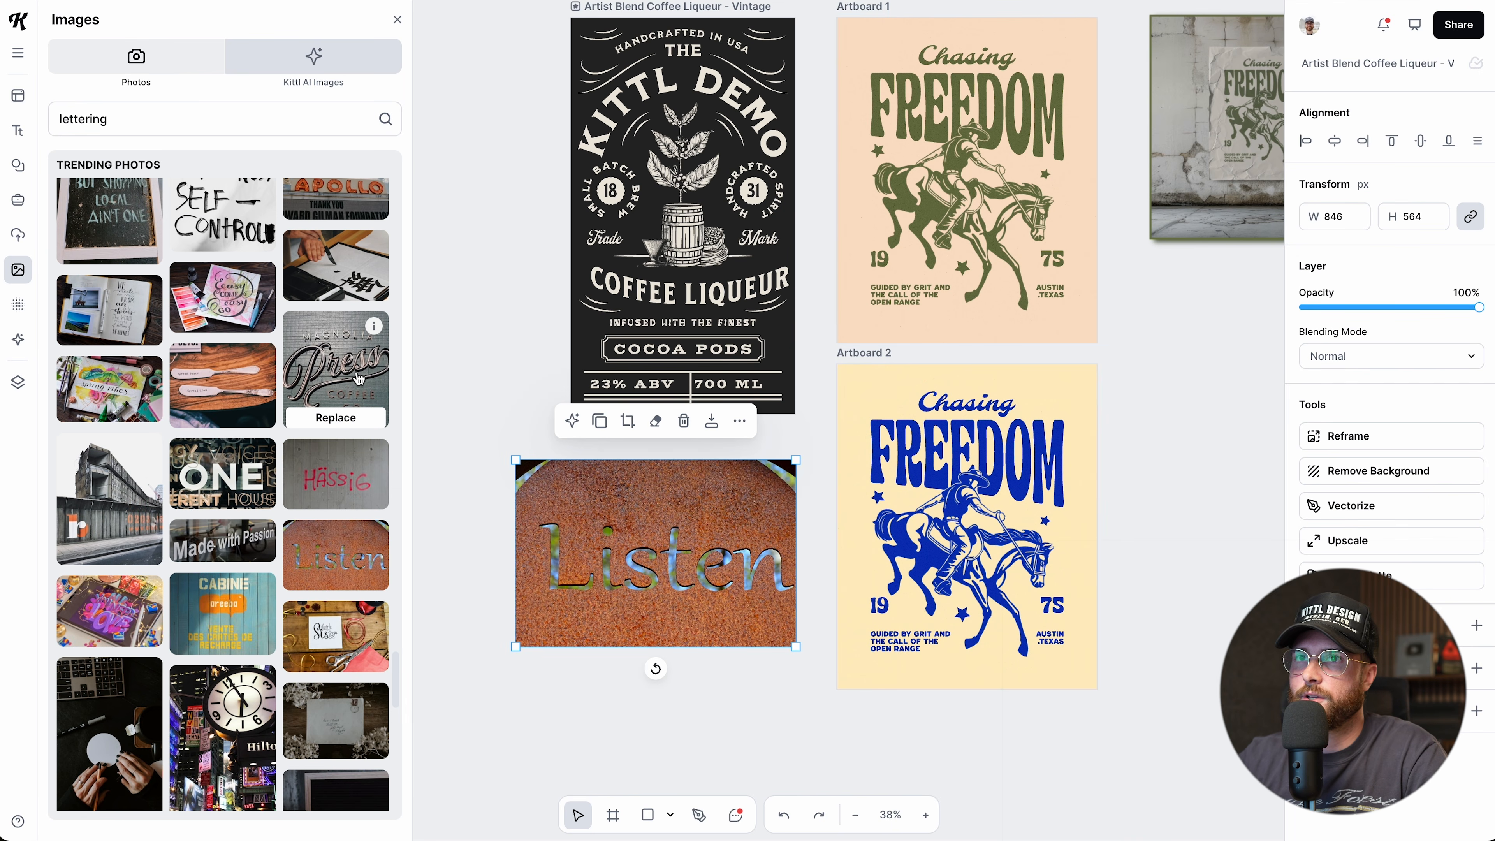
# Close the image library and enlarge the Listen photo to 1019 × 679.
pyautogui.click(396, 23)
pyautogui.moveTo(512, 647); pyautogui.dragTo(459, 685)
pyautogui.scroll(5, 660, 640)
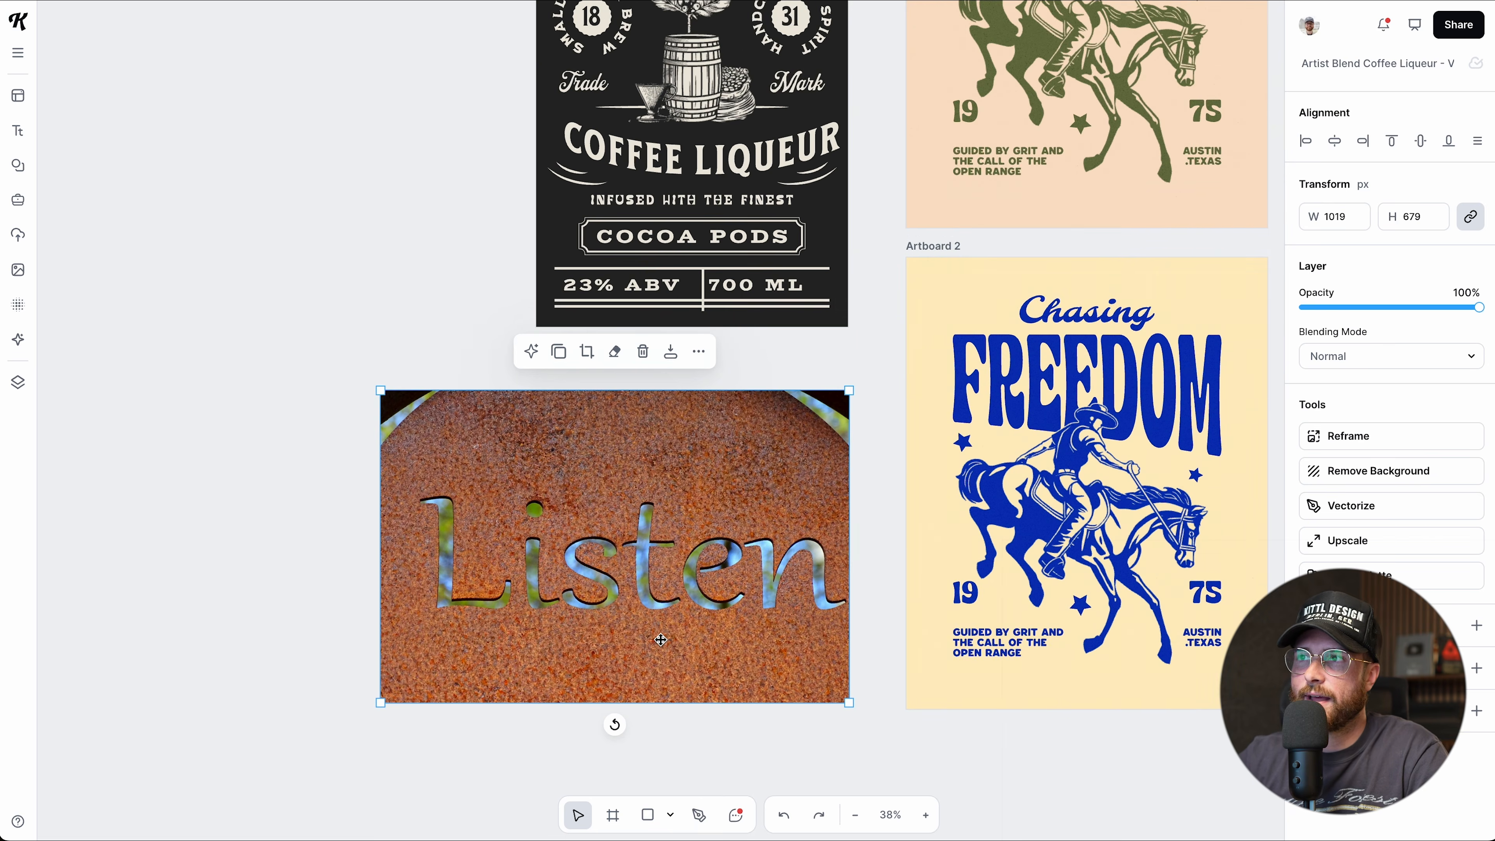
pyautogui.scroll(-1, 661, 639)
pyautogui.scroll(1, 661, 639)
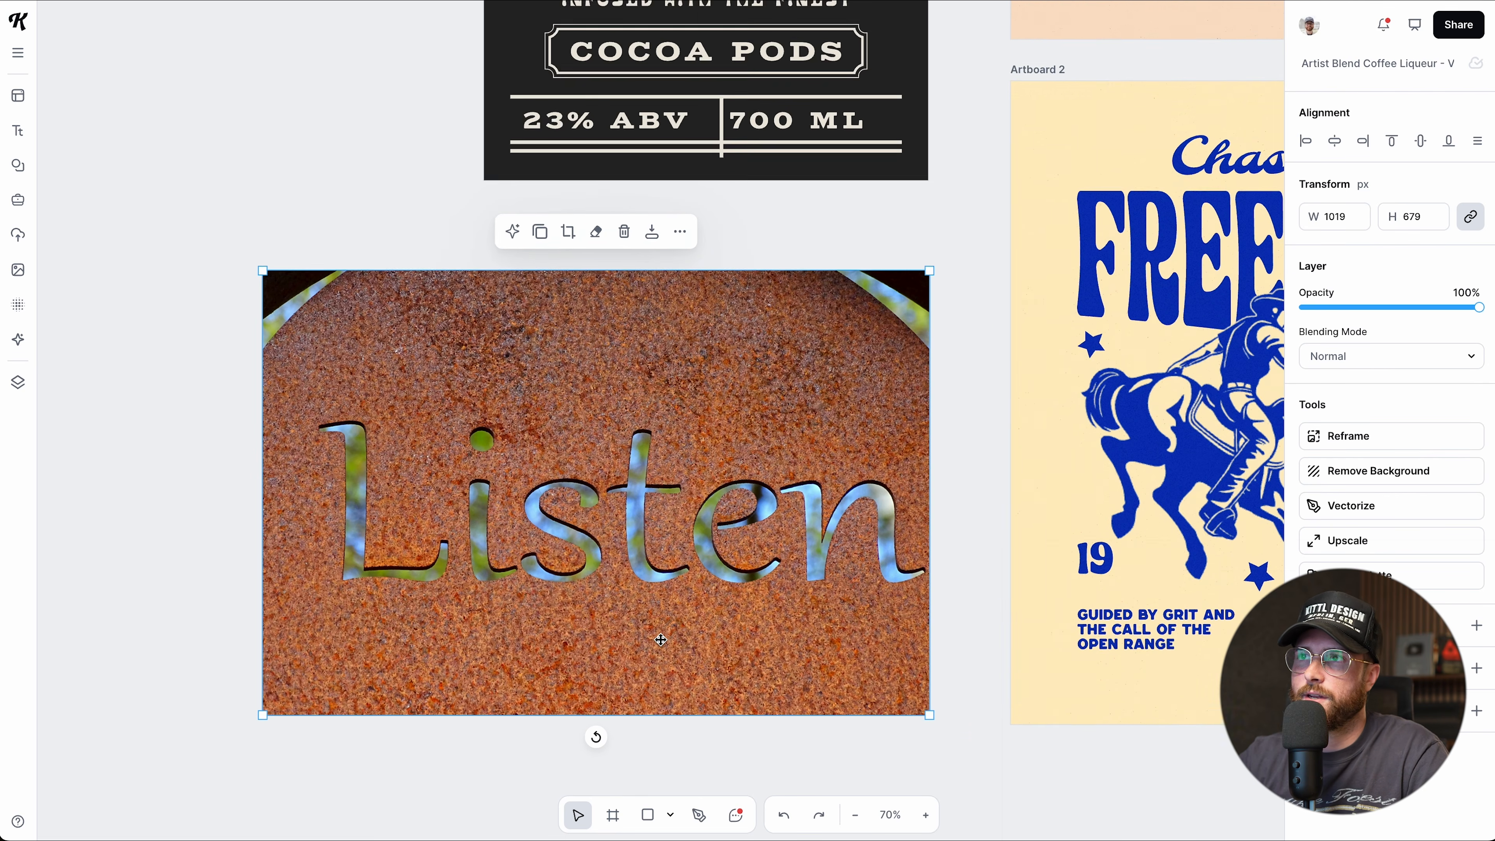
pyautogui.scroll(-1, 661, 639)
pyautogui.scroll(1, 670, 672)
pyautogui.scroll(2, 679, 672)
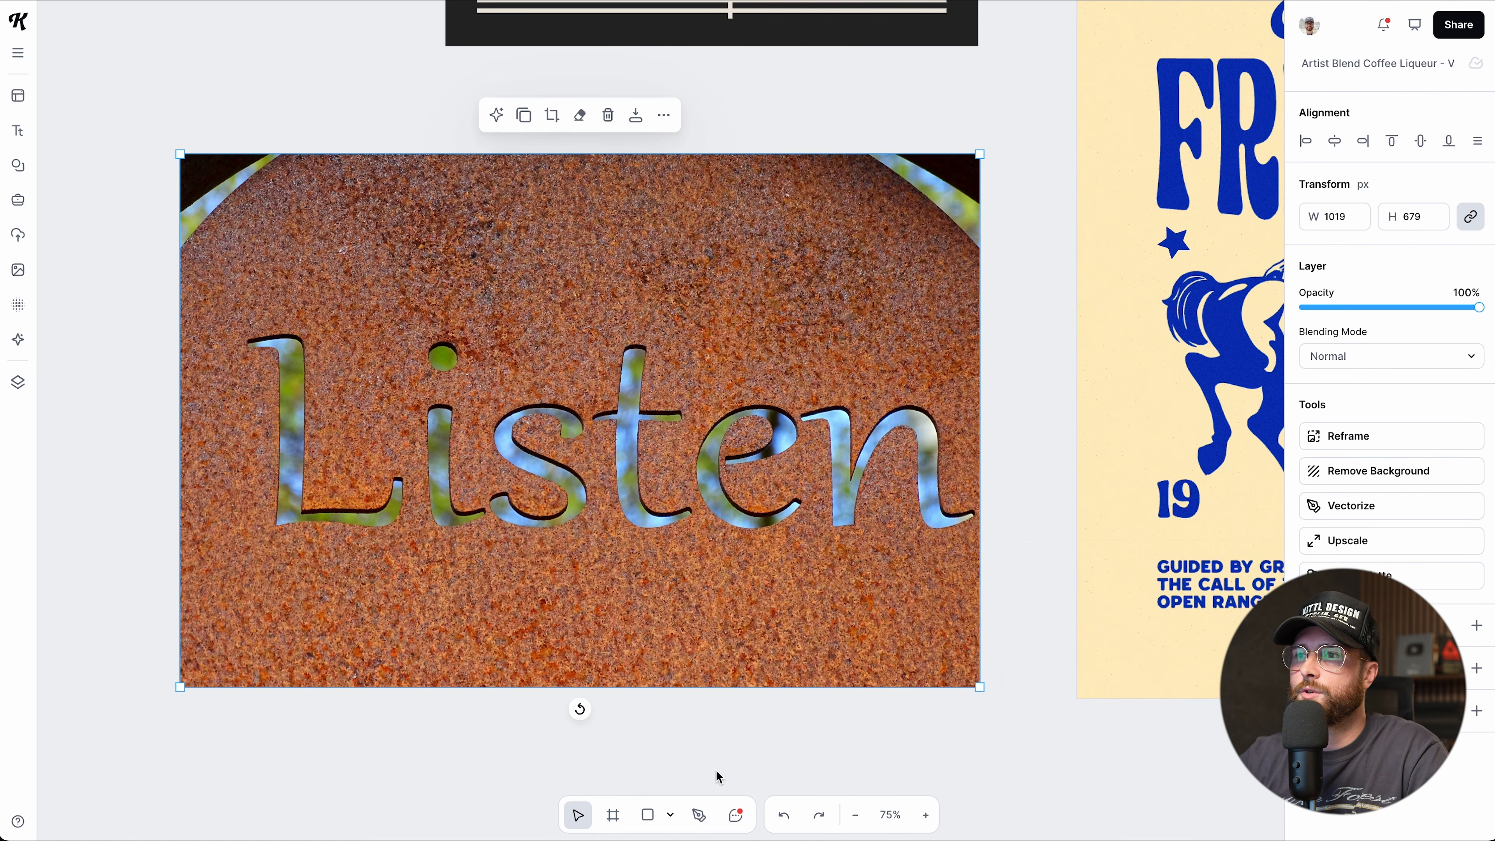
pyautogui.click(699, 819)
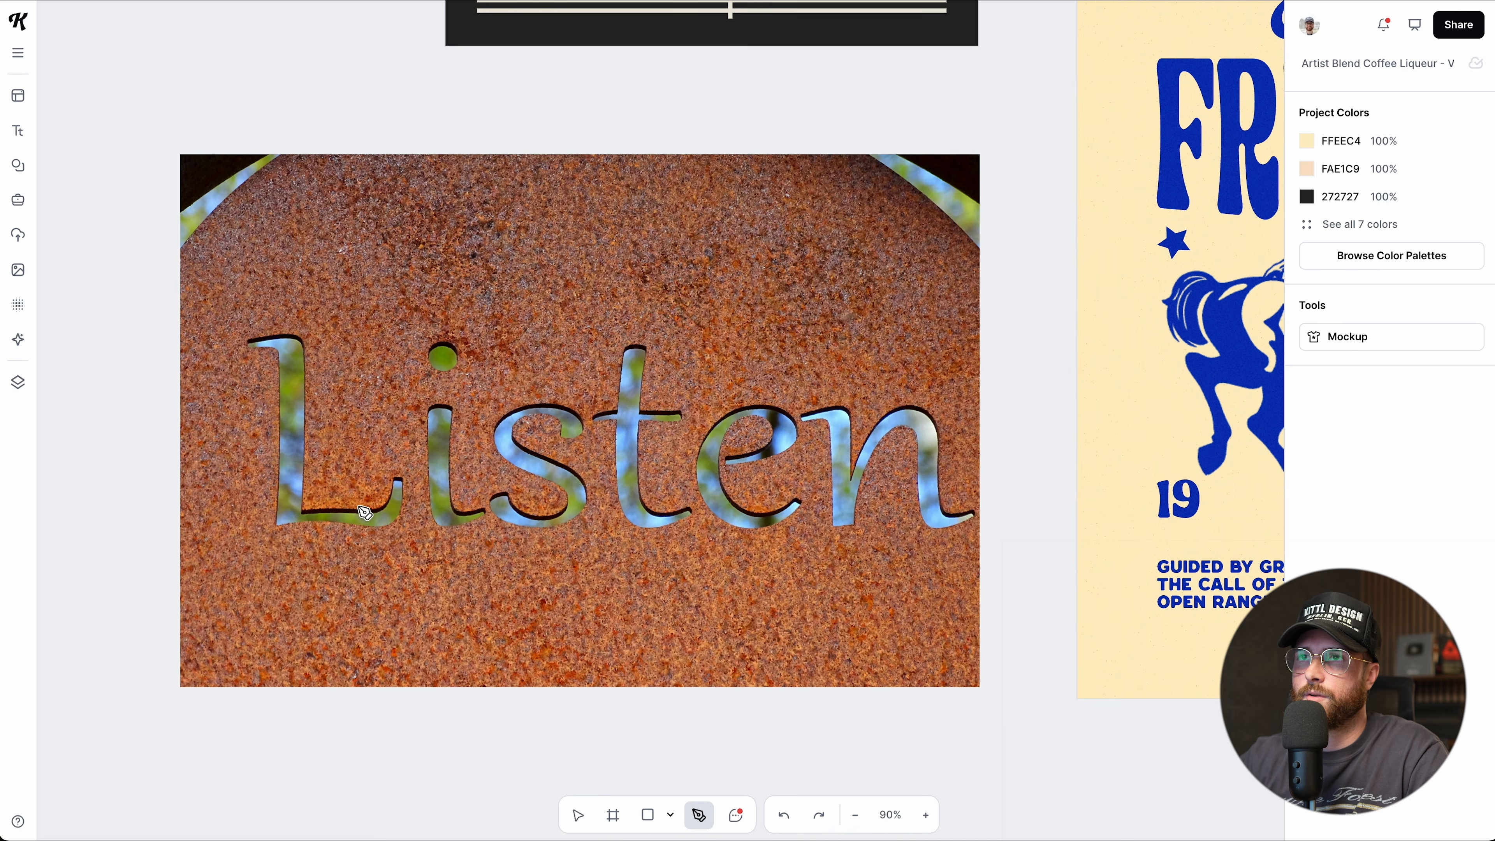
pyautogui.scroll(2, 362, 509)
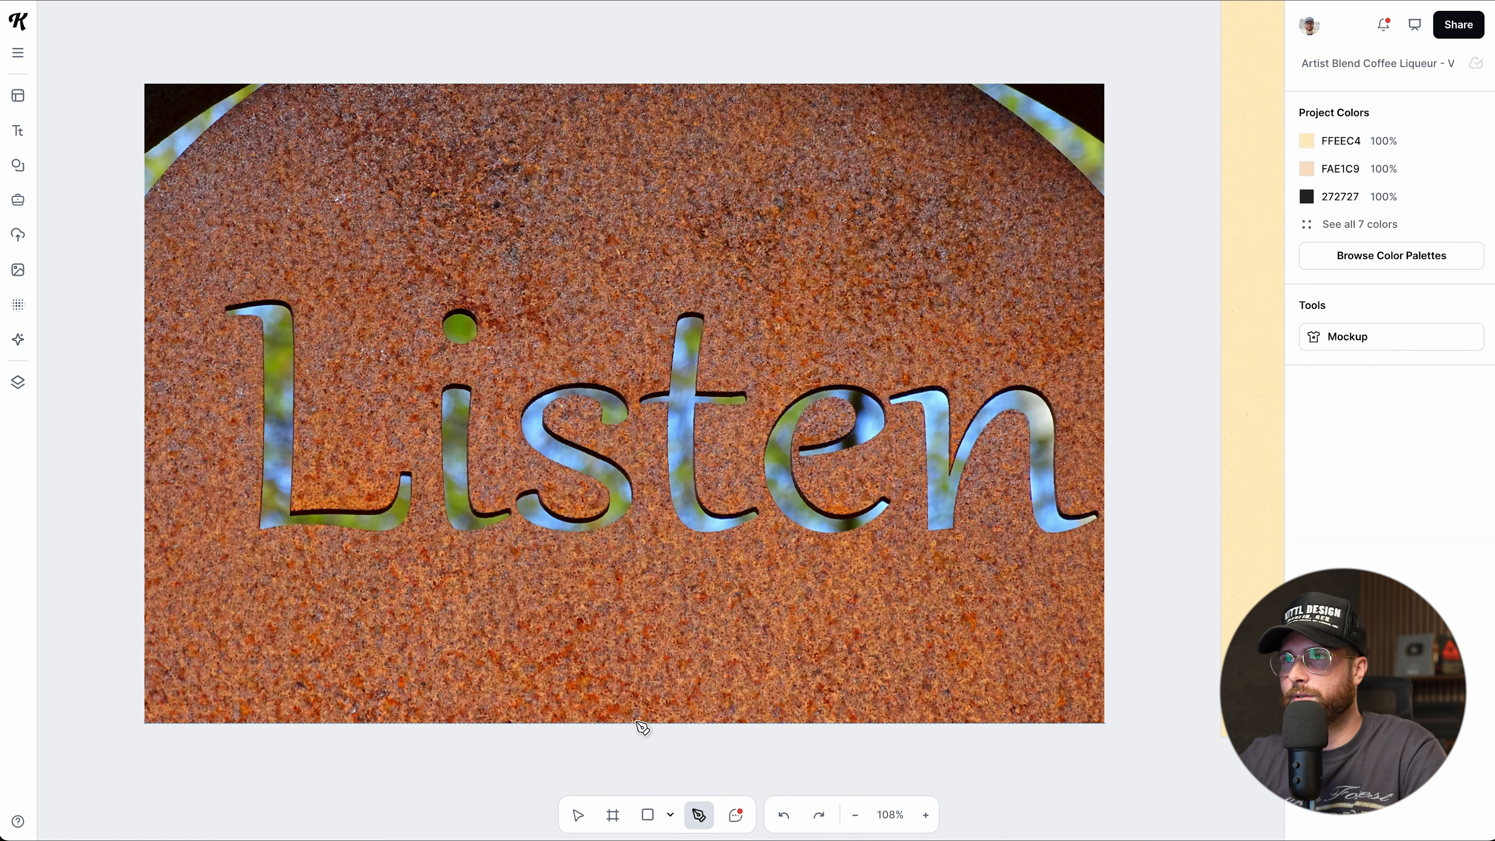
# Fade the Listen photo to 40% opacity.
pyautogui.press('v')
pyautogui.click(641, 720)
pyautogui.moveTo(1474, 308); pyautogui.dragTo(1362, 316)
pyautogui.click(504, 789)
# With the Pen tool, trace the L's outer edge down the stem and along the base.
pyautogui.click(699, 815)
pyautogui.scroll(5, 262, 362)
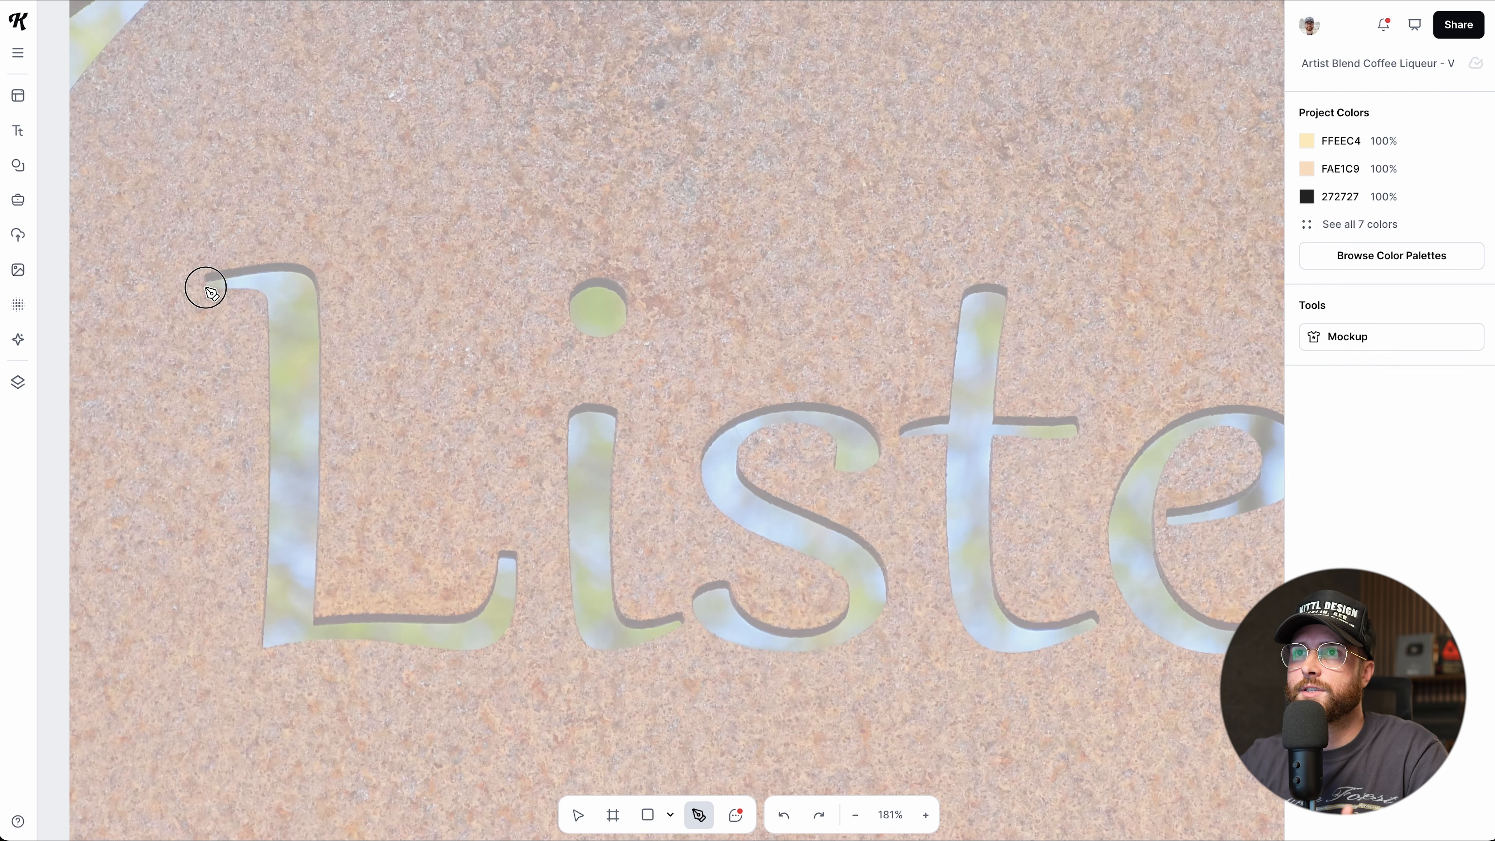
pyautogui.click(206, 288)
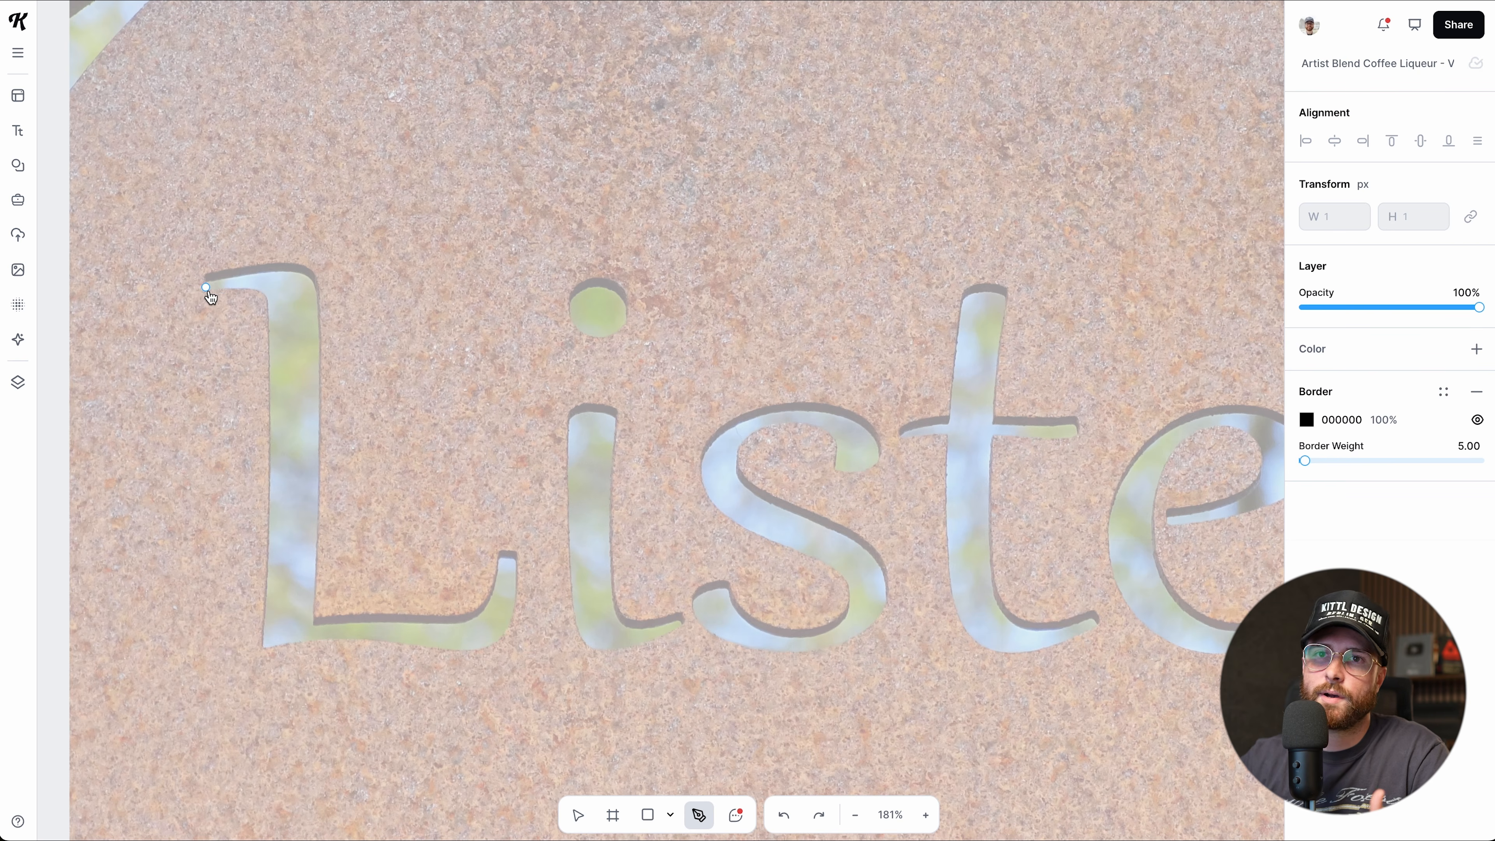
pyautogui.click(264, 295)
pyautogui.click(270, 485)
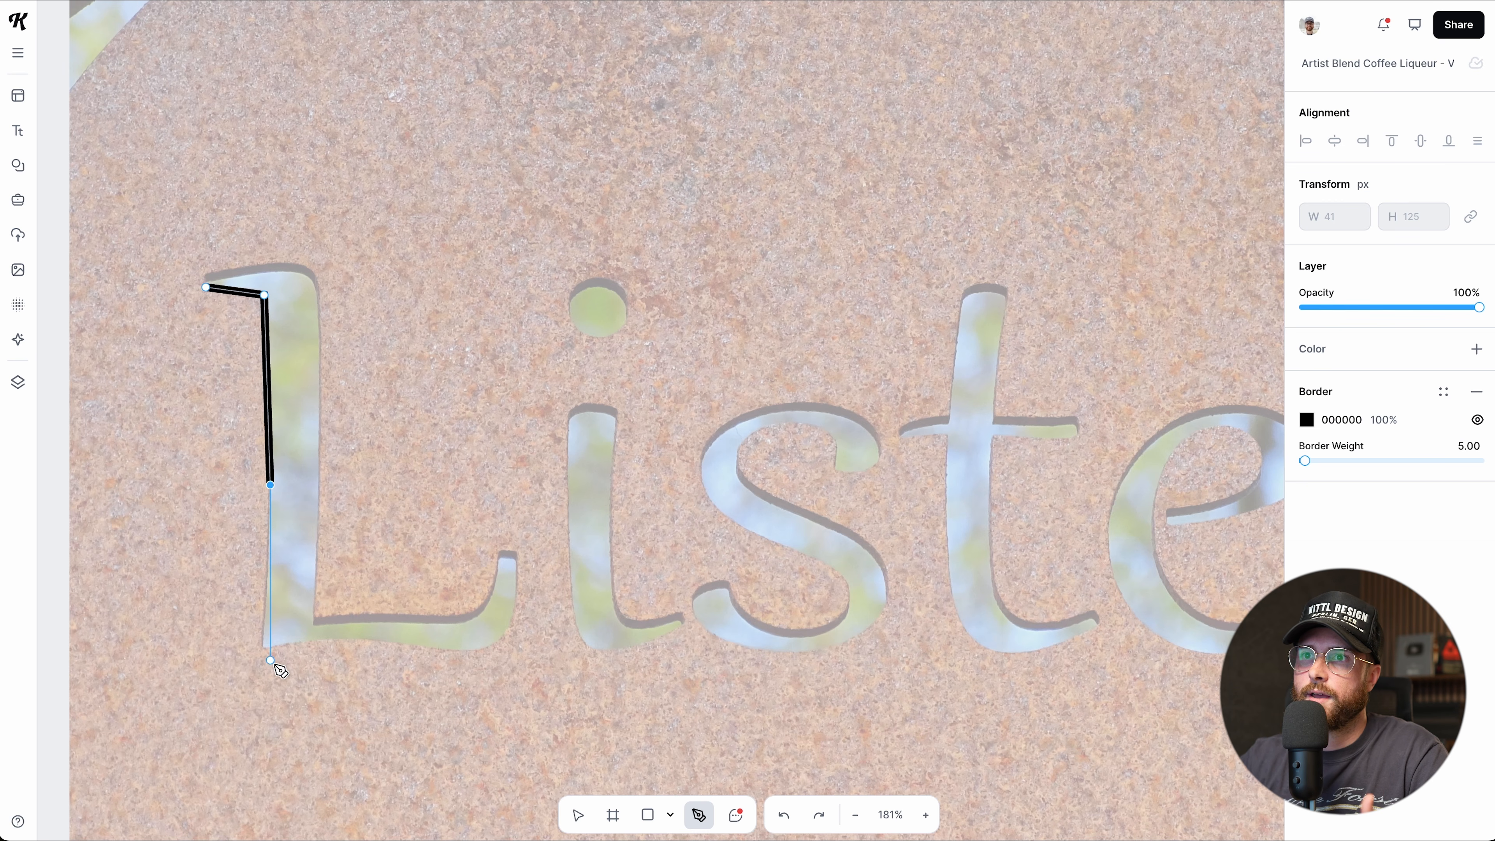
pyautogui.click(265, 650)
pyautogui.click(333, 640)
pyautogui.click(470, 656)
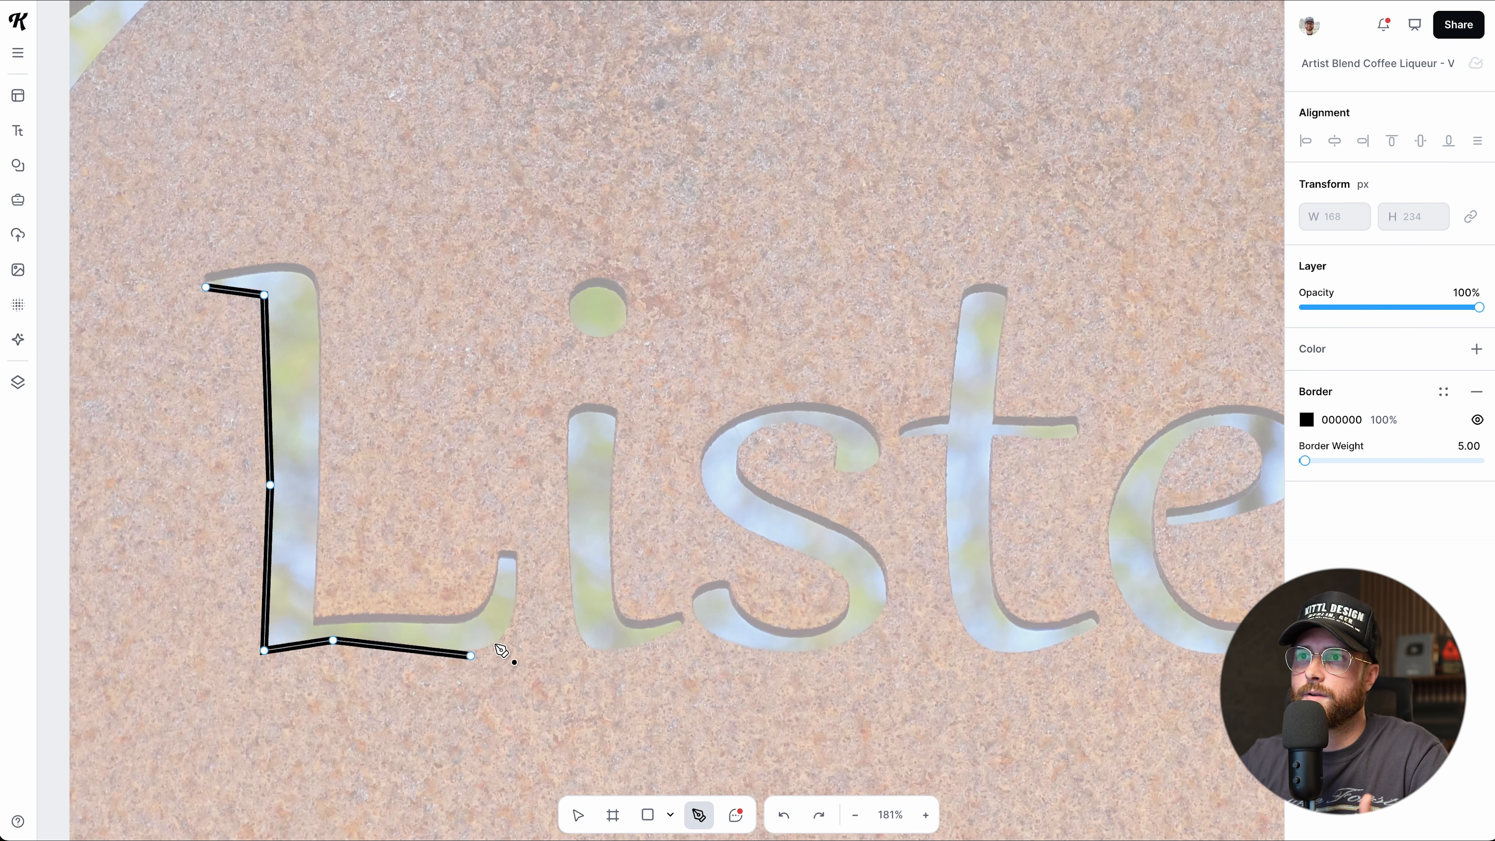
pyautogui.click(510, 634)
# Trace the L's foot and inner edges back to the top and close the path.
pyautogui.click(516, 557)
pyautogui.click(495, 553)
pyautogui.click(480, 614)
pyautogui.click(312, 625)
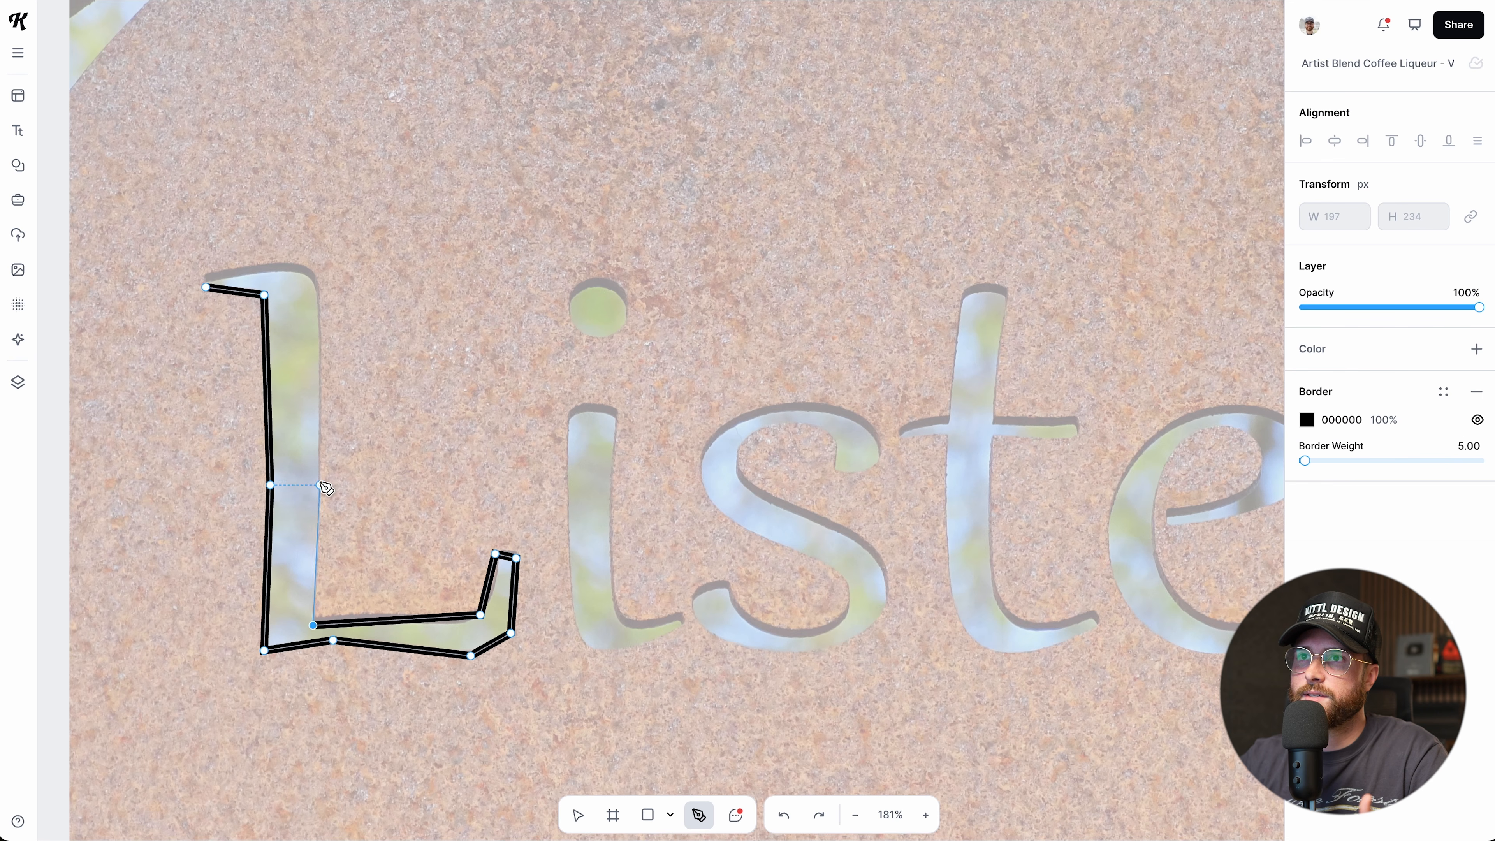
pyautogui.click(319, 474)
pyautogui.click(319, 276)
pyautogui.click(211, 276)
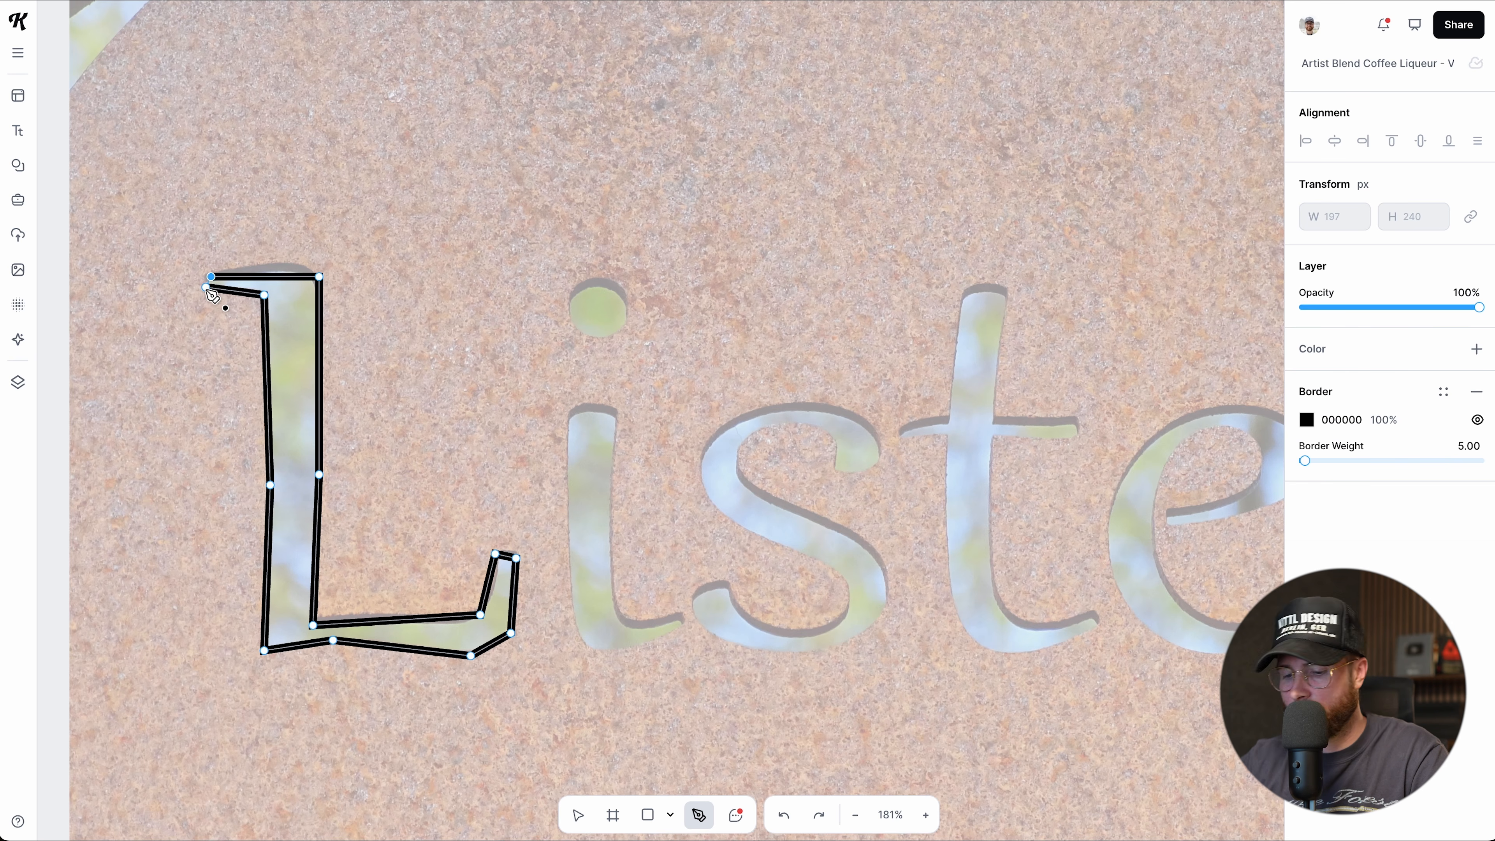
pyautogui.scroll(10, 211, 294)
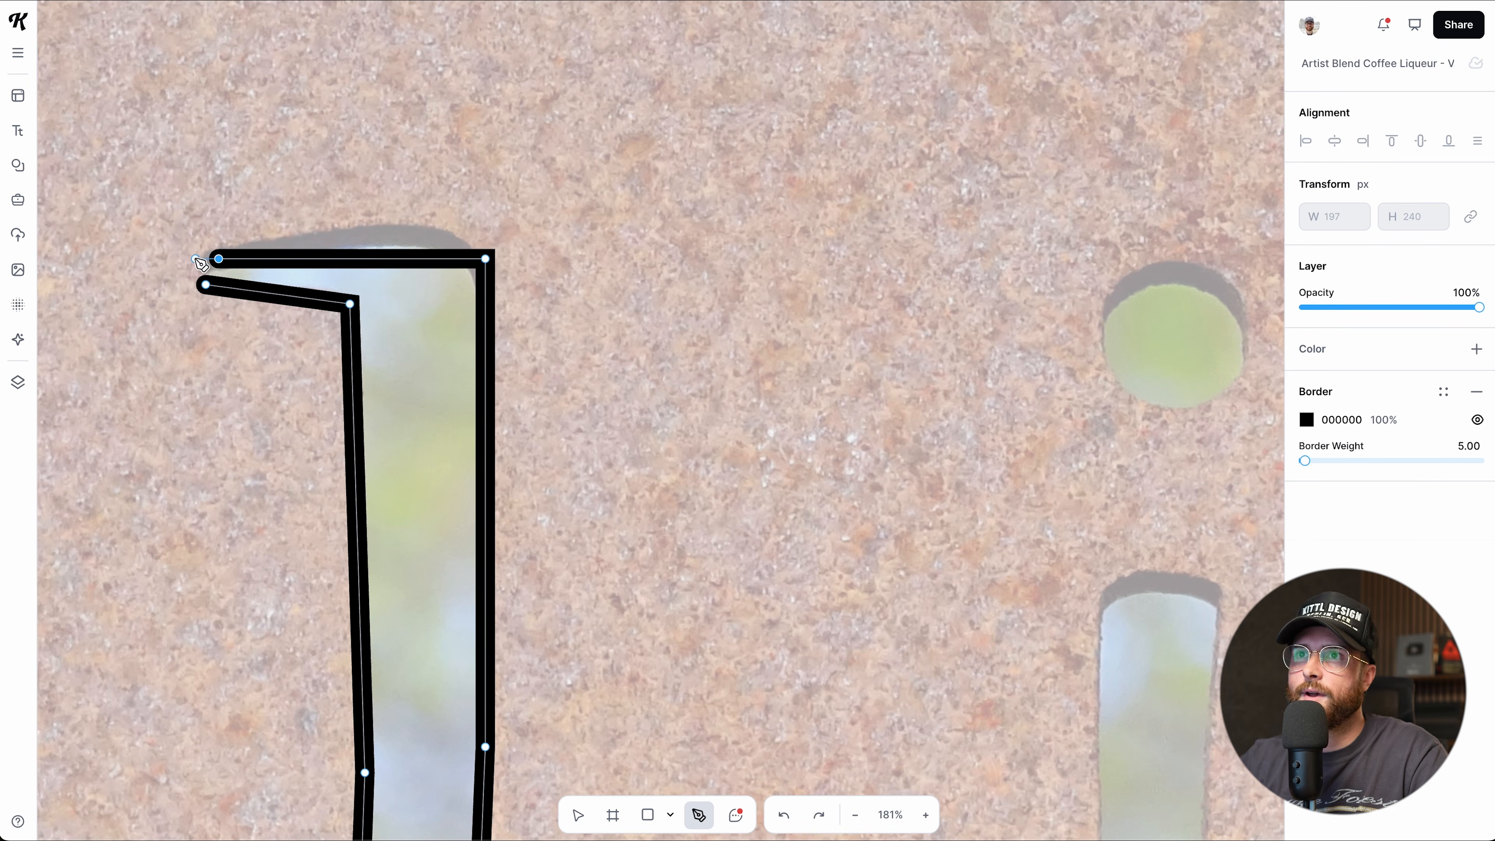
pyautogui.scroll(3, 203, 274)
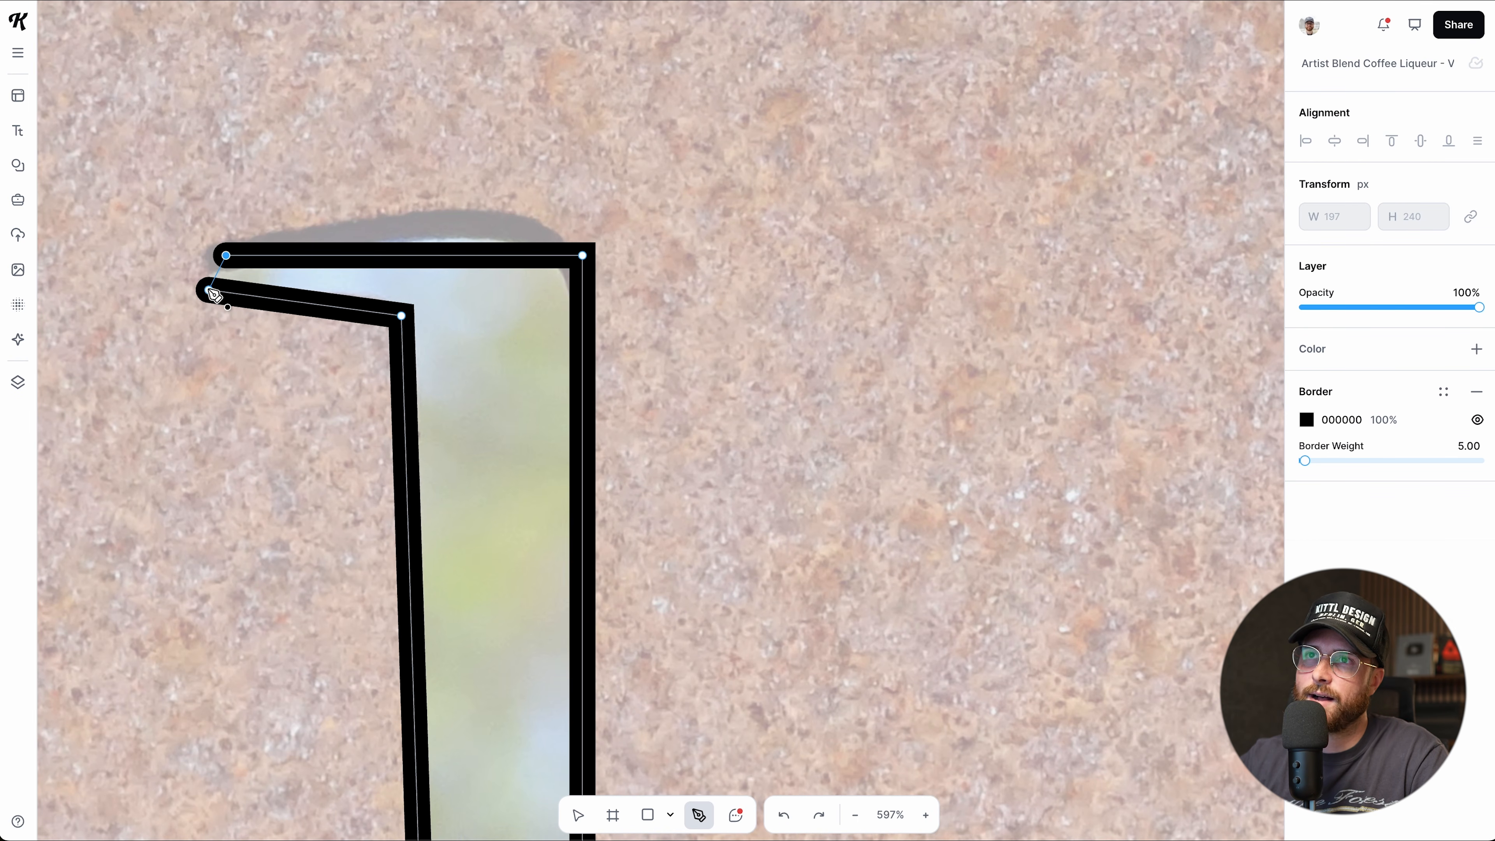
pyautogui.click(210, 291)
pyautogui.scroll(-2, 225, 324)
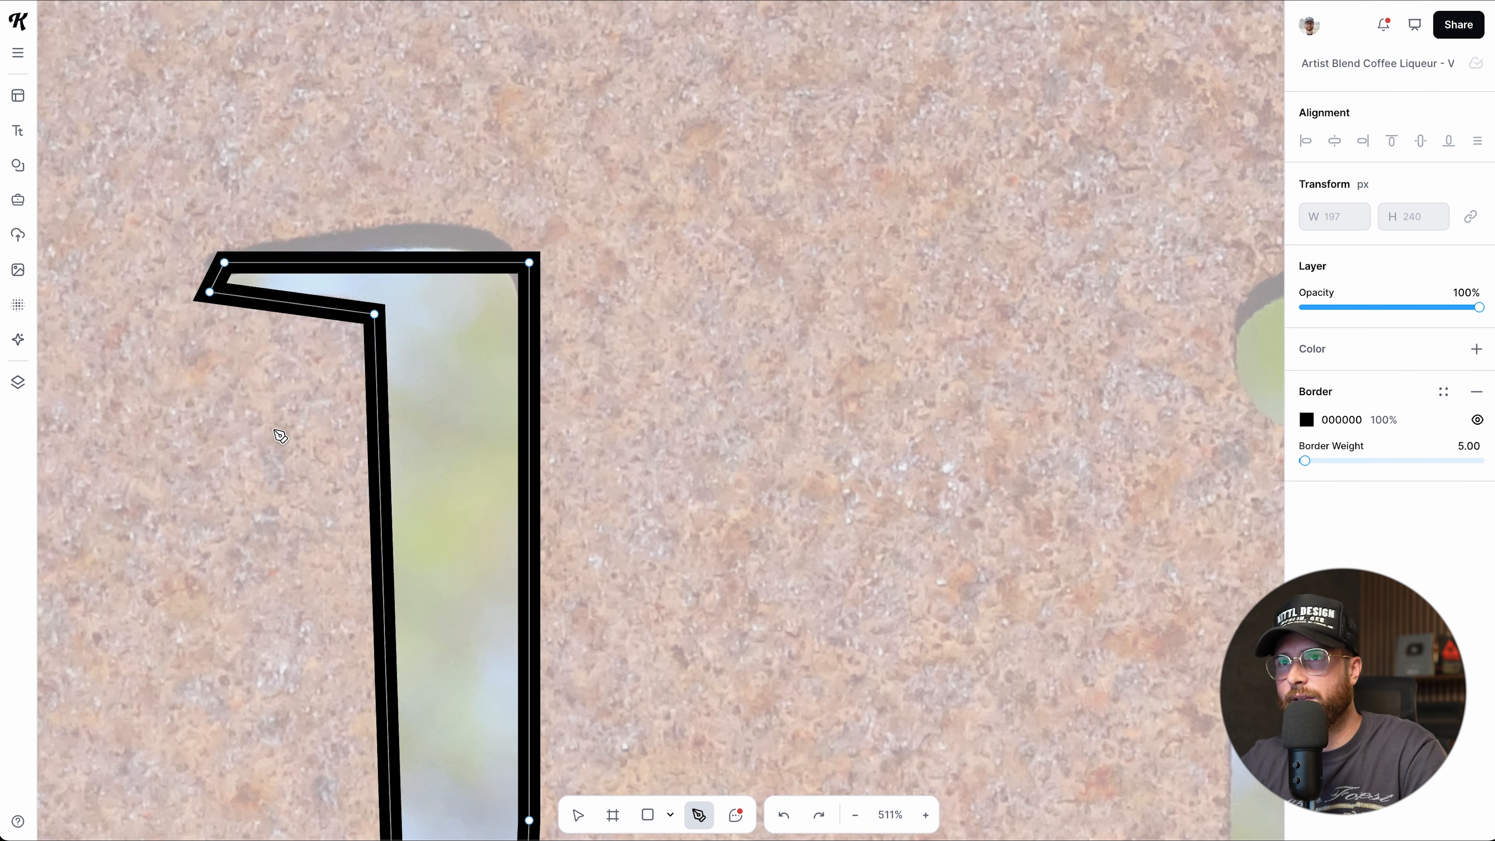
# Convert the L's top-right corner to a smooth curve and shift it slightly left.
pyautogui.press('v')
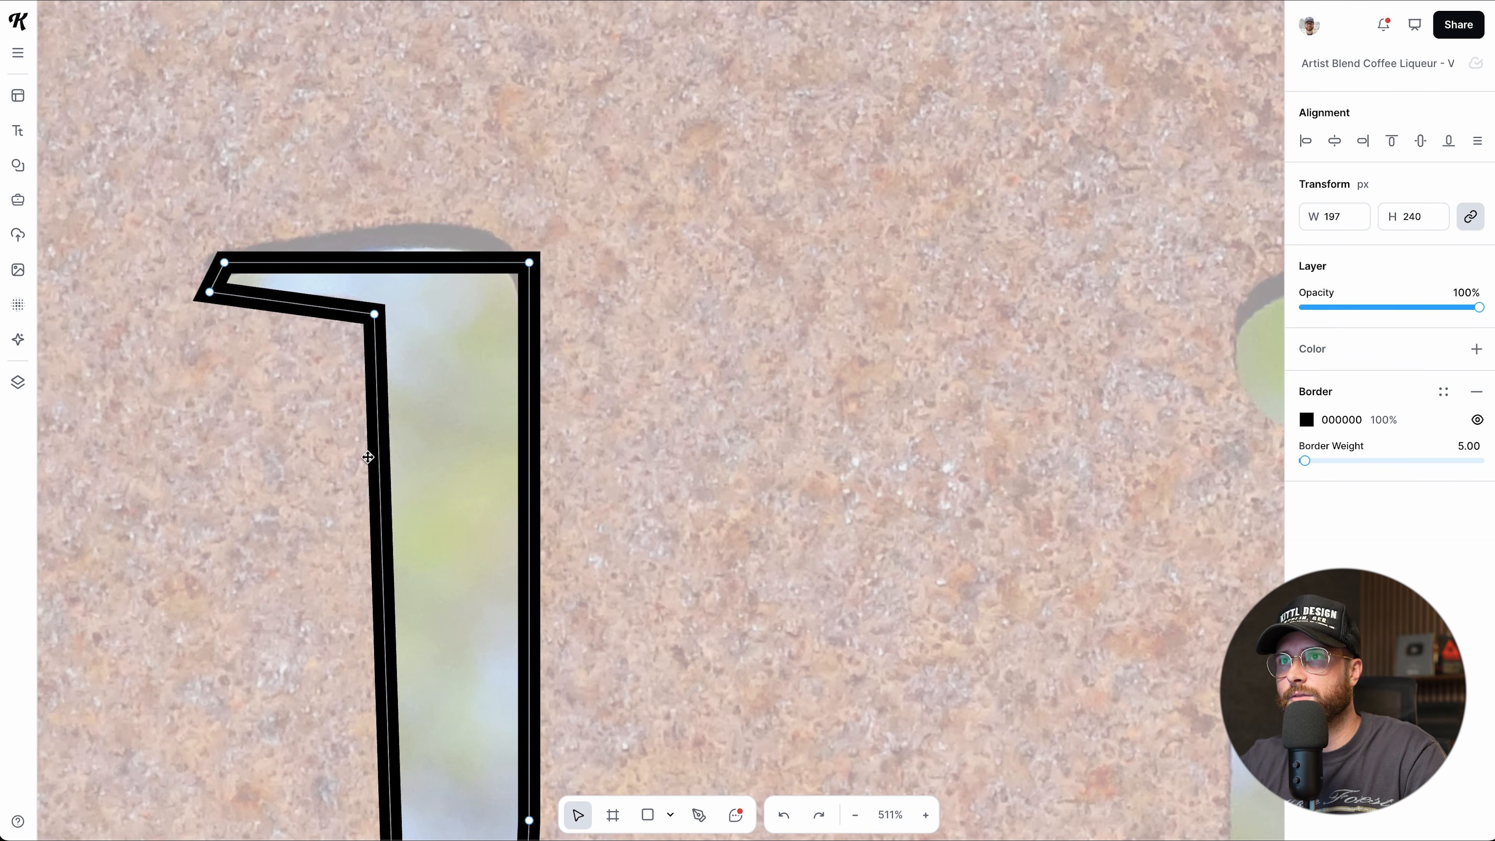
pyautogui.scroll(-4, 370, 462)
pyautogui.scroll(-7, 413, 627)
pyautogui.scroll(-1, 414, 628)
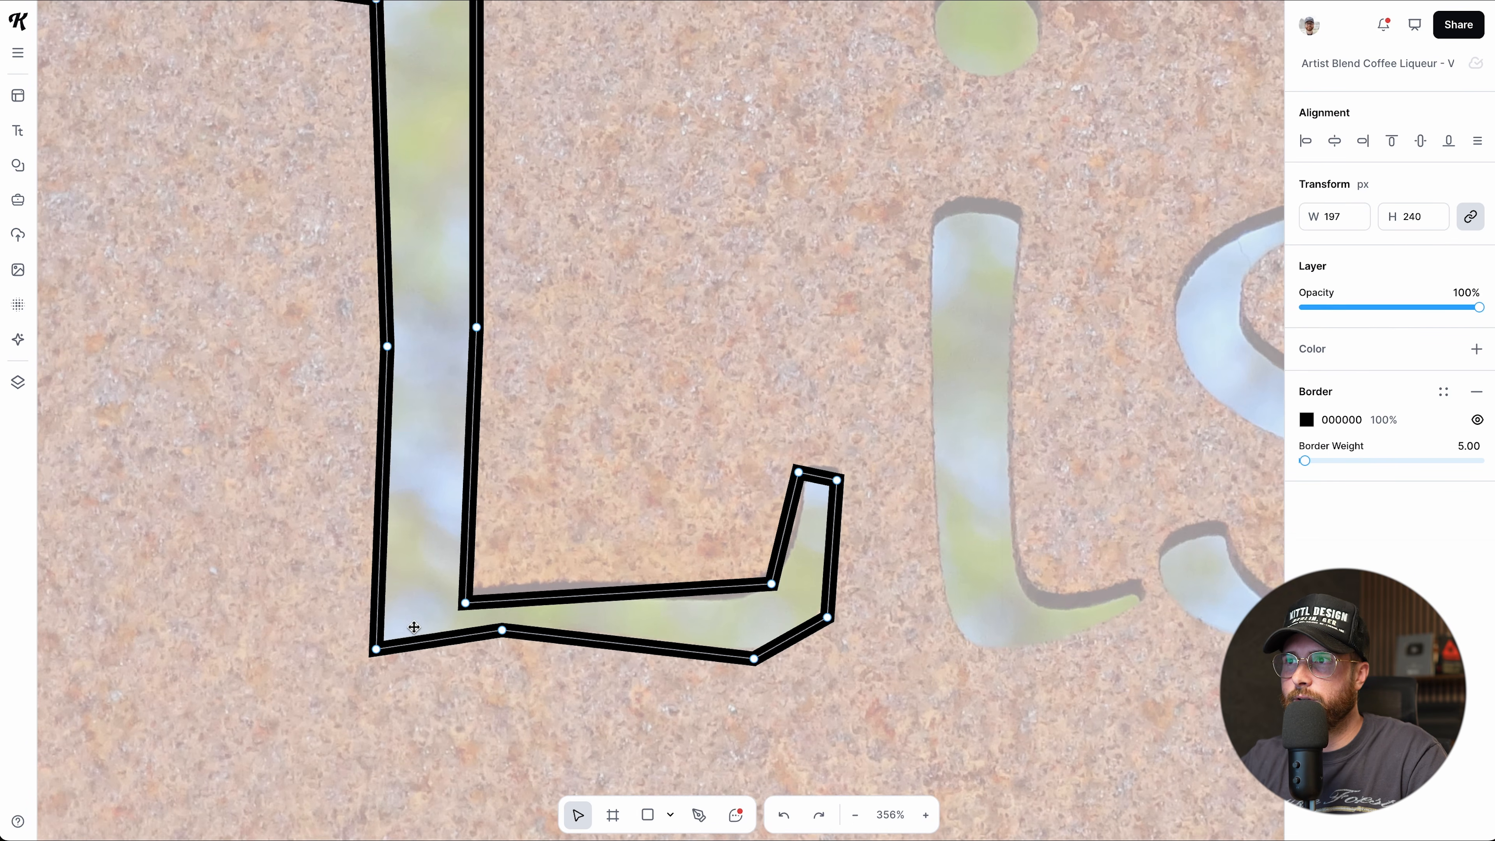
pyautogui.scroll(3, 521, 605)
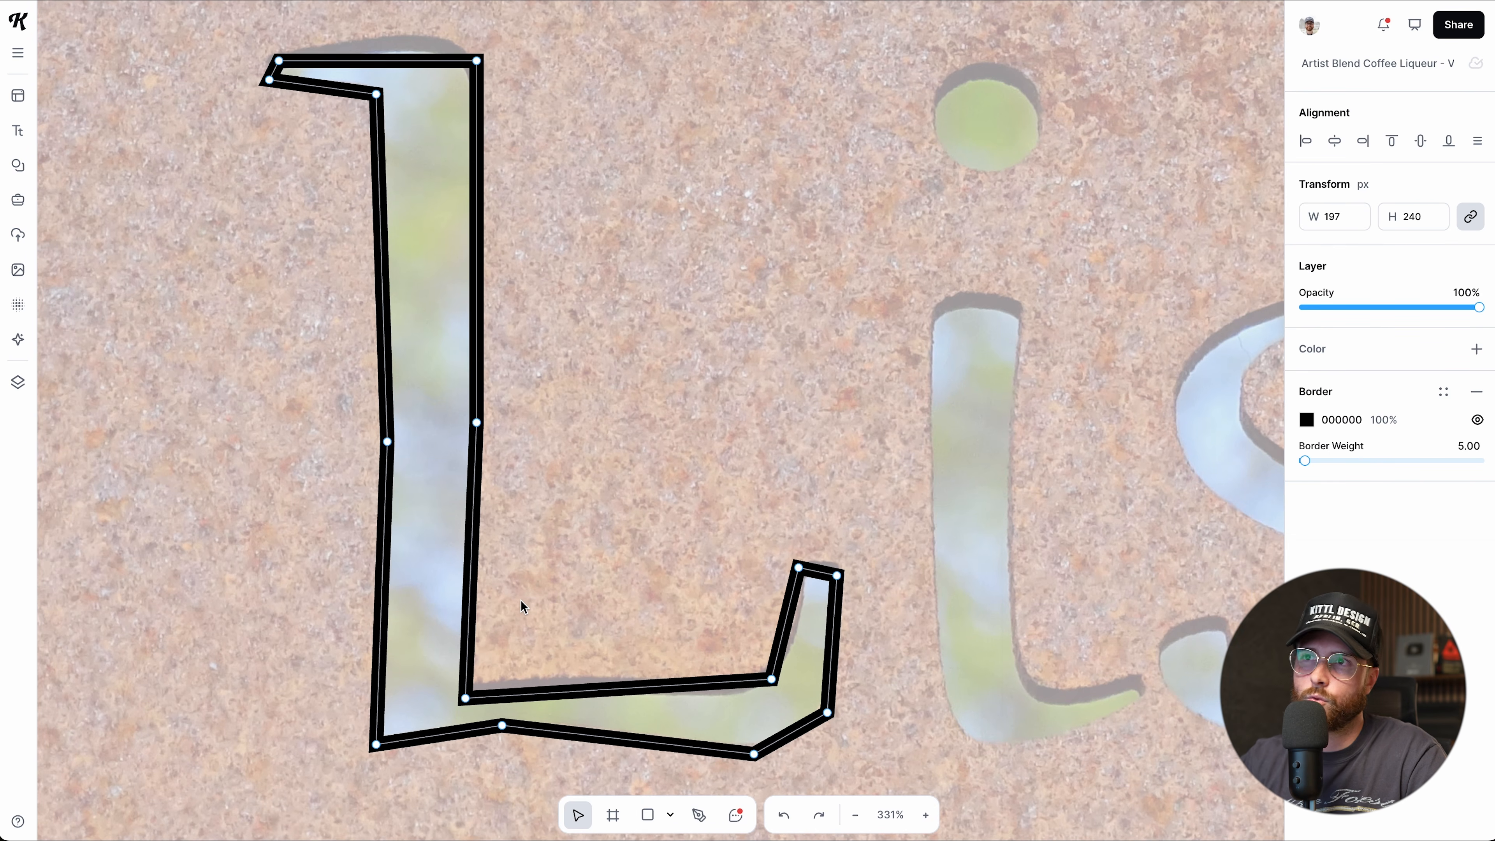
pyautogui.scroll(5, 355, 187)
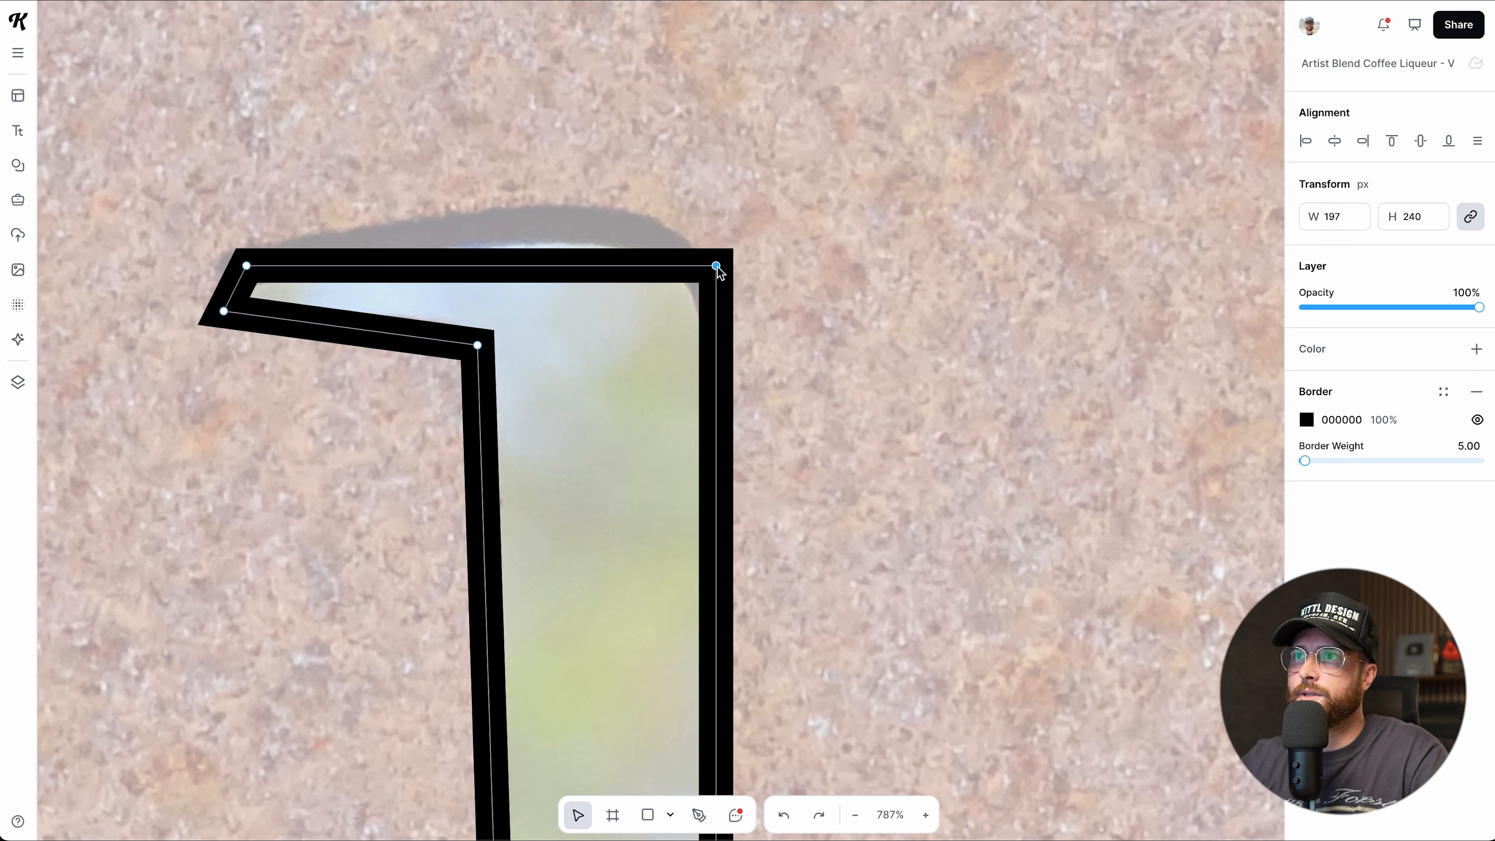
pyautogui.doubleClick(715, 265)
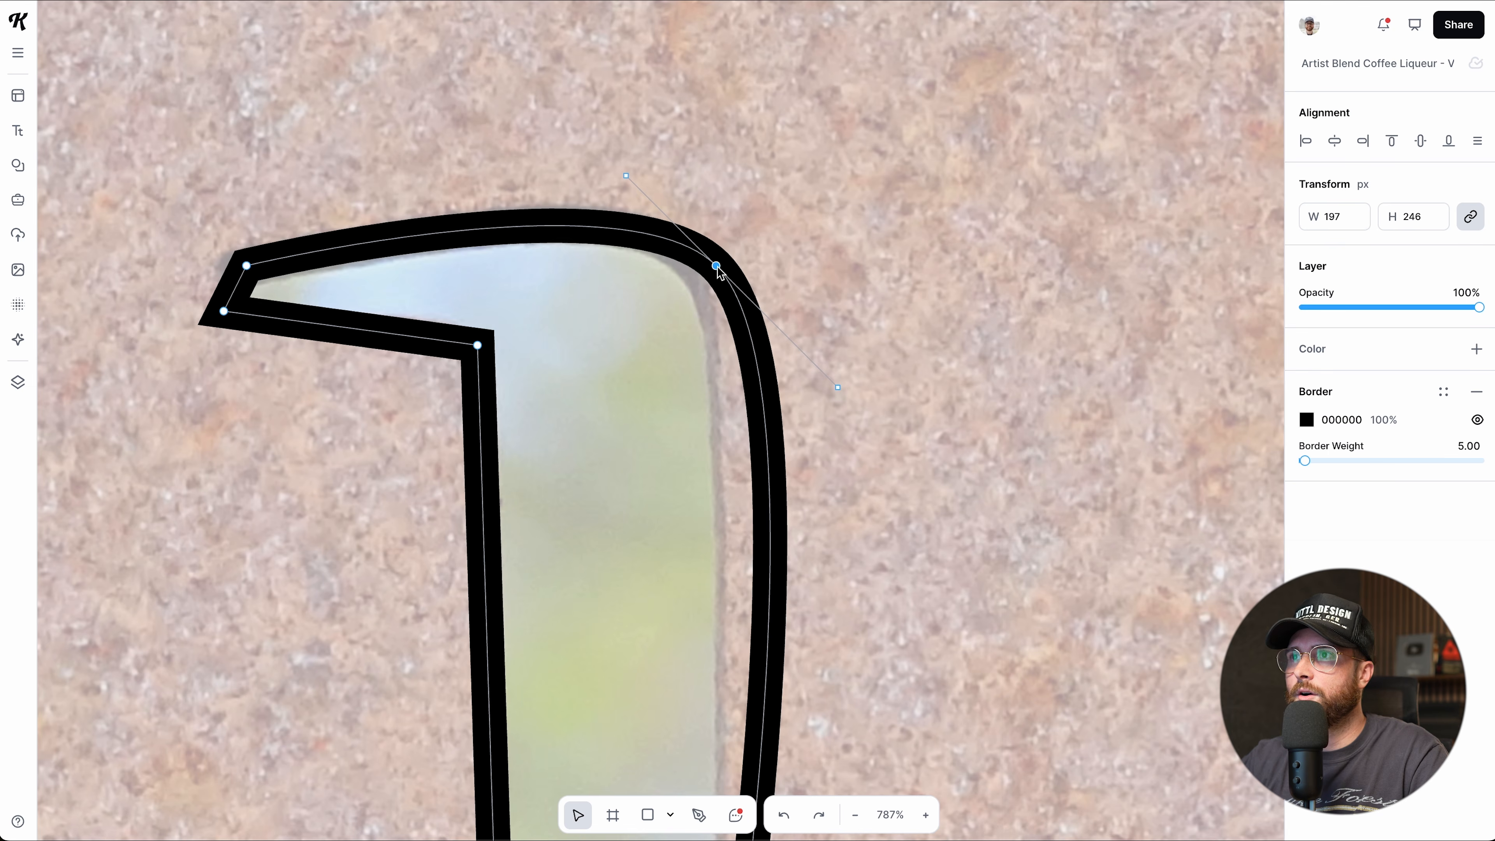
pyautogui.moveTo(716, 265); pyautogui.dragTo(698, 265)
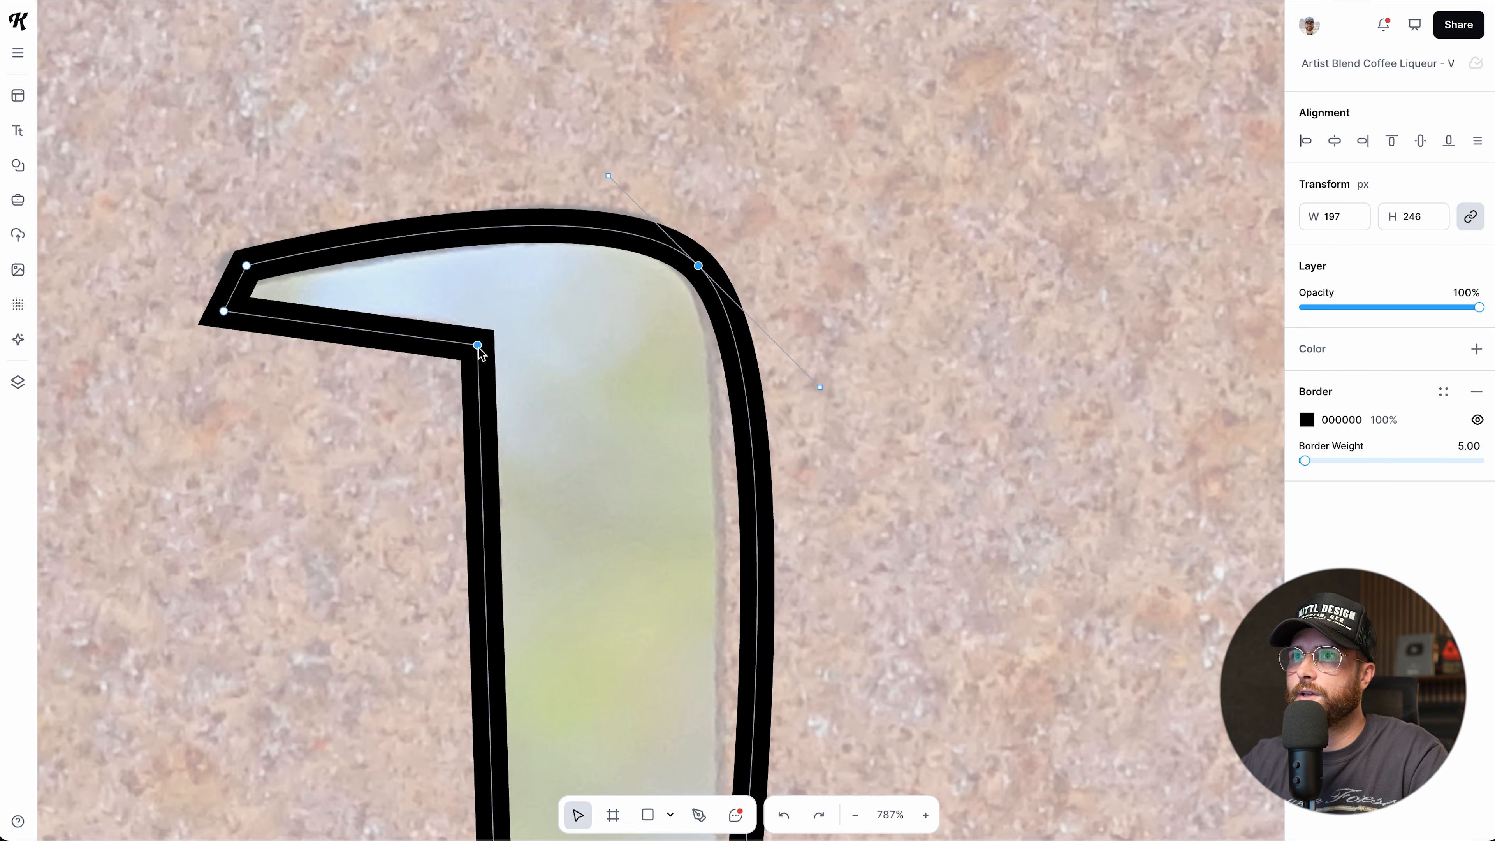
# Smooth the inner corner under the top stroke and both stem edge points, keeping the bottom-left corner sharp.
pyautogui.doubleClick(477, 345)
pyautogui.scroll(-15, 525, 401)
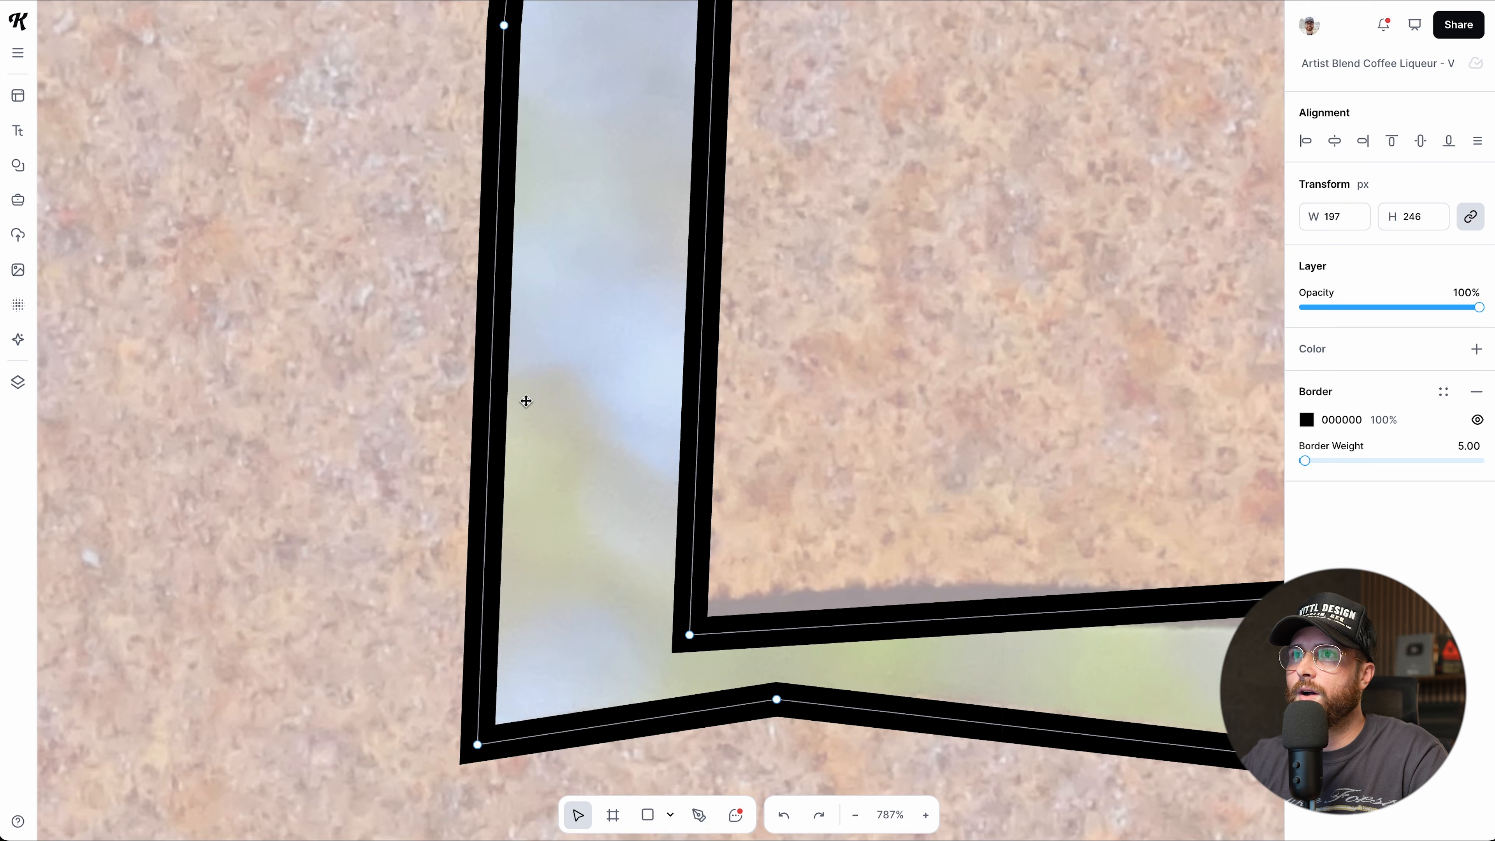
pyautogui.scroll(12, 525, 400)
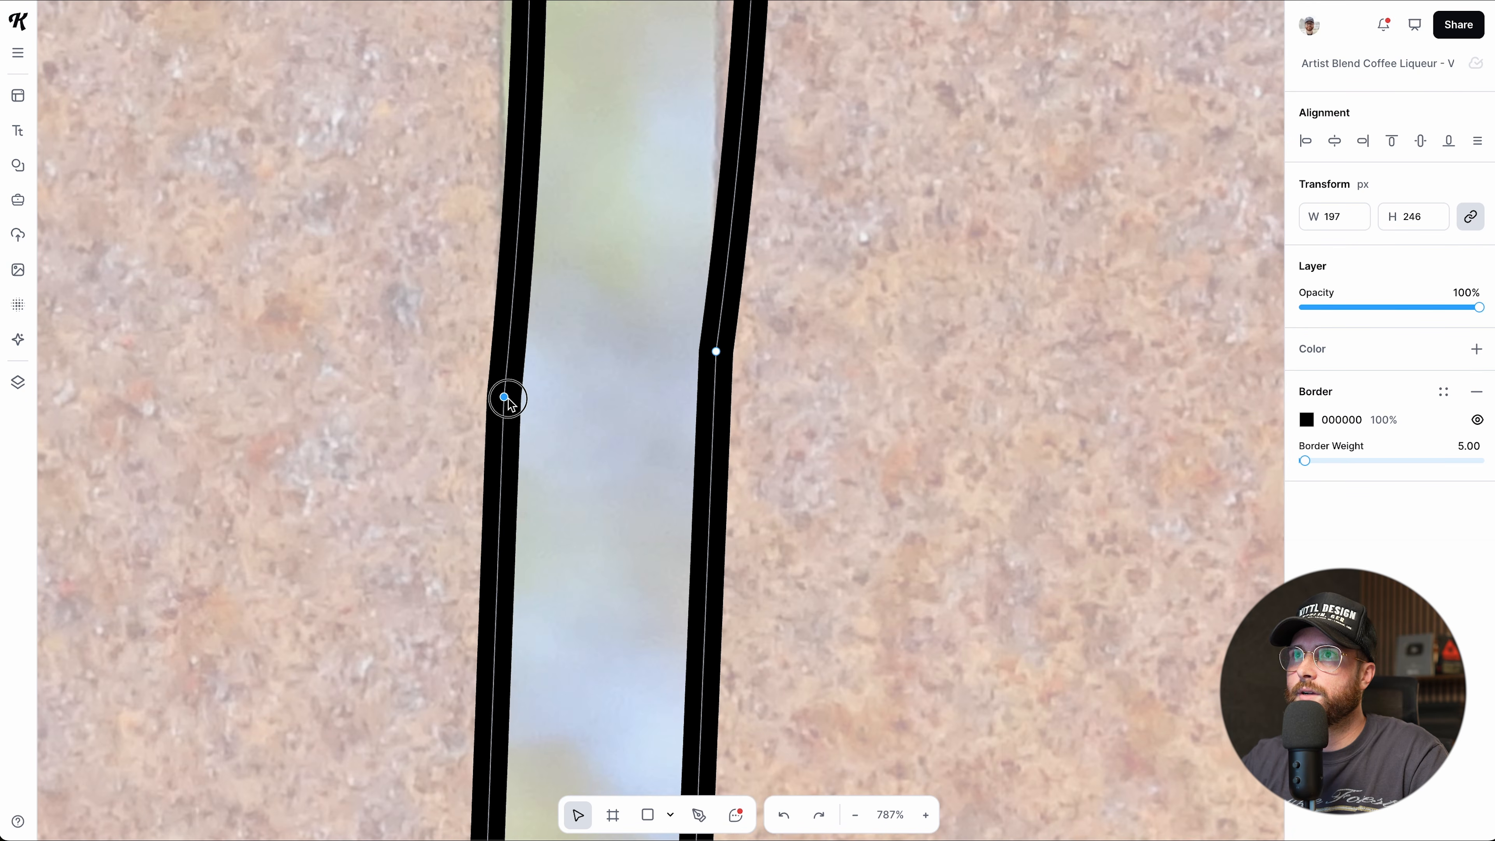
pyautogui.doubleClick(503, 394)
pyautogui.doubleClick(715, 351)
pyautogui.scroll(-12, 621, 394)
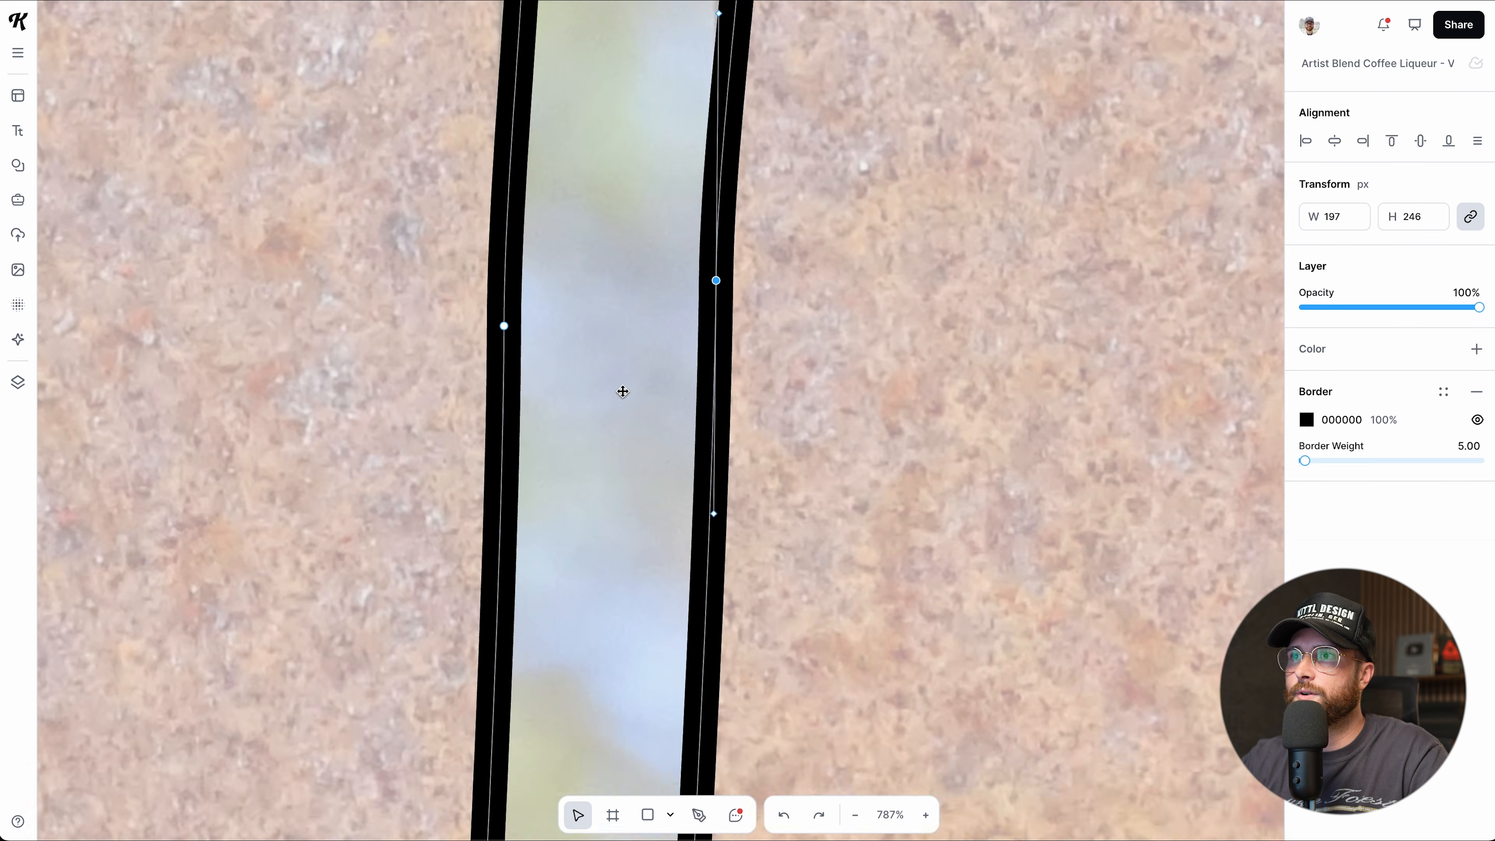
pyautogui.doubleClick(477, 548)
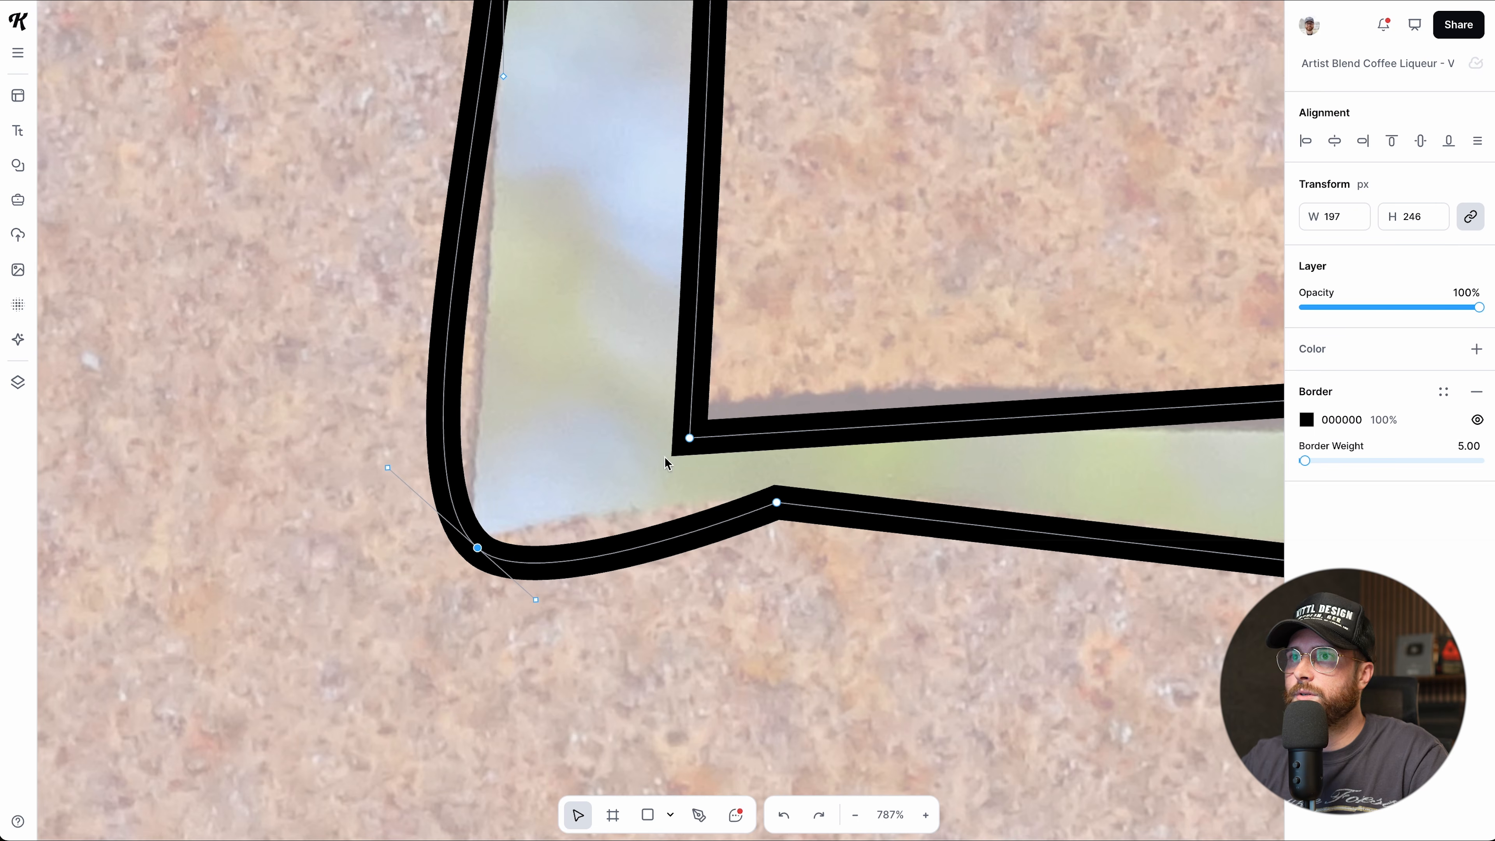
pyautogui.hotkey('ctrl', 'z')
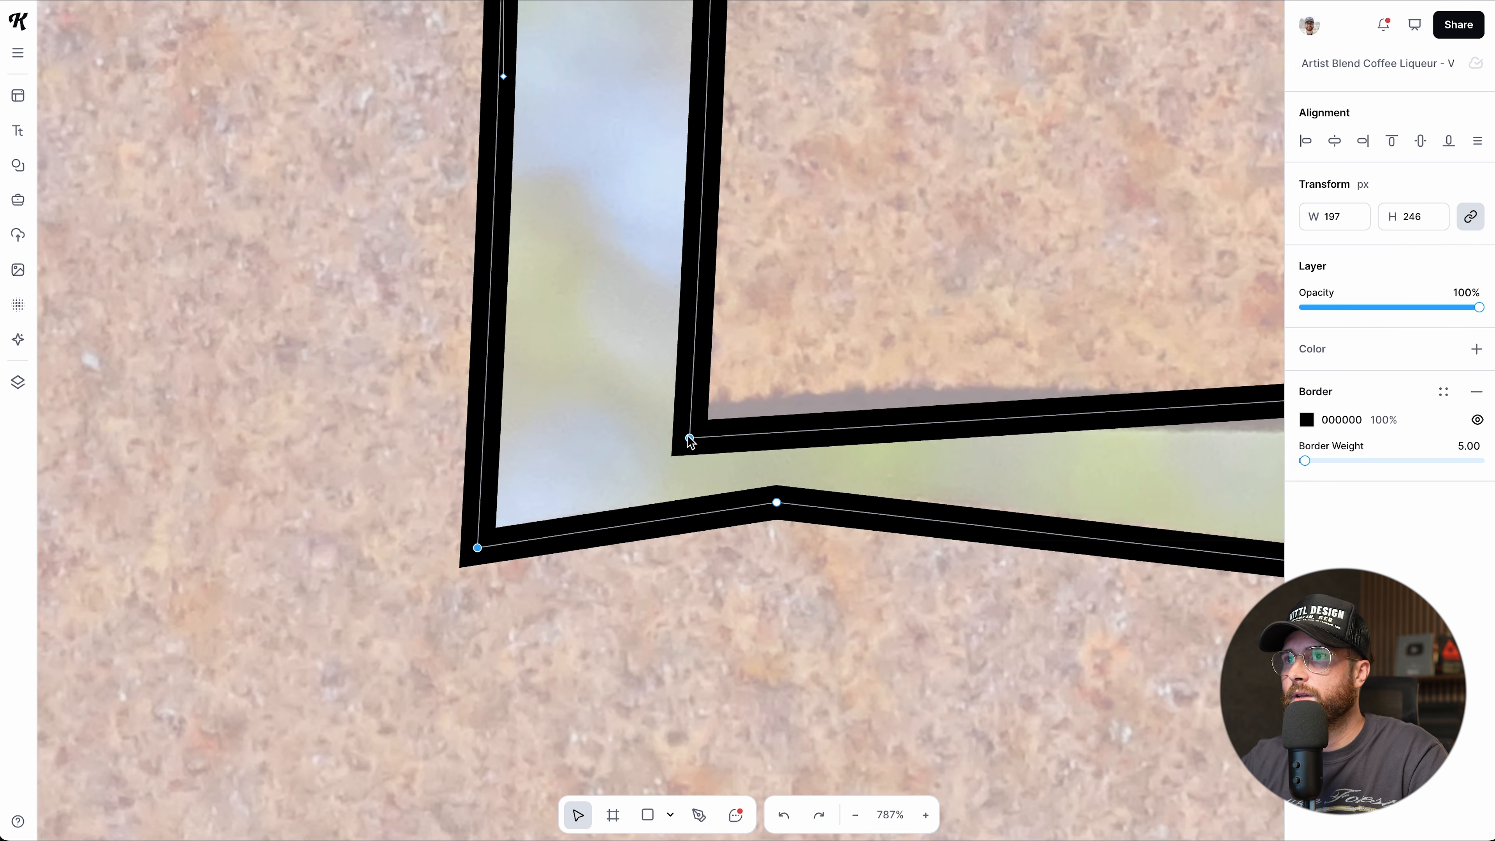
# Smooth the foot's bottom, bottom-right and right-edge points, leaving the stem-foot inner corner sharp.
pyautogui.doubleClick(689, 438)
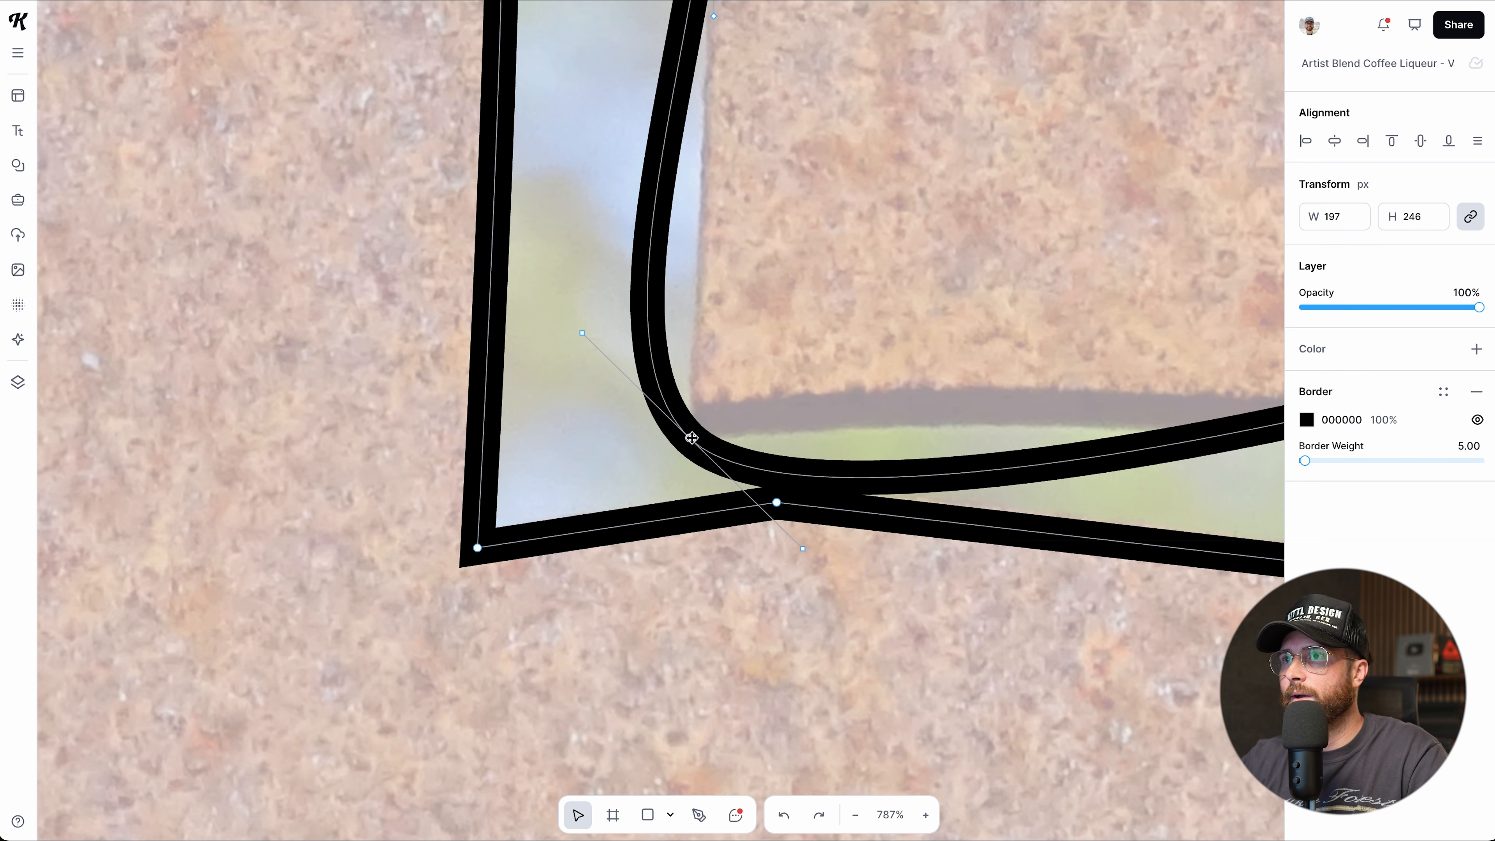
pyautogui.moveTo(690, 439); pyautogui.dragTo(613, 450)
pyautogui.hotkey('ctrl', 'z')
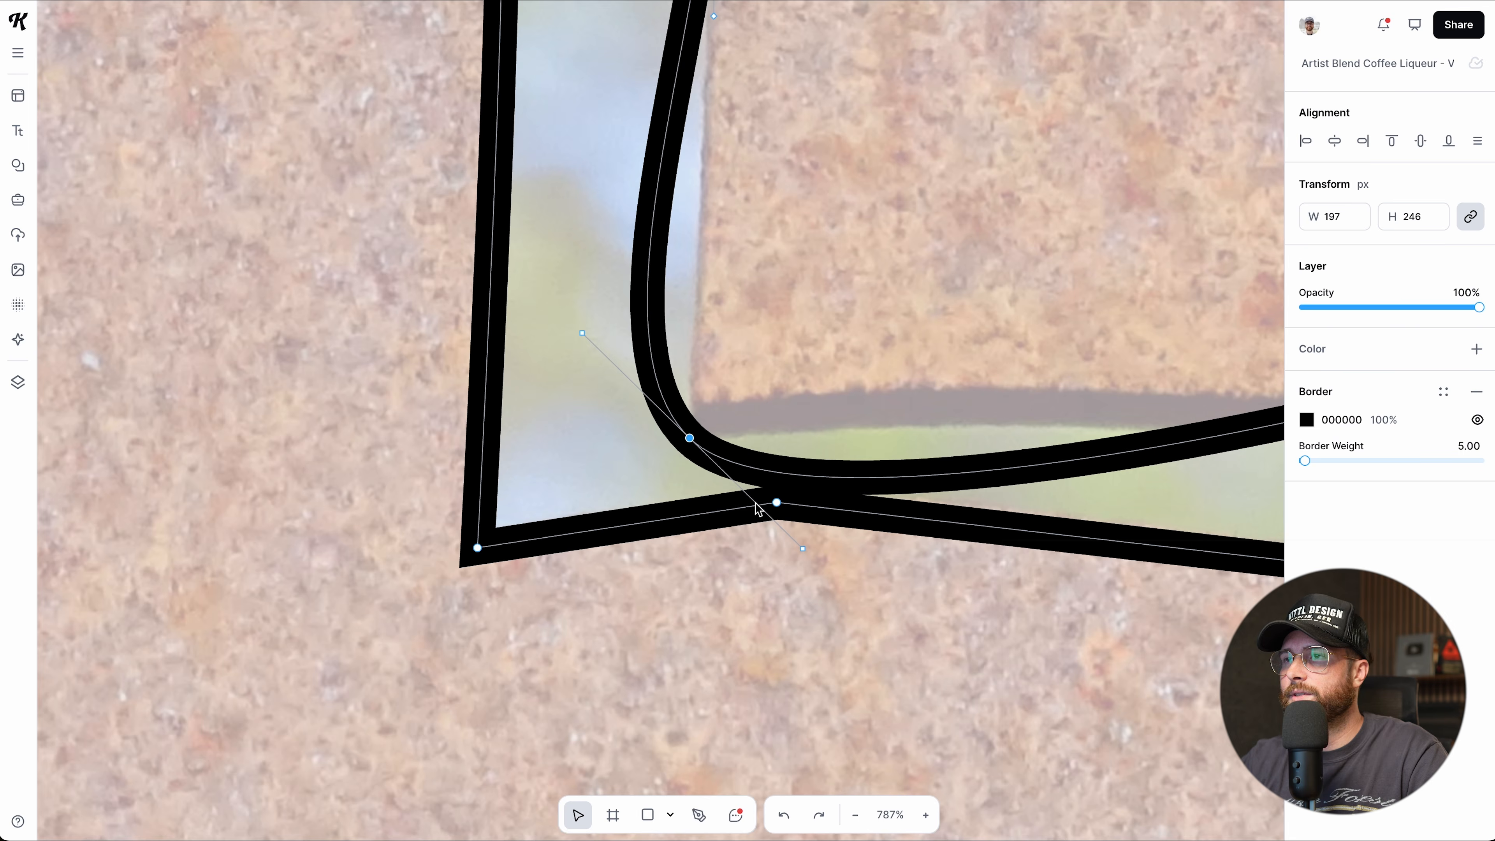
pyautogui.hotkey('ctrl', 'z')
pyautogui.doubleClick(776, 502)
pyautogui.hscroll(10, 768, 502)
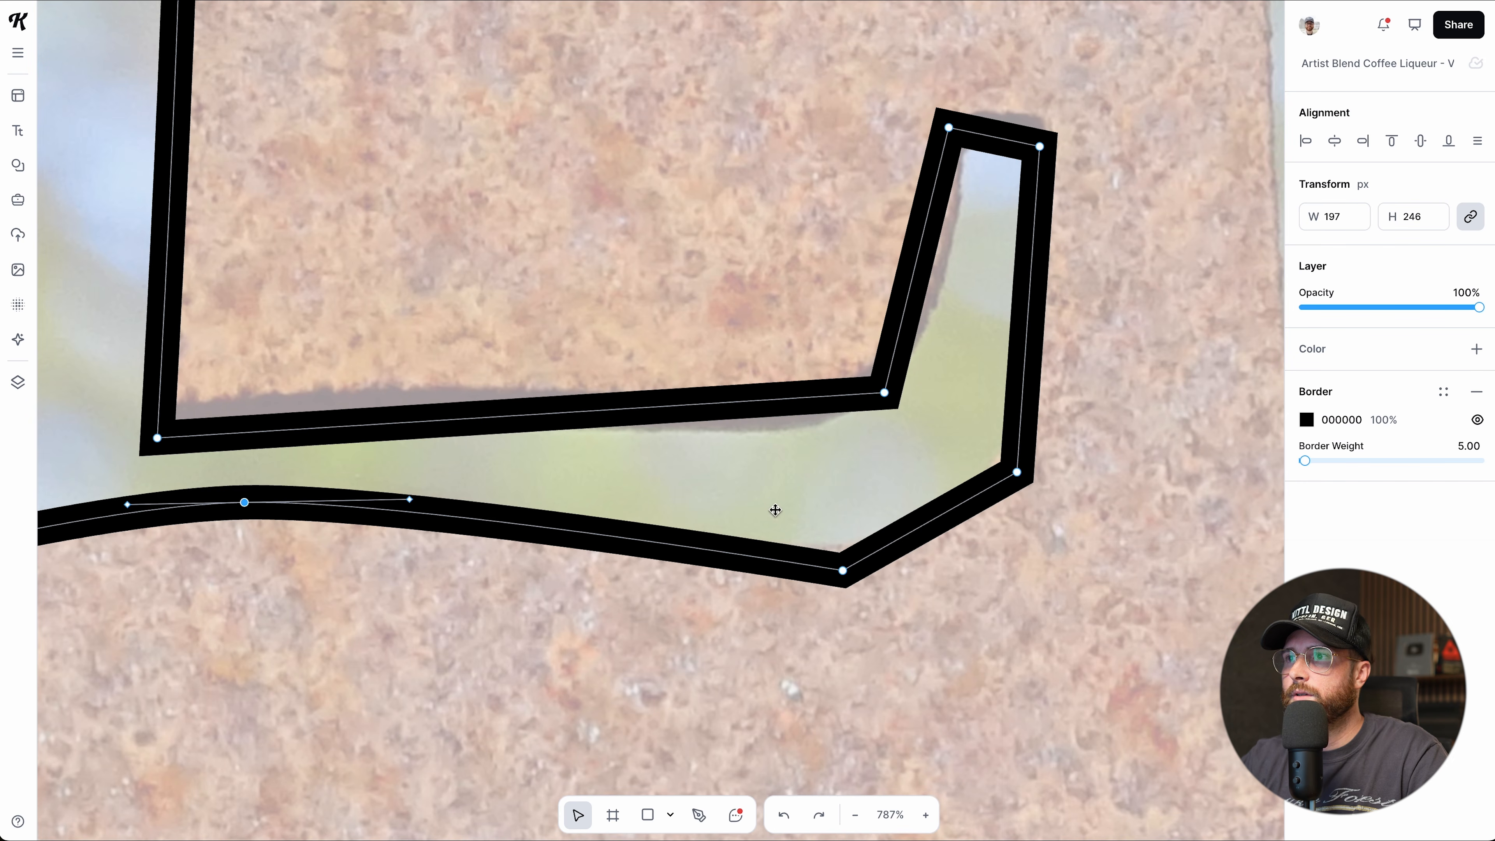
pyautogui.doubleClick(843, 570)
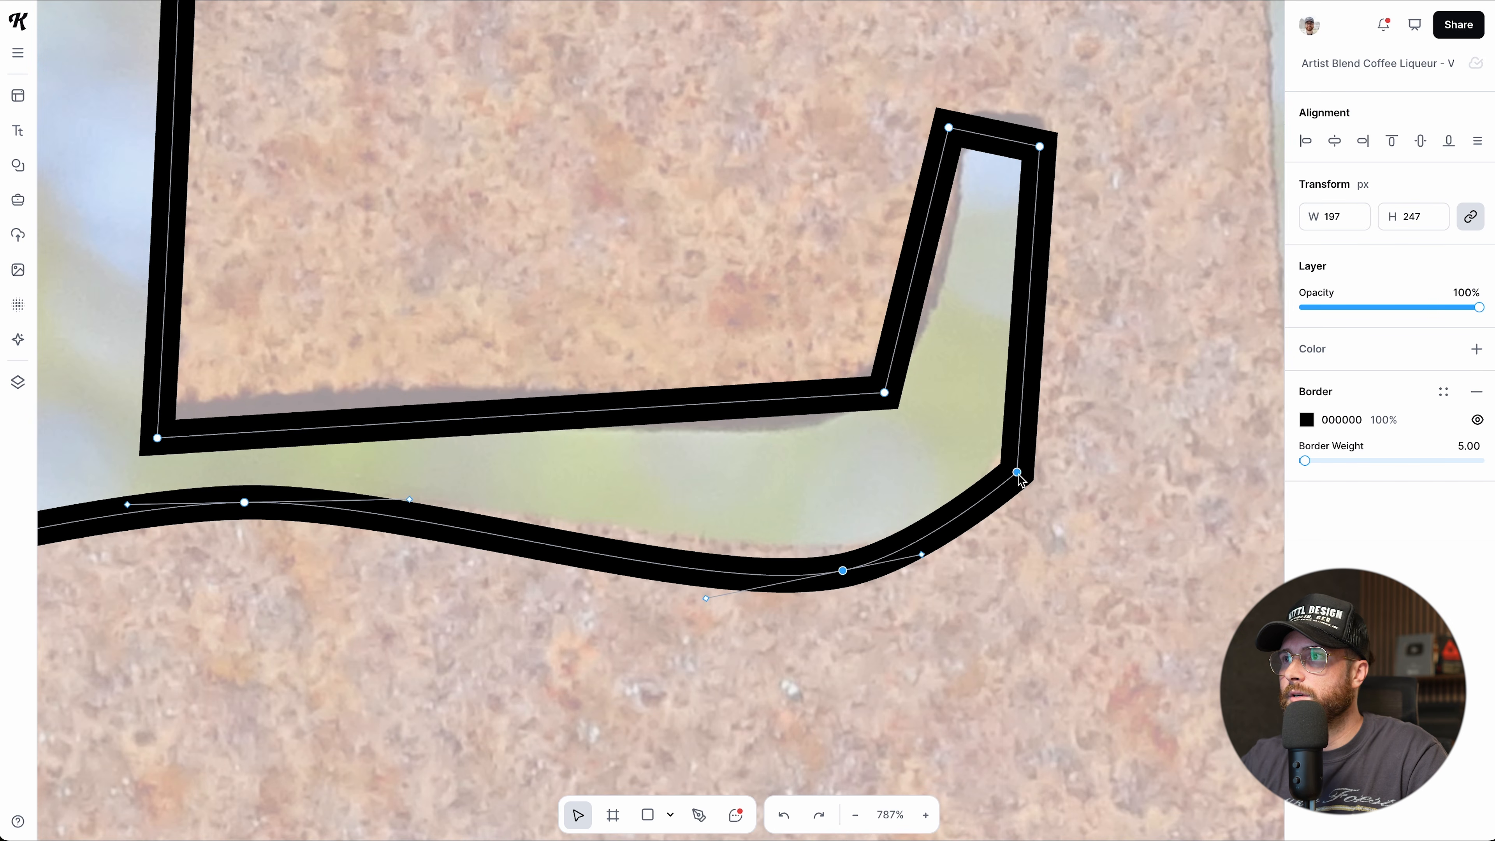
pyautogui.doubleClick(1017, 472)
# Reshape the foot tip and its inner curve, adding an upward-bent point on the bottom edge.
pyautogui.moveTo(1039, 150); pyautogui.dragTo(1041, 130)
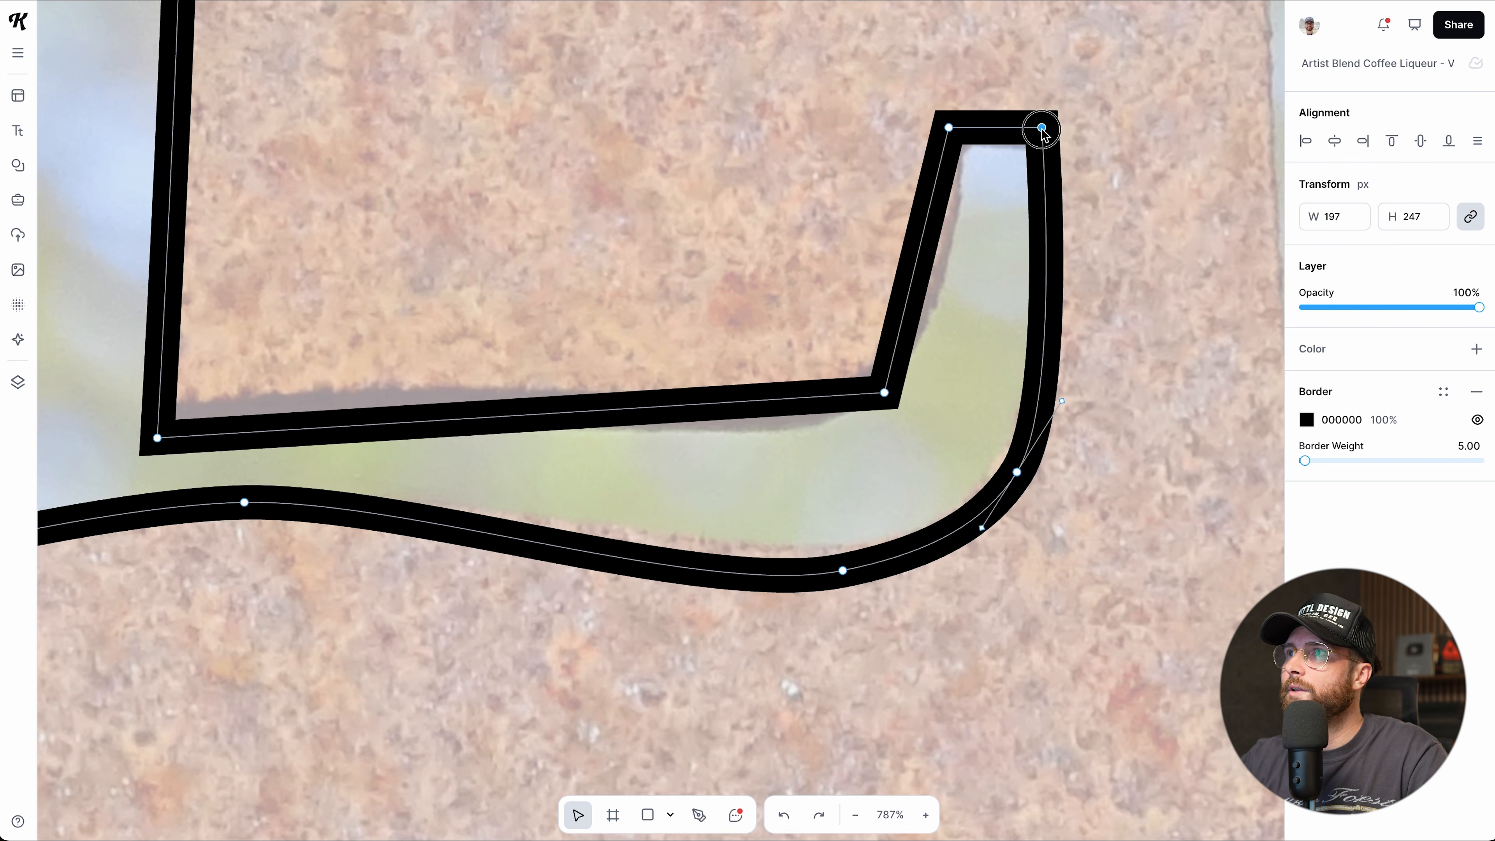
pyautogui.doubleClick(949, 128)
pyautogui.moveTo(950, 128); pyautogui.dragTo(959, 153)
pyautogui.doubleClick(884, 393)
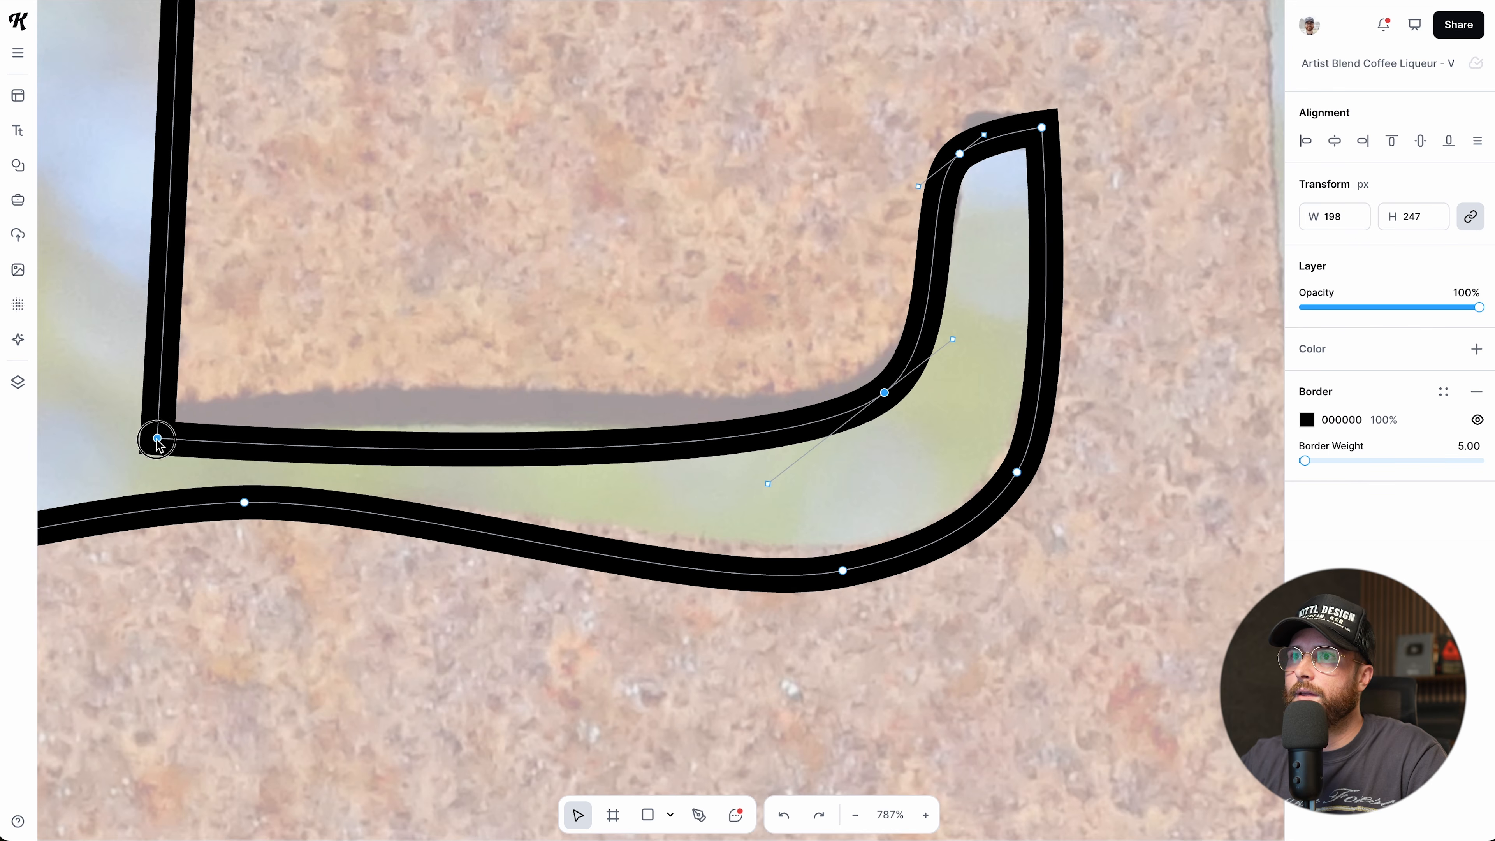
pyautogui.moveTo(158, 440); pyautogui.dragTo(167, 421)
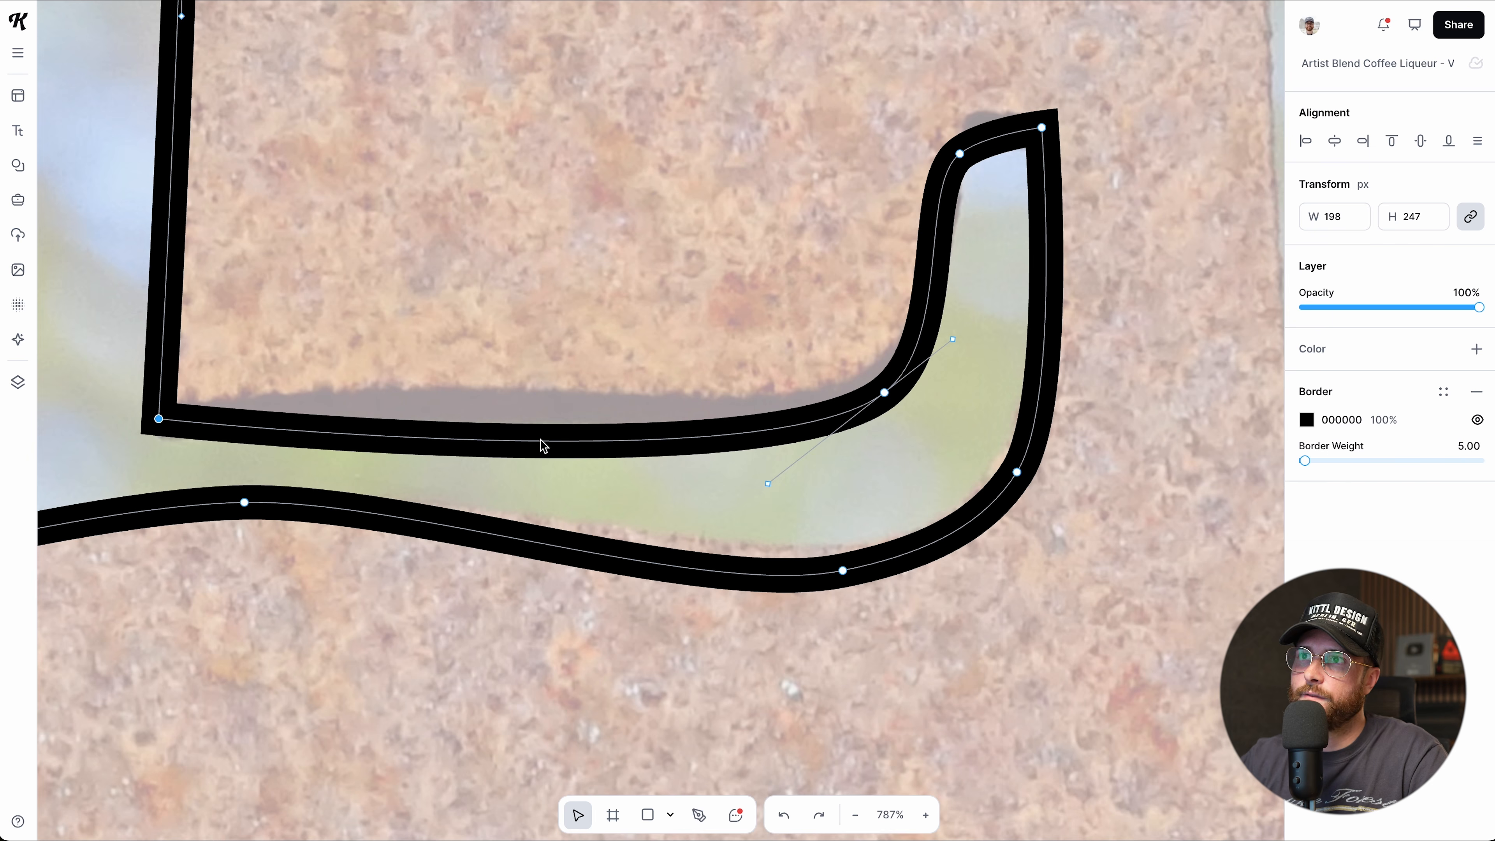
pyautogui.moveTo(535, 444); pyautogui.dragTo(529, 407)
# Level the foot's bottom curve and round the top-right corner of the foot tip.
pyautogui.moveTo(842, 571); pyautogui.dragTo(828, 548)
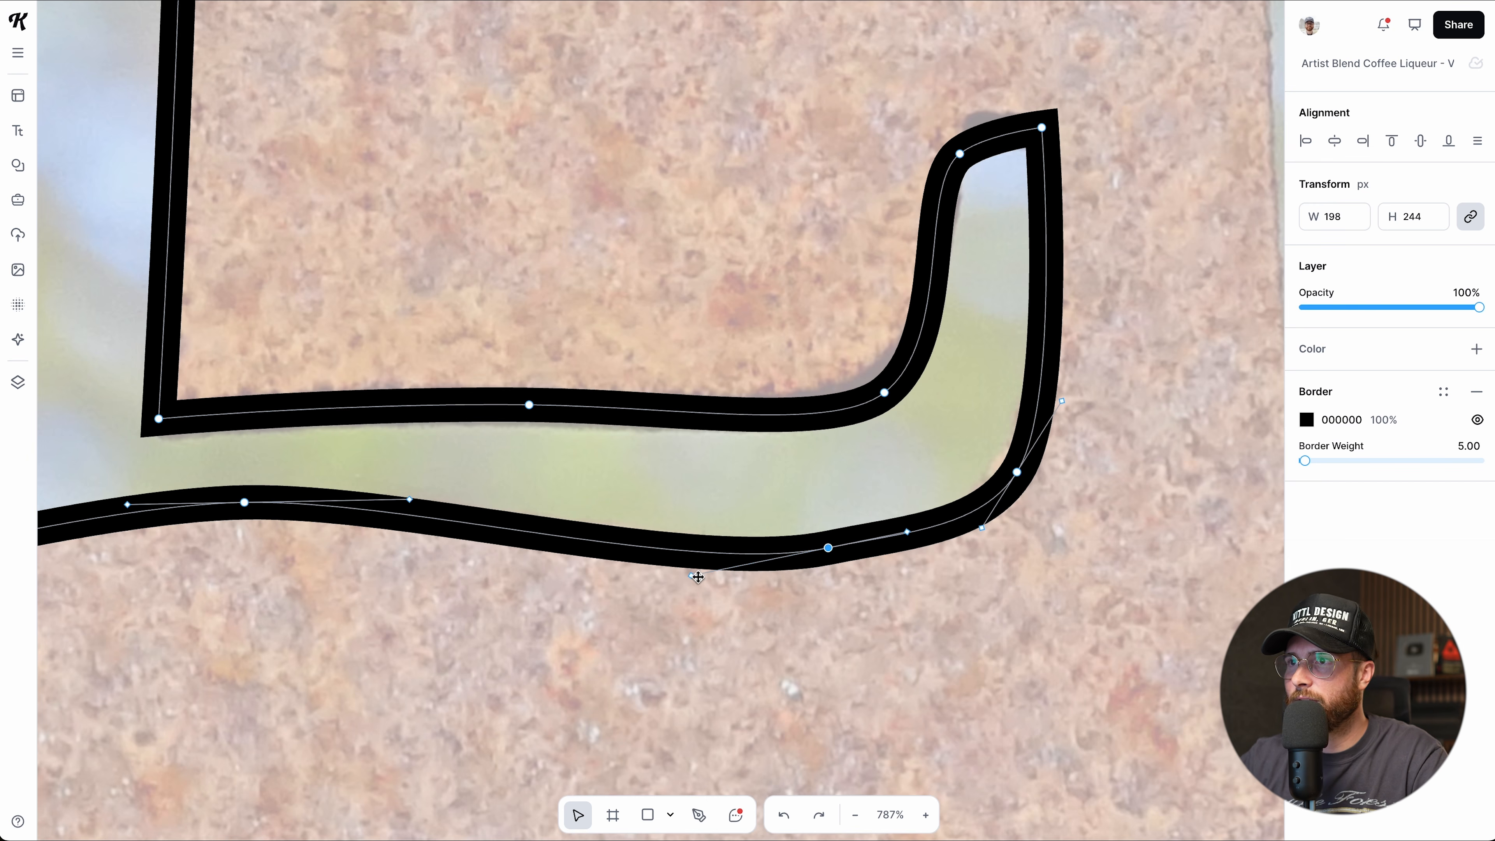
pyautogui.moveTo(692, 579); pyautogui.dragTo(665, 550)
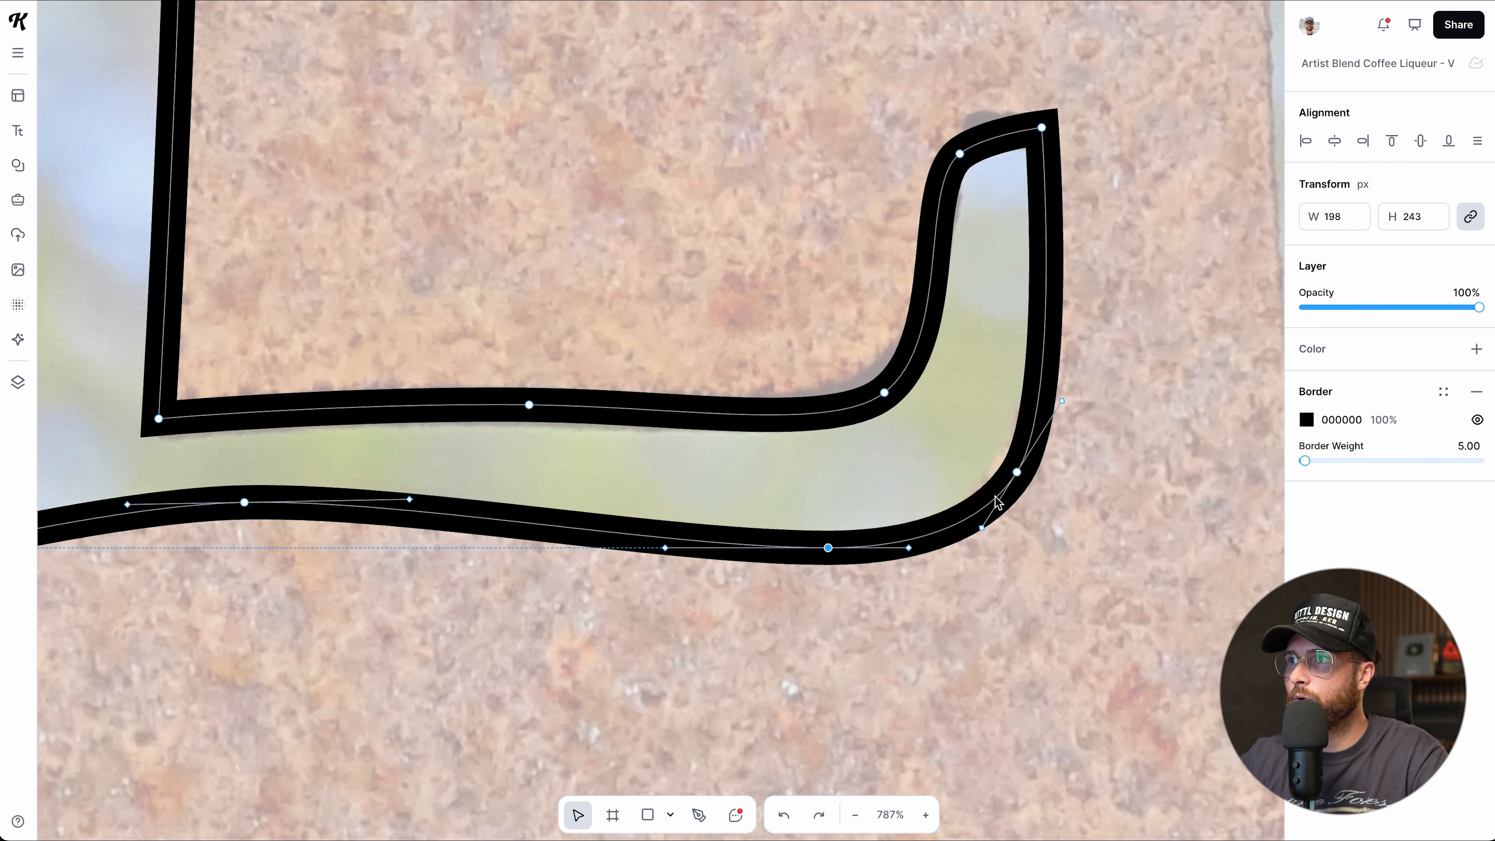
pyautogui.moveTo(982, 529); pyautogui.dragTo(976, 548)
pyautogui.moveTo(1016, 472); pyautogui.dragTo(1011, 465)
pyautogui.moveTo(887, 400); pyautogui.dragTo(878, 384)
pyautogui.moveTo(984, 135); pyautogui.dragTo(994, 110)
# Refine the curves at the top stroke's top-right corner and along its top edge.
pyautogui.scroll(-4, 700, 401)
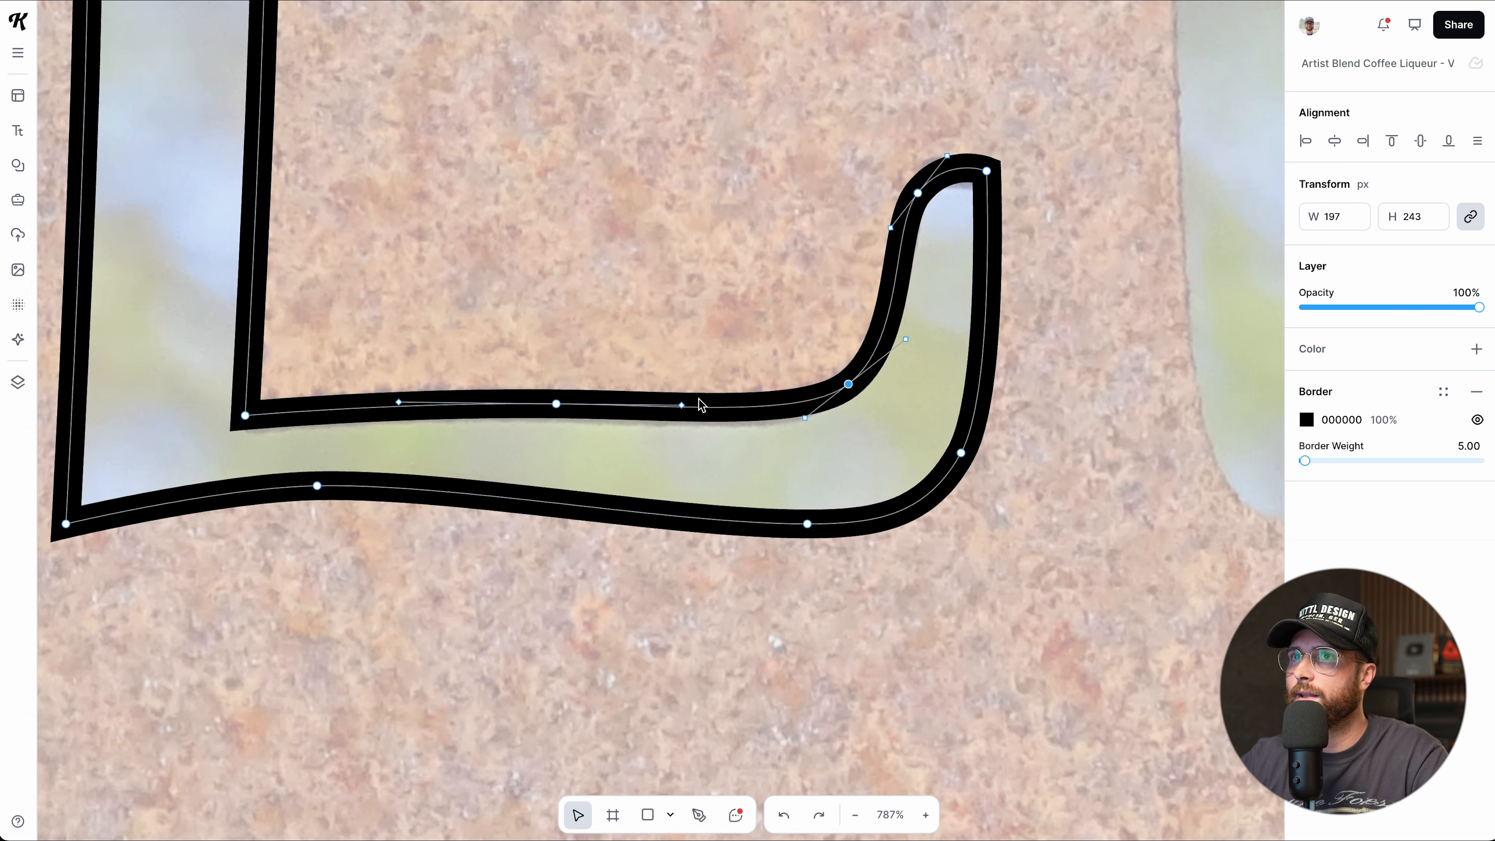
pyautogui.scroll(-2, 405, 386)
pyautogui.scroll(10, 397, 390)
pyautogui.scroll(-3, 396, 393)
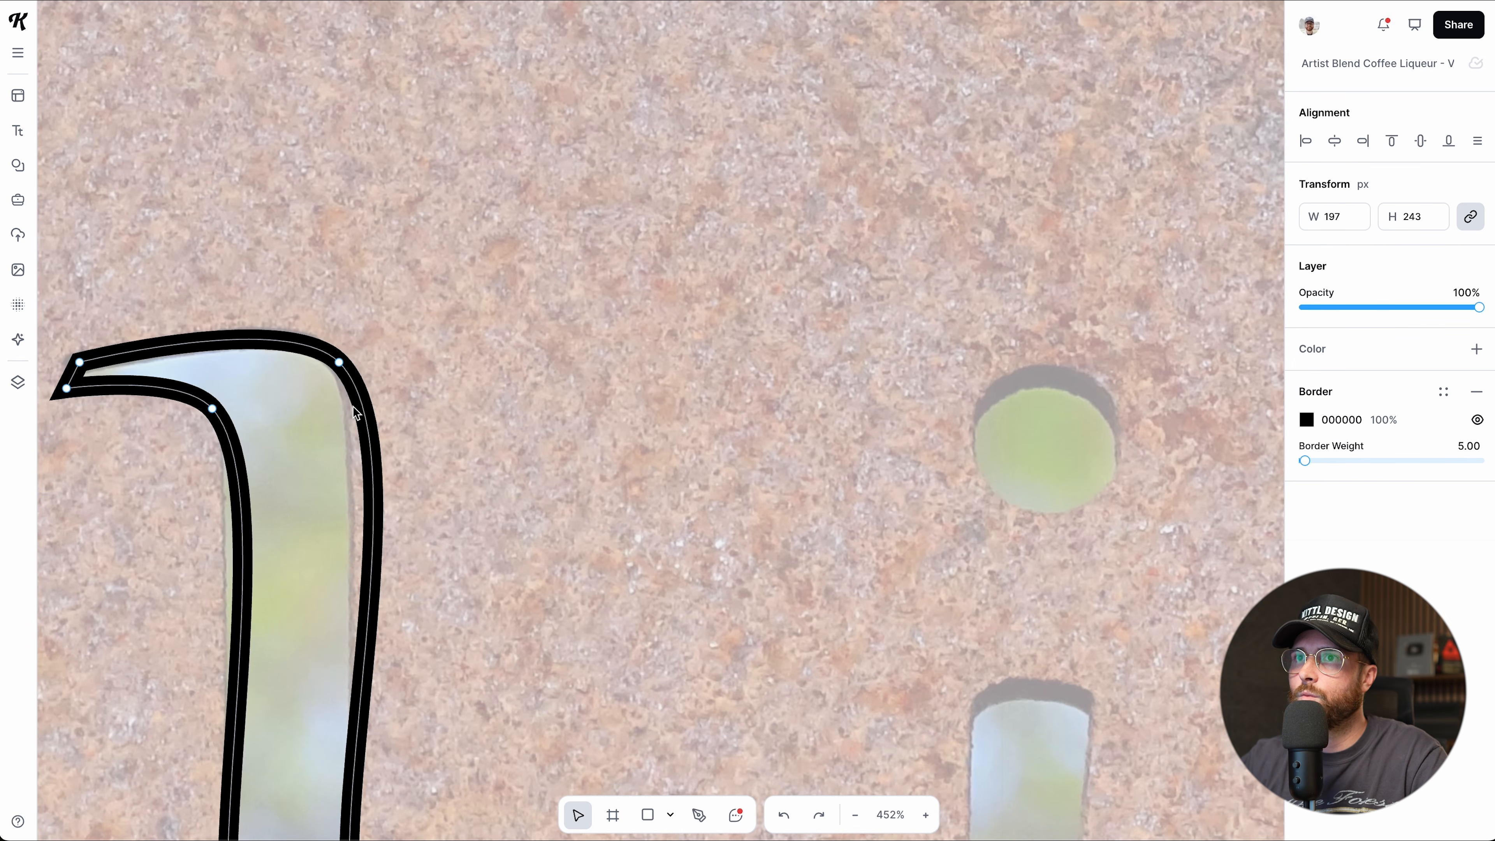
pyautogui.click(340, 362)
pyautogui.moveTo(410, 436); pyautogui.dragTo(384, 445)
pyautogui.moveTo(305, 299)
pyautogui.mouseDown()
pyautogui.moveTo(293, 284)
pyautogui.moveTo(304, 315)
pyautogui.mouseUp()
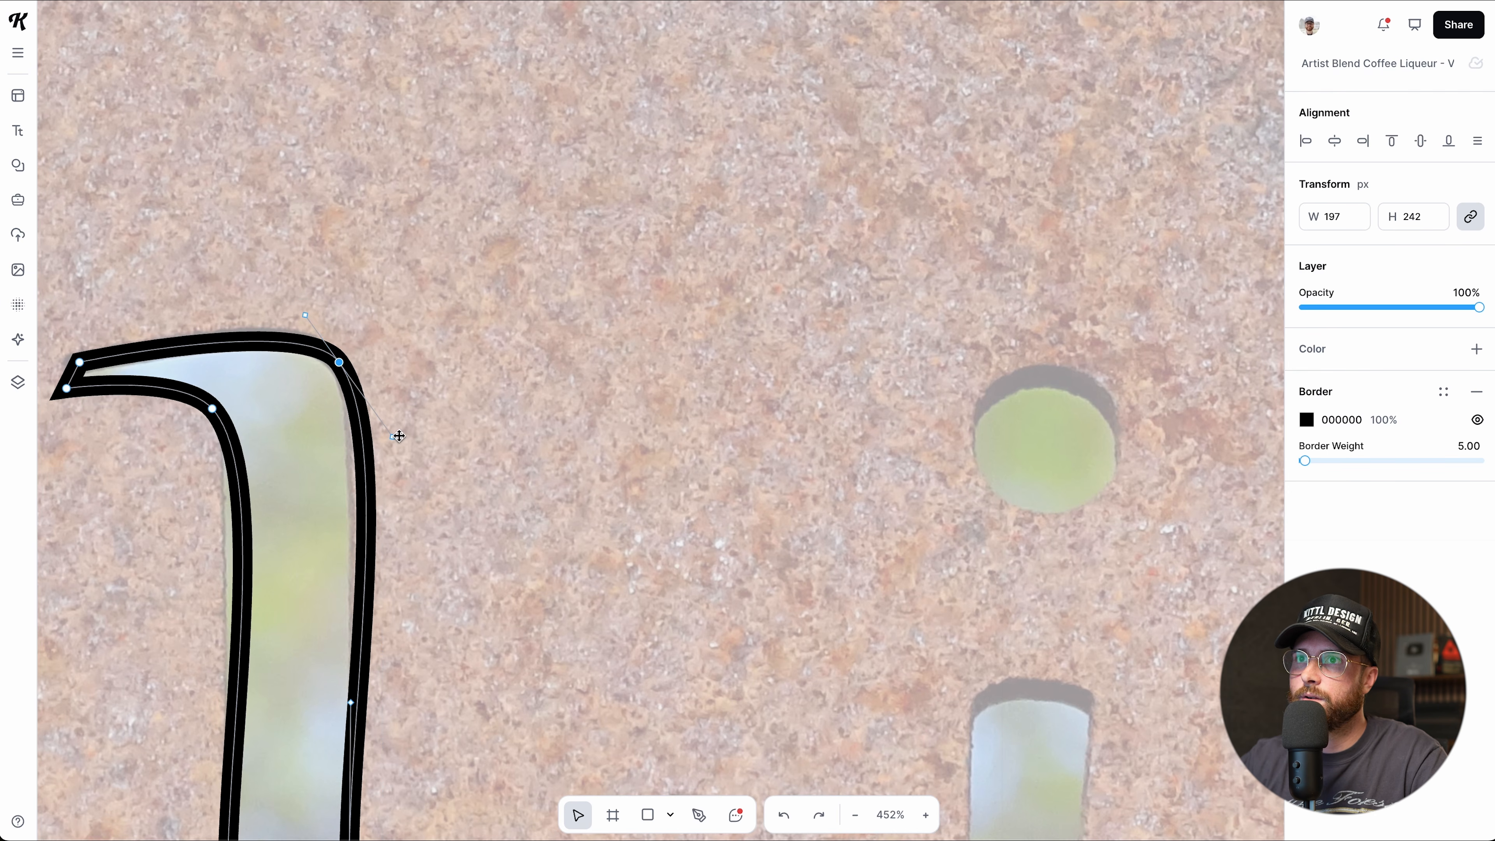
pyautogui.moveTo(392, 438); pyautogui.dragTo(384, 432)
# Reshape the inner curve beneath the top stroke and finish editing the outline's points.
pyautogui.click(212, 409)
pyautogui.moveTo(271, 475); pyautogui.dragTo(267, 484)
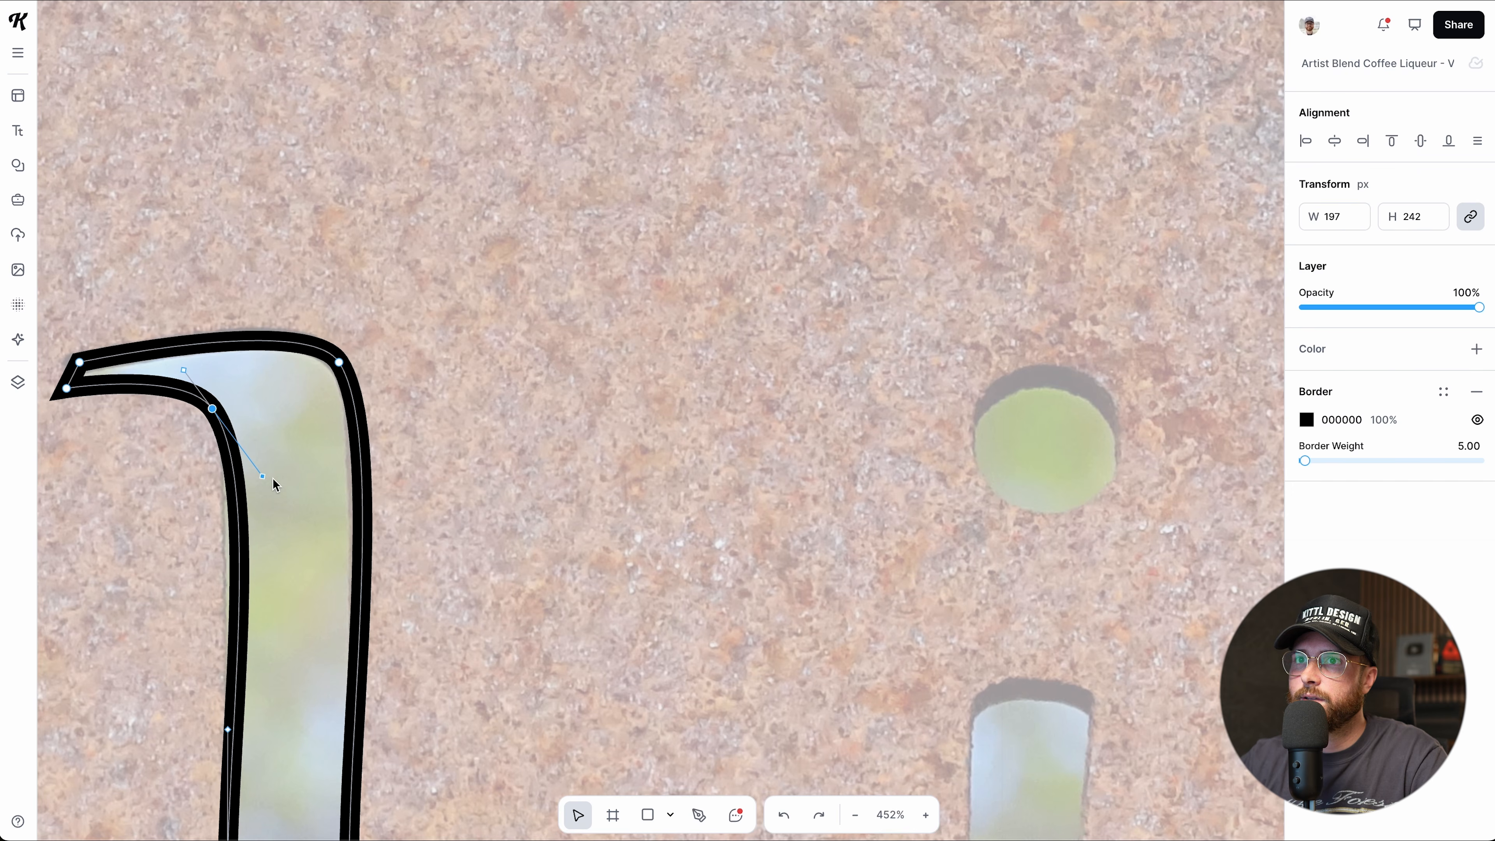
pyautogui.scroll(-3, 277, 478)
pyautogui.scroll(-5, 469, 547)
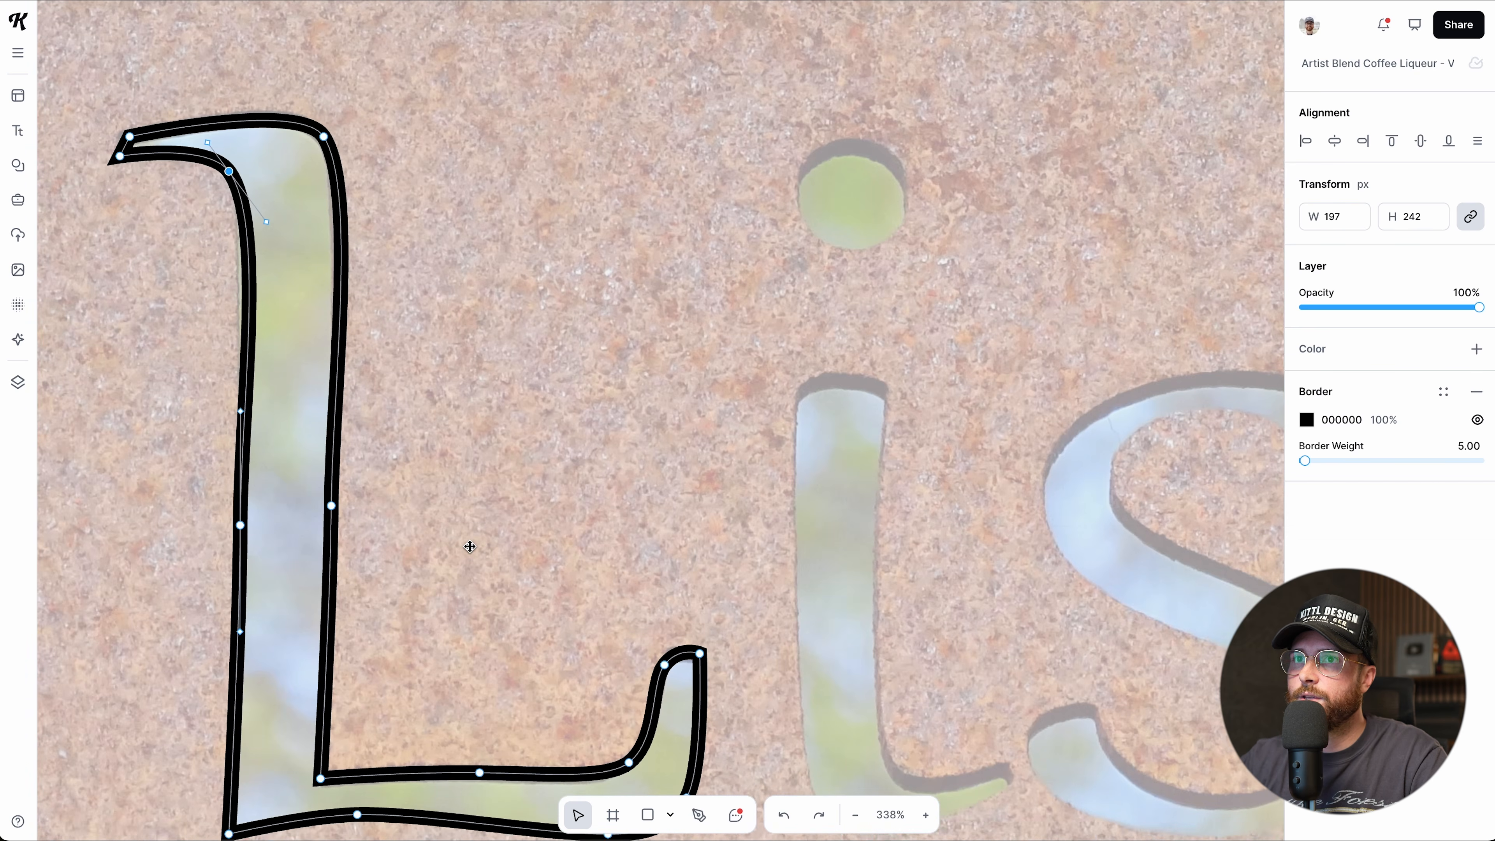
pyautogui.scroll(-3, 470, 547)
pyautogui.click(250, 555)
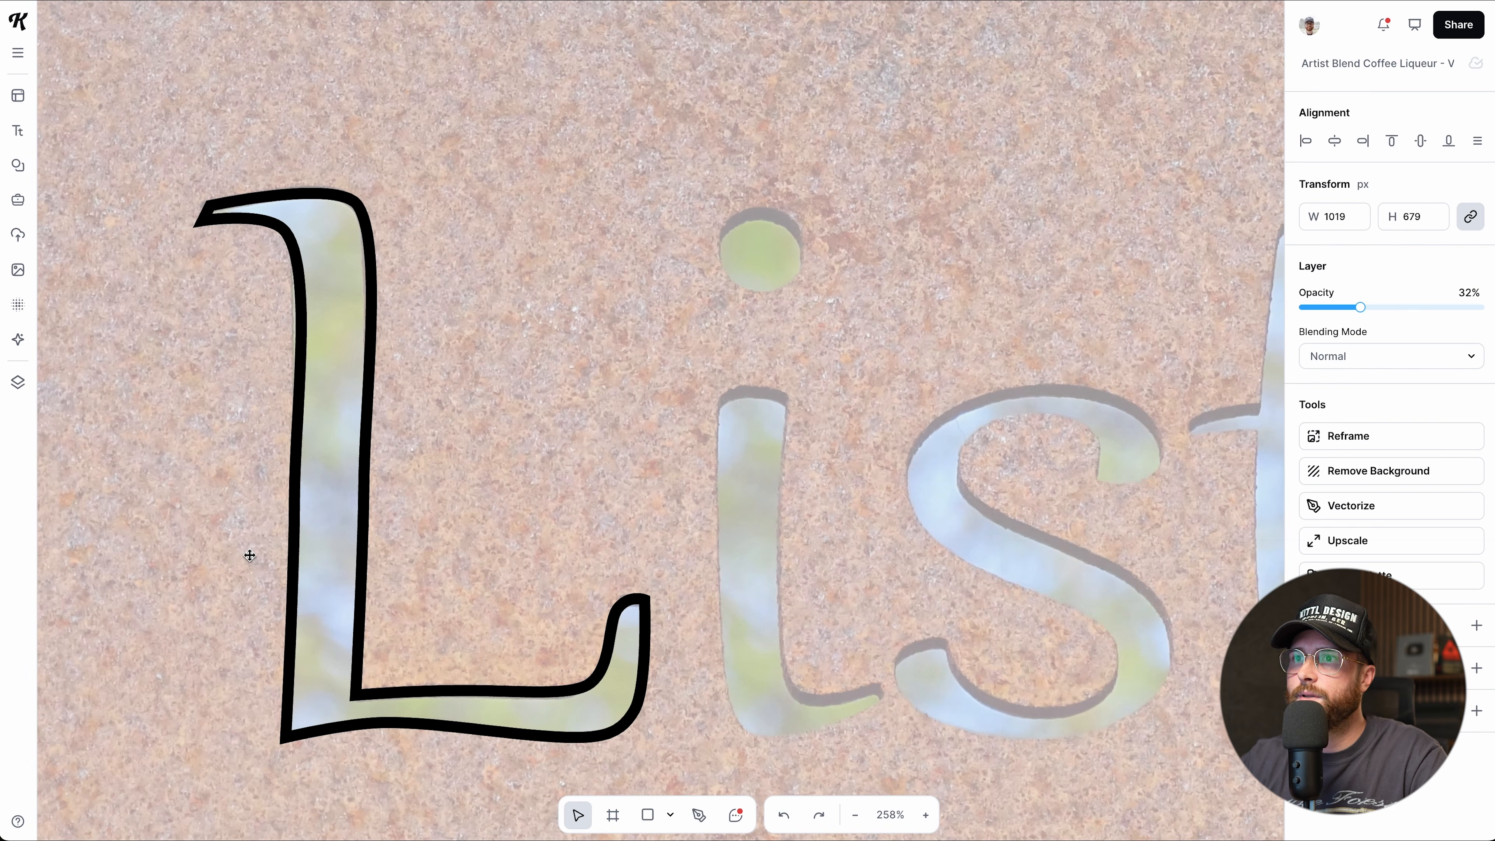
# Try a solid black fill on the L, undo it, then delete the L outline.
pyautogui.click(367, 580)
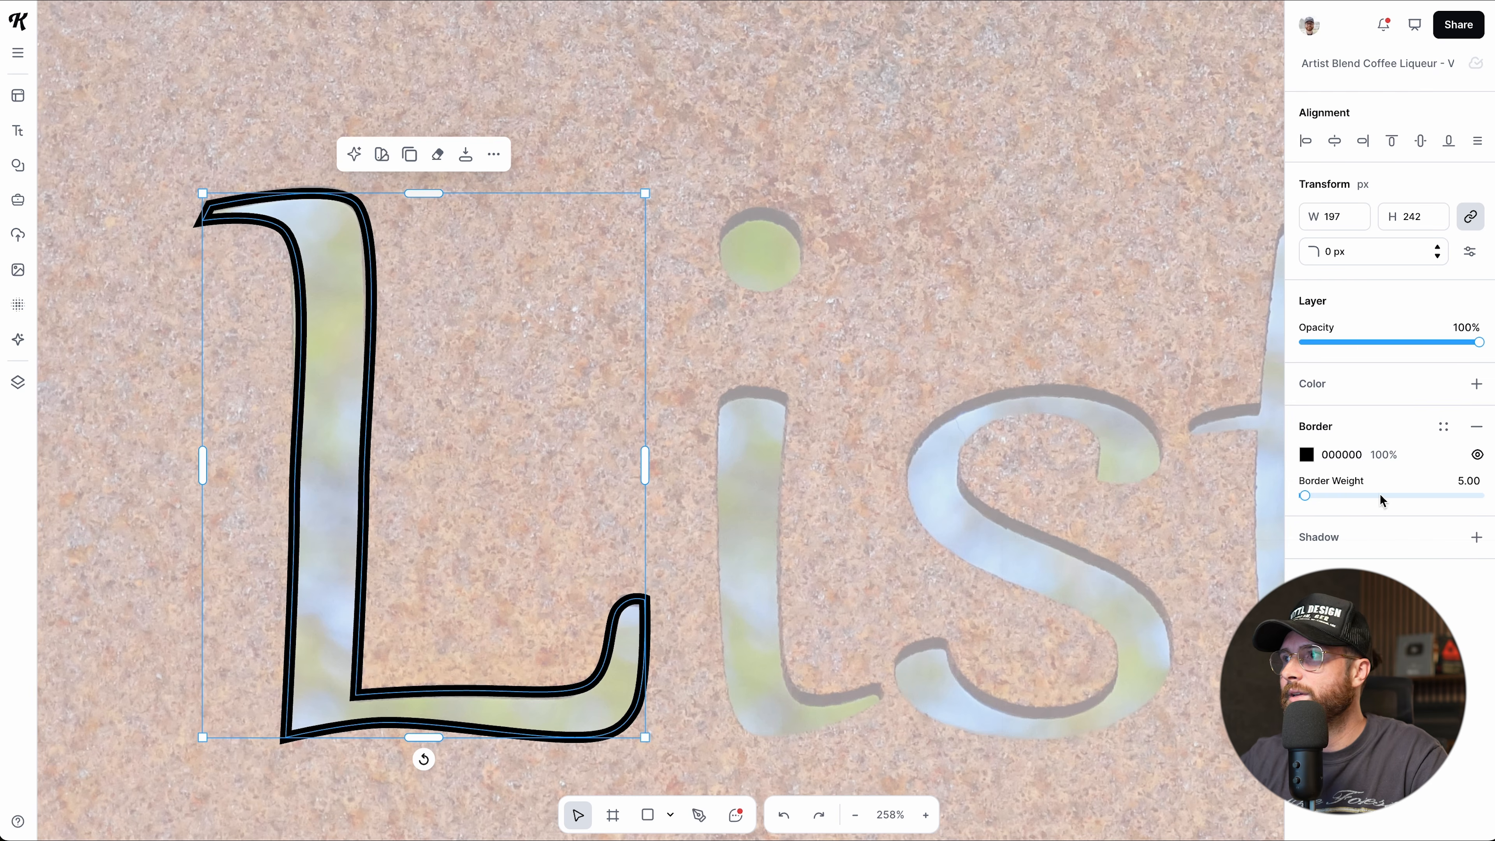
pyautogui.click(1475, 385)
pyautogui.click(804, 420)
pyautogui.scroll(-3, 746, 496)
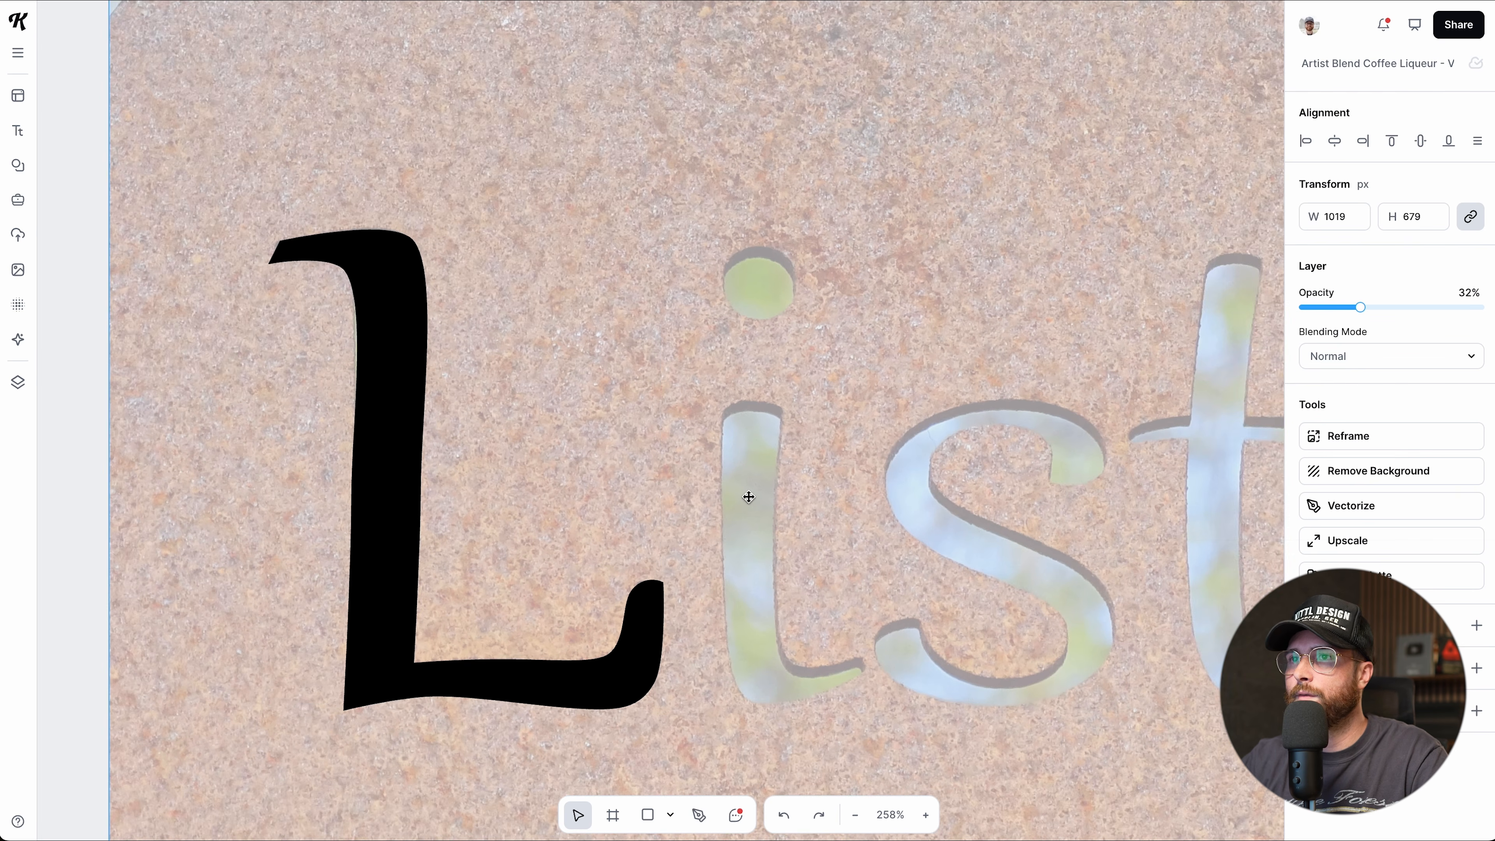
pyautogui.click(430, 507)
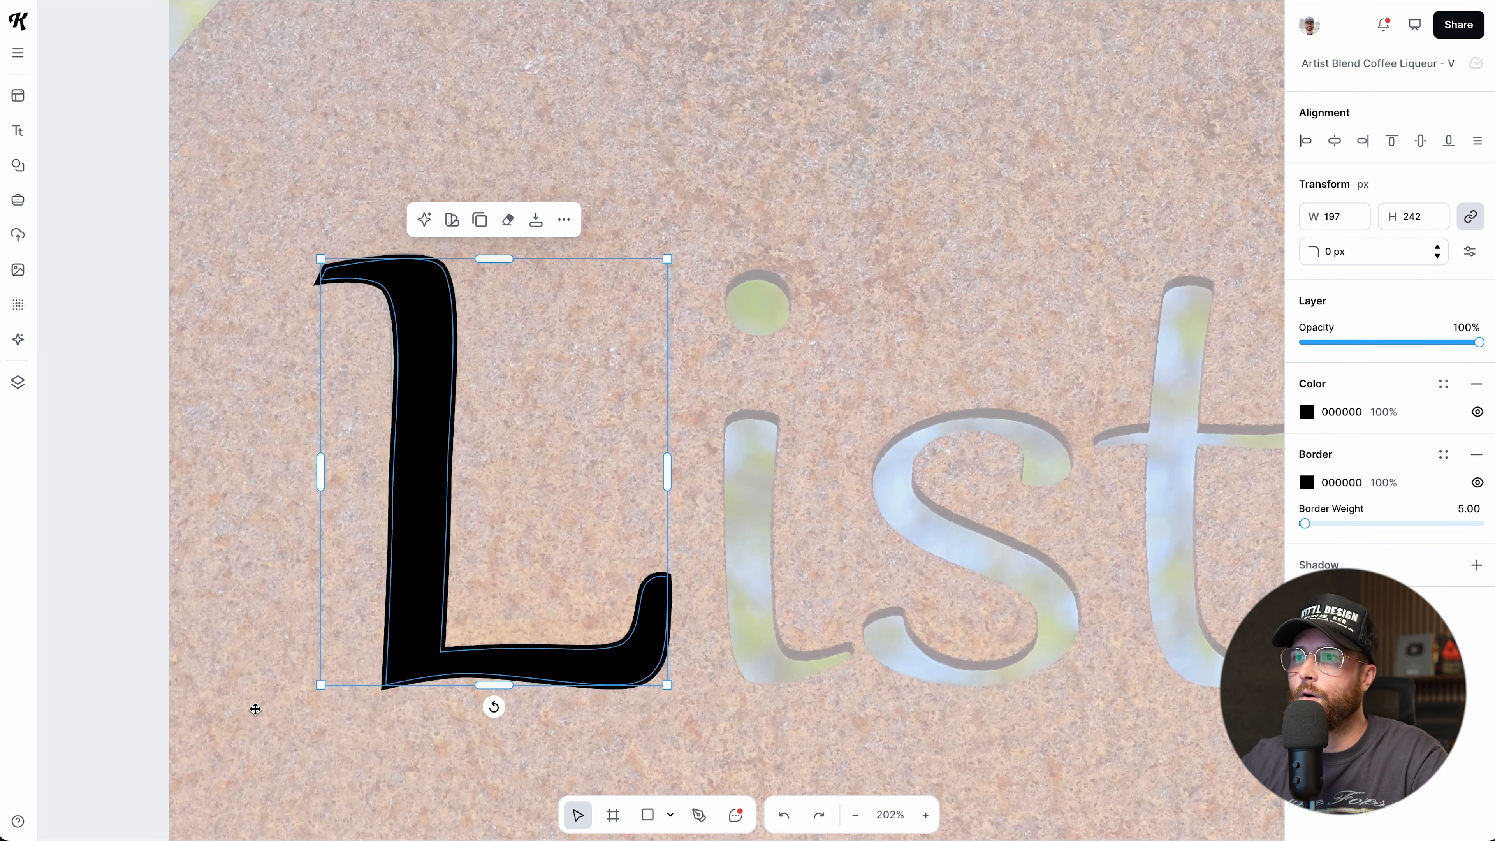
pyautogui.click(363, 644)
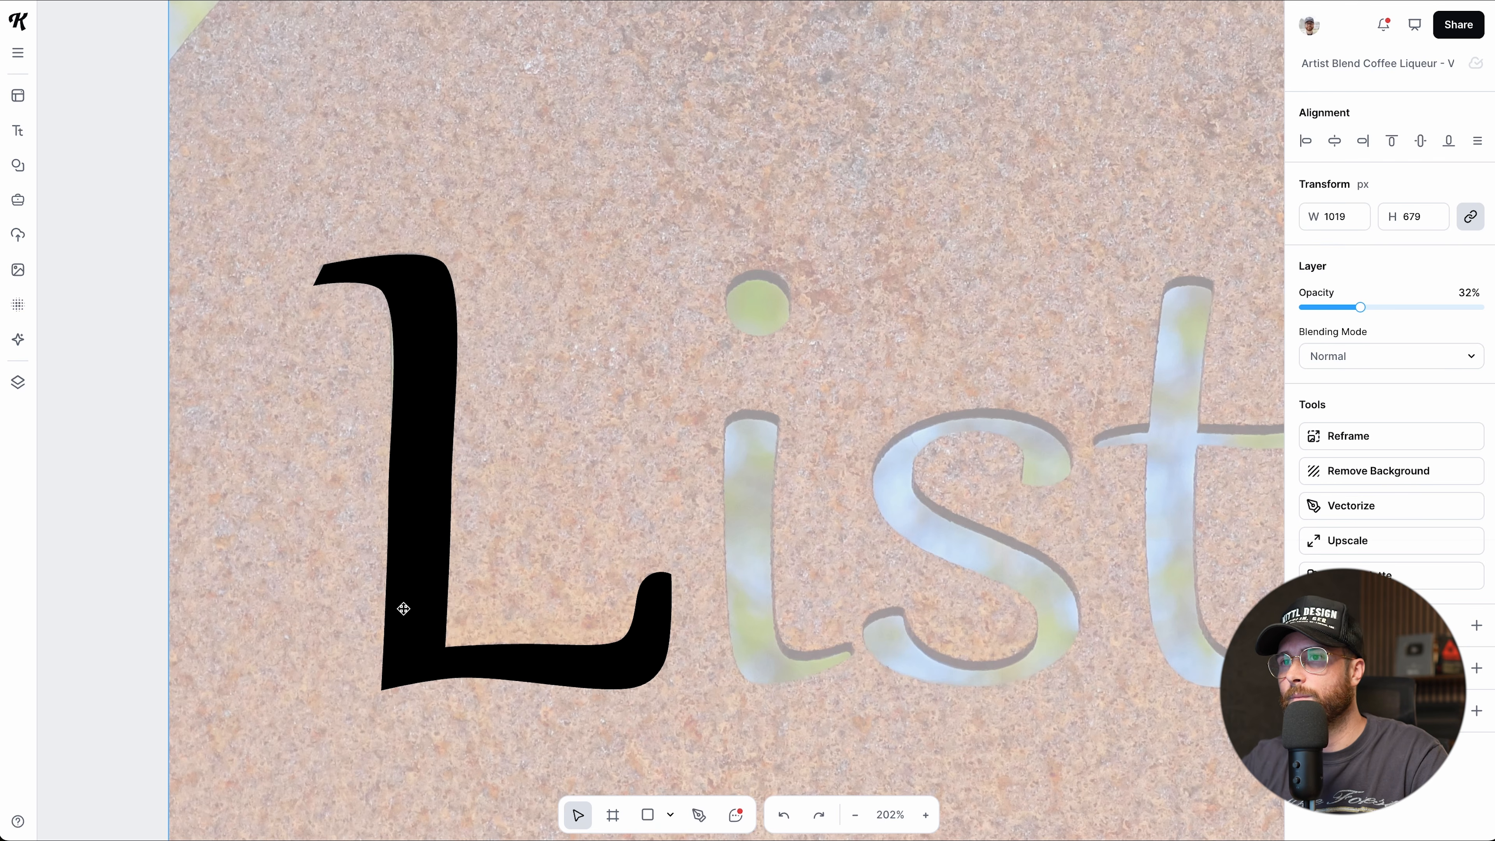
pyautogui.hotkey('ctrl', 'z')
pyautogui.hotkey('ctrl', 'z')
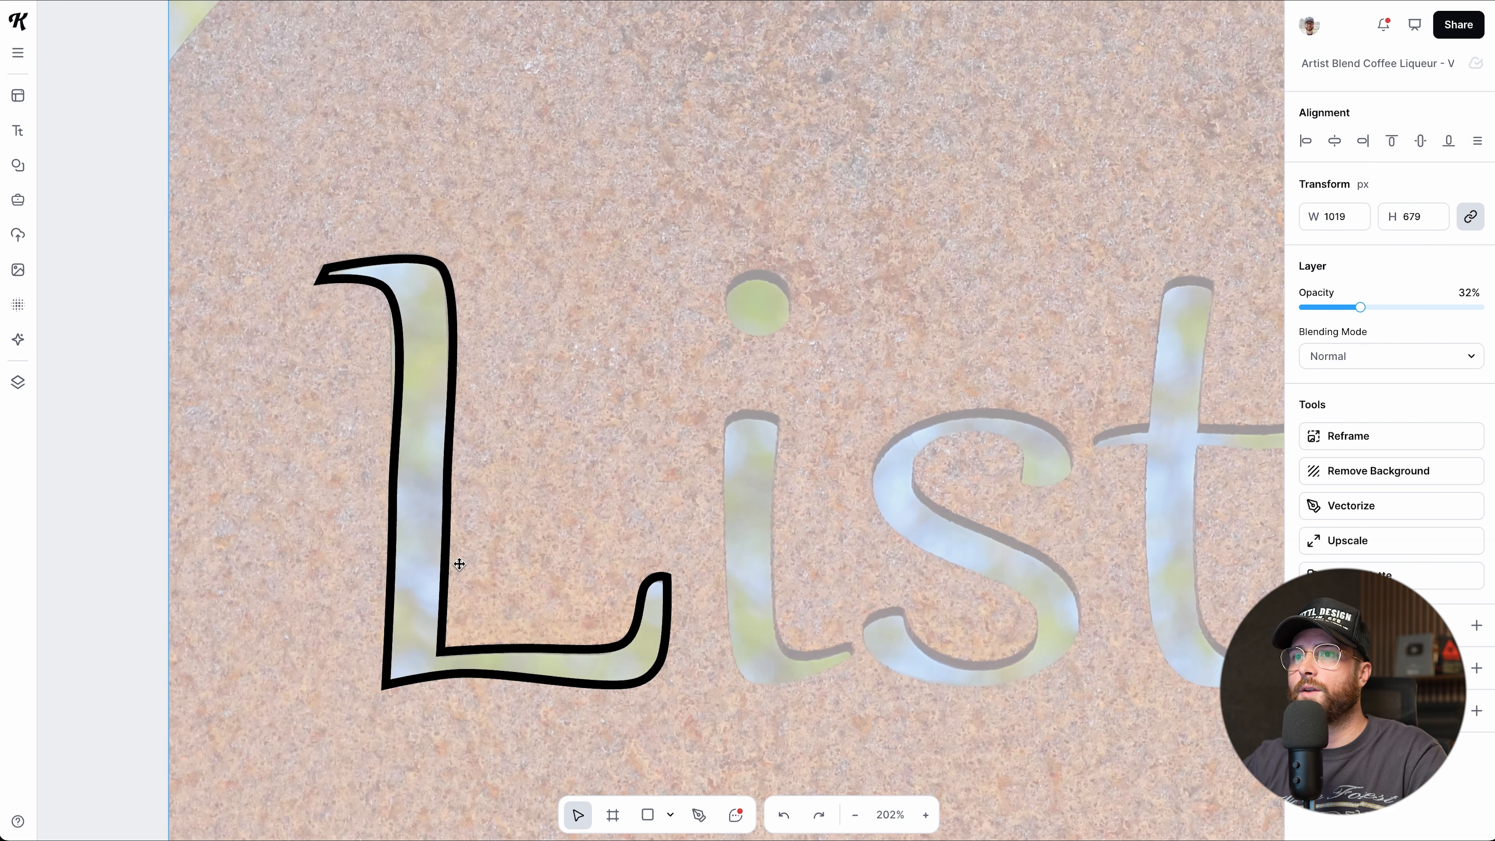
pyautogui.click(451, 510)
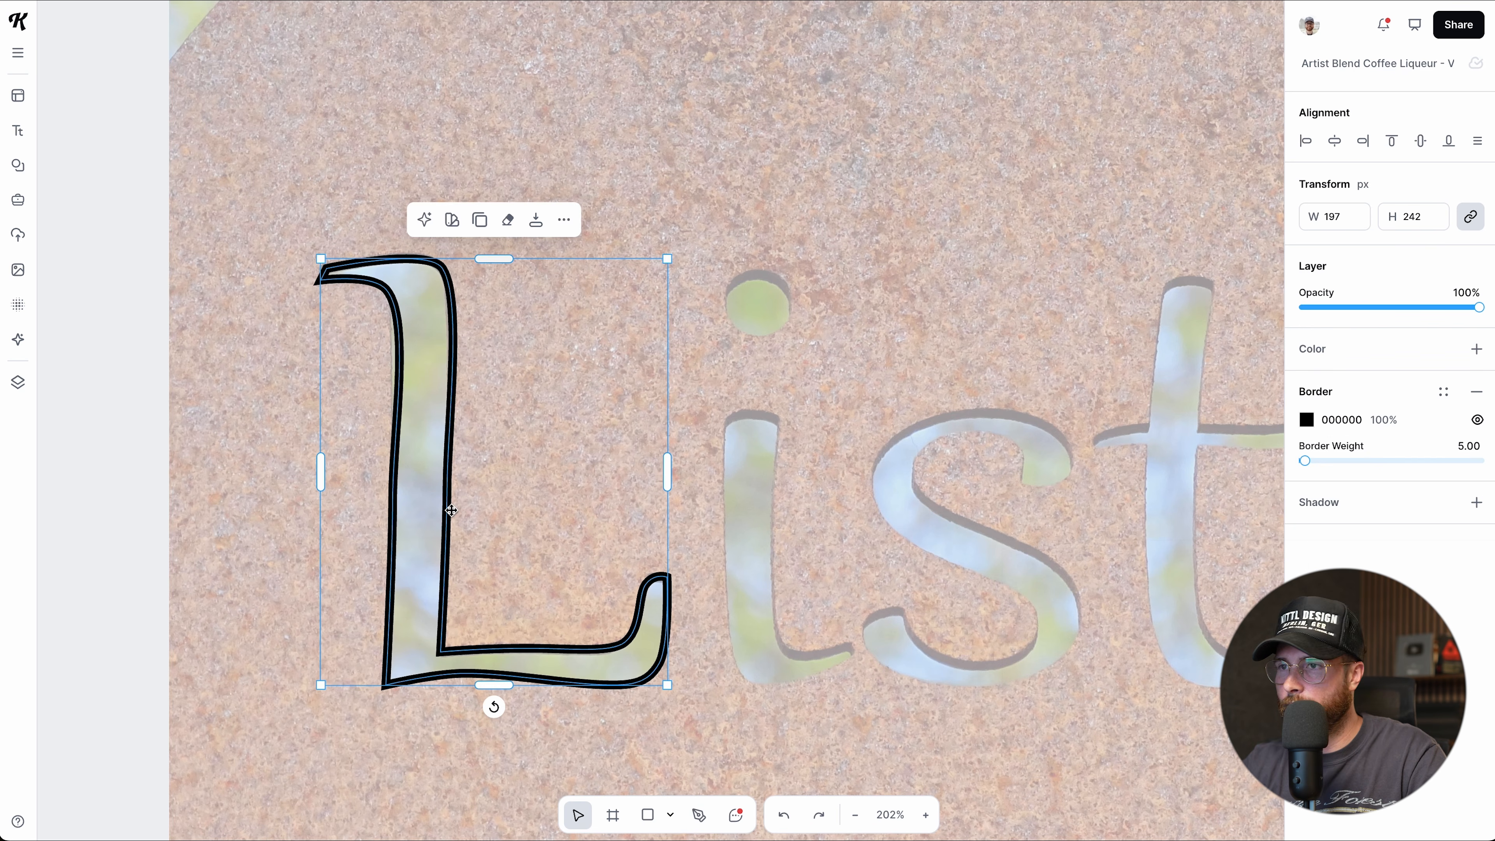
pyautogui.press('Delete')
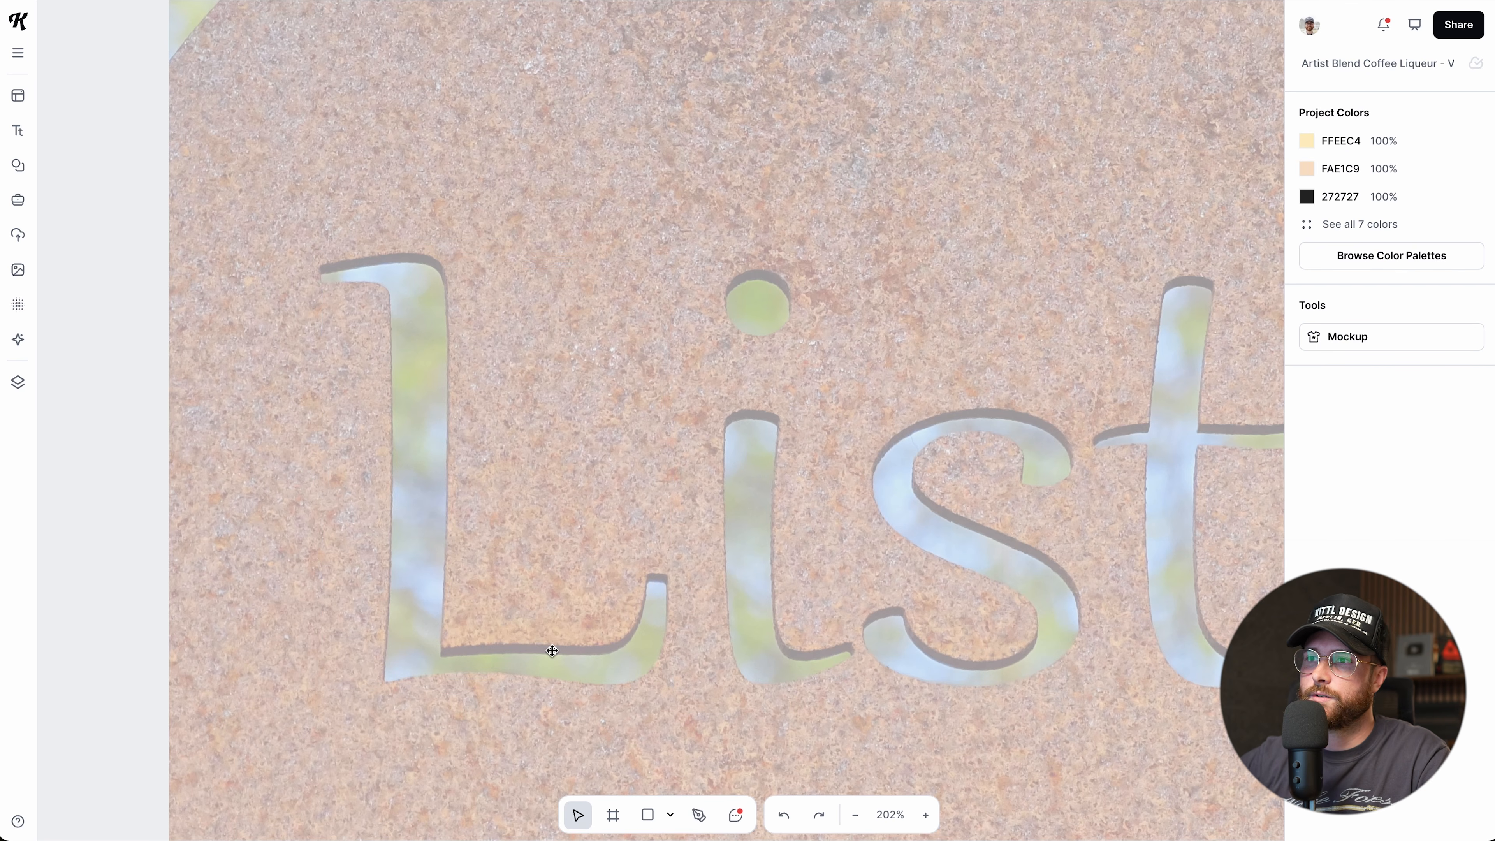
# Start a new pen path at the L's top-left serif tip and curve it along the top edge.
pyautogui.click(698, 814)
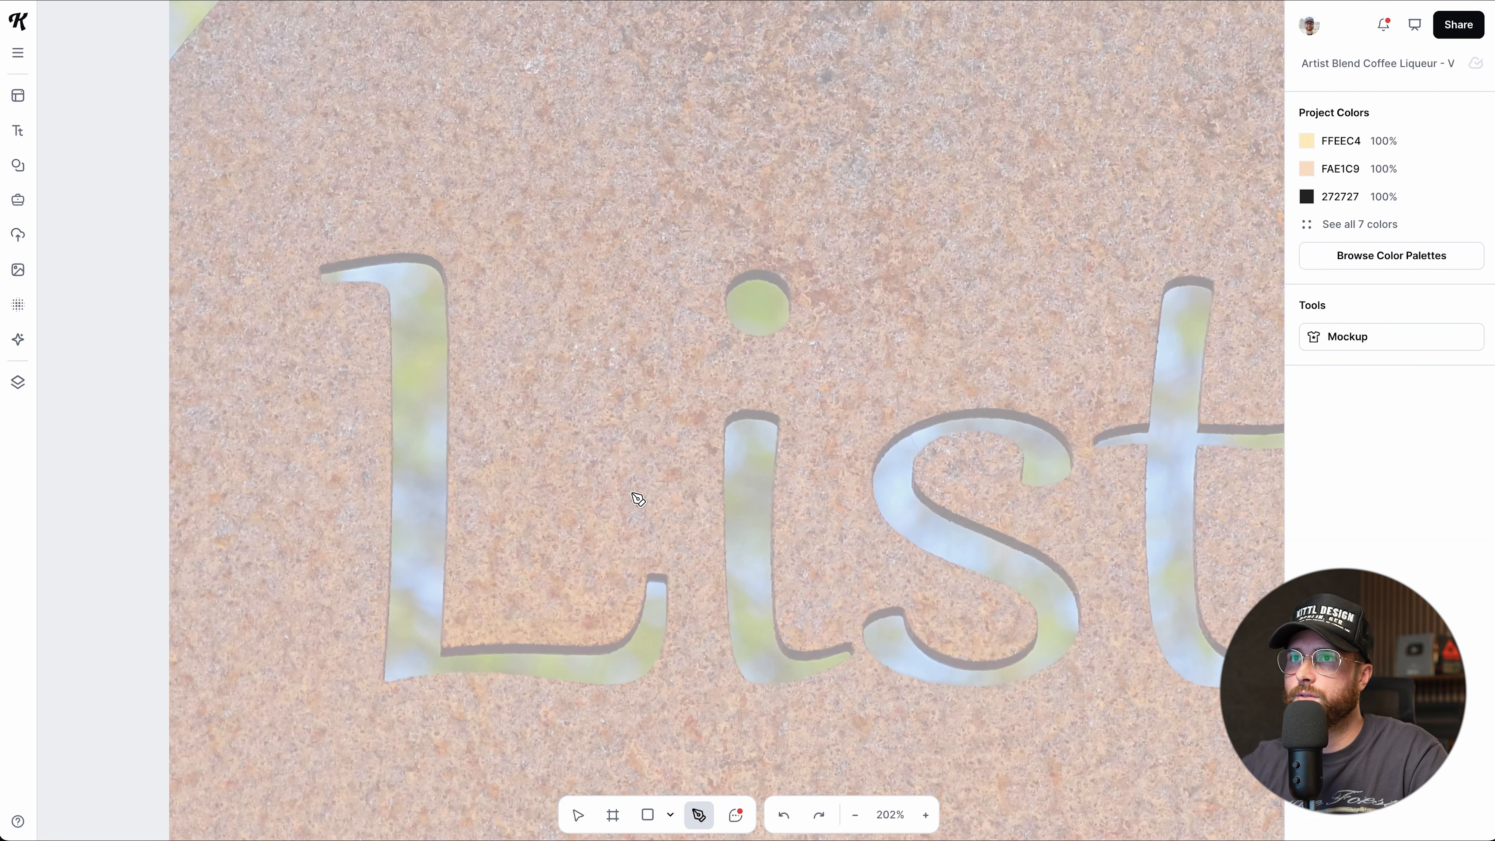
pyautogui.scroll(5, 423, 333)
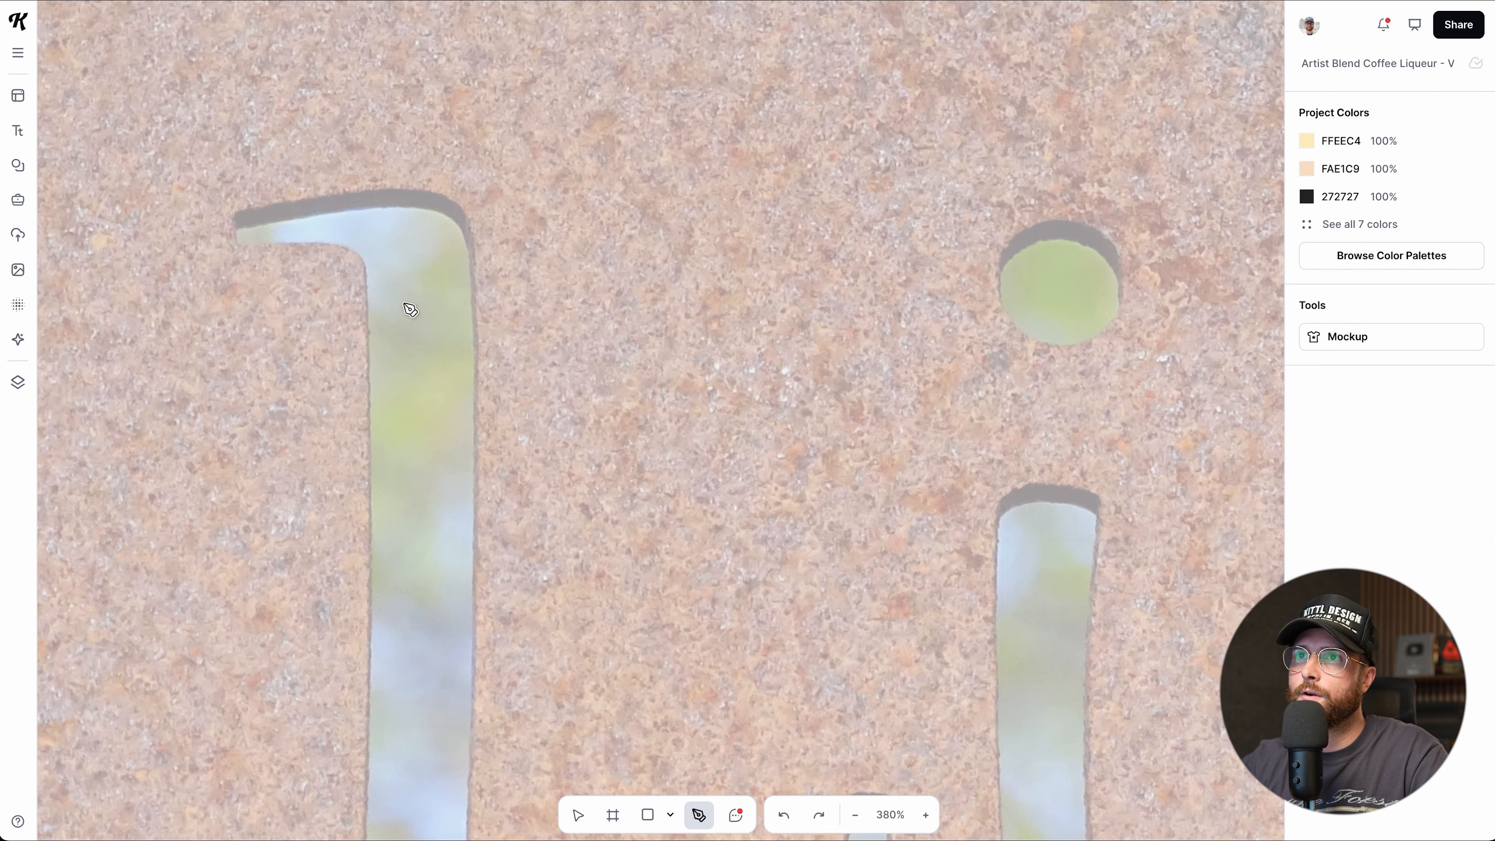
pyautogui.scroll(5, 282, 259)
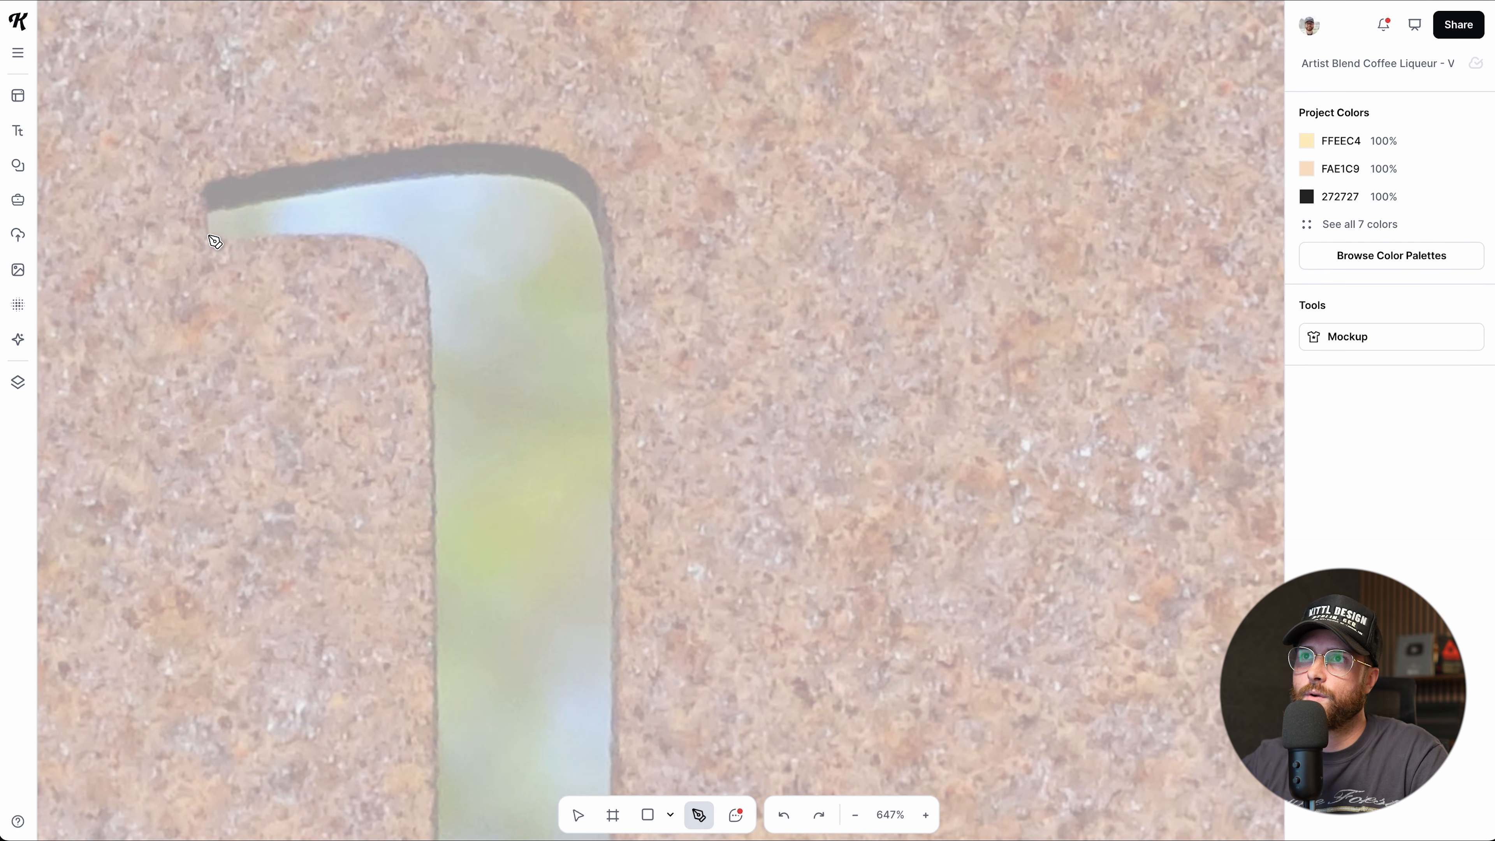
pyautogui.click(208, 235)
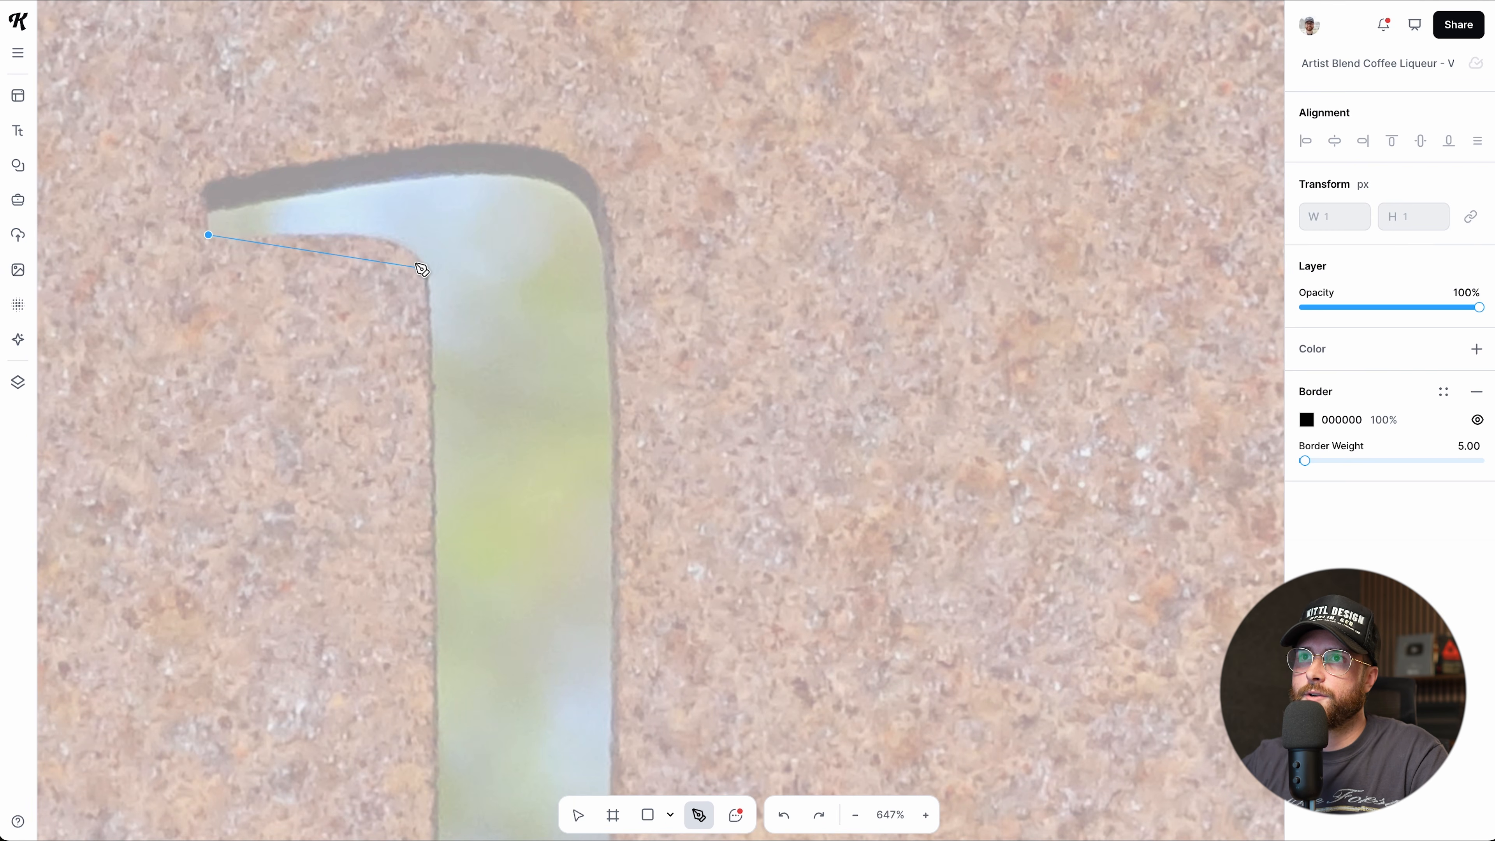
pyautogui.click(427, 289)
pyautogui.moveTo(431, 290); pyautogui.dragTo(456, 376)
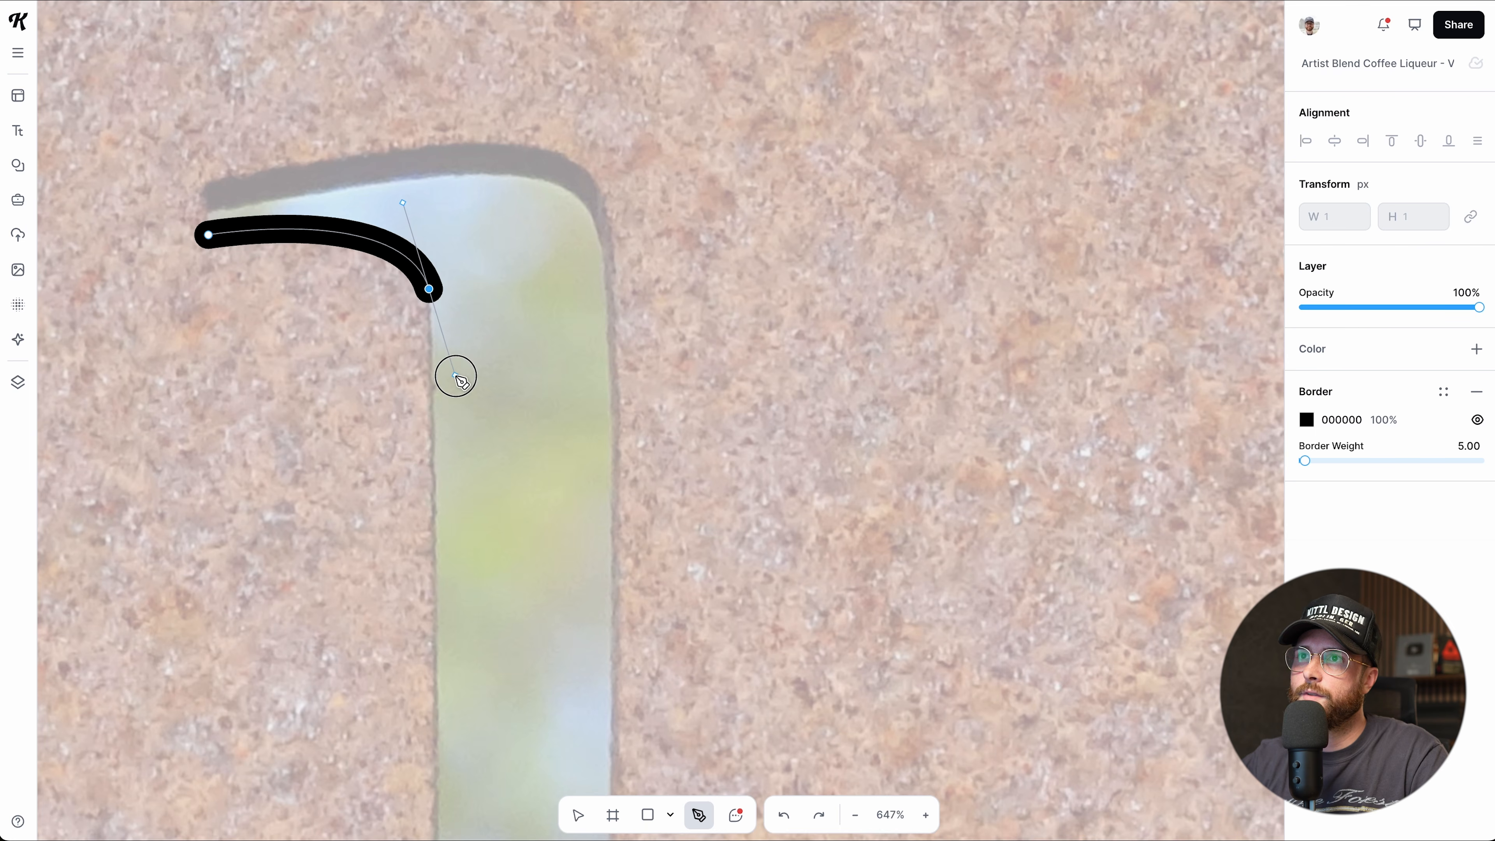
pyautogui.scroll(-10, 457, 343)
pyautogui.scroll(6, 457, 340)
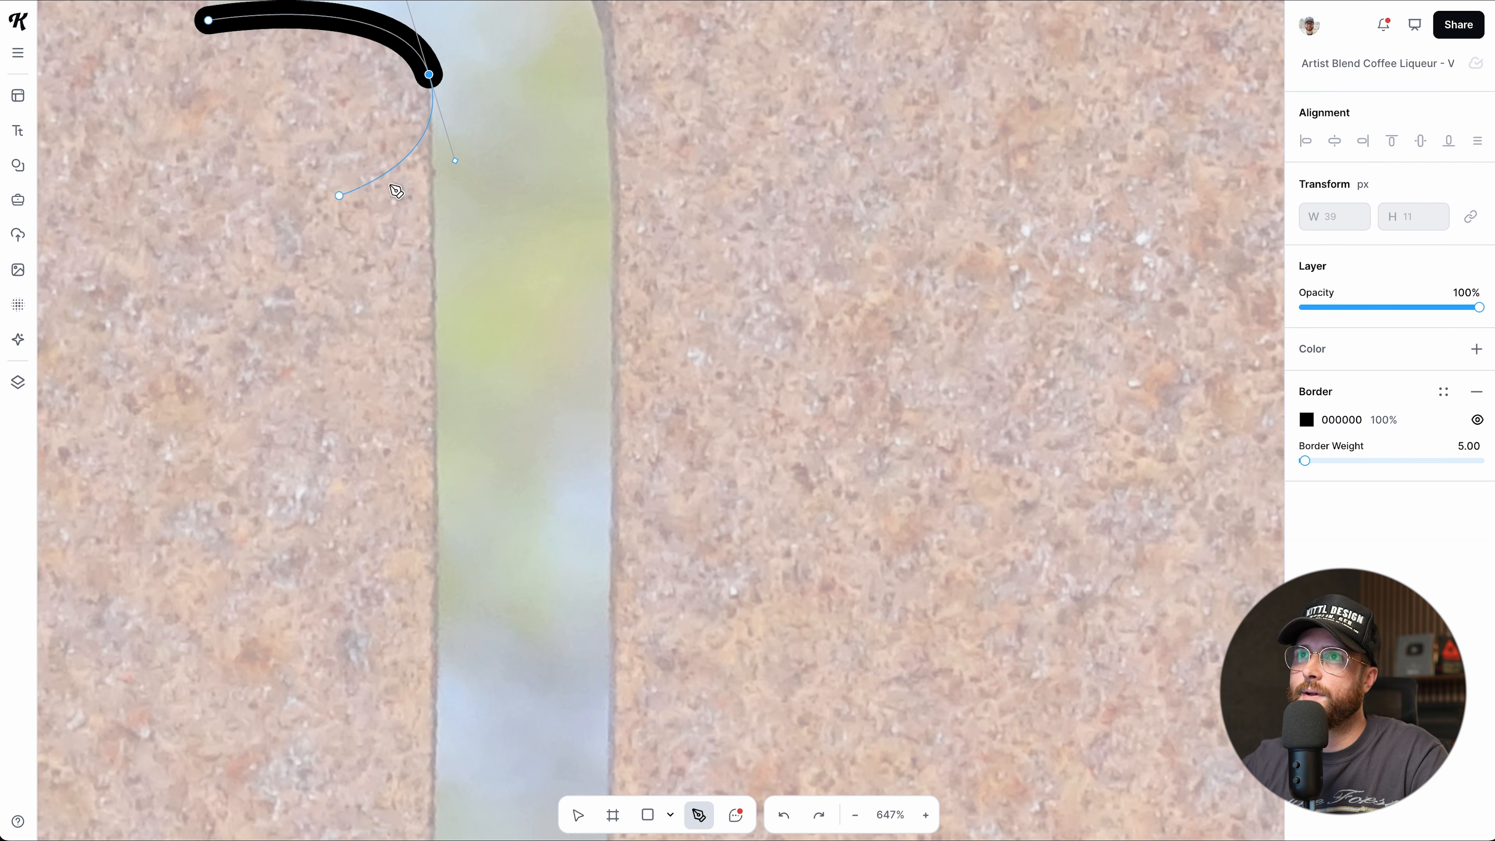
pyautogui.click(430, 76)
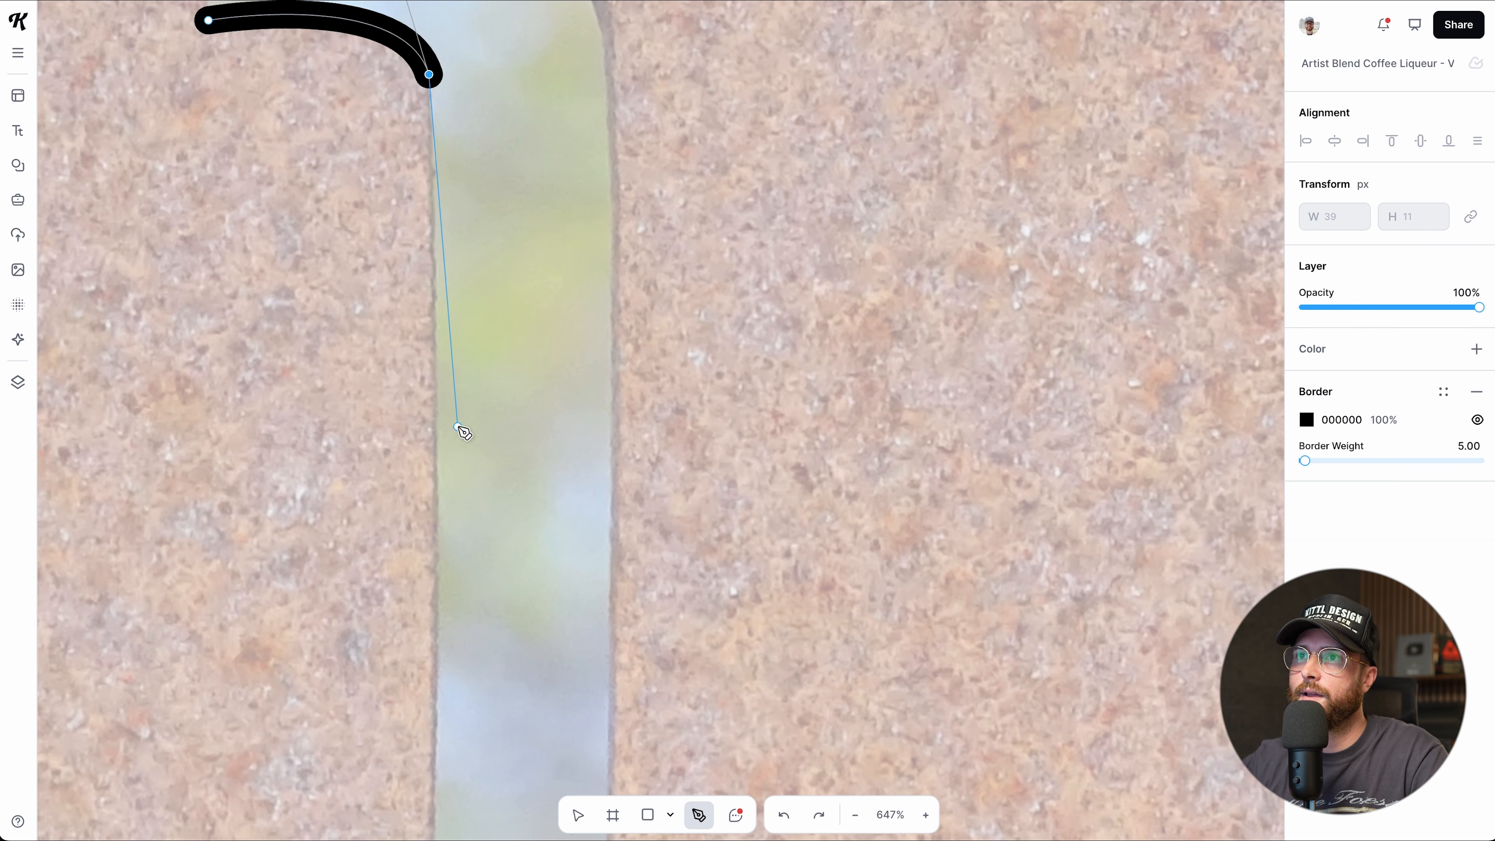
# Trace down the stem to a sharp bottom-left corner, then curve along the bottom edge.
pyautogui.scroll(-5, 463, 428)
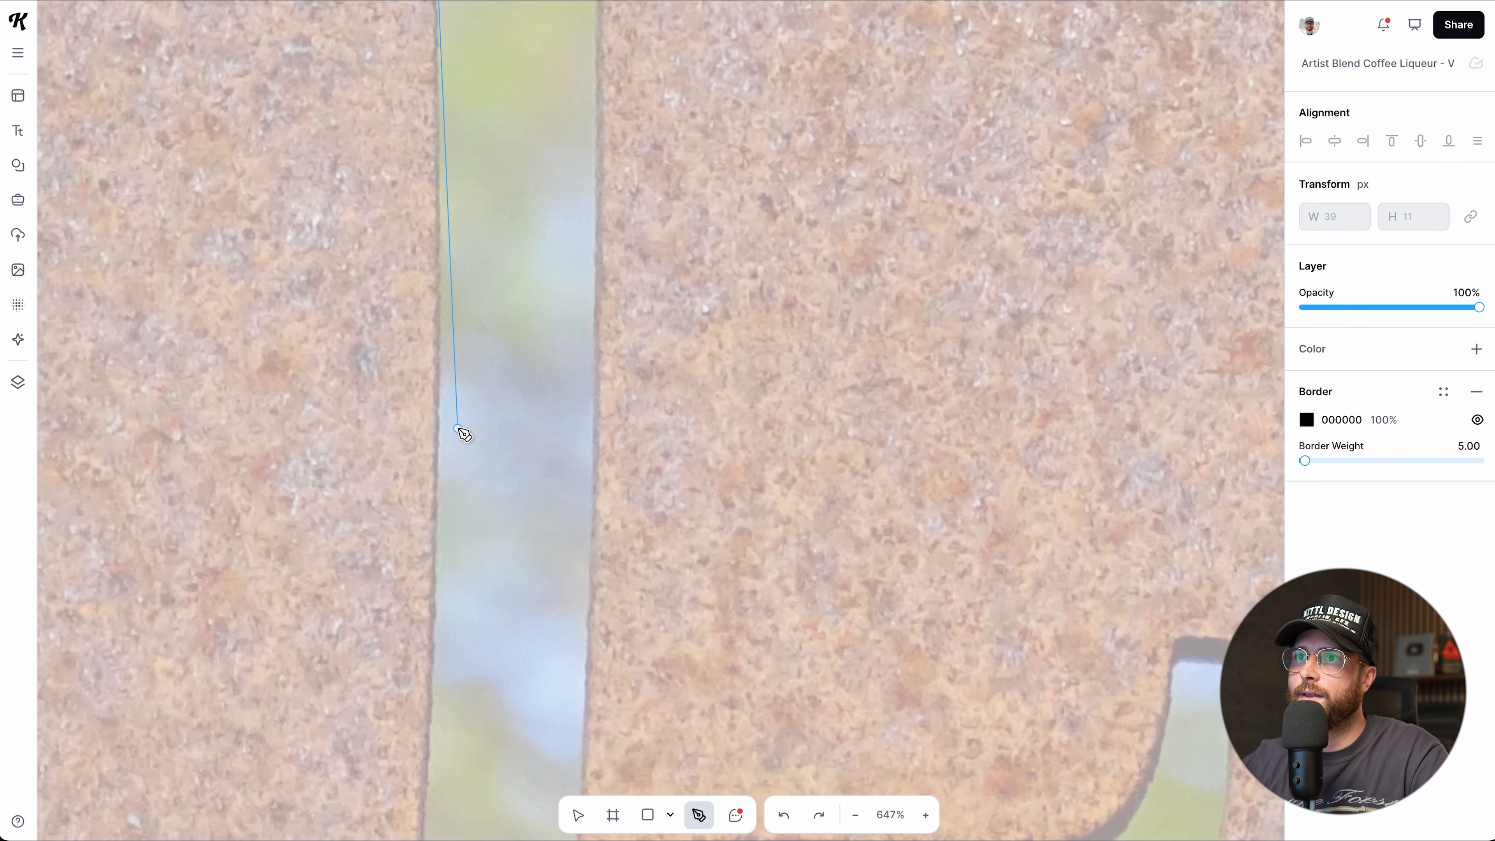
pyautogui.click(439, 487)
pyautogui.scroll(-3, 460, 533)
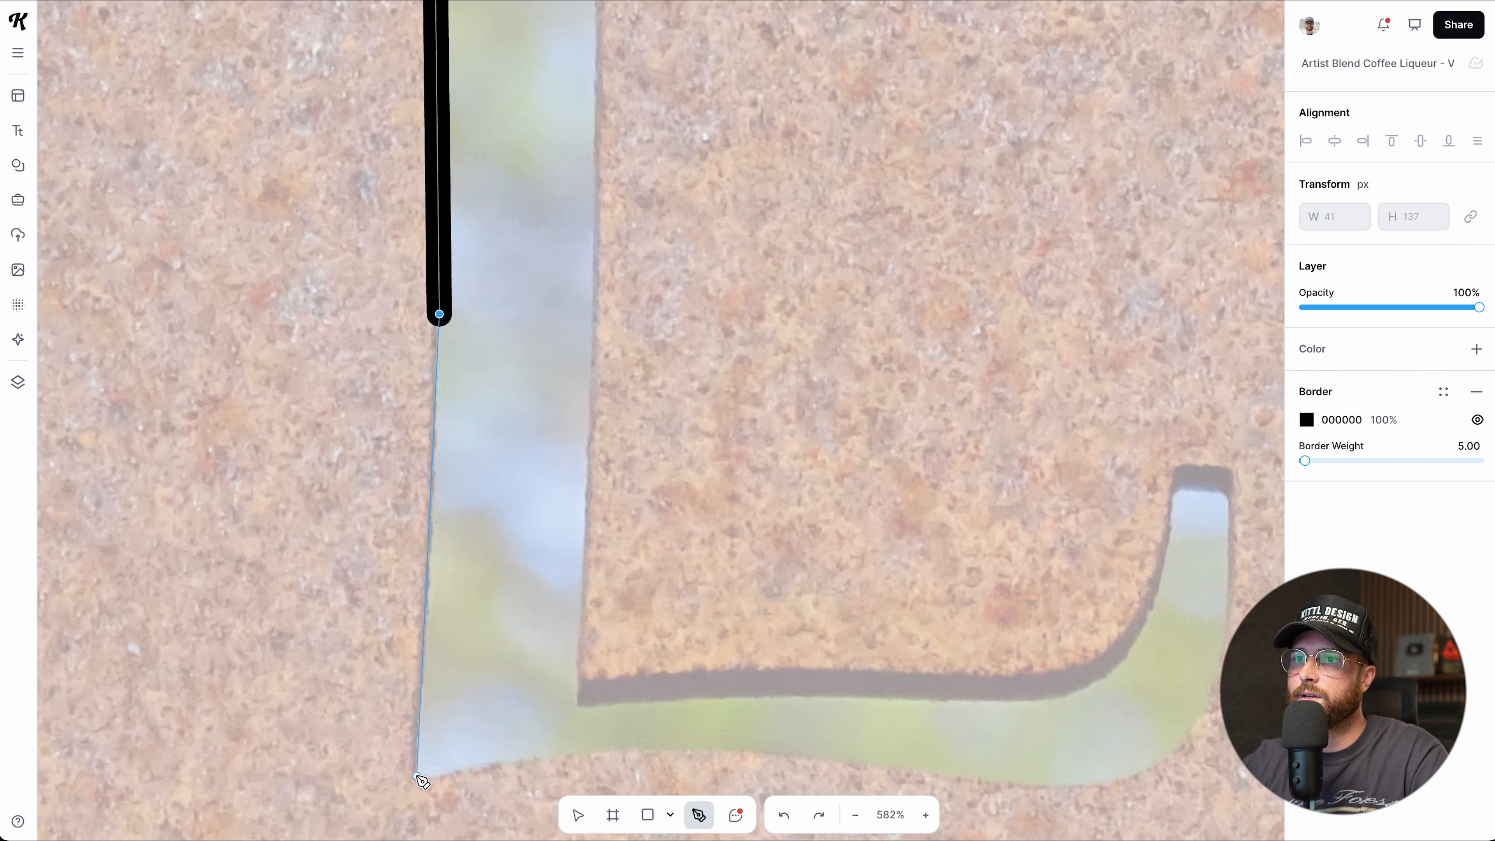
pyautogui.moveTo(415, 769); pyautogui.dragTo(386, 815)
pyautogui.scroll(-3, 412, 742)
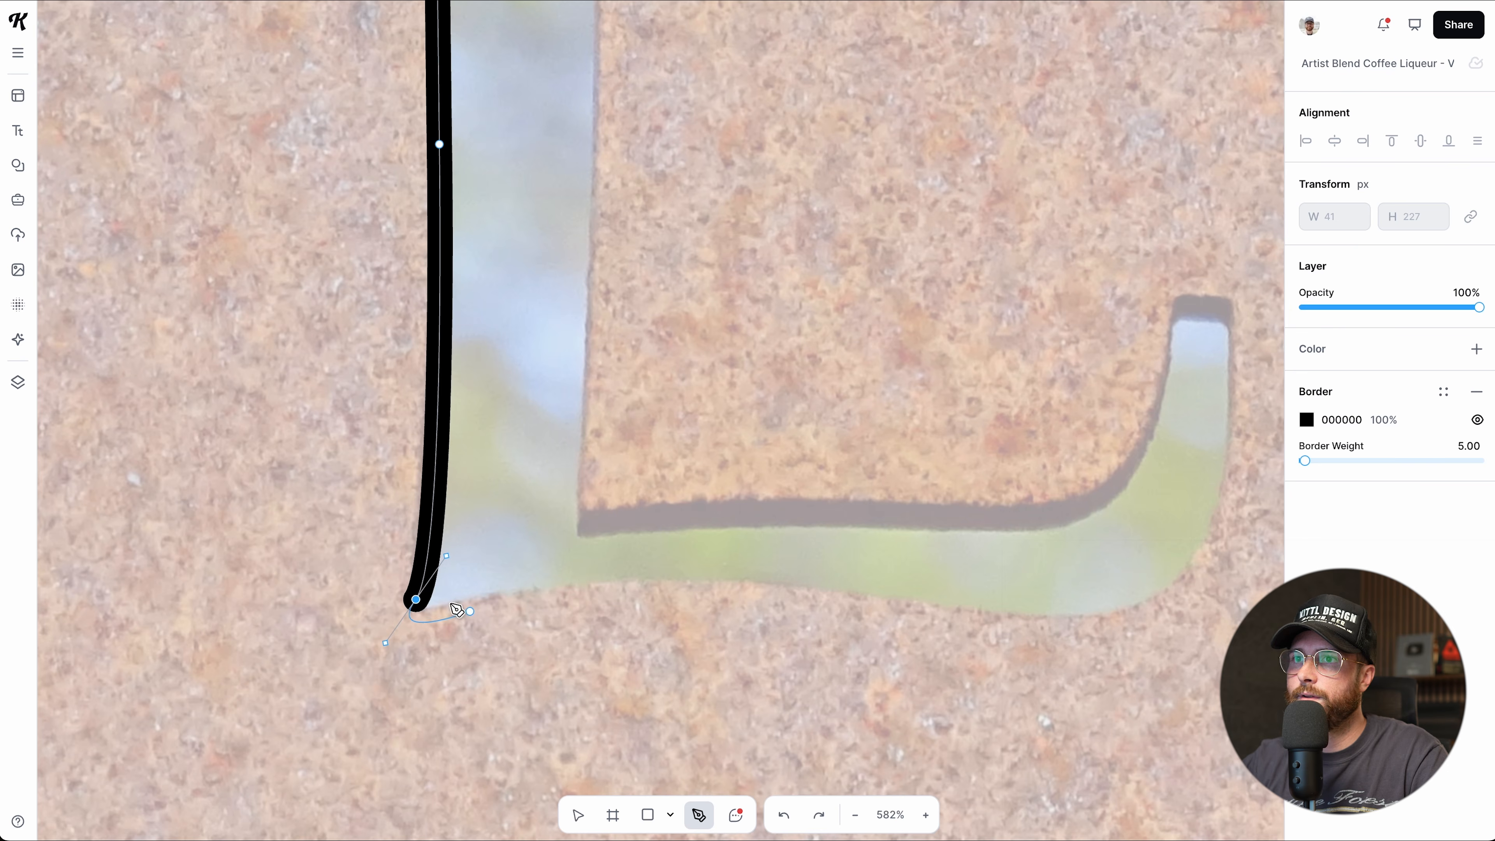
pyautogui.click(416, 600)
pyautogui.click(787, 583)
pyautogui.moveTo(787, 583); pyautogui.dragTo(937, 614)
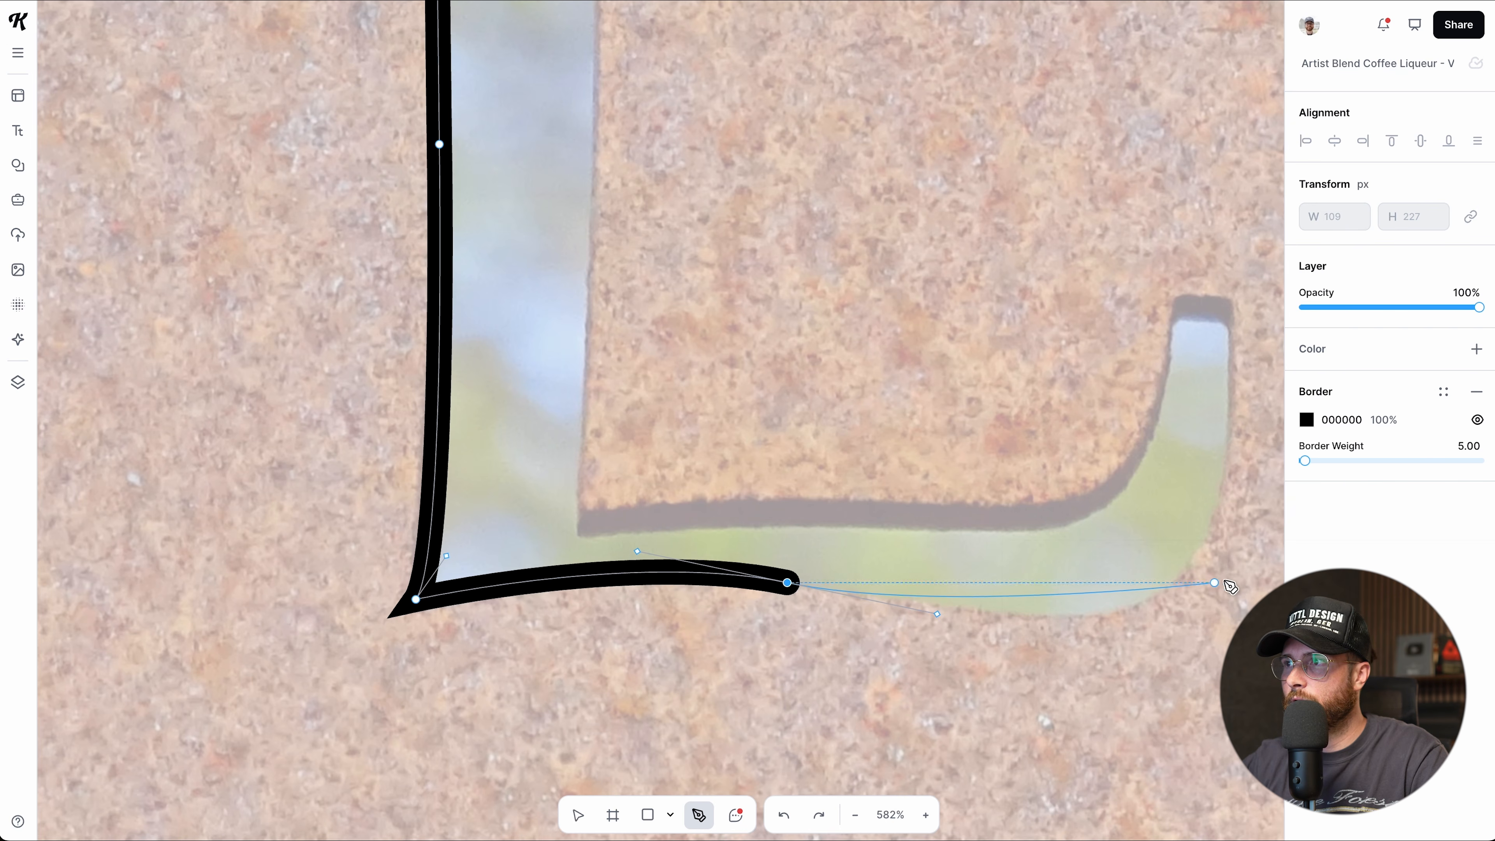
# Trace up the right arm, across its flat top, and down its inner edge to the inner corner.
pyautogui.moveTo(1222, 486); pyautogui.dragTo(1259, 306)
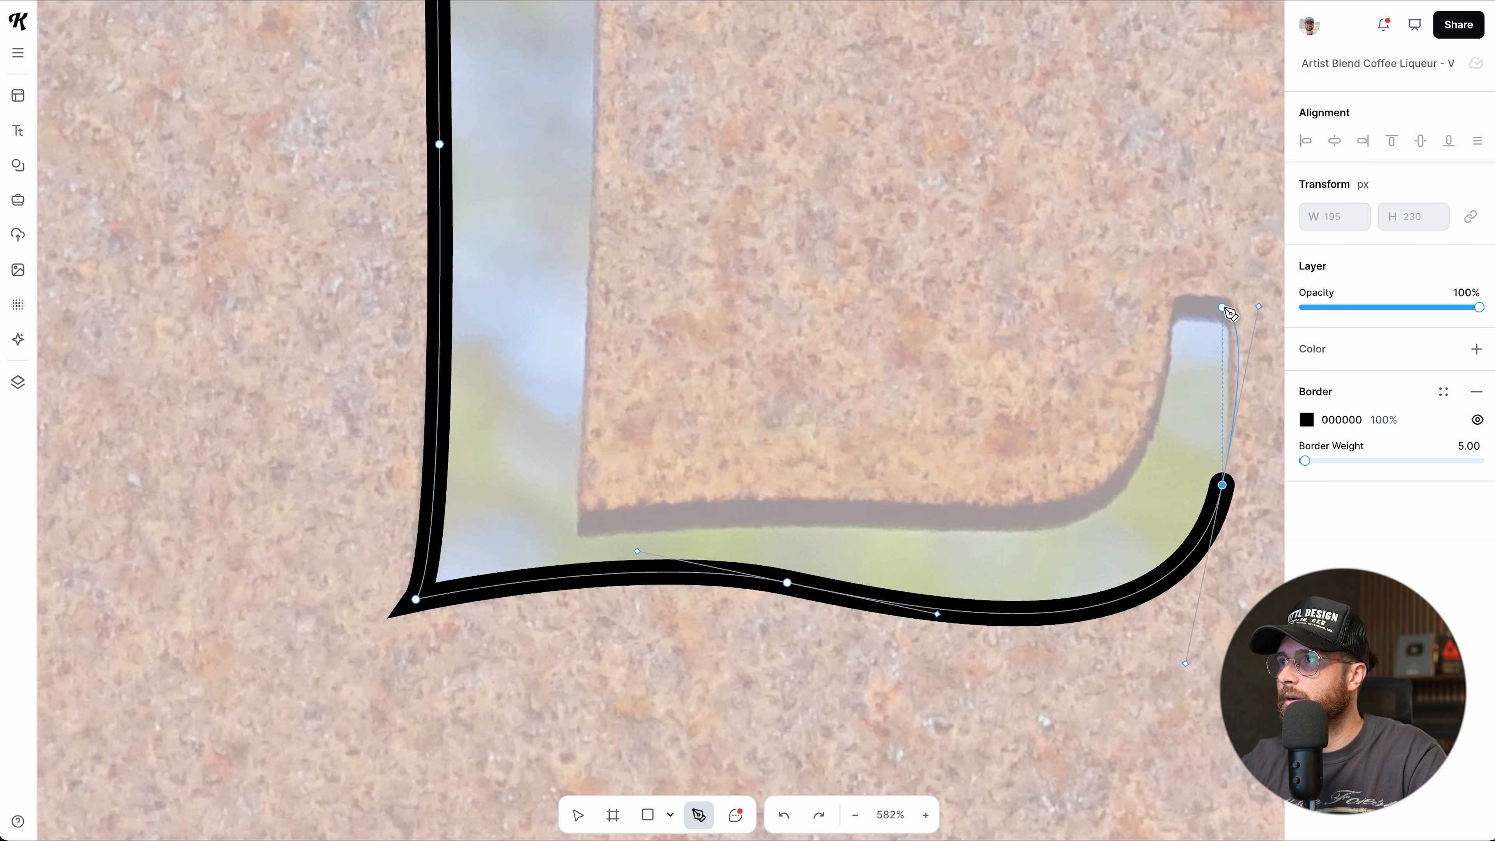
pyautogui.click(1223, 307)
pyautogui.click(1174, 318)
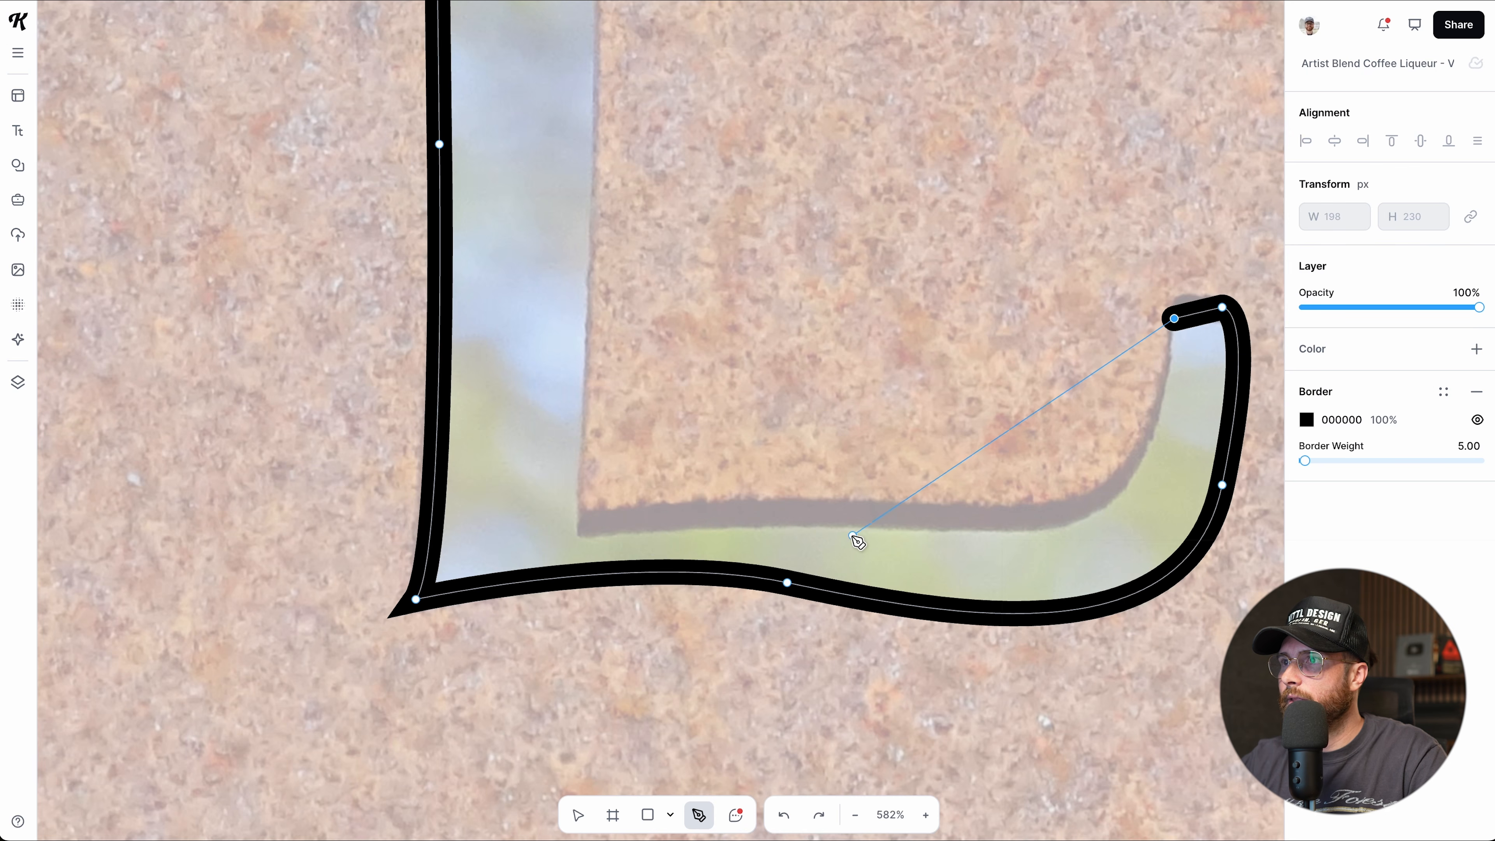
pyautogui.moveTo(1004, 518); pyautogui.dragTo(859, 484)
pyautogui.click(575, 525)
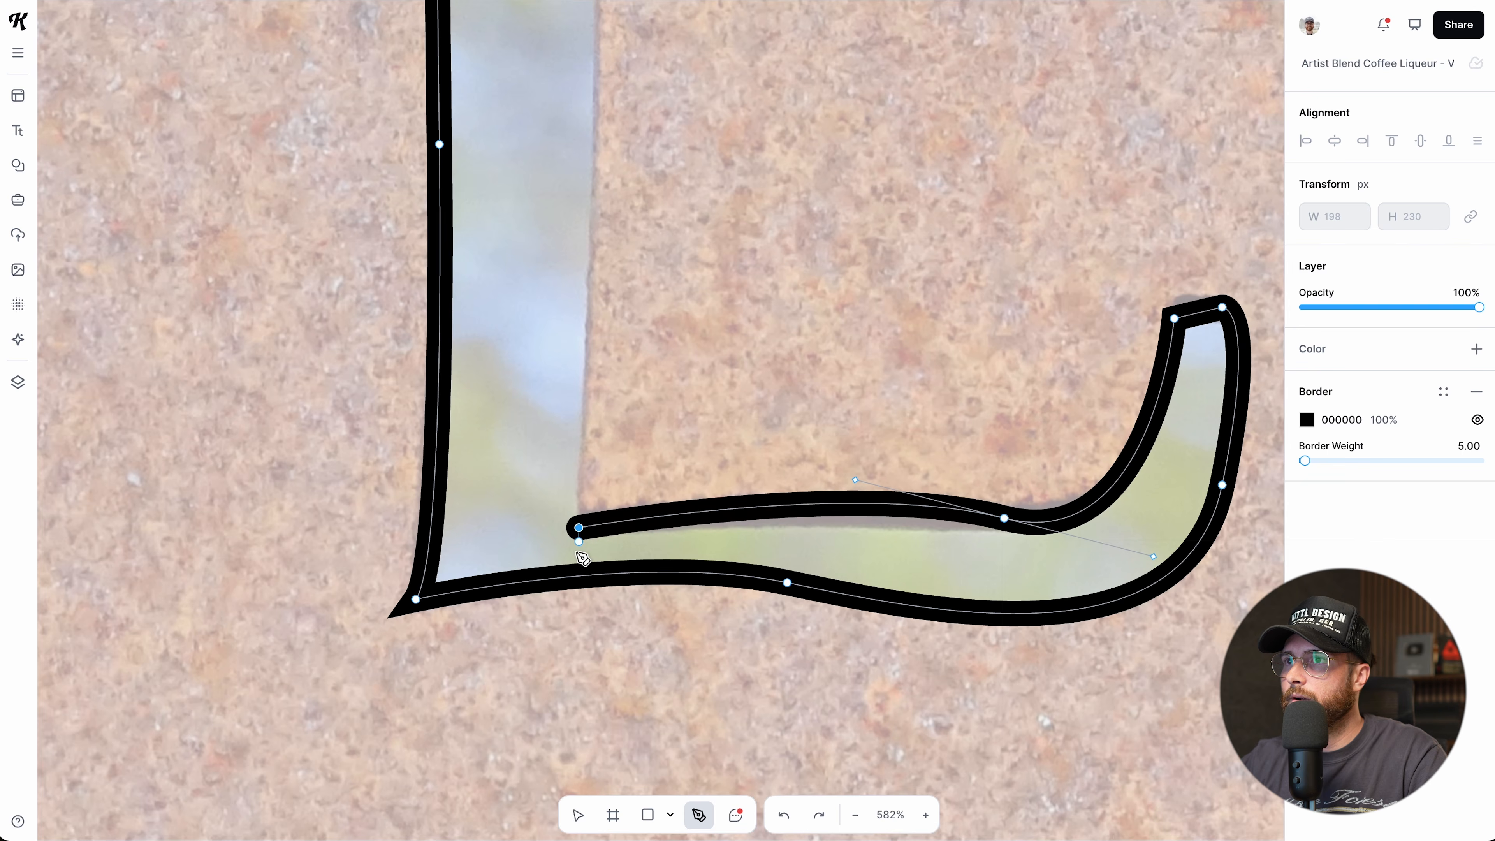
# Add a curved top-right point and close the outline back at the starting point.
pyautogui.scroll(12, 571, 559)
pyautogui.scroll(-5, 600, 297)
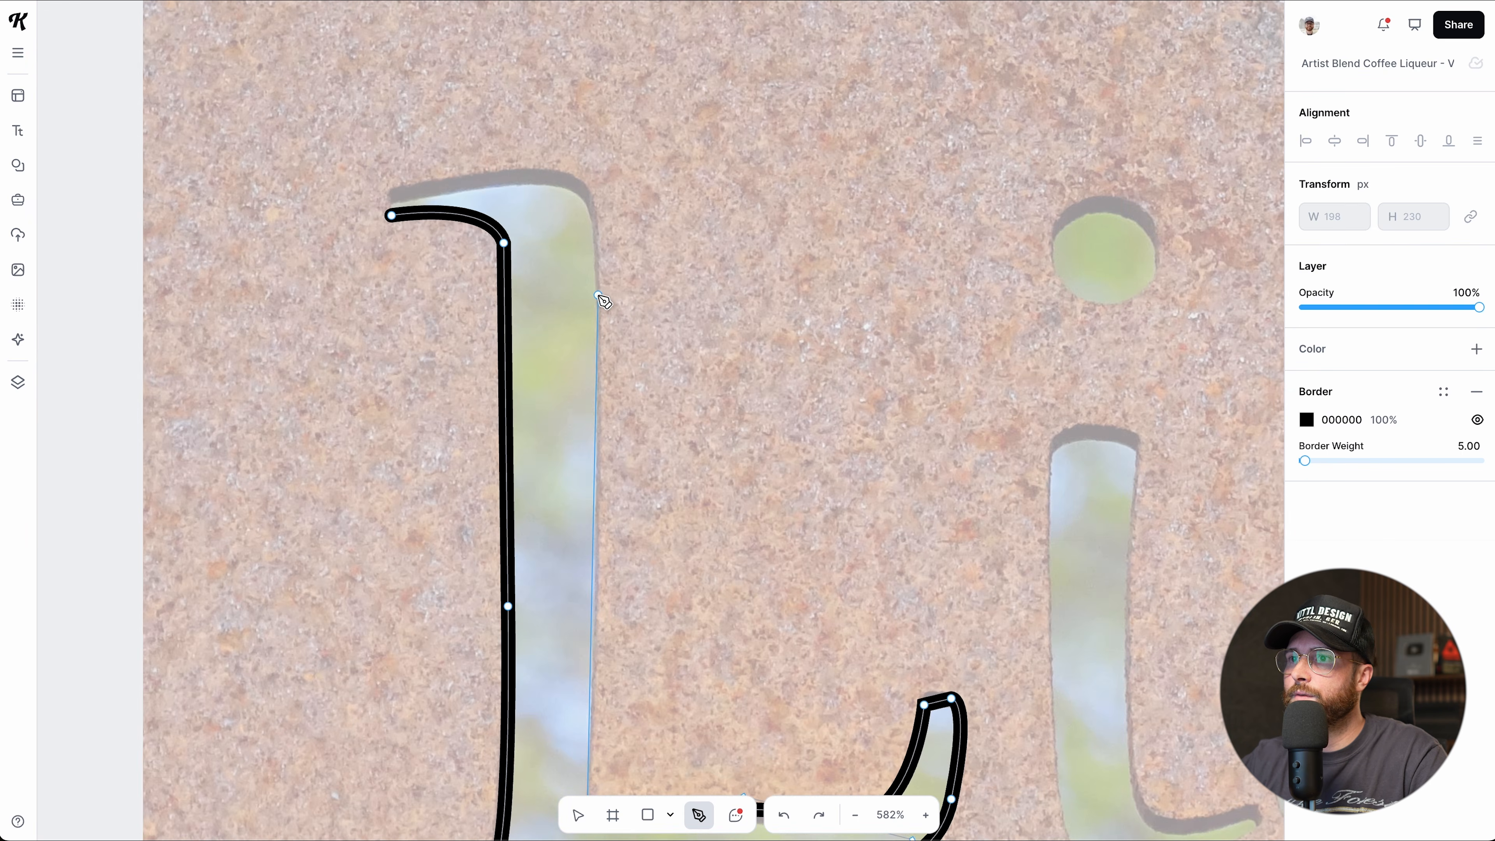
pyautogui.scroll(-5, 604, 300)
pyautogui.moveTo(581, 198); pyautogui.dragTo(542, 160)
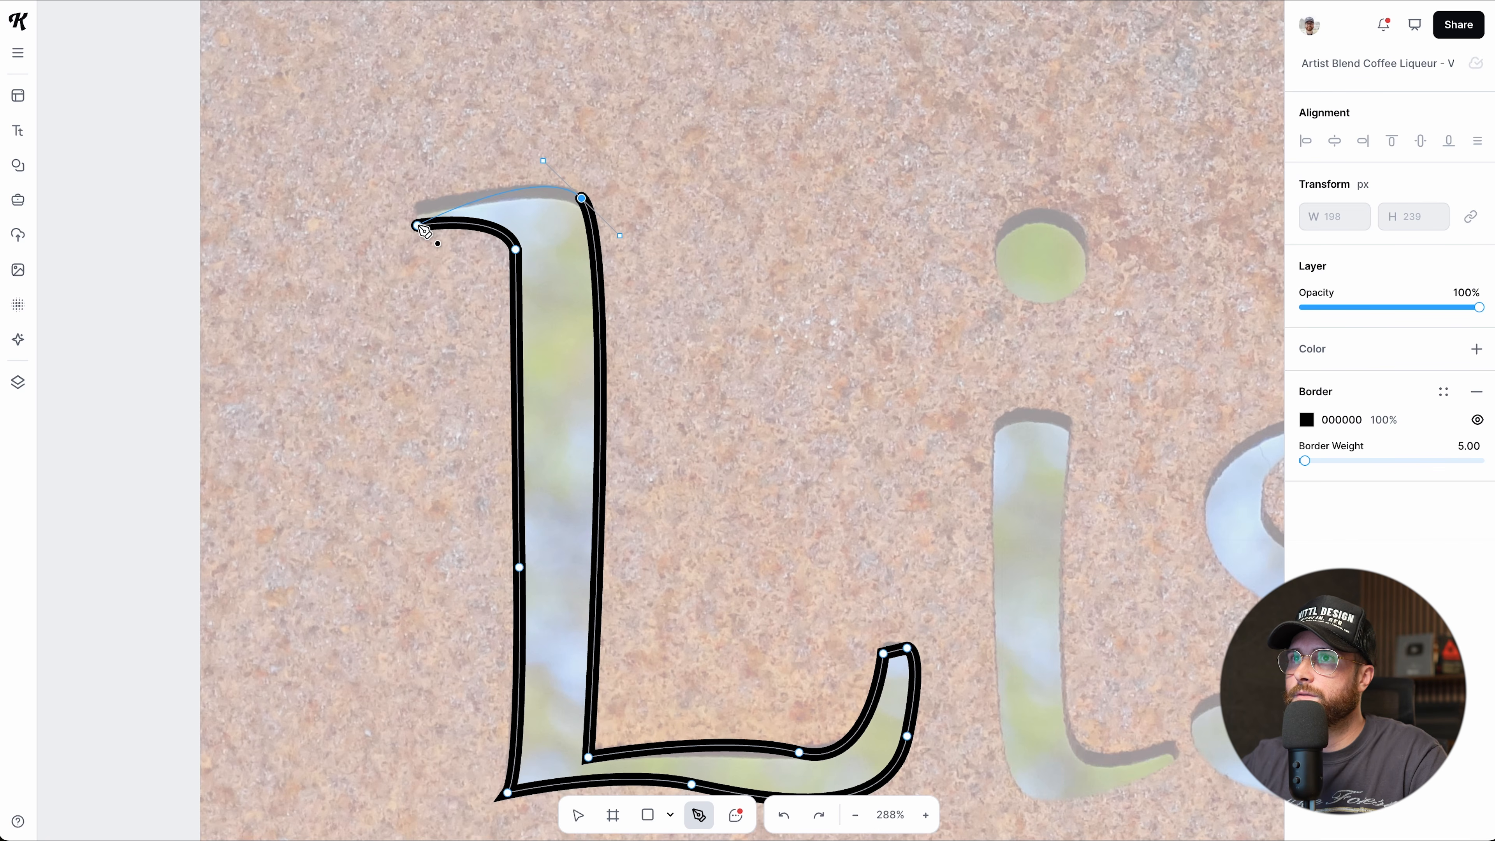
pyautogui.moveTo(418, 226)
pyautogui.mouseDown()
pyautogui.moveTo(404, 240)
pyautogui.moveTo(434, 221)
pyautogui.mouseUp()
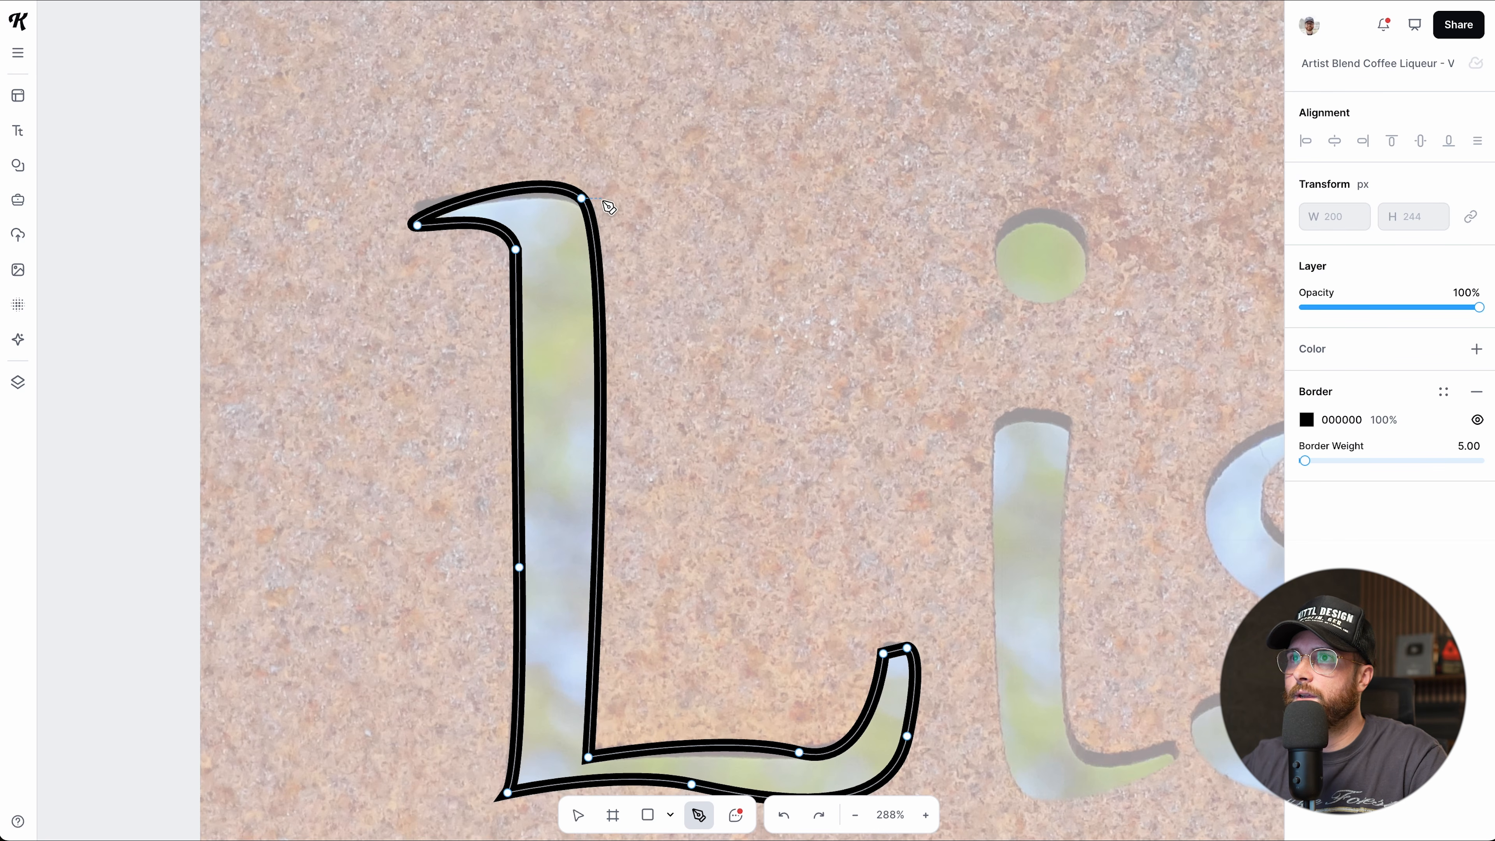
pyautogui.press('Escape')
pyautogui.click(589, 203)
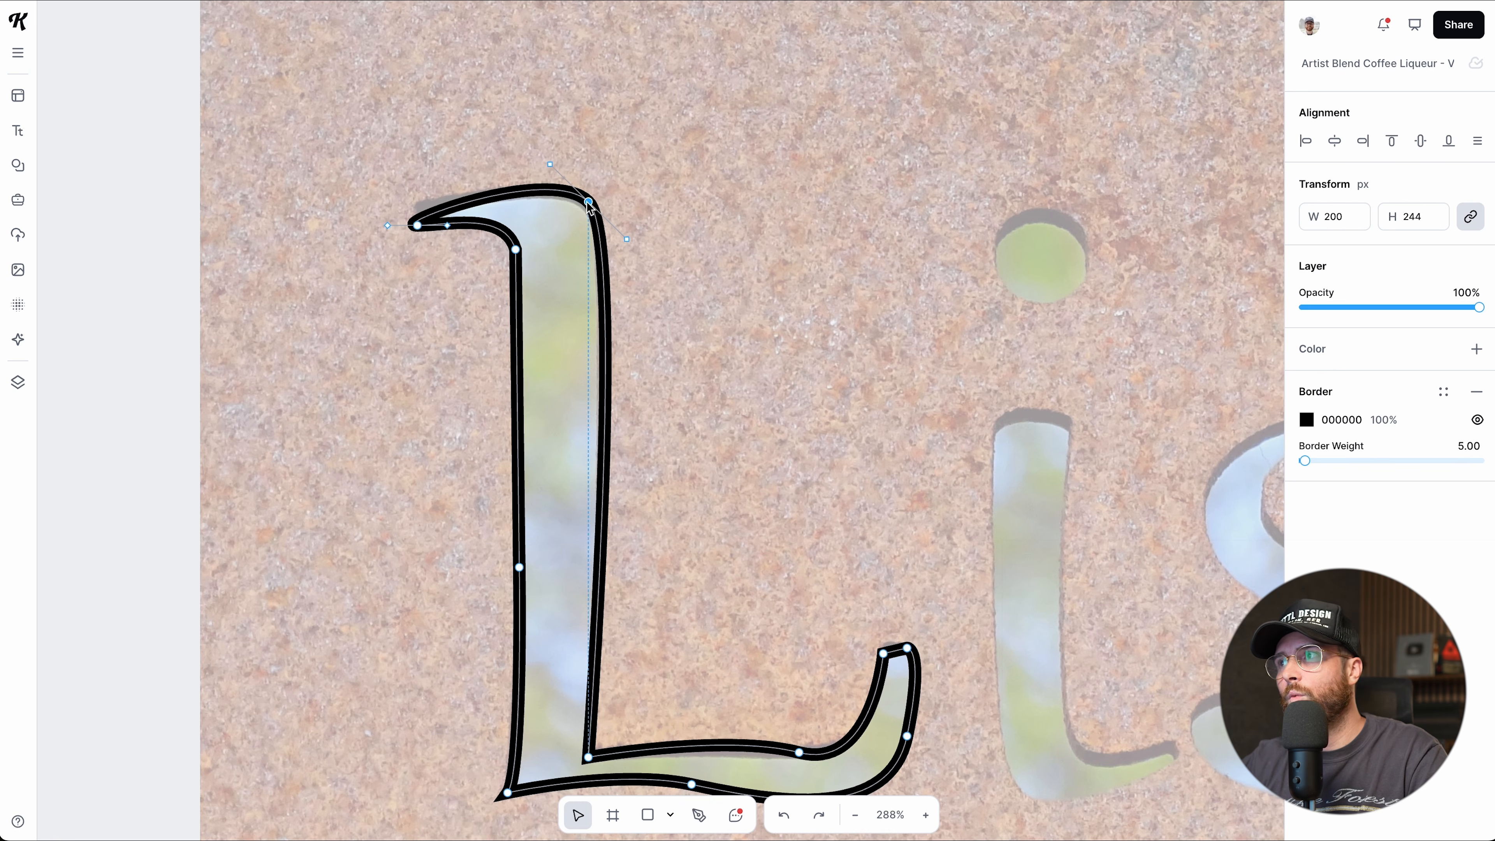
# Fill the L solid black and refine its top-left serif tip and stem edges.
pyautogui.click(1476, 349)
pyautogui.scroll(-3, 568, 301)
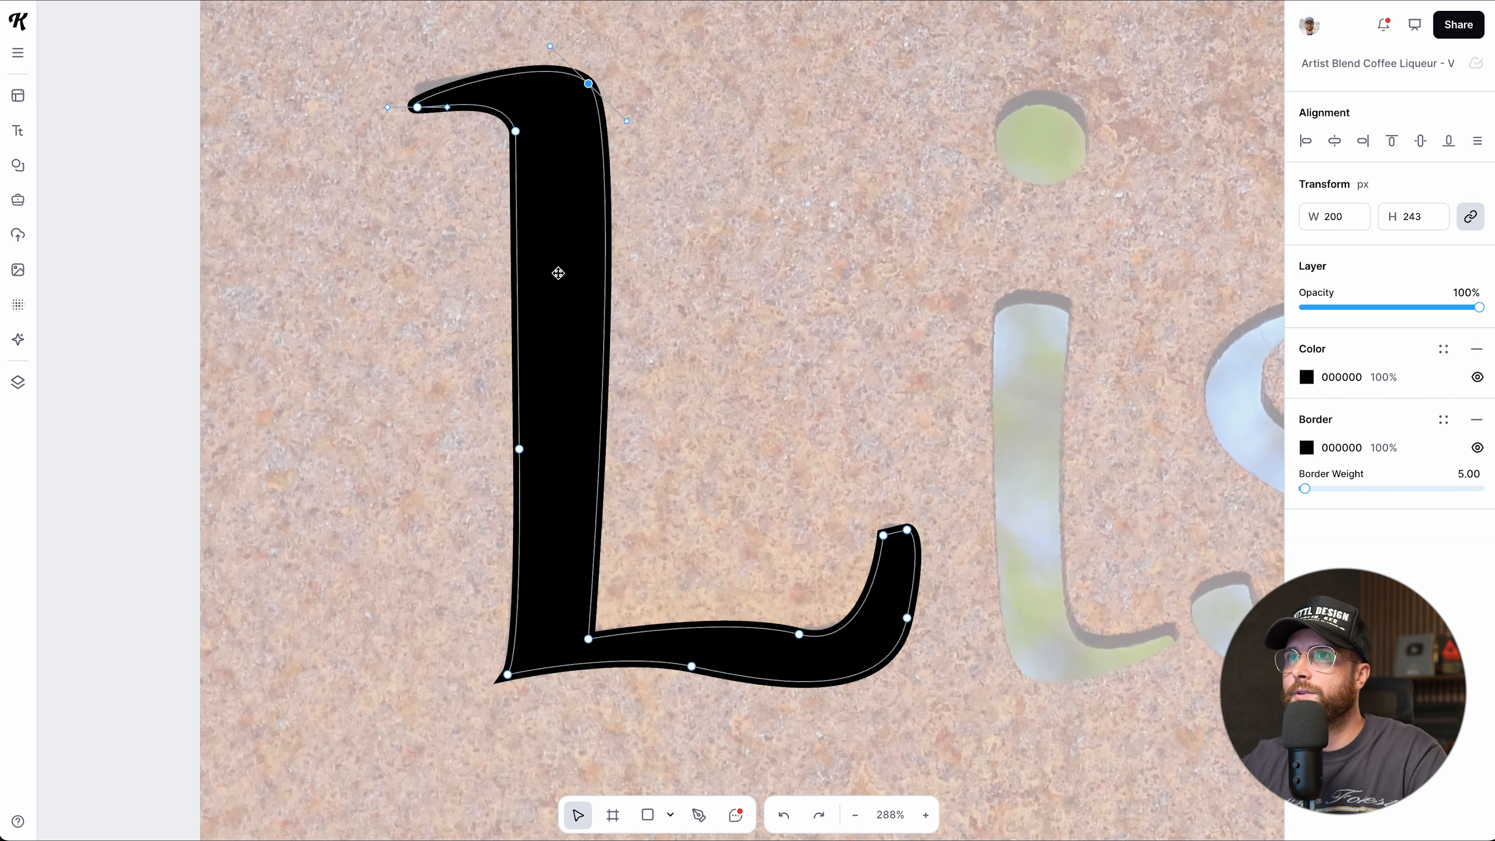
pyautogui.moveTo(416, 108); pyautogui.dragTo(410, 97)
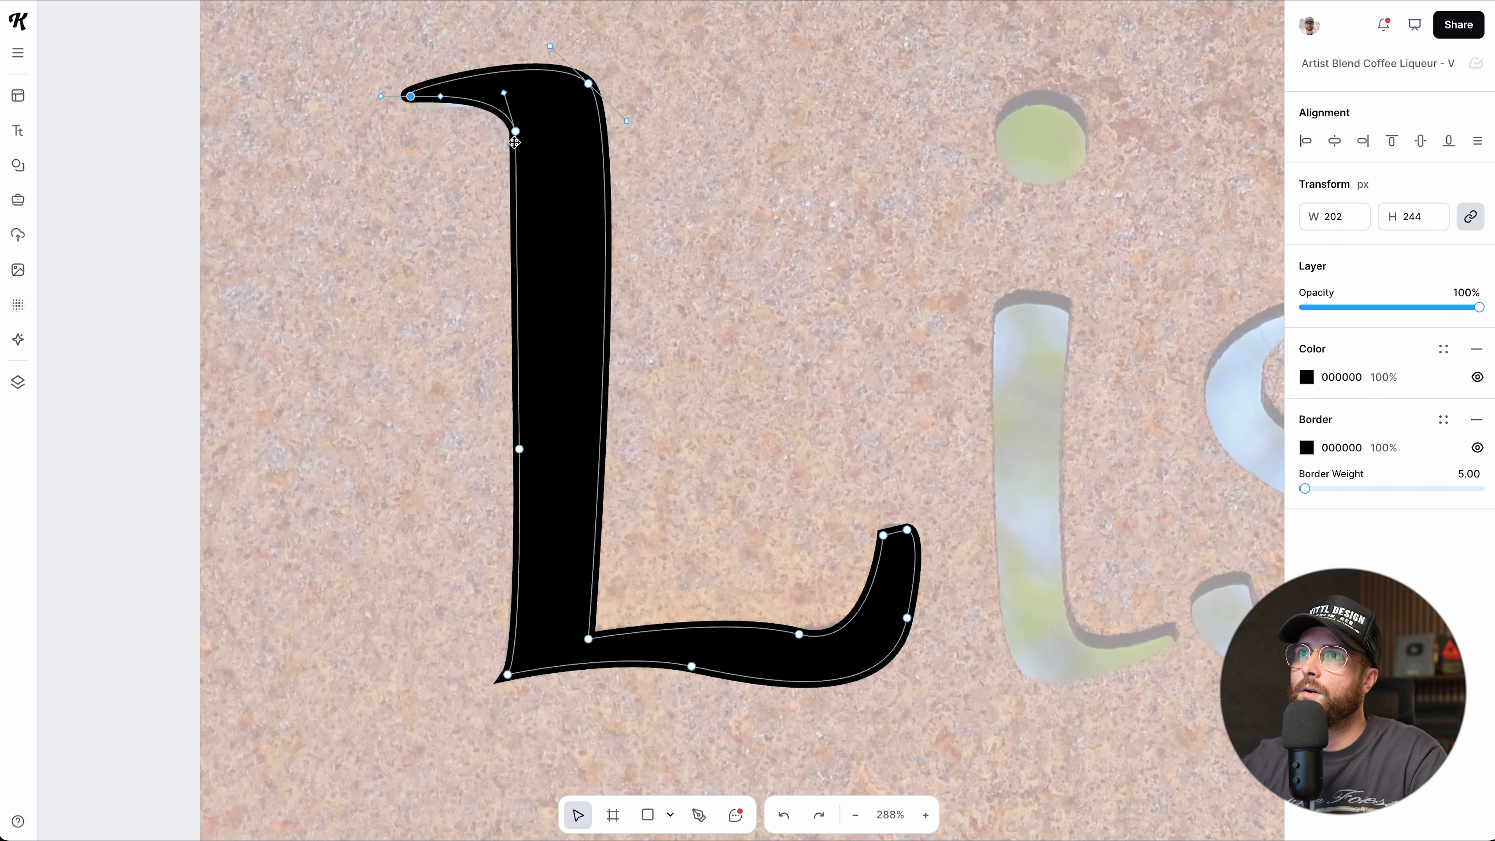
pyautogui.moveTo(516, 132); pyautogui.dragTo(522, 136)
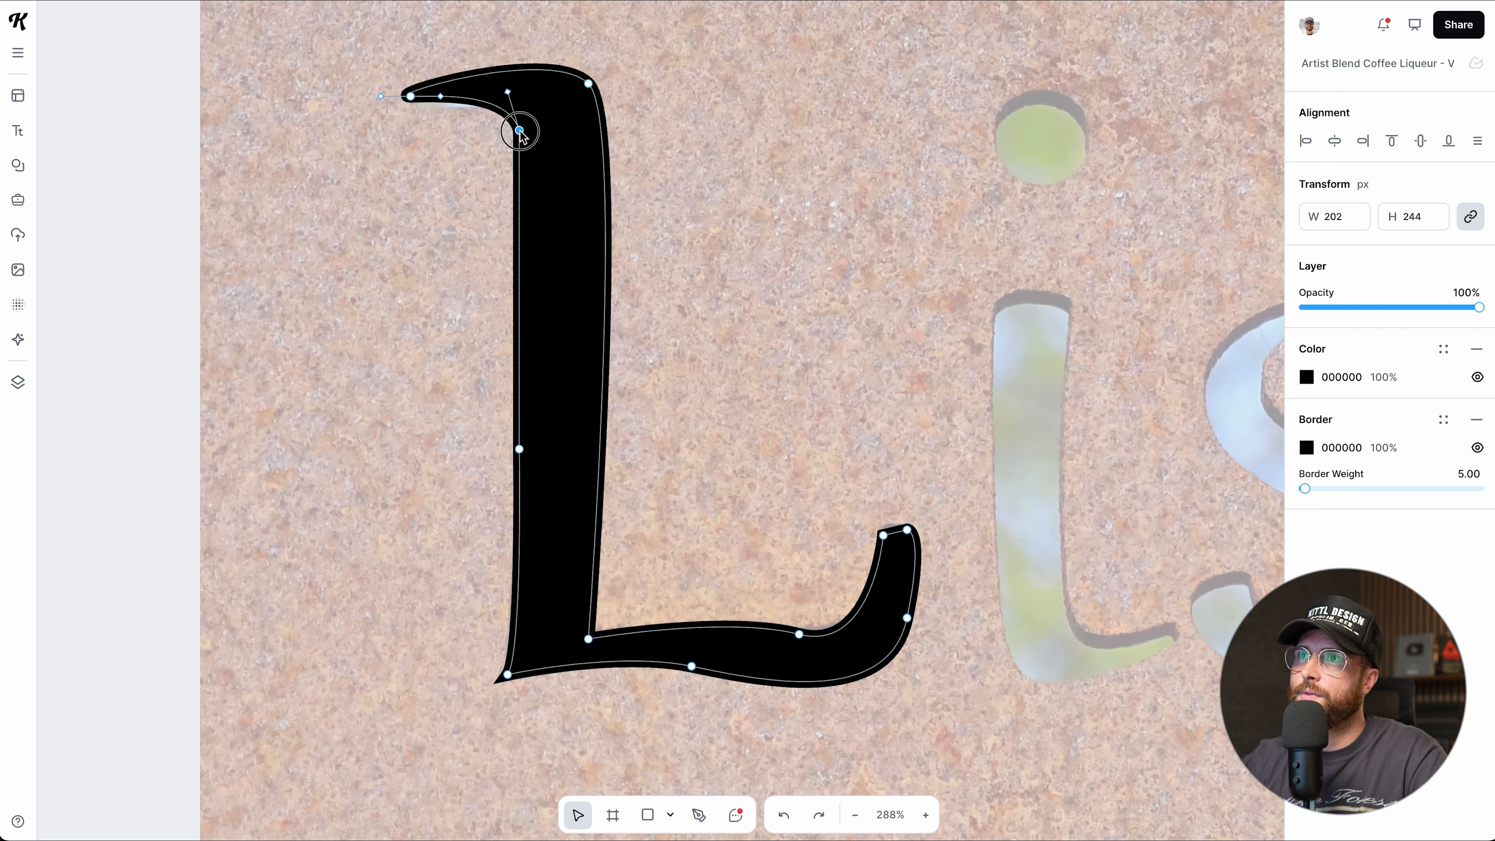
pyautogui.click(589, 84)
pyautogui.moveTo(628, 123); pyautogui.dragTo(623, 124)
pyautogui.click(605, 262)
pyautogui.moveTo(604, 262); pyautogui.dragTo(594, 323)
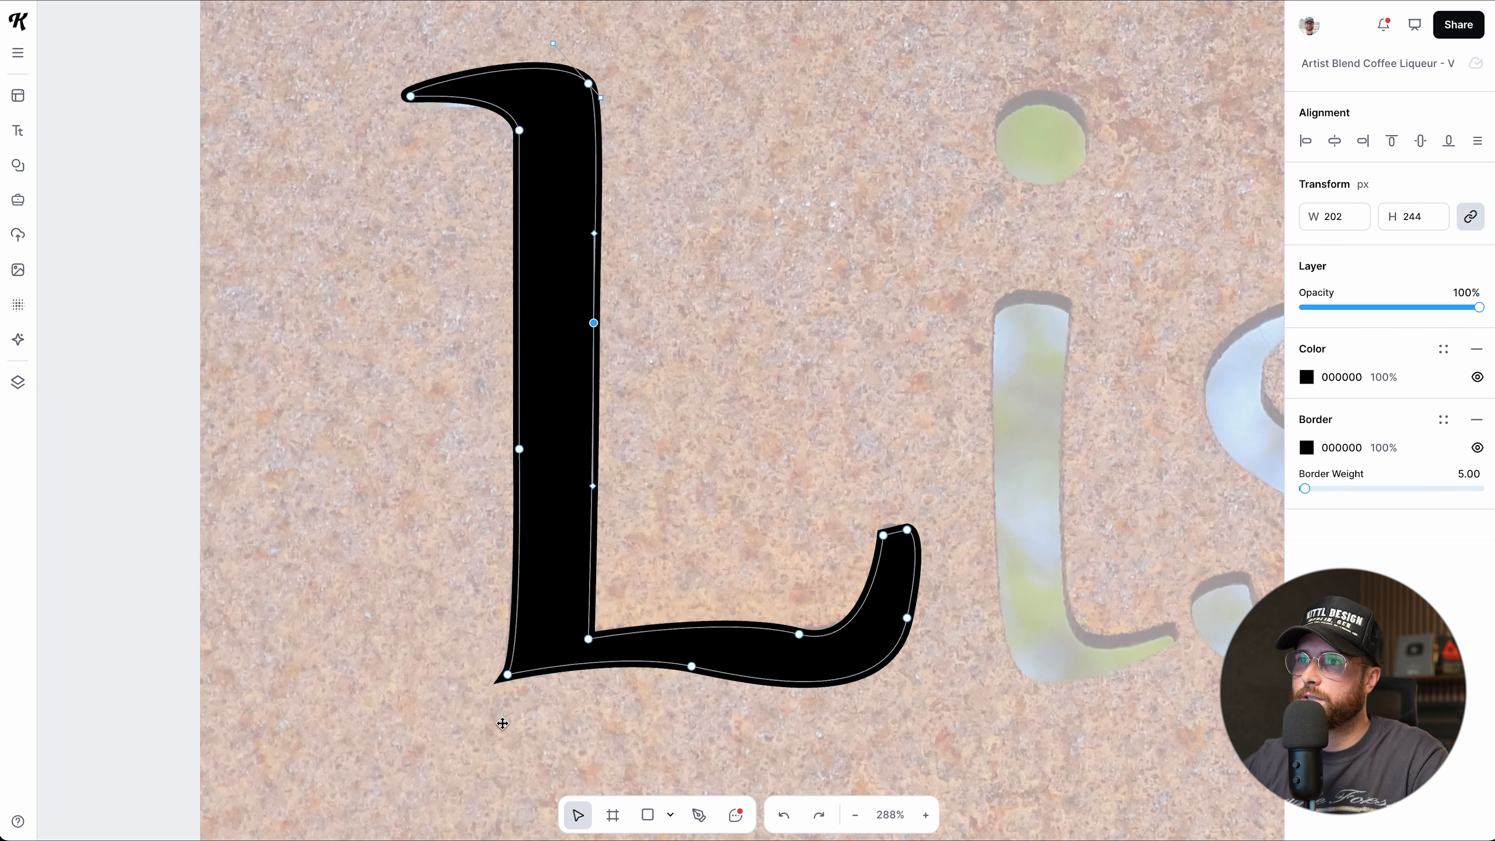
# Smooth the bottom-left corner, straighten the stem beside it, and nudge the bottom edge.
pyautogui.doubleClick(507, 676)
pyautogui.moveTo(507, 678); pyautogui.dragTo(504, 689)
pyautogui.press('super+z')
pyautogui.press('super+shift+z')
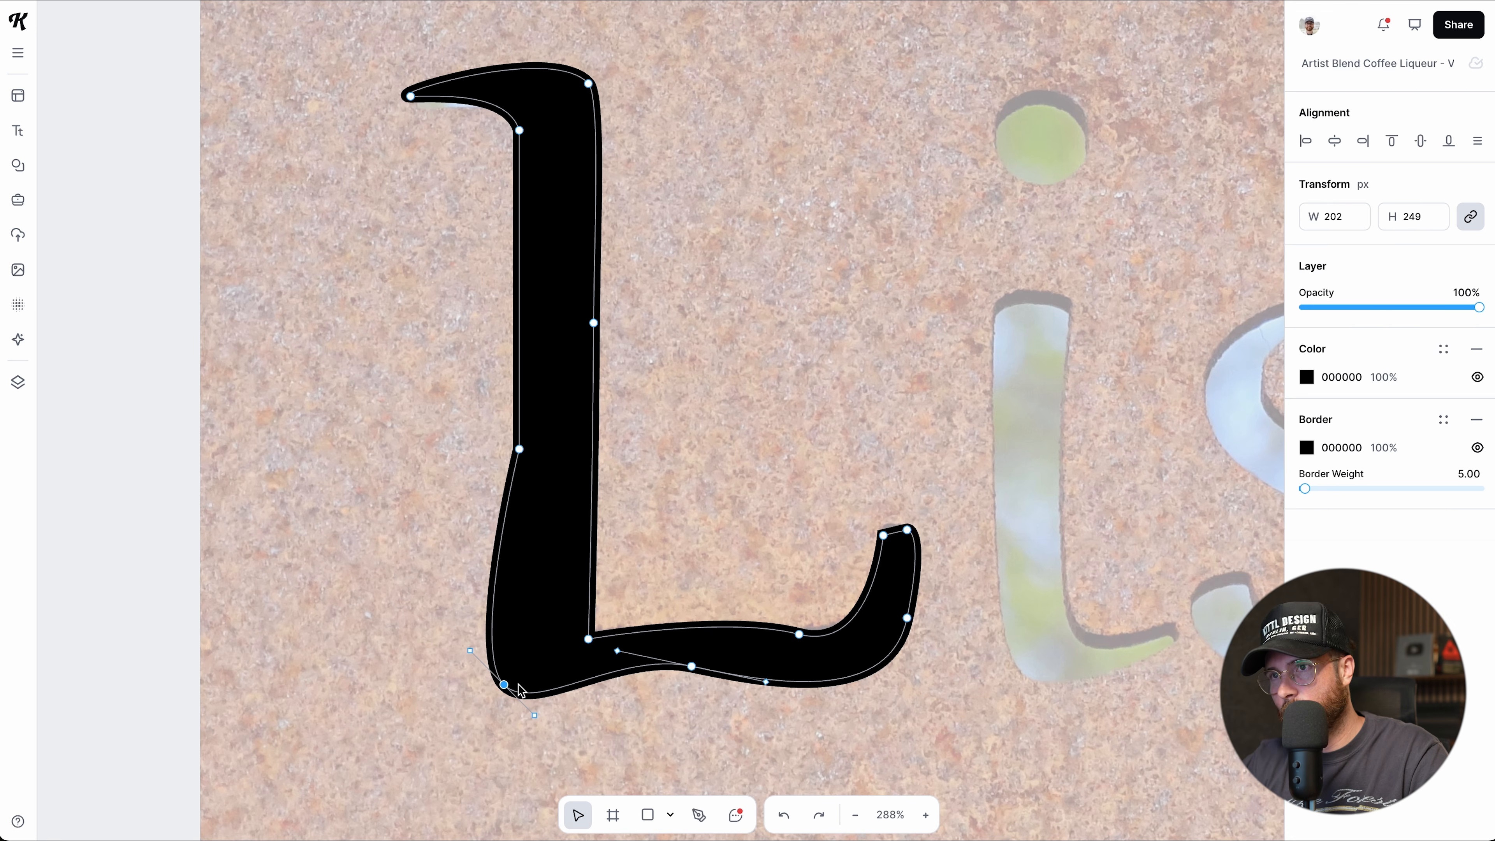
pyautogui.moveTo(535, 716); pyautogui.dragTo(496, 709)
pyautogui.moveTo(692, 666); pyautogui.dragTo(702, 665)
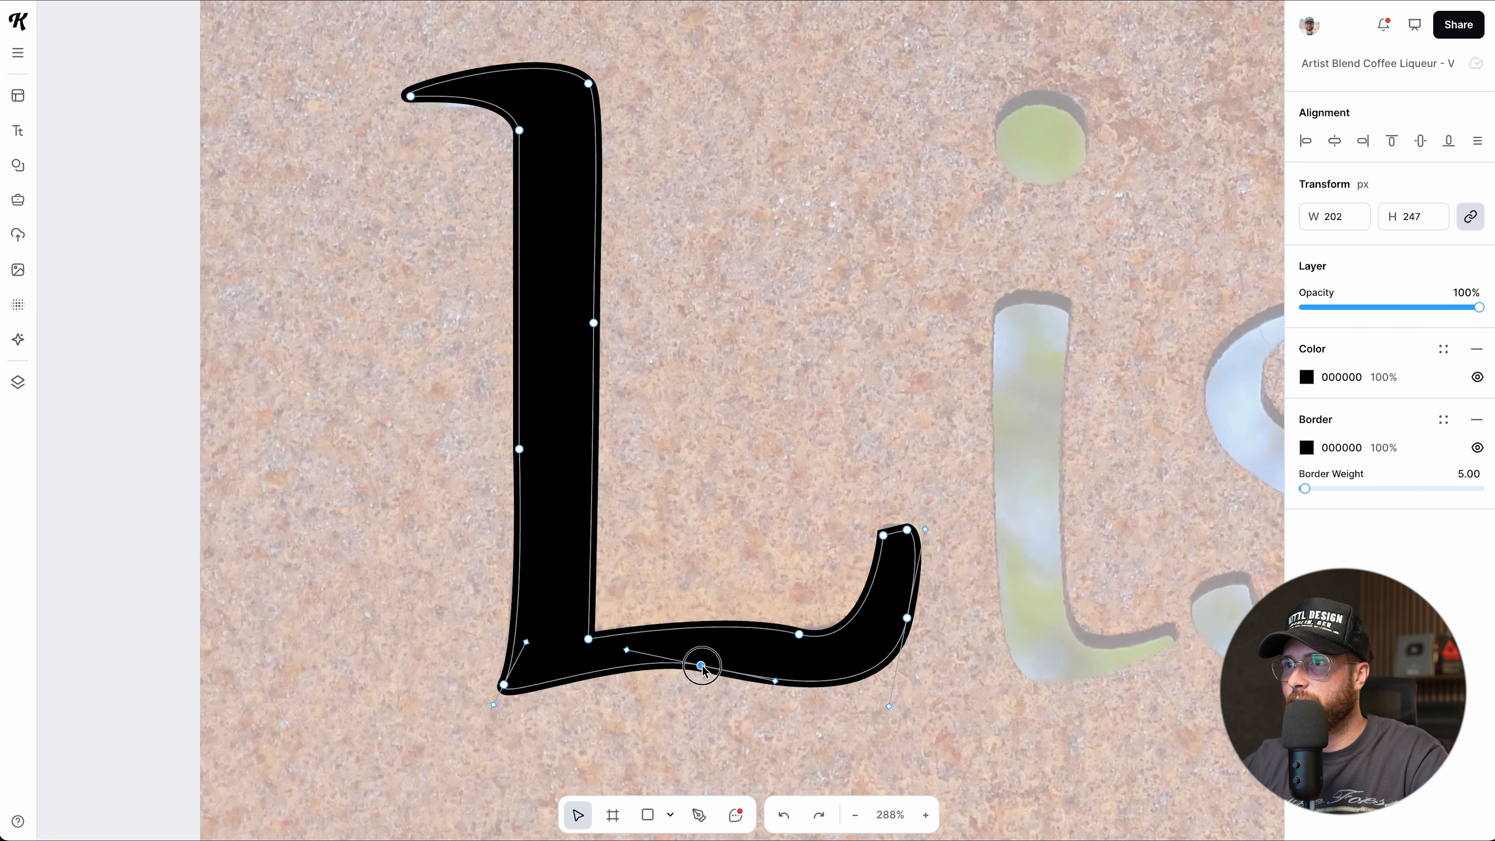
# Reshape the inner curve of the bottom stroke, undoing an accidental shift of the whole L.
pyautogui.click(799, 634)
pyautogui.moveTo(723, 611); pyautogui.dragTo(702, 628)
pyautogui.press('super+z')
pyautogui.moveTo(875, 639); pyautogui.dragTo(895, 635)
pyautogui.click(786, 508)
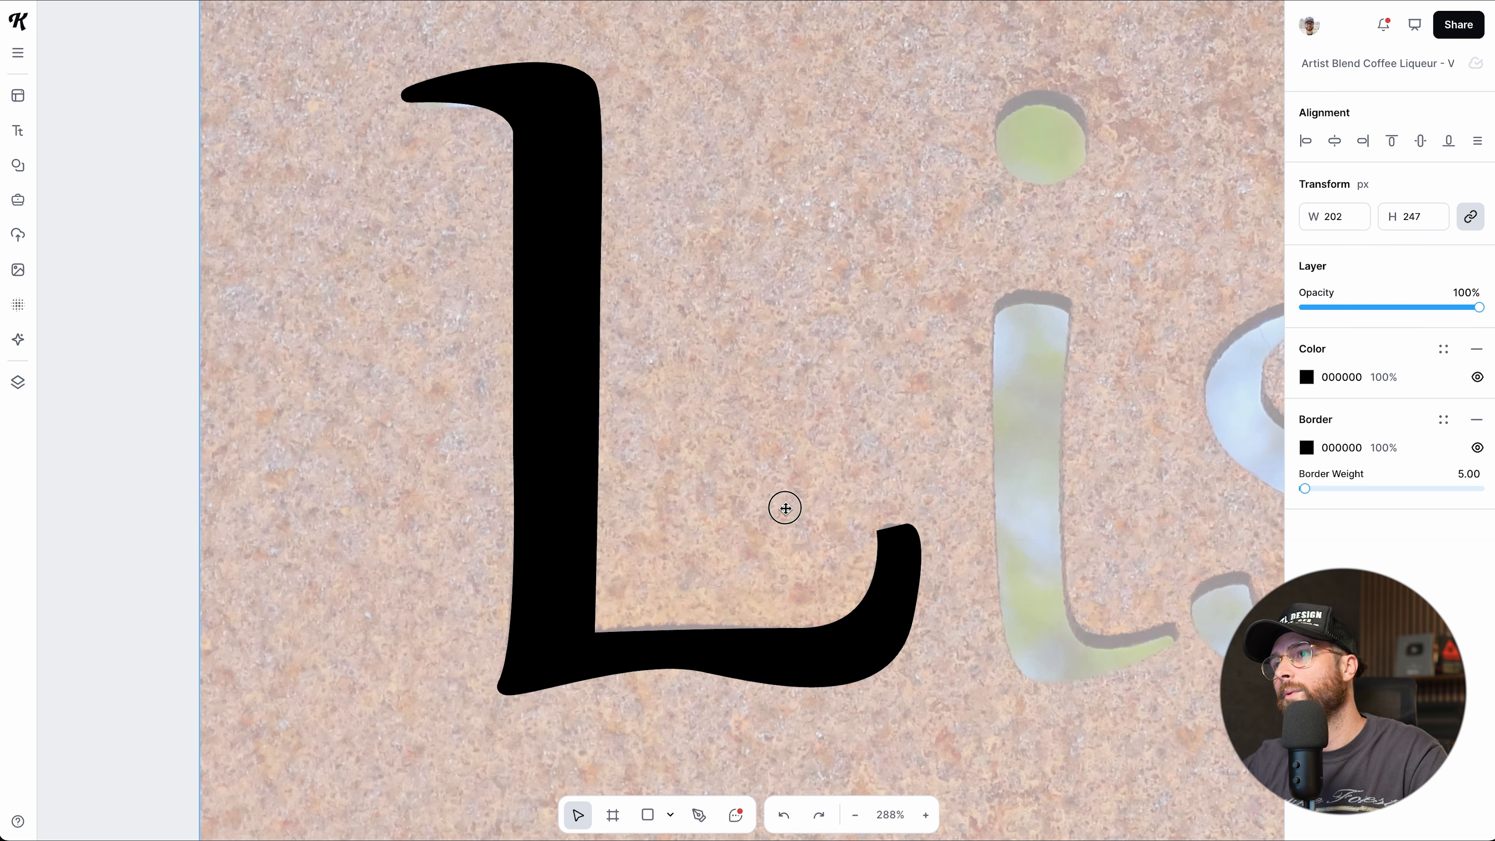
pyautogui.scroll(-5, 804, 624)
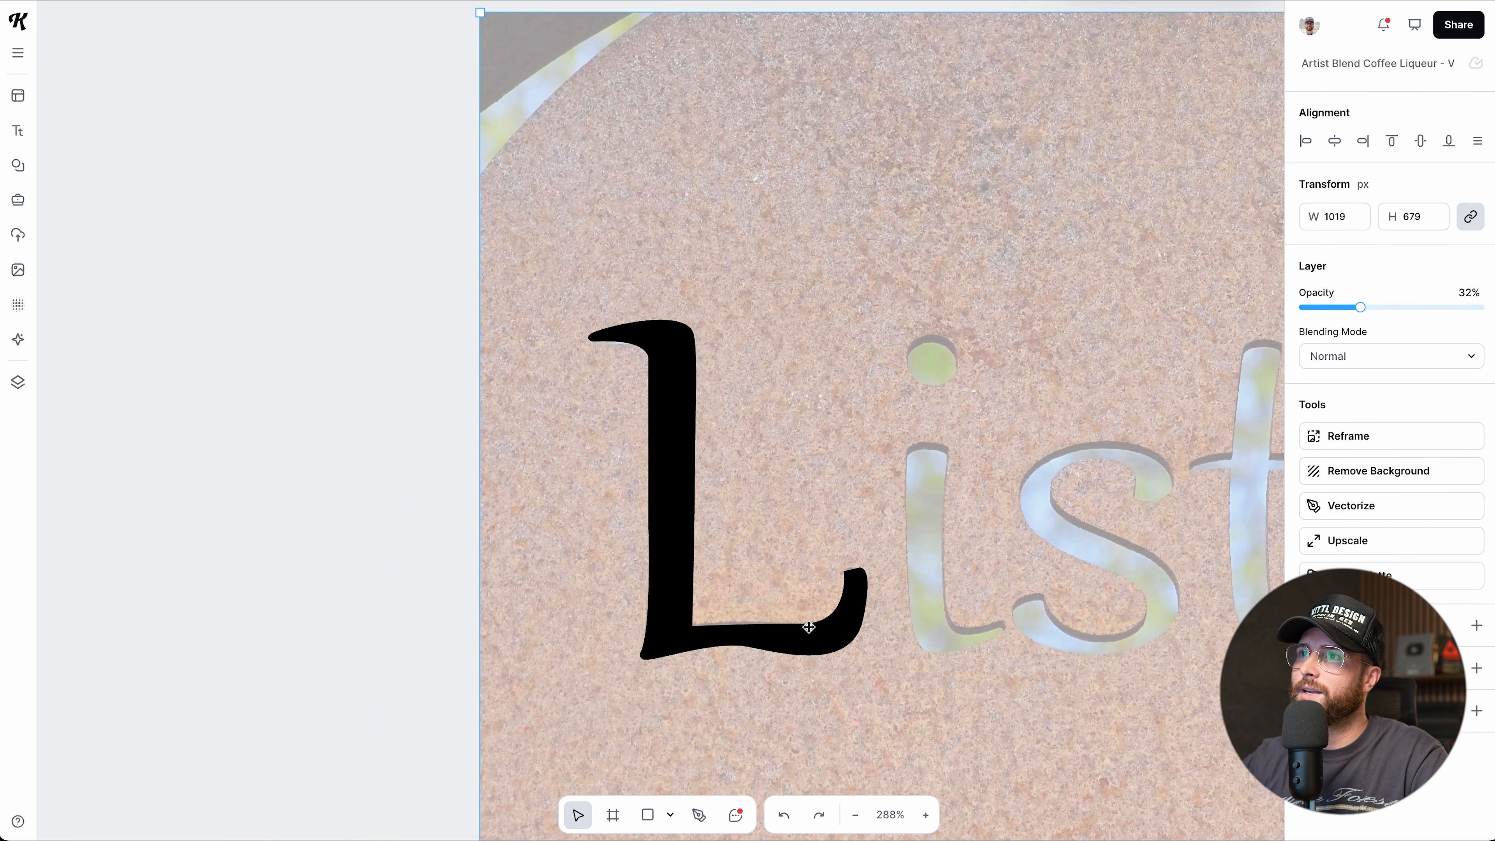
pyautogui.scroll(-2, 809, 627)
pyautogui.scroll(1, 798, 626)
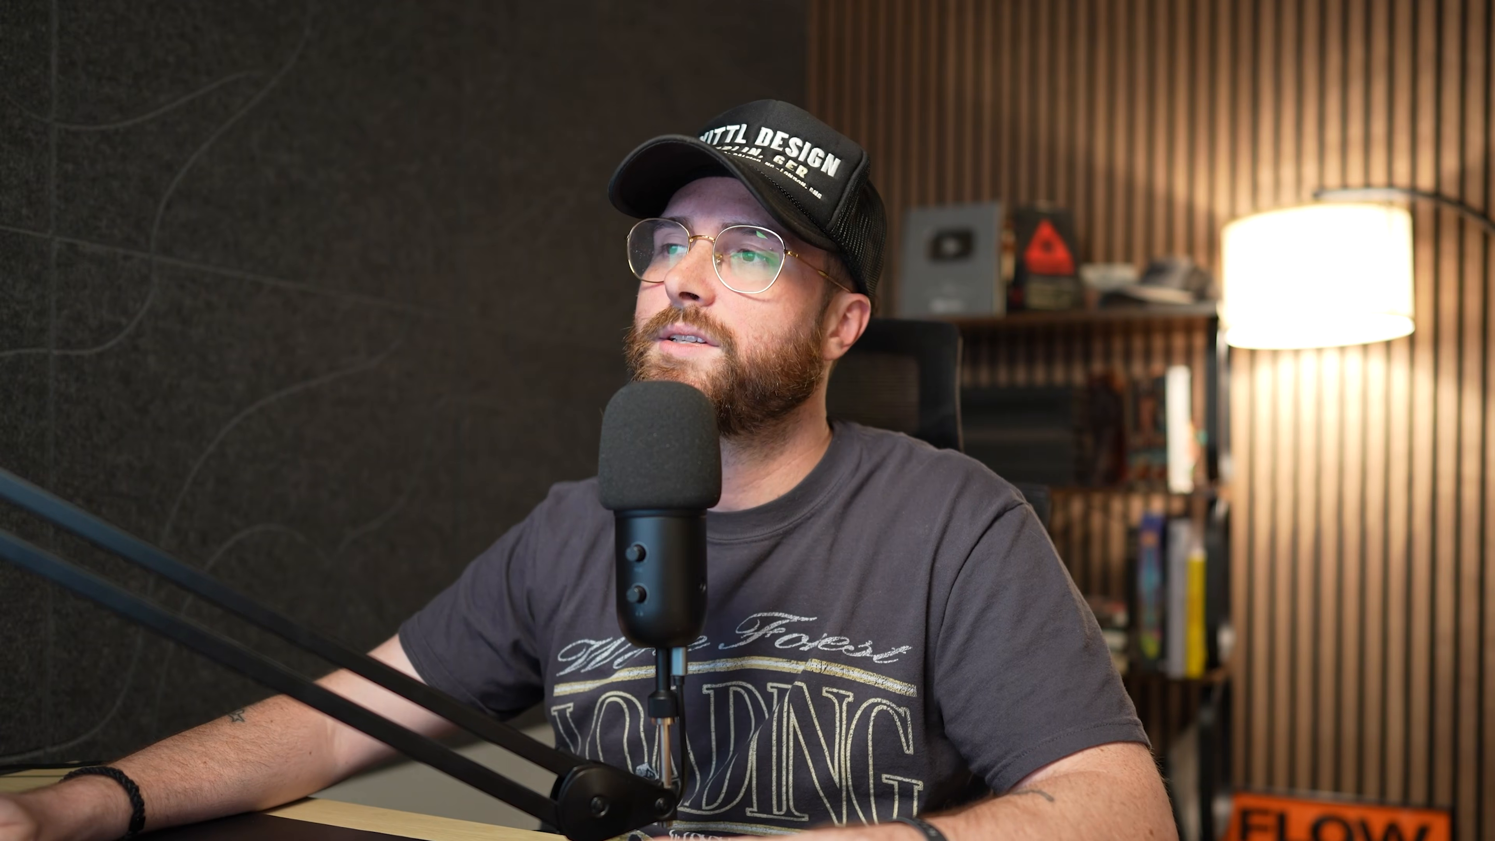
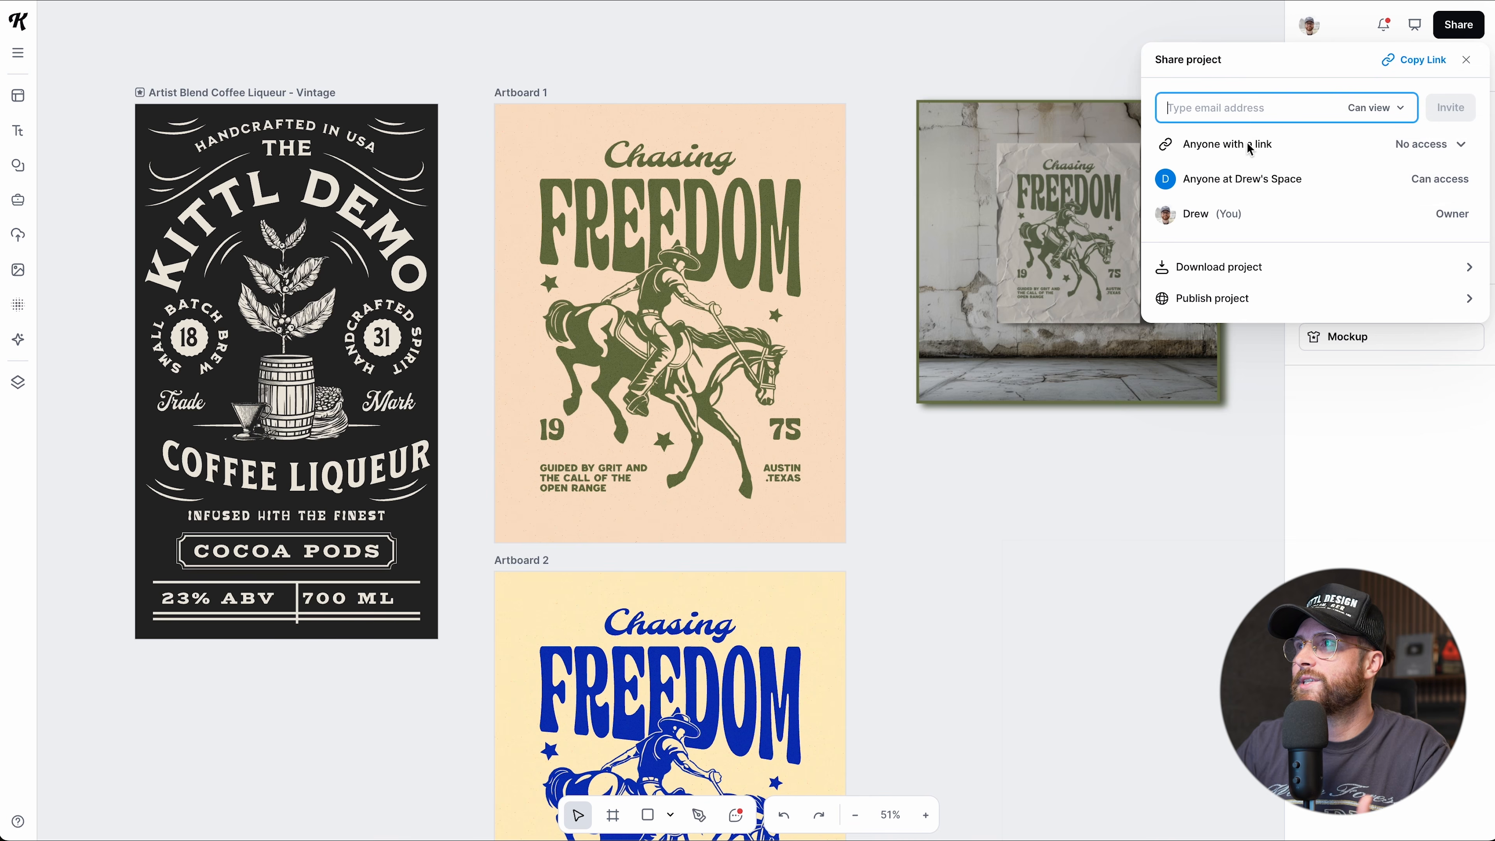
# Set link sharing so anyone with the link can view, and copy the project link.
pyautogui.click(1424, 154)
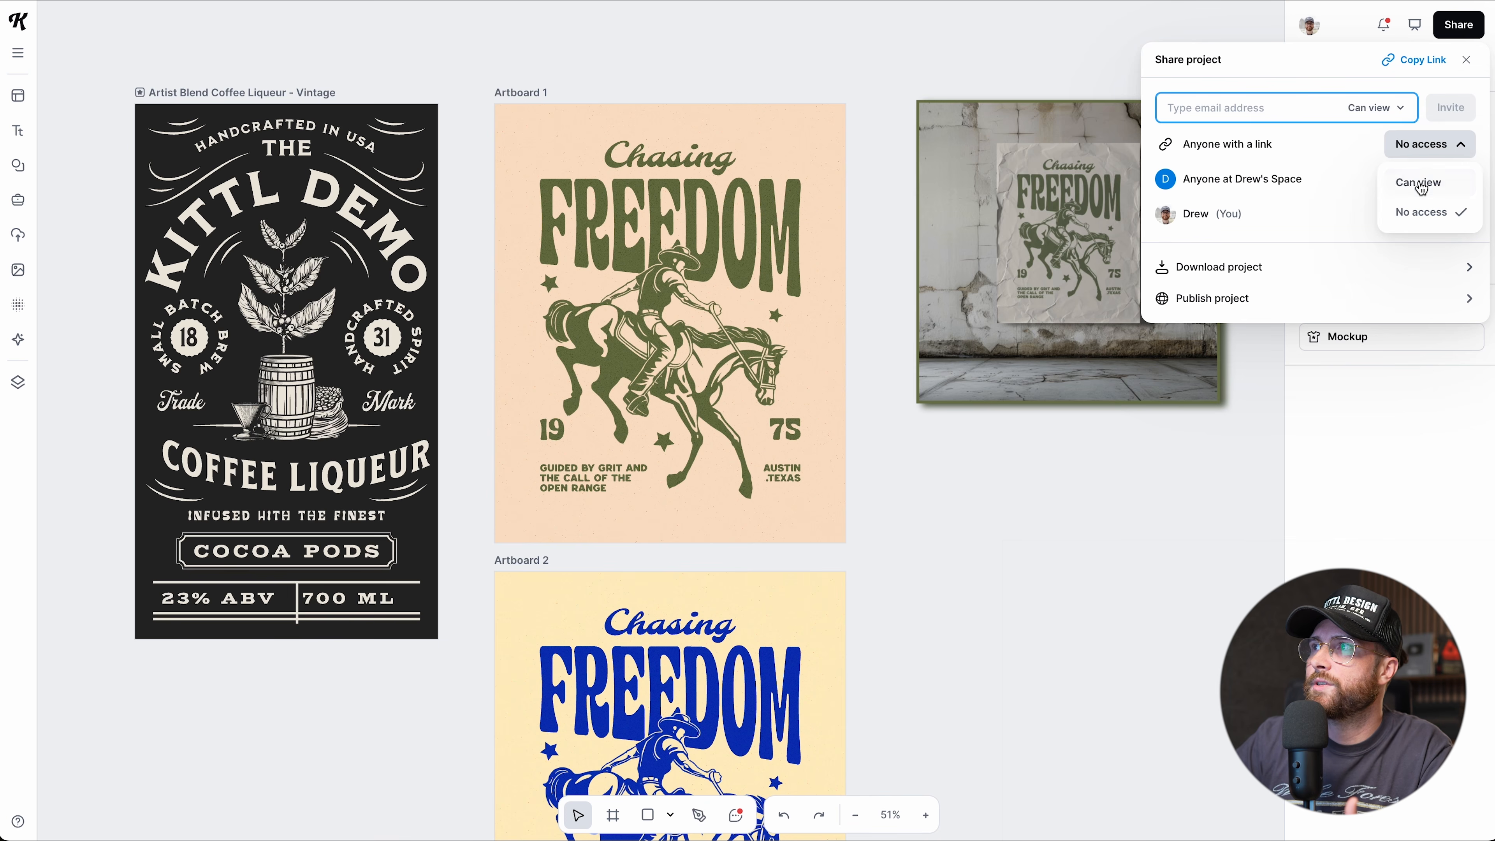
pyautogui.click(1419, 182)
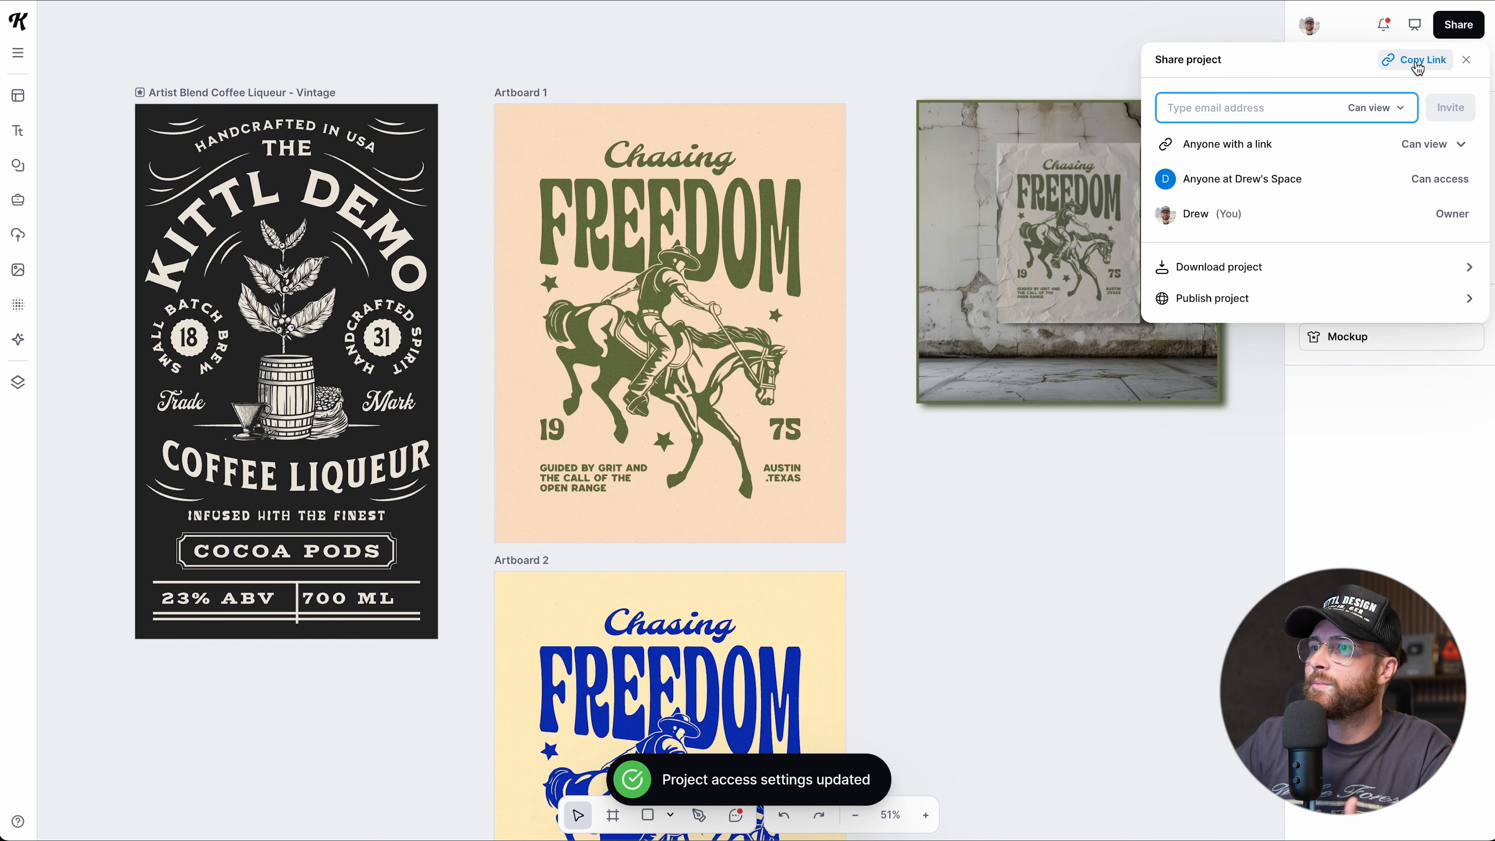
pyautogui.click(1385, 68)
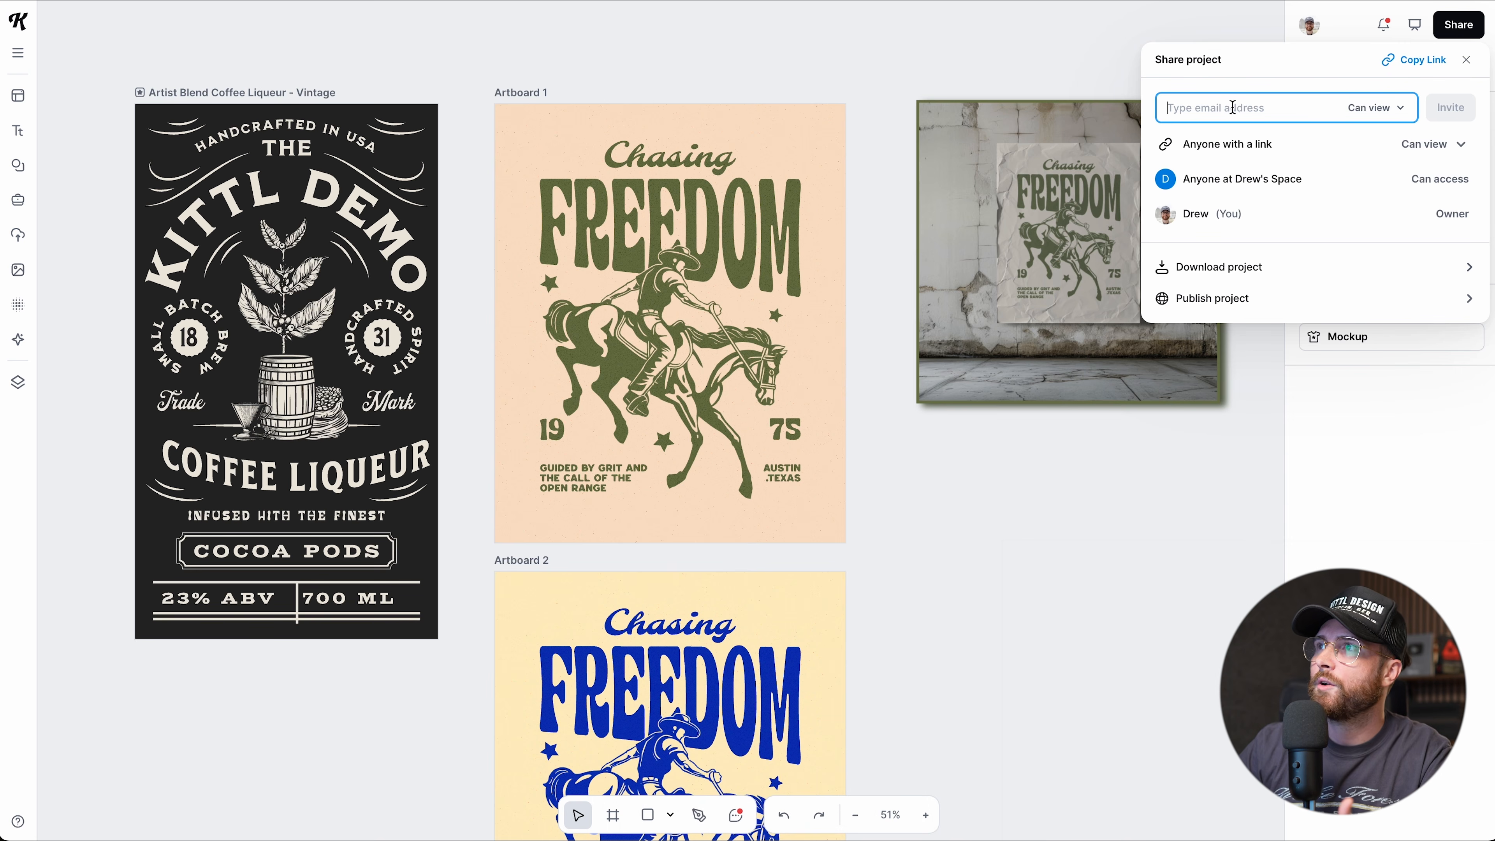
# Enter an invitee's e-mail address with Can edit access, then remove the pending invite.
pyautogui.write('someone@gmail')
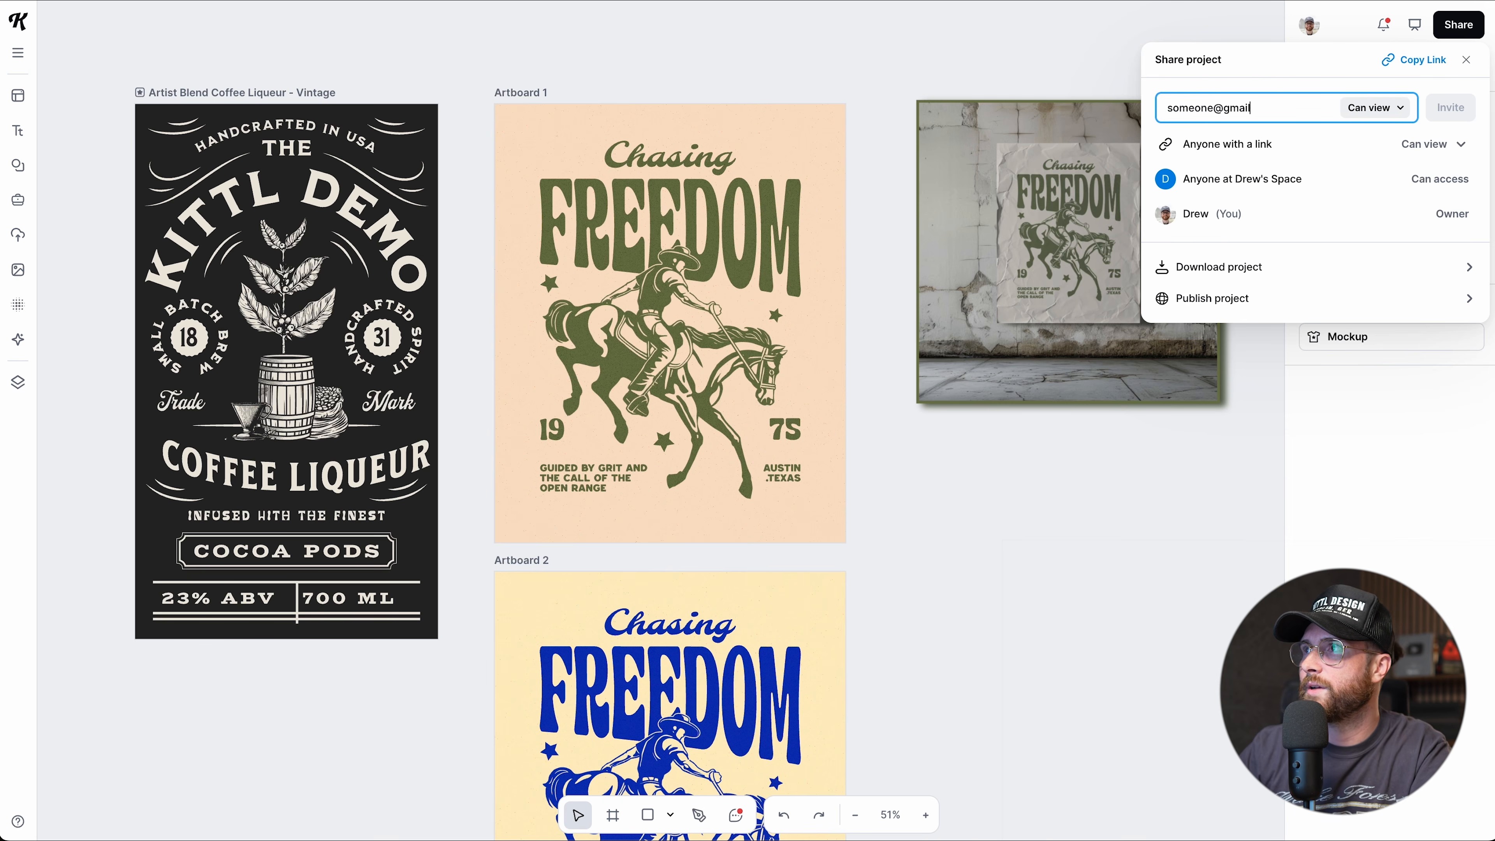
pyautogui.write('.com')
pyautogui.click(1383, 110)
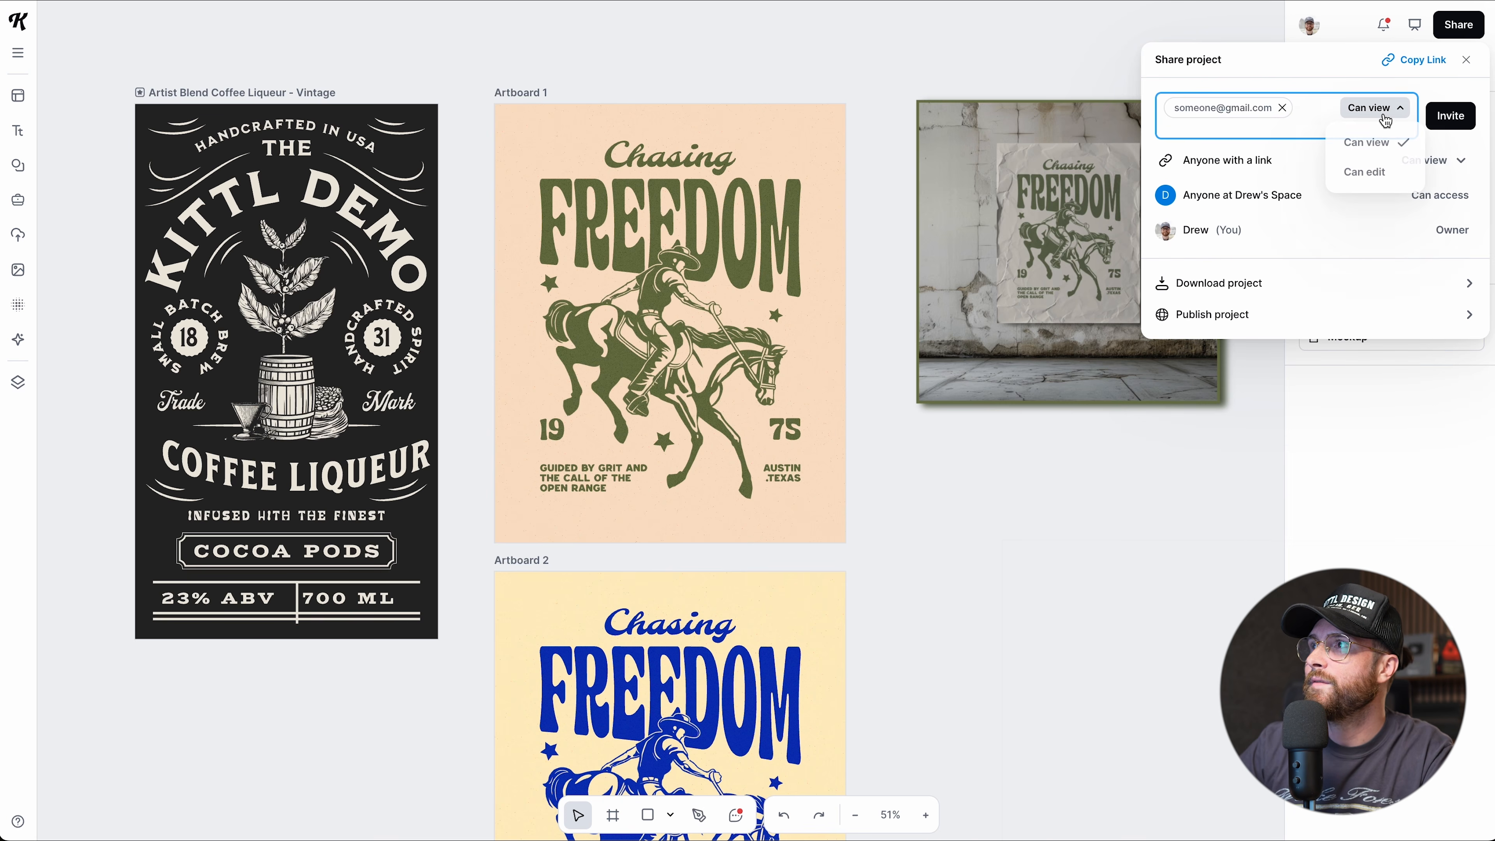
pyautogui.click(1365, 175)
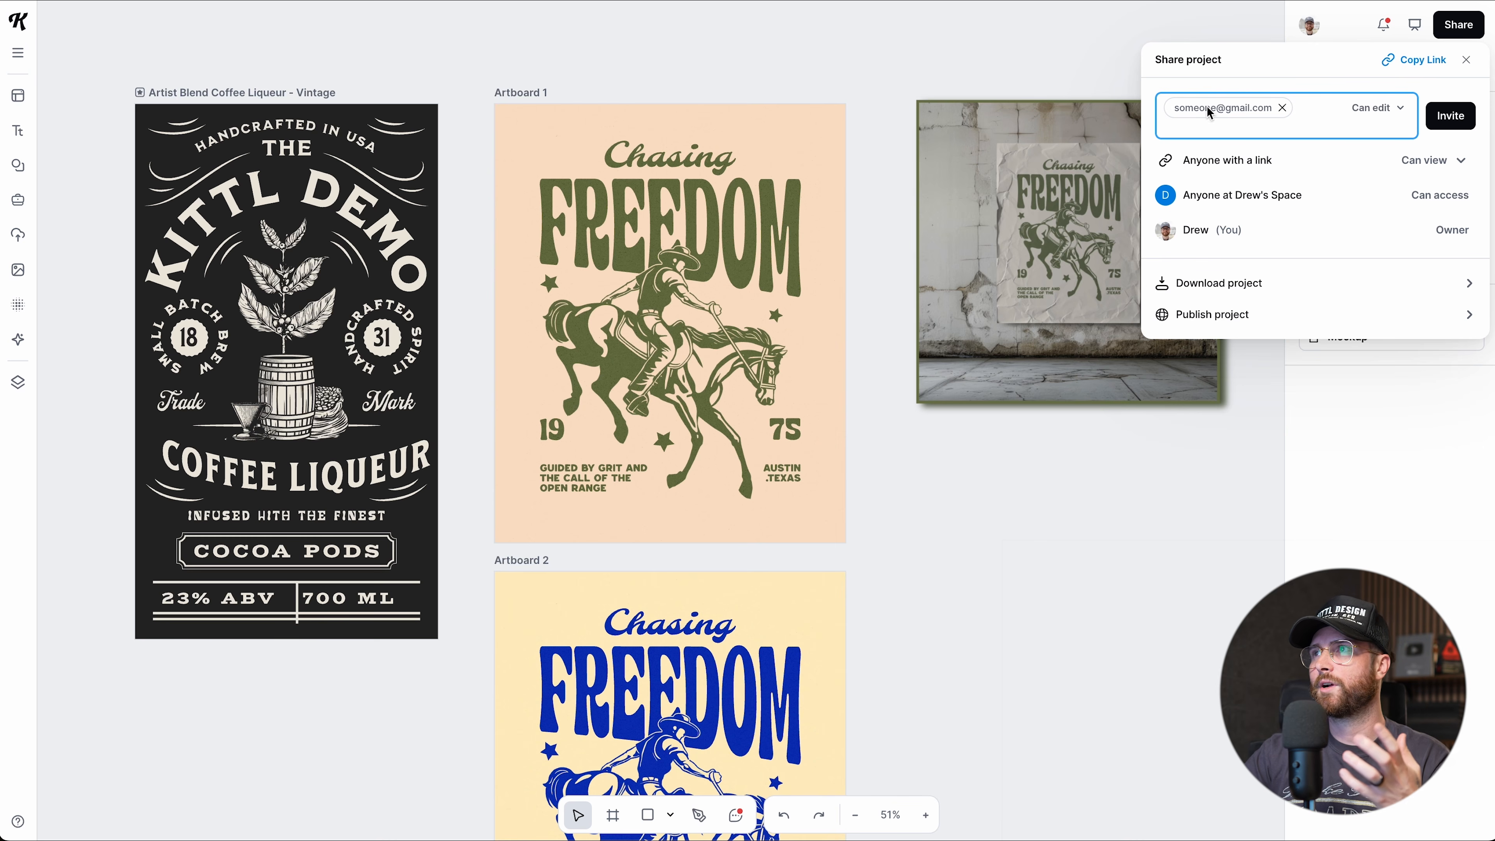
pyautogui.click(1282, 107)
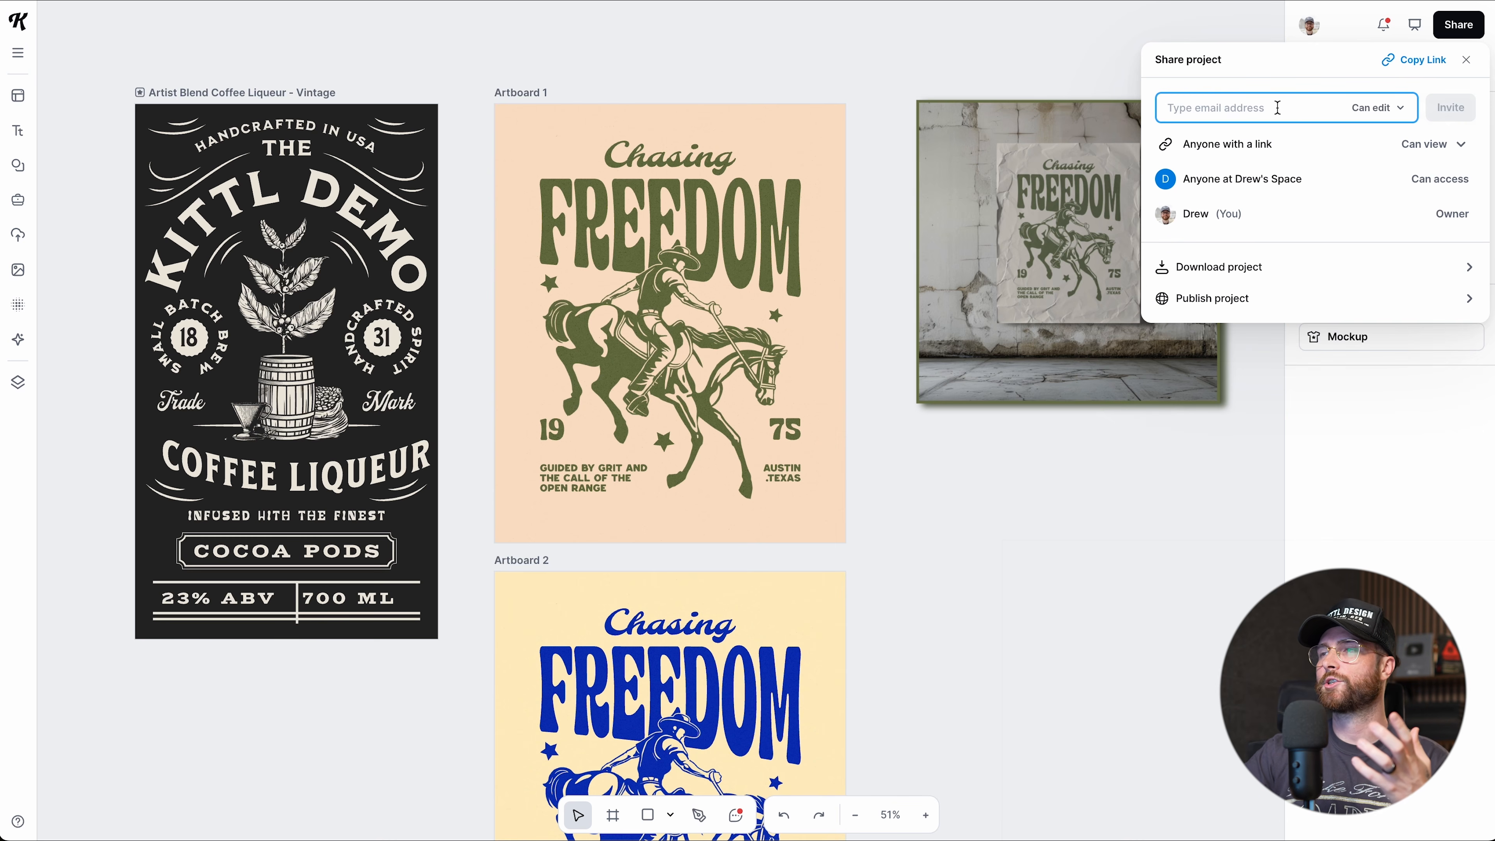
# In Download project, exclude Coffee Liqueur and Artboard 2, keep PNG, remove background, optimise quality.
pyautogui.click(1226, 266)
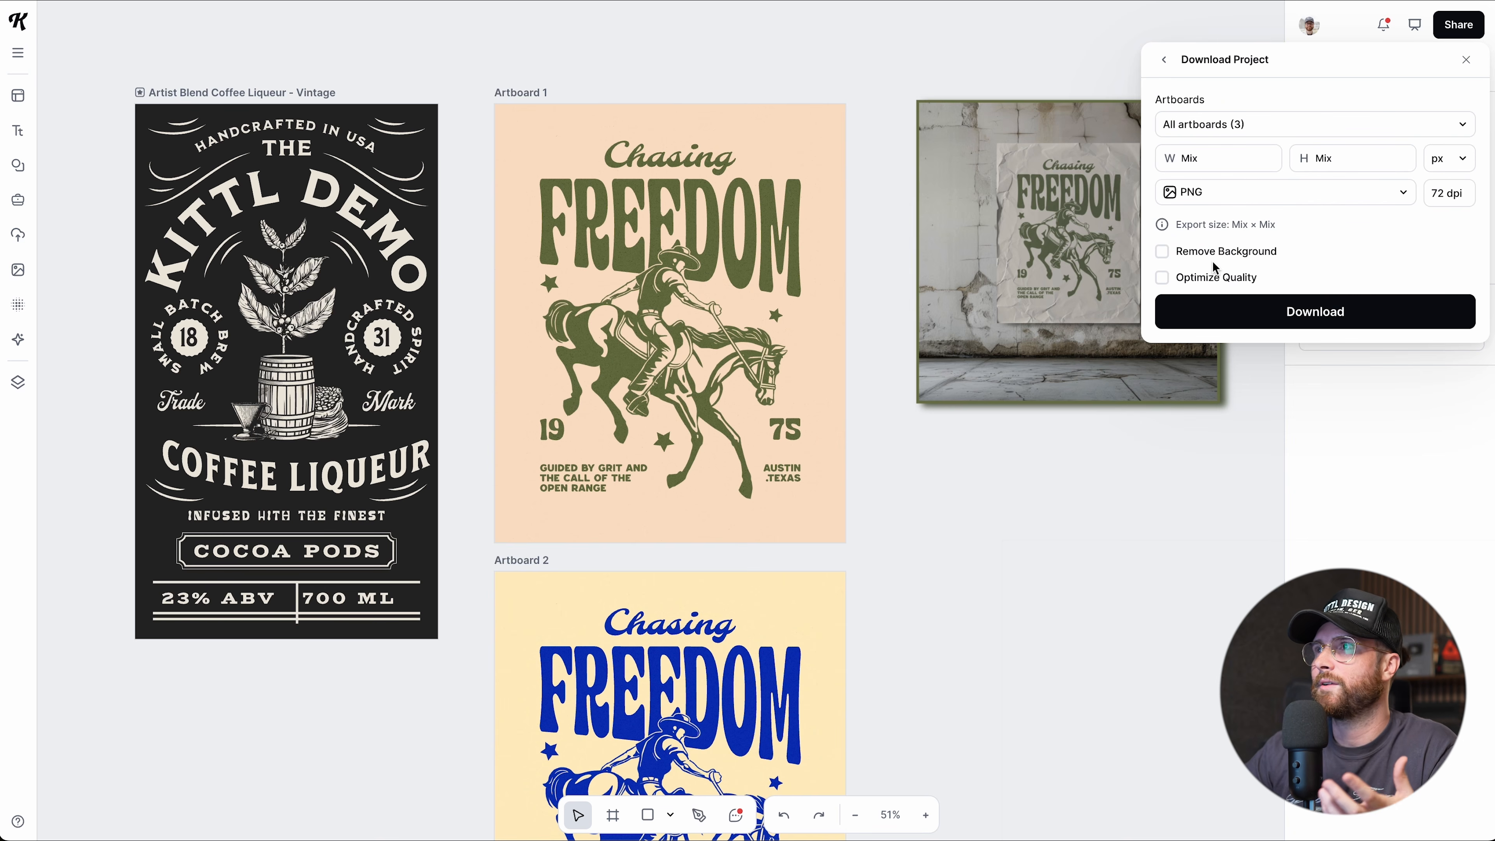
pyautogui.click(1256, 129)
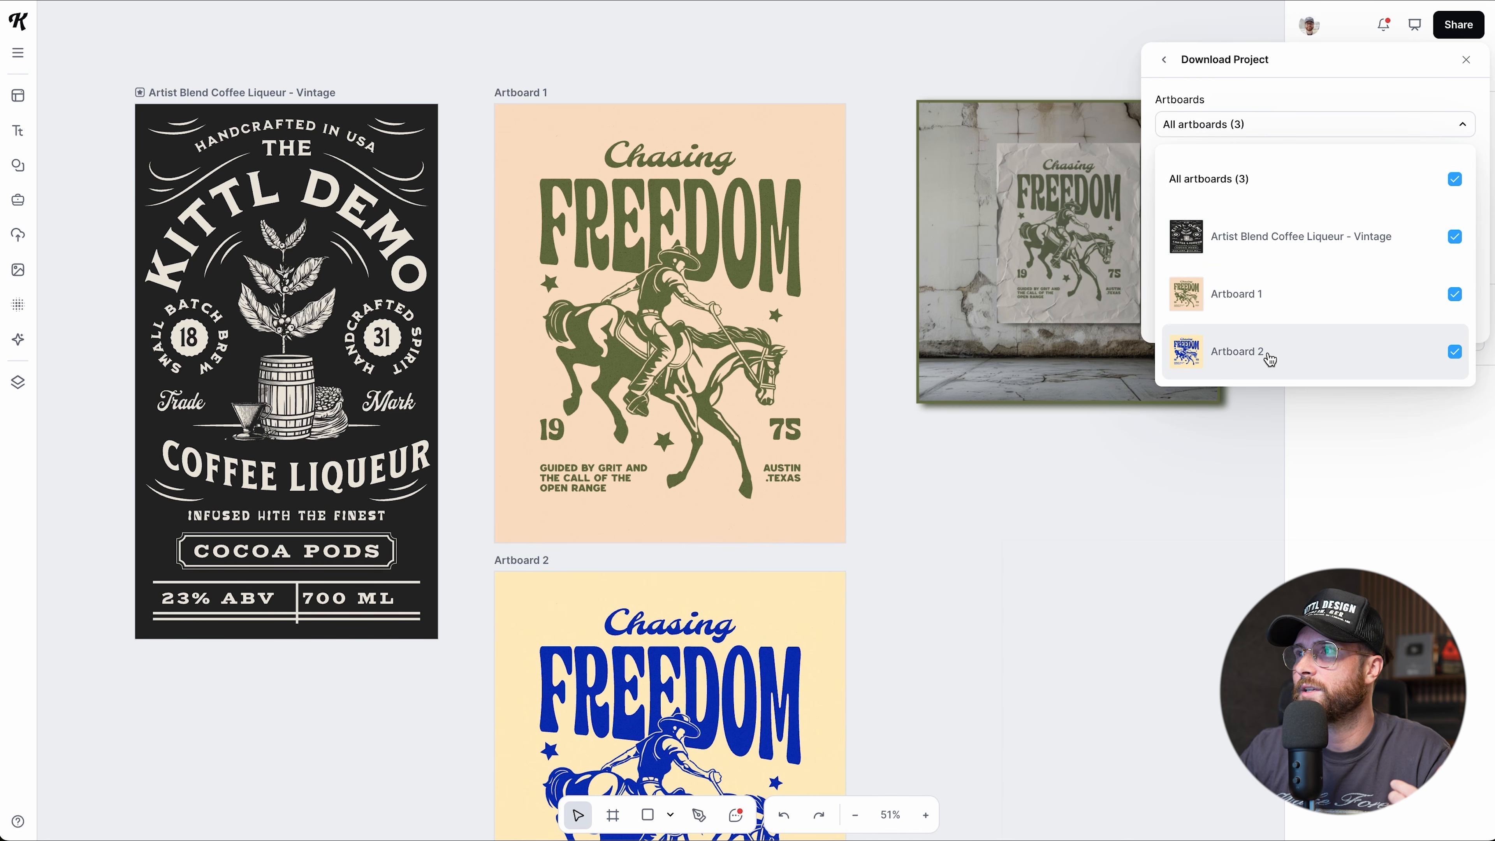
pyautogui.click(1455, 238)
pyautogui.click(1454, 351)
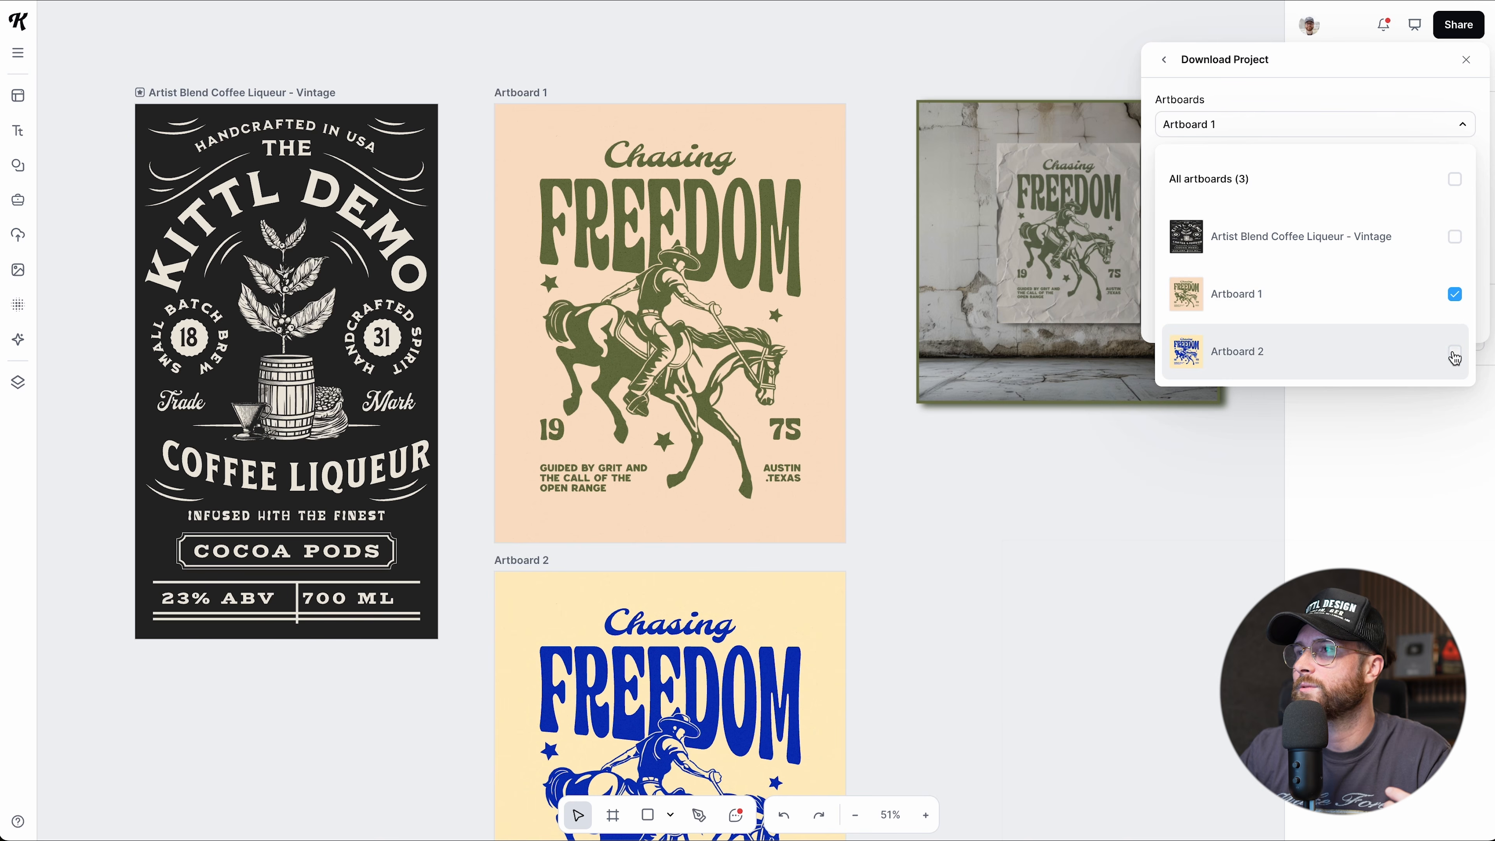
pyautogui.click(1374, 125)
pyautogui.click(1298, 201)
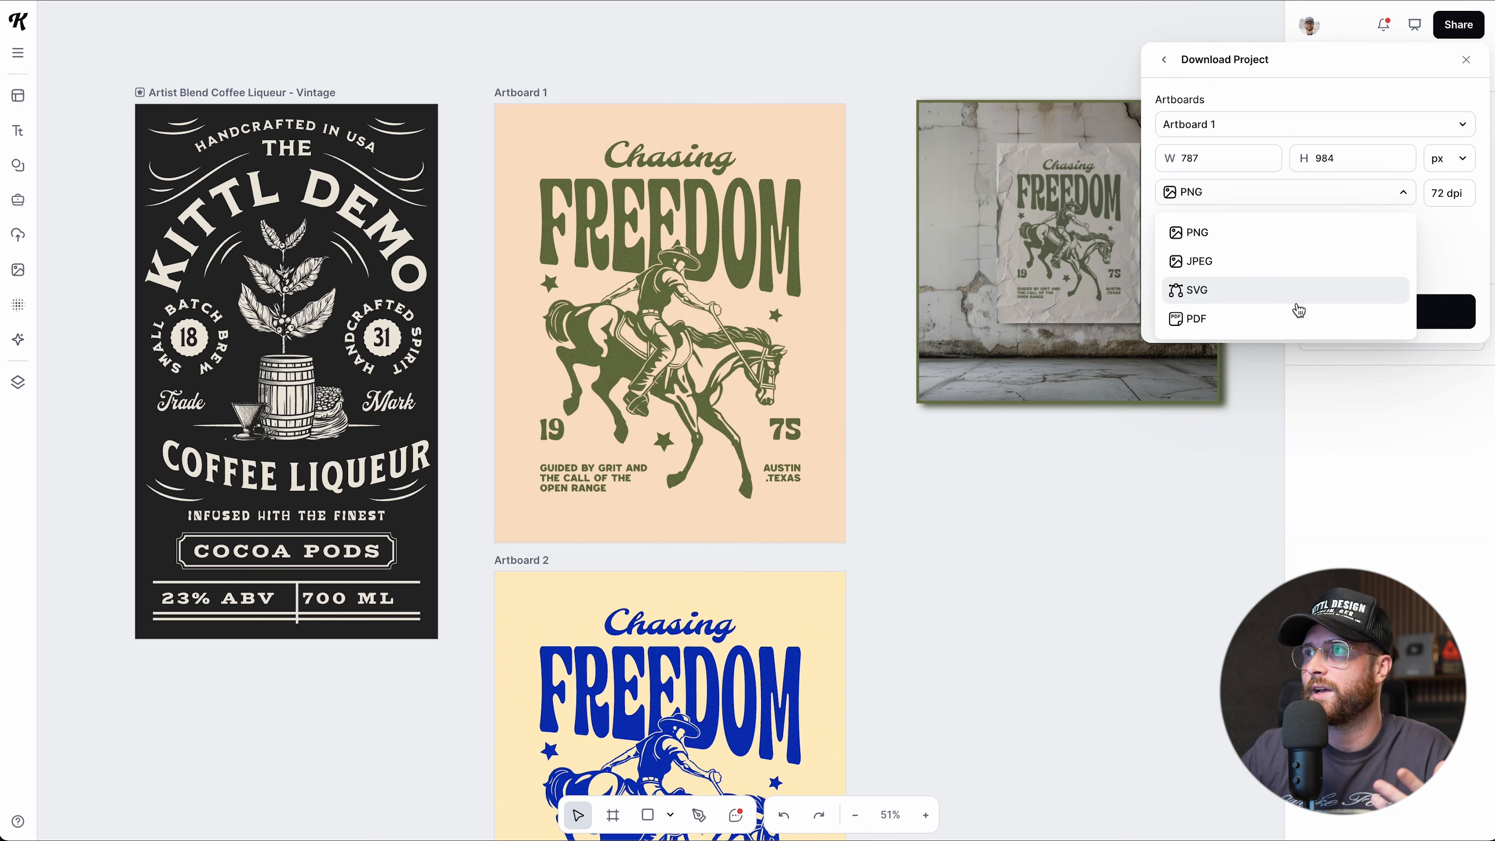
pyautogui.click(1257, 198)
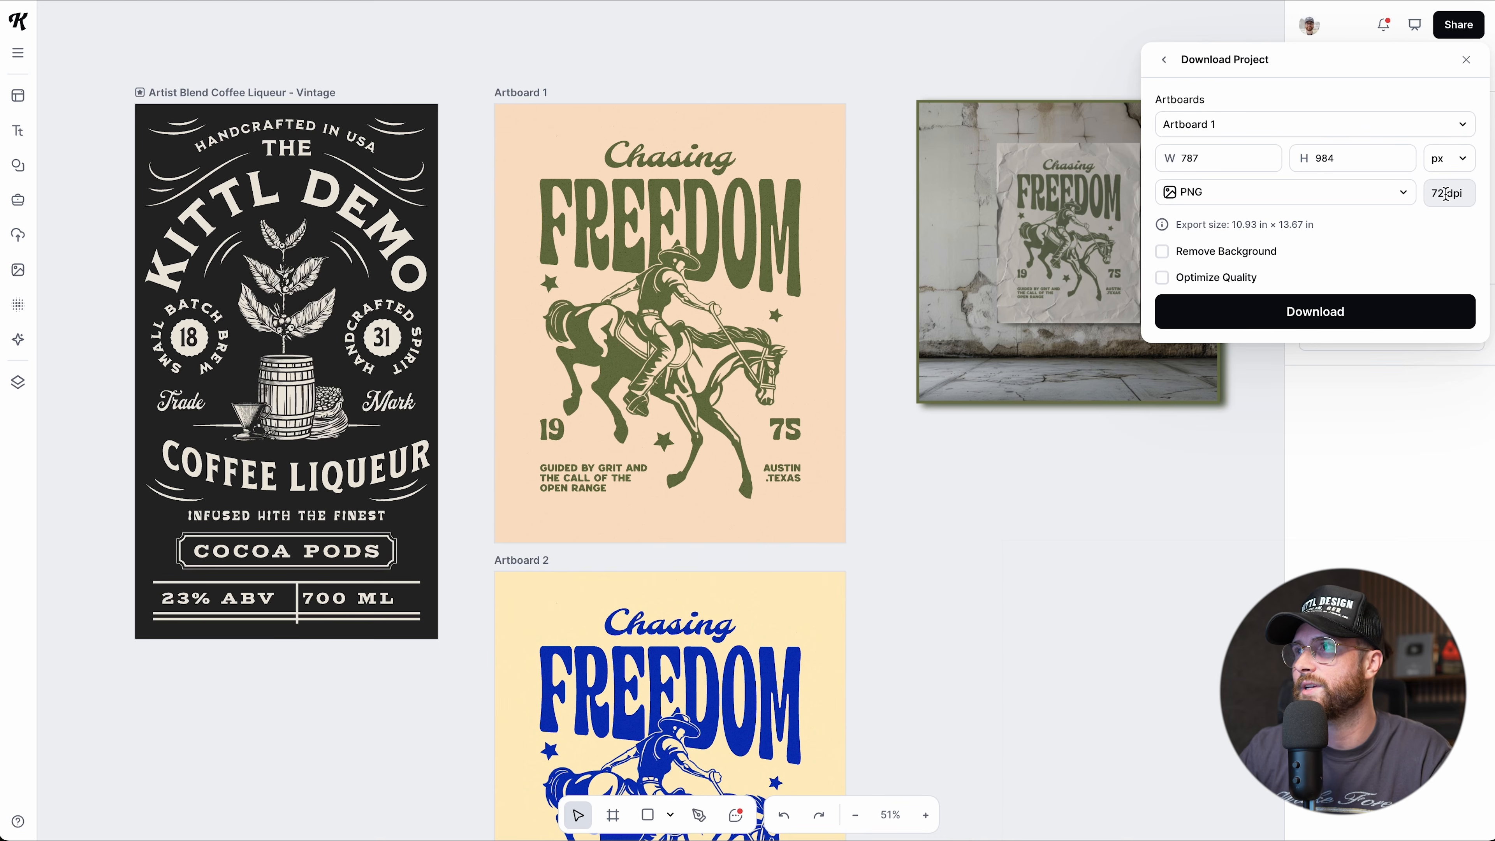
pyautogui.click(1161, 251)
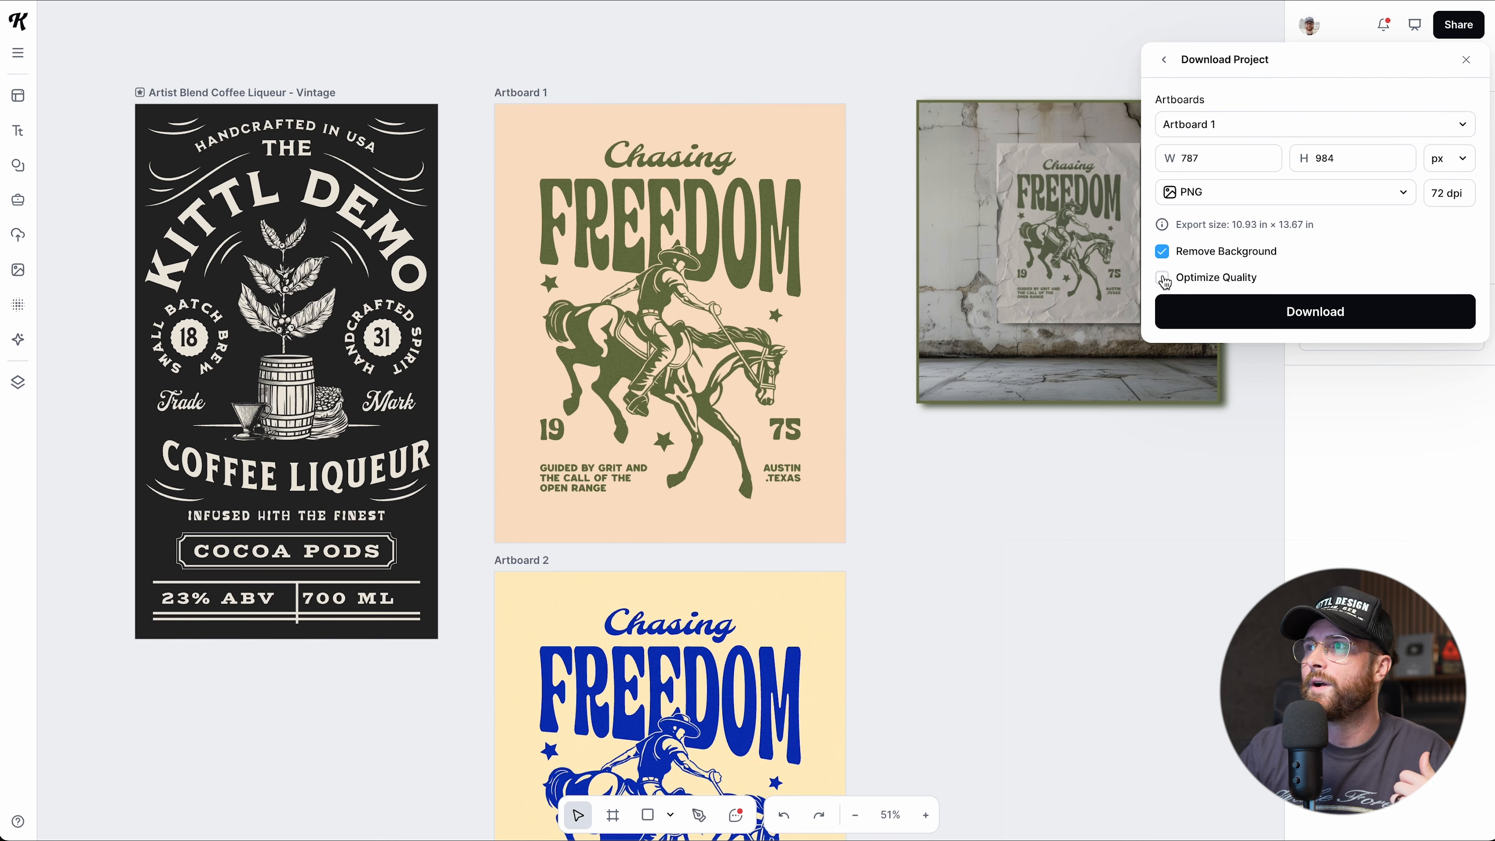
pyautogui.click(1163, 280)
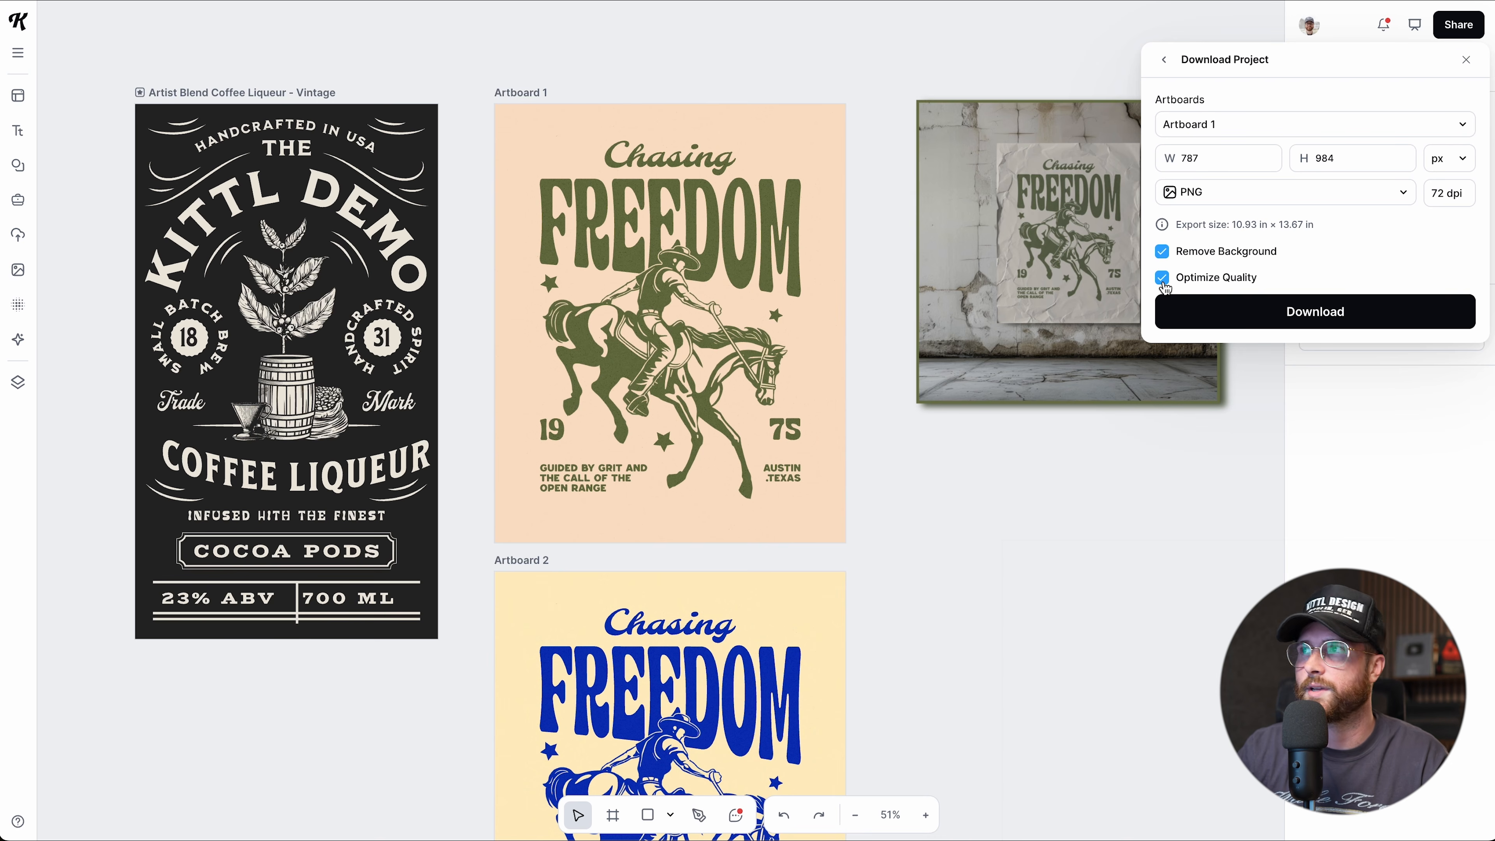
# Switch the export to PDF, re-add Artboard 2, combine artboards, and keep the background.
pyautogui.click(1198, 196)
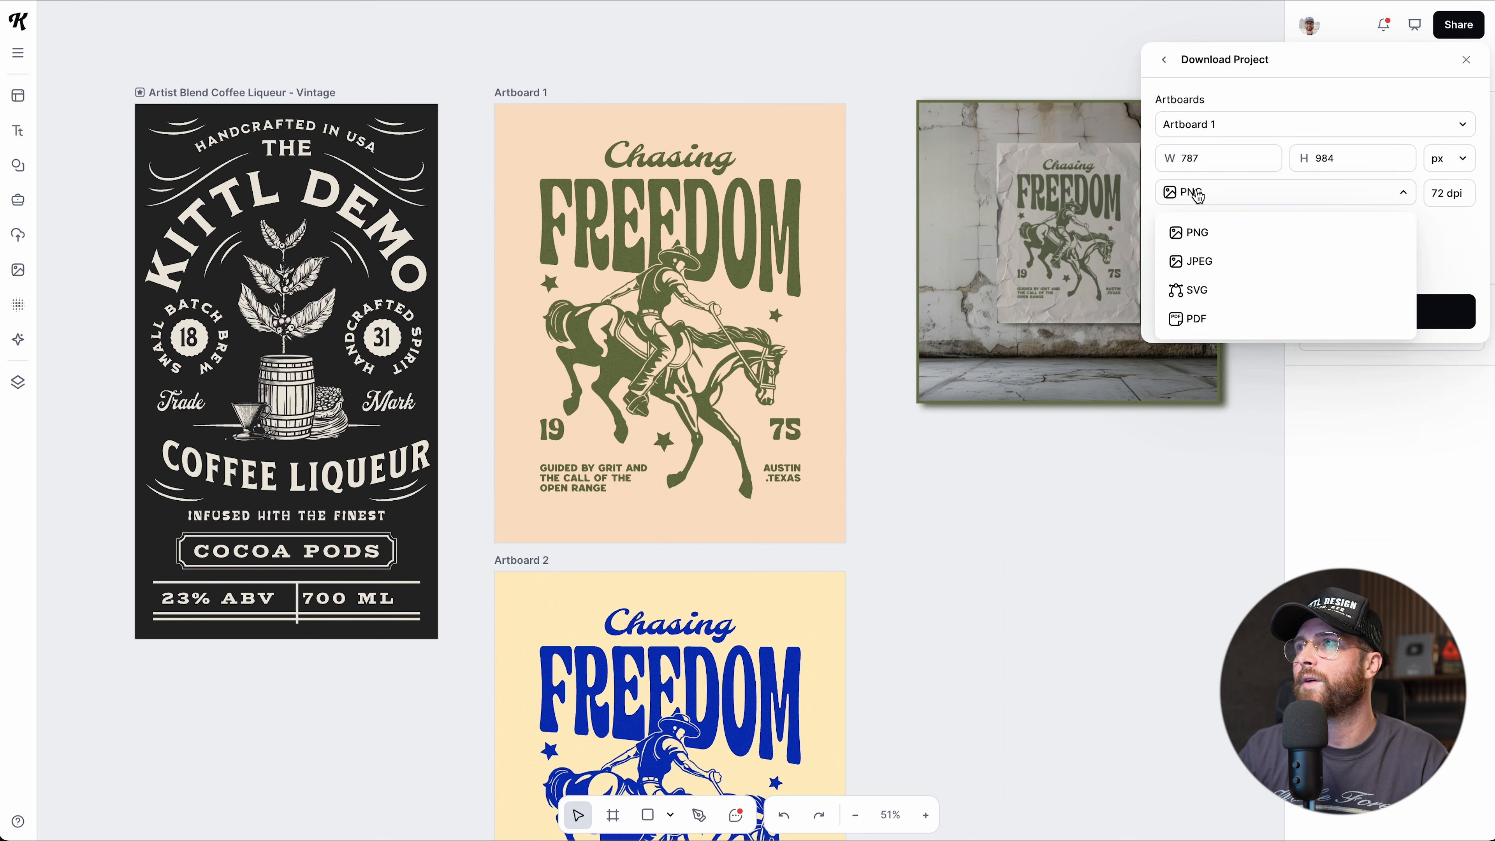
pyautogui.click(1201, 319)
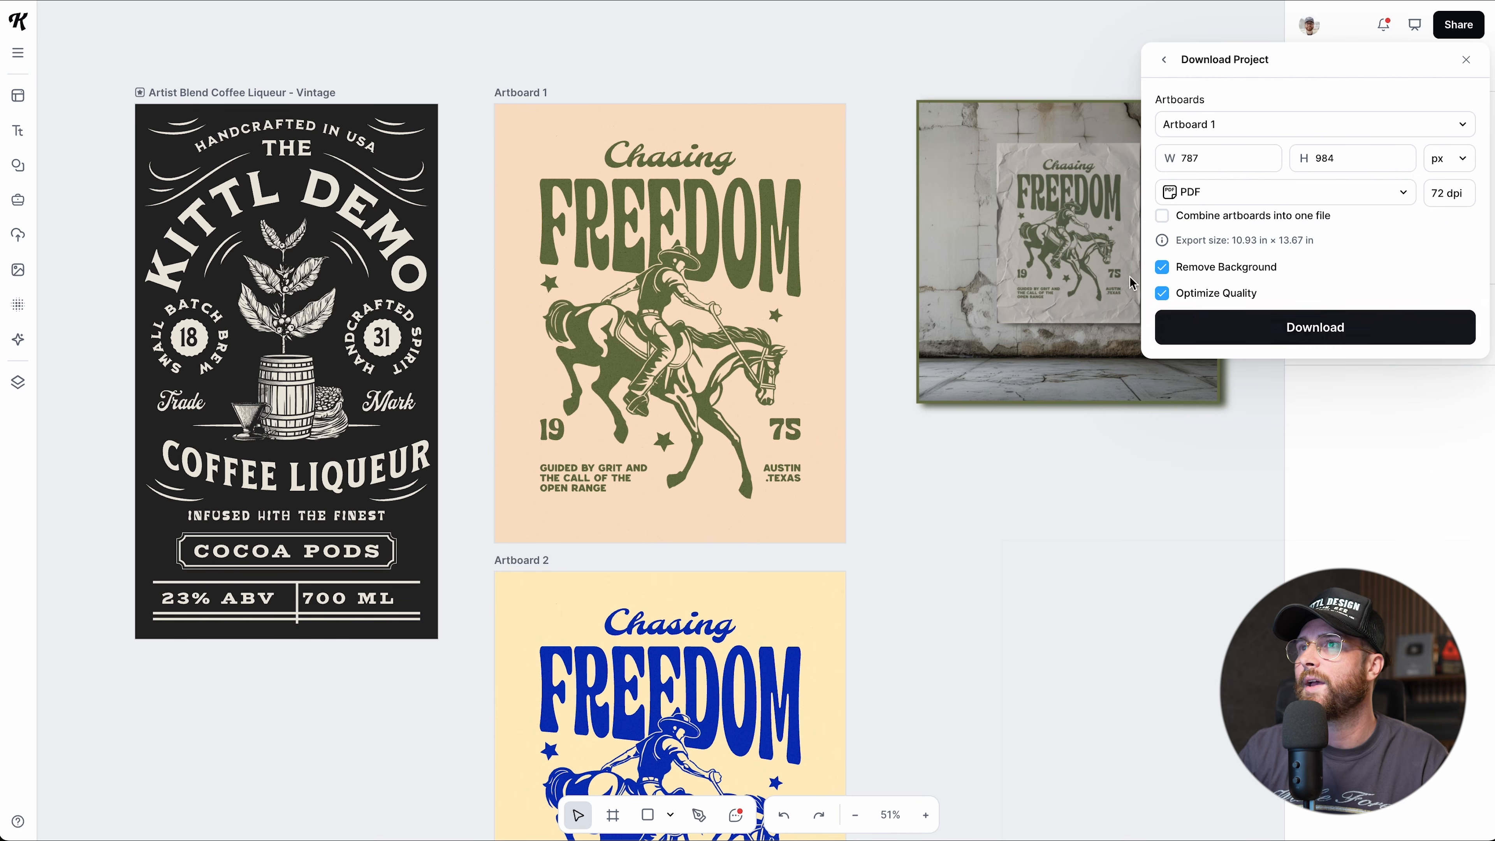
pyautogui.click(1335, 129)
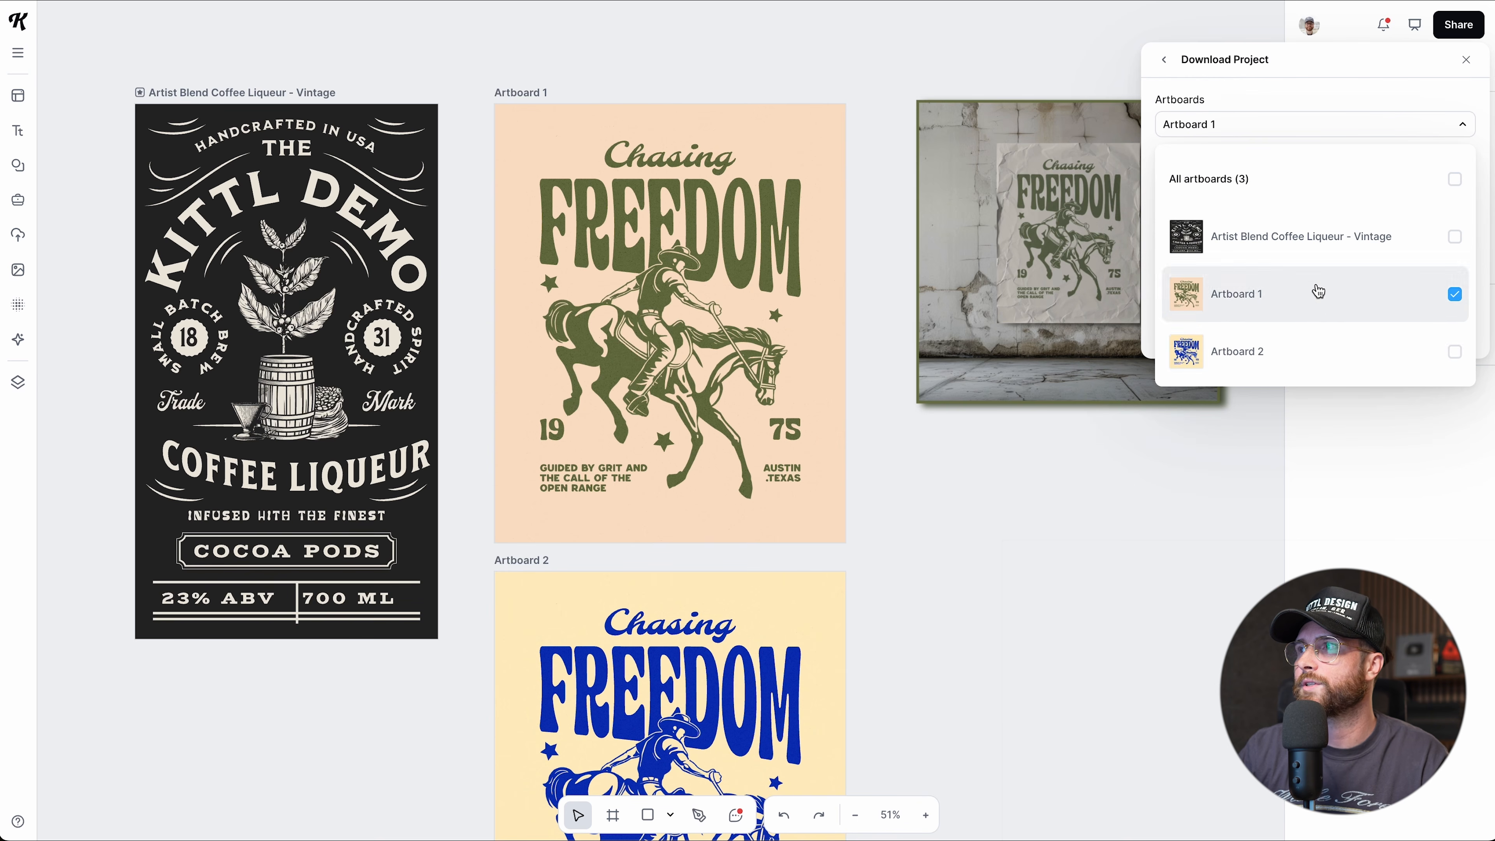
pyautogui.click(1456, 353)
pyautogui.click(1342, 125)
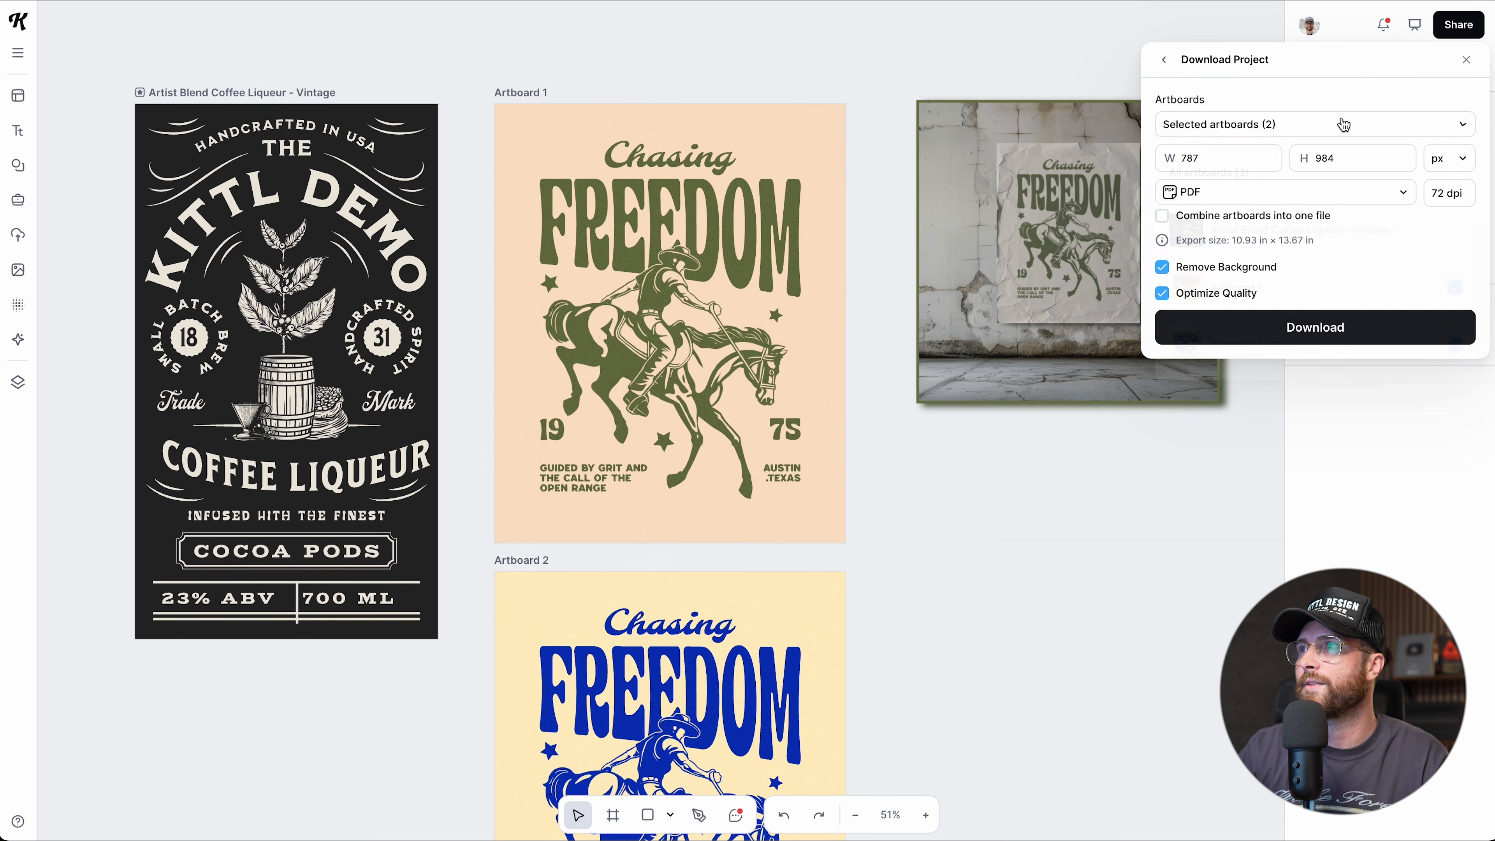
pyautogui.click(1162, 217)
pyautogui.click(1161, 267)
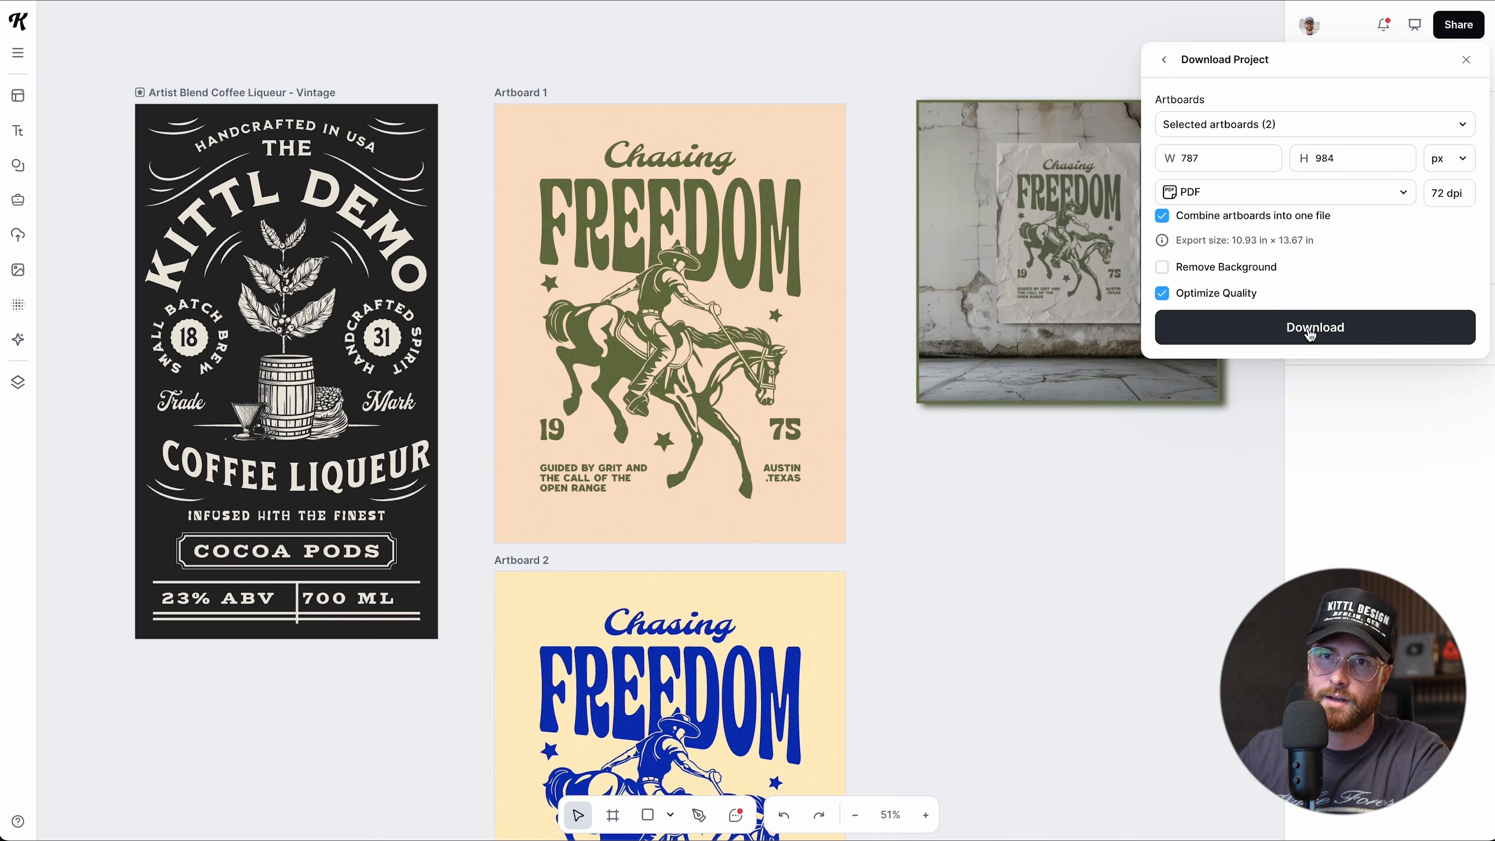
# Go back from Download Project to the Share panel and open Publish project.
pyautogui.click(1164, 61)
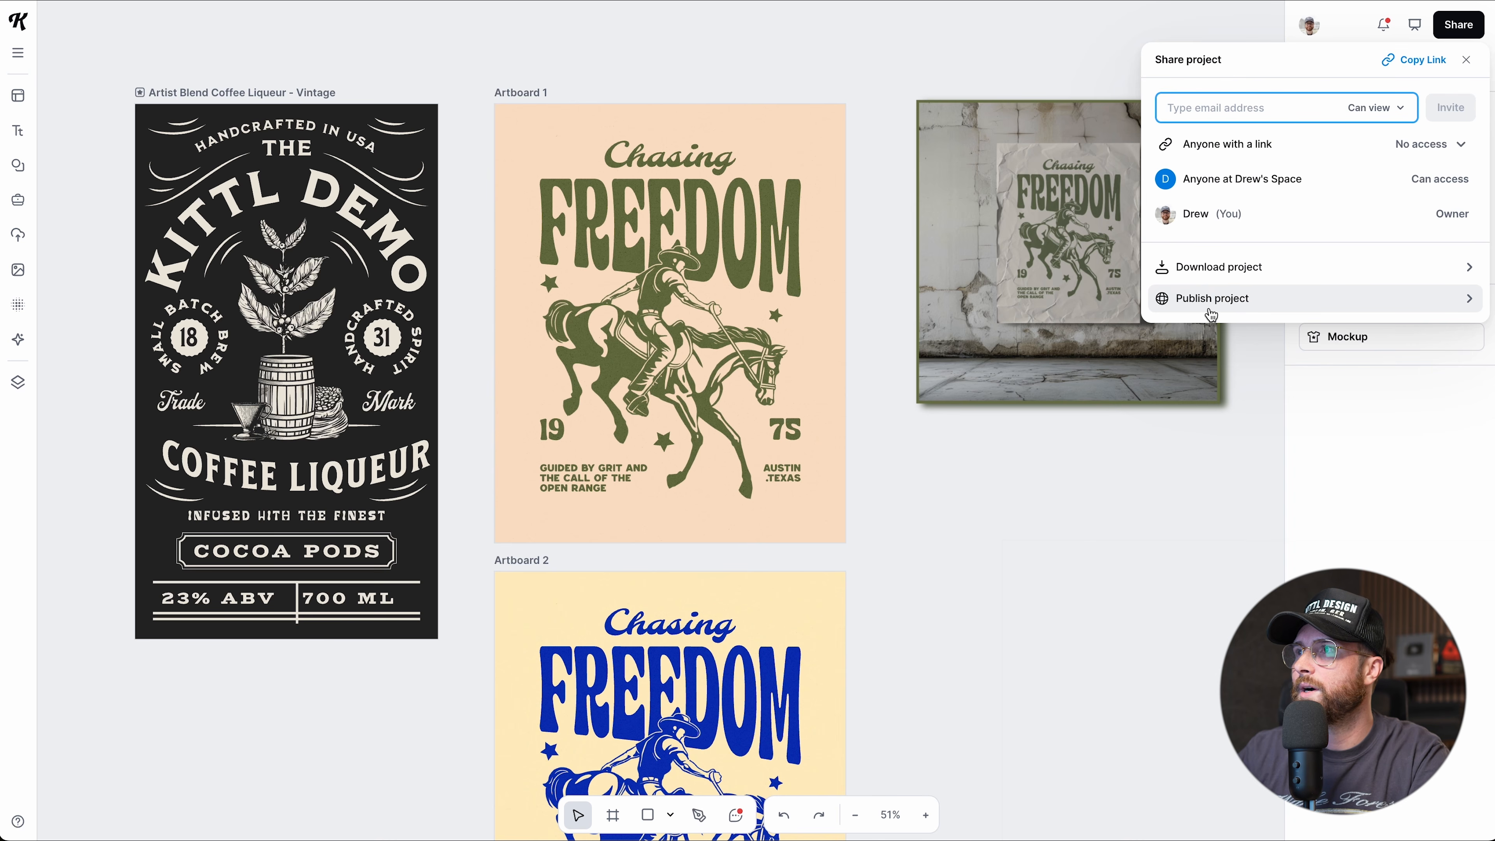
pyautogui.click(1233, 305)
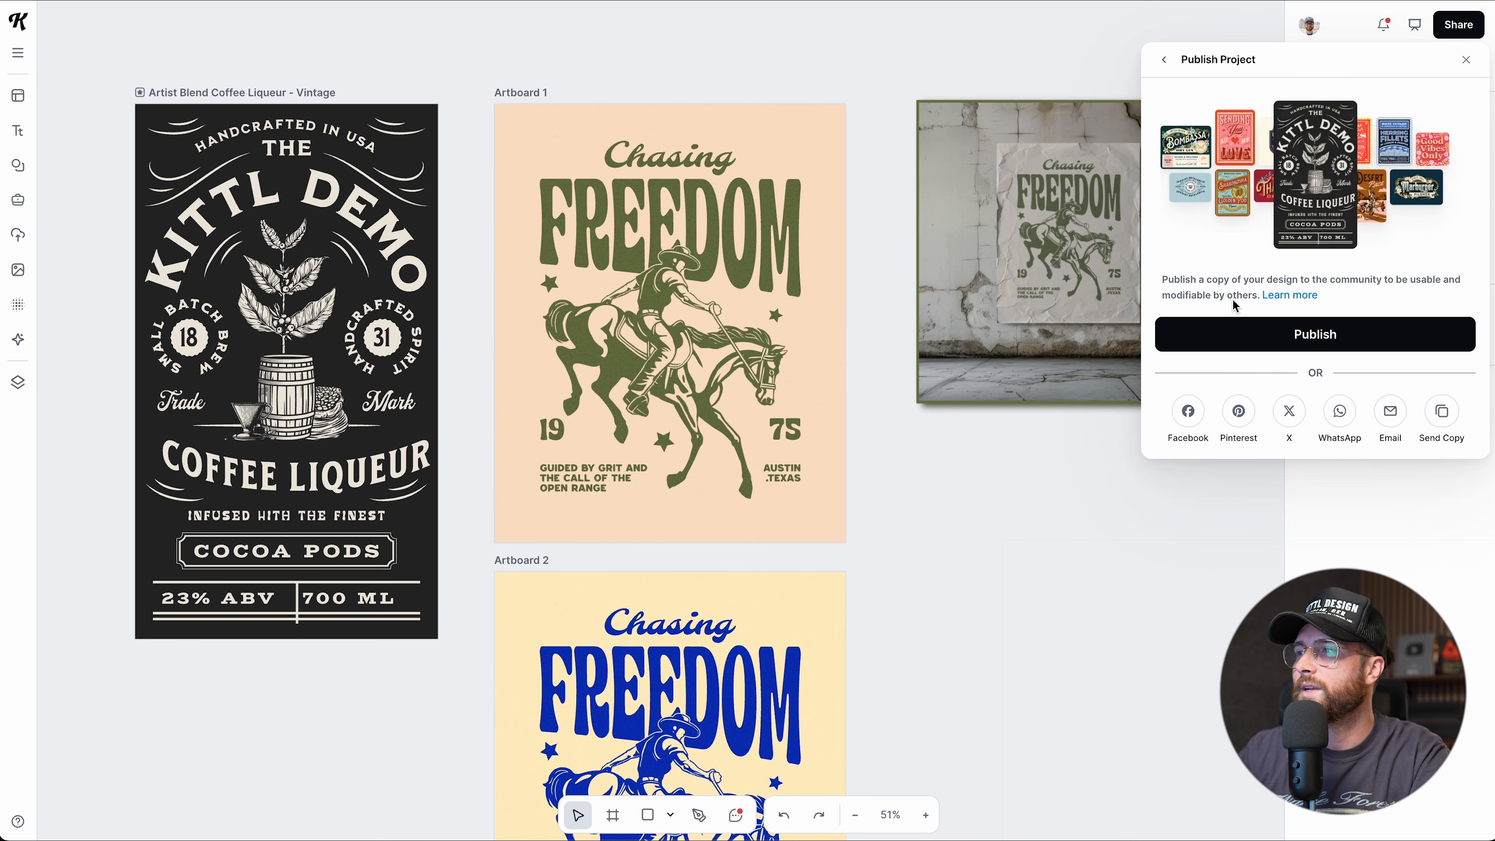
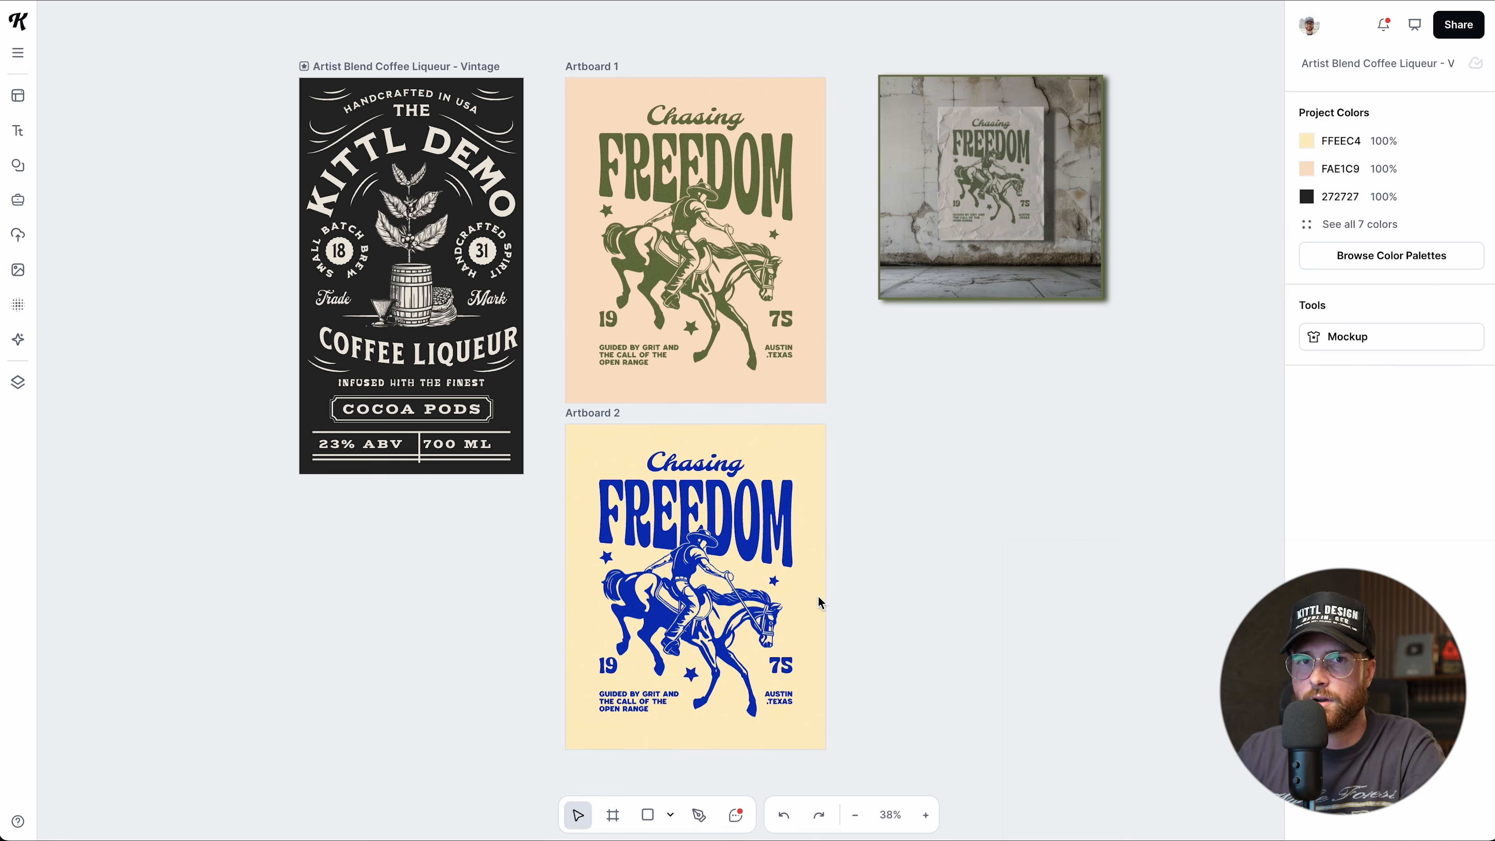
pyautogui.hotkey('shift', 'r')
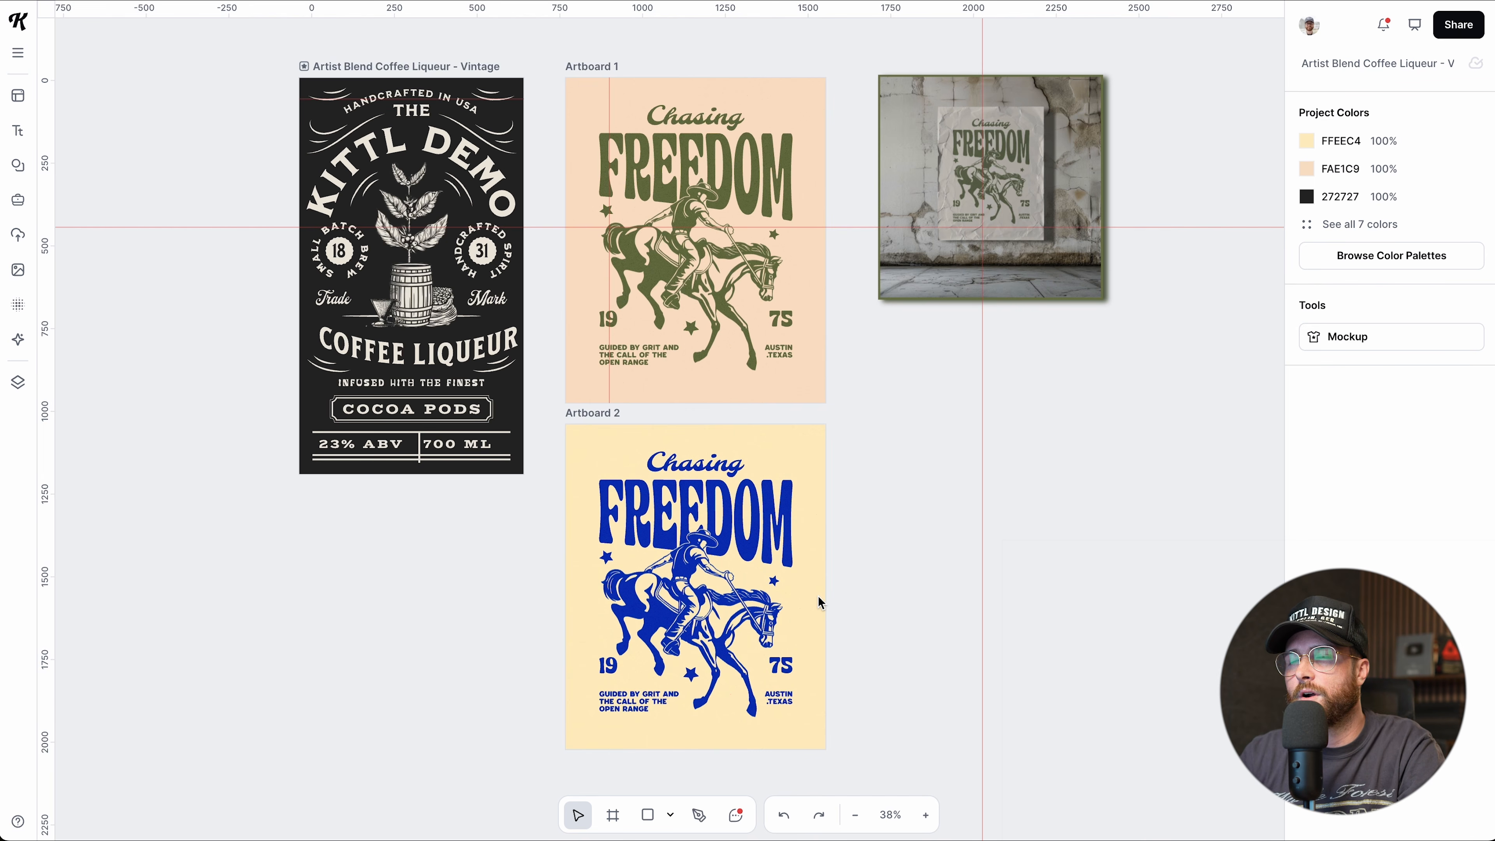
pyautogui.hotkey('shift', 'r')
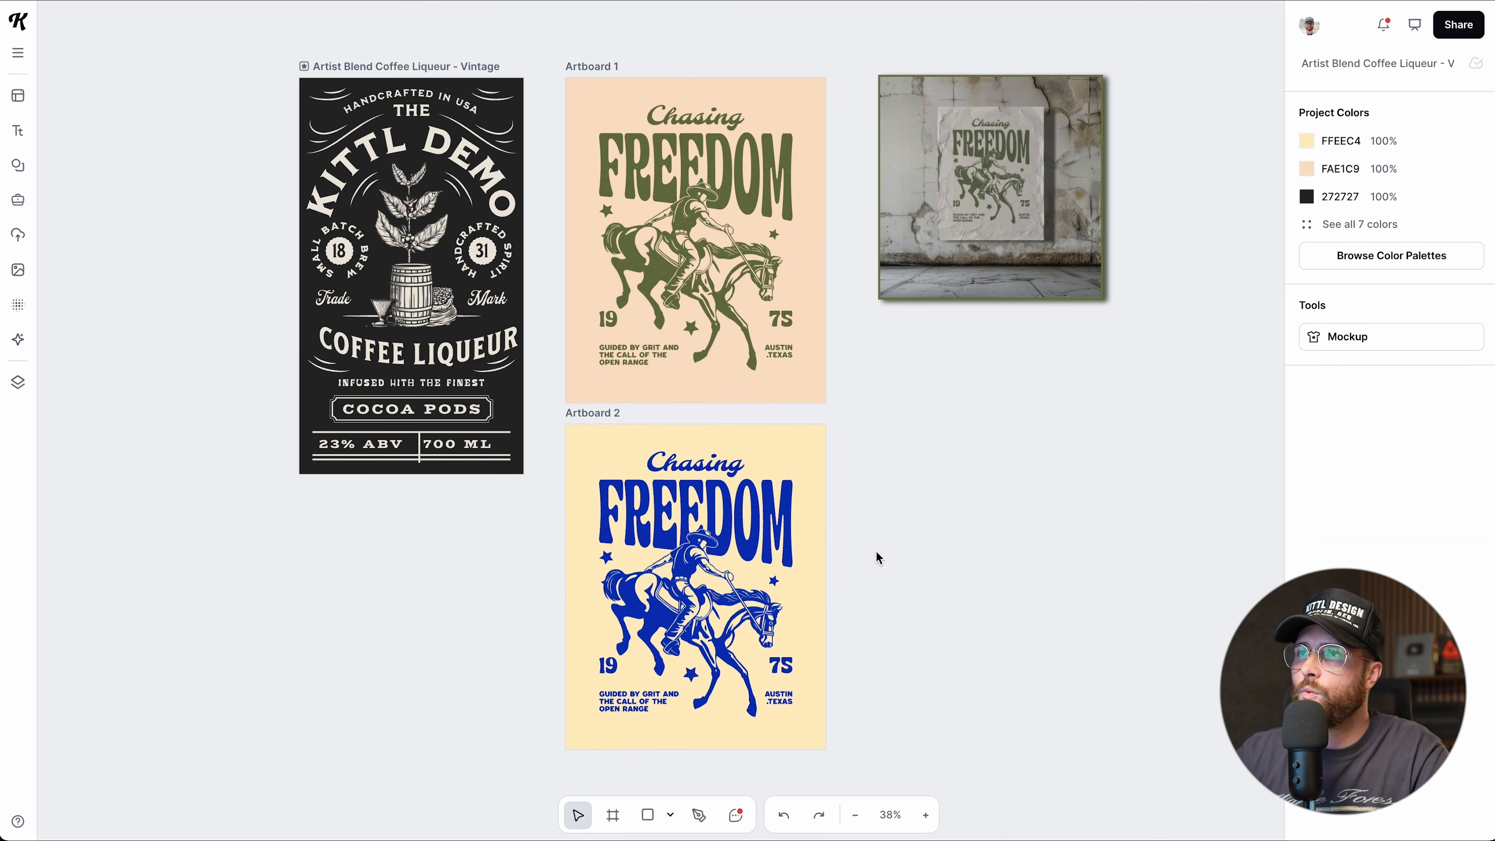
pyautogui.scroll(-14, 869, 552)
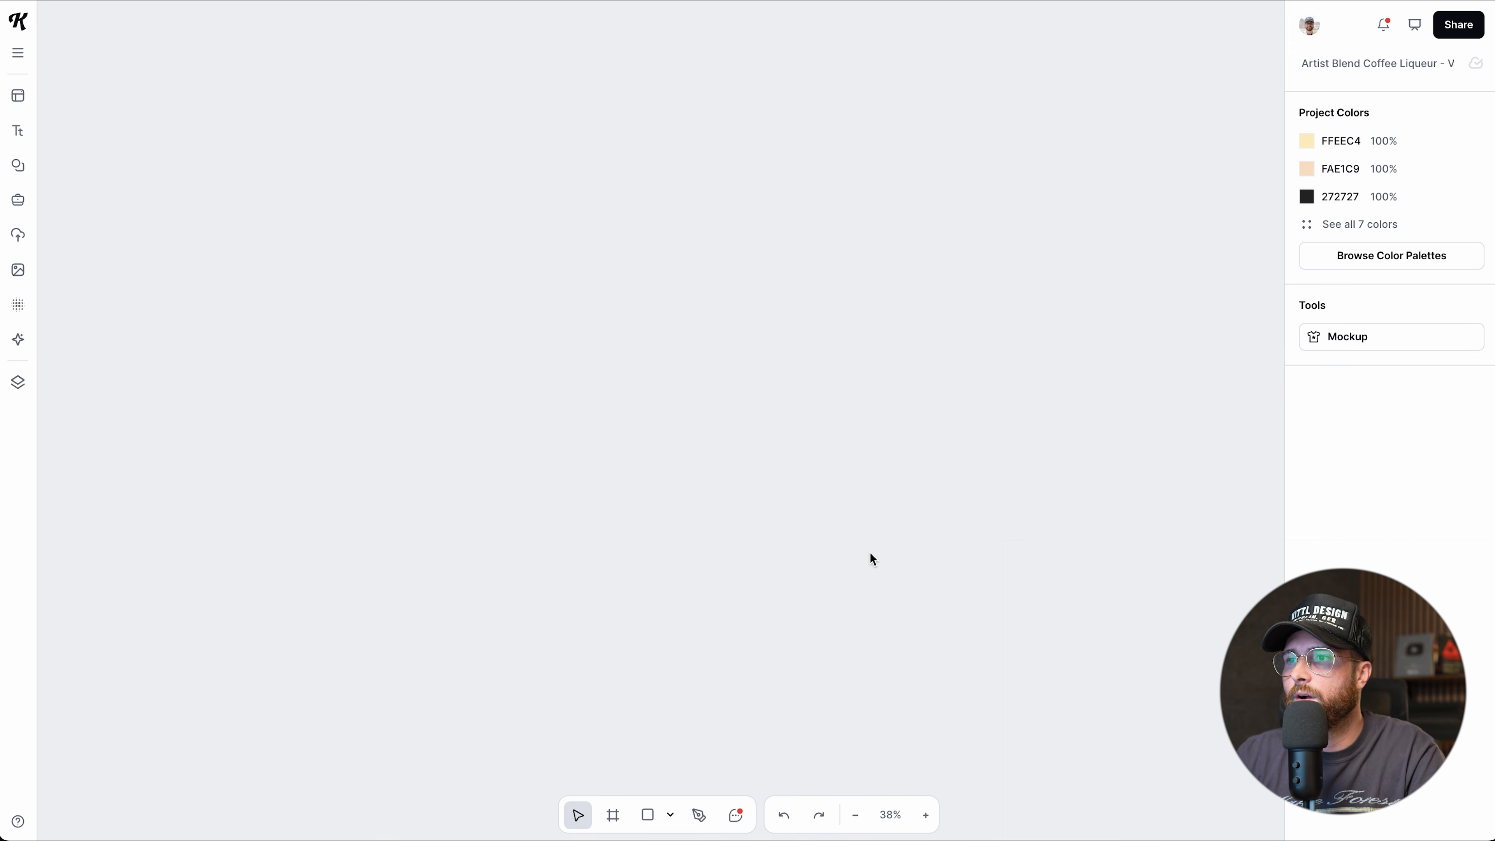
pyautogui.scroll(-10, 870, 551)
pyautogui.scroll(3, 870, 551)
pyautogui.scroll(-2, 869, 556)
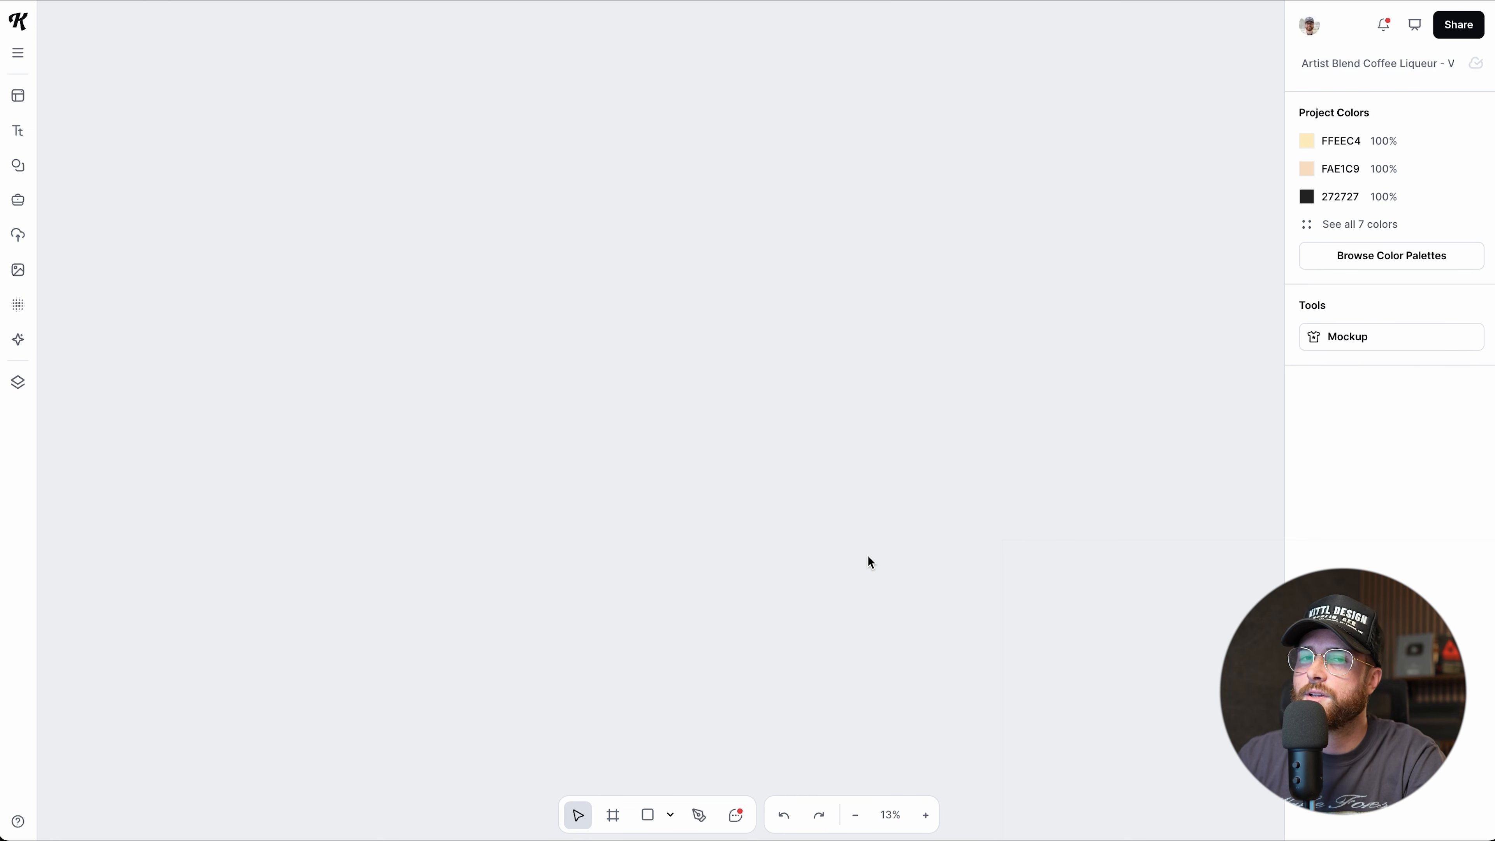
pyautogui.hotkey('shift', '1')
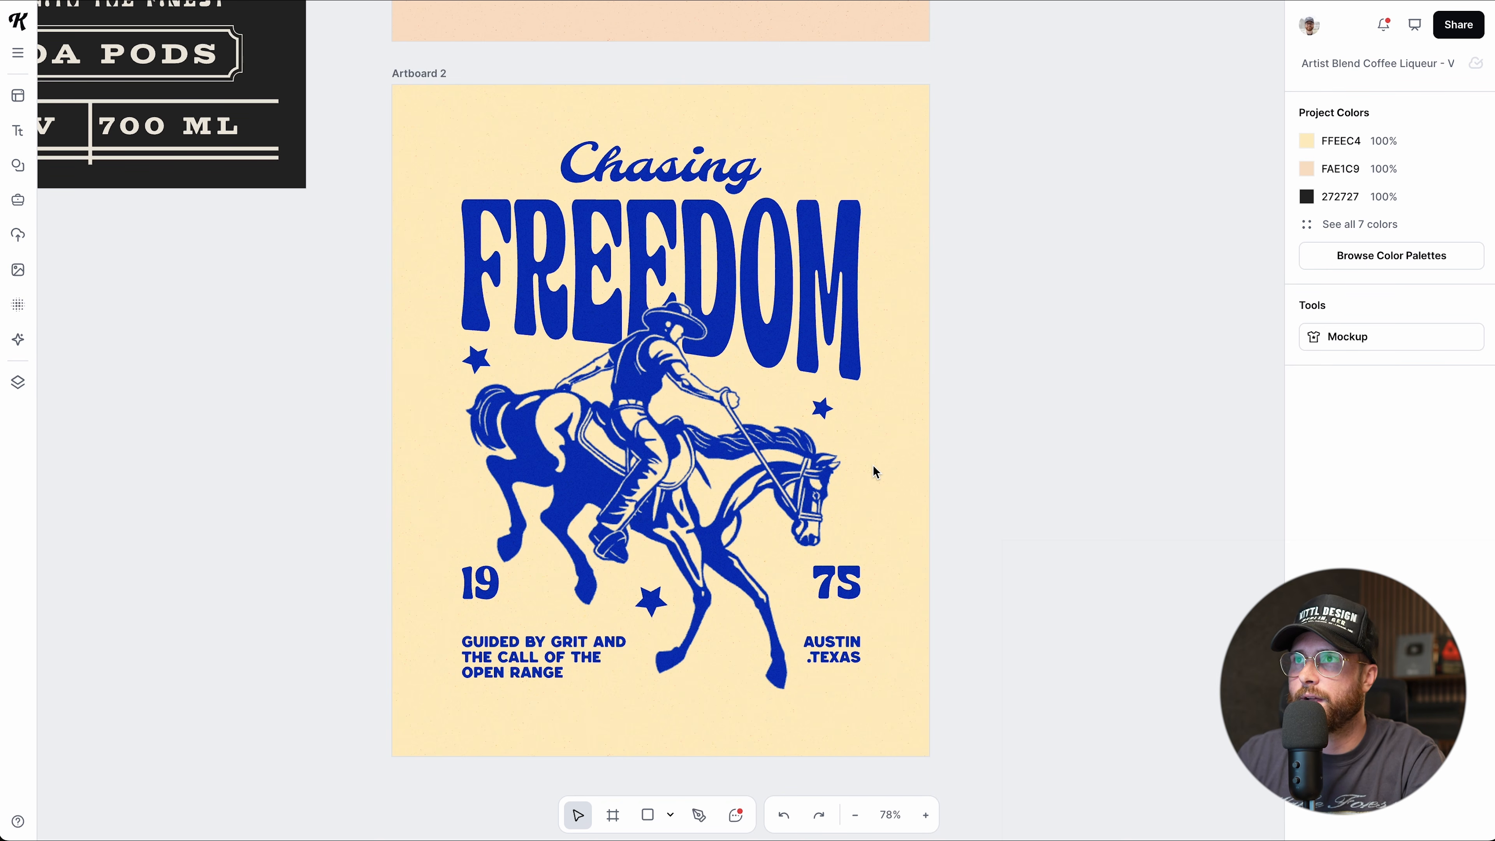
pyautogui.hotkey('shift', 'n')
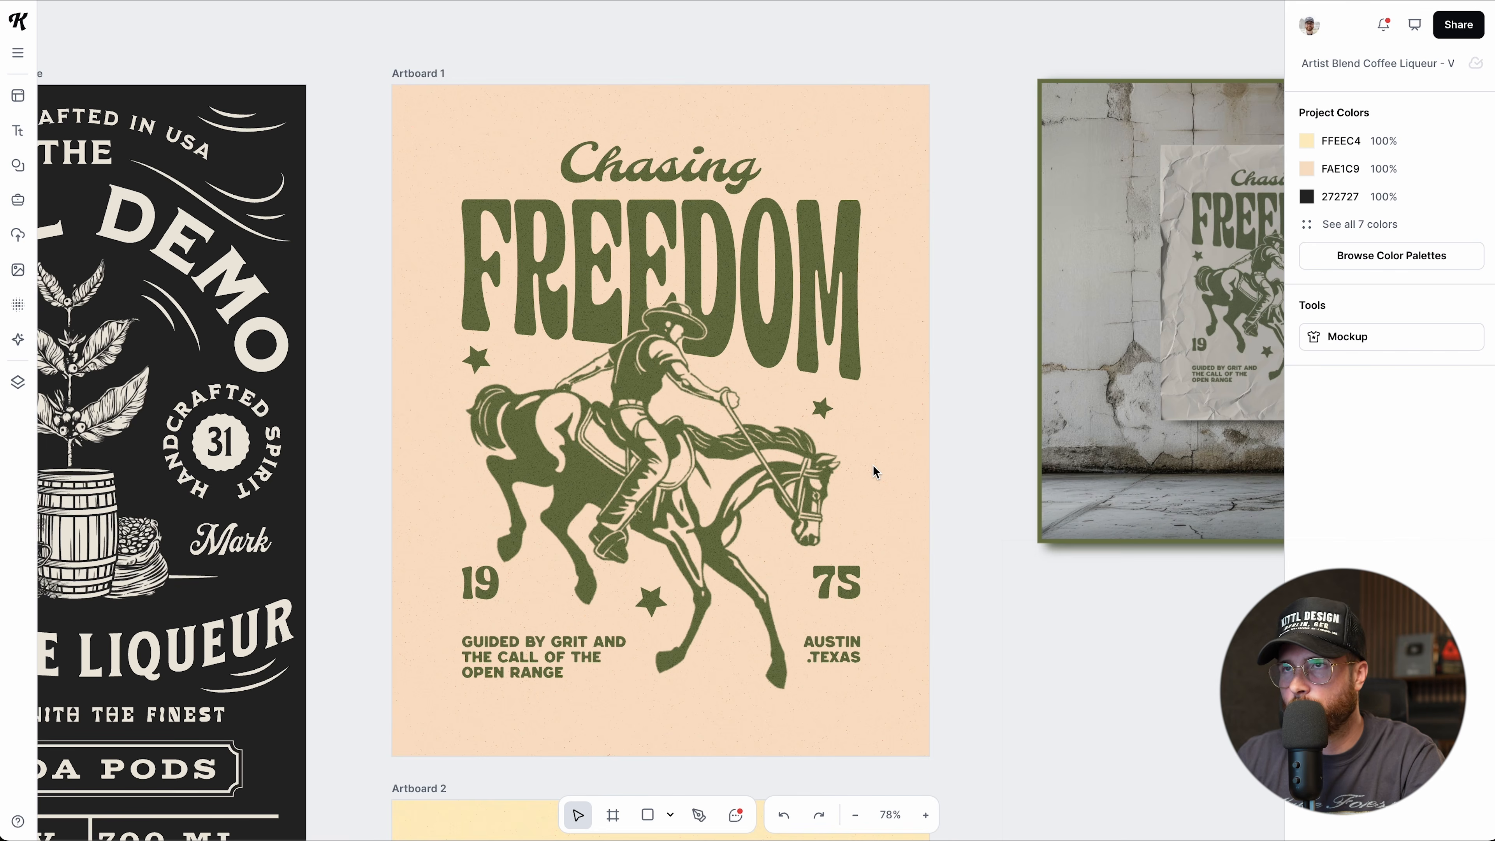
pyautogui.hotkey('shift', '1')
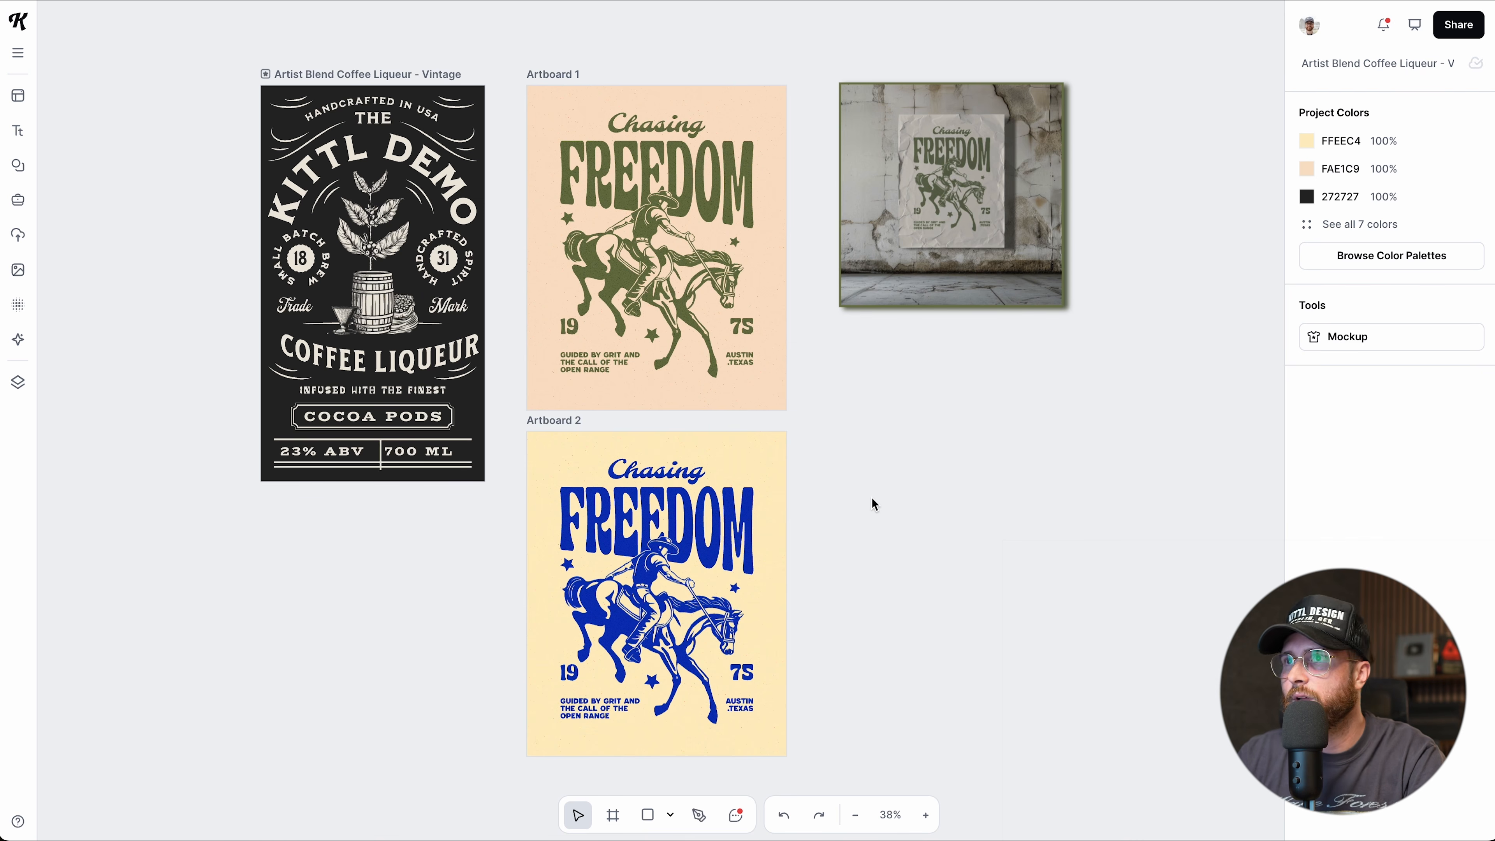
pyautogui.scroll(-2, 871, 503)
pyautogui.hscroll(15, 876, 370)
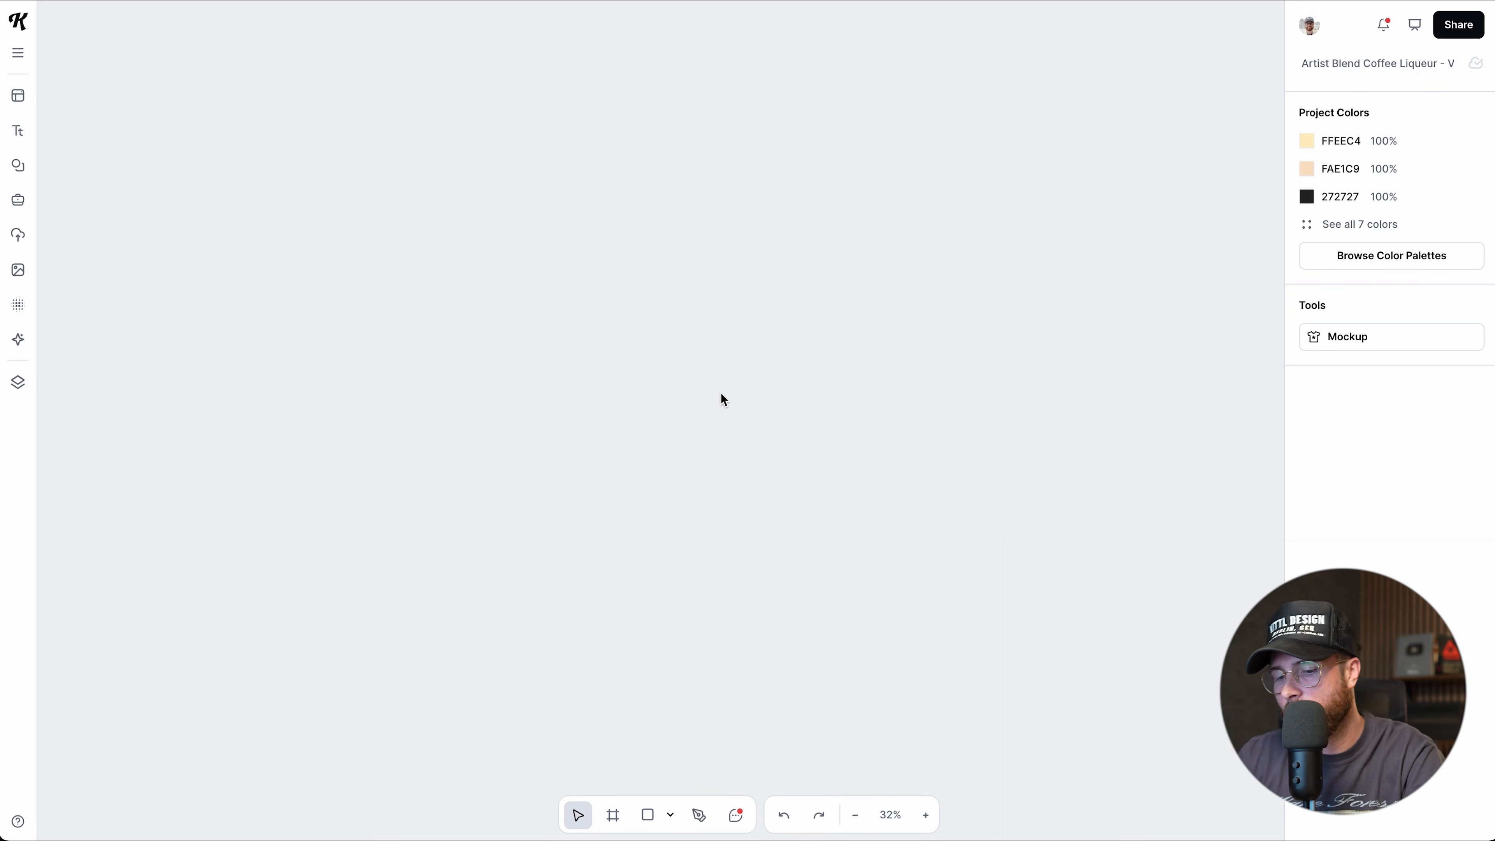
pyautogui.hotkey('shift', '1')
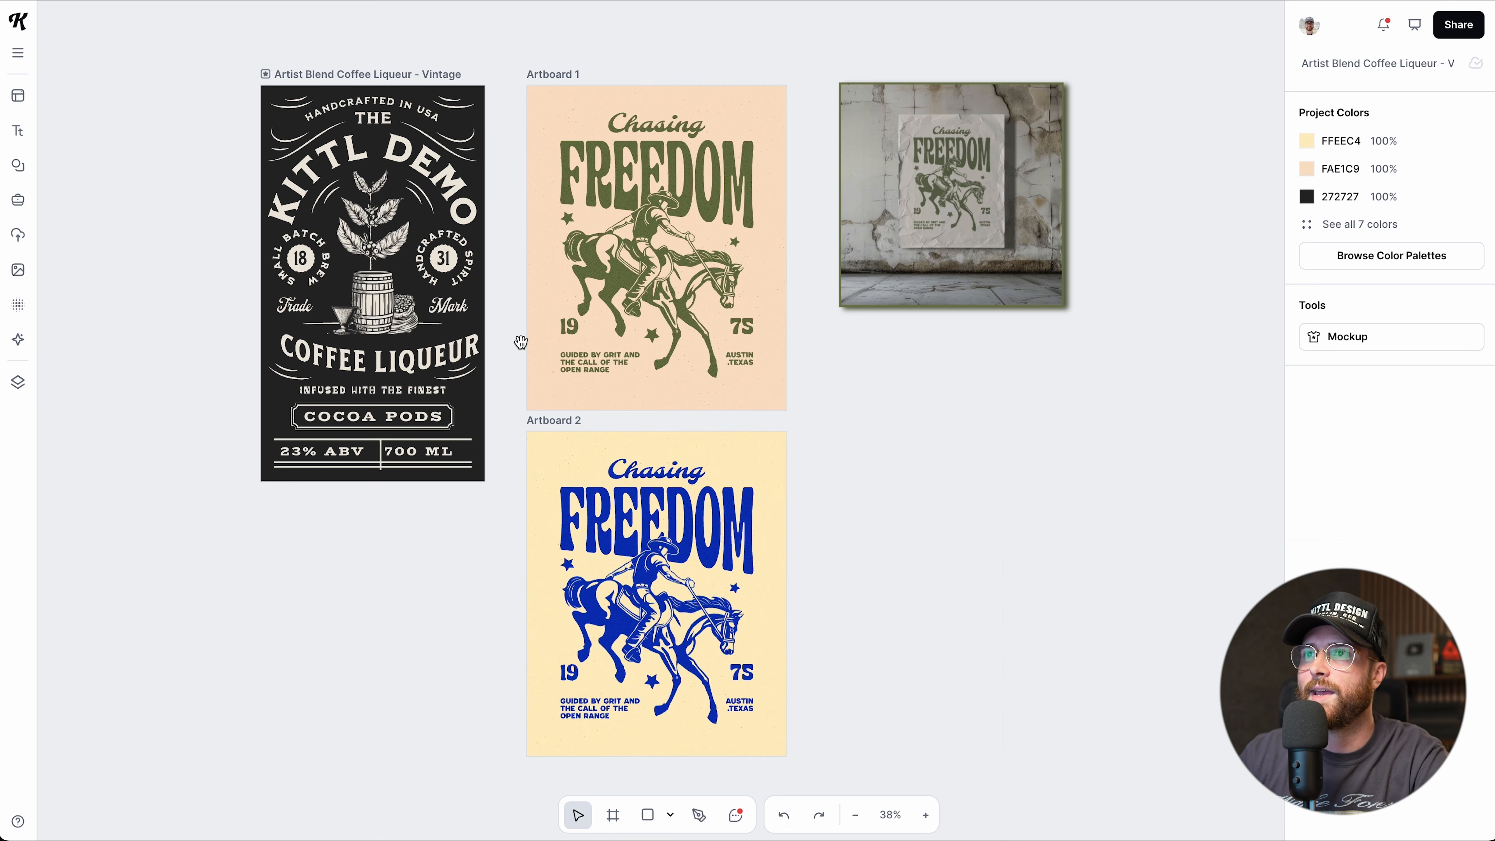
pyautogui.moveTo(524, 308); pyautogui.dragTo(677, 321)
pyautogui.moveTo(935, 365); pyautogui.dragTo(552, 377)
pyautogui.moveTo(725, 198); pyautogui.dragTo(640, 408)
pyautogui.moveTo(610, 210); pyautogui.dragTo(702, 406)
pyautogui.moveTo(518, 576); pyautogui.dragTo(618, 336)
pyautogui.moveTo(576, 501); pyautogui.dragTo(569, 360)
pyautogui.moveTo(483, 445); pyautogui.dragTo(529, 400)
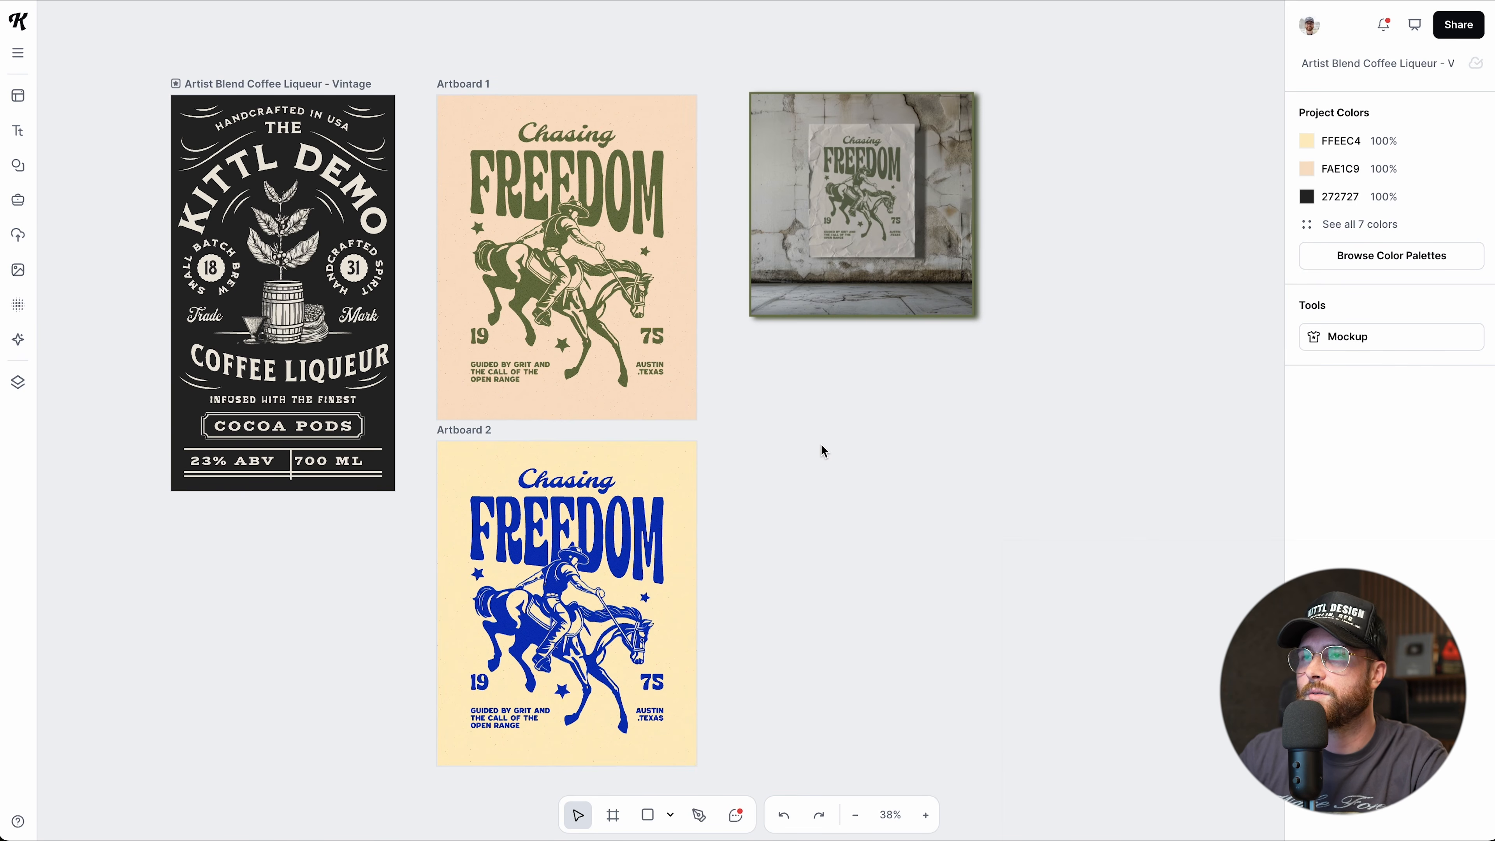
pyautogui.scroll(2, 846, 403)
pyautogui.scroll(-1, 845, 404)
pyautogui.scroll(2, 845, 403)
pyautogui.scroll(-3, 846, 404)
pyautogui.scroll(3, 846, 403)
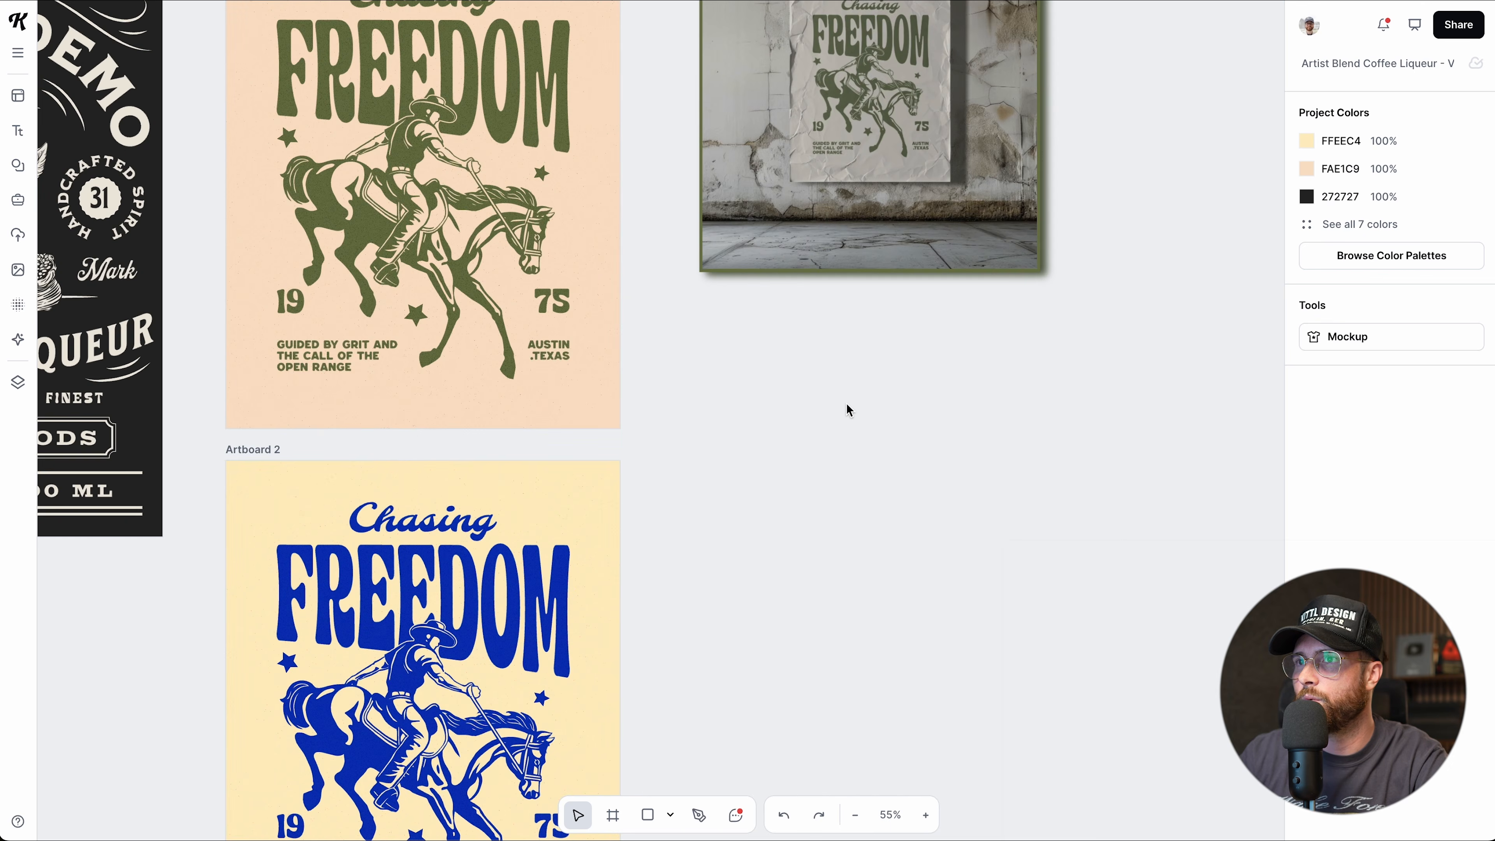
pyautogui.scroll(-2, 846, 403)
pyautogui.moveTo(483, 538); pyautogui.dragTo(642, 341)
pyautogui.moveTo(569, 508); pyautogui.dragTo(617, 466)
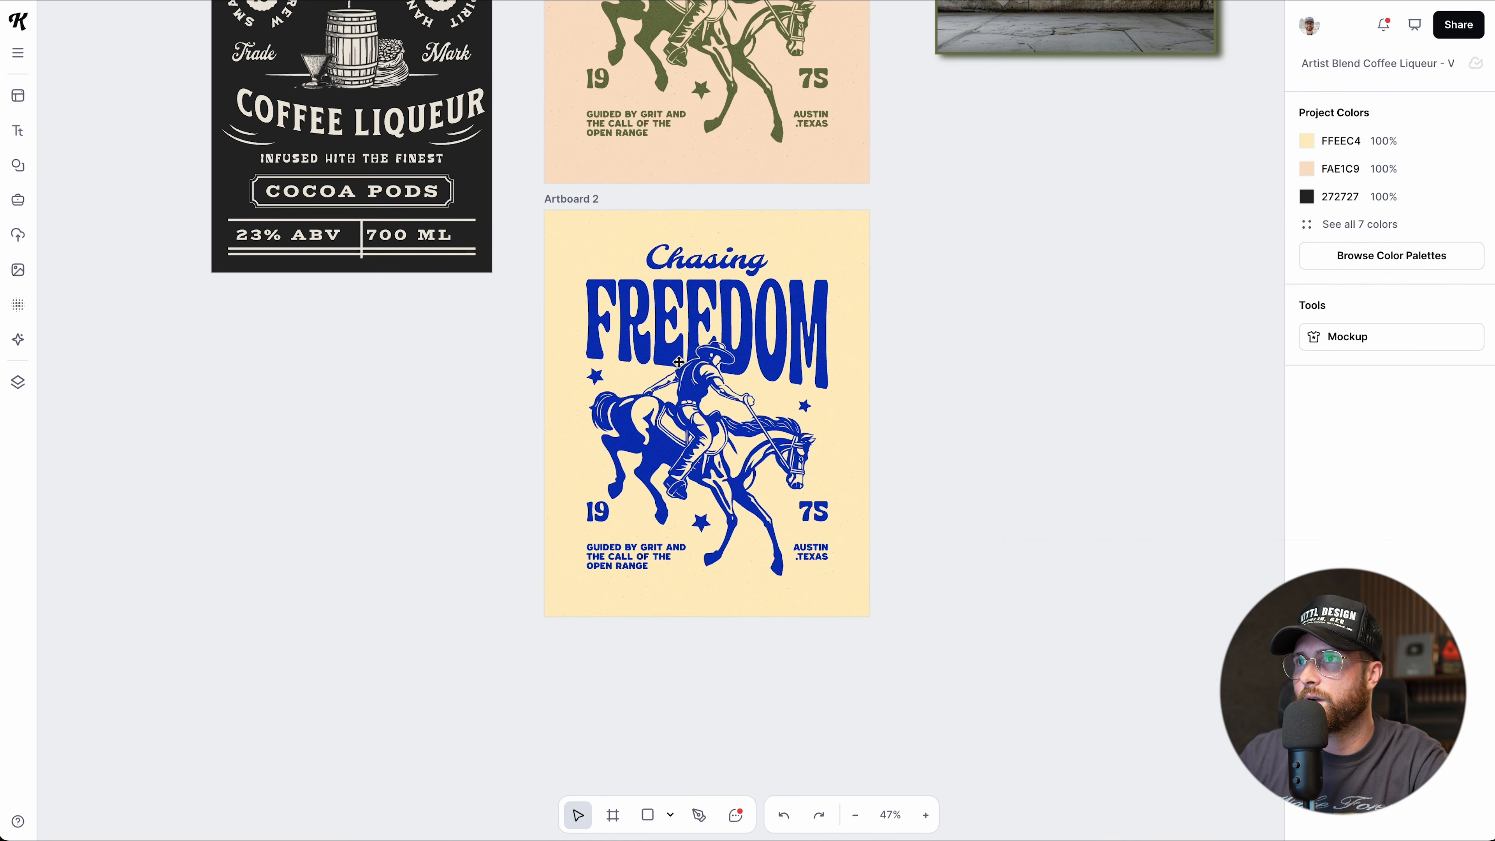
pyautogui.scroll(4, 677, 368)
pyautogui.moveTo(701, 381); pyautogui.dragTo(653, 348)
pyautogui.scroll(-4, 654, 348)
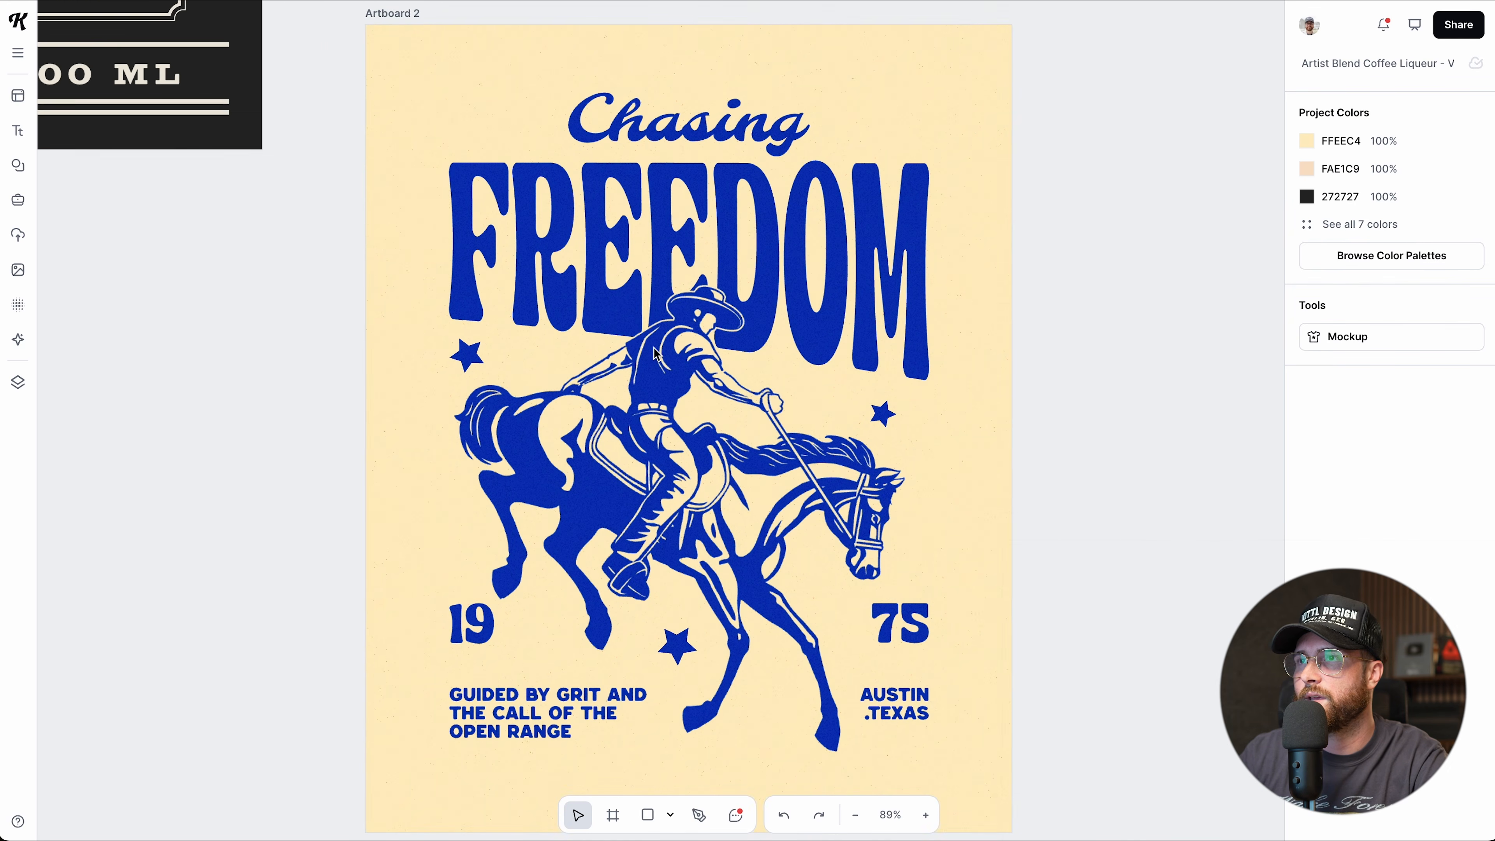
pyautogui.scroll(-5, 692, 463)
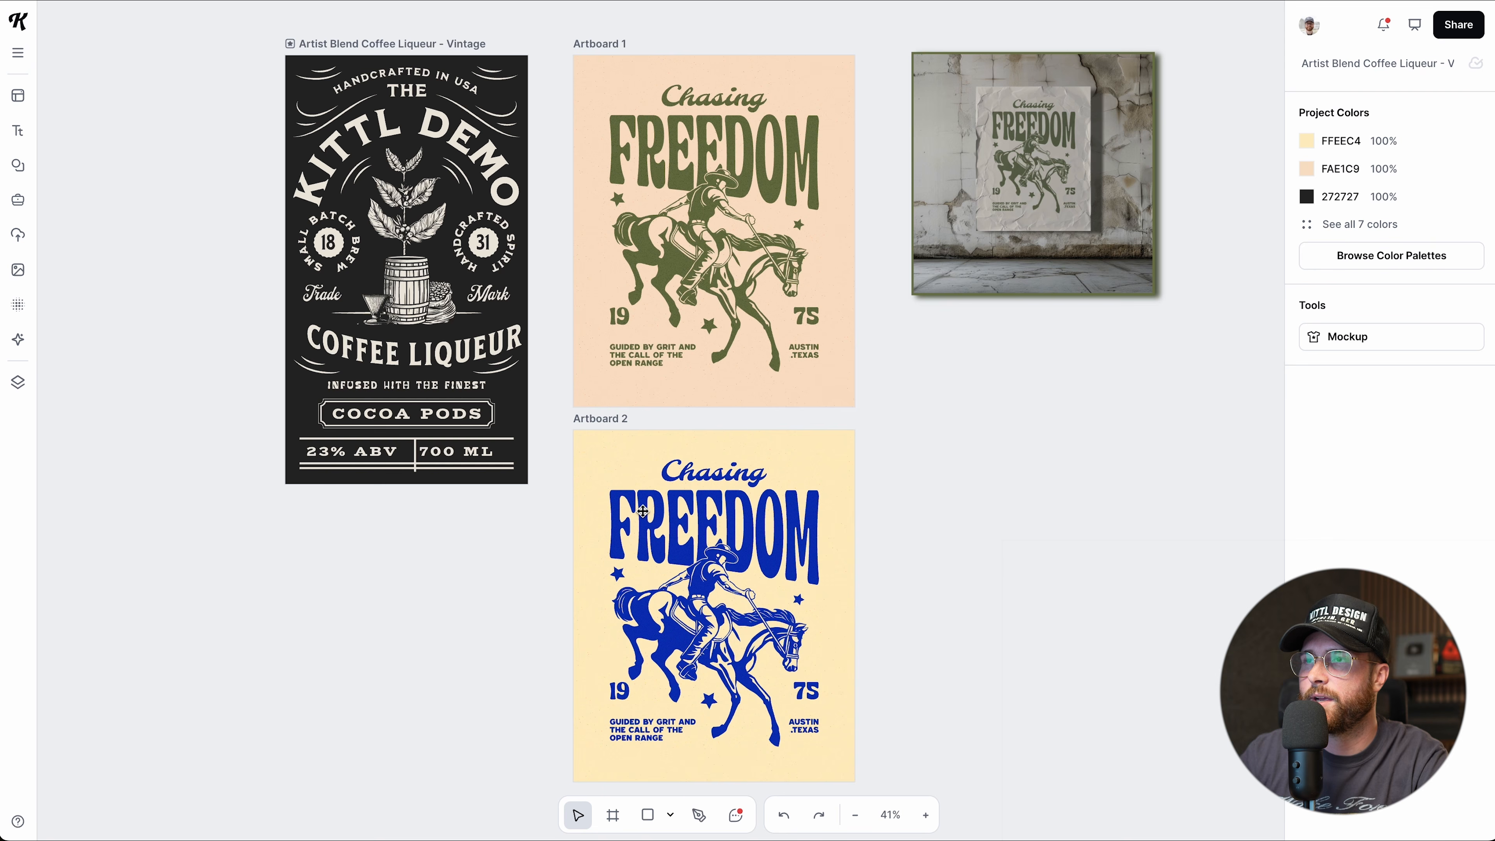
# Try moving the blue poster's FREEDOM title up-left, then undo the move.
pyautogui.moveTo(642, 510); pyautogui.dragTo(460, 339)
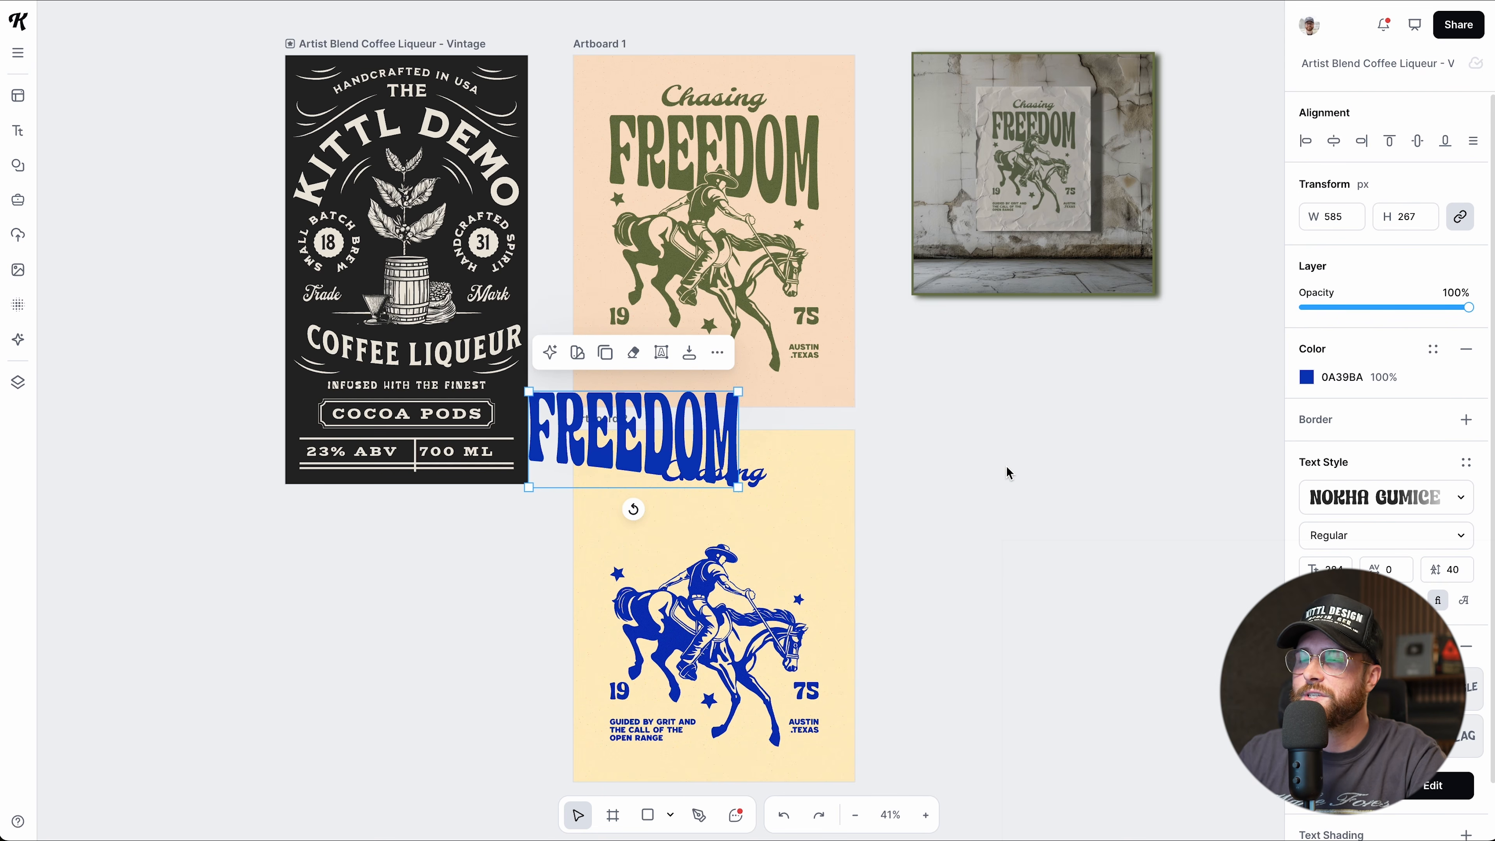
pyautogui.hotkey('ctrl', 'z')
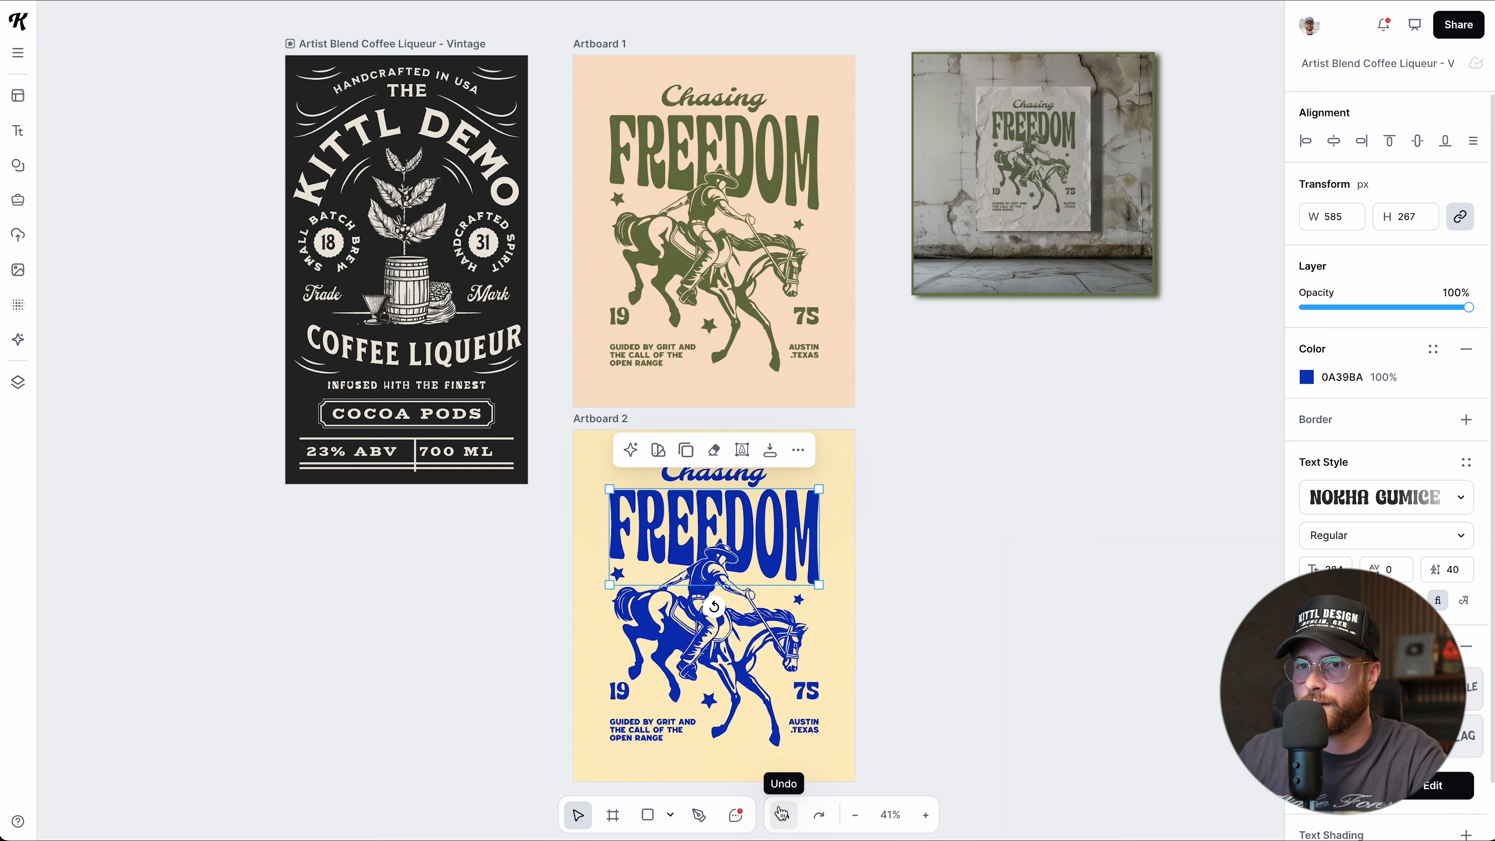
pyautogui.click(917, 722)
pyautogui.scroll(5, 811, 571)
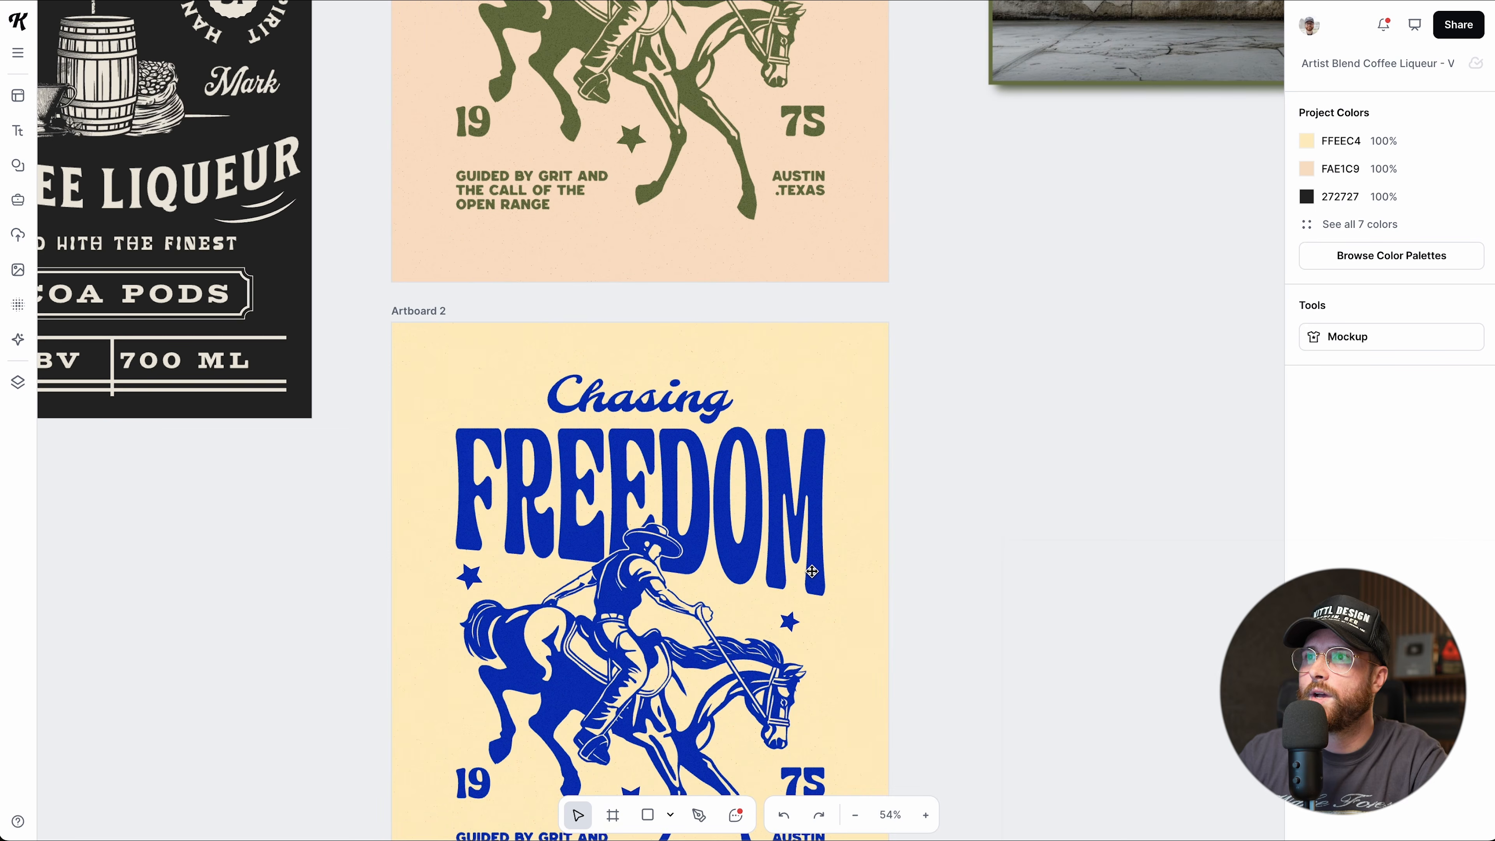
pyautogui.scroll(-3, 811, 571)
pyautogui.scroll(4, 811, 571)
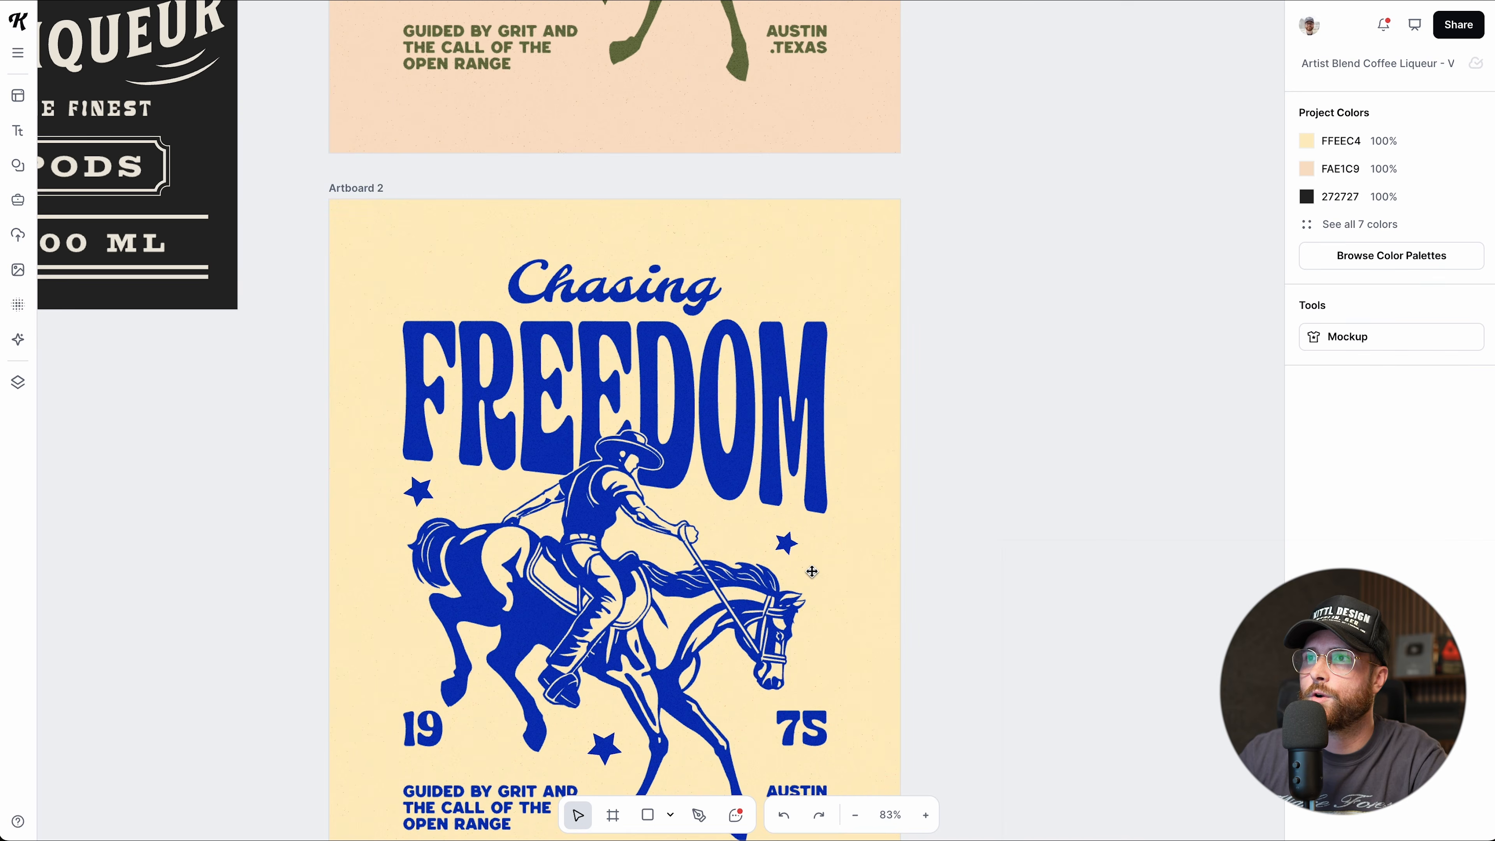
pyautogui.scroll(-1, 812, 571)
pyautogui.scroll(2, 677, 441)
# Retype the FREEDOM headline as FIGHTER, then undo it back to FREEDOM.
pyautogui.click(717, 358)
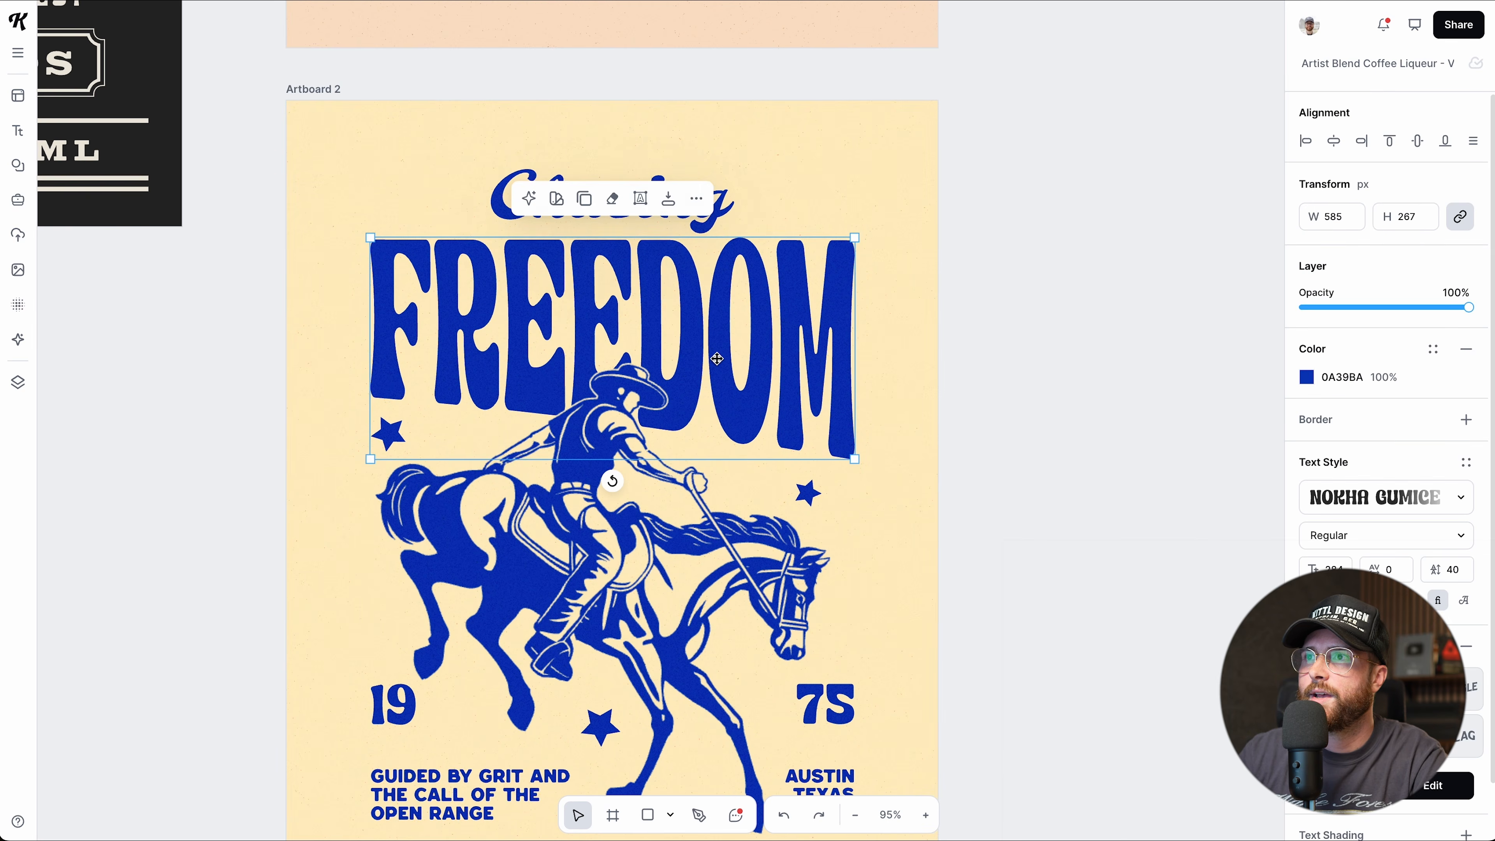
pyautogui.doubleClick(716, 359)
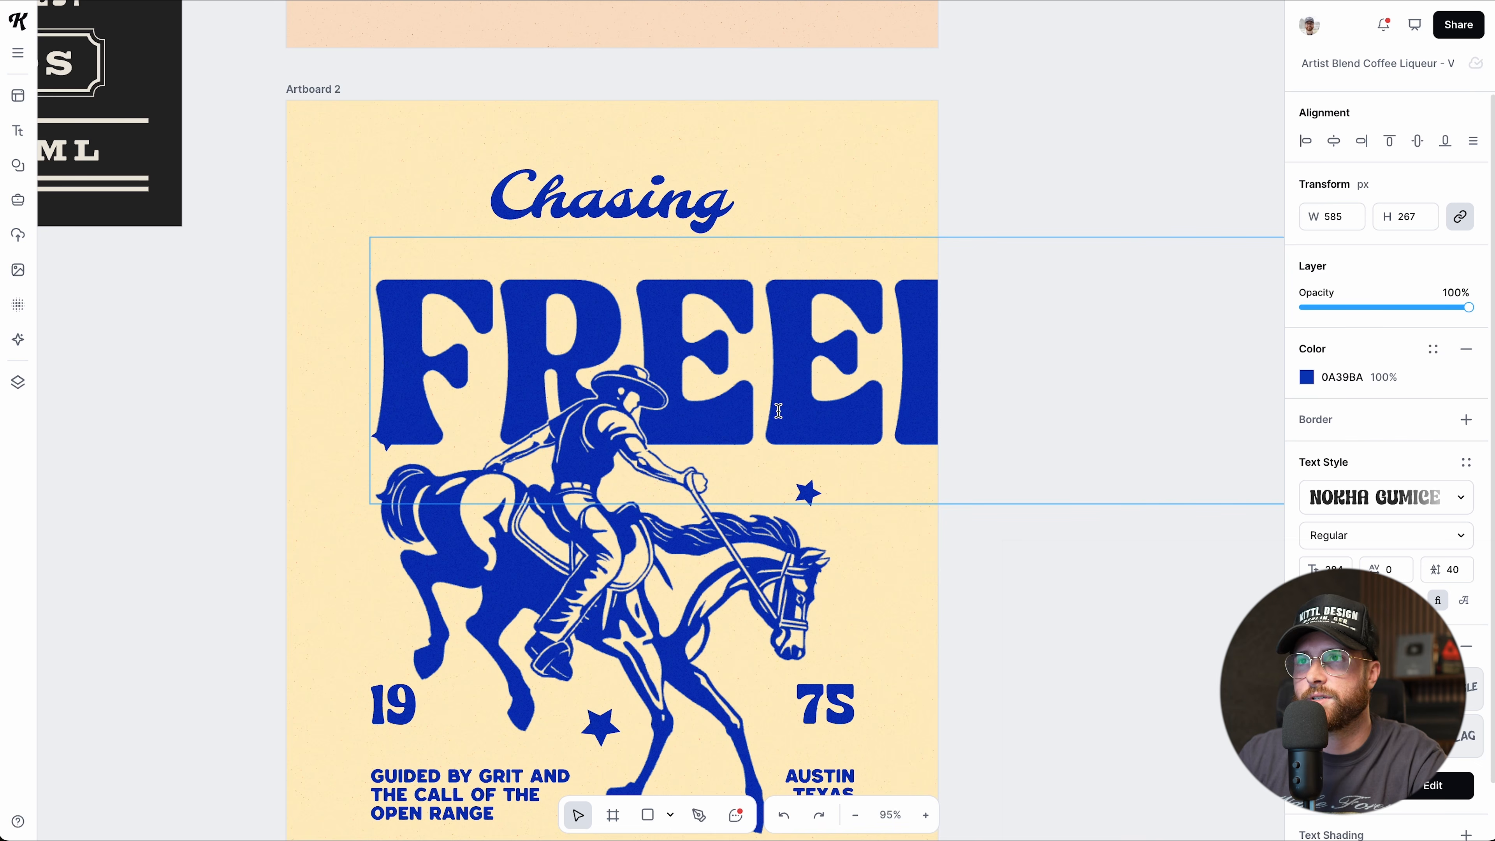
pyautogui.hotkey('ctrl', 'a')
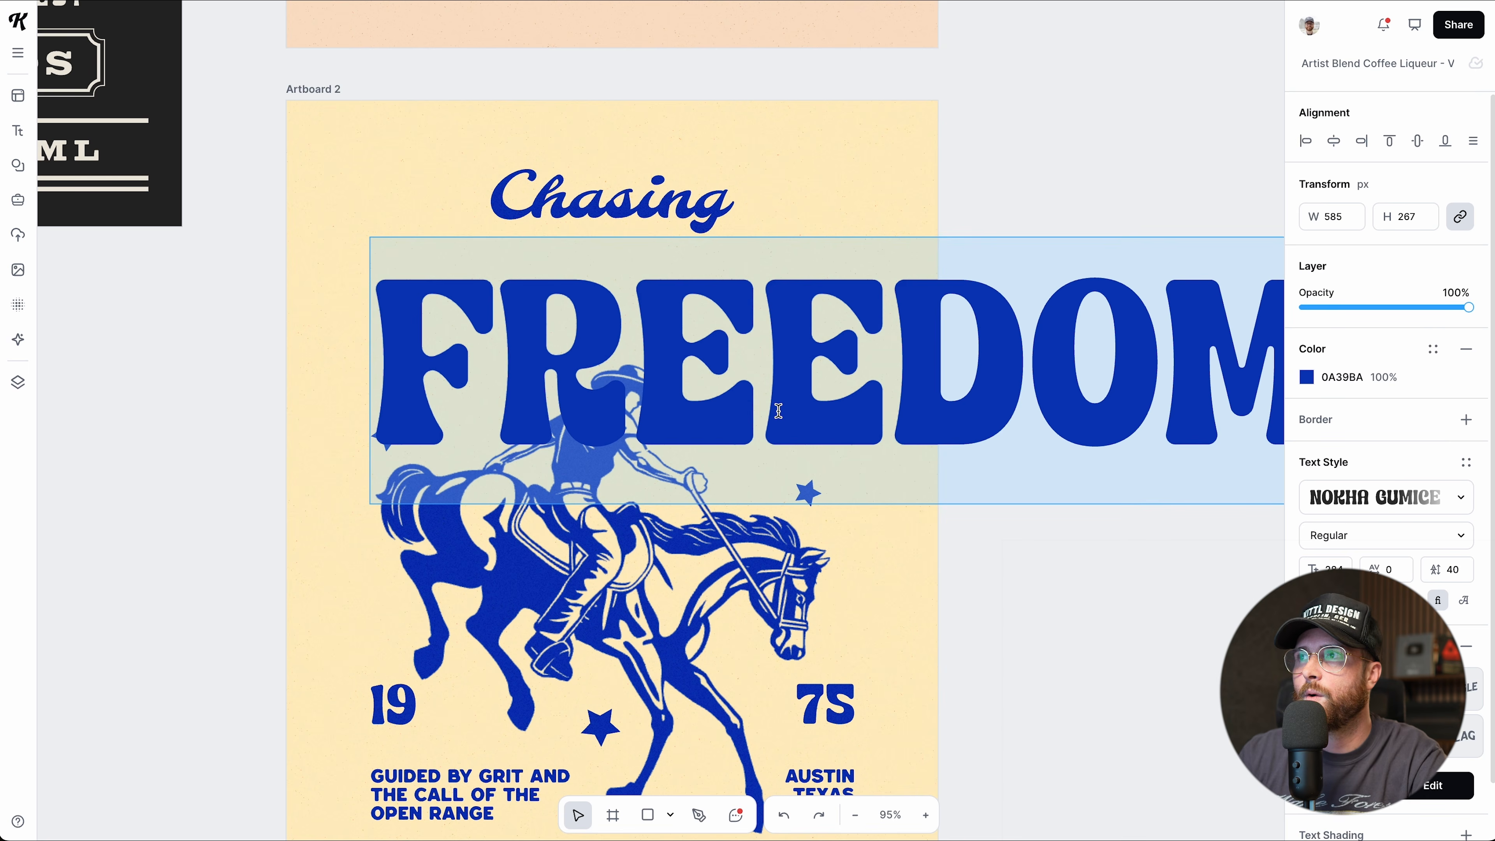
pyautogui.hscroll(5, 778, 411)
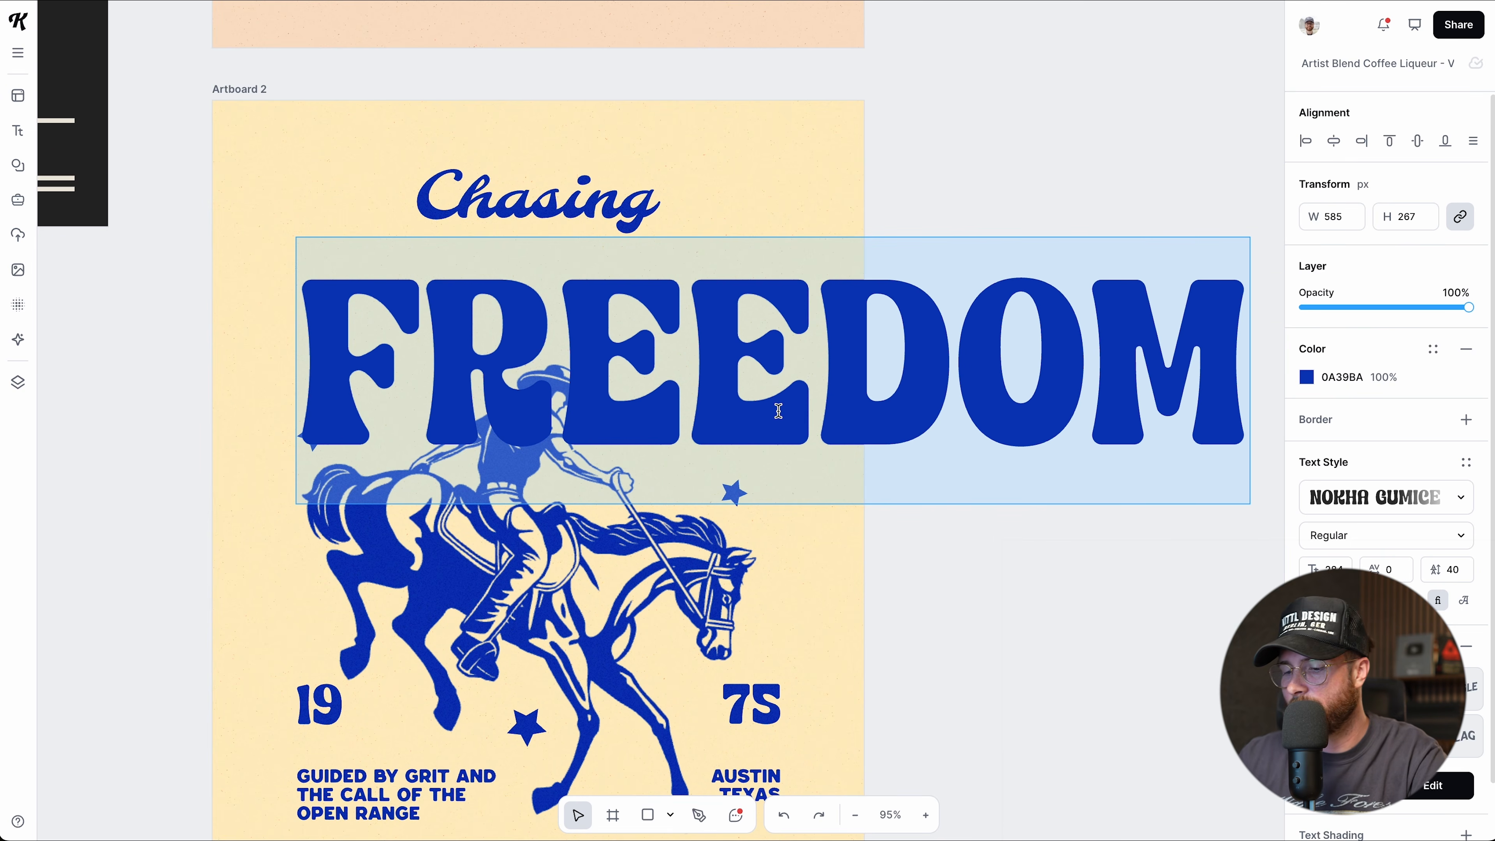
pyautogui.write('FIGHTER')
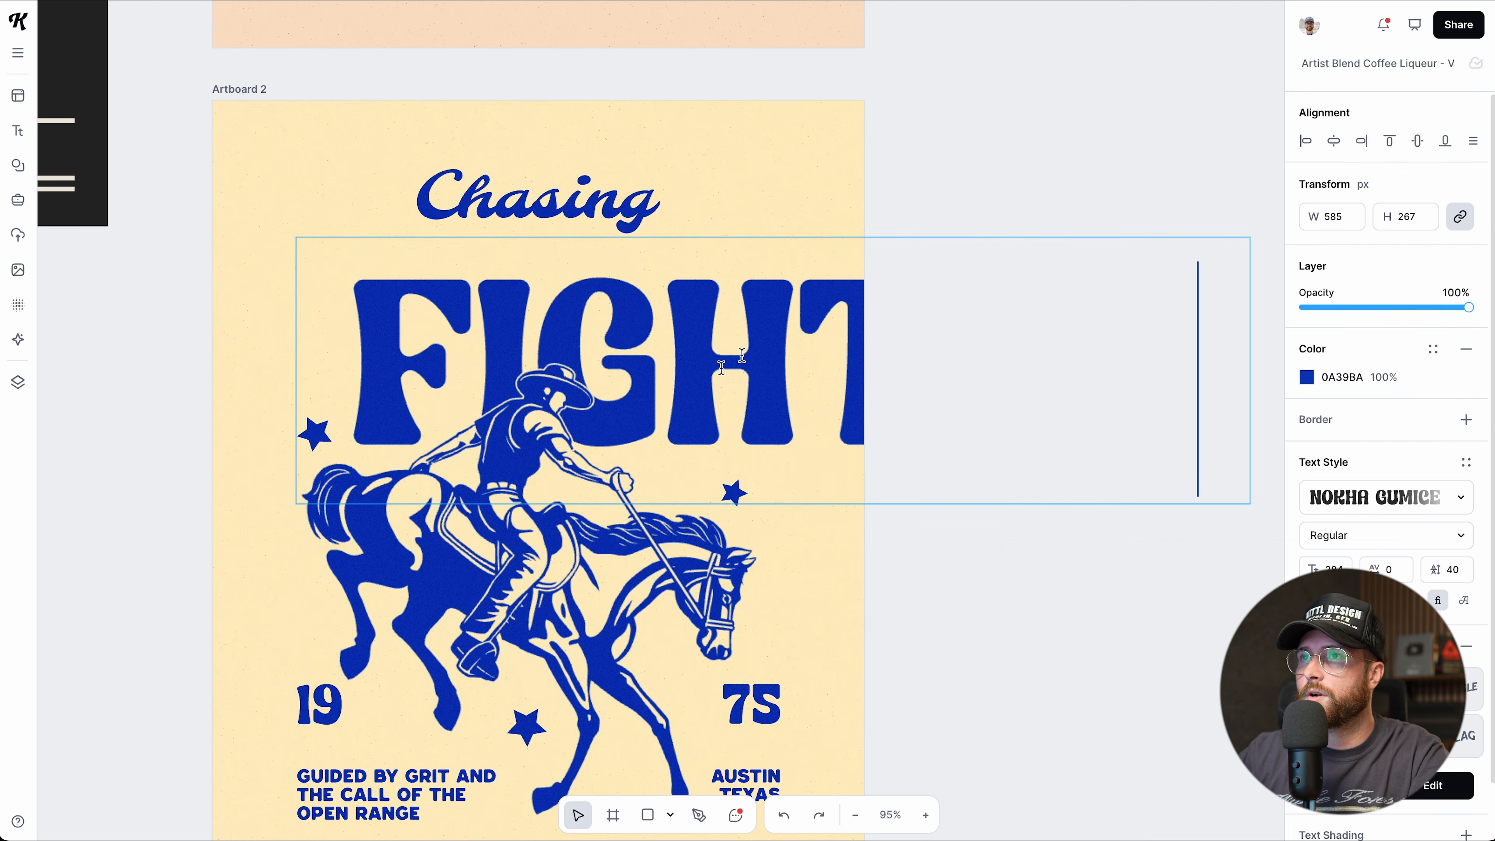
pyautogui.press('Escape')
pyautogui.click(940, 598)
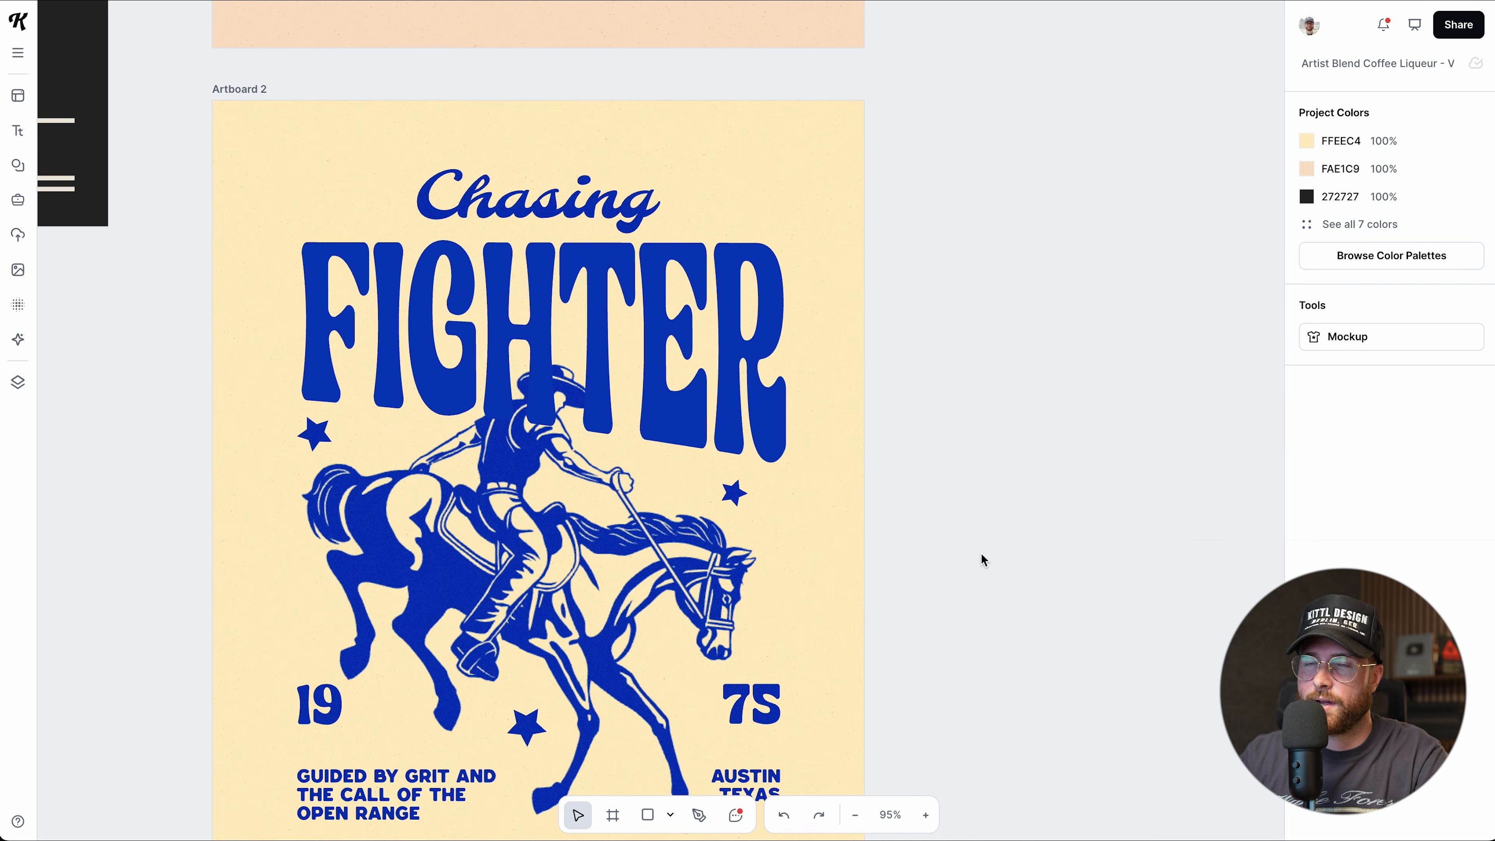
pyautogui.hotkey('ctrl', 'z')
# Zoom out and select every object on the canvas.
pyautogui.scroll(-5, 852, 573)
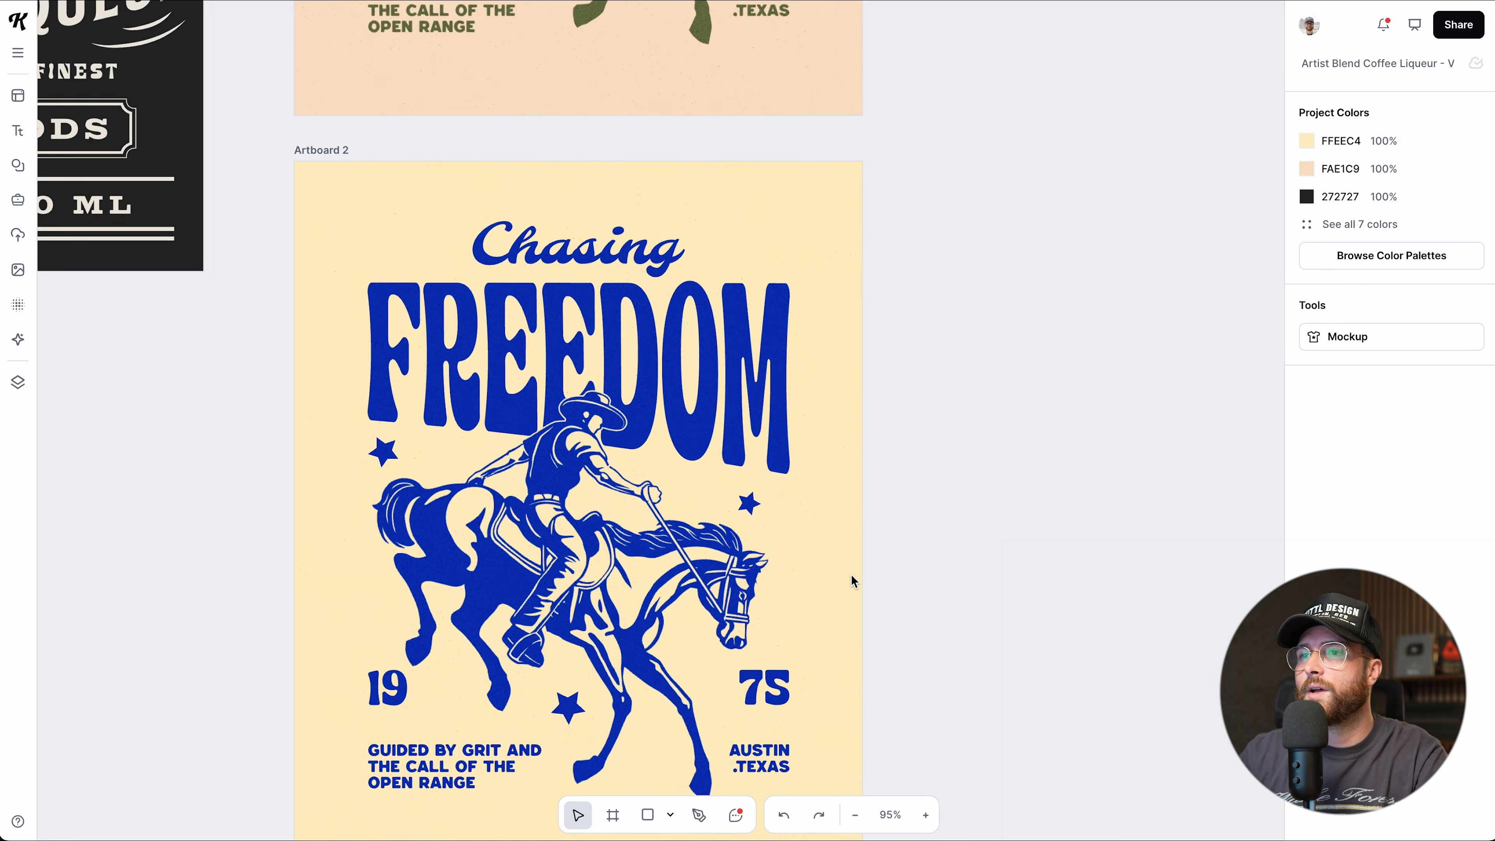
pyautogui.scroll(-5, 912, 535)
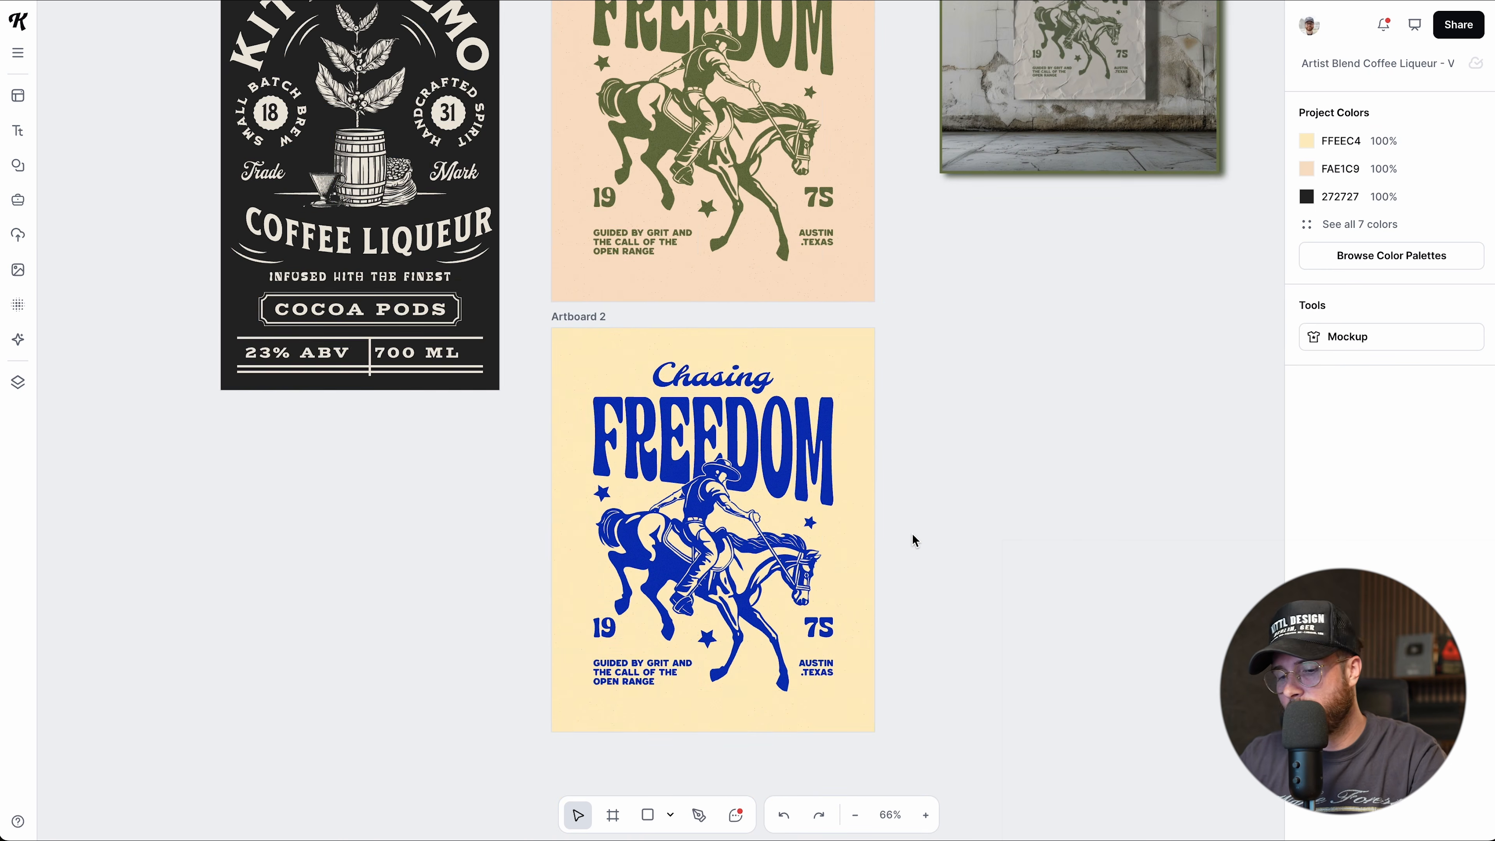
pyautogui.hotkey('ctrl', 'a')
pyautogui.scroll(-2, 913, 538)
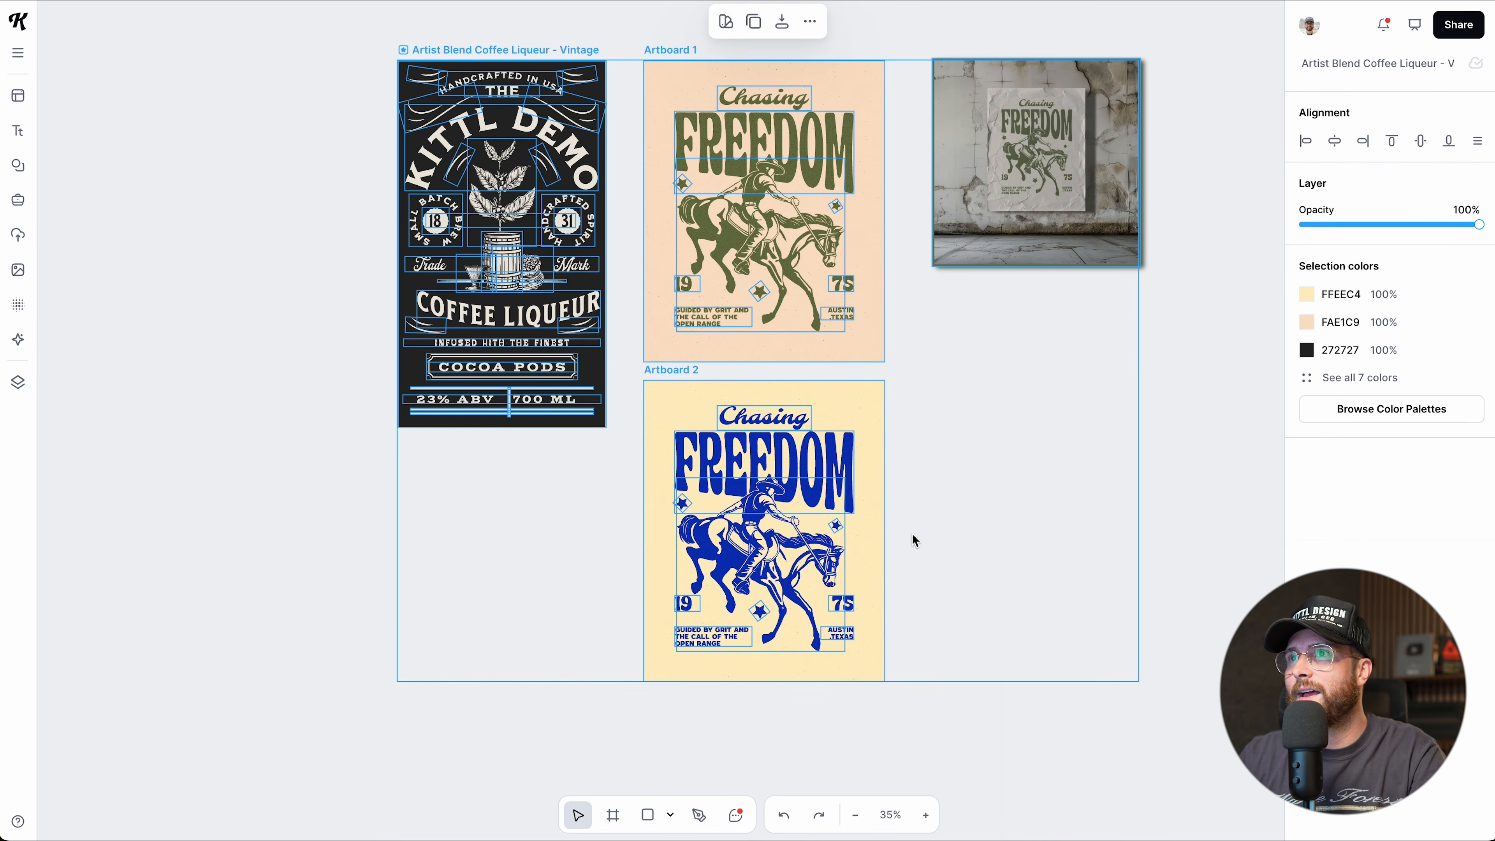
# Move all the designs together across the canvas, then shift them right.
pyautogui.hscroll(2, 913, 538)
pyautogui.scroll(1, 913, 539)
pyautogui.moveTo(879, 294); pyautogui.dragTo(678, 283)
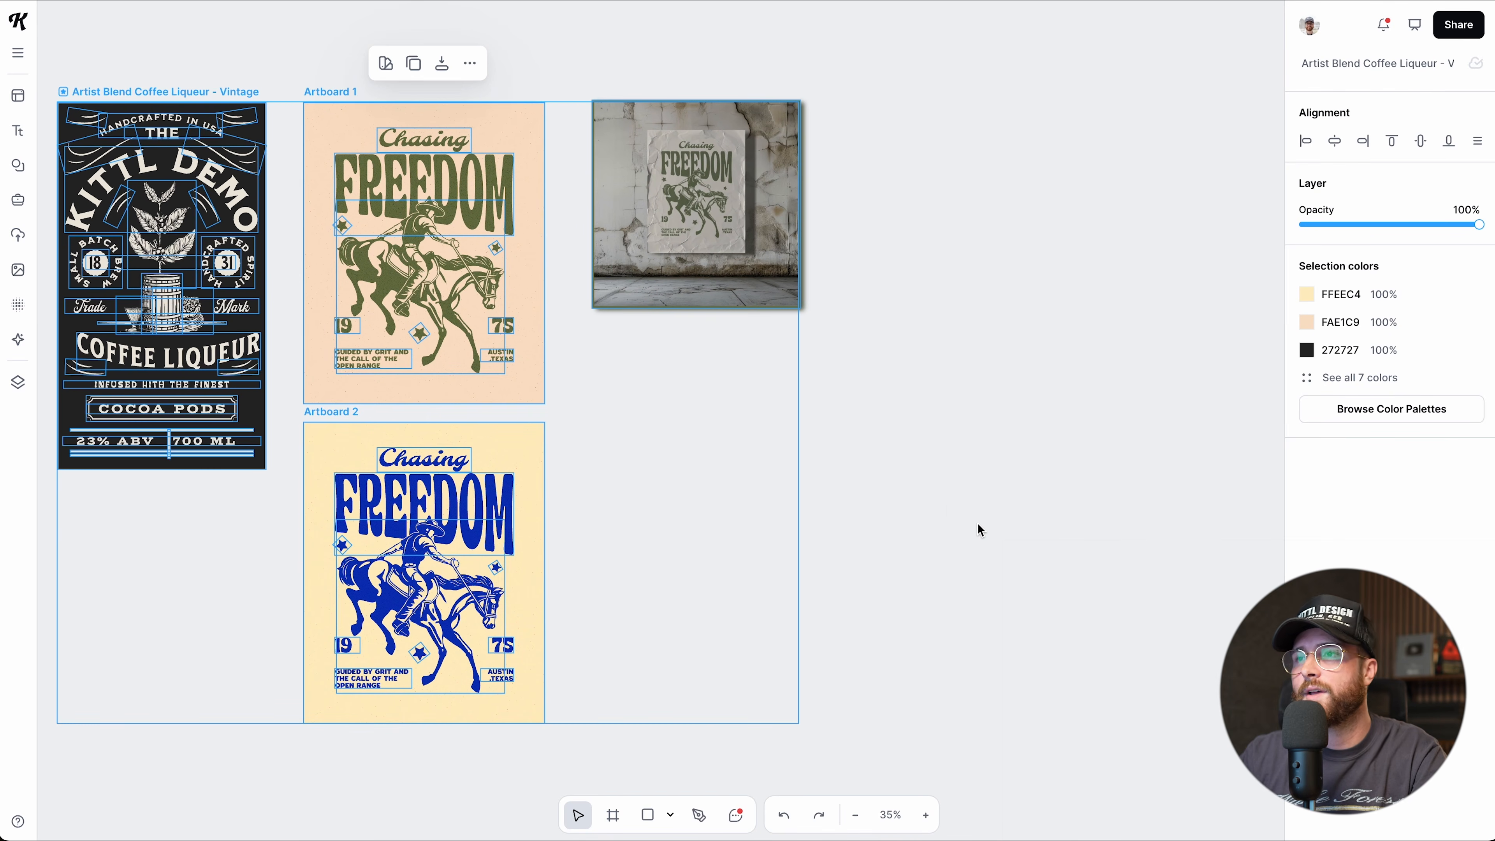
pyautogui.click(896, 537)
pyautogui.hotkey('ctrl', 'a')
pyautogui.moveTo(708, 241); pyautogui.dragTo(884, 221)
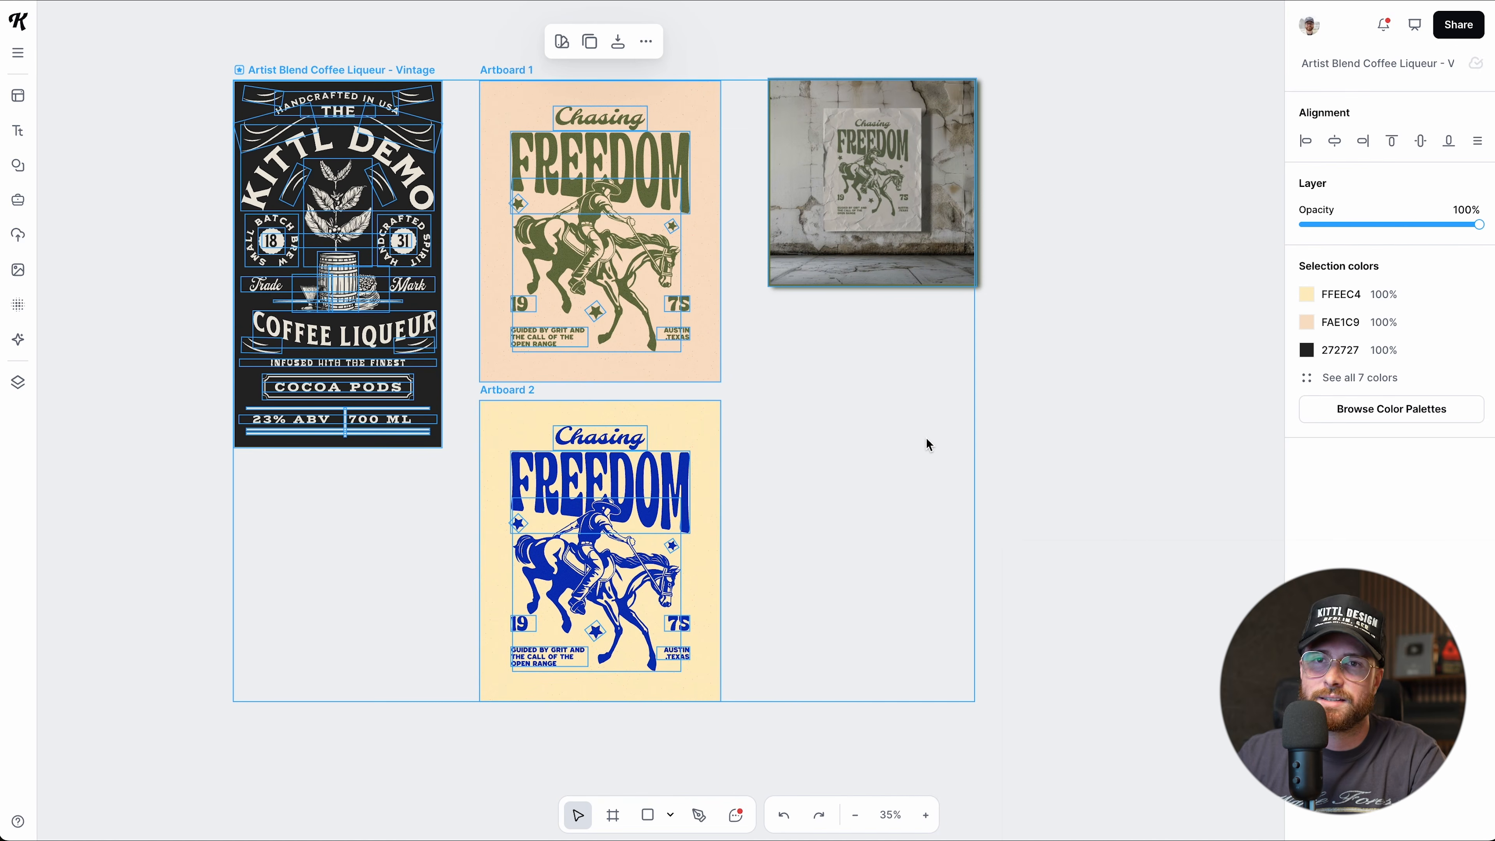
# Add a default Headline text box and place it right of the blue poster.
pyautogui.click(888, 520)
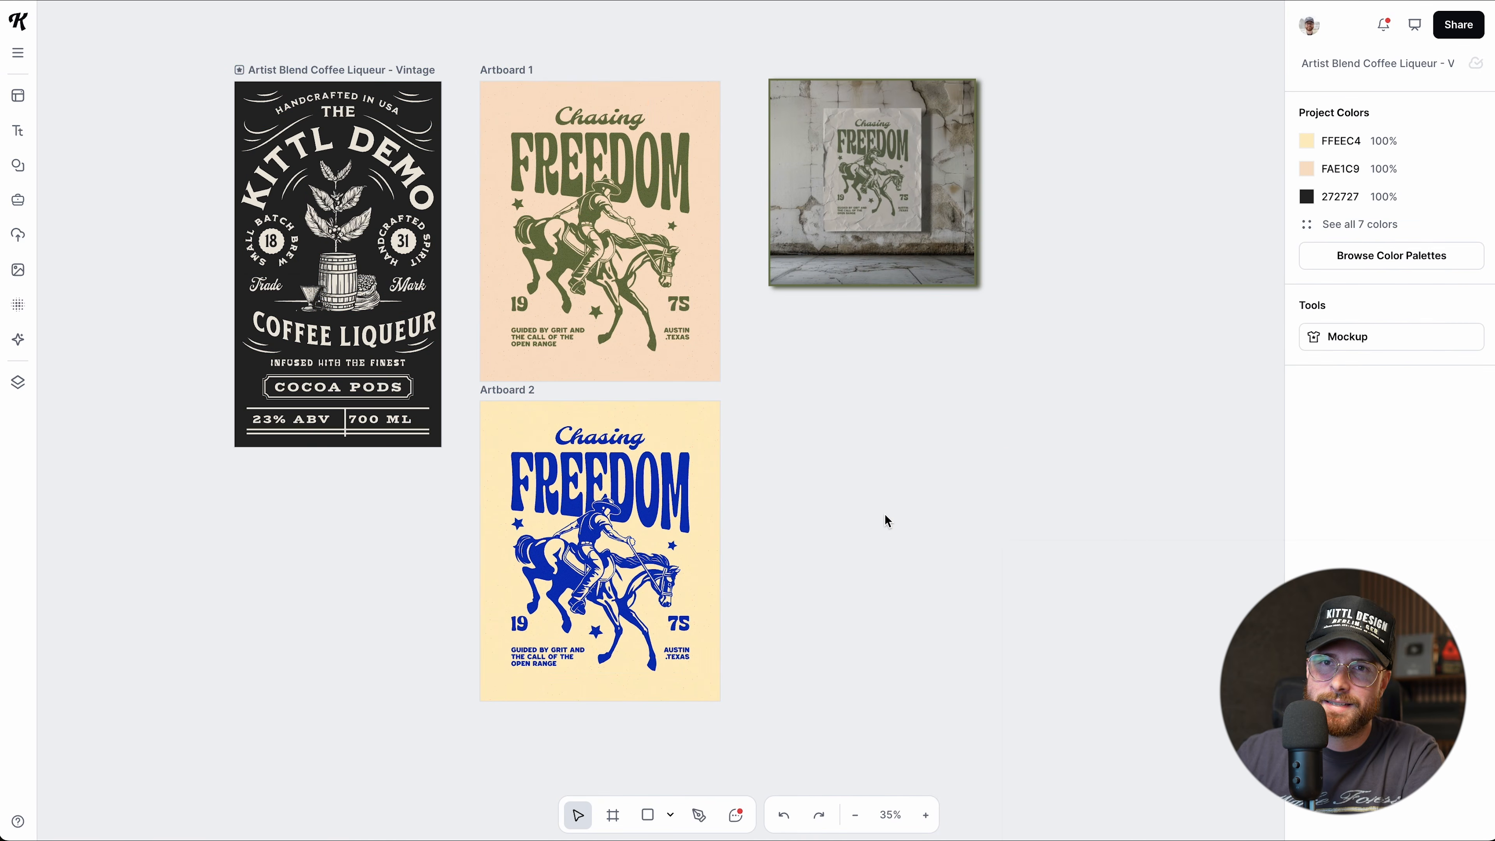
pyautogui.press('t')
pyautogui.moveTo(668, 429); pyautogui.dragTo(836, 422)
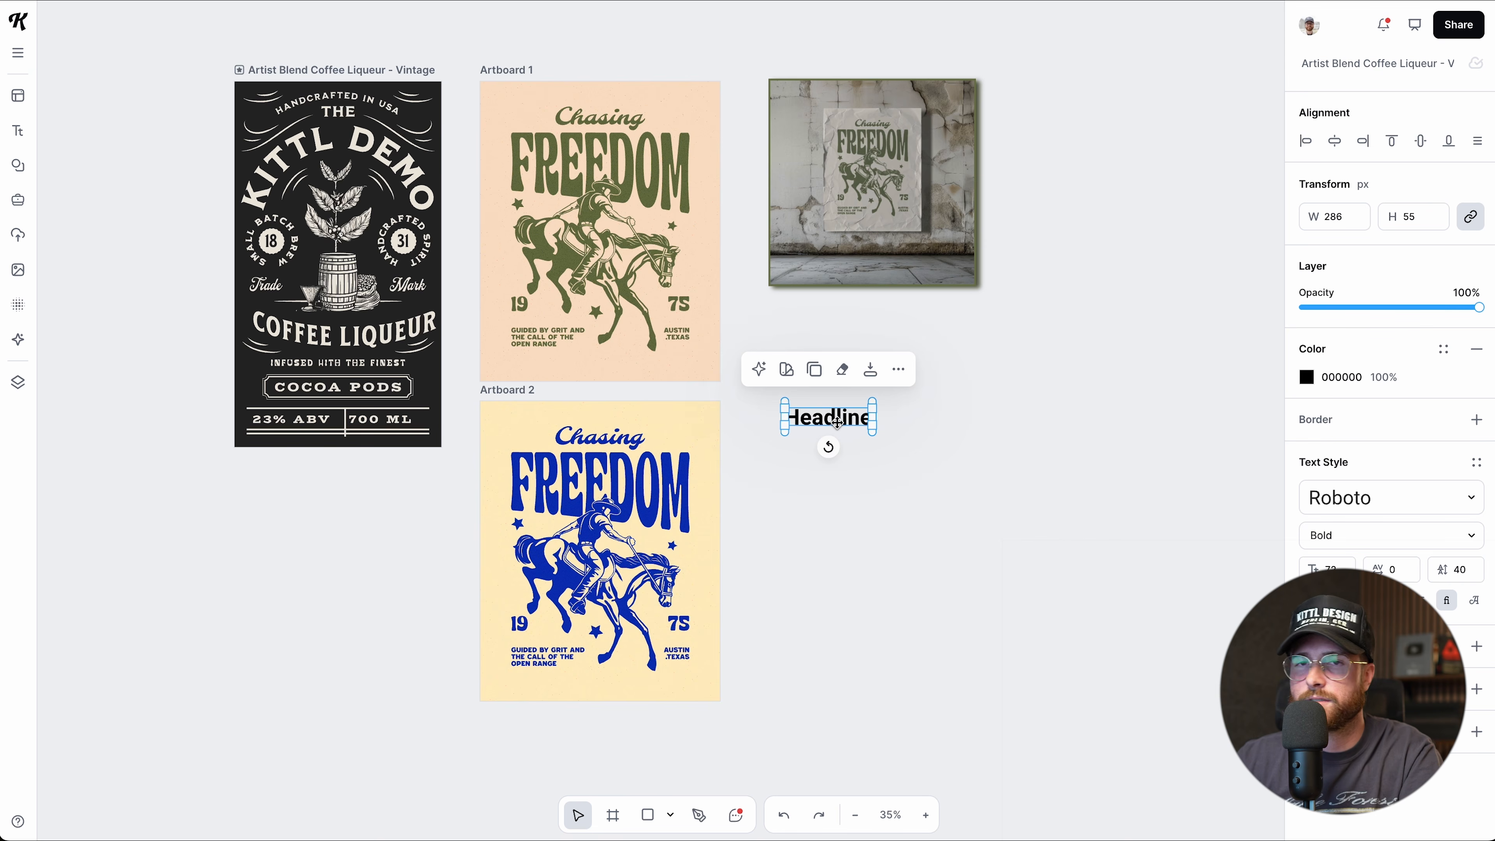
# Delete the stray Headline text box.
pyautogui.press('Delete')
pyautogui.scroll(-2, 653, 485)
pyautogui.scroll(5, 654, 487)
pyautogui.scroll(3, 657, 492)
# Convert the blue poster's Chasing lettering to outlines with Cmd+Shift+O.
pyautogui.click(630, 524)
pyautogui.click(617, 468)
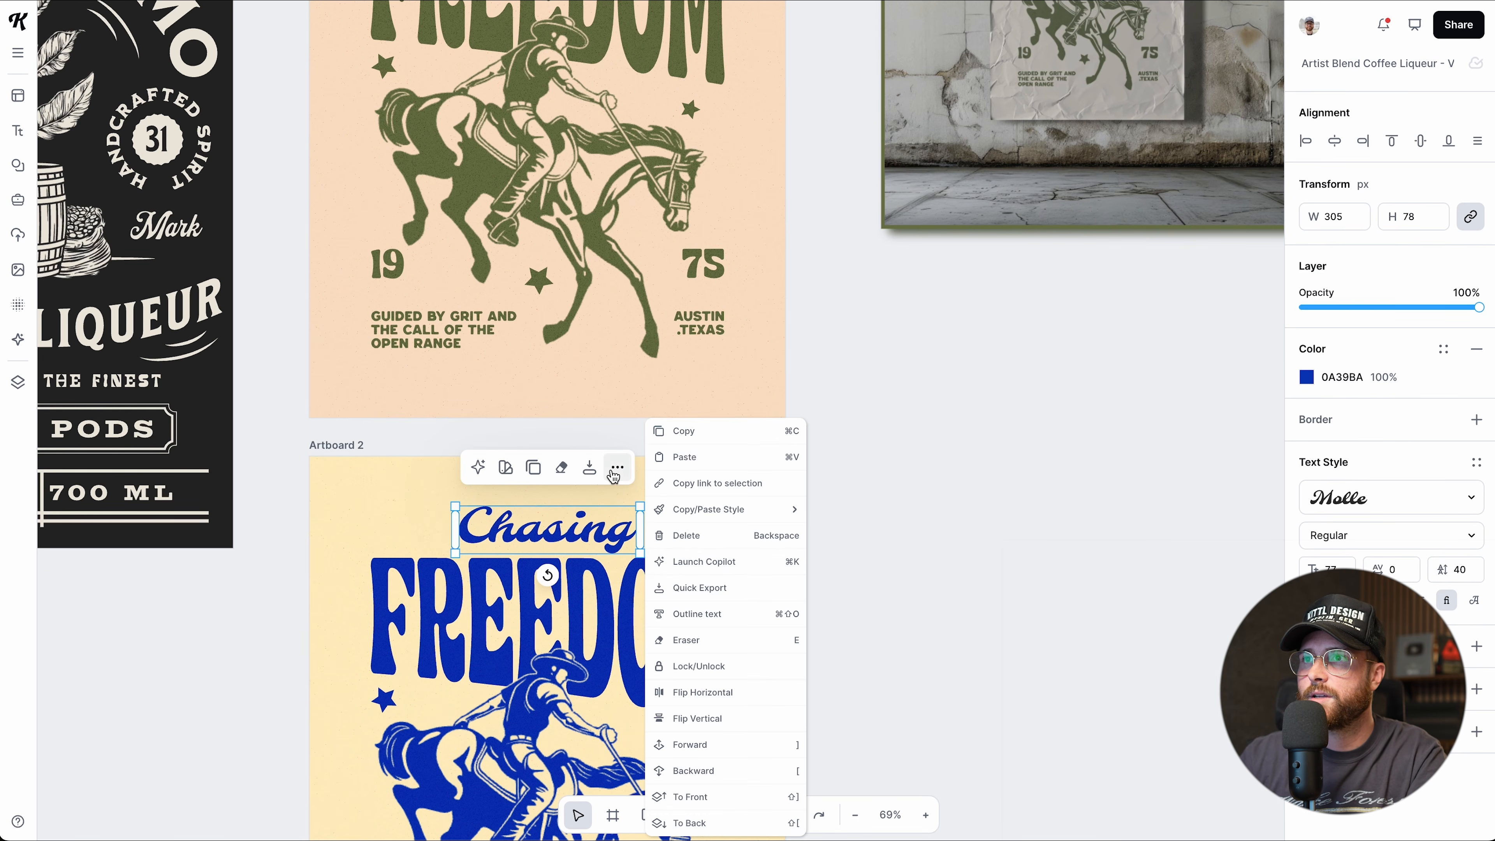
pyautogui.click(615, 471)
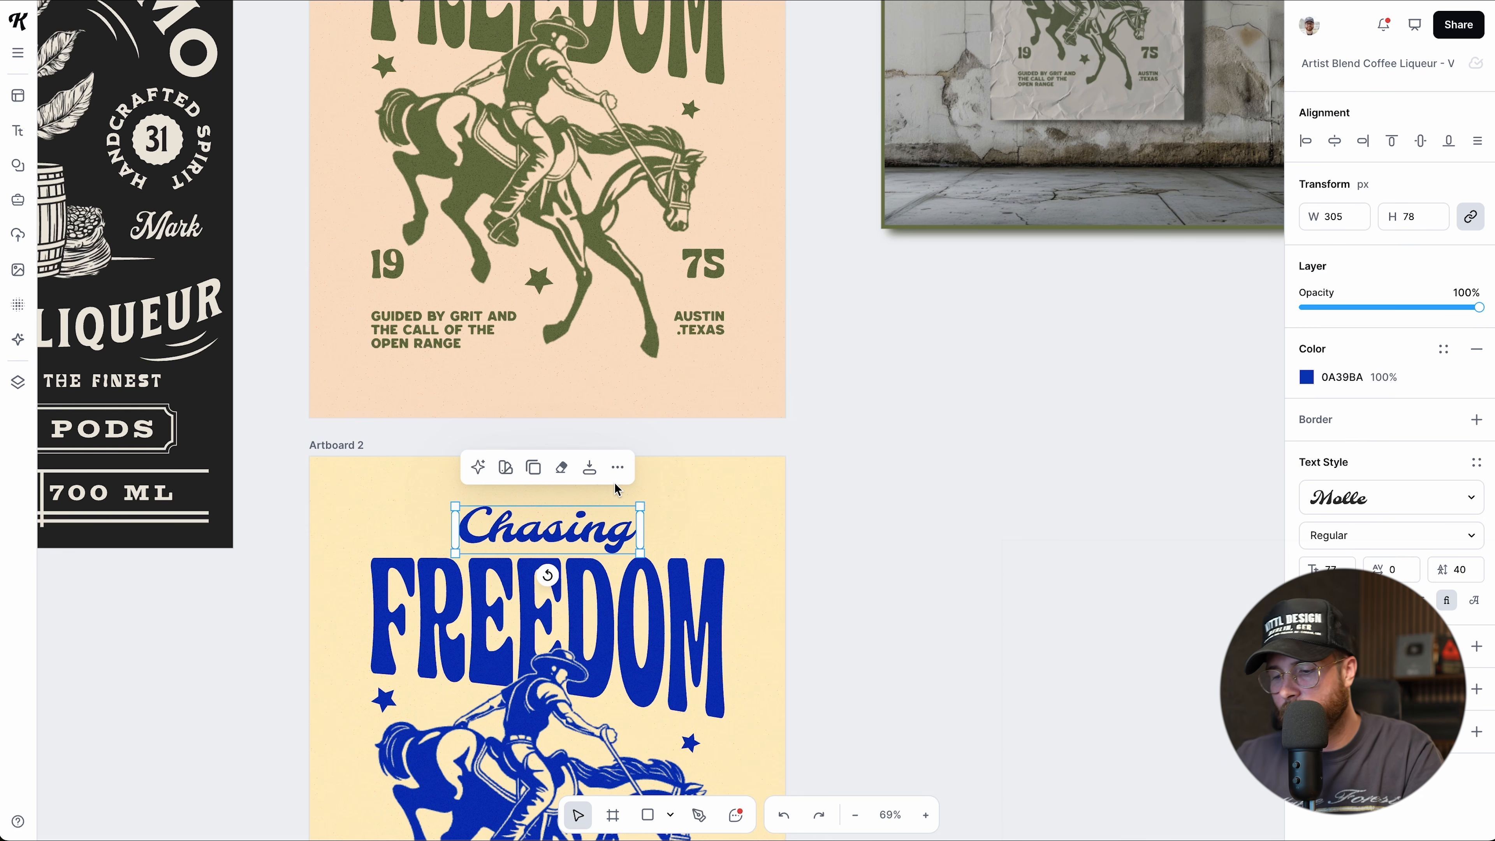
pyautogui.press('super+shift+o')
# Inspect the path points of the outlined letter s, then stop editing it.
pyautogui.scroll(5, 533, 570)
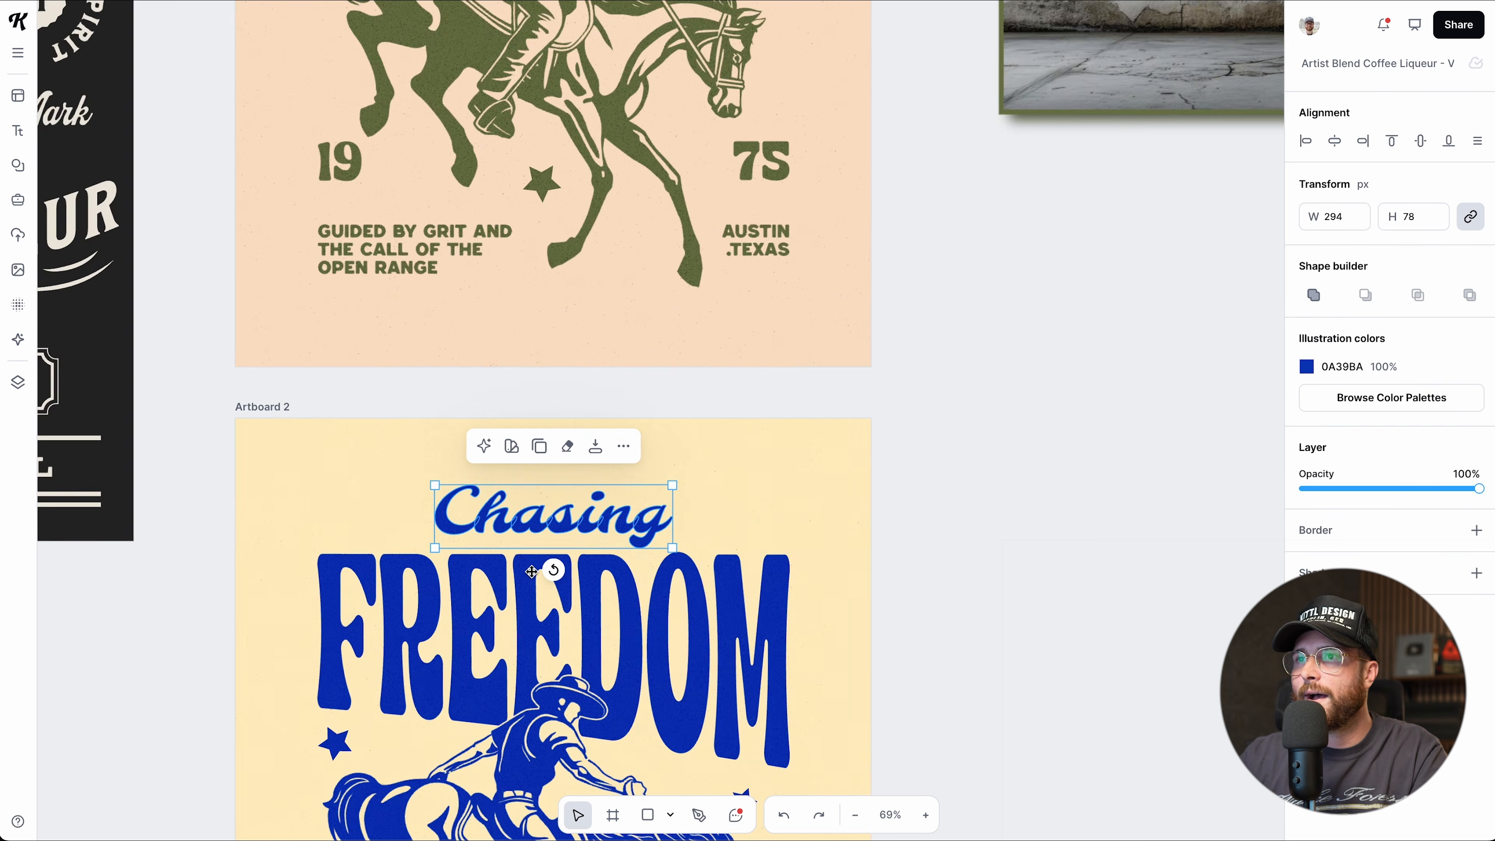
pyautogui.scroll(2, 533, 570)
pyautogui.doubleClick(562, 493)
pyautogui.doubleClick(563, 493)
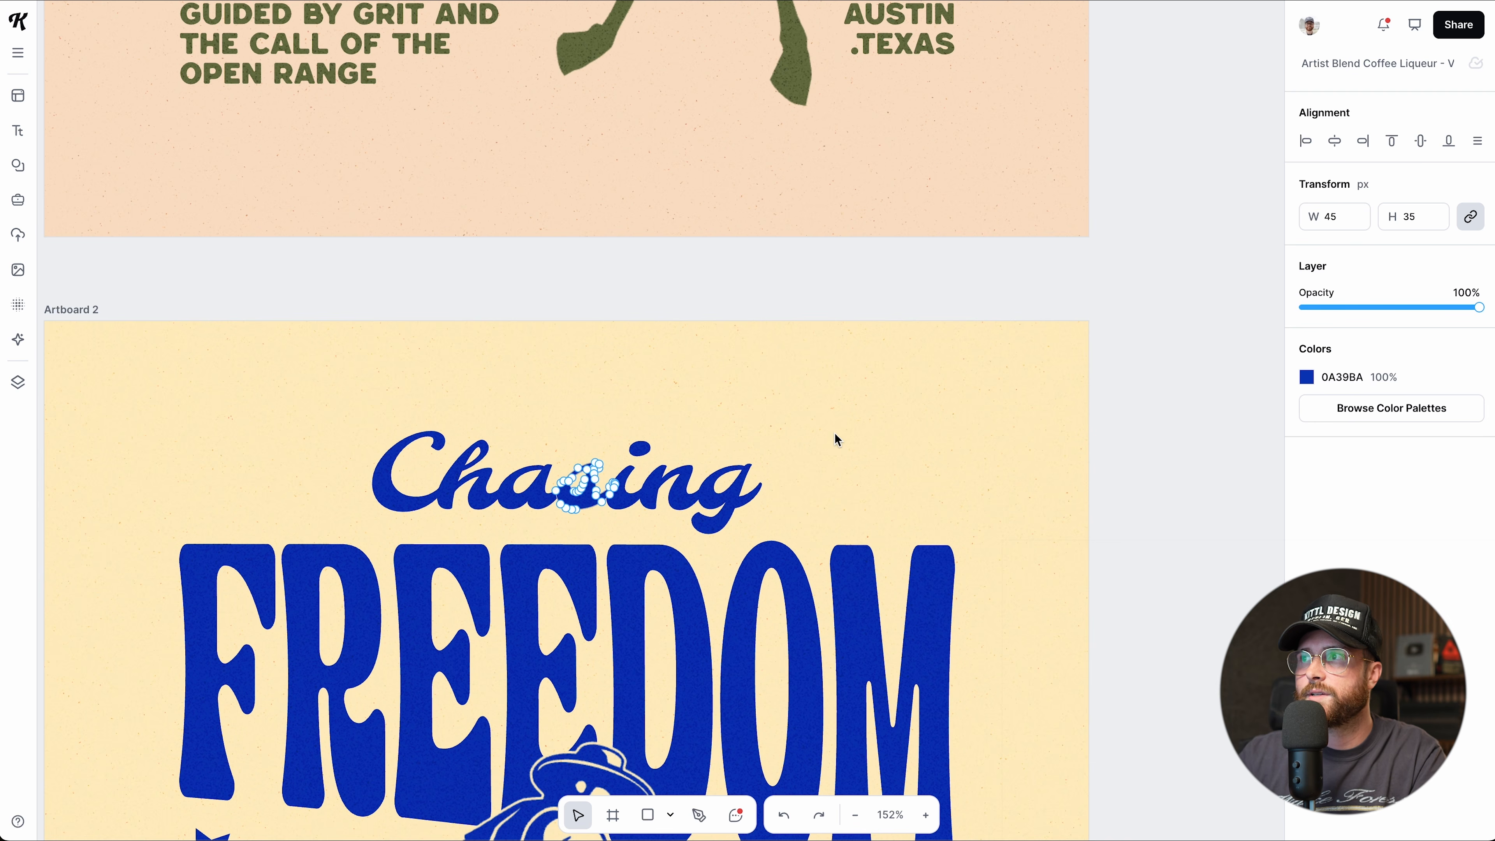
pyautogui.click(1157, 534)
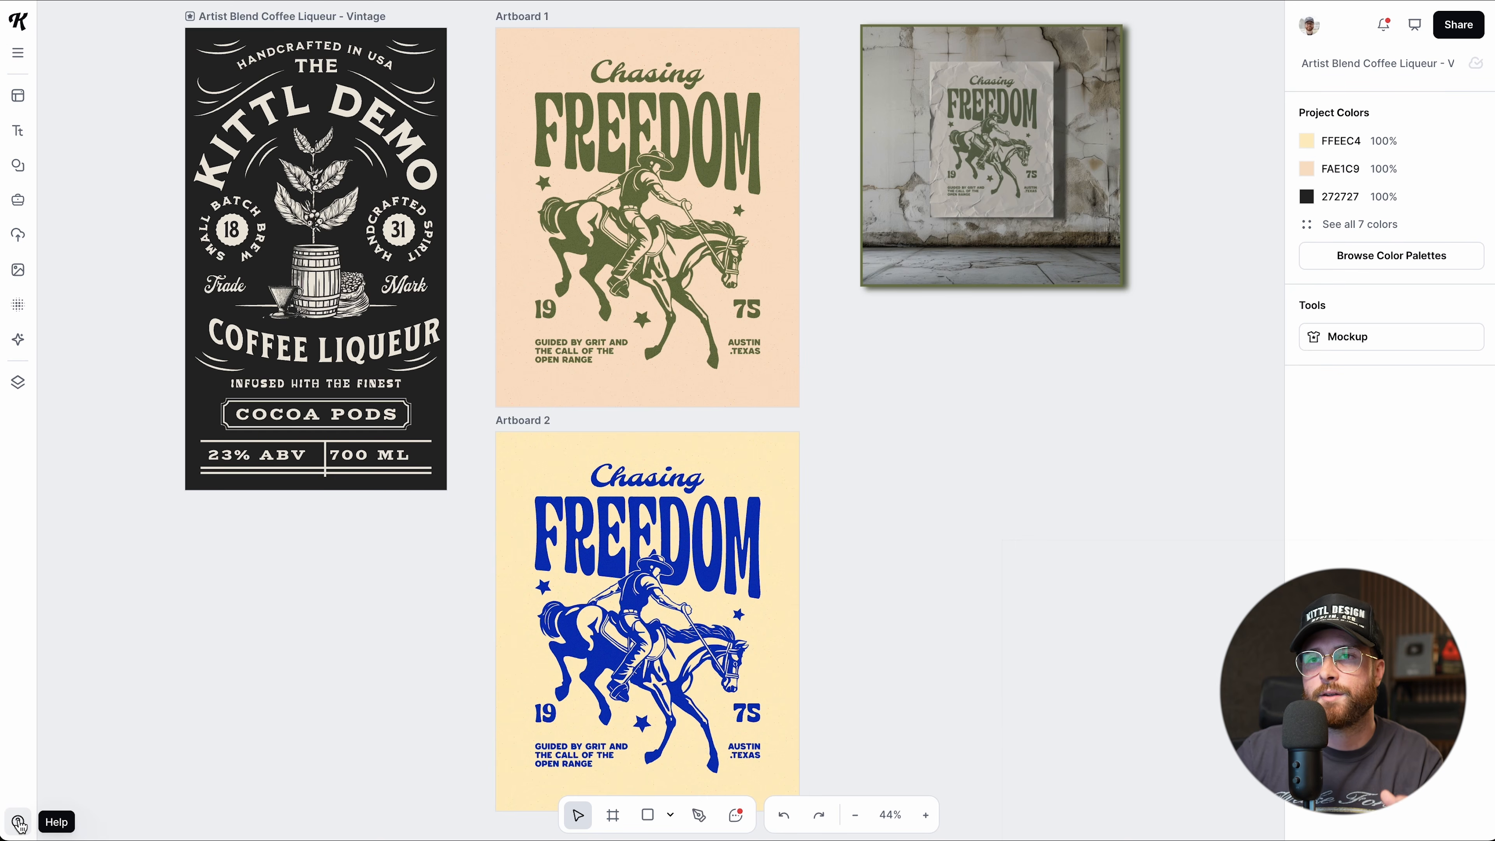
pyautogui.click(18, 823)
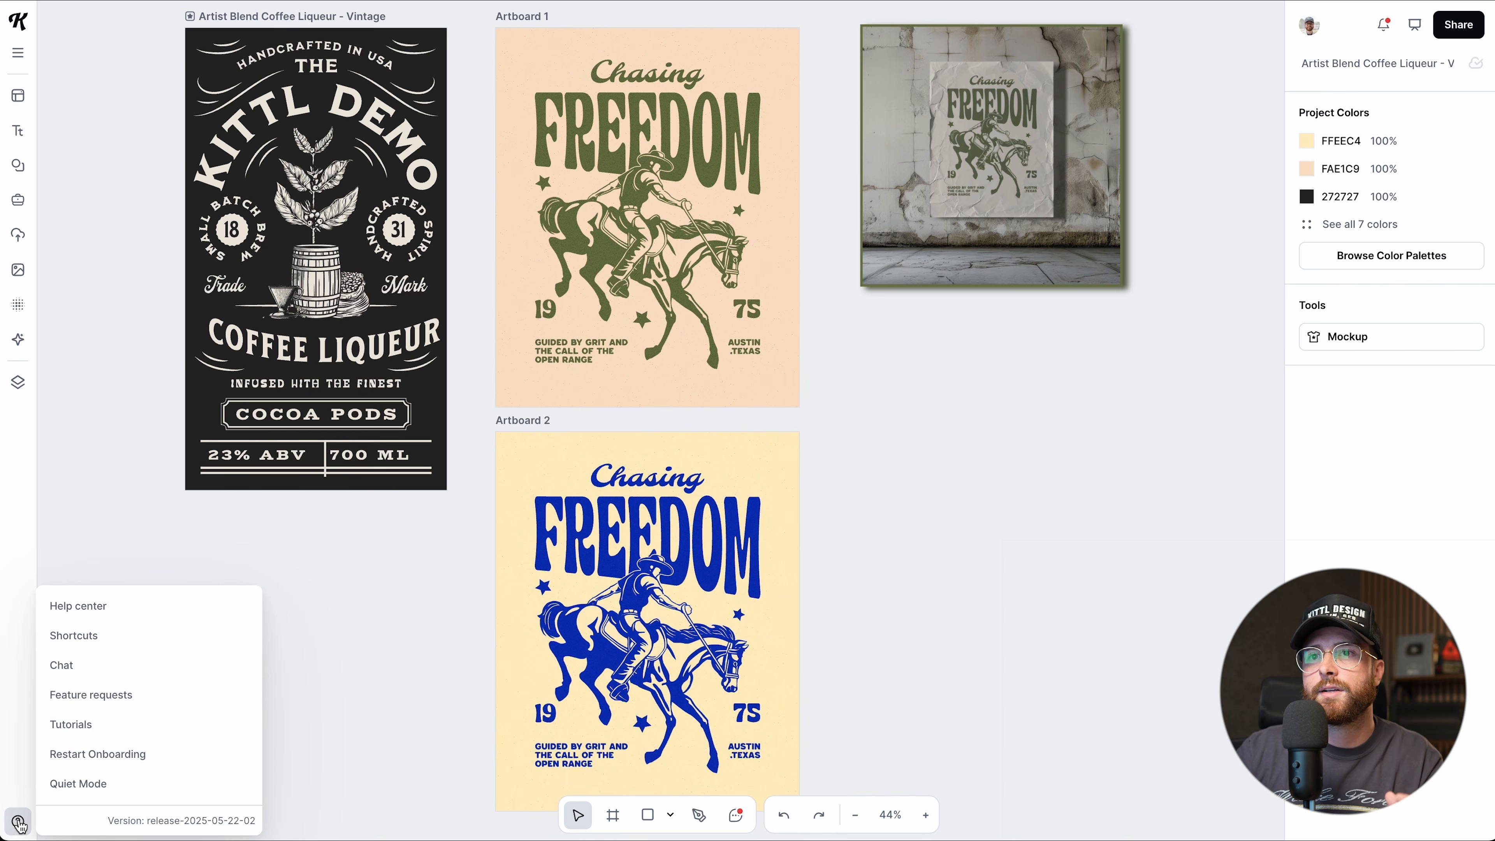
# Review the keyboard shortcuts list from the Help menu, then close it.
pyautogui.click(84, 641)
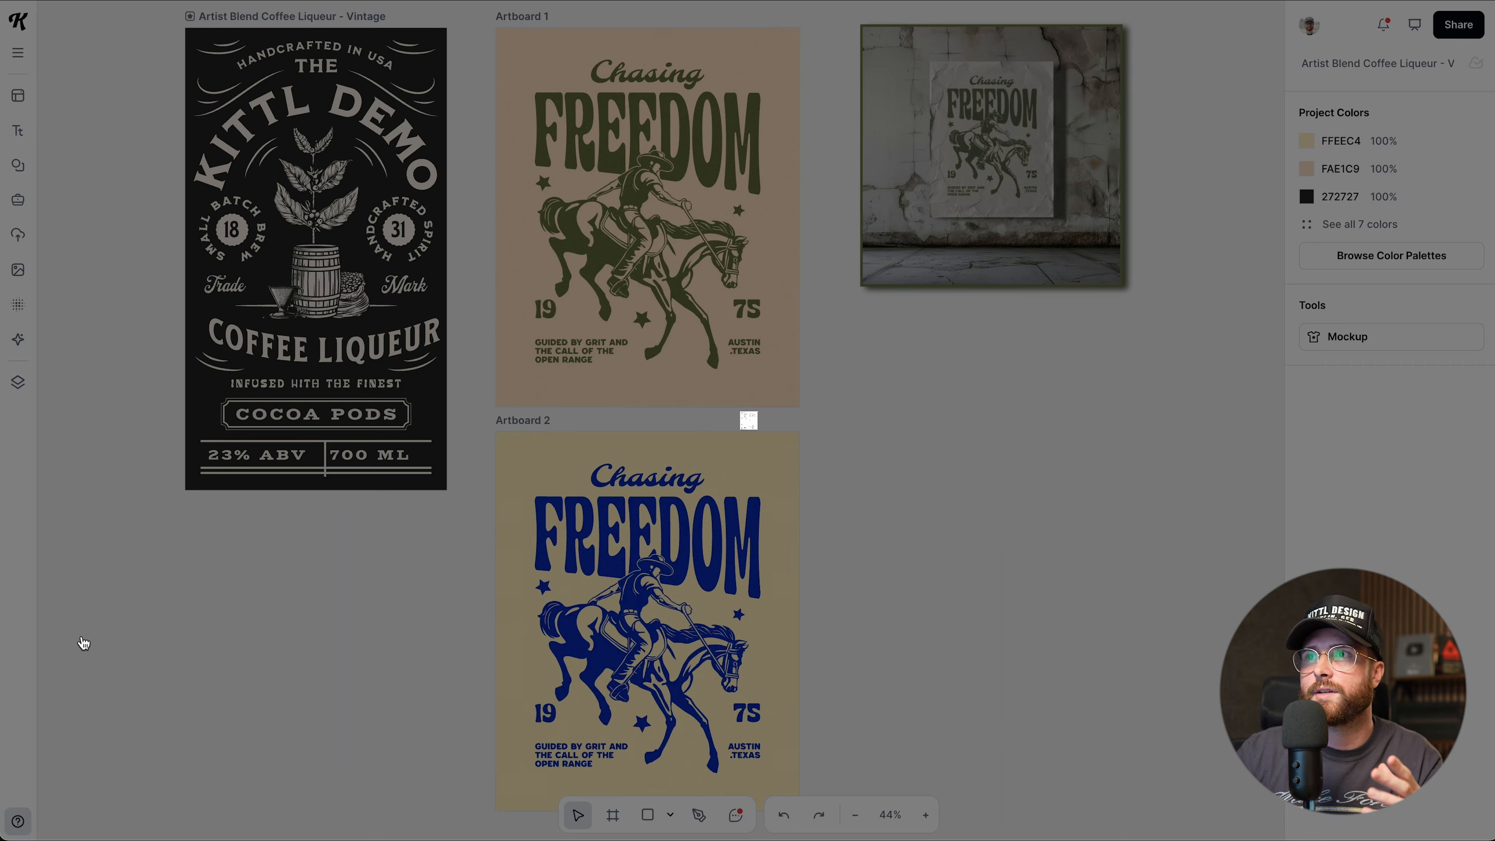
pyautogui.scroll(-2, 780, 594)
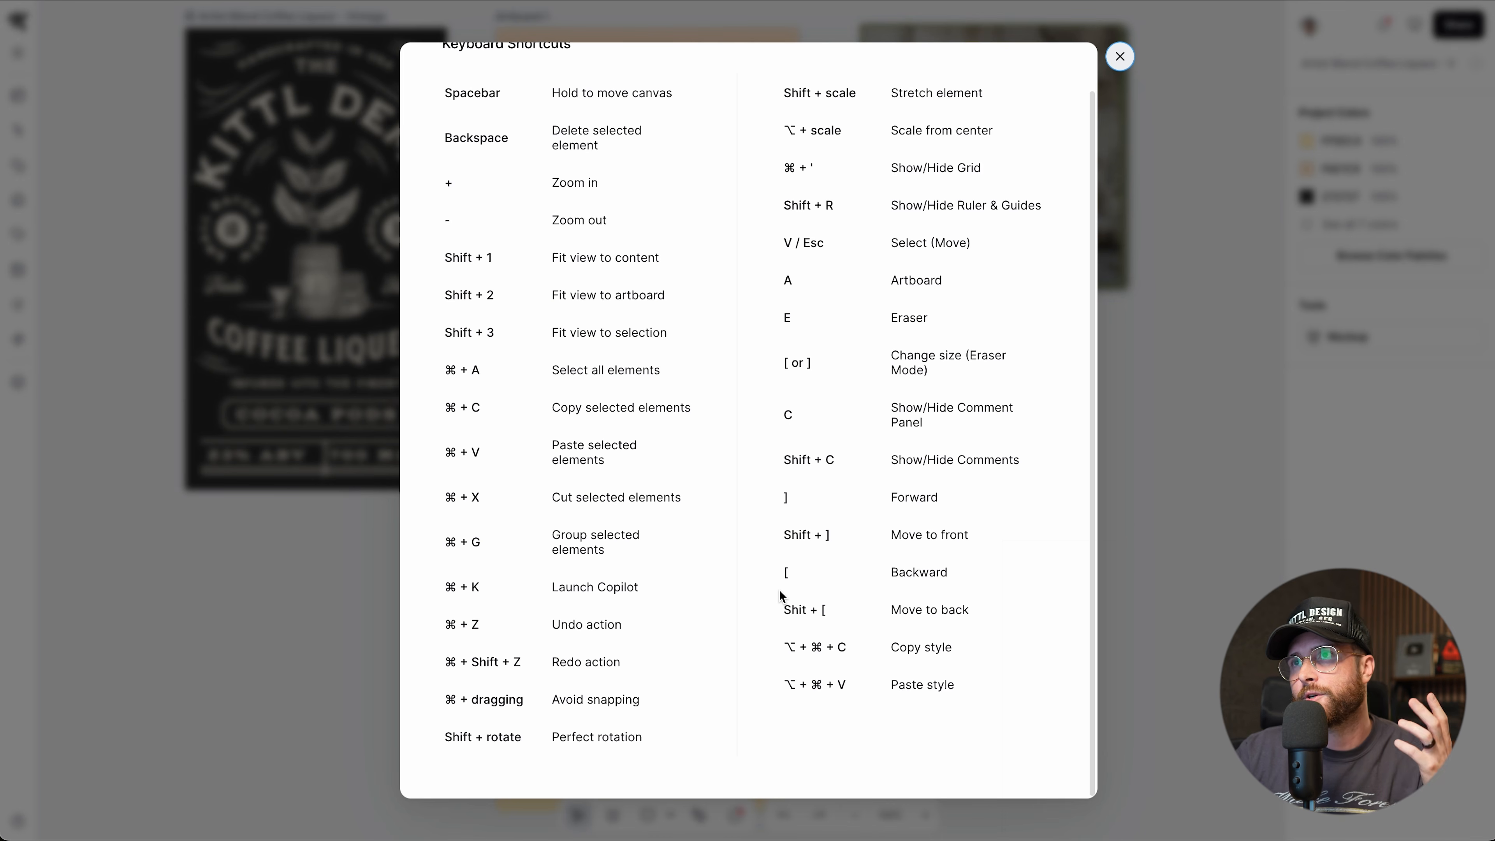
pyautogui.scroll(1, 779, 592)
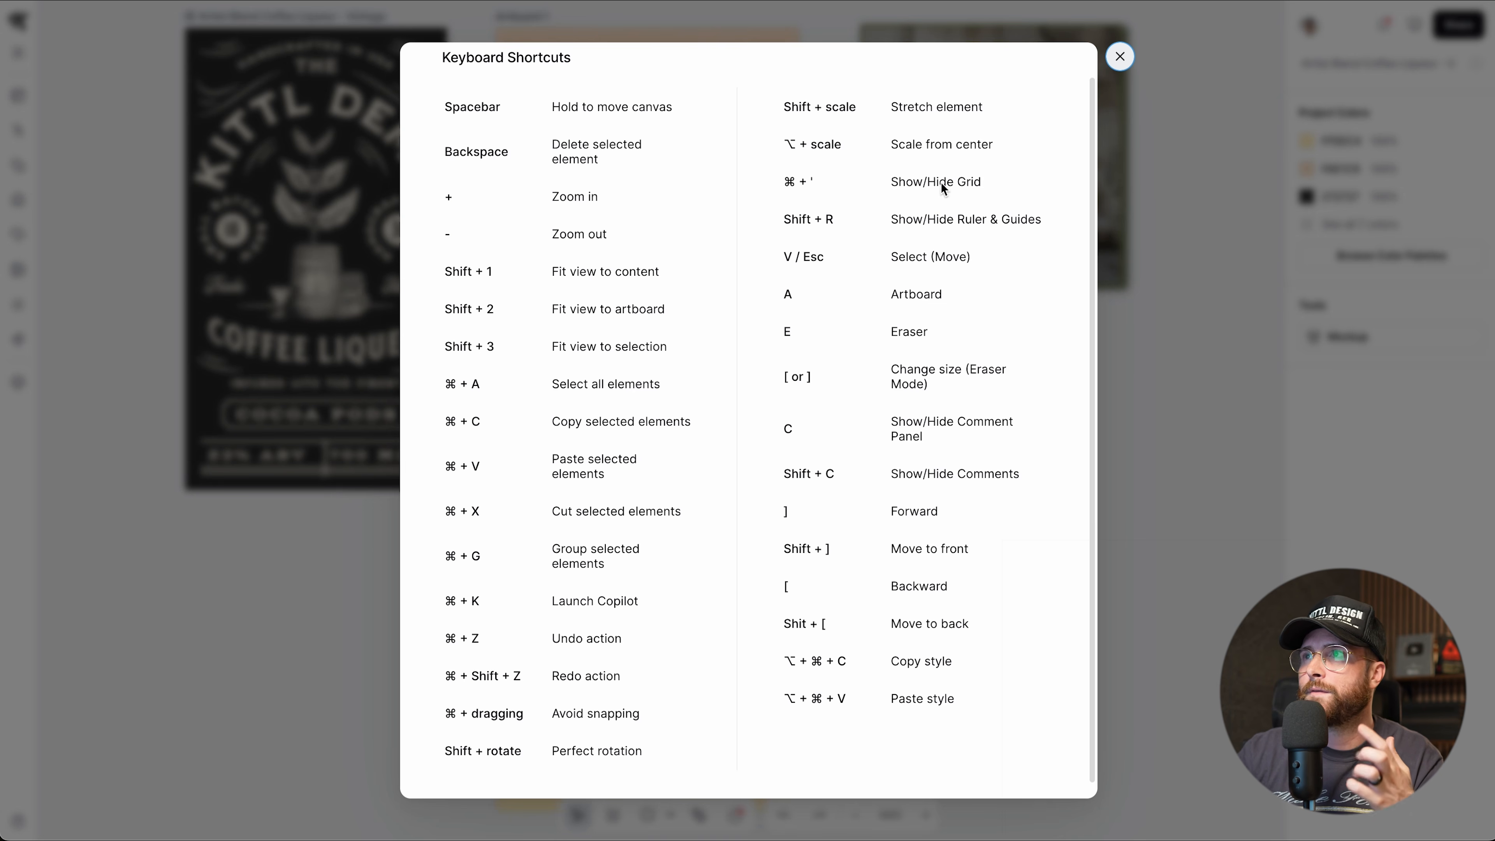
pyautogui.scroll(-1, 873, 466)
pyautogui.scroll(2, 859, 501)
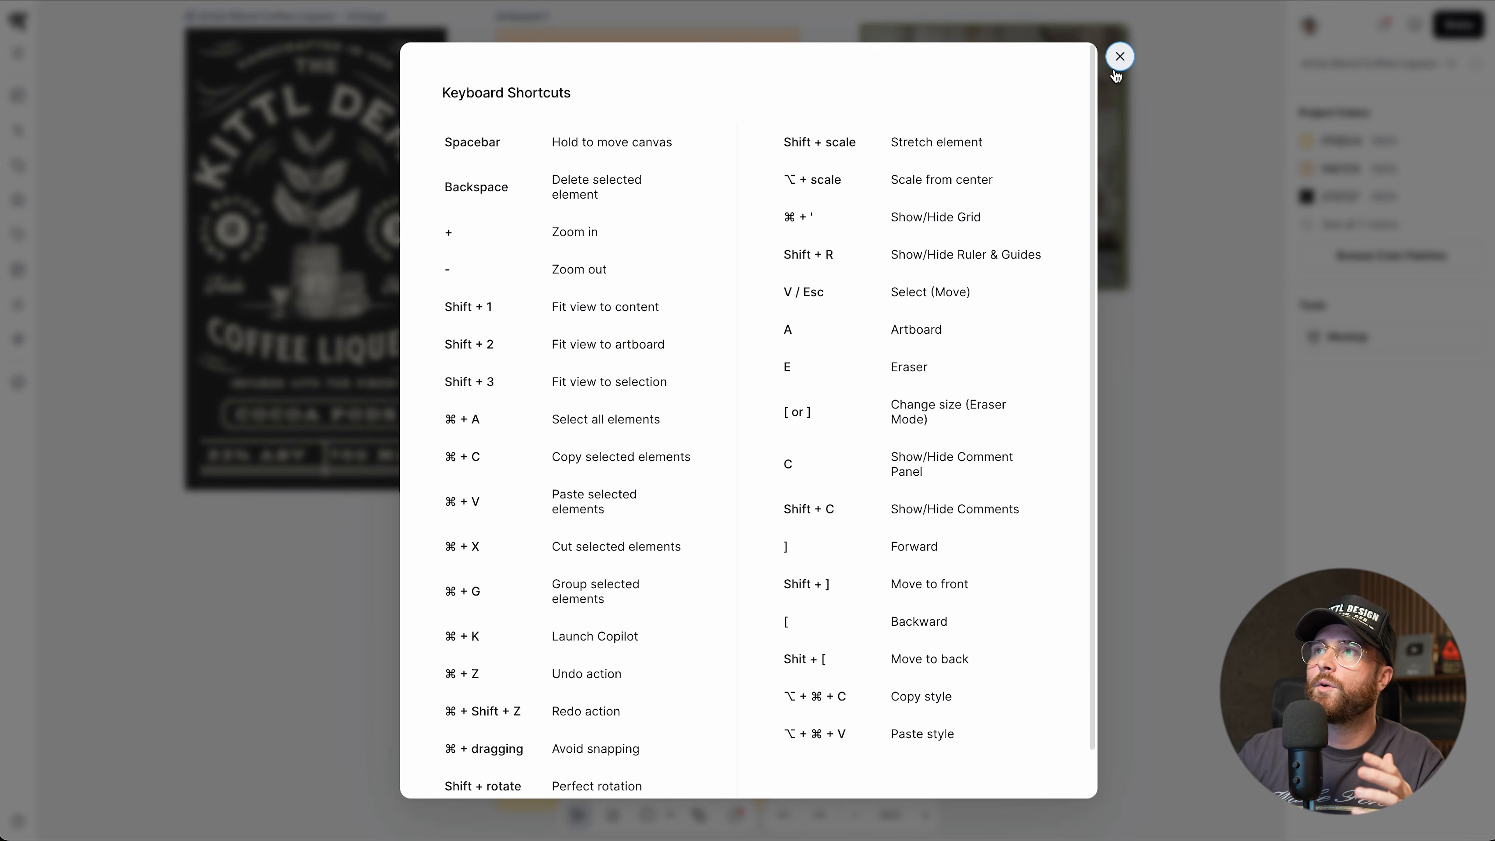
pyautogui.press('Escape')
# Reopen Help > Shortcuts, then go to the Feature requests board.
pyautogui.click(17, 821)
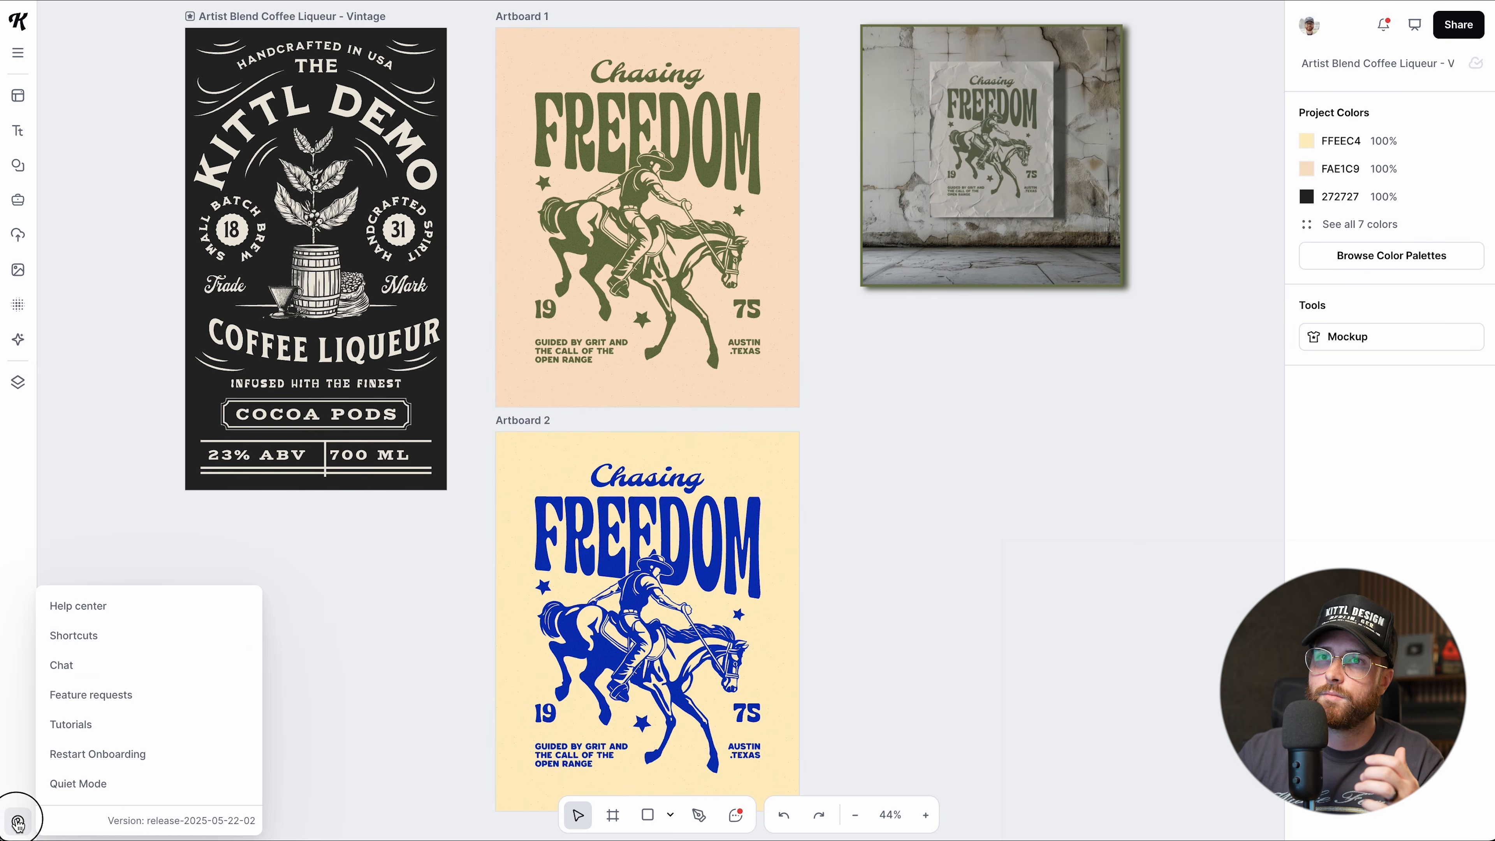
pyautogui.click(79, 634)
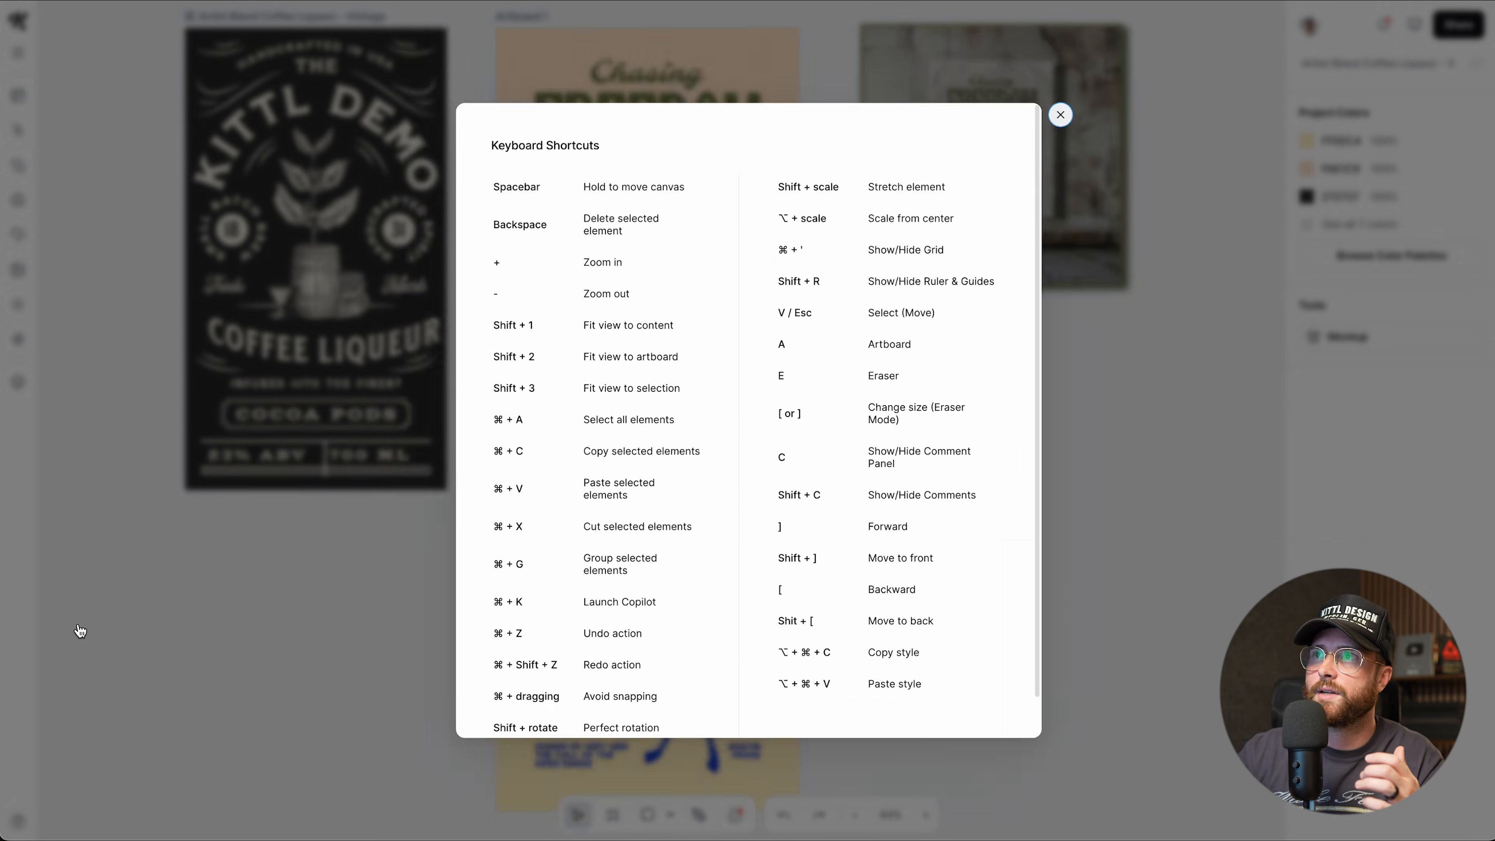
pyautogui.scroll(-2, 569, 595)
pyautogui.scroll(2, 567, 621)
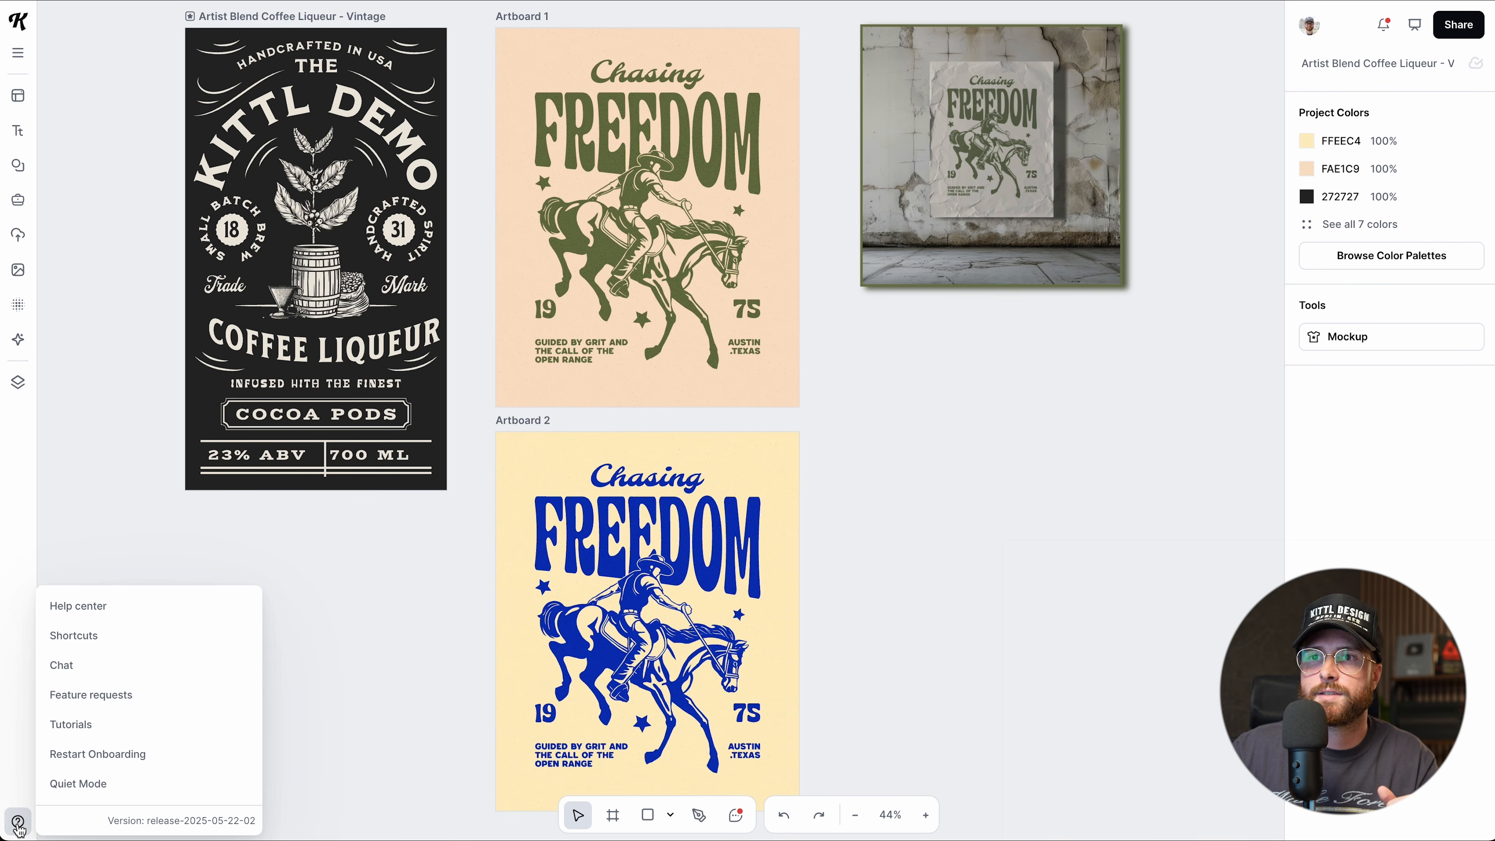
pyautogui.click(94, 695)
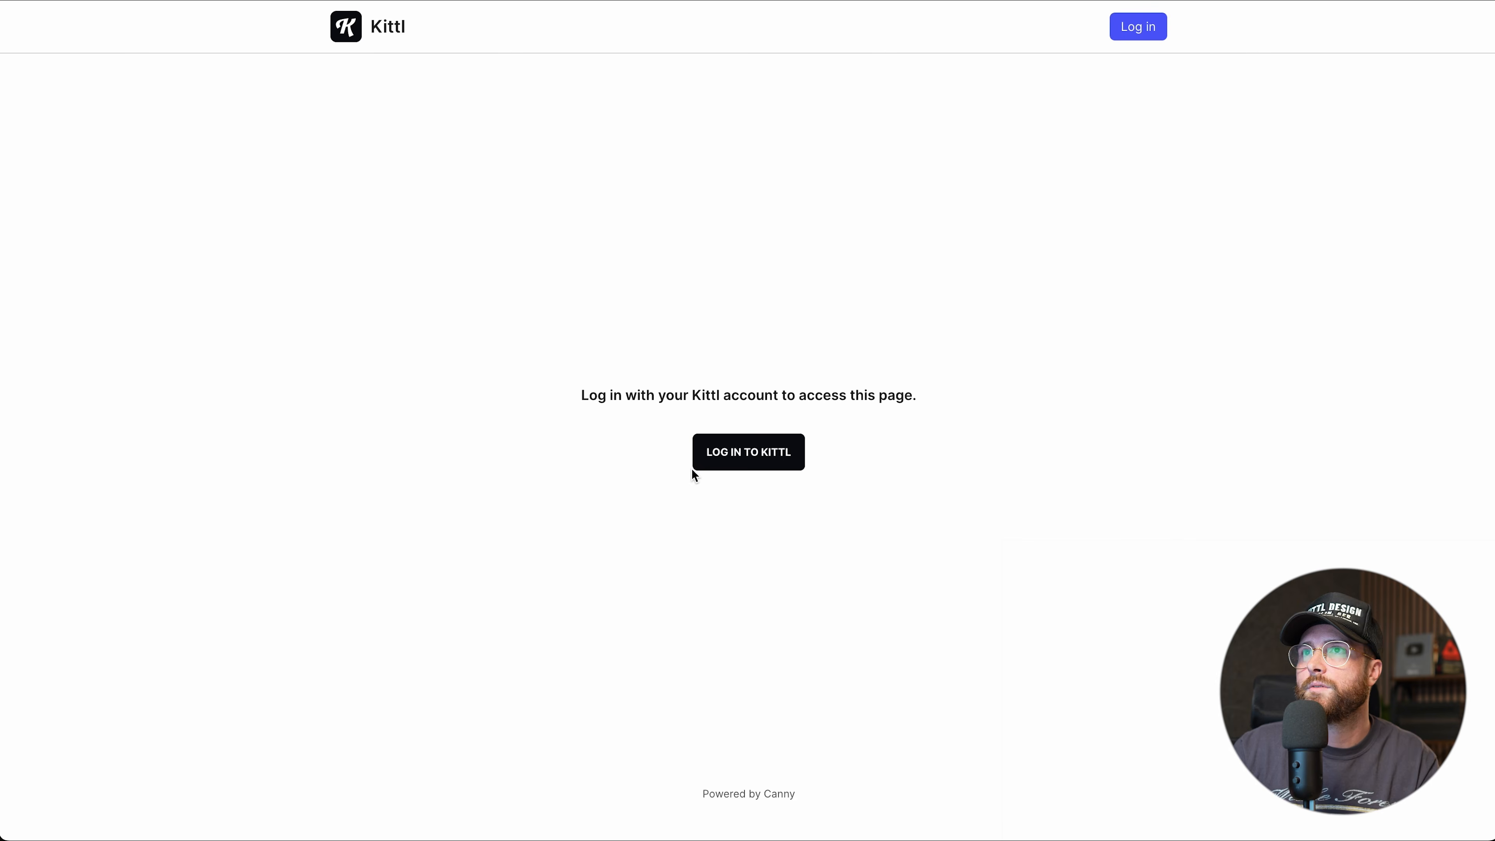
# Log in to the feedback board with Kittl and upvote the Border on Masks request.
pyautogui.click(695, 465)
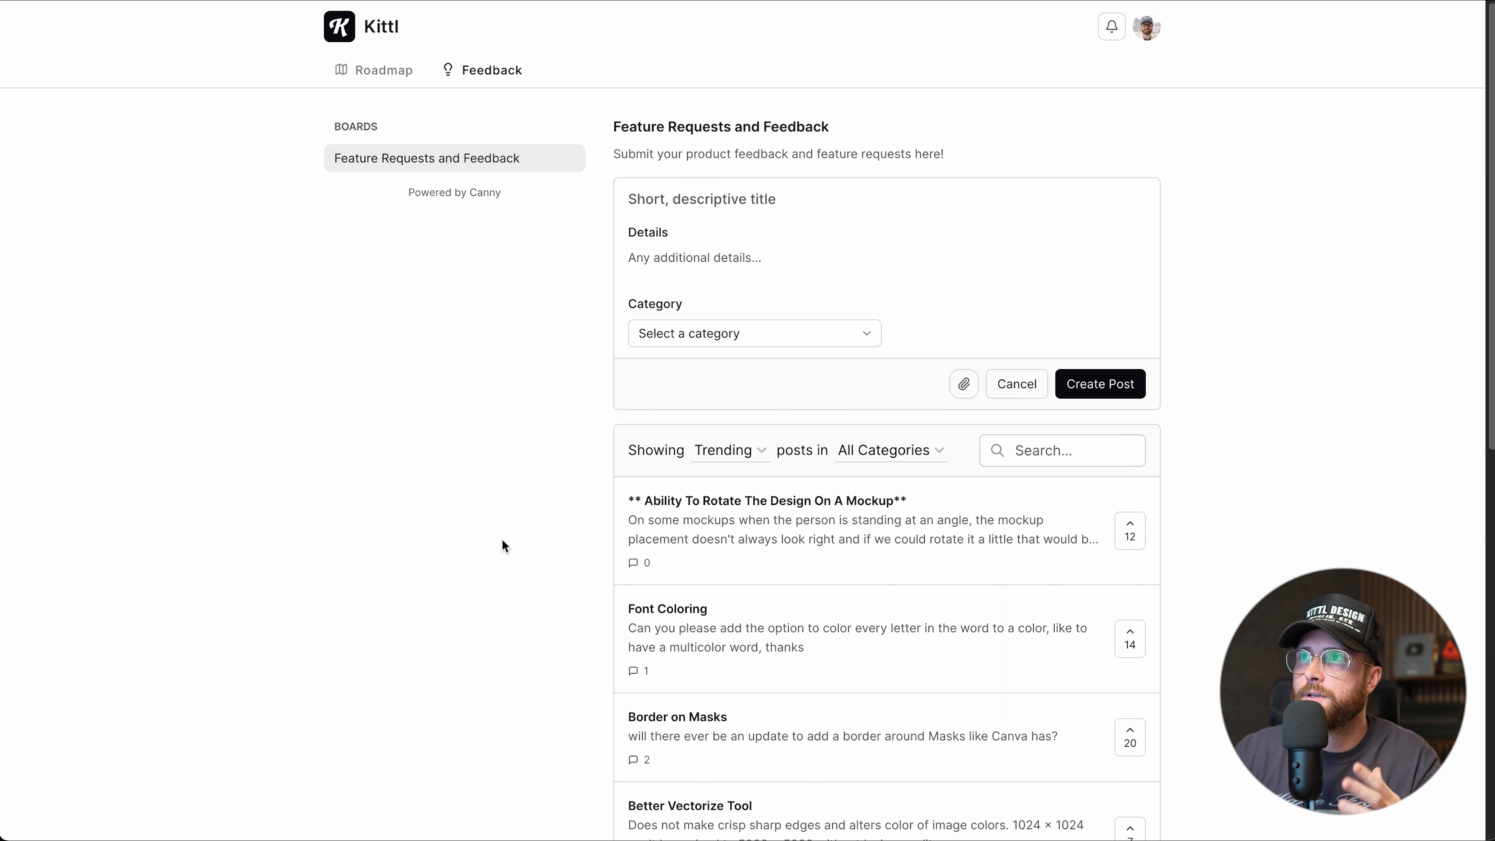
pyautogui.scroll(-3, 1198, 547)
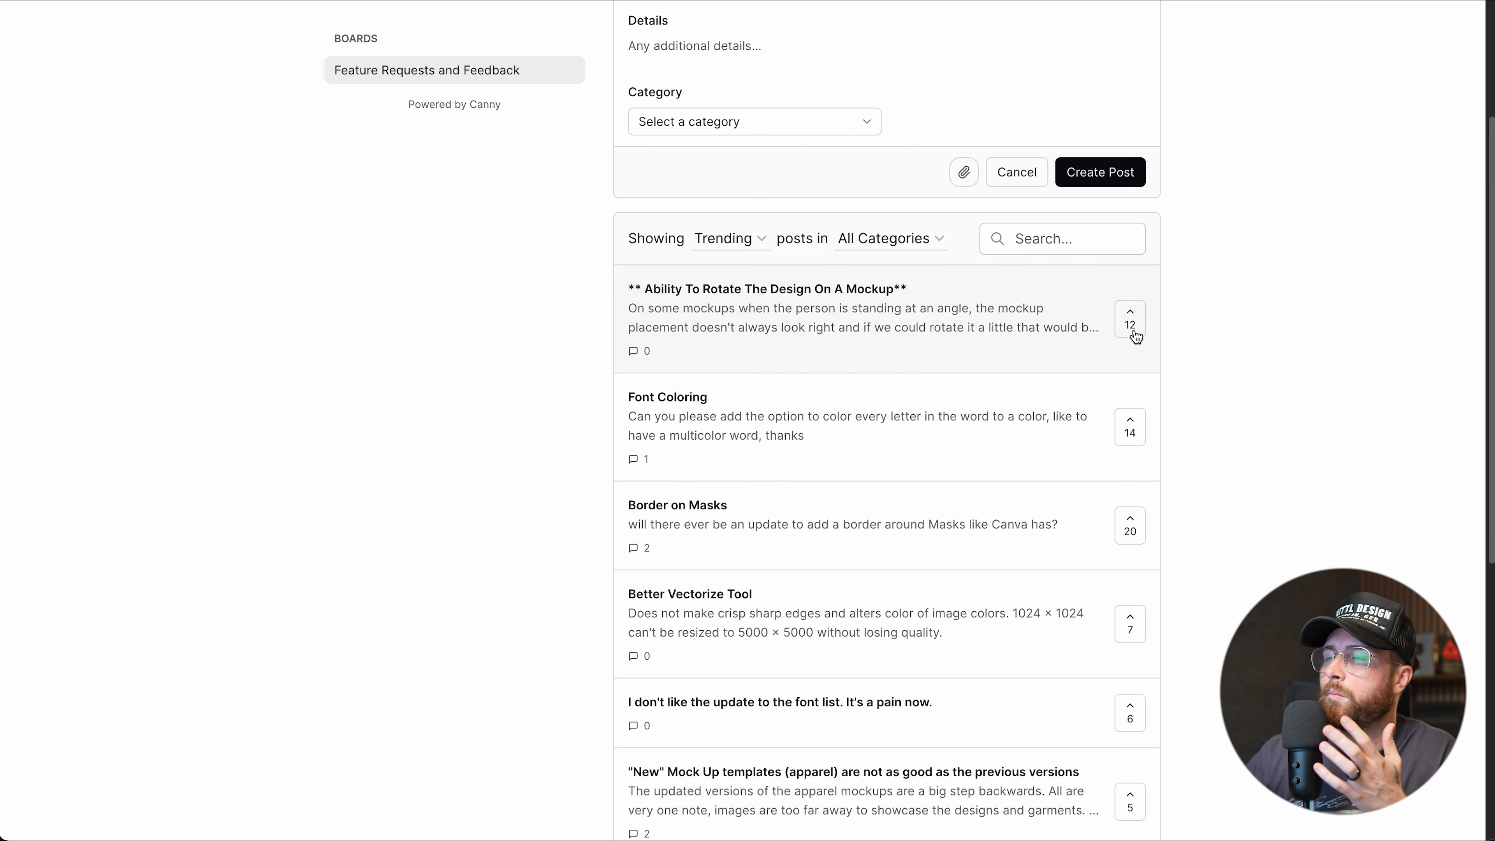
pyautogui.scroll(-2, 1103, 568)
pyautogui.scroll(-3, 1105, 568)
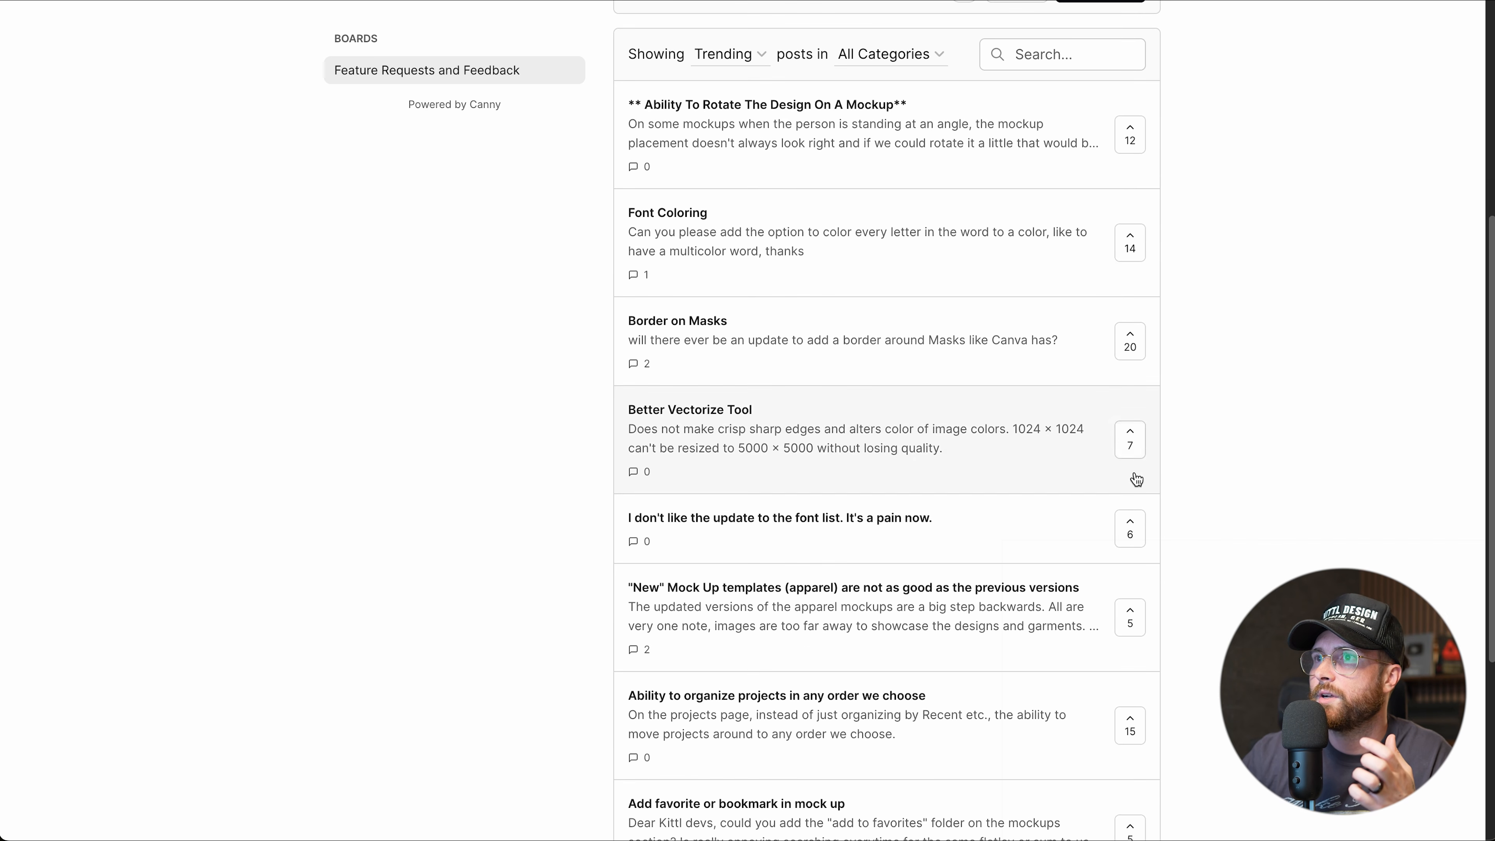
pyautogui.scroll(10, 1138, 488)
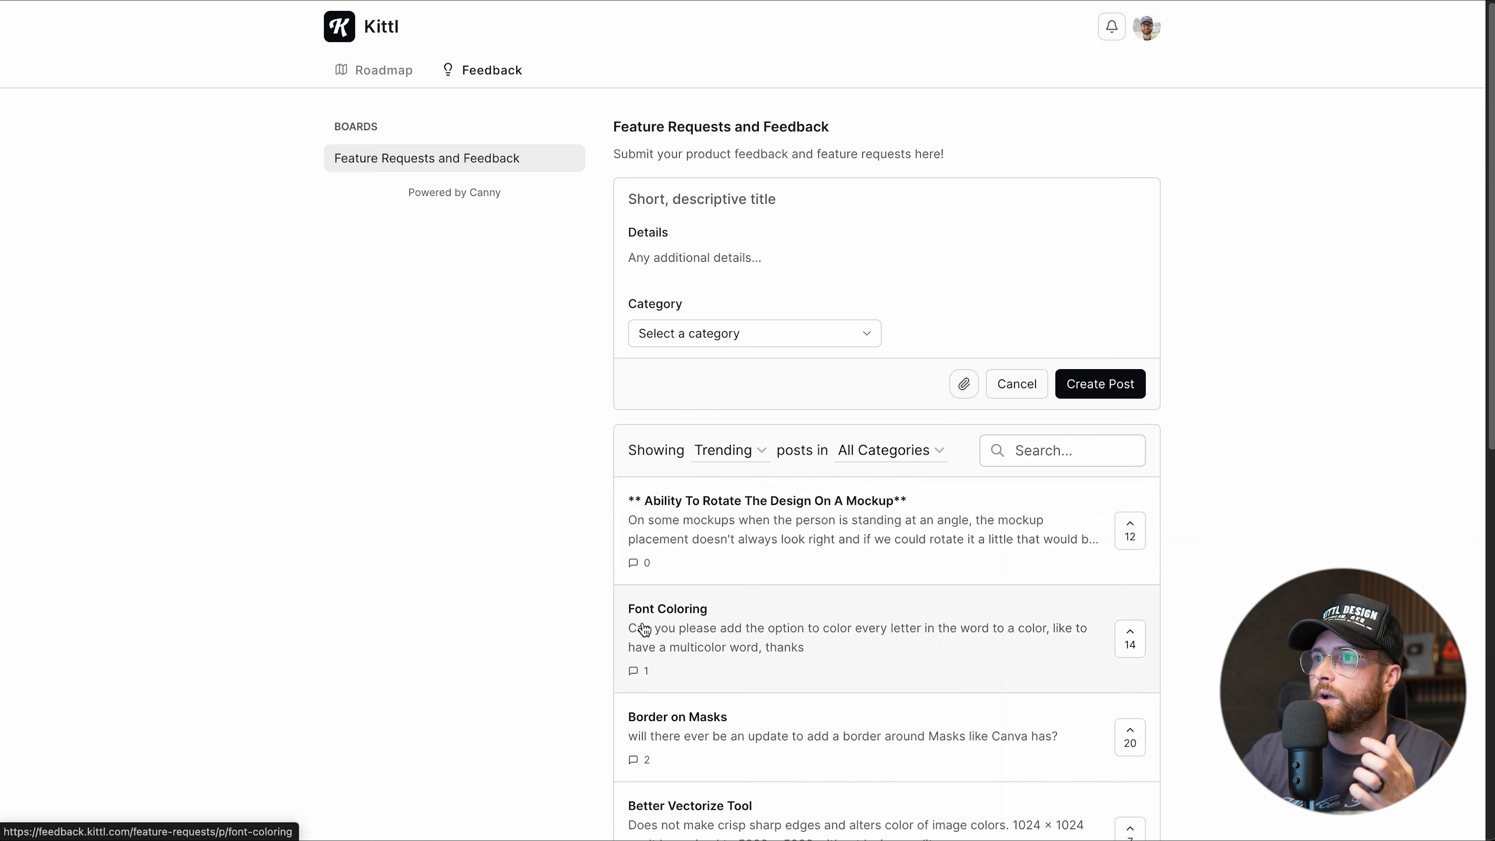
pyautogui.scroll(-1, 722, 467)
pyautogui.scroll(-1, 722, 467)
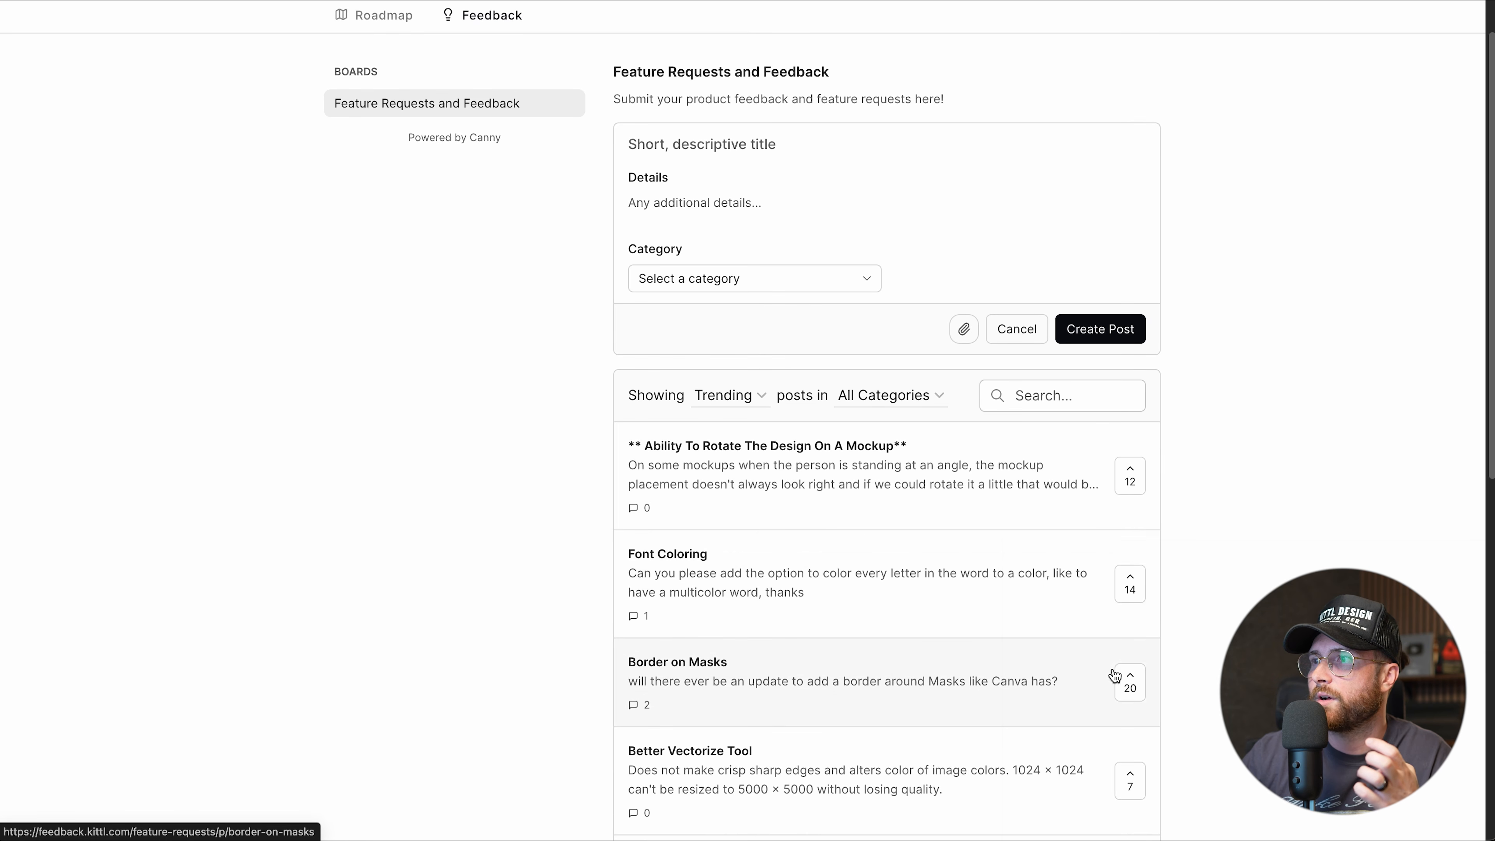
pyautogui.click(1131, 681)
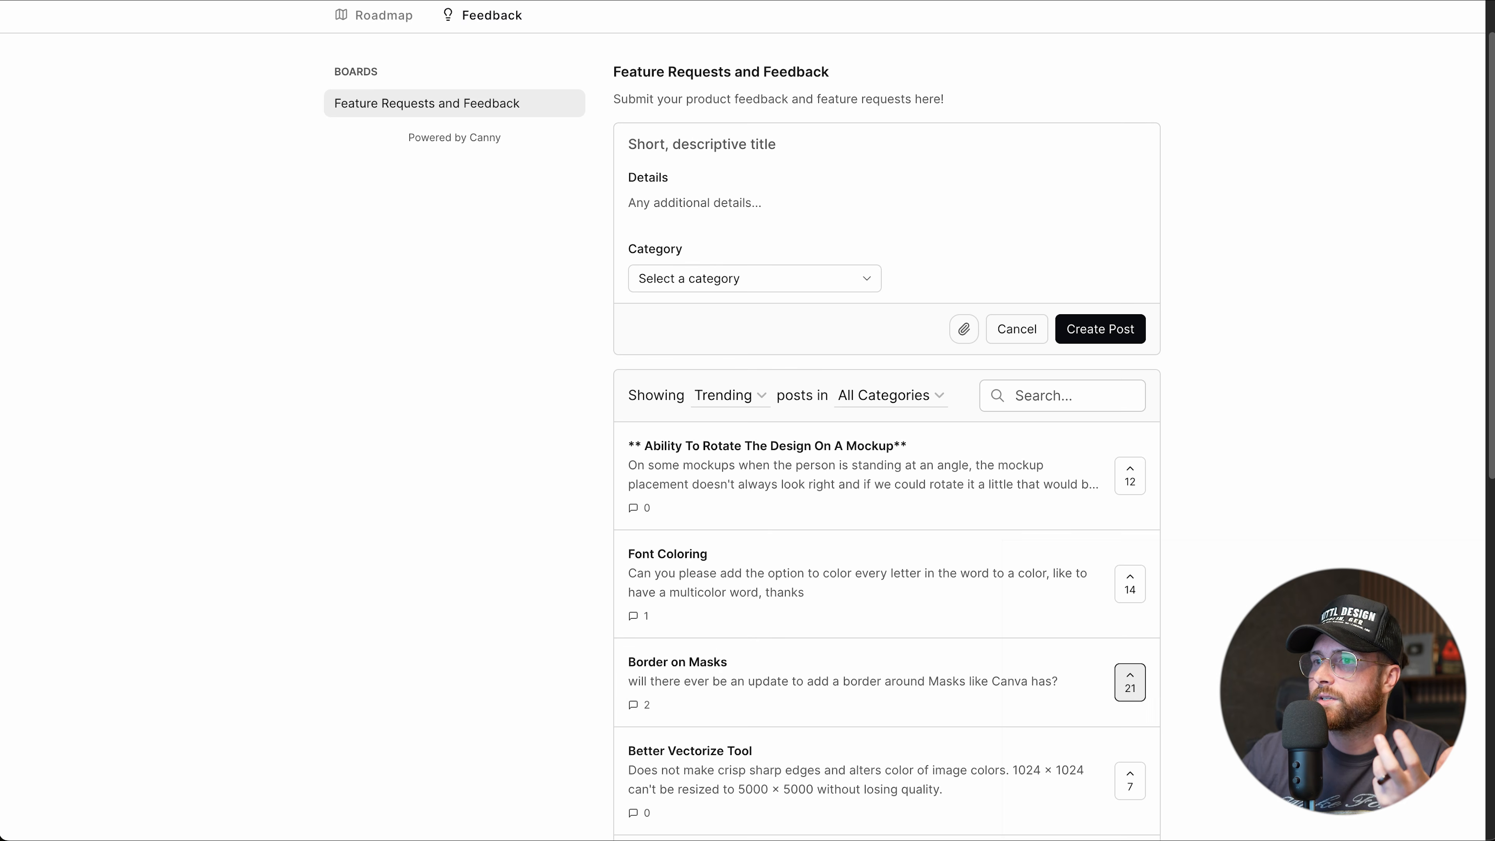
pyautogui.scroll(2, 835, 289)
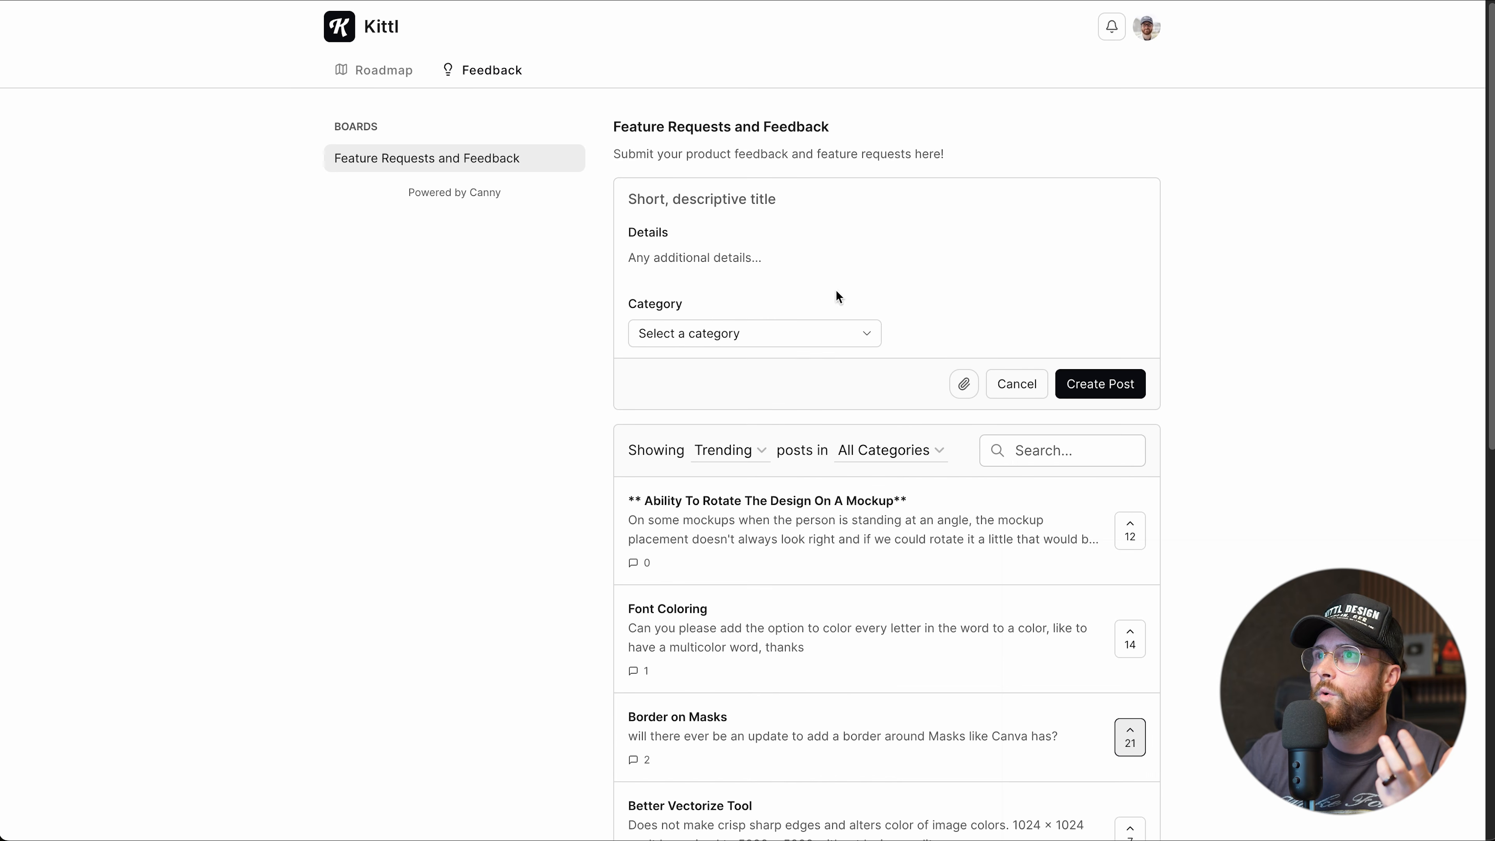
# Type 'mask' in the new post's Details to see suggestions, then erase it.
pyautogui.click(712, 260)
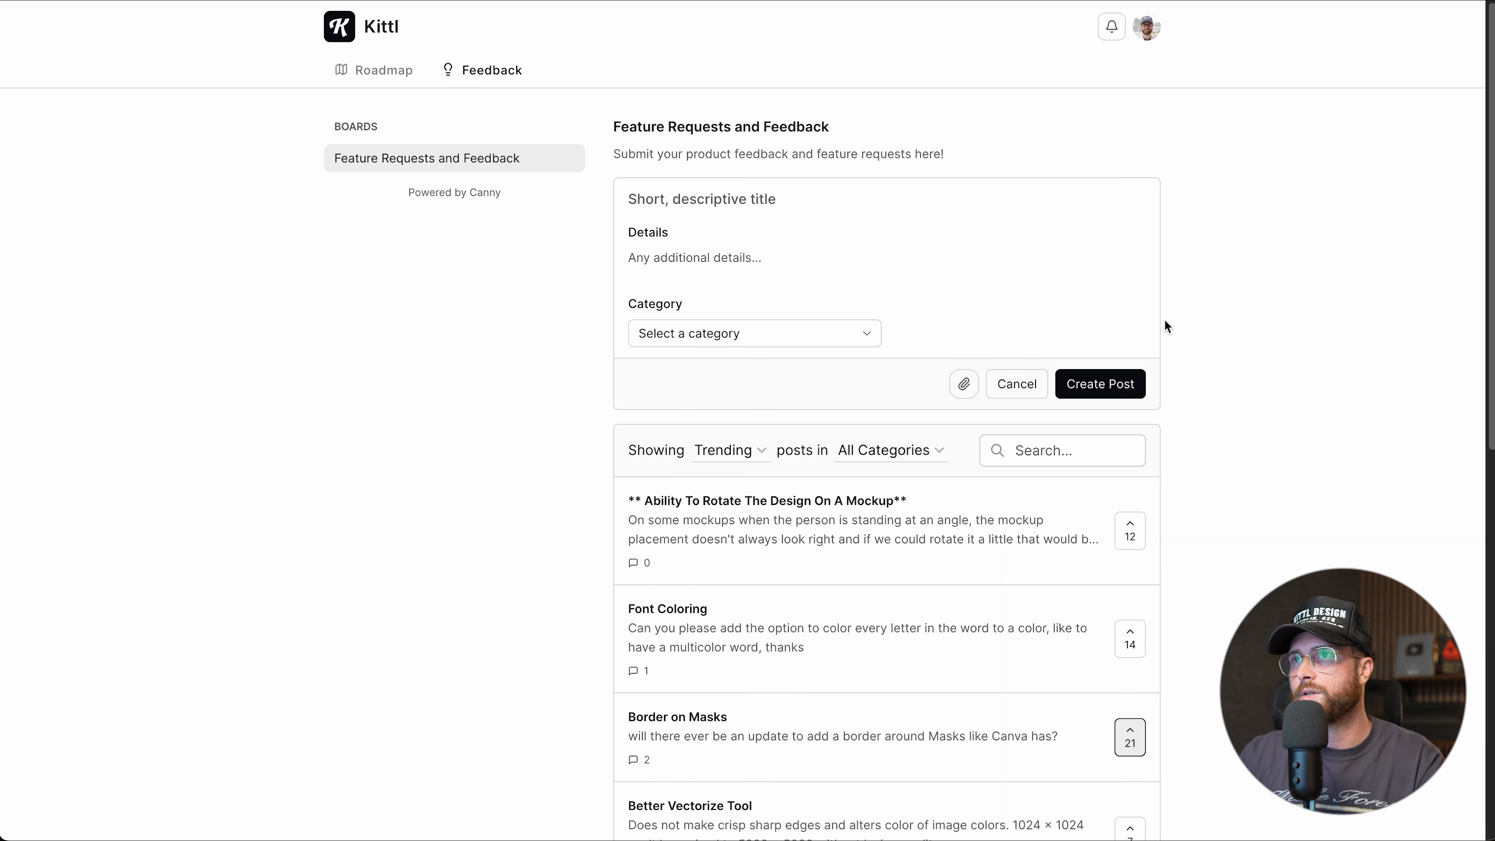
pyautogui.write('masking')
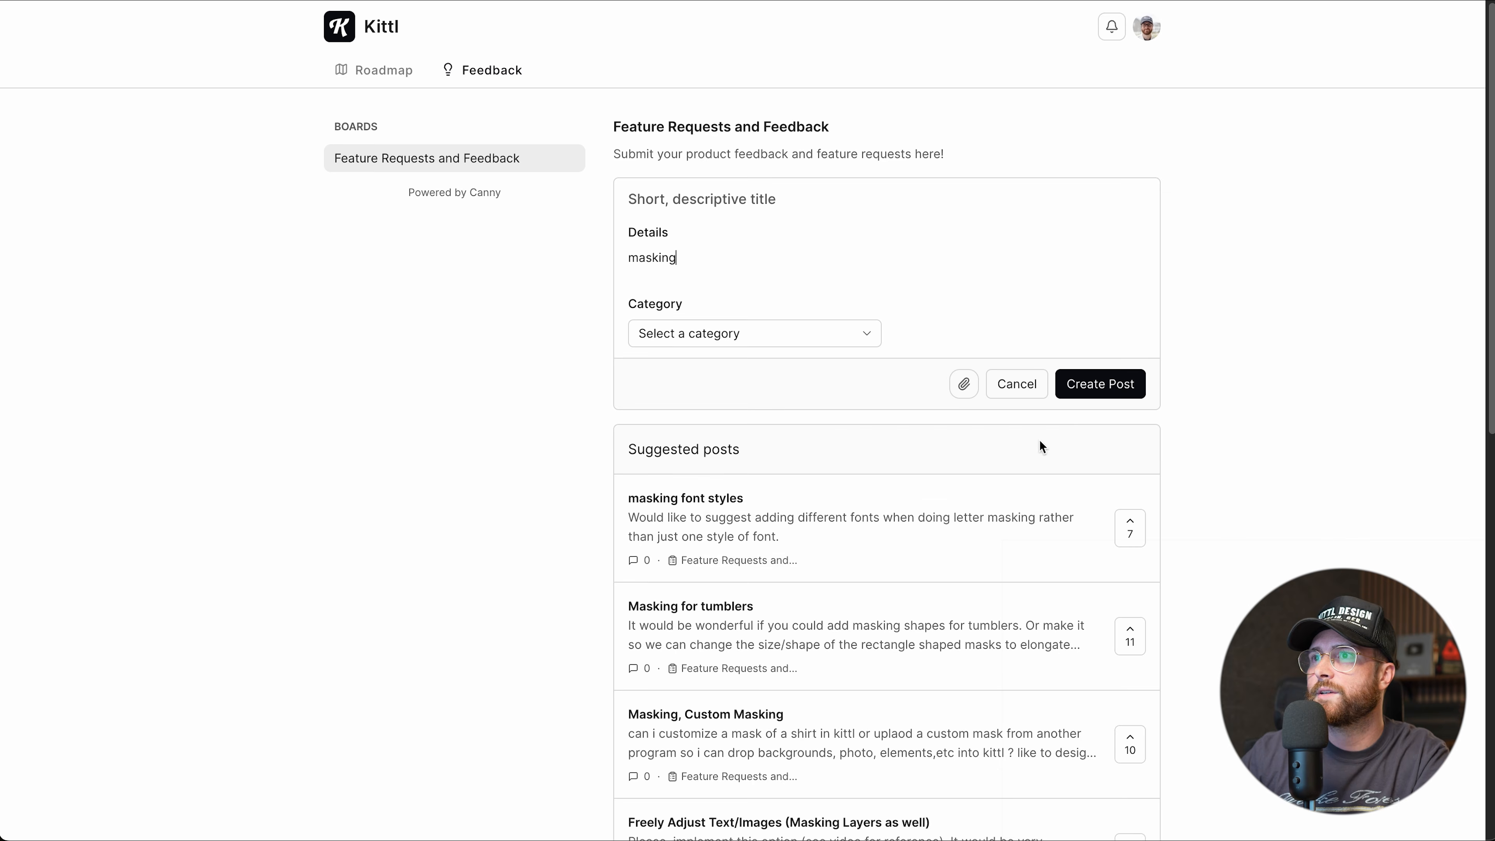
pyautogui.scroll(-5, 1000, 460)
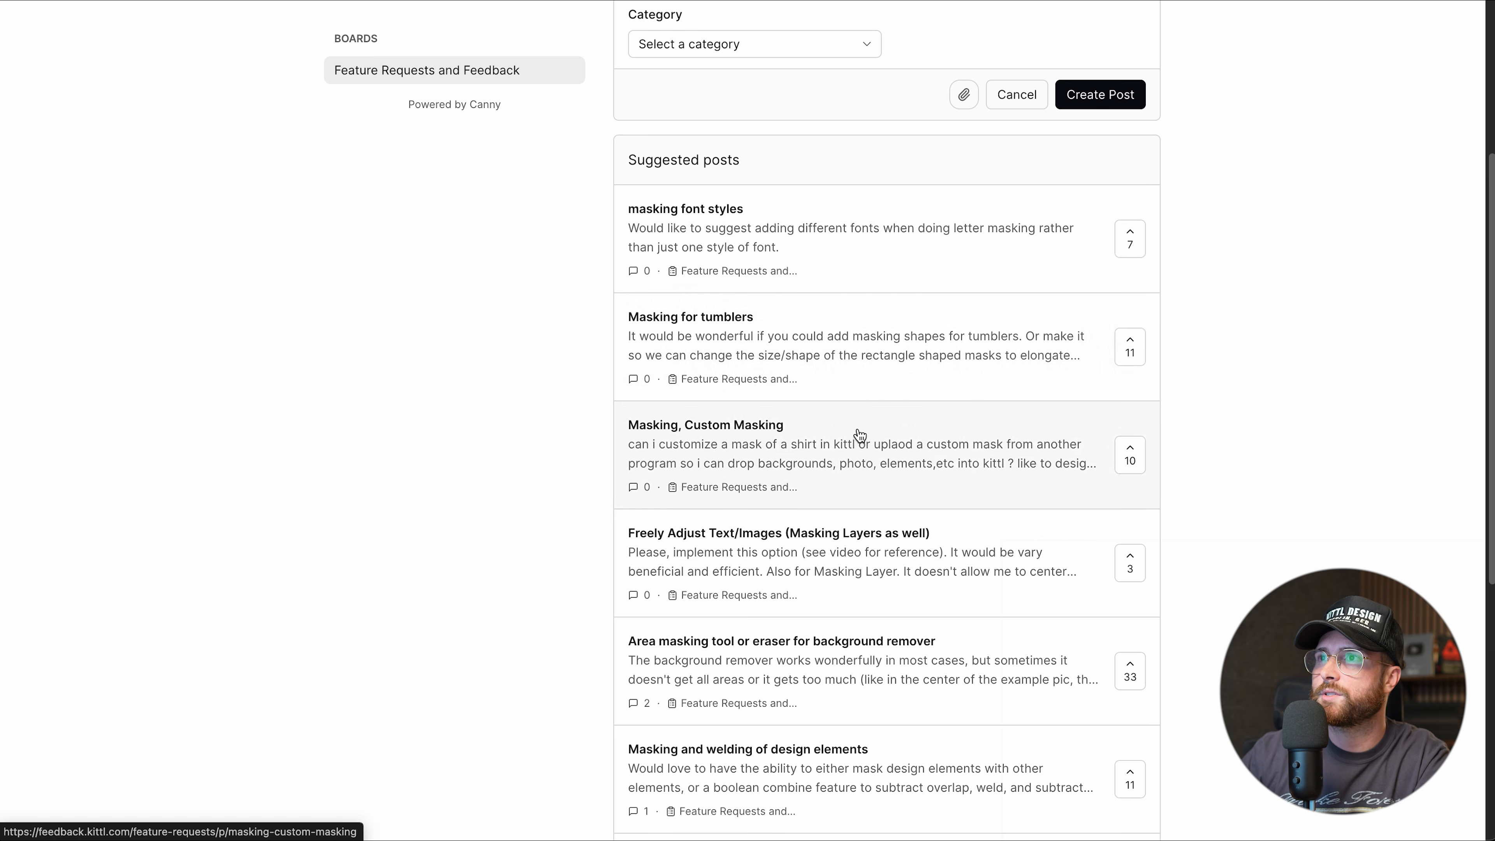
pyautogui.scroll(-2, 1140, 560)
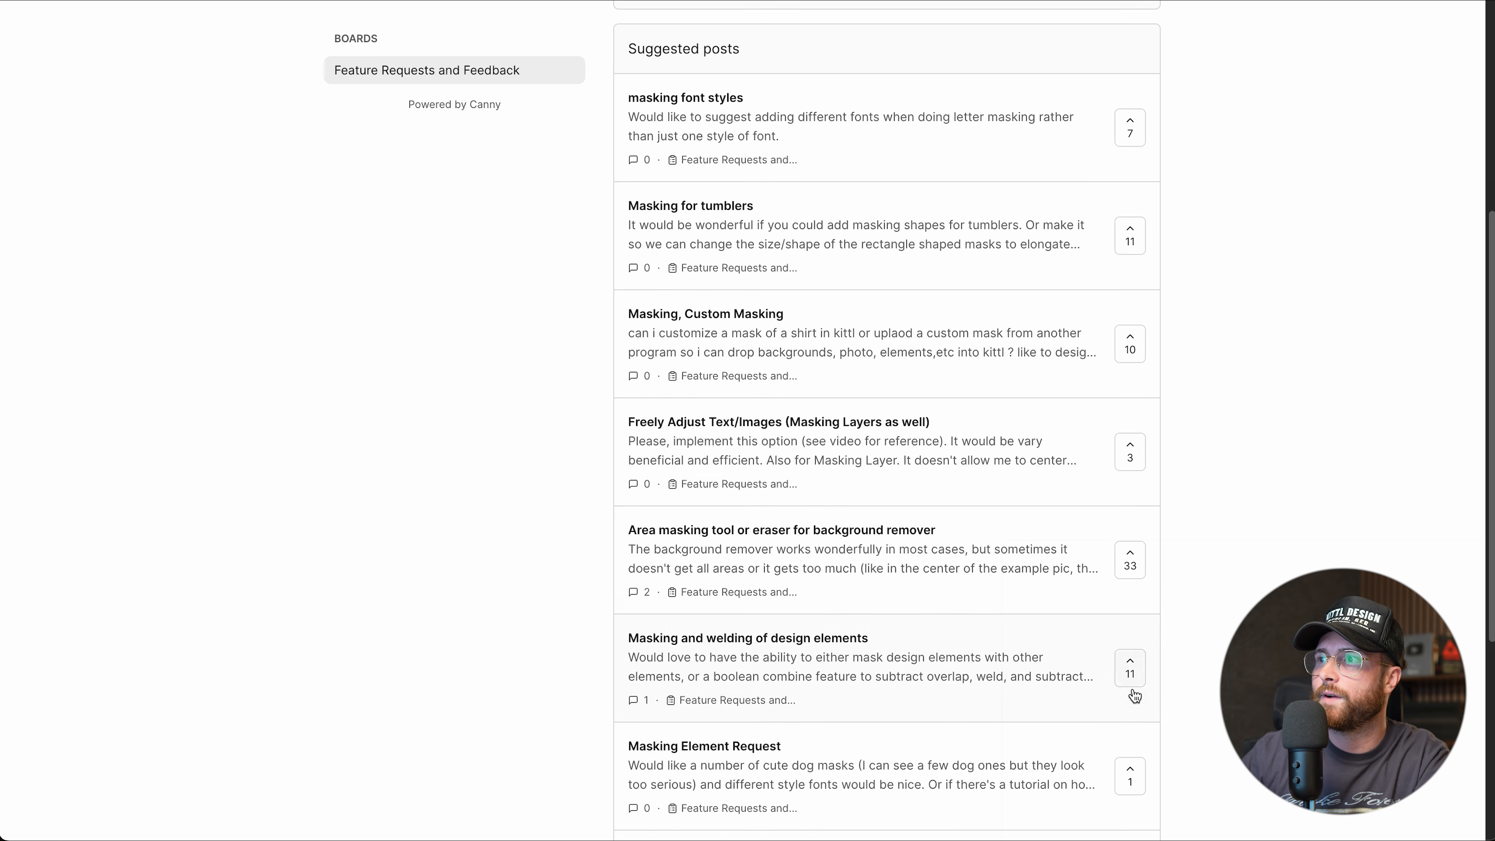
pyautogui.scroll(3, 1128, 663)
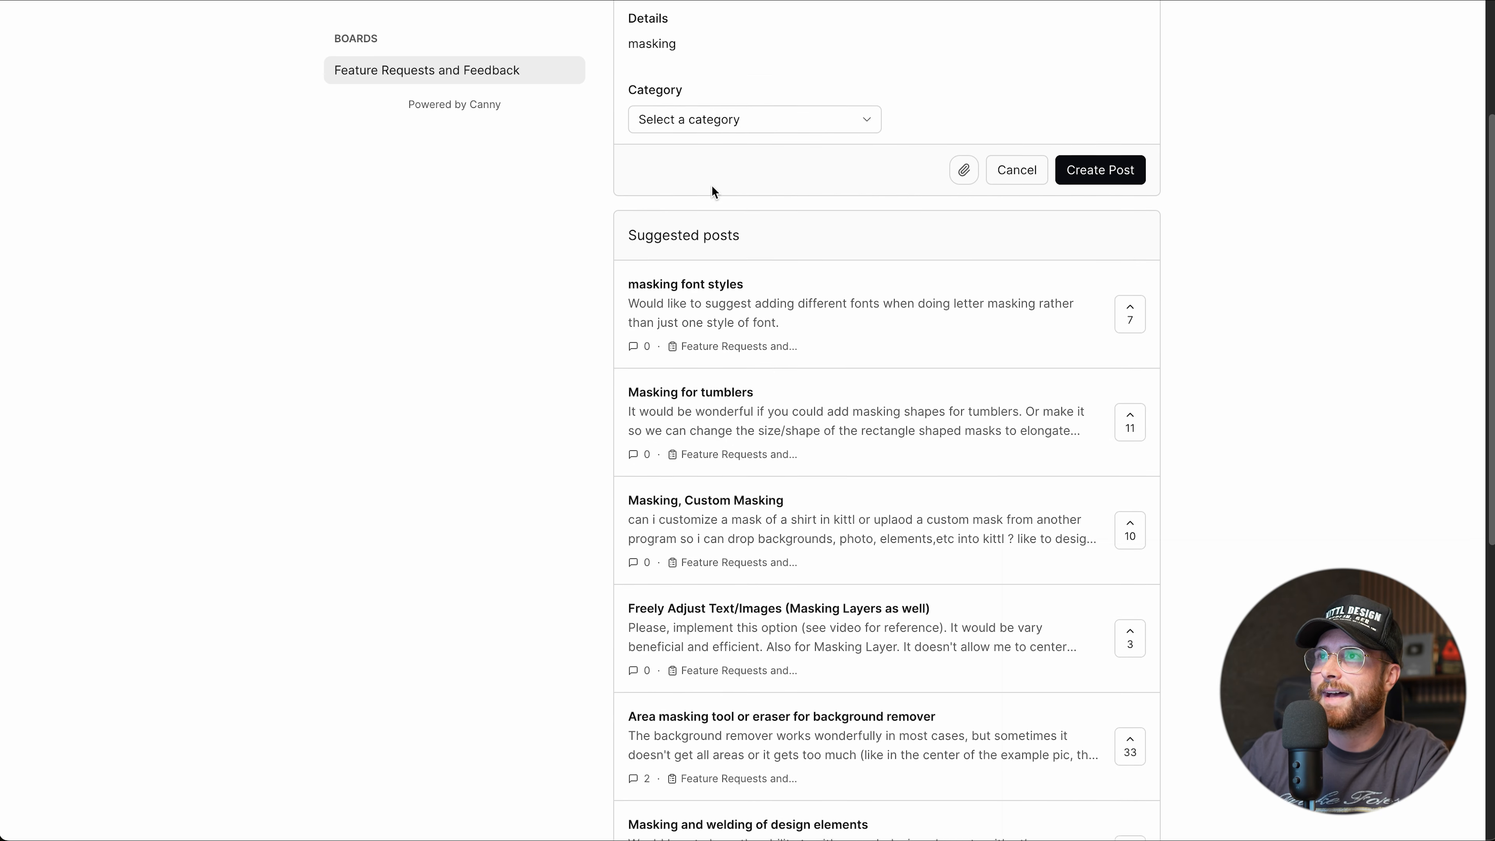
pyautogui.scroll(4, 692, 293)
pyautogui.scroll(-2, 1085, 584)
pyautogui.scroll(2, 1127, 588)
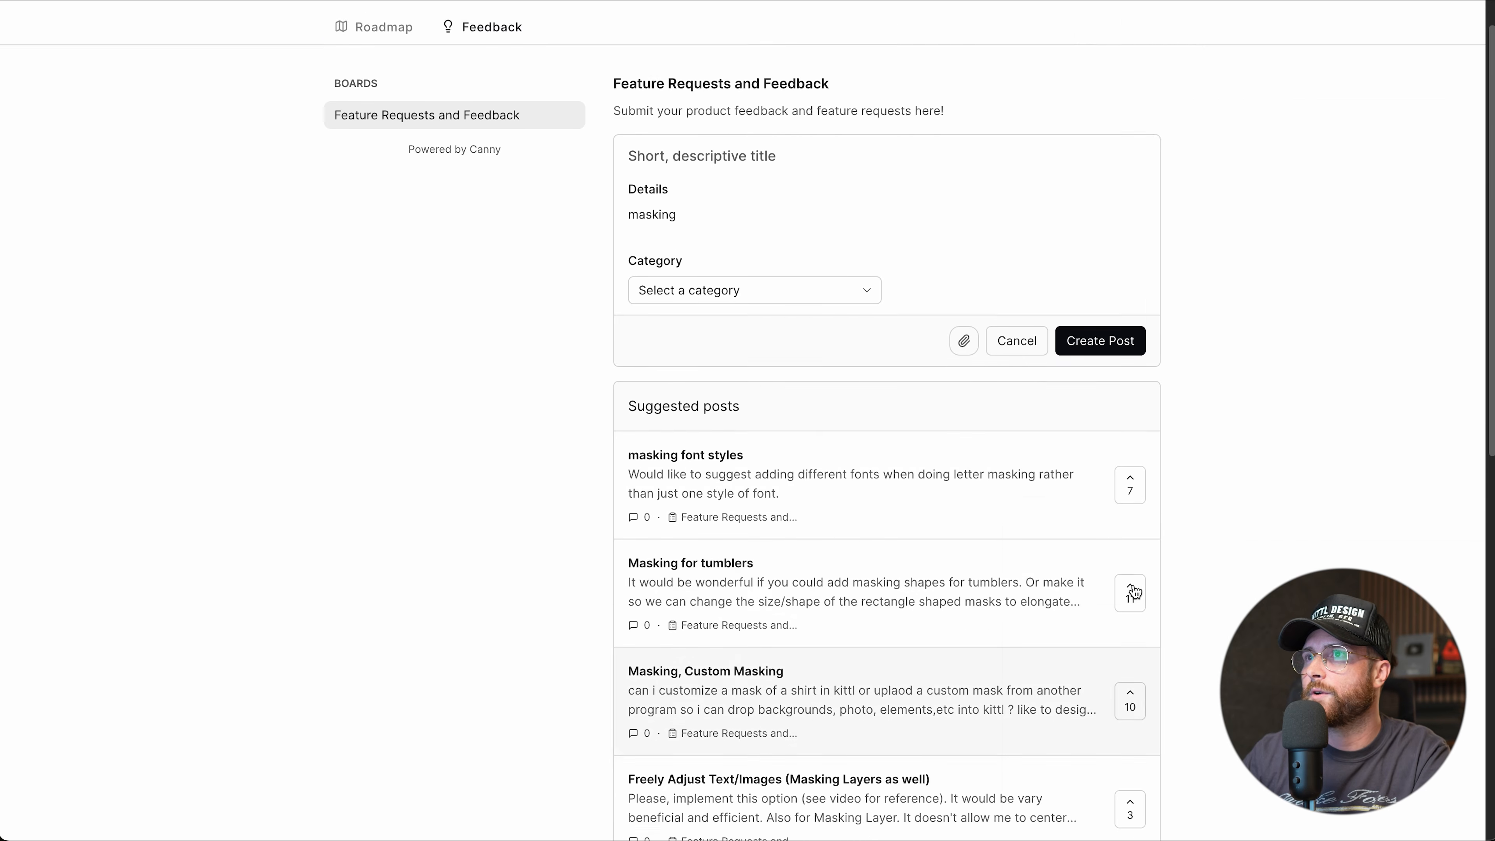
pyautogui.hotkey('ctrl', 'a')
pyautogui.press('BackSpace')
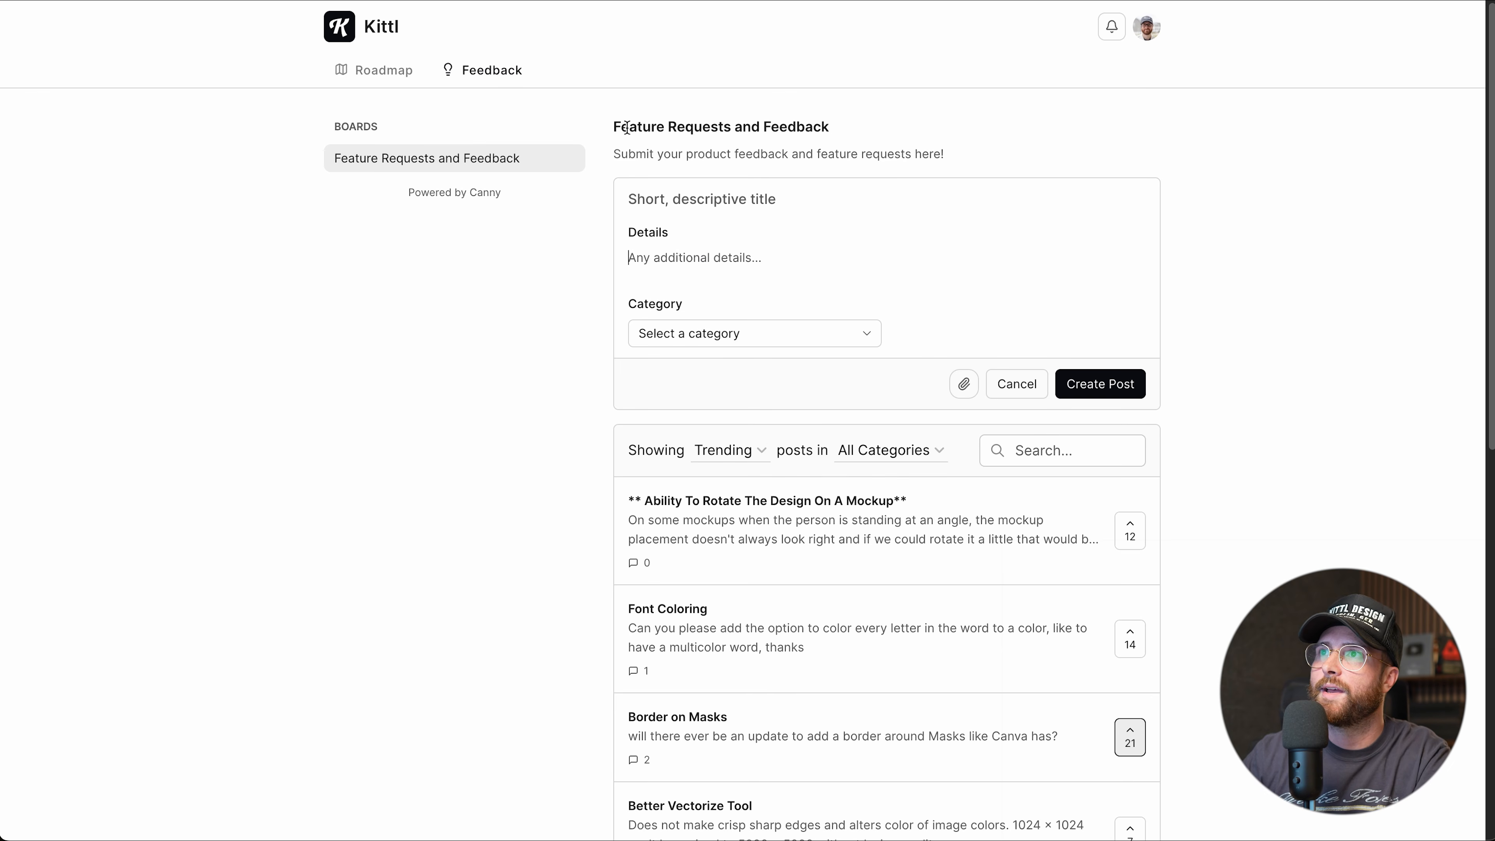
pyautogui.moveTo(762, 127); pyautogui.dragTo(855, 134)
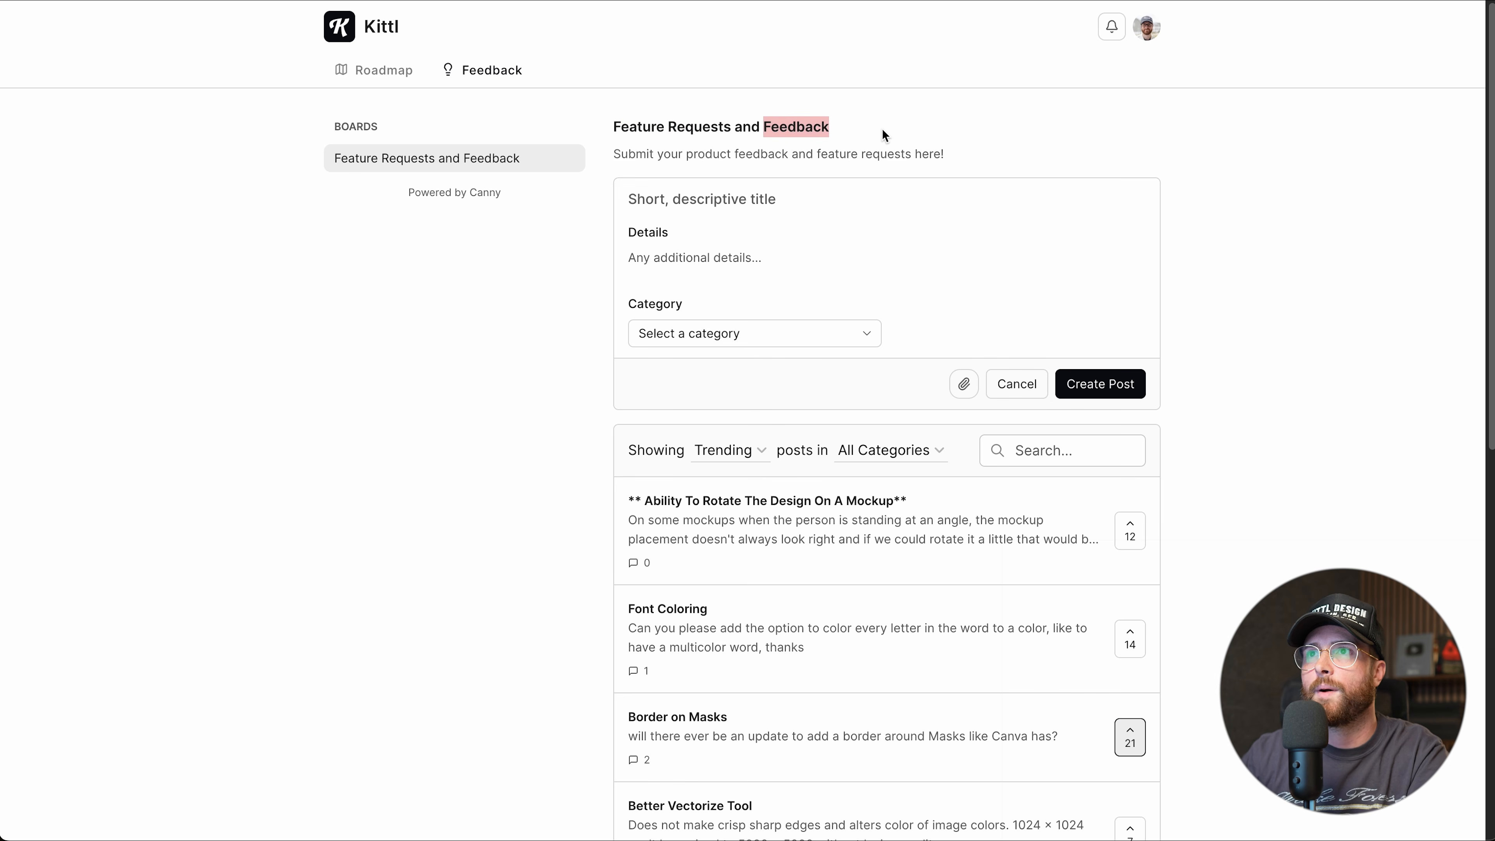
pyautogui.click(548, 358)
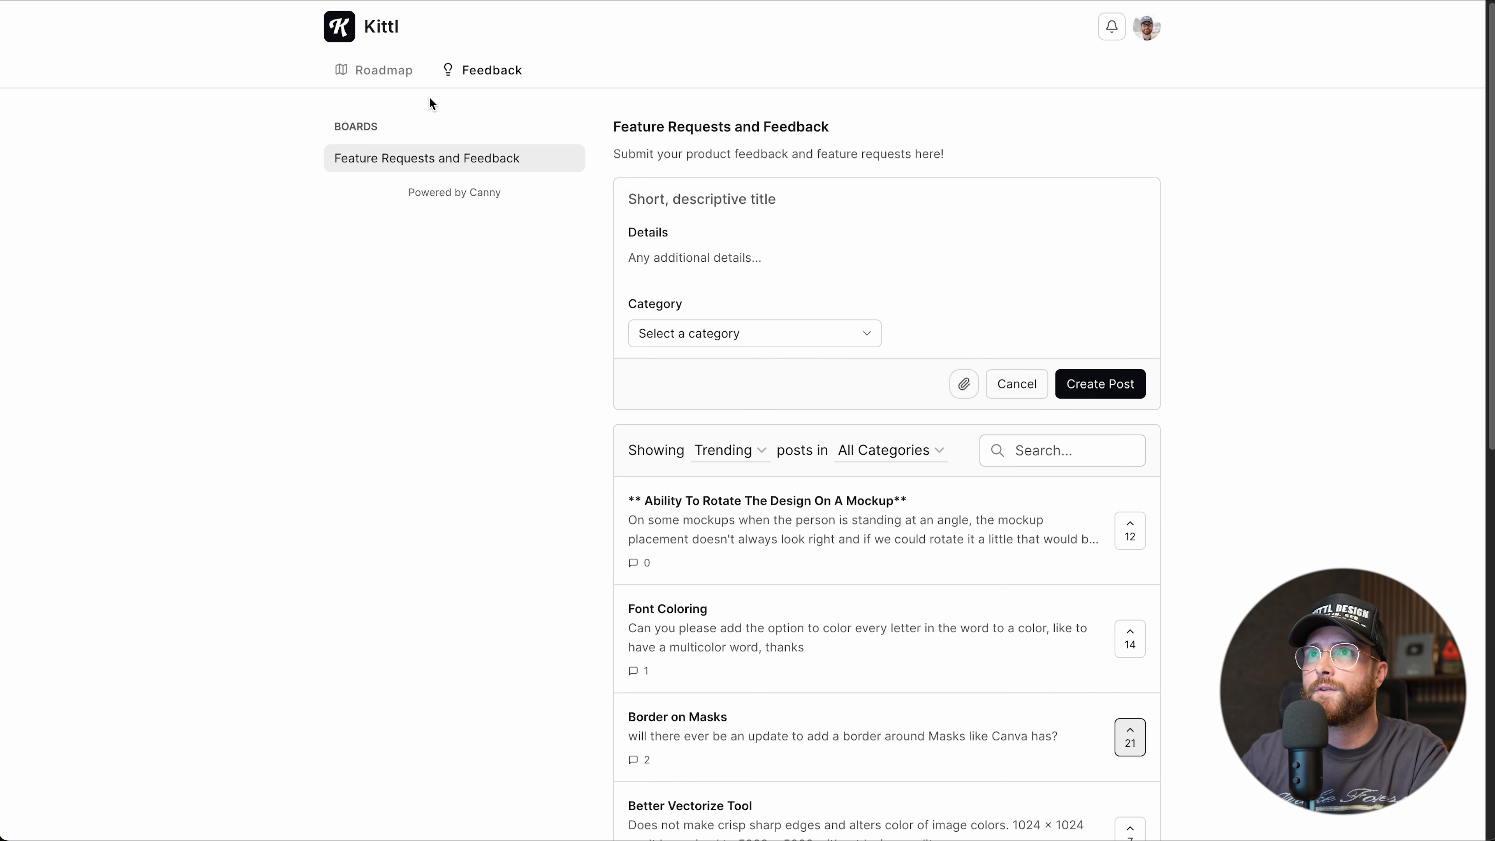
# Browse the Roadmap's Planned, In Progress and Complete columns, then return to the editor's help menu.
pyautogui.click(380, 73)
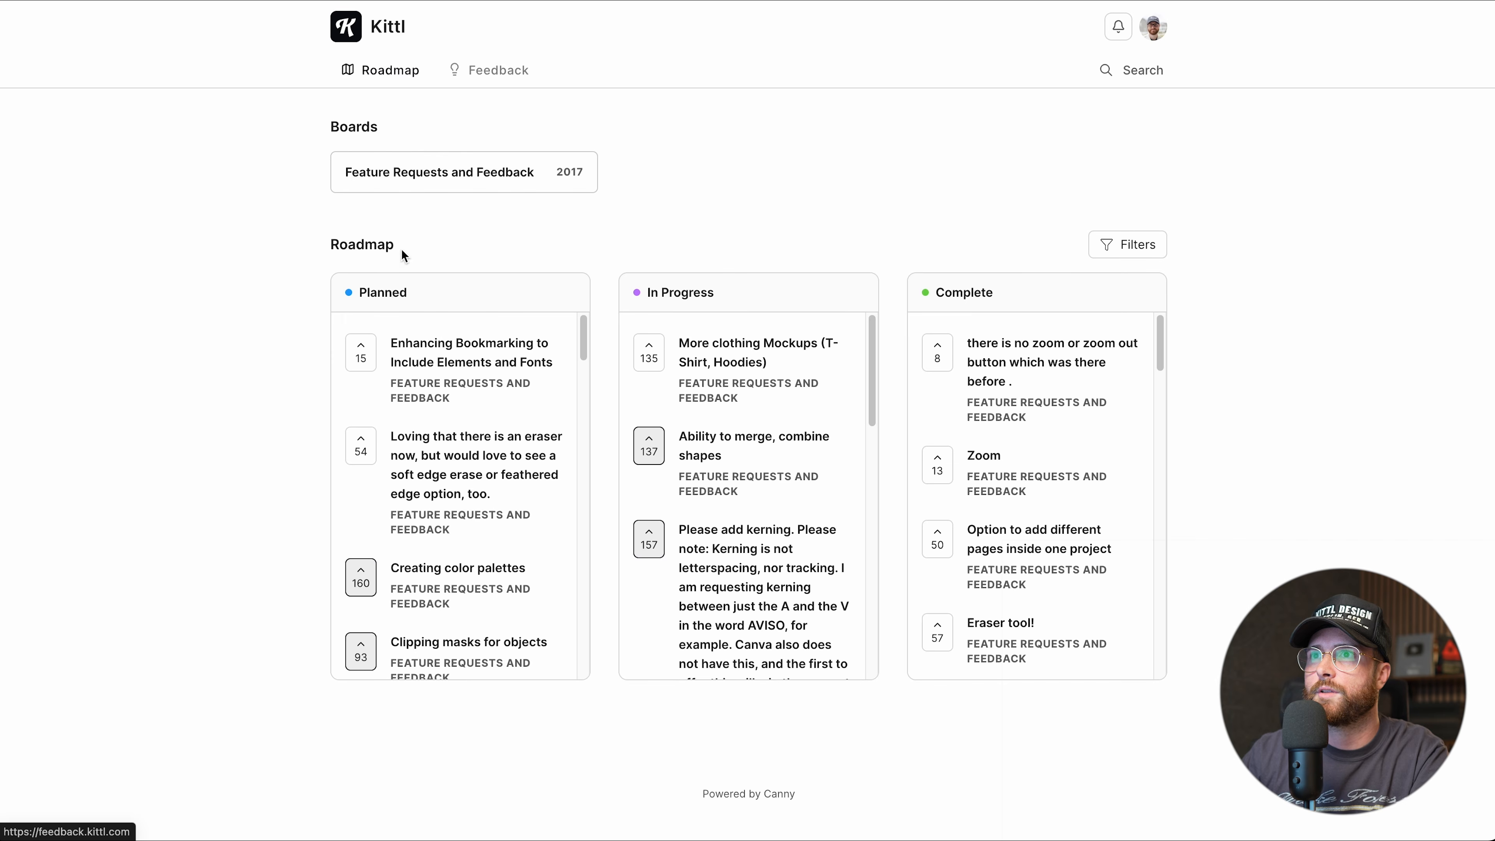
pyautogui.scroll(-2, 412, 482)
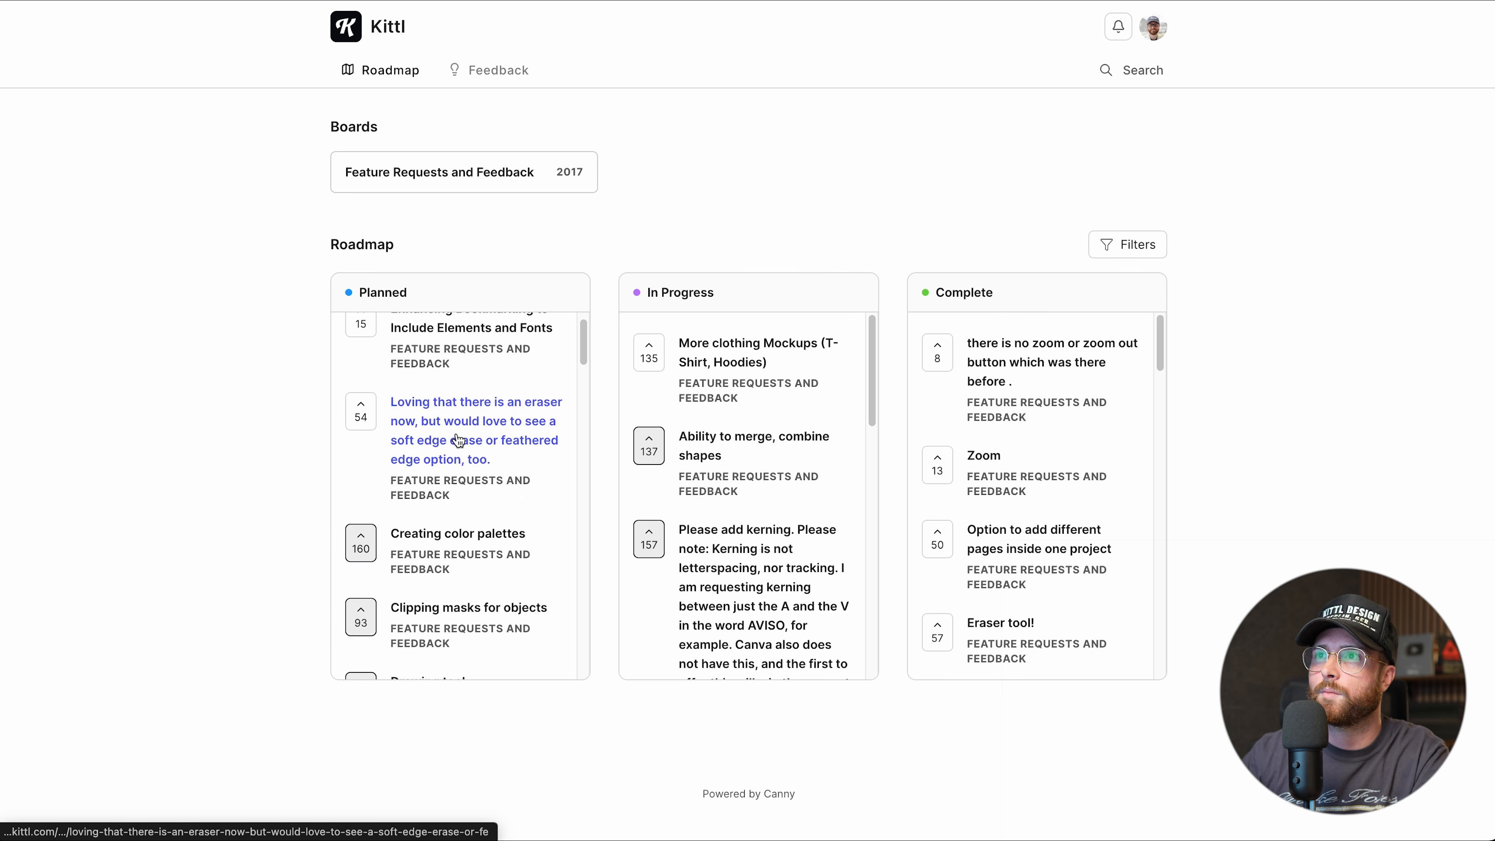
pyautogui.scroll(-5, 762, 470)
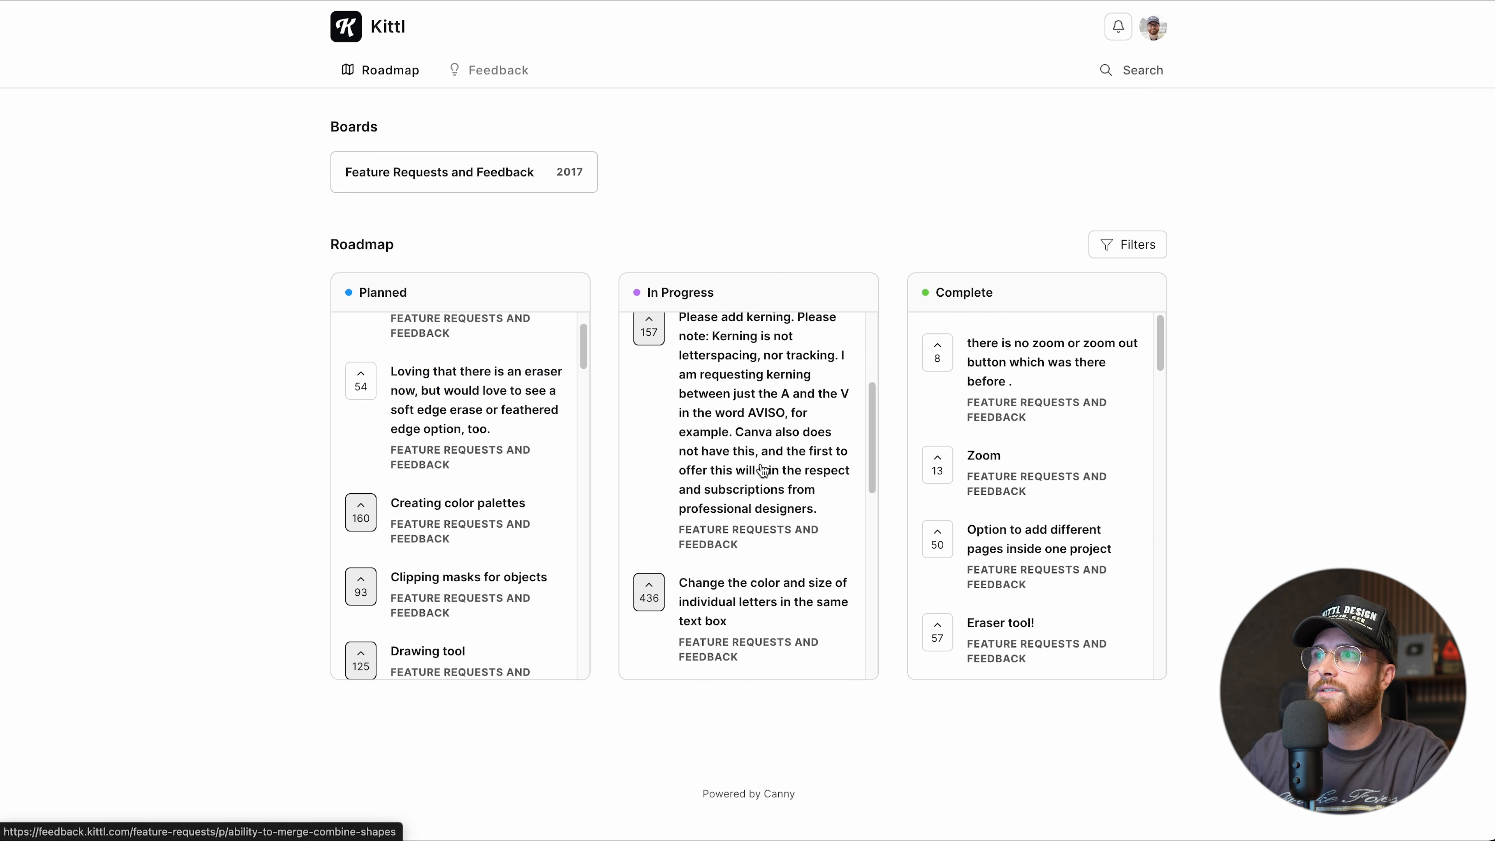
pyautogui.scroll(-3, 1015, 546)
pyautogui.scroll(-8, 1015, 547)
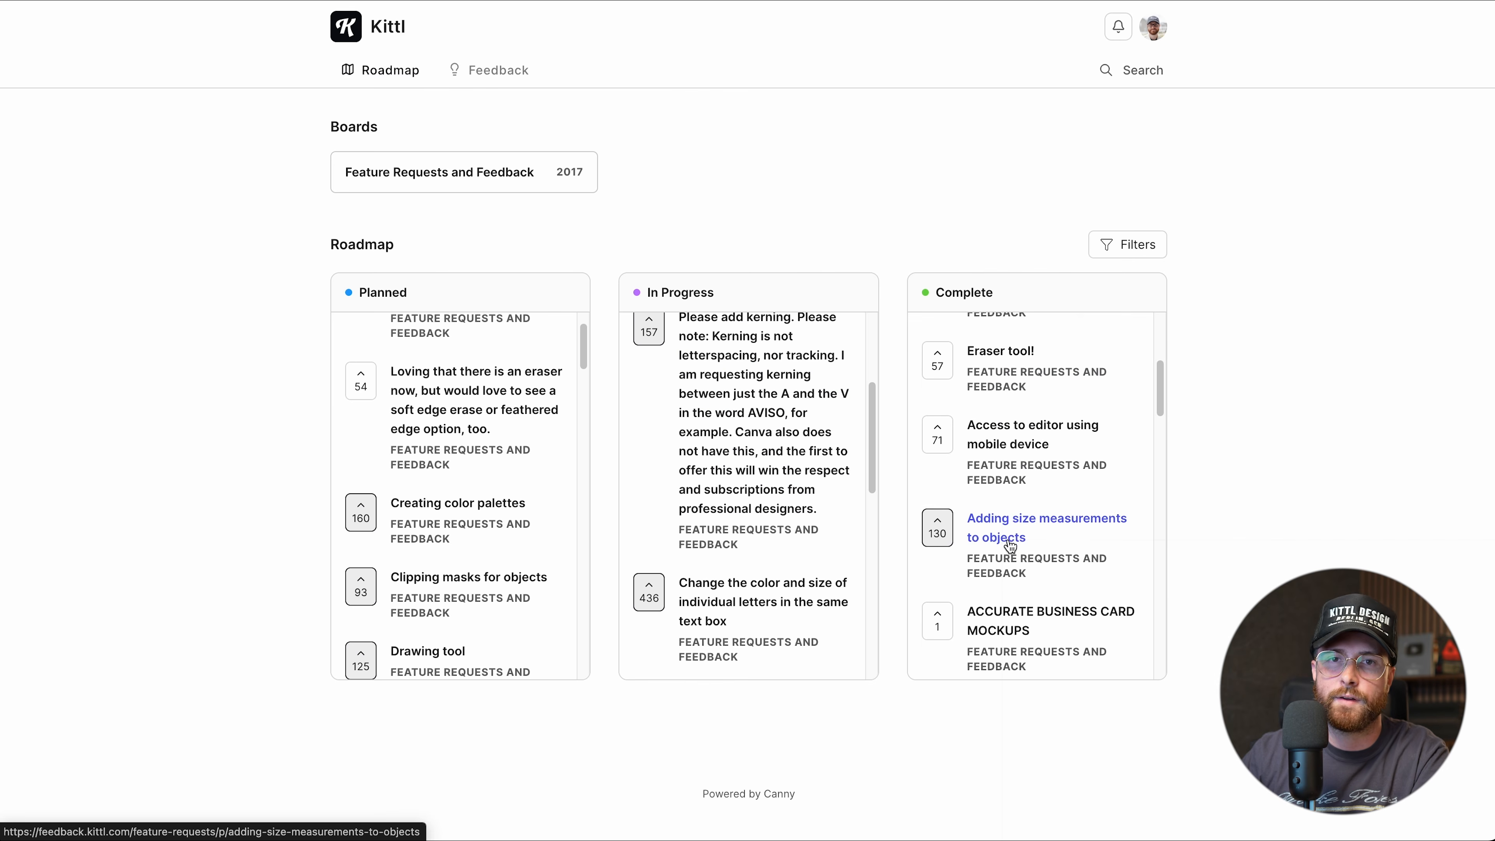
pyautogui.scroll(10, 1010, 547)
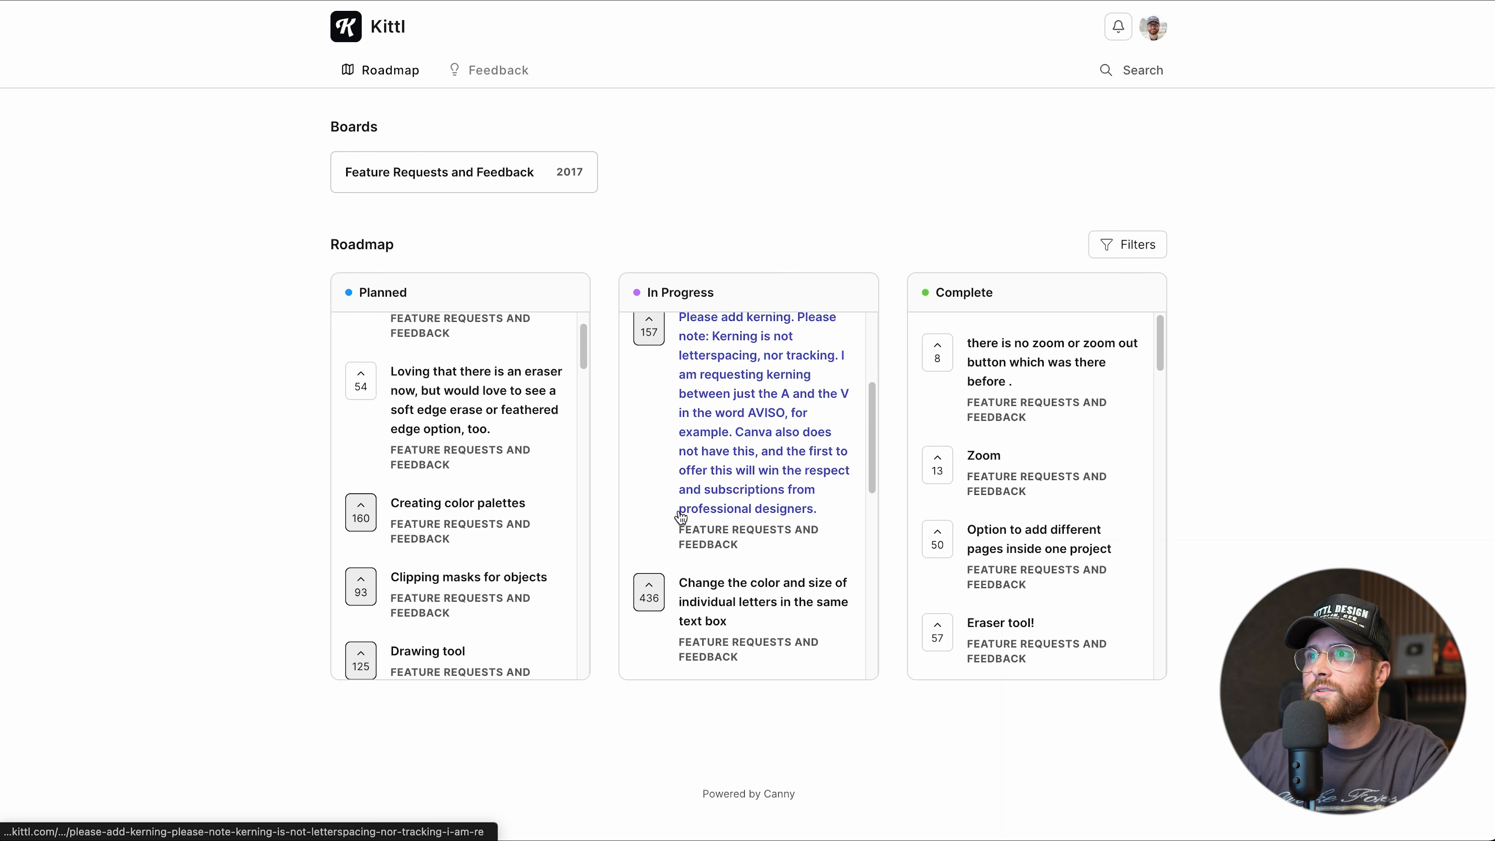
pyautogui.scroll(5, 683, 518)
pyautogui.scroll(2, 494, 508)
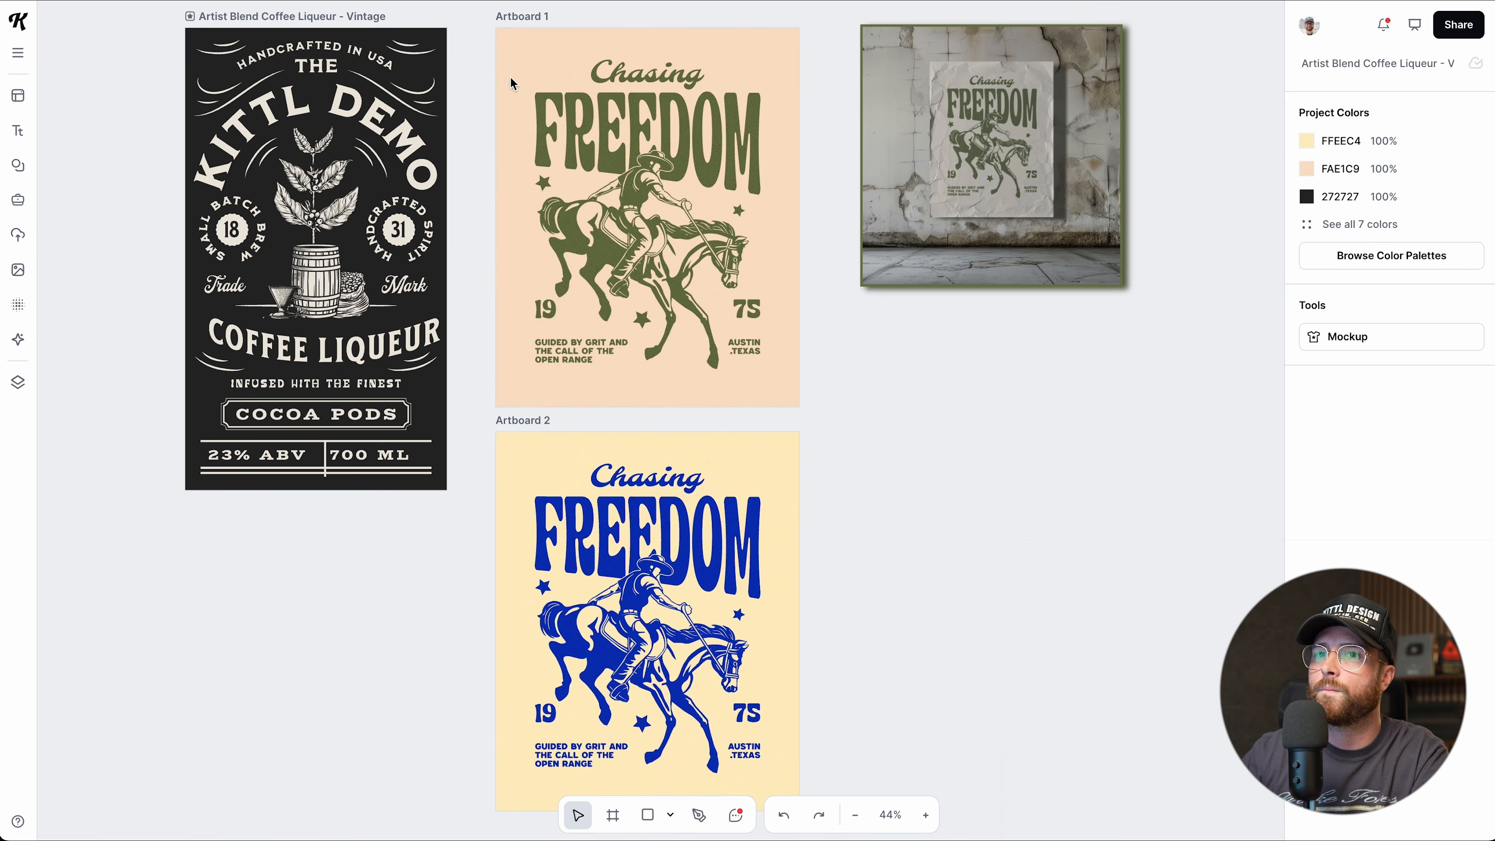
pyautogui.click(18, 822)
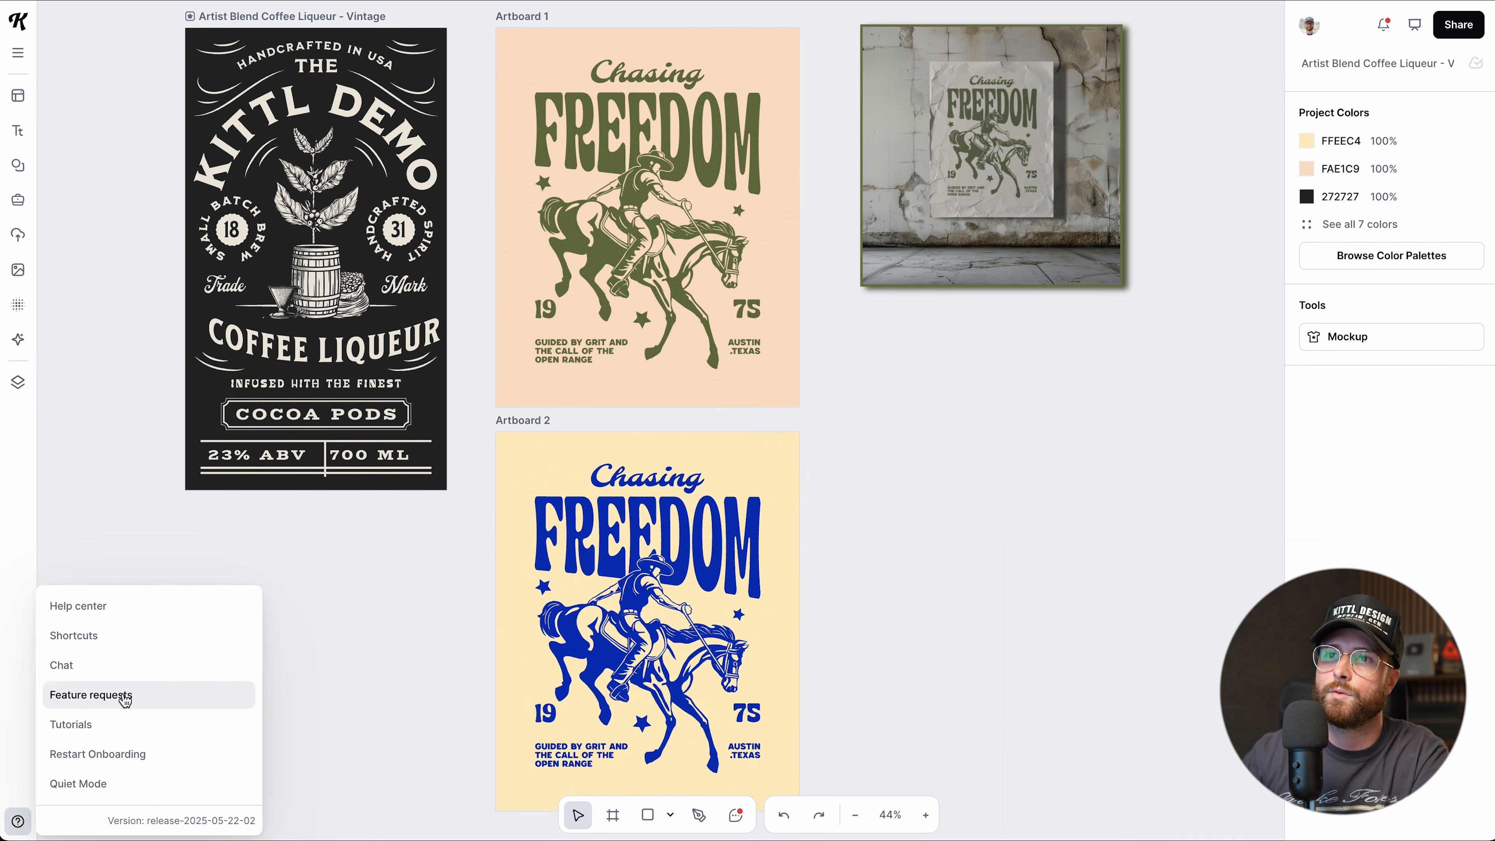